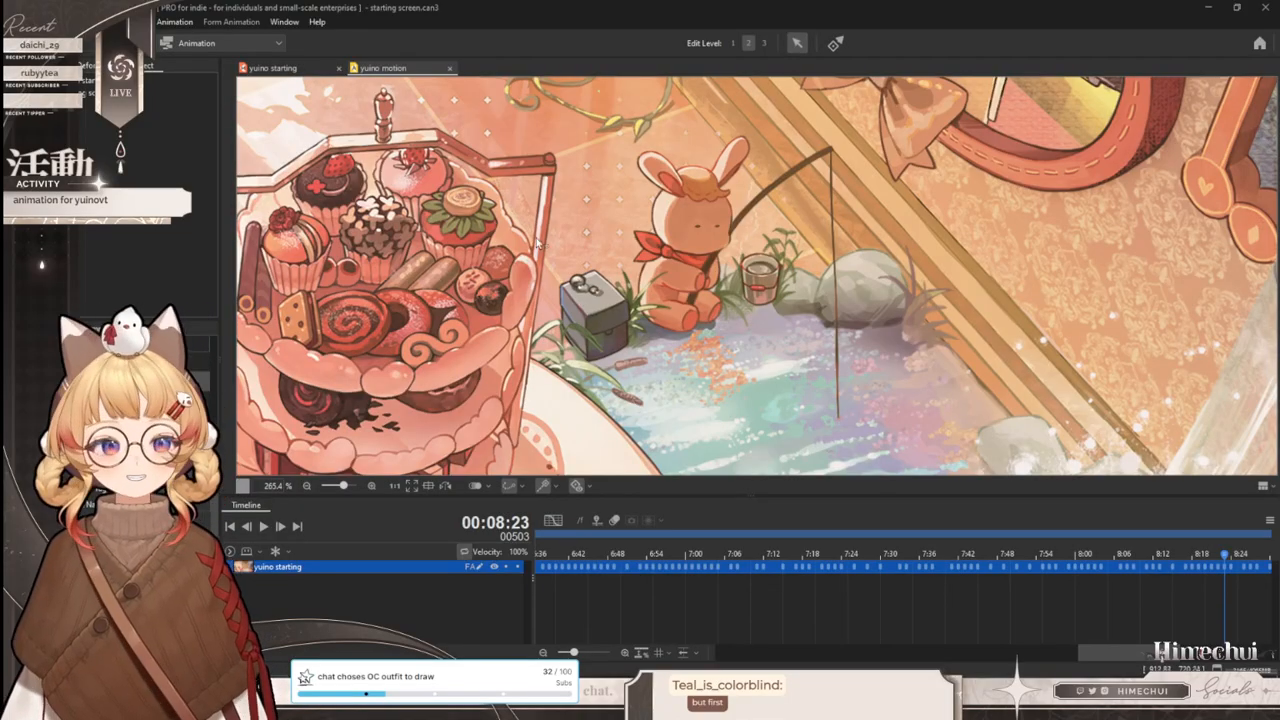
- Play and scrub through the yuino motion animation to examine how the fishing bunny and its line move
{"action": "scroll", "coordinate": [768, 320], "scroll_direction": "down", "scroll_amount": 2}
{"action": "scroll", "coordinate": [768, 320], "scroll_direction": "up", "scroll_amount": 2}
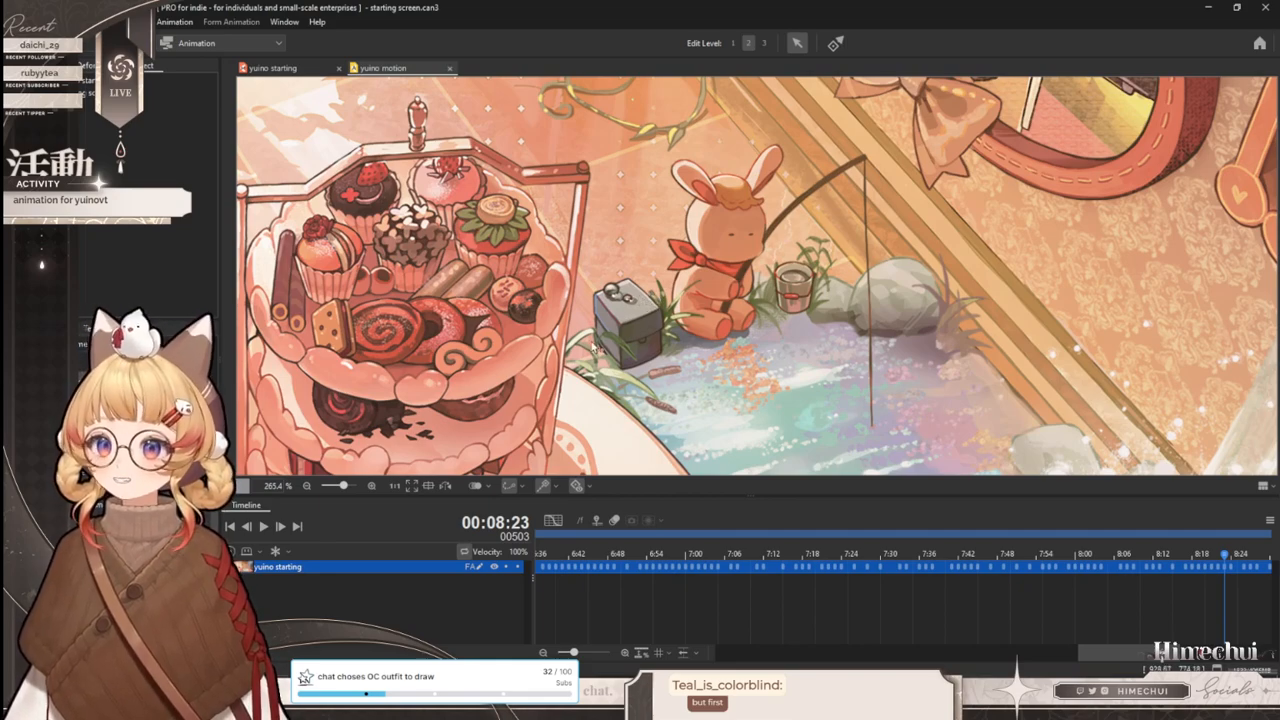
{"action": "scroll", "coordinate": [764, 242], "scroll_direction": "down", "scroll_amount": 1}
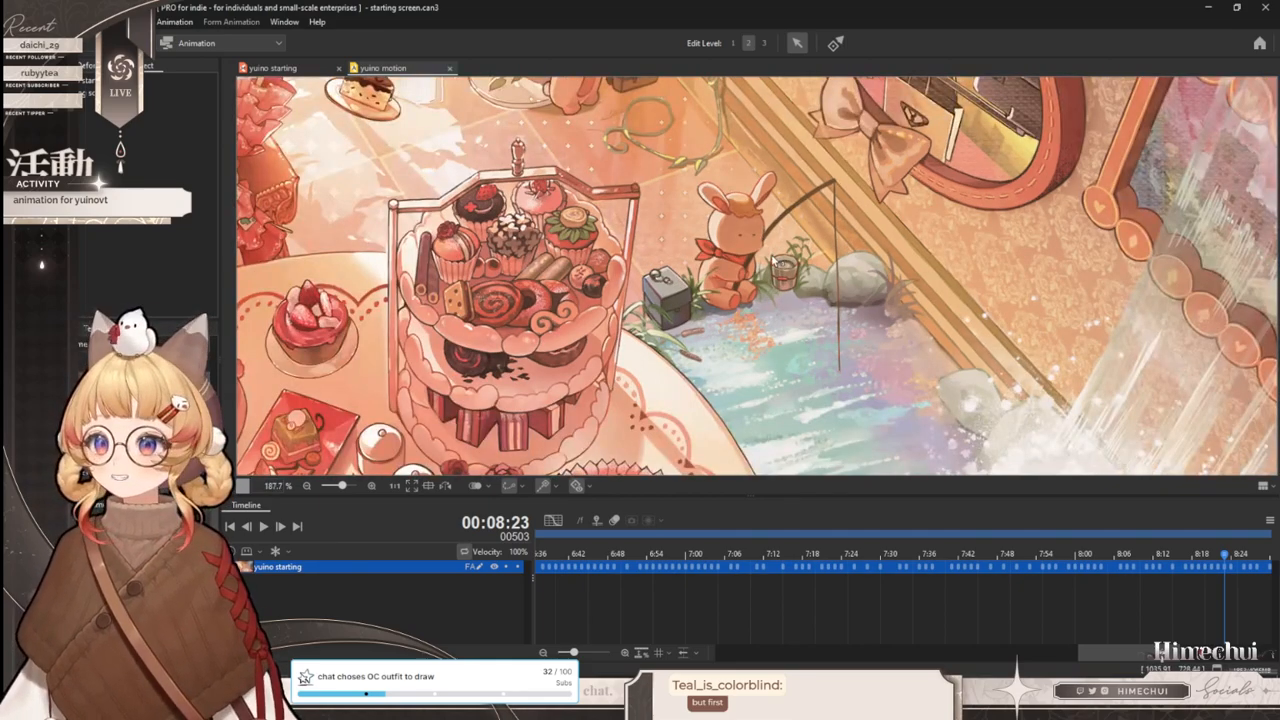
{"action": "scroll", "coordinate": [773, 263], "scroll_direction": "up", "scroll_amount": 1}
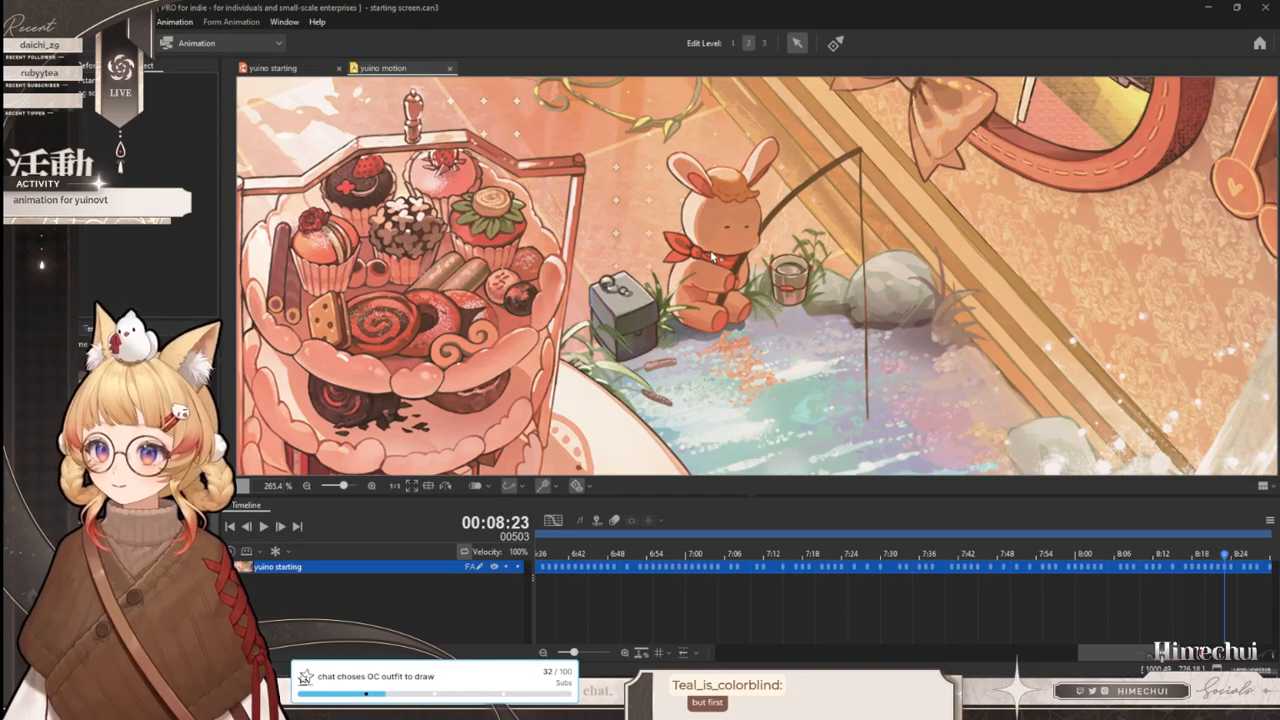
{"action": "scroll", "coordinate": [712, 256], "scroll_direction": "down", "scroll_amount": 5}
{"action": "scroll", "coordinate": [712, 256], "scroll_direction": "up", "scroll_amount": 3}
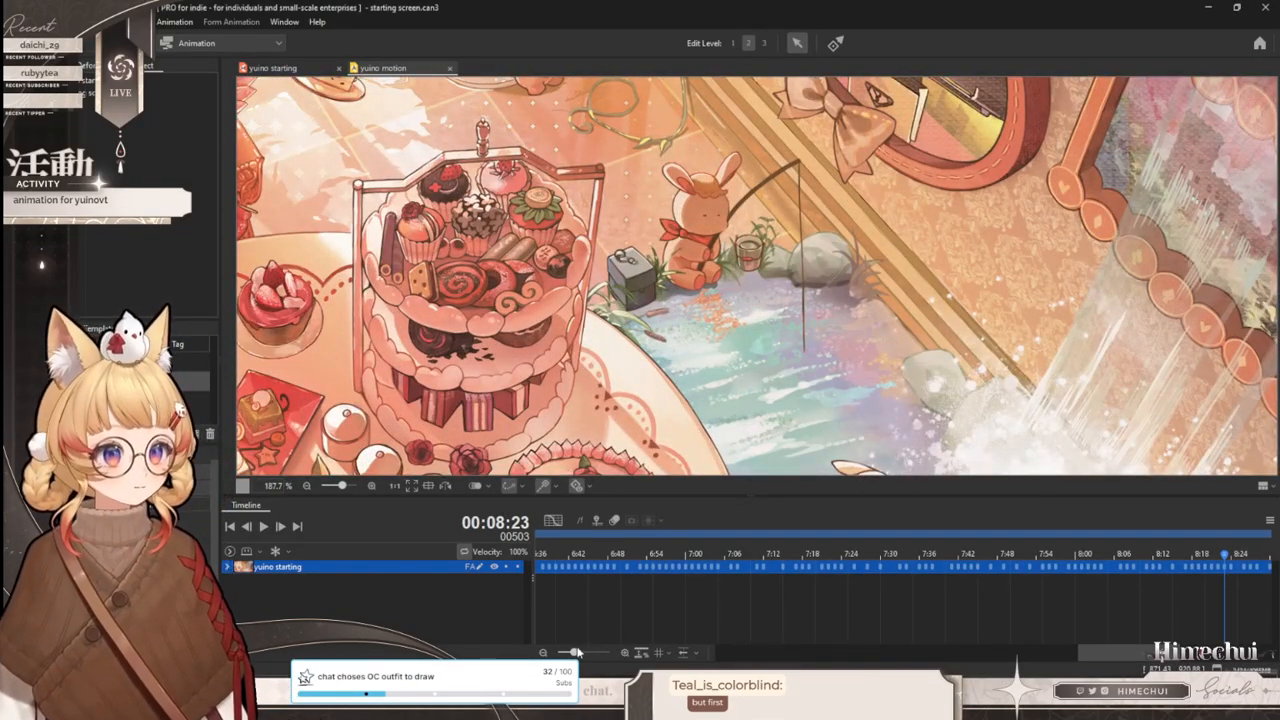
{"action": "left_click_drag", "start_coordinate": [574, 651], "coordinate": [558, 651]}
{"action": "left_click_drag", "start_coordinate": [576, 555], "coordinate": [716, 553]}
{"action": "scroll", "coordinate": [822, 334], "scroll_direction": "down", "scroll_amount": 2}
{"action": "scroll", "coordinate": [802, 327], "scroll_direction": "up", "scroll_amount": 1}
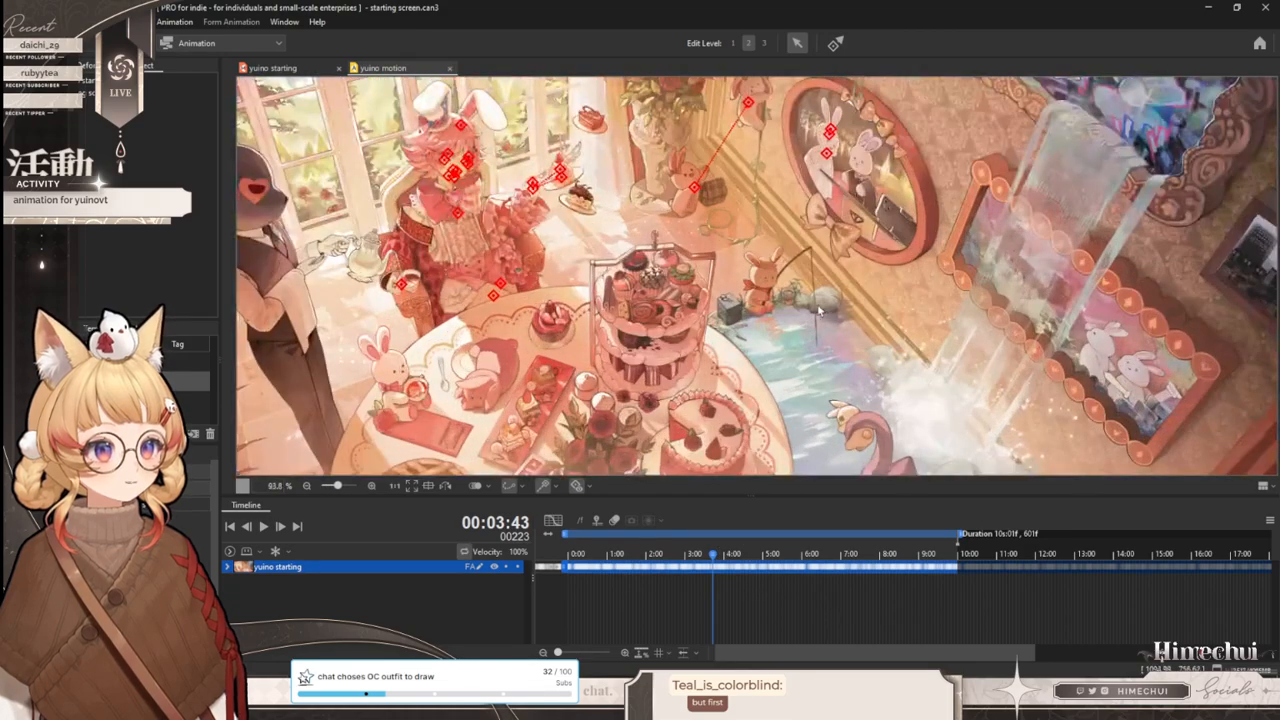
{"action": "scroll", "coordinate": [820, 313], "scroll_direction": "up", "scroll_amount": 2}
{"action": "left_click", "coordinate": [263, 526]}
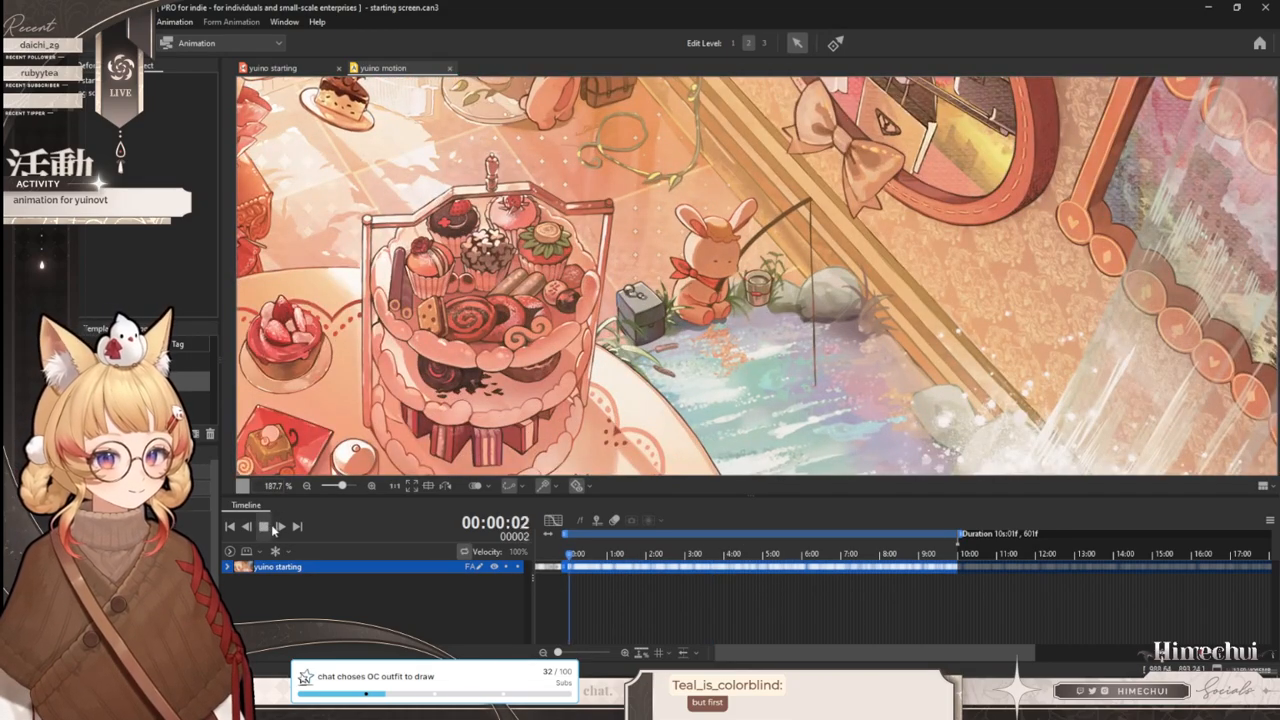
{"action": "scroll", "coordinate": [775, 322], "scroll_direction": "up", "scroll_amount": 1}
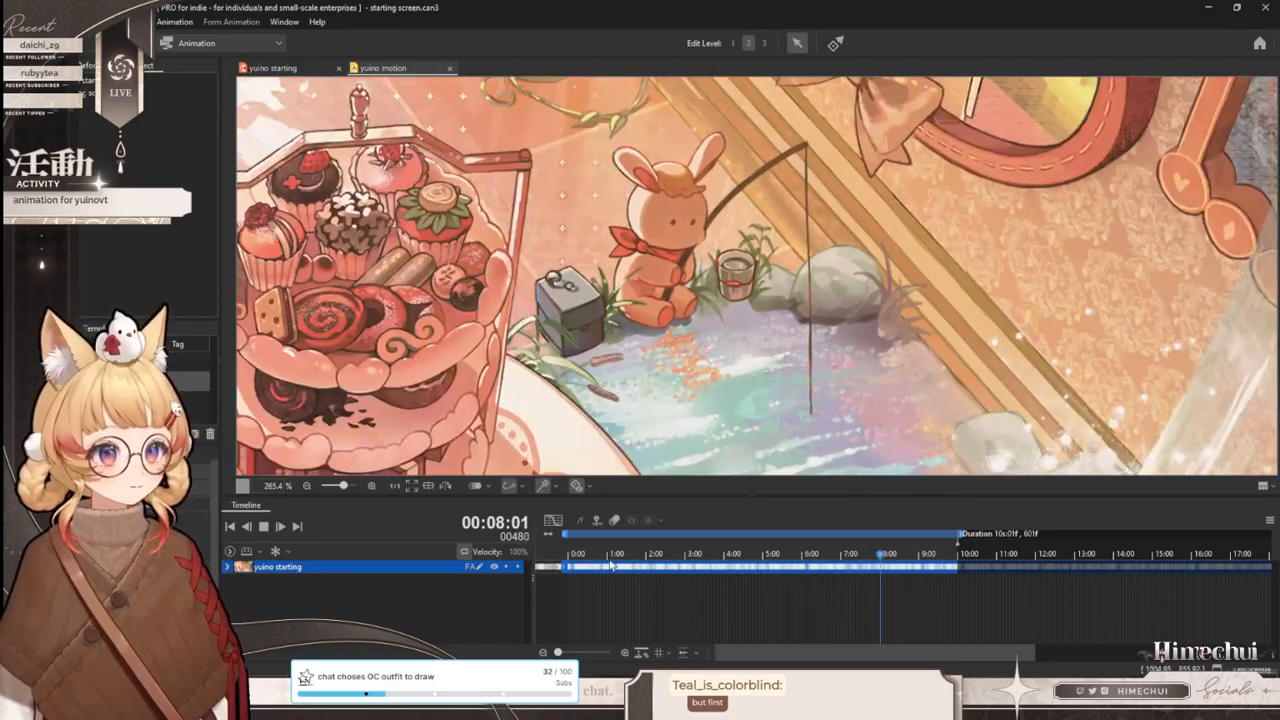
{"action": "left_click_drag", "start_coordinate": [632, 555], "coordinate": [858, 556]}
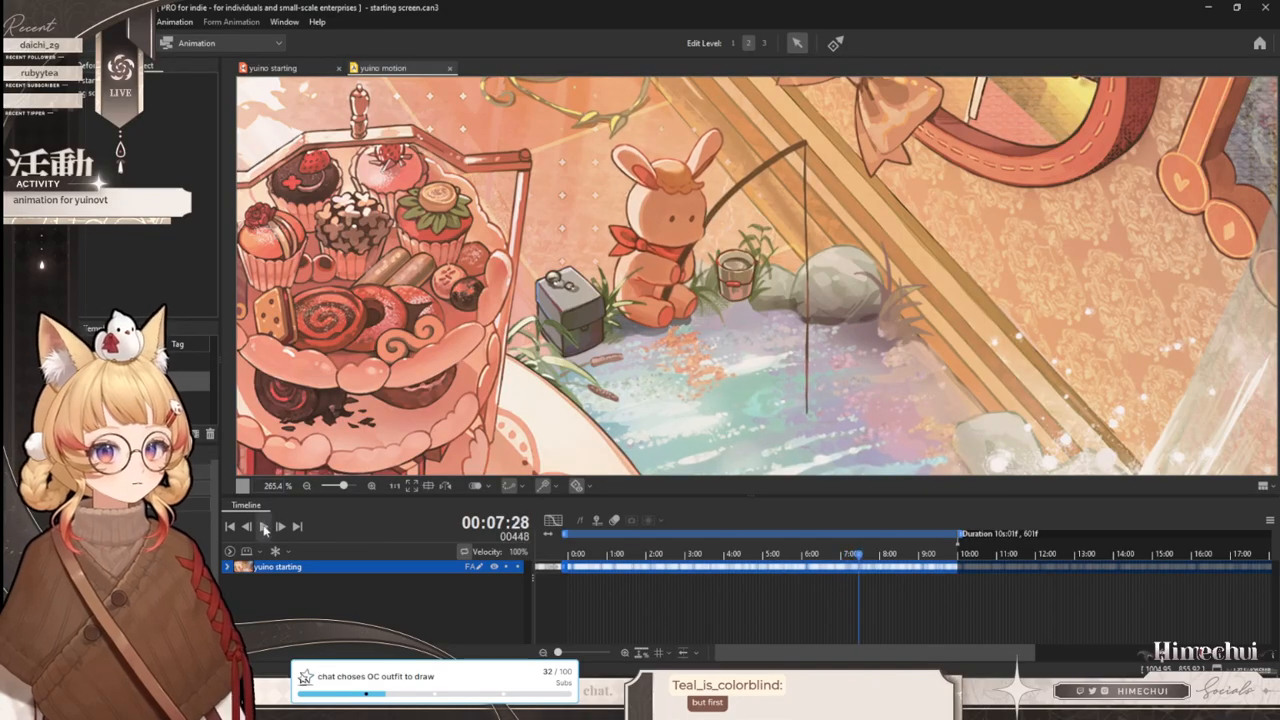
- Switch to the yuino starting model and select the fishing line's Layer 1 mesh inside the line deformer
{"action": "left_click", "coordinate": [290, 67]}
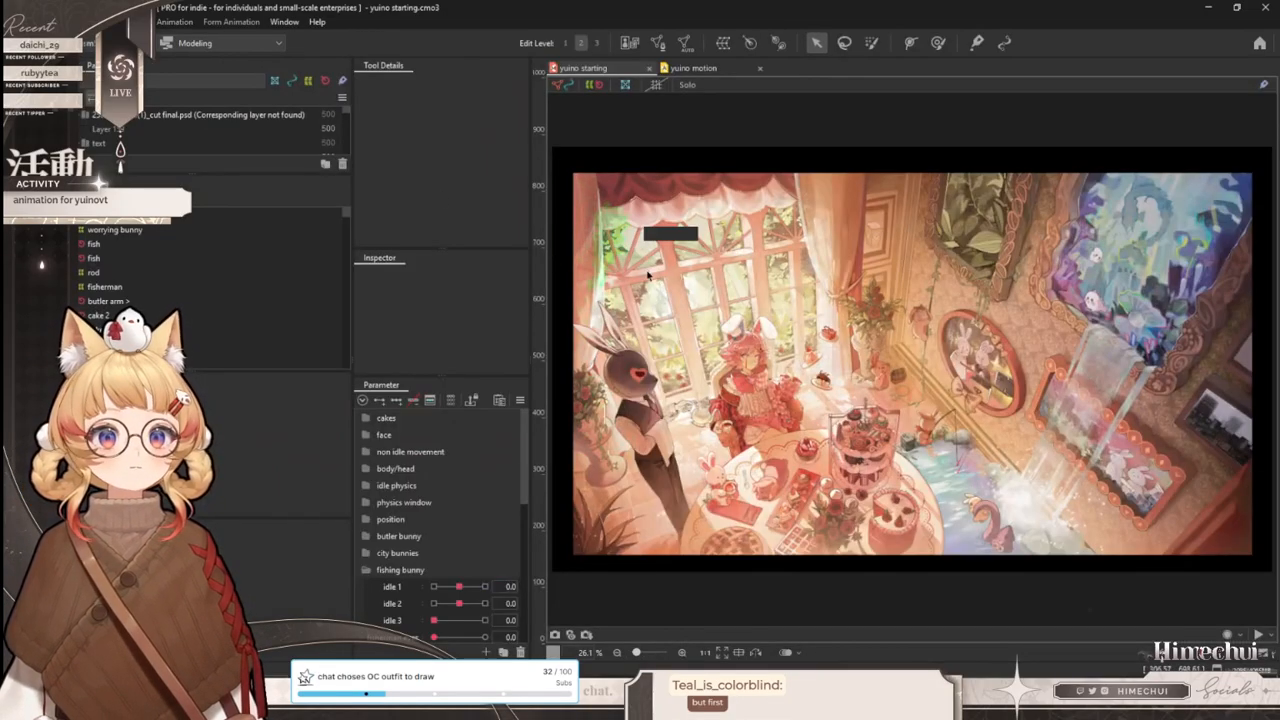
{"action": "scroll", "coordinate": [850, 425], "scroll_direction": "up", "scroll_amount": 10}
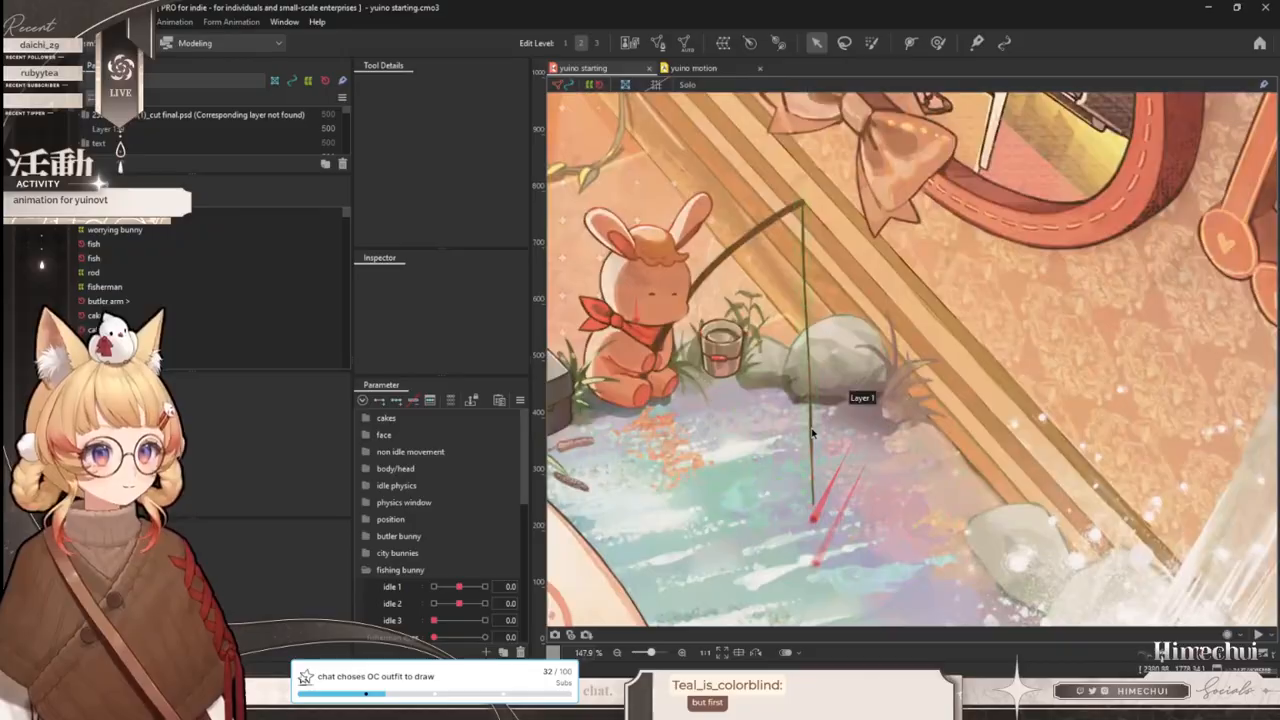
{"action": "left_click", "coordinate": [812, 432]}
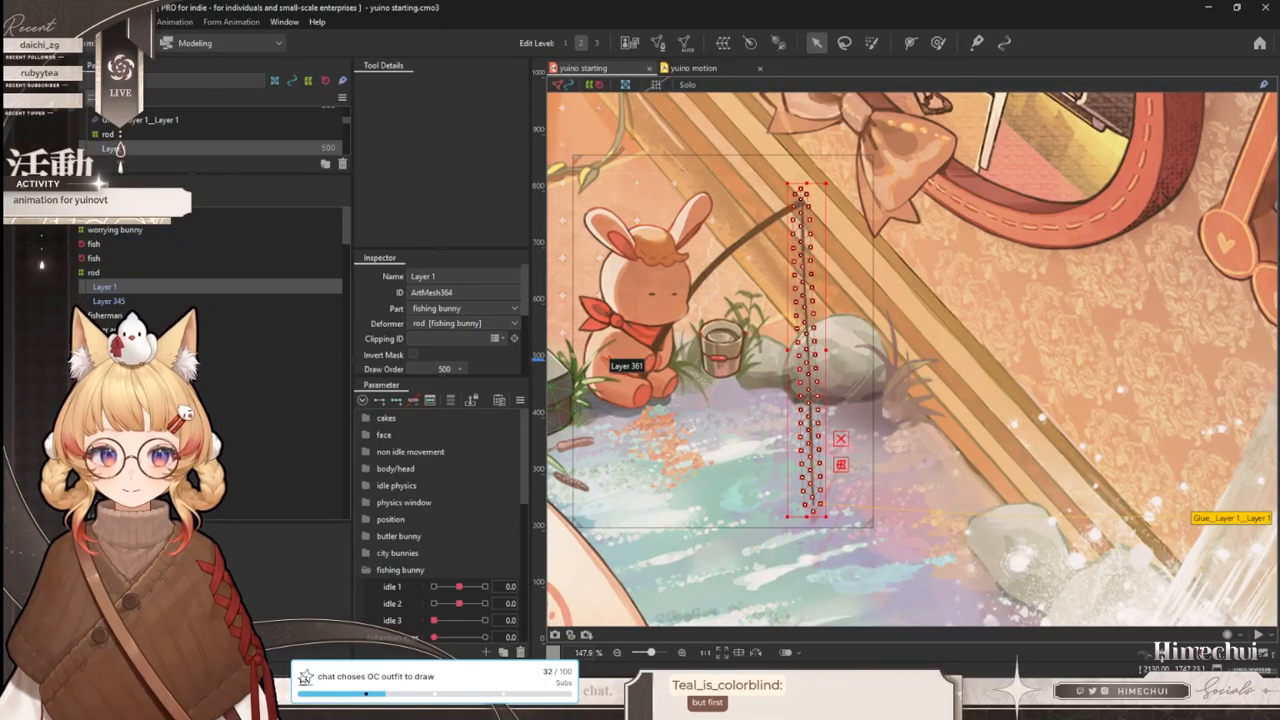
{"action": "left_click", "coordinate": [76, 243]}
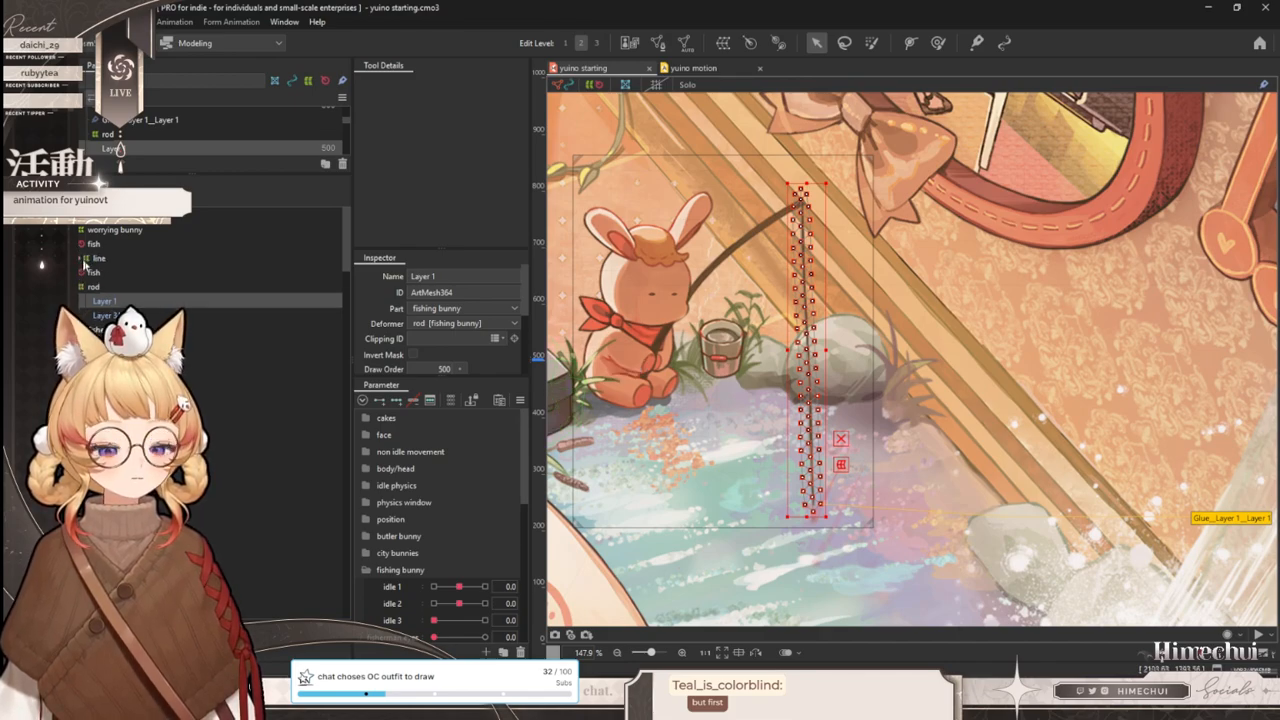
{"action": "left_click", "coordinate": [80, 258]}
{"action": "left_click", "coordinate": [108, 272]}
{"action": "scroll", "coordinate": [880, 360], "scroll_direction": "up", "scroll_amount": 3}
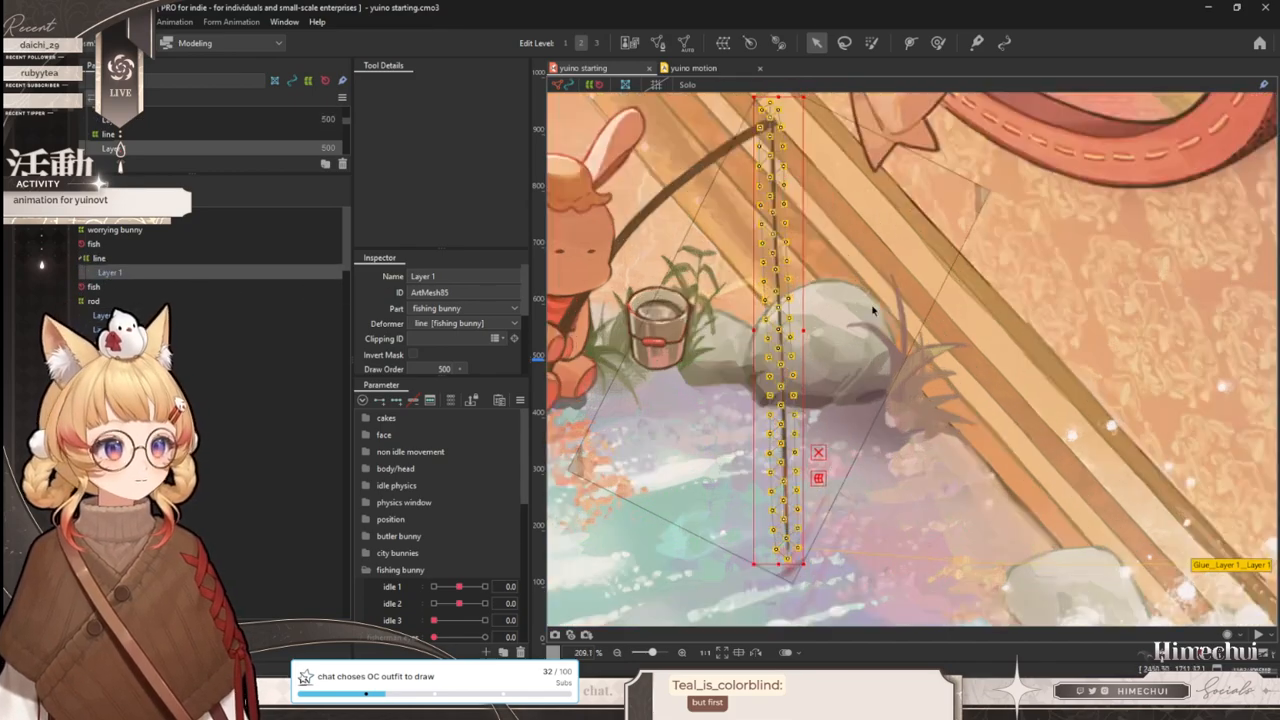
- Create a deform path along the fishing line with points at its upper end, near its middle and at its lower end
{"action": "left_click", "coordinate": [910, 42]}
{"action": "left_click", "coordinate": [769, 121]}
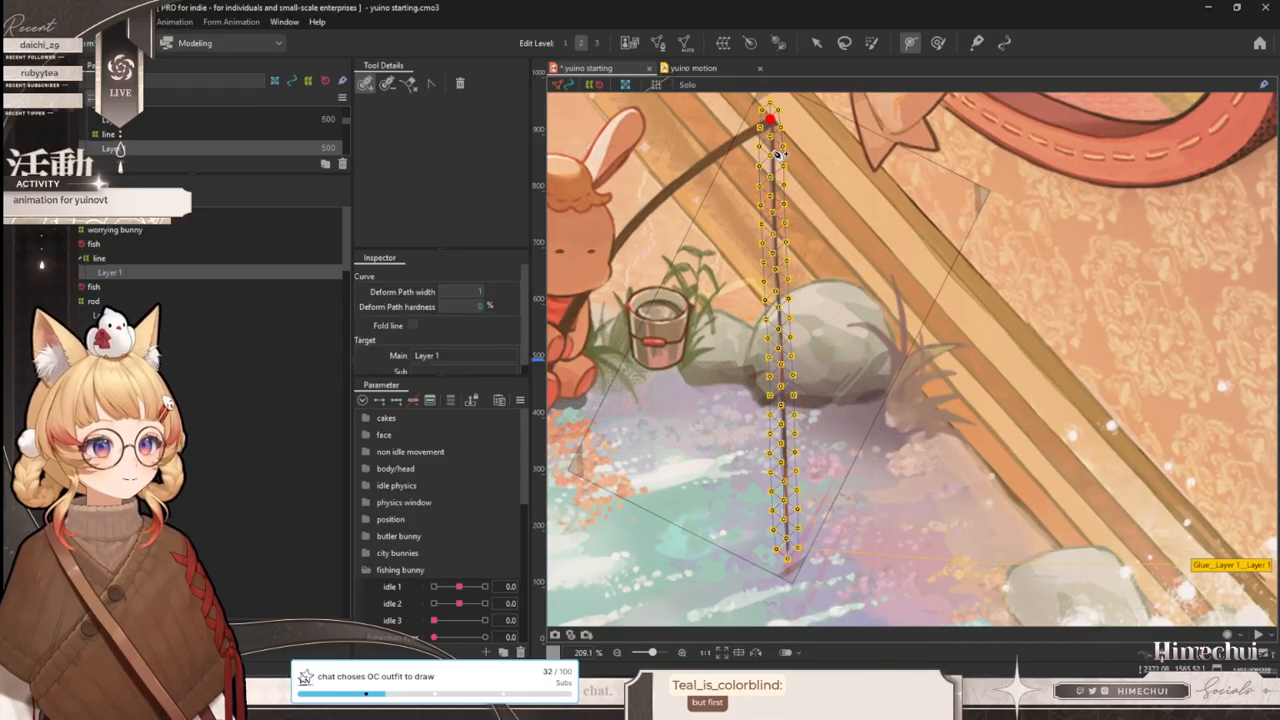
{"action": "left_click", "coordinate": [787, 548]}
{"action": "left_click", "coordinate": [779, 234]}
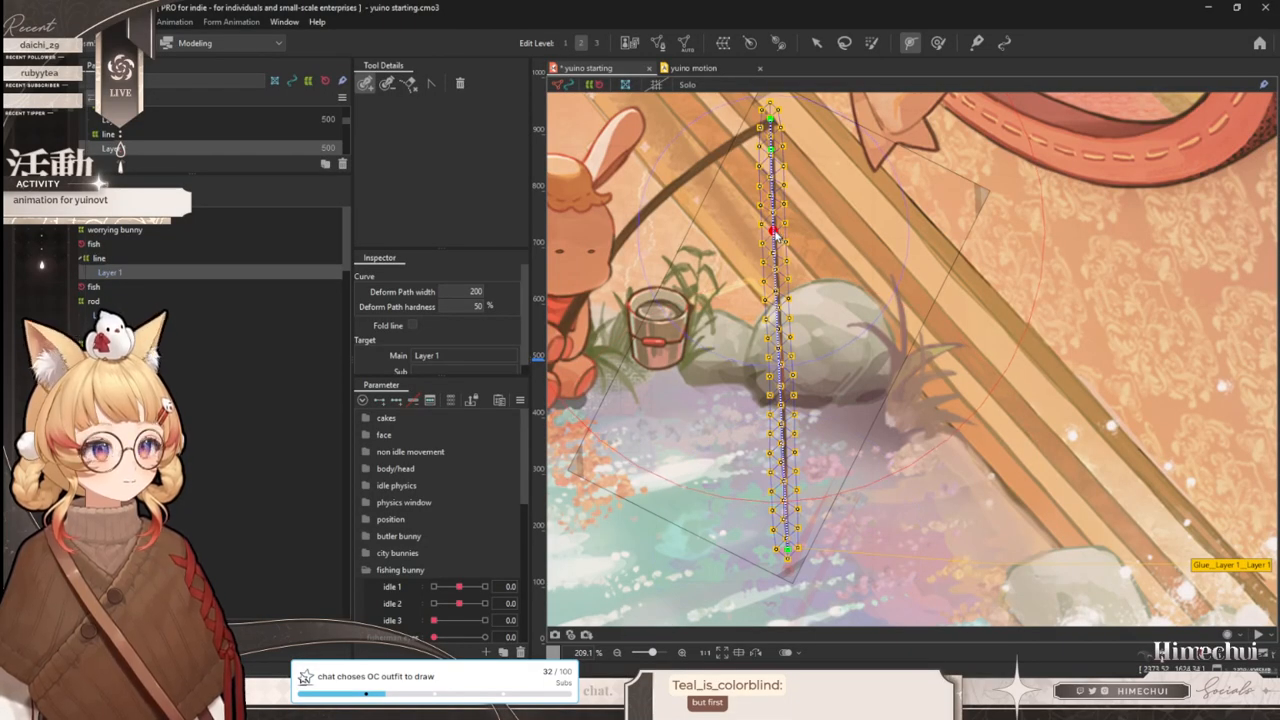
{"action": "left_click_drag", "start_coordinate": [777, 240], "coordinate": [779, 318]}
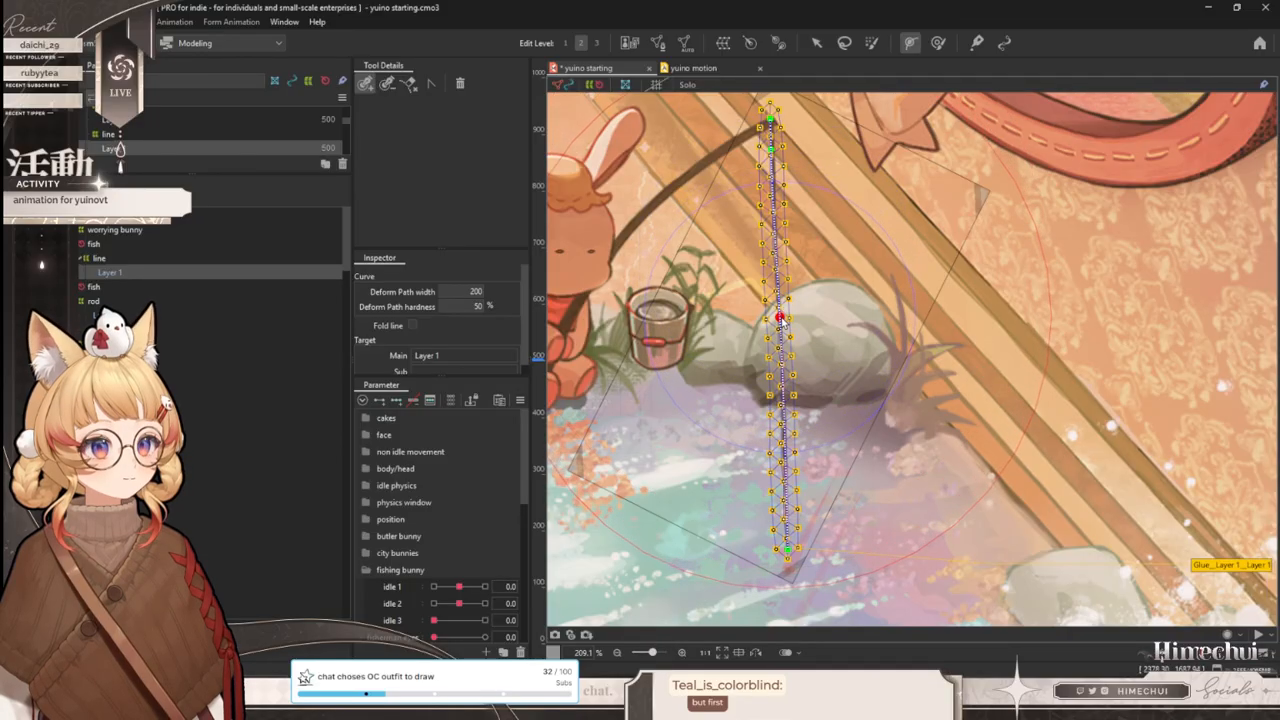
{"action": "left_click", "coordinate": [816, 42]}
- Replicate the fish z parameter in the fishing bunny folder
{"action": "scroll", "coordinate": [441, 560], "scroll_direction": "down", "scroll_amount": 5}
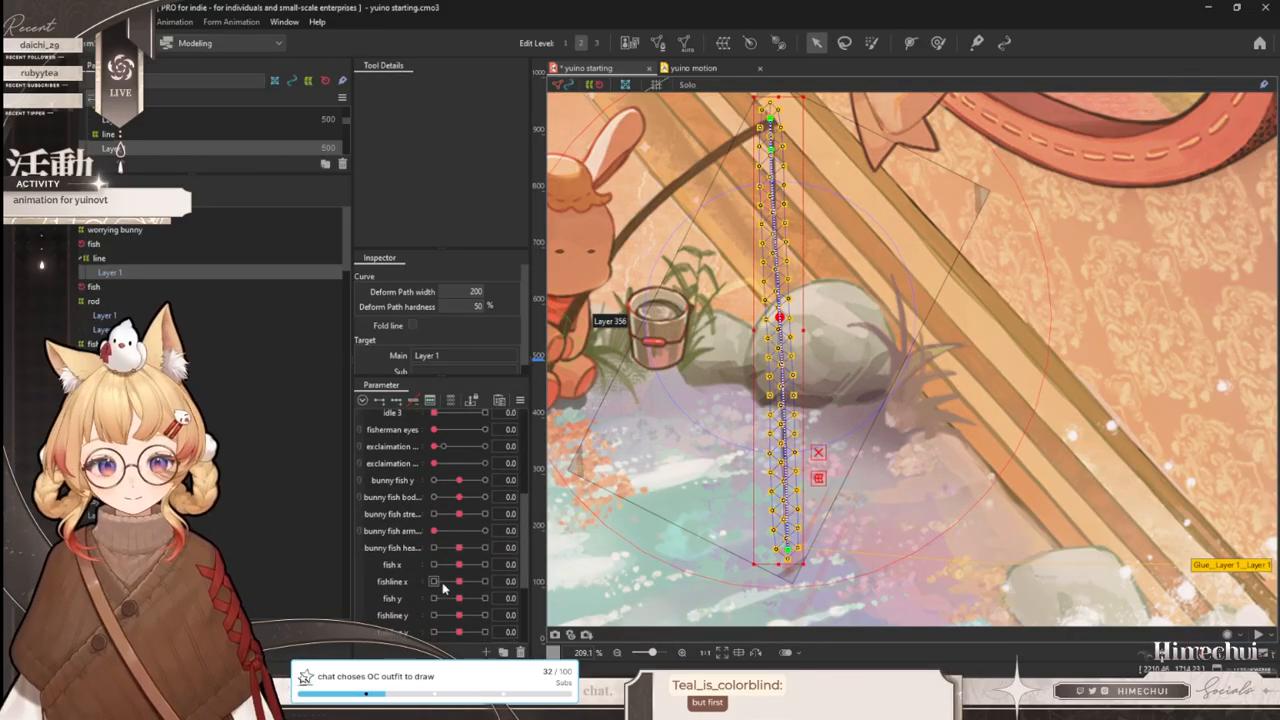
{"action": "scroll", "coordinate": [441, 590], "scroll_direction": "down", "scroll_amount": 3}
{"action": "right_click", "coordinate": [410, 540]}
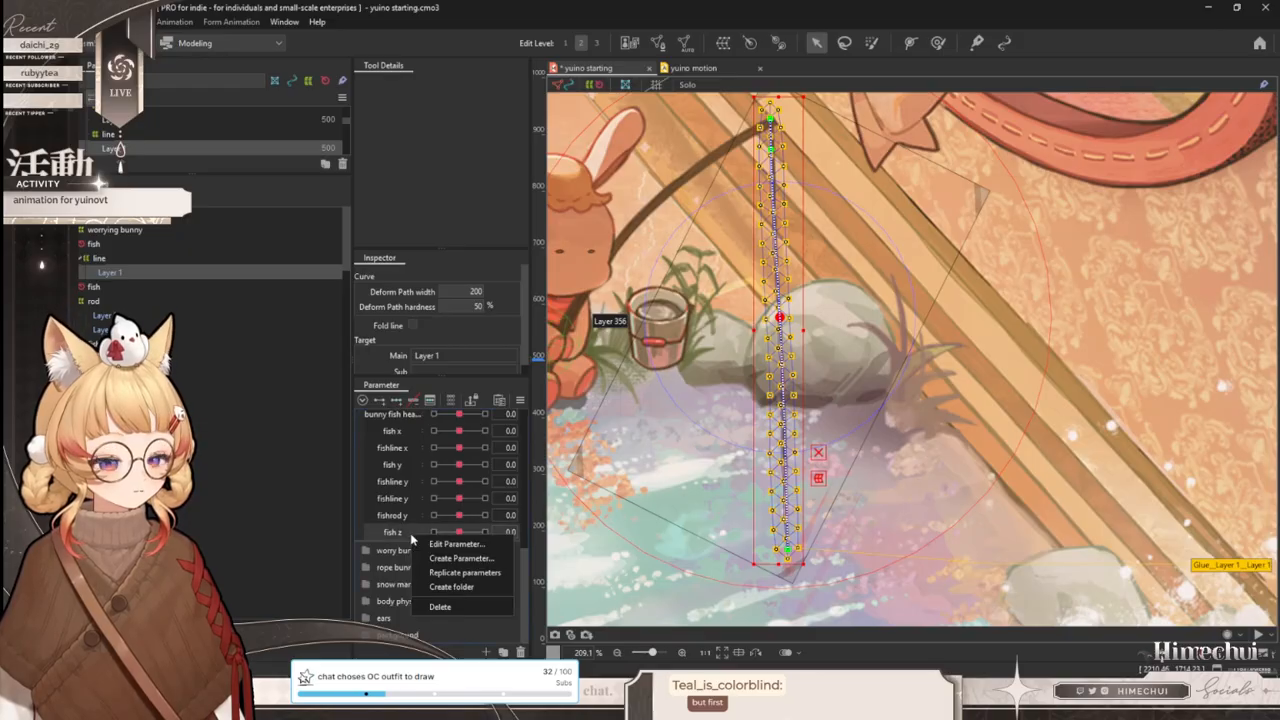
{"action": "left_click", "coordinate": [465, 572]}
- Rename the replicated fish z parameter to "fishline shape"
{"action": "right_click", "coordinate": [408, 548]}
{"action": "left_click", "coordinate": [455, 556]}
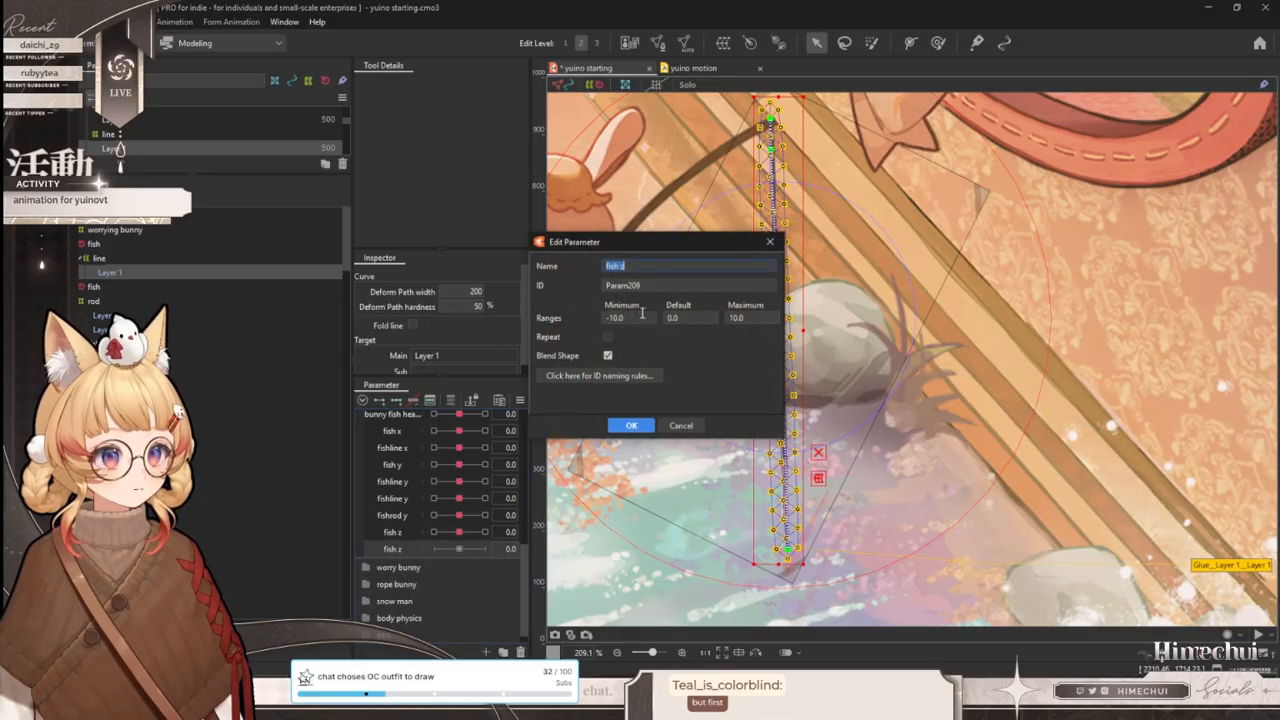
{"action": "left_click", "coordinate": [623, 265]}
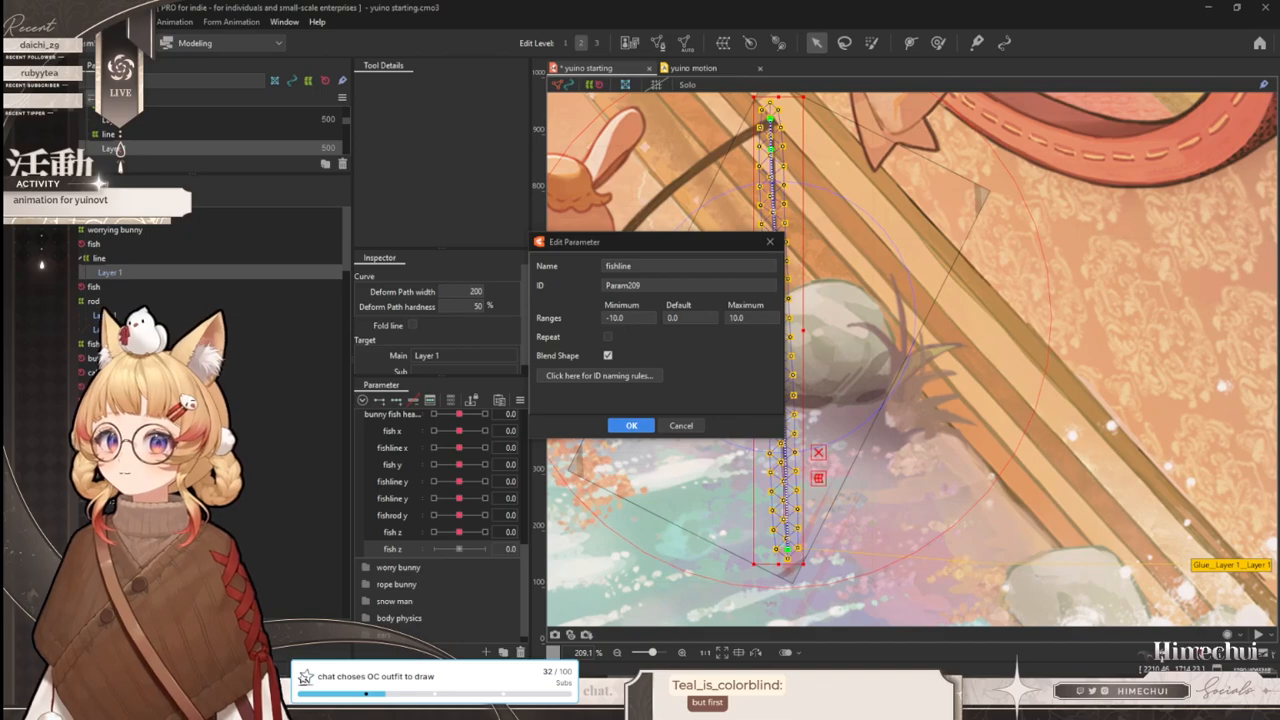
{"action": "key", "text": "ctrl+a"}
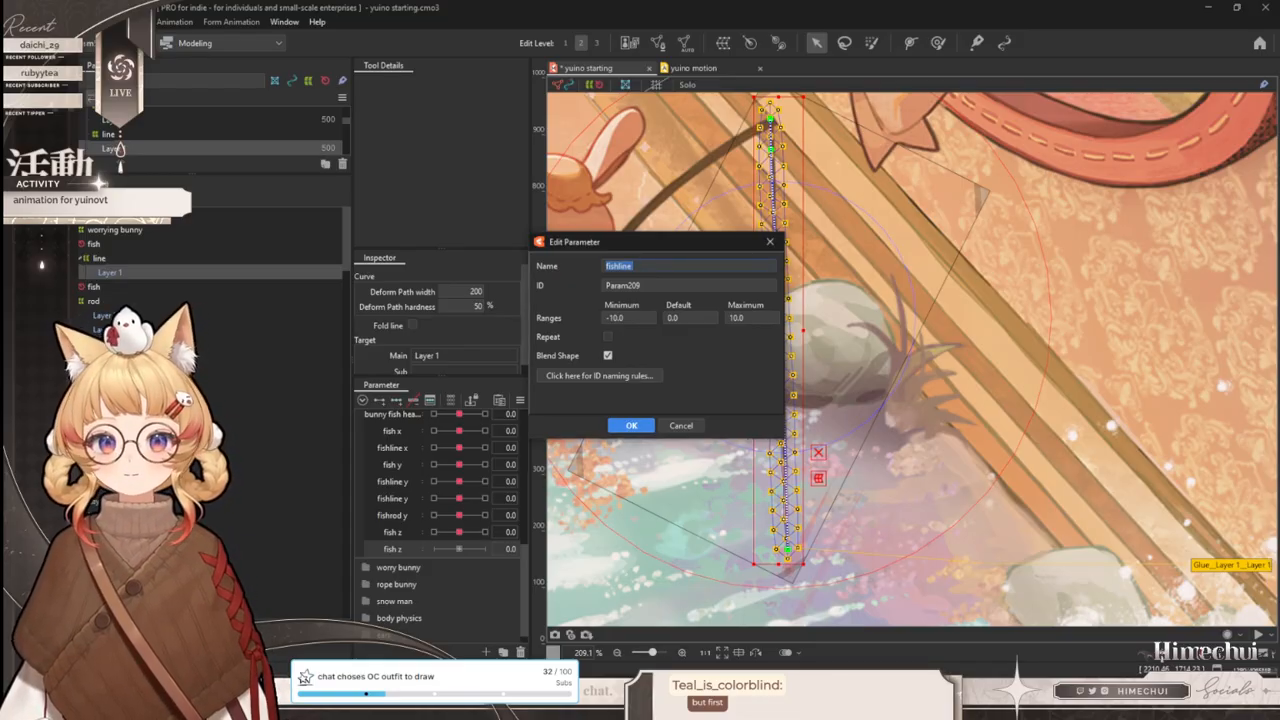
{"action": "left_click", "coordinate": [661, 263]}
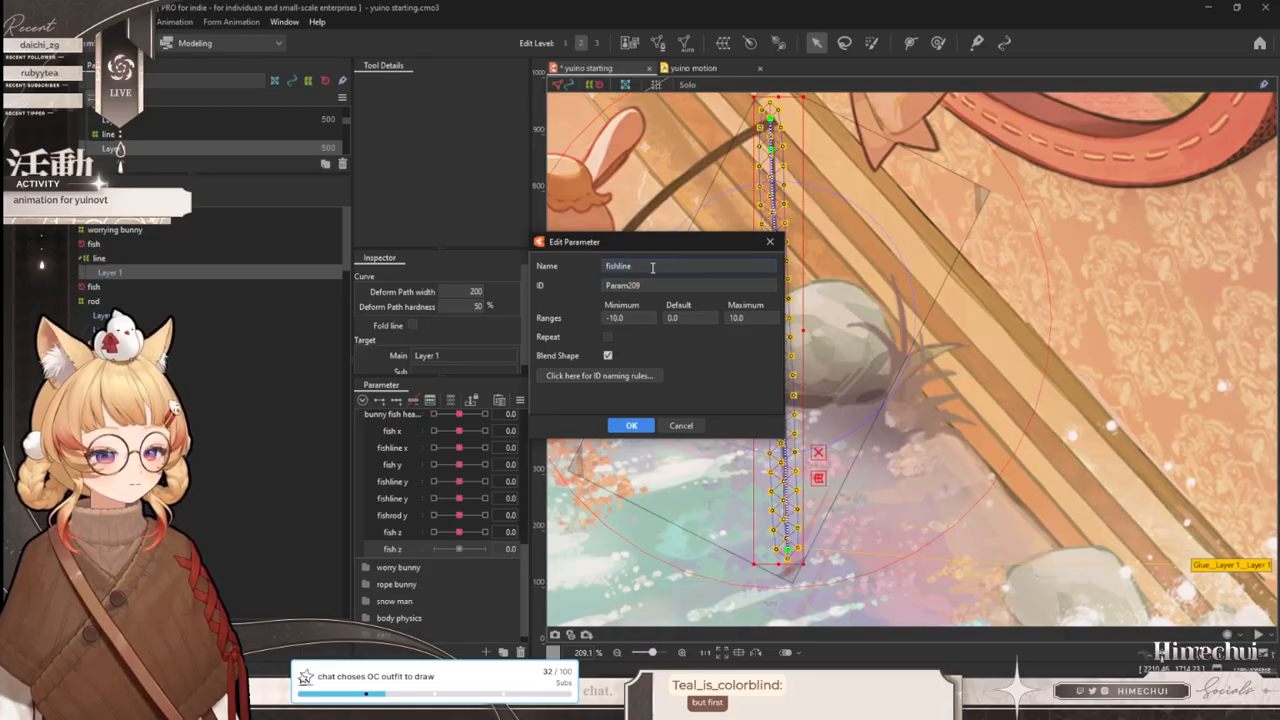
{"action": "type", "text": "shad"}
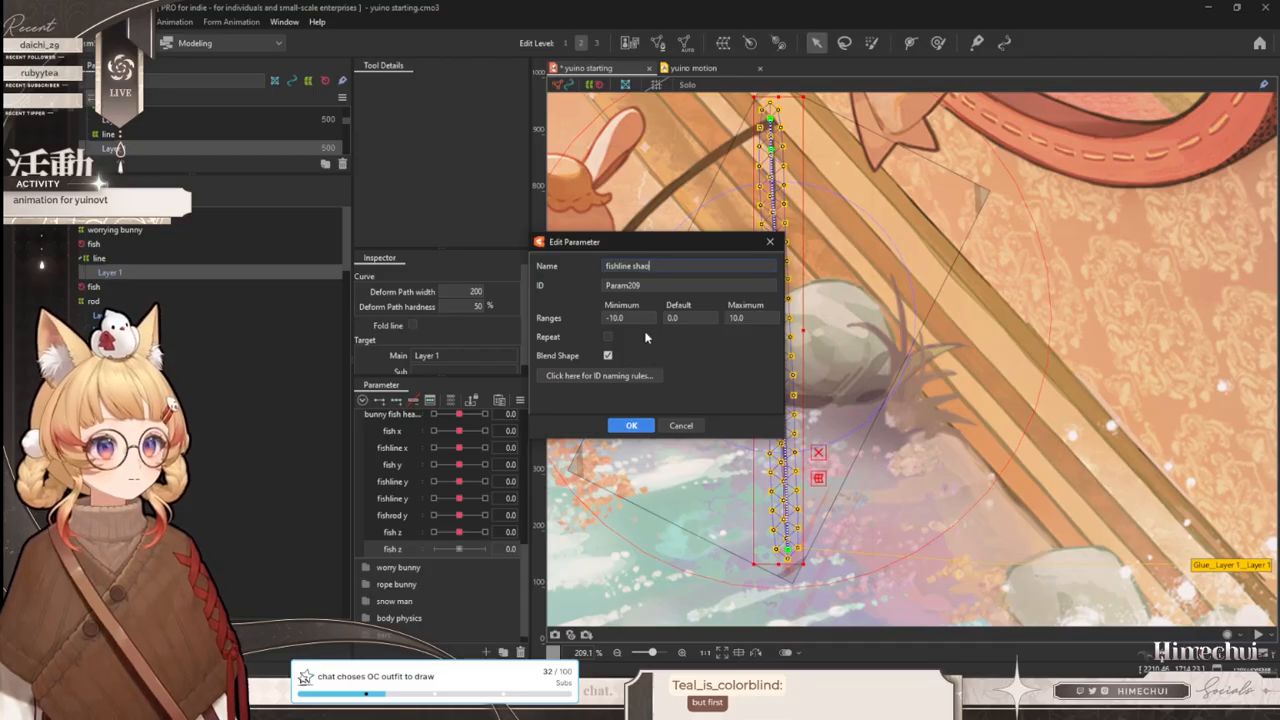
{"action": "type", "text": "owpe"}
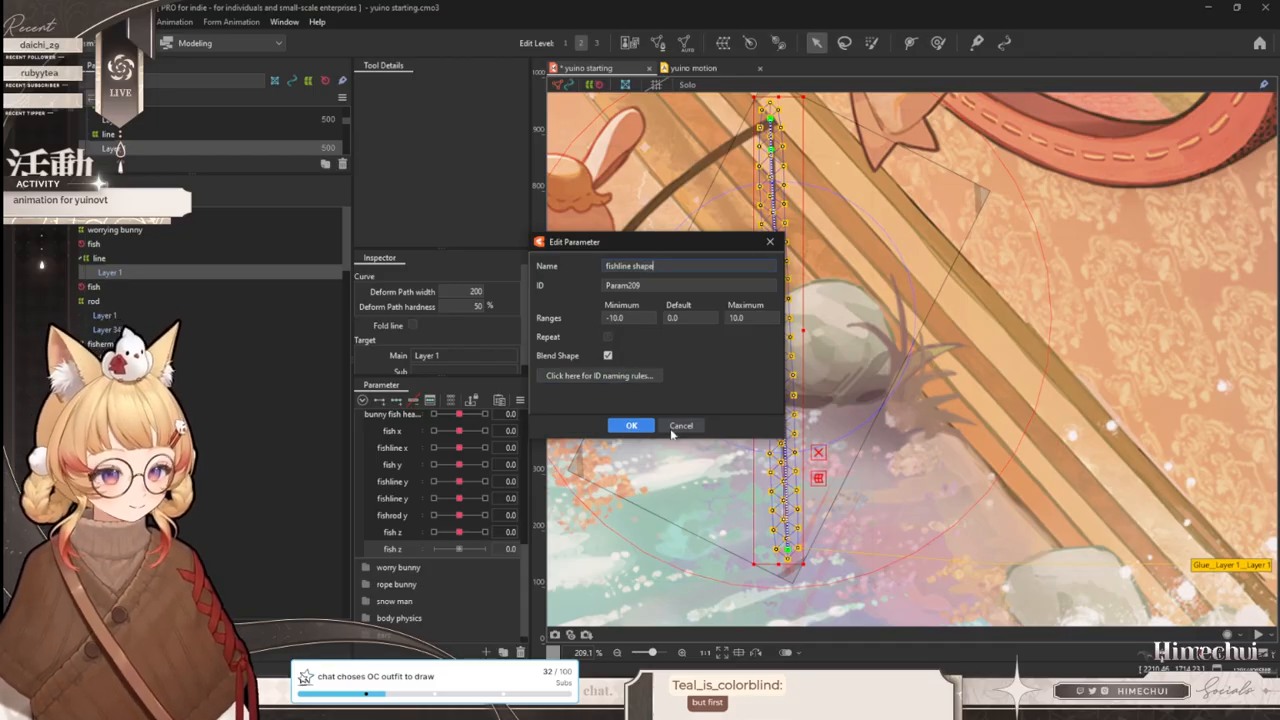
{"action": "left_click", "coordinate": [631, 425]}
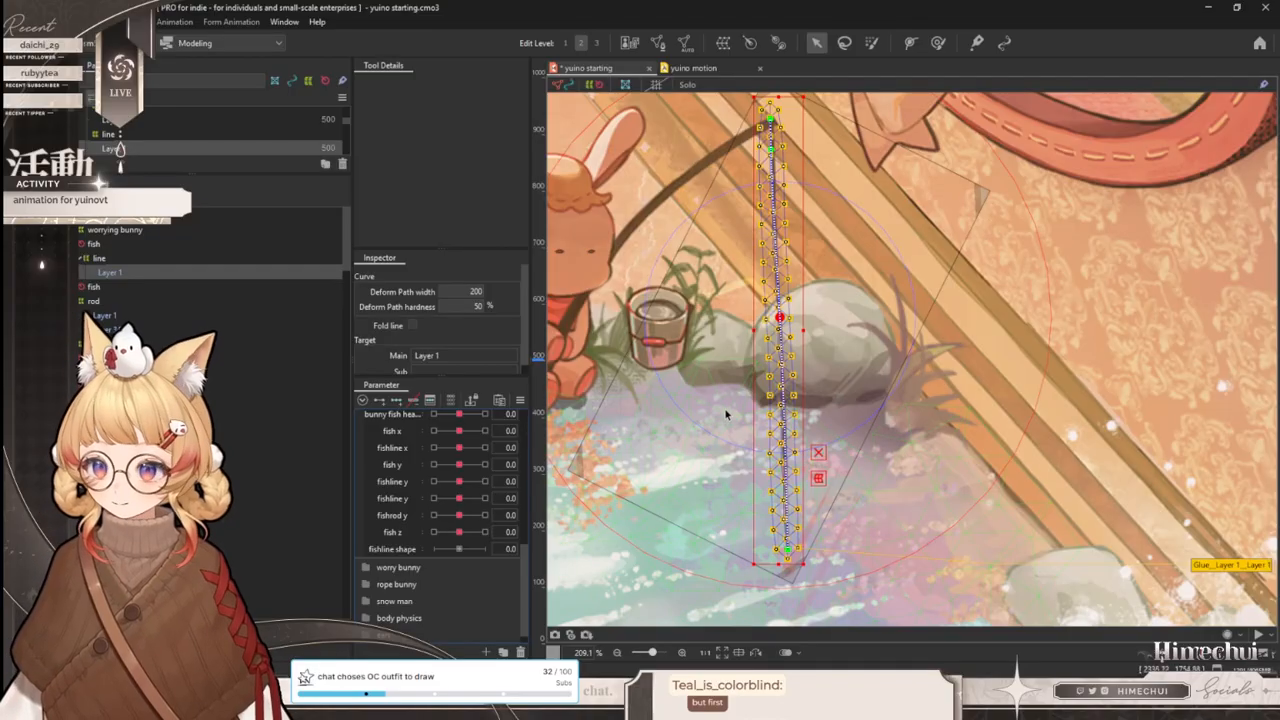
- Add keys to the fishline shape parameter, set it to -10.0, and add a deform path point near the line's lower end
{"action": "left_click", "coordinate": [392, 550]}
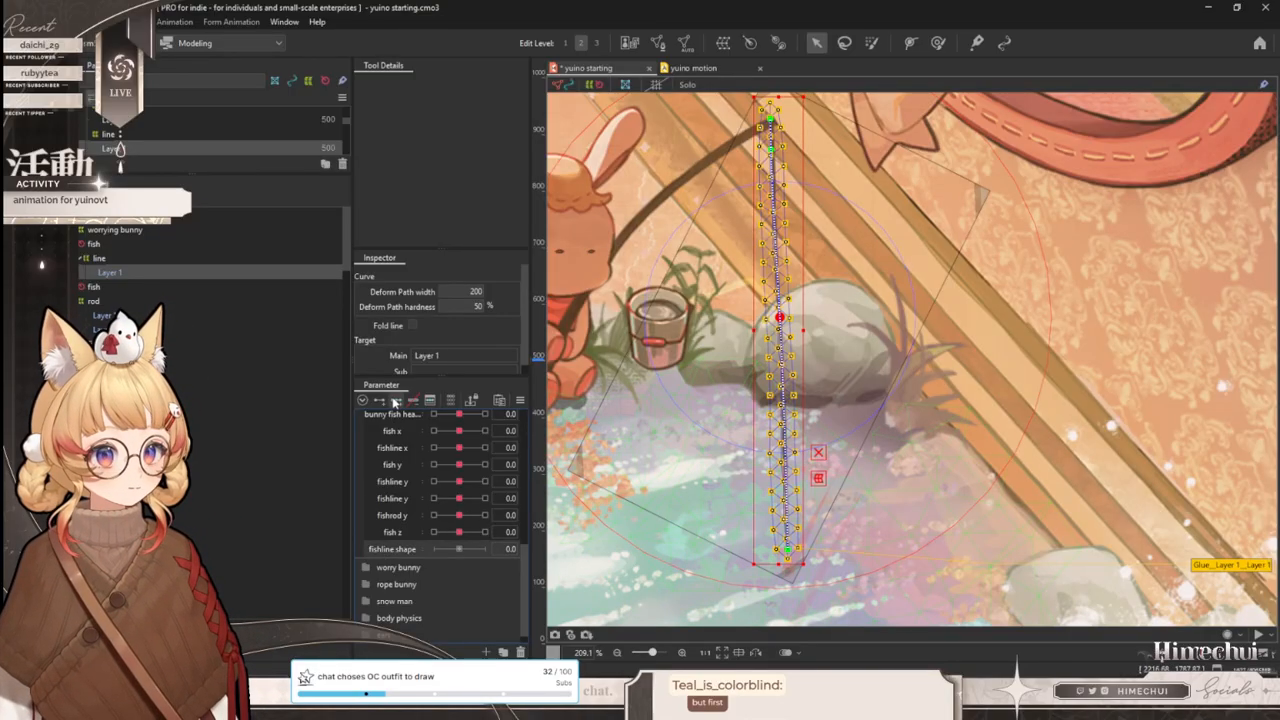
{"action": "left_click_drag", "start_coordinate": [461, 551], "coordinate": [434, 550]}
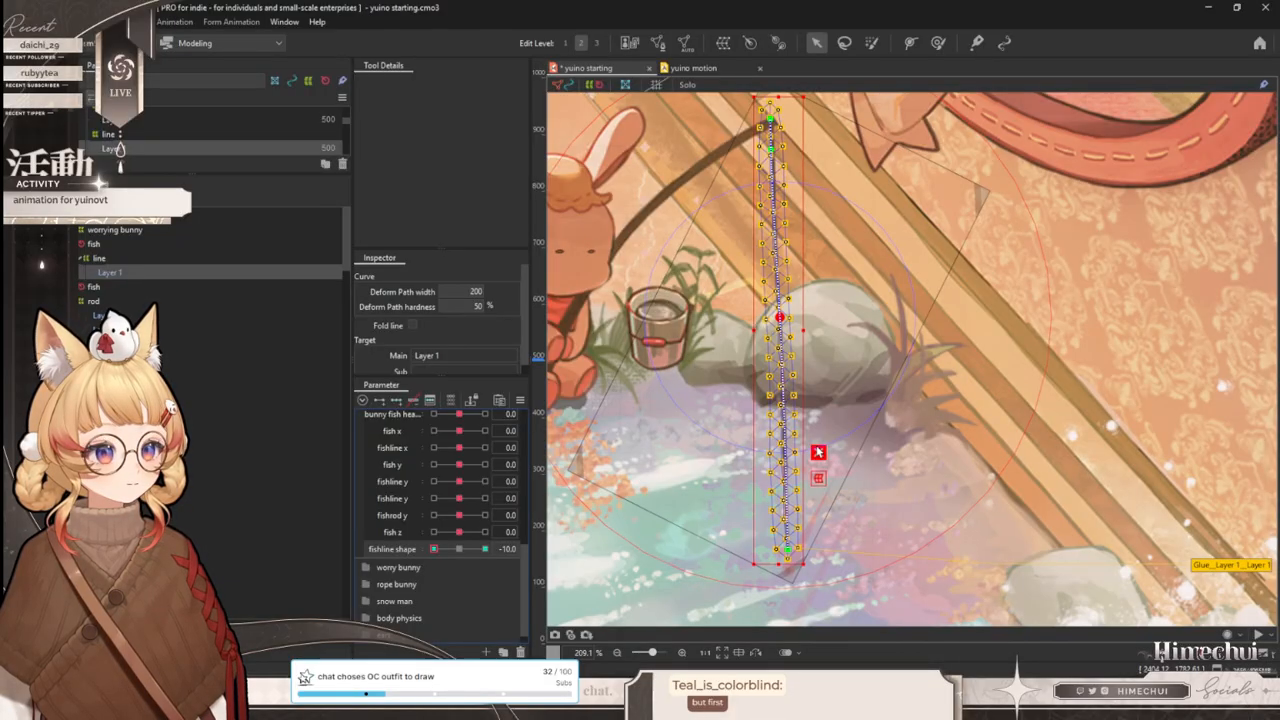
{"action": "left_click", "coordinate": [909, 43]}
{"action": "left_click", "coordinate": [787, 512]}
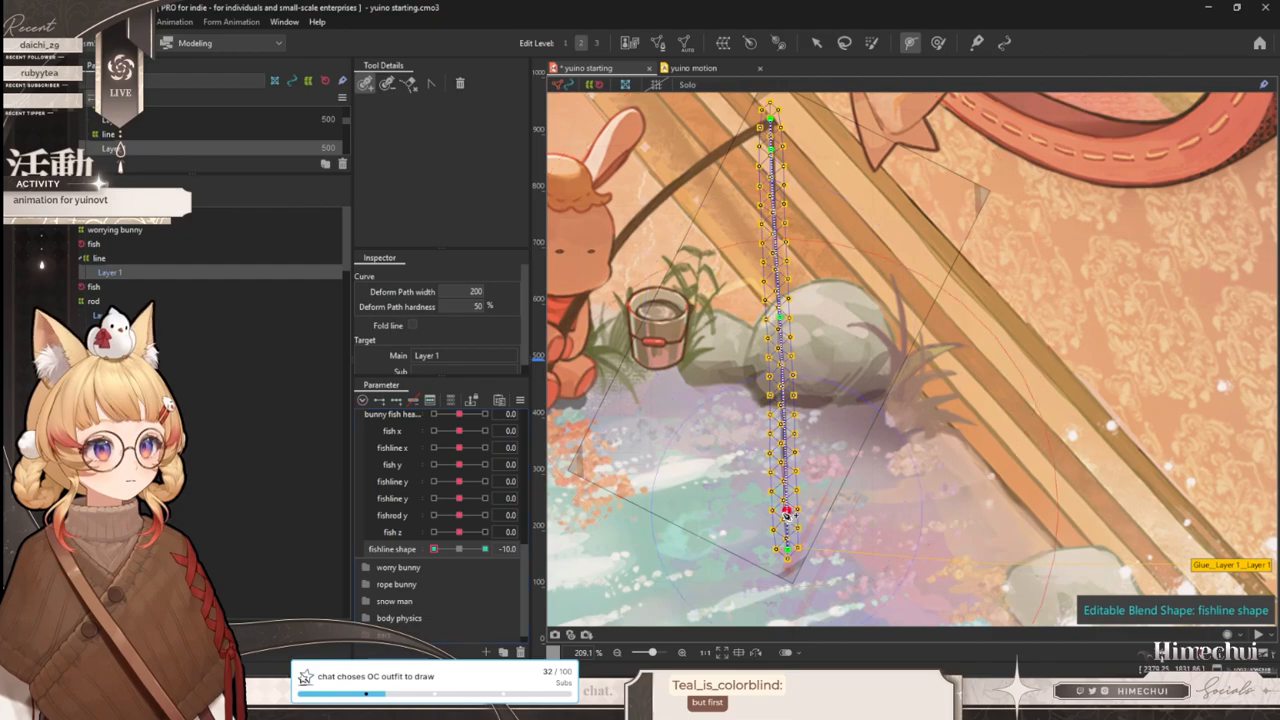
- Try to bend the fishing line sideways toward the bucket by moving its middle deform path point
{"action": "left_click", "coordinate": [815, 43]}
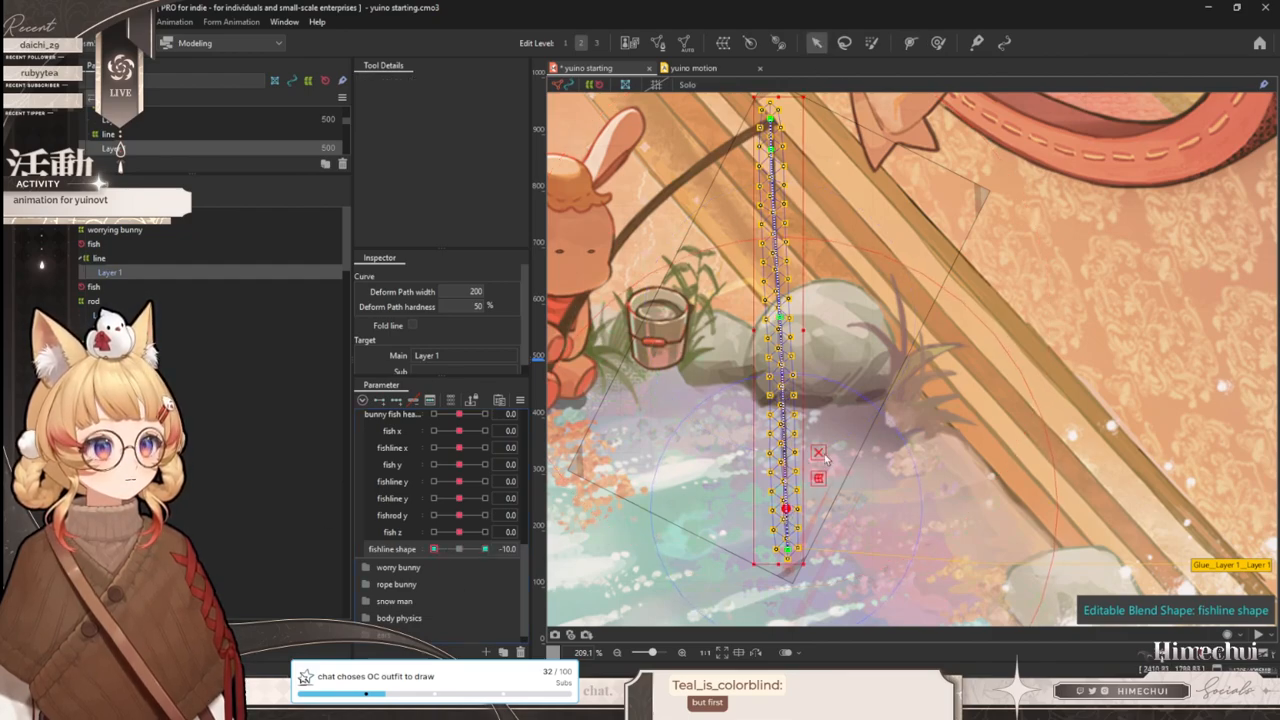
{"action": "left_click_drag", "start_coordinate": [780, 317], "coordinate": [760, 318]}
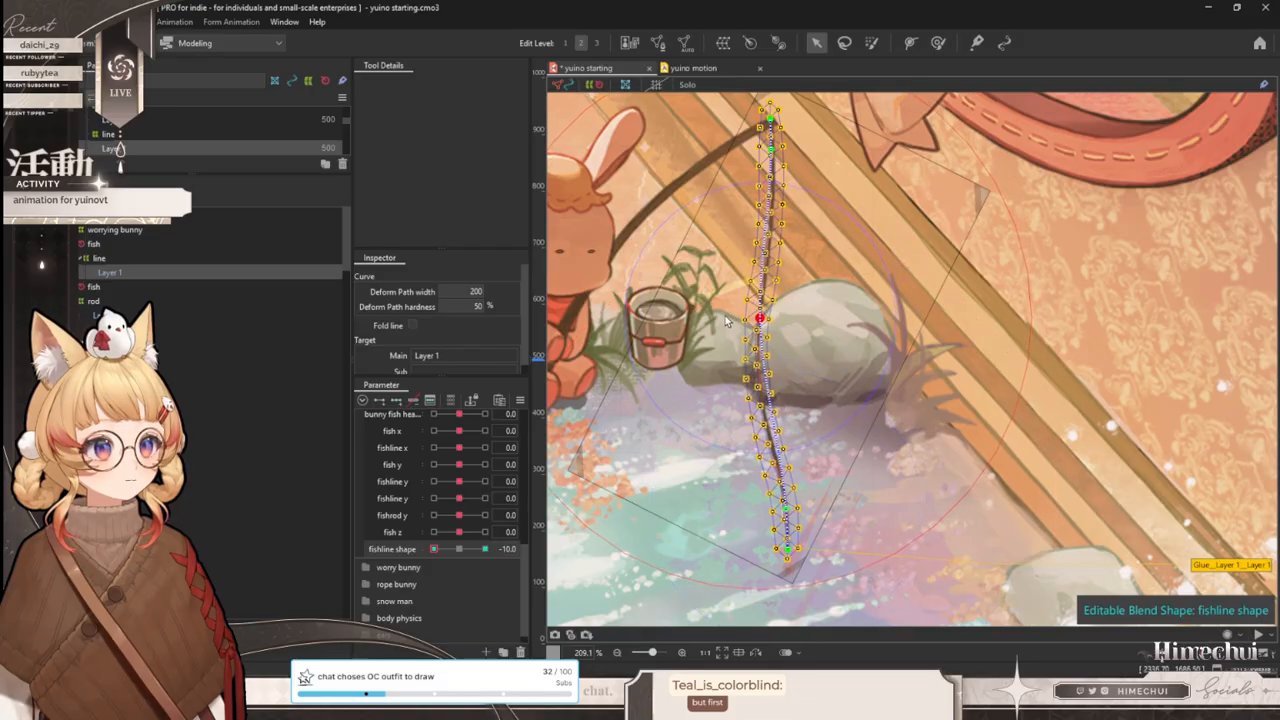
{"action": "key", "text": "ctrl+z"}
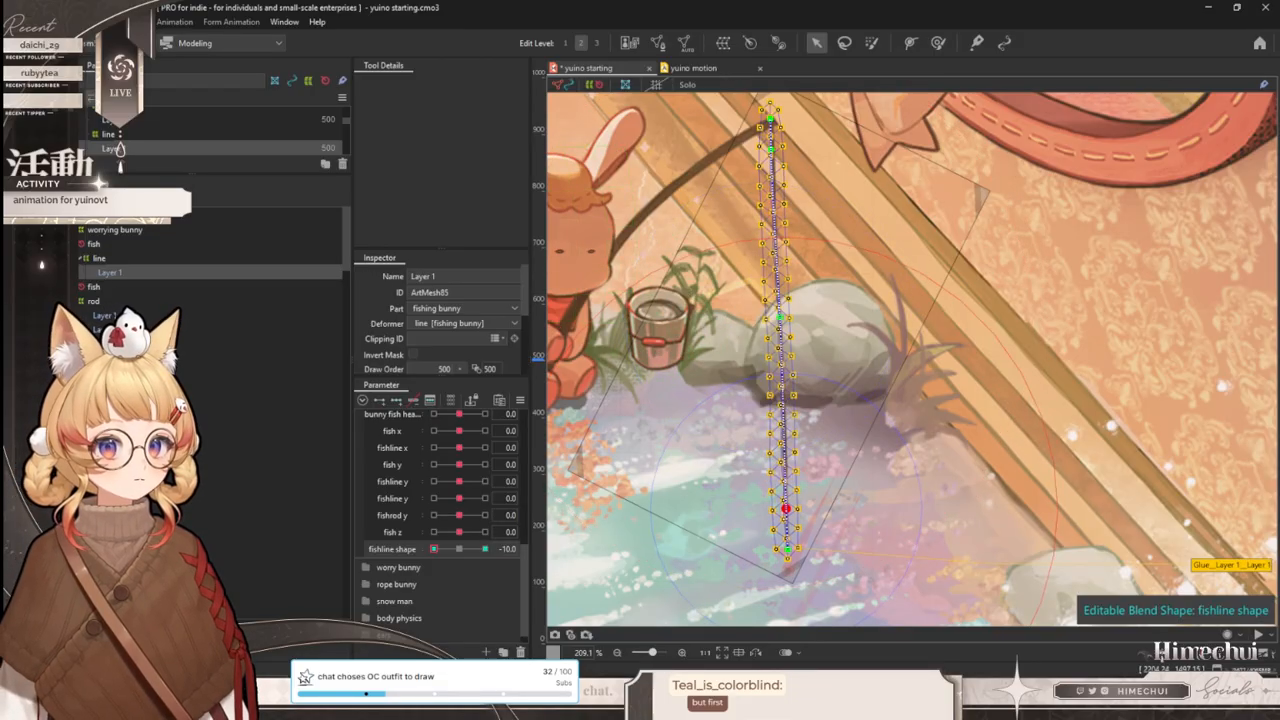
- Select the two Layer 1 meshes of the fishing line and draw one deform path down their length, from rod tip to lower end
{"action": "left_click", "coordinate": [103, 315]}
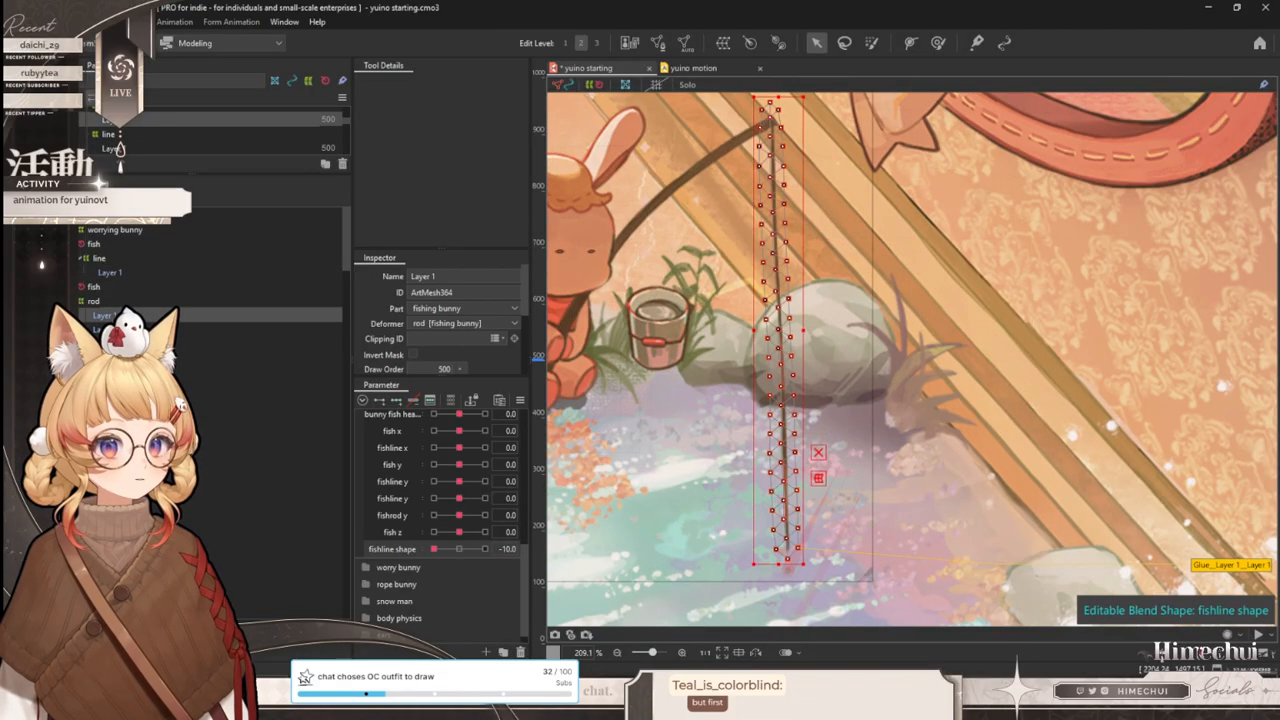
{"action": "left_click", "coordinate": [108, 272]}
{"action": "left_click", "coordinate": [780, 318]}
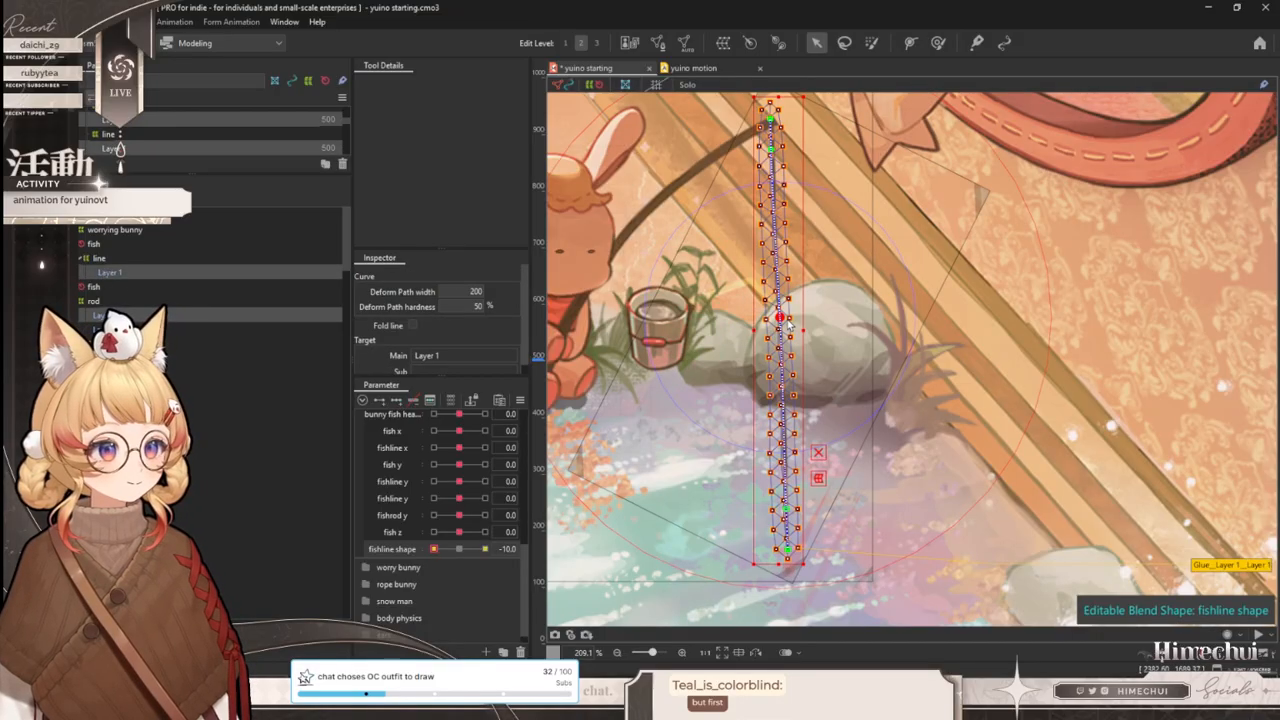
{"action": "left_click", "coordinate": [910, 42]}
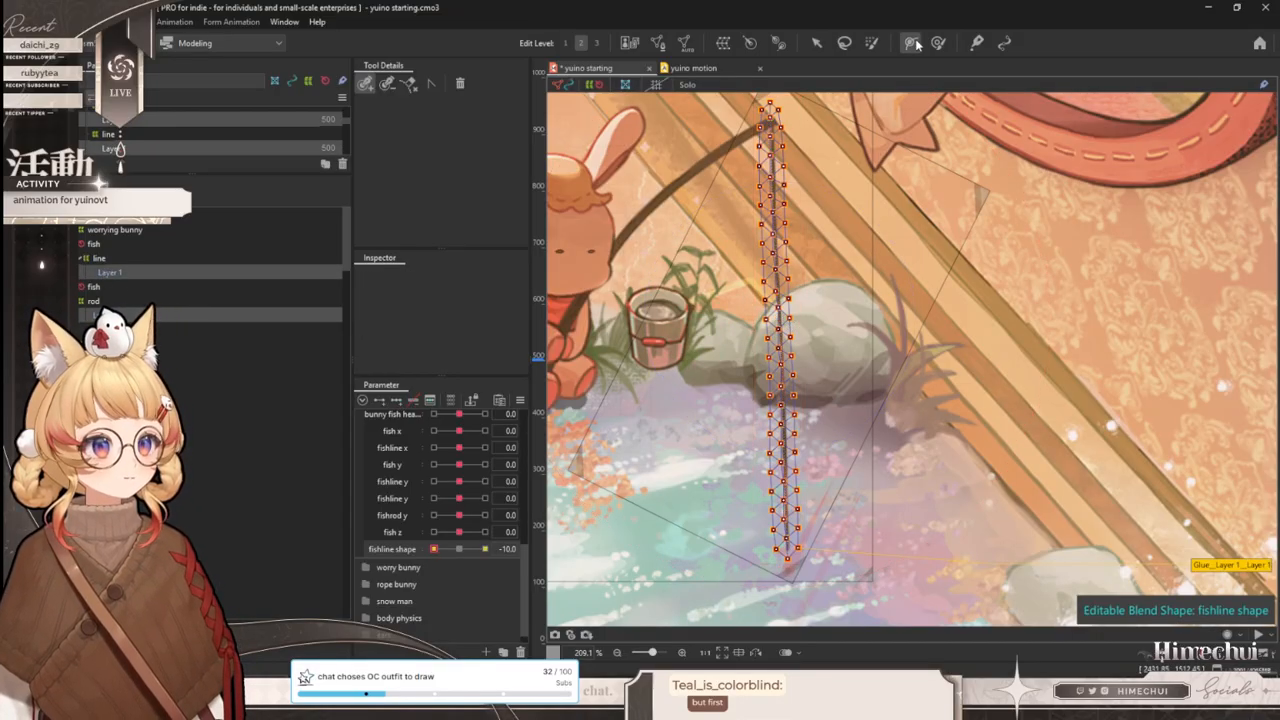
{"action": "left_click", "coordinate": [768, 117]}
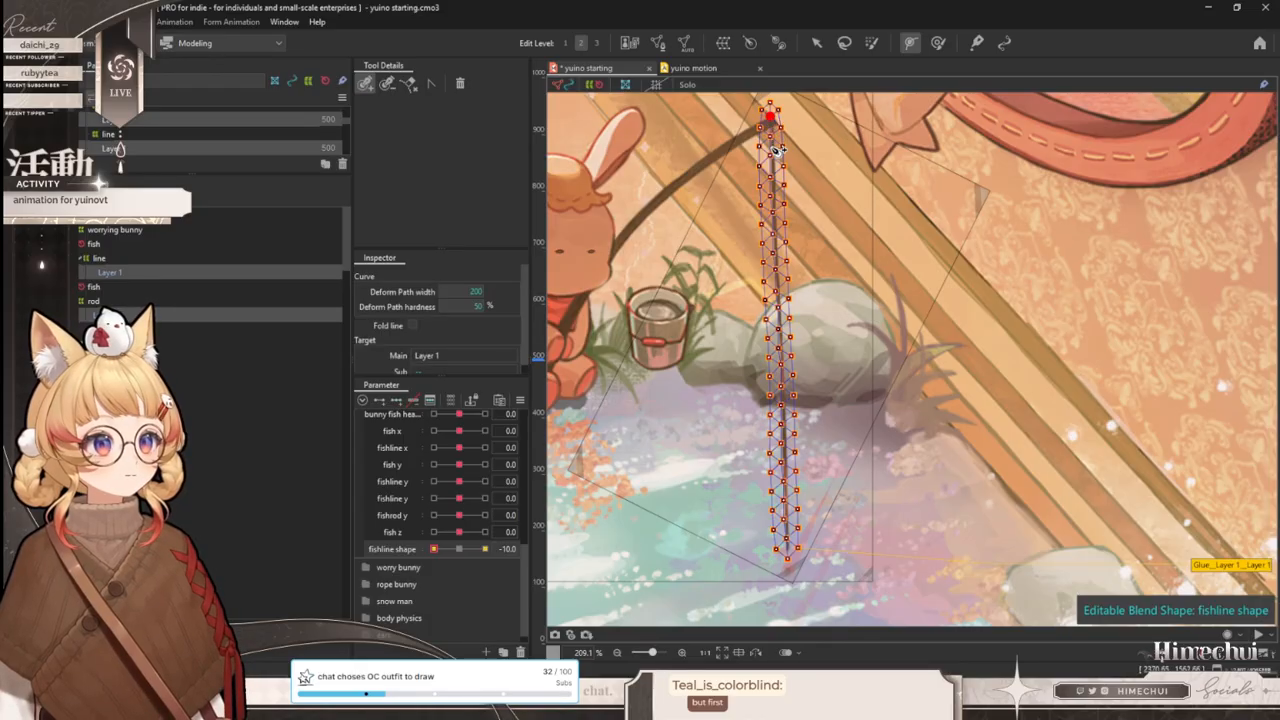
{"action": "left_click", "coordinate": [779, 334]}
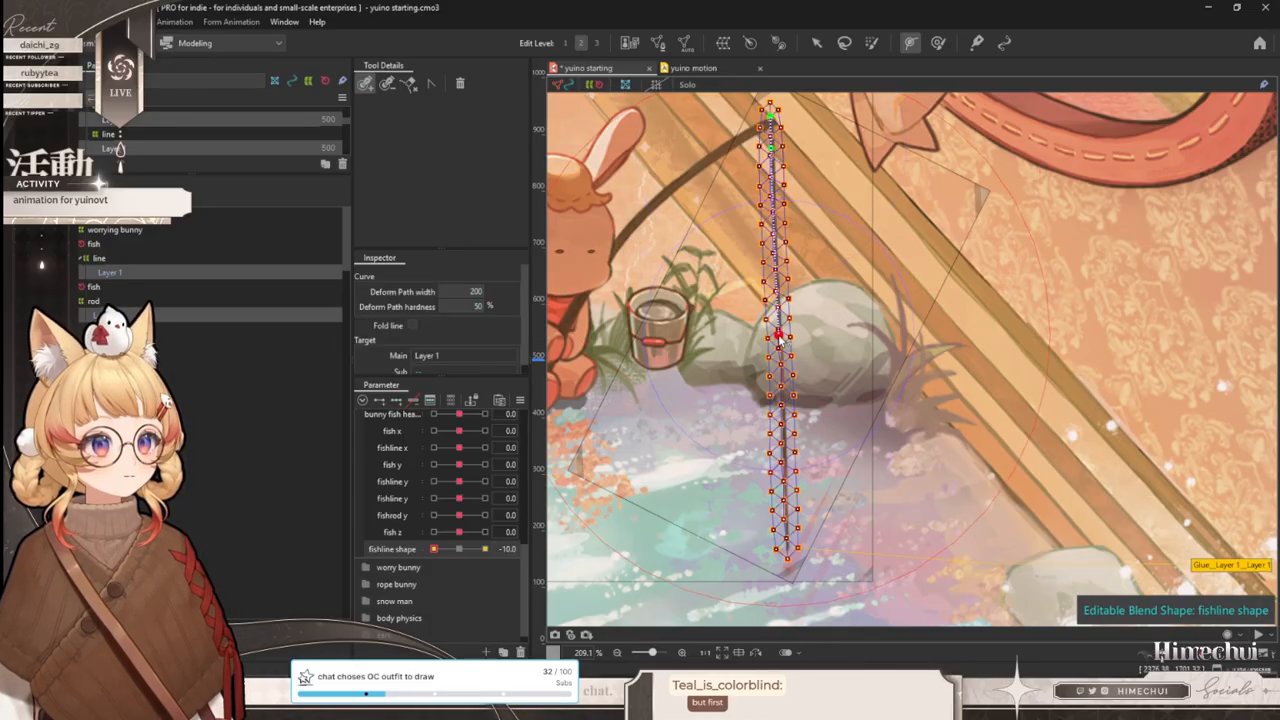
{"action": "left_click", "coordinate": [786, 512]}
{"action": "left_click", "coordinate": [788, 550]}
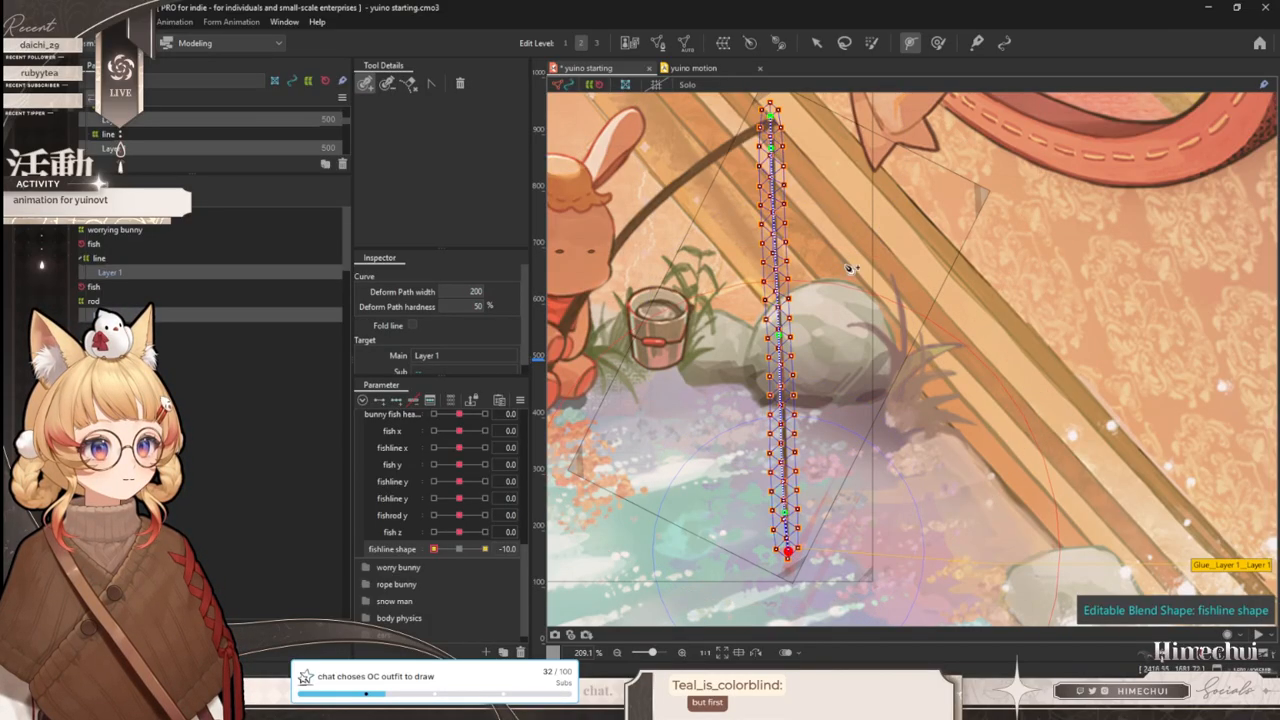
{"action": "left_click", "coordinate": [816, 43]}
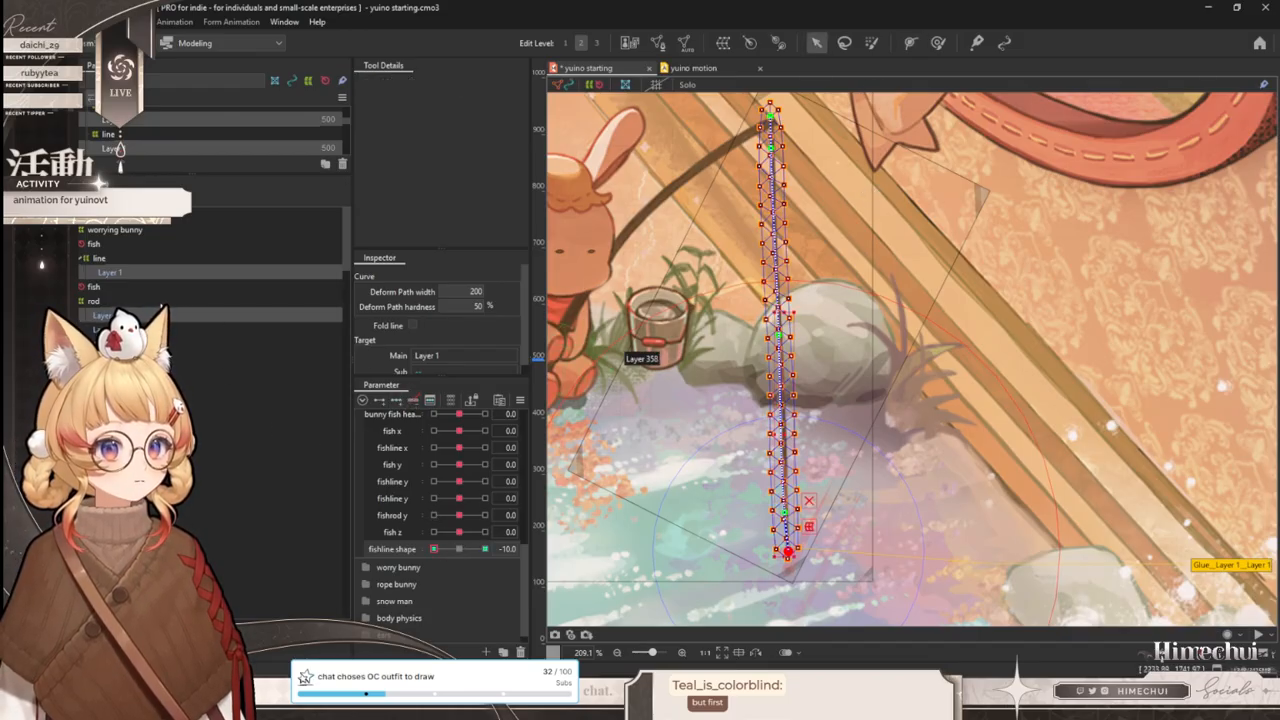
- Bend the fishing line toward the bucket with its middle path point, and preview it with fishline y at 10.0 and the selection hidden
{"action": "left_click", "coordinate": [115, 148]}
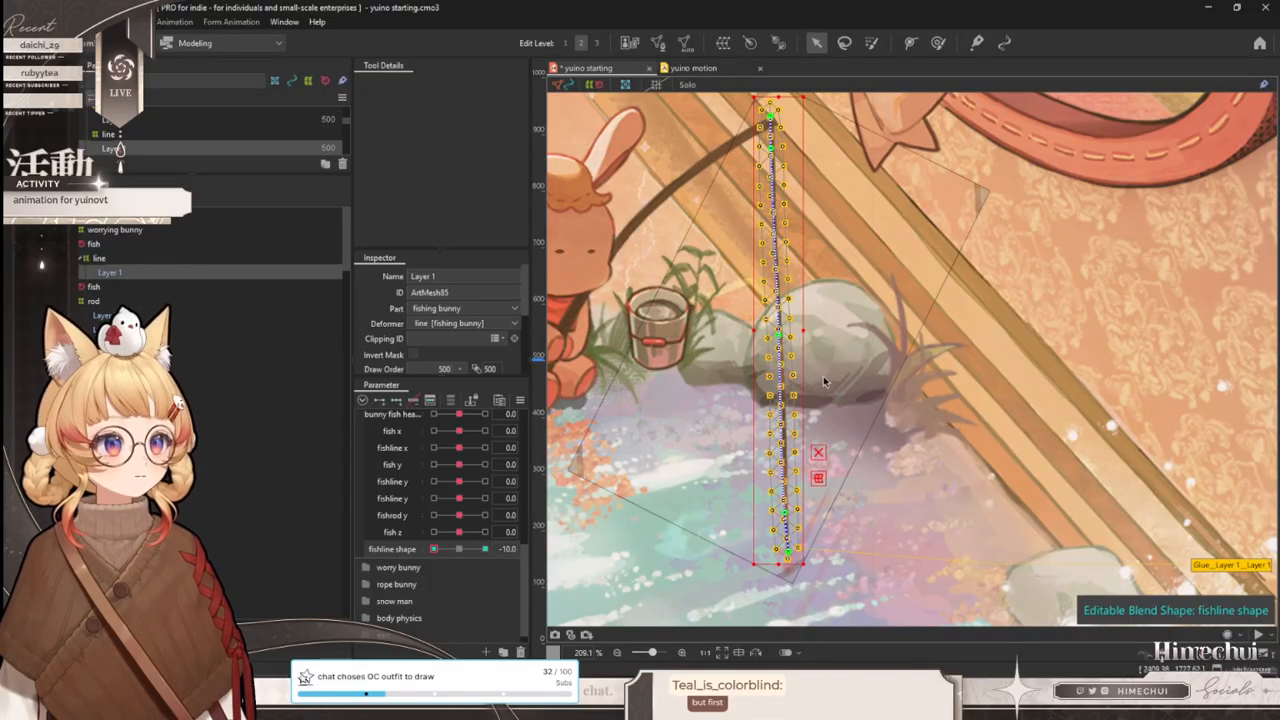
{"action": "left_click", "coordinate": [818, 452]}
{"action": "left_click_drag", "start_coordinate": [784, 338], "coordinate": [724, 339]}
{"action": "left_click_drag", "start_coordinate": [458, 497], "coordinate": [496, 497]}
{"action": "key", "text": "ctrl+t"}
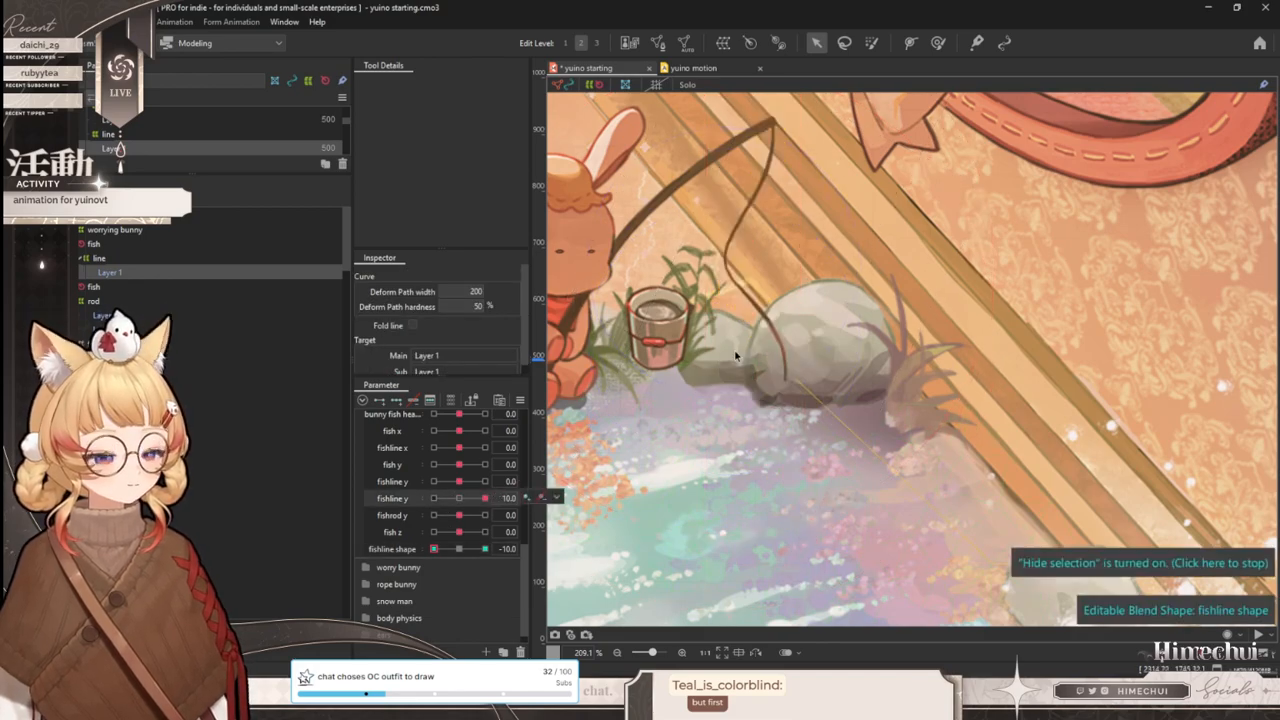
{"action": "scroll", "coordinate": [750, 338], "scroll_direction": "up", "scroll_amount": 2}
{"action": "left_click", "coordinate": [837, 317]}
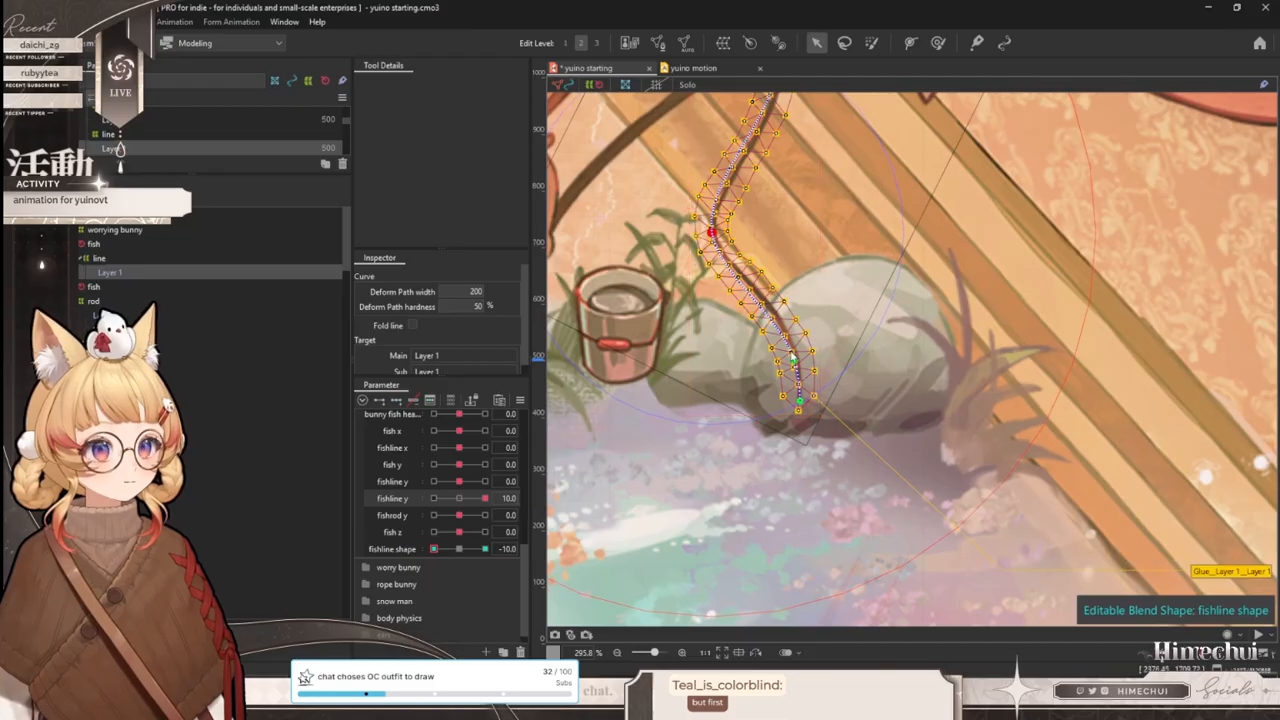
{"action": "key", "text": "ctrl+t"}
- Switch to the yuino motion animation, enlarge its timeline, and select fishline shape among the yuino starting track's Live2D parameters
{"action": "scroll", "coordinate": [790, 340], "scroll_direction": "down", "scroll_amount": 5}
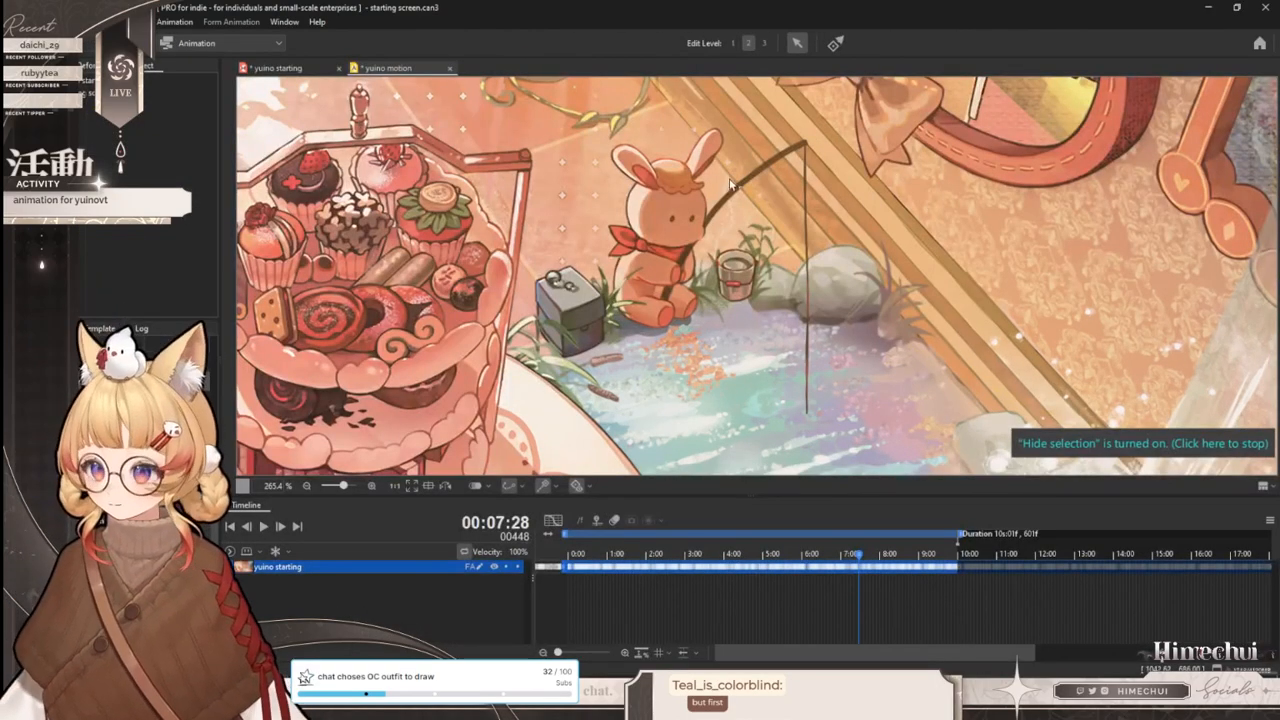
{"action": "left_click_drag", "start_coordinate": [749, 497], "coordinate": [757, 386]}
{"action": "left_click", "coordinate": [227, 457]}
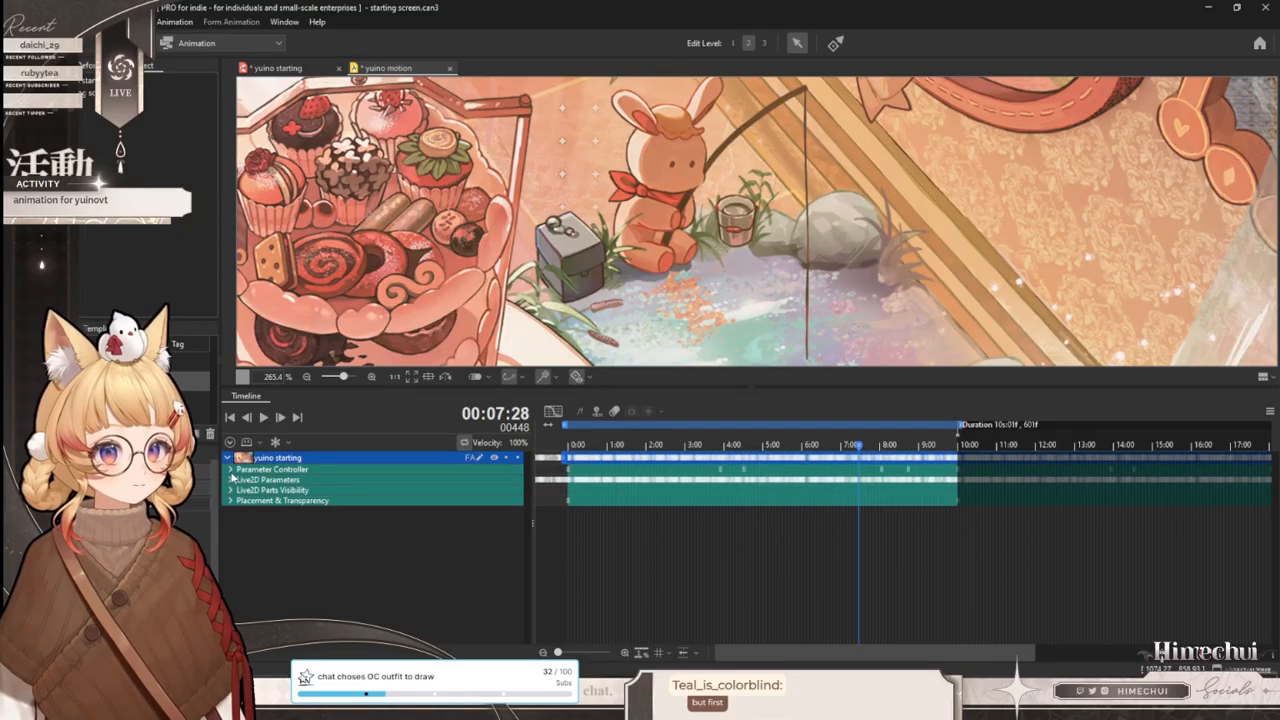
{"action": "left_click", "coordinate": [231, 480]}
{"action": "scroll", "coordinate": [350, 560], "scroll_direction": "down", "scroll_amount": 5}
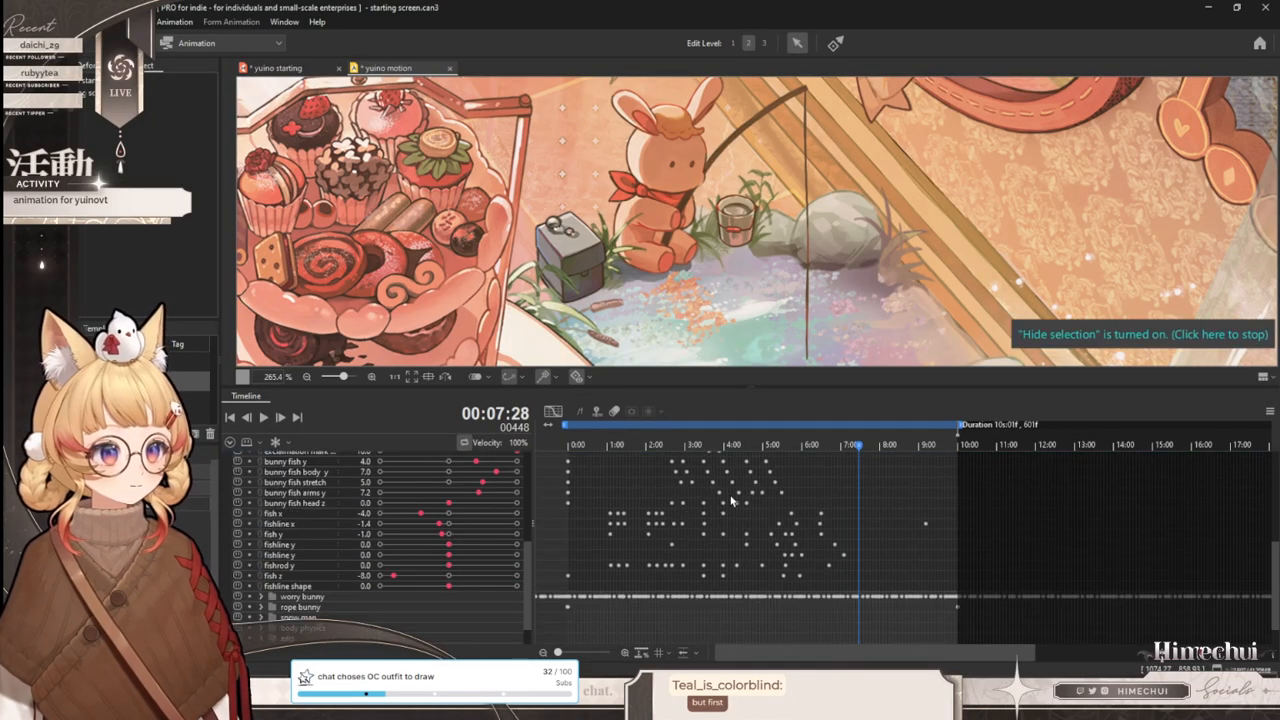
{"action": "left_click", "coordinate": [302, 587]}
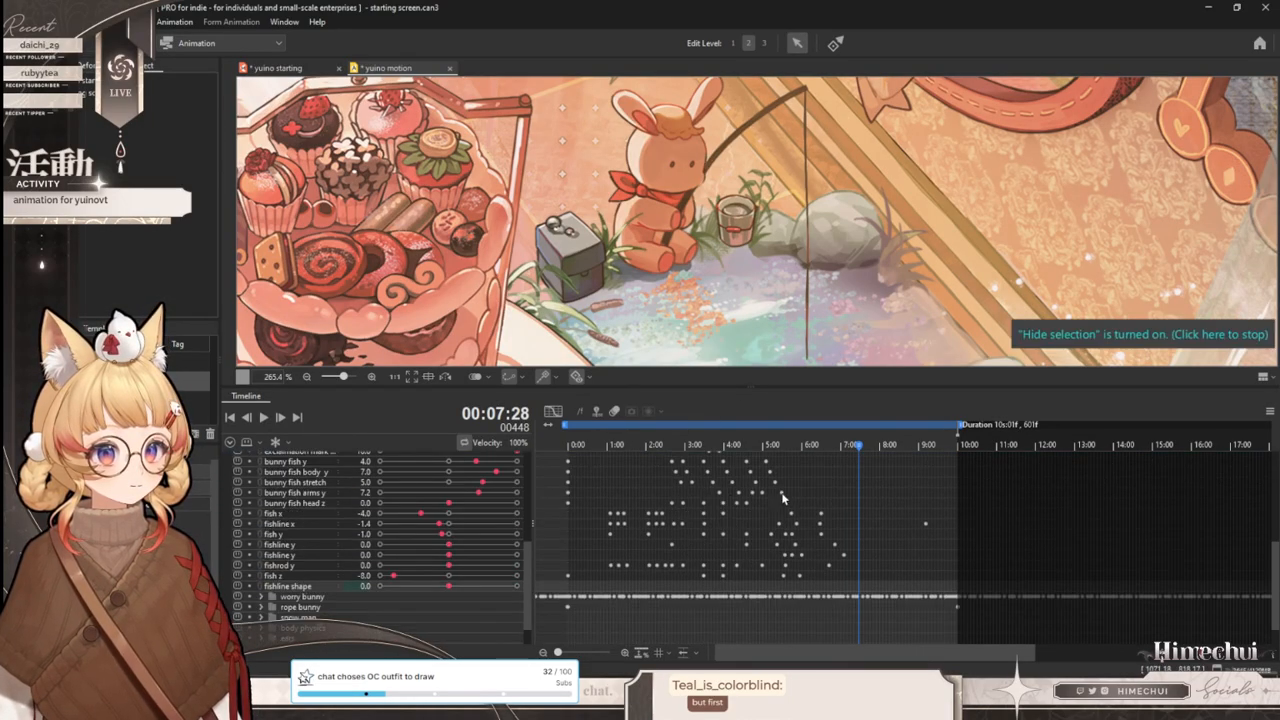
- Key fishline shape at 0.0 at 5:00 and at about -9 at 5:38
{"action": "left_click_drag", "start_coordinate": [644, 445], "coordinate": [765, 470]}
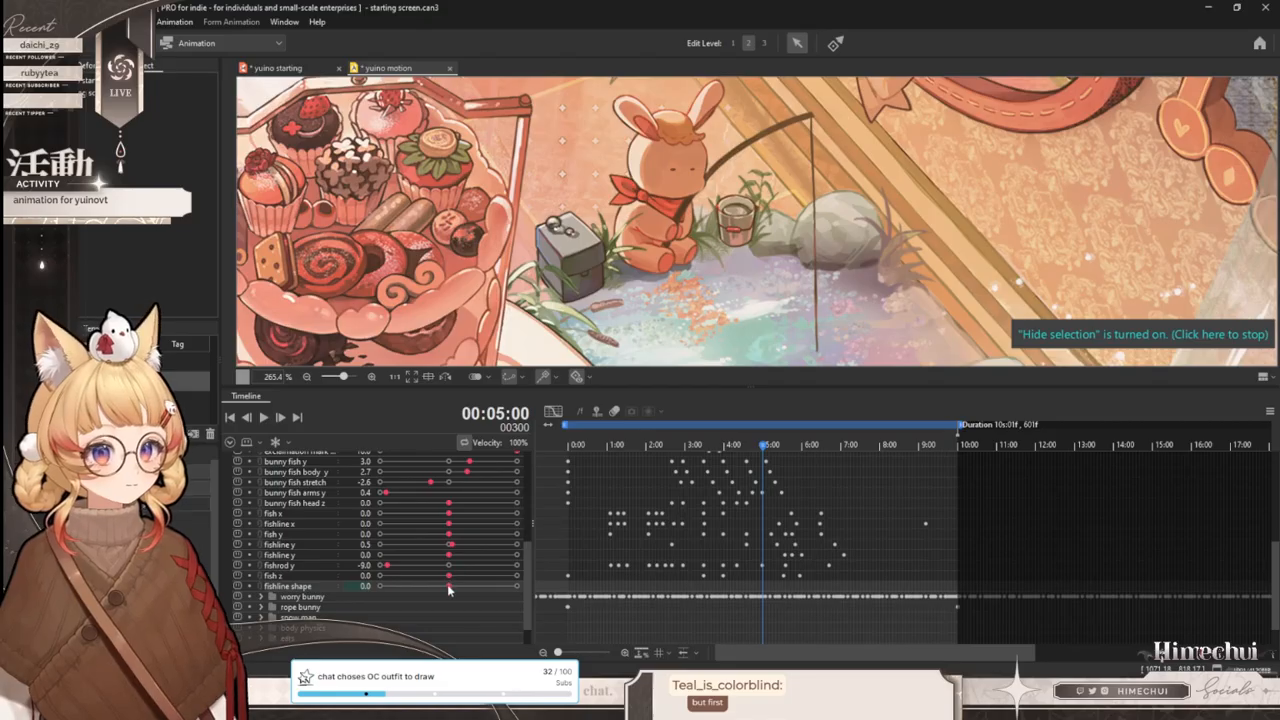
{"action": "left_click_drag", "start_coordinate": [760, 458], "coordinate": [780, 462]}
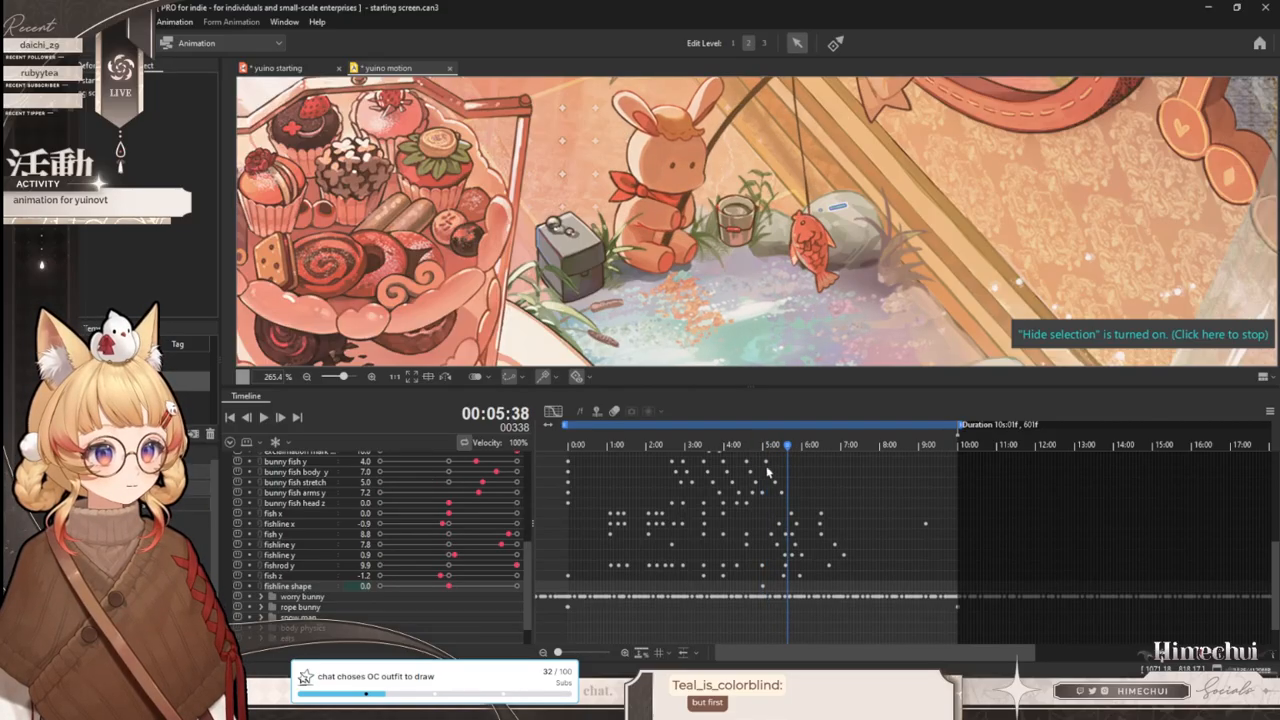
{"action": "left_click_drag", "start_coordinate": [452, 590], "coordinate": [387, 581]}
{"action": "mouse_move", "coordinate": [779, 459]}
{"action": "left_mouse_down"}
{"action": "mouse_move", "coordinate": [754, 455]}
{"action": "mouse_move", "coordinate": [845, 460]}
{"action": "mouse_move", "coordinate": [785, 458]}
{"action": "mouse_move", "coordinate": [797, 457]}
{"action": "left_mouse_up"}
{"action": "scroll", "coordinate": [774, 496], "scroll_direction": "down", "scroll_amount": 4}
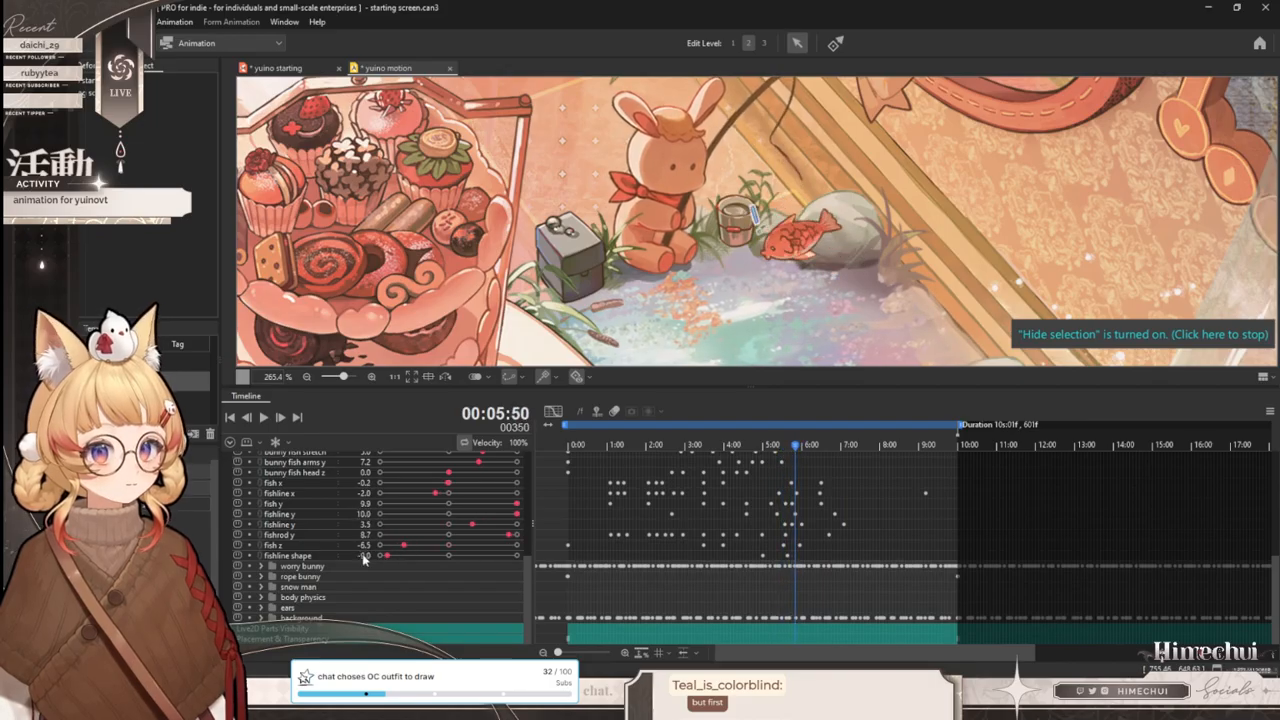
- Key fishline shape back to 0 at about 7 seconds and scrub through the bend
{"action": "left_click_drag", "start_coordinate": [797, 457], "coordinate": [857, 434]}
{"action": "scroll", "coordinate": [799, 286], "scroll_direction": "down", "scroll_amount": 2}
{"action": "left_click_drag", "start_coordinate": [773, 447], "coordinate": [839, 436]}
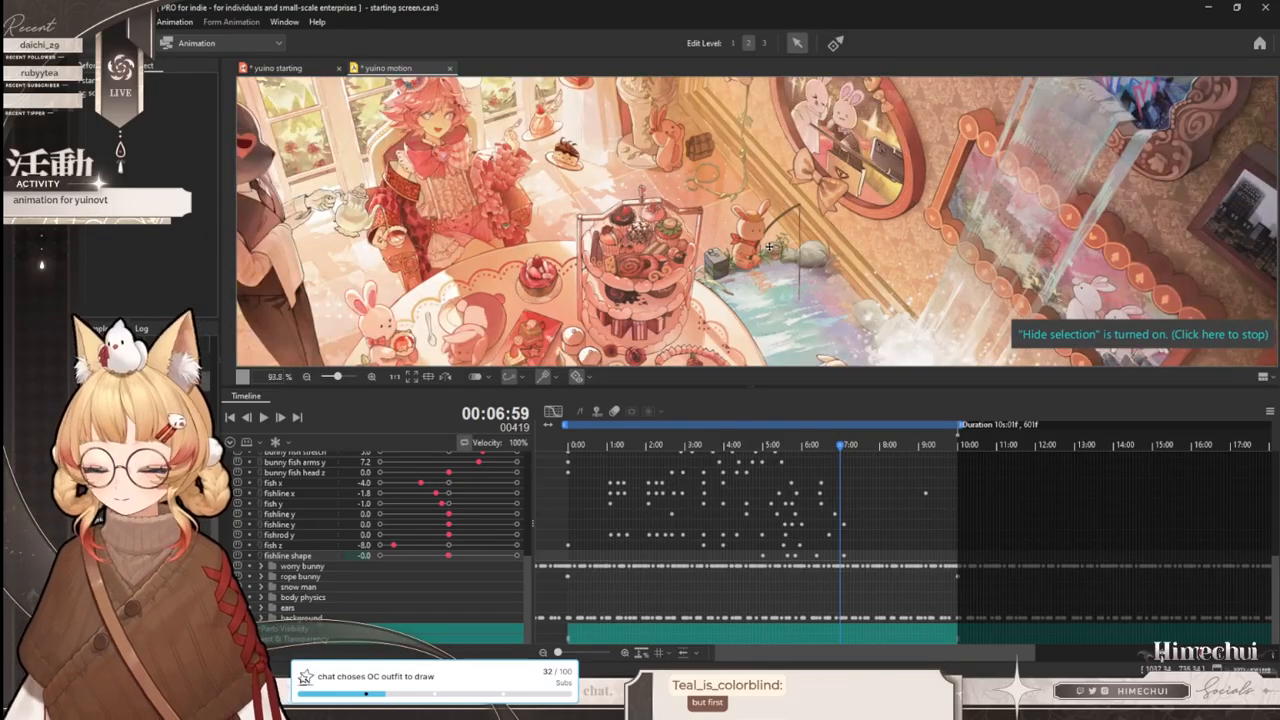
- Scrub through the fishing bunny's animation and examine how the line moves from the start to the catch
{"action": "scroll", "coordinate": [792, 255], "scroll_direction": "up", "scroll_amount": 2}
{"action": "left_click_drag", "start_coordinate": [630, 441], "coordinate": [829, 447]}
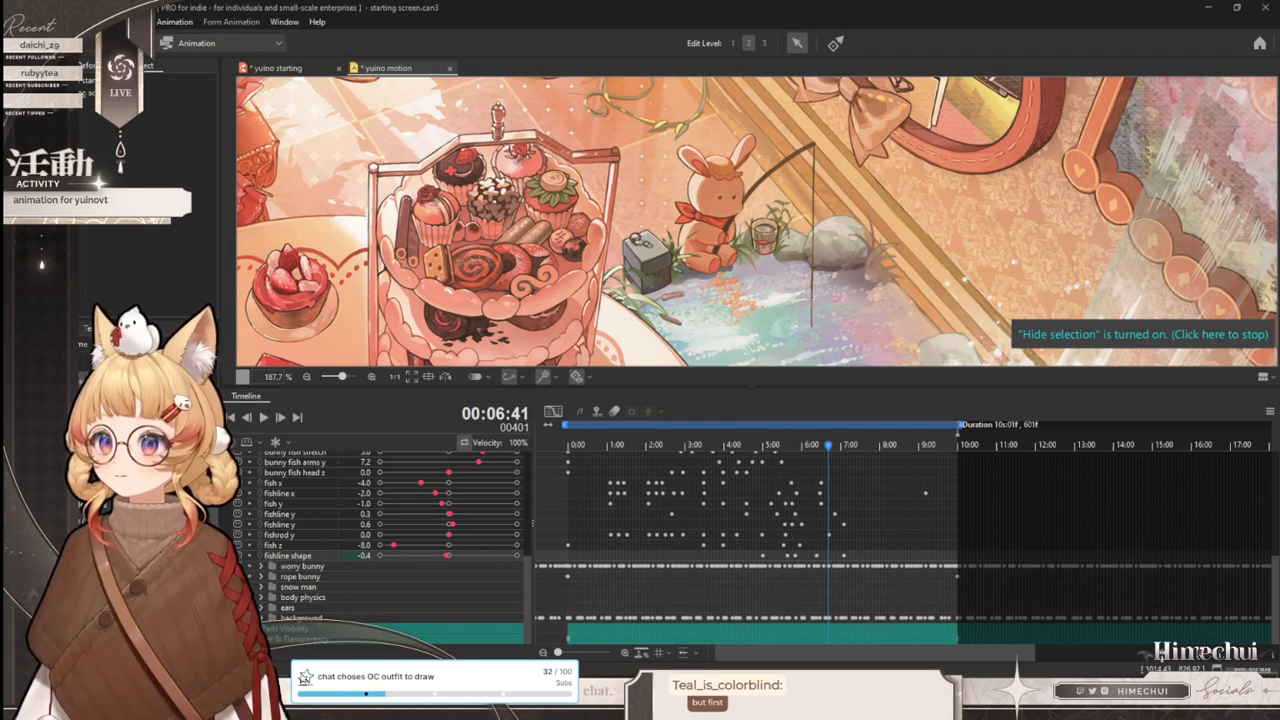
{"action": "left_click_drag", "start_coordinate": [580, 445], "coordinate": [730, 480]}
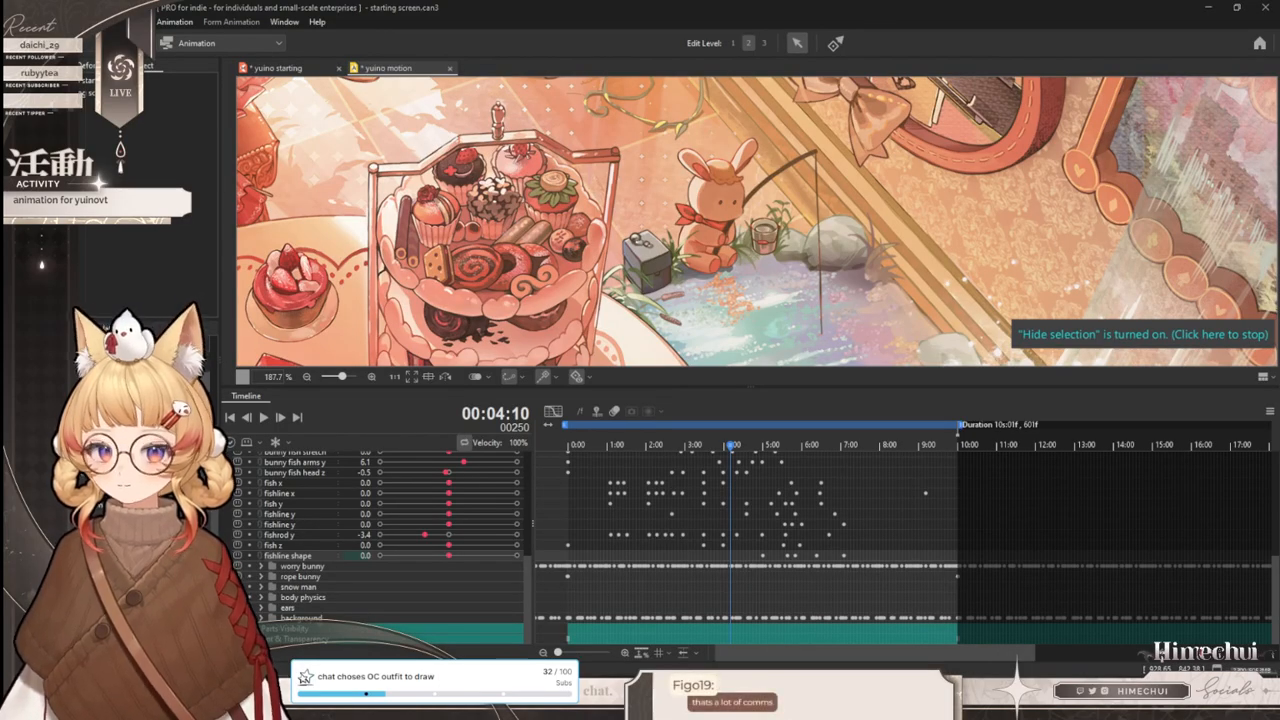
{"action": "scroll", "coordinate": [670, 232], "scroll_direction": "up", "scroll_amount": 3}
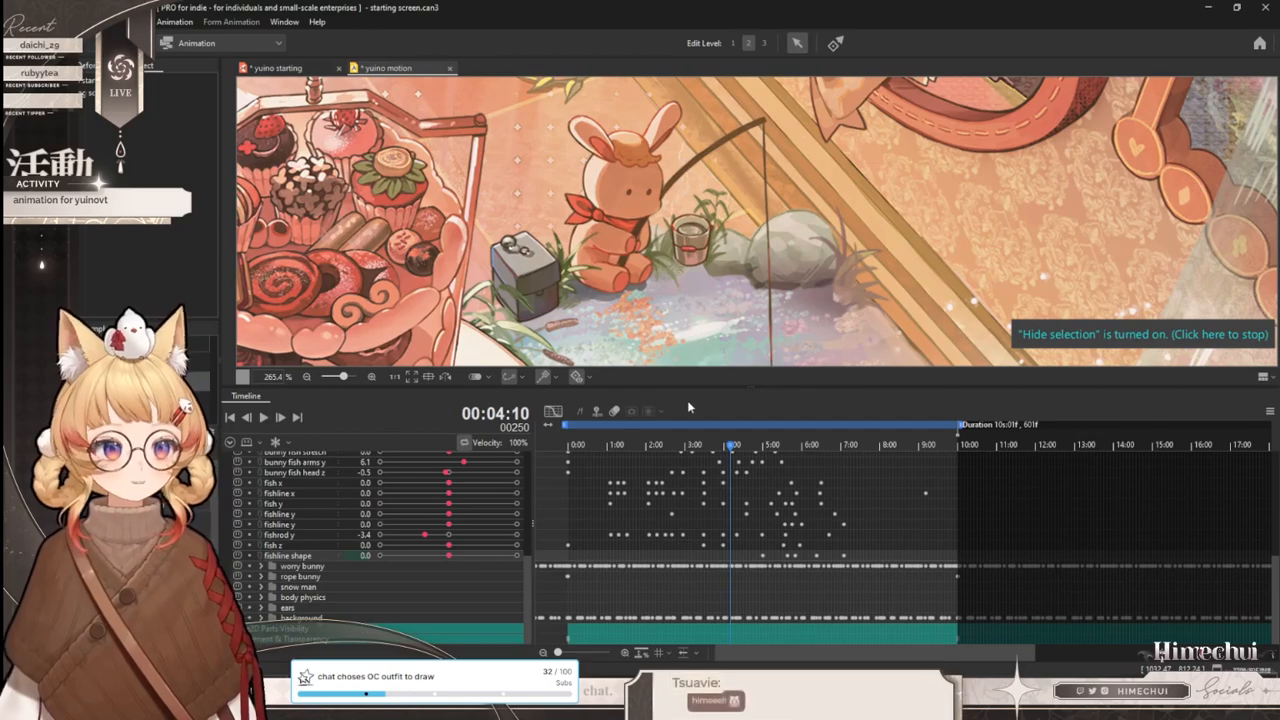
{"action": "left_click_drag", "start_coordinate": [738, 386], "coordinate": [738, 400]}
{"action": "scroll", "coordinate": [708, 316], "scroll_direction": "down", "scroll_amount": 3}
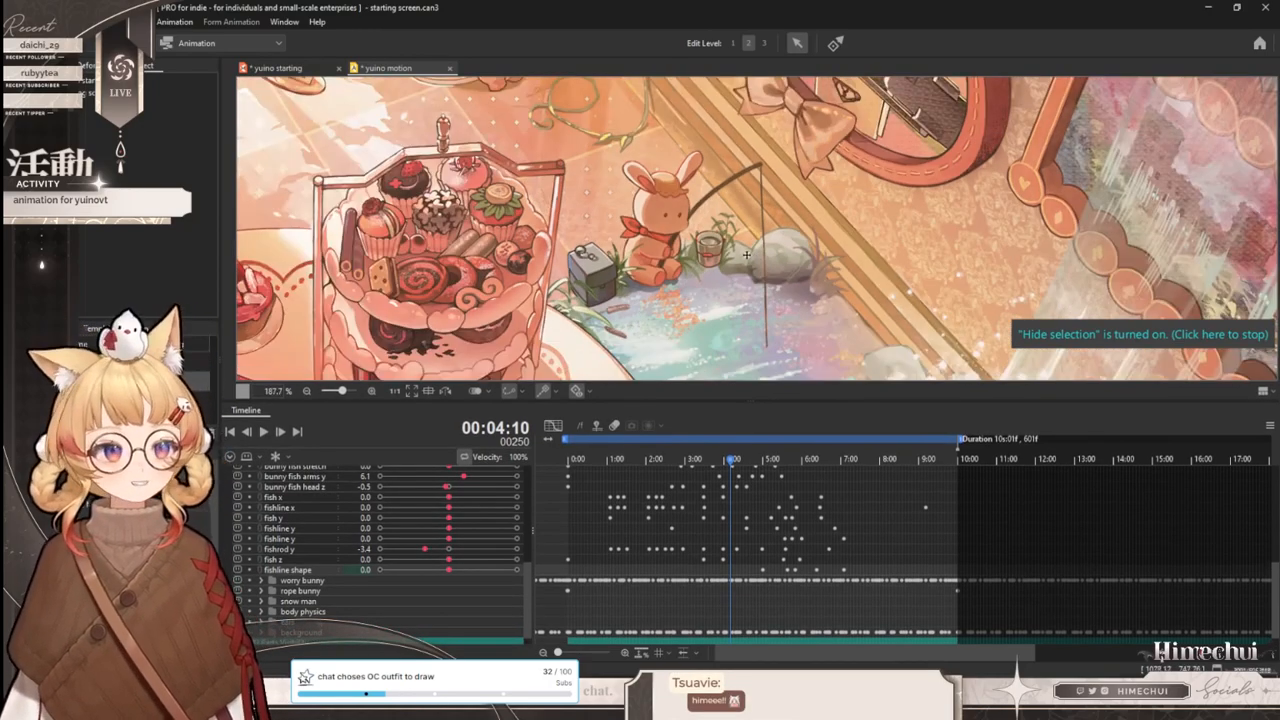
{"action": "left_click_drag", "start_coordinate": [683, 458], "coordinate": [750, 461]}
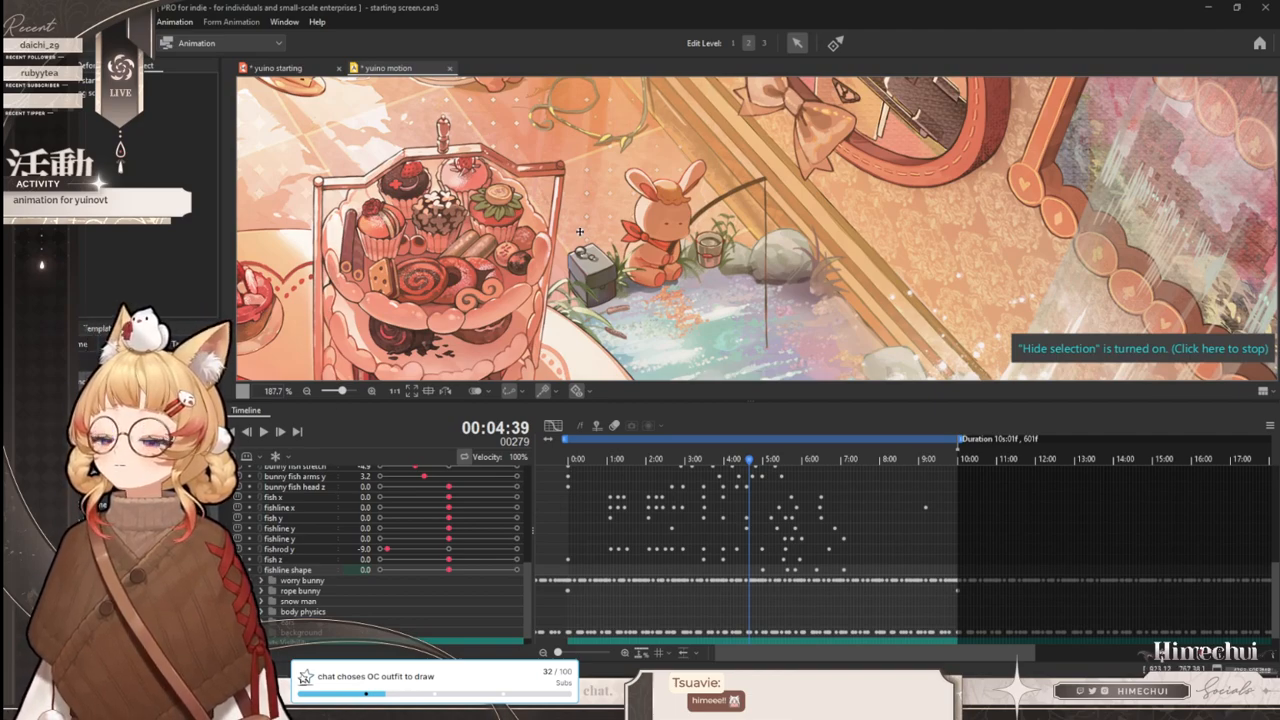
{"action": "scroll", "coordinate": [762, 201], "scroll_direction": "down", "scroll_amount": 2}
{"action": "scroll", "coordinate": [756, 248], "scroll_direction": "up", "scroll_amount": 2}
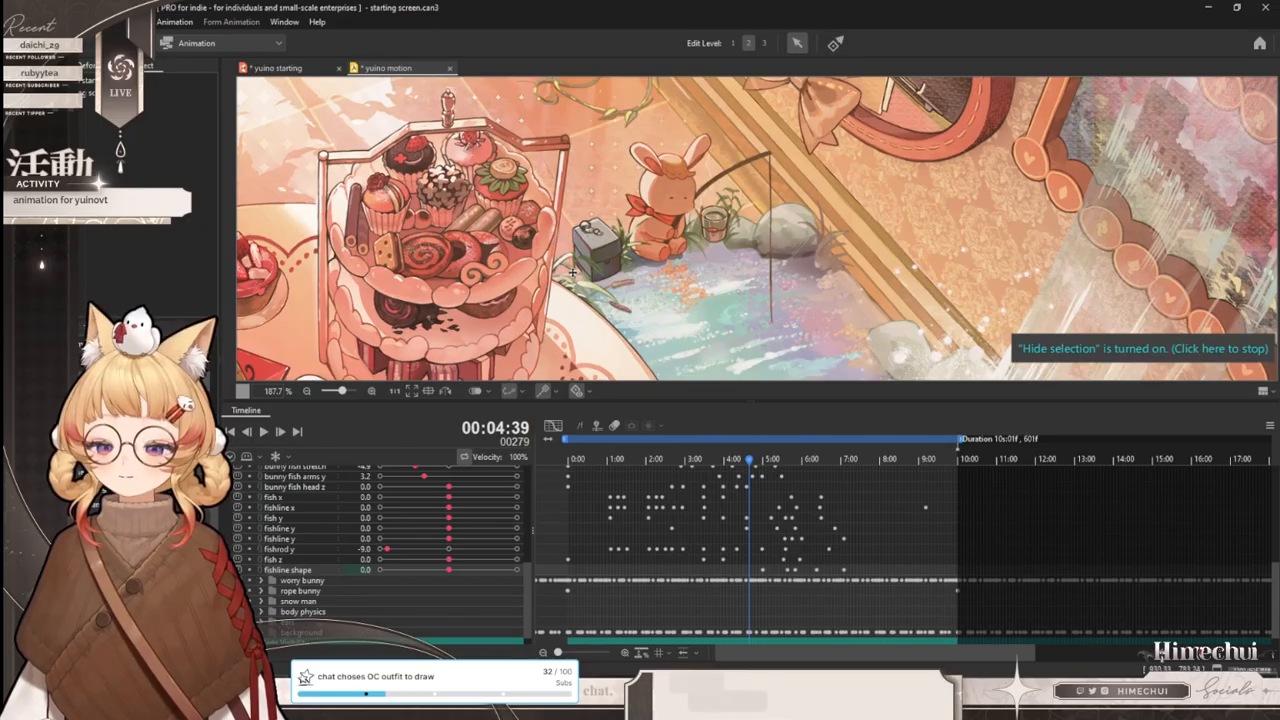
{"action": "scroll", "coordinate": [769, 209], "scroll_direction": "up", "scroll_amount": 2}
{"action": "scroll", "coordinate": [738, 245], "scroll_direction": "down", "scroll_amount": 2}
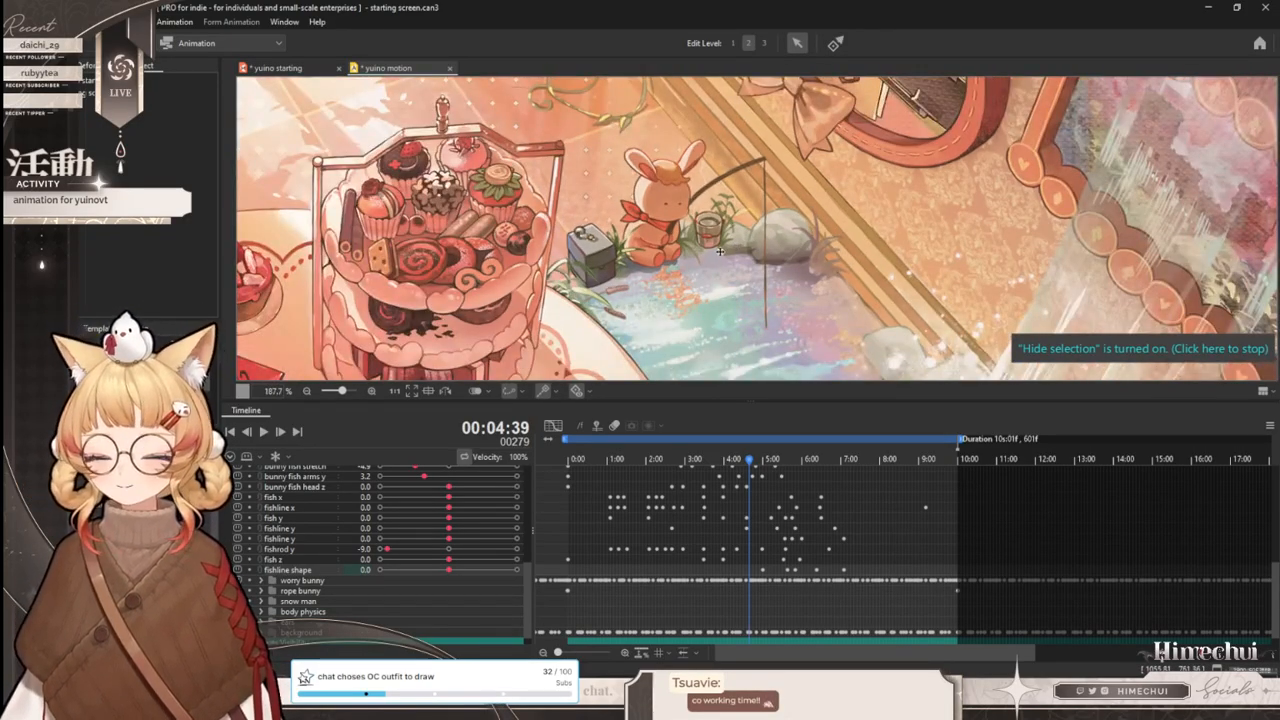
{"action": "scroll", "coordinate": [719, 251], "scroll_direction": "up", "scroll_amount": 2}
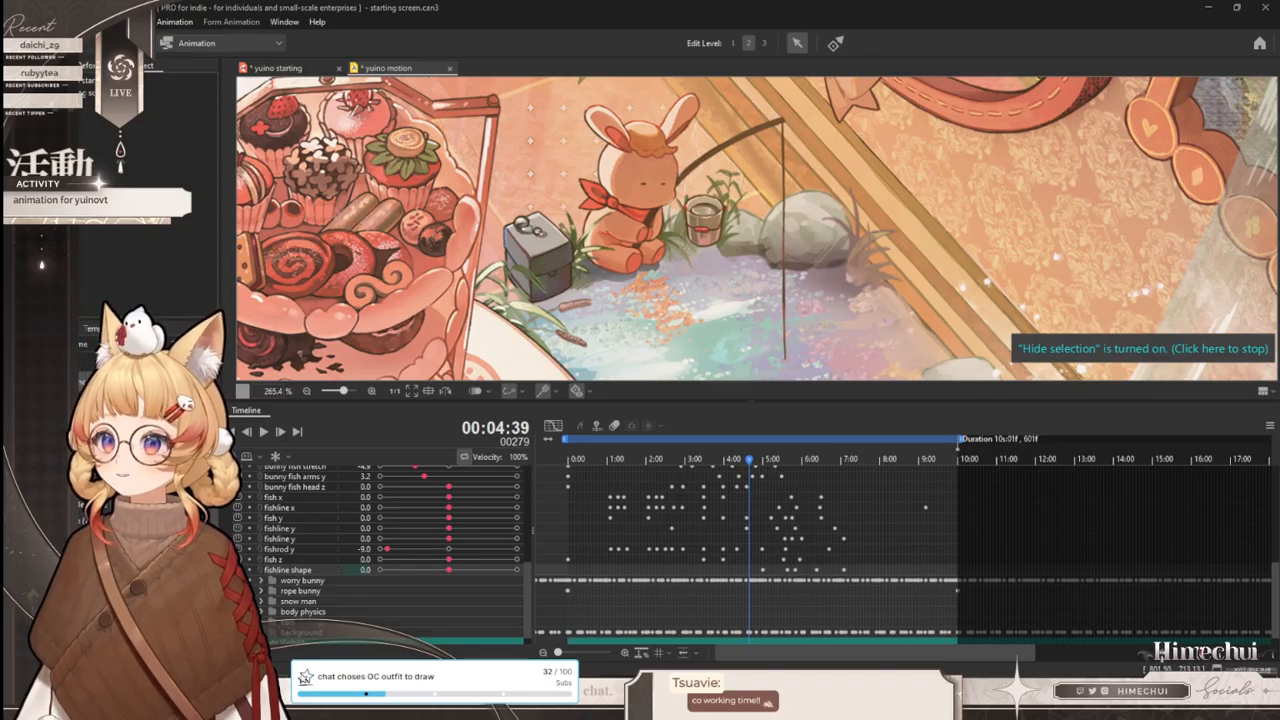
- Return the playhead to the first frame and enlarge the preview to inspect the whole scene
{"action": "left_click_drag", "start_coordinate": [677, 462], "coordinate": [515, 487]}
{"action": "scroll", "coordinate": [766, 288], "scroll_direction": "down", "scroll_amount": 5}
{"action": "scroll", "coordinate": [767, 291], "scroll_direction": "up", "scroll_amount": 5}
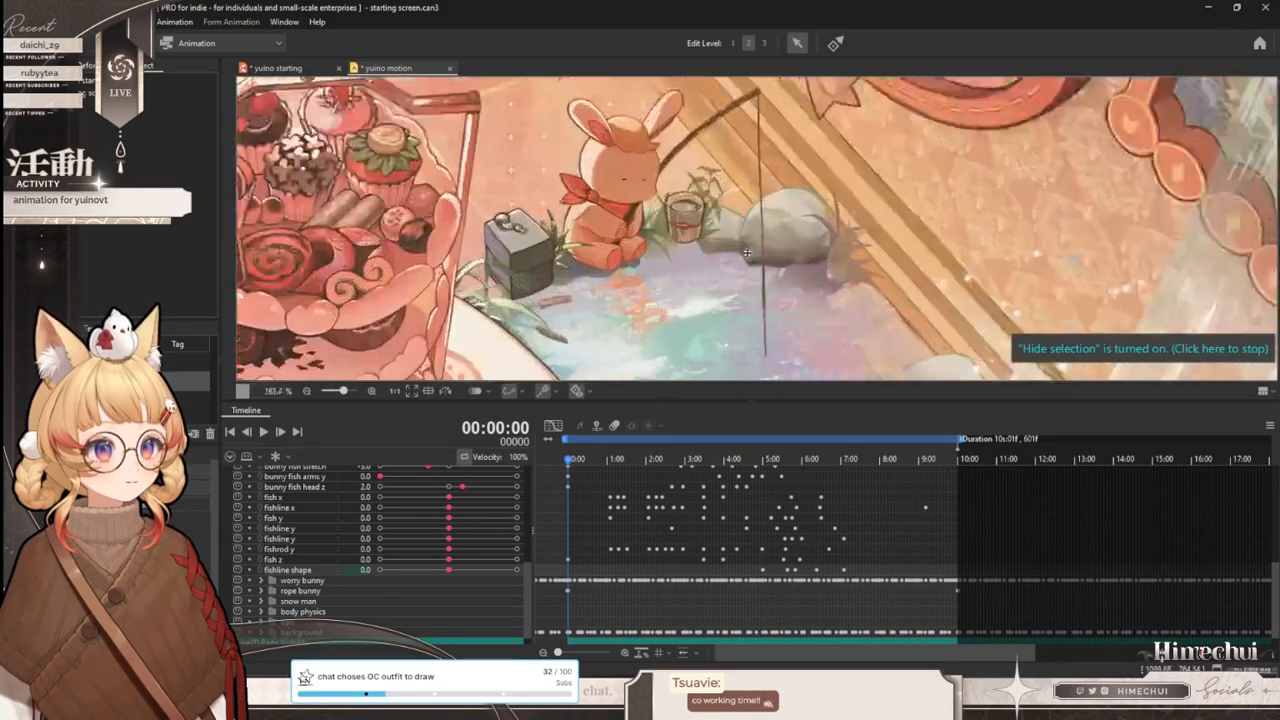
{"action": "scroll", "coordinate": [766, 291], "scroll_direction": "down", "scroll_amount": 2}
{"action": "scroll", "coordinate": [744, 230], "scroll_direction": "down", "scroll_amount": 4}
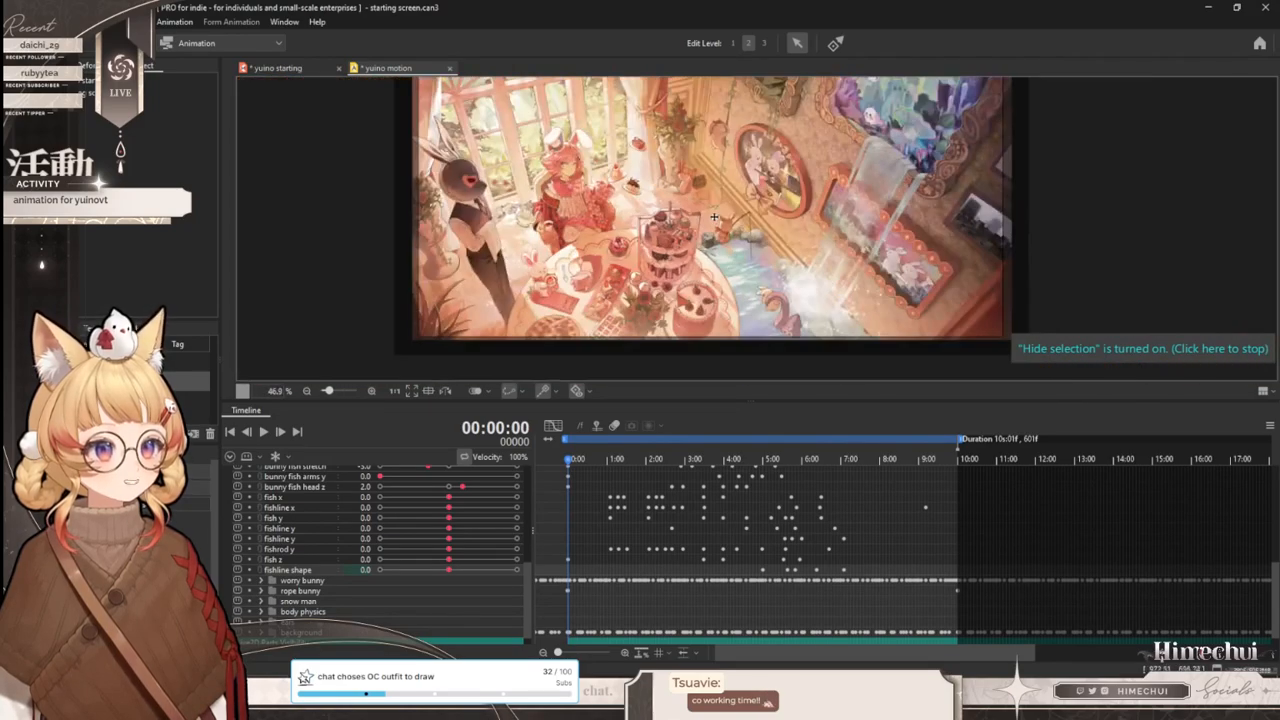
{"action": "scroll", "coordinate": [715, 219], "scroll_direction": "up", "scroll_amount": 2}
{"action": "left_click_drag", "start_coordinate": [747, 398], "coordinate": [750, 468]}
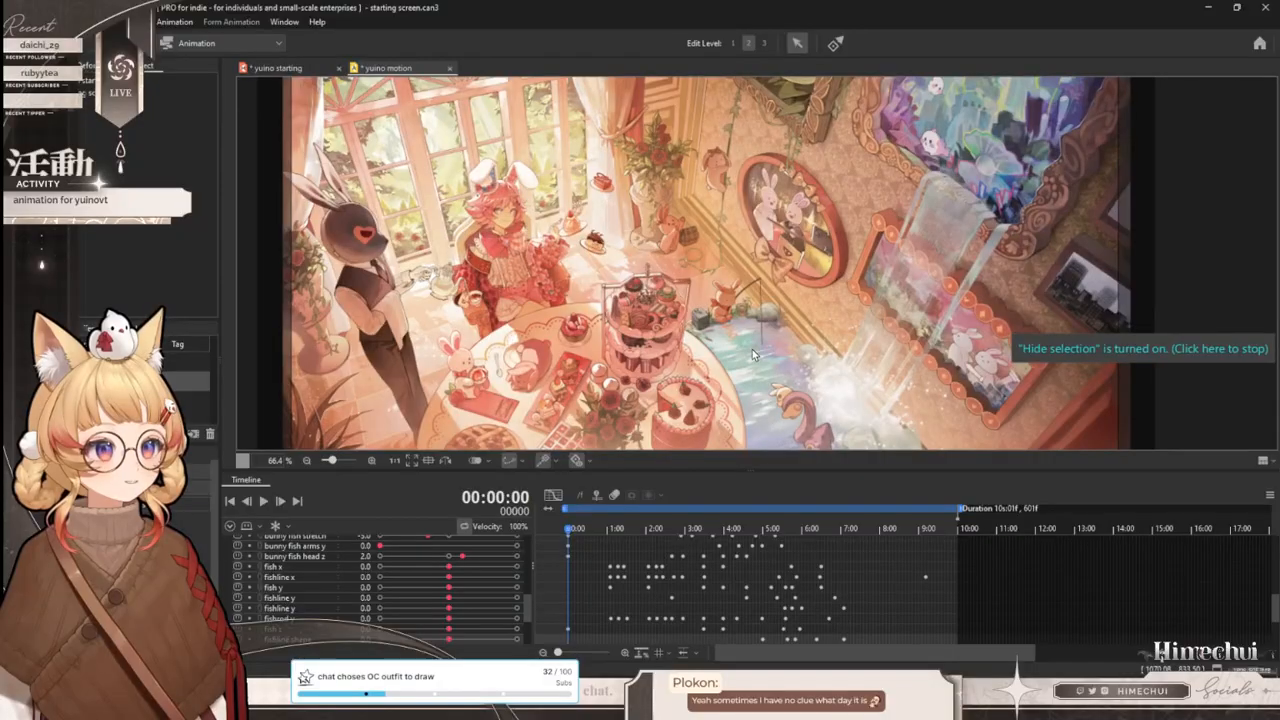
{"action": "scroll", "coordinate": [908, 220], "scroll_direction": "down", "scroll_amount": 1}
{"action": "scroll", "coordinate": [971, 258], "scroll_direction": "up", "scroll_amount": 2}
{"action": "scroll", "coordinate": [844, 237], "scroll_direction": "down", "scroll_amount": 2}
{"action": "scroll", "coordinate": [855, 195], "scroll_direction": "up", "scroll_amount": 1}
{"action": "scroll", "coordinate": [849, 211], "scroll_direction": "down", "scroll_amount": 1}
{"action": "scroll", "coordinate": [685, 278], "scroll_direction": "up", "scroll_amount": 1}
{"action": "scroll", "coordinate": [685, 278], "scroll_direction": "down", "scroll_amount": 1}
{"action": "scroll", "coordinate": [830, 300], "scroll_direction": "up", "scroll_amount": 1}
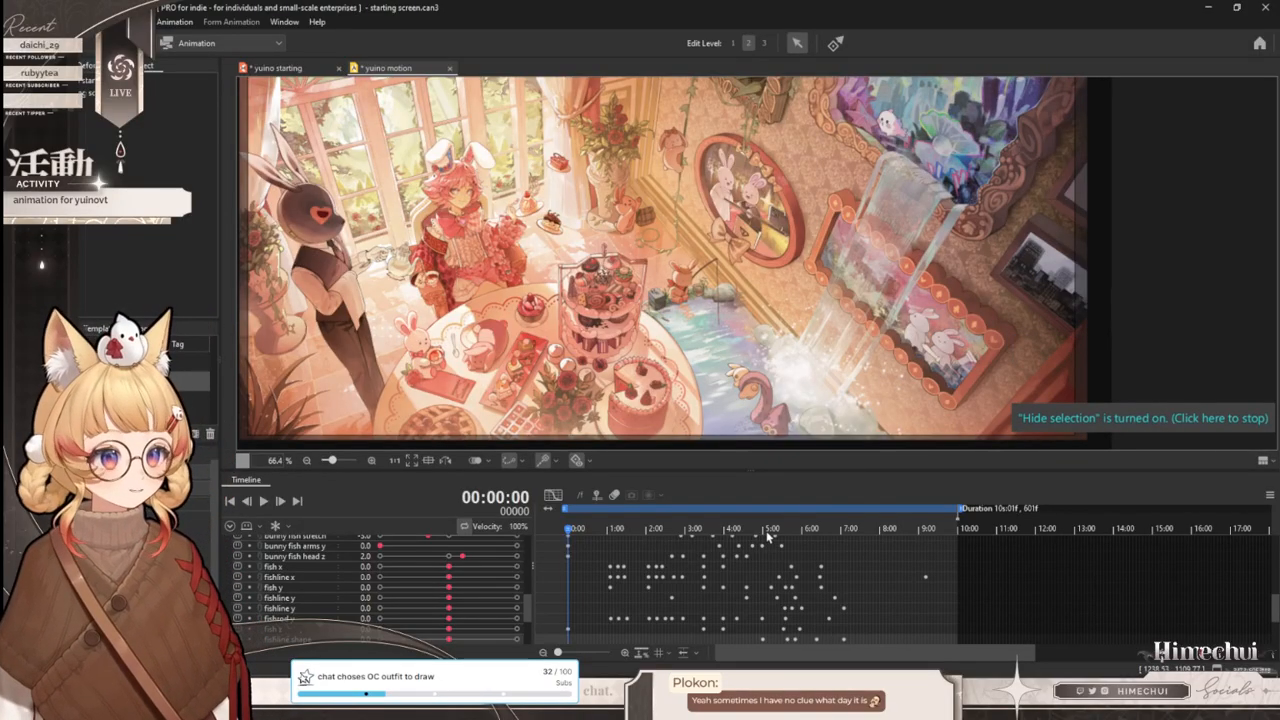
{"action": "scroll", "coordinate": [806, 361], "scroll_direction": "down", "scroll_amount": 1}
{"action": "scroll", "coordinate": [806, 361], "scroll_direction": "up", "scroll_amount": 2}
{"action": "scroll", "coordinate": [806, 334], "scroll_direction": "down", "scroll_amount": 2}
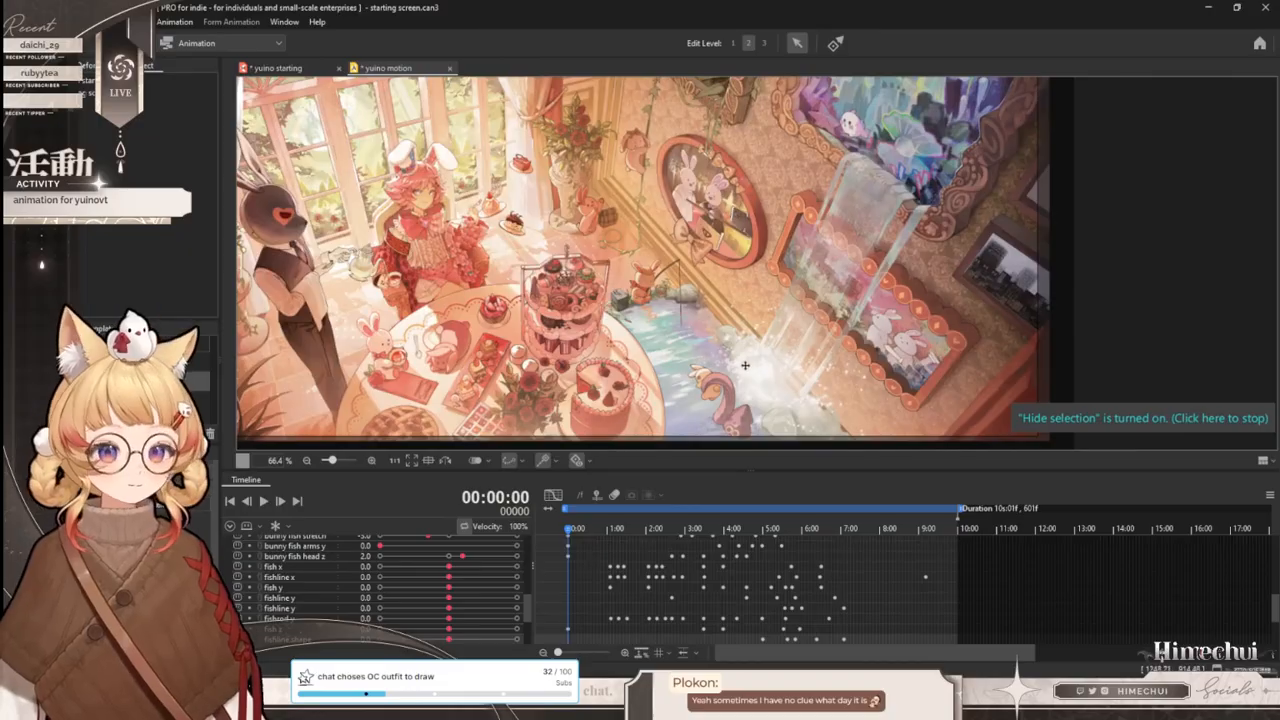
{"action": "scroll", "coordinate": [751, 372], "scroll_direction": "up", "scroll_amount": 2}
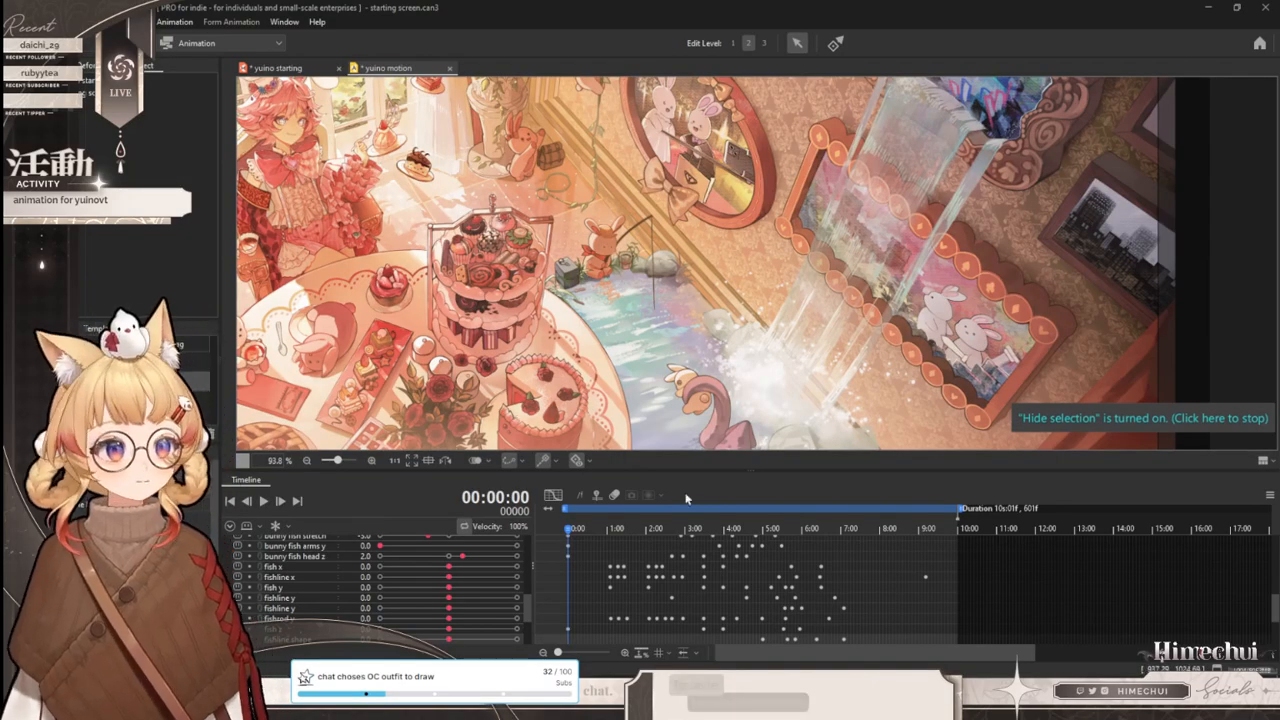
- Switch to DaVinci Resolve and play Timeline 1 from the start to review the Starting Soon composition
{"action": "key", "text": "alt+Tab"}
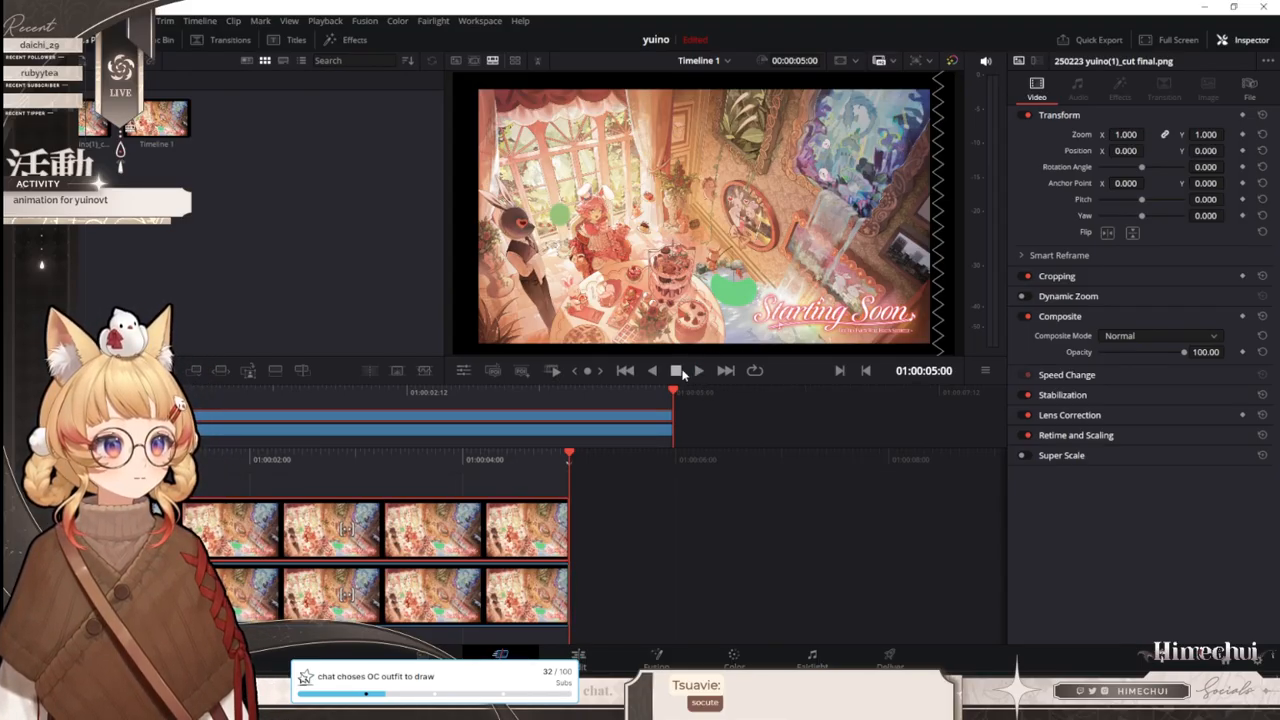
{"action": "left_click", "coordinate": [625, 370]}
{"action": "left_click", "coordinate": [698, 370]}
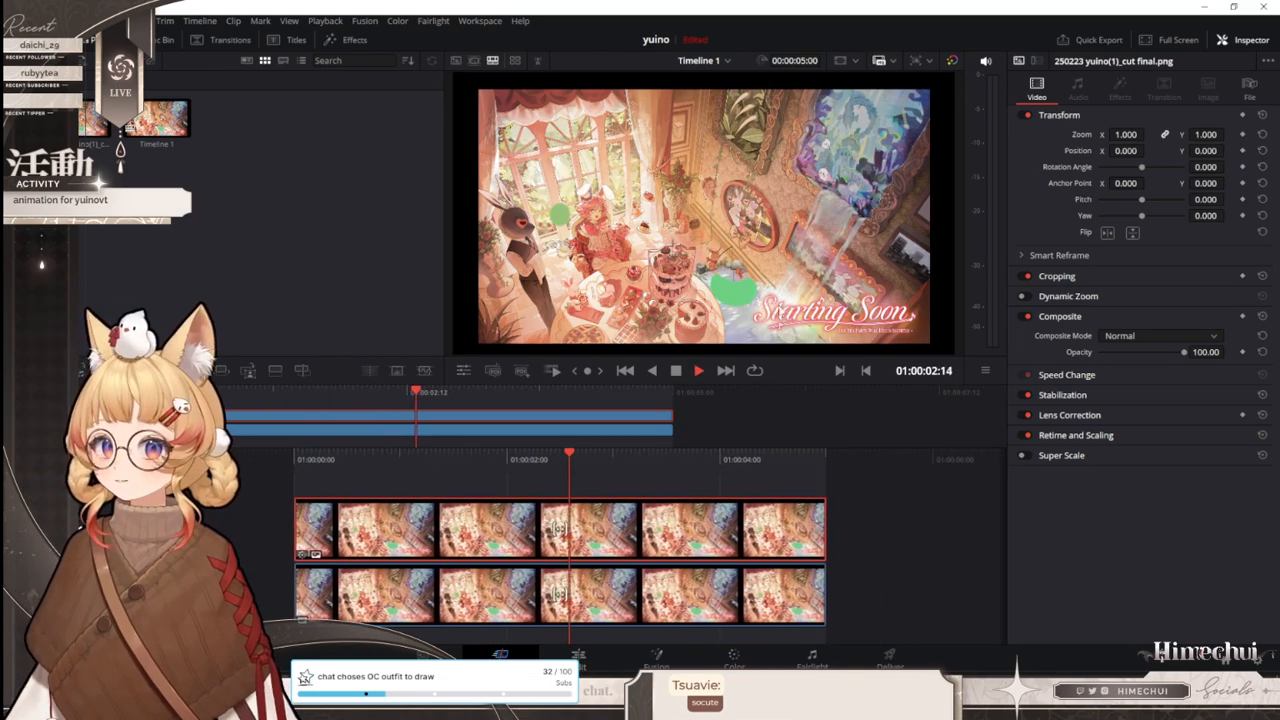
{"action": "key", "text": "space"}
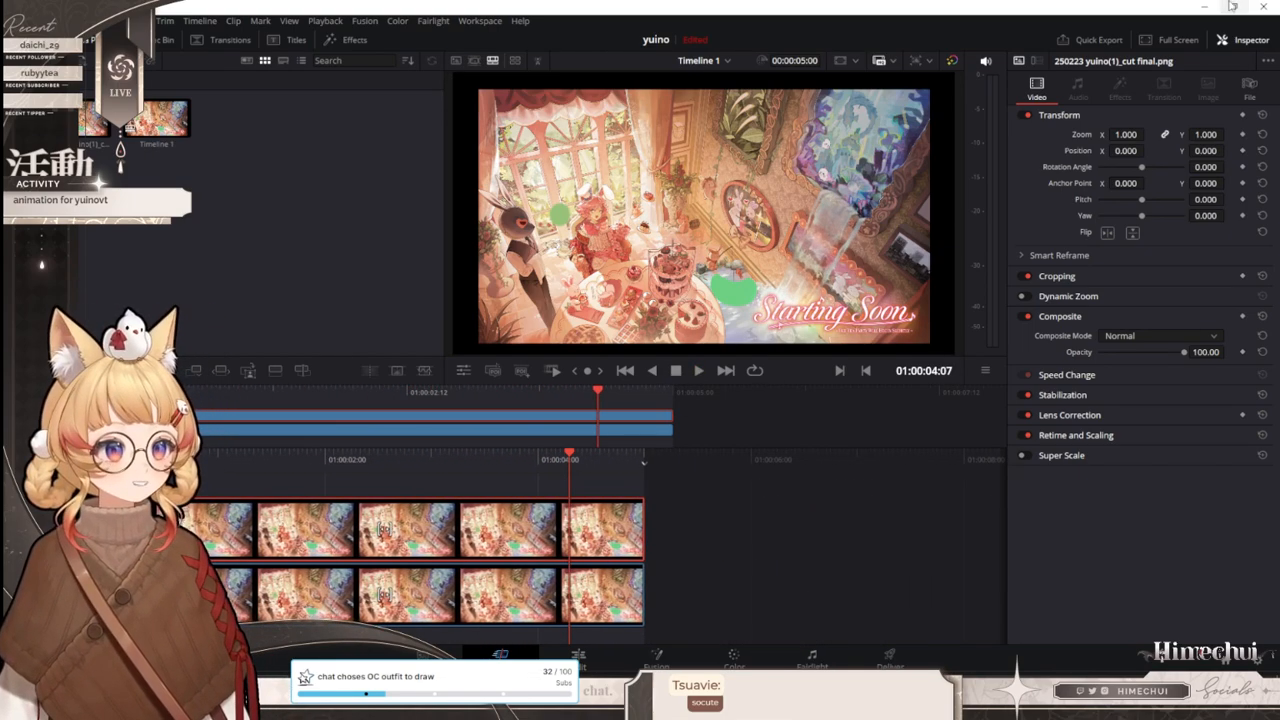
- Switch back to Live2D Cubism and examine the fishing bunny close up from the start of the scene to 5:18
{"action": "left_click", "coordinate": [1201, 8]}
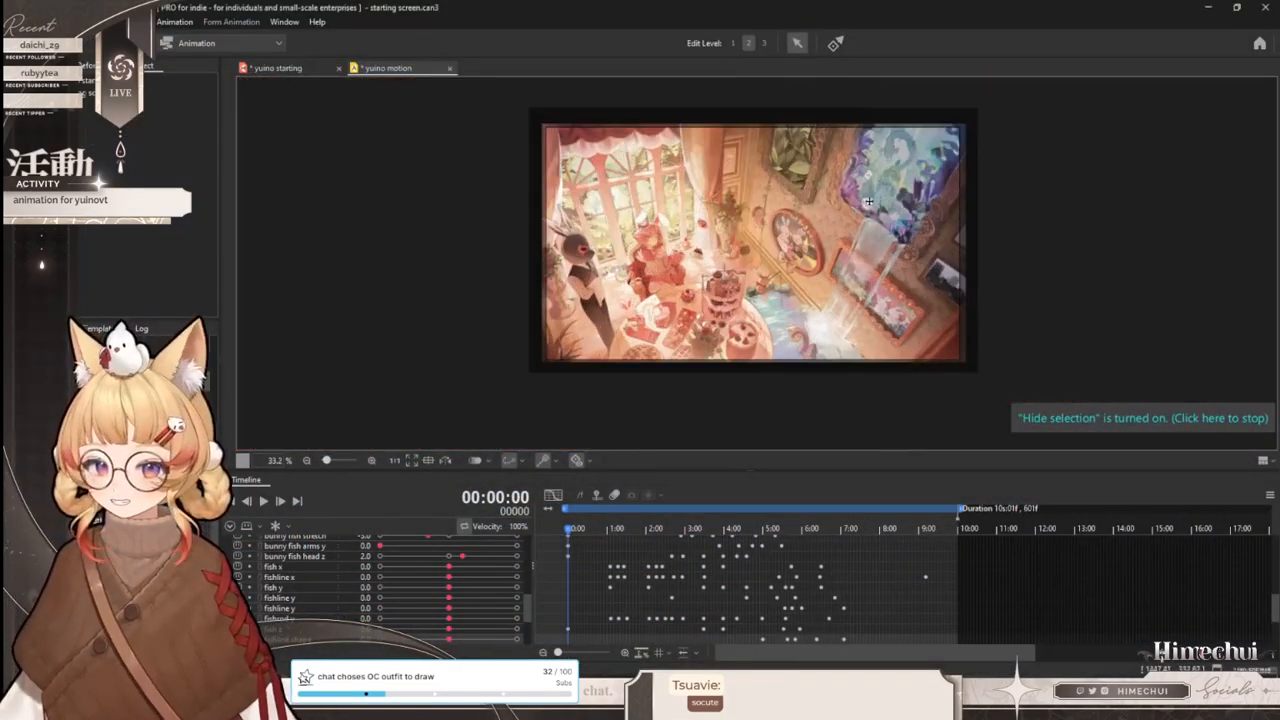
{"action": "scroll", "coordinate": [834, 254], "scroll_direction": "up", "scroll_amount": 2}
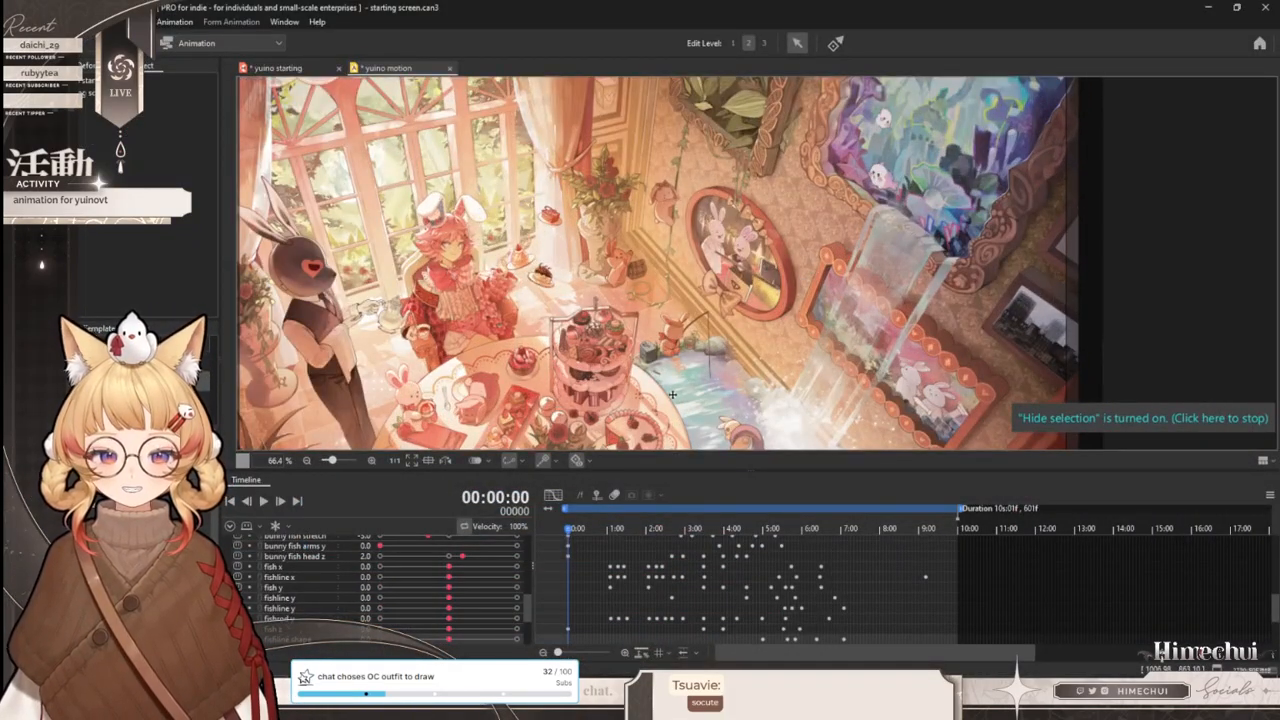
{"action": "scroll", "coordinate": [673, 395], "scroll_direction": "up", "scroll_amount": 7}
{"action": "mouse_move", "coordinate": [626, 534]}
{"action": "left_mouse_down"}
{"action": "mouse_move", "coordinate": [787, 546]}
{"action": "mouse_move", "coordinate": [646, 535]}
{"action": "left_mouse_up"}
{"action": "left_click_drag", "start_coordinate": [606, 307], "coordinate": [663, 422]}
{"action": "scroll", "coordinate": [663, 422], "scroll_direction": "up", "scroll_amount": 2}
{"action": "left_click_drag", "start_coordinate": [646, 530], "coordinate": [775, 532]}
{"action": "scroll", "coordinate": [718, 300], "scroll_direction": "down", "scroll_amount": 2}
{"action": "scroll", "coordinate": [718, 300], "scroll_direction": "up", "scroll_amount": 1}
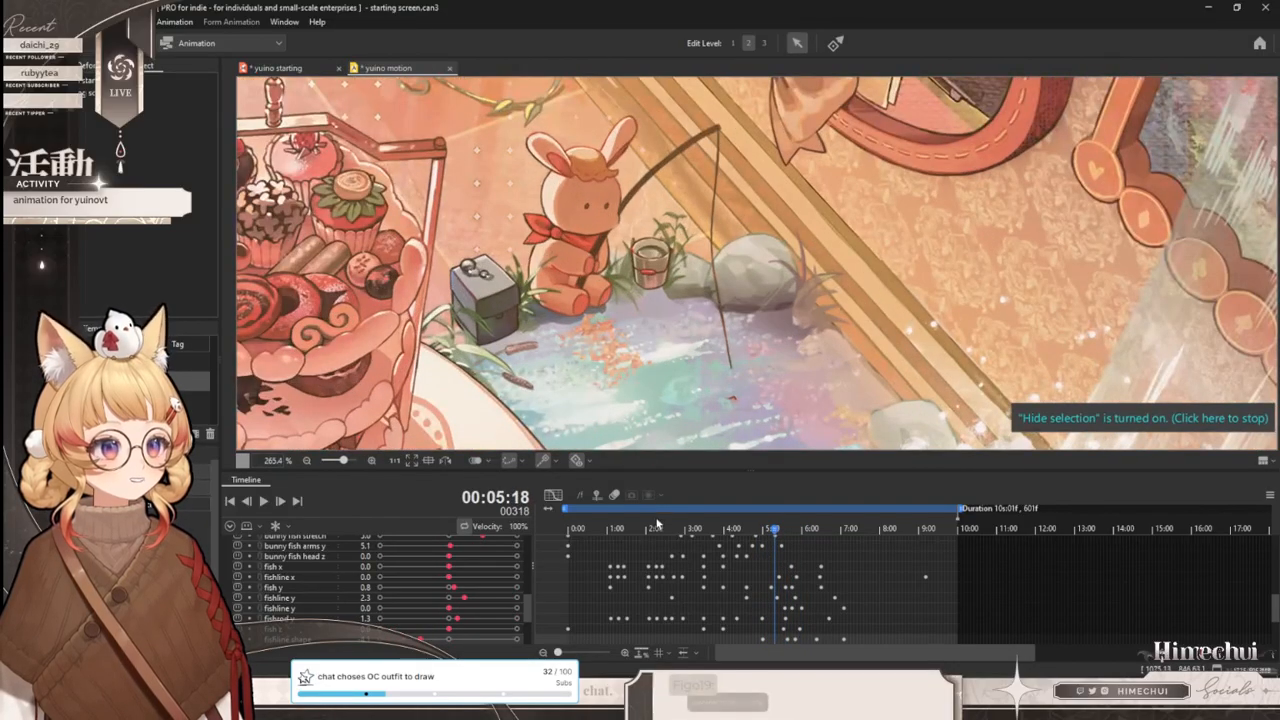
- Scrub repeatedly through the yuino motion scene and examine the bunny's line and fish before, during and after the catch
{"action": "left_click_drag", "start_coordinate": [617, 531], "coordinate": [932, 535]}
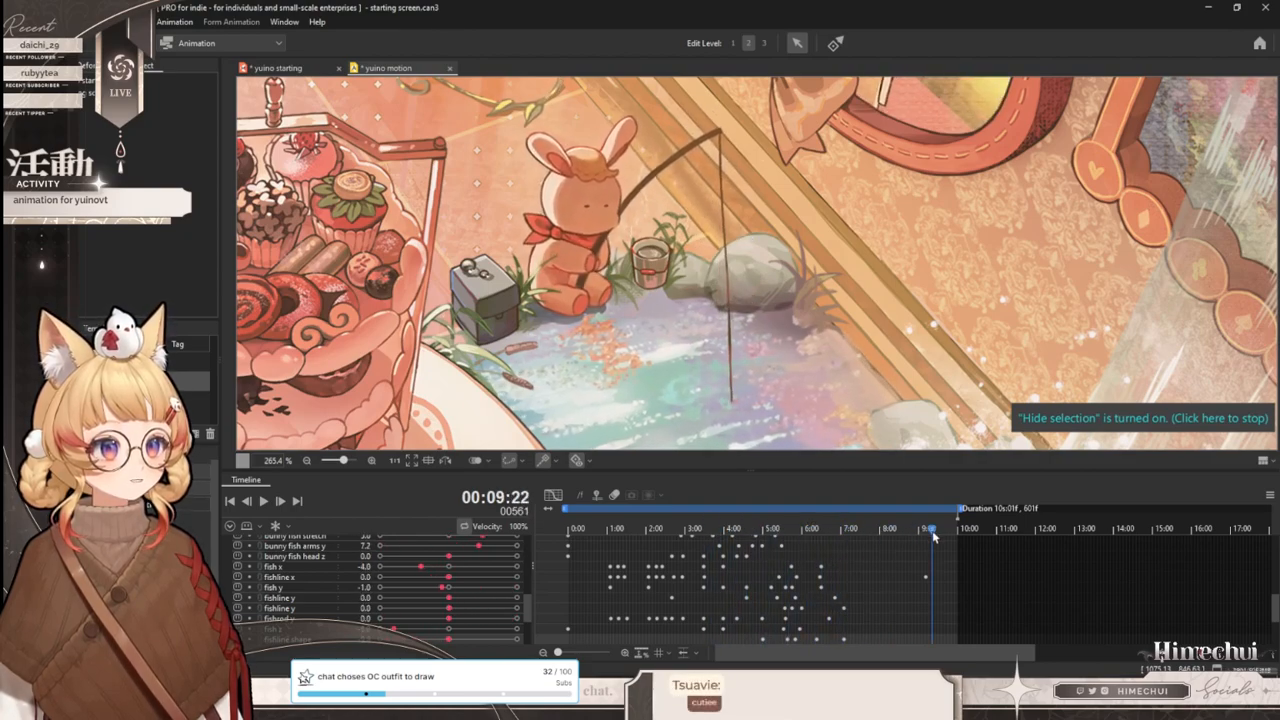
{"action": "mouse_move", "coordinate": [804, 263]}
{"action": "left_mouse_down"}
{"action": "mouse_move", "coordinate": [782, 254]}
{"action": "mouse_move", "coordinate": [805, 242]}
{"action": "left_mouse_up"}
{"action": "scroll", "coordinate": [806, 242], "scroll_direction": "down", "scroll_amount": 3}
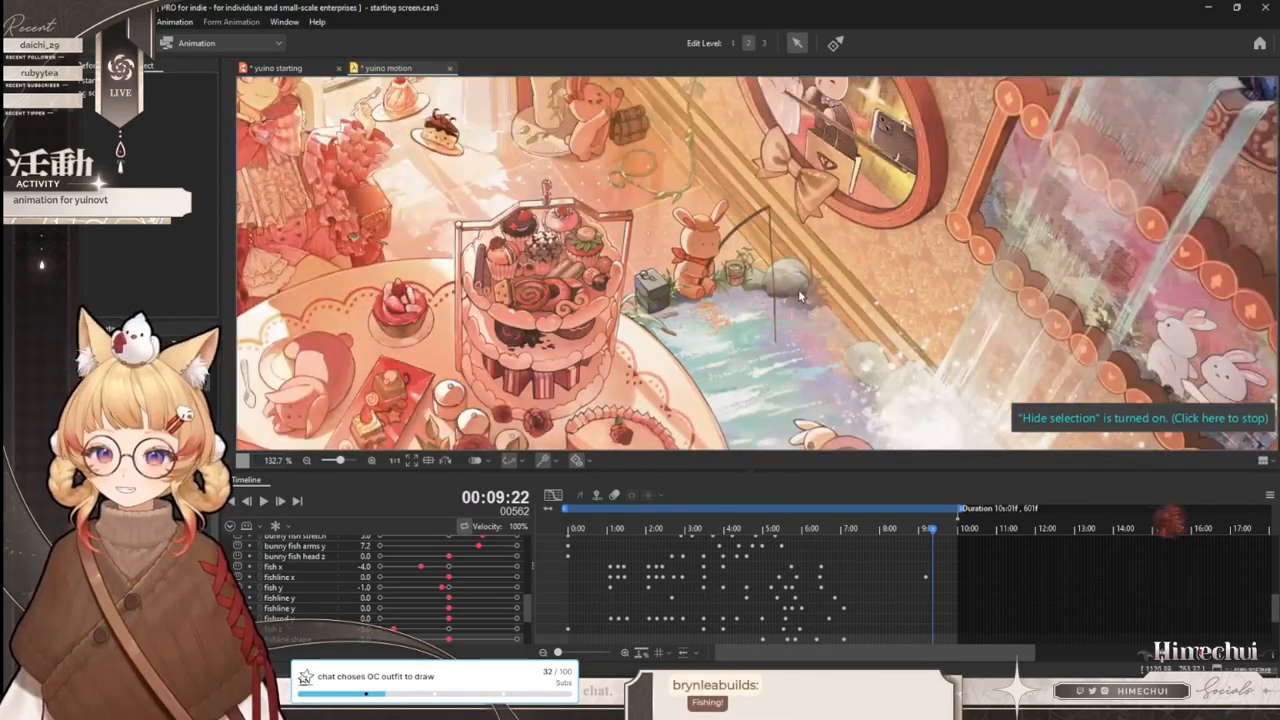
{"action": "scroll", "coordinate": [770, 262], "scroll_direction": "up", "scroll_amount": 3}
{"action": "left_click_drag", "start_coordinate": [632, 535], "coordinate": [762, 558]}
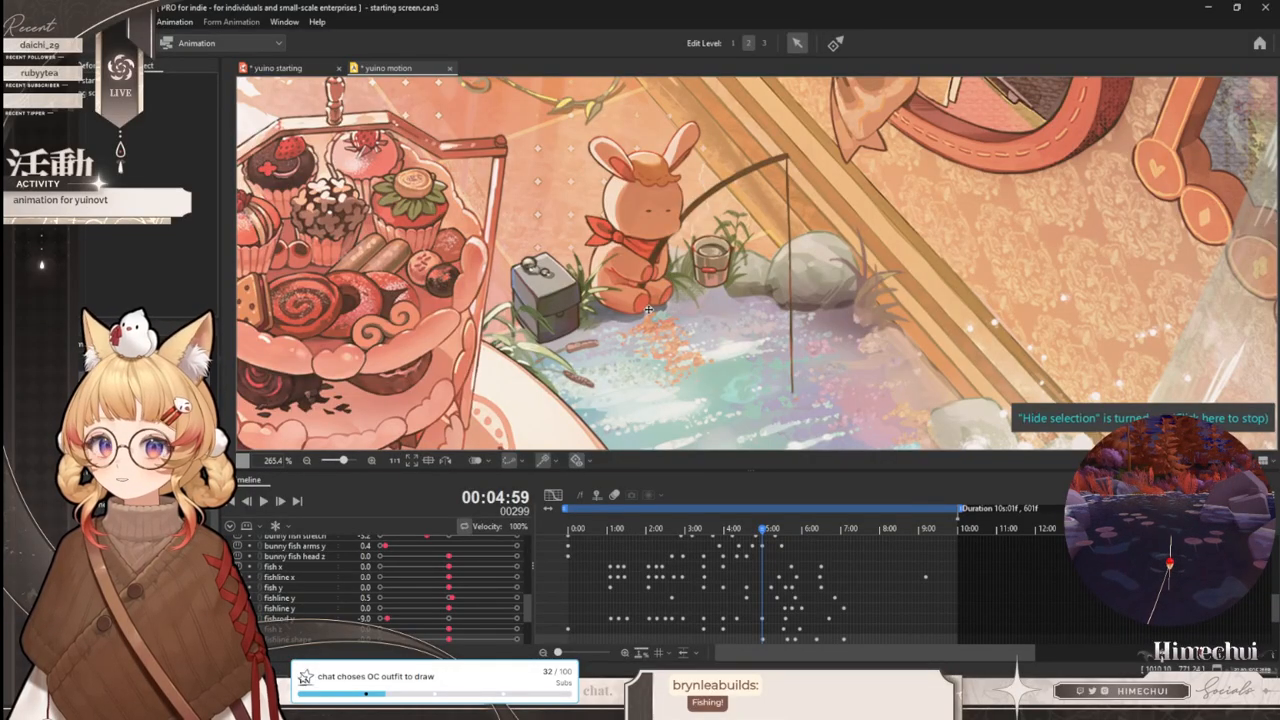
{"action": "left_click_drag", "start_coordinate": [643, 531], "coordinate": [824, 571]}
{"action": "left_click_drag", "start_coordinate": [616, 530], "coordinate": [993, 551]}
{"action": "left_click", "coordinate": [579, 552]}
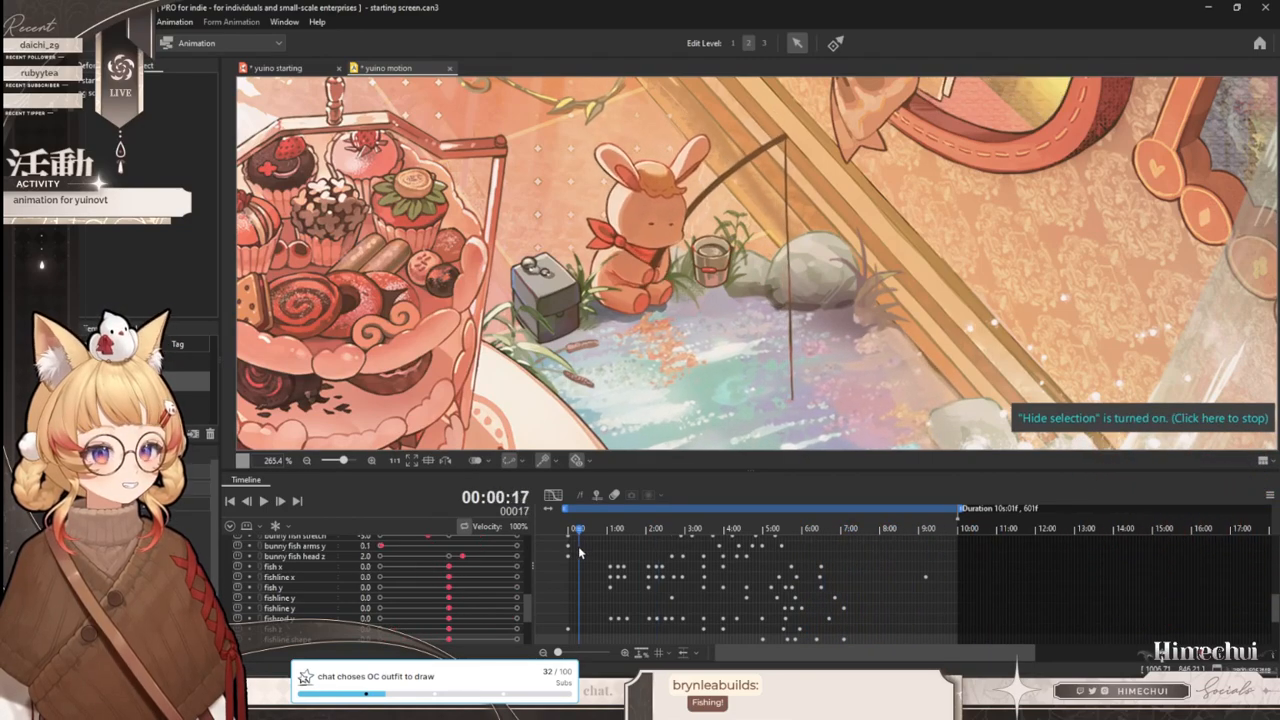
{"action": "left_click_drag", "start_coordinate": [630, 556], "coordinate": [807, 556]}
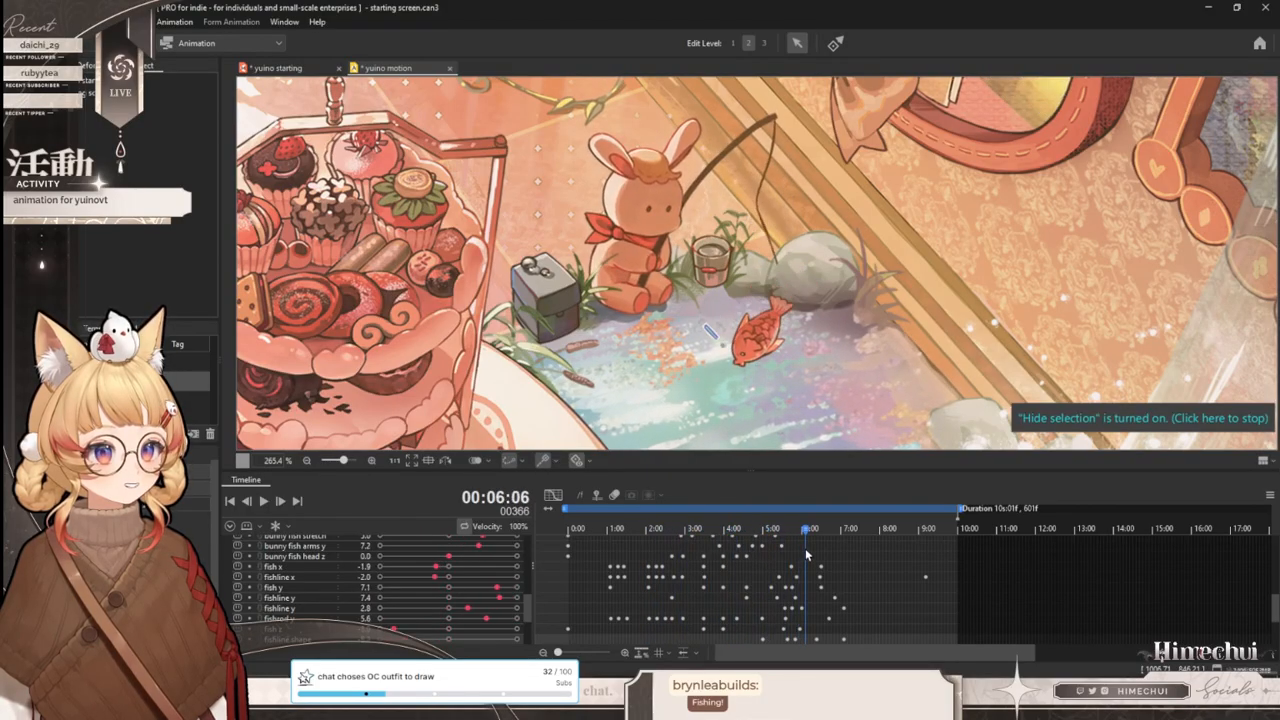
- Save the starting screen animation file and move the playhead back to before the catch
{"action": "scroll", "coordinate": [709, 331], "scroll_direction": "down", "scroll_amount": 2}
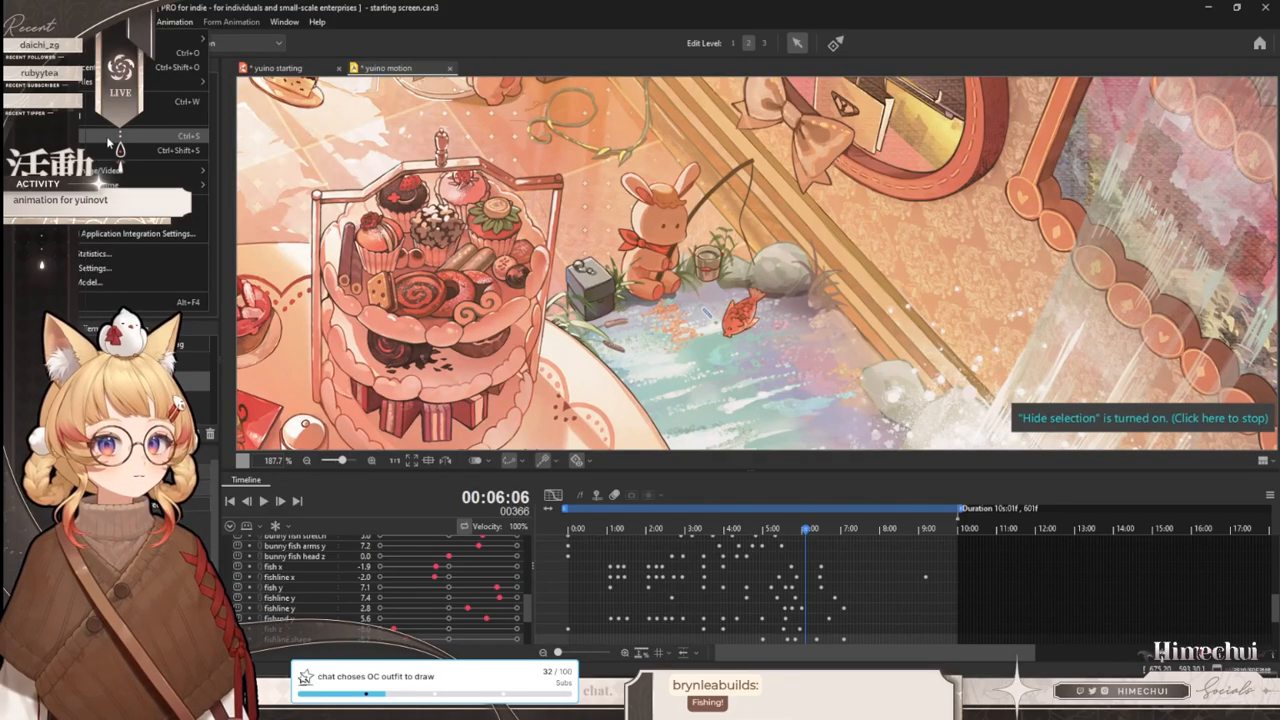
{"action": "scroll", "coordinate": [754, 240], "scroll_direction": "up", "scroll_amount": 2}
{"action": "mouse_move", "coordinate": [766, 528]}
{"action": "left_mouse_down"}
{"action": "mouse_move", "coordinate": [826, 532]}
{"action": "mouse_move", "coordinate": [744, 532]}
{"action": "left_mouse_up"}
- In the yuino starting model, select the fishing line mesh, reset the lower fishline y to 0 and set fishline shape to 10
{"action": "left_click", "coordinate": [290, 68]}
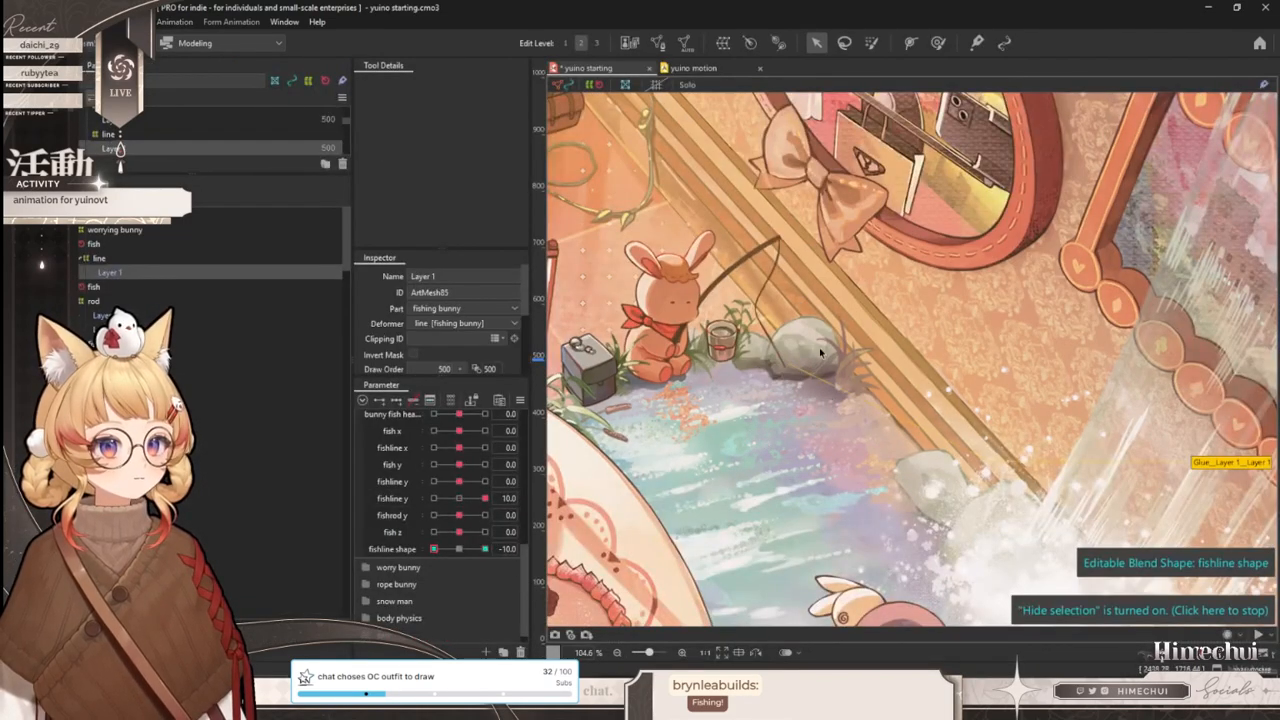
{"action": "scroll", "coordinate": [760, 340], "scroll_direction": "up", "scroll_amount": 2}
{"action": "left_click", "coordinate": [752, 345]}
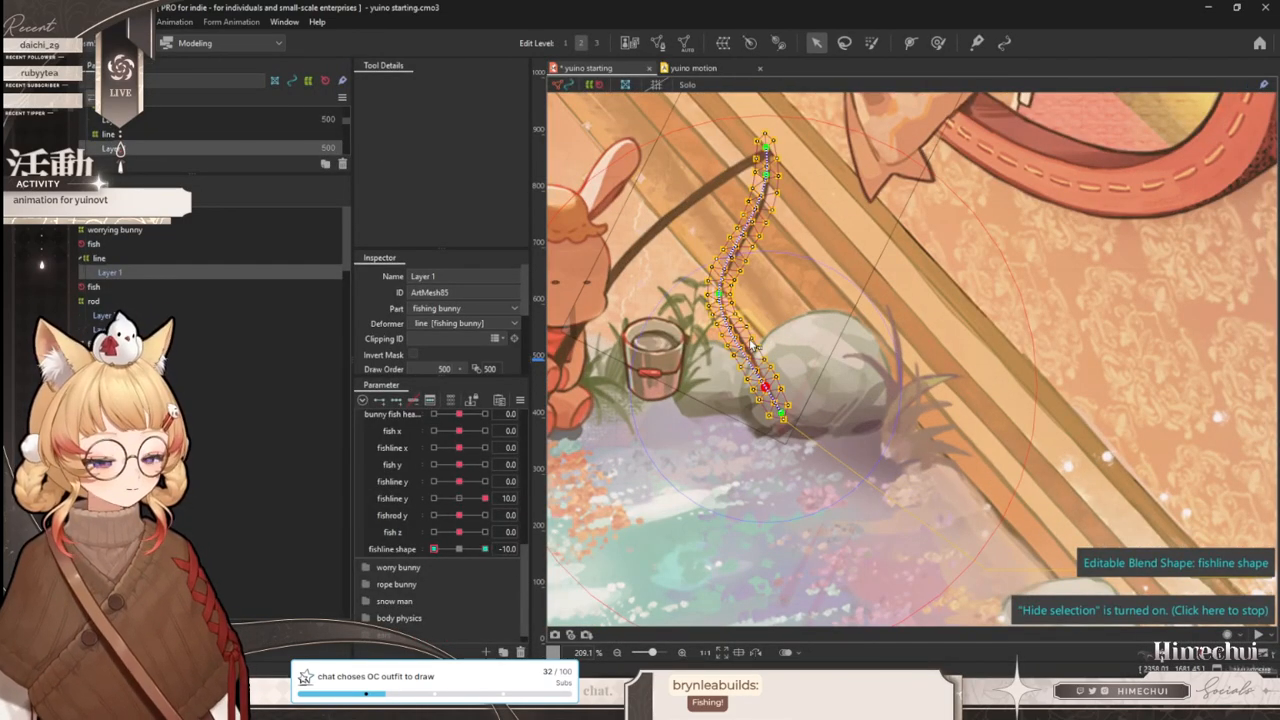
{"action": "left_click", "coordinate": [459, 549]}
{"action": "left_click", "coordinate": [459, 498]}
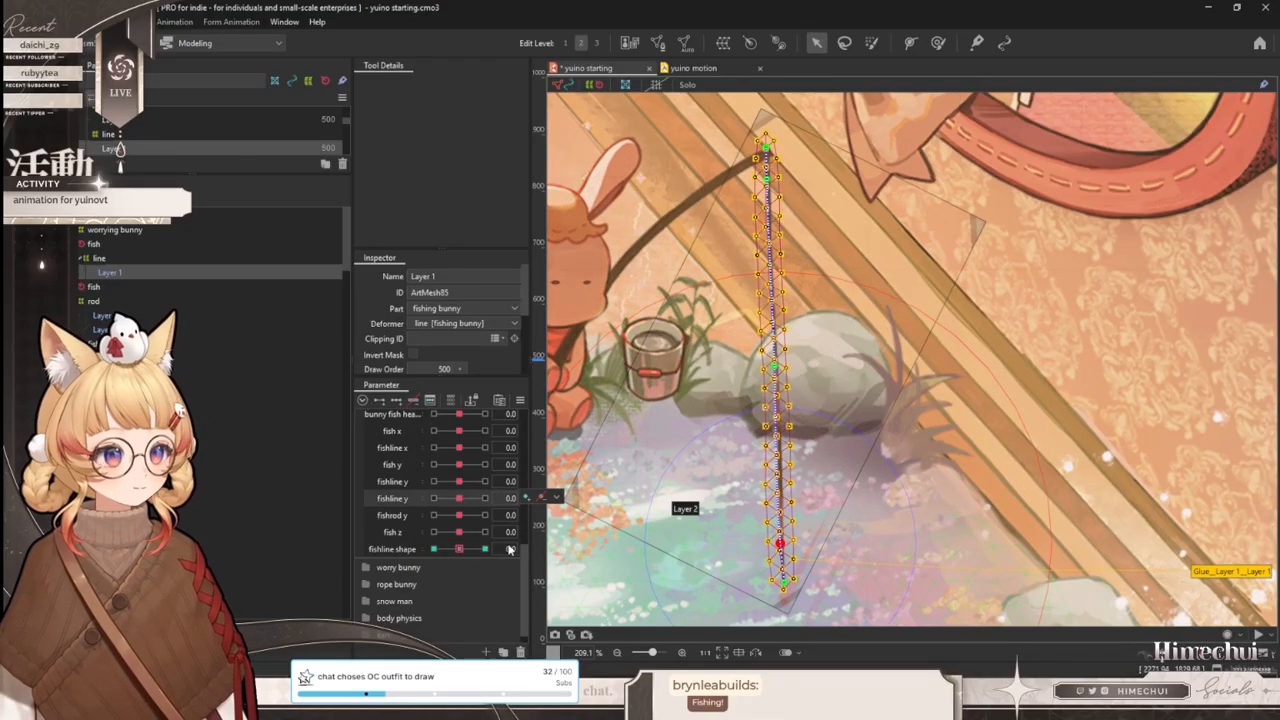
{"action": "left_click", "coordinate": [433, 549]}
{"action": "left_click", "coordinate": [485, 549]}
- Try bending the line away from the bunny with its middle and lower control points, and check yuino motion up to 5:34
{"action": "left_click_drag", "start_coordinate": [776, 367], "coordinate": [824, 367]}
{"action": "left_click_drag", "start_coordinate": [781, 543], "coordinate": [791, 546]}
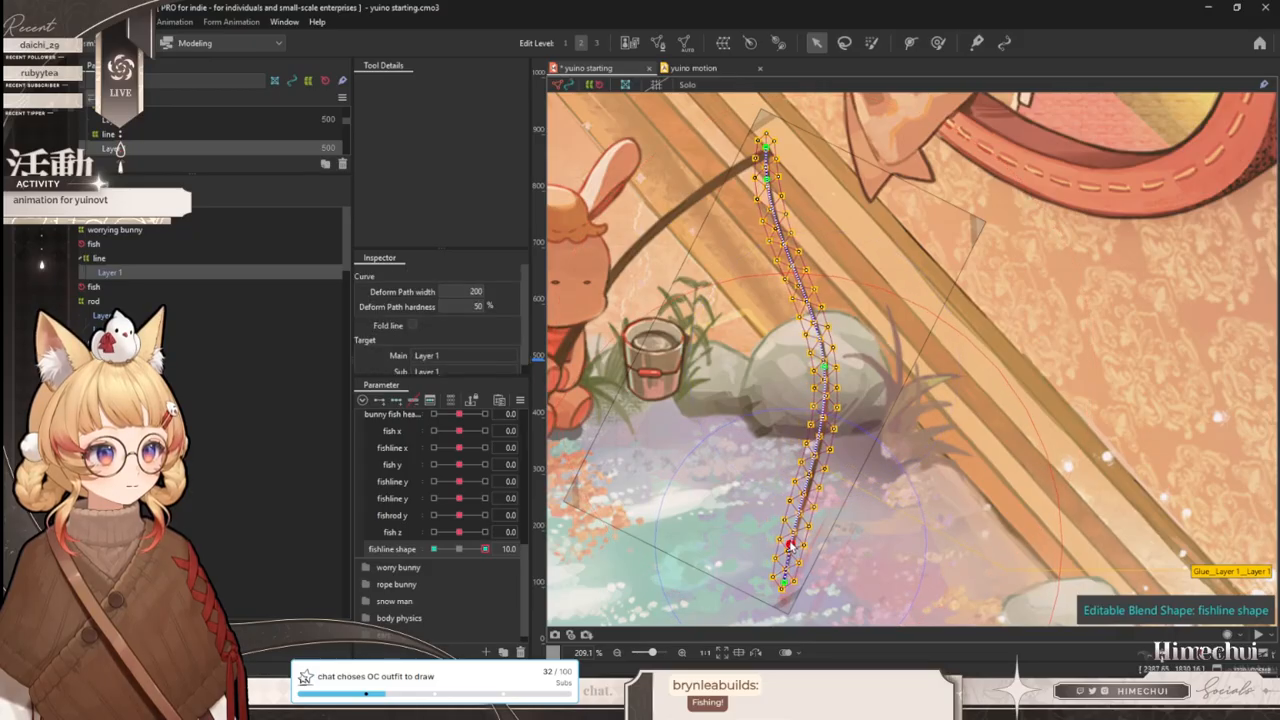
{"action": "left_click", "coordinate": [693, 68]}
{"action": "scroll", "coordinate": [780, 560], "scroll_direction": "down", "scroll_amount": 5}
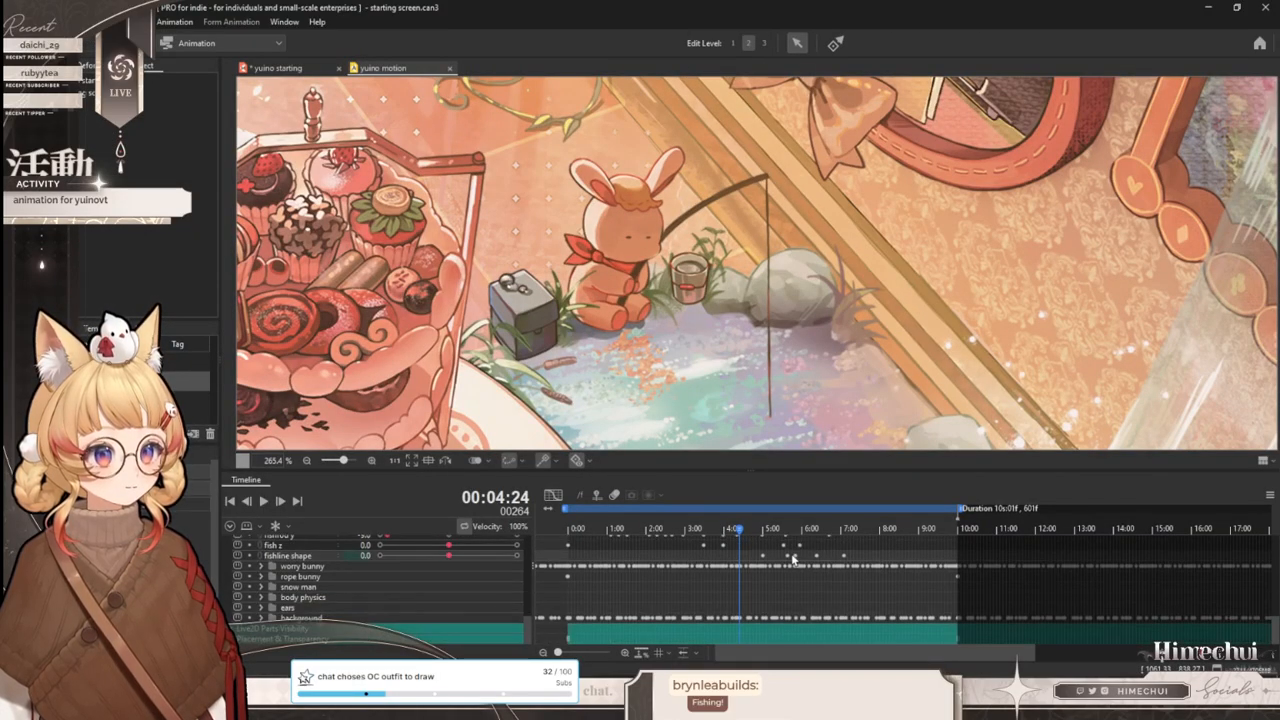
{"action": "left_click_drag", "start_coordinate": [741, 533], "coordinate": [785, 524]}
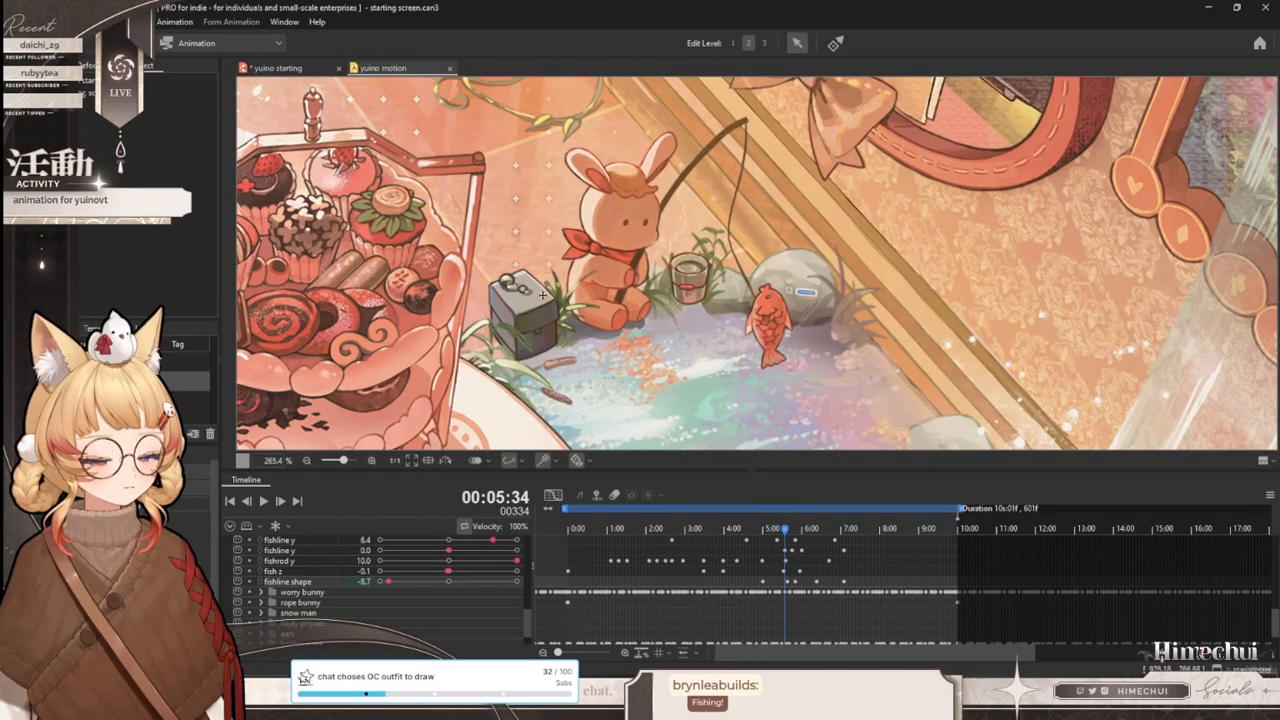
- Undo both control point moves on the fishing line in the model and return to the yuino motion scene
{"action": "left_click", "coordinate": [289, 68]}
{"action": "key", "text": "ctrl+z"}
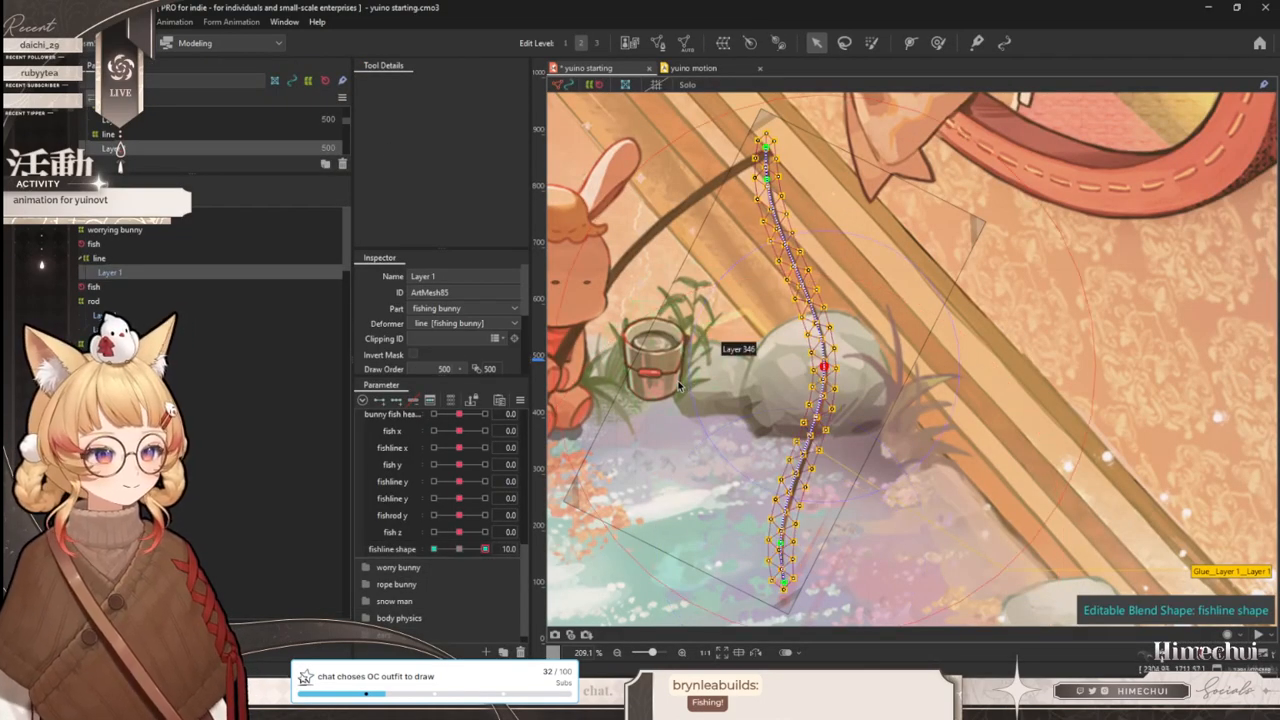
{"action": "key", "text": "ctrl+z"}
{"action": "left_click", "coordinate": [693, 68]}
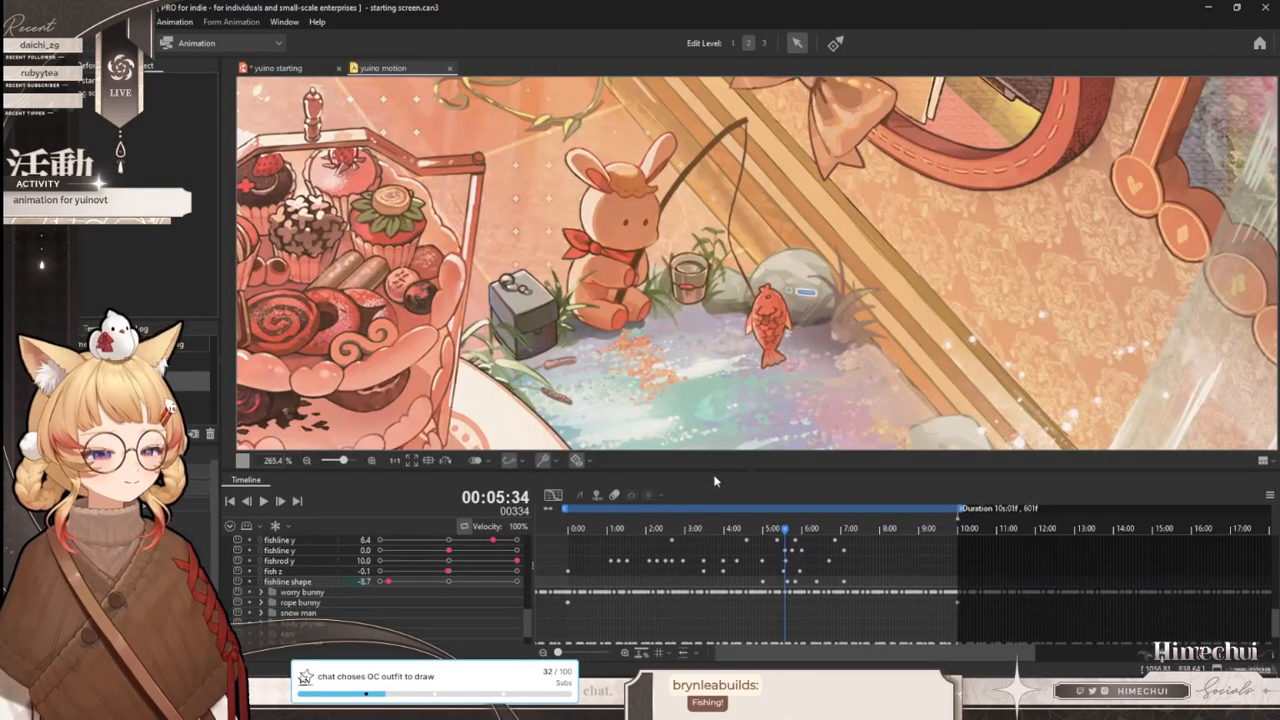
- Key fishline shape at 0 at 5:21 in the yuino motion timeline
{"action": "mouse_move", "coordinate": [787, 537]}
{"action": "left_mouse_down"}
{"action": "mouse_move", "coordinate": [795, 530]}
{"action": "mouse_move", "coordinate": [754, 532]}
{"action": "mouse_move", "coordinate": [797, 528]}
{"action": "mouse_move", "coordinate": [778, 524]}
{"action": "left_mouse_up"}
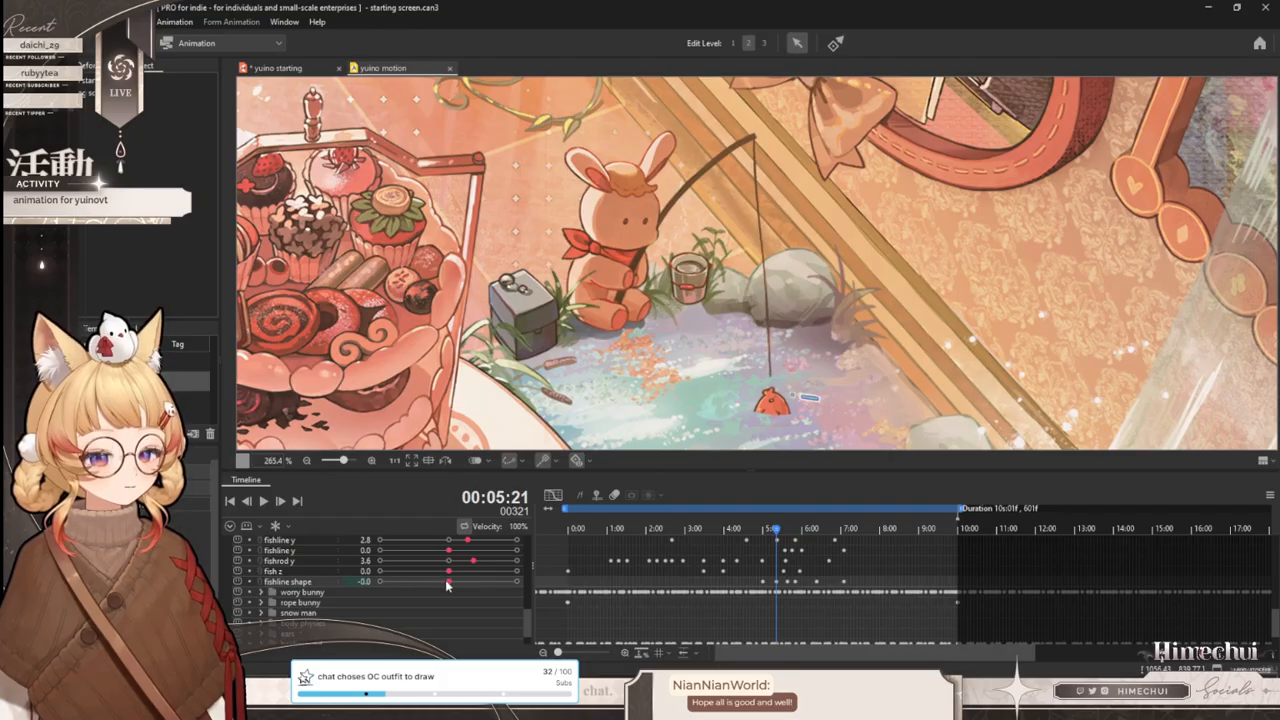
{"action": "mouse_move", "coordinate": [785, 532]}
{"action": "left_mouse_down"}
{"action": "mouse_move", "coordinate": [773, 532]}
{"action": "mouse_move", "coordinate": [799, 535]}
{"action": "mouse_move", "coordinate": [776, 534]}
{"action": "left_mouse_up"}
{"action": "scroll", "coordinate": [786, 583], "scroll_direction": "up", "scroll_amount": 3}
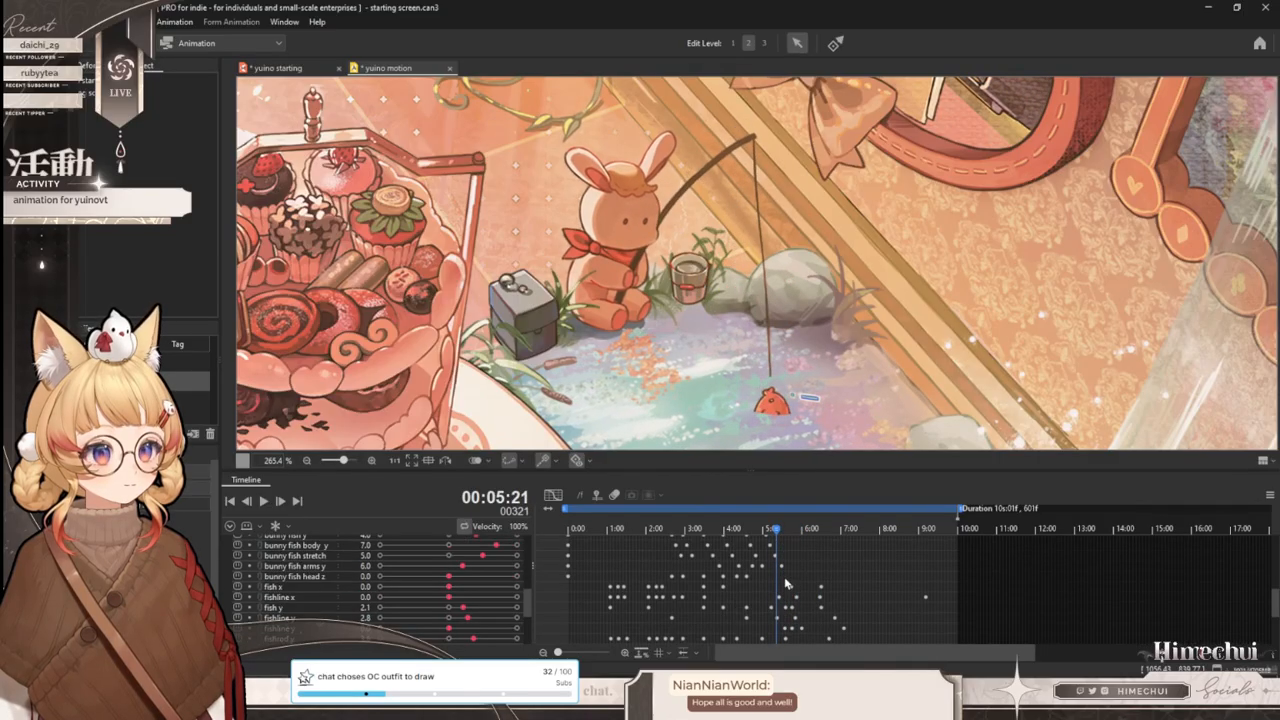
- Enlarge the timeline area and select the keyframes of the lower fishline y track
{"action": "scroll", "coordinate": [786, 583], "scroll_direction": "down", "scroll_amount": 2}
{"action": "left_click_drag", "start_coordinate": [751, 470], "coordinate": [751, 440]}
{"action": "left_click", "coordinate": [302, 545]}
{"action": "left_click", "coordinate": [302, 532]}
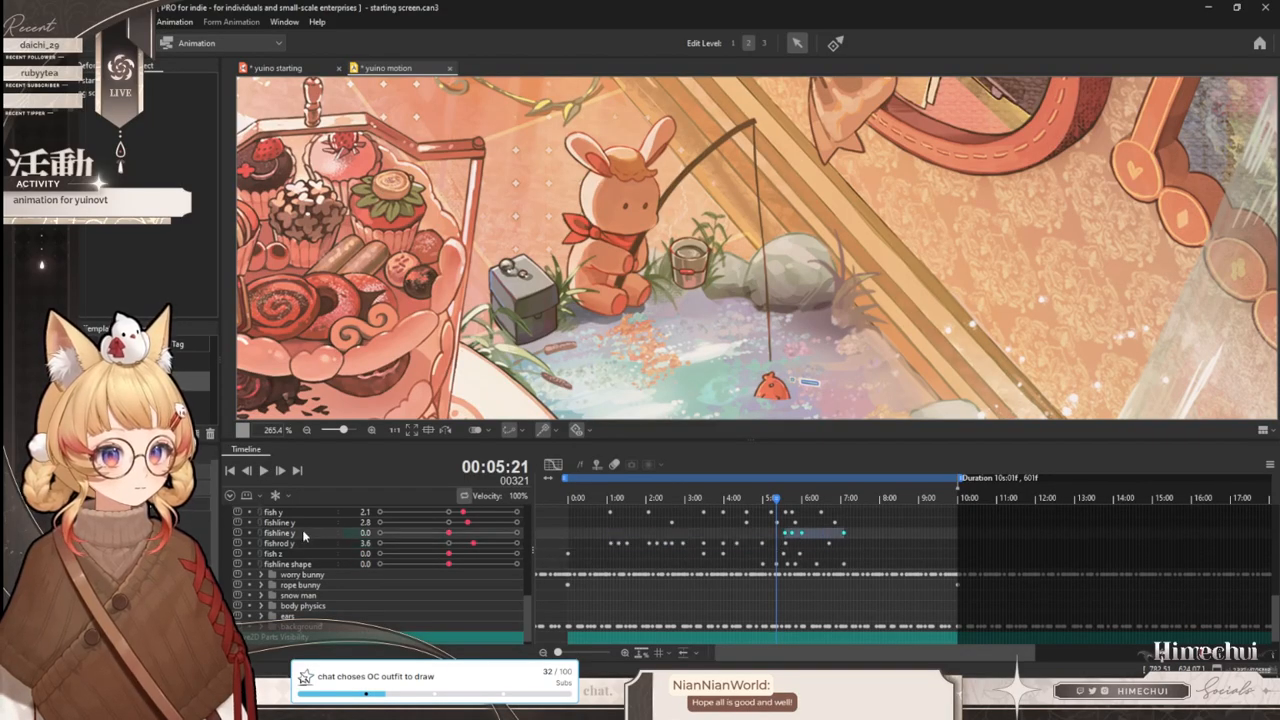
- Retime the upper fishline y track's keyframes around the catch between 5 and 6 seconds, checking the line against the fish
{"action": "left_click", "coordinate": [772, 499]}
{"action": "mouse_move", "coordinate": [772, 503]}
{"action": "left_mouse_down"}
{"action": "mouse_move", "coordinate": [746, 502]}
{"action": "mouse_move", "coordinate": [784, 505]}
{"action": "mouse_move", "coordinate": [768, 529]}
{"action": "mouse_move", "coordinate": [745, 528]}
{"action": "mouse_move", "coordinate": [763, 504]}
{"action": "mouse_move", "coordinate": [787, 505]}
{"action": "mouse_move", "coordinate": [769, 505]}
{"action": "left_mouse_up"}
{"action": "left_click", "coordinate": [291, 523]}
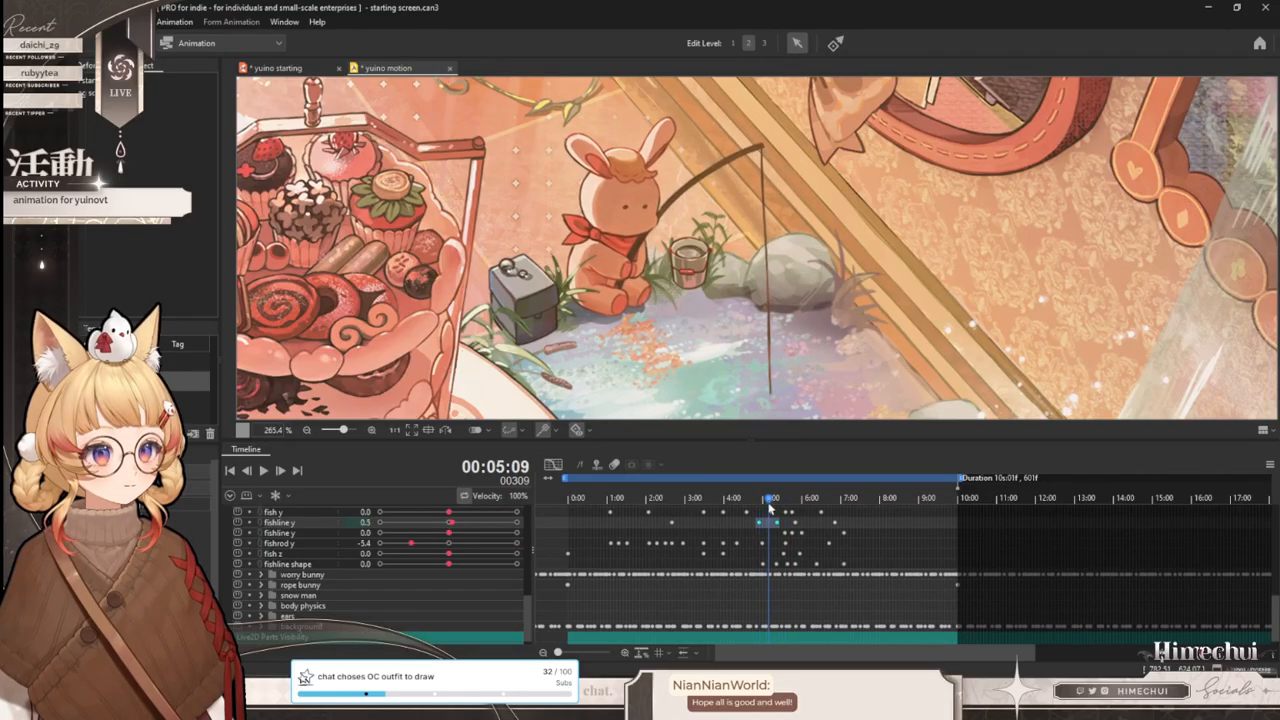
{"action": "left_click", "coordinate": [857, 522]}
{"action": "left_click_drag", "start_coordinate": [864, 502], "coordinate": [779, 504]}
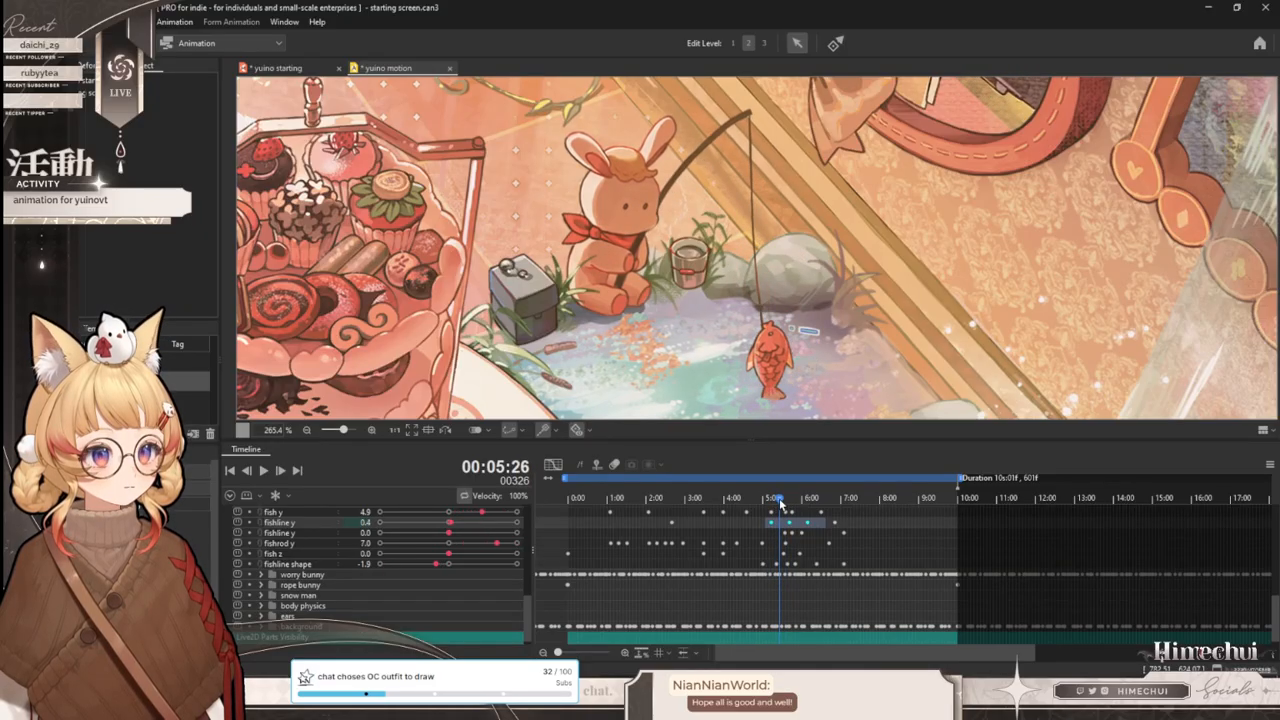
{"action": "left_click_drag", "start_coordinate": [781, 501], "coordinate": [777, 507]}
- Show the upper fishline y curve in the graph editor and smooth its keyframes around the catch
{"action": "left_click", "coordinate": [552, 464]}
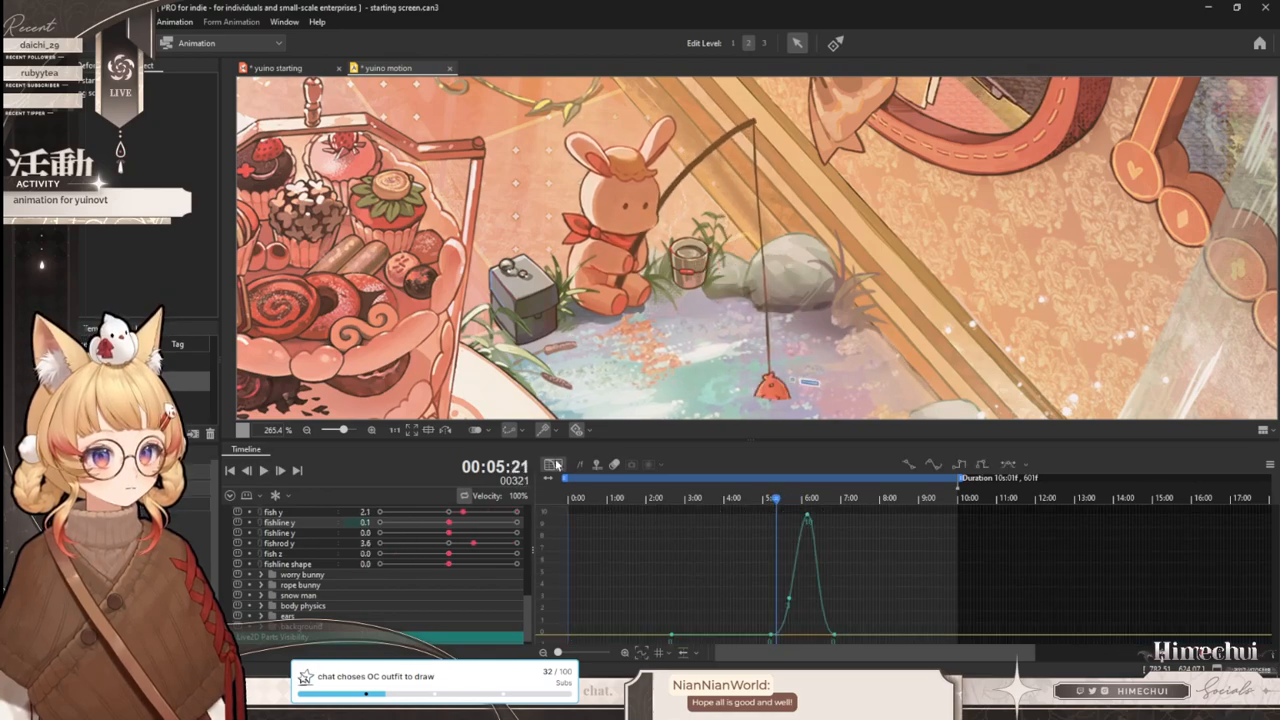
{"action": "left_click", "coordinate": [554, 465]}
{"action": "mouse_move", "coordinate": [776, 524]}
{"action": "left_mouse_down"}
{"action": "mouse_move", "coordinate": [787, 524]}
{"action": "mouse_move", "coordinate": [765, 523]}
{"action": "left_mouse_up"}
{"action": "left_click", "coordinate": [552, 465]}
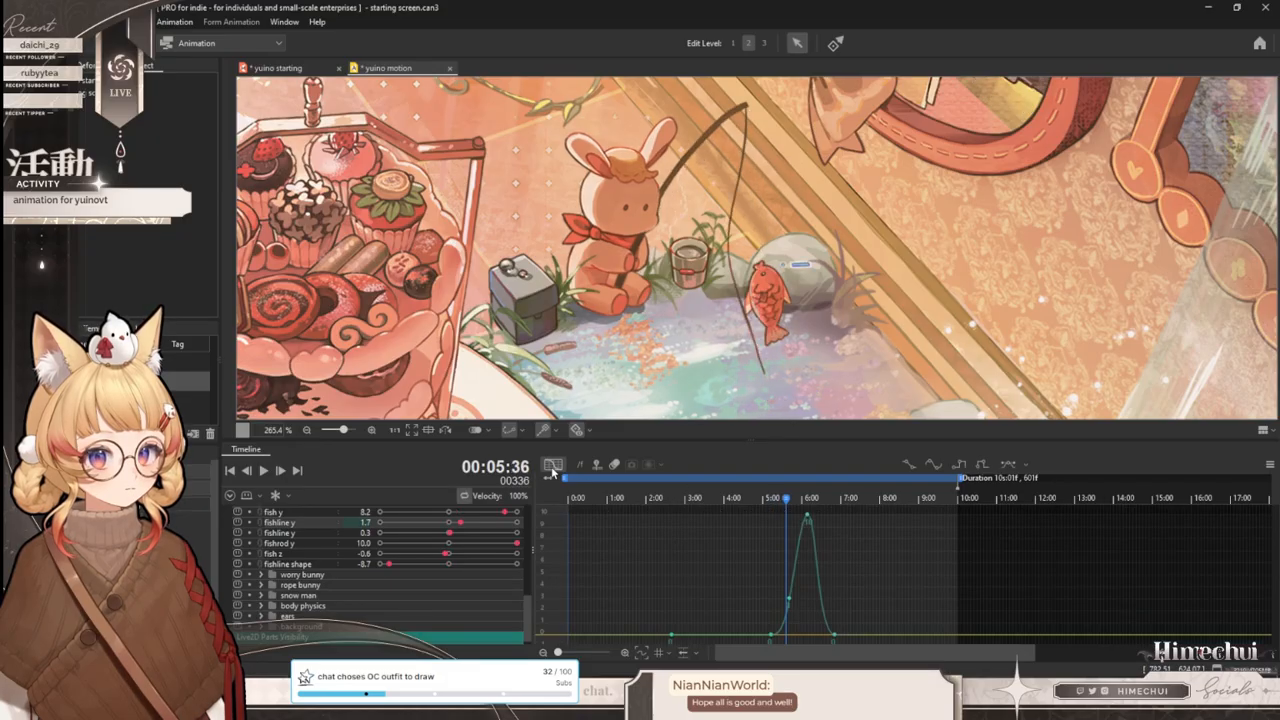
{"action": "left_click", "coordinate": [785, 597]}
{"action": "key", "text": "Delete"}
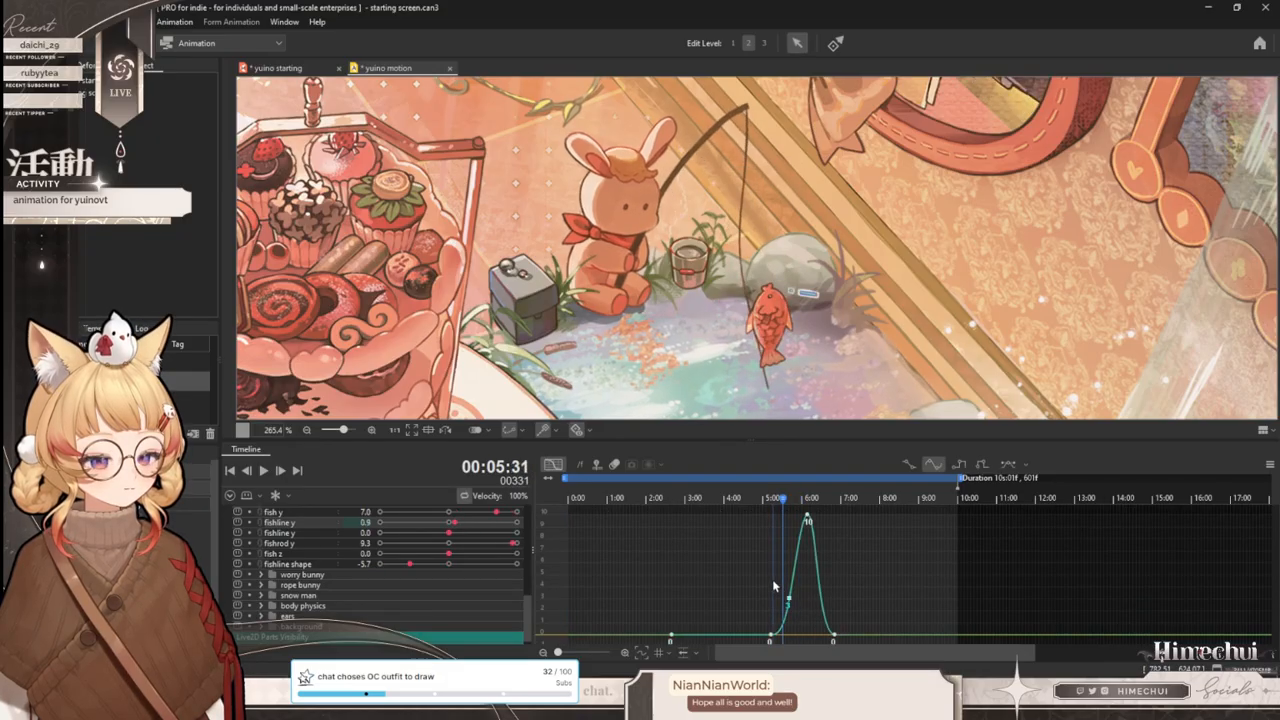
{"action": "left_click", "coordinate": [553, 465]}
- Key the upper fishline y at 9.0 at 5:41 and check the fish's swing up to 6:05
{"action": "mouse_move", "coordinate": [783, 508]}
{"action": "left_mouse_down"}
{"action": "mouse_move", "coordinate": [775, 500]}
{"action": "mouse_move", "coordinate": [790, 505]}
{"action": "left_mouse_up"}
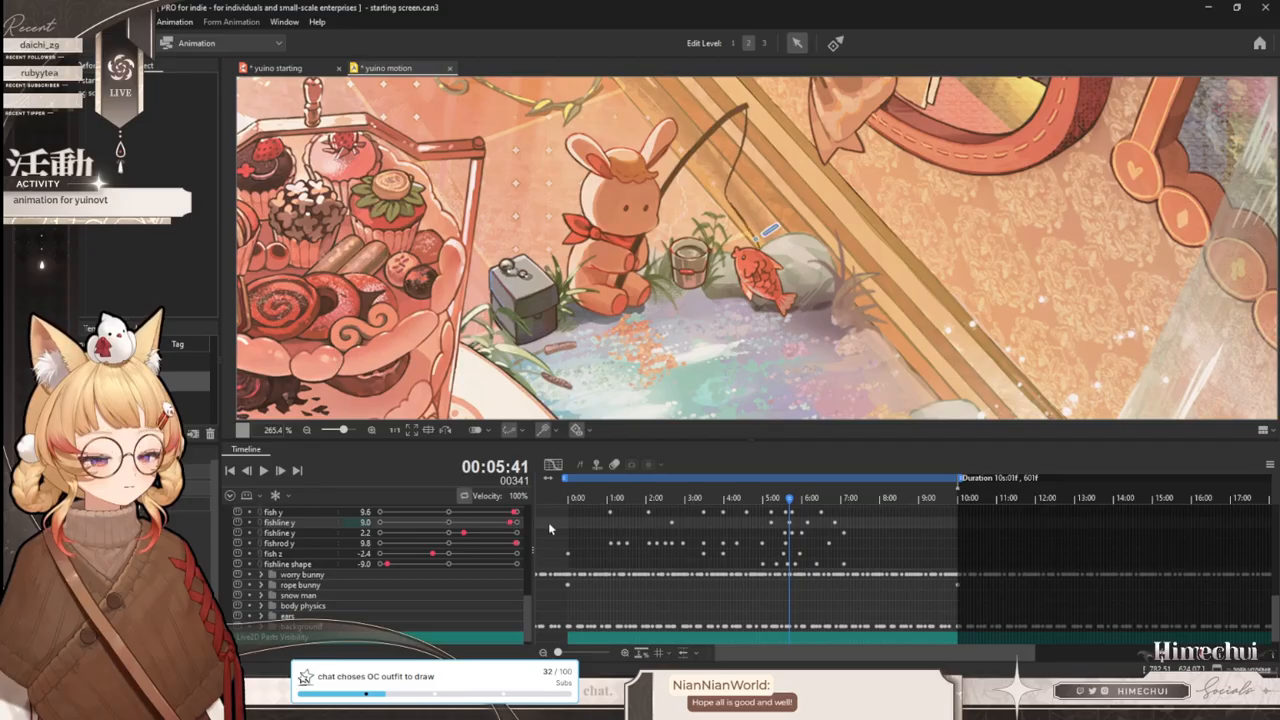
{"action": "mouse_move", "coordinate": [796, 503]}
{"action": "left_mouse_down"}
{"action": "mouse_move", "coordinate": [775, 503]}
{"action": "mouse_move", "coordinate": [866, 498]}
{"action": "mouse_move", "coordinate": [692, 502]}
{"action": "mouse_move", "coordinate": [815, 500]}
{"action": "mouse_move", "coordinate": [766, 500]}
{"action": "mouse_move", "coordinate": [792, 500]}
{"action": "left_mouse_up"}
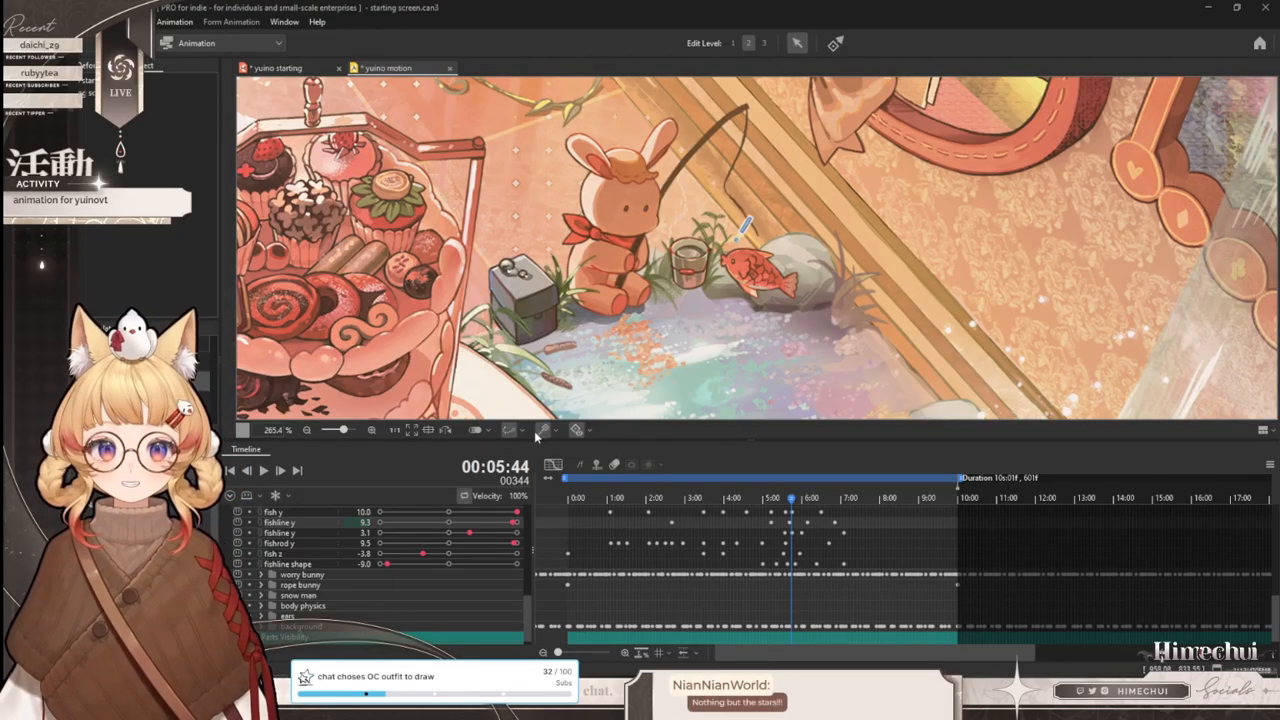
{"action": "mouse_move", "coordinate": [789, 497]}
{"action": "left_mouse_down"}
{"action": "mouse_move", "coordinate": [750, 500]}
{"action": "mouse_move", "coordinate": [798, 500]}
{"action": "left_mouse_up"}
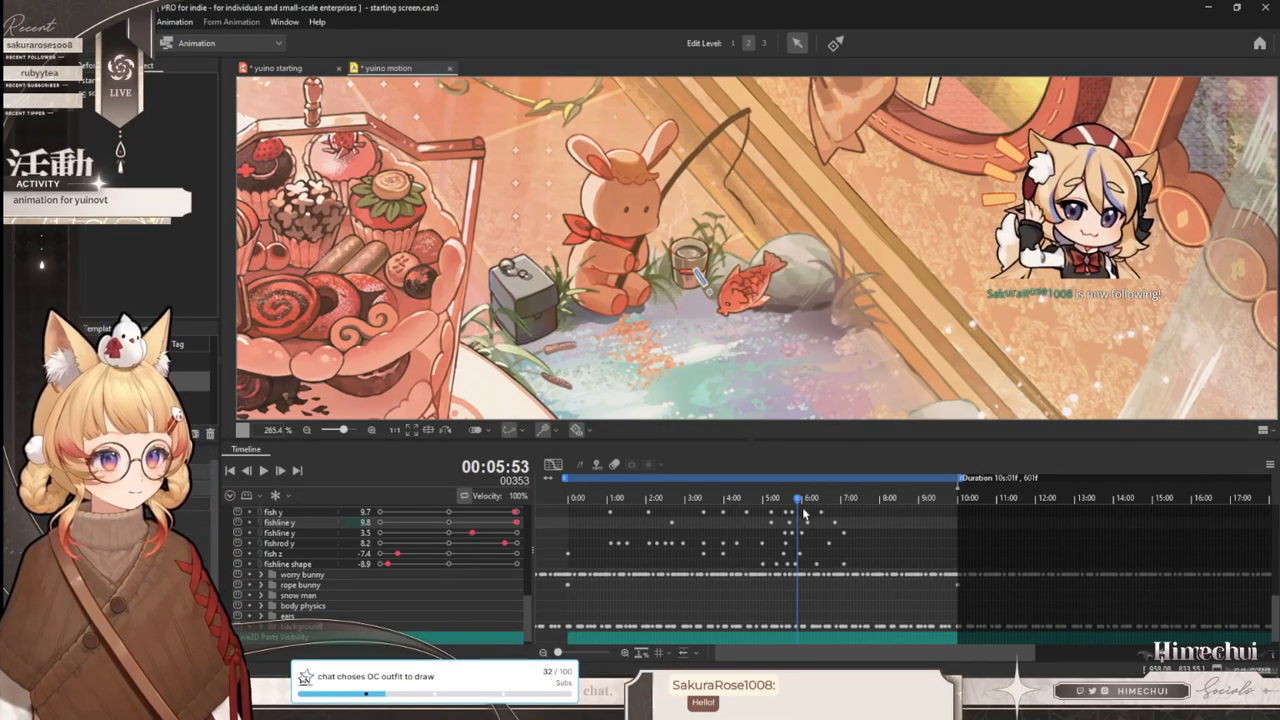
{"action": "left_click_drag", "start_coordinate": [799, 500], "coordinate": [806, 502]}
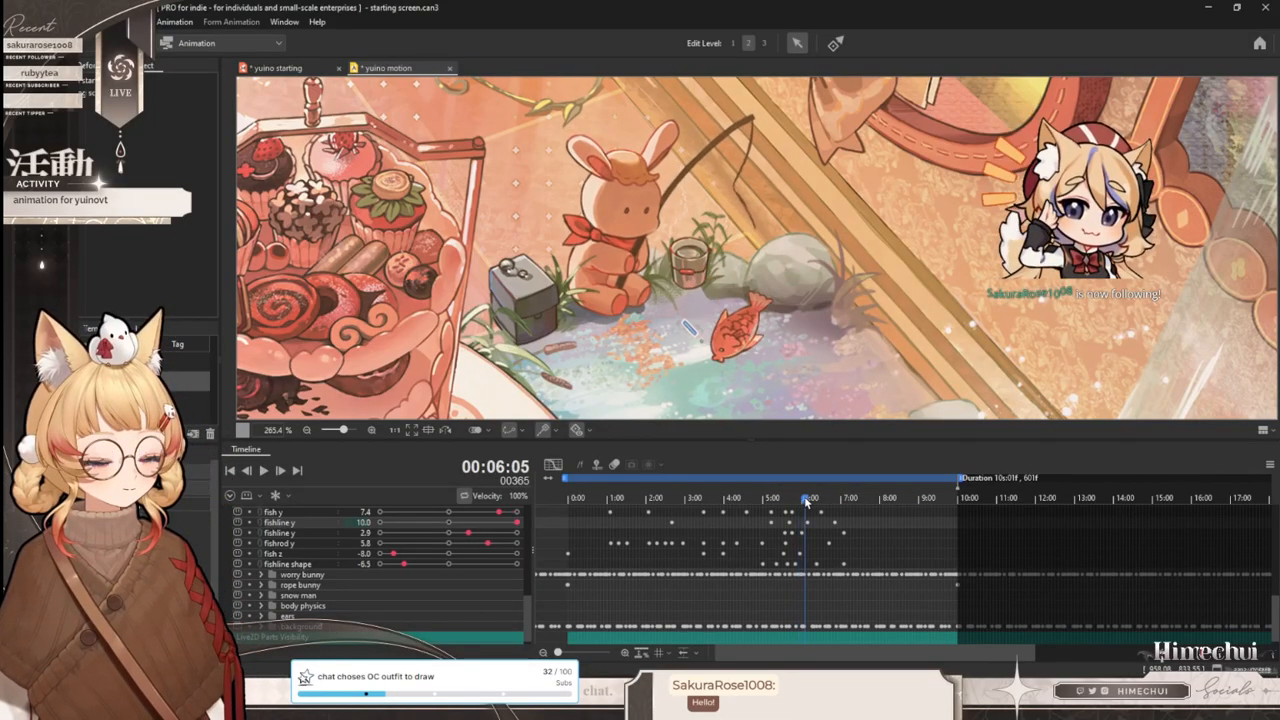
- Test fishline shape at 10 in the scene at 6:05, and bend the model's line away from the bunny at that value
{"action": "left_click", "coordinate": [490, 564]}
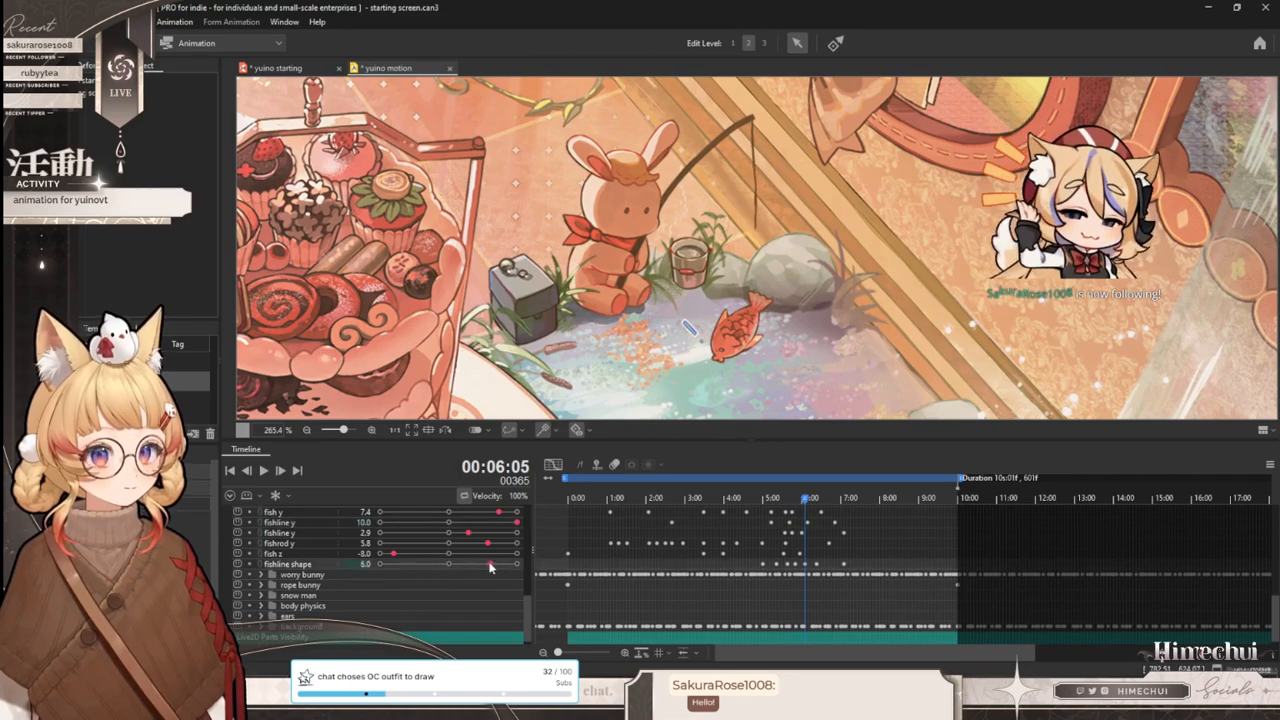
{"action": "left_click_drag", "start_coordinate": [490, 566], "coordinate": [522, 564]}
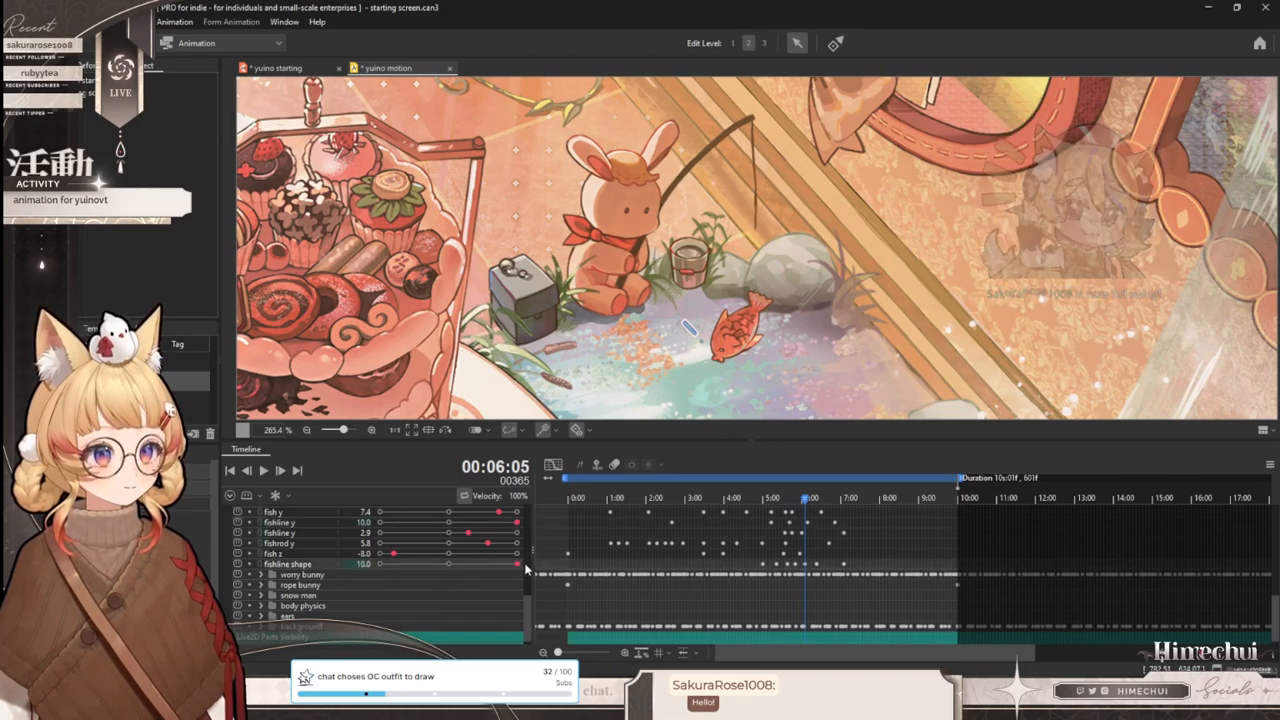
{"action": "left_click", "coordinate": [268, 68]}
{"action": "left_click_drag", "start_coordinate": [773, 367], "coordinate": [831, 360]}
{"action": "left_click", "coordinate": [780, 543]}
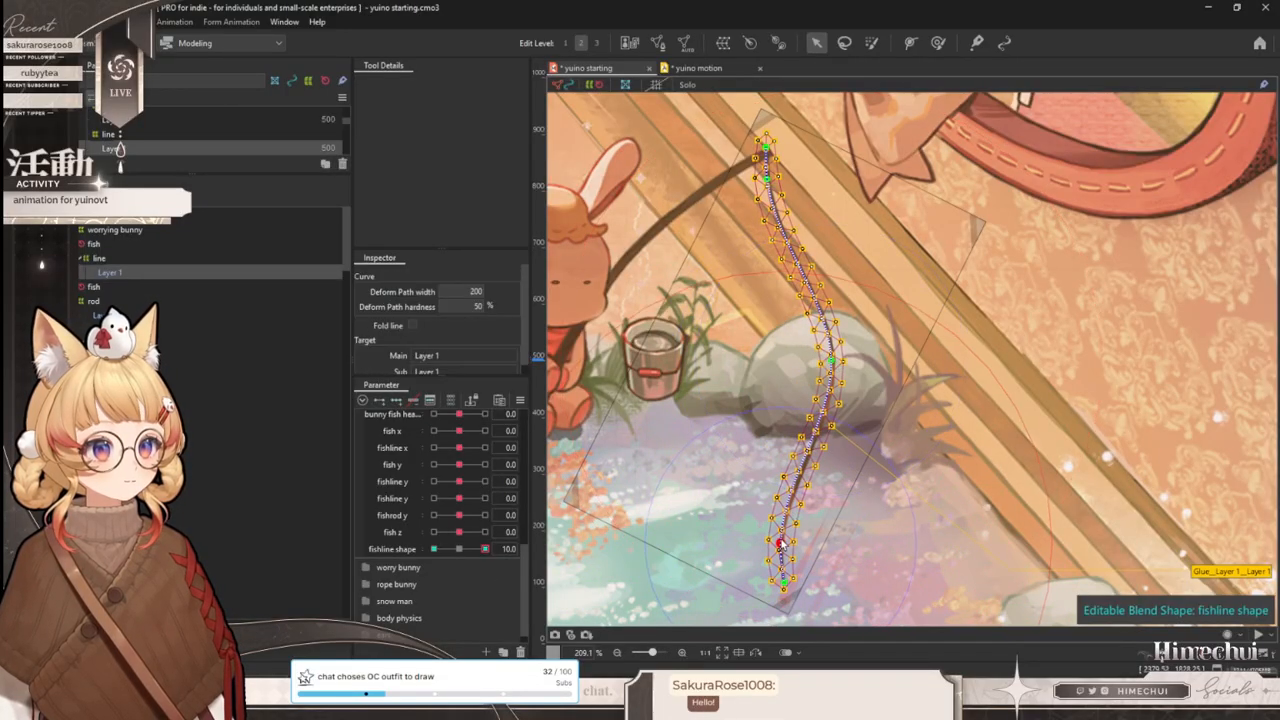
{"action": "left_click_drag", "start_coordinate": [780, 543], "coordinate": [788, 546]}
- Test fishline shape at 3.0 in the yuino motion scene at 6:06, checking the line's movement between 5:00 and 6:44
{"action": "left_click", "coordinate": [697, 68]}
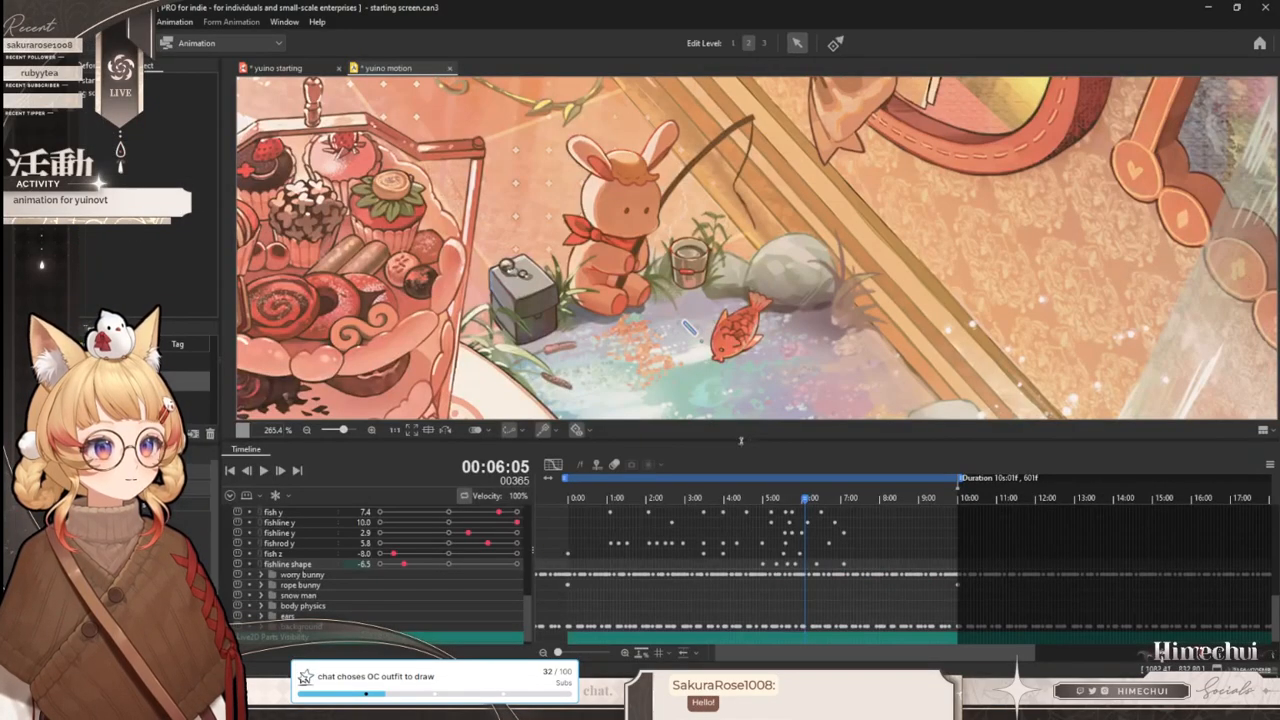
{"action": "mouse_move", "coordinate": [800, 498]}
{"action": "left_mouse_down"}
{"action": "mouse_move", "coordinate": [760, 498]}
{"action": "mouse_move", "coordinate": [806, 500]}
{"action": "left_mouse_up"}
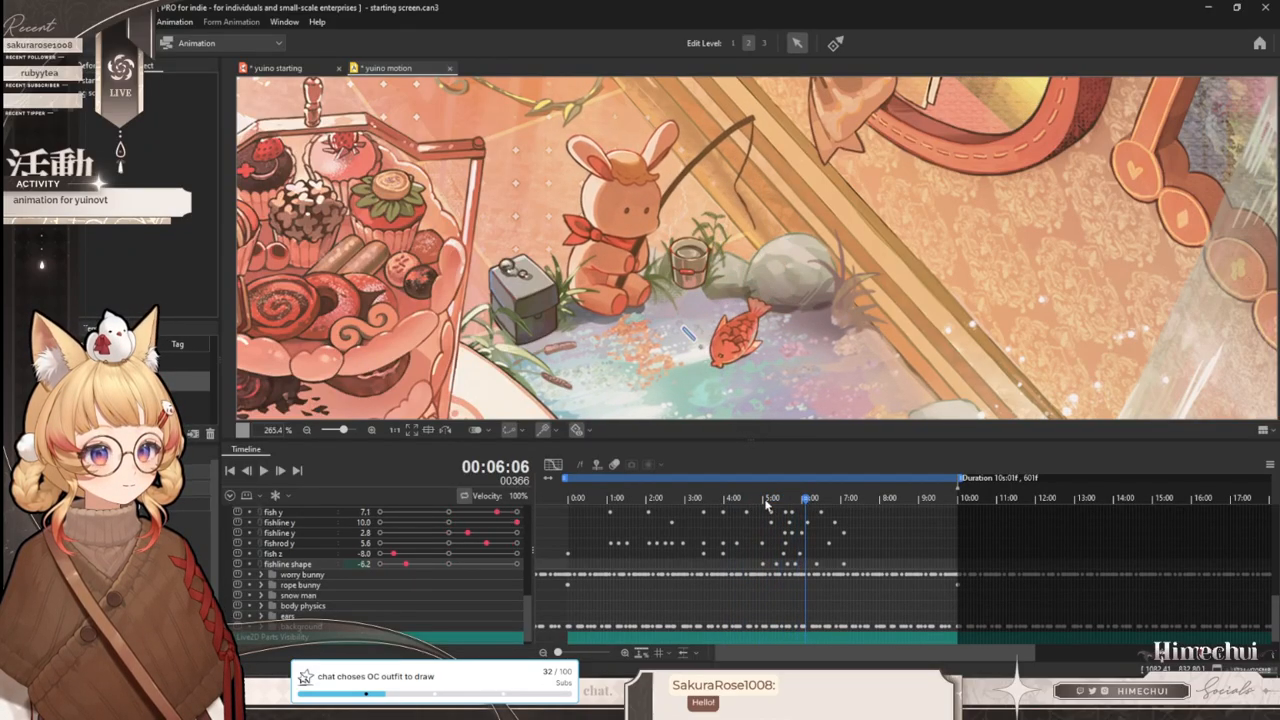
{"action": "left_click_drag", "start_coordinate": [466, 566], "coordinate": [476, 566]}
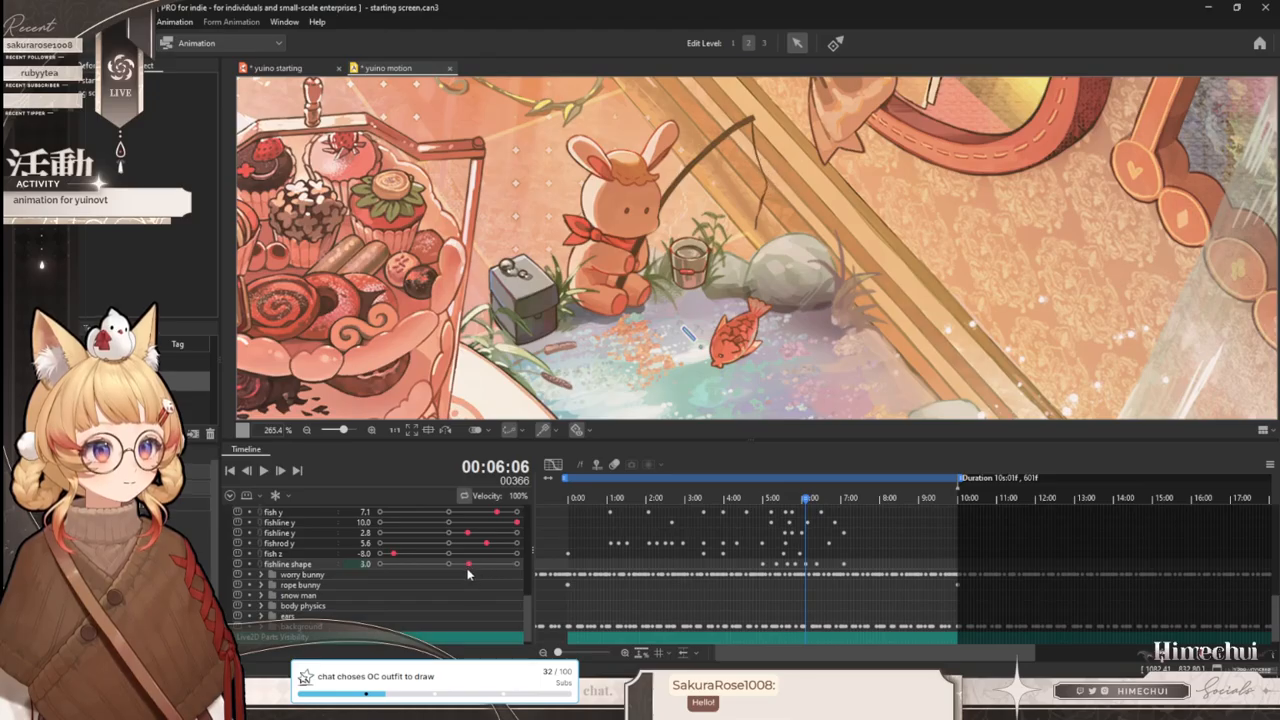
{"action": "left_click_drag", "start_coordinate": [781, 500], "coordinate": [830, 507]}
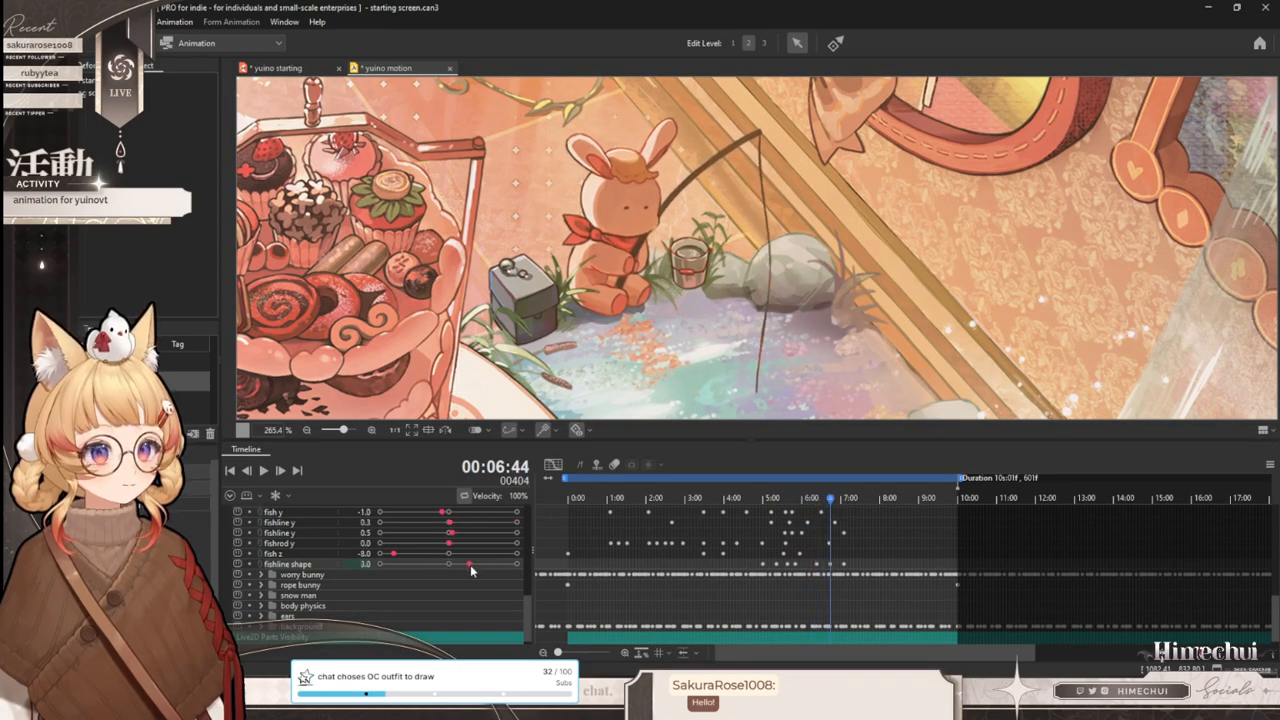
{"action": "left_click_drag", "start_coordinate": [813, 499], "coordinate": [765, 497]}
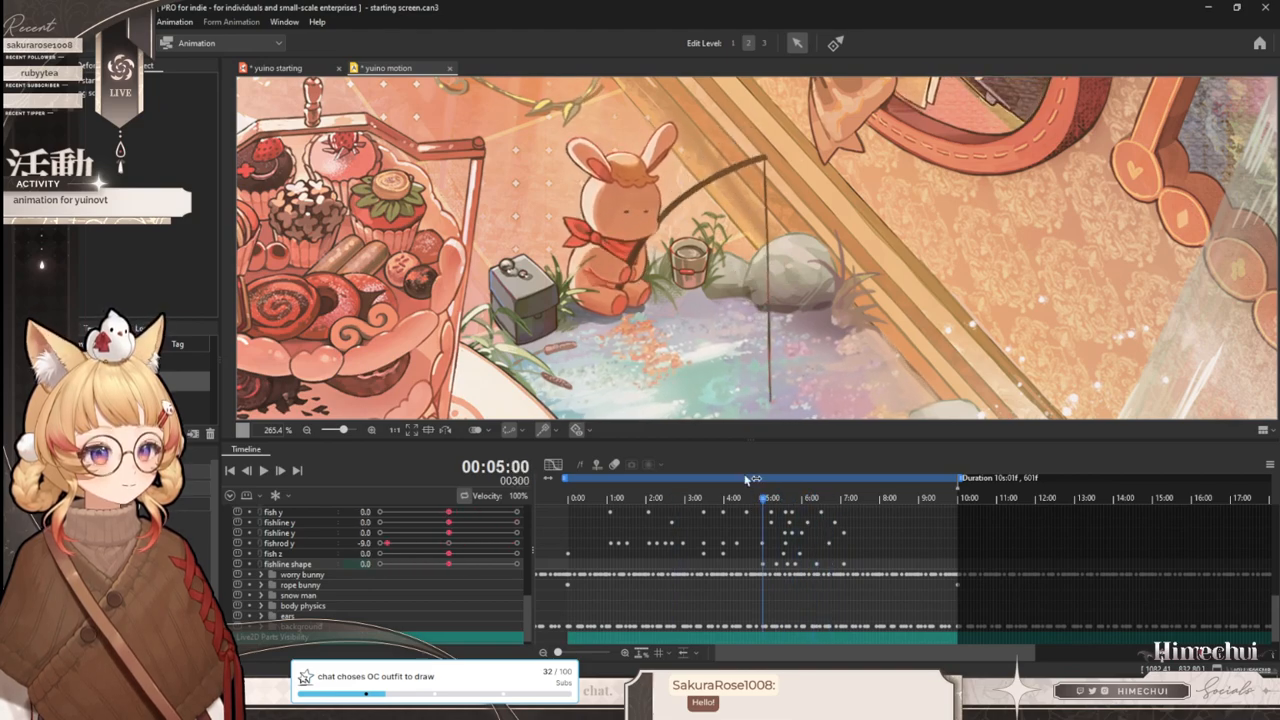
- Check the model's line at fishline shape -10, reset it to 0, and replicate that parameter as the blend shape fishline shape2
{"action": "left_click", "coordinate": [305, 68]}
{"action": "left_click_drag", "start_coordinate": [485, 549], "coordinate": [390, 553]}
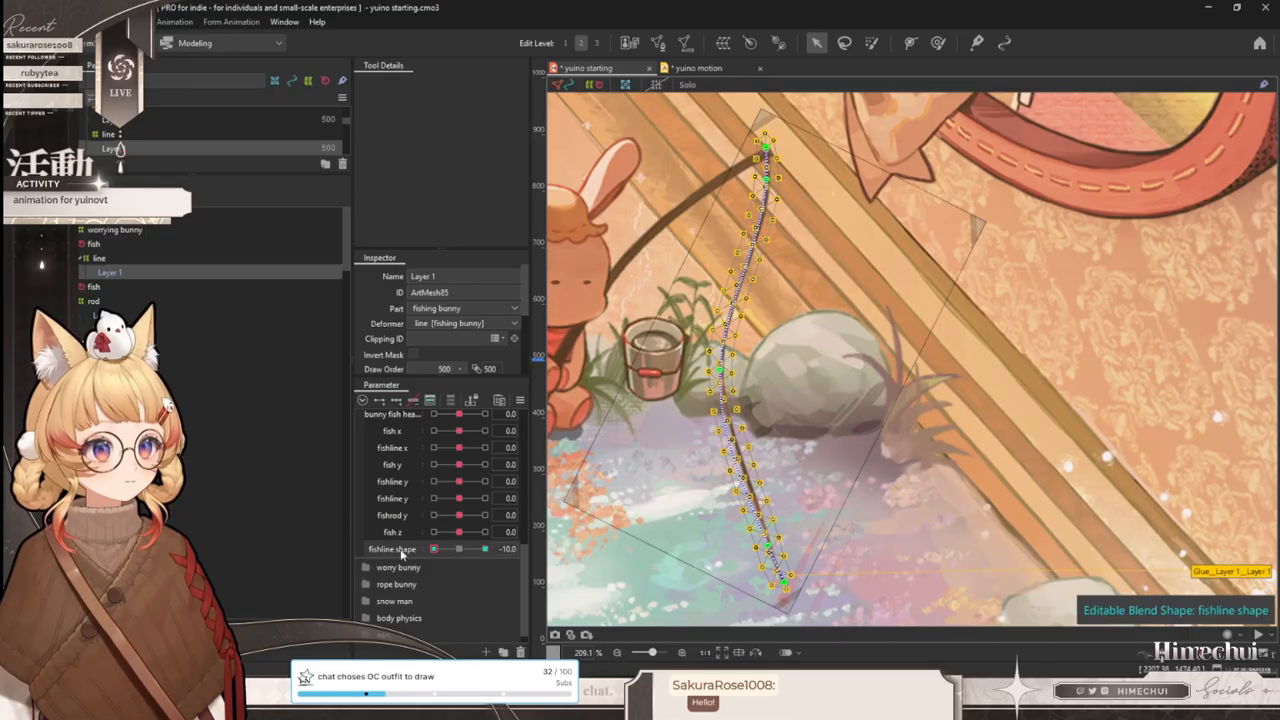
{"action": "left_click", "coordinate": [461, 549]}
{"action": "right_click", "coordinate": [413, 567]}
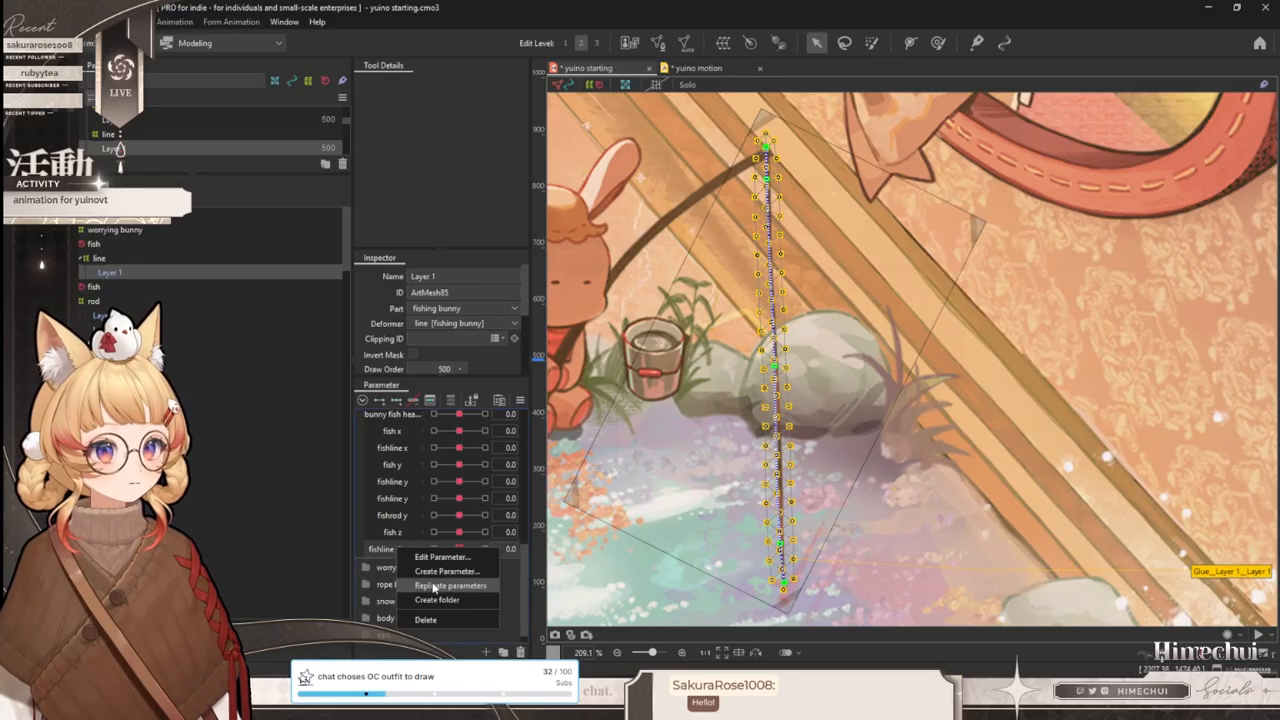
{"action": "left_click", "coordinate": [418, 569]}
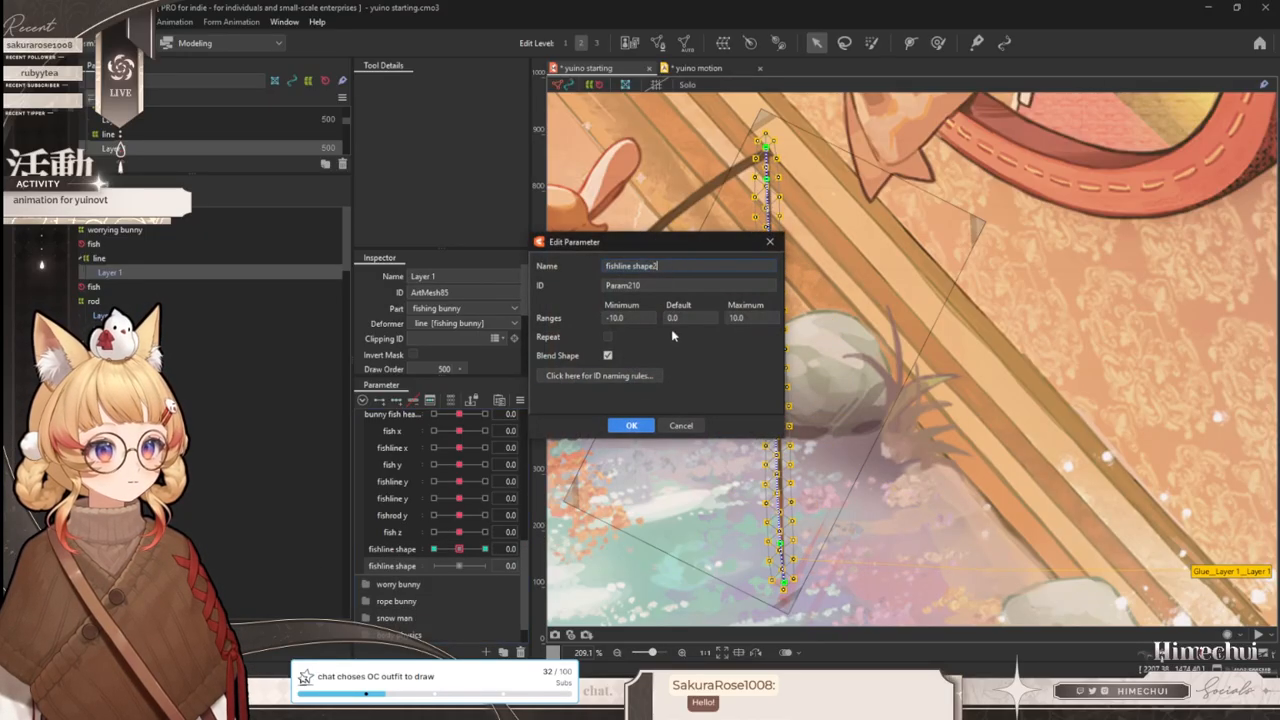
{"action": "left_click", "coordinate": [631, 426]}
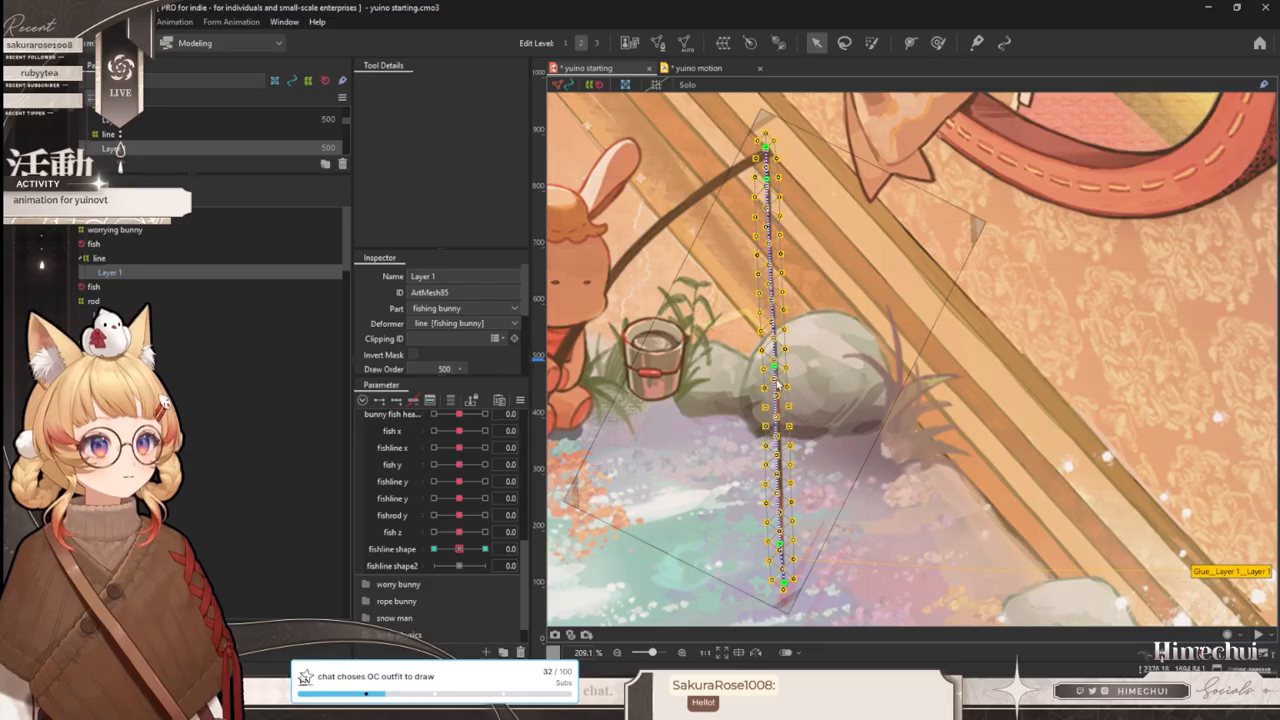
- Try to add a control point to the lower part of the line's deform path with only the line layer selected
{"action": "left_click", "coordinate": [938, 42]}
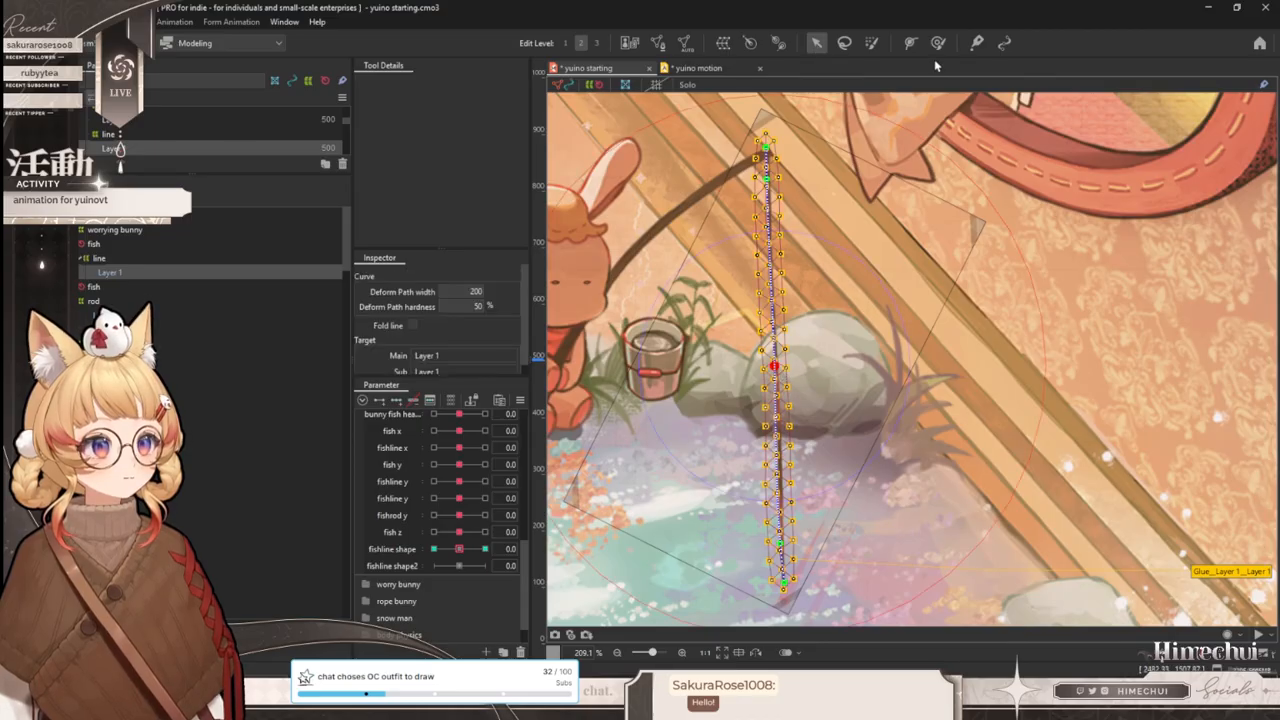
{"action": "left_click", "coordinate": [772, 458]}
{"action": "key", "text": "ctrl+z"}
{"action": "key", "text": "ctrl+z"}
{"action": "key", "text": "ctrl+z"}
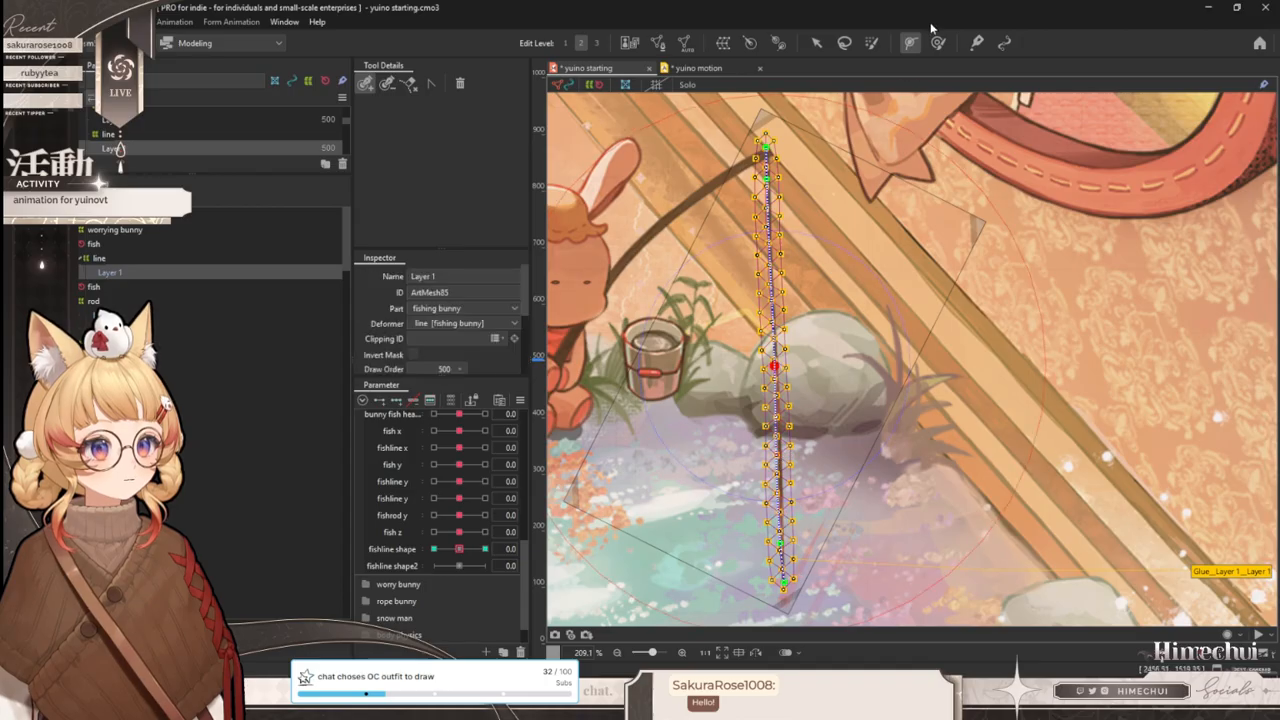
{"action": "left_click", "coordinate": [816, 44]}
{"action": "left_click", "coordinate": [780, 543]}
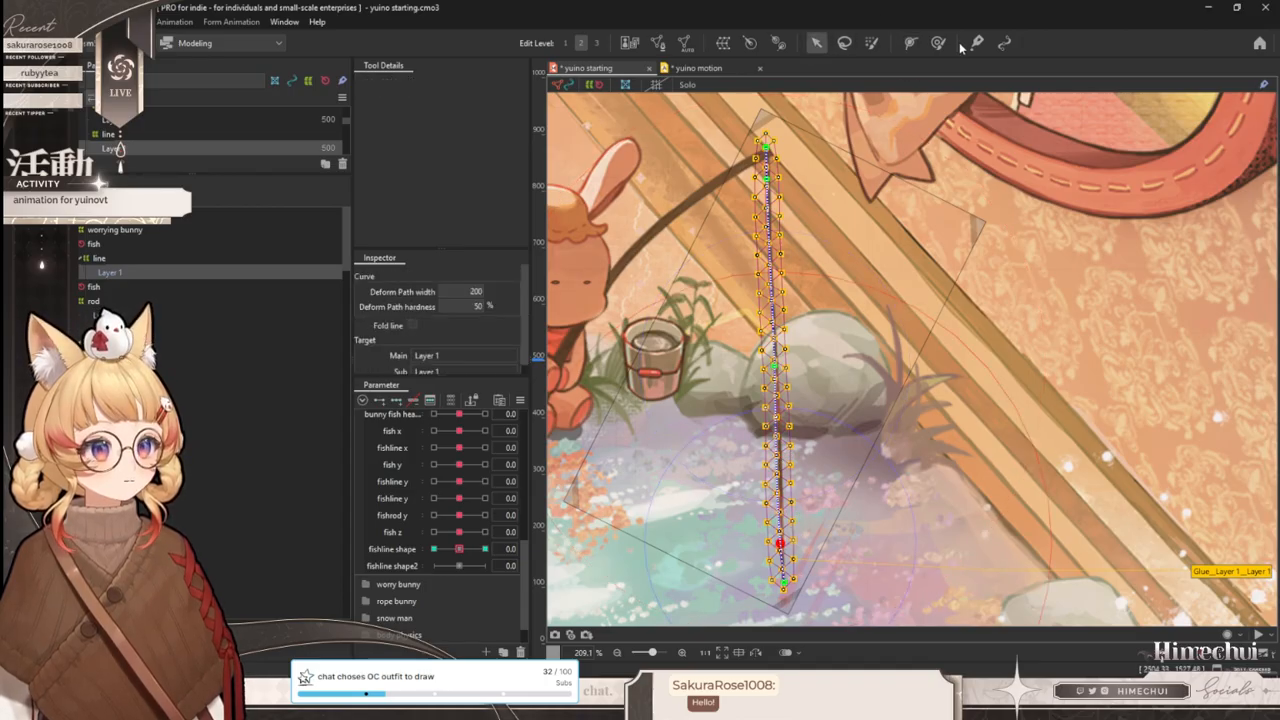
{"action": "left_click", "coordinate": [910, 43]}
{"action": "left_click", "coordinate": [778, 467]}
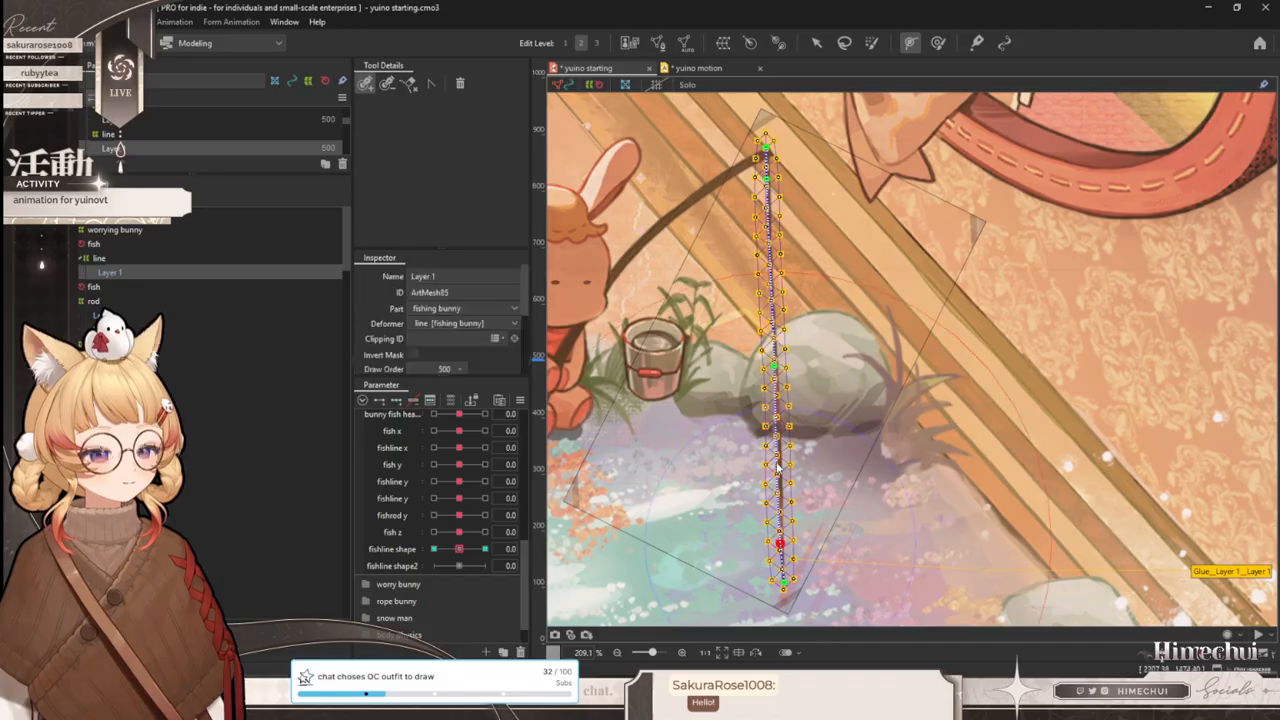
- Add a deform path point on the lower line with the rod and line layers selected, and add three fishline shape2 keys to the line
{"action": "left_click", "coordinate": [110, 315]}
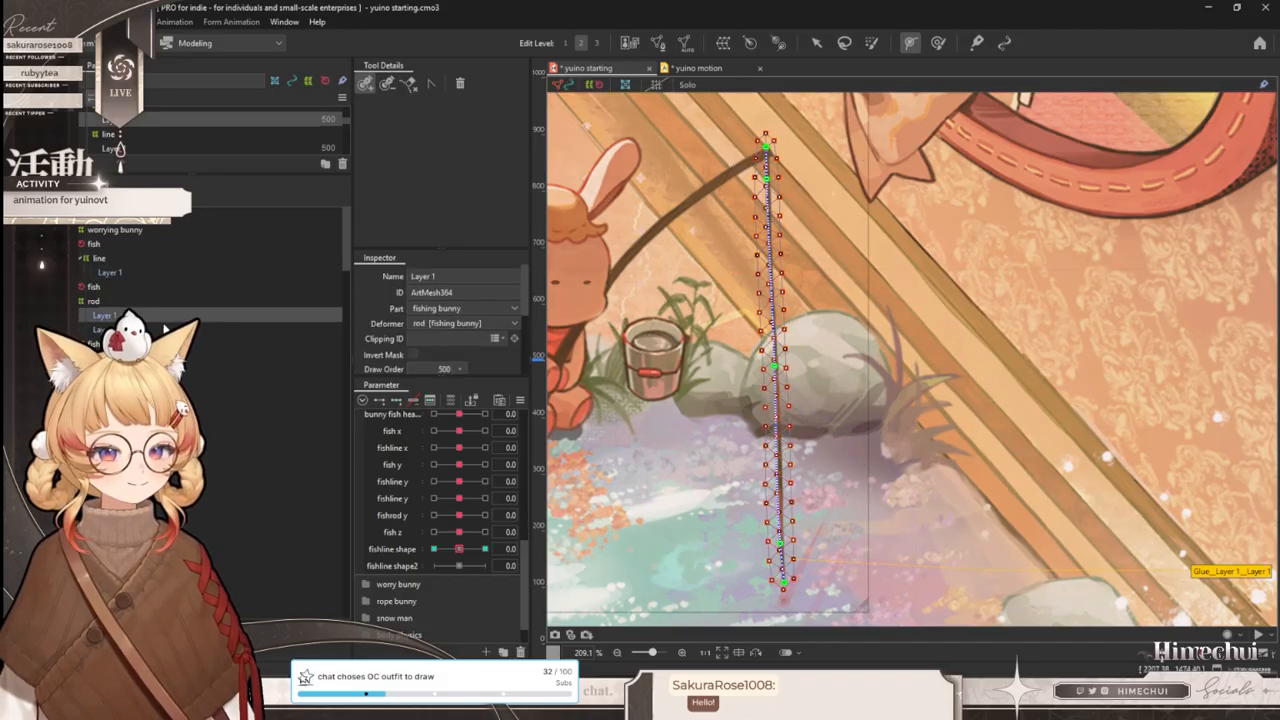
{"action": "left_click", "coordinate": [140, 275], "text": "ctrl"}
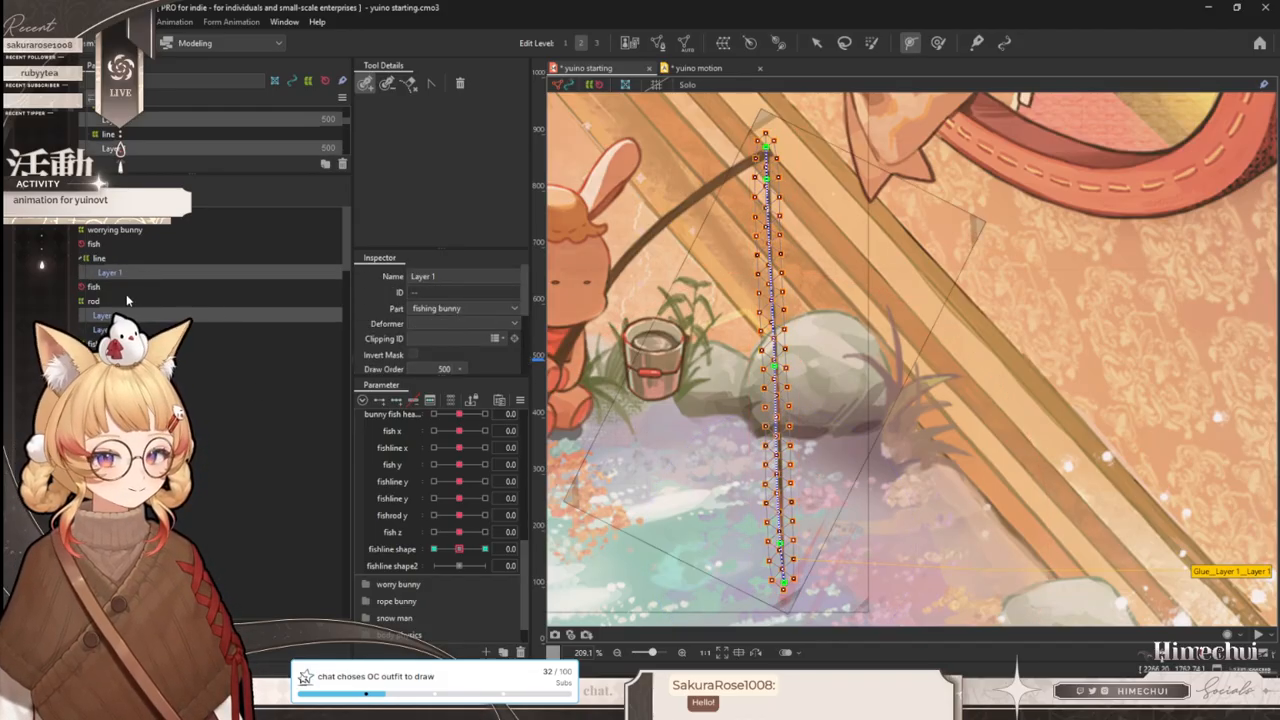
{"action": "left_click", "coordinate": [776, 454]}
{"action": "left_click", "coordinate": [817, 43]}
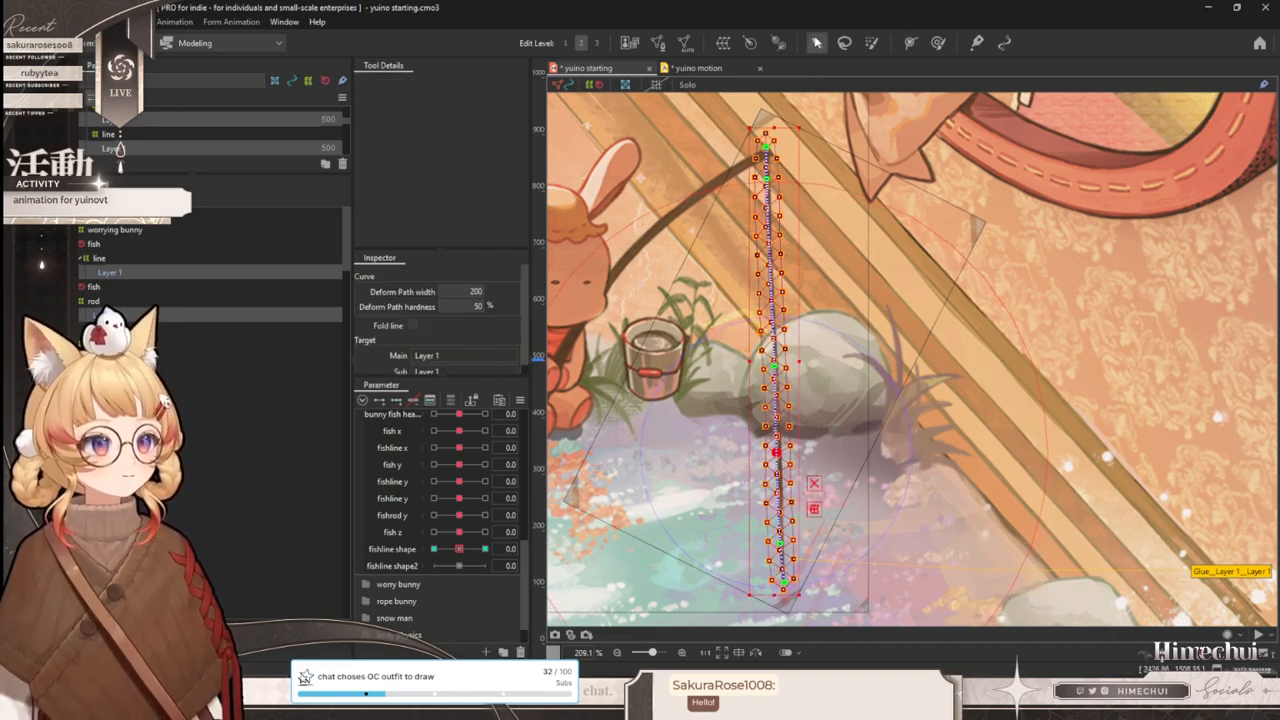
{"action": "left_click", "coordinate": [131, 271]}
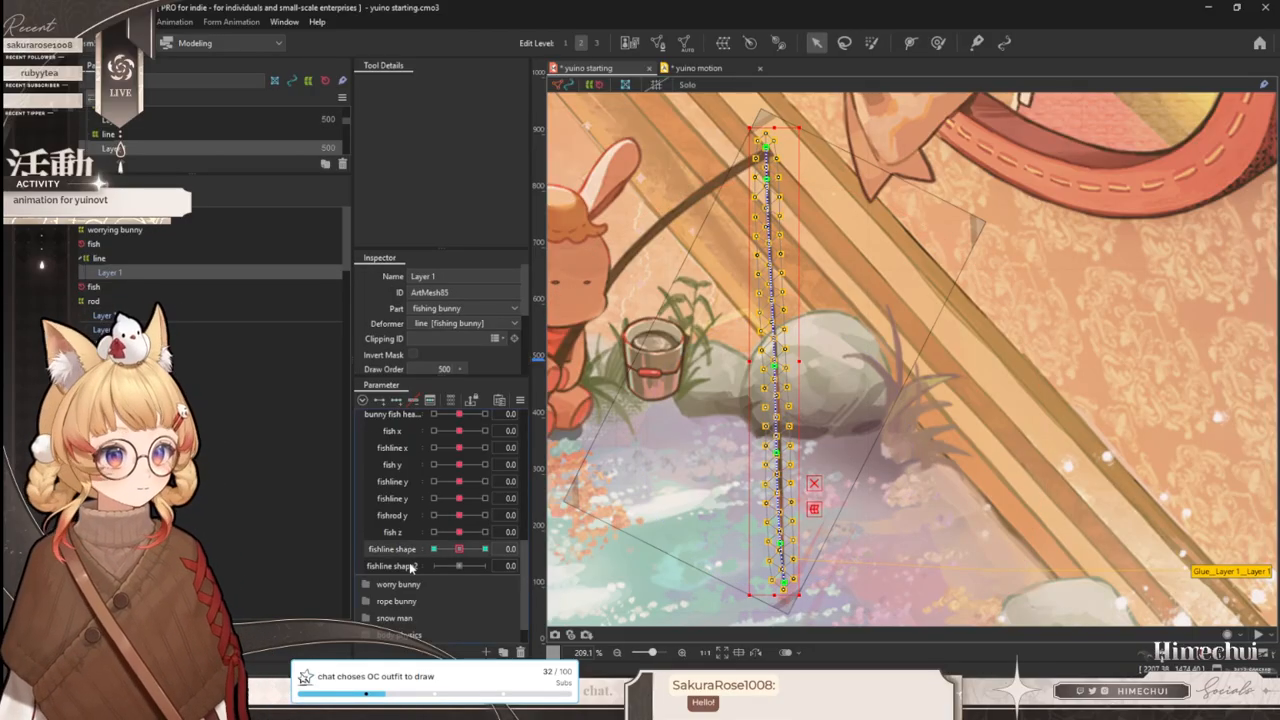
{"action": "left_click", "coordinate": [389, 404]}
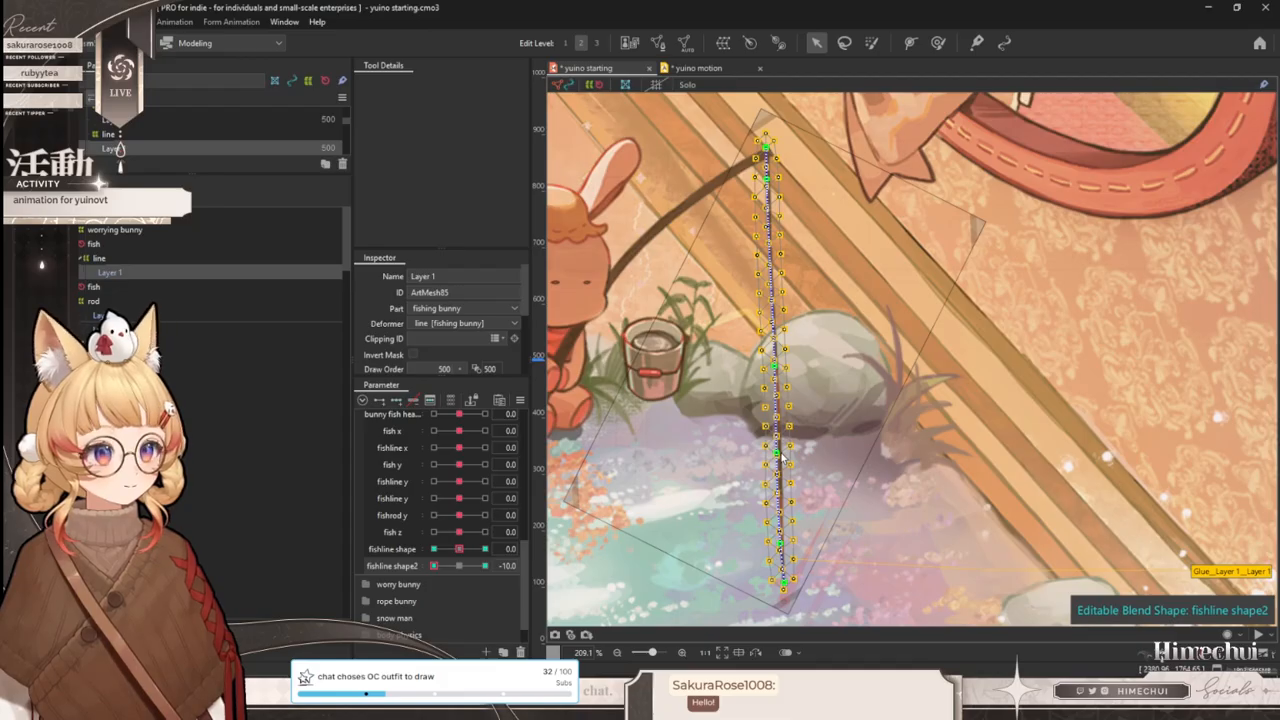
- Try bending the lower line away from the bunny at fishline shape2 -10 and 10, and undo the last bend
{"action": "left_click_drag", "start_coordinate": [783, 455], "coordinate": [801, 451]}
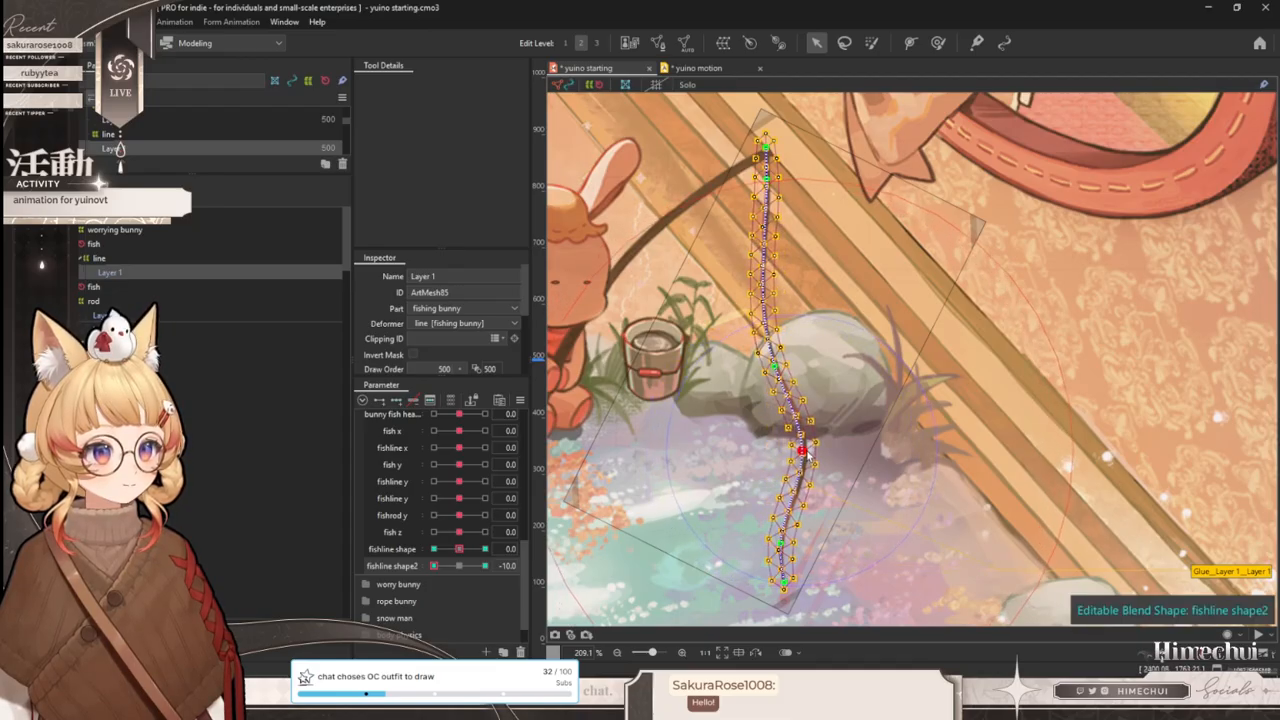
{"action": "left_click", "coordinate": [485, 565]}
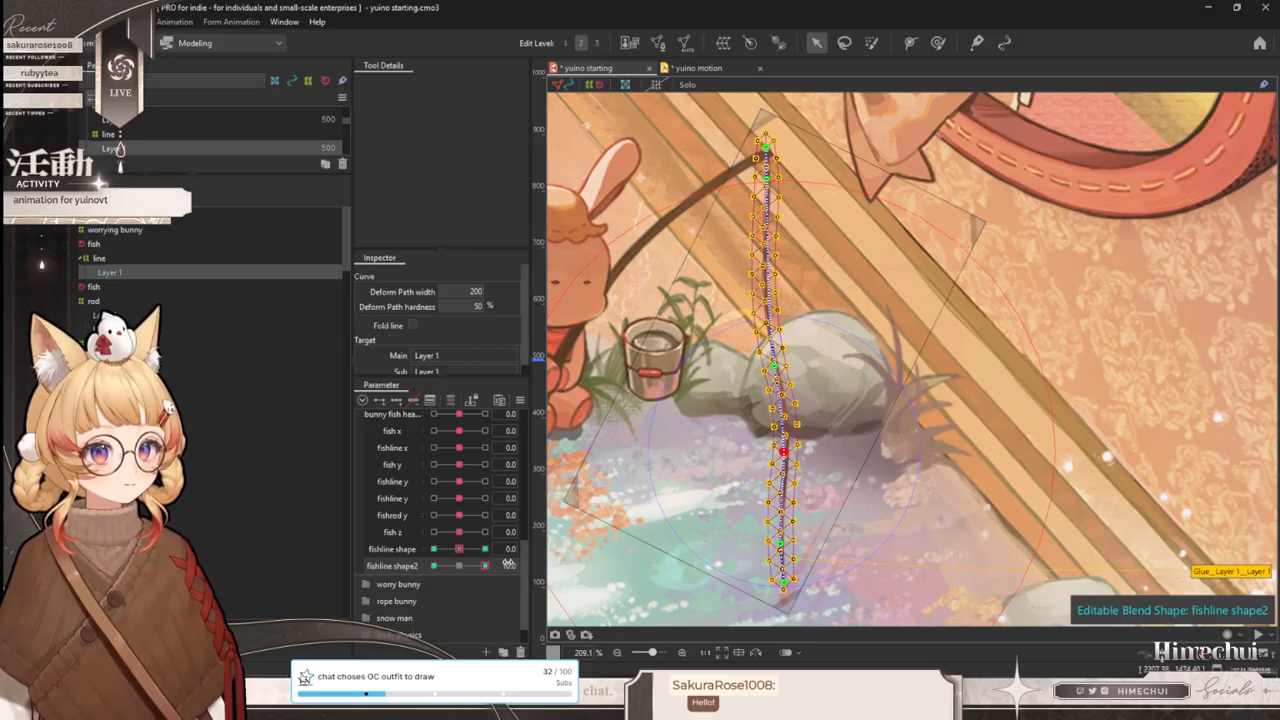
{"action": "left_click", "coordinate": [483, 565]}
{"action": "left_click", "coordinate": [485, 565]}
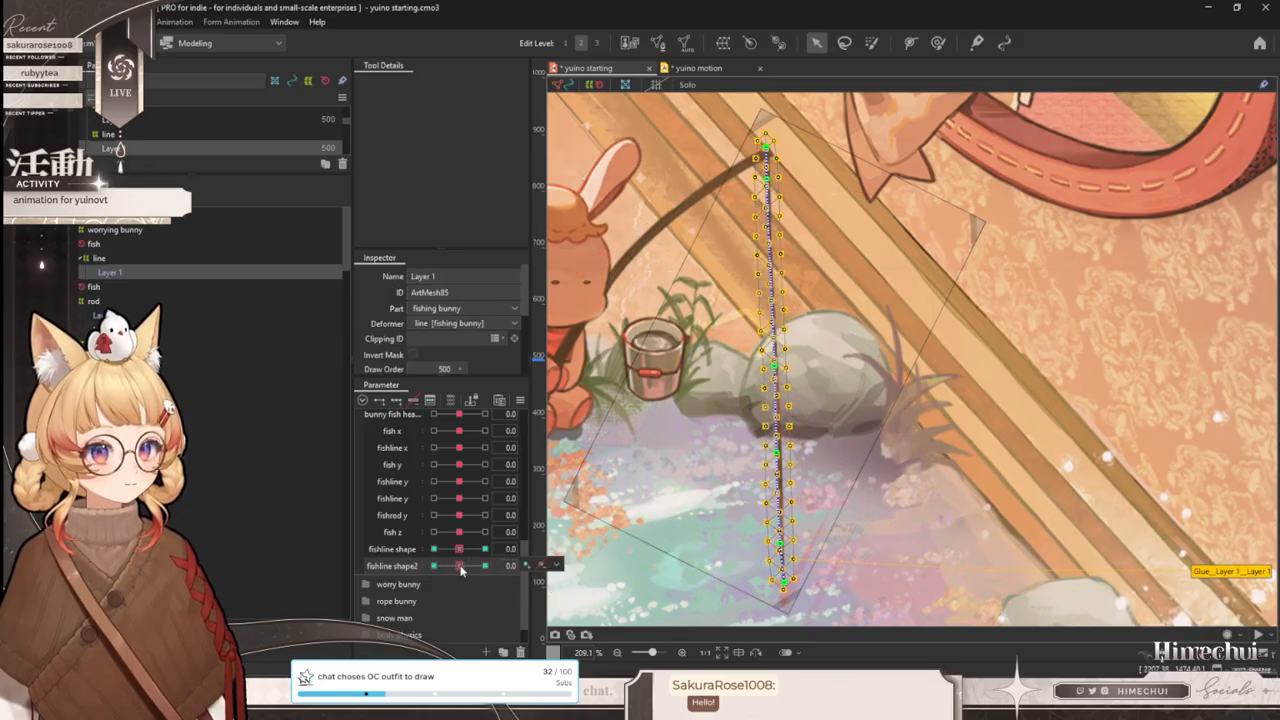
{"action": "left_click_drag", "start_coordinate": [779, 453], "coordinate": [800, 451]}
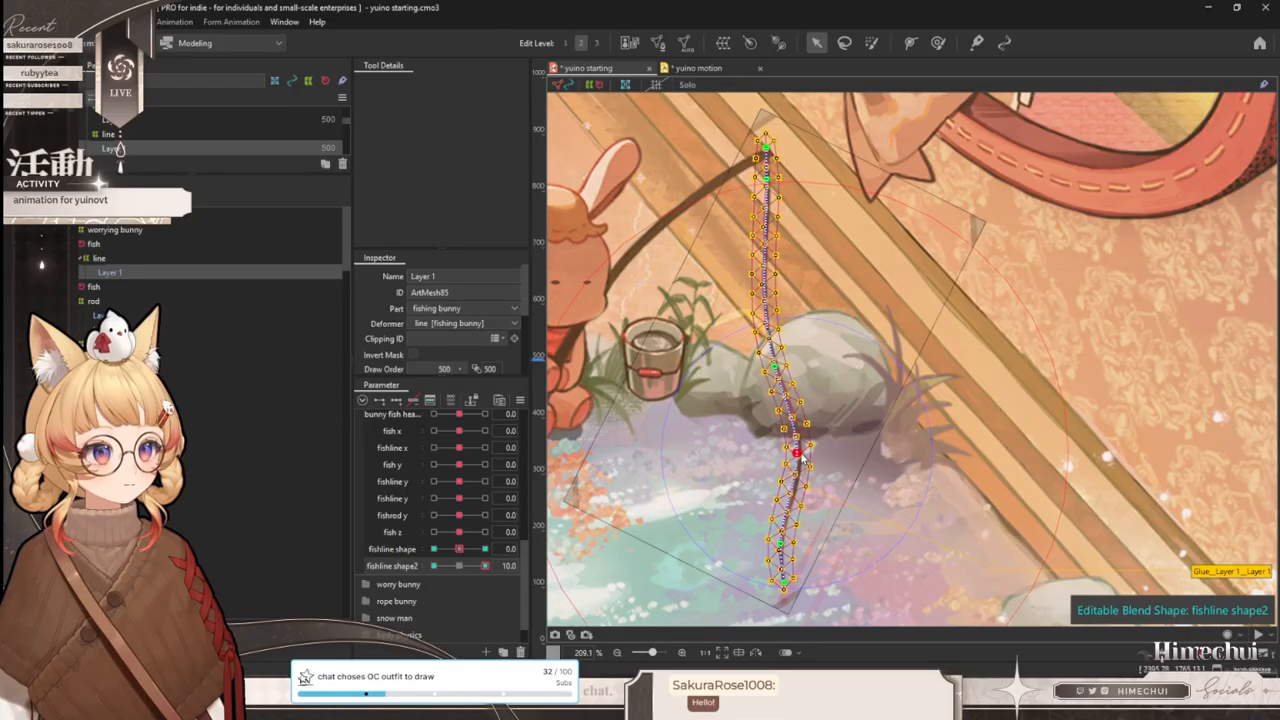
{"action": "left_click", "coordinate": [460, 566]}
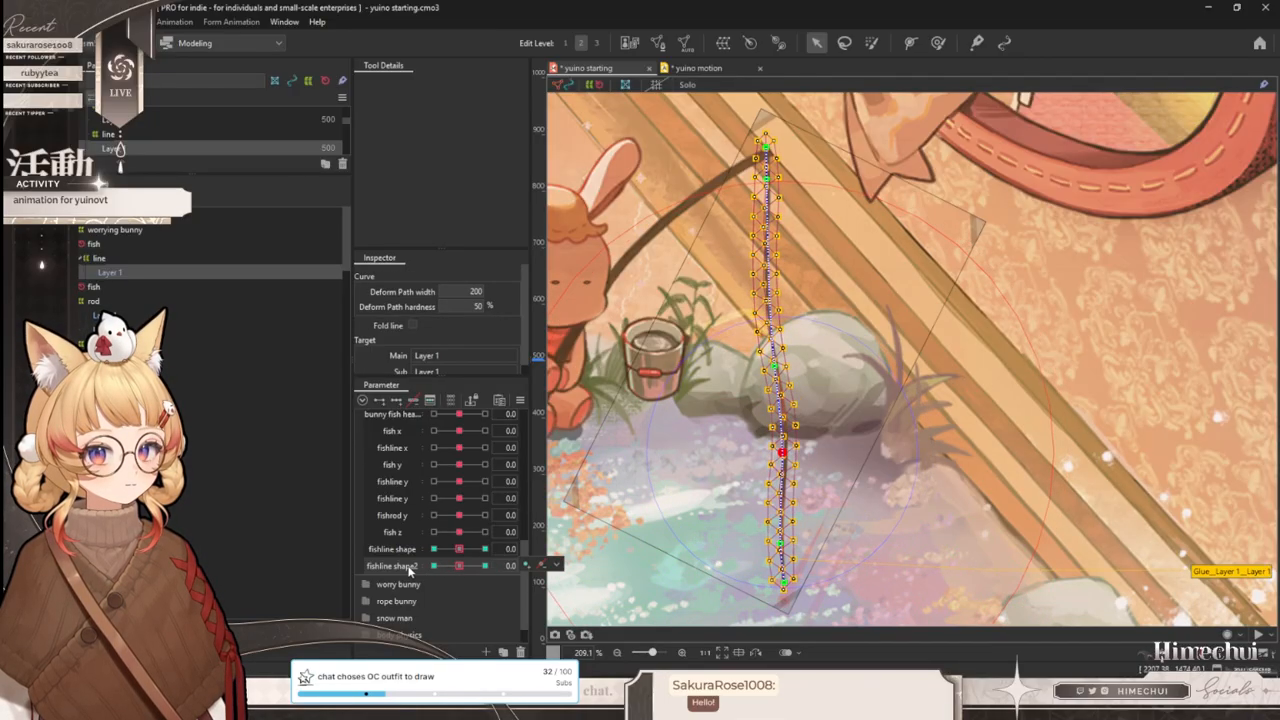
{"action": "key", "text": "ctrl+z"}
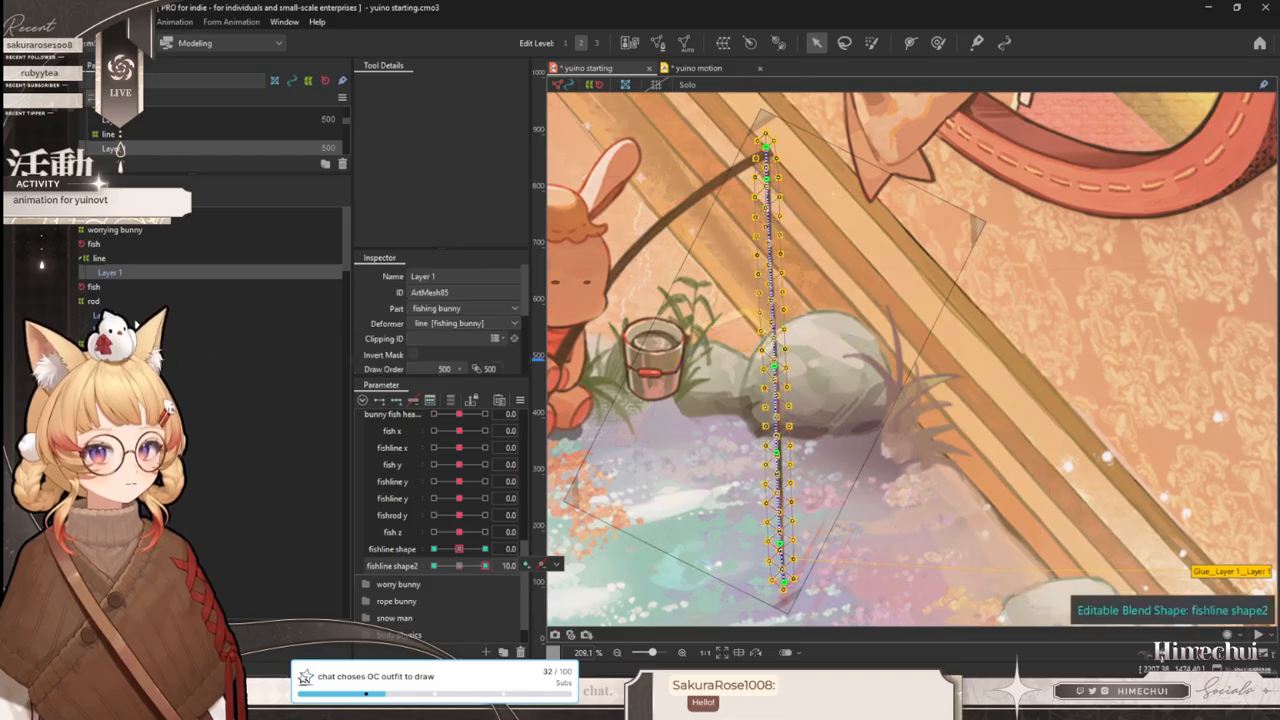
- Bend the lower line away from the bunny at fishline shape2 10 and toward the bunny at -10
{"action": "left_click", "coordinate": [131, 316], "text": "ctrl"}
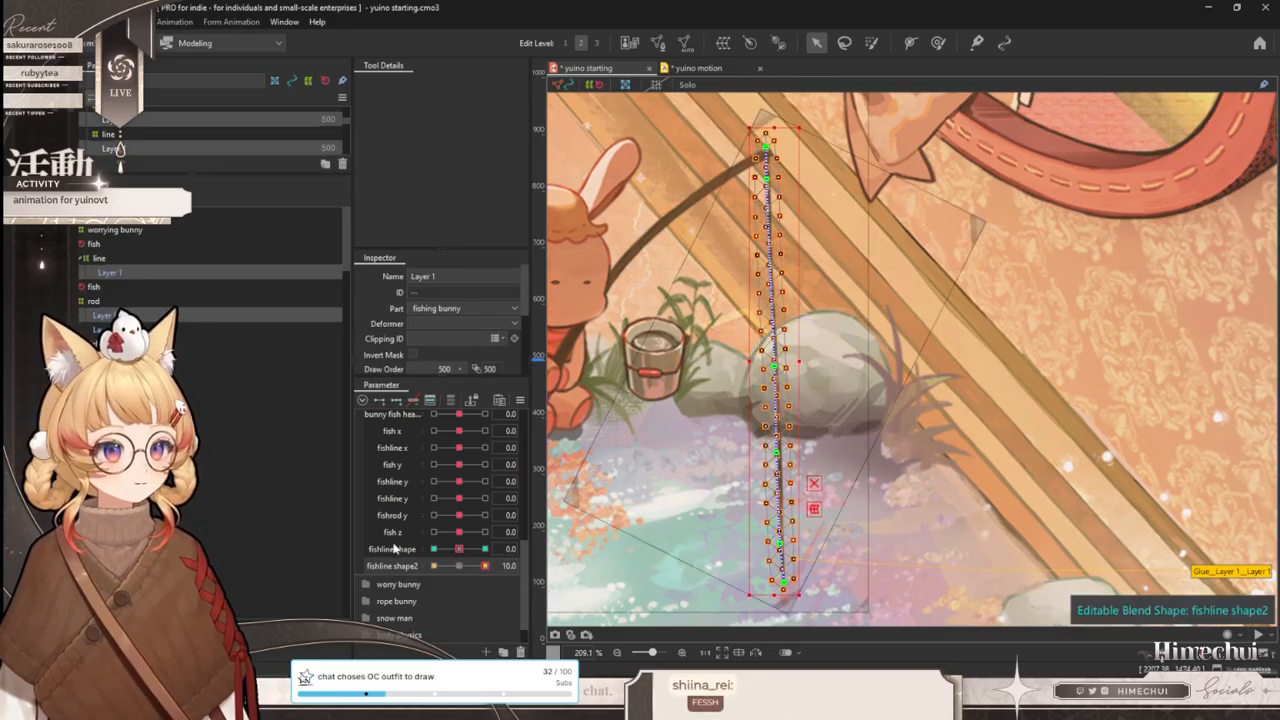
{"action": "left_click", "coordinate": [83, 272]}
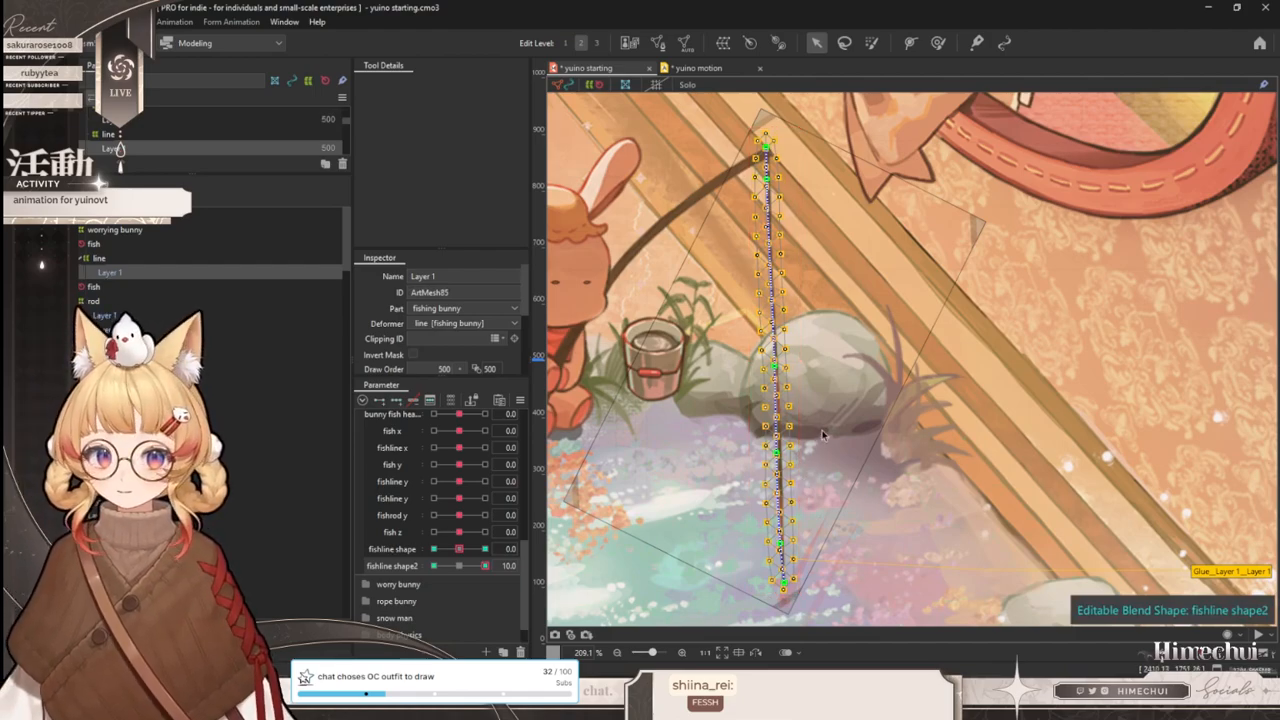
{"action": "left_click_drag", "start_coordinate": [776, 452], "coordinate": [797, 450]}
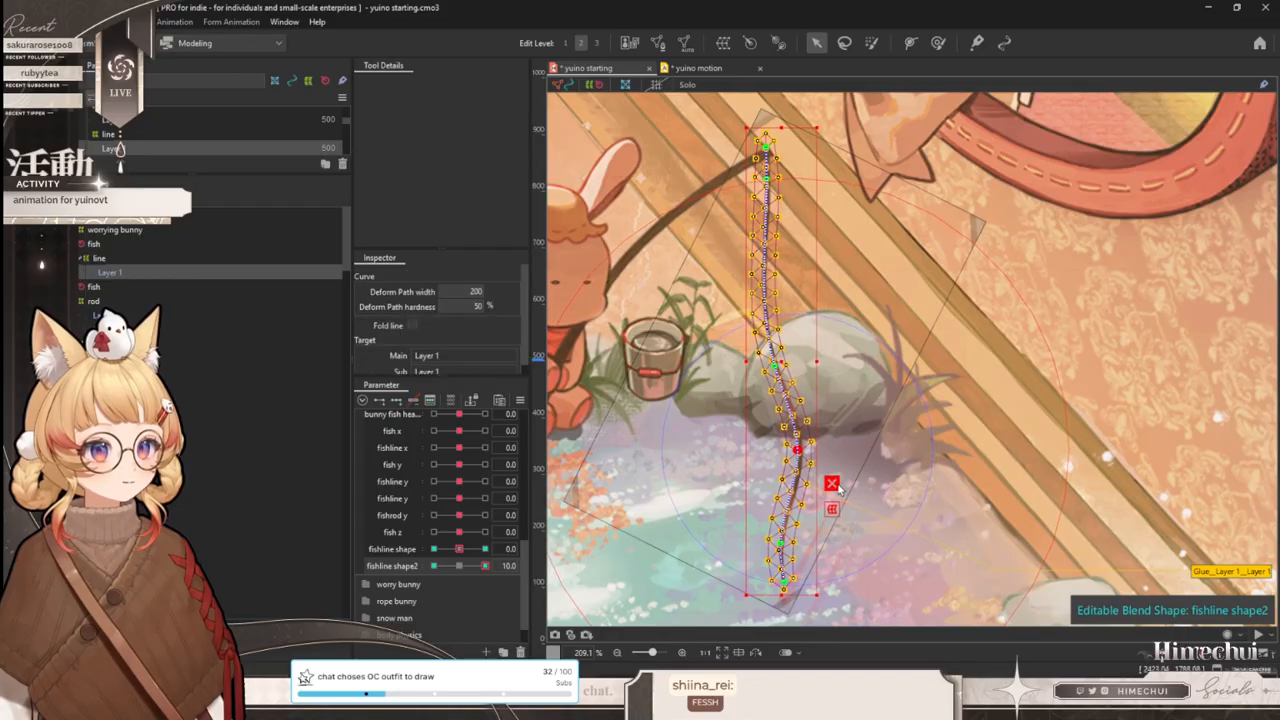
{"action": "left_click_drag", "start_coordinate": [485, 566], "coordinate": [286, 554]}
{"action": "left_click_drag", "start_coordinate": [776, 452], "coordinate": [758, 452]}
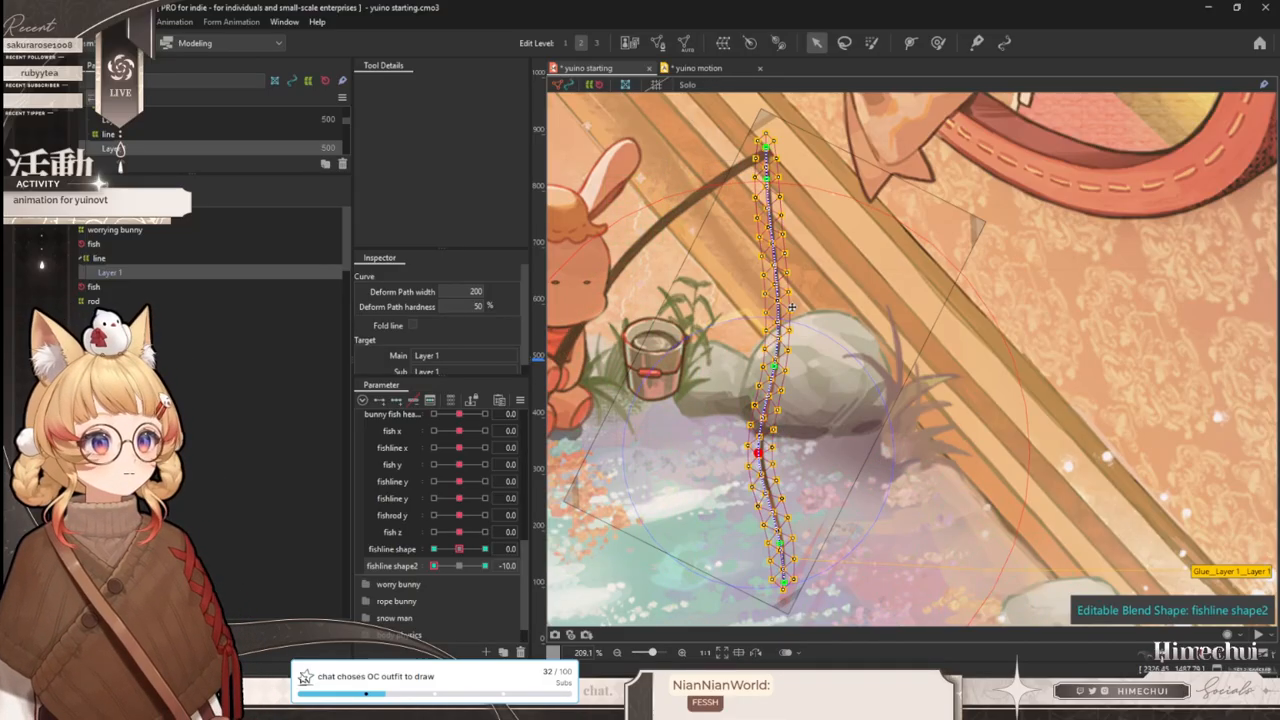
- Key fishline shape2 in the scene at 0.0 just after 5 seconds and 8.0 at 5:41, checking the line up to 5:59
{"action": "left_click", "coordinate": [703, 69]}
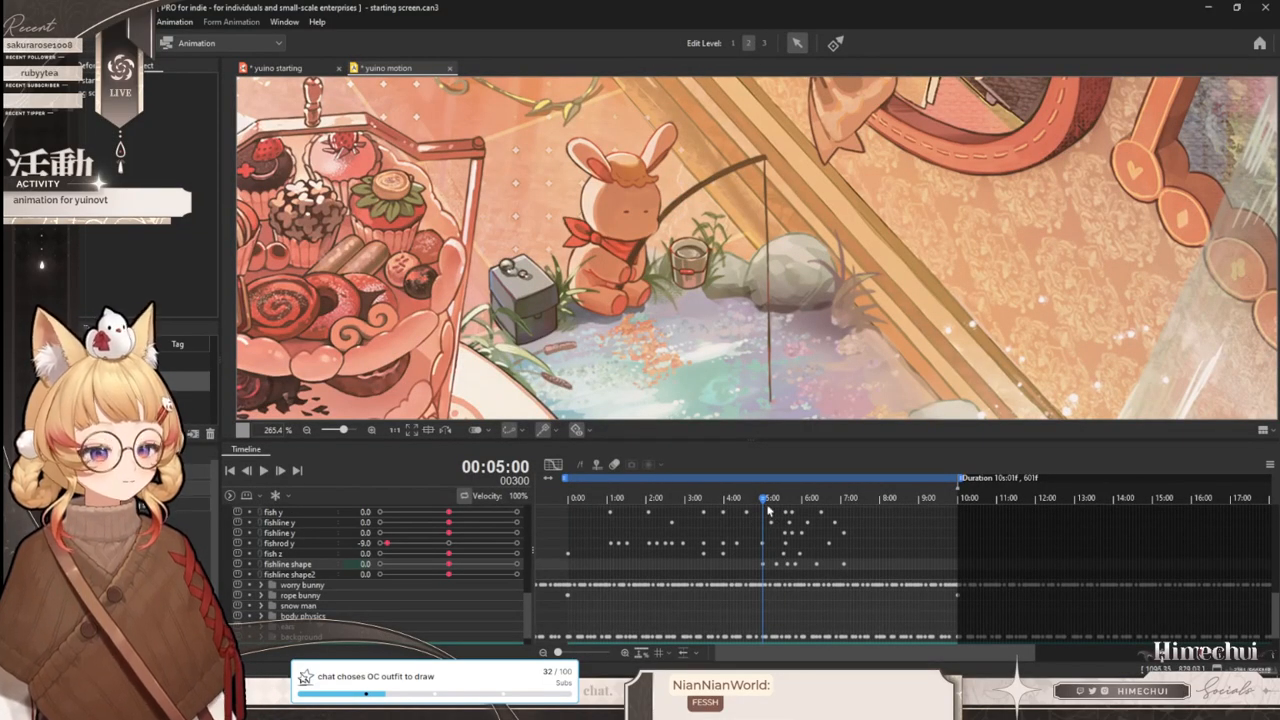
{"action": "left_click_drag", "start_coordinate": [768, 505], "coordinate": [790, 500]}
{"action": "left_click", "coordinate": [451, 577]}
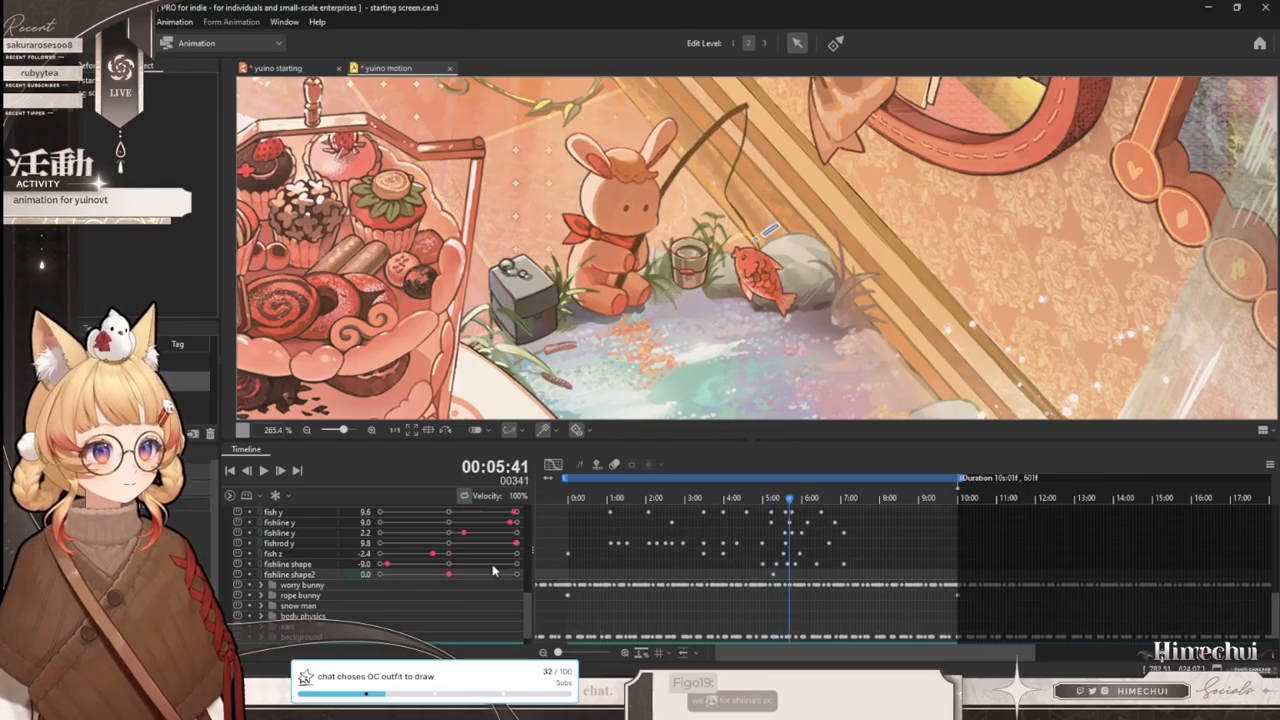
{"action": "left_click_drag", "start_coordinate": [489, 575], "coordinate": [501, 574]}
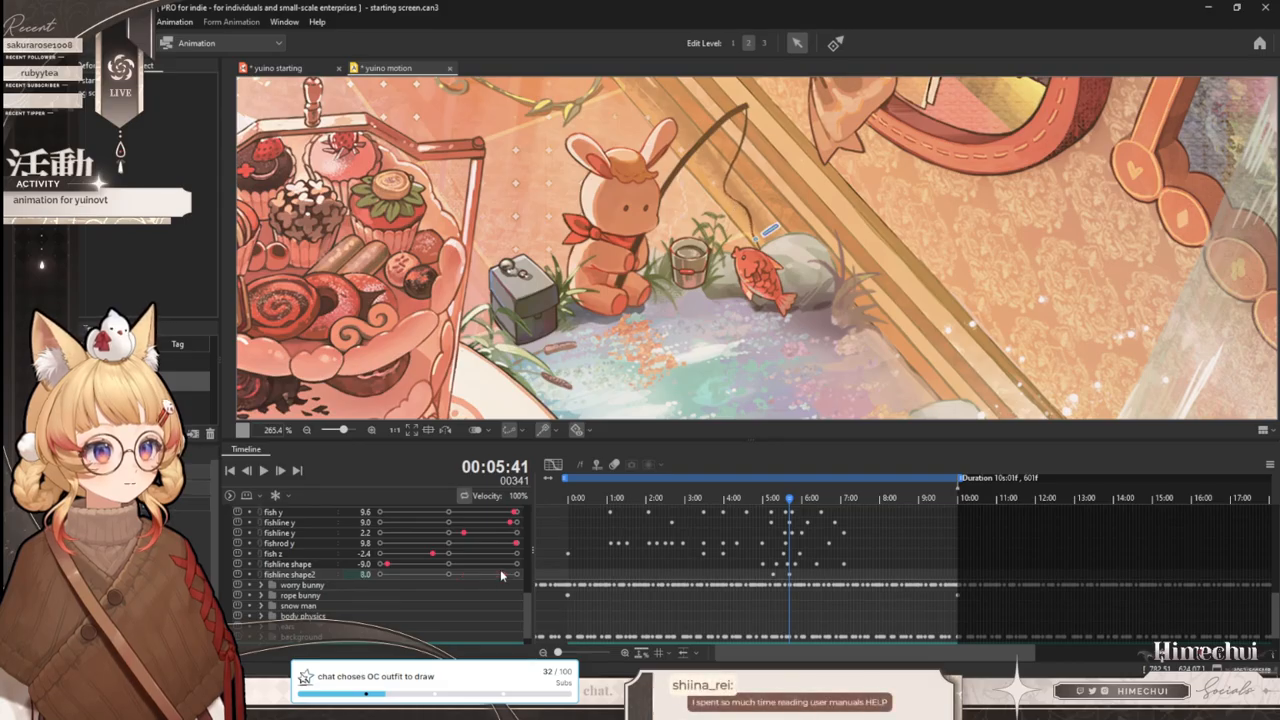
{"action": "left_click_drag", "start_coordinate": [788, 500], "coordinate": [802, 502]}
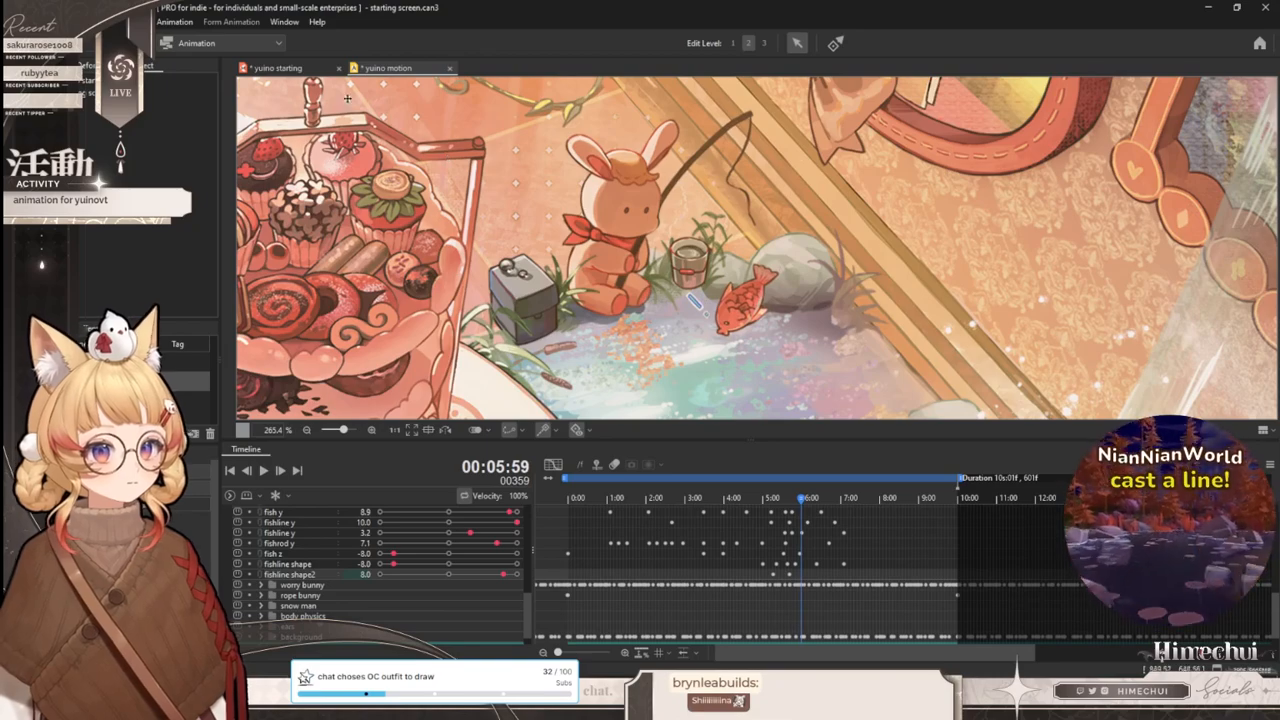
- Widen the model line's bends near its lower end, toward the bunny at fishline shape2 -10 and away from it at 10
{"action": "left_click", "coordinate": [305, 69]}
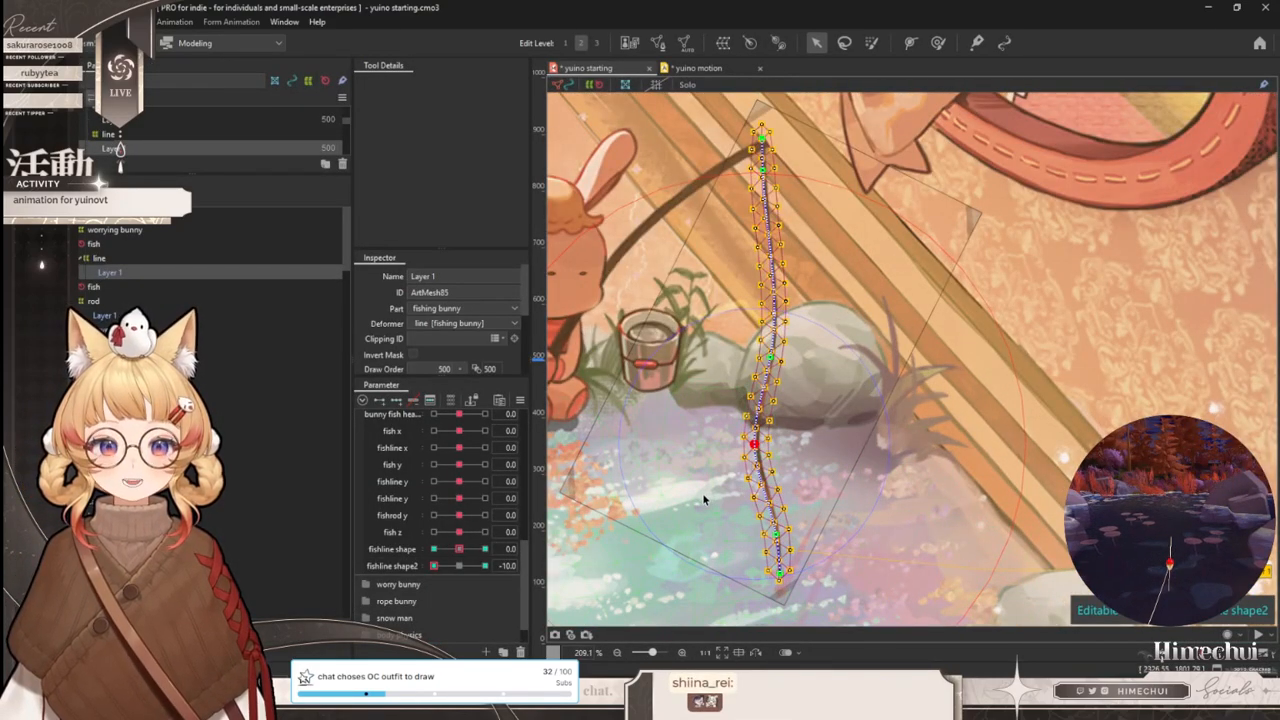
{"action": "left_click_drag", "start_coordinate": [734, 483], "coordinate": [730, 467]}
{"action": "left_click", "coordinate": [458, 566]}
{"action": "left_click_drag", "start_coordinate": [457, 567], "coordinate": [433, 566]}
{"action": "left_click_drag", "start_coordinate": [773, 512], "coordinate": [761, 518]}
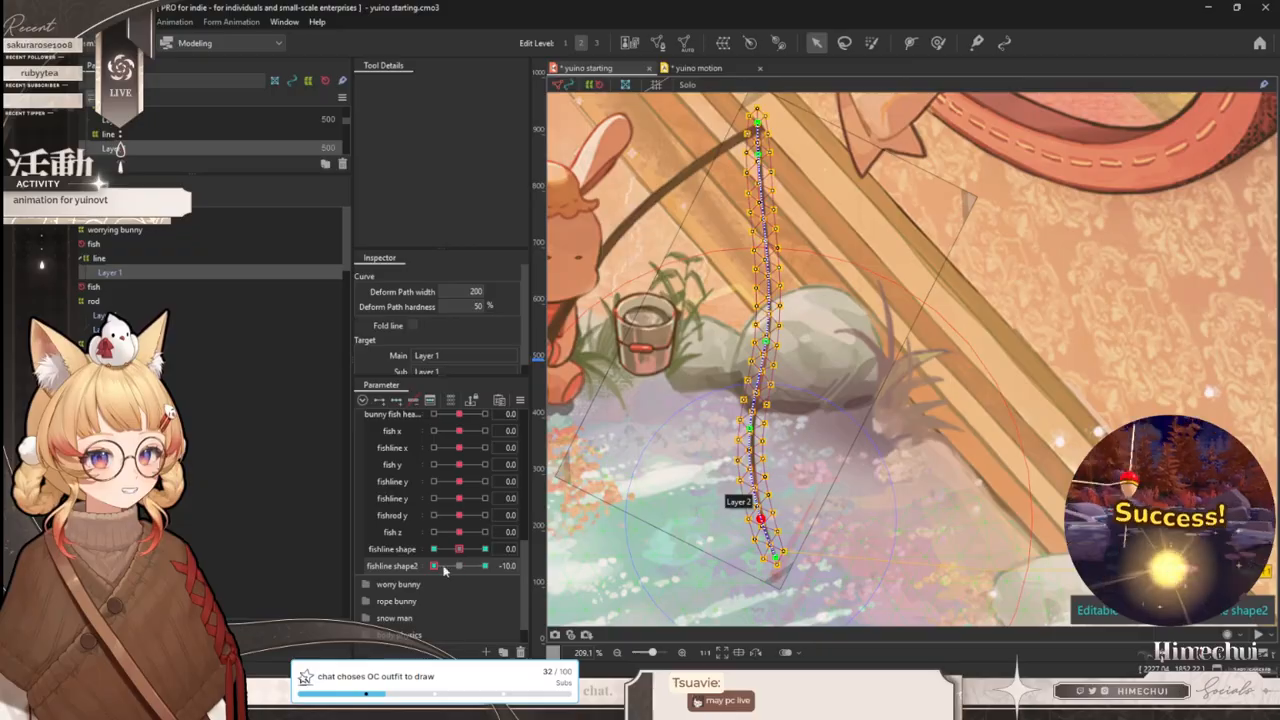
{"action": "left_click_drag", "start_coordinate": [438, 566], "coordinate": [485, 566]}
{"action": "left_click_drag", "start_coordinate": [772, 518], "coordinate": [786, 520]}
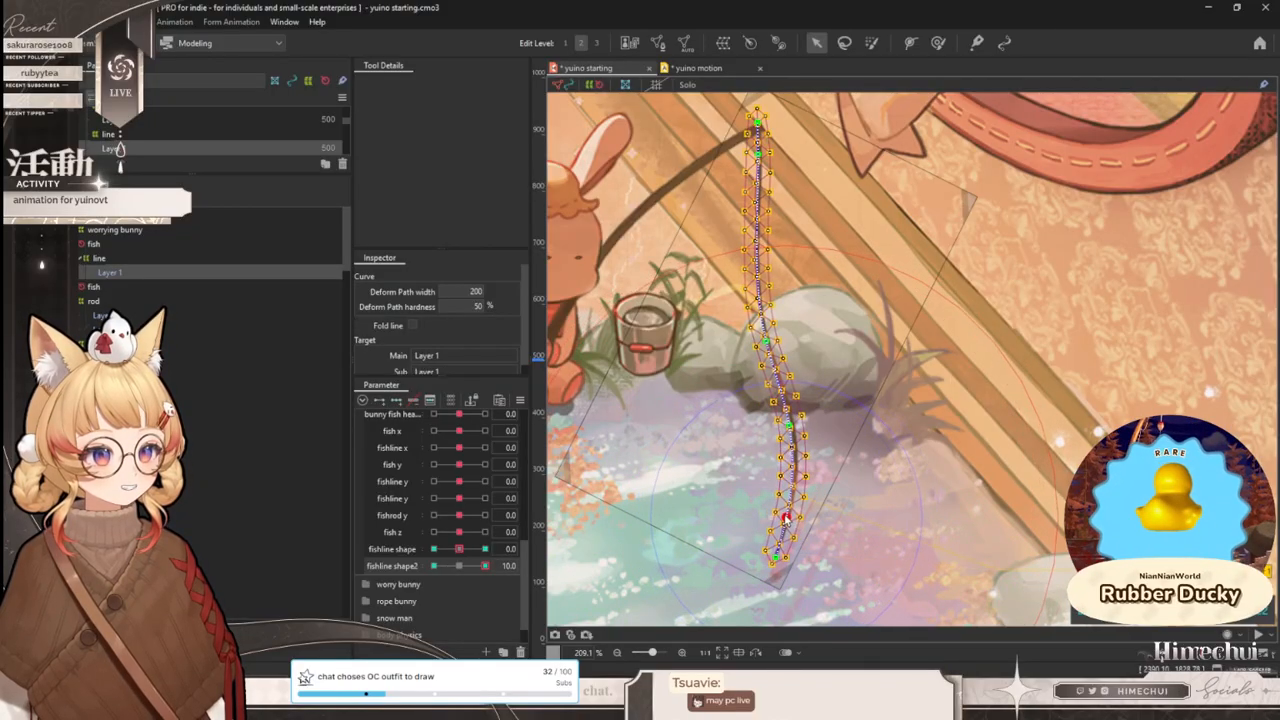
- Key fishline shape2 in the scene animation at -6.0 at 6:11 and back to 0.0 just before 7 seconds
{"action": "left_click_drag", "start_coordinate": [479, 568], "coordinate": [656, 522]}
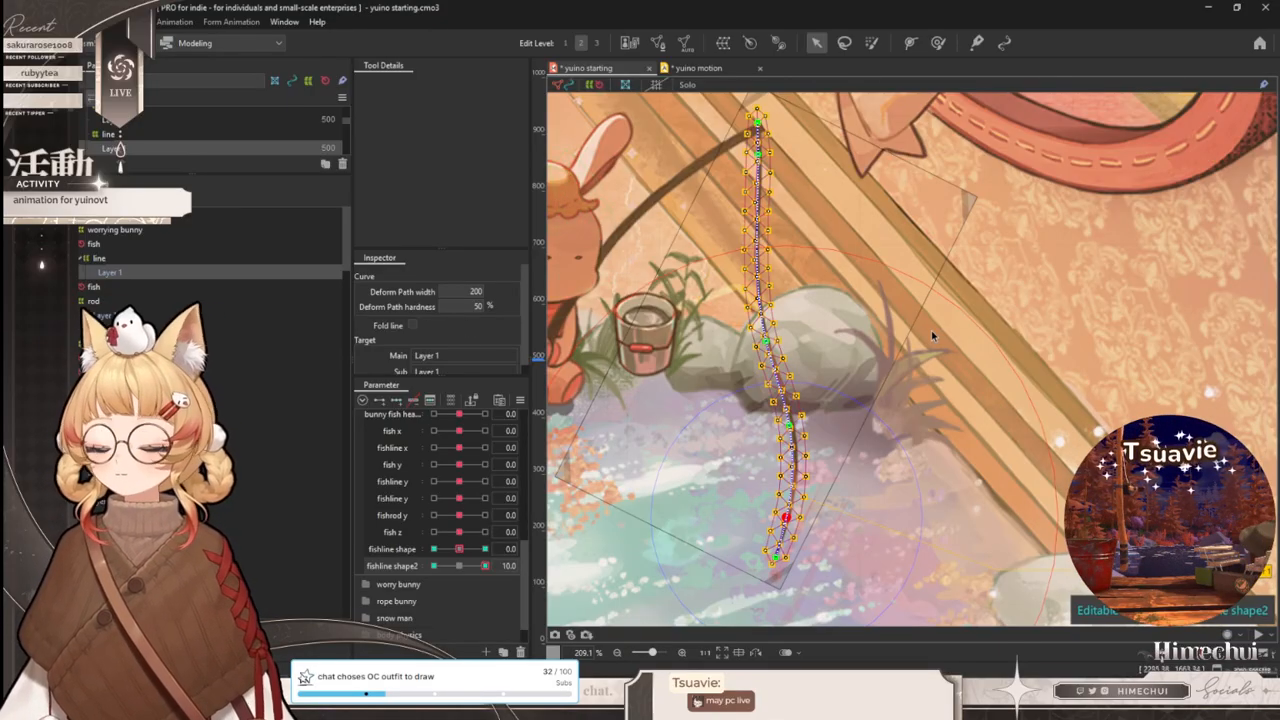
{"action": "left_click", "coordinate": [697, 68]}
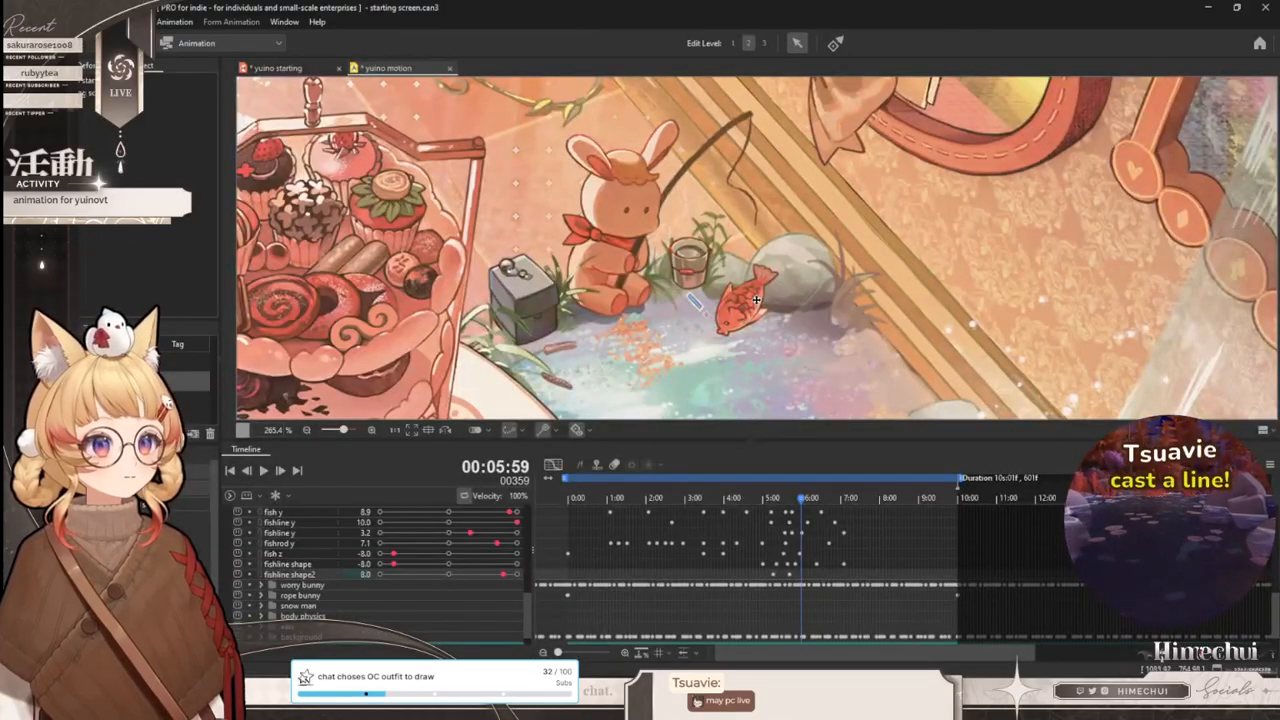
{"action": "mouse_move", "coordinate": [805, 503]}
{"action": "left_mouse_down"}
{"action": "mouse_move", "coordinate": [764, 505]}
{"action": "mouse_move", "coordinate": [832, 511]}
{"action": "mouse_move", "coordinate": [760, 512]}
{"action": "mouse_move", "coordinate": [812, 510]}
{"action": "left_mouse_up"}
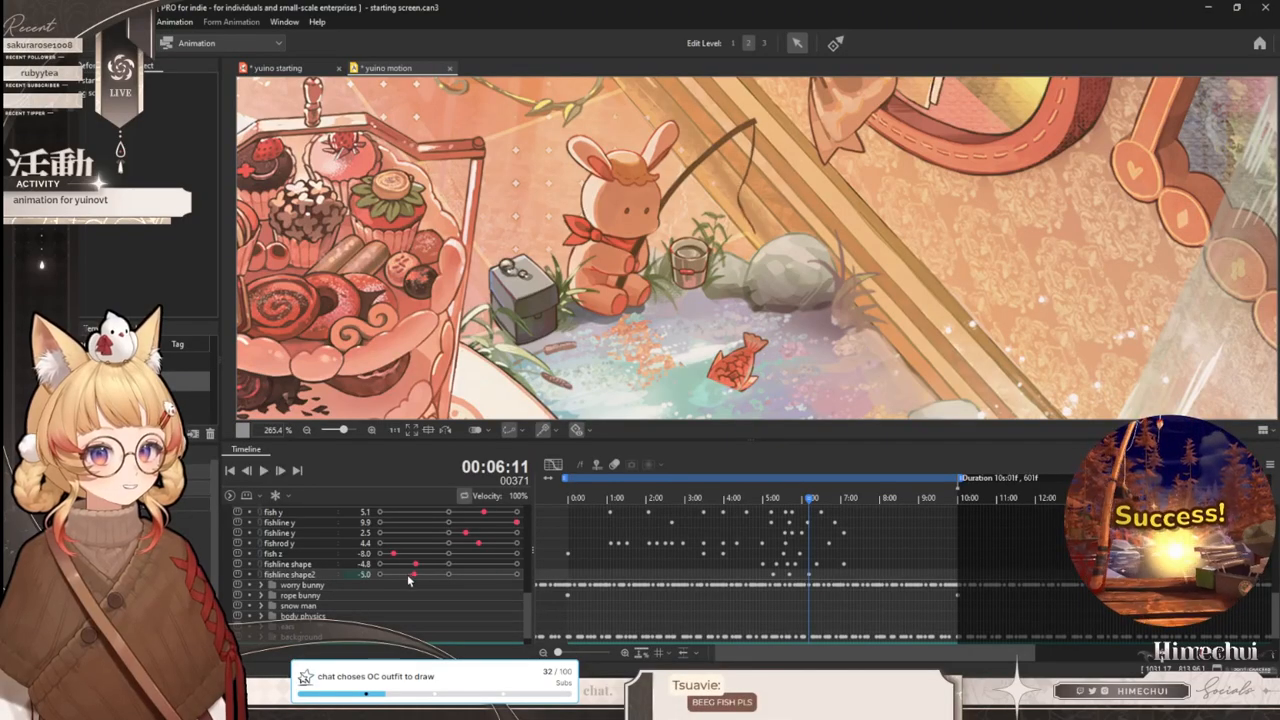
{"action": "left_click_drag", "start_coordinate": [724, 512], "coordinate": [833, 500]}
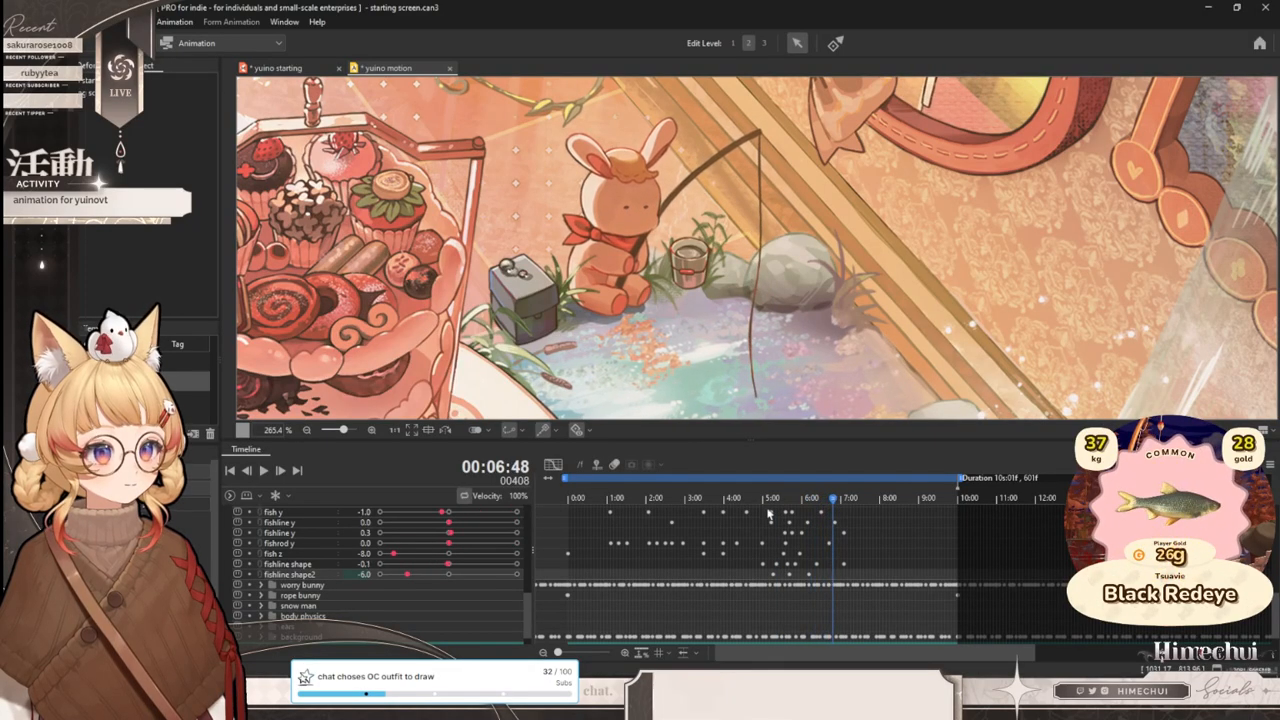
{"action": "left_click", "coordinate": [855, 582]}
{"action": "left_click_drag", "start_coordinate": [832, 575], "coordinate": [838, 576]}
- Play and scrub the scene from before the catch to past 7 seconds to check the line's motion
{"action": "left_click_drag", "start_coordinate": [830, 499], "coordinate": [708, 508]}
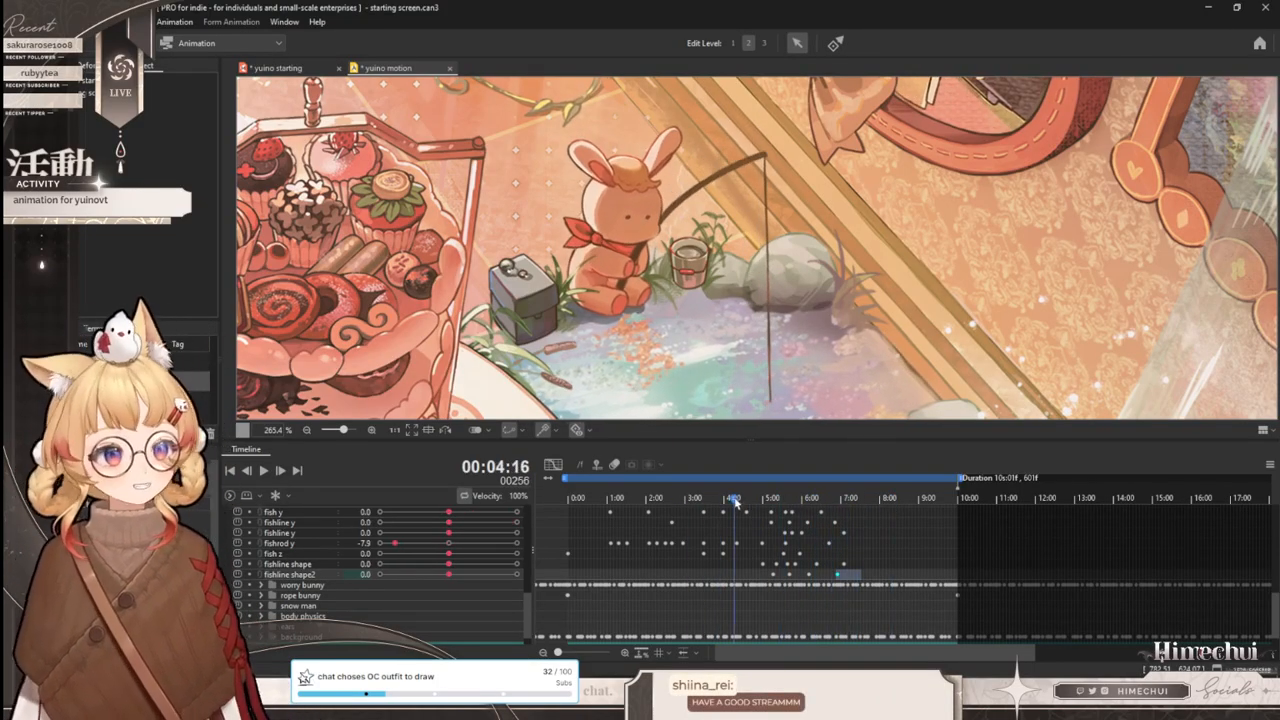
{"action": "key", "text": "space"}
{"action": "scroll", "coordinate": [747, 204], "scroll_direction": "up", "scroll_amount": 3}
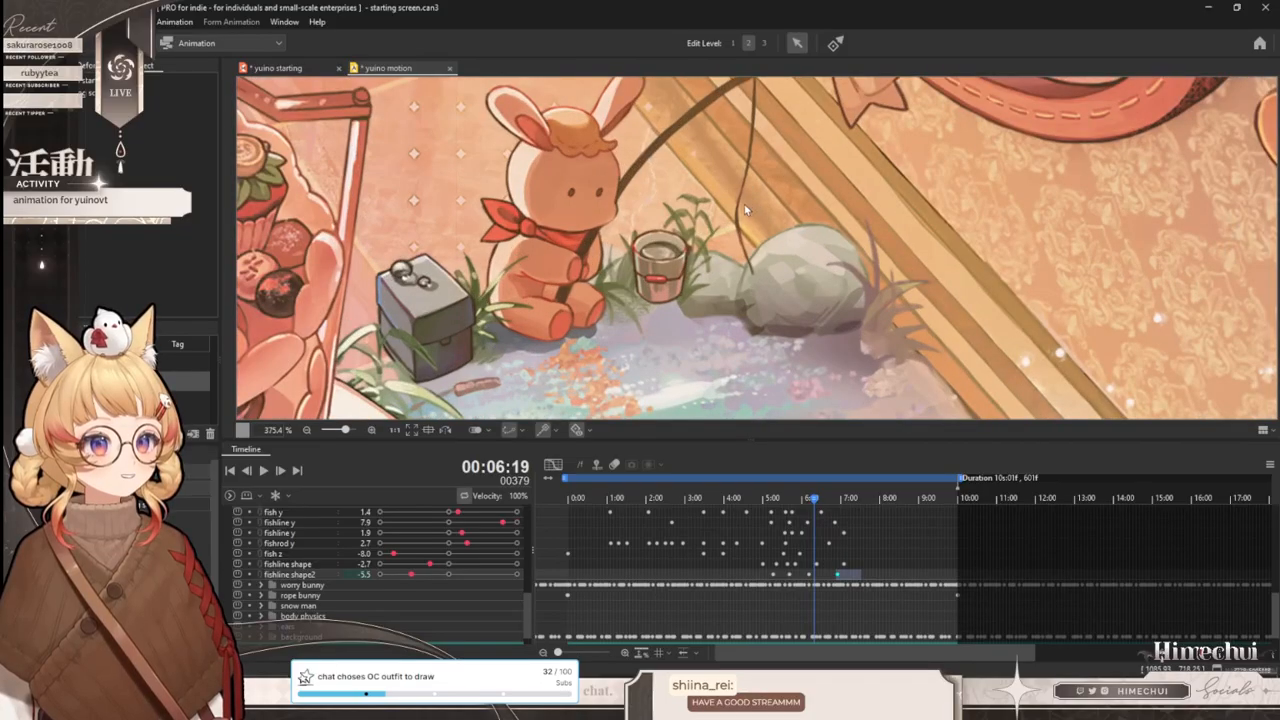
{"action": "left_click", "coordinate": [748, 498]}
{"action": "key", "text": "space"}
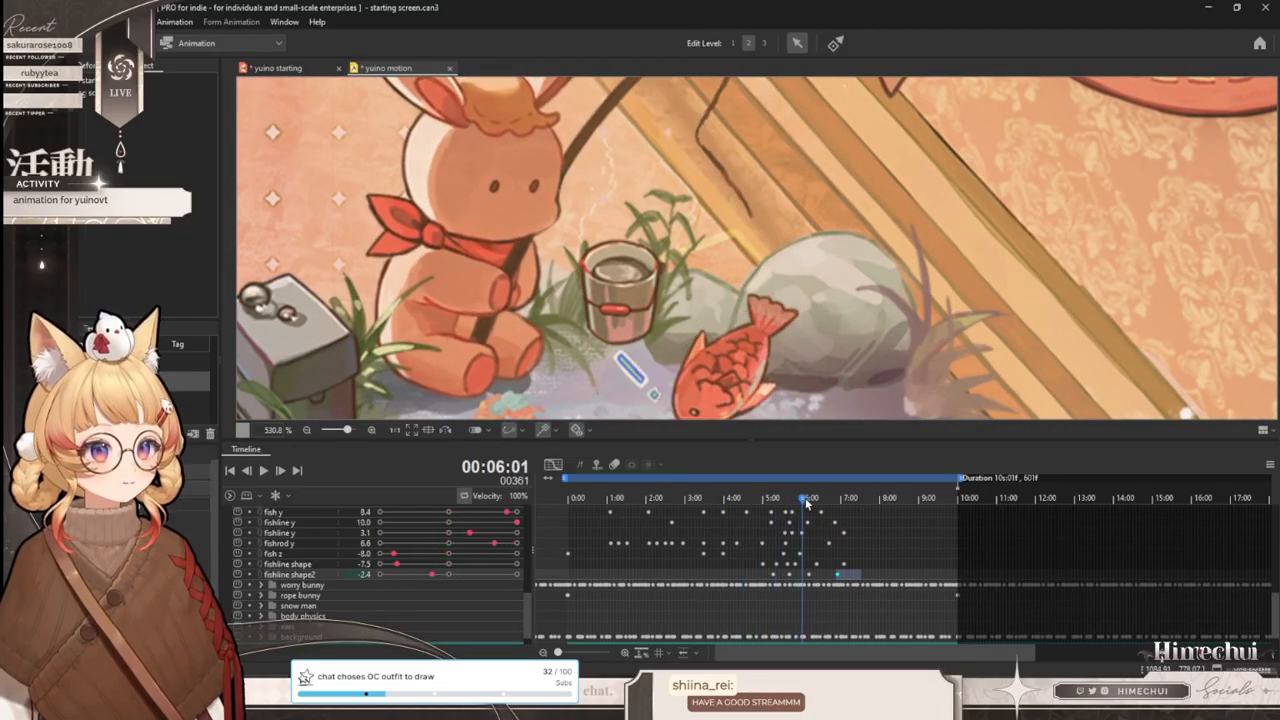
{"action": "scroll", "coordinate": [793, 292], "scroll_direction": "down", "scroll_amount": 1}
{"action": "scroll", "coordinate": [793, 292], "scroll_direction": "down", "scroll_amount": 2}
{"action": "left_click_drag", "start_coordinate": [784, 498], "coordinate": [861, 509]}
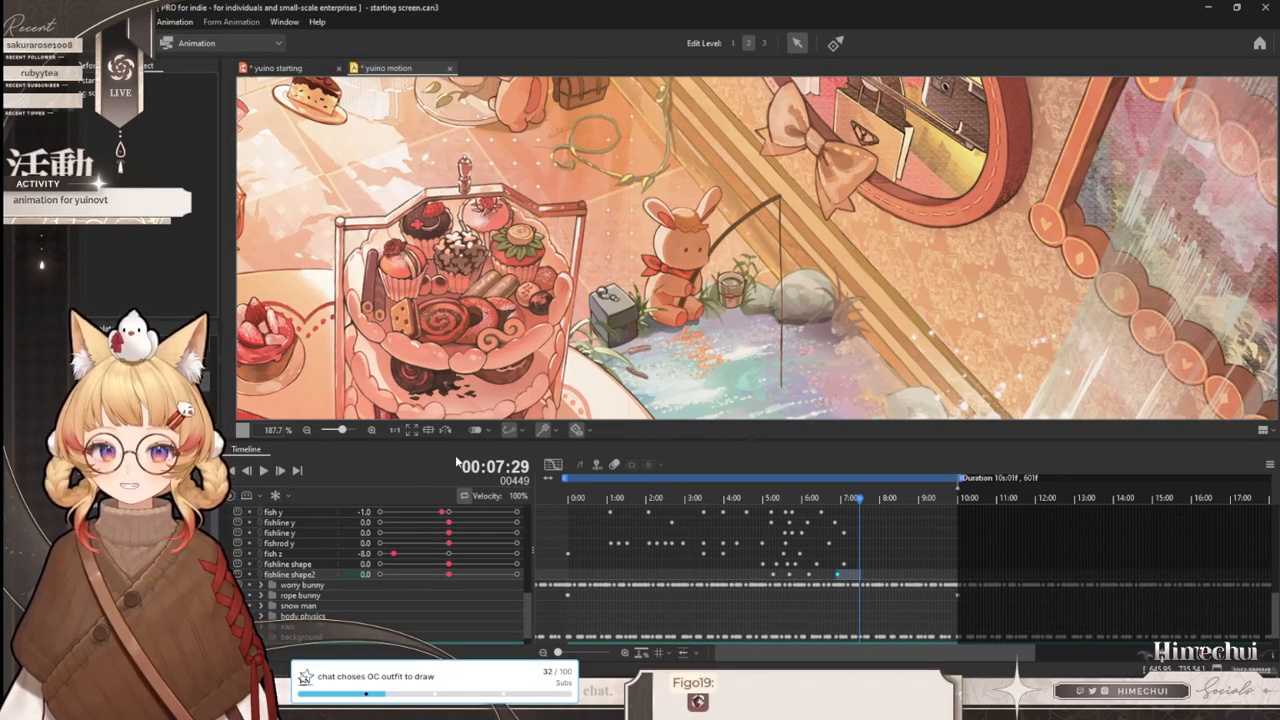
{"action": "scroll", "coordinate": [830, 300], "scroll_direction": "up", "scroll_amount": 2}
{"action": "left_click_drag", "start_coordinate": [648, 499], "coordinate": [694, 506]}
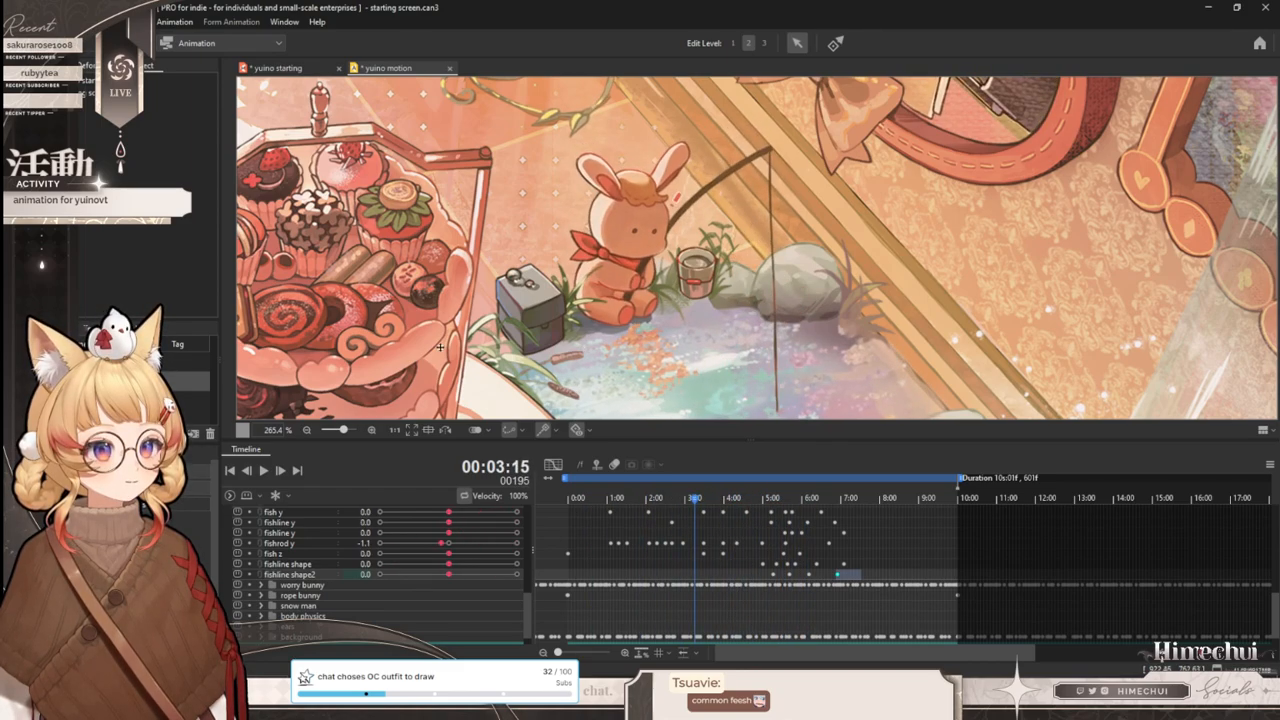
- Save the animation and the model, and reset all of the model's parameters to their default values
{"action": "left_click", "coordinate": [80, 21]}
{"action": "left_click", "coordinate": [150, 136]}
{"action": "left_click", "coordinate": [289, 70]}
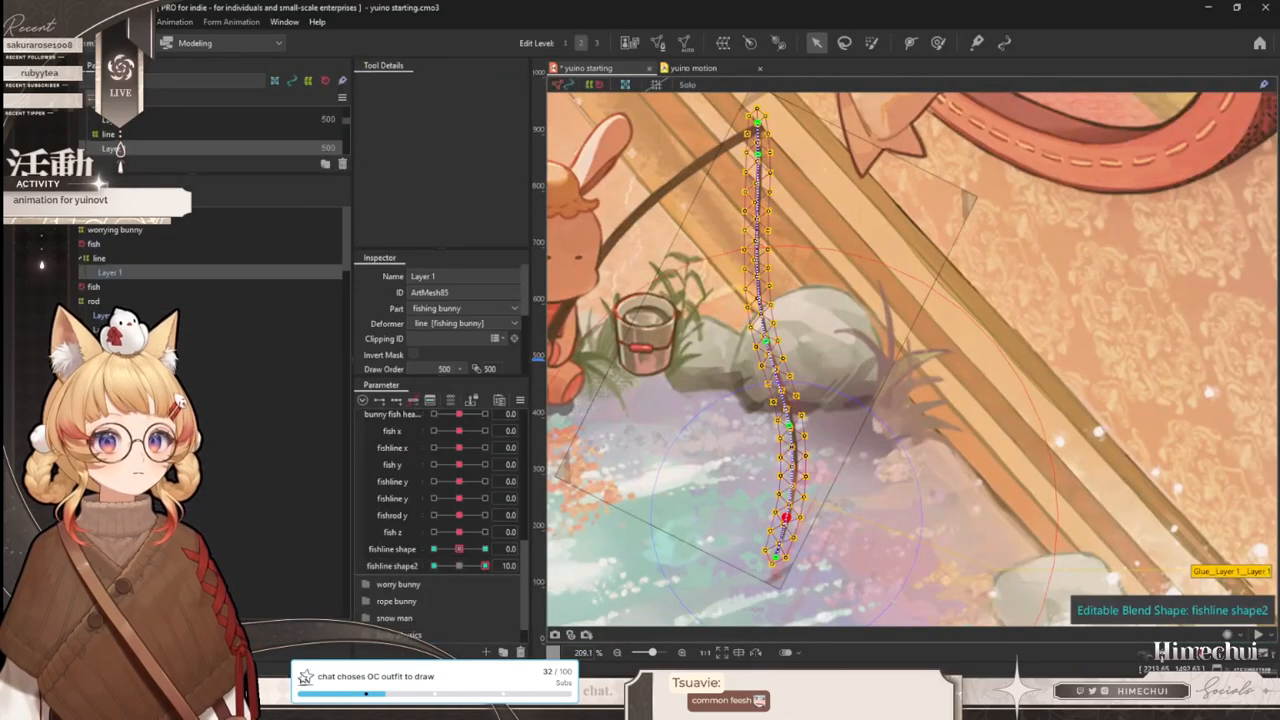
{"action": "left_click", "coordinate": [84, 21]}
{"action": "left_click", "coordinate": [112, 136]}
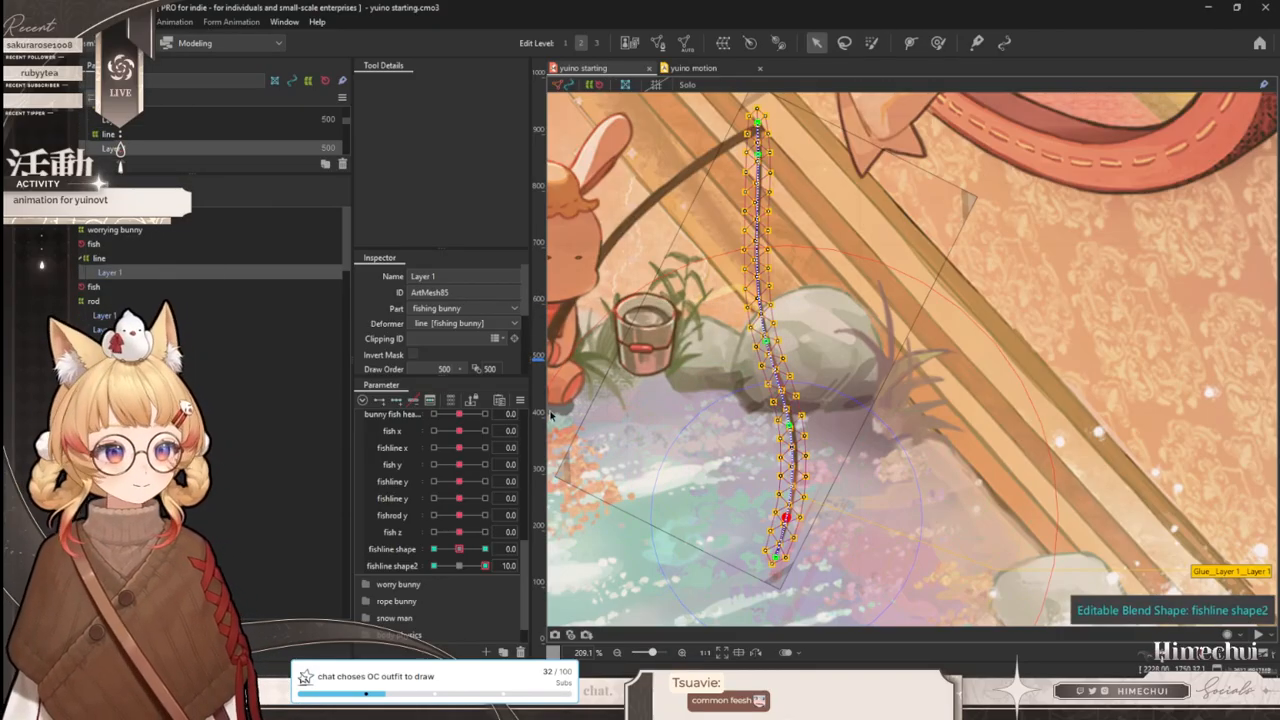
{"action": "left_click", "coordinate": [520, 399]}
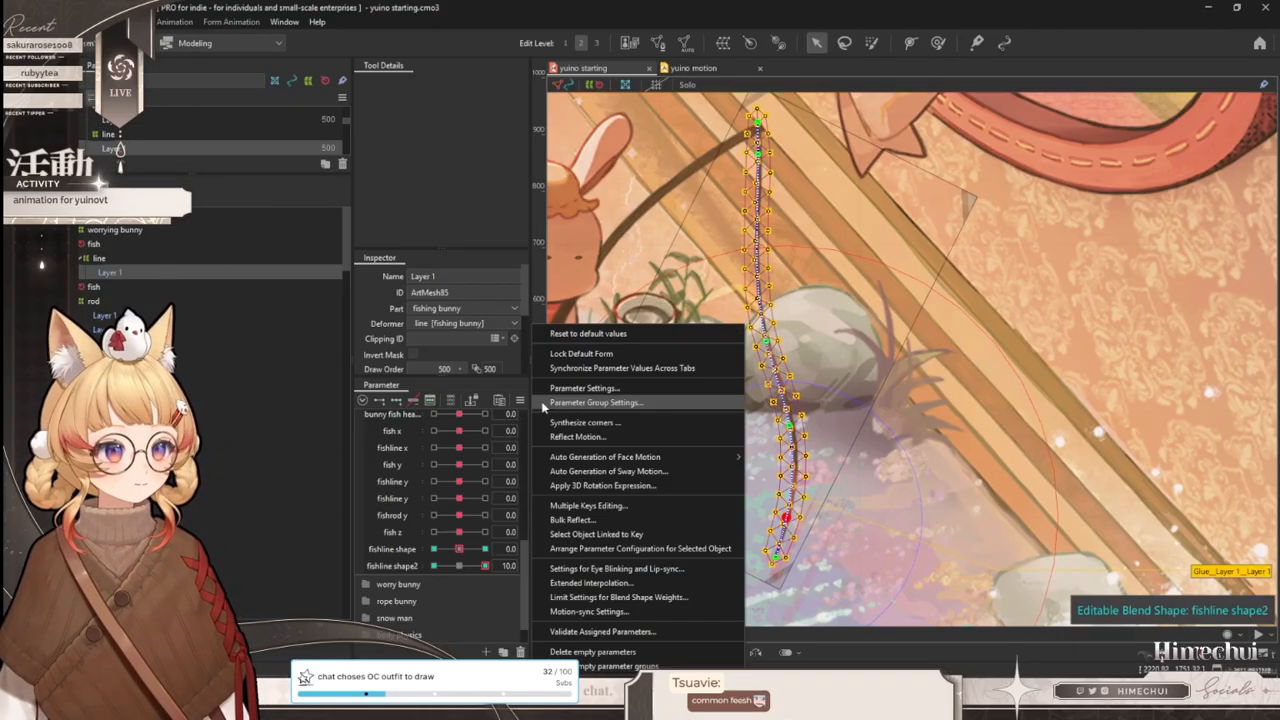
{"action": "left_click", "coordinate": [595, 334]}
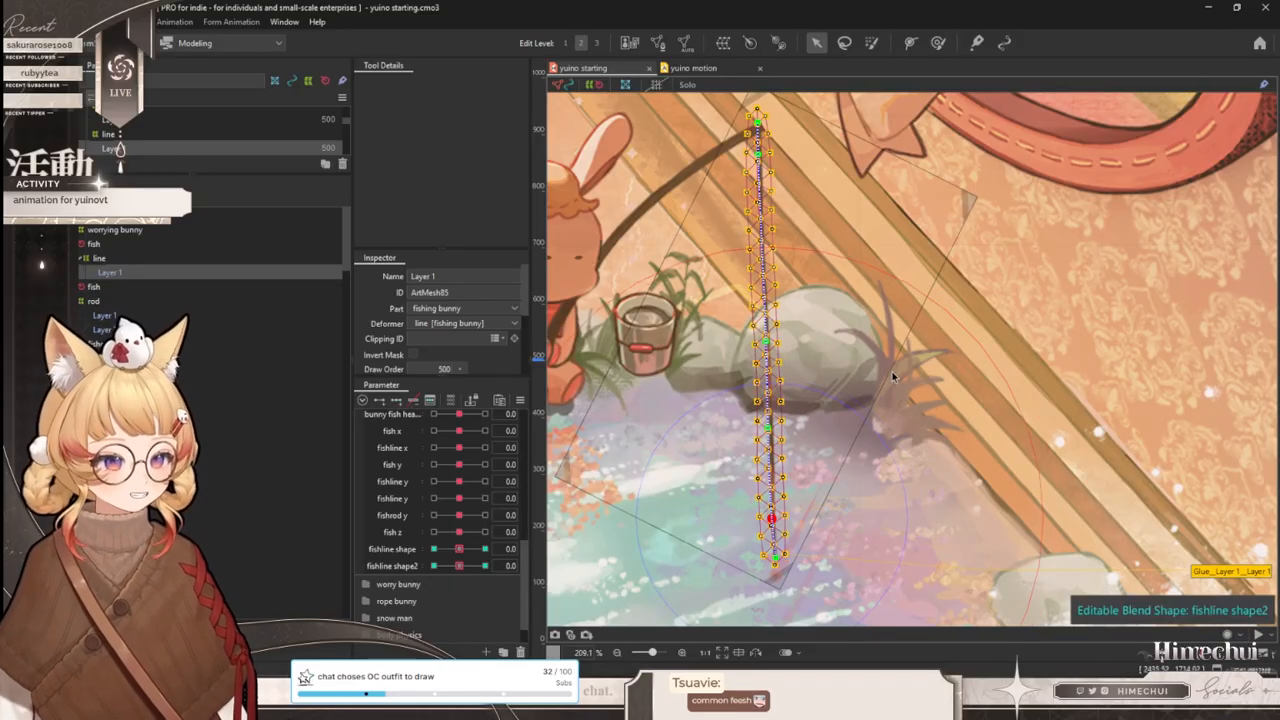
- Examine how the fishing bunny's face, hair, head and arm are set up and which parameters drive them
{"action": "scroll", "coordinate": [879, 366], "scroll_direction": "down", "scroll_amount": 5}
{"action": "scroll", "coordinate": [786, 336], "scroll_direction": "up", "scroll_amount": 5}
{"action": "scroll", "coordinate": [684, 323], "scroll_direction": "up", "scroll_amount": 2}
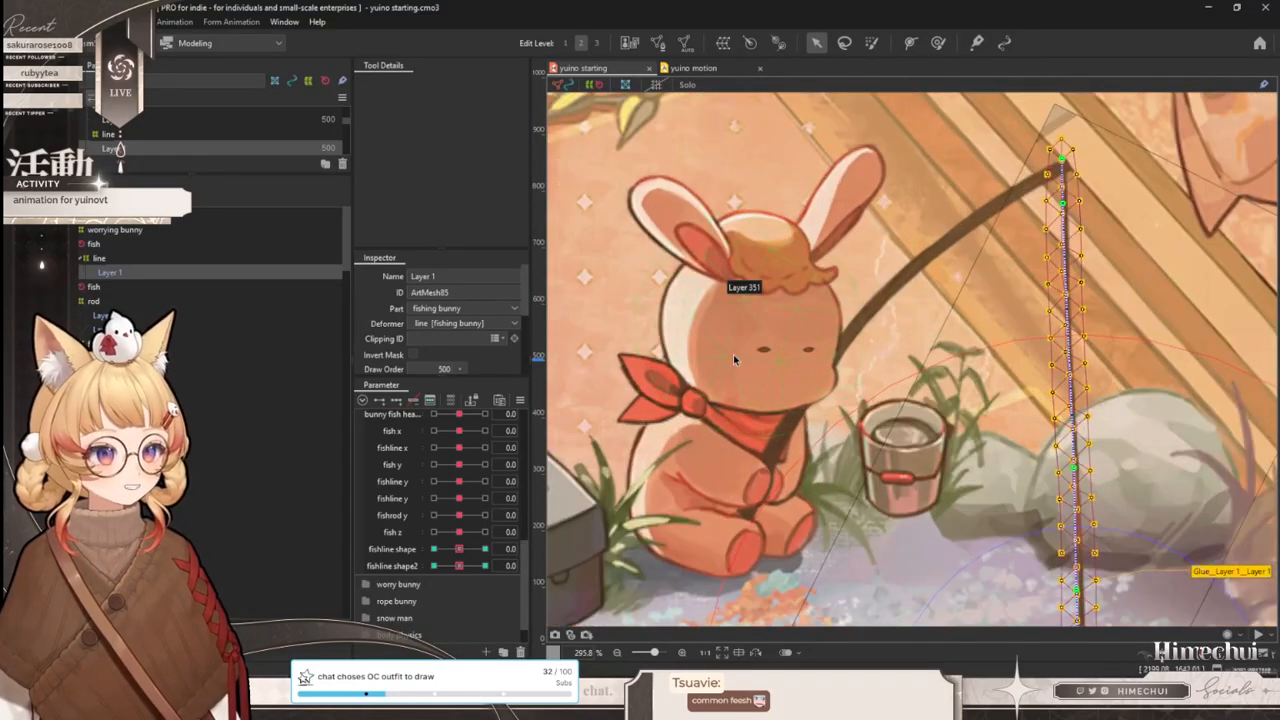
{"action": "left_click", "coordinate": [734, 355]}
{"action": "scroll", "coordinate": [774, 427], "scroll_direction": "down", "scroll_amount": 4}
{"action": "scroll", "coordinate": [752, 380], "scroll_direction": "up", "scroll_amount": 2}
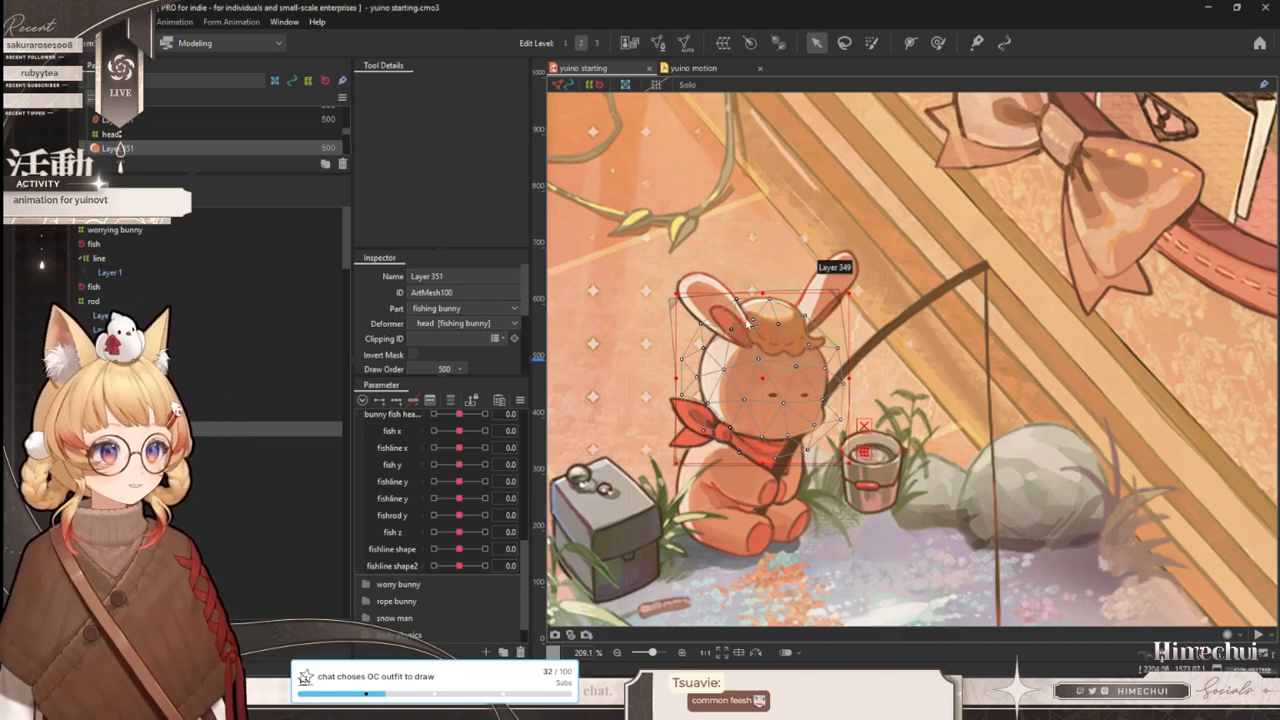
{"action": "scroll", "coordinate": [749, 341], "scroll_direction": "up", "scroll_amount": 3}
{"action": "left_click", "coordinate": [780, 330]}
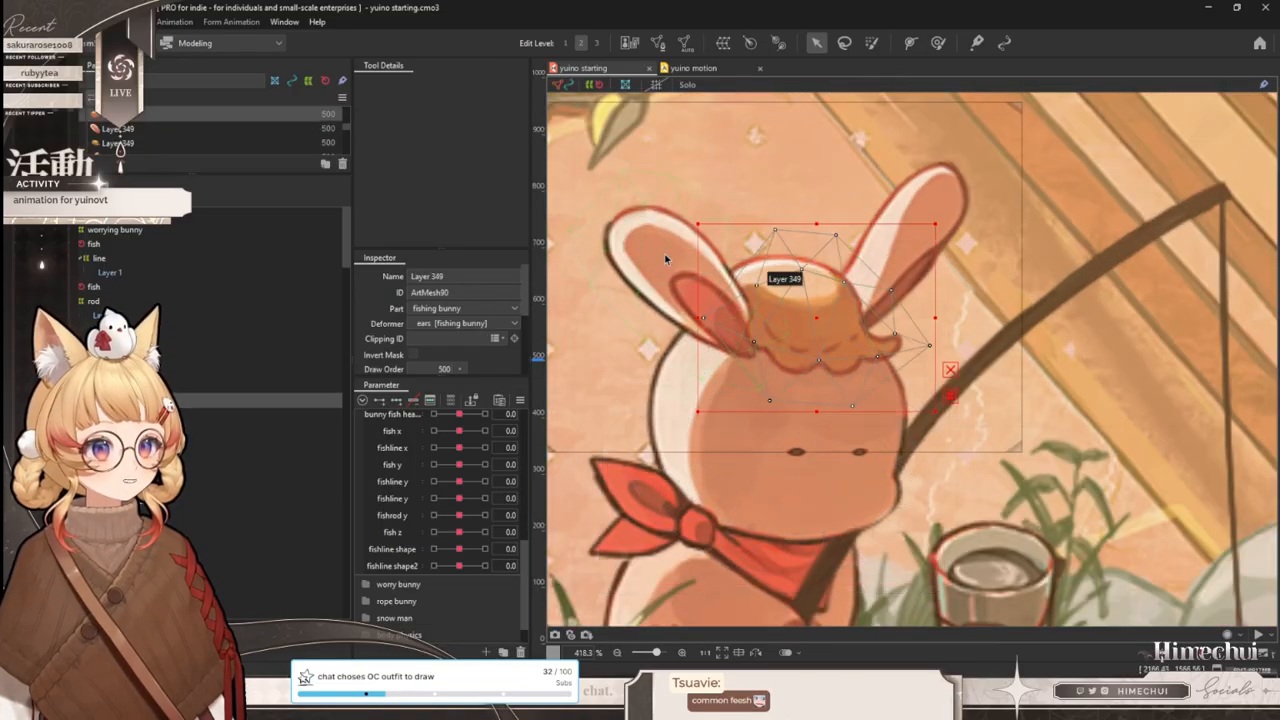
{"action": "scroll", "coordinate": [860, 290], "scroll_direction": "down", "scroll_amount": 3}
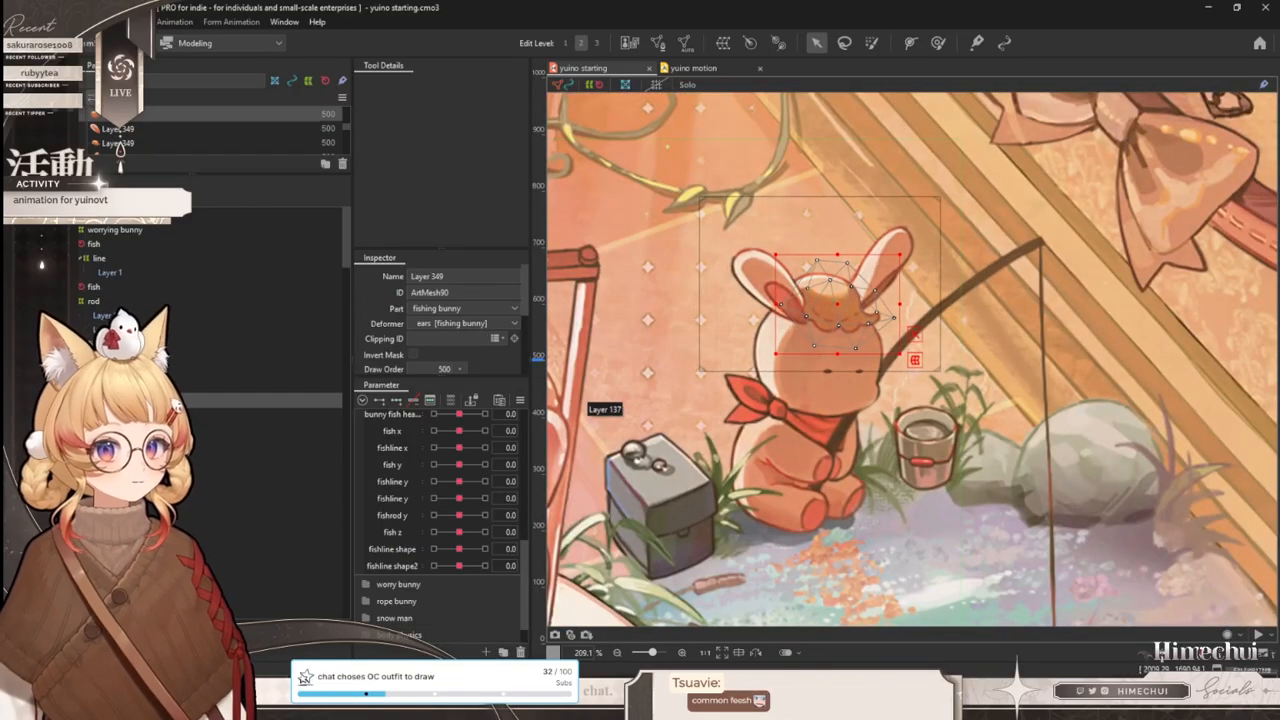
{"action": "left_click", "coordinate": [914, 334]}
{"action": "scroll", "coordinate": [858, 328], "scroll_direction": "up", "scroll_amount": 1}
{"action": "scroll", "coordinate": [840, 353], "scroll_direction": "down", "scroll_amount": 1}
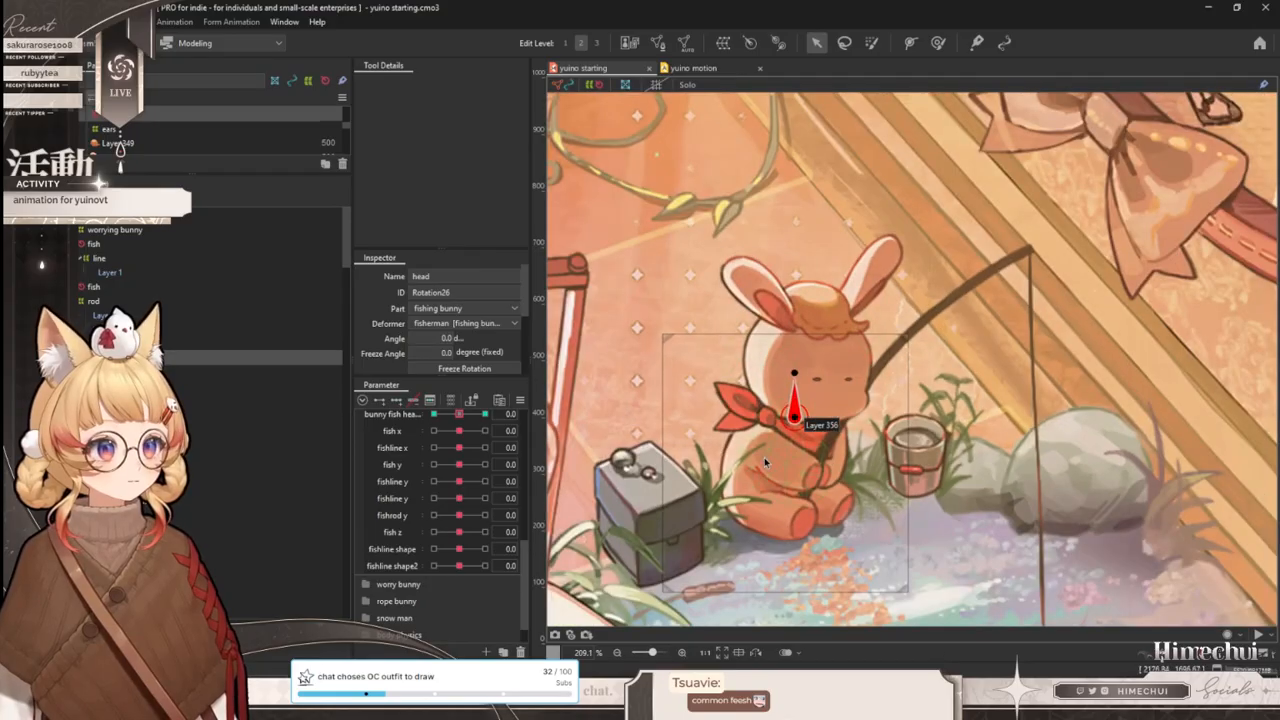
{"action": "scroll", "coordinate": [800, 428], "scroll_direction": "up", "scroll_amount": 1}
{"action": "left_click", "coordinate": [765, 457]}
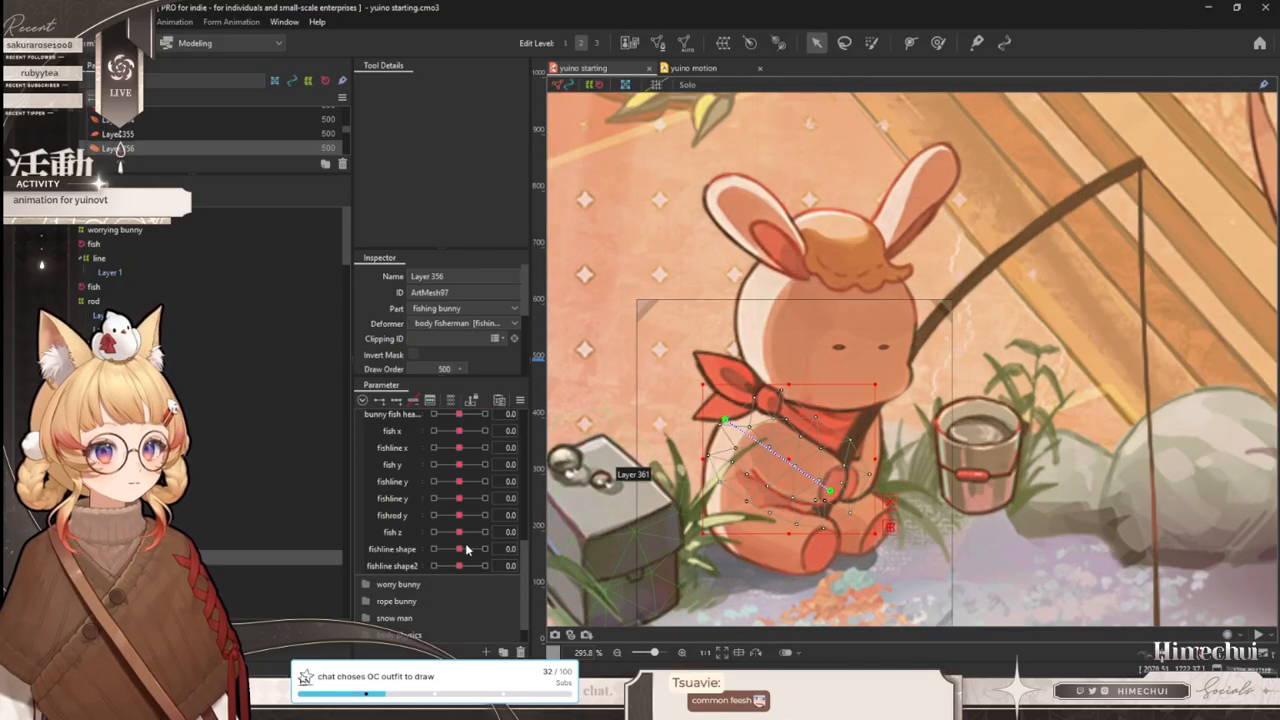
- Check the rod's bend across the fishrod y range up to 10.0 and inspect the rod's mesh
{"action": "scroll", "coordinate": [771, 377], "scroll_direction": "down", "scroll_amount": 2}
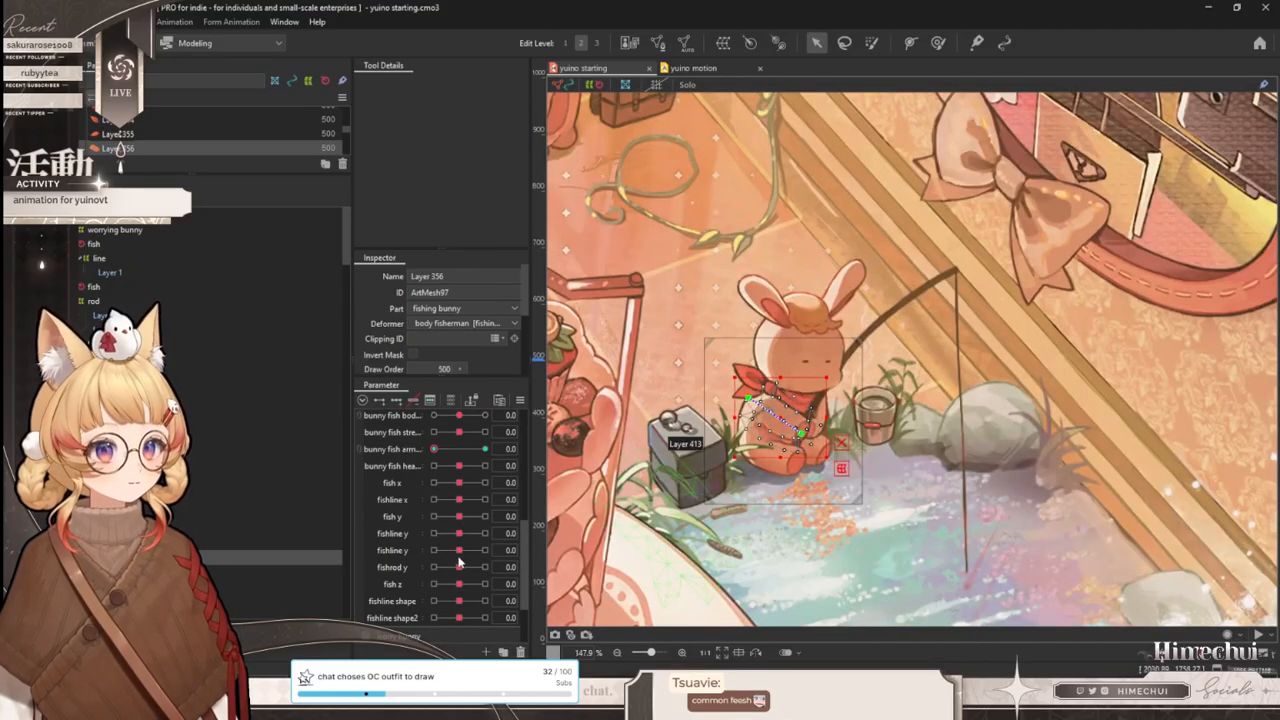
{"action": "scroll", "coordinate": [697, 414], "scroll_direction": "down", "scroll_amount": 1}
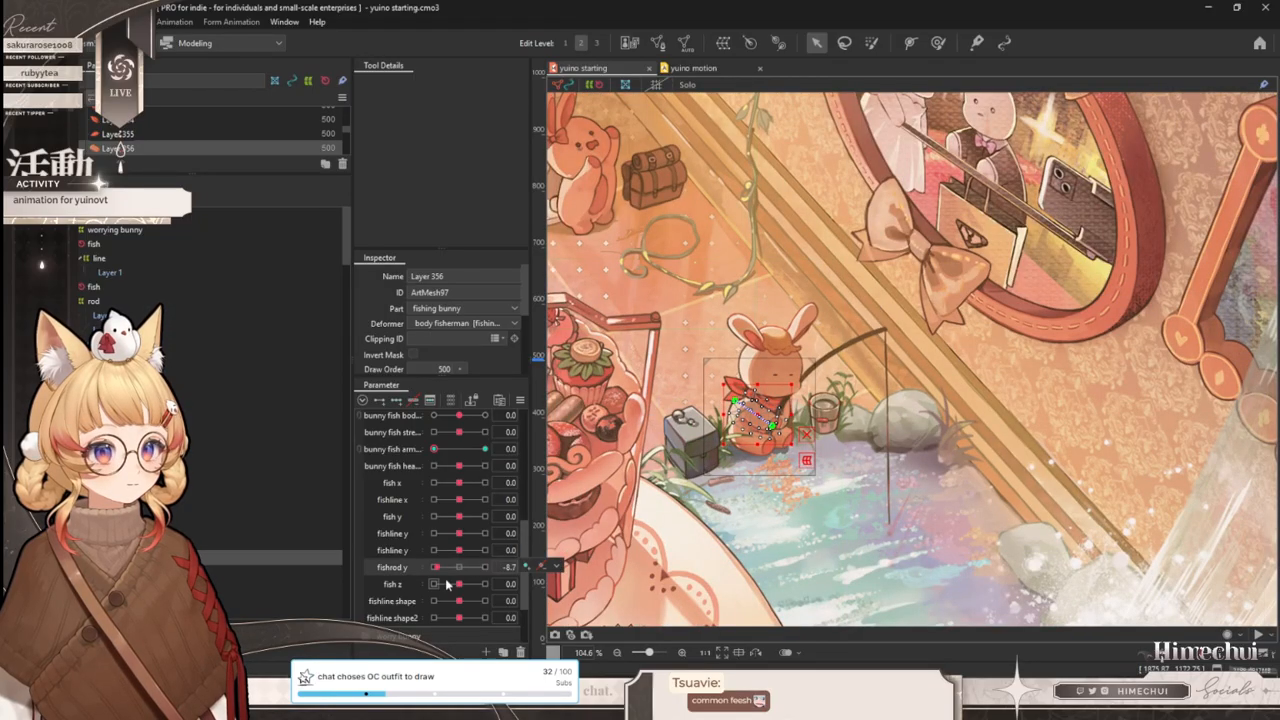
{"action": "left_click_drag", "start_coordinate": [461, 567], "coordinate": [488, 567]}
{"action": "scroll", "coordinate": [776, 405], "scroll_direction": "up", "scroll_amount": 2}
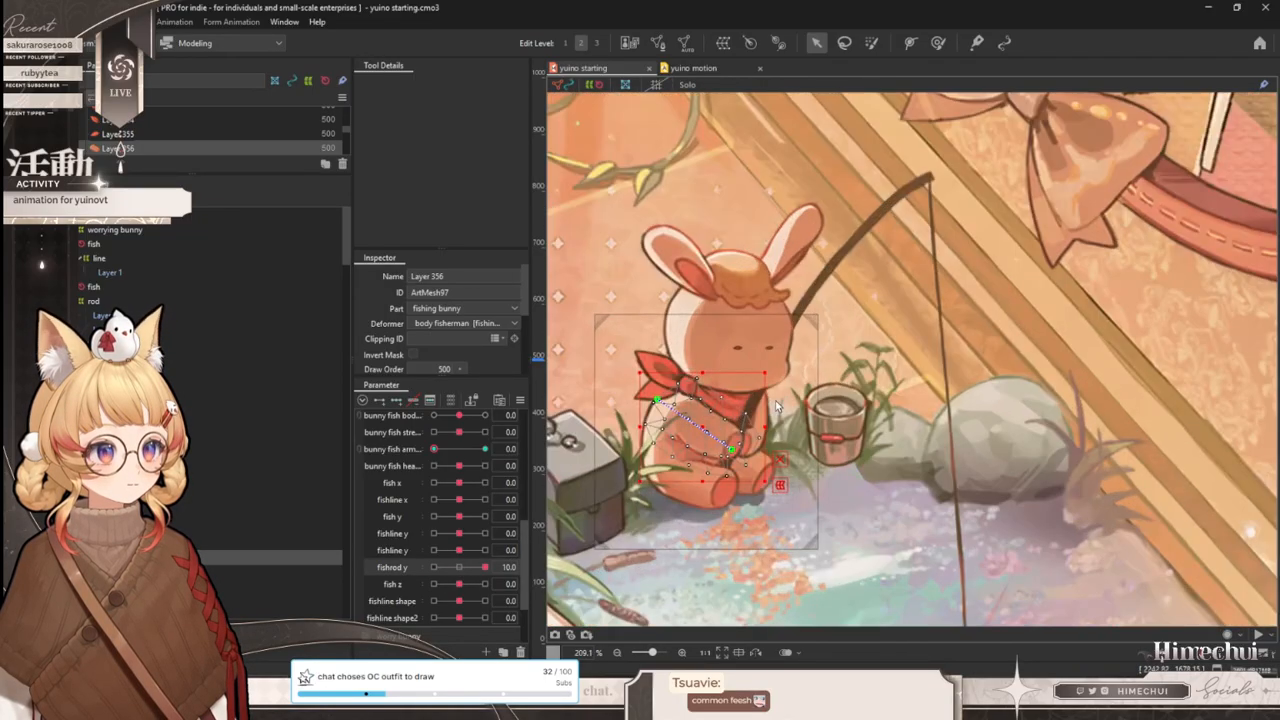
{"action": "left_click", "coordinate": [753, 406]}
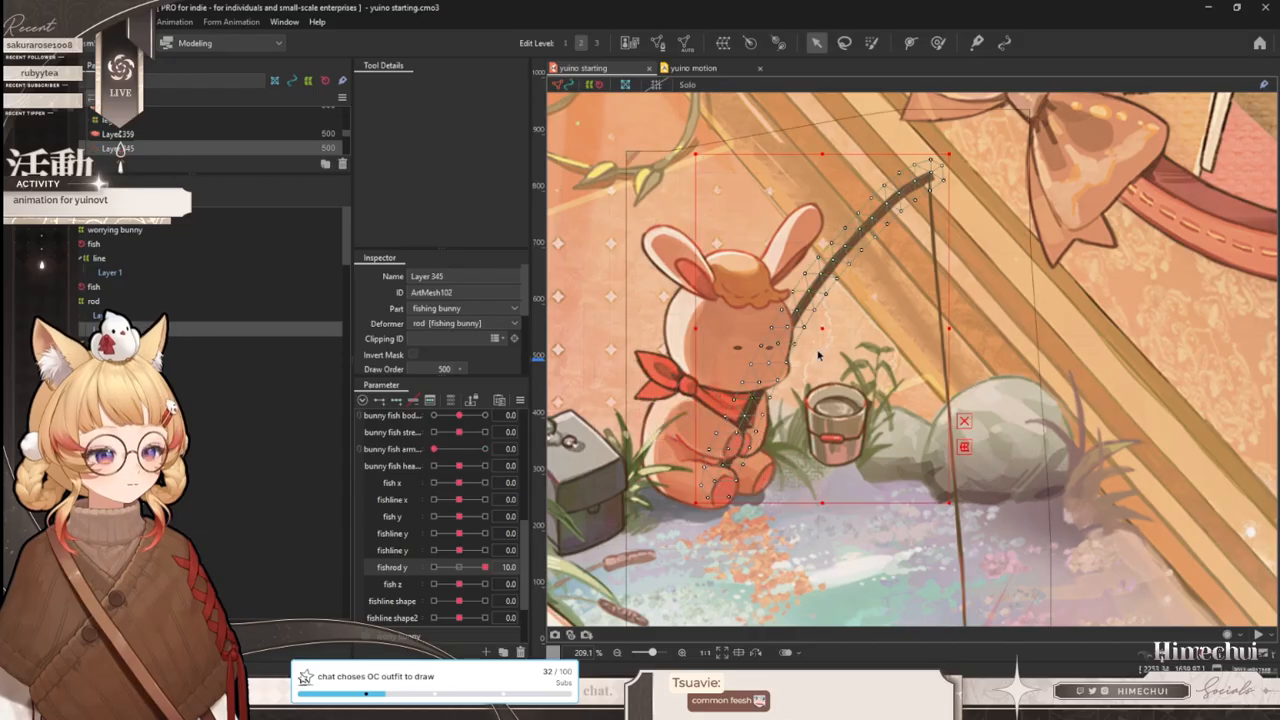
{"action": "scroll", "coordinate": [820, 340], "scroll_direction": "down", "scroll_amount": 1}
- Create a rotation deformer named rod as parent of the rod warp deformer, with its pivot at the bunny's hands
{"action": "left_click", "coordinate": [86, 301]}
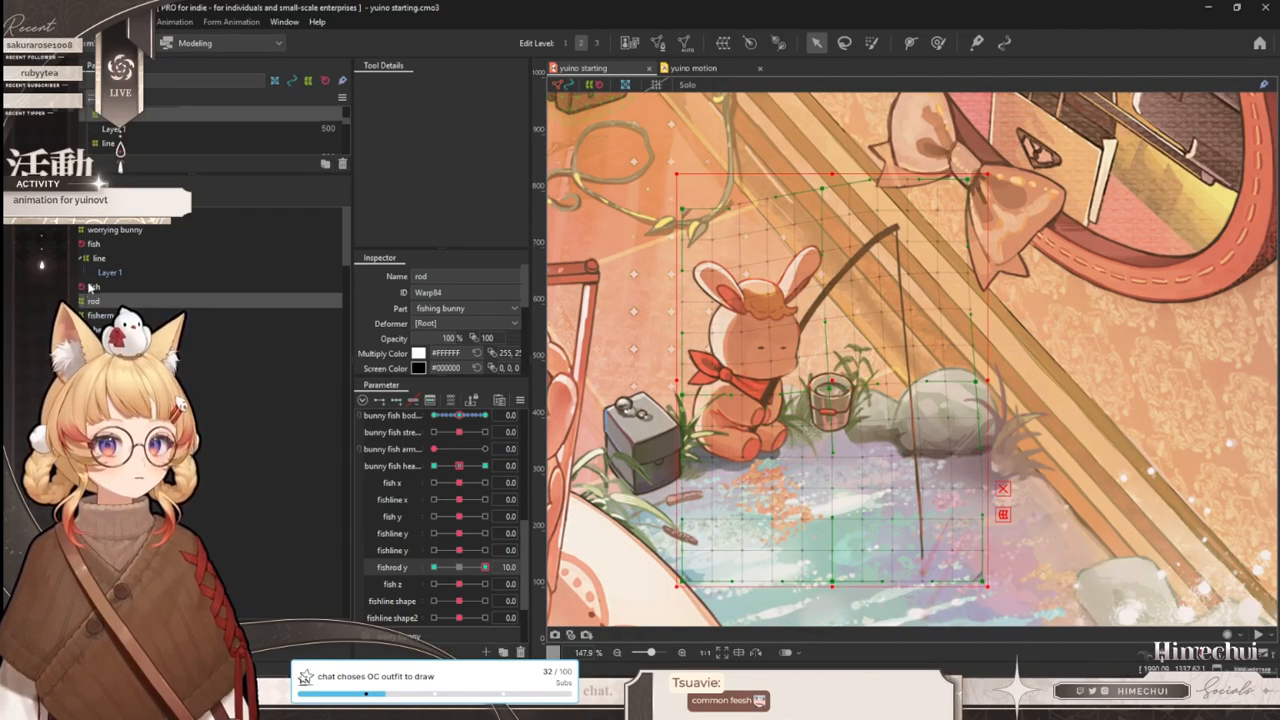
{"action": "left_click", "coordinate": [77, 245]}
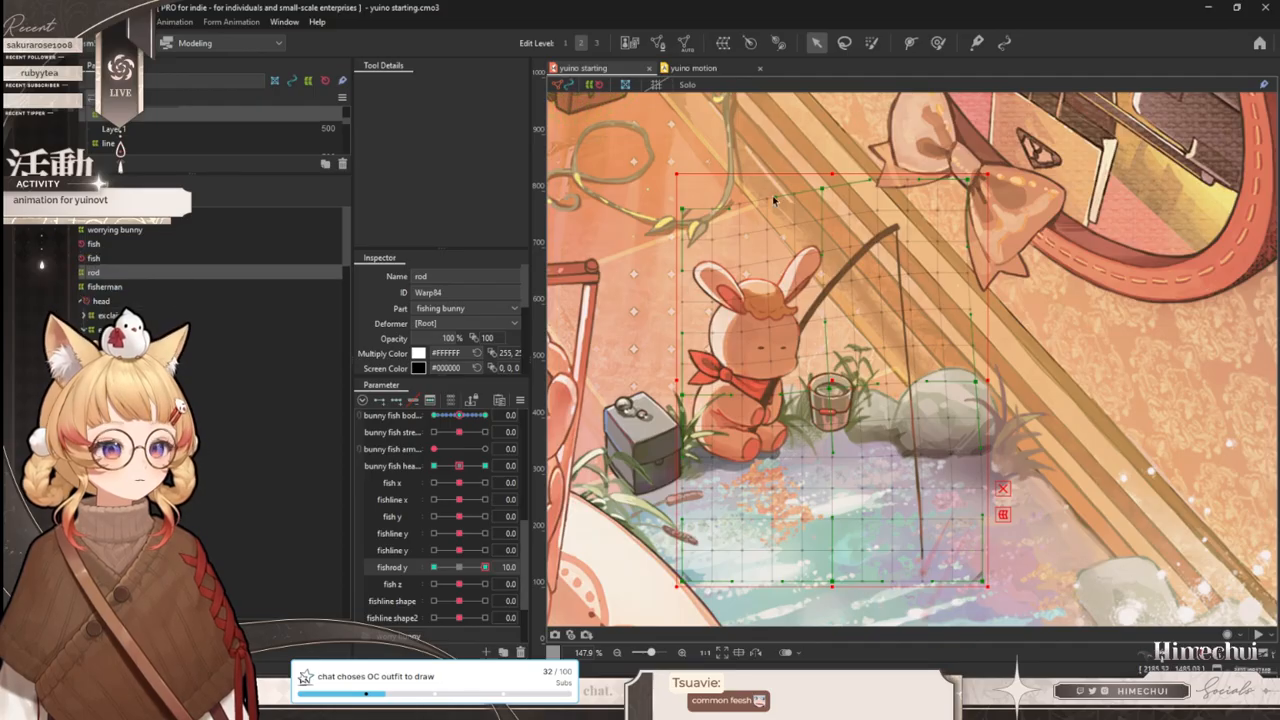
{"action": "left_click", "coordinate": [752, 42]}
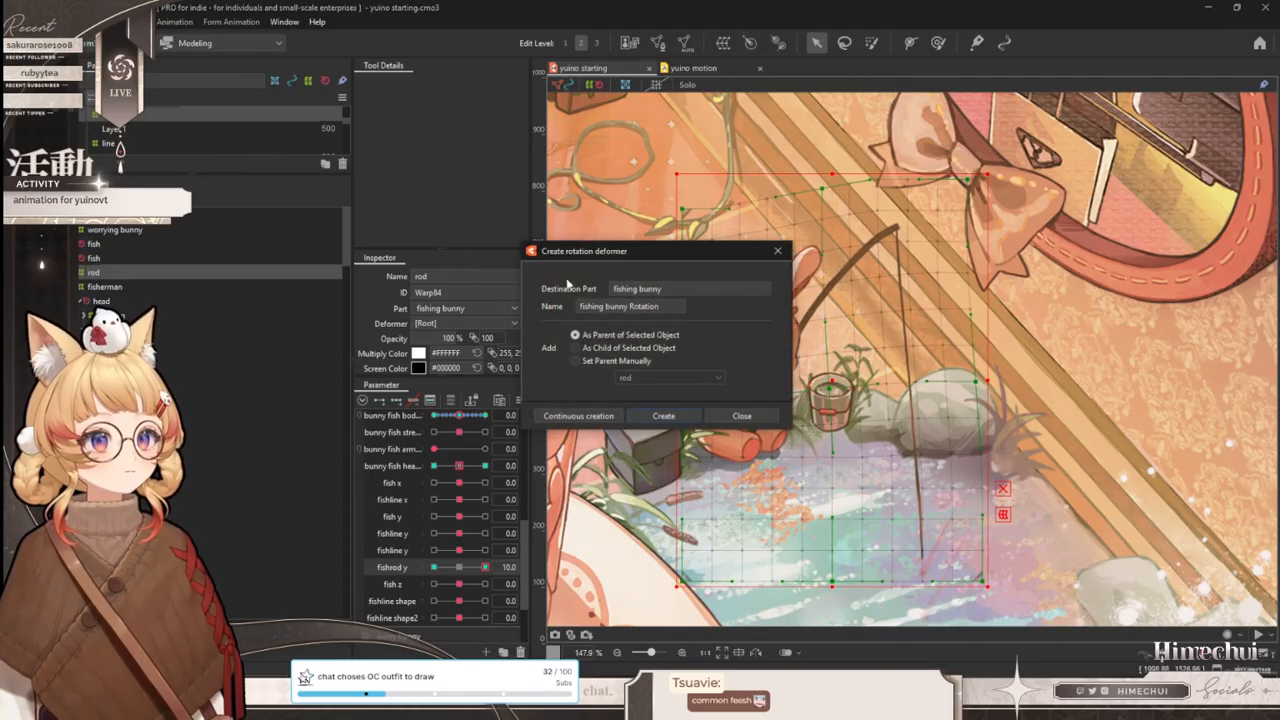
{"action": "key", "text": "ctrl+a"}
{"action": "type", "text": "rod"}
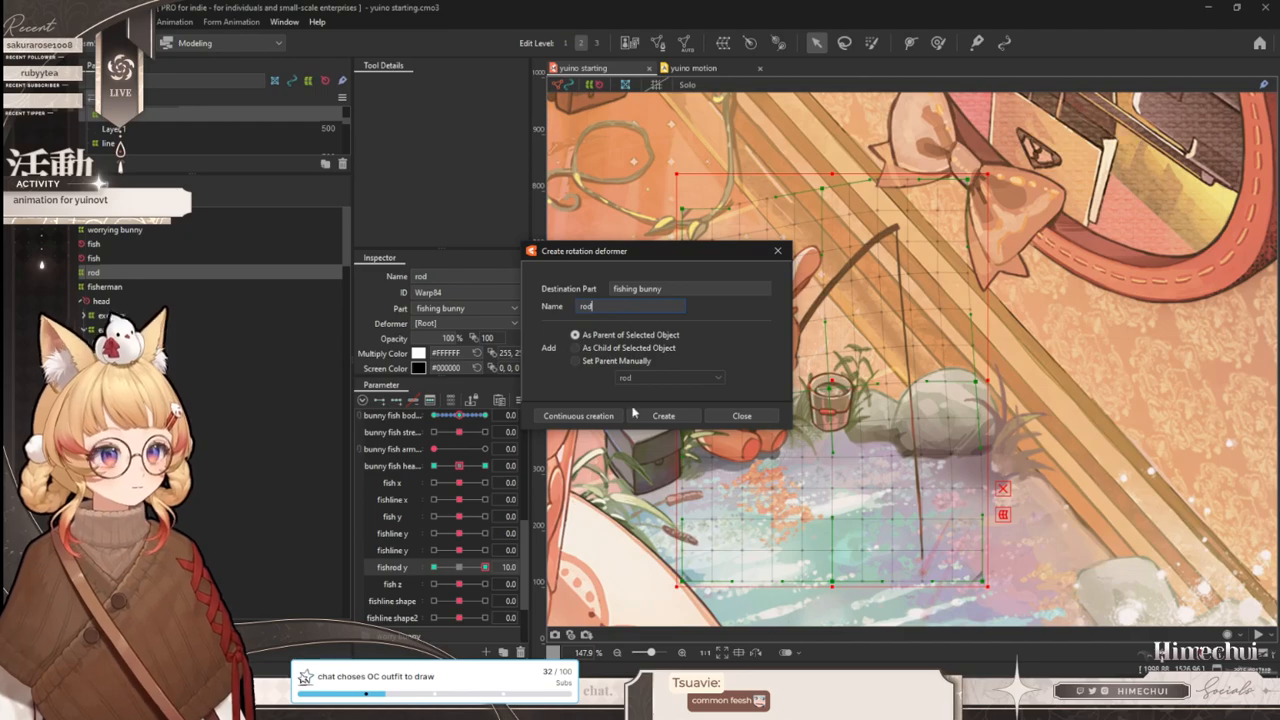
{"action": "left_click", "coordinate": [663, 415]}
{"action": "left_click_drag", "start_coordinate": [832, 380], "coordinate": [762, 417]}
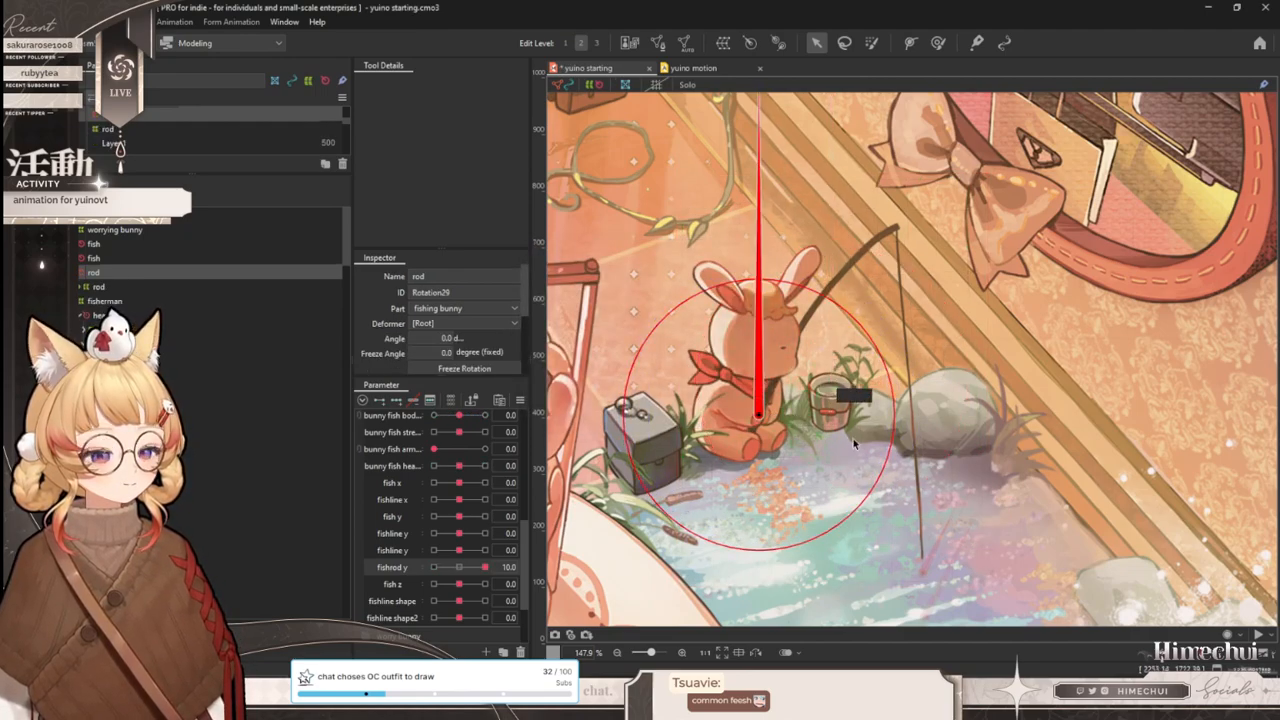
{"action": "scroll", "coordinate": [765, 418], "scroll_direction": "down", "scroll_amount": 3}
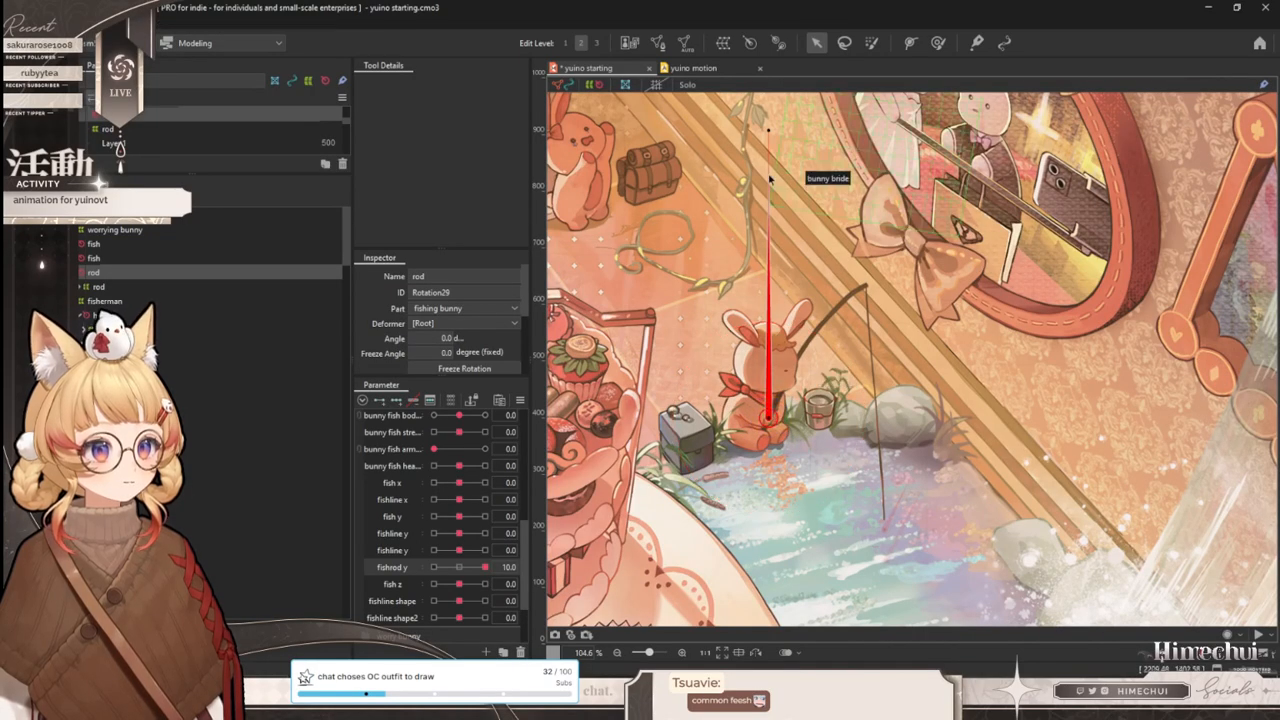
- Try swinging the rod back to about -48 and about -44 degrees, undoing each rotation
{"action": "left_click_drag", "start_coordinate": [768, 368], "coordinate": [680, 343]}
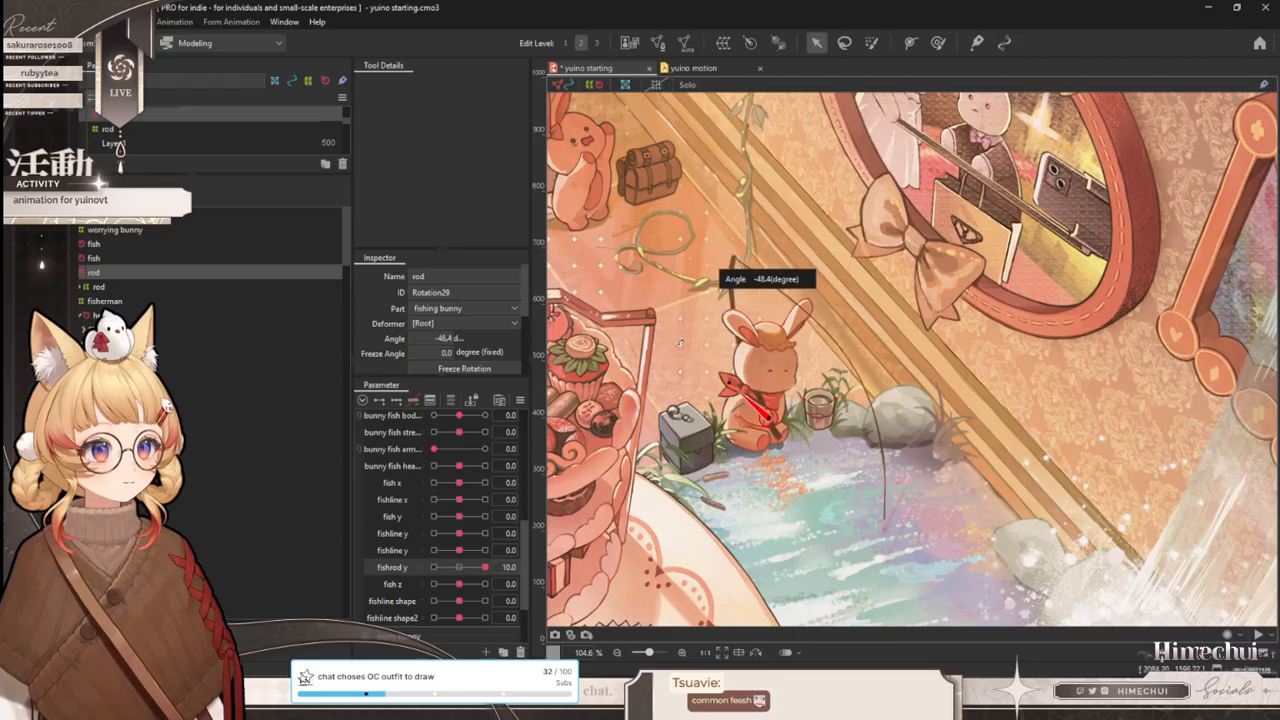
{"action": "key", "text": "ctrl+z"}
{"action": "left_click_drag", "start_coordinate": [770, 368], "coordinate": [610, 244]}
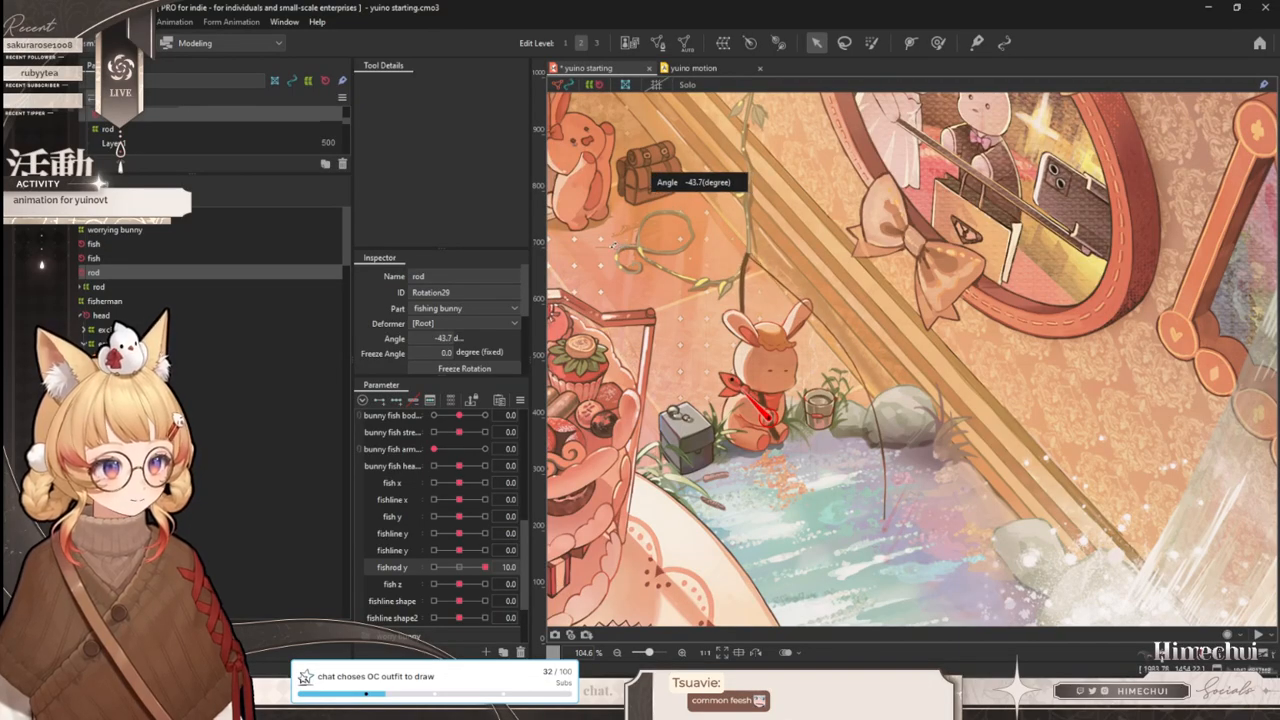
{"action": "key", "text": "ctrl+z"}
{"action": "scroll", "coordinate": [785, 370], "scroll_direction": "up", "scroll_amount": 3}
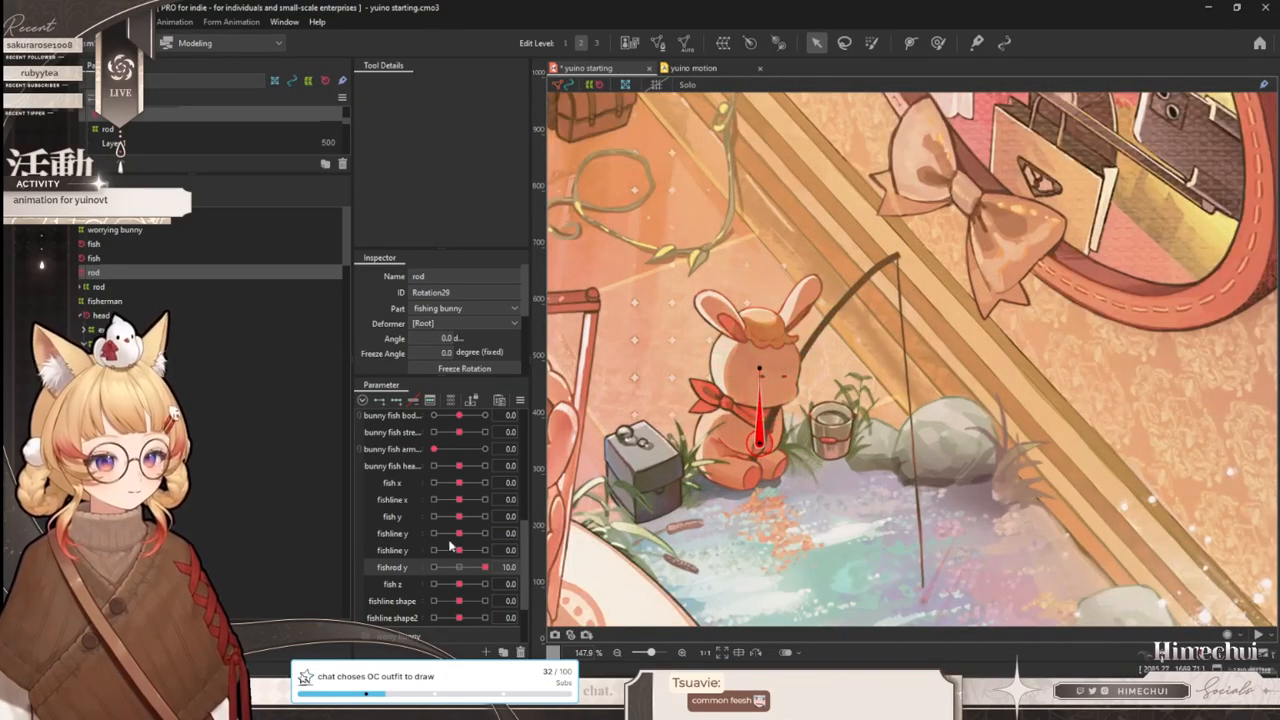
- Reset fishrod y to 0.0, then replicate the bunny fish body y parameter and rename the copy bunny fish pull
{"action": "left_click", "coordinate": [463, 569]}
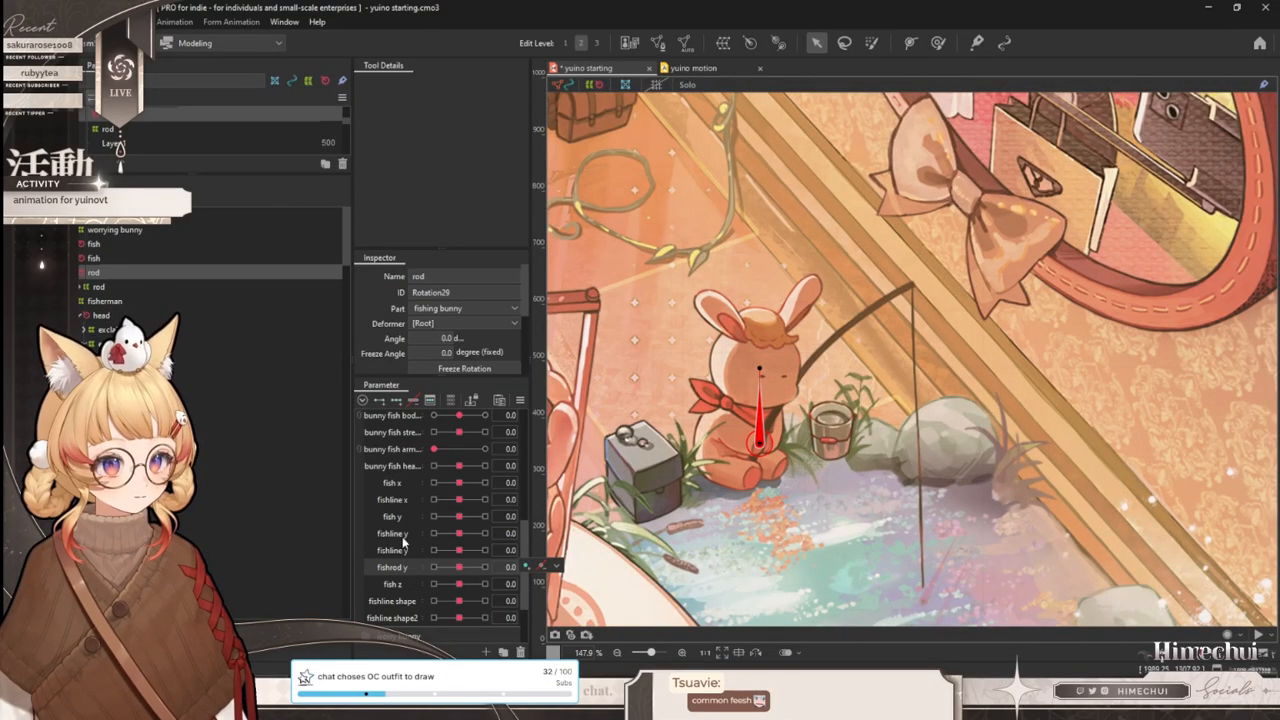
{"action": "scroll", "coordinate": [397, 484], "scroll_direction": "up", "scroll_amount": 1}
{"action": "left_click", "coordinate": [401, 452]}
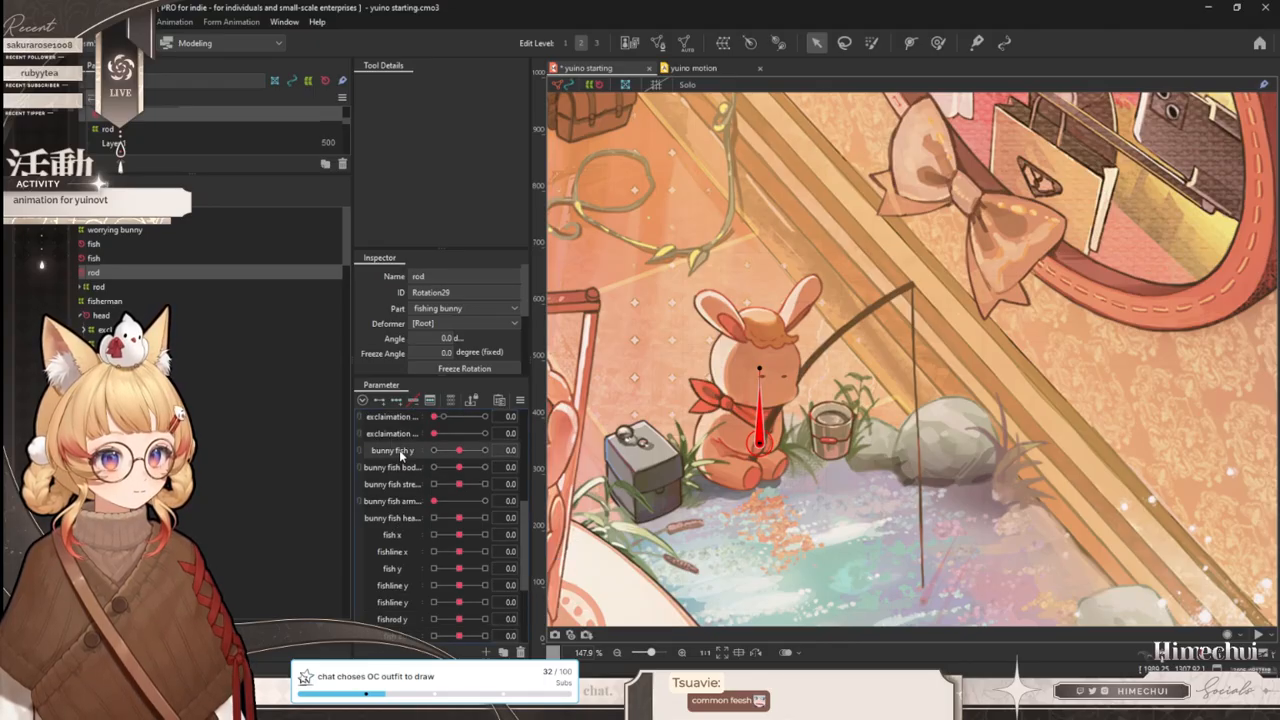
{"action": "mouse_move", "coordinate": [479, 454]}
{"action": "left_mouse_down"}
{"action": "mouse_move", "coordinate": [395, 476]}
{"action": "mouse_move", "coordinate": [459, 467]}
{"action": "left_mouse_up"}
{"action": "right_click", "coordinate": [408, 469]}
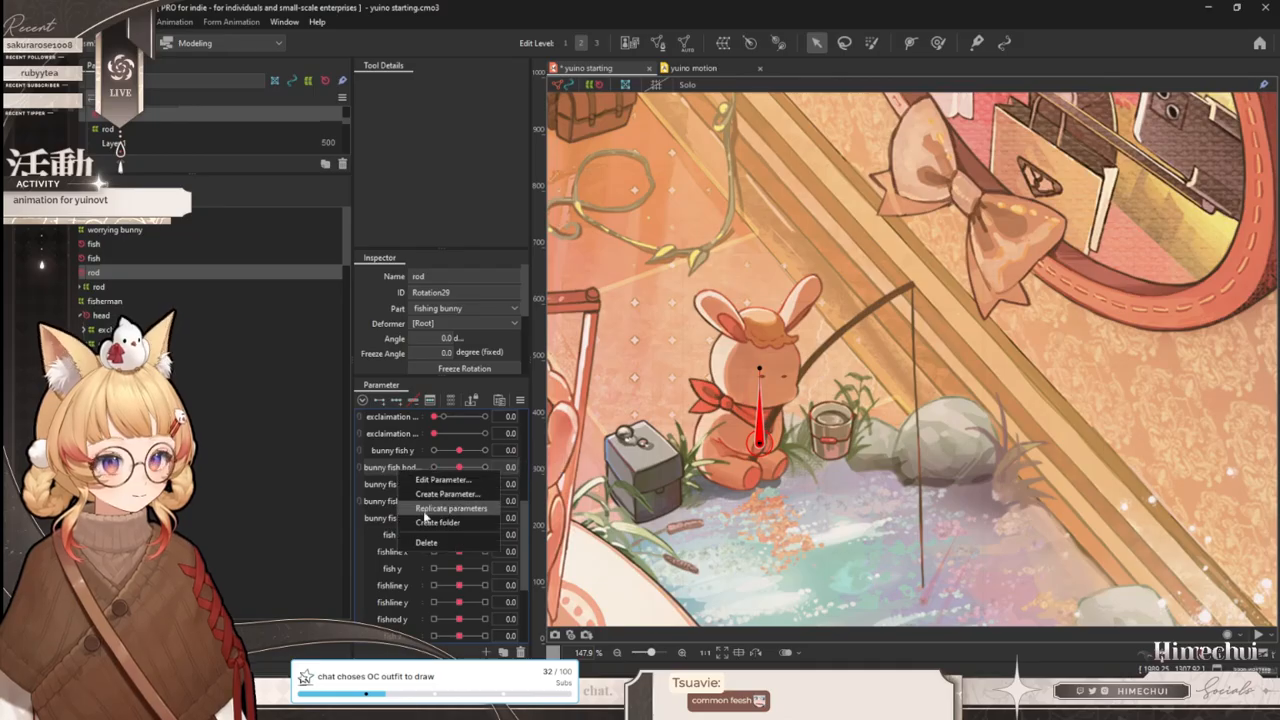
{"action": "left_click", "coordinate": [450, 508]}
{"action": "right_click", "coordinate": [400, 484]}
{"action": "left_click", "coordinate": [440, 496]}
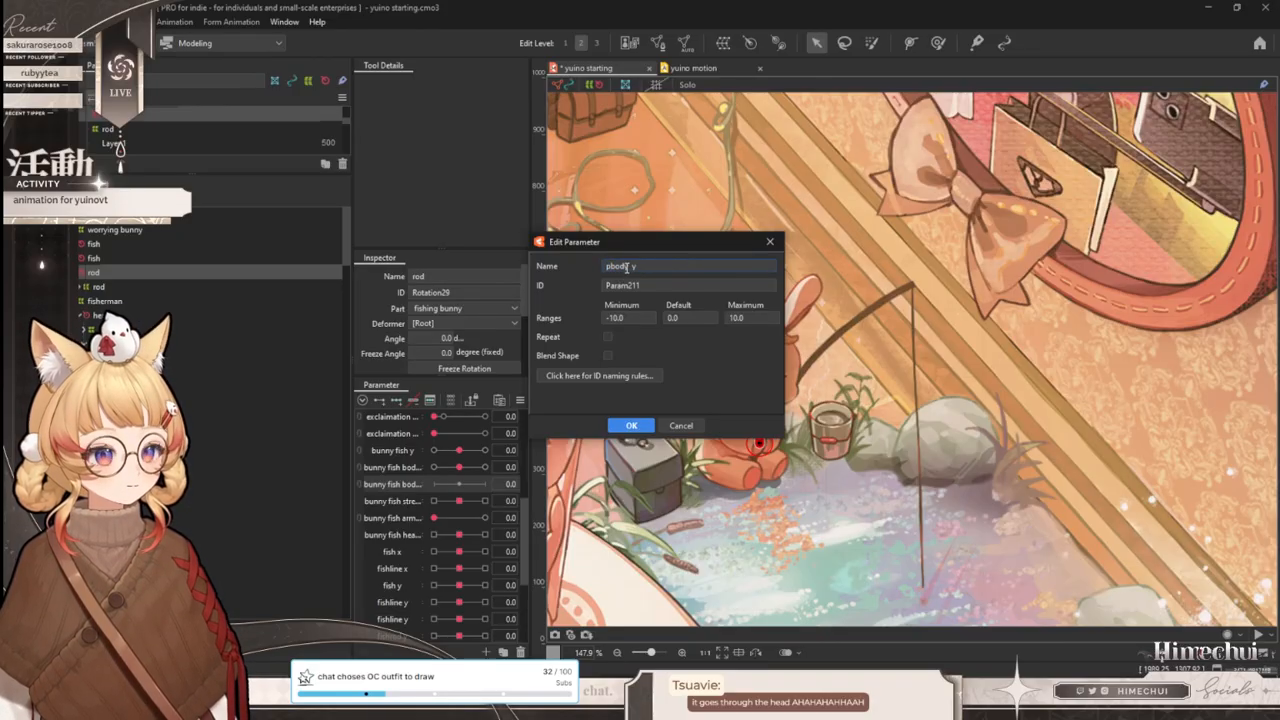
{"action": "left_click", "coordinate": [682, 427]}
{"action": "double_click", "coordinate": [413, 485]}
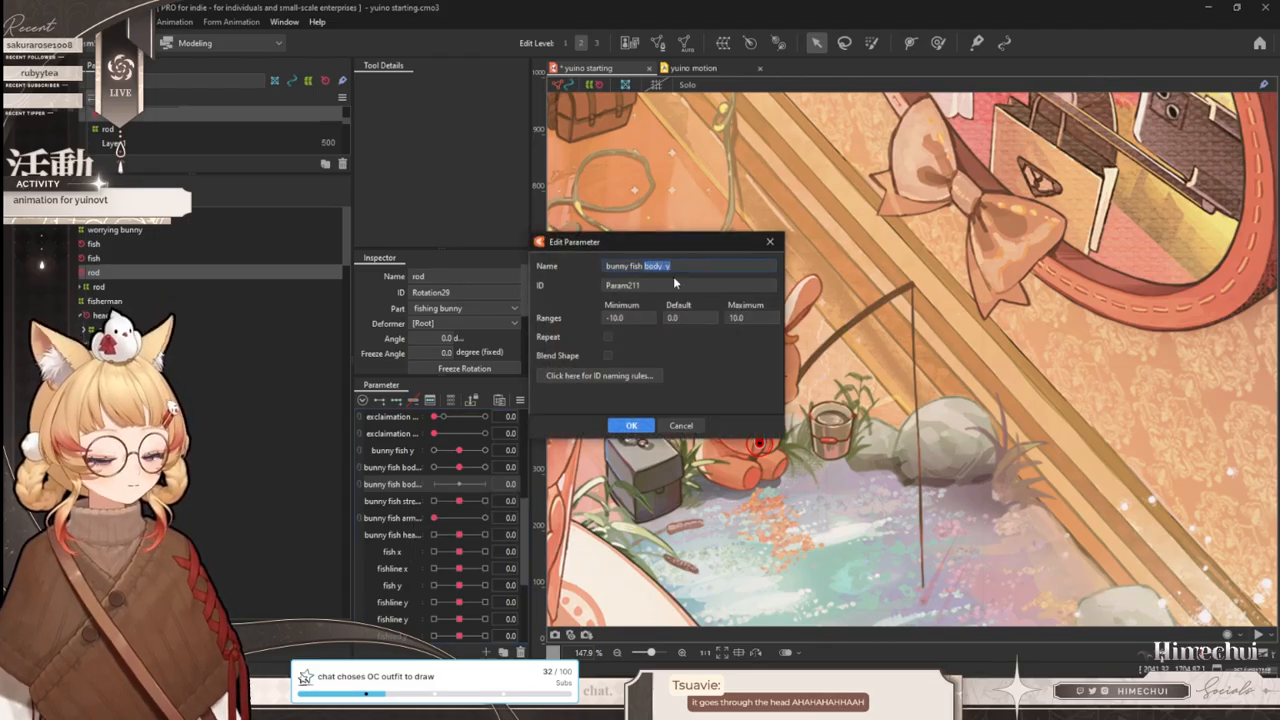
{"action": "type", "text": "pull"}
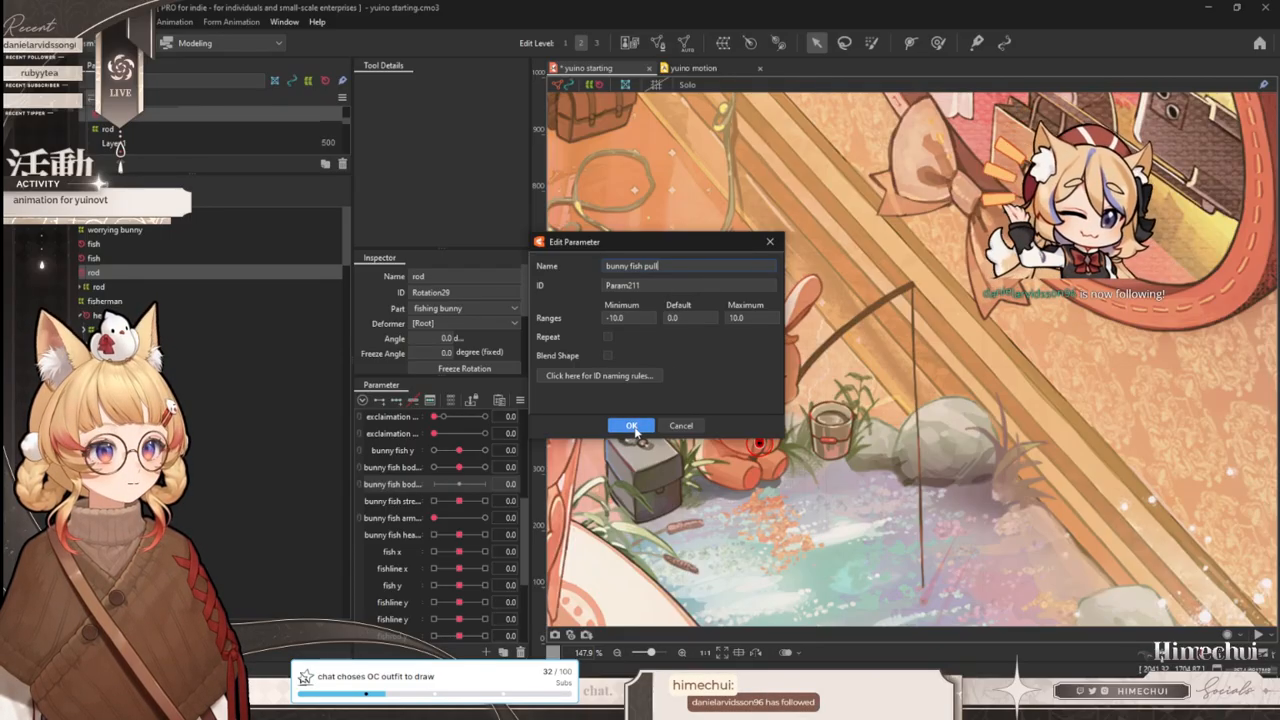
{"action": "left_click", "coordinate": [632, 426]}
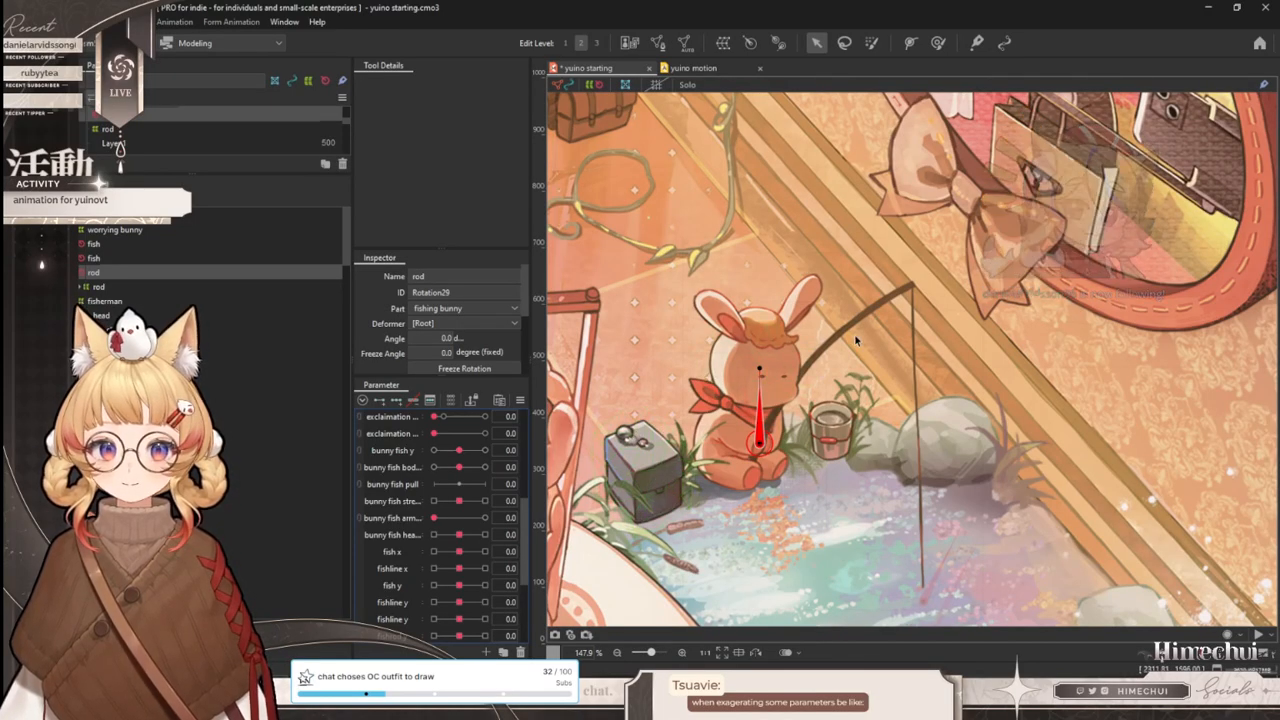
- Make the bunny fish pull parameter a blend shape and rename it bunny fish rod pull
{"action": "scroll", "coordinate": [857, 340], "scroll_direction": "down", "scroll_amount": 2}
{"action": "scroll", "coordinate": [845, 340], "scroll_direction": "up", "scroll_amount": 2}
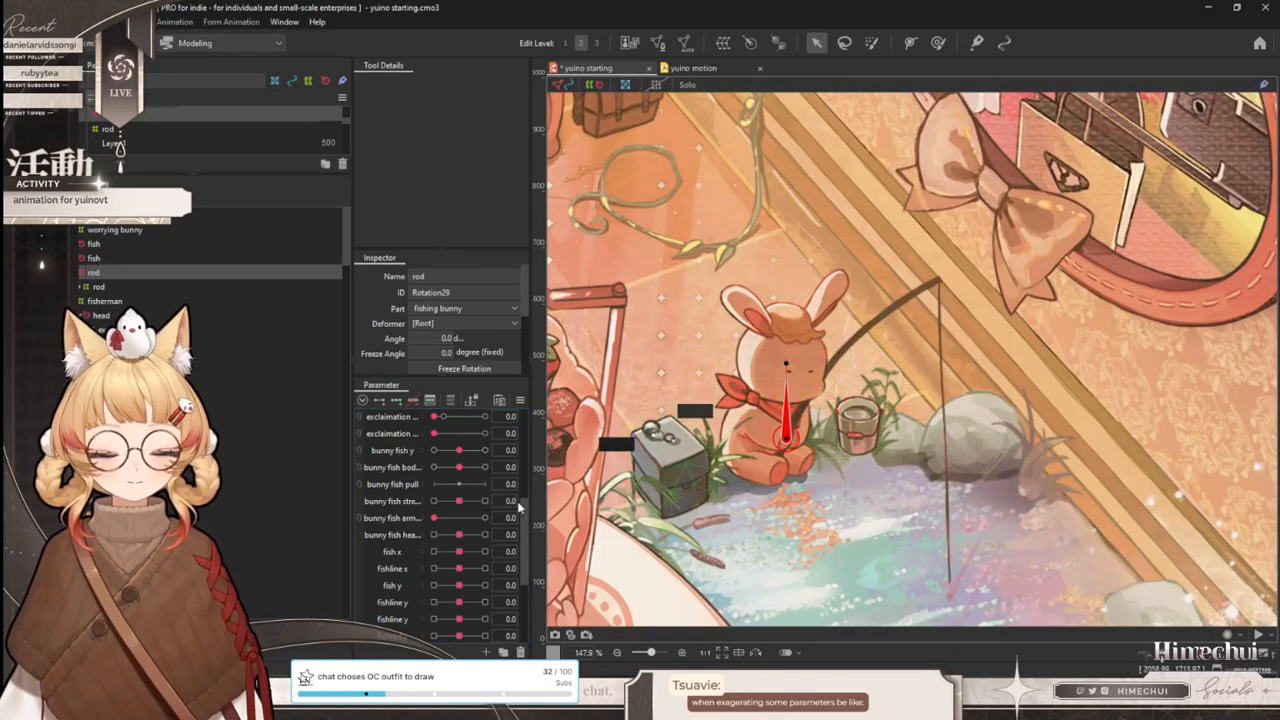
{"action": "double_click", "coordinate": [419, 485]}
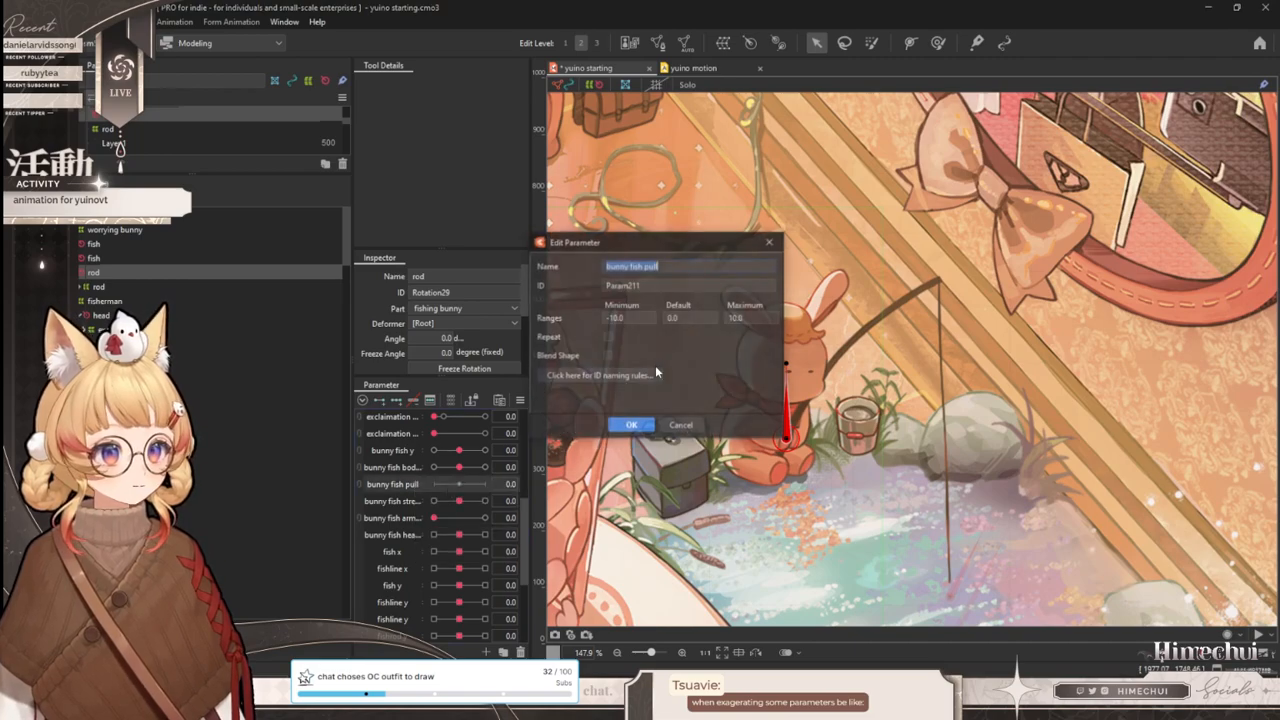
{"action": "left_click", "coordinate": [640, 425]}
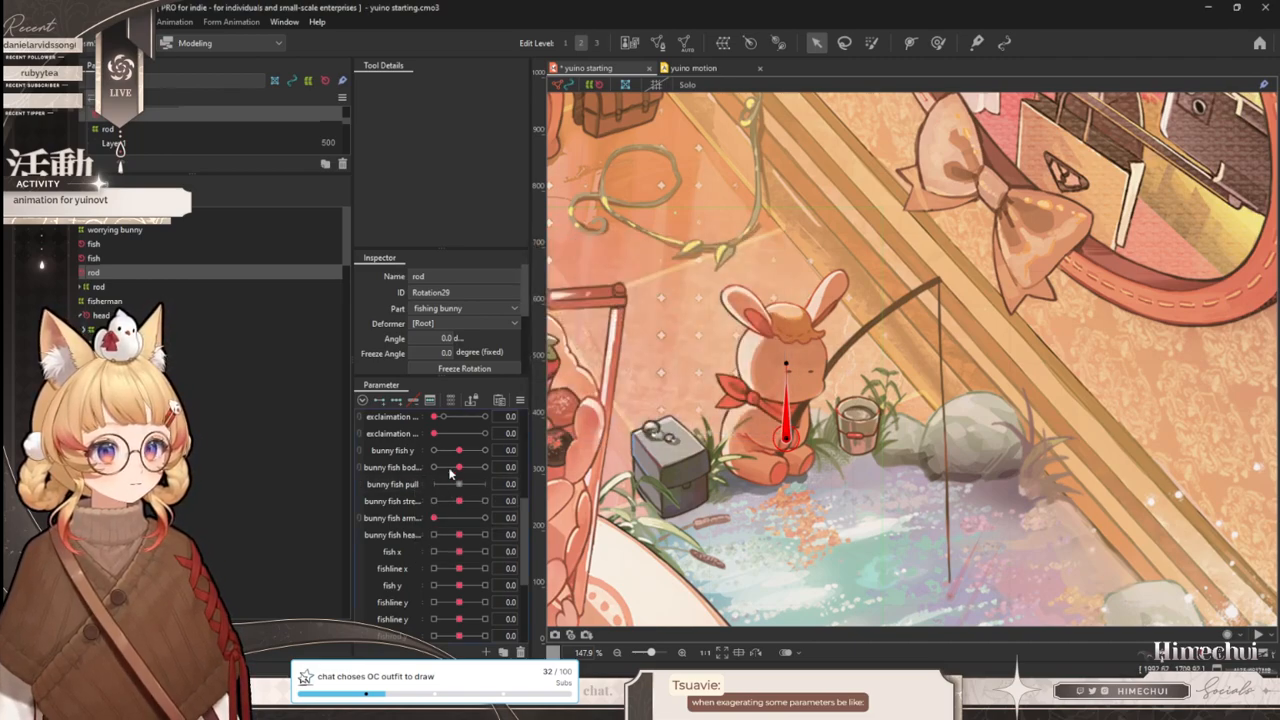
{"action": "right_click", "coordinate": [416, 482]}
{"action": "left_click", "coordinate": [440, 488]}
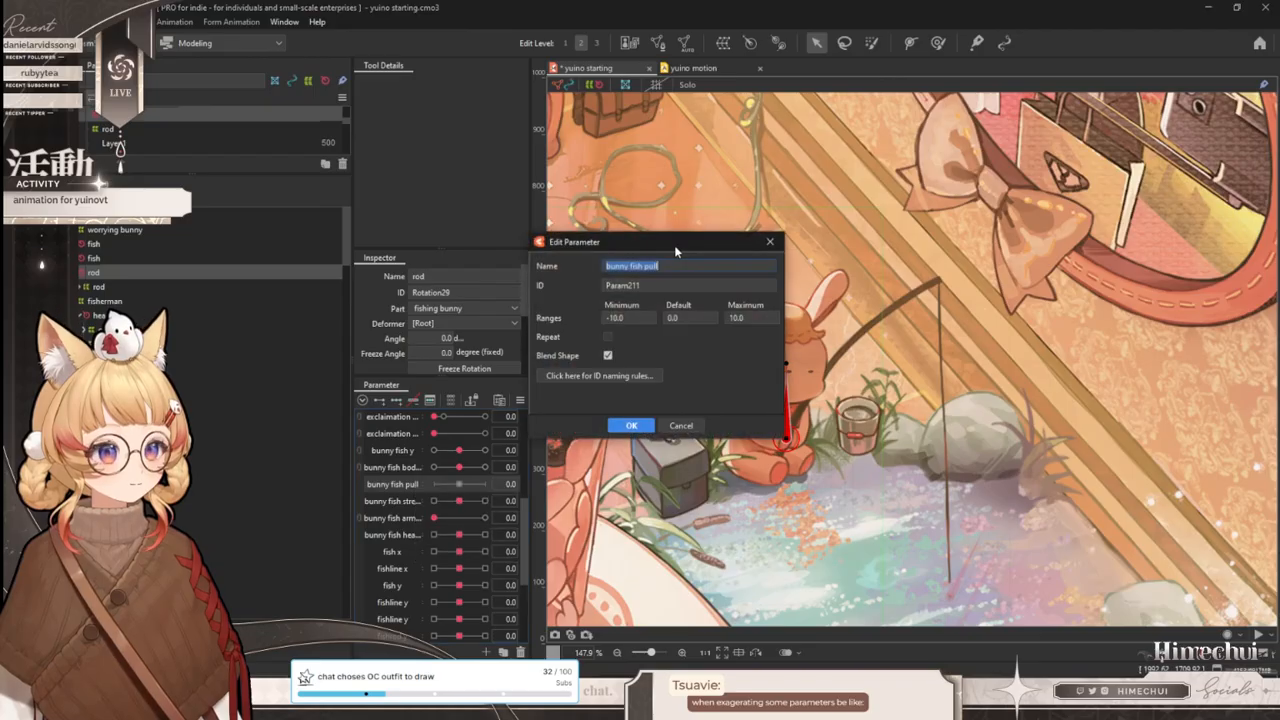
{"action": "type", "text": "rod"}
{"action": "left_click", "coordinate": [640, 426]}
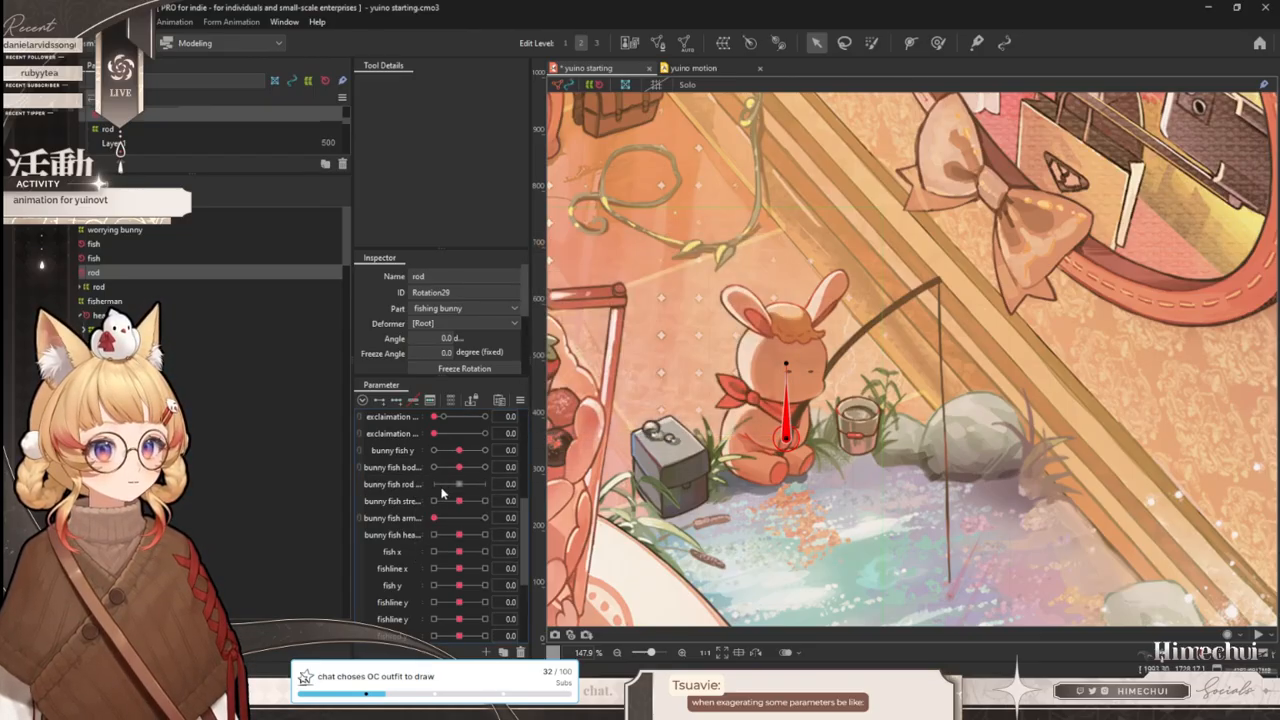
- Key the rod rotation deformer on bunny fish rod pull, tilting it forward 23.2 degrees at 10.0 and swinging it back at -10.0
{"action": "left_click", "coordinate": [485, 484]}
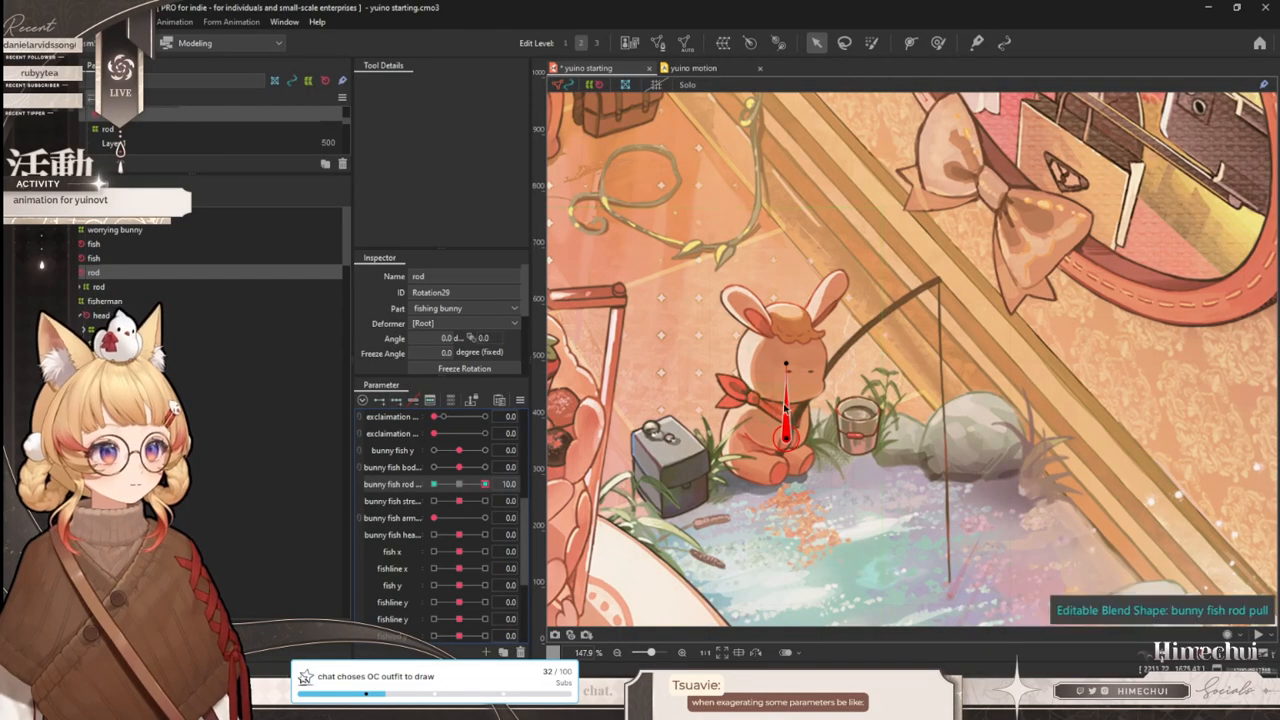
{"action": "left_click_drag", "start_coordinate": [788, 364], "coordinate": [746, 353]}
{"action": "left_click", "coordinate": [433, 484]}
{"action": "left_click_drag", "start_coordinate": [460, 488], "coordinate": [567, 437]}
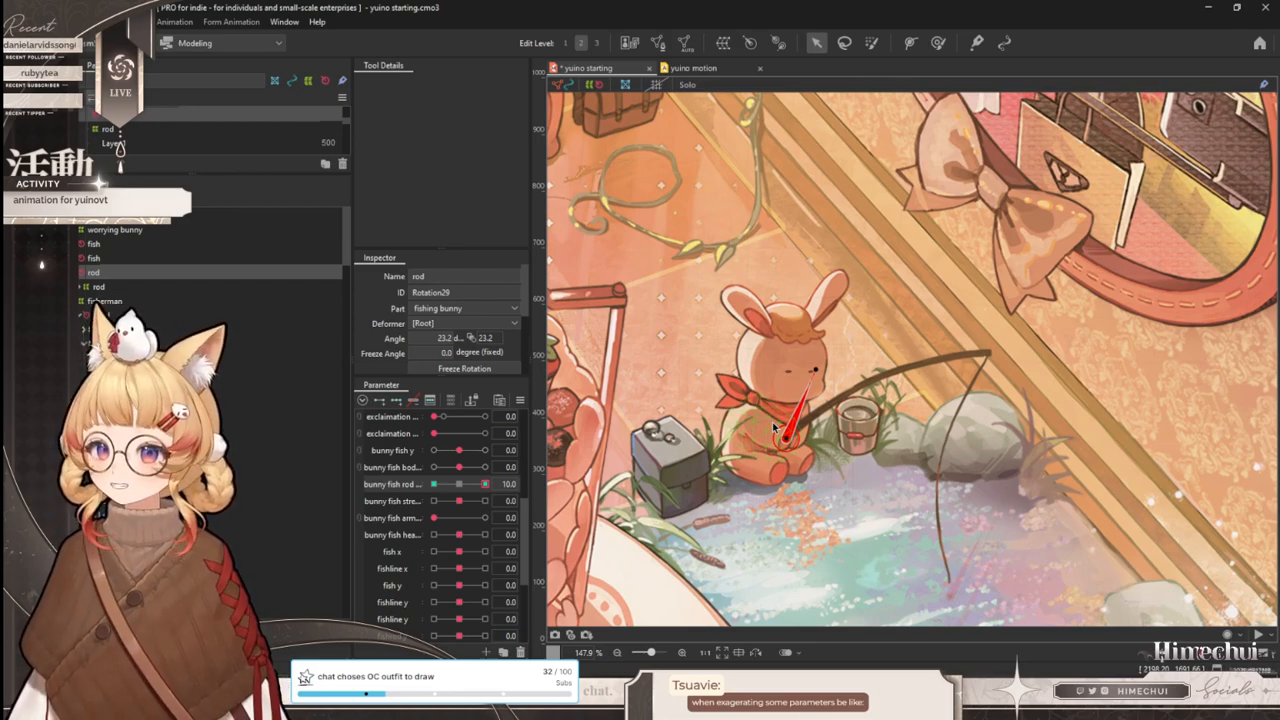
- Examine the bunny's head mesh and its rotation deformer with bunny fish rod pull at 10.0 and at 0.0
{"action": "scroll", "coordinate": [771, 375], "scroll_direction": "up", "scroll_amount": 2}
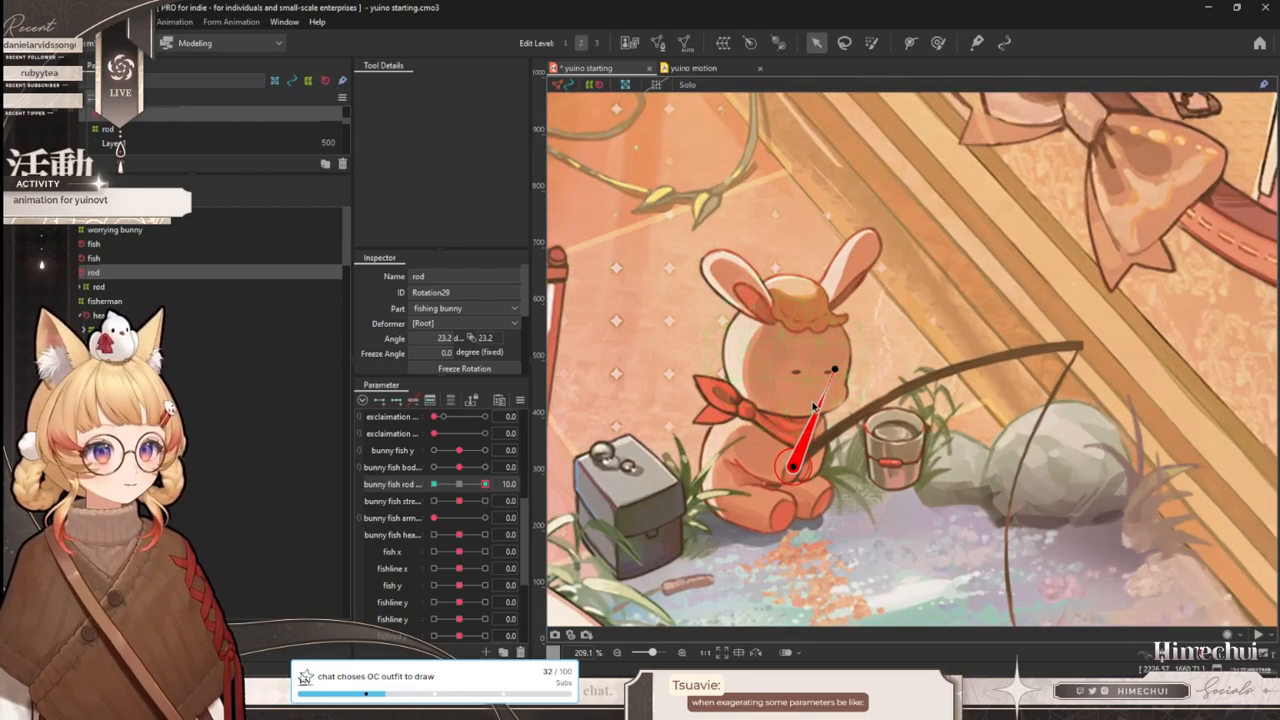
{"action": "scroll", "coordinate": [790, 412], "scroll_direction": "up", "scroll_amount": 2}
{"action": "left_click", "coordinate": [775, 416]}
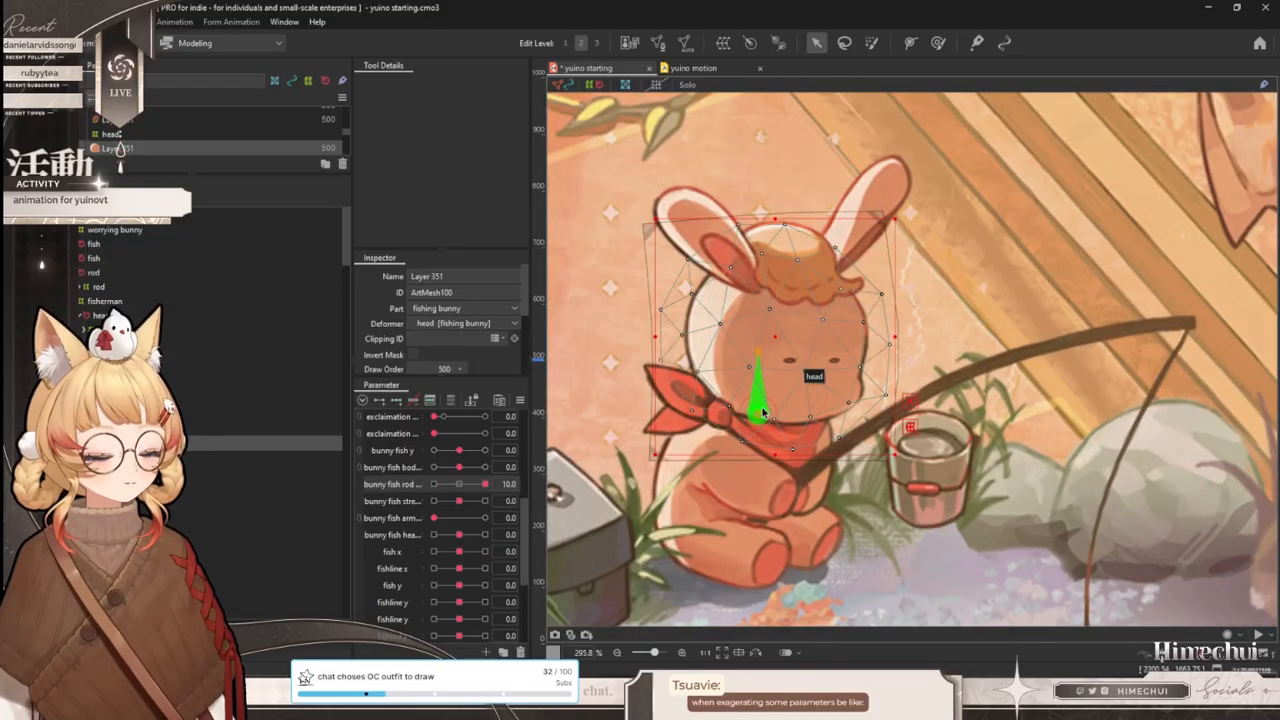
{"action": "left_click", "coordinate": [762, 412]}
{"action": "scroll", "coordinate": [836, 386], "scroll_direction": "down", "scroll_amount": 2}
{"action": "scroll", "coordinate": [816, 398], "scroll_direction": "up", "scroll_amount": 2}
{"action": "scroll", "coordinate": [750, 424], "scroll_direction": "down", "scroll_amount": 1}
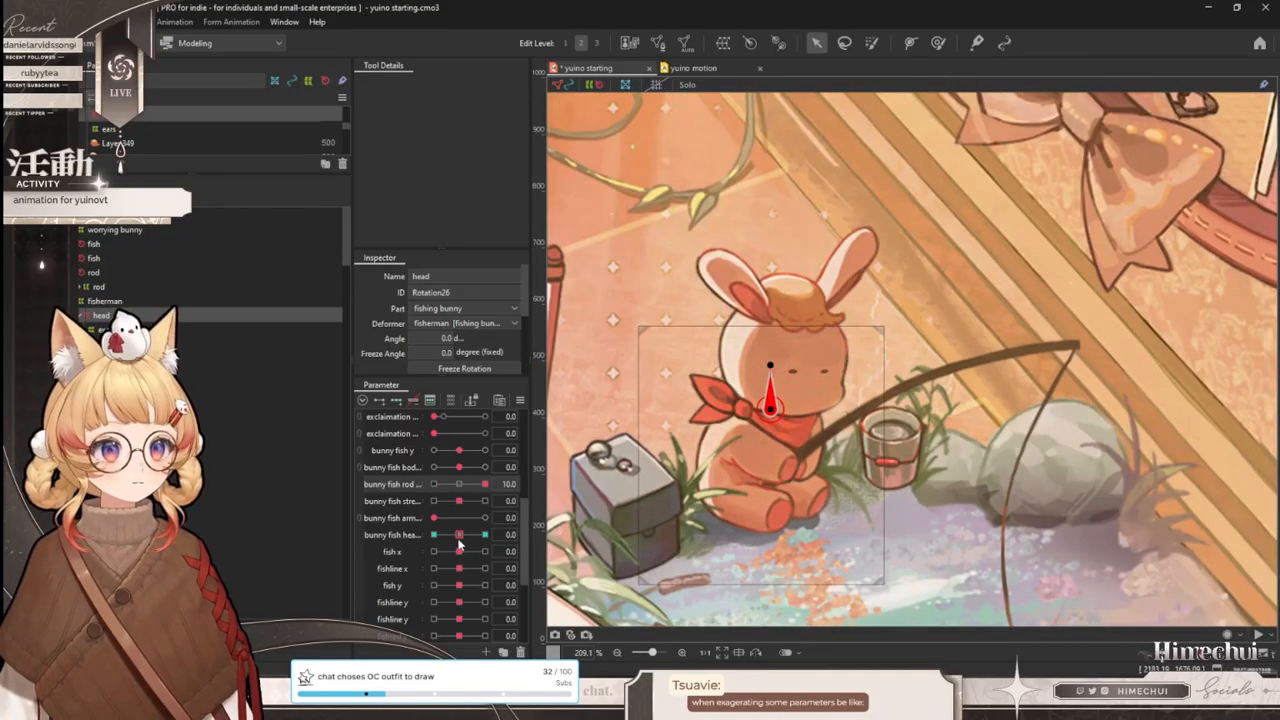
{"action": "left_click", "coordinate": [462, 485]}
{"action": "scroll", "coordinate": [791, 415], "scroll_direction": "down", "scroll_amount": 1}
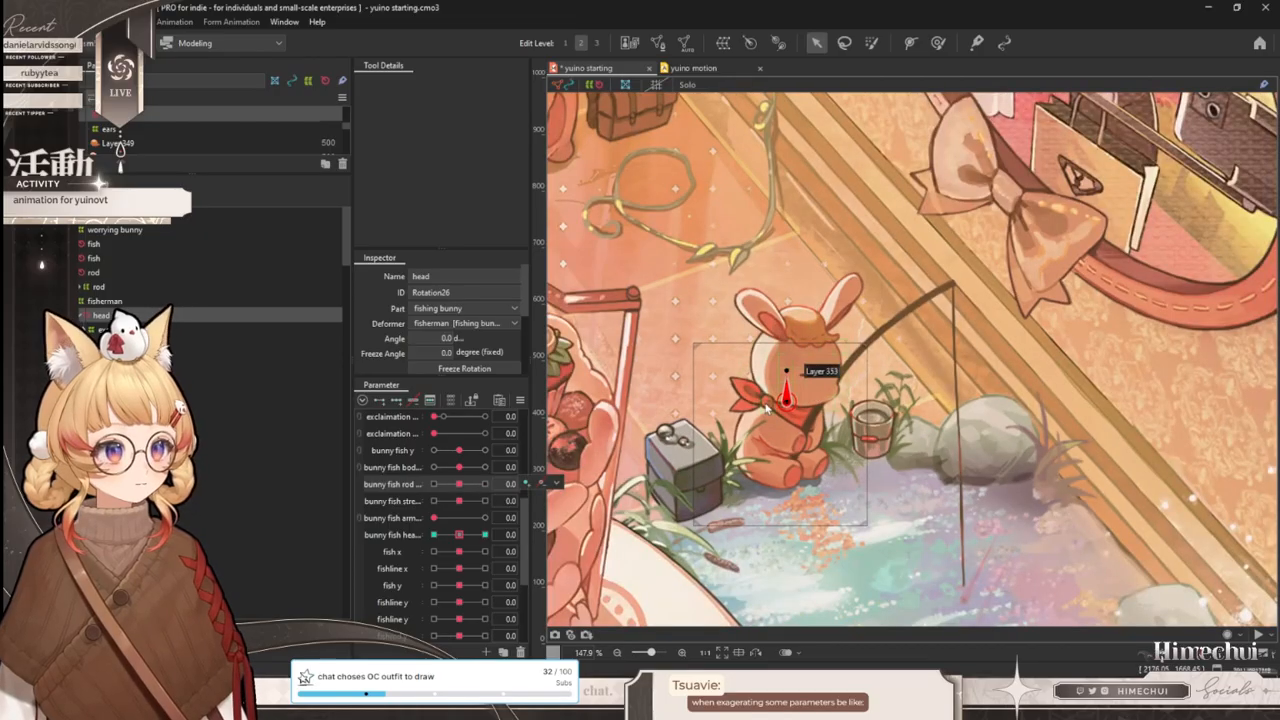
{"action": "scroll", "coordinate": [766, 405], "scroll_direction": "up", "scroll_amount": 1}
{"action": "scroll", "coordinate": [742, 402], "scroll_direction": "up", "scroll_amount": 2}
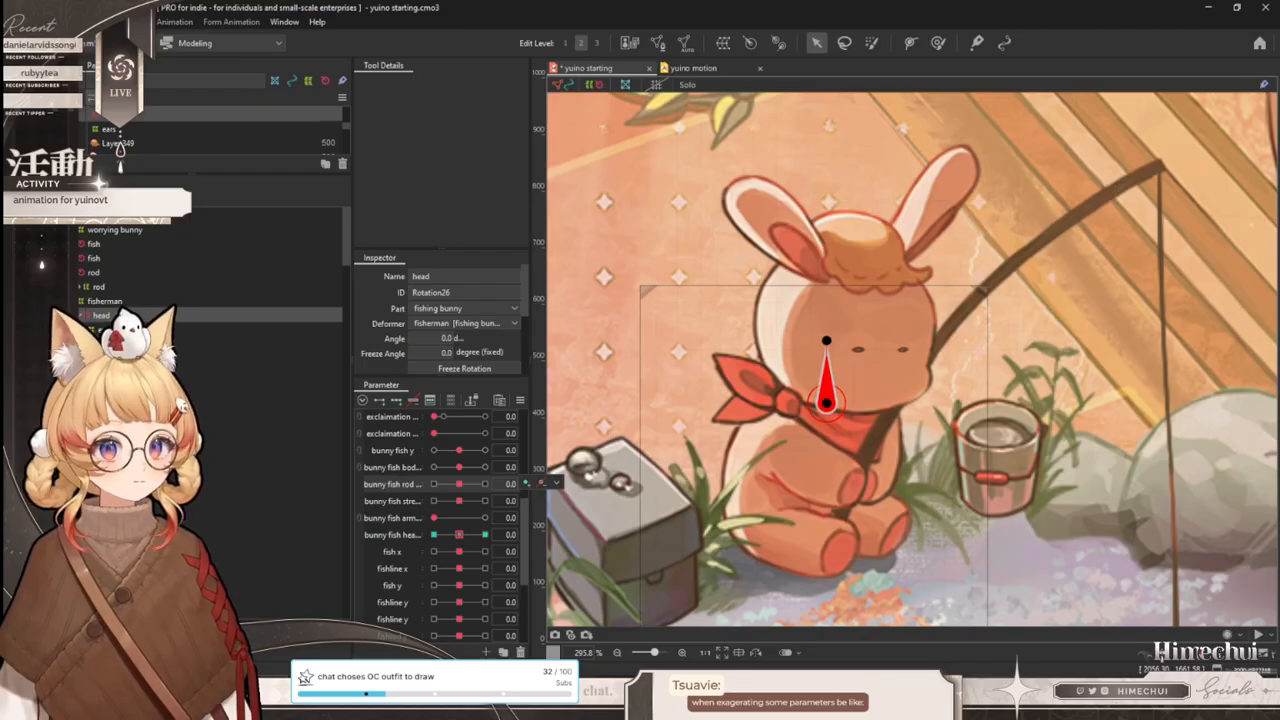
- Bend the fisherman warp deformer forward toward the pond with a temporary path at bunny fish rod pull 10.0
{"action": "left_click", "coordinate": [758, 397]}
{"action": "scroll", "coordinate": [758, 397], "scroll_direction": "down", "scroll_amount": 2}
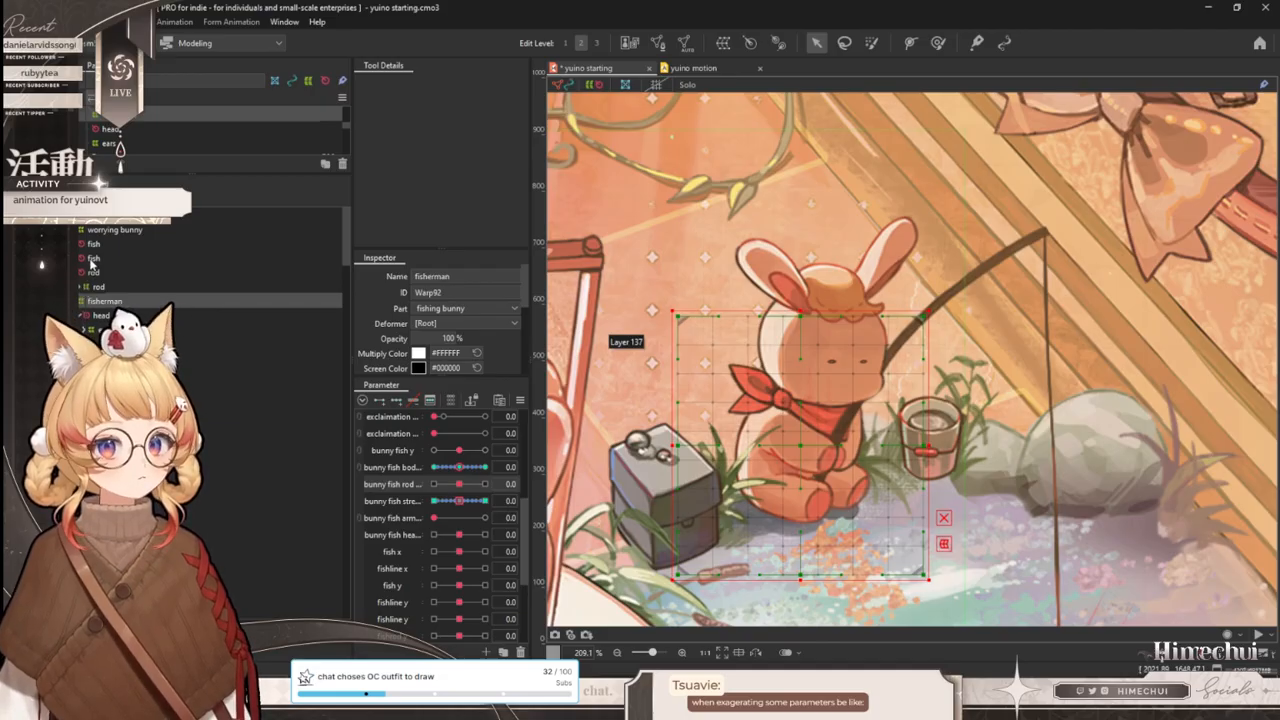
{"action": "scroll", "coordinate": [795, 328], "scroll_direction": "down", "scroll_amount": 2}
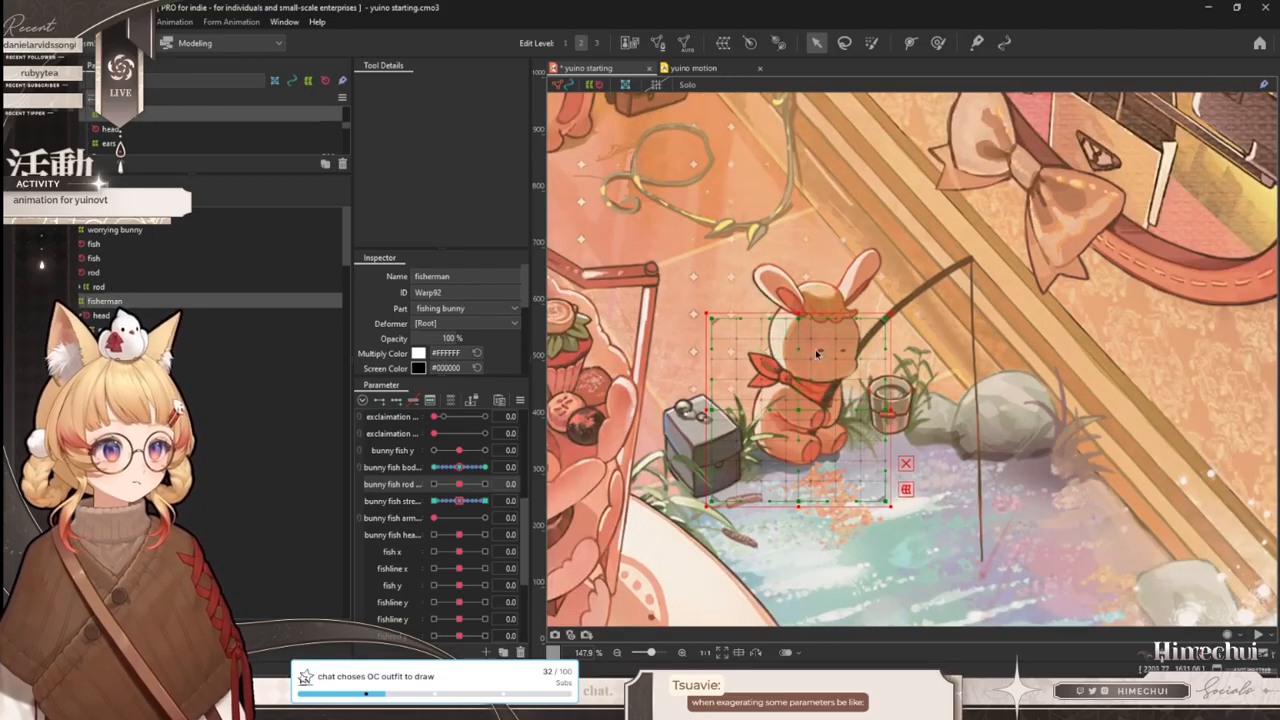
{"action": "scroll", "coordinate": [819, 355], "scroll_direction": "up", "scroll_amount": 2}
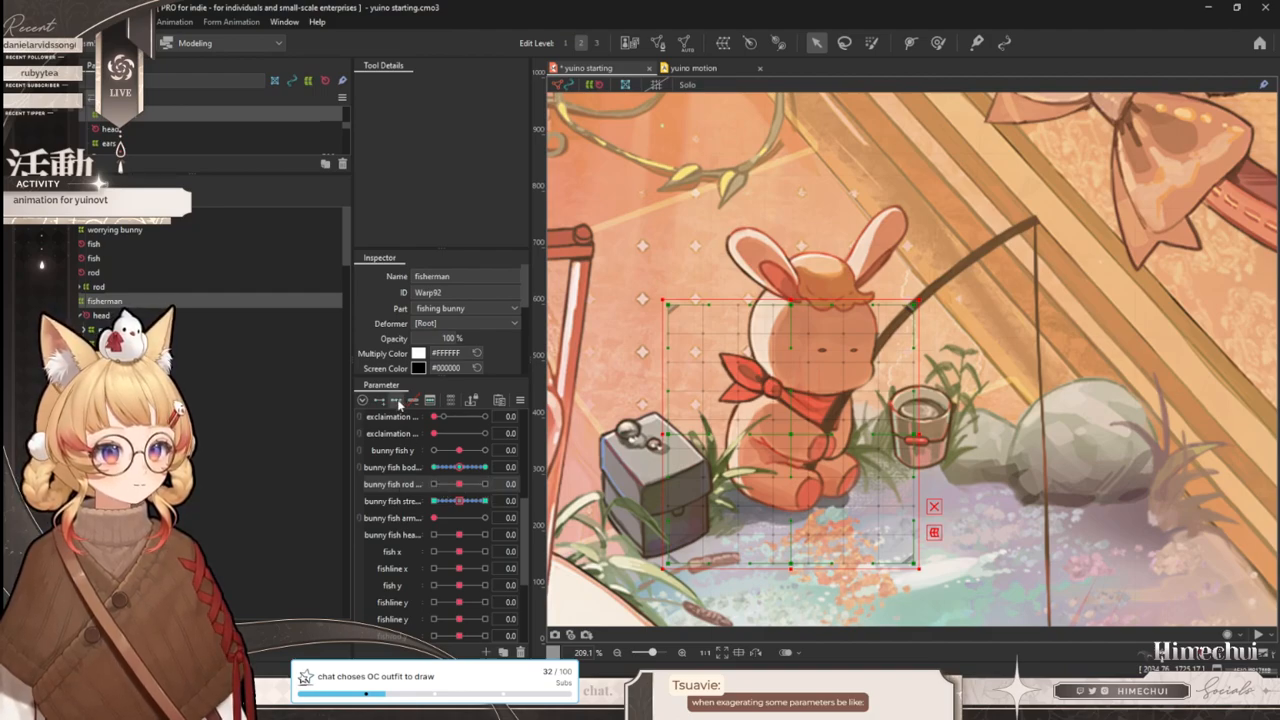
{"action": "left_click_drag", "start_coordinate": [447, 487], "coordinate": [596, 489]}
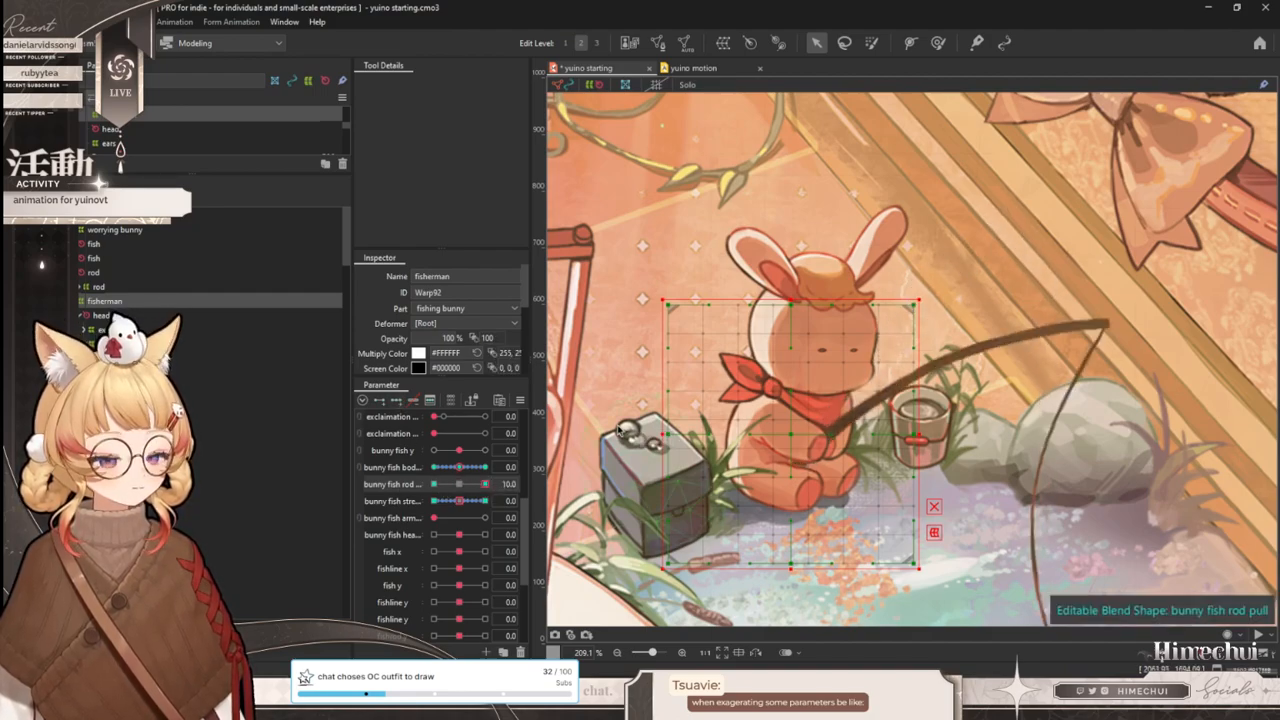
{"action": "key", "text": "ctrl+t"}
{"action": "left_click", "coordinate": [465, 85]}
{"action": "left_click", "coordinate": [463, 178]}
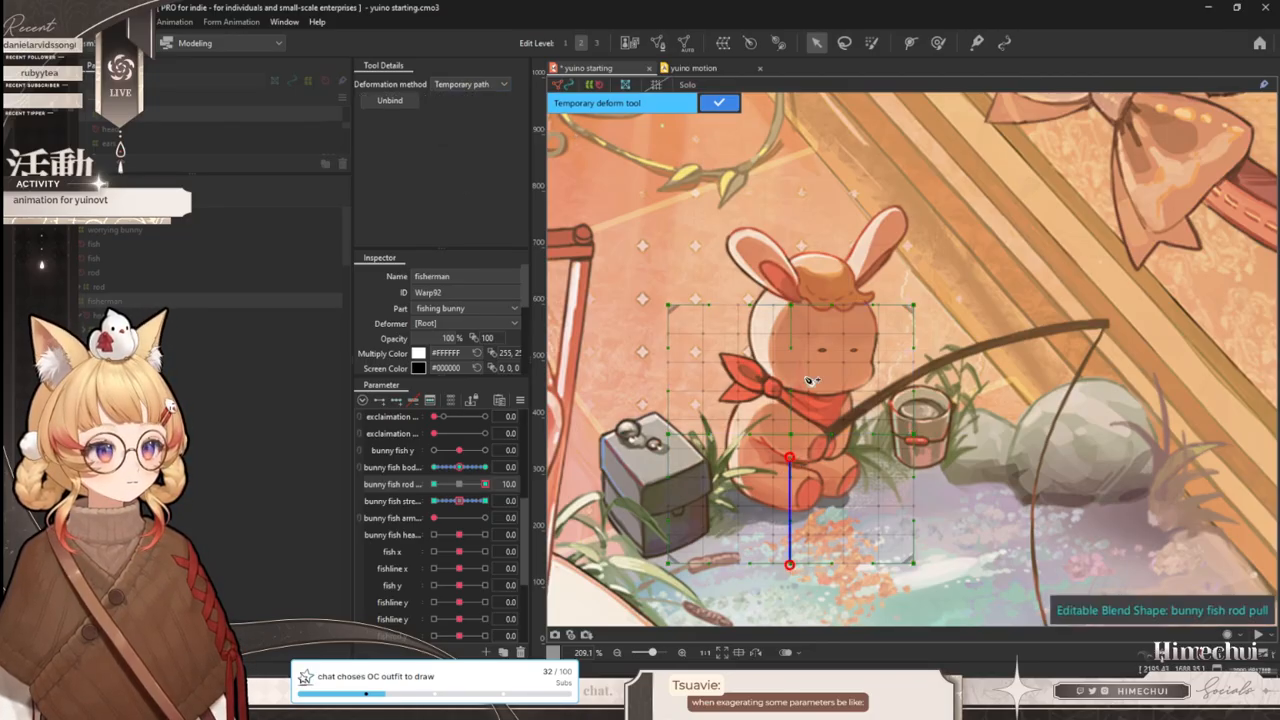
{"action": "left_click_drag", "start_coordinate": [792, 310], "coordinate": [833, 318]}
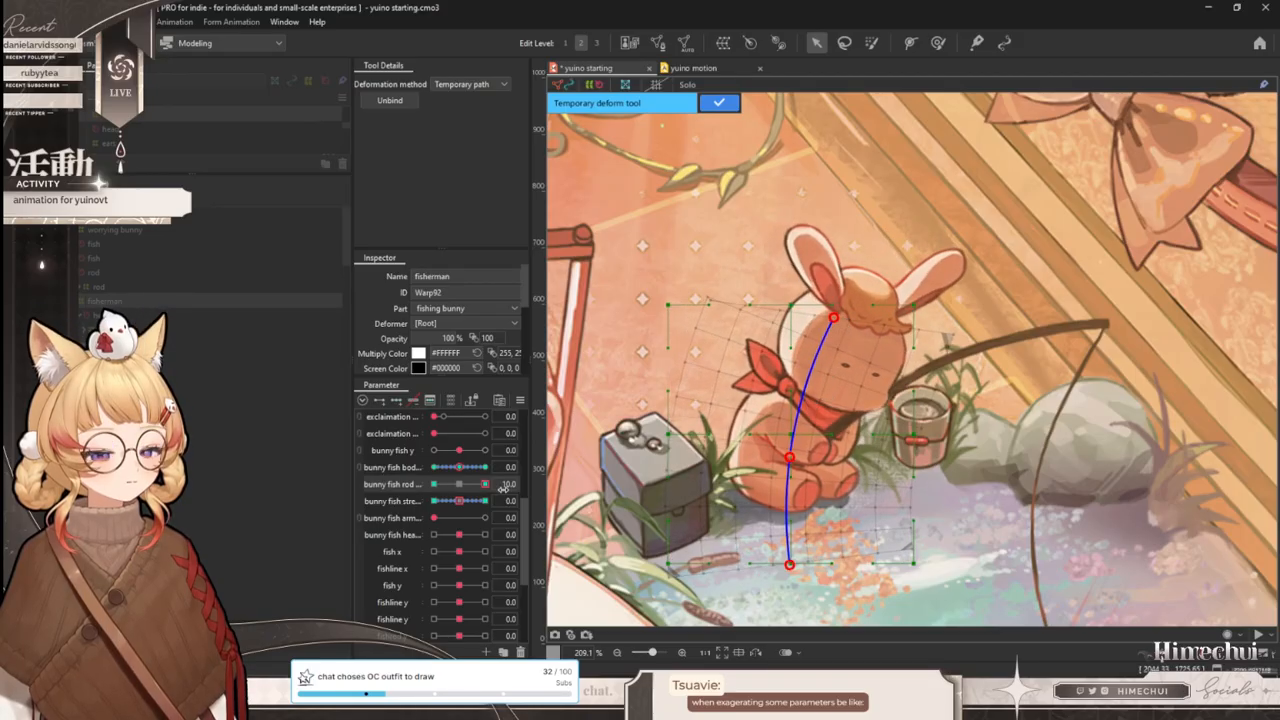
- Bend the fisherman warp deformer backward with a new three-point temporary path at bunny fish rod pull -10.0
{"action": "left_click_drag", "start_coordinate": [467, 487], "coordinate": [374, 486]}
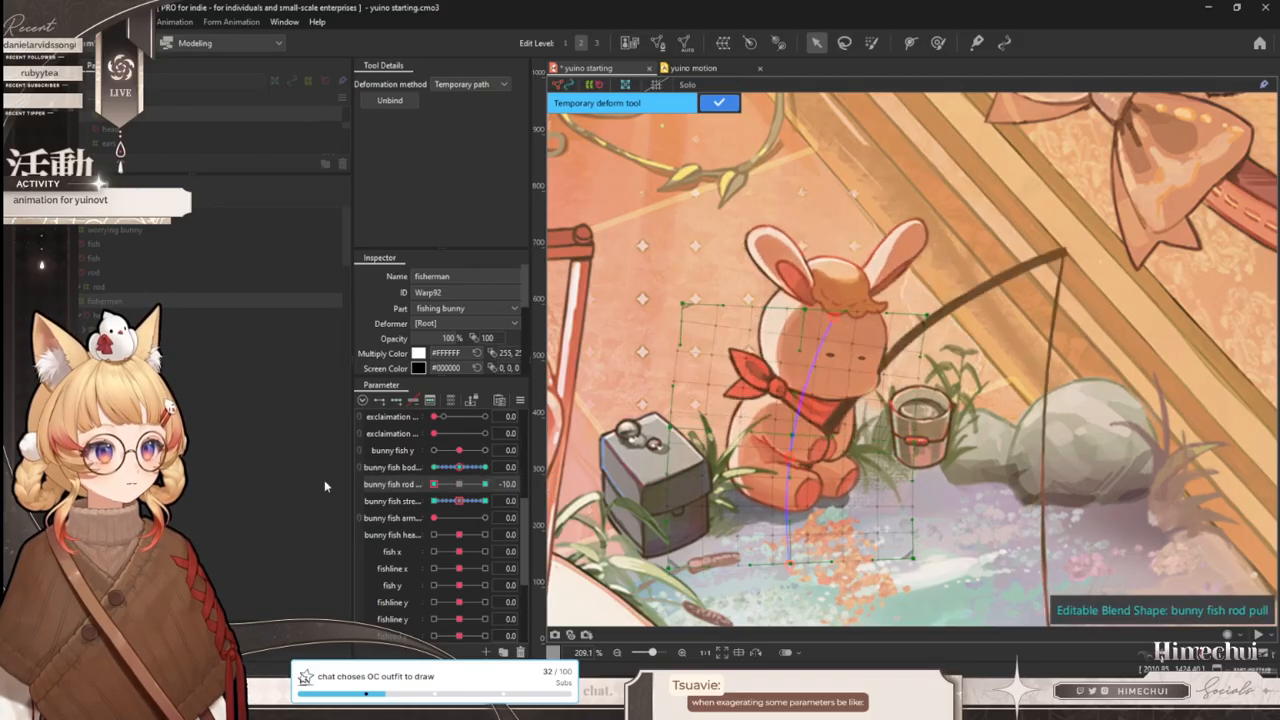
{"action": "left_click", "coordinate": [389, 100]}
{"action": "left_click", "coordinate": [466, 86]}
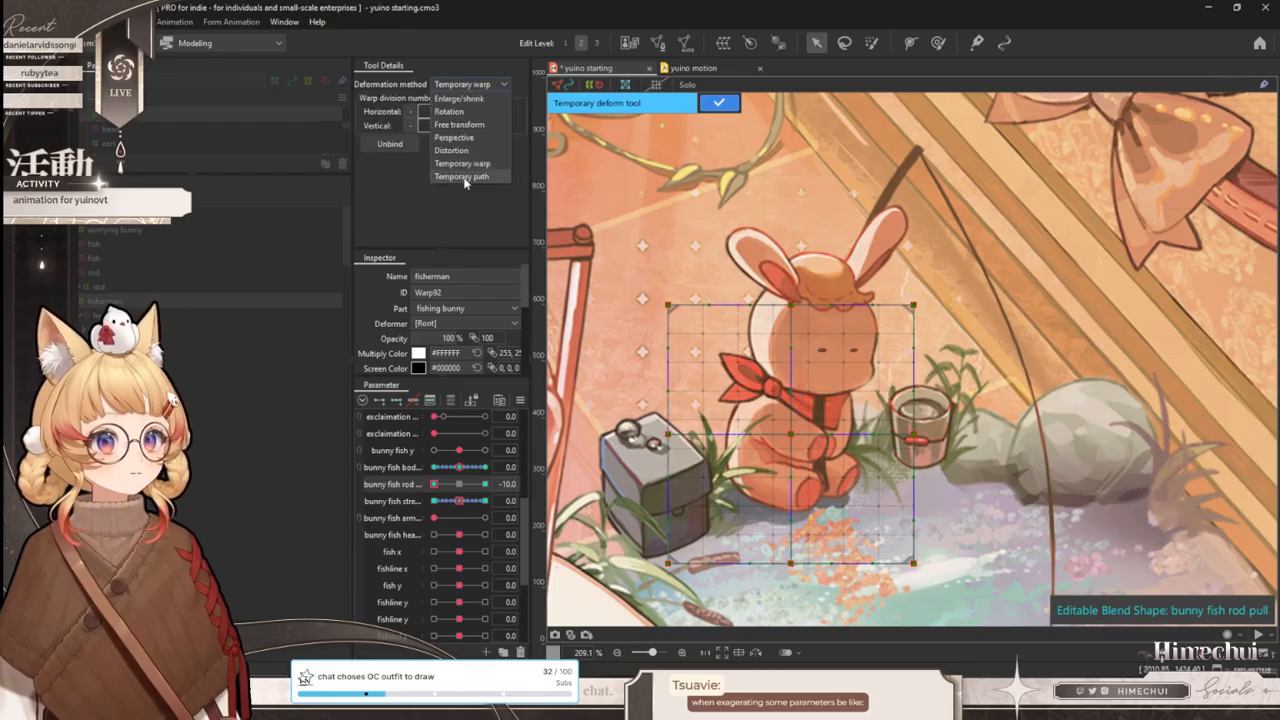
{"action": "left_click", "coordinate": [466, 179]}
{"action": "left_click", "coordinate": [792, 562]}
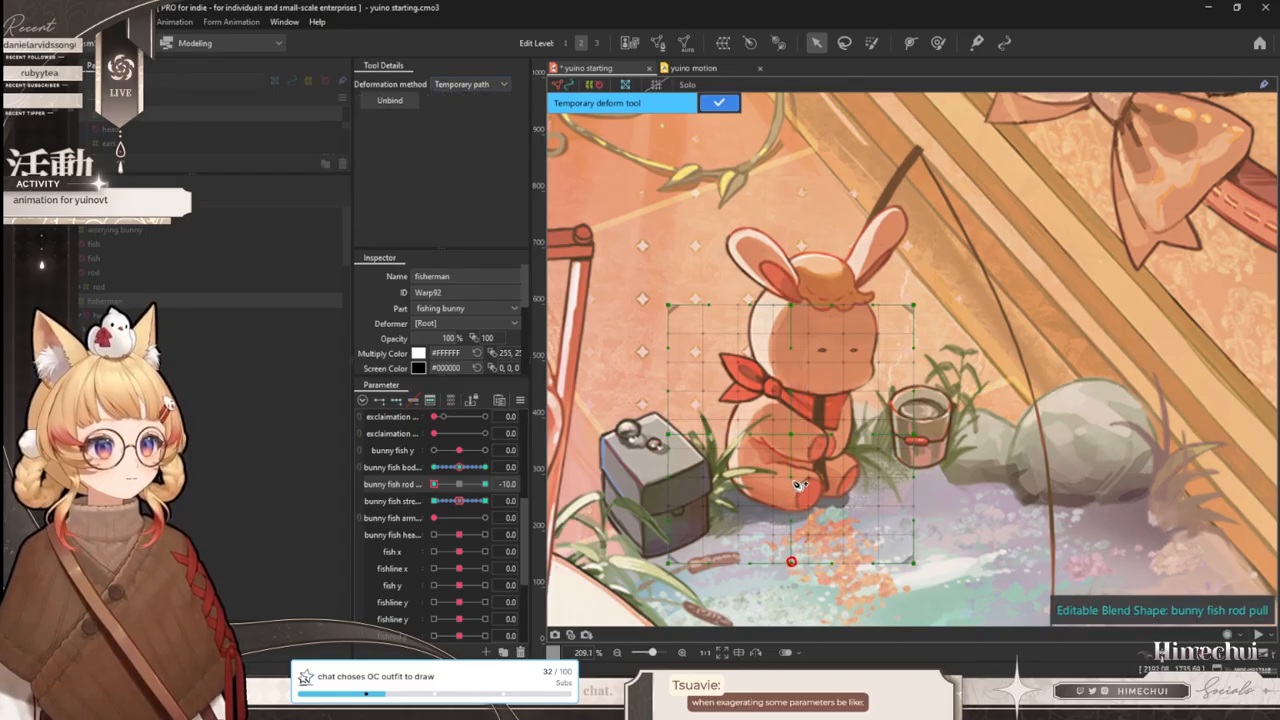
{"action": "left_click_drag", "start_coordinate": [793, 311], "coordinate": [720, 308]}
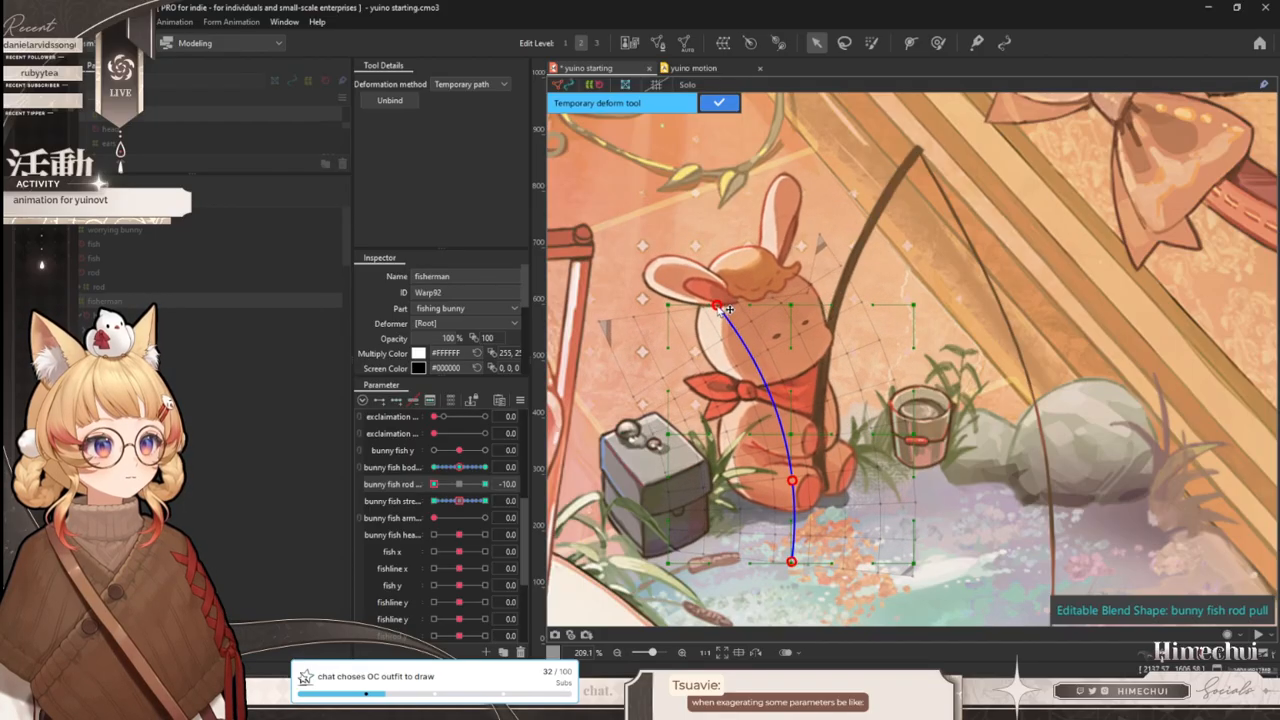
- Preview the bunny's lean across the rod pull range with the selection hidden, and apply the temporary deformation
{"action": "left_click_drag", "start_coordinate": [433, 484], "coordinate": [362, 455]}
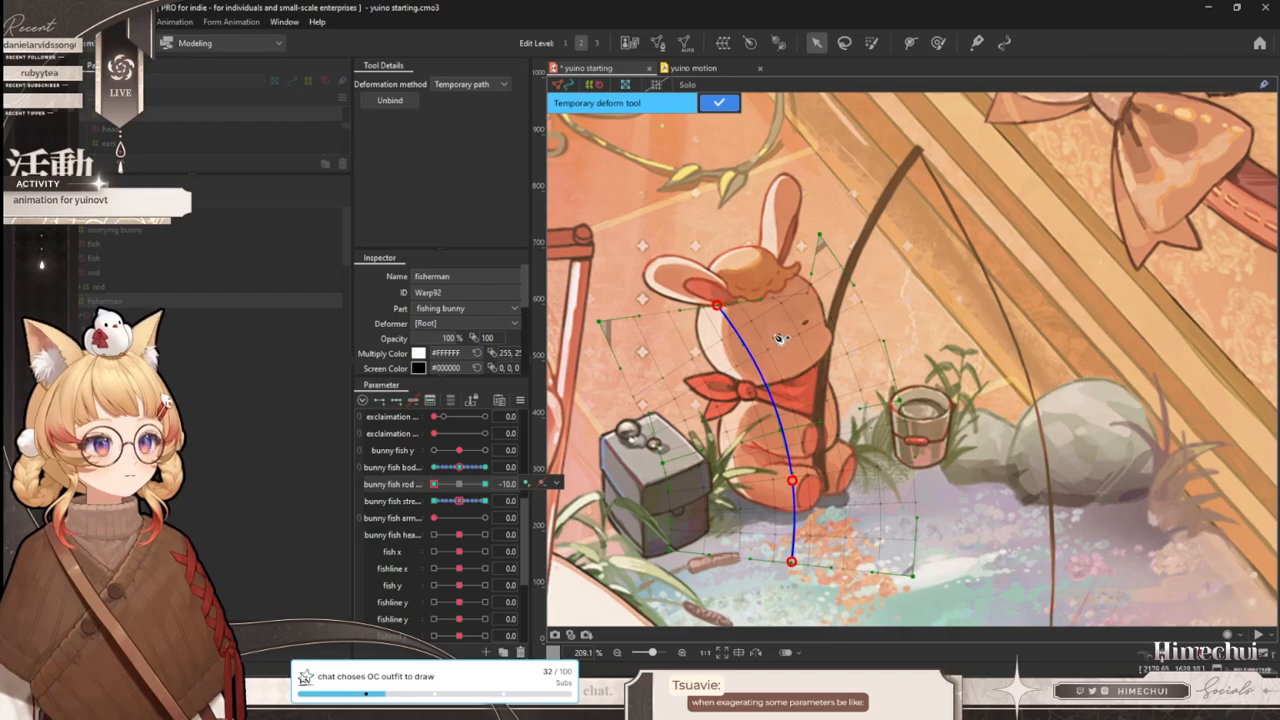
{"action": "scroll", "coordinate": [780, 339], "scroll_direction": "down", "scroll_amount": 2}
{"action": "key", "text": "ctrl+t"}
{"action": "left_click_drag", "start_coordinate": [449, 486], "coordinate": [550, 460]}
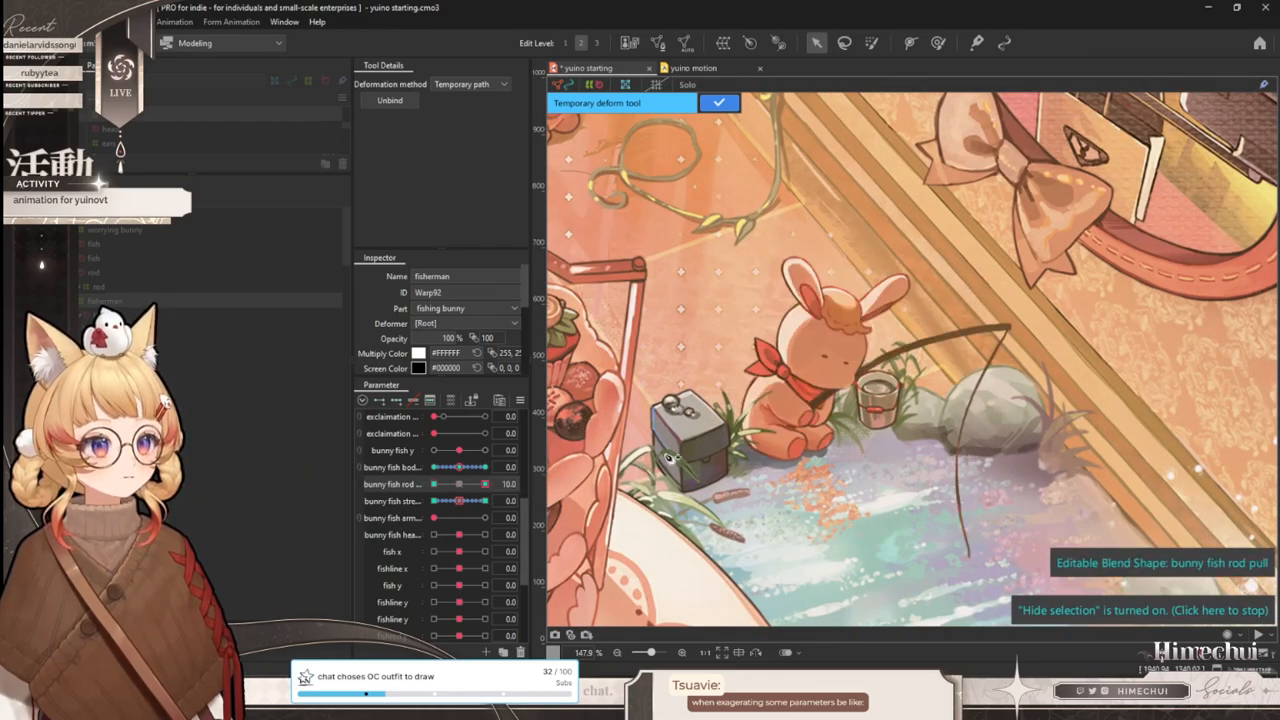
{"action": "key", "text": "ctrl+t"}
{"action": "scroll", "coordinate": [821, 405], "scroll_direction": "up", "scroll_amount": 4}
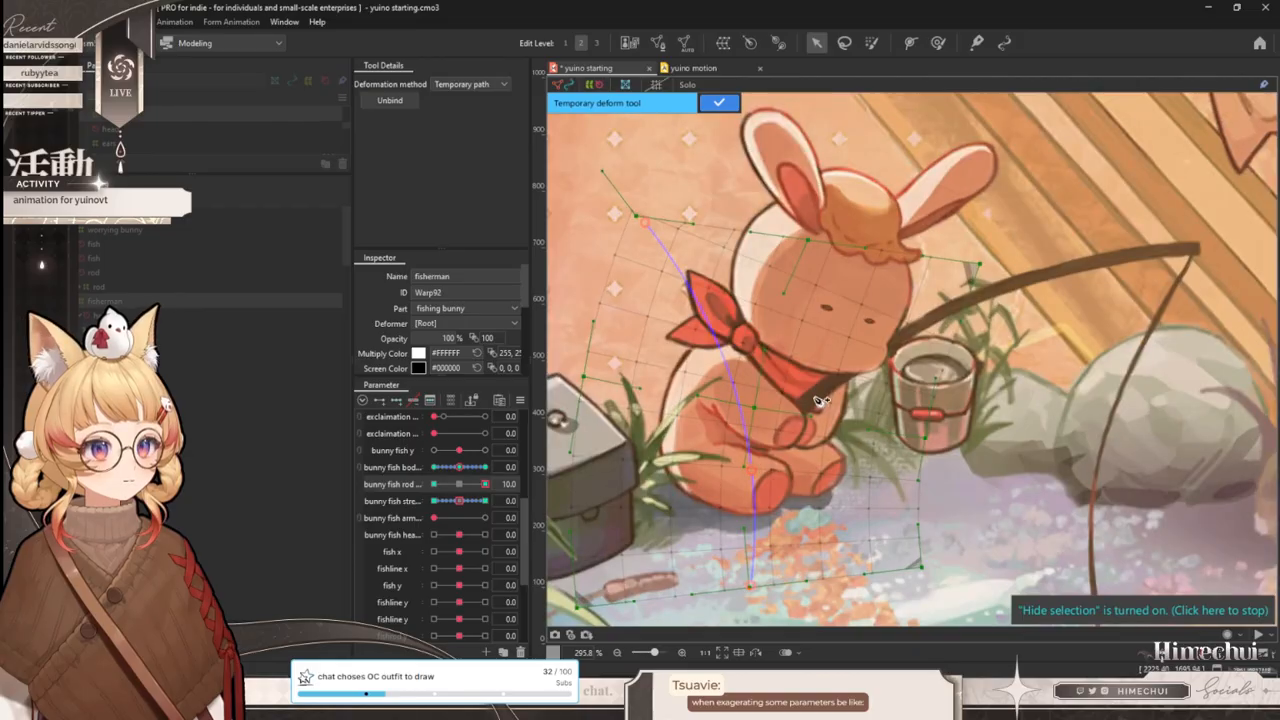
{"action": "left_click", "coordinate": [733, 108]}
- Add a four-point deform path along the fishing rod mesh from its tip to its handle, with bunny fish rod pull at 10.0
{"action": "left_click", "coordinate": [1135, 268]}
{"action": "left_click", "coordinate": [938, 43]}
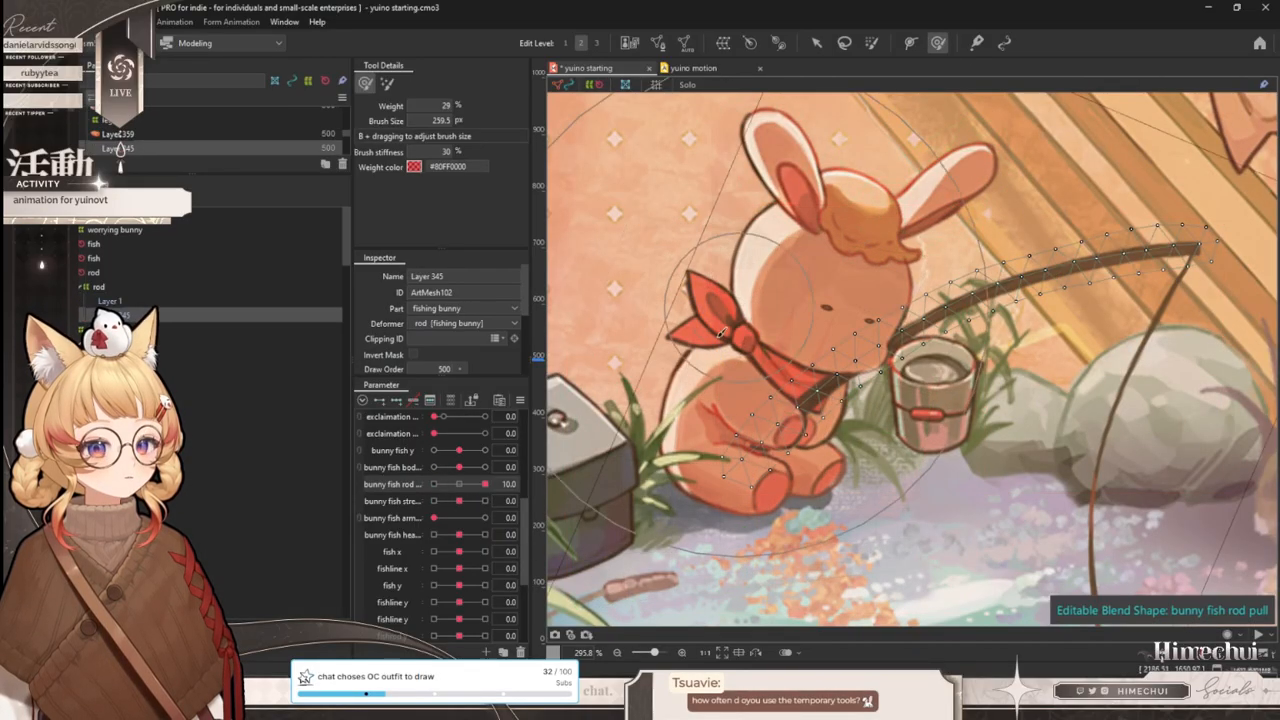
{"action": "left_click_drag", "start_coordinate": [732, 320], "coordinate": [762, 306]}
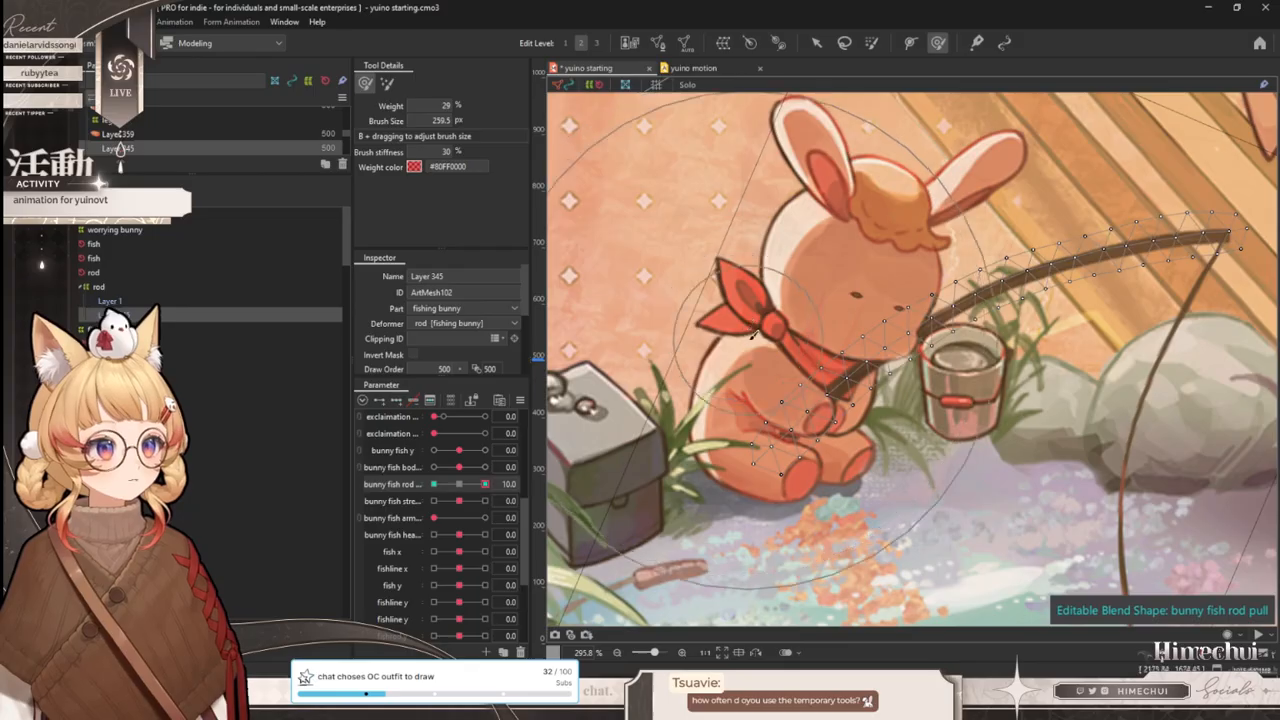
{"action": "left_click", "coordinate": [910, 43]}
{"action": "left_click", "coordinate": [1228, 229]}
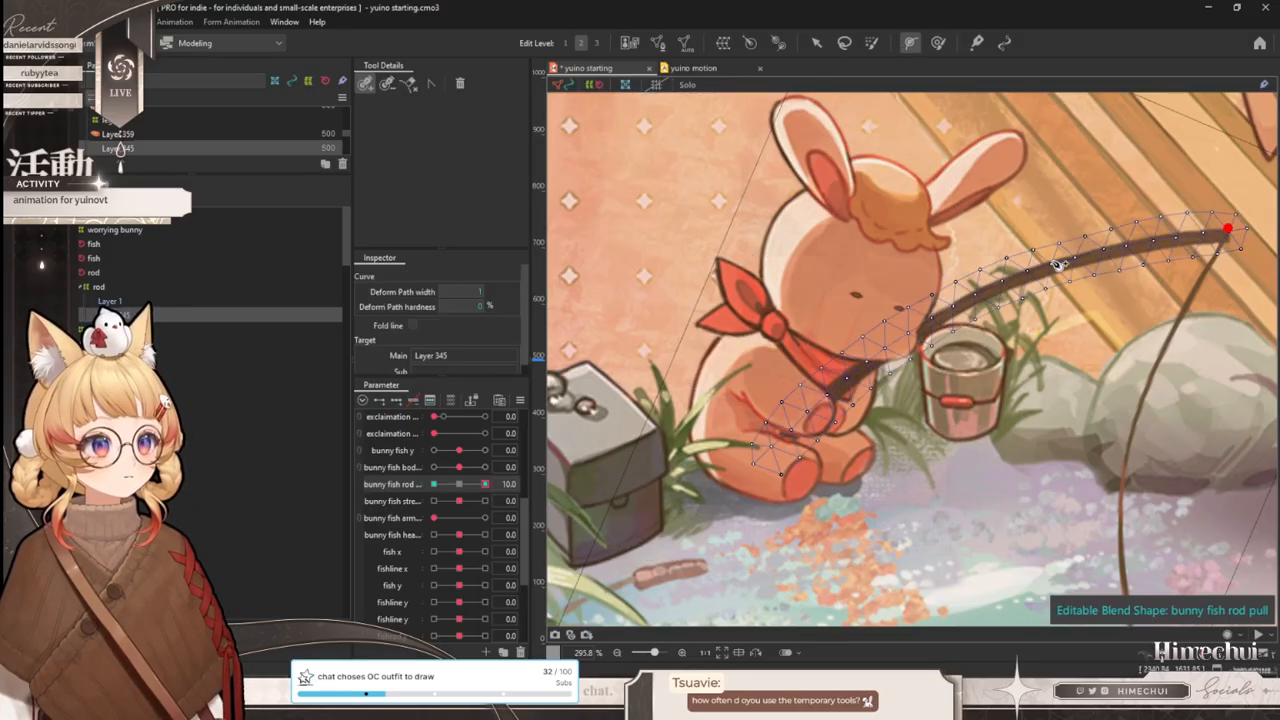
{"action": "left_click", "coordinate": [972, 297]}
{"action": "left_click", "coordinate": [770, 458]}
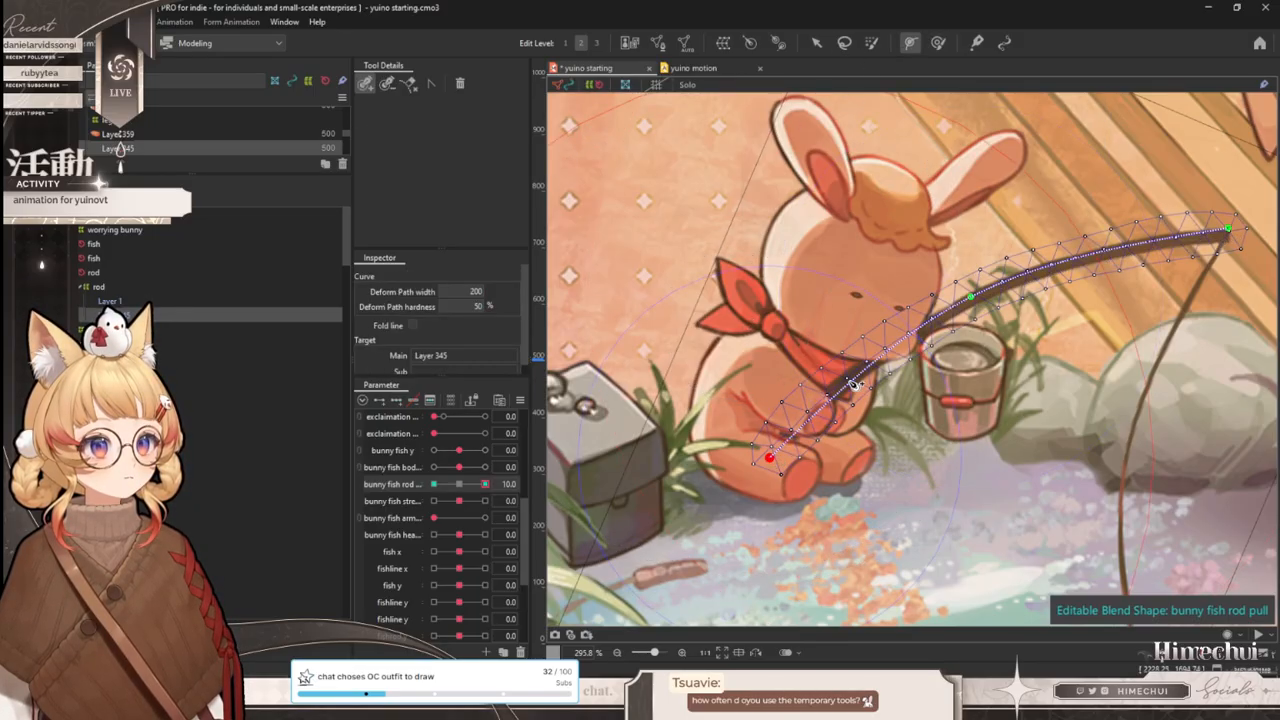
{"action": "left_click", "coordinate": [825, 405]}
- Reposition the handle end of the rod with its deform path at bunny fish rod pull 10.0 and at -10.0
{"action": "left_click", "coordinate": [816, 43]}
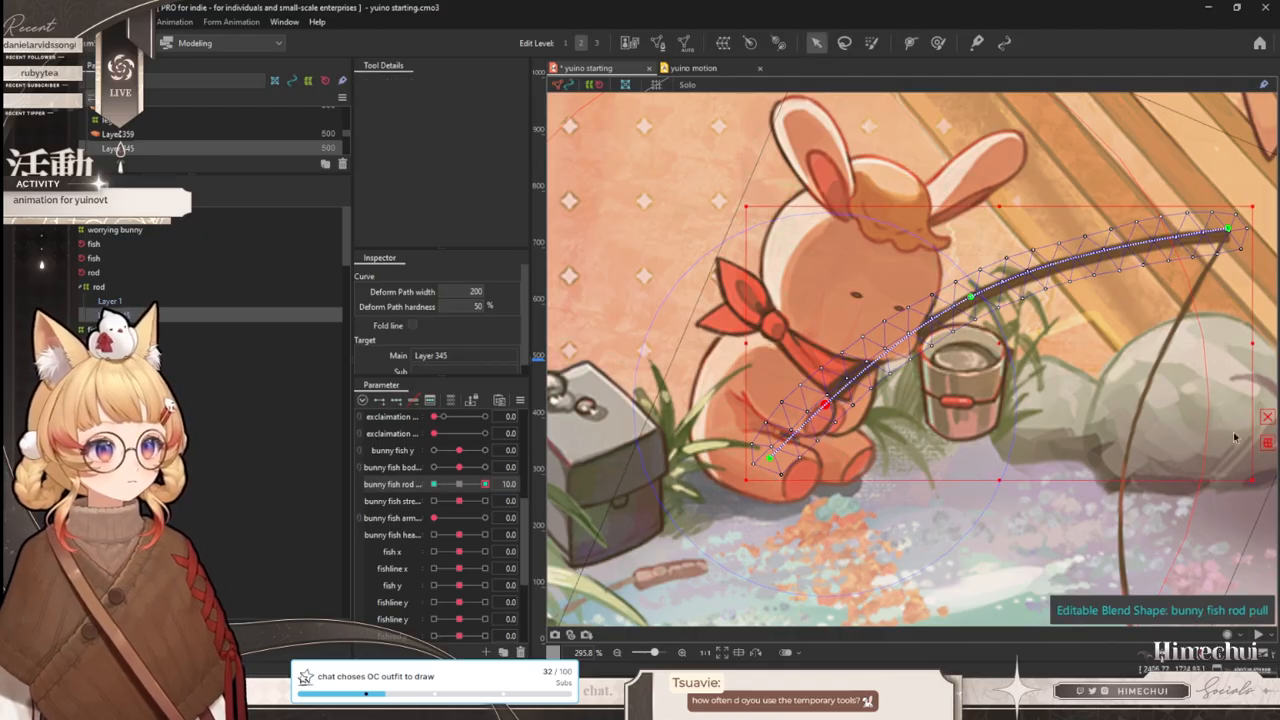
{"action": "left_click", "coordinate": [1267, 418]}
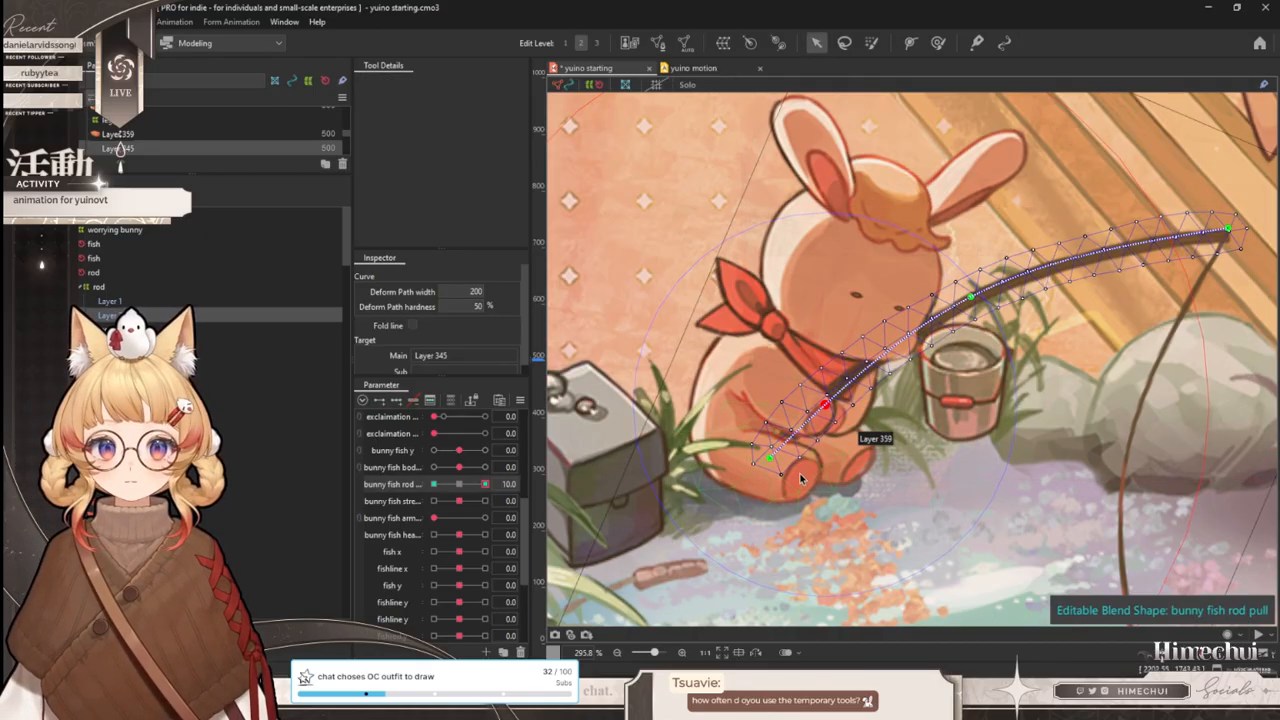
{"action": "left_click_drag", "start_coordinate": [772, 466], "coordinate": [785, 476]}
{"action": "key", "text": "ctrl+t"}
{"action": "left_click_drag", "start_coordinate": [459, 486], "coordinate": [428, 484]}
{"action": "left_click_drag", "start_coordinate": [828, 483], "coordinate": [807, 474]}
{"action": "key", "text": "ctrl+t"}
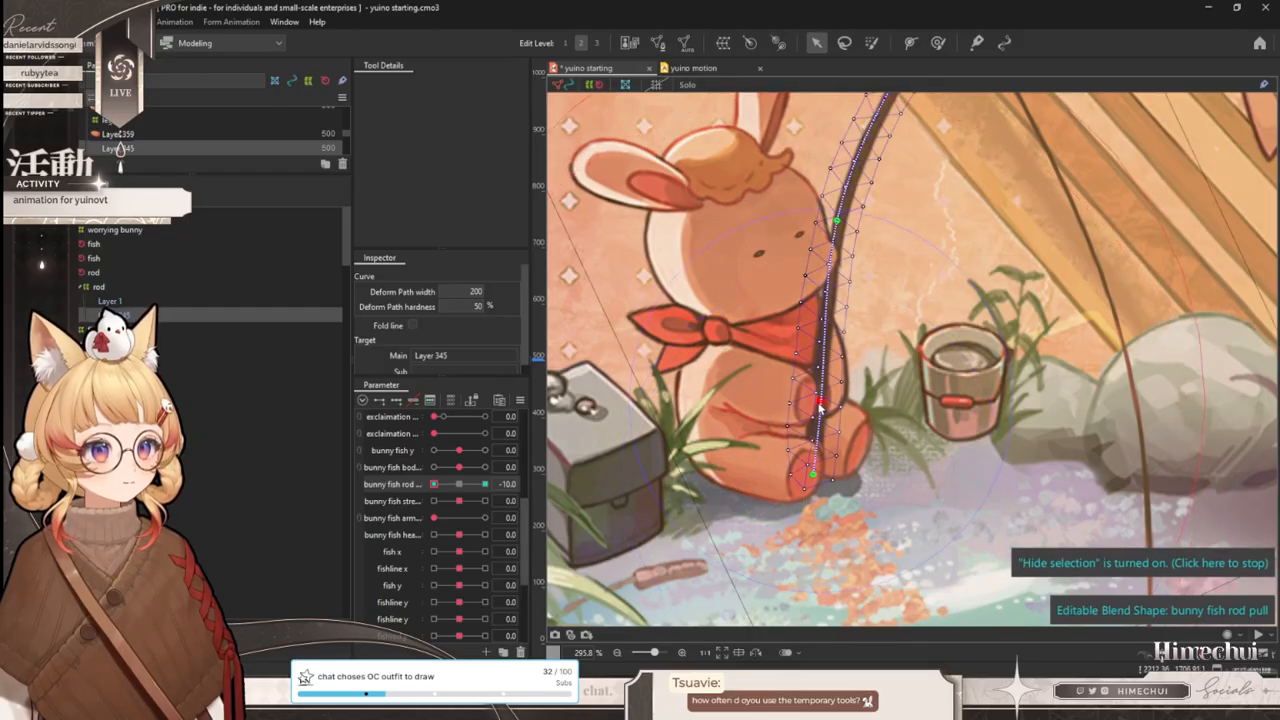
- Examine the bunny and rod poses across the bunny fish rod pull range from 10.0 to -10.0, close up and within the whole scene
{"action": "scroll", "coordinate": [770, 399], "scroll_direction": "down", "scroll_amount": 3}
{"action": "left_click_drag", "start_coordinate": [435, 484], "coordinate": [485, 484]}
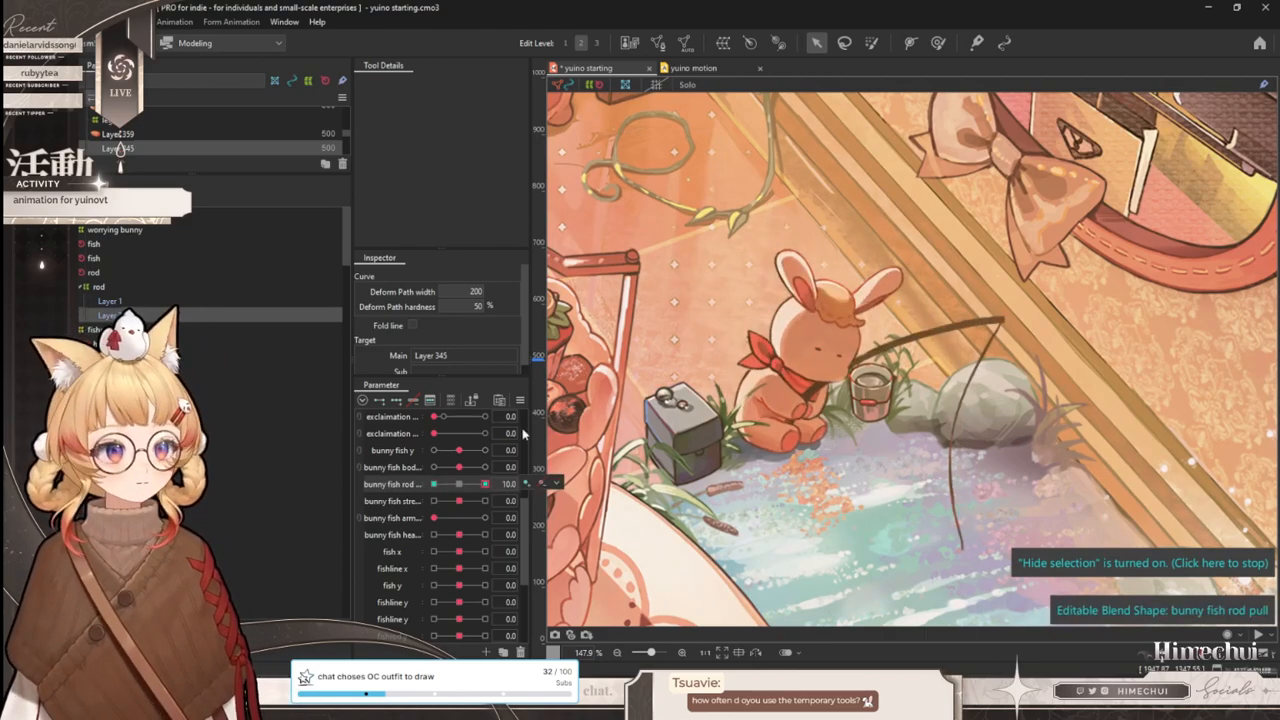
{"action": "left_click", "coordinate": [912, 42]}
{"action": "scroll", "coordinate": [815, 380], "scroll_direction": "up", "scroll_amount": 2}
{"action": "key", "text": "ctrl+t"}
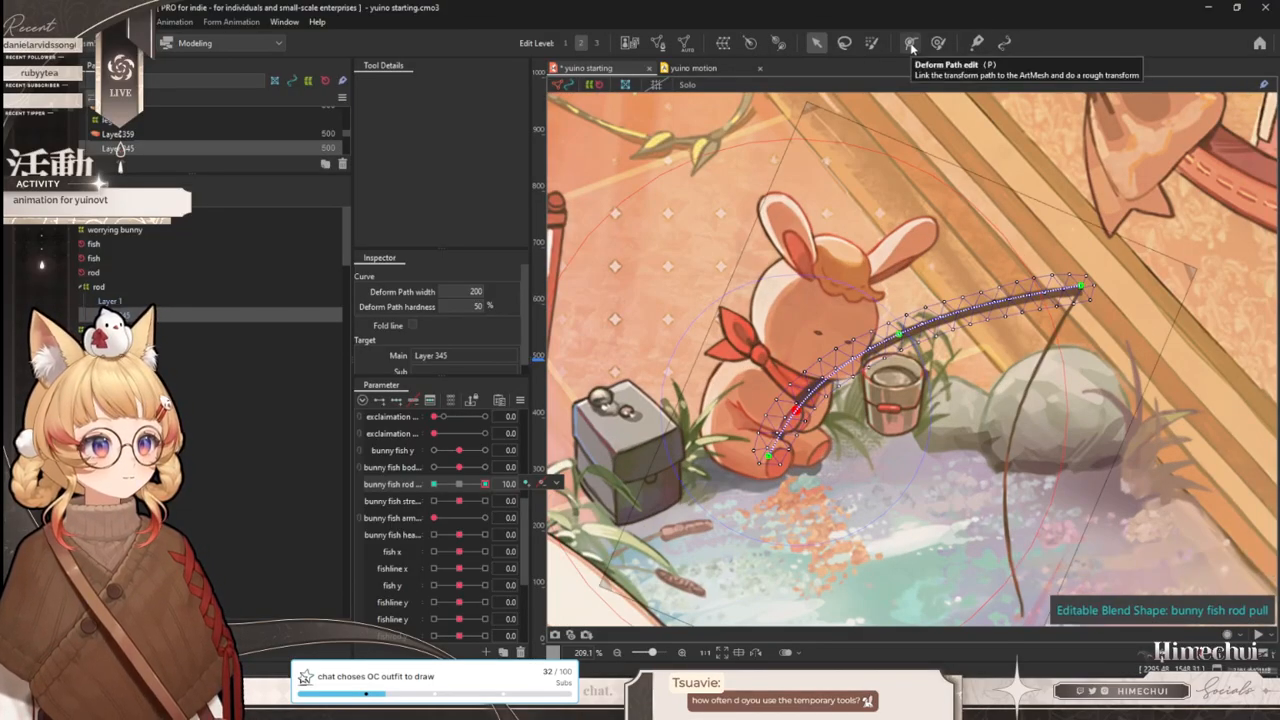
{"action": "left_click", "coordinate": [912, 44]}
{"action": "left_click_drag", "start_coordinate": [480, 487], "coordinate": [267, 472]}
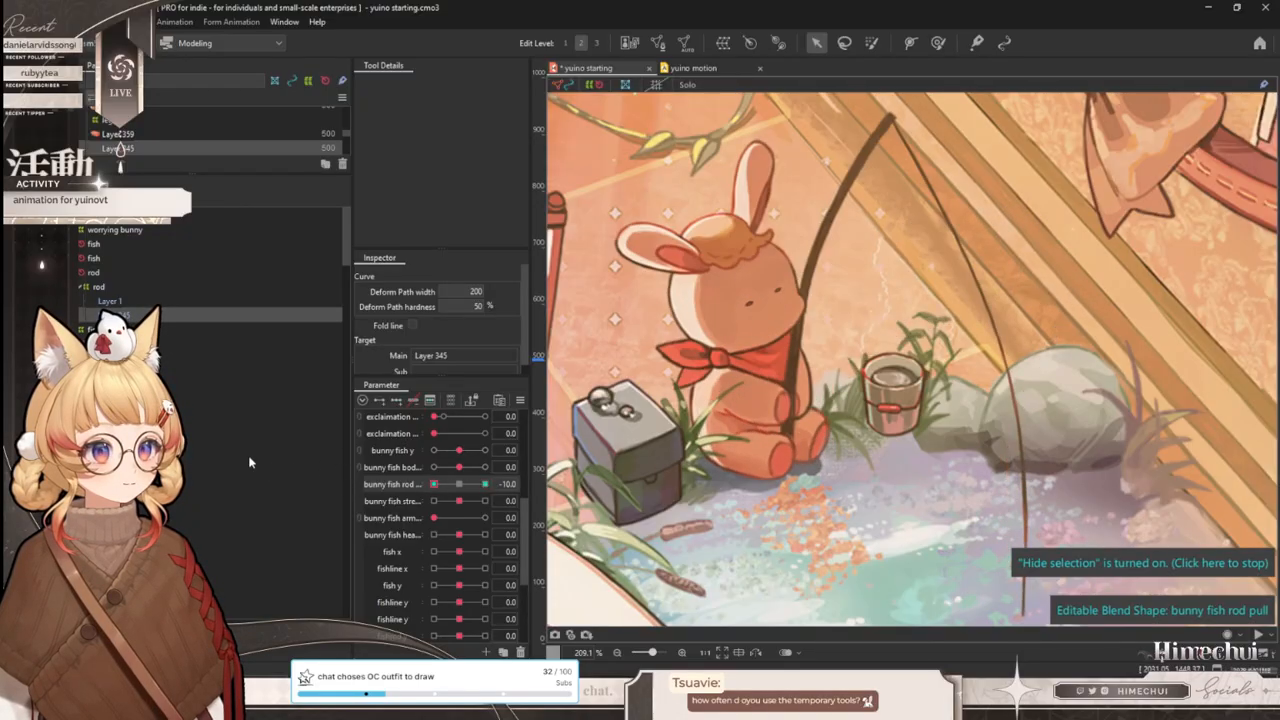
{"action": "scroll", "coordinate": [752, 330], "scroll_direction": "down", "scroll_amount": 3}
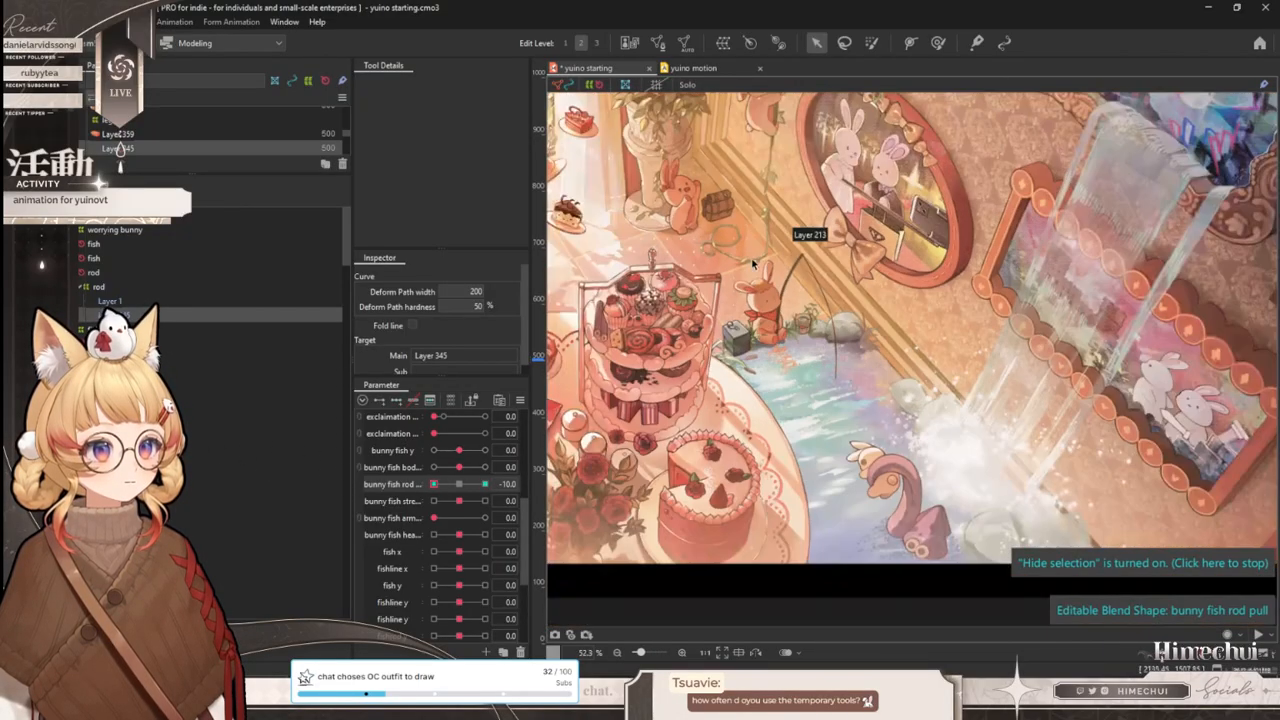
{"action": "scroll", "coordinate": [752, 266], "scroll_direction": "up", "scroll_amount": 2}
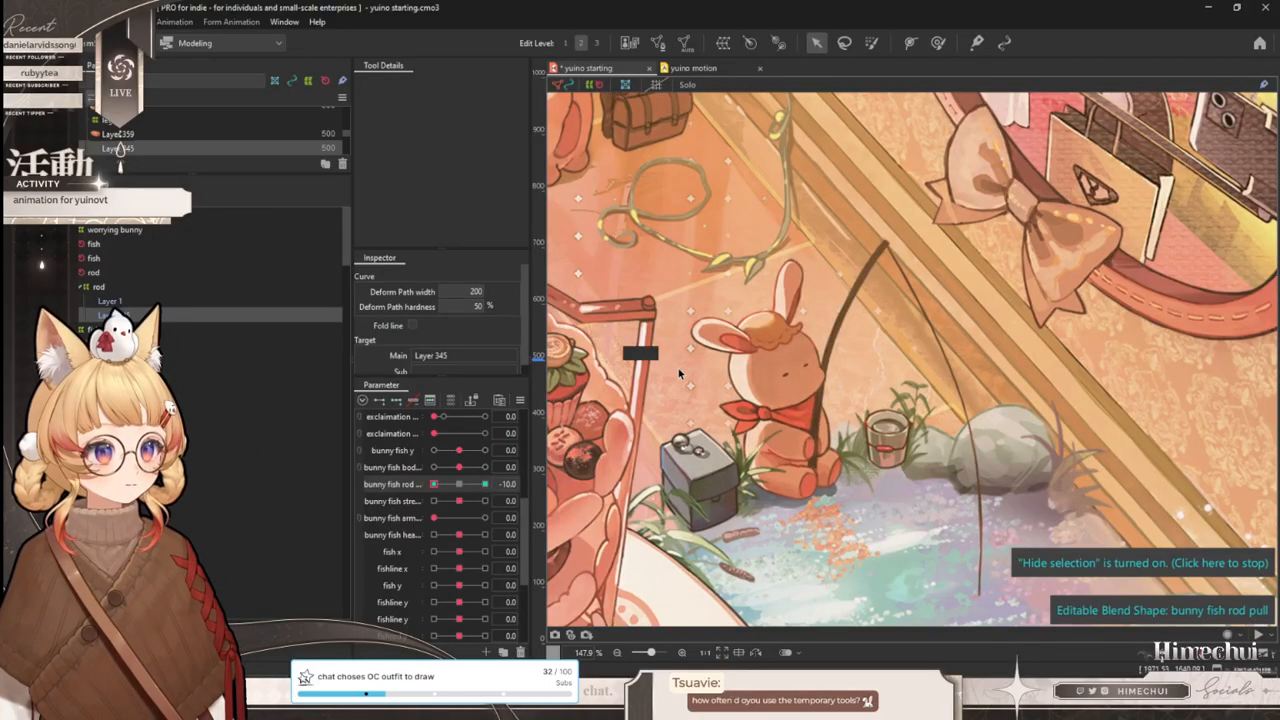
{"action": "scroll", "coordinate": [643, 343], "scroll_direction": "down", "scroll_amount": 3}
{"action": "scroll", "coordinate": [702, 364], "scroll_direction": "up", "scroll_amount": 3}
{"action": "left_click_drag", "start_coordinate": [459, 484], "coordinate": [453, 430]}
{"action": "left_click_drag", "start_coordinate": [434, 484], "coordinate": [237, 454]}
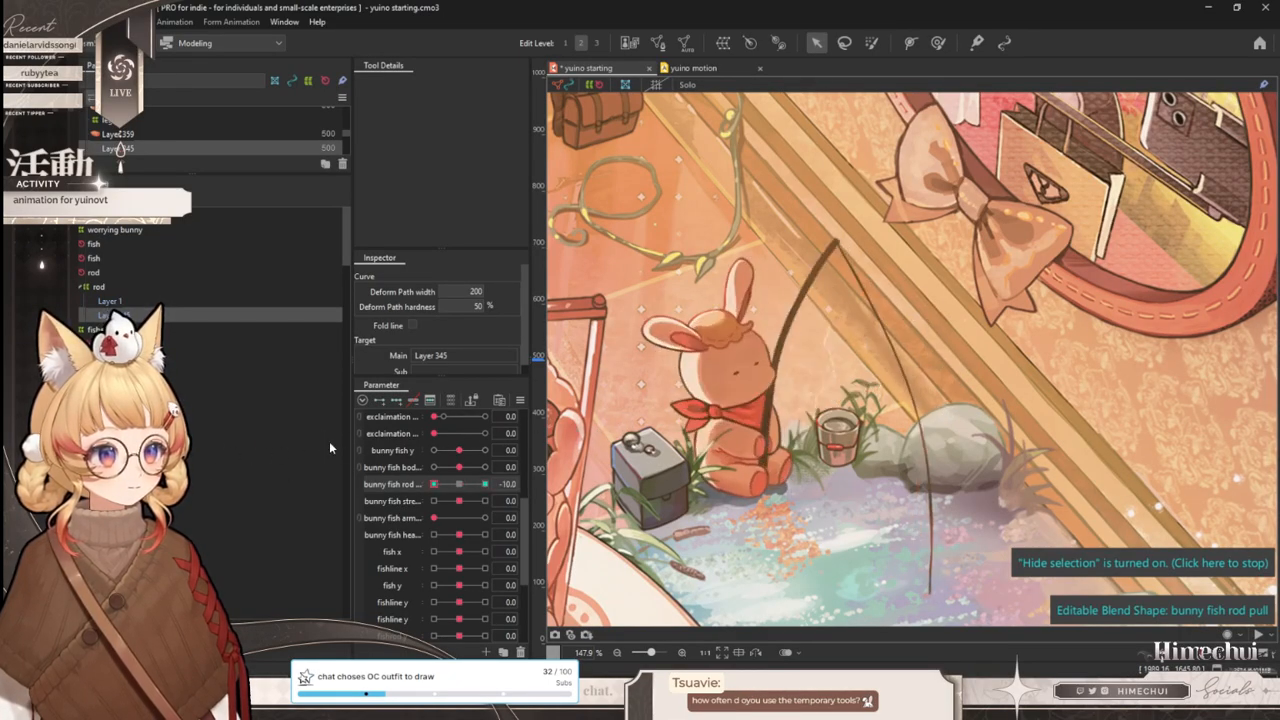
- Reset bunny fish rod pull to 0.0 and save the yuino starting model
{"action": "left_click", "coordinate": [461, 485]}
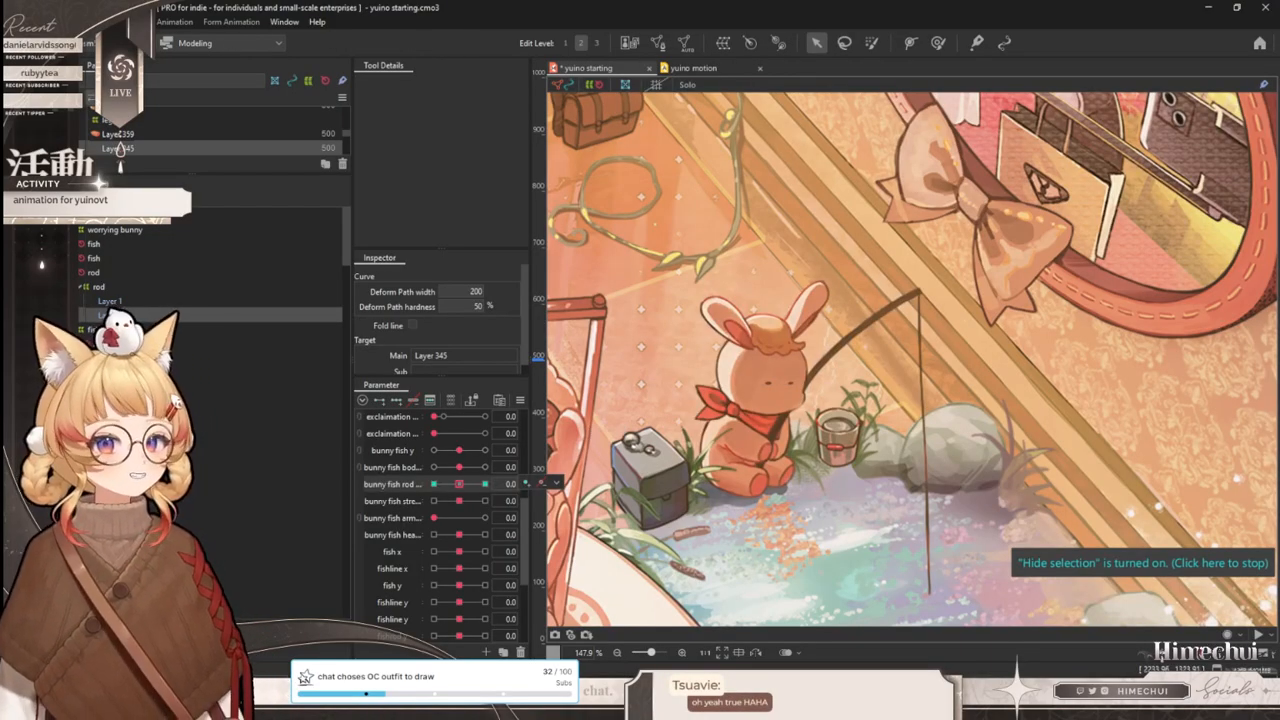
{"action": "left_click", "coordinate": [47, 21]}
{"action": "left_click", "coordinate": [90, 149]}
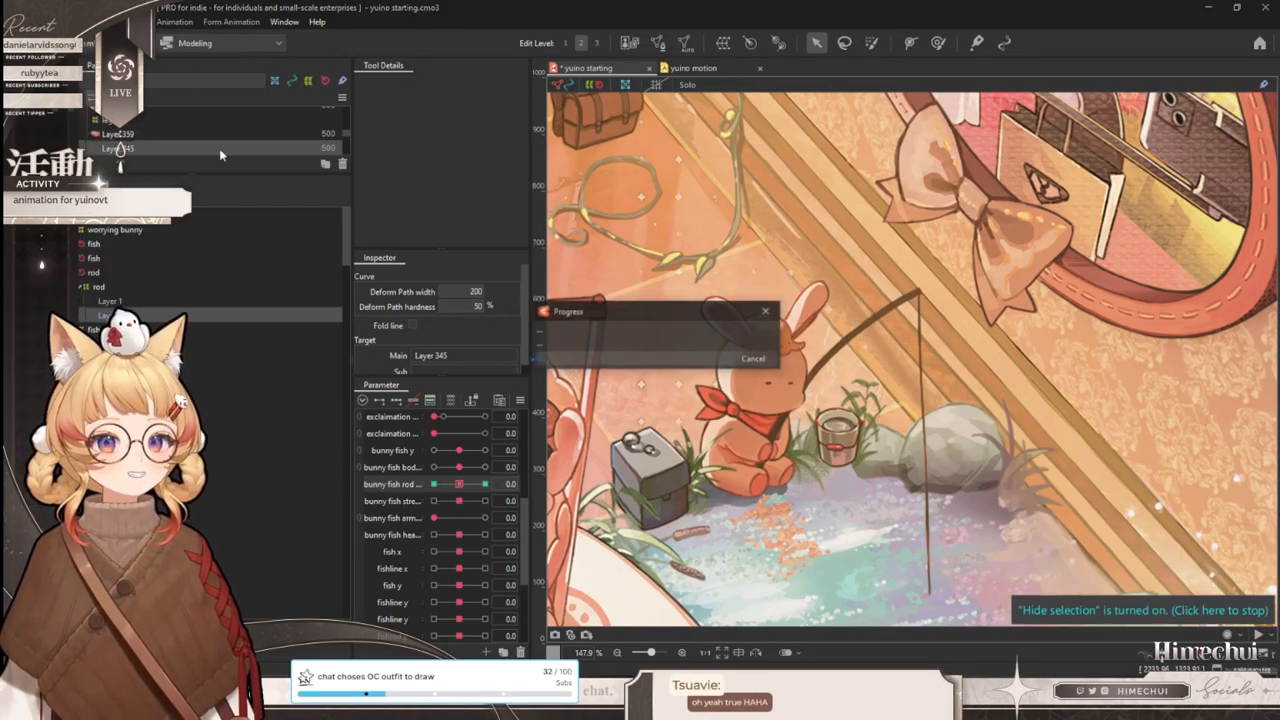
- In the yuino motion animation, add a bunny fish rod pull keyframe of 0.0 at 3:39
{"action": "left_click", "coordinate": [694, 68]}
{"action": "scroll", "coordinate": [710, 231], "scroll_direction": "down", "scroll_amount": 3}
{"action": "scroll", "coordinate": [712, 240], "scroll_direction": "up", "scroll_amount": 6}
{"action": "mouse_move", "coordinate": [694, 506]}
{"action": "left_mouse_down"}
{"action": "mouse_move", "coordinate": [530, 508]}
{"action": "mouse_move", "coordinate": [760, 505]}
{"action": "mouse_move", "coordinate": [638, 506]}
{"action": "mouse_move", "coordinate": [711, 506]}
{"action": "left_mouse_up"}
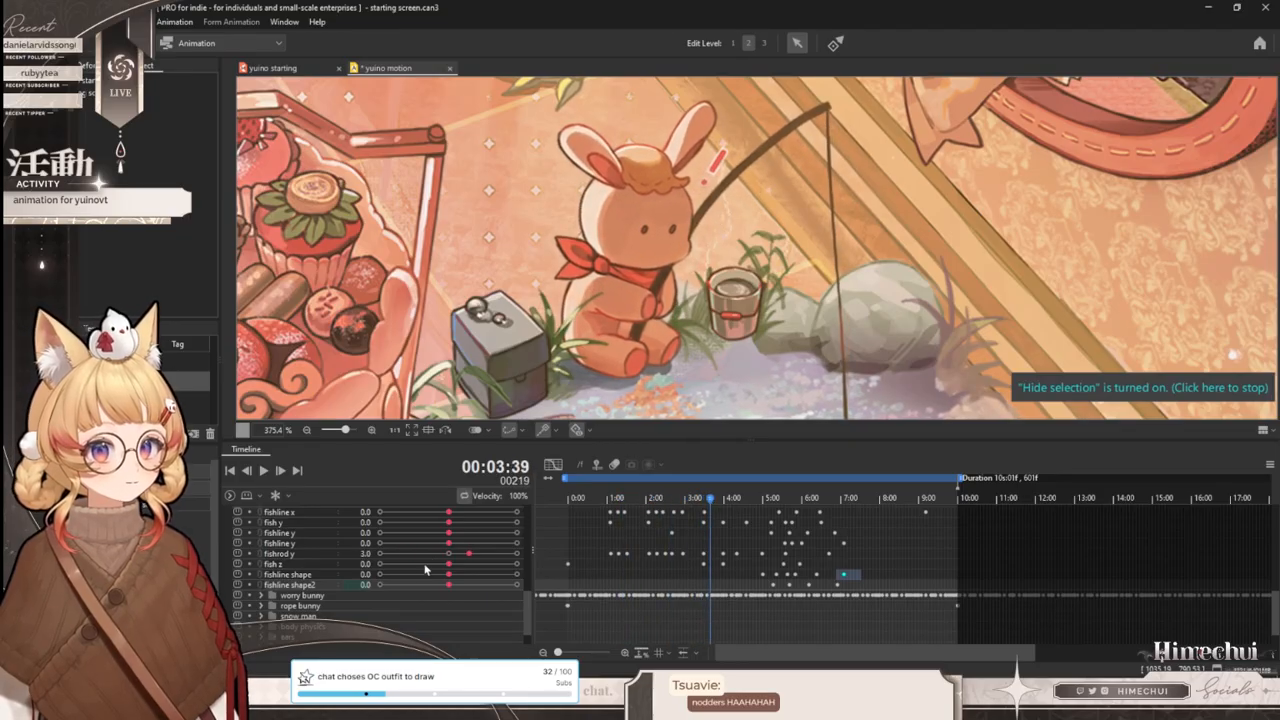
{"action": "scroll", "coordinate": [410, 572], "scroll_direction": "up", "scroll_amount": 3}
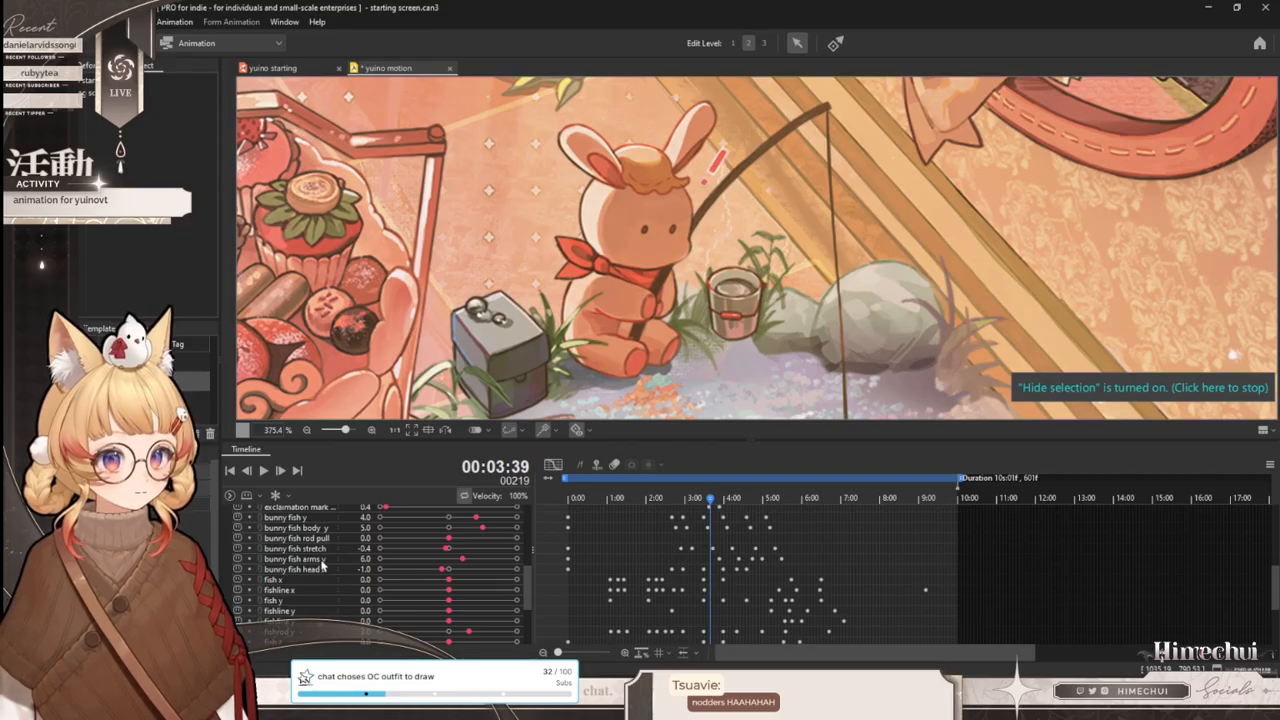
{"action": "left_click", "coordinate": [453, 540]}
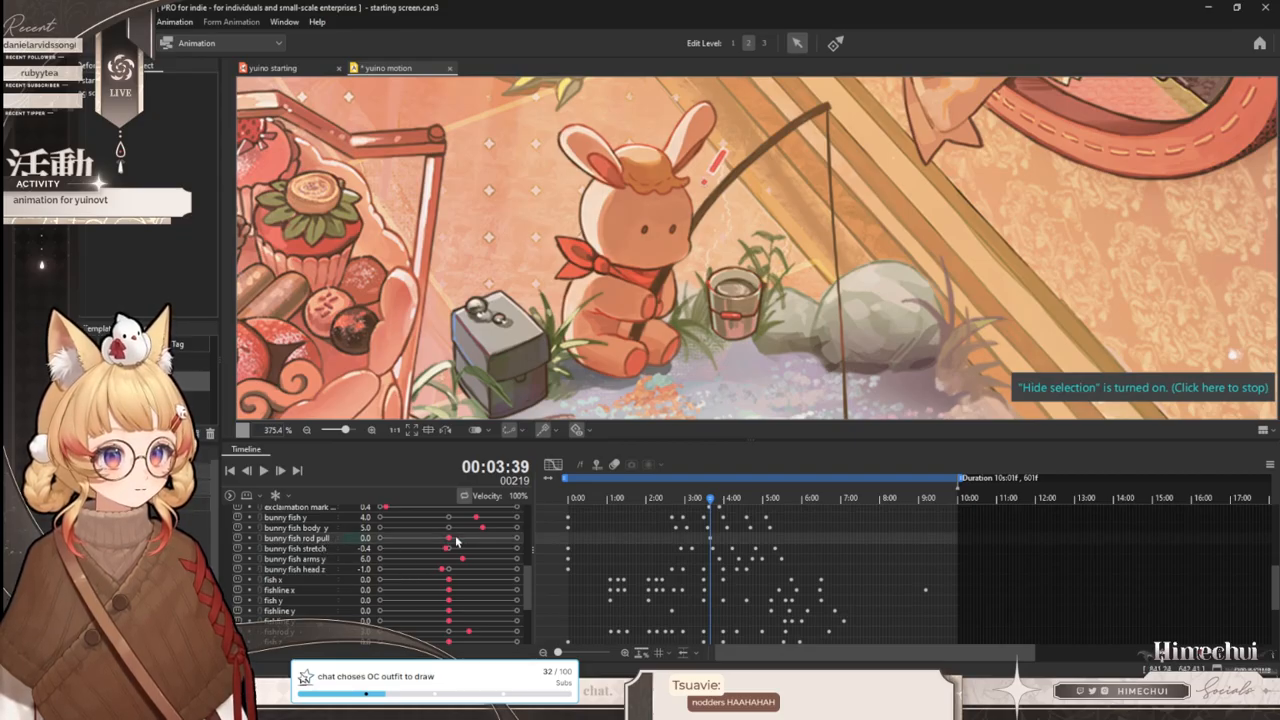
- Key bunny fish rod pull at 6.0 just after 4:00, hold it until 4:36, and key -7.0 at 5:25
{"action": "left_click_drag", "start_coordinate": [712, 497], "coordinate": [735, 498]}
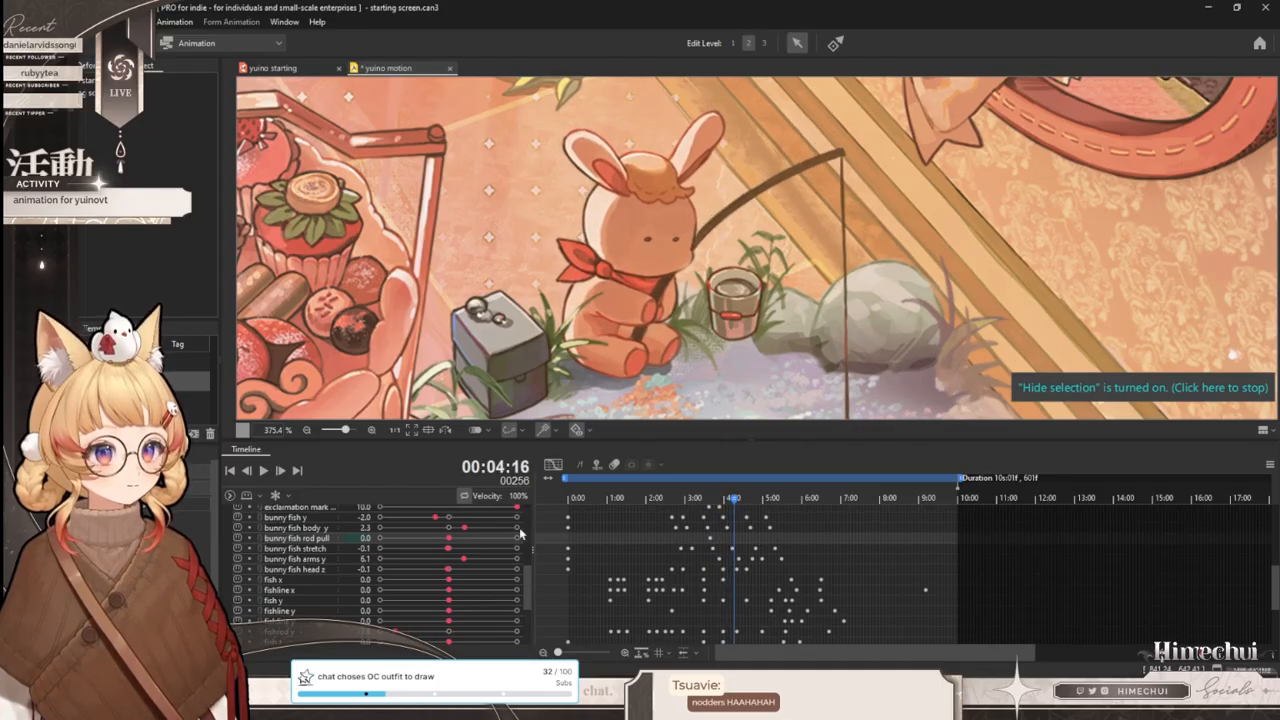
{"action": "left_click_drag", "start_coordinate": [449, 543], "coordinate": [491, 541]}
{"action": "mouse_move", "coordinate": [731, 510]}
{"action": "left_mouse_down"}
{"action": "mouse_move", "coordinate": [701, 508]}
{"action": "mouse_move", "coordinate": [760, 508]}
{"action": "mouse_move", "coordinate": [735, 505]}
{"action": "mouse_move", "coordinate": [739, 540]}
{"action": "mouse_move", "coordinate": [743, 500]}
{"action": "mouse_move", "coordinate": [785, 502]}
{"action": "mouse_move", "coordinate": [749, 503]}
{"action": "left_mouse_up"}
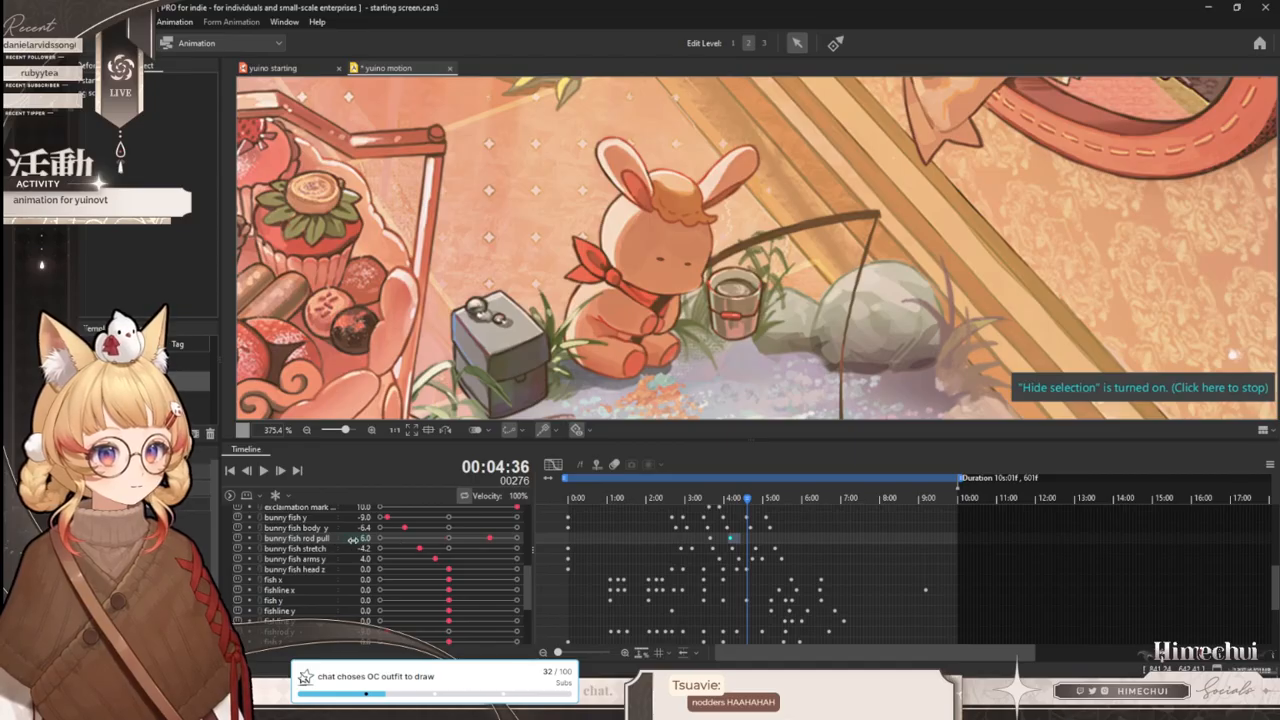
{"action": "left_click_drag", "start_coordinate": [749, 503], "coordinate": [780, 503]}
{"action": "left_click_drag", "start_coordinate": [485, 545], "coordinate": [399, 543]}
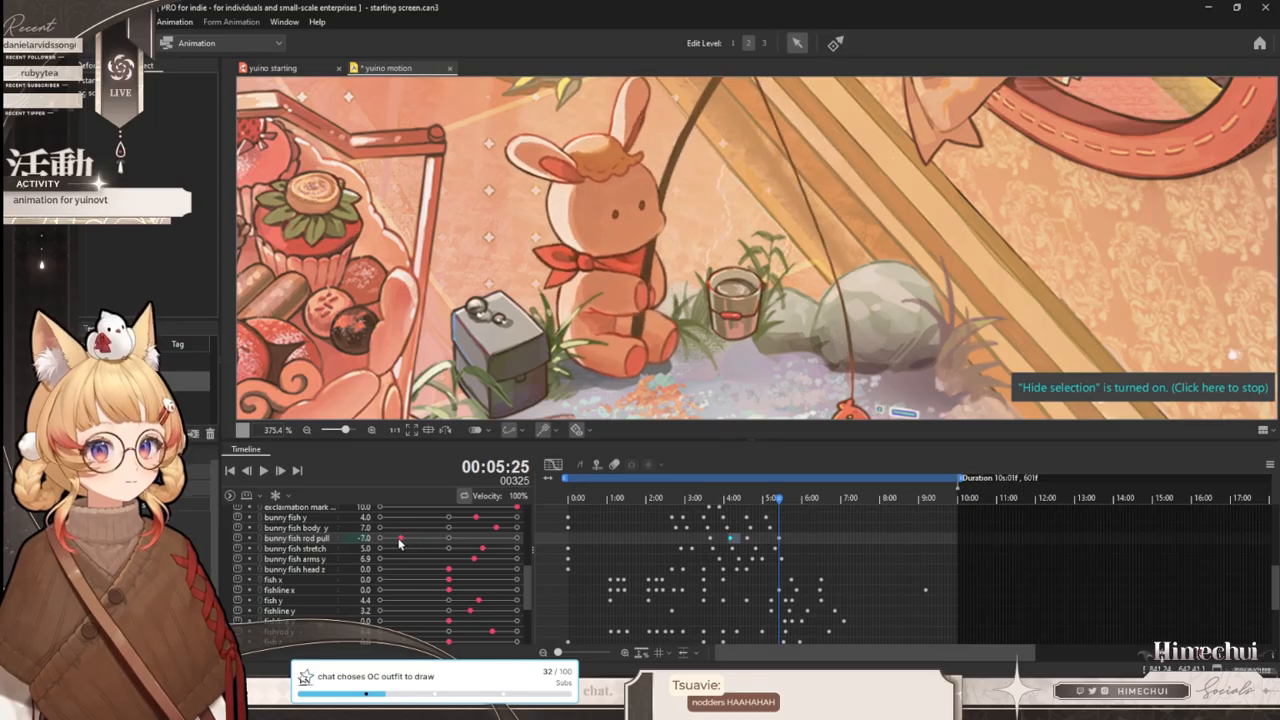
- Hold bunny fish rod pull at -7.0 with a keyframe at 5:51 and return it to 0.0 around 6:30
{"action": "scroll", "coordinate": [650, 313], "scroll_direction": "down", "scroll_amount": 3}
{"action": "left_click_drag", "start_coordinate": [724, 500], "coordinate": [793, 498]}
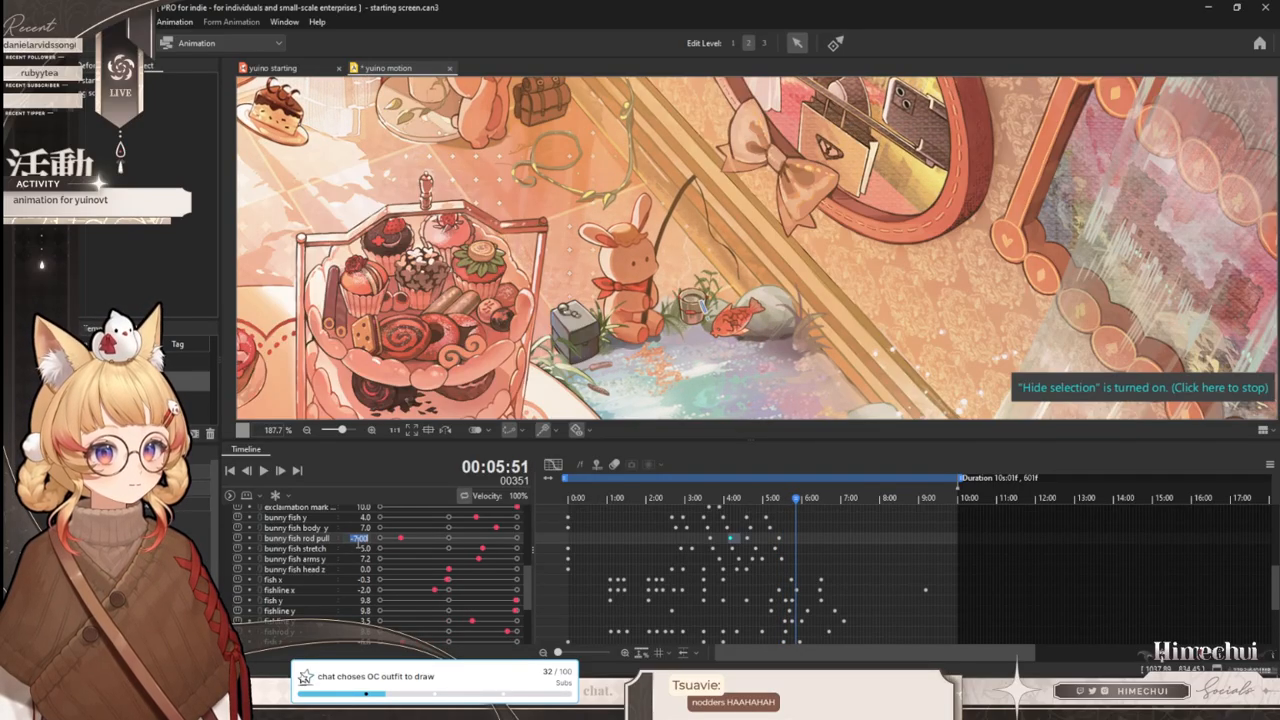
{"action": "left_click_drag", "start_coordinate": [813, 500], "coordinate": [729, 505]}
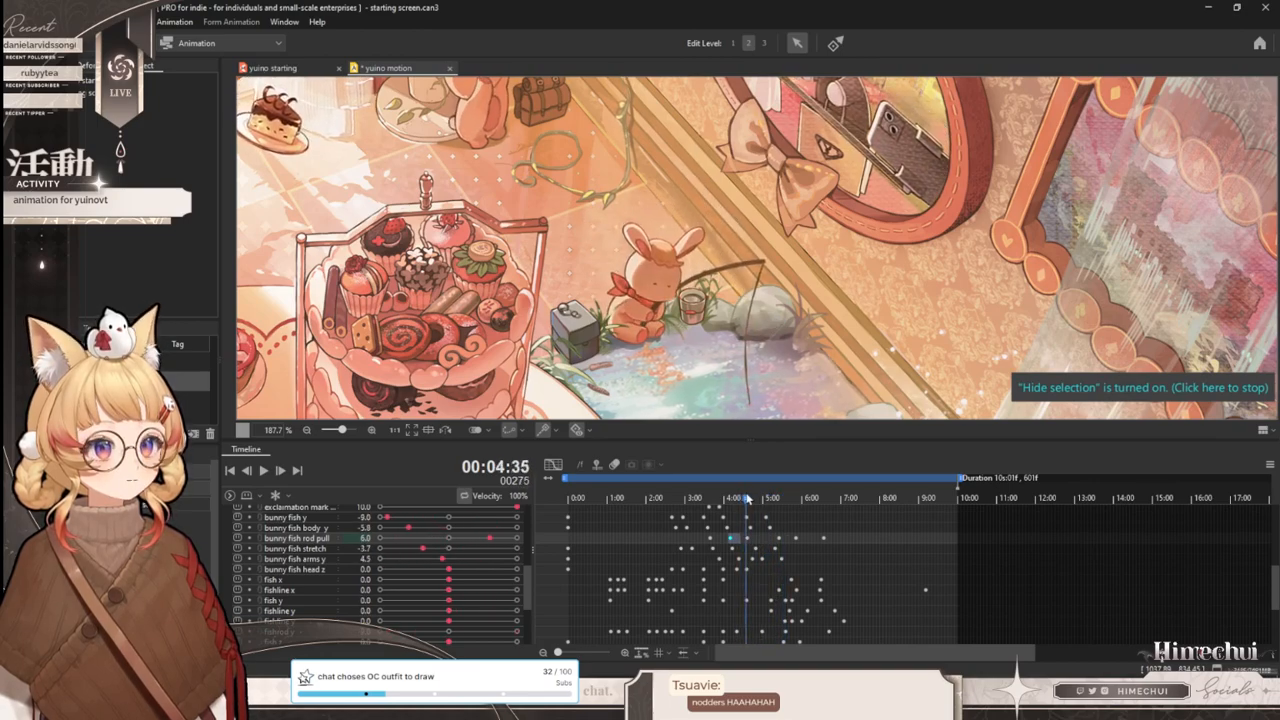
- Shift the first three bunny fish rod pull keyframes slightly later and review the fishing motion from about 3:00 to 7:00
{"action": "left_click_drag", "start_coordinate": [766, 538], "coordinate": [718, 538]}
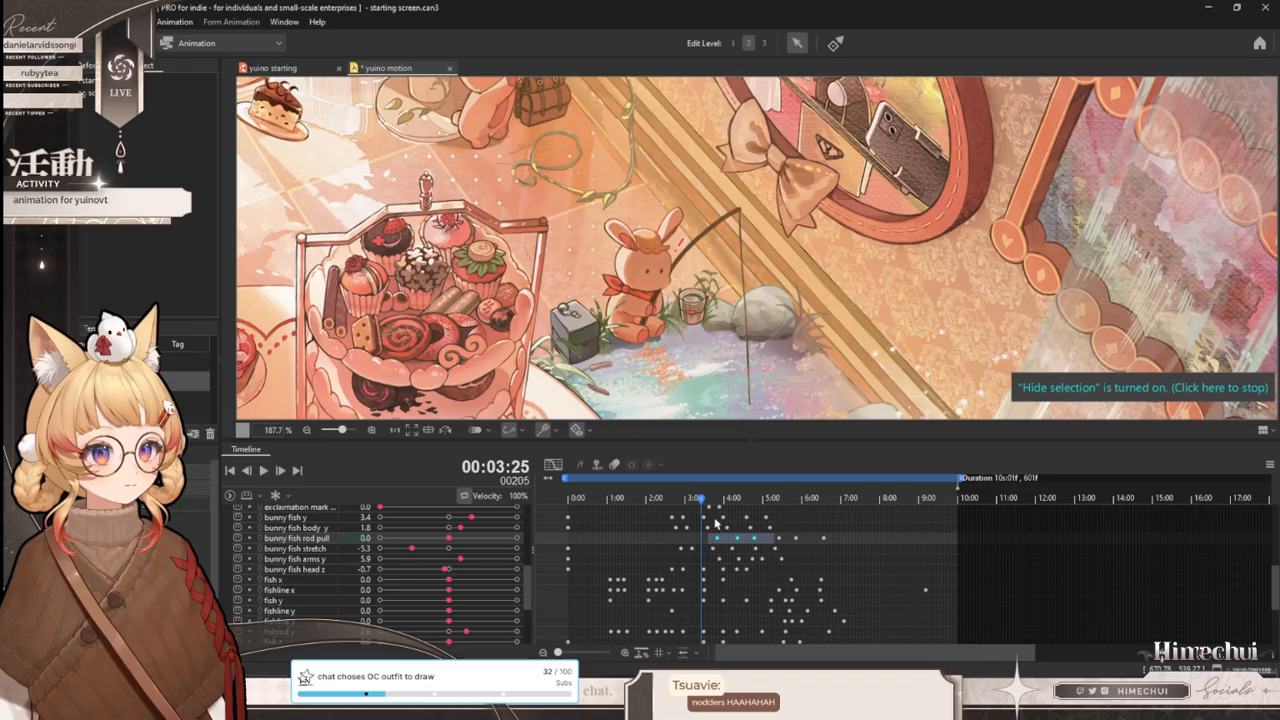
{"action": "mouse_move", "coordinate": [709, 505]}
{"action": "left_mouse_down"}
{"action": "mouse_move", "coordinate": [854, 506]}
{"action": "mouse_move", "coordinate": [695, 508]}
{"action": "mouse_move", "coordinate": [706, 510]}
{"action": "left_mouse_up"}
{"action": "scroll", "coordinate": [716, 313], "scroll_direction": "up", "scroll_amount": 2}
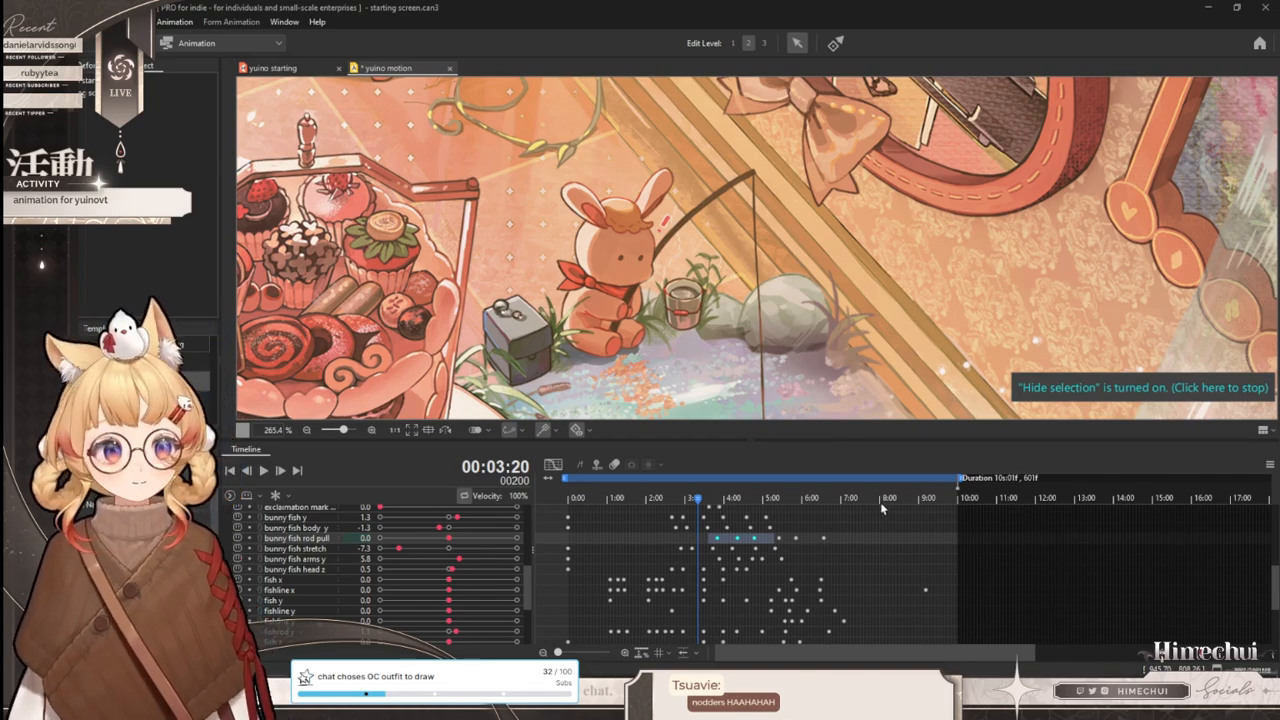
{"action": "left_click", "coordinate": [686, 500]}
{"action": "left_click_drag", "start_coordinate": [686, 500], "coordinate": [842, 503]}
{"action": "scroll", "coordinate": [831, 323], "scroll_direction": "down", "scroll_amount": 2}
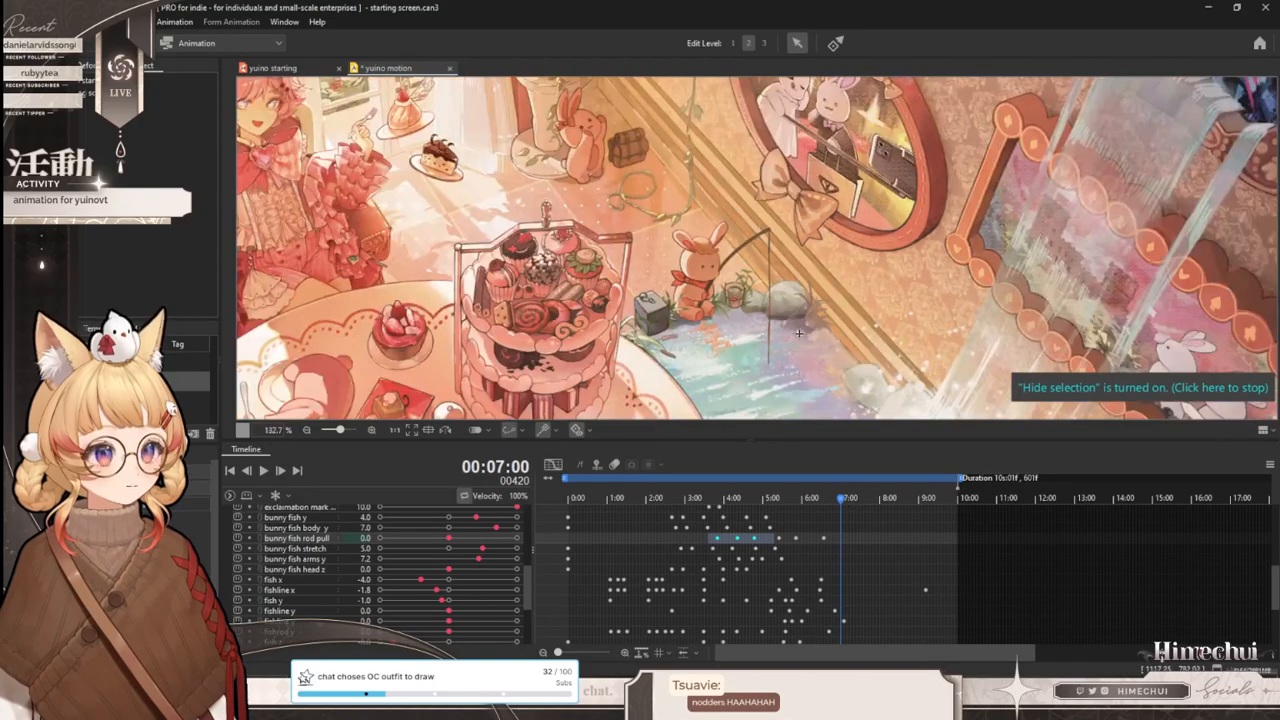
{"action": "scroll", "coordinate": [860, 370], "scroll_direction": "up", "scroll_amount": 1}
{"action": "left_click_drag", "start_coordinate": [724, 498], "coordinate": [687, 500]}
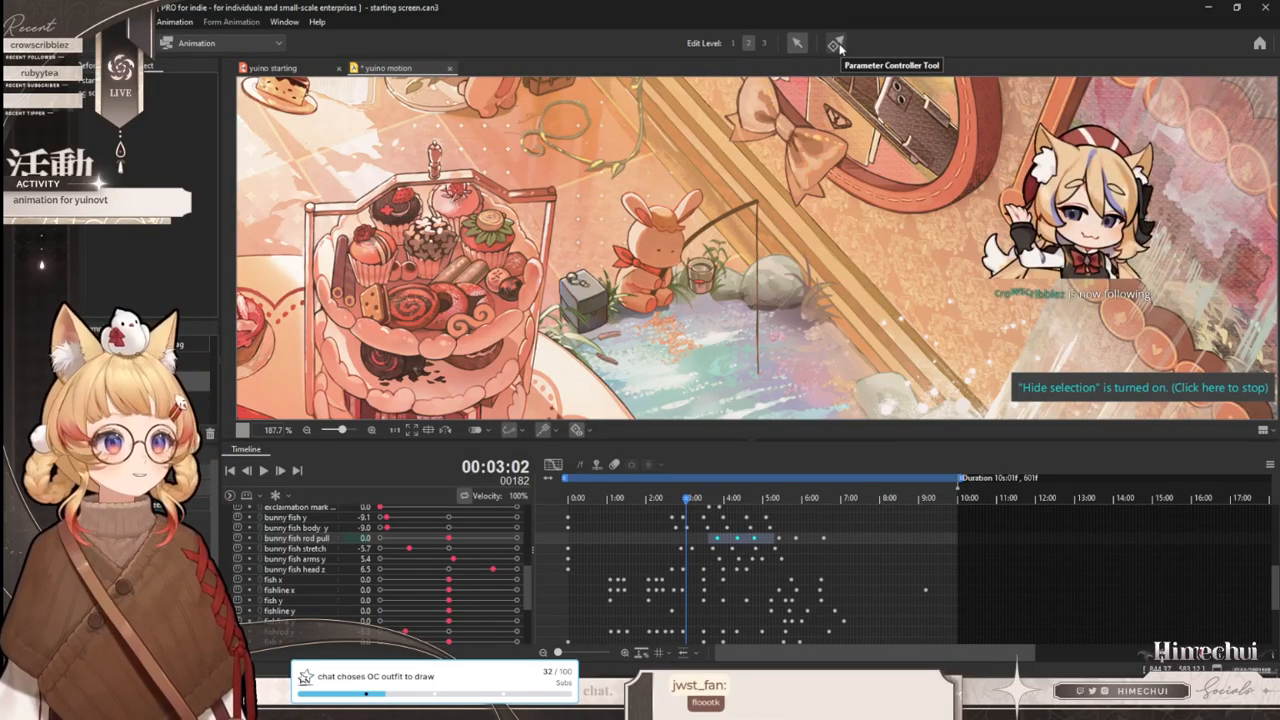
{"action": "scroll", "coordinate": [777, 285], "scroll_direction": "down", "scroll_amount": 2}
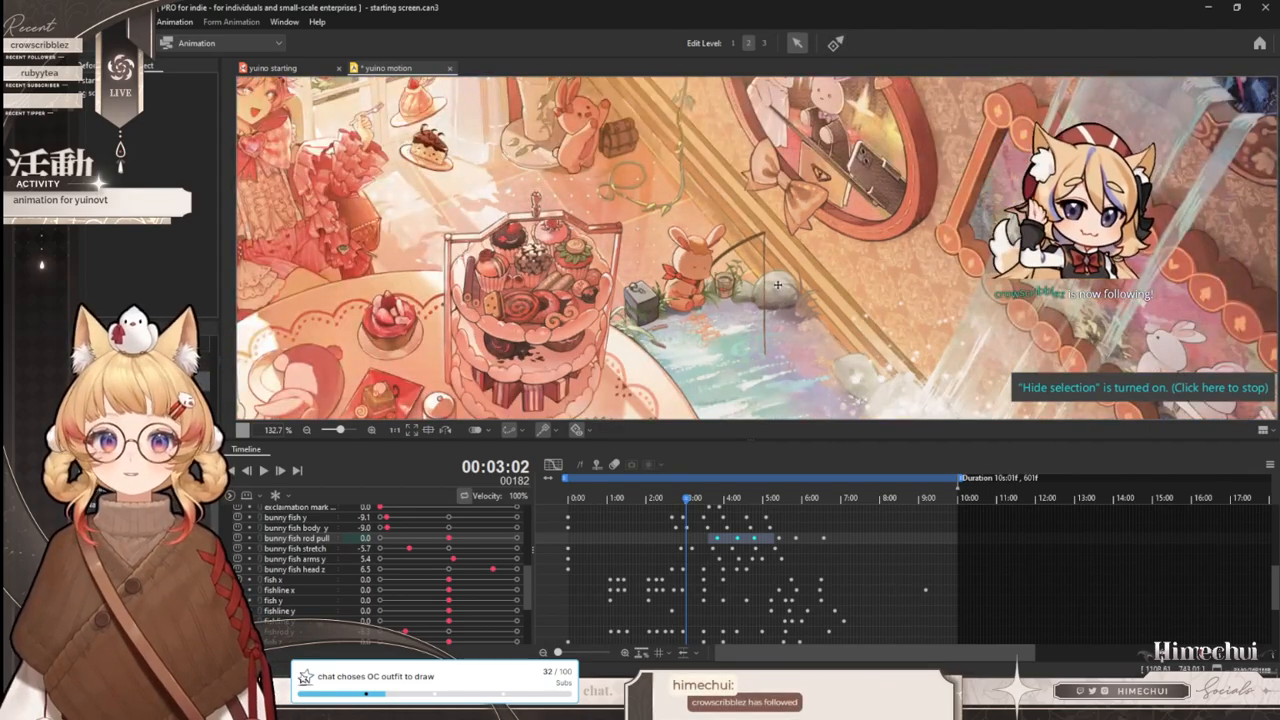
{"action": "scroll", "coordinate": [777, 285], "scroll_direction": "down", "scroll_amount": 2}
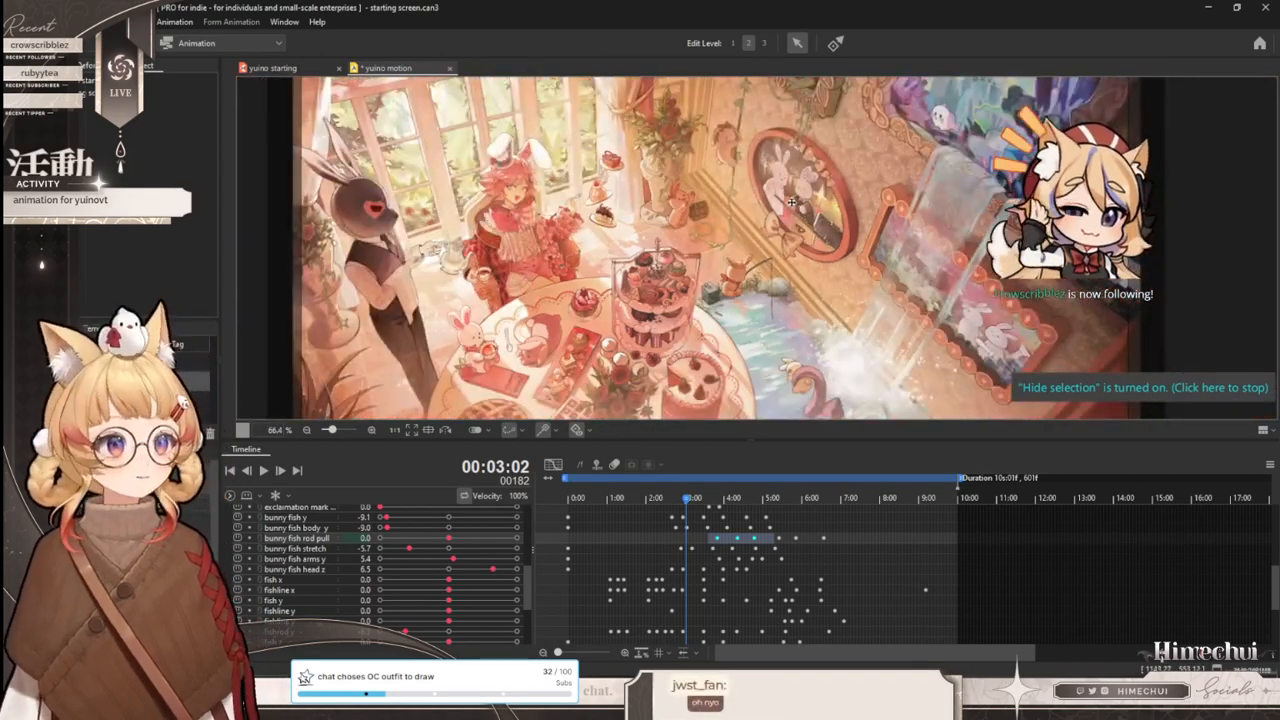
{"action": "scroll", "coordinate": [575, 190], "scroll_direction": "up", "scroll_amount": 2}
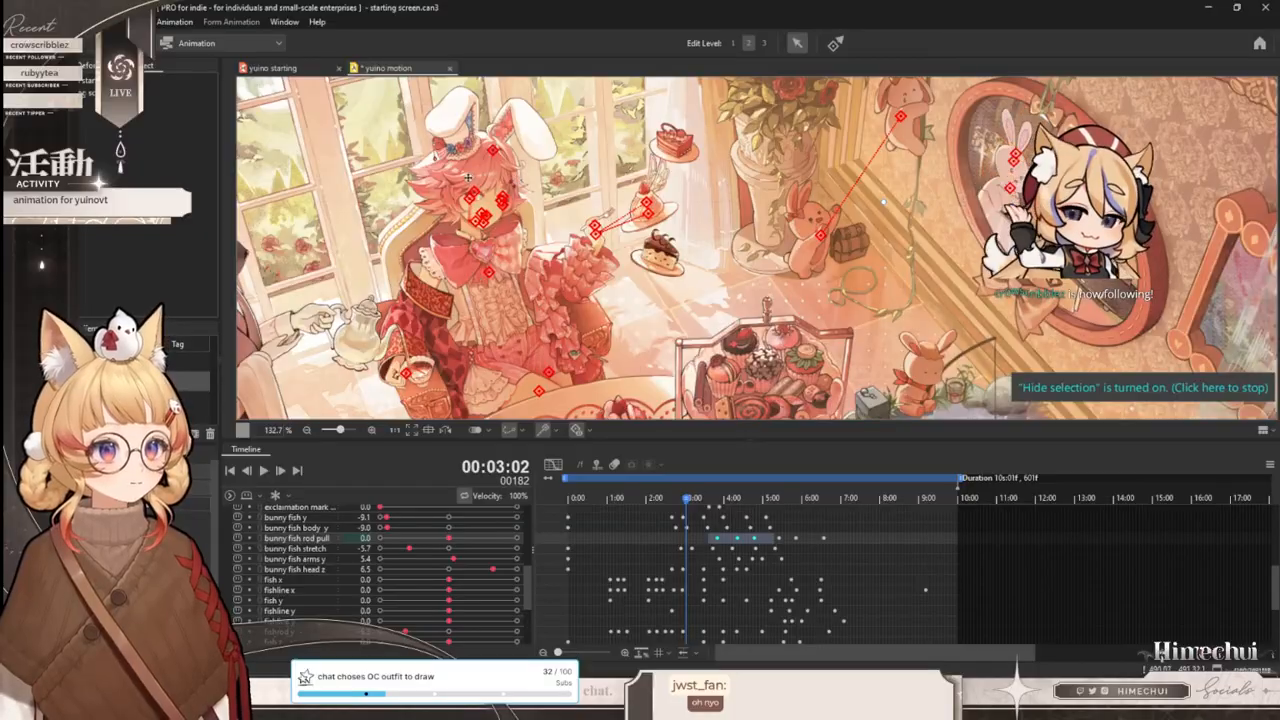
{"action": "scroll", "coordinate": [540, 206], "scroll_direction": "up", "scroll_amount": 3}
{"action": "scroll", "coordinate": [754, 251], "scroll_direction": "down", "scroll_amount": 2}
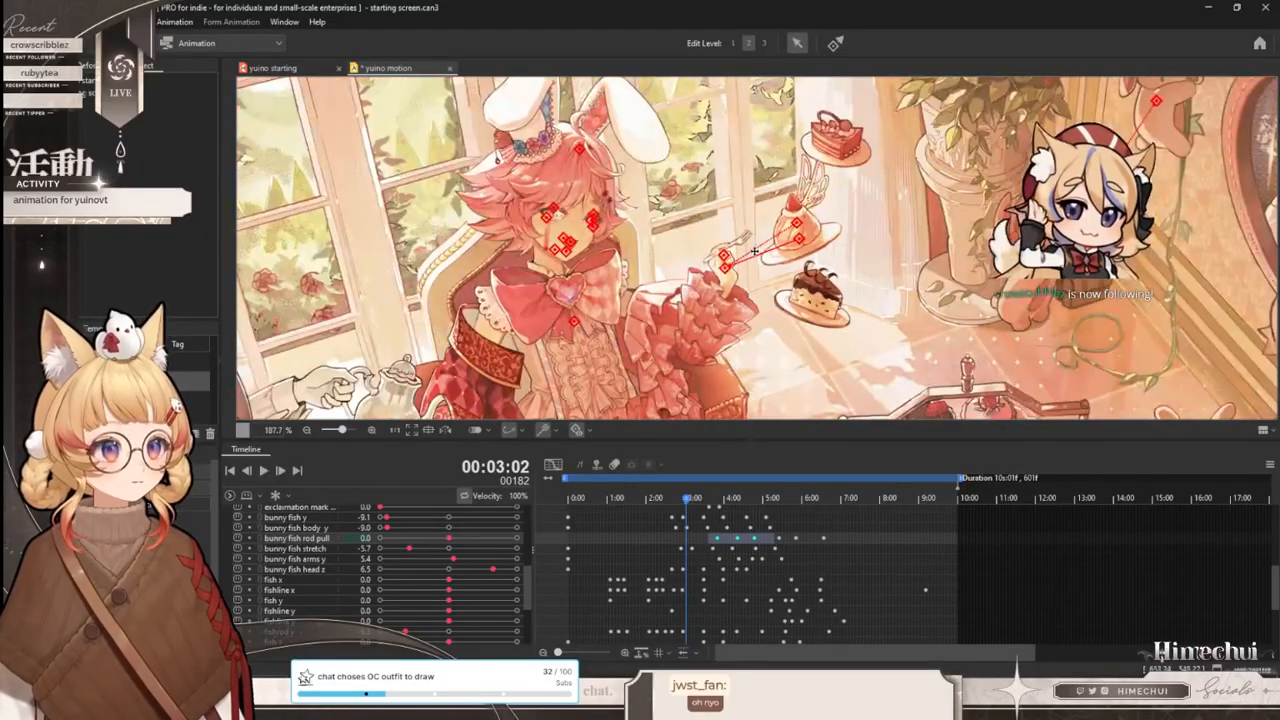
{"action": "scroll", "coordinate": [760, 255], "scroll_direction": "down", "scroll_amount": 2}
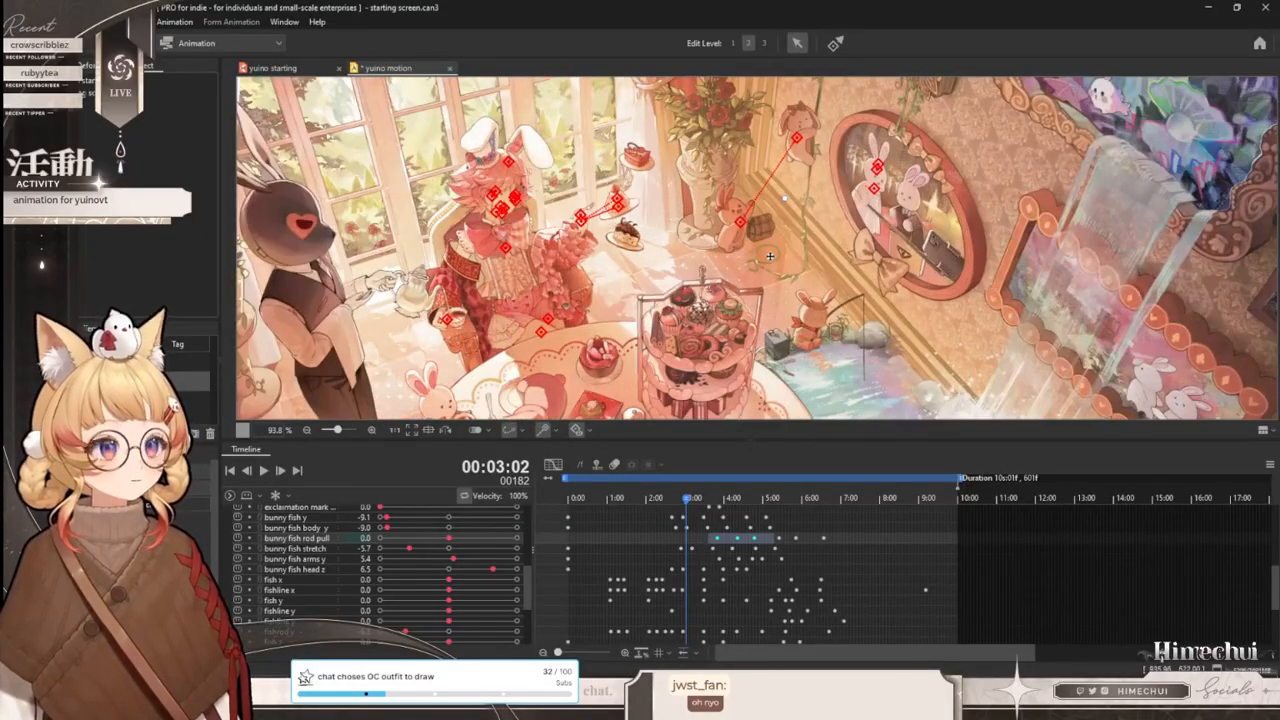
{"action": "scroll", "coordinate": [828, 273], "scroll_direction": "up", "scroll_amount": 2}
{"action": "scroll", "coordinate": [860, 288], "scroll_direction": "down", "scroll_amount": 2}
{"action": "scroll", "coordinate": [891, 298], "scroll_direction": "up", "scroll_amount": 1}
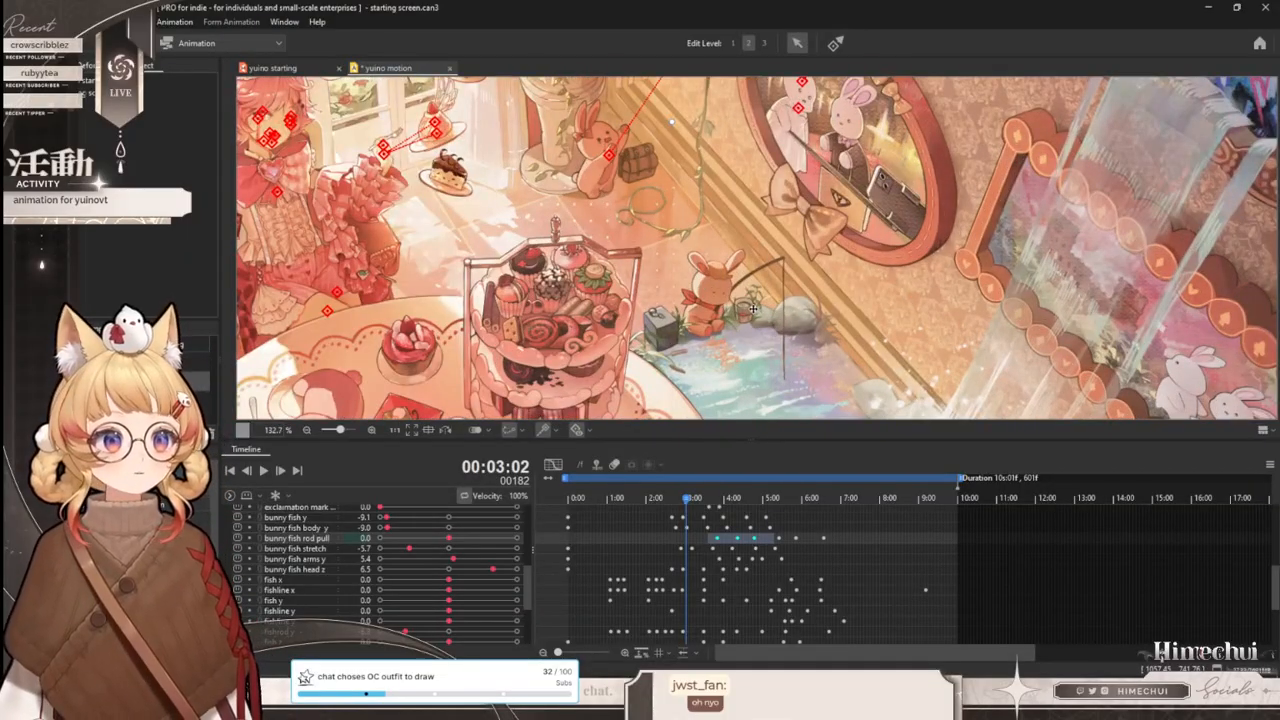
{"action": "scroll", "coordinate": [781, 308], "scroll_direction": "up", "scroll_amount": 1}
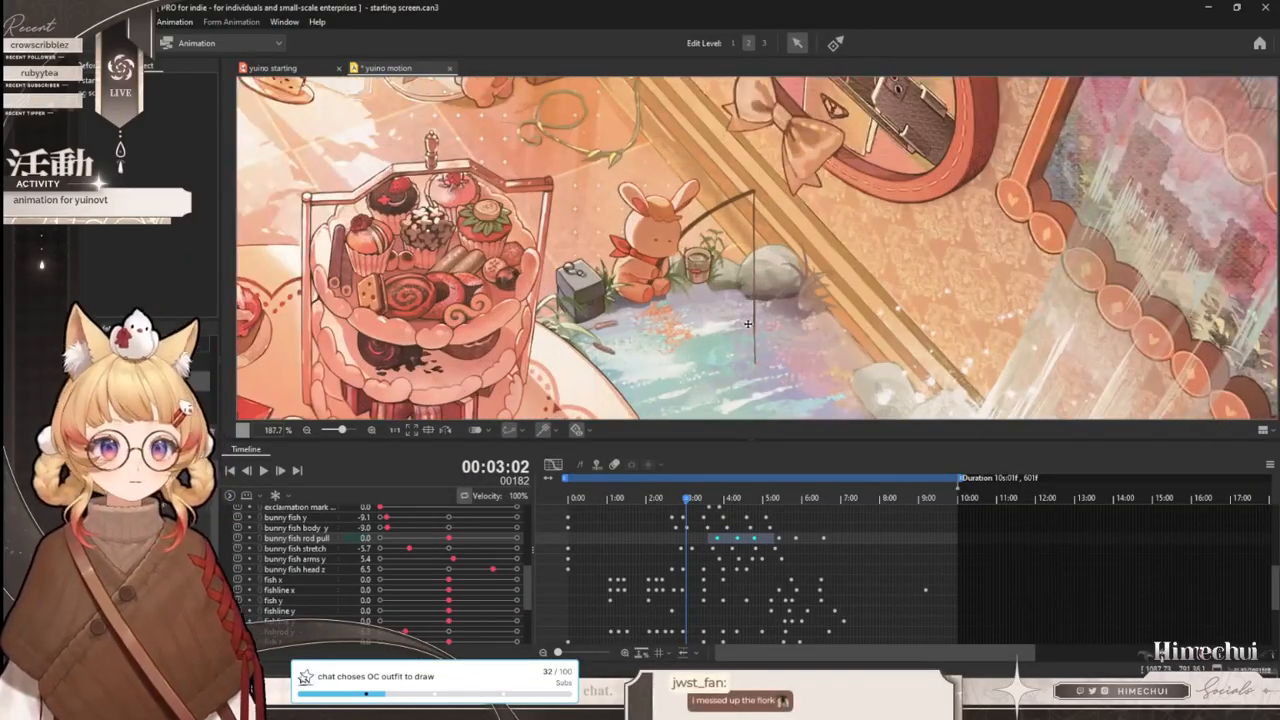
{"action": "scroll", "coordinate": [756, 329], "scroll_direction": "up", "scroll_amount": 1}
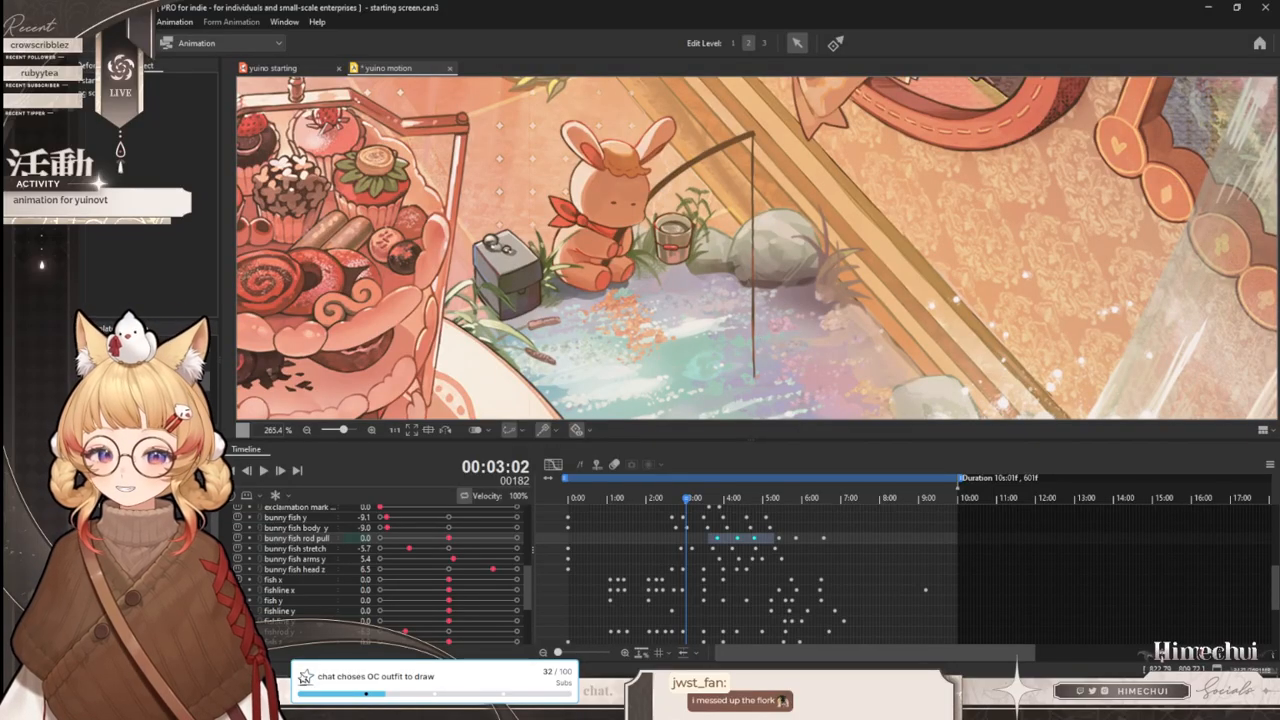
- Play back the yuino motion animation from 3:02 and stop at 9:28 to review the bunny's fishing motion
{"action": "scroll", "coordinate": [488, 313], "scroll_direction": "down", "scroll_amount": 1}
{"action": "scroll", "coordinate": [421, 322], "scroll_direction": "up", "scroll_amount": 1}
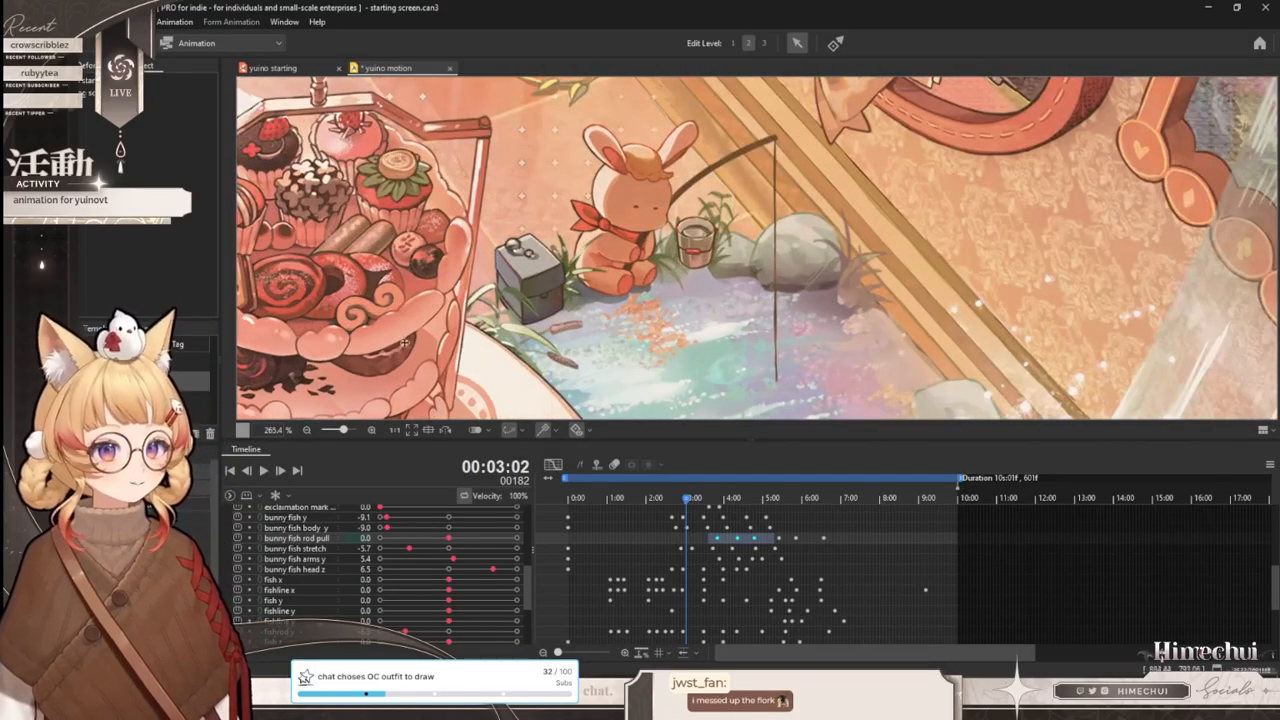
{"action": "left_click", "coordinate": [263, 472]}
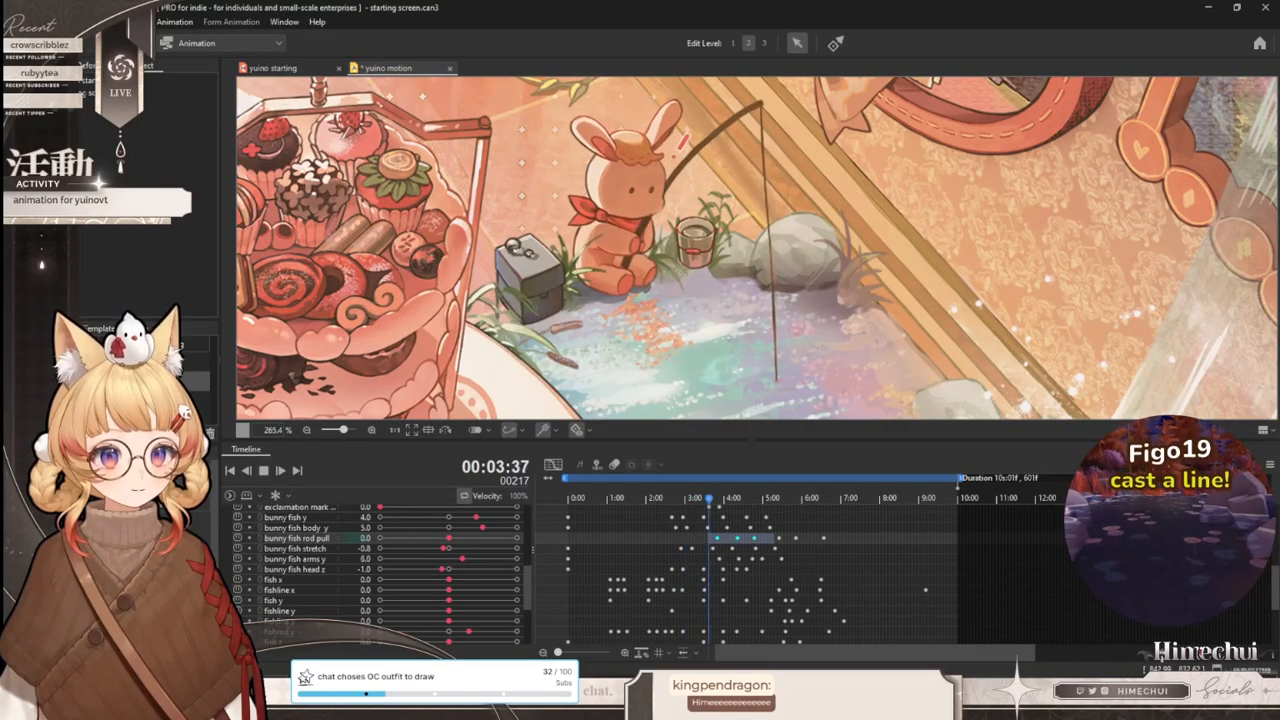
{"action": "scroll", "coordinate": [689, 288], "scroll_direction": "down", "scroll_amount": 2}
{"action": "scroll", "coordinate": [689, 288], "scroll_direction": "up", "scroll_amount": 2}
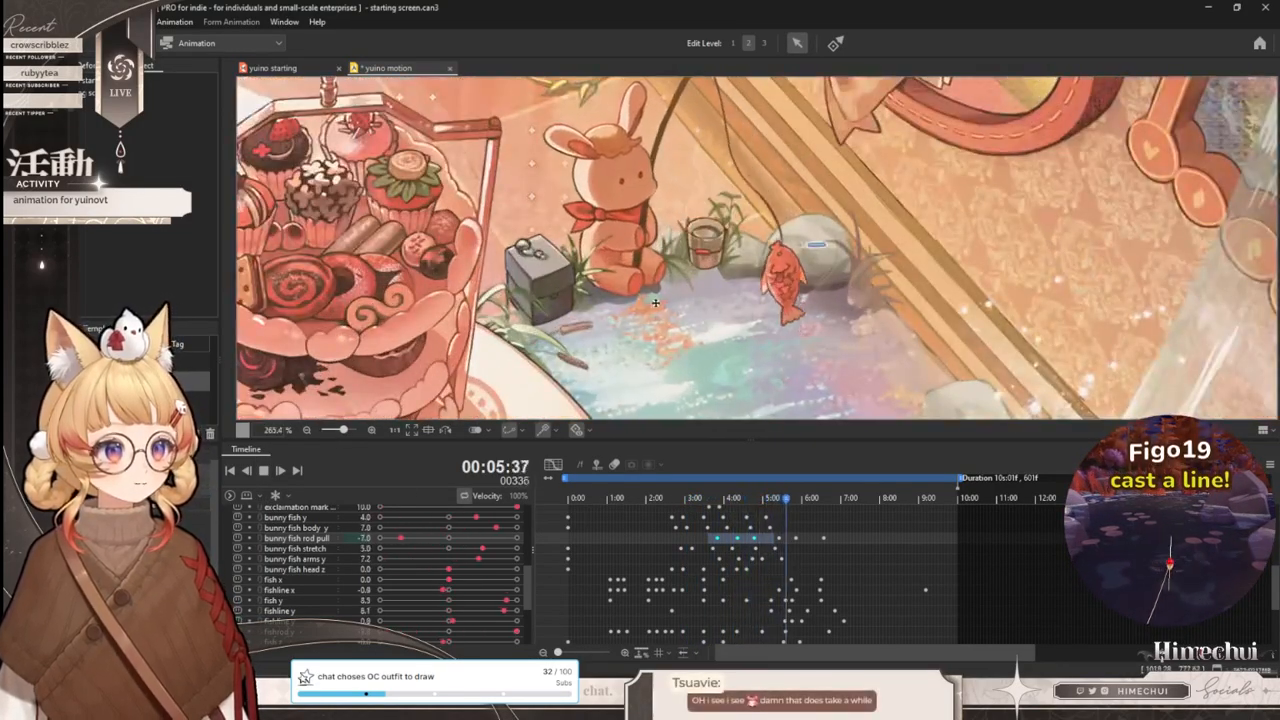
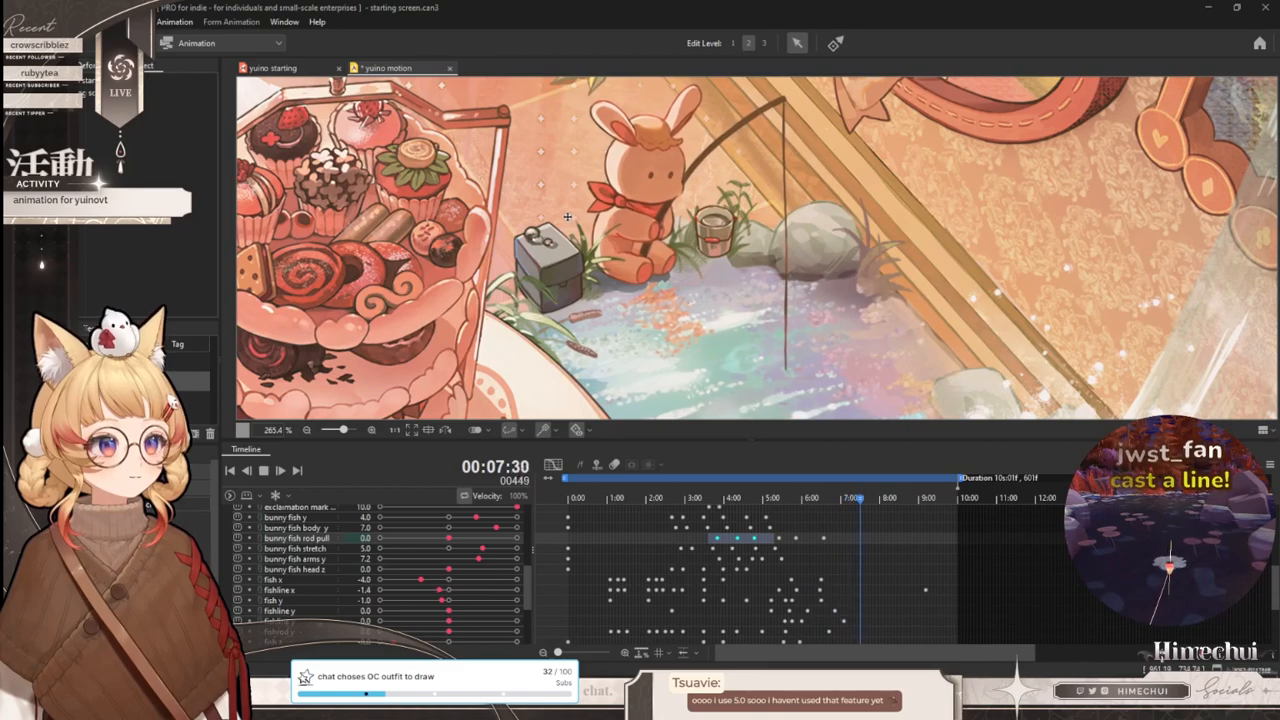
{"action": "left_click", "coordinate": [264, 472]}
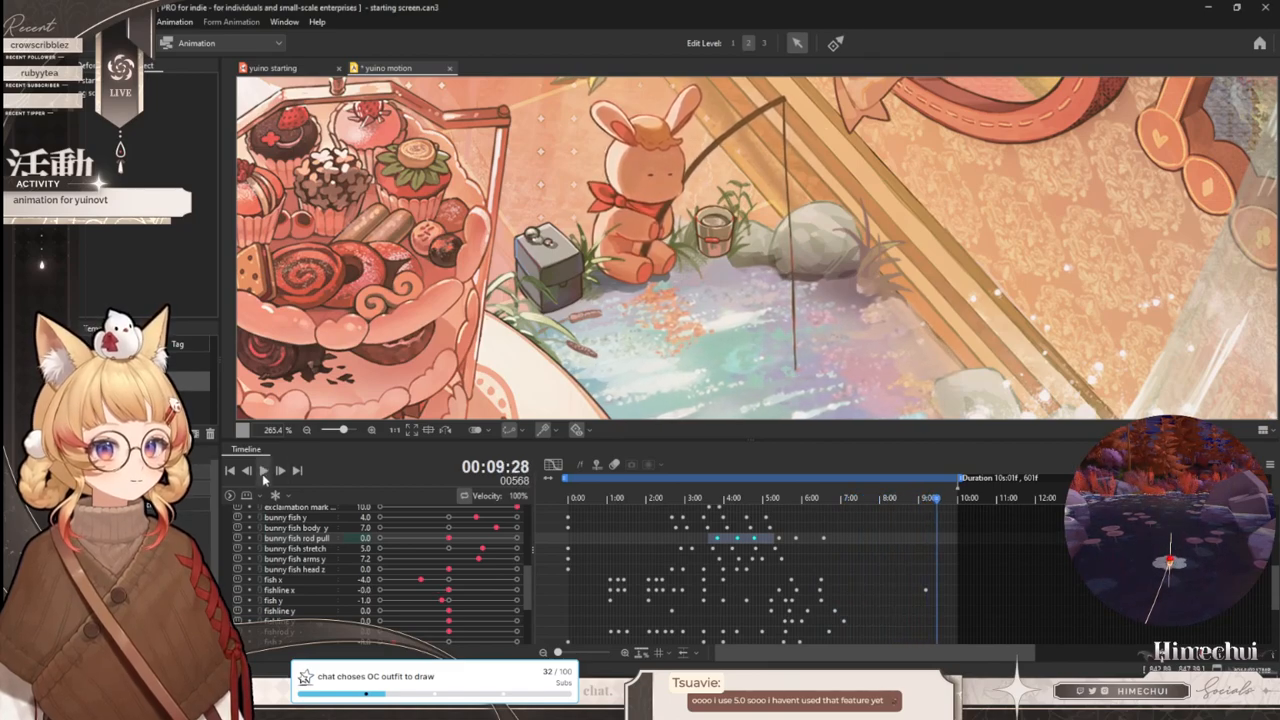
- Scrub the animation to 5:30 and examine the caught fish and the stray marks beside it
{"action": "scroll", "coordinate": [865, 541], "scroll_direction": "up", "scroll_amount": 1}
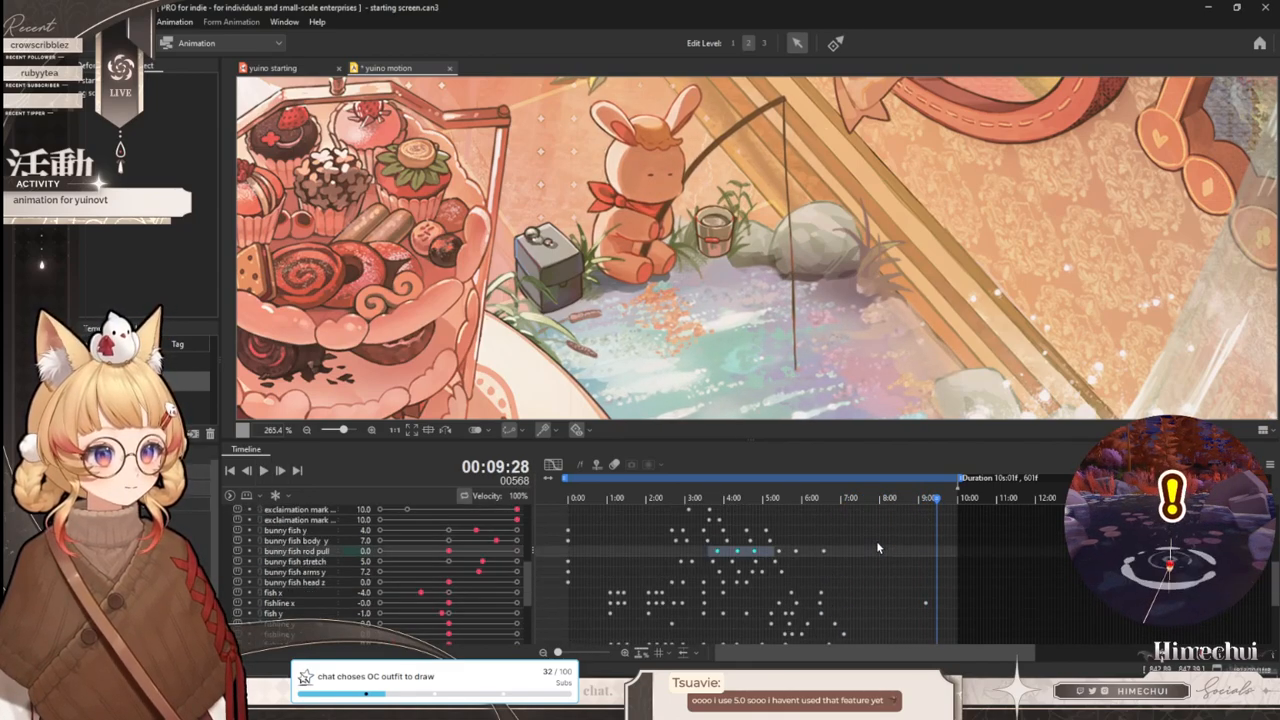
{"action": "scroll", "coordinate": [874, 535], "scroll_direction": "down", "scroll_amount": 3}
{"action": "mouse_move", "coordinate": [852, 499]}
{"action": "left_mouse_down"}
{"action": "mouse_move", "coordinate": [750, 500]}
{"action": "mouse_move", "coordinate": [846, 502]}
{"action": "left_mouse_up"}
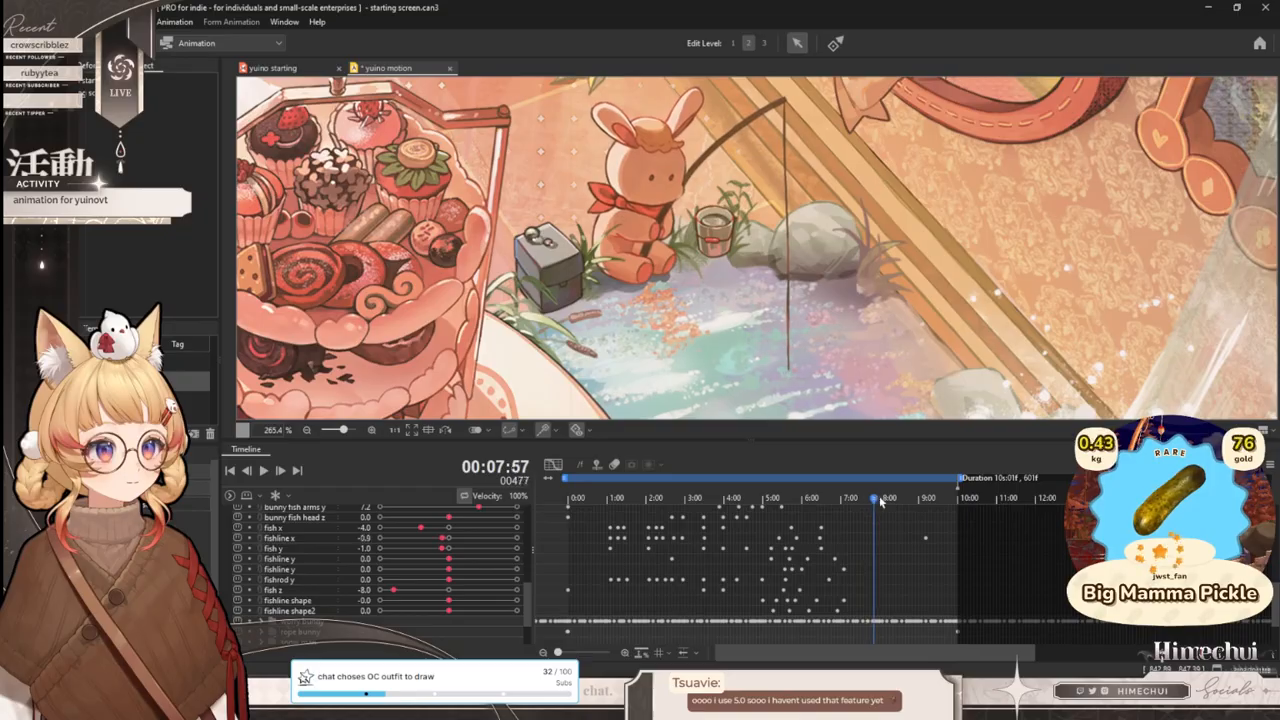
{"action": "left_click_drag", "start_coordinate": [684, 505], "coordinate": [781, 505]}
{"action": "scroll", "coordinate": [834, 354], "scroll_direction": "up", "scroll_amount": 3}
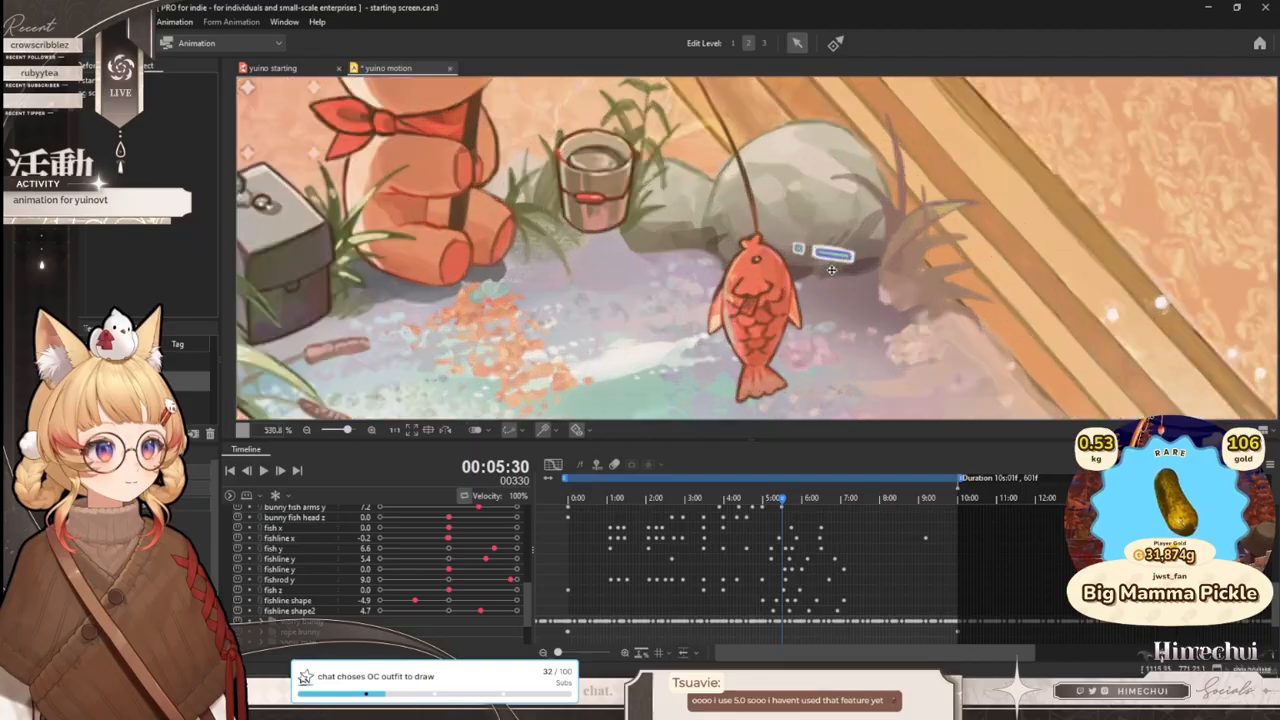
- In the yuino starting model, set fish y to 10.0 and select Layer 342 beside the fish
{"action": "left_click", "coordinate": [282, 68]}
{"action": "scroll", "coordinate": [524, 450], "scroll_direction": "up", "scroll_amount": 3}
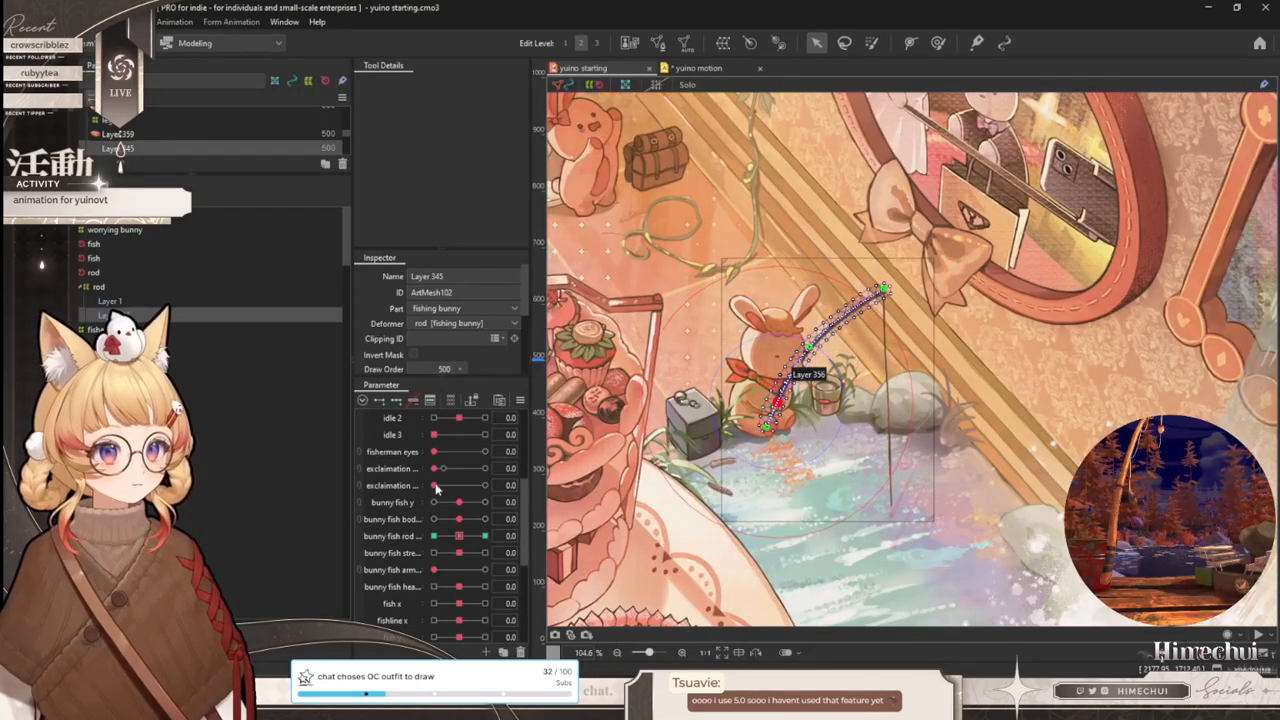
{"action": "left_click_drag", "start_coordinate": [734, 490], "coordinate": [700, 478]}
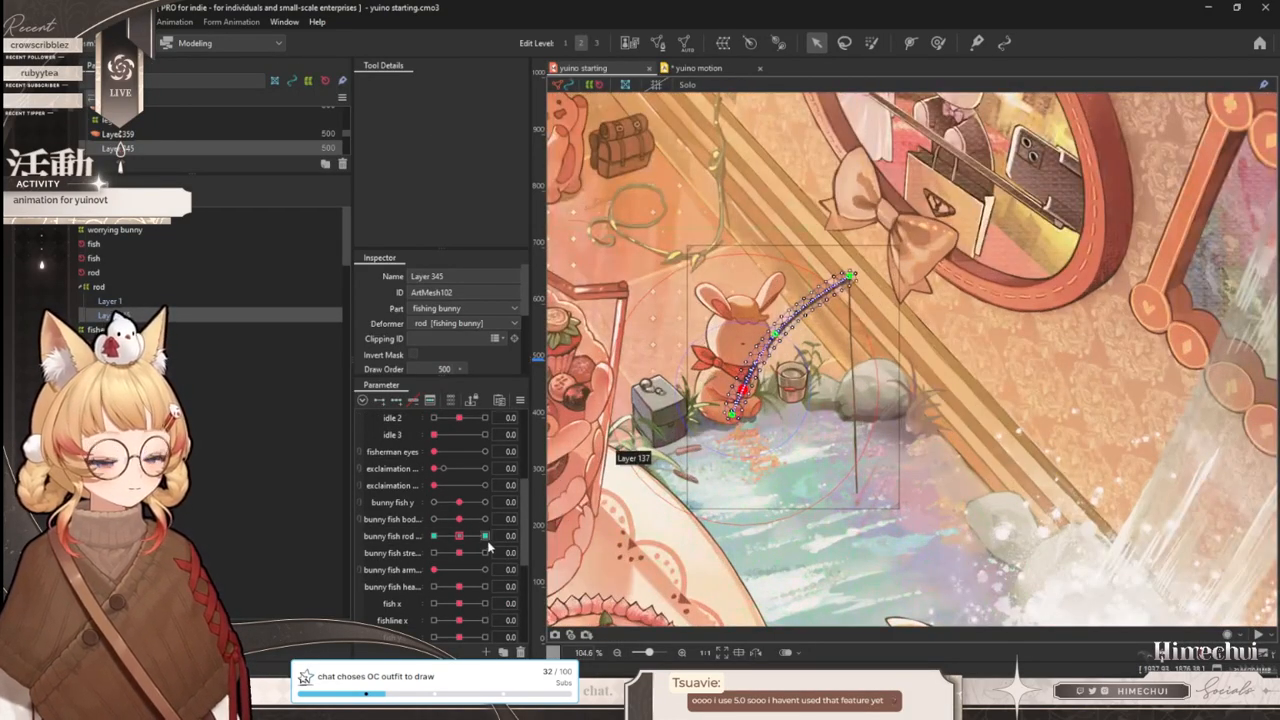
{"action": "scroll", "coordinate": [466, 541], "scroll_direction": "down", "scroll_amount": 6}
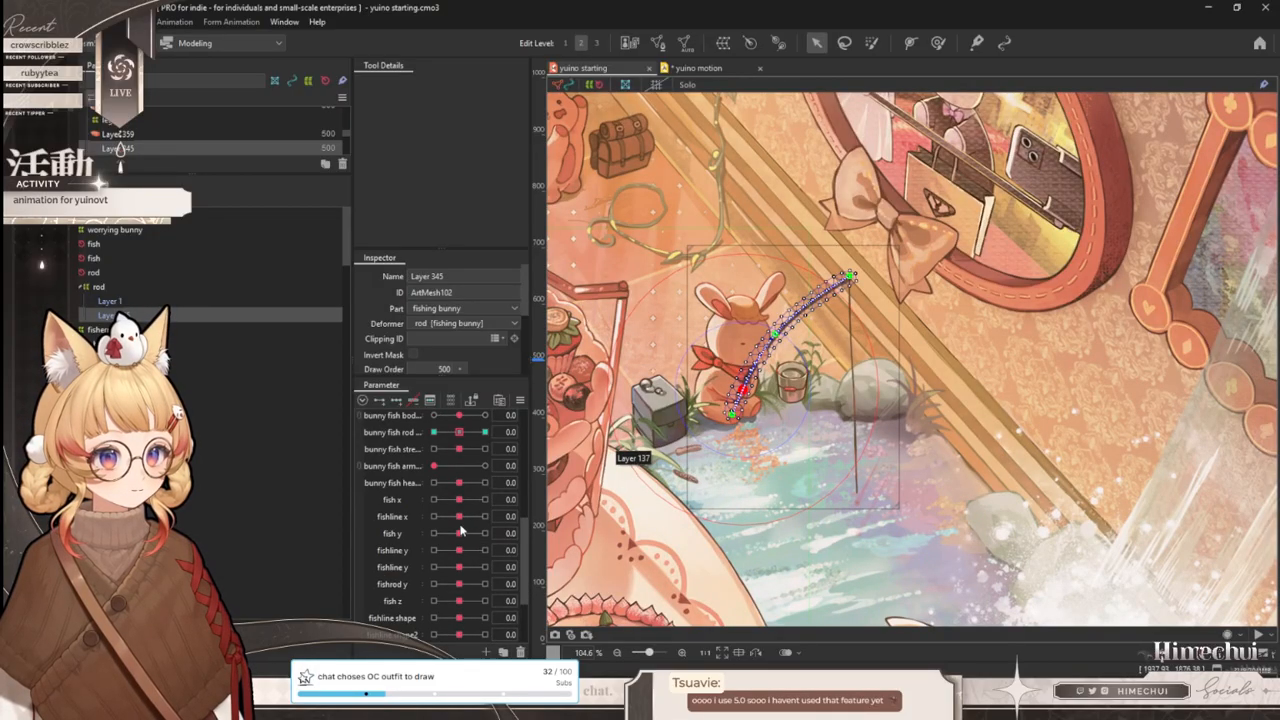
{"action": "left_click_drag", "start_coordinate": [457, 538], "coordinate": [485, 533]}
{"action": "scroll", "coordinate": [885, 371], "scroll_direction": "up", "scroll_amount": 5}
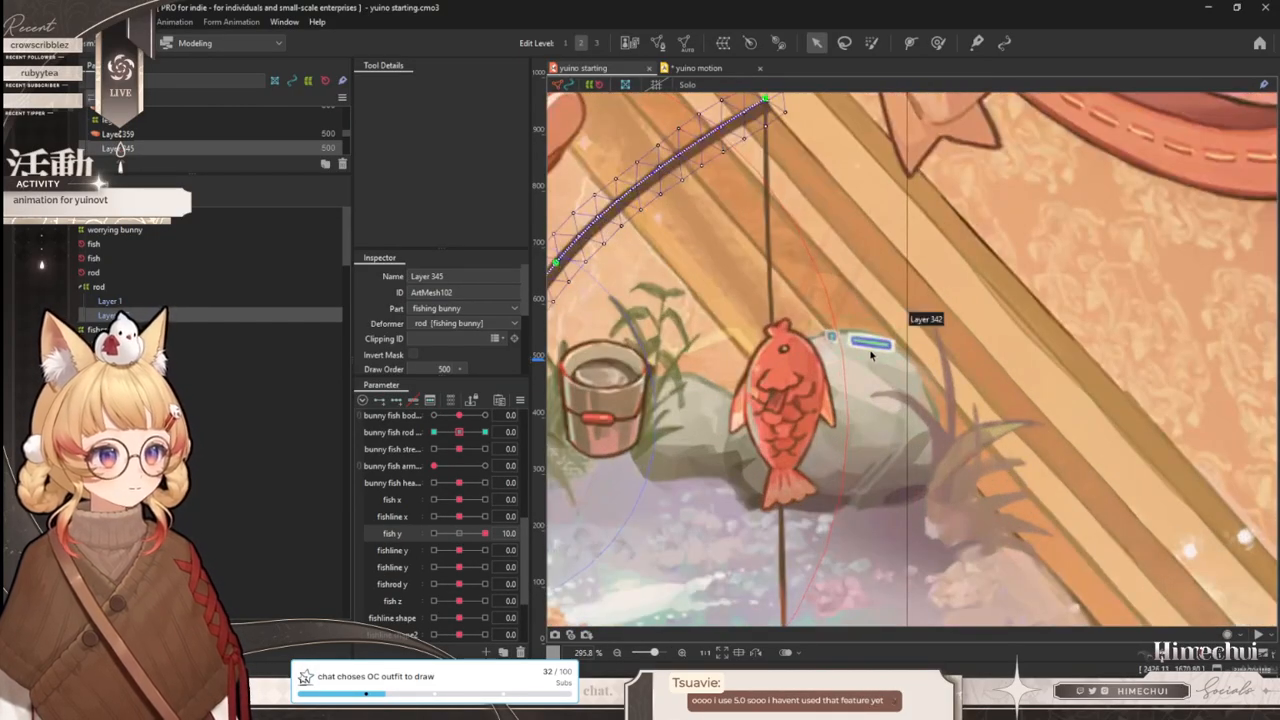
{"action": "left_click", "coordinate": [759, 376]}
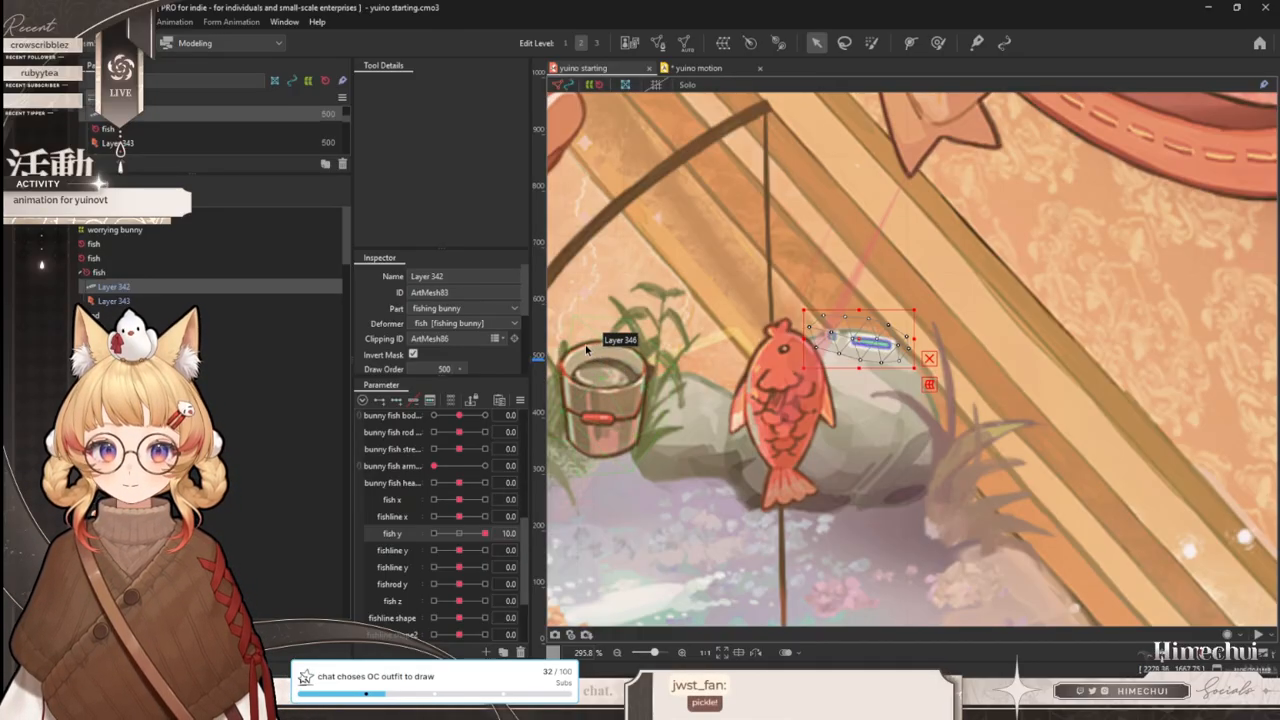
- Inspect Layer 342's mesh next to the fish up close with the Deform Path tool active
{"action": "scroll", "coordinate": [728, 339], "scroll_direction": "down", "scroll_amount": 3}
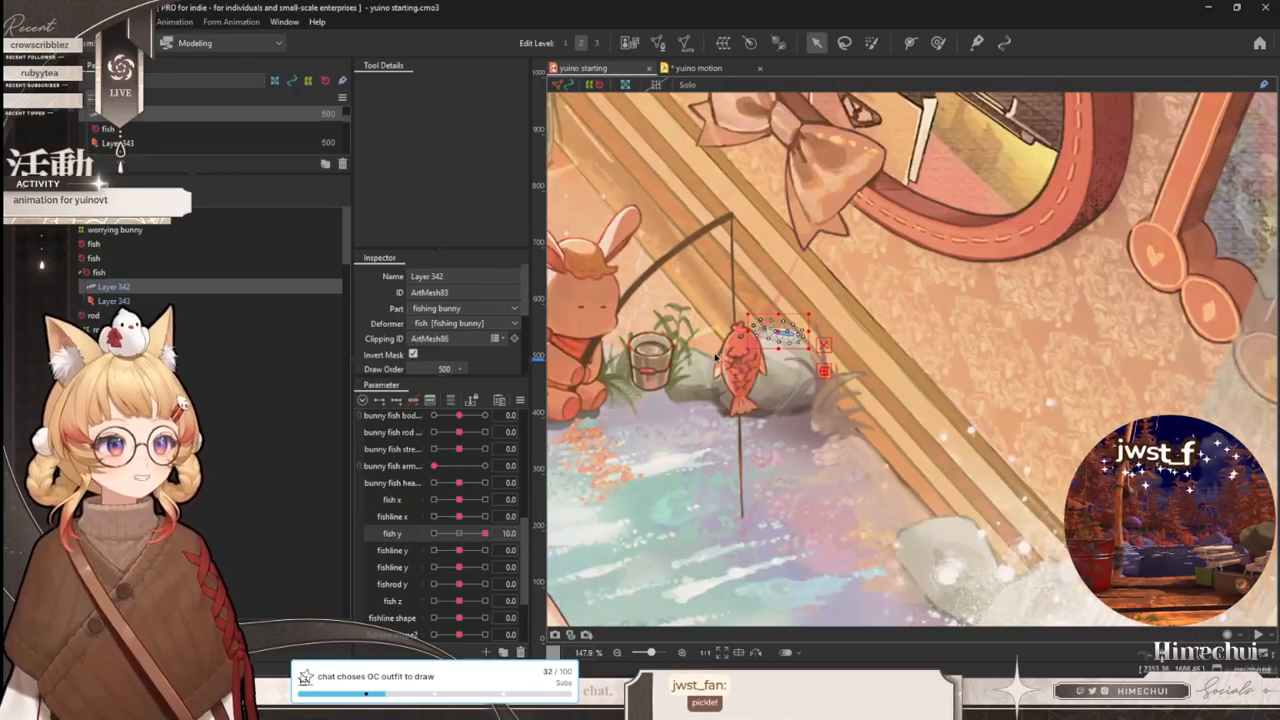
{"action": "scroll", "coordinate": [733, 334], "scroll_direction": "up", "scroll_amount": 3}
{"action": "scroll", "coordinate": [815, 330], "scroll_direction": "down", "scroll_amount": 1}
{"action": "scroll", "coordinate": [841, 365], "scroll_direction": "up", "scroll_amount": 1}
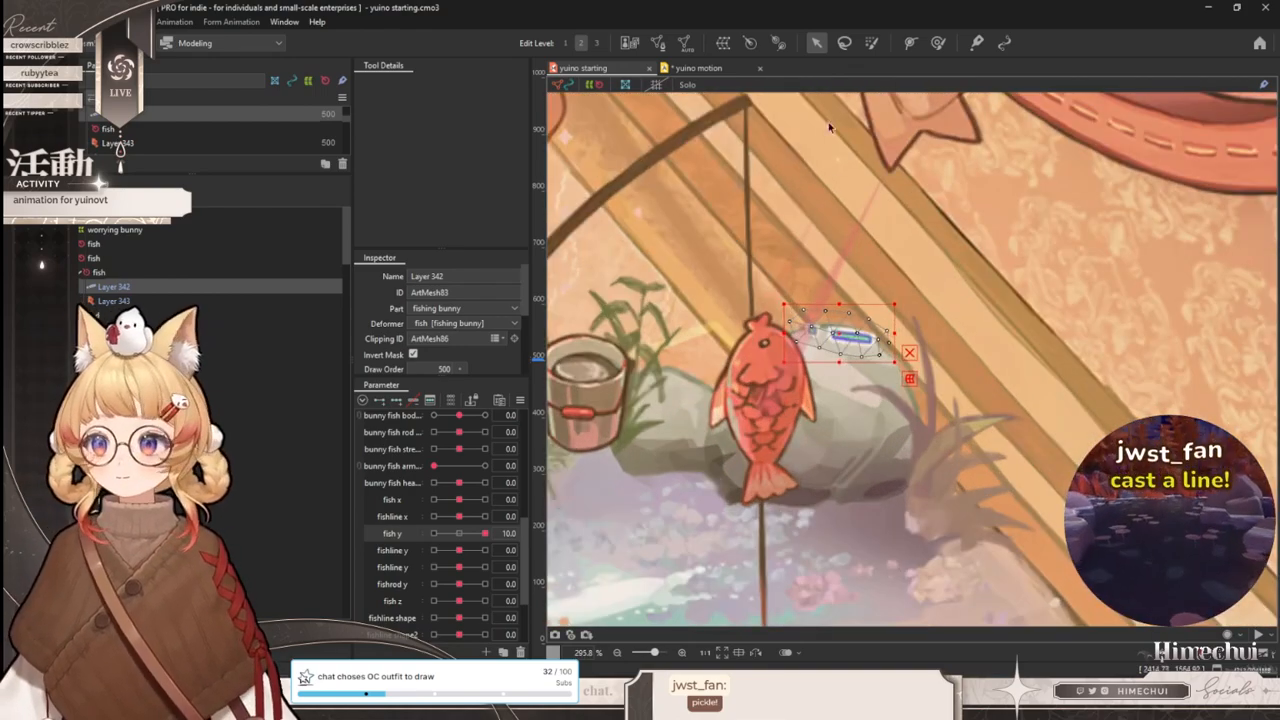
{"action": "left_click", "coordinate": [910, 42]}
{"action": "scroll", "coordinate": [850, 338], "scroll_direction": "up", "scroll_amount": 2}
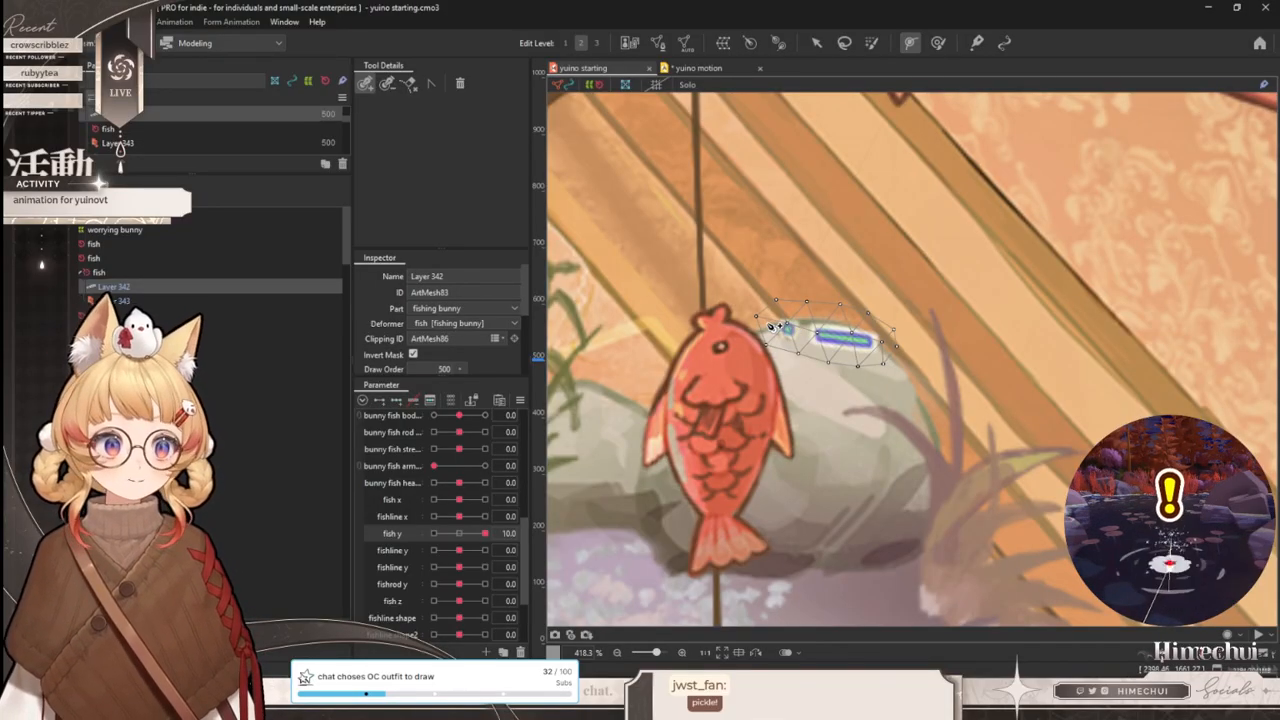
{"action": "scroll", "coordinate": [784, 324], "scroll_direction": "down", "scroll_amount": 2}
{"action": "scroll", "coordinate": [784, 323], "scroll_direction": "up", "scroll_amount": 2}
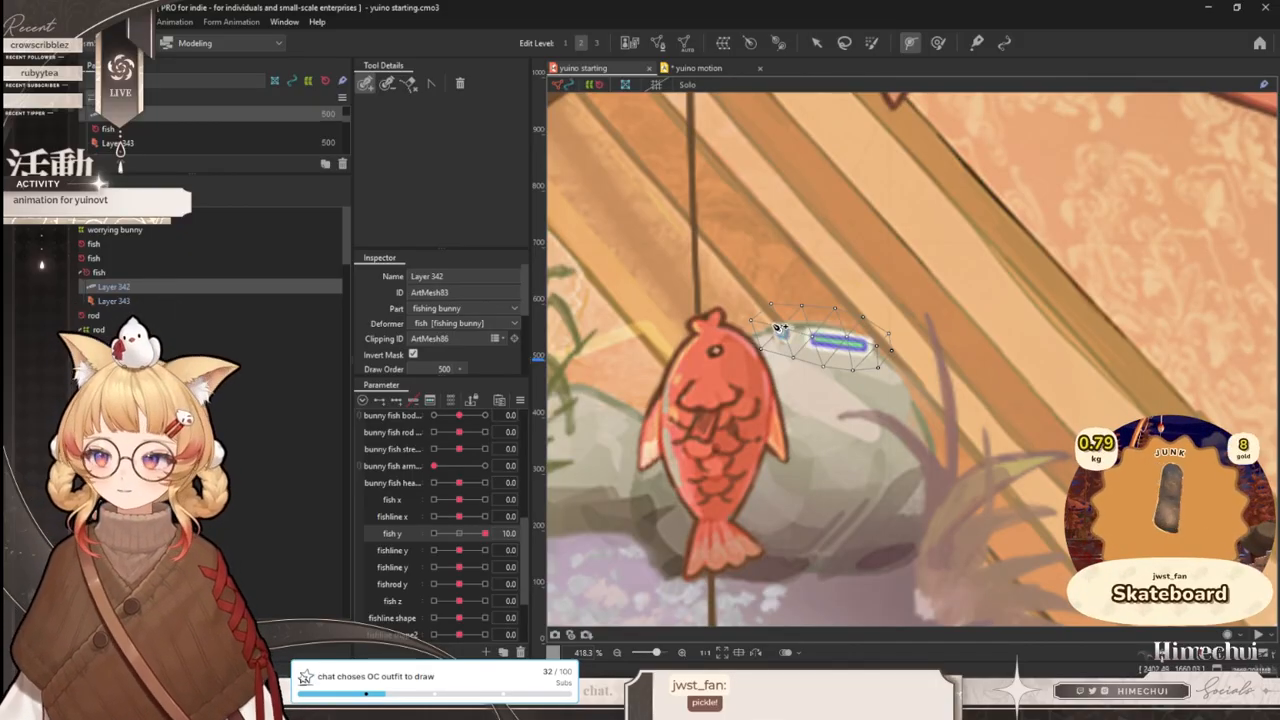
{"action": "scroll", "coordinate": [820, 326], "scroll_direction": "up", "scroll_amount": 2}
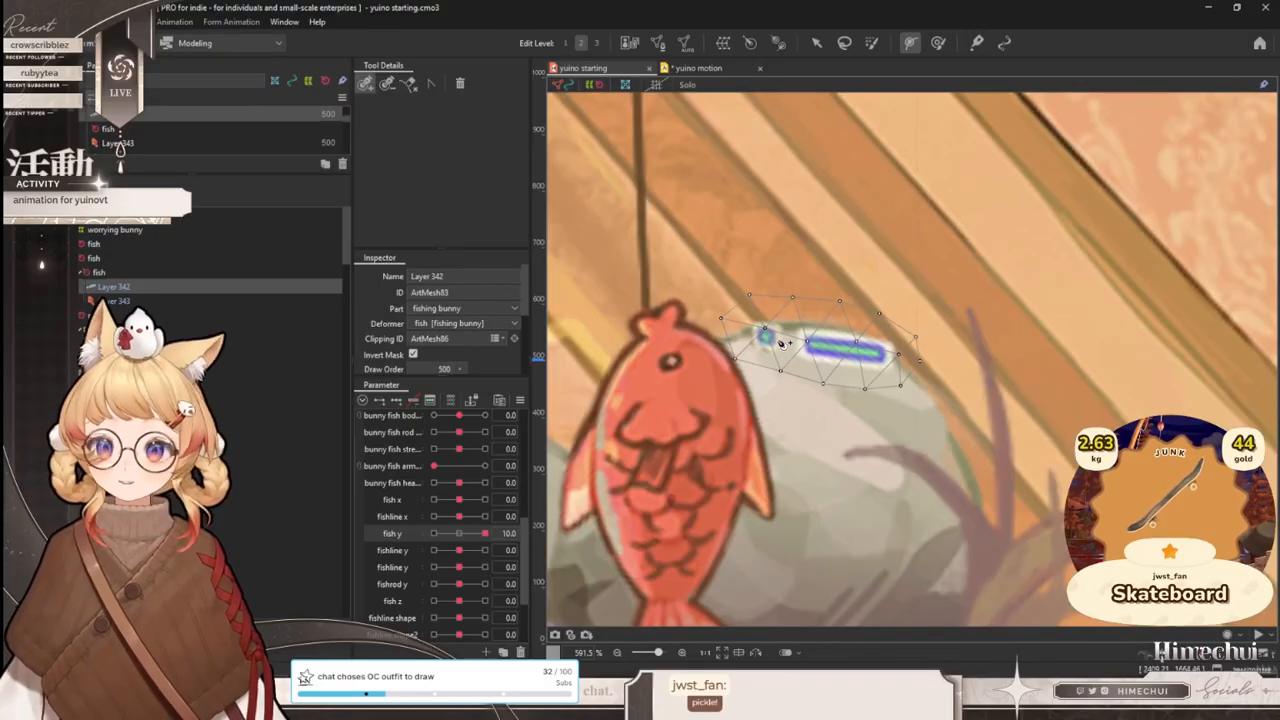
- Return to yuino motion, shift the restored editor window to view its scene settings, and maximize it again
{"action": "left_click", "coordinate": [716, 70]}
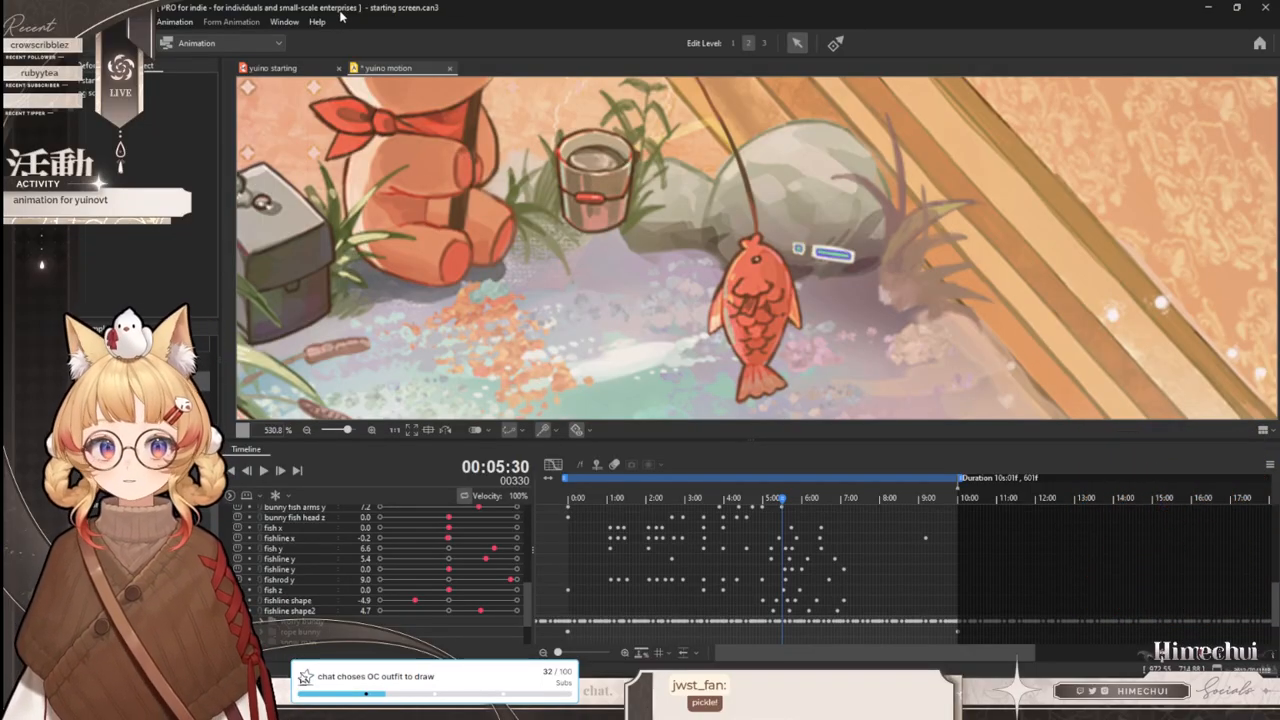
{"action": "left_click", "coordinate": [1236, 8]}
{"action": "left_click_drag", "start_coordinate": [873, 24], "coordinate": [1066, 13]}
{"action": "scroll", "coordinate": [390, 565], "scroll_direction": "down", "scroll_amount": 1}
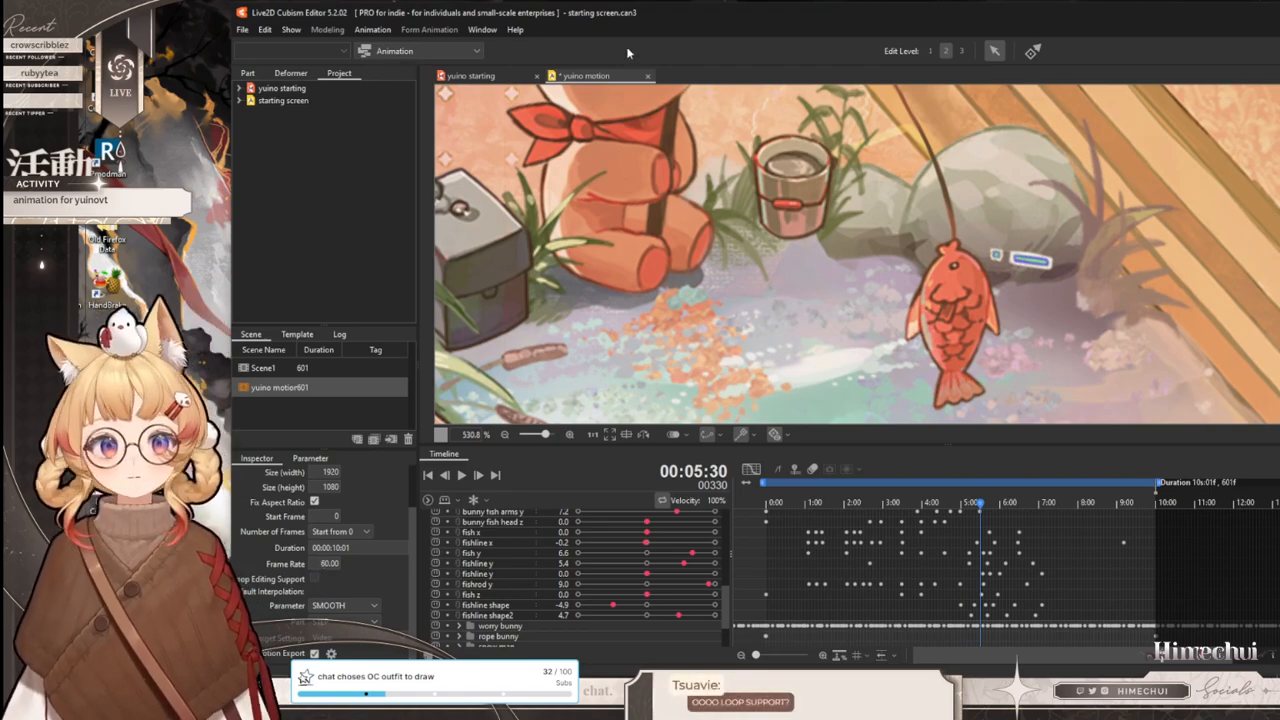
{"action": "left_click_drag", "start_coordinate": [686, 4], "coordinate": [558, 15]}
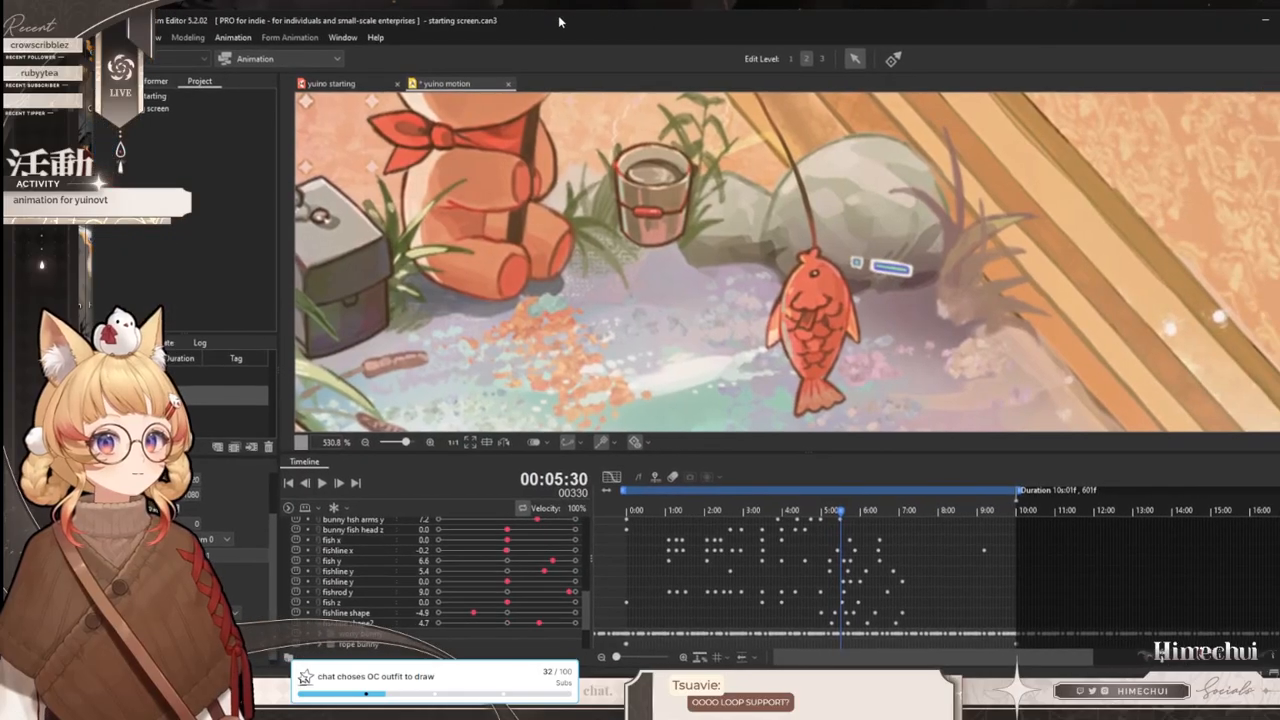
{"action": "double_click", "coordinate": [558, 15]}
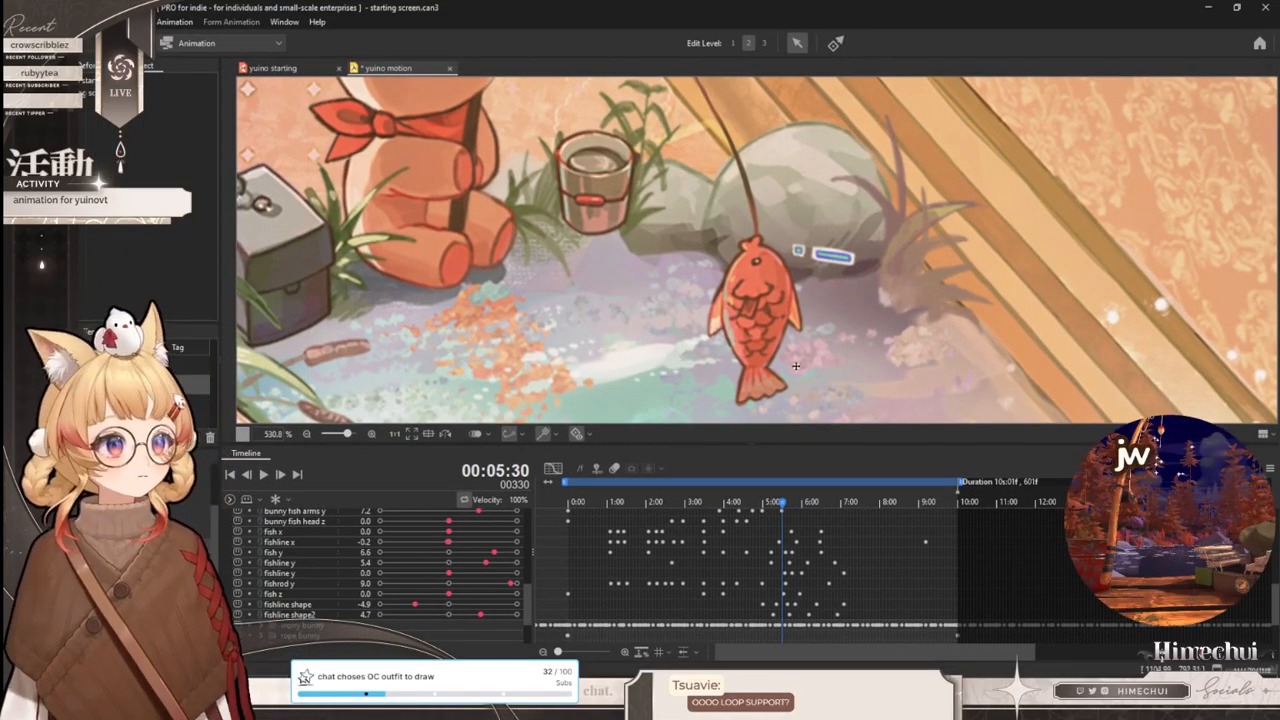
- Examine the timeline's parameter folders and the fishing bunny's keyframes, from the idle parameters down to the fishline shapes
{"action": "scroll", "coordinate": [815, 545], "scroll_direction": "up", "scroll_amount": 5}
{"action": "scroll", "coordinate": [815, 545], "scroll_direction": "up", "scroll_amount": 3}
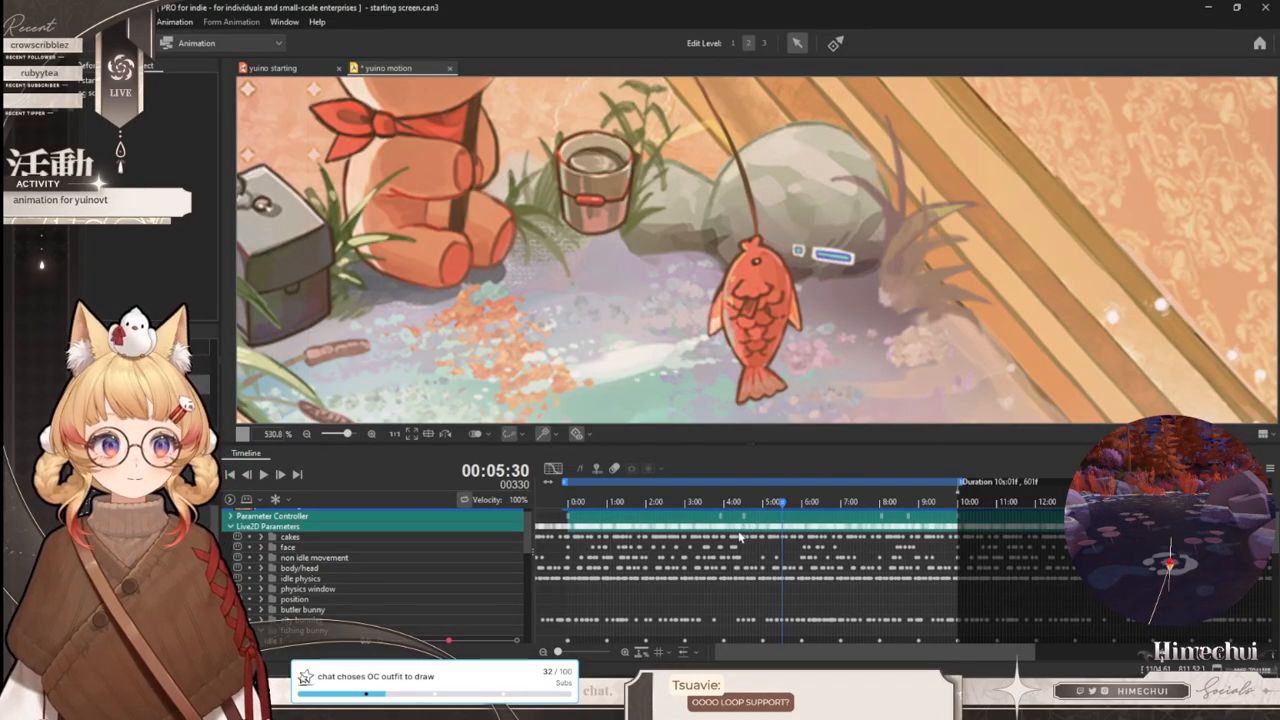
{"action": "scroll", "coordinate": [738, 546], "scroll_direction": "down", "scroll_amount": 3}
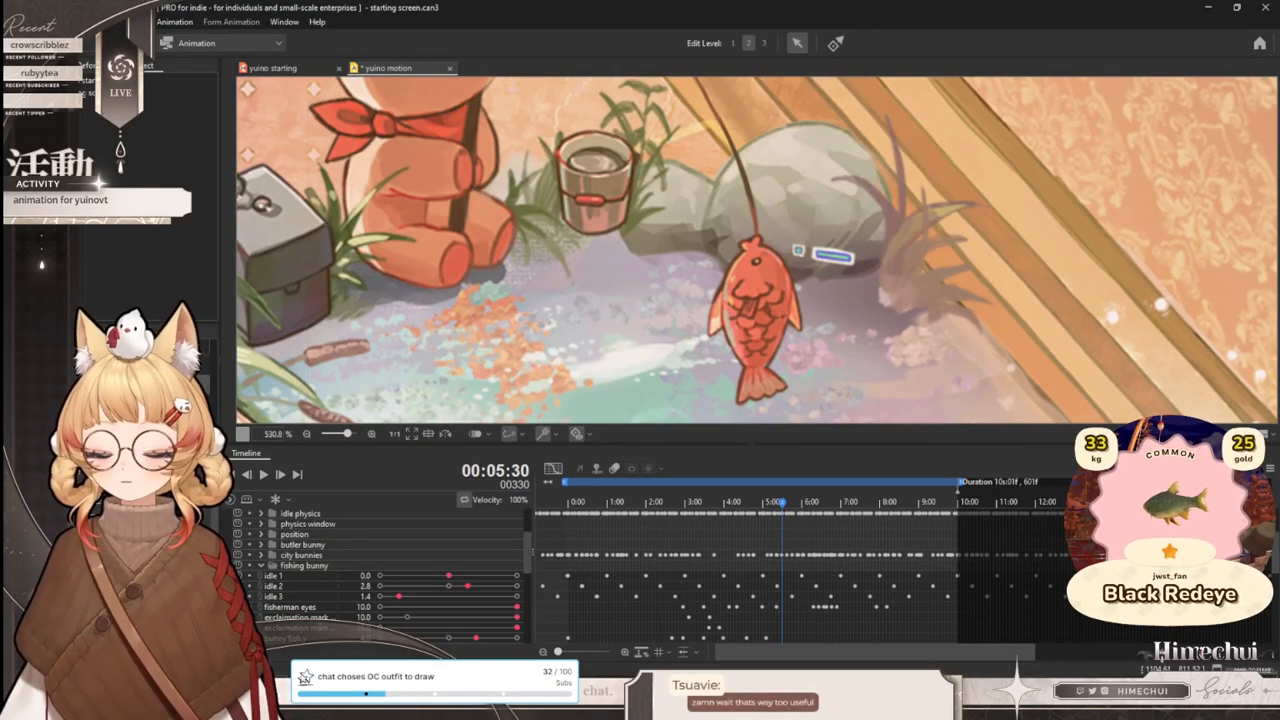
{"action": "scroll", "coordinate": [874, 580], "scroll_direction": "down", "scroll_amount": 5}
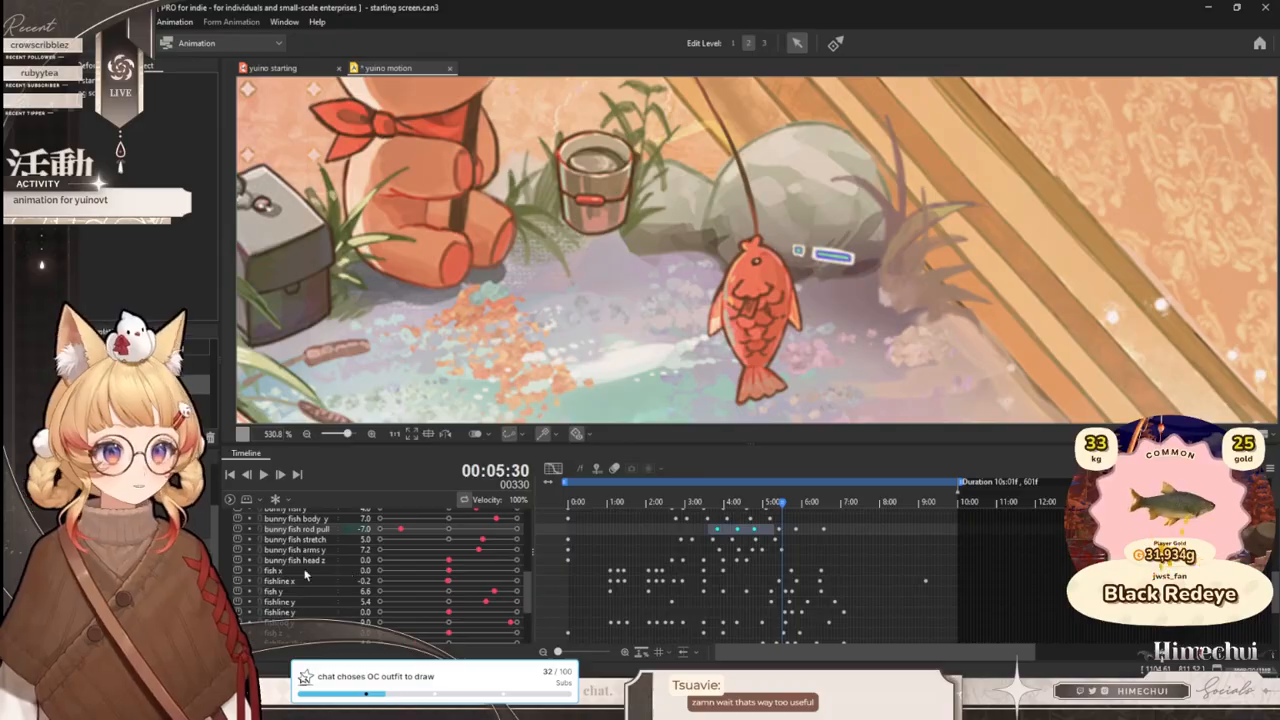
{"action": "scroll", "coordinate": [965, 545], "scroll_direction": "up", "scroll_amount": 2}
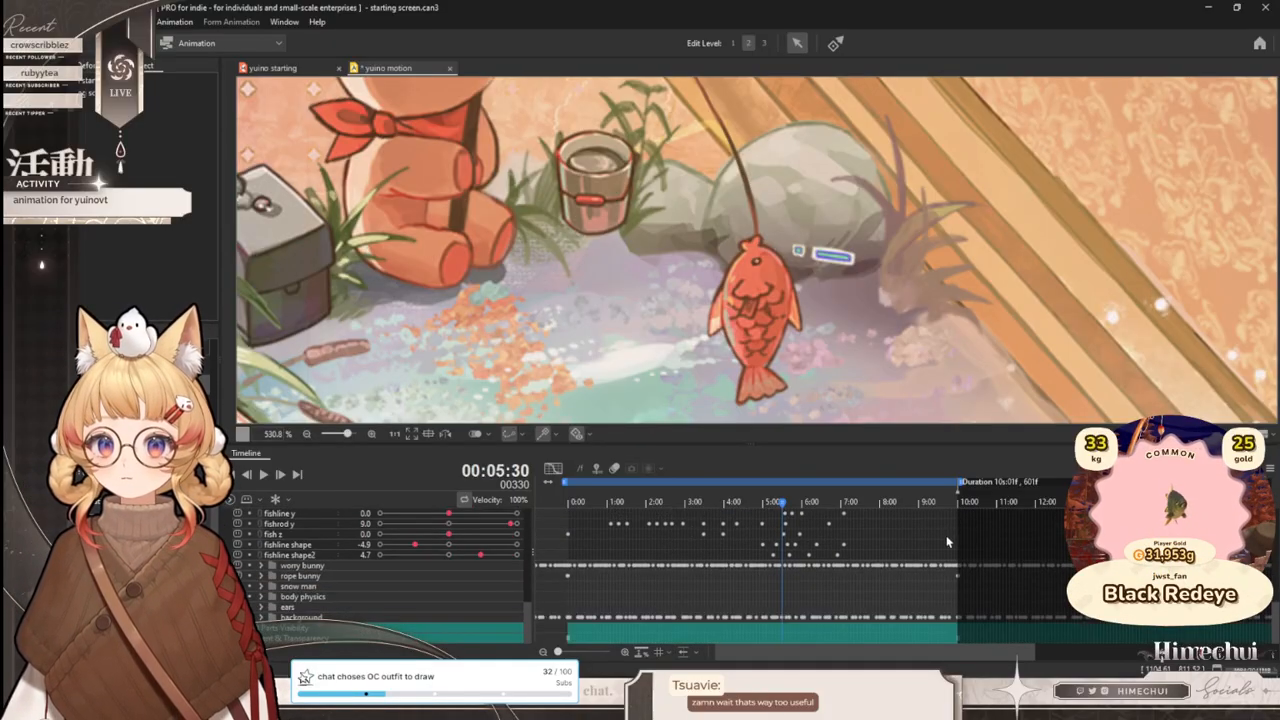
{"action": "scroll", "coordinate": [953, 550], "scroll_direction": "up", "scroll_amount": 3}
{"action": "scroll", "coordinate": [953, 555], "scroll_direction": "down", "scroll_amount": 3}
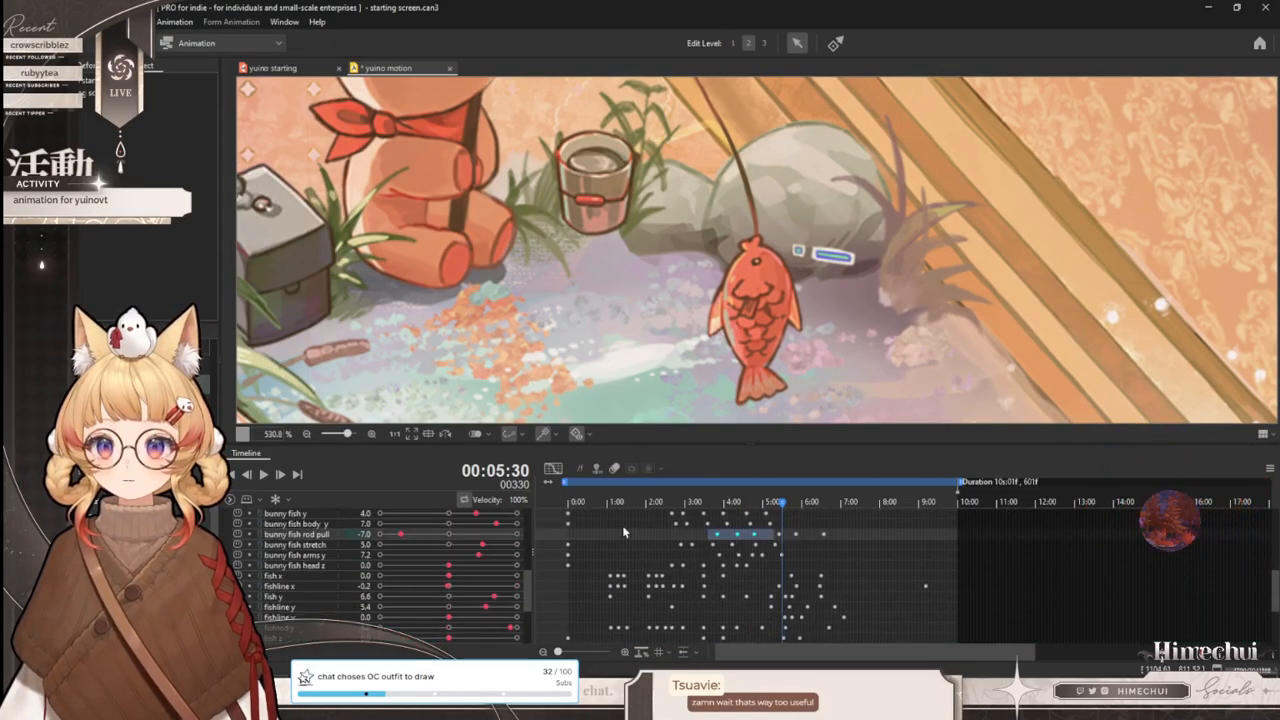
{"action": "scroll", "coordinate": [562, 562], "scroll_direction": "down", "scroll_amount": 2}
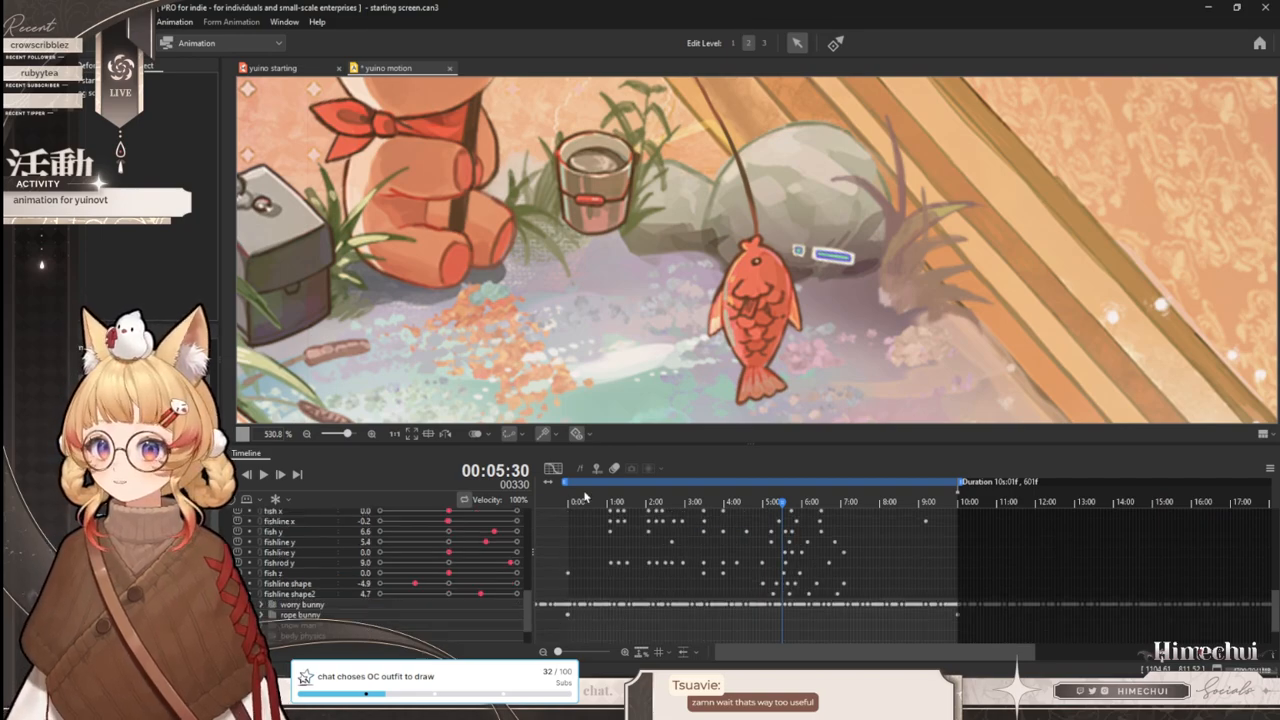
{"action": "scroll", "coordinate": [568, 570], "scroll_direction": "up", "scroll_amount": 1}
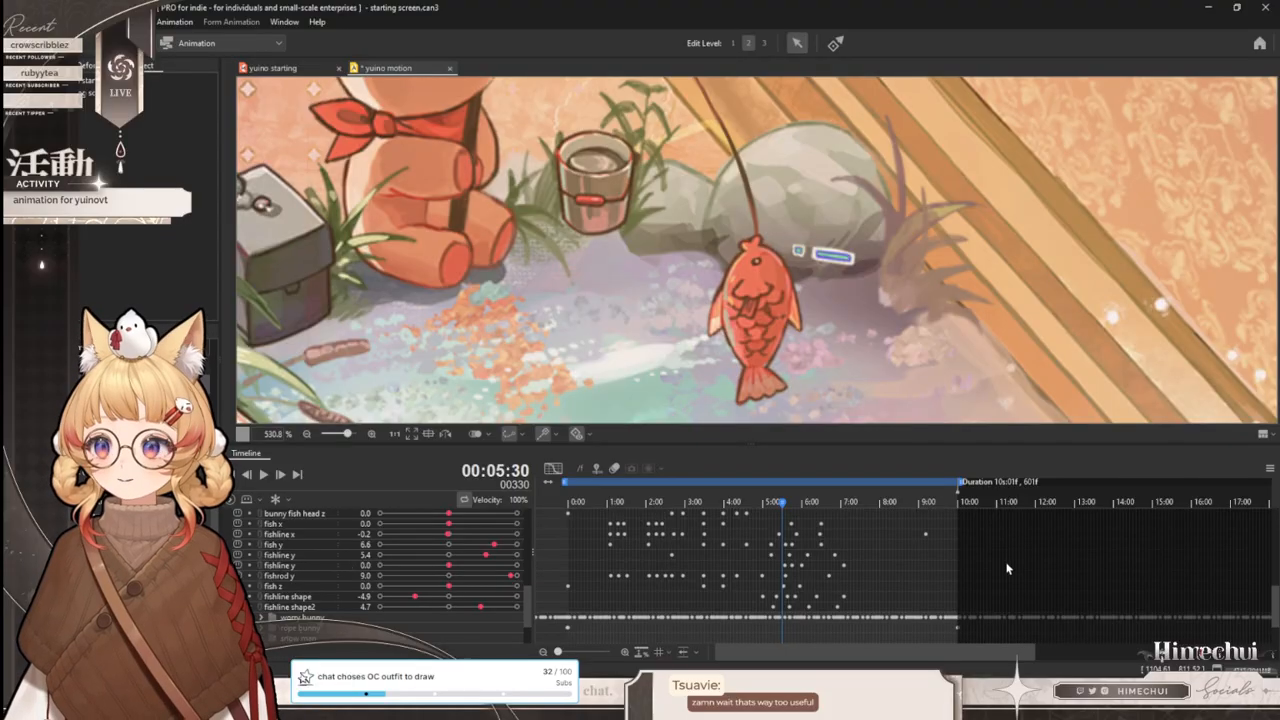
{"action": "scroll", "coordinate": [937, 549], "scroll_direction": "up", "scroll_amount": 10}
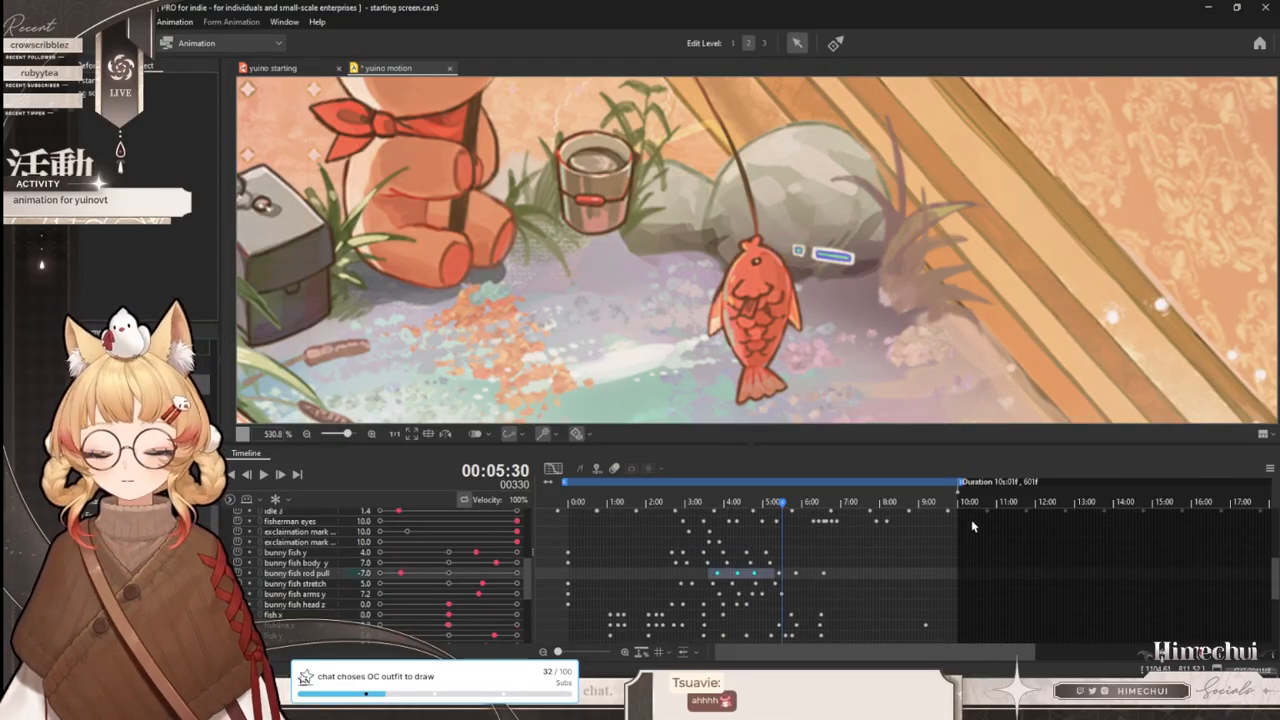
{"action": "scroll", "coordinate": [937, 548], "scroll_direction": "down", "scroll_amount": 3}
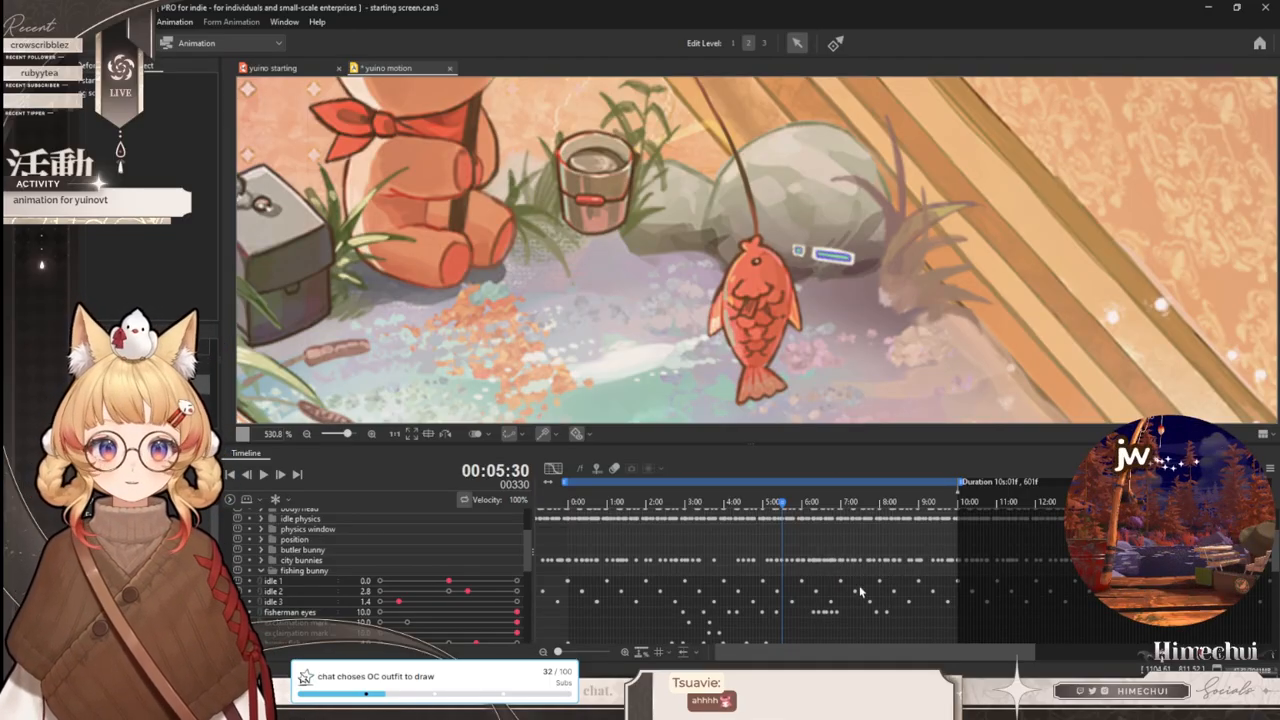
{"action": "scroll", "coordinate": [726, 564], "scroll_direction": "up", "scroll_amount": 3}
{"action": "scroll", "coordinate": [722, 568], "scroll_direction": "down", "scroll_amount": 3}
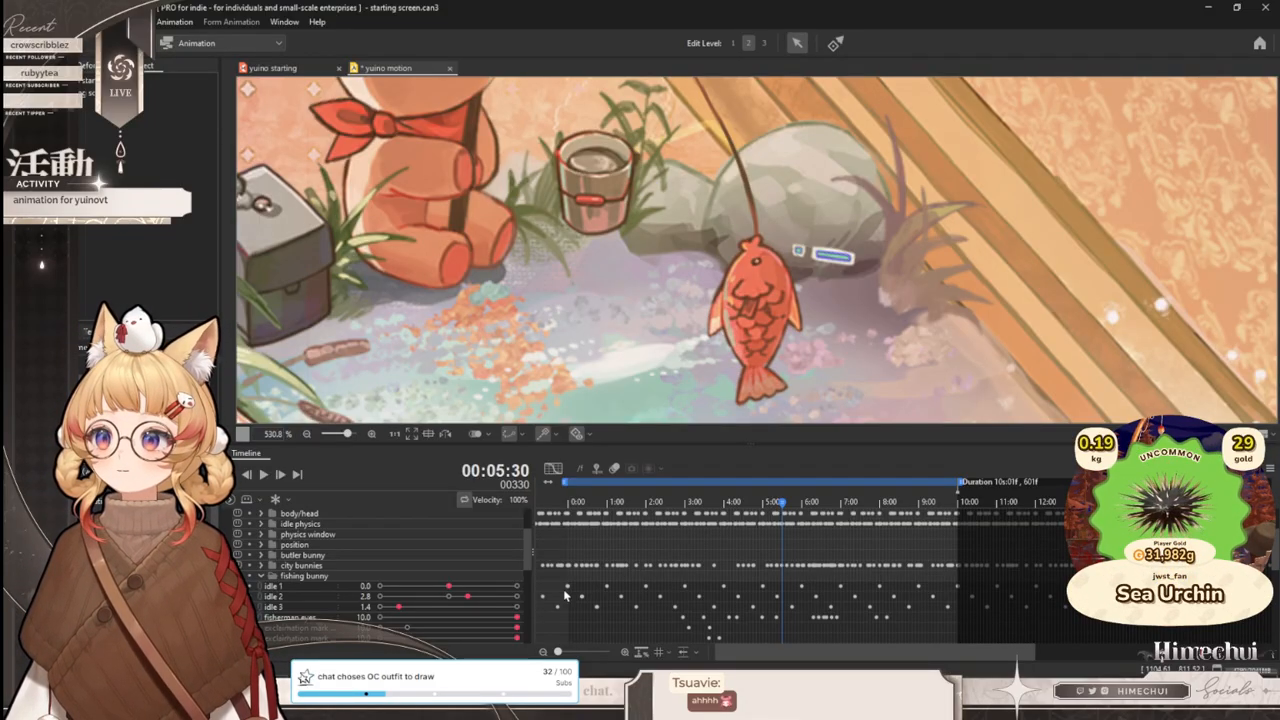
- Move the playhead back to 1:23 and look over the fish and fishline keyframes
{"action": "left_click_drag", "start_coordinate": [795, 501], "coordinate": [697, 512]}
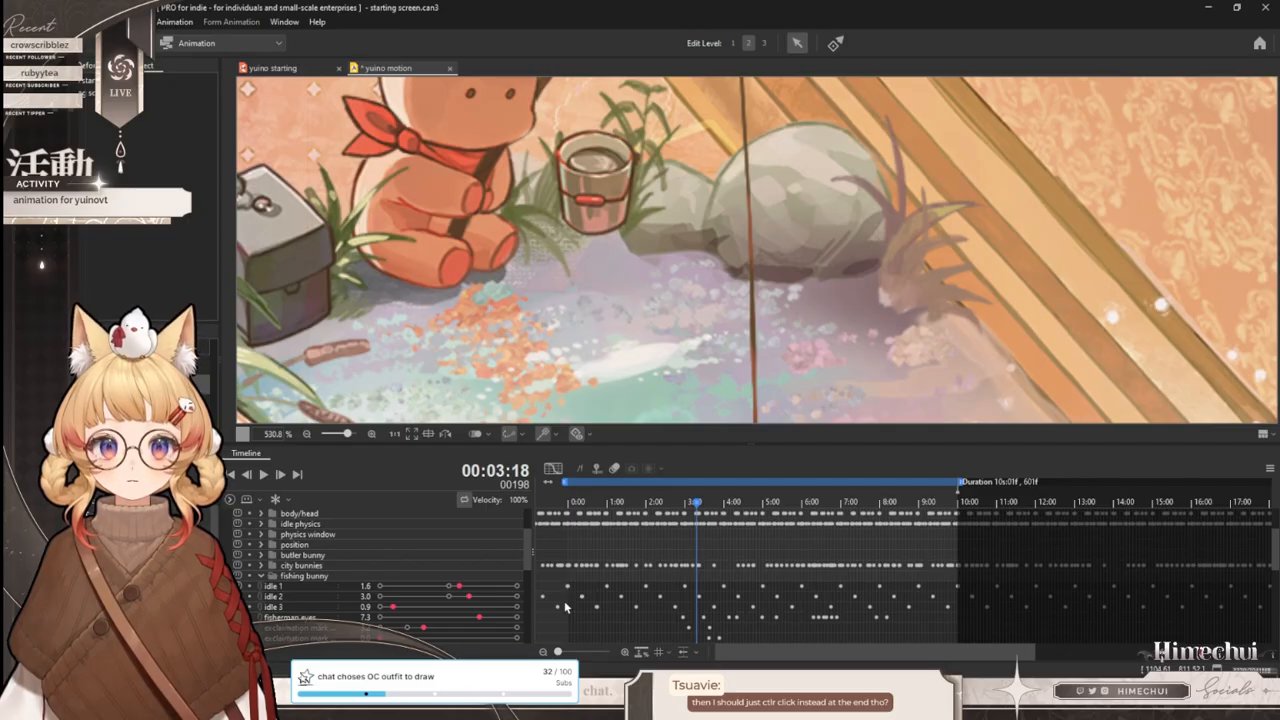
{"action": "left_click", "coordinate": [622, 606]}
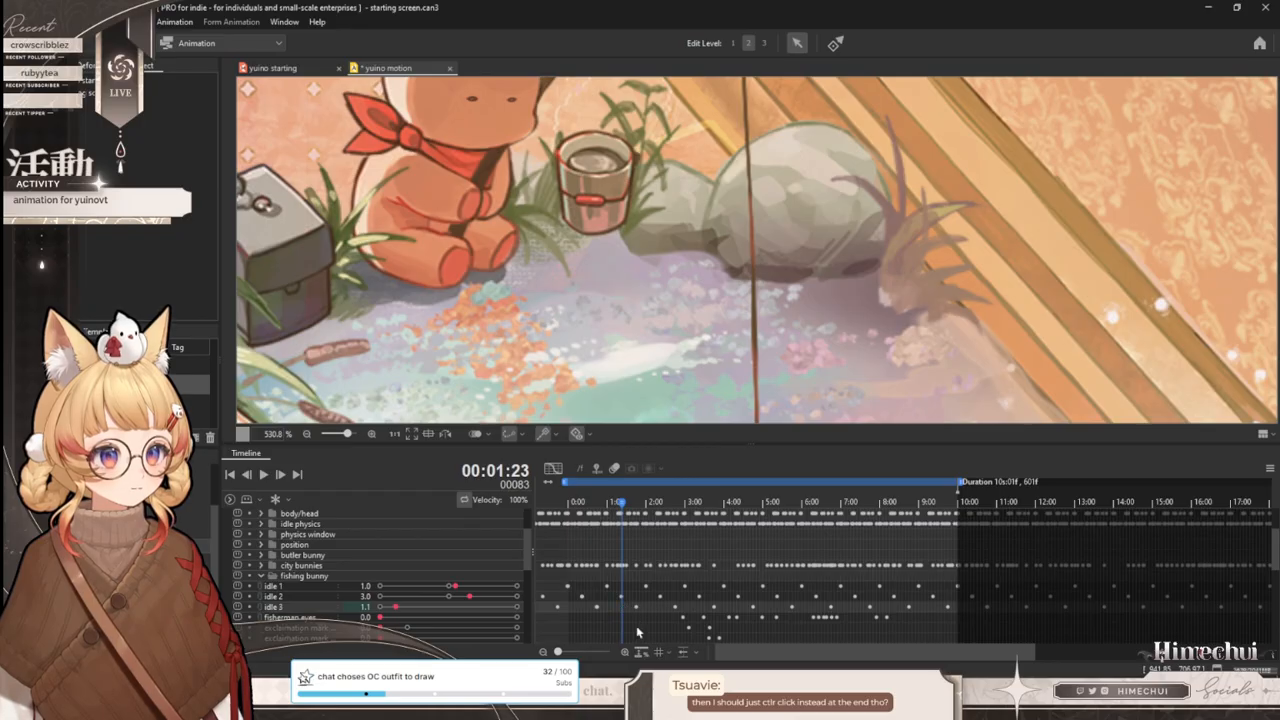
{"action": "scroll", "coordinate": [671, 624], "scroll_direction": "down", "scroll_amount": 5}
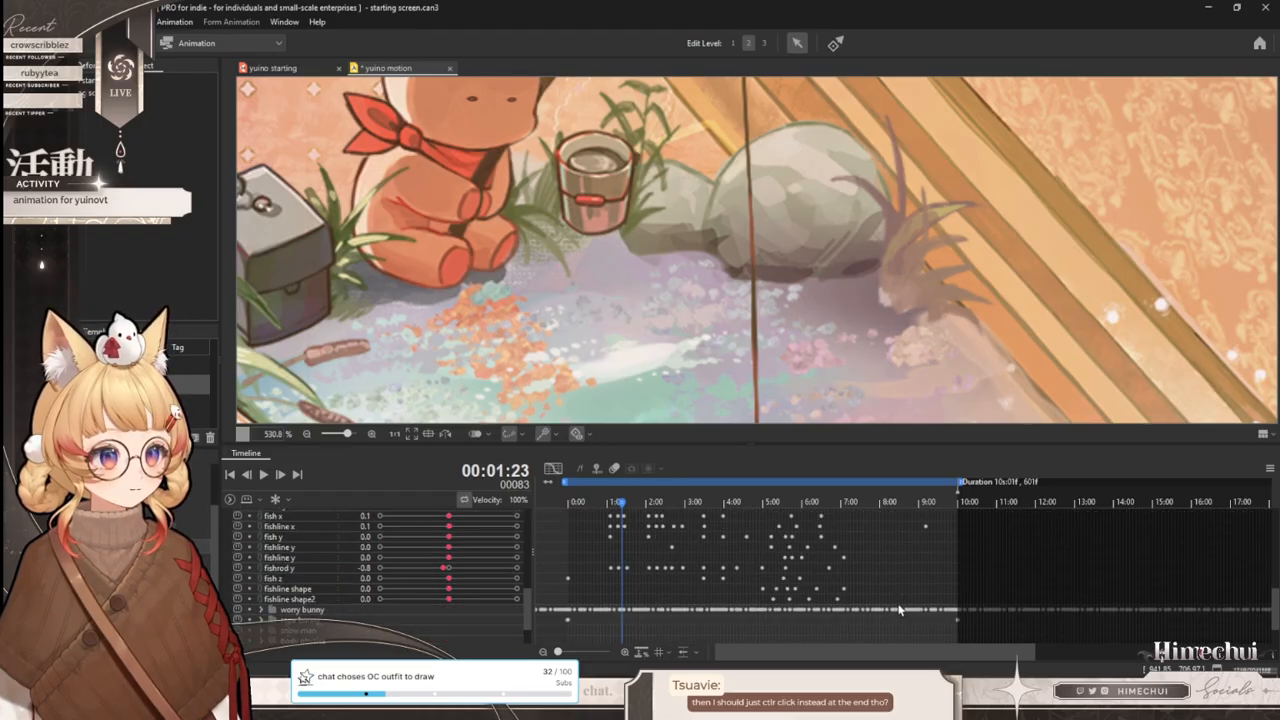
- Examine the timeline past the 10:00 end, from 10:08 to 14:12, across the fishing bunny's and fish's parameter rows
{"action": "left_click", "coordinate": [963, 534]}
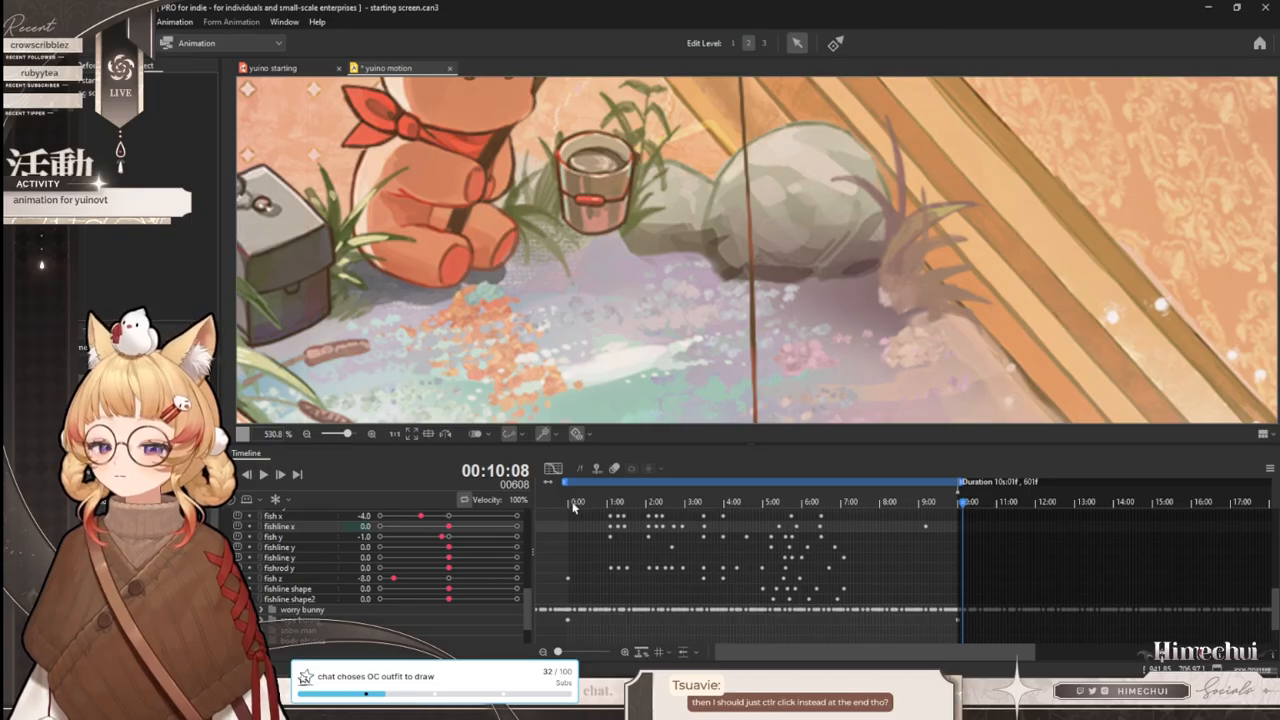
{"action": "scroll", "coordinate": [983, 532], "scroll_direction": "up", "scroll_amount": 6}
{"action": "scroll", "coordinate": [1005, 578], "scroll_direction": "down", "scroll_amount": 3}
{"action": "scroll", "coordinate": [1003, 572], "scroll_direction": "up", "scroll_amount": 2}
{"action": "scroll", "coordinate": [1003, 572], "scroll_direction": "down", "scroll_amount": 2}
{"action": "left_click_drag", "start_coordinate": [1006, 582], "coordinate": [1209, 539]}
{"action": "left_click", "coordinate": [1121, 614]}
{"action": "scroll", "coordinate": [1018, 582], "scroll_direction": "down", "scroll_amount": 4}
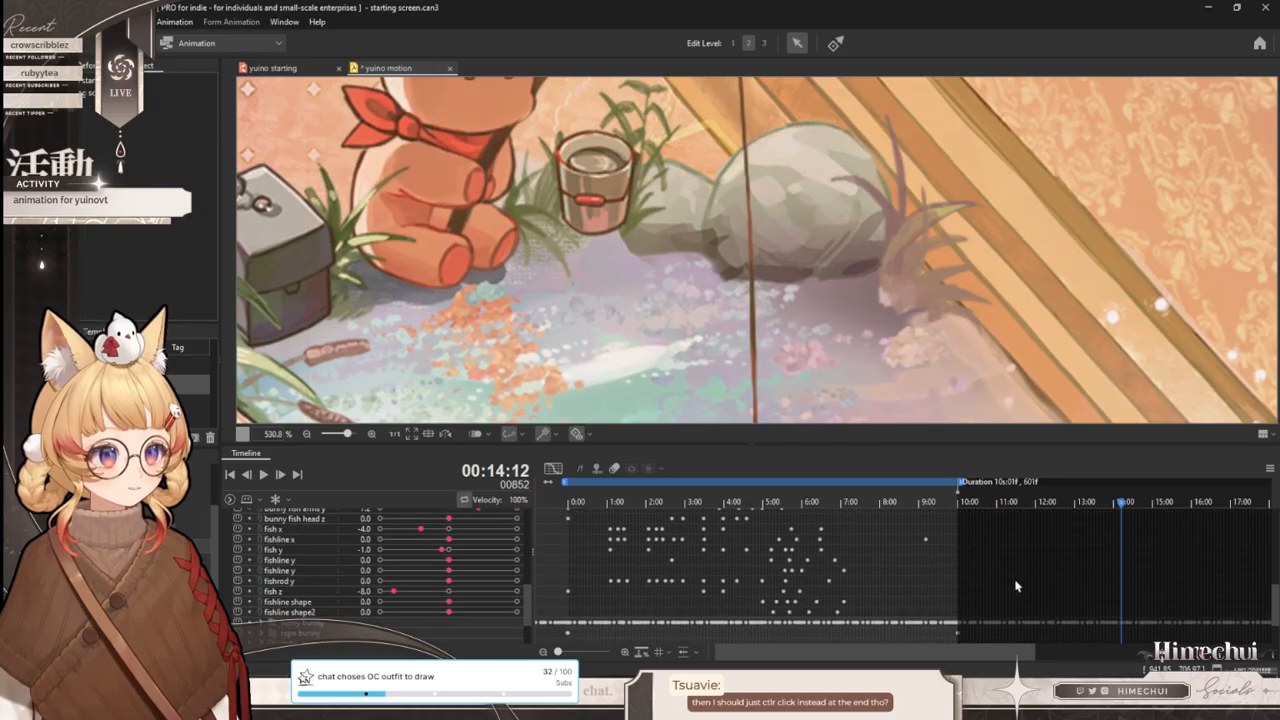
{"action": "scroll", "coordinate": [955, 582], "scroll_direction": "up", "scroll_amount": 4}
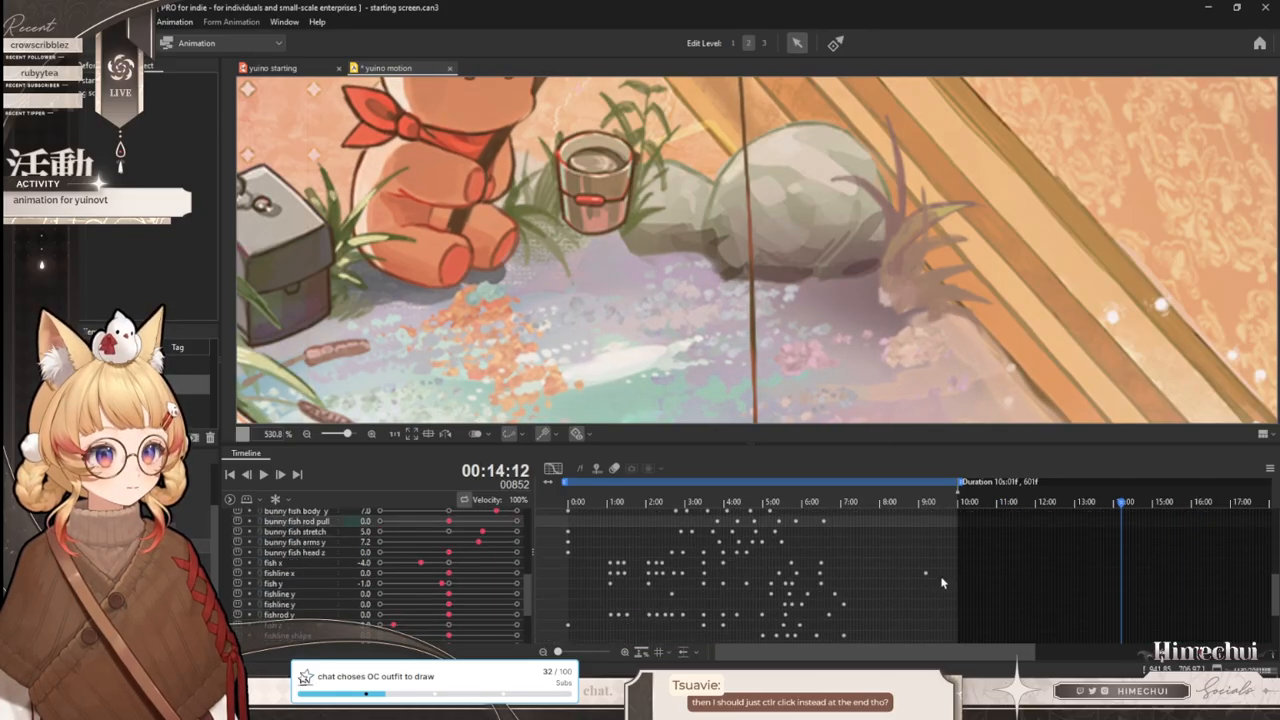
{"action": "scroll", "coordinate": [941, 583], "scroll_direction": "down", "scroll_amount": 2}
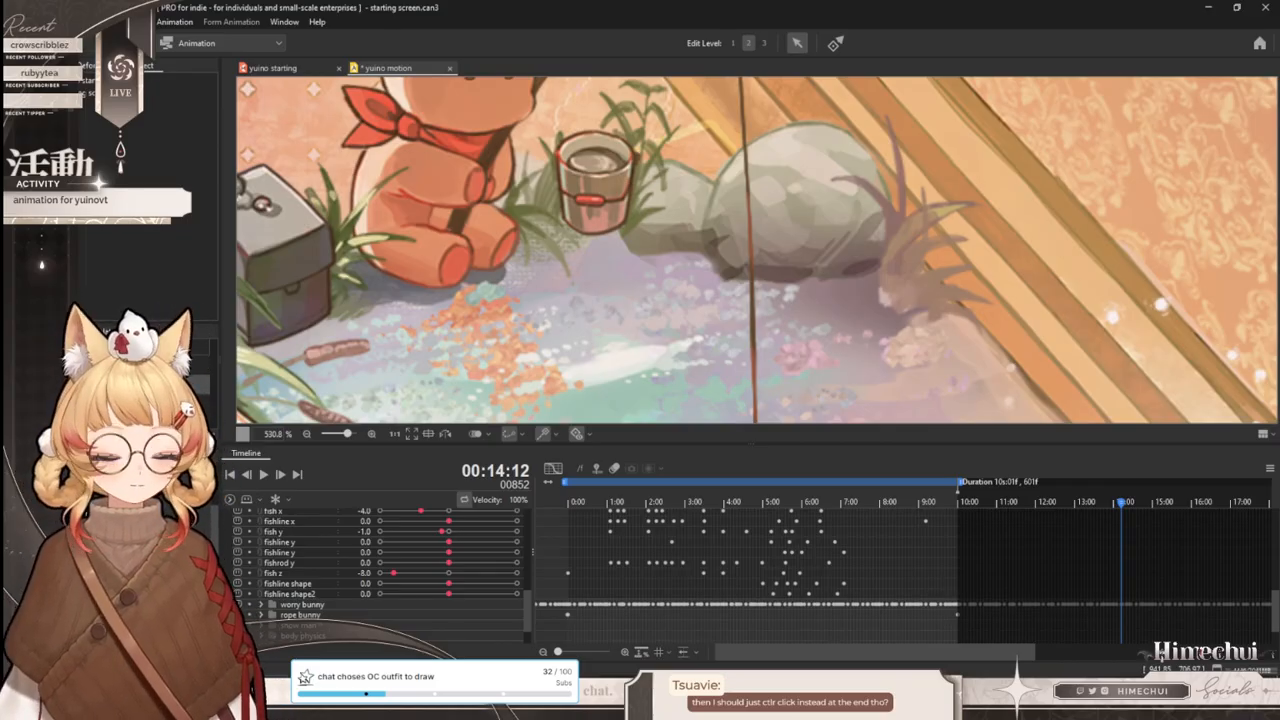
- Undo the last two changes to the fishing bunny's repeated keyframes after 10:00, checking the parameter rows in between
{"action": "key", "text": "ctrl+z"}
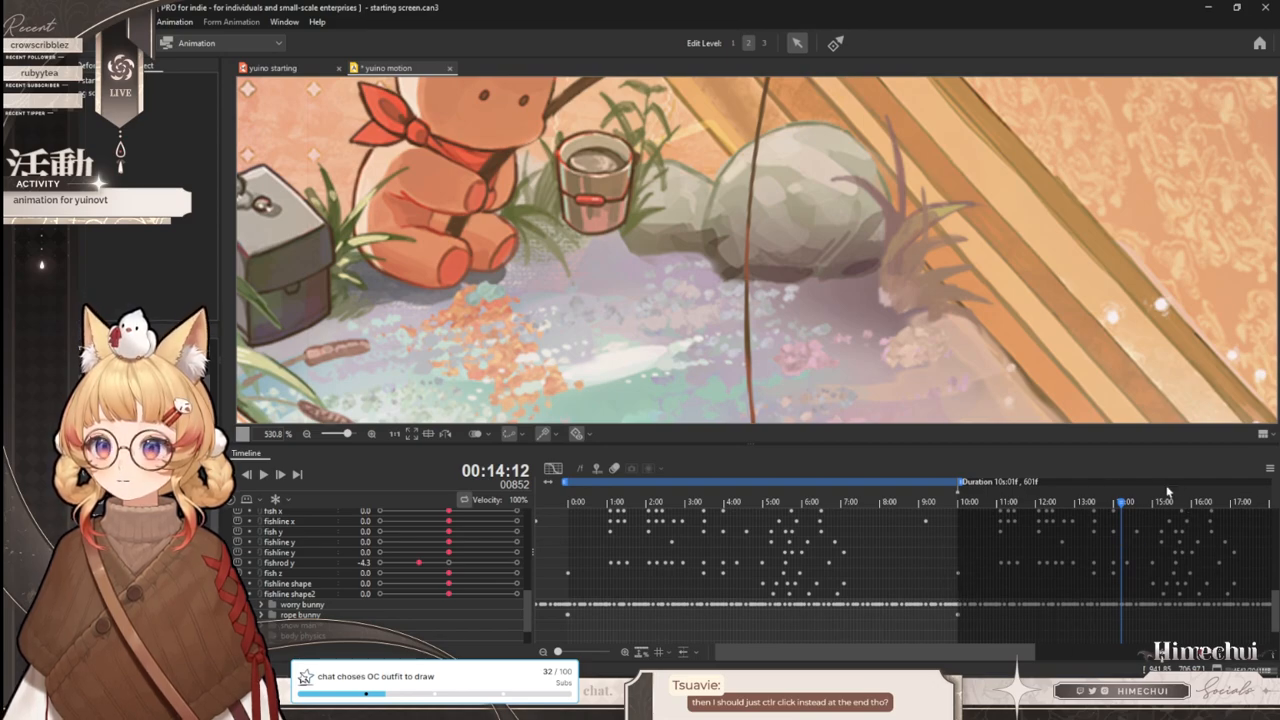
{"action": "scroll", "coordinate": [984, 583], "scroll_direction": "up", "scroll_amount": 3}
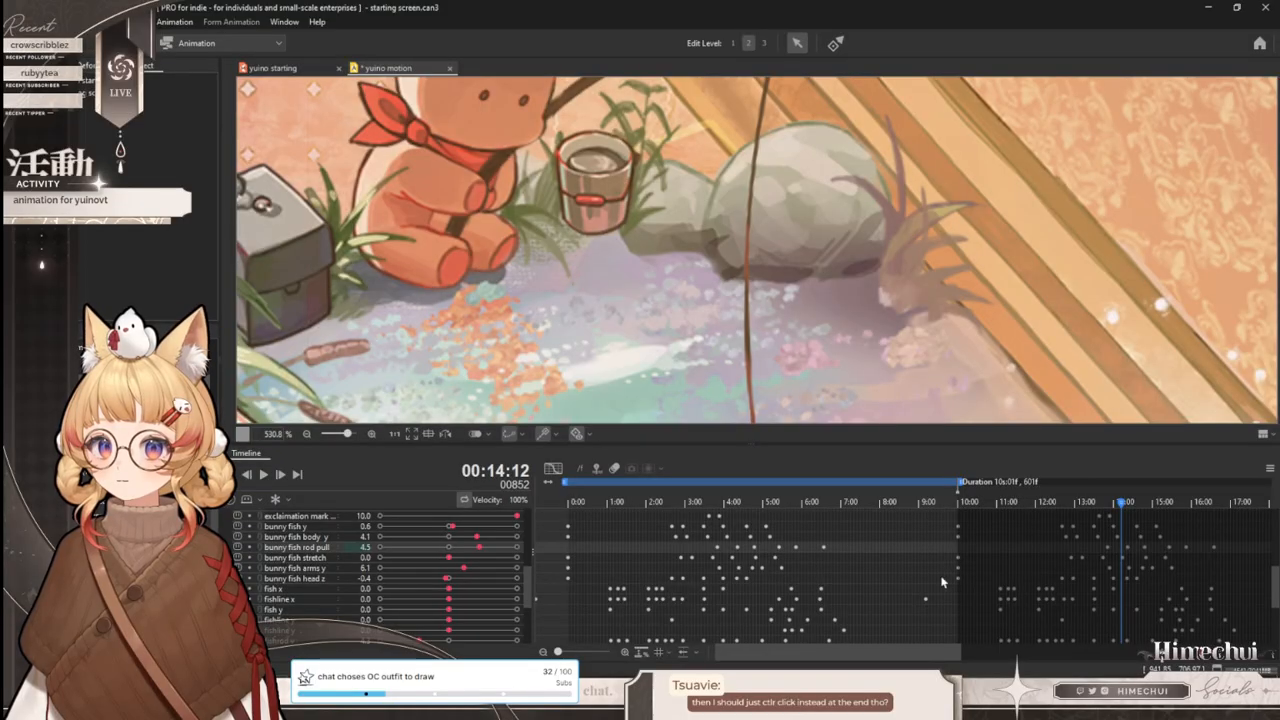
{"action": "scroll", "coordinate": [948, 565], "scroll_direction": "up", "scroll_amount": 2}
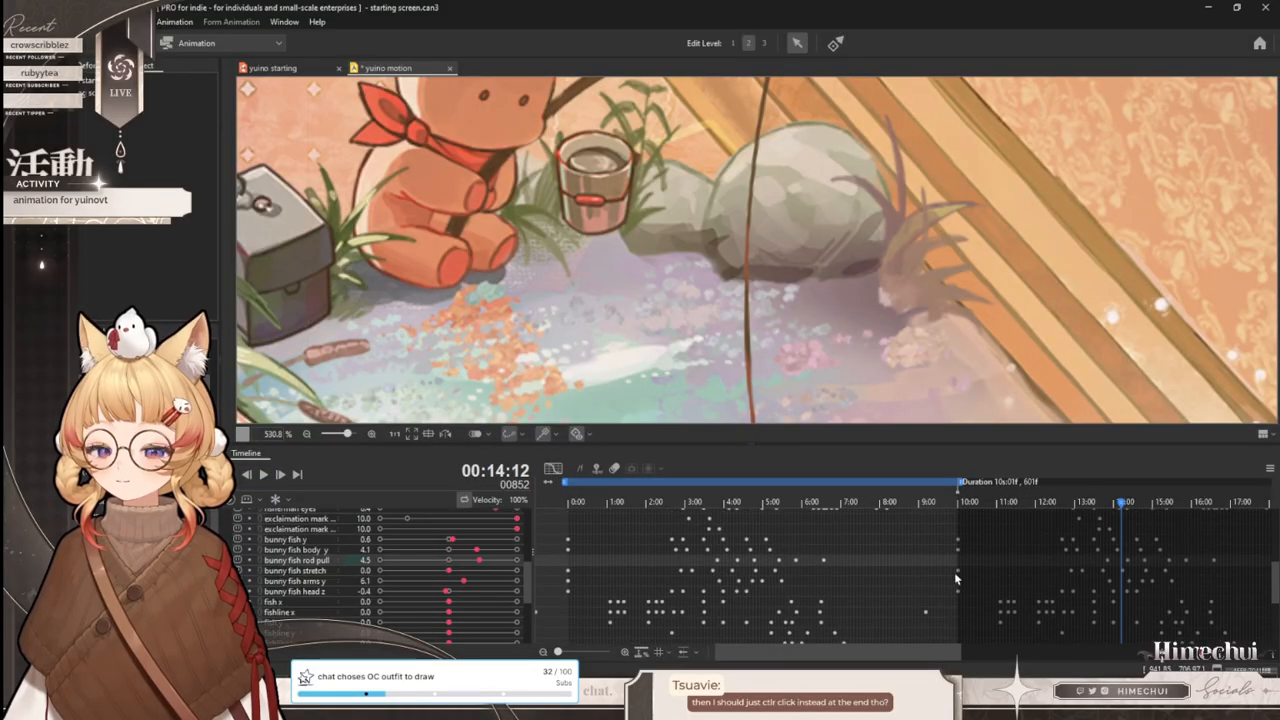
{"action": "scroll", "coordinate": [955, 575], "scroll_direction": "down", "scroll_amount": 3}
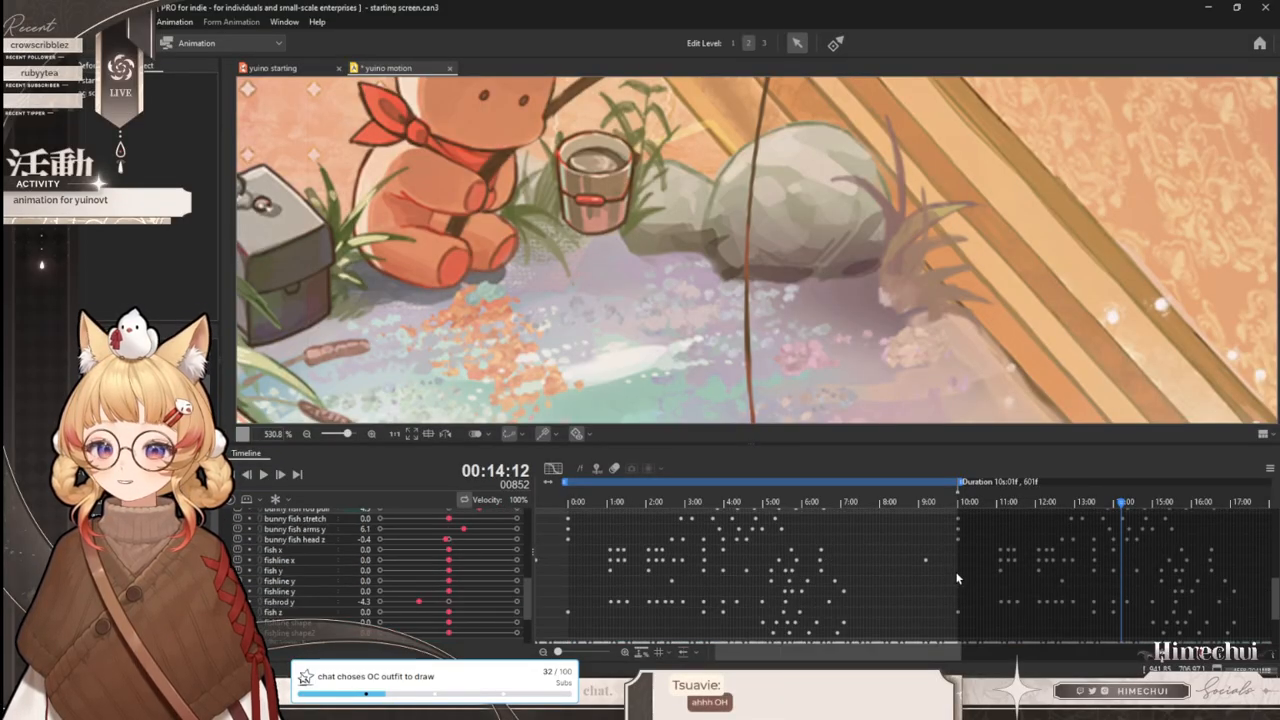
{"action": "key", "text": "ctrl+z"}
{"action": "scroll", "coordinate": [884, 587], "scroll_direction": "up", "scroll_amount": 5}
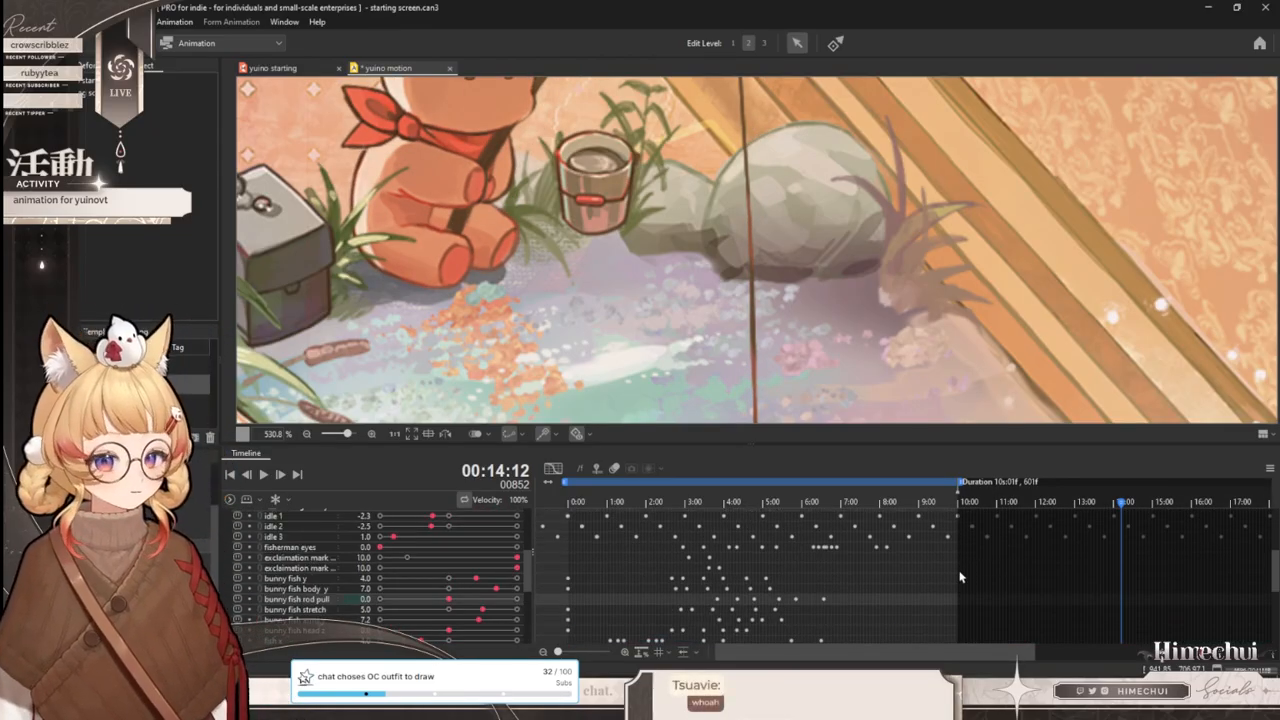
- Place the playhead at 10:03 and review the fishing bunny's rows from the exclamation marks down to fishline shape2
{"action": "left_click", "coordinate": [957, 571]}
{"action": "scroll", "coordinate": [955, 550], "scroll_direction": "down", "scroll_amount": 3}
{"action": "scroll", "coordinate": [954, 561], "scroll_direction": "up", "scroll_amount": 1}
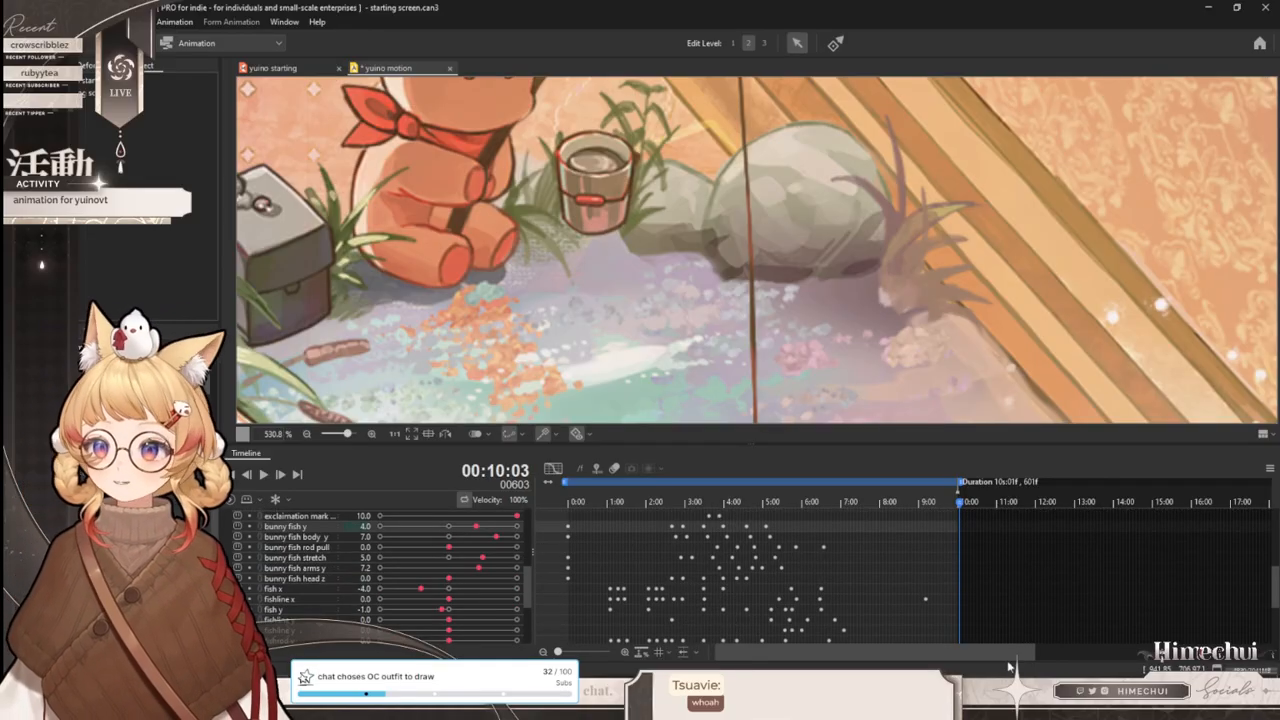
{"action": "scroll", "coordinate": [911, 603], "scroll_direction": "down", "scroll_amount": 4}
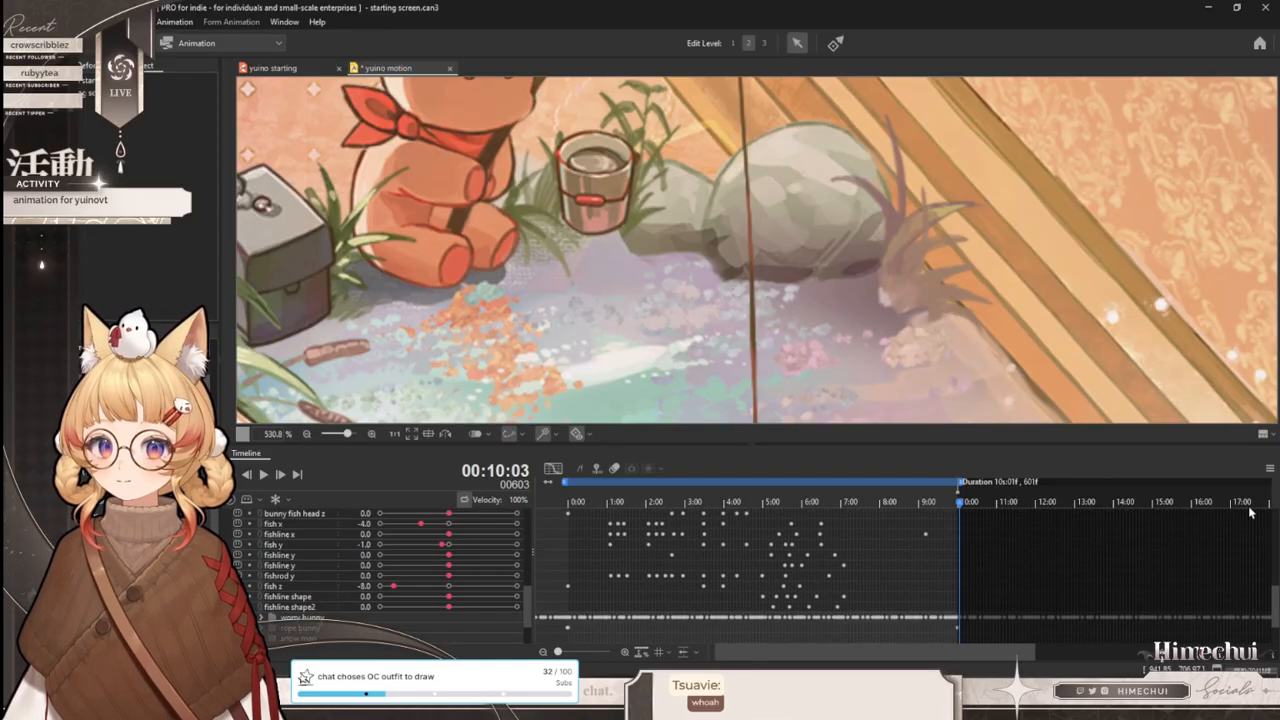
{"action": "scroll", "coordinate": [980, 583], "scroll_direction": "up", "scroll_amount": 3}
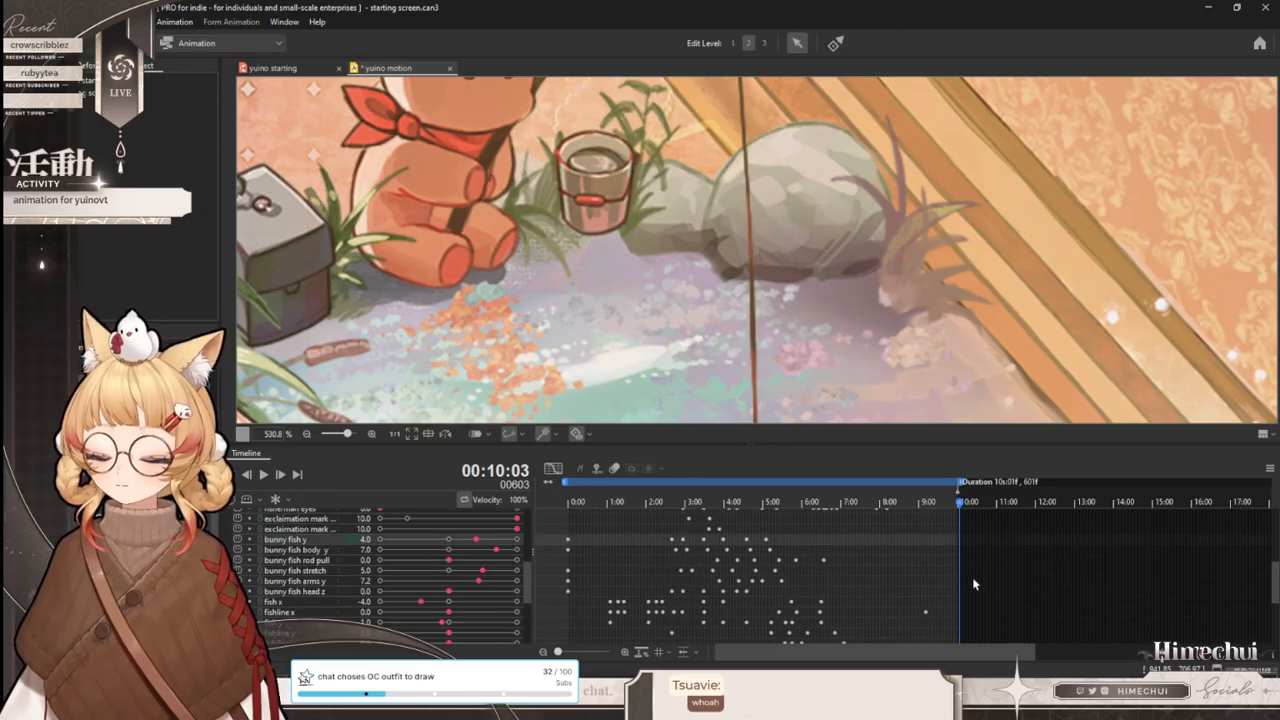
{"action": "scroll", "coordinate": [911, 583], "scroll_direction": "up", "scroll_amount": 3}
{"action": "scroll", "coordinate": [907, 583], "scroll_direction": "down", "scroll_amount": 3}
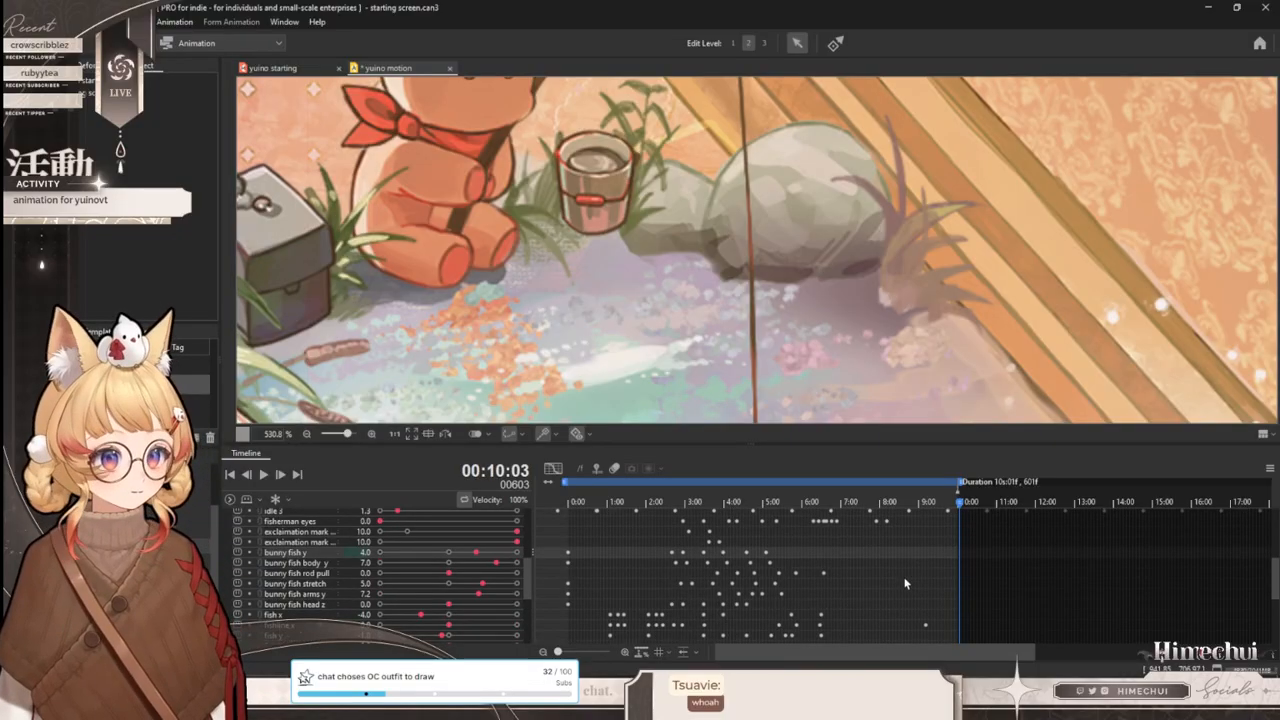
- Try box-selecting the exclamation mark, bunny fish y and bunny fish body y keyframes between about 2:00 and 7:00
{"action": "left_click_drag", "start_coordinate": [870, 550], "coordinate": [672, 567]}
{"action": "left_click", "coordinate": [614, 567]}
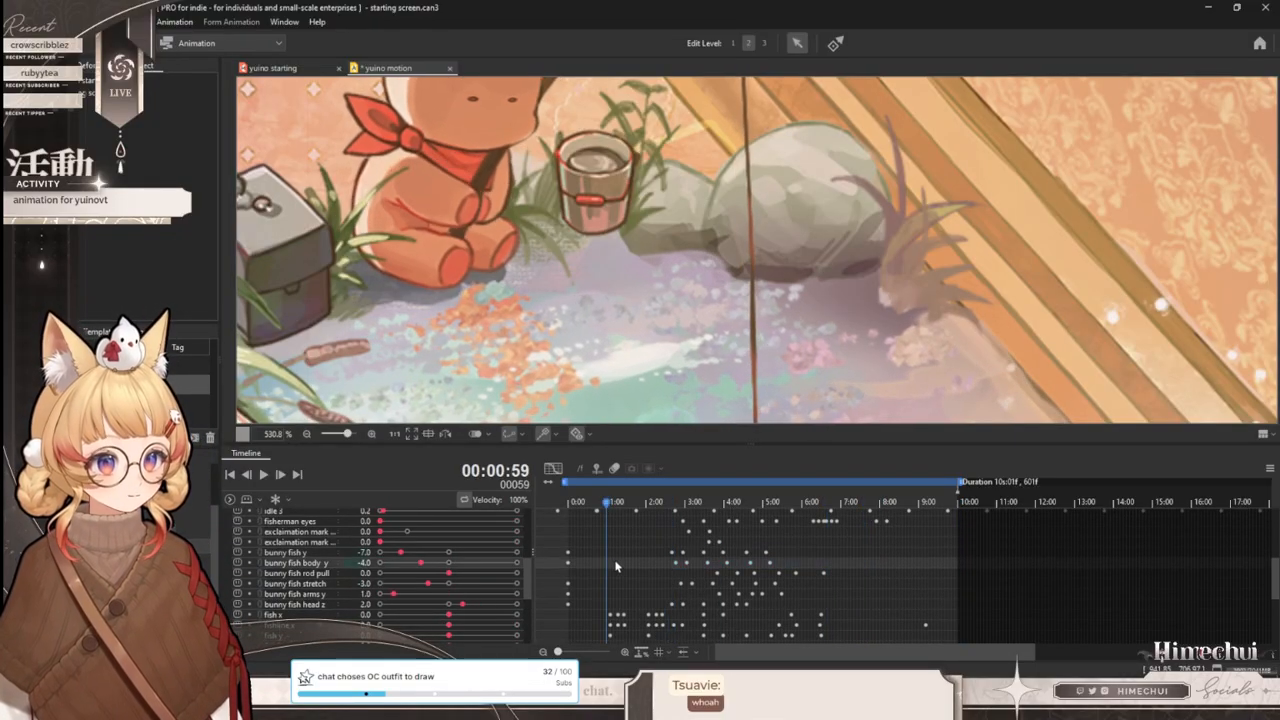
{"action": "left_click_drag", "start_coordinate": [846, 567], "coordinate": [642, 541]}
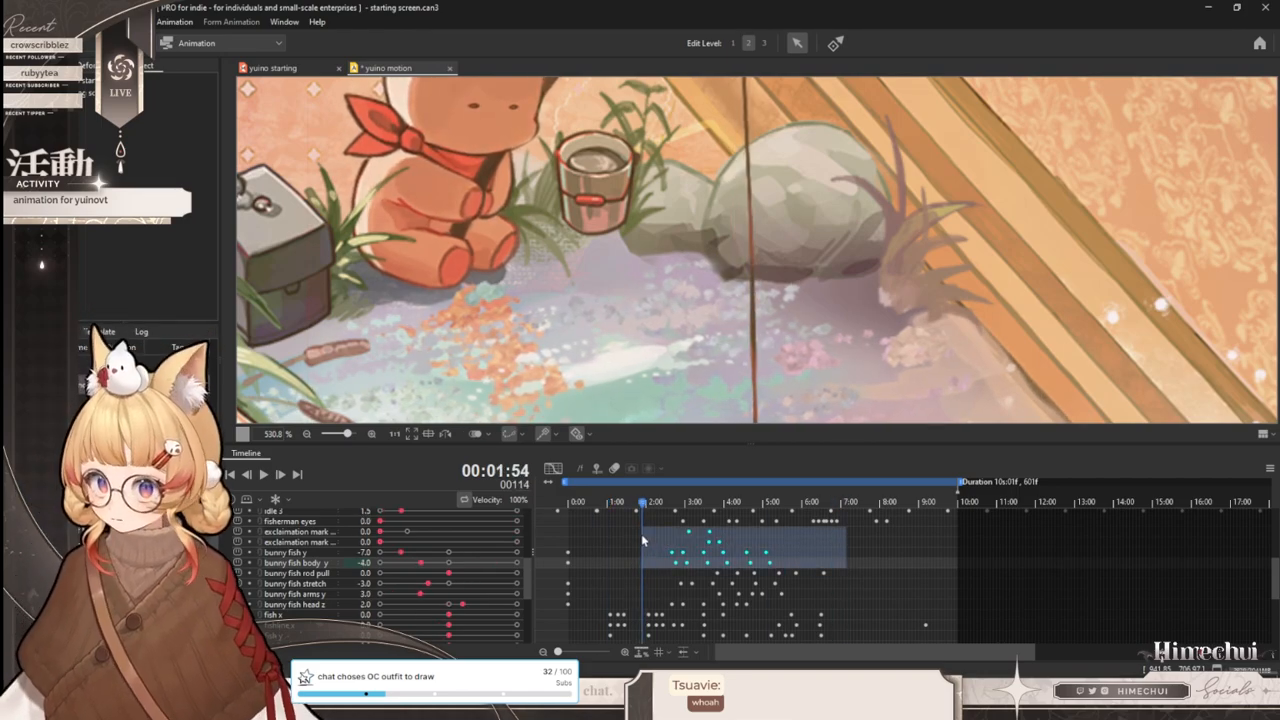
{"action": "left_click_drag", "start_coordinate": [863, 565], "coordinate": [645, 540]}
{"action": "left_click", "coordinate": [645, 535]}
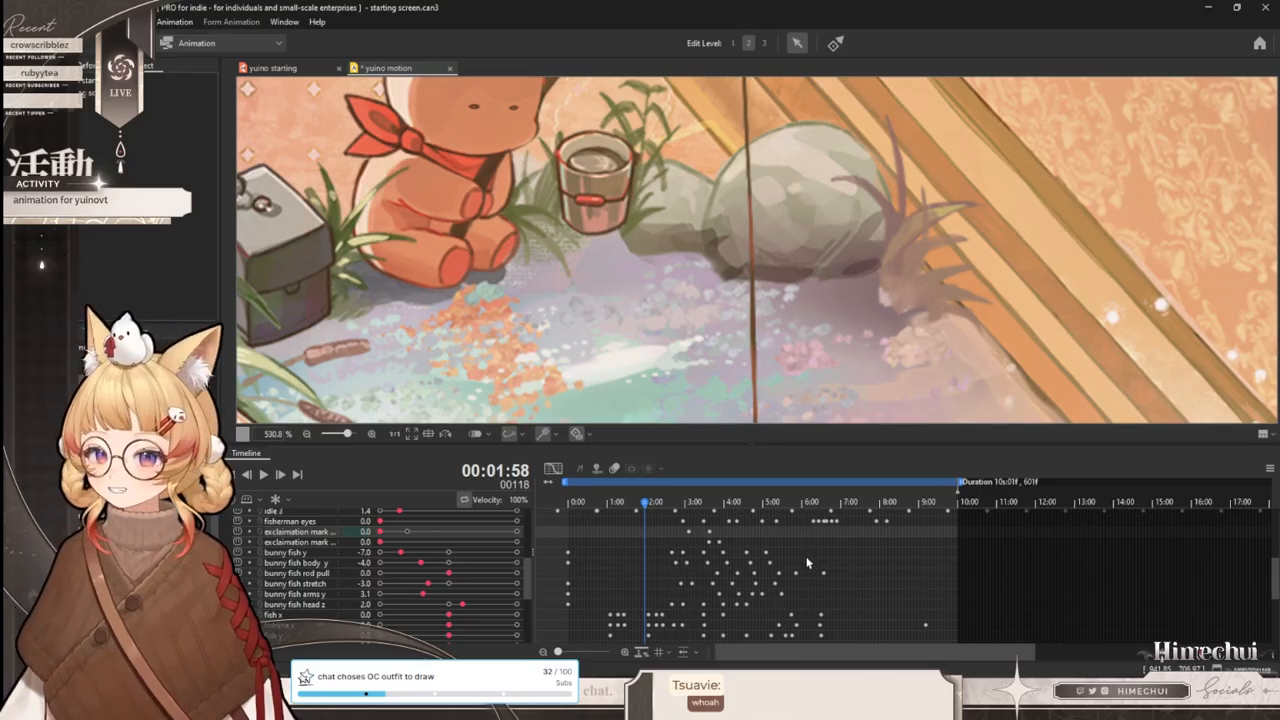
- Set the playhead to 7:56, past the last fish and fishline keyframes, with the whole fishing bunny in view
{"action": "scroll", "coordinate": [833, 552], "scroll_direction": "down", "scroll_amount": 2}
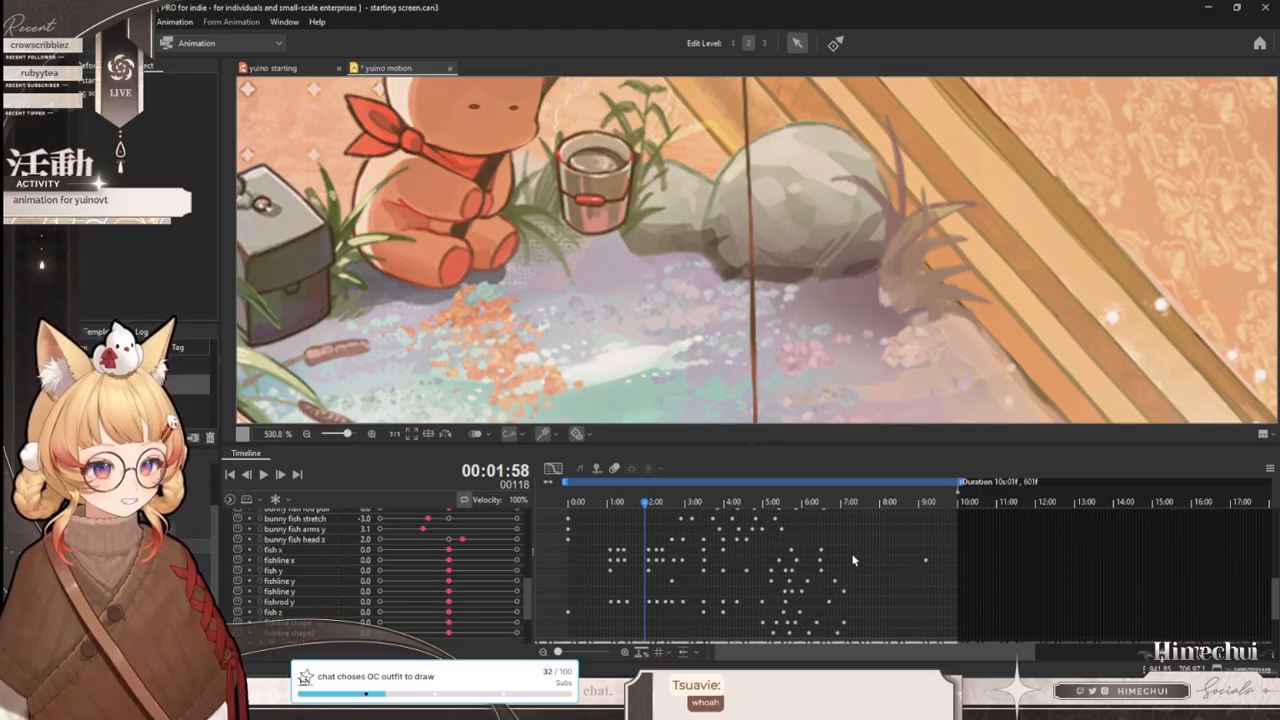
{"action": "scroll", "coordinate": [840, 545], "scroll_direction": "up", "scroll_amount": 2}
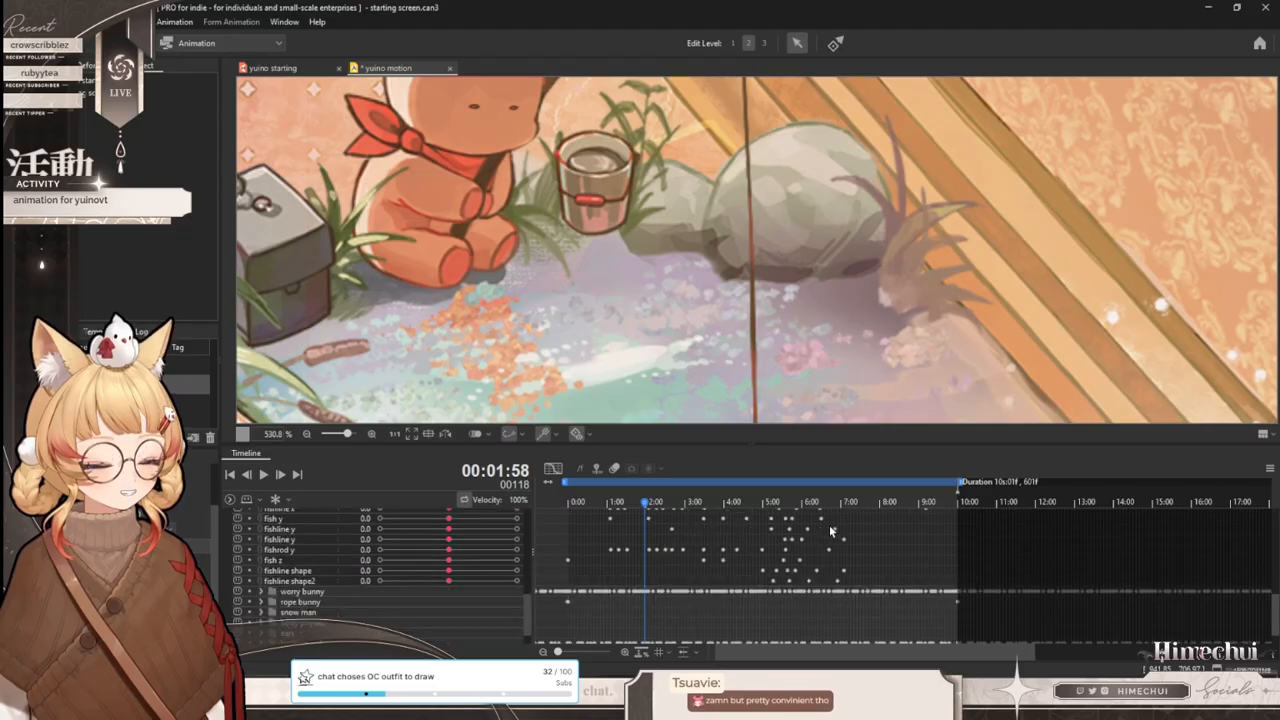
{"action": "left_click_drag", "start_coordinate": [823, 504], "coordinate": [893, 506]}
{"action": "scroll", "coordinate": [891, 538], "scroll_direction": "down", "scroll_amount": 2}
{"action": "scroll", "coordinate": [890, 539], "scroll_direction": "up", "scroll_amount": 3}
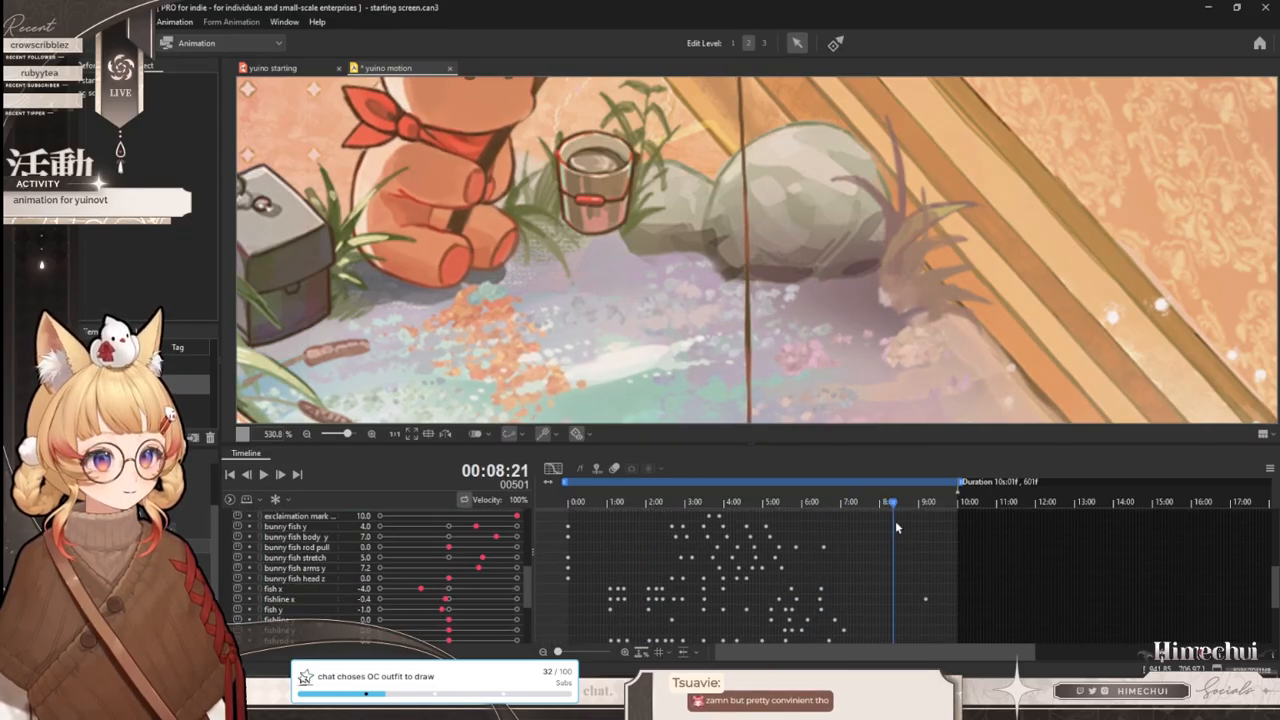
{"action": "scroll", "coordinate": [785, 400], "scroll_direction": "down", "scroll_amount": 2}
{"action": "scroll", "coordinate": [800, 410], "scroll_direction": "up", "scroll_amount": 1}
{"action": "mouse_move", "coordinate": [893, 507]}
{"action": "left_mouse_down"}
{"action": "mouse_move", "coordinate": [823, 504]}
{"action": "mouse_move", "coordinate": [900, 505]}
{"action": "mouse_move", "coordinate": [878, 509]}
{"action": "left_mouse_up"}
{"action": "scroll", "coordinate": [897, 553], "scroll_direction": "up", "scroll_amount": 3}
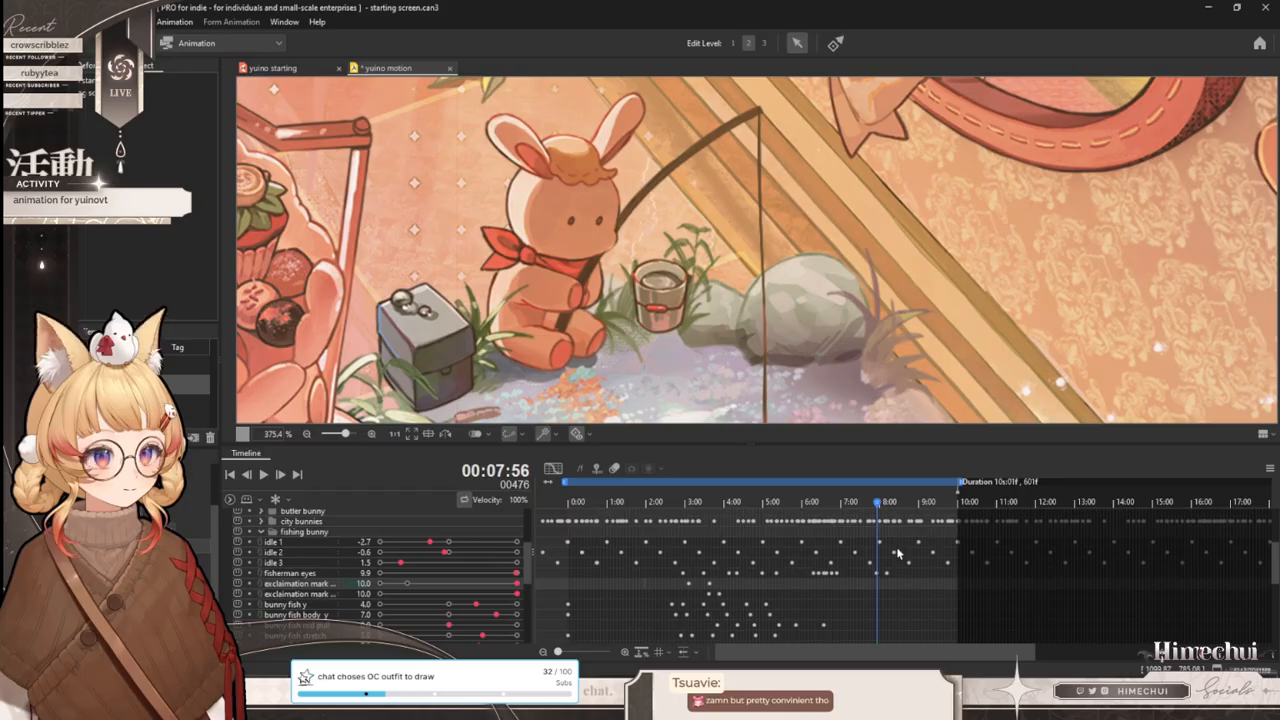
{"action": "scroll", "coordinate": [829, 558], "scroll_direction": "down", "scroll_amount": 2}
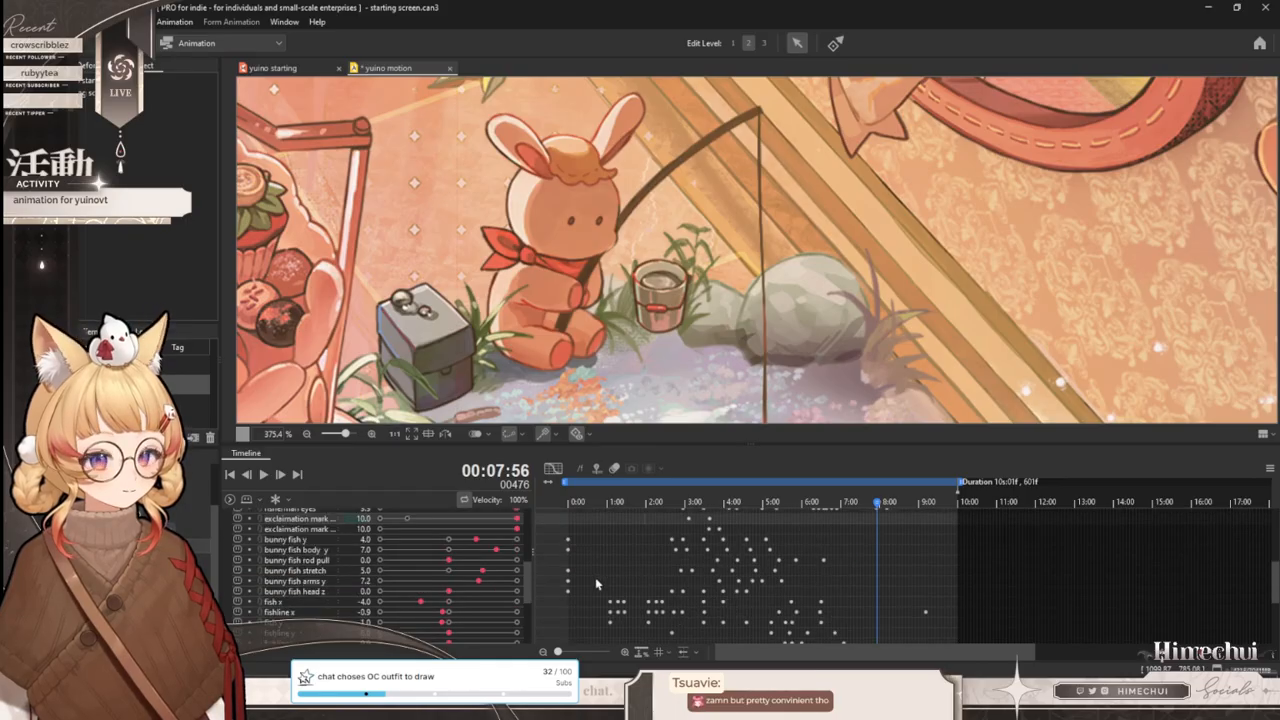
{"action": "scroll", "coordinate": [430, 560], "scroll_direction": "up", "scroll_amount": 1}
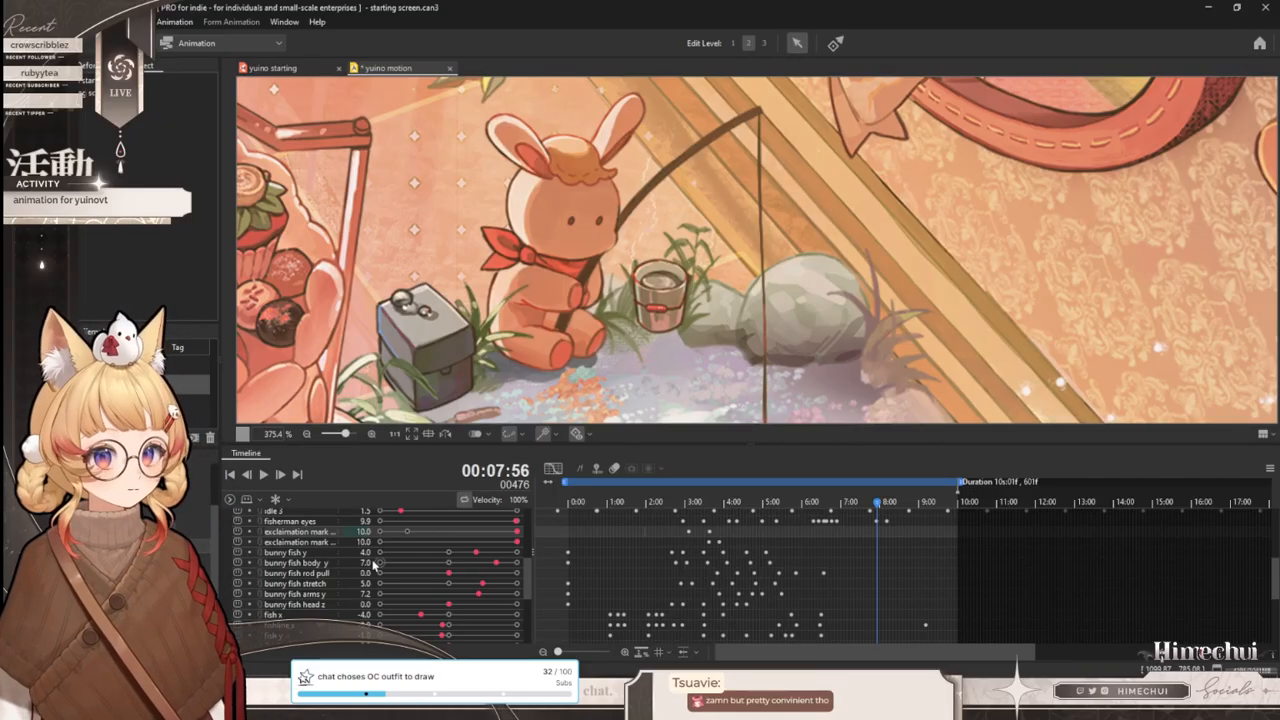
- Keyframe the current values of bunny fish y, body y, rod pull, stretch, arms y and head z at 7:56
{"action": "scroll", "coordinate": [493, 546], "scroll_direction": "up", "scroll_amount": 2}
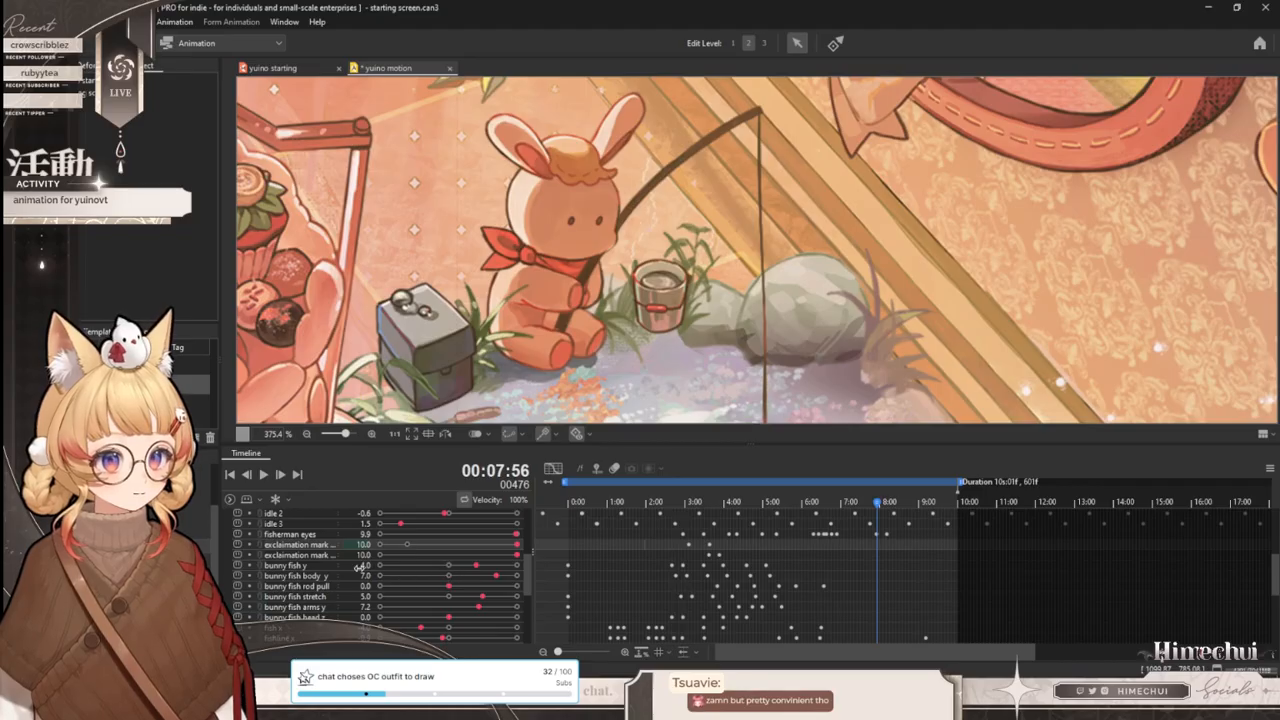
{"action": "key", "text": "Return"}
{"action": "key", "text": "Return"}
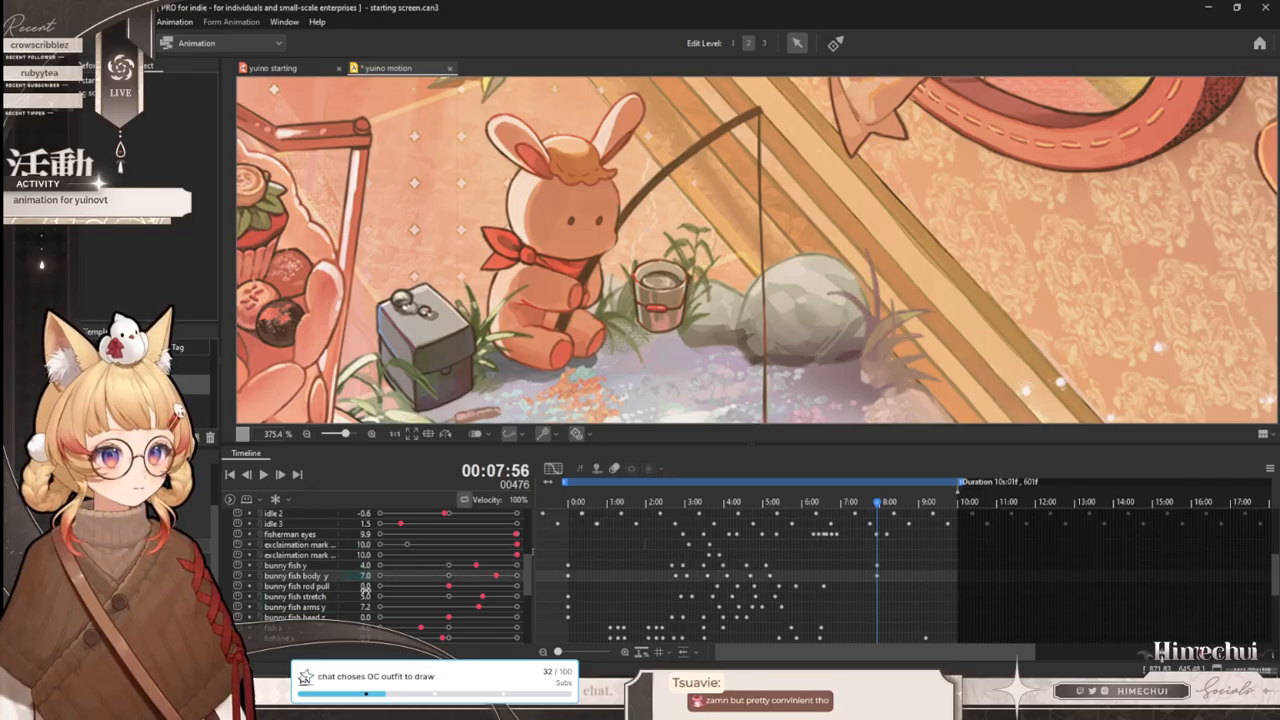
{"action": "key", "text": "Return"}
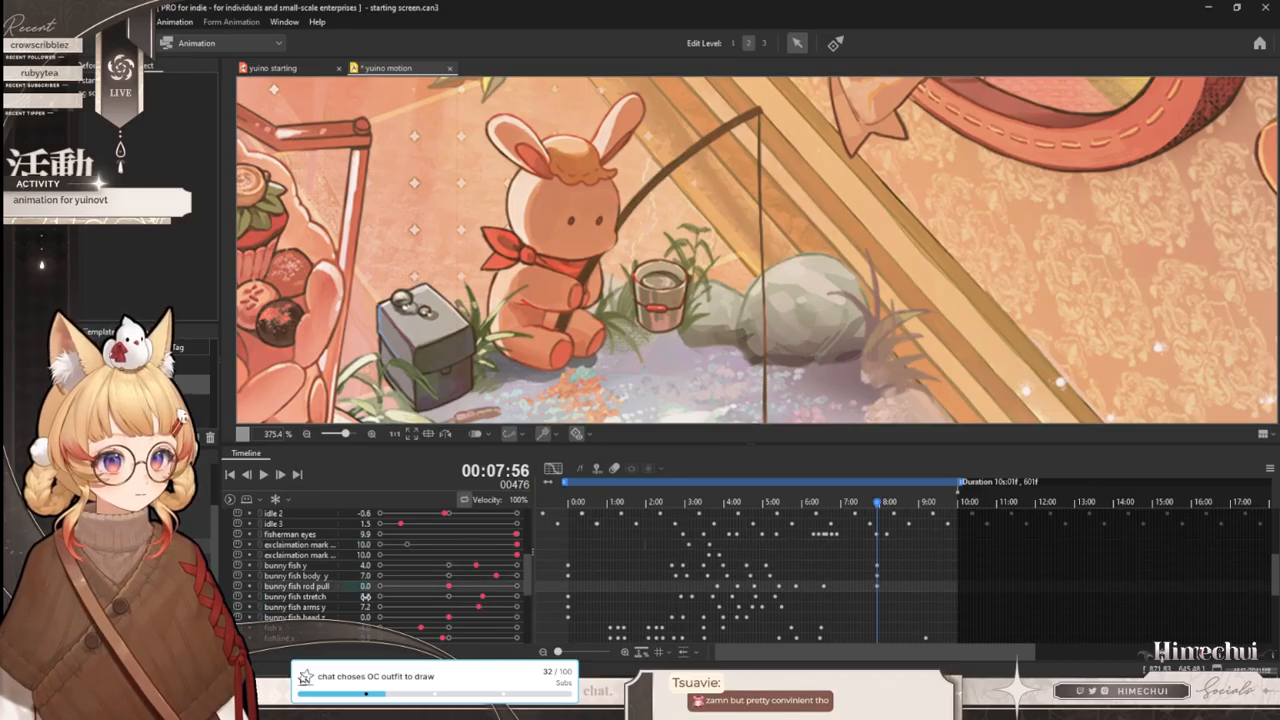
{"action": "left_click", "coordinate": [365, 597]}
{"action": "key", "text": "Return"}
{"action": "key", "text": "Return"}
{"action": "key", "text": "Return"}
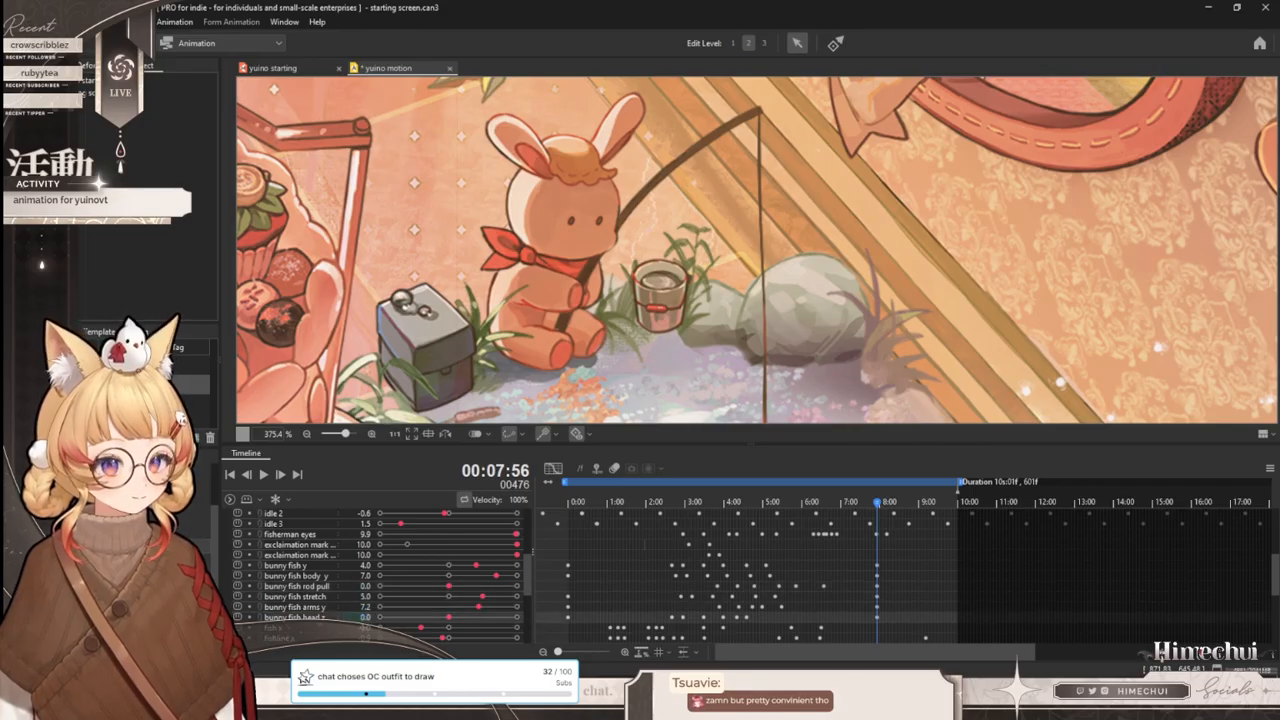
- Keyframe the current values of fish x, fish y, fish z, both fishline y, fishrod y and both fishline shape parameters at 7:56
{"action": "scroll", "coordinate": [366, 632], "scroll_direction": "down", "scroll_amount": 2}
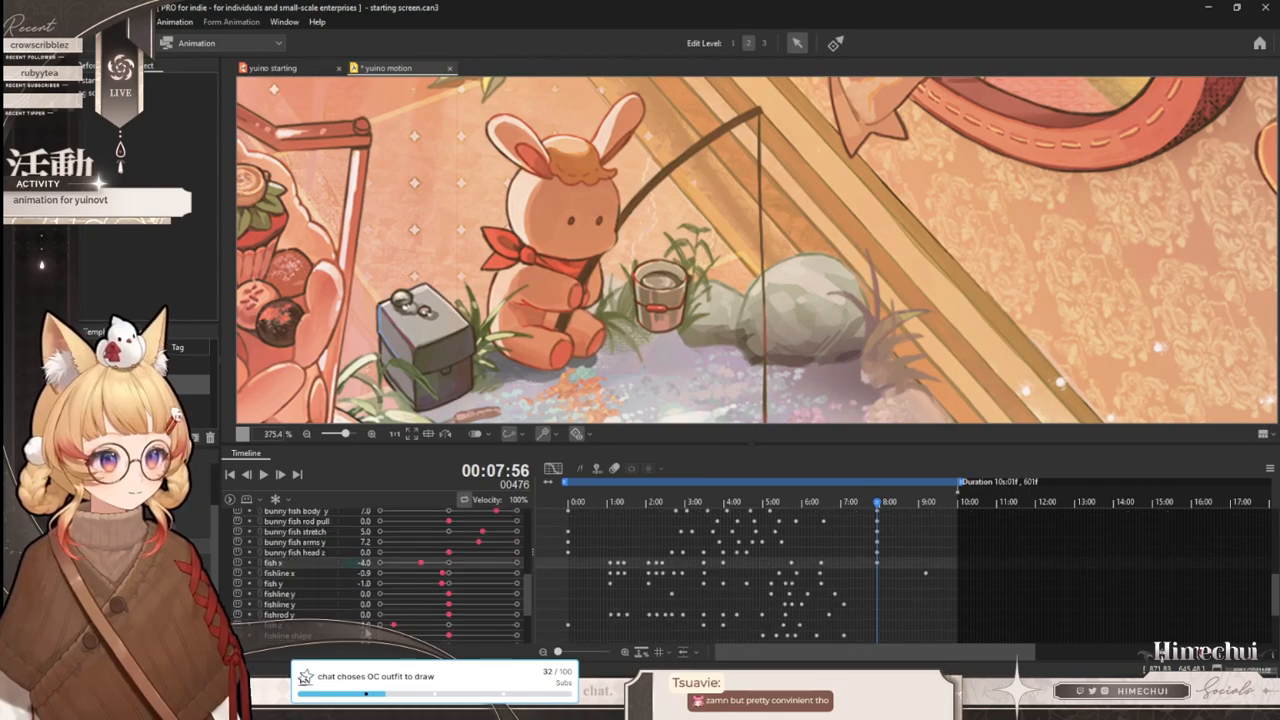
{"action": "left_click", "coordinate": [362, 583]}
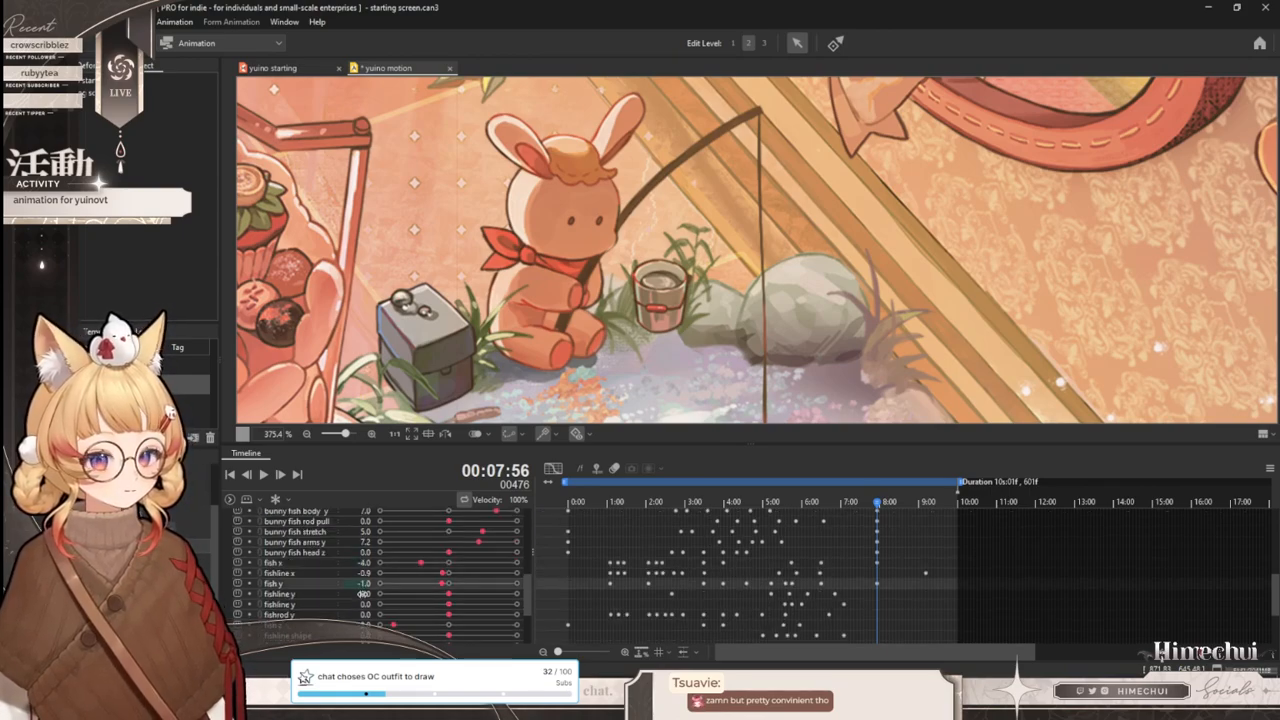
{"action": "left_click", "coordinate": [360, 614]}
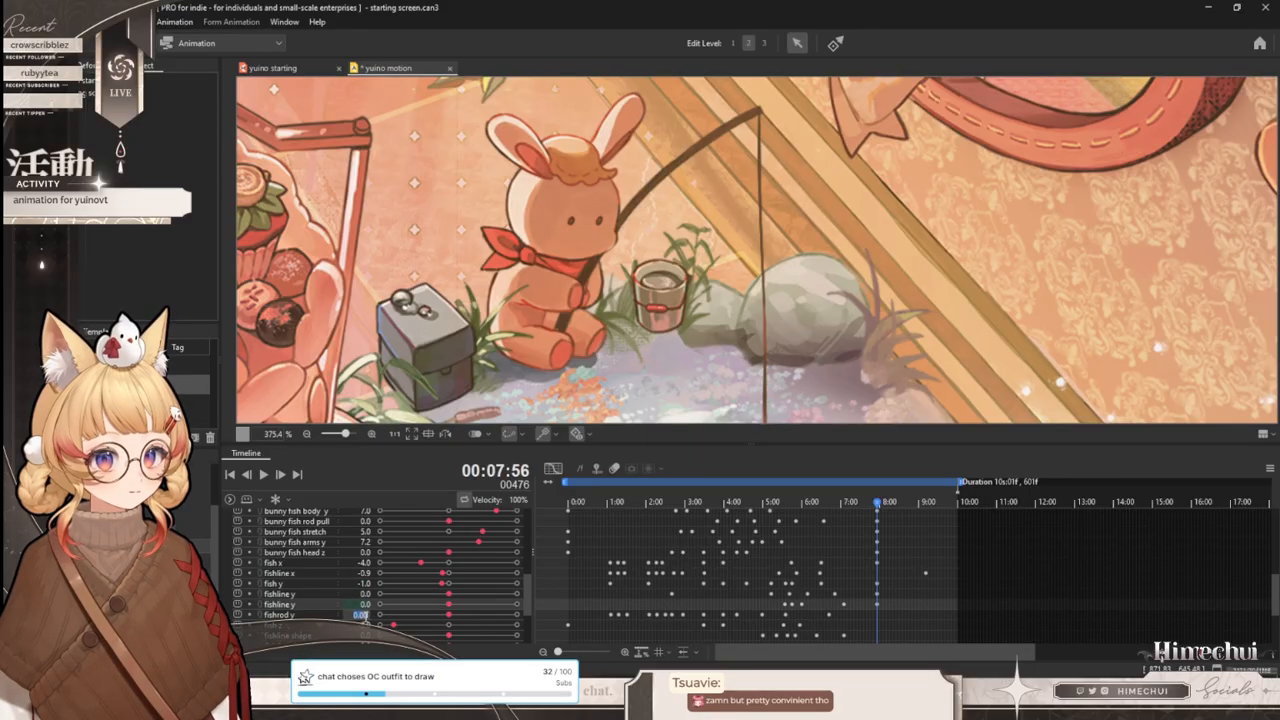
{"action": "scroll", "coordinate": [366, 631], "scroll_direction": "down", "scroll_amount": 2}
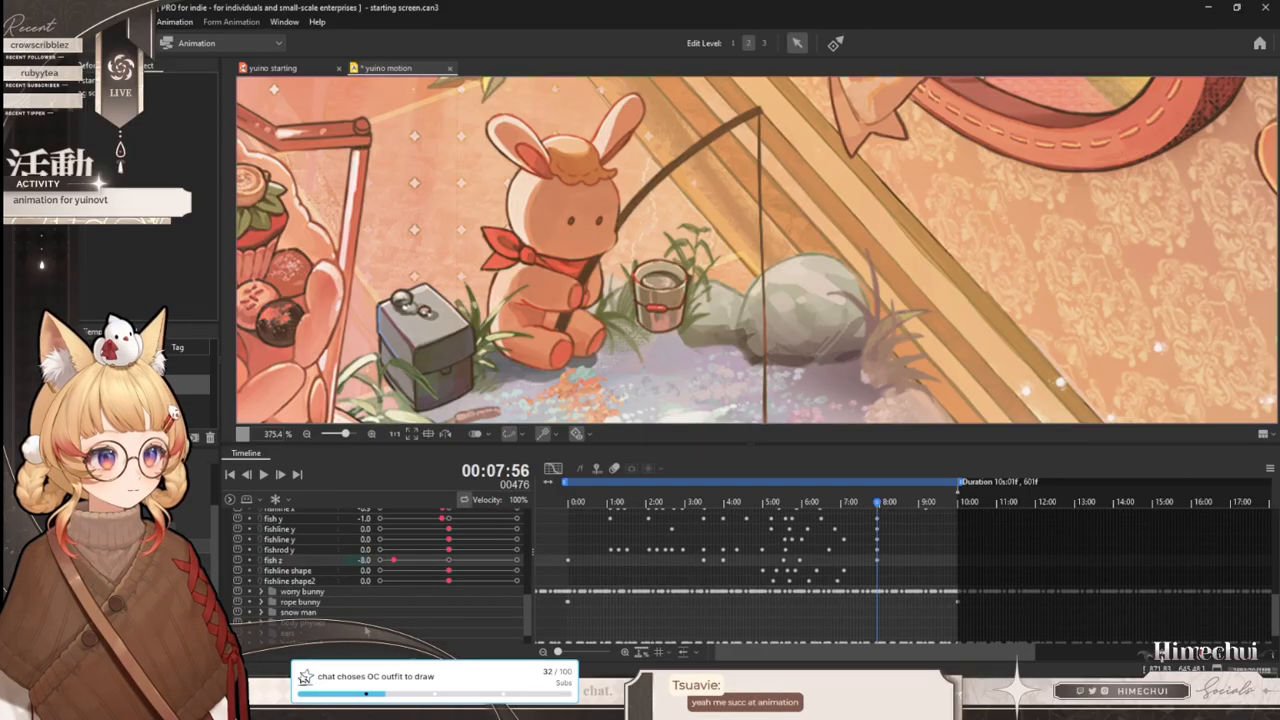
{"action": "left_click", "coordinate": [365, 582]}
- Repeat the fishing keyframes after 10:00 and move the bunny's starting-pose keyframes from 10:00 to about 8:30
{"action": "left_click", "coordinate": [620, 569]}
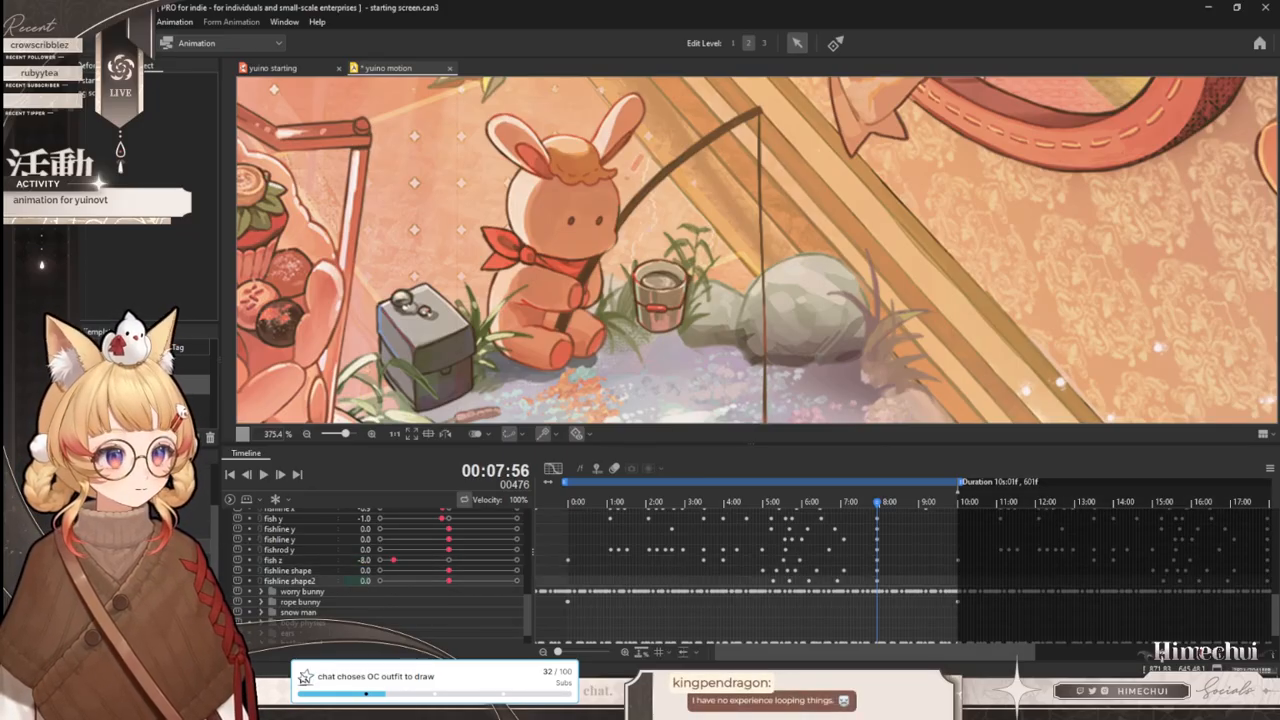
{"action": "scroll", "coordinate": [982, 586], "scroll_direction": "up", "scroll_amount": 3}
{"action": "scroll", "coordinate": [975, 584], "scroll_direction": "up", "scroll_amount": 5}
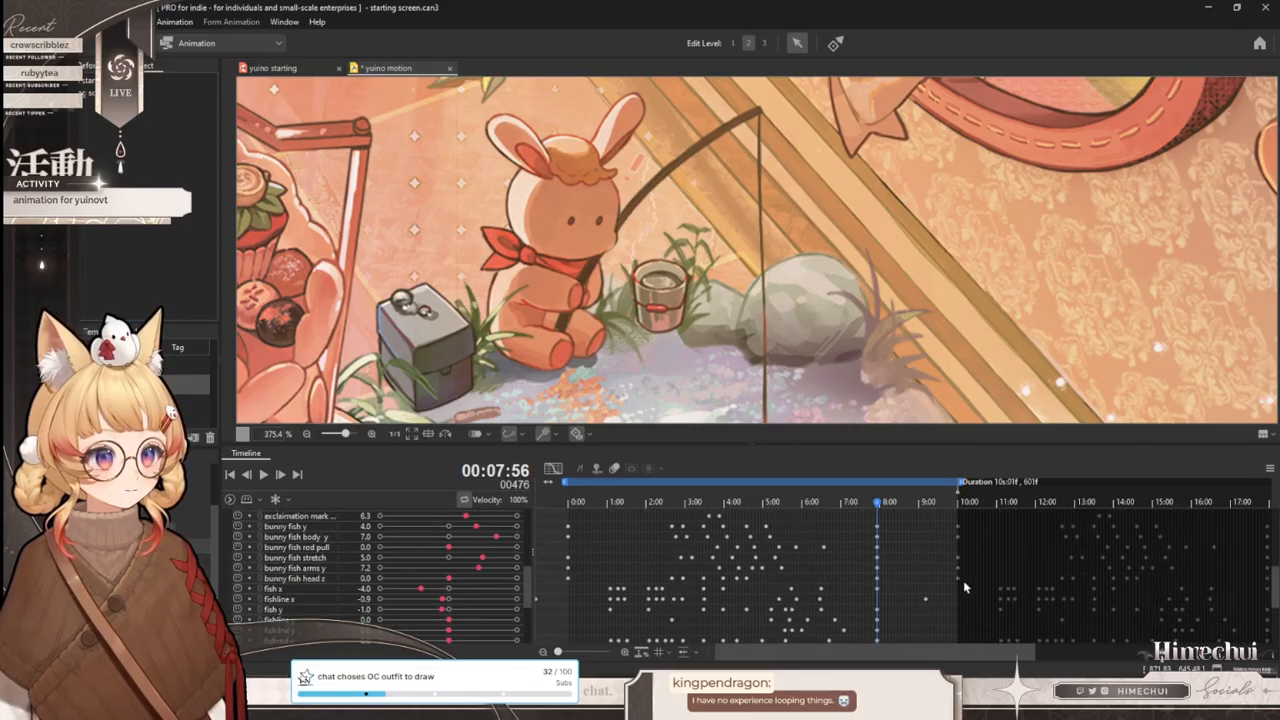
{"action": "scroll", "coordinate": [969, 589], "scroll_direction": "down", "scroll_amount": 3}
{"action": "left_click_drag", "start_coordinate": [967, 591], "coordinate": [885, 503]}
{"action": "scroll", "coordinate": [899, 531], "scroll_direction": "down", "scroll_amount": 2}
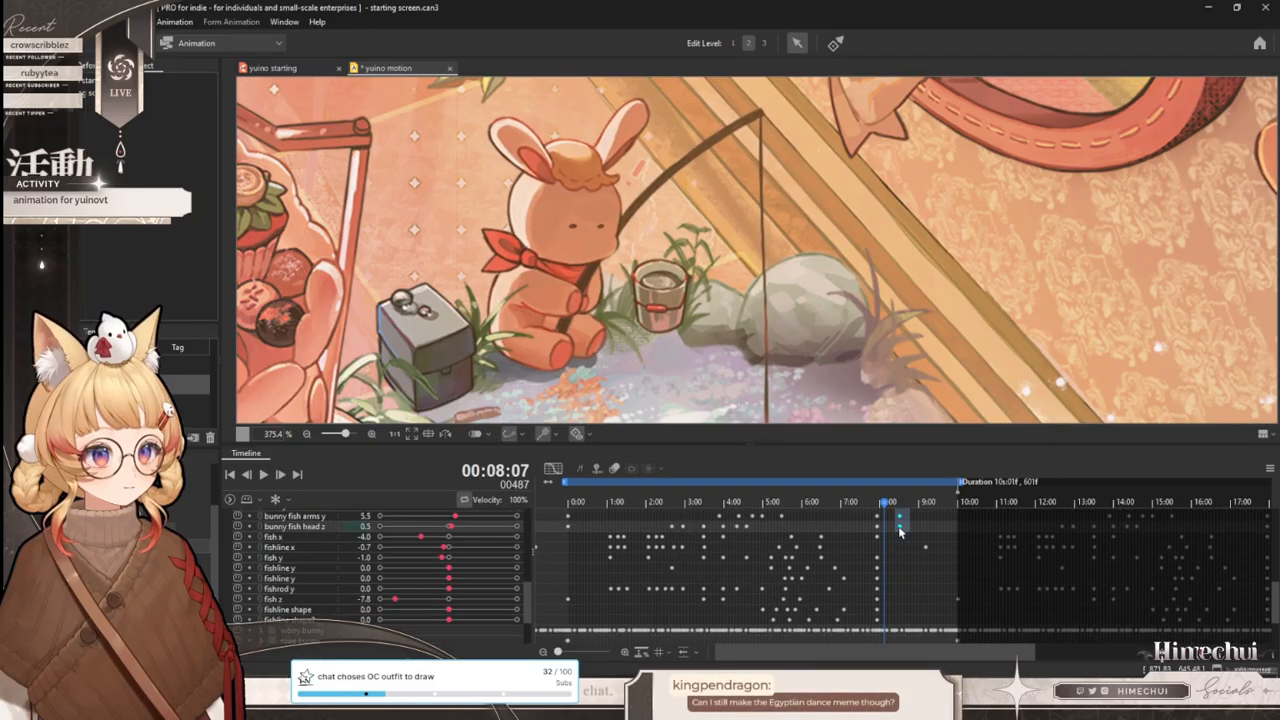
- Shift the fish z keyframe at 10:00 earlier and scrub to 8:39 to check the bunny's return to its starting pose
{"action": "left_click", "coordinate": [957, 600]}
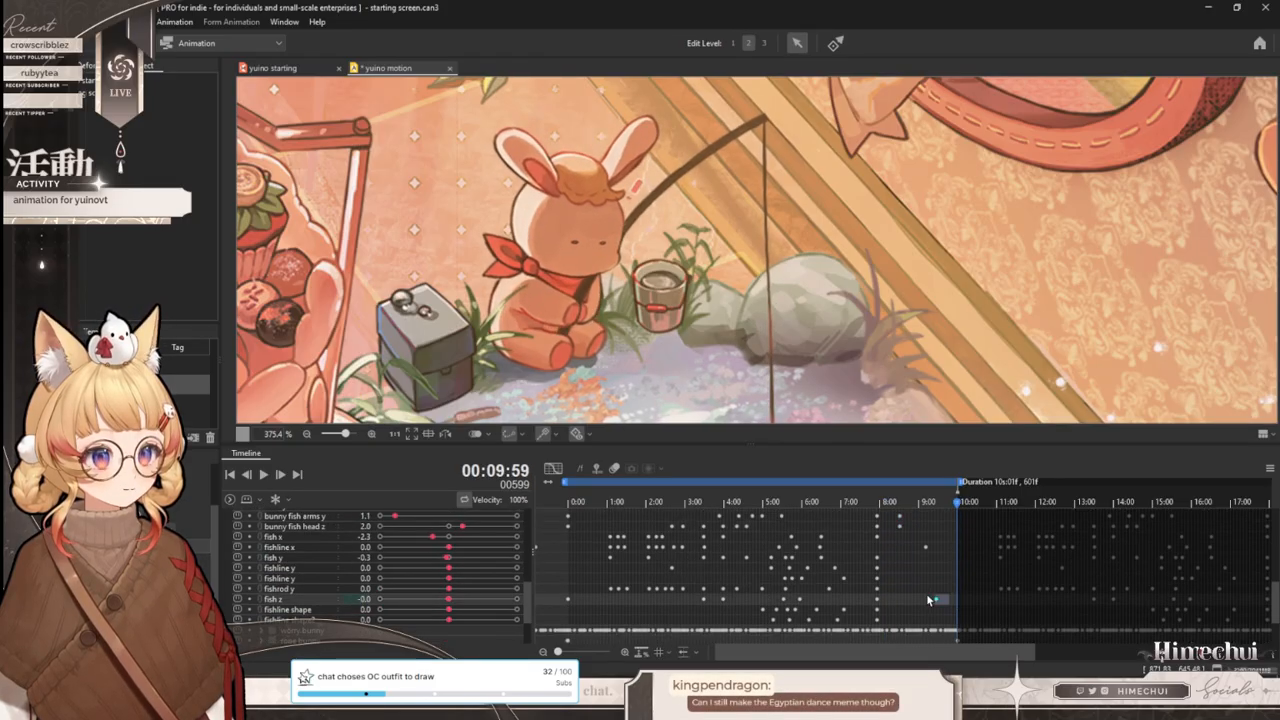
{"action": "left_click_drag", "start_coordinate": [861, 505], "coordinate": [904, 505]}
{"action": "scroll", "coordinate": [914, 572], "scroll_direction": "up", "scroll_amount": 3}
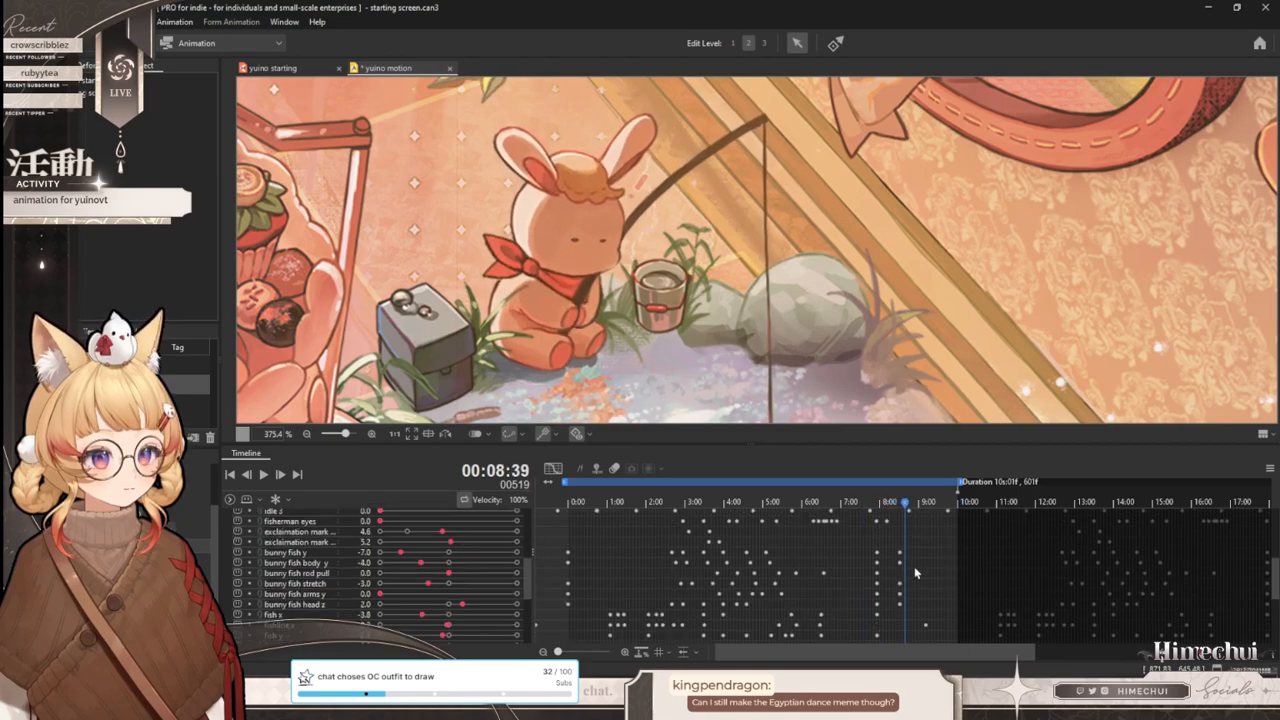
- Stagger the bunny's return by shifting the body y, rod pull, stretch and arms y keyframe pairs progressively later, ending arms y near 8:58
{"action": "left_click", "coordinate": [295, 552]}
{"action": "left_click", "coordinate": [298, 563]}
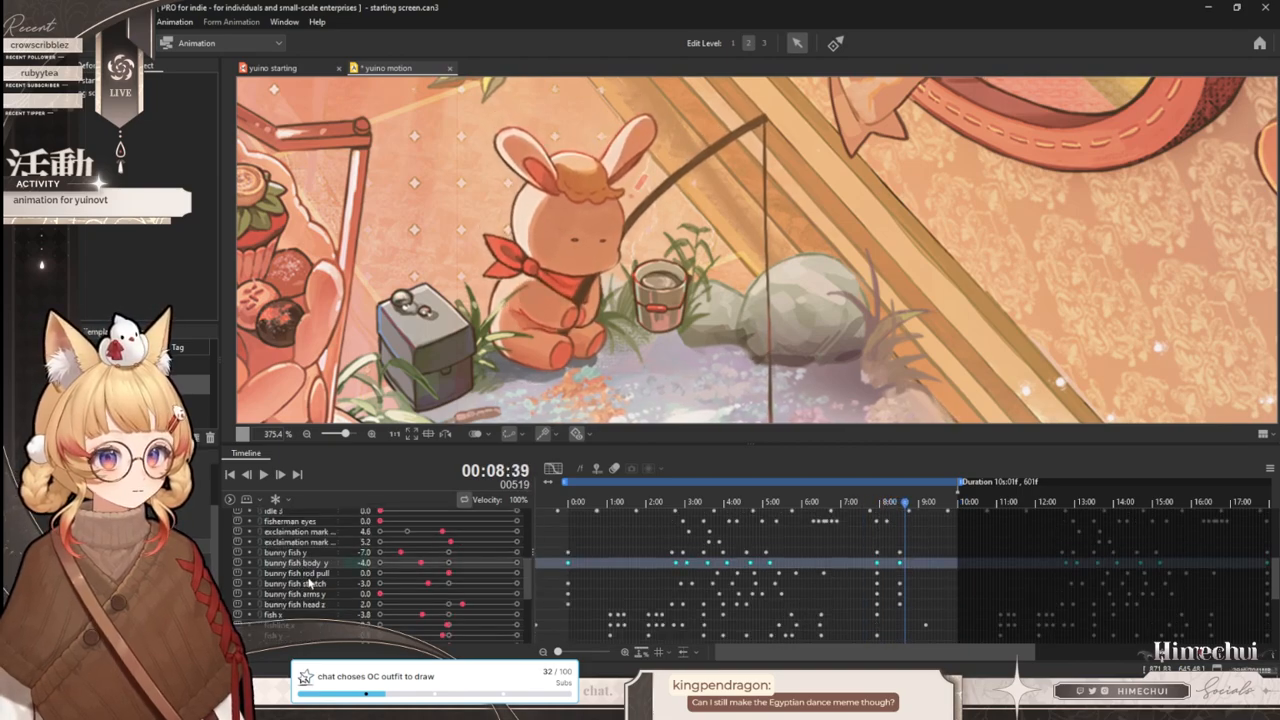
{"action": "left_click", "coordinate": [300, 583], "text": "shift"}
{"action": "left_click_drag", "start_coordinate": [925, 589], "coordinate": [875, 558]}
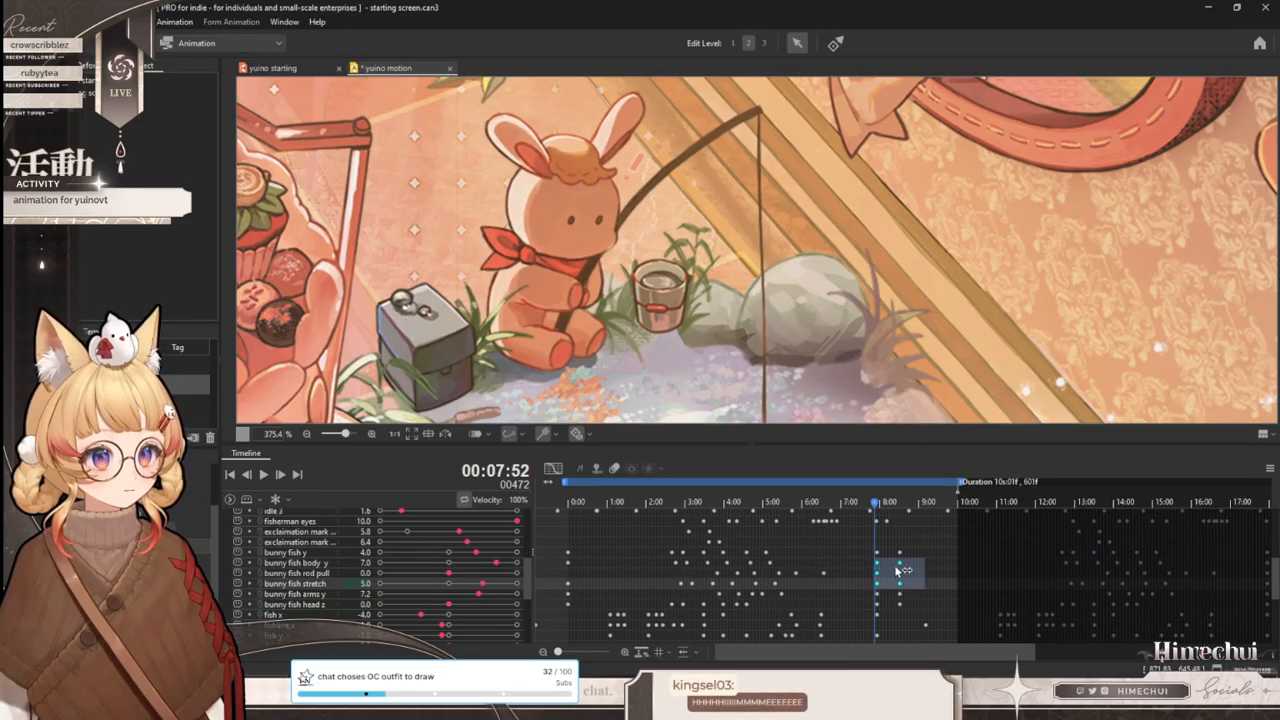
{"action": "mouse_move", "coordinate": [875, 507]}
{"action": "left_mouse_down"}
{"action": "mouse_move", "coordinate": [890, 507]}
{"action": "mouse_move", "coordinate": [860, 507]}
{"action": "left_mouse_up"}
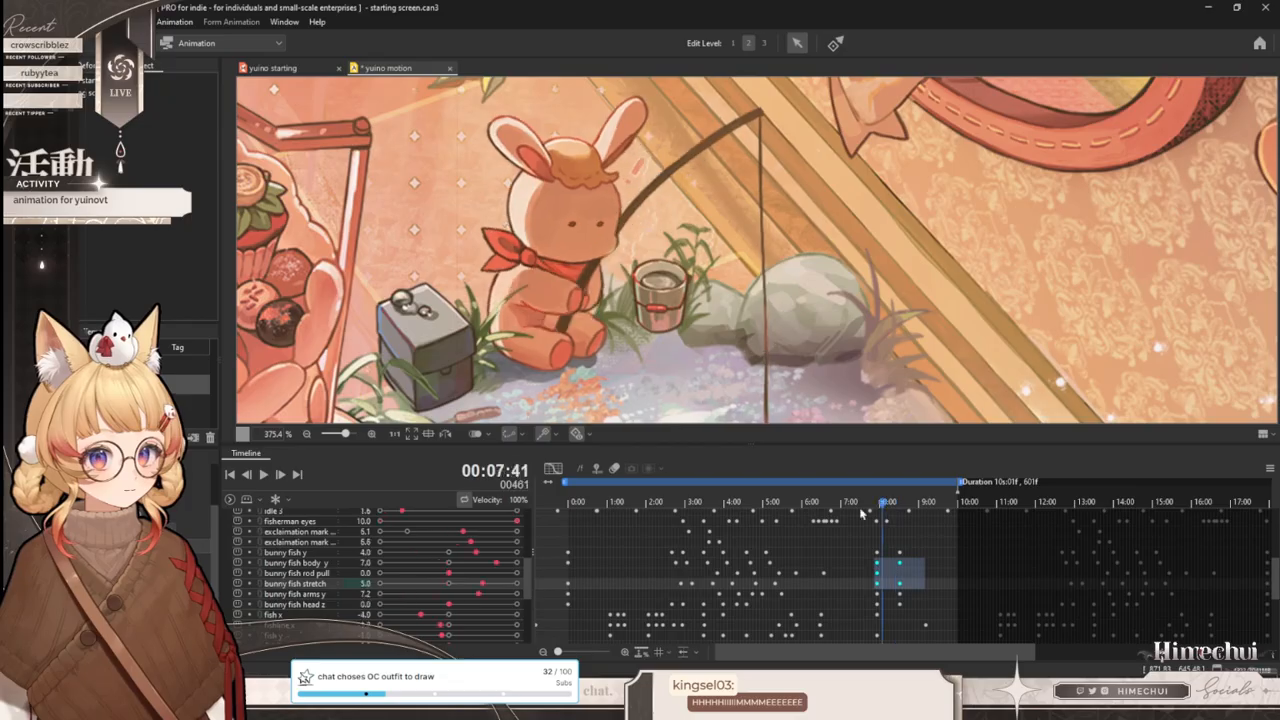
{"action": "left_click_drag", "start_coordinate": [880, 568], "coordinate": [876, 594]}
{"action": "left_click", "coordinate": [936, 585]}
{"action": "left_click_drag", "start_coordinate": [870, 503], "coordinate": [918, 513]}
{"action": "scroll", "coordinate": [880, 540], "scroll_direction": "up", "scroll_amount": 1}
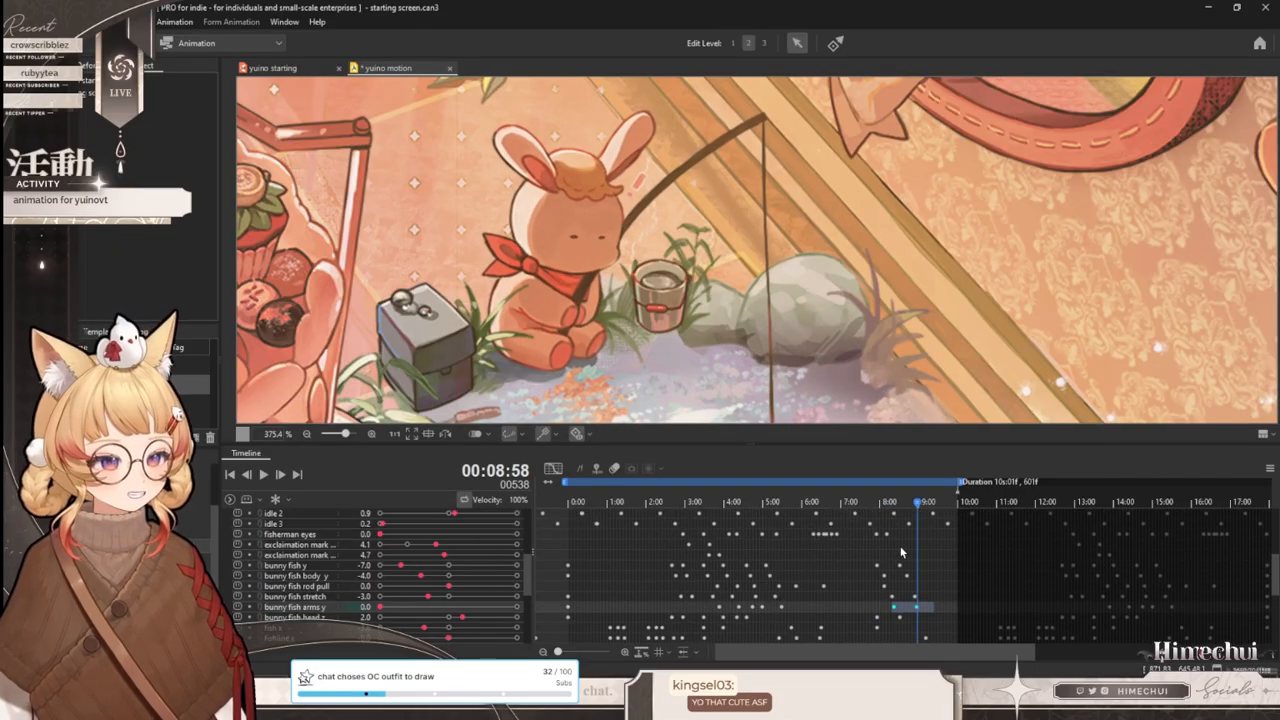
- Delete the repeated keyframes of both exclamation mark parameters at around 13:00 to 14:00
{"action": "left_click", "coordinate": [323, 546]}
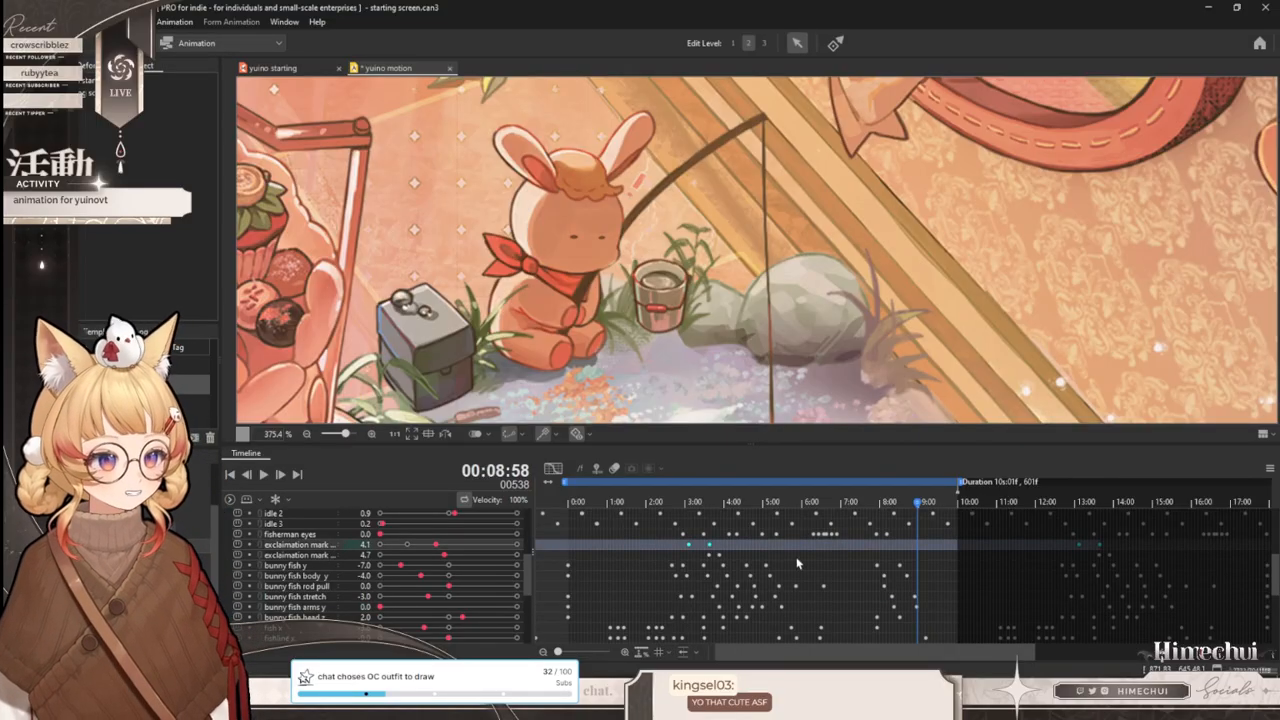
{"action": "left_click_drag", "start_coordinate": [1118, 543], "coordinate": [943, 518]}
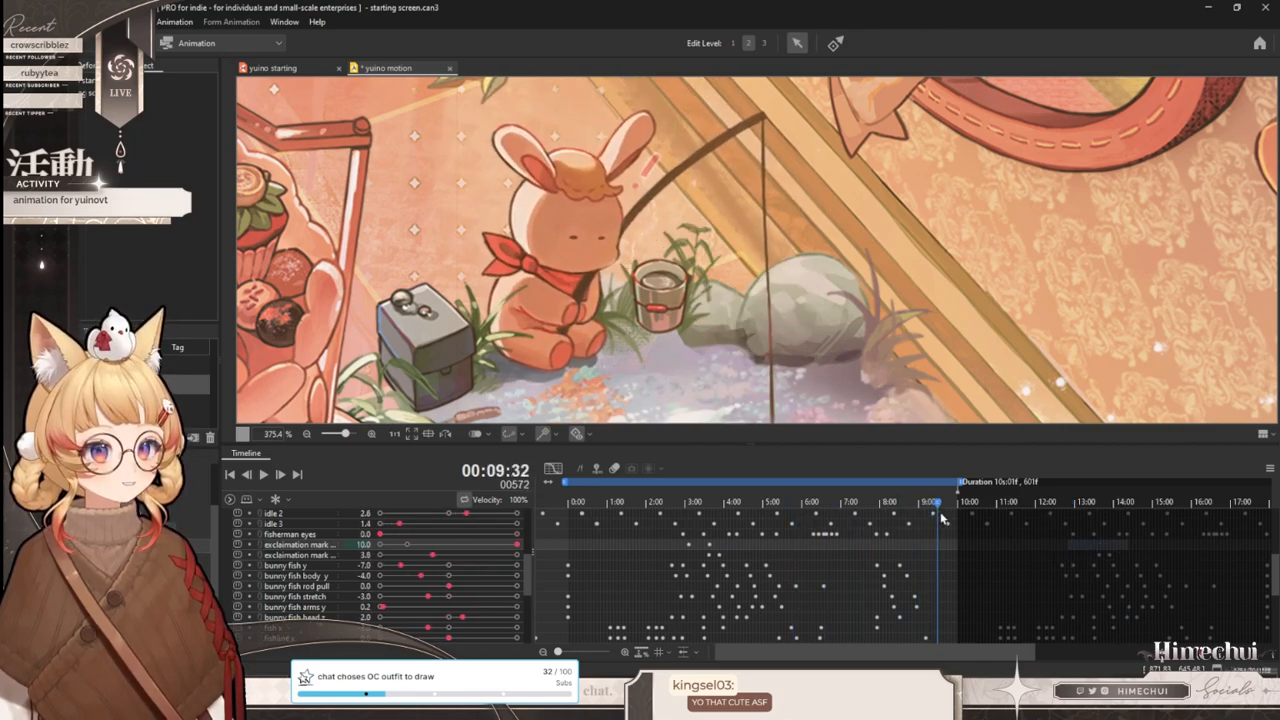
{"action": "left_click_drag", "start_coordinate": [1093, 556], "coordinate": [1091, 560]}
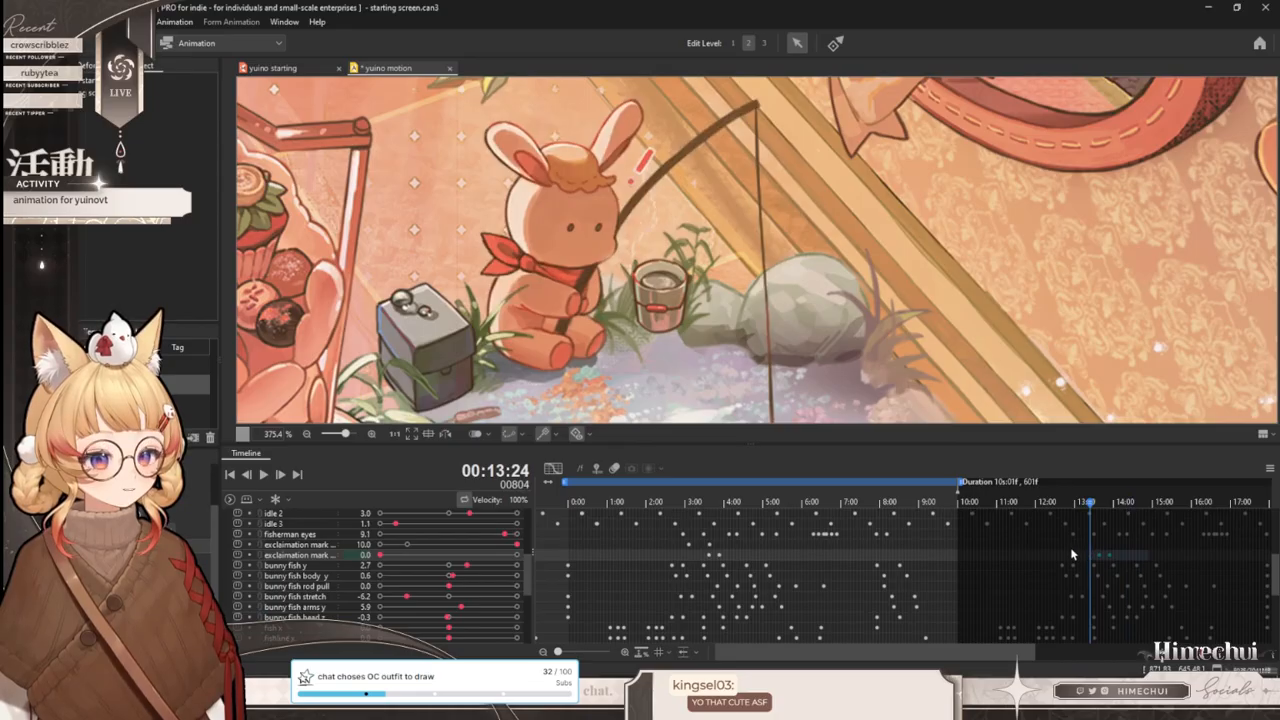
- Scrub between about 7:25 and 9:30 to check the fishing bunny's staggered return to its starting pose
{"action": "left_click_drag", "start_coordinate": [903, 500], "coordinate": [857, 528]}
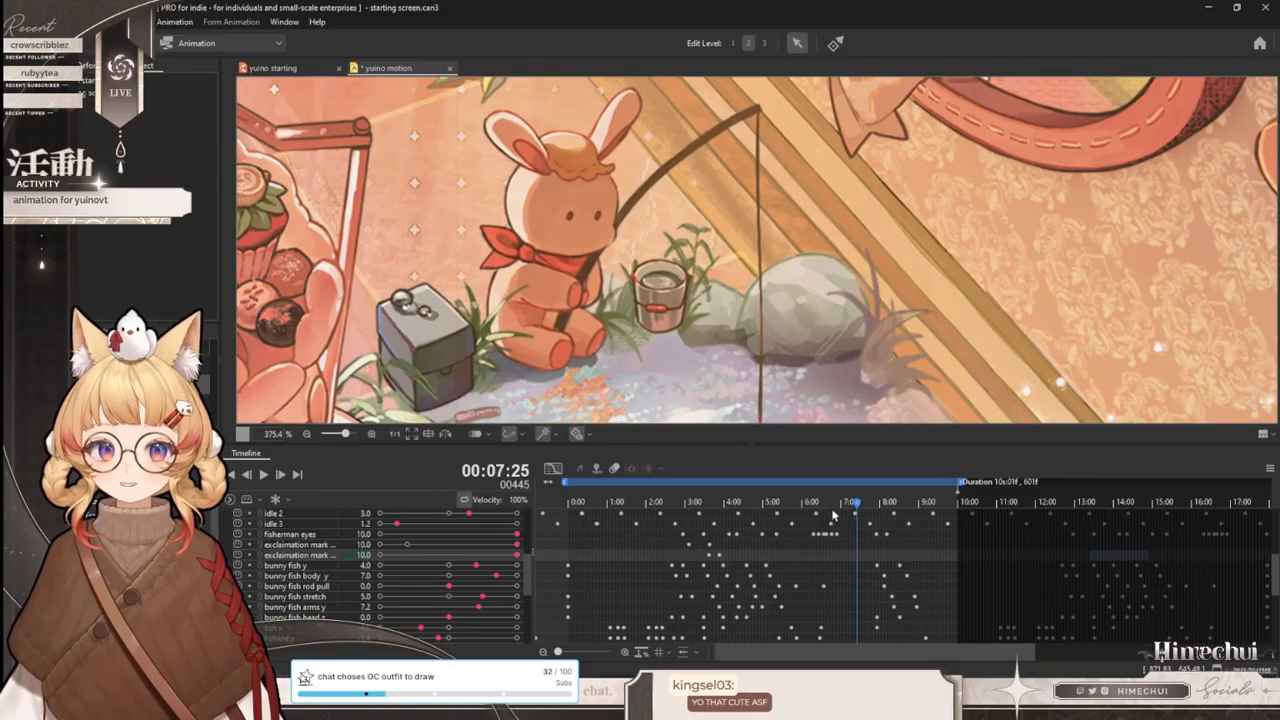
{"action": "left_click_drag", "start_coordinate": [857, 503], "coordinate": [873, 507]}
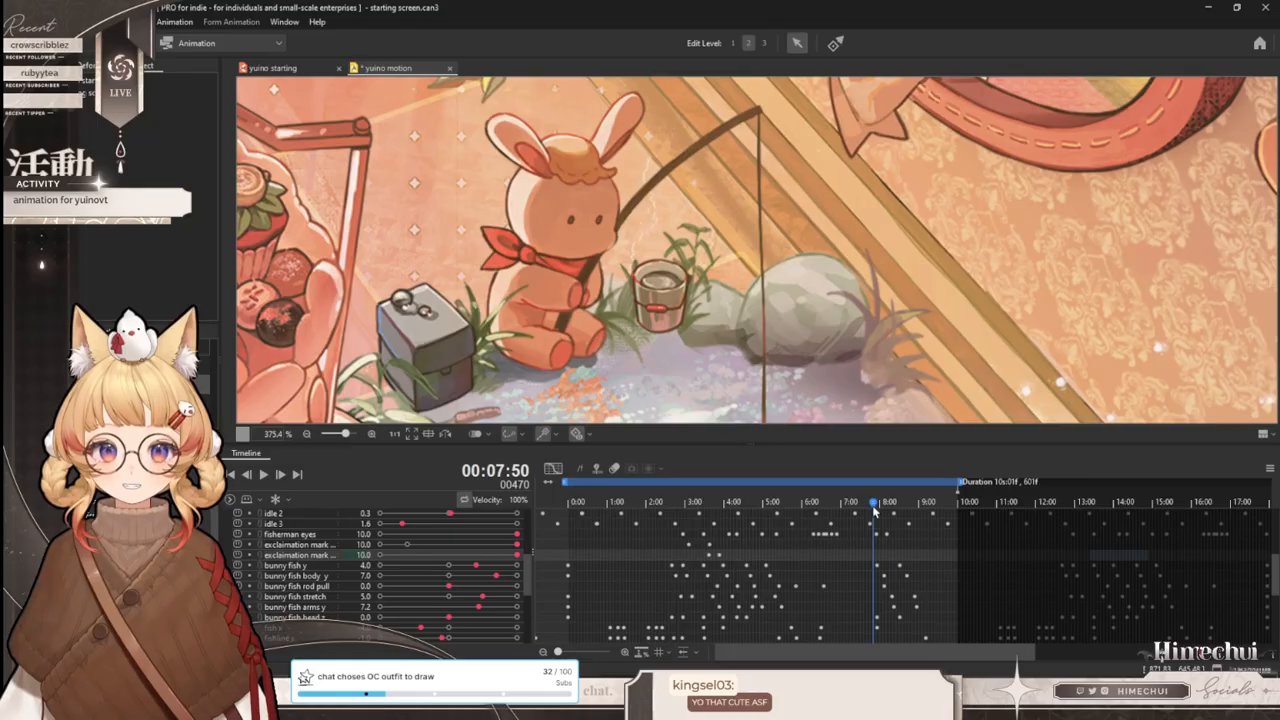
{"action": "scroll", "coordinate": [796, 323], "scroll_direction": "down", "scroll_amount": 3}
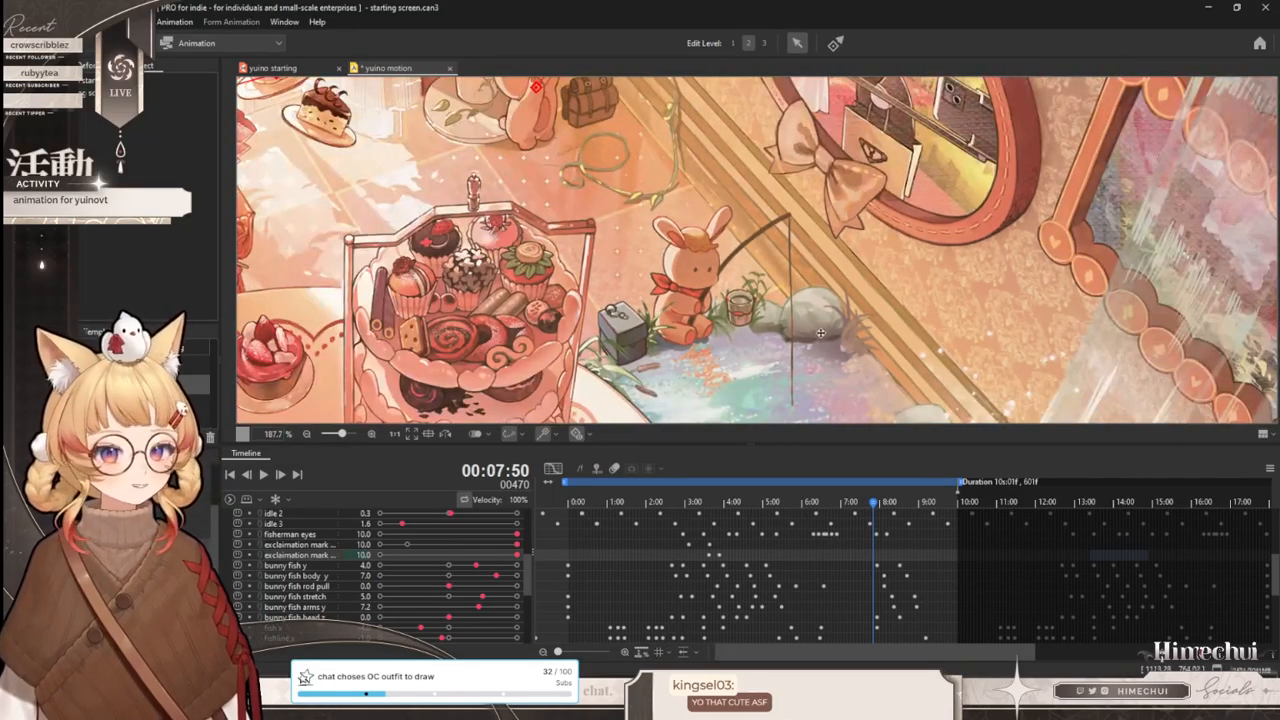
{"action": "scroll", "coordinate": [800, 336], "scroll_direction": "up", "scroll_amount": 2}
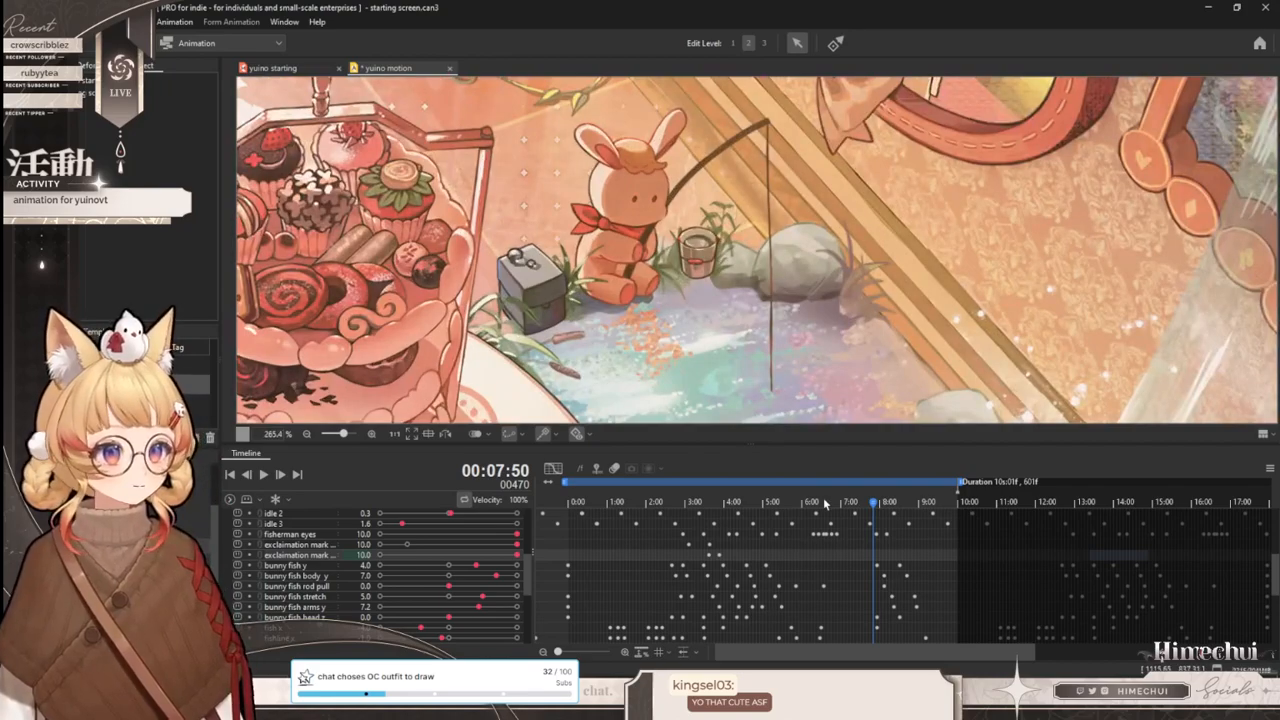
{"action": "left_click", "coordinate": [878, 503]}
{"action": "left_click_drag", "start_coordinate": [878, 503], "coordinate": [926, 520]}
{"action": "left_click", "coordinate": [943, 505]}
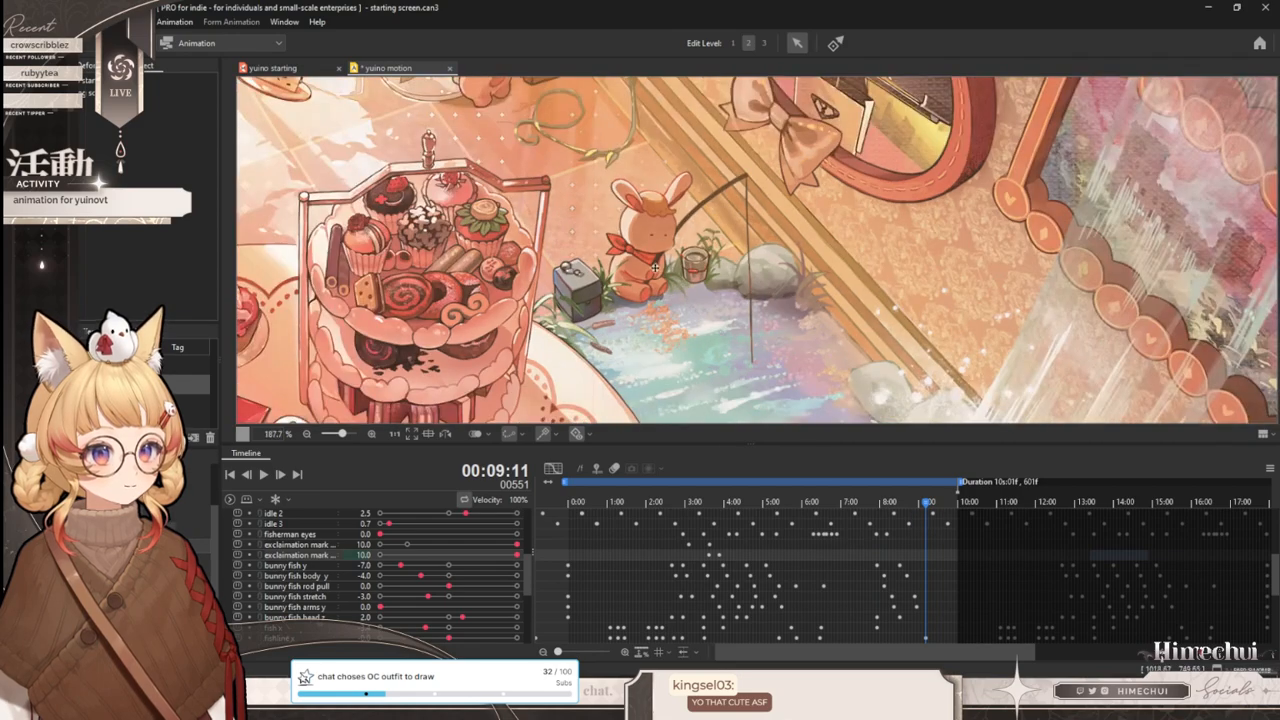
{"action": "left_click_drag", "start_coordinate": [943, 505], "coordinate": [876, 540]}
- Return to 0:00 and select the bunny's starting-pose keyframes to compare them with the tracks around 10:00
{"action": "left_click_drag", "start_coordinate": [548, 549], "coordinate": [558, 552]}
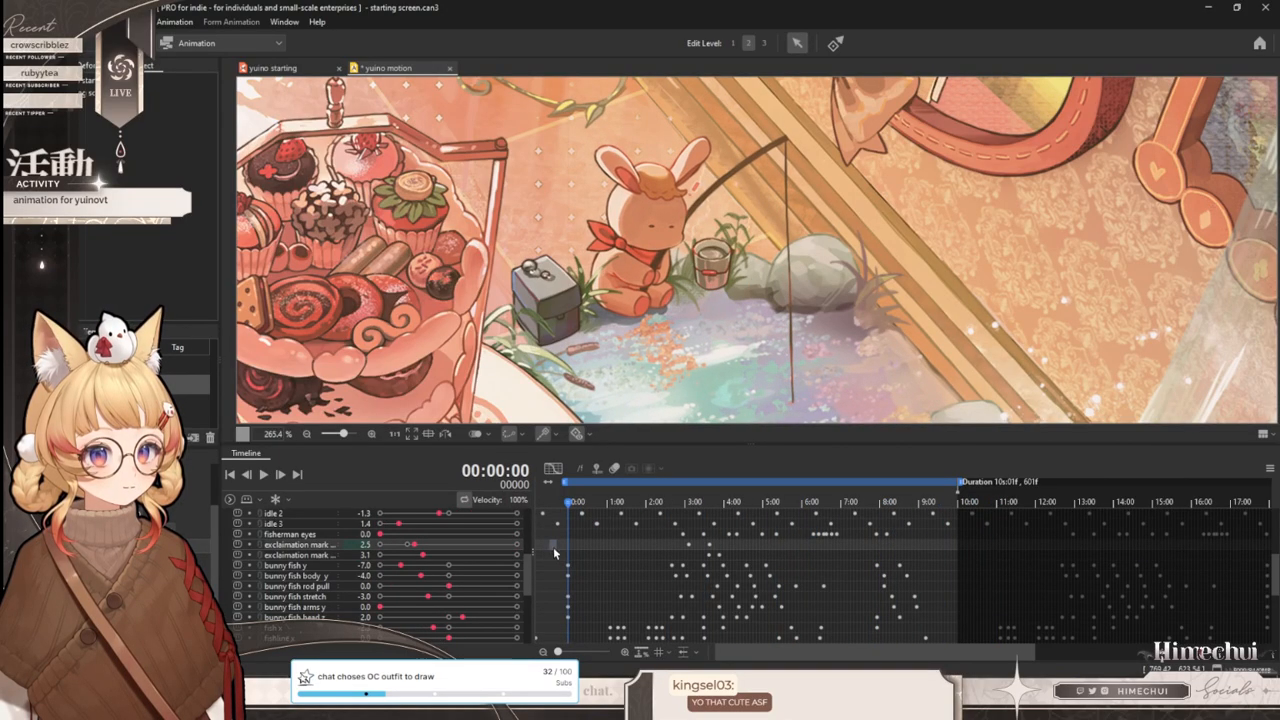
{"action": "left_click_drag", "start_coordinate": [569, 509], "coordinate": [532, 505]}
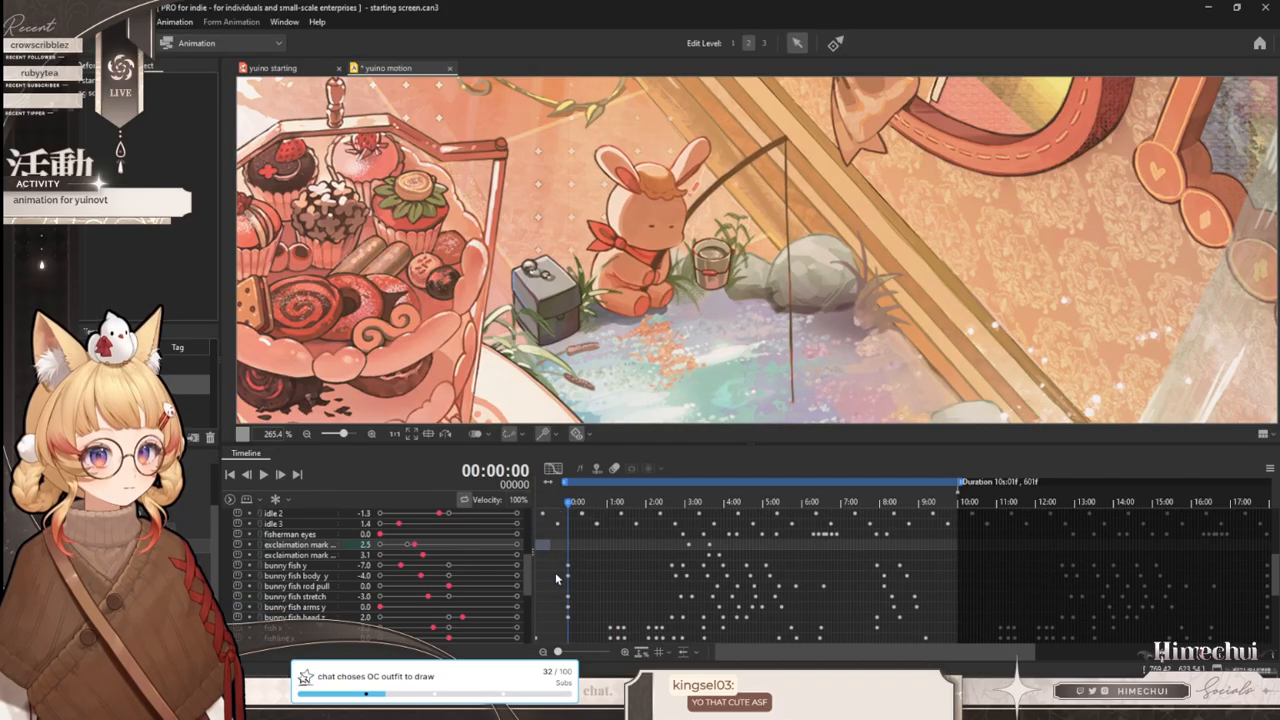
{"action": "mouse_move", "coordinate": [626, 578]}
{"action": "left_mouse_down"}
{"action": "mouse_move", "coordinate": [552, 564]}
{"action": "mouse_move", "coordinate": [631, 569]}
{"action": "left_mouse_up"}
{"action": "left_click", "coordinate": [941, 566]}
{"action": "left_click_drag", "start_coordinate": [1016, 580], "coordinate": [567, 573]}
{"action": "left_click_drag", "start_coordinate": [984, 575], "coordinate": [567, 573]}
{"action": "left_click", "coordinate": [988, 570]}
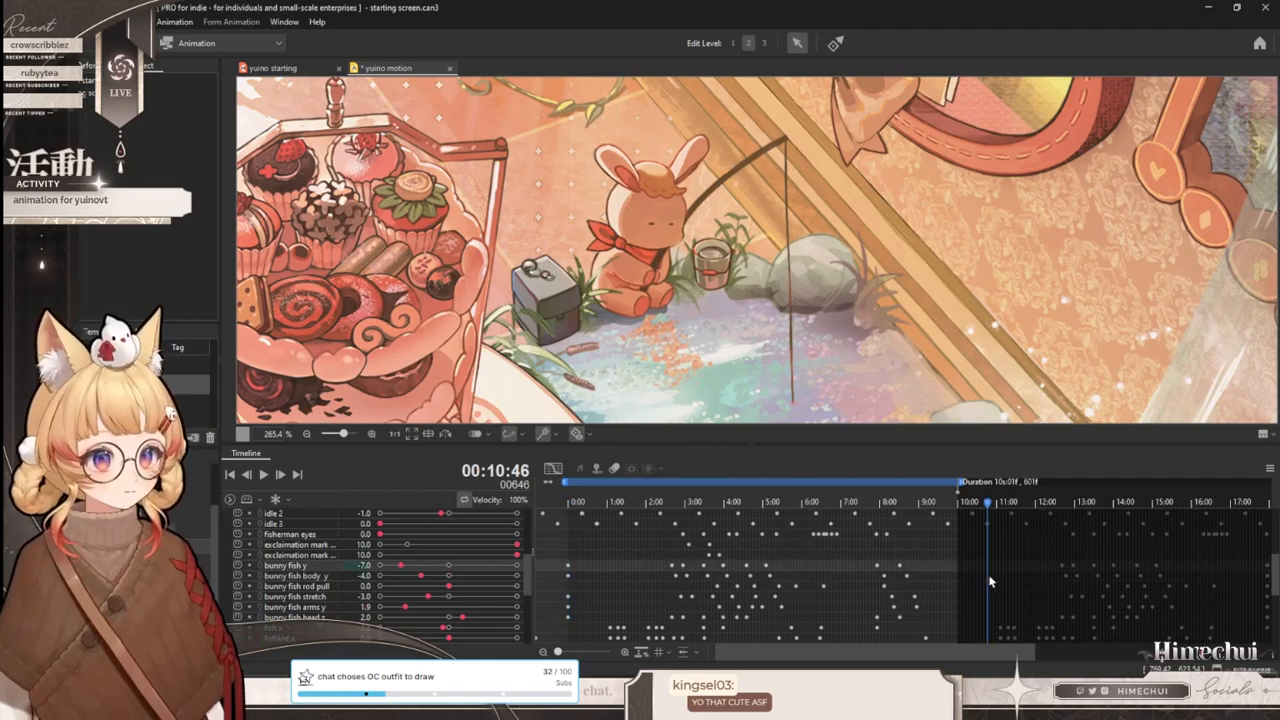
- Select the bunny fish stretch and arms y keyframes from 0:00 to about 9:00 to inspect their timing
{"action": "scroll", "coordinate": [988, 582], "scroll_direction": "down", "scroll_amount": 2}
{"action": "scroll", "coordinate": [985, 580], "scroll_direction": "up", "scroll_amount": 1}
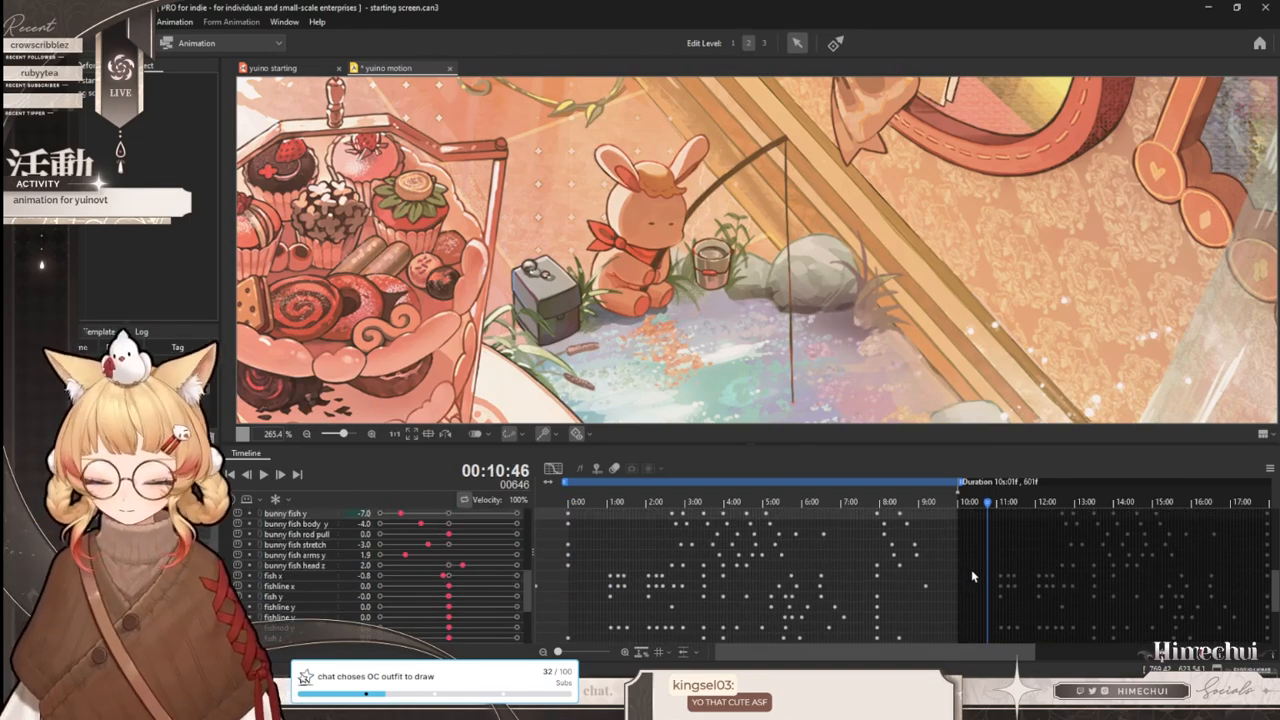
{"action": "scroll", "coordinate": [972, 575], "scroll_direction": "up", "scroll_amount": 1}
{"action": "left_click_drag", "start_coordinate": [972, 572], "coordinate": [568, 560]}
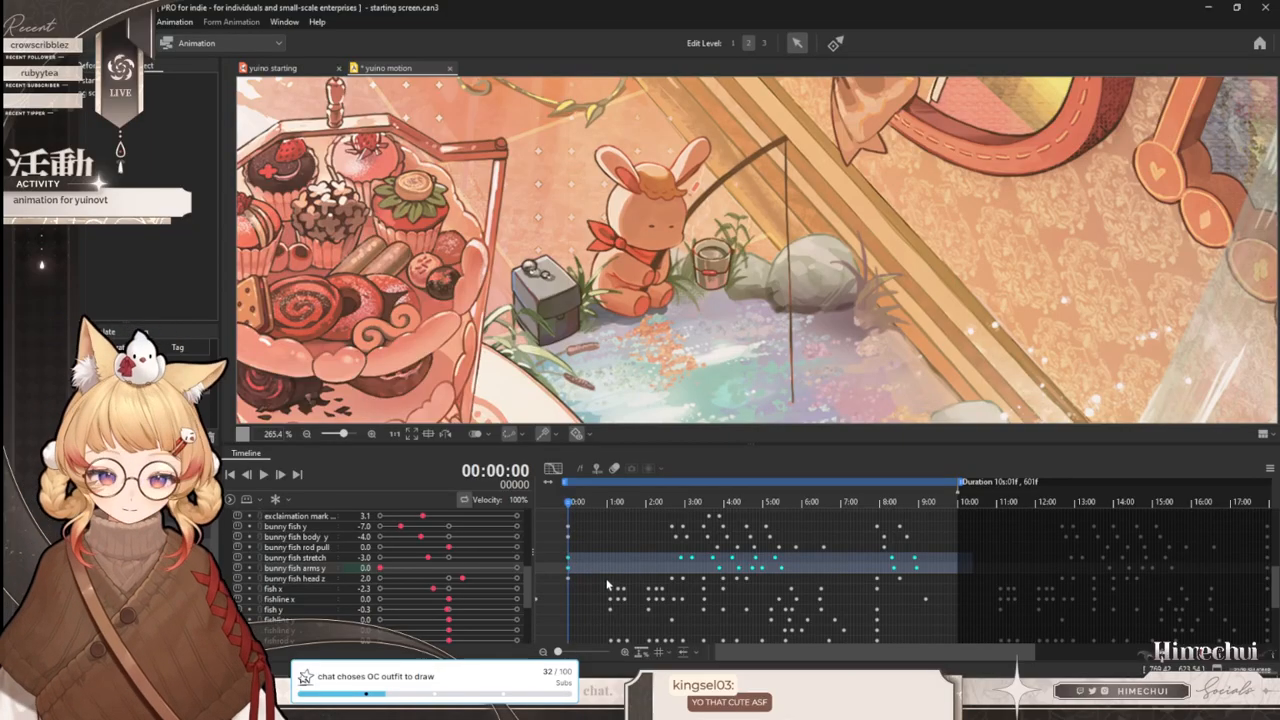
{"action": "left_click_drag", "start_coordinate": [932, 572], "coordinate": [566, 565]}
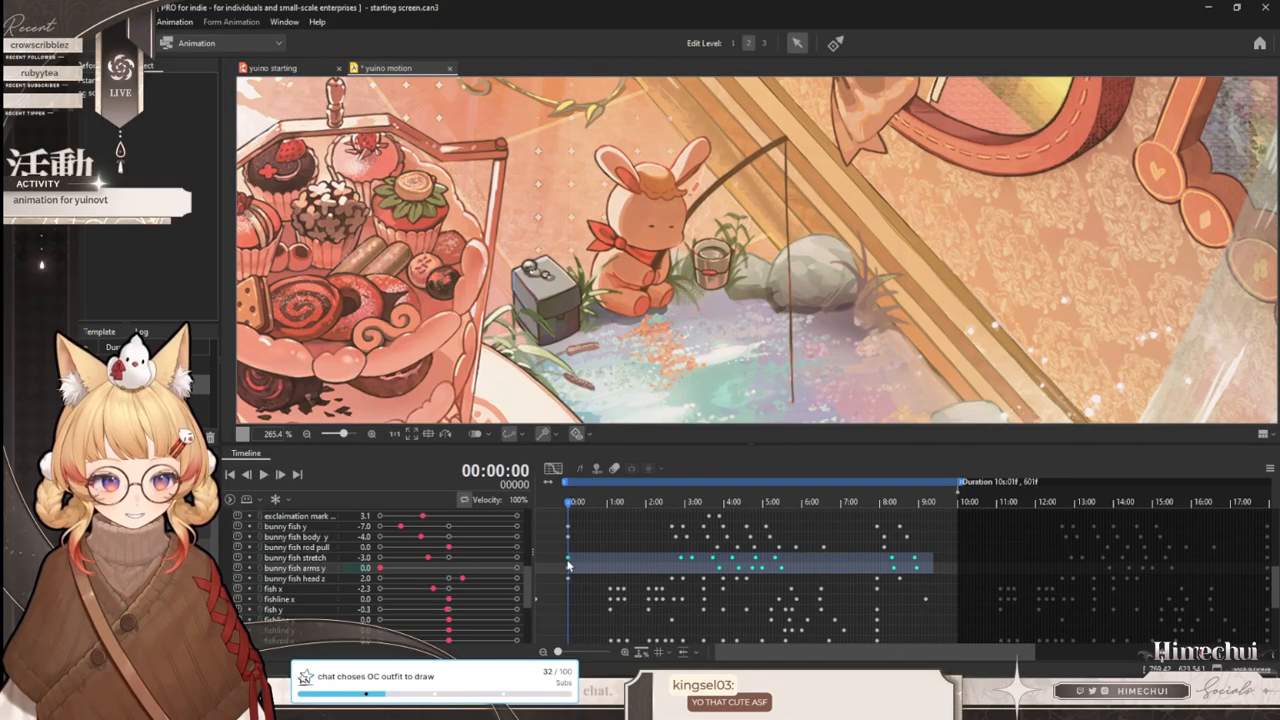
{"action": "scroll", "coordinate": [675, 552], "scroll_direction": "down", "scroll_amount": 2}
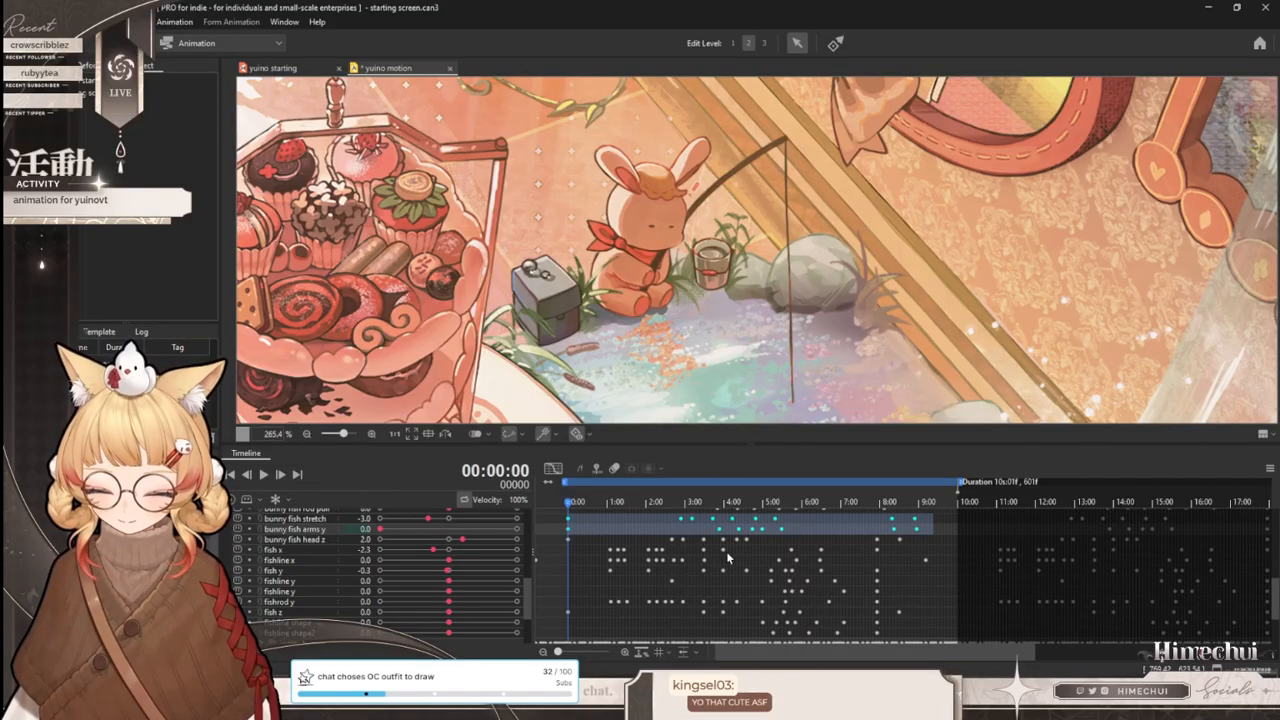
- Inspect the fish and fishline tracks, then scrub between 9:41, 10:00 and 8:58 to check the end of the loop
{"action": "left_click", "coordinate": [950, 571]}
{"action": "scroll", "coordinate": [949, 571], "scroll_direction": "down", "scroll_amount": 3}
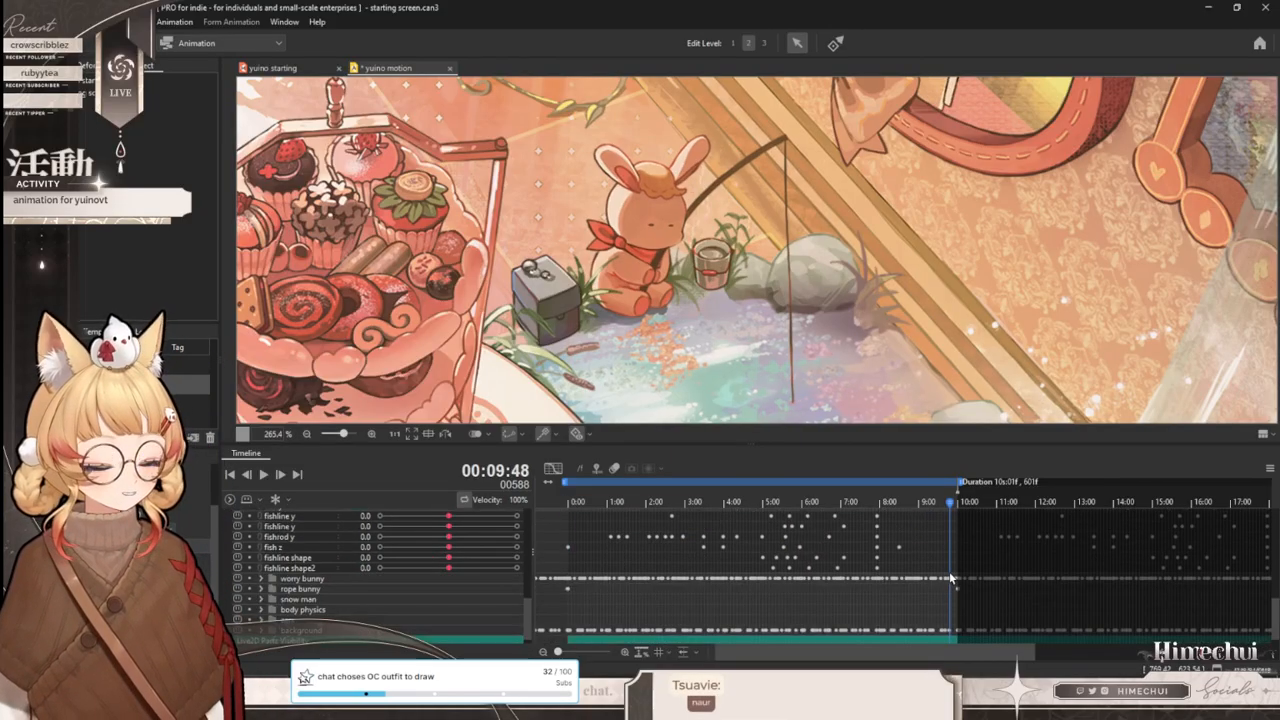
{"action": "scroll", "coordinate": [935, 592], "scroll_direction": "up", "scroll_amount": 4}
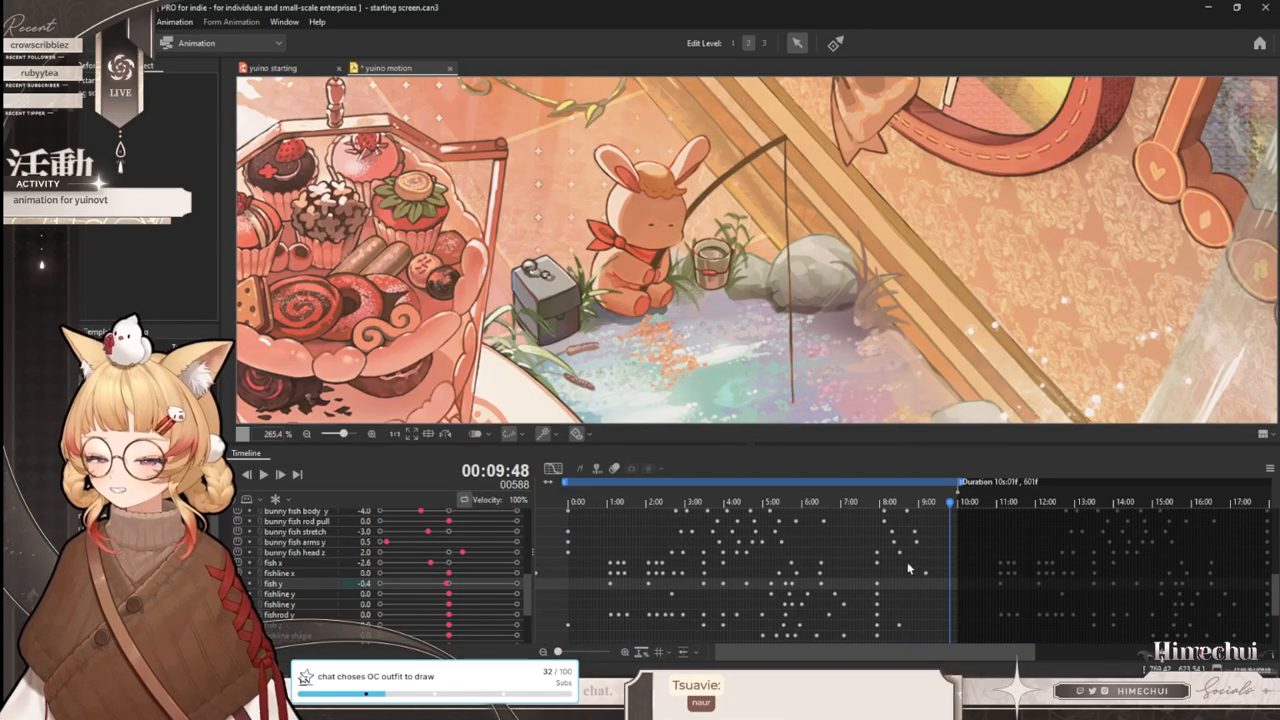
{"action": "mouse_move", "coordinate": [950, 501]}
{"action": "left_mouse_down"}
{"action": "mouse_move", "coordinate": [963, 501]}
{"action": "mouse_move", "coordinate": [946, 503]}
{"action": "left_mouse_up"}
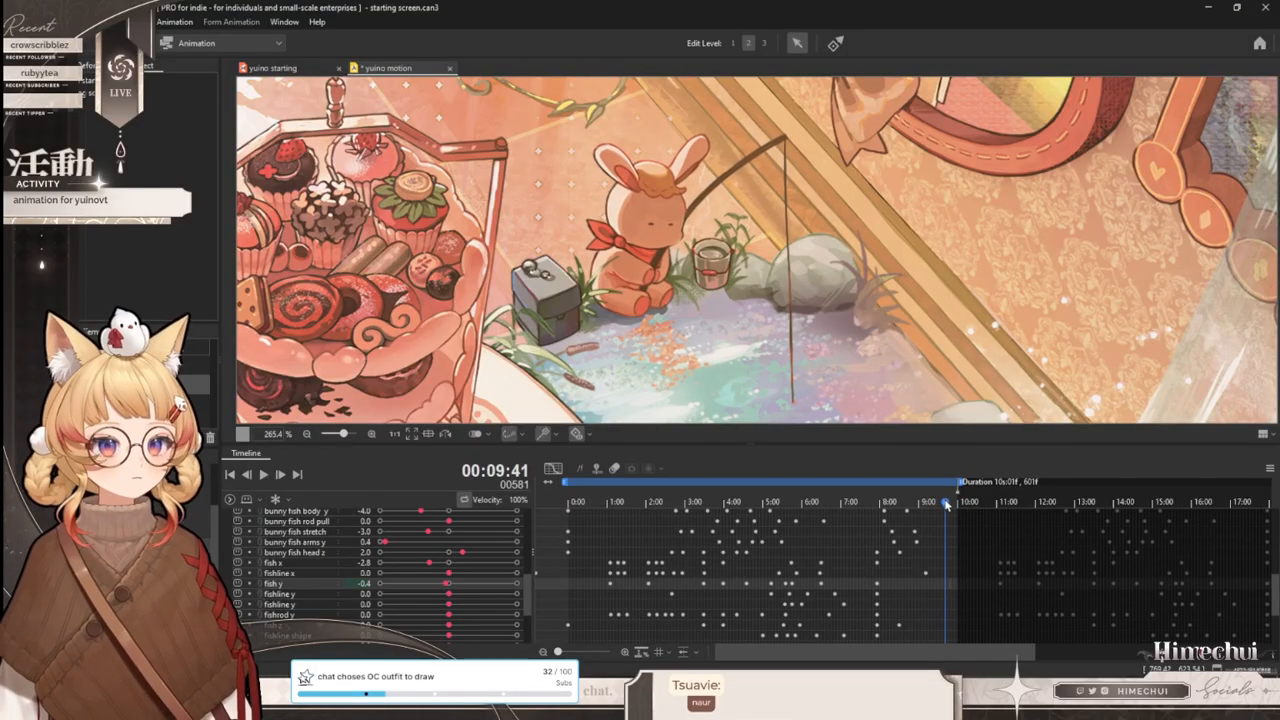
{"action": "left_click_drag", "start_coordinate": [946, 503], "coordinate": [958, 505]}
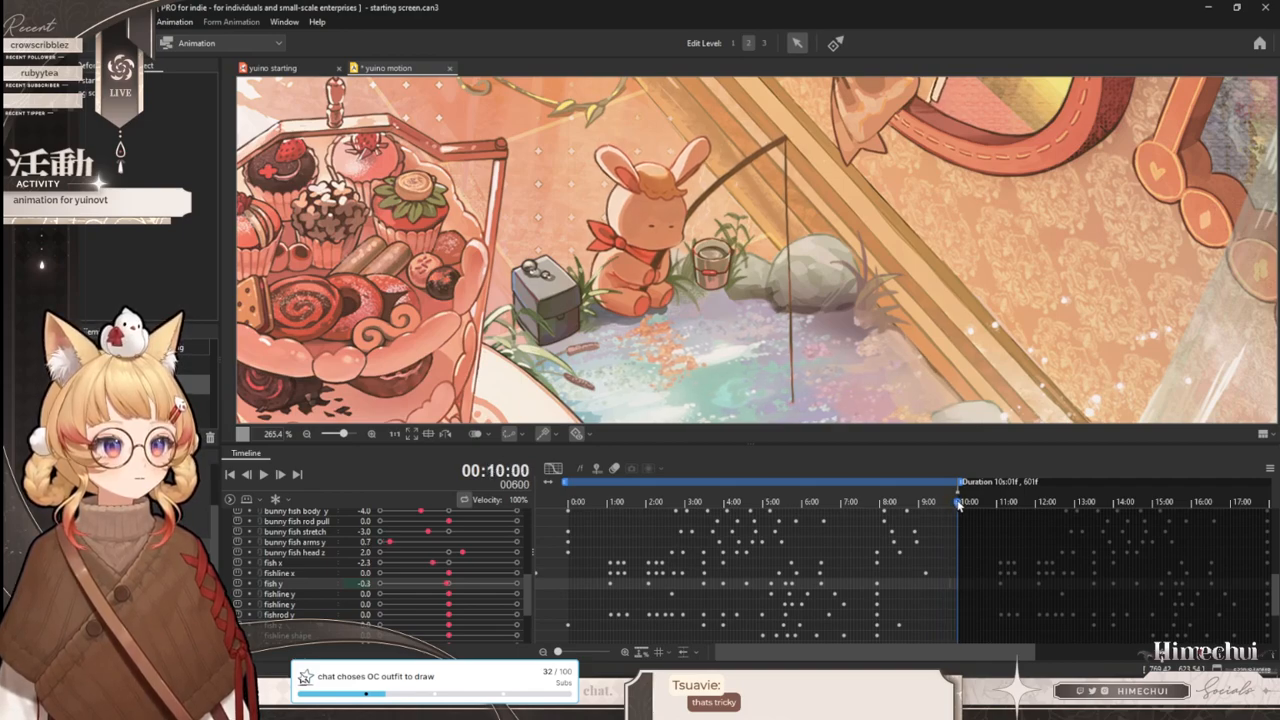
{"action": "left_click_drag", "start_coordinate": [945, 507], "coordinate": [918, 520]}
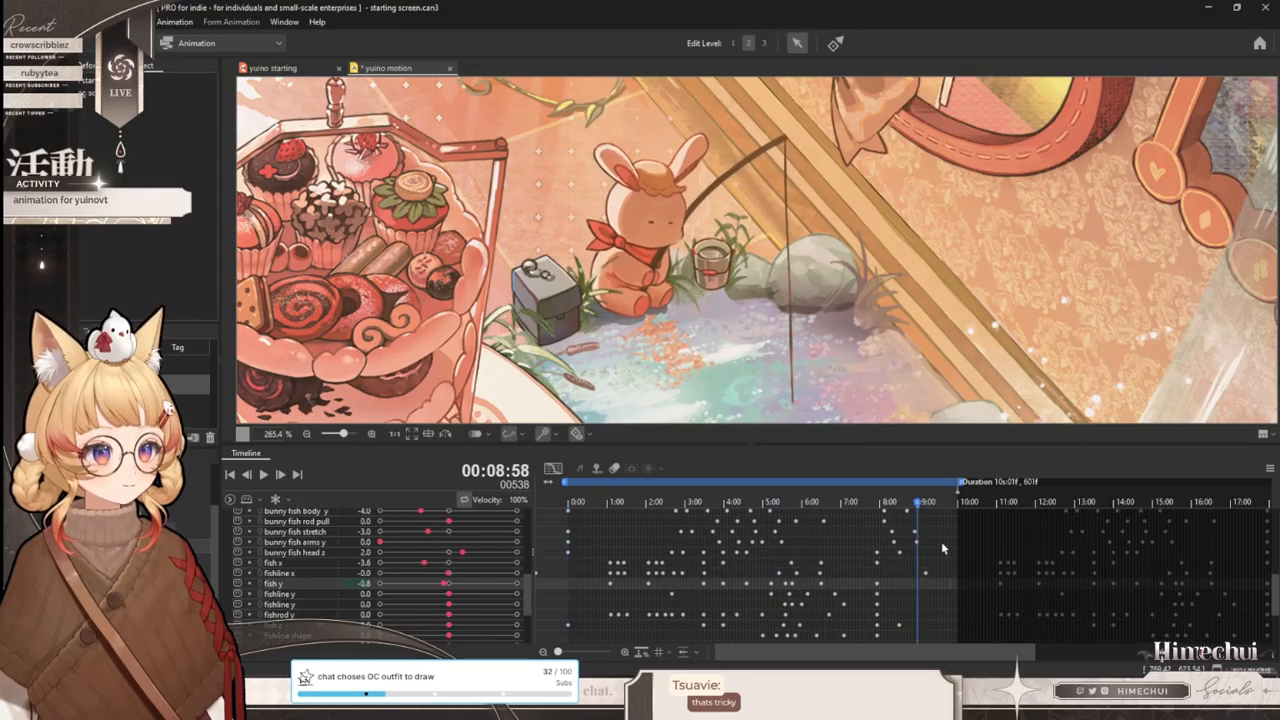
- Save the animation file after a last look at the fishing keyframes around 9:27
{"action": "left_click", "coordinate": [941, 547]}
{"action": "scroll", "coordinate": [941, 562], "scroll_direction": "down", "scroll_amount": 3}
{"action": "left_click", "coordinate": [936, 562]}
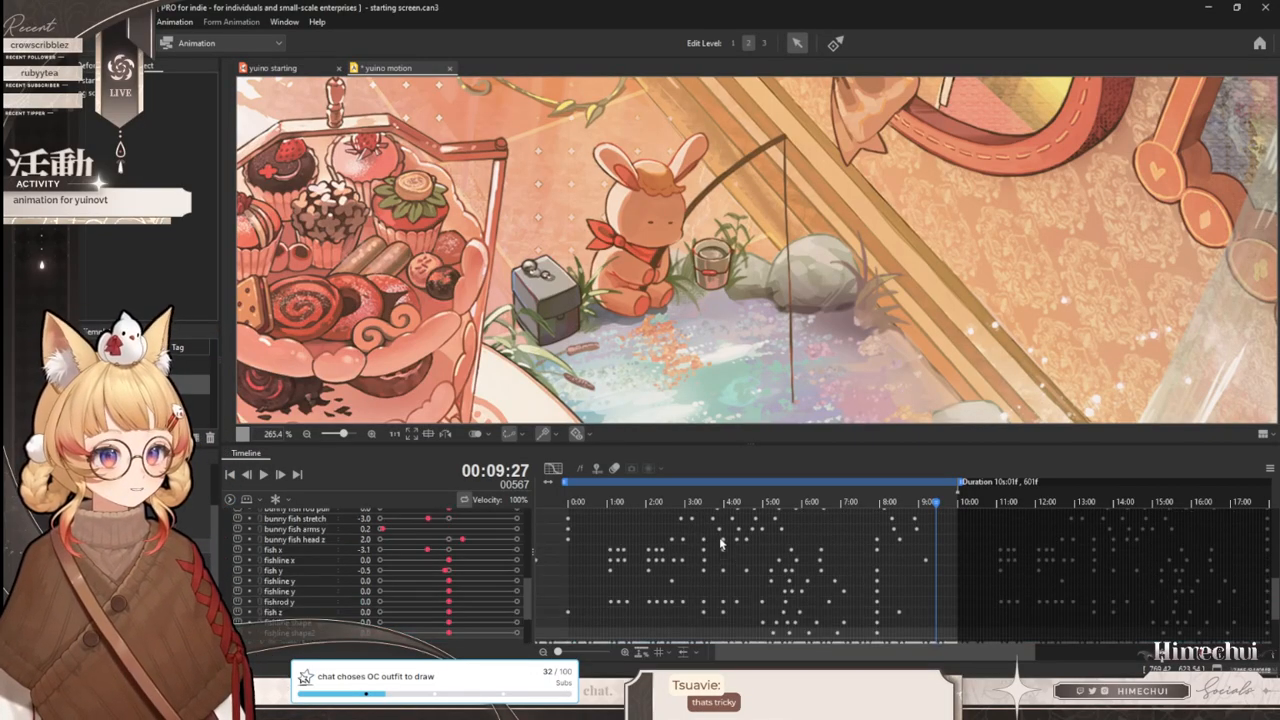
{"action": "scroll", "coordinate": [742, 554], "scroll_direction": "up", "scroll_amount": 5}
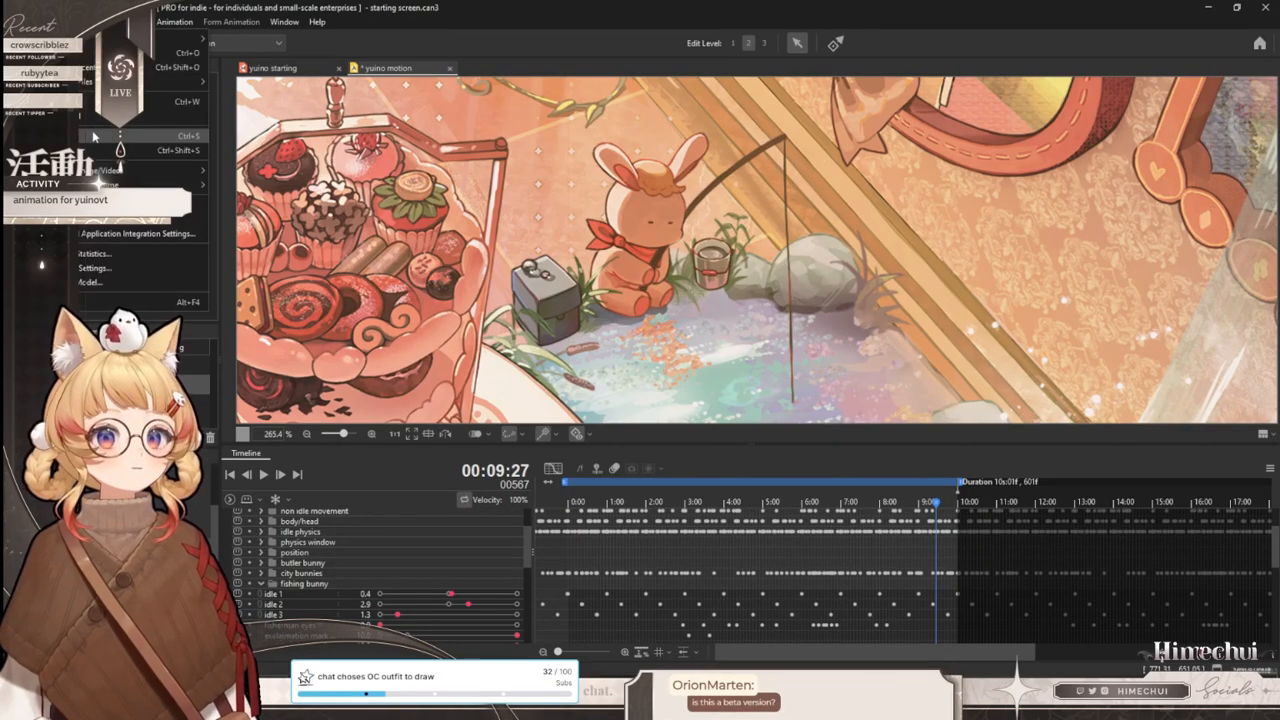
{"action": "key", "text": "ctrl+s"}
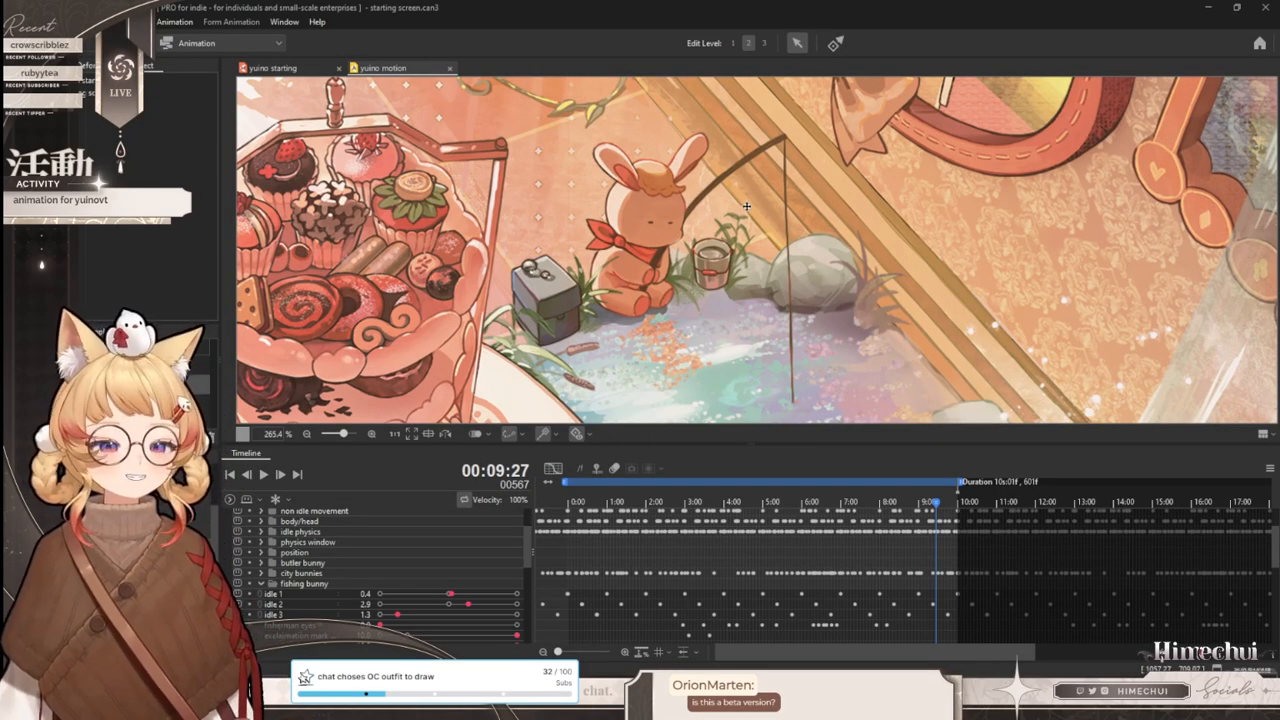
- Scrub through the animation up to 7:44 and return to 0:00 to review the fishing bunny within the wider scene
{"action": "scroll", "coordinate": [747, 228], "scroll_direction": "down", "scroll_amount": 5}
{"action": "scroll", "coordinate": [747, 228], "scroll_direction": "up", "scroll_amount": 4}
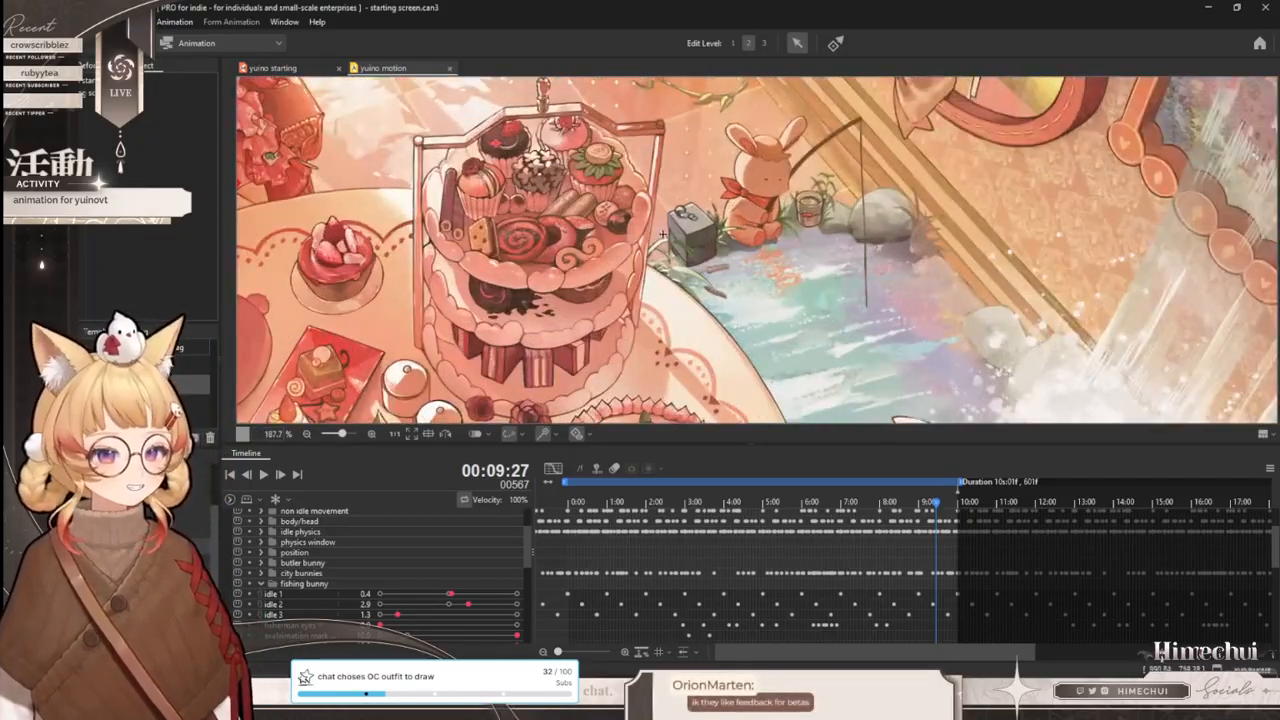
{"action": "scroll", "coordinate": [621, 240], "scroll_direction": "down", "scroll_amount": 1}
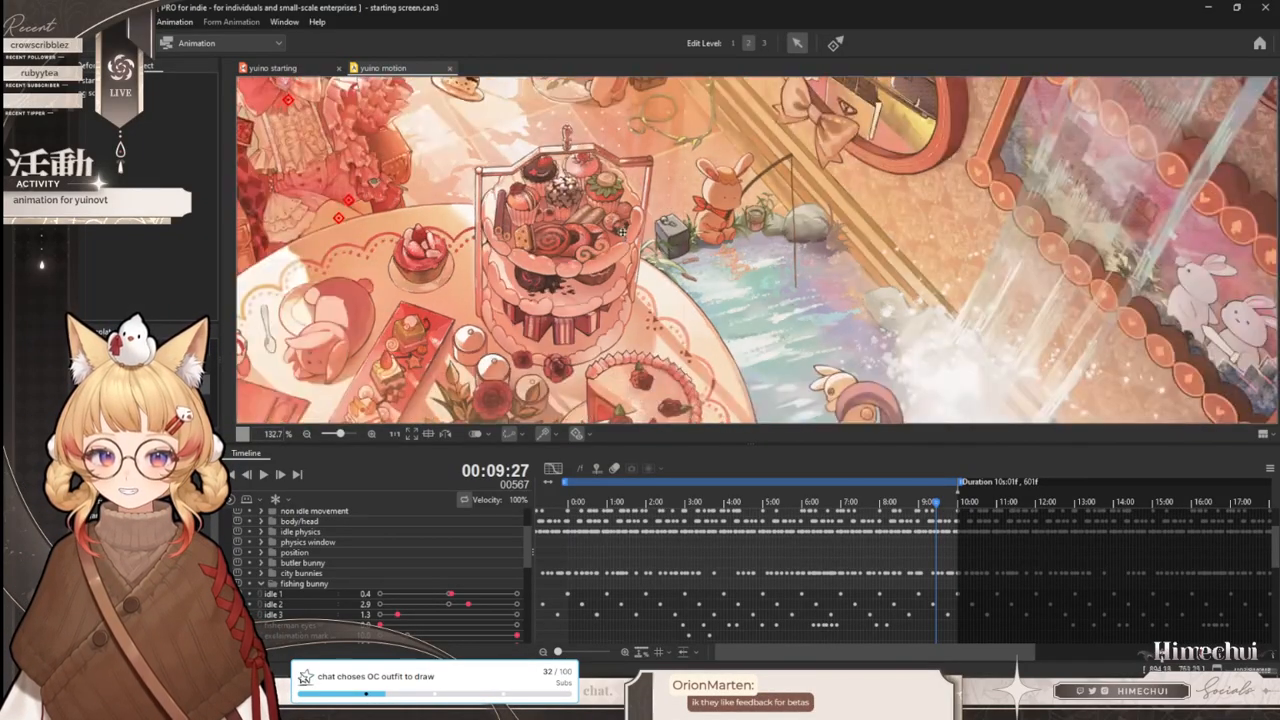
{"action": "scroll", "coordinate": [612, 212], "scroll_direction": "up", "scroll_amount": 1}
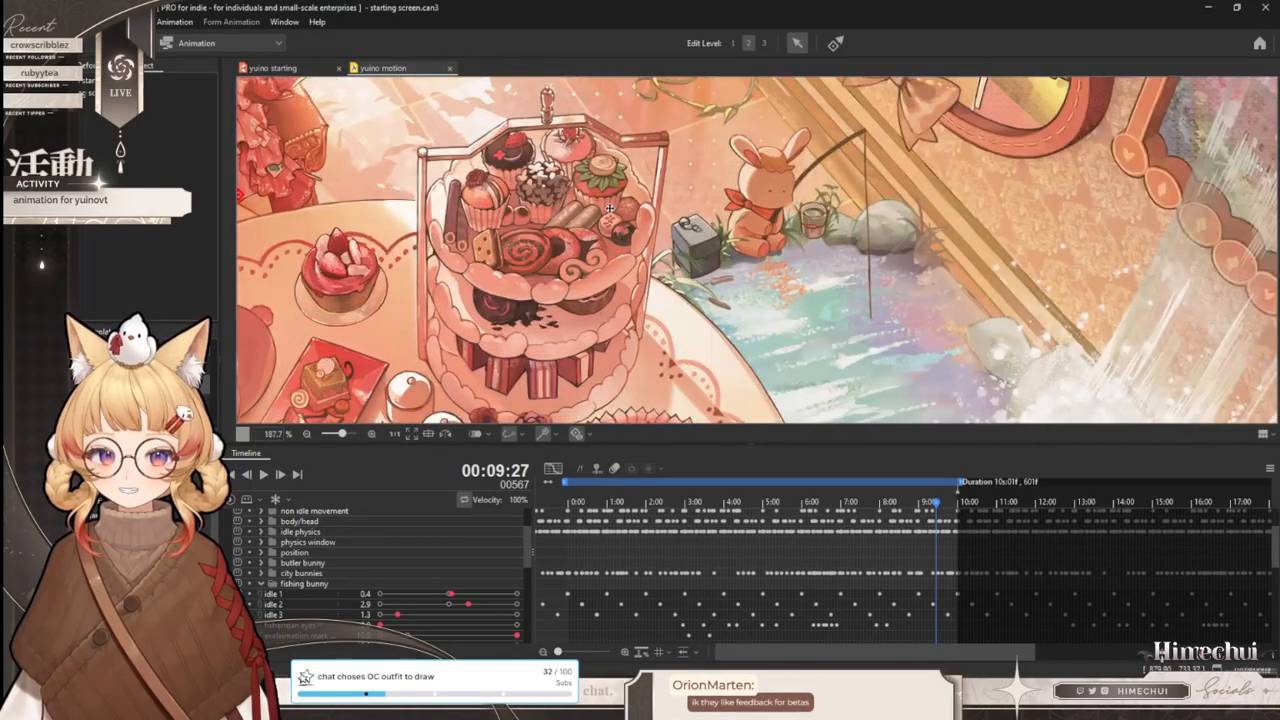
{"action": "left_click", "coordinate": [636, 503]}
{"action": "left_click_drag", "start_coordinate": [648, 507], "coordinate": [870, 515]}
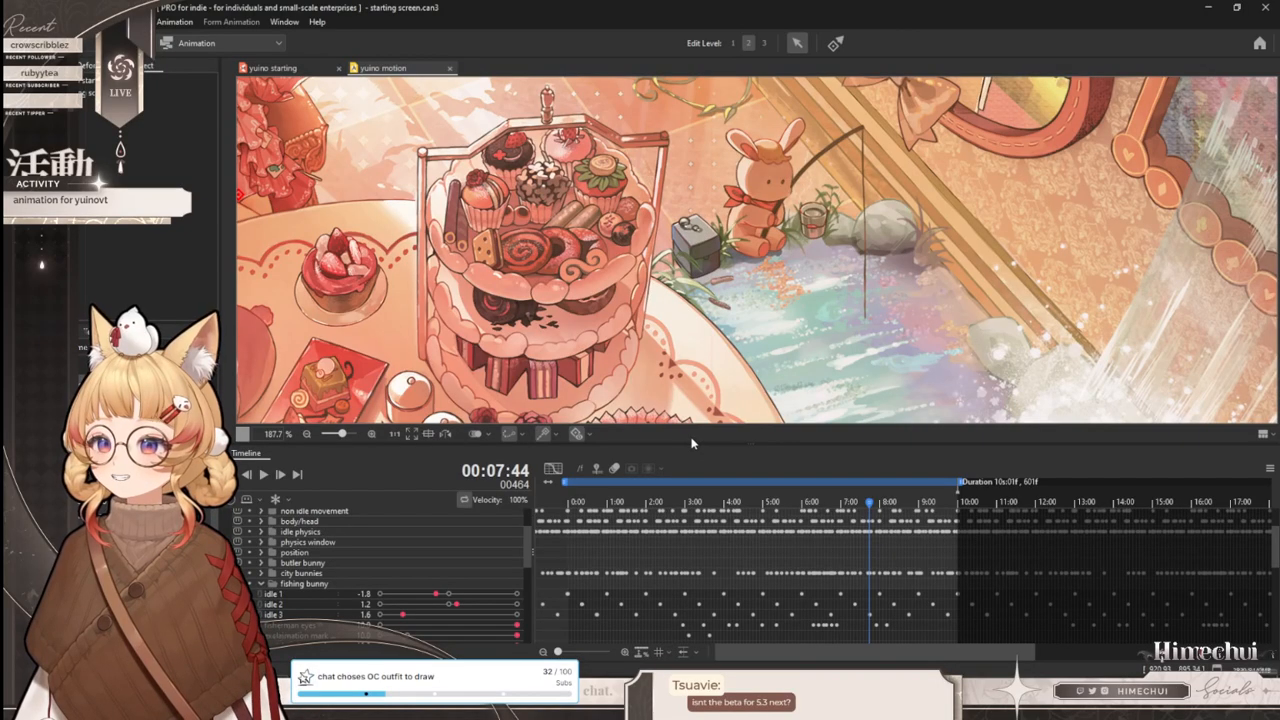
{"action": "left_click_drag", "start_coordinate": [587, 510], "coordinate": [504, 507]}
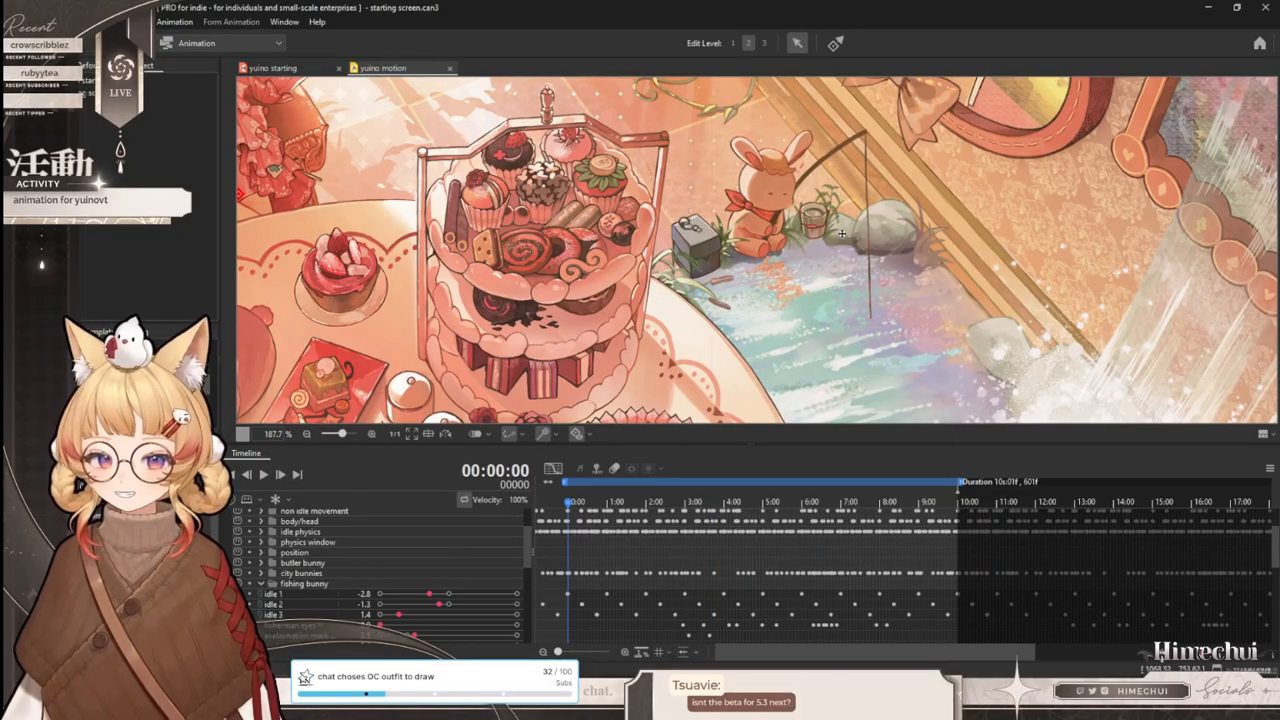
- Zoom out to show the whole tea-party scene and enlarge the canvas by making the timeline shorter
{"action": "left_click_drag", "start_coordinate": [987, 163], "coordinate": [964, 186]}
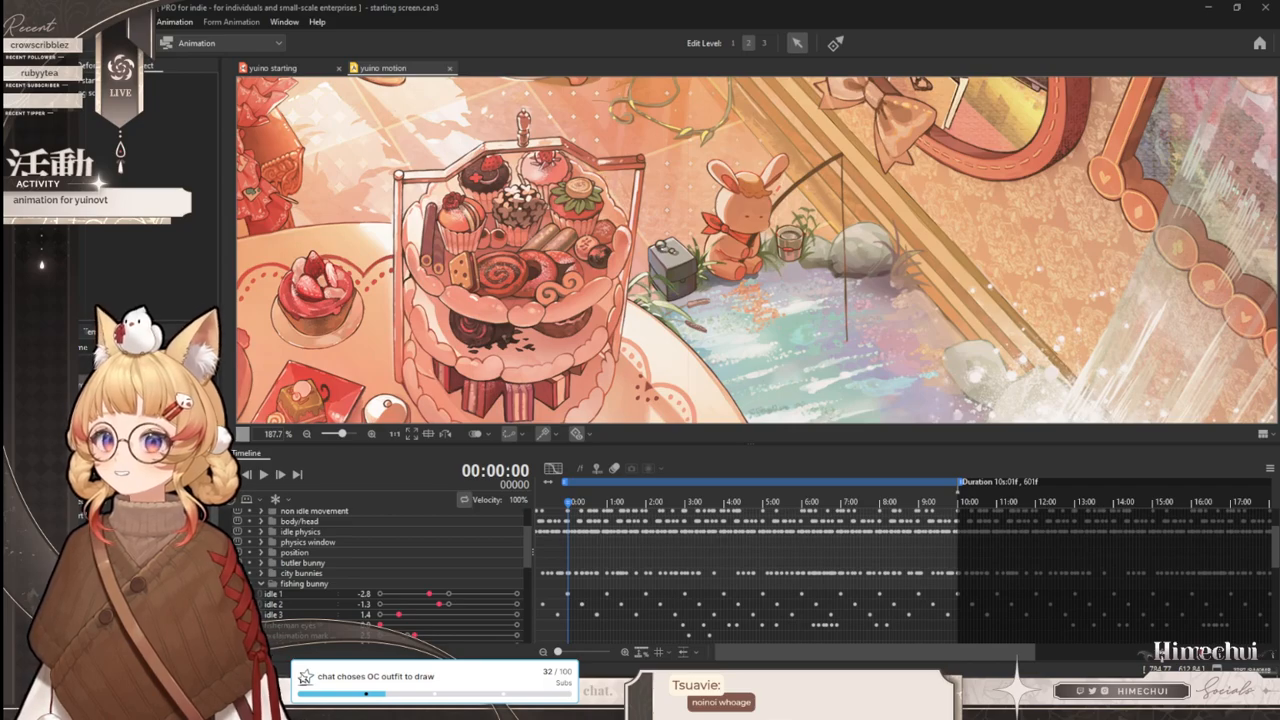
{"action": "scroll", "coordinate": [700, 247], "scroll_direction": "down", "scroll_amount": 5}
{"action": "scroll", "coordinate": [700, 247], "scroll_direction": "up", "scroll_amount": 1}
{"action": "mouse_move", "coordinate": [668, 150]}
{"action": "left_mouse_down"}
{"action": "mouse_move", "coordinate": [683, 208]}
{"action": "mouse_move", "coordinate": [663, 158]}
{"action": "left_mouse_up"}
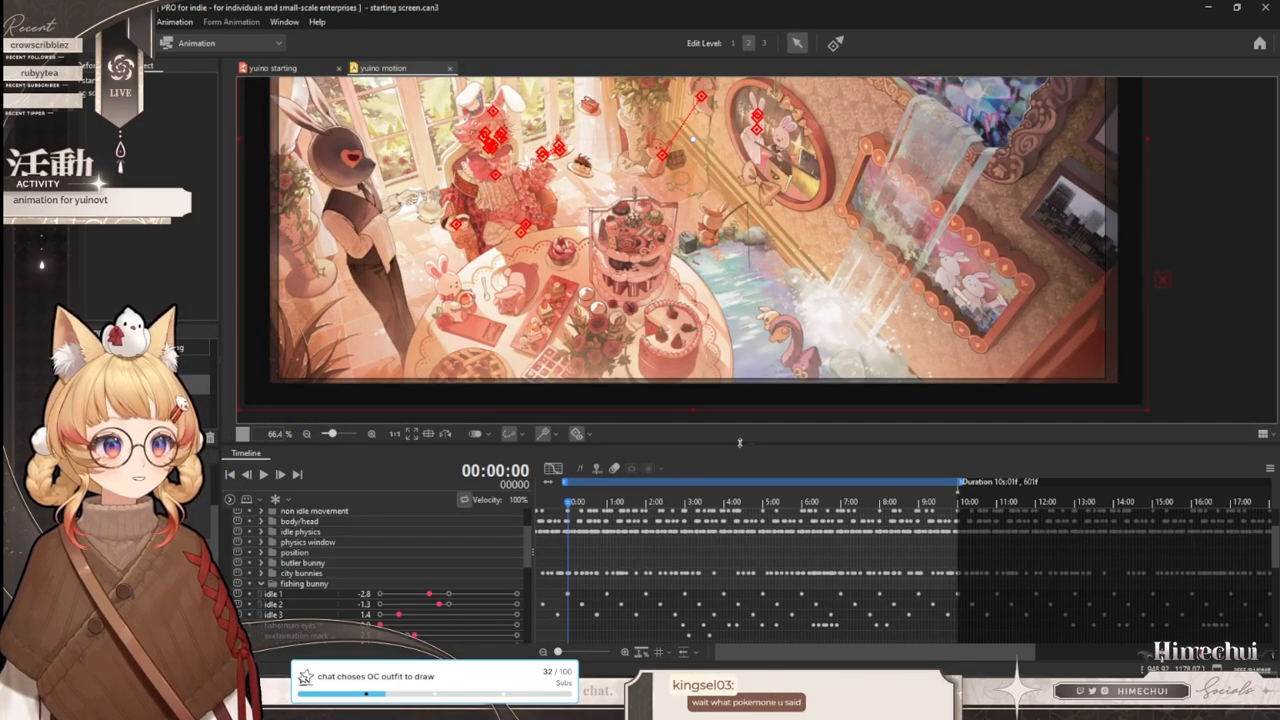
{"action": "left_click_drag", "start_coordinate": [747, 443], "coordinate": [747, 483]}
{"action": "scroll", "coordinate": [660, 288], "scroll_direction": "up", "scroll_amount": 2}
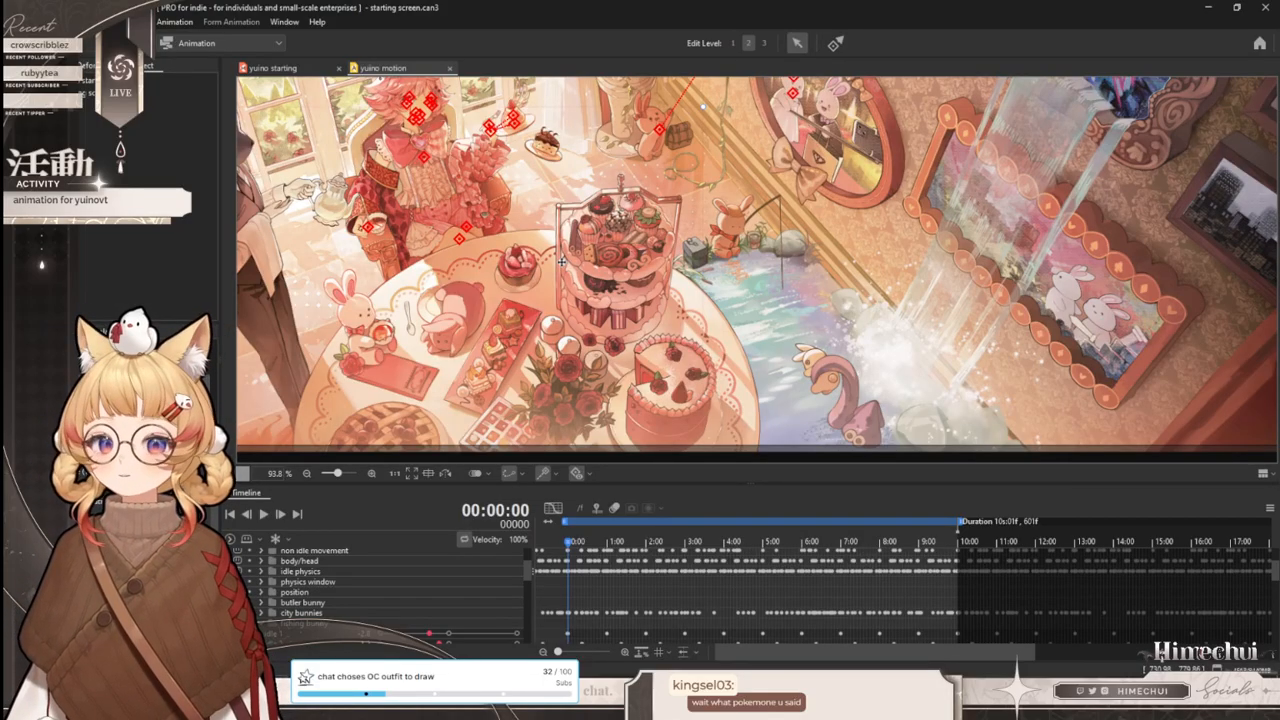
- Make the timeline taller and look over the tea-party scene, both as a whole and close up
{"action": "scroll", "coordinate": [600, 298], "scroll_direction": "down", "scroll_amount": 2}
{"action": "scroll", "coordinate": [583, 292], "scroll_direction": "up", "scroll_amount": 2}
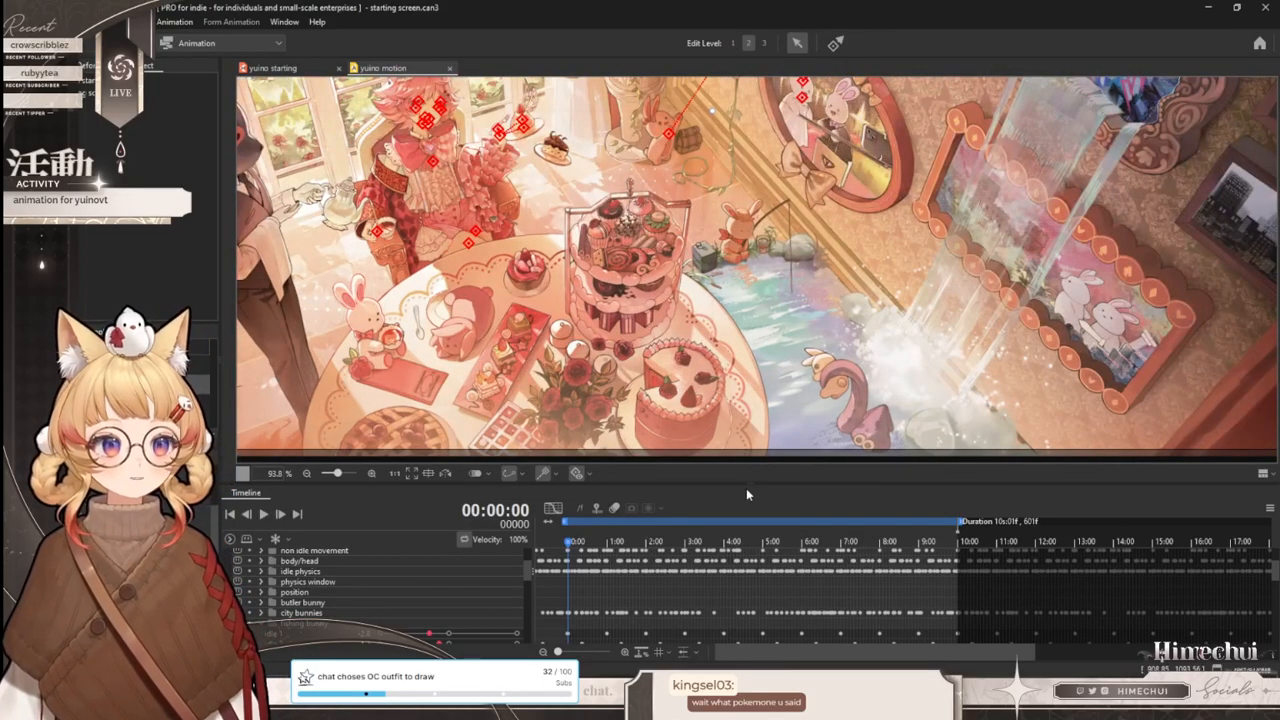
{"action": "left_click_drag", "start_coordinate": [746, 488], "coordinate": [754, 455]}
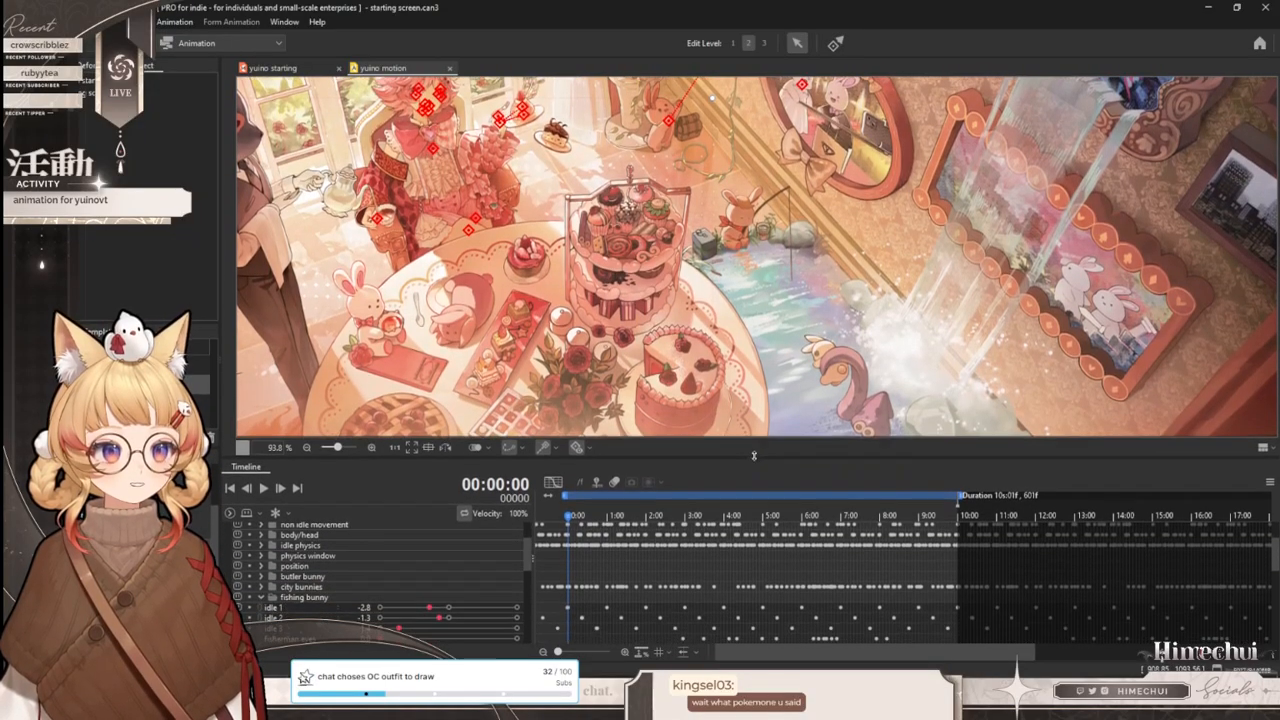
{"action": "scroll", "coordinate": [752, 328], "scroll_direction": "down", "scroll_amount": 3}
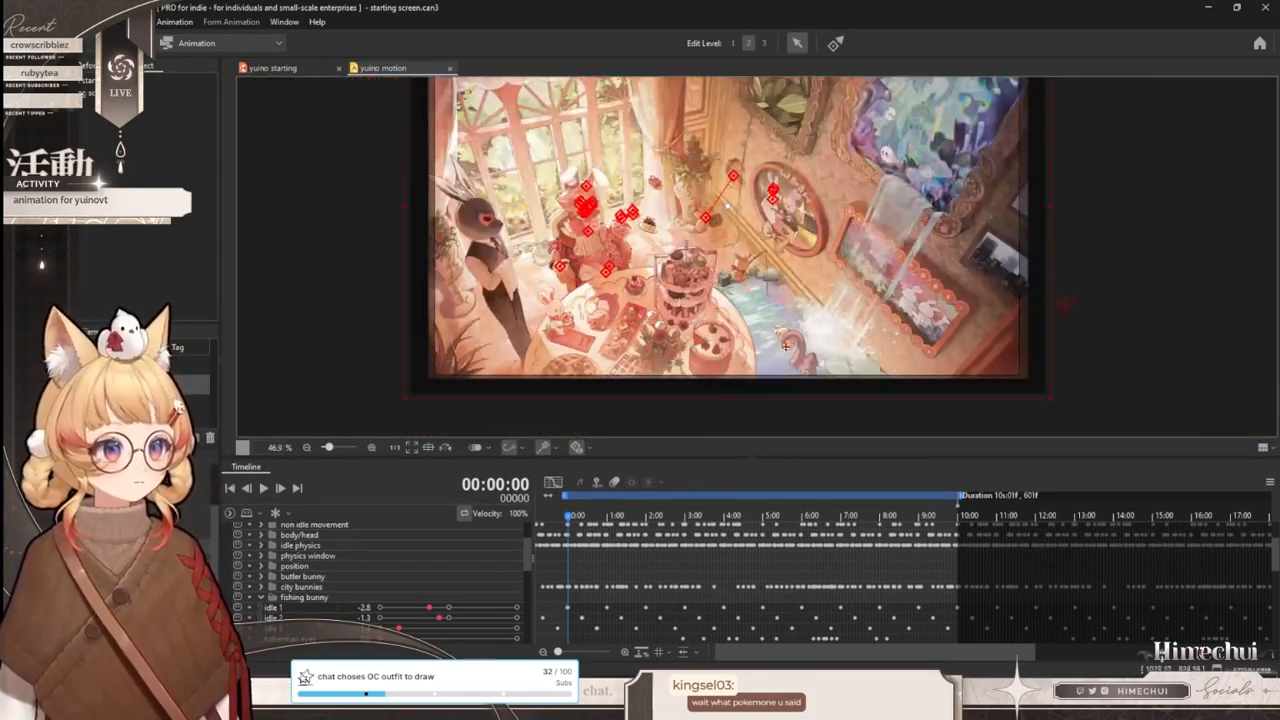
{"action": "scroll", "coordinate": [779, 342], "scroll_direction": "up", "scroll_amount": 3}
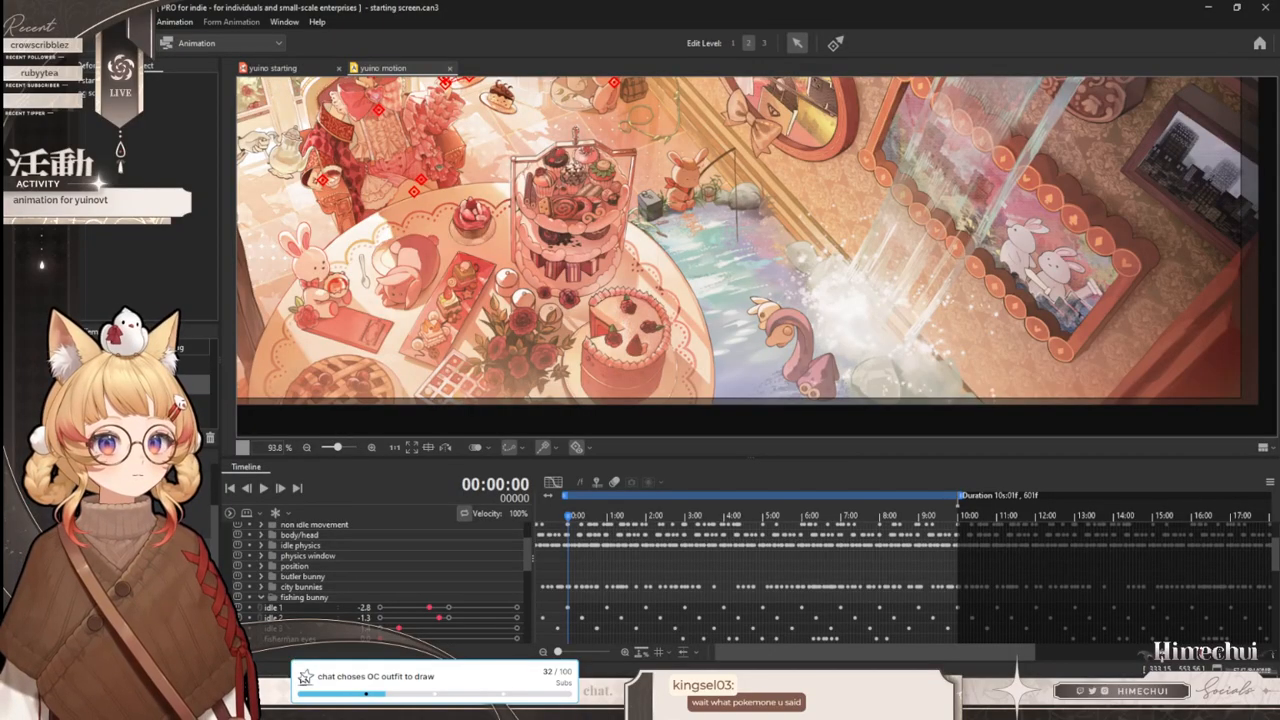
- Check the fish in the yuino starting model, then return to the yuino motion scene and enlarge its canvas slightly
{"action": "left_click", "coordinate": [295, 68]}
{"action": "left_click", "coordinate": [88, 21]}
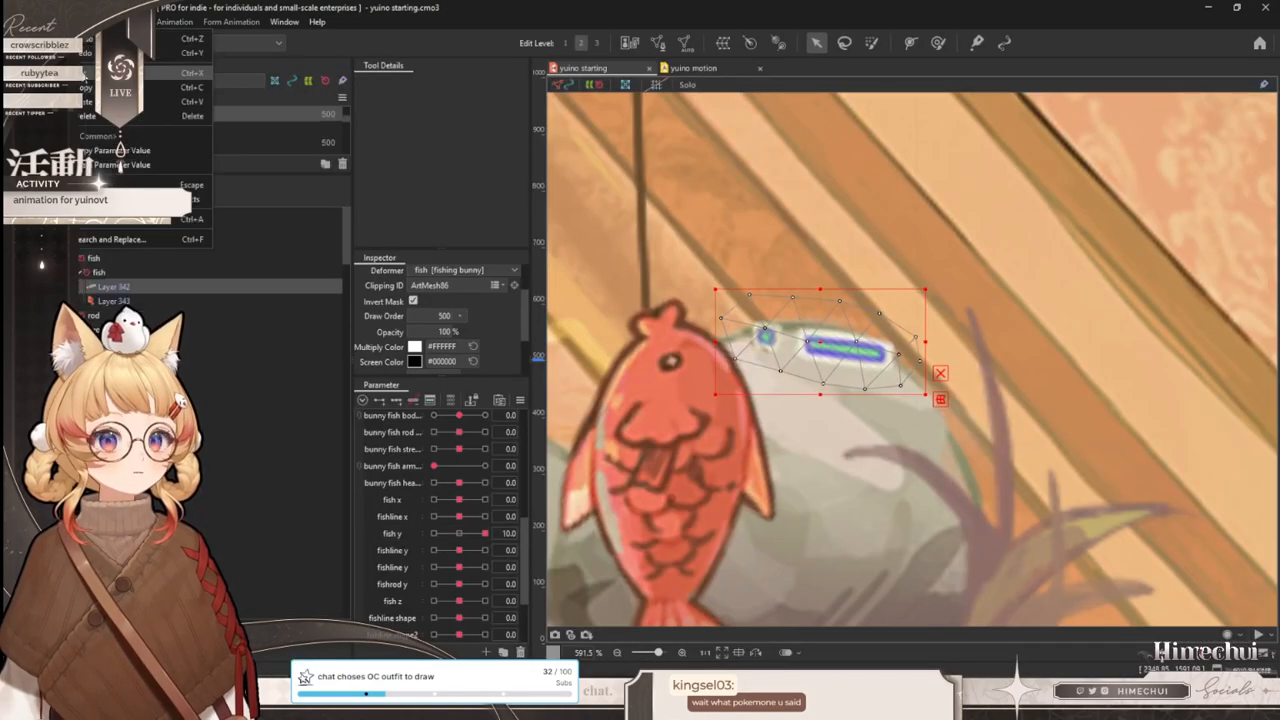
{"action": "left_click", "coordinate": [86, 135]}
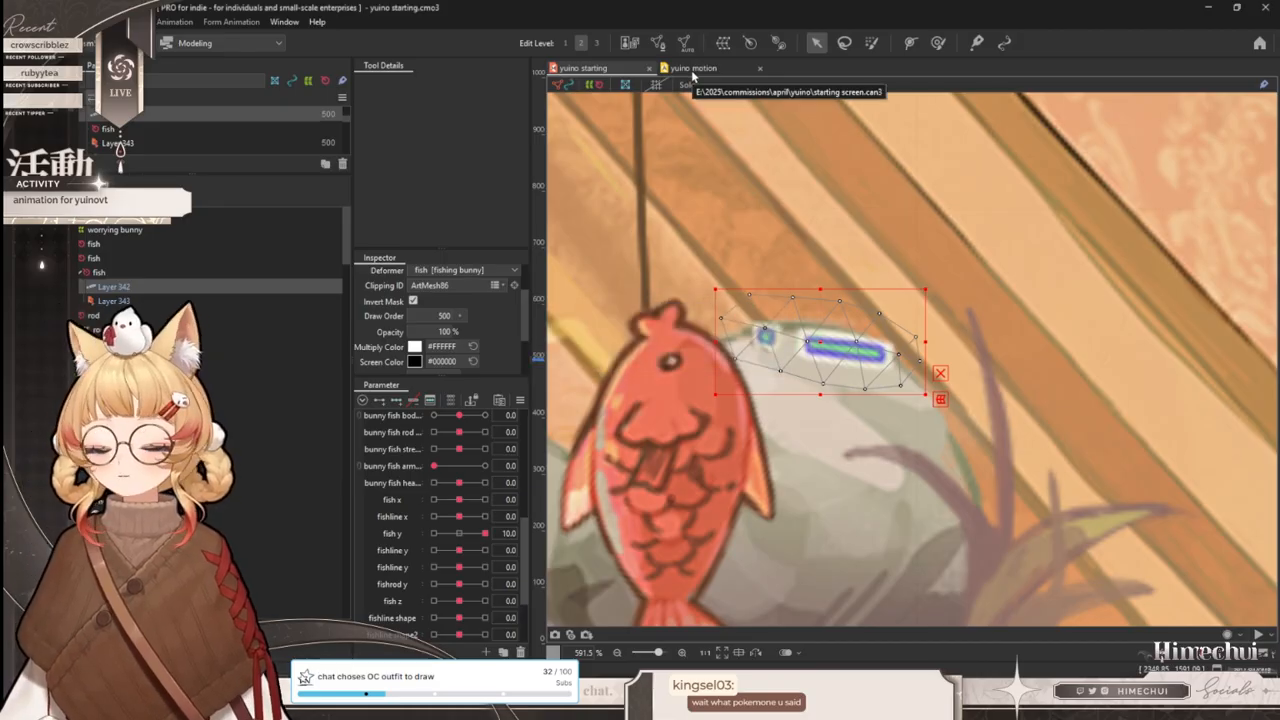
{"action": "left_click", "coordinate": [693, 69]}
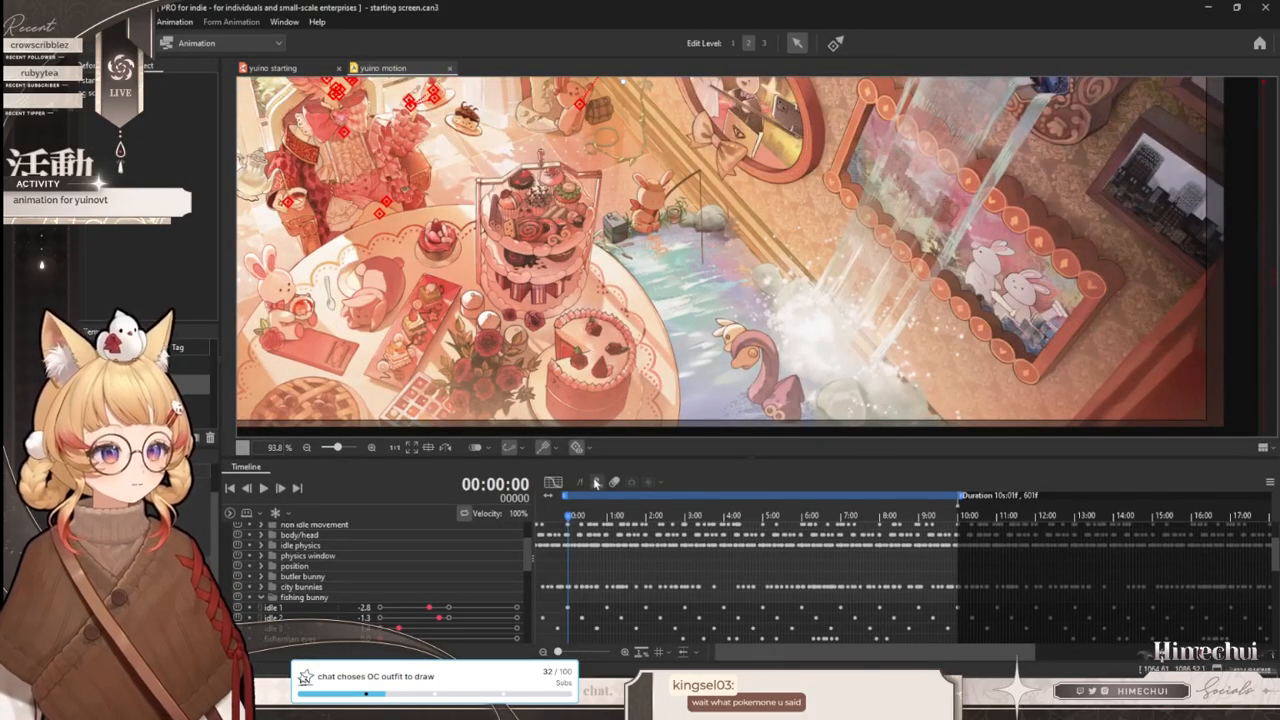
{"action": "left_click_drag", "start_coordinate": [746, 456], "coordinate": [746, 471]}
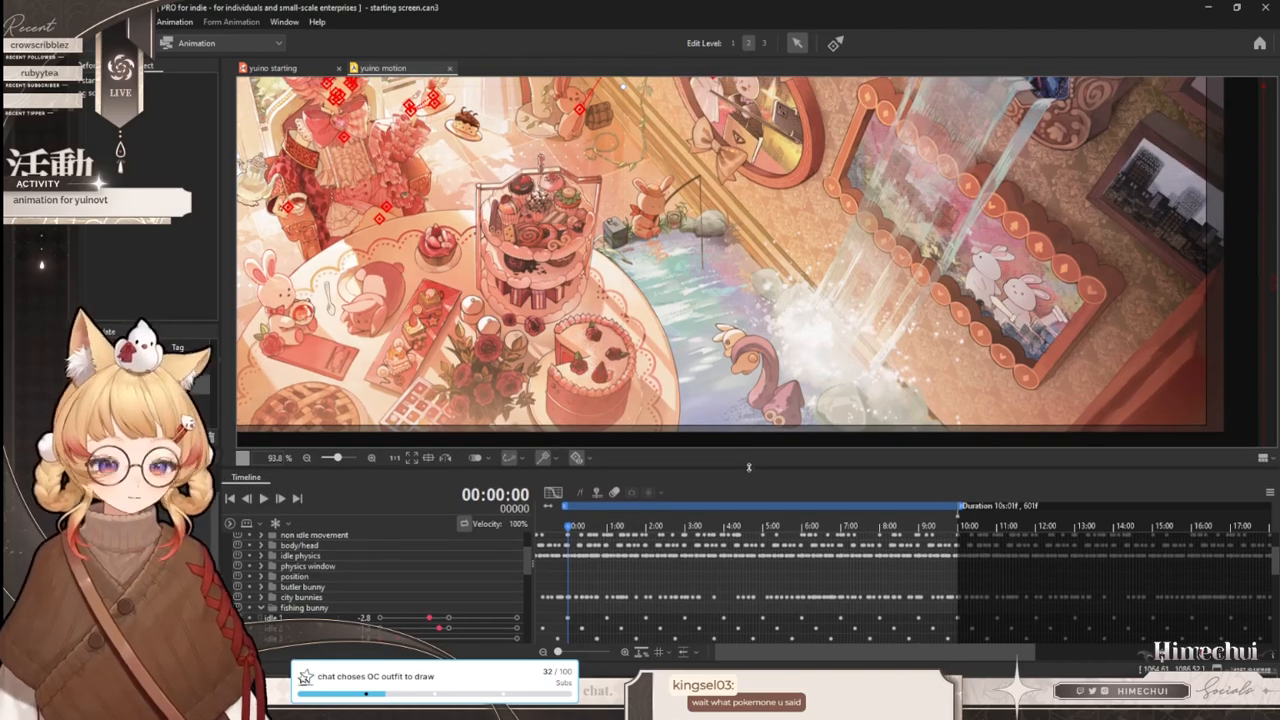
- Scrub the animation to 4:51 and back to 0:32, examining the fishing bunny up close and within the scene
{"action": "scroll", "coordinate": [766, 358], "scroll_direction": "up", "scroll_amount": 2}
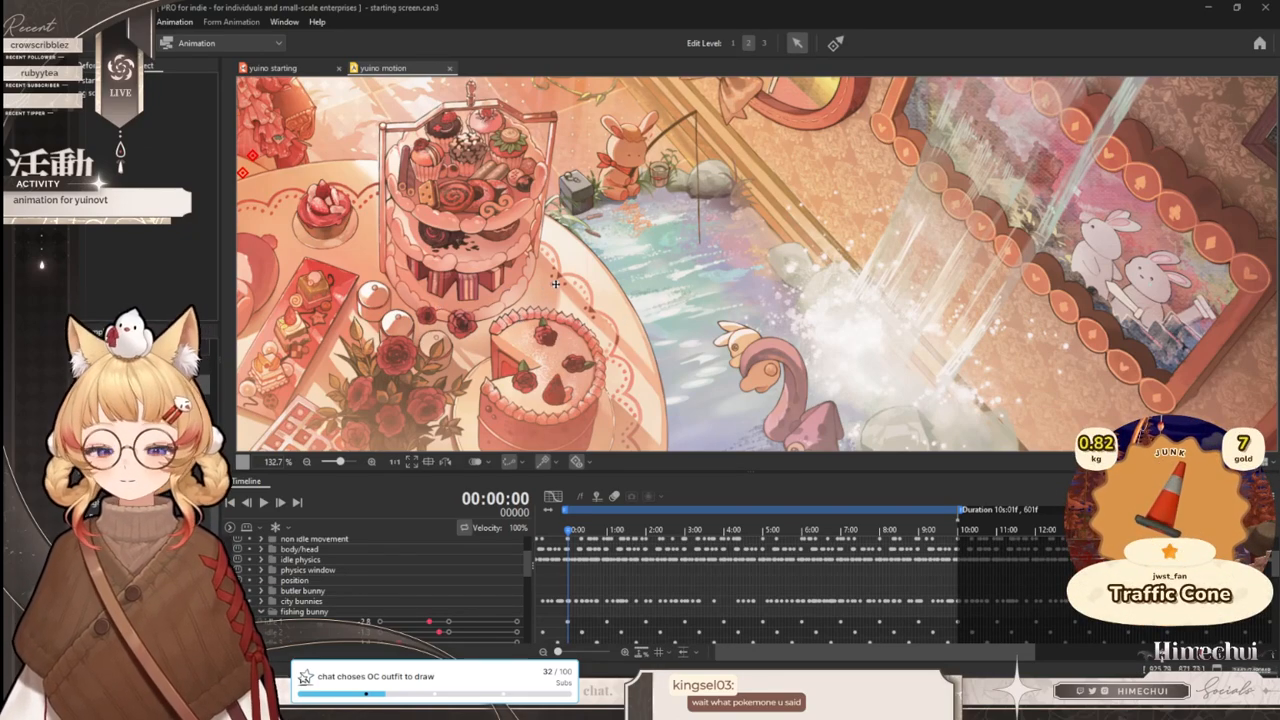
{"action": "scroll", "coordinate": [872, 270], "scroll_direction": "down", "scroll_amount": 2}
{"action": "scroll", "coordinate": [800, 245], "scroll_direction": "up", "scroll_amount": 2}
{"action": "scroll", "coordinate": [751, 313], "scroll_direction": "down", "scroll_amount": 2}
{"action": "scroll", "coordinate": [751, 313], "scroll_direction": "up", "scroll_amount": 3}
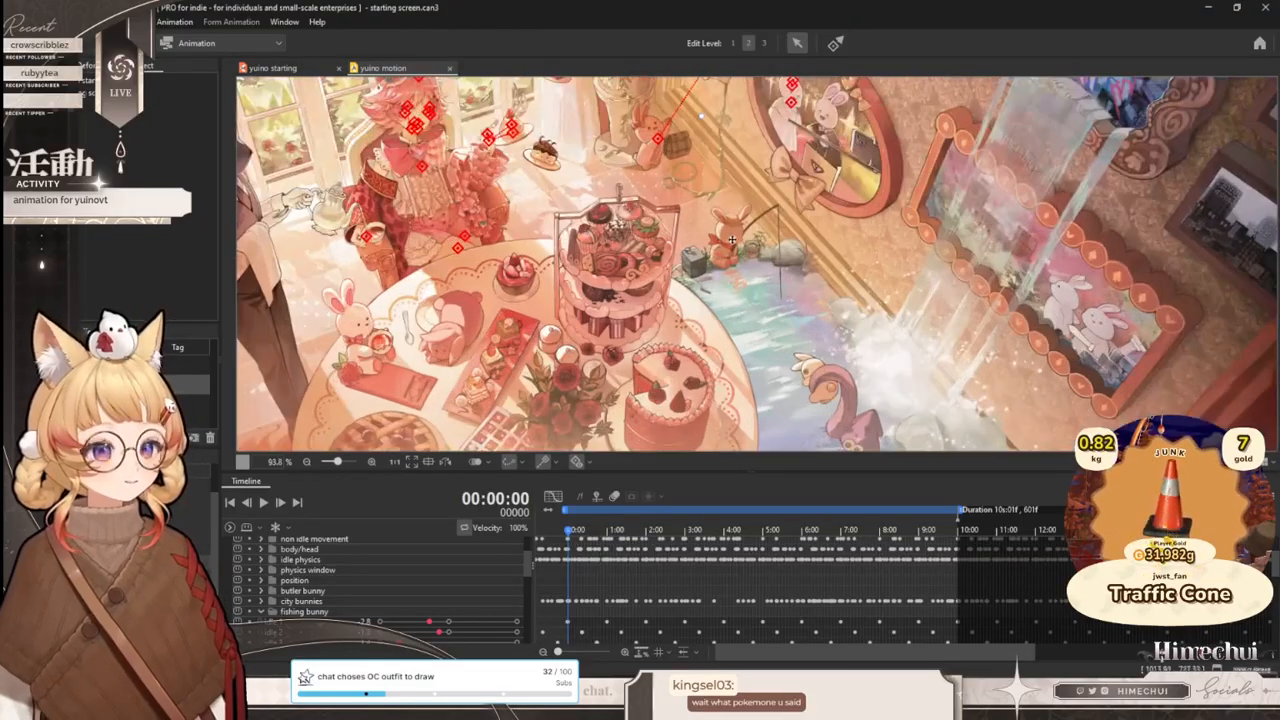
{"action": "left_click", "coordinate": [577, 530]}
{"action": "left_click_drag", "start_coordinate": [577, 531], "coordinate": [758, 540]}
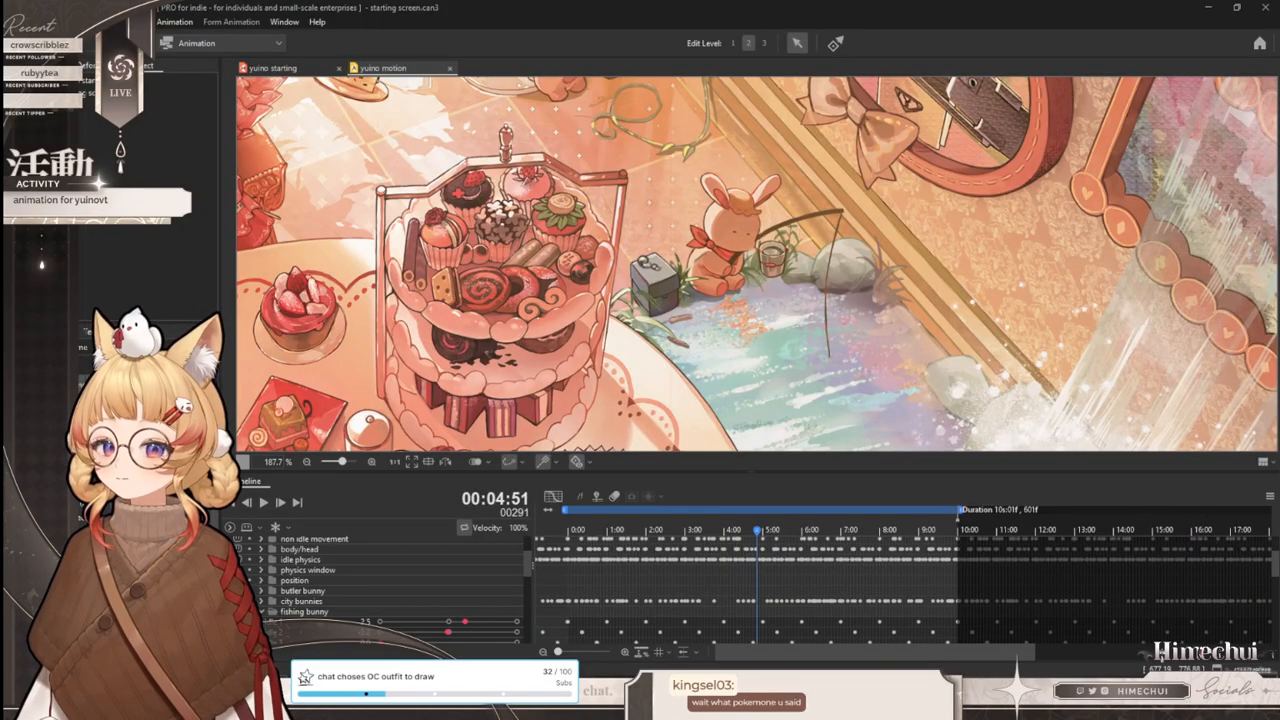
{"action": "scroll", "coordinate": [734, 258], "scroll_direction": "down", "scroll_amount": 2}
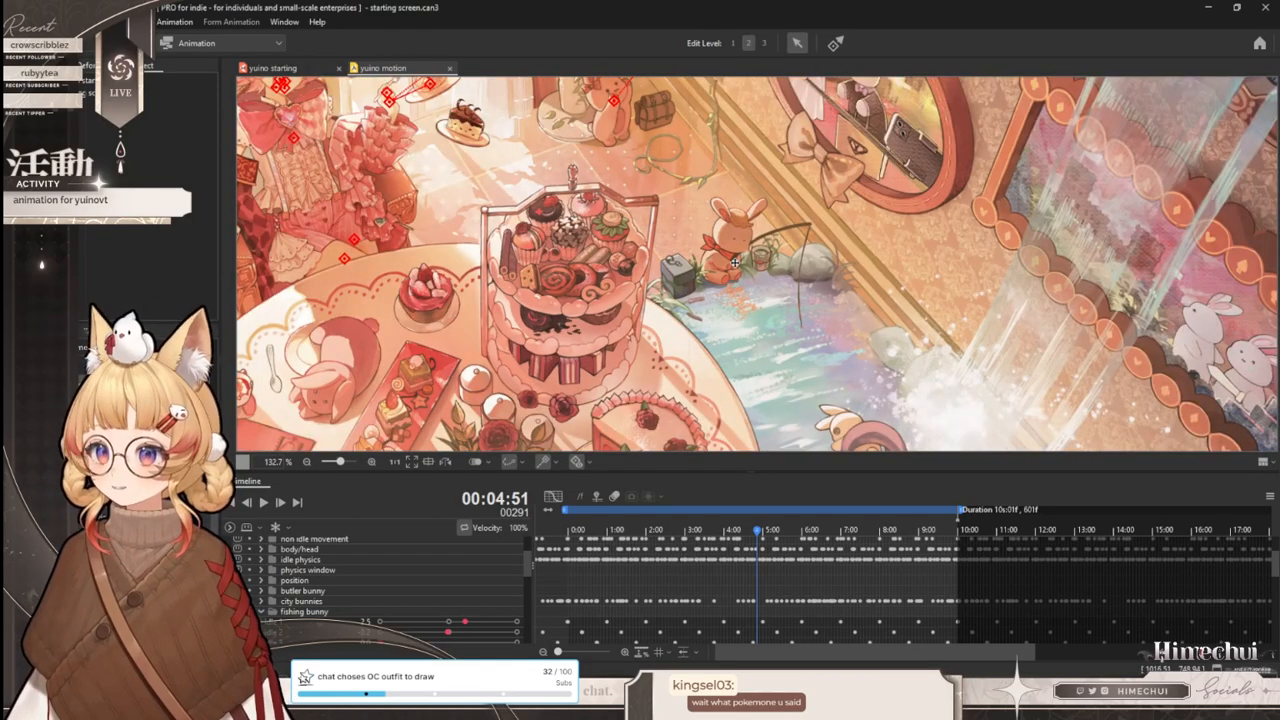
{"action": "scroll", "coordinate": [788, 266], "scroll_direction": "up", "scroll_amount": 4}
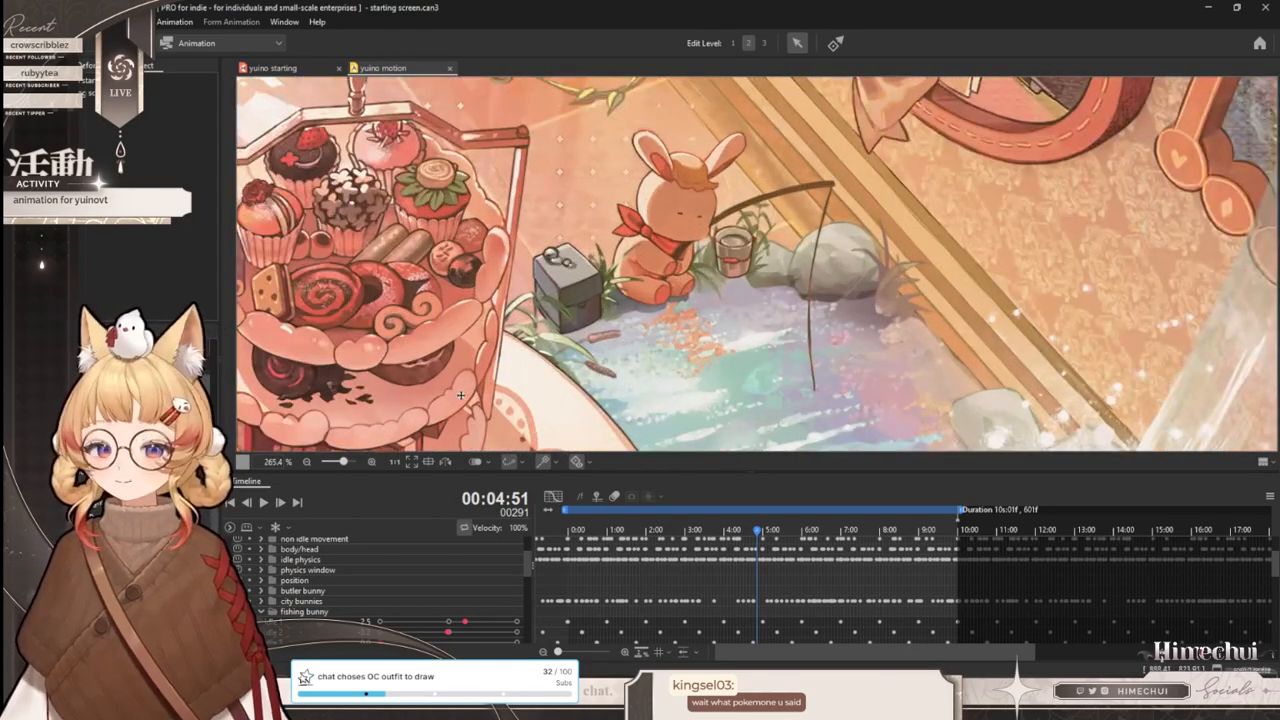
{"action": "left_click_drag", "start_coordinate": [614, 528], "coordinate": [590, 537]}
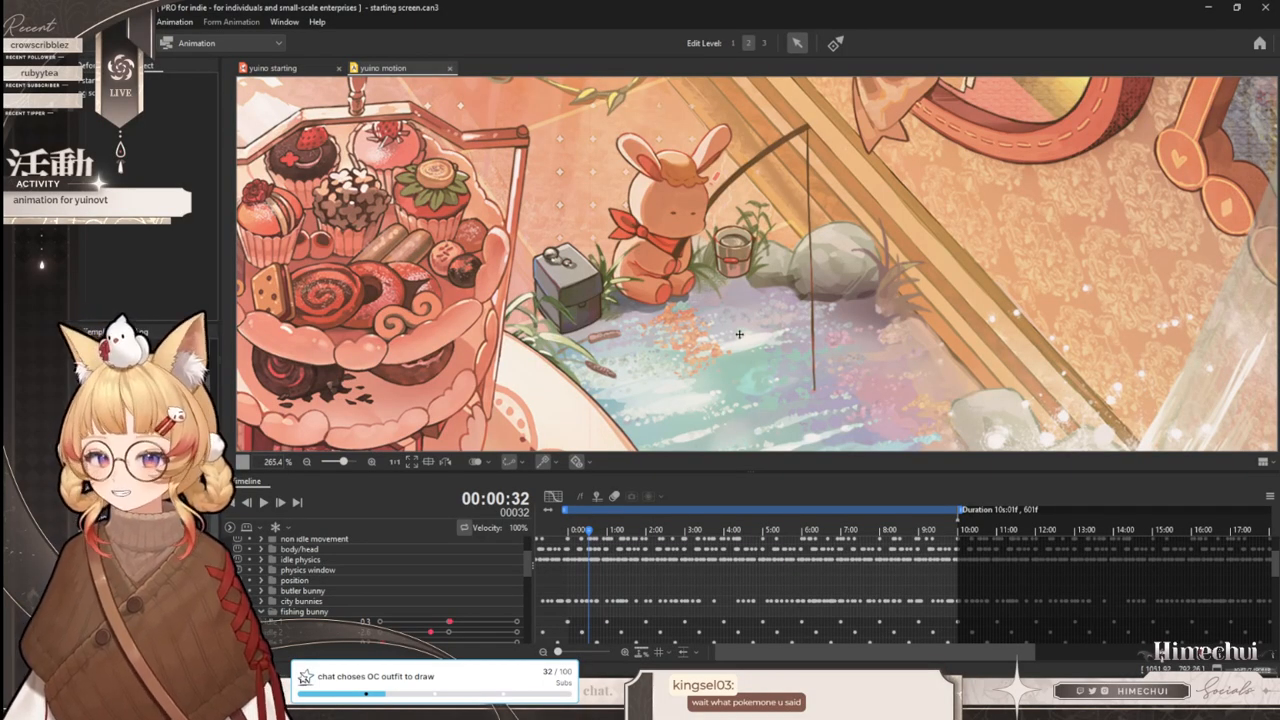
- Scrub through 0:57, 1:14 and 4:04 and return to 0:00 to review the fishing bunny's motion
{"action": "scroll", "coordinate": [752, 348], "scroll_direction": "down", "scroll_amount": 1}
{"action": "scroll", "coordinate": [760, 353], "scroll_direction": "up", "scroll_amount": 1}
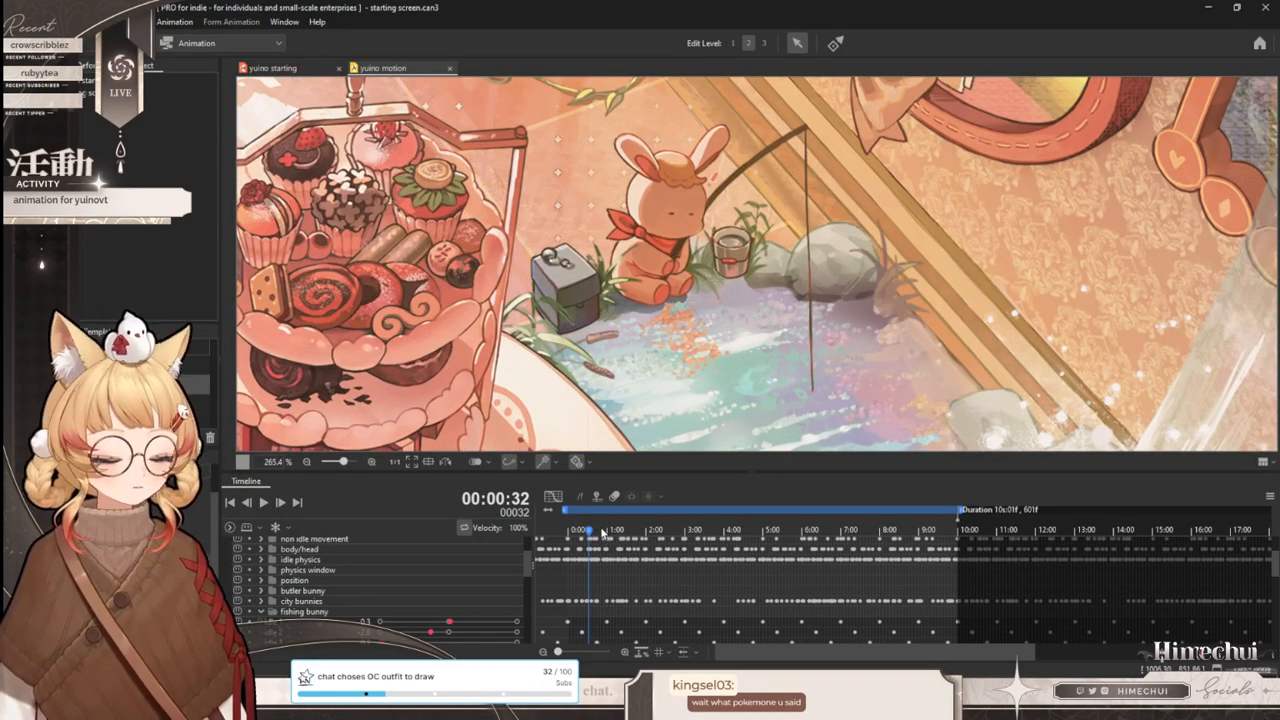
{"action": "left_click", "coordinate": [604, 532]}
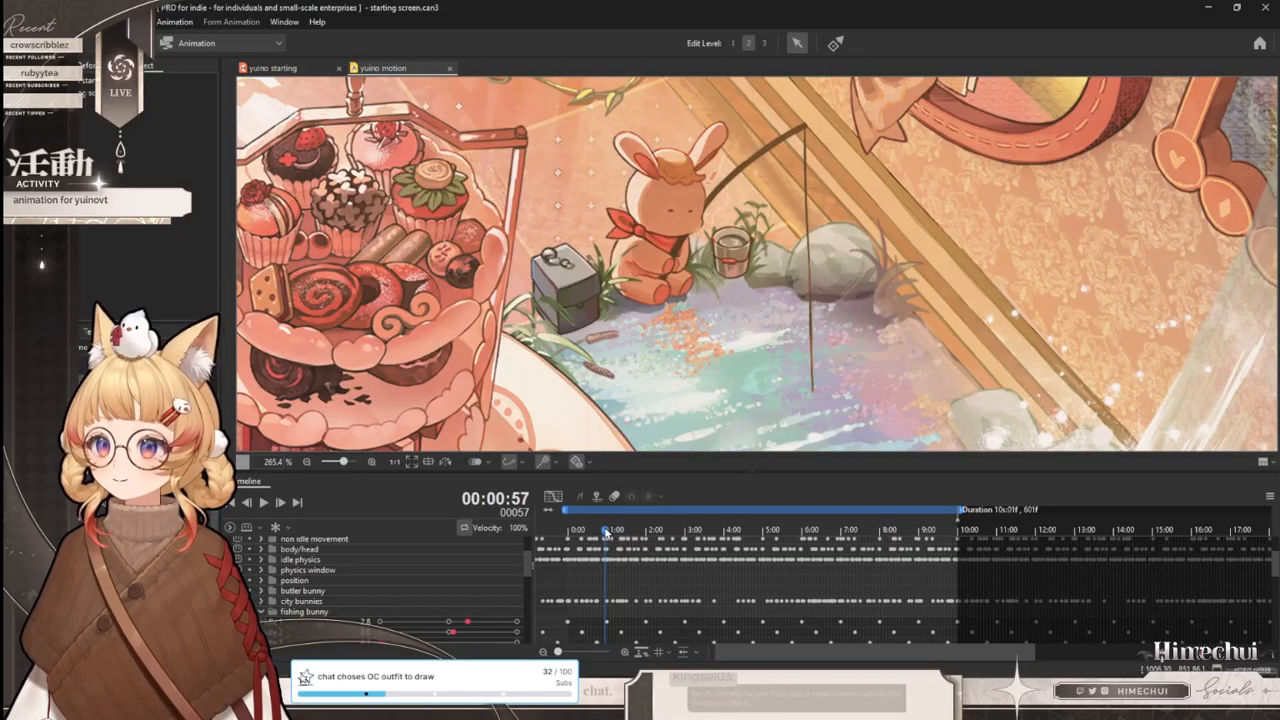
{"action": "left_click_drag", "start_coordinate": [614, 540], "coordinate": [618, 534]}
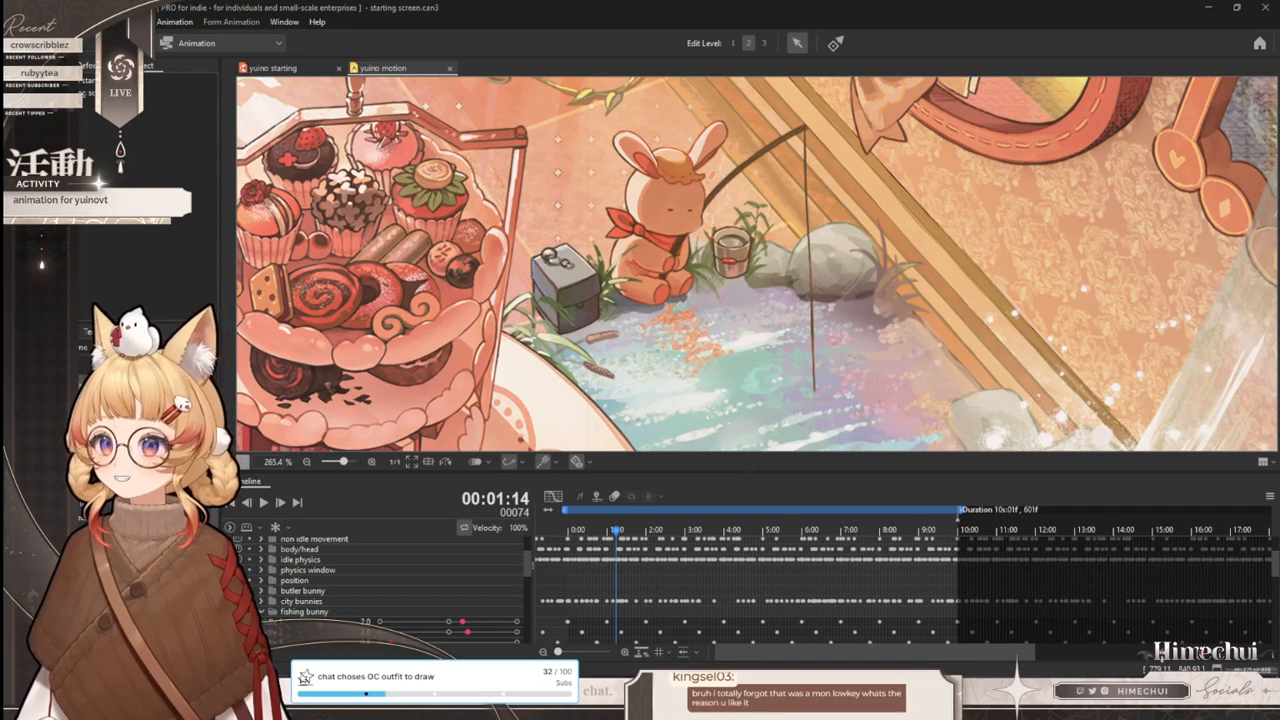
{"action": "left_click_drag", "start_coordinate": [621, 530], "coordinate": [728, 540]}
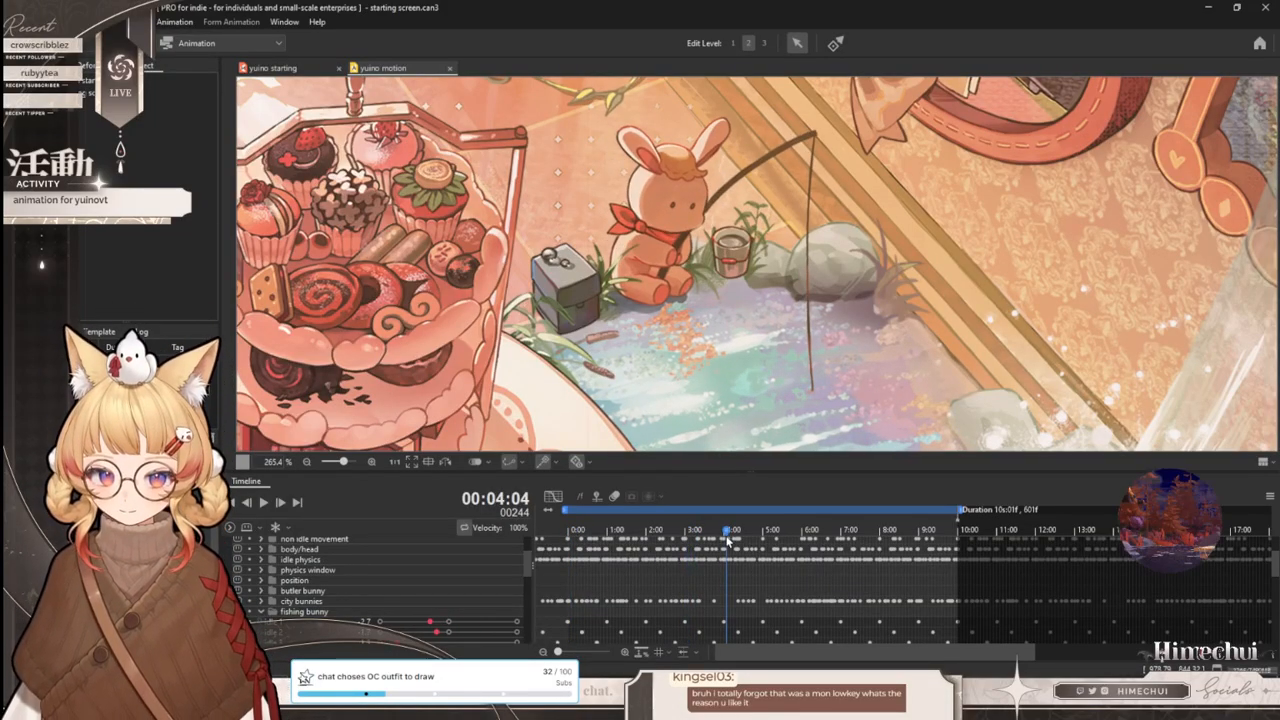
{"action": "left_click_drag", "start_coordinate": [728, 540], "coordinate": [543, 532]}
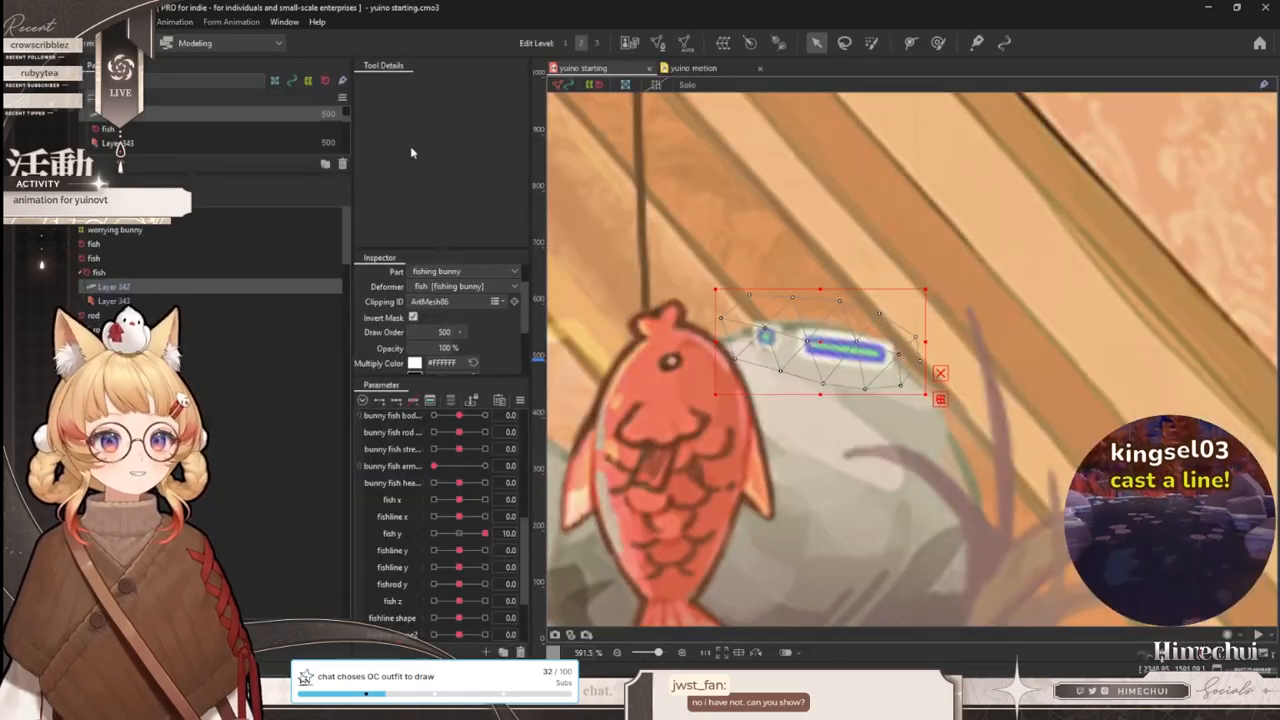
- View the bunny's fish and rod in the yuino starting model, then return to the yuino motion scene at full window size
{"action": "scroll", "coordinate": [828, 372], "scroll_direction": "down", "scroll_amount": 5}
{"action": "scroll", "coordinate": [828, 372], "scroll_direction": "up", "scroll_amount": 5}
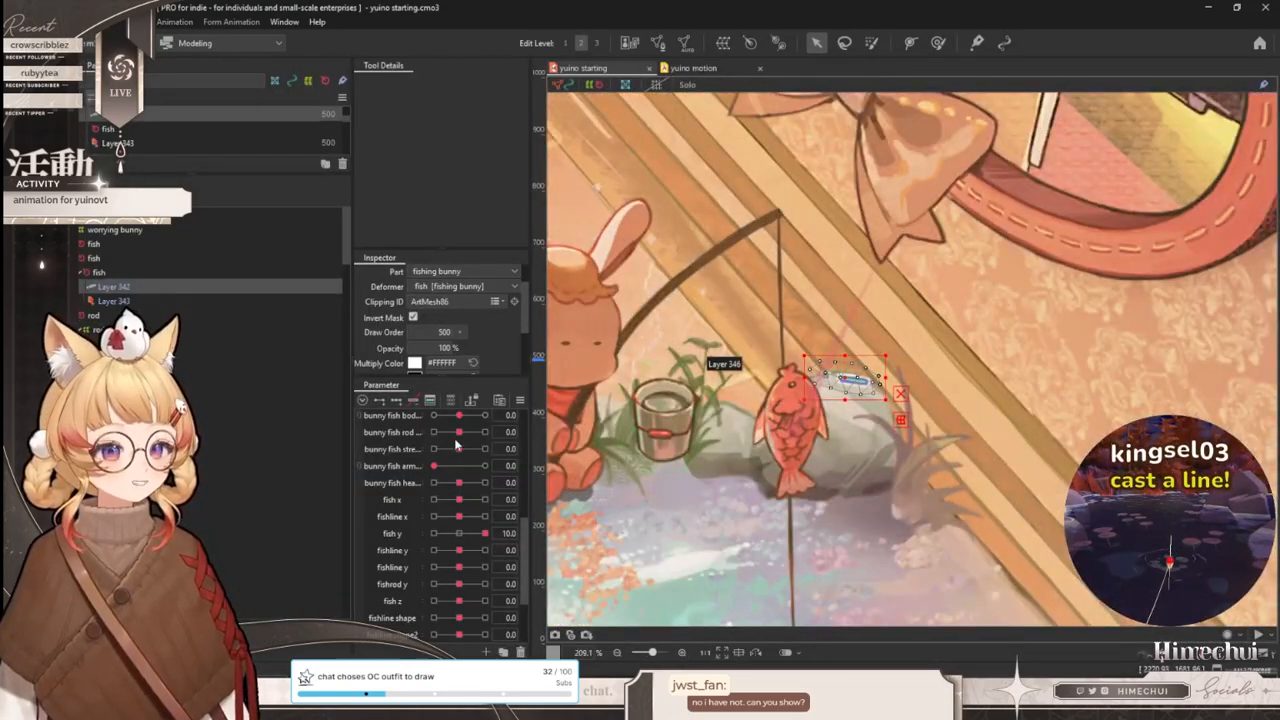
{"action": "left_click", "coordinate": [697, 70]}
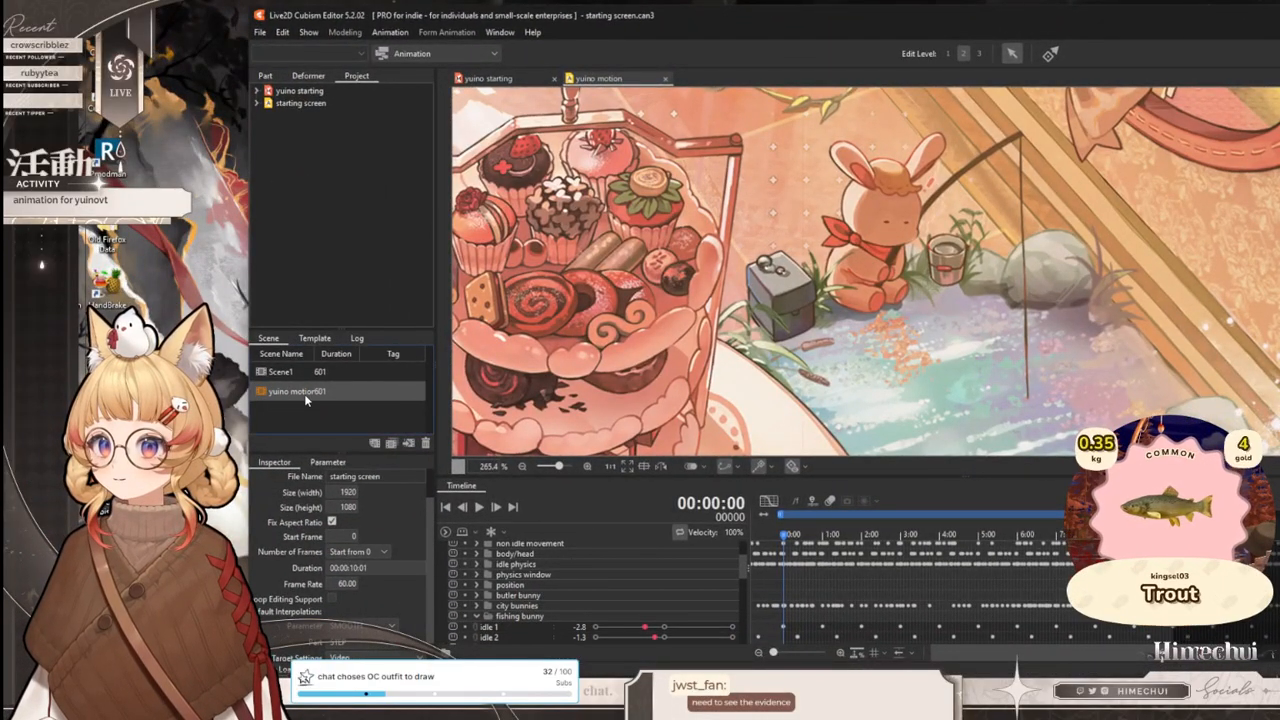
{"action": "left_click_drag", "start_coordinate": [595, 17], "coordinate": [446, 14]}
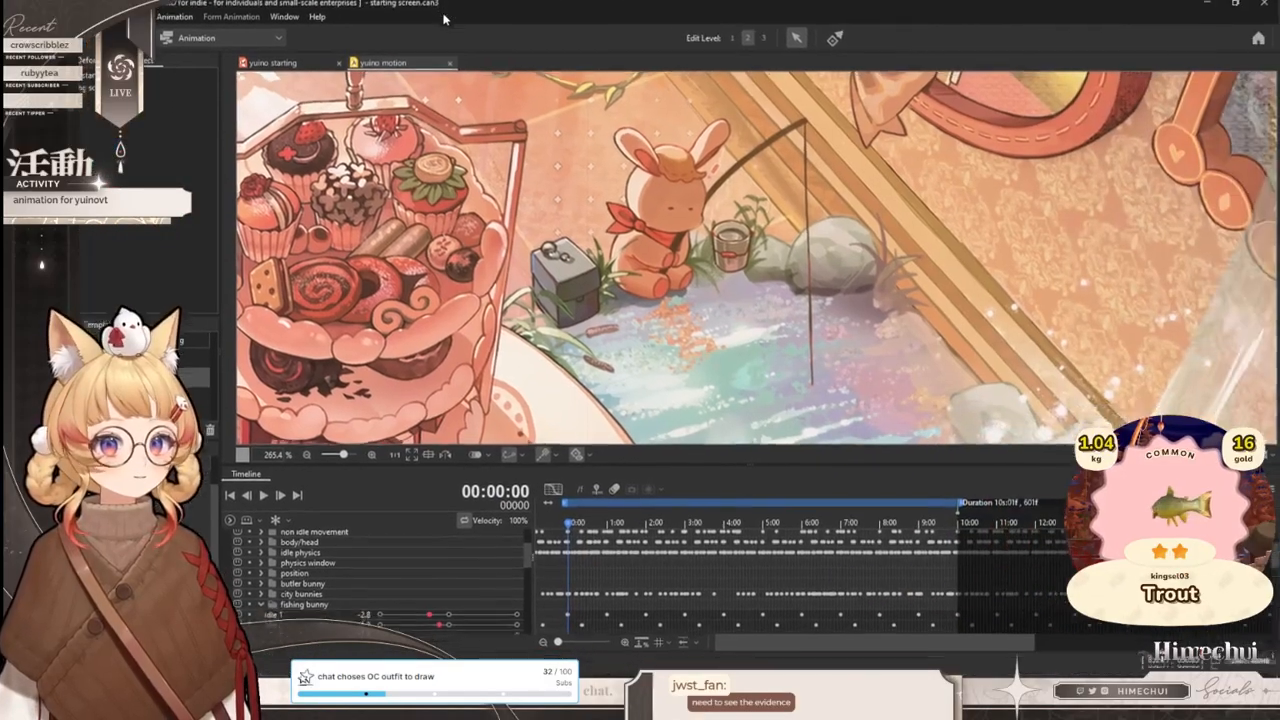
{"action": "scroll", "coordinate": [752, 242], "scroll_direction": "down", "scroll_amount": 2}
{"action": "scroll", "coordinate": [752, 242], "scroll_direction": "down", "scroll_amount": 2}
{"action": "scroll", "coordinate": [750, 214], "scroll_direction": "up", "scroll_amount": 4}
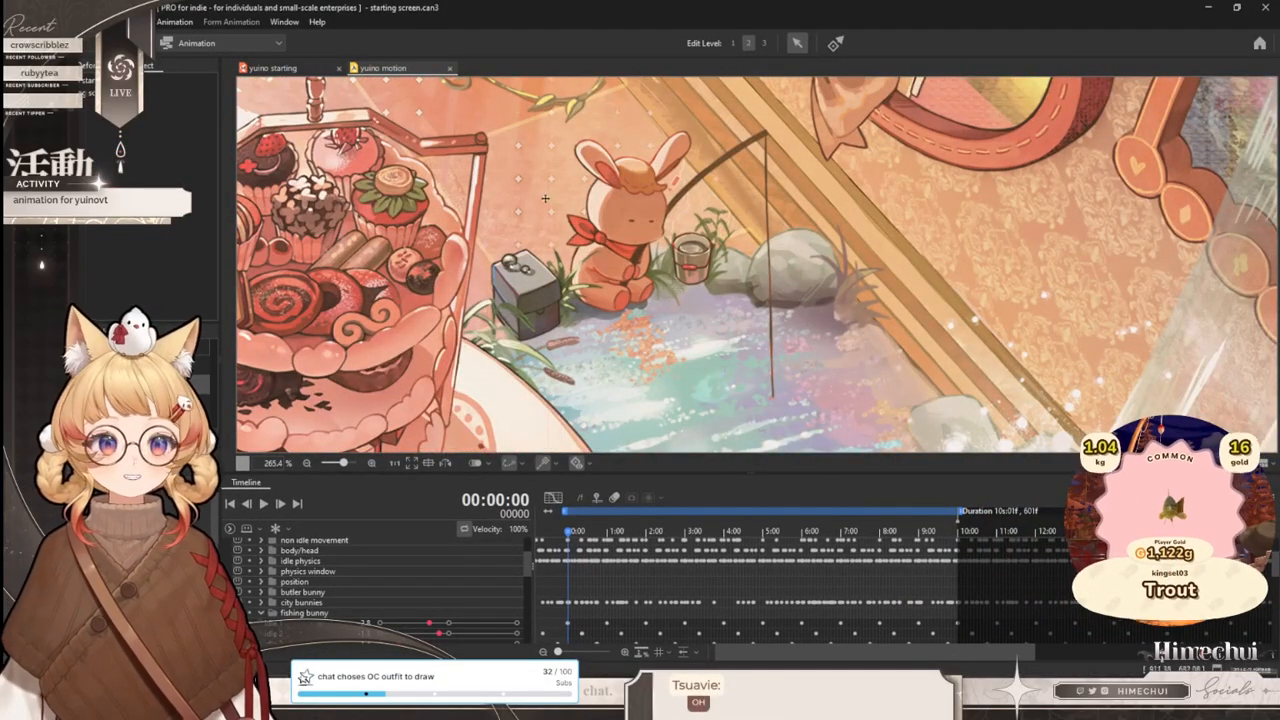
{"action": "scroll", "coordinate": [800, 311], "scroll_direction": "down", "scroll_amount": 2}
{"action": "scroll", "coordinate": [782, 244], "scroll_direction": "up", "scroll_amount": 2}
{"action": "scroll", "coordinate": [766, 275], "scroll_direction": "down", "scroll_amount": 2}
{"action": "scroll", "coordinate": [790, 300], "scroll_direction": "up", "scroll_amount": 2}
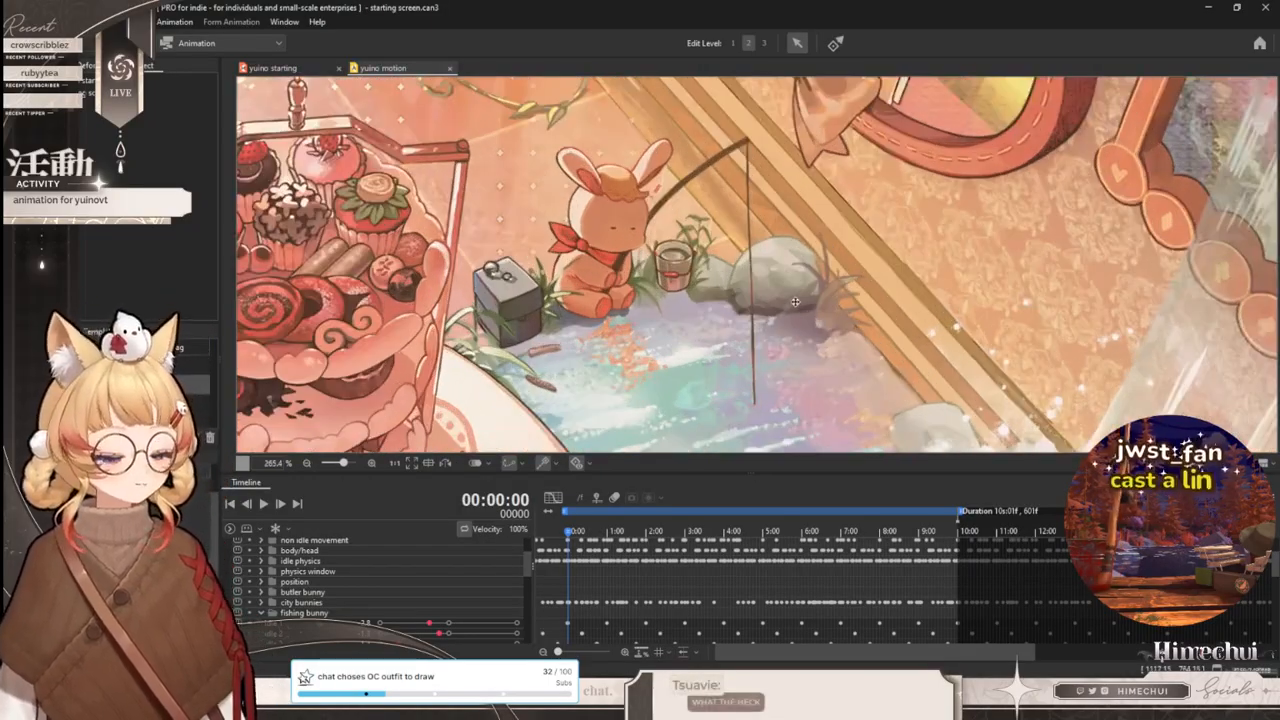
{"action": "scroll", "coordinate": [760, 313], "scroll_direction": "down", "scroll_amount": 4}
{"action": "scroll", "coordinate": [740, 290], "scroll_direction": "up", "scroll_amount": 3}
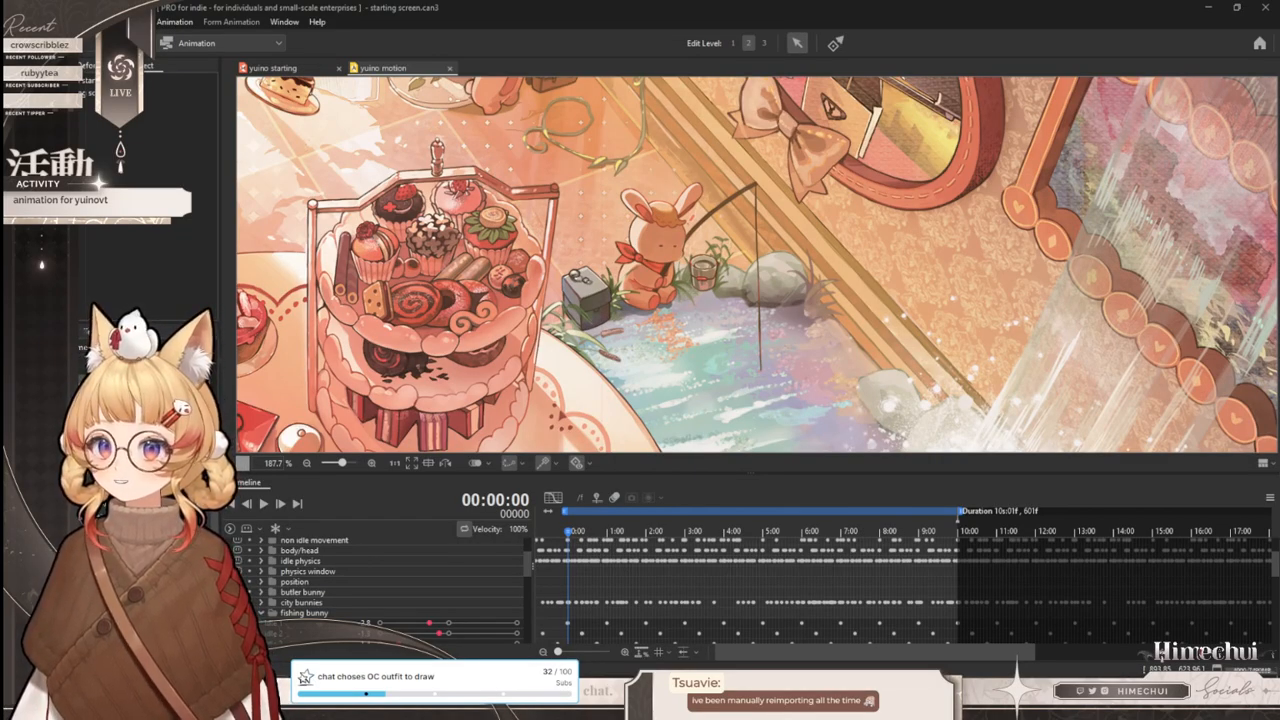
- Switch to the browser's "noibat illustration rare" image results and preview the Pokemon Wizard picture of Noibat
{"action": "left_click_drag", "start_coordinate": [0, 134], "coordinate": [466, 2]}
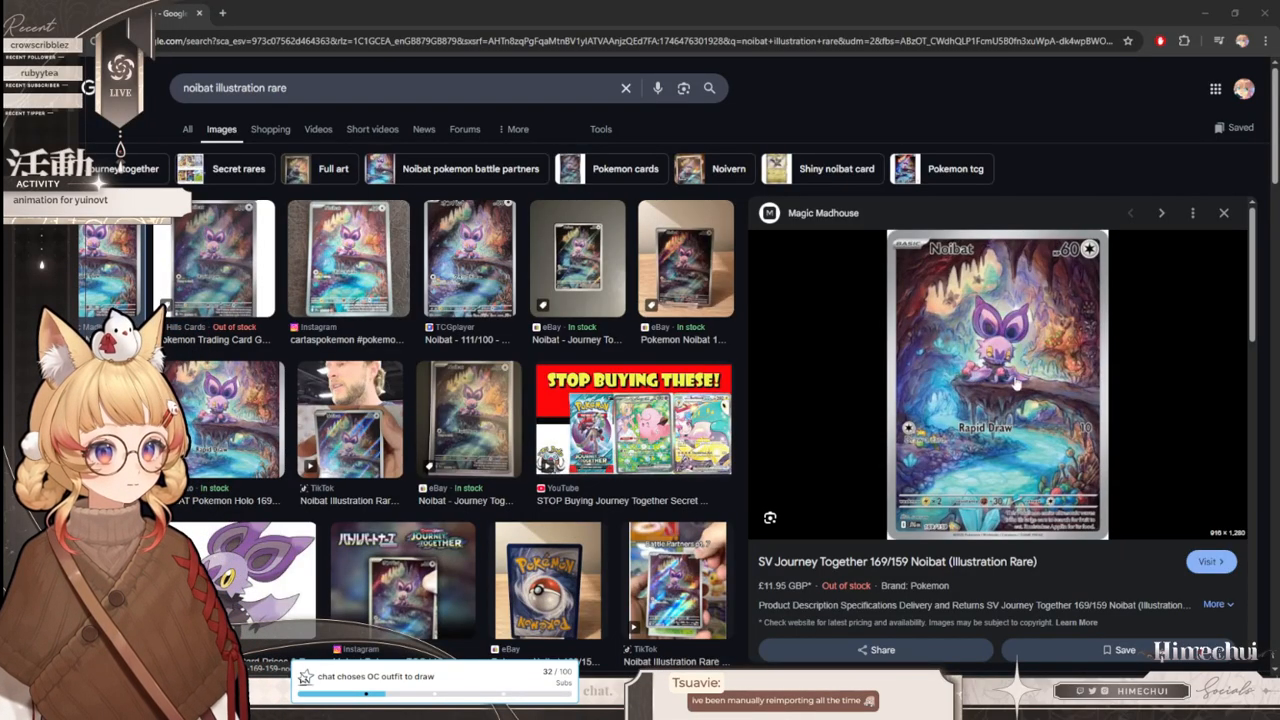
{"action": "left_click", "coordinate": [265, 580]}
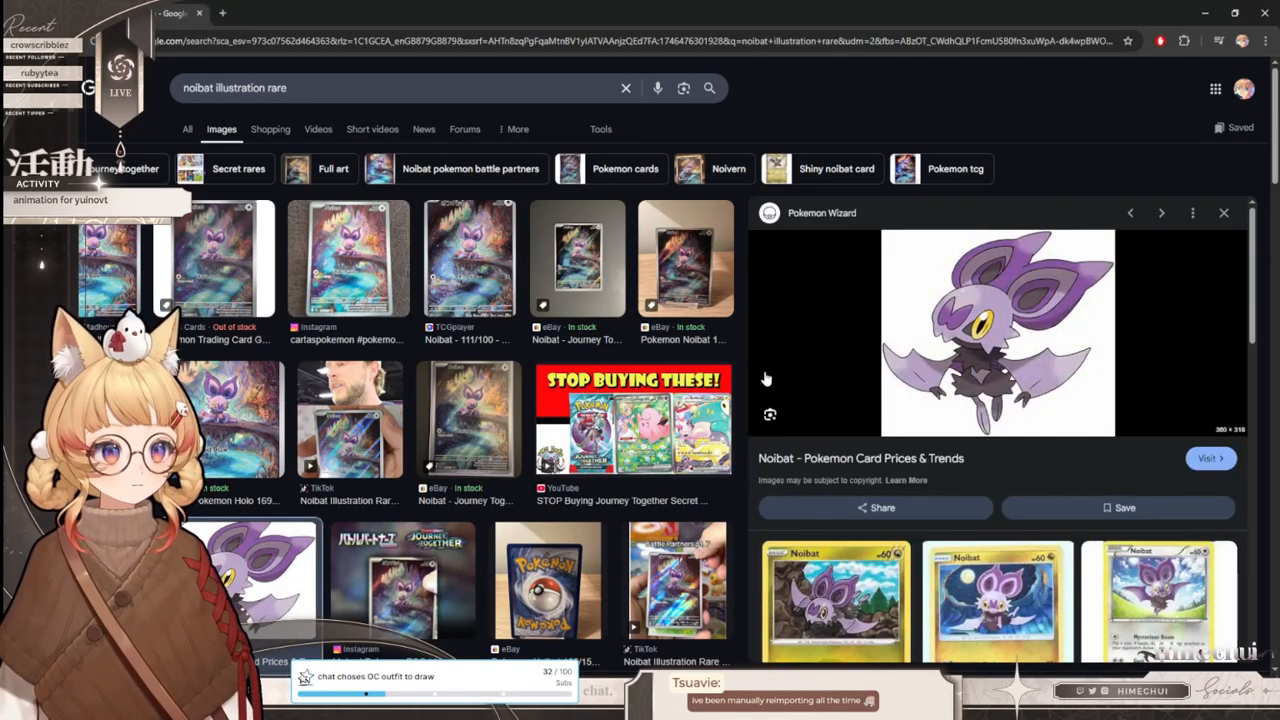
- Search Google Images for "noibat anime" and open the picture of Noibat holding an apple
{"action": "left_click_drag", "start_coordinate": [288, 88], "coordinate": [218, 88]}
{"action": "type", "text": "i"}
{"action": "key", "text": "BackSpace"}
{"action": "type", "text": "anime"}
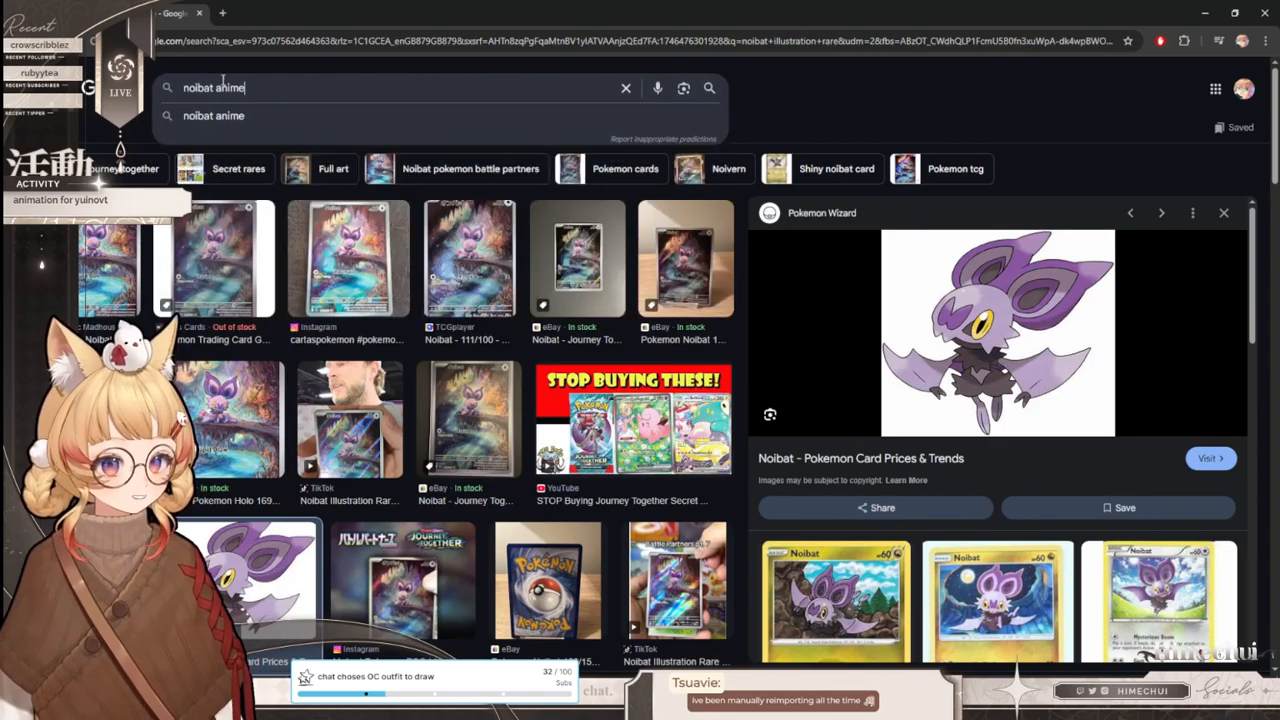
{"action": "key", "text": "Return"}
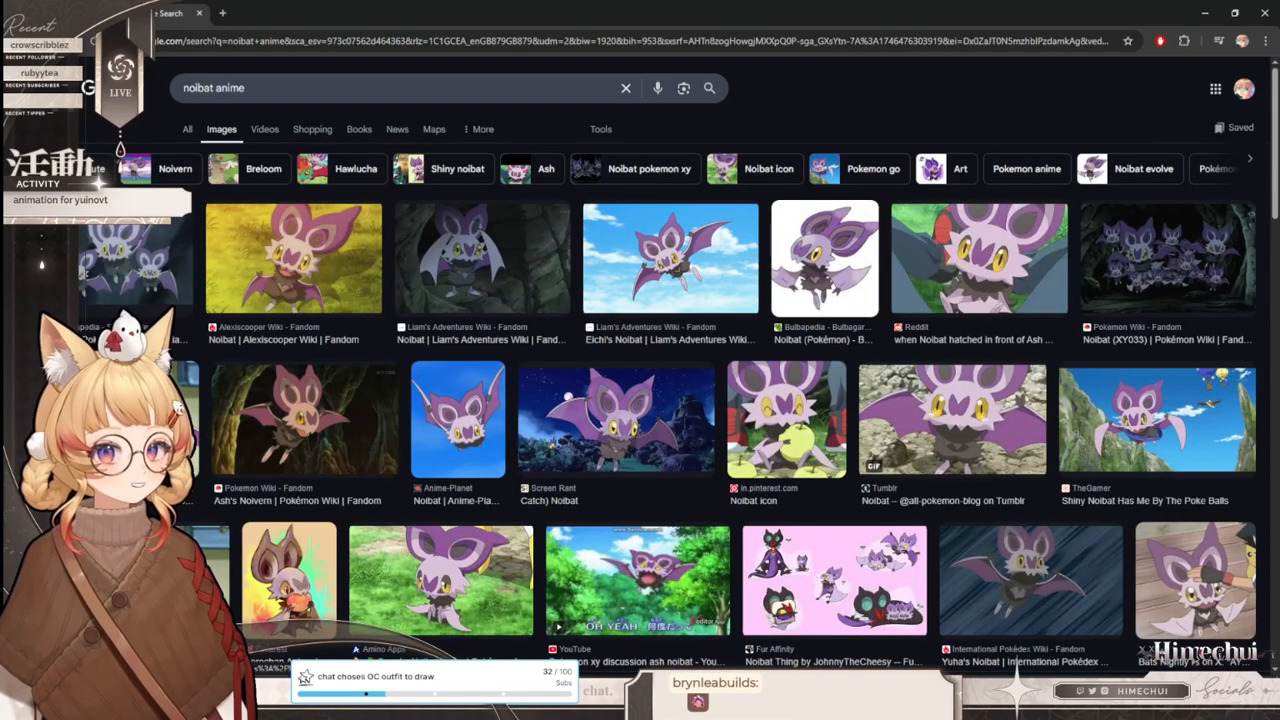
{"action": "left_click", "coordinate": [779, 424]}
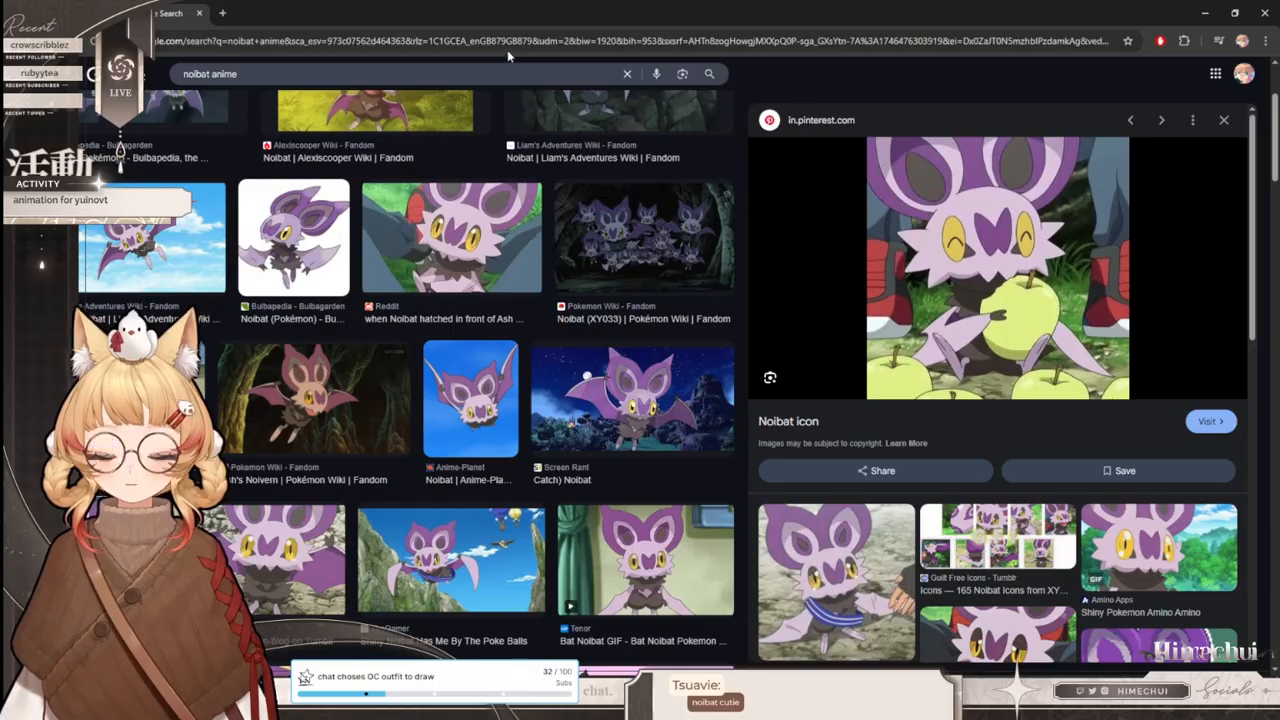
{"action": "left_click_drag", "start_coordinate": [531, 20], "coordinate": [0, 20]}
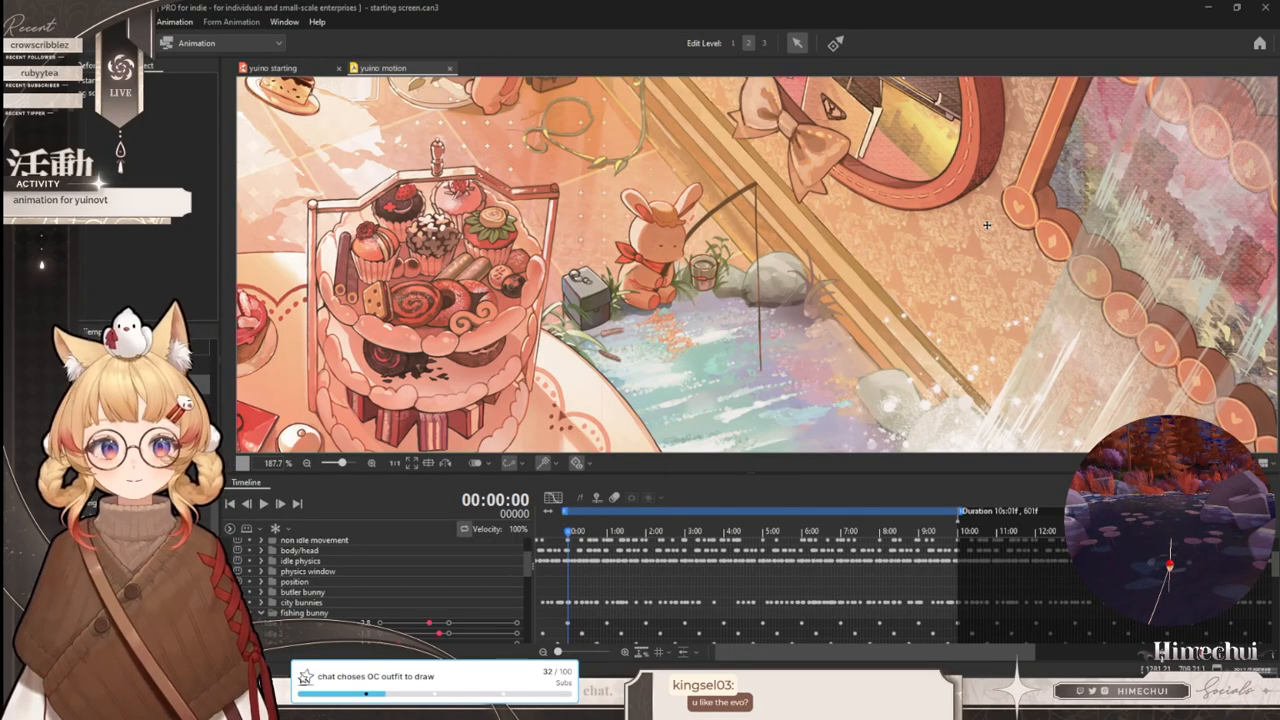
- Switch to the Live2D Cubism animation and preview playback around the fishing bunny with its second exclaimation mark track selected
{"action": "scroll", "coordinate": [674, 233], "scroll_direction": "up", "scroll_amount": 3}
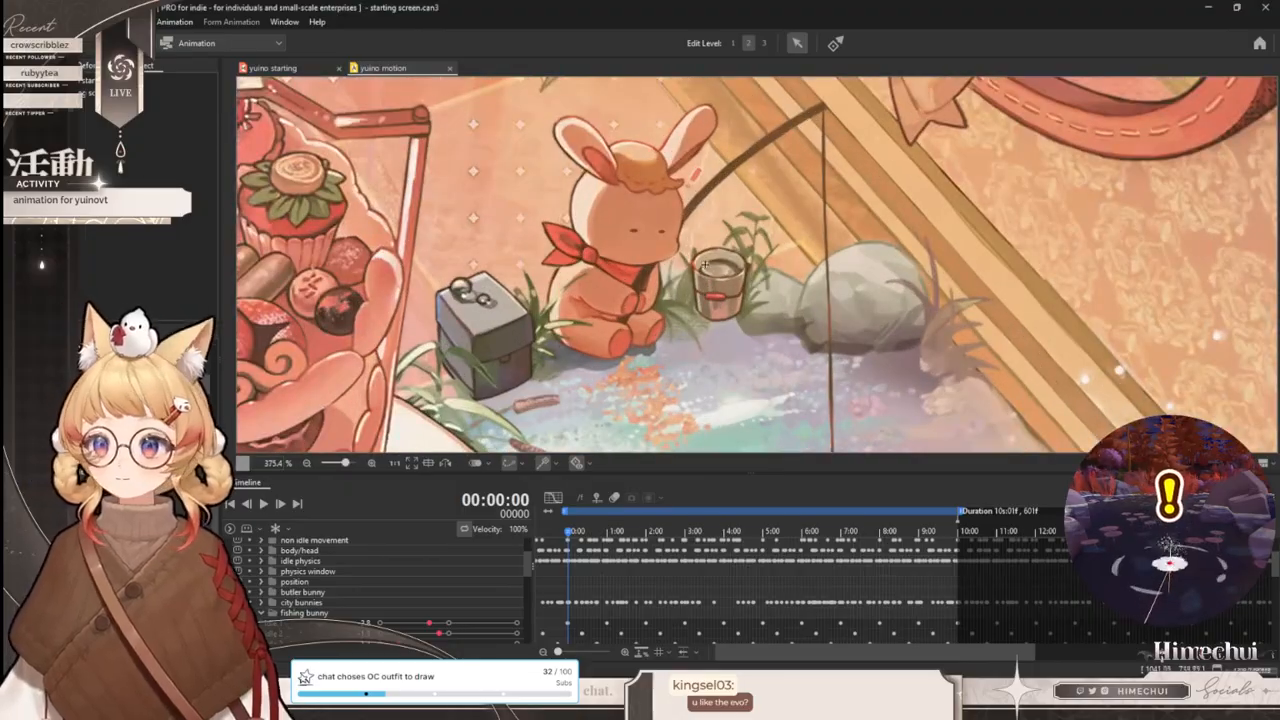
{"action": "left_click_drag", "start_coordinate": [611, 158], "coordinate": [623, 186]}
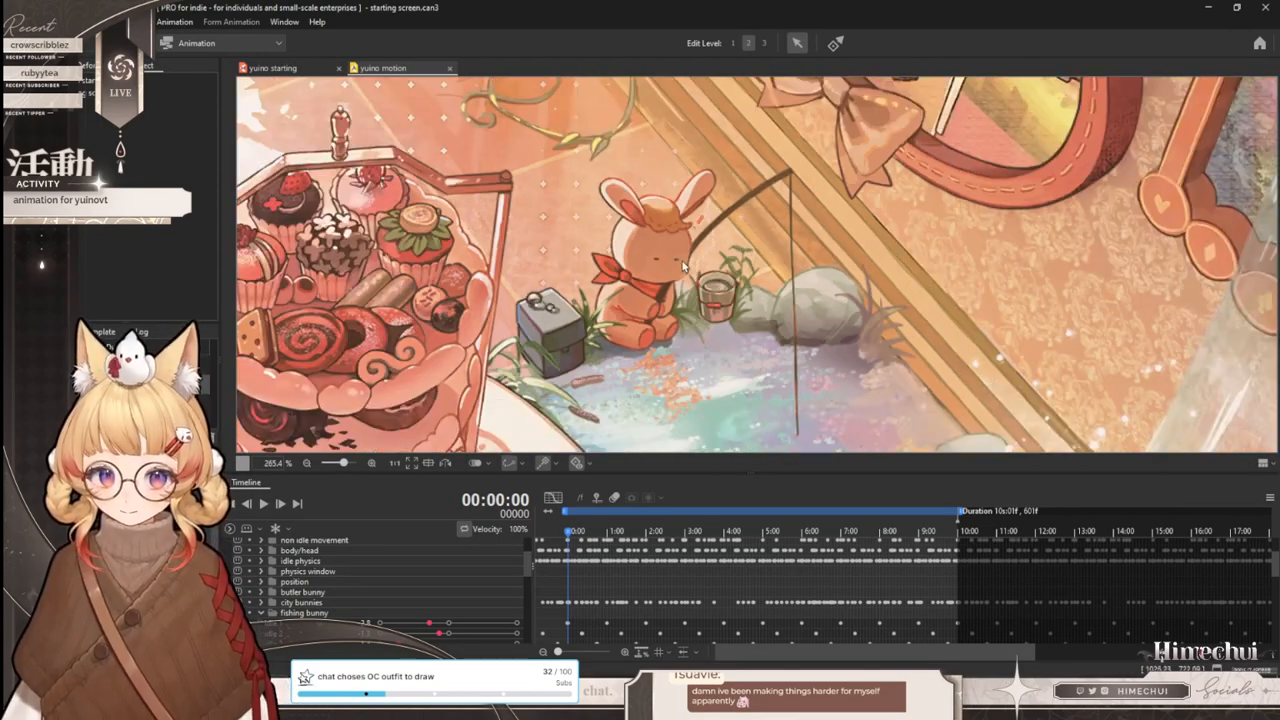
{"action": "scroll", "coordinate": [718, 279], "scroll_direction": "down", "scroll_amount": 3}
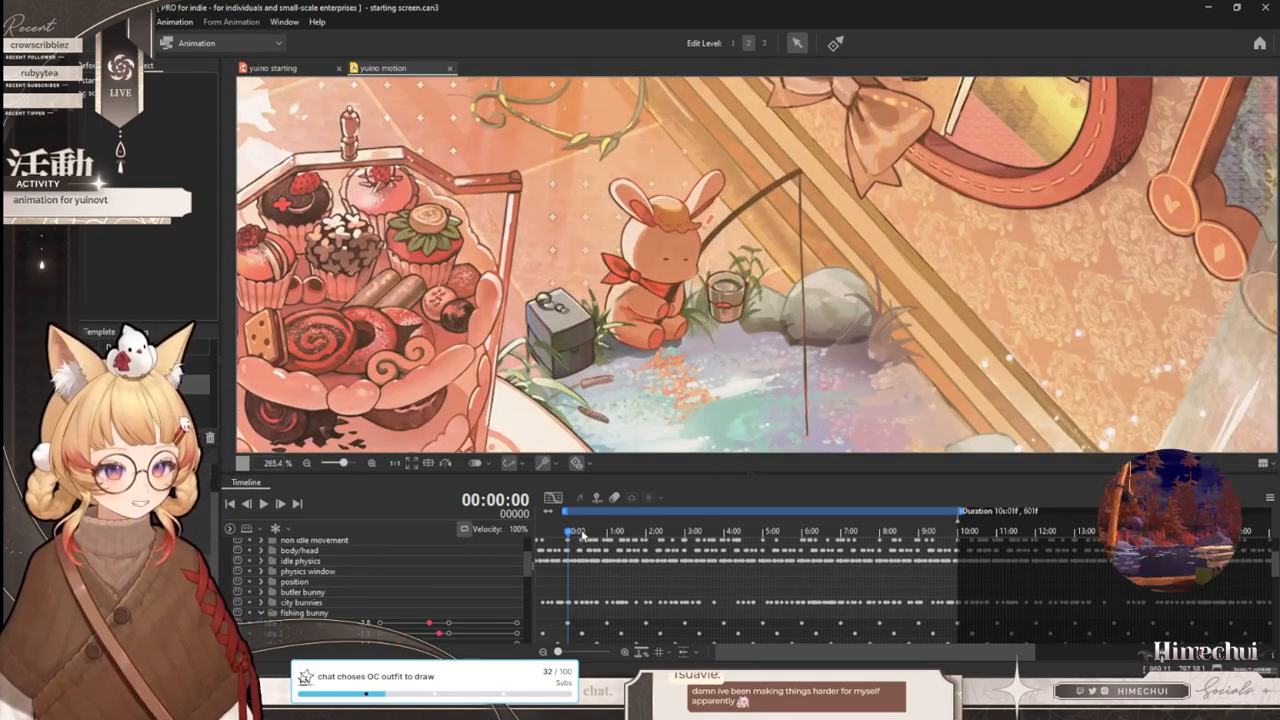
{"action": "left_click_drag", "start_coordinate": [583, 535], "coordinate": [533, 555]}
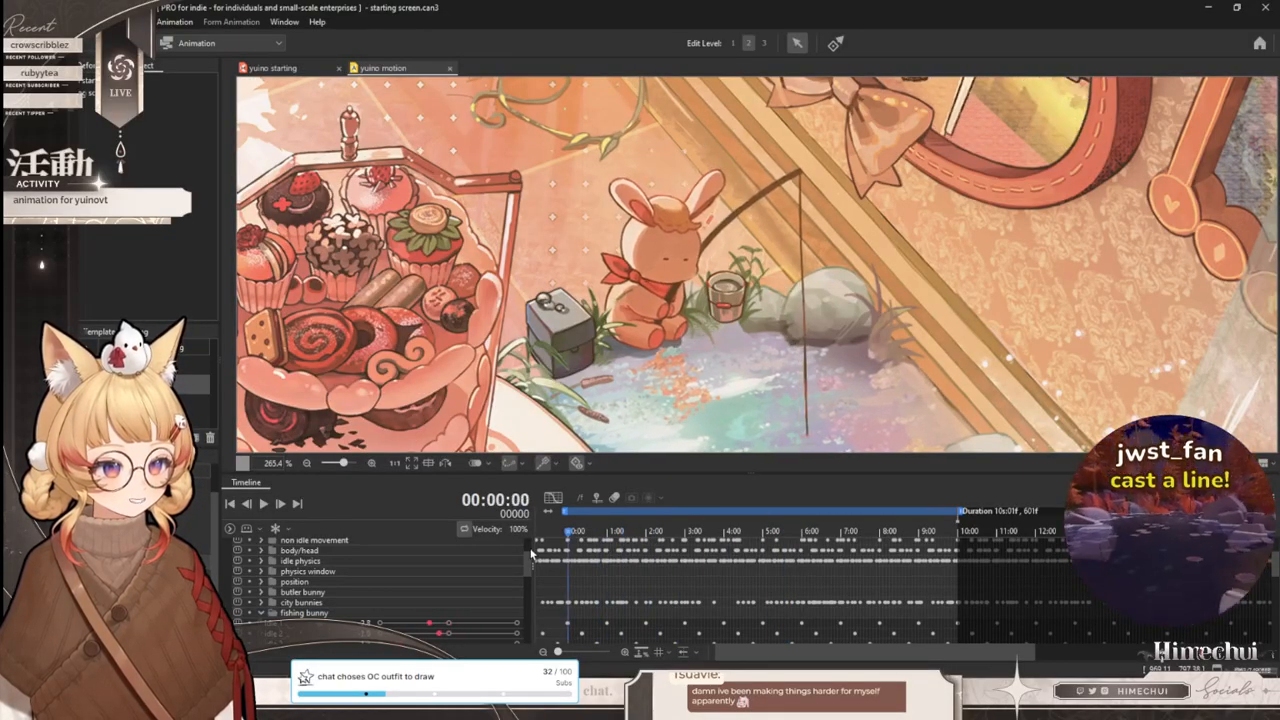
{"action": "scroll", "coordinate": [601, 594], "scroll_direction": "down", "scroll_amount": 4}
{"action": "scroll", "coordinate": [601, 594], "scroll_direction": "up", "scroll_amount": 2}
{"action": "scroll", "coordinate": [425, 591], "scroll_direction": "down", "scroll_amount": 2}
{"action": "left_click", "coordinate": [300, 559]}
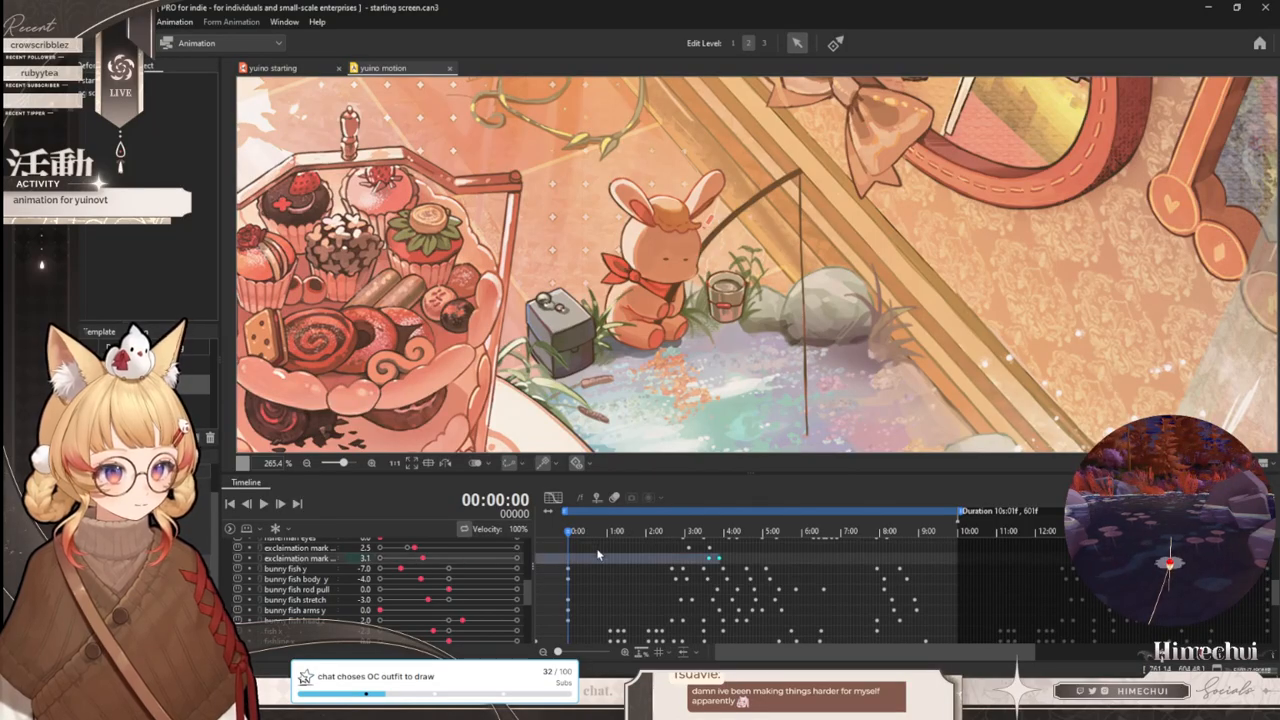
{"action": "key", "text": "space"}
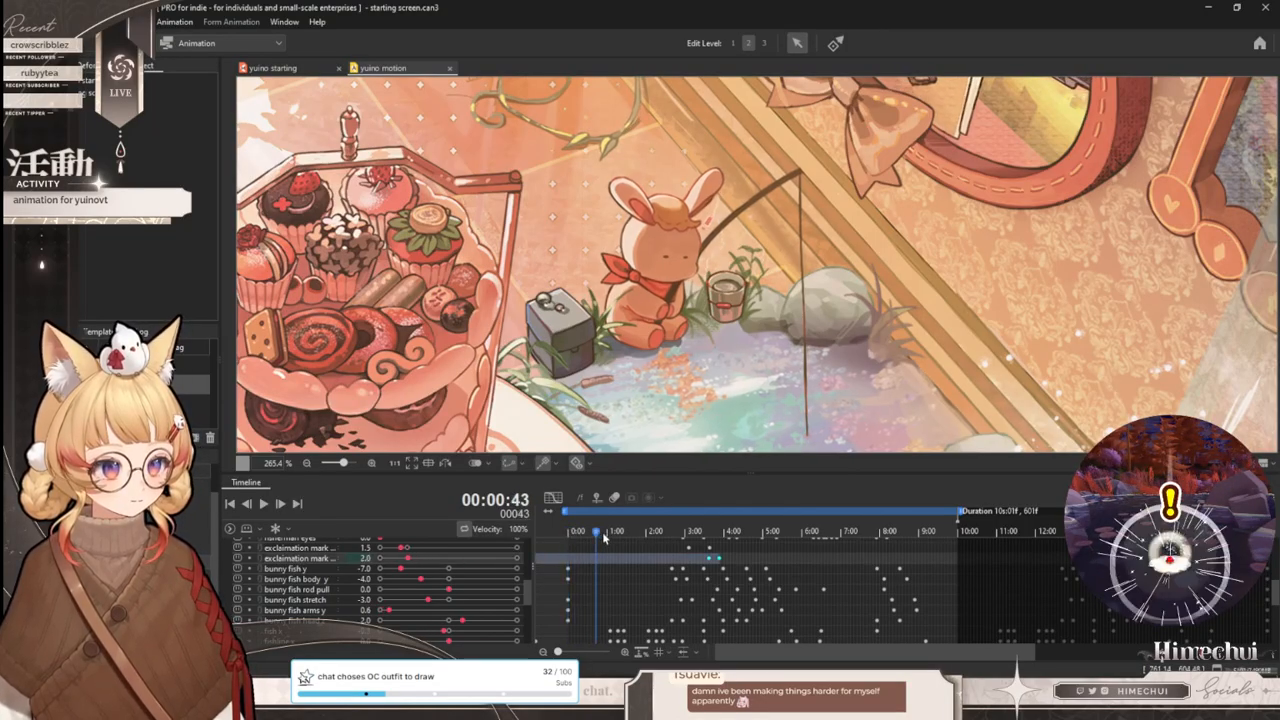
{"action": "key", "text": "space"}
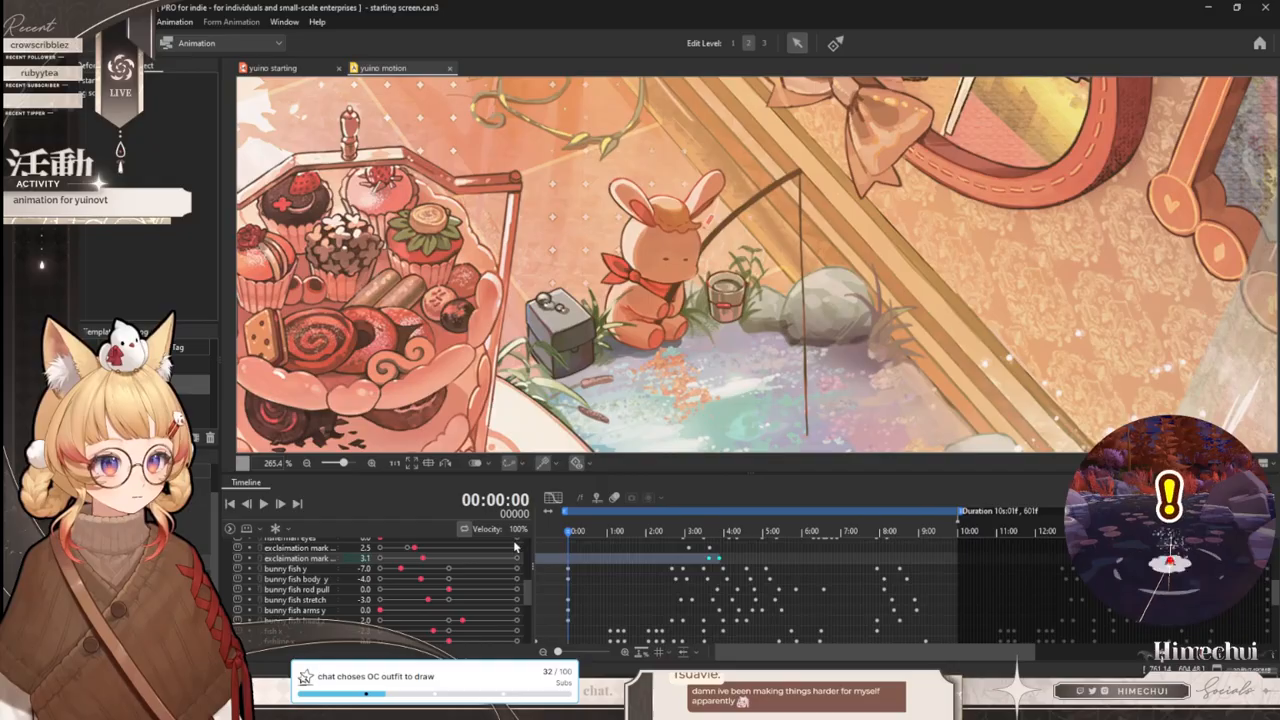
- Key both exclaimation mark parameters at 0.0 on frame 0 of the yuino motion timeline and scrub through the animation
{"action": "left_click_drag", "start_coordinate": [421, 558], "coordinate": [384, 558]}
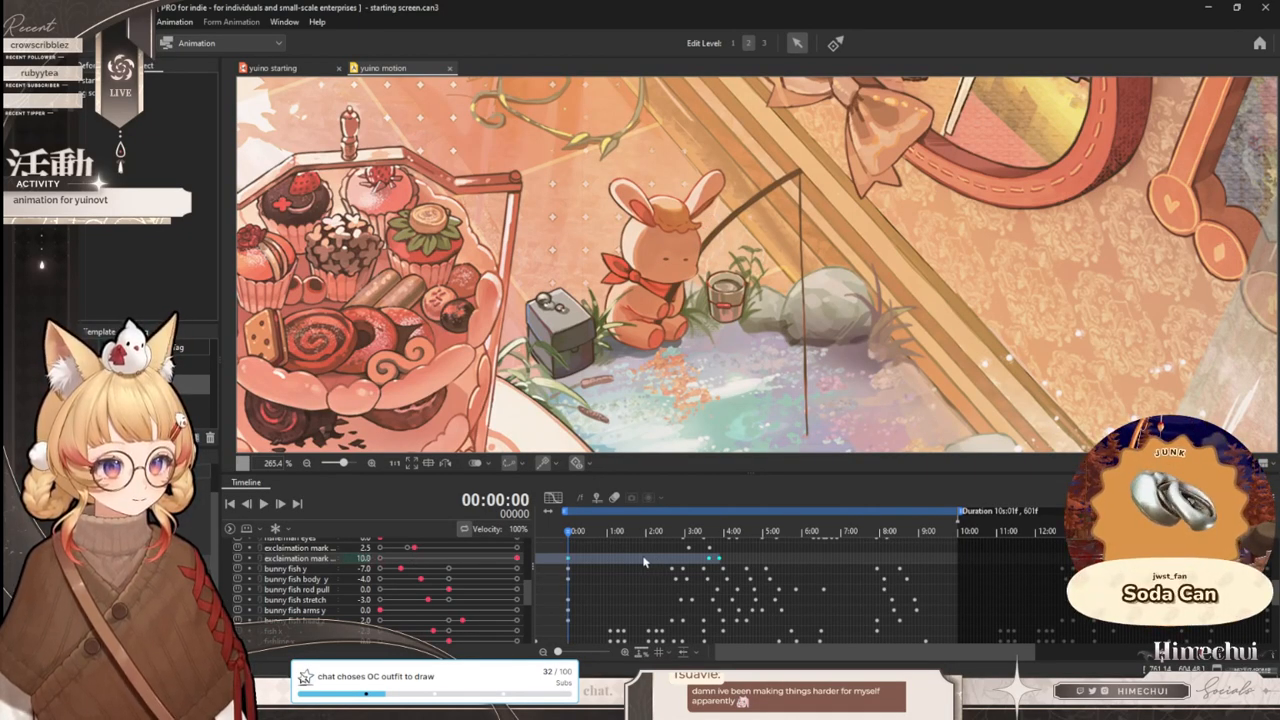
{"action": "left_click", "coordinate": [670, 531]}
{"action": "left_click_drag", "start_coordinate": [689, 543], "coordinate": [486, 528]}
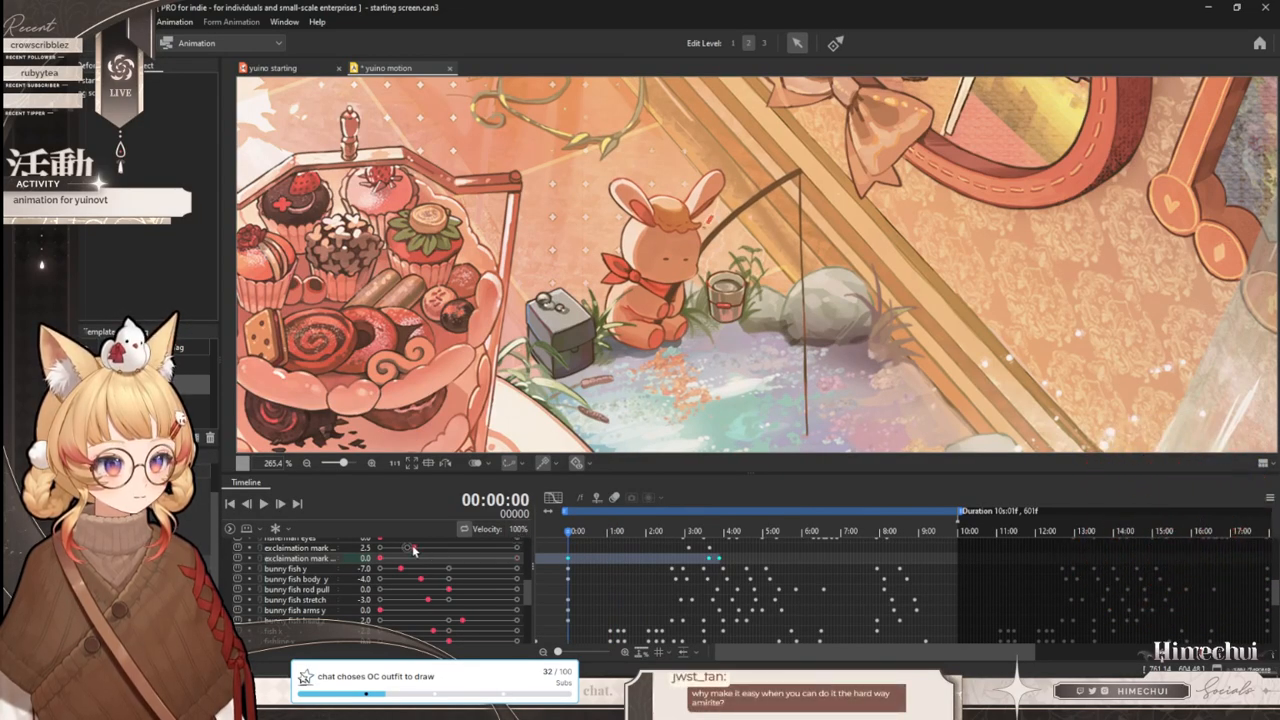
{"action": "left_click_drag", "start_coordinate": [413, 549], "coordinate": [355, 547]}
{"action": "left_click_drag", "start_coordinate": [576, 538], "coordinate": [910, 545]}
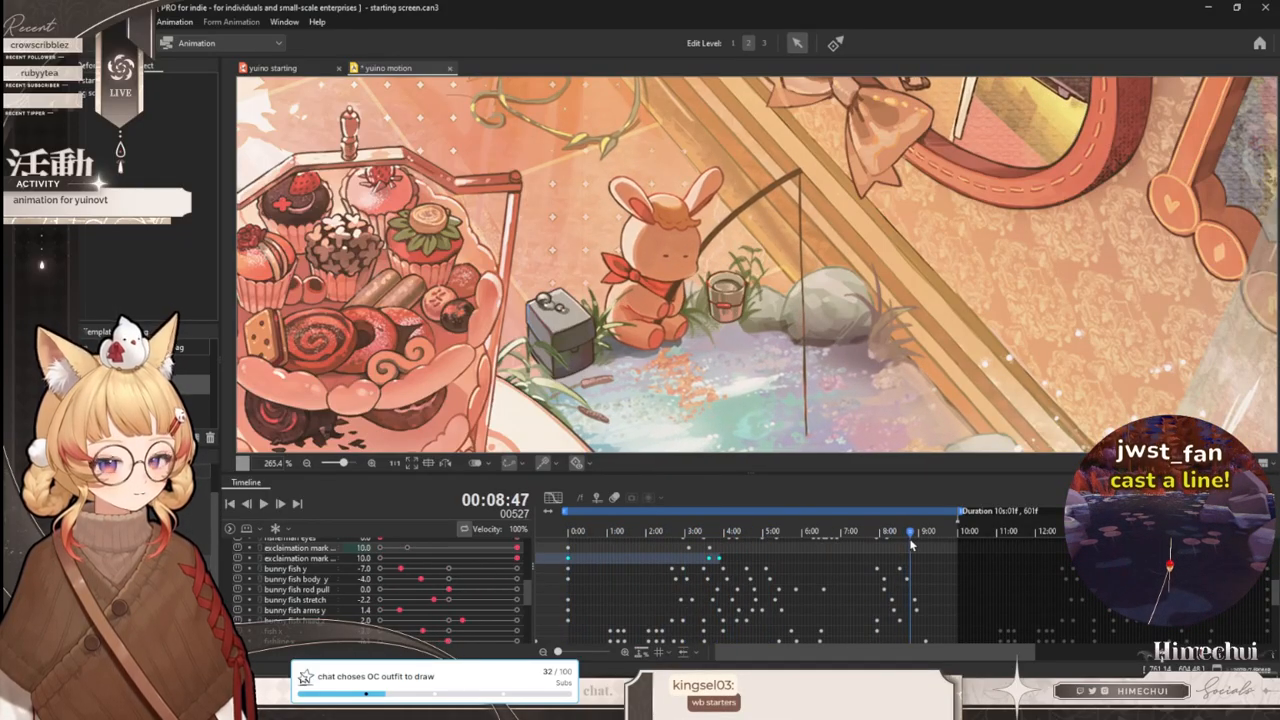
{"action": "scroll", "coordinate": [765, 235], "scroll_direction": "down", "scroll_amount": 2}
{"action": "scroll", "coordinate": [765, 235], "scroll_direction": "up", "scroll_amount": 2}
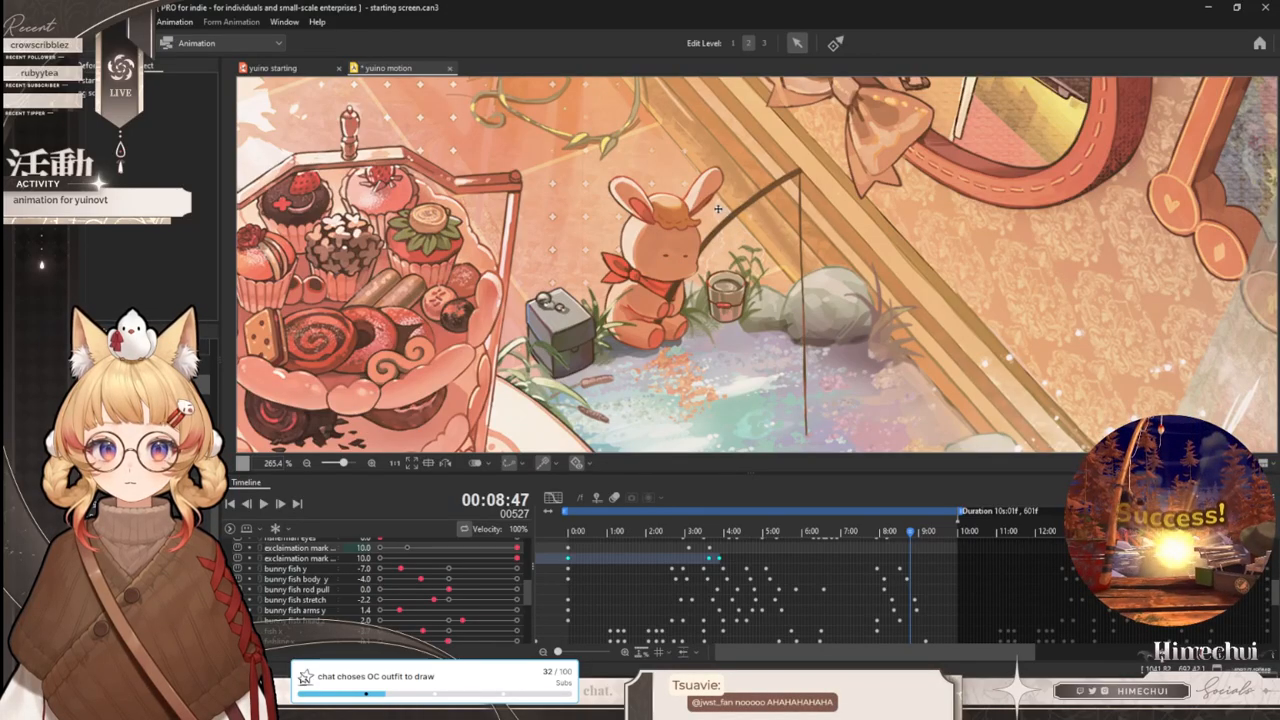
{"action": "scroll", "coordinate": [756, 150], "scroll_direction": "down", "scroll_amount": 2}
{"action": "scroll", "coordinate": [784, 202], "scroll_direction": "up", "scroll_amount": 2}
{"action": "scroll", "coordinate": [800, 226], "scroll_direction": "down", "scroll_amount": 2}
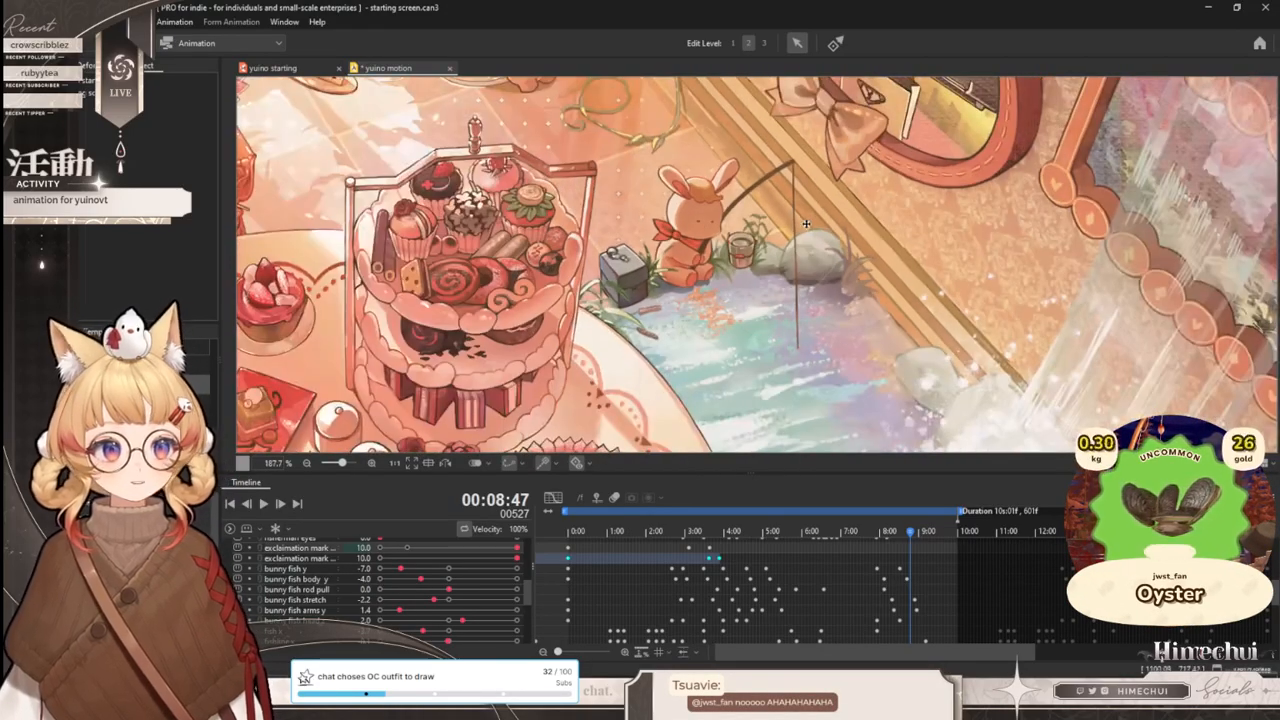
{"action": "scroll", "coordinate": [802, 228], "scroll_direction": "up", "scroll_amount": 2}
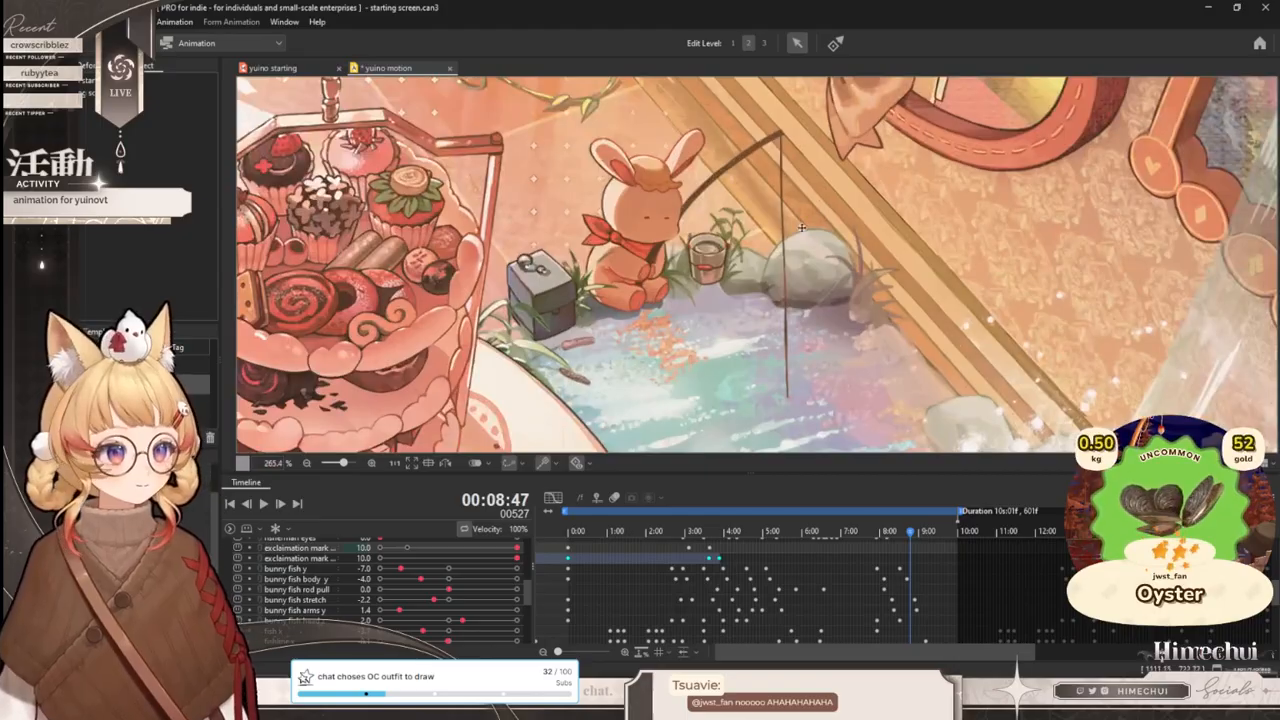
- In the yuino starting model, replicate an exclaimation mark parameter, place the copy below fisherman eyes, and rename it "exclaimation mark blur"
{"action": "left_click", "coordinate": [268, 67]}
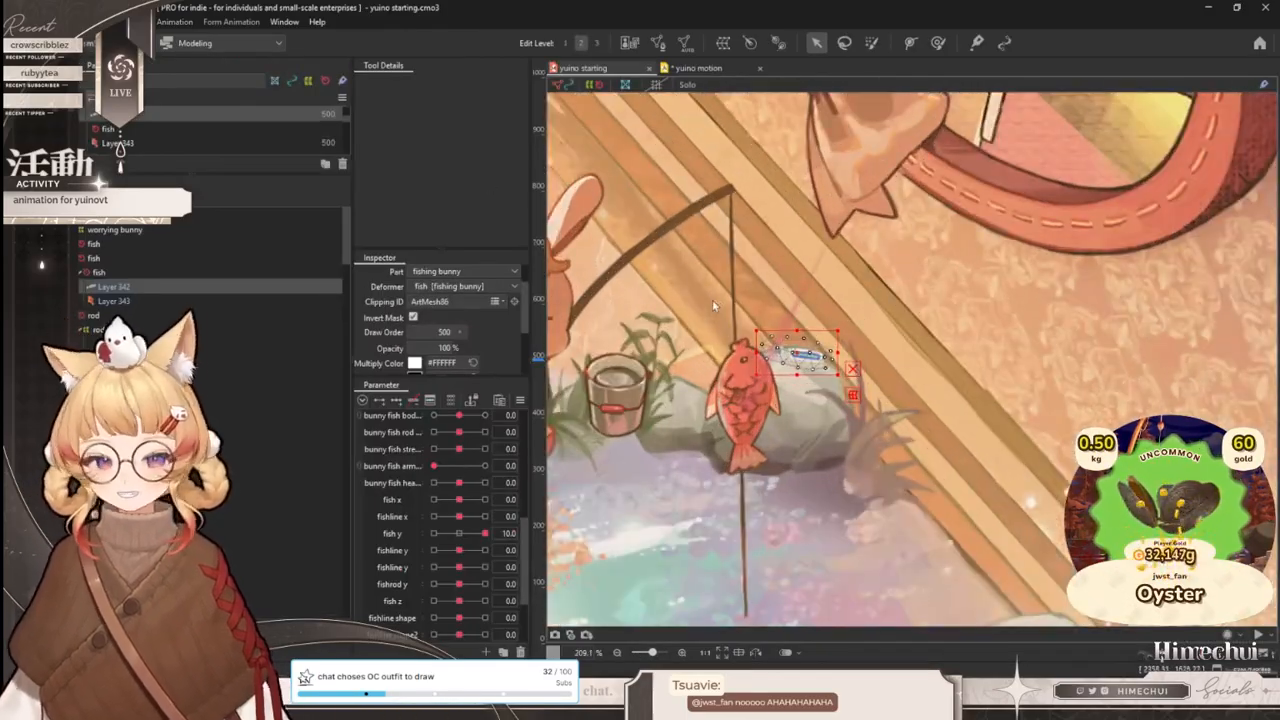
{"action": "scroll", "coordinate": [404, 500], "scroll_direction": "down", "scroll_amount": 3}
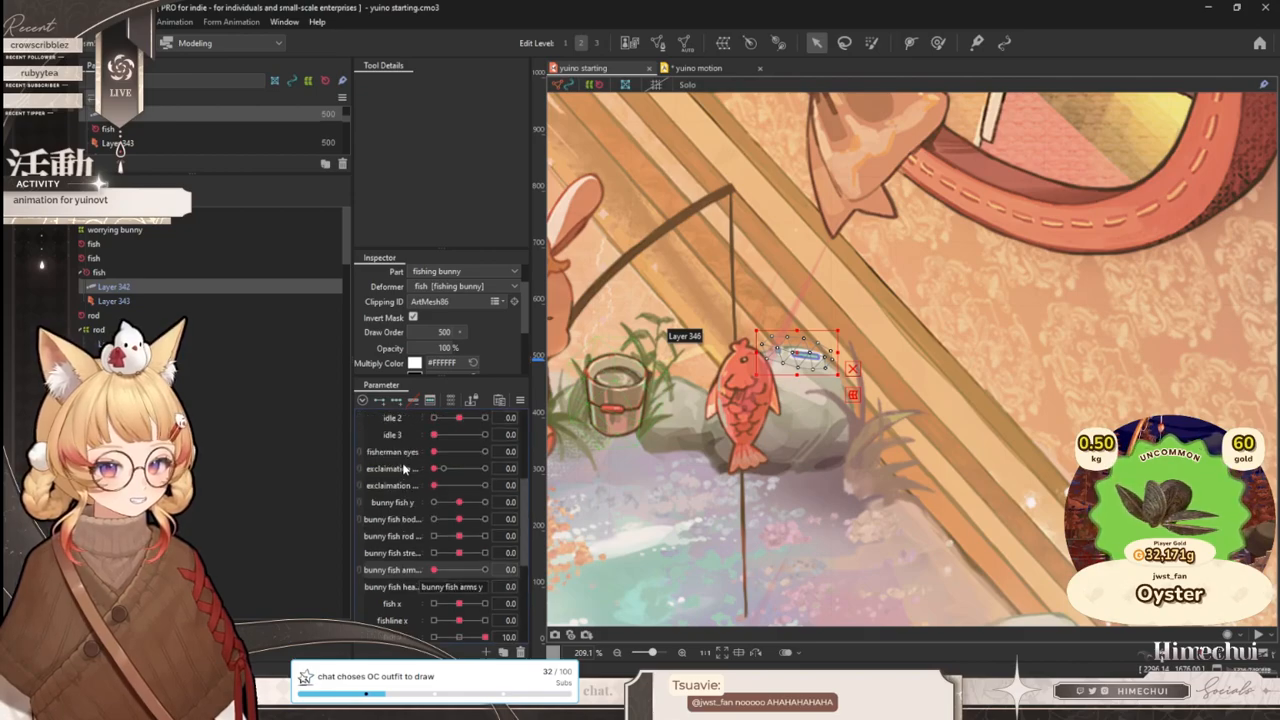
{"action": "scroll", "coordinate": [400, 530], "scroll_direction": "down", "scroll_amount": 5}
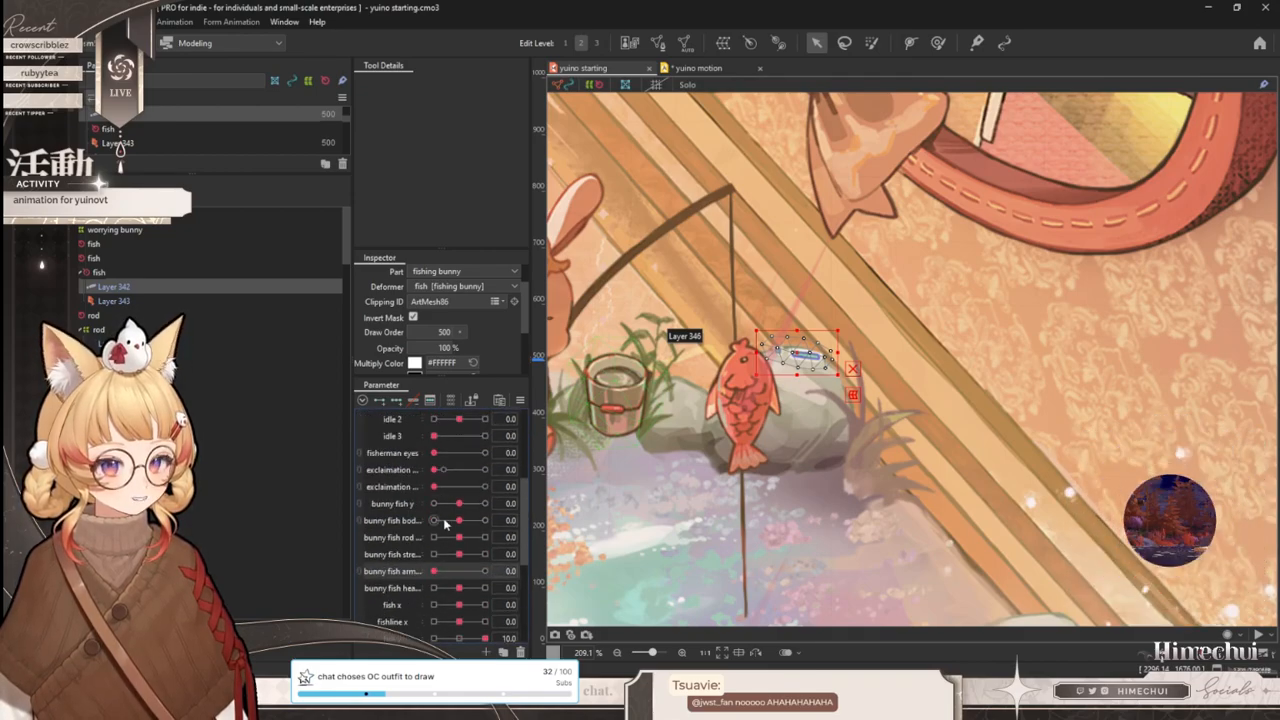
{"action": "right_click", "coordinate": [391, 525]}
{"action": "left_click", "coordinate": [420, 559]}
{"action": "left_click_drag", "start_coordinate": [401, 539], "coordinate": [402, 517]}
{"action": "right_click", "coordinate": [403, 521]}
{"action": "left_click", "coordinate": [447, 528]}
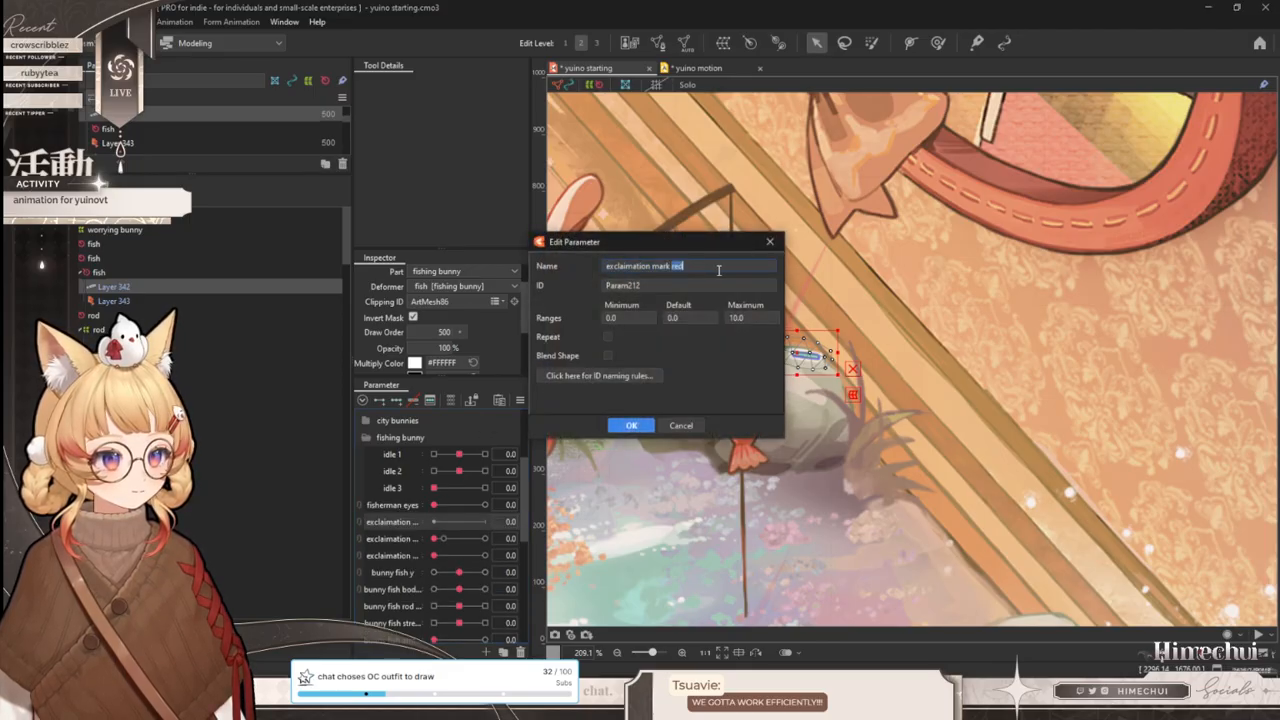
{"action": "type", "text": "r"}
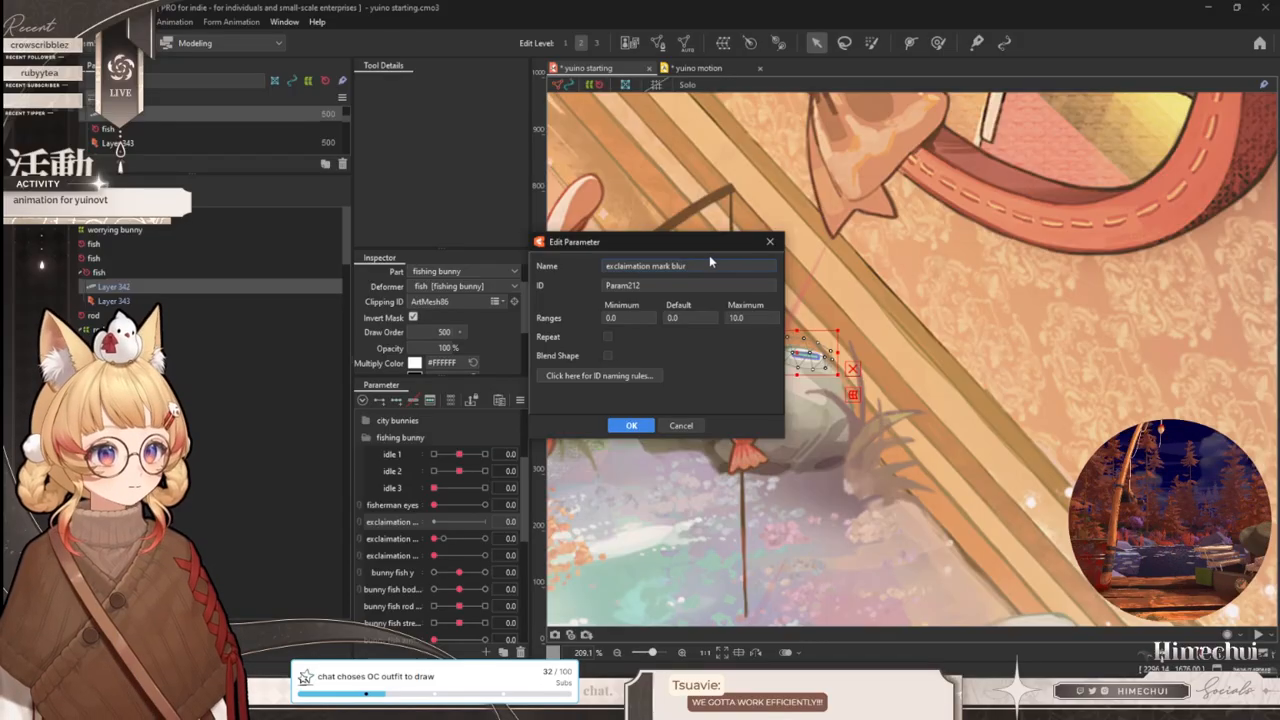
{"action": "key", "text": "Return"}
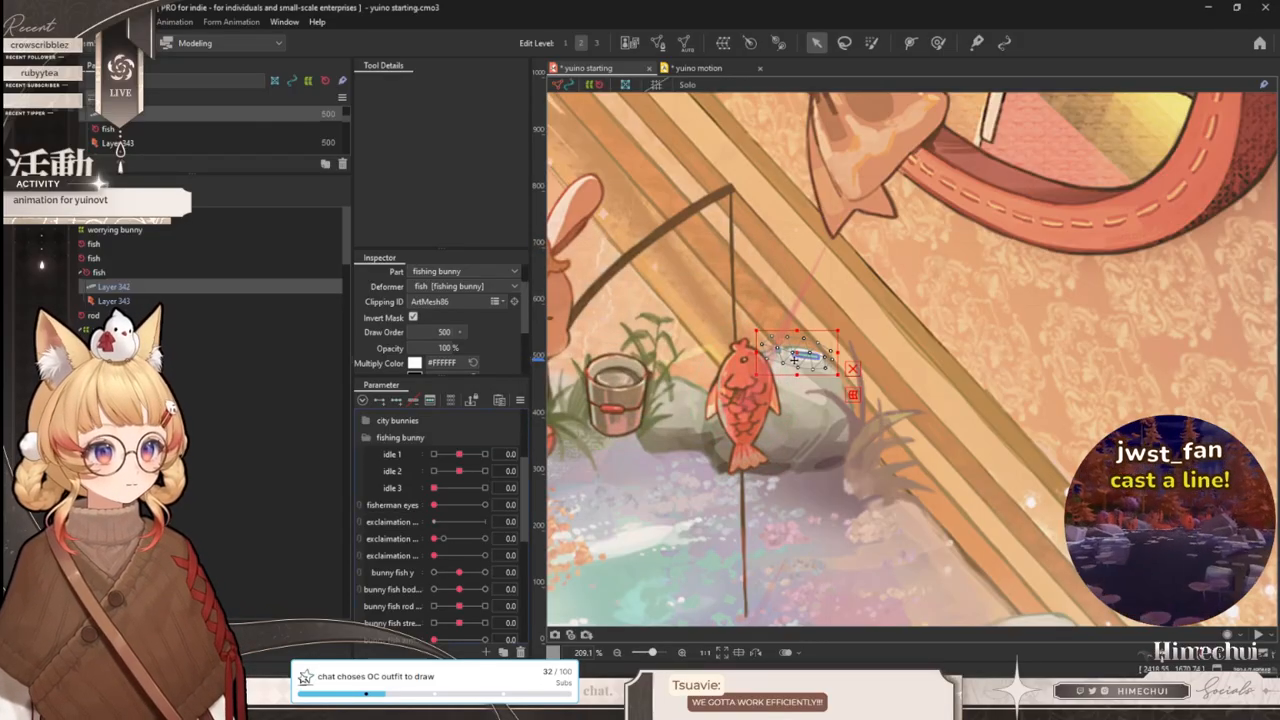
- Add keys at 0 and 10 on exclaimation mark blur for Layer 342 and squash its mesh toward the fish at 0
{"action": "left_click_drag", "start_coordinate": [434, 540], "coordinate": [456, 555]}
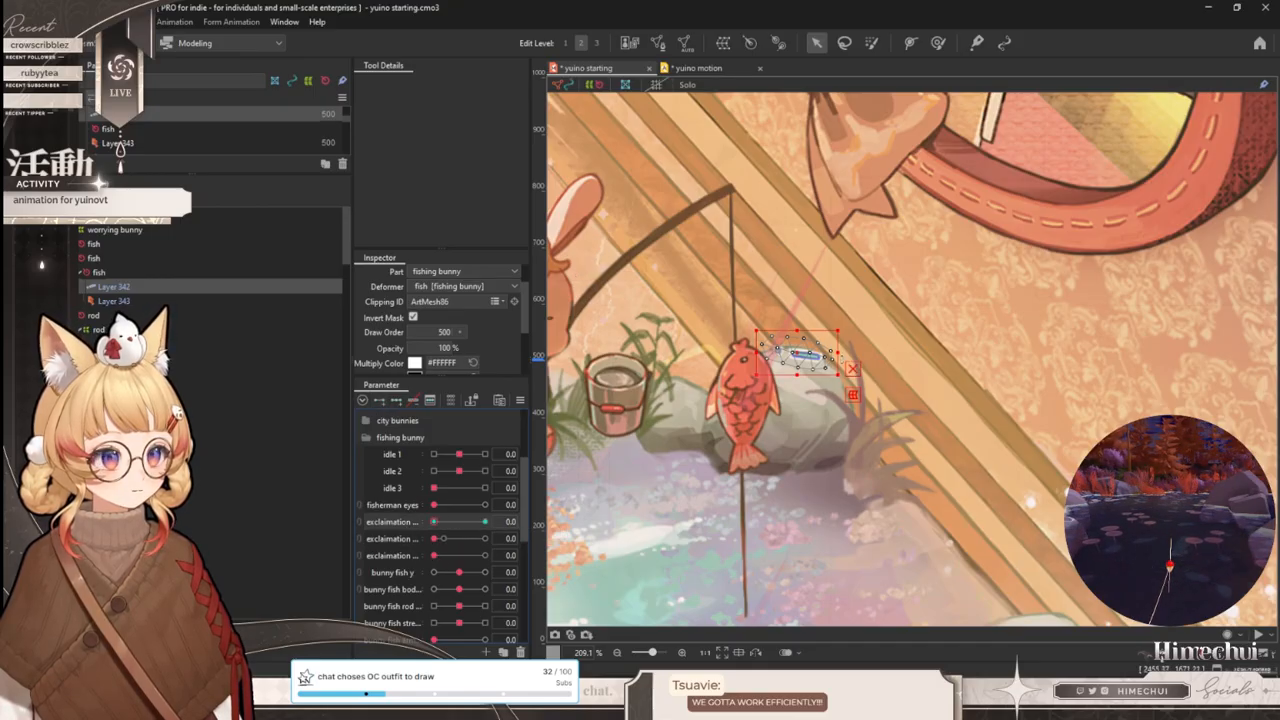
{"action": "left_click_drag", "start_coordinate": [838, 352], "coordinate": [798, 352]}
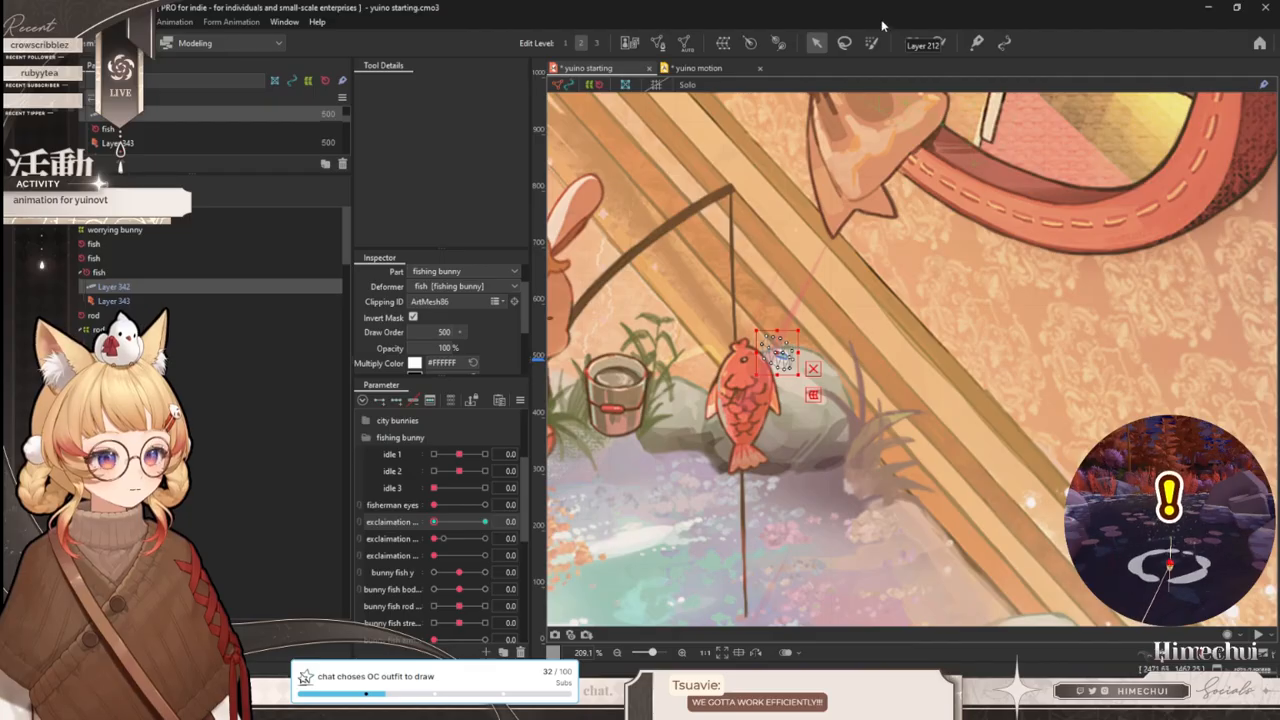
{"action": "left_click", "coordinate": [938, 42]}
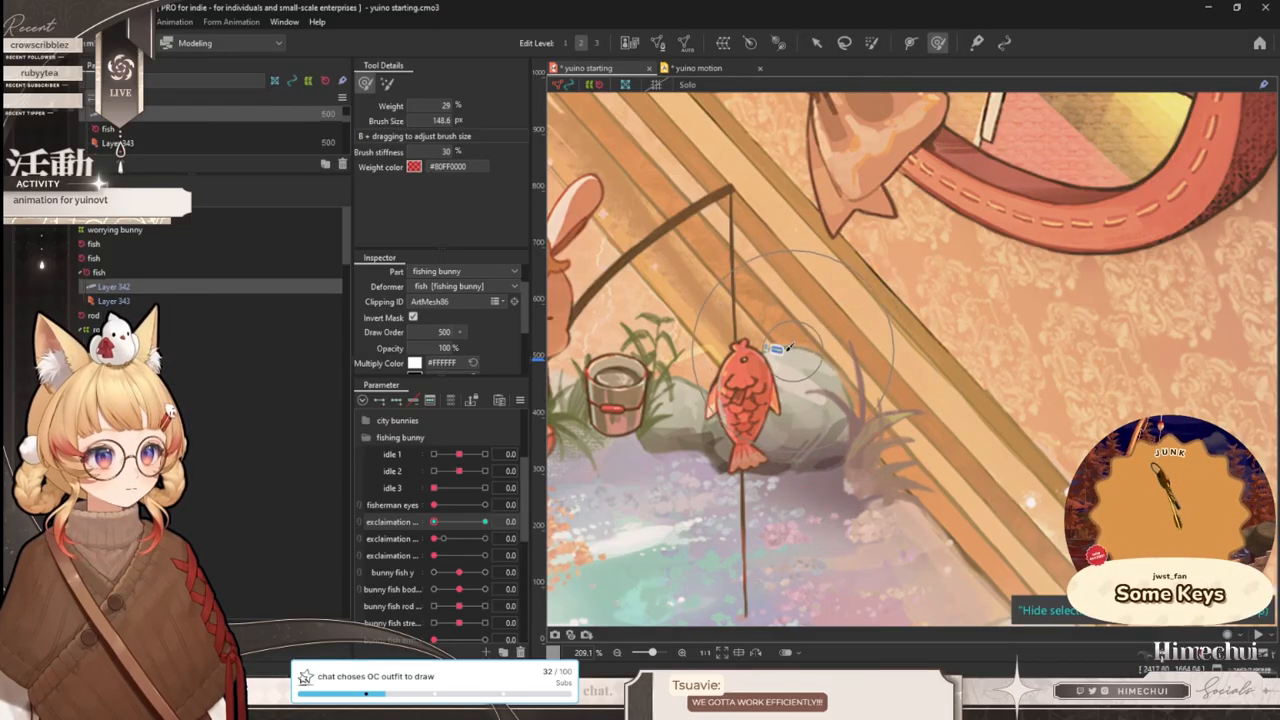
{"action": "left_click_drag", "start_coordinate": [433, 522], "coordinate": [485, 522]}
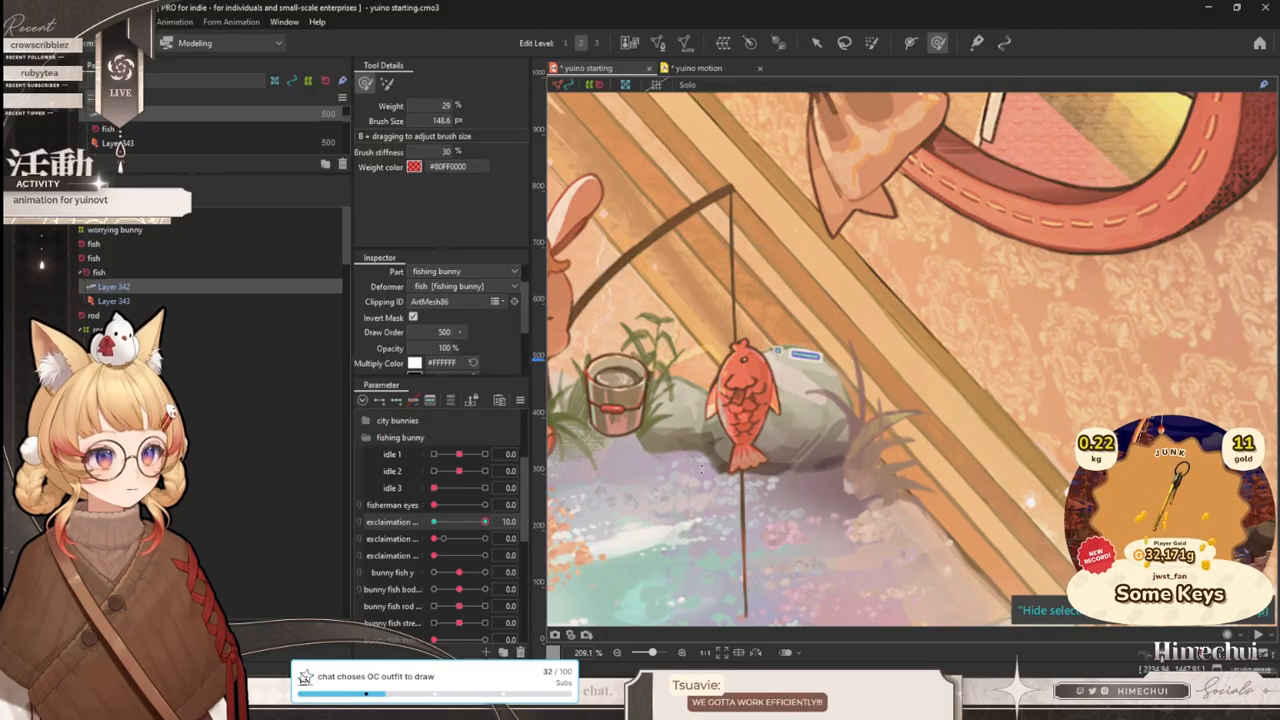
{"action": "key", "text": "ctrl+z"}
{"action": "key", "text": "ctrl+z"}
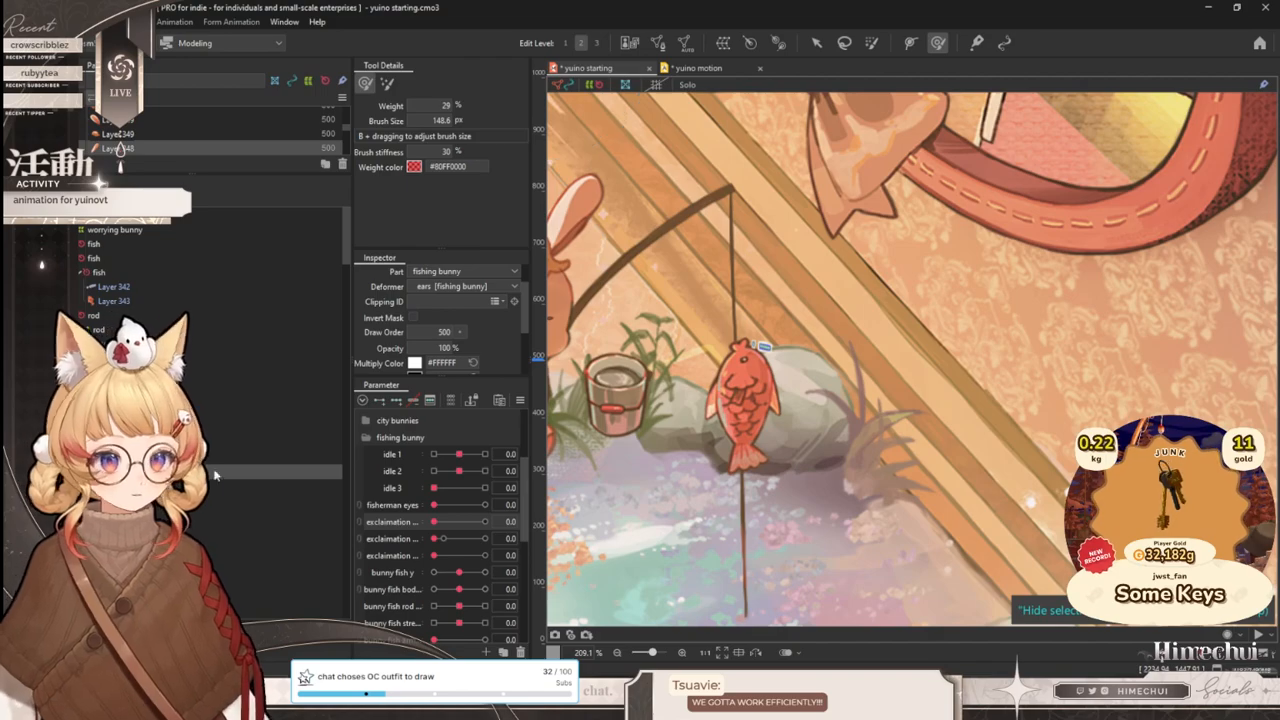
- Reselect Layer 342 beside the fish's head and add a key at 2.0 on the exclaimation mark blur parameter
{"action": "left_click", "coordinate": [816, 42]}
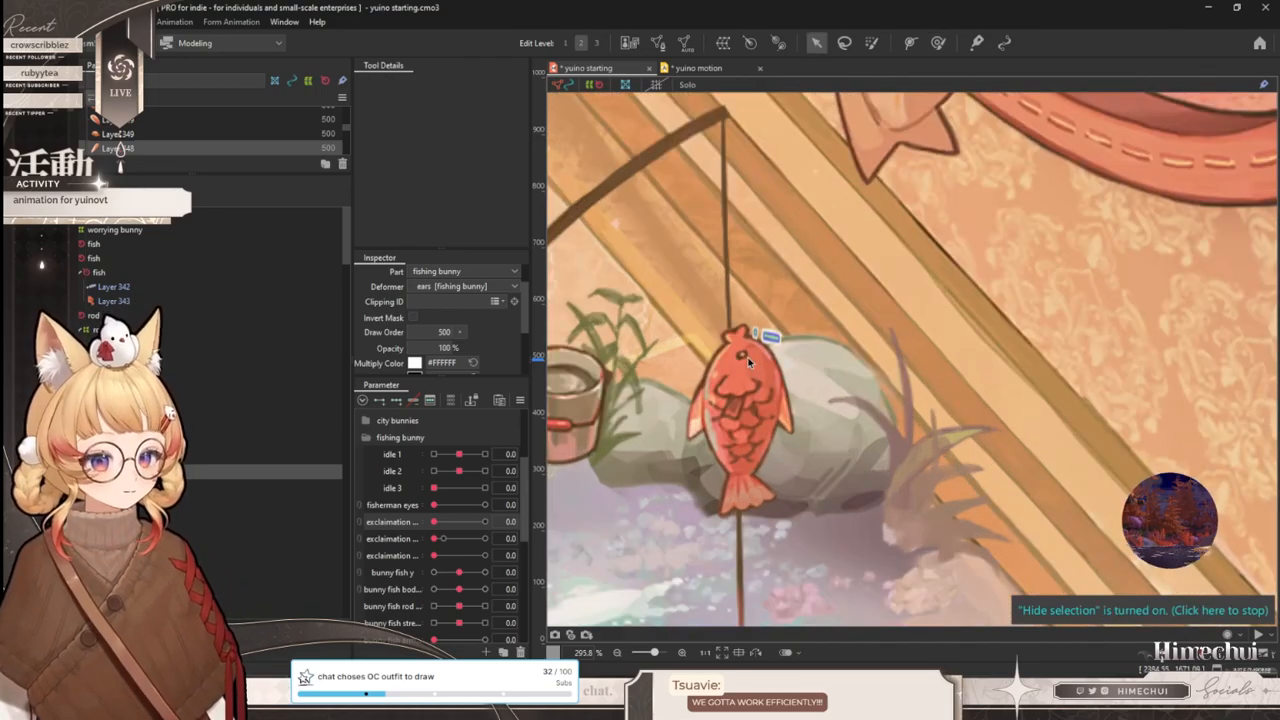
{"action": "scroll", "coordinate": [778, 330], "scroll_direction": "up", "scroll_amount": 2}
{"action": "left_click", "coordinate": [769, 336]}
{"action": "left_click_drag", "start_coordinate": [434, 522], "coordinate": [444, 523]}
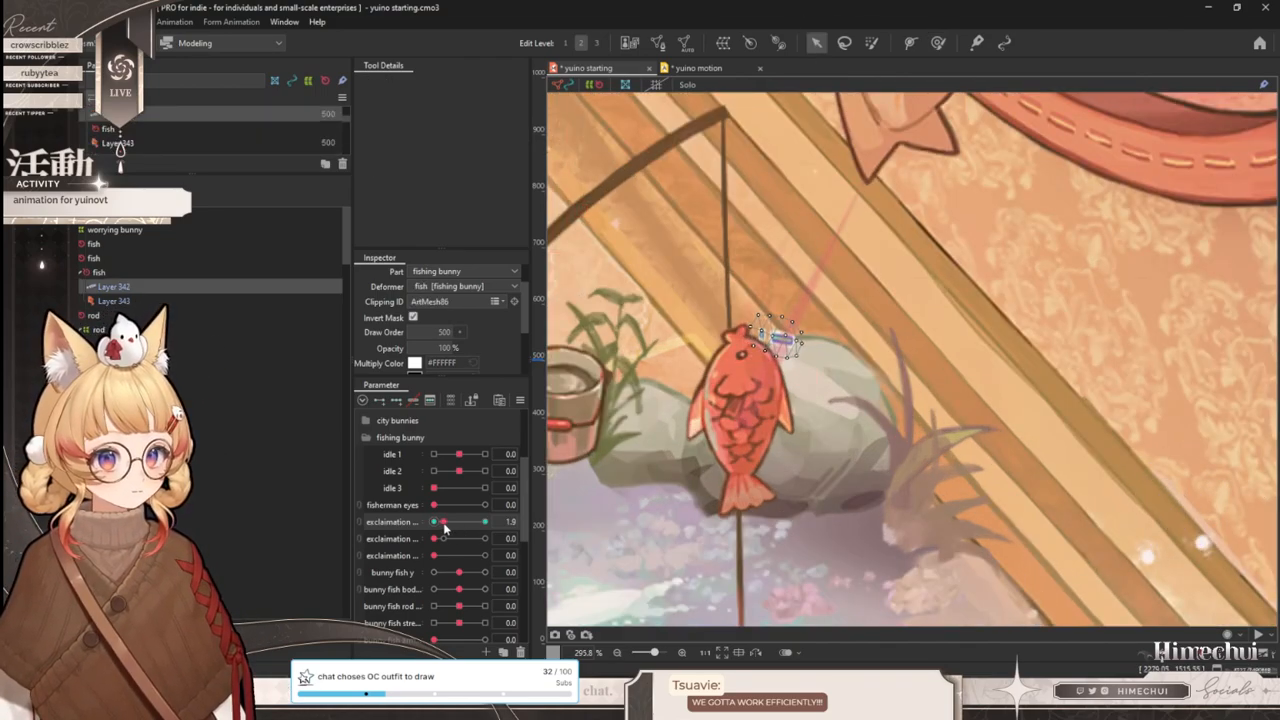
{"action": "type", "text": "2"}
{"action": "left_click", "coordinate": [556, 520]}
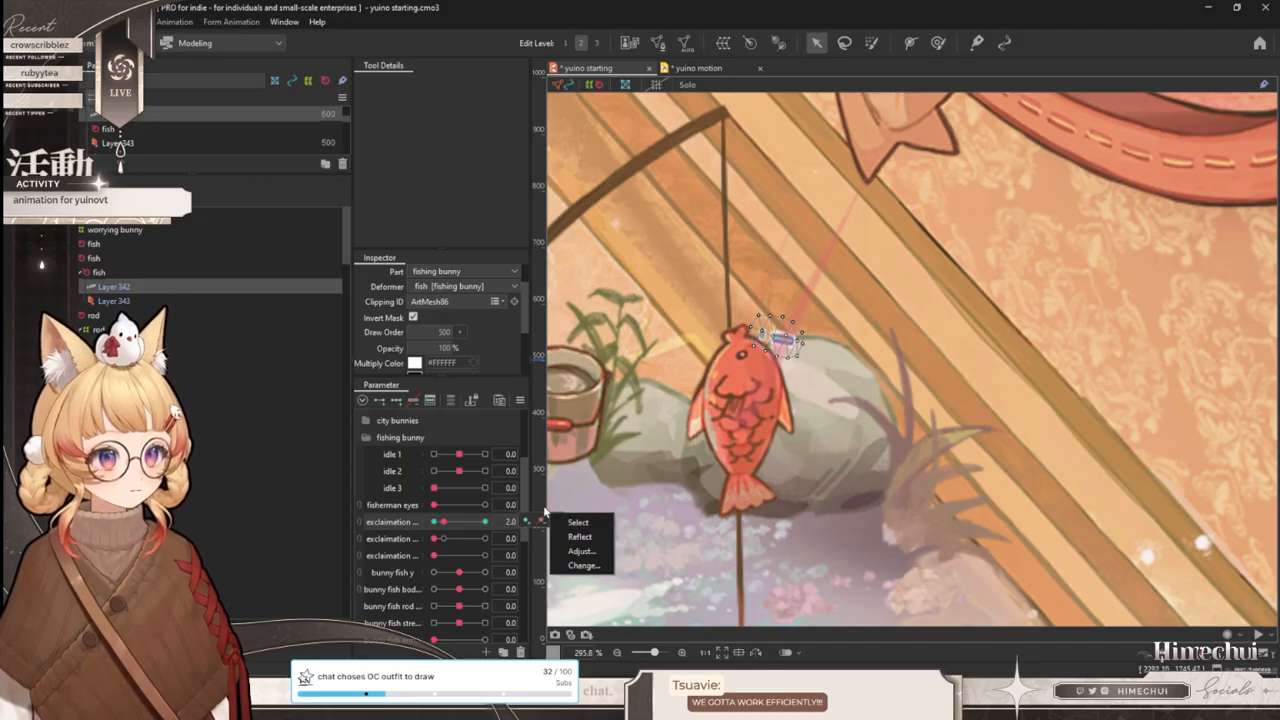
- Set Layer 342's opacity to 0% at the 0 and 10 keys of the exclaimation mark blur parameter
{"action": "left_click_drag", "start_coordinate": [444, 522], "coordinate": [434, 522]}
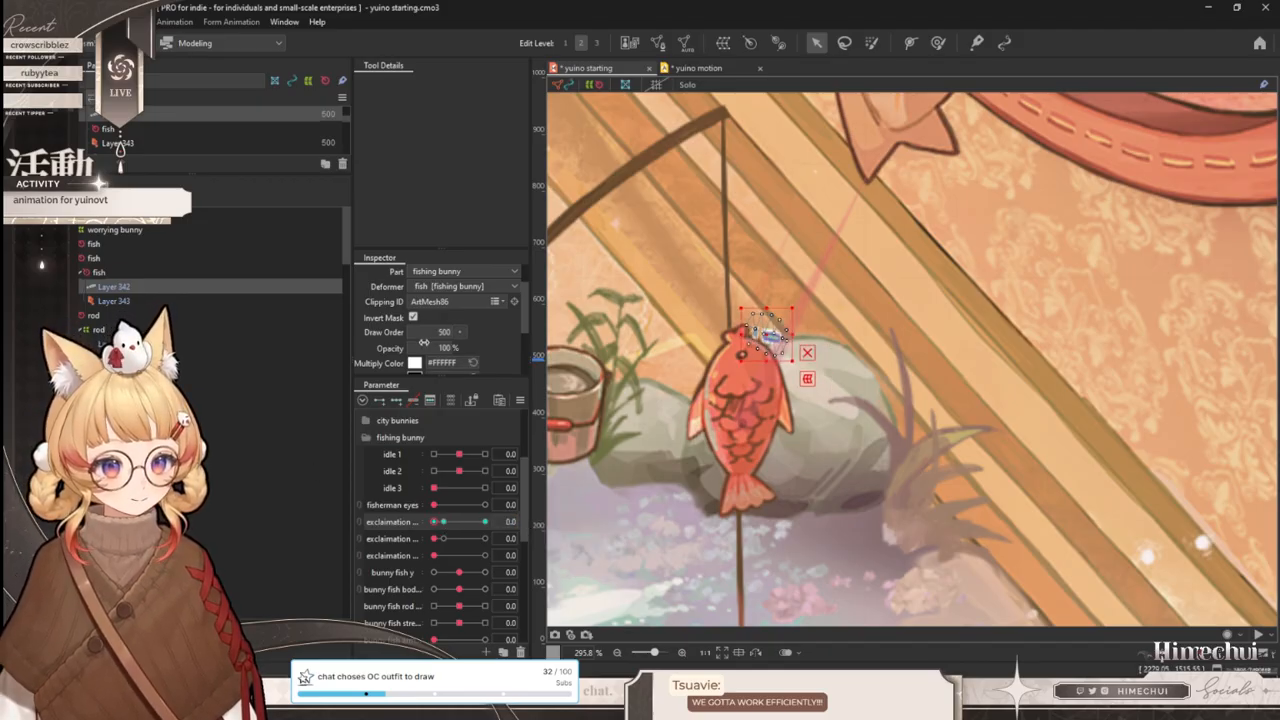
{"action": "scroll", "coordinate": [746, 345], "scroll_direction": "down", "scroll_amount": 3}
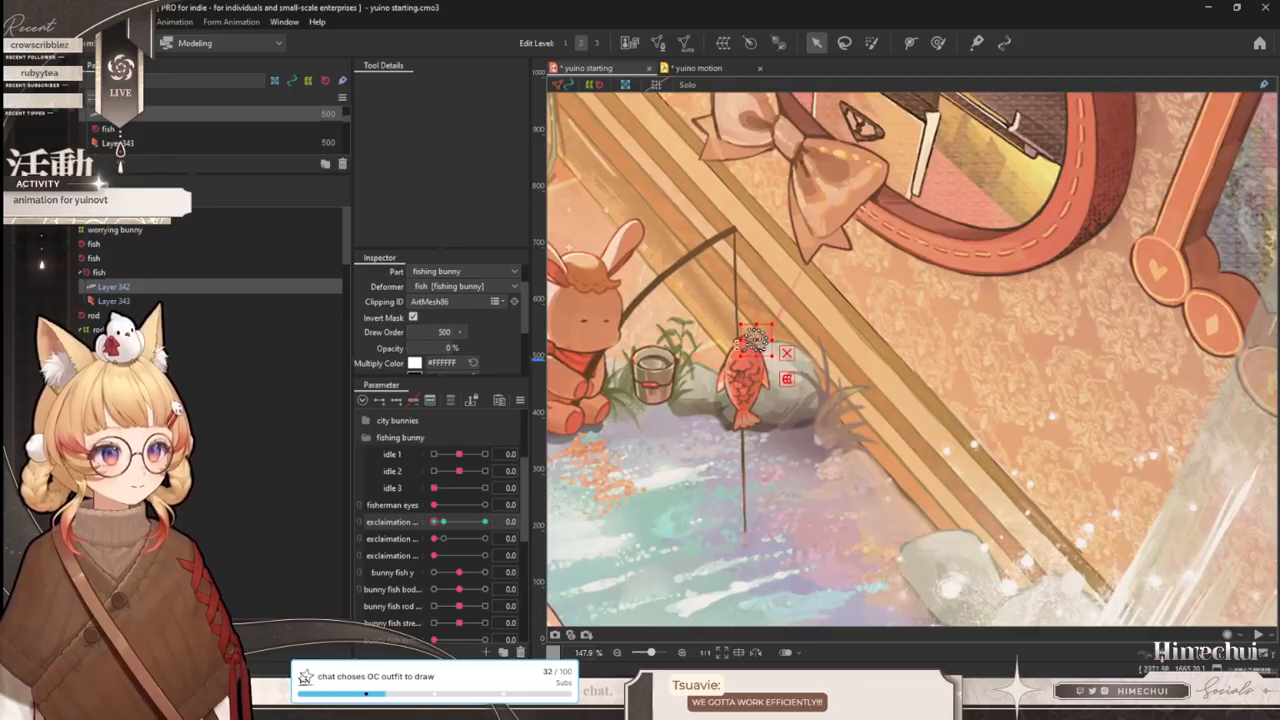
{"action": "scroll", "coordinate": [736, 346], "scroll_direction": "up", "scroll_amount": 3}
{"action": "left_click_drag", "start_coordinate": [434, 522], "coordinate": [542, 516]}
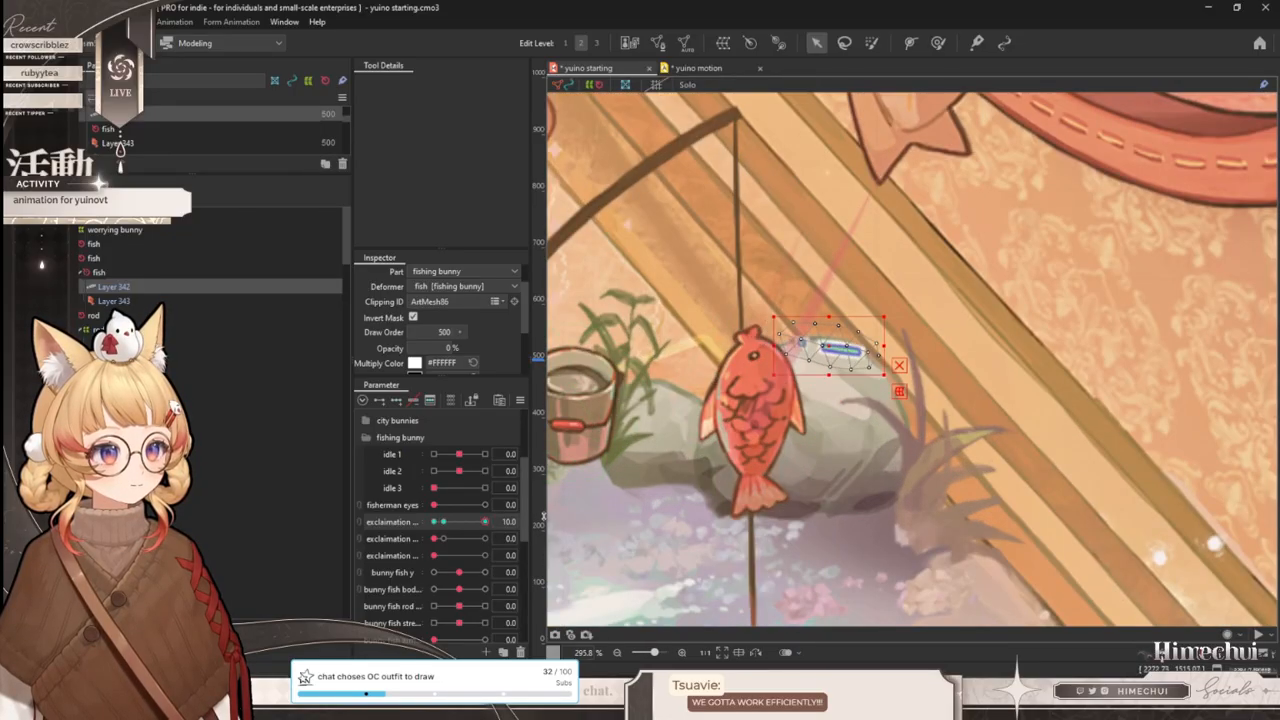
- Replicate the exclaimation mark blur parameter and create a warp deformer named "off" as the parent of Layer 342
{"action": "right_click", "coordinate": [418, 541]}
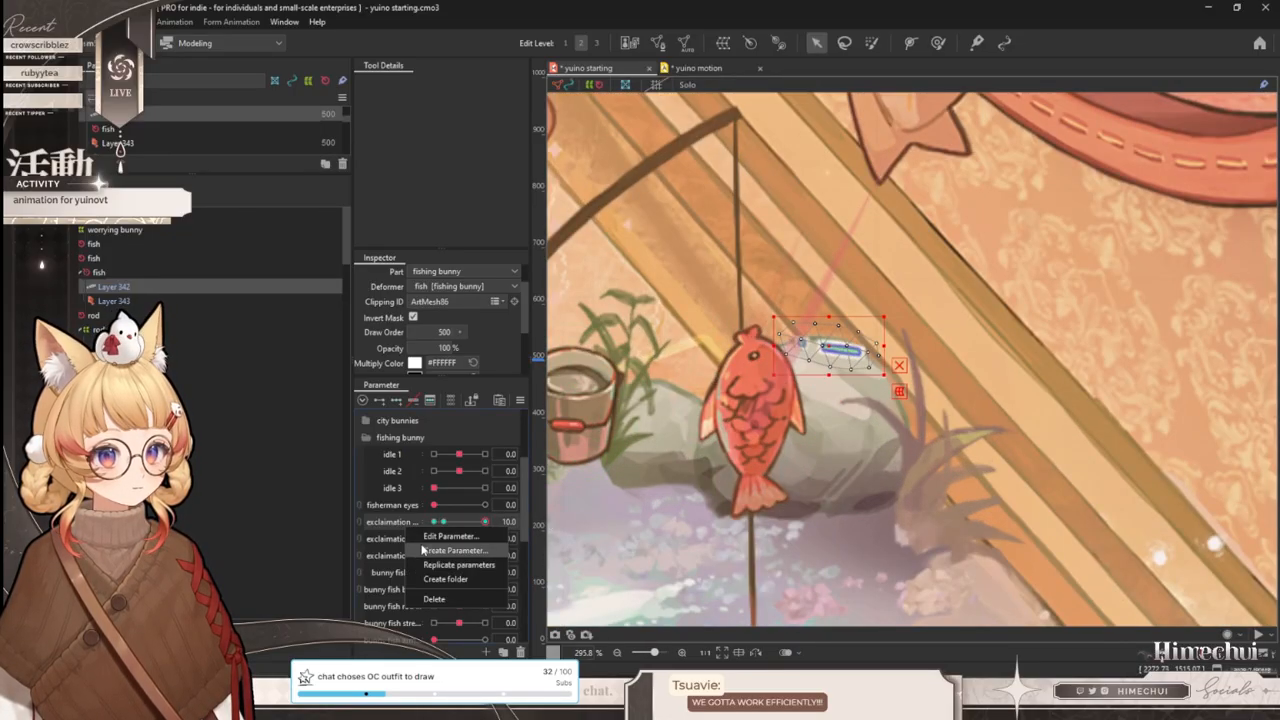
{"action": "left_click", "coordinate": [455, 560]}
{"action": "left_click", "coordinate": [722, 43]}
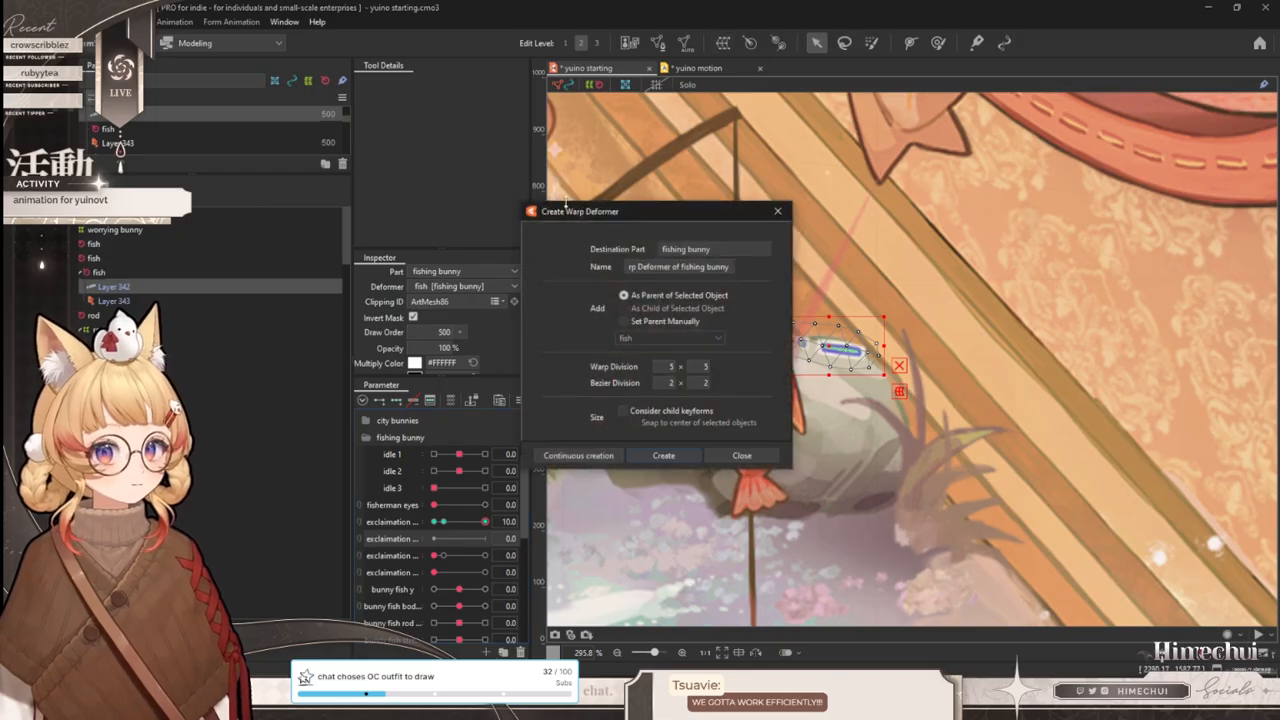
{"action": "triple_click", "coordinate": [728, 267]}
{"action": "type", "text": "o"}
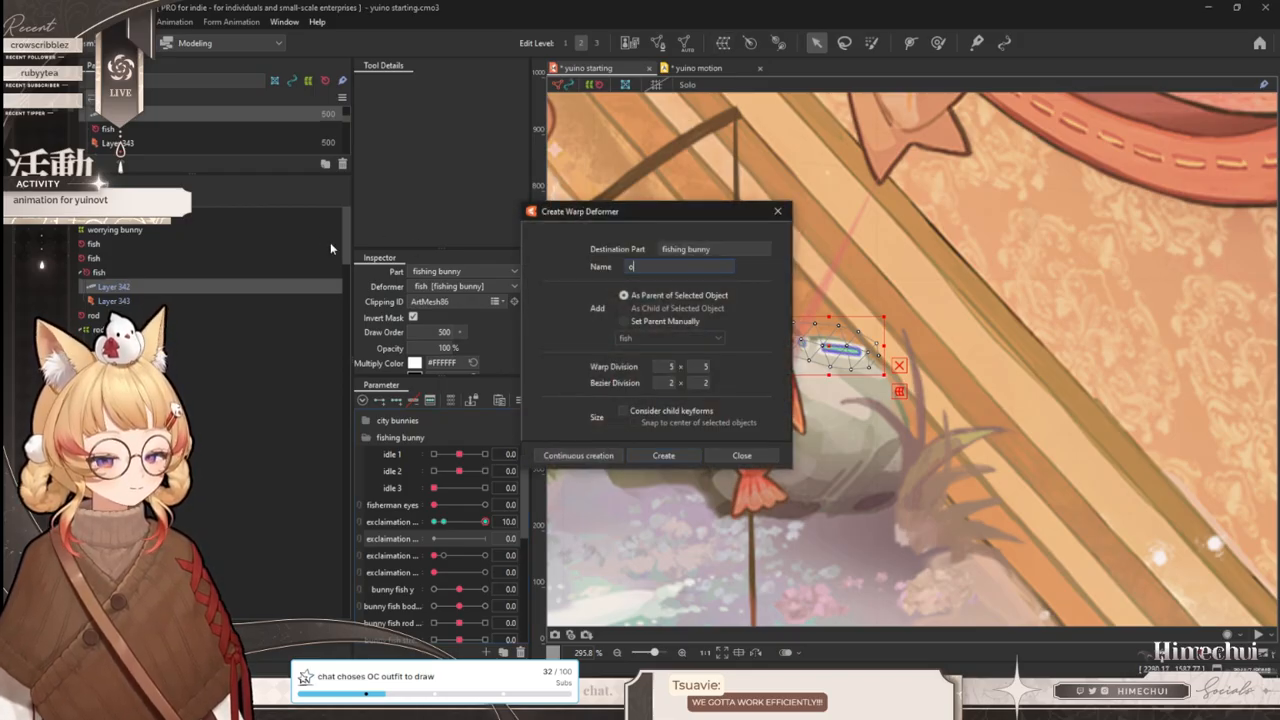
{"action": "type", "text": "ff"}
{"action": "left_click", "coordinate": [675, 452]}
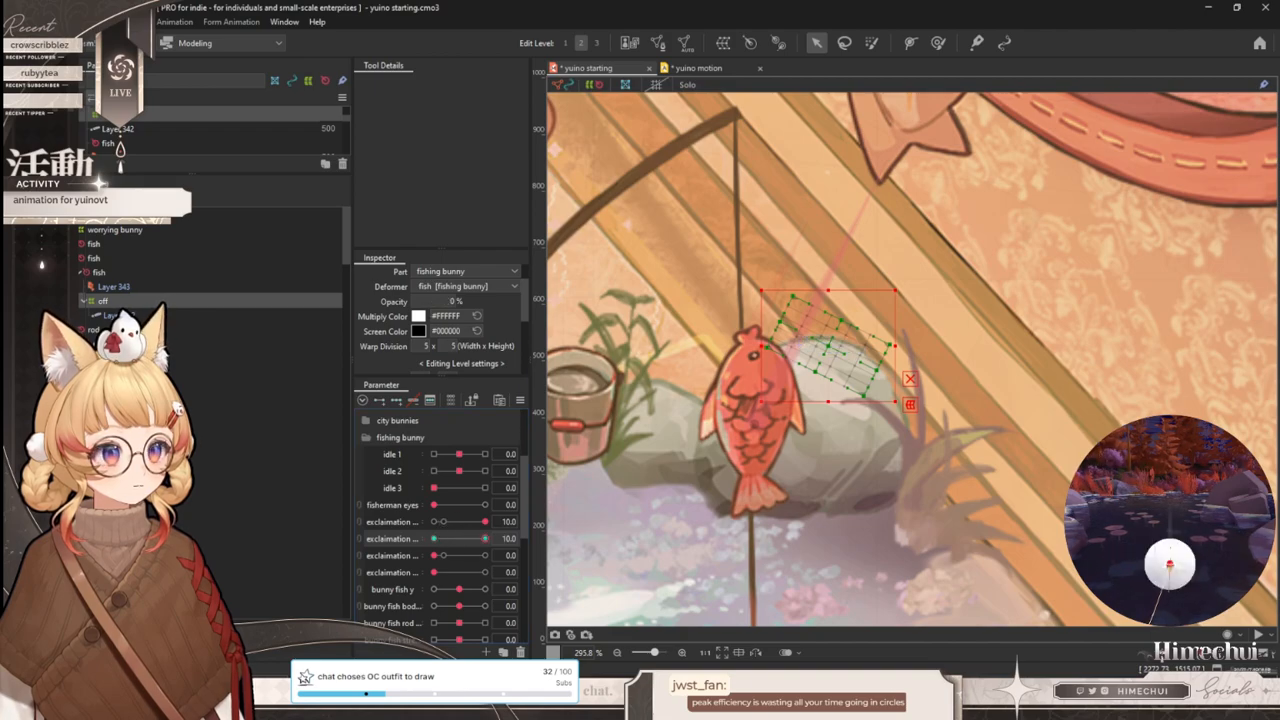
- In the yuino motion animation, key exclaimation mark blur and the copied parameter below it at 0 on frame 0
{"action": "left_click", "coordinate": [710, 68]}
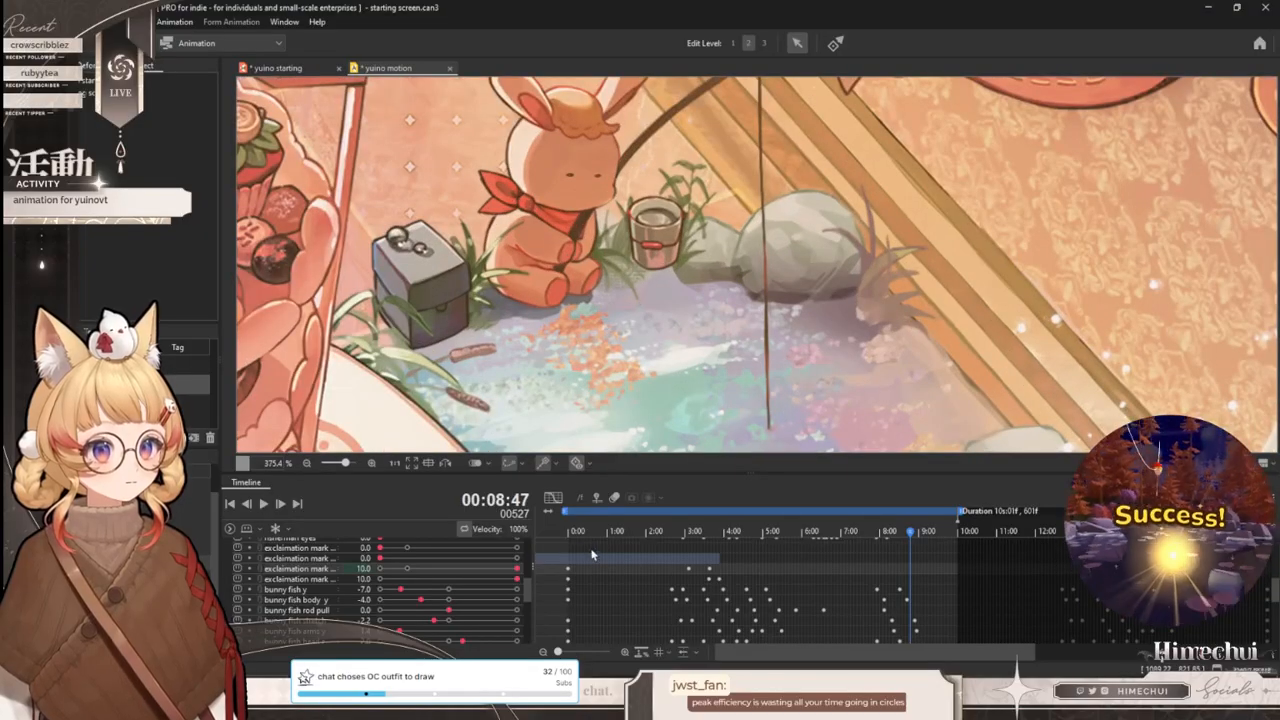
{"action": "scroll", "coordinate": [595, 557], "scroll_direction": "up", "scroll_amount": 3}
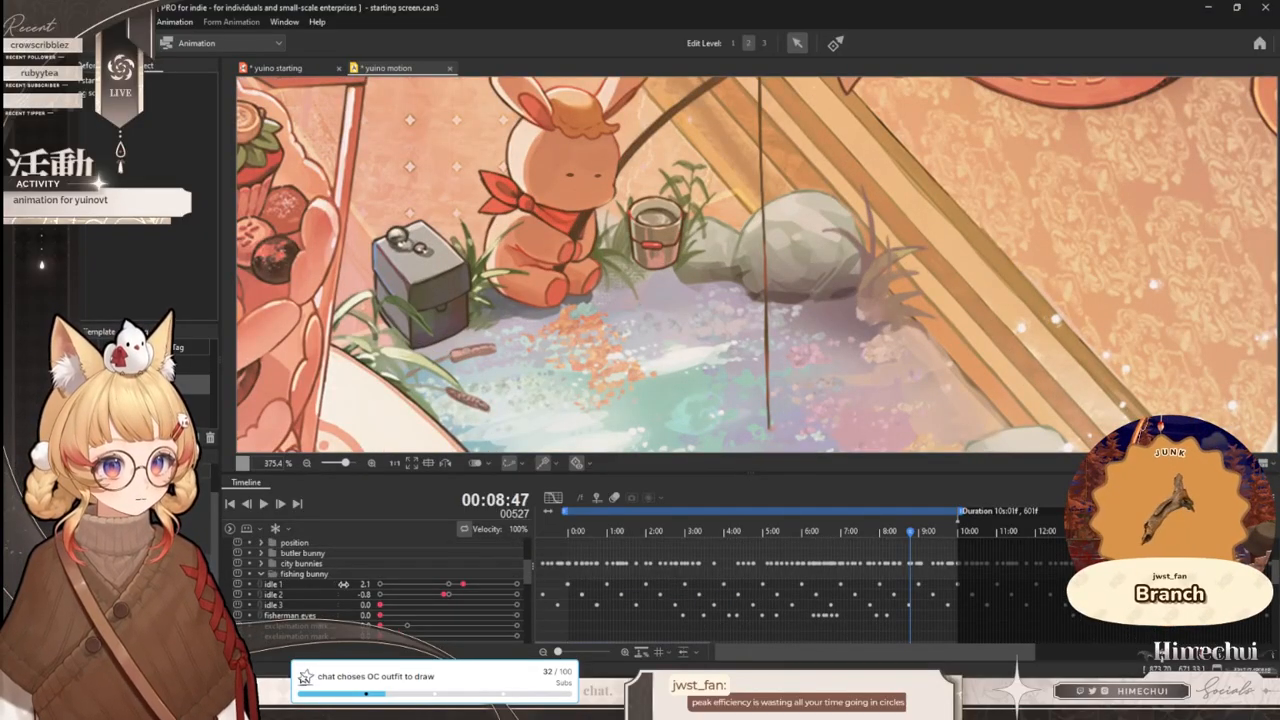
{"action": "scroll", "coordinate": [340, 584], "scroll_direction": "down", "scroll_amount": 3}
{"action": "scroll", "coordinate": [340, 584], "scroll_direction": "up", "scroll_amount": 1}
{"action": "left_click_drag", "start_coordinate": [1277, 591], "coordinate": [1277, 588]}
{"action": "left_click", "coordinate": [321, 574]}
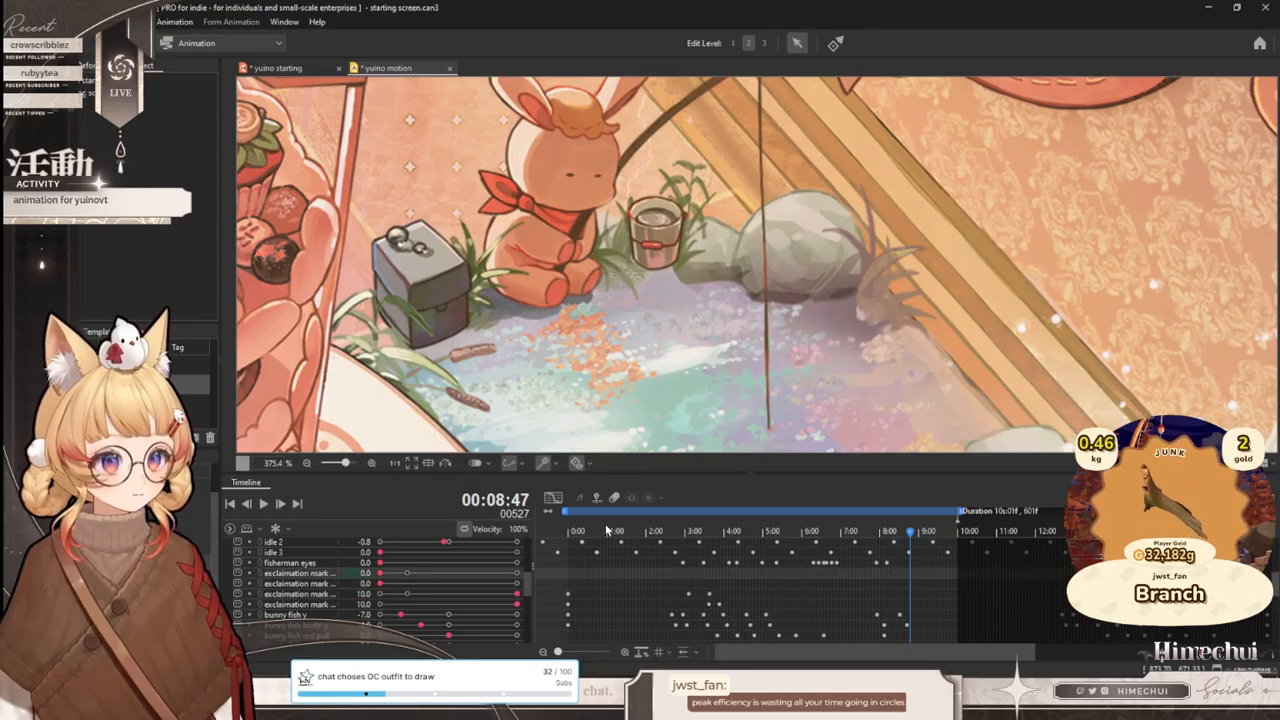
{"action": "left_click_drag", "start_coordinate": [604, 529], "coordinate": [530, 535]}
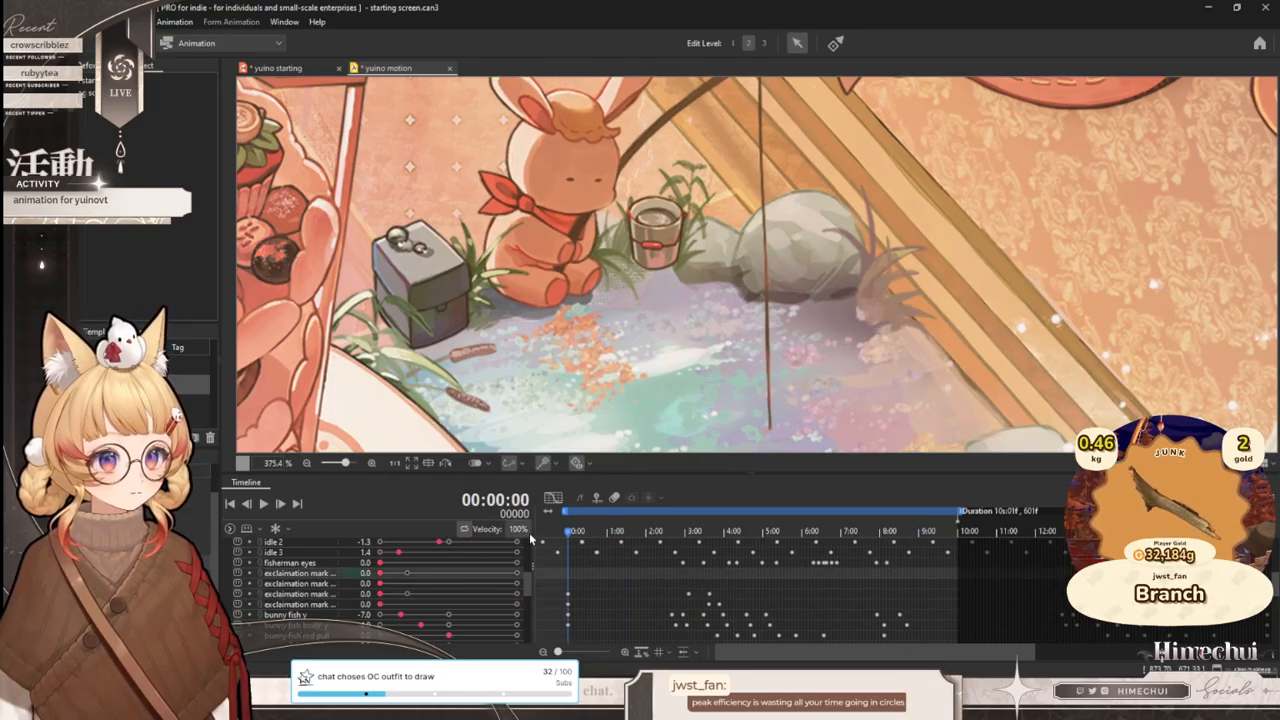
{"action": "left_click", "coordinate": [381, 585]}
- Animate exclaimation mark blur from 0 around frame 322 up to 10 near frame 338, shifting its starting key slightly earlier
{"action": "left_click_drag", "start_coordinate": [592, 531], "coordinate": [778, 541]}
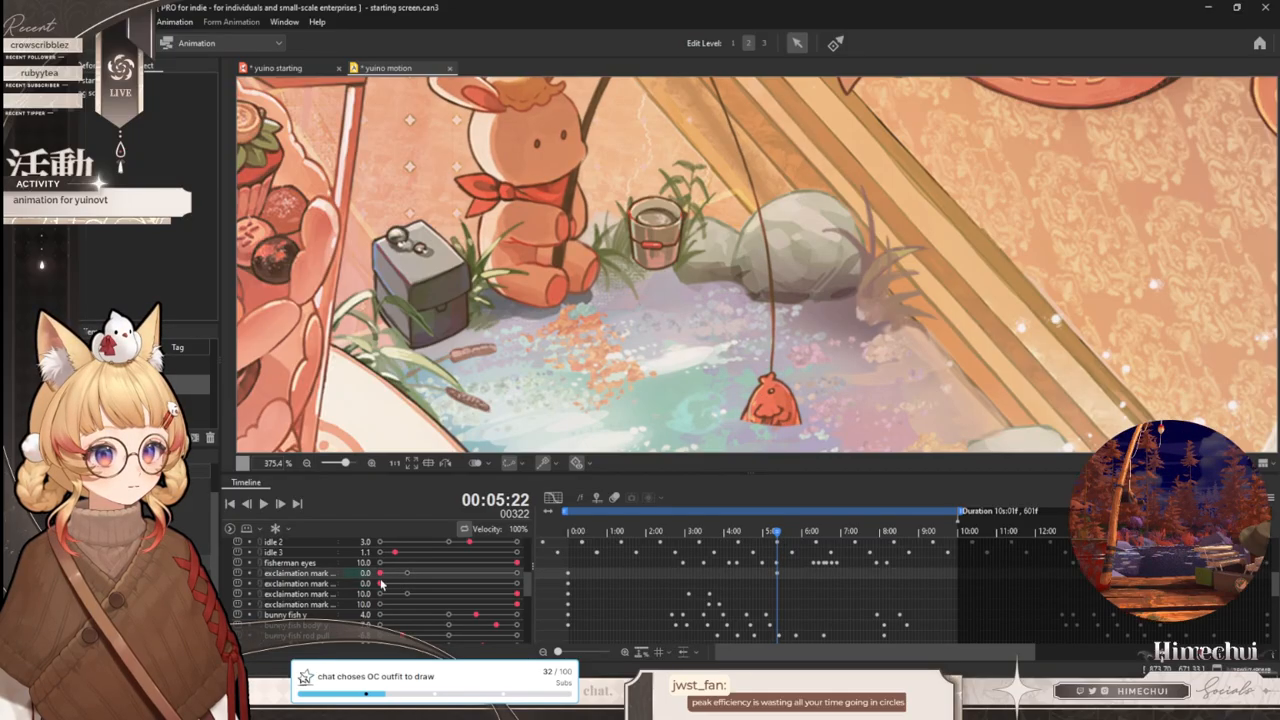
{"action": "left_click_drag", "start_coordinate": [780, 535], "coordinate": [790, 535]}
{"action": "left_click_drag", "start_coordinate": [379, 578], "coordinate": [545, 575]}
{"action": "mouse_move", "coordinate": [794, 533]}
{"action": "left_mouse_down"}
{"action": "mouse_move", "coordinate": [767, 535]}
{"action": "mouse_move", "coordinate": [797, 537]}
{"action": "mouse_move", "coordinate": [776, 537]}
{"action": "mouse_move", "coordinate": [787, 533]}
{"action": "left_mouse_up"}
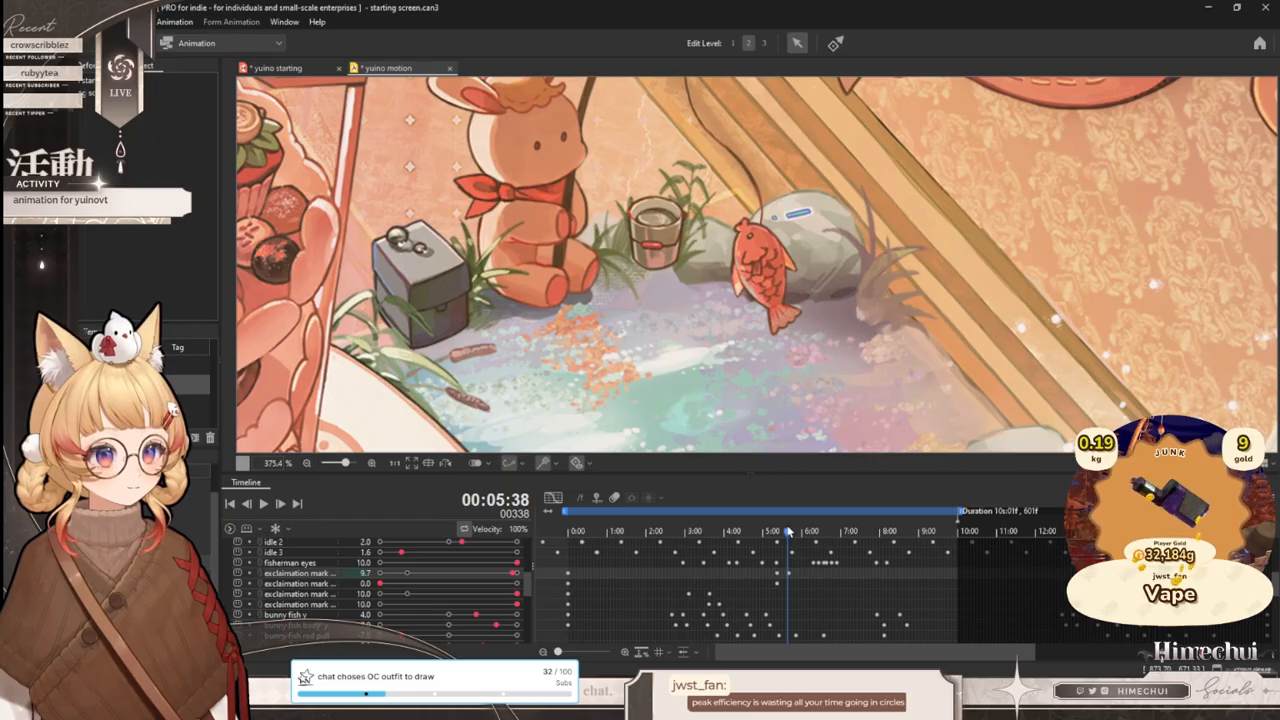
{"action": "left_click_drag", "start_coordinate": [786, 582], "coordinate": [777, 578]}
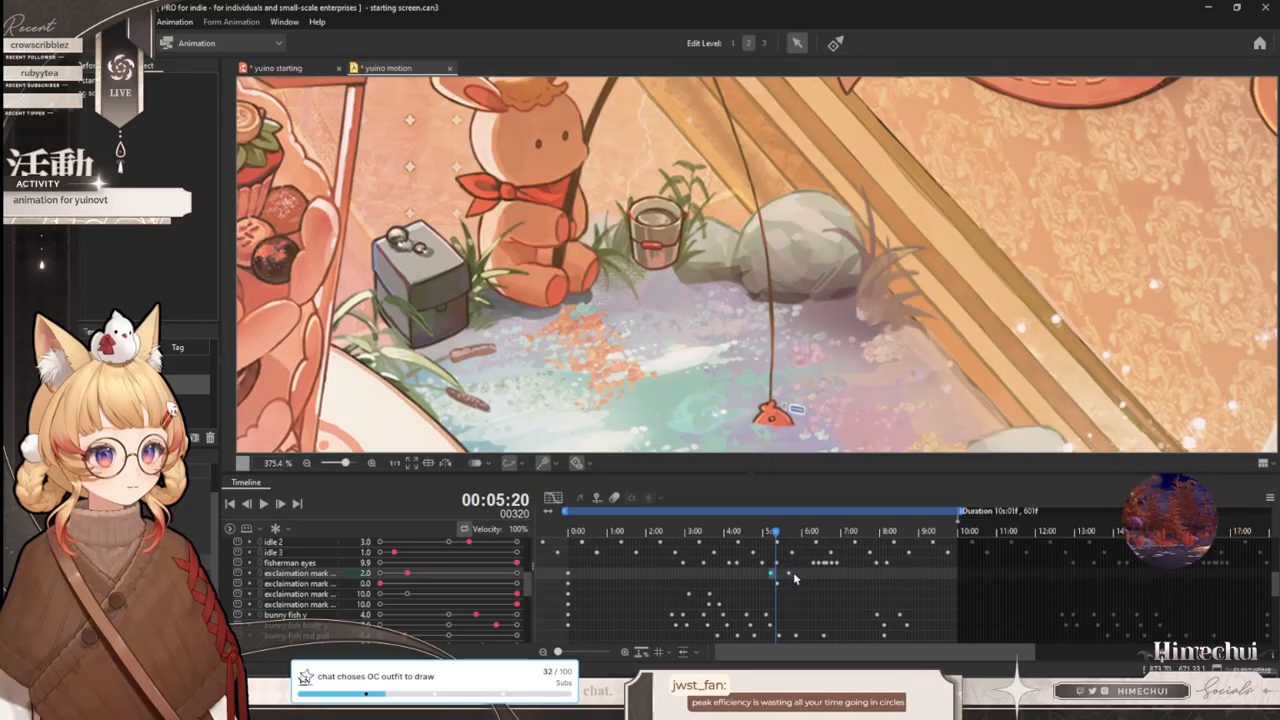
{"action": "left_click", "coordinate": [793, 572]}
- Key the copied exclaimation mark parameter at 0 on frame 347 and shift its keys there slightly earlier
{"action": "mouse_move", "coordinate": [797, 535]}
{"action": "left_mouse_down"}
{"action": "mouse_move", "coordinate": [770, 536]}
{"action": "mouse_move", "coordinate": [794, 538]}
{"action": "left_mouse_up"}
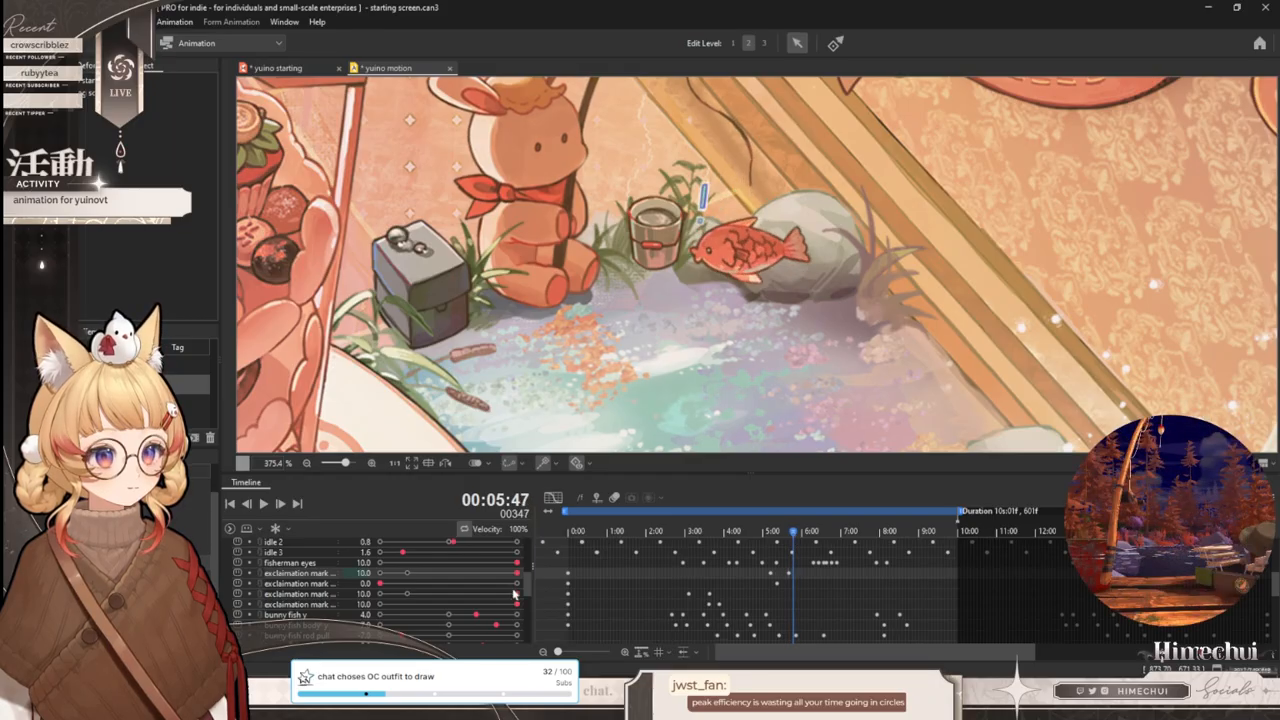
{"action": "left_click", "coordinate": [378, 584]}
{"action": "left_click_drag", "start_coordinate": [796, 530], "coordinate": [782, 590]}
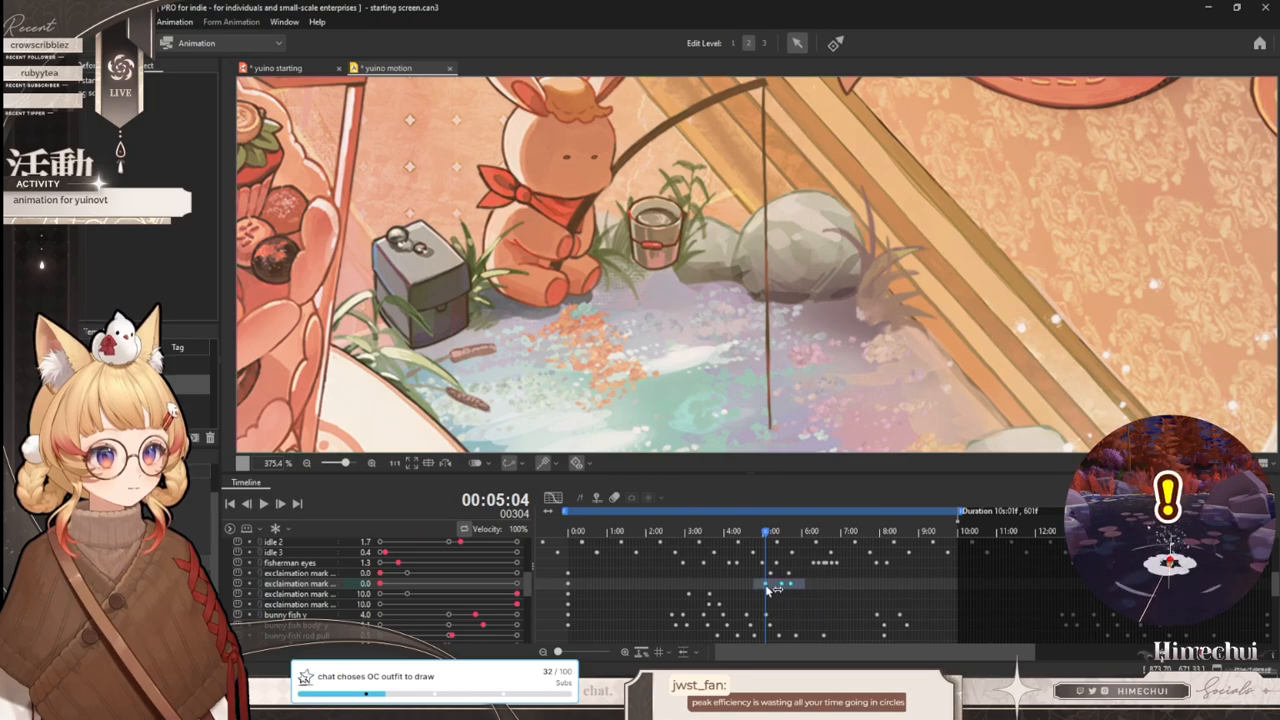
- Scrub through the motion to examine the exclamation mark timing both close up and in the full scene
{"action": "left_click_drag", "start_coordinate": [770, 540], "coordinate": [917, 542]}
{"action": "scroll", "coordinate": [750, 305], "scroll_direction": "down", "scroll_amount": 5}
{"action": "scroll", "coordinate": [750, 305], "scroll_direction": "down", "scroll_amount": 2}
{"action": "left_click_drag", "start_coordinate": [655, 533], "coordinate": [790, 534]}
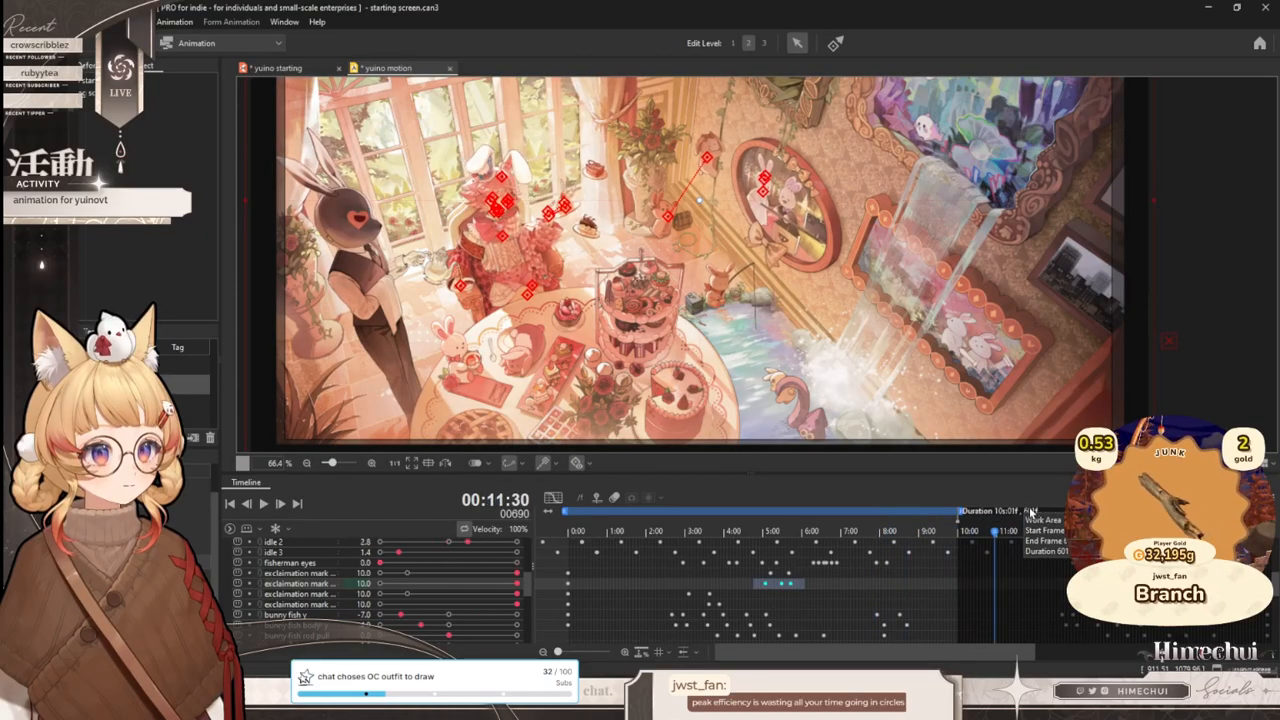
{"action": "left_click_drag", "start_coordinate": [739, 505], "coordinate": [840, 494]}
{"action": "scroll", "coordinate": [722, 280], "scroll_direction": "up", "scroll_amount": 5}
{"action": "scroll", "coordinate": [754, 186], "scroll_direction": "down", "scroll_amount": 2}
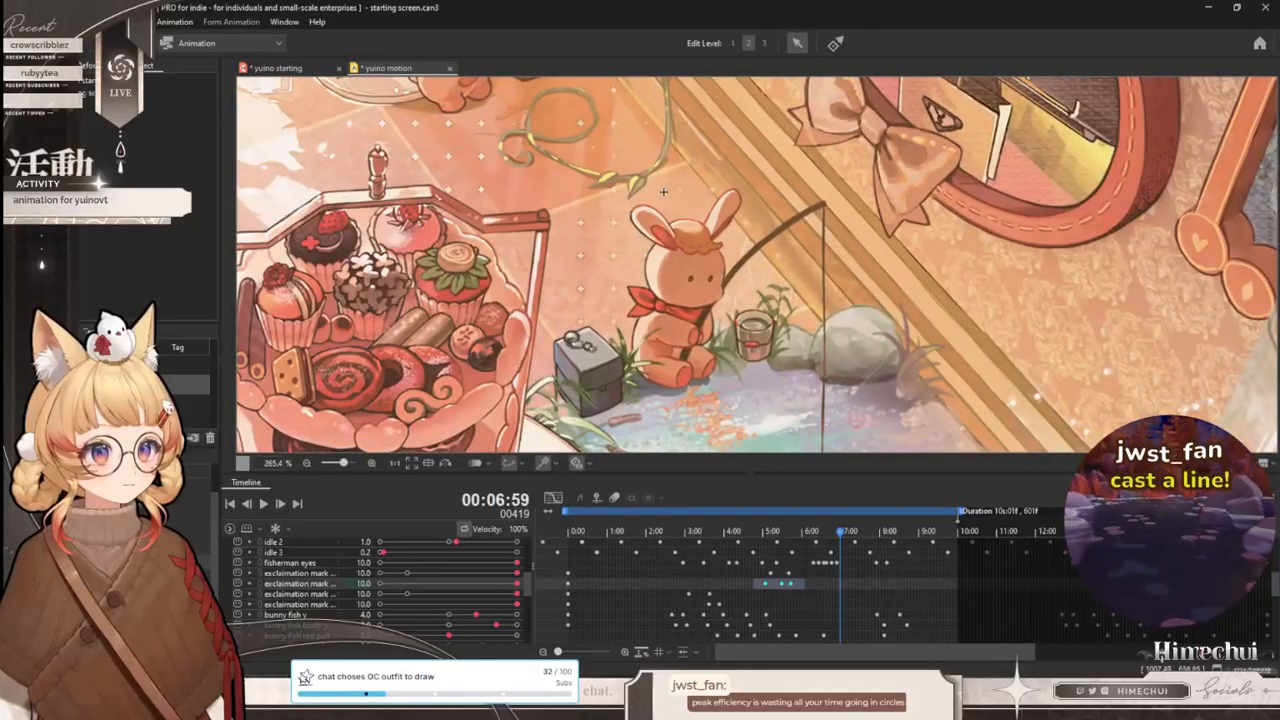
- Return to the yuino starting model, select the fishing bunny's rear ear mesh, Layer 349, and activate the Deform Path tool
{"action": "left_click", "coordinate": [283, 67]}
{"action": "scroll", "coordinate": [800, 415], "scroll_direction": "down", "scroll_amount": 2}
{"action": "scroll", "coordinate": [800, 416], "scroll_direction": "down", "scroll_amount": 4}
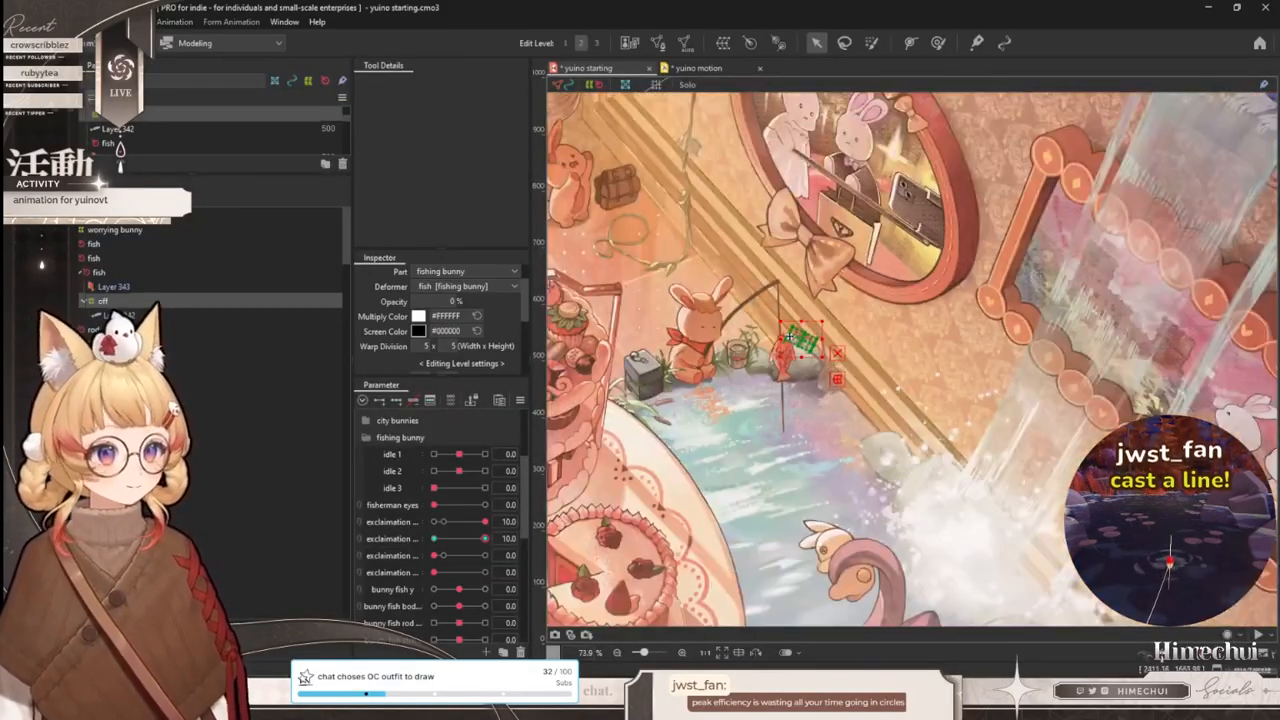
{"action": "scroll", "coordinate": [752, 298], "scroll_direction": "up", "scroll_amount": 5}
{"action": "left_click", "coordinate": [716, 338]}
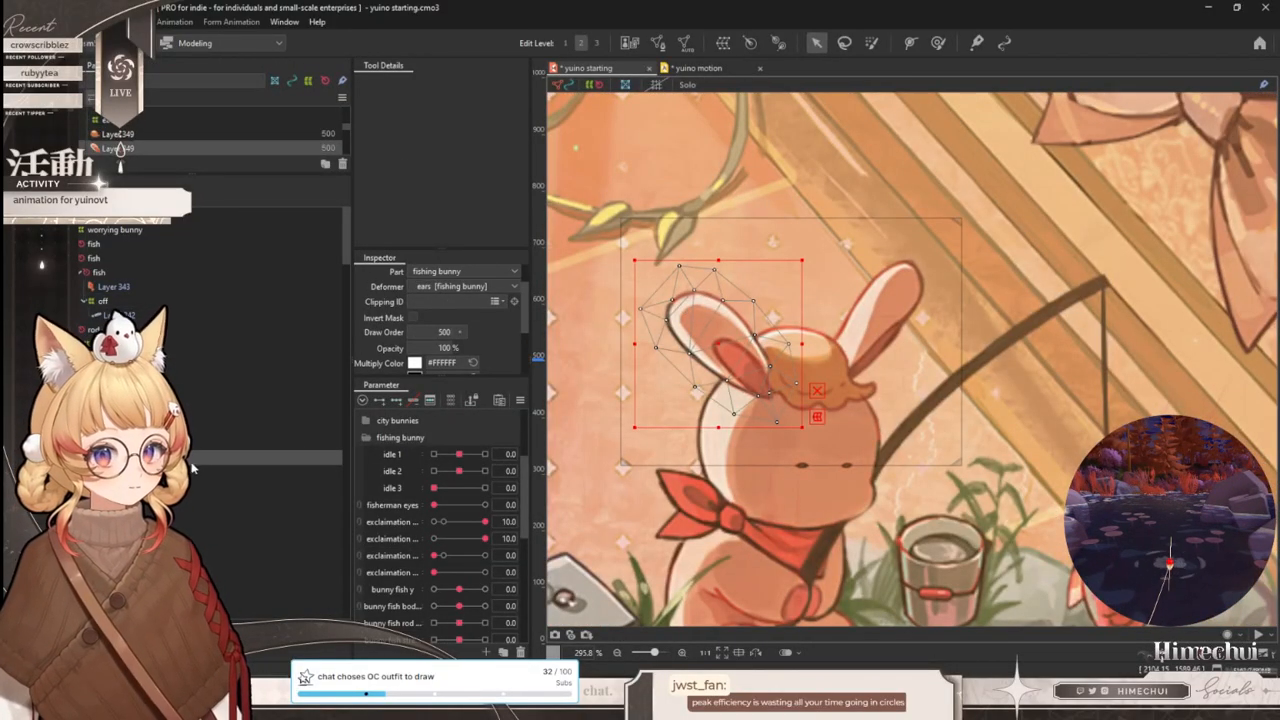
{"action": "left_click_drag", "start_coordinate": [484, 522], "coordinate": [488, 437]}
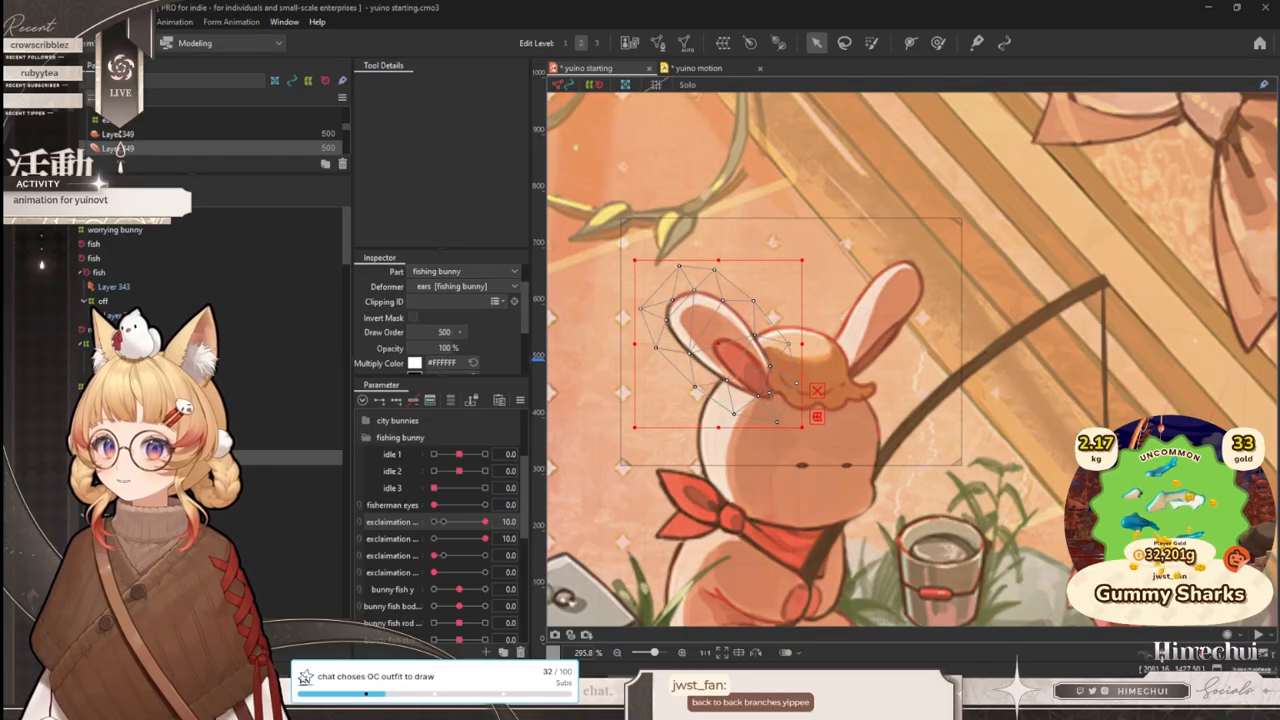
{"action": "scroll", "coordinate": [821, 278], "scroll_direction": "down", "scroll_amount": 2}
{"action": "scroll", "coordinate": [821, 280], "scroll_direction": "down", "scroll_amount": 2}
{"action": "scroll", "coordinate": [830, 288], "scroll_direction": "up", "scroll_amount": 2}
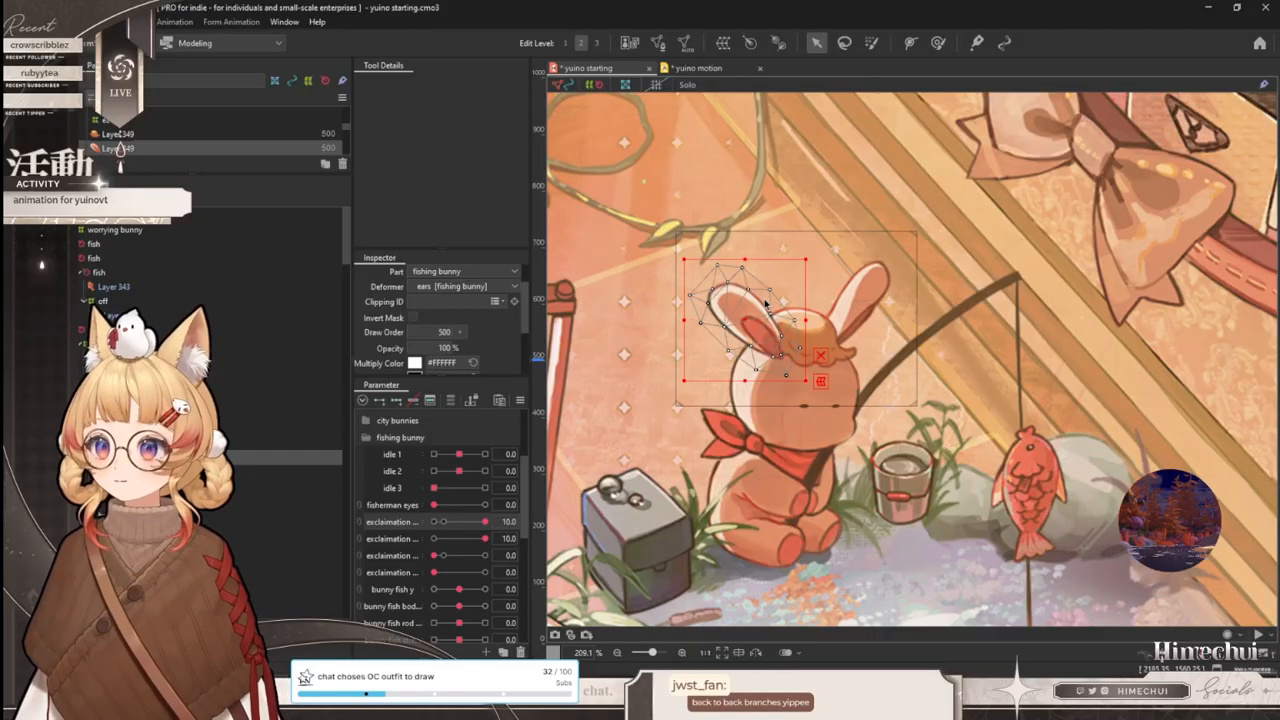
{"action": "scroll", "coordinate": [746, 297], "scroll_direction": "up", "scroll_amount": 2}
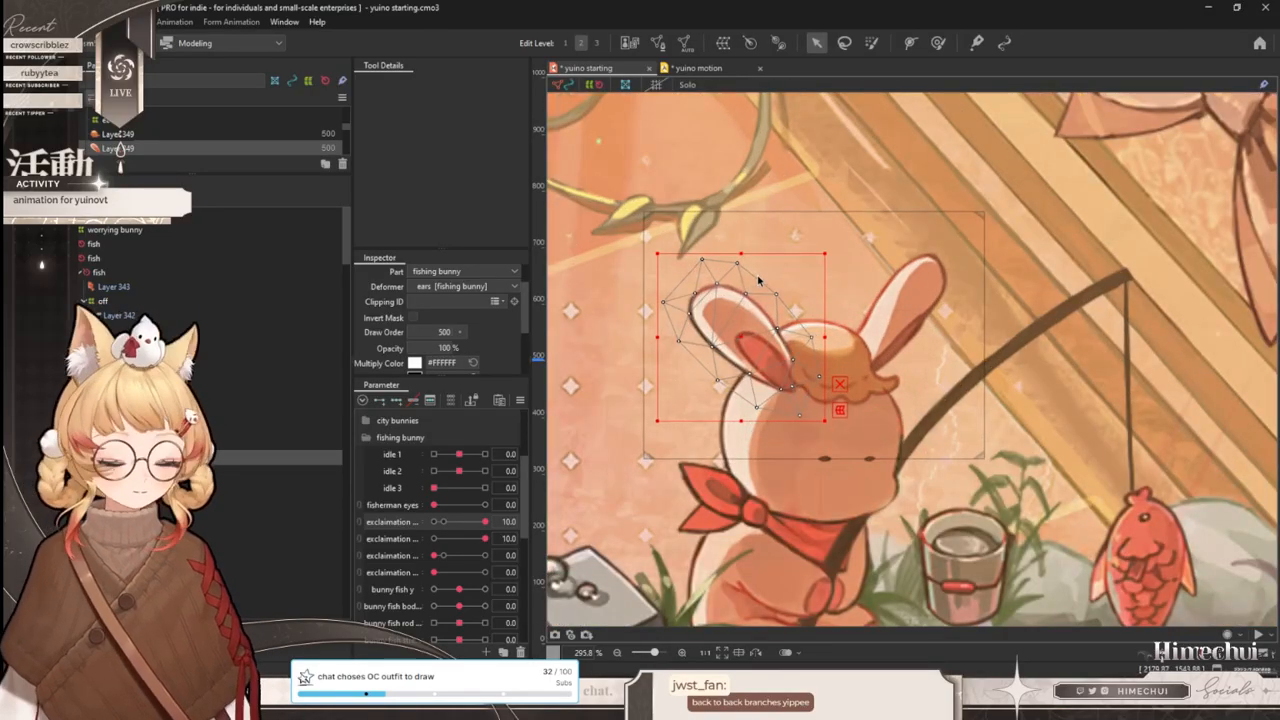
{"action": "scroll", "coordinate": [795, 310], "scroll_direction": "down", "scroll_amount": 2}
{"action": "scroll", "coordinate": [822, 207], "scroll_direction": "up", "scroll_amount": 2}
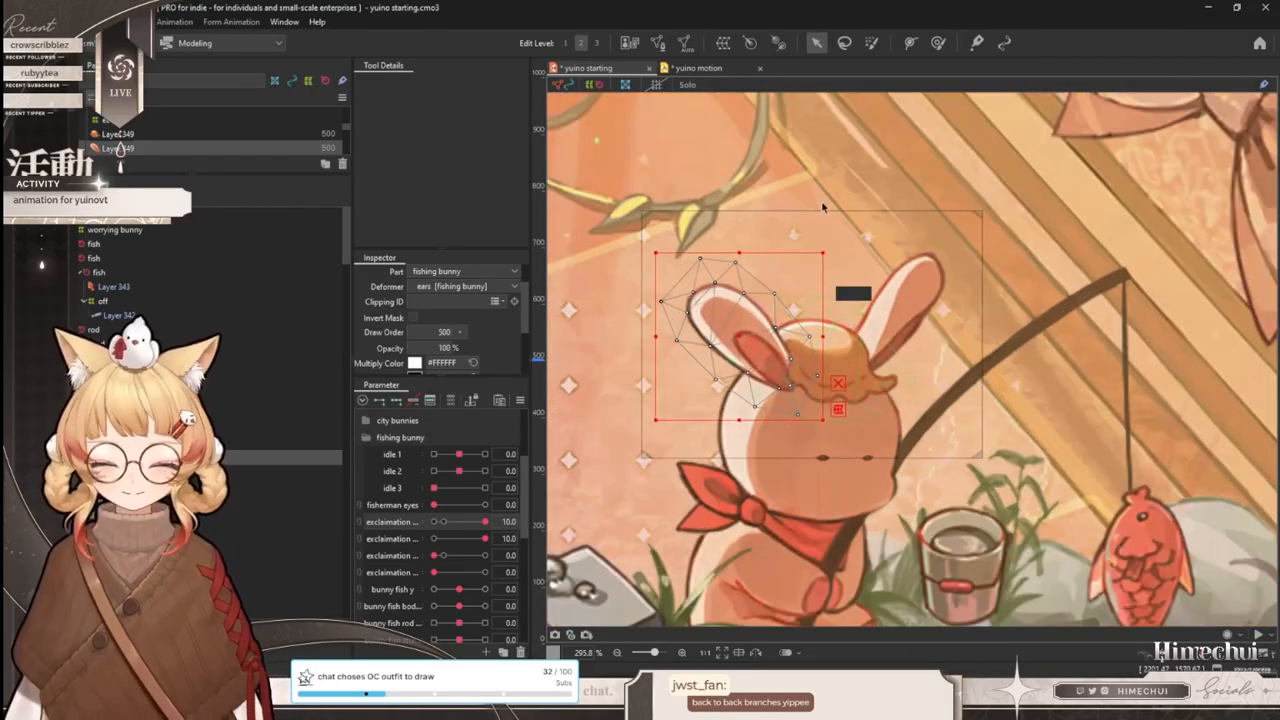
{"action": "left_click", "coordinate": [910, 44]}
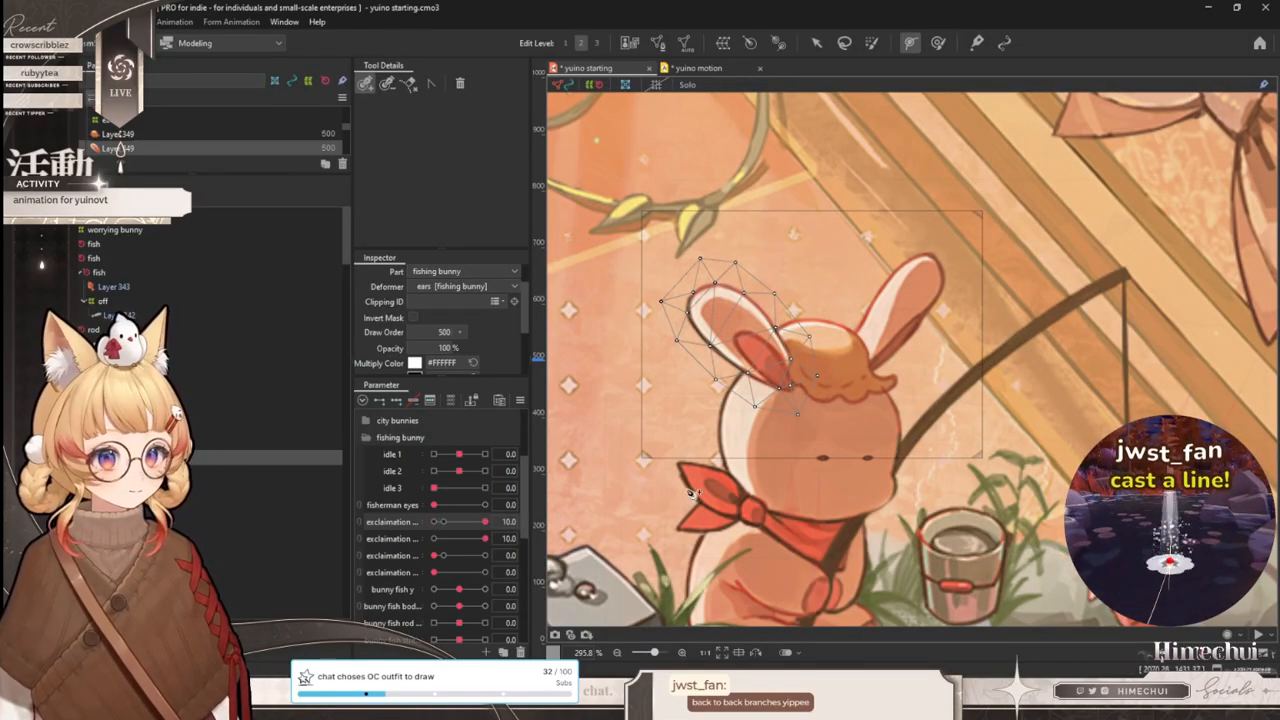
- Set exclaimation mark blur to 0 and fisherman eyes to 10 to pose the bunny with open eyes
{"action": "scroll", "coordinate": [865, 338], "scroll_direction": "down", "scroll_amount": 2}
{"action": "left_click", "coordinate": [435, 538]}
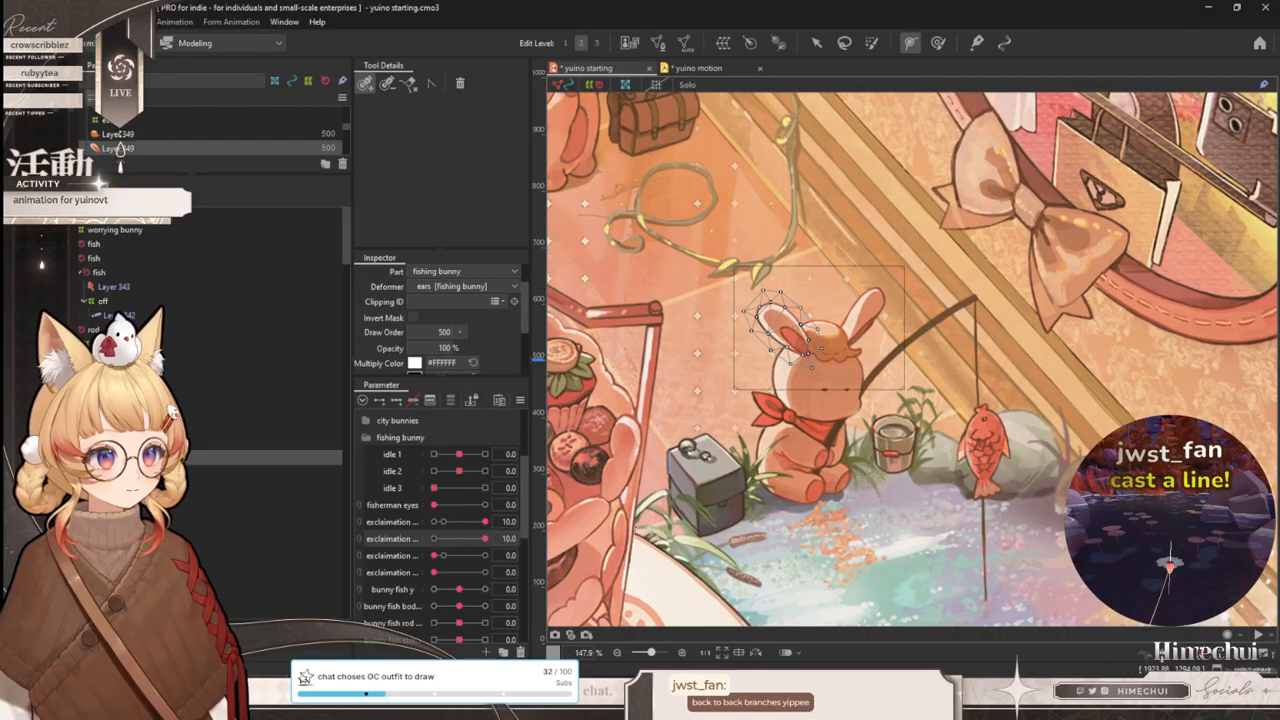
{"action": "left_click", "coordinate": [455, 521]}
{"action": "left_click_drag", "start_coordinate": [434, 505], "coordinate": [557, 501]}
{"action": "scroll", "coordinate": [846, 324], "scroll_direction": "up", "scroll_amount": 1}
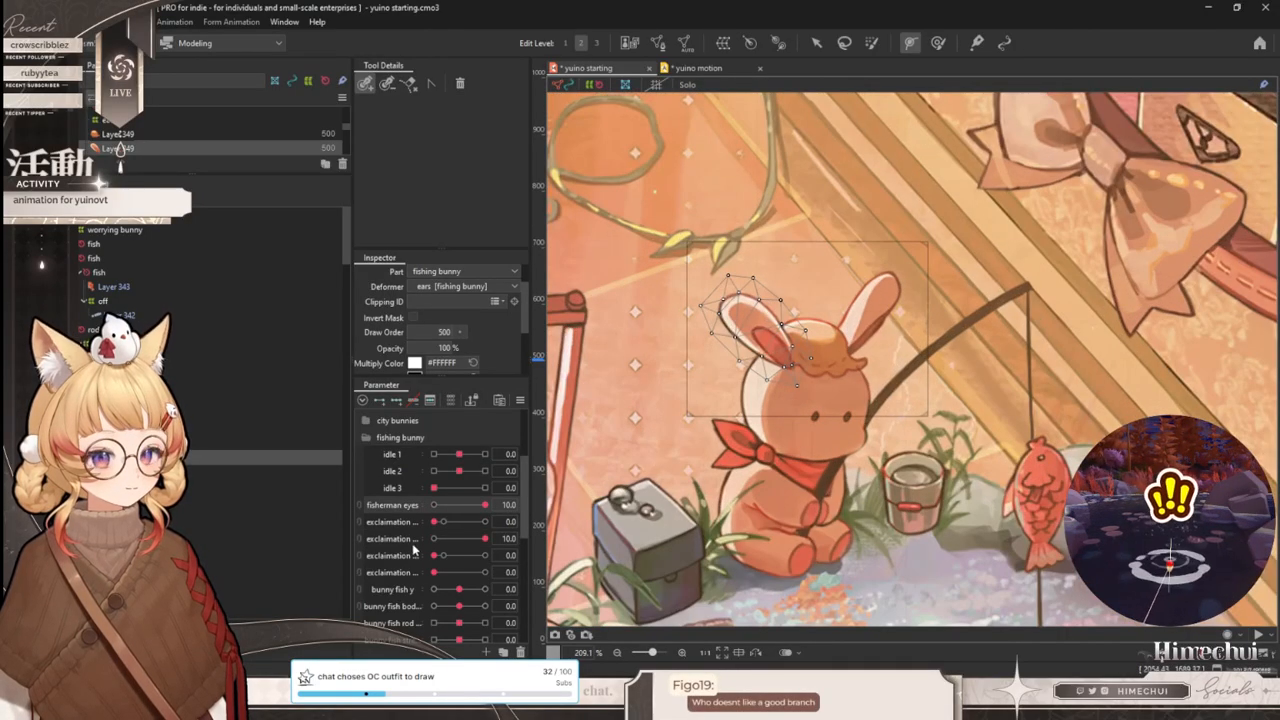
- Replicate an exclaimation mark parameter, place the copy above fisherman eyes, and rename it "fish bun ears"
{"action": "right_click", "coordinate": [400, 520]}
{"action": "left_click", "coordinate": [421, 561]}
{"action": "left_click_drag", "start_coordinate": [399, 531], "coordinate": [399, 505]}
{"action": "right_click", "coordinate": [399, 505]}
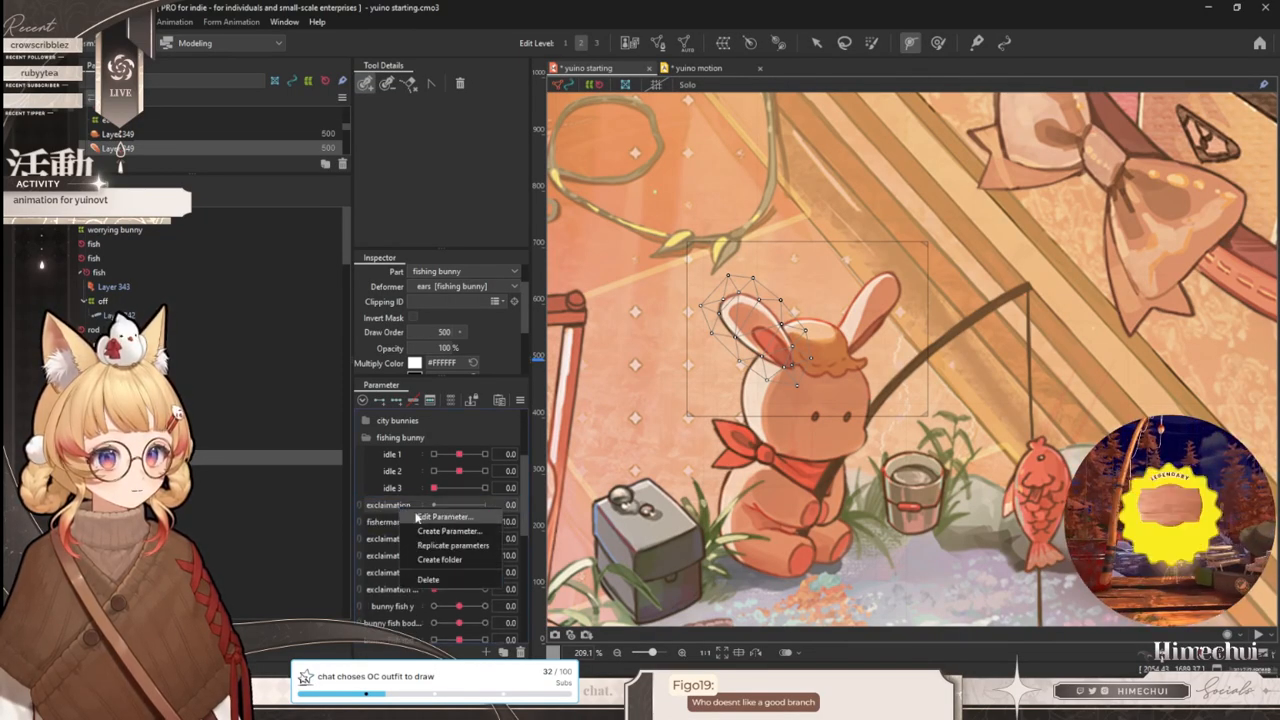
{"action": "left_click", "coordinate": [420, 513]}
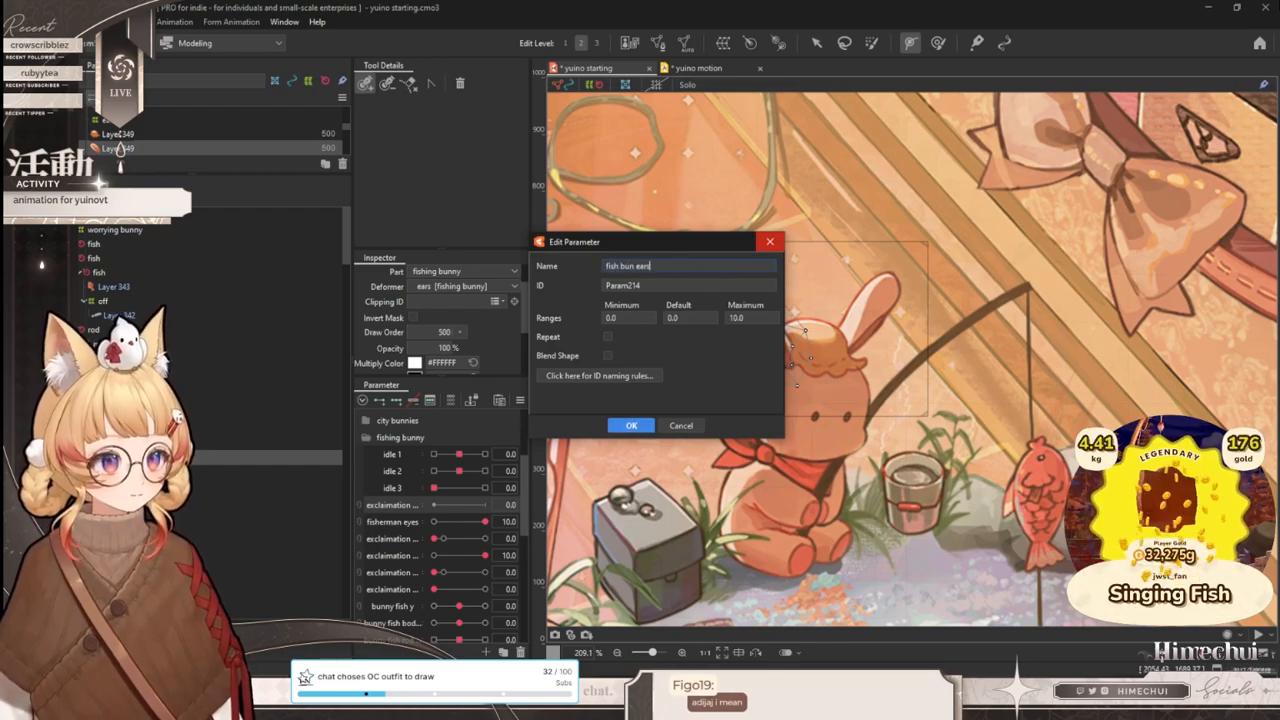
{"action": "left_click", "coordinate": [620, 424]}
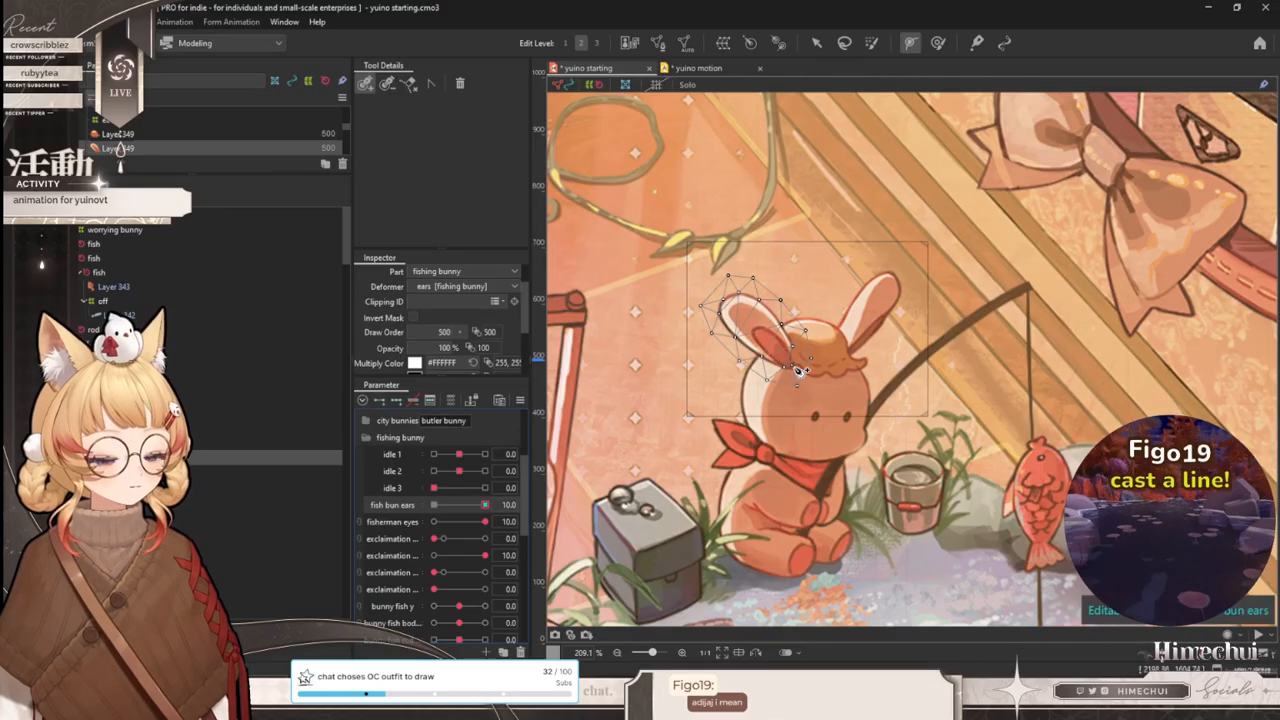
- Draw a deform path along the Layer 349 ear and bend its tip down and outward at fish bun ears 10
{"action": "left_click", "coordinate": [795, 369]}
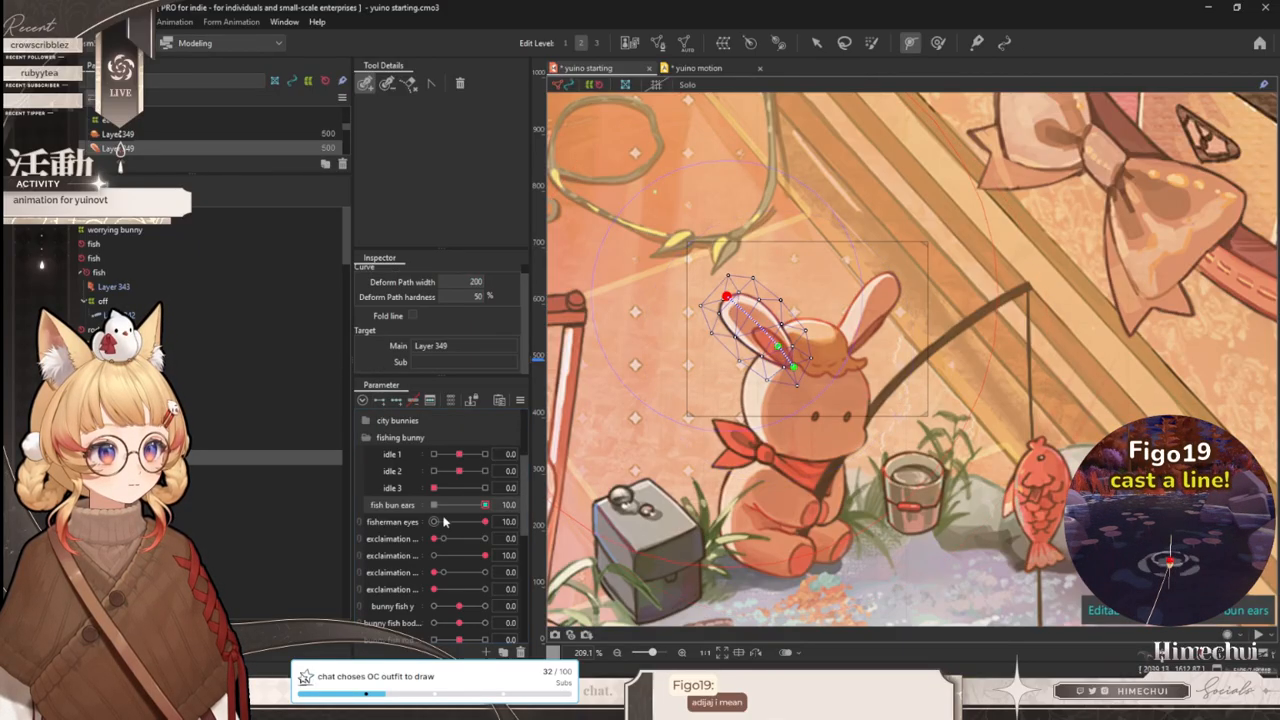
{"action": "scroll", "coordinate": [770, 300], "scroll_direction": "up", "scroll_amount": 2}
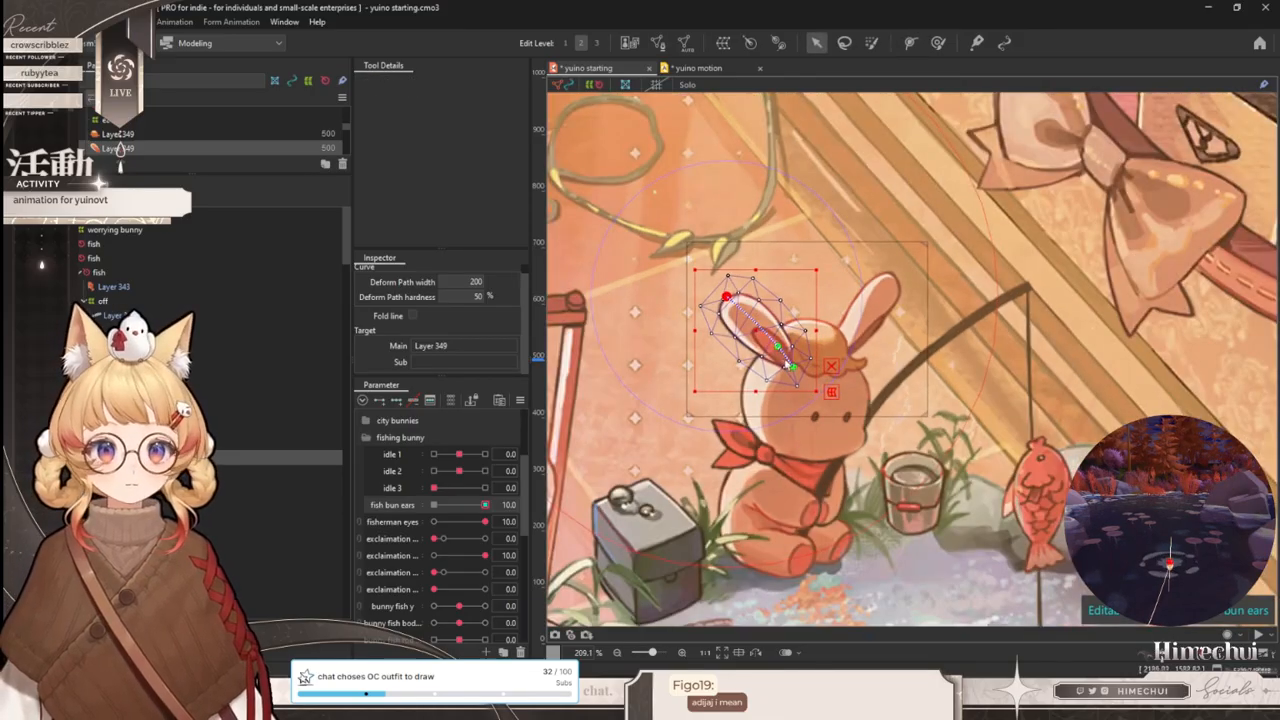
{"action": "left_click", "coordinate": [842, 366]}
{"action": "left_click_drag", "start_coordinate": [702, 271], "coordinate": [671, 348]}
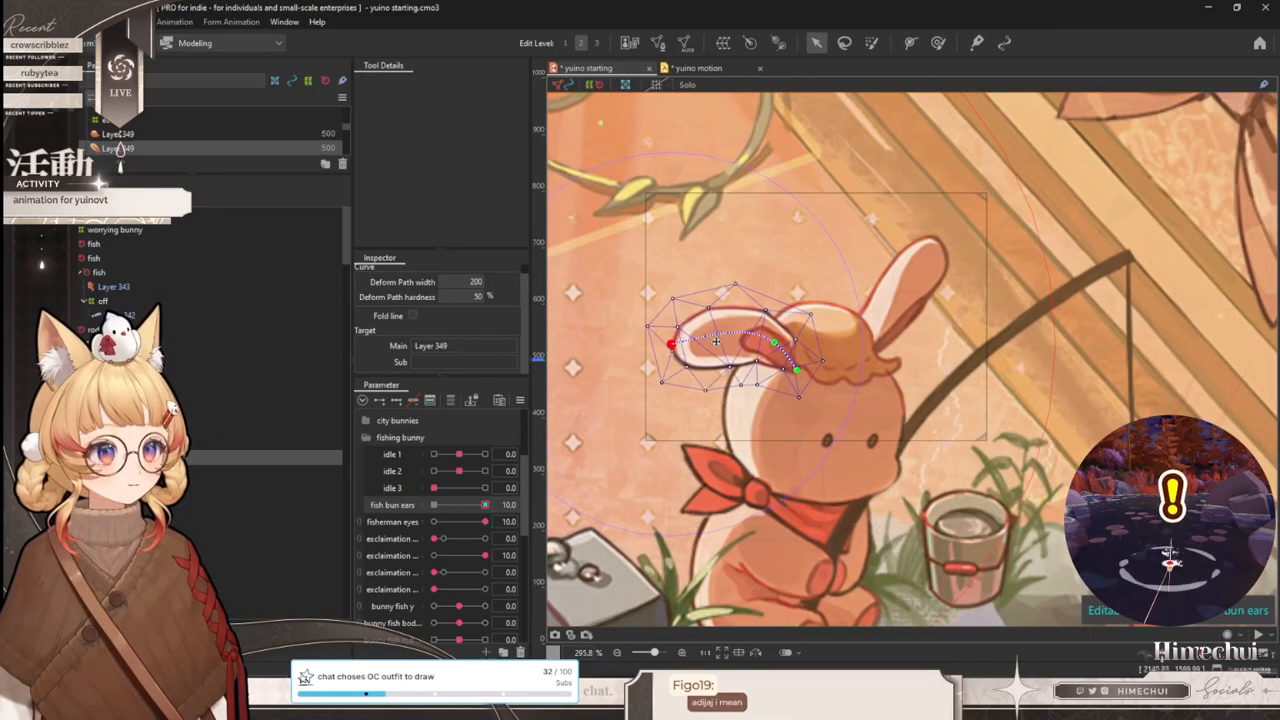
{"action": "mouse_move", "coordinate": [776, 342]}
{"action": "left_mouse_down"}
{"action": "mouse_move", "coordinate": [762, 355]}
{"action": "mouse_move", "coordinate": [798, 365]}
{"action": "mouse_move", "coordinate": [771, 351]}
{"action": "left_mouse_up"}
{"action": "left_click_drag", "start_coordinate": [670, 344], "coordinate": [673, 357]}
{"action": "scroll", "coordinate": [697, 384], "scroll_direction": "down", "scroll_amount": 2}
{"action": "key", "text": "ctrl+t"}
- Check the ear bend between 0 and 10 on fish bun ears and nudge a deform path point slightly down at 10
{"action": "left_click_drag", "start_coordinate": [485, 505], "coordinate": [434, 500]}
{"action": "scroll", "coordinate": [716, 332], "scroll_direction": "up", "scroll_amount": 2}
{"action": "key", "text": "ctrl+t"}
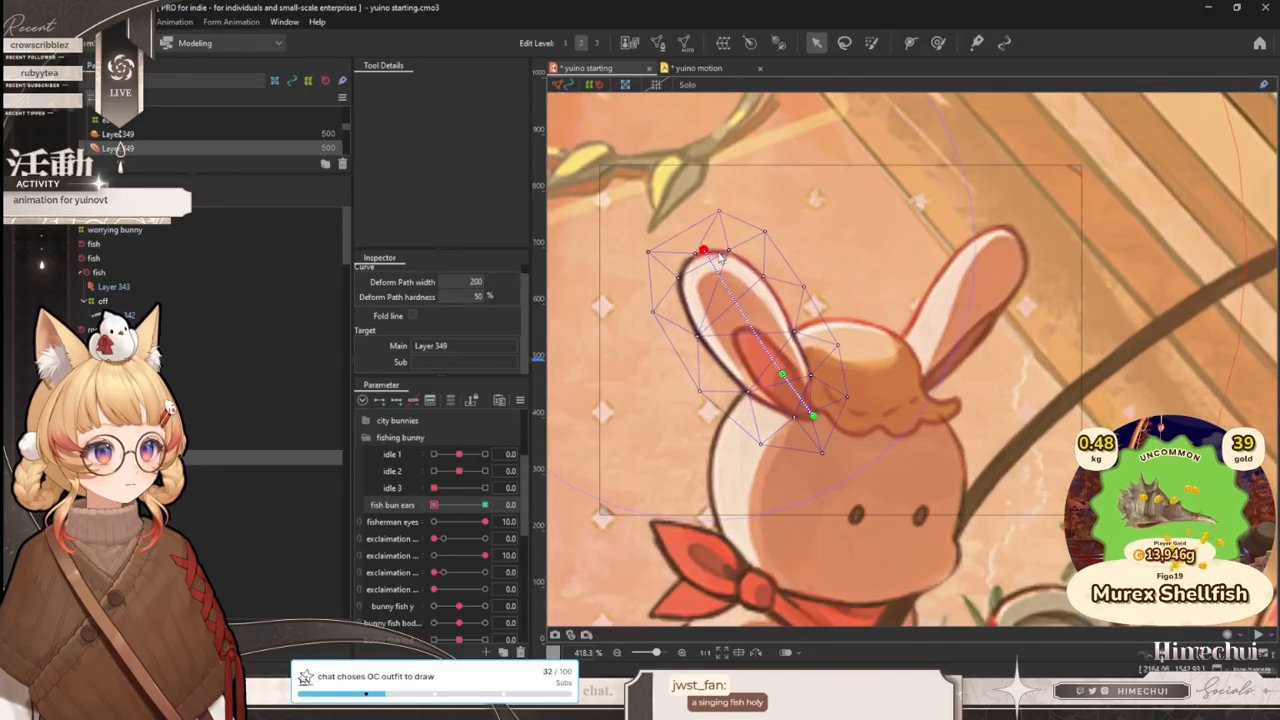
{"action": "scroll", "coordinate": [738, 305], "scroll_direction": "down", "scroll_amount": 3}
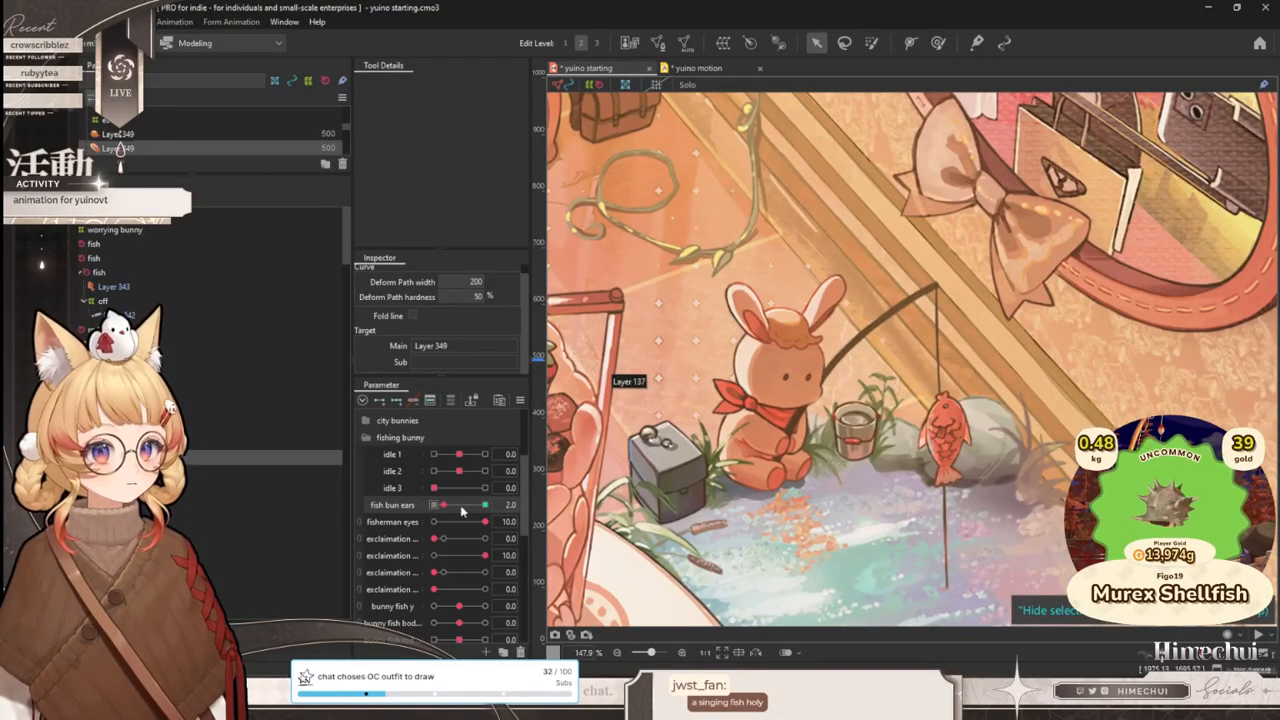
{"action": "left_click_drag", "start_coordinate": [445, 510], "coordinate": [485, 505]}
{"action": "scroll", "coordinate": [733, 369], "scroll_direction": "up", "scroll_amount": 3}
{"action": "key", "text": "ctrl+t"}
{"action": "left_click_drag", "start_coordinate": [740, 368], "coordinate": [737, 377]}
{"action": "key", "text": "ctrl+t"}
{"action": "scroll", "coordinate": [805, 386], "scroll_direction": "down", "scroll_amount": 2}
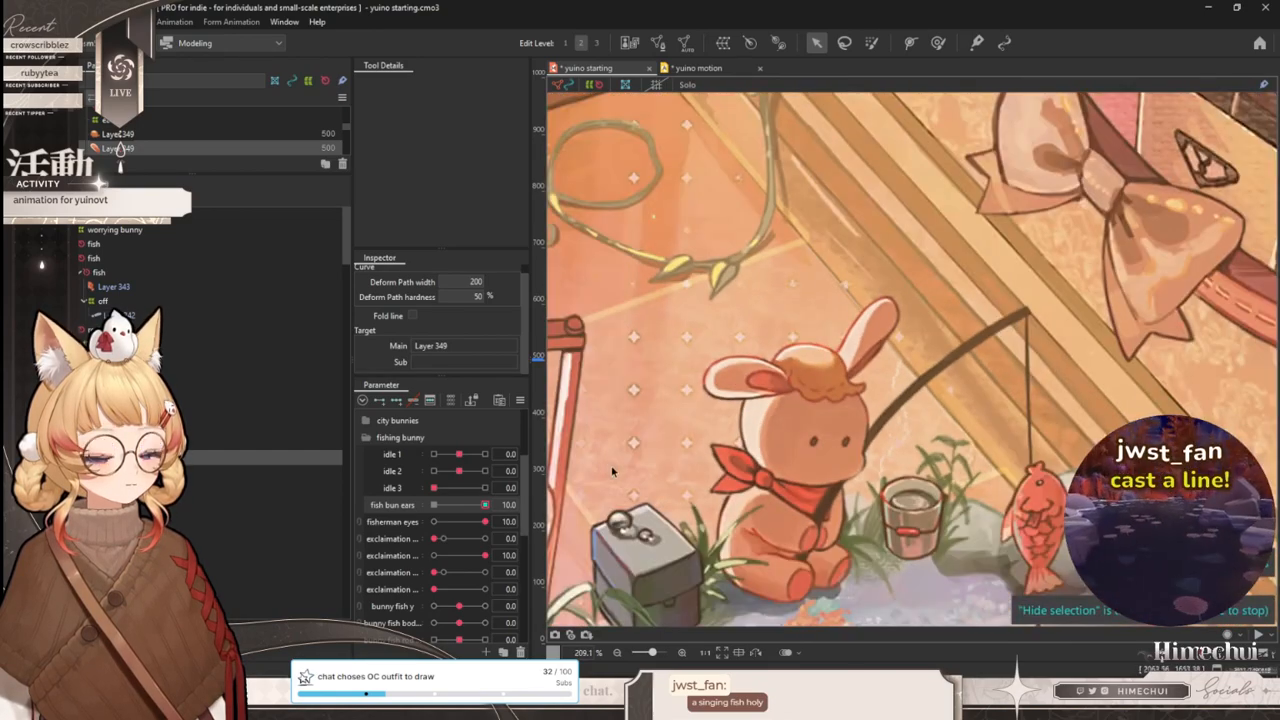
{"action": "scroll", "coordinate": [607, 466], "scroll_direction": "down", "scroll_amount": 1}
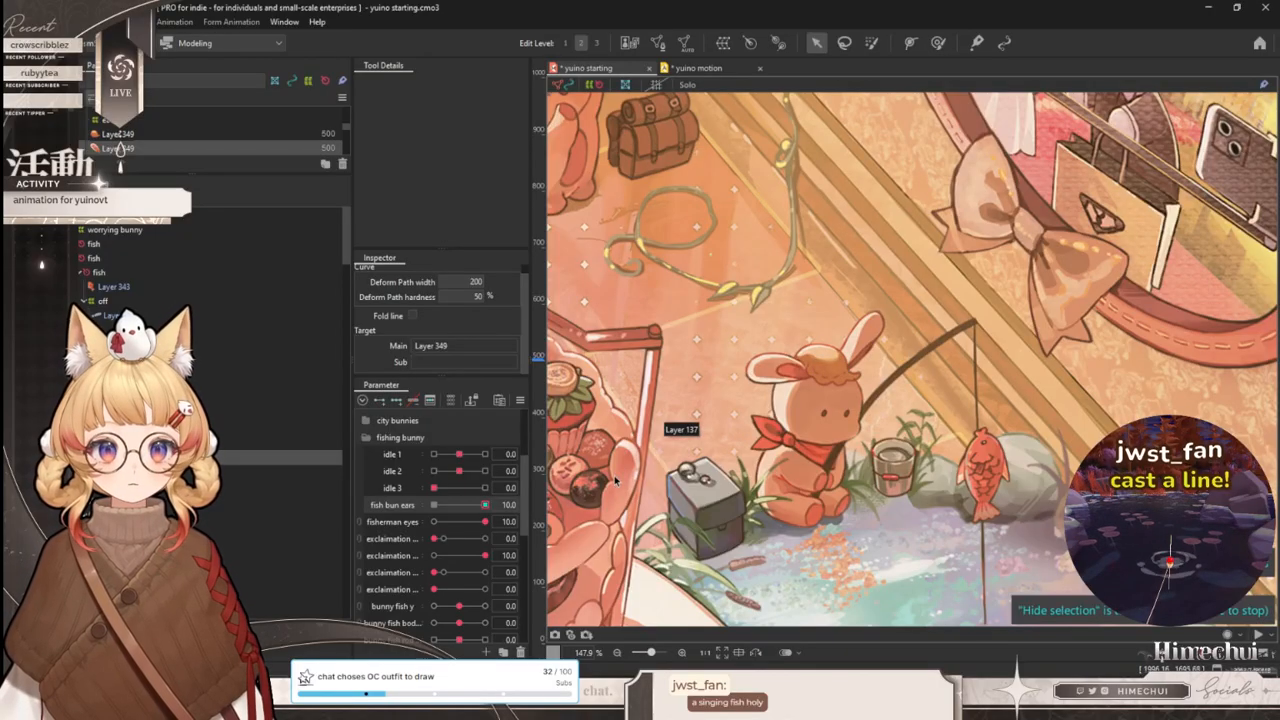
{"action": "left_click_drag", "start_coordinate": [486, 505], "coordinate": [566, 470]}
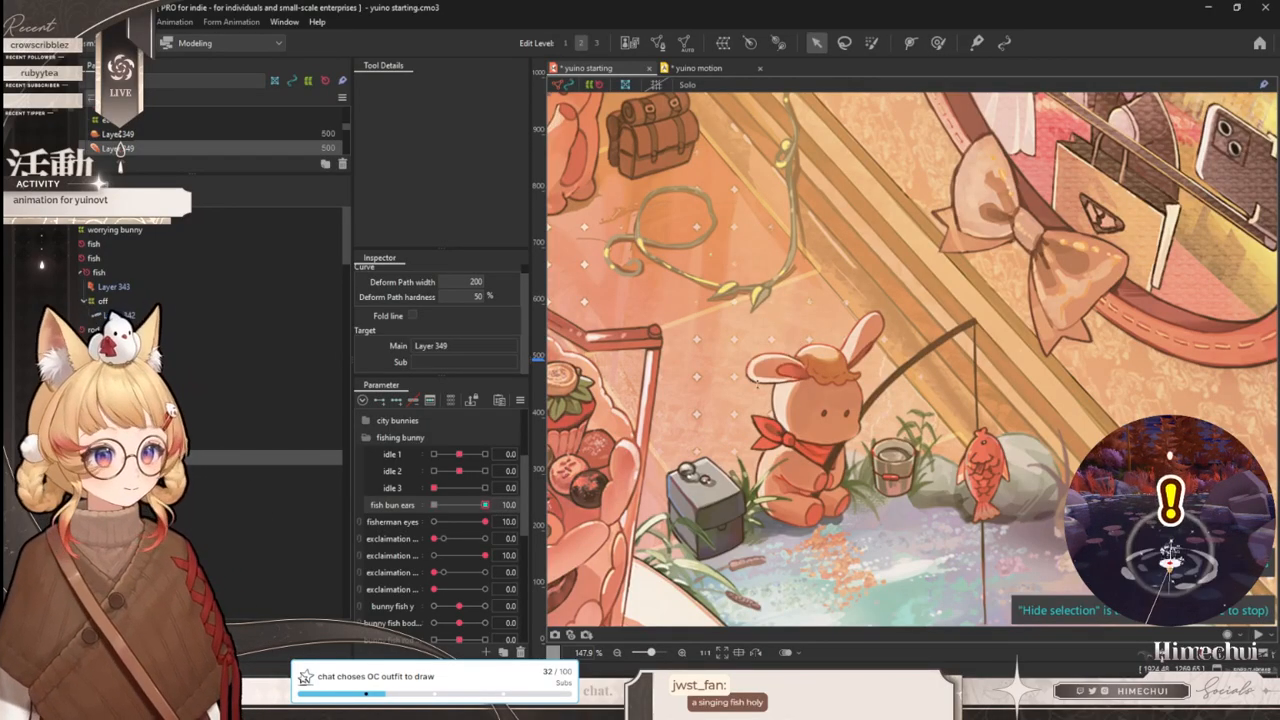
{"action": "scroll", "coordinate": [855, 334], "scroll_direction": "up", "scroll_amount": 3}
{"action": "left_click", "coordinate": [939, 44]}
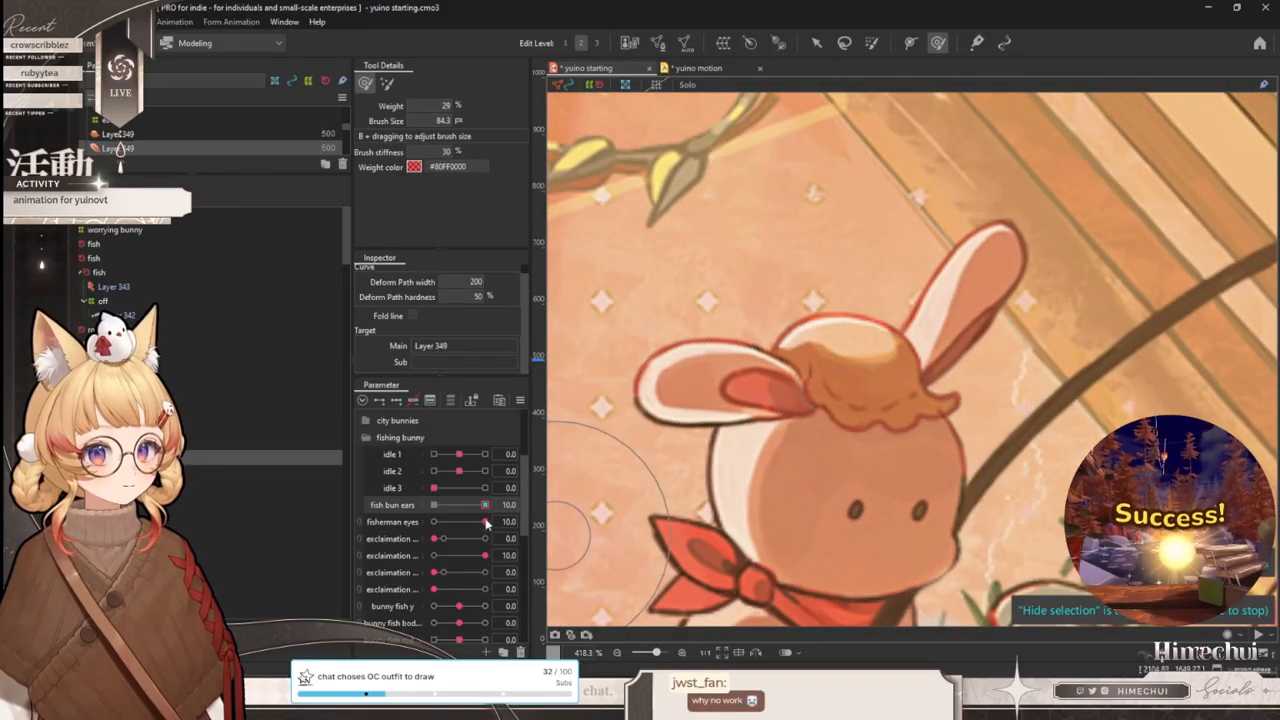
{"action": "mouse_move", "coordinate": [485, 505]}
{"action": "left_mouse_down"}
{"action": "mouse_move", "coordinate": [260, 508]}
{"action": "mouse_move", "coordinate": [485, 505]}
{"action": "left_mouse_up"}
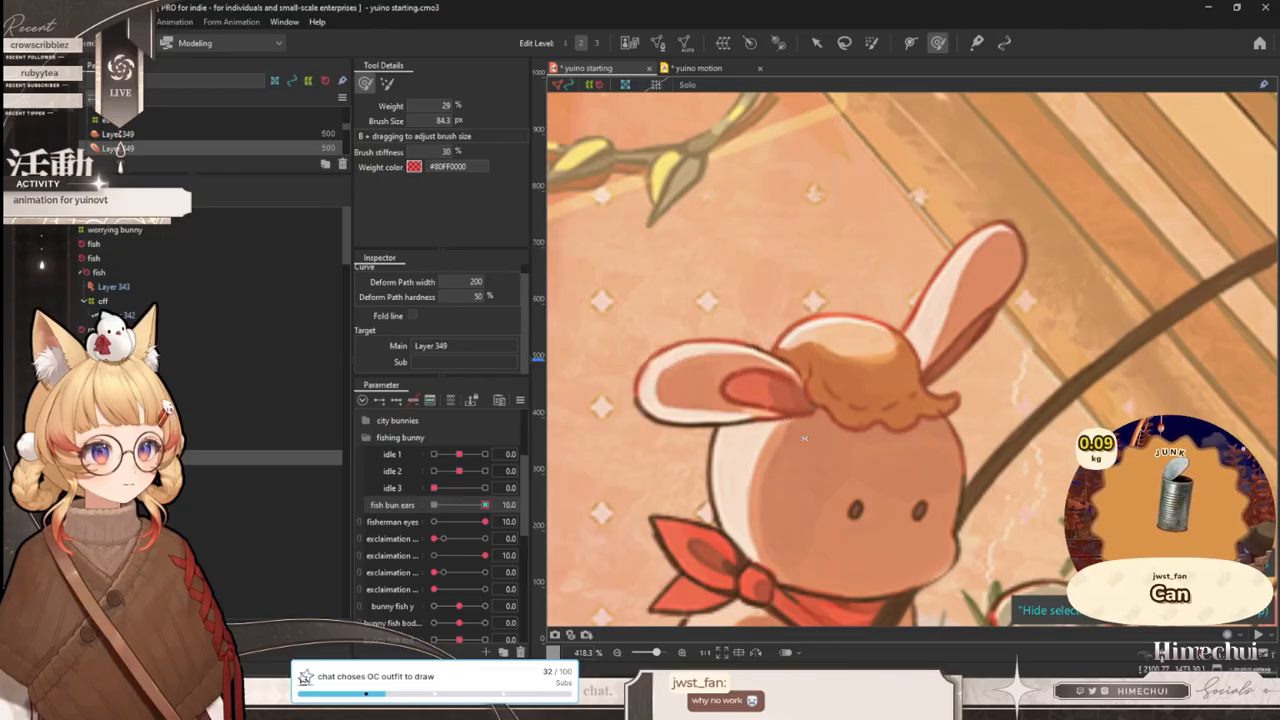
{"action": "left_click", "coordinate": [816, 42]}
- Show the selection again and draw a three-point deform path along the Layer 348 ear from its base to the tip
{"action": "key", "text": "ctrl+t"}
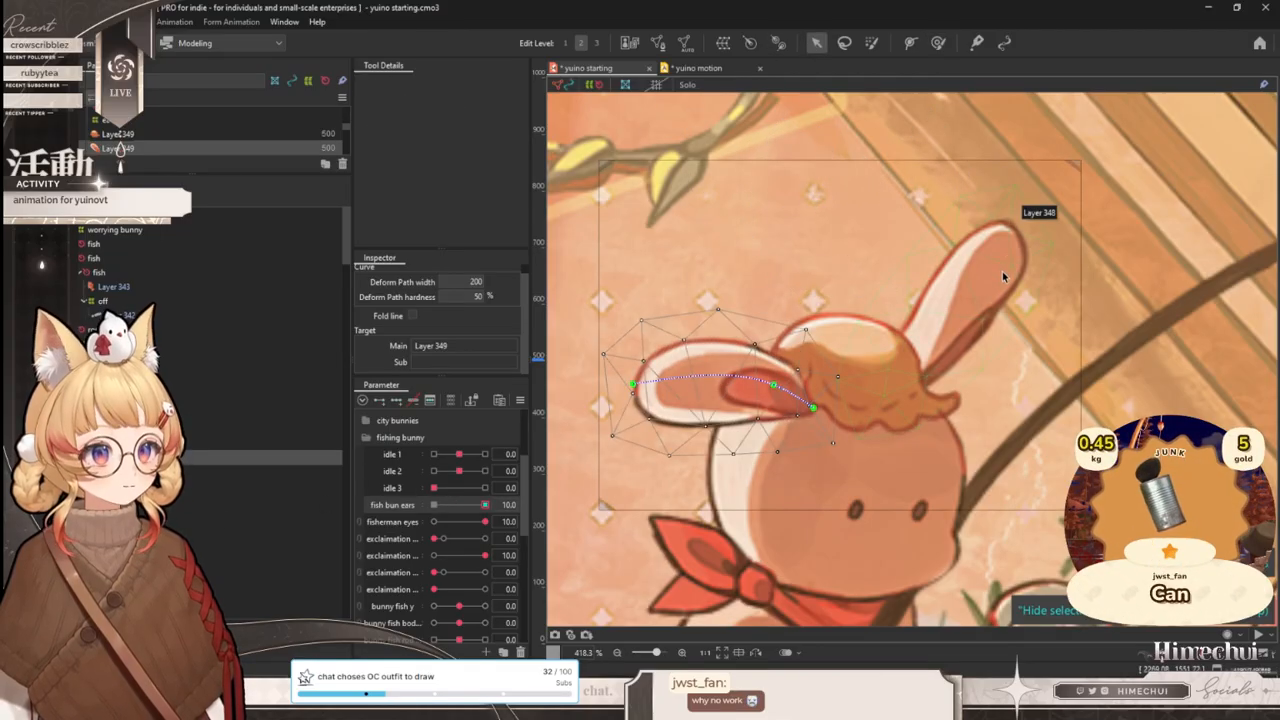
{"action": "left_click", "coordinate": [1002, 271]}
{"action": "left_click", "coordinate": [910, 43]}
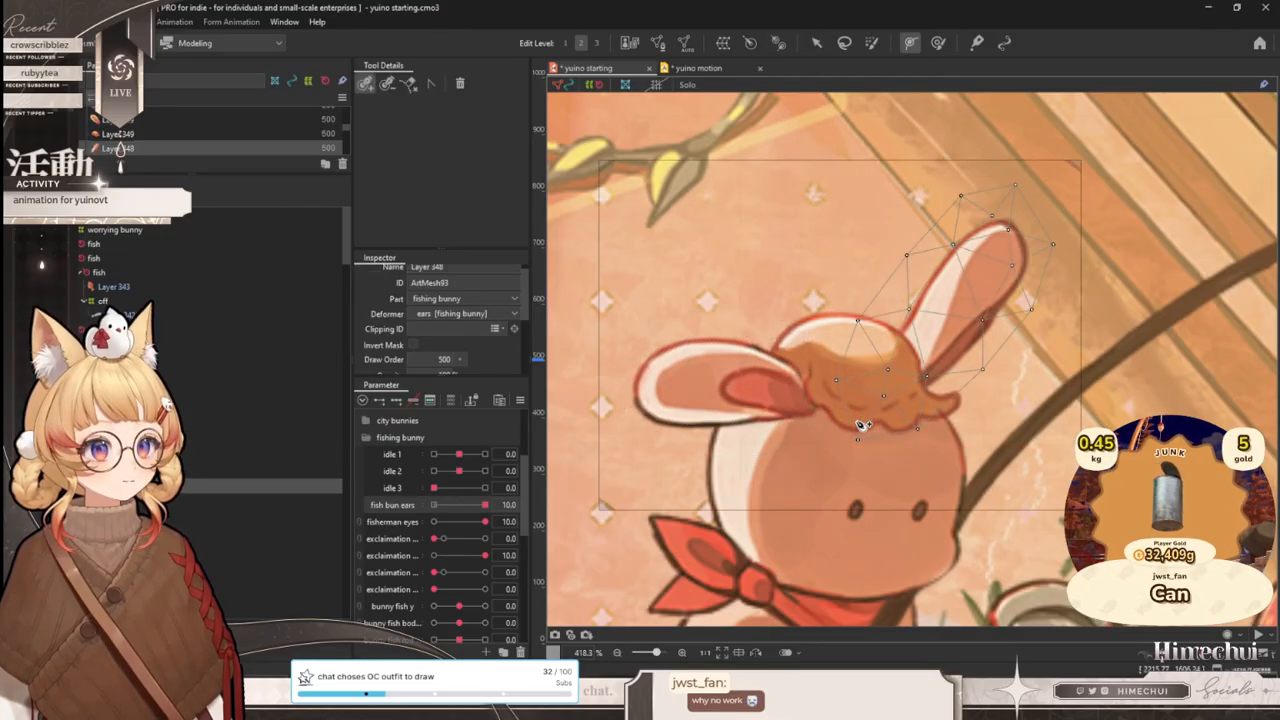
{"action": "left_click", "coordinate": [856, 422]}
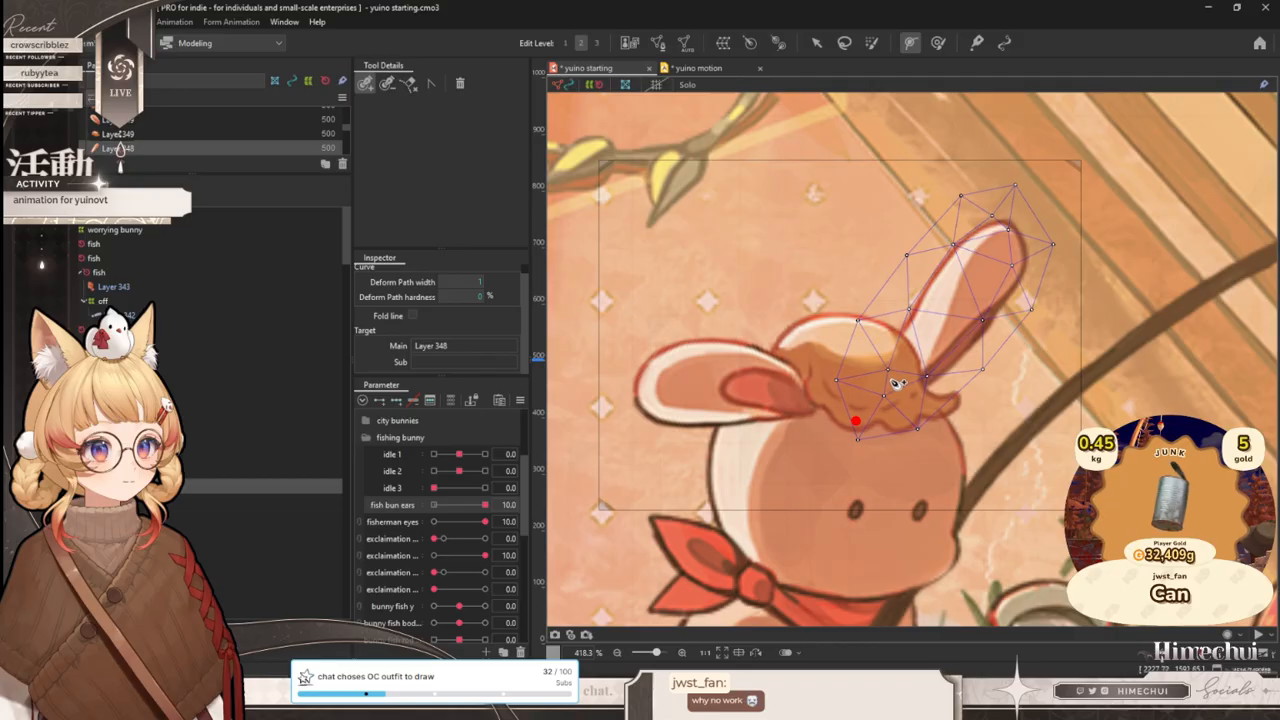
{"action": "left_click", "coordinate": [816, 43]}
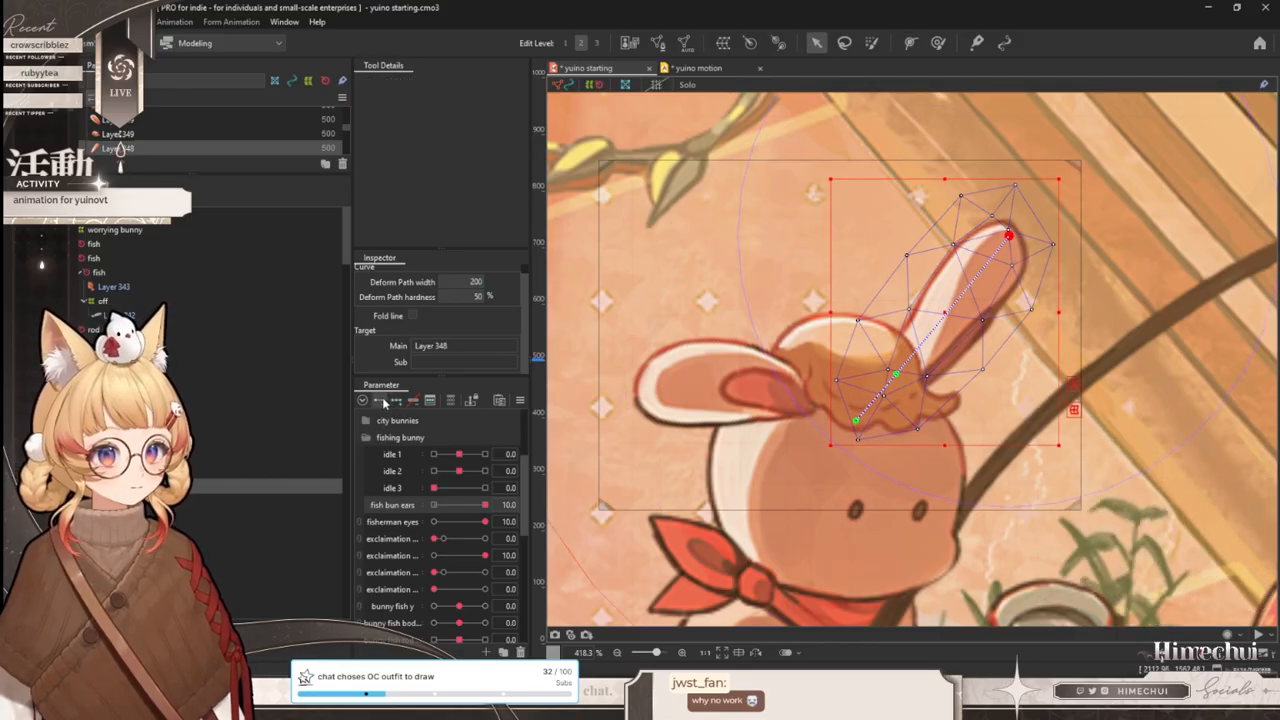
- Key Layer 348 on fish bun ears and bend its ear tip down and outward at 10
{"action": "left_click", "coordinate": [384, 401]}
{"action": "left_click", "coordinate": [1070, 391]}
{"action": "left_click_drag", "start_coordinate": [1012, 240], "coordinate": [1044, 341]}
{"action": "scroll", "coordinate": [812, 301], "scroll_direction": "down", "scroll_amount": 6}
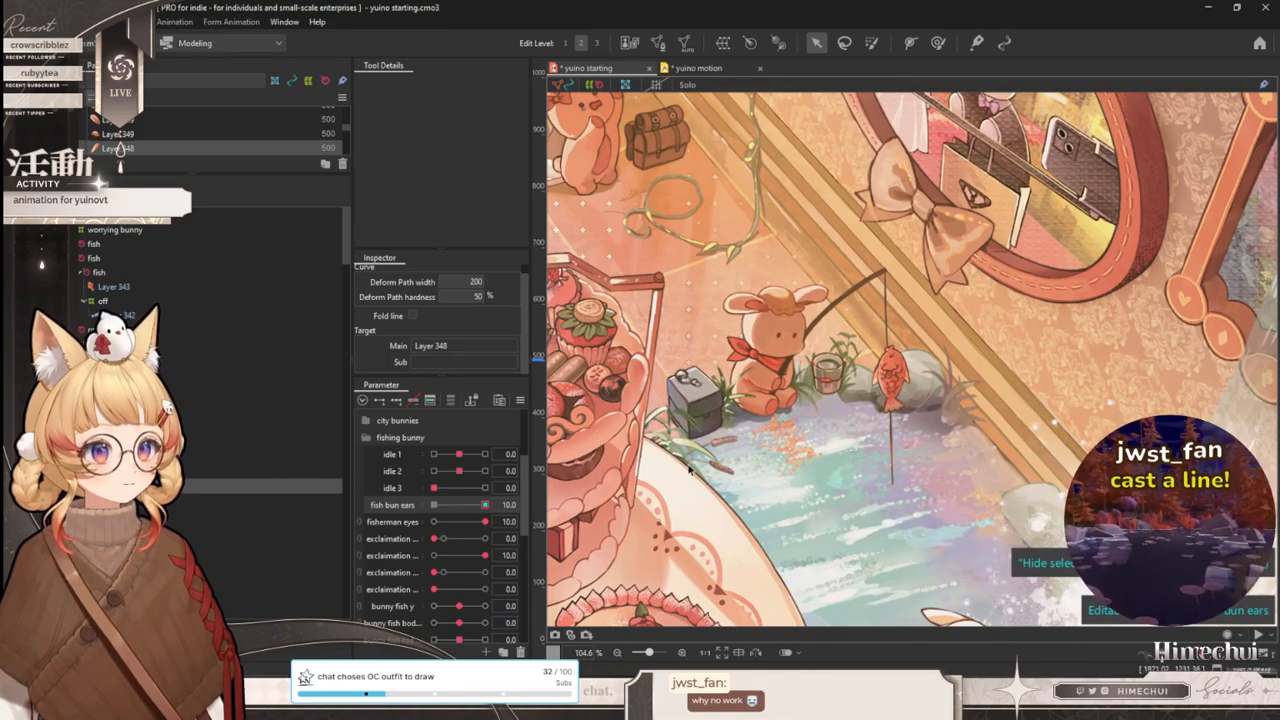
- Lower the middle and tip path points of the Layer 348 ear at 10 and check the motion on fish bun ears
{"action": "scroll", "coordinate": [827, 304], "scroll_direction": "up", "scroll_amount": 6}
{"action": "left_click", "coordinate": [776, 288]}
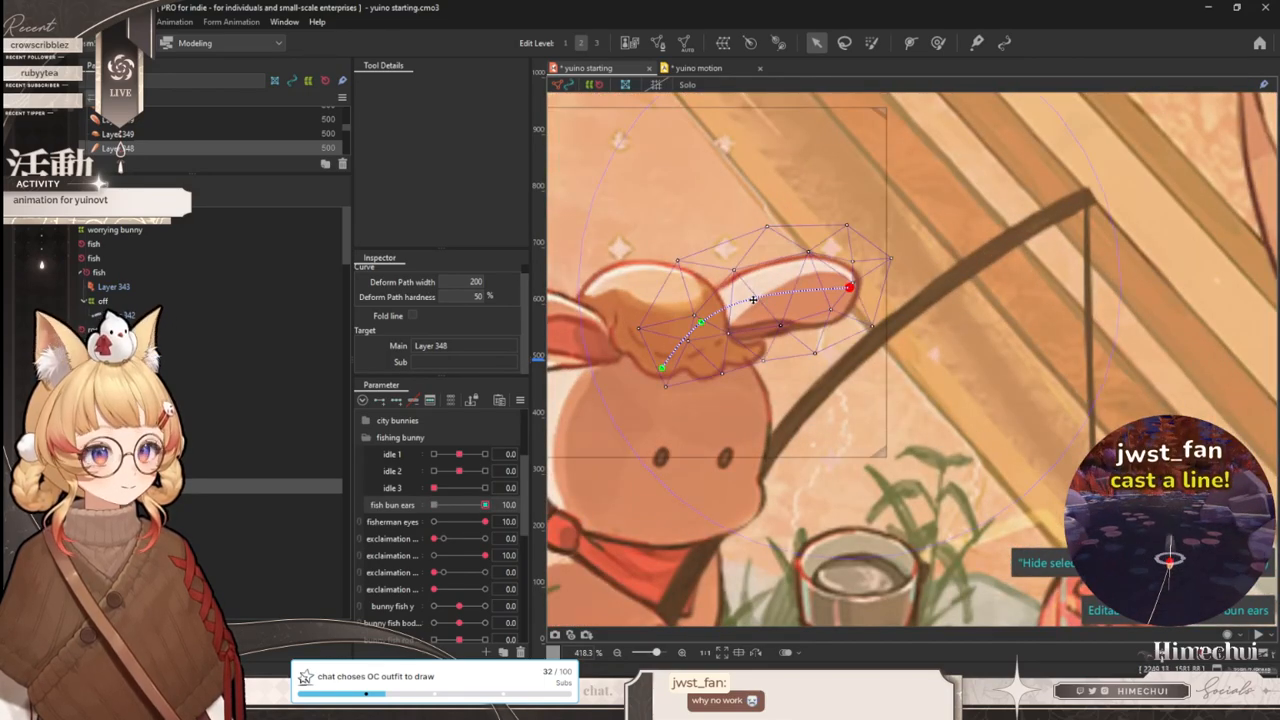
{"action": "left_click_drag", "start_coordinate": [702, 323], "coordinate": [711, 337]}
{"action": "left_click_drag", "start_coordinate": [851, 288], "coordinate": [843, 325]}
{"action": "key", "text": "ctrl+t"}
{"action": "scroll", "coordinate": [901, 309], "scroll_direction": "down", "scroll_amount": 6}
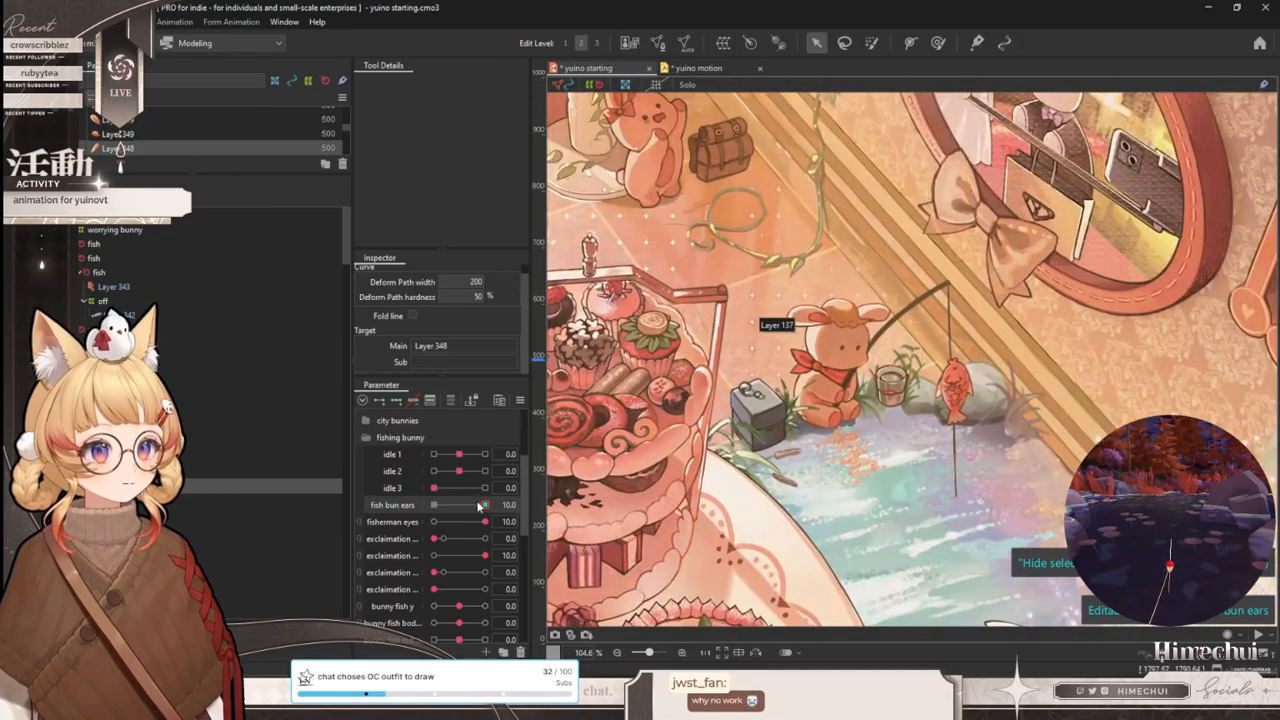
{"action": "left_click_drag", "start_coordinate": [448, 507], "coordinate": [486, 505]}
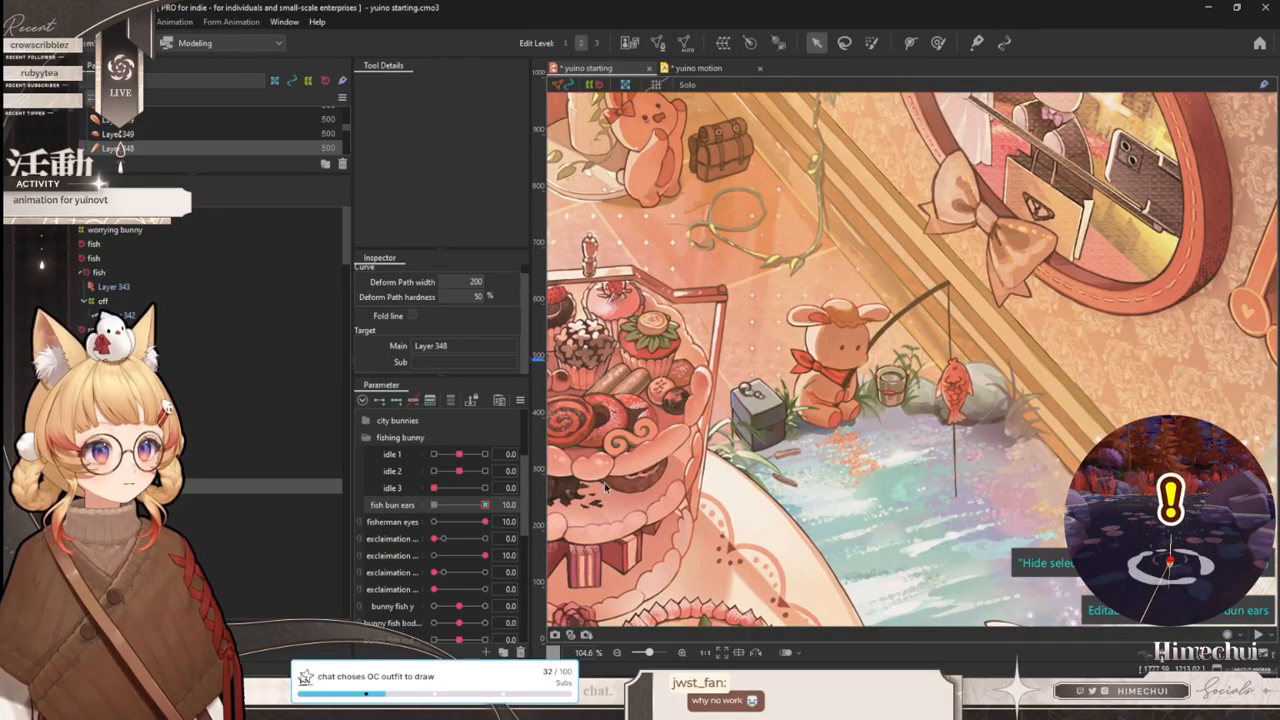
{"action": "scroll", "coordinate": [872, 298], "scroll_direction": "up", "scroll_amount": 4}
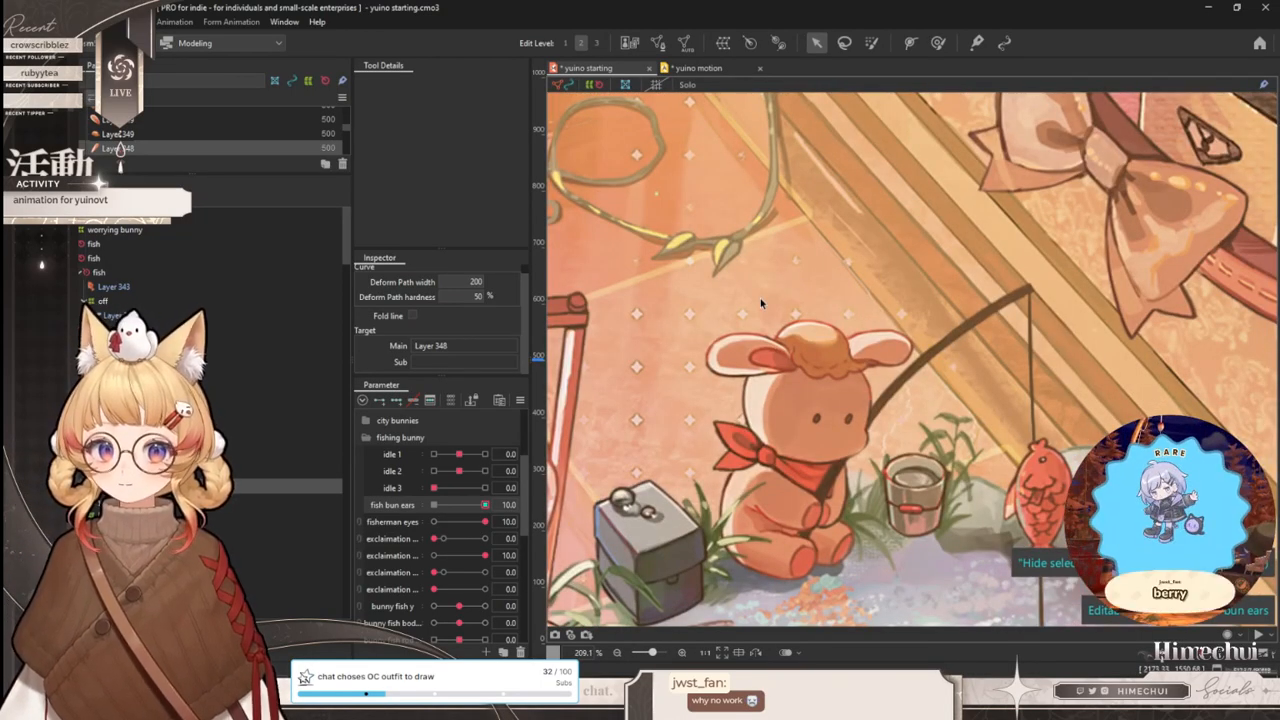
- Save the yuino motion animation and set fish bun ears to 10 at 0:00
{"action": "left_click", "coordinate": [710, 68]}
{"action": "left_click", "coordinate": [15, 21]}
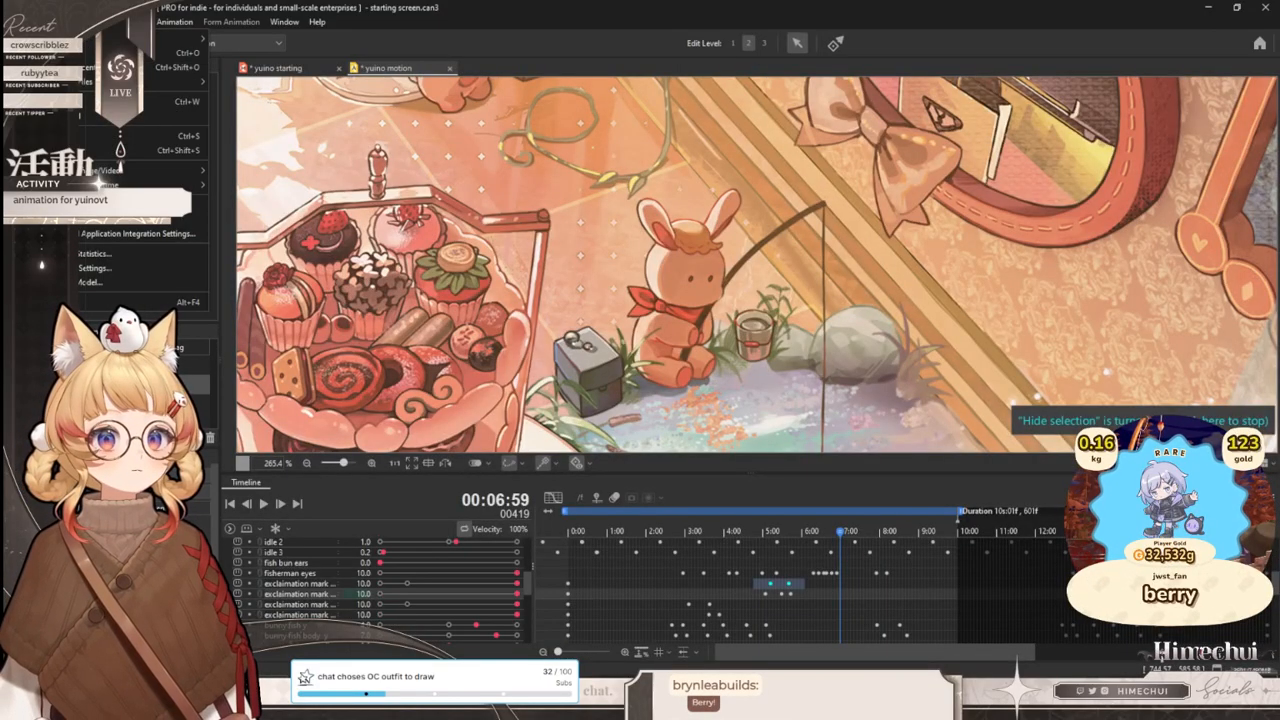
{"action": "left_click", "coordinate": [87, 138]}
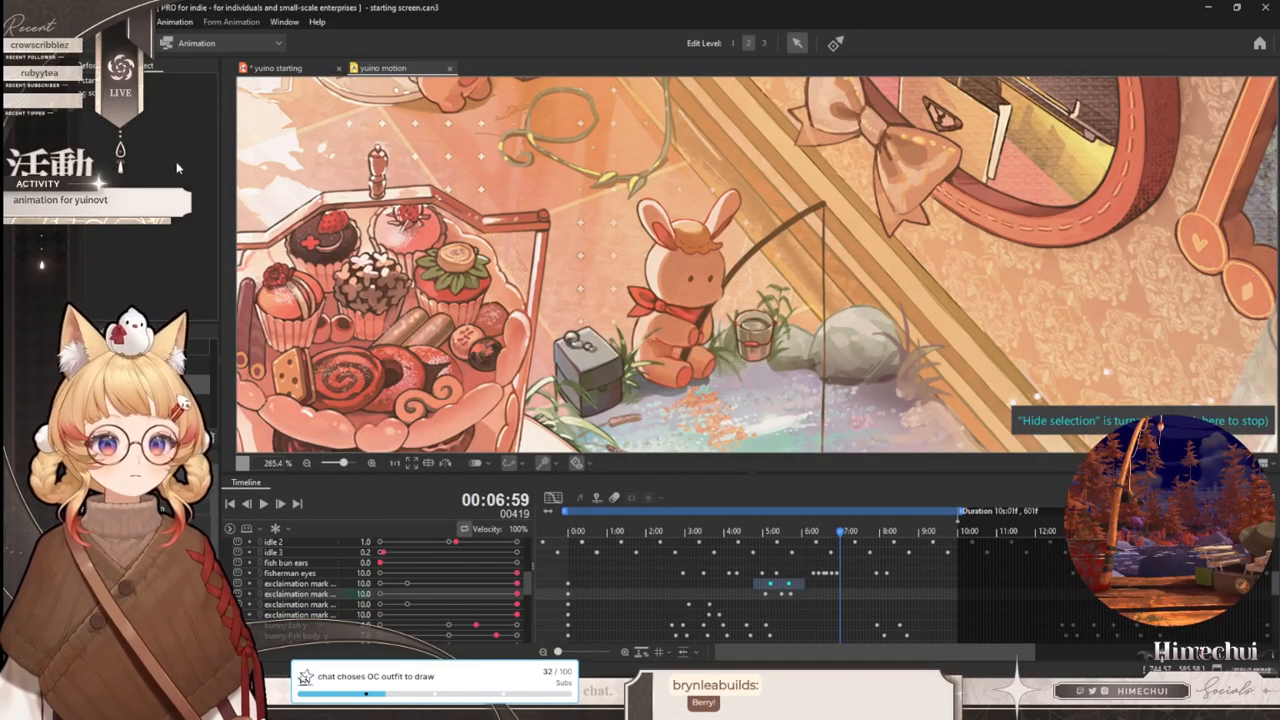
{"action": "left_click_drag", "start_coordinate": [789, 533], "coordinate": [533, 543]}
{"action": "left_click_drag", "start_coordinate": [388, 567], "coordinate": [557, 573]}
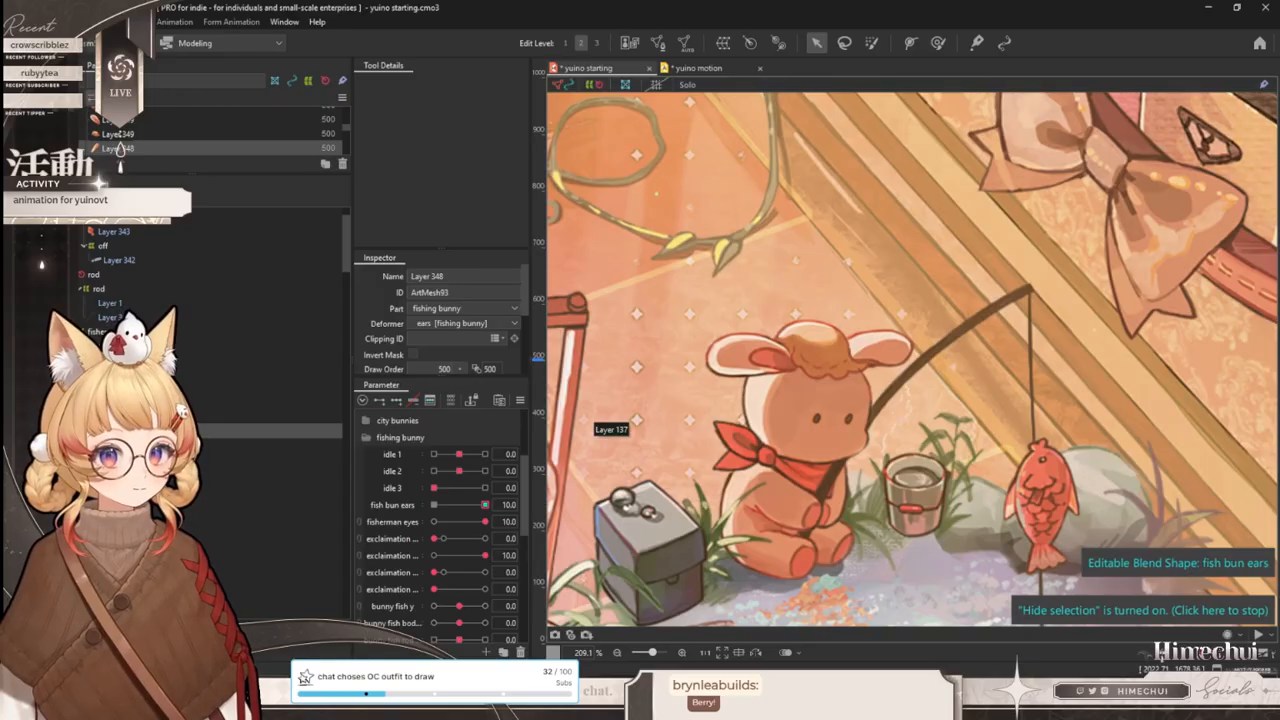
- Add a fish bun ears key at 5 for both ears in the model and move the Layer 349 ear tip outward there
{"action": "left_click", "coordinate": [150, 402], "text": "ctrl"}
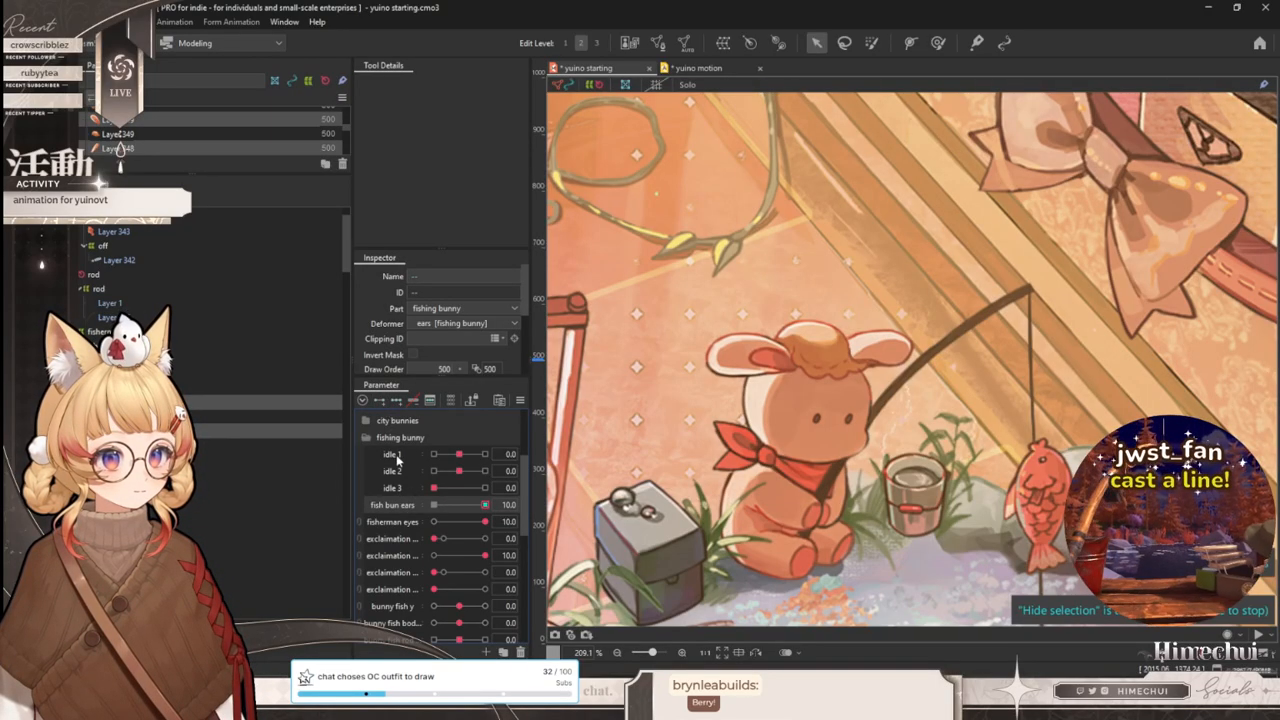
{"action": "left_click_drag", "start_coordinate": [467, 506], "coordinate": [460, 506]}
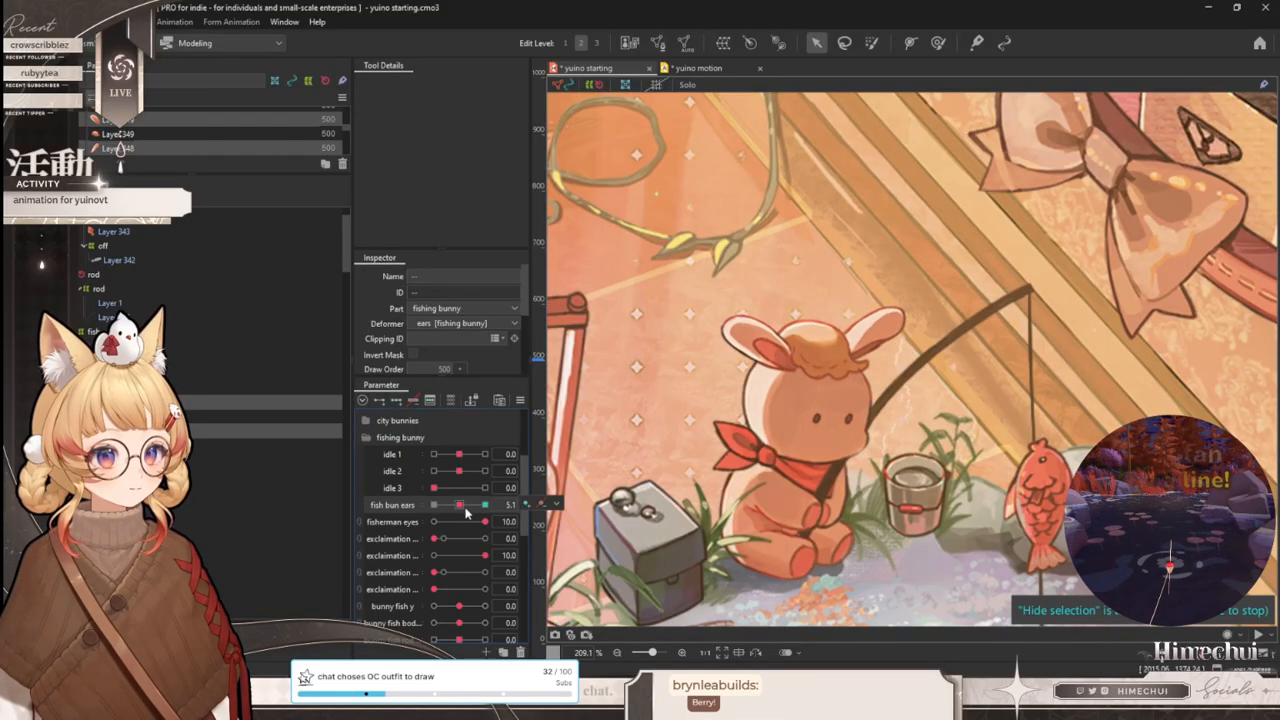
{"action": "scroll", "coordinate": [557, 428], "scroll_direction": "up", "scroll_amount": 2}
{"action": "left_click", "coordinate": [795, 305]}
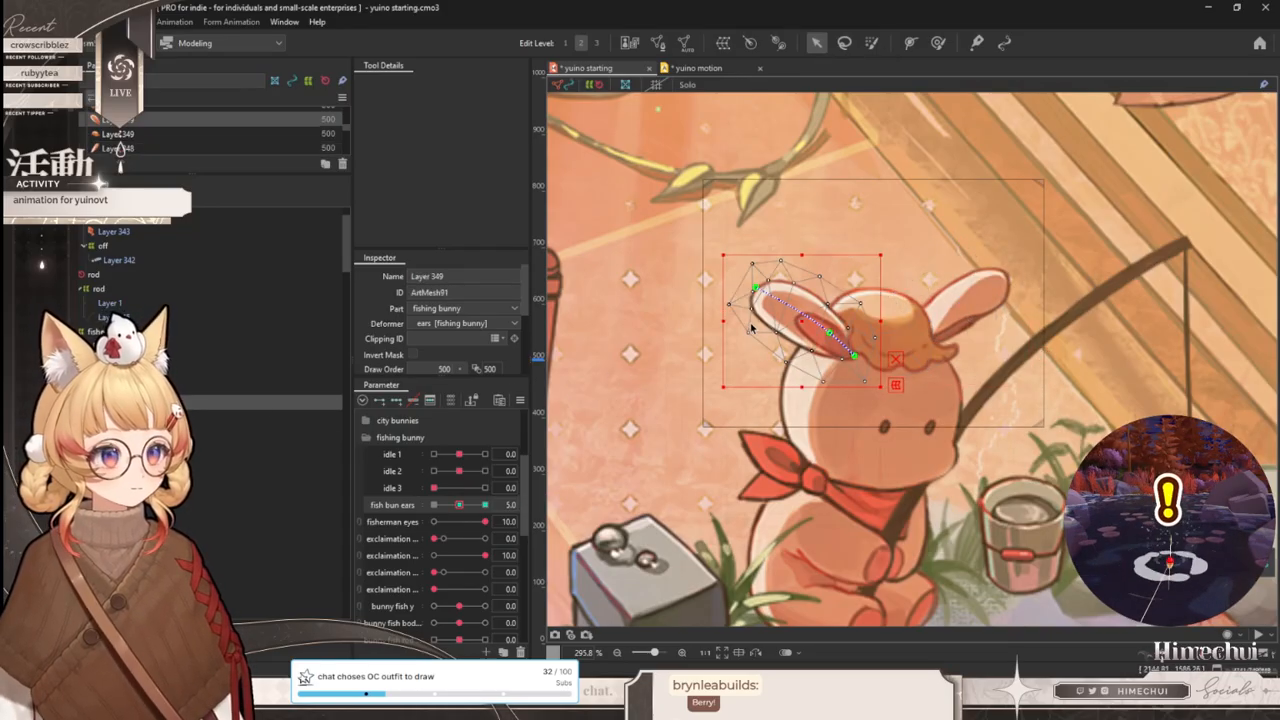
{"action": "left_click_drag", "start_coordinate": [750, 330], "coordinate": [744, 286]}
{"action": "left_click_drag", "start_coordinate": [465, 507], "coordinate": [485, 505]}
- Move the Layer 348 ear tip outward at fish bun ears 5 and check the bend up to 10
{"action": "left_click", "coordinate": [973, 343]}
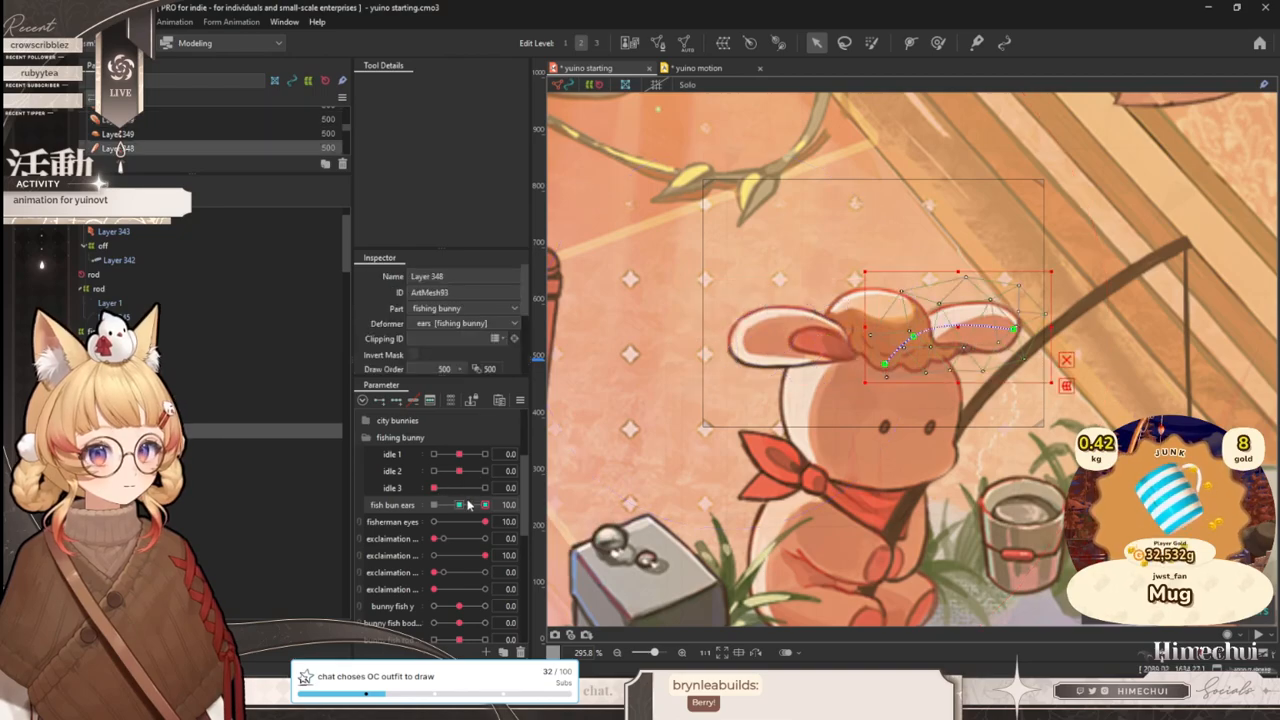
{"action": "left_click", "coordinate": [463, 505]}
{"action": "left_click_drag", "start_coordinate": [1004, 280], "coordinate": [1011, 274]}
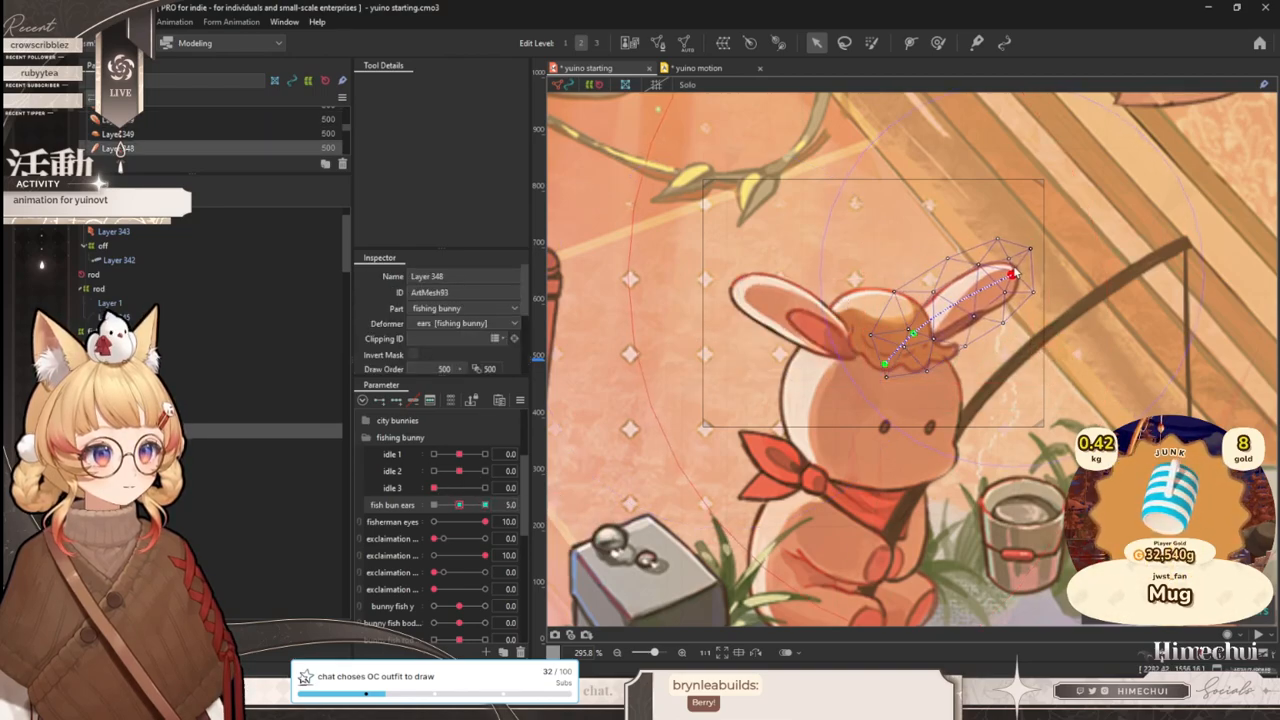
{"action": "scroll", "coordinate": [827, 342], "scroll_direction": "down", "scroll_amount": 2}
{"action": "key", "text": "ctrl+t"}
{"action": "mouse_move", "coordinate": [463, 505]}
{"action": "left_mouse_down"}
{"action": "mouse_move", "coordinate": [487, 505]}
{"action": "mouse_move", "coordinate": [406, 502]}
{"action": "mouse_move", "coordinate": [487, 504]}
{"action": "left_mouse_up"}
- Switch to the yuino motion animation and examine the fishing bunny's ear pose at 0:00
{"action": "left_click", "coordinate": [706, 67]}
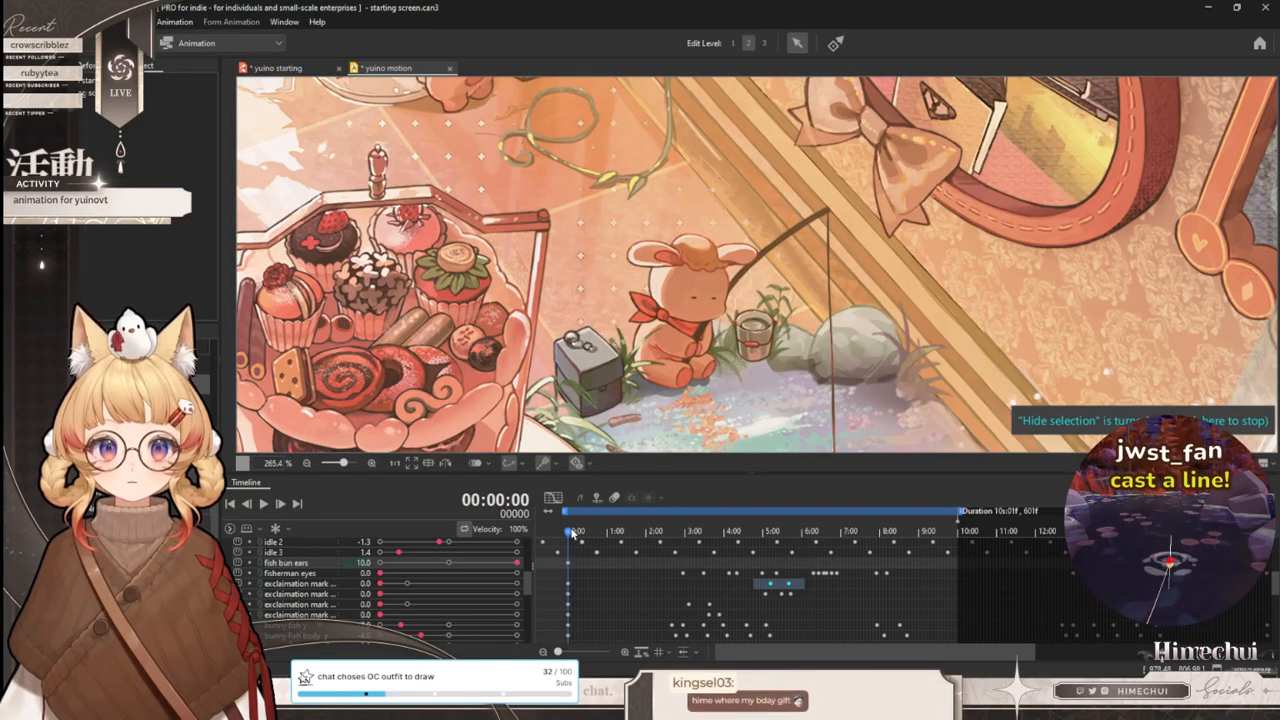
{"action": "scroll", "coordinate": [698, 206], "scroll_direction": "down", "scroll_amount": 3}
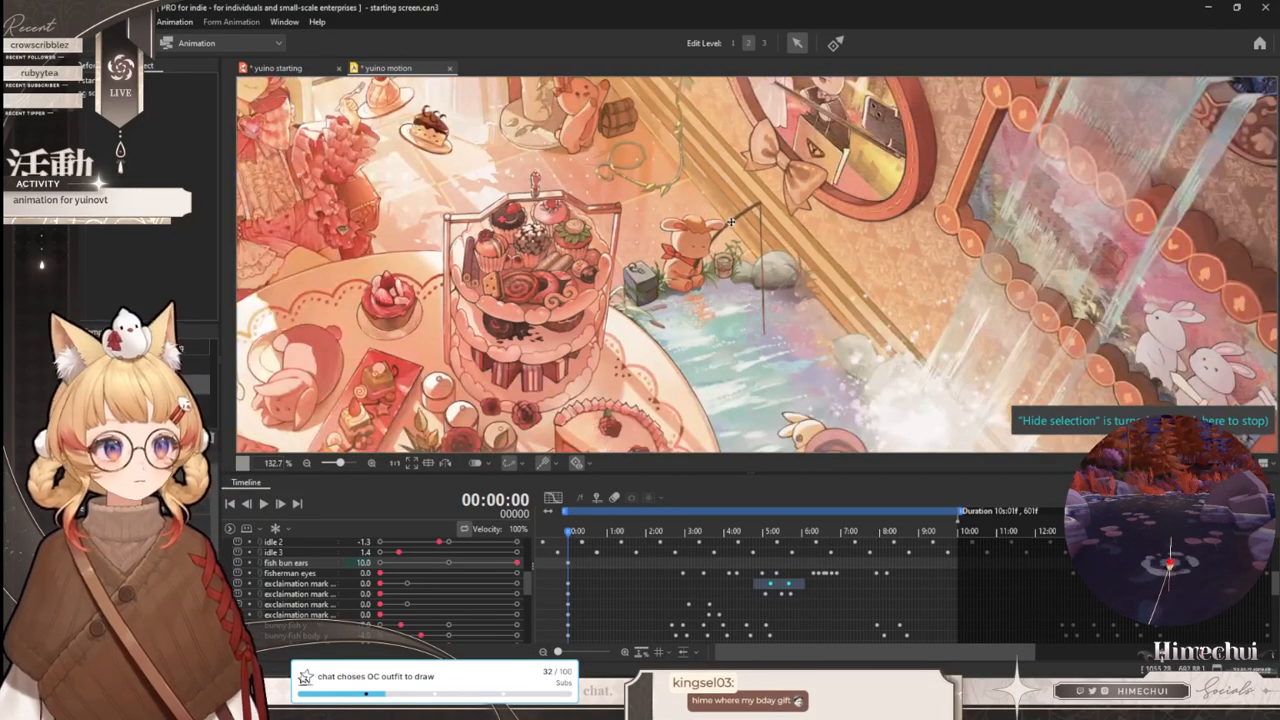
{"action": "scroll", "coordinate": [730, 250], "scroll_direction": "up", "scroll_amount": 3}
{"action": "scroll", "coordinate": [700, 243], "scroll_direction": "up", "scroll_amount": 2}
{"action": "scroll", "coordinate": [655, 208], "scroll_direction": "down", "scroll_amount": 4}
{"action": "scroll", "coordinate": [677, 241], "scroll_direction": "up", "scroll_amount": 3}
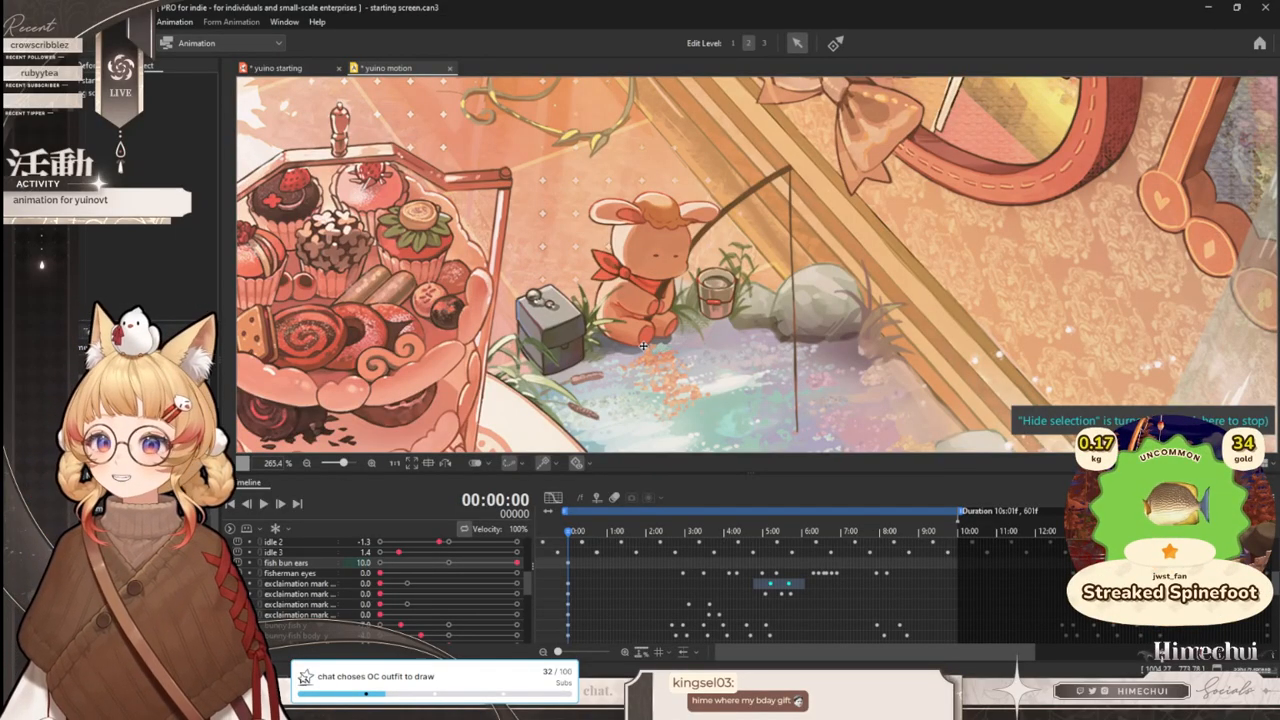
{"action": "left_click_drag", "start_coordinate": [761, 274], "coordinate": [761, 246]}
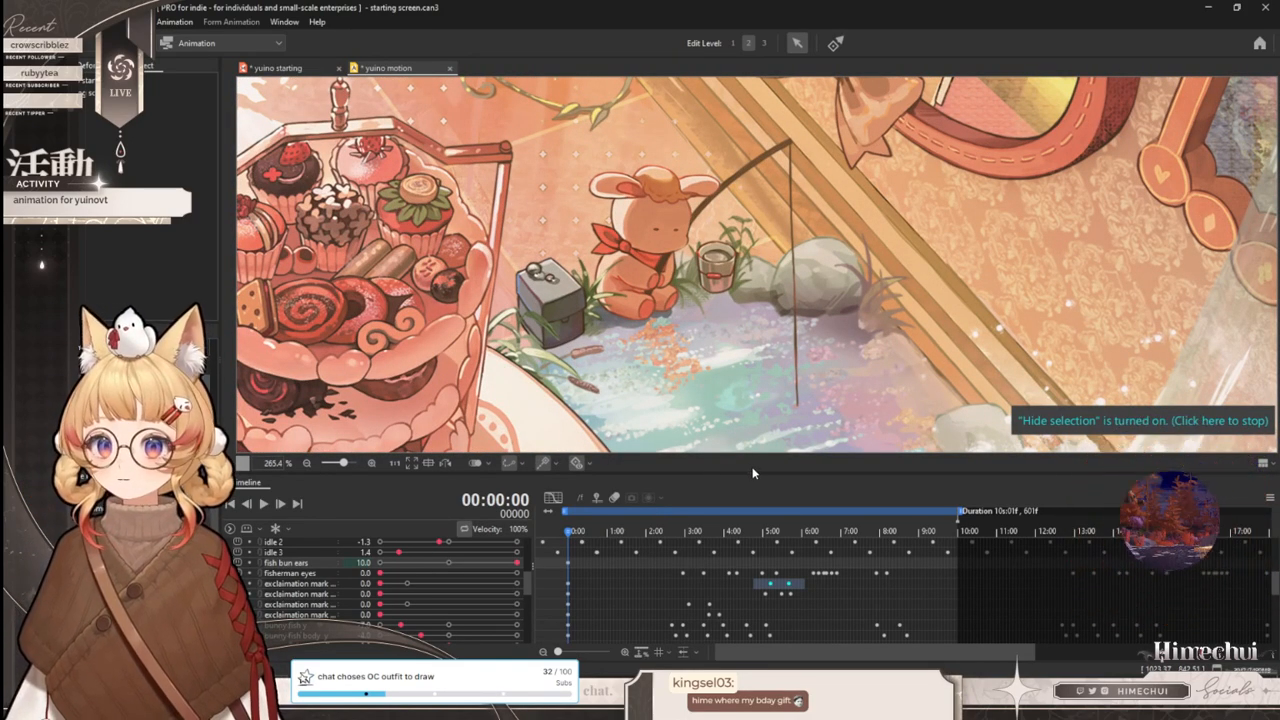
{"action": "left_click_drag", "start_coordinate": [755, 473], "coordinate": [755, 494]}
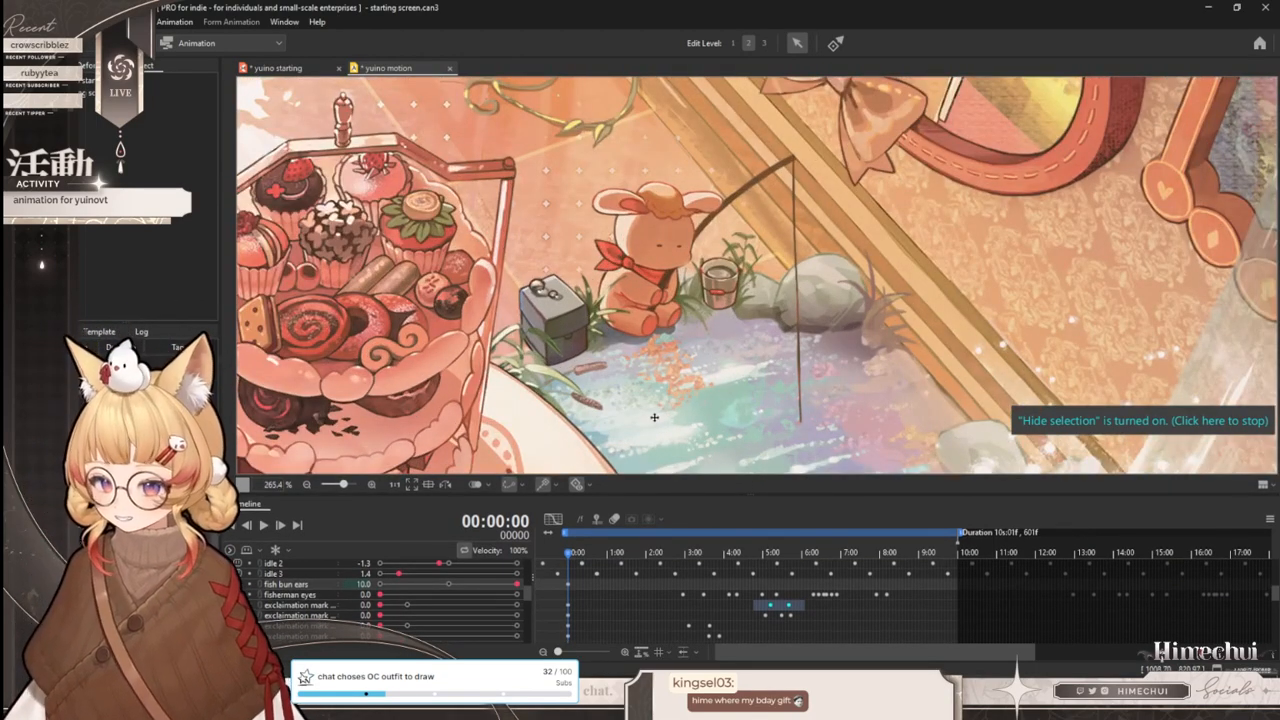
{"action": "mouse_move", "coordinate": [569, 556]}
{"action": "left_mouse_down"}
{"action": "mouse_move", "coordinate": [581, 556]}
{"action": "mouse_move", "coordinate": [560, 556]}
{"action": "left_mouse_up"}
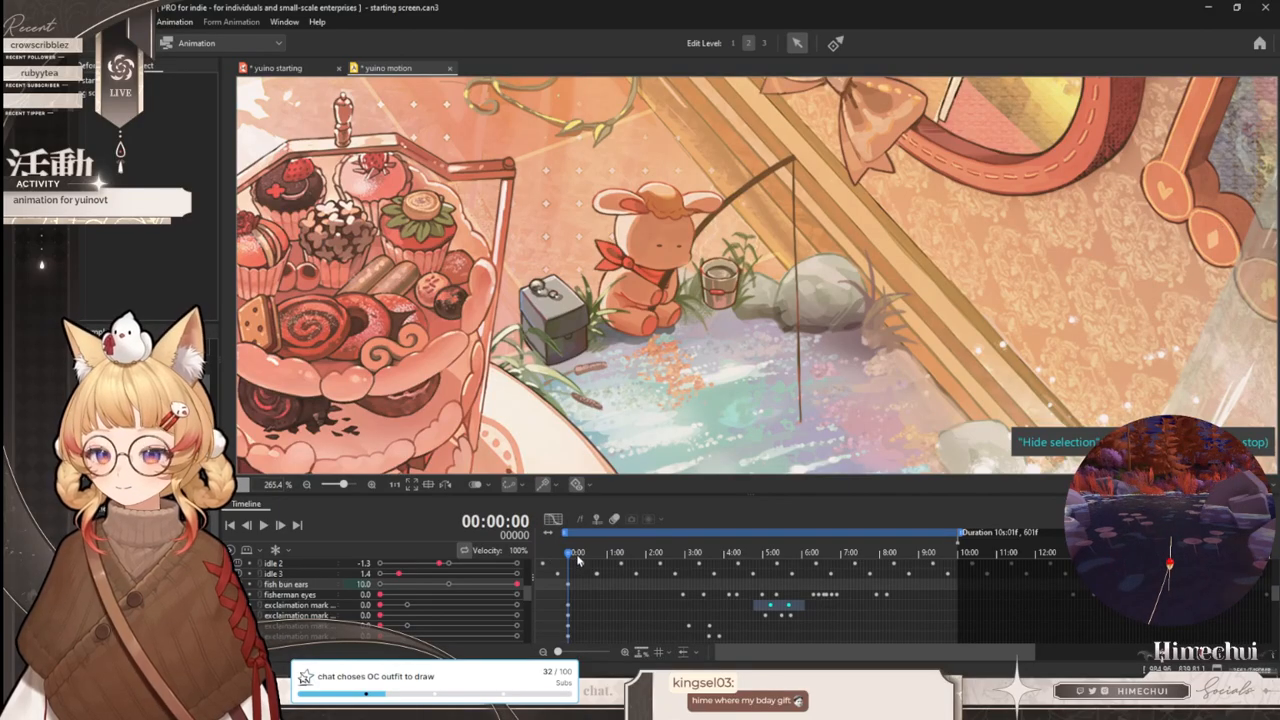
{"action": "left_click_drag", "start_coordinate": [572, 556], "coordinate": [450, 572]}
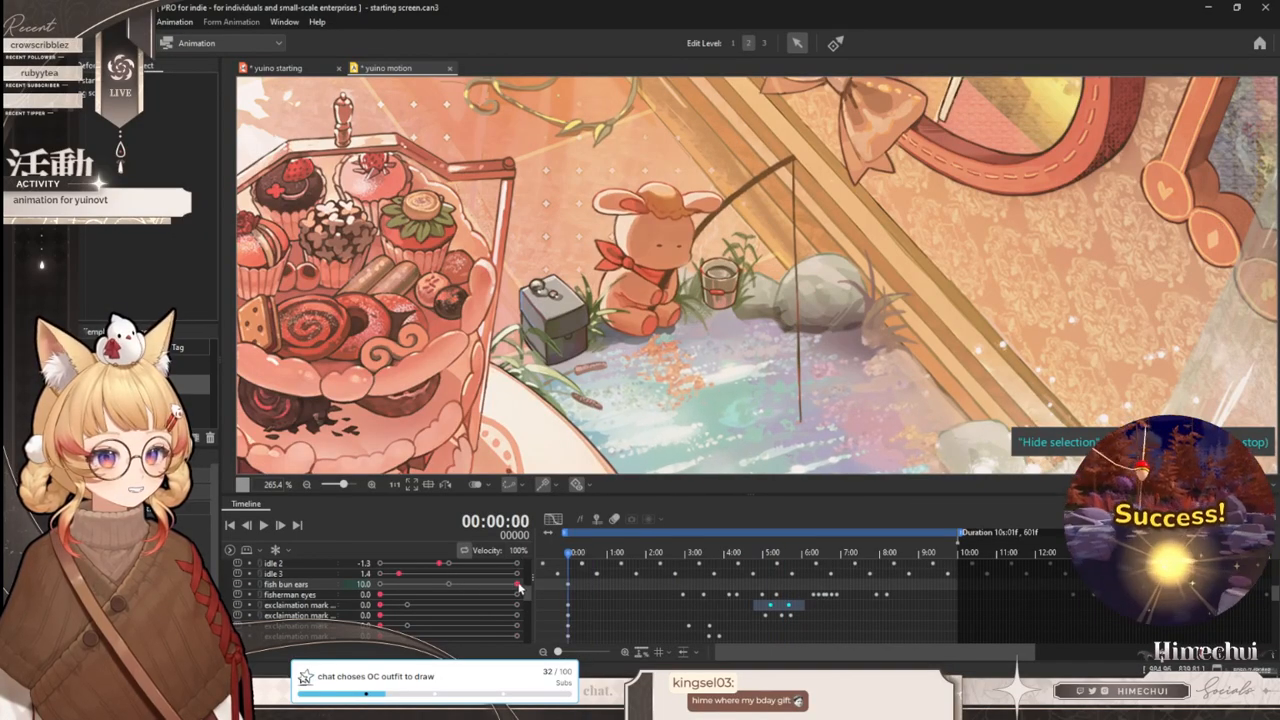
- Set fish bun ears to 0 at 3:40 and about 2.4 at 3:53
{"action": "left_click_drag", "start_coordinate": [576, 558], "coordinate": [710, 558]}
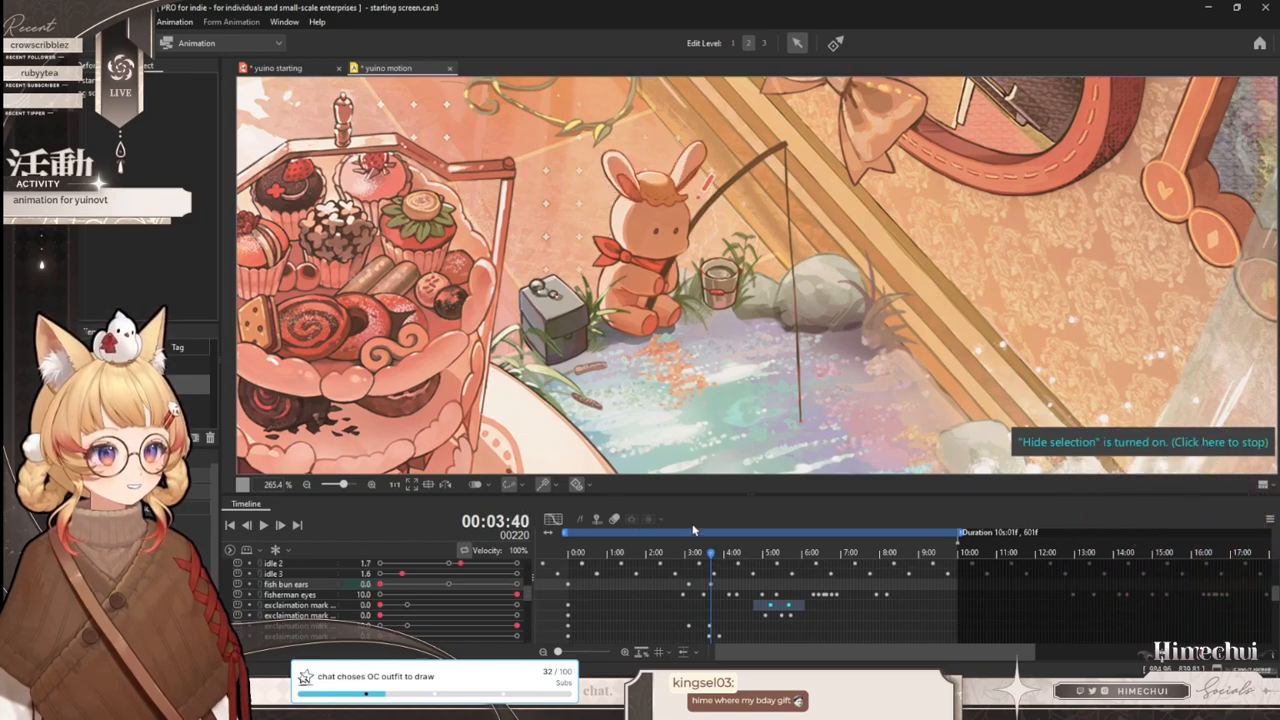
{"action": "mouse_move", "coordinate": [710, 552]}
{"action": "left_mouse_down"}
{"action": "mouse_move", "coordinate": [679, 560]}
{"action": "mouse_move", "coordinate": [745, 553]}
{"action": "mouse_move", "coordinate": [668, 552]}
{"action": "mouse_move", "coordinate": [719, 556]}
{"action": "left_mouse_up"}
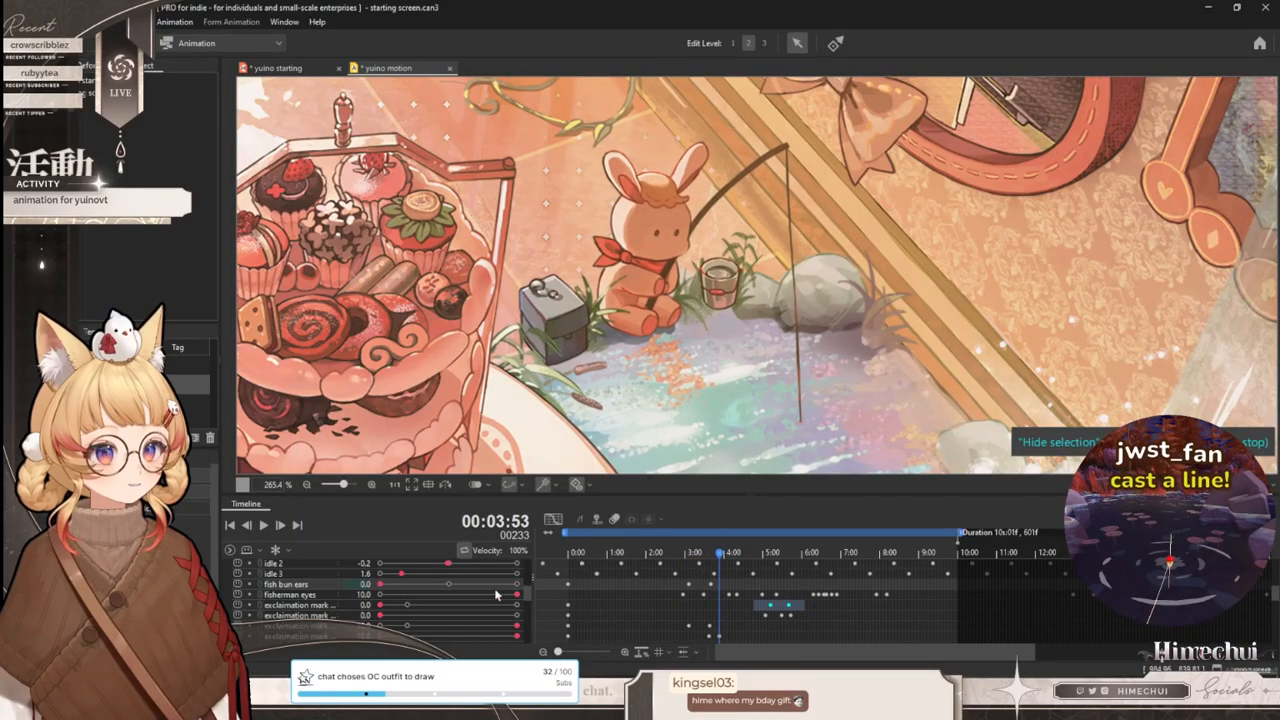
{"action": "left_click_drag", "start_coordinate": [512, 597], "coordinate": [496, 597]}
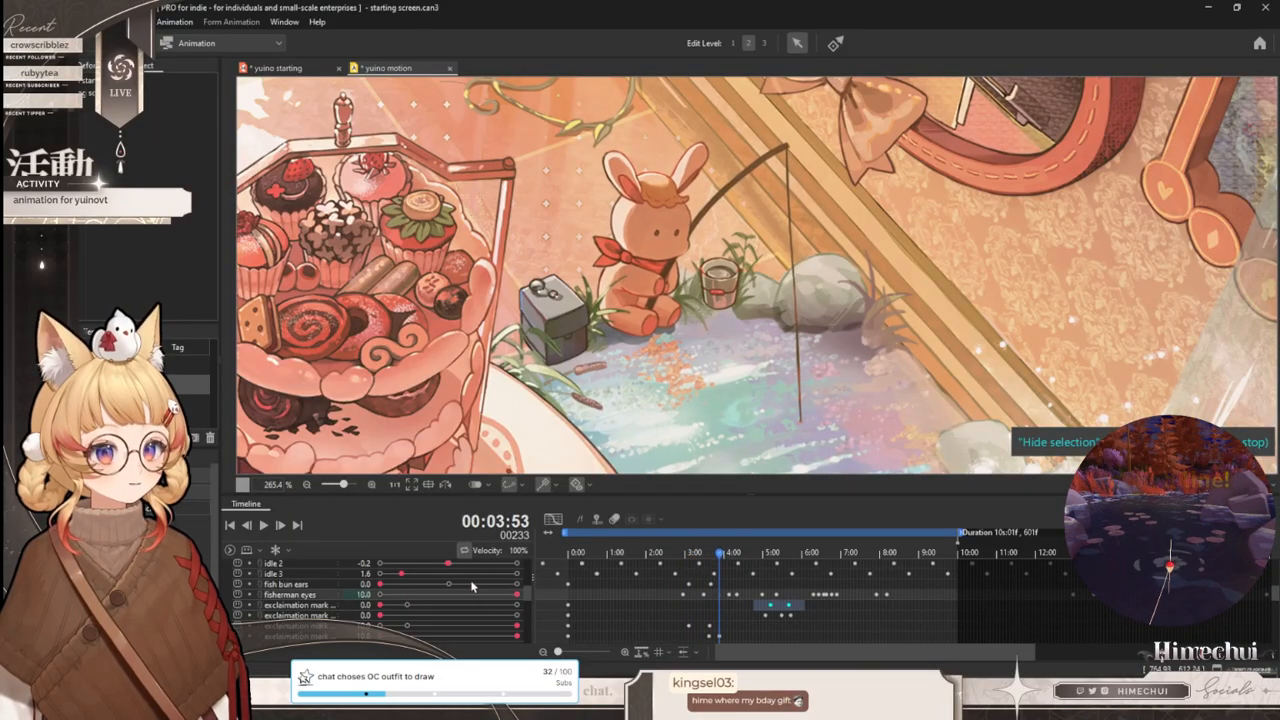
{"action": "left_click_drag", "start_coordinate": [391, 591], "coordinate": [404, 589]}
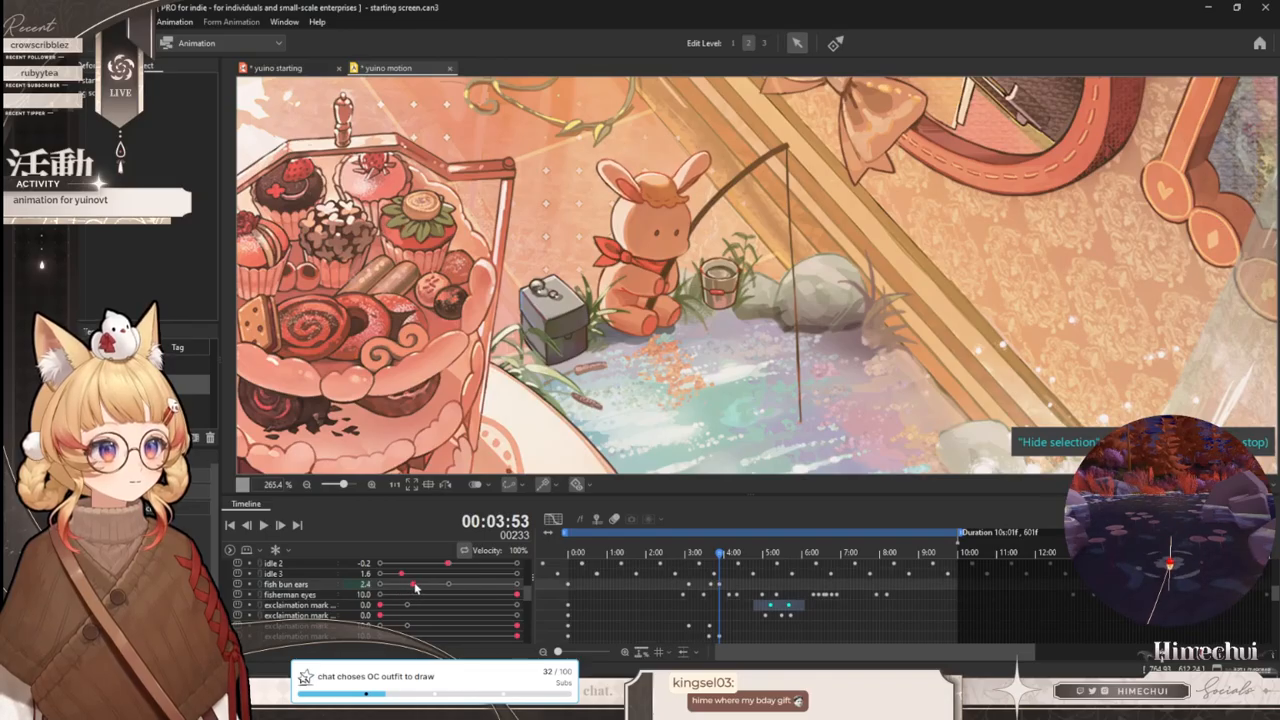
- Set fish bun ears to about 7.6 at 4:37 and check the ear motion around 3:02
{"action": "left_click_drag", "start_coordinate": [716, 553], "coordinate": [749, 553]}
{"action": "left_click_drag", "start_coordinate": [425, 588], "coordinate": [477, 585]}
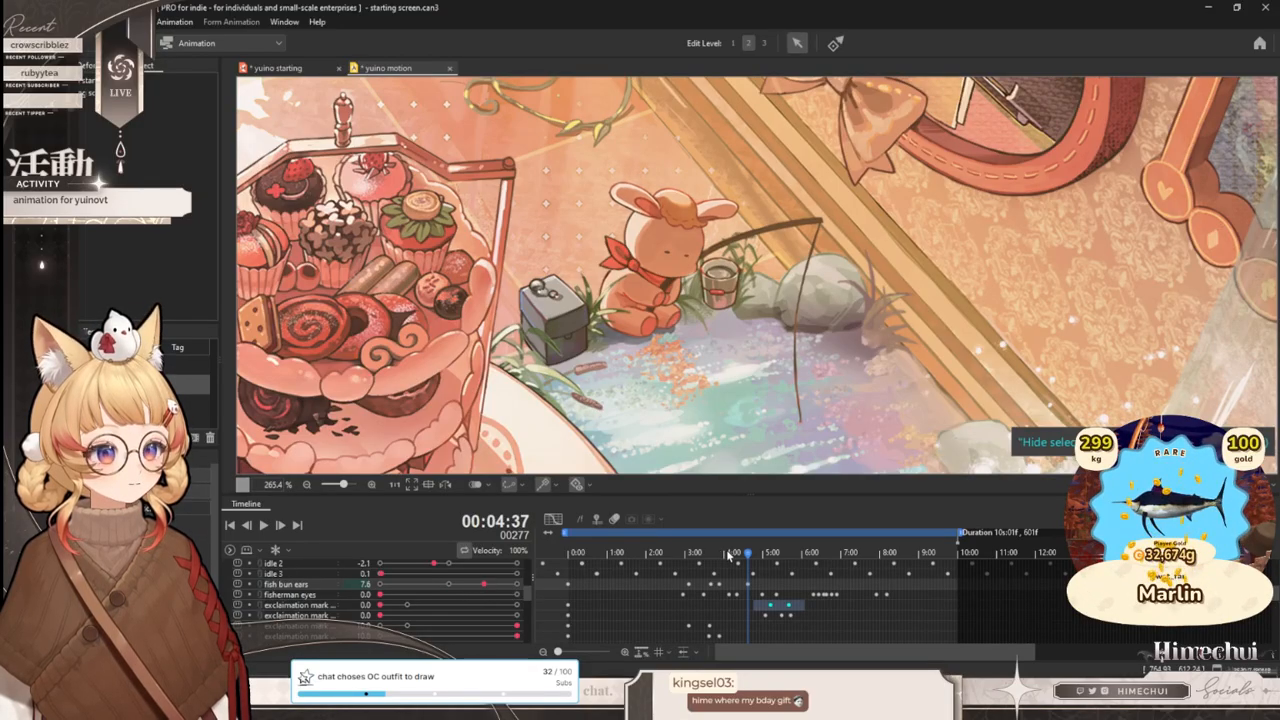
{"action": "left_click", "coordinate": [677, 553]}
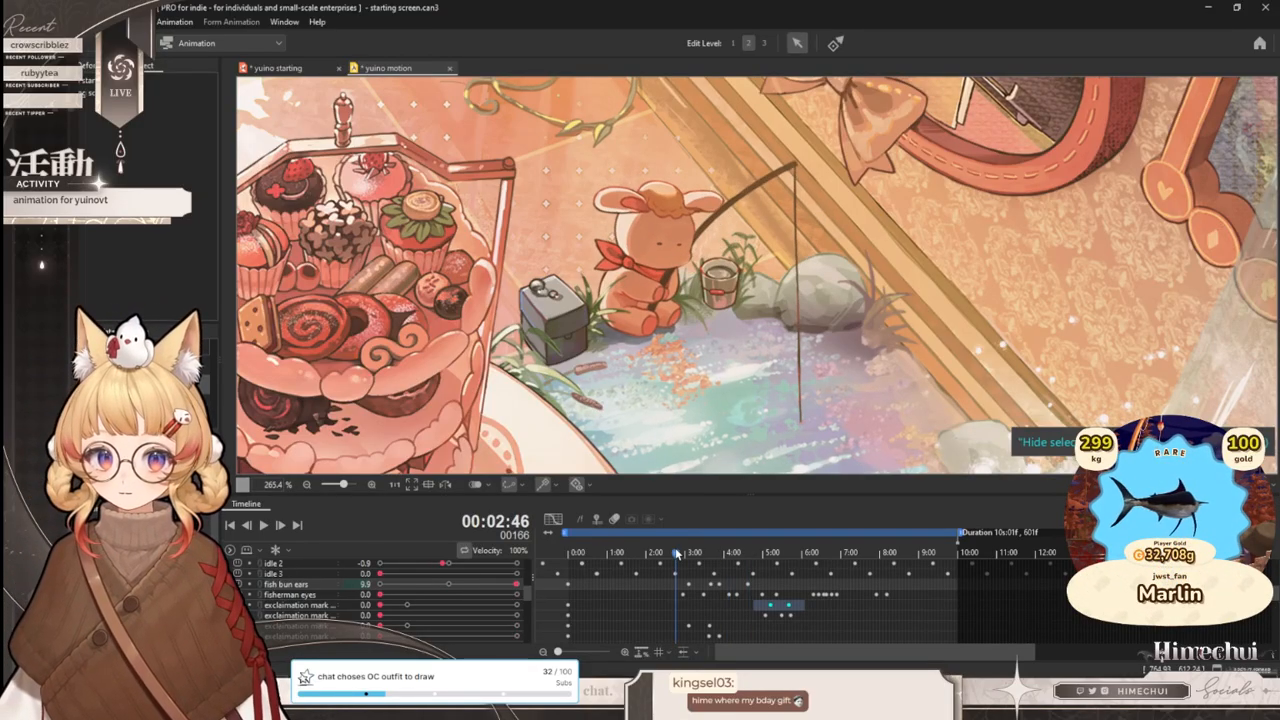
{"action": "left_click_drag", "start_coordinate": [672, 550], "coordinate": [686, 549]}
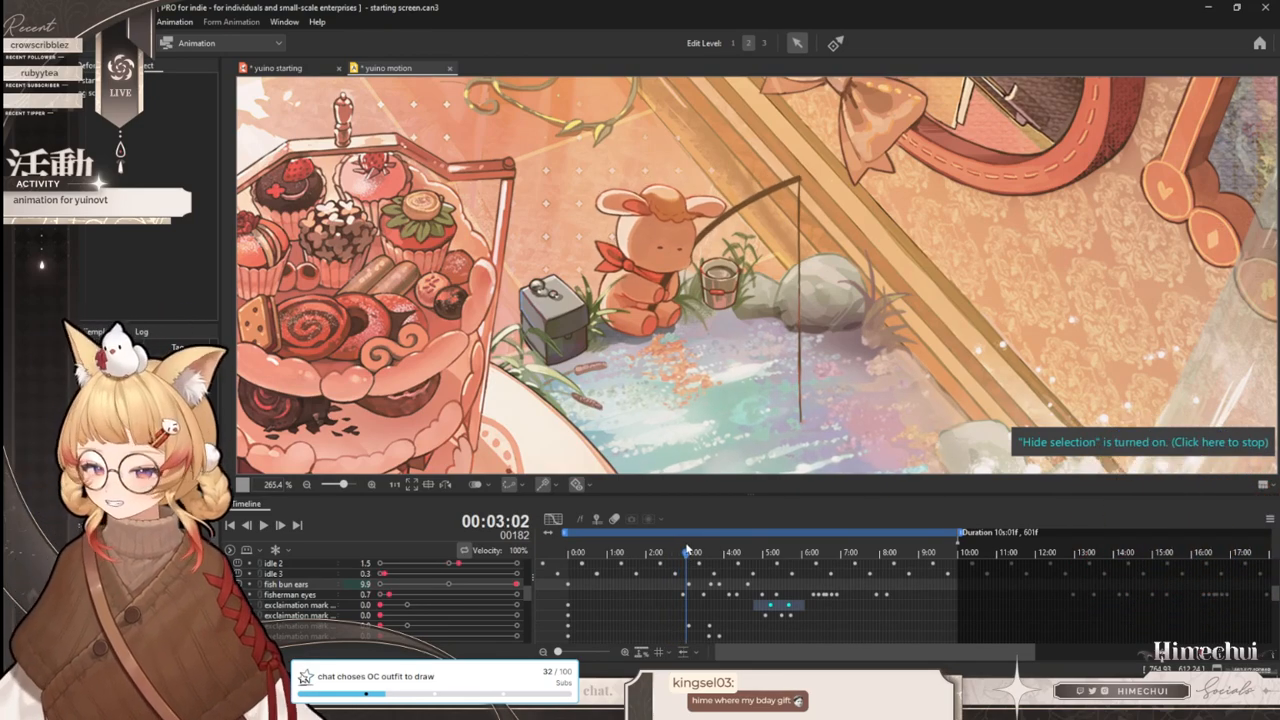
- Play through the ear motion up to 5:47 and set fish bun ears to about 1.9 there
{"action": "left_click_drag", "start_coordinate": [687, 549], "coordinate": [795, 550]}
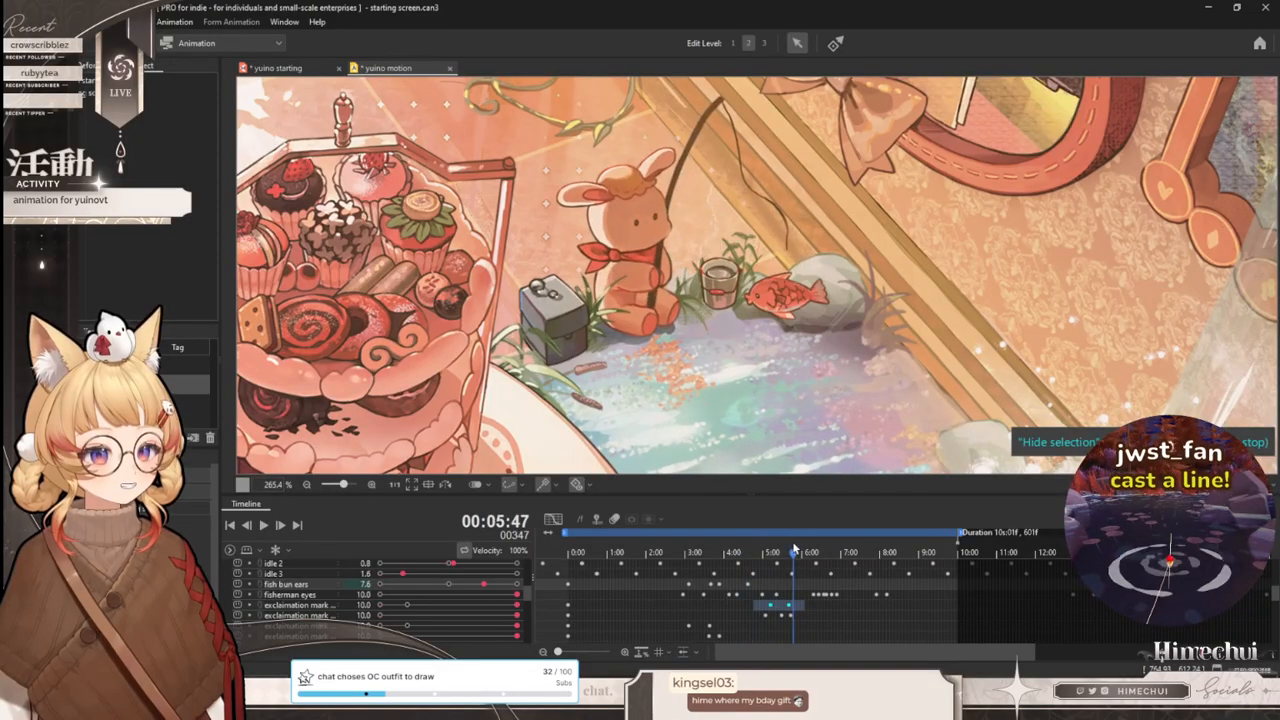
{"action": "left_click_drag", "start_coordinate": [464, 587], "coordinate": [408, 594]}
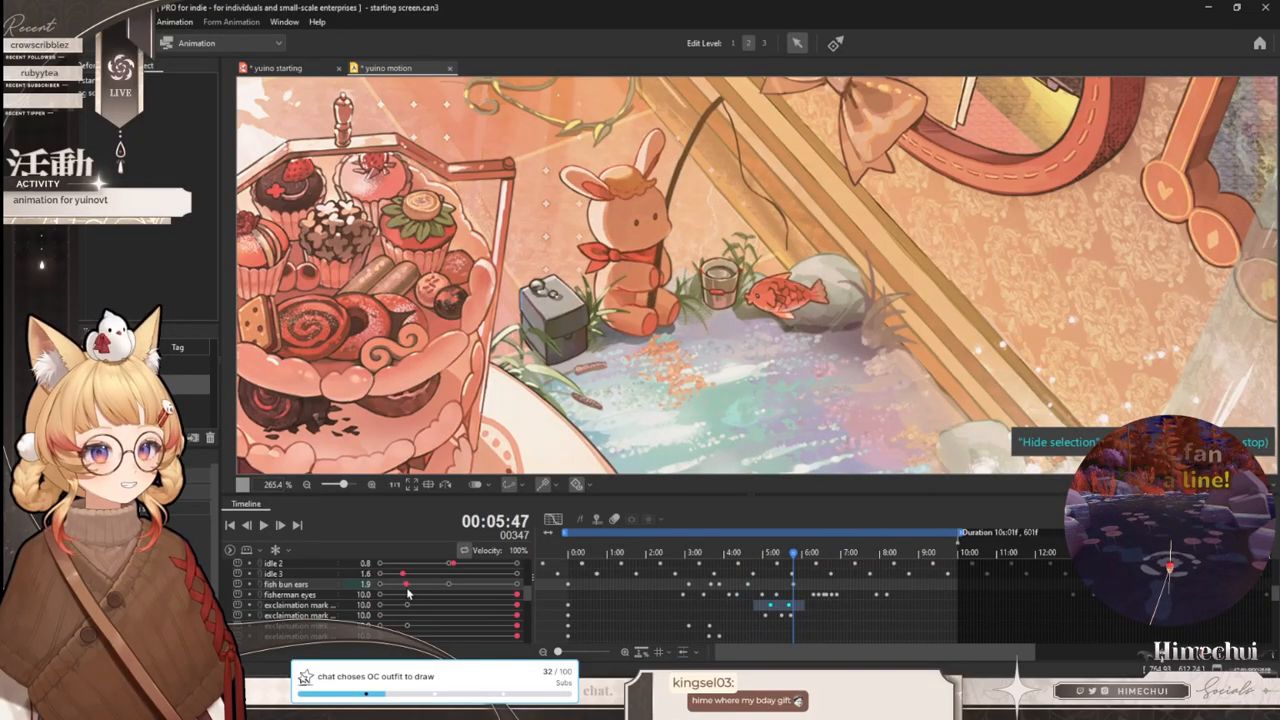
- Key fish bun ears at about 3.6 at 6:30 and hold the same value at 7:28
{"action": "mouse_move", "coordinate": [795, 552]}
{"action": "left_mouse_down"}
{"action": "mouse_move", "coordinate": [587, 552]}
{"action": "mouse_move", "coordinate": [874, 548]}
{"action": "mouse_move", "coordinate": [780, 551]}
{"action": "mouse_move", "coordinate": [870, 551]}
{"action": "mouse_move", "coordinate": [788, 553]}
{"action": "mouse_move", "coordinate": [820, 553]}
{"action": "left_mouse_up"}
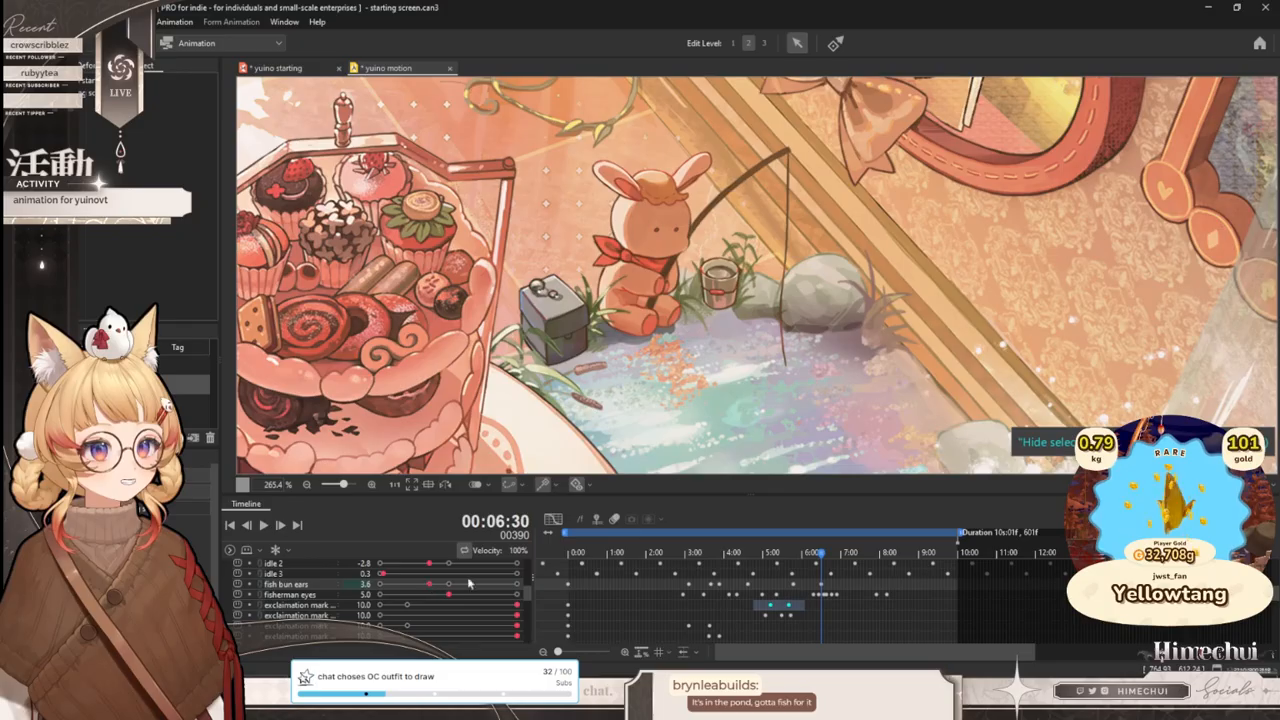
{"action": "left_click_drag", "start_coordinate": [818, 552], "coordinate": [858, 555]}
{"action": "double_click", "coordinate": [362, 584]}
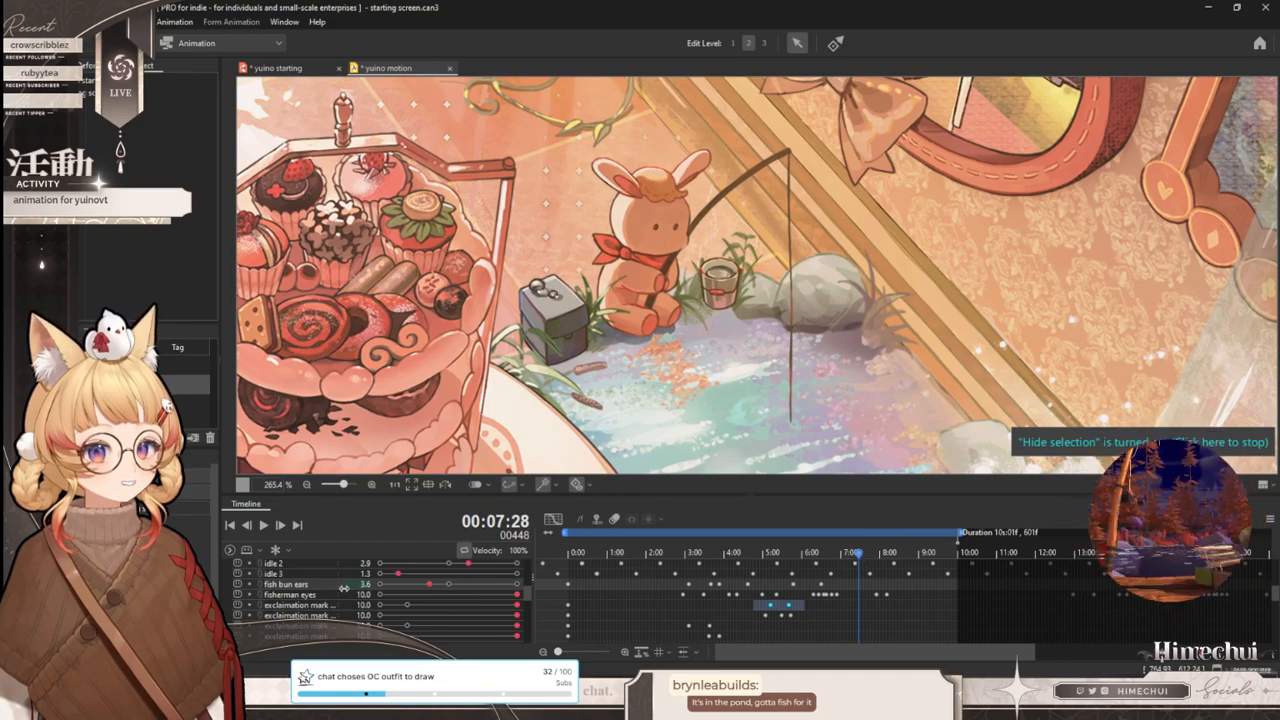
{"action": "key", "text": "Return"}
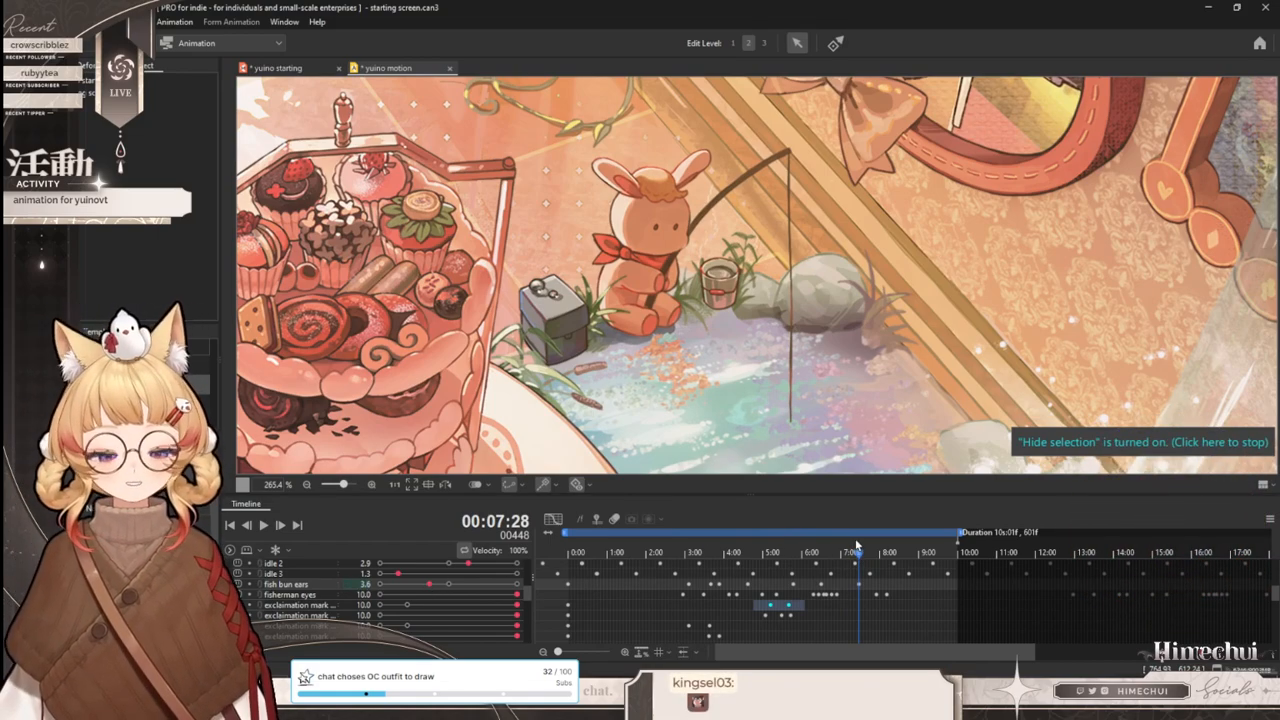
- Set fish bun ears to 10 at 8:23 and check the pose up to 9:39
{"action": "left_click_drag", "start_coordinate": [884, 553], "coordinate": [893, 556]}
{"action": "left_click_drag", "start_coordinate": [421, 596], "coordinate": [730, 568]}
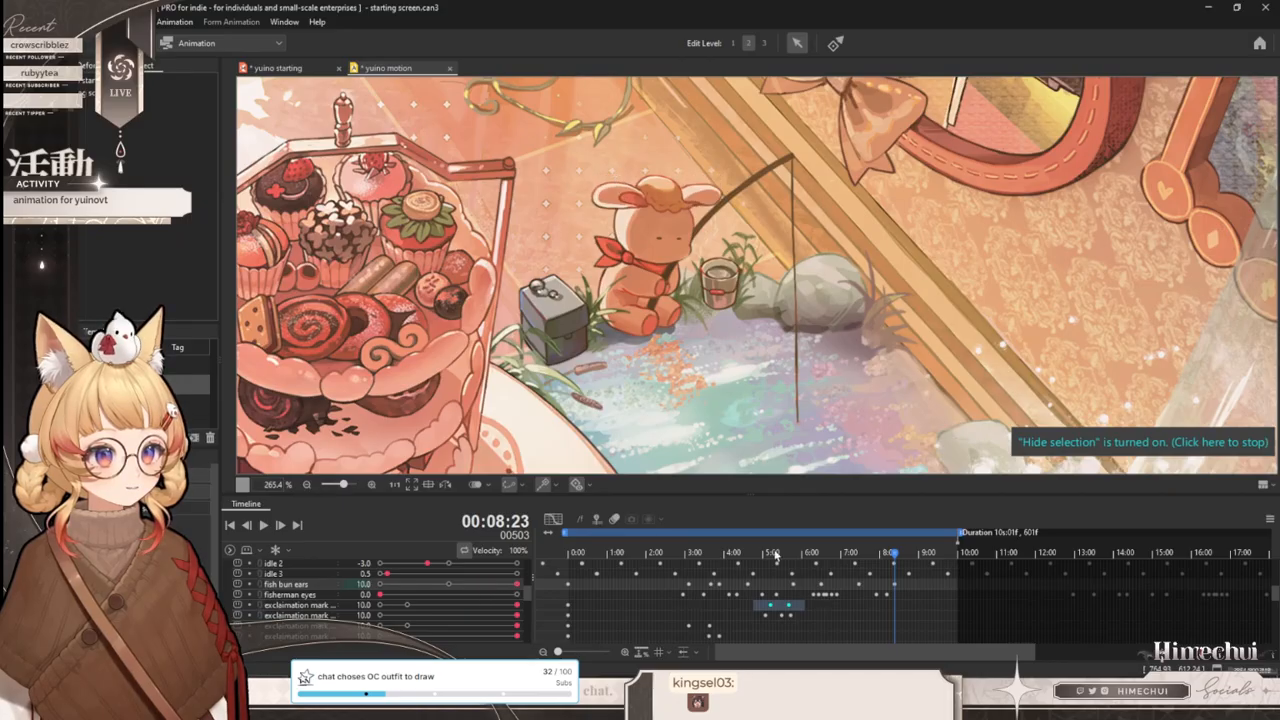
{"action": "left_click_drag", "start_coordinate": [897, 546], "coordinate": [944, 570]}
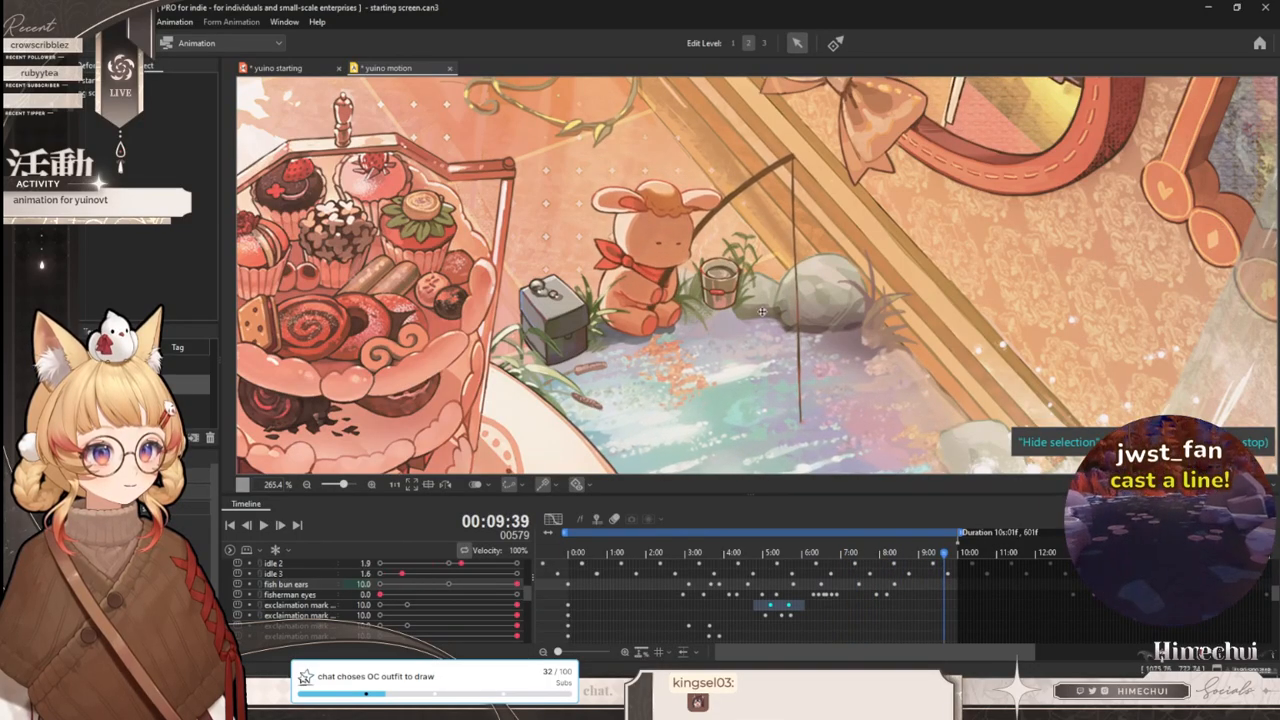
- Scrub through the motion to examine the fishing bunny's ears within the wider scene
{"action": "scroll", "coordinate": [771, 309], "scroll_direction": "down", "scroll_amount": 5}
{"action": "scroll", "coordinate": [676, 308], "scroll_direction": "up", "scroll_amount": 2}
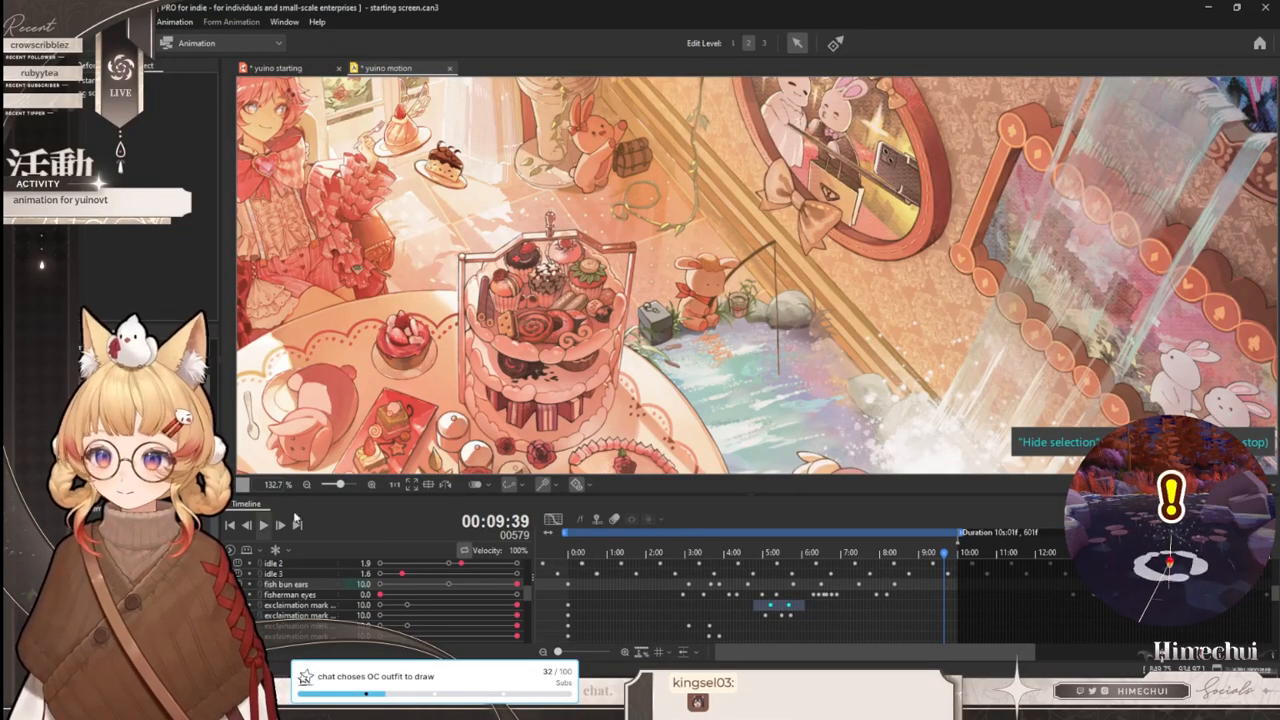
{"action": "left_click_drag", "start_coordinate": [568, 565], "coordinate": [854, 560]}
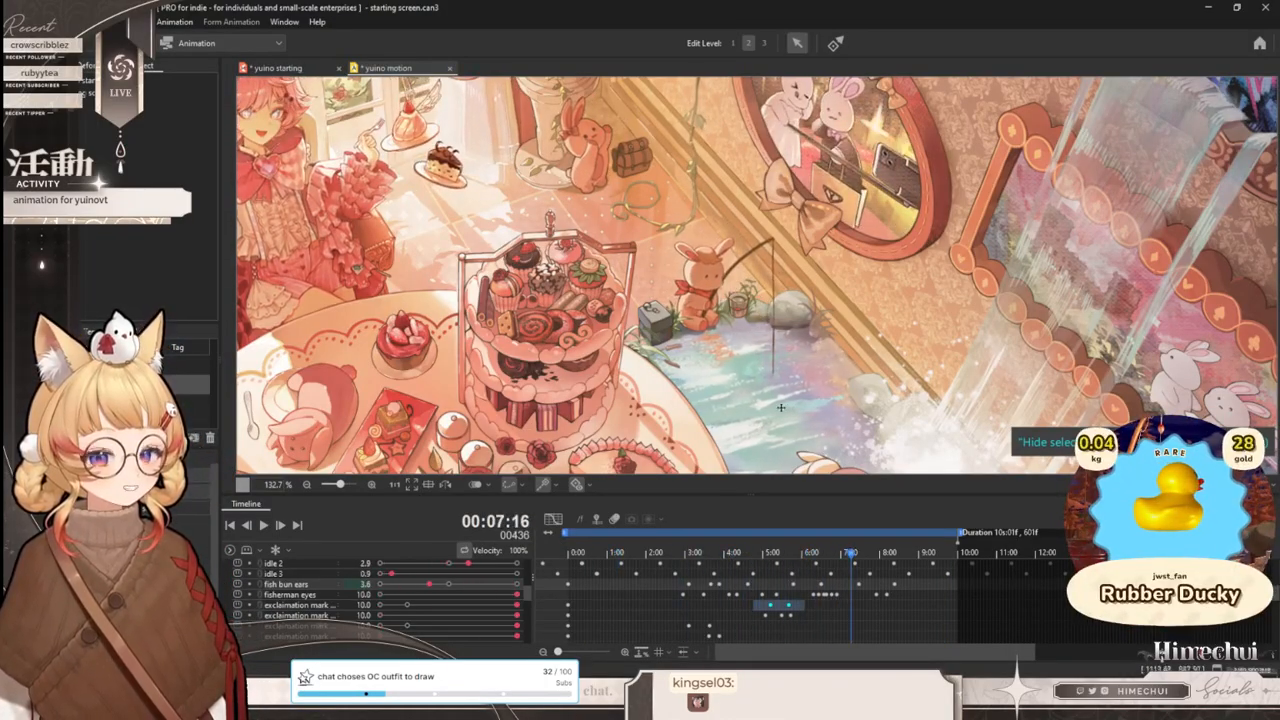
{"action": "scroll", "coordinate": [747, 348], "scroll_direction": "down", "scroll_amount": 2}
{"action": "scroll", "coordinate": [747, 348], "scroll_direction": "up", "scroll_amount": 2}
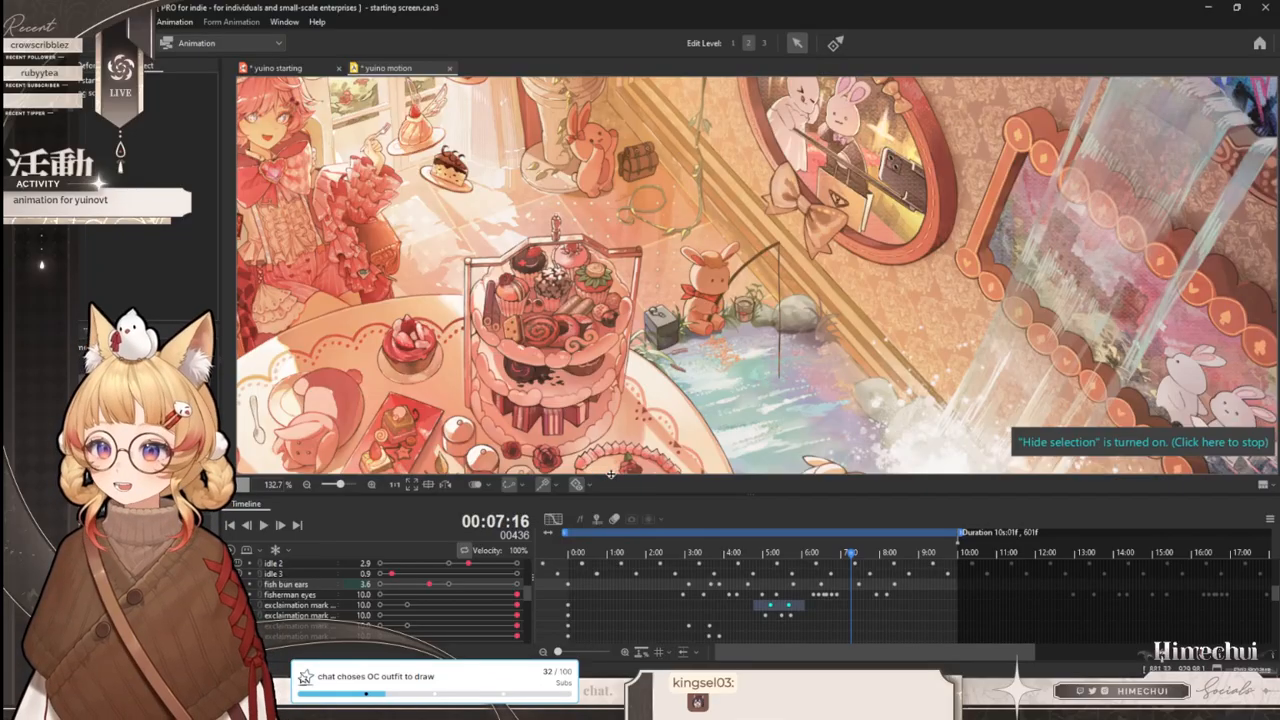
{"action": "left_click_drag", "start_coordinate": [589, 551], "coordinate": [746, 552]}
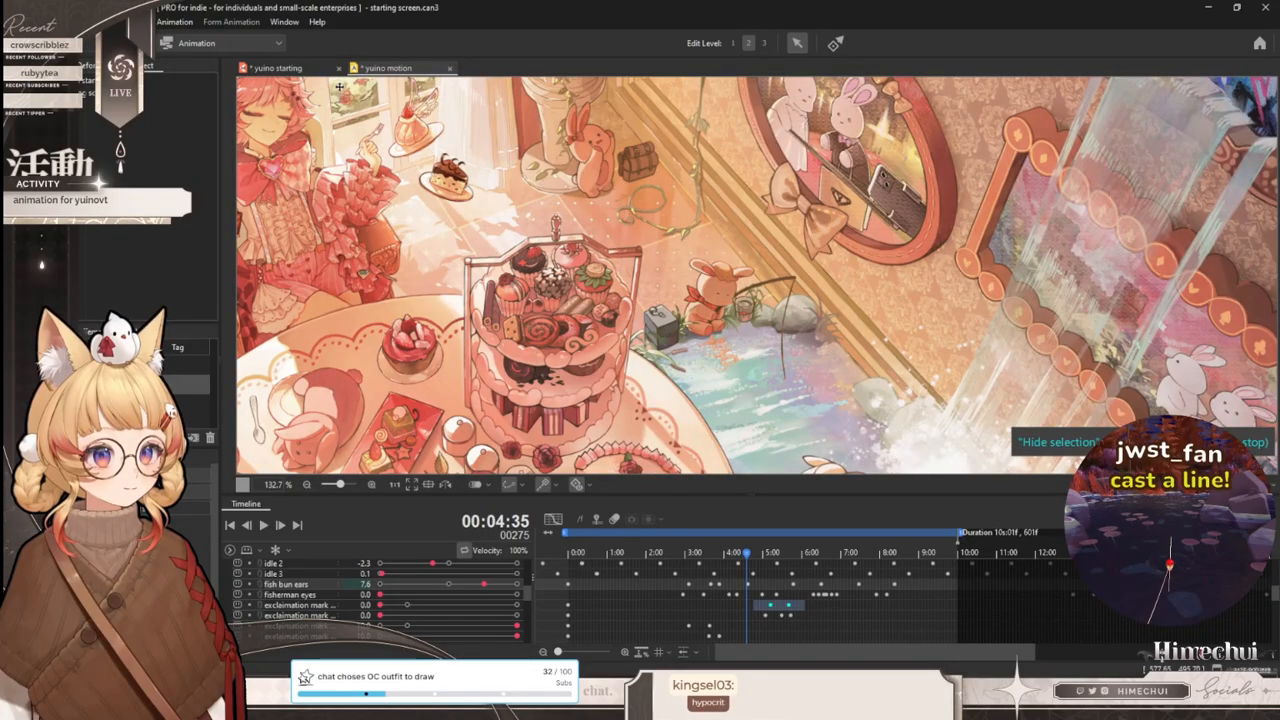
- Return to the yuino starting model, select the grass mesh beside the tackle box and choose the Deform Brush with the mesh display hidden
{"action": "left_click", "coordinate": [276, 68]}
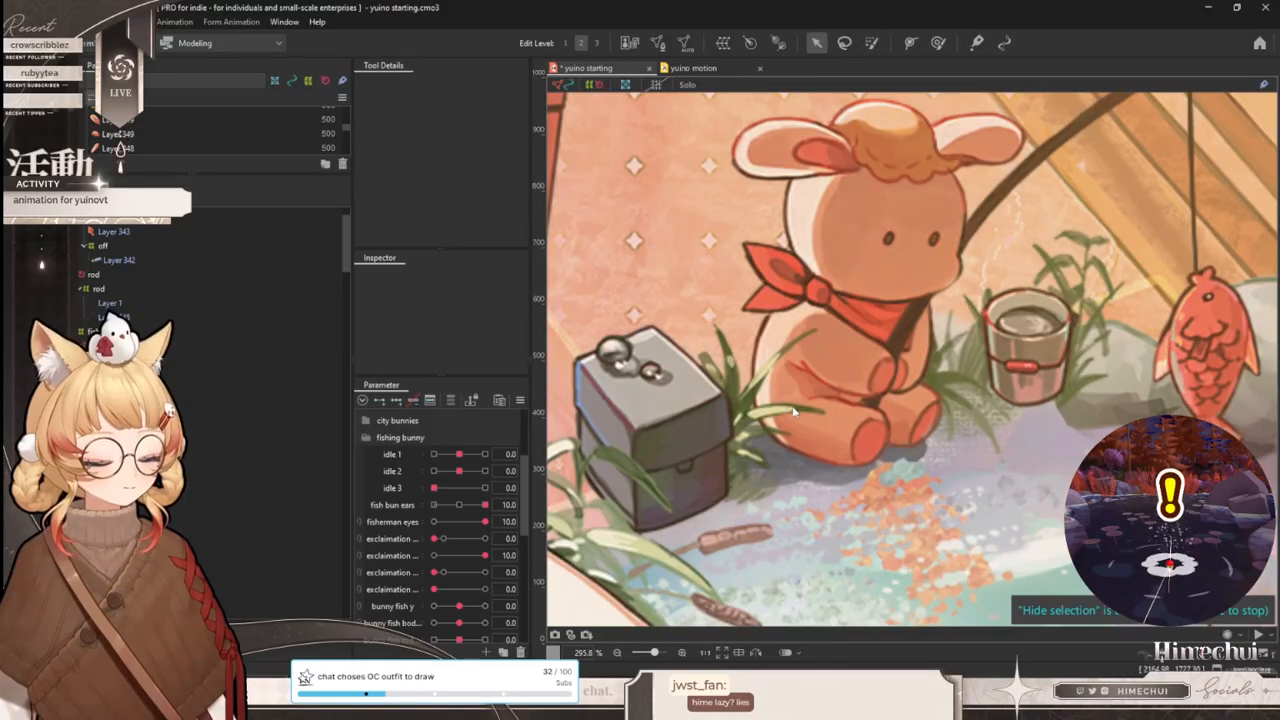
{"action": "left_click", "coordinate": [793, 411]}
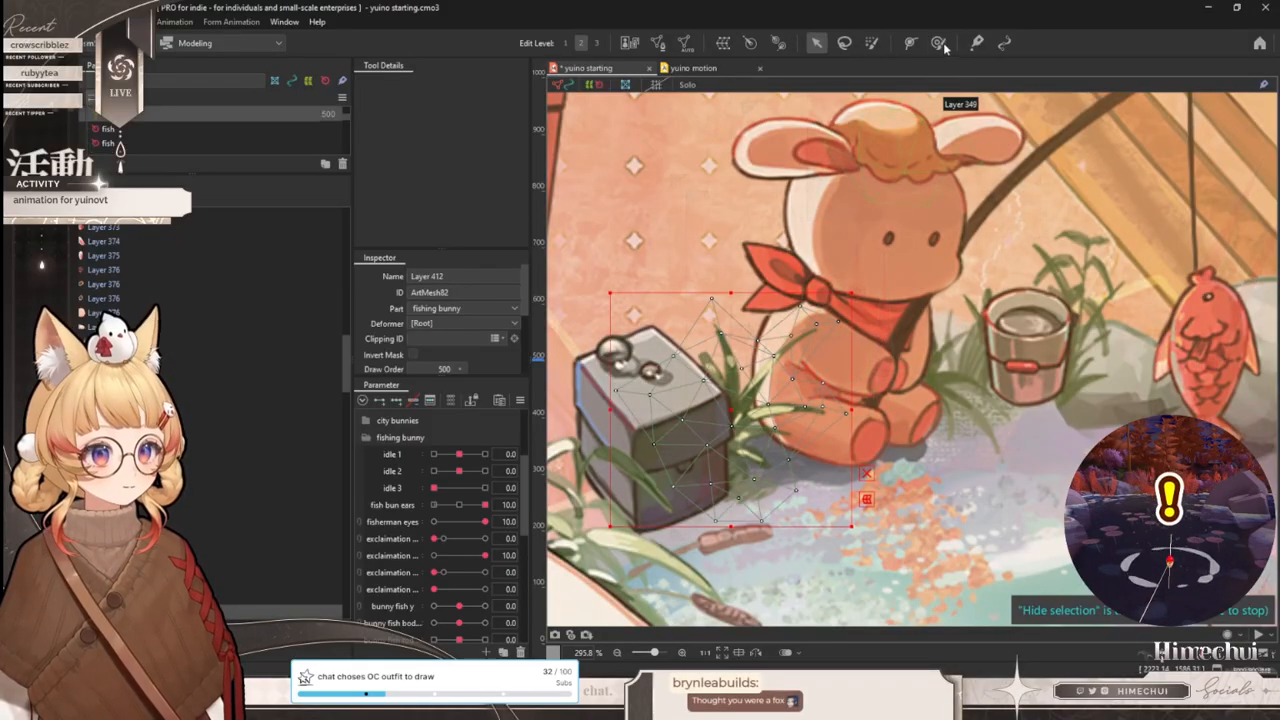
{"action": "left_click", "coordinate": [938, 43]}
{"action": "scroll", "coordinate": [822, 396], "scroll_direction": "down", "scroll_amount": 2}
{"action": "key", "text": "ctrl+t"}
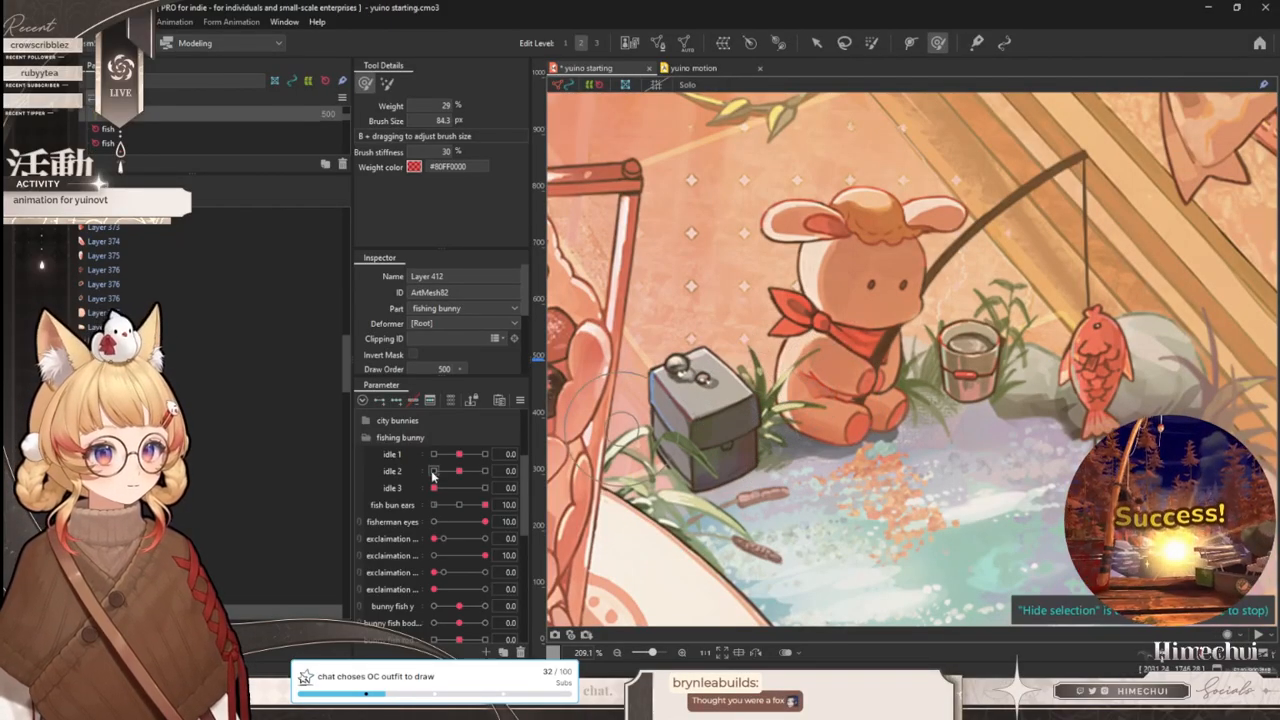
- Collapse the fishing bunny parameter group, expand the background group and select the leaves 2 parameter
{"action": "left_click", "coordinate": [363, 437]}
{"action": "scroll", "coordinate": [366, 445], "scroll_direction": "up", "scroll_amount": 1}
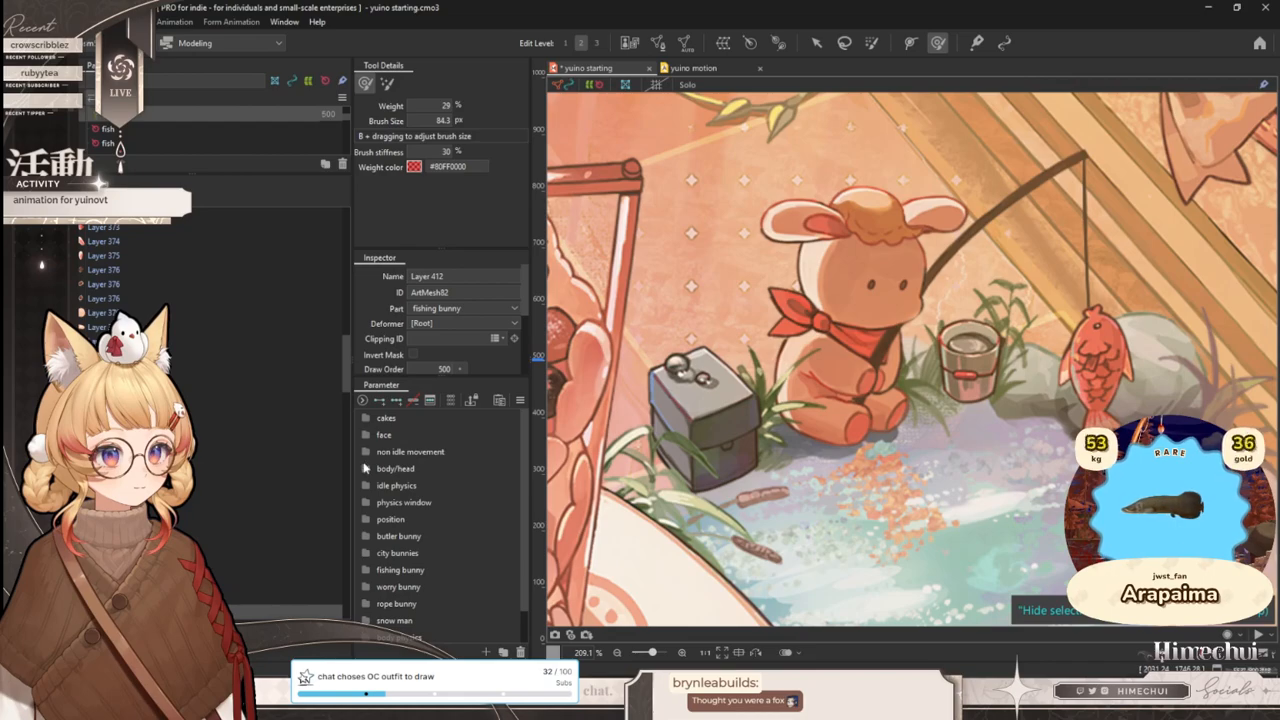
{"action": "scroll", "coordinate": [368, 520], "scroll_direction": "down", "scroll_amount": 1}
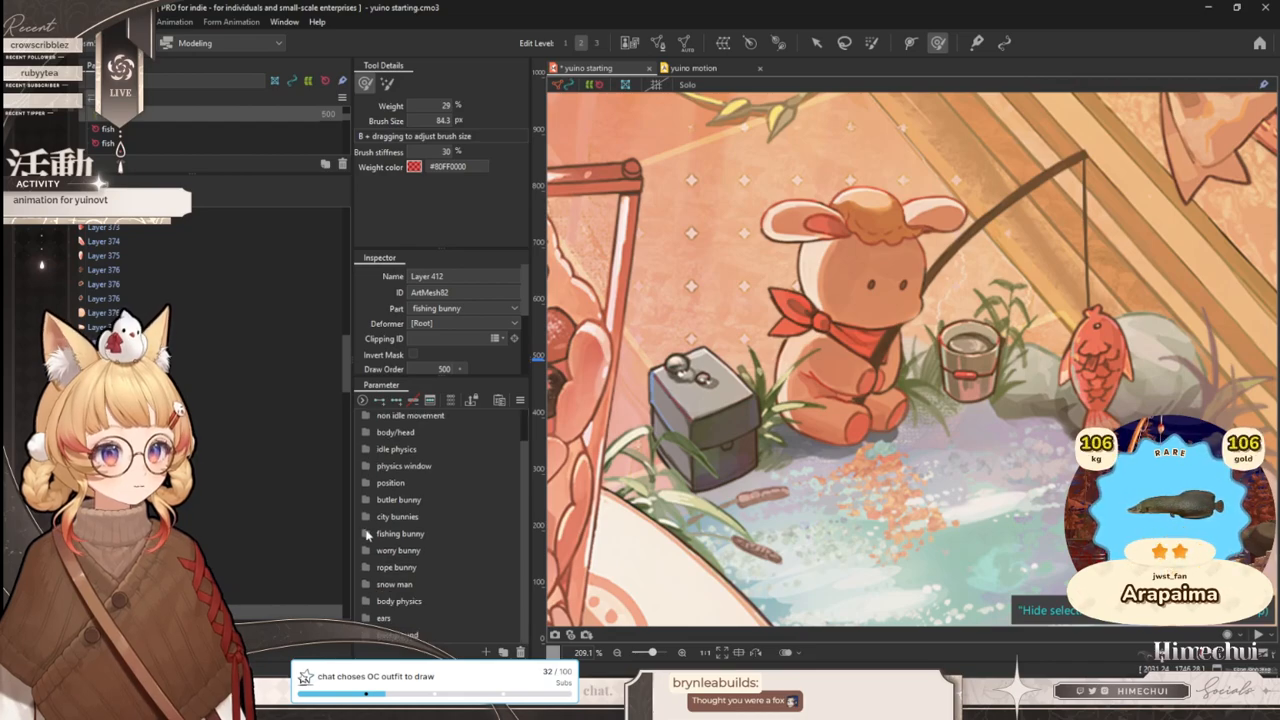
{"action": "left_click", "coordinate": [365, 635]}
{"action": "scroll", "coordinate": [392, 598], "scroll_direction": "down", "scroll_amount": 4}
{"action": "left_click", "coordinate": [406, 565]}
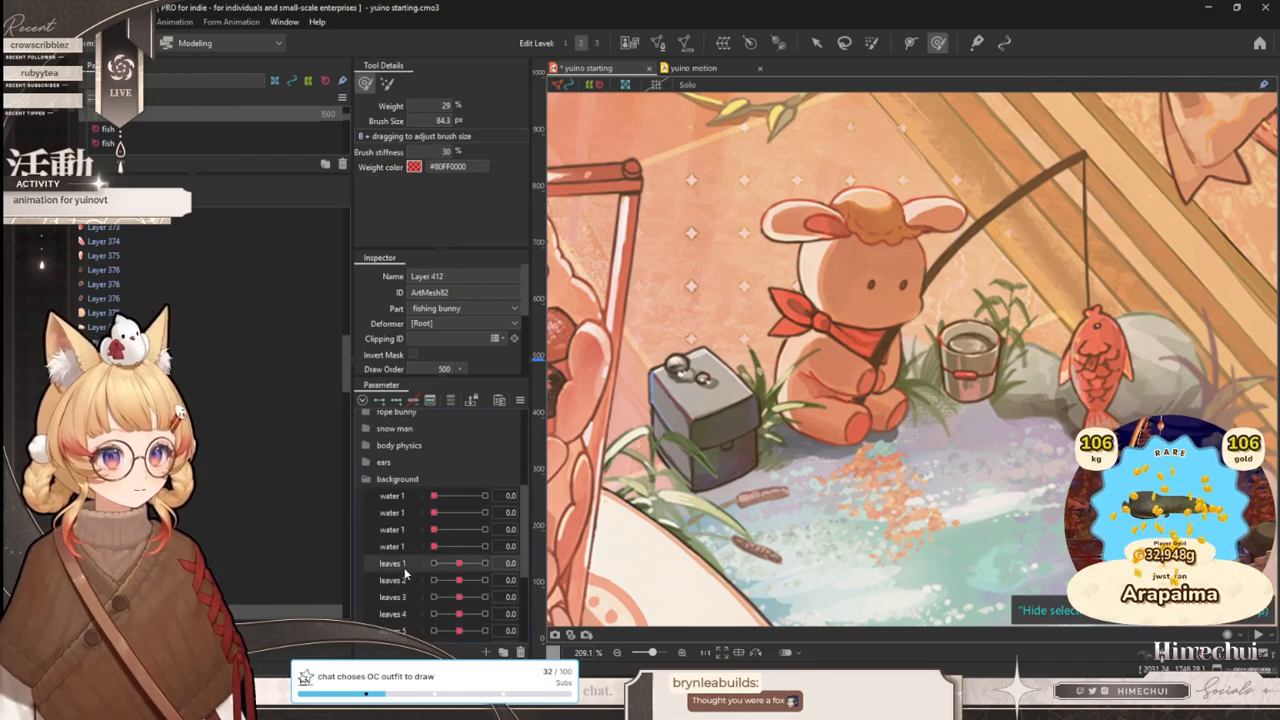
{"action": "left_click", "coordinate": [406, 579]}
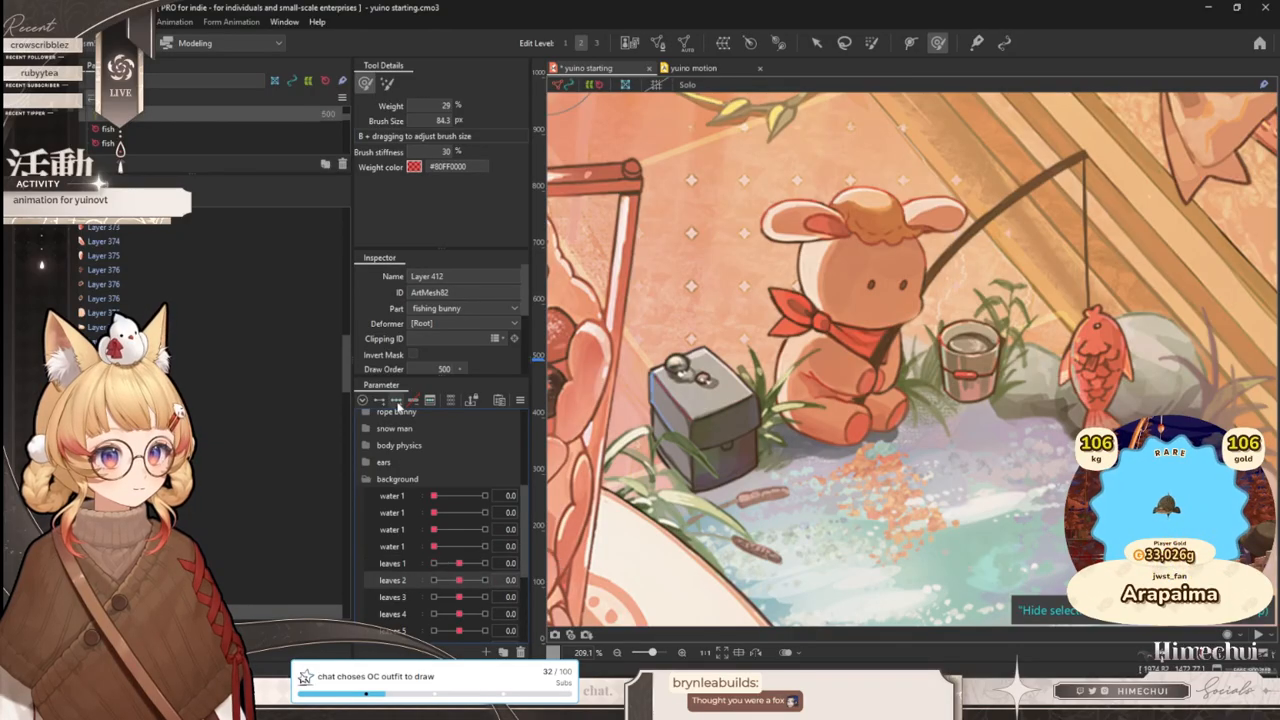
- Add three blend shape keys on leaves 2, bend the grass at 10 and -10, and reset the parameter to 0
{"action": "left_click_drag", "start_coordinate": [736, 316], "coordinate": [753, 329]}
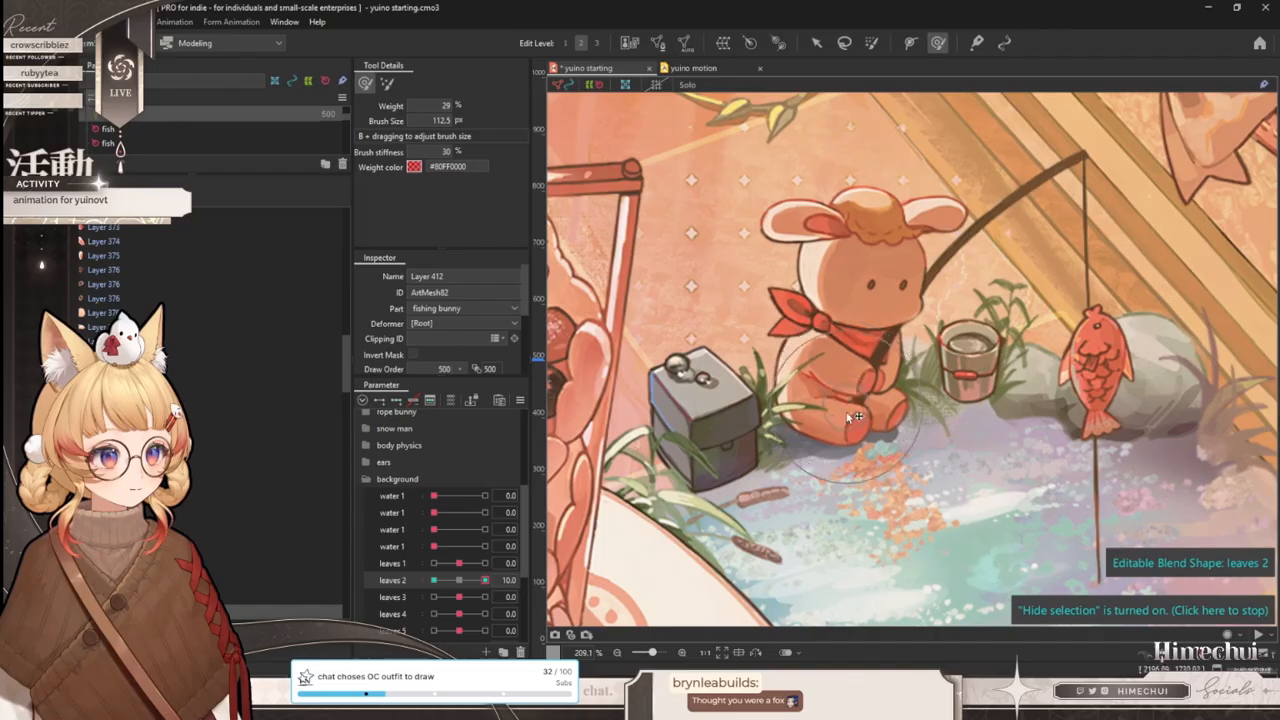
{"action": "left_click", "coordinate": [481, 579]}
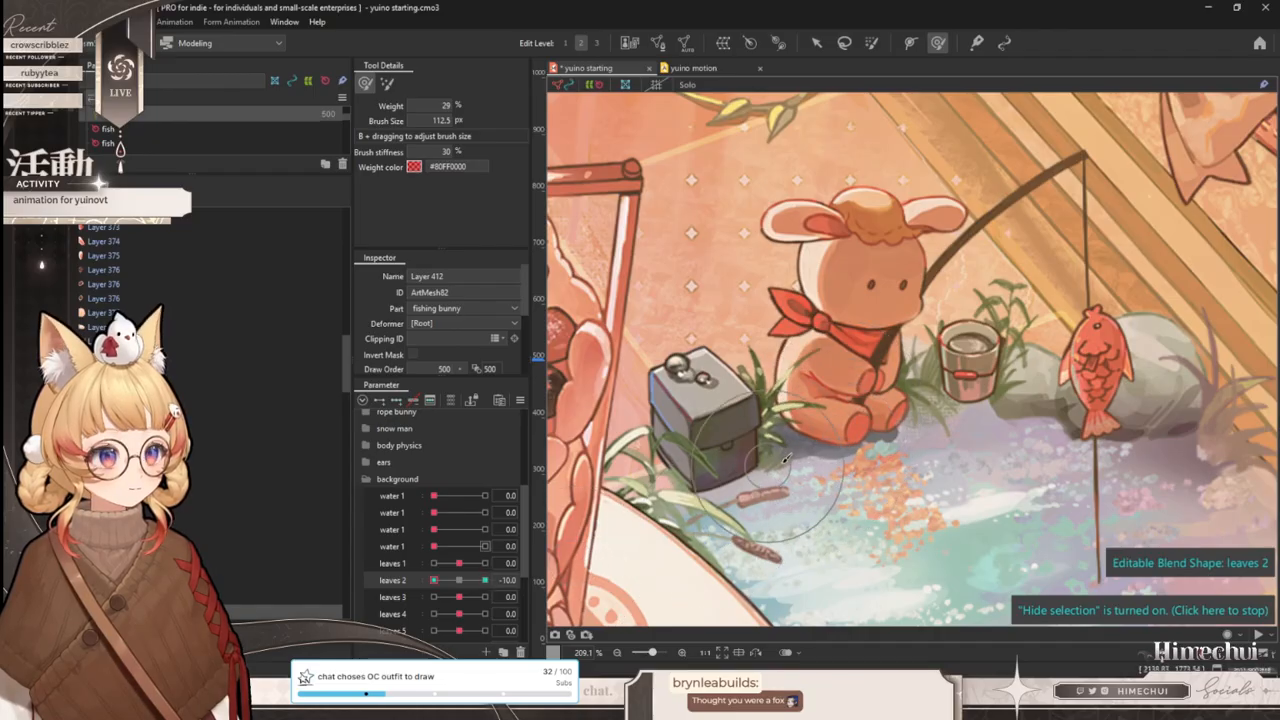
{"action": "left_click_drag", "start_coordinate": [740, 308], "coordinate": [722, 306]}
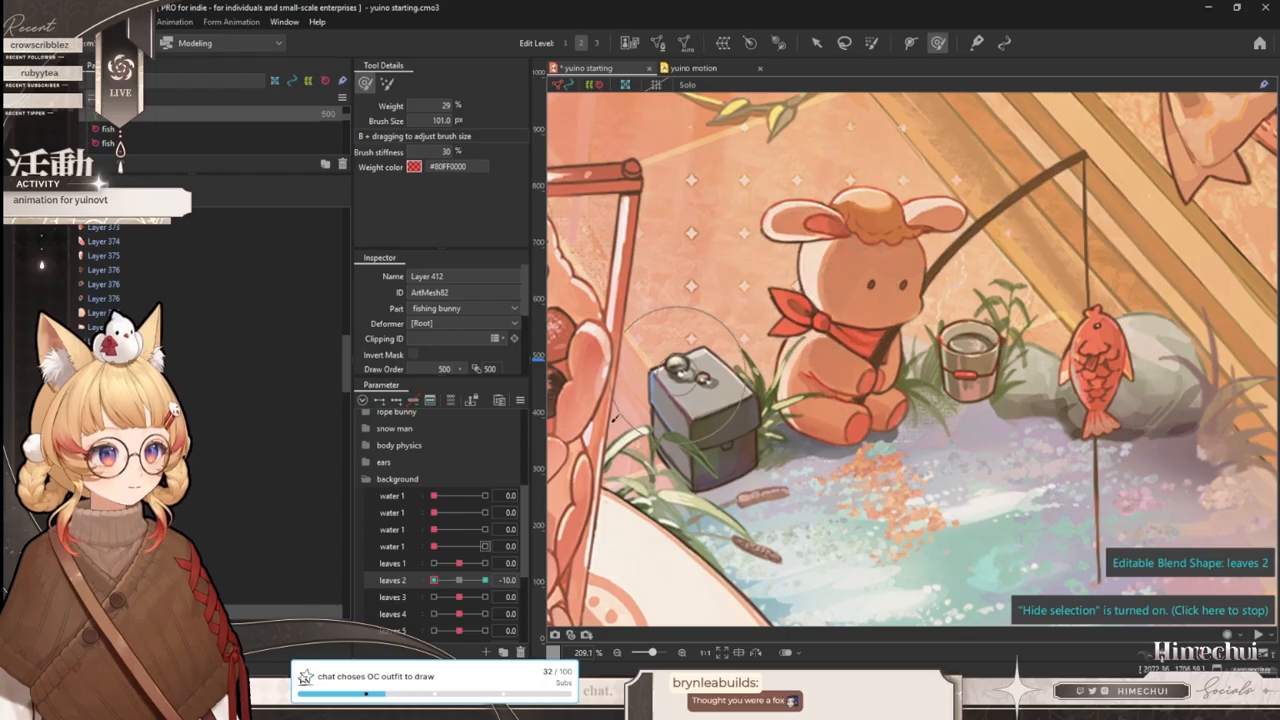
{"action": "left_click_drag", "start_coordinate": [437, 579], "coordinate": [590, 532]}
{"action": "left_click", "coordinate": [460, 580]}
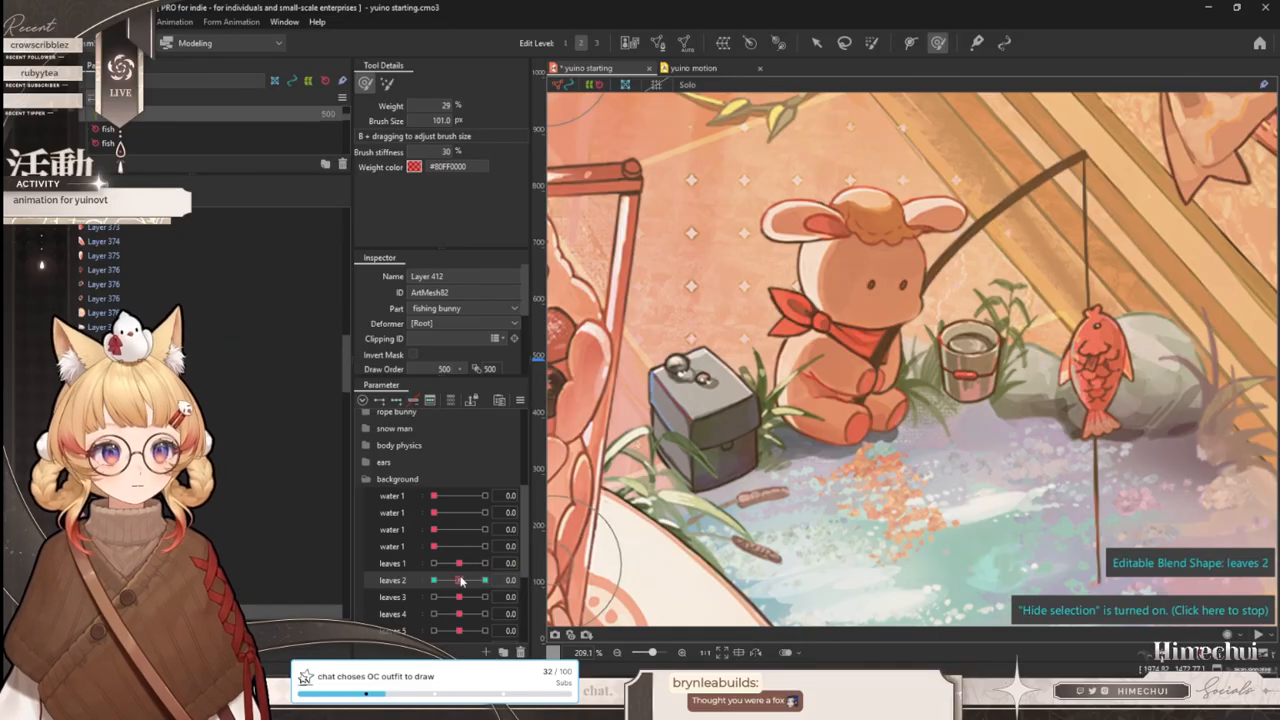
- Add three keys on leaves 3 and bend the grass blades beside the bunny at -10 and 10
{"action": "left_click", "coordinate": [392, 596]}
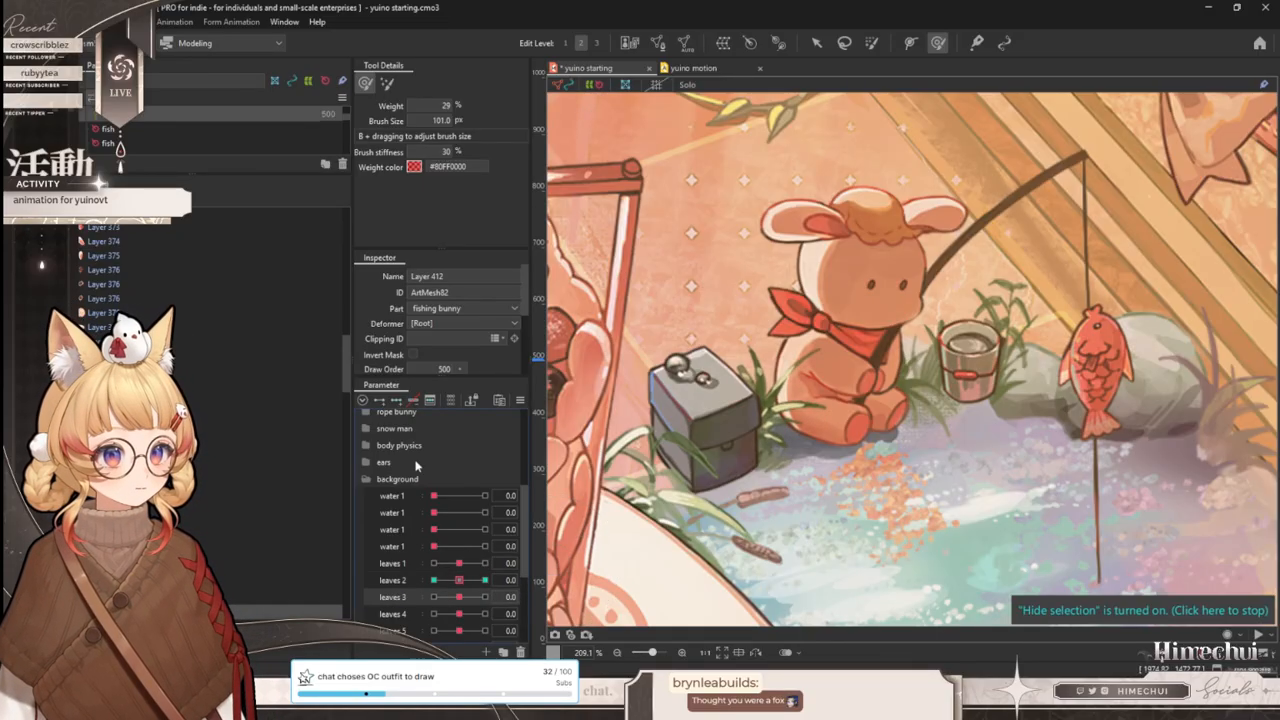
{"action": "left_click", "coordinate": [485, 596]}
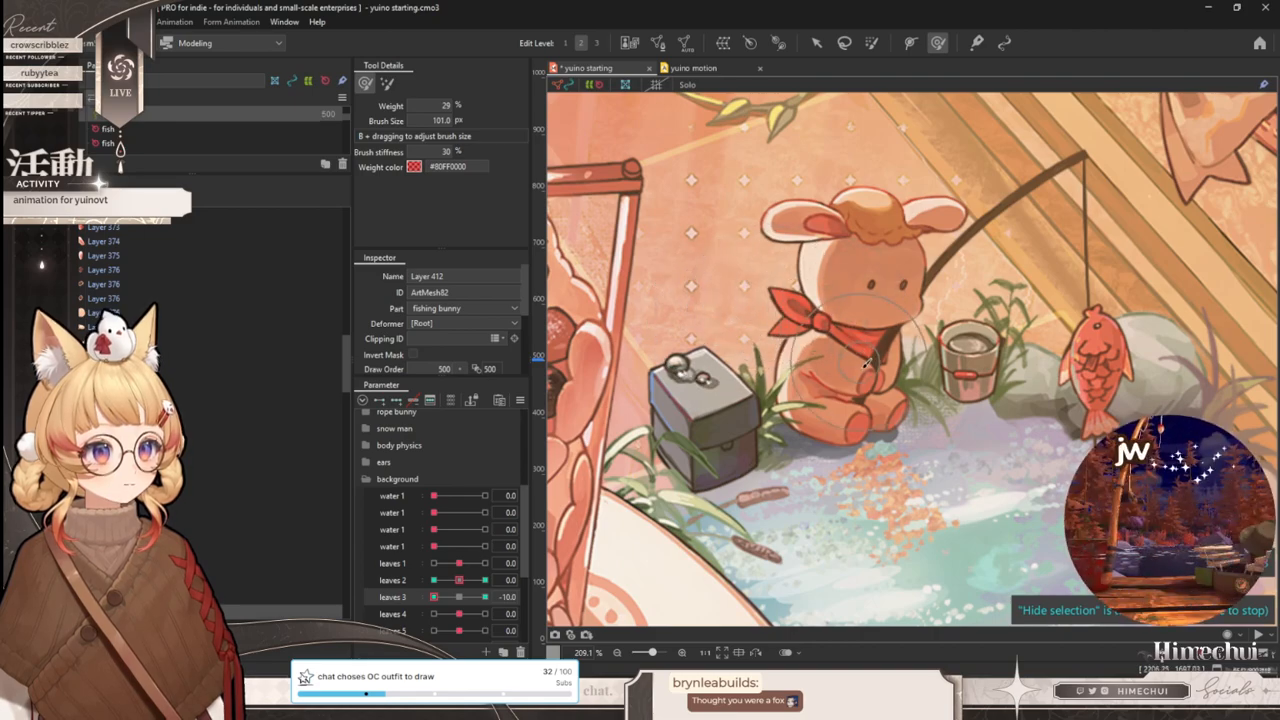
{"action": "left_click", "coordinate": [485, 597]}
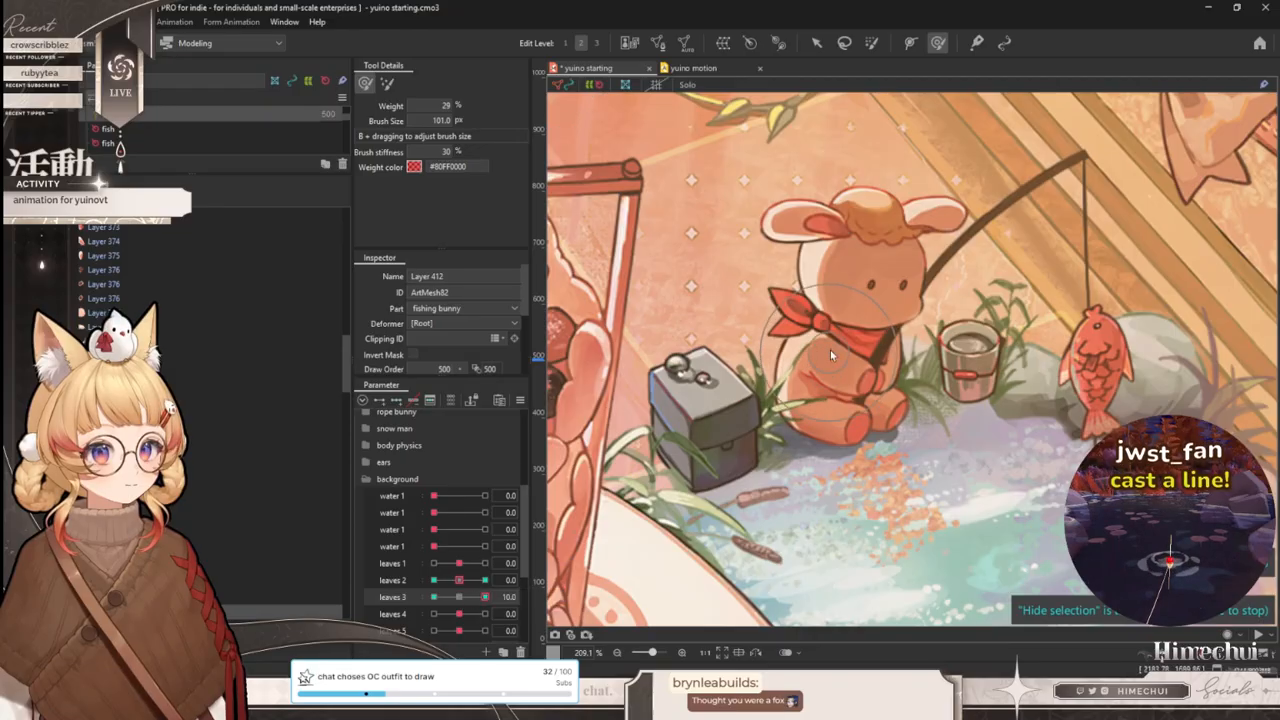
{"action": "scroll", "coordinate": [833, 345], "scroll_direction": "up", "scroll_amount": 2}
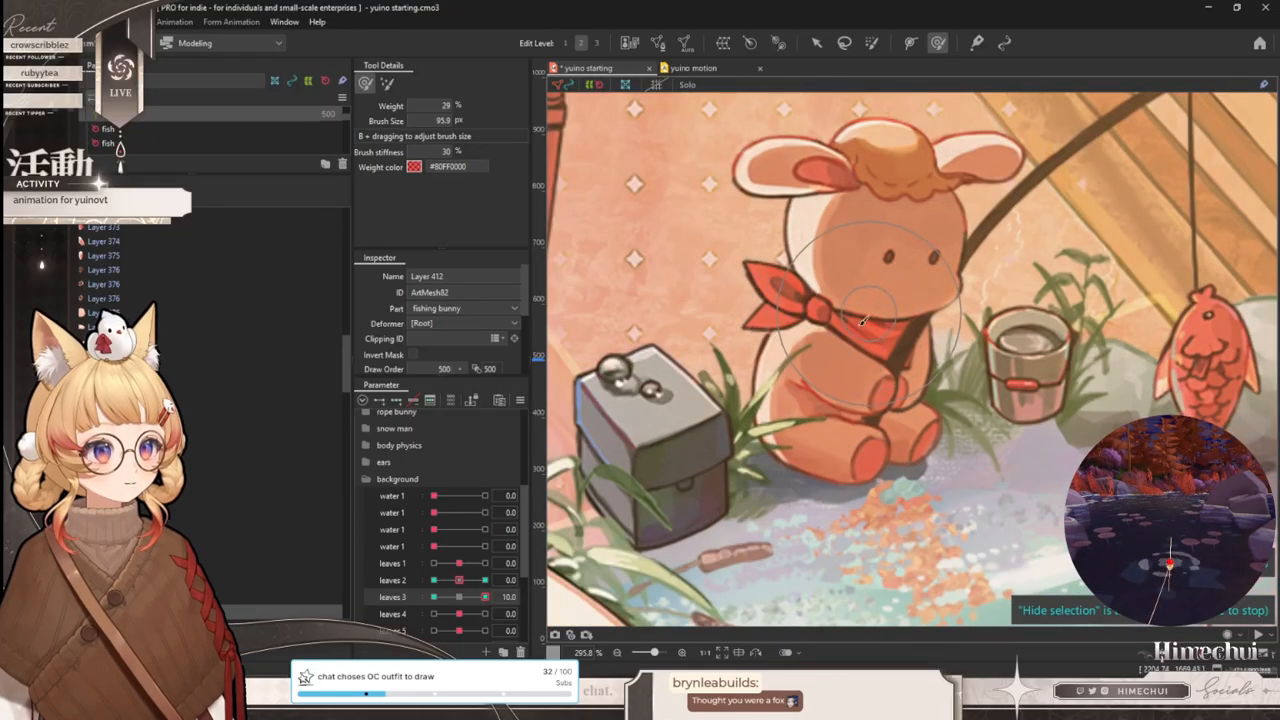
{"action": "left_click_drag", "start_coordinate": [485, 597], "coordinate": [574, 516]}
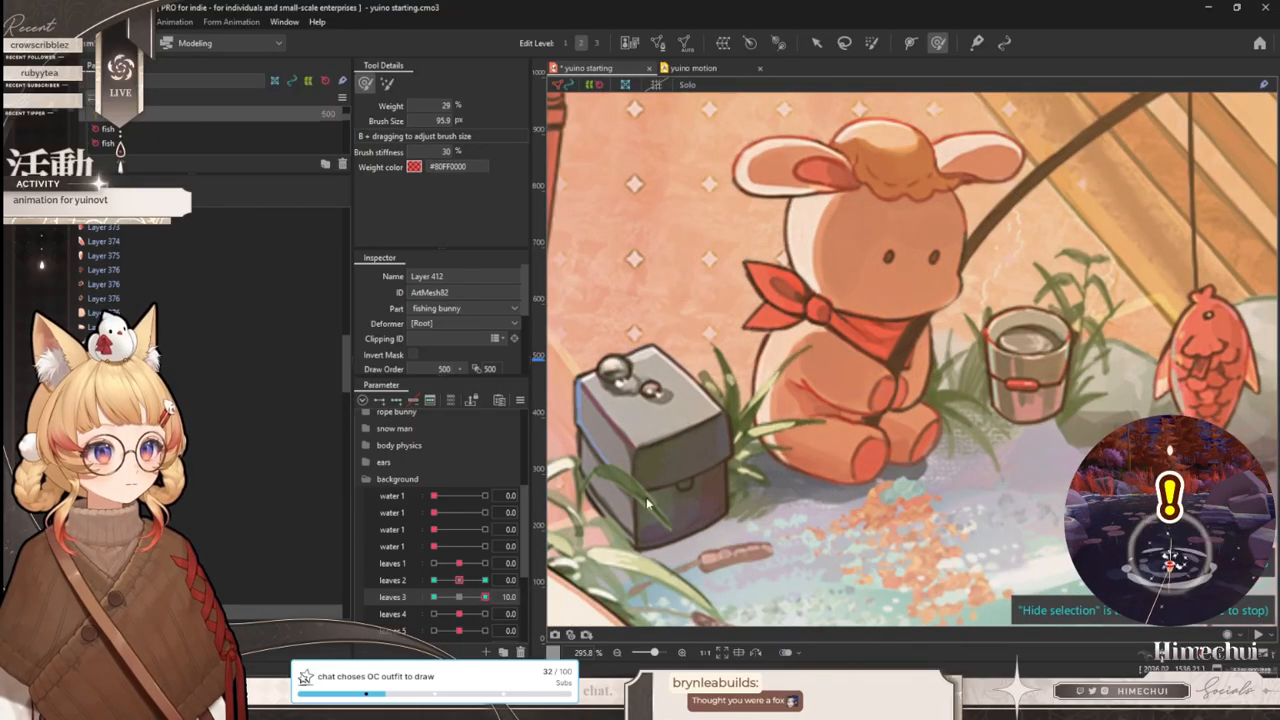
{"action": "scroll", "coordinate": [690, 400], "scroll_direction": "up", "scroll_amount": 3}
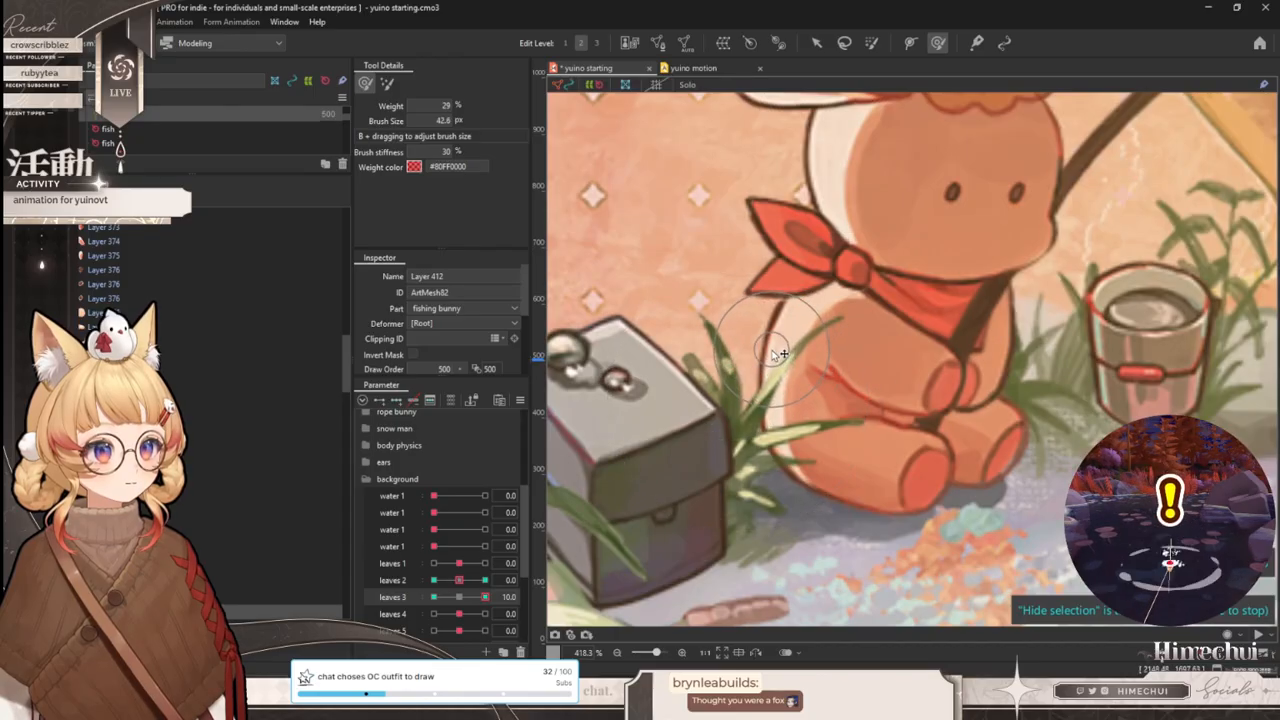
{"action": "left_click_drag", "start_coordinate": [484, 597], "coordinate": [306, 580]}
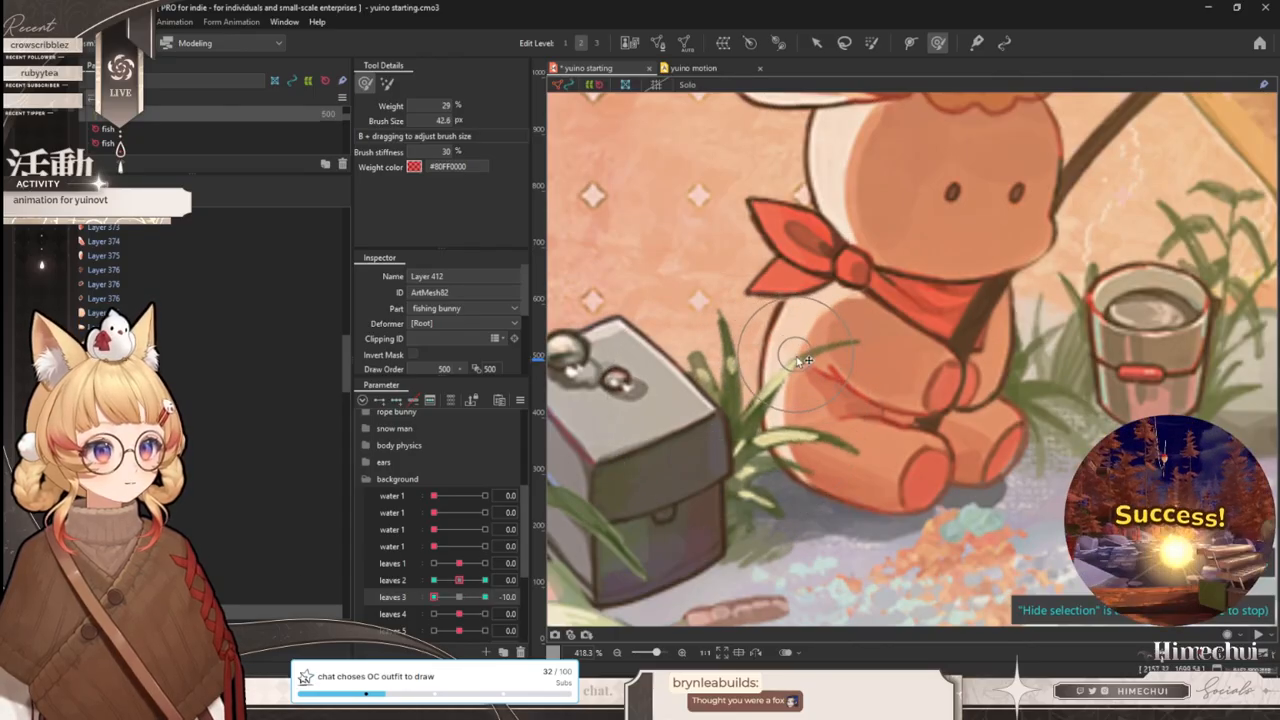
{"action": "scroll", "coordinate": [662, 448], "scroll_direction": "down", "scroll_amount": 2}
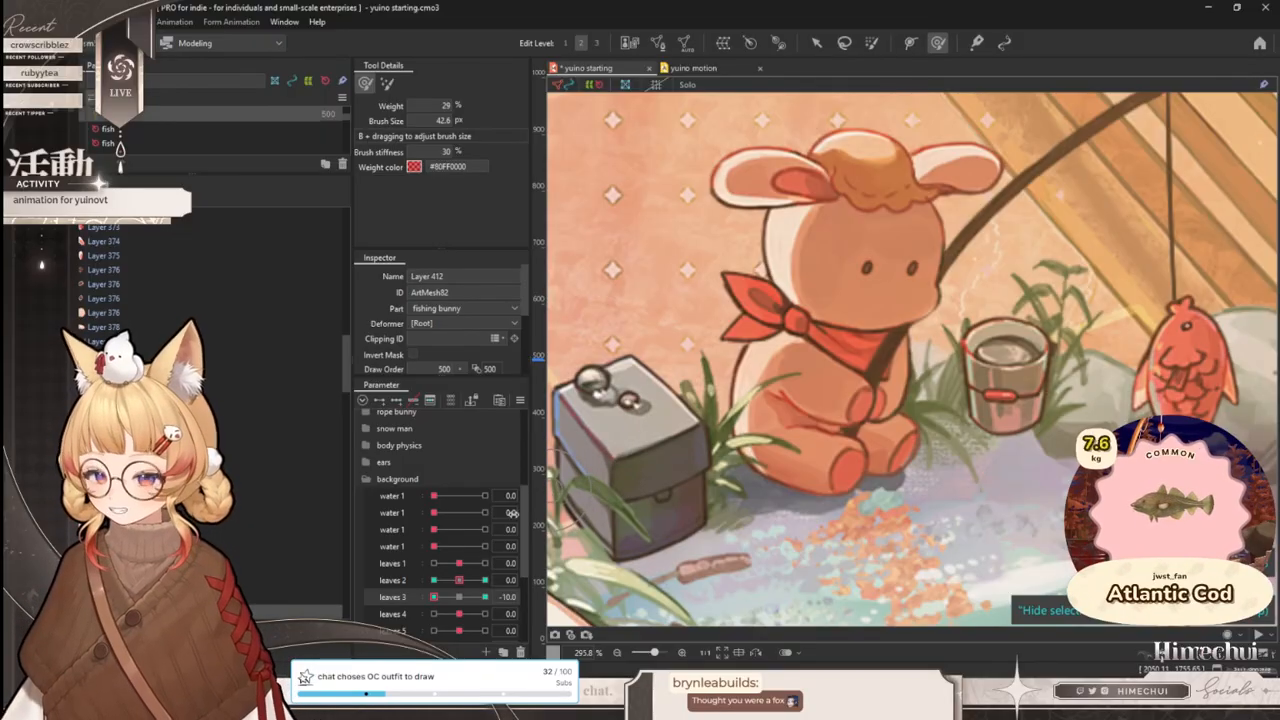
- Apply extended interpolation to both the leaves 2 and leaves 3 parameters
{"action": "left_click", "coordinate": [410, 579], "text": "ctrl"}
{"action": "left_click", "coordinate": [520, 400]}
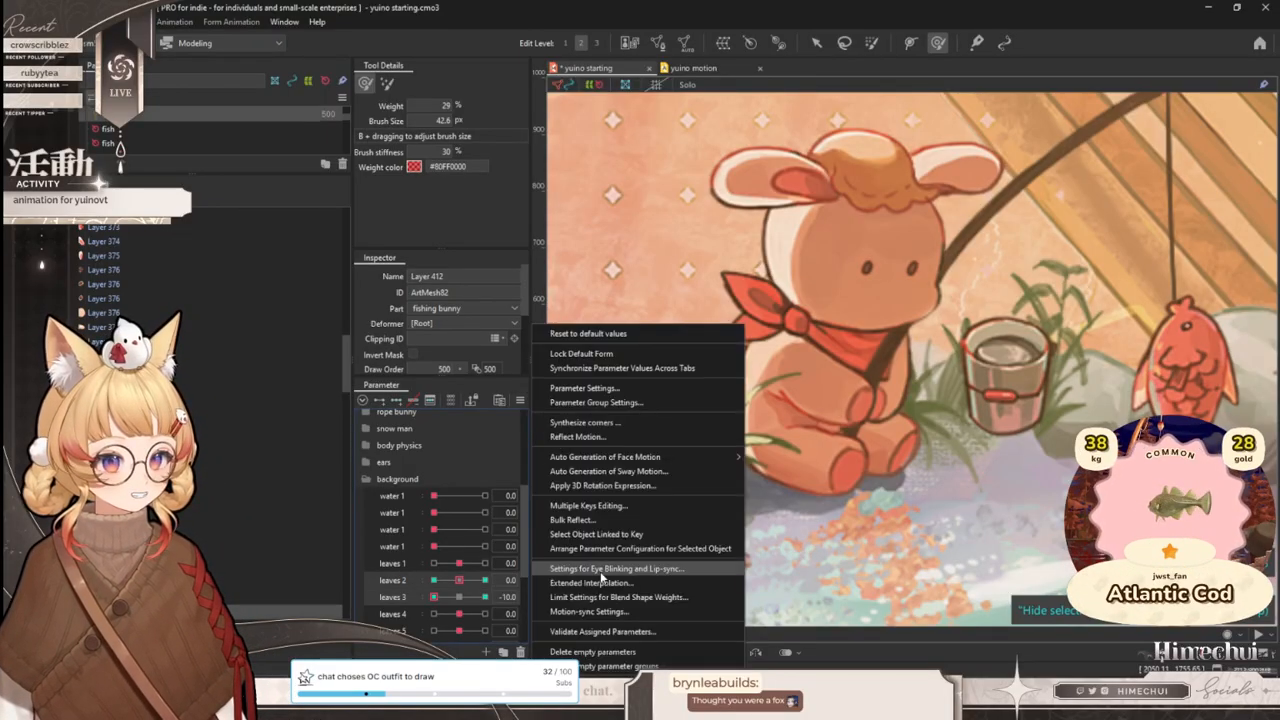
{"action": "left_click", "coordinate": [610, 588]}
{"action": "left_click", "coordinate": [643, 328]}
{"action": "left_click", "coordinate": [650, 341]}
{"action": "left_click", "coordinate": [706, 289]}
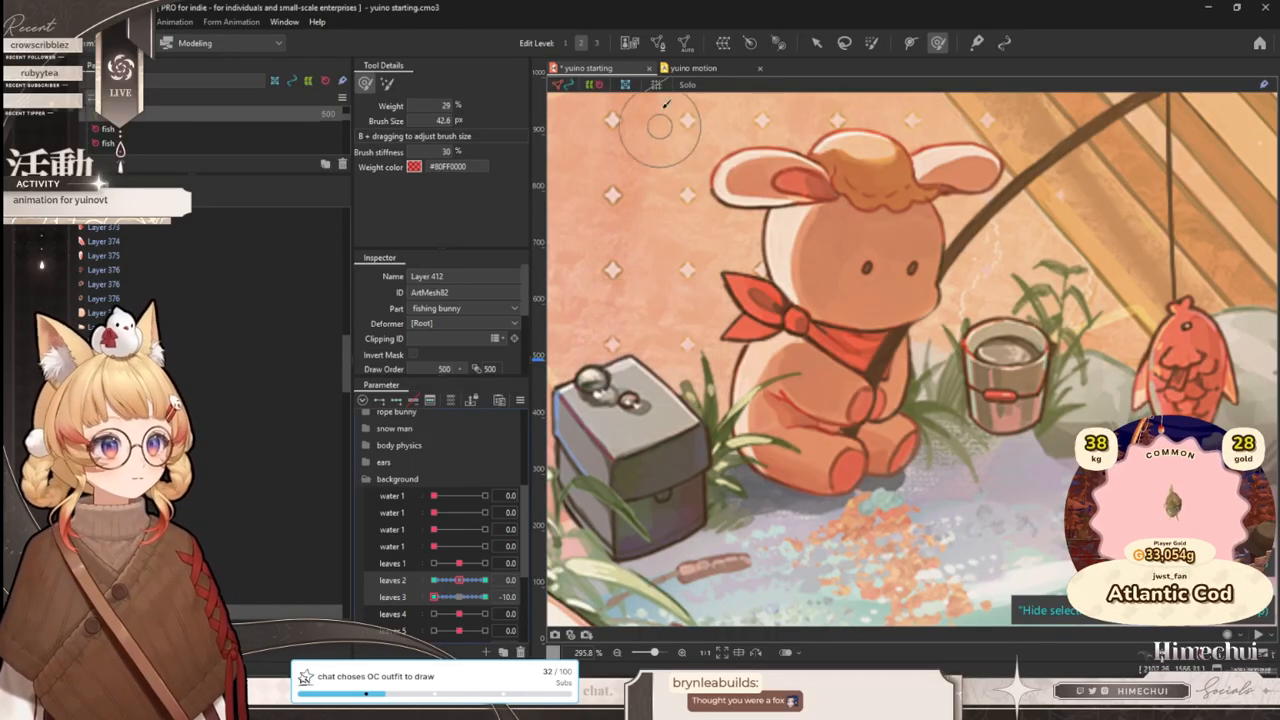
- Switch to the yuino motion animation and play it to examine the grass sway around the fishing bunny
{"action": "left_click", "coordinate": [692, 68]}
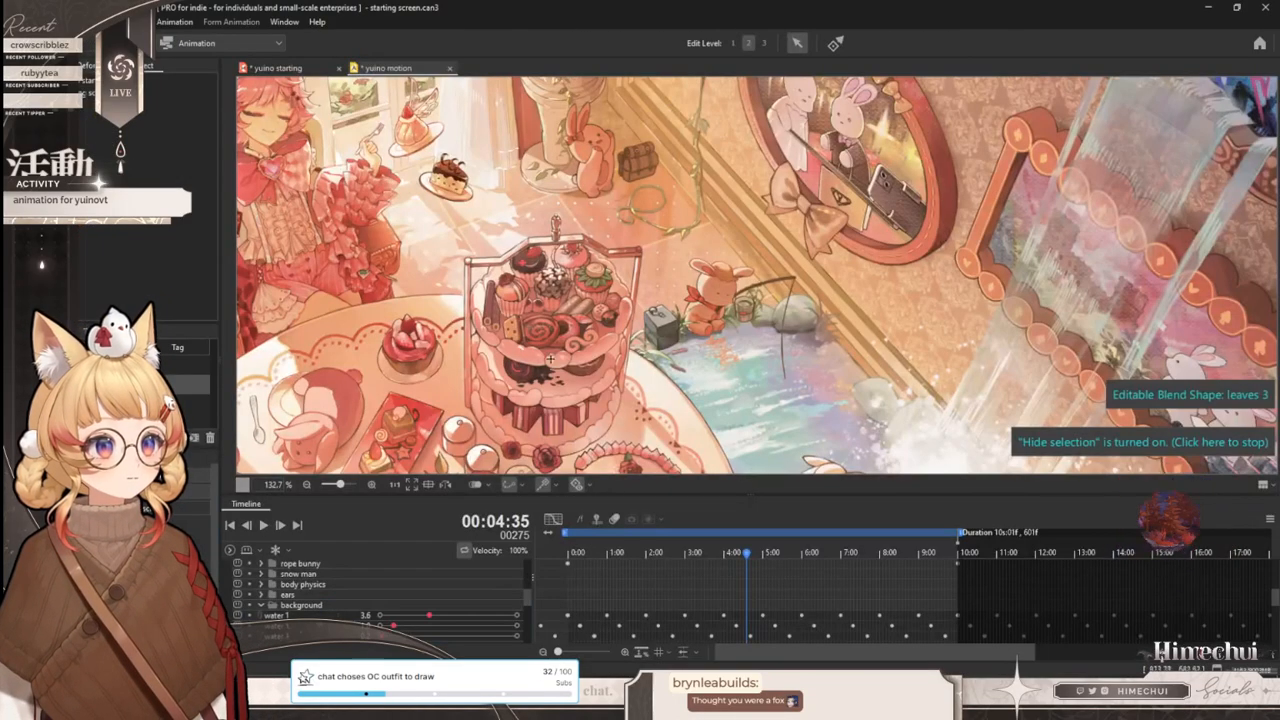
{"action": "left_click", "coordinate": [264, 525]}
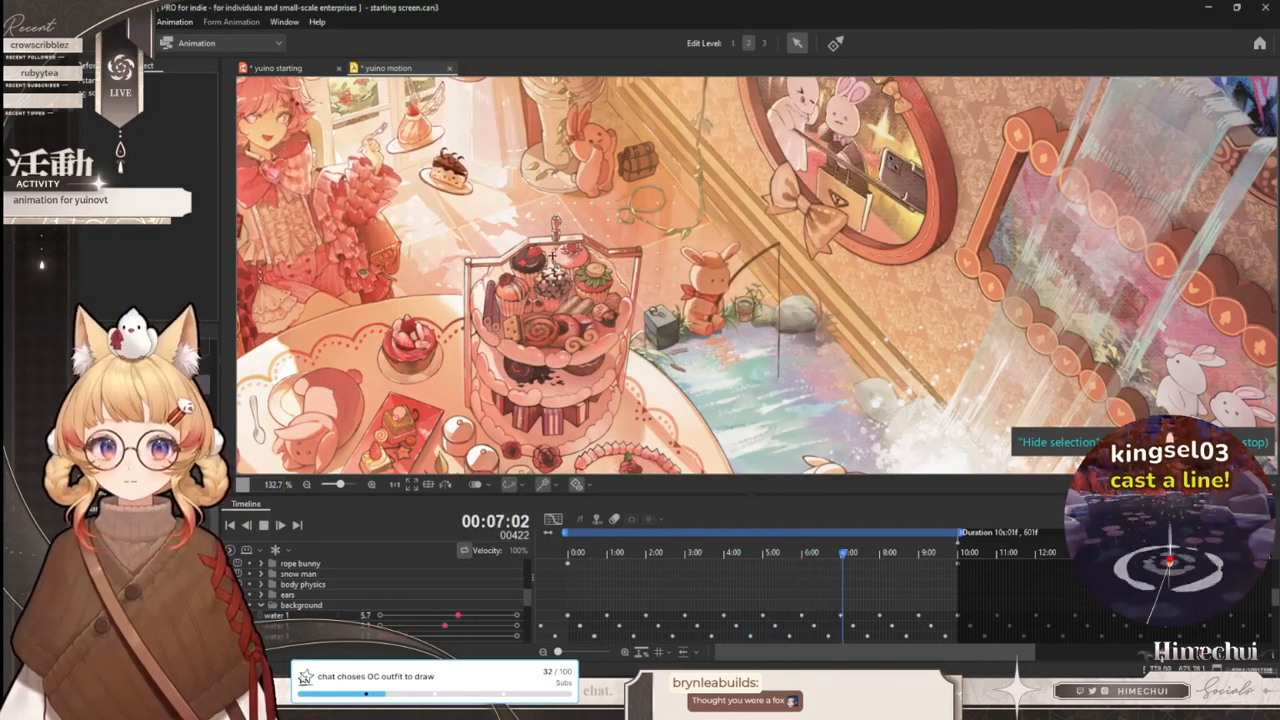
{"action": "scroll", "coordinate": [787, 337], "scroll_direction": "up", "scroll_amount": 3}
{"action": "scroll", "coordinate": [787, 337], "scroll_direction": "up", "scroll_amount": 5}
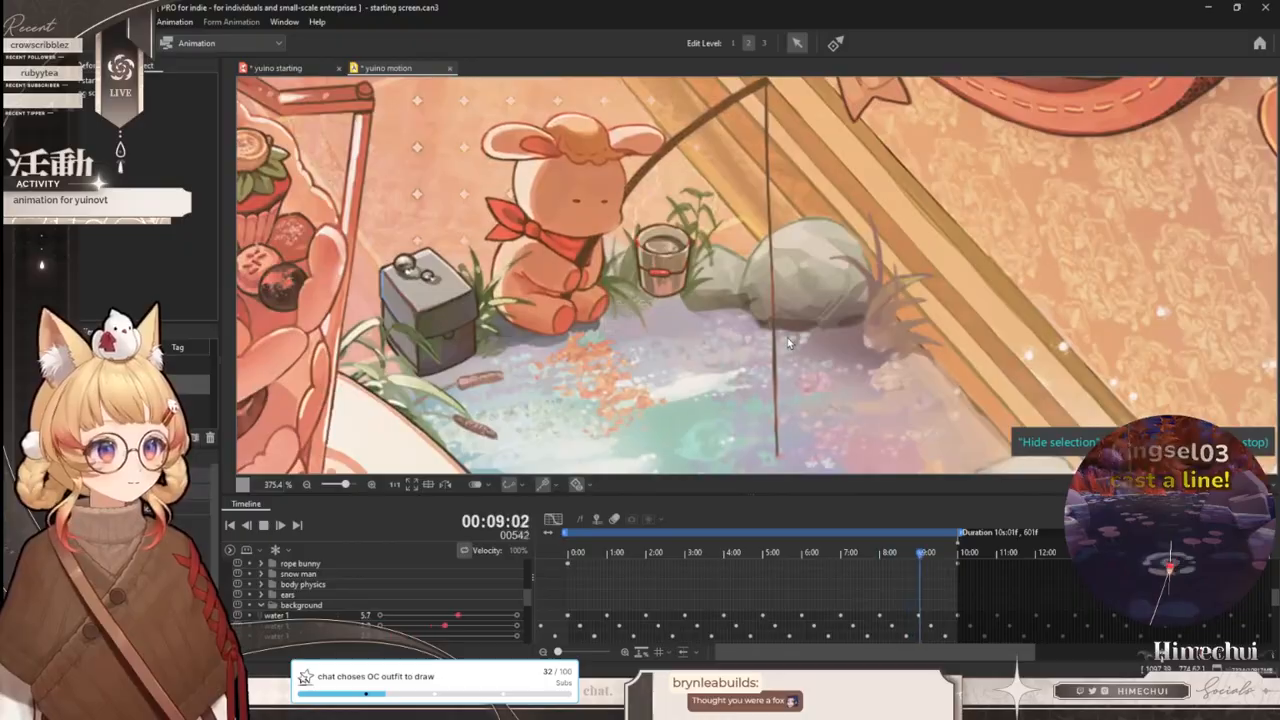
{"action": "scroll", "coordinate": [731, 323], "scroll_direction": "down", "scroll_amount": 2}
{"action": "scroll", "coordinate": [731, 323], "scroll_direction": "up", "scroll_amount": 3}
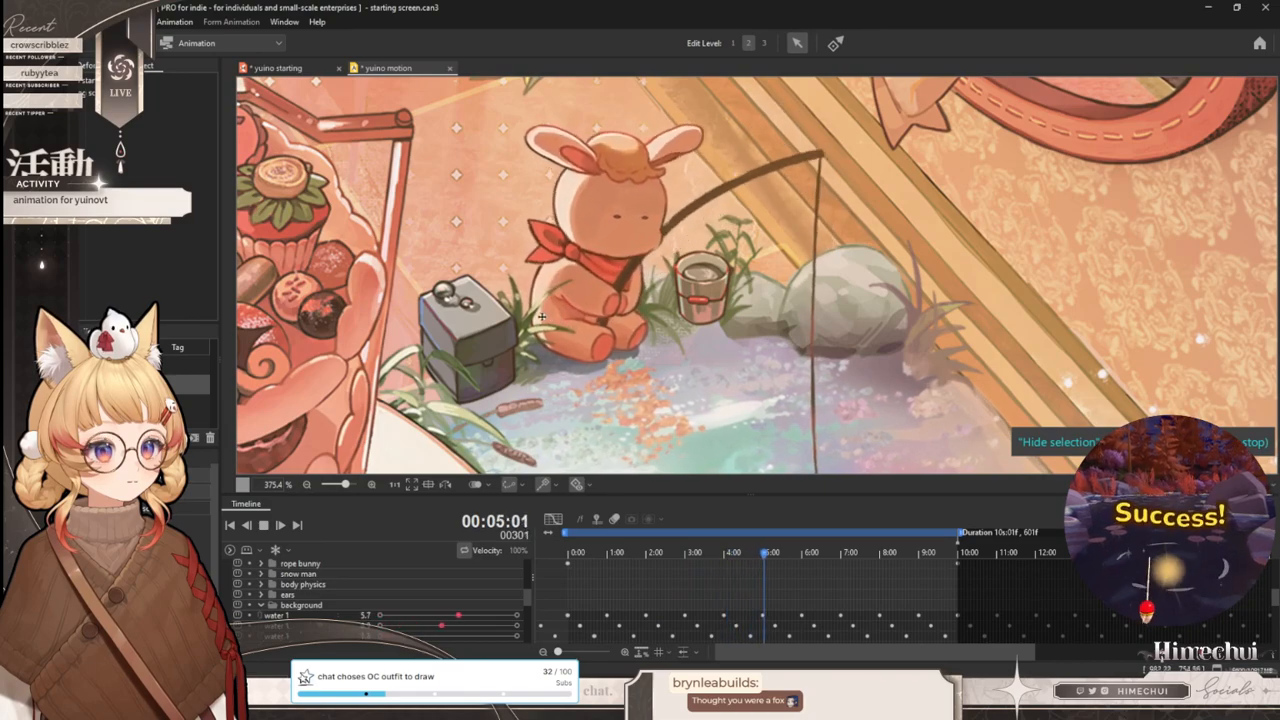
{"action": "scroll", "coordinate": [573, 276], "scroll_direction": "down", "scroll_amount": 3}
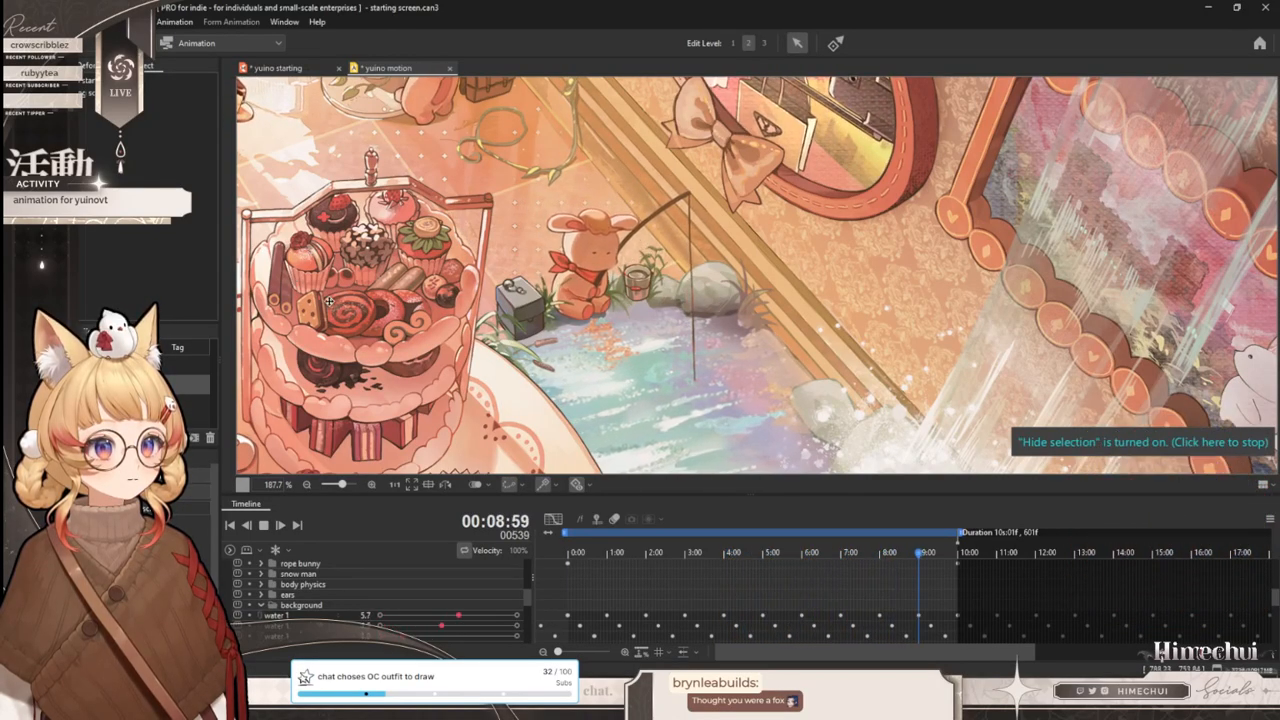
- In the yuino starting model, reset leaves 3 to 0 and move its grass keys to the leaves 1 parameter
{"action": "scroll", "coordinate": [531, 311], "scroll_direction": "up", "scroll_amount": 3}
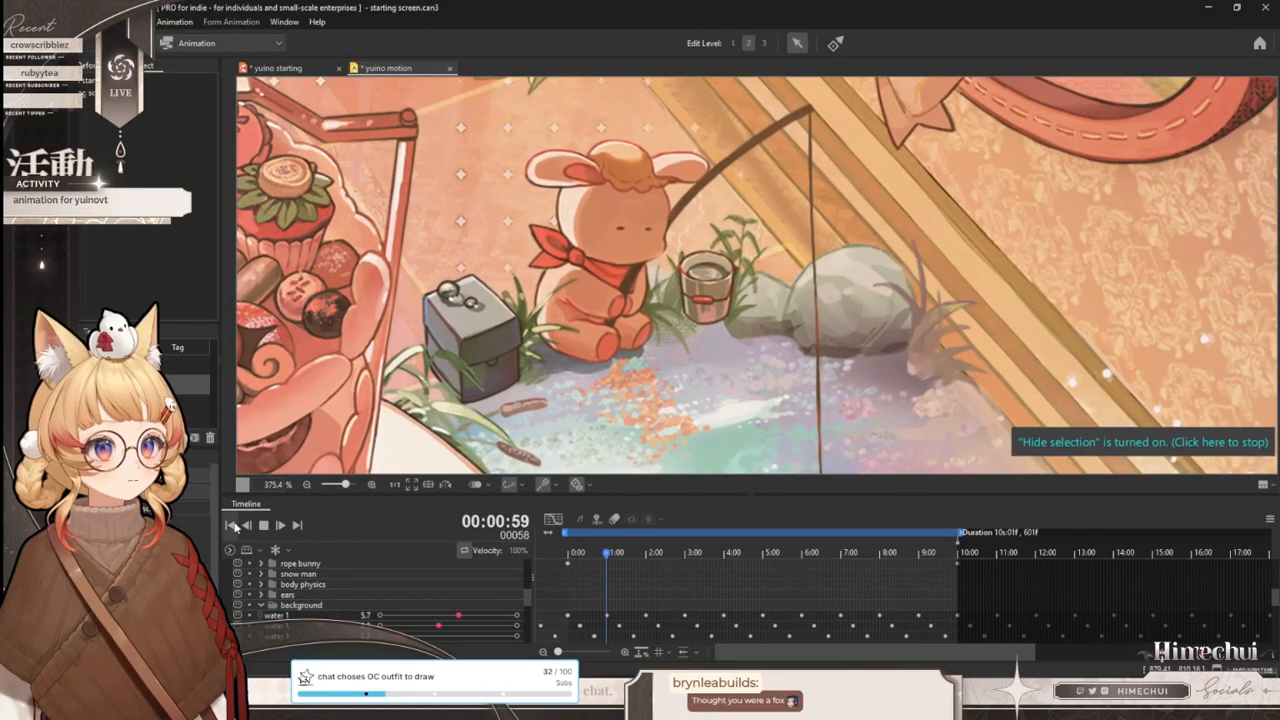
{"action": "left_click", "coordinate": [300, 70]}
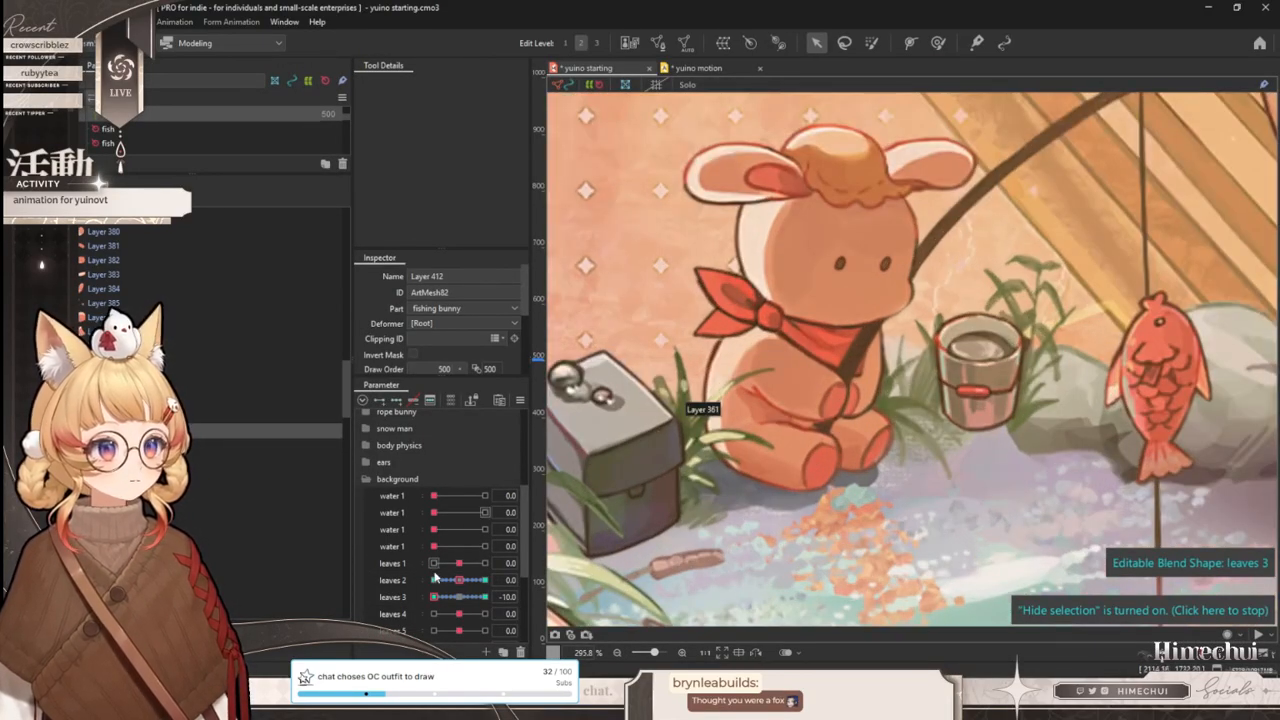
{"action": "left_click_drag", "start_coordinate": [434, 597], "coordinate": [506, 600]}
{"action": "left_click", "coordinate": [556, 596]}
{"action": "left_click", "coordinate": [460, 597]}
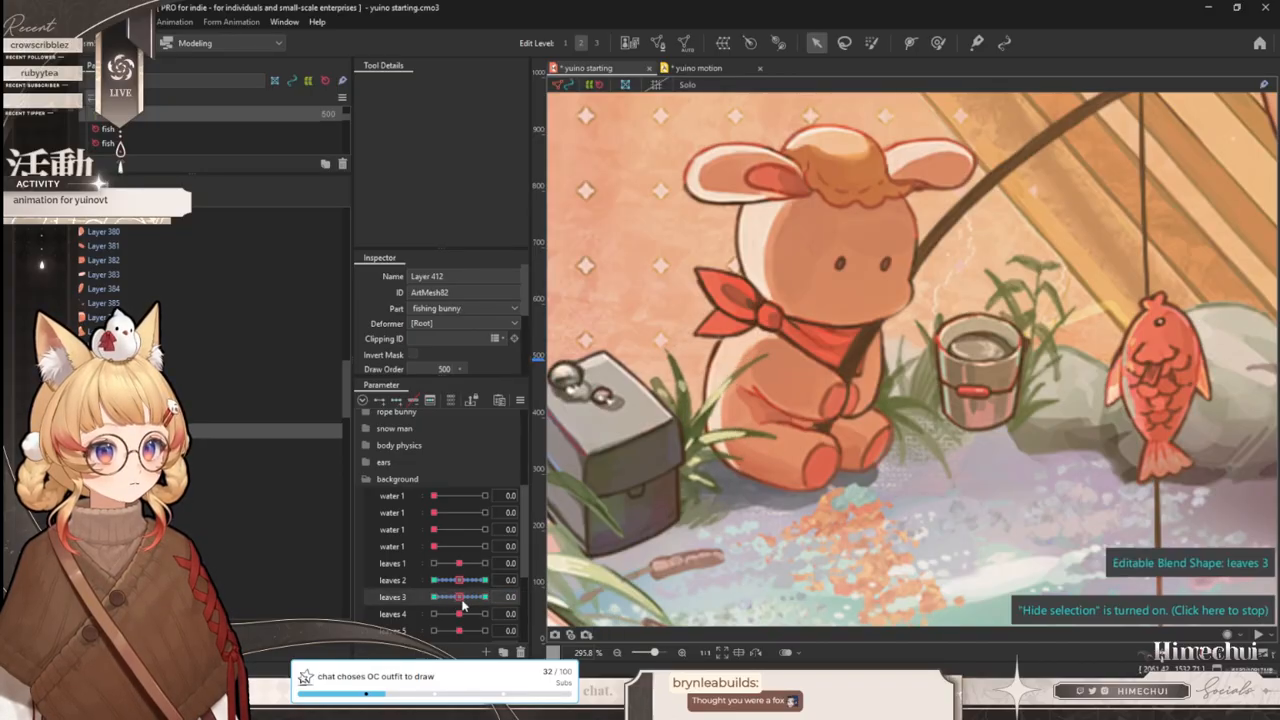
{"action": "left_click", "coordinate": [556, 596]}
{"action": "left_click", "coordinate": [587, 612]}
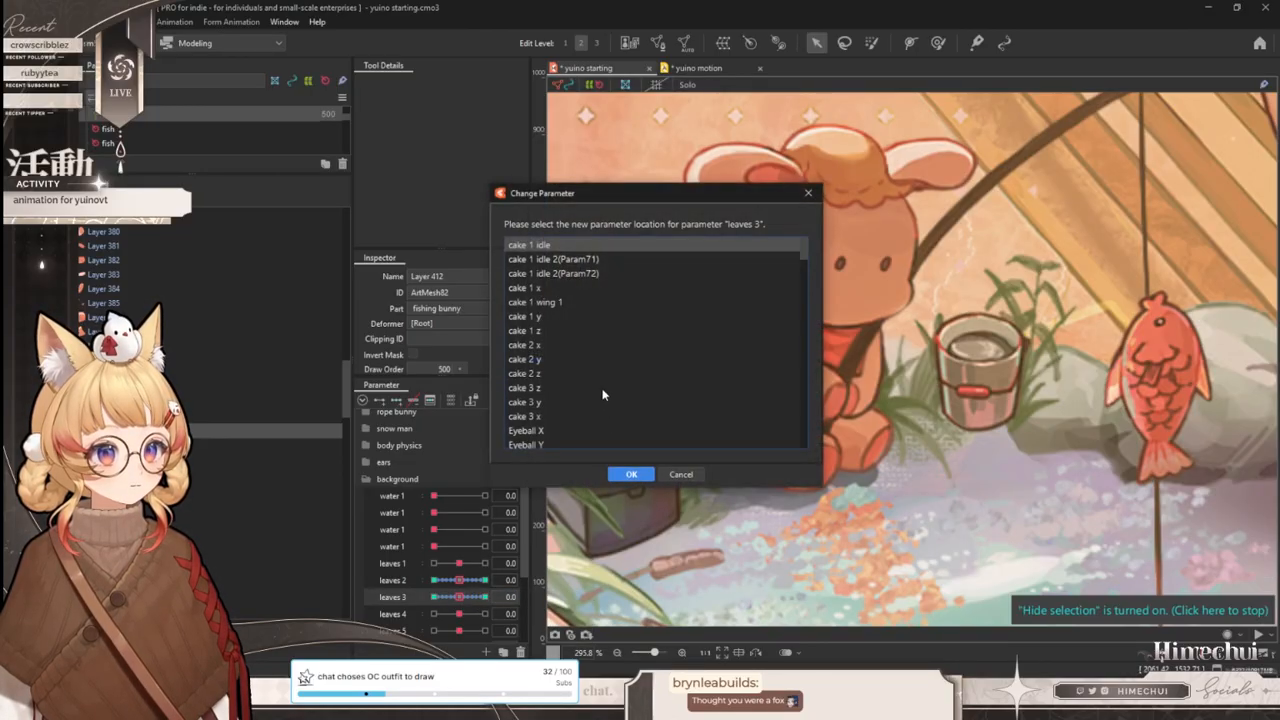
{"action": "scroll", "coordinate": [583, 393], "scroll_direction": "down", "scroll_amount": 10}
{"action": "left_click", "coordinate": [546, 272]}
{"action": "left_click", "coordinate": [630, 476]}
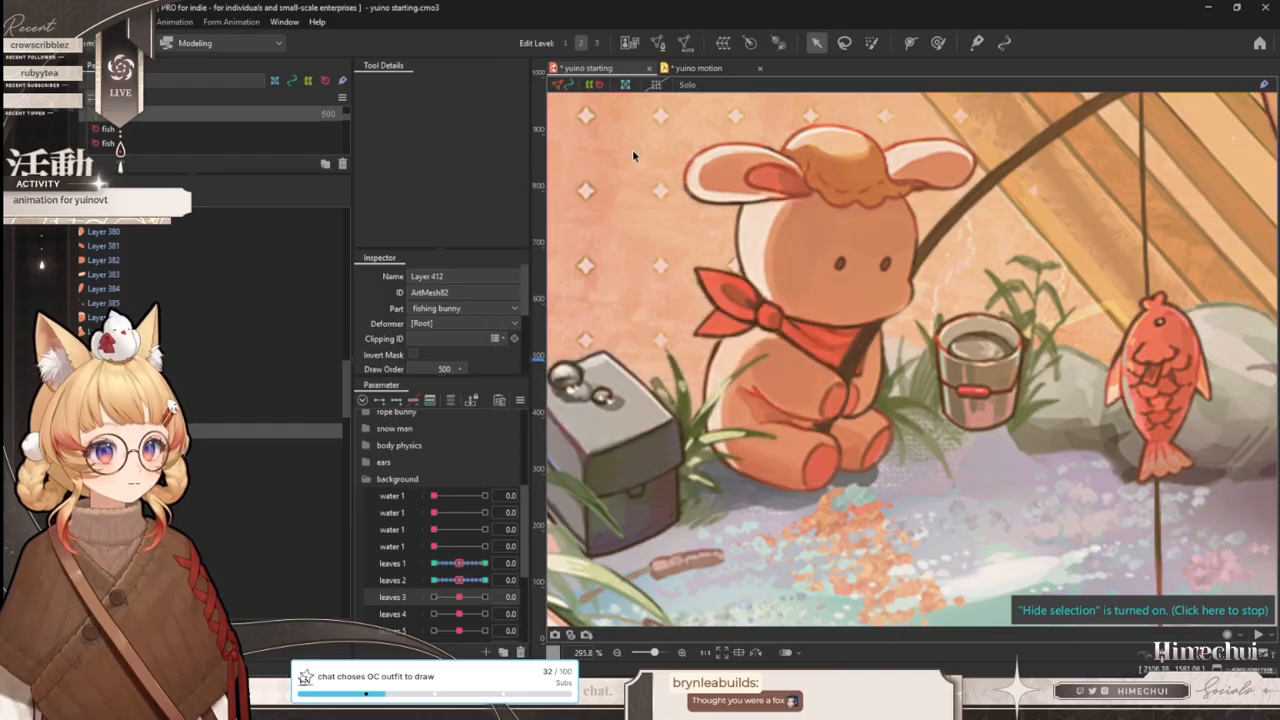
- Play the yuino motion animation and examine the grass sway around the fishing bunny at close and wide range
{"action": "key", "text": "ctrl+Tab"}
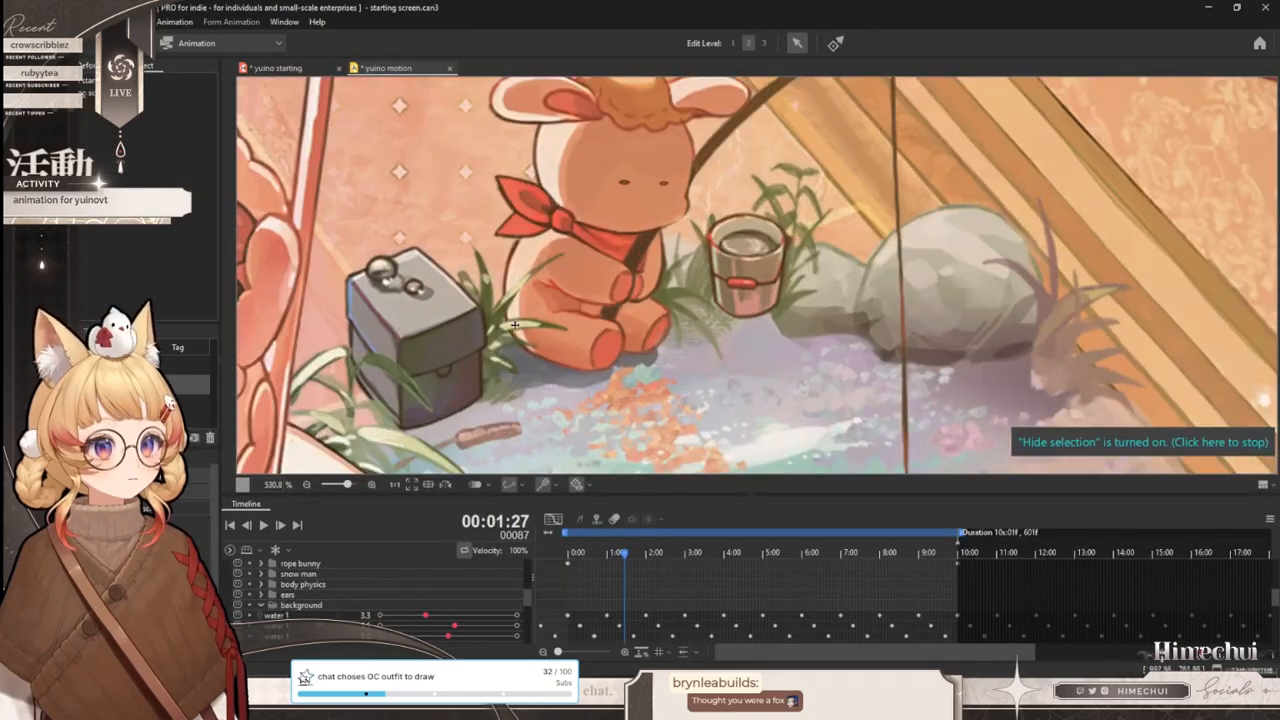
{"action": "mouse_move", "coordinate": [621, 555]}
{"action": "left_mouse_down"}
{"action": "mouse_move", "coordinate": [736, 570]}
{"action": "mouse_move", "coordinate": [624, 564]}
{"action": "left_mouse_up"}
{"action": "left_click", "coordinate": [263, 525]}
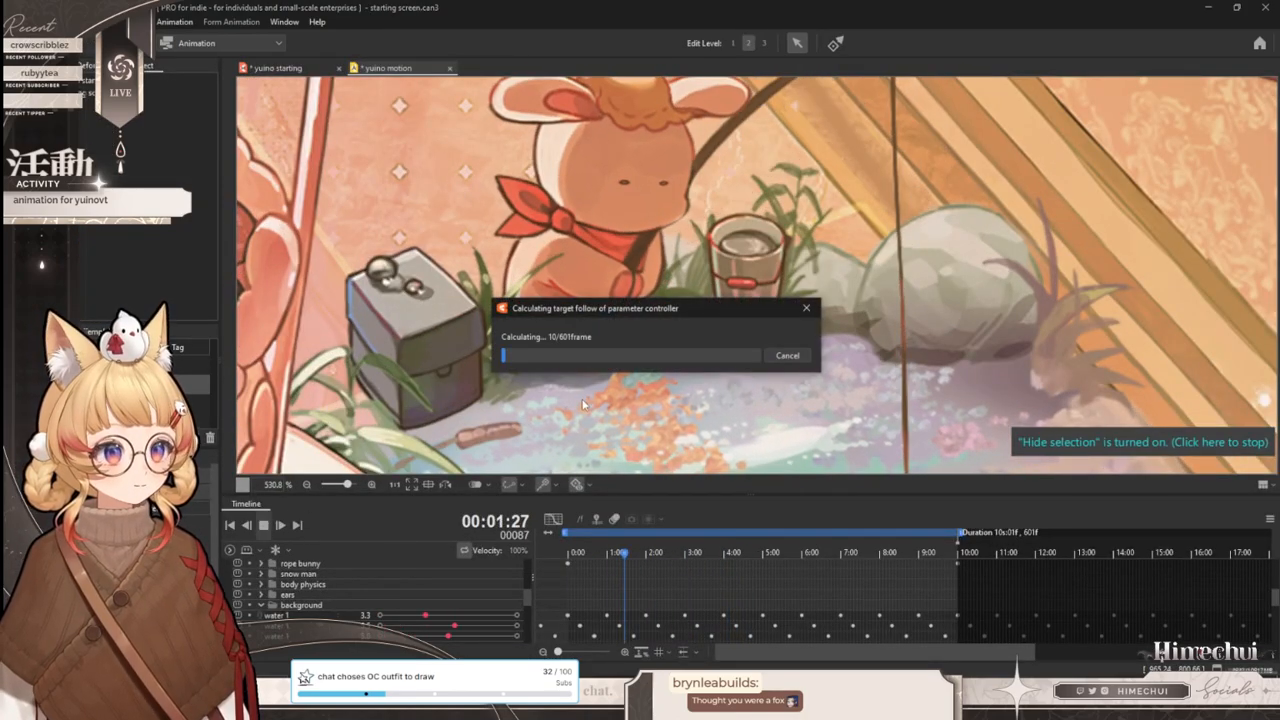
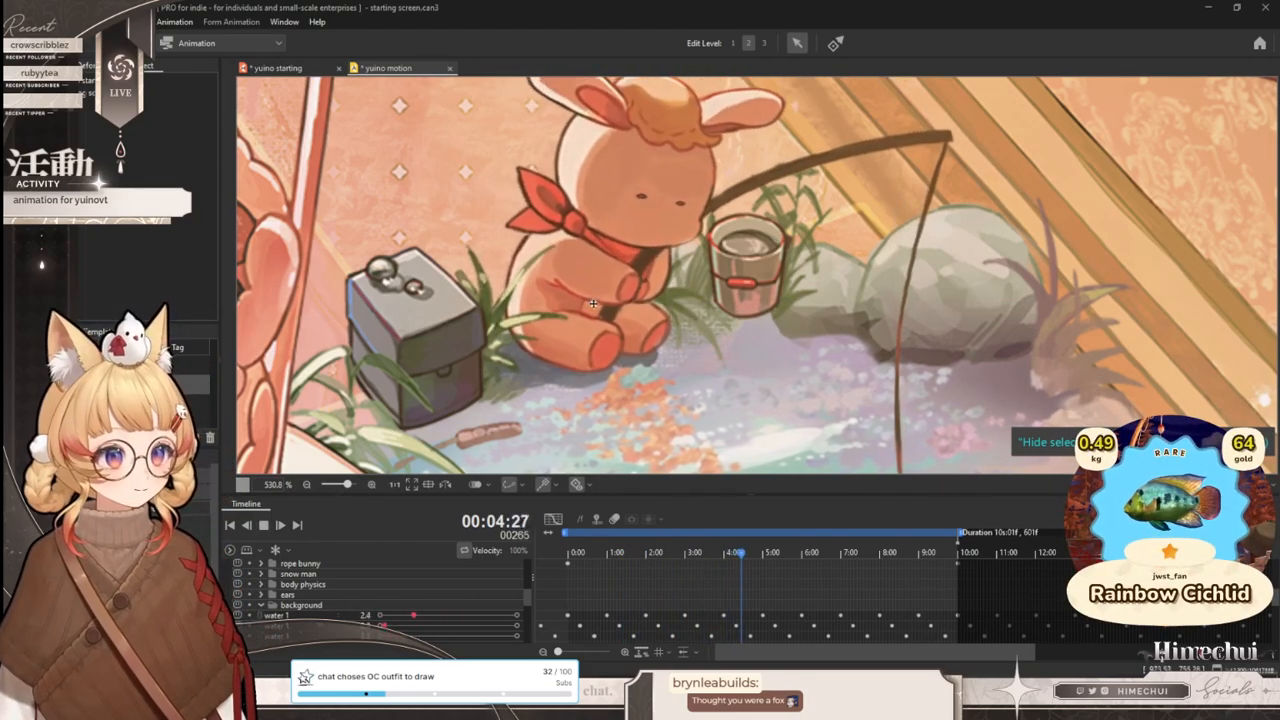
{"action": "scroll", "coordinate": [683, 298], "scroll_direction": "down", "scroll_amount": 5}
{"action": "scroll", "coordinate": [682, 299], "scroll_direction": "up", "scroll_amount": 3}
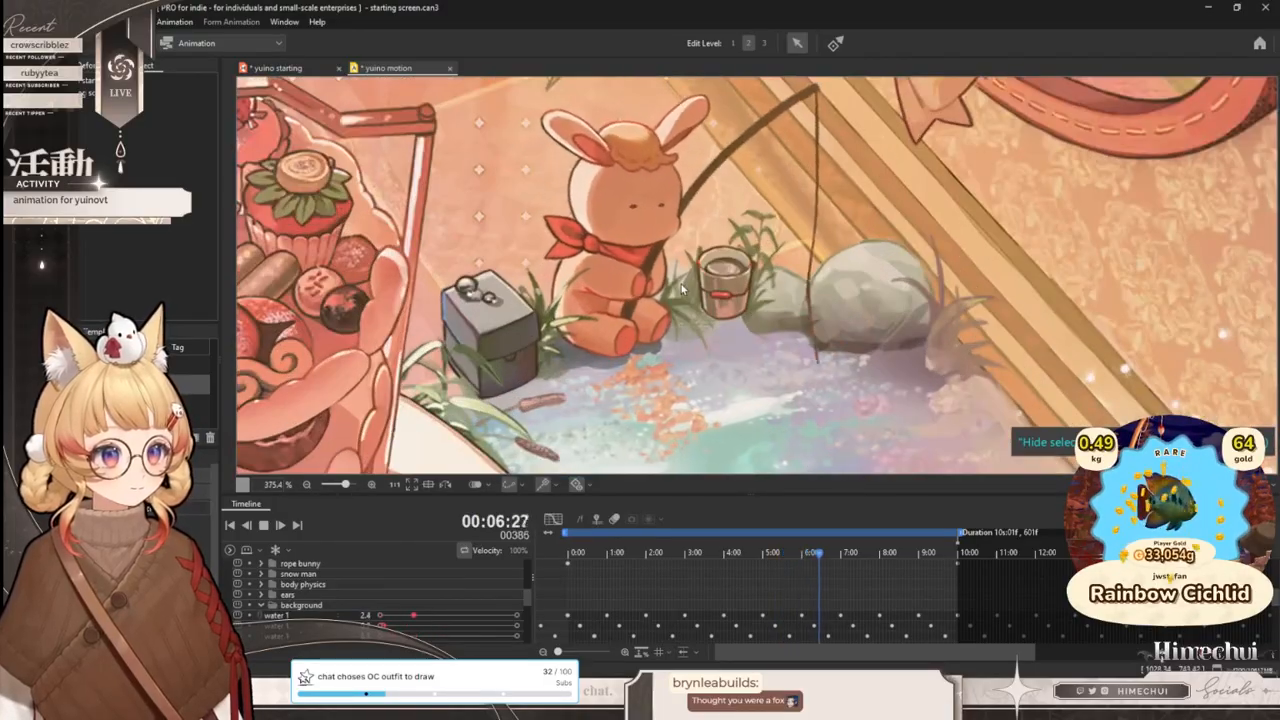
{"action": "scroll", "coordinate": [662, 280], "scroll_direction": "up", "scroll_amount": 4}
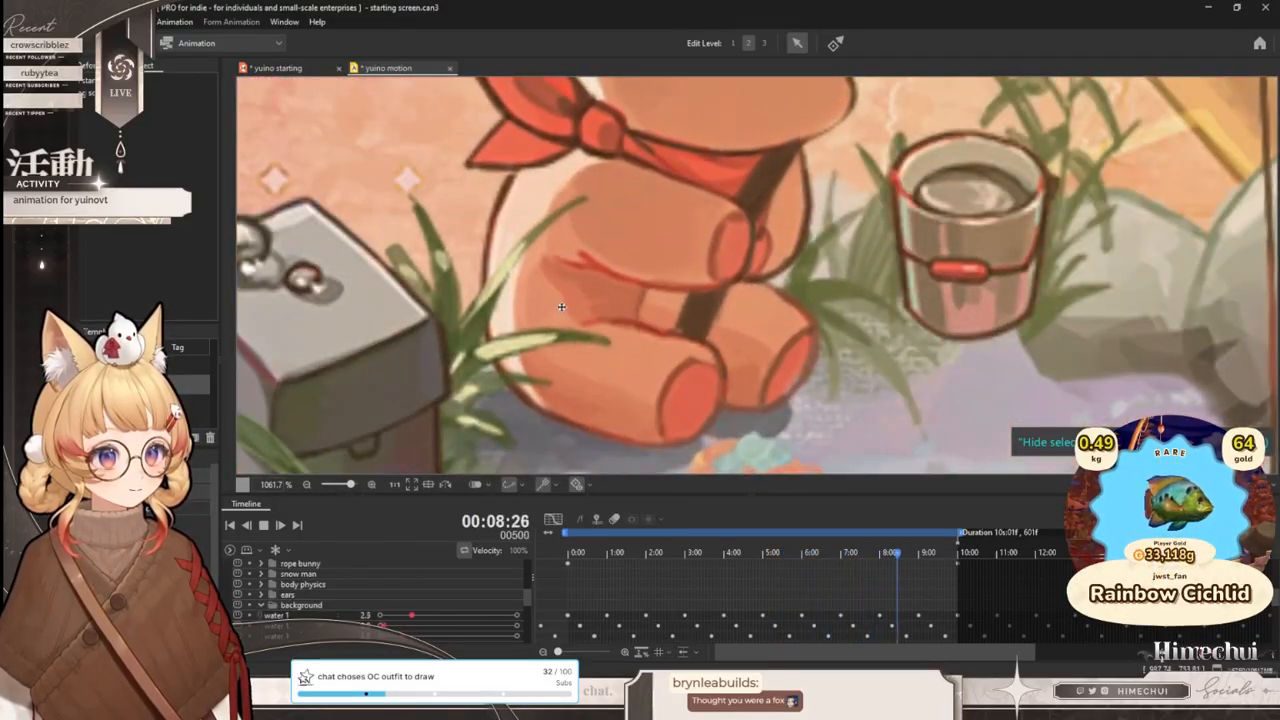
{"action": "scroll", "coordinate": [569, 282], "scroll_direction": "down", "scroll_amount": 6}
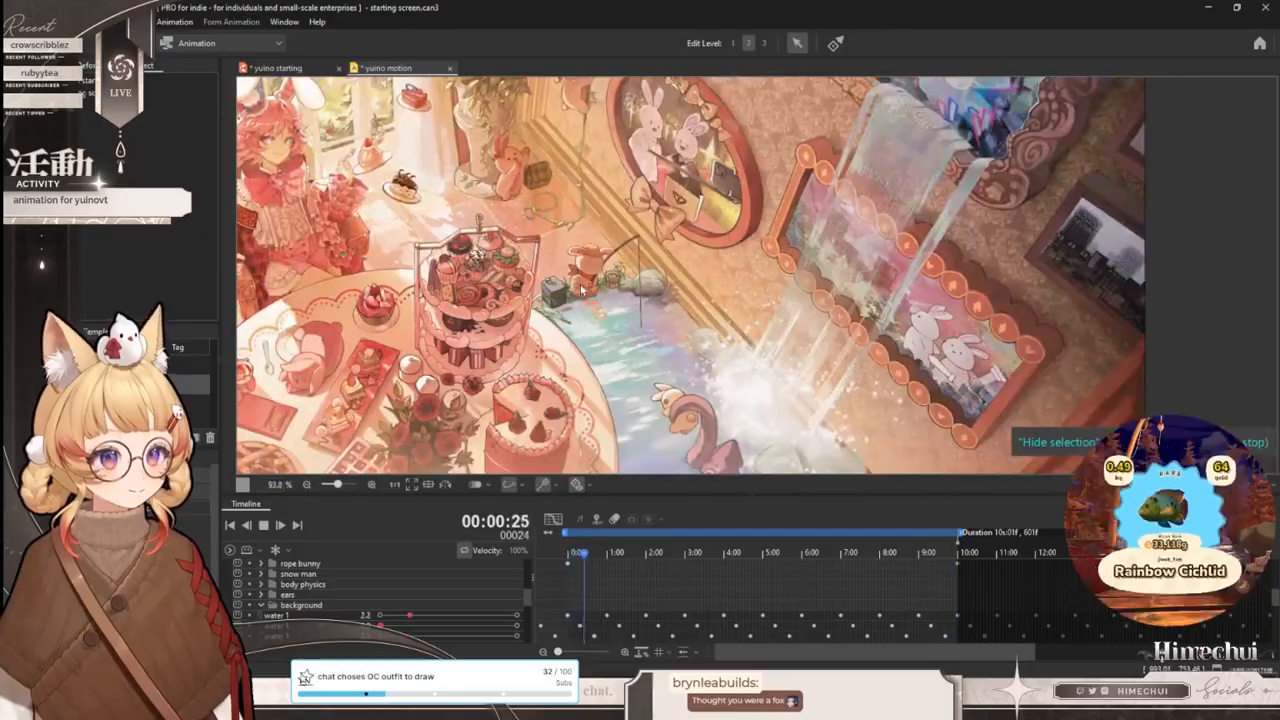
{"action": "scroll", "coordinate": [582, 278], "scroll_direction": "up", "scroll_amount": 1}
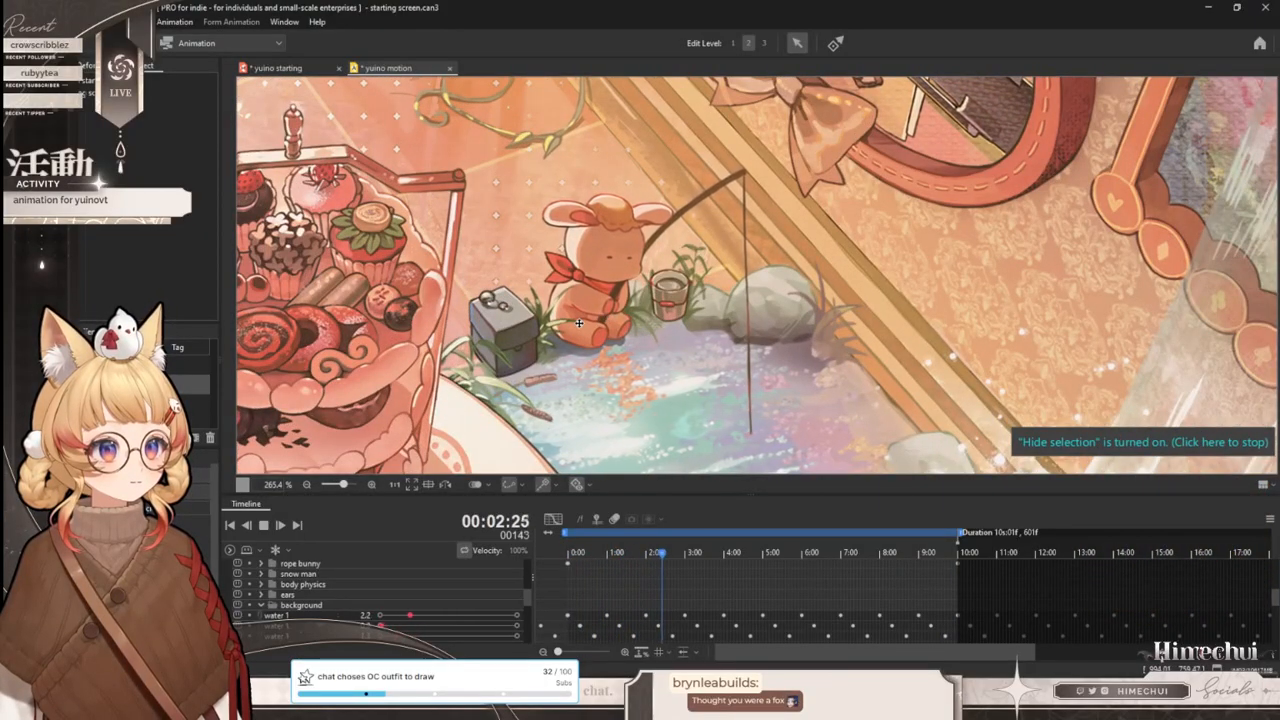
{"action": "left_click", "coordinate": [264, 525]}
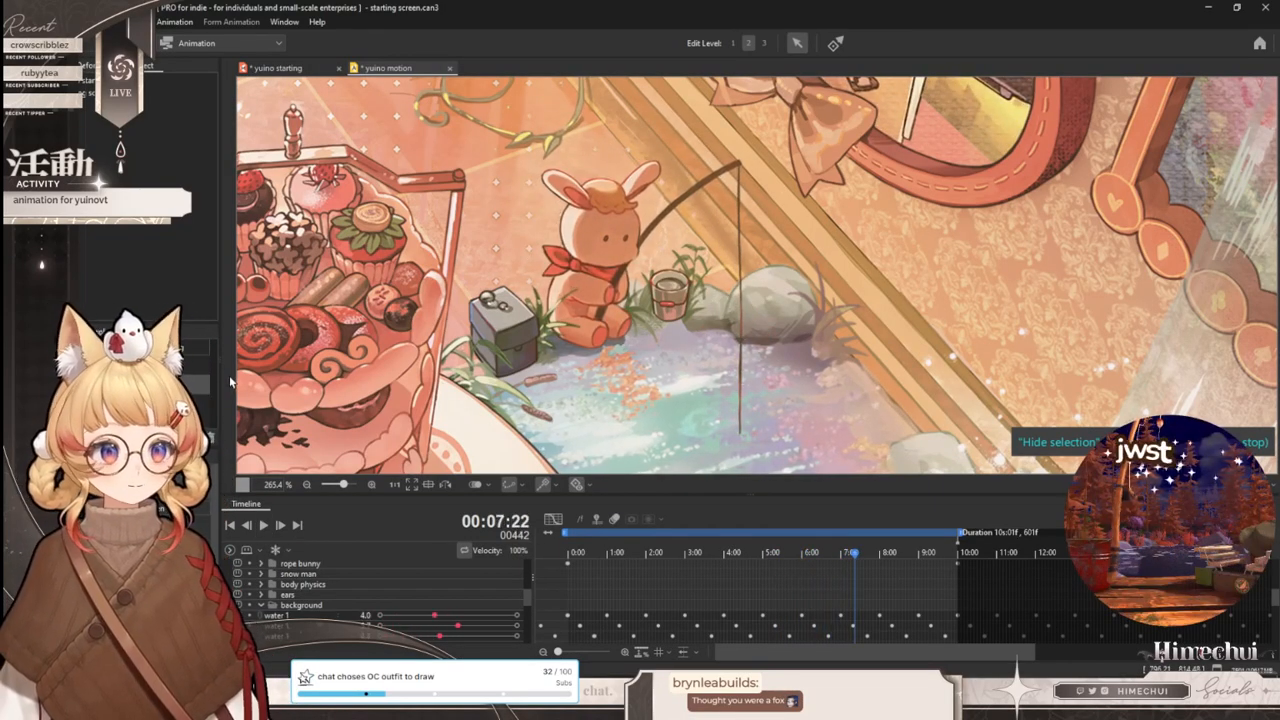
- Select the grass beside the tackle box in the yuino starting model for brush deformation and try leaves 1 and leaves 2
{"action": "left_click", "coordinate": [287, 70]}
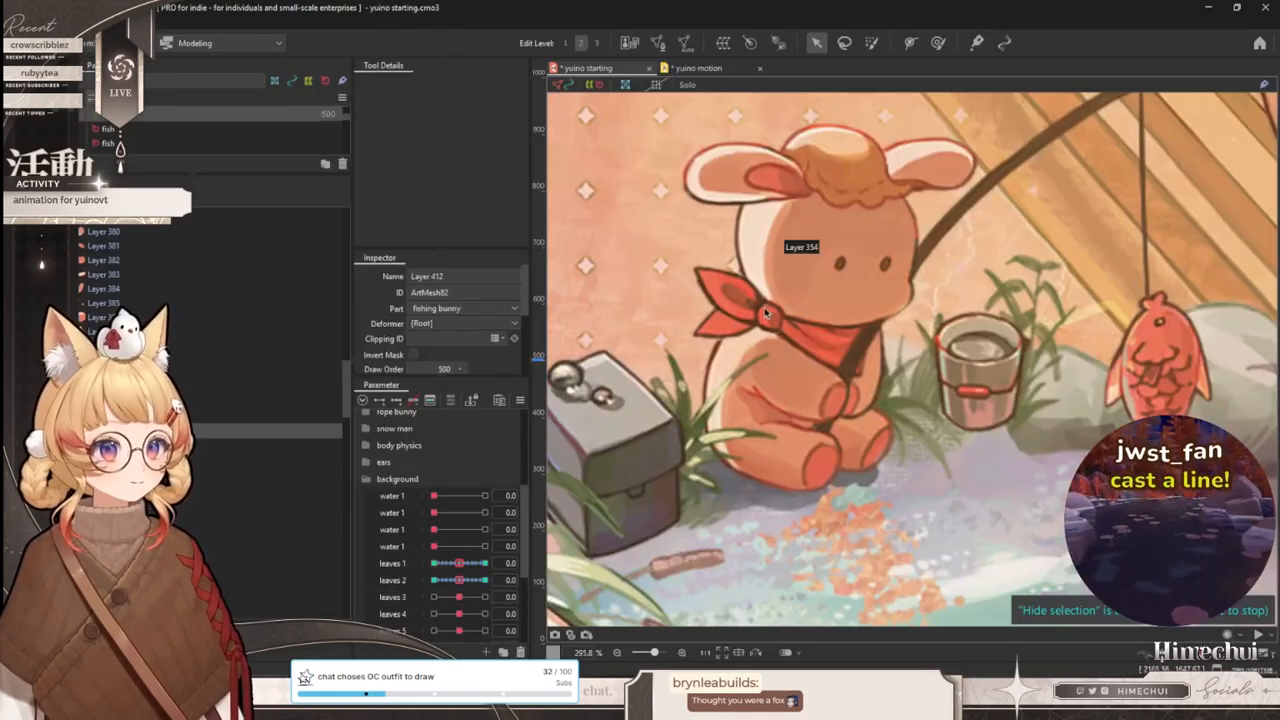
{"action": "scroll", "coordinate": [761, 301], "scroll_direction": "down", "scroll_amount": 2}
{"action": "scroll", "coordinate": [672, 363], "scroll_direction": "up", "scroll_amount": 2}
{"action": "left_click", "coordinate": [714, 441]}
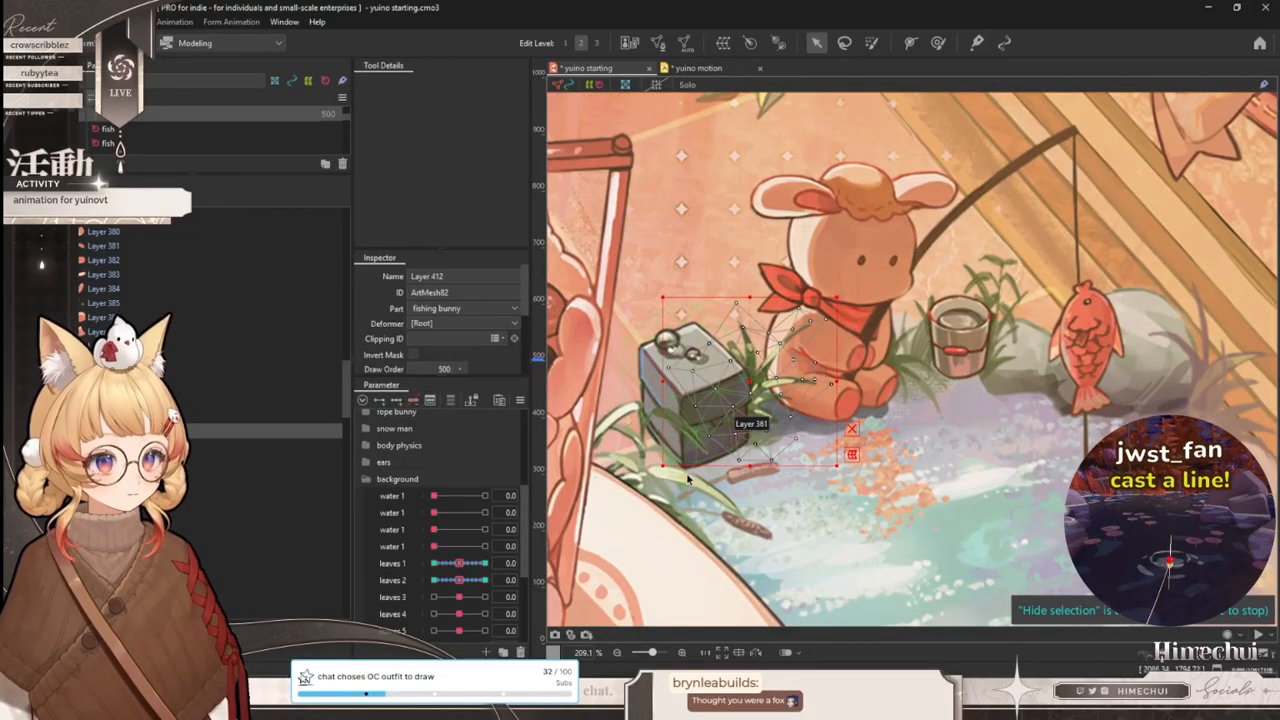
{"action": "left_click", "coordinate": [686, 487]}
{"action": "scroll", "coordinate": [706, 432], "scroll_direction": "down", "scroll_amount": 2}
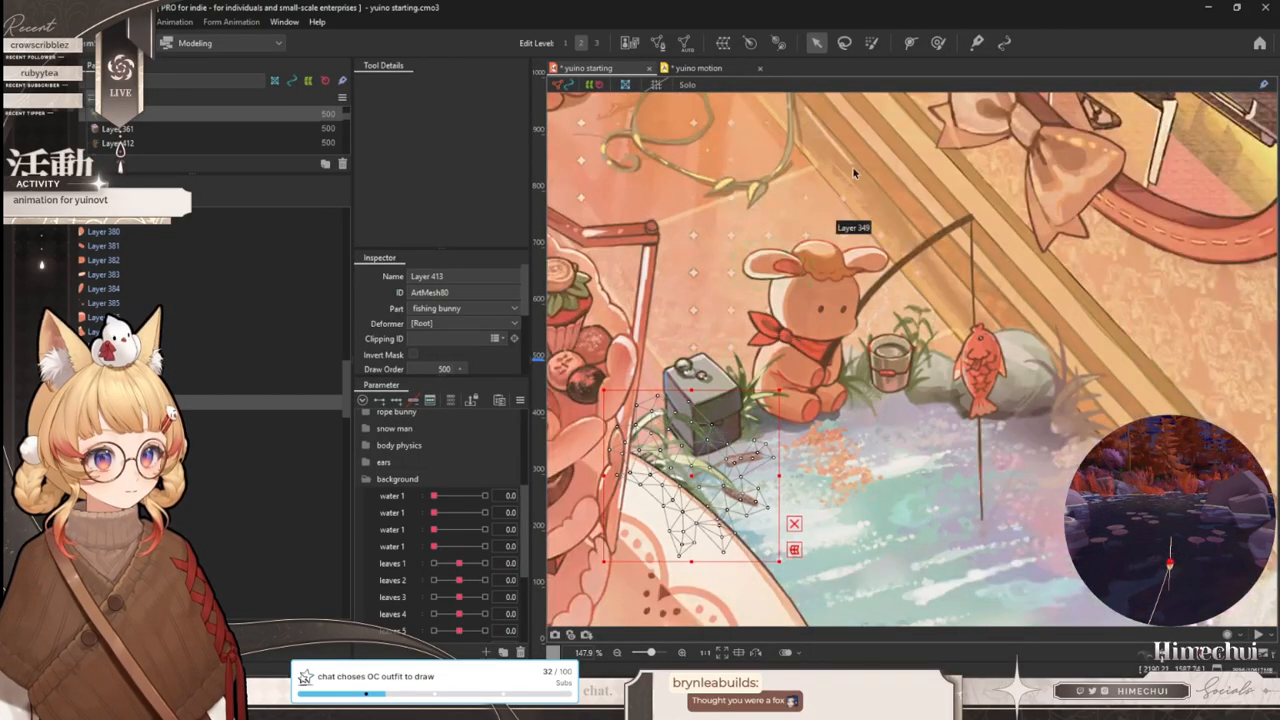
{"action": "left_click", "coordinate": [938, 42]}
{"action": "scroll", "coordinate": [750, 395], "scroll_direction": "up", "scroll_amount": 2}
{"action": "key", "text": "ctrl+t"}
{"action": "mouse_move", "coordinate": [459, 563]}
{"action": "left_mouse_down"}
{"action": "mouse_move", "coordinate": [505, 563]}
{"action": "mouse_move", "coordinate": [510, 577]}
{"action": "mouse_move", "coordinate": [503, 563]}
{"action": "left_mouse_up"}
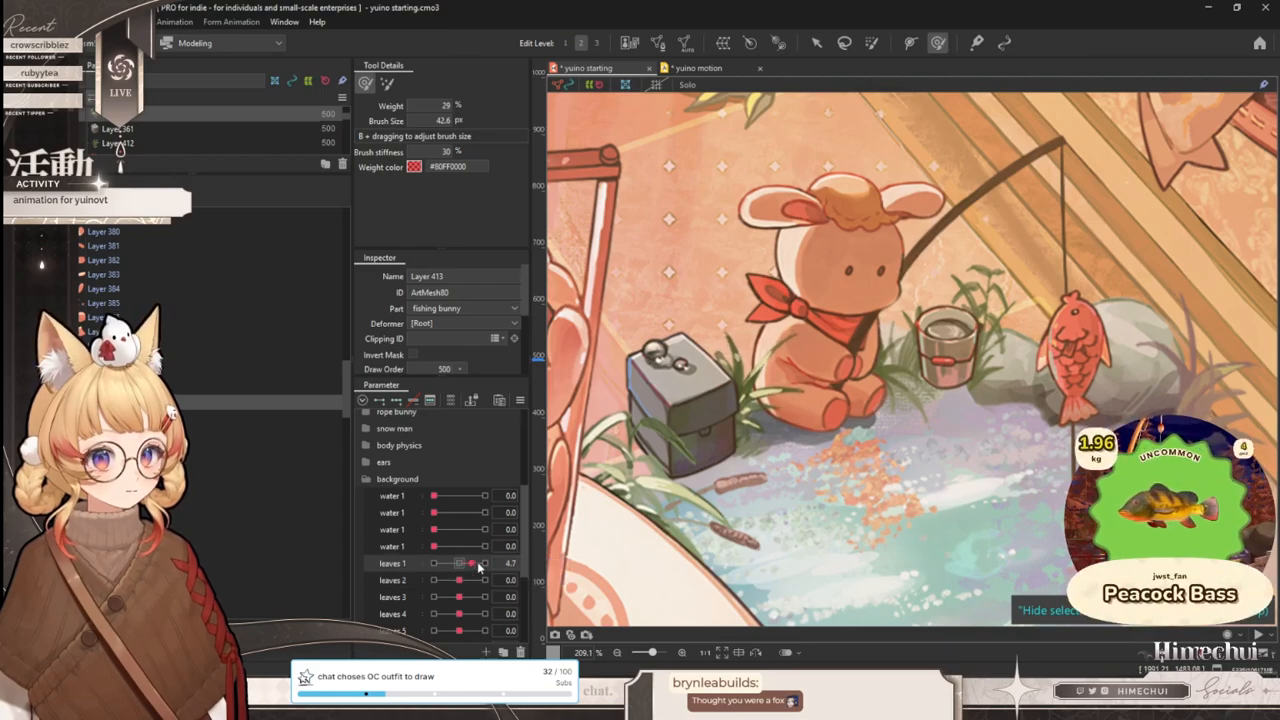
{"action": "left_click_drag", "start_coordinate": [459, 580], "coordinate": [463, 580]}
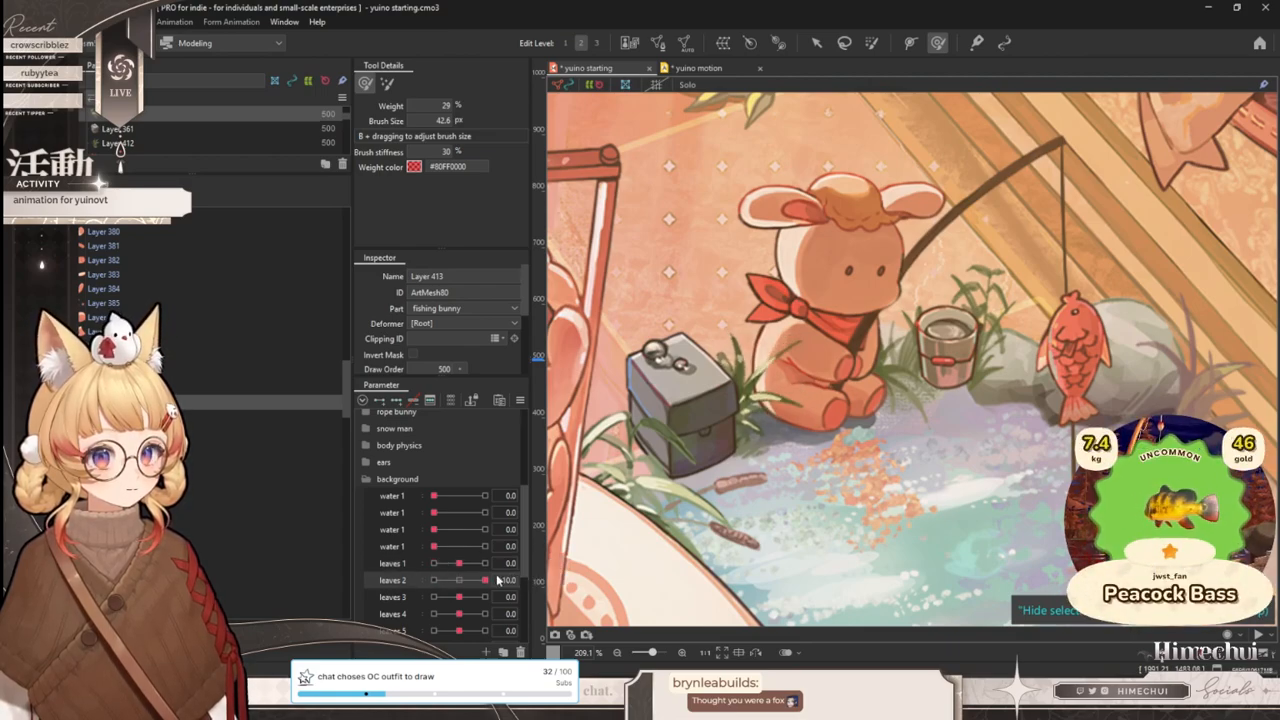
- Add blend shape keys on leaves 3, bend the grass beside the tackle box at 10 and -10, and reset the parameter to 0
{"action": "left_click", "coordinate": [418, 598]}
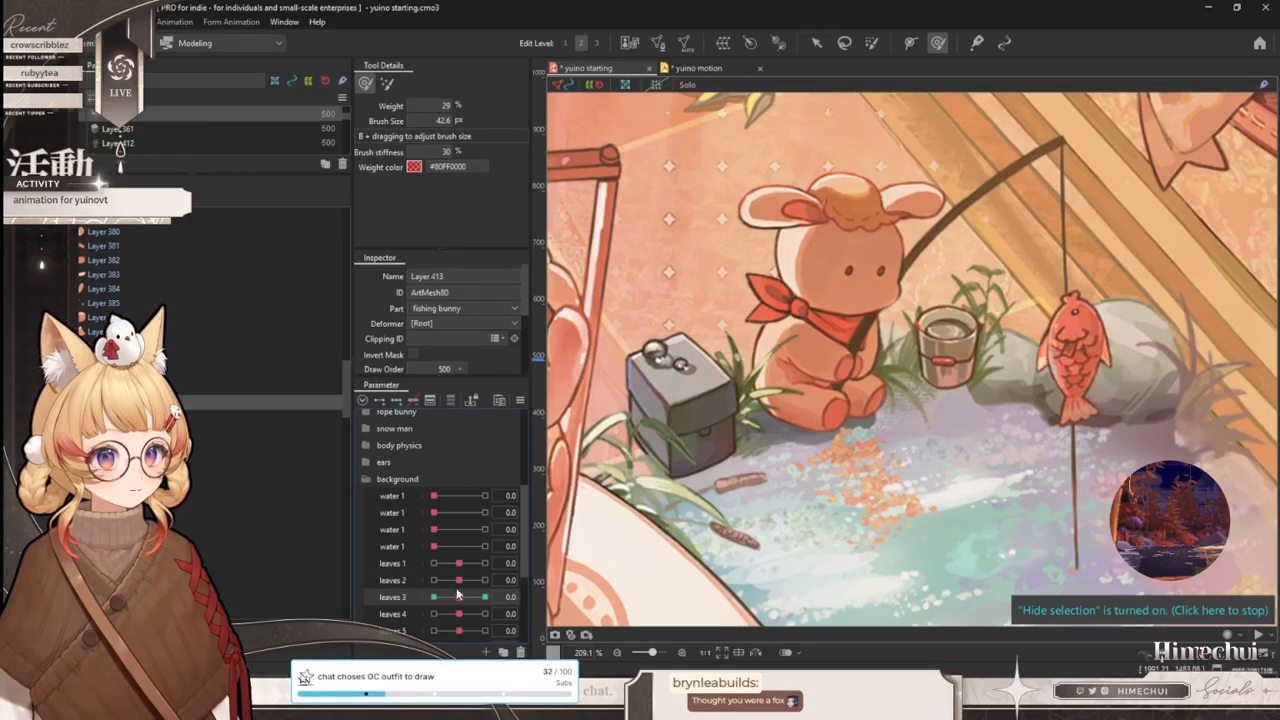
{"action": "left_click", "coordinate": [485, 597]}
{"action": "key", "text": "b"}
{"action": "mouse_move", "coordinate": [655, 424]}
{"action": "left_mouse_down"}
{"action": "mouse_move", "coordinate": [627, 441]}
{"action": "mouse_move", "coordinate": [647, 410]}
{"action": "mouse_move", "coordinate": [625, 426]}
{"action": "mouse_move", "coordinate": [653, 417]}
{"action": "left_mouse_up"}
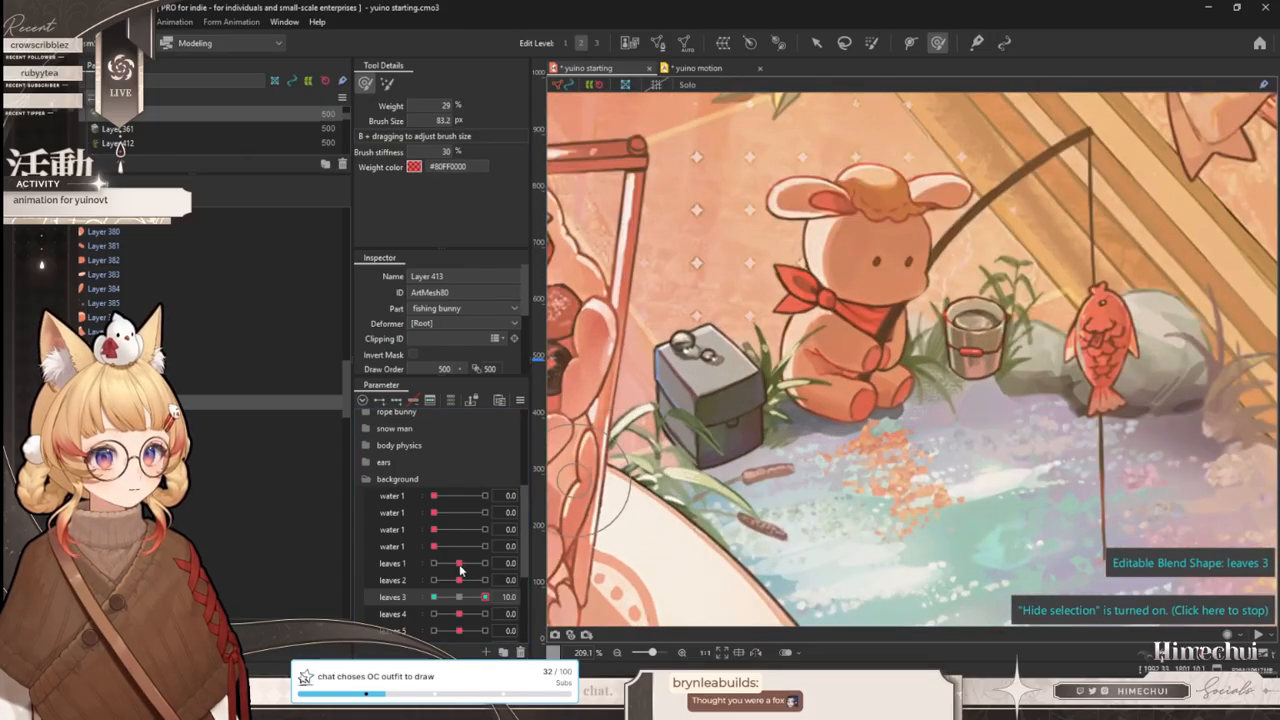
{"action": "left_click_drag", "start_coordinate": [460, 566], "coordinate": [504, 564]}
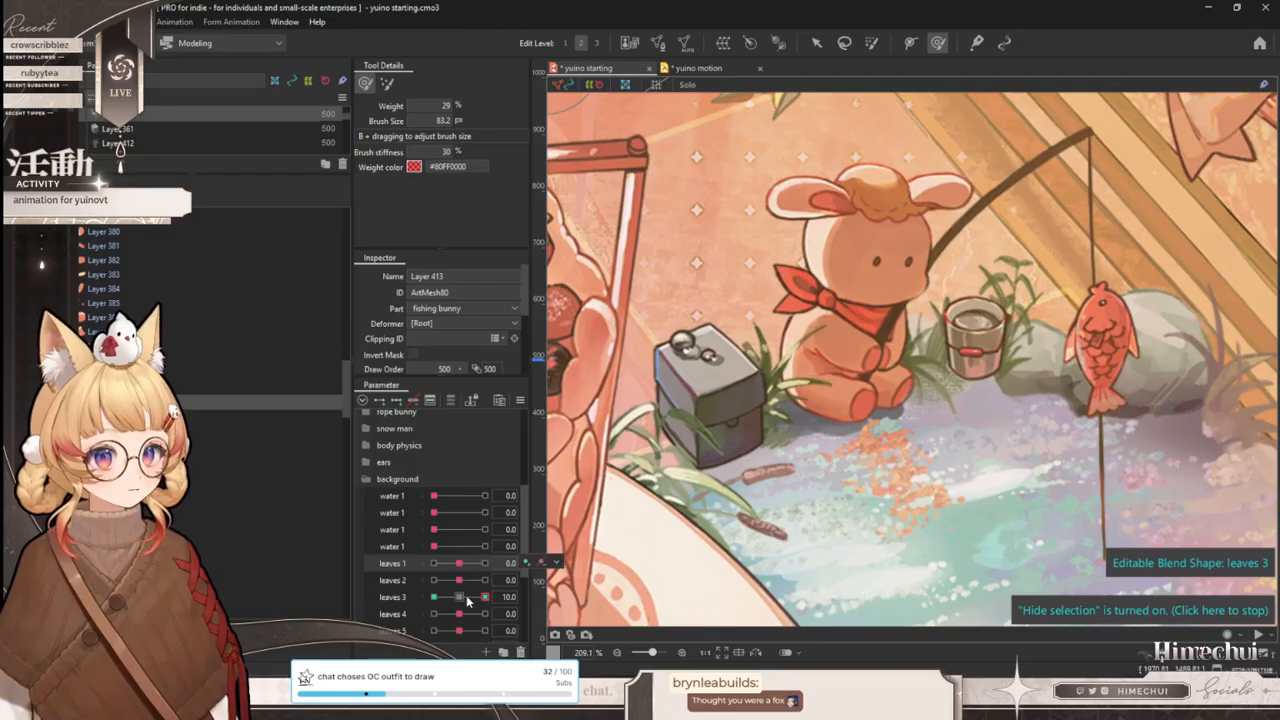
{"action": "left_click_drag", "start_coordinate": [652, 400], "coordinate": [718, 408]}
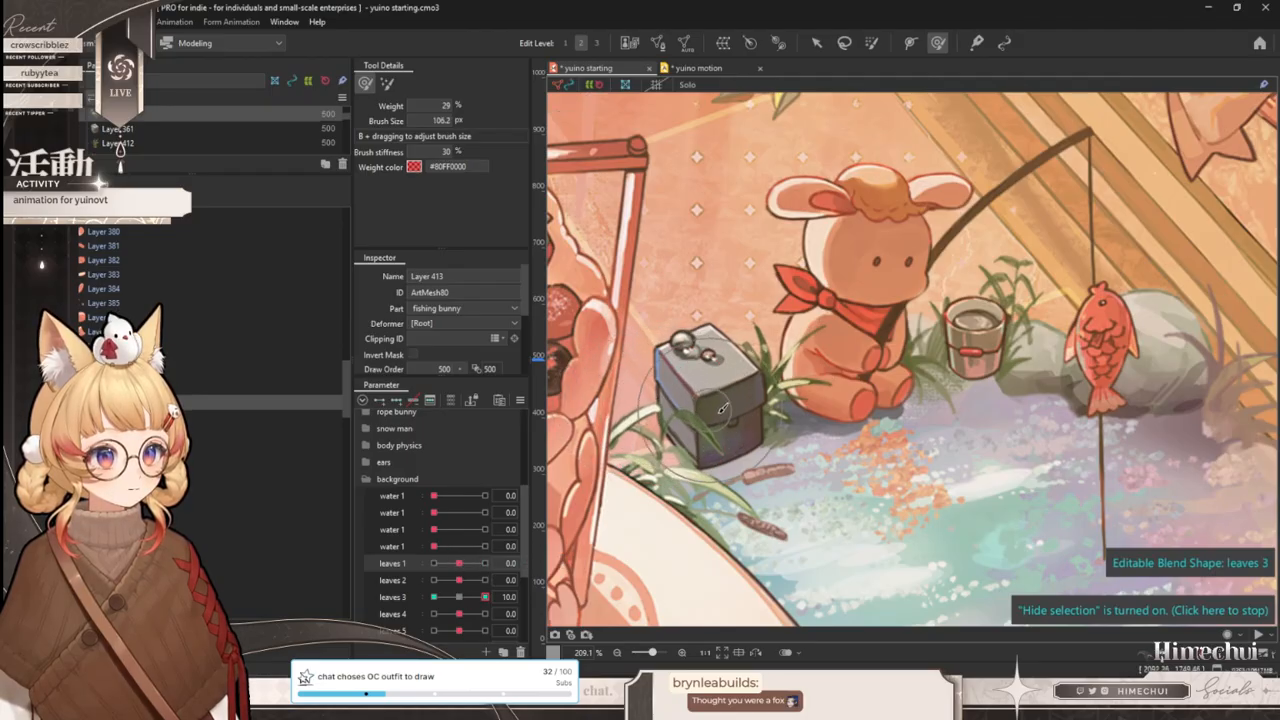
{"action": "mouse_move", "coordinate": [776, 445]}
{"action": "left_mouse_down"}
{"action": "mouse_move", "coordinate": [796, 474]}
{"action": "mouse_move", "coordinate": [800, 522]}
{"action": "mouse_move", "coordinate": [744, 556]}
{"action": "left_mouse_up"}
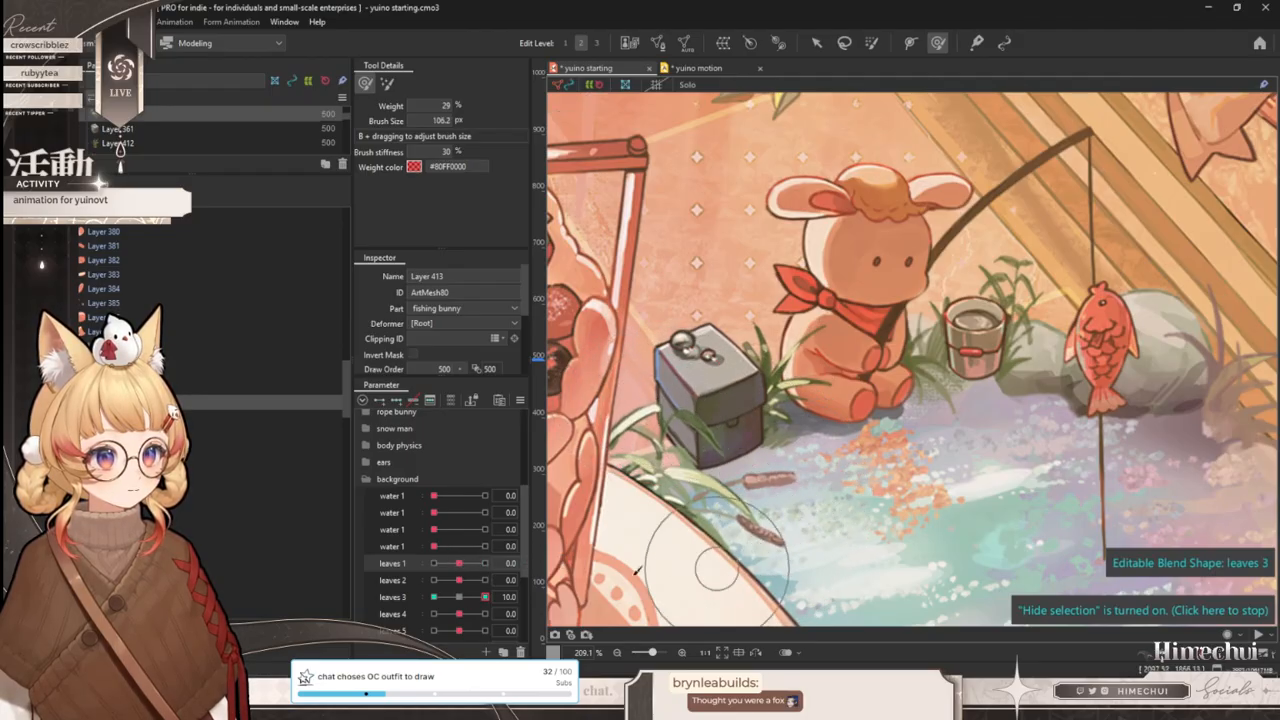
{"action": "left_click_drag", "start_coordinate": [484, 597], "coordinate": [433, 597]}
{"action": "mouse_move", "coordinate": [752, 541]}
{"action": "left_mouse_down"}
{"action": "mouse_move", "coordinate": [802, 546]}
{"action": "mouse_move", "coordinate": [826, 477]}
{"action": "mouse_move", "coordinate": [811, 435]}
{"action": "mouse_move", "coordinate": [723, 377]}
{"action": "mouse_move", "coordinate": [681, 373]}
{"action": "mouse_move", "coordinate": [605, 398]}
{"action": "left_mouse_up"}
{"action": "left_click", "coordinate": [459, 597]}
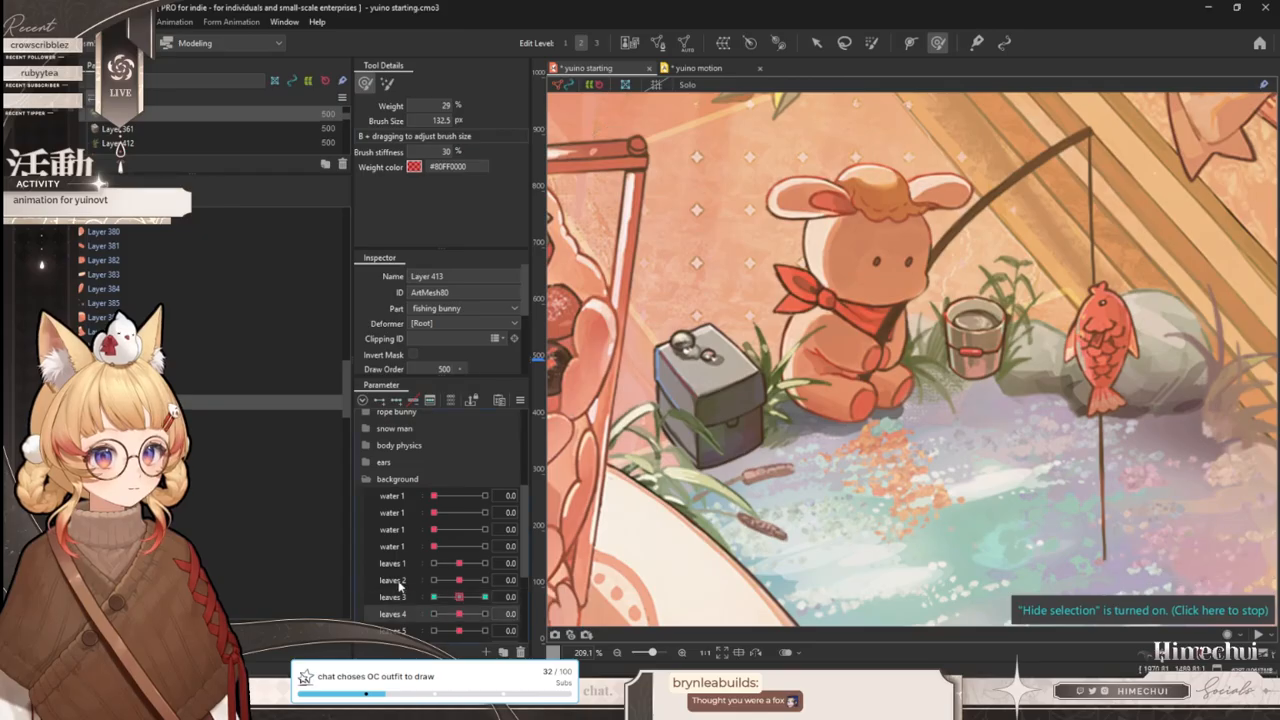
- Add blend shape keys on leaves 4 and bend the grass beside the tackle box at 10 and -10
{"action": "left_click_drag", "start_coordinate": [464, 597], "coordinate": [485, 614]}
{"action": "left_click_drag", "start_coordinate": [672, 502], "coordinate": [600, 502]}
{"action": "mouse_move", "coordinate": [655, 467]}
{"action": "left_mouse_down"}
{"action": "mouse_move", "coordinate": [720, 473]}
{"action": "mouse_move", "coordinate": [721, 524]}
{"action": "left_mouse_up"}
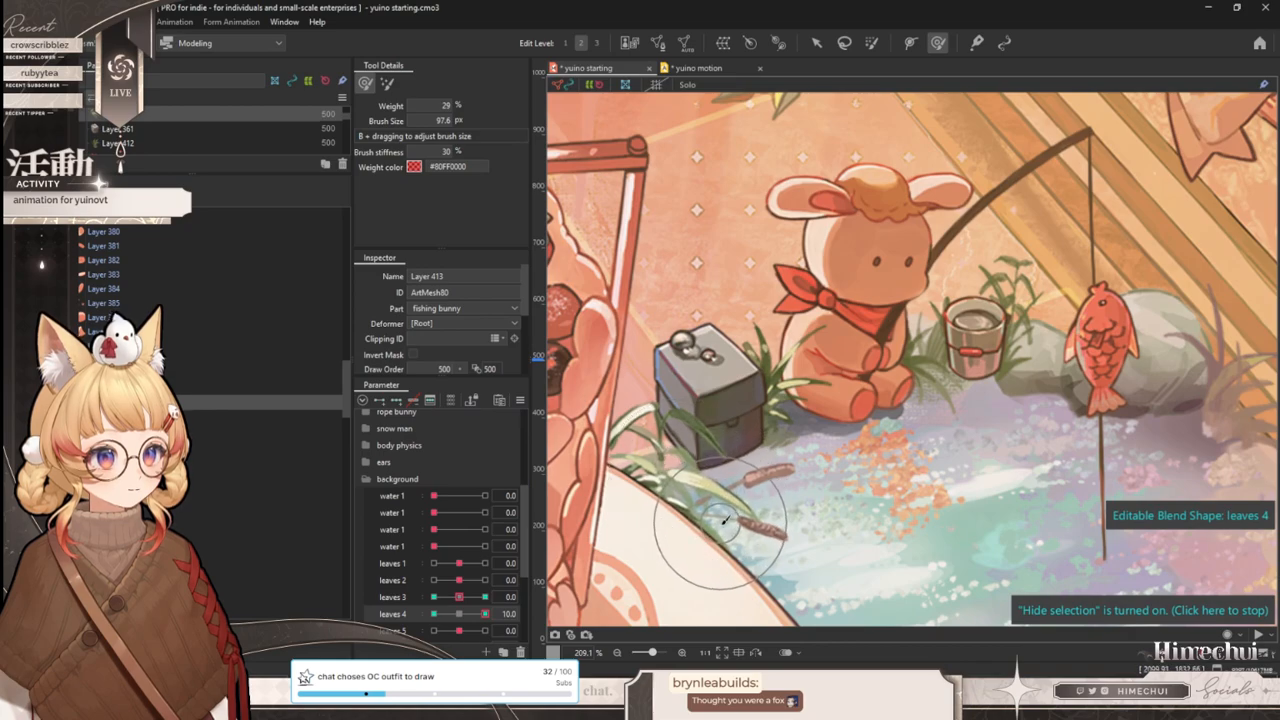
{"action": "left_click_drag", "start_coordinate": [485, 614], "coordinate": [376, 591]}
{"action": "mouse_move", "coordinate": [710, 530]}
{"action": "left_mouse_down"}
{"action": "mouse_move", "coordinate": [708, 469]}
{"action": "mouse_move", "coordinate": [644, 444]}
{"action": "mouse_move", "coordinate": [573, 488]}
{"action": "left_mouse_up"}
{"action": "mouse_move", "coordinate": [435, 612]}
{"action": "left_mouse_down"}
{"action": "mouse_move", "coordinate": [485, 614]}
{"action": "mouse_move", "coordinate": [434, 614]}
{"action": "left_mouse_up"}
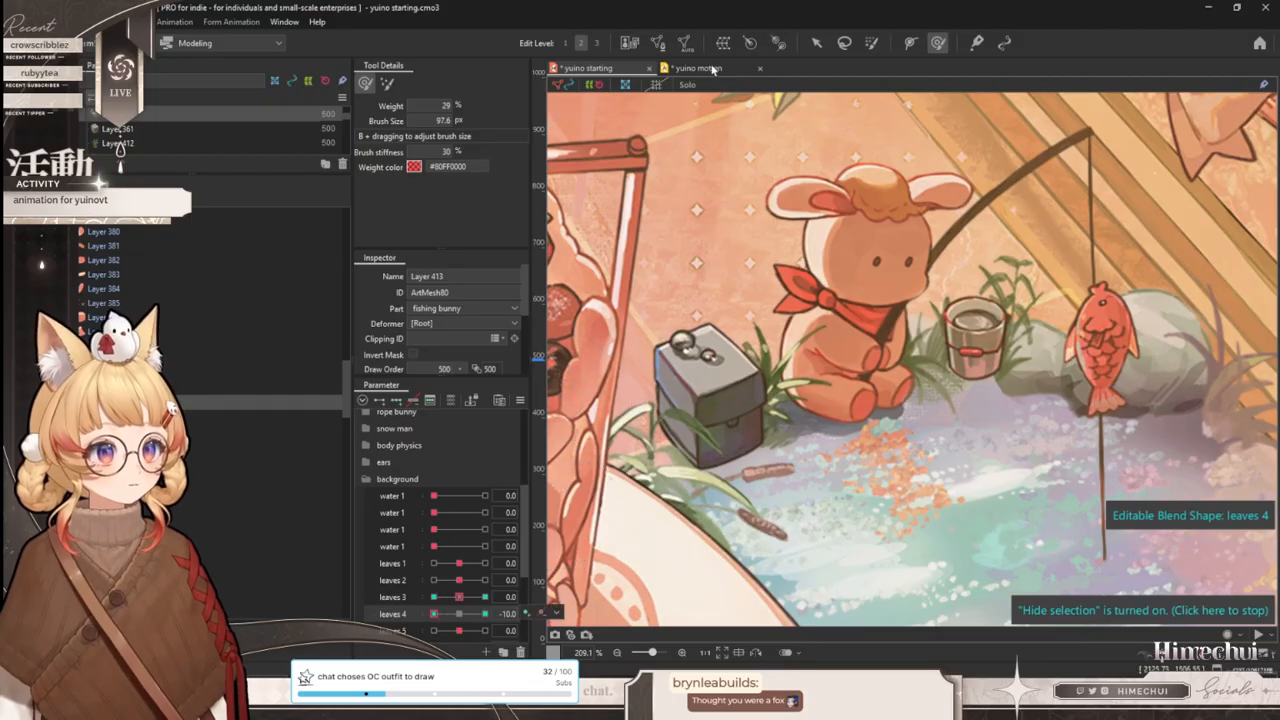
- Scrub through the yuino motion timeline to examine the movement of the grass beside the tackle box
{"action": "key", "text": "ctrl+Tab"}
{"action": "scroll", "coordinate": [505, 322], "scroll_direction": "up", "scroll_amount": 2}
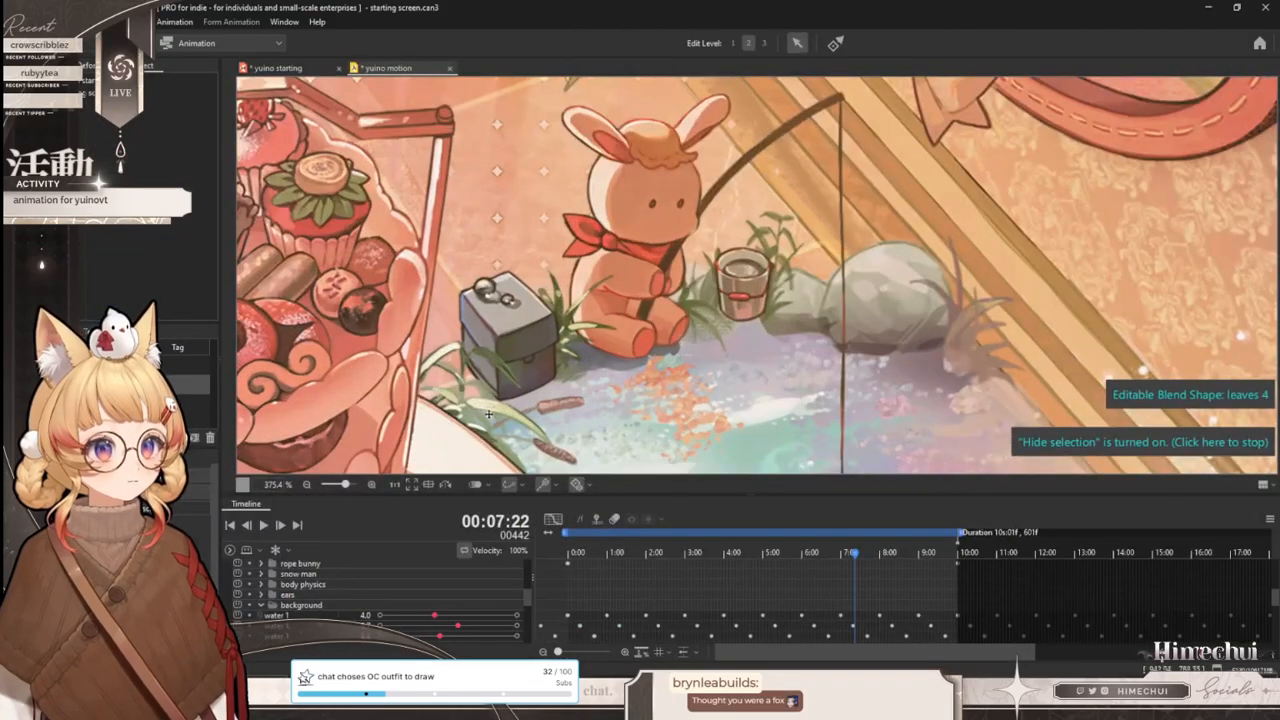
{"action": "left_click_drag", "start_coordinate": [566, 555], "coordinate": [897, 551]}
- Move the leaves 3 keys to the leaves 5 parameter in the yuino starting model
{"action": "left_click", "coordinate": [295, 68]}
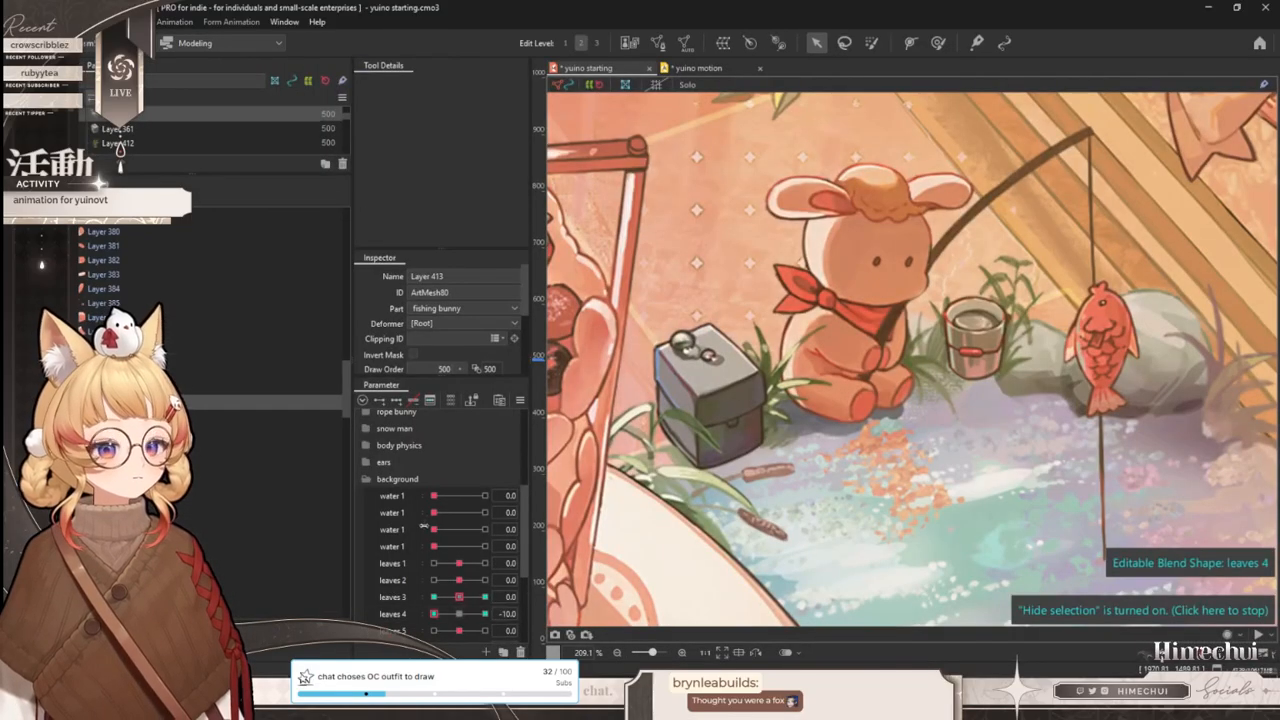
{"action": "left_click", "coordinate": [554, 596]}
{"action": "left_click", "coordinate": [586, 640]}
{"action": "scroll", "coordinate": [600, 365], "scroll_direction": "down", "scroll_amount": 15}
{"action": "left_click", "coordinate": [552, 292]}
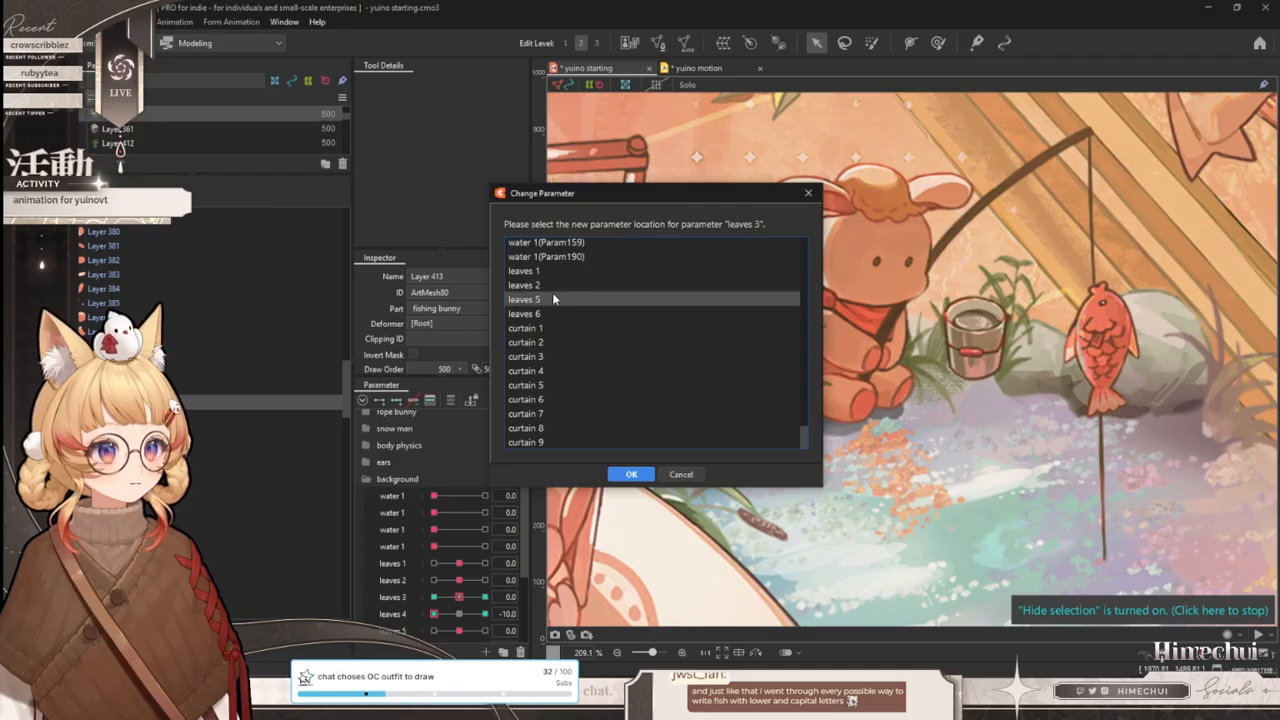
{"action": "left_click", "coordinate": [631, 475]}
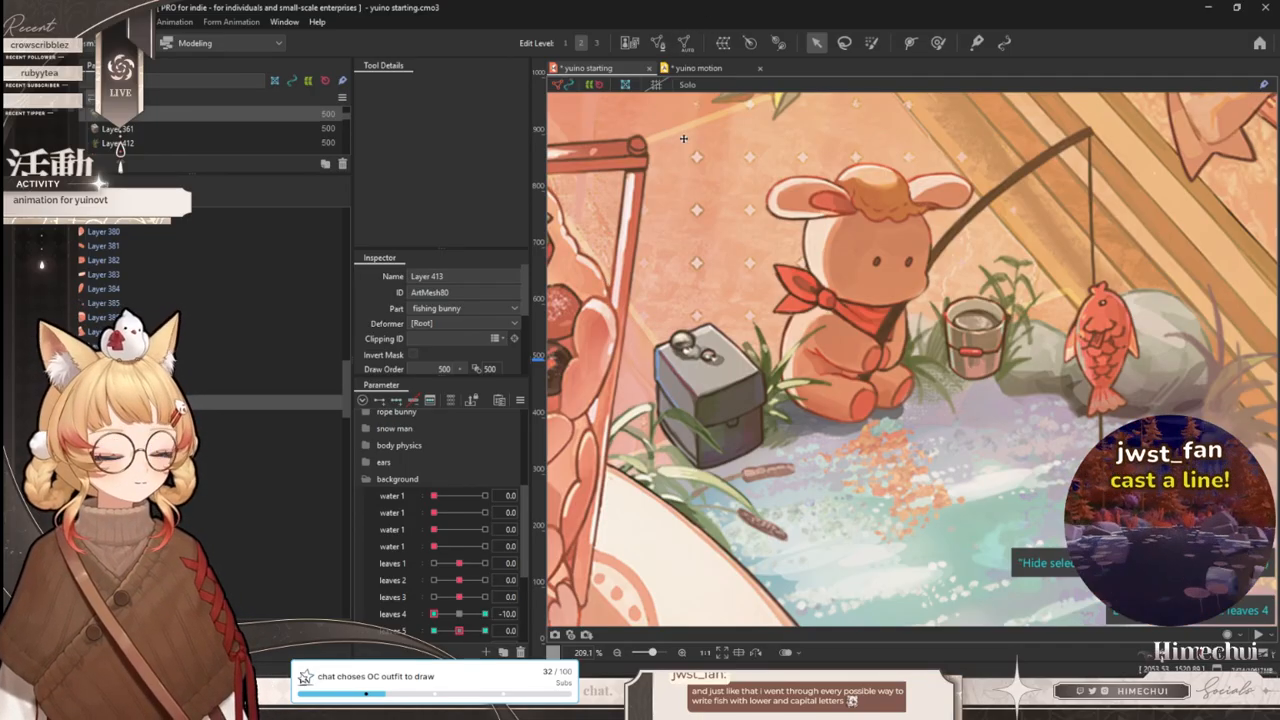
- Scrub through the yuino motion timeline again to check the grass with its keys on leaves 5
{"action": "left_click", "coordinate": [692, 68]}
{"action": "left_click_drag", "start_coordinate": [591, 550], "coordinate": [834, 563]}
{"action": "scroll", "coordinate": [676, 272], "scroll_direction": "down", "scroll_amount": 3}
{"action": "scroll", "coordinate": [690, 377], "scroll_direction": "down", "scroll_amount": 2}
{"action": "scroll", "coordinate": [620, 462], "scroll_direction": "up", "scroll_amount": 5}
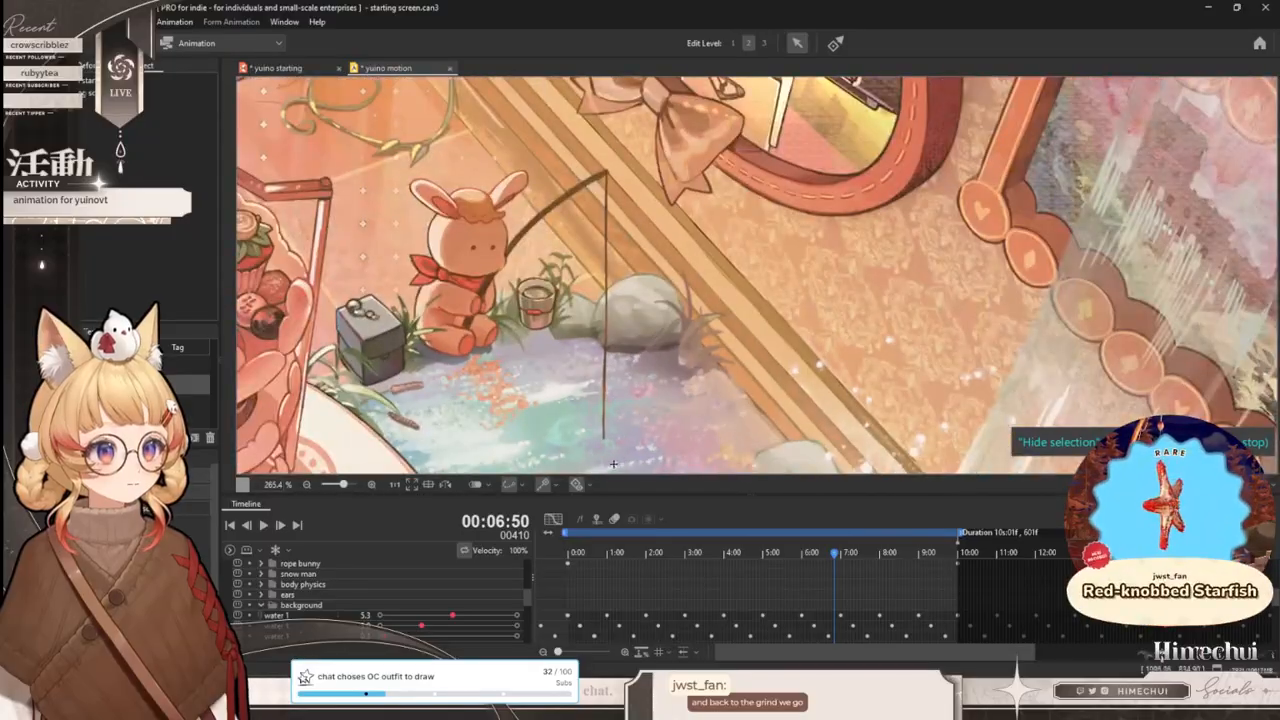
- Select the grass clump beside the large rock in the yuino starting model for Deform Brush editing and reset leaves 4 to 0
{"action": "left_click", "coordinate": [300, 70]}
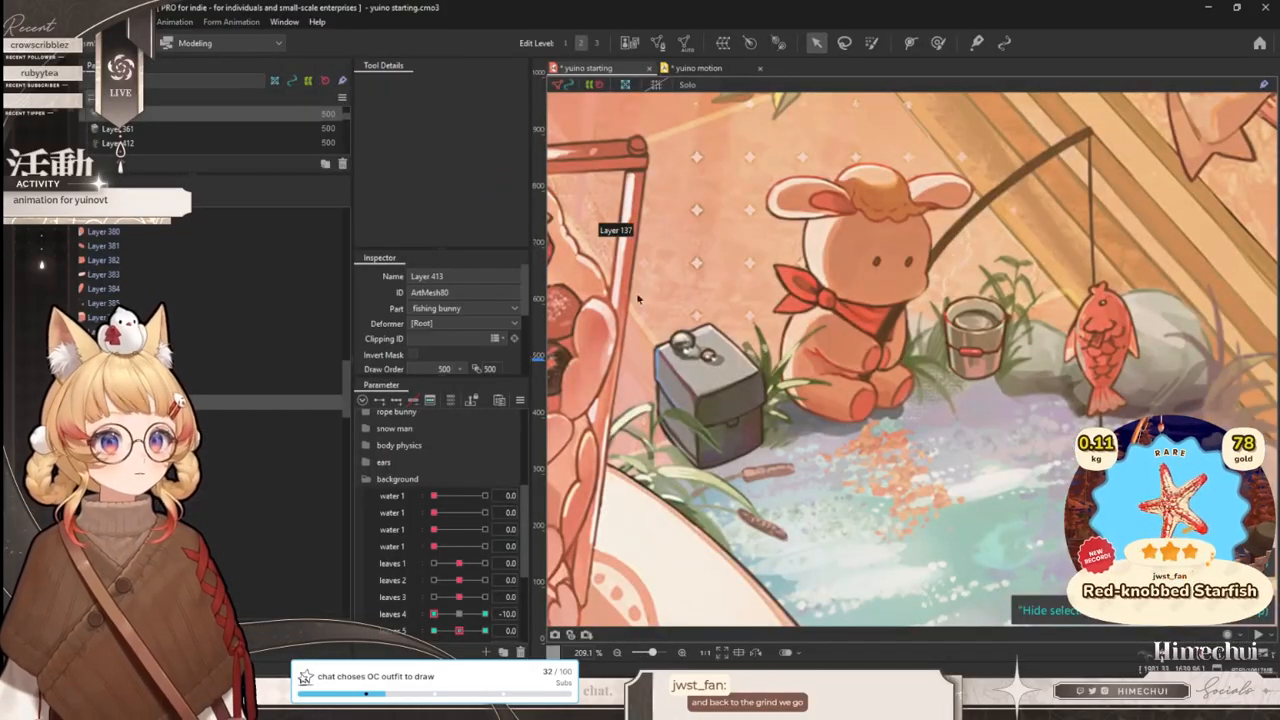
{"action": "scroll", "coordinate": [961, 364], "scroll_direction": "down", "scroll_amount": 2}
{"action": "scroll", "coordinate": [961, 364], "scroll_direction": "up", "scroll_amount": 3}
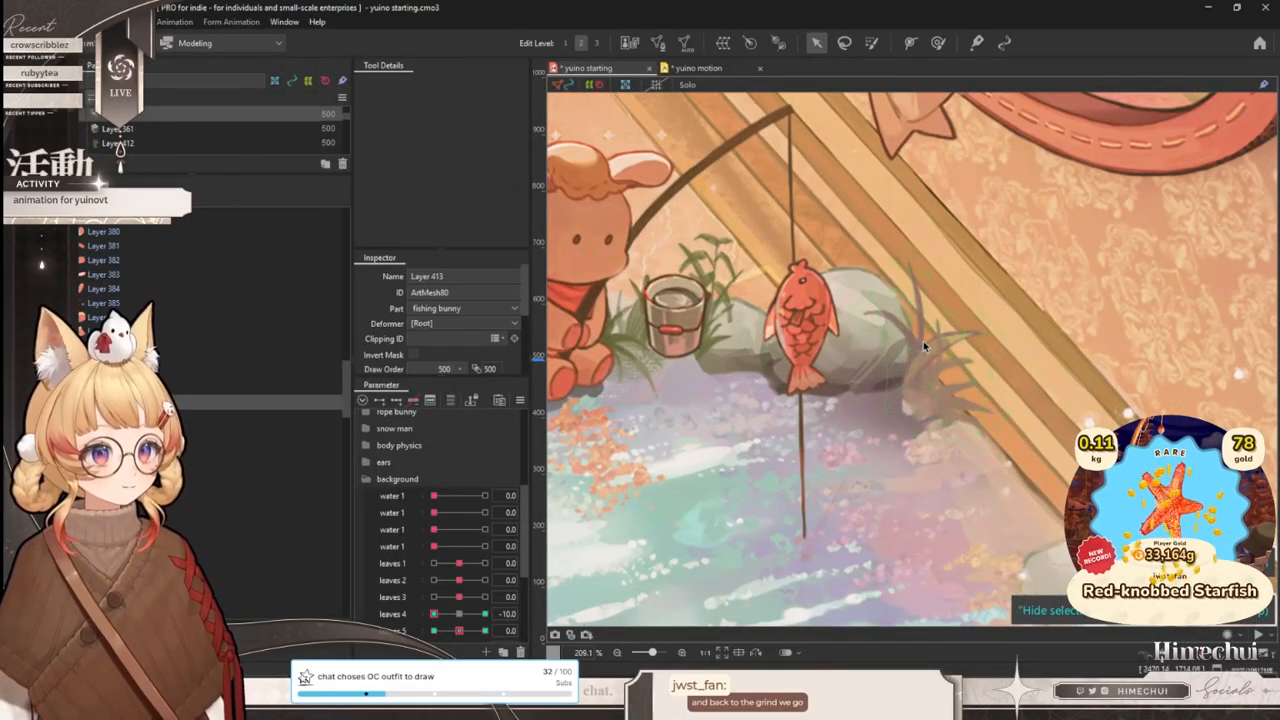
{"action": "left_click", "coordinate": [923, 346]}
{"action": "scroll", "coordinate": [923, 346], "scroll_direction": "down", "scroll_amount": 2}
{"action": "left_click", "coordinate": [937, 43]}
{"action": "scroll", "coordinate": [985, 322], "scroll_direction": "up", "scroll_amount": 2}
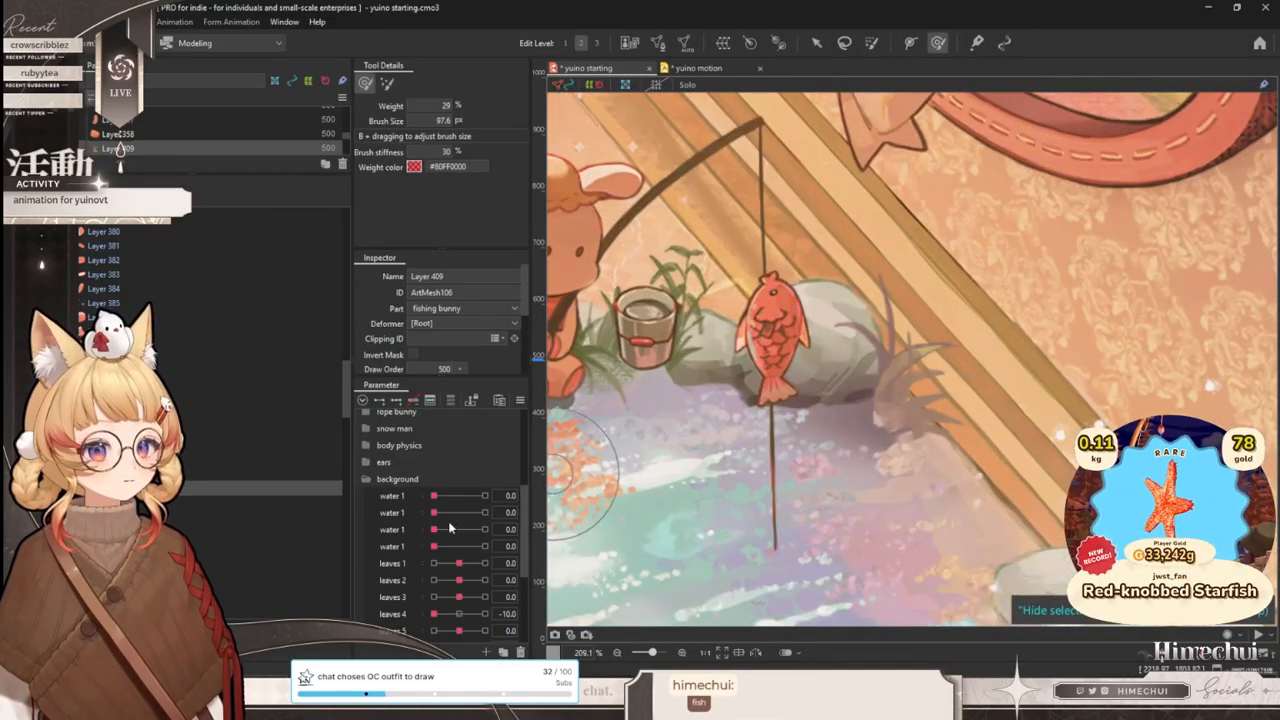
{"action": "left_click", "coordinate": [459, 615]}
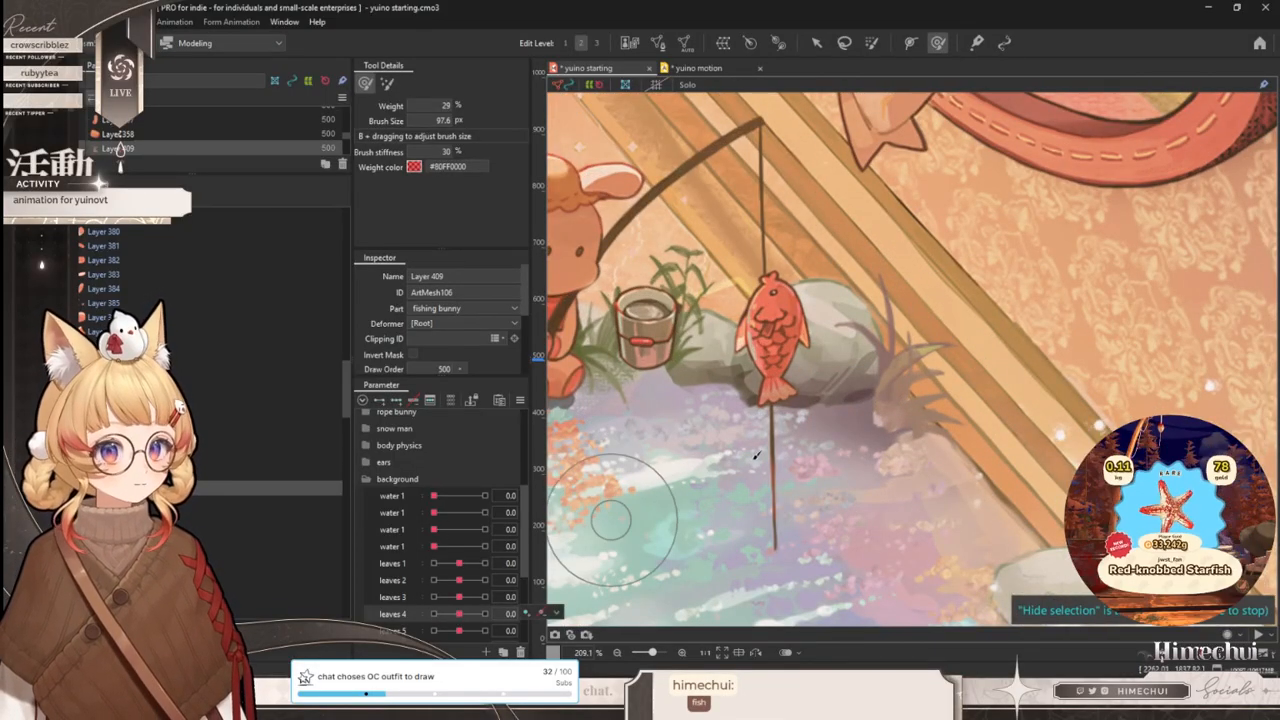
{"action": "scroll", "coordinate": [707, 479], "scroll_direction": "down", "scroll_amount": 3}
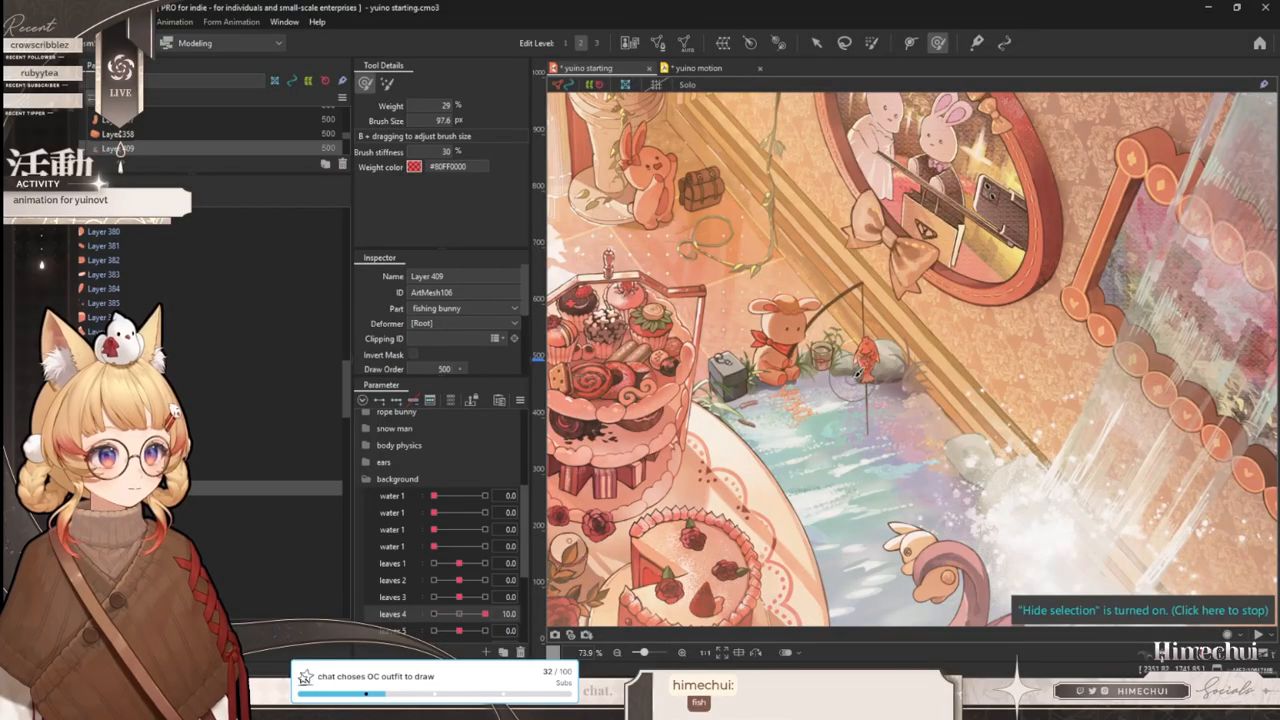
{"action": "scroll", "coordinate": [857, 373], "scroll_direction": "up", "scroll_amount": 3}
{"action": "scroll", "coordinate": [415, 603], "scroll_direction": "down", "scroll_amount": 3}
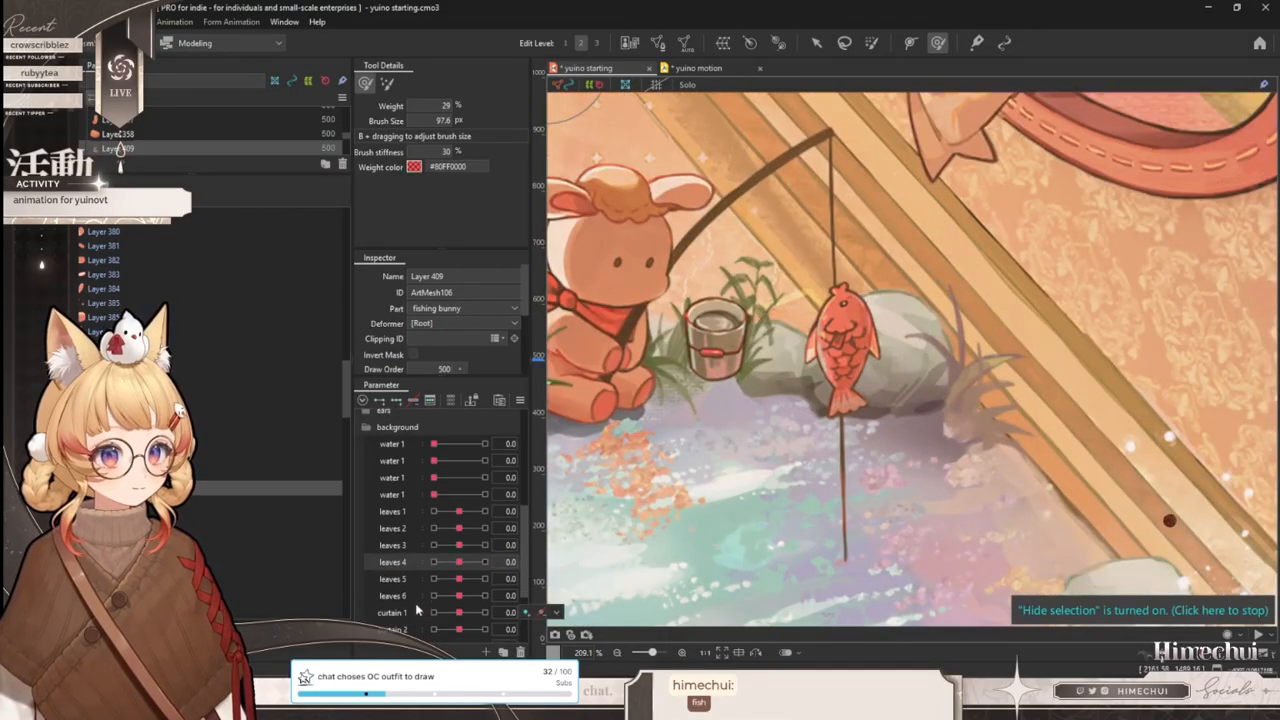
- Add blend shape keys on leaves 5 and bend the grass beside the rock at 10 and -10
{"action": "left_click", "coordinate": [406, 526]}
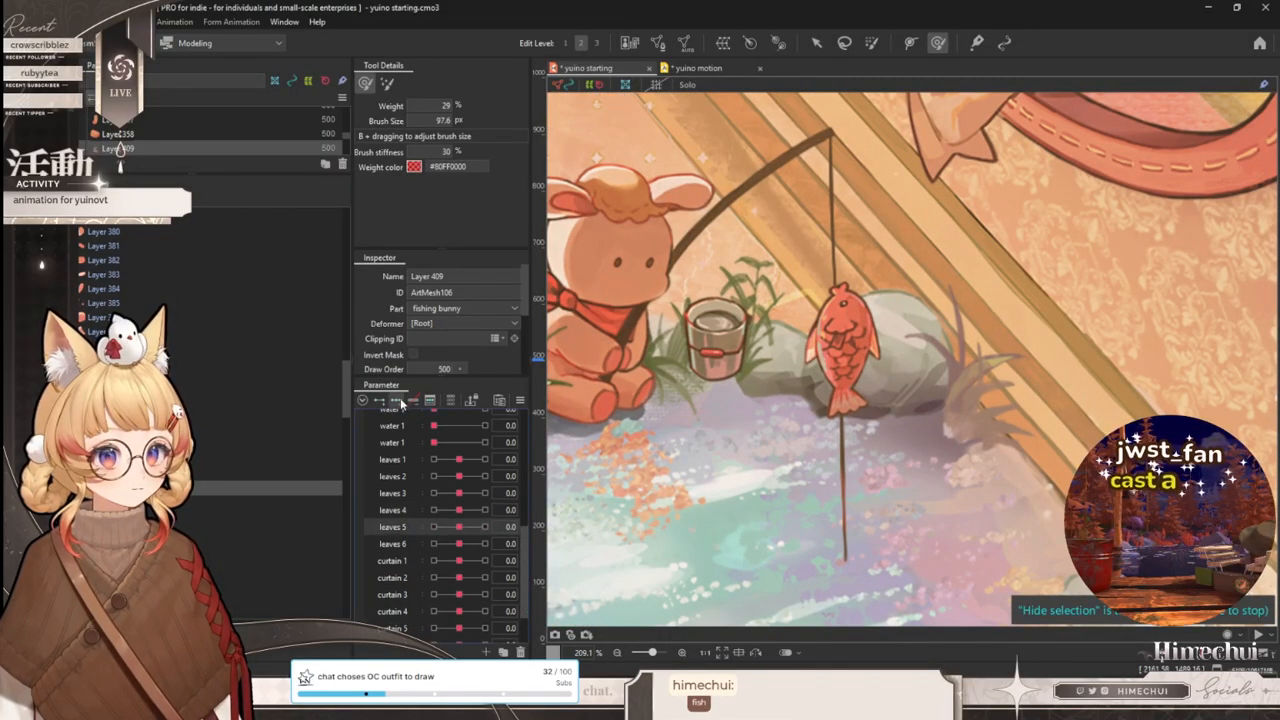
{"action": "left_click", "coordinate": [485, 527]}
{"action": "key", "text": "b"}
{"action": "left_click_drag", "start_coordinate": [990, 325], "coordinate": [1057, 340]}
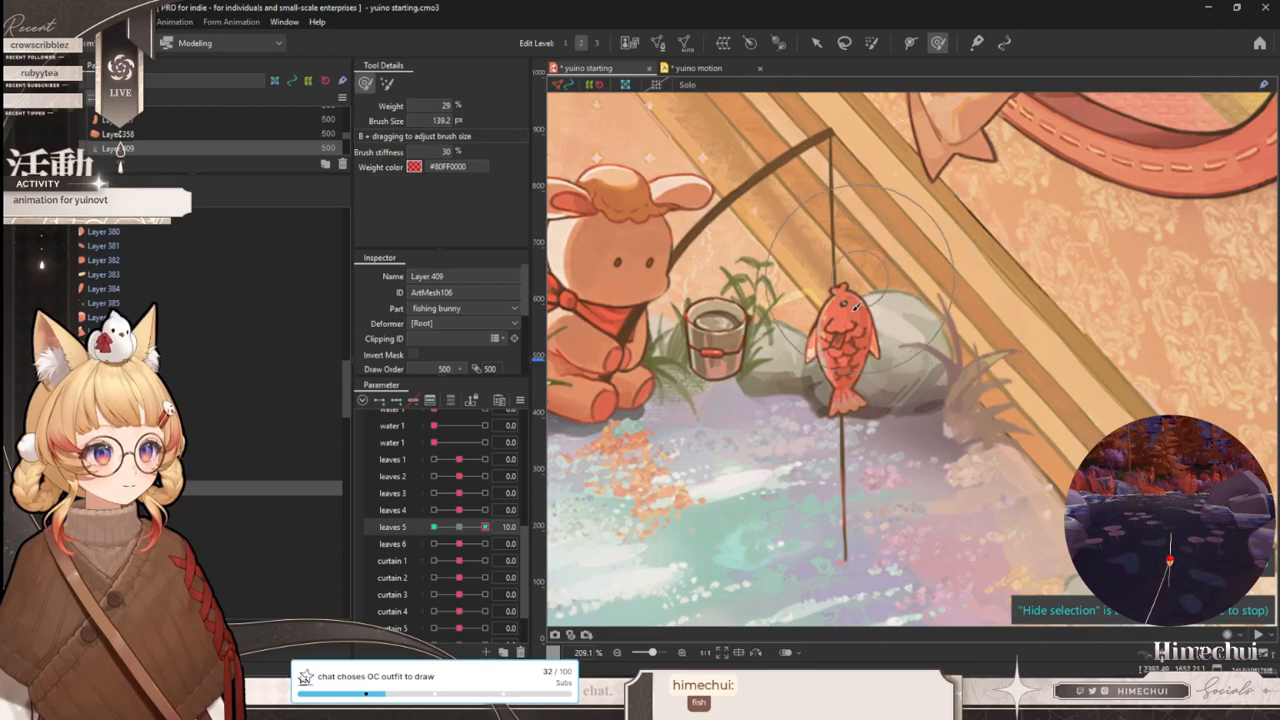
{"action": "left_click_drag", "start_coordinate": [474, 529], "coordinate": [433, 527]}
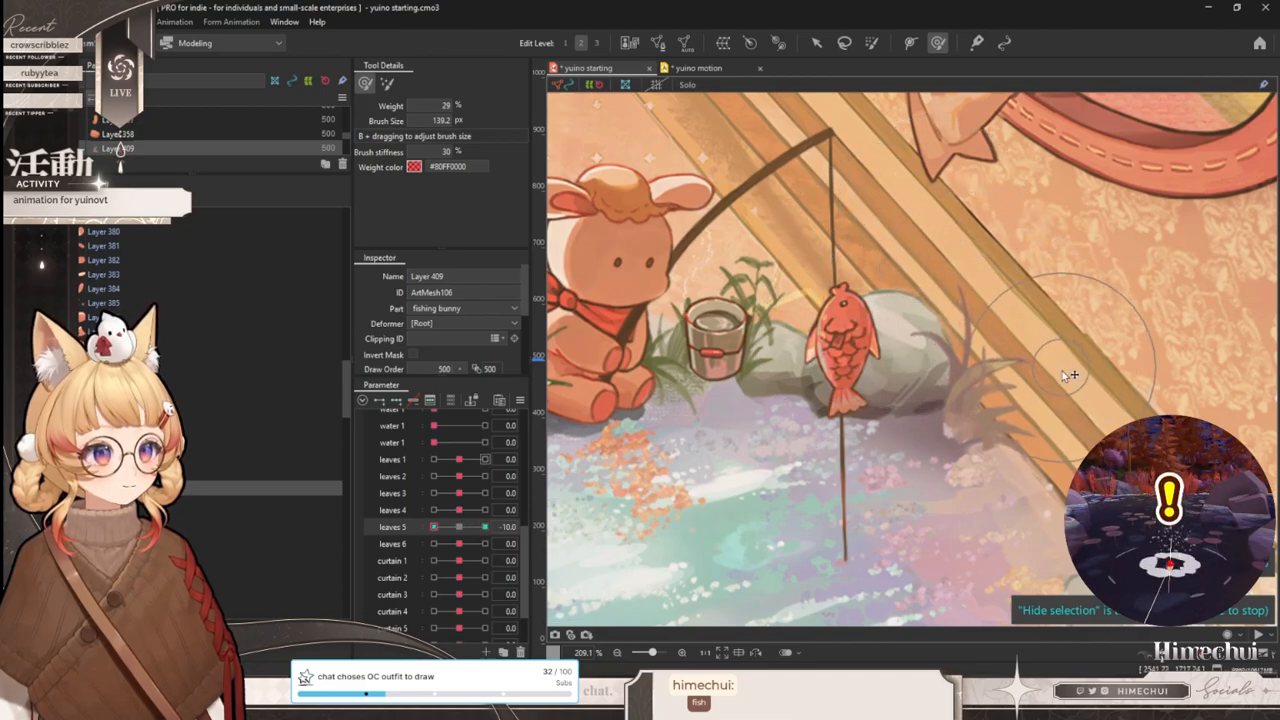
{"action": "left_click_drag", "start_coordinate": [463, 529], "coordinate": [509, 525]}
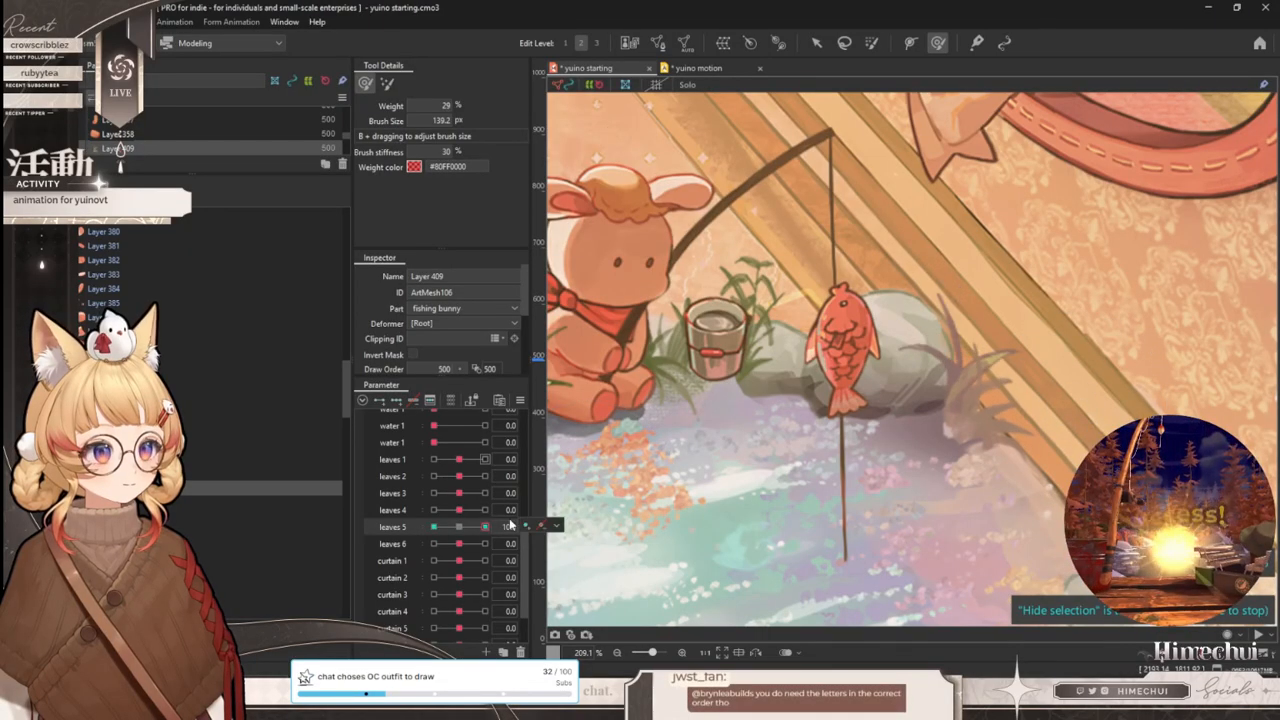
- Add blend shape keys on leaves 6 and bend the grass beside the rock at 10 and -10 with a smaller brush
{"action": "left_click", "coordinate": [394, 535]}
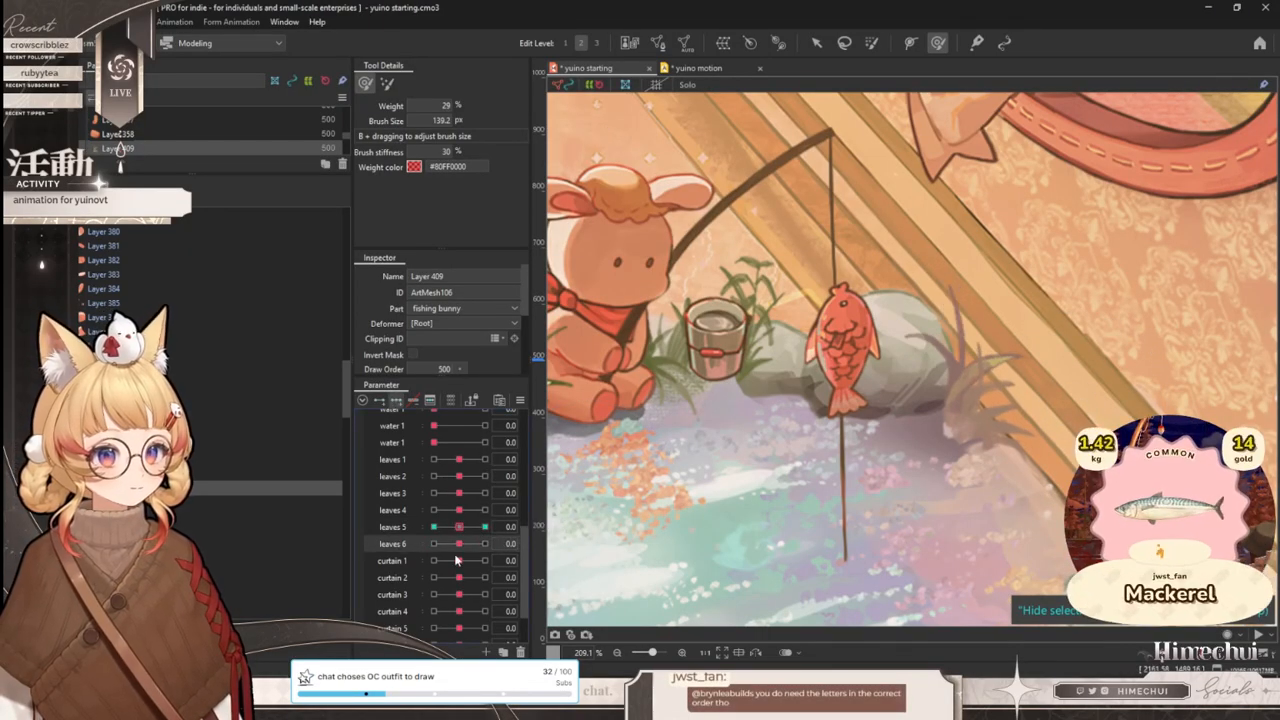
{"action": "key", "text": "b"}
{"action": "left_click_drag", "start_coordinate": [1025, 391], "coordinate": [996, 393]}
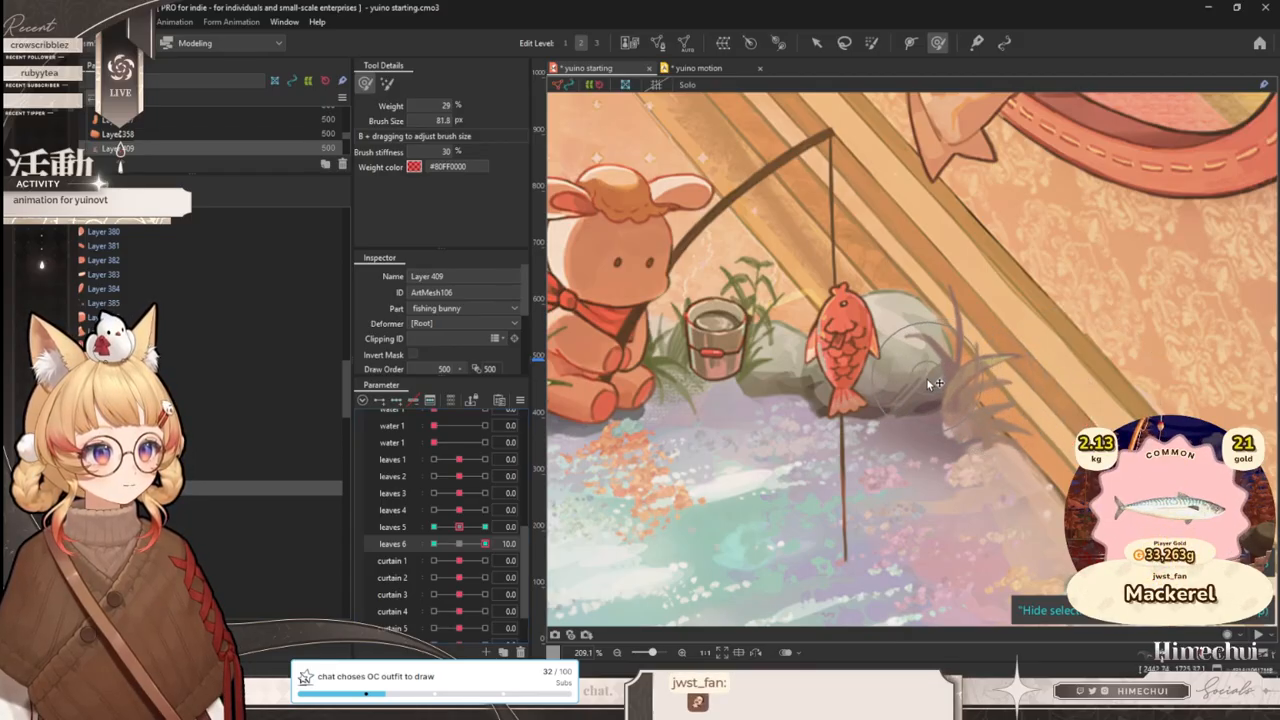
{"action": "left_click", "coordinate": [434, 543]}
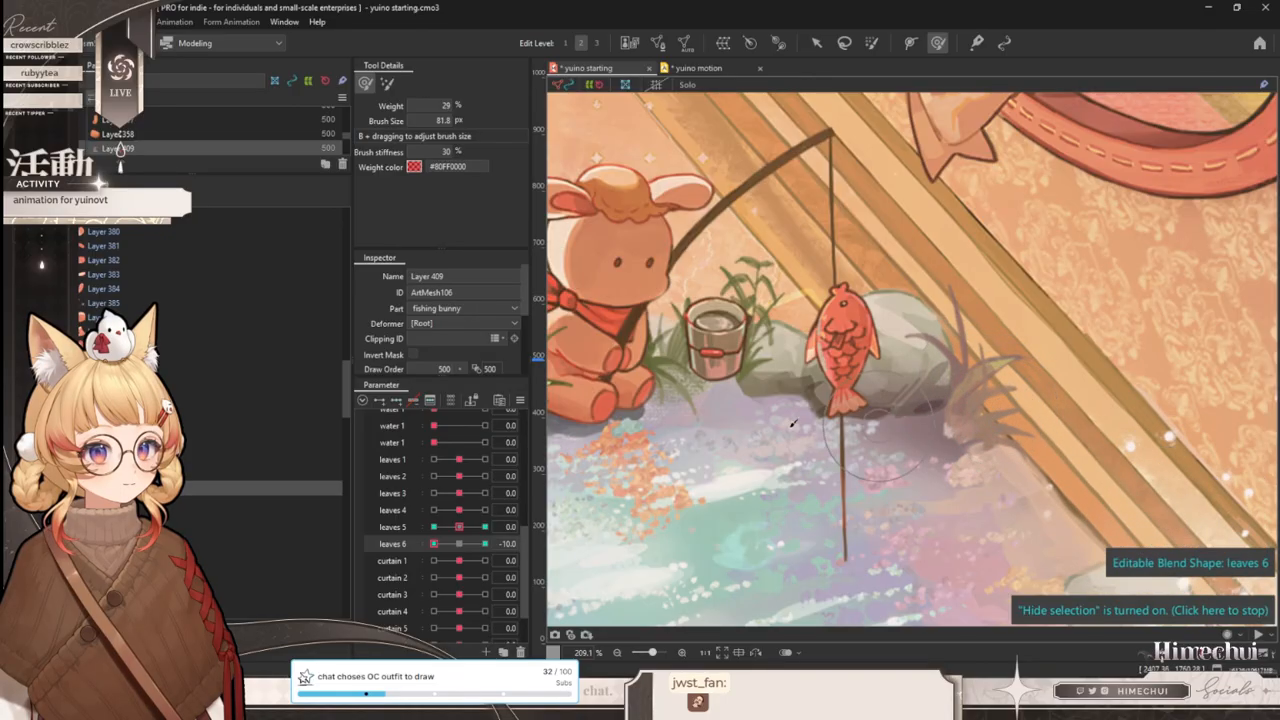
- Apply extended interpolation to the leaves 5 and leaves 6 keys of the grass beside the rock
{"action": "right_click", "coordinate": [532, 418]}
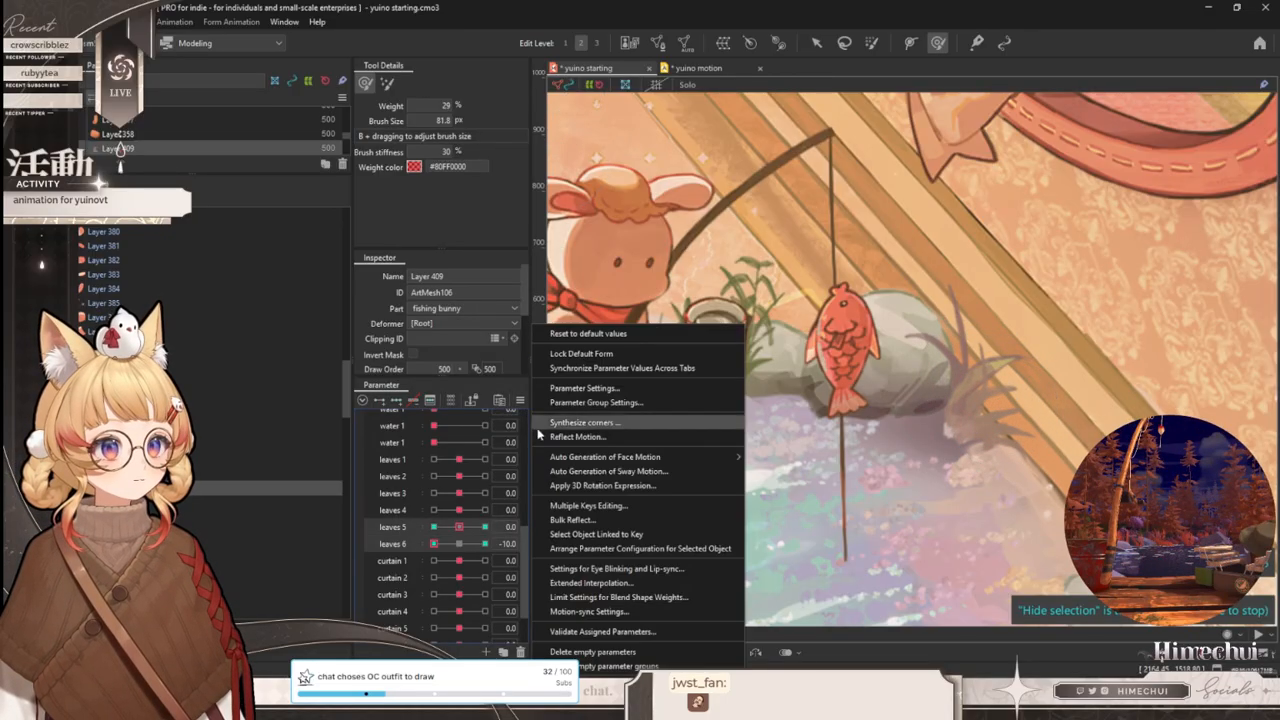
{"action": "left_click", "coordinate": [591, 582]}
{"action": "left_click", "coordinate": [632, 328]}
{"action": "left_click", "coordinate": [639, 353]}
{"action": "left_click", "coordinate": [706, 288]}
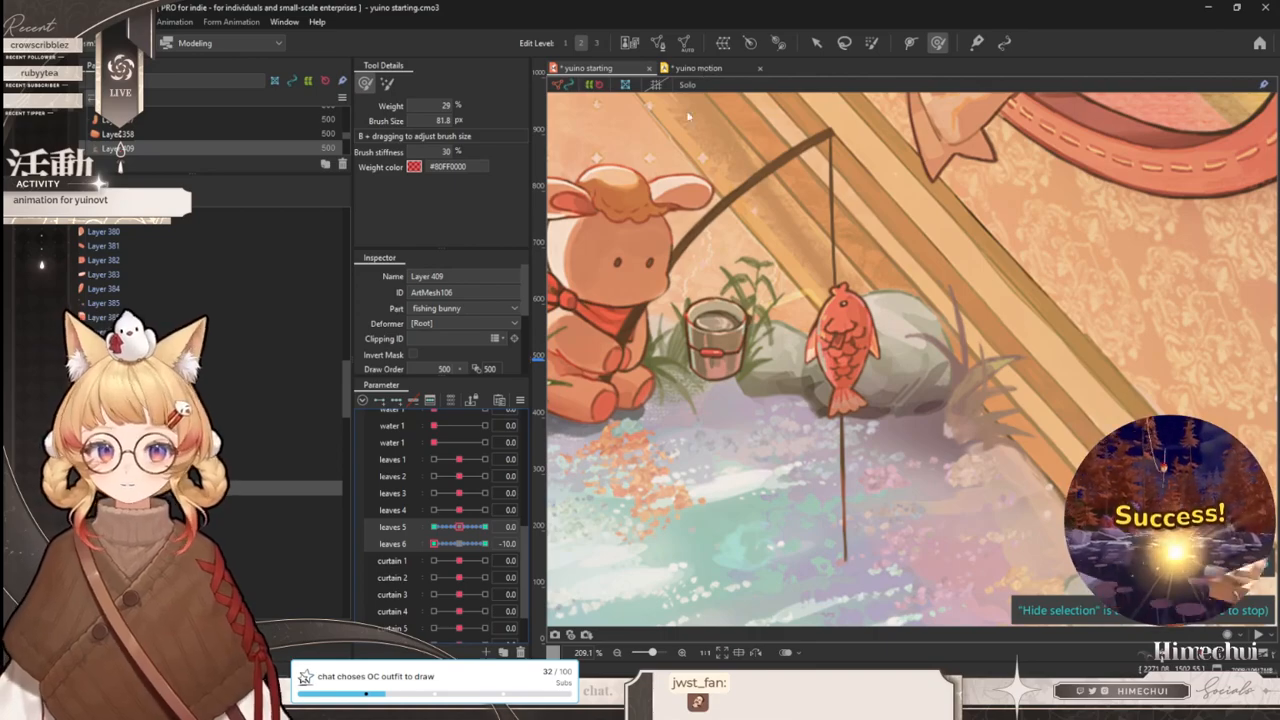
- Scrub through the yuino motion timeline to examine the sway of the grass beside the rock
{"action": "scroll", "coordinate": [618, 339], "scroll_direction": "down", "scroll_amount": 2}
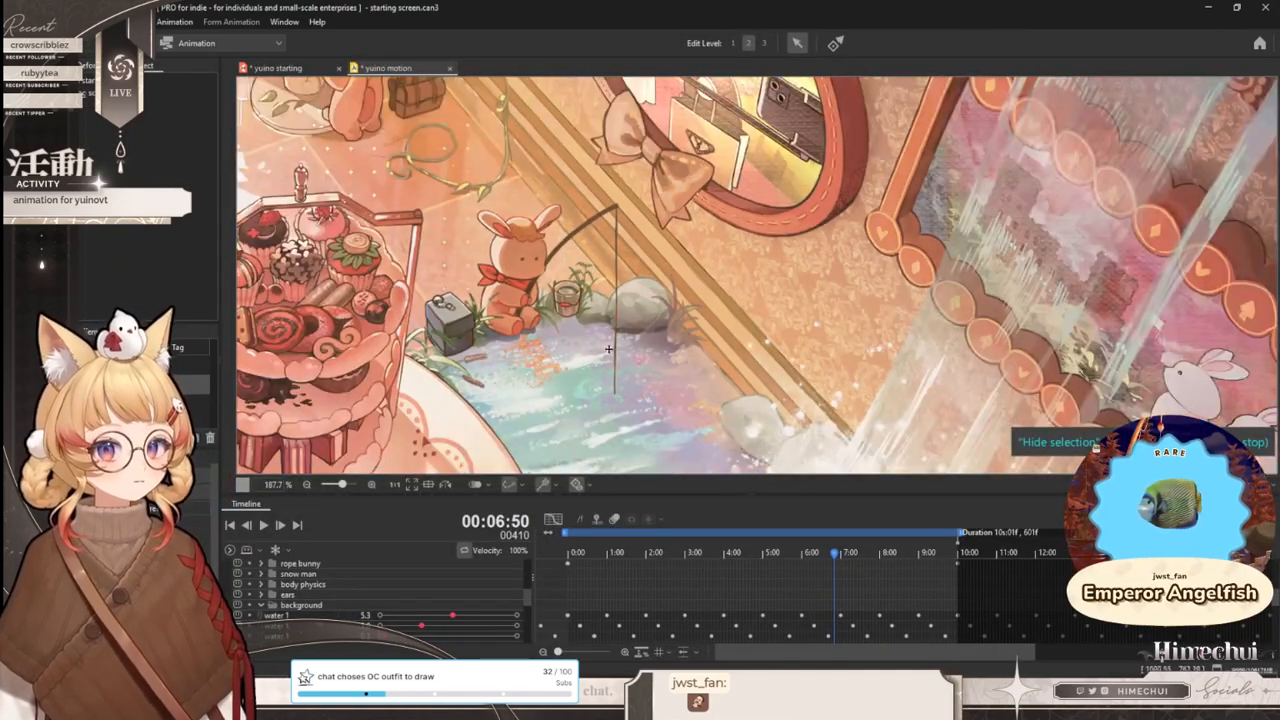
{"action": "scroll", "coordinate": [622, 328], "scroll_direction": "up", "scroll_amount": 4}
{"action": "scroll", "coordinate": [685, 311], "scroll_direction": "down", "scroll_amount": 2}
{"action": "left_click_drag", "start_coordinate": [750, 555], "coordinate": [834, 564]}
- Inspect leaves 5 at 10 in the yuino starting model and scrub the yuino motion again to check the rock's grass
{"action": "left_click", "coordinate": [279, 68]}
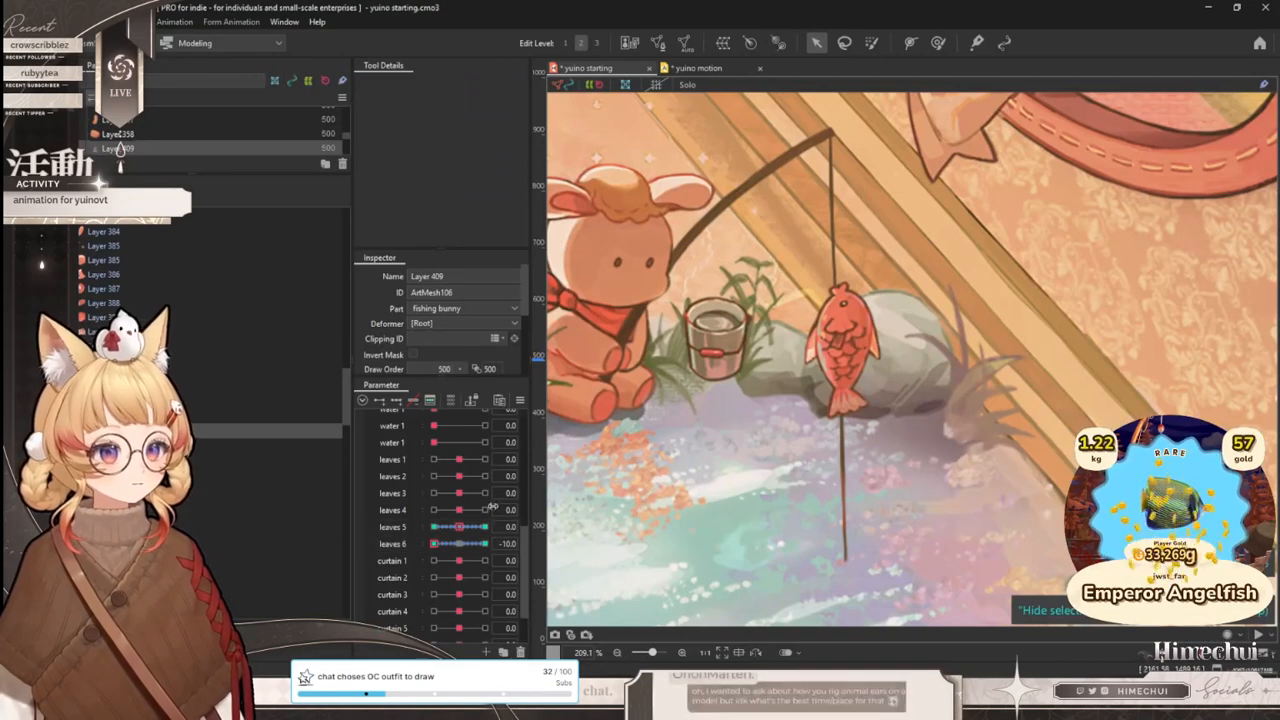
{"action": "left_click", "coordinate": [541, 527]}
{"action": "left_click", "coordinate": [590, 541]}
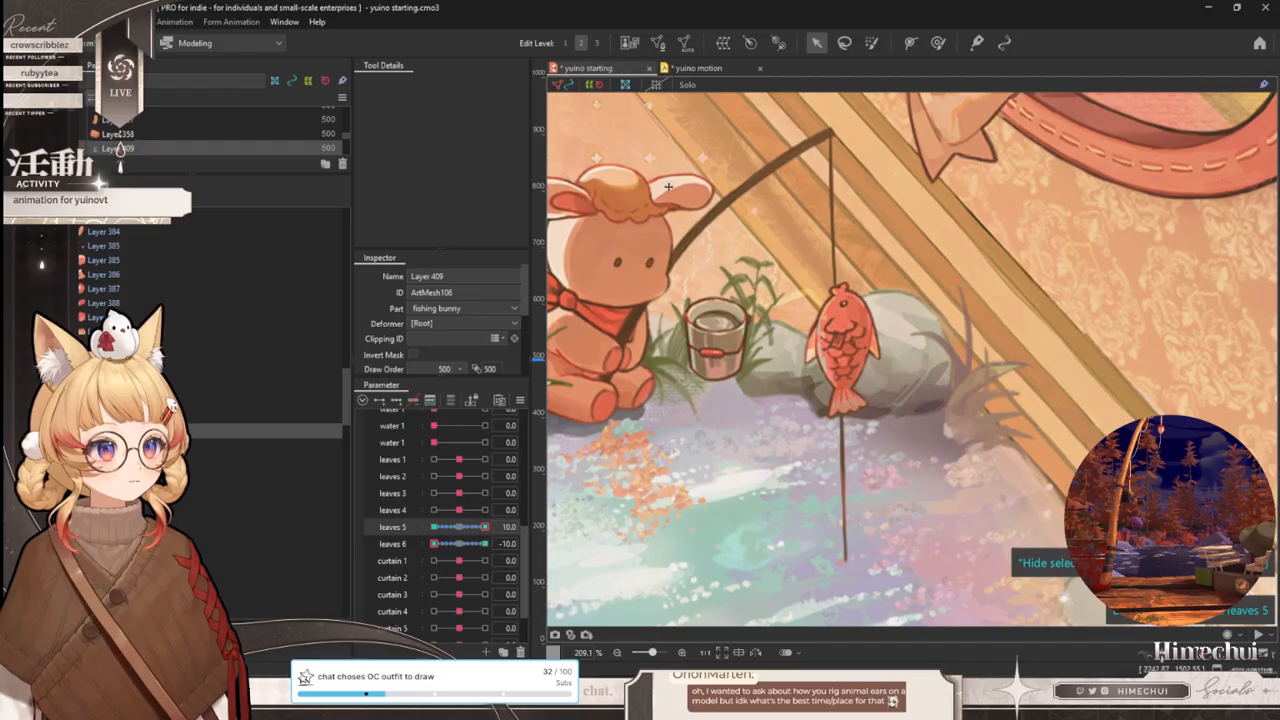
{"action": "left_click", "coordinate": [705, 68]}
{"action": "left_click_drag", "start_coordinate": [626, 555], "coordinate": [1017, 556]}
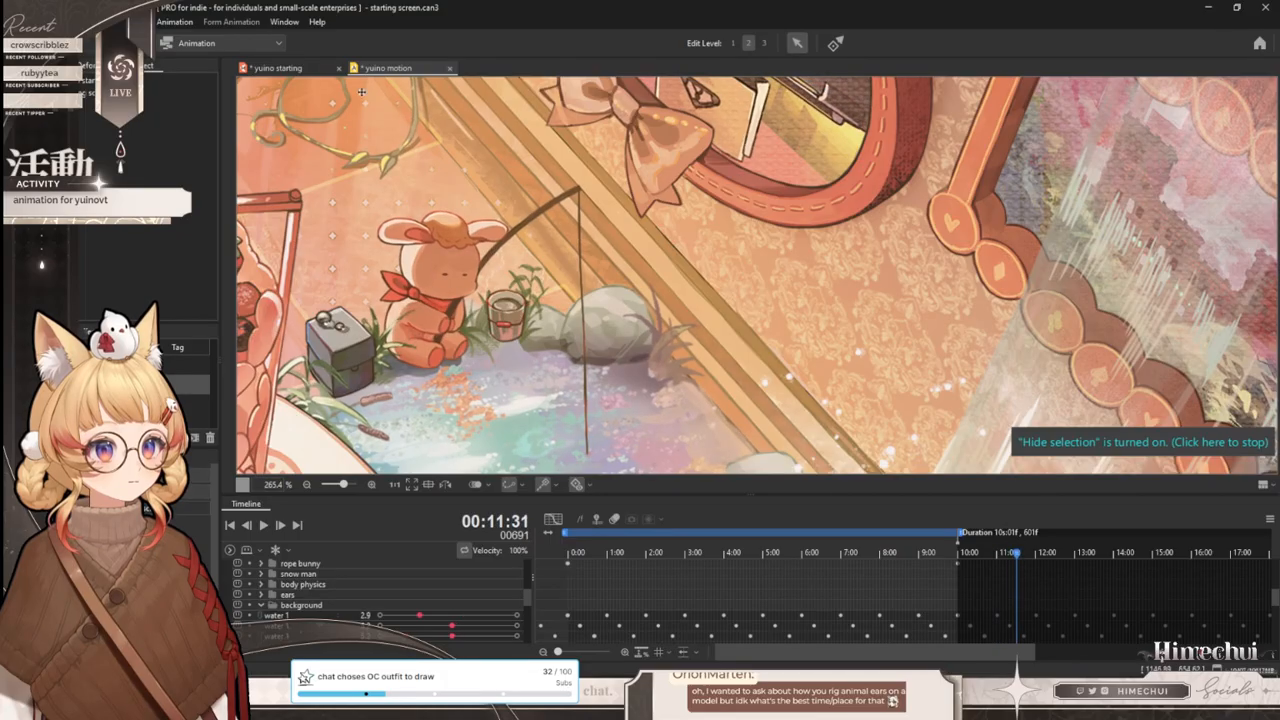
- Select the plant behind the bucket in the yuino starting model for Deform Brush editing and reset leaves 5 and leaves 6 to 0
{"action": "left_click", "coordinate": [312, 68]}
{"action": "scroll", "coordinate": [752, 290], "scroll_direction": "down", "scroll_amount": 3}
{"action": "scroll", "coordinate": [749, 291], "scroll_direction": "up", "scroll_amount": 6}
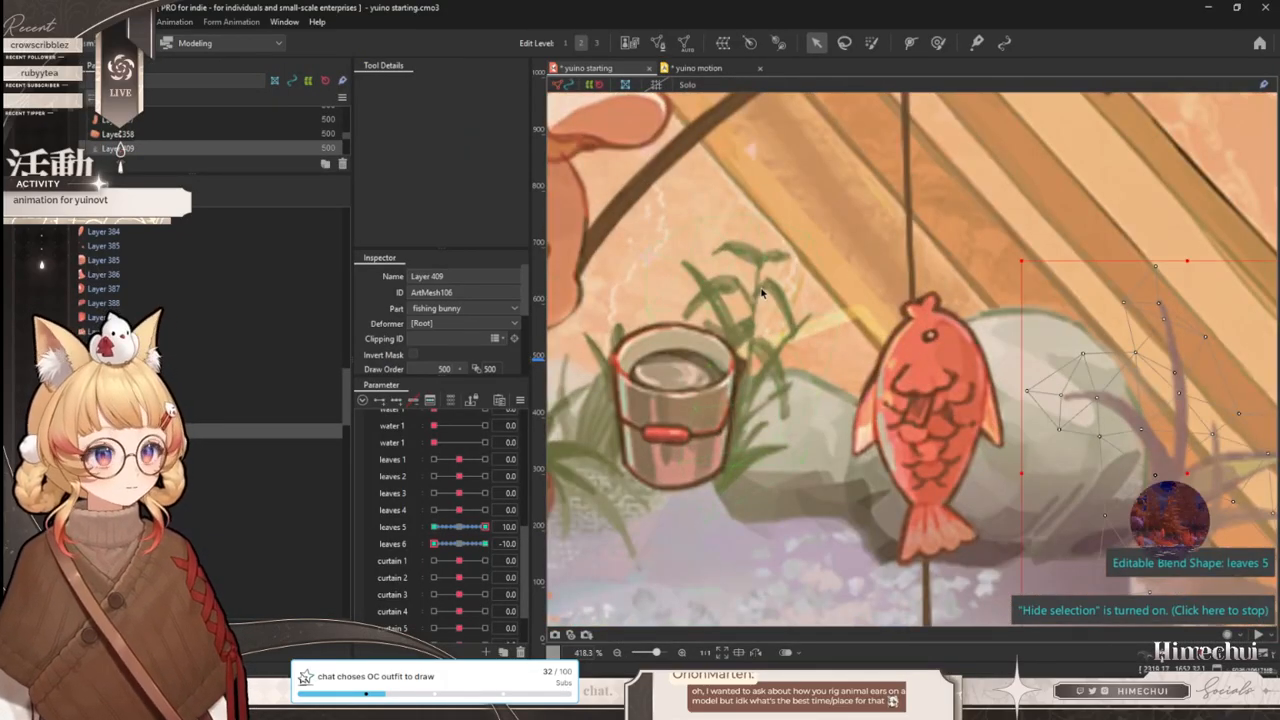
{"action": "left_click", "coordinate": [760, 291]}
{"action": "scroll", "coordinate": [797, 357], "scroll_direction": "down", "scroll_amount": 2}
{"action": "left_click", "coordinate": [937, 43]}
{"action": "key", "text": "ctrl+t"}
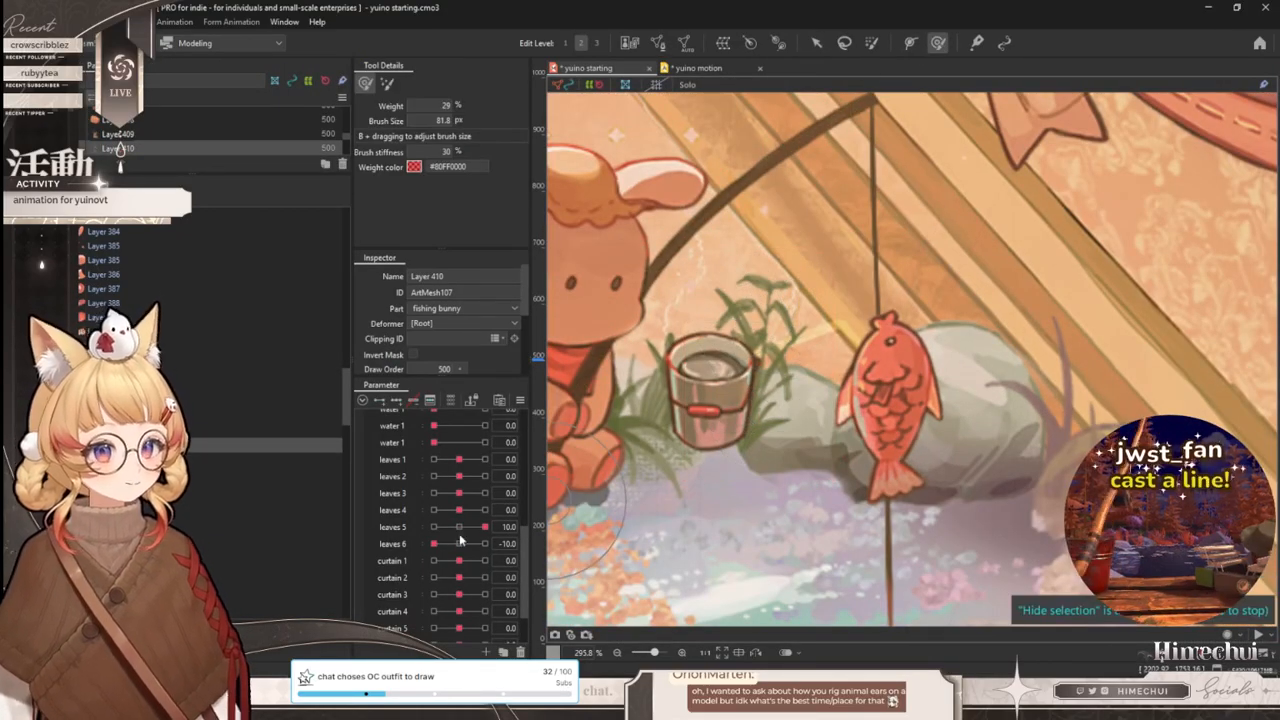
{"action": "left_click", "coordinate": [459, 527]}
{"action": "left_click", "coordinate": [459, 543]}
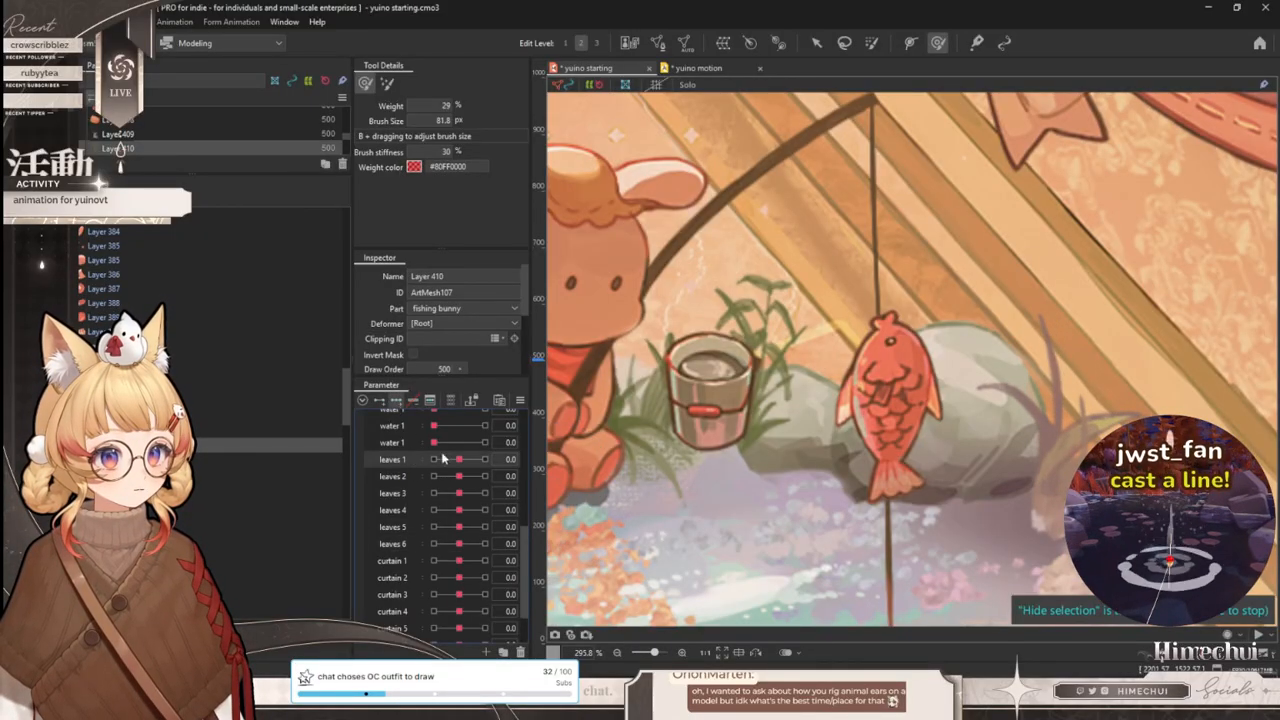
- Bend the plant behind the bucket at 10 and -10 on leaves 1, then return leaves 1 to 0
{"action": "left_click_drag", "start_coordinate": [486, 462], "coordinate": [489, 460]}
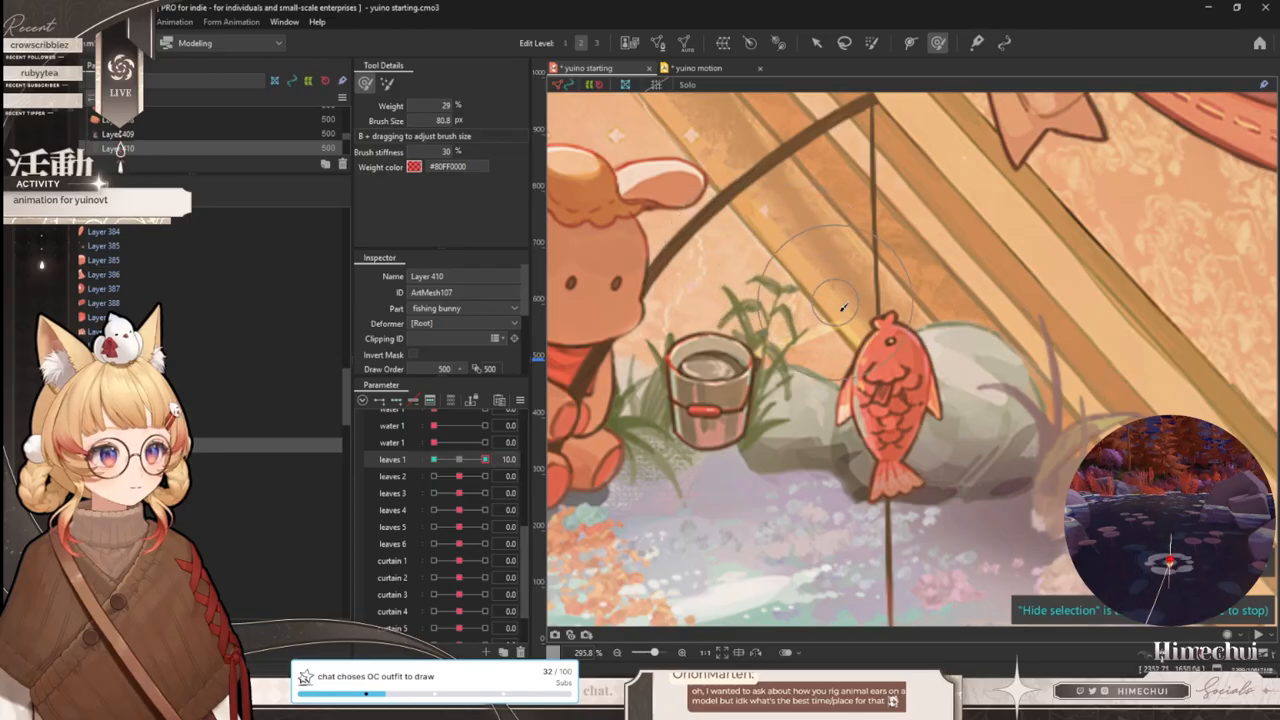
{"action": "left_click_drag", "start_coordinate": [485, 459], "coordinate": [366, 437]}
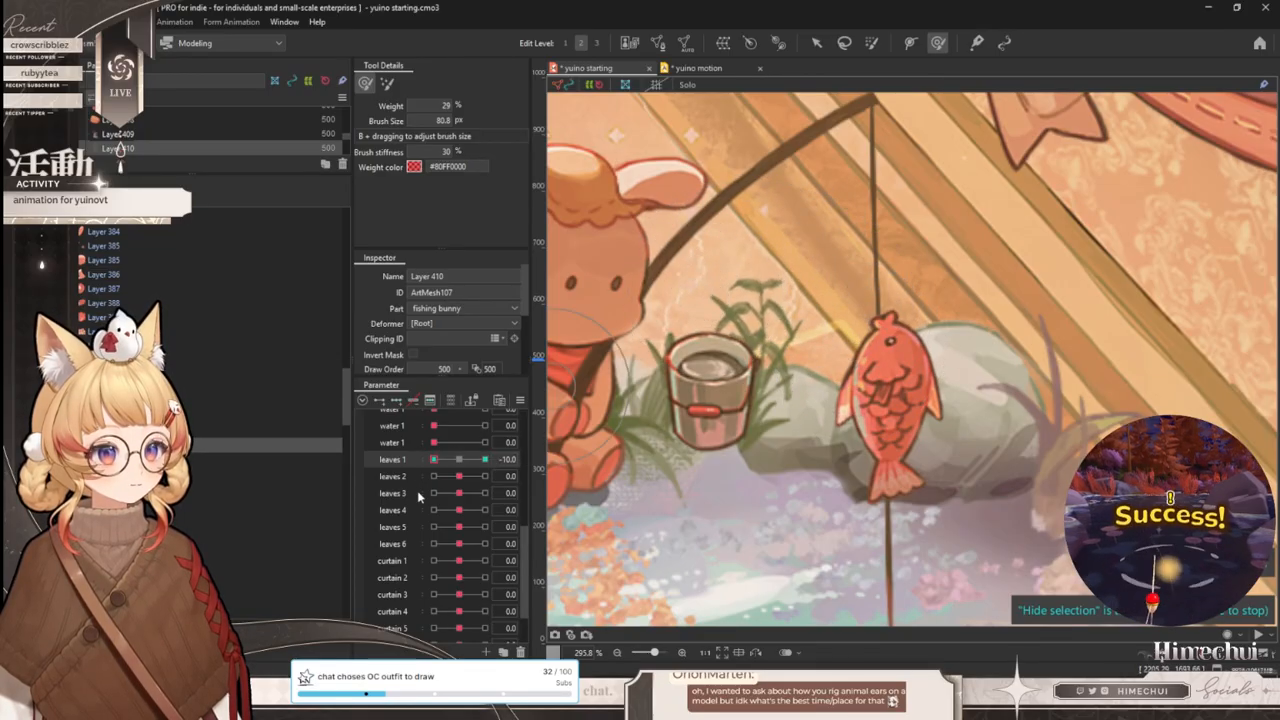
{"action": "mouse_move", "coordinate": [463, 461]}
{"action": "left_mouse_down"}
{"action": "mouse_move", "coordinate": [523, 464]}
{"action": "mouse_move", "coordinate": [463, 462]}
{"action": "left_mouse_up"}
- Bend the plant behind the bucket at 10 and -10 on the leaves 2 blend shape
{"action": "left_click", "coordinate": [485, 476]}
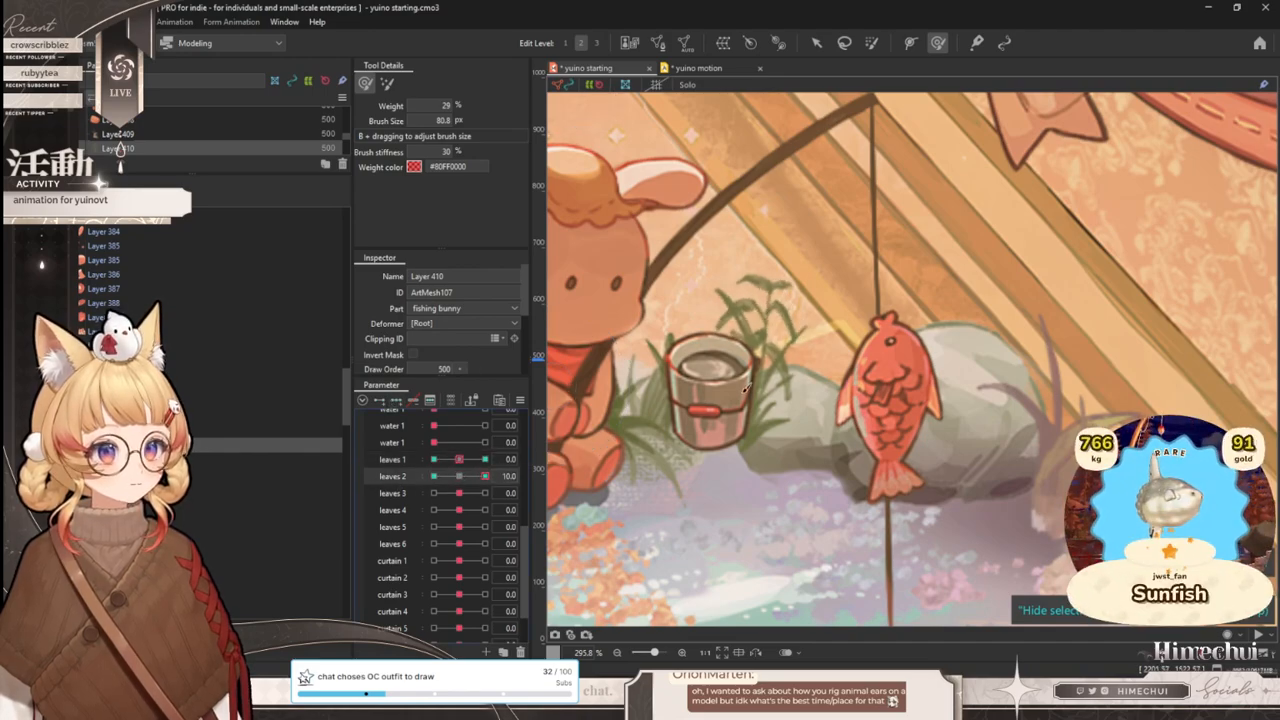
{"action": "left_click_drag", "start_coordinate": [801, 378], "coordinate": [793, 381]}
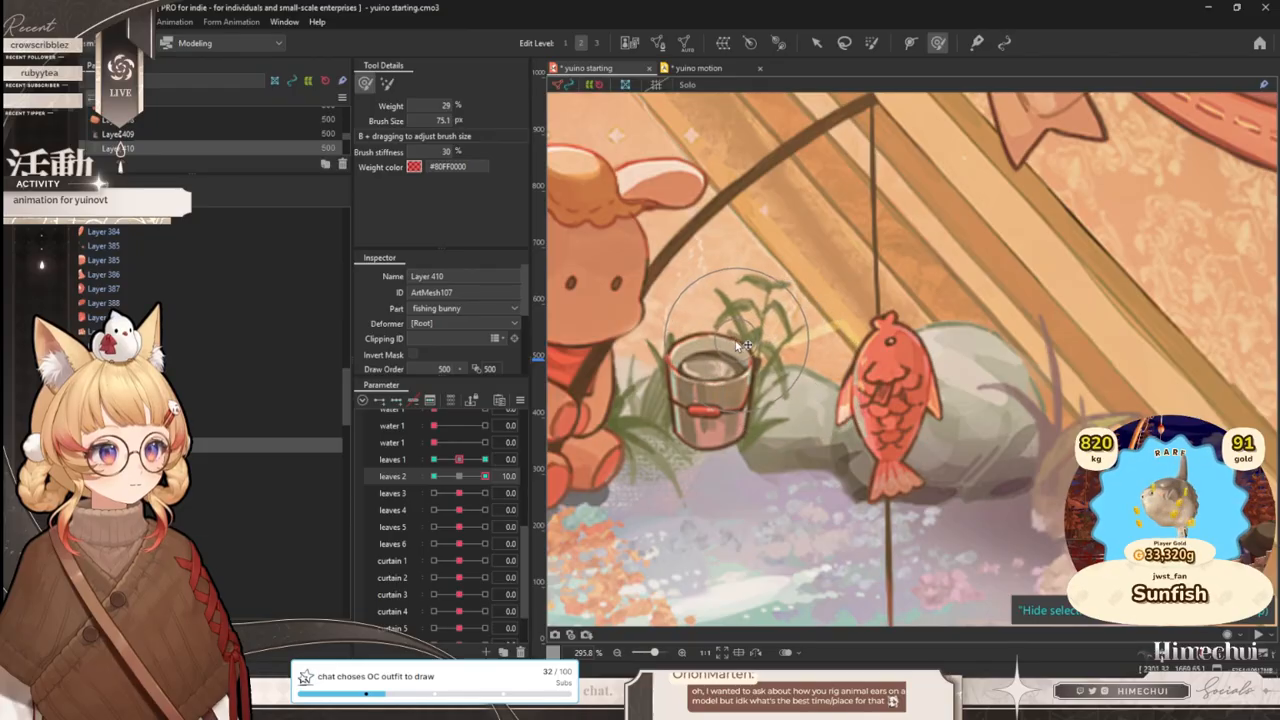
{"action": "left_click", "coordinate": [434, 476]}
{"action": "mouse_move", "coordinate": [755, 356]}
{"action": "left_mouse_down"}
{"action": "mouse_move", "coordinate": [728, 332]}
{"action": "mouse_move", "coordinate": [786, 365]}
{"action": "left_mouse_up"}
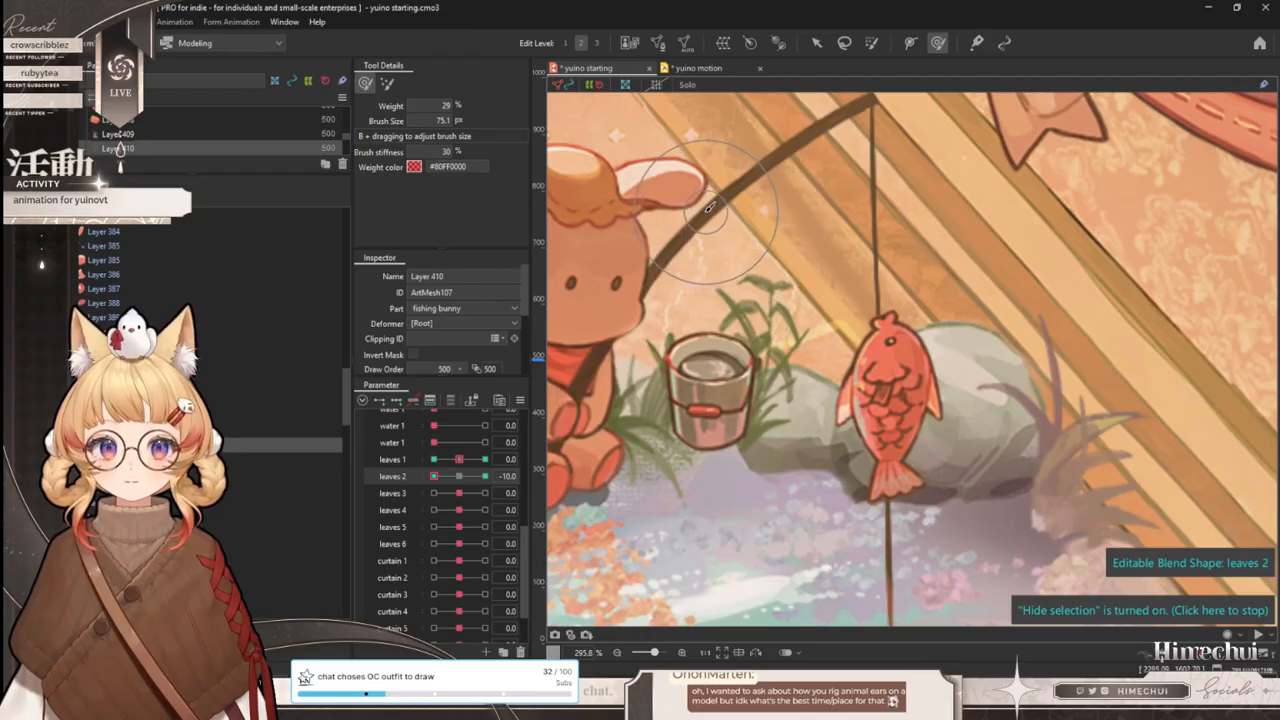
- Scrub through the yuino motion timeline to examine the sway of the plant behind the bucket
{"action": "scroll", "coordinate": [770, 305], "scroll_direction": "down", "scroll_amount": 2}
{"action": "left_click", "coordinate": [697, 69]}
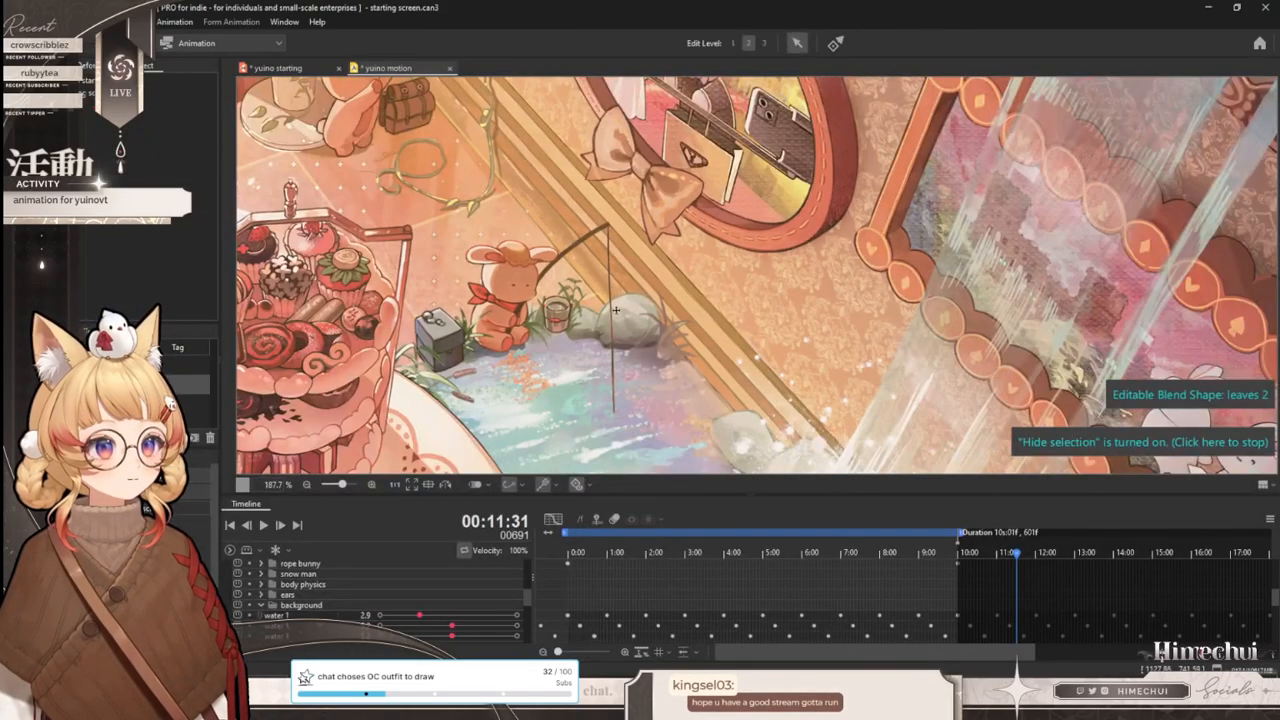
{"action": "scroll", "coordinate": [618, 311], "scroll_direction": "up", "scroll_amount": 2}
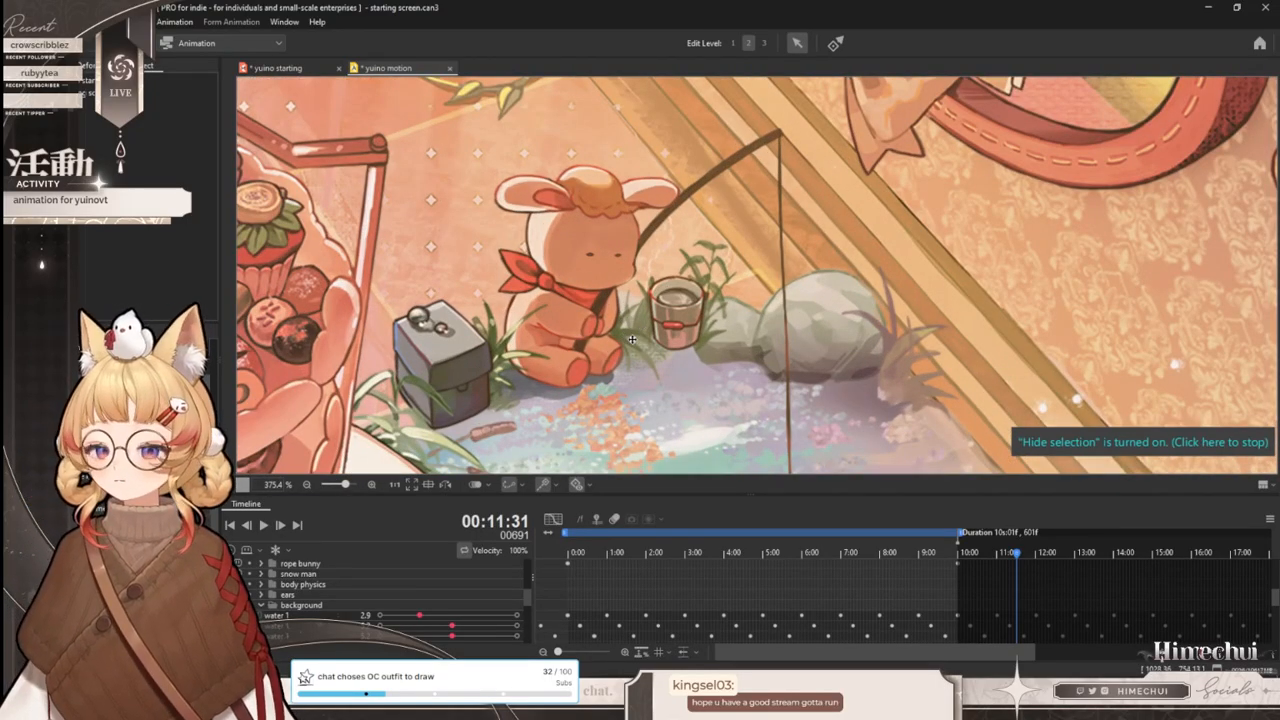
{"action": "left_click_drag", "start_coordinate": [603, 566], "coordinate": [692, 560]}
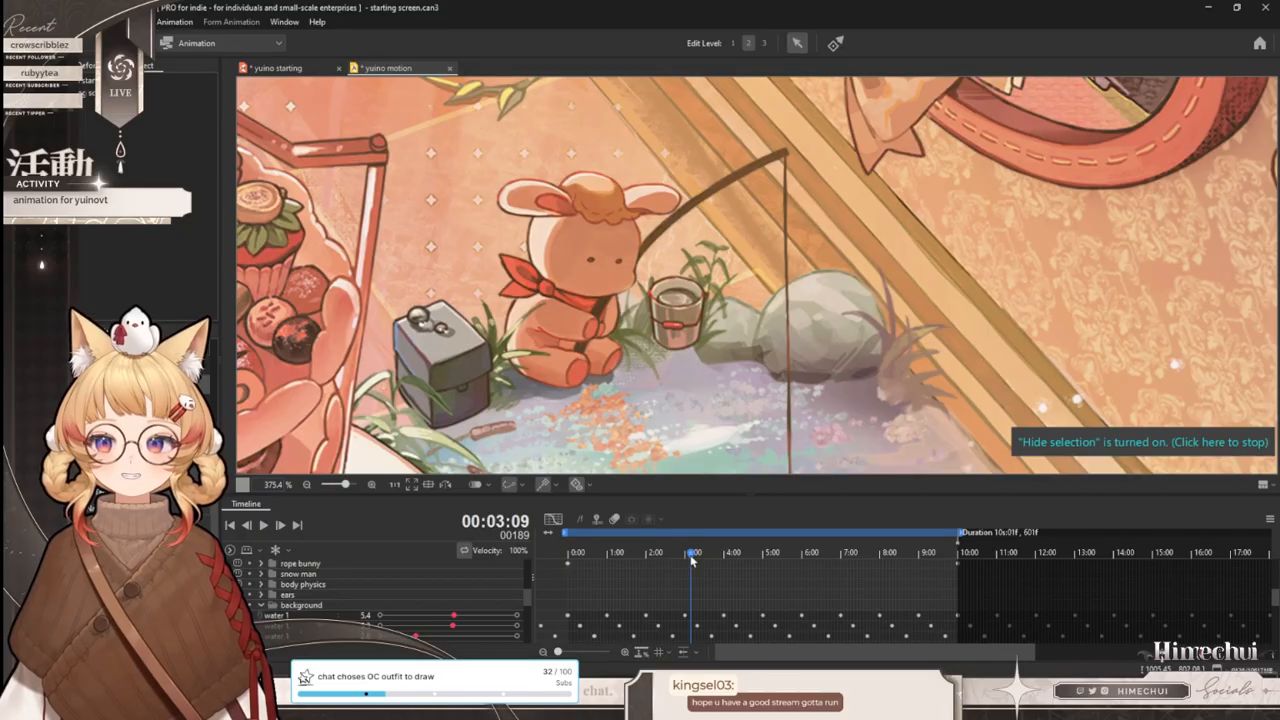
{"action": "left_click_drag", "start_coordinate": [692, 560], "coordinate": [1057, 540]}
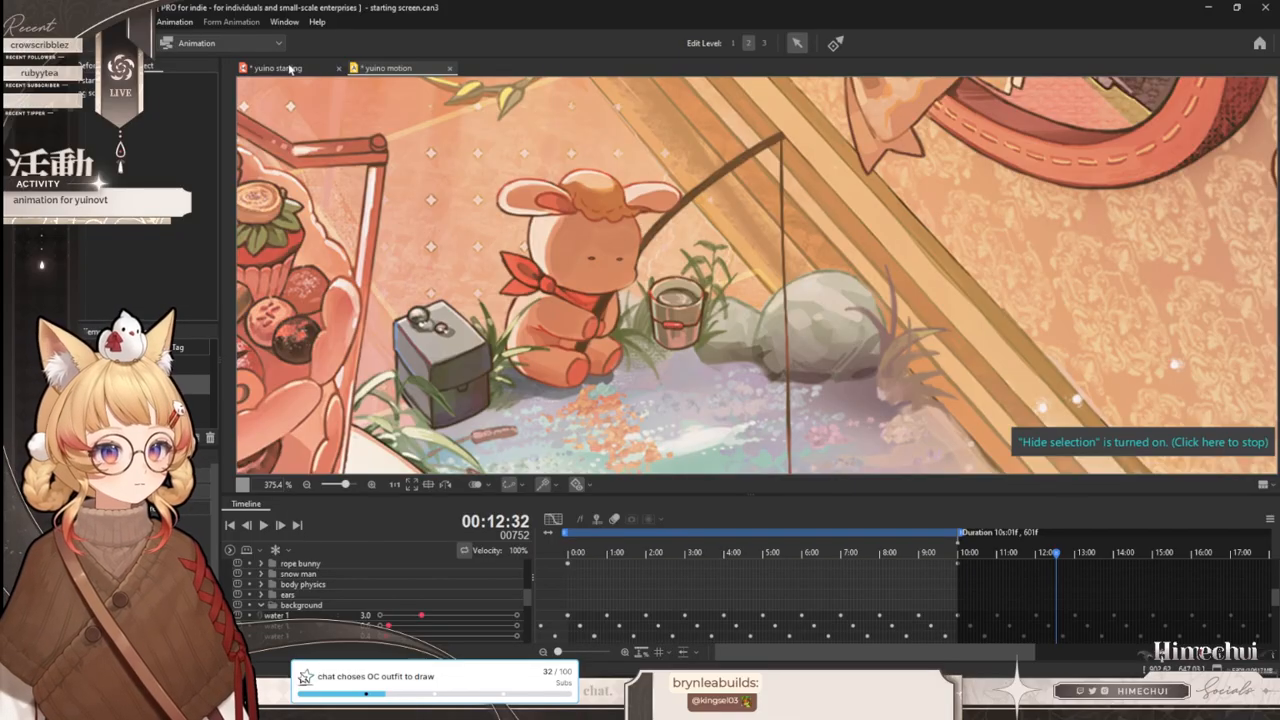
- Return to the yuino starting model and save it
{"action": "left_click", "coordinate": [281, 69]}
{"action": "left_click", "coordinate": [62, 21]}
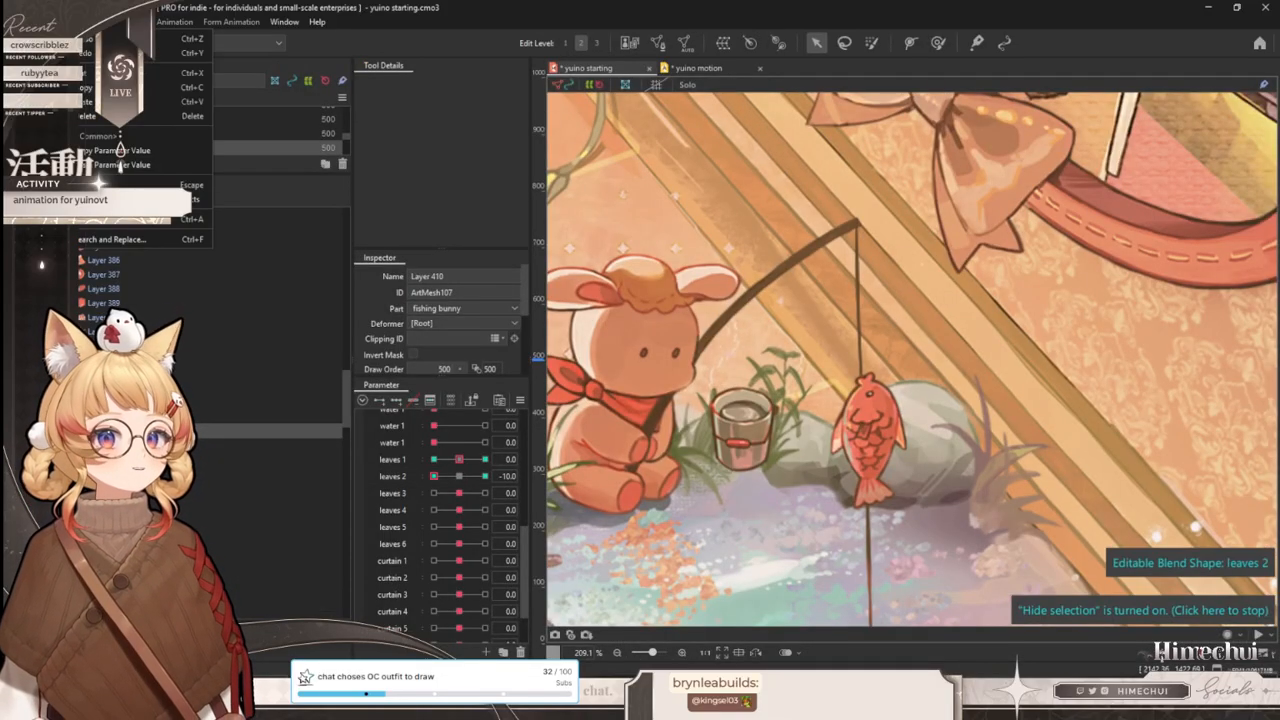
{"action": "mouse_move", "coordinate": [36, 21]}
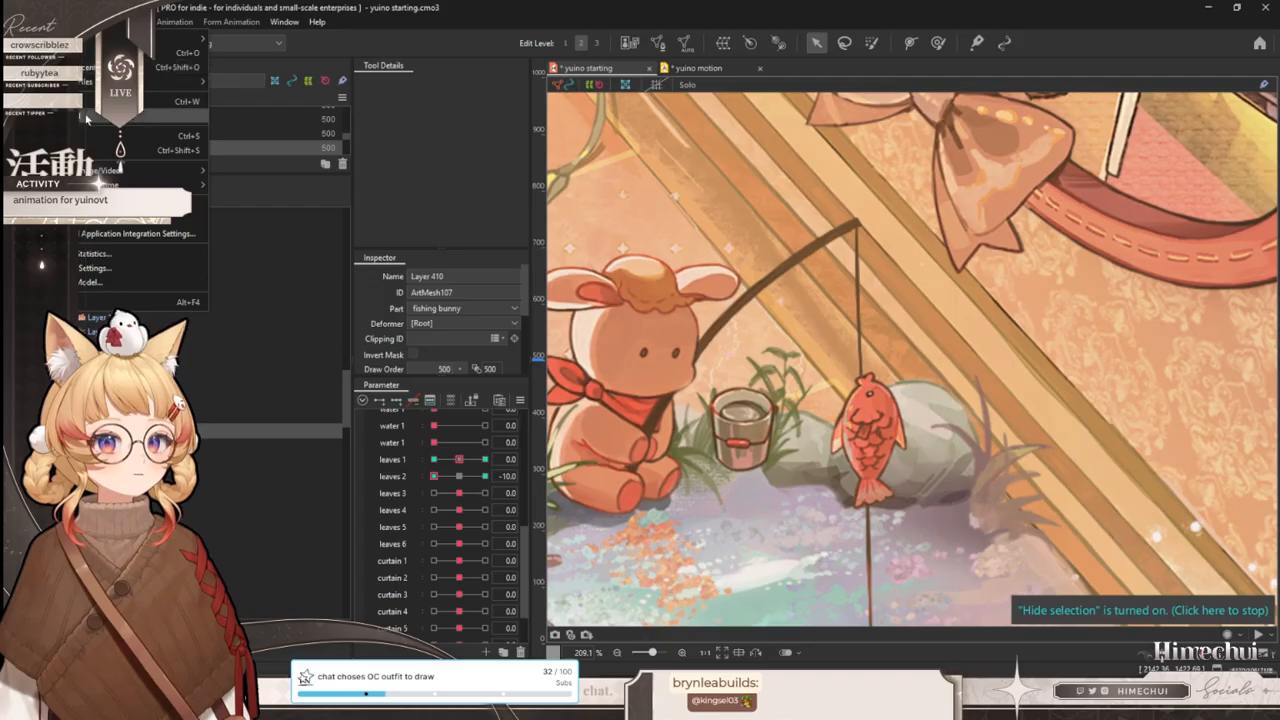
{"action": "left_click", "coordinate": [100, 135]}
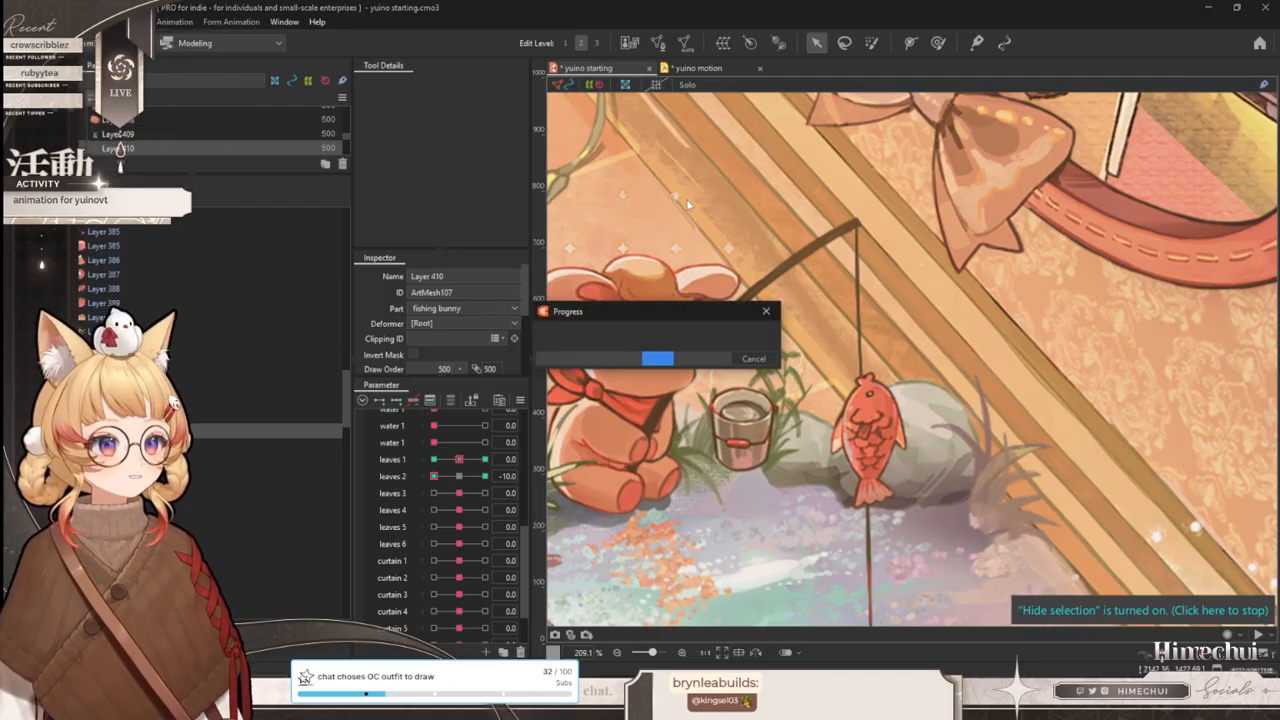
{"action": "scroll", "coordinate": [694, 448], "scroll_direction": "up", "scroll_amount": 2}
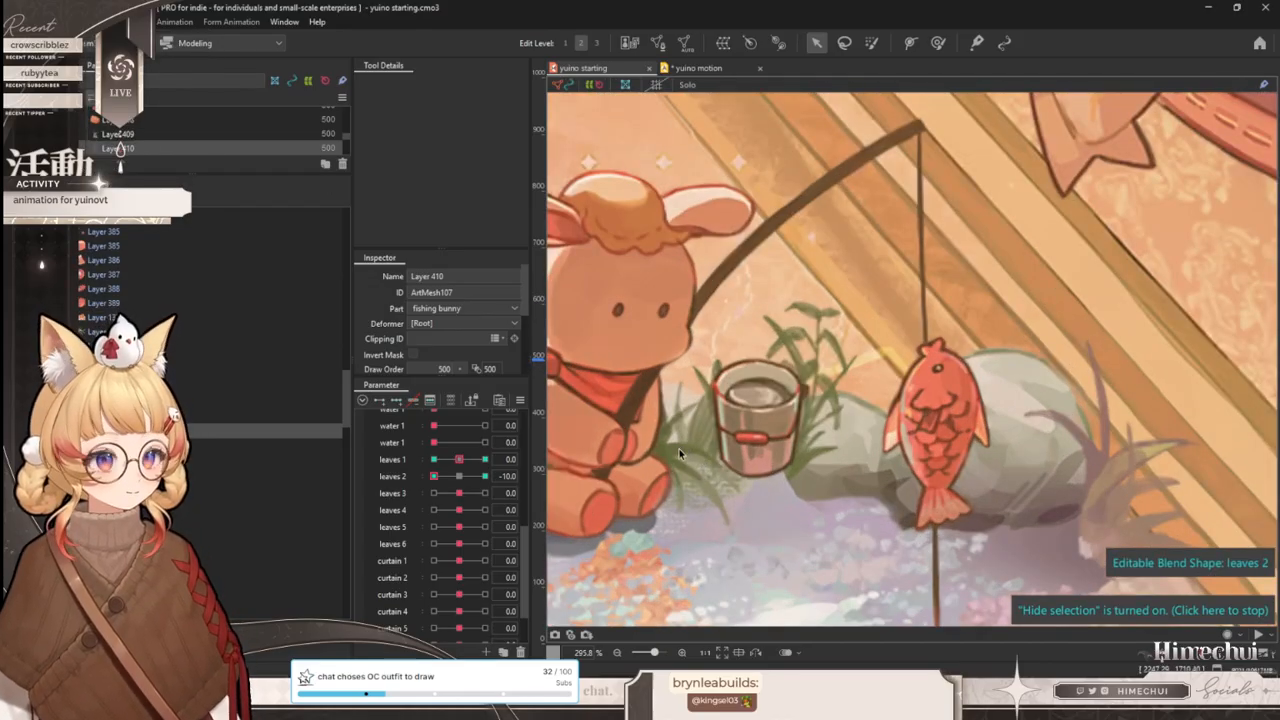
- Reset leaves 2 to 0, then bend the grass clump between the bunny and bucket rightward at 10 on the leaves 3 blend shape
{"action": "scroll", "coordinate": [796, 389], "scroll_direction": "down", "scroll_amount": 2}
{"action": "scroll", "coordinate": [746, 399], "scroll_direction": "up", "scroll_amount": 2}
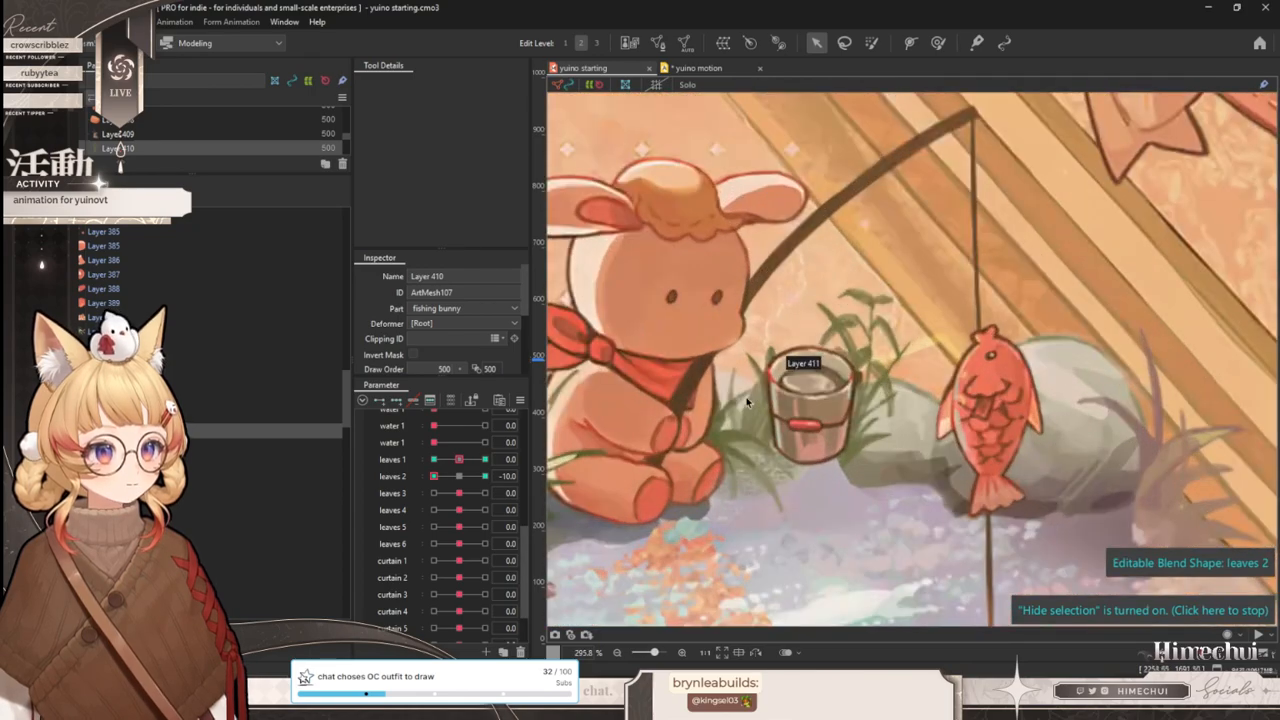
{"action": "left_click", "coordinate": [788, 368]}
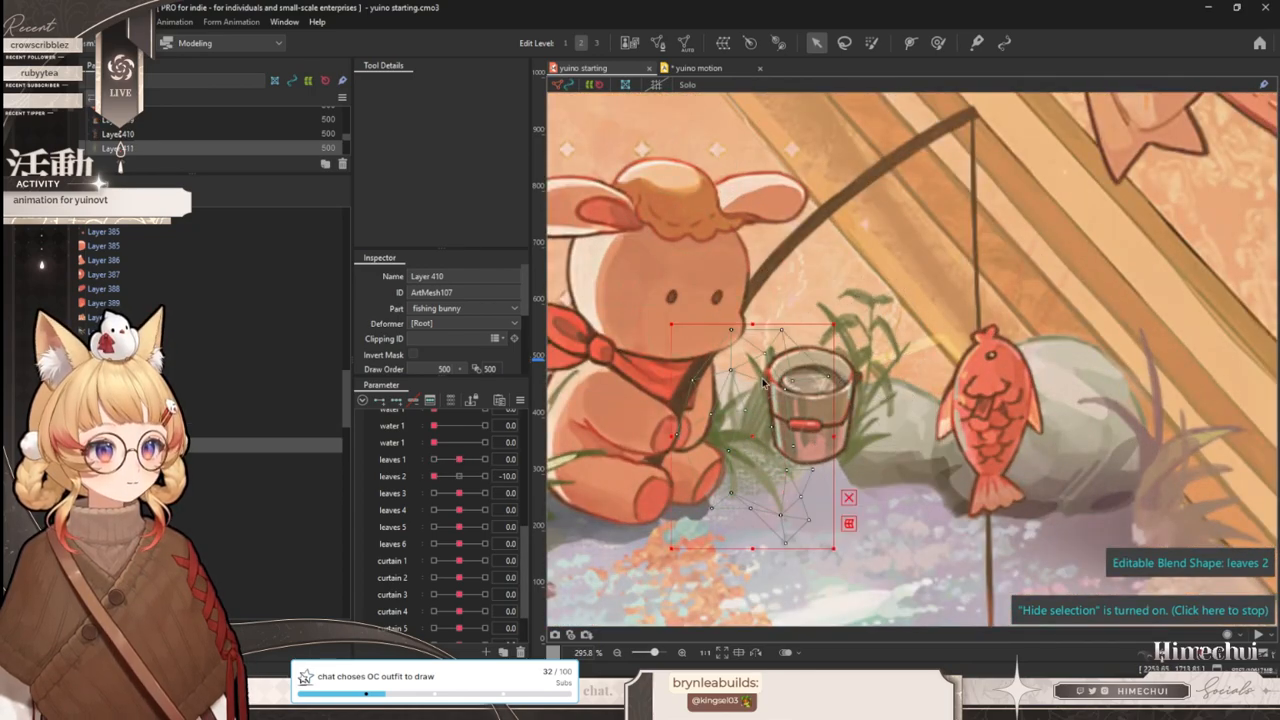
{"action": "left_click", "coordinate": [937, 43]}
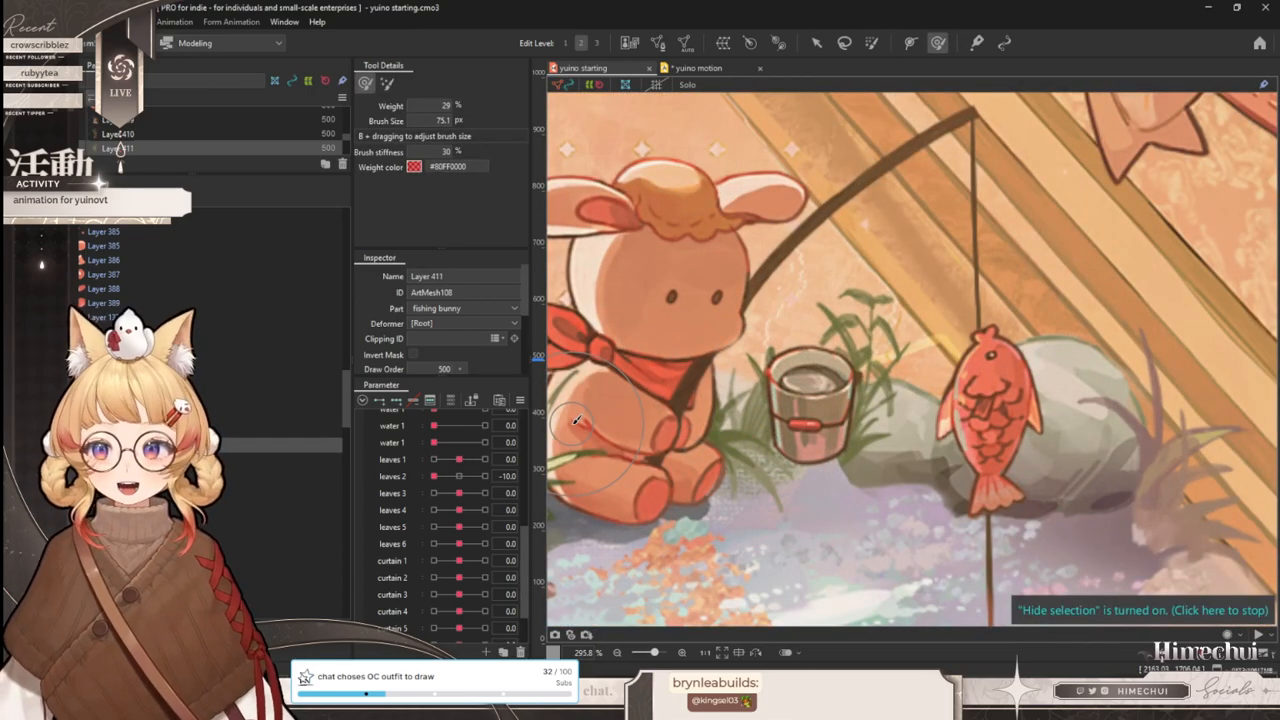
{"action": "left_click", "coordinate": [459, 476]}
{"action": "scroll", "coordinate": [939, 377], "scroll_direction": "down", "scroll_amount": 2}
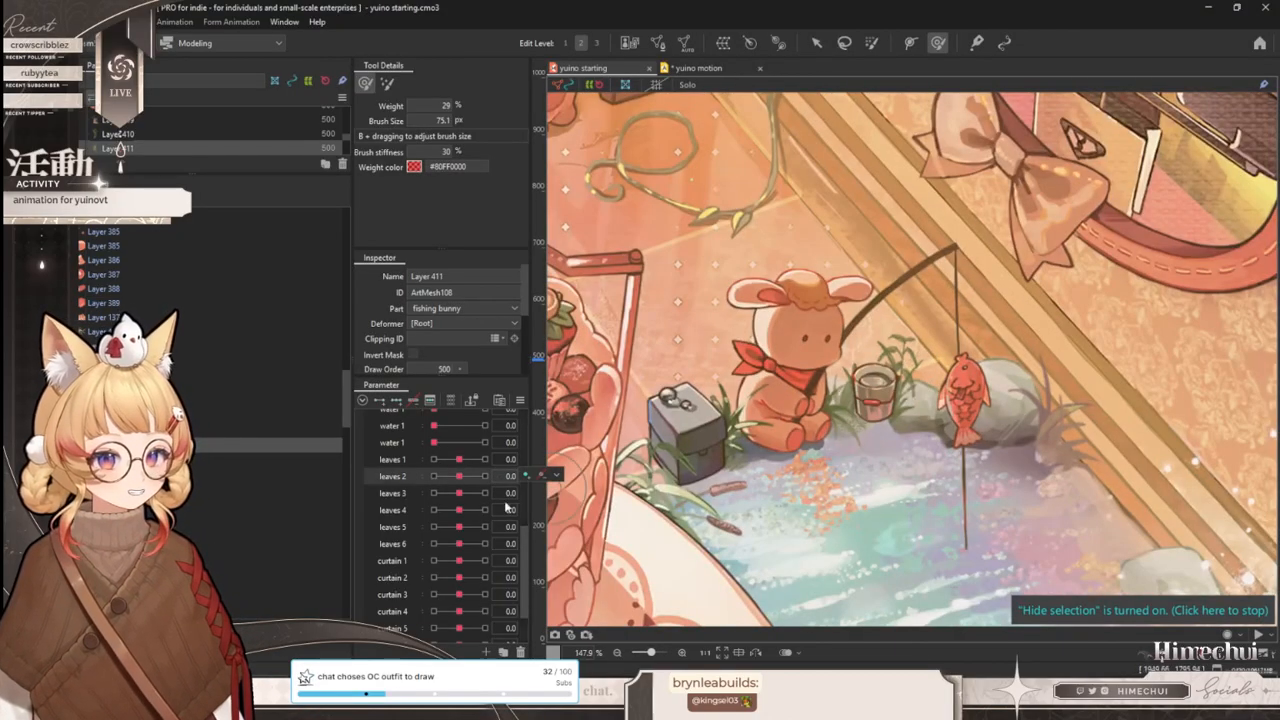
{"action": "left_click_drag", "start_coordinate": [459, 493], "coordinate": [467, 495]}
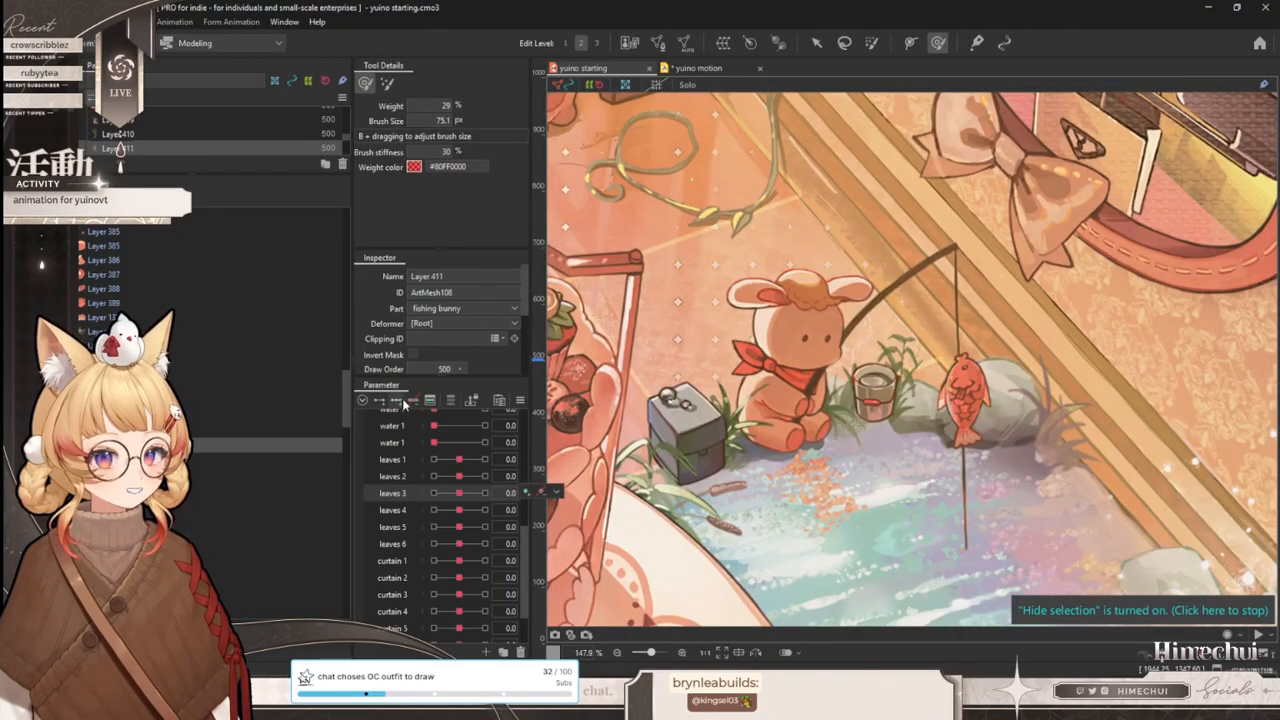
{"action": "left_click_drag", "start_coordinate": [461, 494], "coordinate": [484, 493]}
{"action": "scroll", "coordinate": [782, 370], "scroll_direction": "up", "scroll_amount": 2}
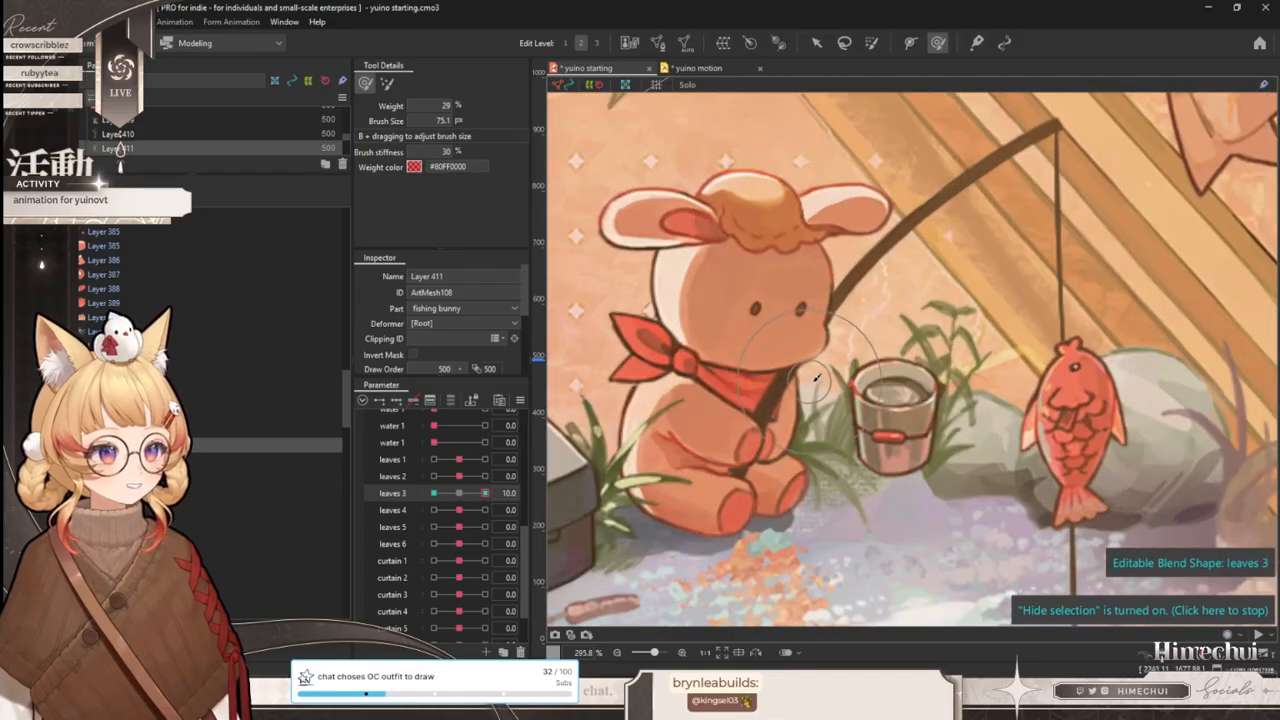
{"action": "left_click_drag", "start_coordinate": [833, 345], "coordinate": [886, 349]}
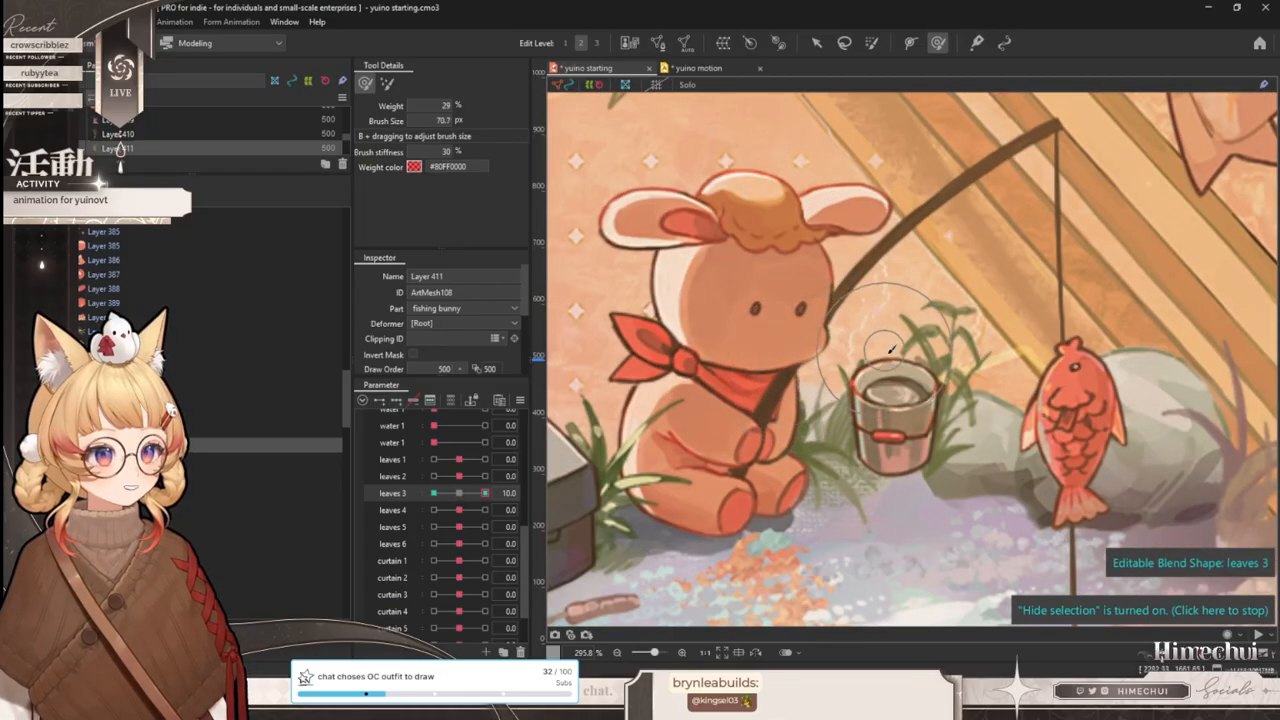
- Bend the grass clump between the bunny and bucket leftward at -10 on leaves 3
{"action": "left_click_drag", "start_coordinate": [485, 493], "coordinate": [434, 493]}
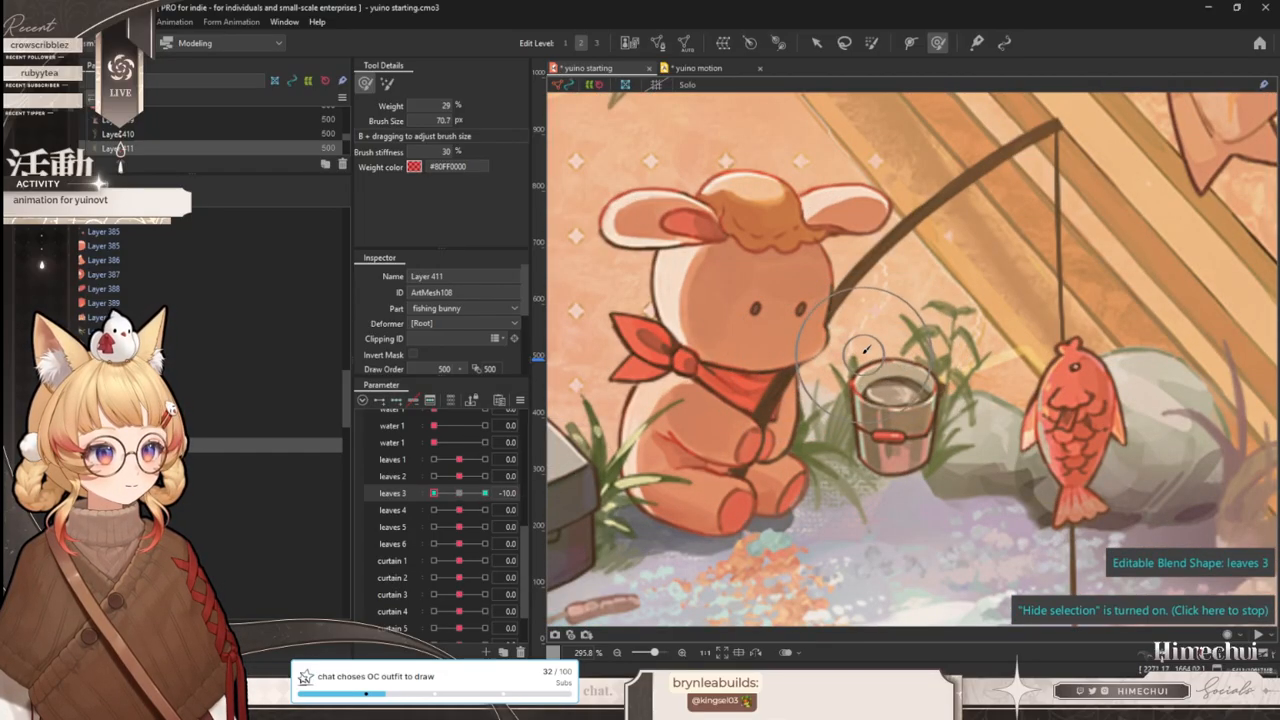
{"action": "left_click_drag", "start_coordinate": [869, 338], "coordinate": [815, 385]}
{"action": "left_click", "coordinate": [459, 493]}
{"action": "mouse_move", "coordinate": [459, 476]}
{"action": "left_mouse_down"}
{"action": "mouse_move", "coordinate": [485, 476]}
{"action": "mouse_move", "coordinate": [485, 493]}
{"action": "mouse_move", "coordinate": [365, 499]}
{"action": "left_mouse_up"}
{"action": "left_click", "coordinate": [459, 476]}
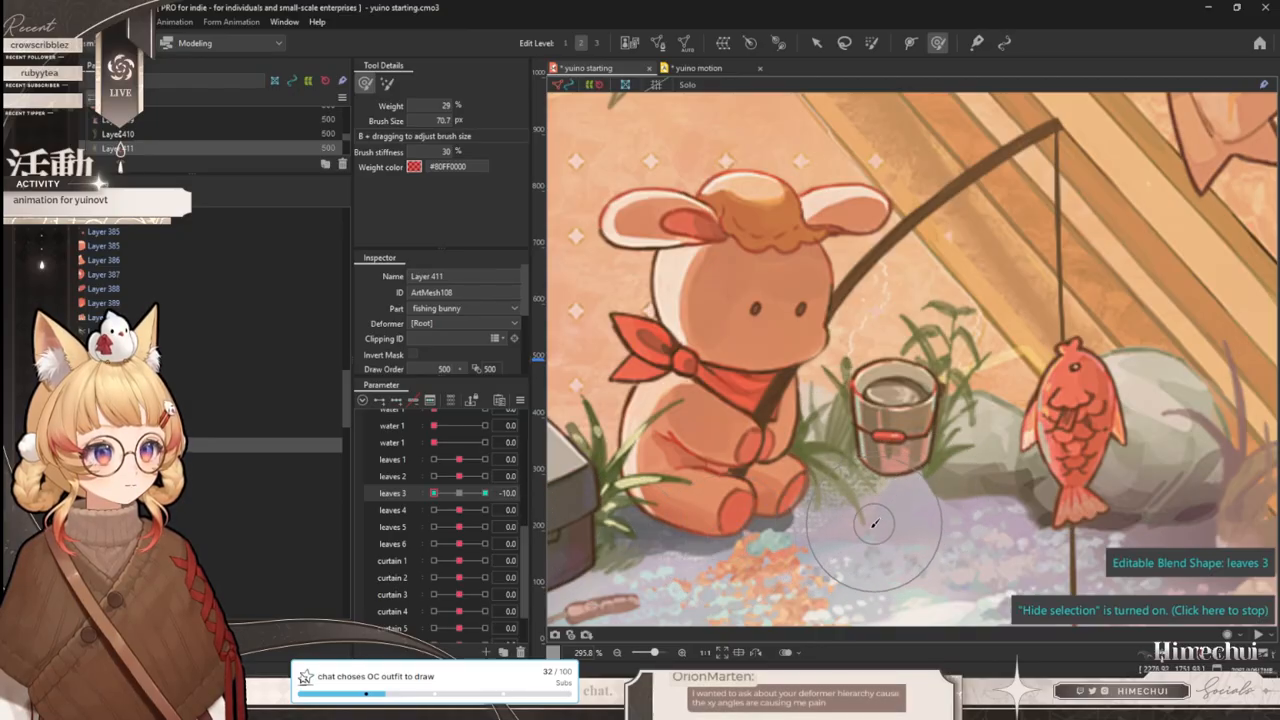
- Return leaves 3 to 0 and shape the same grass clump at 10 and -10 on the leaves 4 blend shape
{"action": "left_click", "coordinate": [461, 494]}
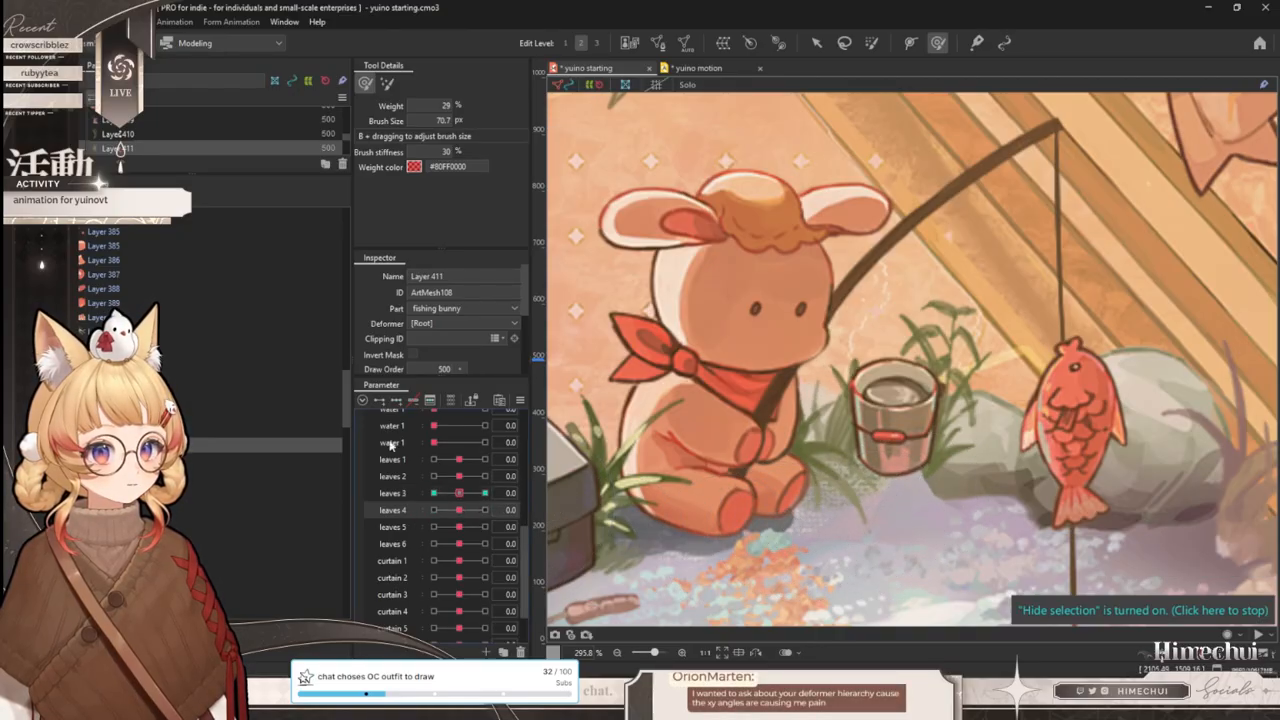
{"action": "left_click", "coordinate": [485, 510]}
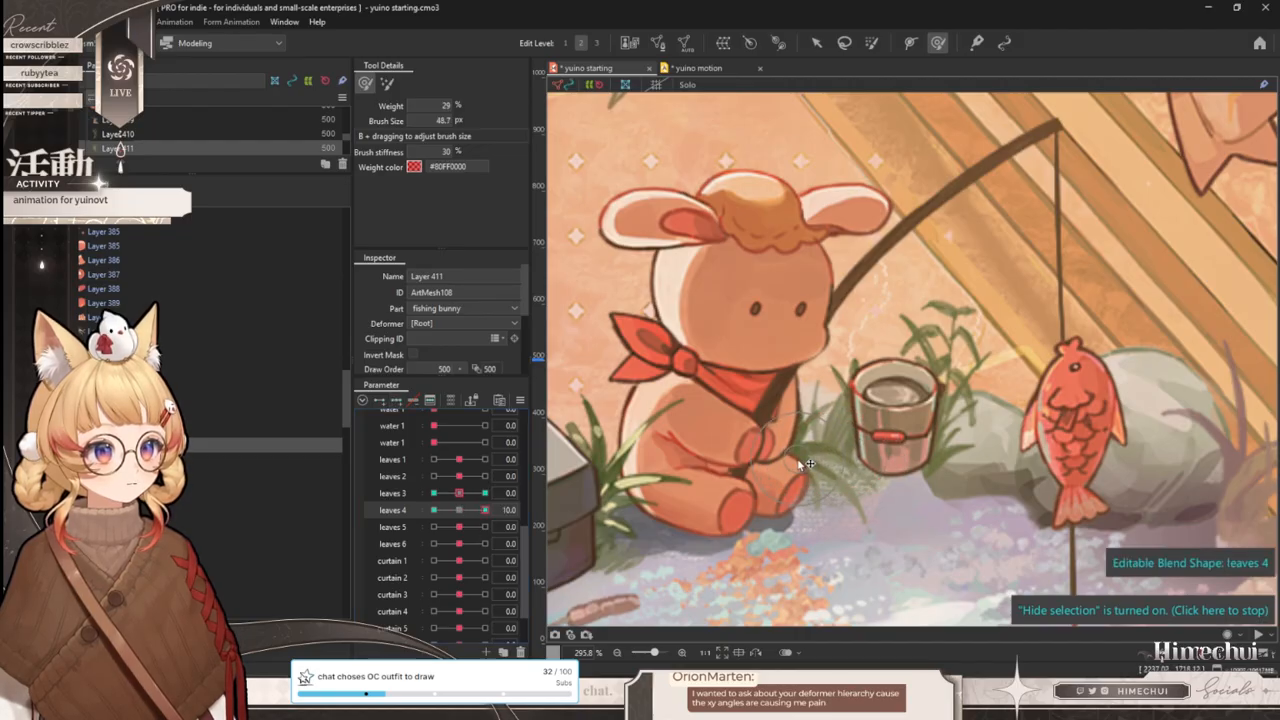
{"action": "left_click", "coordinate": [434, 510]}
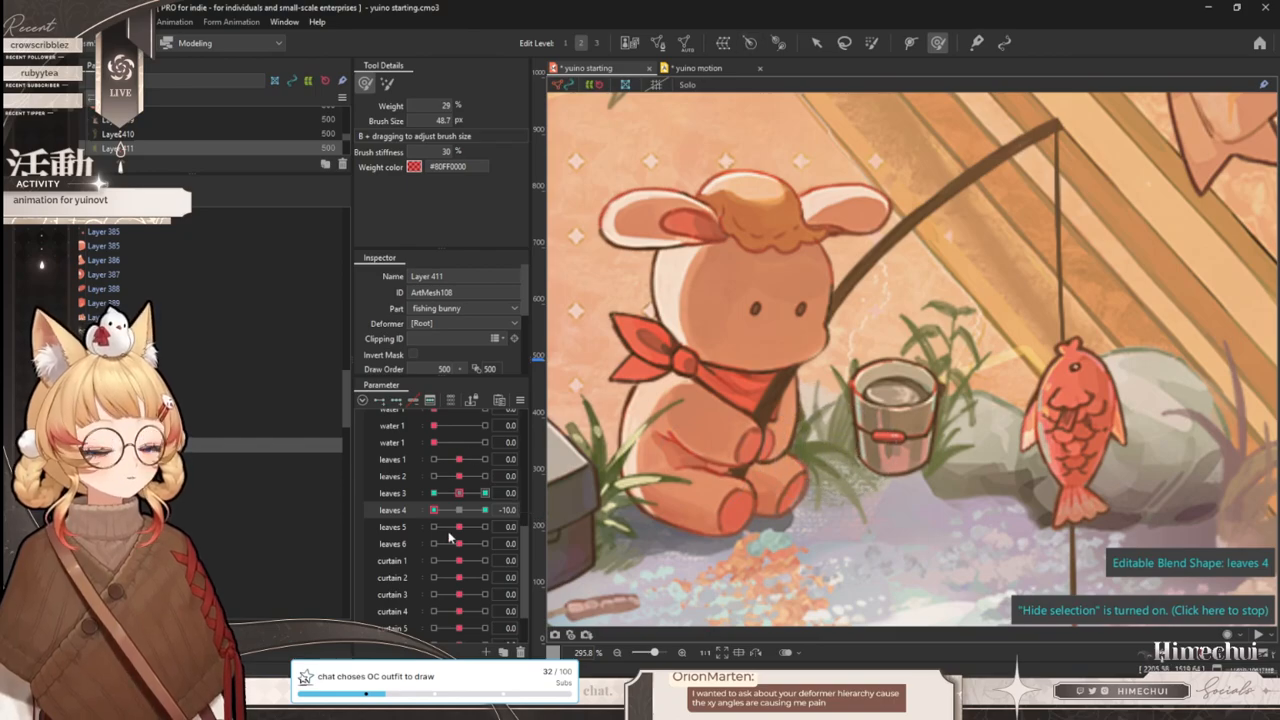
- Scrub through the yuino motion timeline, then save both the motion and the yuino starting model
{"action": "key", "text": "ctrl+Tab"}
{"action": "left_click_drag", "start_coordinate": [616, 553], "coordinate": [1056, 552]}
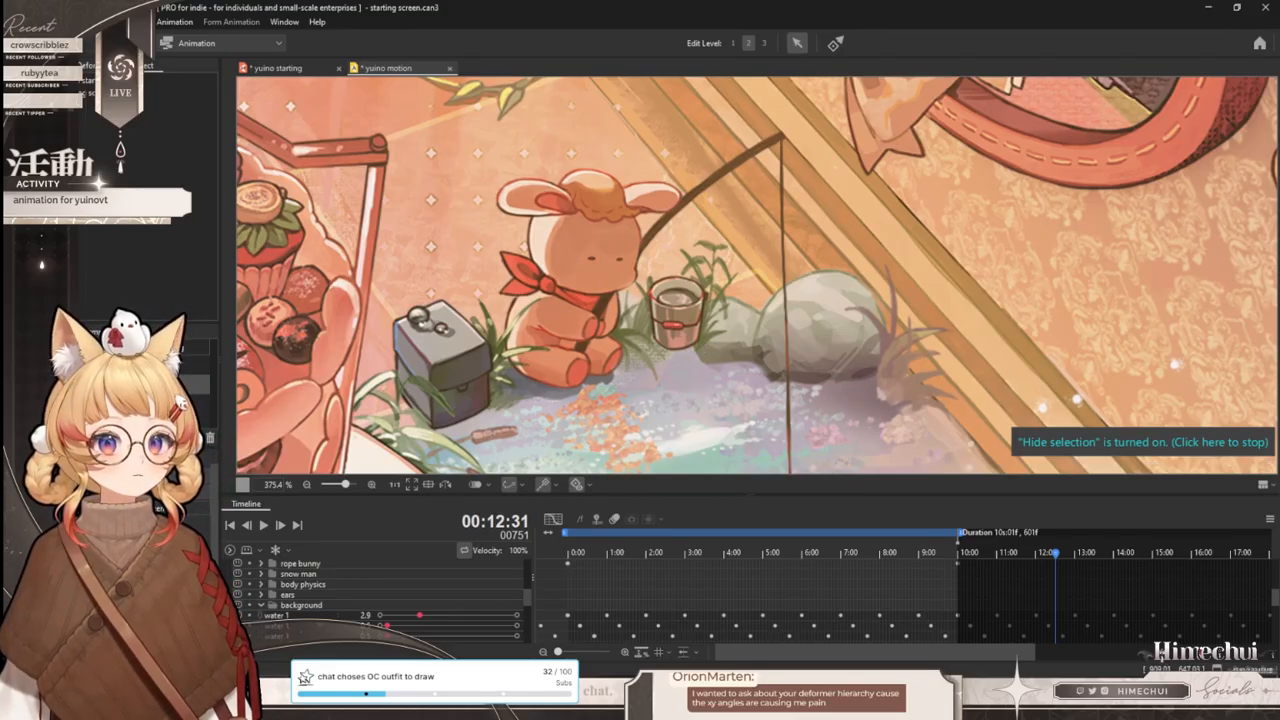
{"action": "left_click", "coordinate": [62, 21]}
{"action": "mouse_move", "coordinate": [20, 21]}
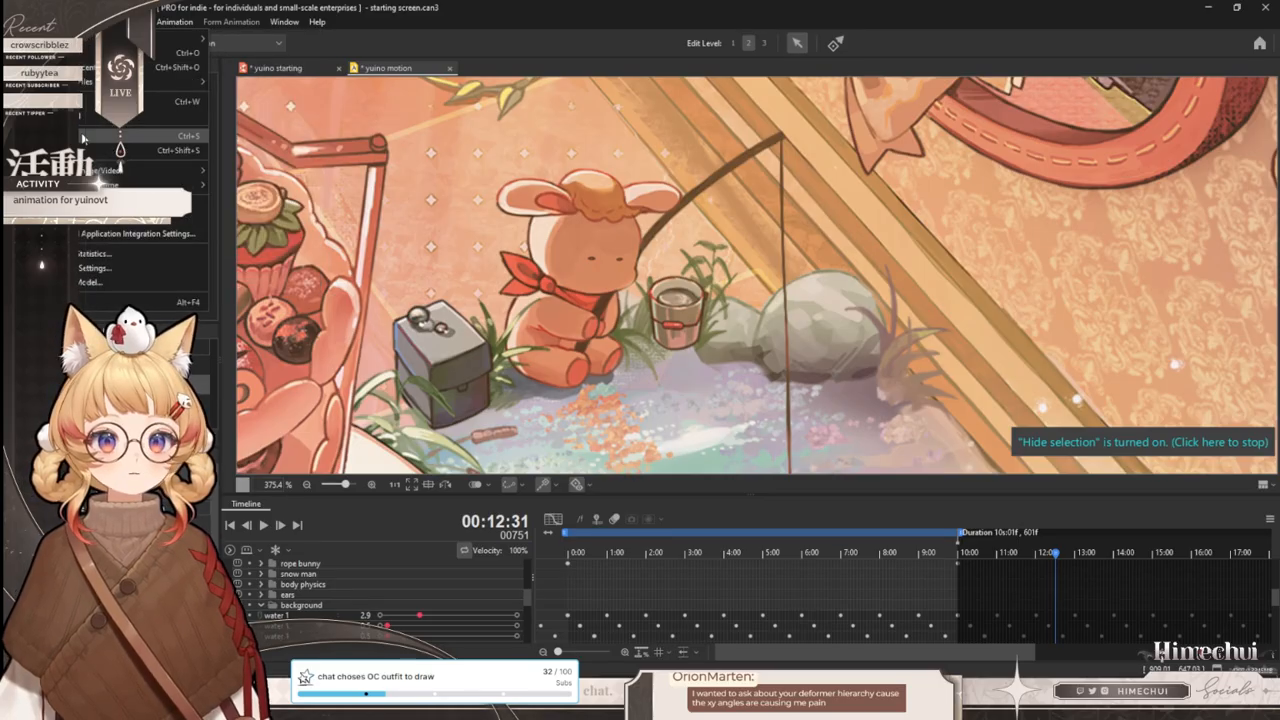
{"action": "left_click", "coordinate": [84, 136]}
{"action": "left_click", "coordinate": [298, 69]}
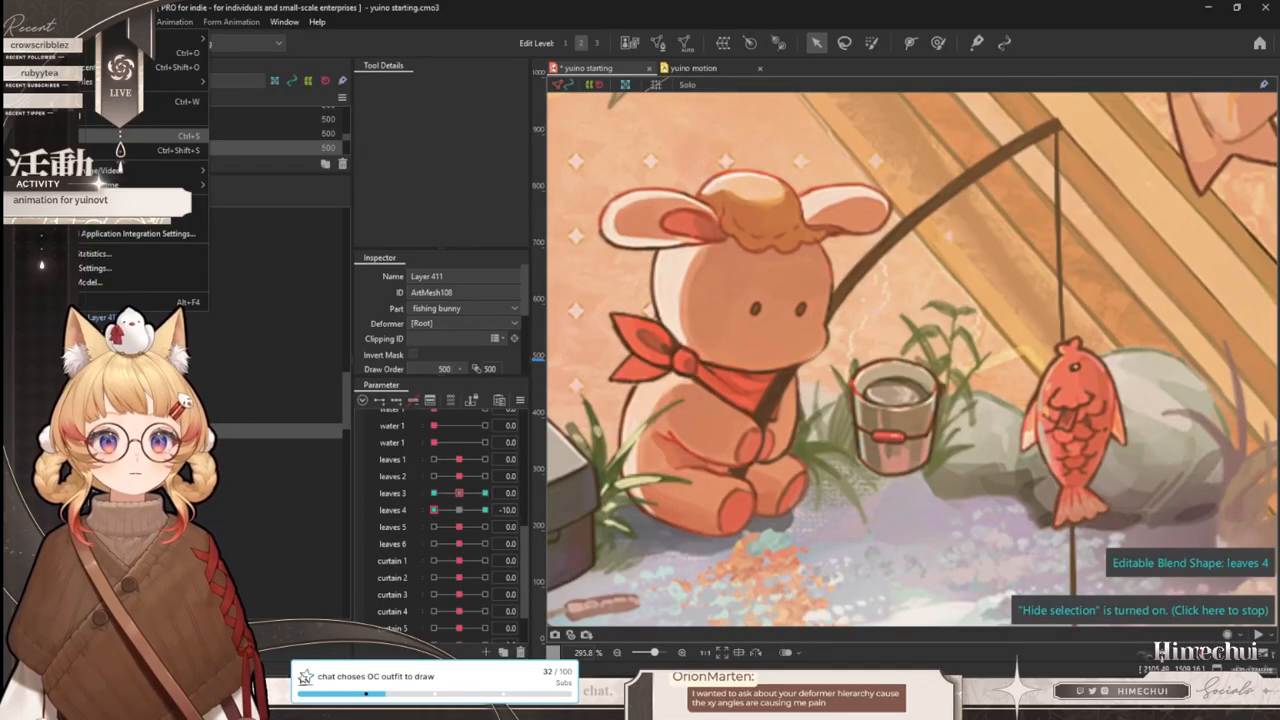
{"action": "left_click", "coordinate": [180, 135]}
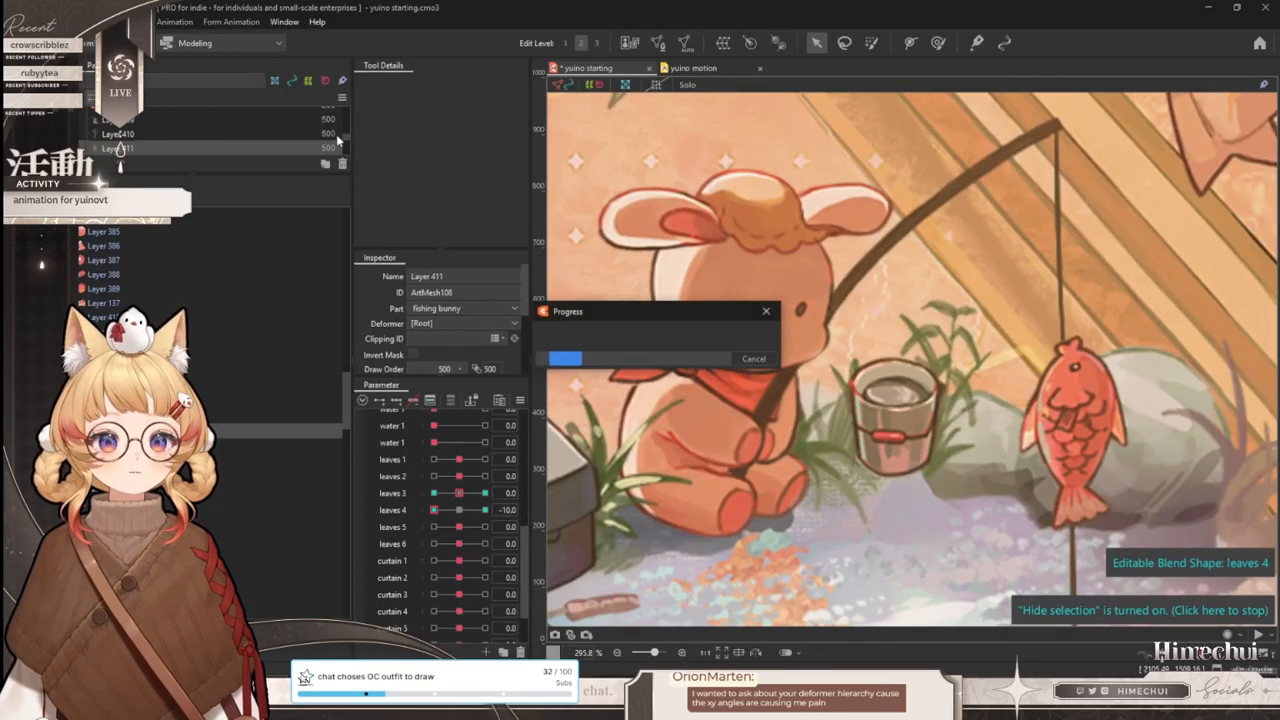
- Open the PlatinumMeg2 model from the meg folder in a new Live2D Cubism window
{"action": "left_click", "coordinate": [1205, 10]}
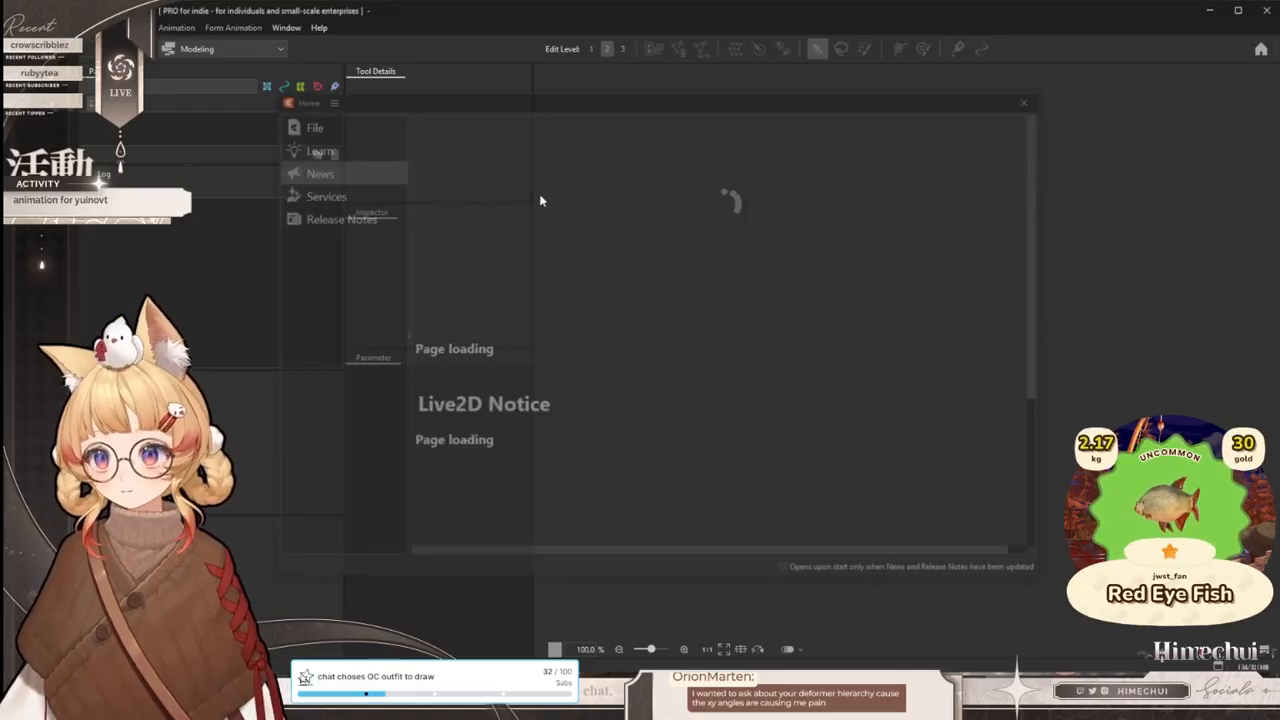
{"action": "left_click", "coordinate": [772, 313]}
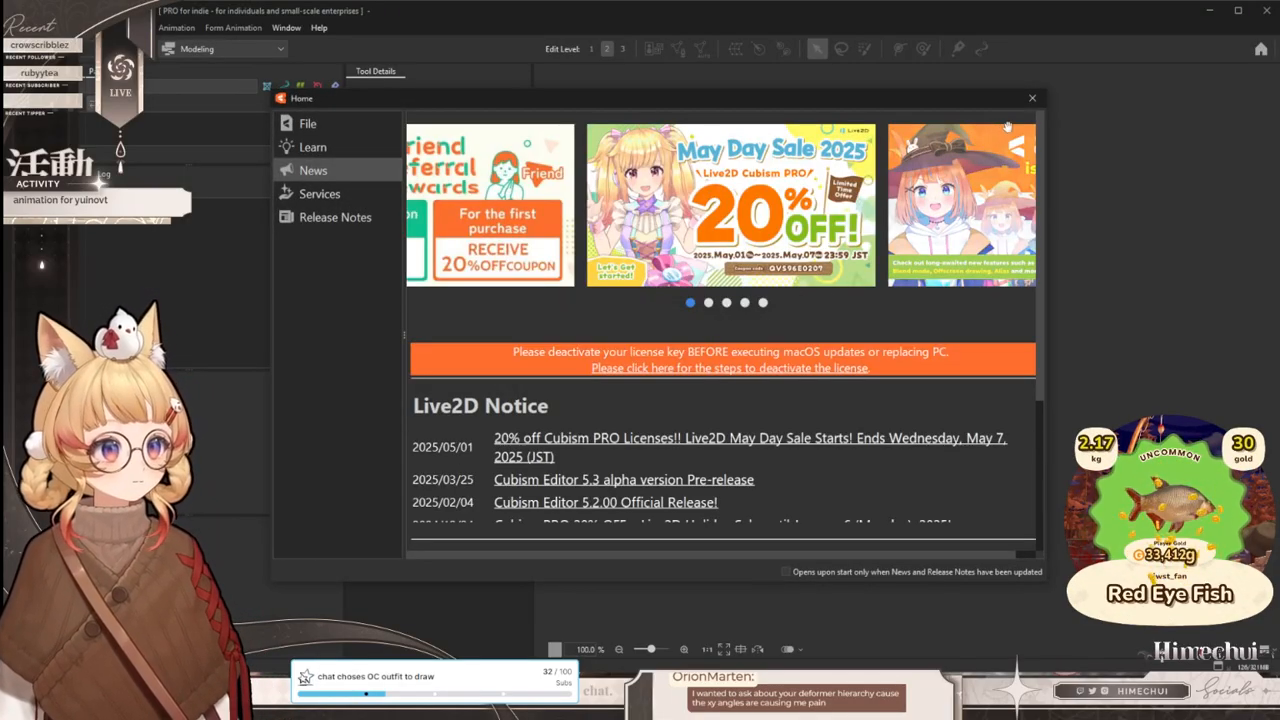
{"action": "left_click", "coordinate": [1033, 99]}
{"action": "left_click", "coordinate": [90, 27]}
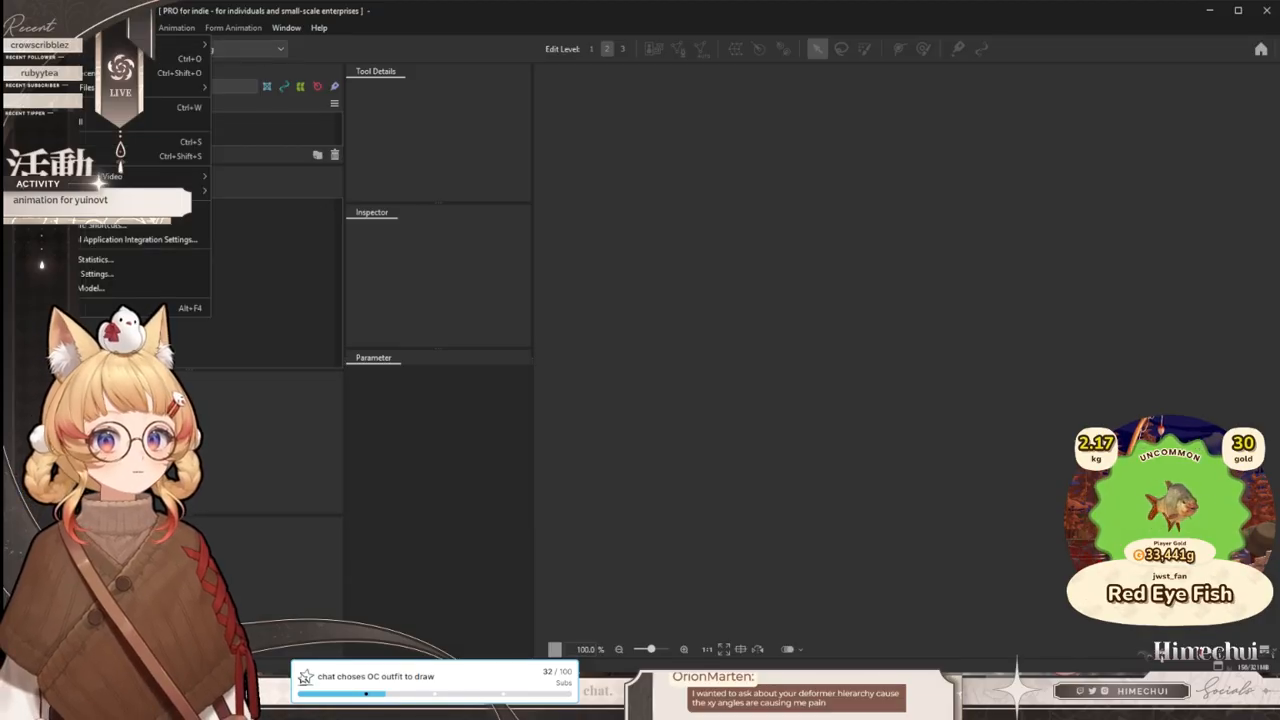
{"action": "left_click", "coordinate": [100, 58]}
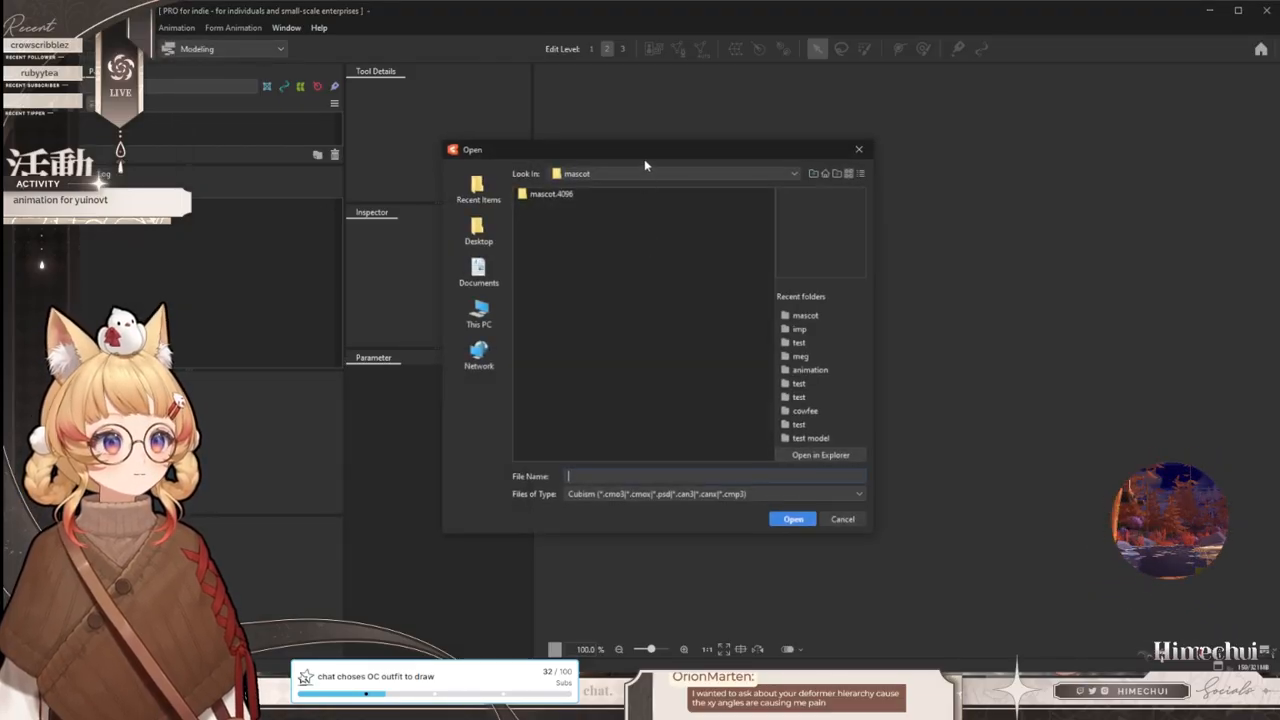
{"action": "left_click_drag", "start_coordinate": [641, 156], "coordinate": [442, 203]}
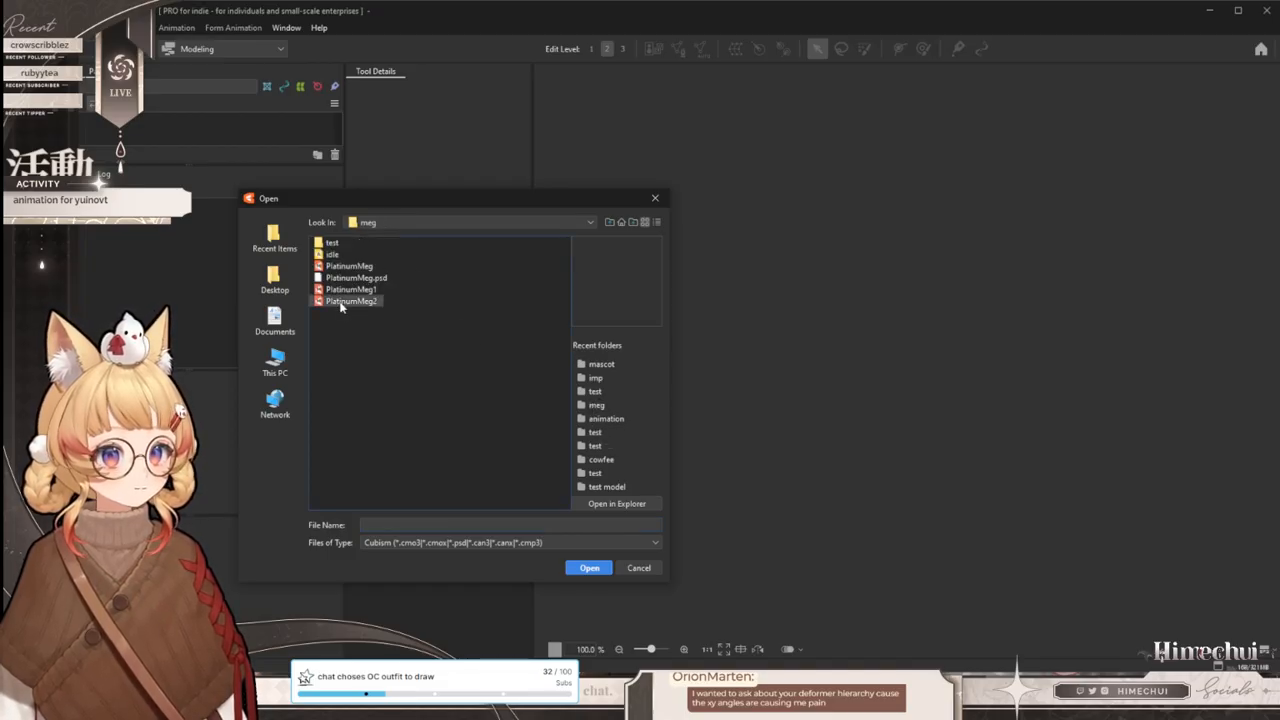
{"action": "left_click", "coordinate": [588, 568]}
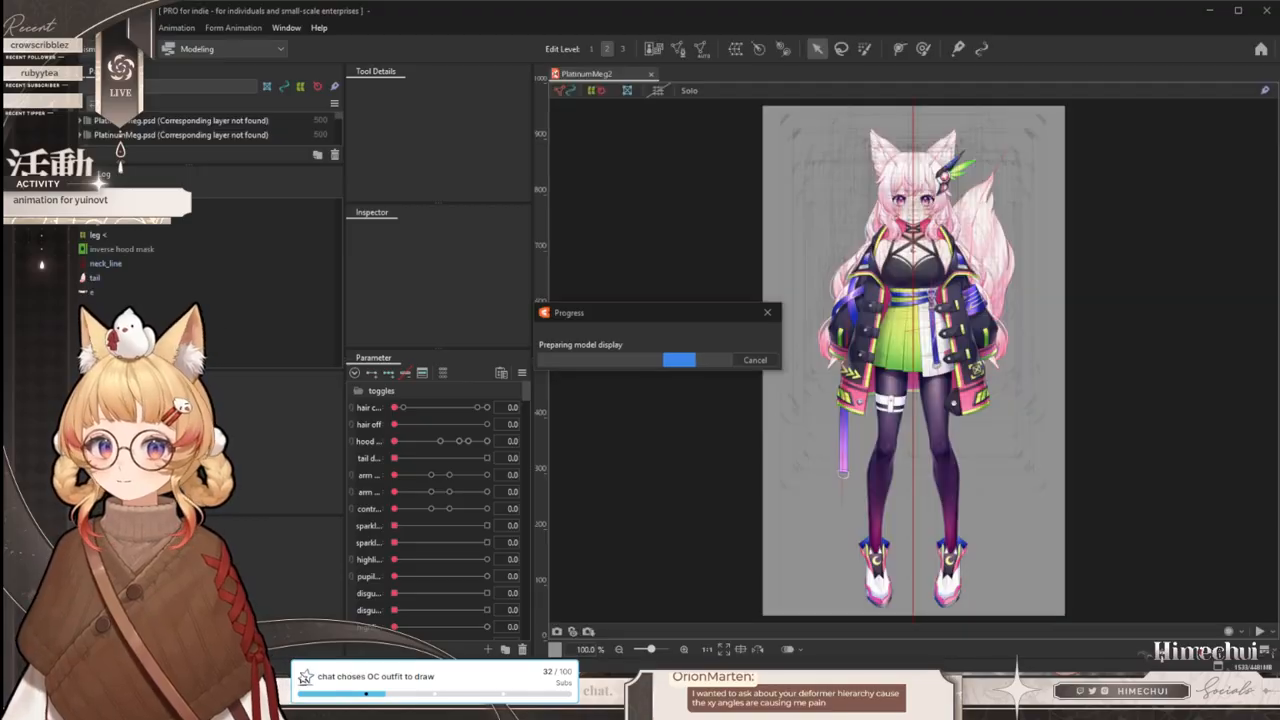
- Open the physics settings and move the PlatinumMeg2 preview around to examine the ear and body physics
{"action": "left_click", "coordinate": [130, 27]}
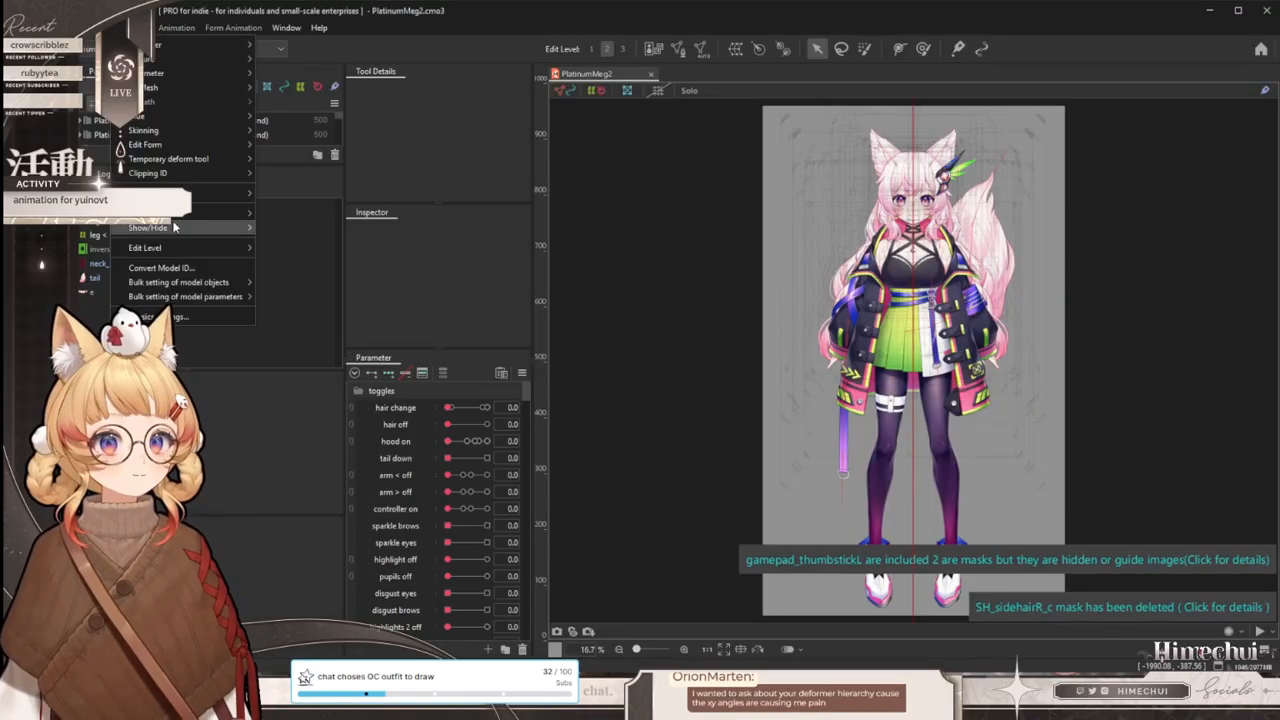
{"action": "left_click", "coordinate": [170, 316]}
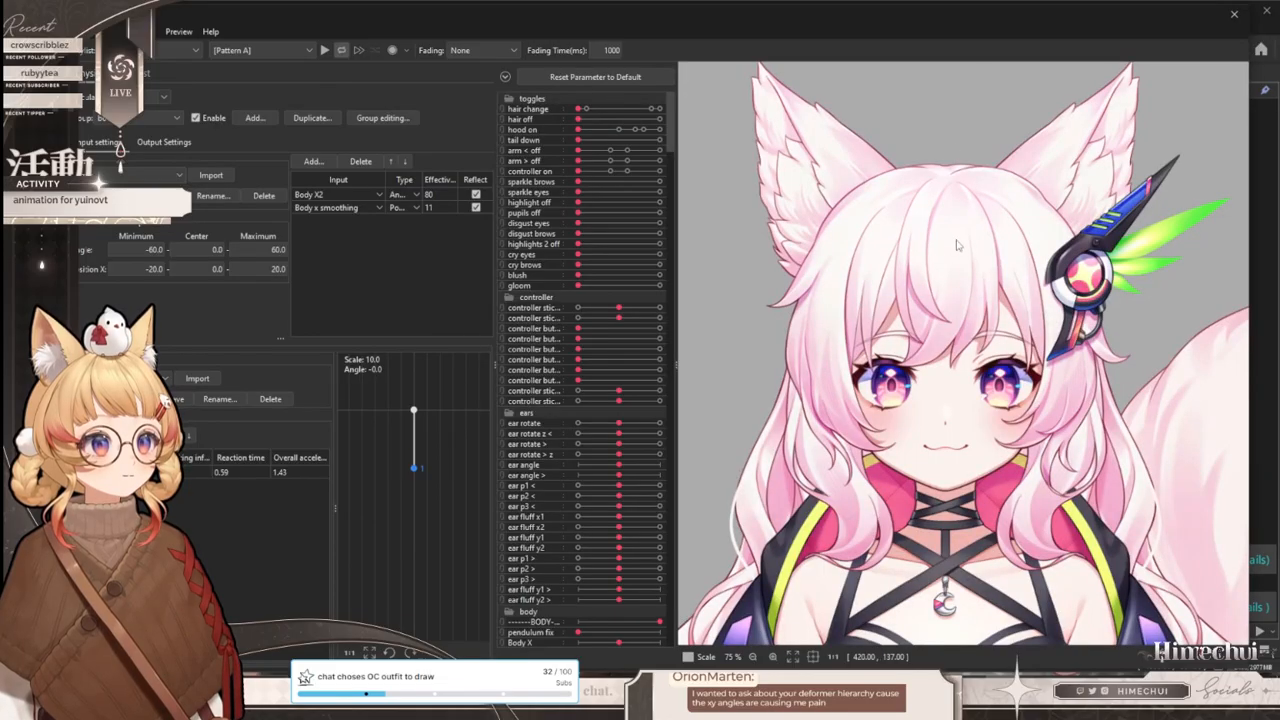
{"action": "scroll", "coordinate": [943, 264], "scroll_direction": "down", "scroll_amount": 3}
{"action": "left_click_drag", "start_coordinate": [731, 335], "coordinate": [759, 362]}
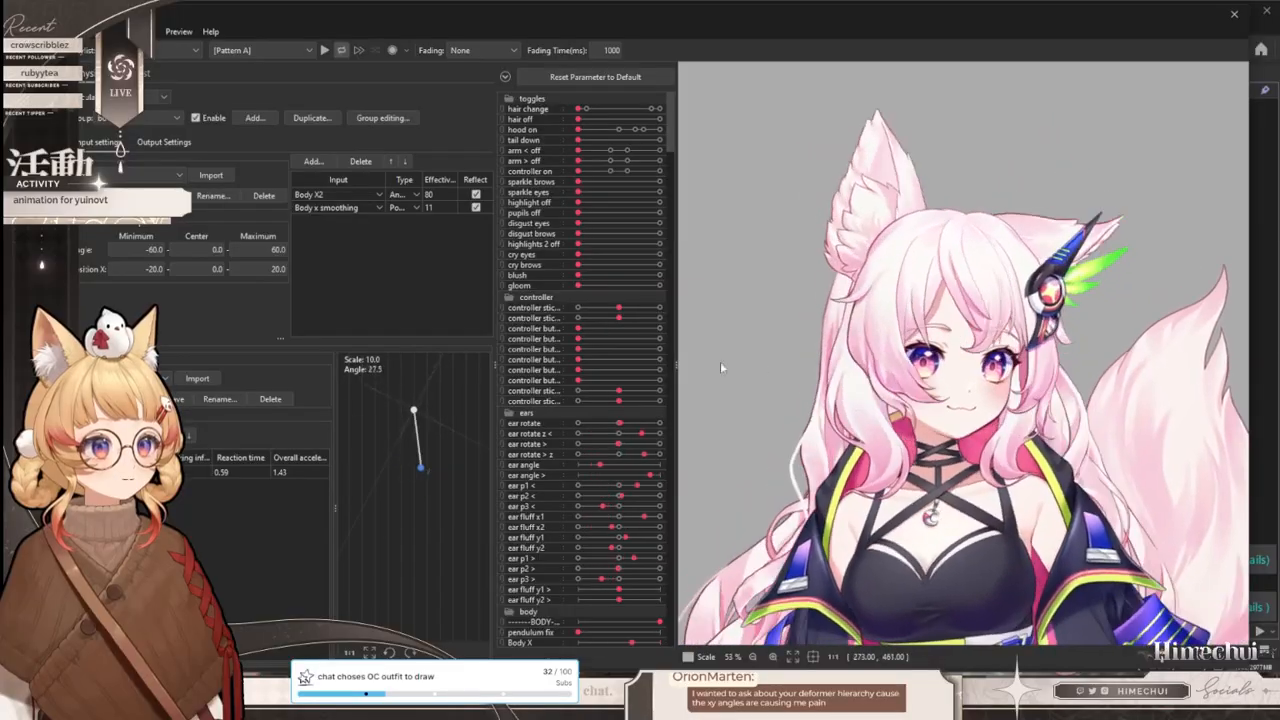
{"action": "left_click", "coordinate": [1234, 14]}
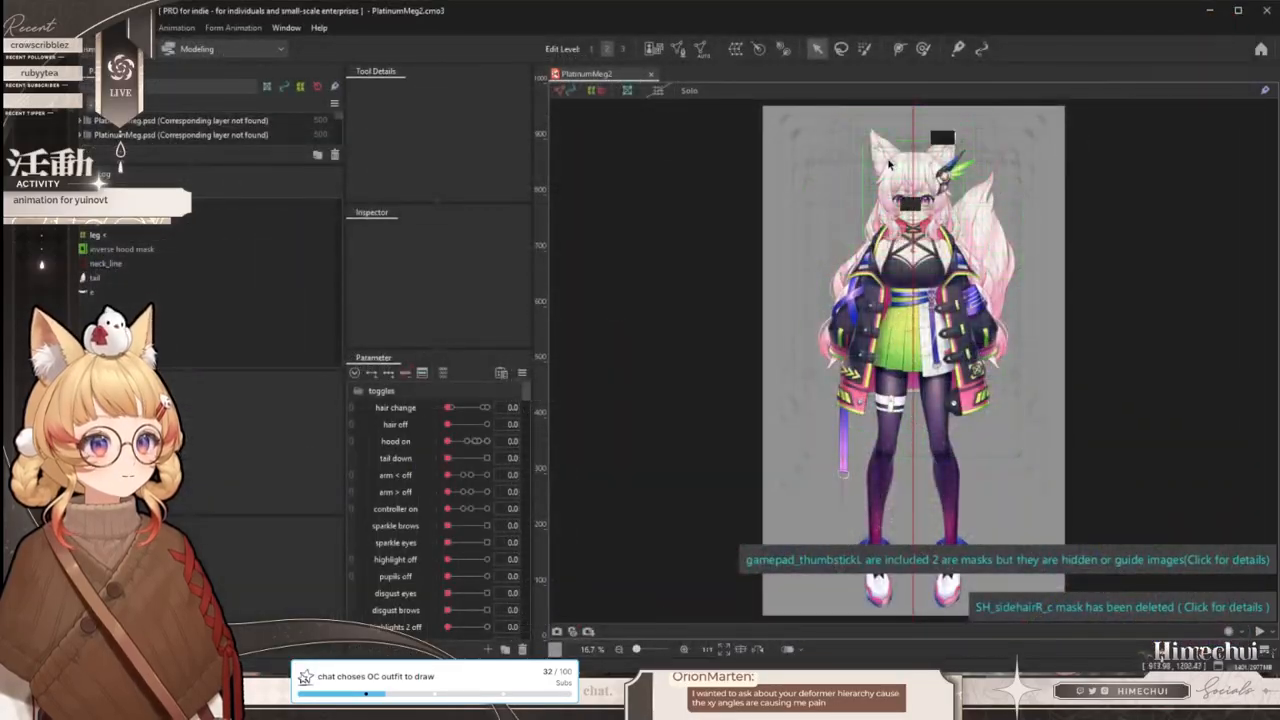
- Examine the ear's rotation deformer and its parent xy and ears warp deformers in the hierarchy
{"action": "scroll", "coordinate": [889, 166], "scroll_direction": "up", "scroll_amount": 5}
{"action": "left_click", "coordinate": [901, 257]}
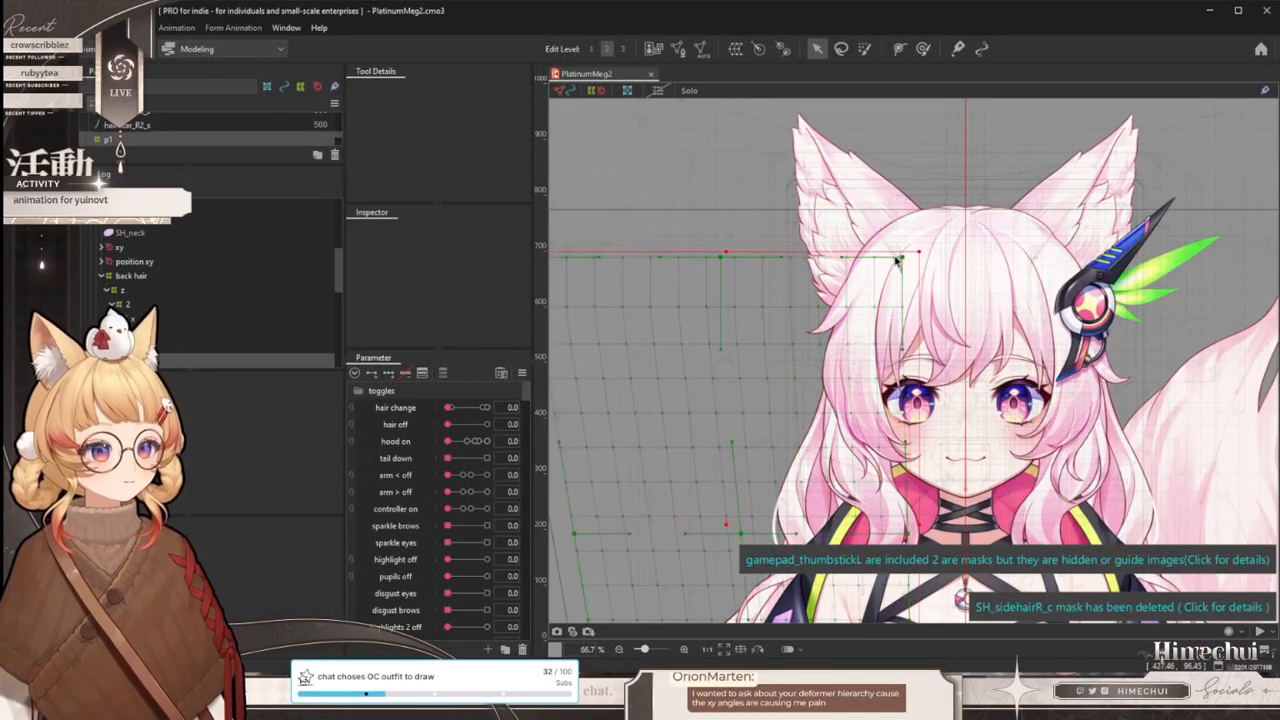
{"action": "scroll", "coordinate": [889, 255], "scroll_direction": "up", "scroll_amount": 4}
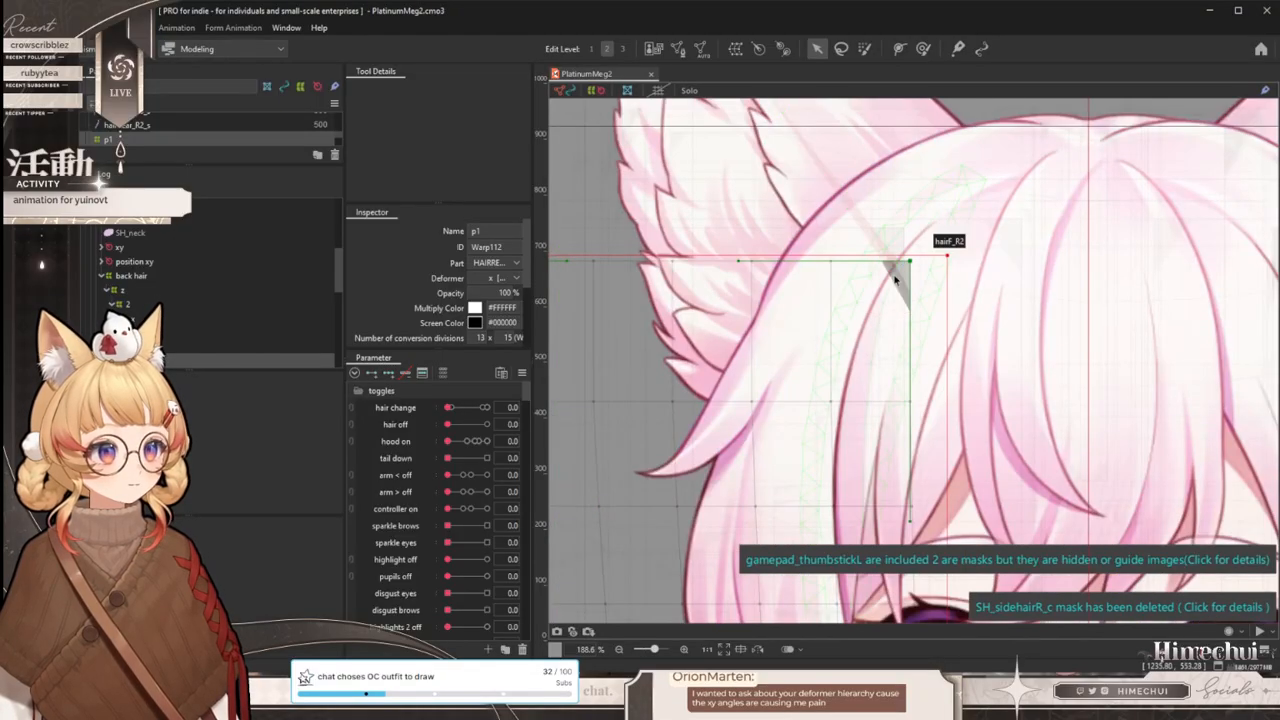
{"action": "left_click", "coordinate": [894, 266]}
{"action": "scroll", "coordinate": [829, 272], "scroll_direction": "down", "scroll_amount": 4}
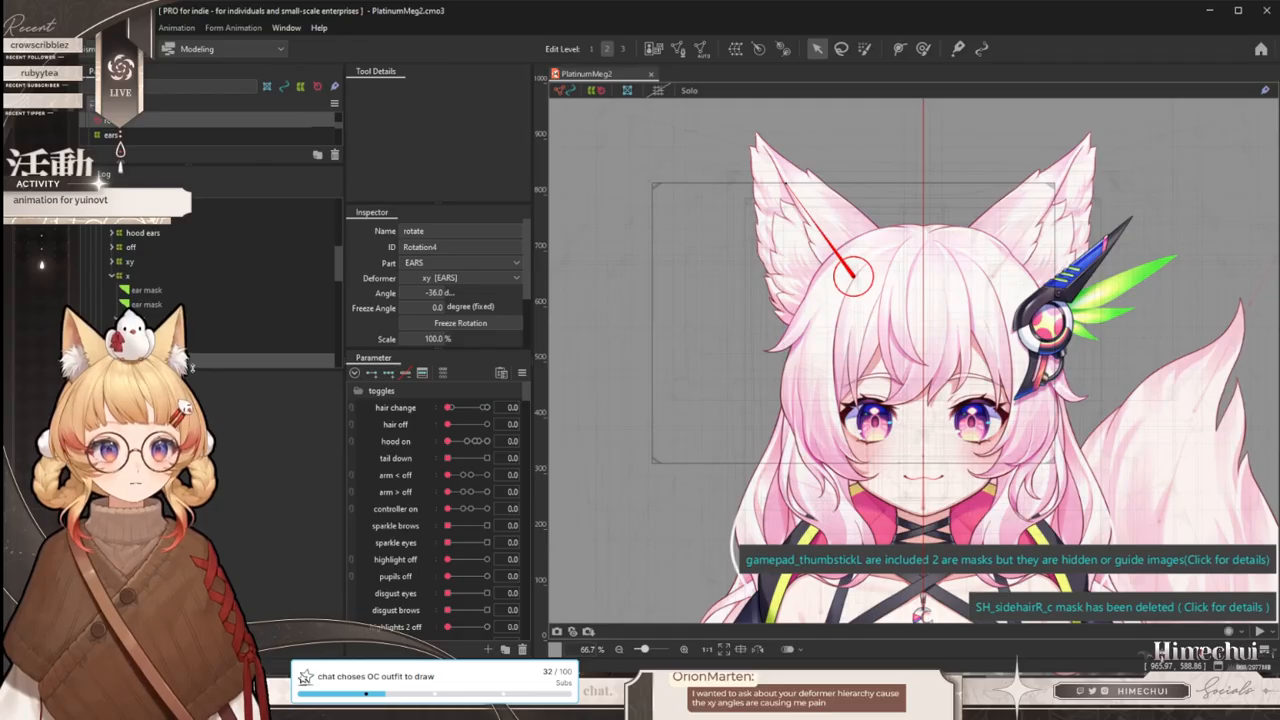
{"action": "left_click_drag", "start_coordinate": [192, 368], "coordinate": [192, 615]}
{"action": "left_click", "coordinate": [160, 332]}
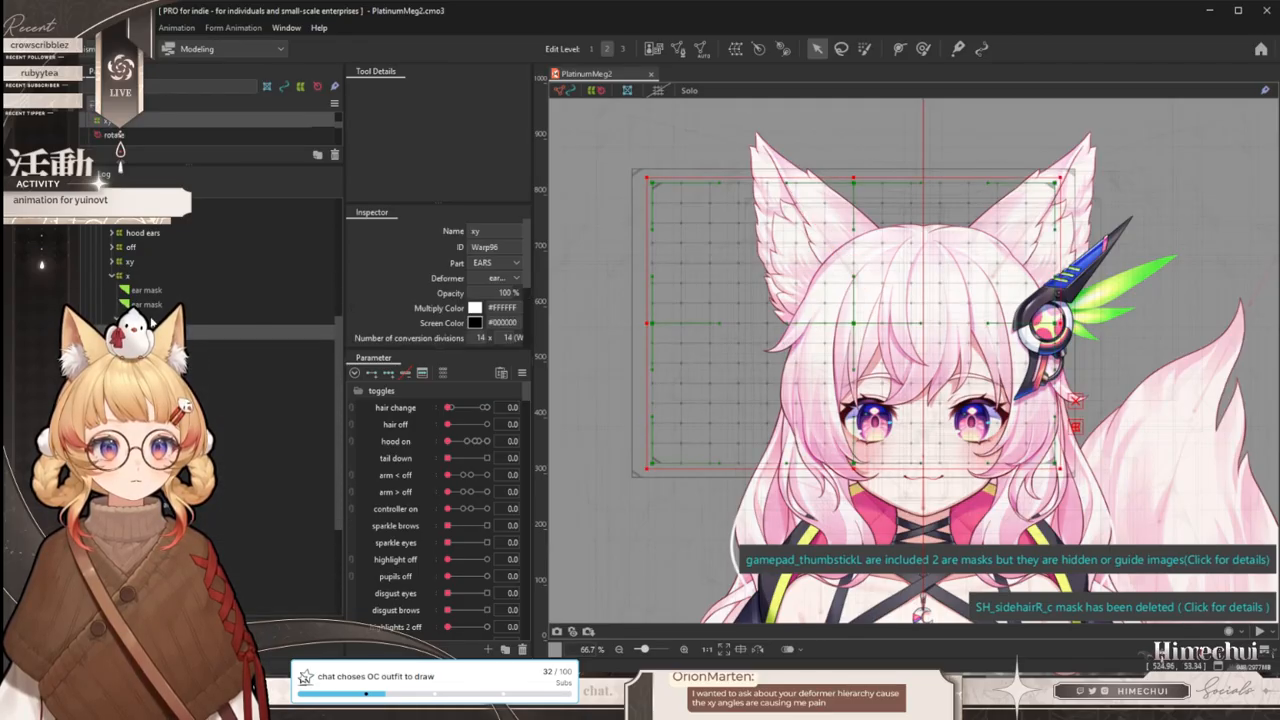
{"action": "left_click", "coordinate": [150, 318]}
{"action": "scroll", "coordinate": [660, 280], "scroll_direction": "down", "scroll_amount": 2}
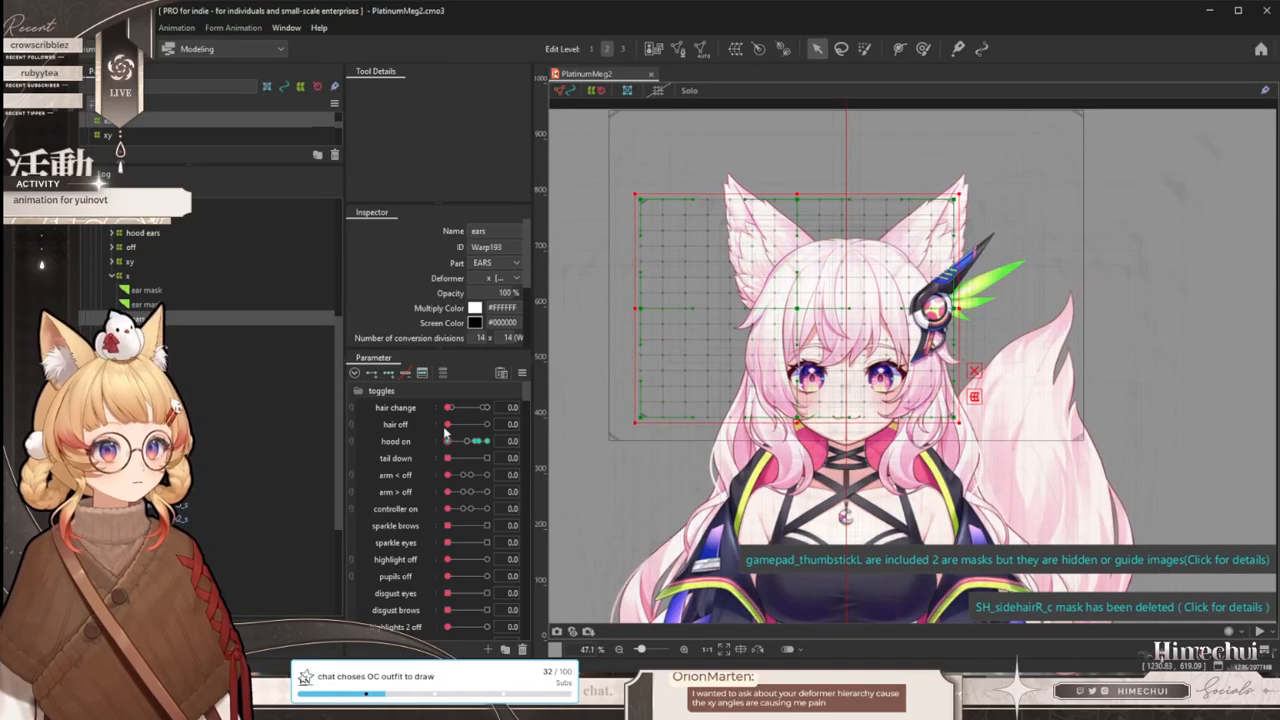
- Set hood on to 1 and inspect the ears warp deformer and the ear fluff mesh beneath the hood
{"action": "left_click_drag", "start_coordinate": [448, 441], "coordinate": [520, 446]}
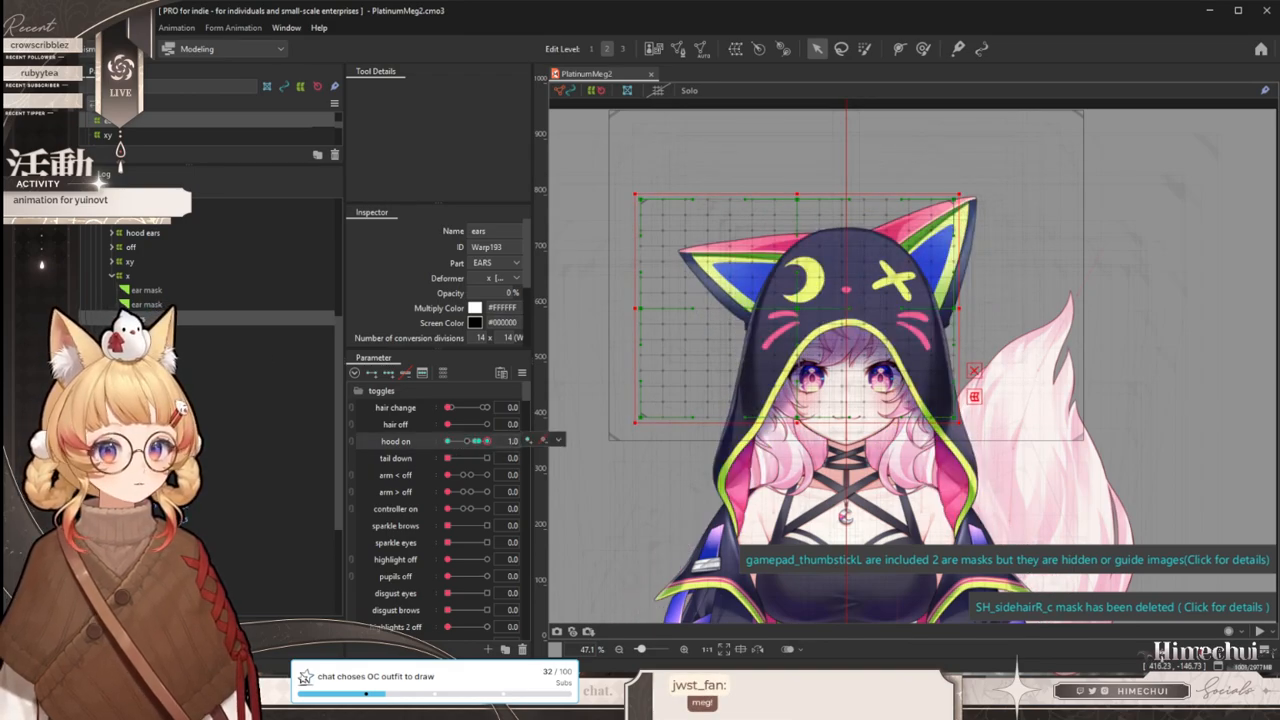
{"action": "left_click", "coordinate": [255, 375]}
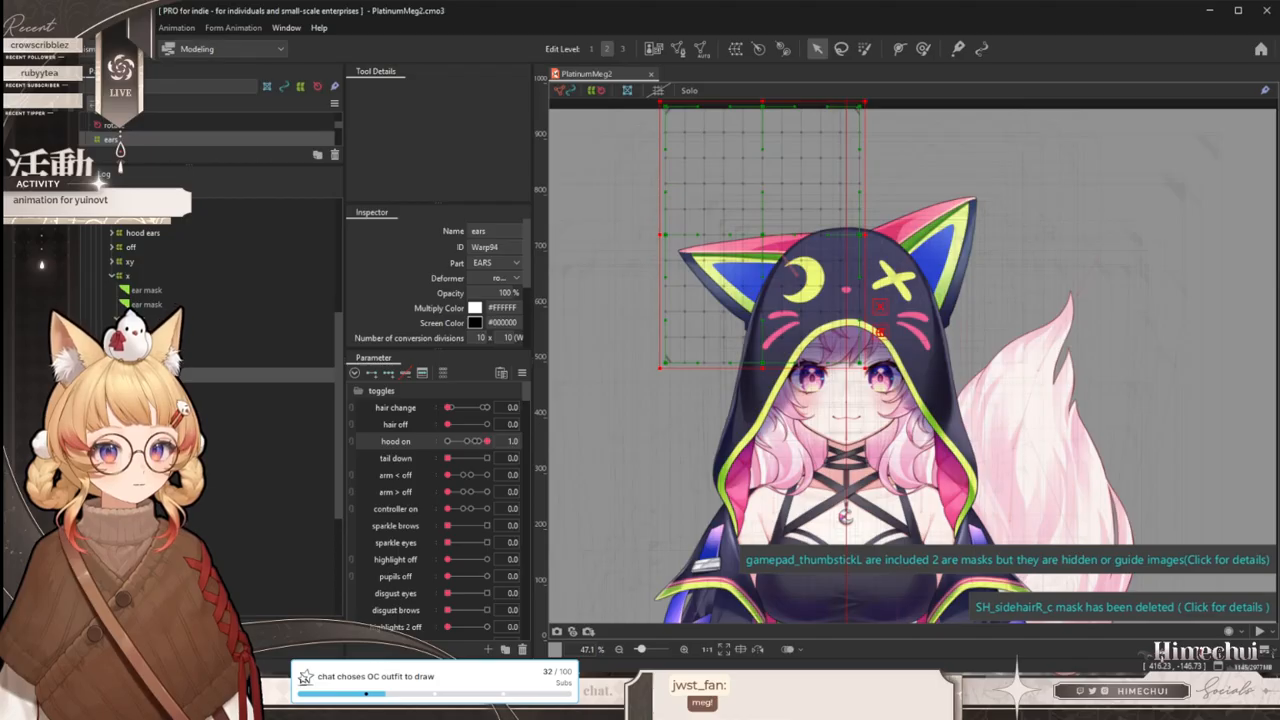
{"action": "left_click", "coordinate": [789, 246]}
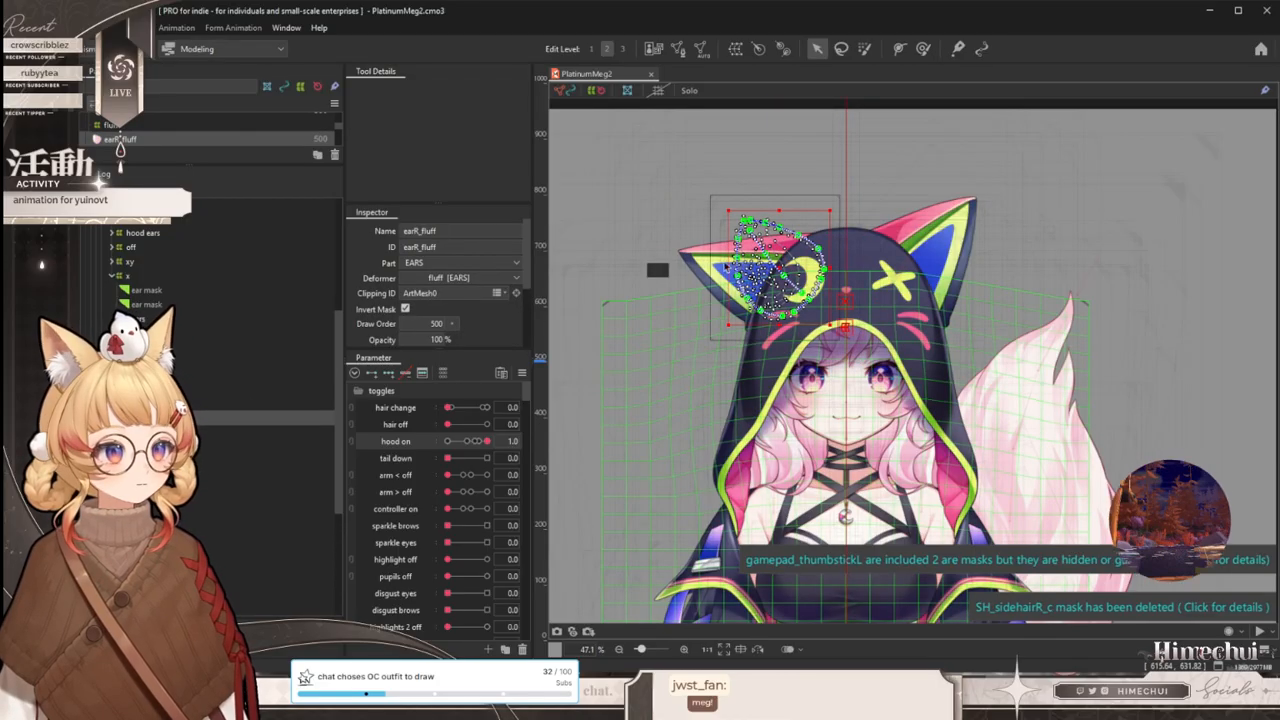
{"action": "scroll", "coordinate": [789, 246], "scroll_direction": "up", "scroll_amount": 3}
- Return hood on to 0 and step back up the ear deformer hierarchy to the ears warp deformer
{"action": "left_click_drag", "start_coordinate": [487, 441], "coordinate": [409, 452]}
{"action": "left_click", "coordinate": [170, 360]}
{"action": "left_click", "coordinate": [170, 346]}
{"action": "left_click", "coordinate": [170, 332]}
{"action": "left_click", "coordinate": [170, 318]}
{"action": "mouse_move", "coordinate": [448, 441]}
{"action": "left_mouse_down"}
{"action": "mouse_move", "coordinate": [508, 443]}
{"action": "mouse_move", "coordinate": [436, 441]}
{"action": "left_mouse_up"}
{"action": "scroll", "coordinate": [723, 223], "scroll_direction": "down", "scroll_amount": 2}
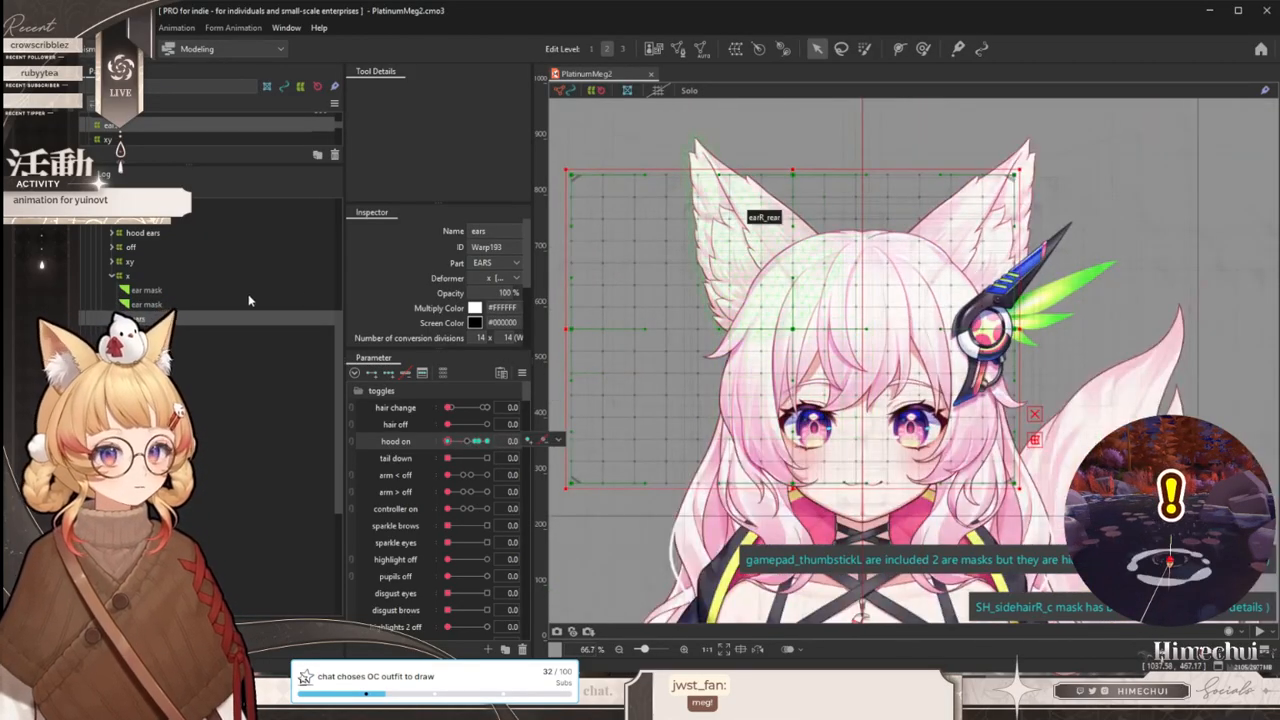
- Select the xy warp under the ears warp, list only its parameters, and scrub Angle Y2 to check the ear movement
{"action": "left_click", "coordinate": [170, 332]}
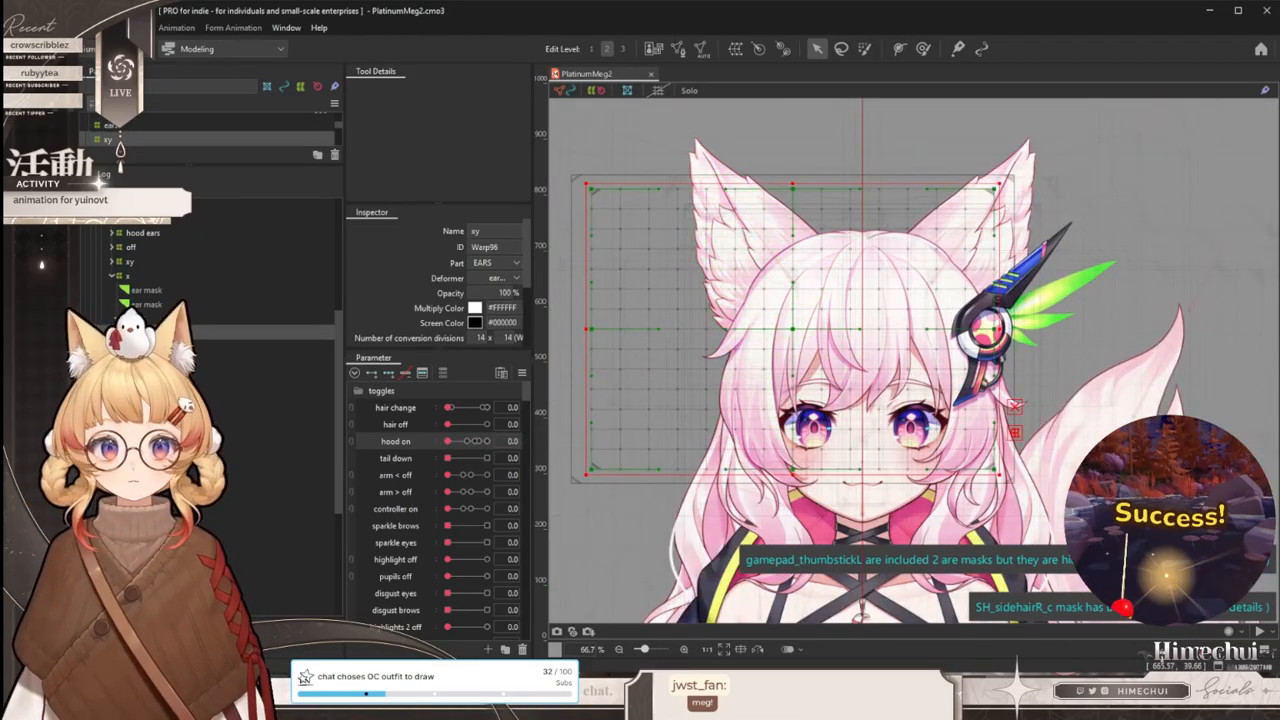
{"action": "left_click", "coordinate": [443, 372]}
{"action": "mouse_move", "coordinate": [468, 393]}
{"action": "left_mouse_down"}
{"action": "mouse_move", "coordinate": [437, 384]}
{"action": "mouse_move", "coordinate": [500, 394]}
{"action": "mouse_move", "coordinate": [467, 392]}
{"action": "left_mouse_up"}
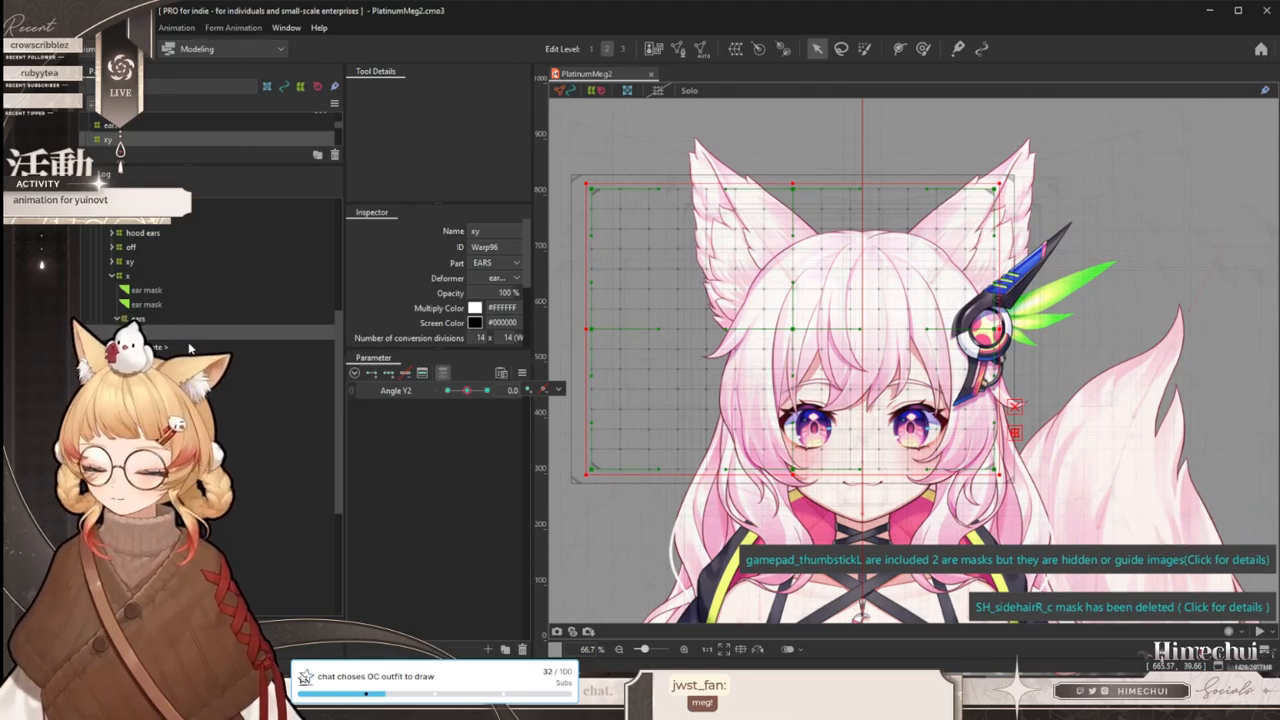
- Step through the rotate >, rotate, ears, p1 and fluff deformers to examine the parameters keyed on each
{"action": "left_click", "coordinate": [188, 346]}
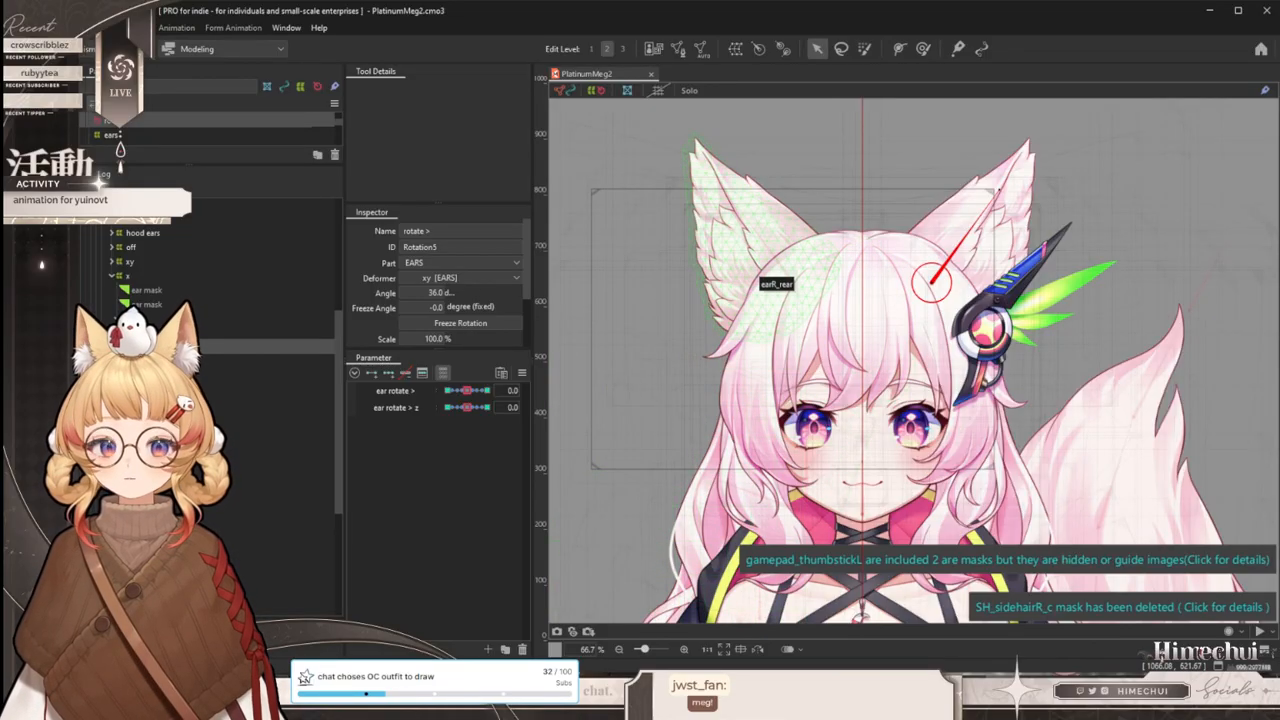
{"action": "left_click", "coordinate": [778, 282]}
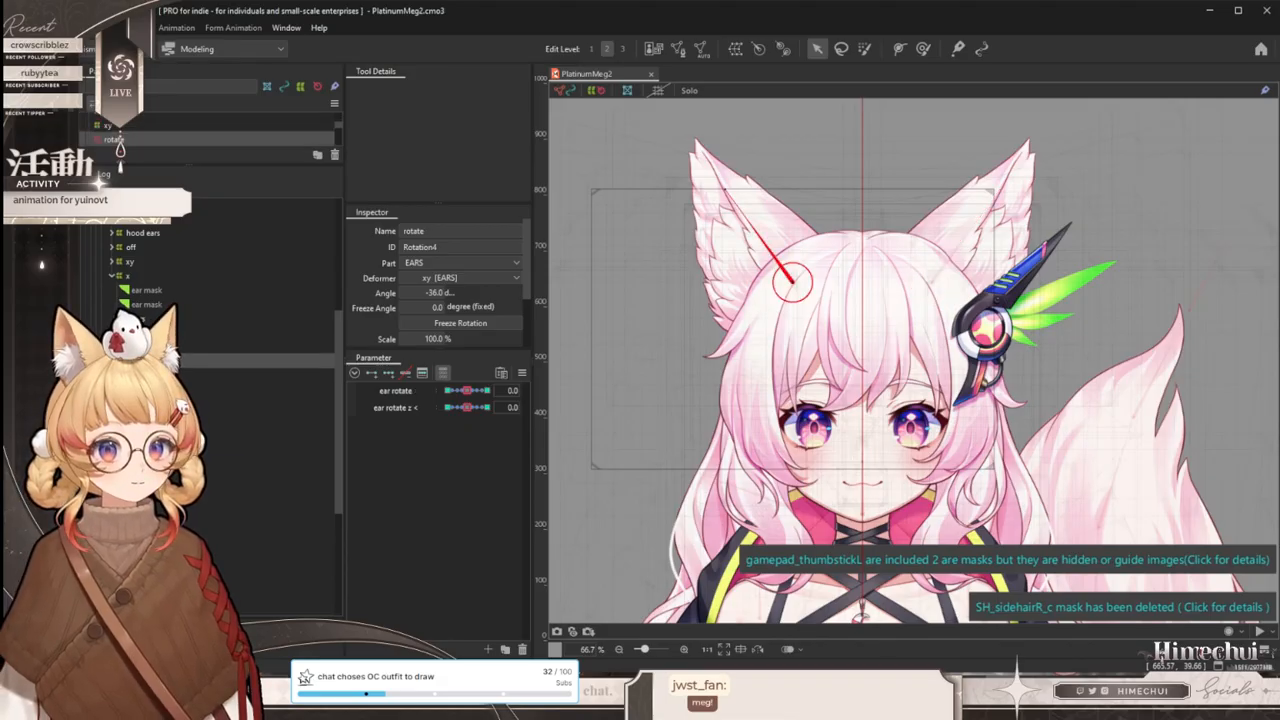
{"action": "left_click", "coordinate": [694, 280]}
{"action": "scroll", "coordinate": [694, 280], "scroll_direction": "down", "scroll_amount": 1}
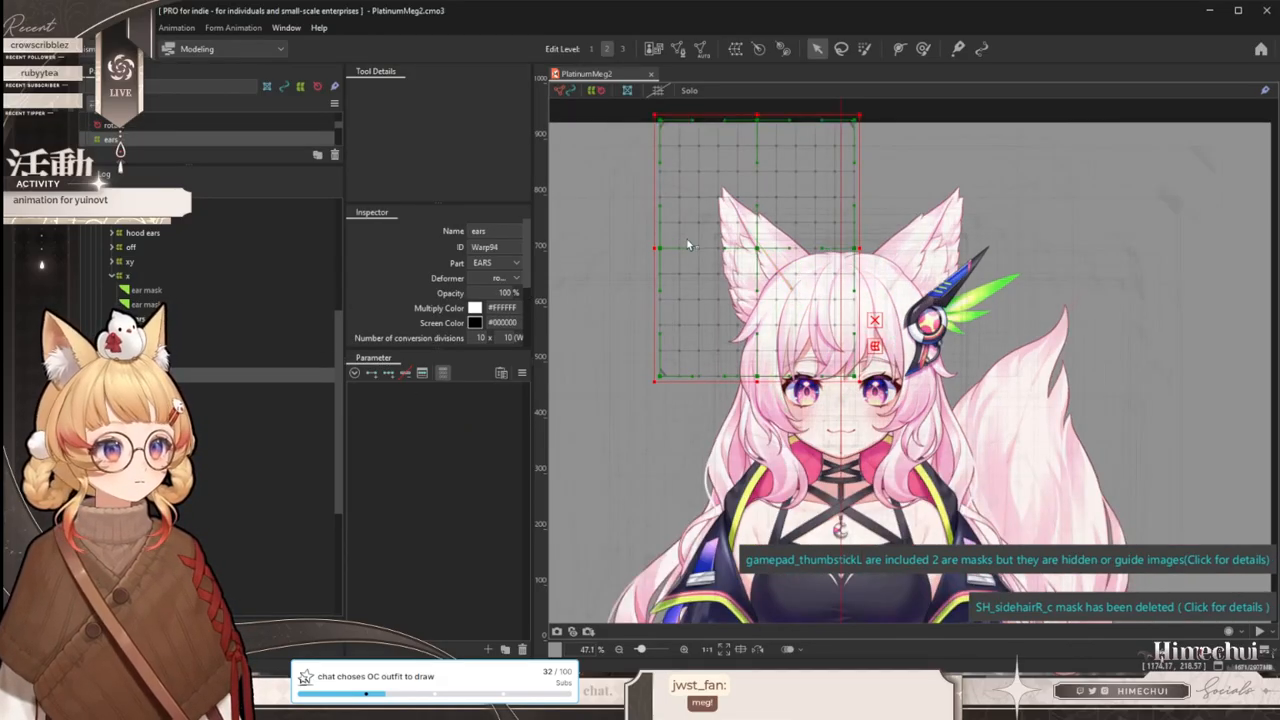
{"action": "scroll", "coordinate": [697, 240], "scroll_direction": "up", "scroll_amount": 1}
{"action": "left_click", "coordinate": [150, 389]}
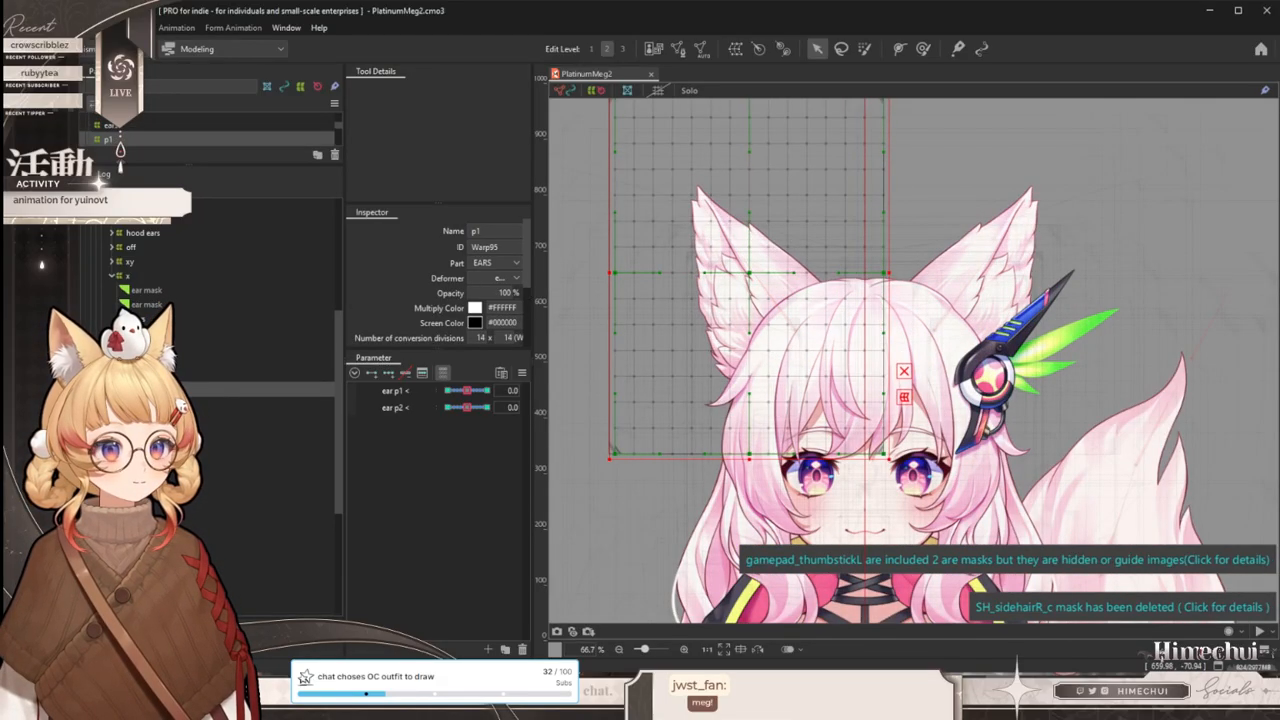
{"action": "left_click", "coordinate": [150, 403]}
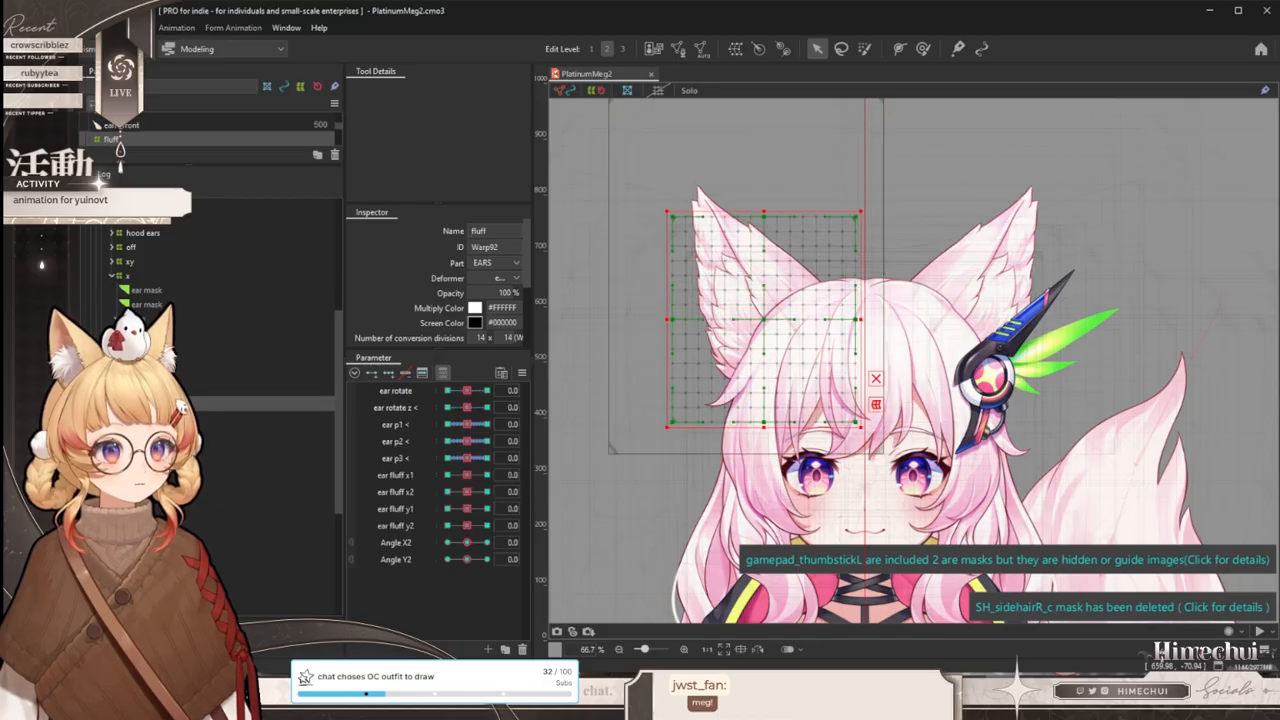
- Select the ear's rotate deformer, tilt the ear with ear rotate, and restore the full parameter list
{"action": "left_click", "coordinate": [150, 360]}
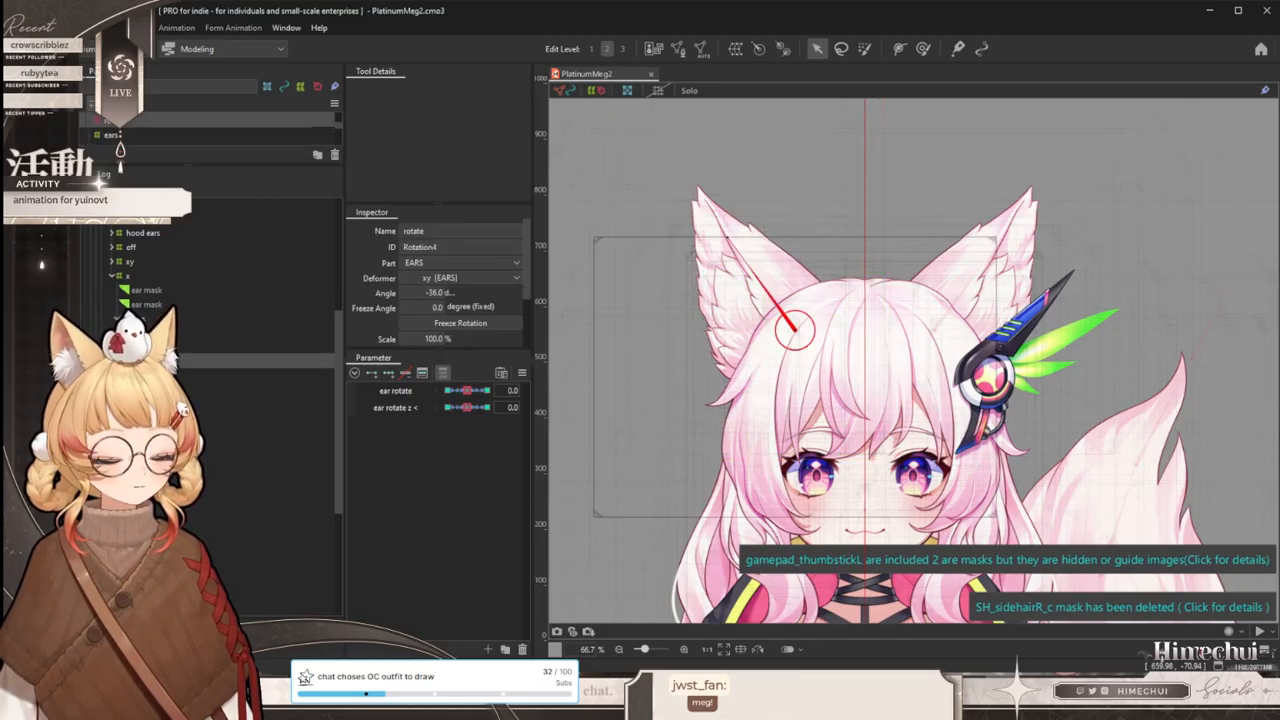
{"action": "mouse_move", "coordinate": [486, 390]}
{"action": "left_mouse_down"}
{"action": "mouse_move", "coordinate": [346, 388]}
{"action": "mouse_move", "coordinate": [467, 390]}
{"action": "left_mouse_up"}
{"action": "left_click", "coordinate": [445, 373]}
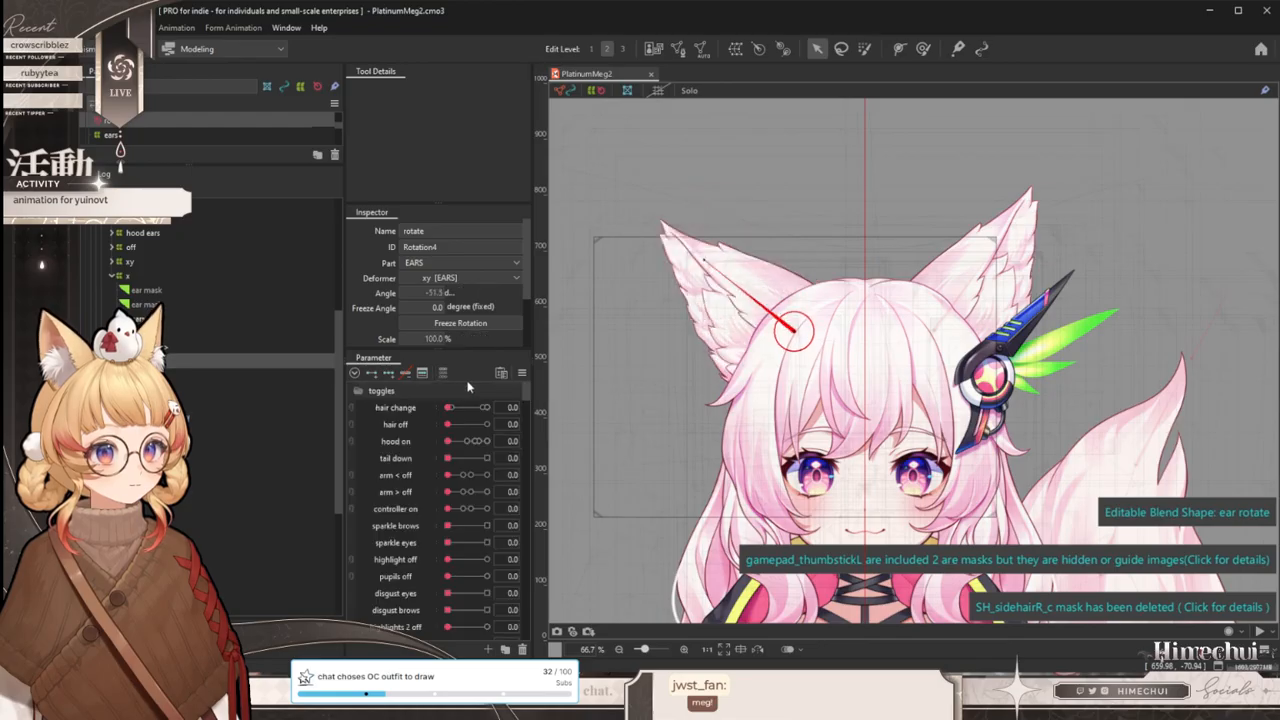
- Collapse the toggles and controller parameter groups and expand the ears group
{"action": "left_click", "coordinate": [356, 390]}
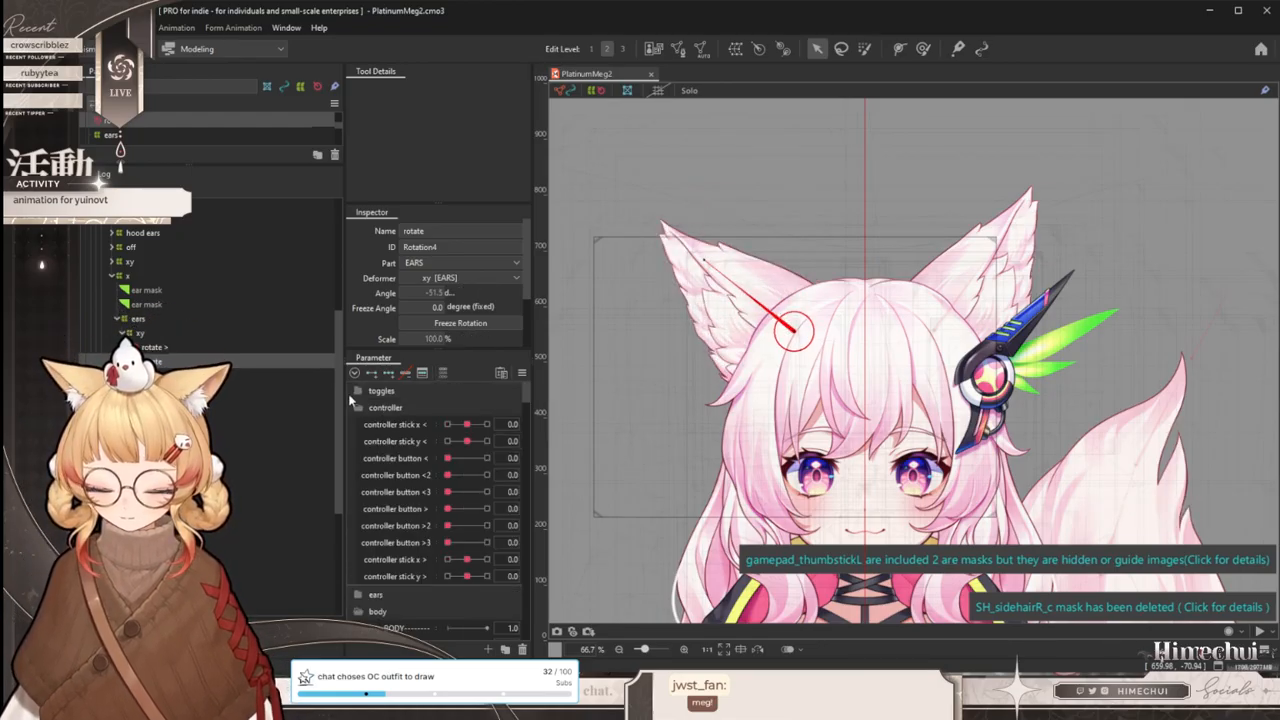
{"action": "left_click", "coordinate": [358, 408]}
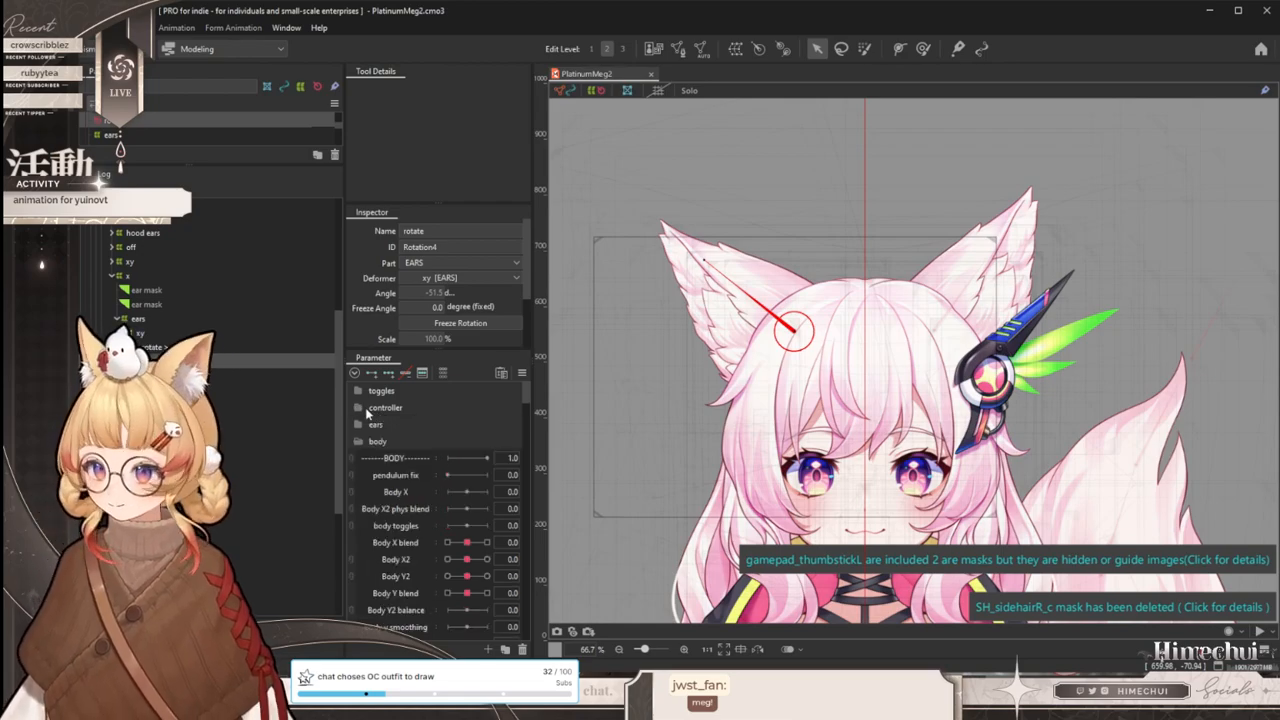
{"action": "left_click", "coordinate": [358, 425]}
{"action": "scroll", "coordinate": [424, 446], "scroll_direction": "down", "scroll_amount": 2}
{"action": "scroll", "coordinate": [424, 443], "scroll_direction": "up", "scroll_amount": 2}
{"action": "scroll", "coordinate": [424, 466], "scroll_direction": "down", "scroll_amount": 1}
{"action": "scroll", "coordinate": [424, 430], "scroll_direction": "up", "scroll_amount": 1}
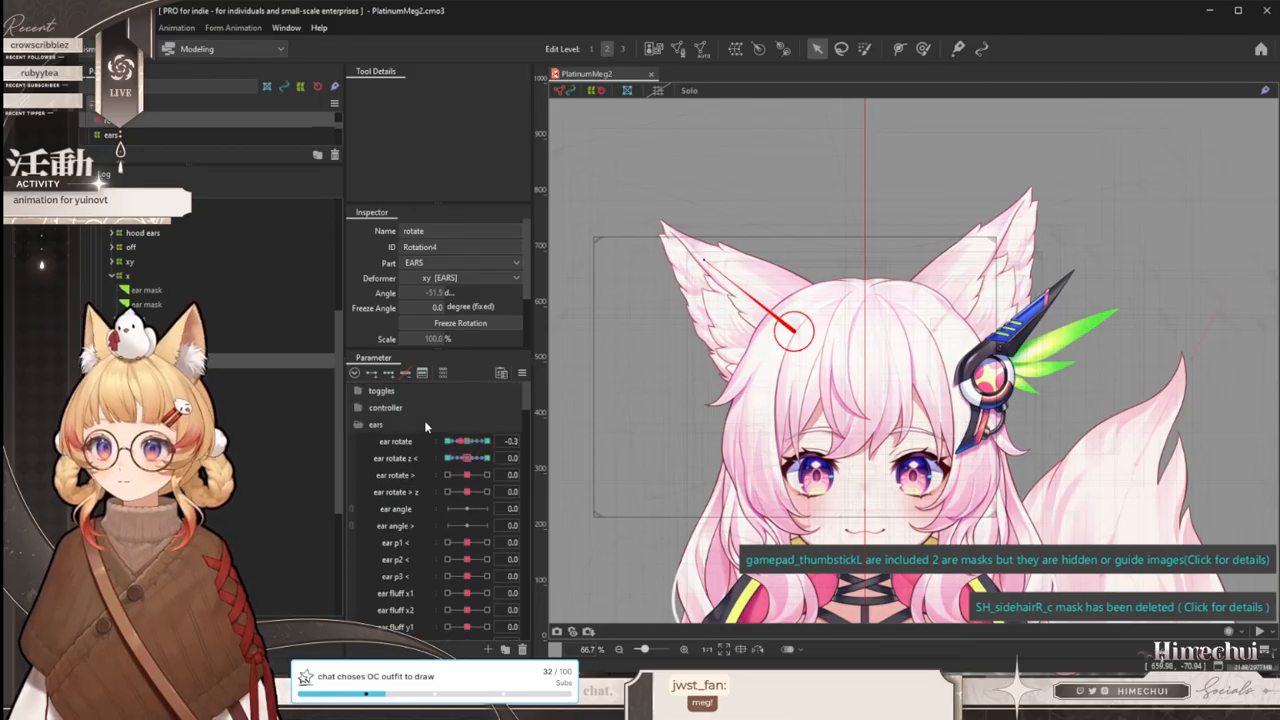
- Swing the ear through ear rotate and ear rotate z <, returning both parameters to 0
{"action": "left_click_drag", "start_coordinate": [478, 442], "coordinate": [558, 444]}
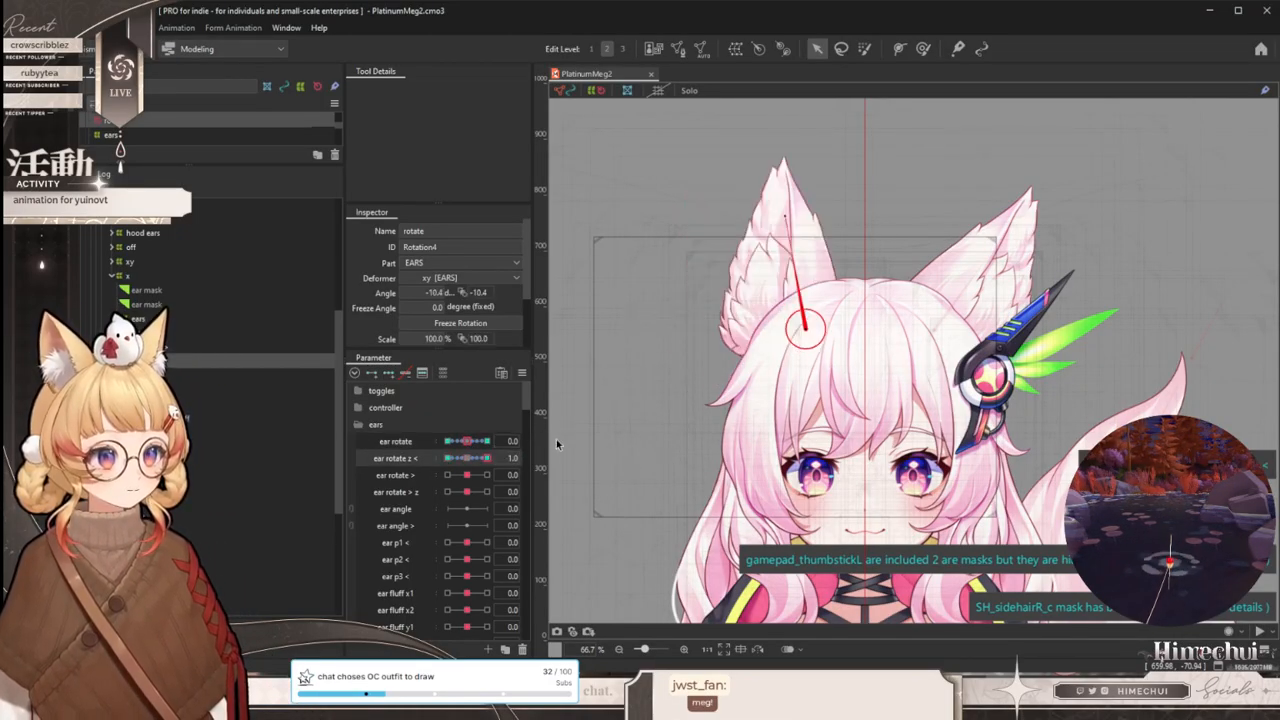
{"action": "left_click_drag", "start_coordinate": [483, 458], "coordinate": [446, 457]}
- Step up the hierarchy from the xy warp to the x and hair front warps to examine the ears' parent deformers
{"action": "left_click", "coordinate": [184, 320]}
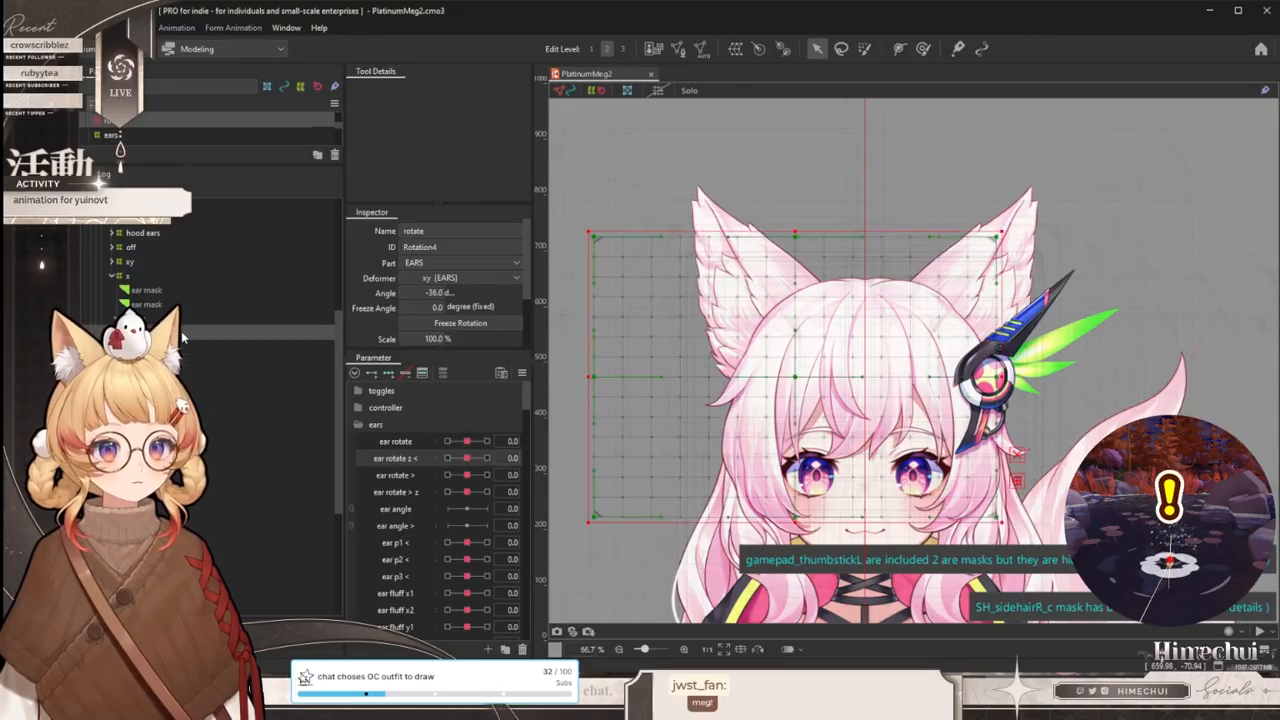
{"action": "left_click", "coordinate": [167, 269]}
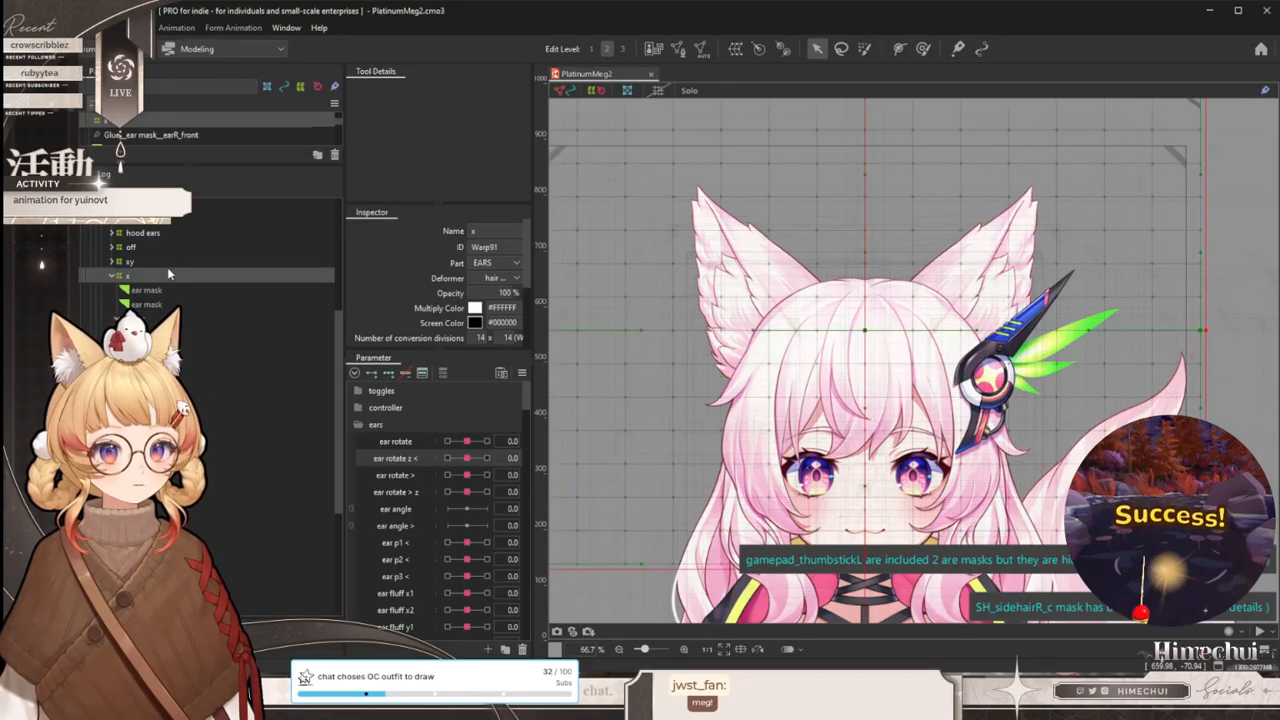
{"action": "scroll", "coordinate": [870, 300], "scroll_direction": "up", "scroll_amount": 3}
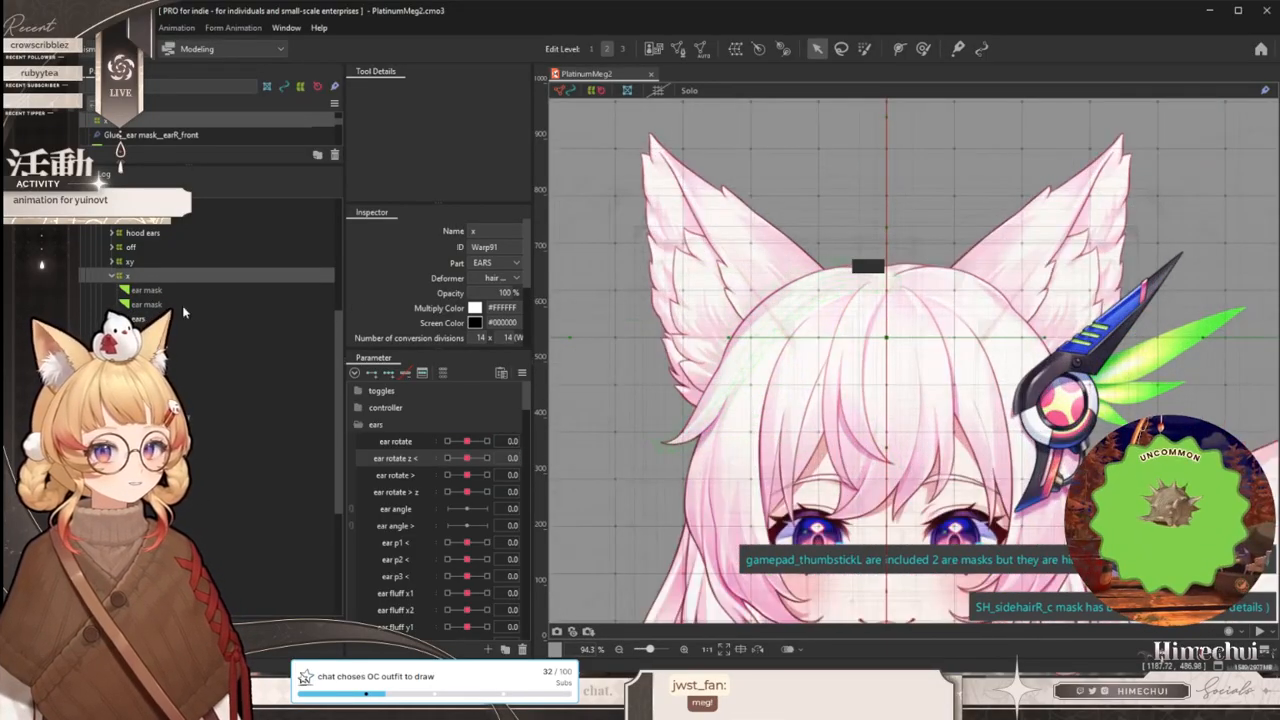
{"action": "left_click", "coordinate": [152, 220]}
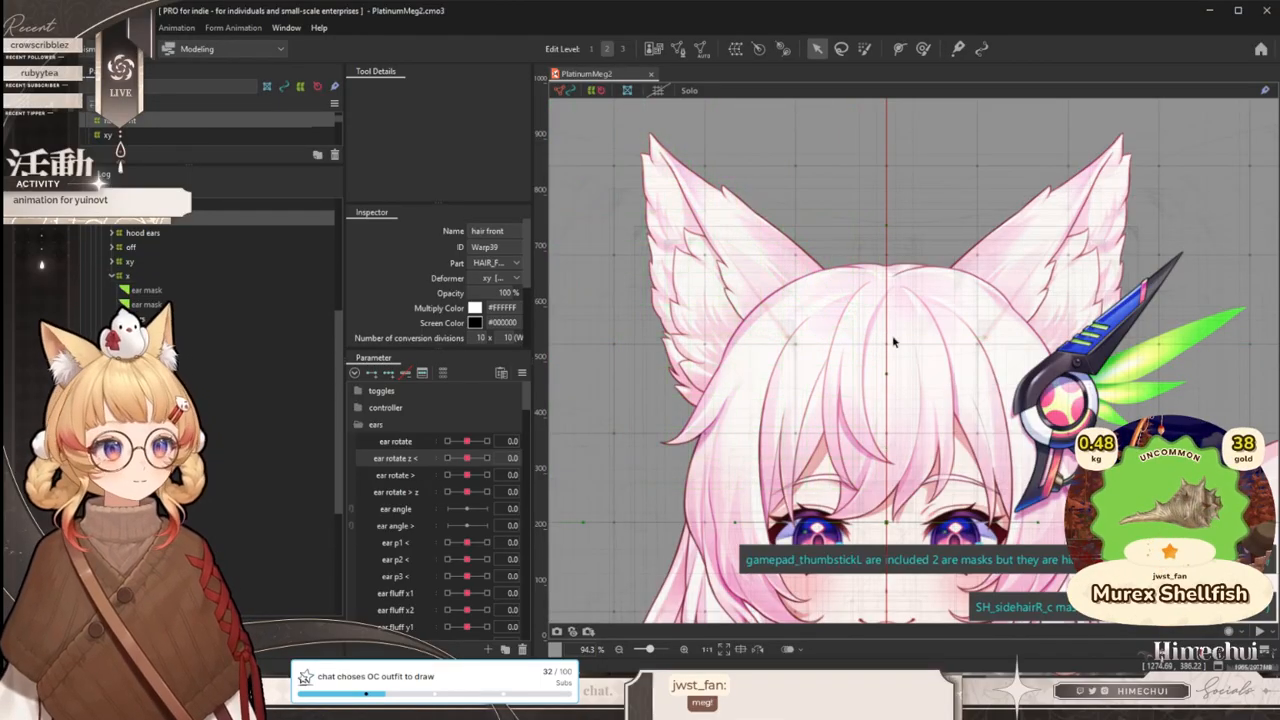
{"action": "scroll", "coordinate": [898, 398], "scroll_direction": "down", "scroll_amount": 6}
{"action": "scroll", "coordinate": [904, 398], "scroll_direction": "up", "scroll_amount": 2}
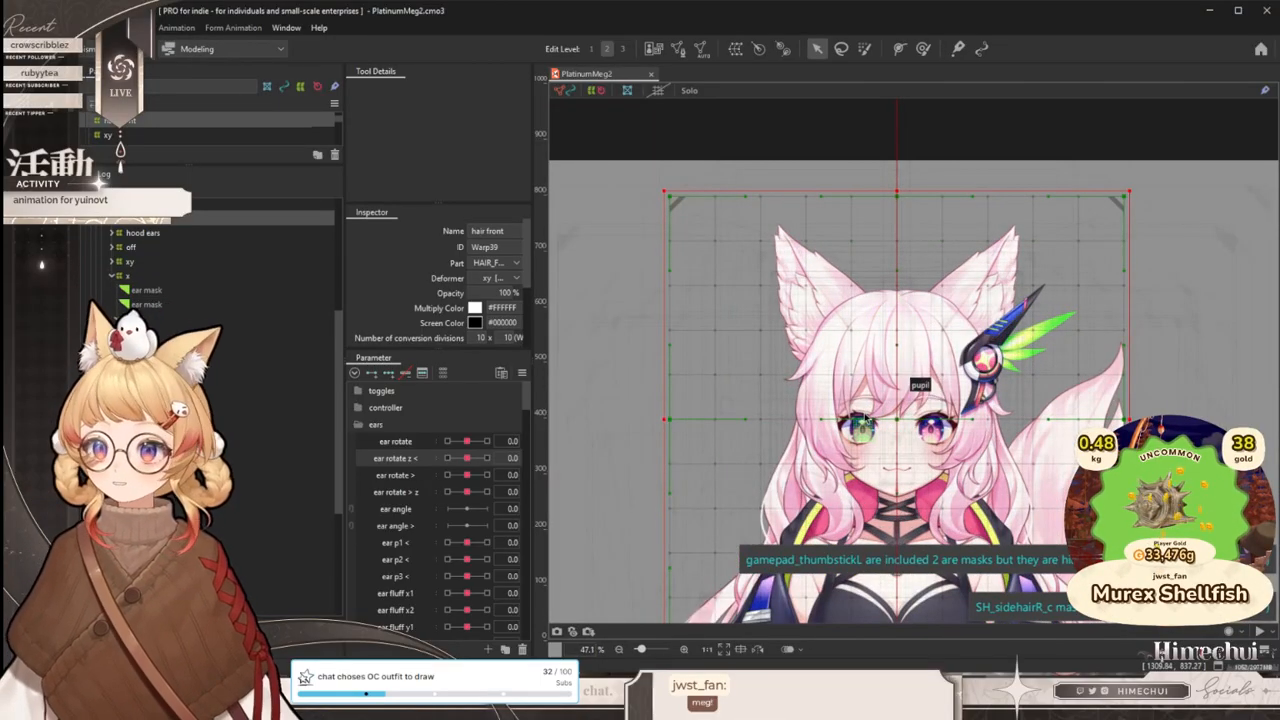
{"action": "scroll", "coordinate": [880, 330], "scroll_direction": "up", "scroll_amount": 1}
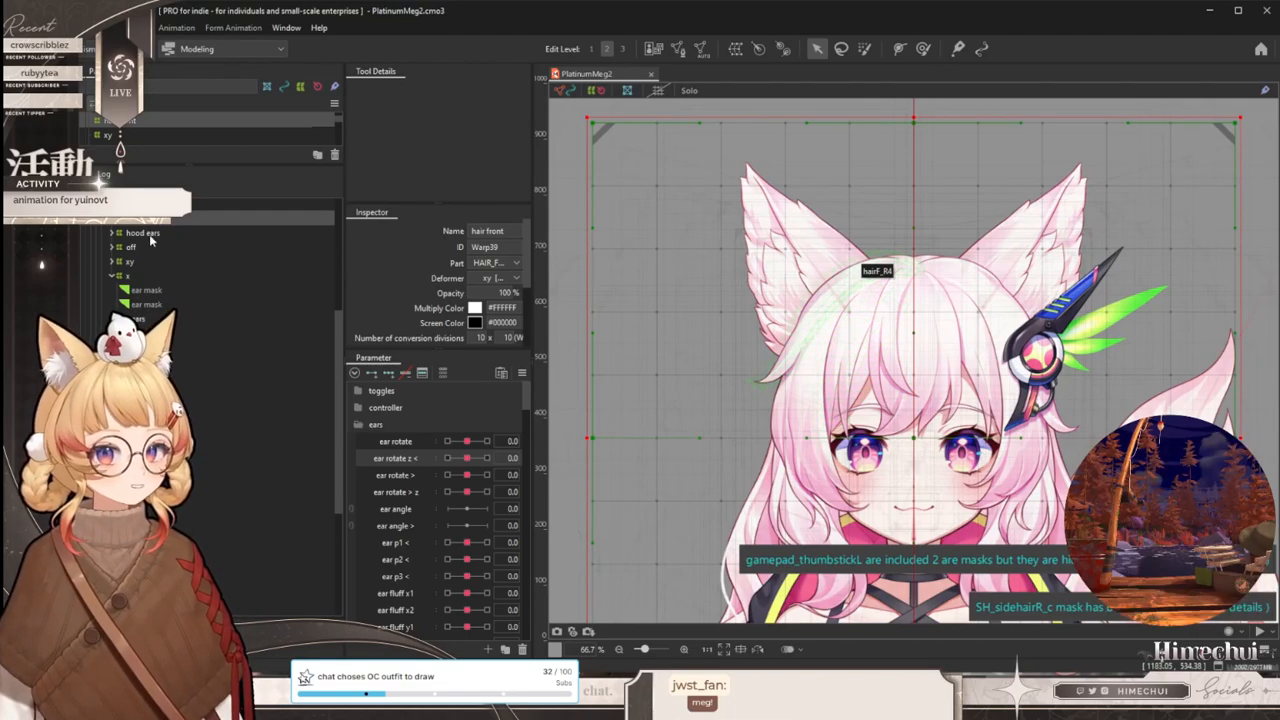
- Reselect the xy warp under ears and scrub Angle Y2 with only its own parameters listed
{"action": "left_click", "coordinate": [131, 276]}
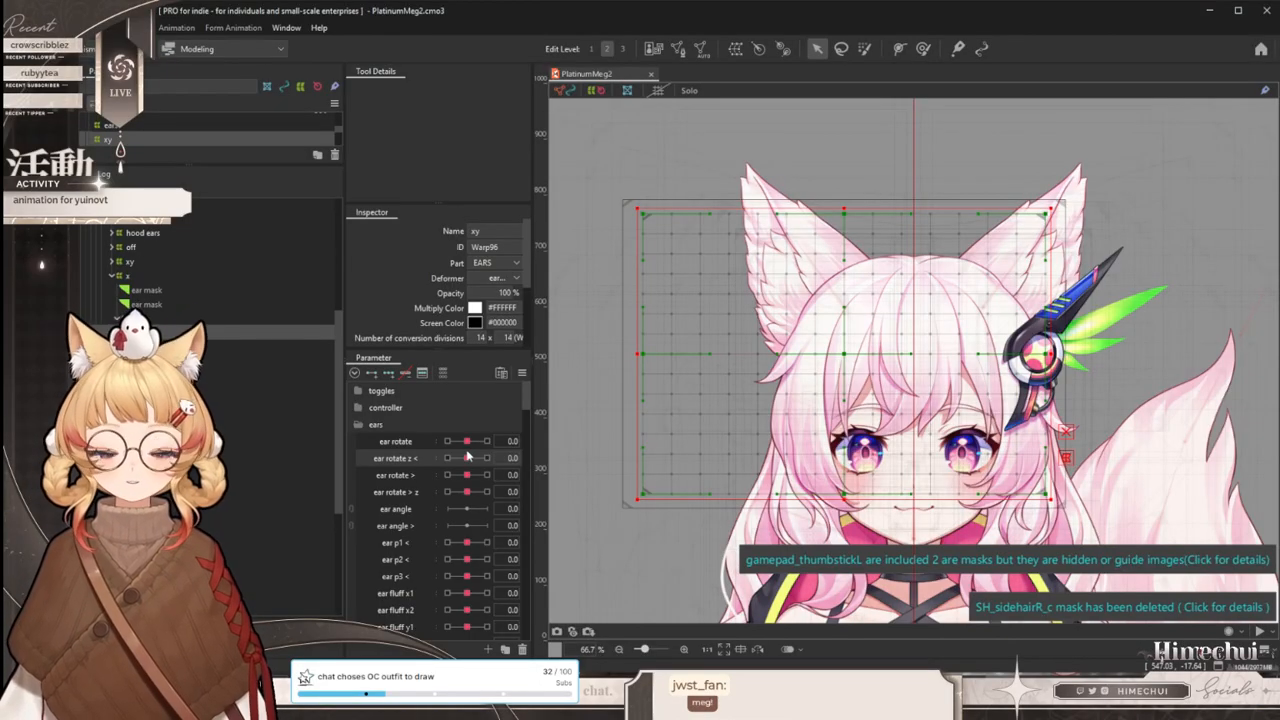
{"action": "left_click", "coordinate": [443, 373]}
{"action": "mouse_move", "coordinate": [467, 392]}
{"action": "left_mouse_down"}
{"action": "mouse_move", "coordinate": [486, 391]}
{"action": "mouse_move", "coordinate": [376, 392]}
{"action": "mouse_move", "coordinate": [550, 366]}
{"action": "mouse_move", "coordinate": [389, 374]}
{"action": "mouse_move", "coordinate": [603, 354]}
{"action": "mouse_move", "coordinate": [482, 368]}
{"action": "mouse_move", "coordinate": [549, 383]}
{"action": "mouse_move", "coordinate": [467, 390]}
{"action": "left_mouse_up"}
{"action": "left_click", "coordinate": [443, 374]}
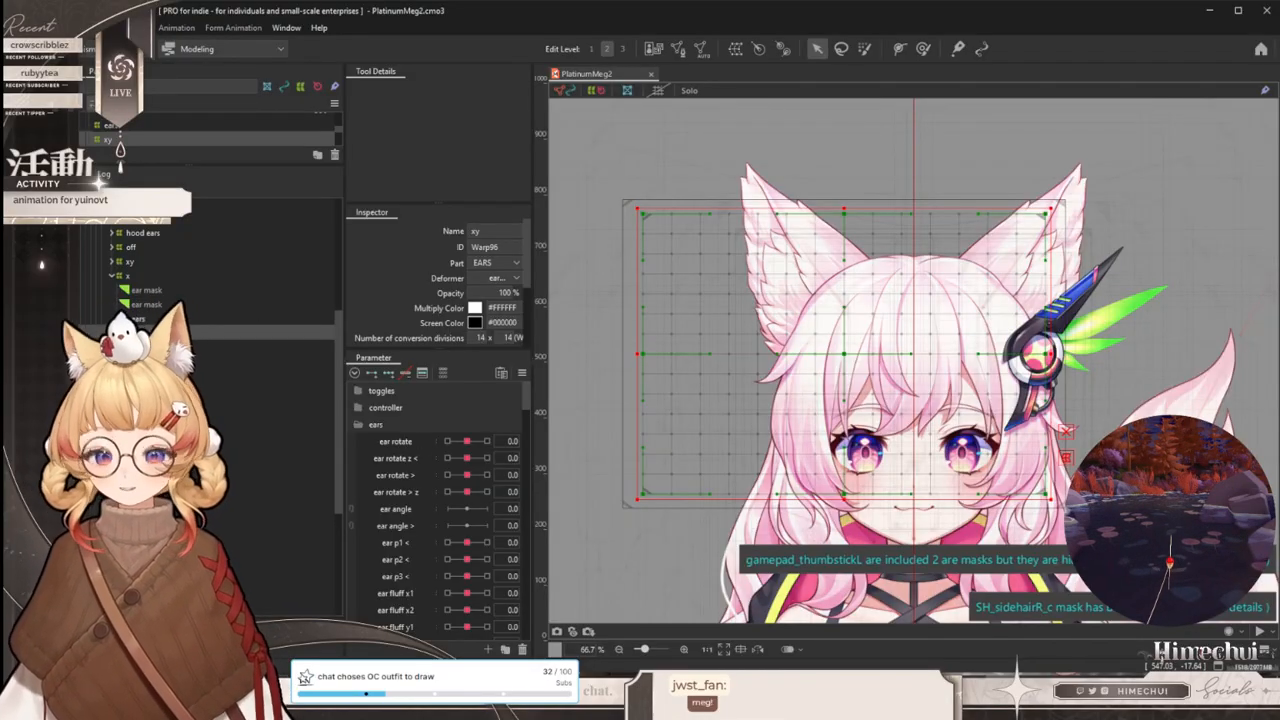
{"action": "key", "text": "ctrl+z"}
- Select the ears warp beneath the rotate deformer and examine its grid and keyed parameters
{"action": "left_click", "coordinate": [190, 374]}
{"action": "left_click", "coordinate": [443, 373]}
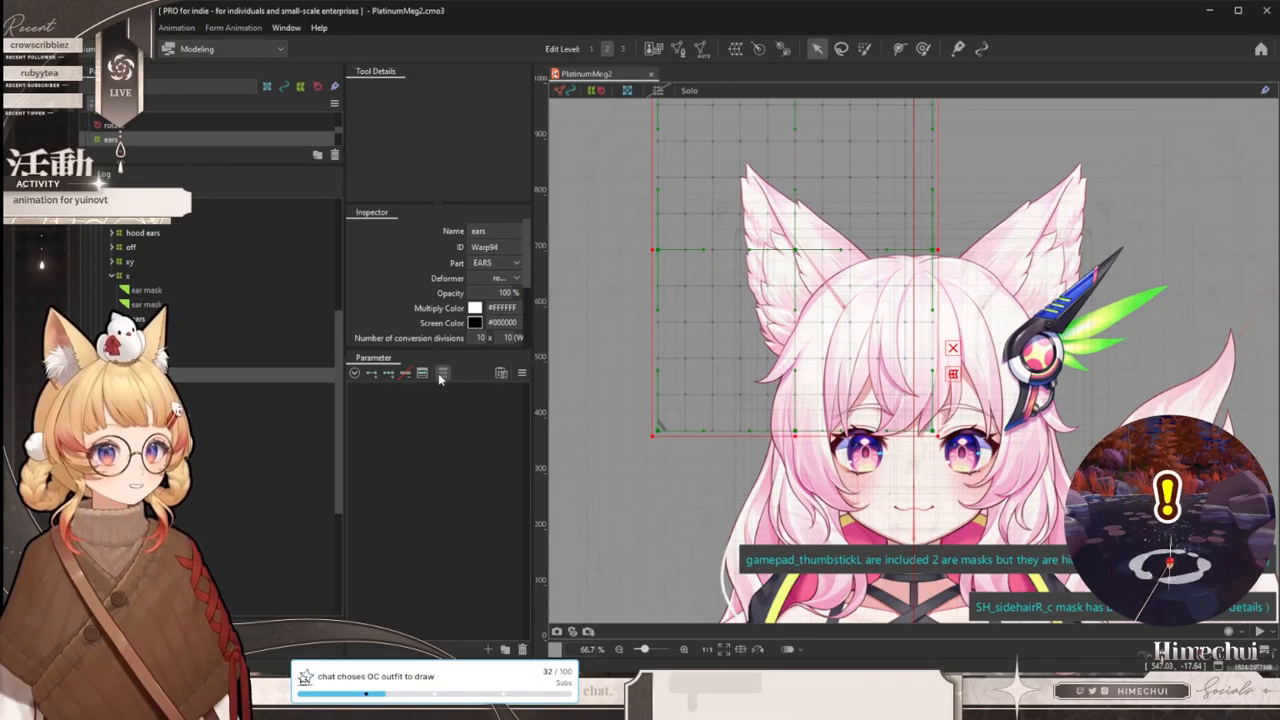
{"action": "scroll", "coordinate": [819, 370], "scroll_direction": "down", "scroll_amount": 3}
{"action": "scroll", "coordinate": [848, 209], "scroll_direction": "up", "scroll_amount": 3}
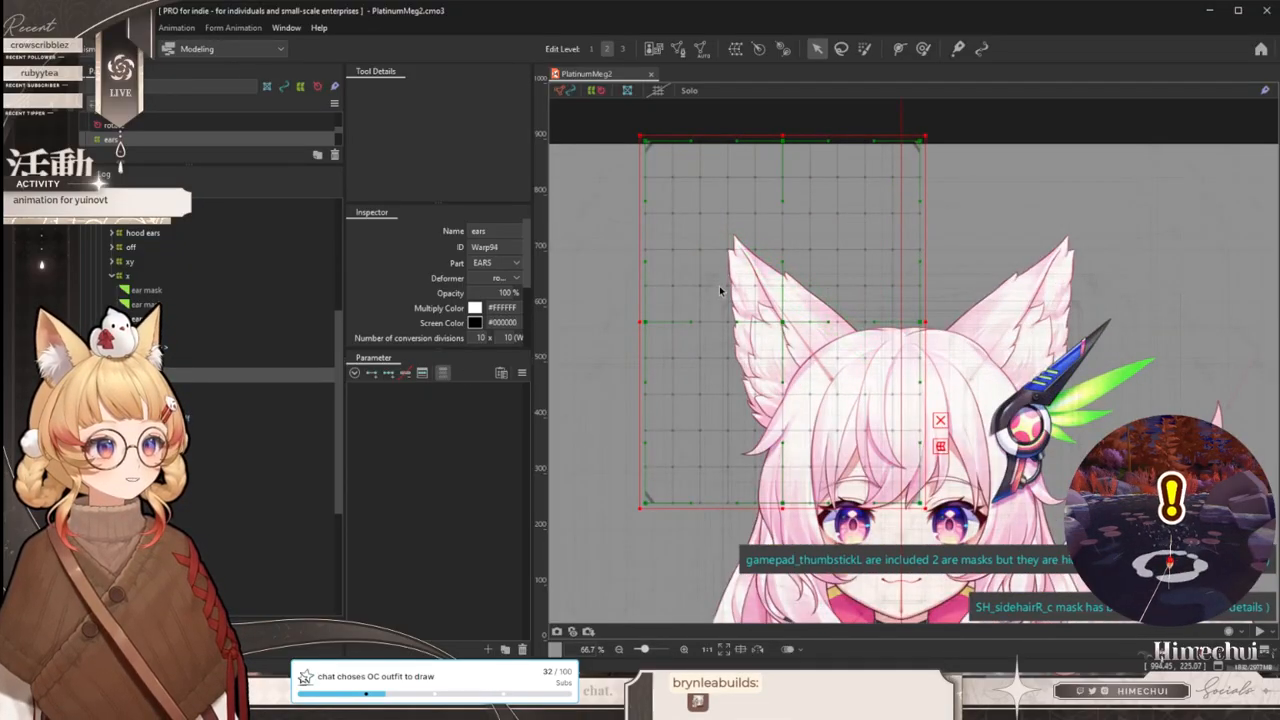
{"action": "scroll", "coordinate": [715, 286], "scroll_direction": "down", "scroll_amount": 2}
{"action": "scroll", "coordinate": [700, 325], "scroll_direction": "up", "scroll_amount": 2}
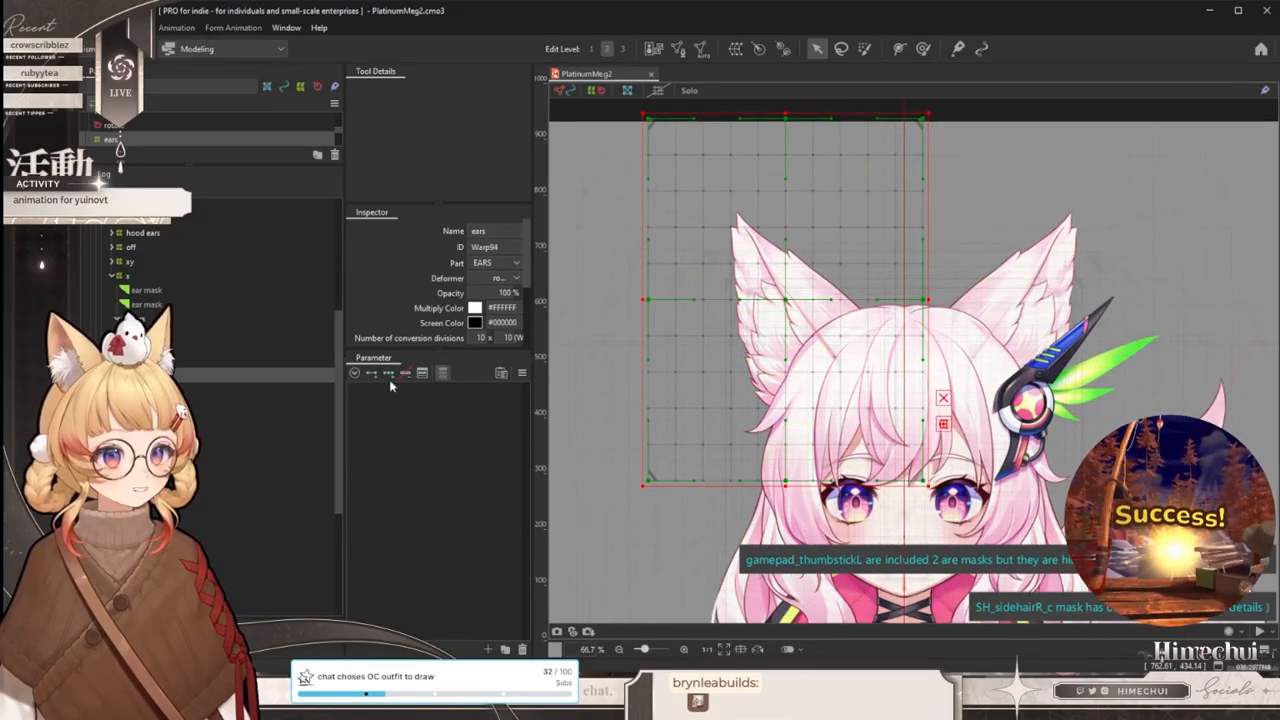
{"action": "left_click", "coordinate": [443, 373]}
- Compare the parameters keyed on the ear's p1, front and back warps, ending on p1 with only its parameters listed
{"action": "left_click", "coordinate": [190, 389]}
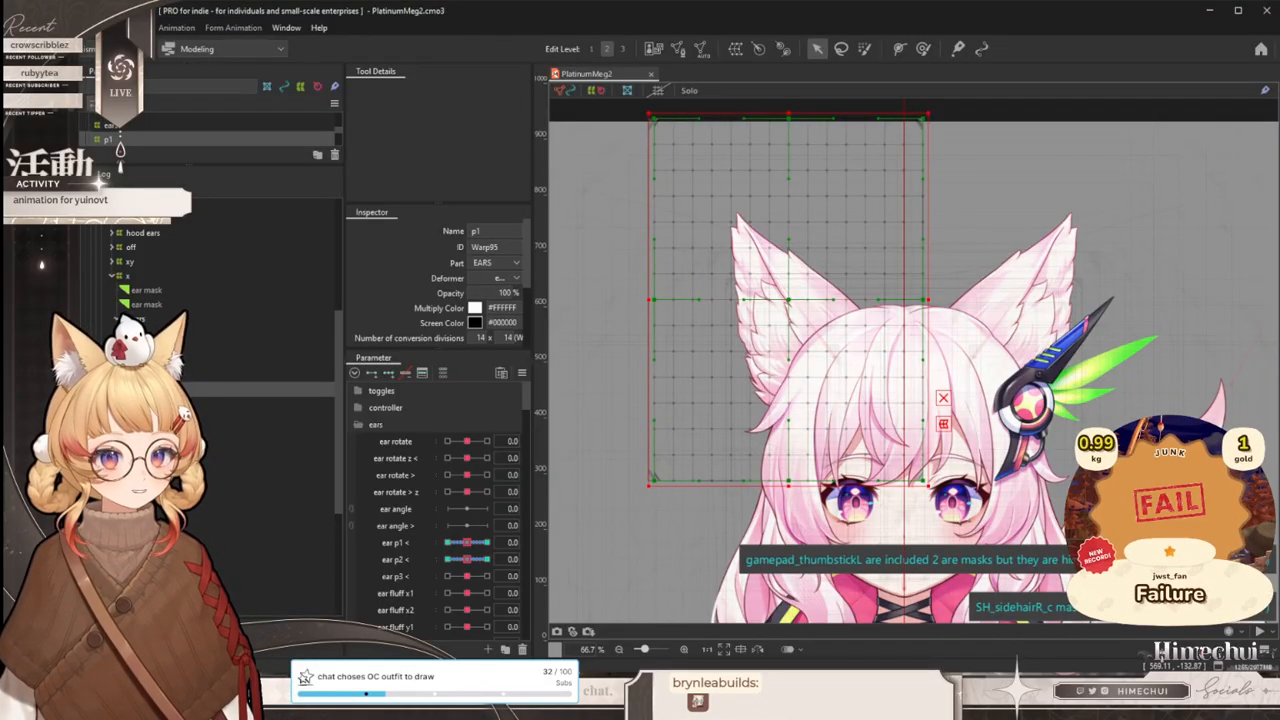
{"action": "left_click", "coordinate": [190, 404]}
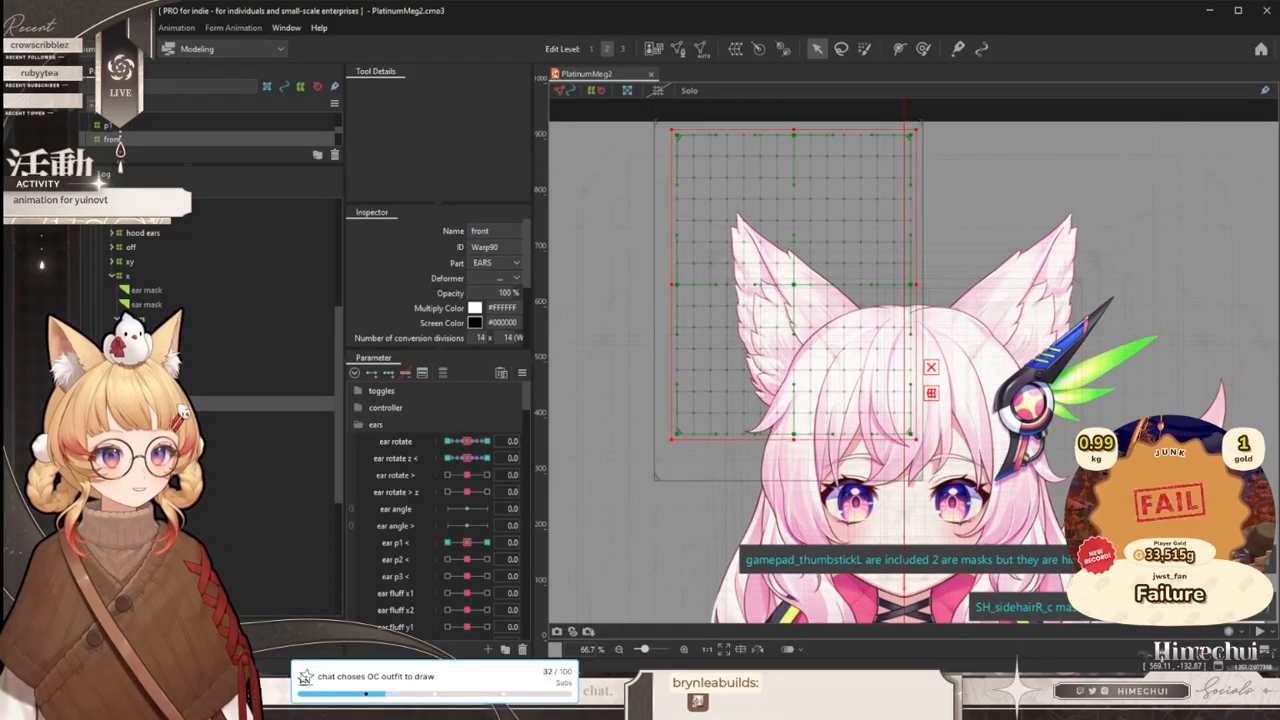
{"action": "left_click", "coordinate": [190, 418]}
{"action": "left_click", "coordinate": [442, 373]}
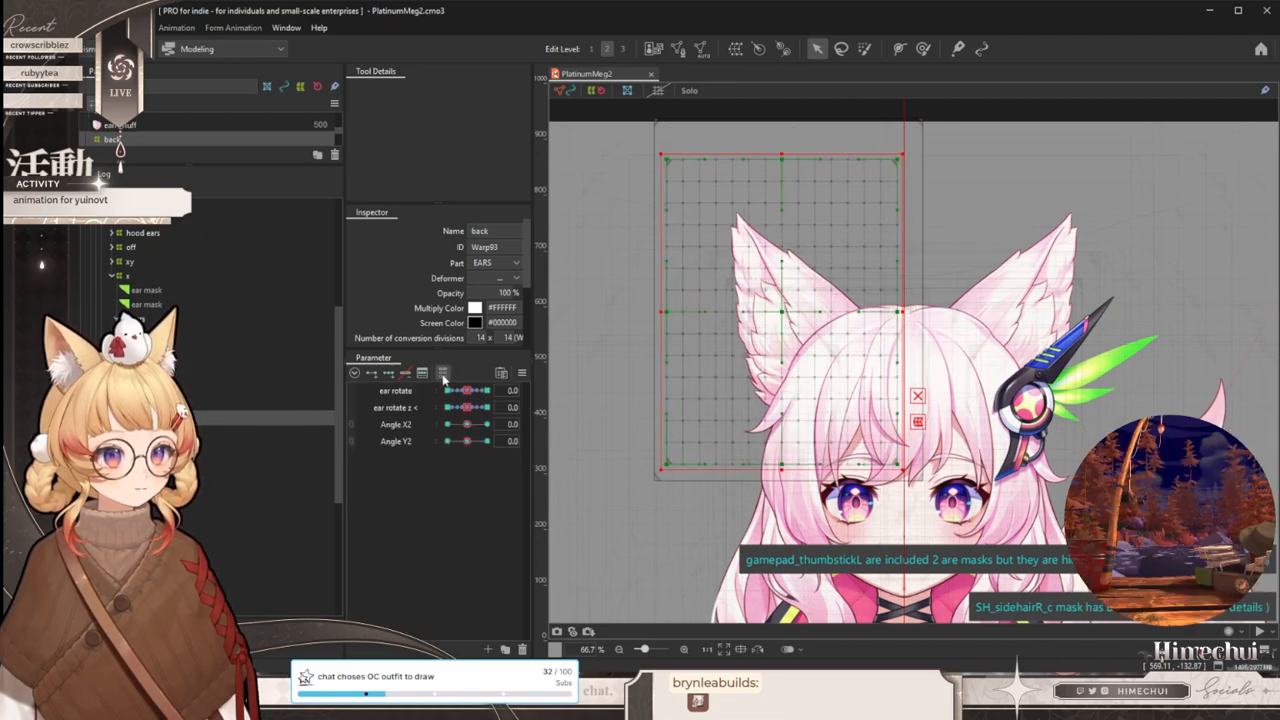
{"action": "left_click", "coordinate": [198, 408]}
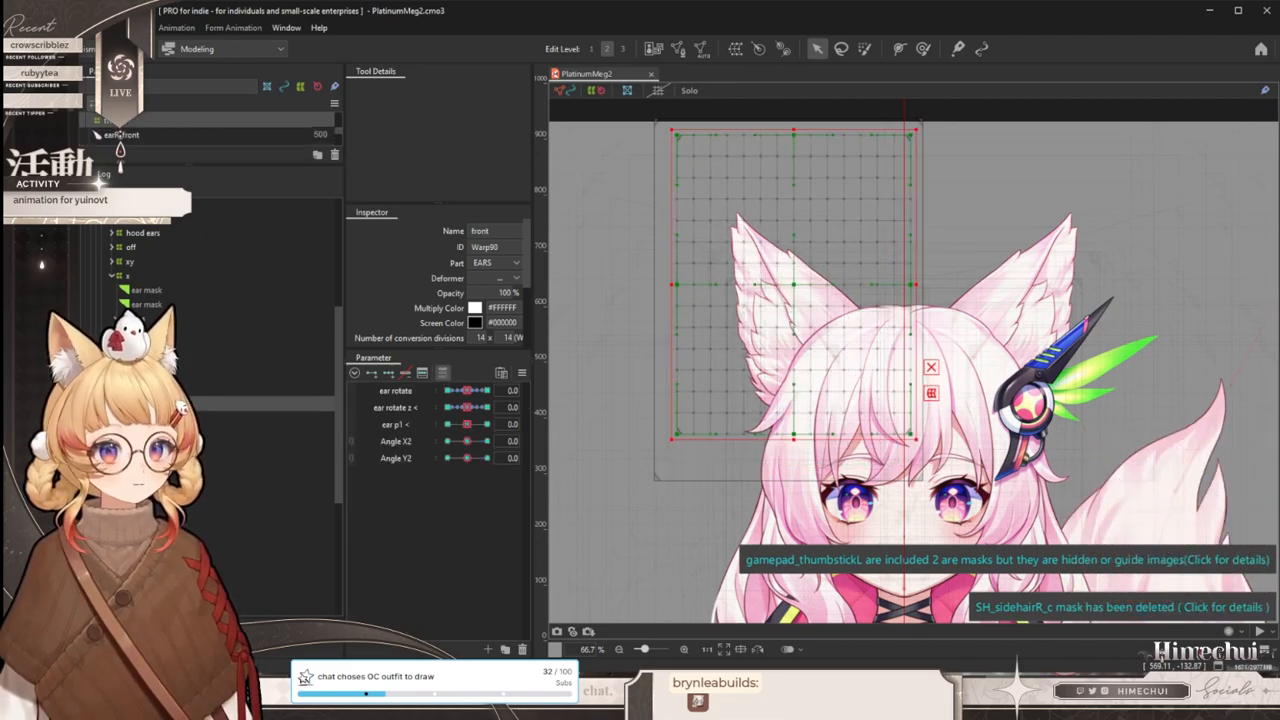
{"action": "left_click", "coordinate": [230, 389]}
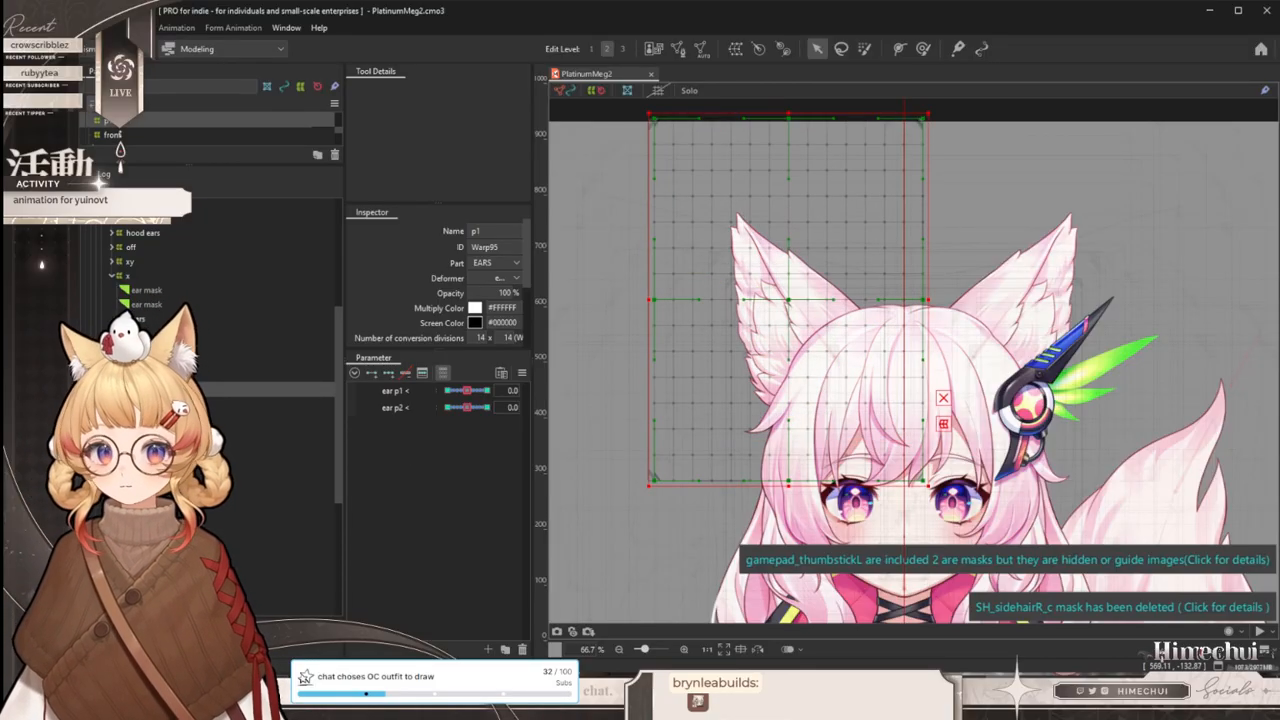
- Move the editor window to uncover the deformer hierarchy, and bend the p1 warp with ear p1 <
{"action": "left_click_drag", "start_coordinate": [414, 26], "coordinate": [544, 38]}
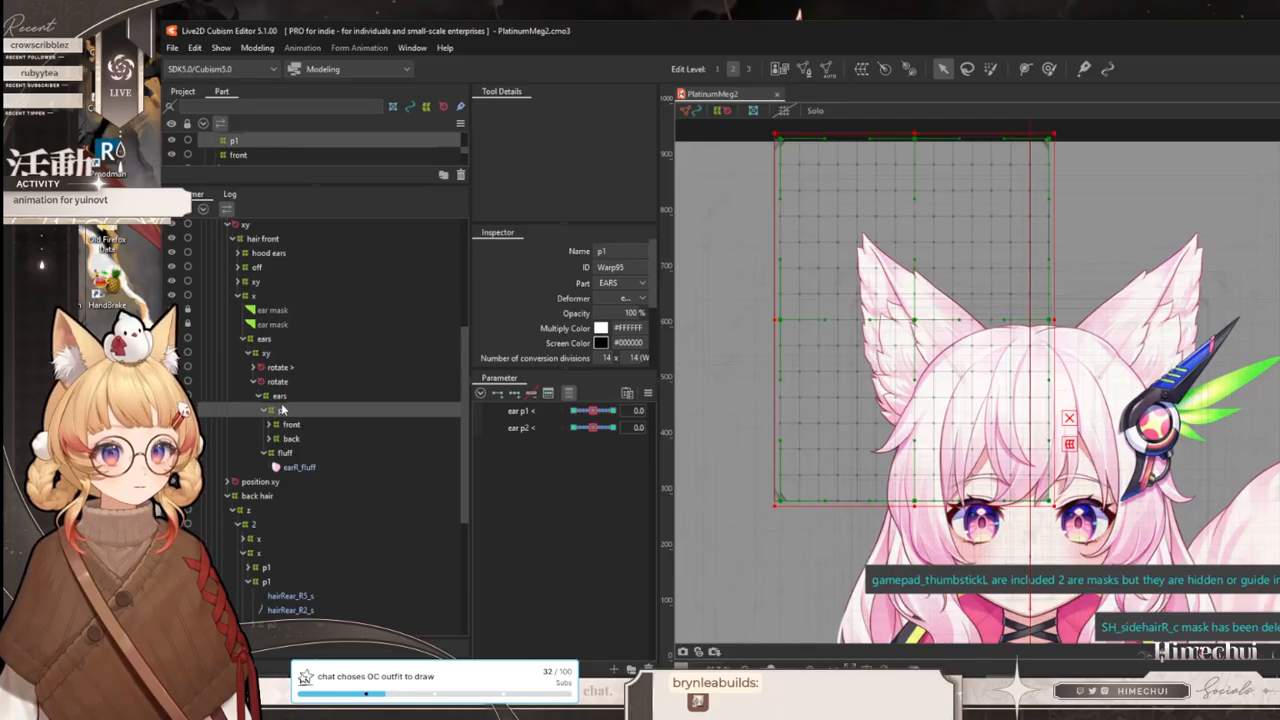
{"action": "left_click", "coordinate": [282, 398]}
{"action": "left_click", "coordinate": [282, 411]}
{"action": "mouse_move", "coordinate": [612, 411]}
{"action": "left_mouse_down"}
{"action": "mouse_move", "coordinate": [542, 410]}
{"action": "mouse_move", "coordinate": [614, 411]}
{"action": "mouse_move", "coordinate": [517, 437]}
{"action": "mouse_move", "coordinate": [598, 431]}
{"action": "left_mouse_up"}
- Select the front warp under p1 and scrub ear rotate, returning it to 0
{"action": "left_click", "coordinate": [300, 424]}
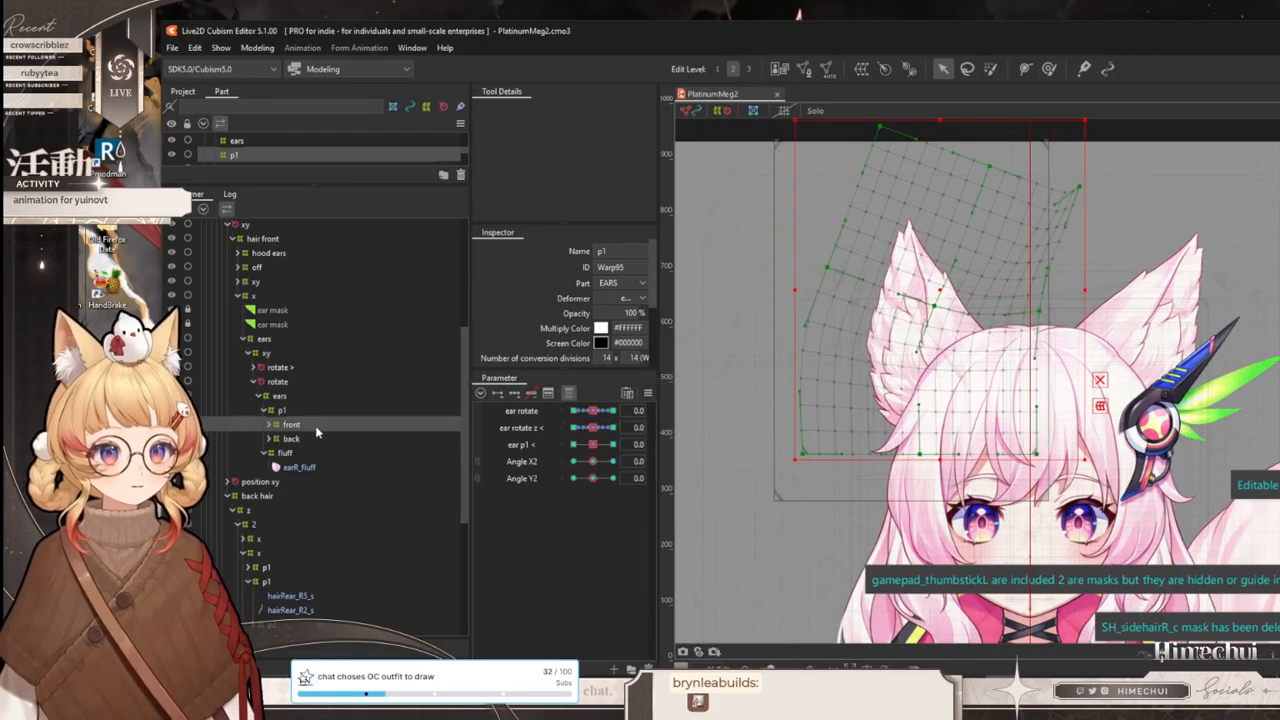
{"action": "mouse_move", "coordinate": [603, 416]}
{"action": "left_mouse_down"}
{"action": "mouse_move", "coordinate": [618, 411]}
{"action": "mouse_move", "coordinate": [572, 411]}
{"action": "mouse_move", "coordinate": [593, 411]}
{"action": "left_mouse_up"}
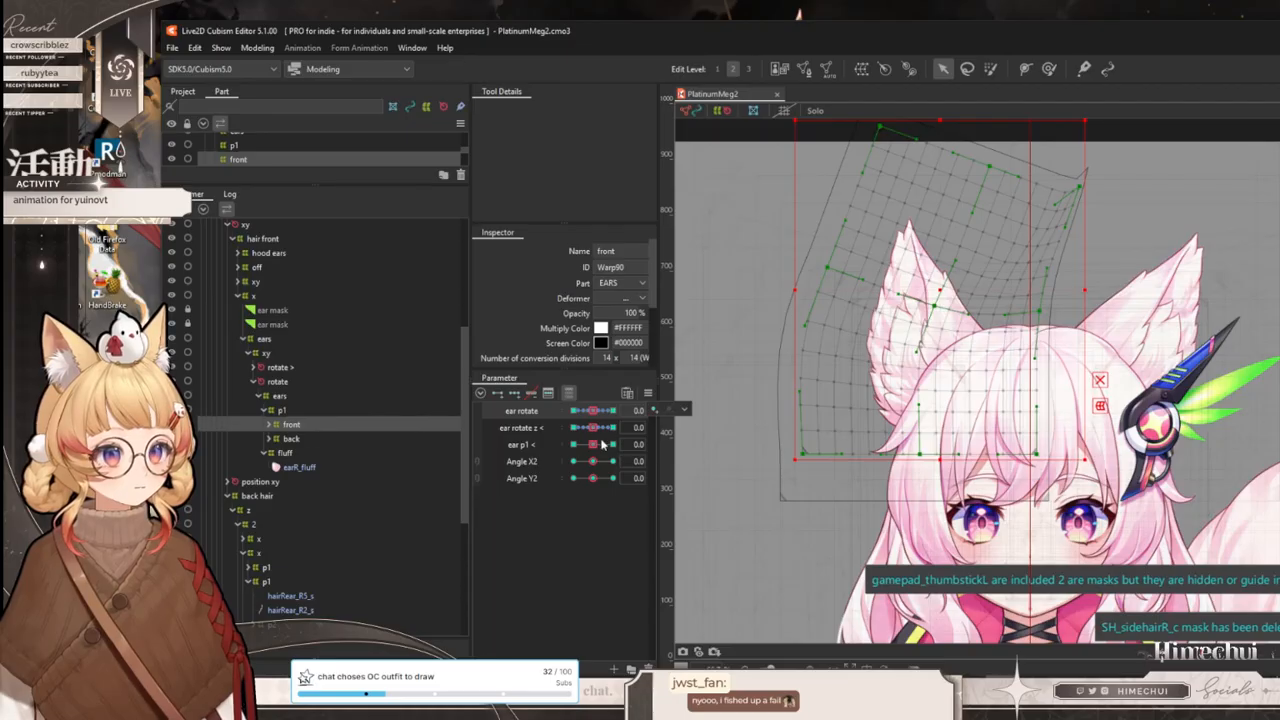
{"action": "left_click", "coordinate": [648, 393]}
{"action": "left_click", "coordinate": [670, 394]}
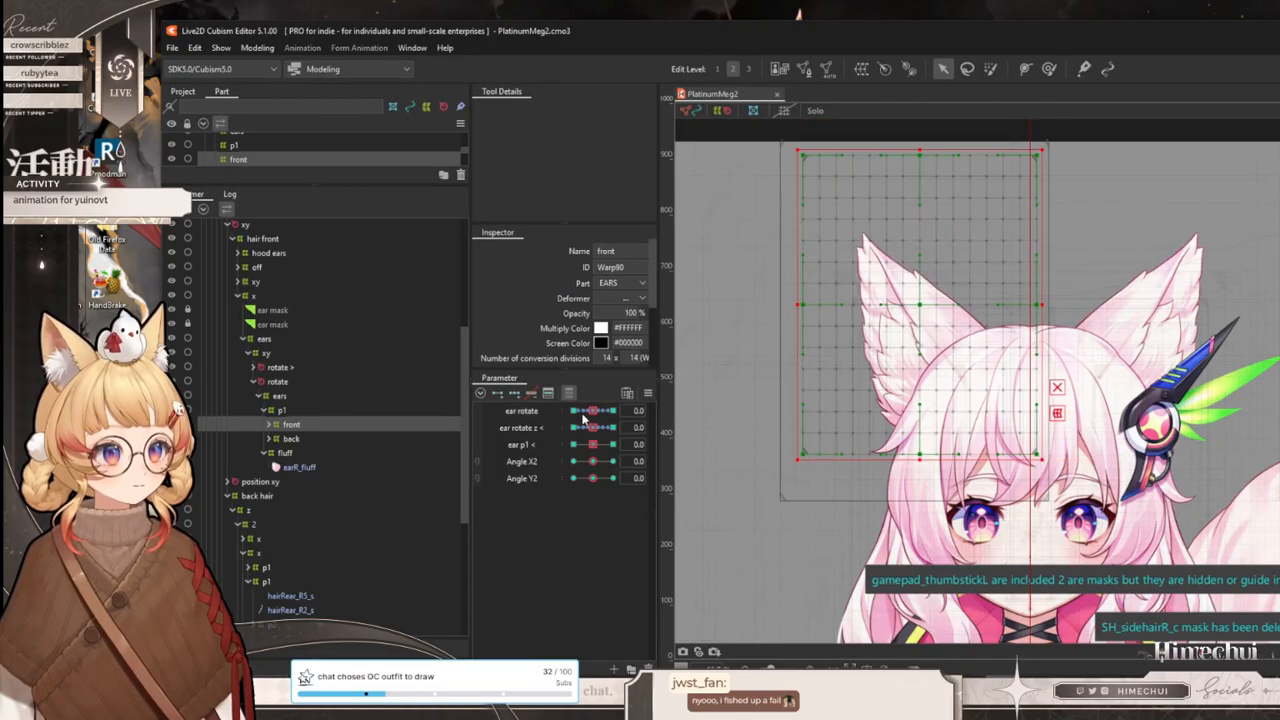
- Expand the front warp to show its ear mesh and set Angle X2 to 30
{"action": "left_click", "coordinate": [271, 425]}
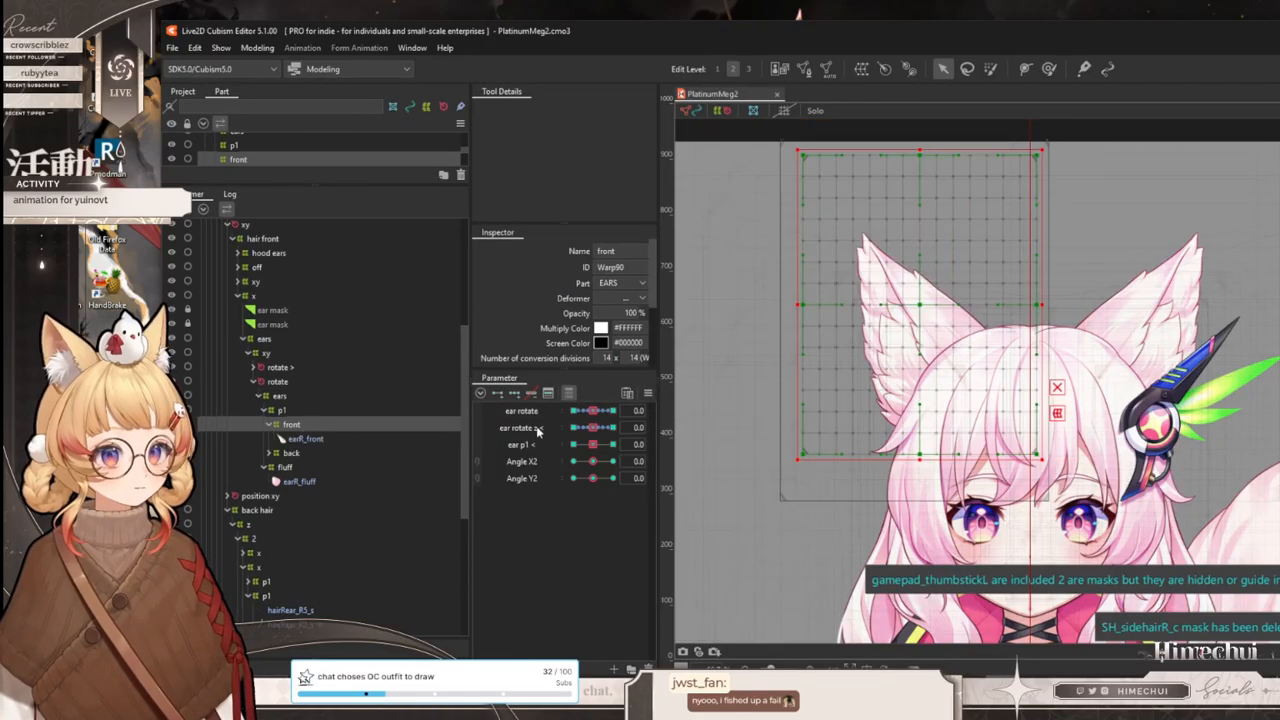
{"action": "mouse_move", "coordinate": [597, 460]}
{"action": "left_mouse_down"}
{"action": "mouse_move", "coordinate": [591, 446]}
{"action": "mouse_move", "coordinate": [522, 457]}
{"action": "mouse_move", "coordinate": [624, 439]}
{"action": "mouse_move", "coordinate": [594, 446]}
{"action": "mouse_move", "coordinate": [563, 430]}
{"action": "mouse_move", "coordinate": [646, 409]}
{"action": "mouse_move", "coordinate": [529, 426]}
{"action": "mouse_move", "coordinate": [594, 417]}
{"action": "mouse_move", "coordinate": [572, 470]}
{"action": "mouse_move", "coordinate": [680, 476]}
{"action": "mouse_move", "coordinate": [596, 481]}
{"action": "mouse_move", "coordinate": [640, 470]}
{"action": "mouse_move", "coordinate": [537, 460]}
{"action": "mouse_move", "coordinate": [611, 459]}
{"action": "left_mouse_up"}
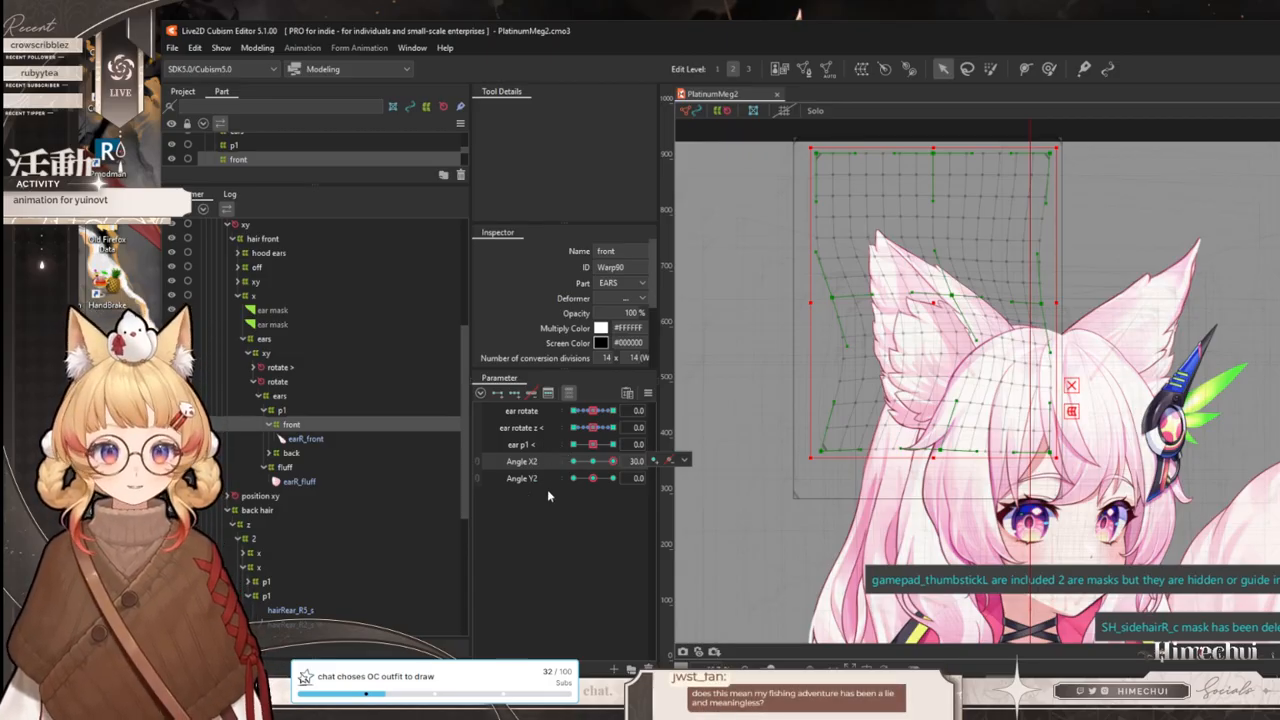
- Return Angle X2 to 0 and expand the back warp under p1 to show its ear meshes
{"action": "left_click", "coordinate": [595, 461]}
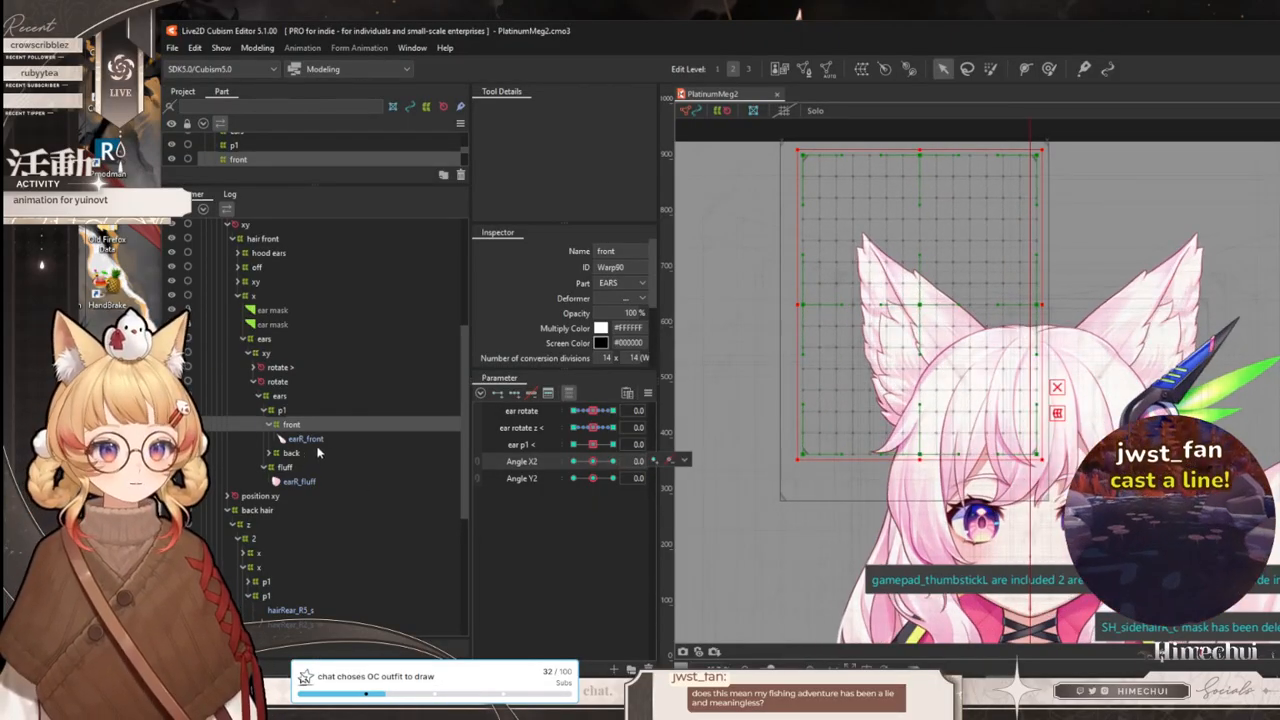
{"action": "left_click", "coordinate": [275, 455]}
{"action": "left_click", "coordinate": [269, 453]}
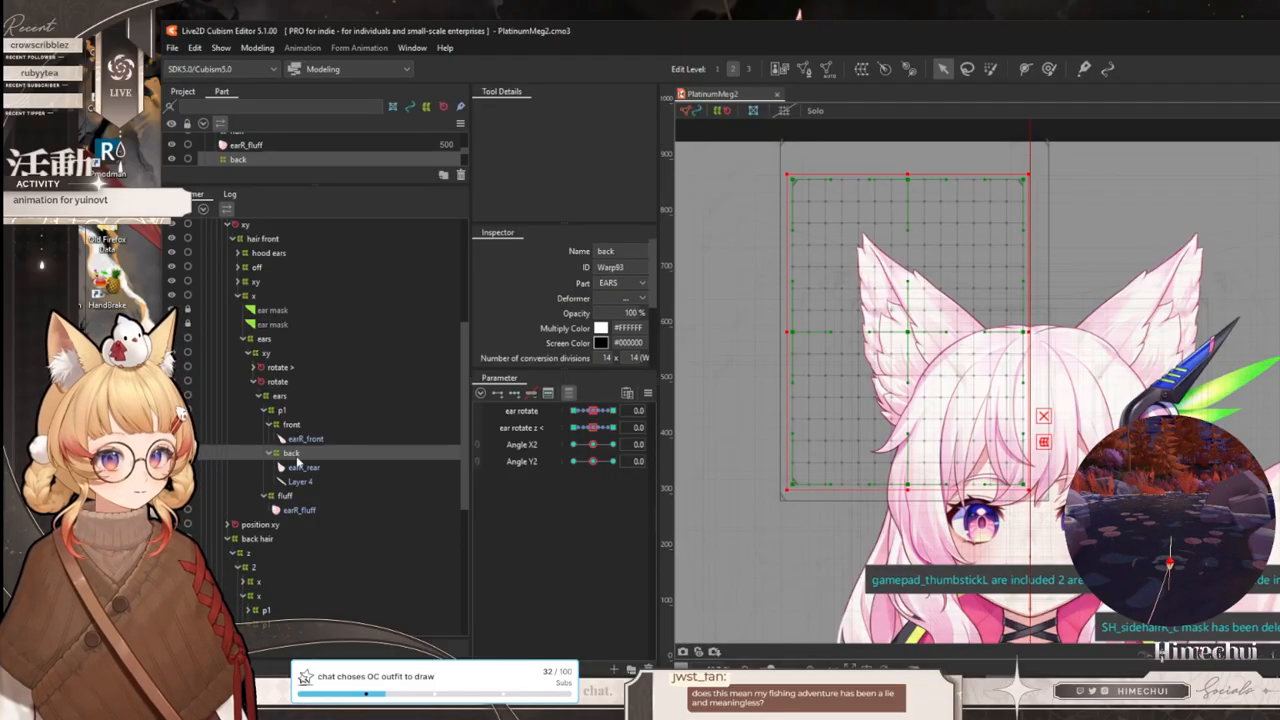
- Select the earR_rear, Layer 4 and earR_front meshes together and scrub ear p3 <, returning it to 0
{"action": "left_click", "coordinate": [302, 467]}
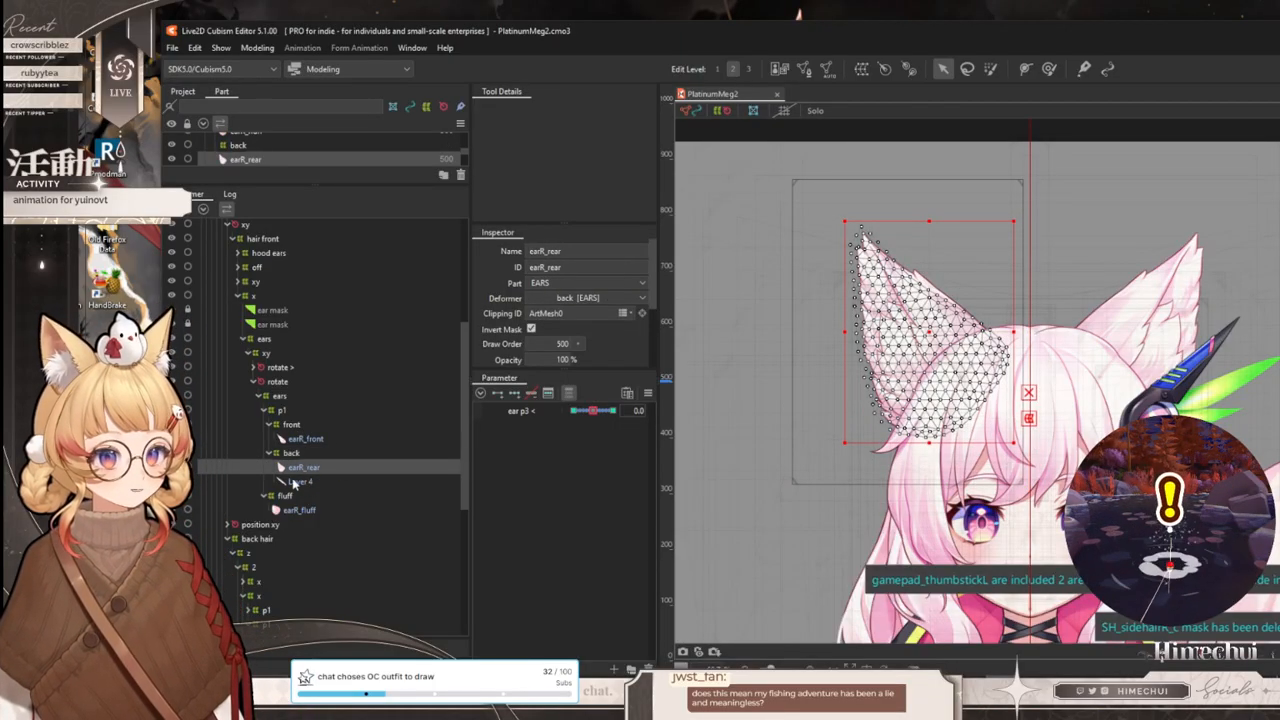
{"action": "left_click", "coordinate": [294, 482]}
{"action": "left_click", "coordinate": [303, 467], "text": "ctrl"}
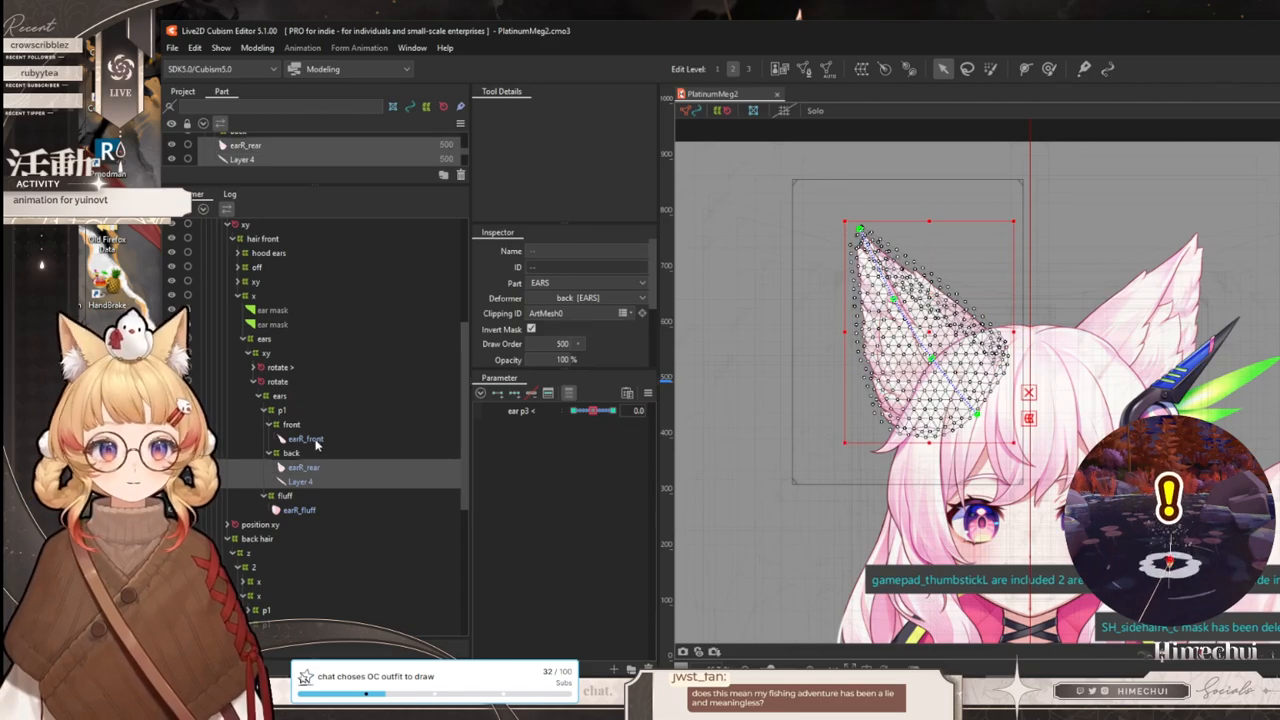
{"action": "left_click", "coordinate": [305, 438], "text": "ctrl"}
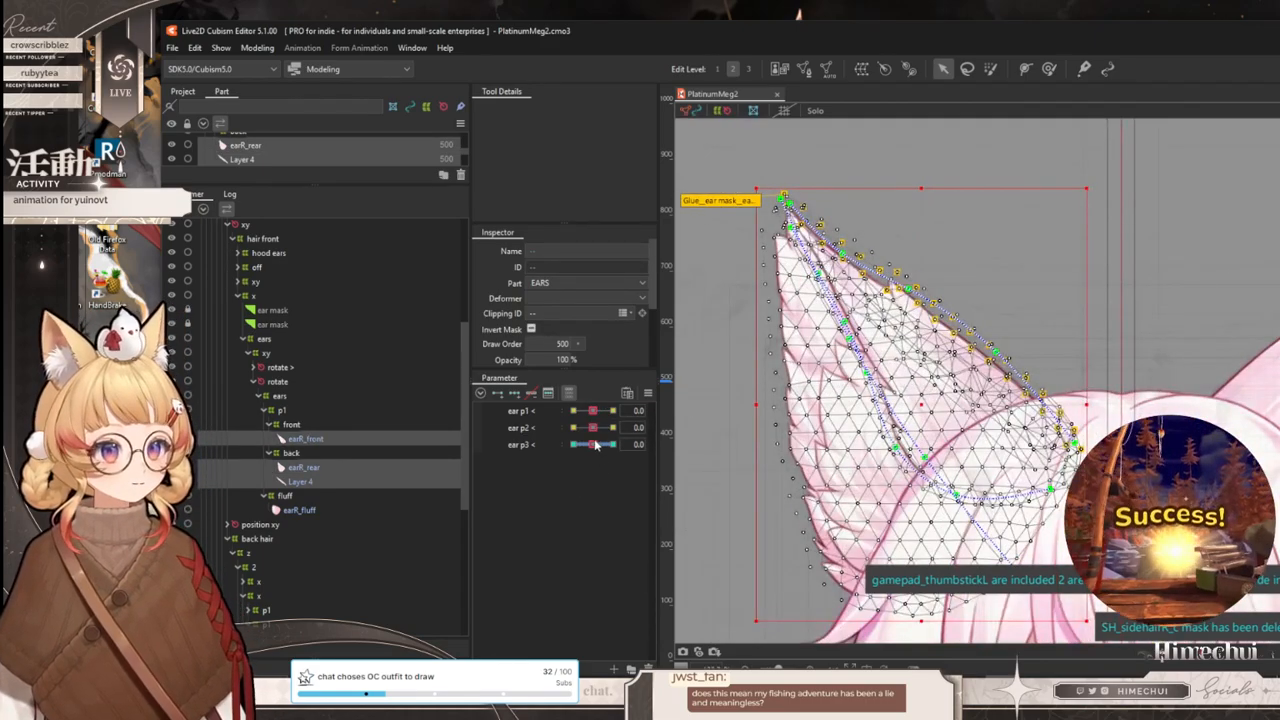
{"action": "left_click_drag", "start_coordinate": [595, 445], "coordinate": [565, 446]}
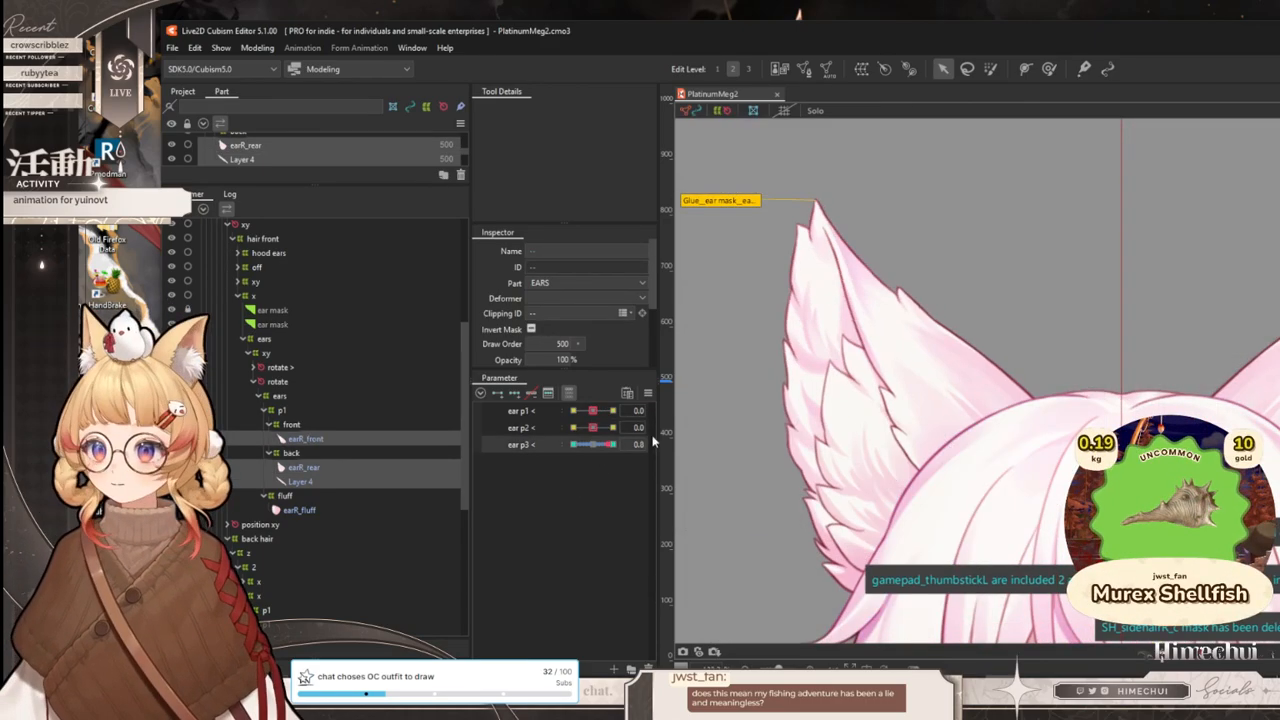
{"action": "left_click_drag", "start_coordinate": [380, 450], "coordinate": [551, 459]}
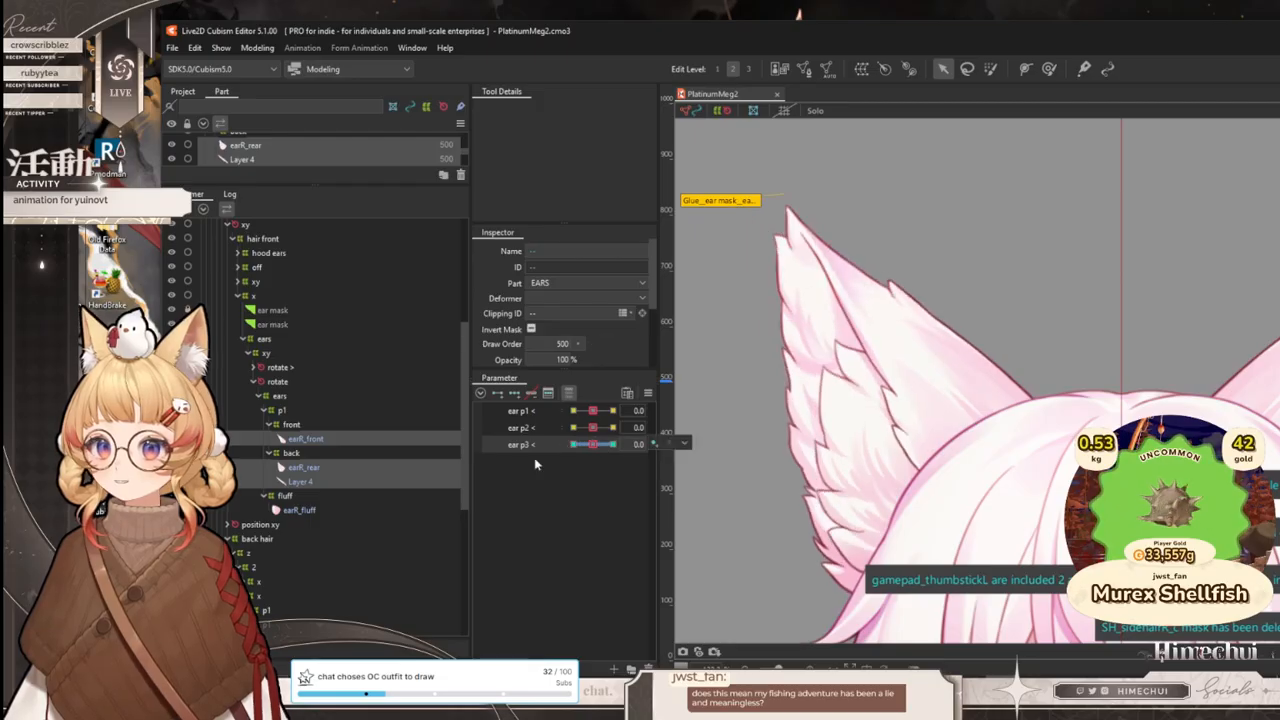
- Select the fluff warp to list its keyed parameters, and restore the editor window to maximized
{"action": "left_click", "coordinate": [286, 496]}
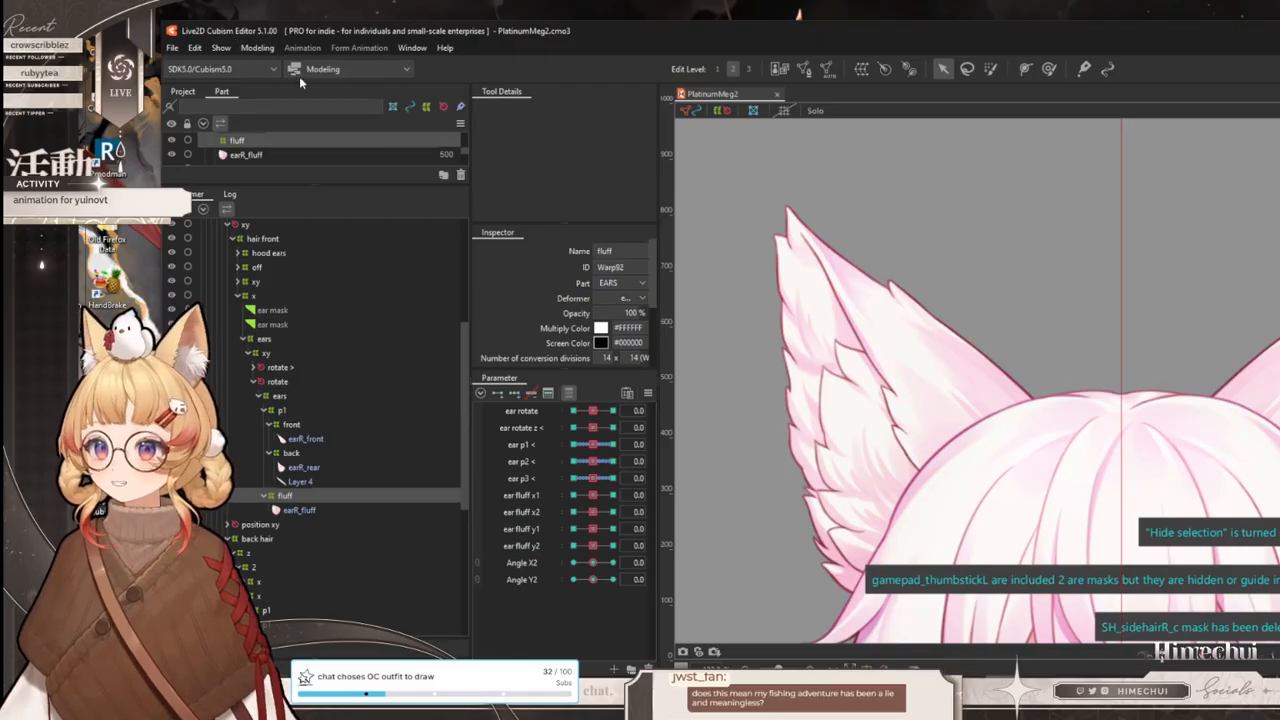
{"action": "scroll", "coordinate": [834, 260], "scroll_direction": "down", "scroll_amount": 5}
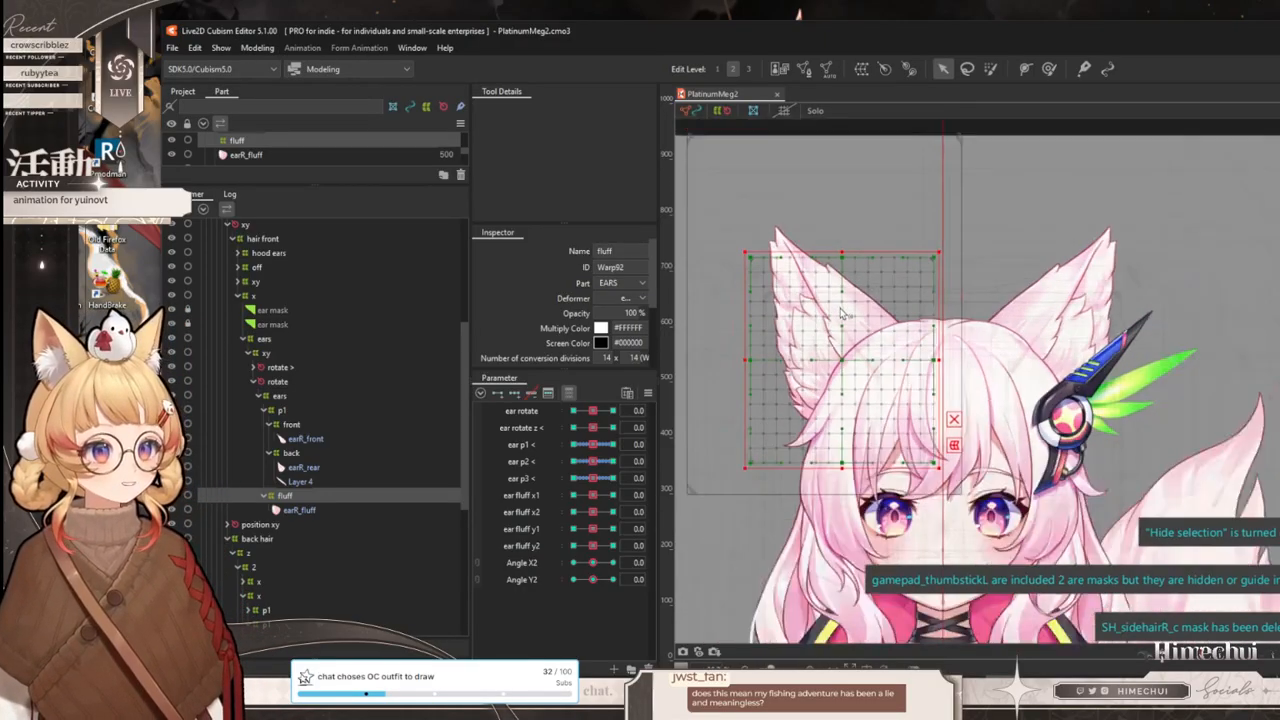
{"action": "scroll", "coordinate": [760, 343], "scroll_direction": "up", "scroll_amount": 2}
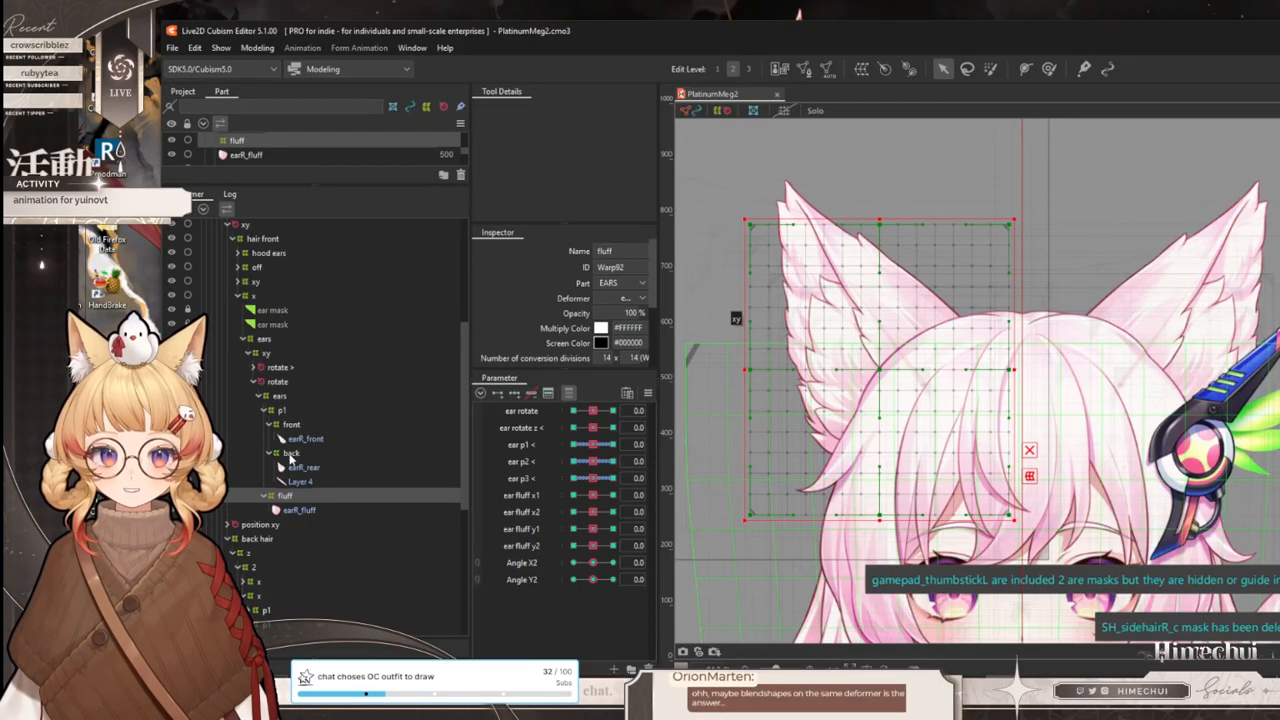
{"action": "left_click_drag", "start_coordinate": [666, 38], "coordinate": [554, 27]}
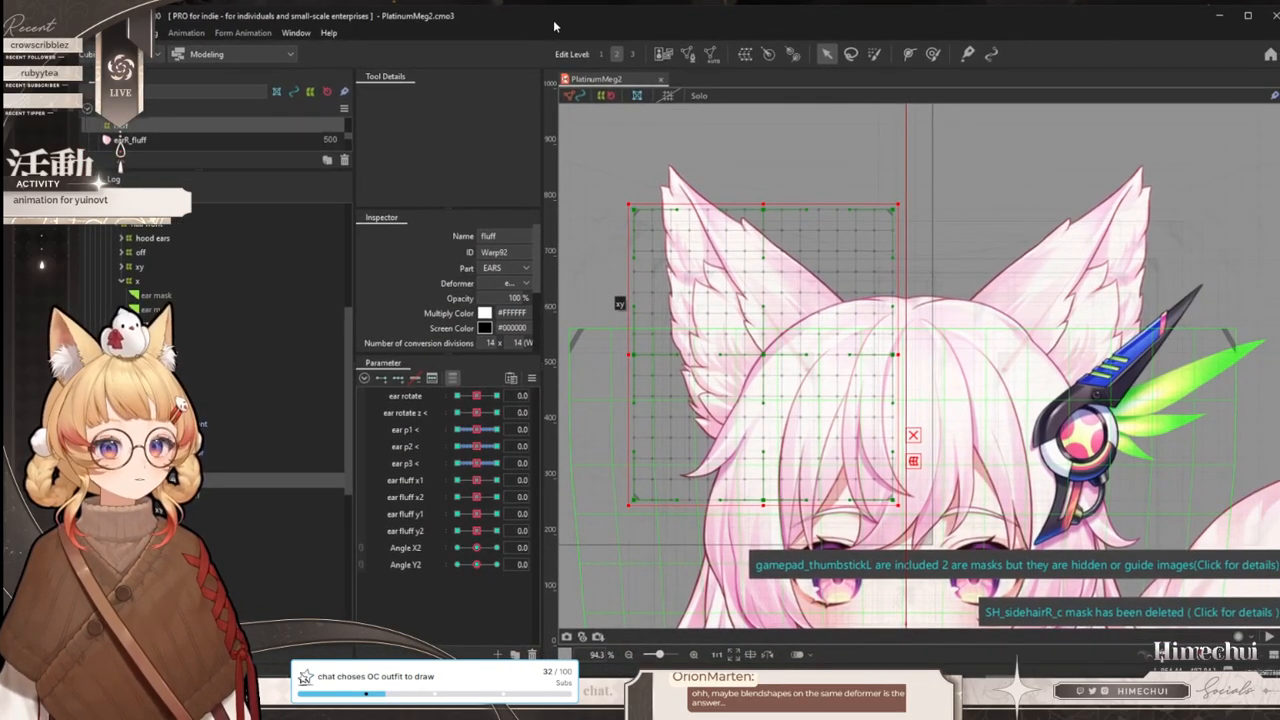
{"action": "left_click", "coordinate": [1247, 18]}
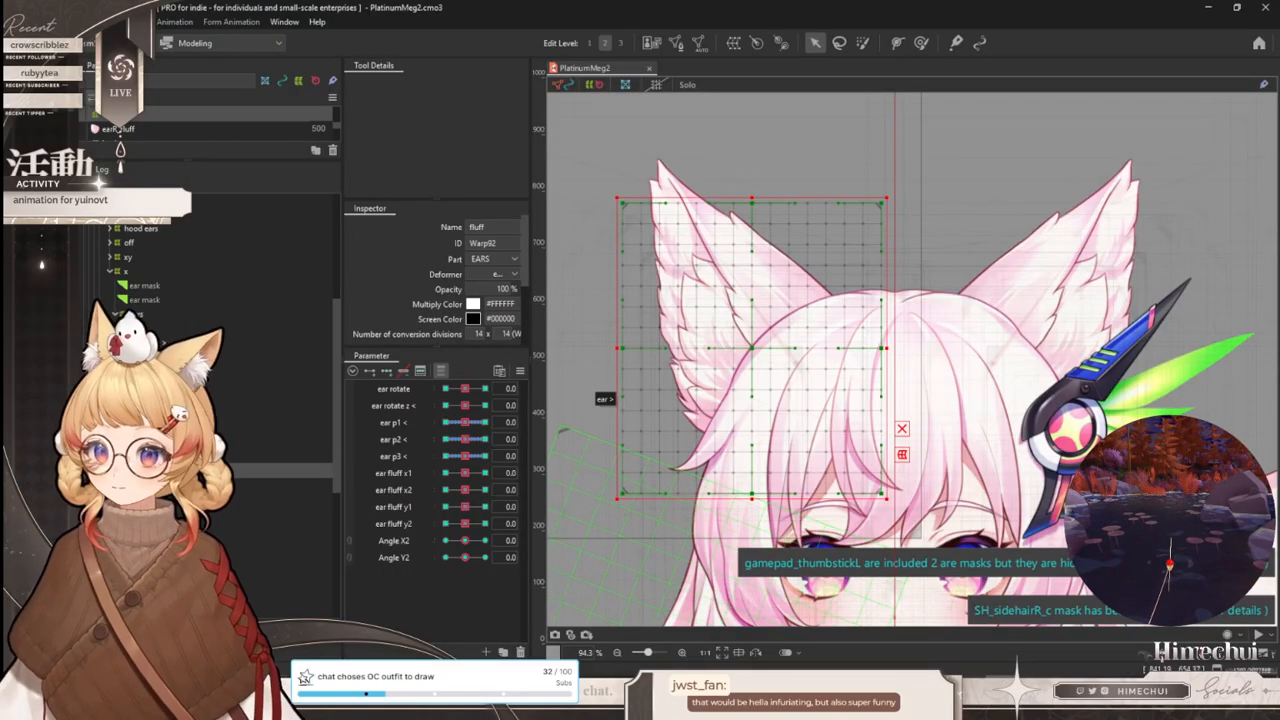
- Compare the parameters keyed on the ear's back, p1 and front warps, ending on the front warp
{"action": "left_click", "coordinate": [280, 357]}
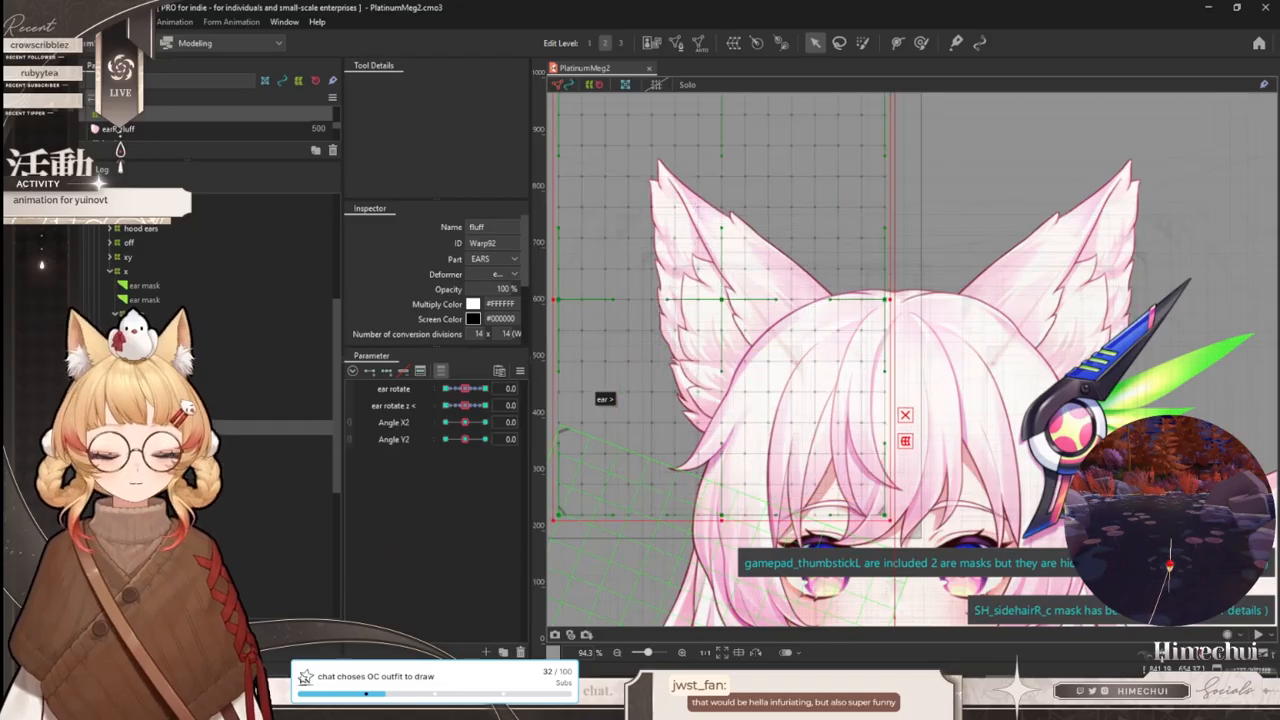
{"action": "left_click", "coordinate": [280, 399]}
{"action": "left_click", "coordinate": [200, 384]}
{"action": "left_click", "coordinate": [200, 370]}
{"action": "left_click", "coordinate": [200, 384]}
{"action": "left_click", "coordinate": [218, 399]}
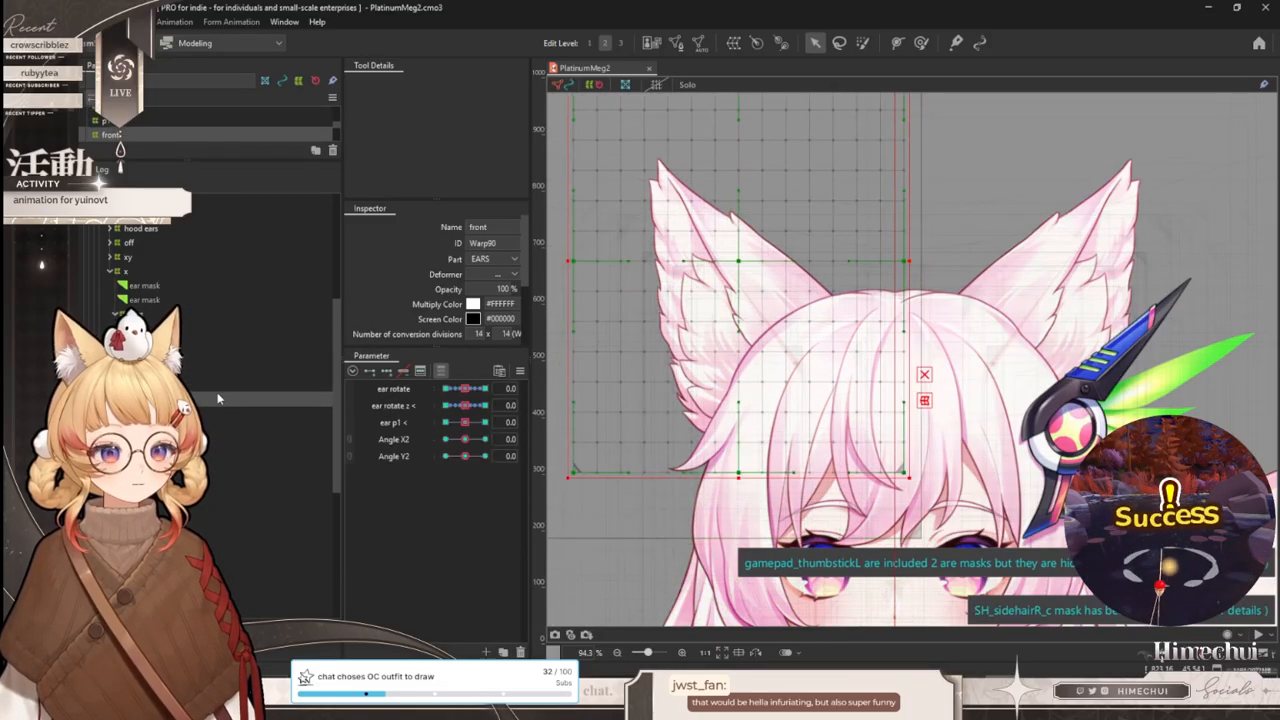
- List all parameters instead of only the keyed ones, and compare the front, back and fluff warps with the deformer hierarchy uncovered
{"action": "left_click", "coordinate": [446, 371]}
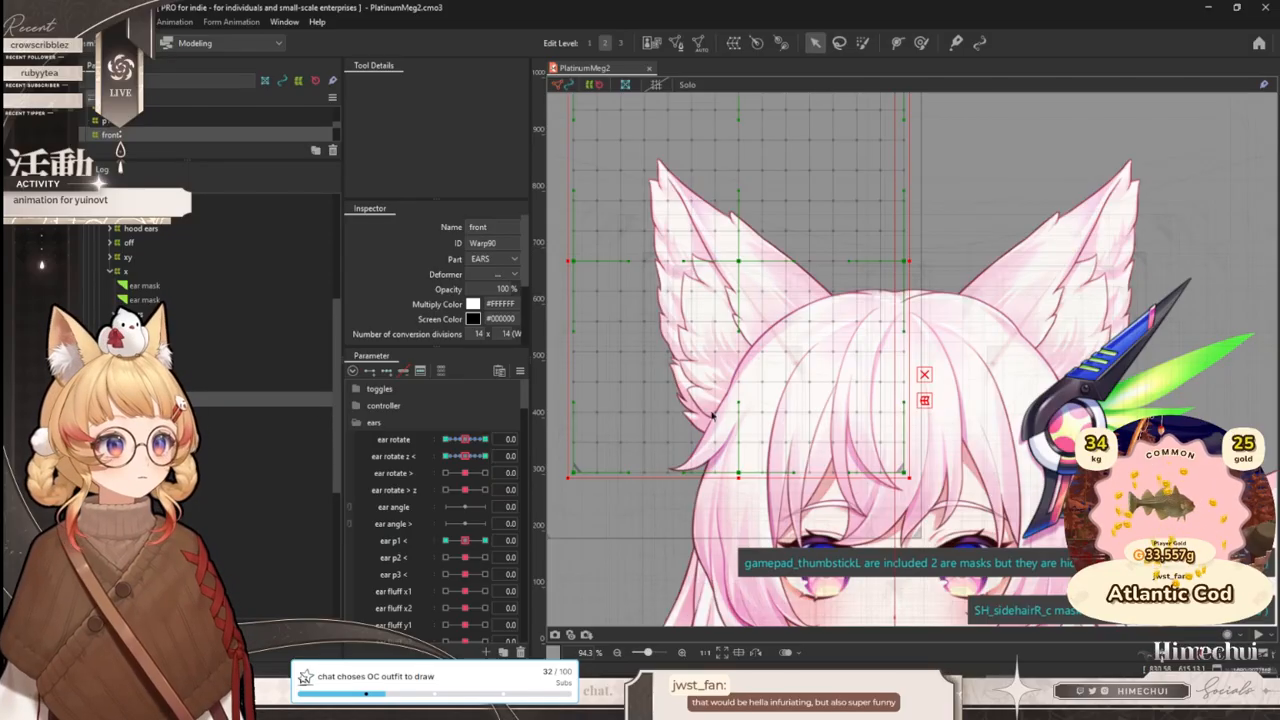
{"action": "scroll", "coordinate": [766, 385], "scroll_direction": "down", "scroll_amount": 3}
{"action": "scroll", "coordinate": [716, 277], "scroll_direction": "up", "scroll_amount": 3}
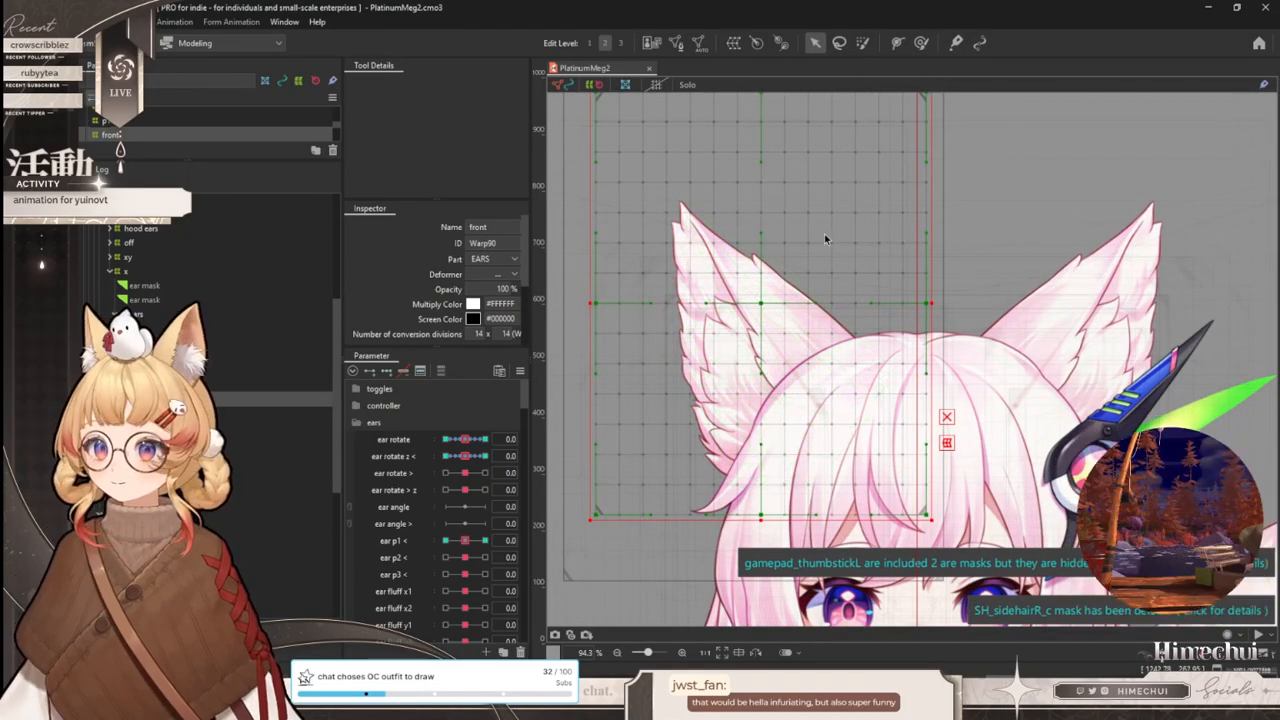
{"action": "scroll", "coordinate": [868, 249], "scroll_direction": "down", "scroll_amount": 2}
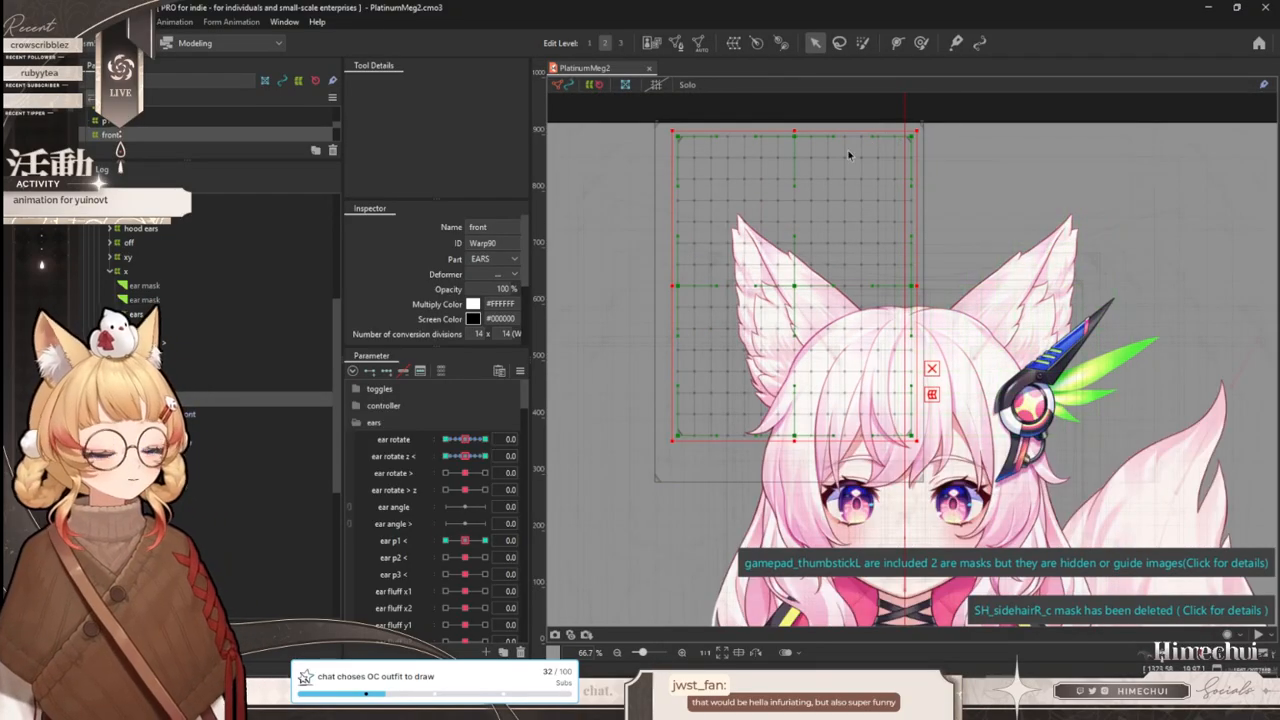
{"action": "left_click_drag", "start_coordinate": [622, 9], "coordinate": [801, 31]}
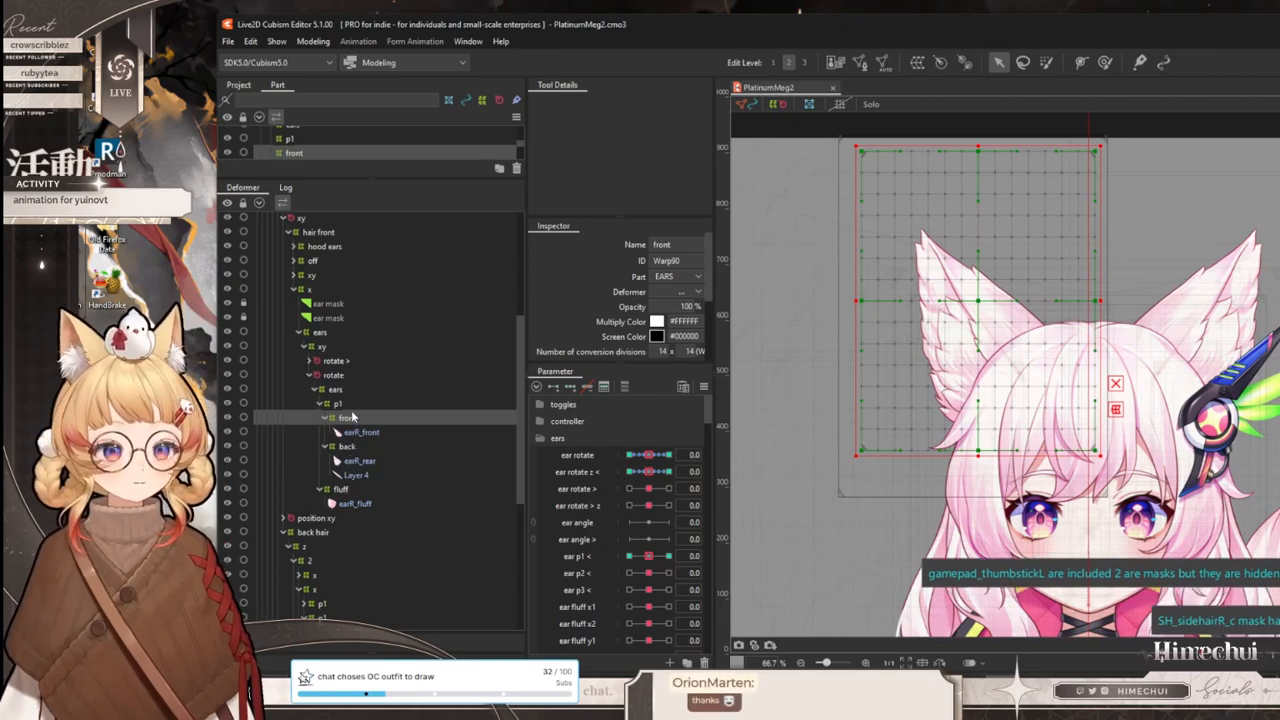
{"action": "left_click", "coordinate": [347, 447]}
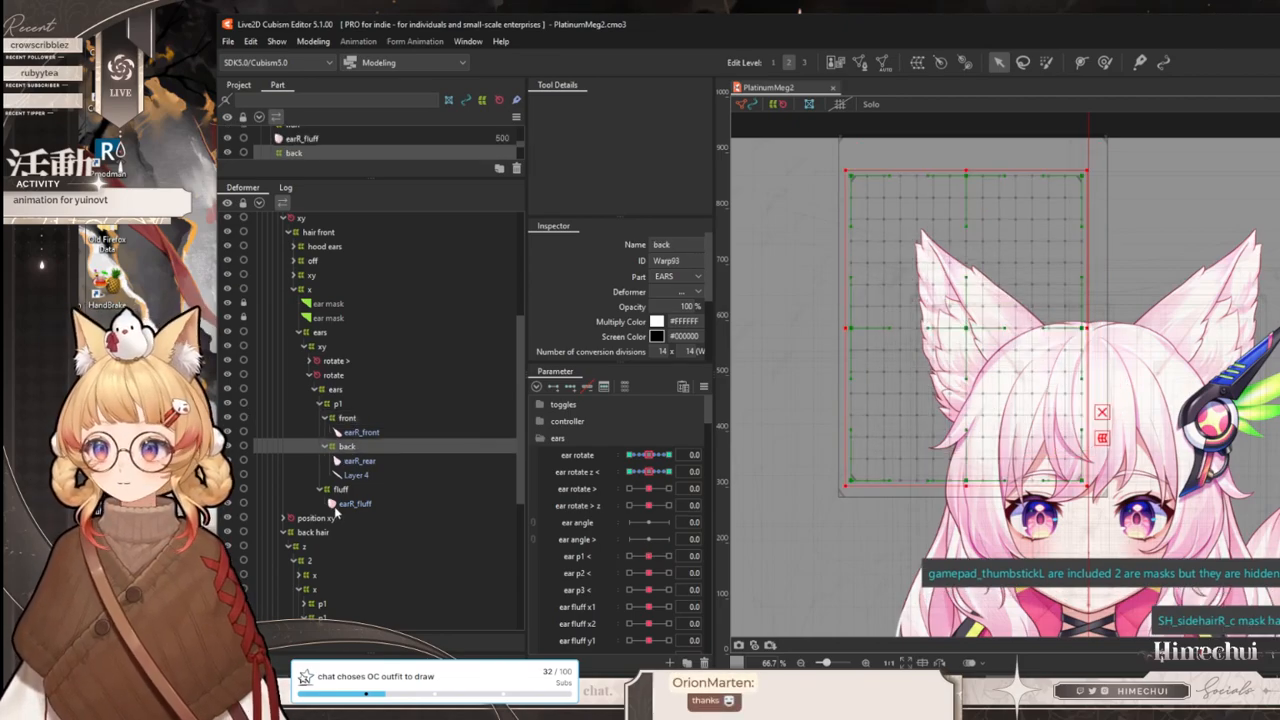
{"action": "left_click", "coordinate": [341, 489]}
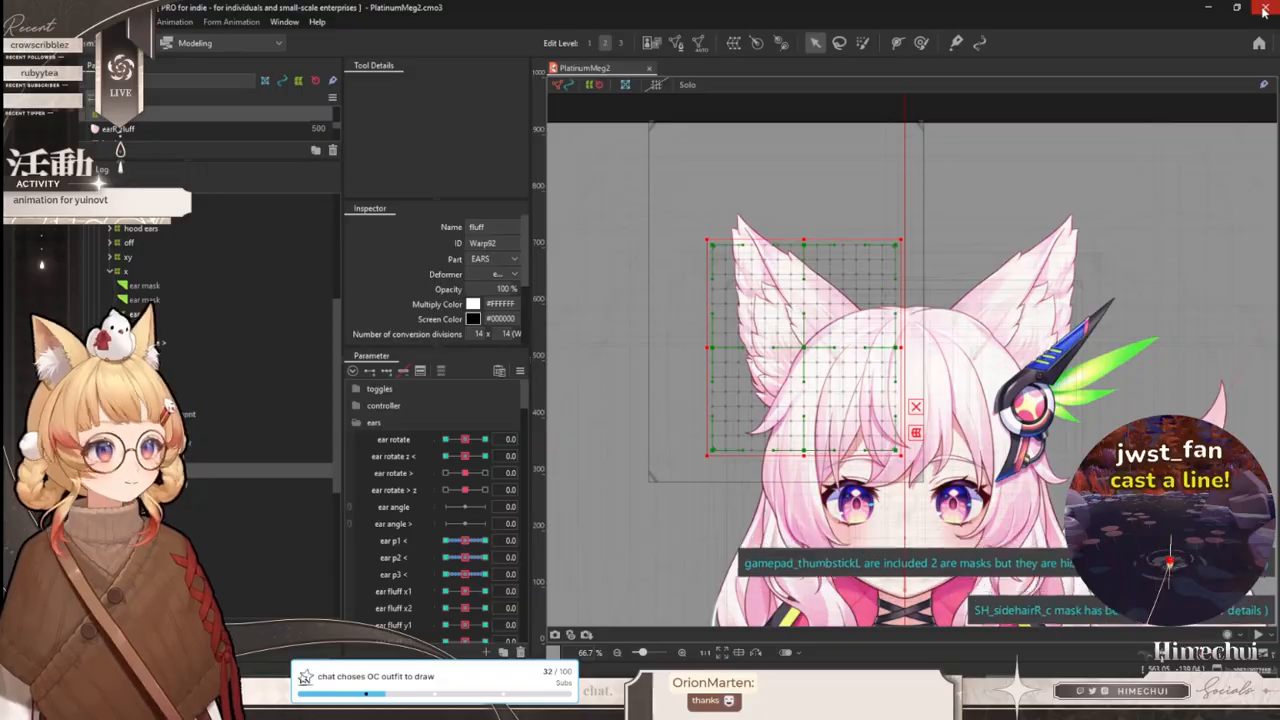
- Close the PlatinumMeg2 window and switch back to the yuino starting model
{"action": "left_click", "coordinate": [1266, 7]}
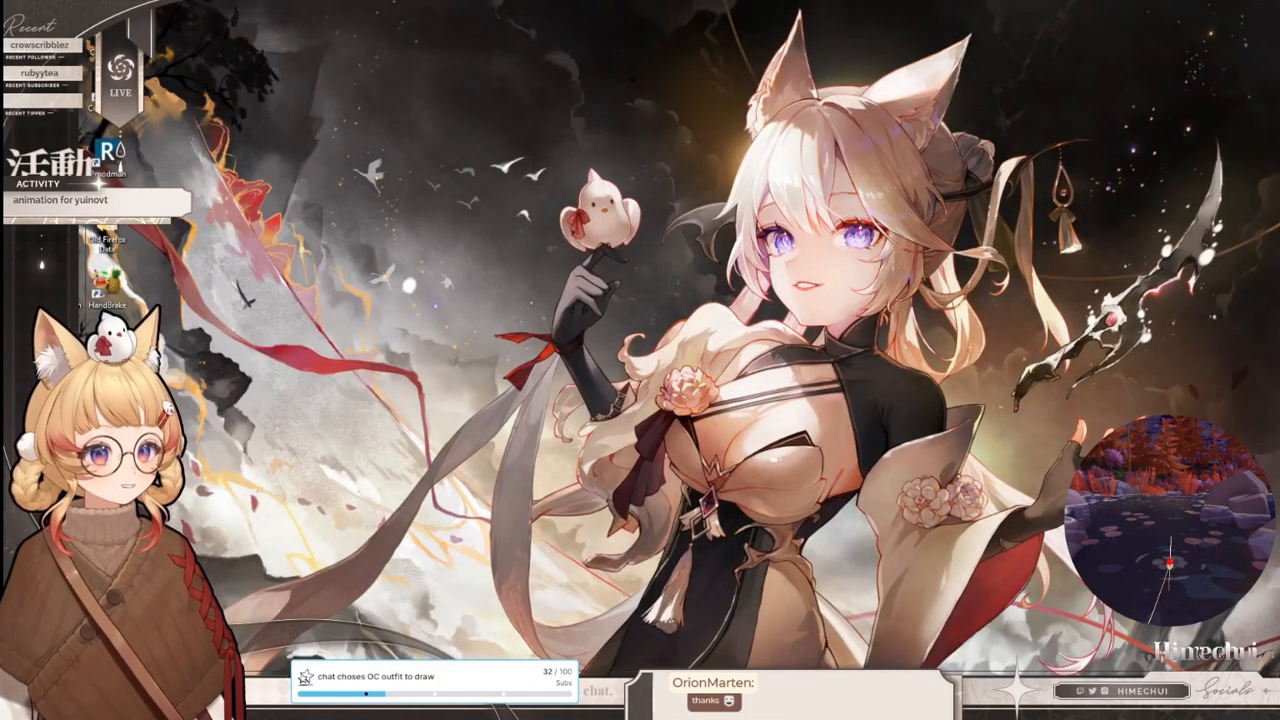
{"action": "key", "text": "alt+Tab"}
{"action": "scroll", "coordinate": [822, 340], "scroll_direction": "down", "scroll_amount": 4}
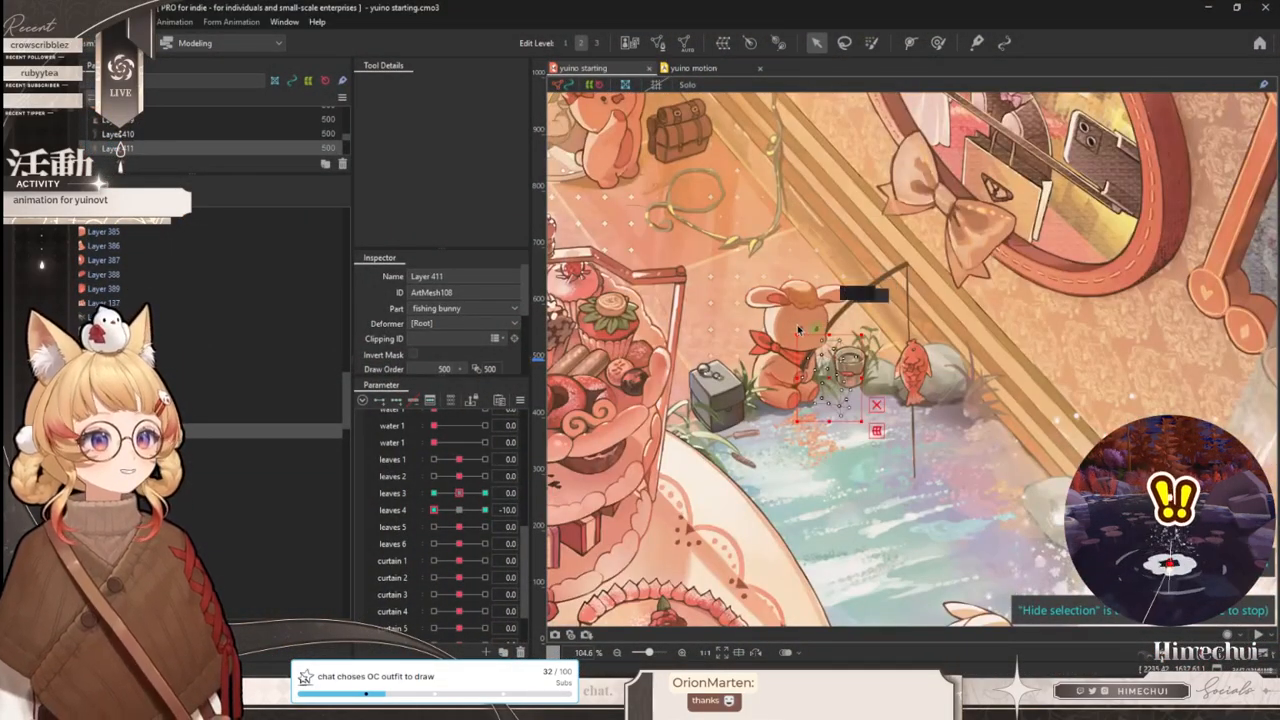
- Examine the fishing bunny's head, body and leg meshes by selecting each of them on the canvas
{"action": "scroll", "coordinate": [796, 330], "scroll_direction": "up", "scroll_amount": 3}
{"action": "left_click", "coordinate": [796, 331]}
{"action": "scroll", "coordinate": [796, 331], "scroll_direction": "down", "scroll_amount": 2}
{"action": "scroll", "coordinate": [796, 331], "scroll_direction": "up", "scroll_amount": 1}
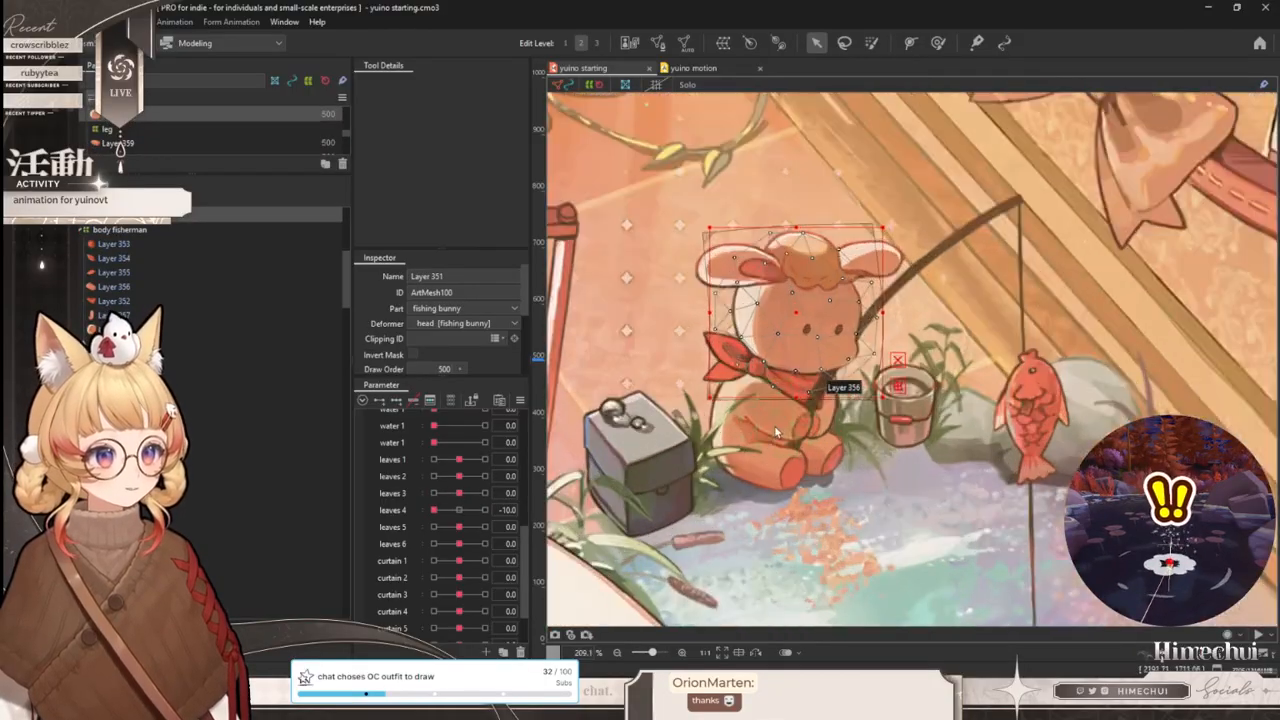
{"action": "scroll", "coordinate": [780, 424], "scroll_direction": "up", "scroll_amount": 2}
{"action": "left_click", "coordinate": [784, 416]}
{"action": "scroll", "coordinate": [770, 480], "scroll_direction": "down", "scroll_amount": 1}
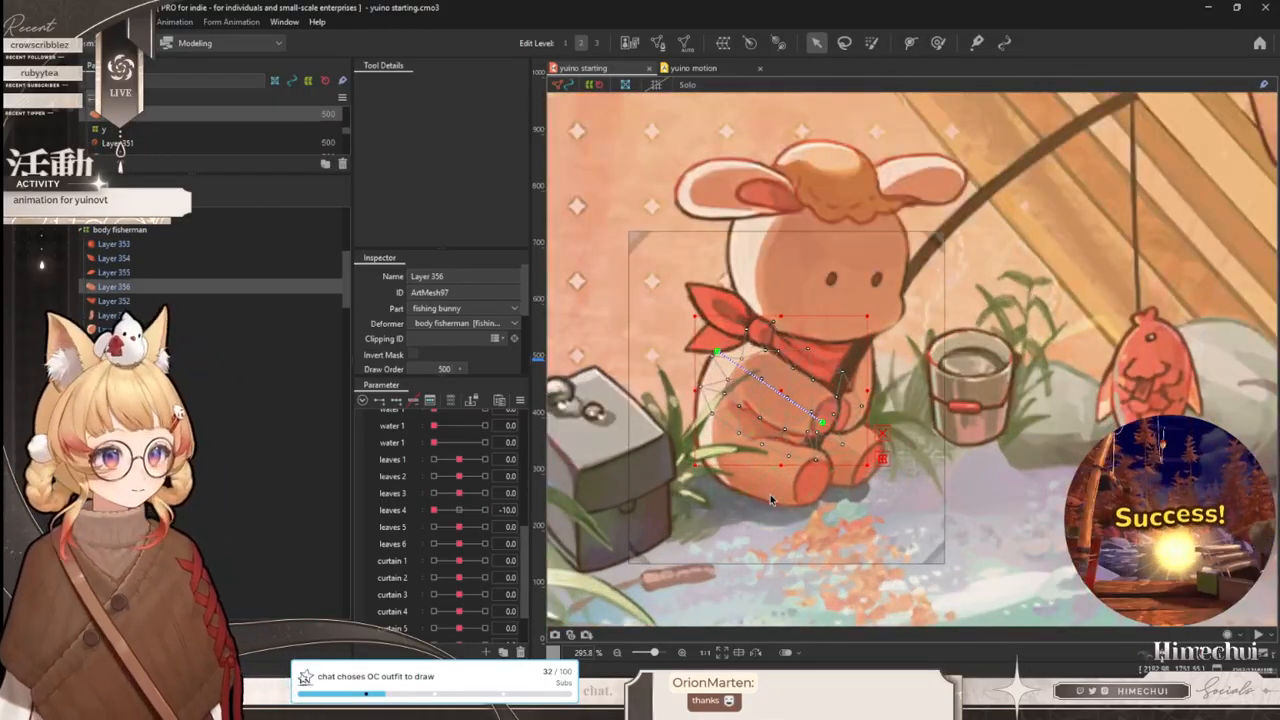
{"action": "left_click", "coordinate": [770, 500]}
{"action": "left_click", "coordinate": [866, 458]}
{"action": "scroll", "coordinate": [860, 455], "scroll_direction": "down", "scroll_amount": 3}
{"action": "scroll", "coordinate": [817, 440], "scroll_direction": "up", "scroll_amount": 2}
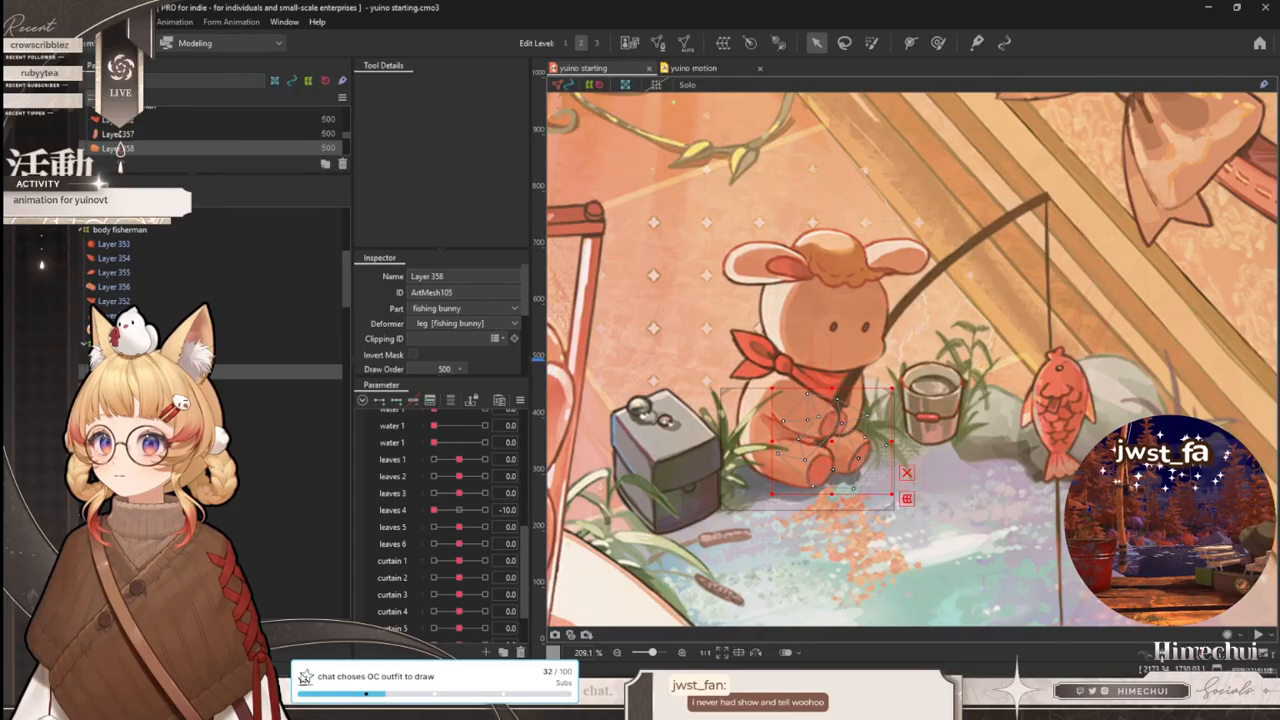
- Reset the leaves 4 parameter to 0
{"action": "scroll", "coordinate": [775, 245], "scroll_direction": "down", "scroll_amount": 2}
{"action": "scroll", "coordinate": [775, 268], "scroll_direction": "up", "scroll_amount": 1}
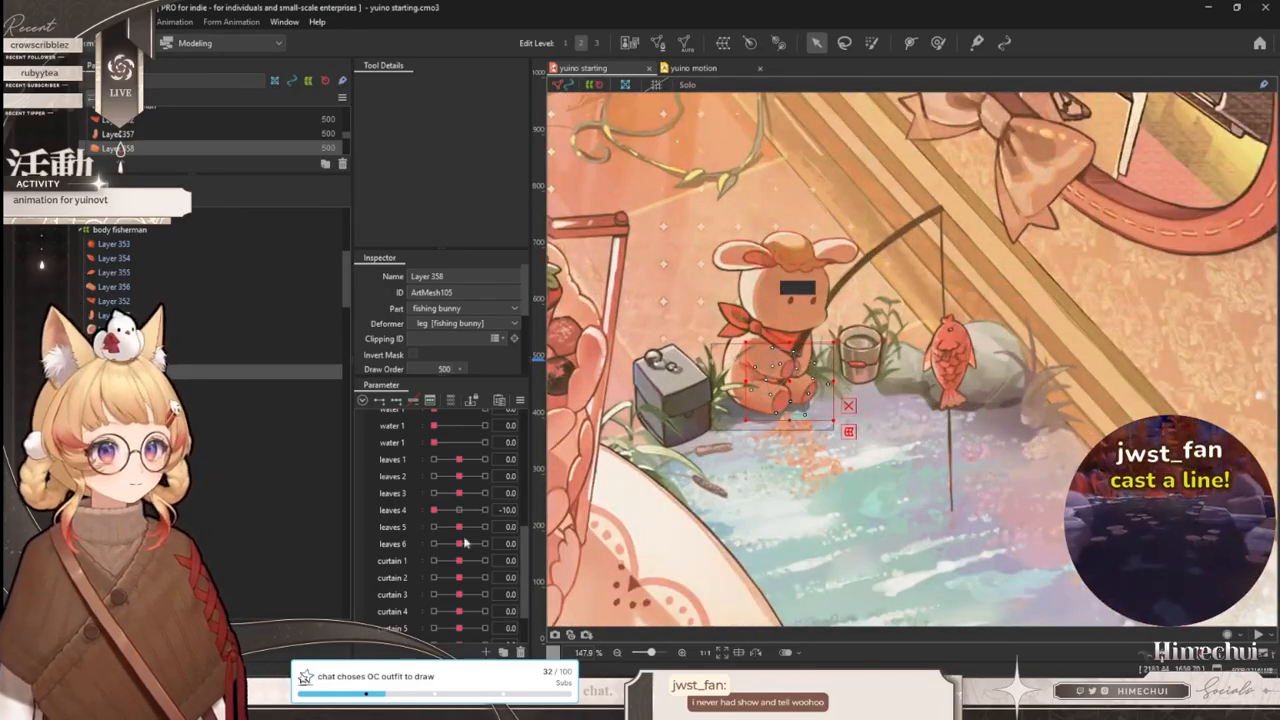
{"action": "left_click", "coordinate": [456, 510]}
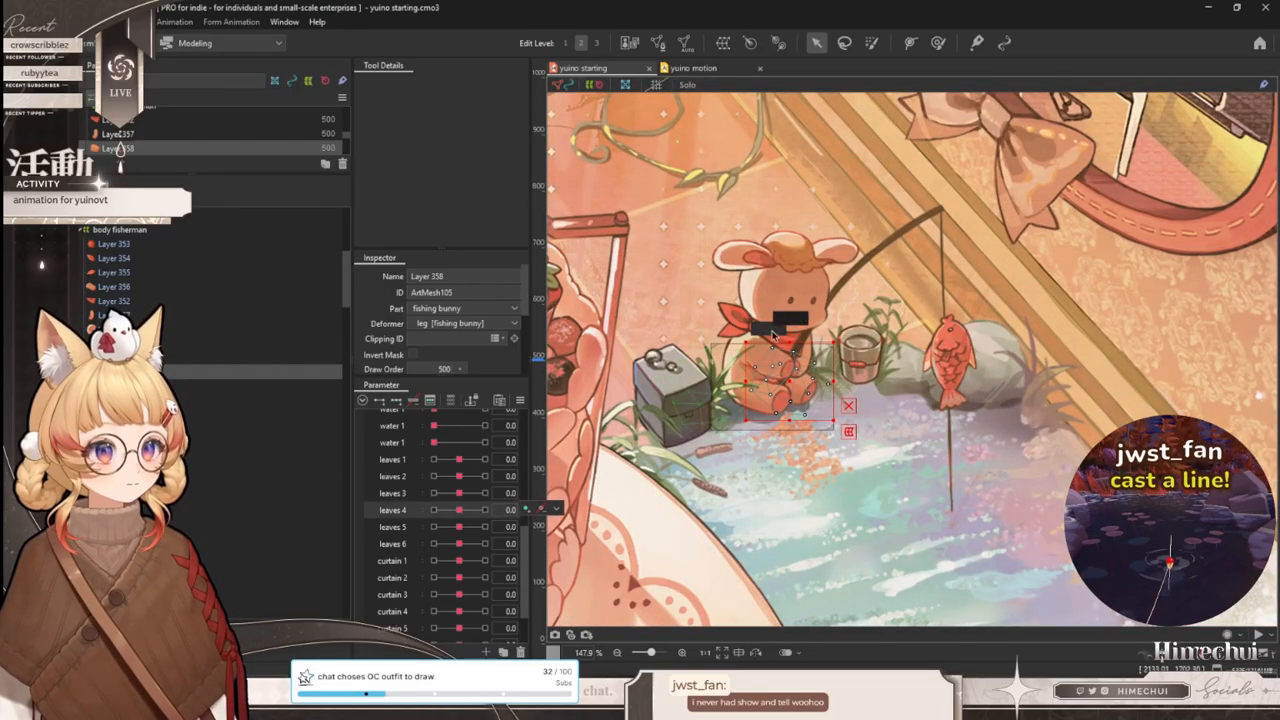
{"action": "scroll", "coordinate": [806, 350], "scroll_direction": "down", "scroll_amount": 1}
{"action": "scroll", "coordinate": [803, 420], "scroll_direction": "up", "scroll_amount": 1}
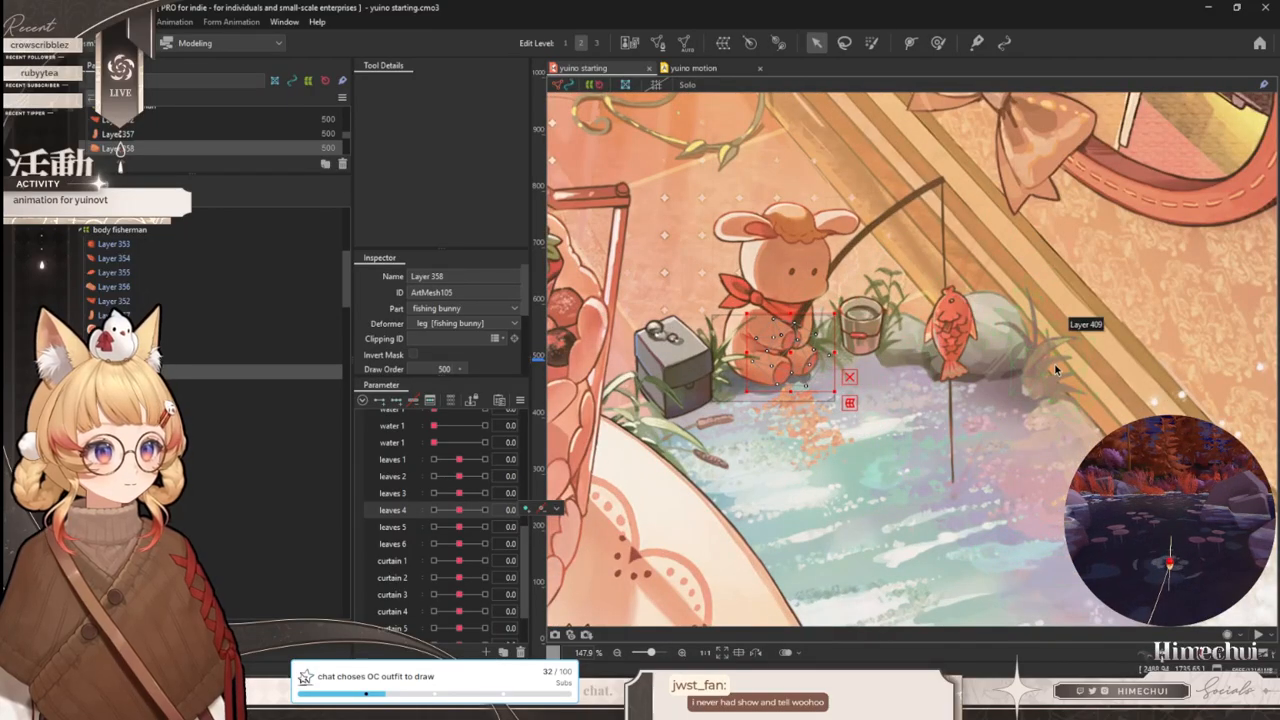
- Select the bunny's upper scarf end, Layer 354, and add three keys for it on leaves 5
{"action": "scroll", "coordinate": [1055, 370], "scroll_direction": "down", "scroll_amount": 5}
{"action": "scroll", "coordinate": [996, 319], "scroll_direction": "up", "scroll_amount": 8}
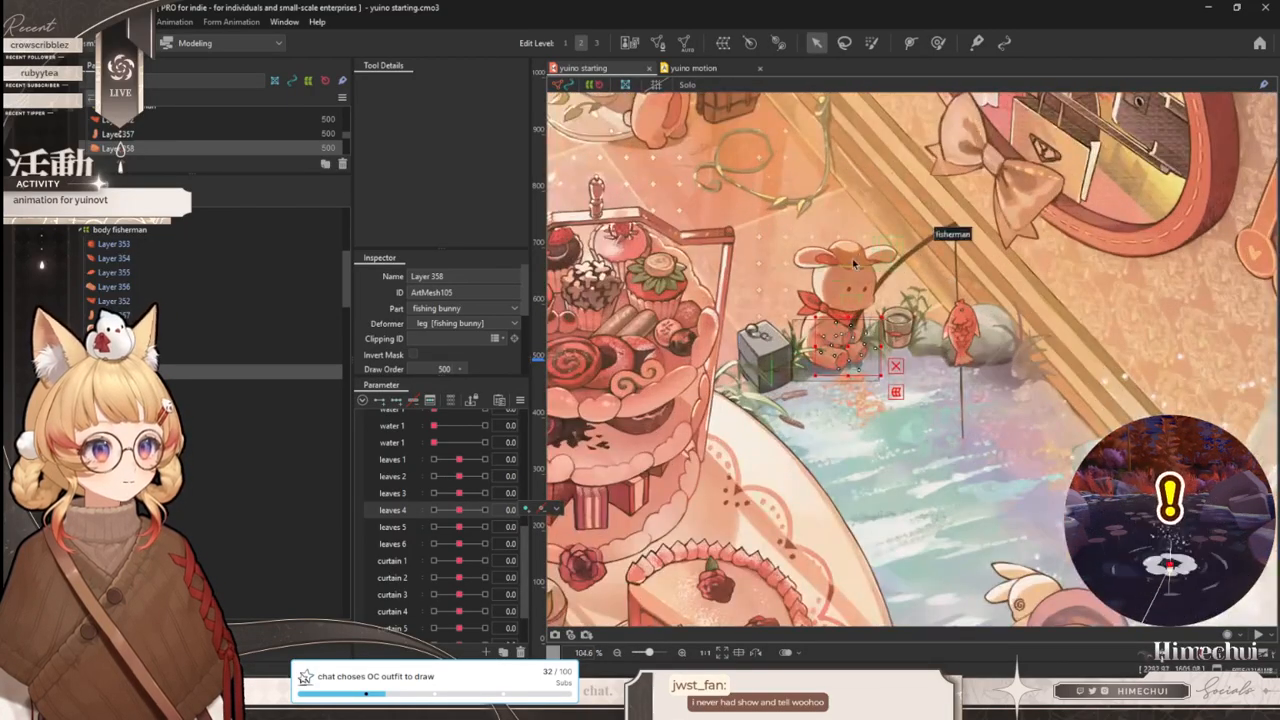
{"action": "left_click", "coordinate": [770, 357]}
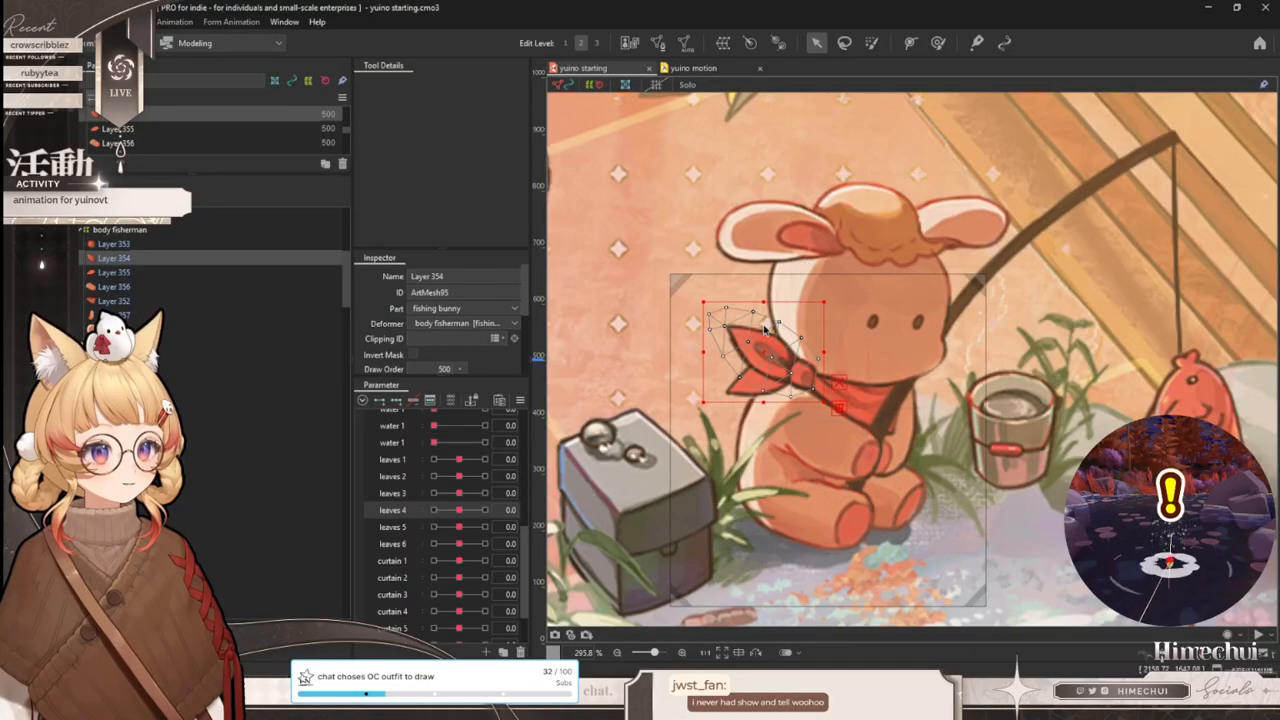
{"action": "scroll", "coordinate": [766, 335], "scroll_direction": "up", "scroll_amount": 2}
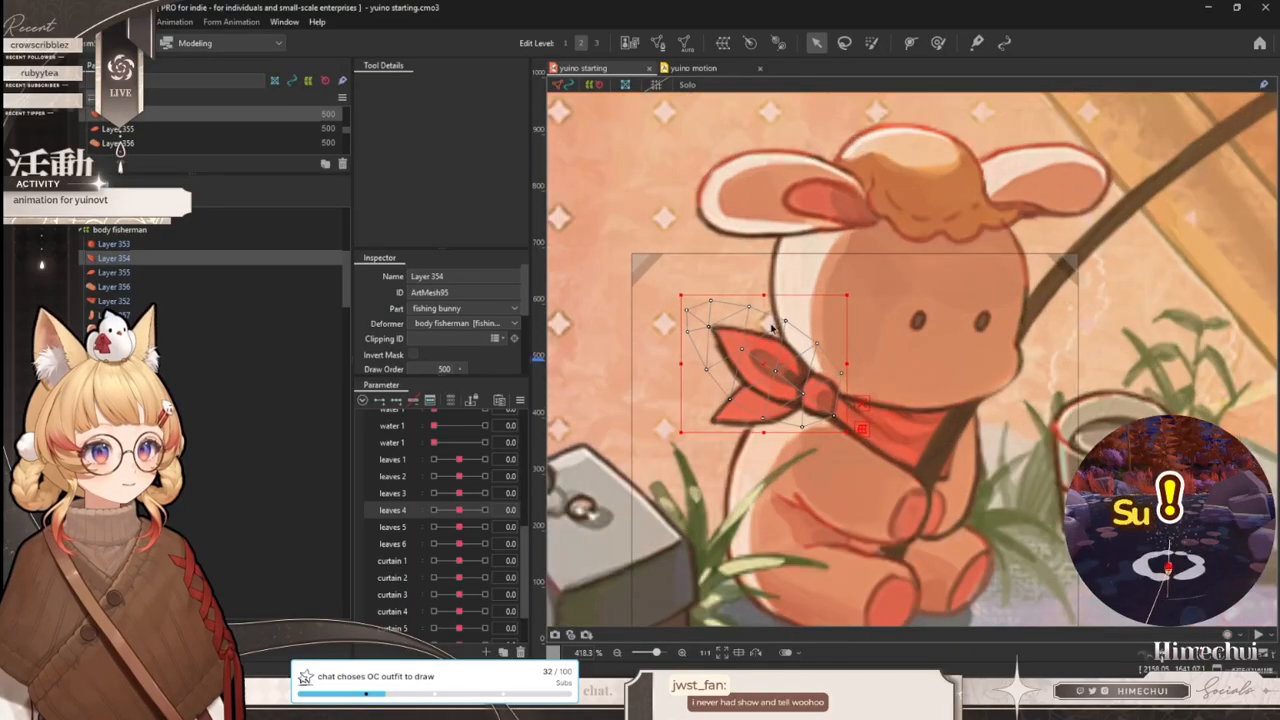
{"action": "left_click", "coordinate": [910, 43]}
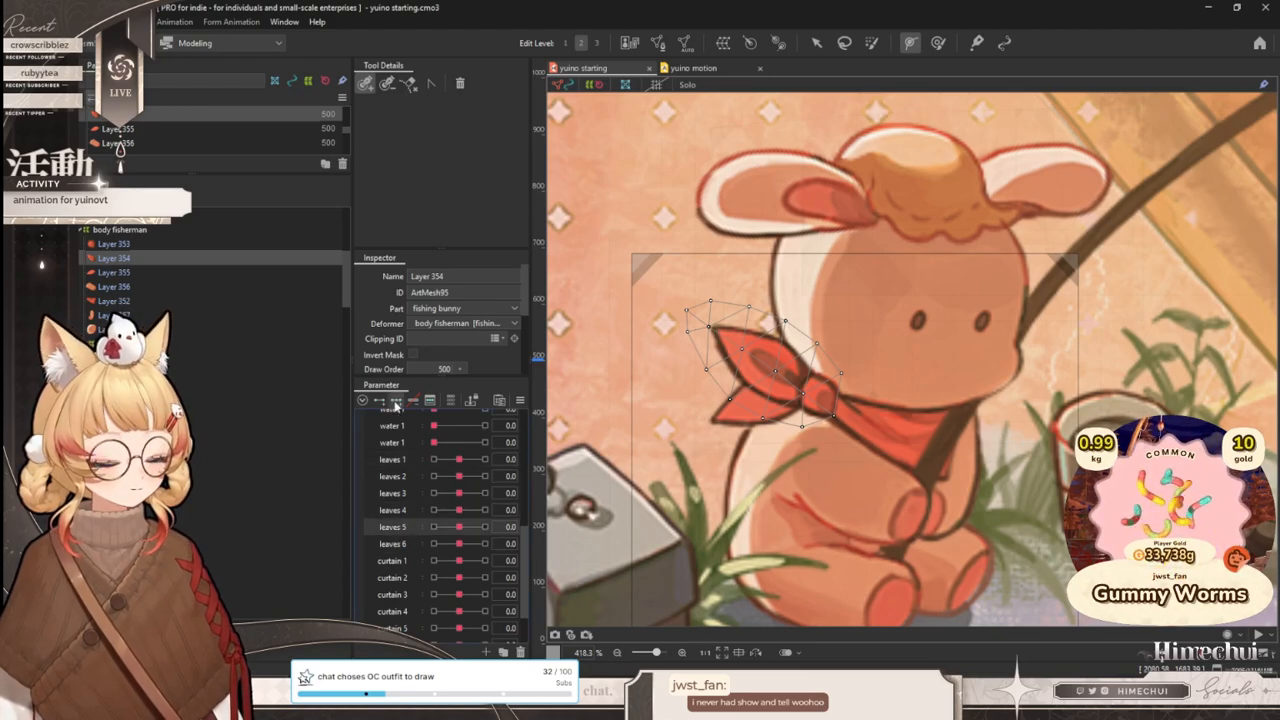
- Create a deform path along the upper scarf end, Layer 354, running from the knot to its tip
{"action": "left_click", "coordinate": [831, 403]}
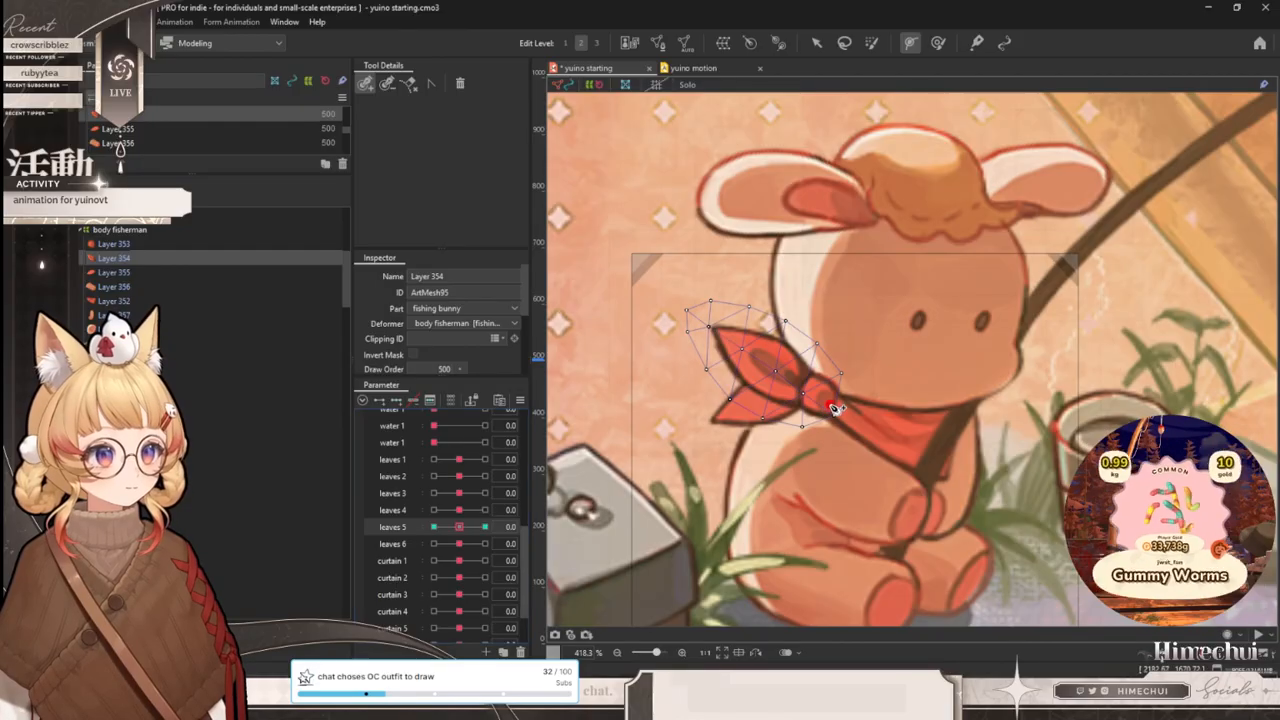
{"action": "left_click", "coordinate": [709, 327]}
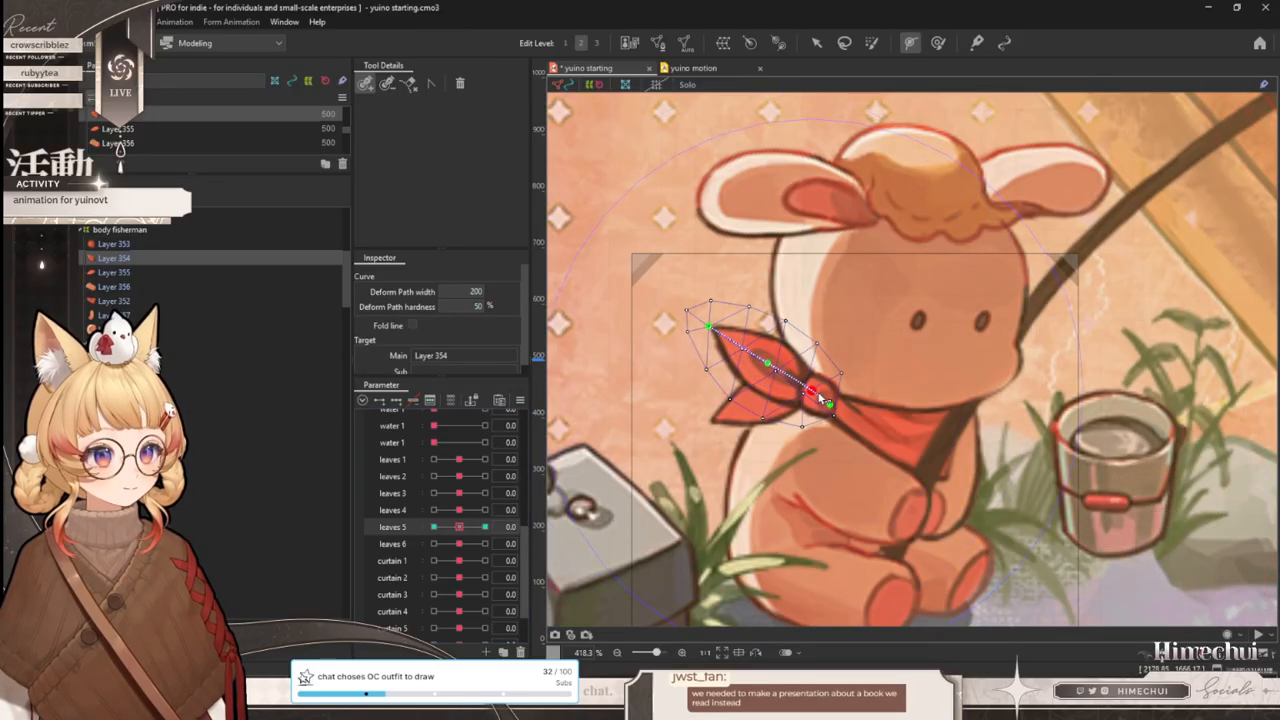
{"action": "left_click", "coordinate": [816, 42]}
- Bend the middle of the upper scarf end upward at leaves 5 = 10 and downward at -10, and reset the parameter to 0
{"action": "left_click", "coordinate": [485, 527]}
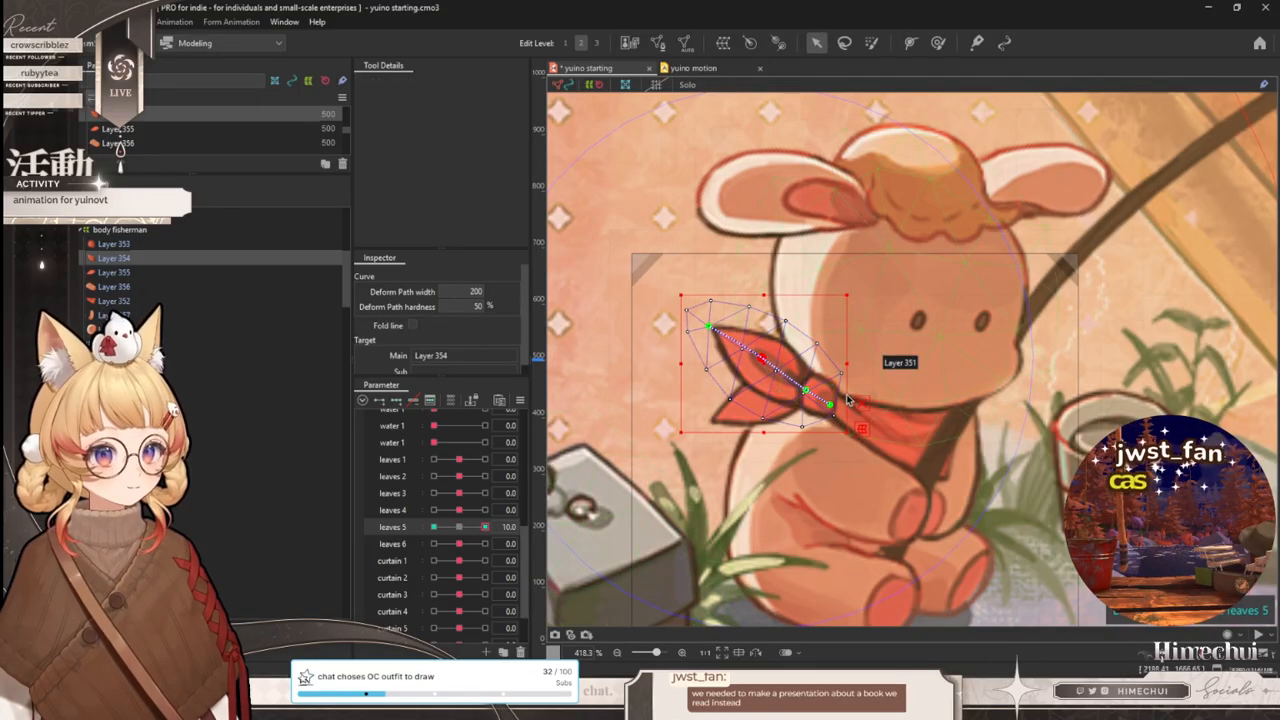
{"action": "left_click_drag", "start_coordinate": [762, 359], "coordinate": [773, 352]}
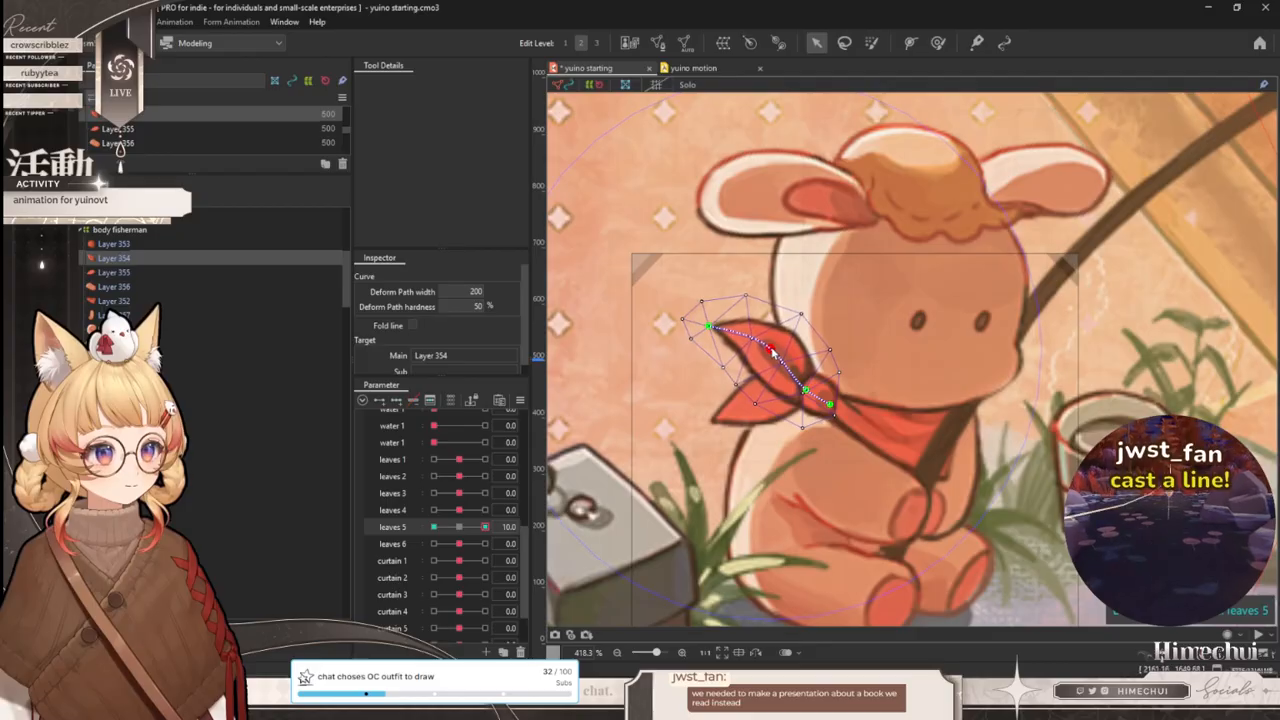
{"action": "left_click_drag", "start_coordinate": [473, 532], "coordinate": [329, 537]}
{"action": "left_click_drag", "start_coordinate": [762, 363], "coordinate": [747, 381]}
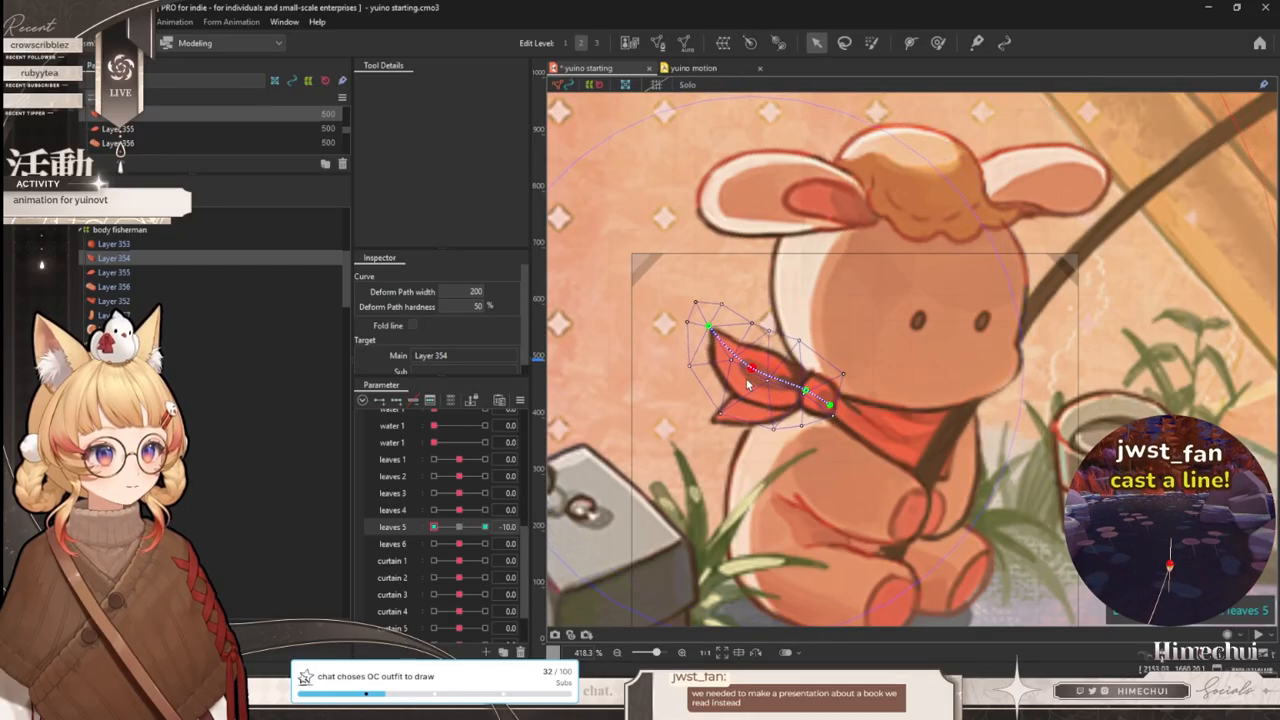
{"action": "left_click_drag", "start_coordinate": [464, 530], "coordinate": [398, 544]}
{"action": "left_click", "coordinate": [459, 527]}
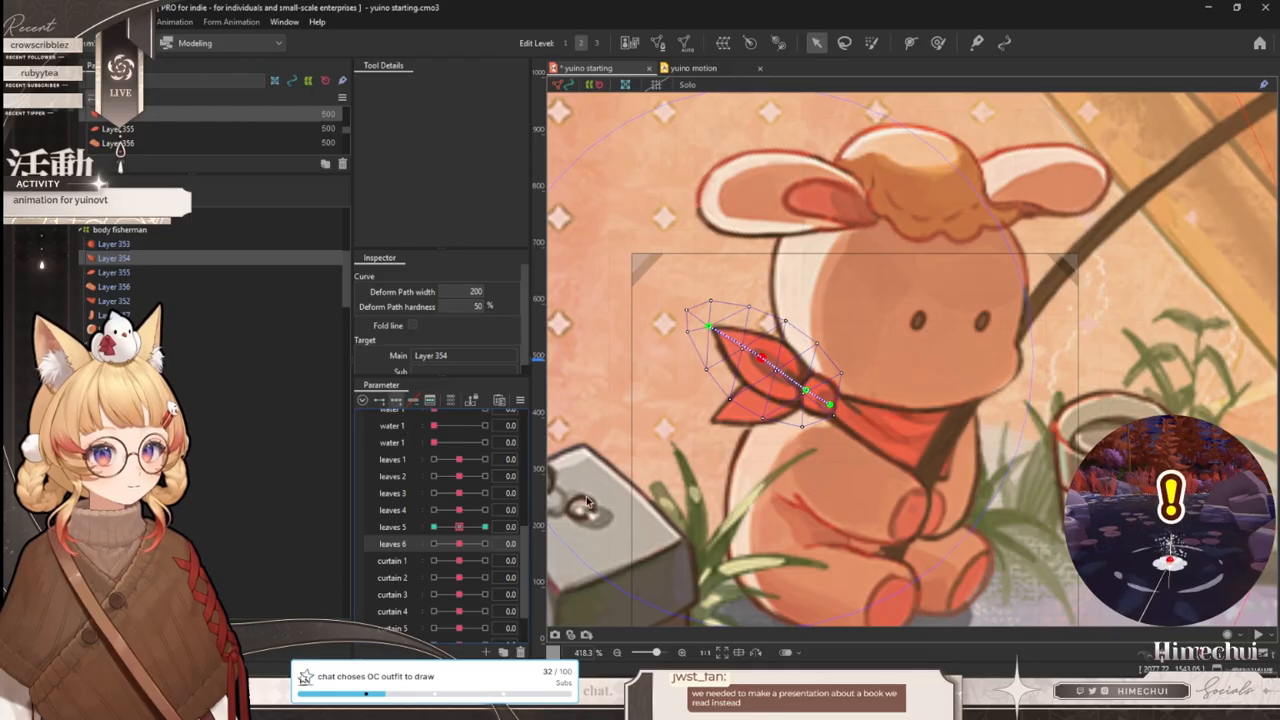
- Add three keys on leaves 6 for the upper scarf end and swing its tip upward at 10 and downward at -10
{"action": "left_click_drag", "start_coordinate": [583, 503], "coordinate": [595, 472]}
{"action": "left_click_drag", "start_coordinate": [709, 326], "coordinate": [716, 318]}
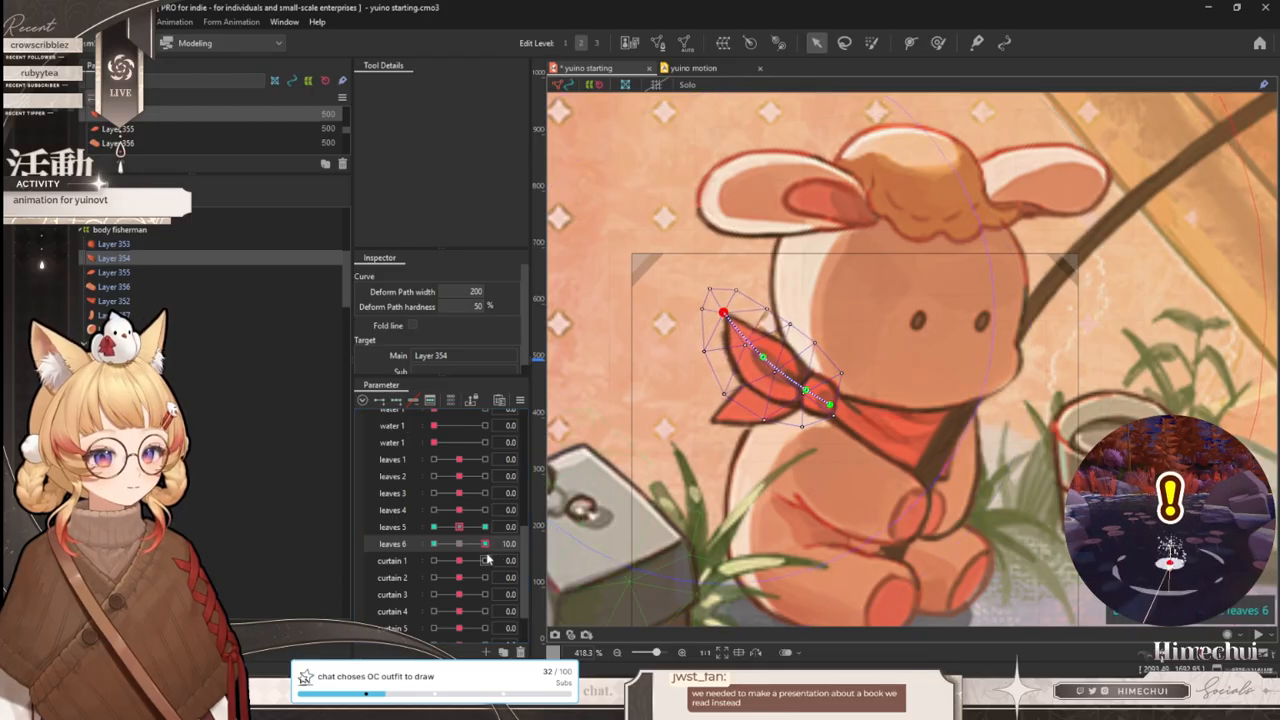
{"action": "left_click_drag", "start_coordinate": [485, 544], "coordinate": [434, 544]}
{"action": "left_click_drag", "start_coordinate": [708, 326], "coordinate": [698, 347]}
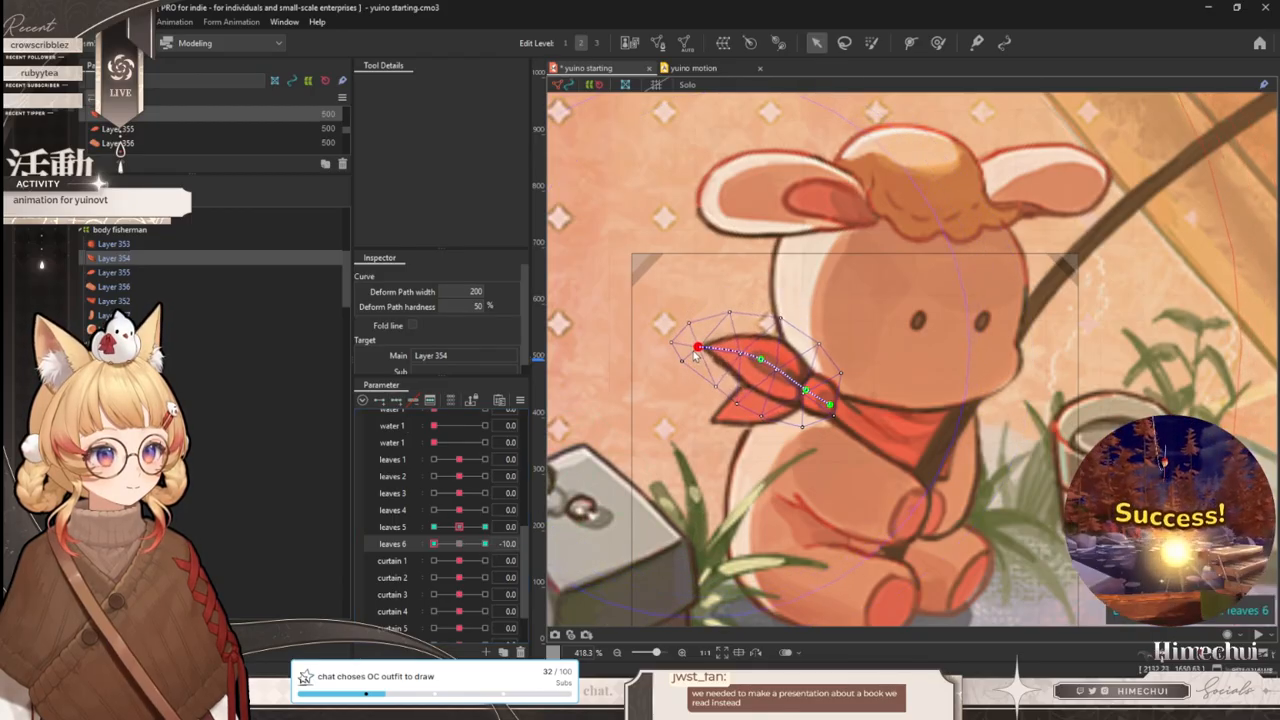
- Scrub through the yuino motion timeline to check the scarf's movement, and return to the yuino starting model
{"action": "left_click", "coordinate": [703, 67]}
{"action": "left_click_drag", "start_coordinate": [628, 552], "coordinate": [846, 540]}
{"action": "left_click", "coordinate": [278, 68]}
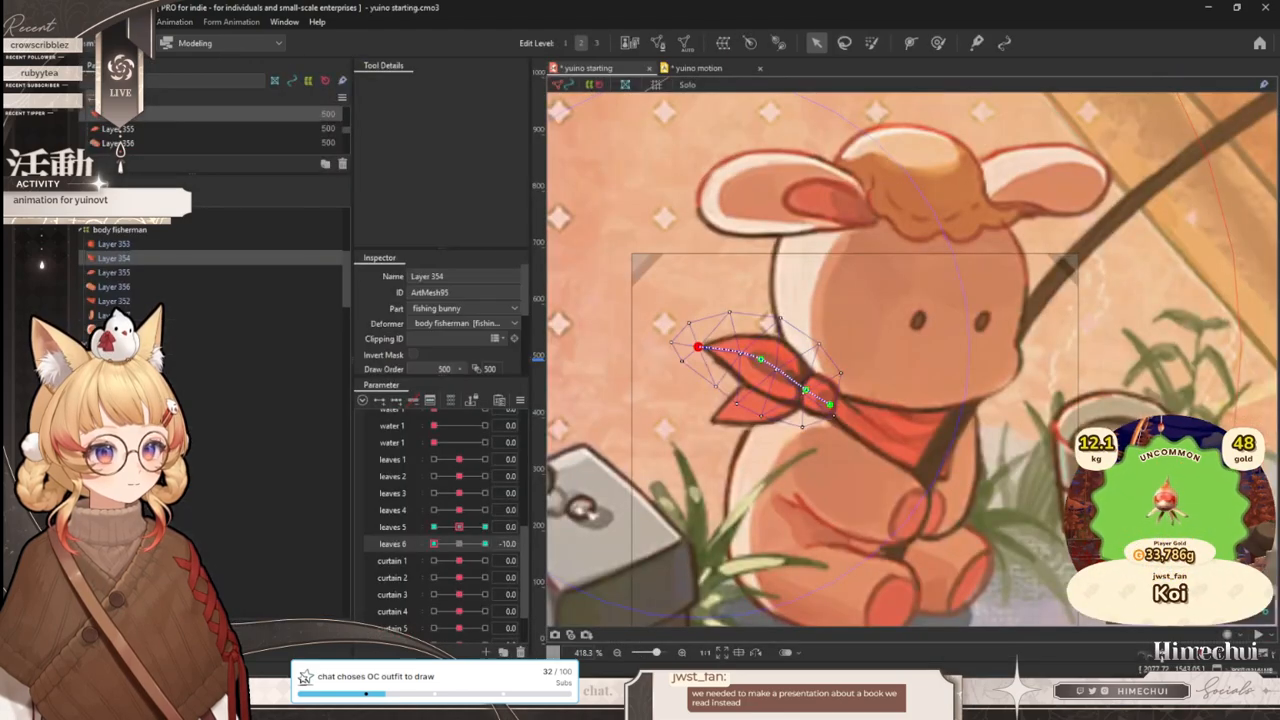
- Create a deform path along the lower scarf end, Layer 355, and reset leaves 5 and leaves 6 to 0
{"action": "left_click", "coordinate": [762, 388]}
{"action": "left_click", "coordinate": [910, 42]}
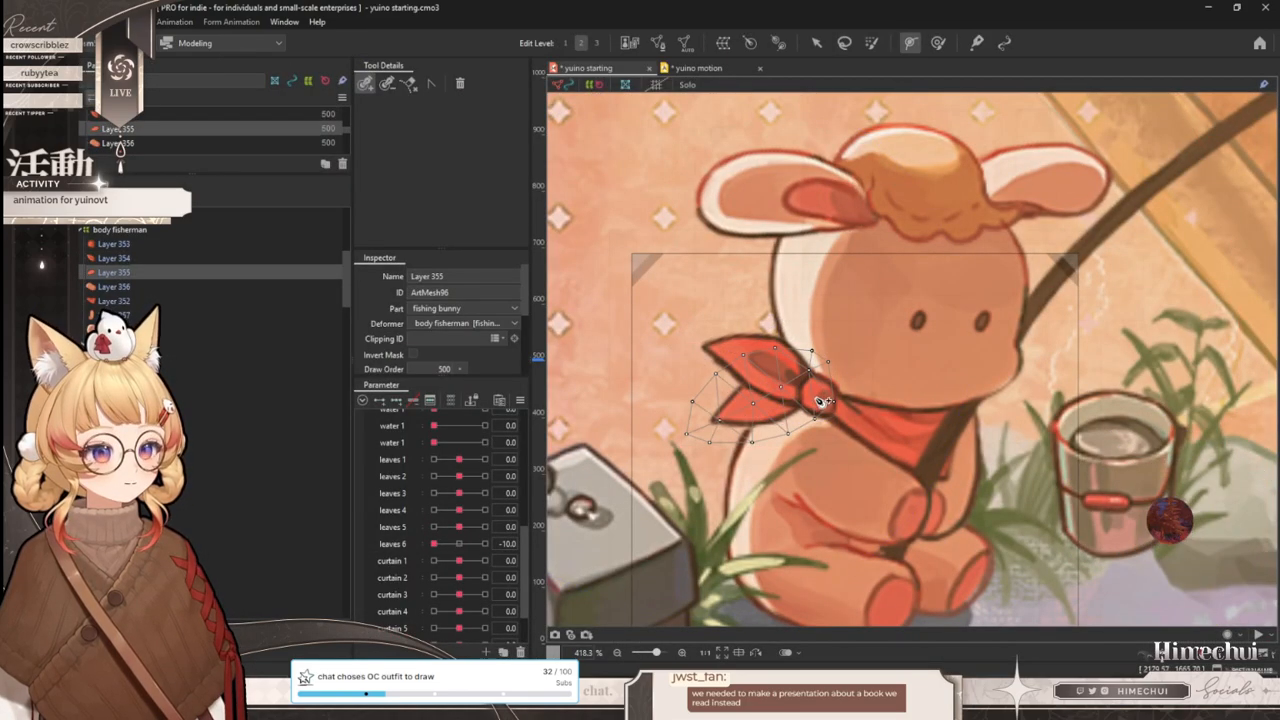
{"action": "left_click", "coordinate": [829, 371]}
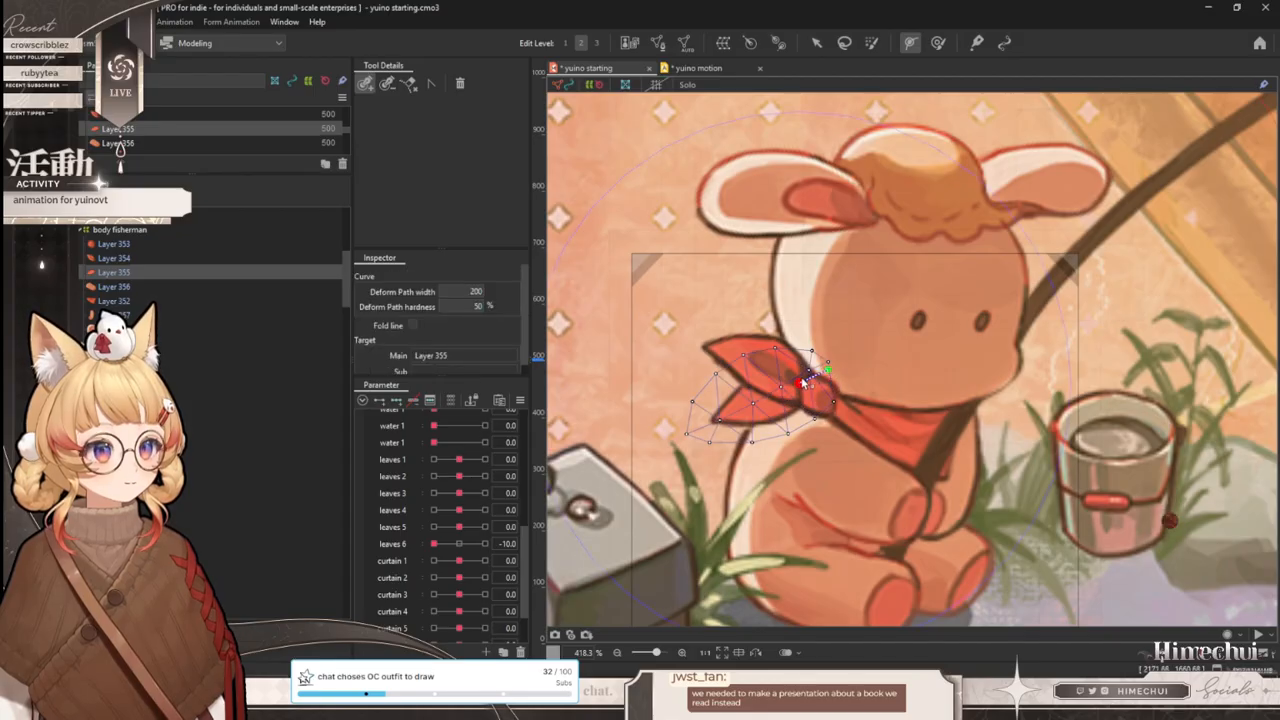
{"action": "left_click", "coordinate": [691, 434]}
{"action": "left_click", "coordinate": [816, 42]}
{"action": "left_click", "coordinate": [456, 545]}
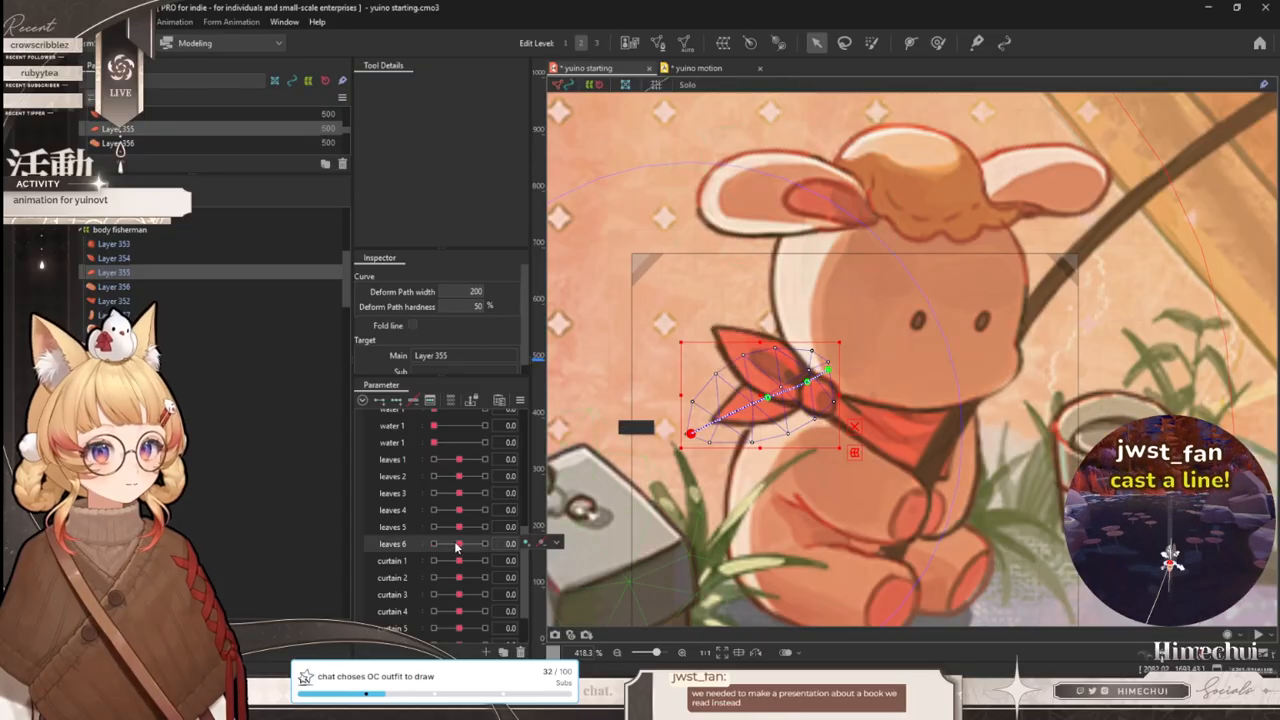
{"action": "mouse_move", "coordinate": [459, 527]}
{"action": "left_mouse_down"}
{"action": "mouse_move", "coordinate": [523, 517]}
{"action": "mouse_move", "coordinate": [460, 517]}
{"action": "left_mouse_up"}
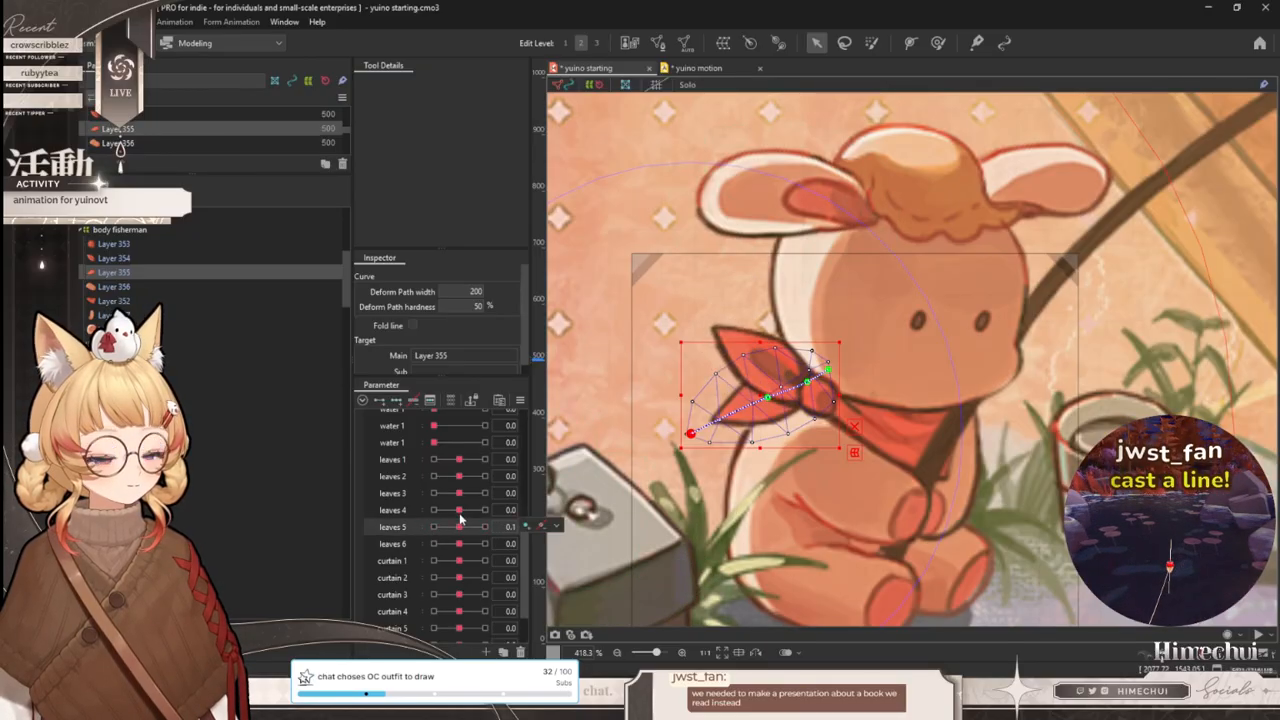
{"action": "left_click", "coordinate": [461, 528]}
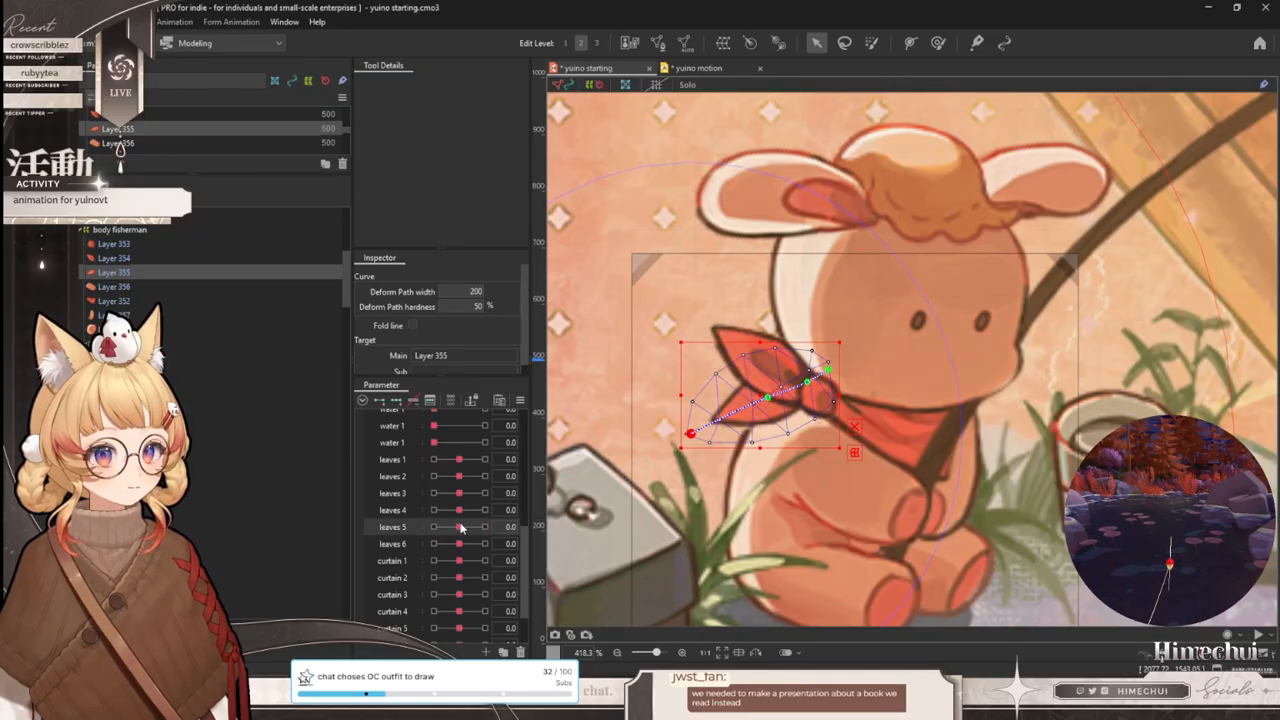
{"action": "left_click", "coordinate": [408, 545]}
{"action": "left_click_drag", "start_coordinate": [465, 550], "coordinate": [557, 513]}
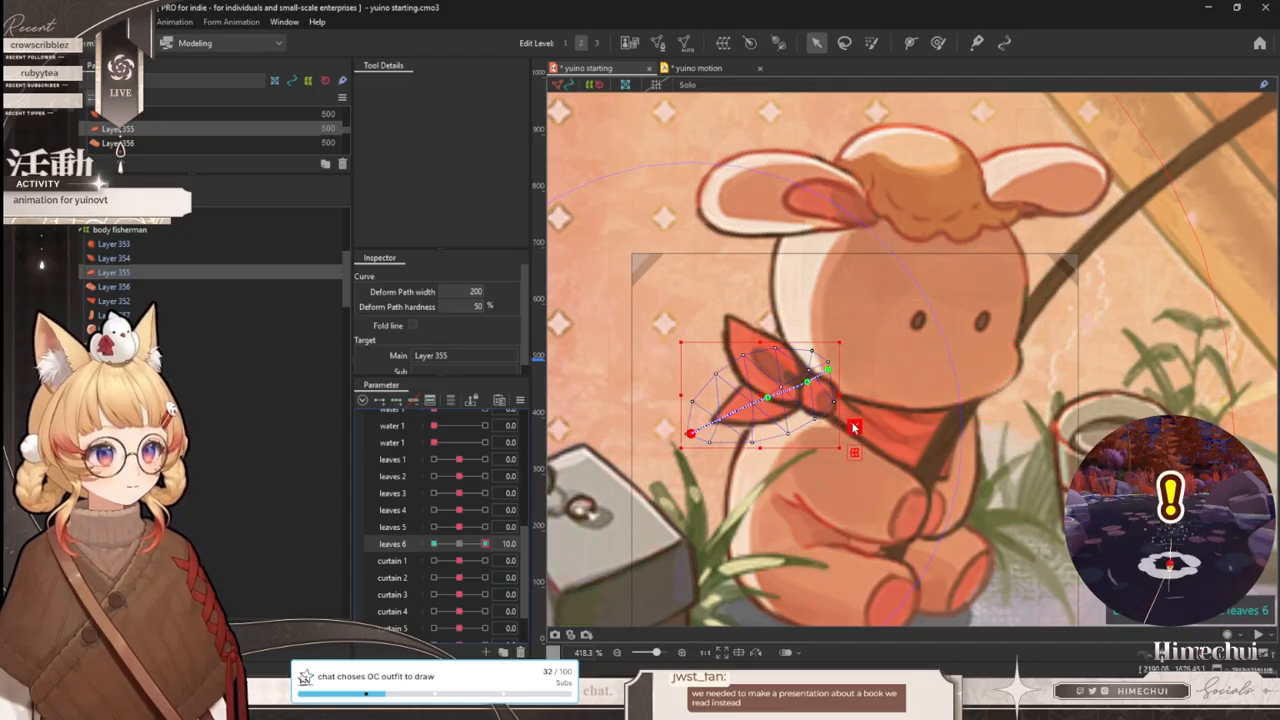
{"action": "left_click", "coordinate": [464, 547]}
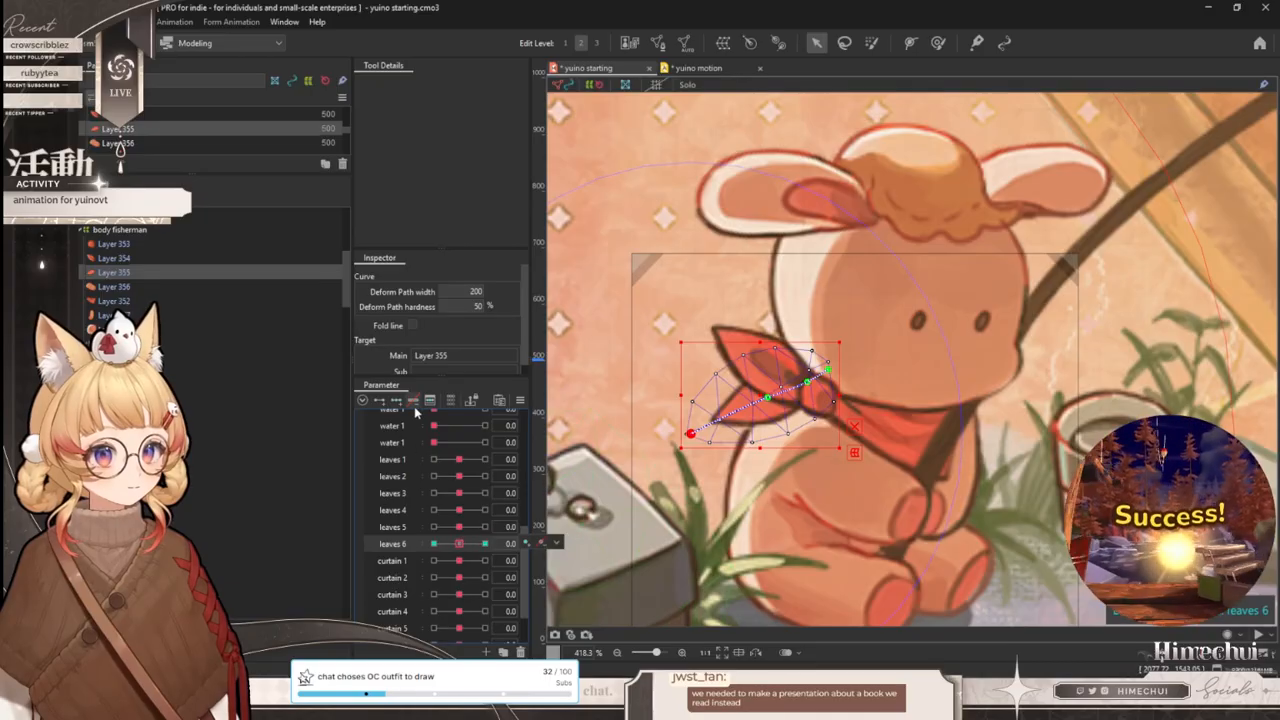
- Add three keys on leaves 4 for the lower scarf end, bending its middle upward at 10 and downward at -10, and reset to 0
{"action": "left_click", "coordinate": [405, 511]}
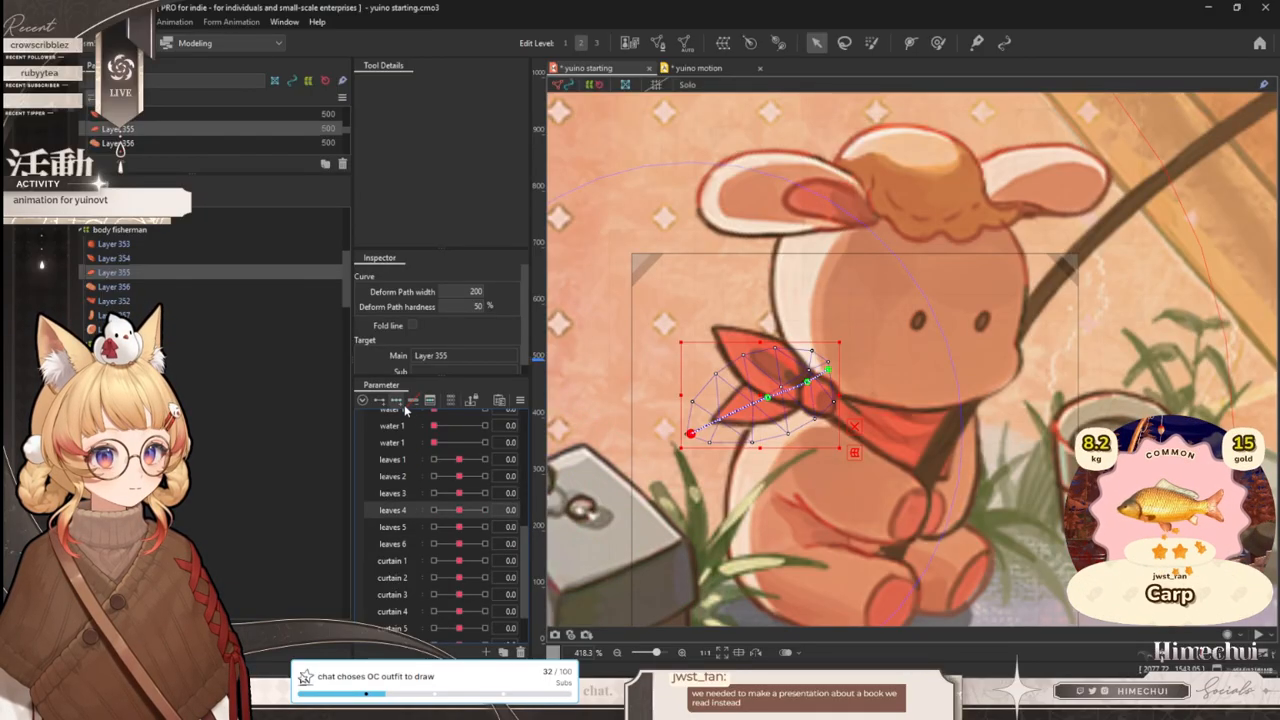
{"action": "left_click", "coordinate": [484, 510]}
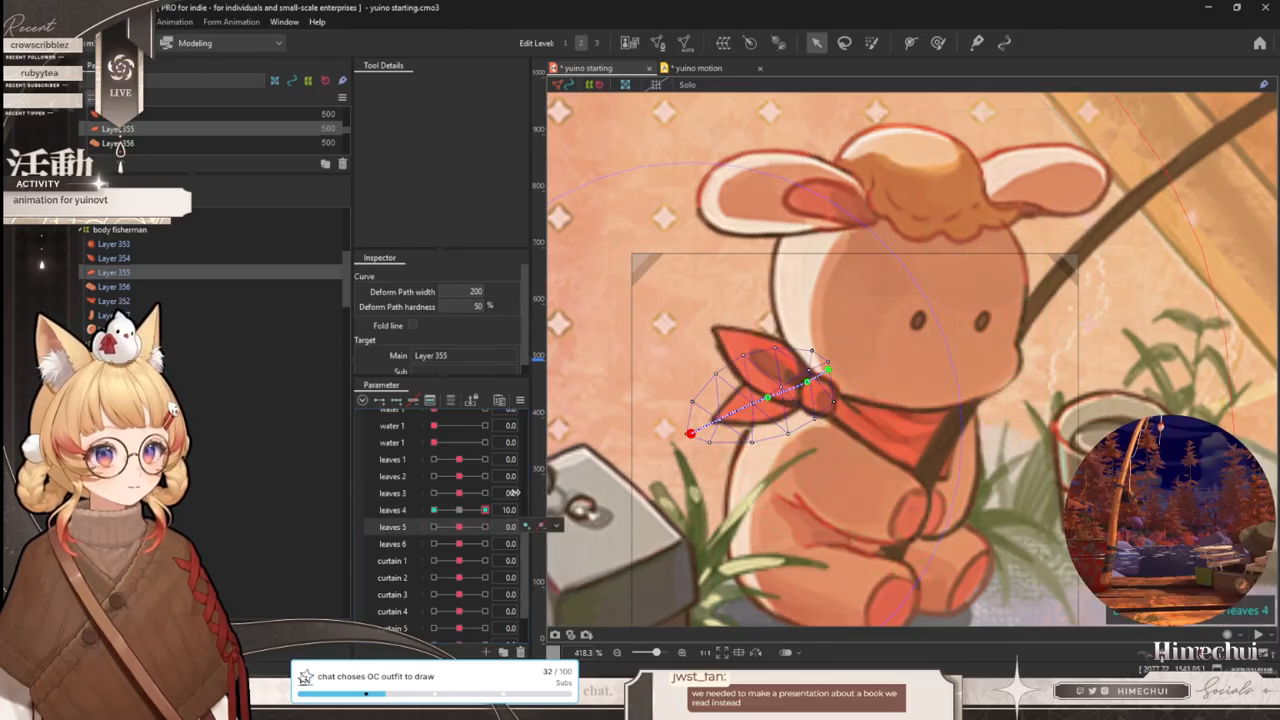
{"action": "left_click_drag", "start_coordinate": [768, 397], "coordinate": [765, 385]}
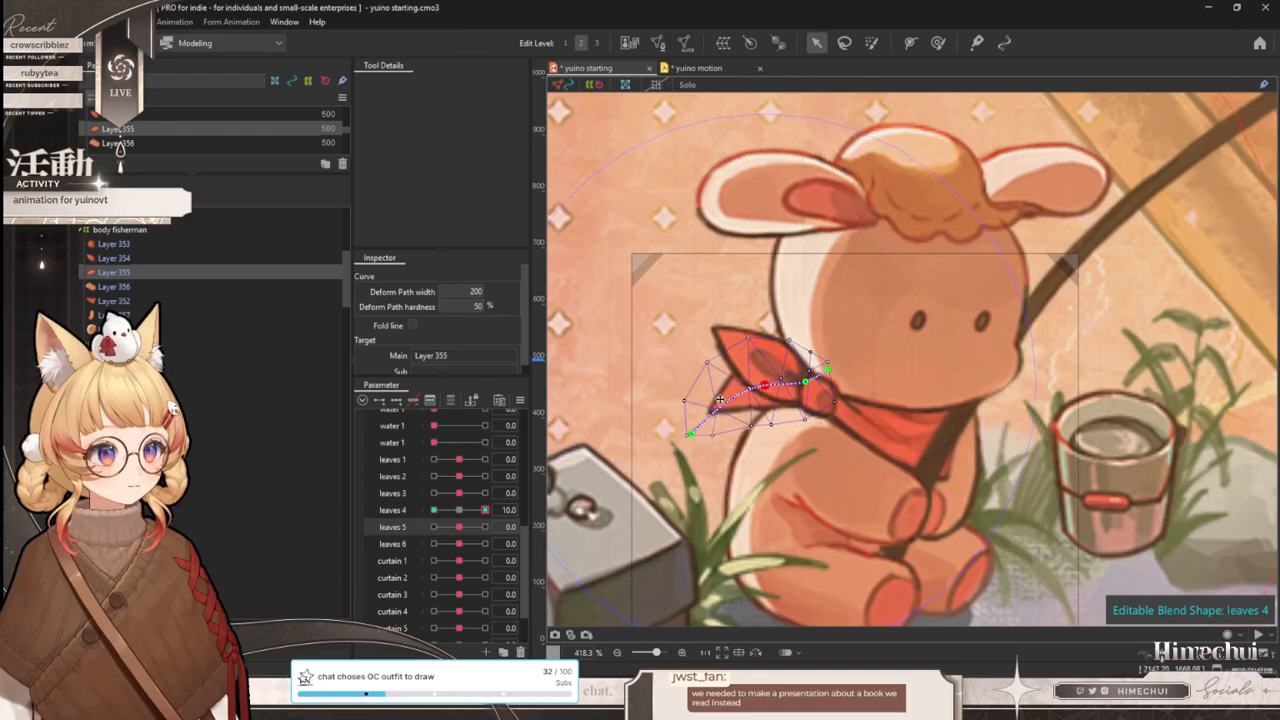
{"action": "left_click_drag", "start_coordinate": [485, 510], "coordinate": [338, 513]}
{"action": "left_click_drag", "start_coordinate": [768, 397], "coordinate": [776, 416]}
{"action": "left_click", "coordinate": [456, 512]}
- Add three keys on leaves 5 for the lower scarf end and swing its tip upward at 10 and downward at -10
{"action": "left_click", "coordinate": [403, 530]}
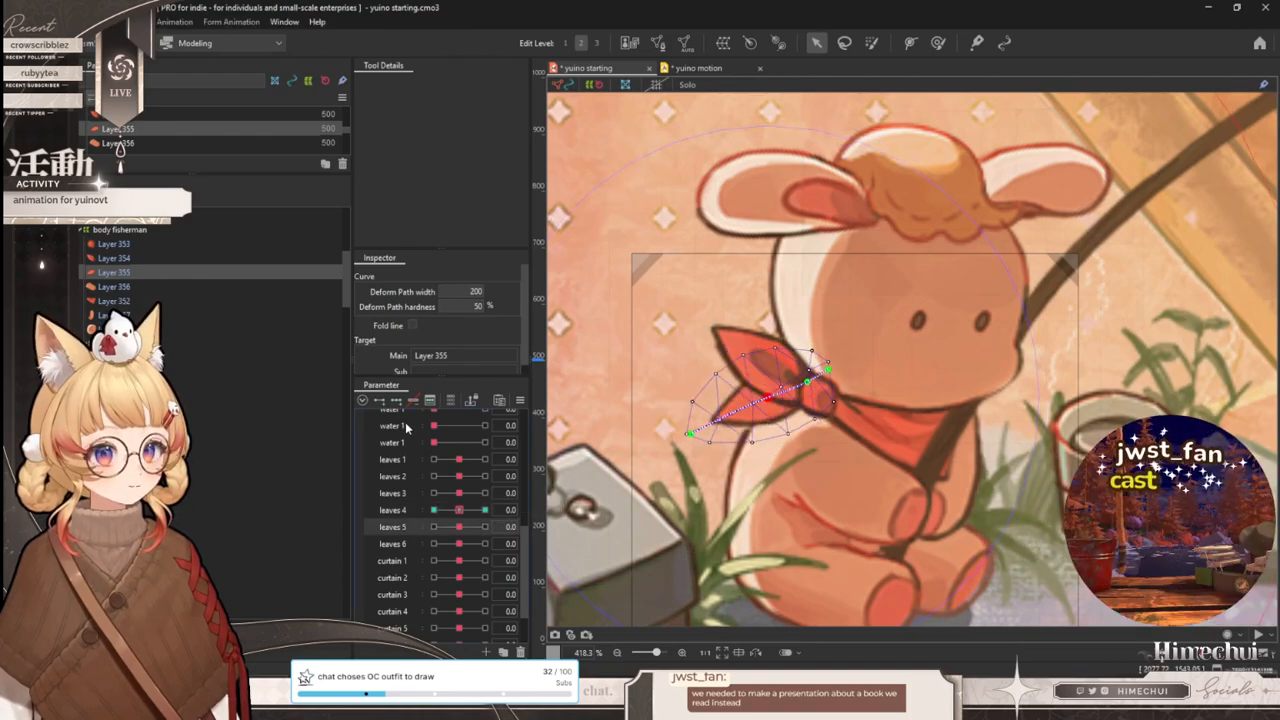
{"action": "left_click_drag", "start_coordinate": [463, 528], "coordinate": [490, 526]}
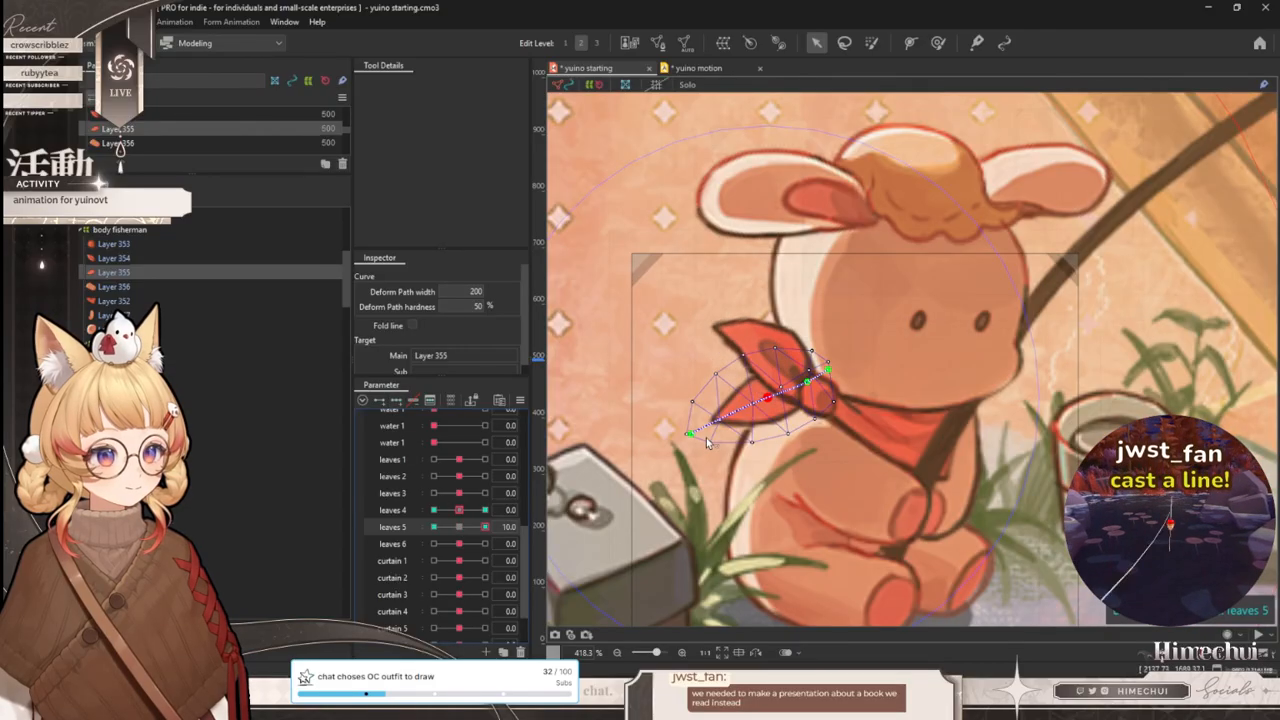
{"action": "left_click_drag", "start_coordinate": [692, 432], "coordinate": [689, 401]}
{"action": "left_click_drag", "start_coordinate": [485, 527], "coordinate": [380, 527]}
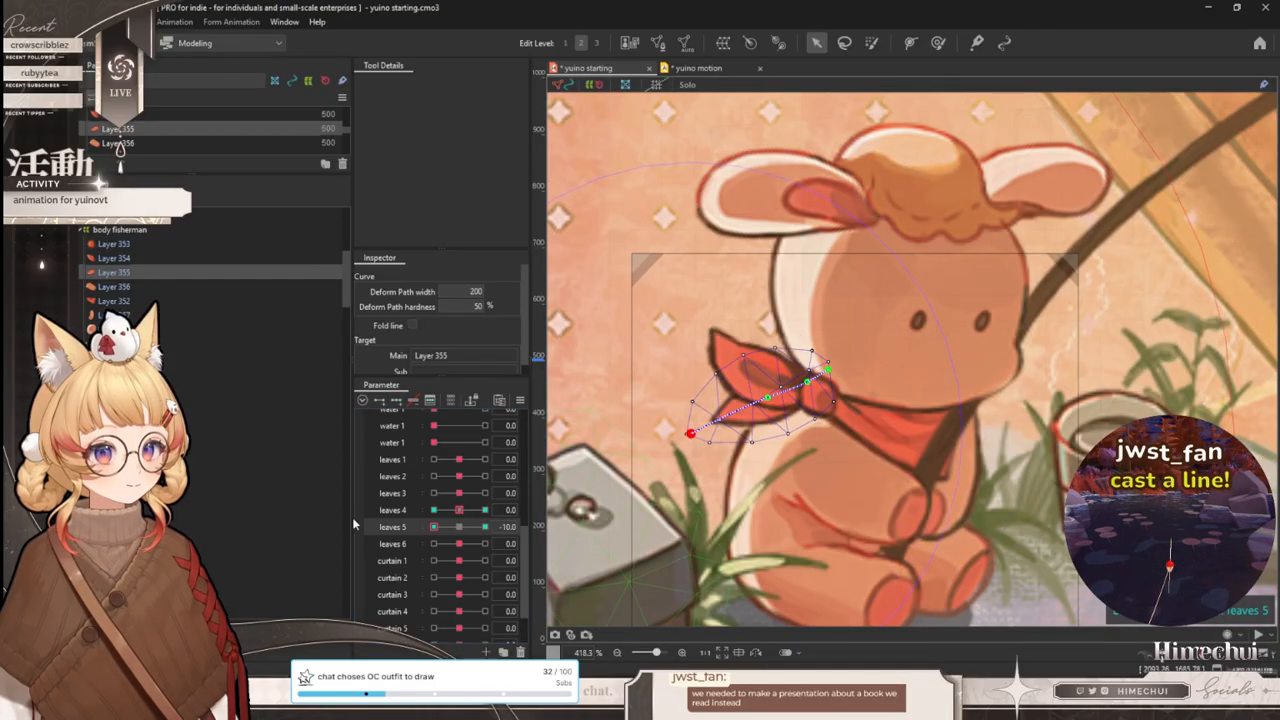
{"action": "left_click_drag", "start_coordinate": [690, 433], "coordinate": [706, 459]}
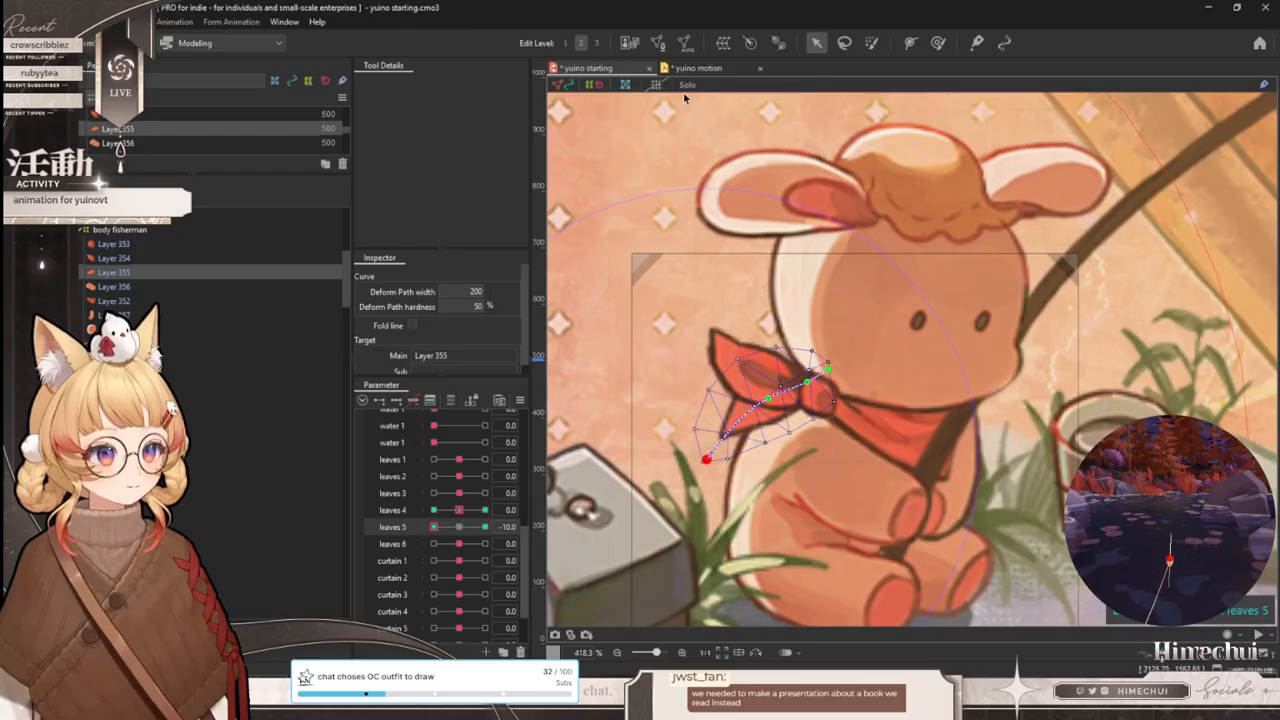
- Scrub through the yuino motion timeline zoomed in on the fishing bunny's scarf and ears, and switch back to the model
{"action": "left_click", "coordinate": [695, 68]}
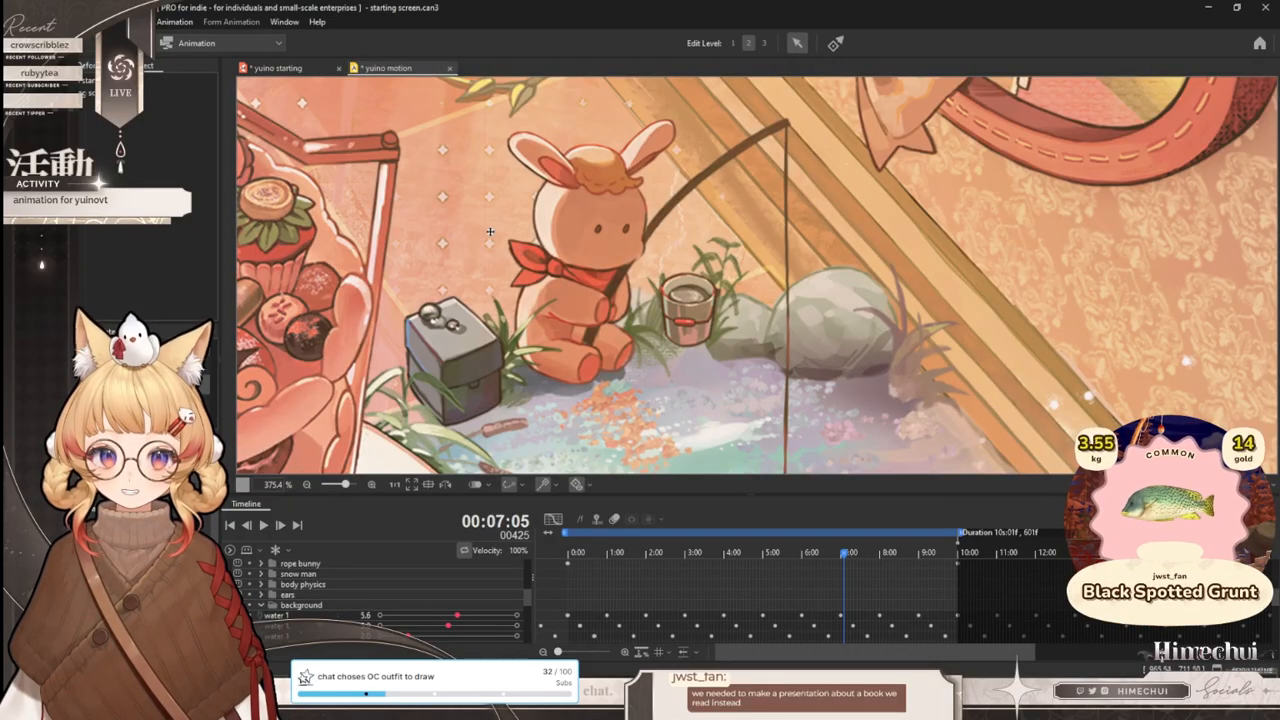
{"action": "scroll", "coordinate": [490, 240], "scroll_direction": "up", "scroll_amount": 5}
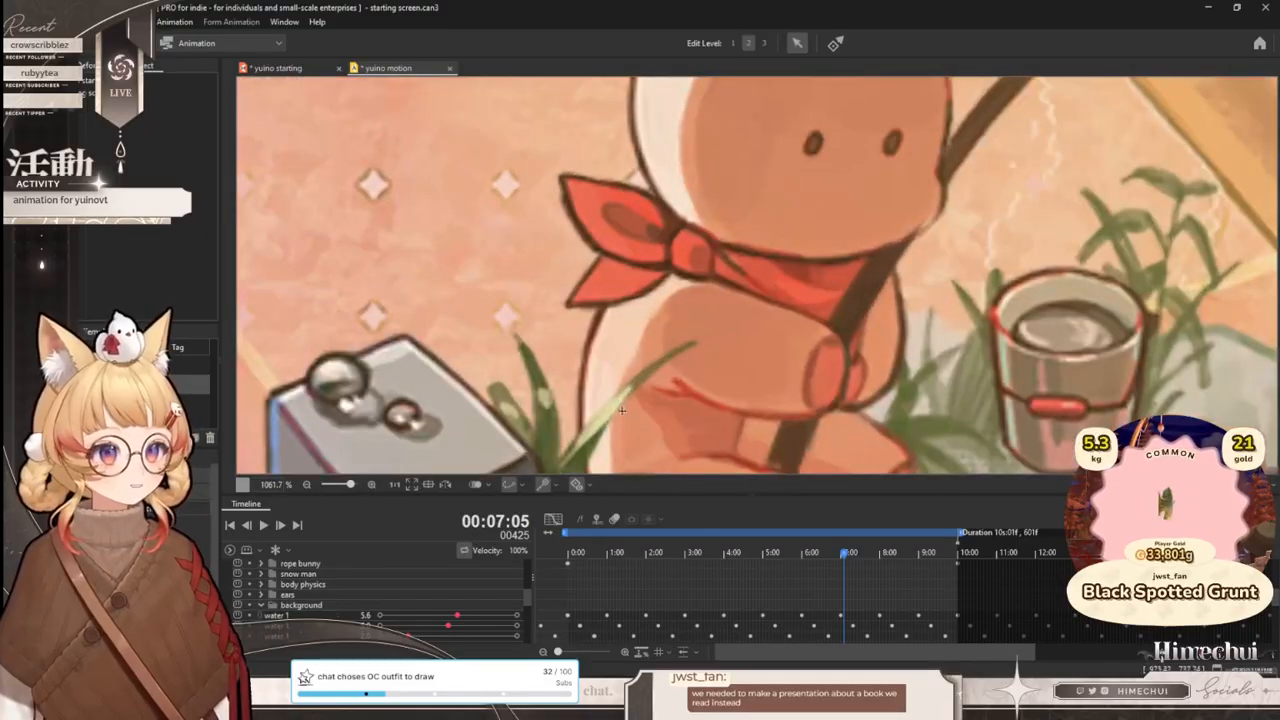
{"action": "scroll", "coordinate": [610, 391], "scroll_direction": "down", "scroll_amount": 5}
{"action": "scroll", "coordinate": [580, 438], "scroll_direction": "up", "scroll_amount": 3}
{"action": "left_click_drag", "start_coordinate": [602, 556], "coordinate": [940, 535]}
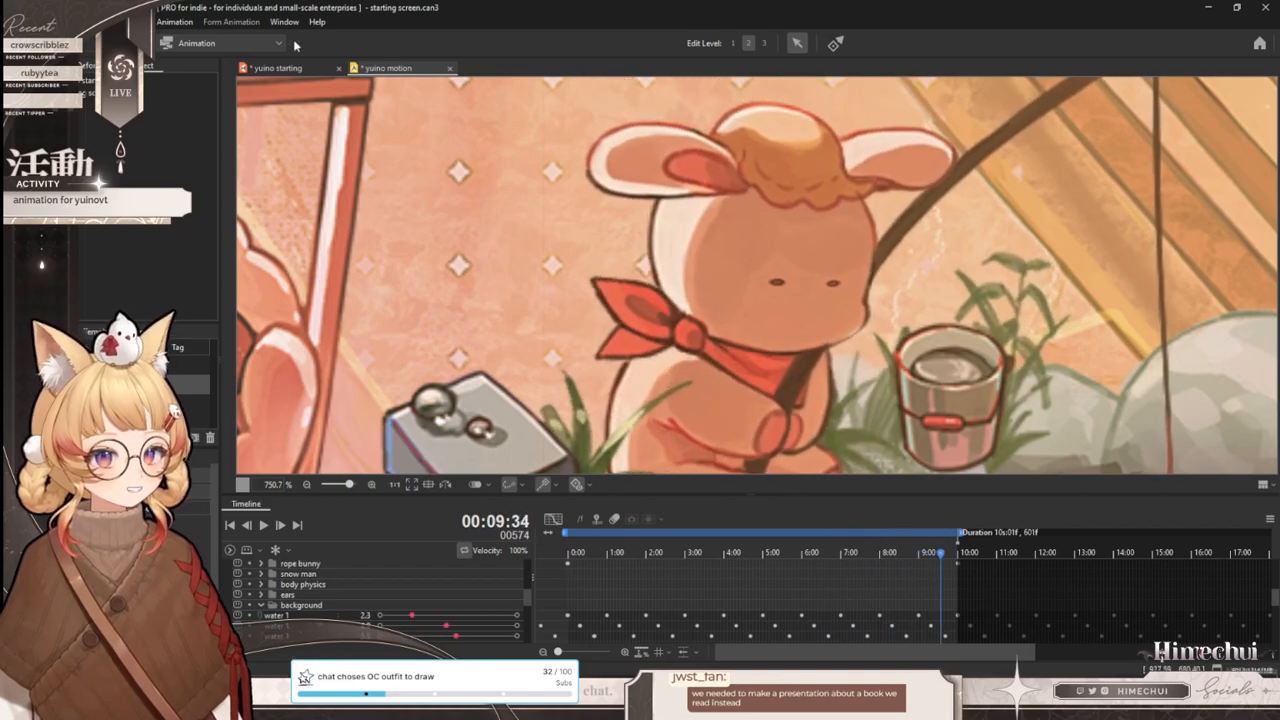
{"action": "left_click", "coordinate": [279, 68]}
- Adjust the deform path of the bunny's left-hand ear, Layer 349, by shifting its inner point toward the base and adding a middle point
{"action": "scroll", "coordinate": [771, 369], "scroll_direction": "down", "scroll_amount": 2}
{"action": "scroll", "coordinate": [806, 254], "scroll_direction": "up", "scroll_amount": 2}
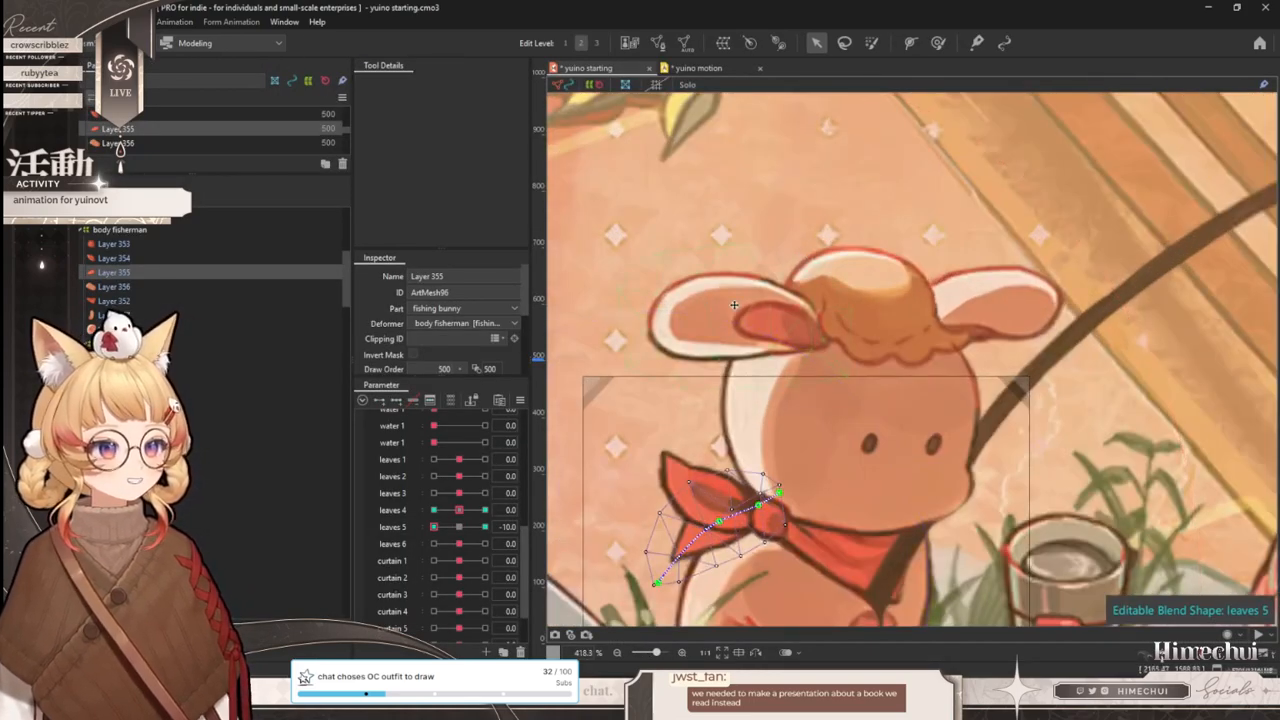
{"action": "left_click", "coordinate": [749, 309]}
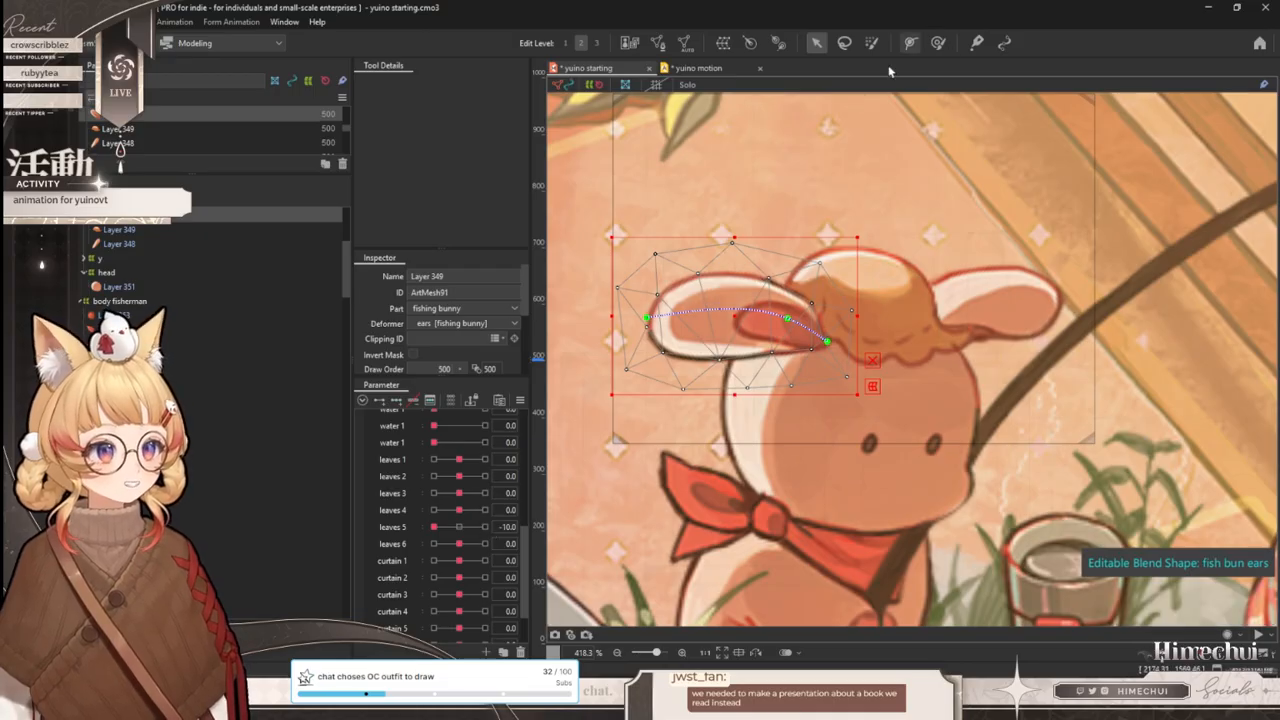
{"action": "key", "text": "b"}
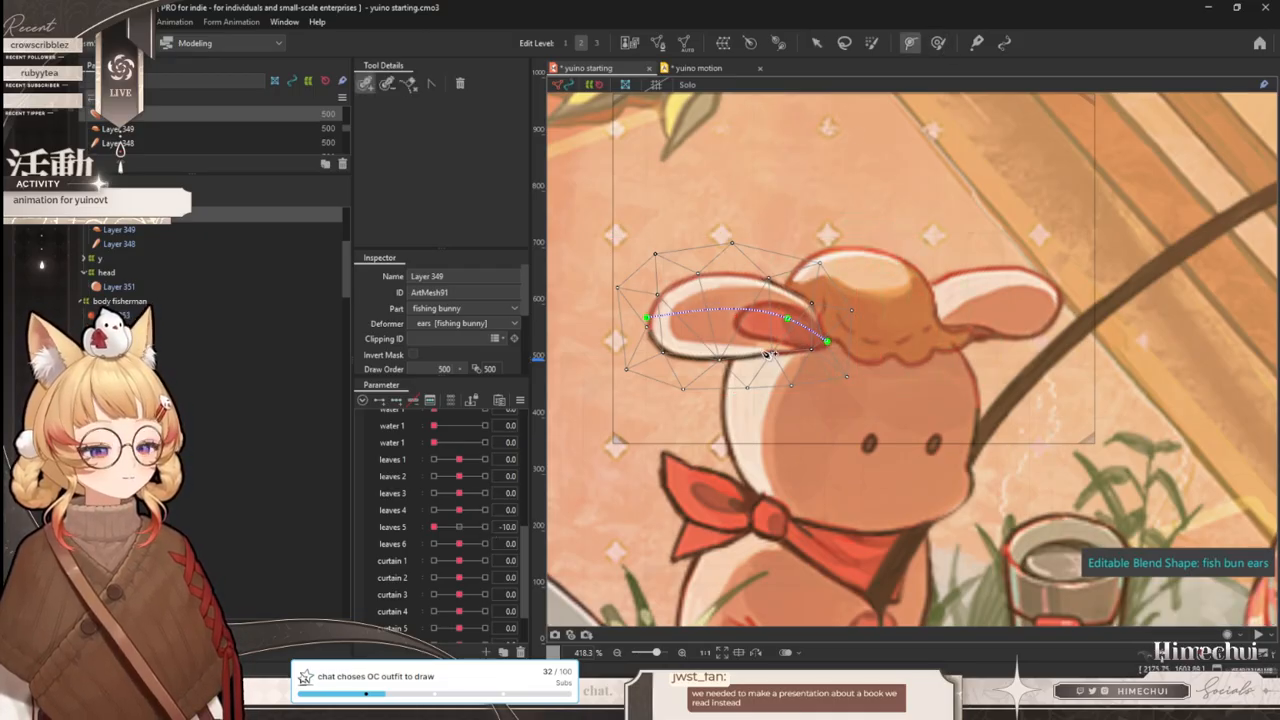
{"action": "left_click_drag", "start_coordinate": [786, 321], "coordinate": [796, 325]}
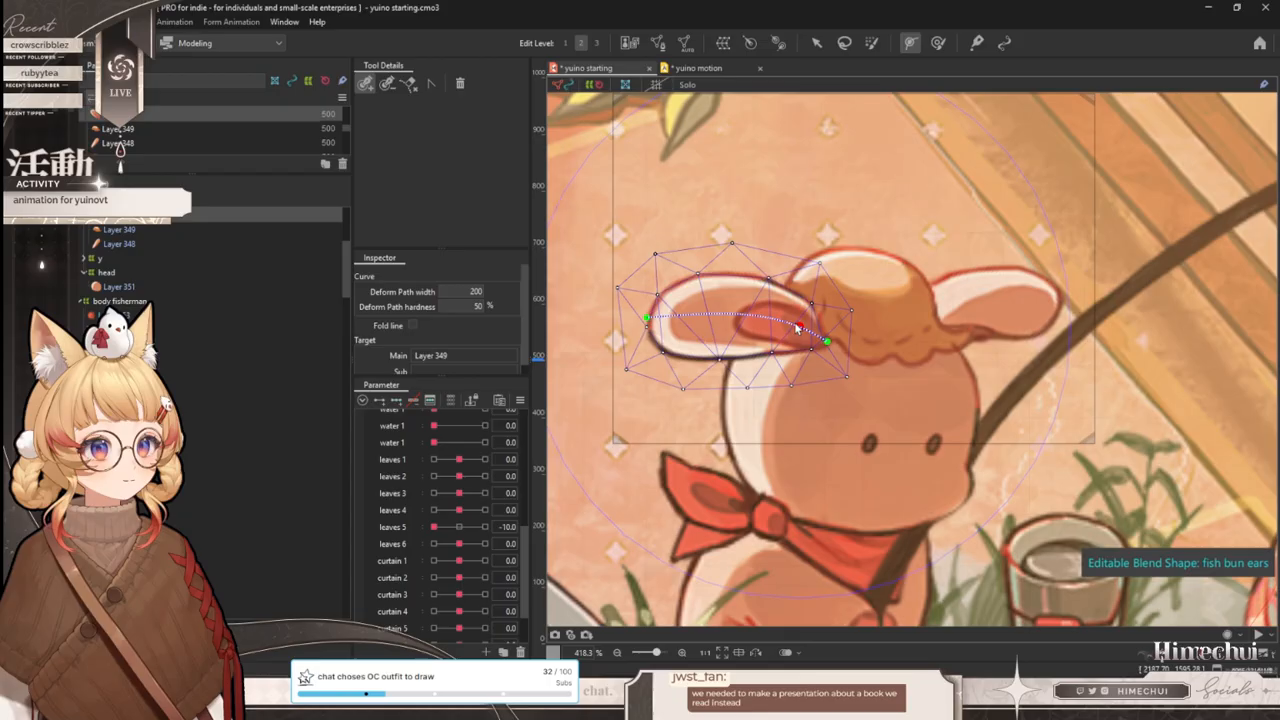
{"action": "left_click", "coordinate": [736, 316]}
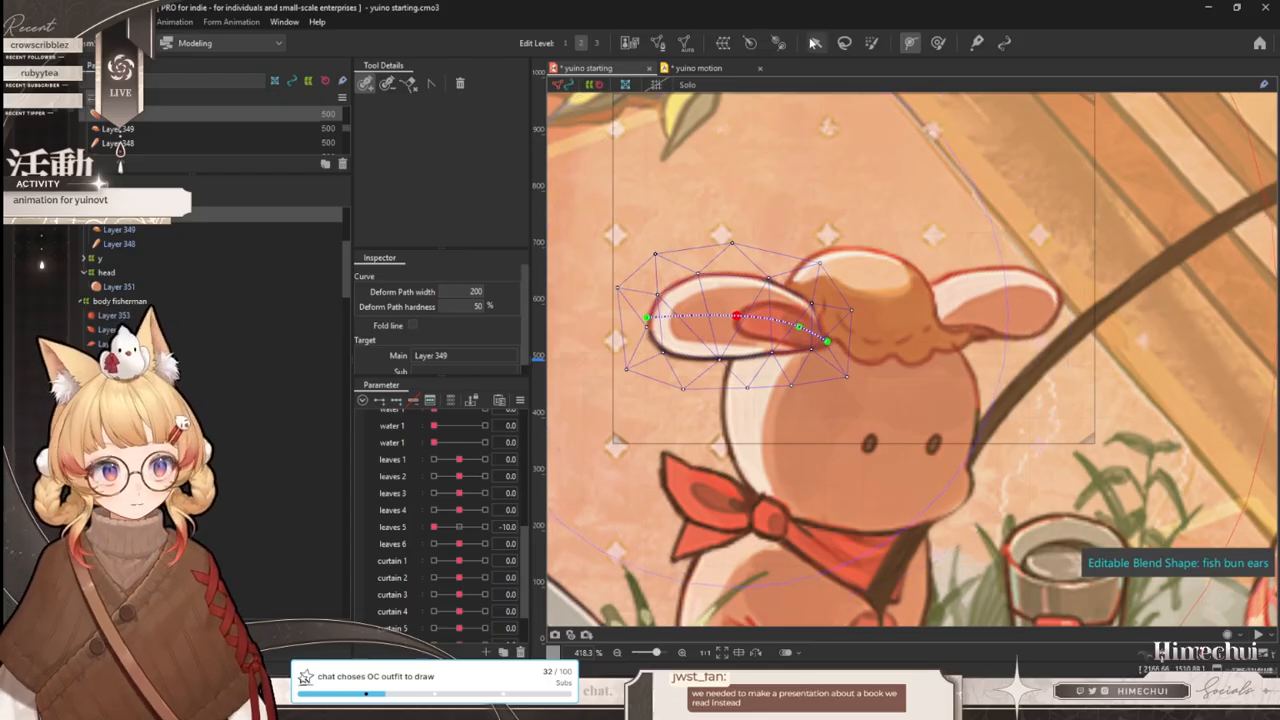
{"action": "left_click", "coordinate": [813, 42]}
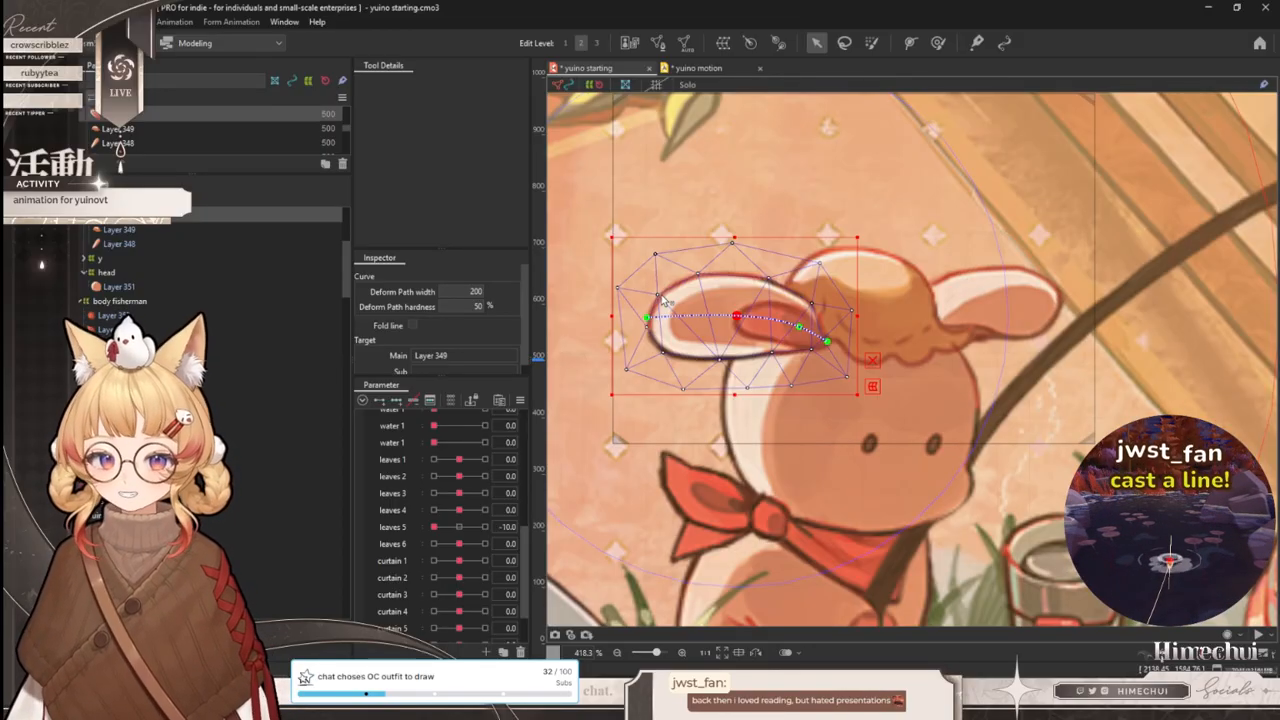
- Reset leaves 5 to 0, add three keys on leaves 2 for Layer 349, and bend the ear's middle upward at 10 and downward at -10
{"action": "left_click", "coordinate": [459, 527]}
{"action": "left_click", "coordinate": [406, 477]}
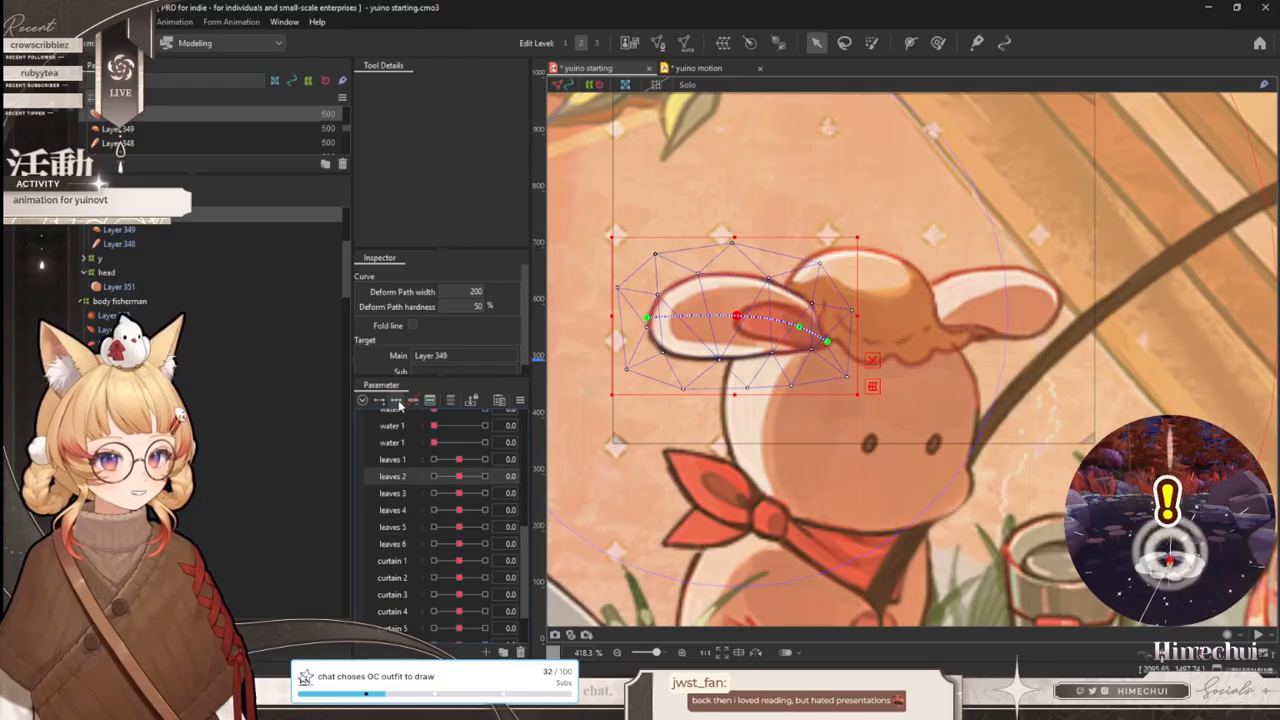
{"action": "left_click", "coordinate": [466, 477]}
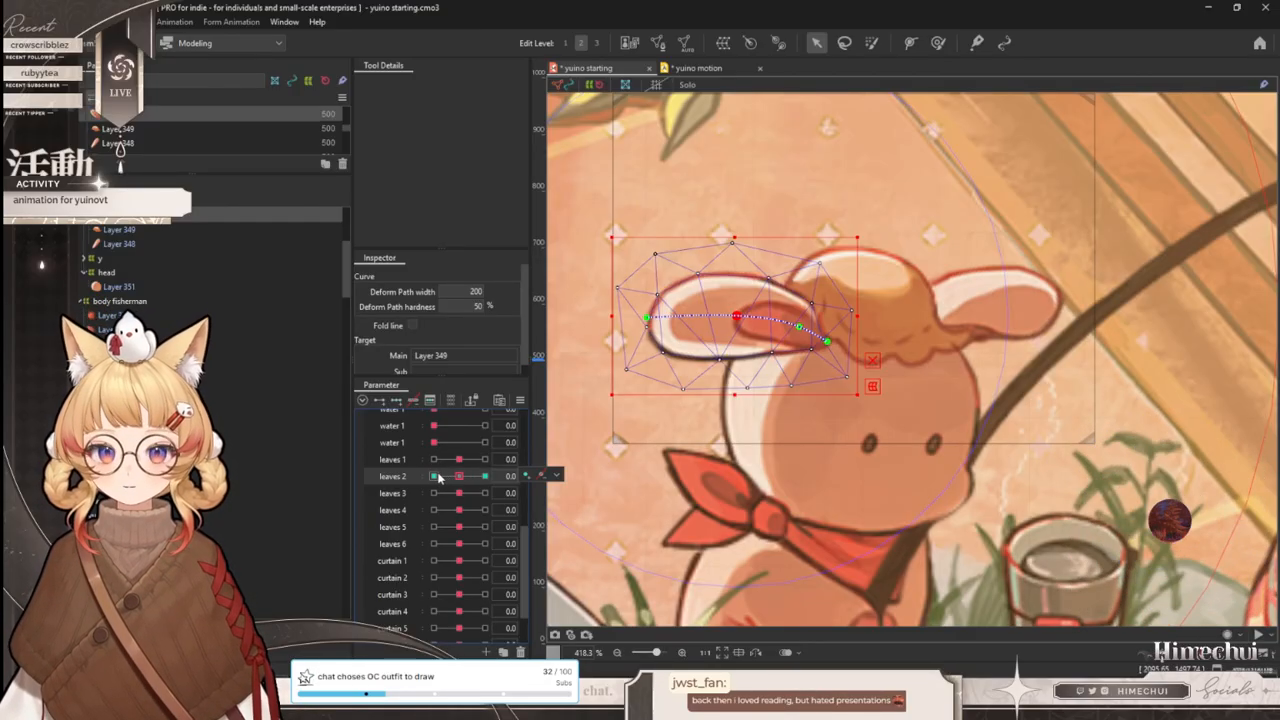
{"action": "left_click", "coordinate": [484, 476]}
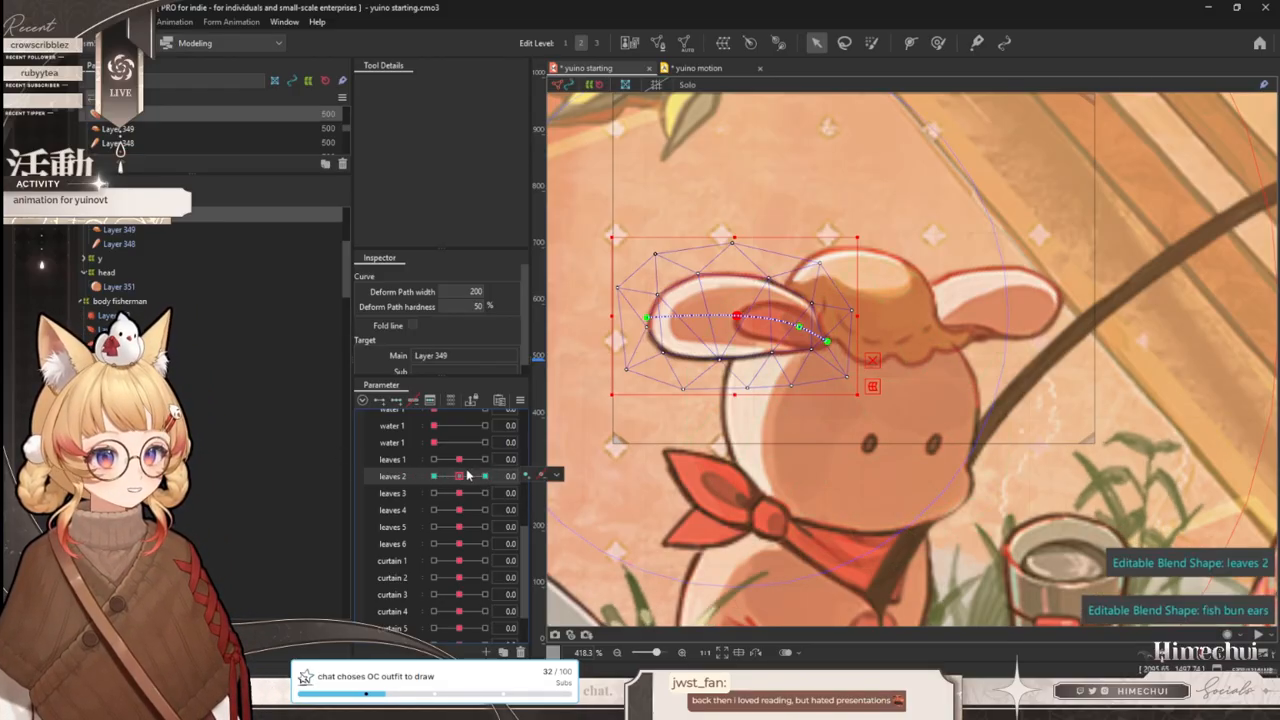
{"action": "left_click", "coordinate": [869, 360]}
{"action": "left_click_drag", "start_coordinate": [736, 316], "coordinate": [744, 290]}
{"action": "left_click_drag", "start_coordinate": [485, 476], "coordinate": [434, 480]}
{"action": "left_click_drag", "start_coordinate": [734, 322], "coordinate": [725, 340]}
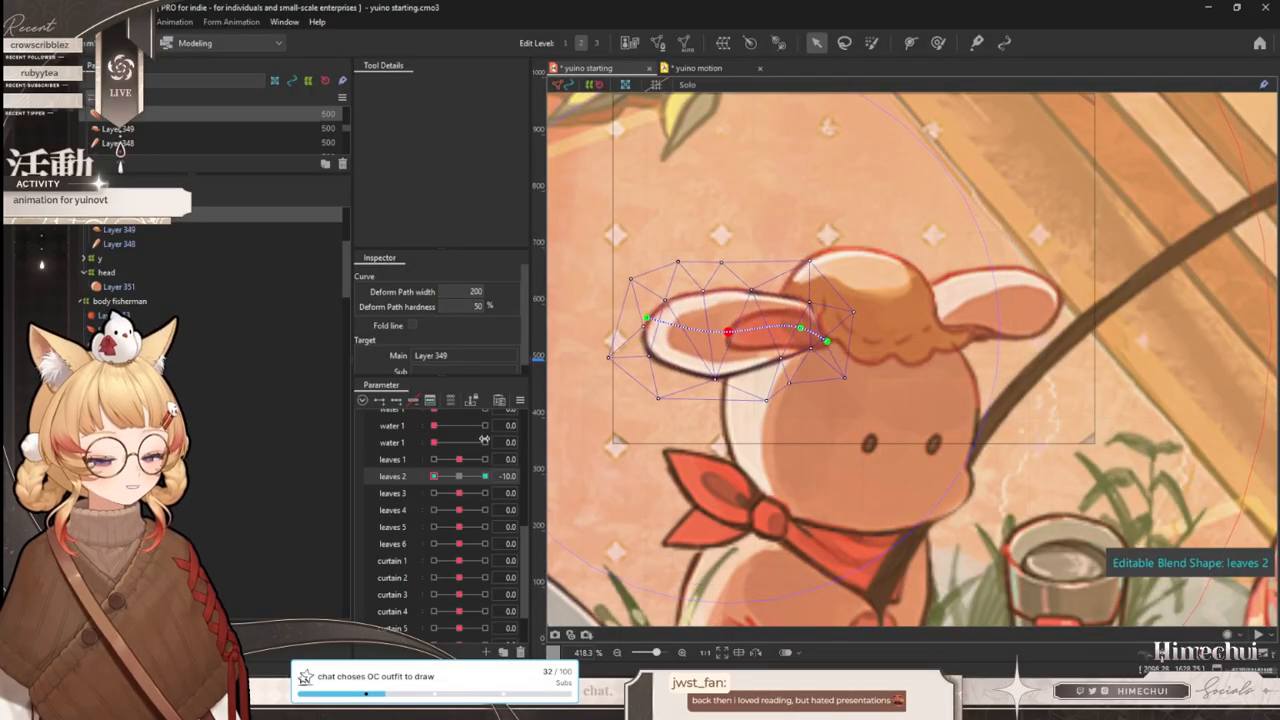
{"action": "key", "text": "ctrl+t"}
{"action": "mouse_move", "coordinate": [434, 478]}
{"action": "left_mouse_down"}
{"action": "mouse_move", "coordinate": [377, 500]}
{"action": "mouse_move", "coordinate": [429, 480]}
{"action": "left_mouse_up"}
{"action": "left_click", "coordinate": [459, 478]}
{"action": "key", "text": "ctrl+t"}
- Edit the mesh of Layer 349, erasing upper and lower middle points and placing new ones along the ear's lower outline
{"action": "left_click", "coordinate": [657, 44]}
{"action": "left_click", "coordinate": [459, 85]}
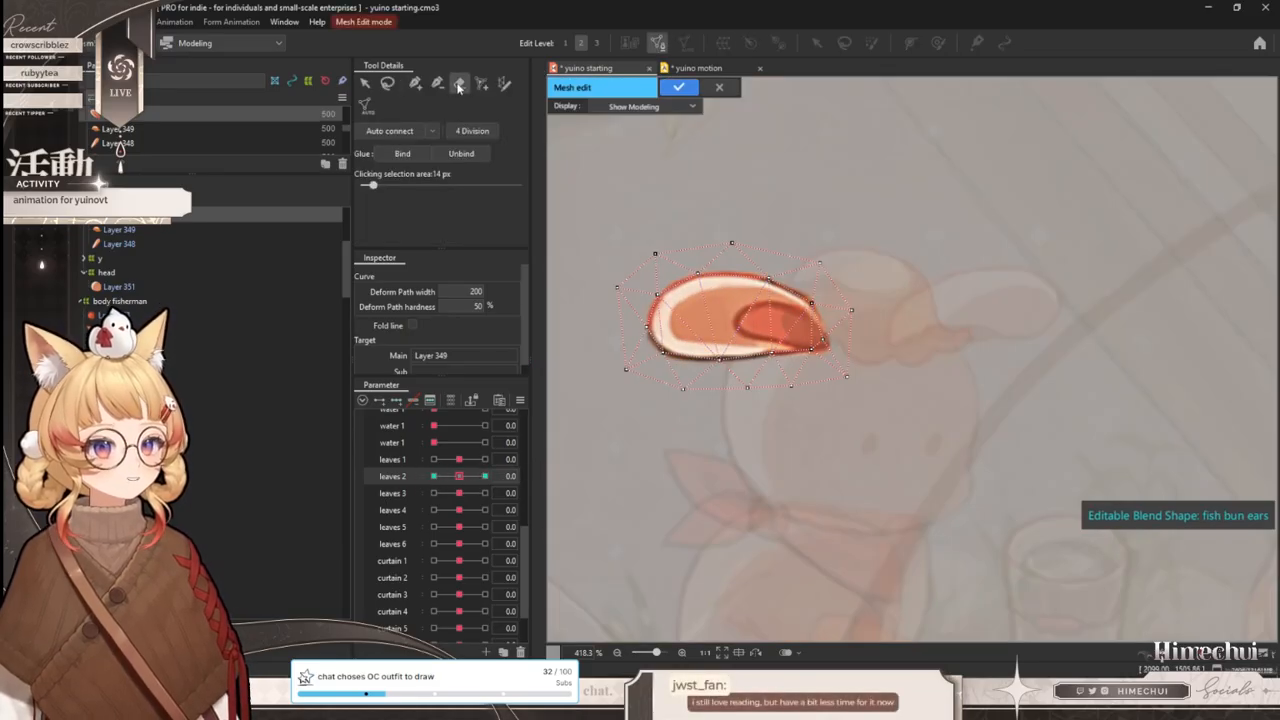
{"action": "scroll", "coordinate": [655, 250], "scroll_direction": "up", "scroll_amount": 2}
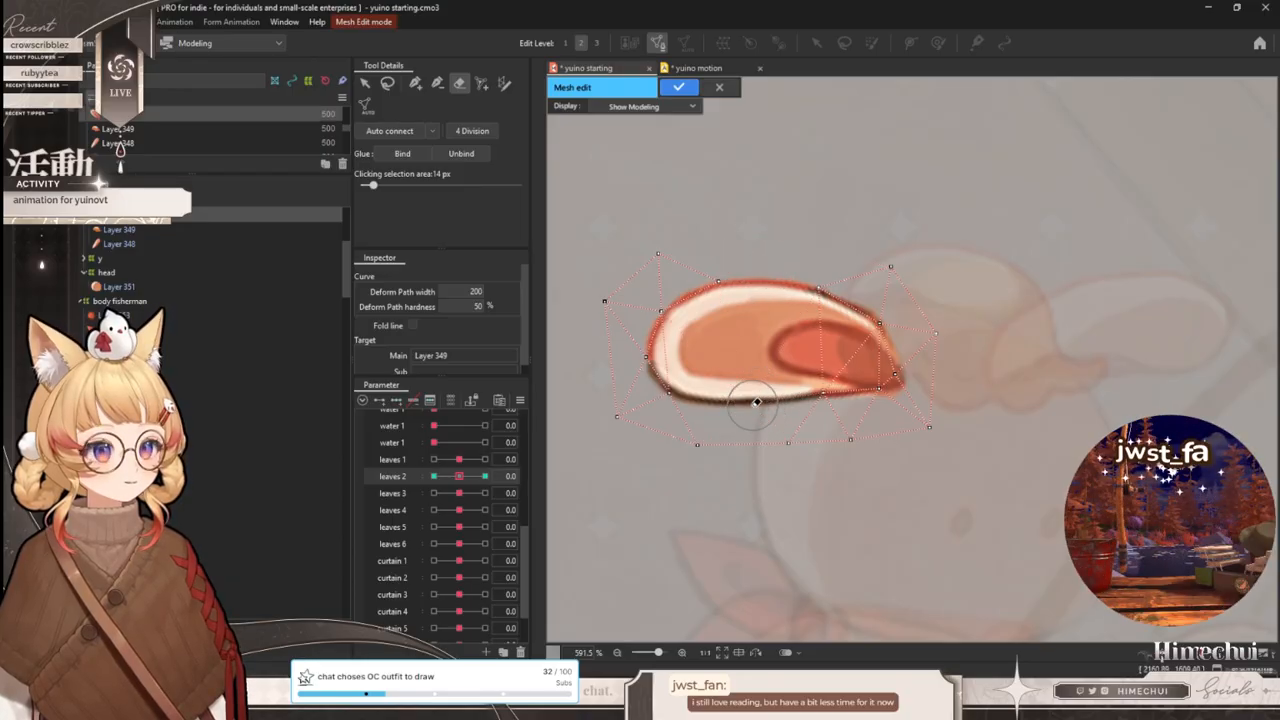
{"action": "key", "text": "b"}
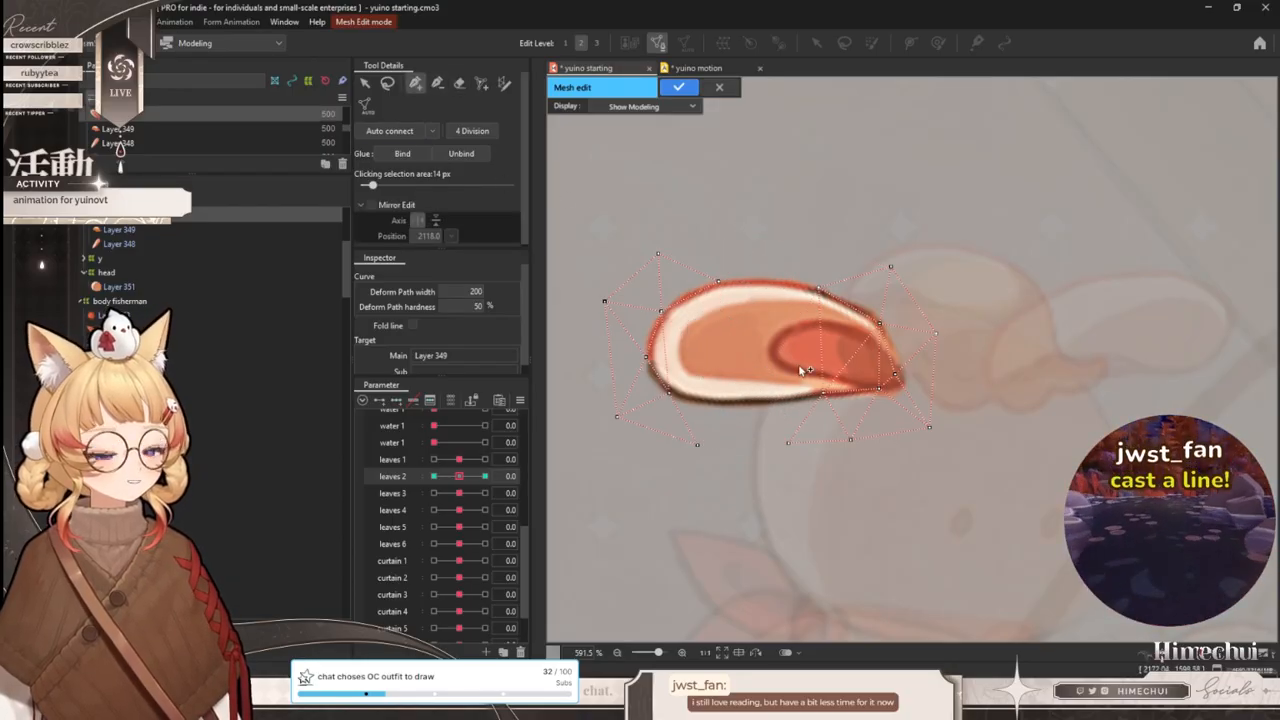
{"action": "key", "text": "e"}
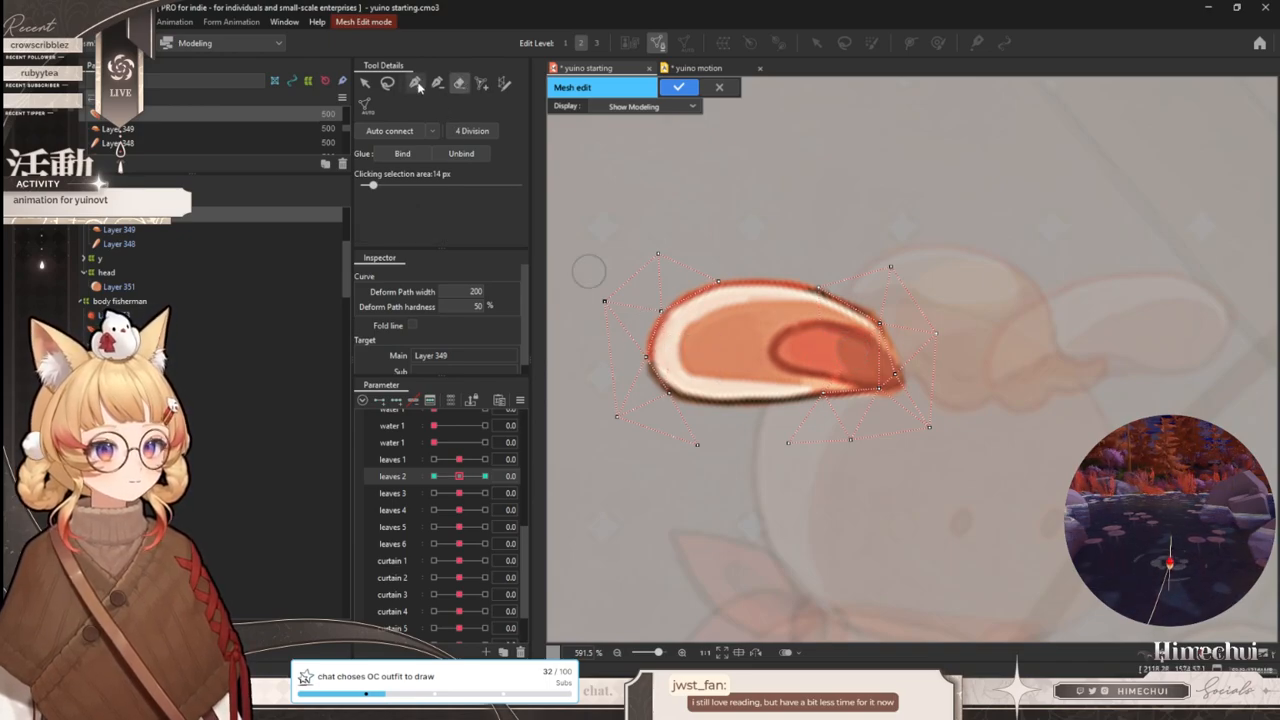
{"action": "key", "text": "b"}
{"action": "key", "text": "b"}
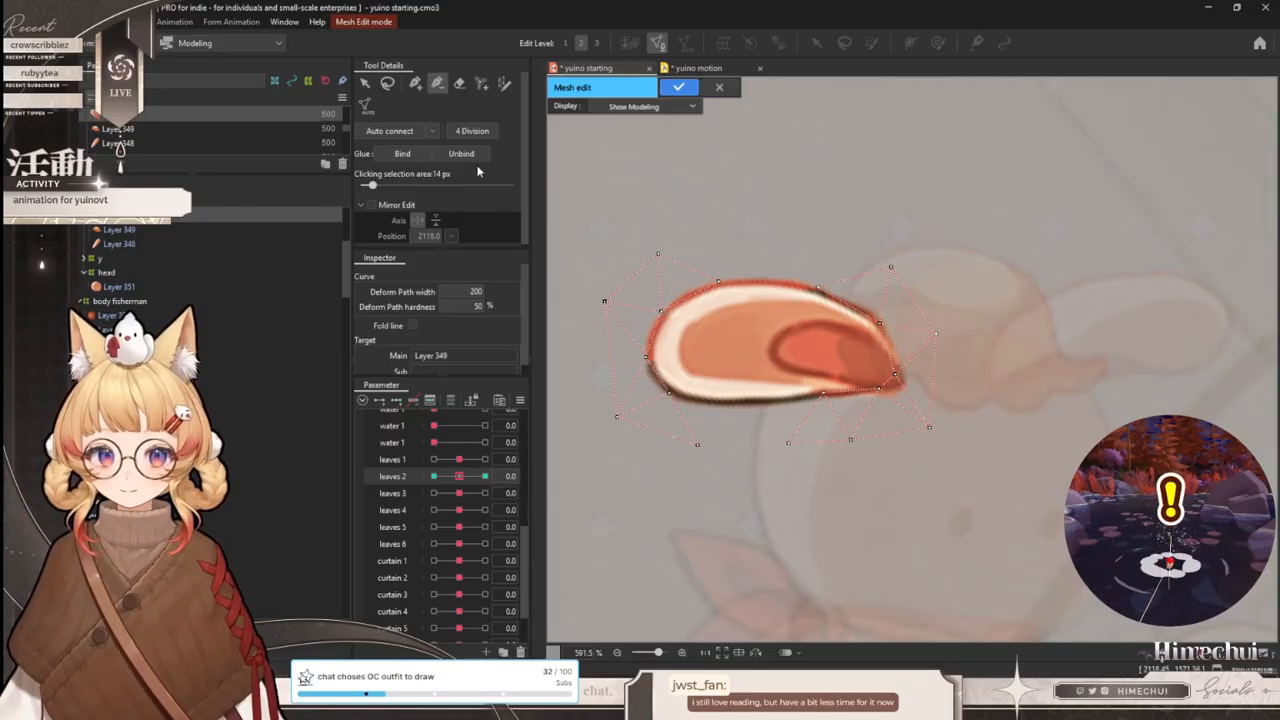
{"action": "left_click", "coordinate": [414, 82]}
{"action": "left_click", "coordinate": [821, 391]}
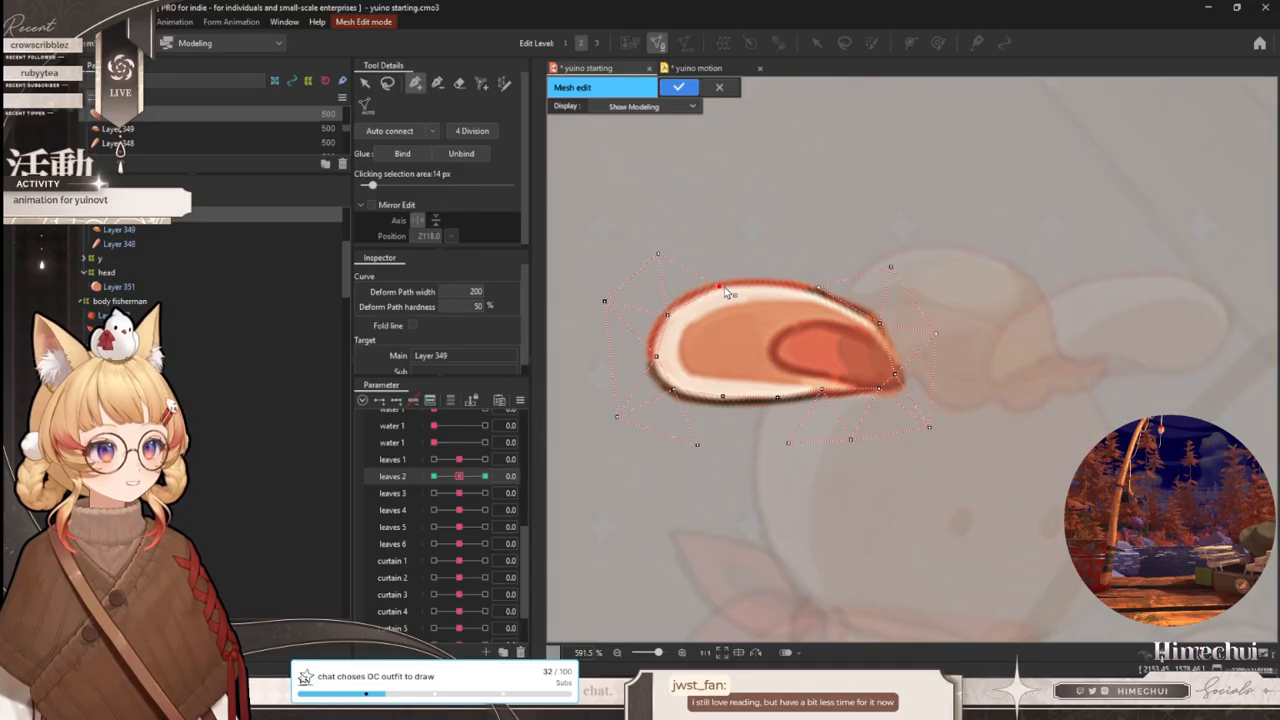
- Add mesh points along the ear's upper outline and in the outer ring above and below it, evening out their spacing
{"action": "left_click", "coordinate": [818, 292]}
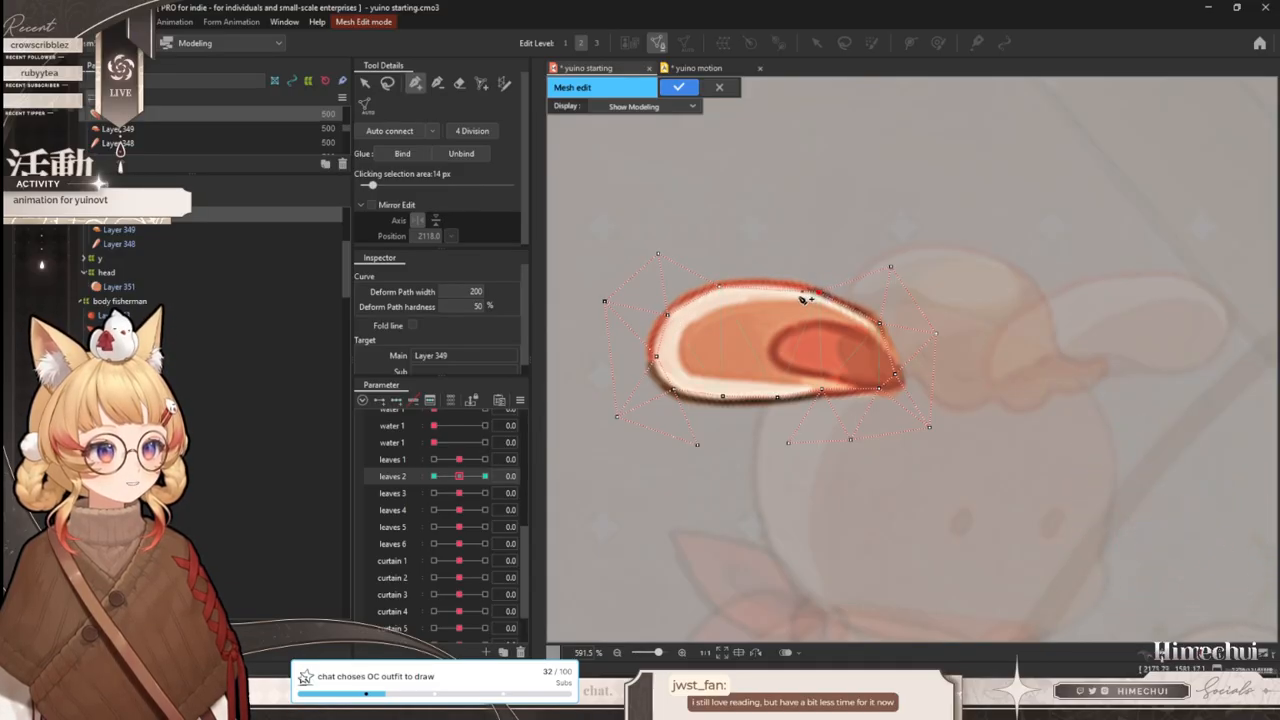
{"action": "left_click", "coordinate": [803, 241]}
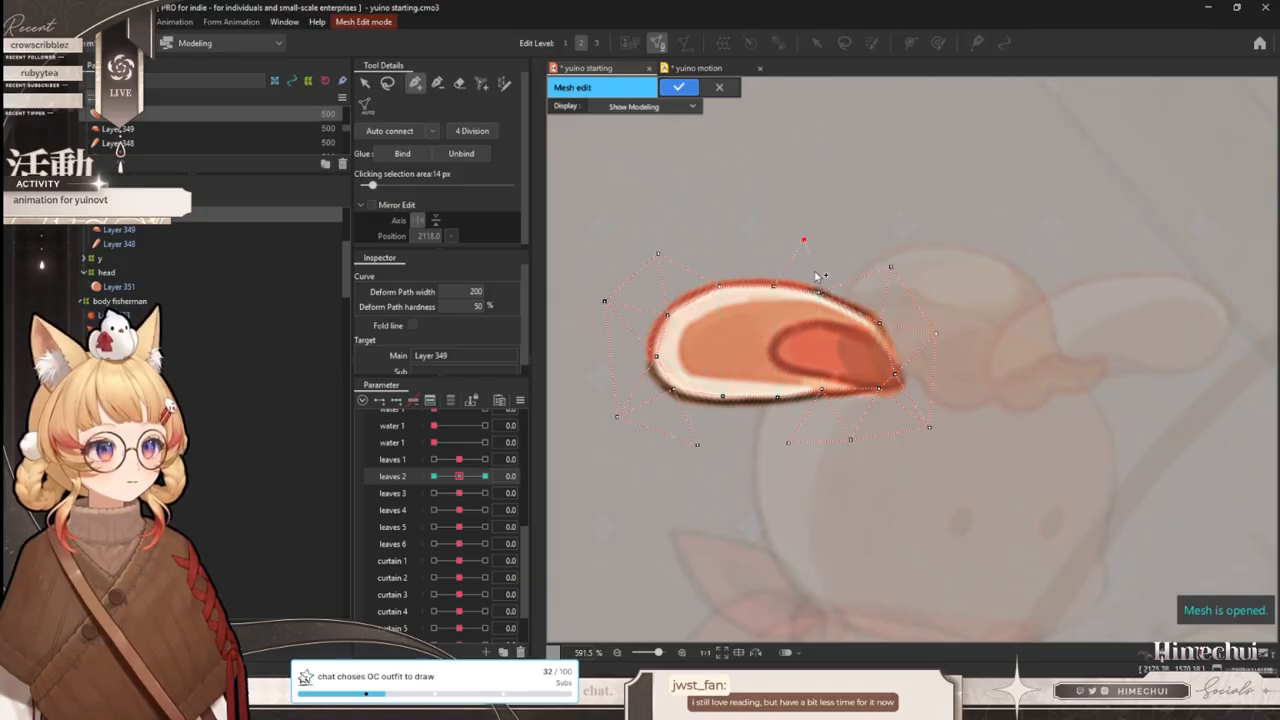
{"action": "left_click", "coordinate": [745, 238]}
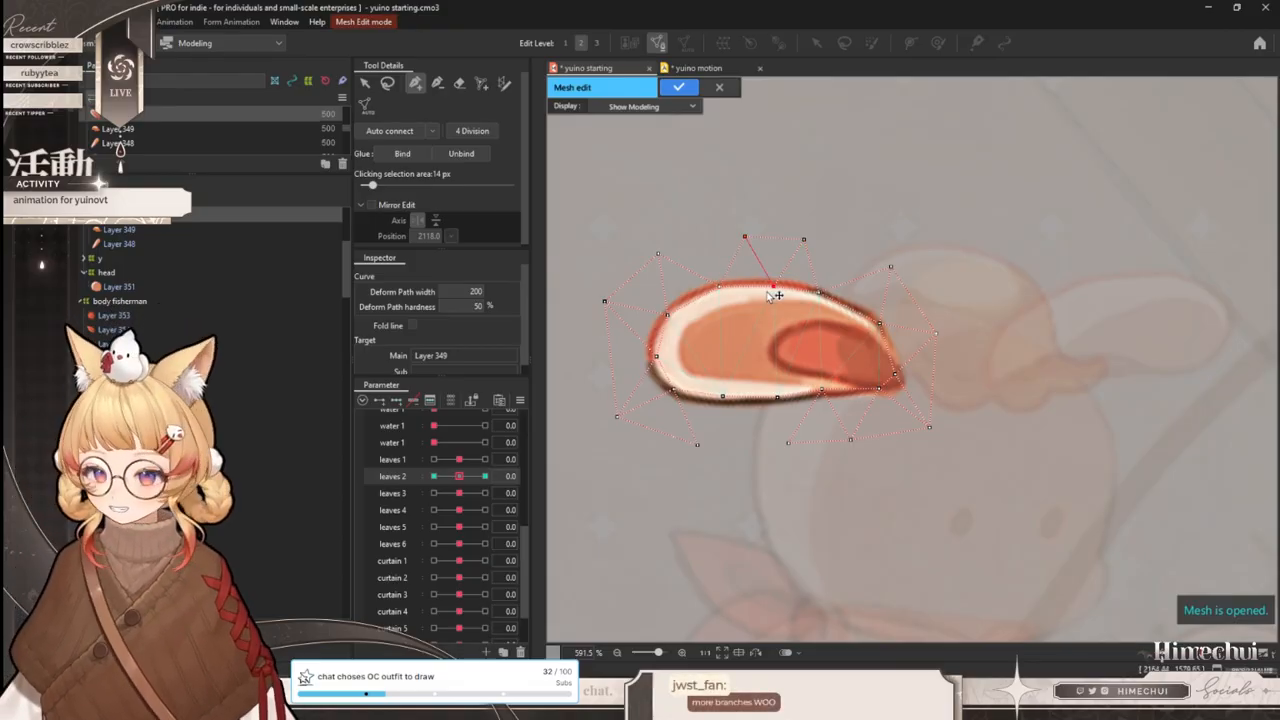
{"action": "left_click", "coordinate": [709, 238]}
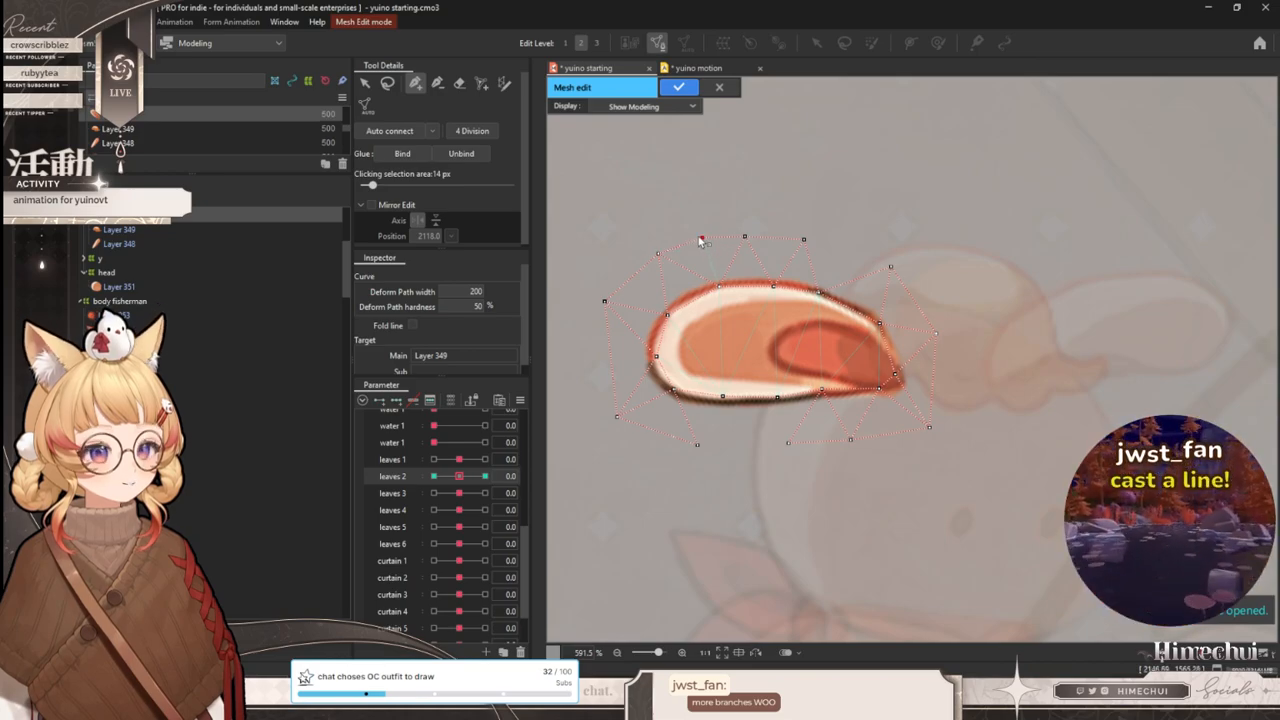
{"action": "left_click", "coordinate": [803, 240]}
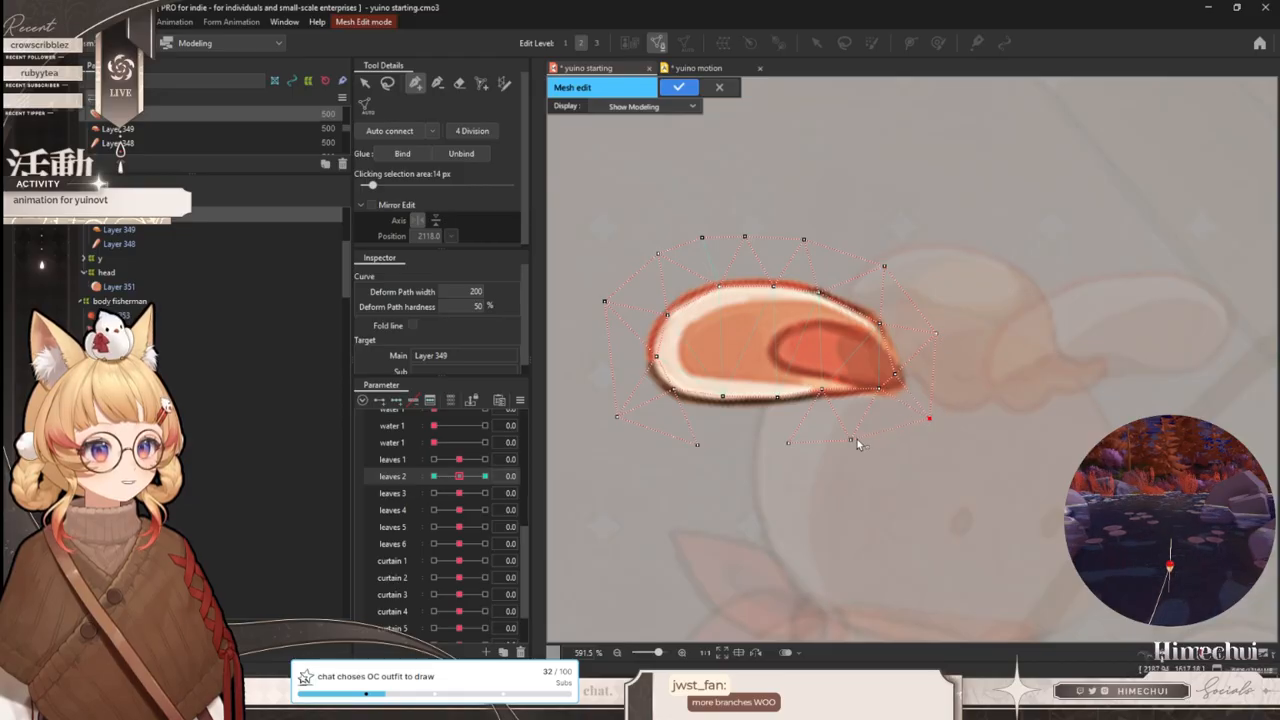
{"action": "left_click", "coordinate": [746, 446]}
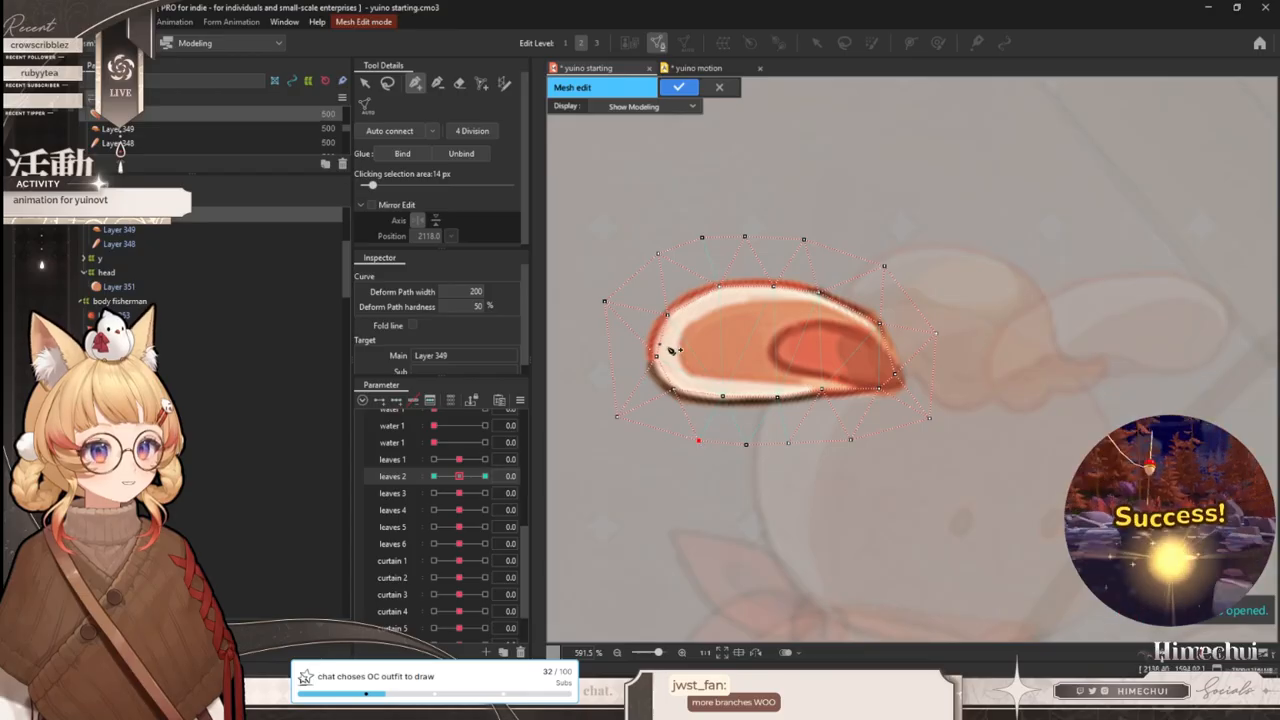
- Add a row of mesh points through the middle of the ear to its base and apply the mesh edit
{"action": "left_click", "coordinate": [691, 346]}
{"action": "left_click", "coordinate": [737, 344]}
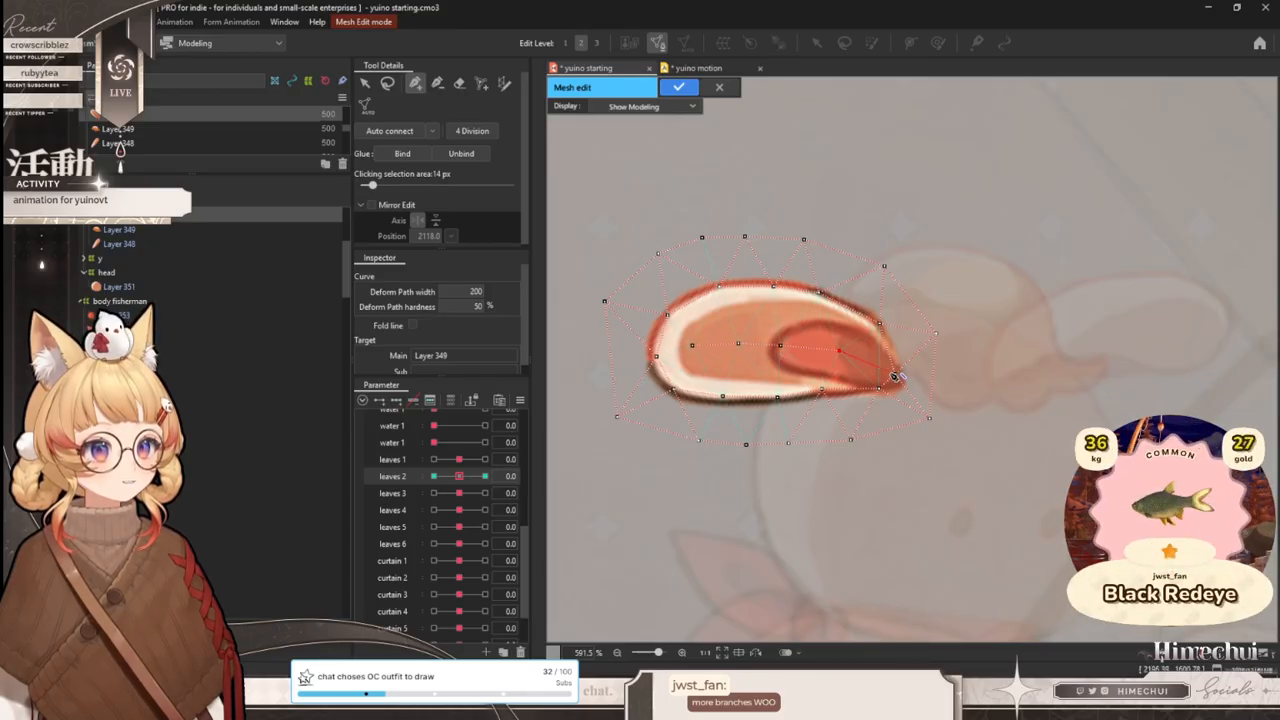
{"action": "left_click", "coordinate": [678, 87]}
- Correct stray mesh points of the ear with leaves 2 at 10, check the bend with the selection hidden, and reset to 0
{"action": "left_click_drag", "start_coordinate": [459, 476], "coordinate": [562, 456]}
{"action": "scroll", "coordinate": [808, 375], "scroll_direction": "up", "scroll_amount": 2}
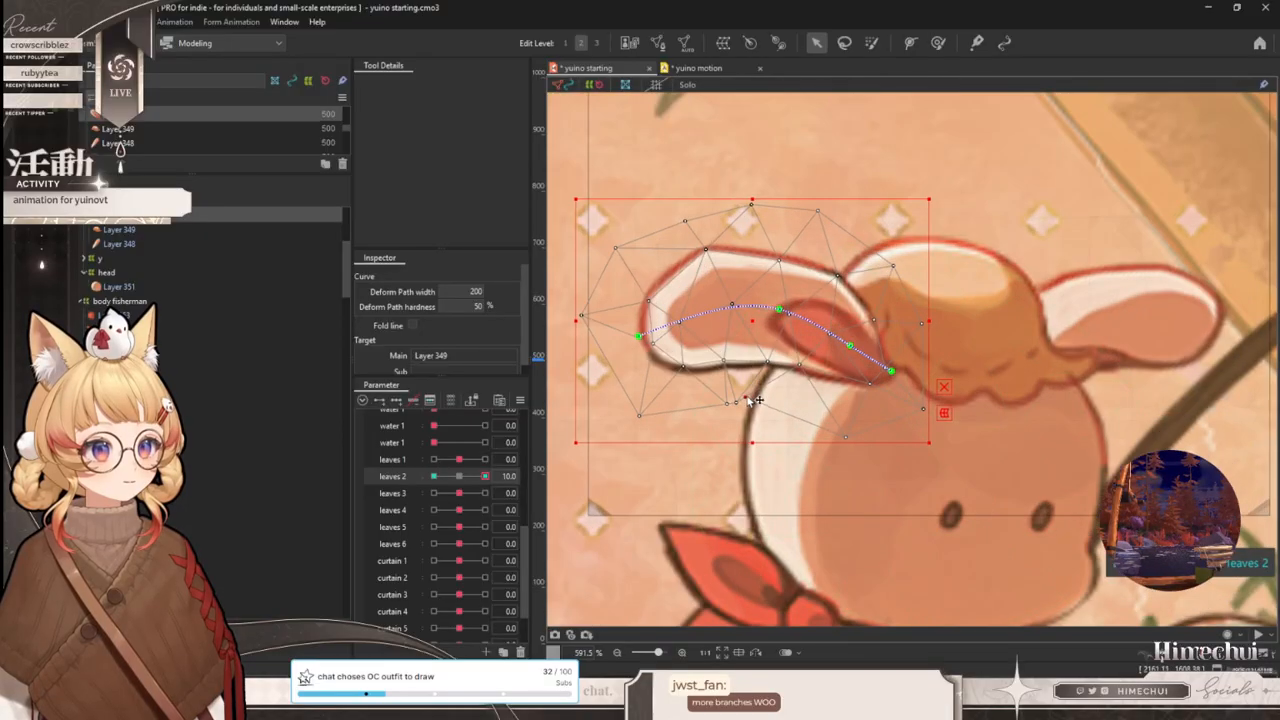
{"action": "left_click", "coordinate": [764, 402]}
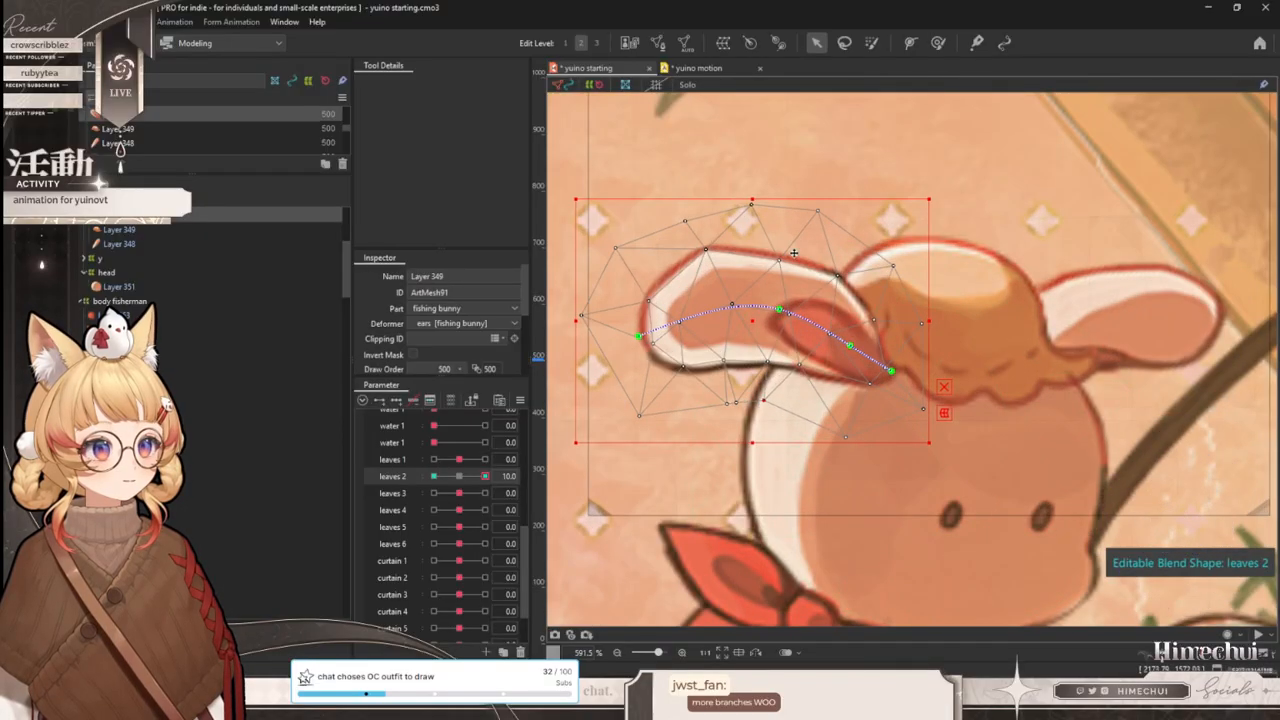
{"action": "left_click_drag", "start_coordinate": [706, 250], "coordinate": [722, 258]}
{"action": "scroll", "coordinate": [821, 307], "scroll_direction": "down", "scroll_amount": 2}
{"action": "key", "text": "ctrl+t"}
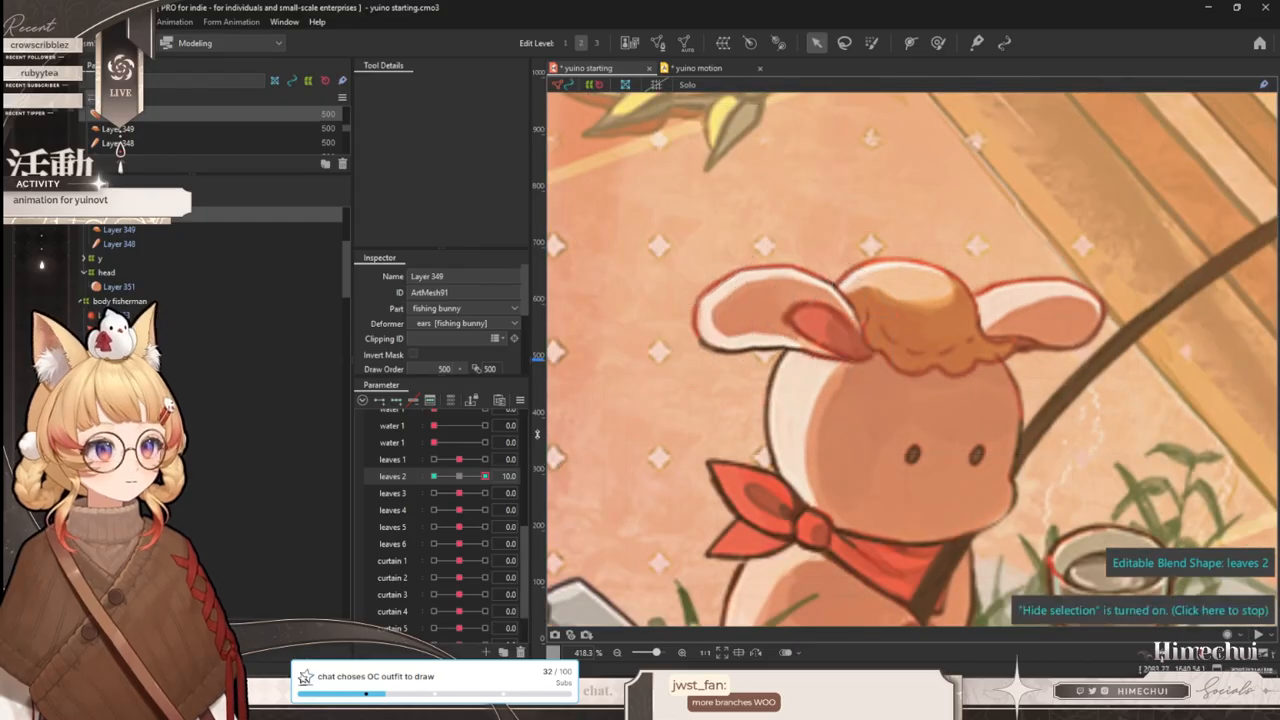
{"action": "left_click_drag", "start_coordinate": [484, 476], "coordinate": [434, 476]}
{"action": "left_click", "coordinate": [459, 476]}
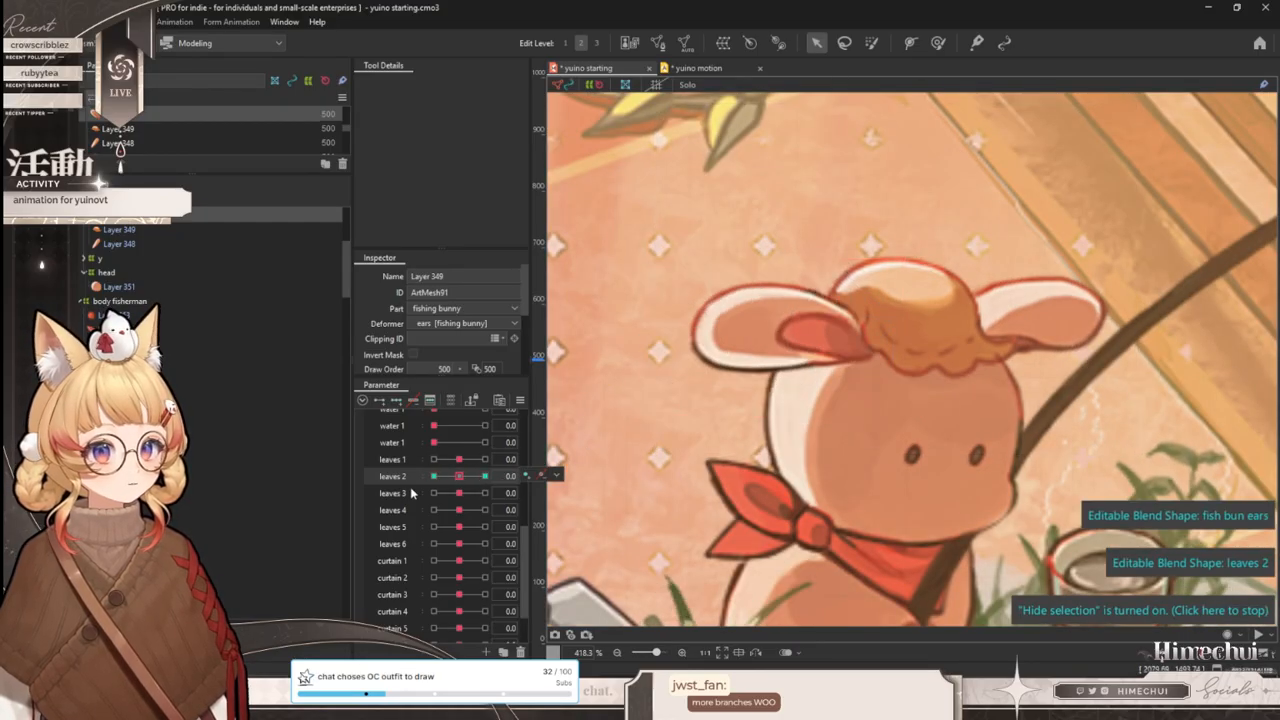
- Add three keys on leaves 3 for the ear and swing its tip upward at 10 and downward at -10
{"action": "left_click", "coordinate": [396, 400]}
{"action": "left_click", "coordinate": [485, 493]}
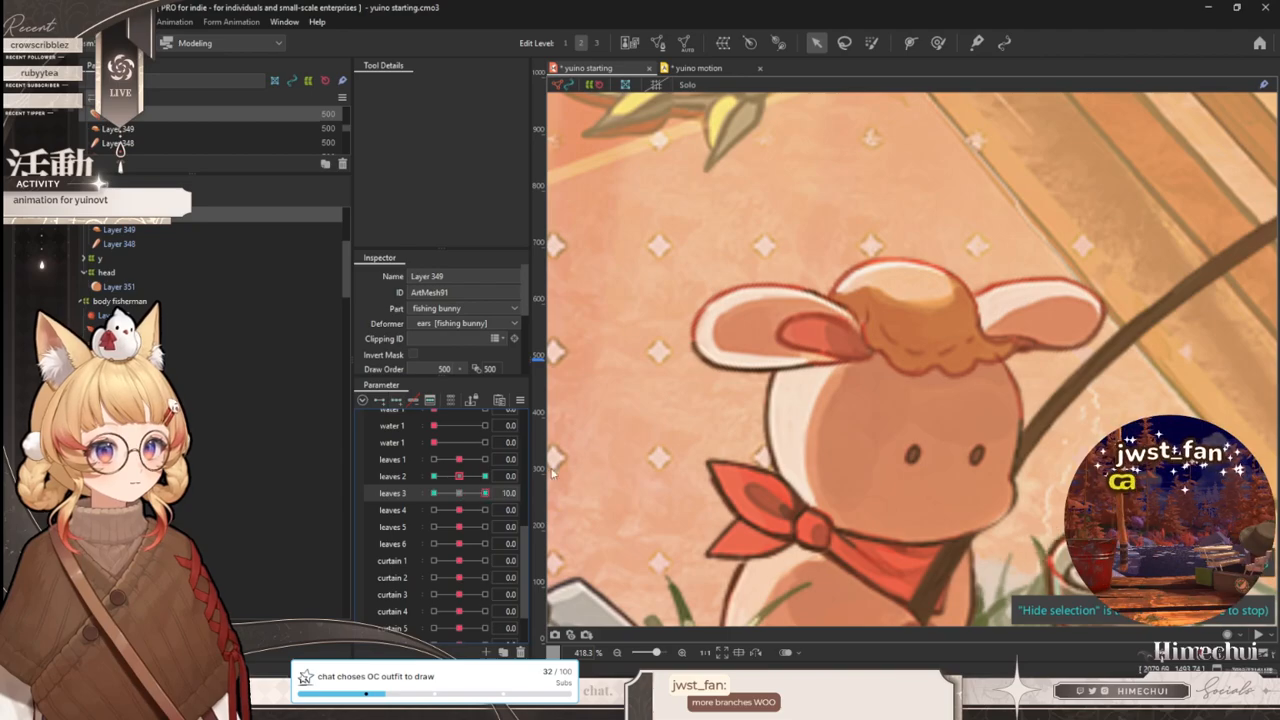
{"action": "left_click_drag", "start_coordinate": [700, 338], "coordinate": [688, 317]}
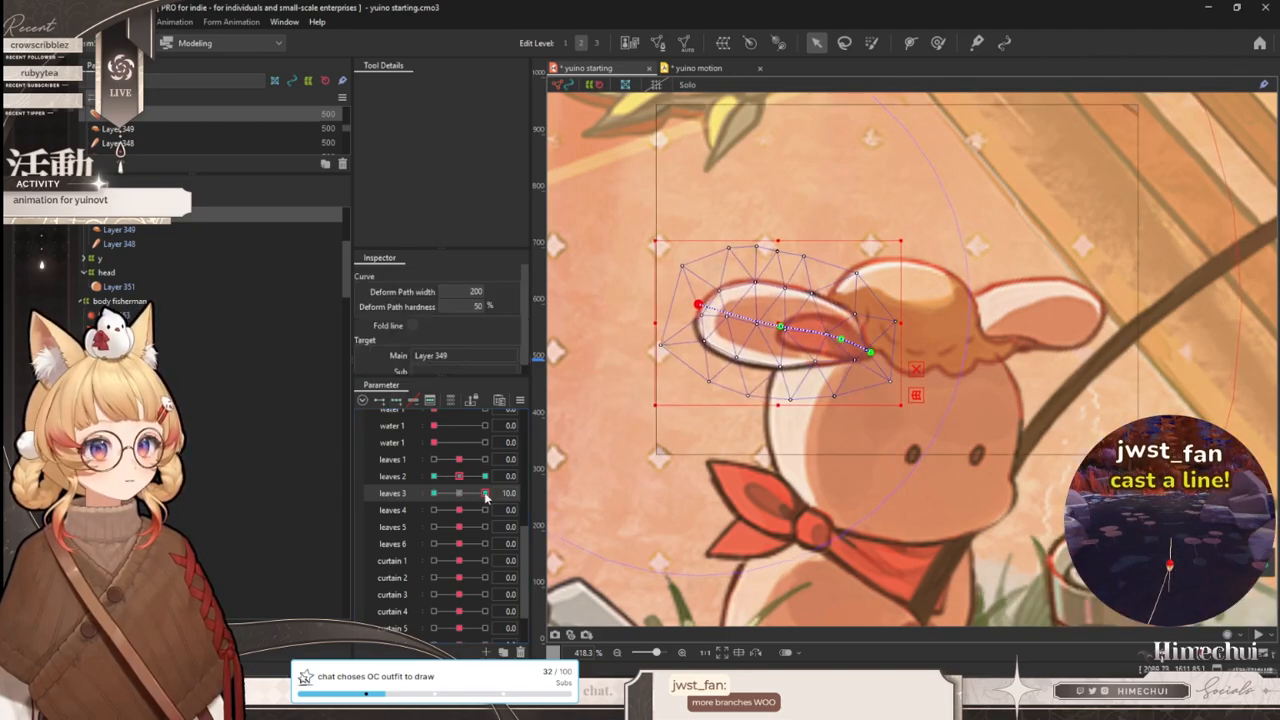
{"action": "left_click_drag", "start_coordinate": [485, 493], "coordinate": [434, 493]}
{"action": "left_click_drag", "start_coordinate": [698, 337], "coordinate": [696, 368]}
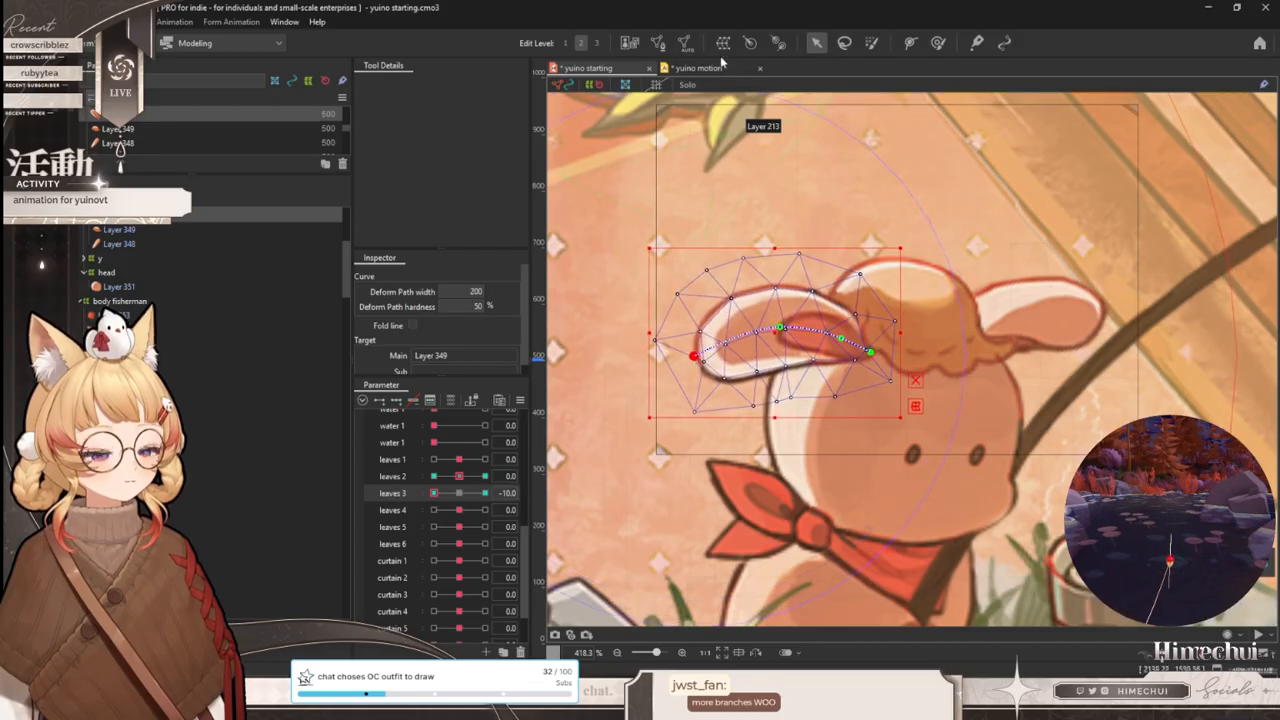
- Switch to the yuino motion animation and frame the fishing bunny's ears to check their movement
{"action": "left_click", "coordinate": [703, 68]}
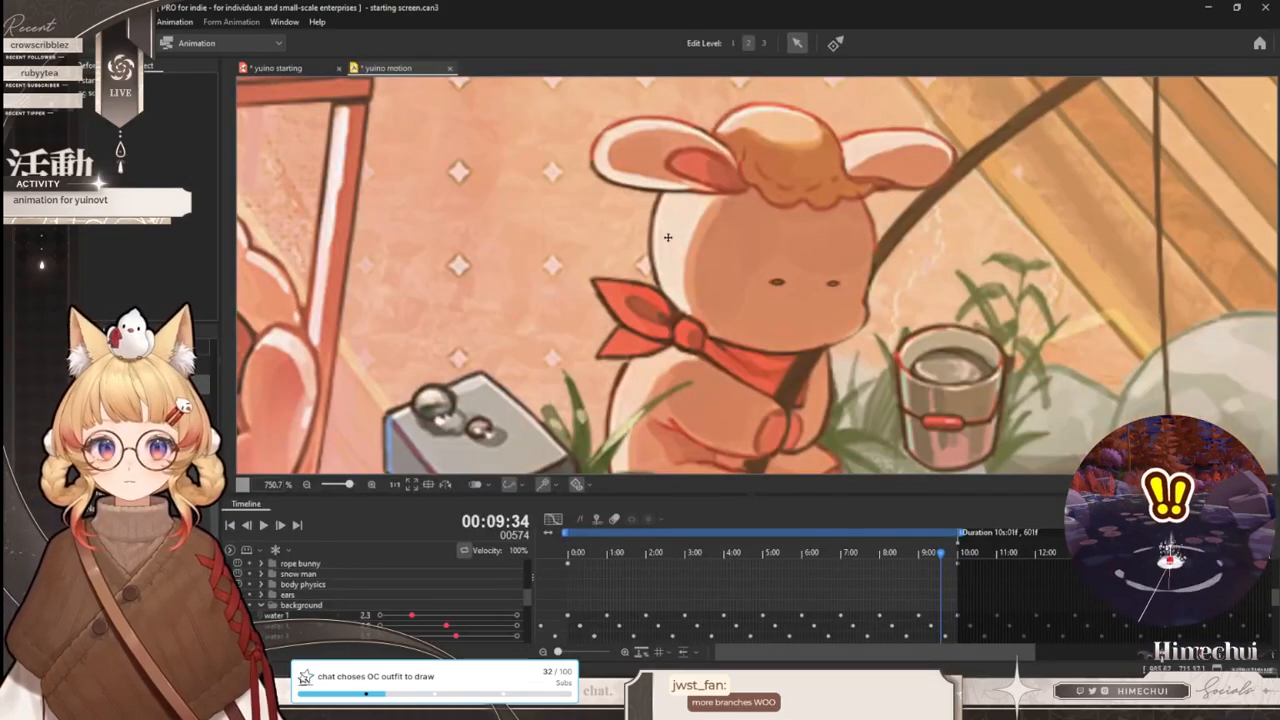
{"action": "scroll", "coordinate": [696, 134], "scroll_direction": "up", "scroll_amount": 3}
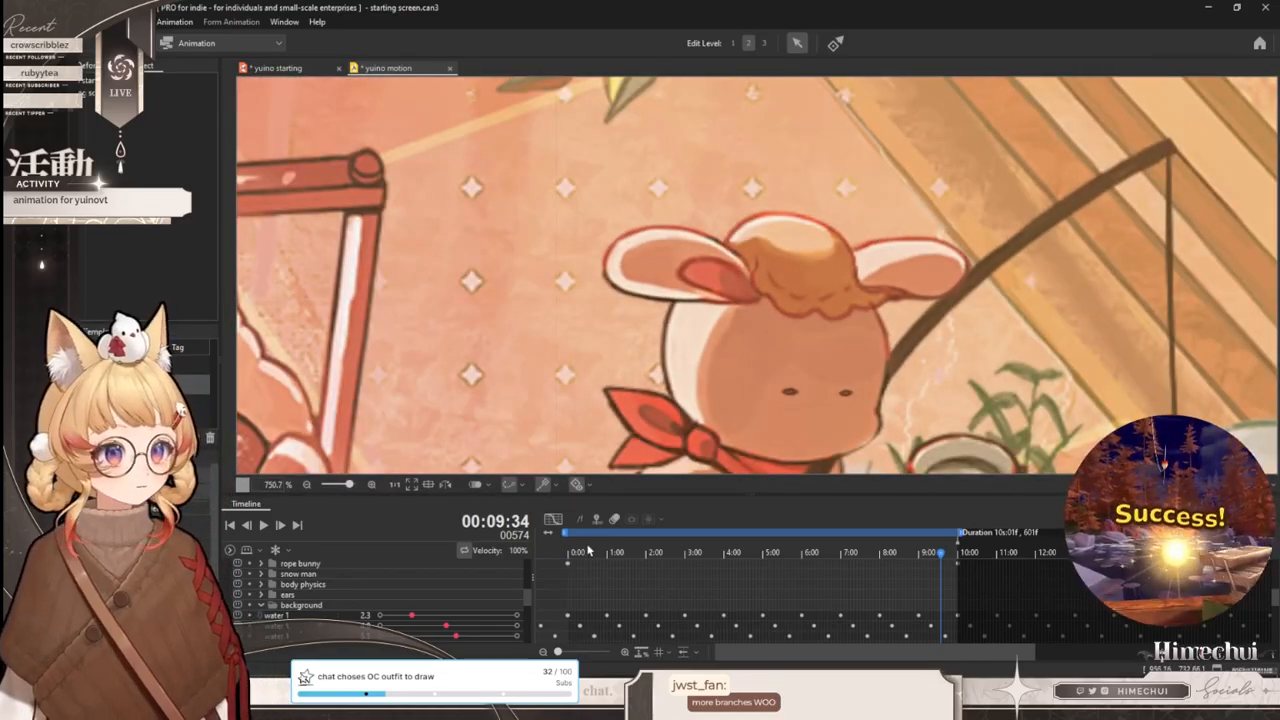
- Scrub through the yuino motion and inspect the selected bunny ear's shape in the model with leaves 2 and leaves 3 at 10
{"action": "left_click_drag", "start_coordinate": [588, 551], "coordinate": [716, 563]}
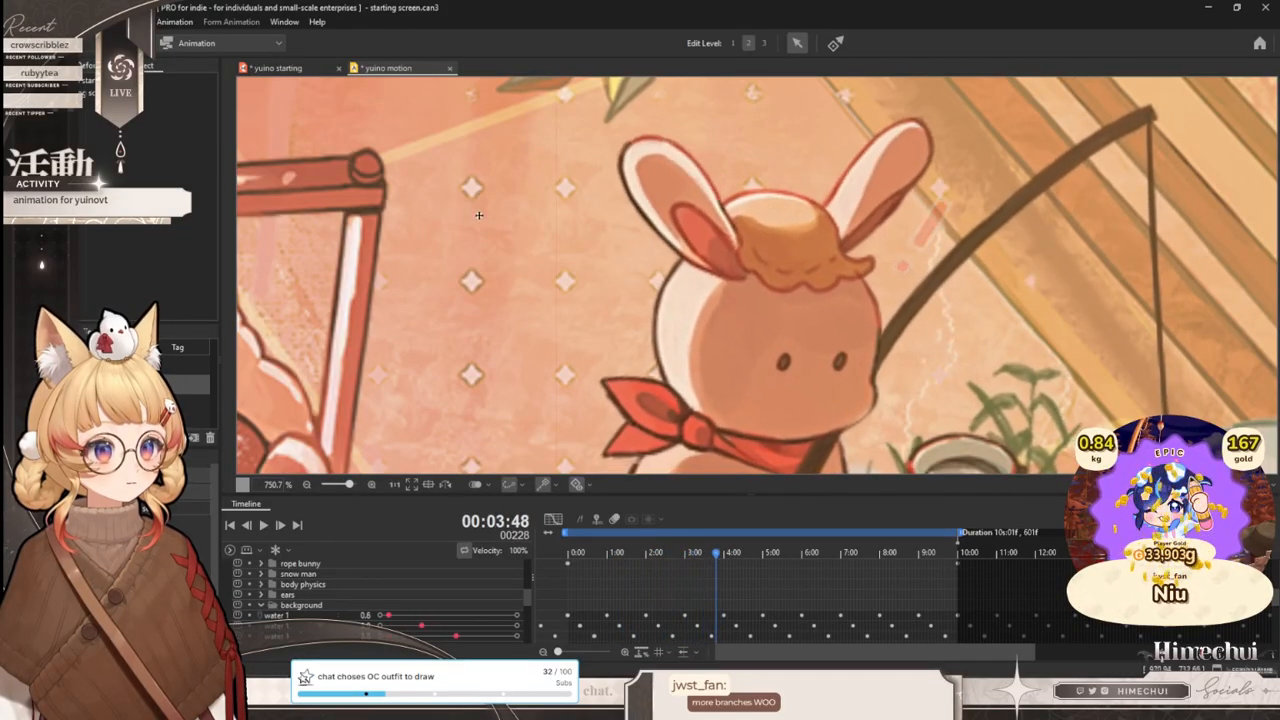
{"action": "left_click", "coordinate": [300, 70]}
{"action": "left_click", "coordinate": [485, 476]}
{"action": "left_click", "coordinate": [554, 477]}
{"action": "left_click", "coordinate": [582, 495]}
{"action": "left_click", "coordinate": [485, 493]}
{"action": "left_click", "coordinate": [543, 493]}
{"action": "left_click", "coordinate": [577, 510]}
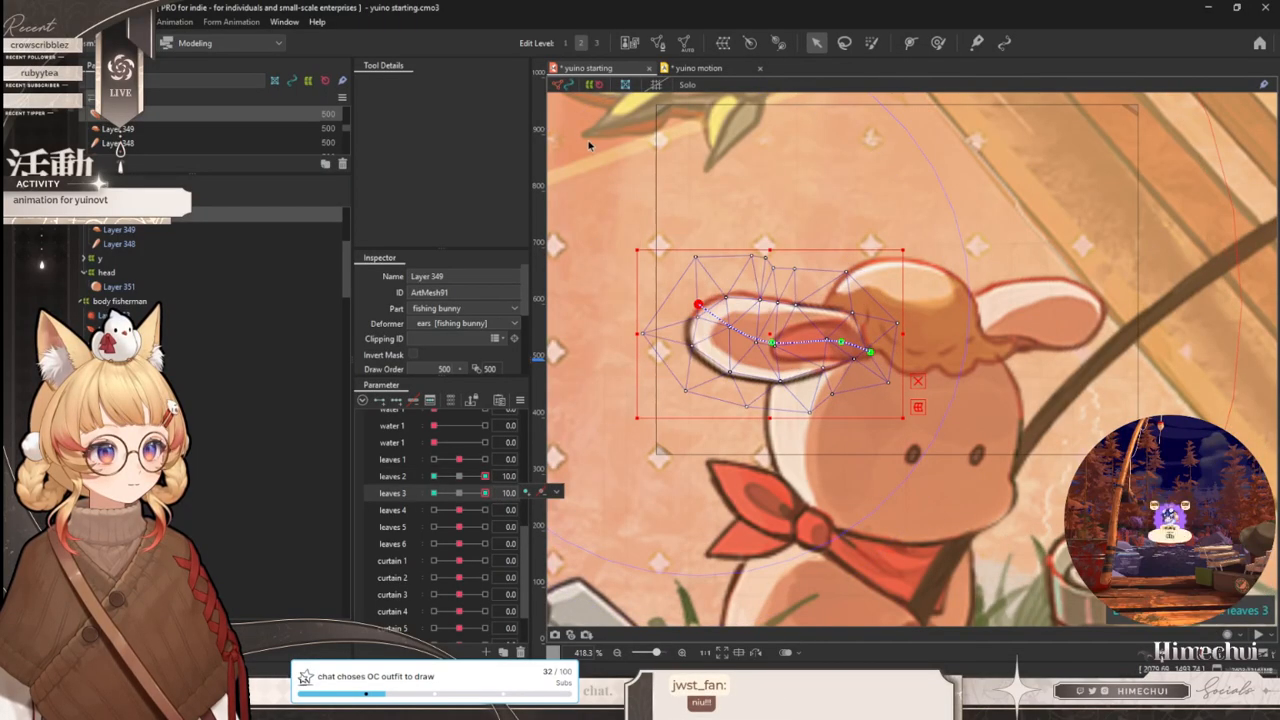
- Scrub the ear movement in the motion again, comparing it with the model's ear at leaves 2 of 10 and leaves 3 of -10
{"action": "left_click", "coordinate": [718, 68]}
{"action": "left_click_drag", "start_coordinate": [643, 552], "coordinate": [850, 558]}
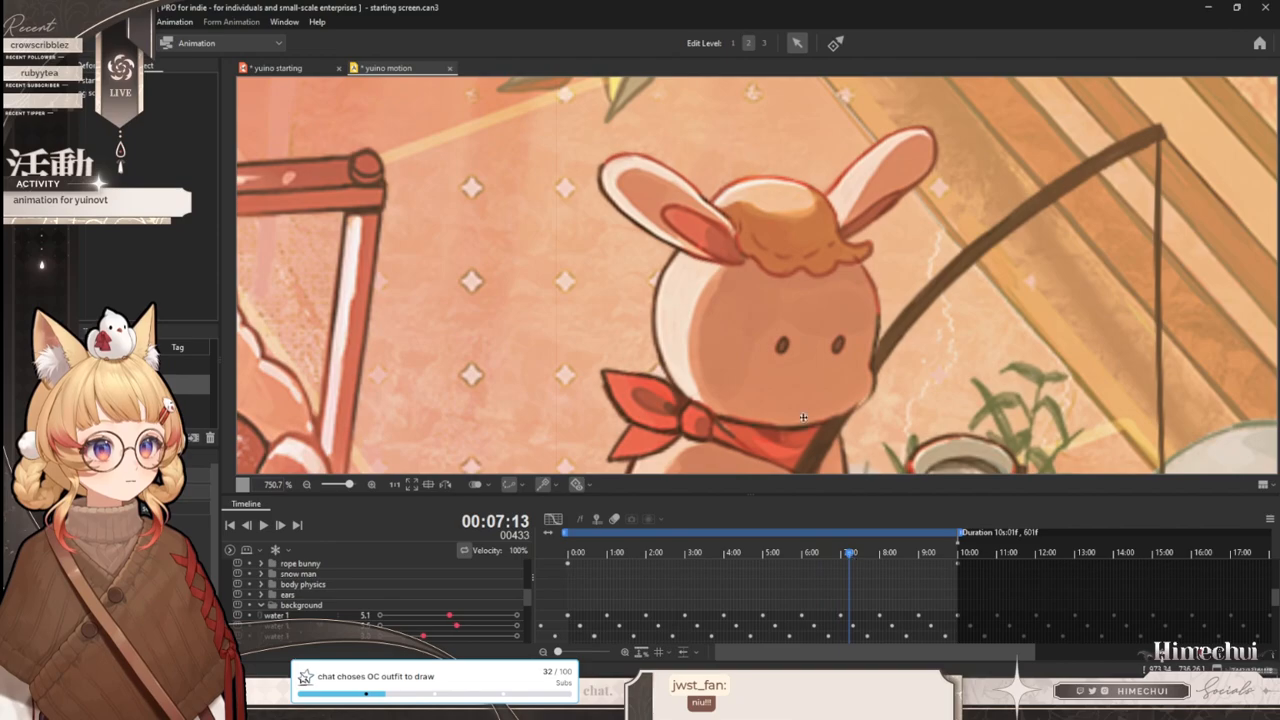
{"action": "left_click", "coordinate": [285, 66]}
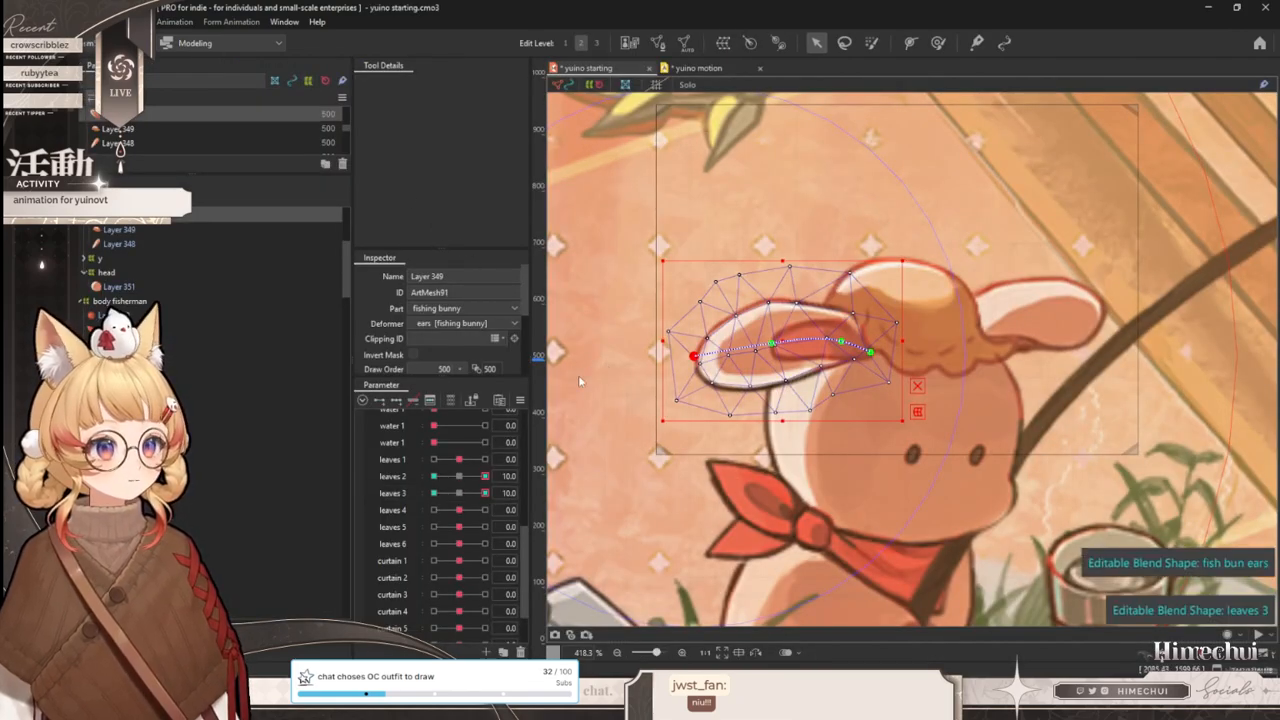
{"action": "left_click", "coordinate": [482, 476]}
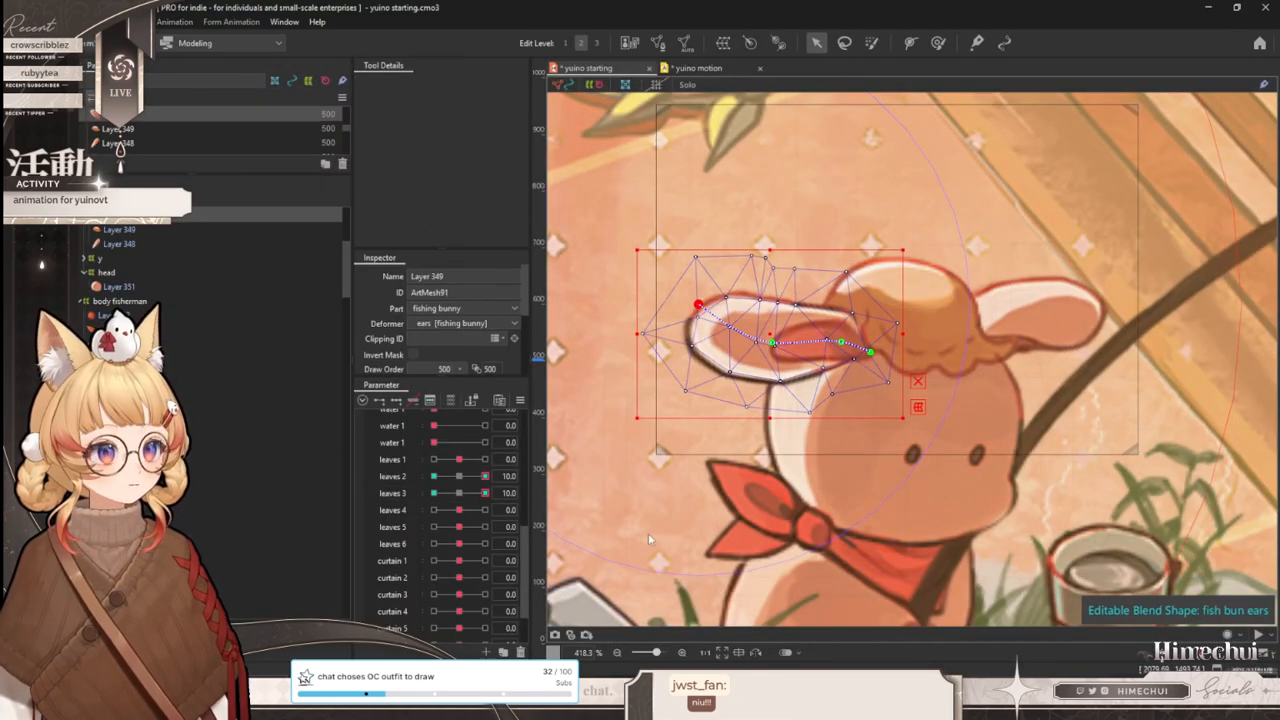
{"action": "left_click", "coordinate": [434, 493]}
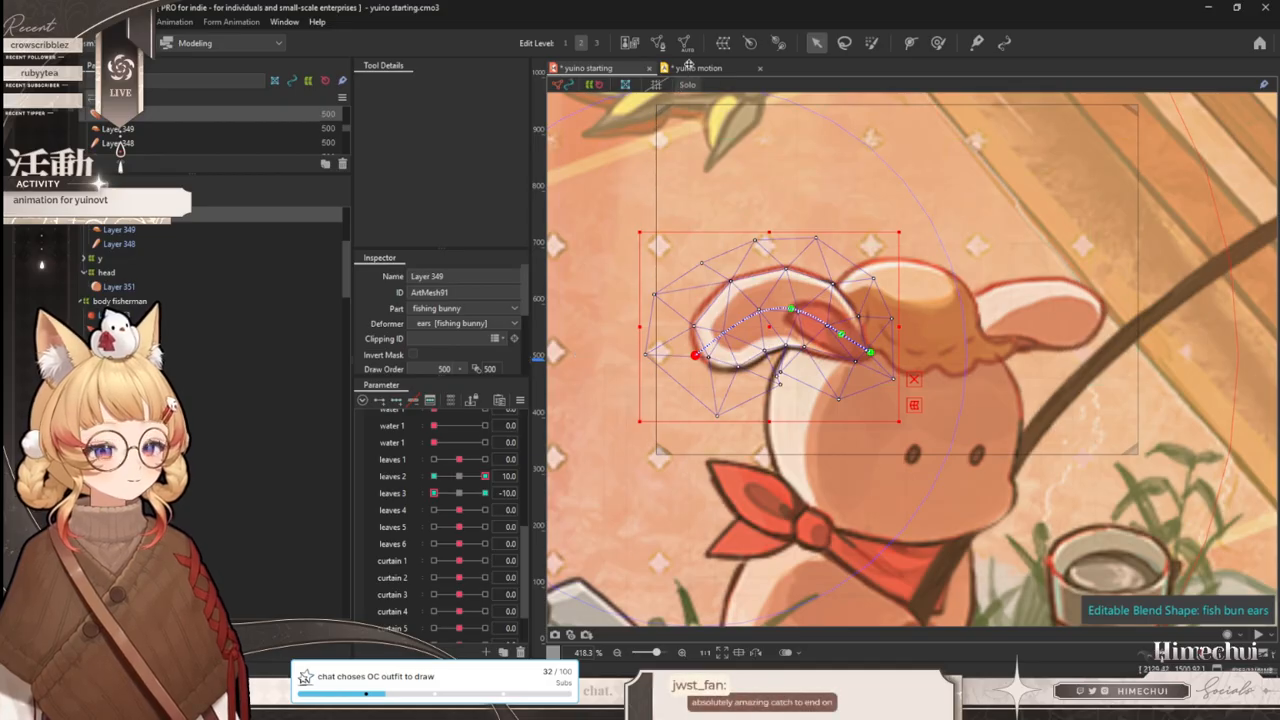
{"action": "key", "text": "ctrl+Tab"}
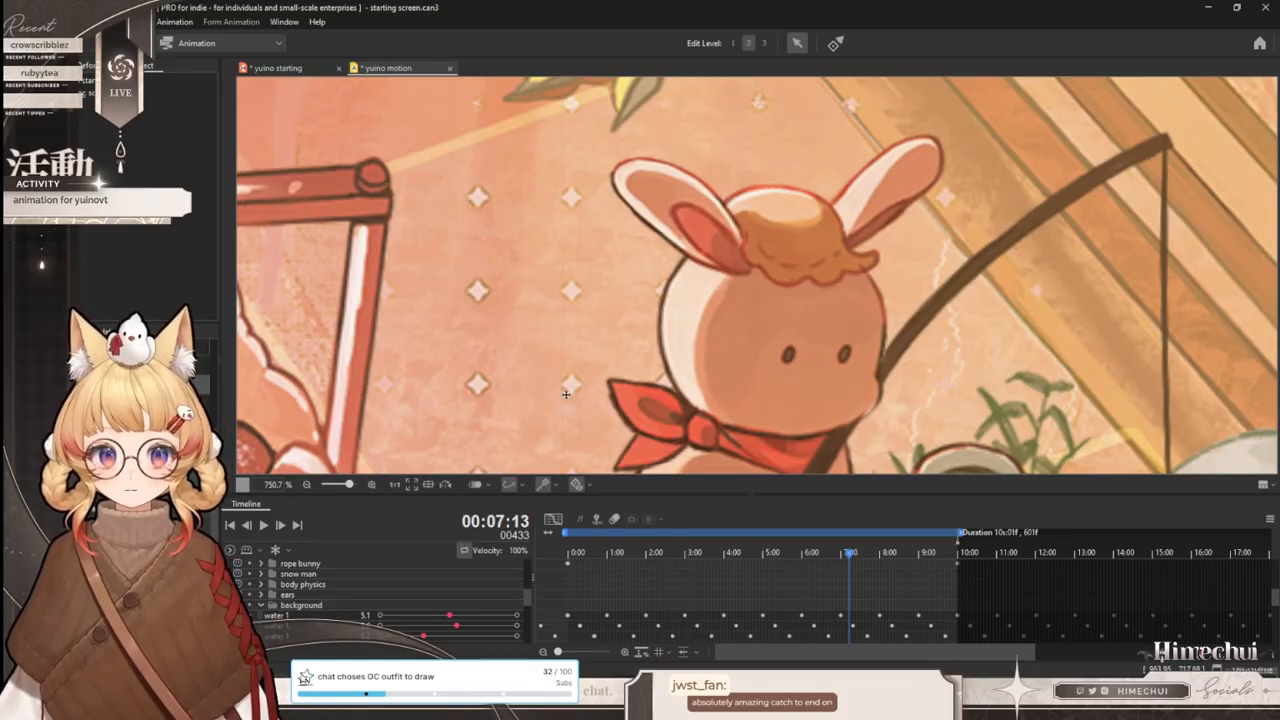
{"action": "mouse_move", "coordinate": [634, 559]}
{"action": "left_mouse_down"}
{"action": "mouse_move", "coordinate": [825, 562]}
{"action": "mouse_move", "coordinate": [1148, 513]}
{"action": "mouse_move", "coordinate": [640, 530]}
{"action": "mouse_move", "coordinate": [820, 556]}
{"action": "mouse_move", "coordinate": [1008, 553]}
{"action": "left_mouse_up"}
- Open the bunny's other ear, Layer 348, for mesh editing and reset leaves 2 and leaves 3 to 0
{"action": "left_click", "coordinate": [330, 69]}
{"action": "scroll", "coordinate": [850, 358], "scroll_direction": "down", "scroll_amount": 2}
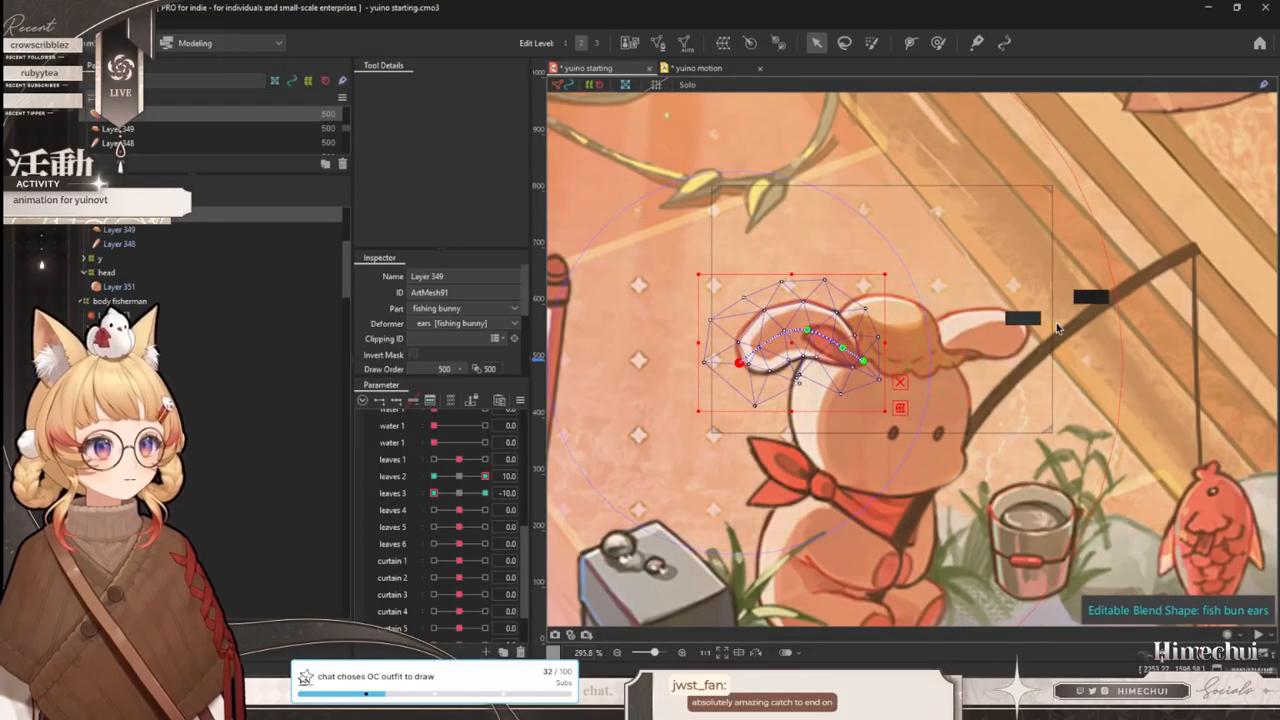
{"action": "scroll", "coordinate": [1072, 312], "scroll_direction": "up", "scroll_amount": 2}
{"action": "left_click", "coordinate": [981, 328]}
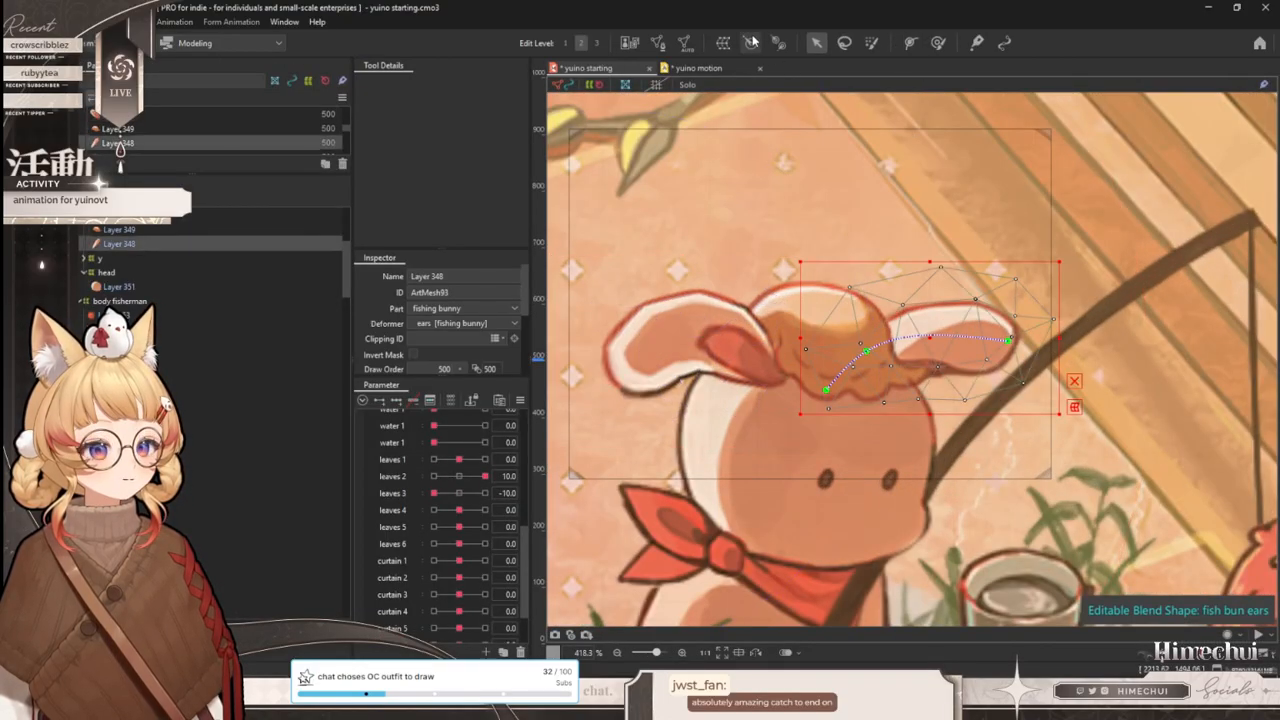
{"action": "left_click", "coordinate": [658, 43]}
{"action": "left_click", "coordinate": [461, 492]}
{"action": "left_click", "coordinate": [462, 476]}
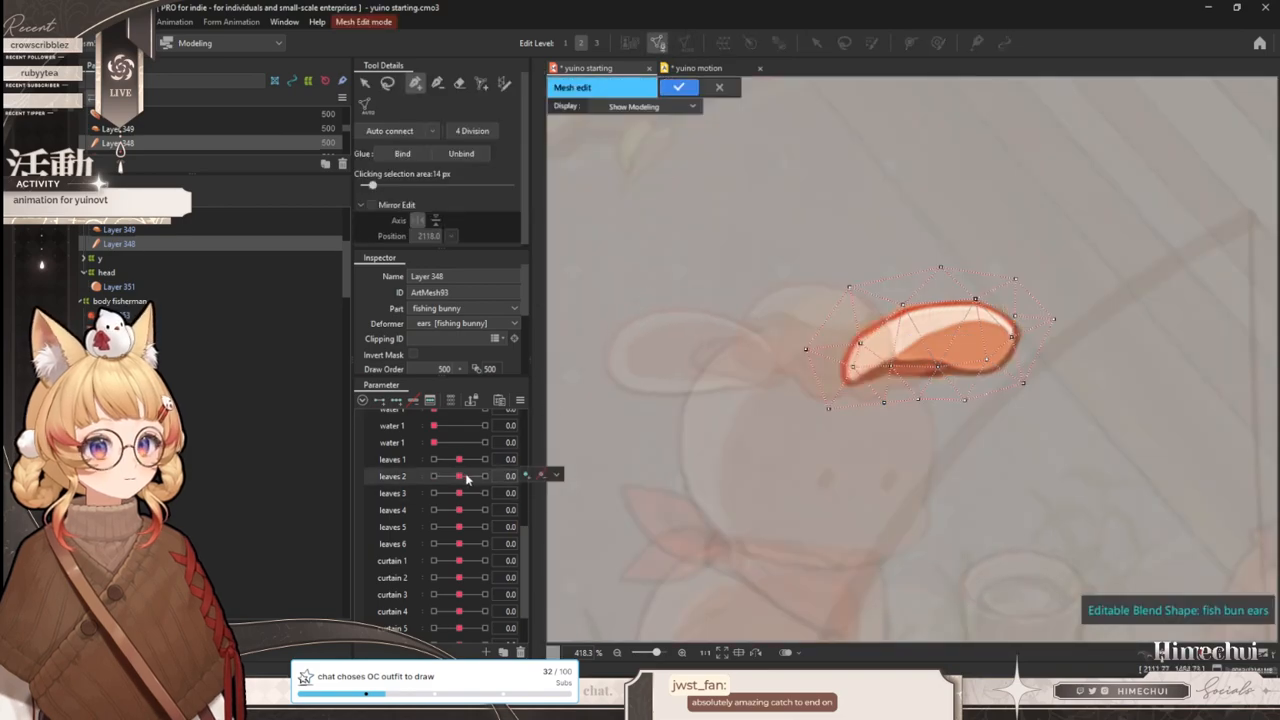
- Erase crowded mesh vertices and edges inside the ear and move the base vertex onto the ear's lower inner corner
{"action": "scroll", "coordinate": [1045, 305], "scroll_direction": "up", "scroll_amount": 2}
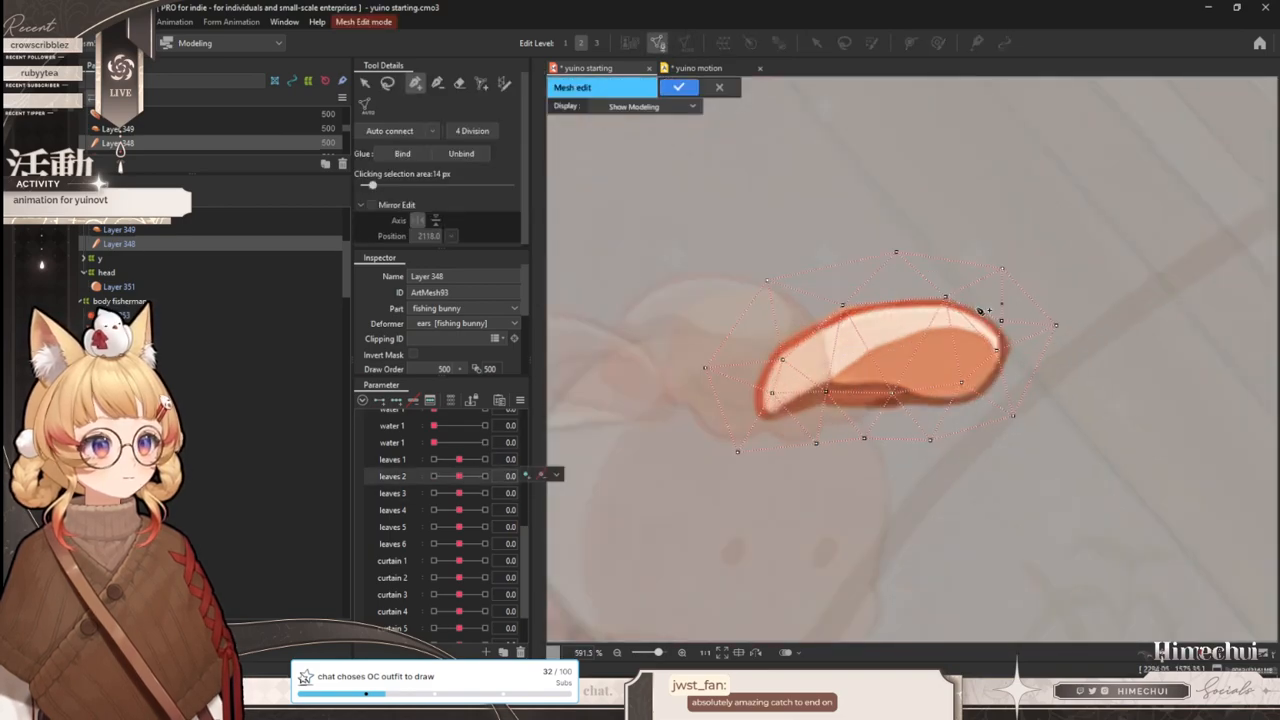
{"action": "left_click", "coordinate": [459, 84]}
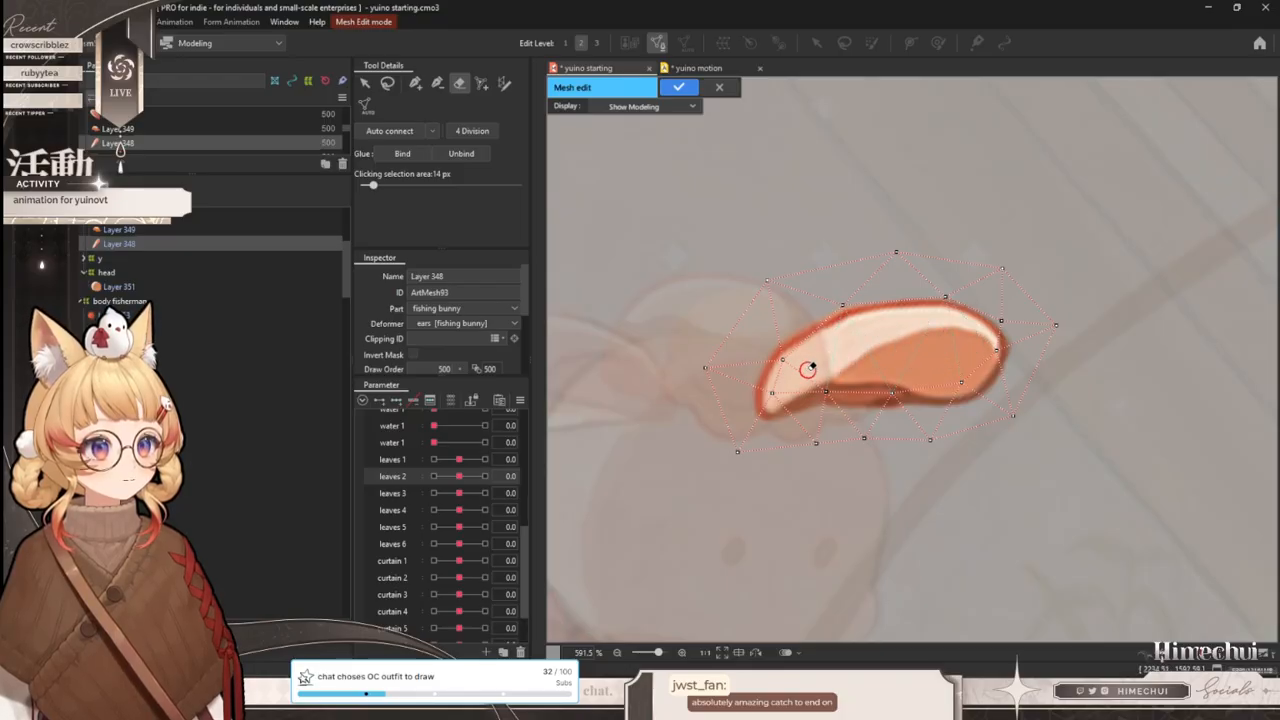
{"action": "left_click", "coordinate": [365, 83]}
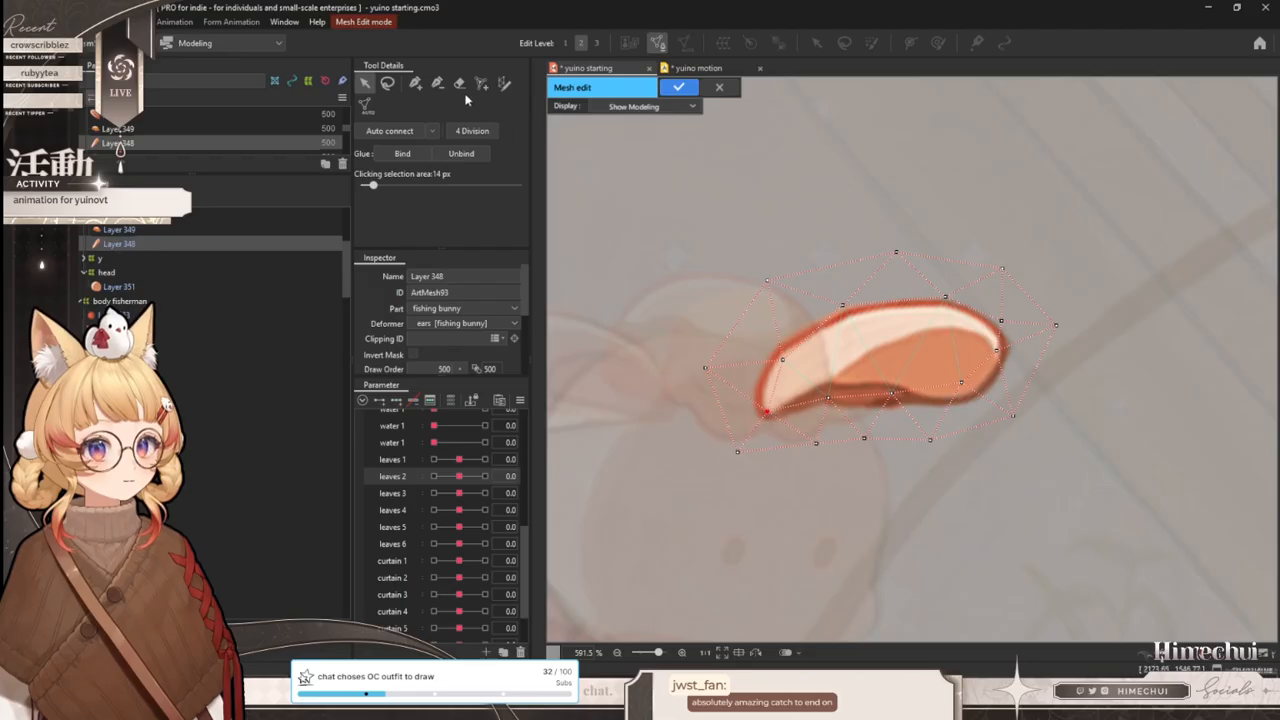
{"action": "left_click", "coordinate": [437, 83]}
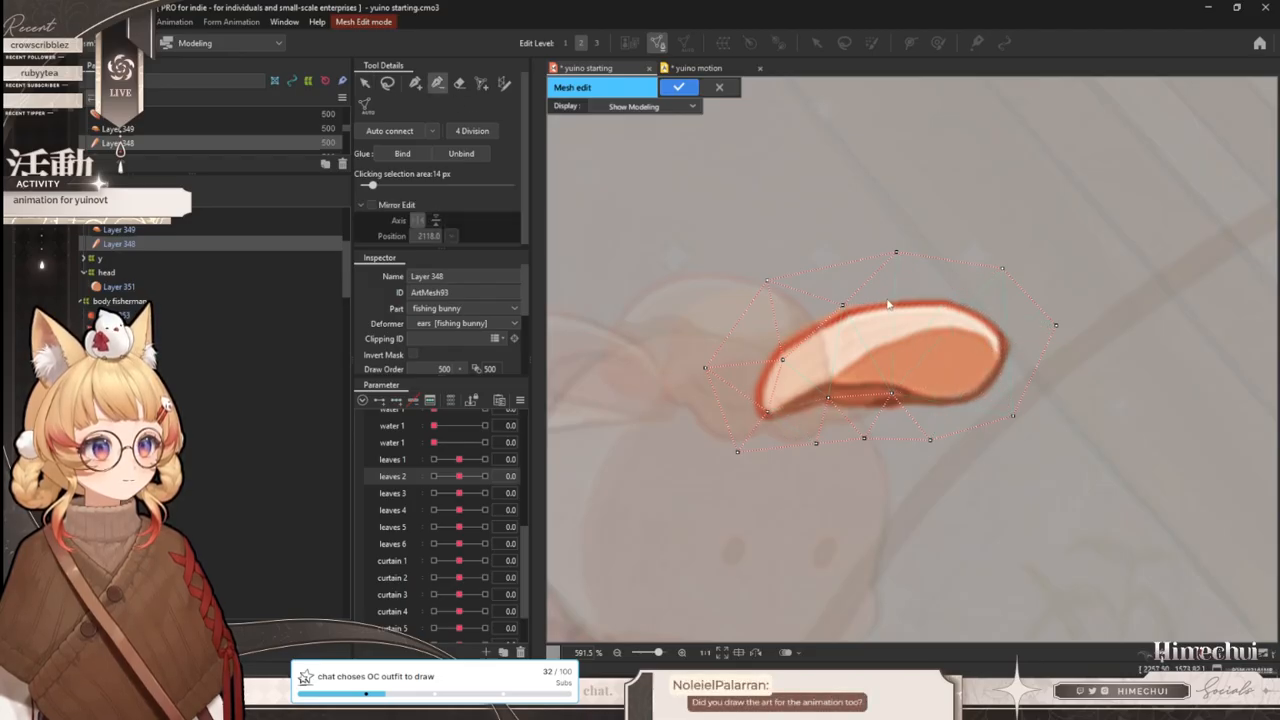
- Trace the ear's outline with new mesh vertices, starting at the base and adjusting their positions along the lower edge
{"action": "left_click", "coordinate": [797, 404]}
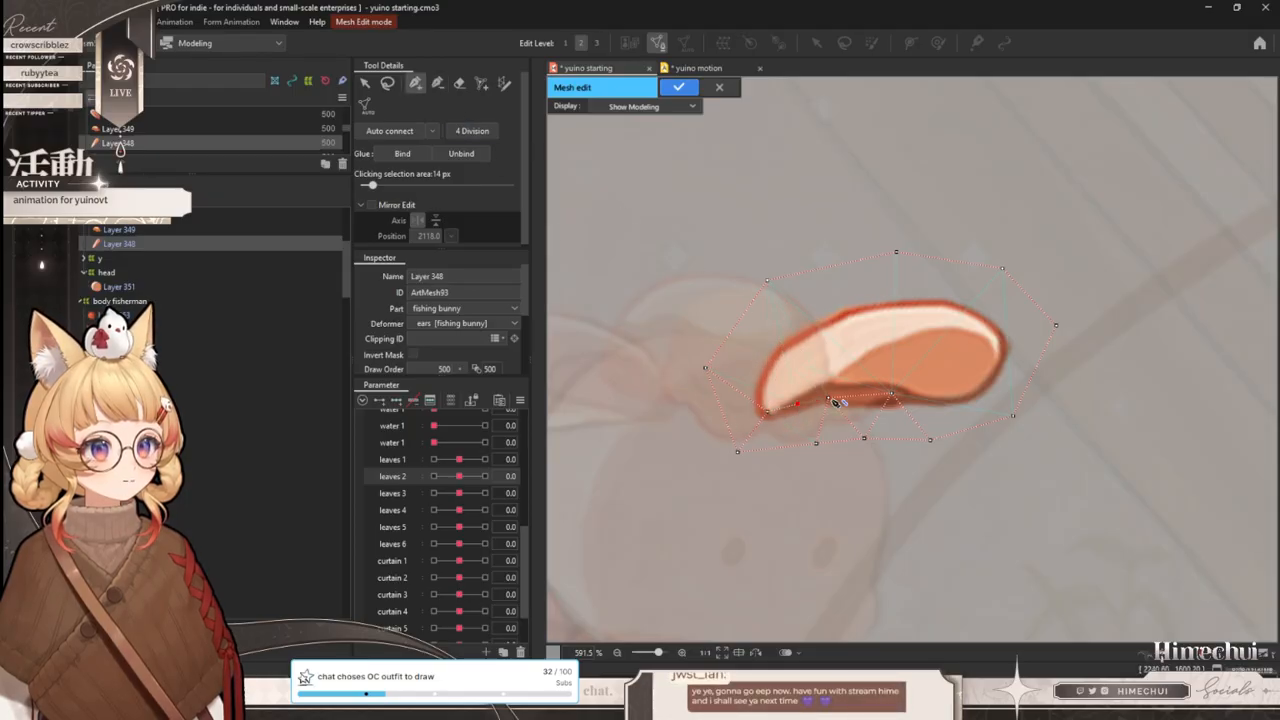
{"action": "left_click", "coordinate": [789, 412]}
{"action": "left_click", "coordinate": [768, 414]}
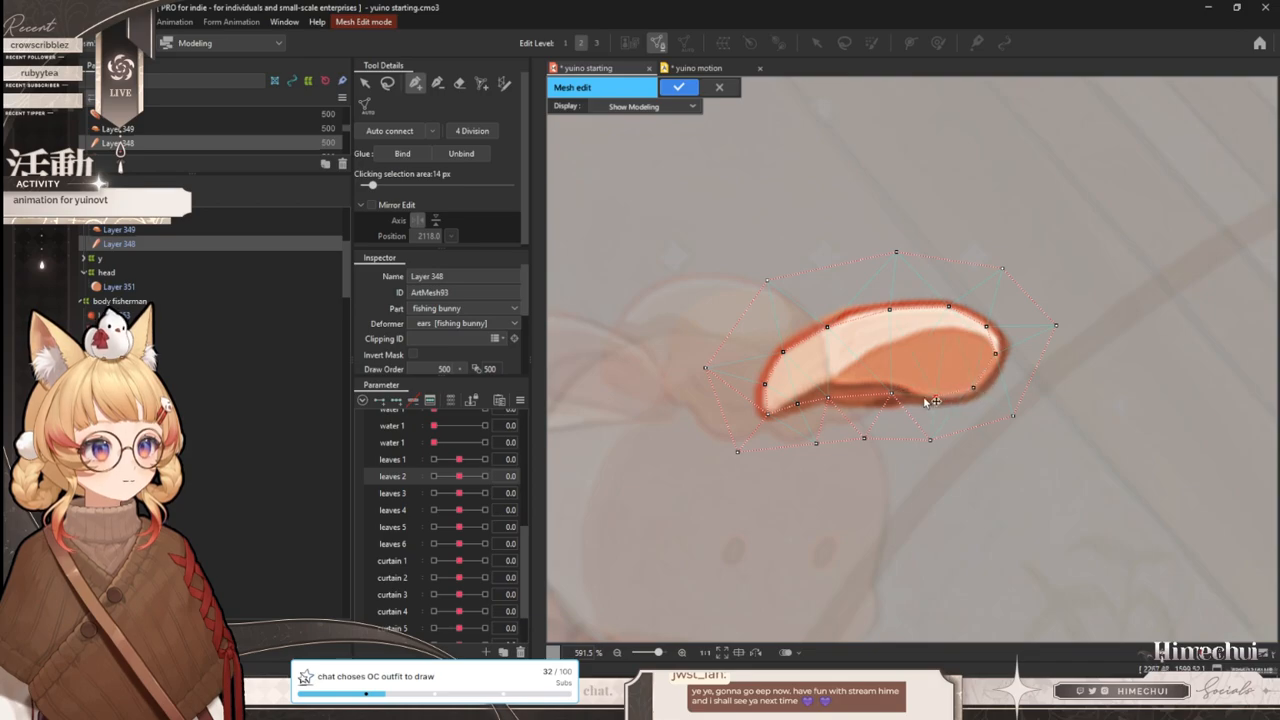
{"action": "left_click", "coordinate": [364, 84]}
{"action": "left_click", "coordinate": [626, 203]}
{"action": "left_click", "coordinate": [415, 83]}
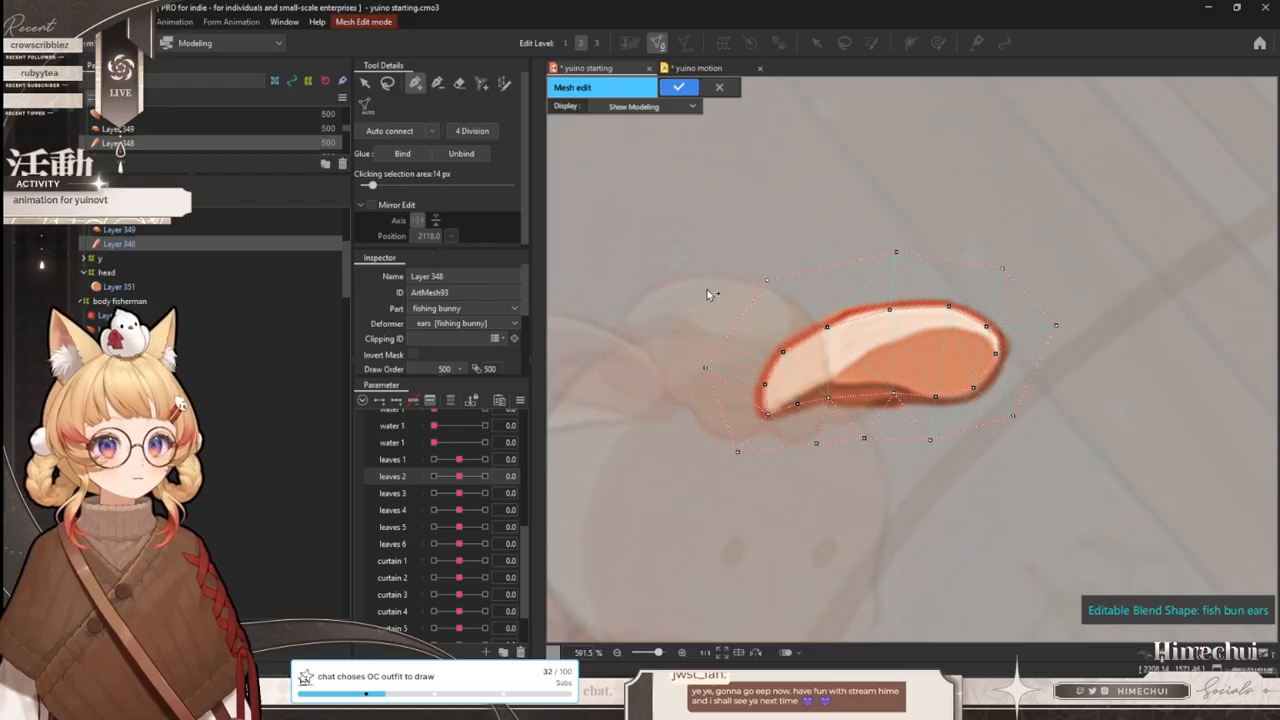
- Add a curved row of mesh vertices through the ear's interior, running from the base corner towards the tip
{"action": "scroll", "coordinate": [755, 337], "scroll_direction": "down", "scroll_amount": 2}
{"action": "scroll", "coordinate": [1014, 308], "scroll_direction": "up", "scroll_amount": 2}
{"action": "scroll", "coordinate": [785, 326], "scroll_direction": "down", "scroll_amount": 2}
{"action": "scroll", "coordinate": [785, 326], "scroll_direction": "up", "scroll_amount": 2}
{"action": "left_click", "coordinate": [669, 424]}
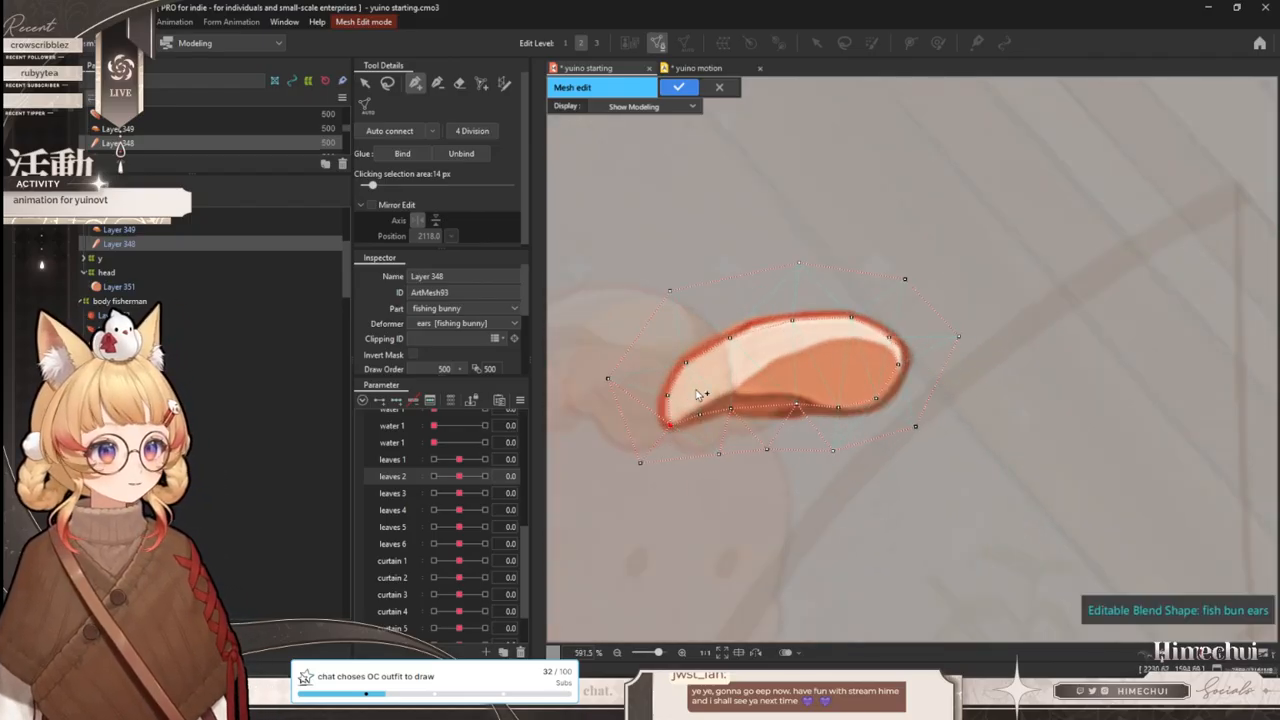
{"action": "left_click", "coordinate": [705, 392]}
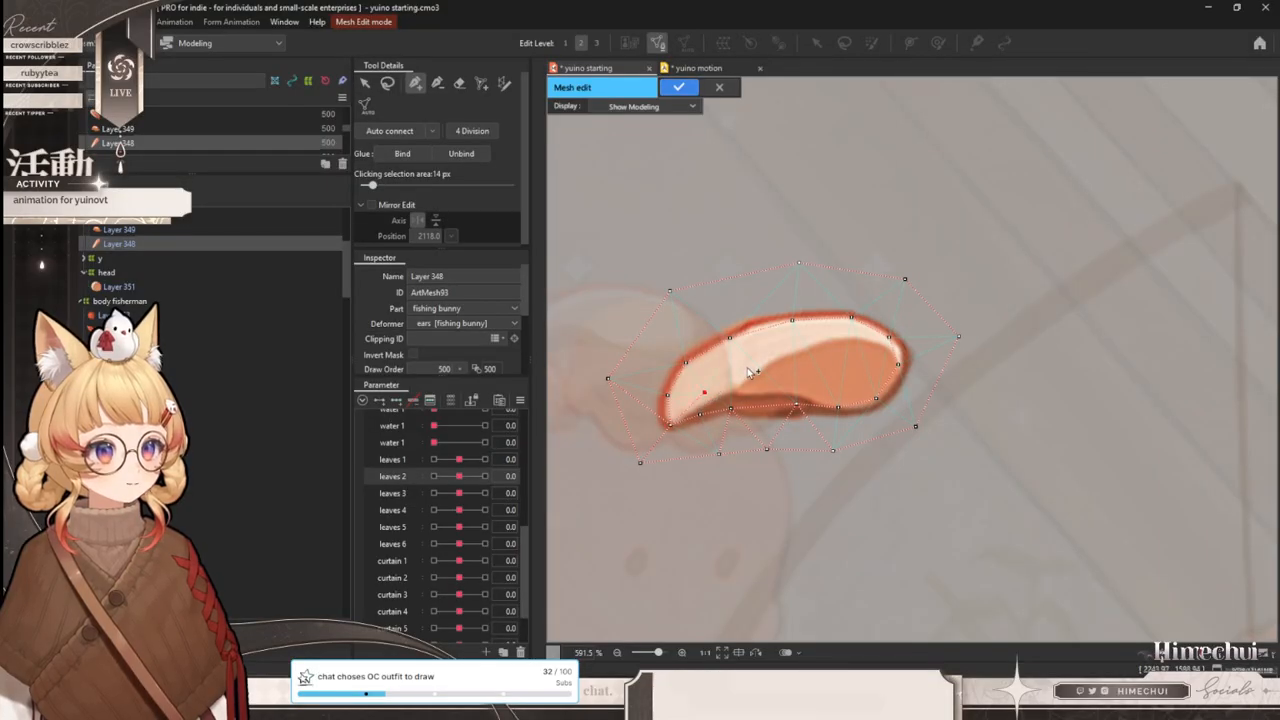
{"action": "left_click", "coordinate": [750, 367]}
{"action": "scroll", "coordinate": [818, 356], "scroll_direction": "up", "scroll_amount": 2}
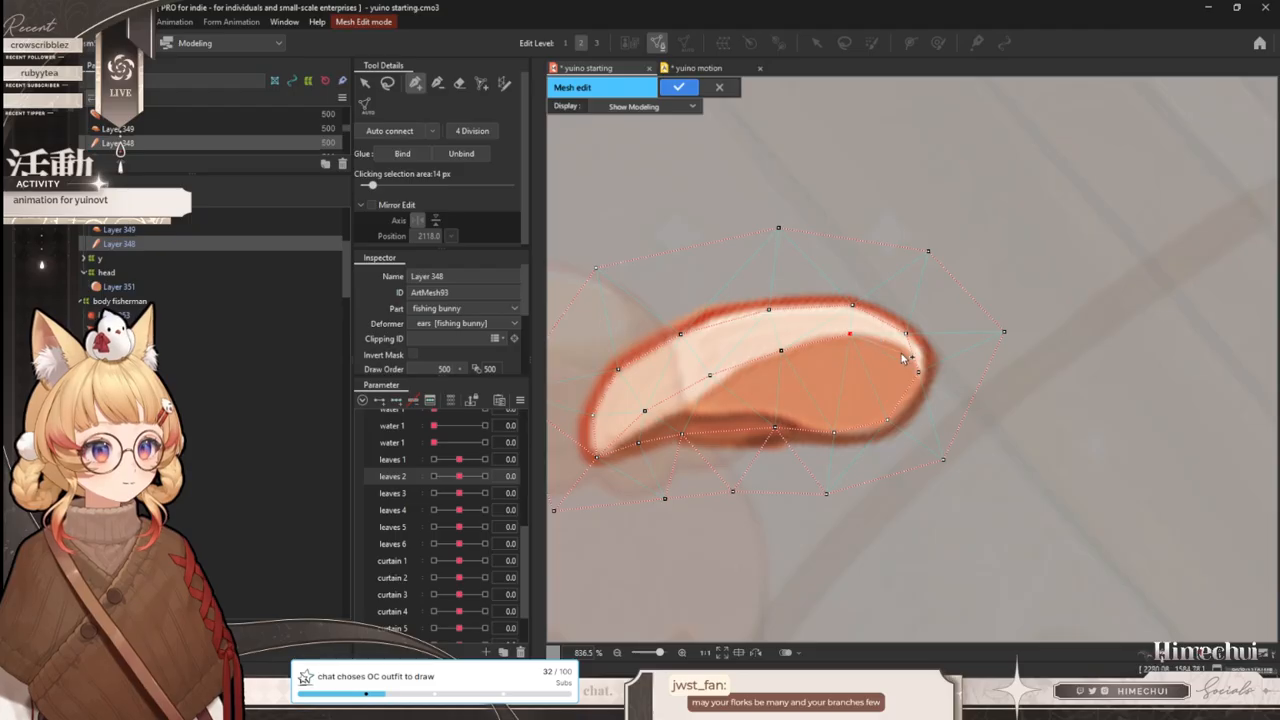
{"action": "scroll", "coordinate": [905, 360], "scroll_direction": "down", "scroll_amount": 2}
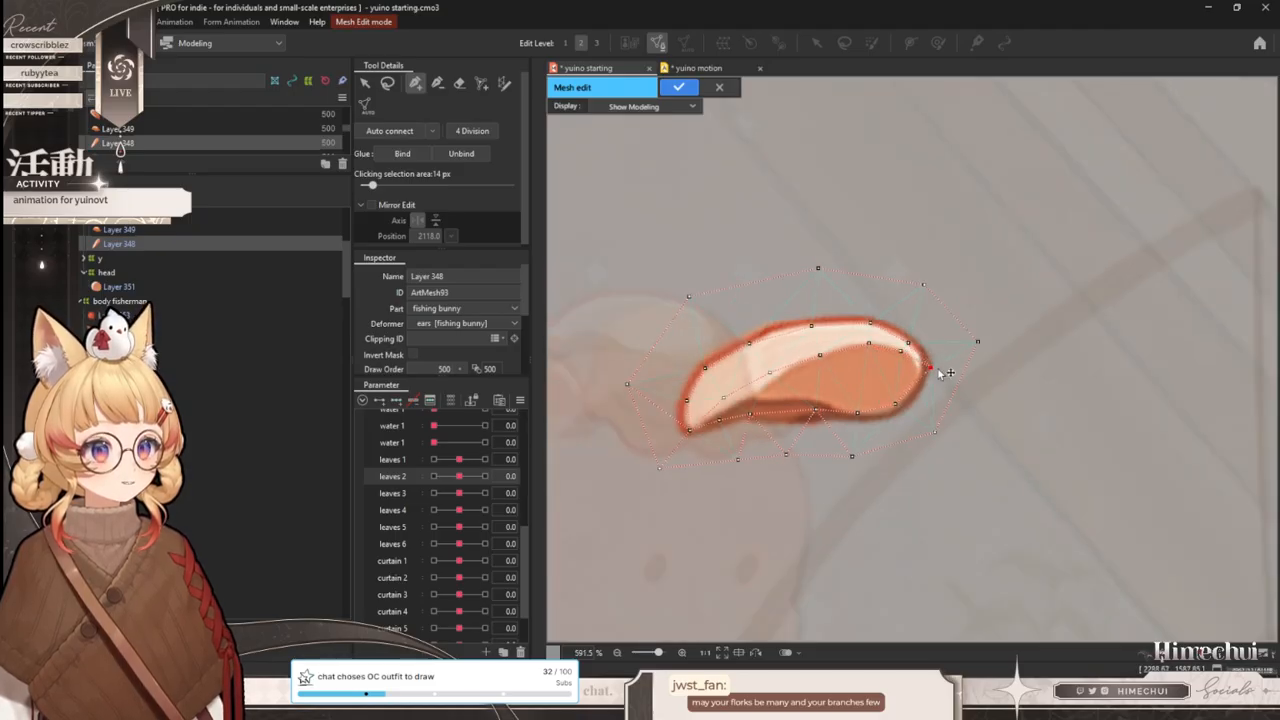
- Connect the interior vertex row to the ear's tip and fine-tune the vertices' spacing along the inner-ear edge
{"action": "left_click", "coordinate": [869, 343]}
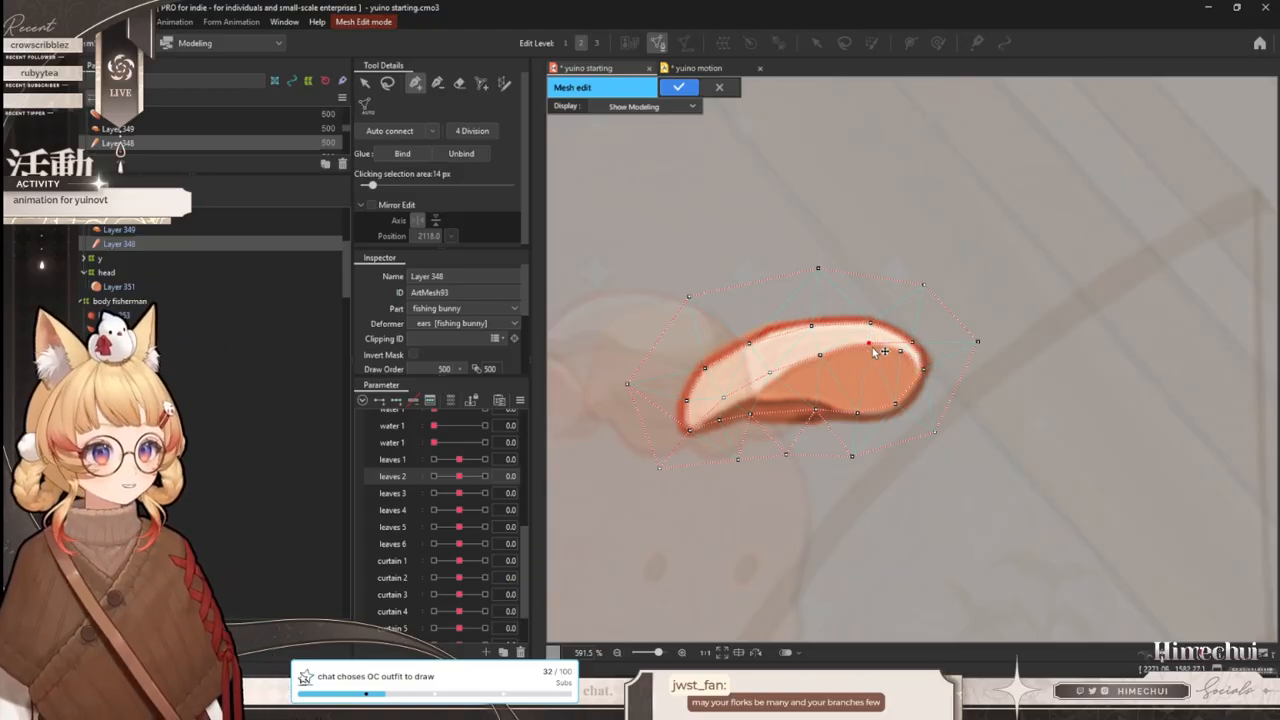
{"action": "left_click", "coordinate": [909, 353]}
{"action": "left_click", "coordinate": [922, 368]}
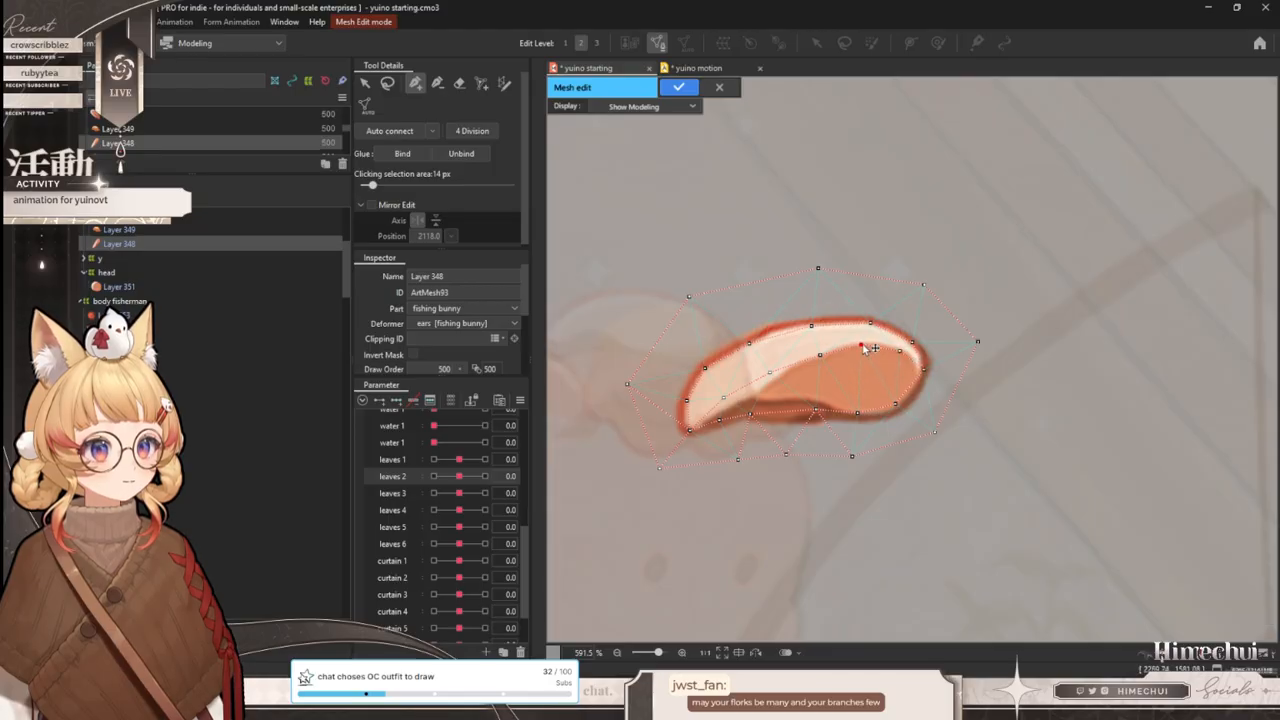
{"action": "left_click", "coordinate": [776, 374]}
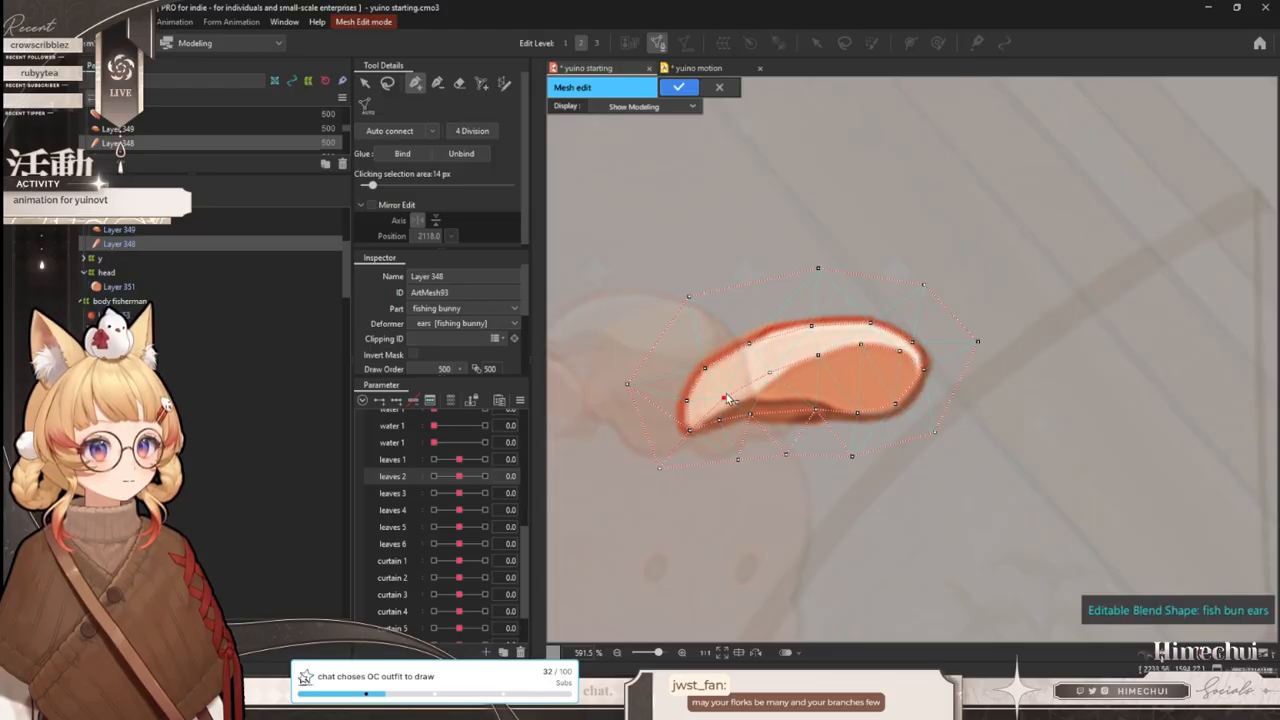
{"action": "left_click", "coordinate": [727, 396]}
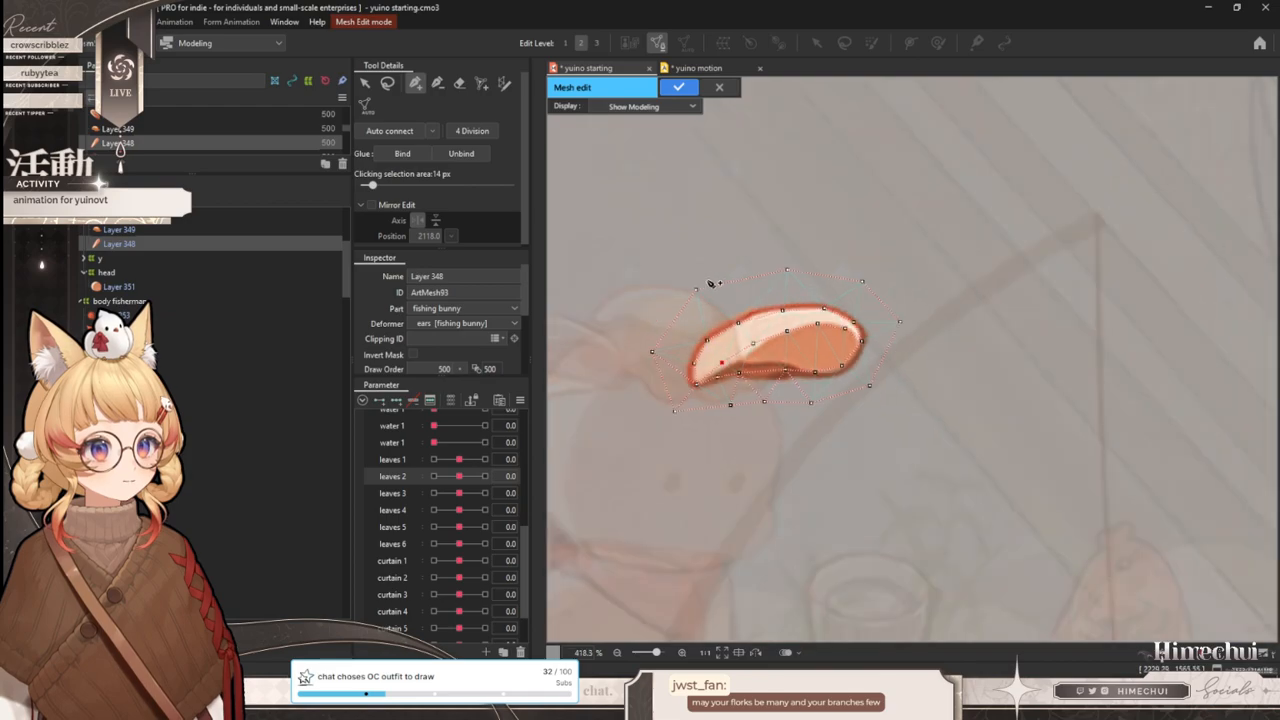
- Reshape the outer mesh boundary around the ear with added and repositioned vertices, and apply the mesh edit
{"action": "left_click", "coordinate": [367, 84]}
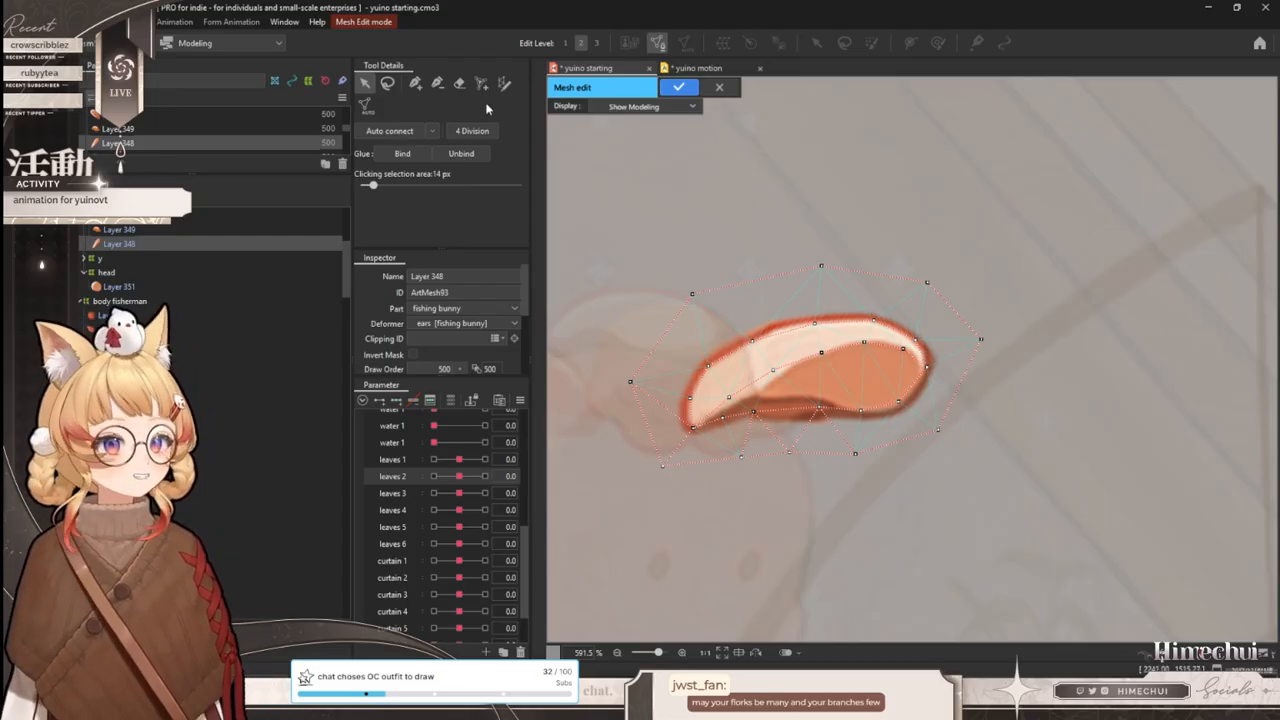
{"action": "left_click", "coordinate": [415, 84]}
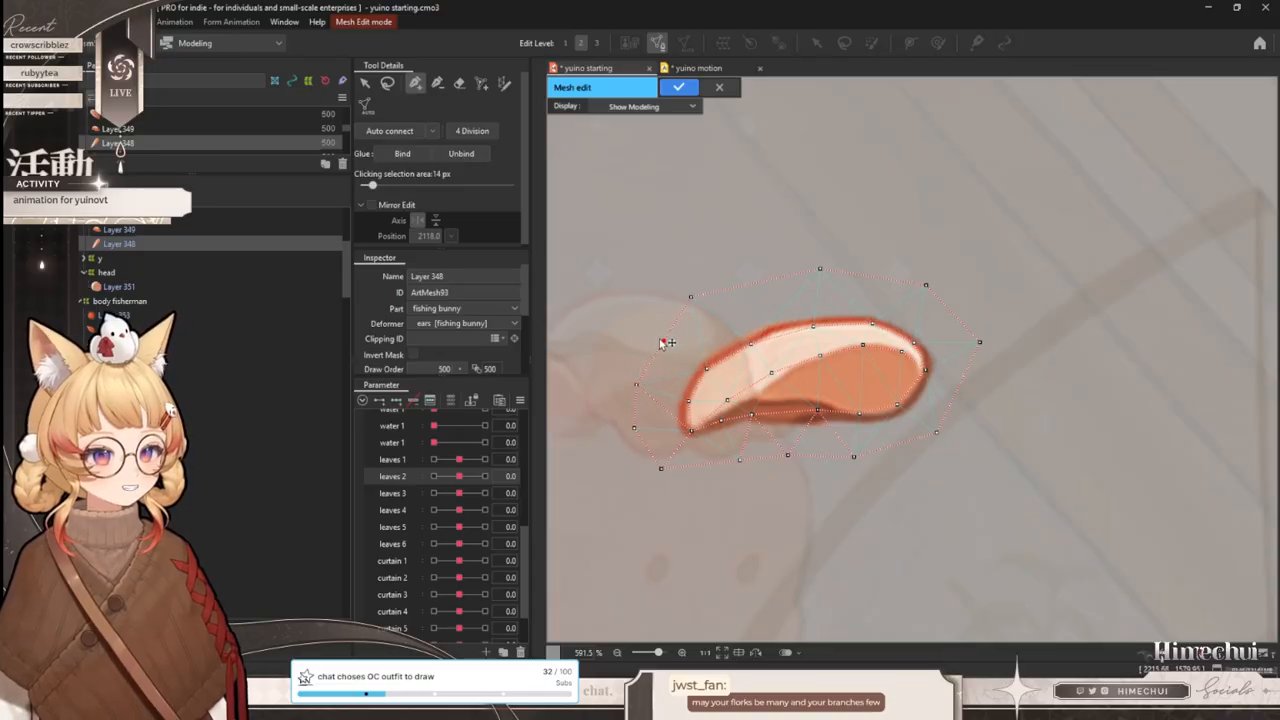
{"action": "left_click_drag", "start_coordinate": [691, 297], "coordinate": [697, 307]}
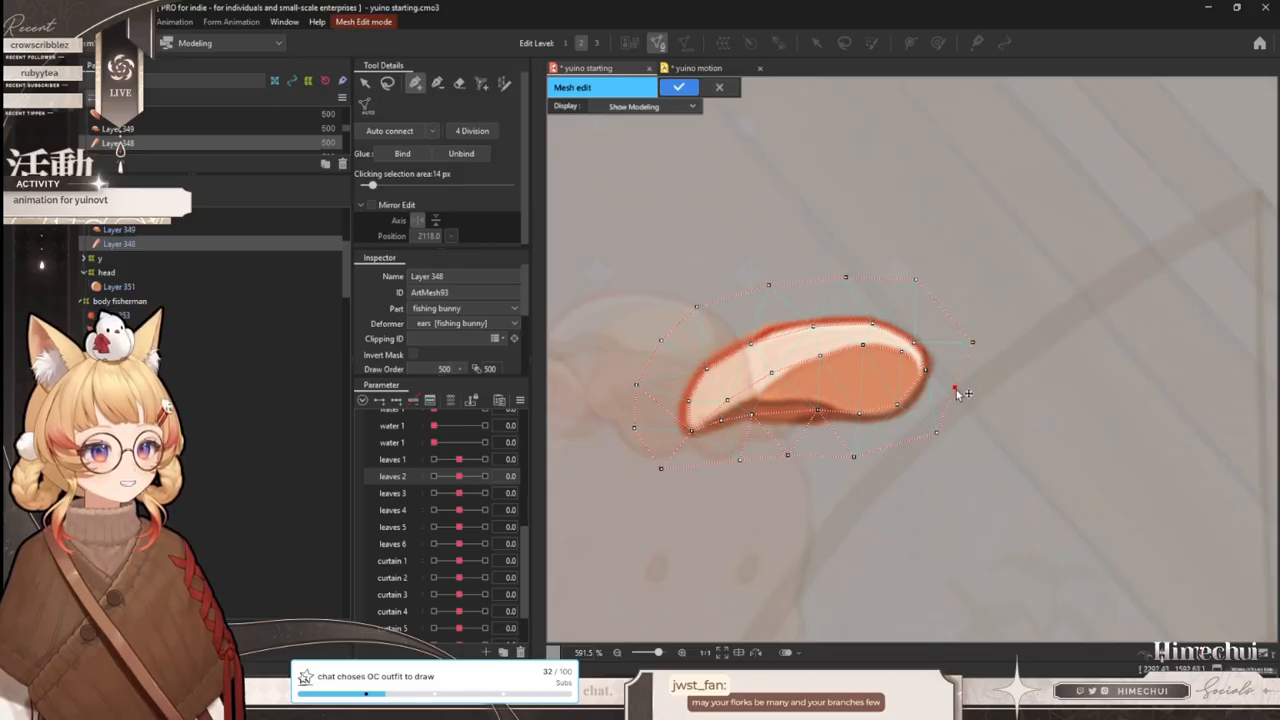
{"action": "left_click", "coordinate": [937, 434]}
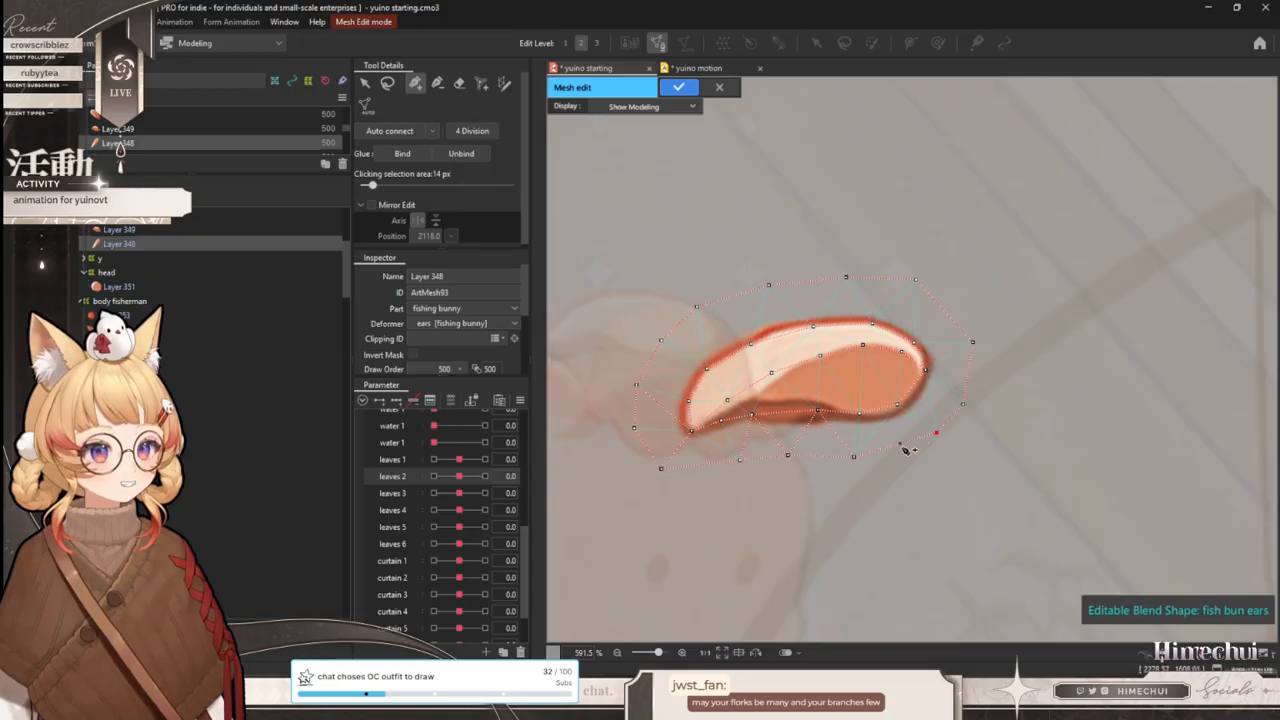
{"action": "scroll", "coordinate": [858, 398], "scroll_direction": "down", "scroll_amount": 6}
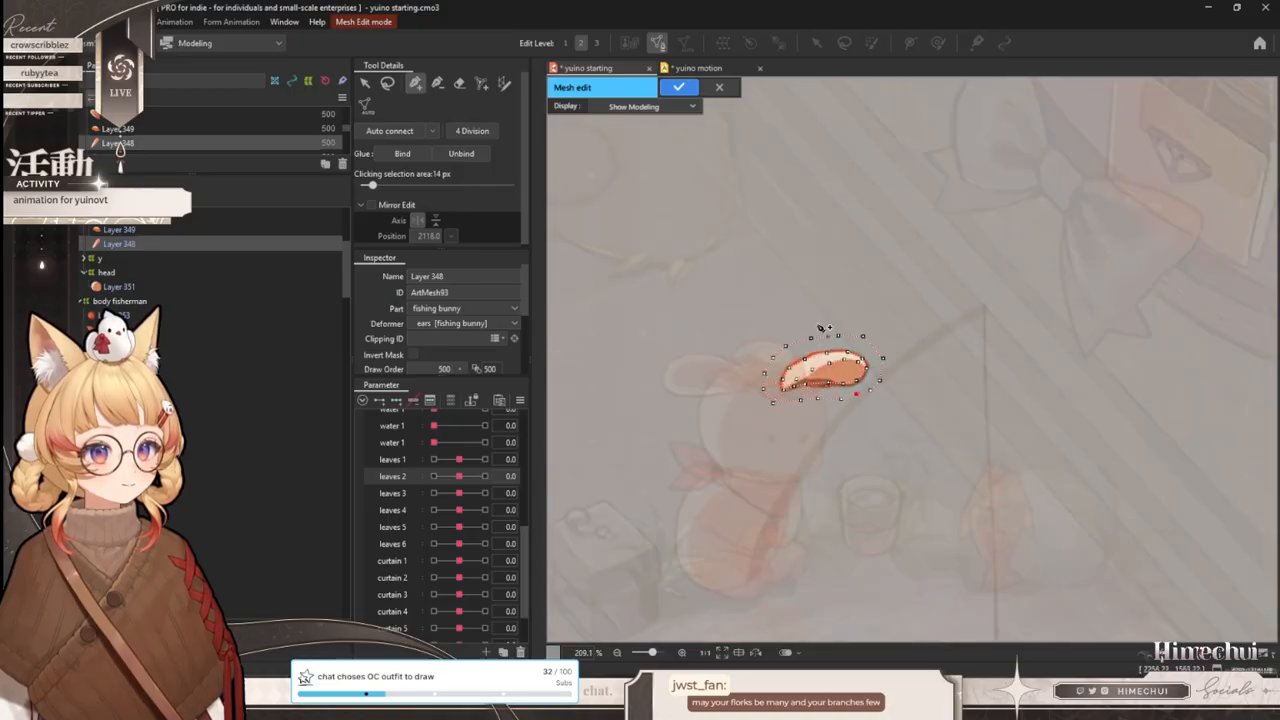
{"action": "left_click", "coordinate": [679, 87]}
- Set leaves 2 to 10, shift the ear's deform path point nearer its base and add another point midway along the path
{"action": "scroll", "coordinate": [820, 341], "scroll_direction": "down", "scroll_amount": 2}
{"action": "scroll", "coordinate": [793, 348], "scroll_direction": "up", "scroll_amount": 5}
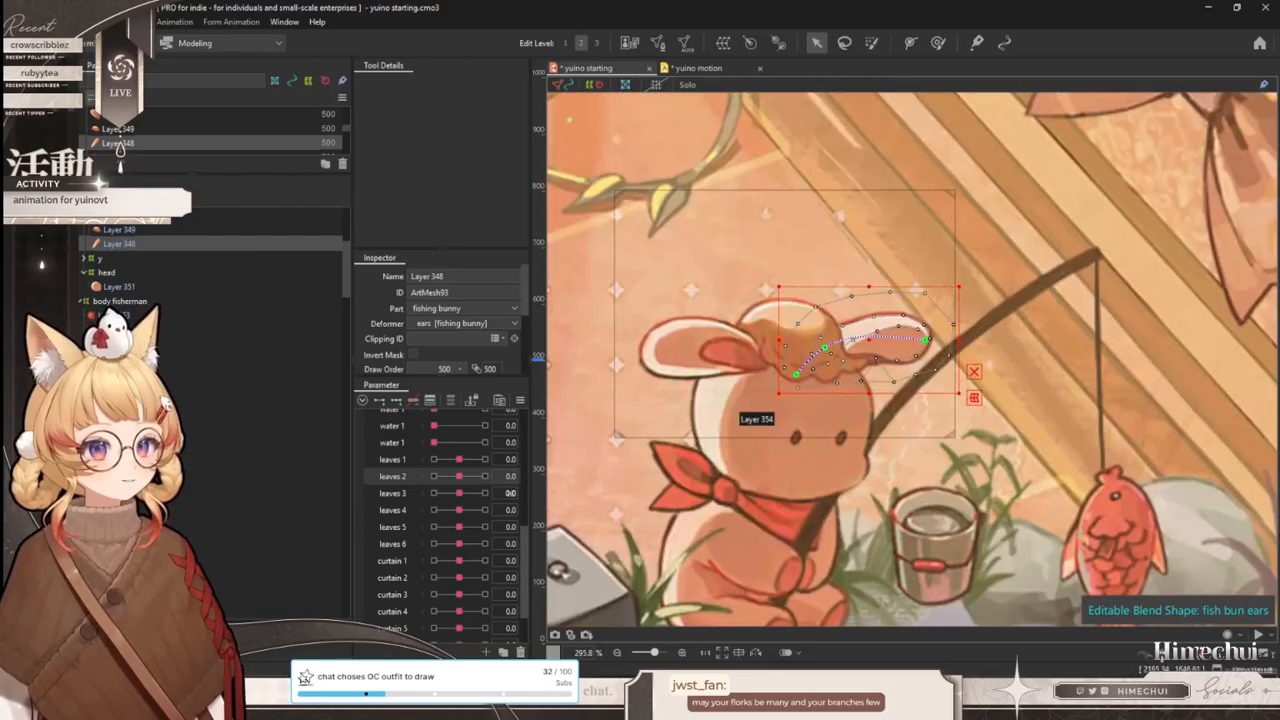
{"action": "scroll", "coordinate": [866, 401], "scroll_direction": "up", "scroll_amount": 3}
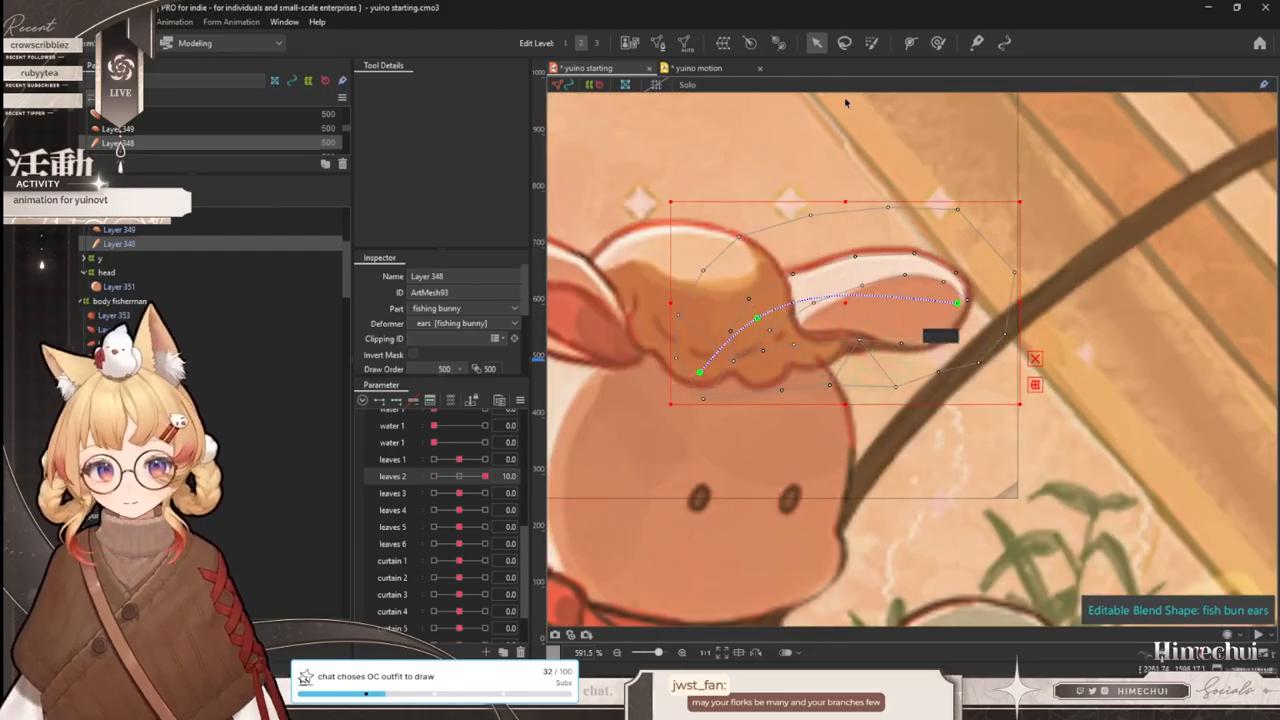
{"action": "scroll", "coordinate": [897, 225], "scroll_direction": "up", "scroll_amount": 1}
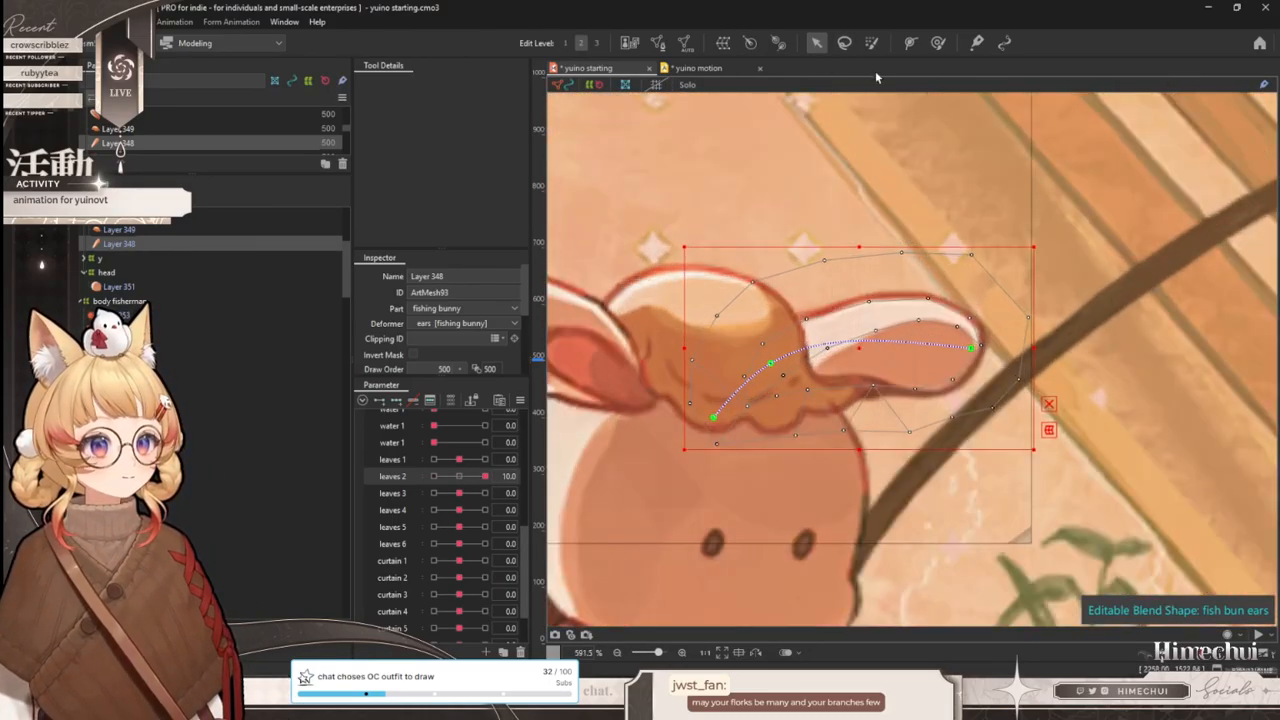
{"action": "left_click", "coordinate": [909, 43]}
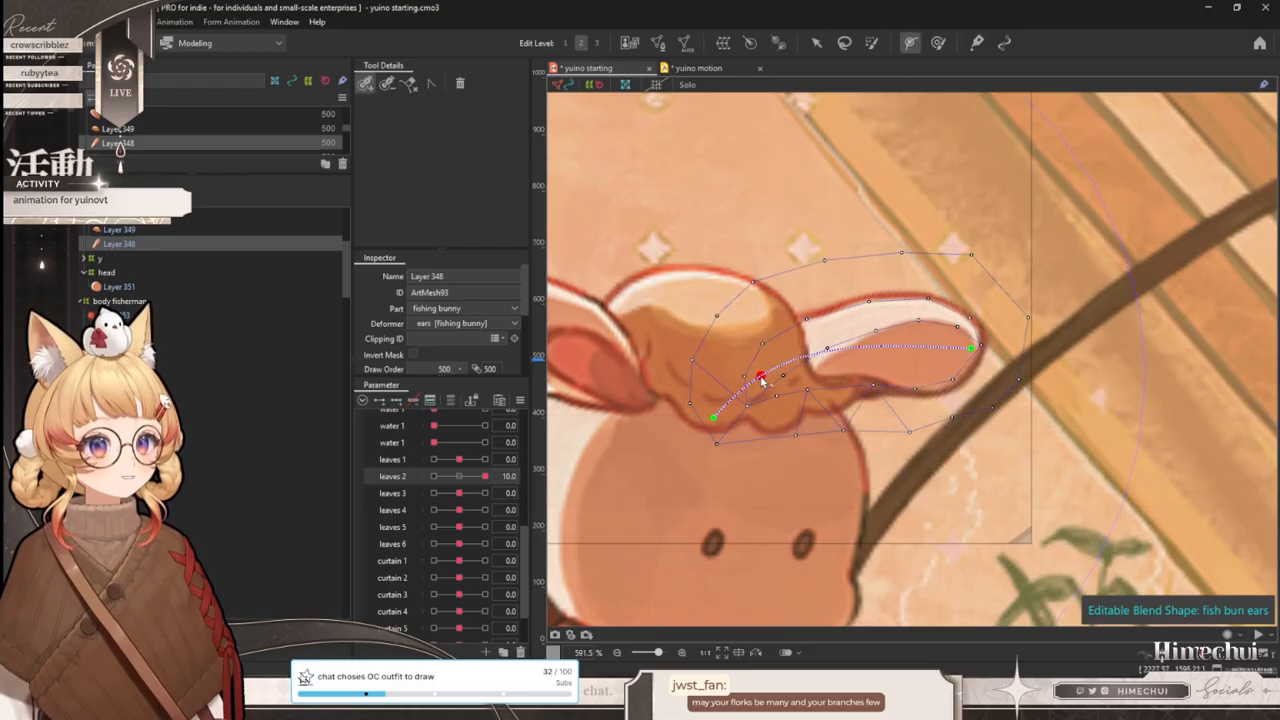
{"action": "left_click", "coordinate": [762, 380]}
{"action": "scroll", "coordinate": [843, 388], "scroll_direction": "down", "scroll_amount": 1}
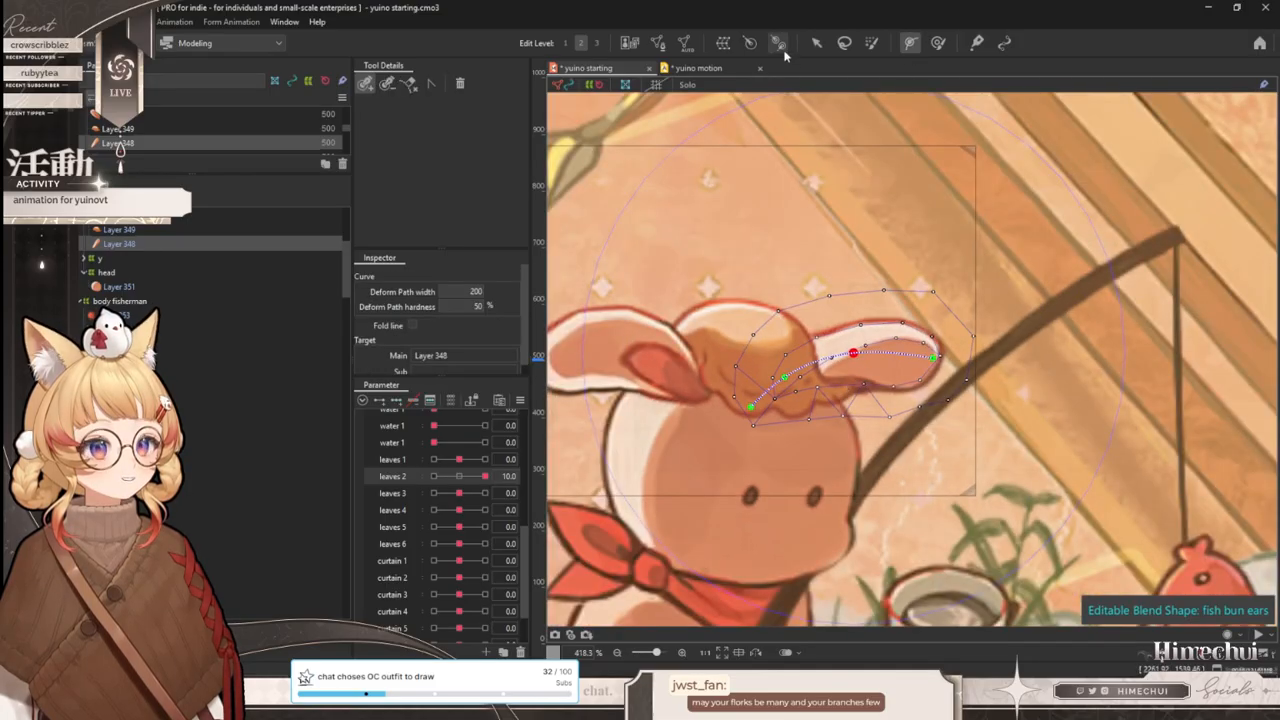
- Return leaves 2 to 0, give it three keys on the right ear's mesh, and set it to 10
{"action": "left_click", "coordinate": [817, 45]}
{"action": "left_click", "coordinate": [459, 476]}
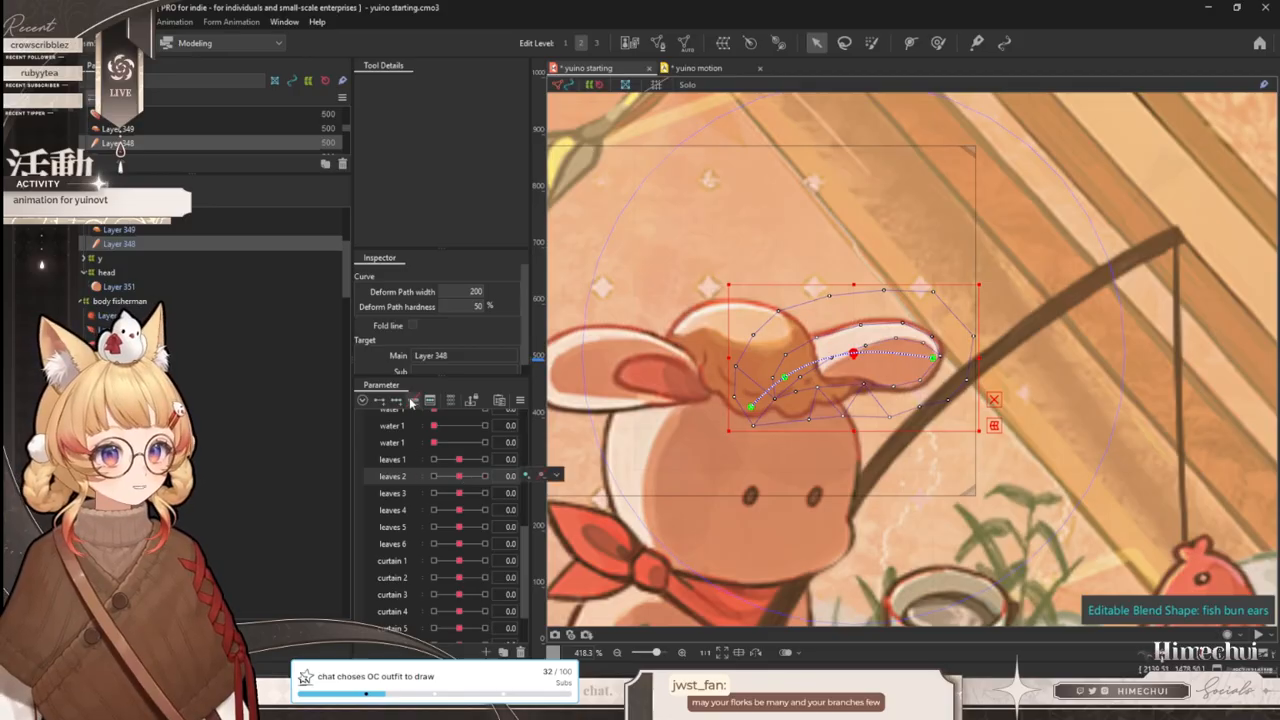
{"action": "scroll", "coordinate": [914, 400], "scroll_direction": "down", "scroll_amount": 2}
{"action": "left_click_drag", "start_coordinate": [460, 476], "coordinate": [496, 471]}
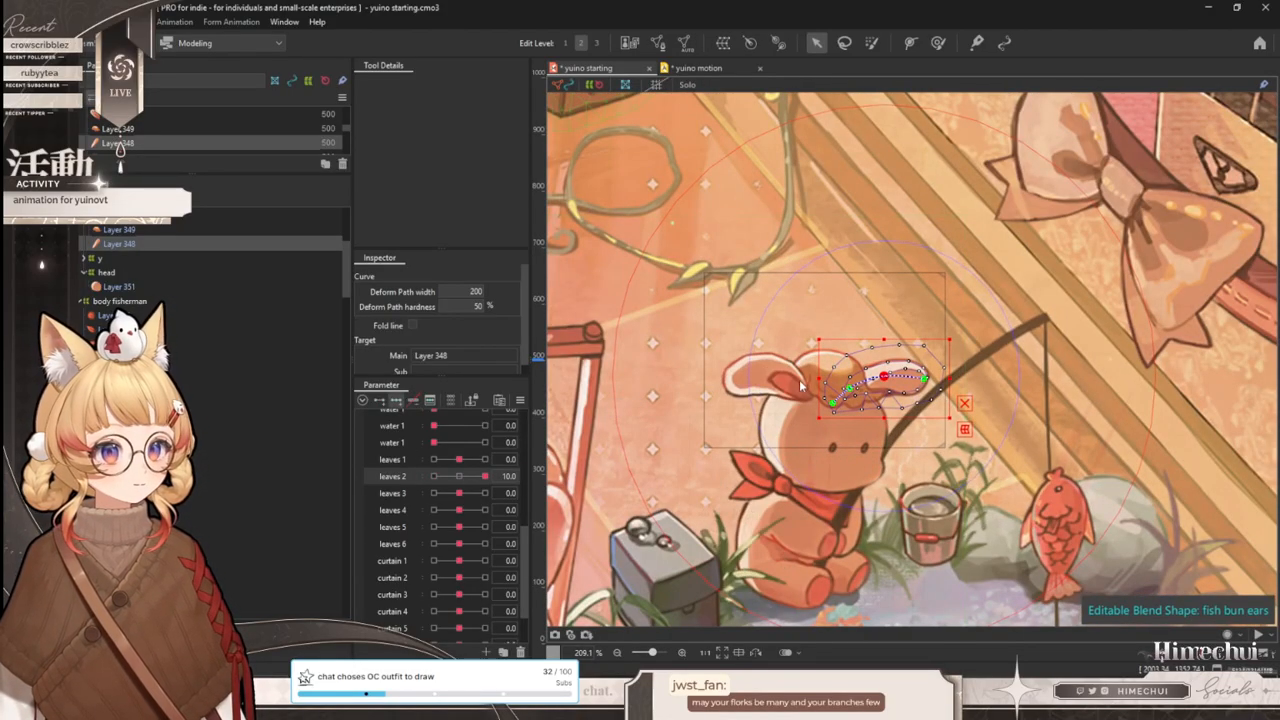
{"action": "scroll", "coordinate": [803, 388], "scroll_direction": "up", "scroll_amount": 2}
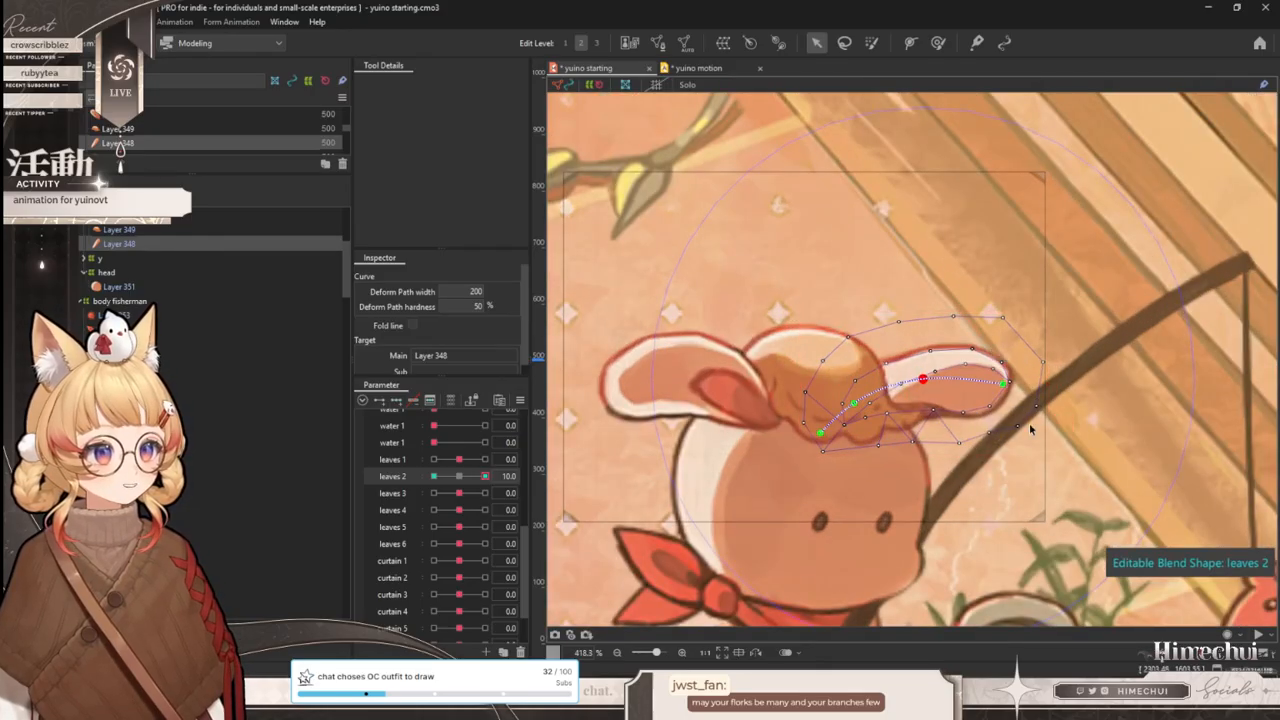
{"action": "left_click_drag", "start_coordinate": [926, 390], "coordinate": [923, 366]}
{"action": "left_click_drag", "start_coordinate": [1008, 386], "coordinate": [1002, 370]}
{"action": "left_click_drag", "start_coordinate": [502, 476], "coordinate": [584, 438]}
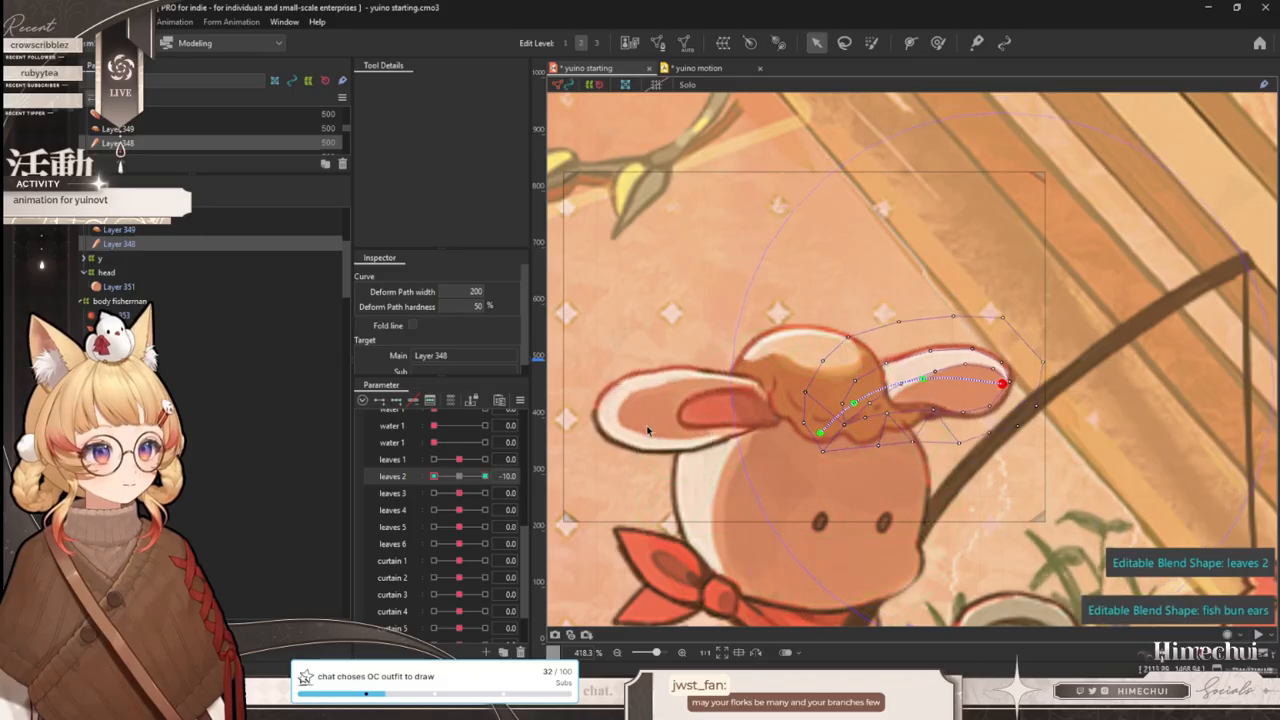
{"action": "key", "text": "ctrl+z"}
{"action": "key", "text": "ctrl+z"}
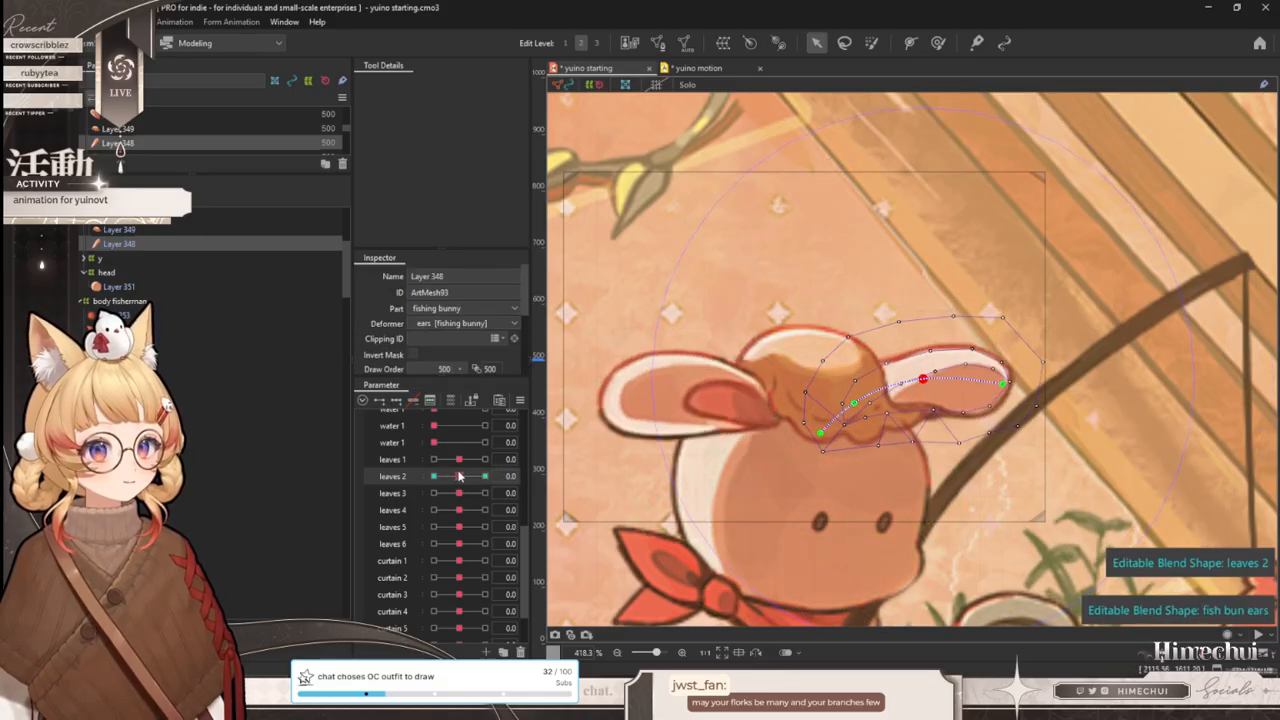
- Raise the midpoint of the ear's deform path at leaves 2 = 10, lower it at -10, and return leaves 2 to 0
{"action": "left_click_drag", "start_coordinate": [922, 378], "coordinate": [921, 356]}
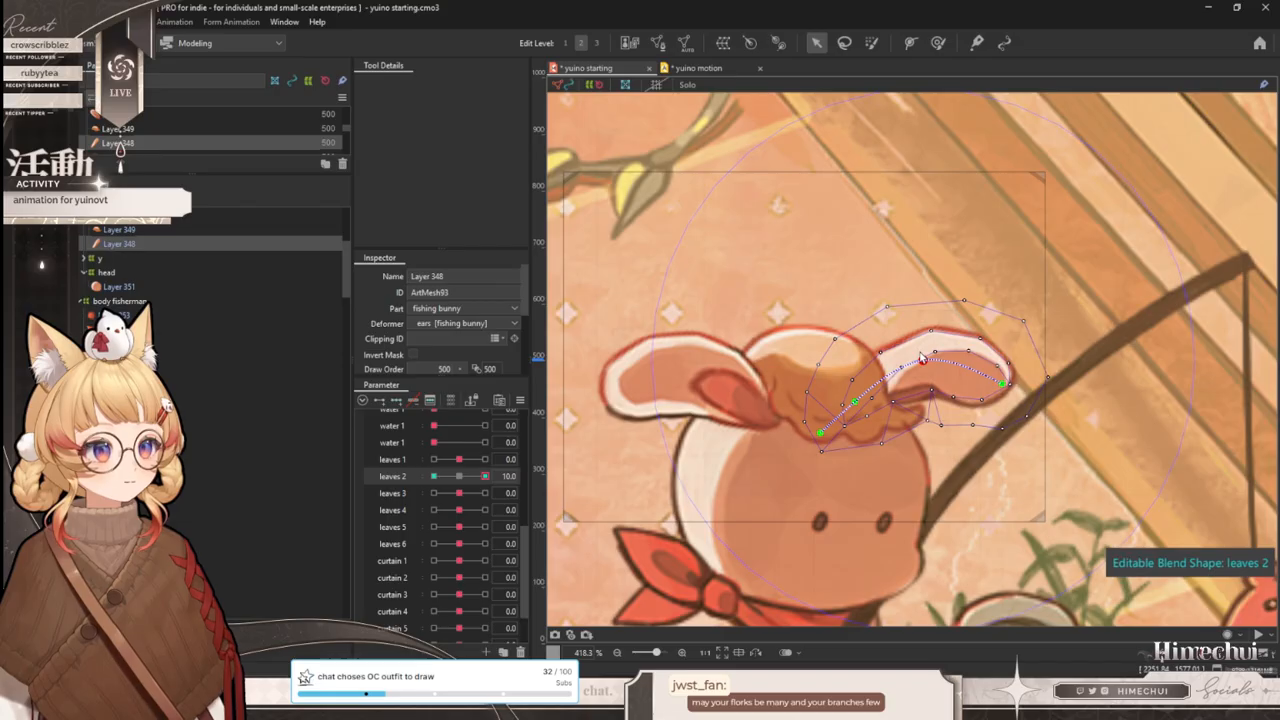
{"action": "left_click_drag", "start_coordinate": [485, 477], "coordinate": [394, 477]}
{"action": "left_click_drag", "start_coordinate": [925, 377], "coordinate": [932, 400]}
{"action": "left_click", "coordinate": [459, 476]}
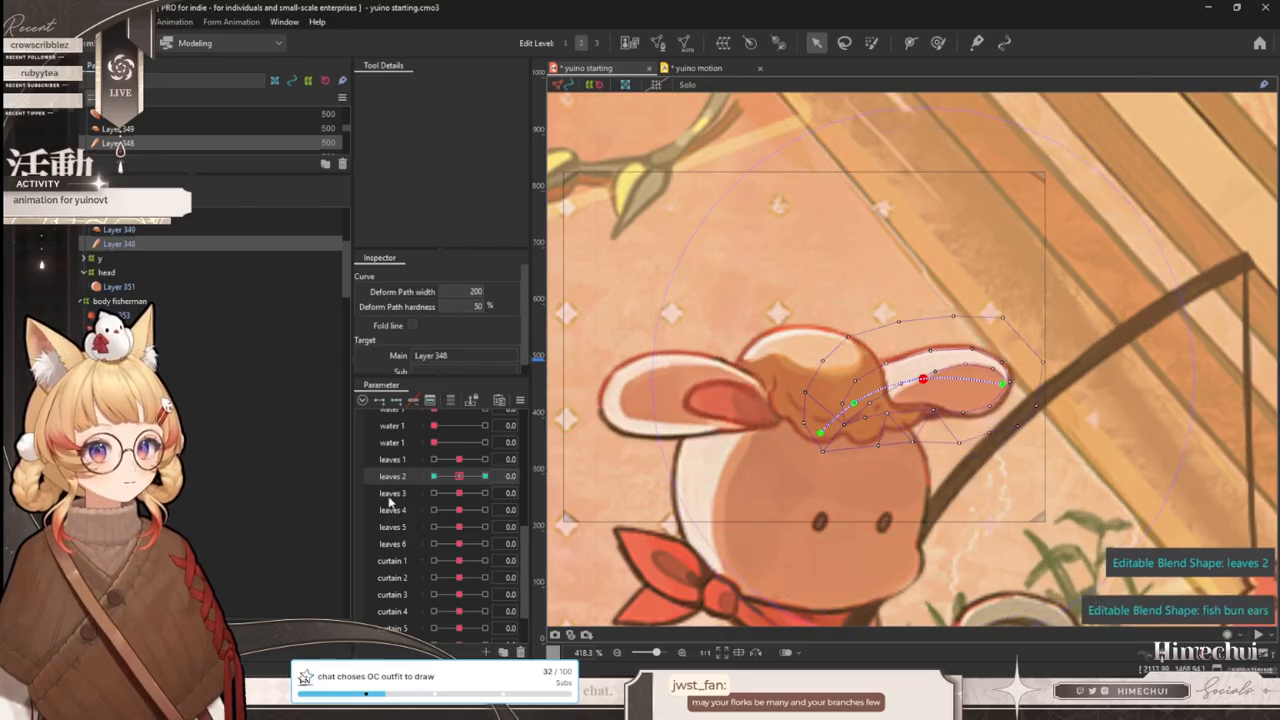
- Give leaves 3 three keys on the ear mesh and reposition the path's tip point, bending it downwards at -10
{"action": "left_click", "coordinate": [396, 400]}
{"action": "left_click", "coordinate": [485, 493]}
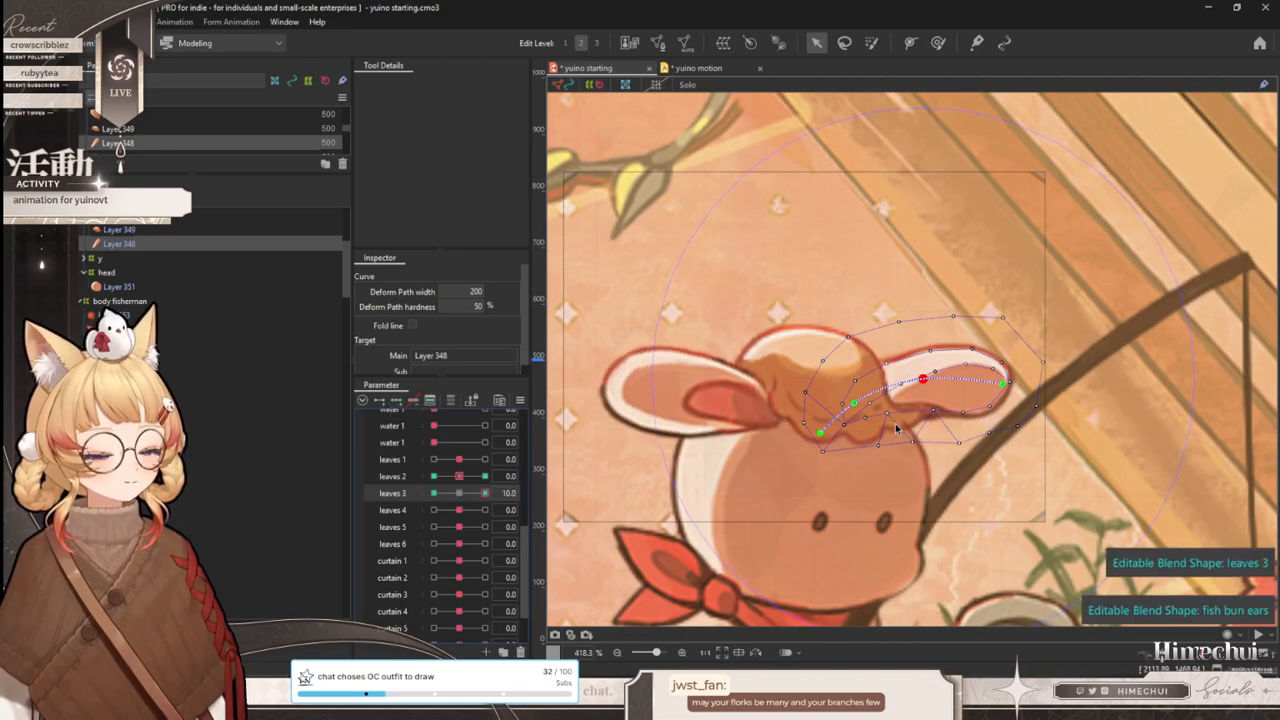
{"action": "mouse_move", "coordinate": [1001, 385]}
{"action": "left_mouse_down"}
{"action": "mouse_move", "coordinate": [1001, 364]}
{"action": "mouse_move", "coordinate": [996, 405]}
{"action": "left_mouse_up"}
{"action": "left_click", "coordinate": [434, 493]}
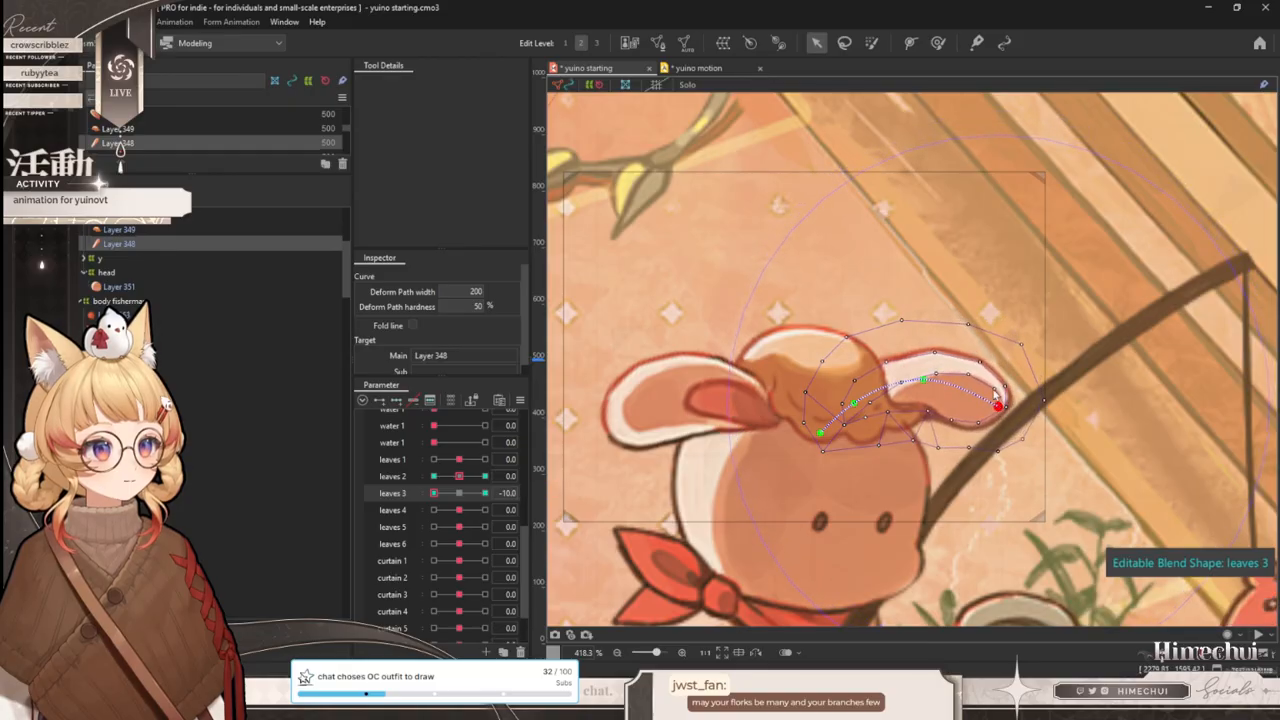
- Scrub through the yuino motion timeline to check the bunny's ears, and save both the animation and the model
{"action": "left_click", "coordinate": [700, 68]}
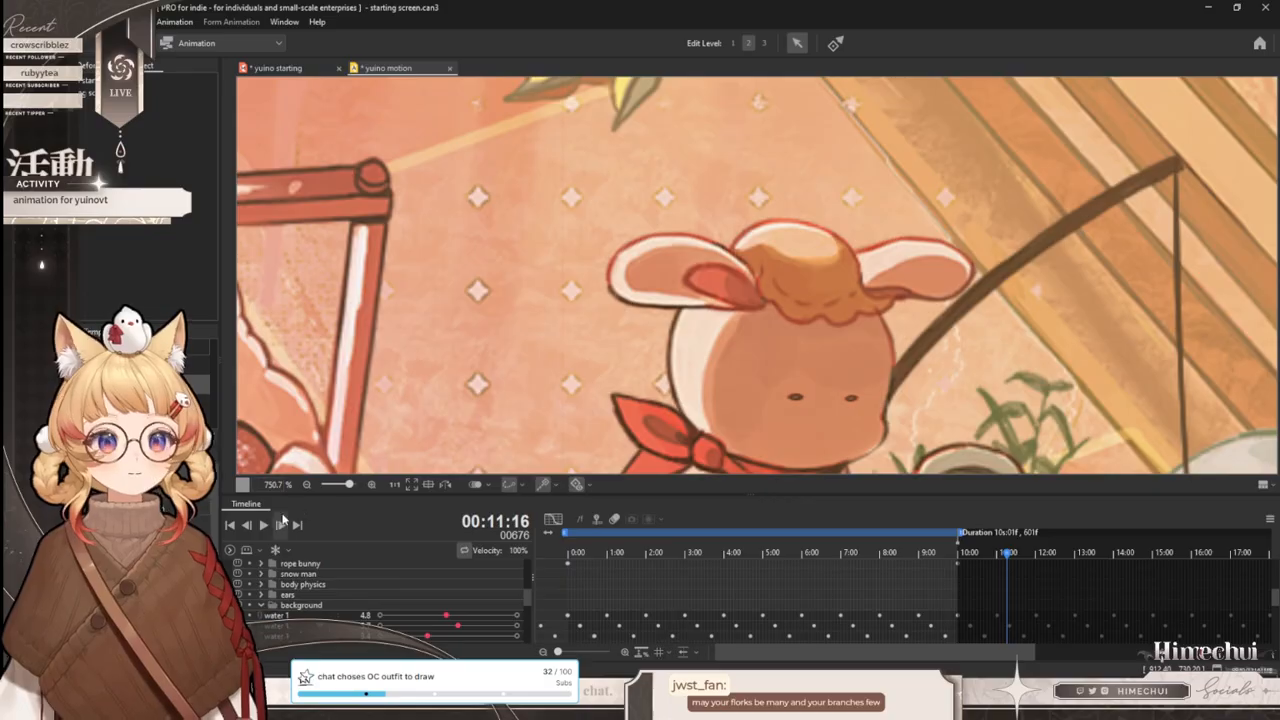
{"action": "left_click_drag", "start_coordinate": [700, 560], "coordinate": [945, 555]}
{"action": "scroll", "coordinate": [881, 440], "scroll_direction": "down", "scroll_amount": 5}
{"action": "left_click_drag", "start_coordinate": [723, 560], "coordinate": [938, 520]}
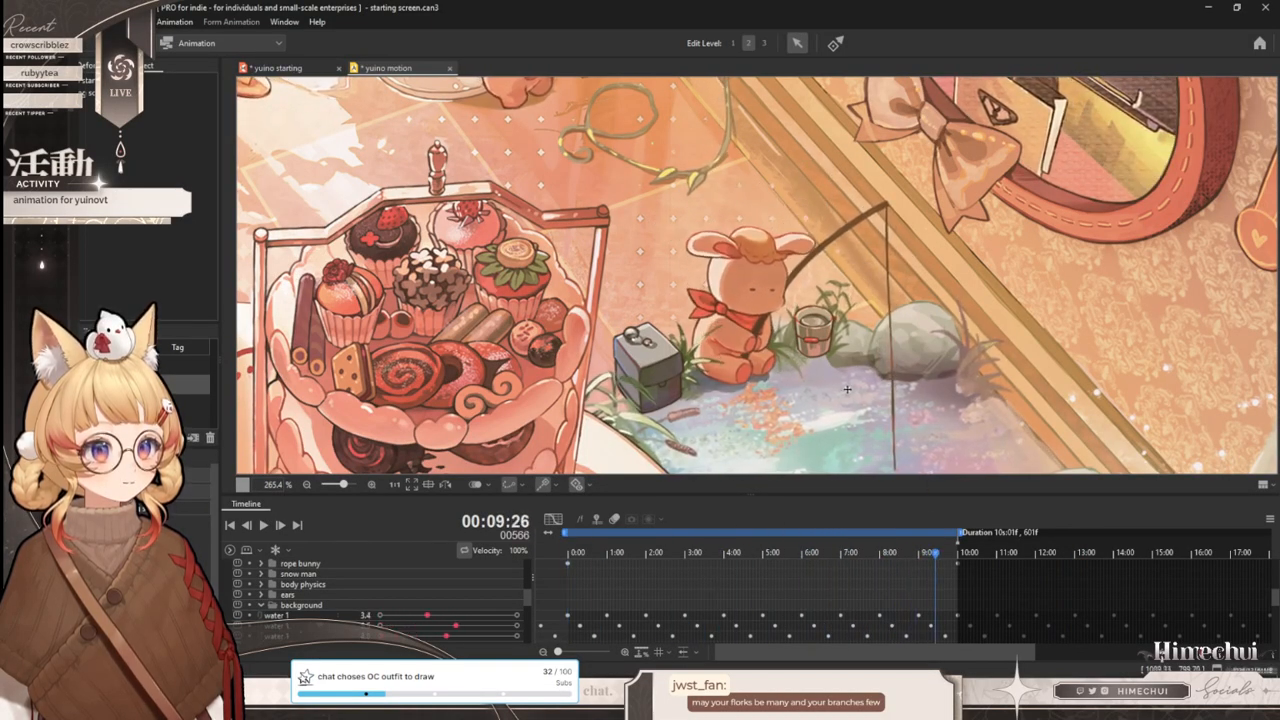
{"action": "scroll", "coordinate": [812, 364], "scroll_direction": "down", "scroll_amount": 2}
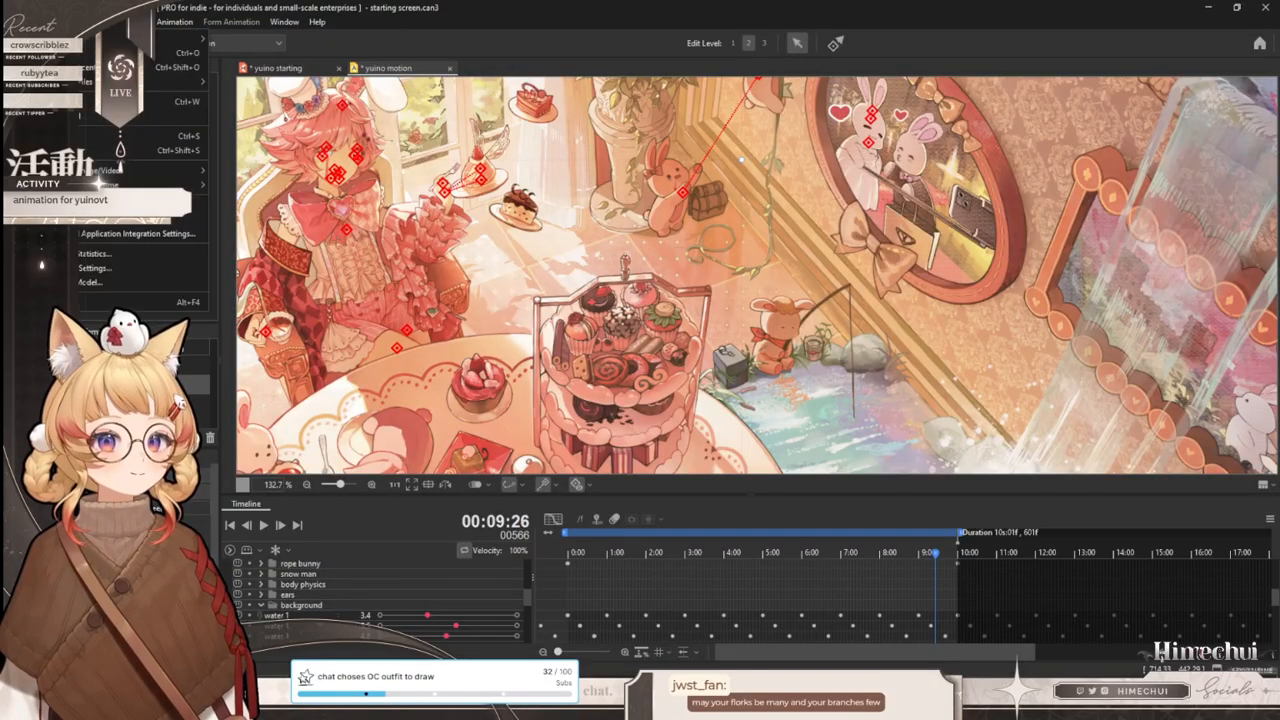
{"action": "key", "text": "ctrl+s"}
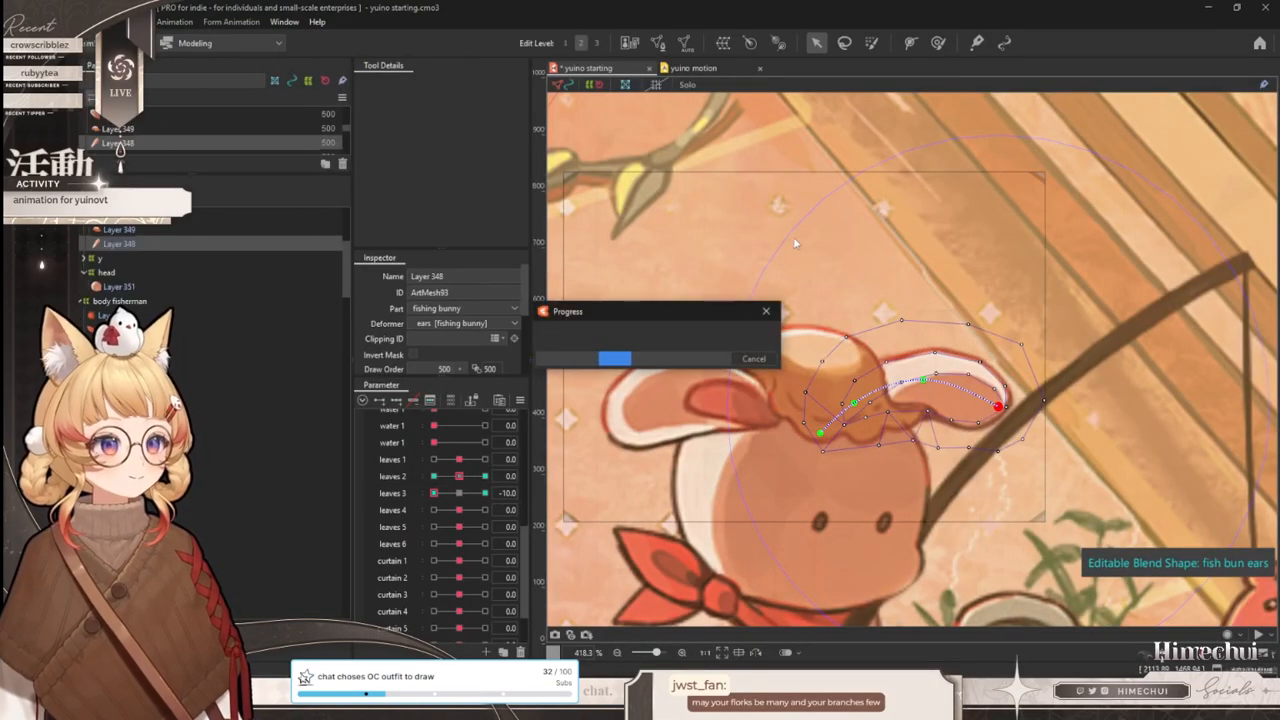
- Examine the pond scene around the fishing bunny, both in overview and closer up
{"action": "scroll", "coordinate": [795, 248], "scroll_direction": "down", "scroll_amount": 10}
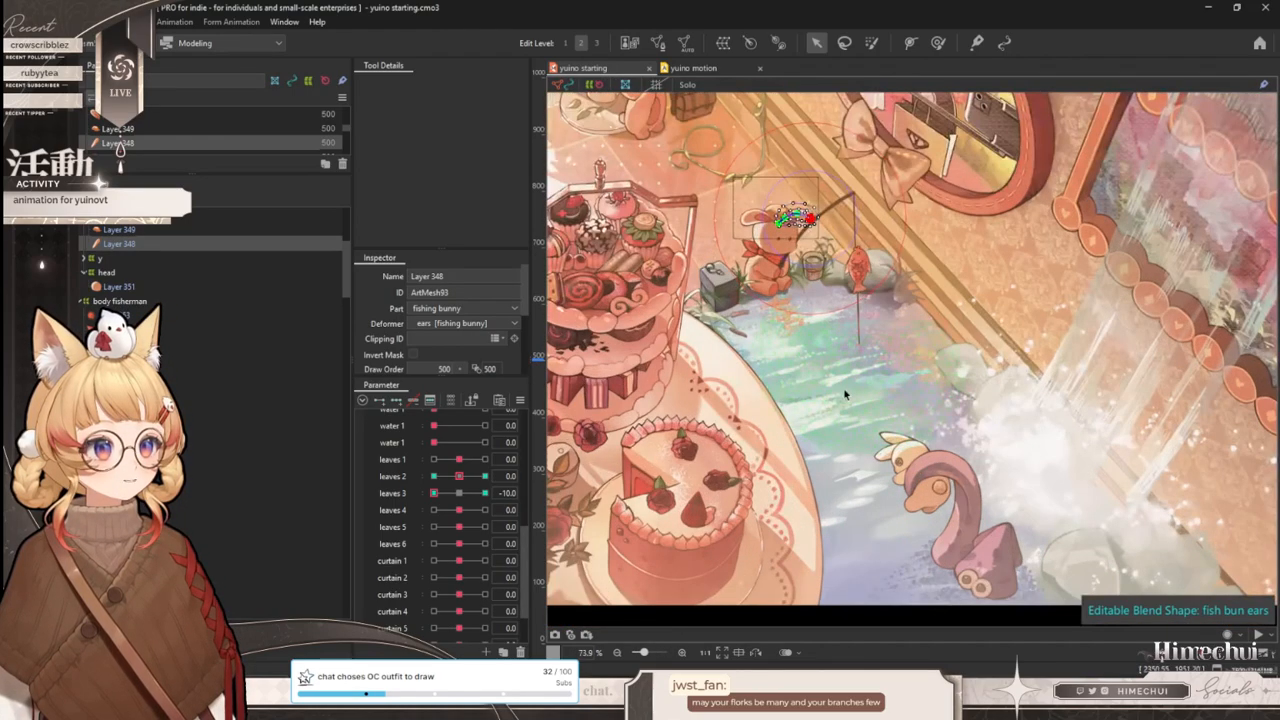
{"action": "left_click", "coordinate": [845, 395]}
{"action": "scroll", "coordinate": [845, 395], "scroll_direction": "down", "scroll_amount": 2}
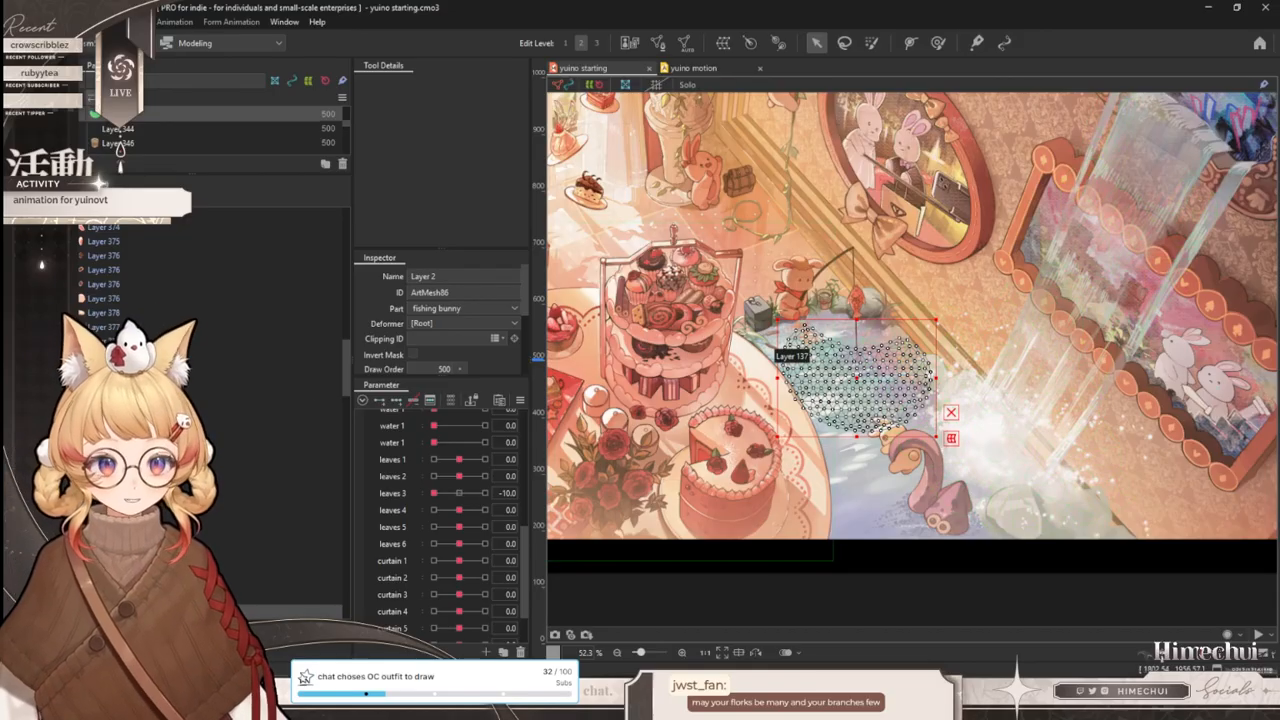
{"action": "left_click", "coordinate": [697, 457]}
{"action": "scroll", "coordinate": [920, 437], "scroll_direction": "down", "scroll_amount": 2}
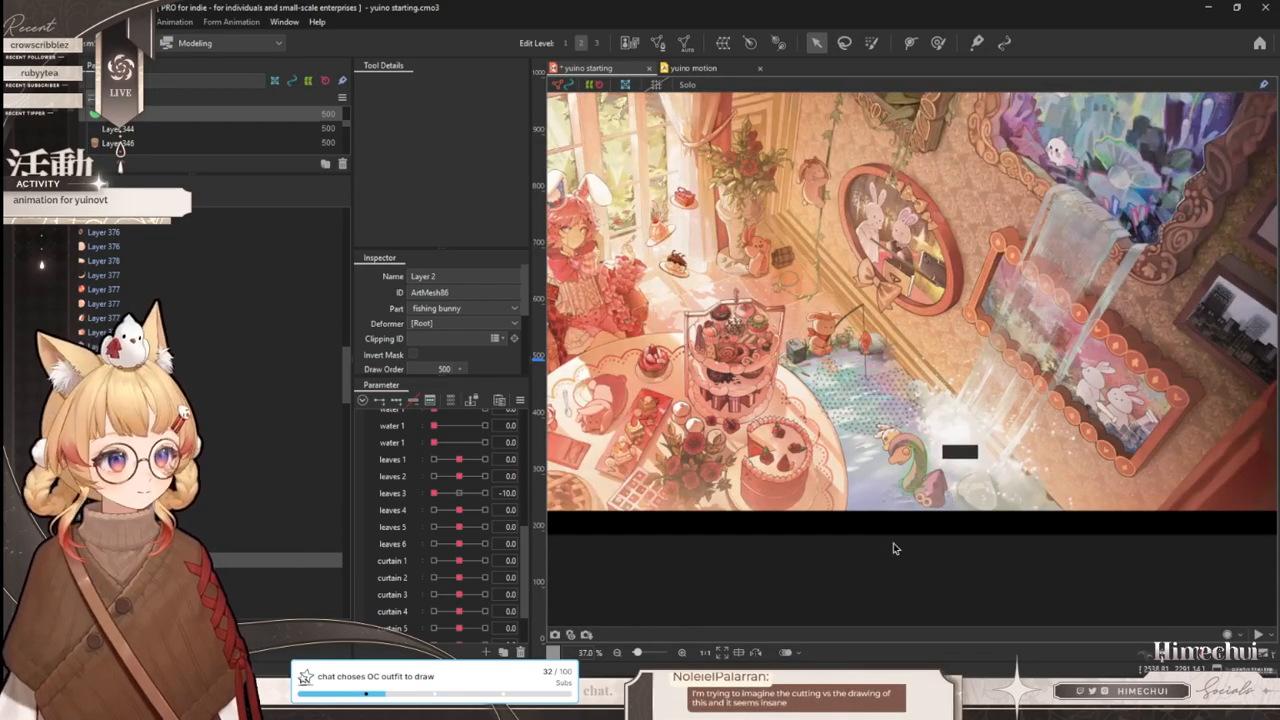
{"action": "left_click", "coordinate": [894, 548]}
{"action": "scroll", "coordinate": [900, 425], "scroll_direction": "up", "scroll_amount": 4}
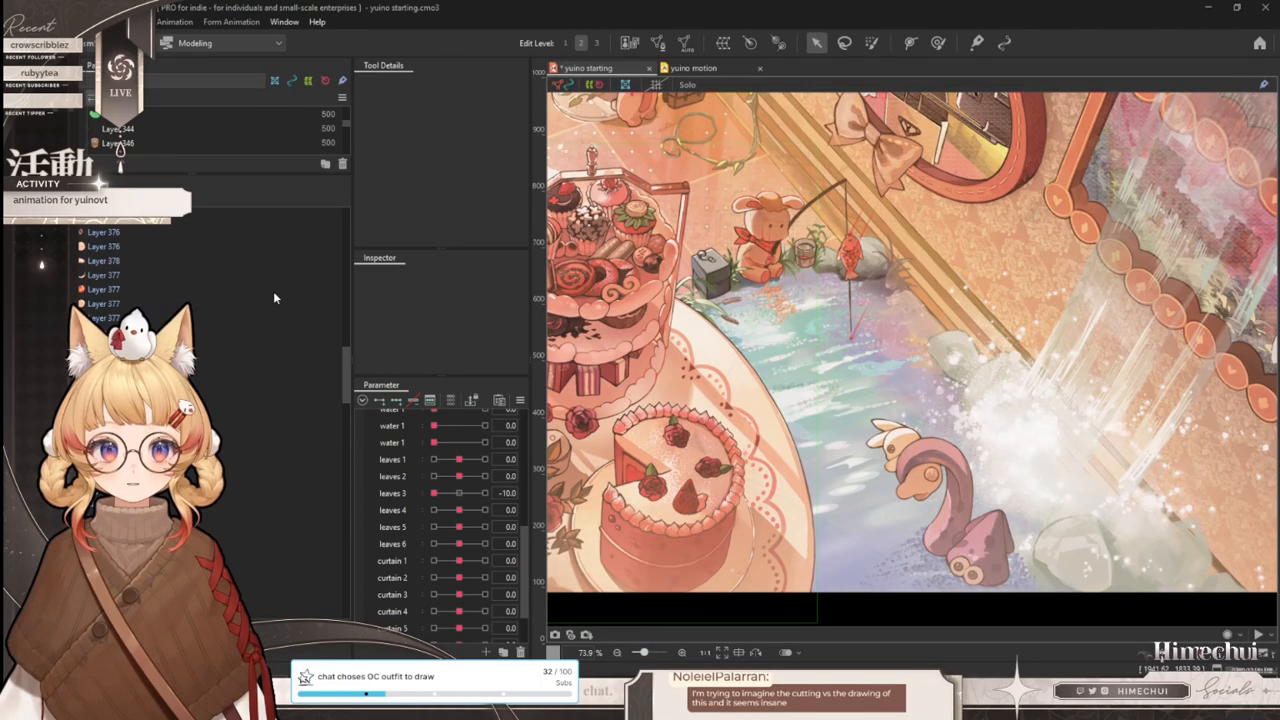
{"action": "scroll", "coordinate": [273, 291], "scroll_direction": "down", "scroll_amount": 1}
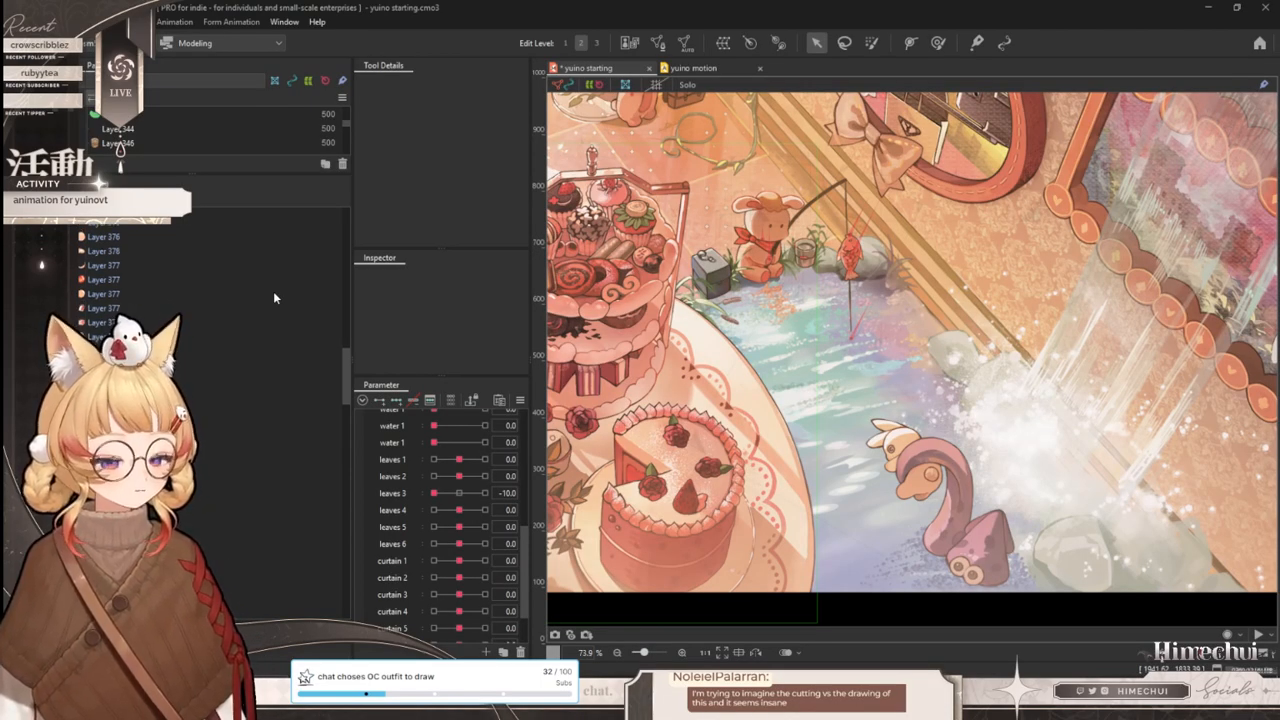
{"action": "scroll", "coordinate": [275, 297], "scroll_direction": "down", "scroll_amount": 1}
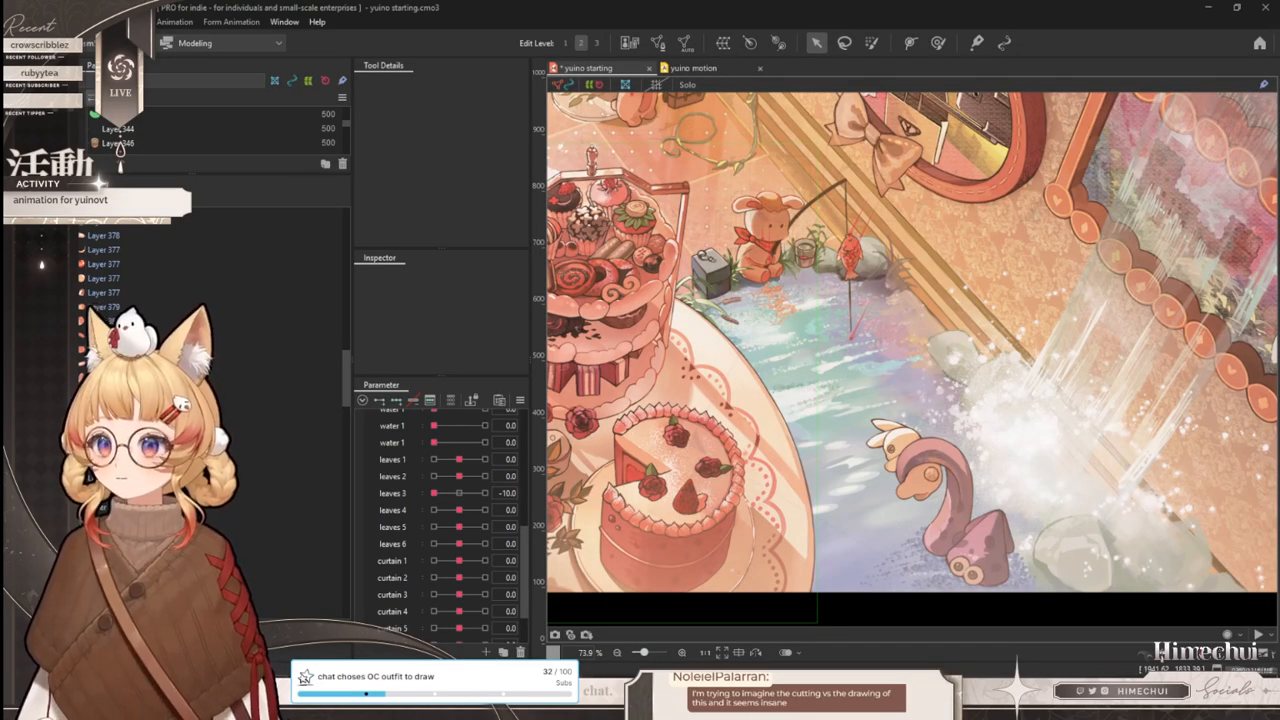
{"action": "scroll", "coordinate": [862, 316], "scroll_direction": "down", "scroll_amount": 5}
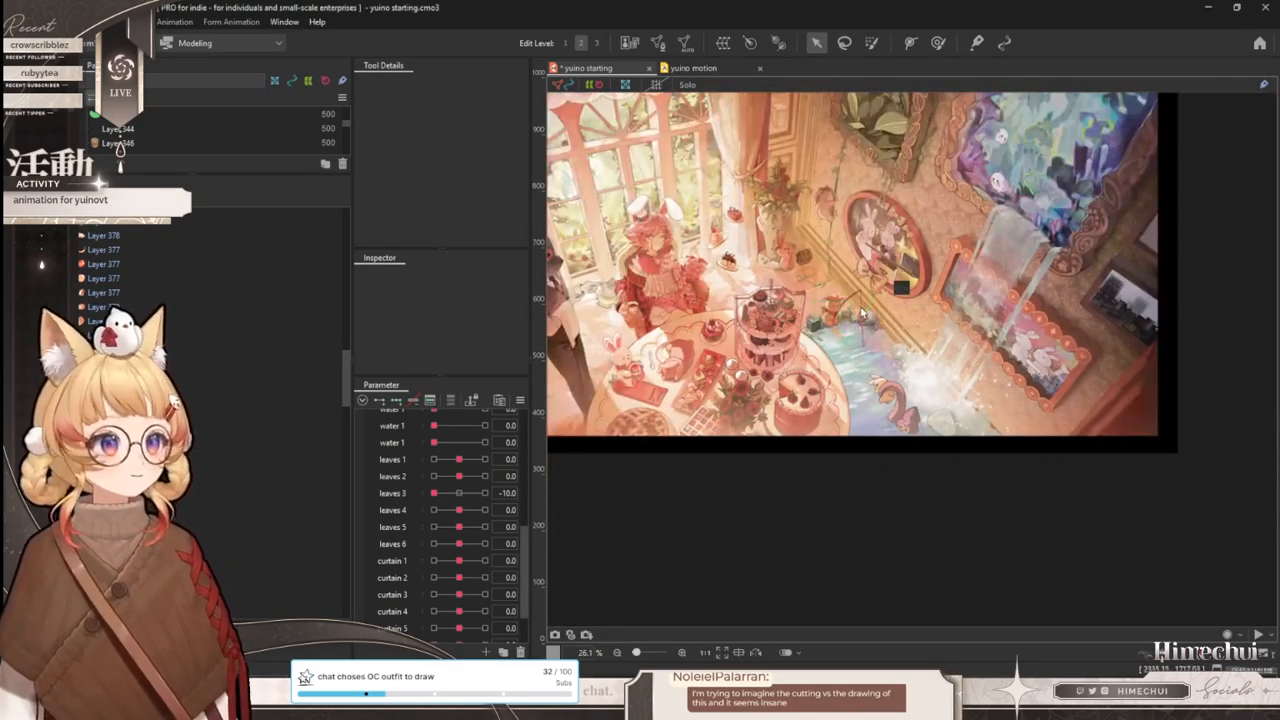
{"action": "scroll", "coordinate": [862, 316], "scroll_direction": "up", "scroll_amount": 5}
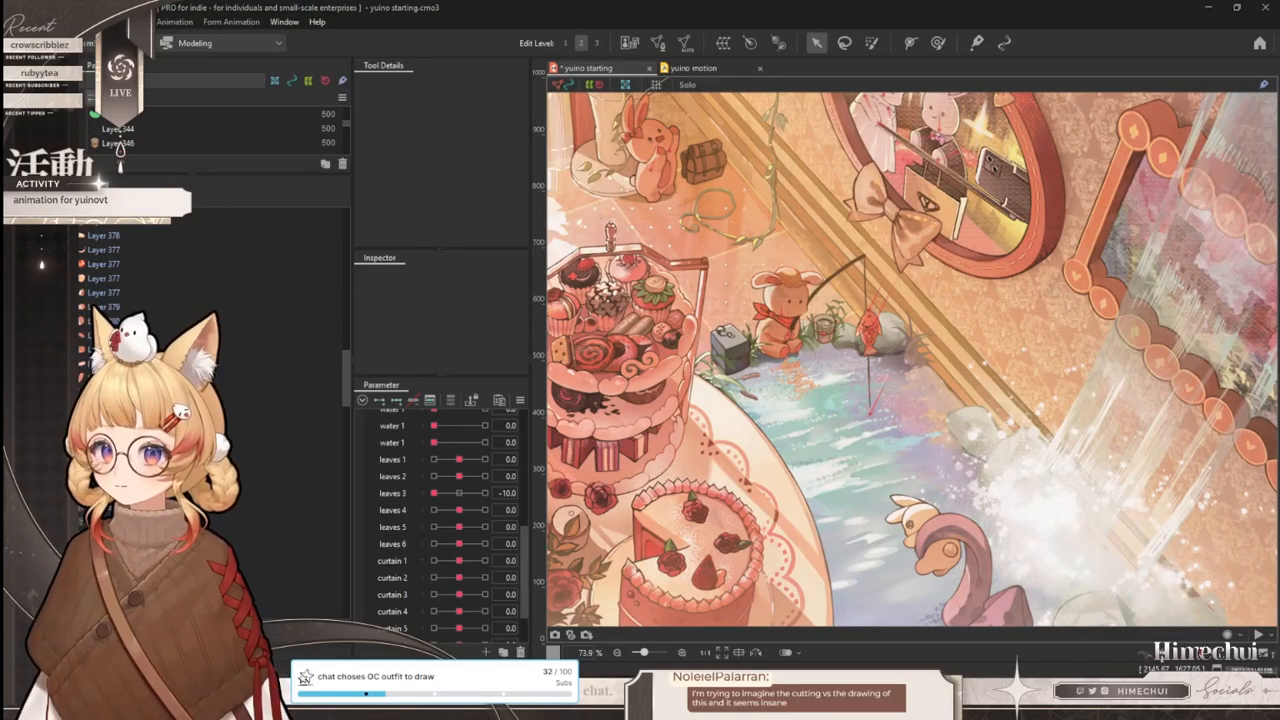
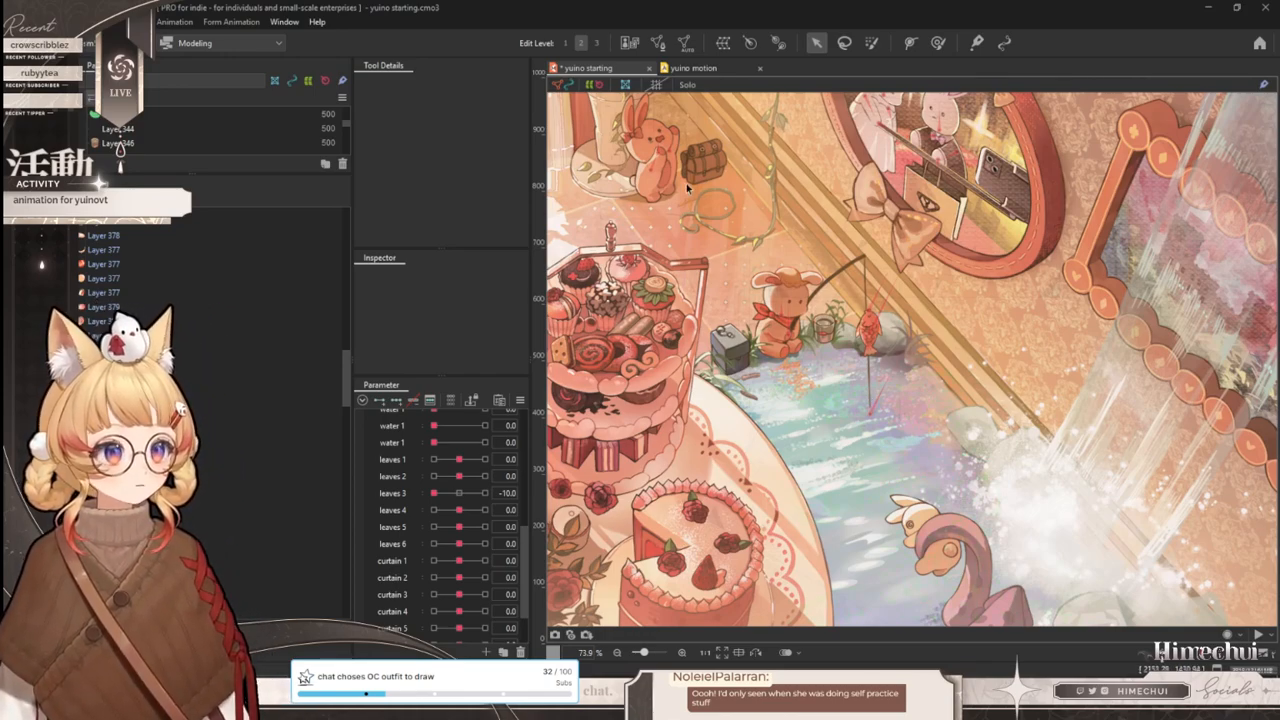
- Select the fish's rotation deformer and inspect the fish, line and surrounding pond area
{"action": "scroll", "coordinate": [875, 335], "scroll_direction": "up", "scroll_amount": 4}
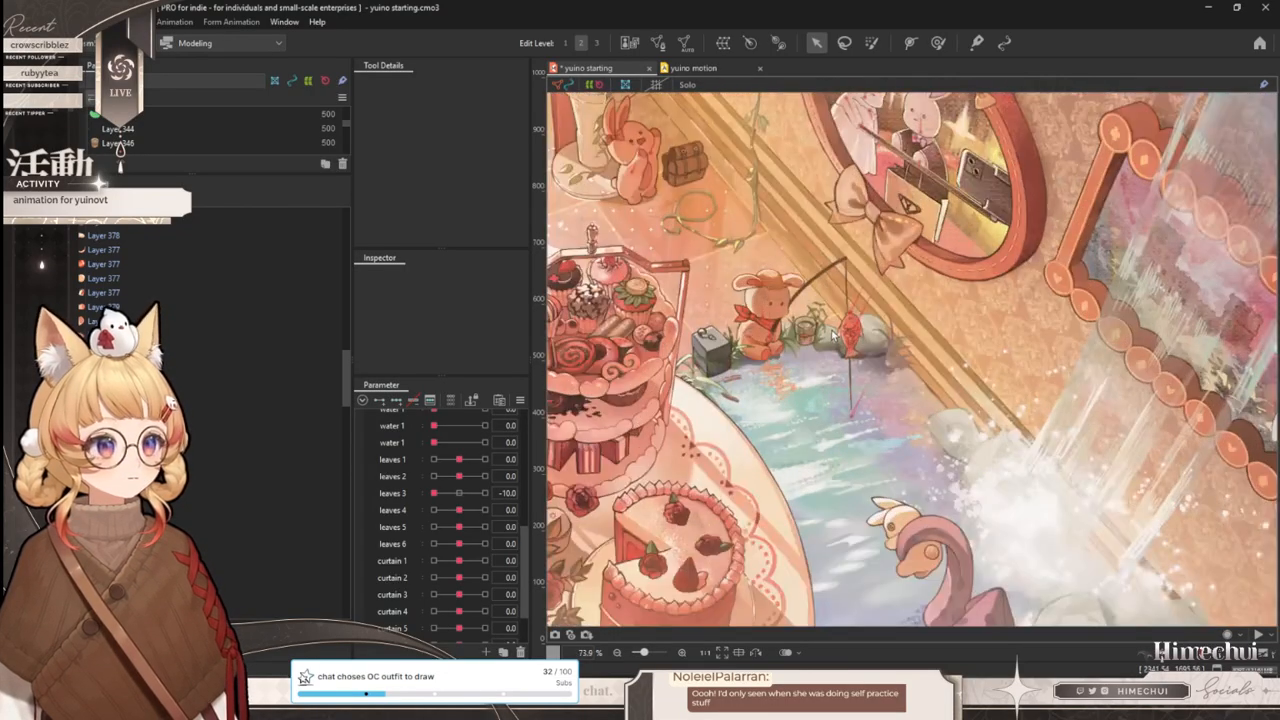
{"action": "scroll", "coordinate": [877, 337], "scroll_direction": "up", "scroll_amount": 4}
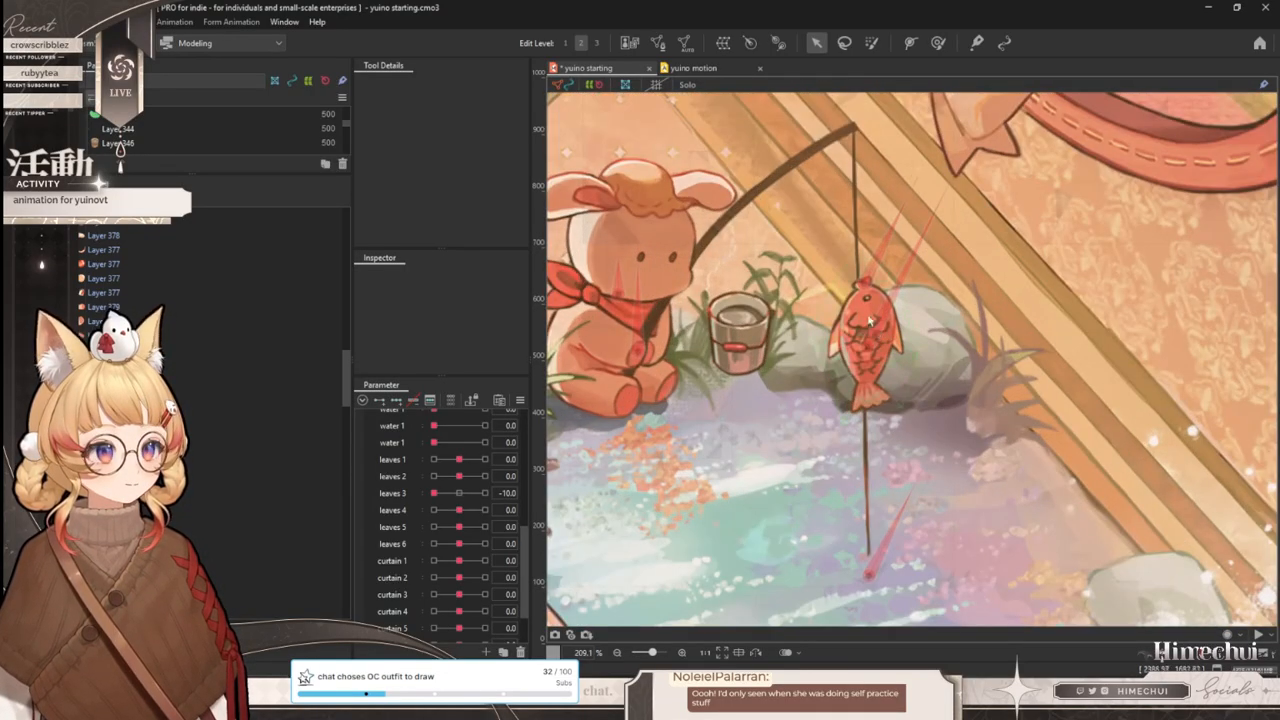
{"action": "left_click", "coordinate": [858, 267]}
{"action": "scroll", "coordinate": [866, 378], "scroll_direction": "down", "scroll_amount": 4}
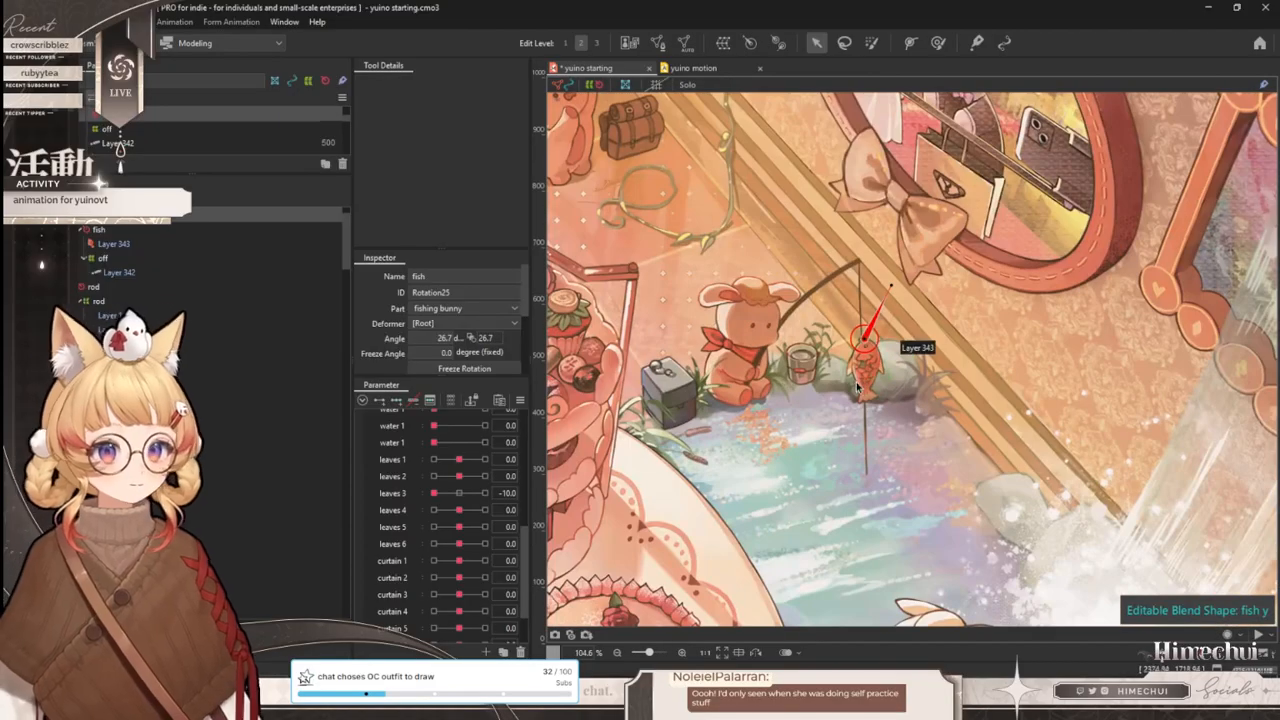
{"action": "scroll", "coordinate": [847, 354], "scroll_direction": "down", "scroll_amount": 4}
{"action": "scroll", "coordinate": [847, 354], "scroll_direction": "up", "scroll_amount": 2}
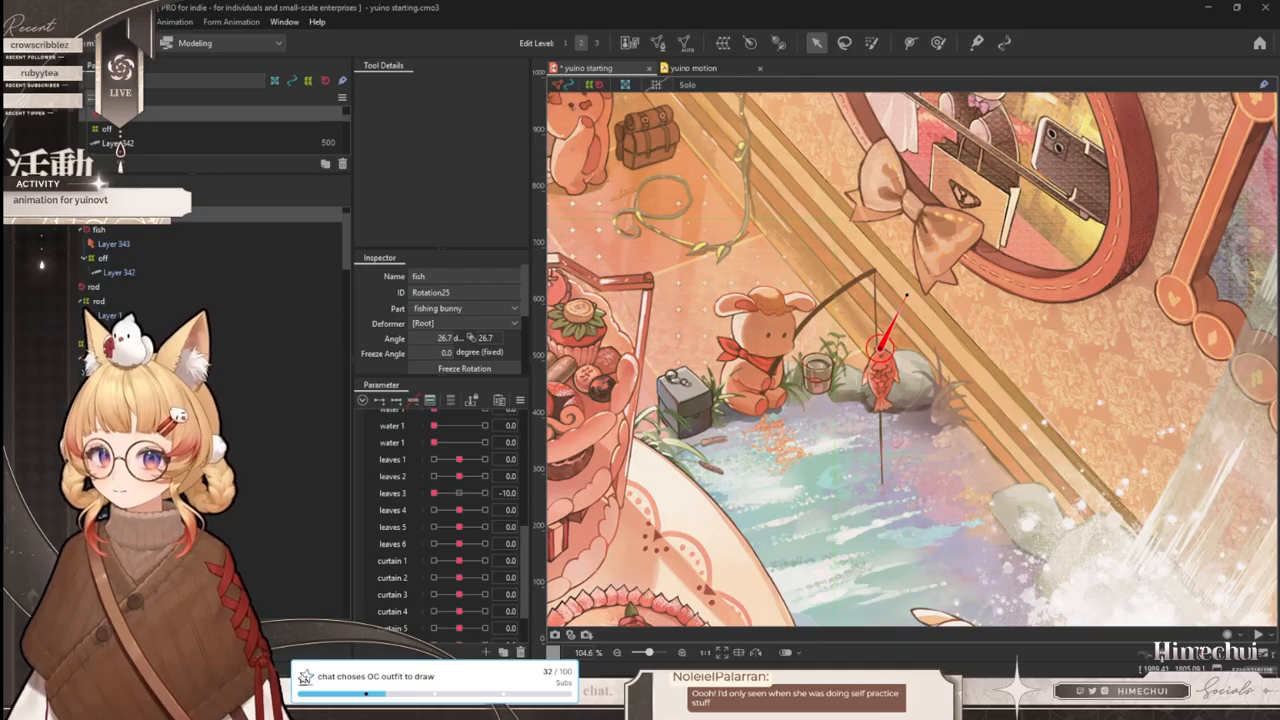
{"action": "scroll", "coordinate": [880, 352], "scroll_direction": "up", "scroll_amount": 5}
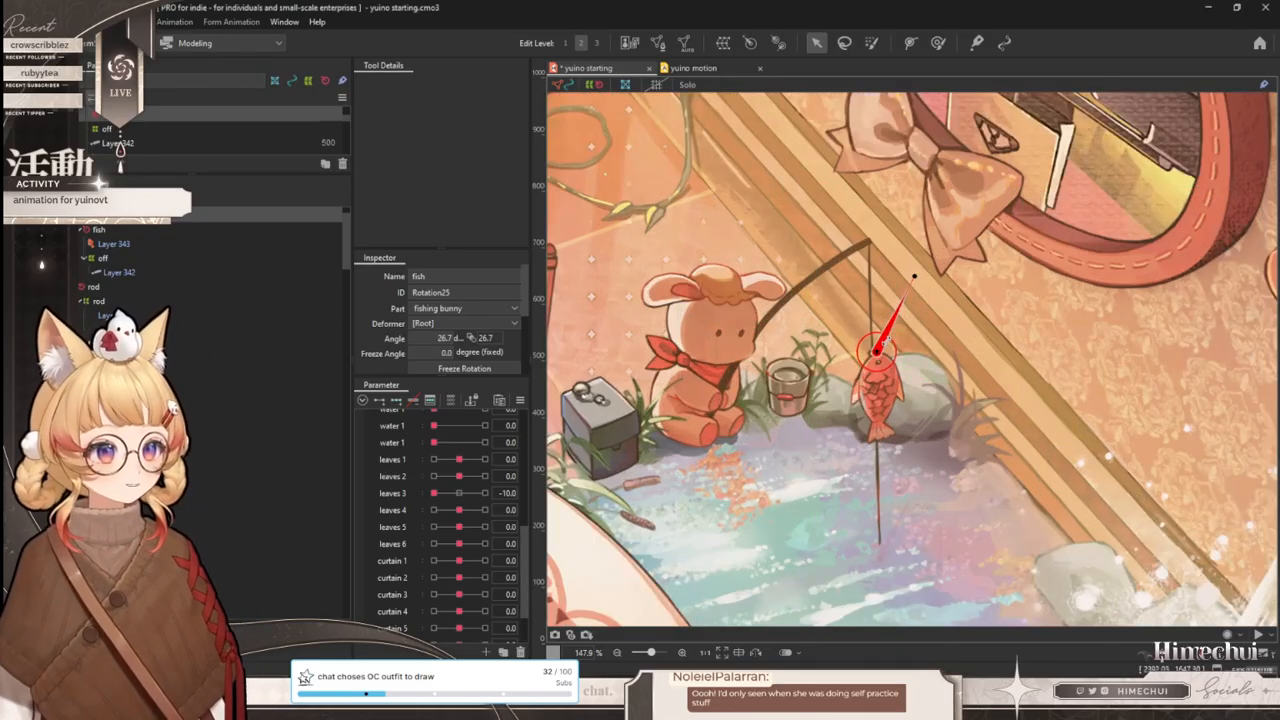
{"action": "scroll", "coordinate": [882, 358], "scroll_direction": "down", "scroll_amount": 7}
- Return leaves 3 to 0 and test the other leaves parameters around the fishing bunny, leaving them at 0
{"action": "left_click", "coordinate": [468, 492]}
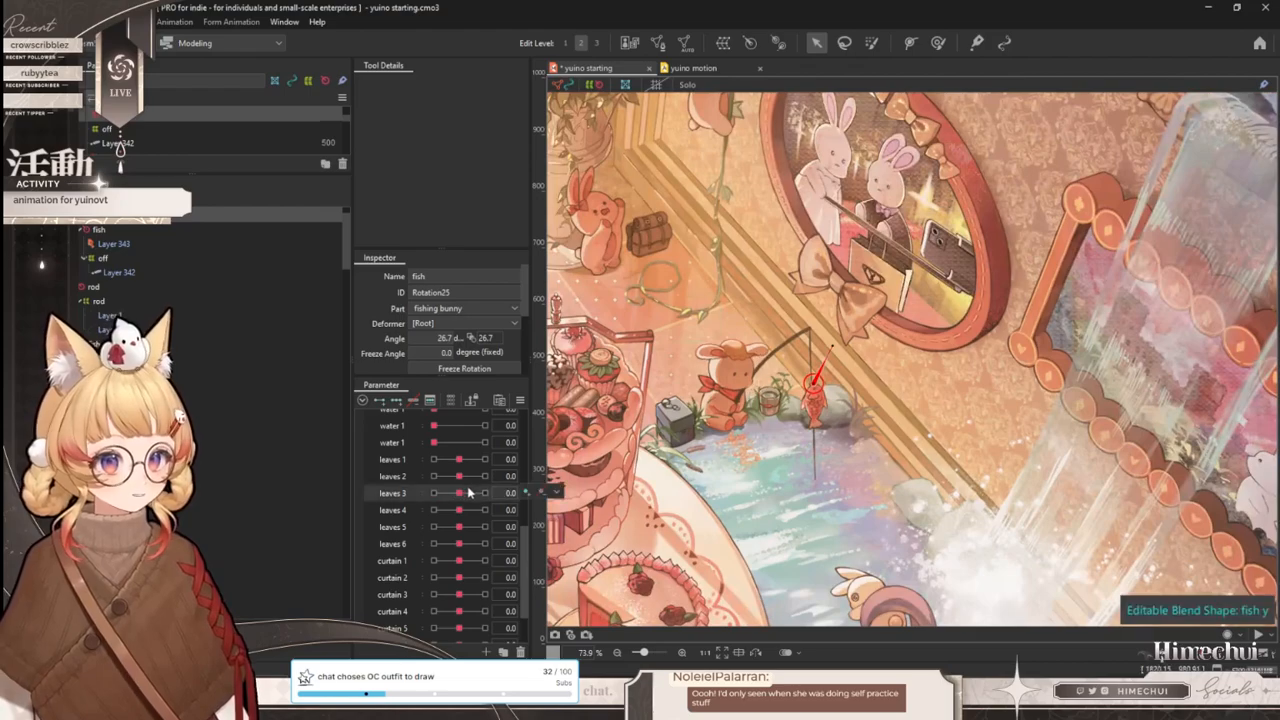
{"action": "left_click", "coordinate": [468, 511]}
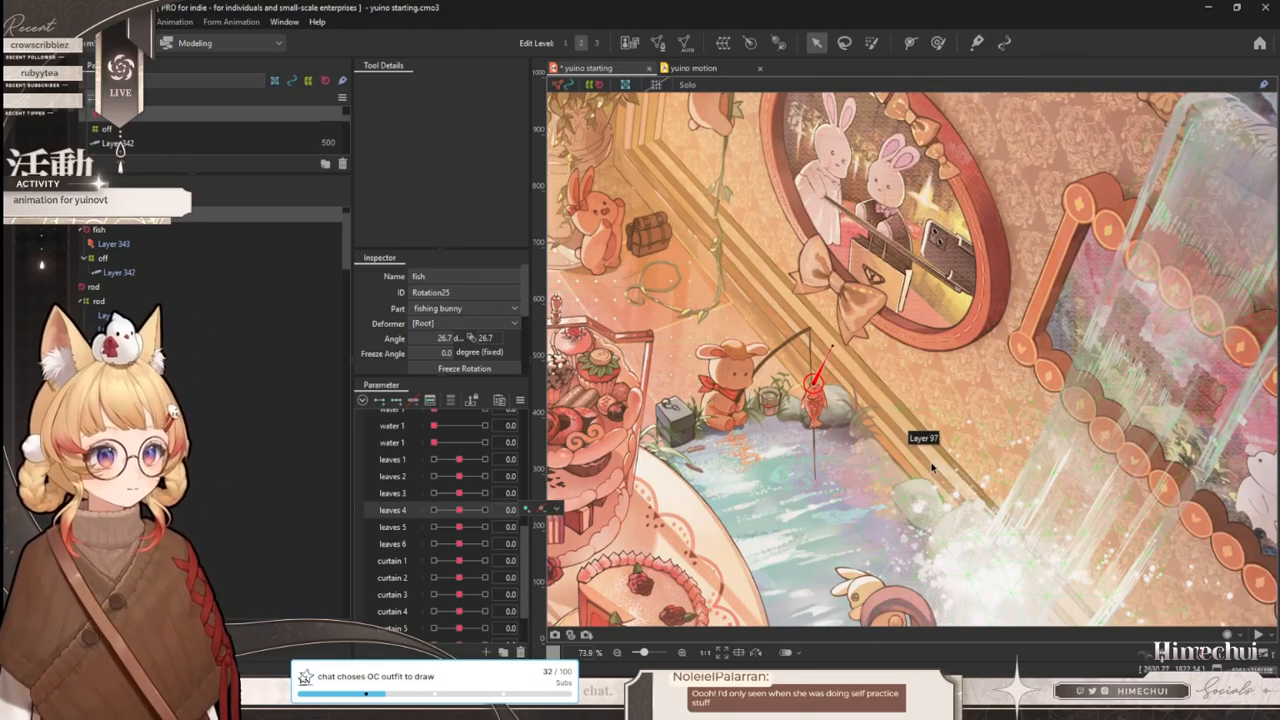
{"action": "left_click", "coordinate": [757, 362]}
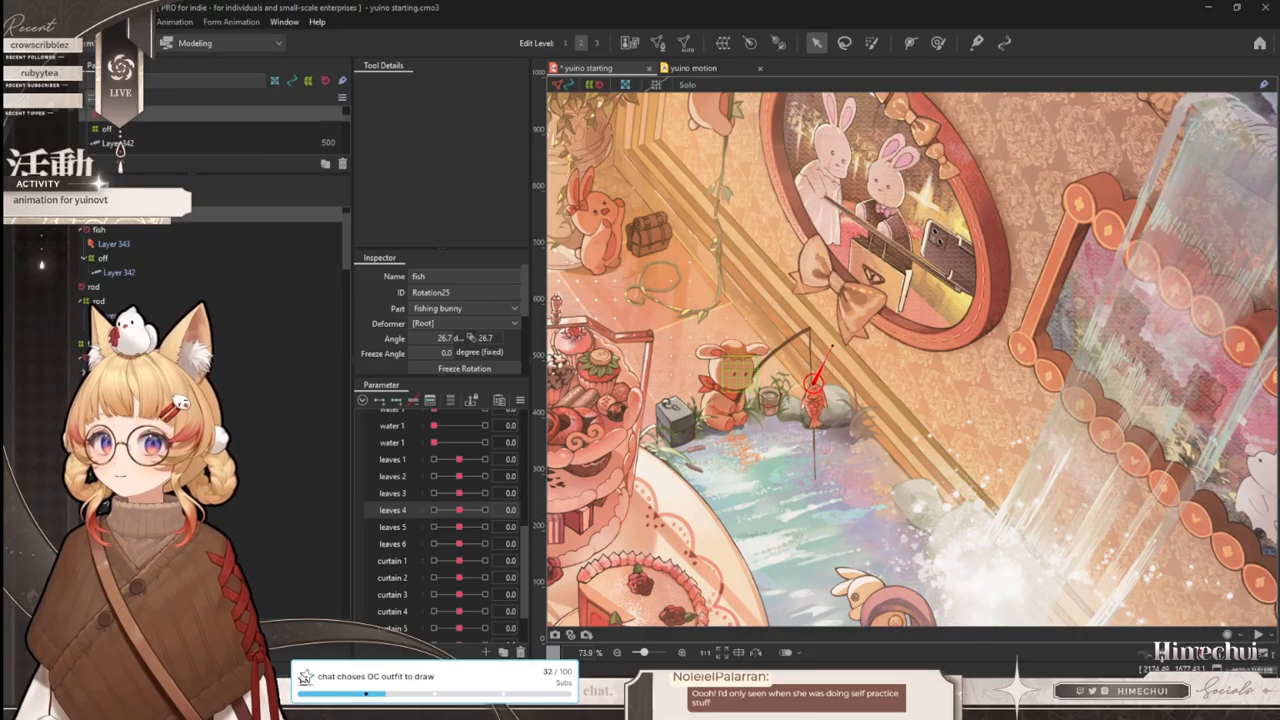
{"action": "scroll", "coordinate": [802, 392], "scroll_direction": "up", "scroll_amount": 5}
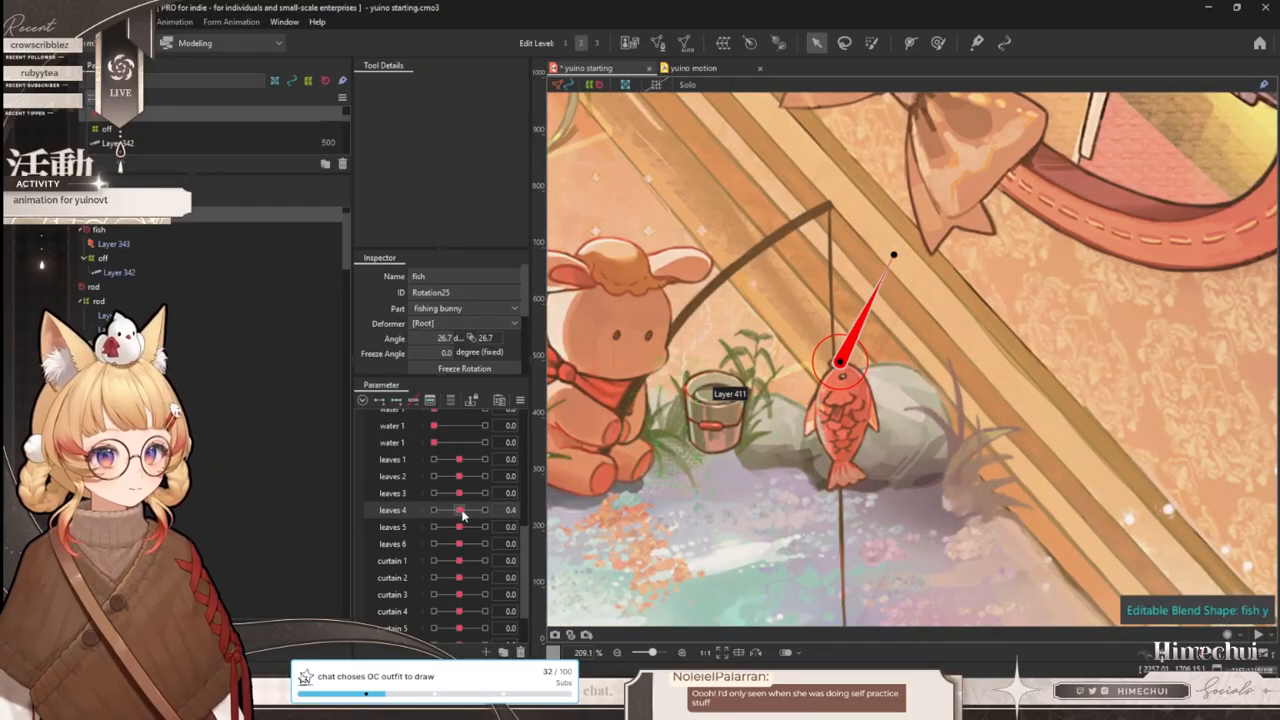
{"action": "left_click_drag", "start_coordinate": [459, 493], "coordinate": [468, 462]}
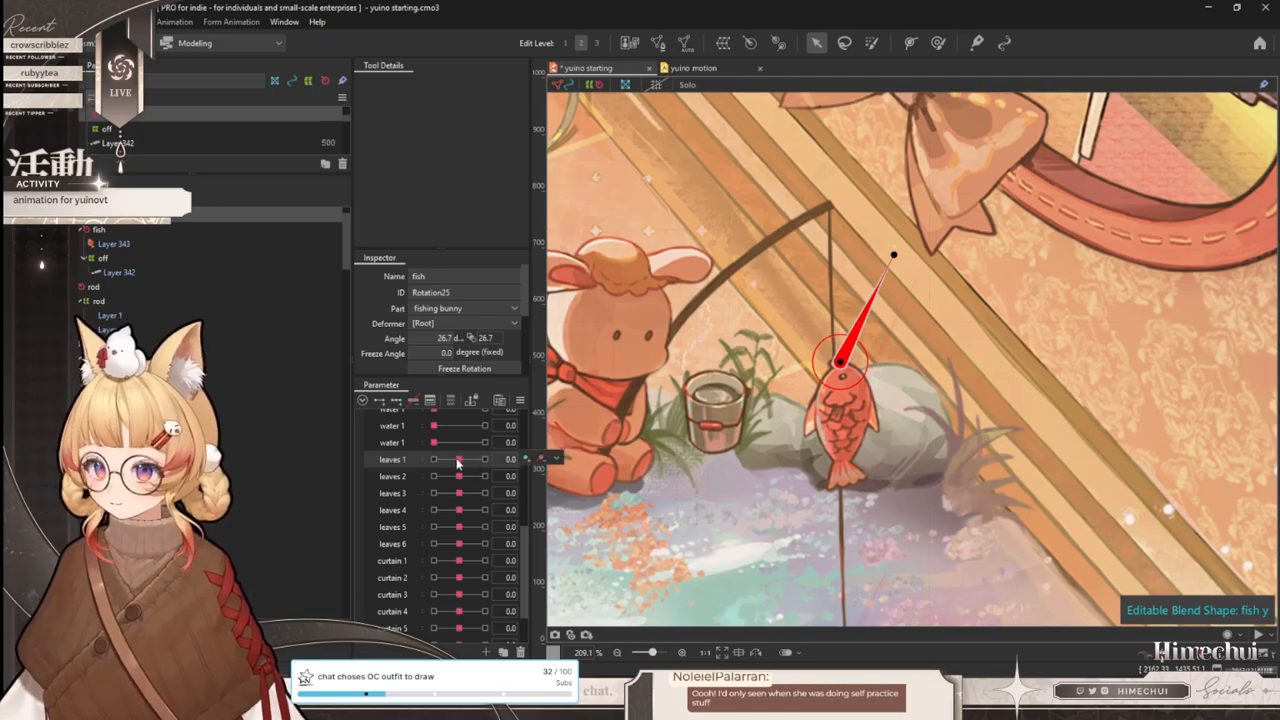
{"action": "mouse_move", "coordinate": [459, 510]}
{"action": "left_mouse_down"}
{"action": "mouse_move", "coordinate": [478, 518]}
{"action": "mouse_move", "coordinate": [463, 518]}
{"action": "left_mouse_up"}
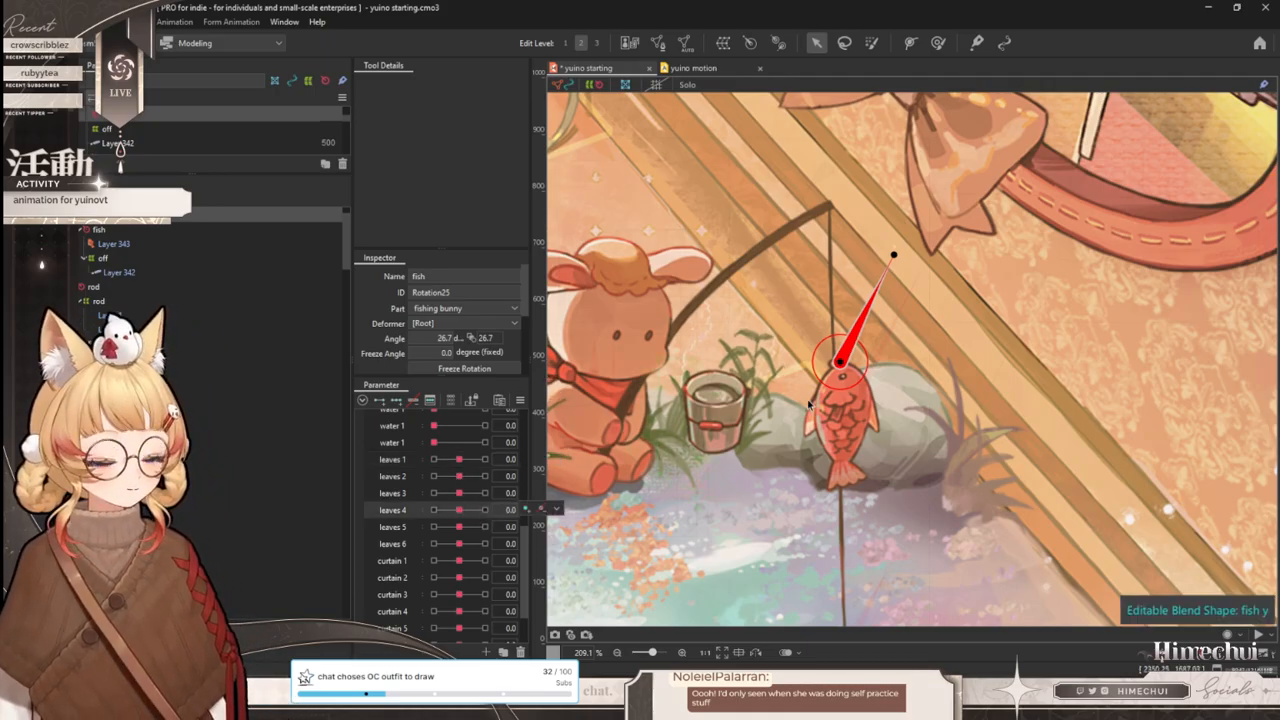
- Reset the model's parameters to their default values
{"action": "scroll", "coordinate": [804, 399], "scroll_direction": "down", "scroll_amount": 5}
{"action": "left_click", "coordinate": [519, 400]}
{"action": "key", "text": "Escape"}
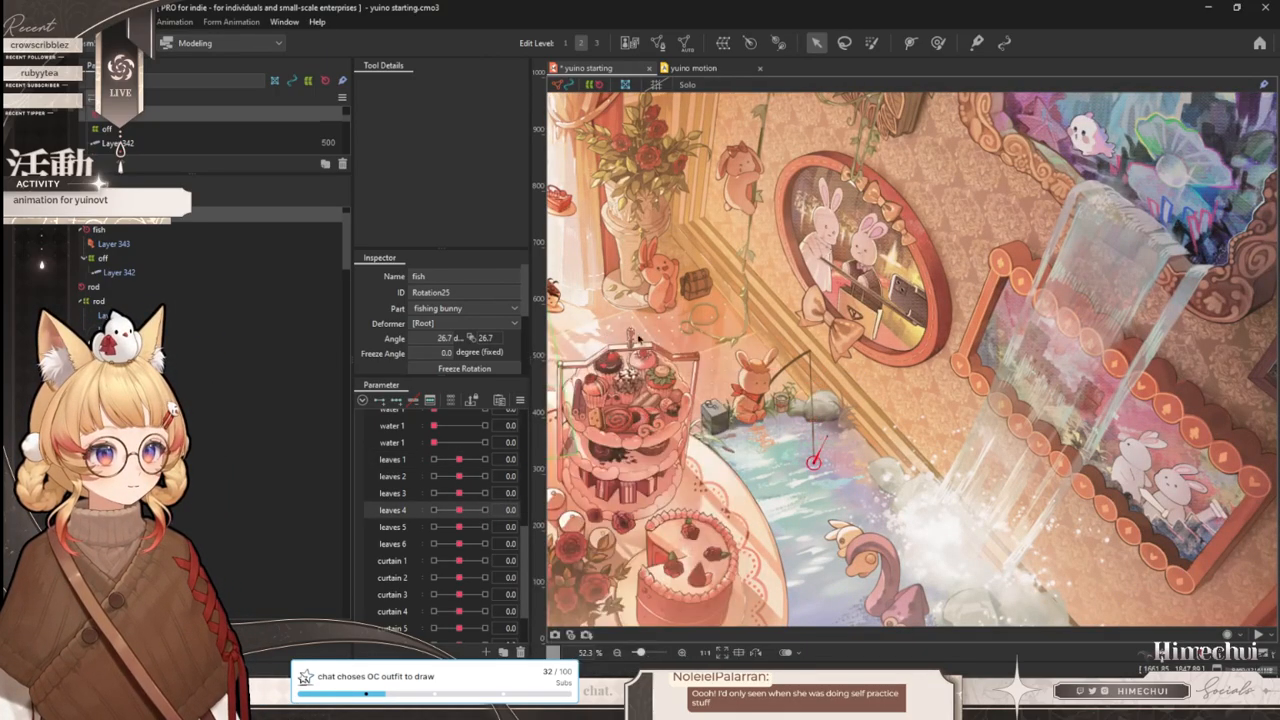
- Examine the squid bunny in the pond up close, checking its long tentacle mesh and its head mesh
{"action": "scroll", "coordinate": [886, 503], "scroll_direction": "down", "scroll_amount": 3}
{"action": "scroll", "coordinate": [886, 503], "scroll_direction": "up", "scroll_amount": 6}
{"action": "left_click", "coordinate": [874, 455]}
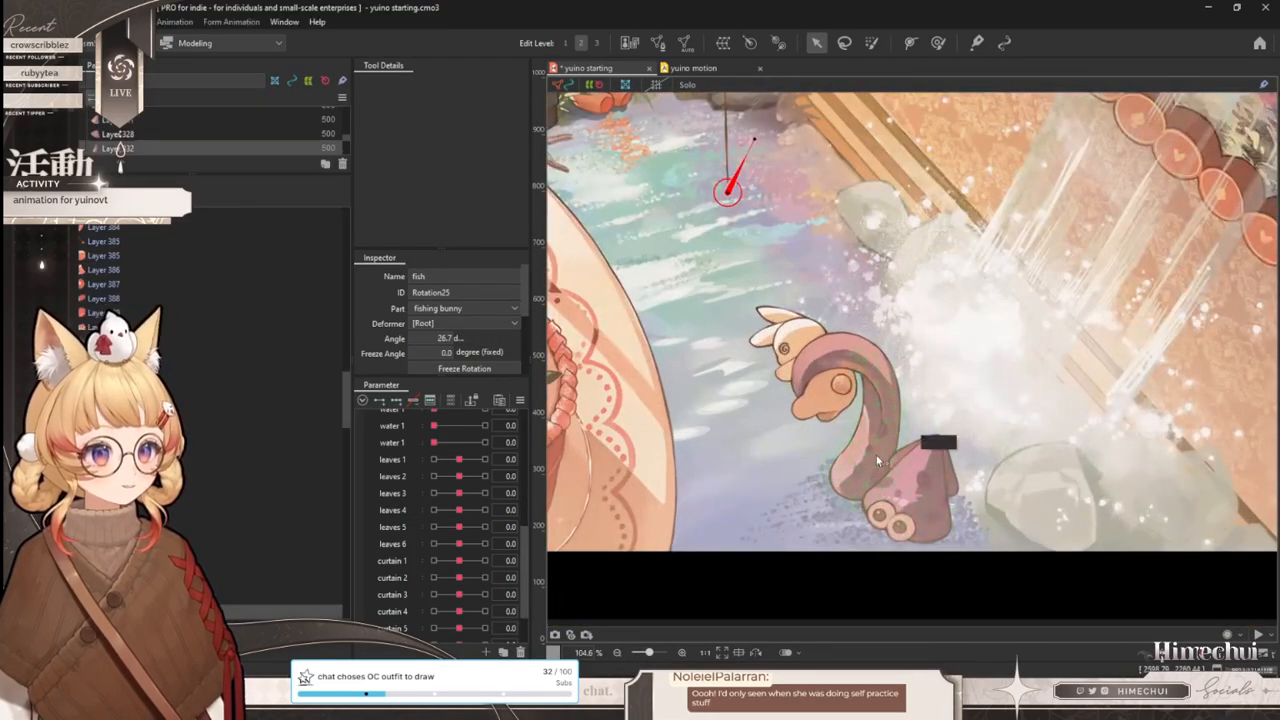
{"action": "scroll", "coordinate": [874, 455], "scroll_direction": "up", "scroll_amount": 2}
{"action": "scroll", "coordinate": [778, 366], "scroll_direction": "up", "scroll_amount": 1}
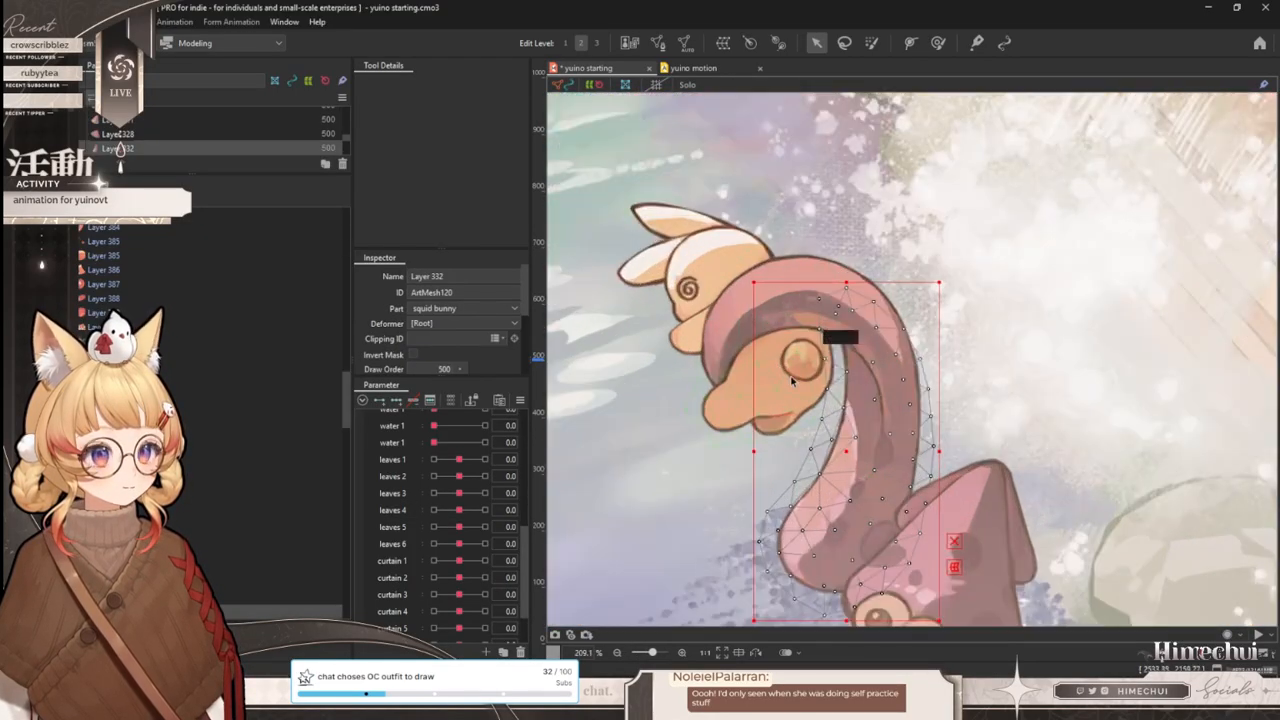
{"action": "scroll", "coordinate": [798, 388], "scroll_direction": "down", "scroll_amount": 1}
{"action": "left_click", "coordinate": [930, 555]}
{"action": "scroll", "coordinate": [930, 555], "scroll_direction": "down", "scroll_amount": 2}
{"action": "scroll", "coordinate": [900, 550], "scroll_direction": "up", "scroll_amount": 5}
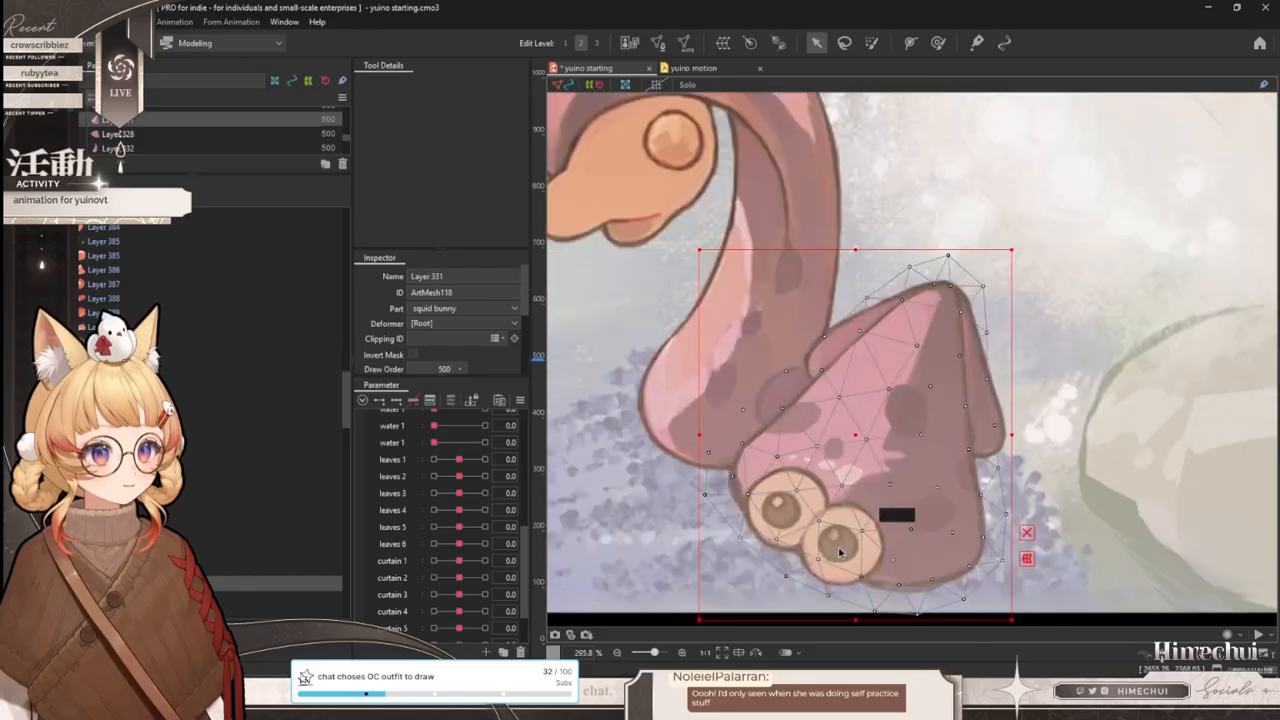
- Select both of the squid's eyes together with their pupils, Layers 329 and 330
{"action": "left_click", "coordinate": [865, 546]}
{"action": "scroll", "coordinate": [862, 543], "scroll_direction": "up", "scroll_amount": 2}
{"action": "left_click", "coordinate": [871, 494], "text": "shift"}
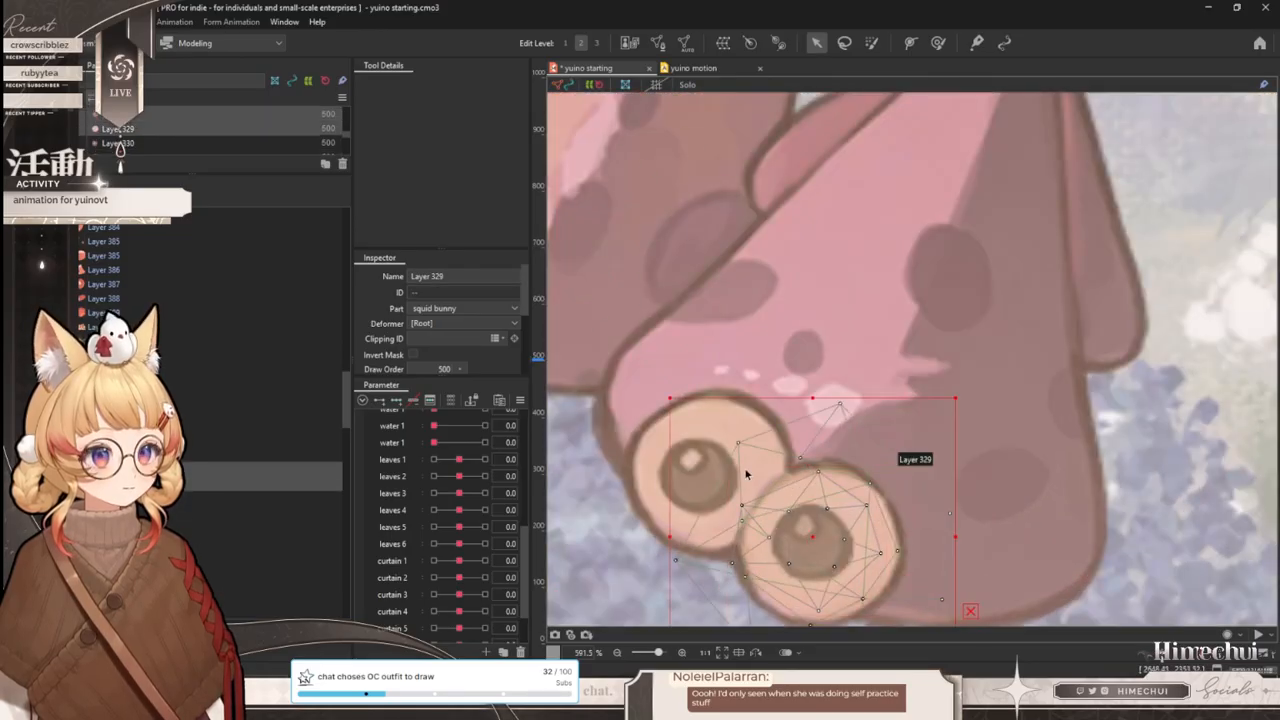
{"action": "left_click", "coordinate": [740, 432], "text": "shift"}
{"action": "scroll", "coordinate": [780, 460], "scroll_direction": "down", "scroll_amount": 3}
{"action": "scroll", "coordinate": [790, 487], "scroll_direction": "up", "scroll_amount": 2}
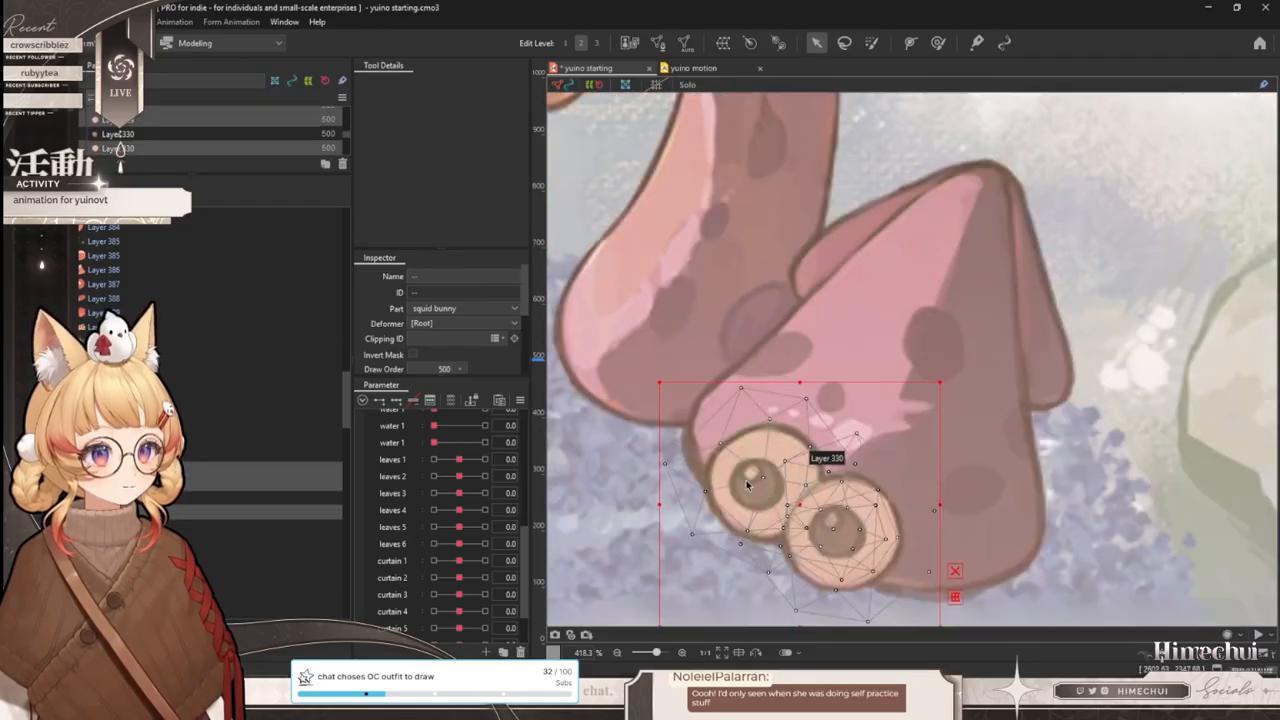
{"action": "scroll", "coordinate": [815, 540], "scroll_direction": "down", "scroll_amount": 3}
{"action": "scroll", "coordinate": [815, 540], "scroll_direction": "up", "scroll_amount": 3}
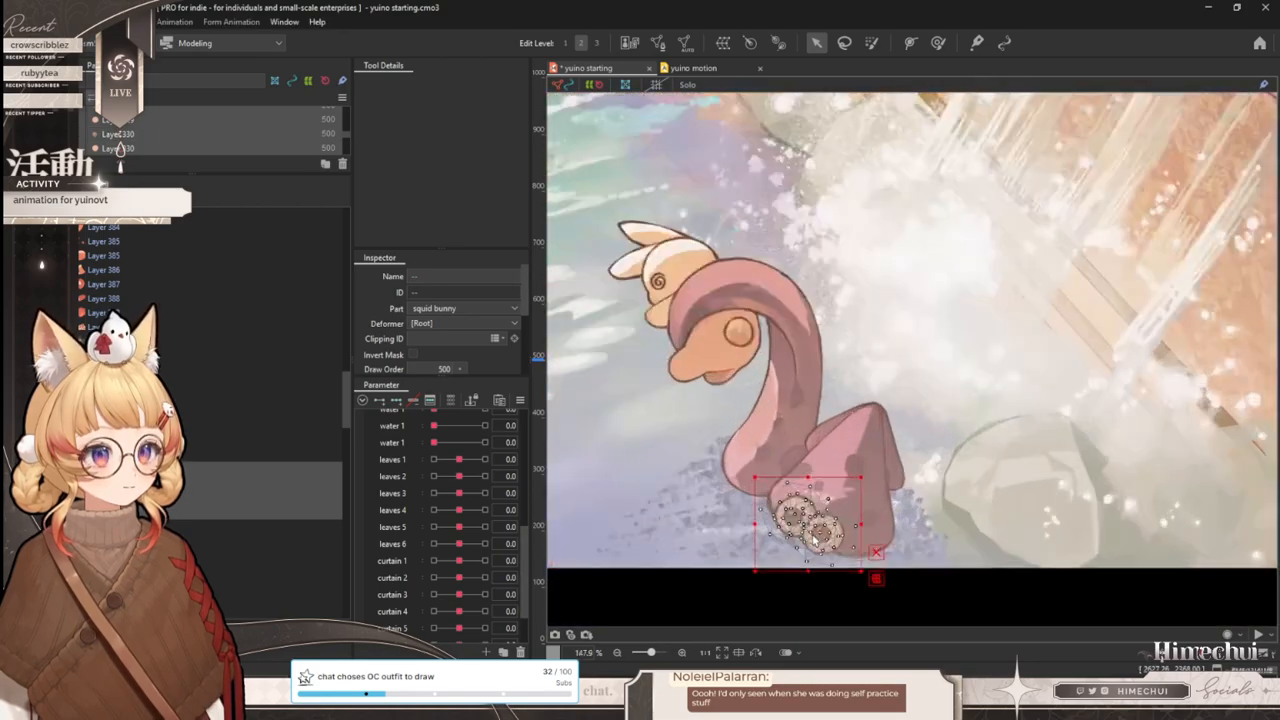
{"action": "scroll", "coordinate": [815, 540], "scroll_direction": "down", "scroll_amount": 3}
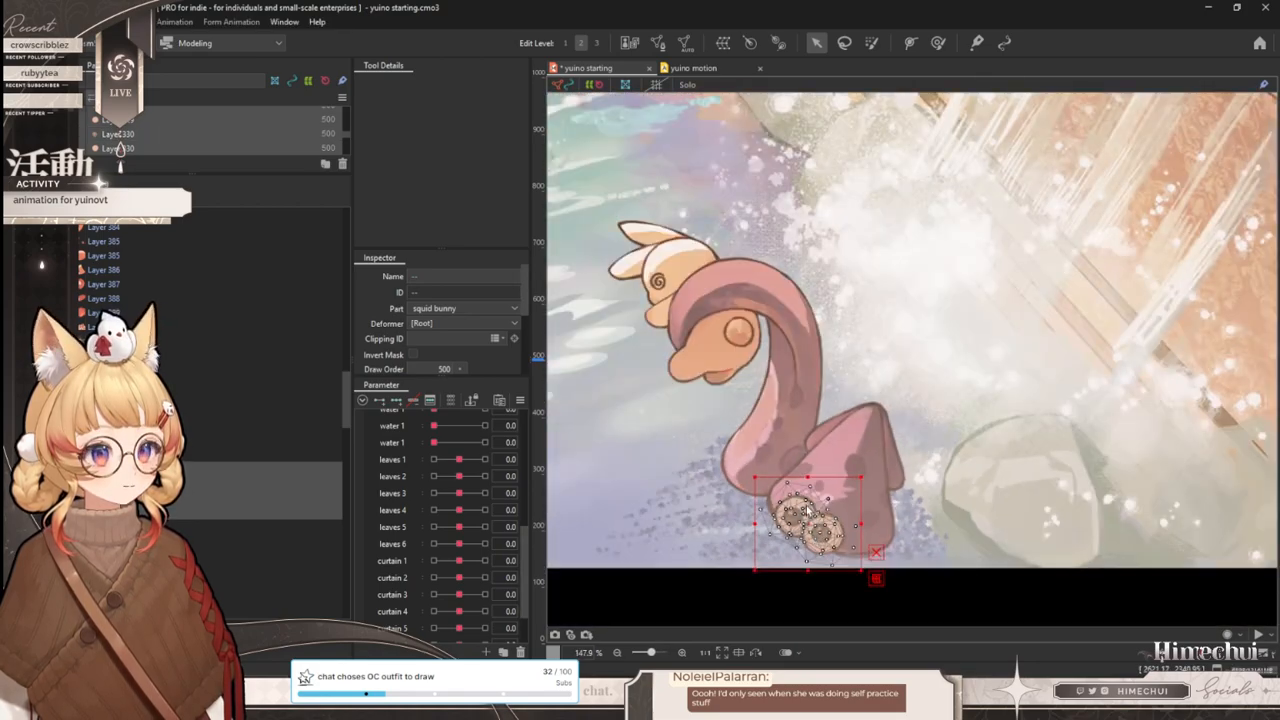
{"action": "scroll", "coordinate": [826, 522], "scroll_direction": "up", "scroll_amount": 2}
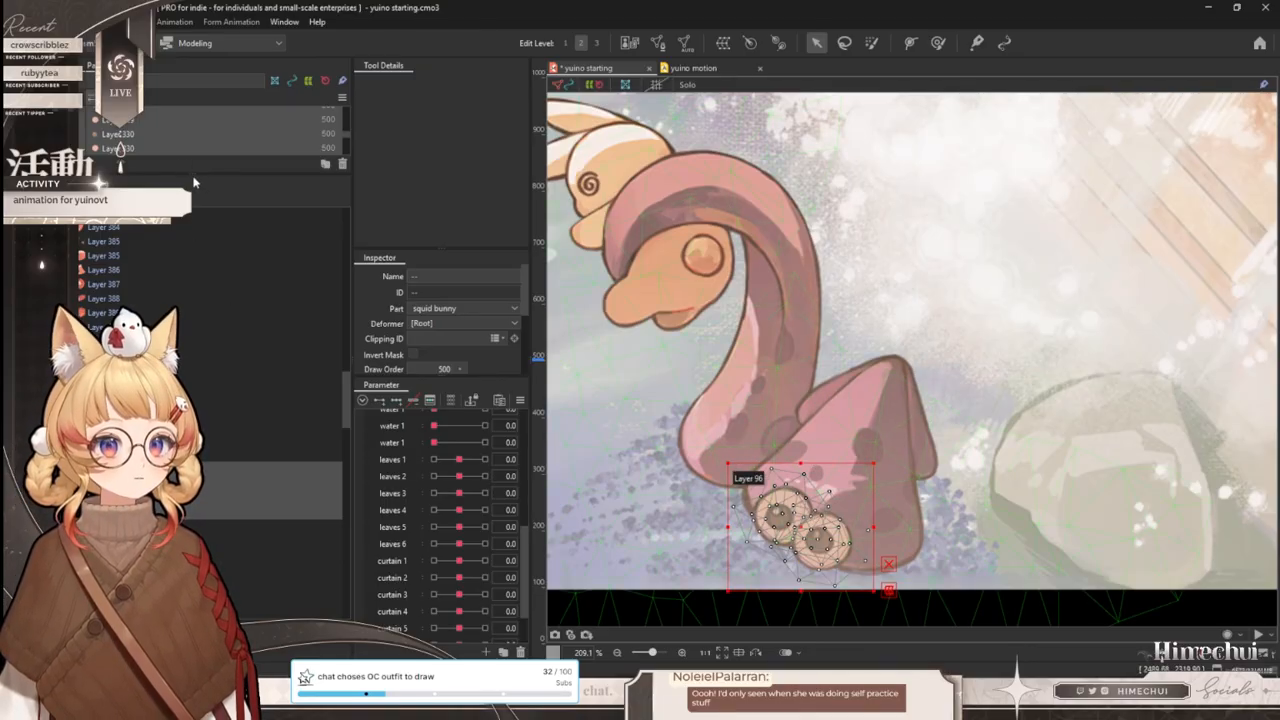
- Enlarge the parts list and select the squid's eye layers 329 and 330 together with its head layers 331 and 328
{"action": "left_click_drag", "start_coordinate": [197, 178], "coordinate": [192, 268]}
{"action": "scroll", "coordinate": [238, 217], "scroll_direction": "down", "scroll_amount": 1}
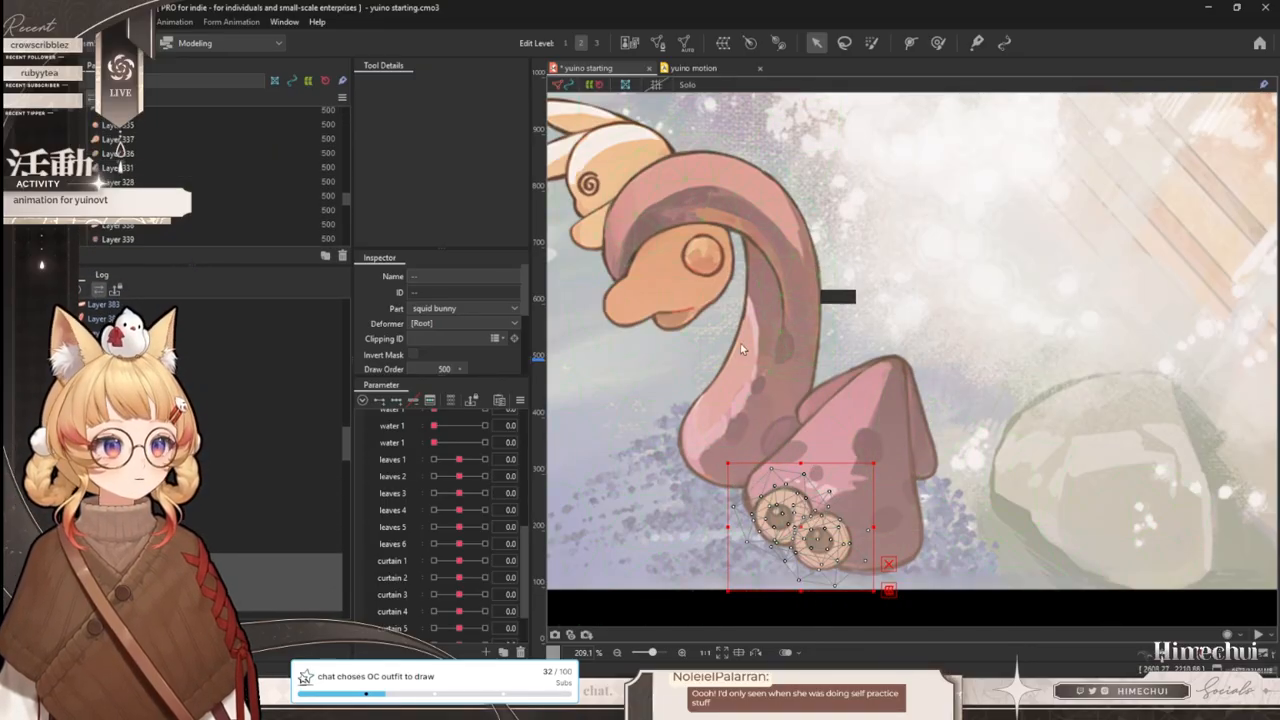
{"action": "scroll", "coordinate": [777, 332], "scroll_direction": "down", "scroll_amount": 2}
{"action": "scroll", "coordinate": [715, 282], "scroll_direction": "up", "scroll_amount": 2}
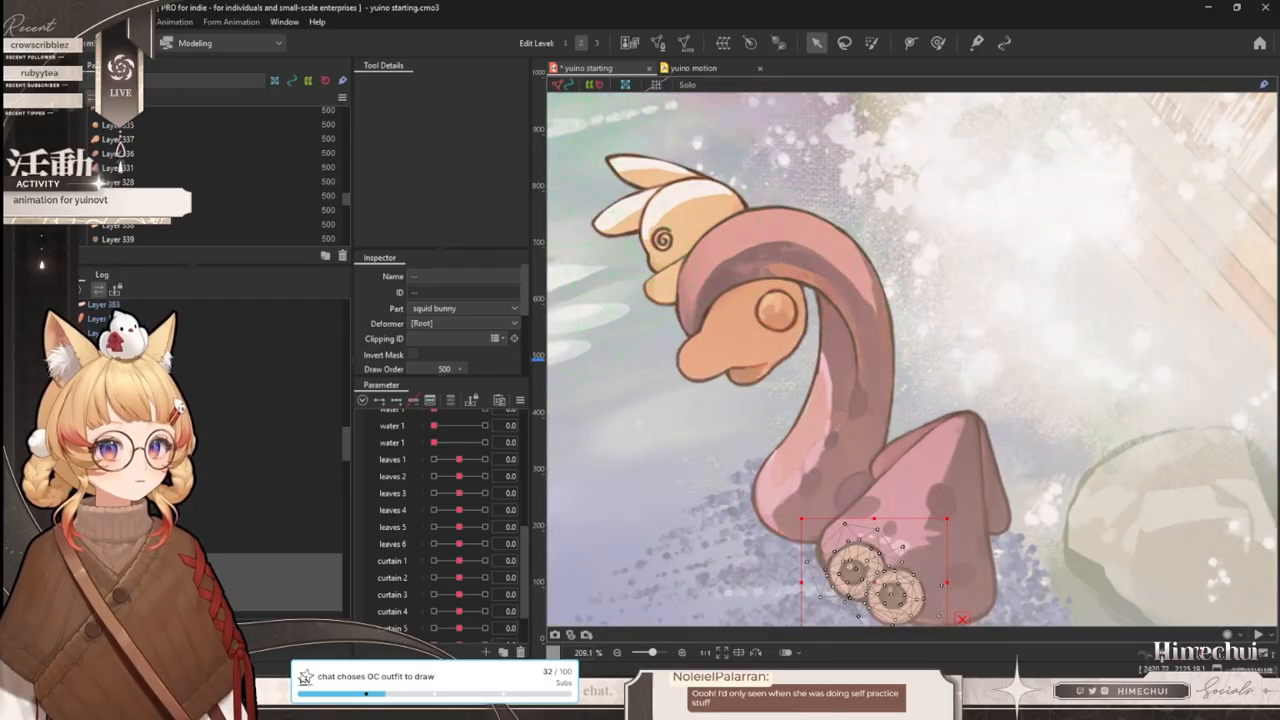
{"action": "scroll", "coordinate": [149, 155], "scroll_direction": "up", "scroll_amount": 3}
{"action": "scroll", "coordinate": [148, 155], "scroll_direction": "down", "scroll_amount": 2}
{"action": "scroll", "coordinate": [148, 155], "scroll_direction": "up", "scroll_amount": 1}
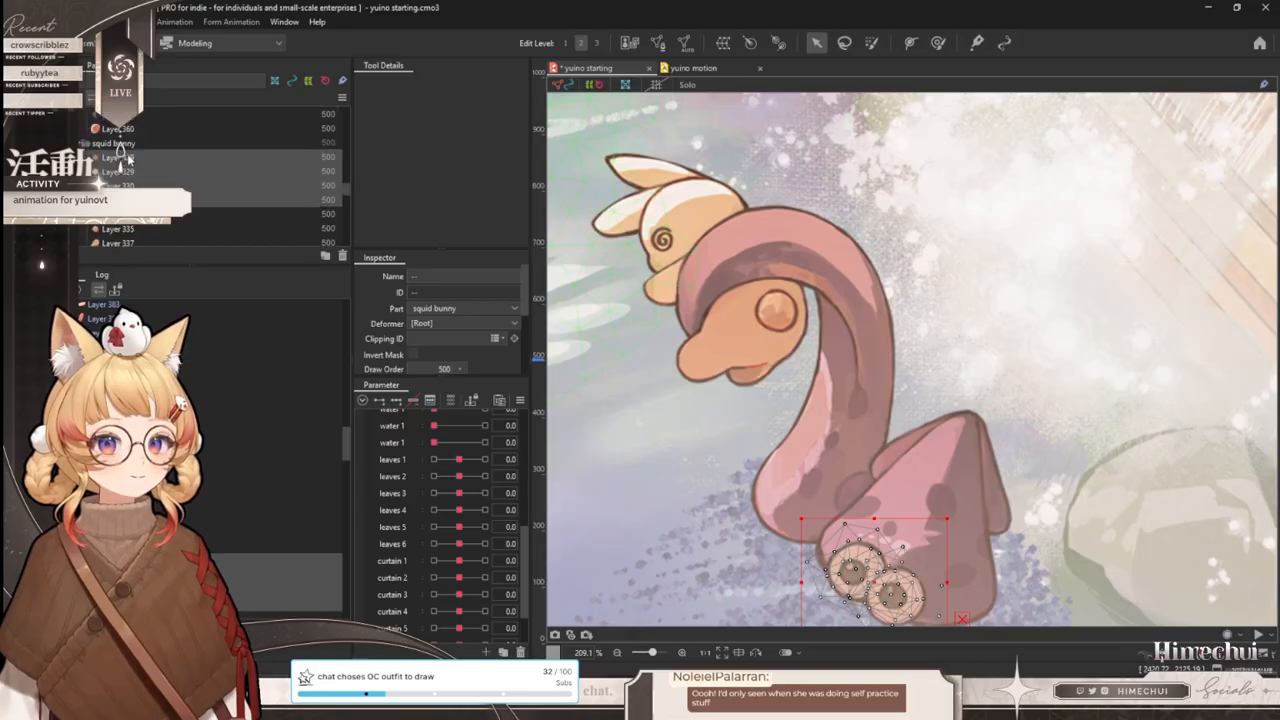
{"action": "left_click", "coordinate": [147, 156]}
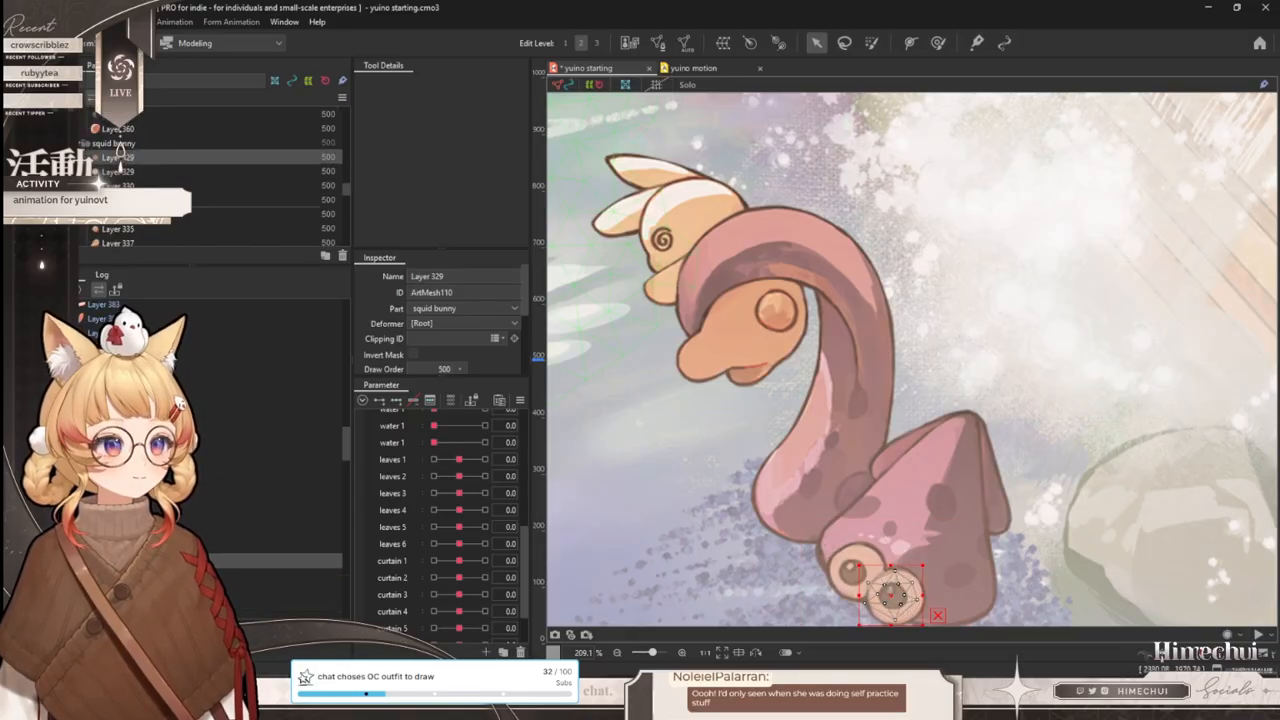
{"action": "left_click", "coordinate": [130, 199], "text": "shift"}
{"action": "scroll", "coordinate": [130, 195], "scroll_direction": "down", "scroll_amount": 1}
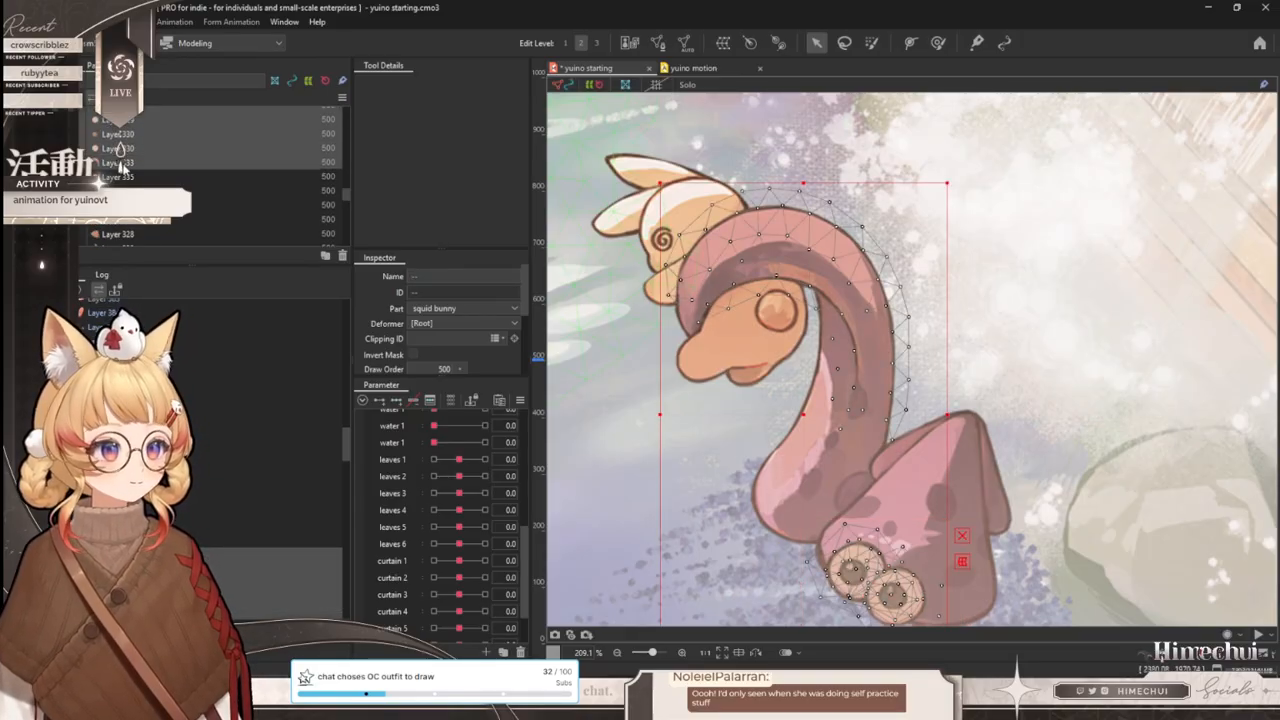
{"action": "left_click", "coordinate": [998, 488], "text": "shift"}
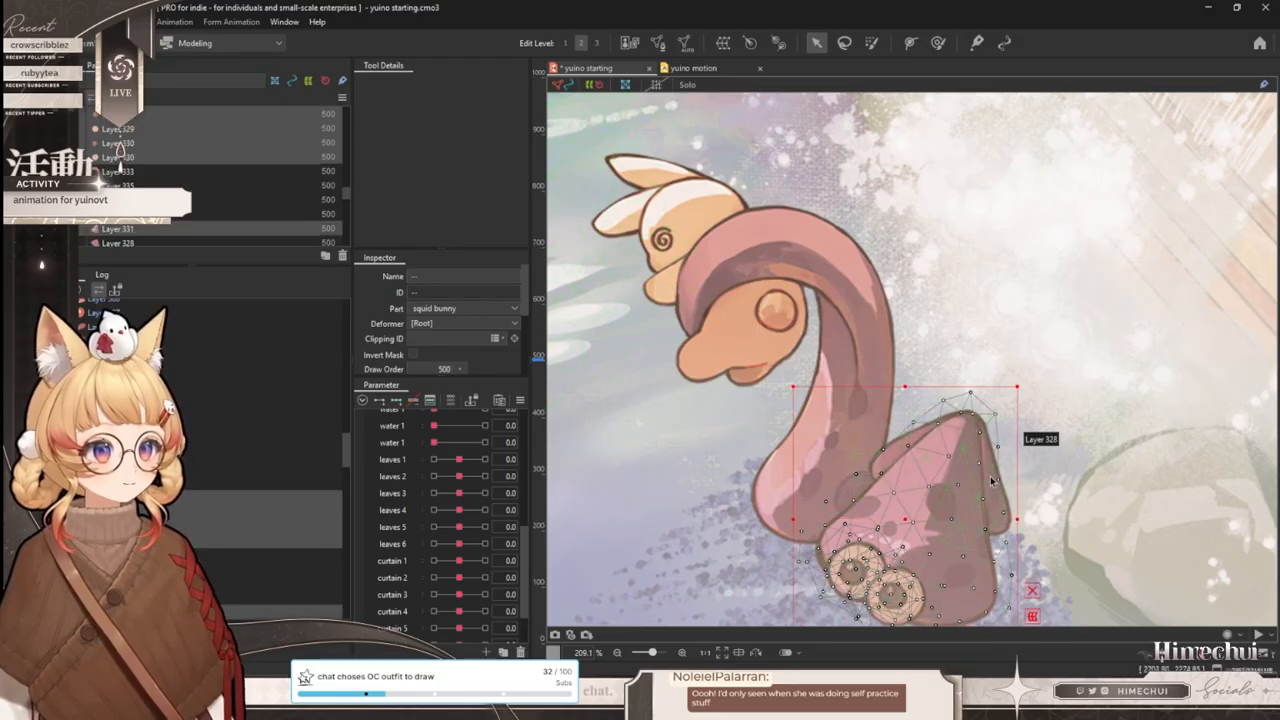
{"action": "scroll", "coordinate": [996, 490], "scroll_direction": "up", "scroll_amount": 2}
{"action": "scroll", "coordinate": [880, 480], "scroll_direction": "down", "scroll_amount": 2}
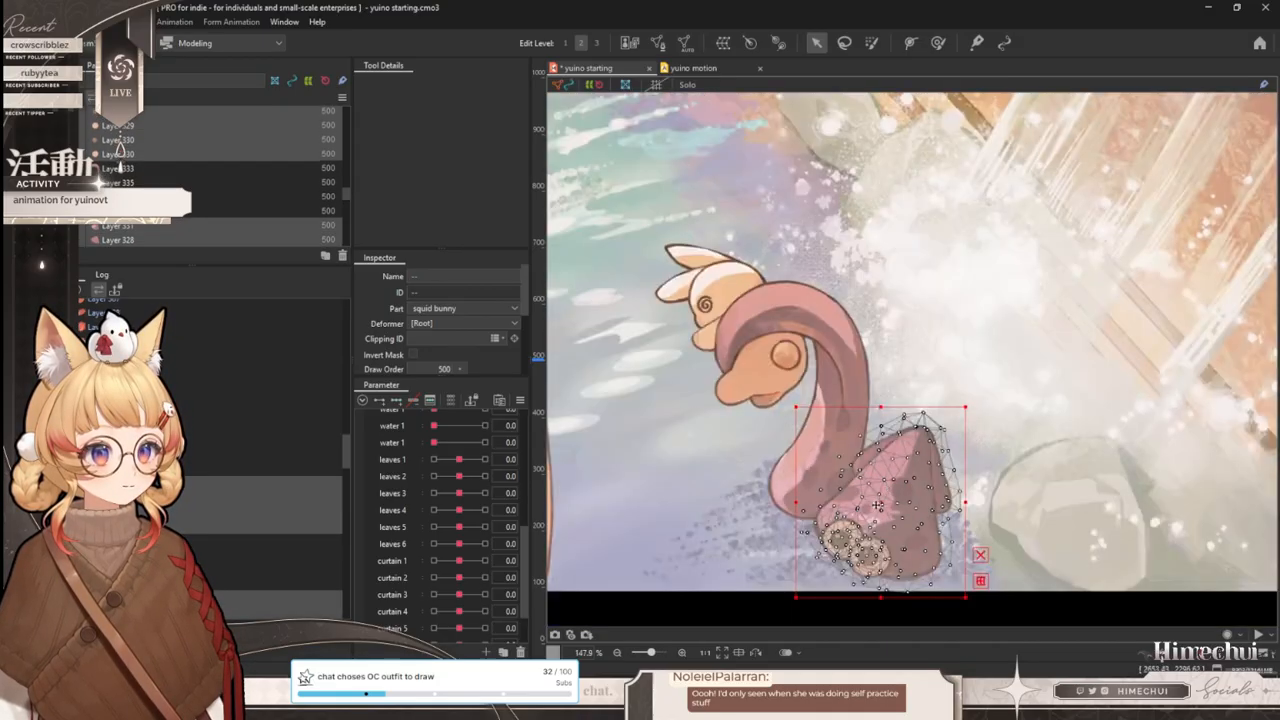
- Create a warp deformer named squid head as parent of the selected head and eye layers, with 5 × 5 warp divisions
{"action": "left_click", "coordinate": [727, 44]}
{"action": "left_click_drag", "start_coordinate": [734, 267], "coordinate": [450, 243]}
{"action": "type", "text": "squid head"}
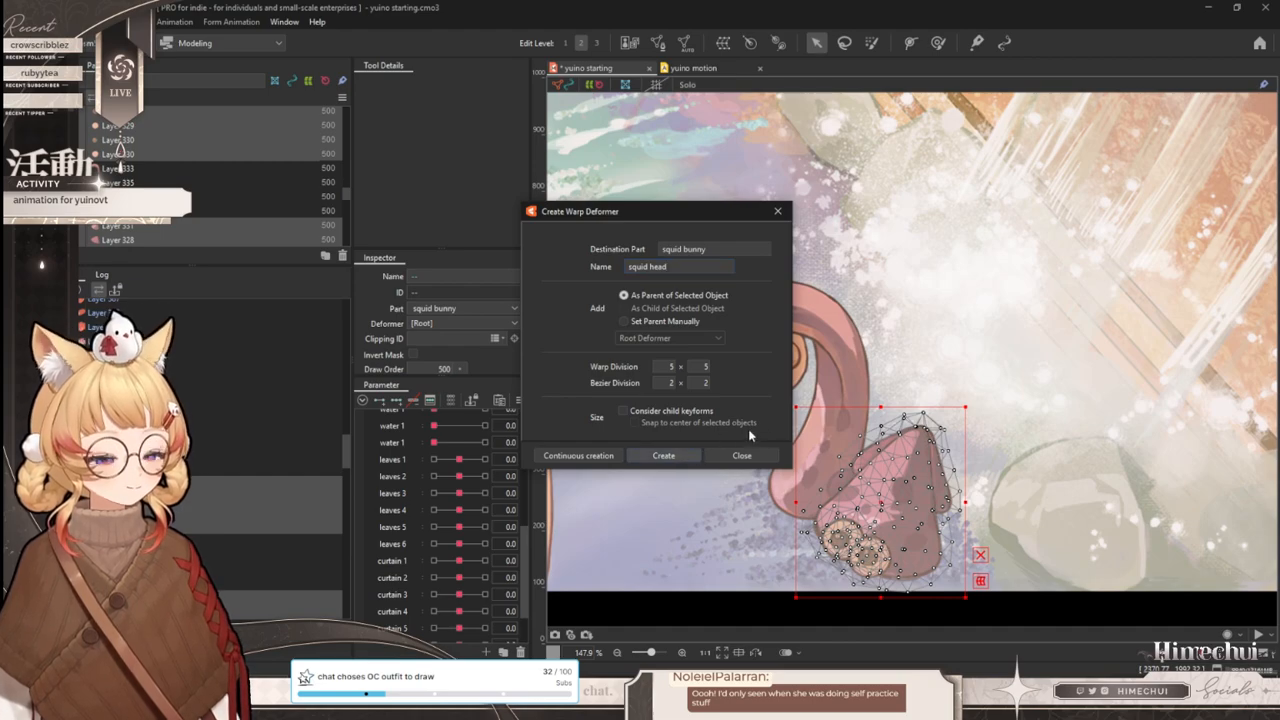
{"action": "key", "text": "Return"}
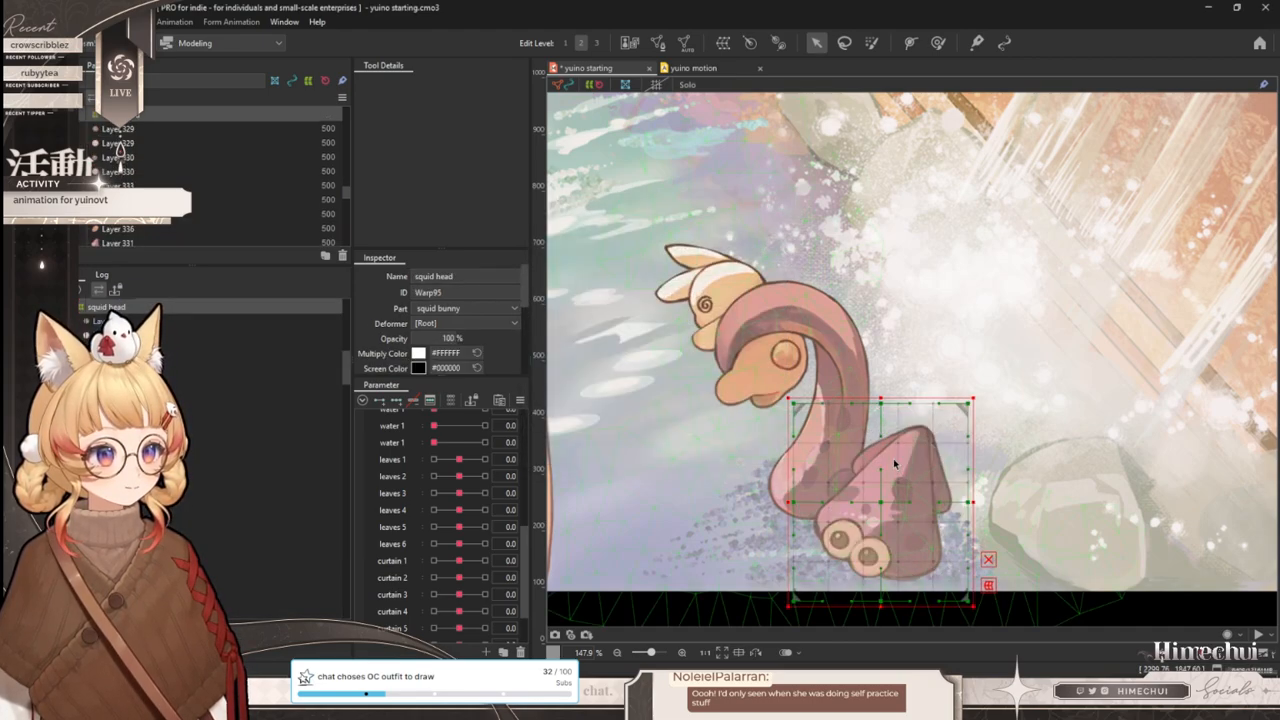
- Select the fishing bunny's red neckerchief mesh
{"action": "scroll", "coordinate": [893, 458], "scroll_direction": "down", "scroll_amount": 5}
{"action": "scroll", "coordinate": [735, 252], "scroll_direction": "up", "scroll_amount": 5}
{"action": "scroll", "coordinate": [761, 289], "scroll_direction": "up", "scroll_amount": 3}
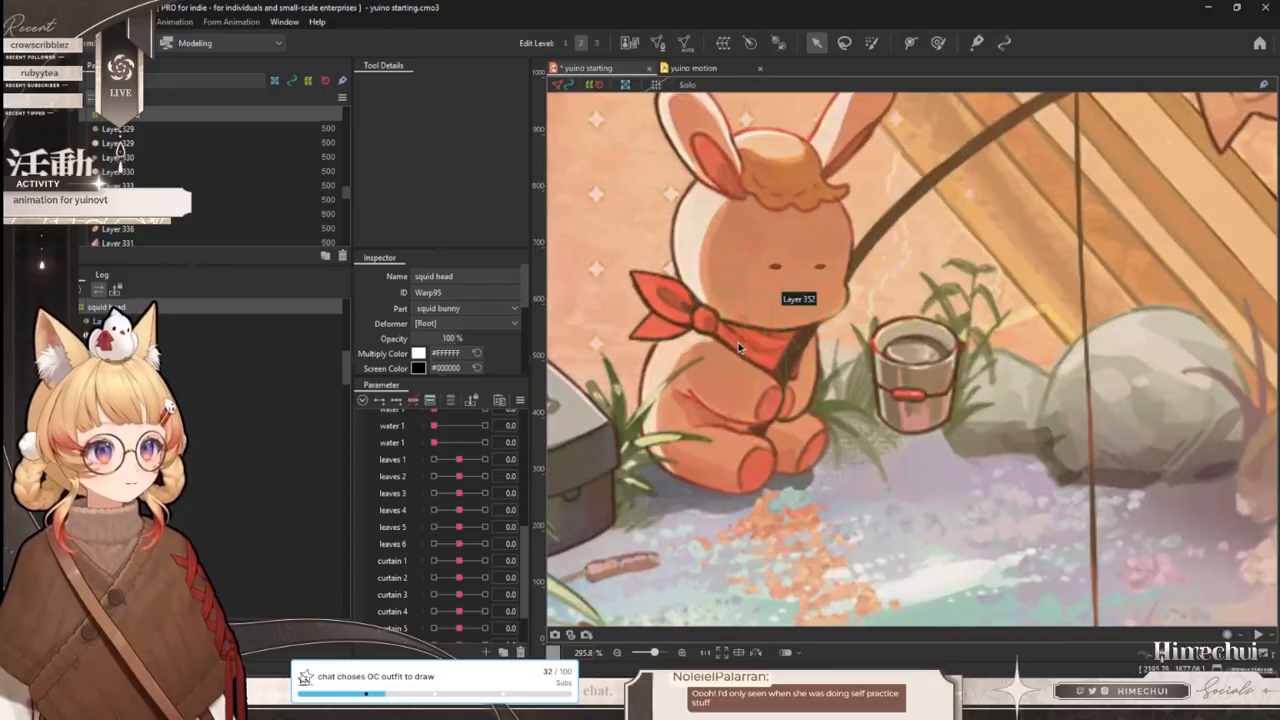
{"action": "left_click", "coordinate": [738, 342]}
{"action": "scroll", "coordinate": [455, 511], "scroll_direction": "down", "scroll_amount": 3}
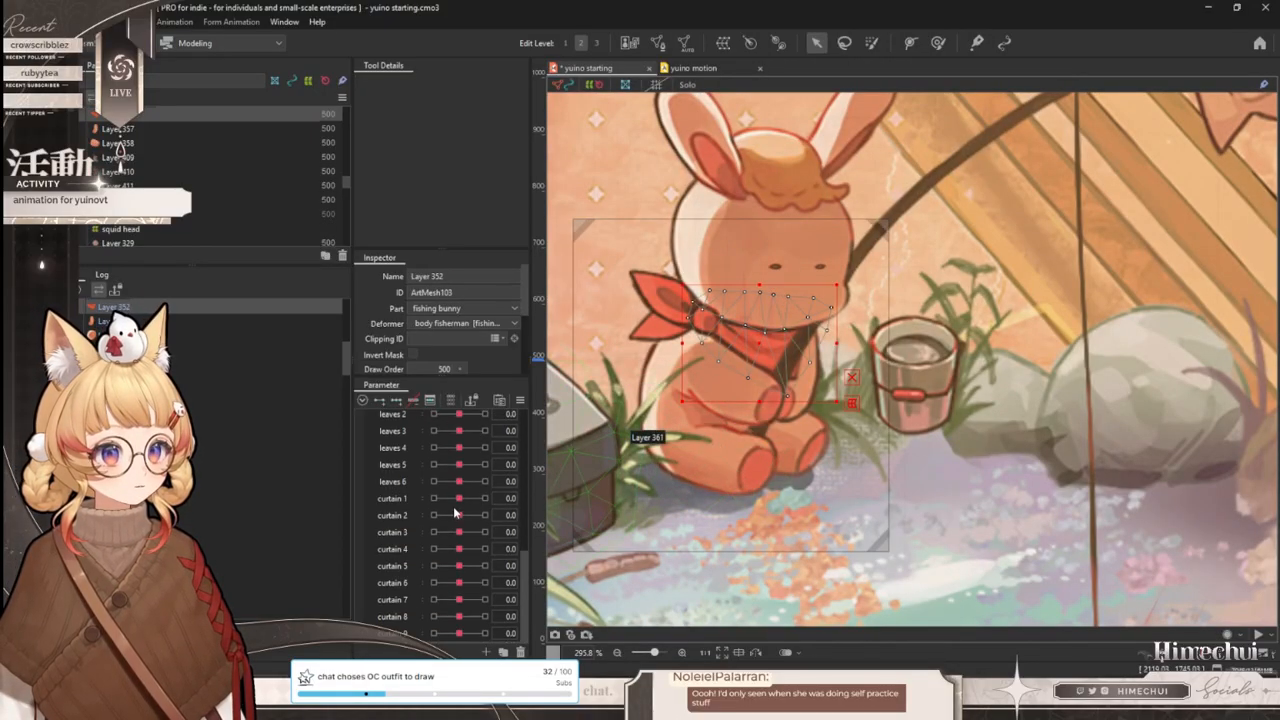
- Expand the fishing bunny parameter group to show its parameters
{"action": "scroll", "coordinate": [430, 557], "scroll_direction": "up", "scroll_amount": 6}
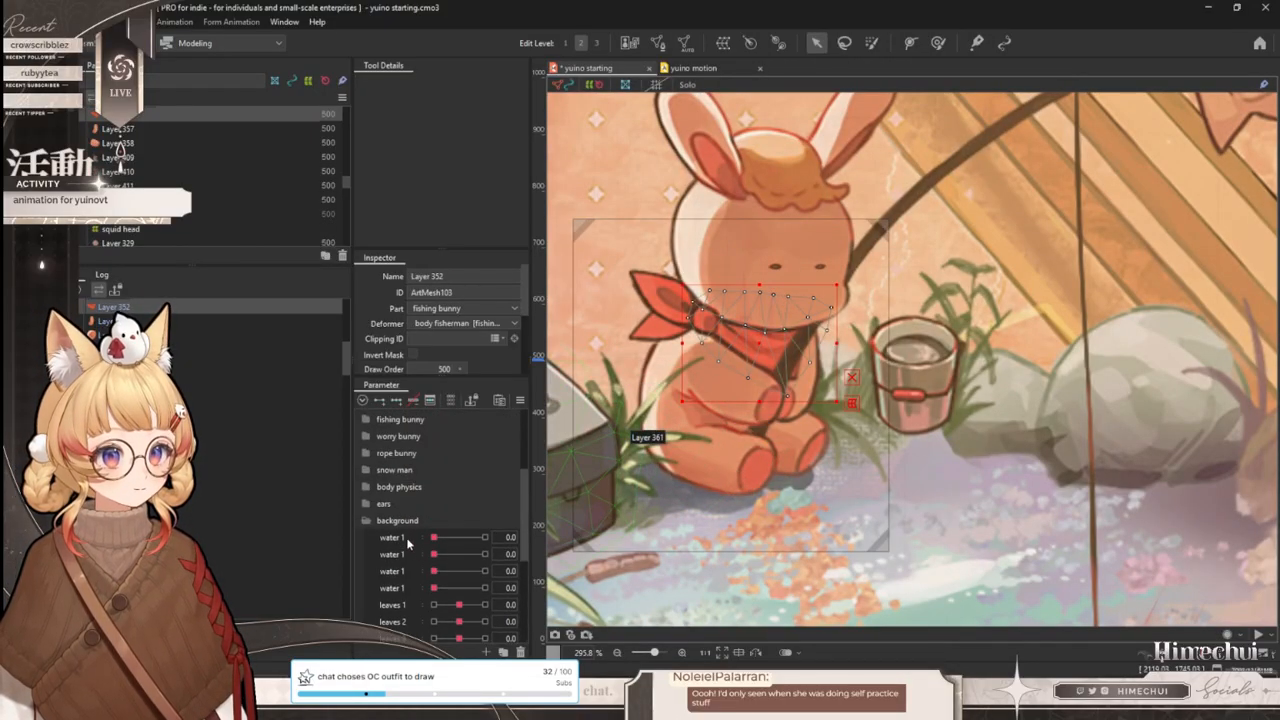
{"action": "left_click", "coordinate": [405, 538]}
{"action": "scroll", "coordinate": [376, 483], "scroll_direction": "up", "scroll_amount": 2}
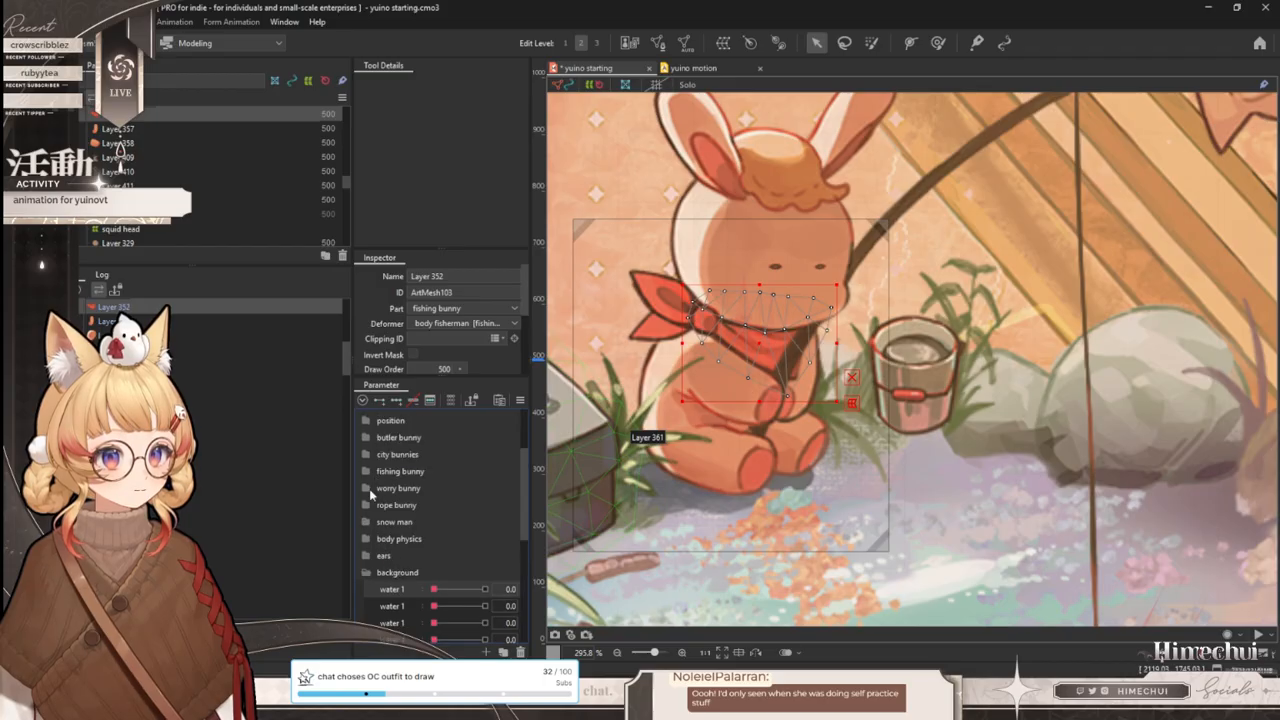
{"action": "left_click", "coordinate": [369, 488]}
{"action": "left_click", "coordinate": [366, 489]}
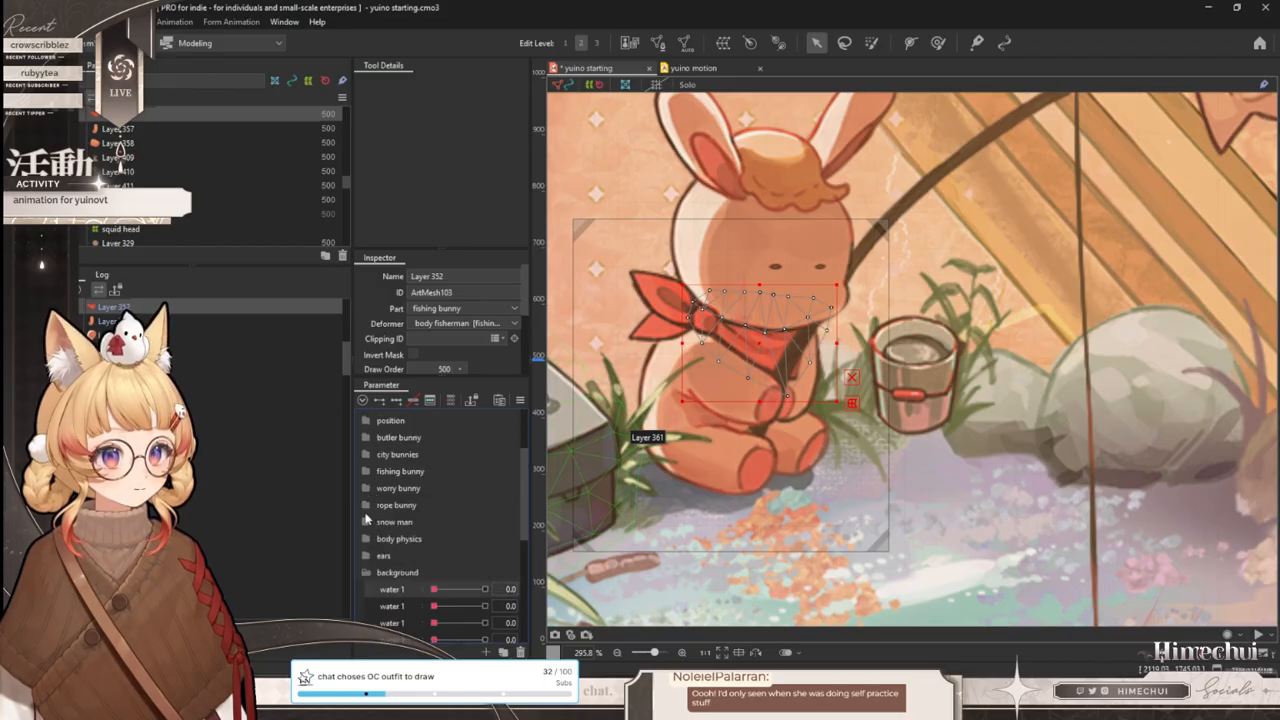
{"action": "left_click", "coordinate": [362, 472]}
{"action": "left_click", "coordinate": [362, 472]}
{"action": "left_click", "coordinate": [362, 472]}
{"action": "left_click", "coordinate": [362, 472]}
{"action": "left_click", "coordinate": [363, 472]}
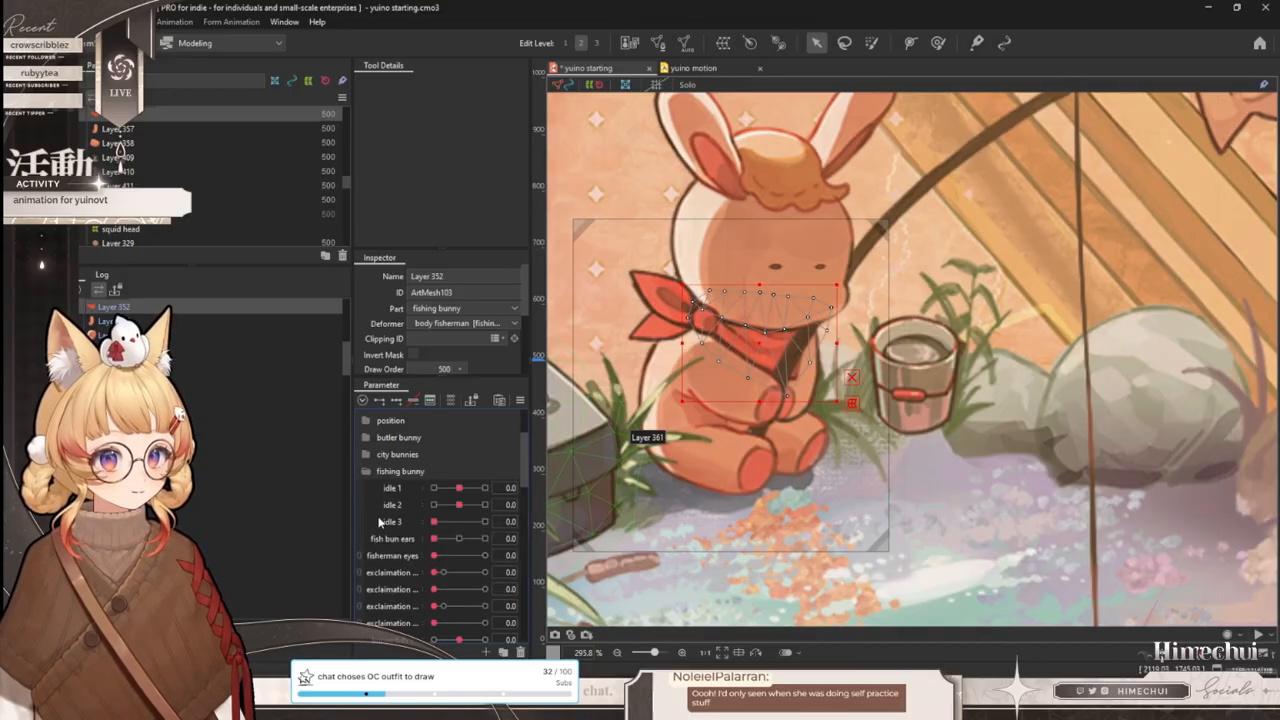
- Create a blend shape parameter from fish bun ears and name it fish bun breath, with a range of 0 to 10
{"action": "right_click", "coordinate": [398, 540]}
{"action": "left_click", "coordinate": [426, 568]}
{"action": "right_click", "coordinate": [432, 558]}
{"action": "left_click", "coordinate": [433, 561]}
{"action": "double_click", "coordinate": [637, 266]}
{"action": "type", "text": "breath"}
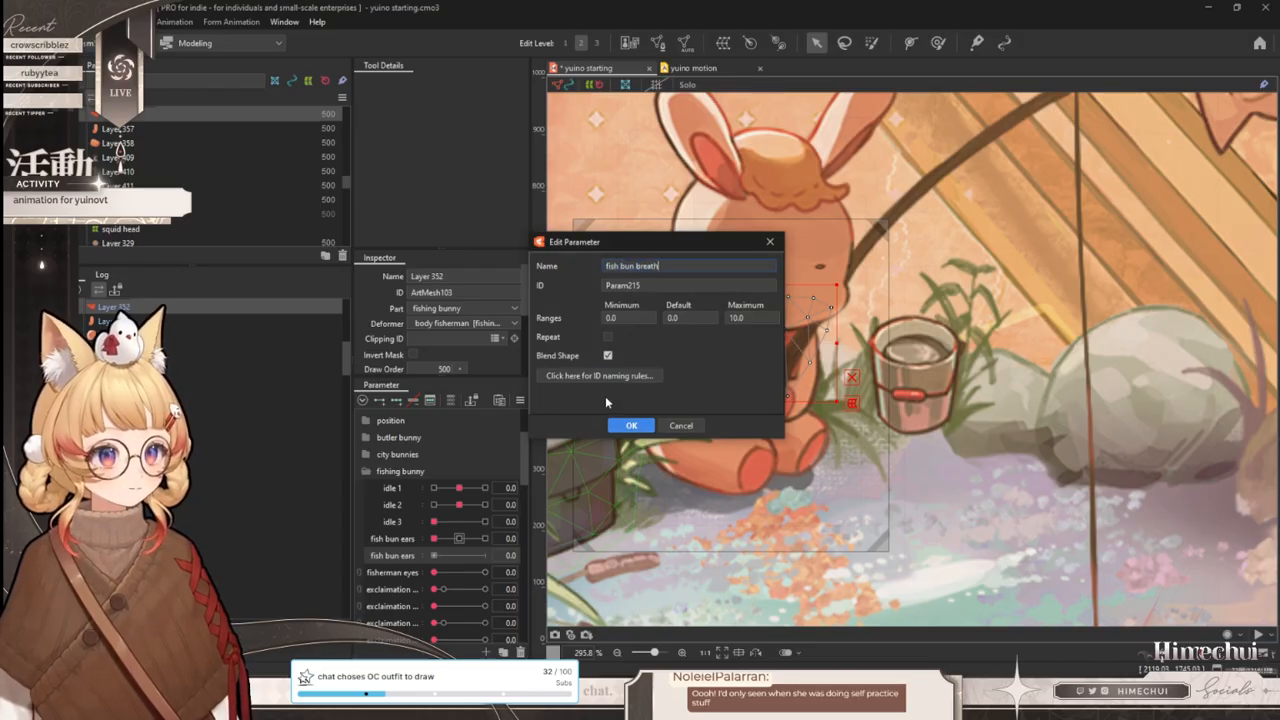
{"action": "left_click", "coordinate": [631, 425]}
- Push up the bunny's chest on the fisherman warp deformer with the deform brush at fish bun breath 10, then return the parameter to 0
{"action": "scroll", "coordinate": [265, 450], "scroll_direction": "up", "scroll_amount": 4}
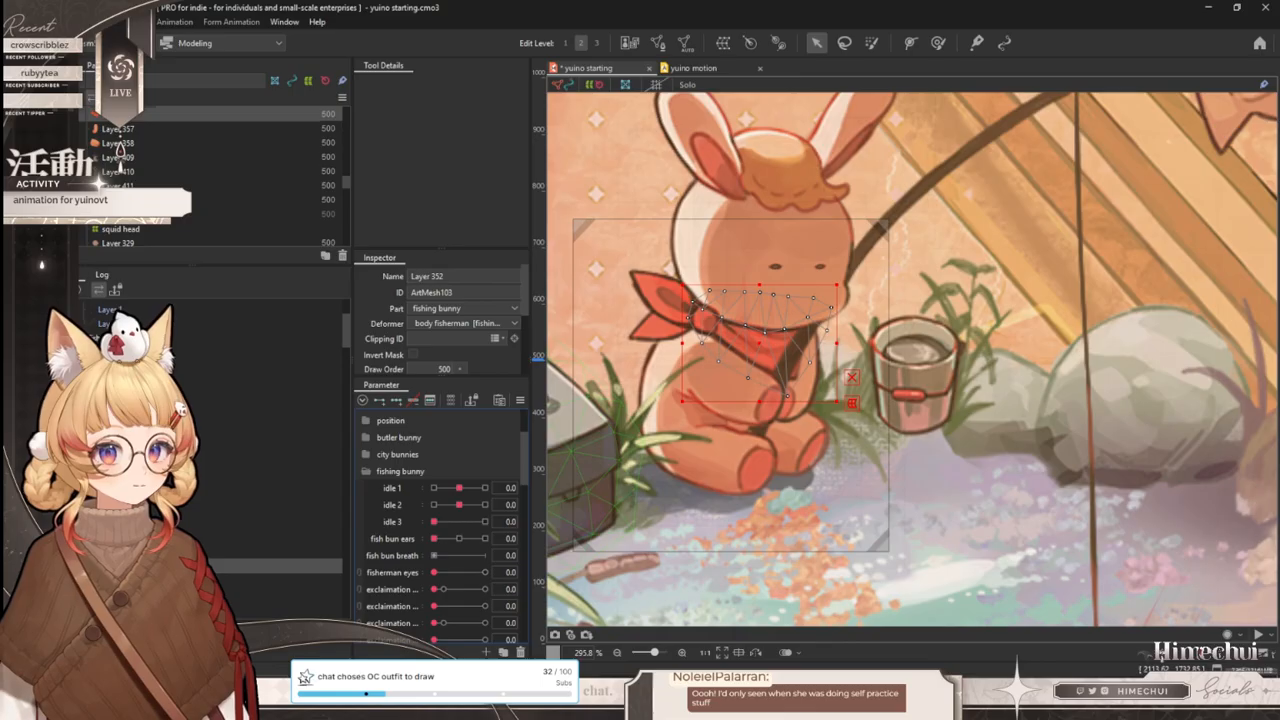
{"action": "left_click", "coordinate": [265, 389]}
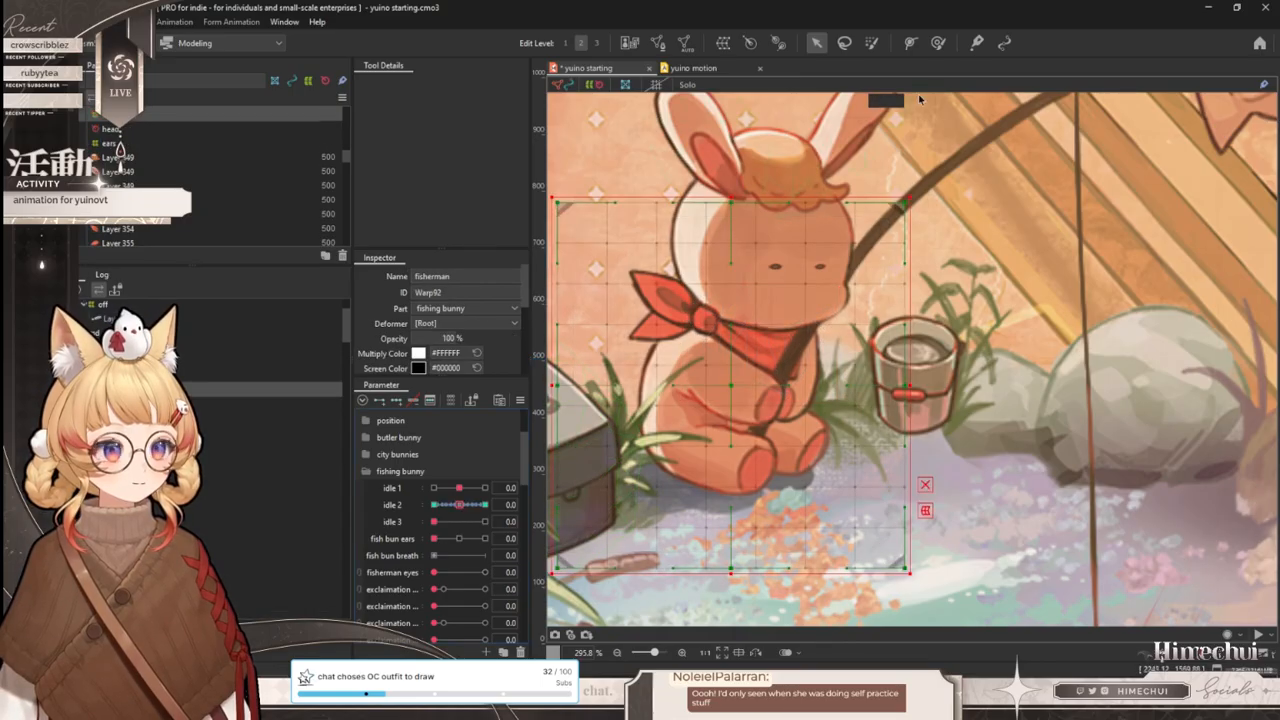
{"action": "left_click", "coordinate": [938, 42]}
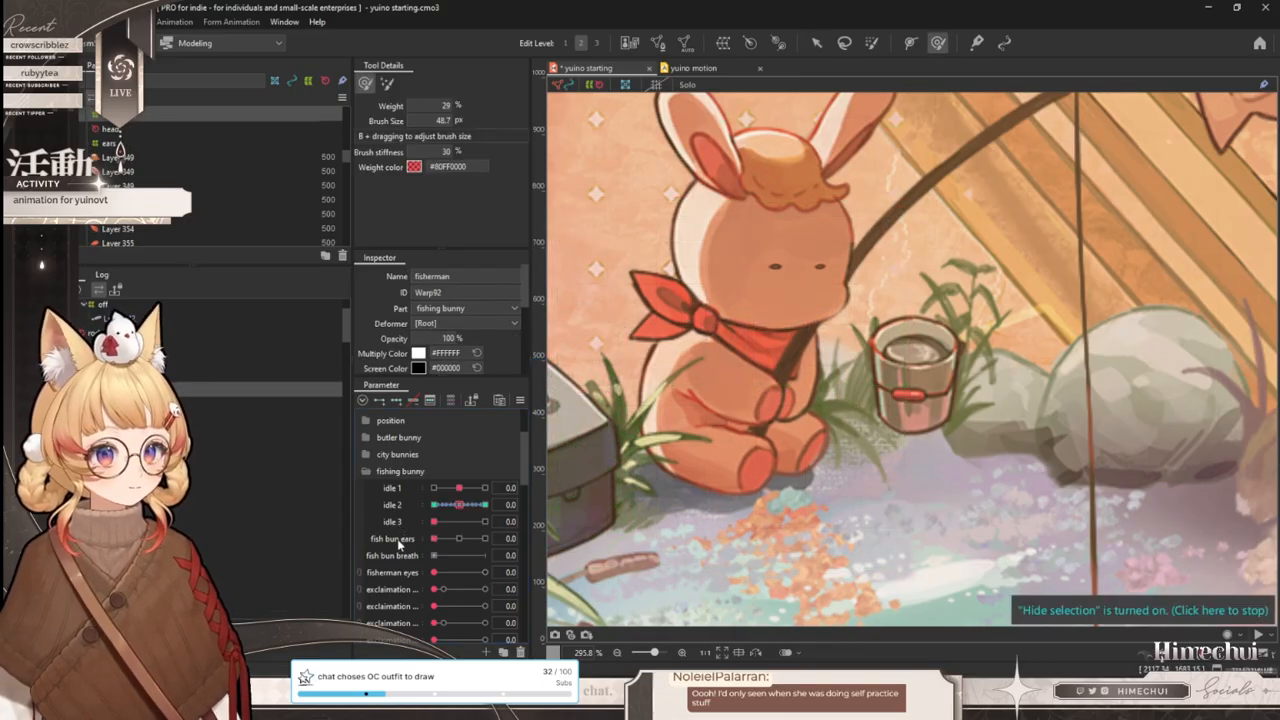
{"action": "left_click_drag", "start_coordinate": [447, 552], "coordinate": [486, 555]}
{"action": "left_click_drag", "start_coordinate": [739, 361], "coordinate": [758, 338]}
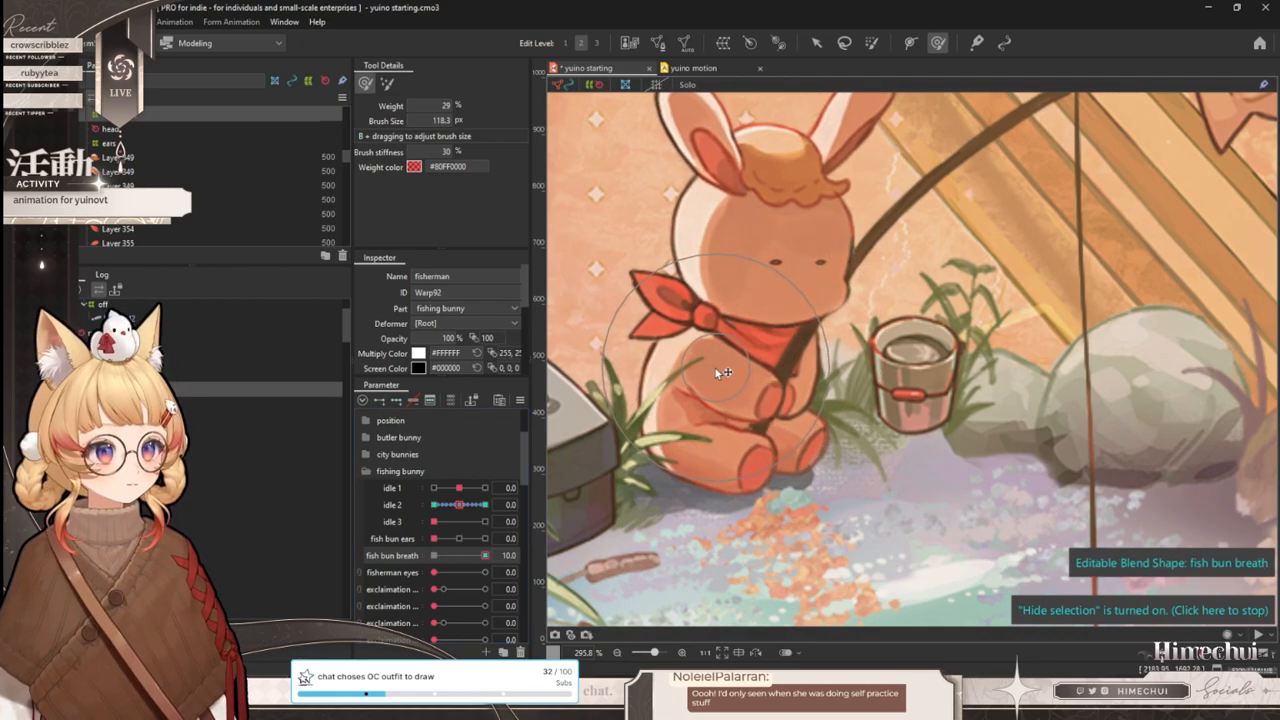
{"action": "left_click_drag", "start_coordinate": [483, 563], "coordinate": [434, 555]}
- Open the yuino motion animation and key fish bun breath at 0 at the start and 10 at 2 seconds
{"action": "left_click", "coordinate": [682, 68]}
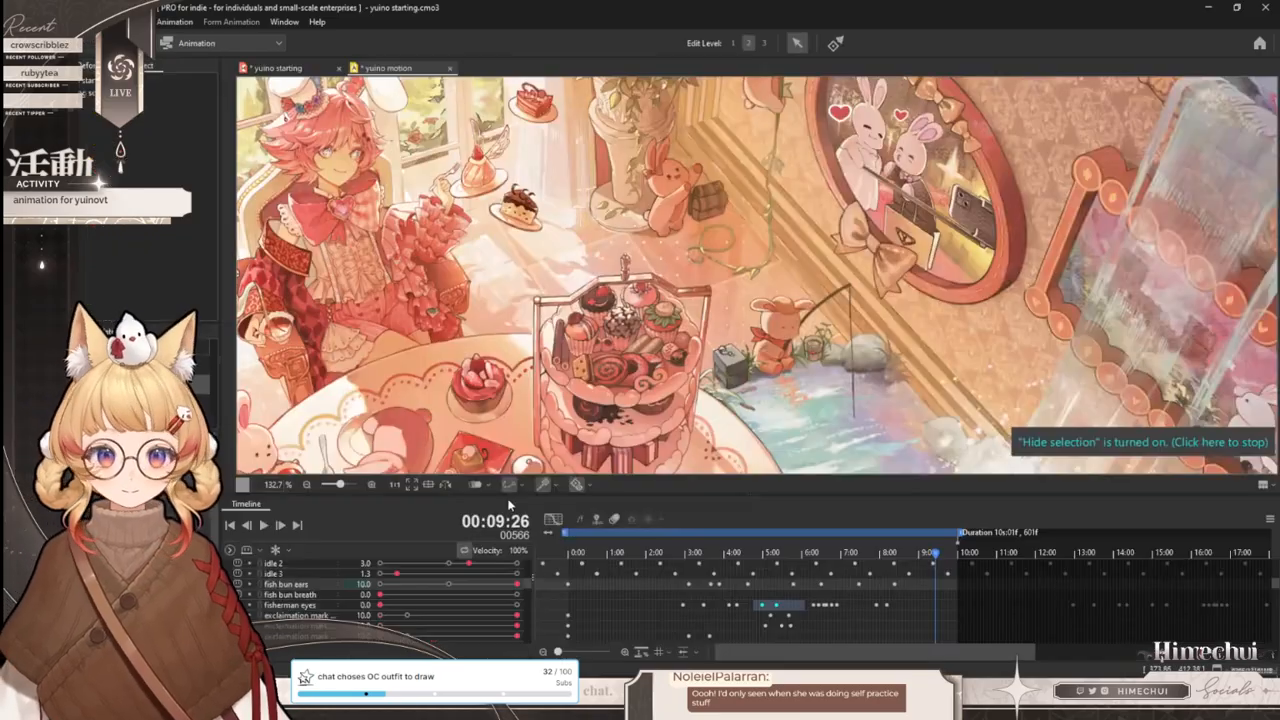
{"action": "left_click", "coordinate": [567, 553]}
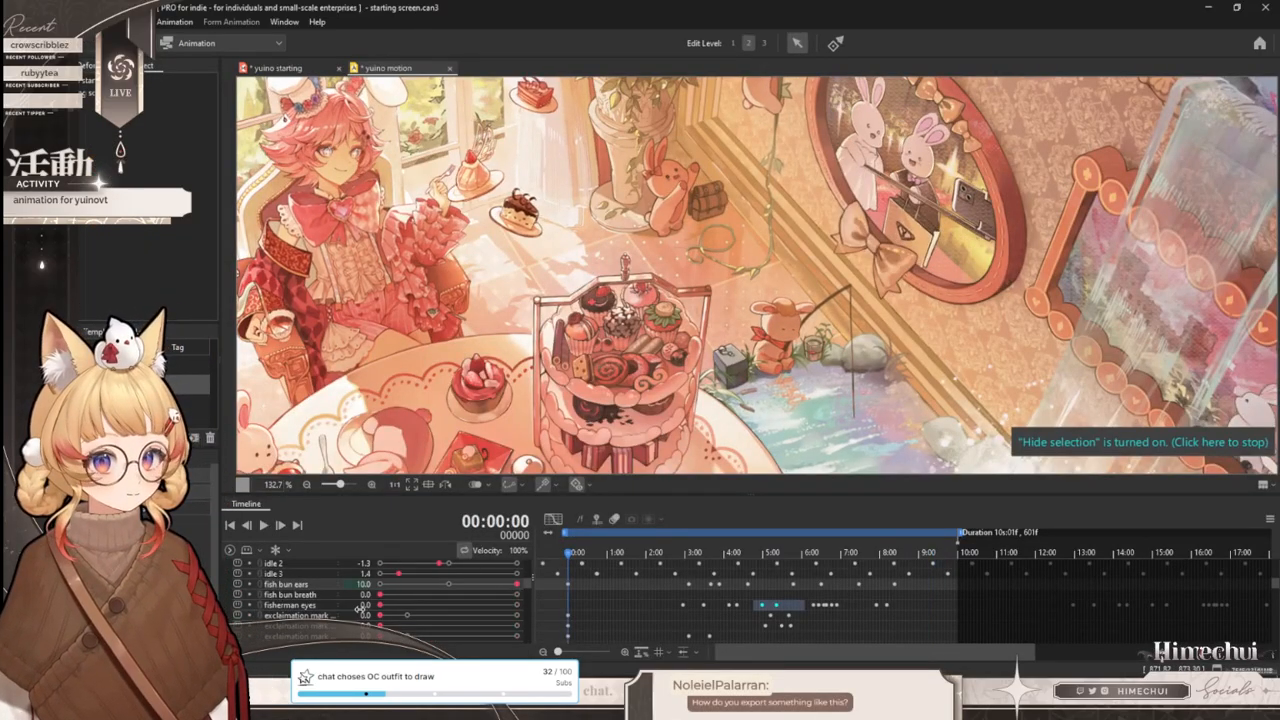
{"action": "left_click", "coordinate": [330, 595]}
{"action": "left_click_drag", "start_coordinate": [615, 555], "coordinate": [645, 555]}
{"action": "left_click", "coordinate": [281, 525]}
- Key fish bun breath back to 0 at 4 seconds, frame 240
{"action": "left_click", "coordinate": [722, 554]}
{"action": "left_click_drag", "start_coordinate": [722, 556], "coordinate": [723, 556]}
{"action": "left_click", "coordinate": [281, 525]}
{"action": "left_click", "coordinate": [281, 525]}
{"action": "left_click", "coordinate": [281, 525]}
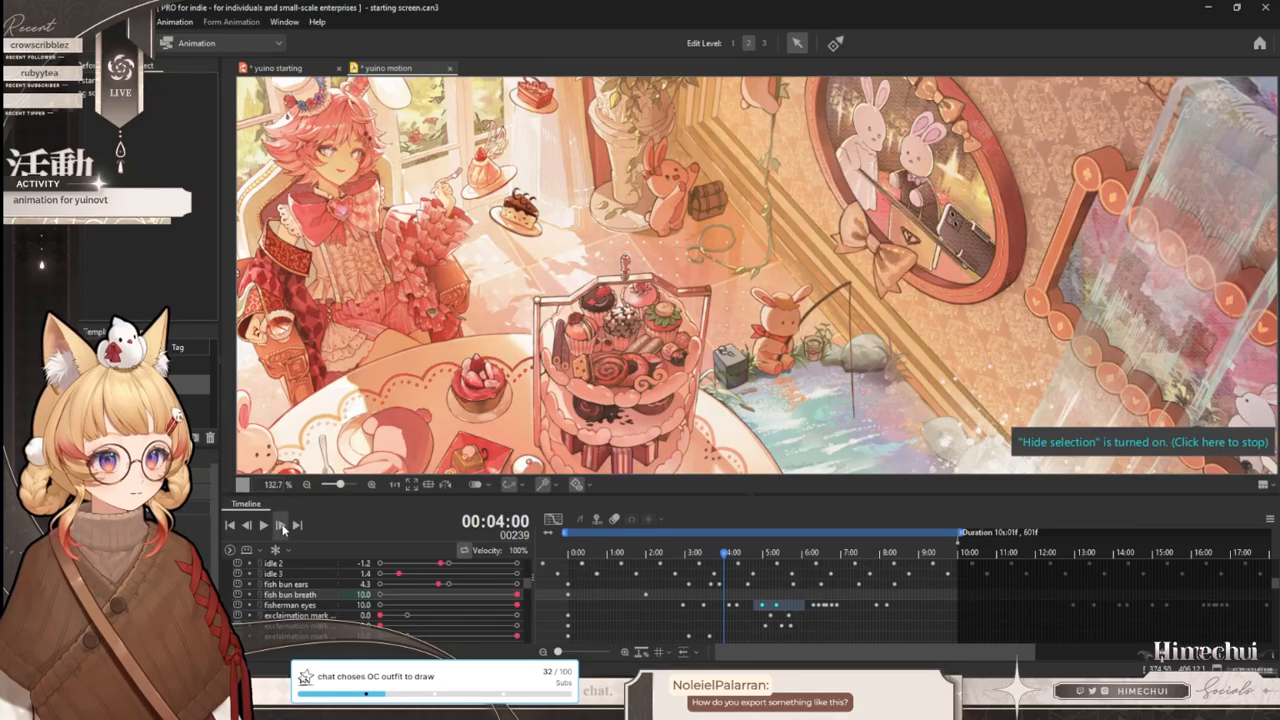
- Copy the three fish bun breath keyframes between 0 and 4 seconds and paste them starting at 4 seconds
{"action": "left_click_drag", "start_coordinate": [744, 597], "coordinate": [559, 600]}
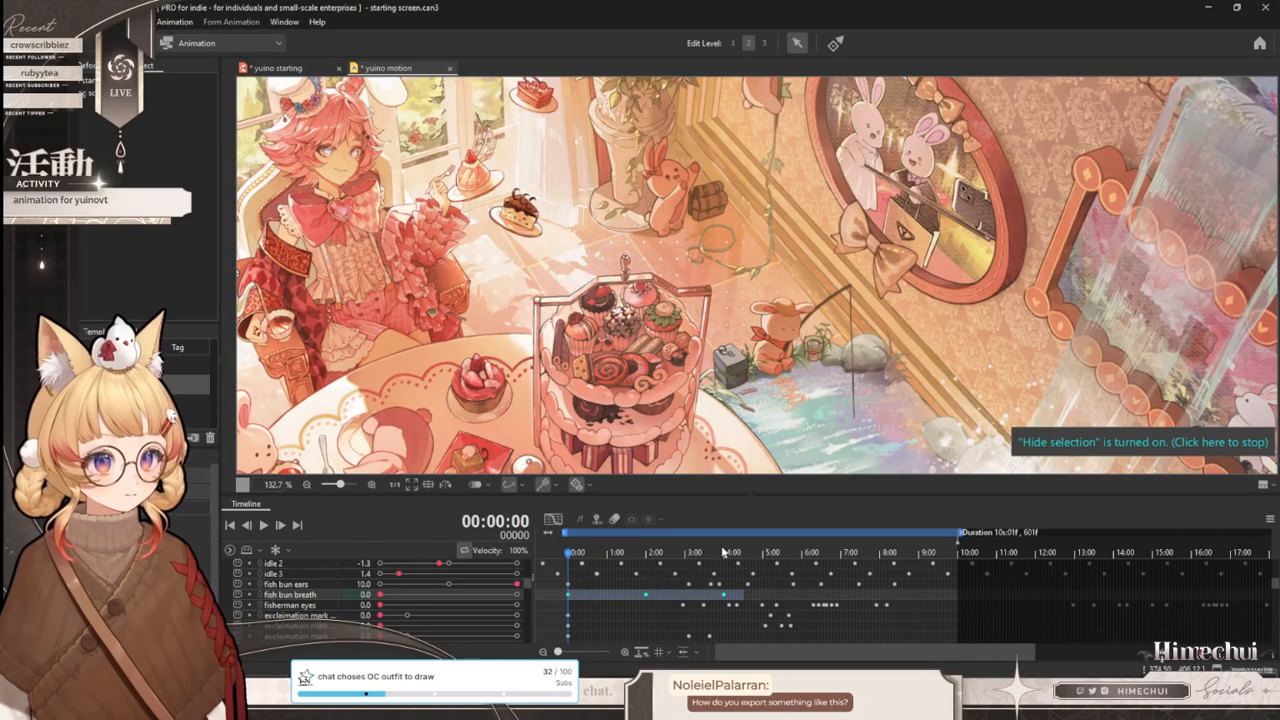
{"action": "left_click", "coordinate": [724, 553]}
{"action": "left_click", "coordinate": [247, 525]}
{"action": "left_click", "coordinate": [247, 525]}
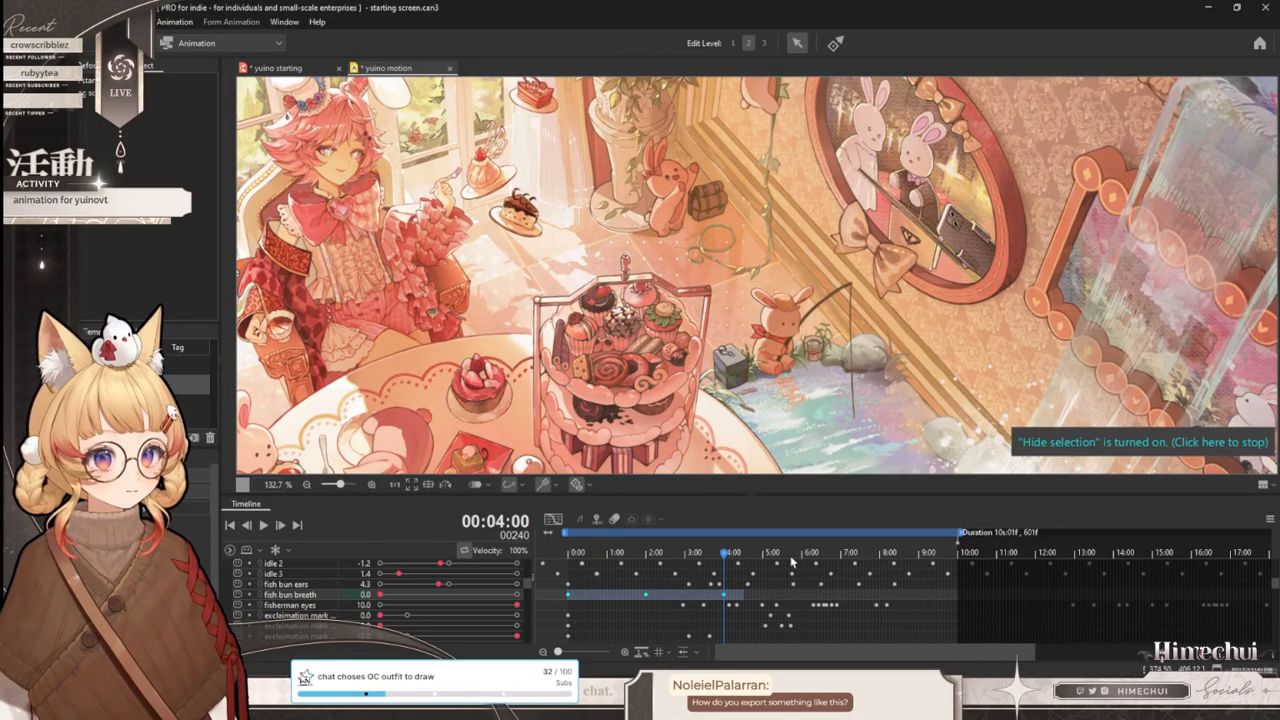
{"action": "key", "text": "ctrl+v"}
- Paste the copied fish bun breath keyframes starting at 8 seconds, frame 480
{"action": "left_click", "coordinate": [874, 554]}
{"action": "left_click_drag", "start_coordinate": [875, 556], "coordinate": [880, 555]}
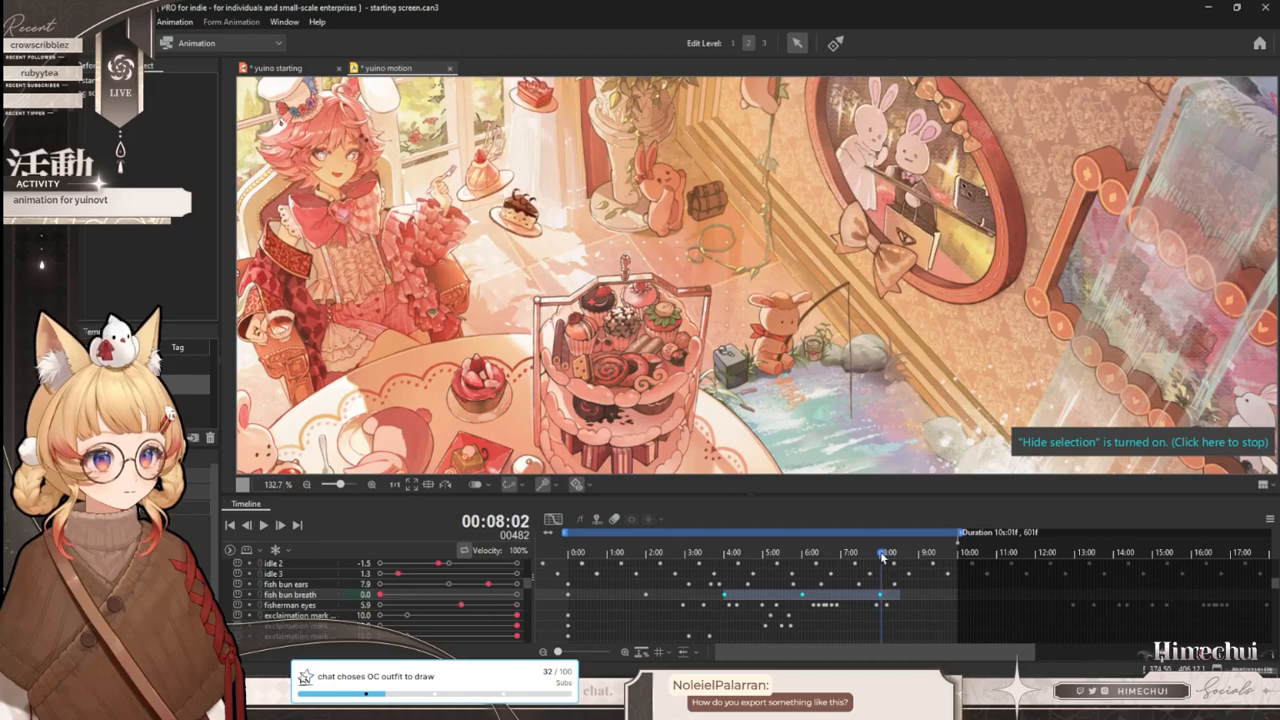
{"action": "left_click", "coordinate": [247, 525]}
{"action": "left_click", "coordinate": [247, 525]}
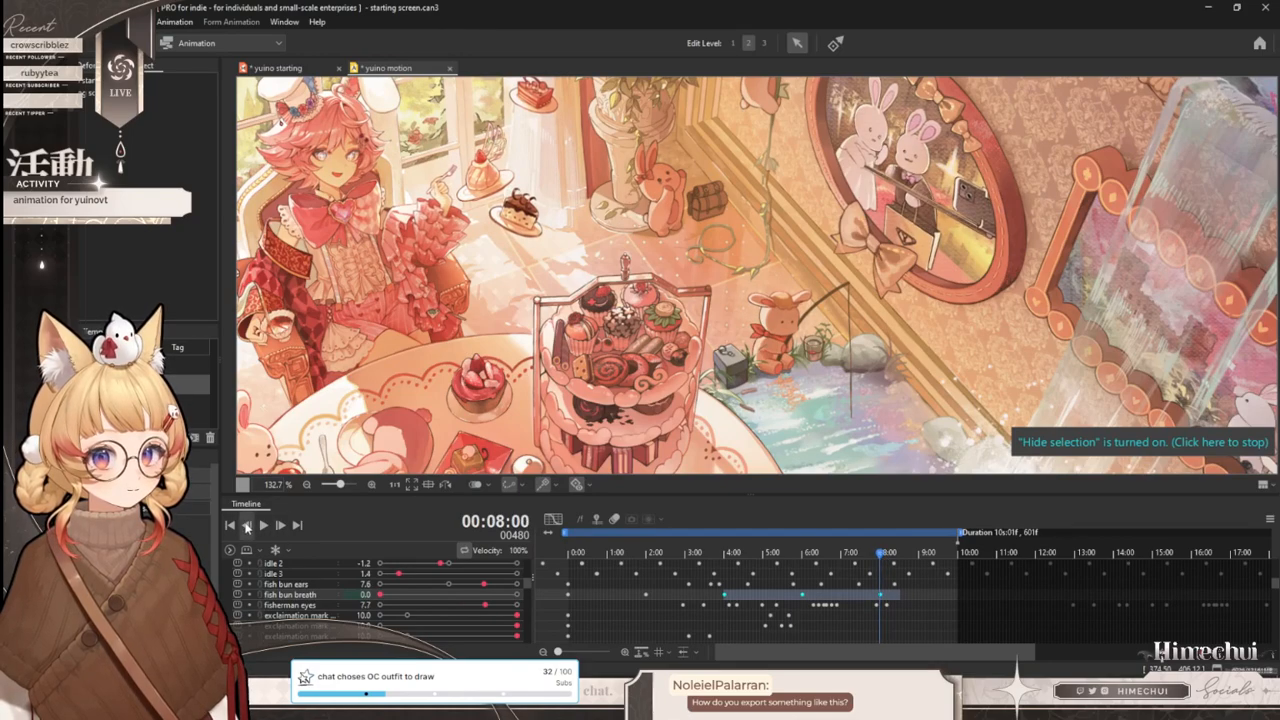
{"action": "key", "text": "ctrl+v"}
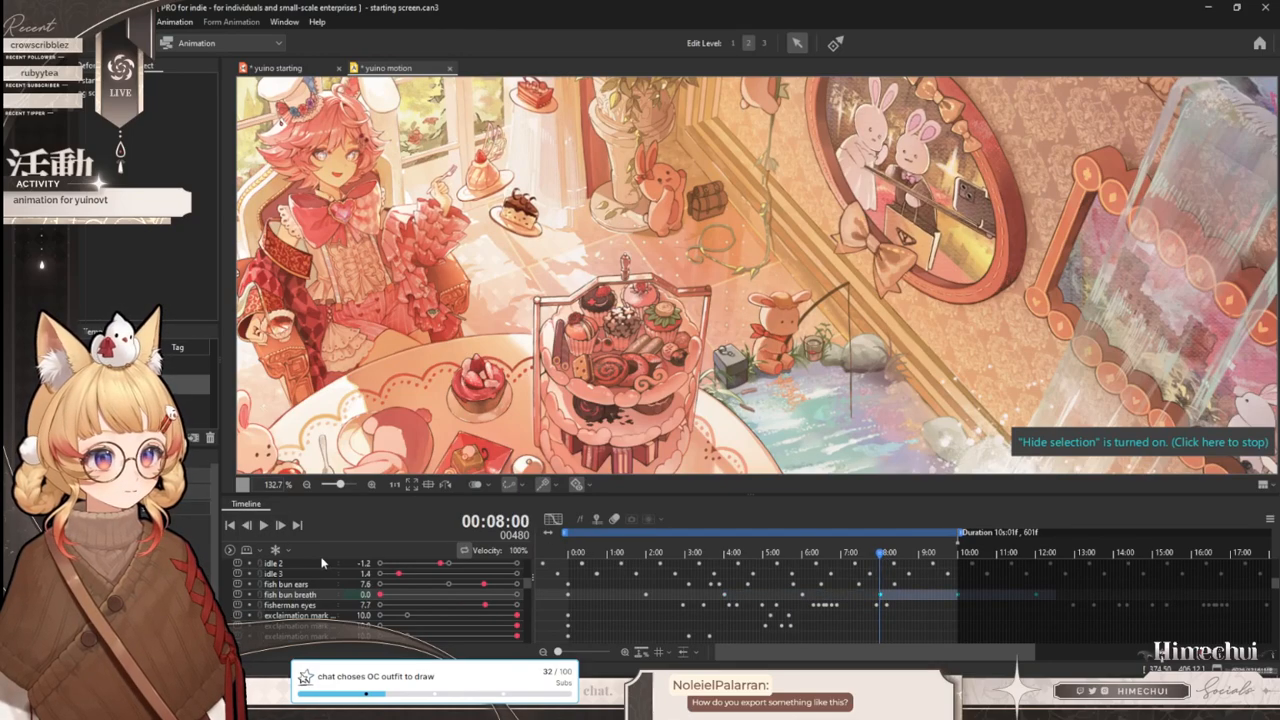
- Compress all fish bun breath keyframes in the graph editor so the last one lands at 10 seconds, frame 600
{"action": "left_click", "coordinate": [553, 519]}
{"action": "left_click_drag", "start_coordinate": [1066, 646], "coordinate": [550, 552]}
{"action": "left_click_drag", "start_coordinate": [880, 553], "coordinate": [957, 563]}
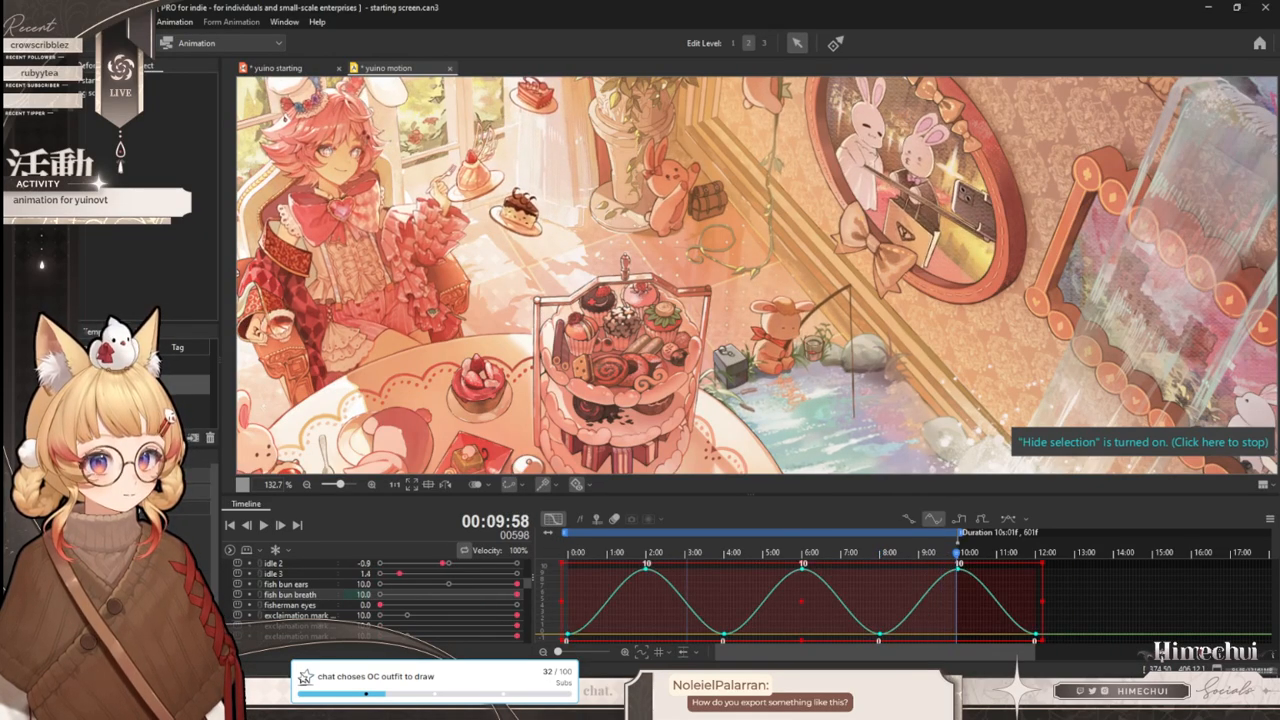
{"action": "left_click_drag", "start_coordinate": [557, 651], "coordinate": [576, 656]}
{"action": "left_click_drag", "start_coordinate": [697, 555], "coordinate": [697, 556]}
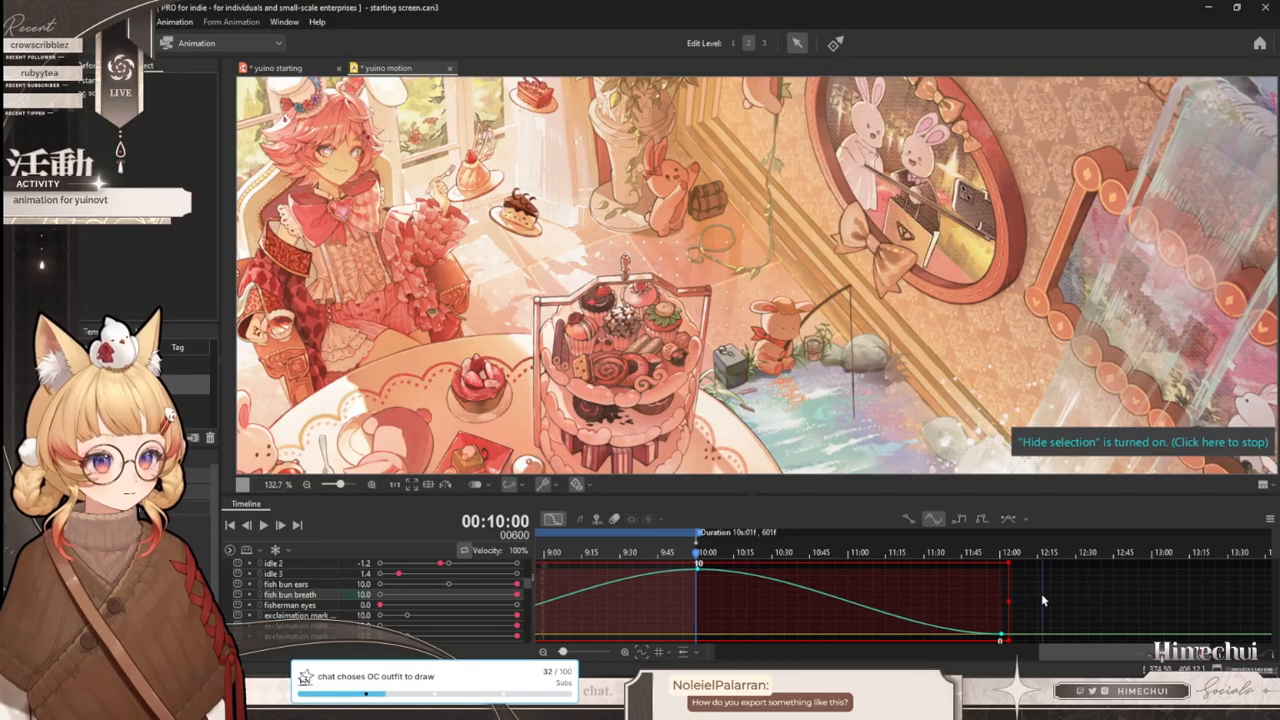
{"action": "left_click_drag", "start_coordinate": [1008, 600], "coordinate": [708, 603]}
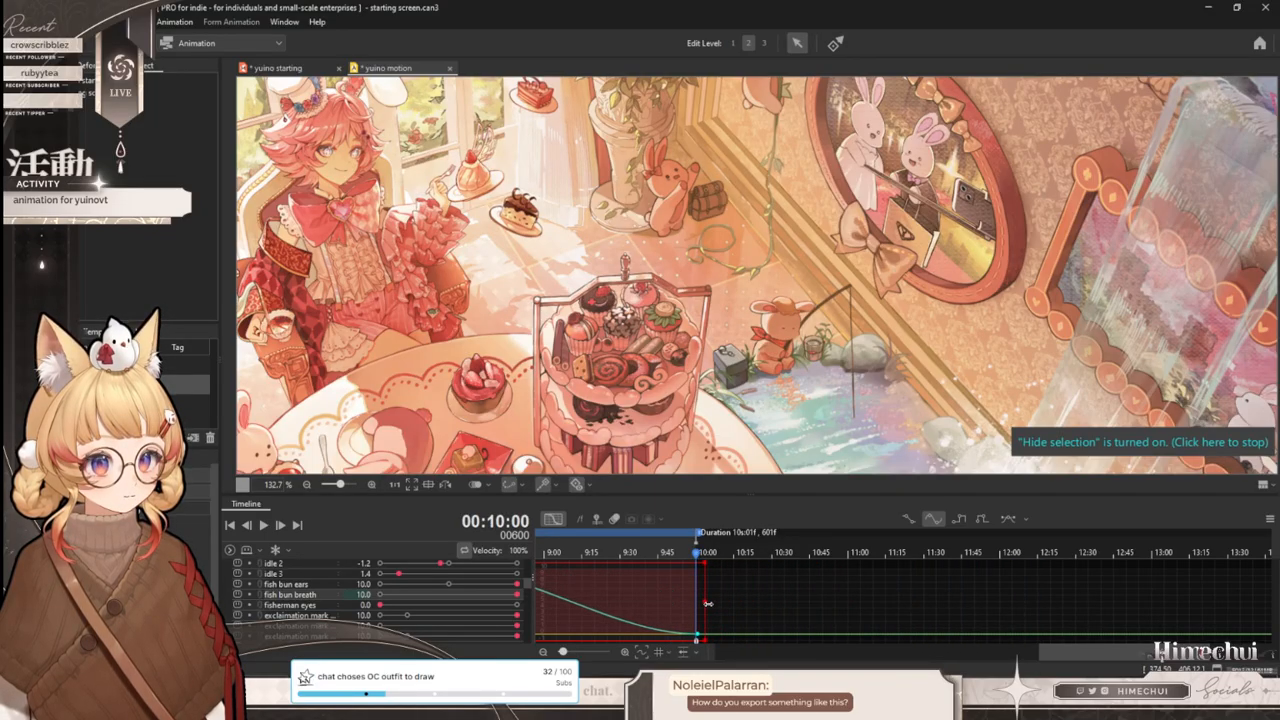
{"action": "left_click", "coordinate": [553, 519]}
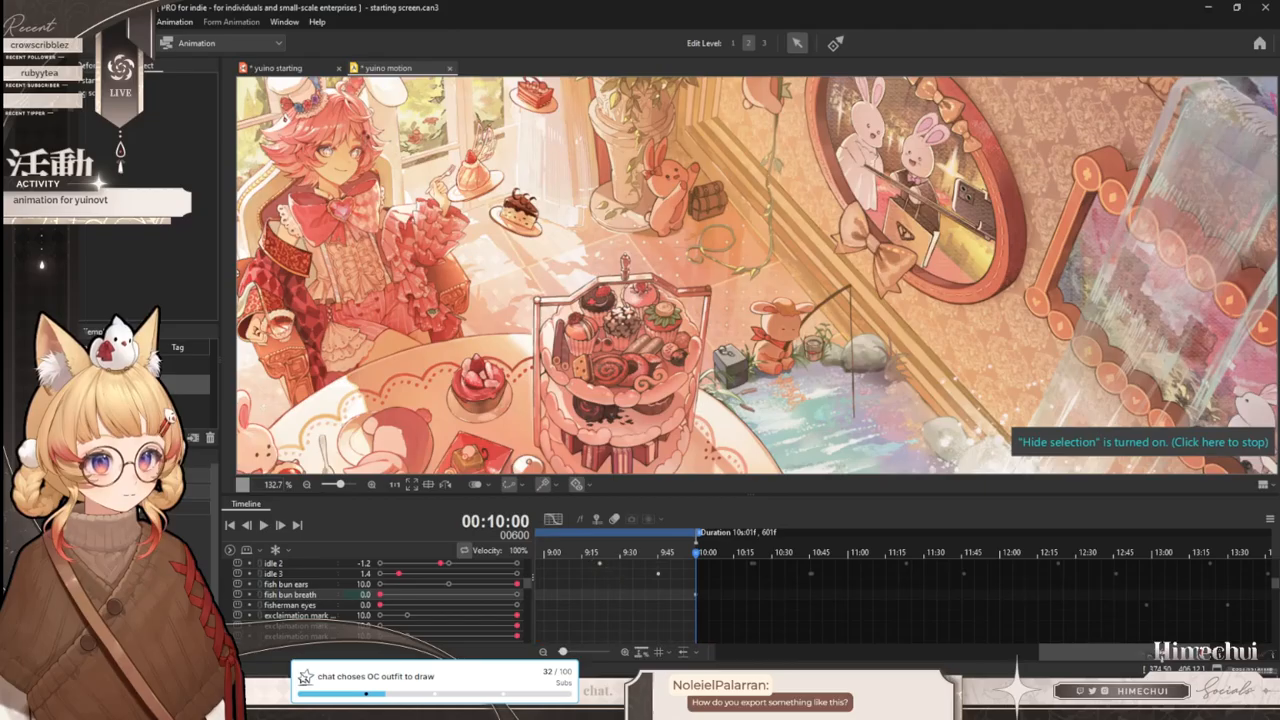
{"action": "left_click_drag", "start_coordinate": [563, 651], "coordinate": [558, 651]}
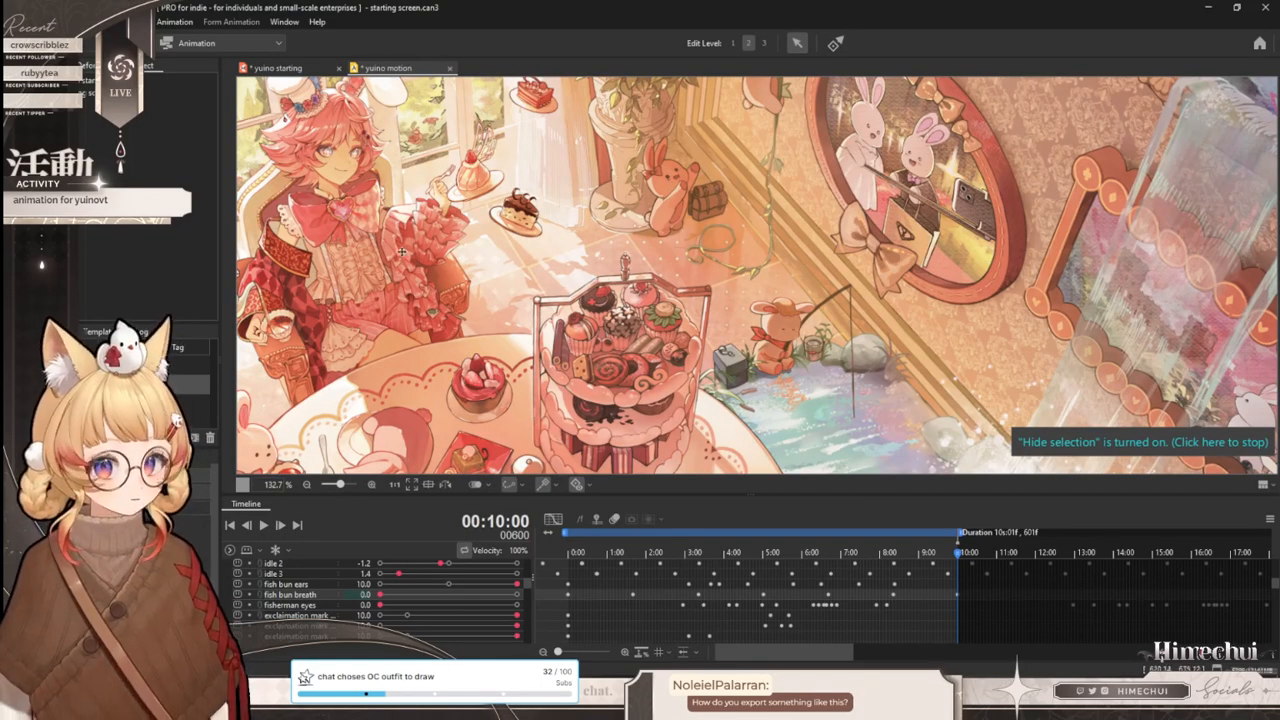
- Review the video export settings, switch the format to MOV with transparent background, and close them without exporting
{"action": "left_click", "coordinate": [40, 21]}
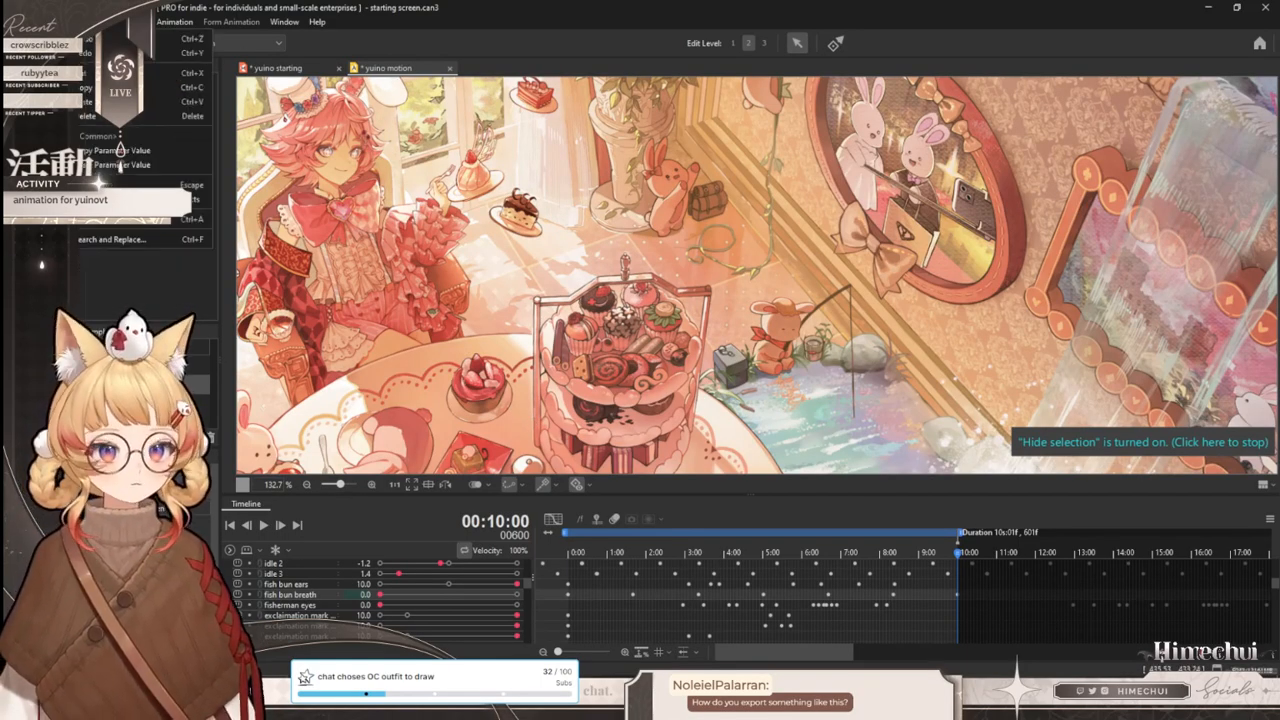
{"action": "mouse_move", "coordinate": [66, 21]}
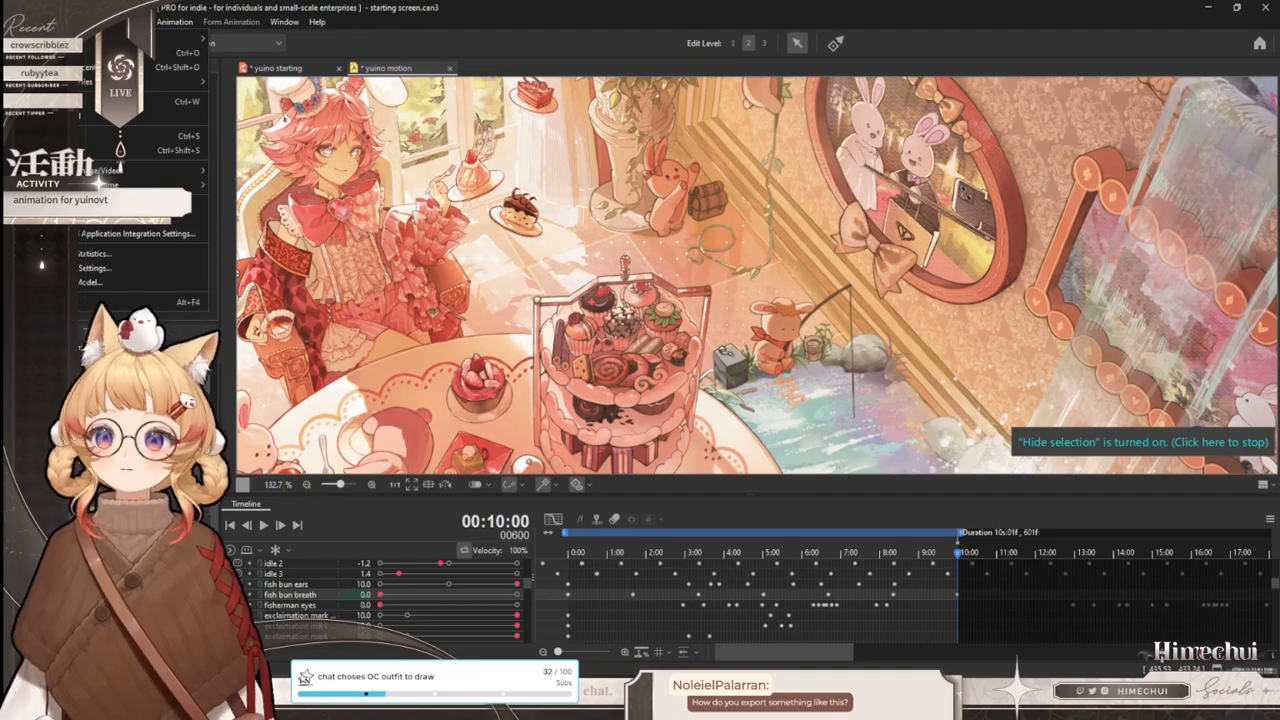
{"action": "mouse_move", "coordinate": [132, 170]}
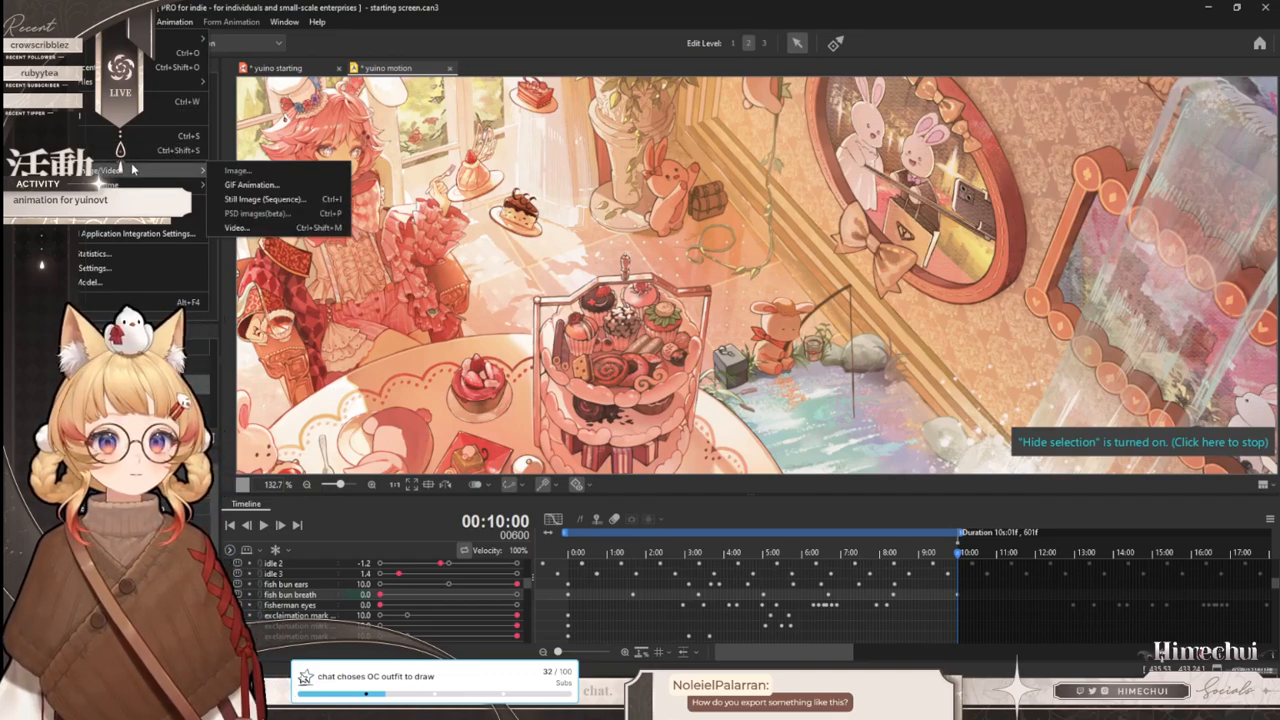
{"action": "left_click", "coordinate": [284, 231]}
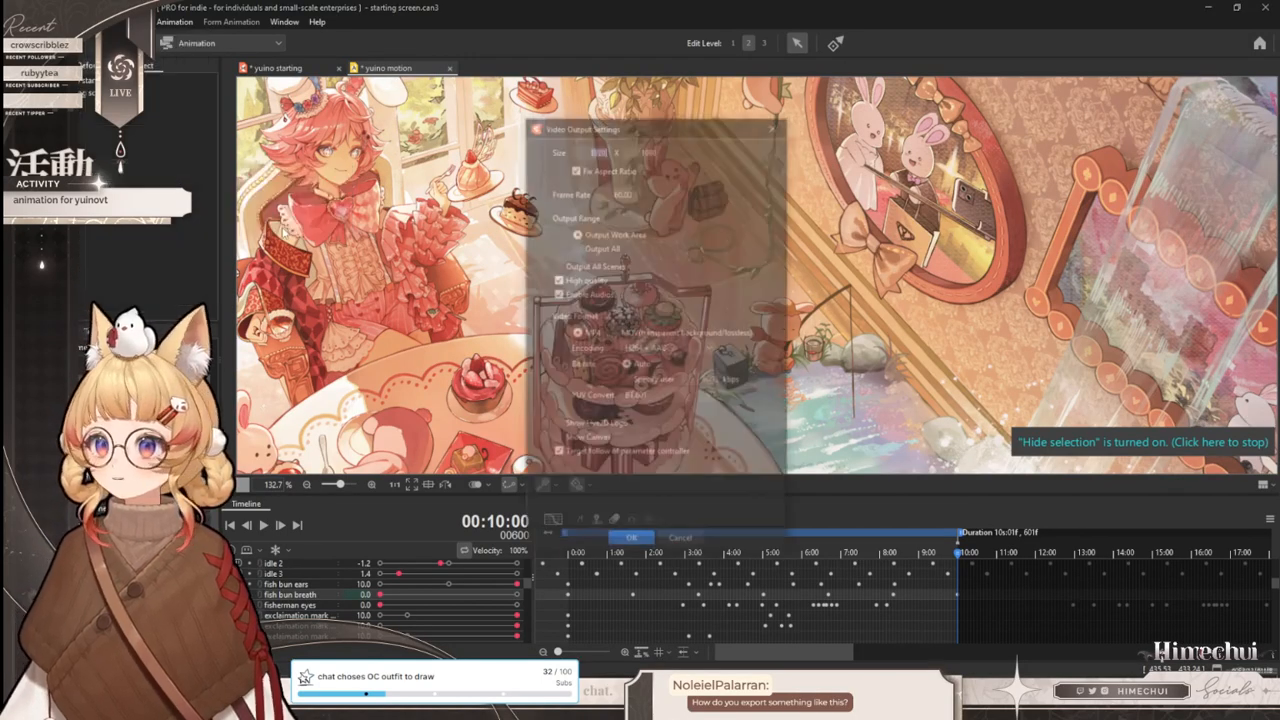
{"action": "left_click_drag", "start_coordinate": [660, 127], "coordinate": [717, 140]}
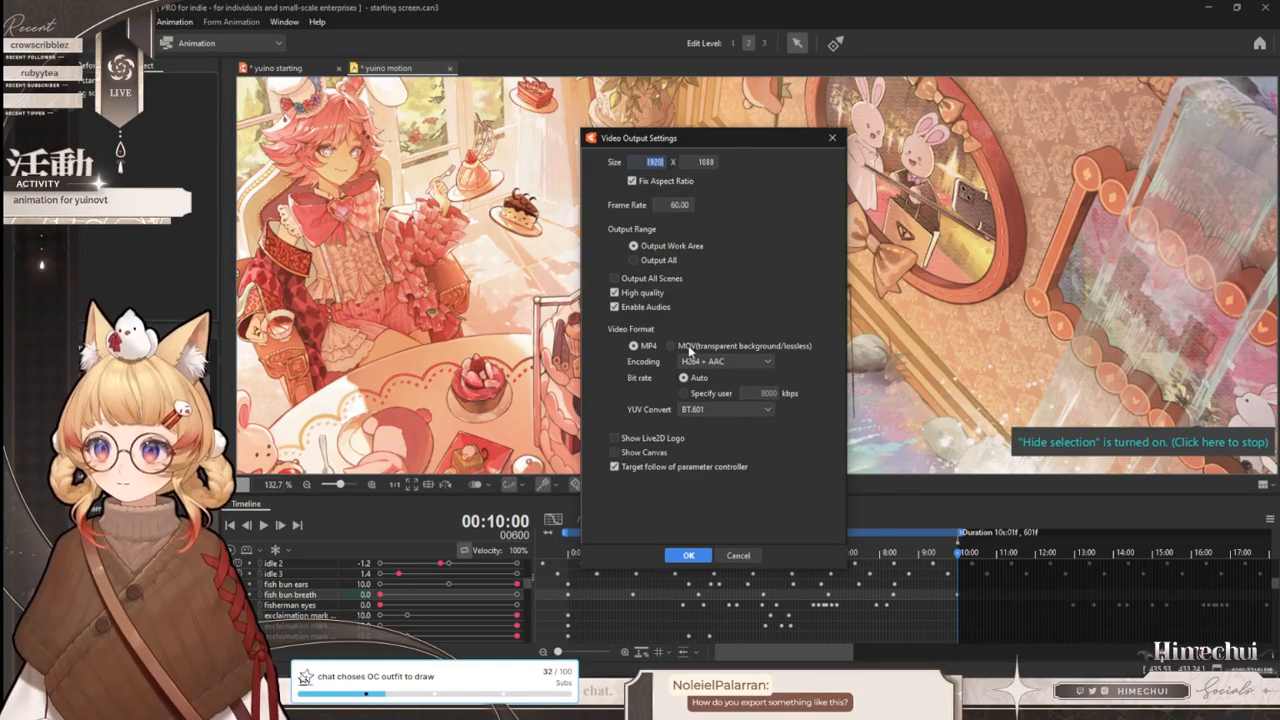
{"action": "left_click_drag", "start_coordinate": [720, 143], "coordinate": [688, 144]}
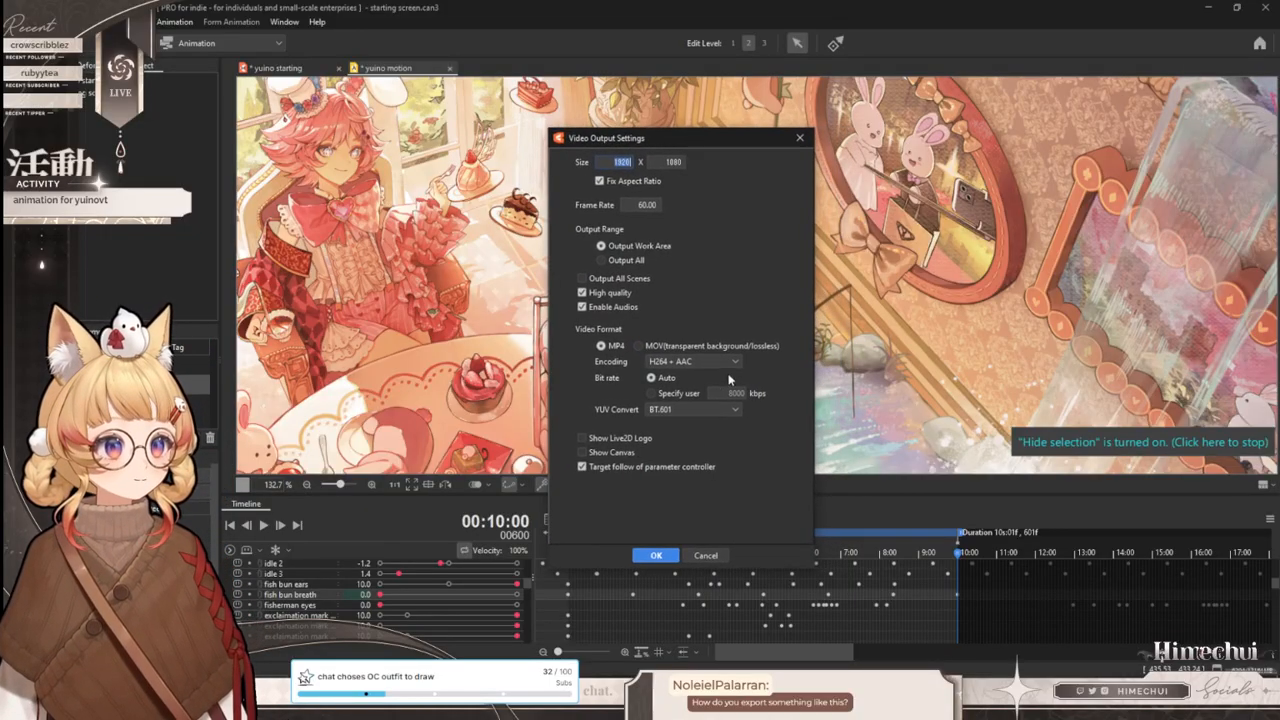
{"action": "left_click", "coordinate": [680, 341]}
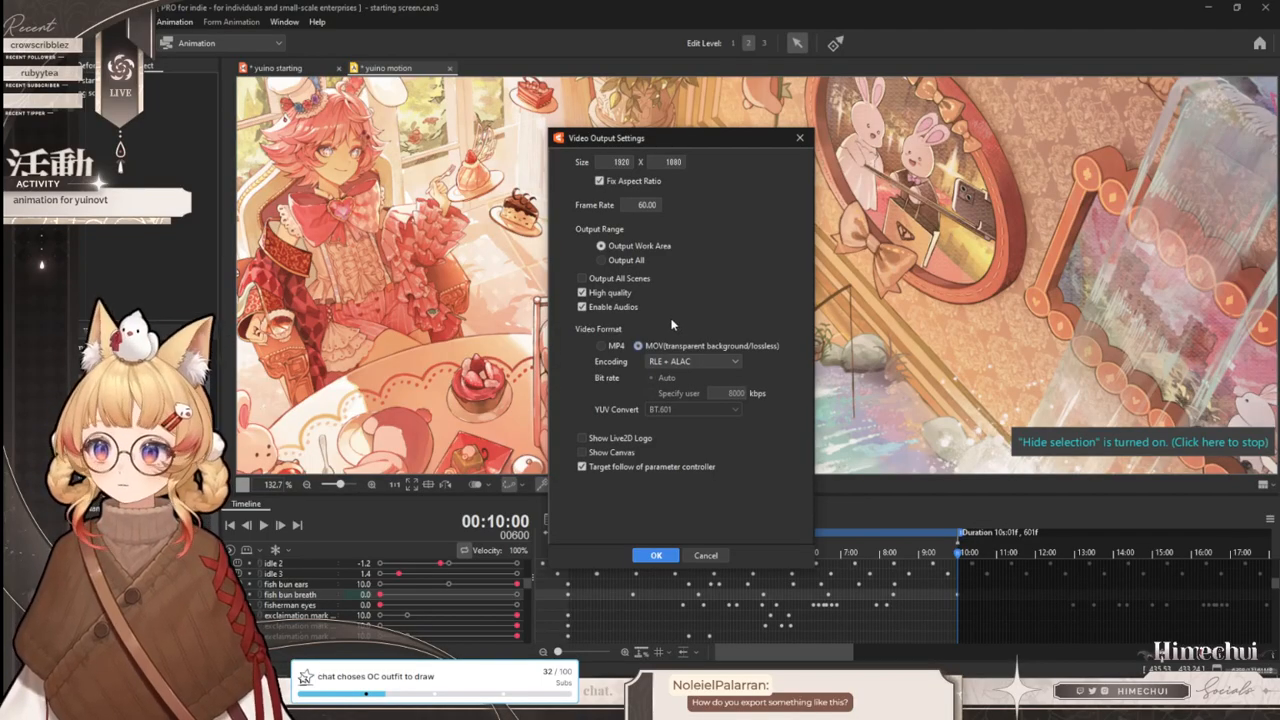
{"action": "left_click_drag", "start_coordinate": [675, 141], "coordinate": [683, 139]}
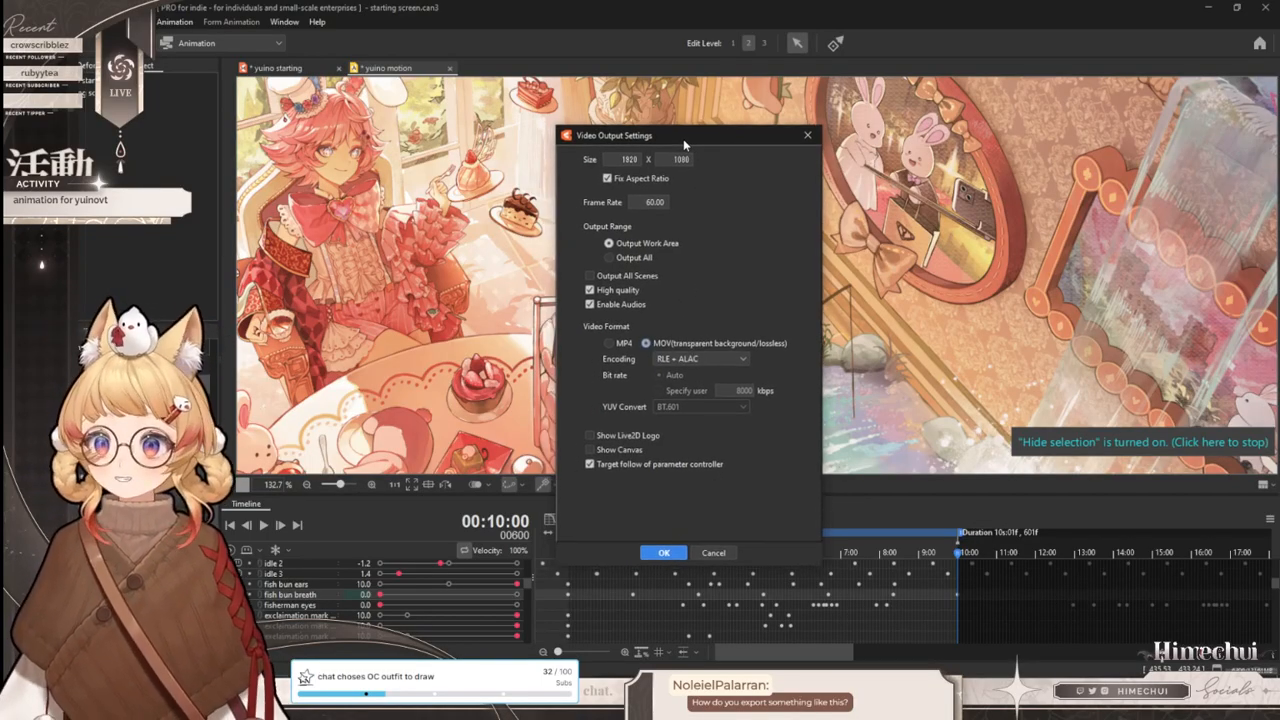
{"action": "left_click", "coordinate": [800, 137]}
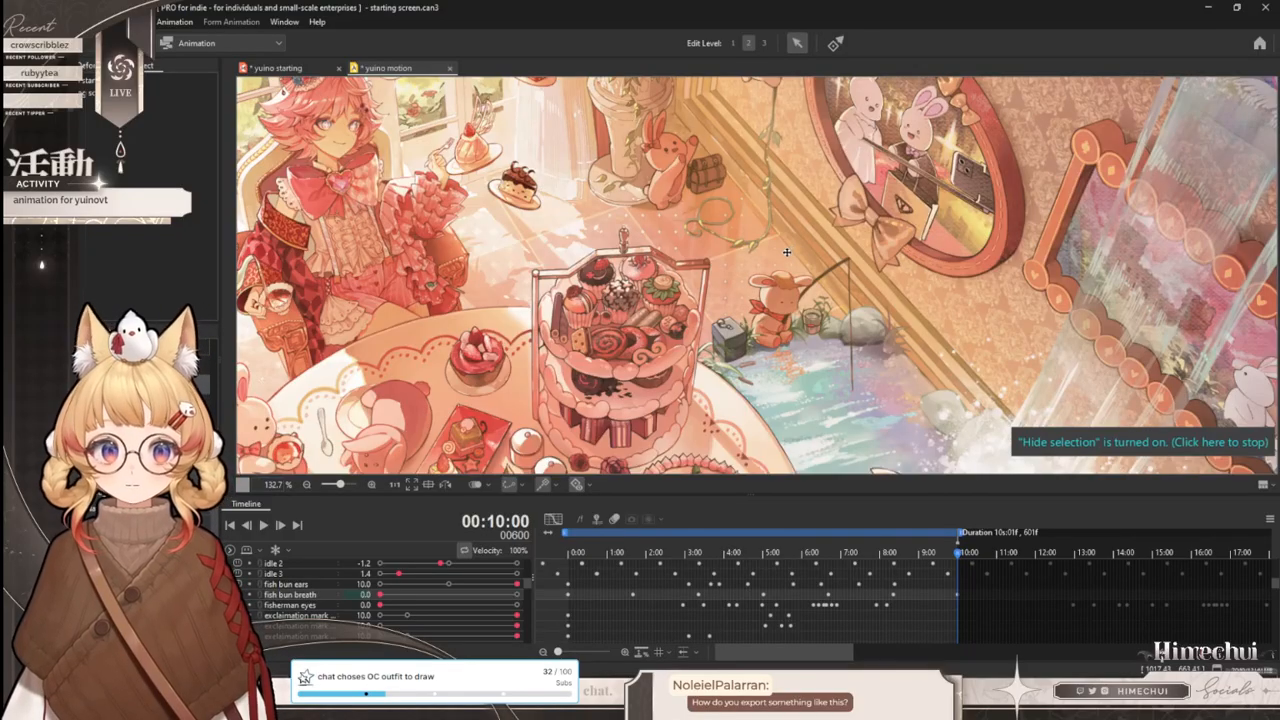
- Examine the whole scene at 10 seconds, from the fishing bunny and the squid to the table, waterfall and picture frames
{"action": "scroll", "coordinate": [876, 357], "scroll_direction": "up", "scroll_amount": 3}
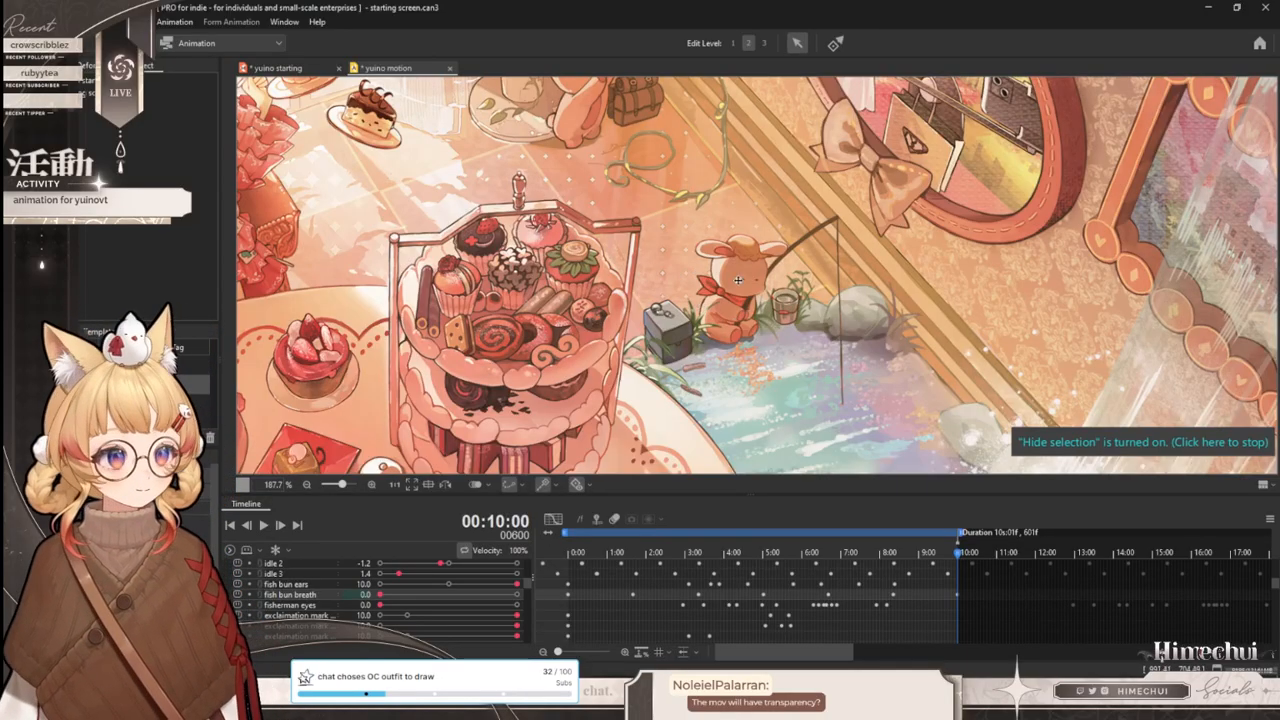
{"action": "scroll", "coordinate": [728, 270], "scroll_direction": "down", "scroll_amount": 2}
{"action": "scroll", "coordinate": [730, 262], "scroll_direction": "up", "scroll_amount": 5}
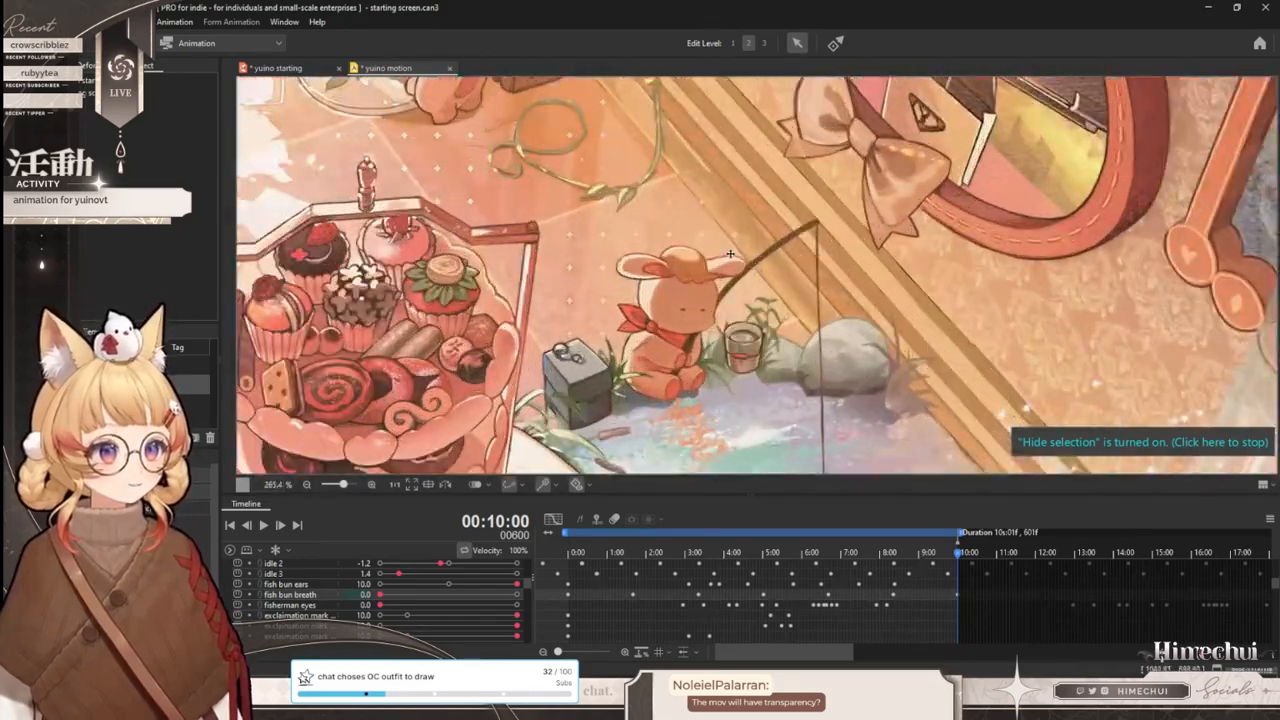
{"action": "scroll", "coordinate": [805, 338], "scroll_direction": "down", "scroll_amount": 4}
{"action": "scroll", "coordinate": [819, 359], "scroll_direction": "up", "scroll_amount": 2}
{"action": "scroll", "coordinate": [805, 375], "scroll_direction": "down", "scroll_amount": 1}
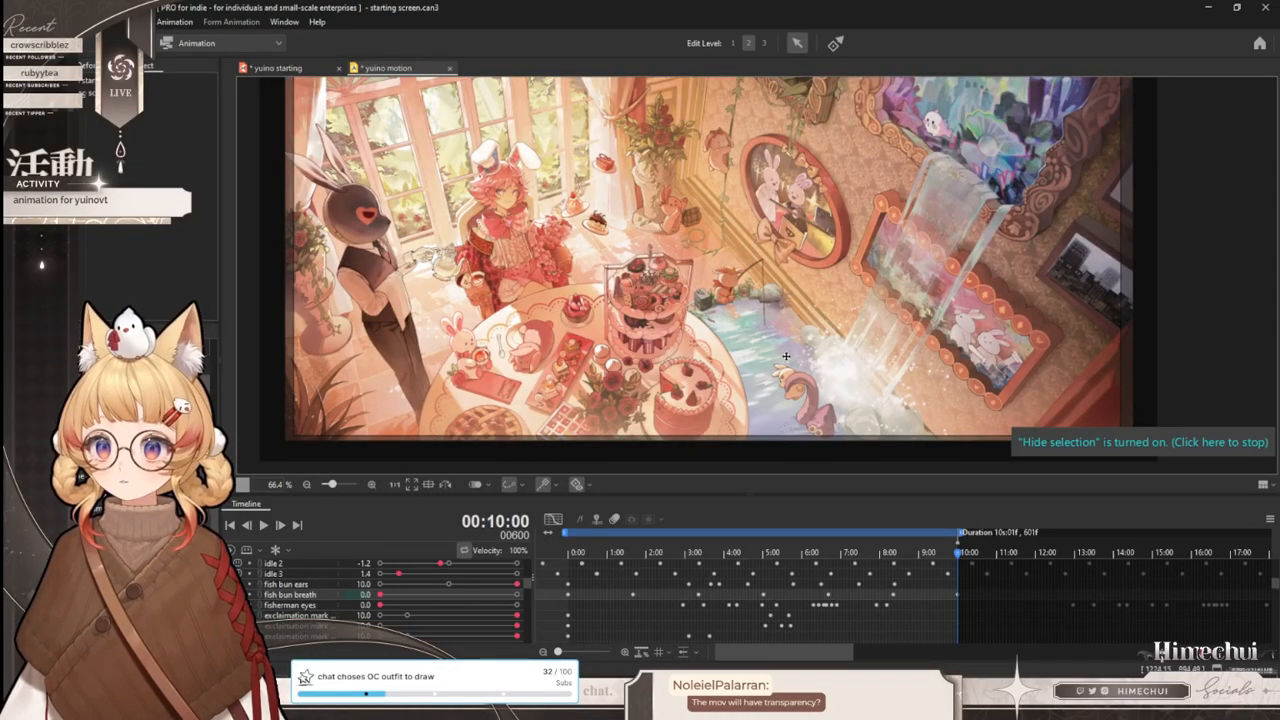
{"action": "scroll", "coordinate": [814, 356], "scroll_direction": "down", "scroll_amount": 1}
{"action": "scroll", "coordinate": [766, 329], "scroll_direction": "up", "scroll_amount": 1}
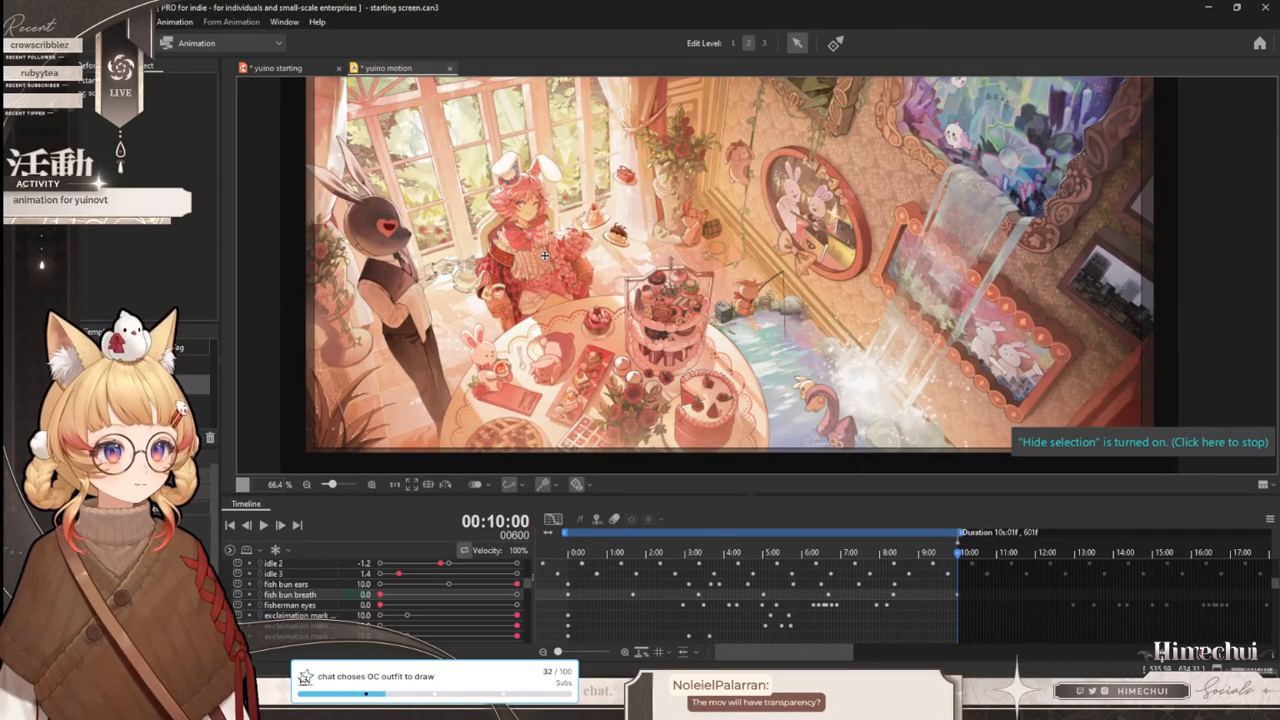
{"action": "scroll", "coordinate": [607, 293], "scroll_direction": "down", "scroll_amount": 1}
{"action": "scroll", "coordinate": [801, 389], "scroll_direction": "up", "scroll_amount": 3}
{"action": "scroll", "coordinate": [727, 370], "scroll_direction": "down", "scroll_amount": 2}
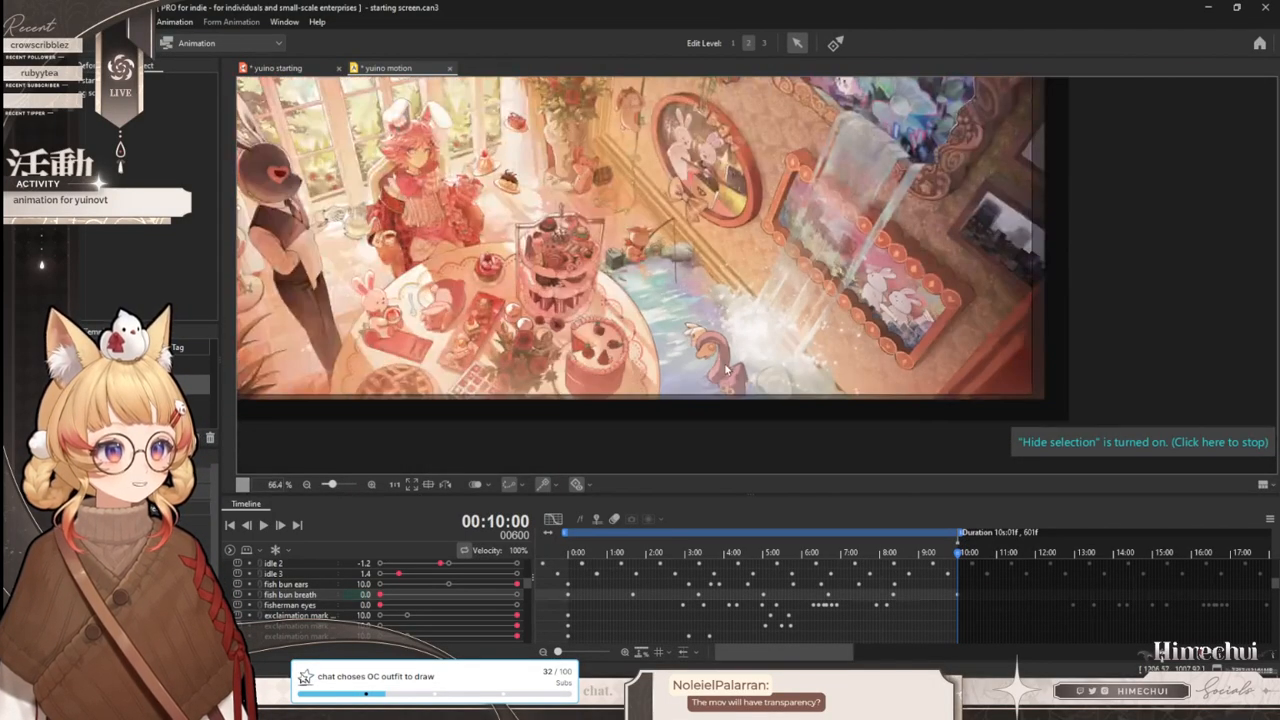
{"action": "scroll", "coordinate": [755, 373], "scroll_direction": "up", "scroll_amount": 4}
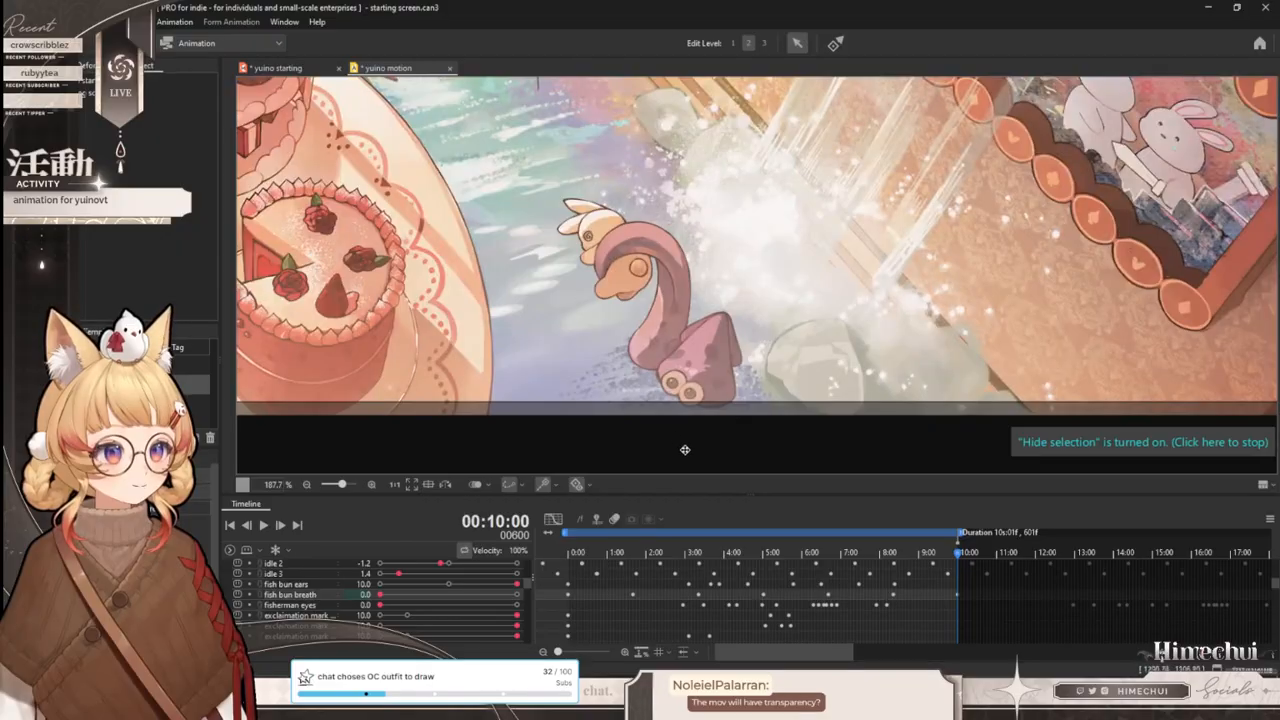
{"action": "scroll", "coordinate": [679, 445], "scroll_direction": "down", "scroll_amount": 2}
{"action": "scroll", "coordinate": [557, 183], "scroll_direction": "up", "scroll_amount": 2}
{"action": "scroll", "coordinate": [698, 406], "scroll_direction": "down", "scroll_amount": 2}
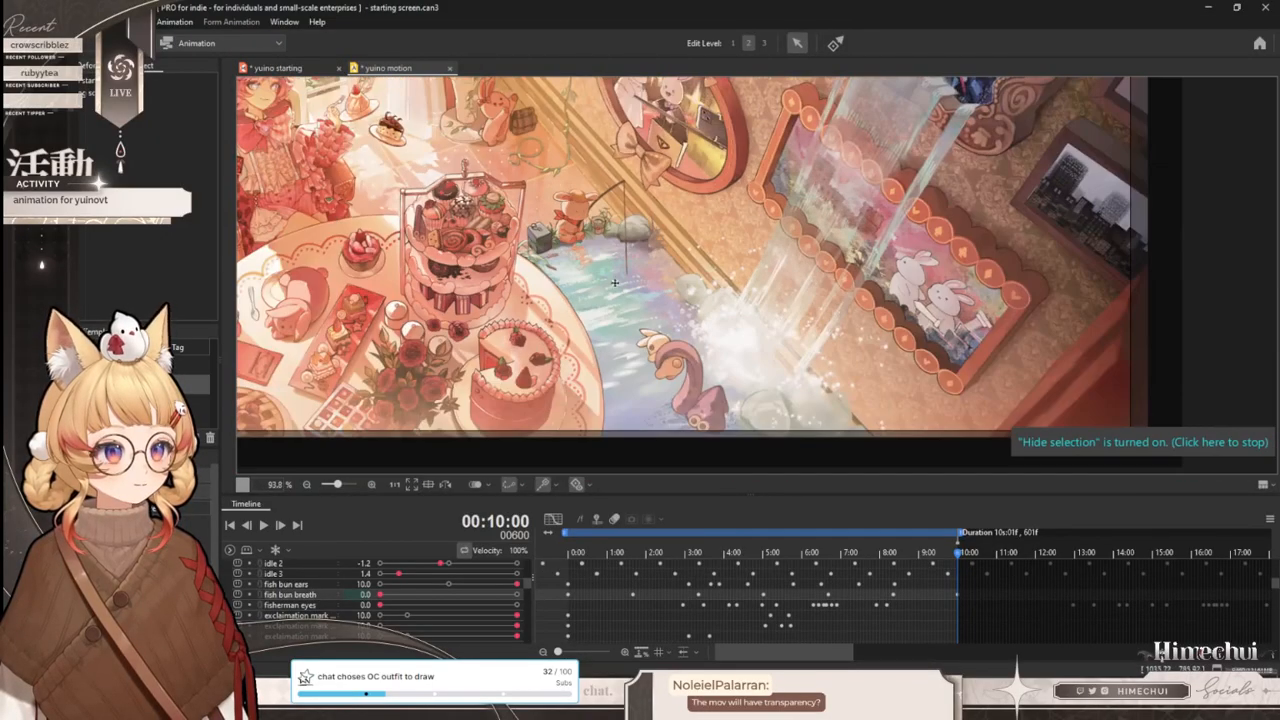
{"action": "scroll", "coordinate": [668, 377], "scroll_direction": "up", "scroll_amount": 1}
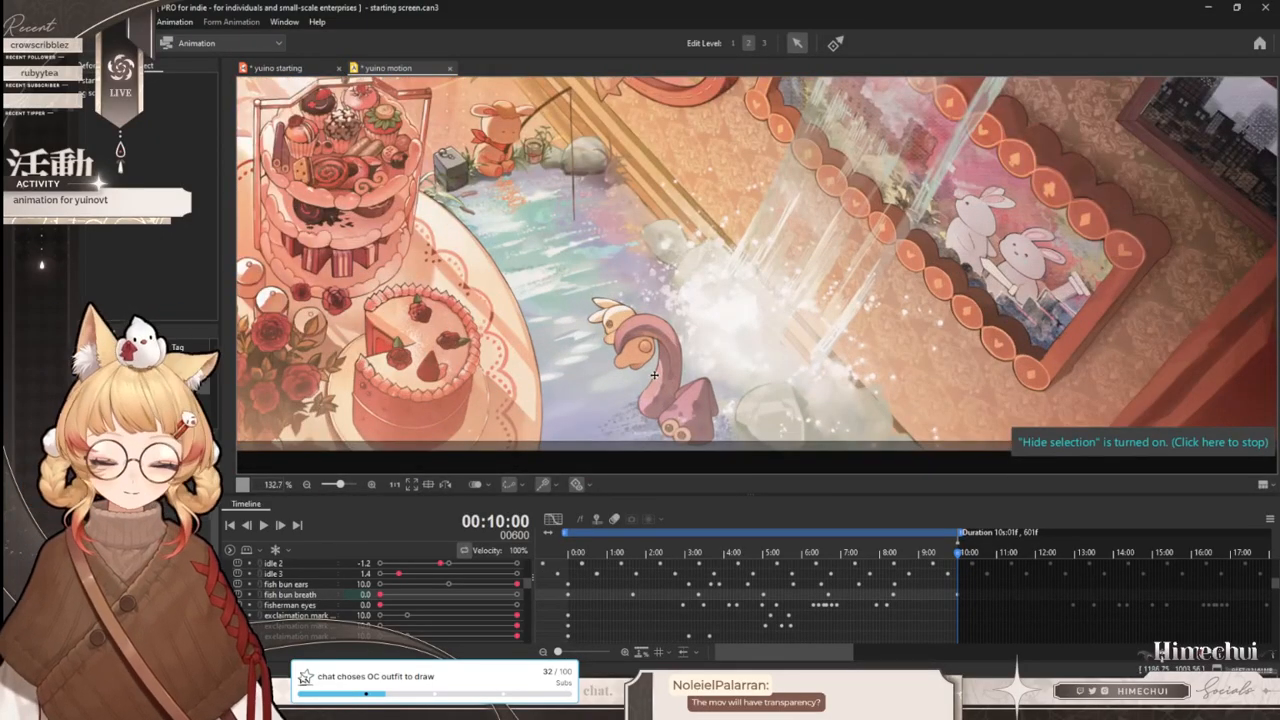
{"action": "scroll", "coordinate": [654, 375], "scroll_direction": "down", "scroll_amount": 2}
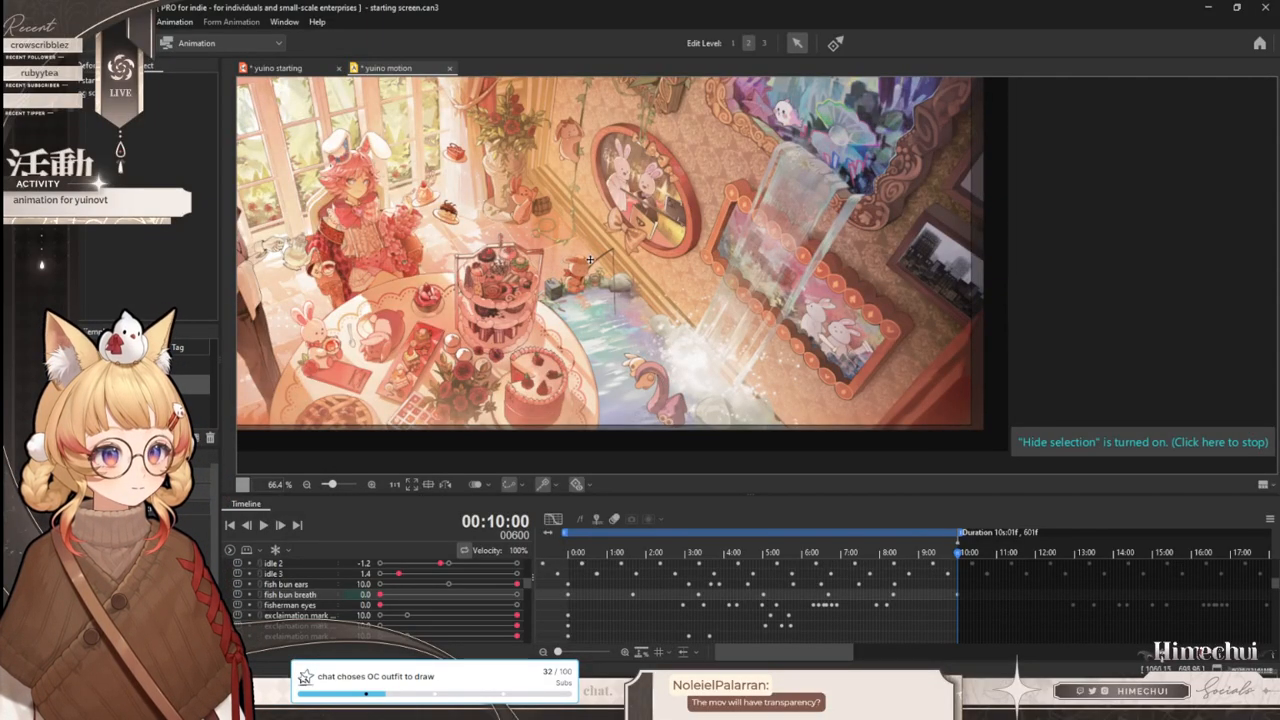
{"action": "scroll", "coordinate": [567, 300], "scroll_direction": "down", "scroll_amount": 1}
{"action": "scroll", "coordinate": [590, 320], "scroll_direction": "up", "scroll_amount": 1}
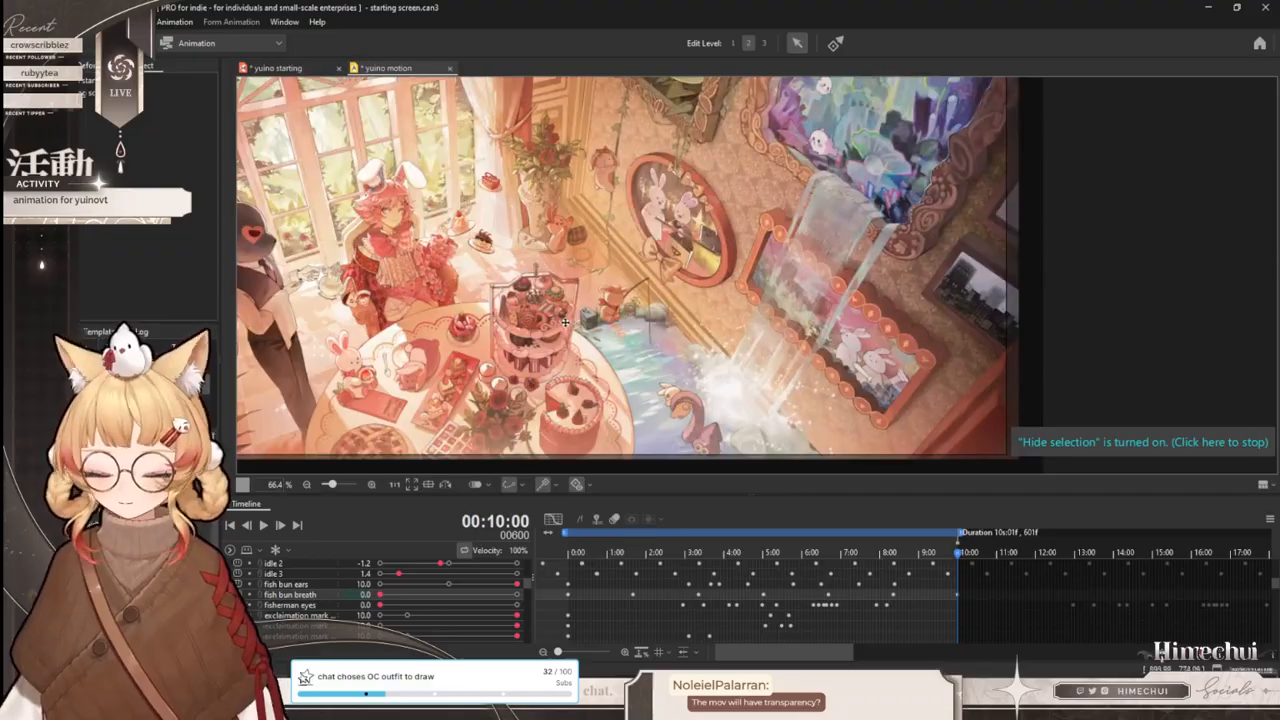
{"action": "scroll", "coordinate": [625, 341], "scroll_direction": "down", "scroll_amount": 1}
{"action": "scroll", "coordinate": [660, 310], "scroll_direction": "up", "scroll_amount": 1}
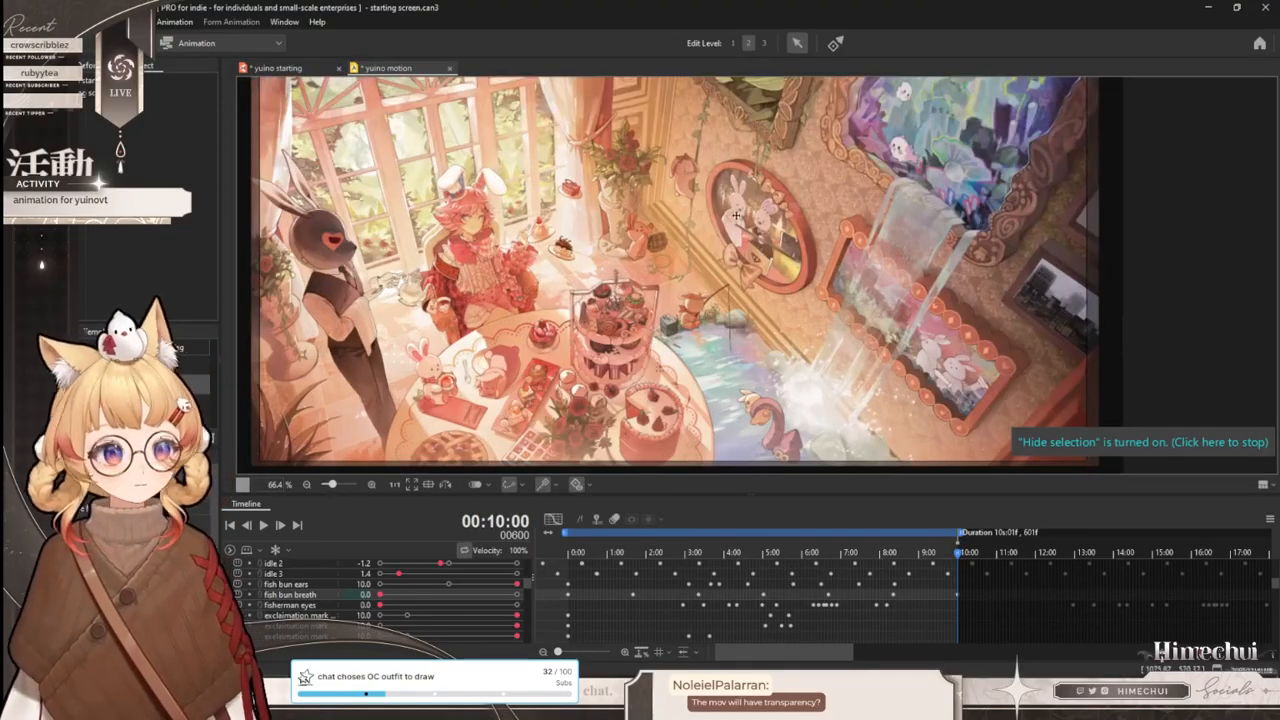
{"action": "scroll", "coordinate": [827, 183], "scroll_direction": "up", "scroll_amount": 2}
{"action": "scroll", "coordinate": [802, 232], "scroll_direction": "down", "scroll_amount": 3}
{"action": "scroll", "coordinate": [700, 270], "scroll_direction": "up", "scroll_amount": 1}
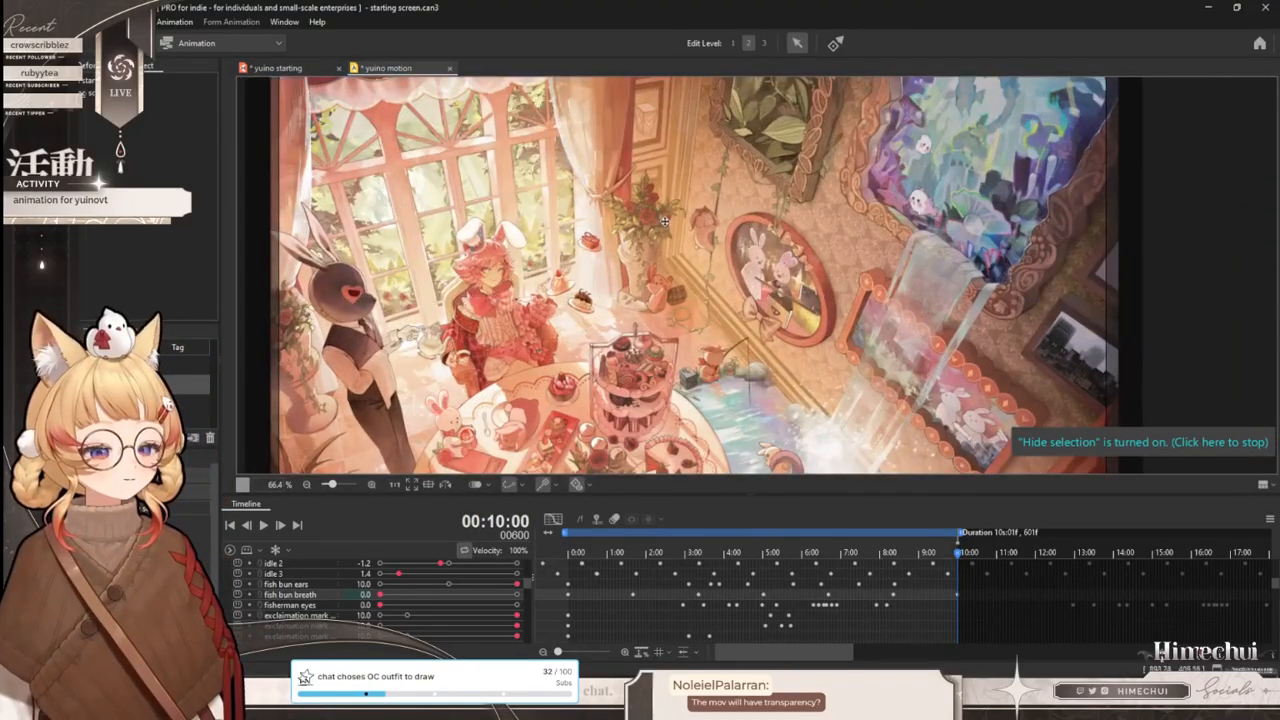
{"action": "scroll", "coordinate": [701, 276], "scroll_direction": "down", "scroll_amount": 1}
{"action": "scroll", "coordinate": [668, 318], "scroll_direction": "up", "scroll_amount": 1}
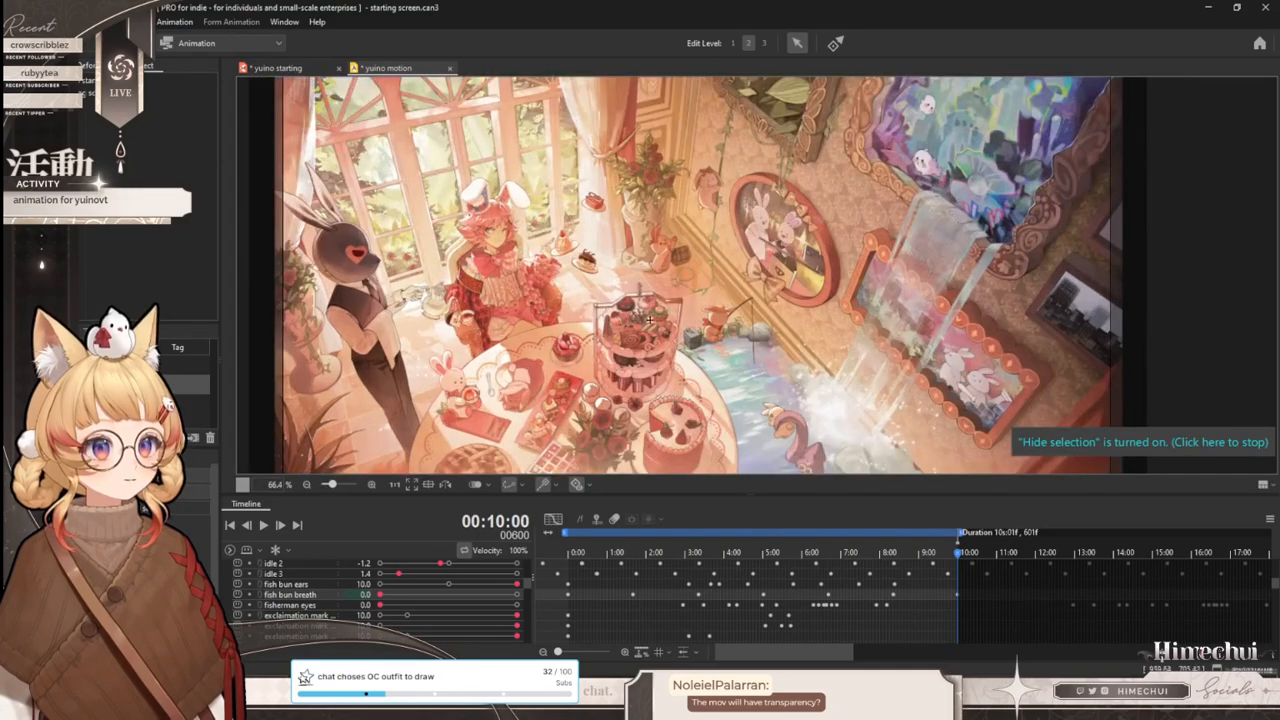
- Scrub the yuino motion timeline to frame 1015 and look over the entire scene
{"action": "left_click_drag", "start_coordinate": [585, 553], "coordinate": [1196, 481]}
{"action": "scroll", "coordinate": [833, 330], "scroll_direction": "down", "scroll_amount": 2}
{"action": "scroll", "coordinate": [706, 332], "scroll_direction": "up", "scroll_amount": 2}
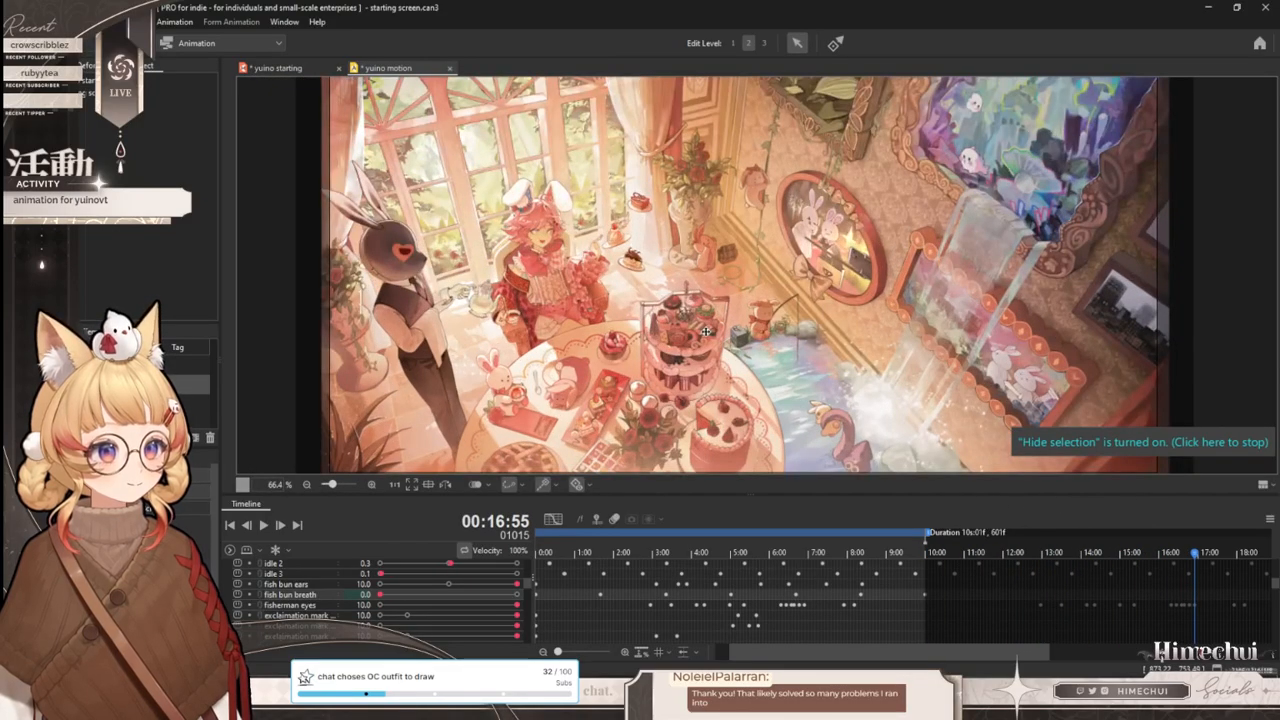
{"action": "scroll", "coordinate": [702, 332], "scroll_direction": "down", "scroll_amount": 2}
{"action": "scroll", "coordinate": [750, 345], "scroll_direction": "up", "scroll_amount": 2}
{"action": "scroll", "coordinate": [801, 364], "scroll_direction": "down", "scroll_amount": 2}
- Return to the start of the timeline and scrub past 2 seconds while examining the squid up close
{"action": "scroll", "coordinate": [829, 377], "scroll_direction": "up", "scroll_amount": 3}
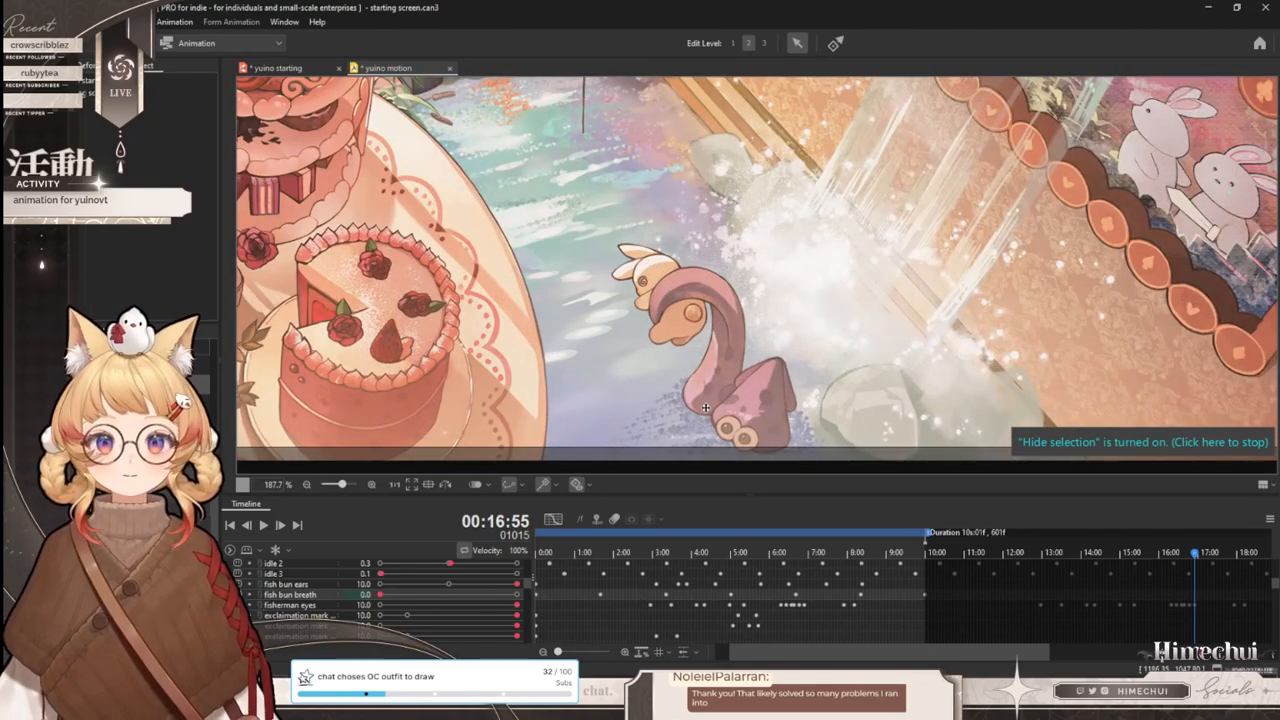
{"action": "scroll", "coordinate": [703, 418], "scroll_direction": "down", "scroll_amount": 1}
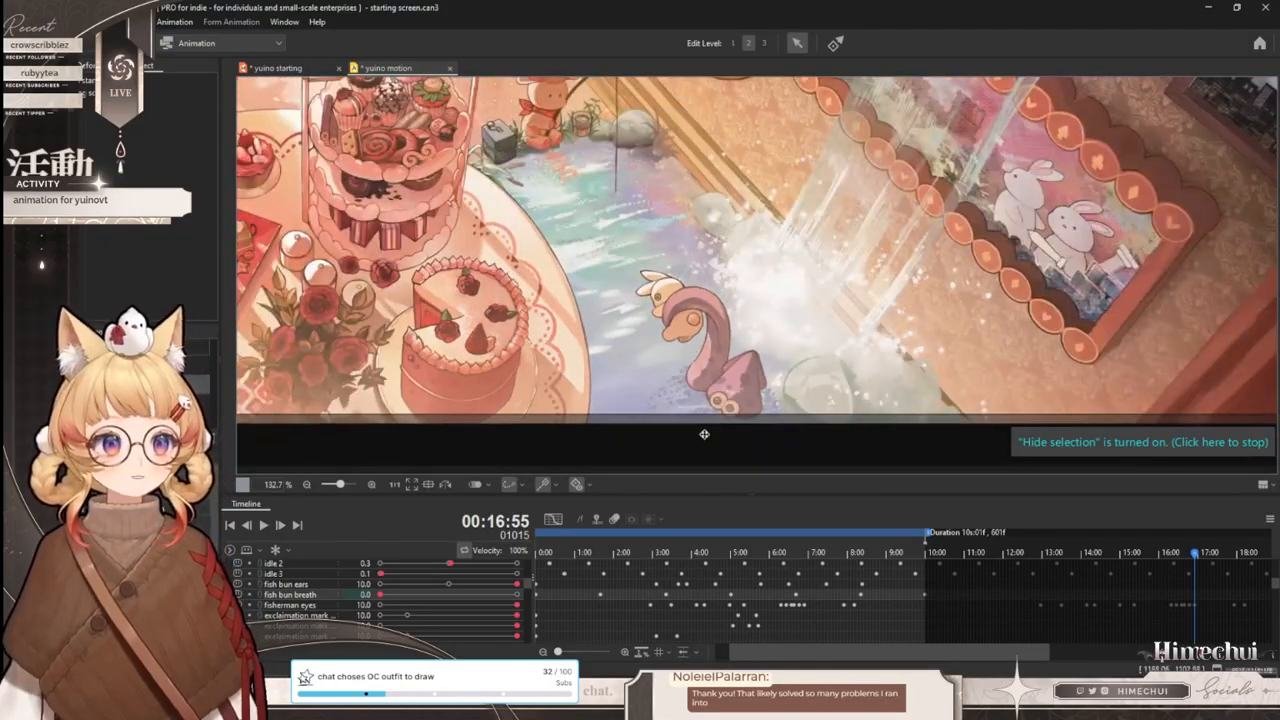
{"action": "scroll", "coordinate": [712, 344], "scroll_direction": "up", "scroll_amount": 3}
{"action": "left_click_drag", "start_coordinate": [574, 556], "coordinate": [443, 554]}
{"action": "left_click_drag", "start_coordinate": [775, 652], "coordinate": [718, 652]}
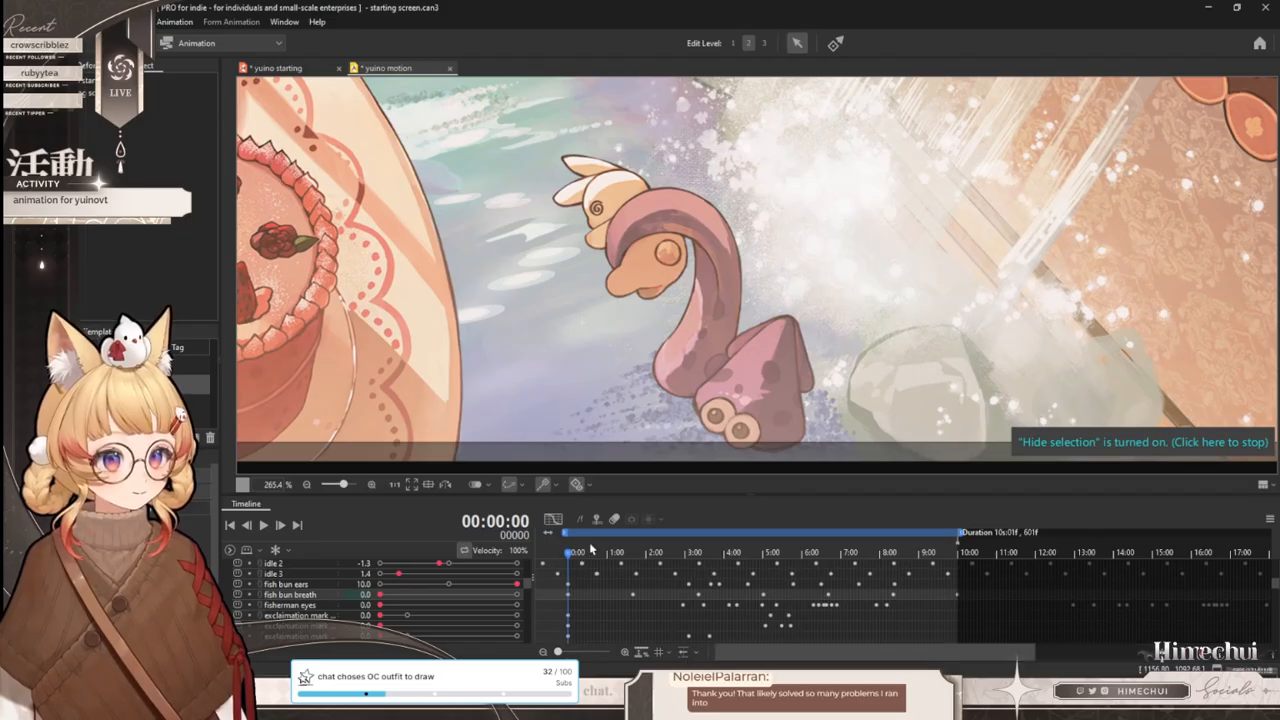
{"action": "left_click_drag", "start_coordinate": [585, 552], "coordinate": [658, 554]}
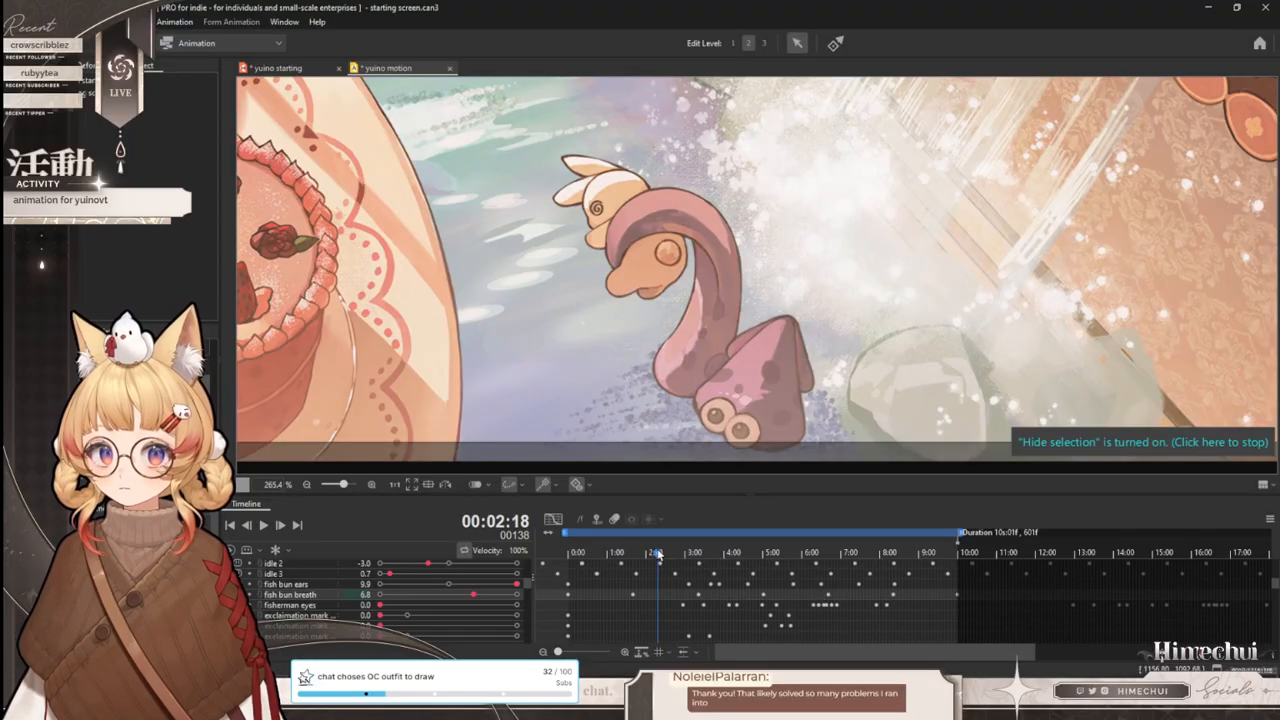
- Scrub the motion from the start past 4 seconds while examining the fishing bunny up close
{"action": "left_click_drag", "start_coordinate": [658, 554], "coordinate": [473, 560]}
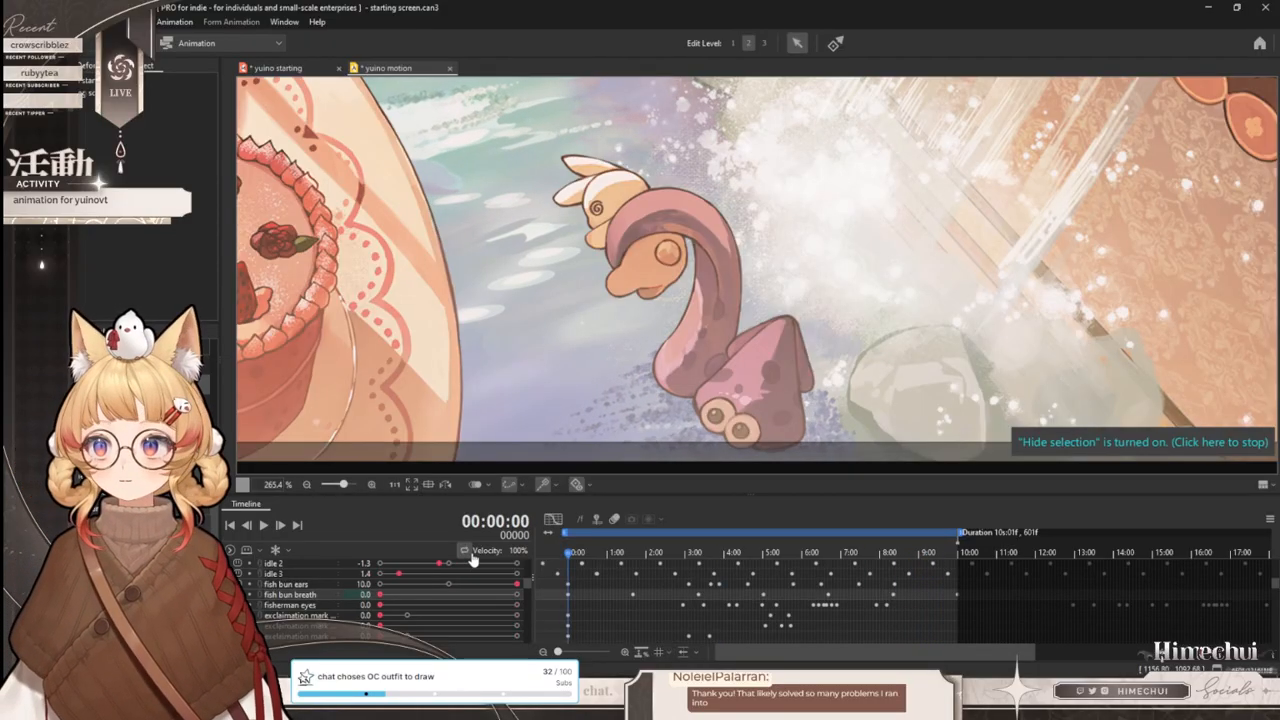
{"action": "left_click_drag", "start_coordinate": [502, 570], "coordinate": [753, 557]}
{"action": "left_click_drag", "start_coordinate": [672, 556], "coordinate": [702, 557]}
{"action": "scroll", "coordinate": [522, 172], "scroll_direction": "down", "scroll_amount": 3}
{"action": "scroll", "coordinate": [522, 172], "scroll_direction": "up", "scroll_amount": 4}
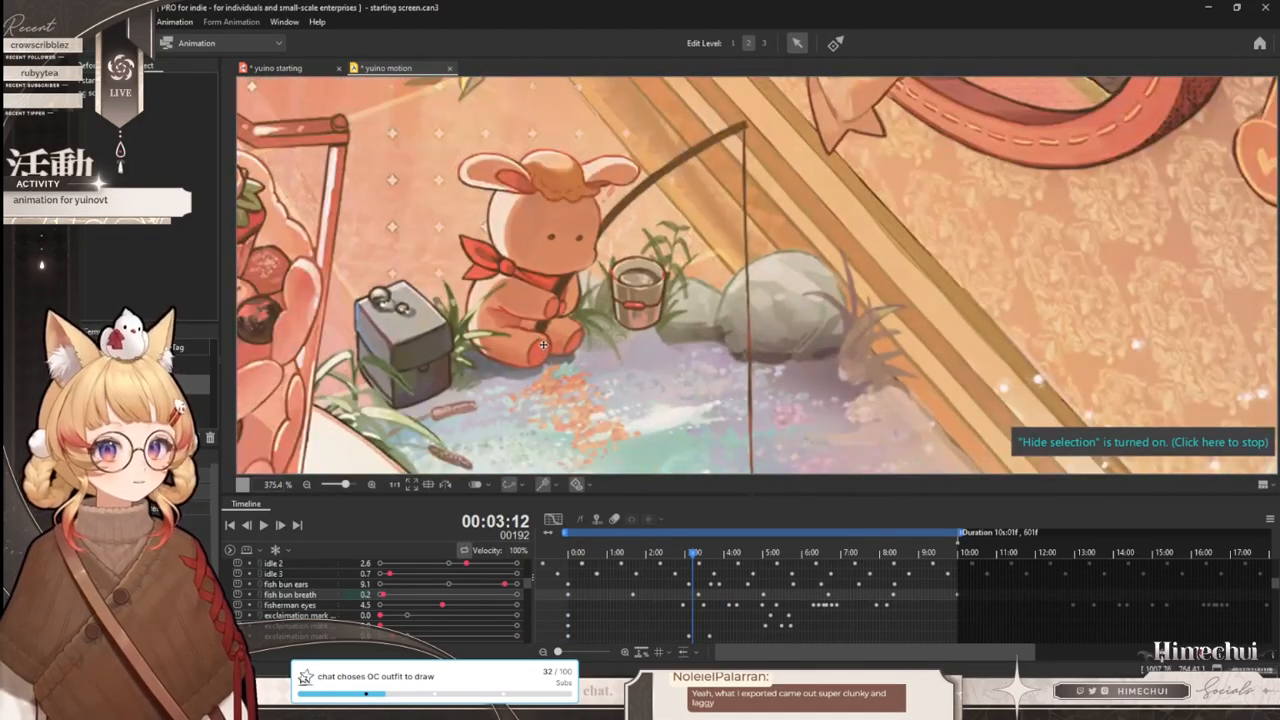
{"action": "scroll", "coordinate": [563, 395], "scroll_direction": "up", "scroll_amount": 1}
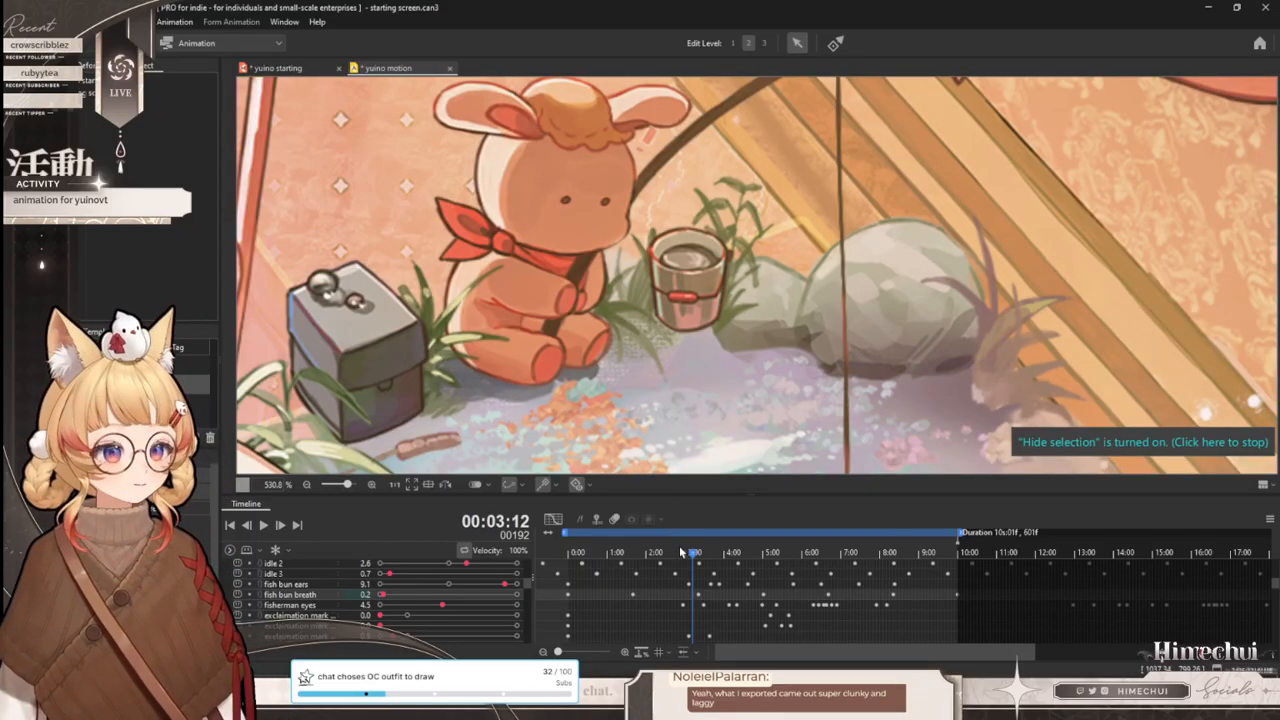
{"action": "left_click_drag", "start_coordinate": [665, 557], "coordinate": [521, 484]}
{"action": "left_click_drag", "start_coordinate": [579, 555], "coordinate": [734, 557]}
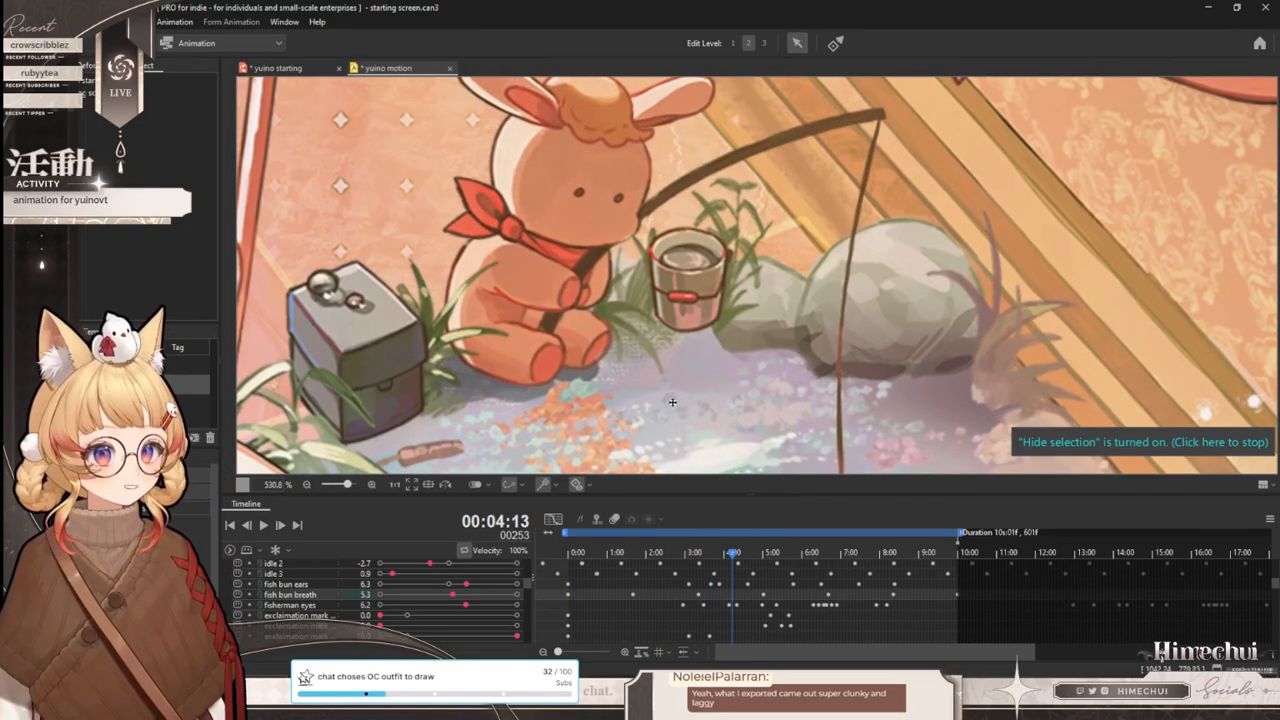
- Scrub on to 8:23 to review the fishing bunny's catch and its return to the resting pose
{"action": "scroll", "coordinate": [673, 404], "scroll_direction": "down", "scroll_amount": 3}
{"action": "scroll", "coordinate": [640, 403], "scroll_direction": "up", "scroll_amount": 2}
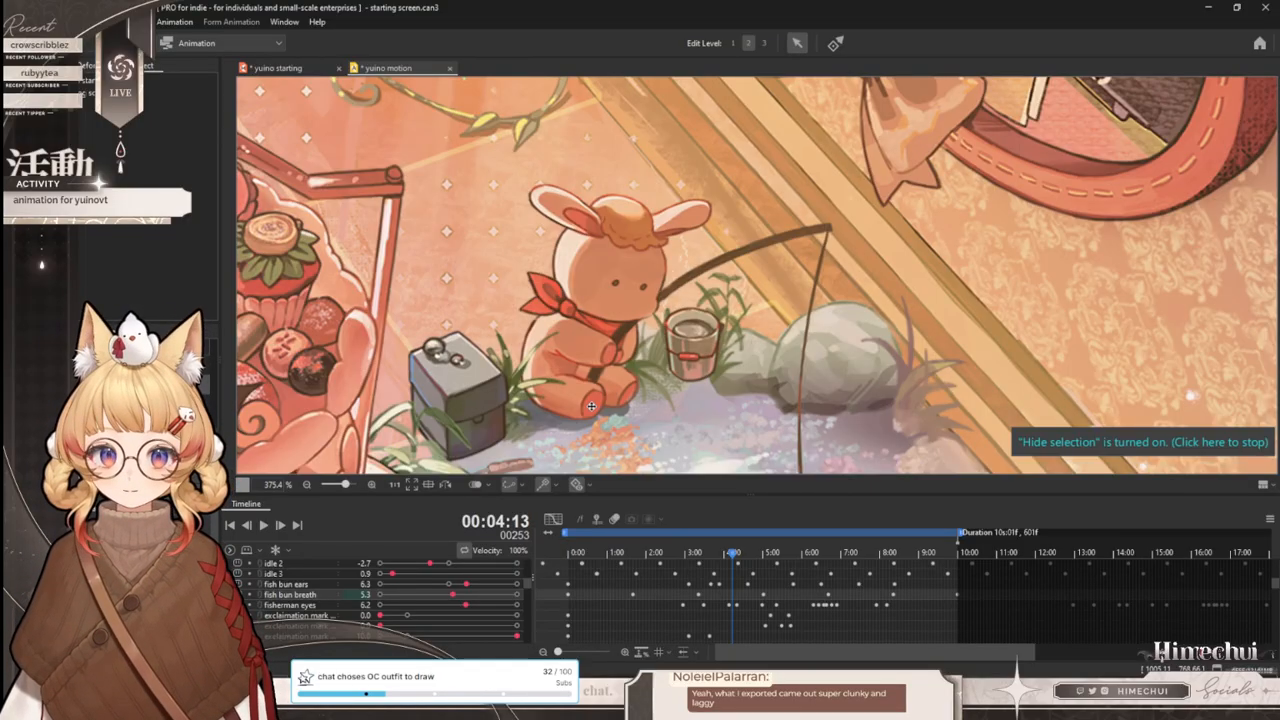
{"action": "left_click_drag", "start_coordinate": [603, 556], "coordinate": [788, 560]}
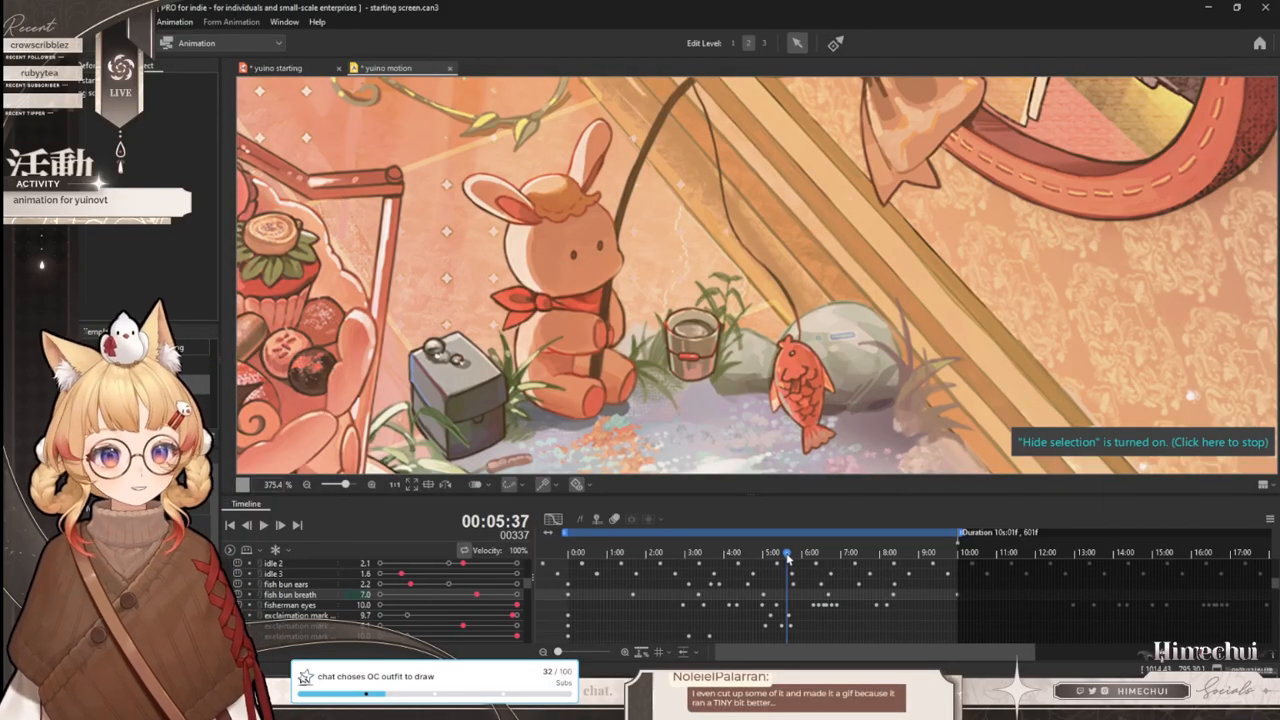
{"action": "left_click_drag", "start_coordinate": [787, 558], "coordinate": [790, 565]}
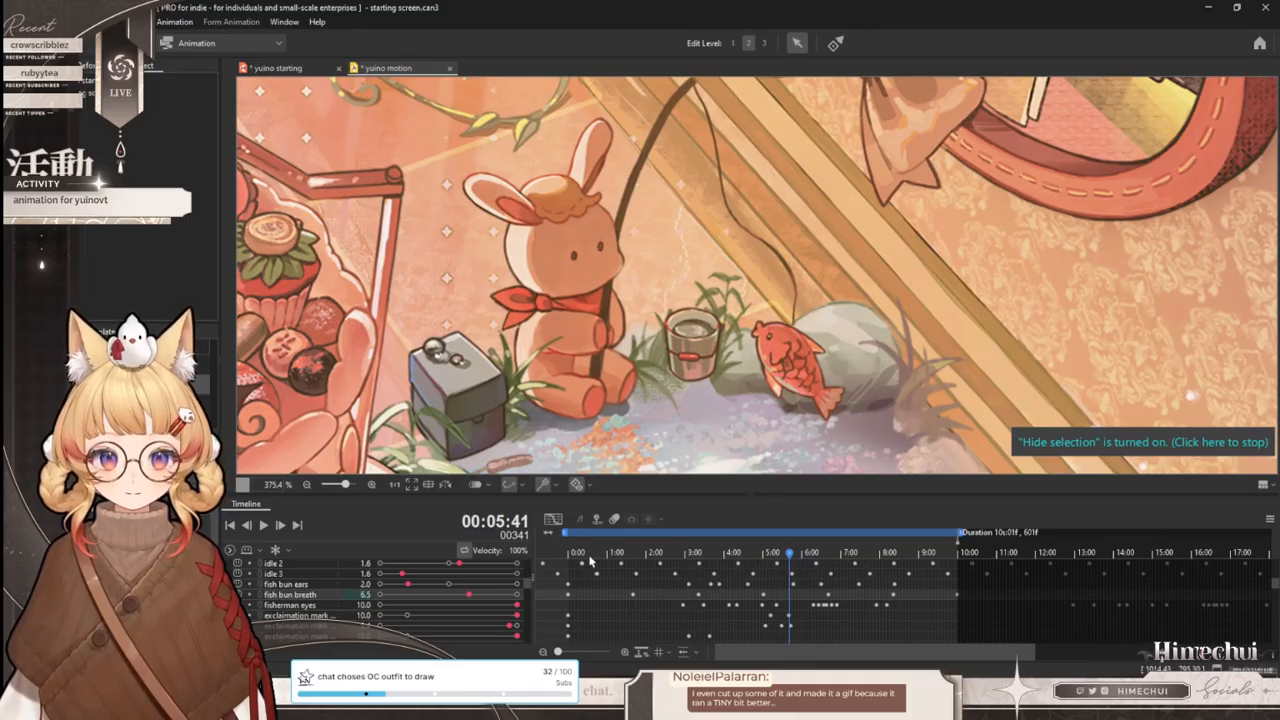
{"action": "left_click_drag", "start_coordinate": [631, 562], "coordinate": [894, 553]}
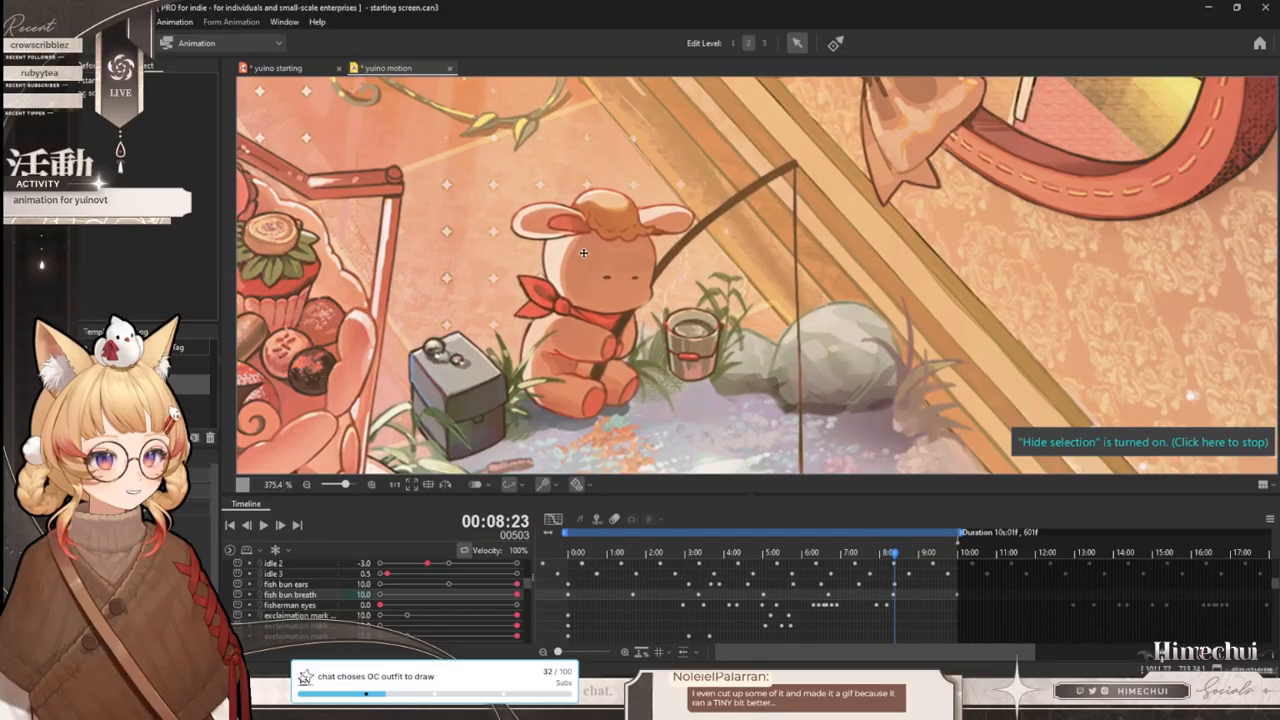
- Switch to the yuino starting model and select the squid's head mesh, Layer 331
{"action": "left_click", "coordinate": [276, 68]}
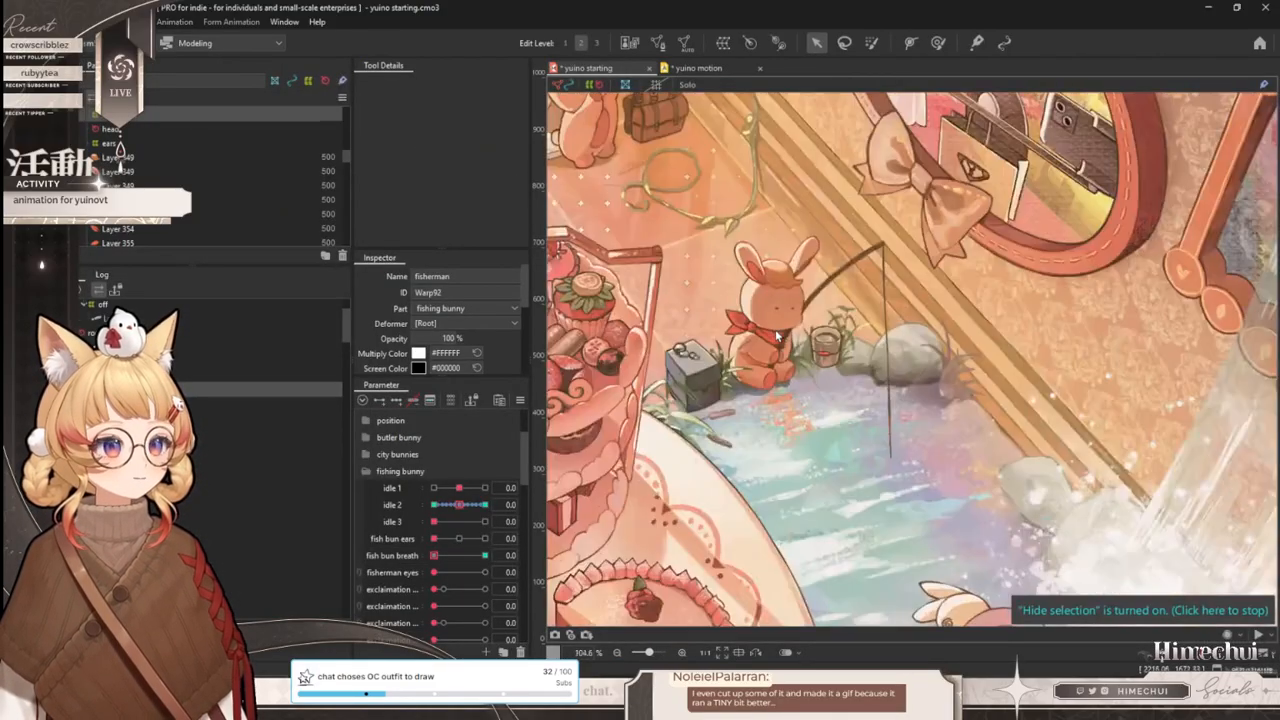
{"action": "scroll", "coordinate": [118, 150], "scroll_direction": "up", "scroll_amount": 5}
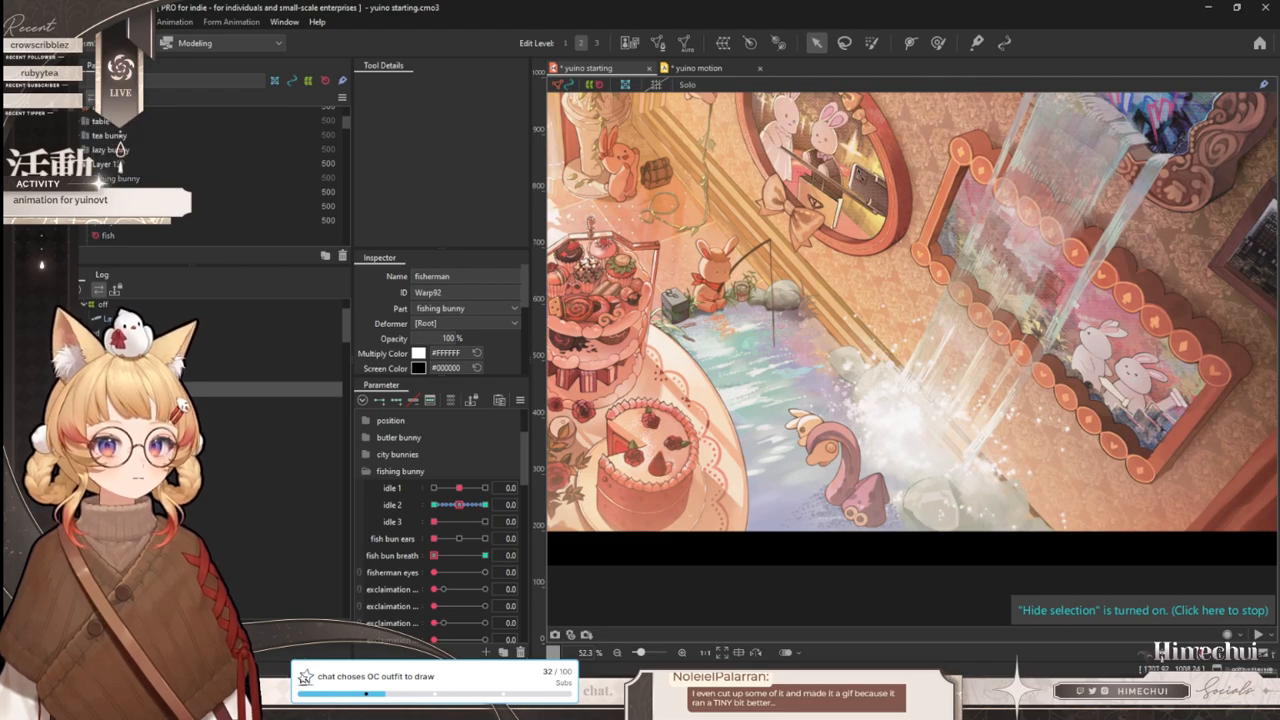
{"action": "scroll", "coordinate": [829, 460], "scroll_direction": "up", "scroll_amount": 6}
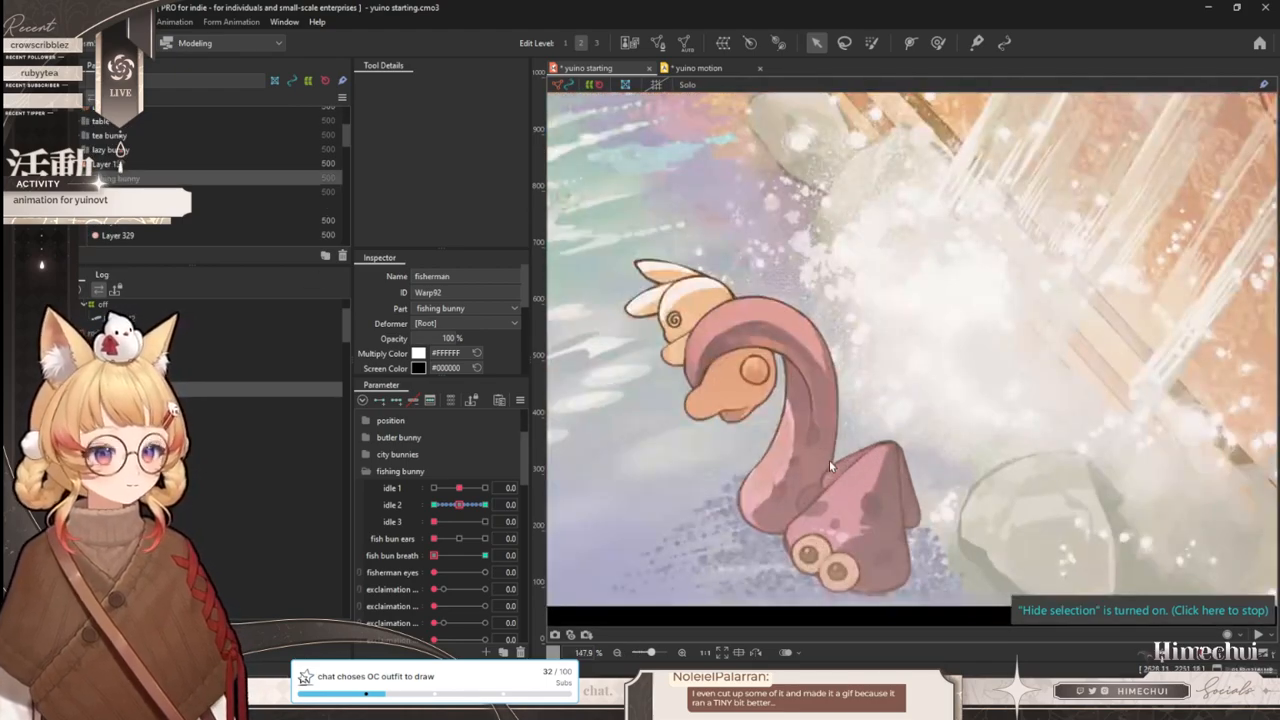
{"action": "left_click", "coordinate": [860, 482]}
{"action": "scroll", "coordinate": [852, 485], "scroll_direction": "up", "scroll_amount": 3}
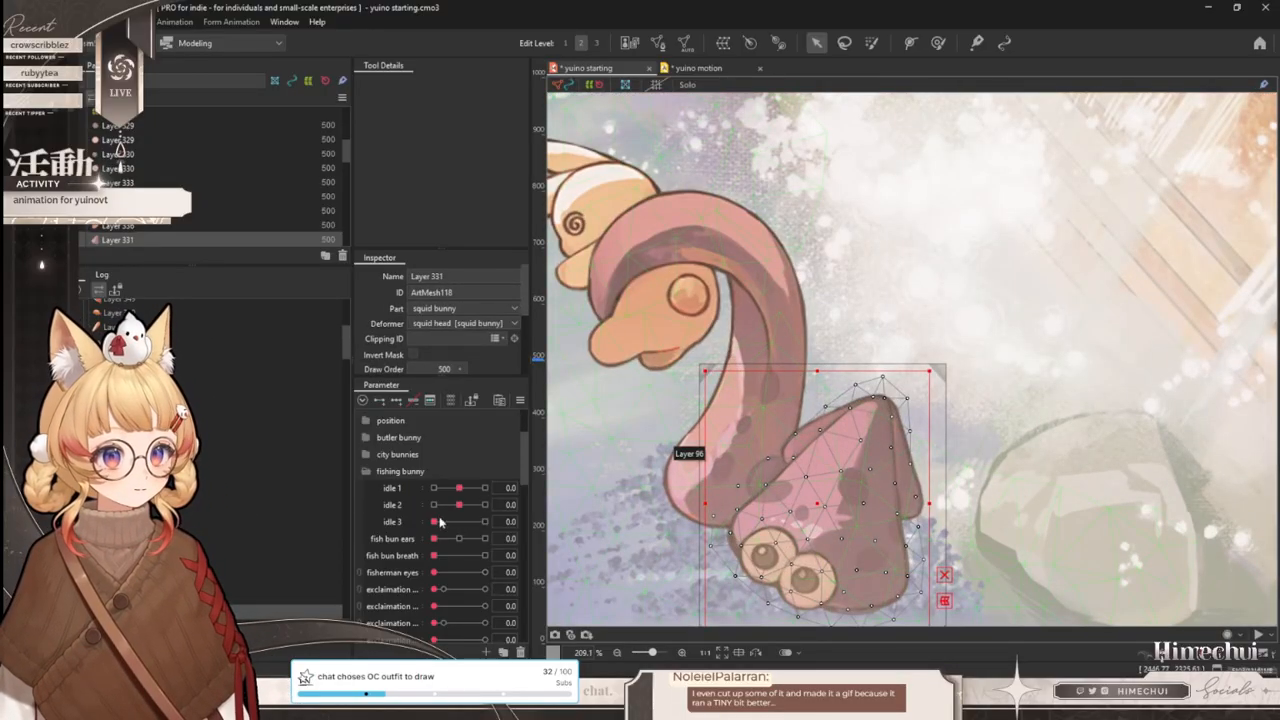
- Collapse the open parameter groups and create a new parameter folder named squid
{"action": "left_click", "coordinate": [369, 472]}
{"action": "left_click", "coordinate": [365, 574]}
{"action": "scroll", "coordinate": [407, 478], "scroll_direction": "up", "scroll_amount": 2}
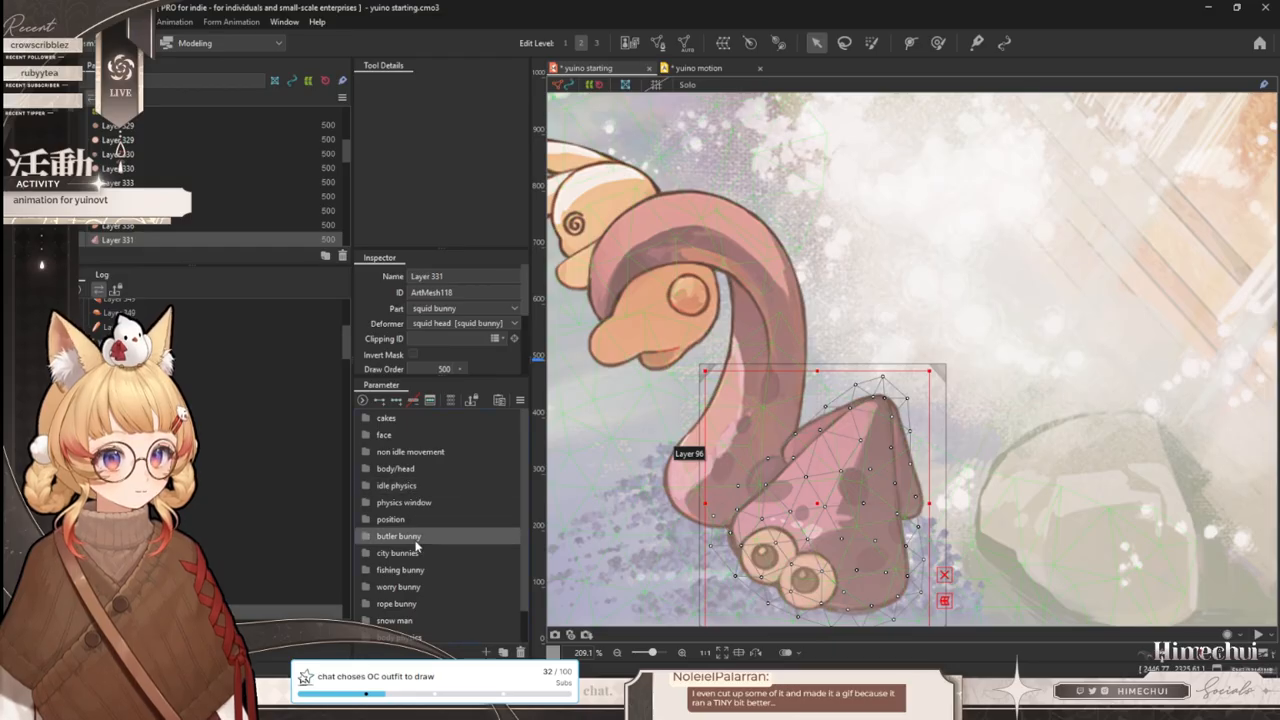
{"action": "left_click", "coordinate": [503, 652]}
{"action": "double_click", "coordinate": [392, 553]}
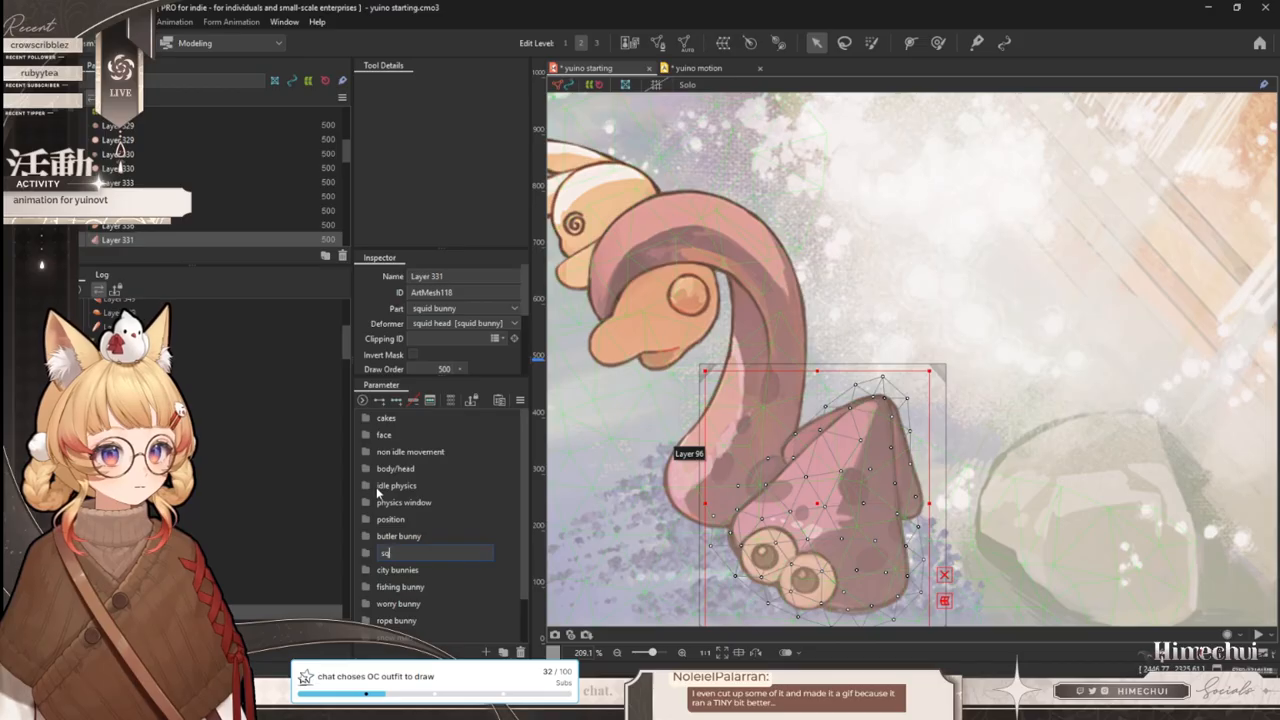
{"action": "key", "text": "Return"}
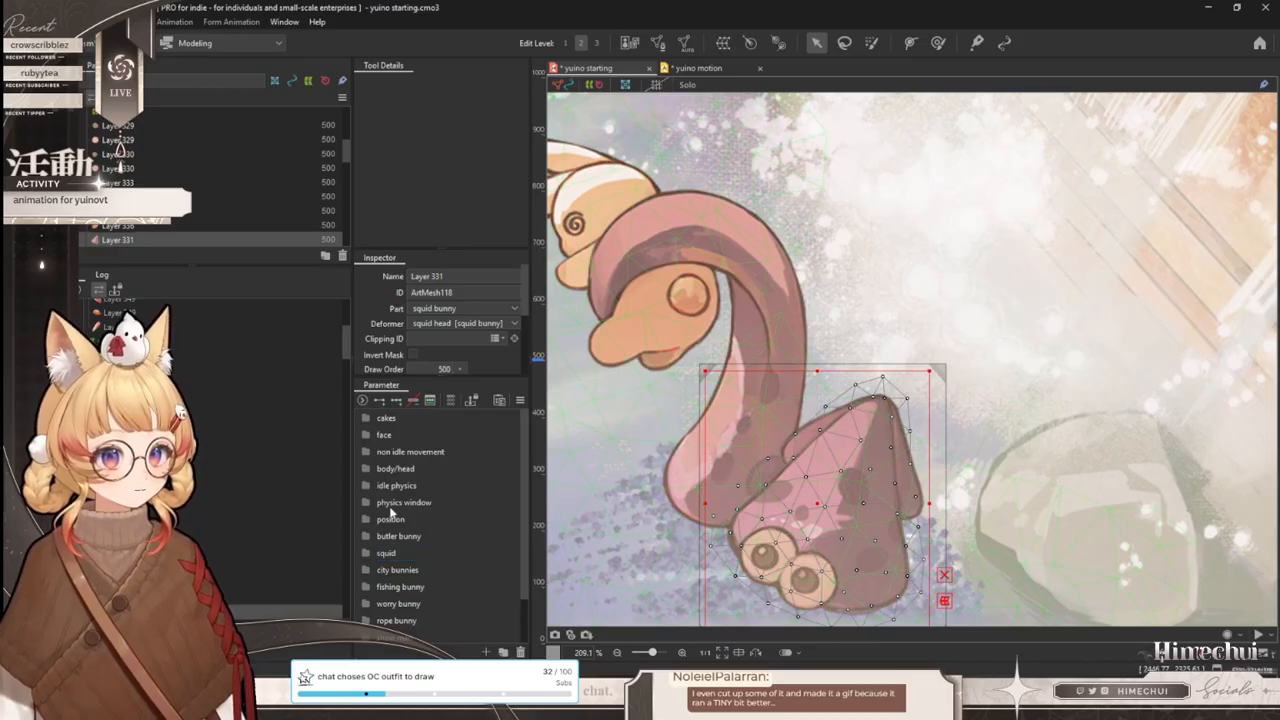
- Create a blend shape parameter named squid idle 1 in the squid folder, ranging from -10 to 10 with default 0
{"action": "left_click", "coordinate": [489, 652]}
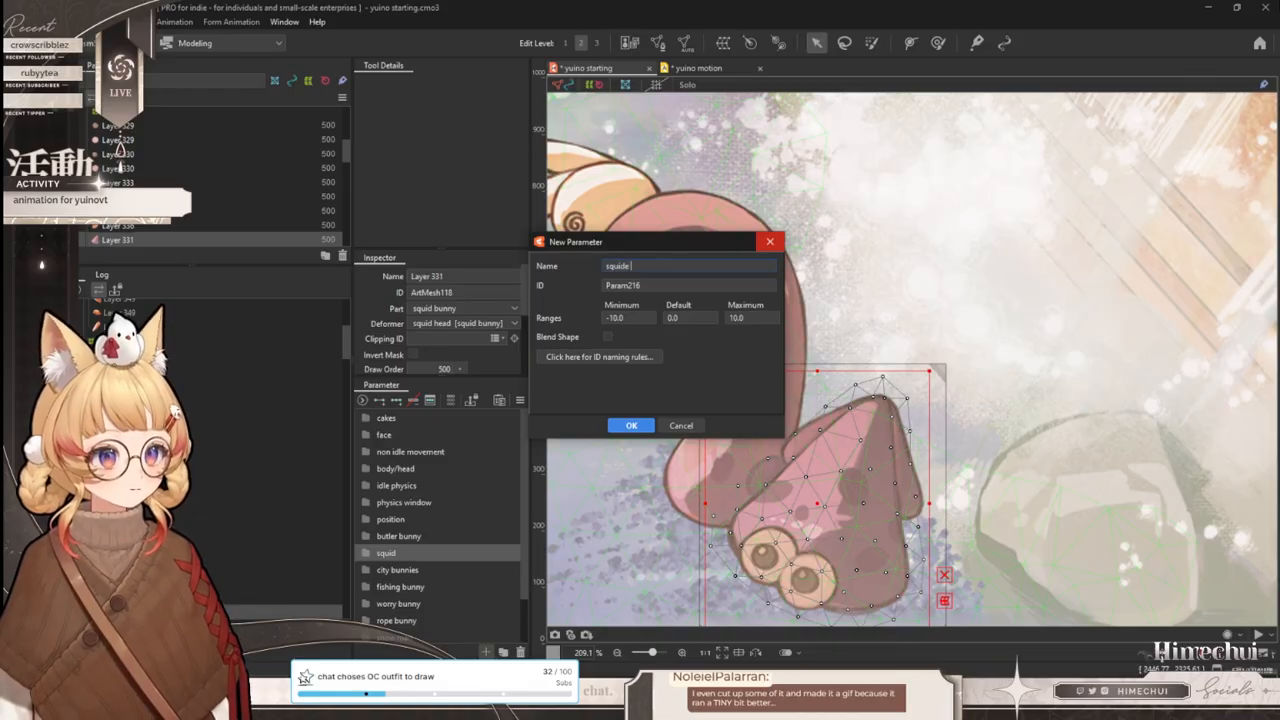
{"action": "type", "text": "squid l"}
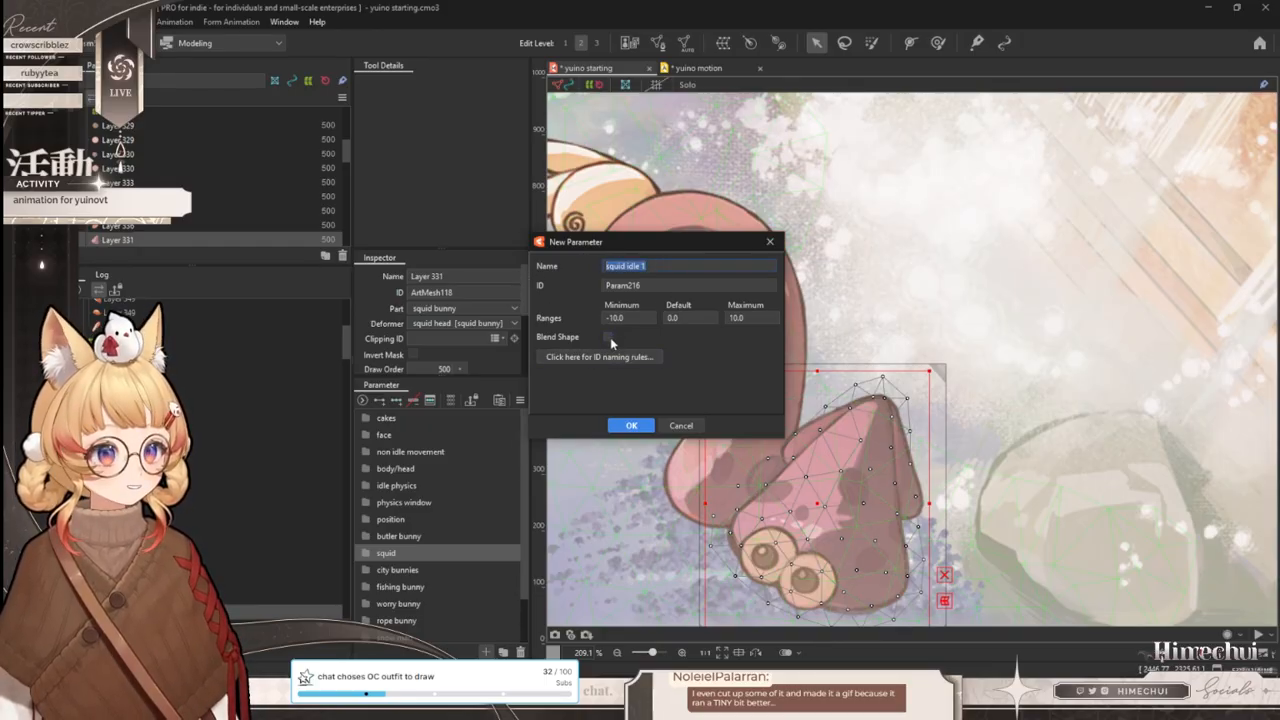
{"action": "left_click", "coordinate": [629, 426]}
- Replicate the squid idle 1 parameter and rename the copy squid idle 2
{"action": "right_click", "coordinate": [388, 573]}
{"action": "left_click", "coordinate": [400, 586]}
{"action": "right_click", "coordinate": [400, 586]}
{"action": "left_click", "coordinate": [425, 597]}
{"action": "left_click", "coordinate": [673, 265]}
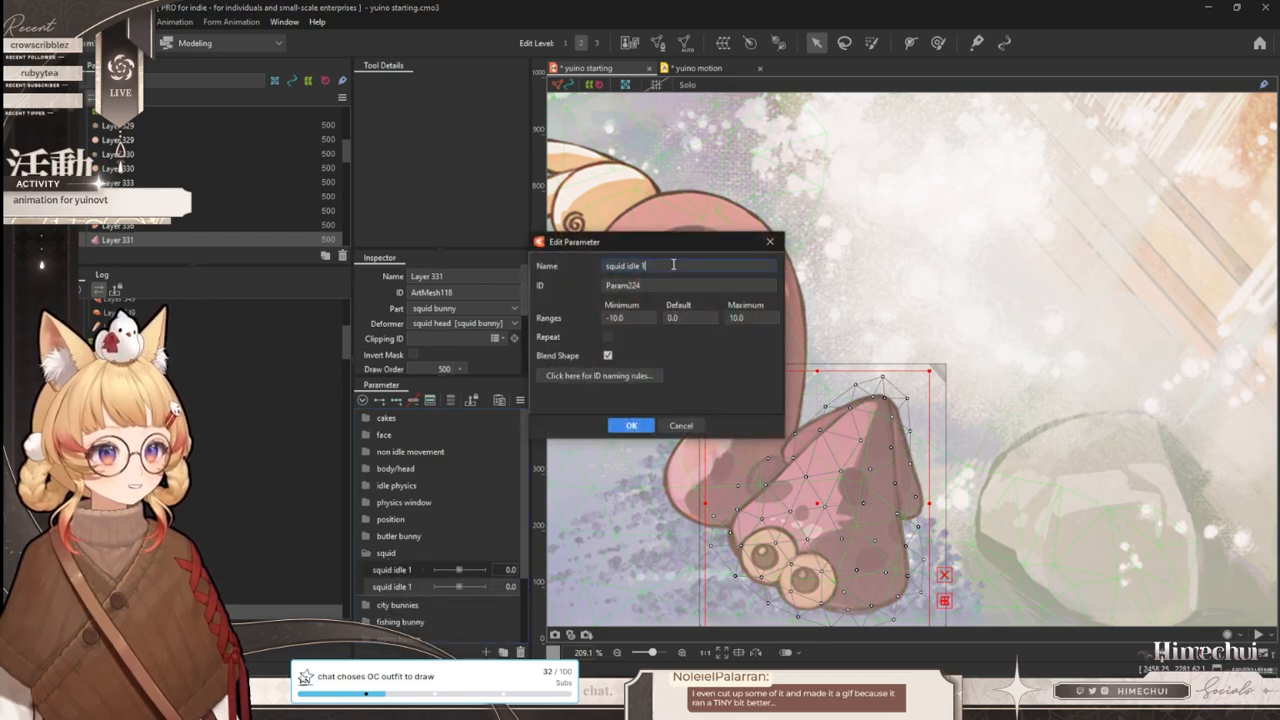
{"action": "left_click", "coordinate": [633, 424]}
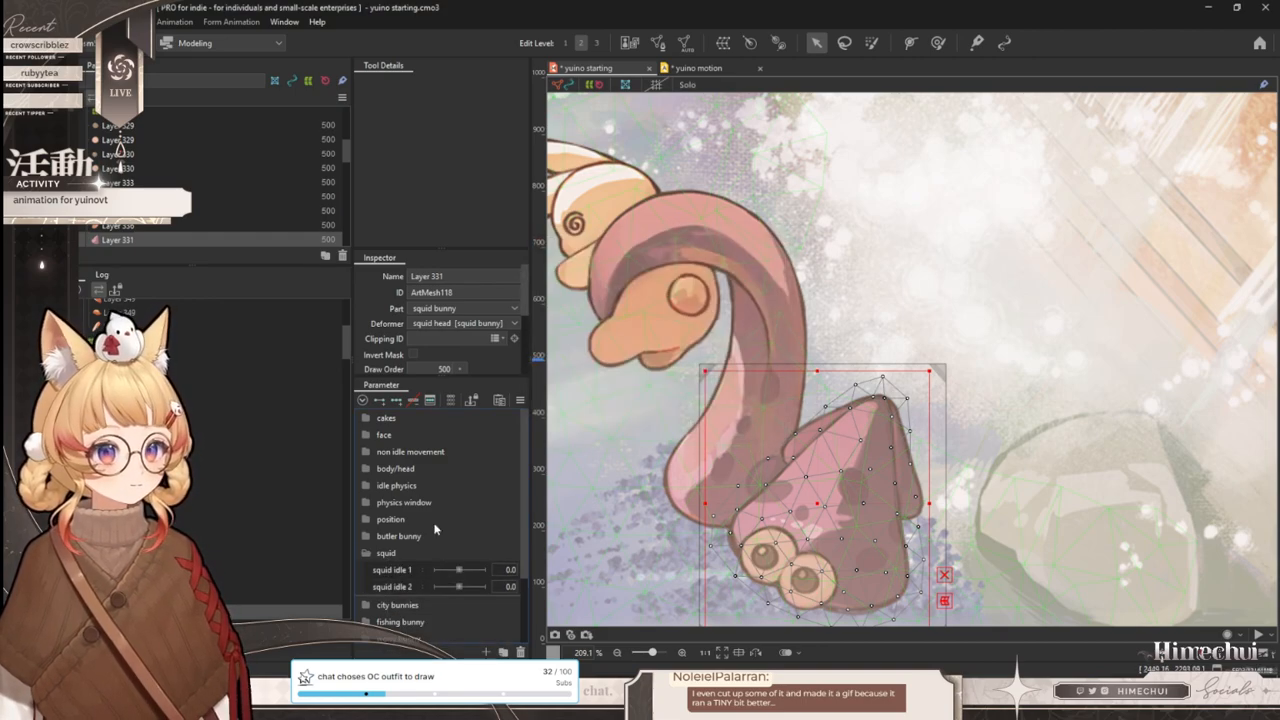
- Replicate the squid idle 2 parameter and rename the copy squid idle 3
{"action": "right_click", "coordinate": [391, 587]}
{"action": "left_click", "coordinate": [409, 629]}
{"action": "right_click", "coordinate": [397, 603]}
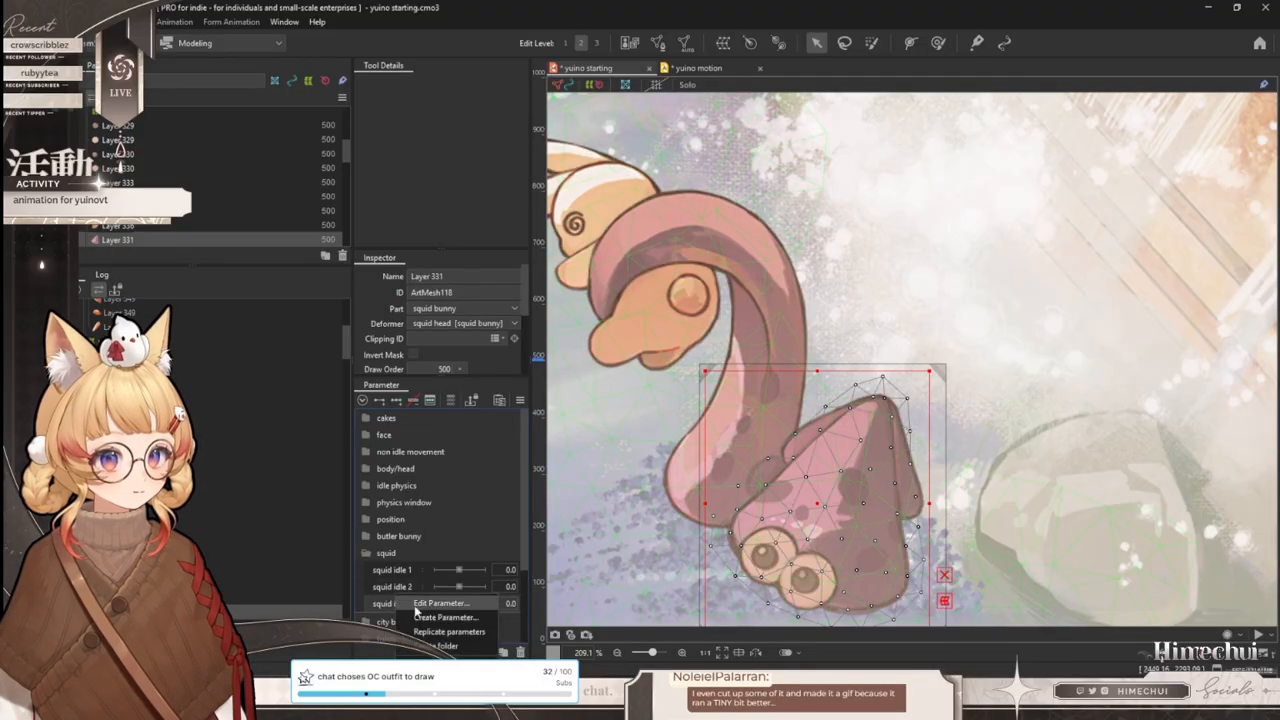
{"action": "left_click", "coordinate": [422, 614]}
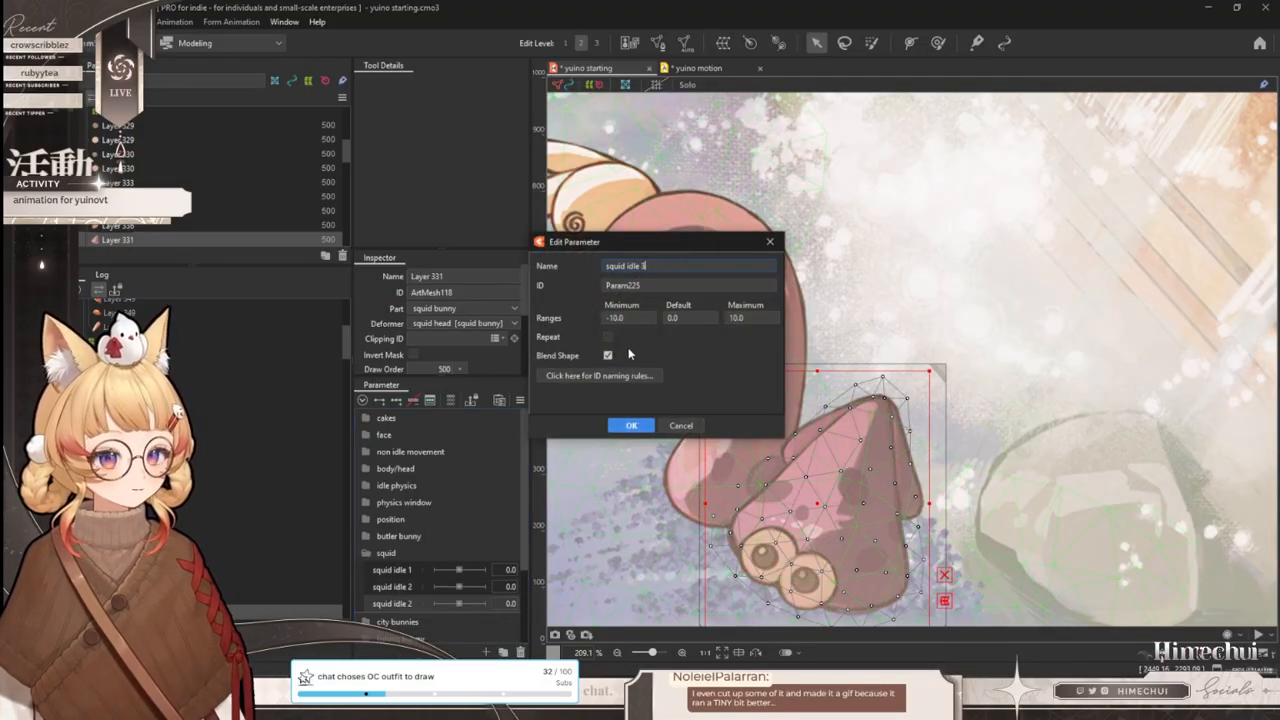
{"action": "left_click", "coordinate": [632, 426]}
- Replicate the squid idle 3 parameter and rename the copy squid idle 4
{"action": "right_click", "coordinate": [418, 602]}
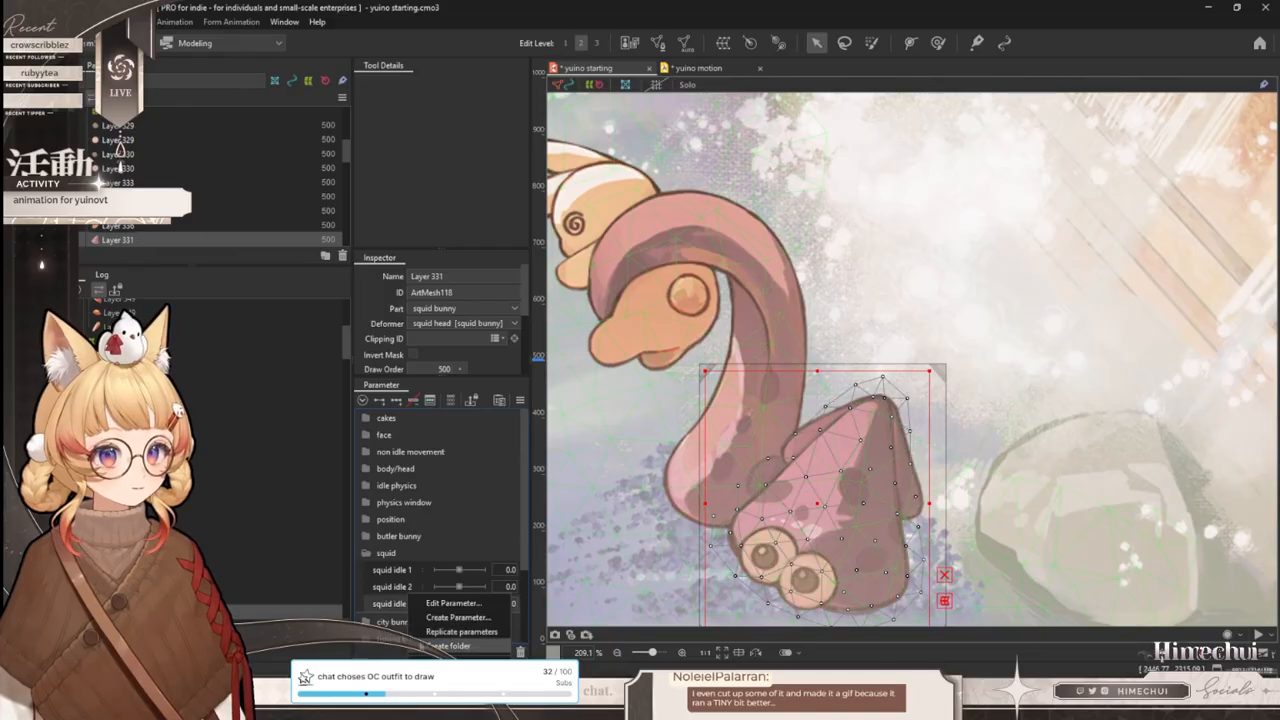
{"action": "left_click", "coordinate": [432, 632]}
{"action": "right_click", "coordinate": [395, 620]}
{"action": "left_click", "coordinate": [440, 622]}
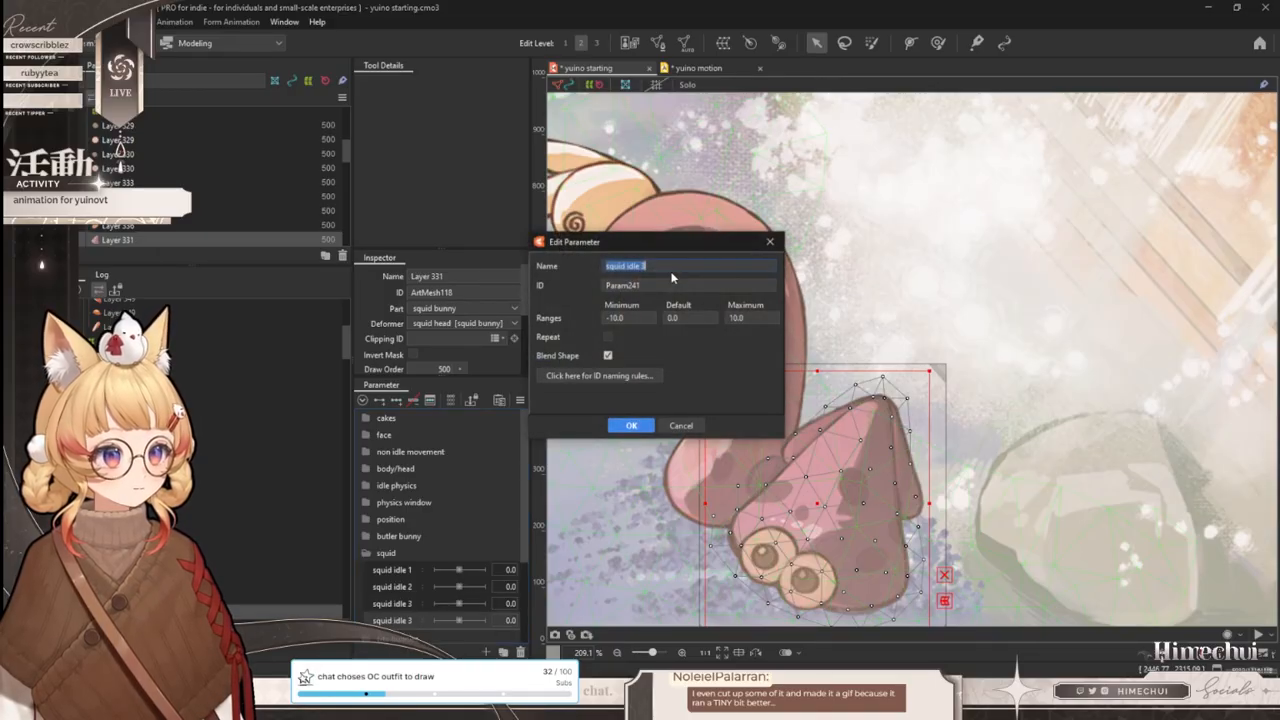
{"action": "left_click", "coordinate": [631, 426]}
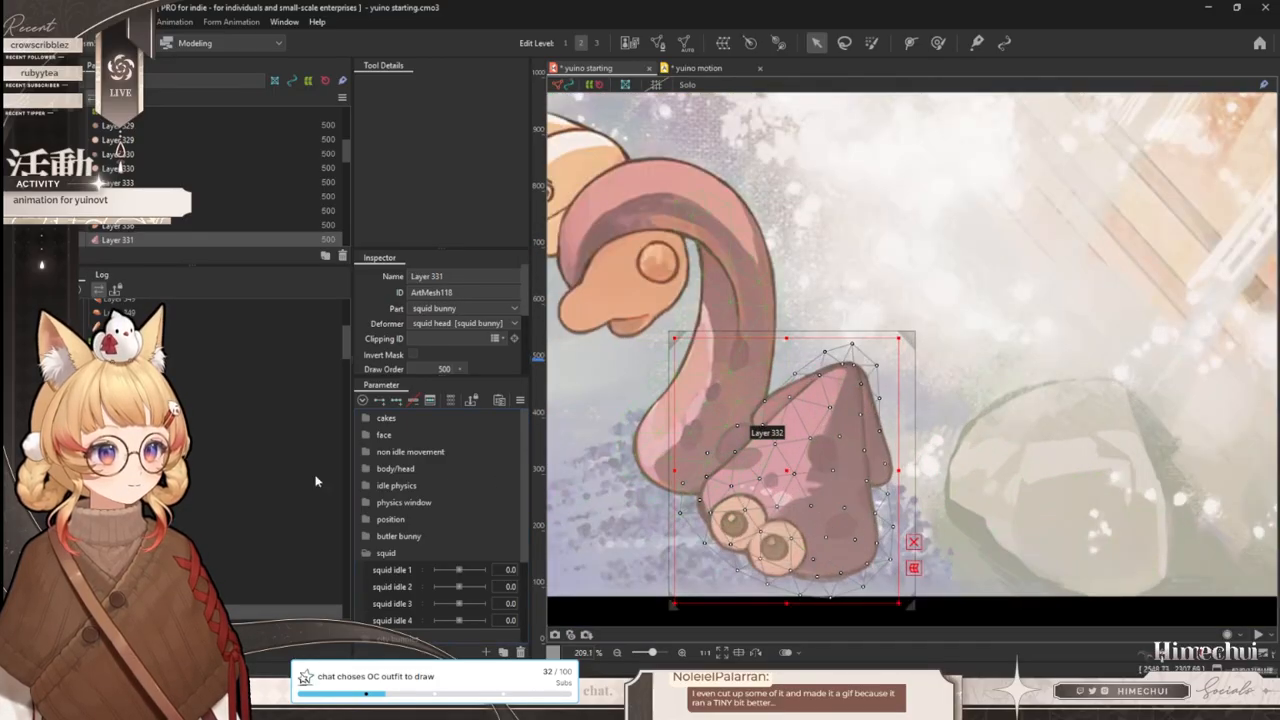
- Select the squid head warp deformer, activate the deform brush, hide the selection and add three keys on squid idle 1
{"action": "left_click", "coordinate": [672, 470]}
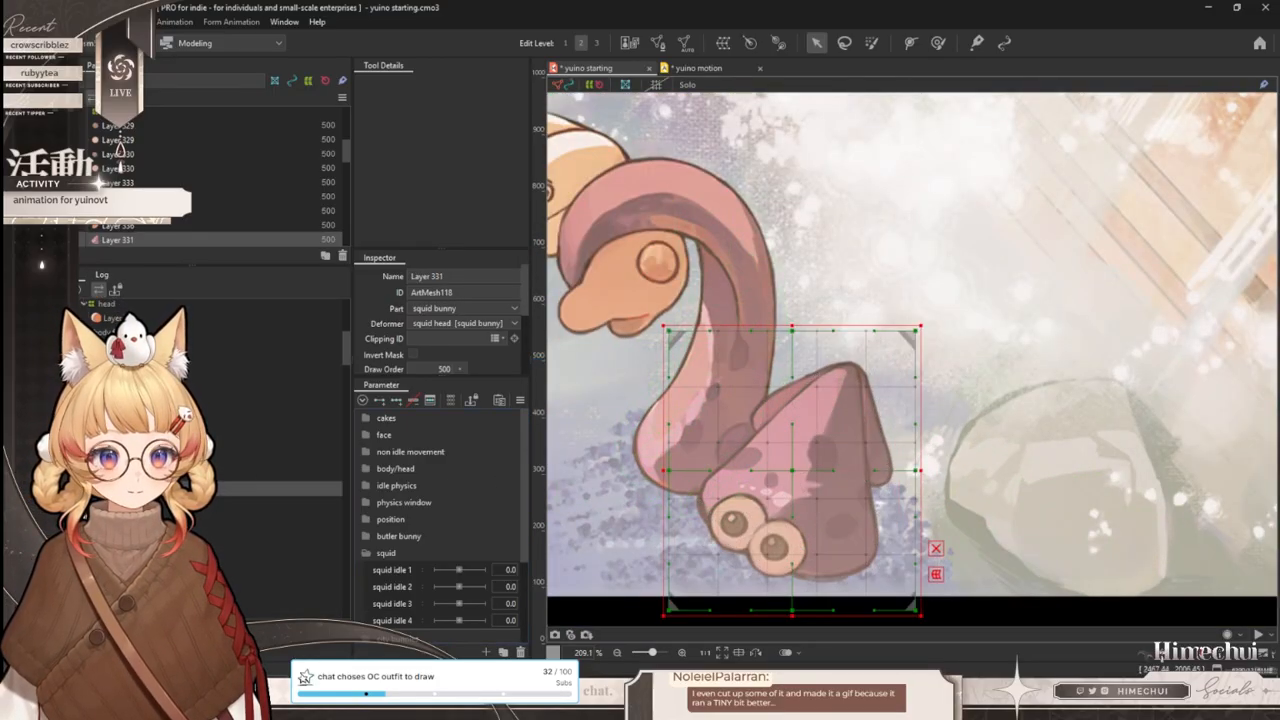
{"action": "left_click_drag", "start_coordinate": [839, 396], "coordinate": [816, 366]}
{"action": "left_click", "coordinate": [937, 42]}
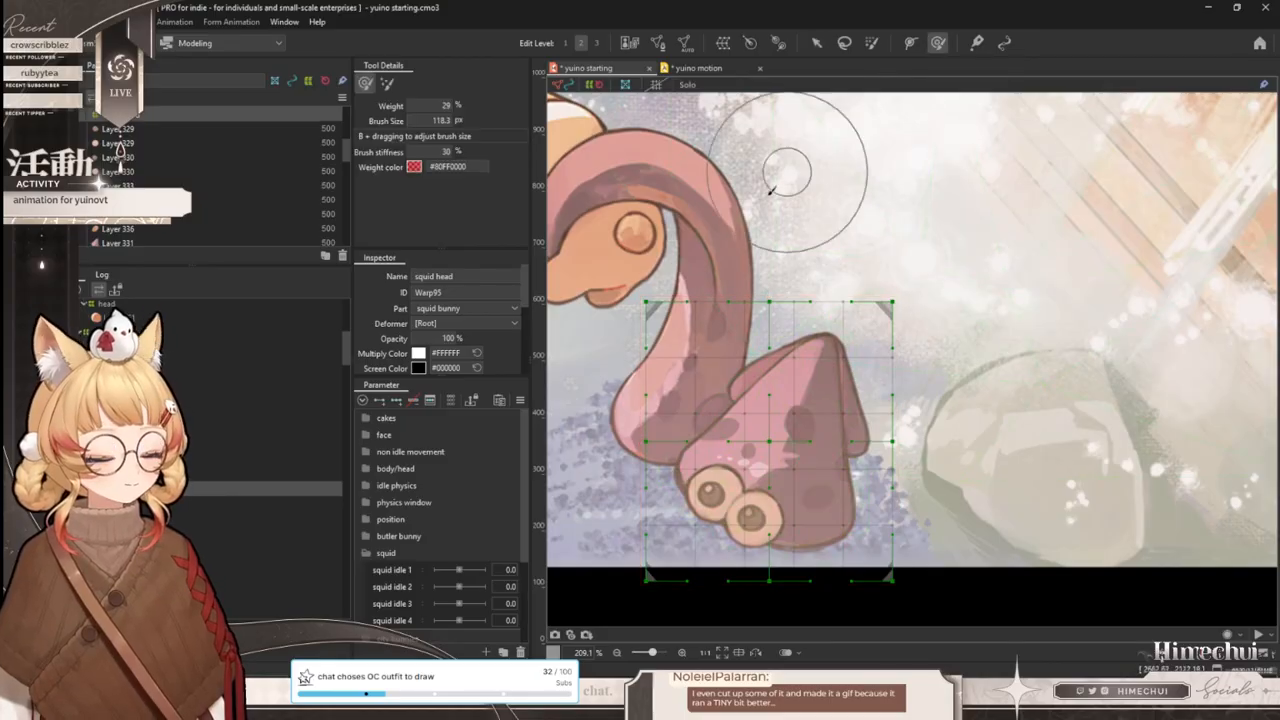
{"action": "key", "text": "ctrl+h"}
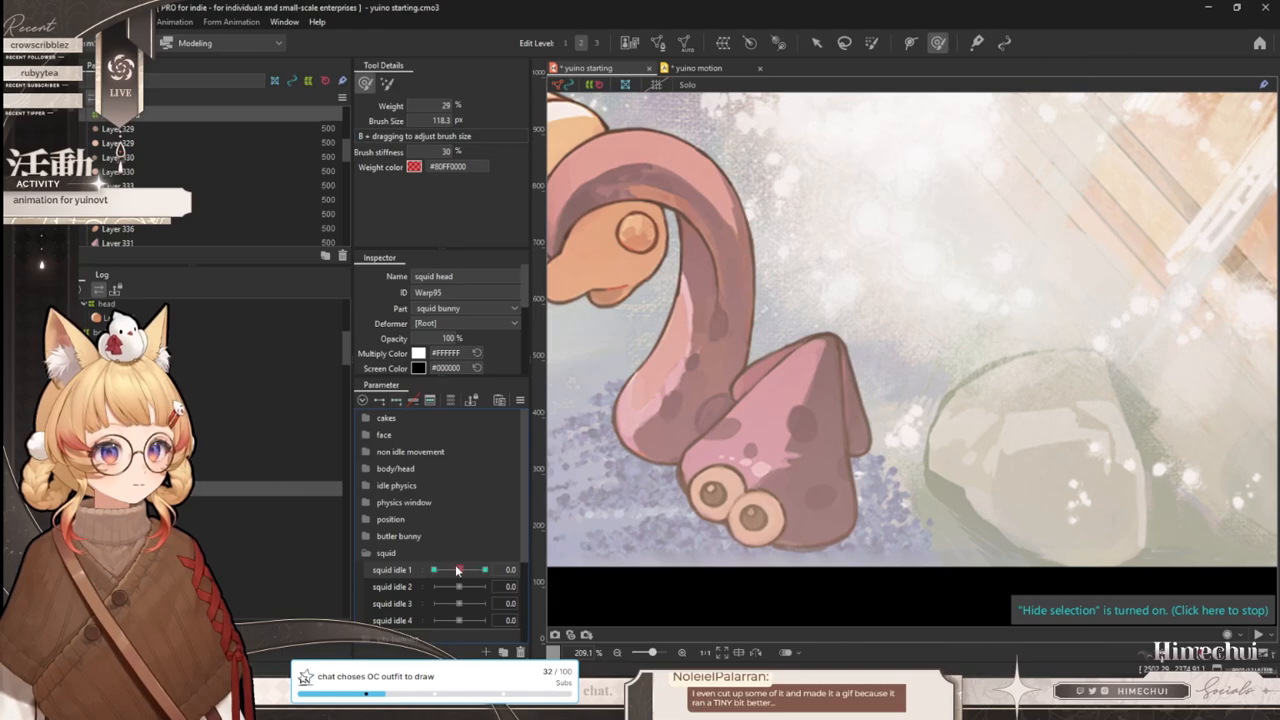
- Set squid idle 1 to 10 and brush the squid's head slightly up and to the right with a large deform brush
{"action": "left_click_drag", "start_coordinate": [450, 569], "coordinate": [485, 569]}
{"action": "scroll", "coordinate": [790, 470], "scroll_direction": "down", "scroll_amount": 2}
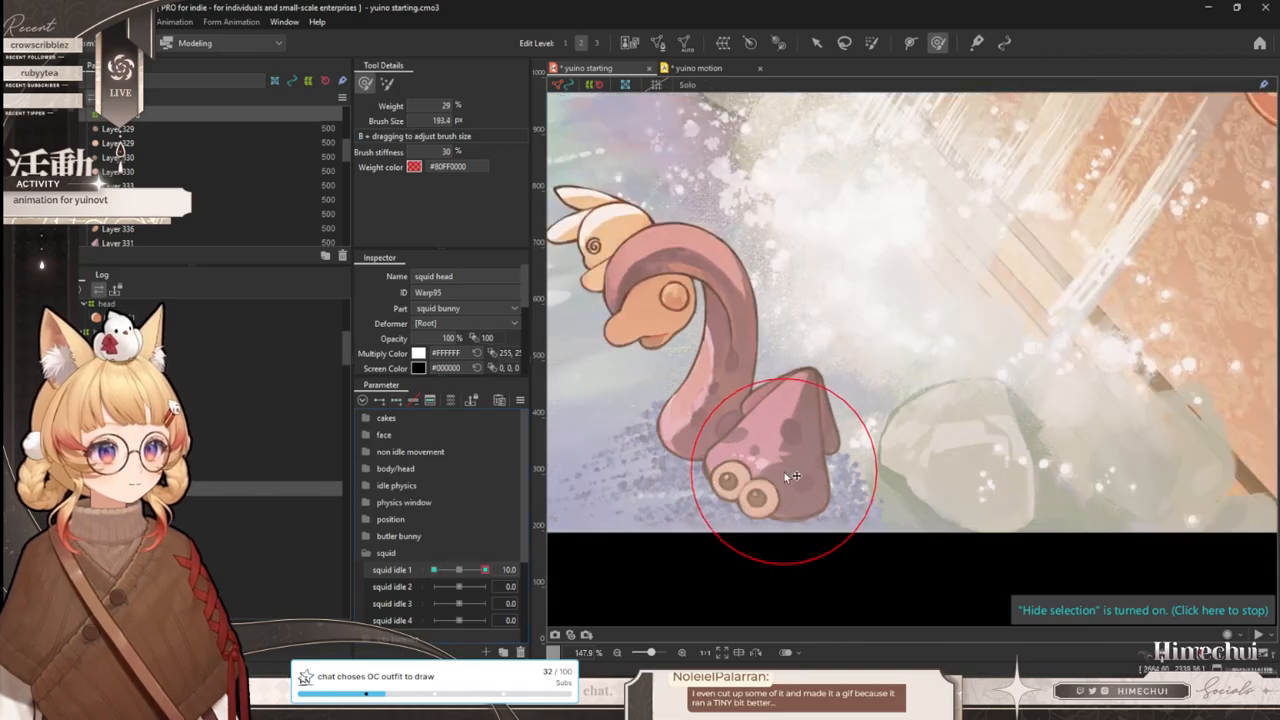
{"action": "mouse_move", "coordinate": [786, 474]}
{"action": "left_mouse_down"}
{"action": "mouse_move", "coordinate": [753, 474]}
{"action": "mouse_move", "coordinate": [790, 449]}
{"action": "mouse_move", "coordinate": [812, 315]}
{"action": "mouse_move", "coordinate": [790, 290]}
{"action": "left_mouse_up"}
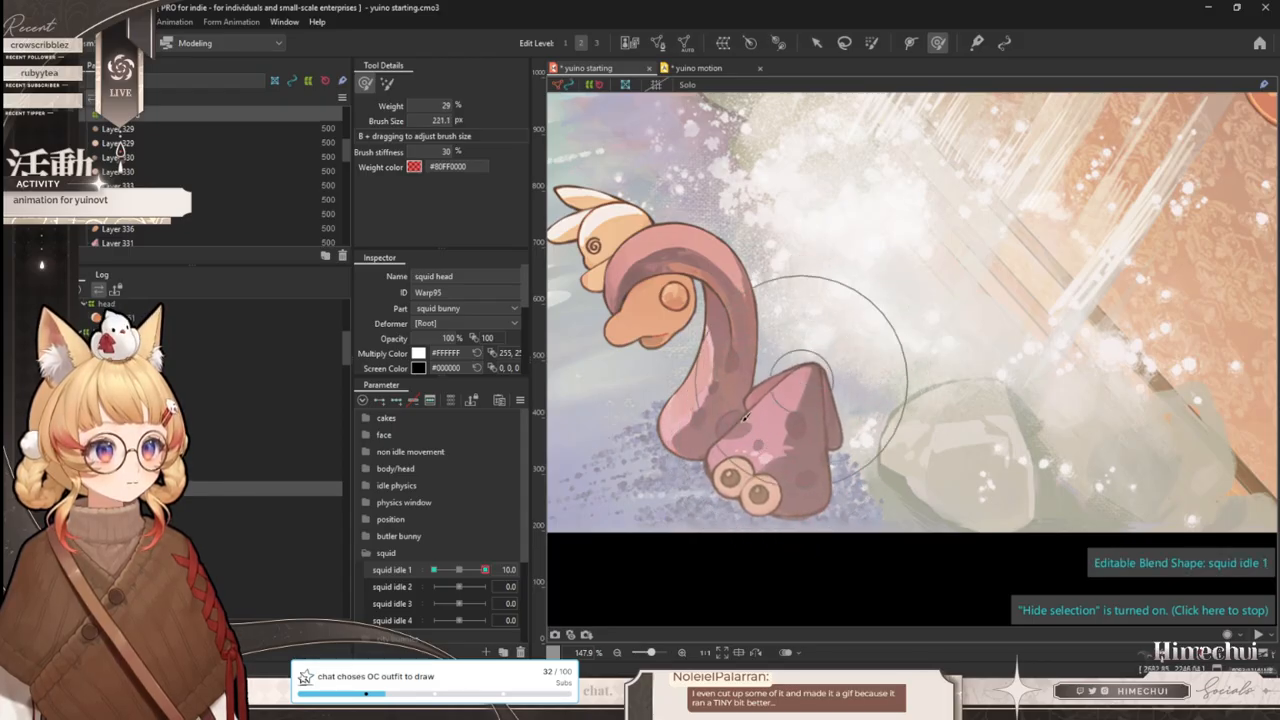
{"action": "mouse_move", "coordinate": [488, 568]}
{"action": "left_mouse_down"}
{"action": "mouse_move", "coordinate": [452, 569]}
{"action": "mouse_move", "coordinate": [487, 569]}
{"action": "left_mouse_up"}
{"action": "left_click_drag", "start_coordinate": [782, 467], "coordinate": [744, 463]}
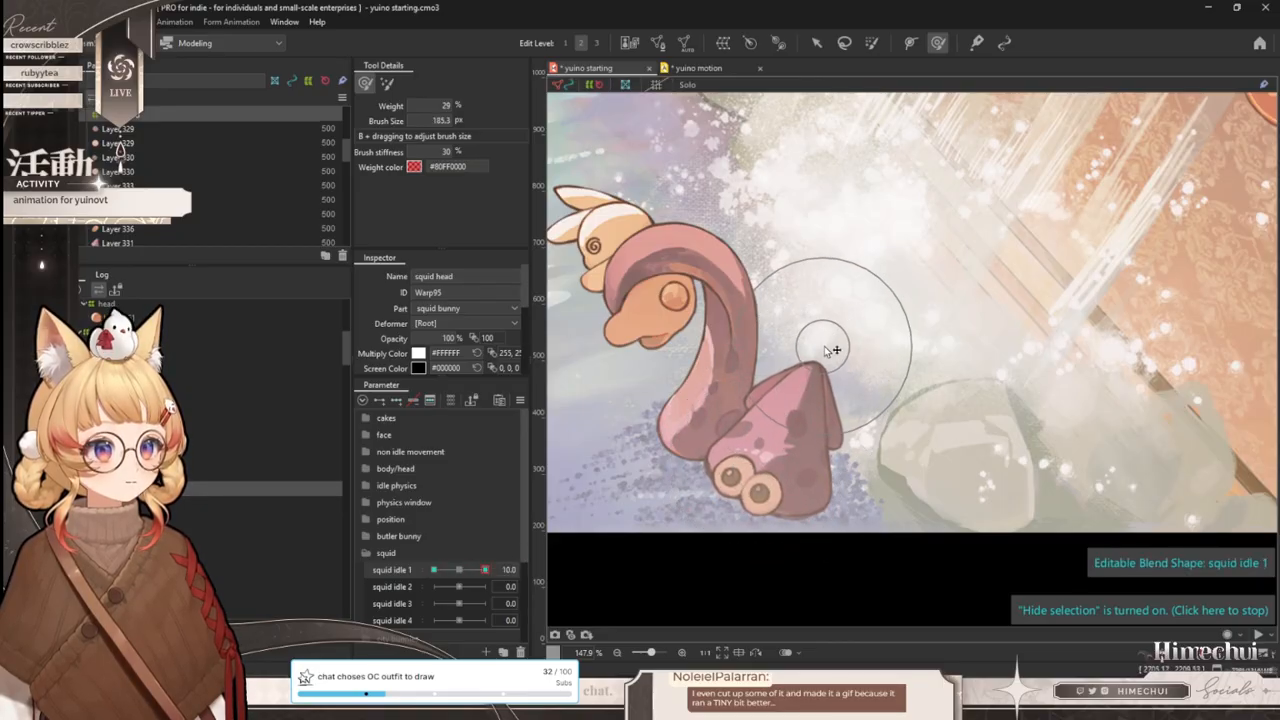
- Set squid idle 1 to -10, brush the squid's head down and to the left, and compare both extremes
{"action": "left_click", "coordinate": [434, 569]}
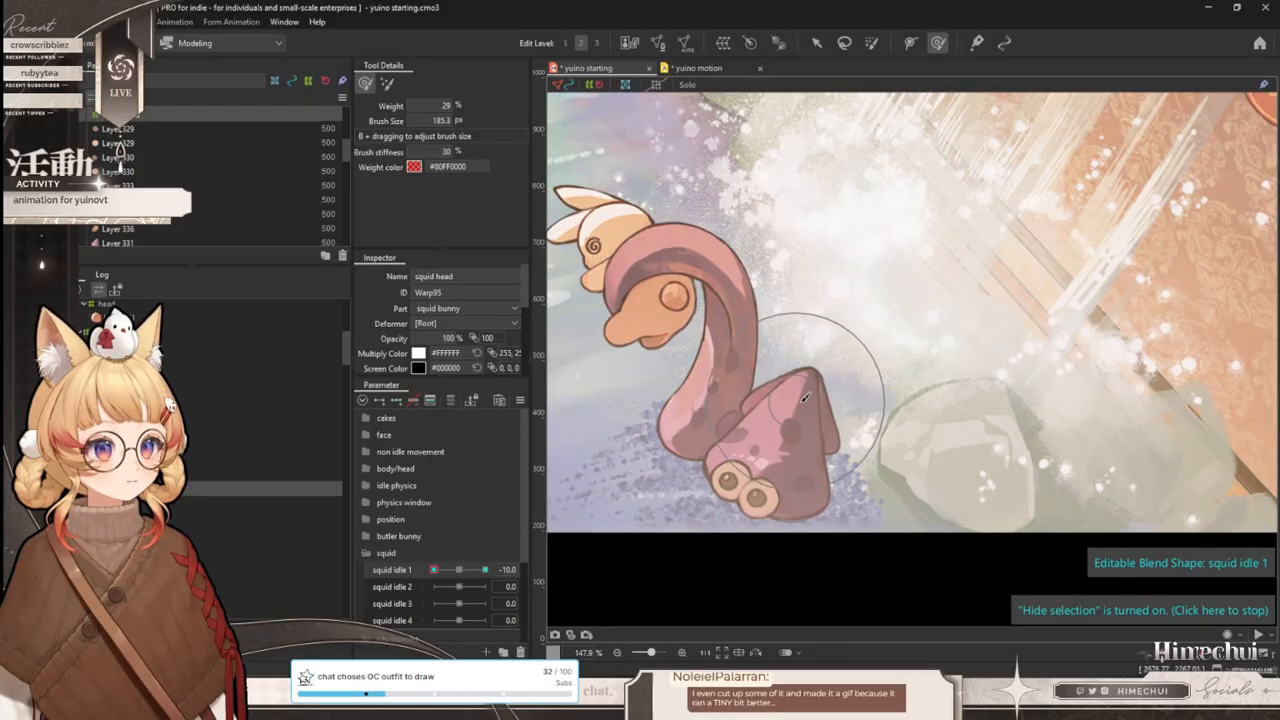
{"action": "left_click_drag", "start_coordinate": [776, 440], "coordinate": [740, 480]}
{"action": "mouse_move", "coordinate": [435, 570]}
{"action": "left_mouse_down"}
{"action": "mouse_move", "coordinate": [485, 569]}
{"action": "mouse_move", "coordinate": [434, 569]}
{"action": "left_mouse_up"}
{"action": "left_click", "coordinate": [485, 569]}
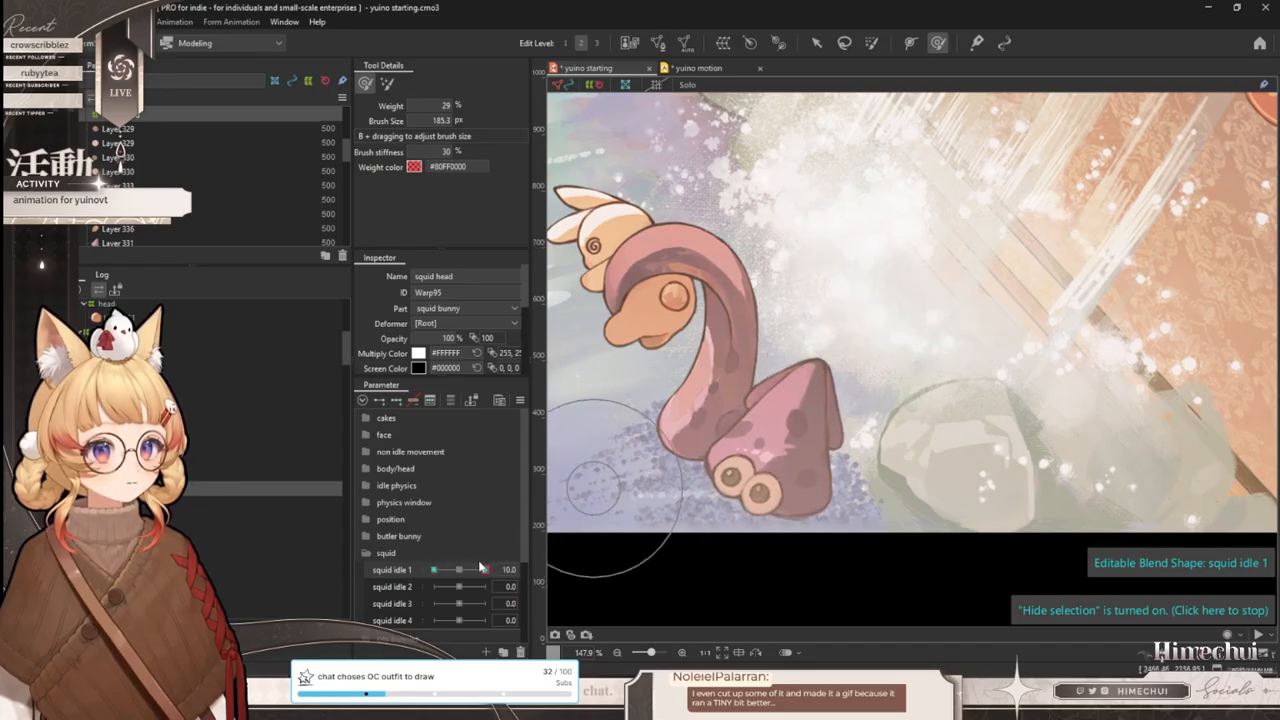
{"action": "left_click", "coordinate": [434, 569]}
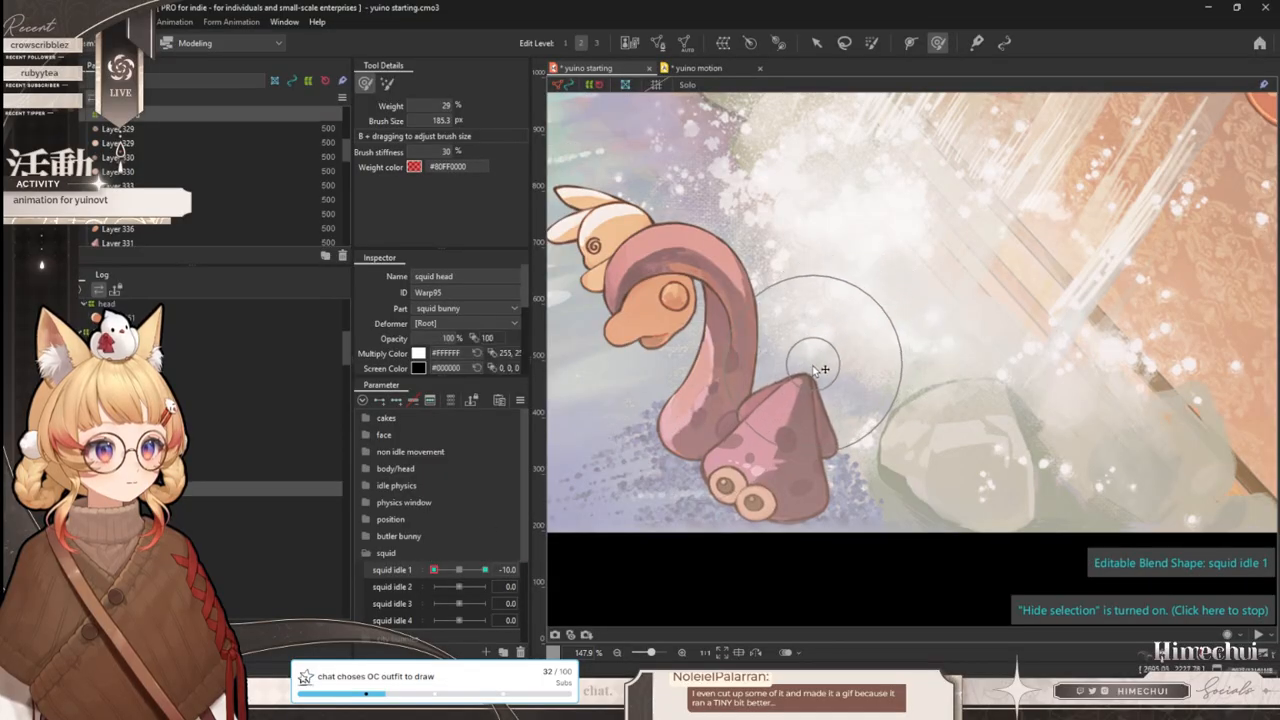
{"action": "mouse_move", "coordinate": [432, 569]}
{"action": "left_mouse_down"}
{"action": "mouse_move", "coordinate": [669, 531]}
{"action": "mouse_move", "coordinate": [420, 560]}
{"action": "left_mouse_up"}
- Add three squid idle 1 keys to Layer 331 and adjust the squid's head marking at -10 with a deform brush about 126 px
{"action": "scroll", "coordinate": [817, 443], "scroll_direction": "up", "scroll_amount": 2}
{"action": "key", "text": "b"}
{"action": "left_click_drag", "start_coordinate": [817, 443], "coordinate": [705, 456]}
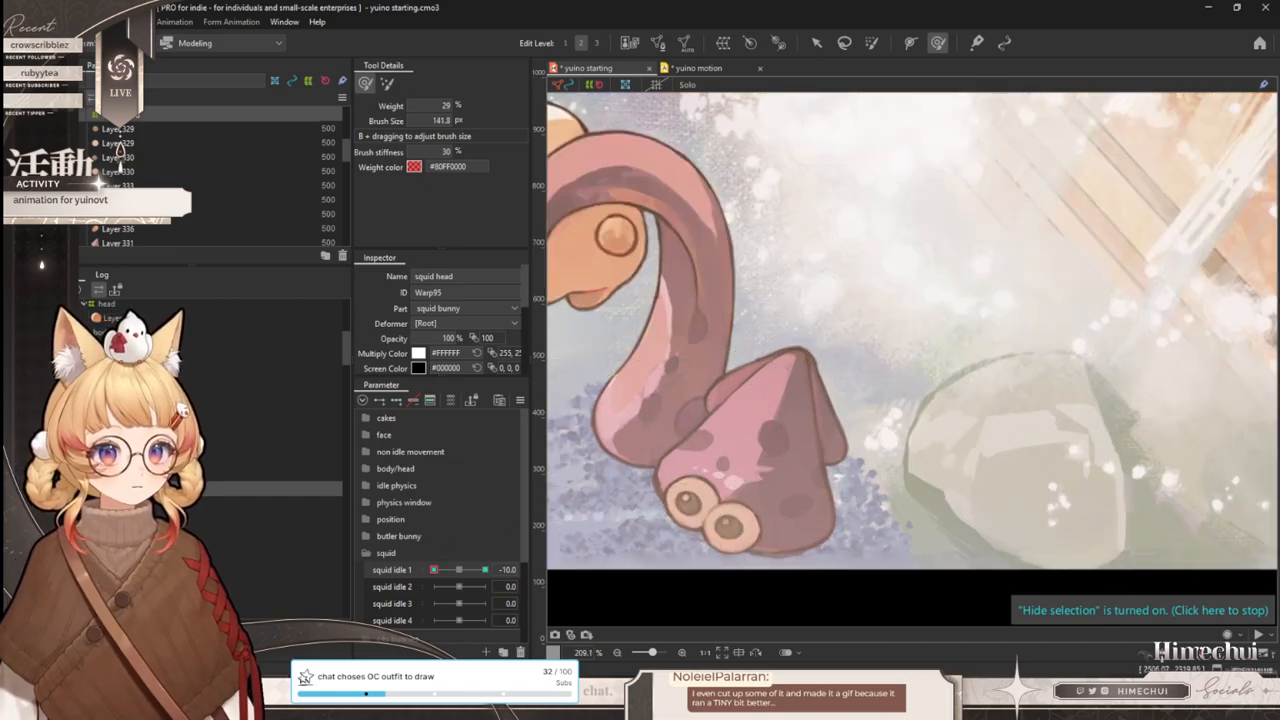
{"action": "left_click", "coordinate": [200, 560]}
{"action": "key", "text": "ctrl+h"}
{"action": "key", "text": "ctrl+z"}
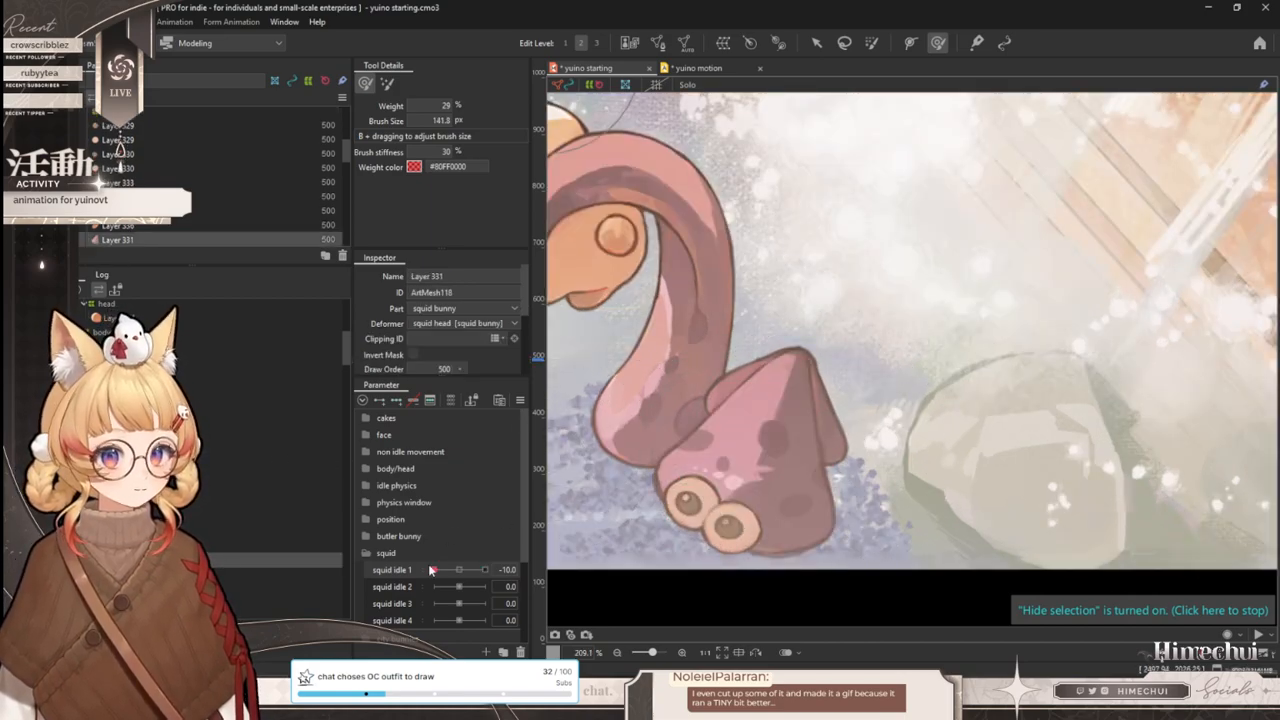
{"action": "left_click_drag", "start_coordinate": [458, 568], "coordinate": [408, 569]}
{"action": "key", "text": "b"}
{"action": "mouse_move", "coordinate": [800, 446]}
{"action": "left_mouse_down"}
{"action": "mouse_move", "coordinate": [758, 447]}
{"action": "mouse_move", "coordinate": [769, 449]}
{"action": "left_mouse_up"}
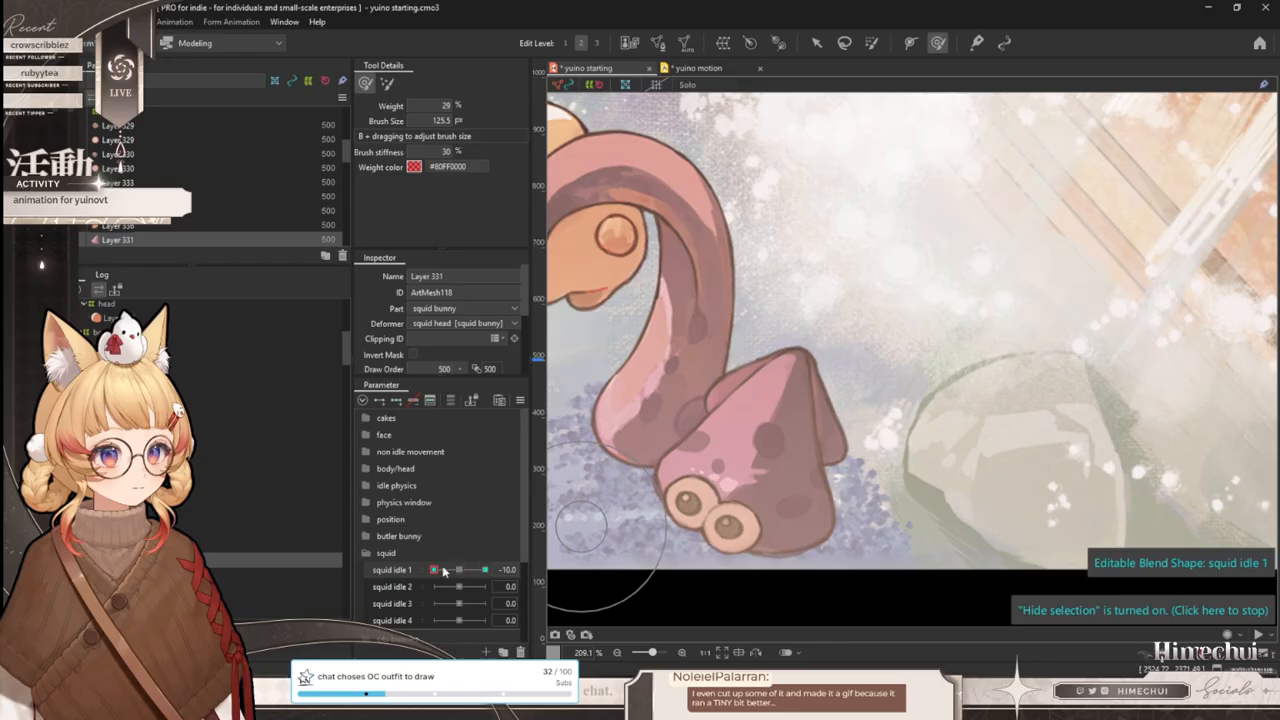
{"action": "left_click_drag", "start_coordinate": [443, 569], "coordinate": [485, 569]}
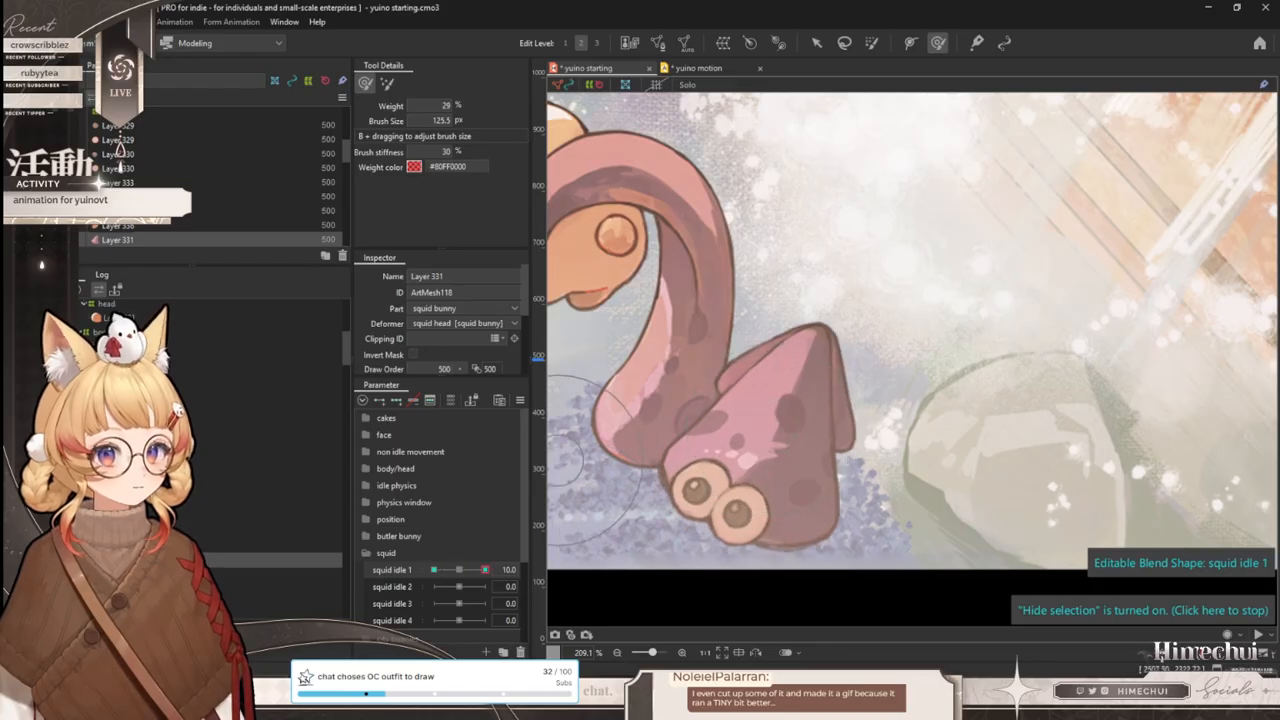
- Add three squid idle 1 keys to Layer 328, adjust it with a larger deform brush, compare both extremes and reset squid idle 1 to 0
{"action": "left_click", "coordinate": [240, 574]}
{"action": "left_click", "coordinate": [398, 401]}
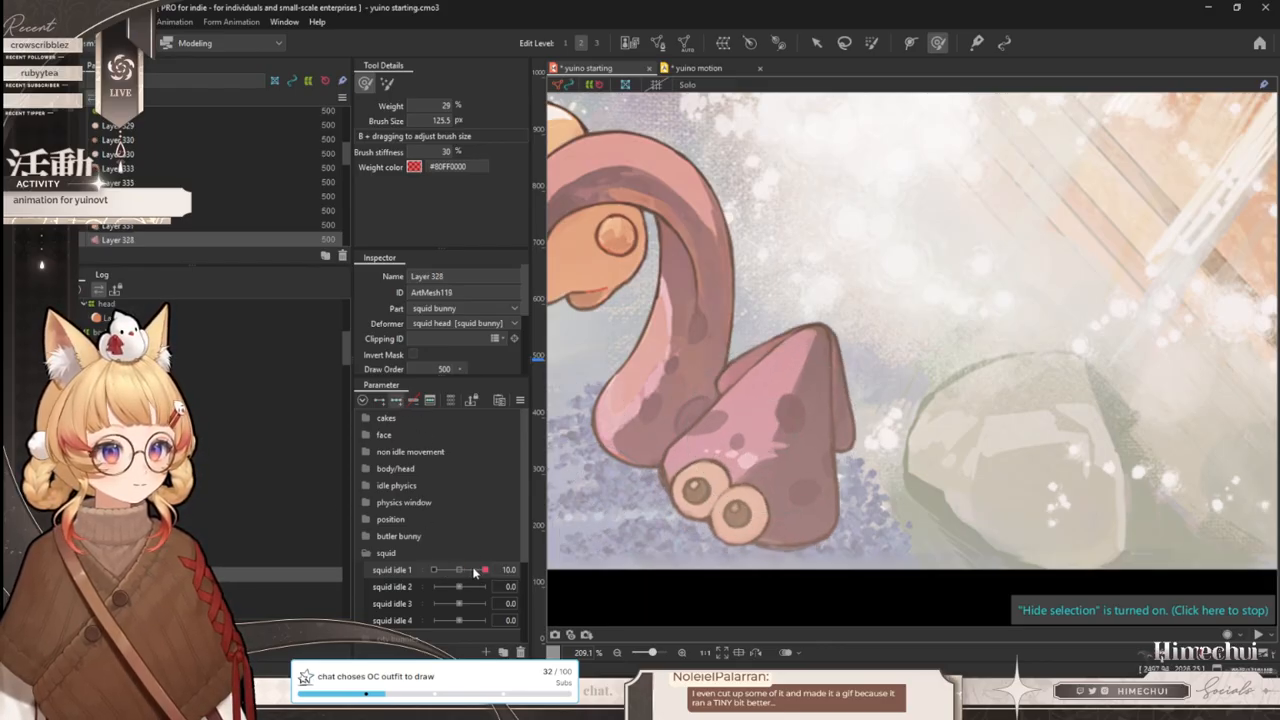
{"action": "left_click_drag", "start_coordinate": [484, 569], "coordinate": [433, 569]}
{"action": "key", "text": "b"}
{"action": "mouse_move", "coordinate": [735, 455]}
{"action": "left_mouse_down"}
{"action": "mouse_move", "coordinate": [797, 465]}
{"action": "mouse_move", "coordinate": [754, 455]}
{"action": "left_mouse_up"}
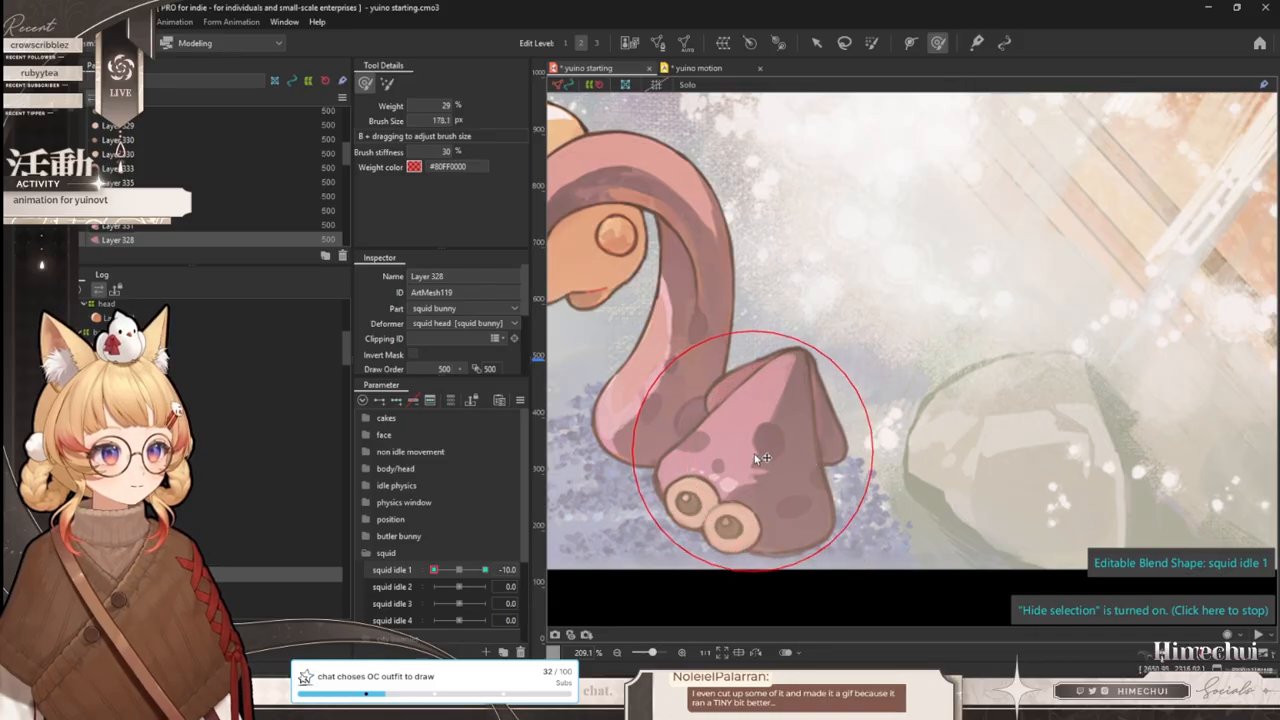
{"action": "left_click_drag", "start_coordinate": [433, 569], "coordinate": [484, 569]}
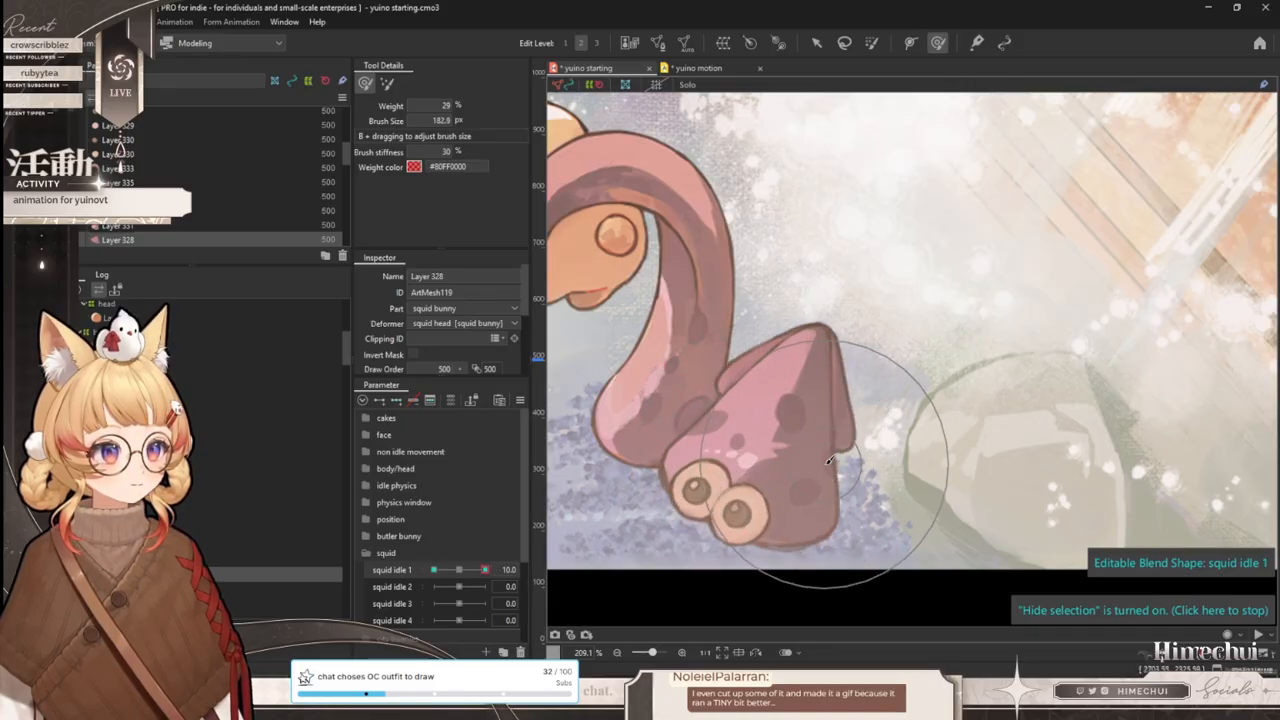
{"action": "left_click_drag", "start_coordinate": [462, 569], "coordinate": [433, 569]}
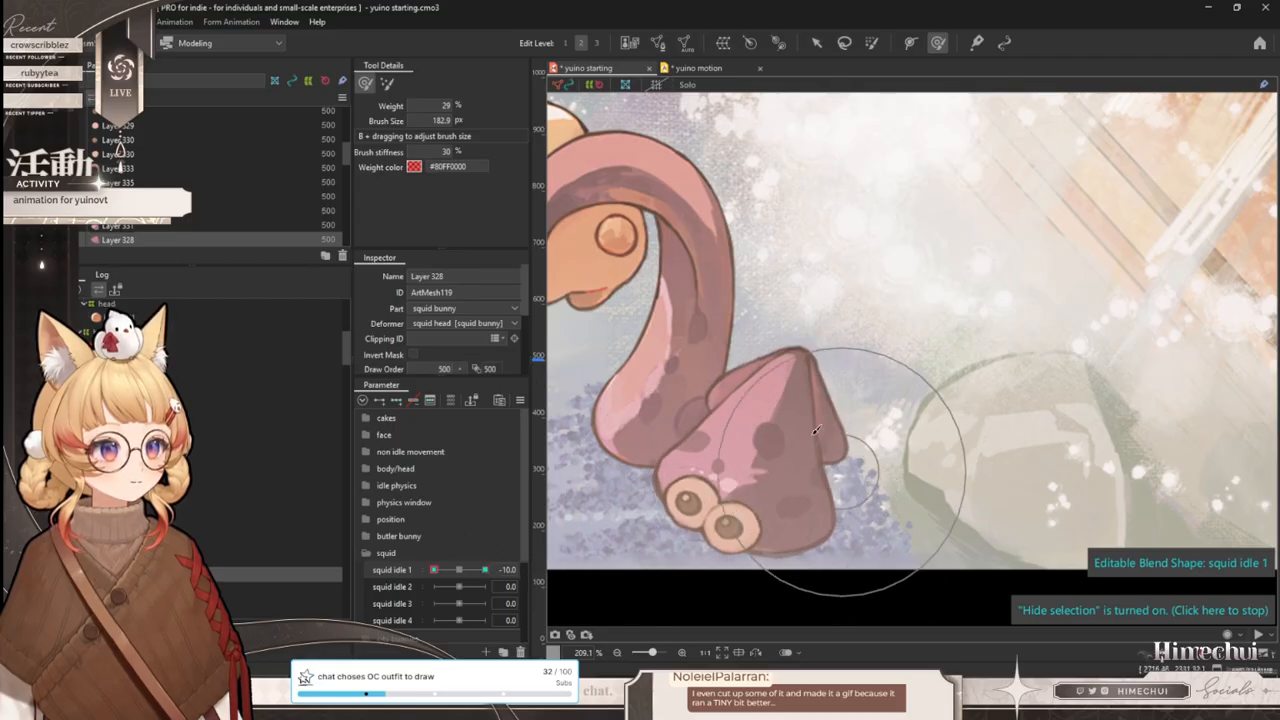
{"action": "scroll", "coordinate": [865, 494], "scroll_direction": "down", "scroll_amount": 3}
{"action": "mouse_move", "coordinate": [456, 571]}
{"action": "left_mouse_down"}
{"action": "mouse_move", "coordinate": [514, 553]}
{"action": "mouse_move", "coordinate": [459, 569]}
{"action": "left_mouse_up"}
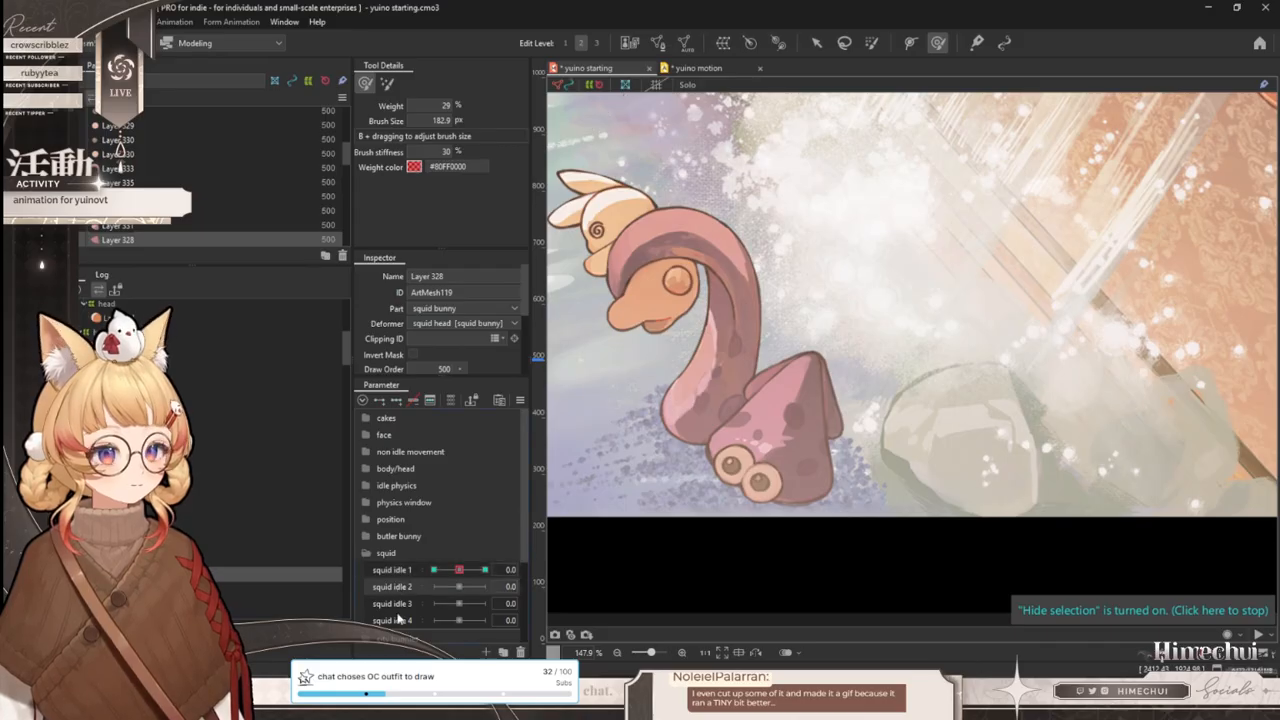
- Rename the squid idle 4 parameter as squid breath and set its minimum to 0
{"action": "right_click", "coordinate": [409, 618]}
{"action": "left_click", "coordinate": [443, 603]}
{"action": "left_click", "coordinate": [655, 266]}
{"action": "type", "text": "breath"}
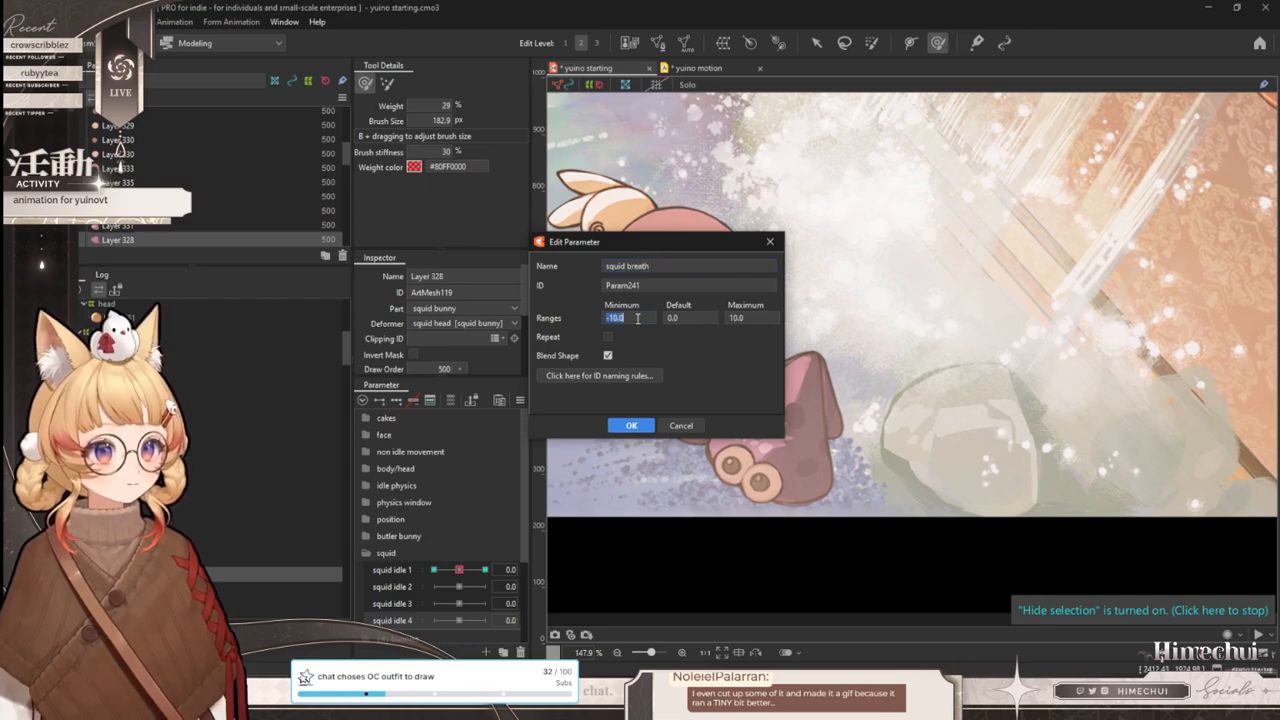
{"action": "left_click", "coordinate": [650, 426]}
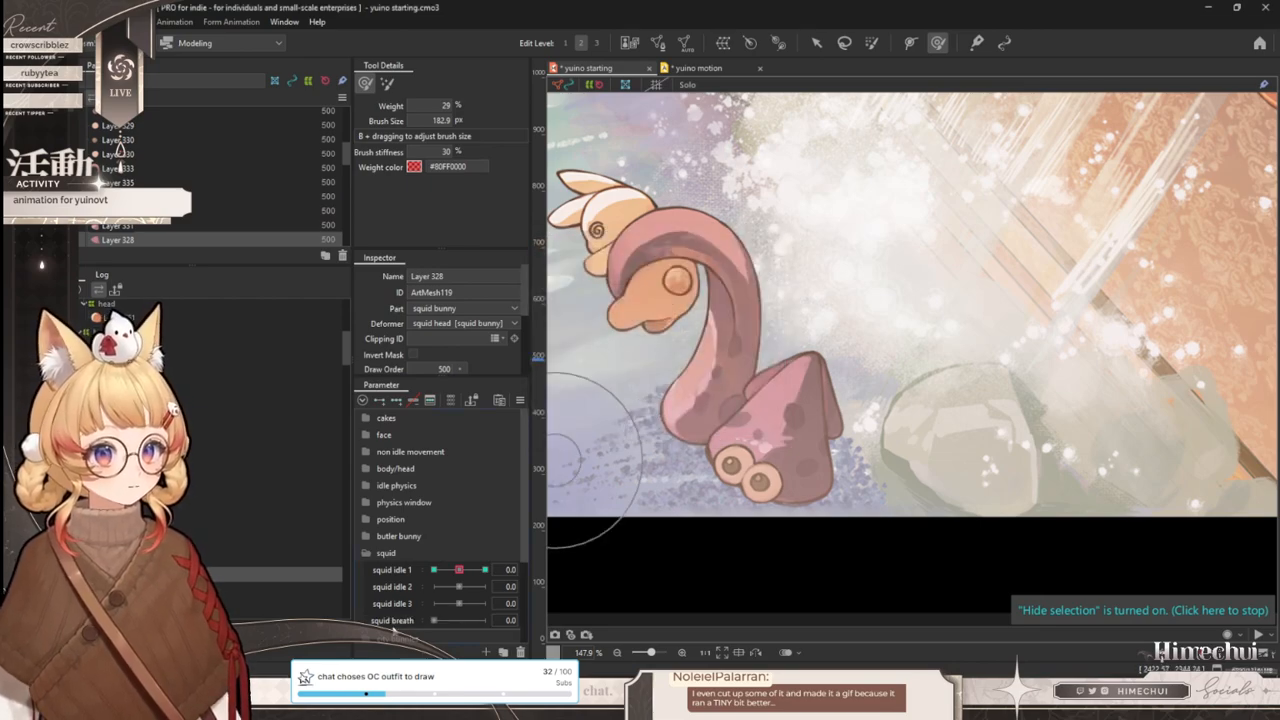
- Key the squid head deformer on squid breath and brush the head slightly larger all around at 10
{"action": "left_click", "coordinate": [186, 488]}
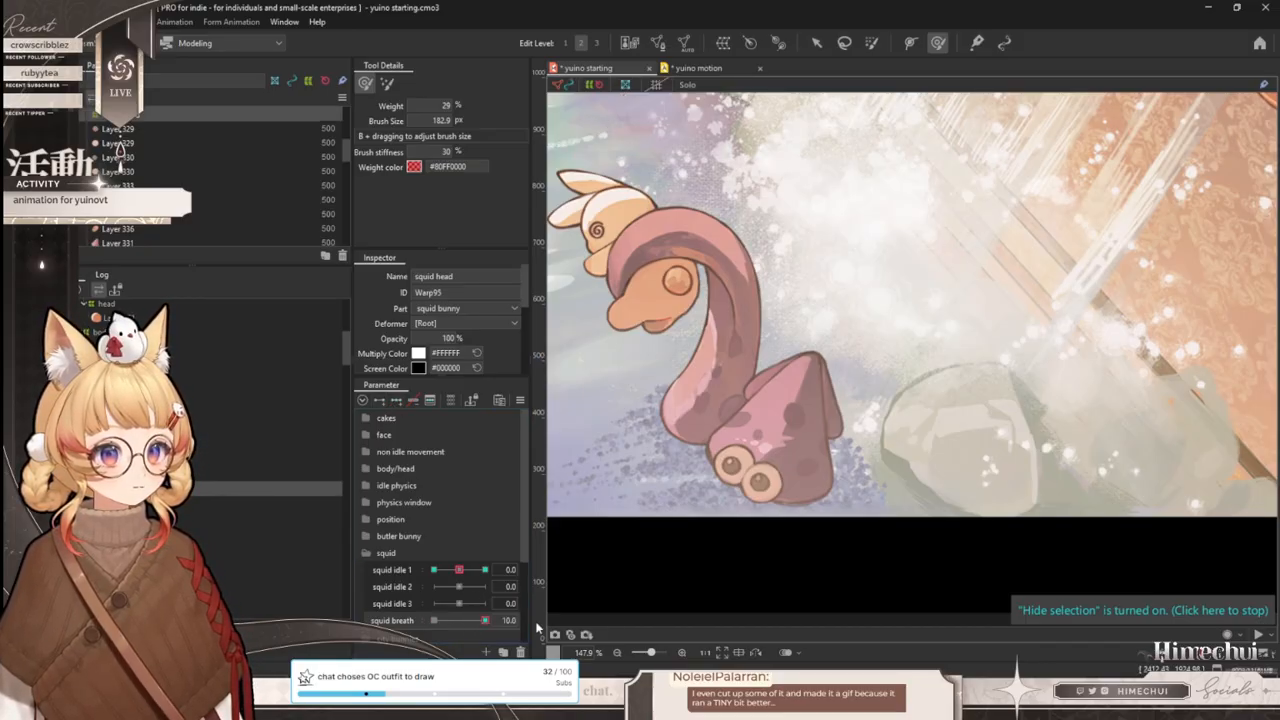
{"action": "left_click_drag", "start_coordinate": [524, 622], "coordinate": [548, 616]}
{"action": "key", "text": "b"}
{"action": "mouse_move", "coordinate": [770, 437]}
{"action": "left_mouse_down"}
{"action": "mouse_move", "coordinate": [819, 453]}
{"action": "mouse_move", "coordinate": [785, 440]}
{"action": "mouse_move", "coordinate": [795, 424]}
{"action": "mouse_move", "coordinate": [731, 409]}
{"action": "left_mouse_up"}
{"action": "left_click_drag", "start_coordinate": [808, 441], "coordinate": [837, 451]}
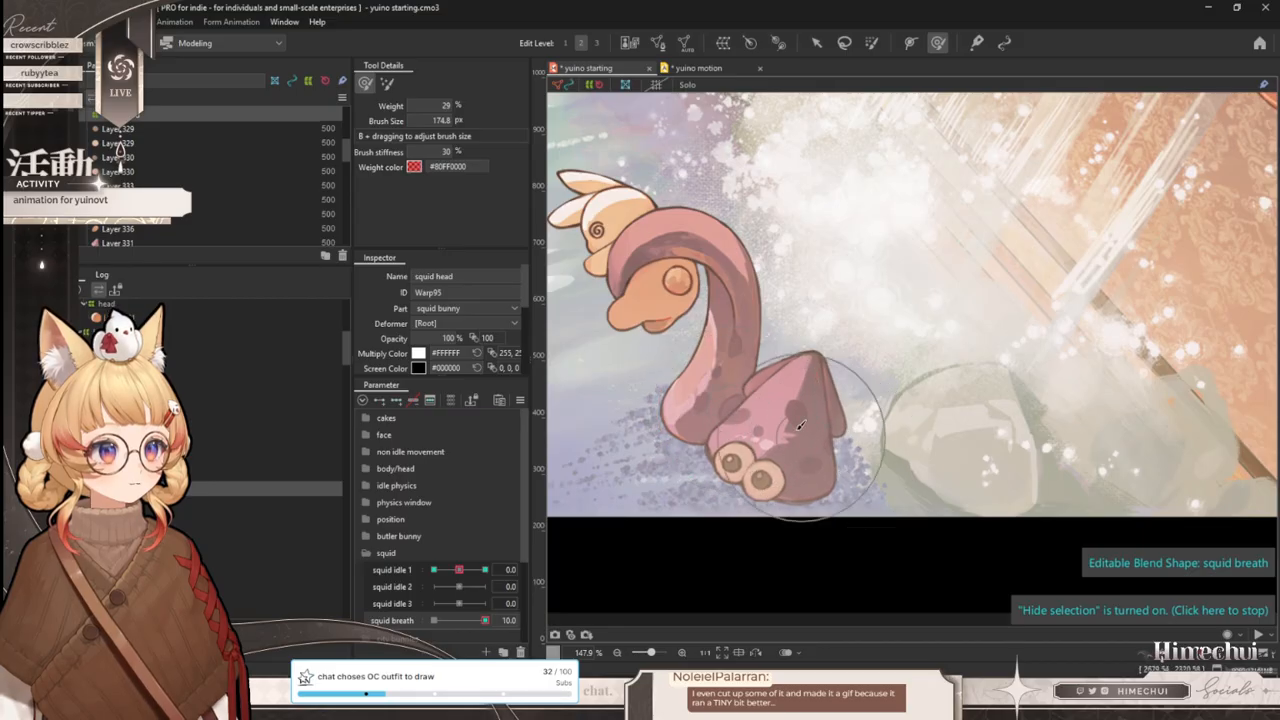
{"action": "mouse_move", "coordinate": [485, 621]}
{"action": "left_mouse_down"}
{"action": "mouse_move", "coordinate": [434, 621]}
{"action": "mouse_move", "coordinate": [485, 621]}
{"action": "left_mouse_up"}
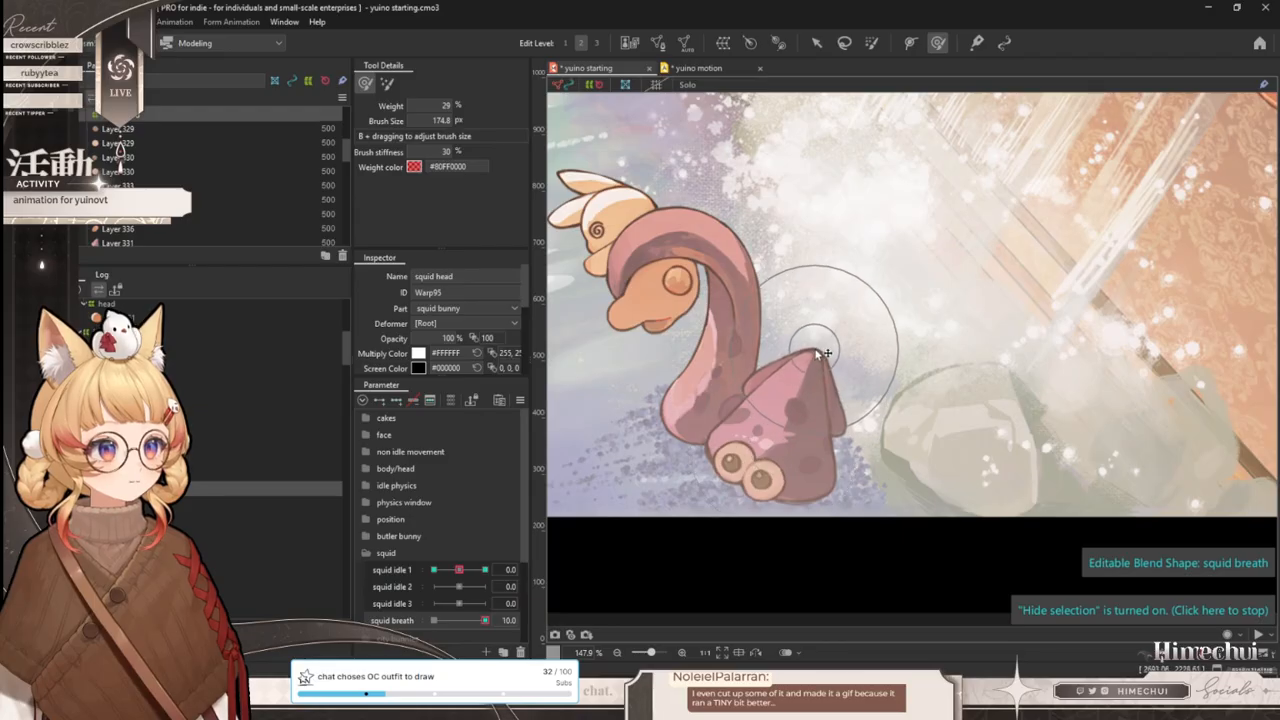
{"action": "left_click_drag", "start_coordinate": [806, 472], "coordinate": [823, 478]}
{"action": "left_click_drag", "start_coordinate": [823, 478], "coordinate": [803, 485]}
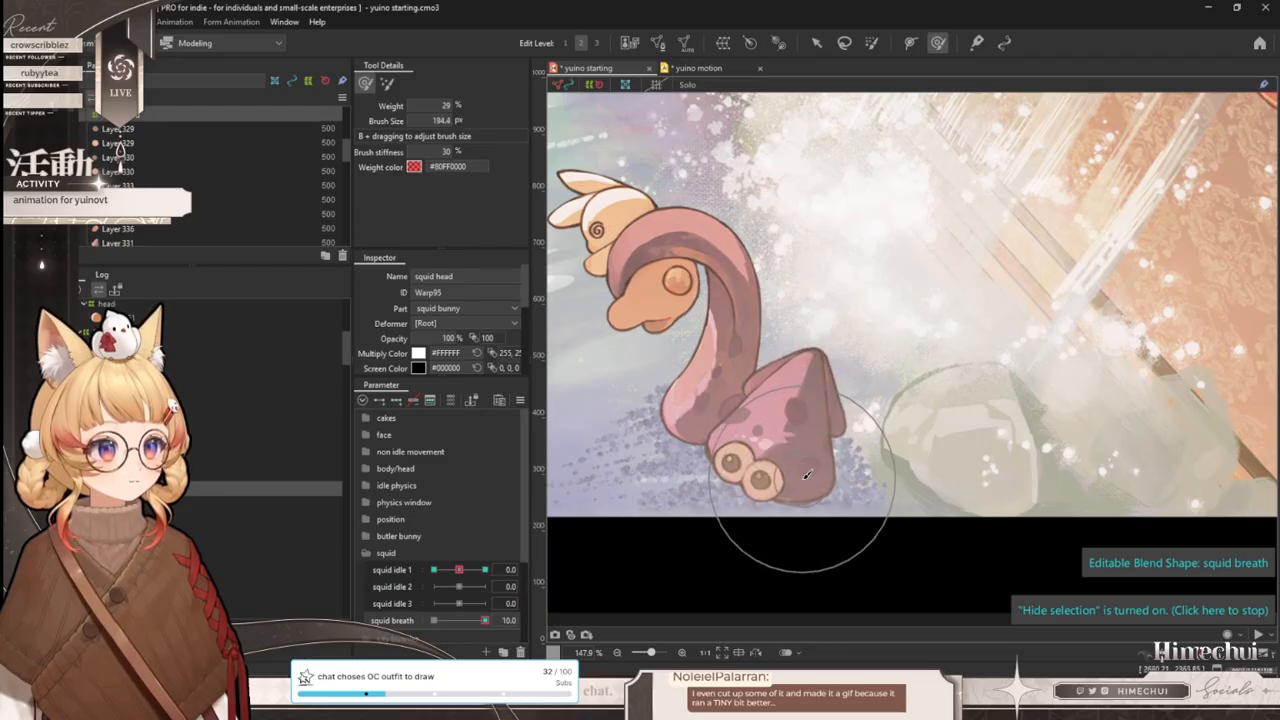
- Preview the squid breath deformation between 0 and 10, both close up and with the wider scene in view
{"action": "left_click_drag", "start_coordinate": [485, 621], "coordinate": [408, 636]}
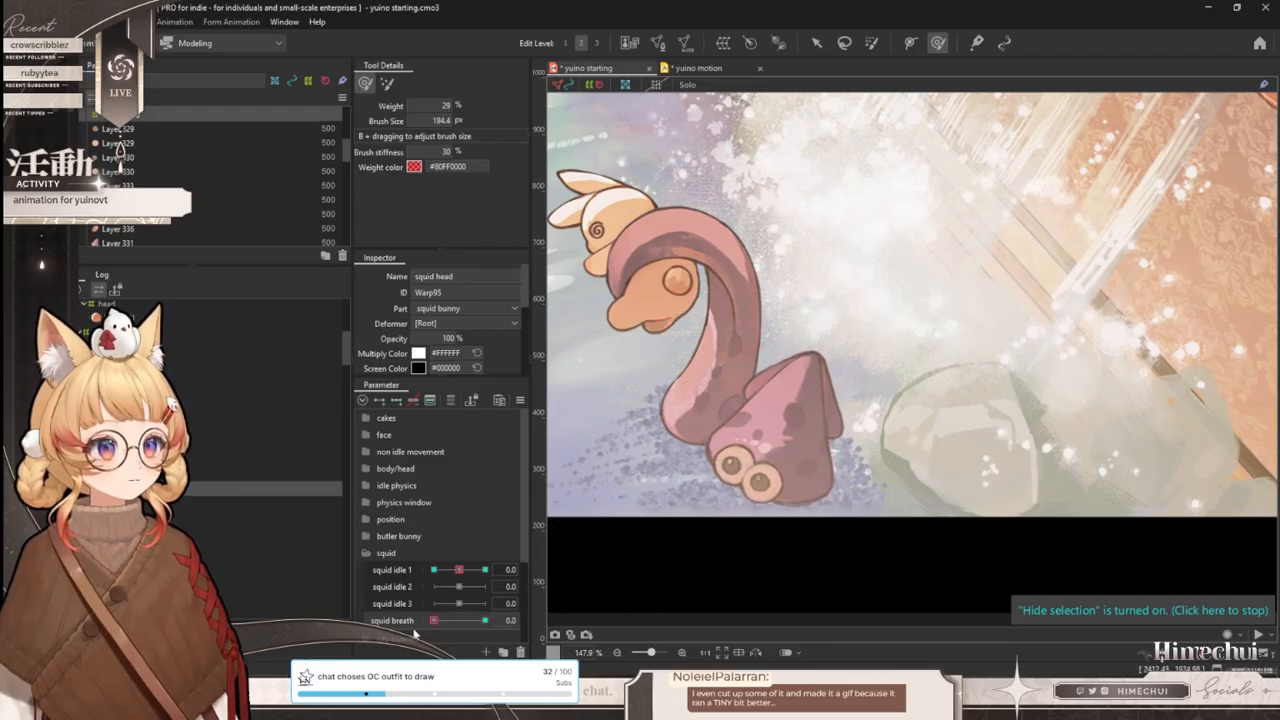
{"action": "left_click", "coordinate": [400, 625]}
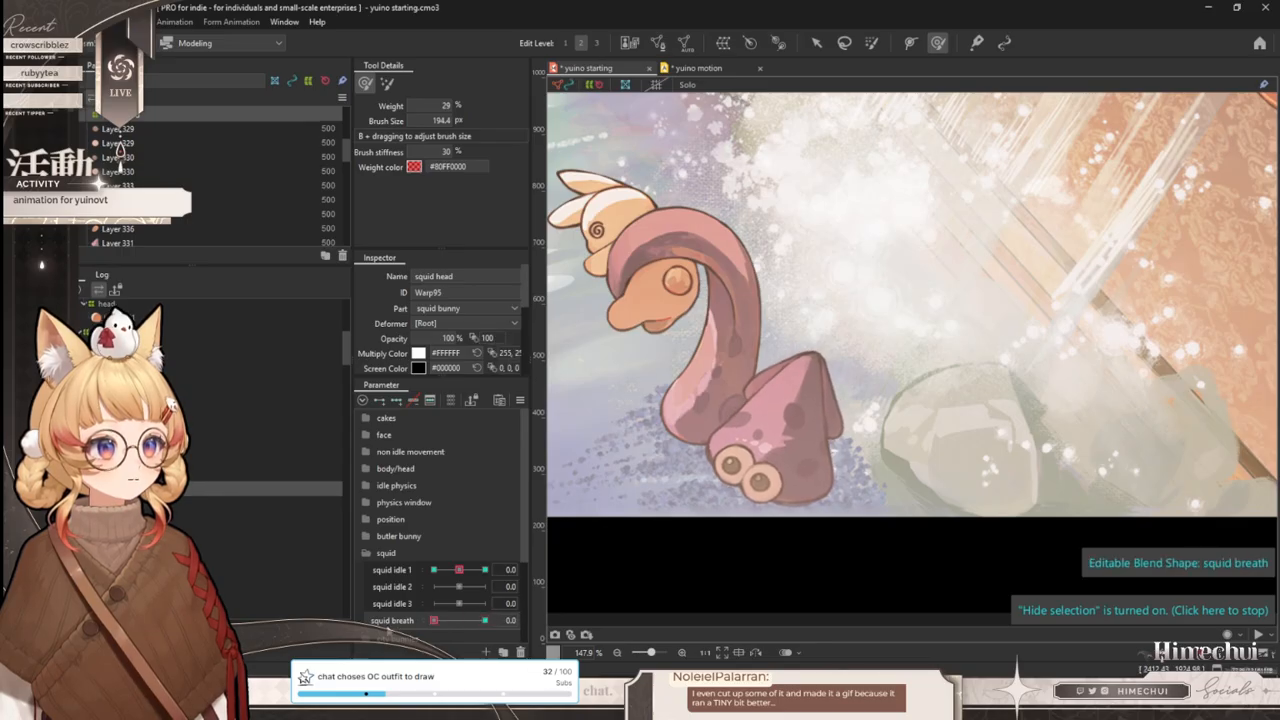
{"action": "scroll", "coordinate": [817, 371], "scroll_direction": "down", "scroll_amount": 6}
{"action": "left_click_drag", "start_coordinate": [434, 620], "coordinate": [497, 614]}
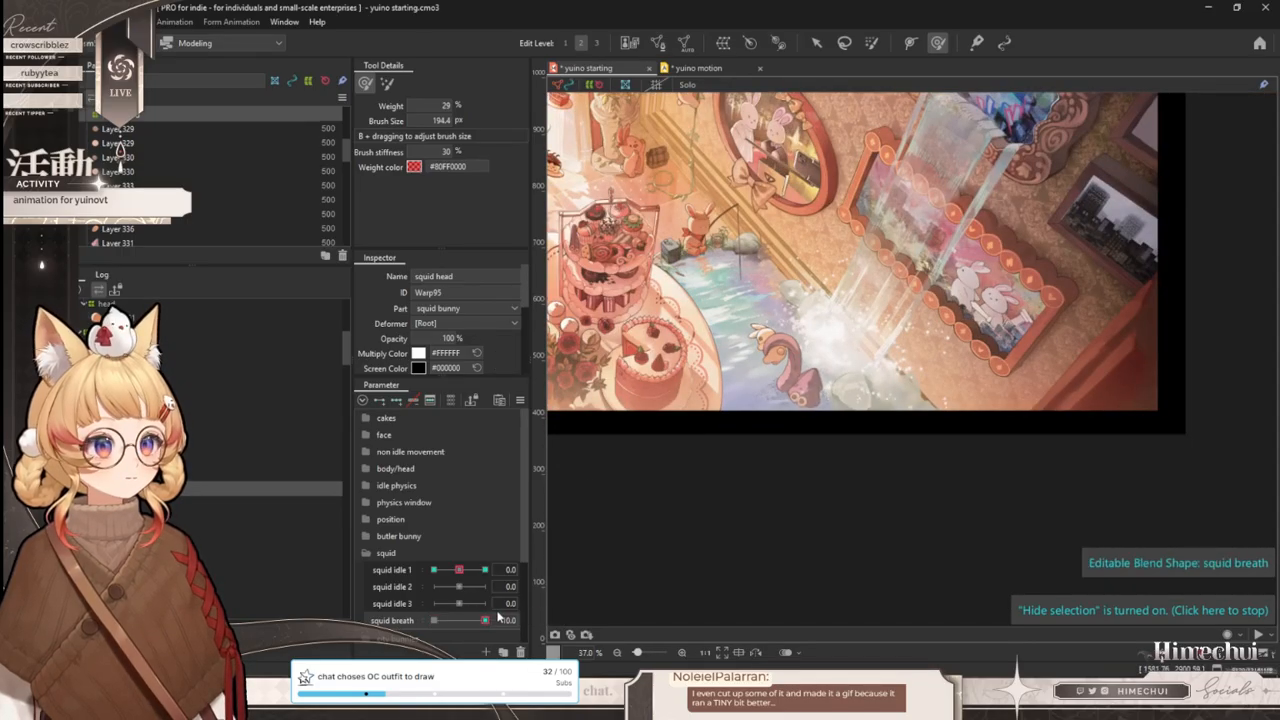
{"action": "left_click_drag", "start_coordinate": [411, 630], "coordinate": [420, 615]}
{"action": "scroll", "coordinate": [808, 349], "scroll_direction": "up", "scroll_amount": 6}
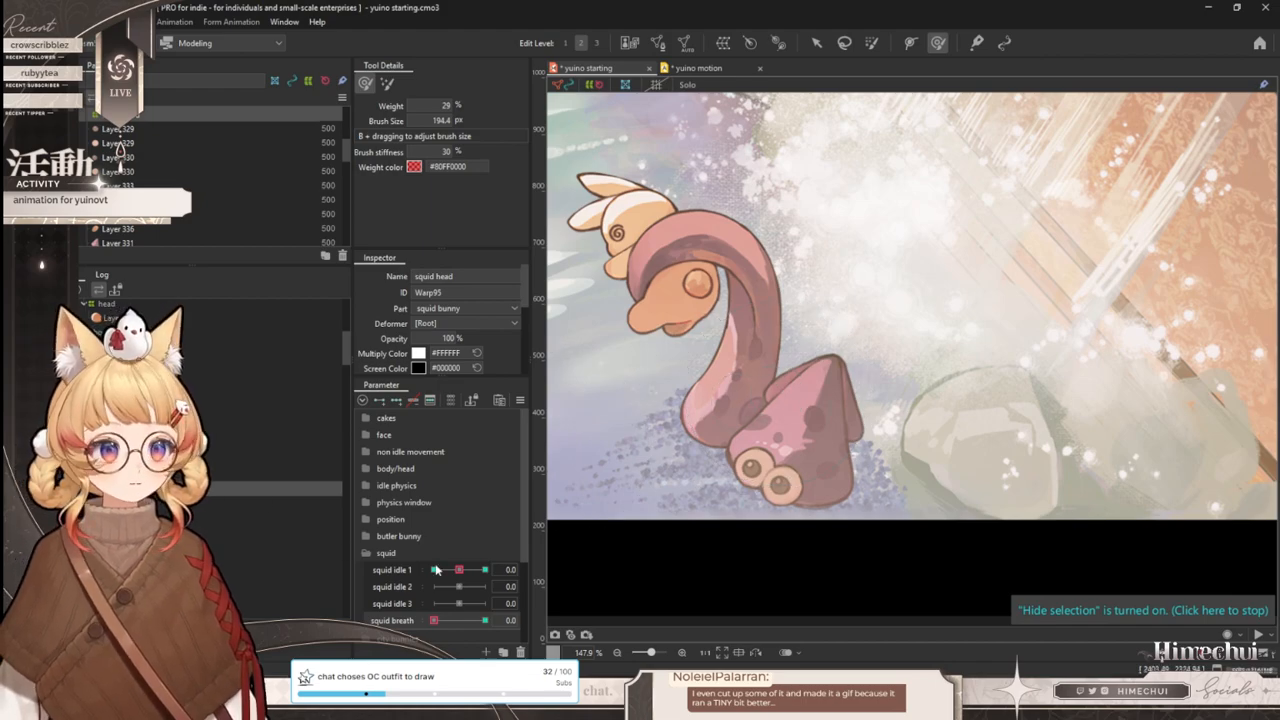
- Brush the squid head's tip upward at squid idle 2 10 and downward at -10, then compare and reset it to 0
{"action": "left_click", "coordinate": [485, 587]}
{"action": "left_click_drag", "start_coordinate": [797, 412], "coordinate": [822, 396]}
{"action": "left_click_drag", "start_coordinate": [849, 352], "coordinate": [860, 343]}
{"action": "mouse_move", "coordinate": [485, 587]}
{"action": "left_mouse_down"}
{"action": "mouse_move", "coordinate": [309, 583]}
{"action": "mouse_move", "coordinate": [433, 587]}
{"action": "left_mouse_up"}
{"action": "left_click_drag", "start_coordinate": [839, 371], "coordinate": [799, 428]}
{"action": "left_click_drag", "start_coordinate": [434, 587], "coordinate": [720, 497]}
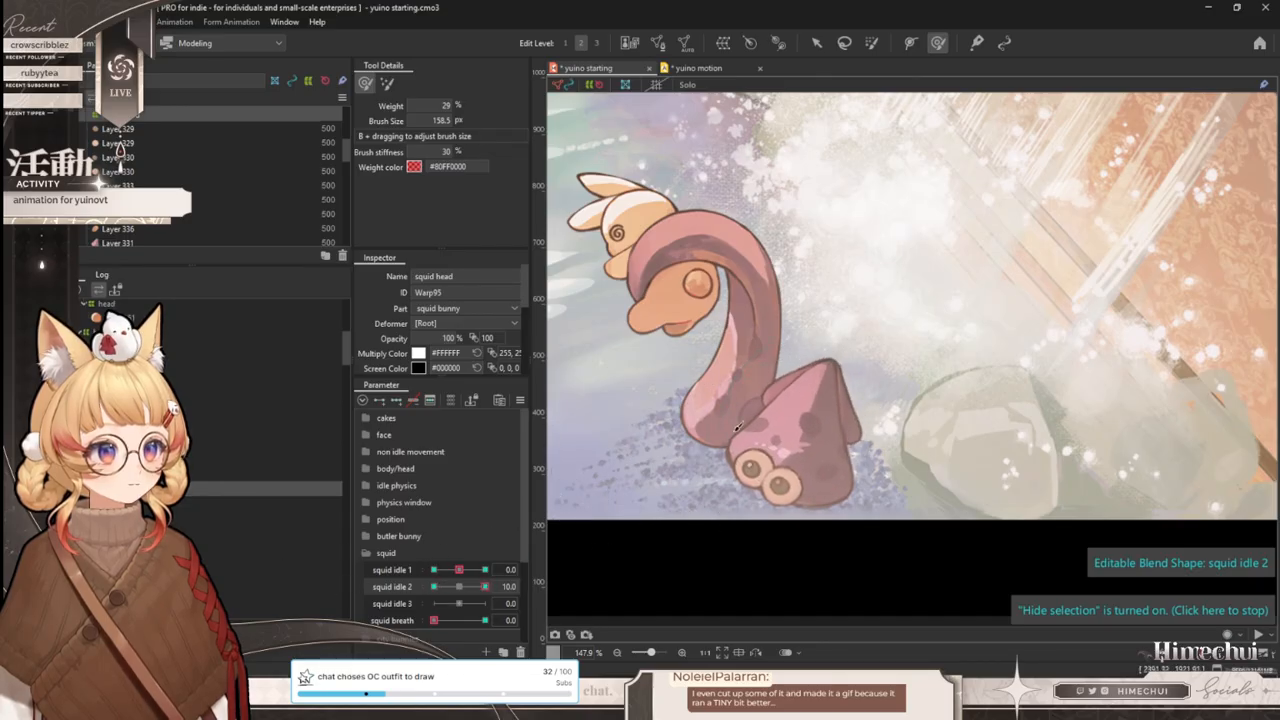
{"action": "left_click_drag", "start_coordinate": [487, 588], "coordinate": [434, 587]}
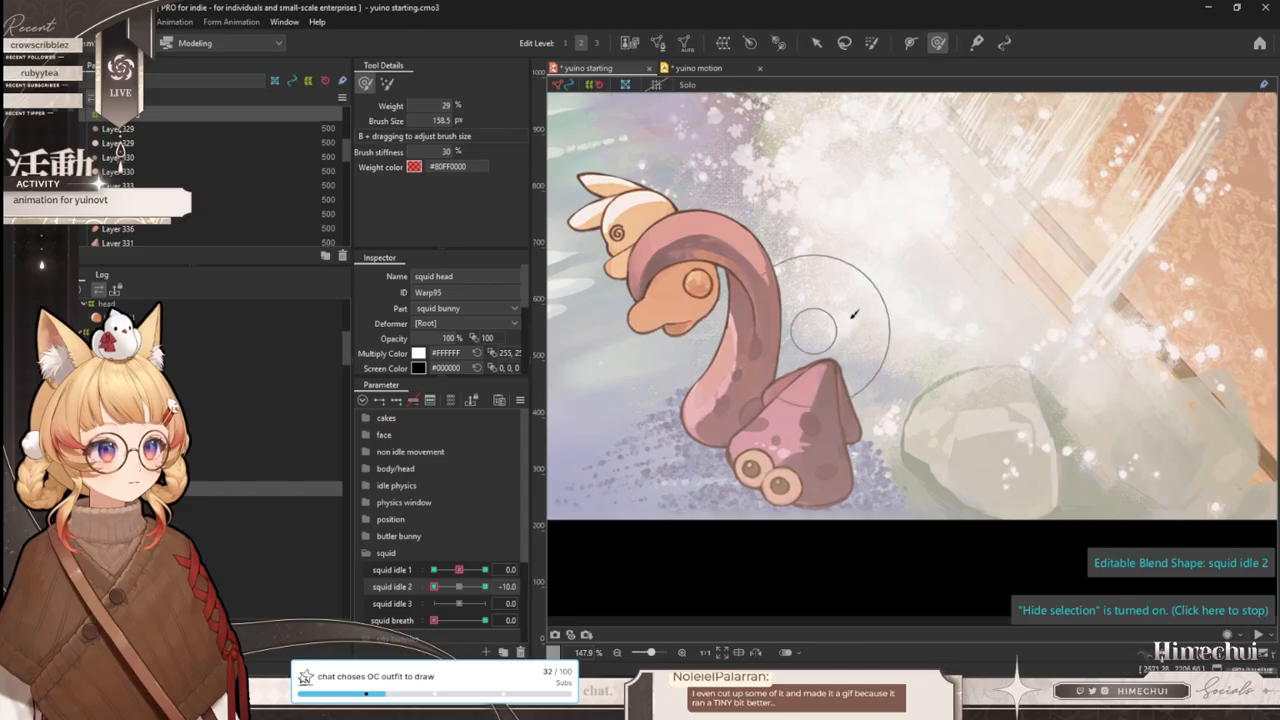
{"action": "left_click", "coordinate": [459, 587]}
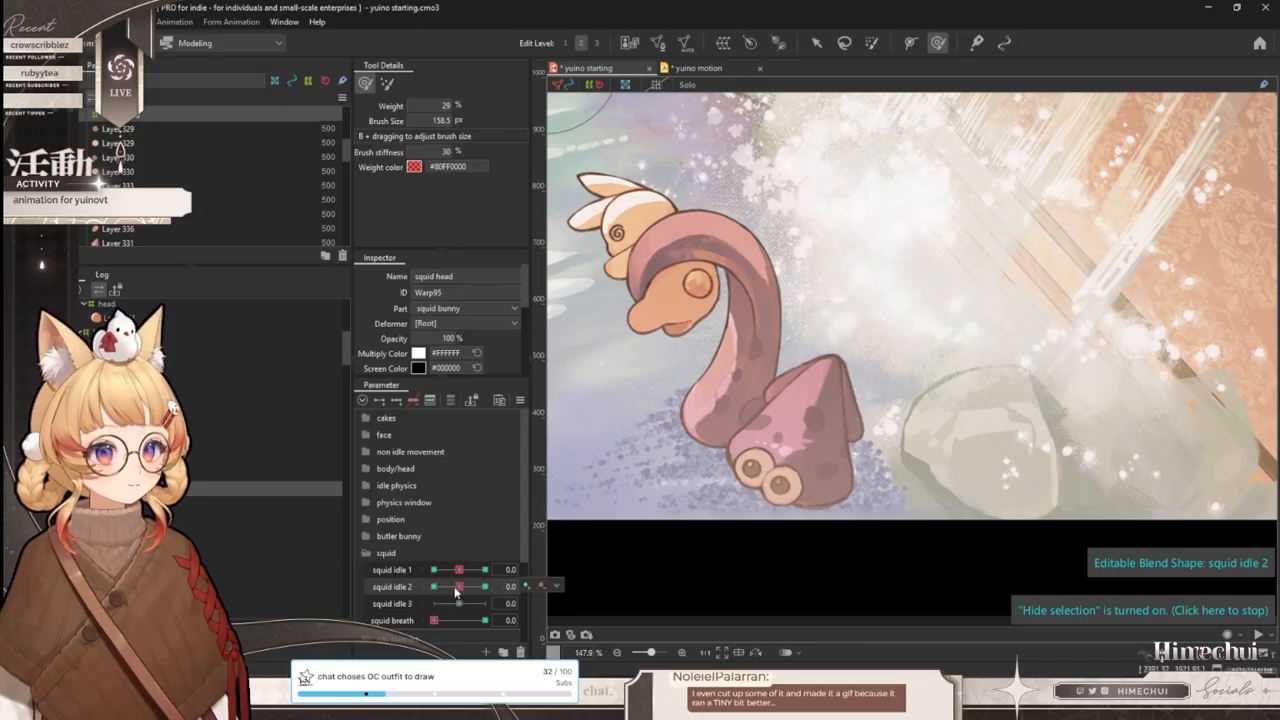
- Select the squid's four eye layers and create a parent warp deformer named eyes in the squid bunny part
{"action": "left_click", "coordinate": [817, 43]}
{"action": "left_click", "coordinate": [190, 517]}
{"action": "left_click", "coordinate": [190, 503]}
{"action": "left_click", "coordinate": [190, 546], "text": "shift"}
{"action": "left_click", "coordinate": [724, 44]}
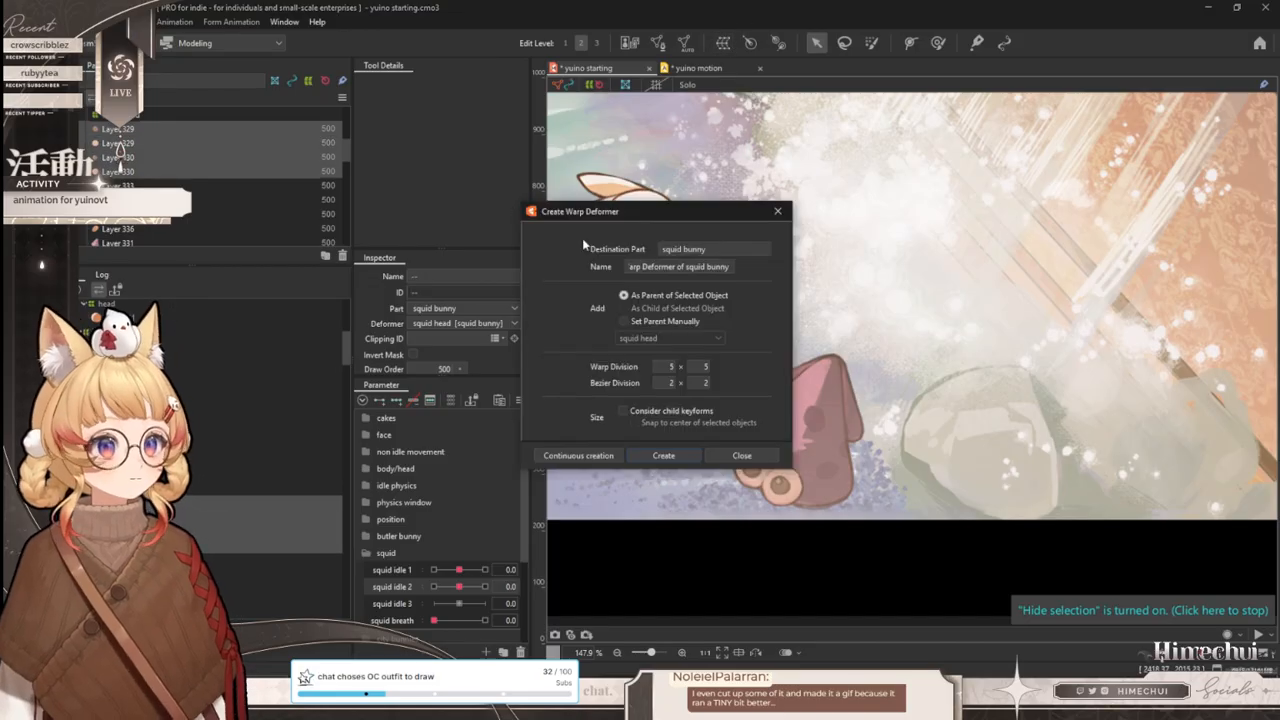
{"action": "left_click_drag", "start_coordinate": [736, 268], "coordinate": [462, 261]}
{"action": "type", "text": "eyes"}
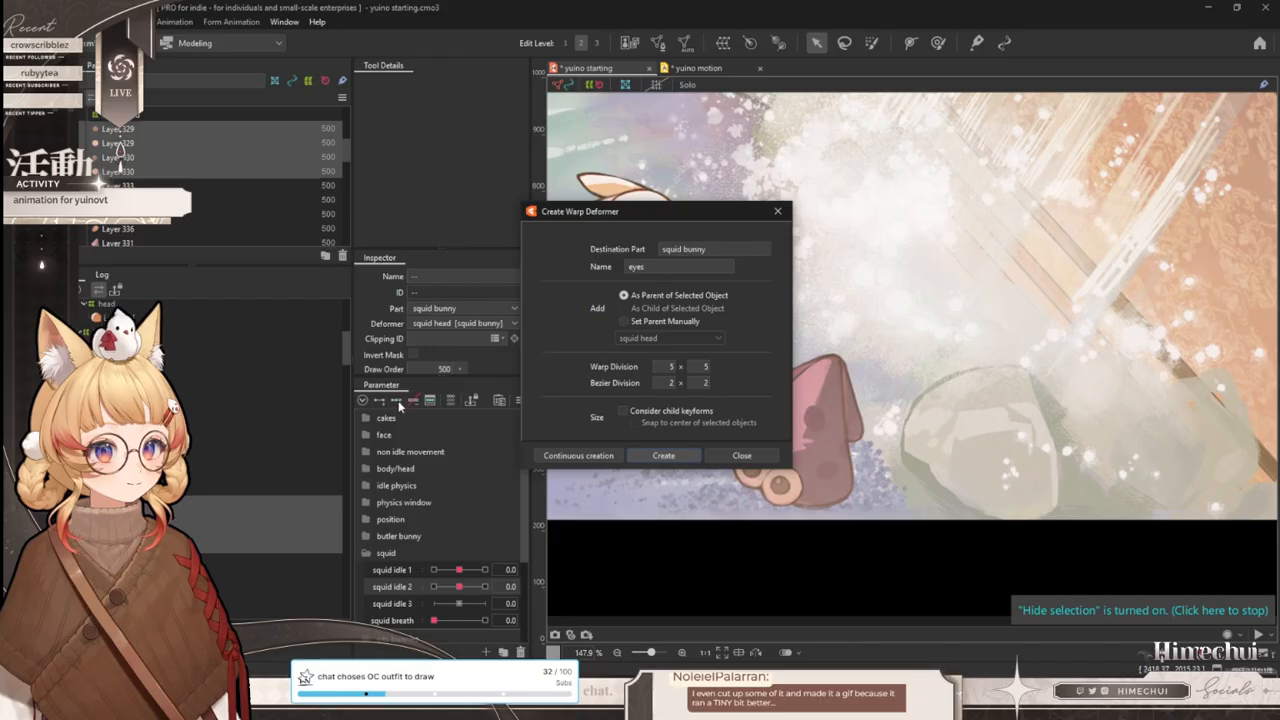
{"action": "key", "text": "Return"}
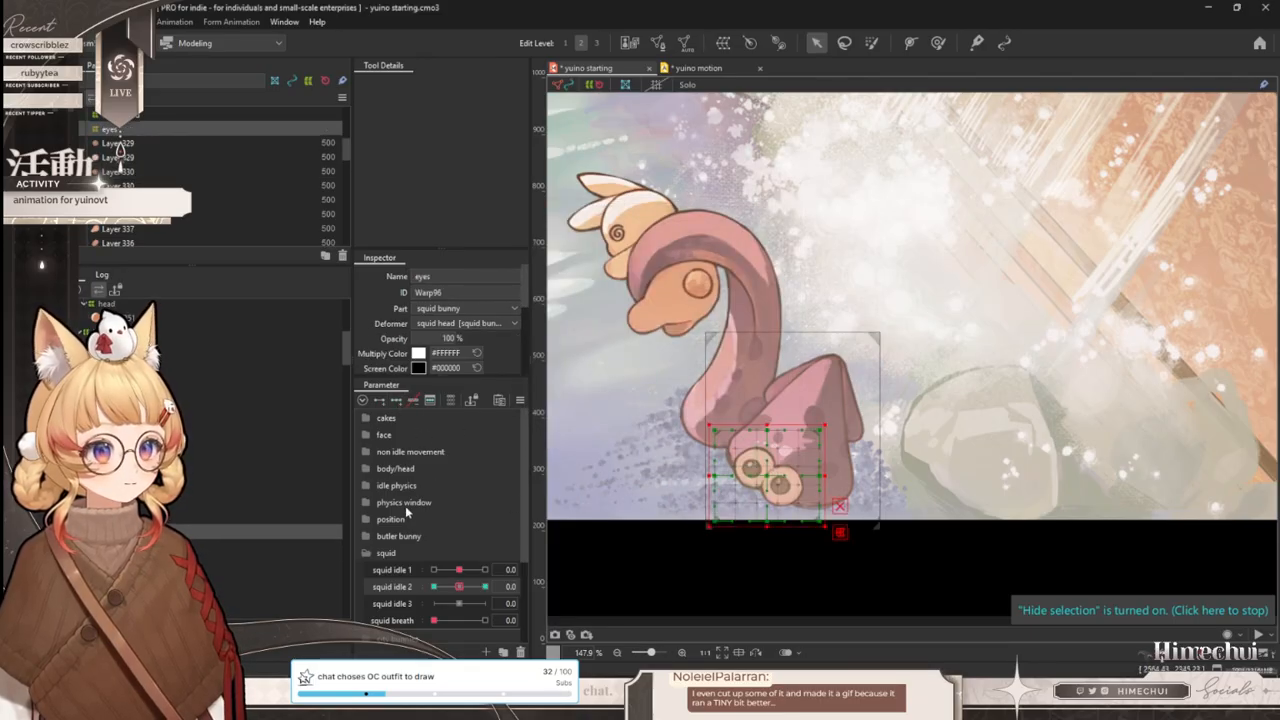
- Key the eyes deformer on squid idle 2, brushing the eyes down at -10 and slightly up and right at 10, and reset to 0
{"action": "left_click_drag", "start_coordinate": [466, 588], "coordinate": [434, 587]}
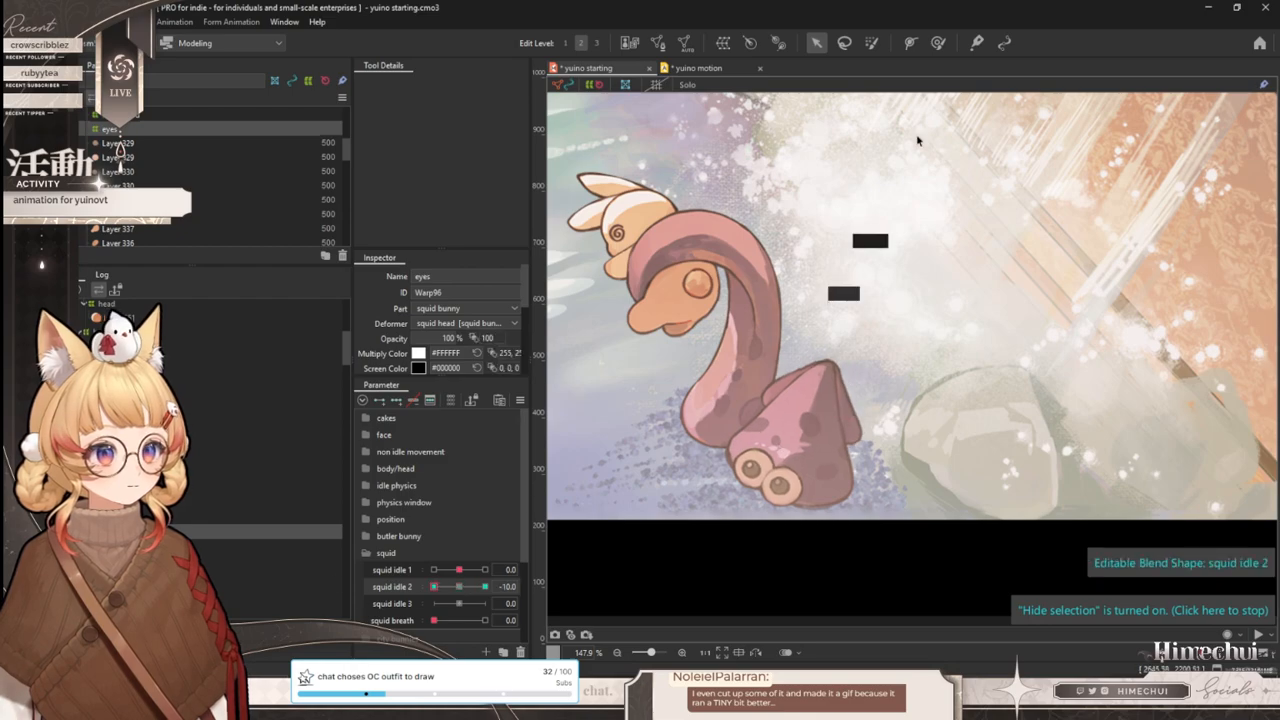
{"action": "key", "text": "b"}
{"action": "key", "text": "b"}
{"action": "mouse_move", "coordinate": [786, 440]}
{"action": "left_mouse_down"}
{"action": "mouse_move", "coordinate": [800, 441]}
{"action": "mouse_move", "coordinate": [764, 462]}
{"action": "mouse_move", "coordinate": [757, 484]}
{"action": "left_mouse_up"}
{"action": "left_click", "coordinate": [484, 587]}
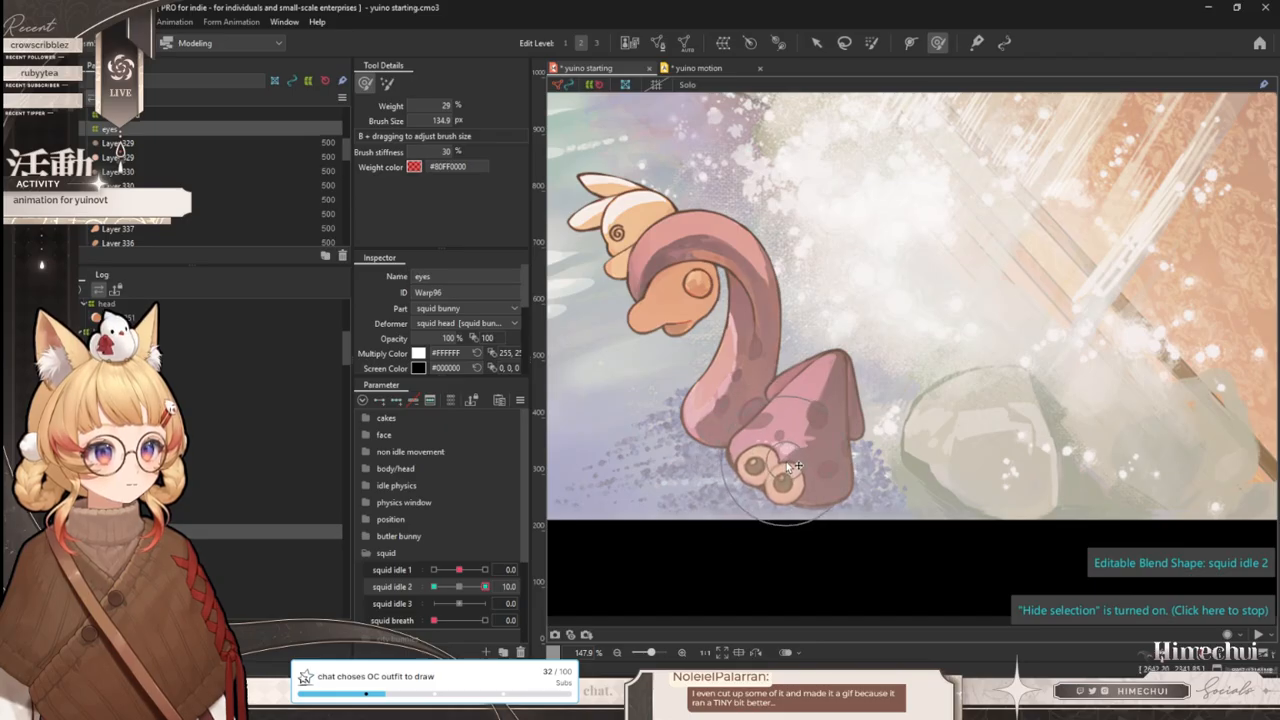
{"action": "left_click_drag", "start_coordinate": [484, 587], "coordinate": [386, 577]}
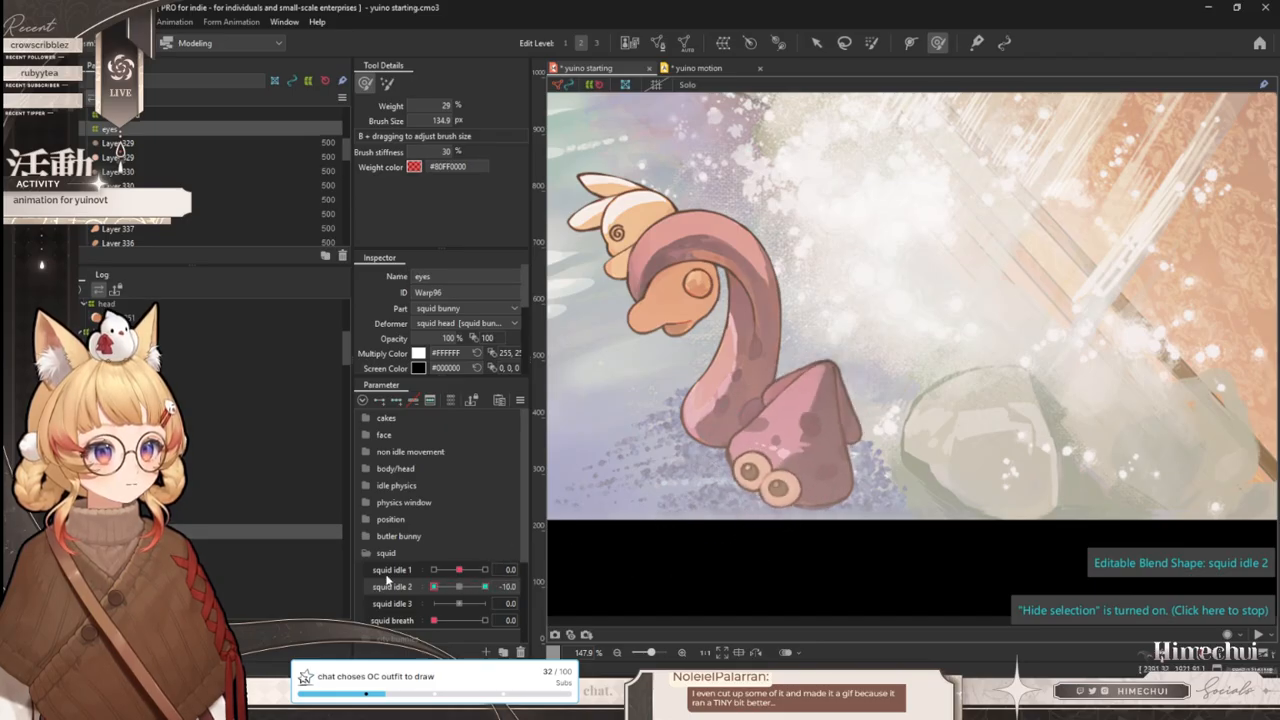
{"action": "left_click", "coordinate": [457, 586]}
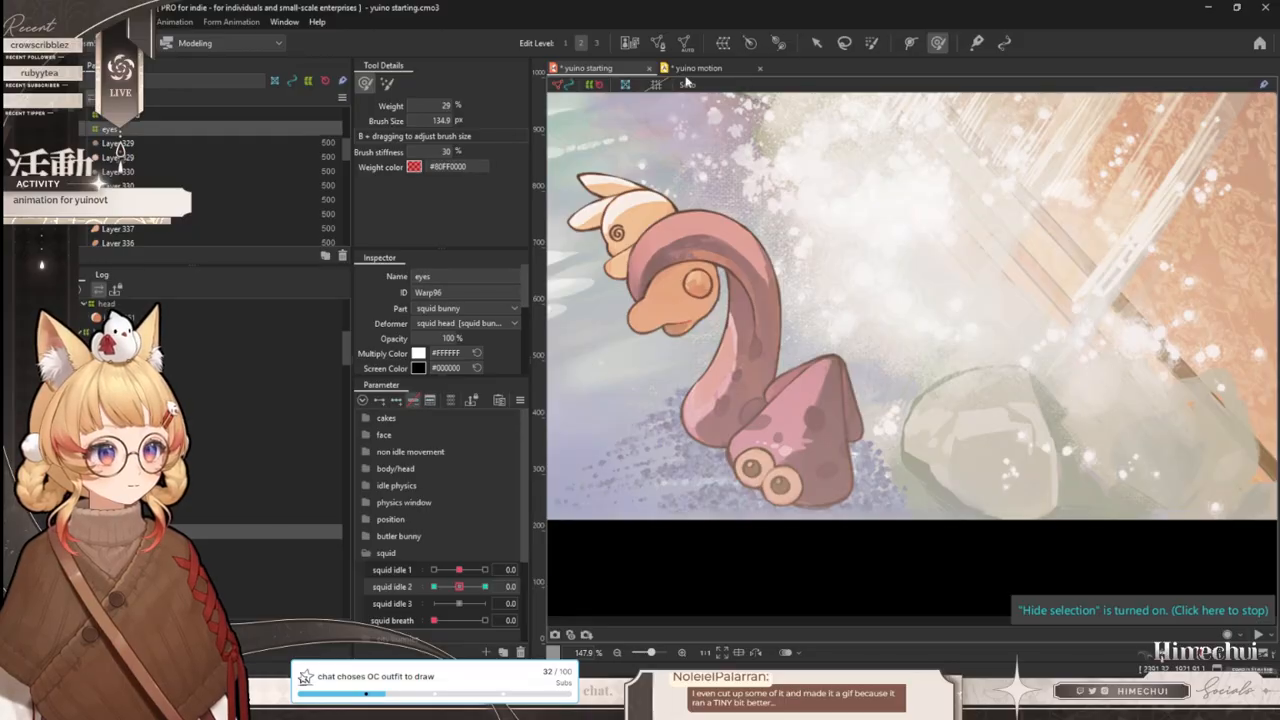
- Replicate the squid idle 3 parameter and rename the copy squid idle 4
{"action": "right_click", "coordinate": [420, 606]}
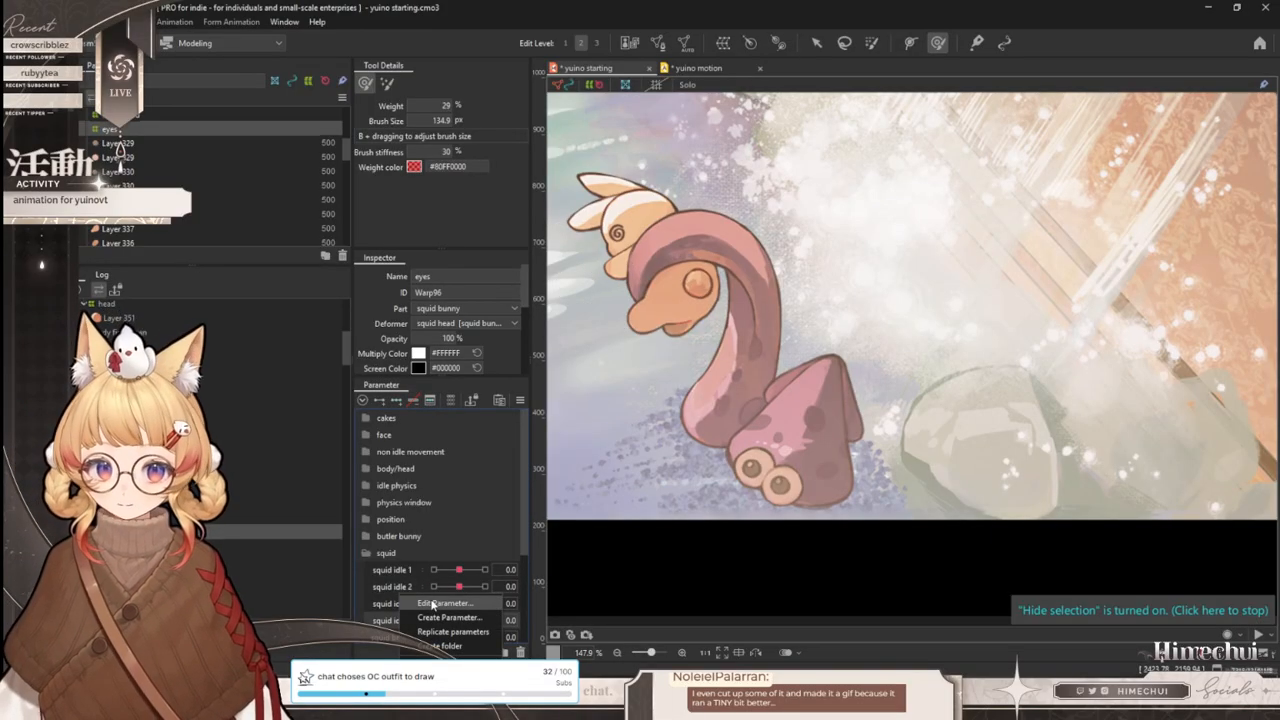
{"action": "left_click", "coordinate": [432, 604]}
{"action": "double_click", "coordinate": [678, 268]}
{"action": "type", "text": "4"}
{"action": "left_click", "coordinate": [631, 425]}
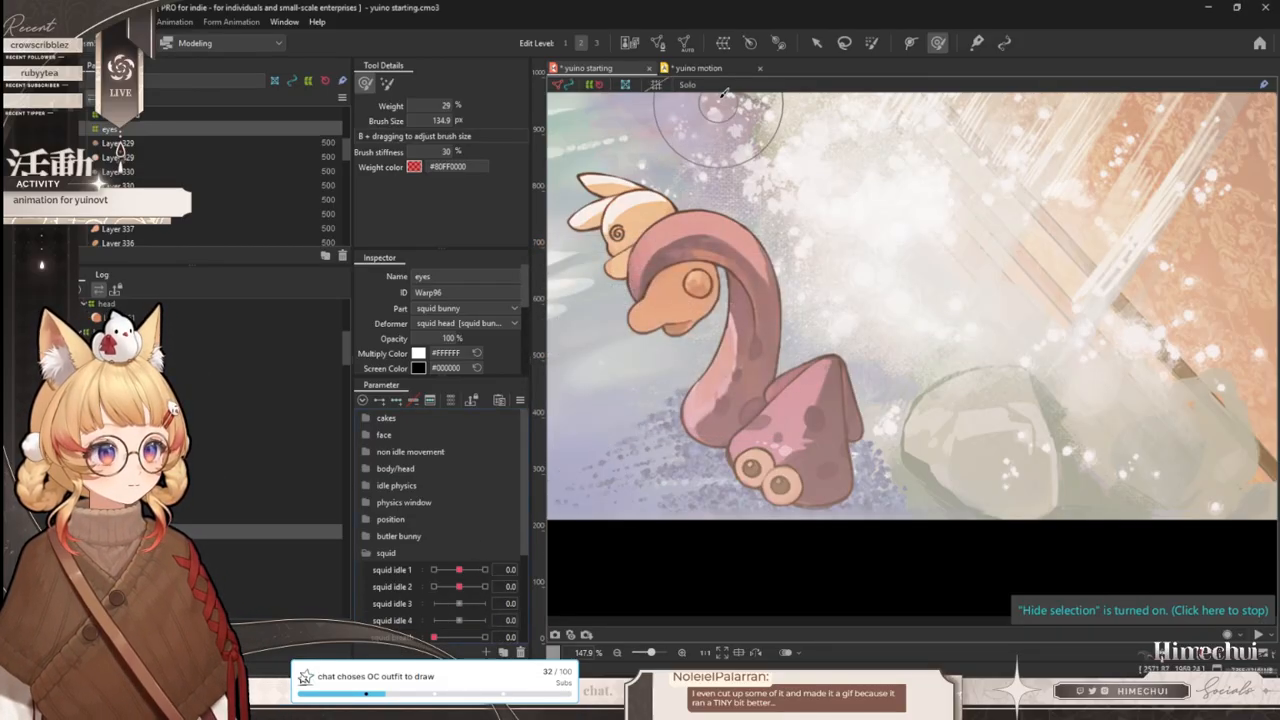
- In the yuino motion animation, key squid idle 1 to 4 at -10 and squid breath at 0 on frame 0, then go to frame 60
{"action": "left_click", "coordinate": [690, 68]}
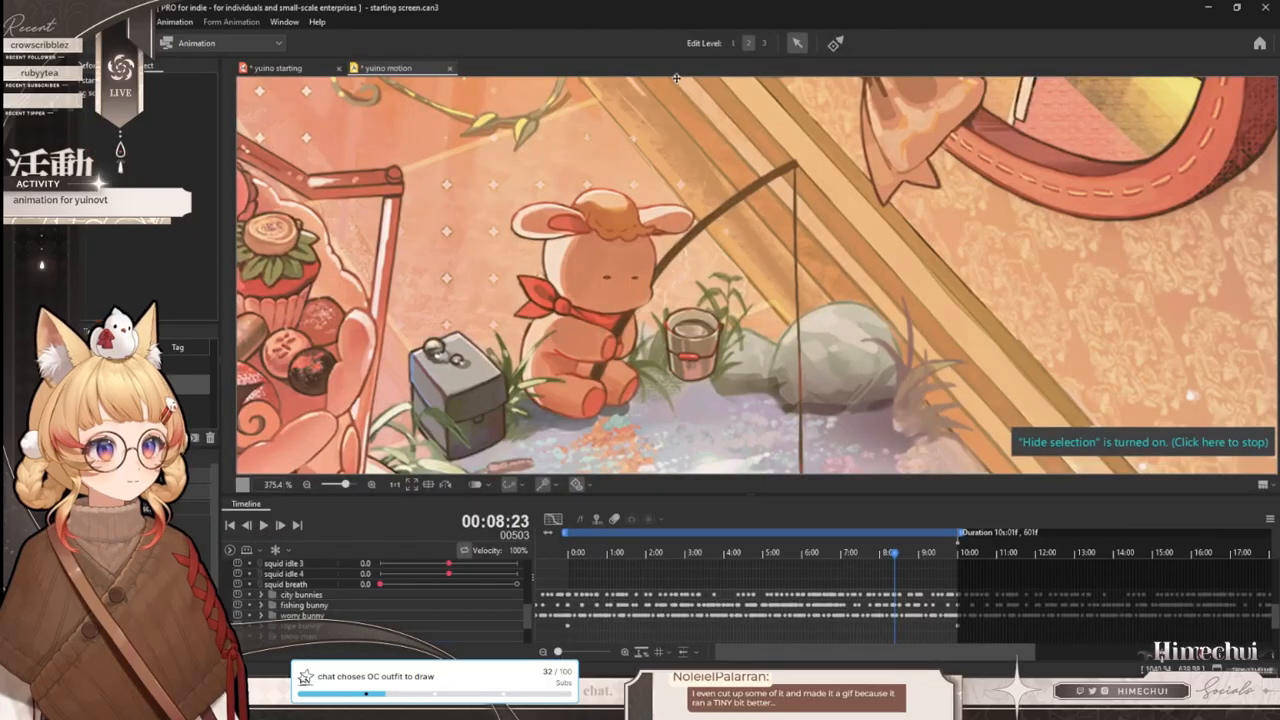
{"action": "left_click_drag", "start_coordinate": [622, 557], "coordinate": [566, 555]}
{"action": "scroll", "coordinate": [586, 600], "scroll_direction": "down", "scroll_amount": 2}
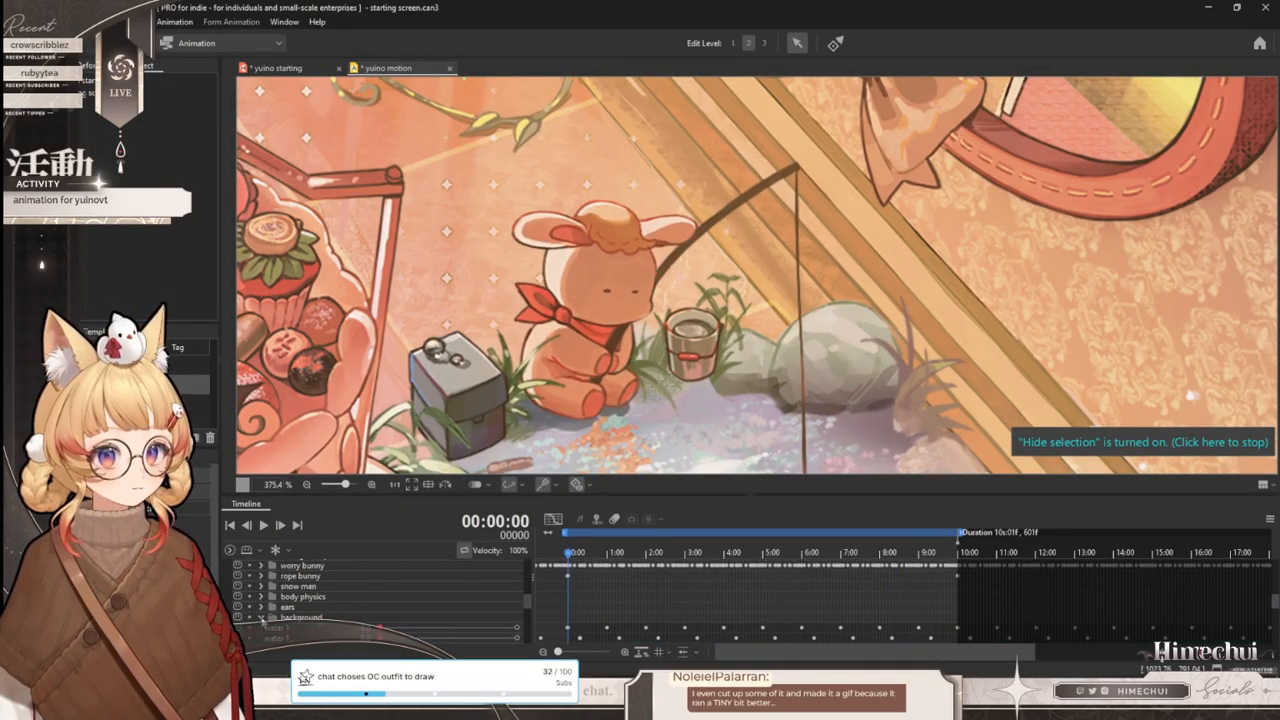
{"action": "scroll", "coordinate": [266, 612], "scroll_direction": "down", "scroll_amount": 3}
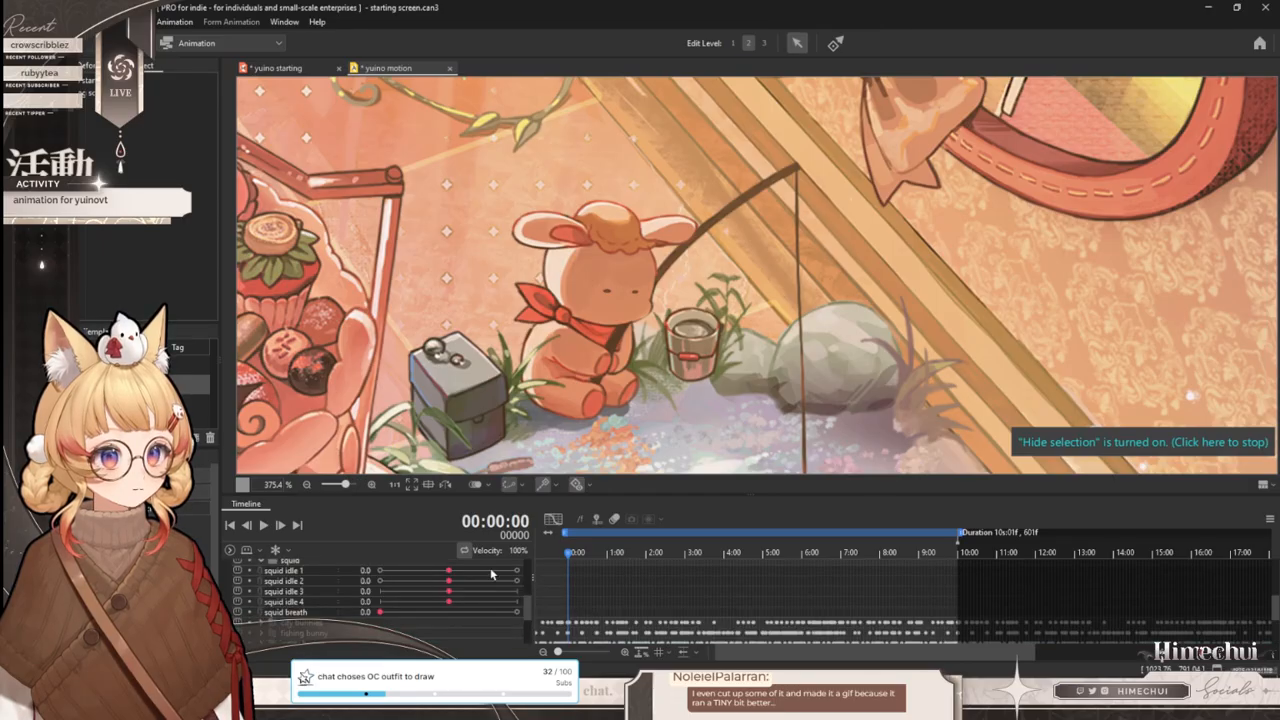
{"action": "left_click_drag", "start_coordinate": [387, 573], "coordinate": [379, 572]}
{"action": "left_click", "coordinate": [379, 581]}
{"action": "left_click", "coordinate": [379, 591]}
{"action": "left_click", "coordinate": [379, 601]}
{"action": "left_click", "coordinate": [379, 612]}
{"action": "left_click_drag", "start_coordinate": [609, 555], "coordinate": [609, 556]}
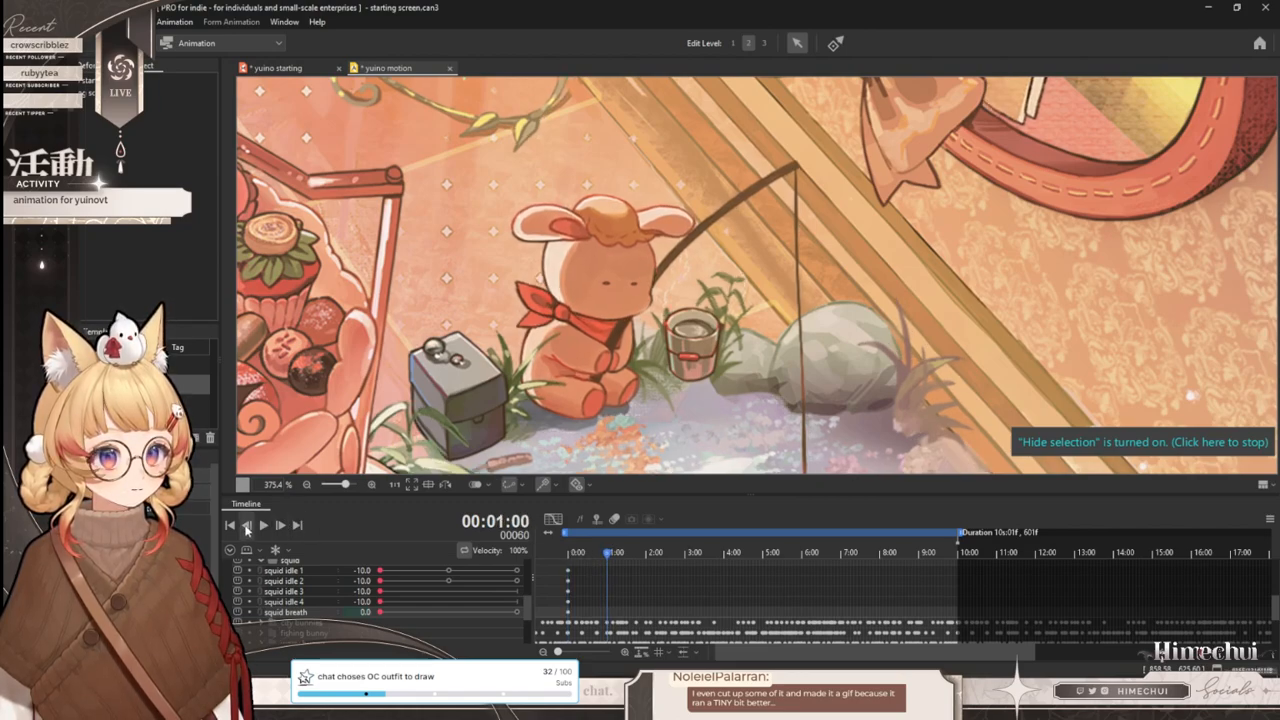
- Key squid idle 1 to 4 at 10 on frame 60 of the yuino motion timeline
{"action": "left_click", "coordinate": [517, 570]}
{"action": "left_click", "coordinate": [517, 580]}
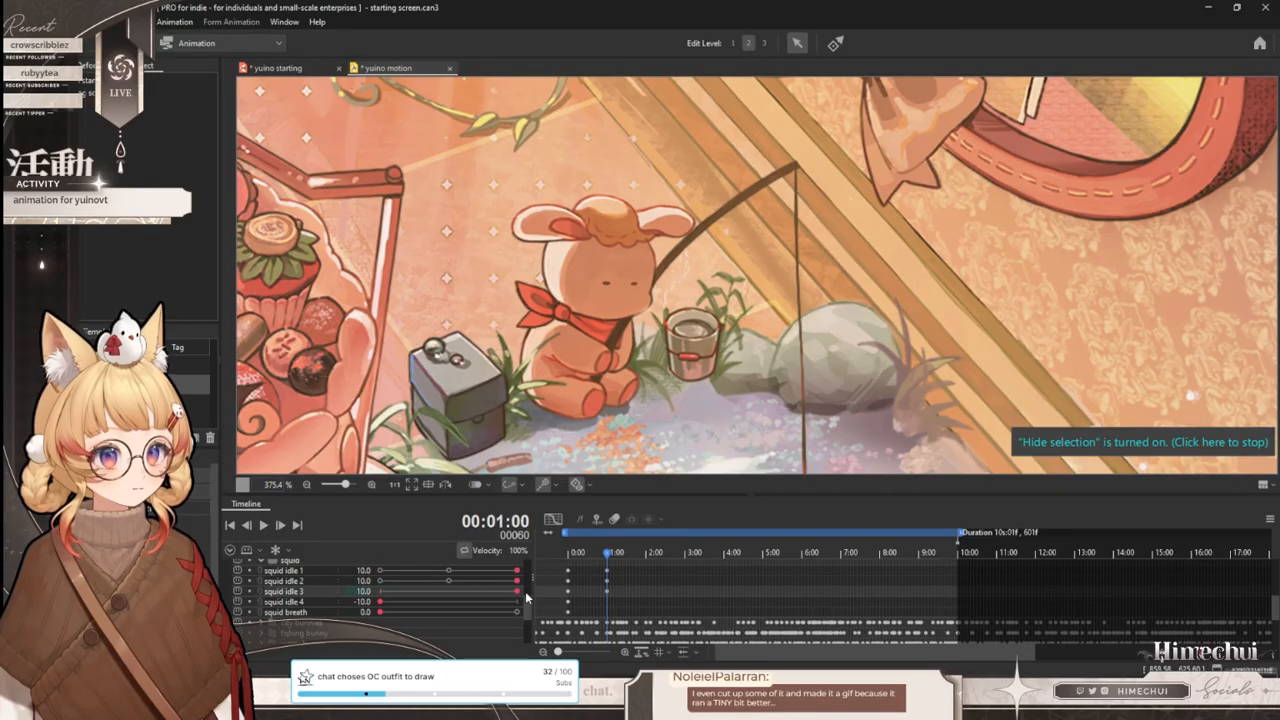
{"action": "left_click", "coordinate": [519, 601]}
- Key squid idle 1 to 4 at -10 on frame 120
{"action": "left_click_drag", "start_coordinate": [643, 555], "coordinate": [648, 556]}
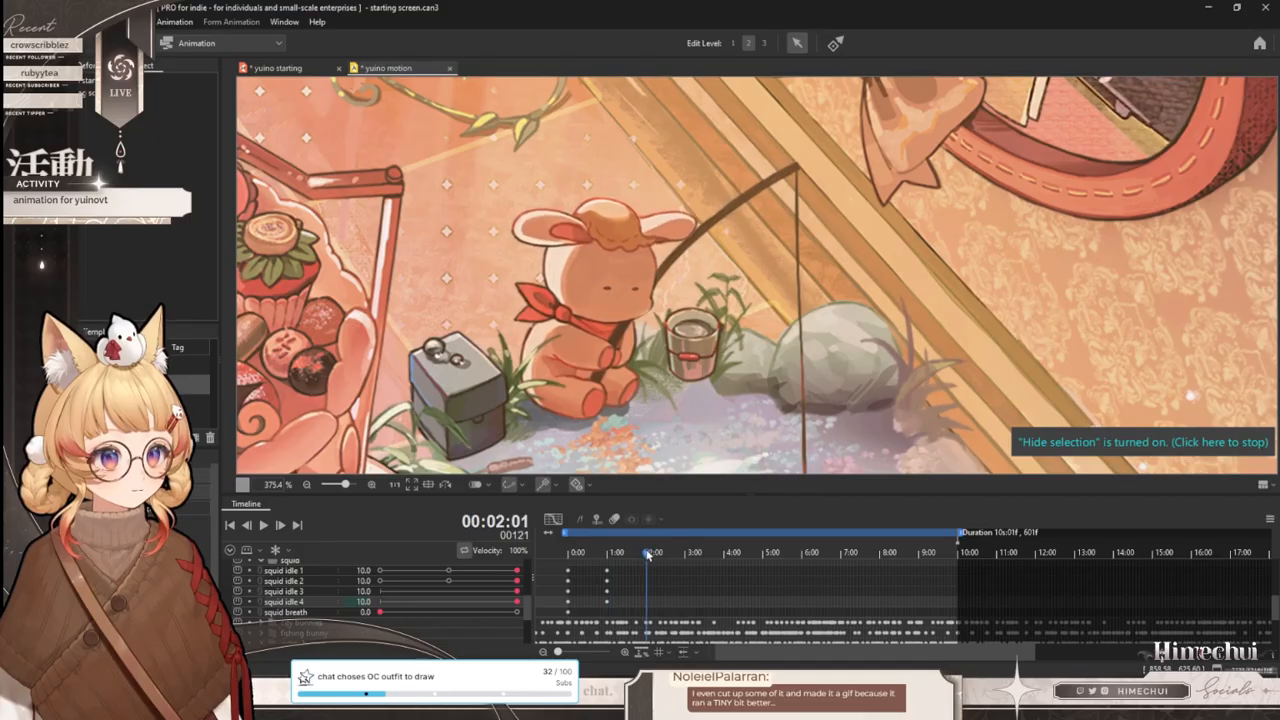
{"action": "left_click", "coordinate": [248, 524]}
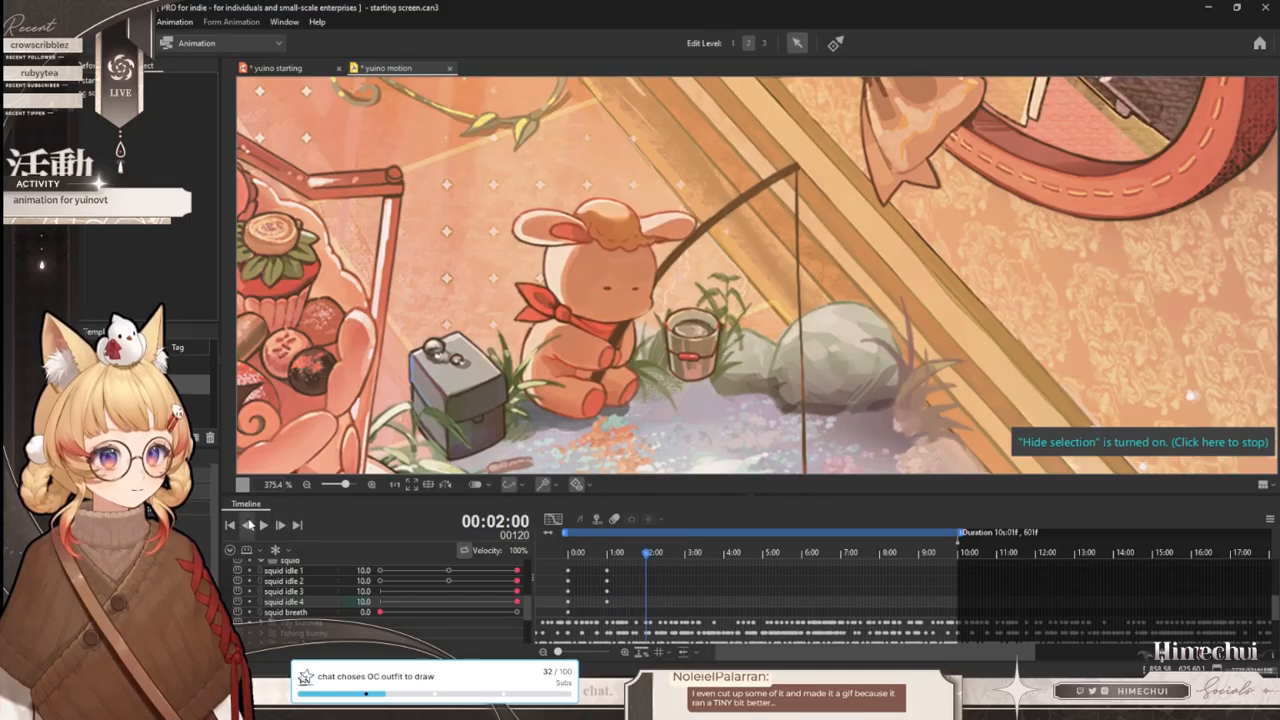
{"action": "left_click", "coordinate": [380, 570]}
{"action": "left_click", "coordinate": [380, 580]}
{"action": "left_click", "coordinate": [380, 591]}
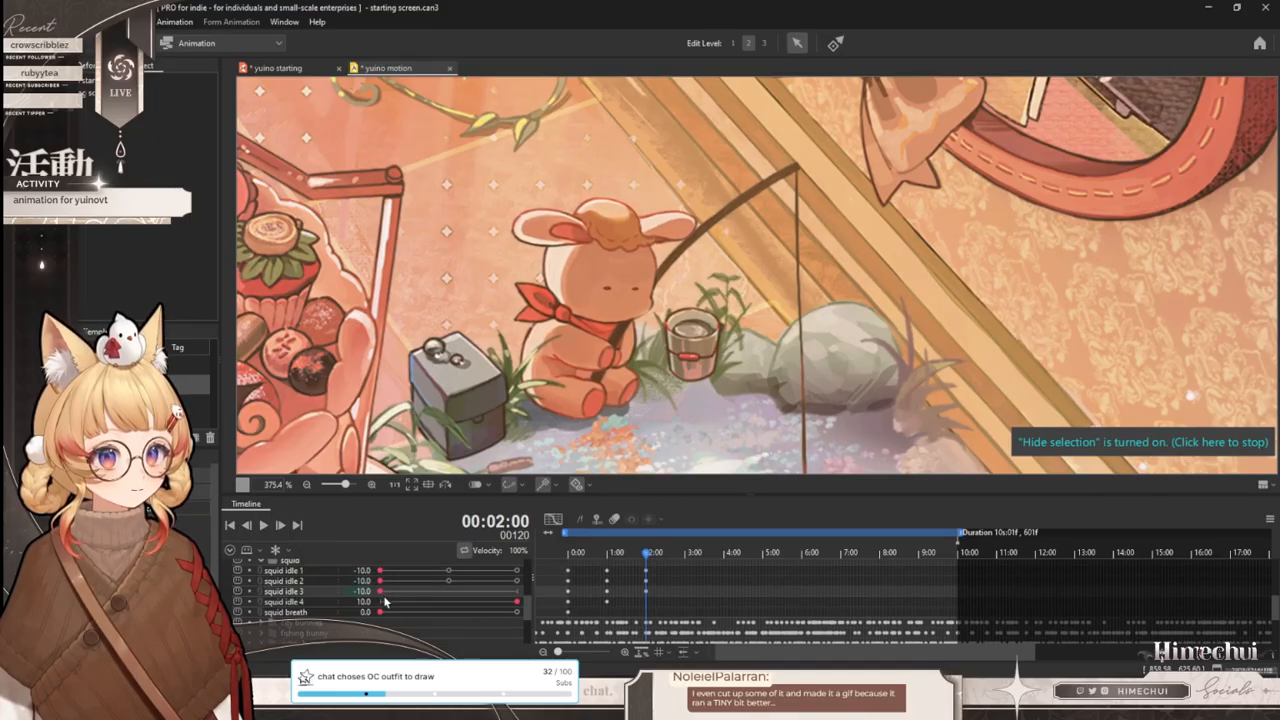
{"action": "left_click", "coordinate": [380, 601]}
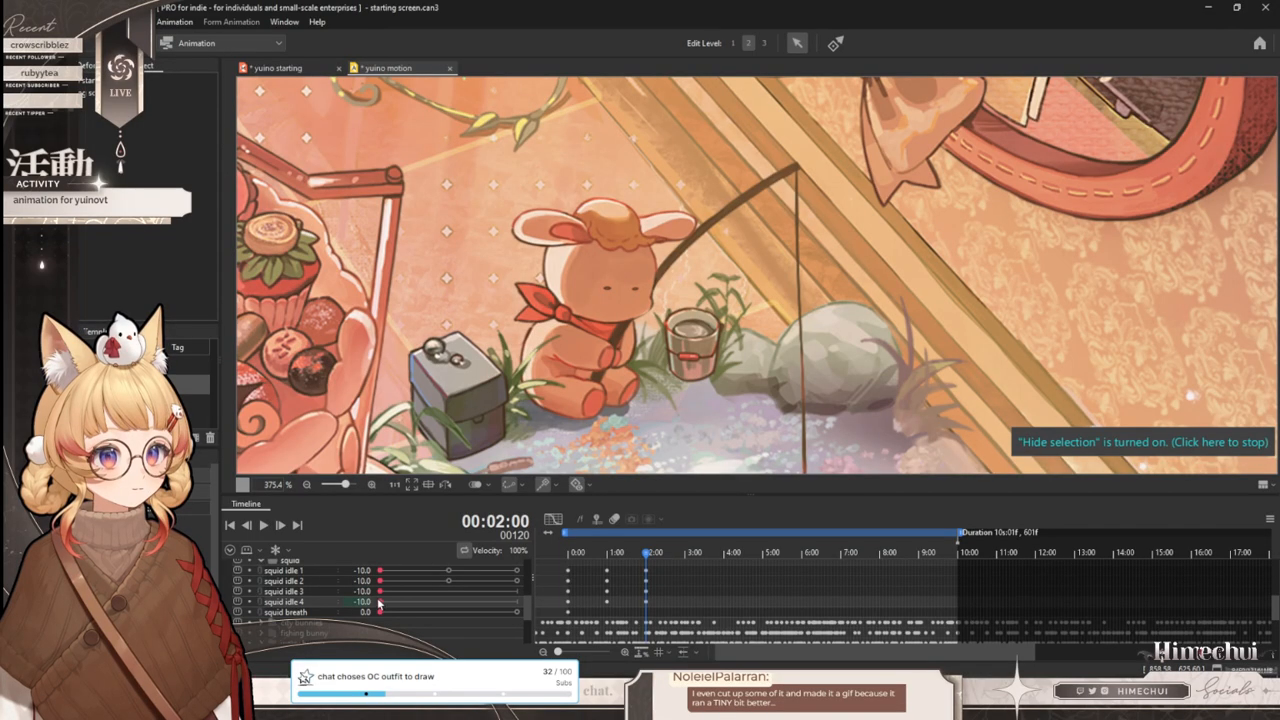
- Key squid idle 1 to 4 at 10 on frame 180
{"action": "left_click", "coordinate": [685, 552]}
{"action": "left_click", "coordinate": [516, 570]}
{"action": "left_click", "coordinate": [516, 580]}
{"action": "left_click", "coordinate": [516, 591]}
{"action": "left_click", "coordinate": [516, 601]}
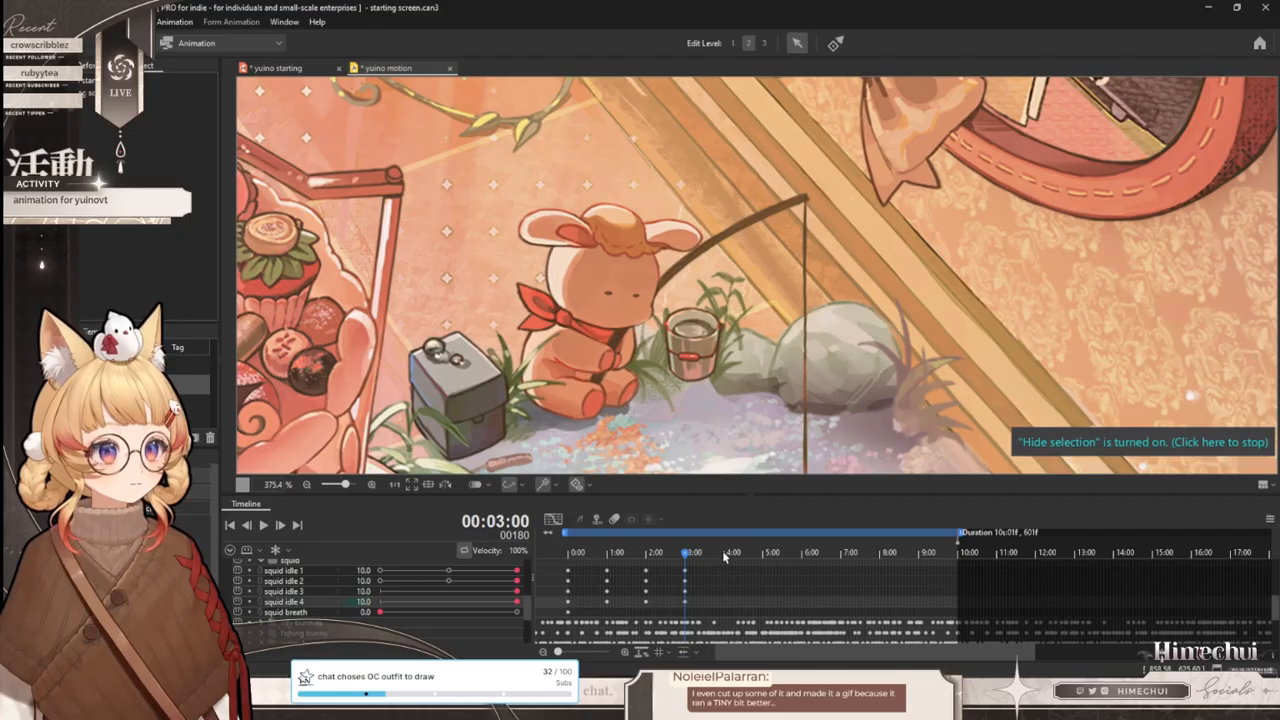
- Copy the squid idle 1 to 4 keyframes of frames 0 to 120 and paste them at frame 120
{"action": "left_click_drag", "start_coordinate": [662, 606], "coordinate": [568, 584]}
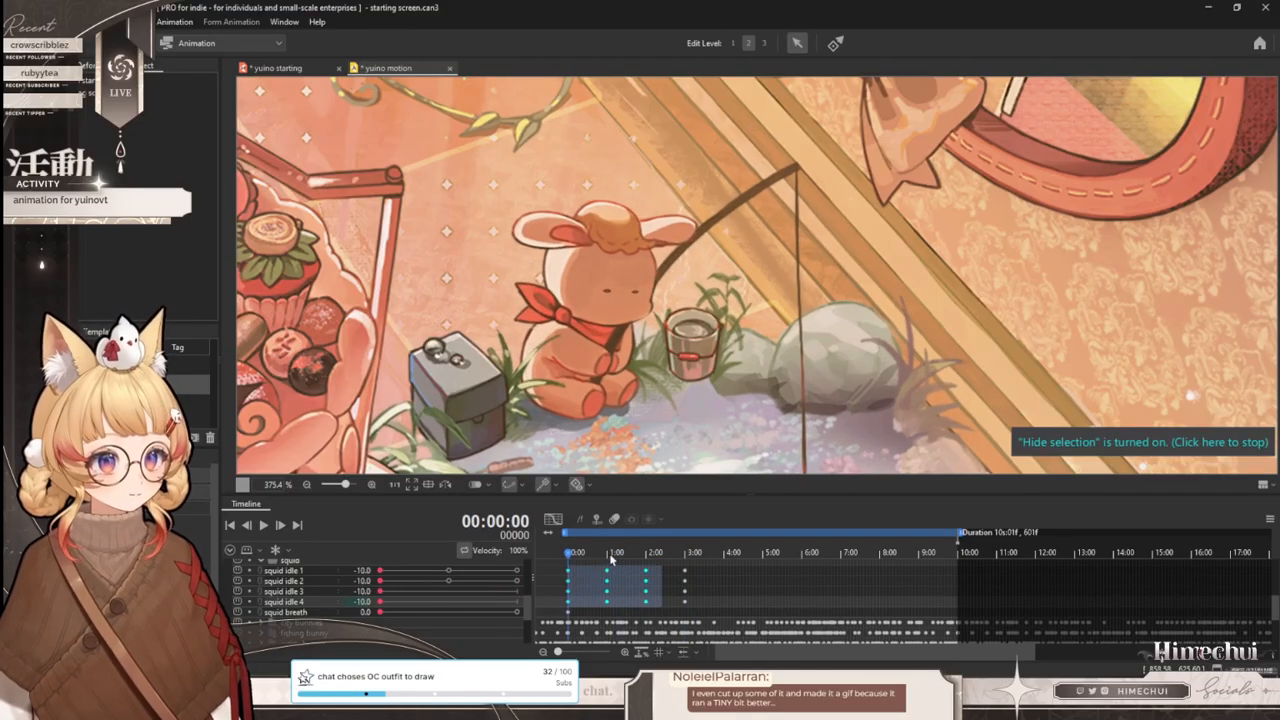
{"action": "left_click", "coordinate": [648, 552]}
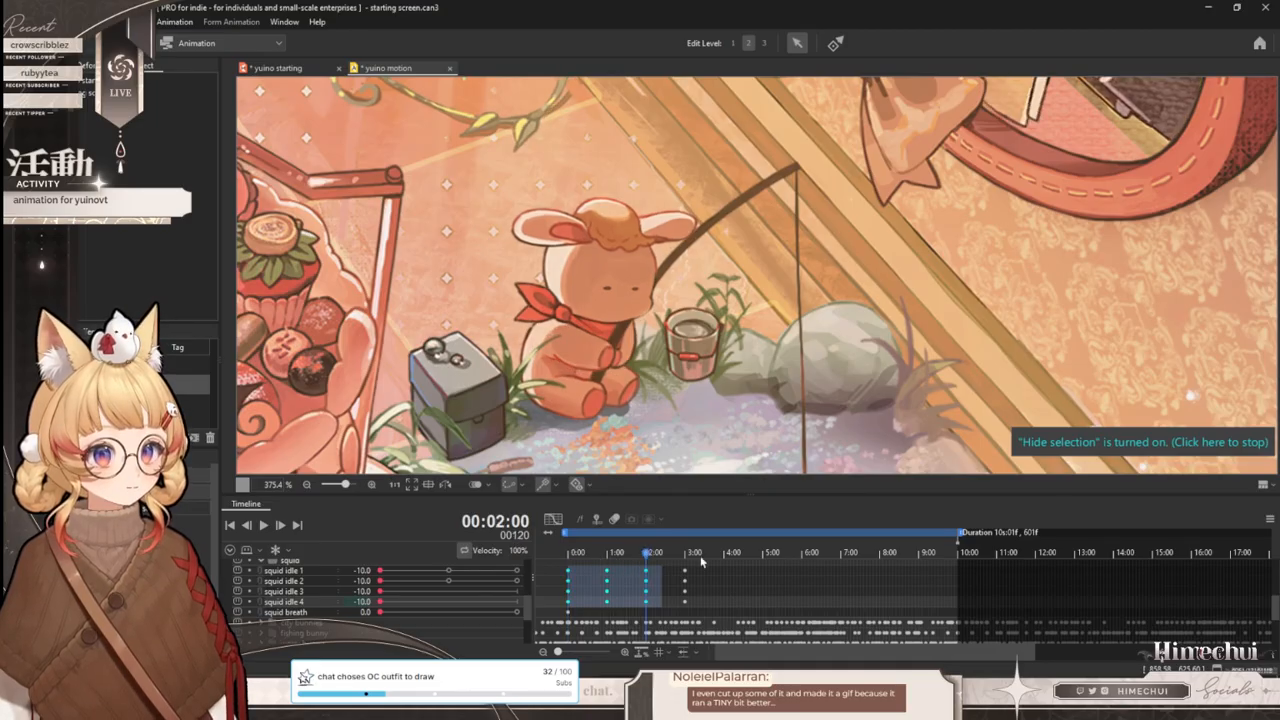
{"action": "key", "text": "ctrl+v"}
- Copy the squid idle 1 to 4 keyframes of frames 0 to 240 and paste them at 4:00 and 8:00
{"action": "left_click_drag", "start_coordinate": [746, 607], "coordinate": [568, 580]}
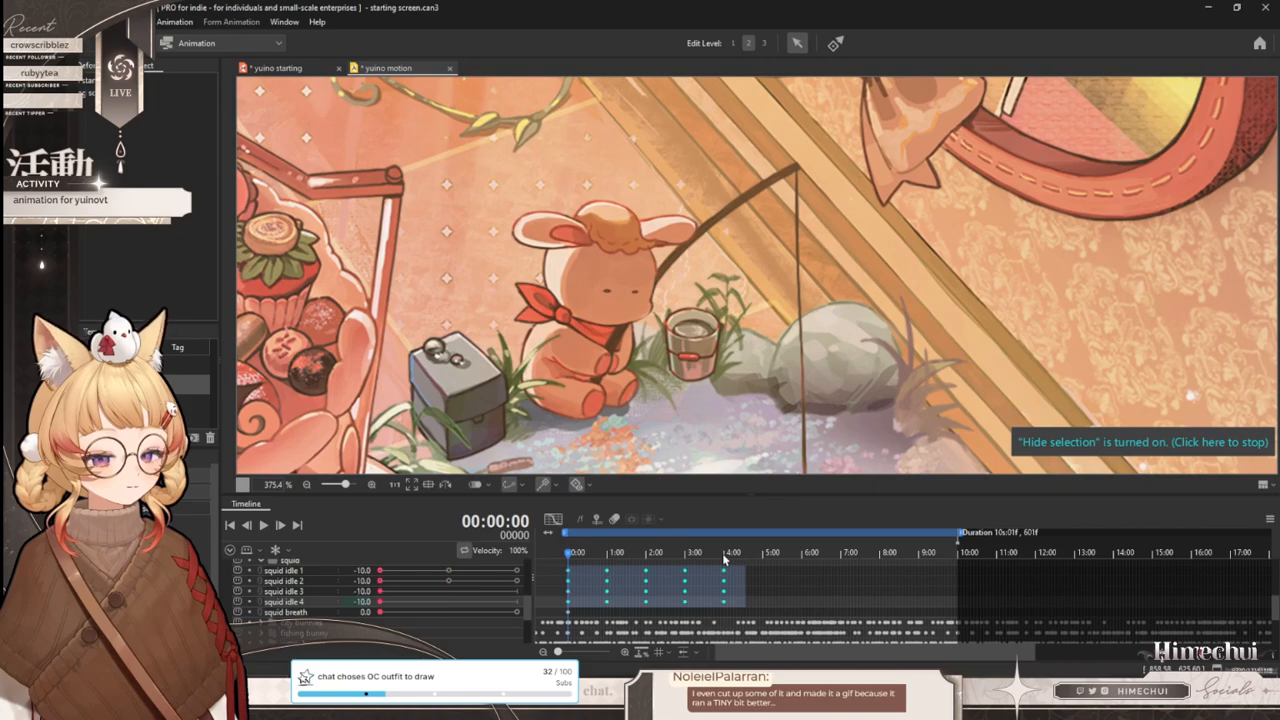
{"action": "left_click", "coordinate": [725, 555]}
{"action": "left_click", "coordinate": [281, 526]}
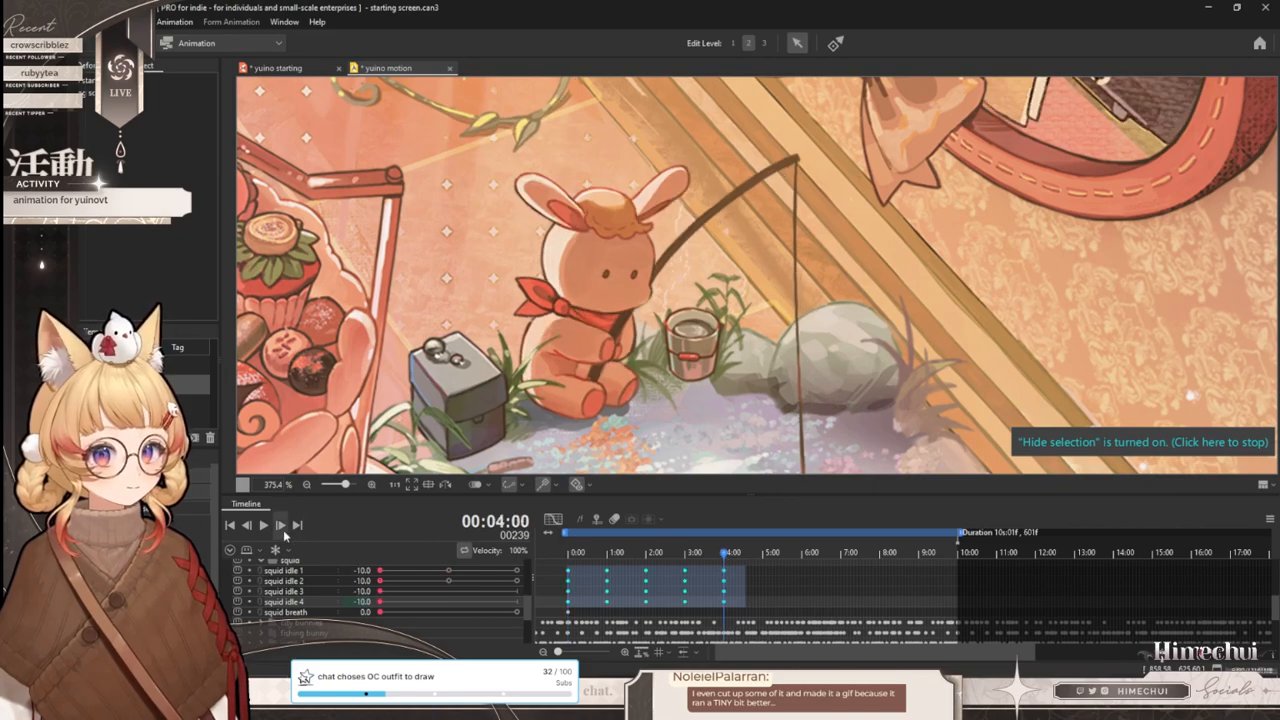
{"action": "key", "text": "ctrl+v"}
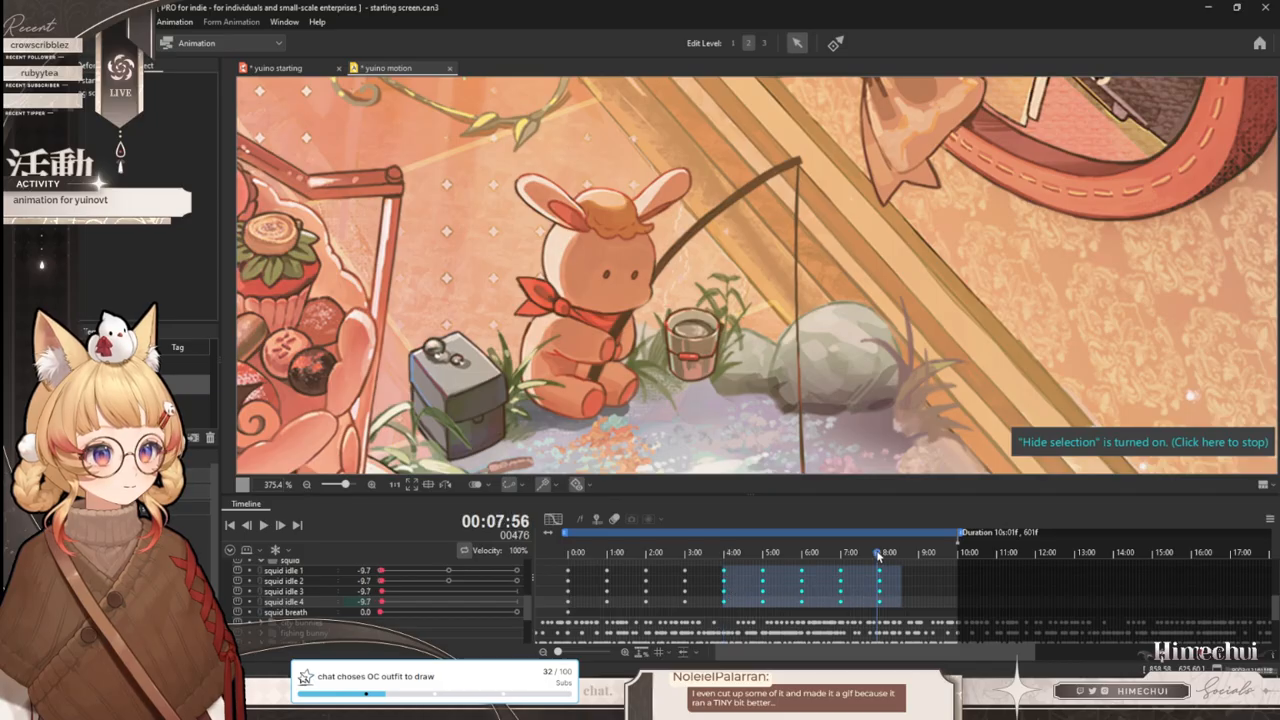
{"action": "left_click_drag", "start_coordinate": [878, 556], "coordinate": [881, 556]}
{"action": "left_click", "coordinate": [248, 526]}
{"action": "key", "text": "ctrl+v"}
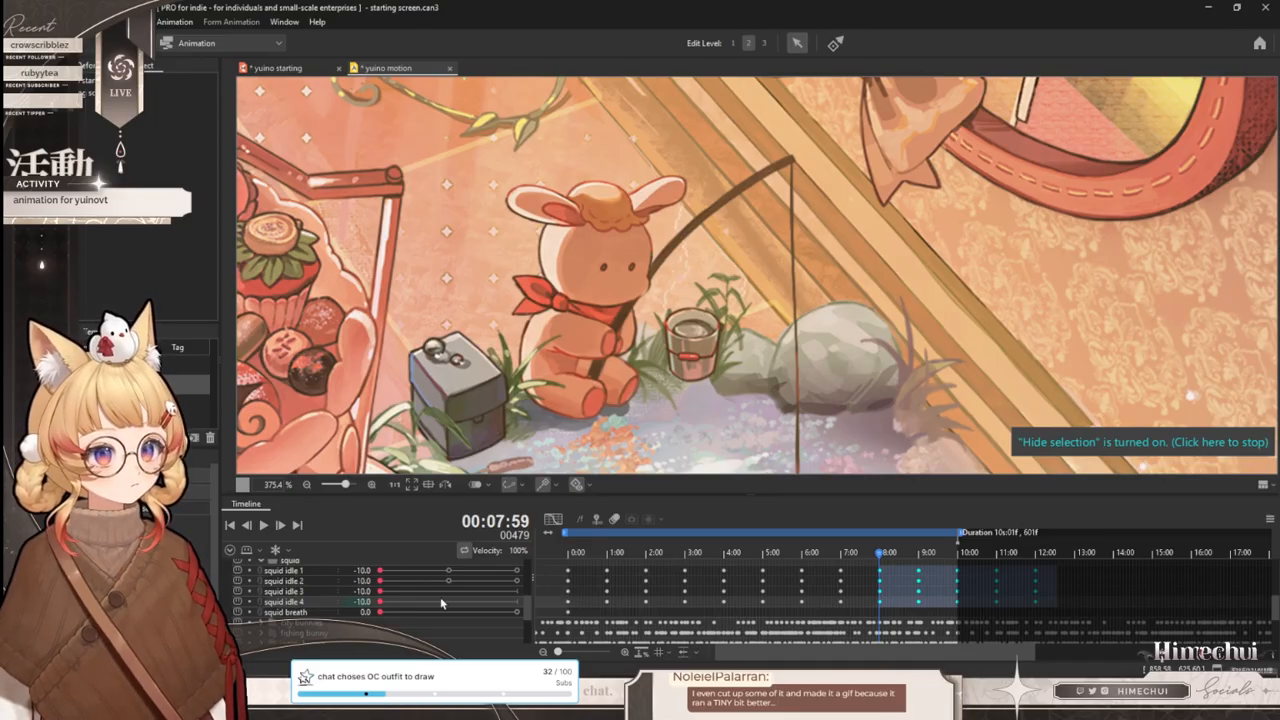
- Key squid breath at 10 on frame 120 and at 0 on frame 240
{"action": "left_click", "coordinate": [645, 555]}
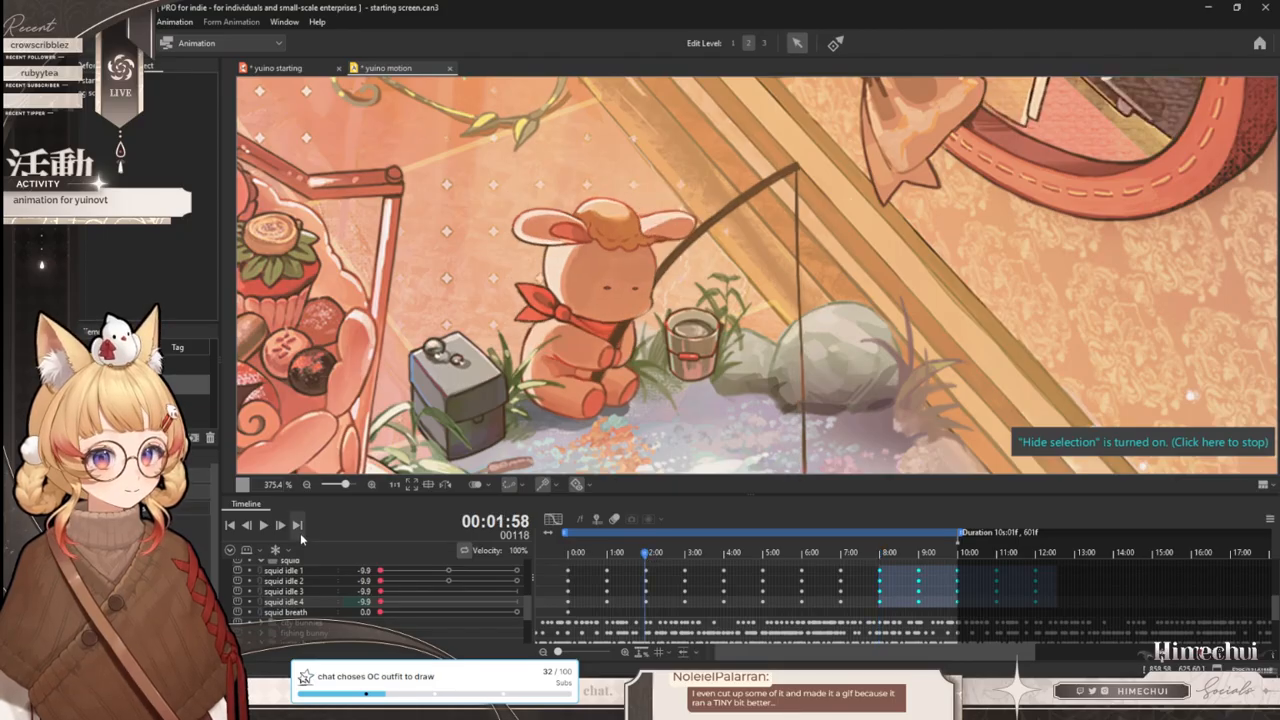
{"action": "left_click", "coordinate": [286, 527]}
{"action": "left_click", "coordinate": [286, 527]}
{"action": "left_click", "coordinate": [645, 611]}
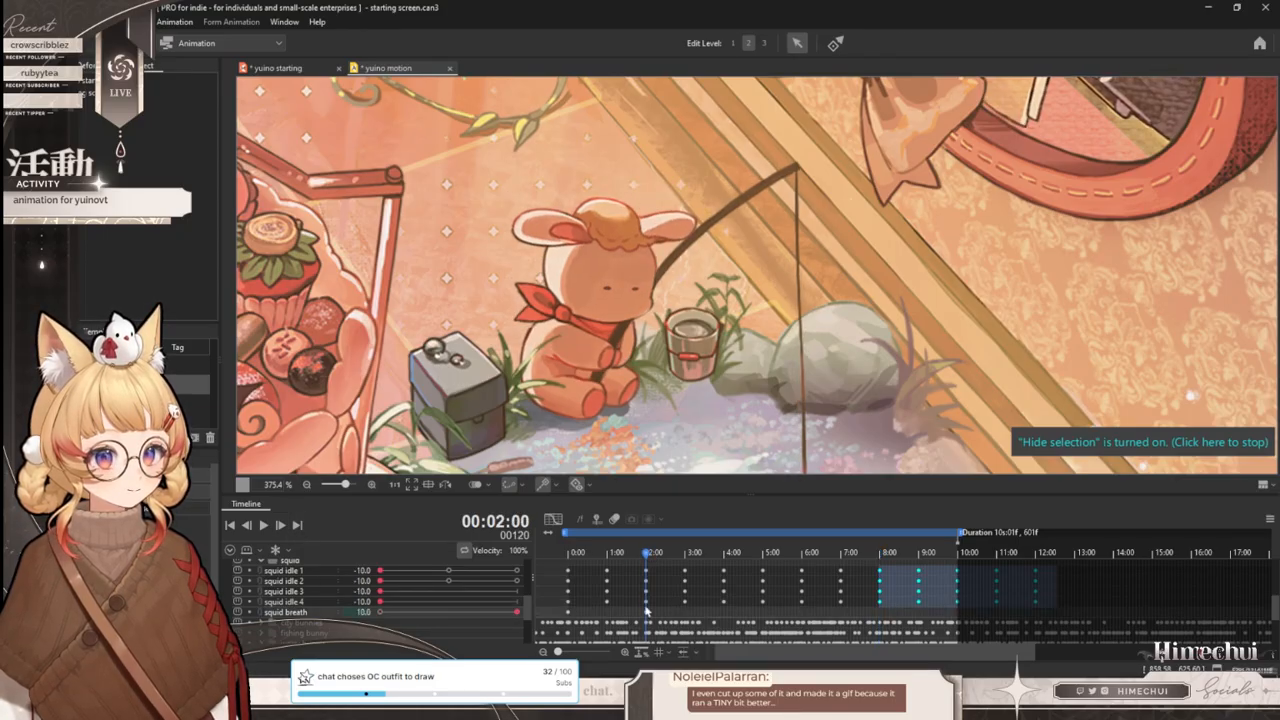
{"action": "left_click", "coordinate": [724, 553]}
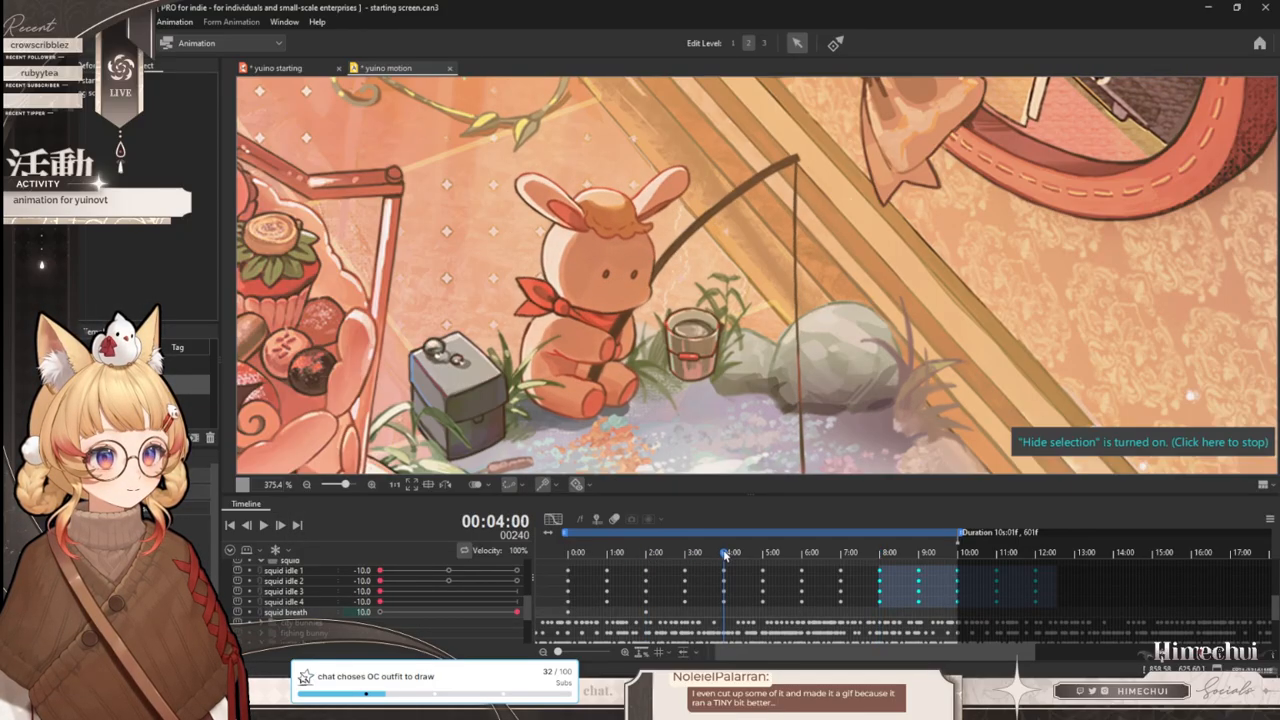
{"action": "left_click", "coordinate": [727, 555]}
{"action": "left_click", "coordinate": [247, 527]}
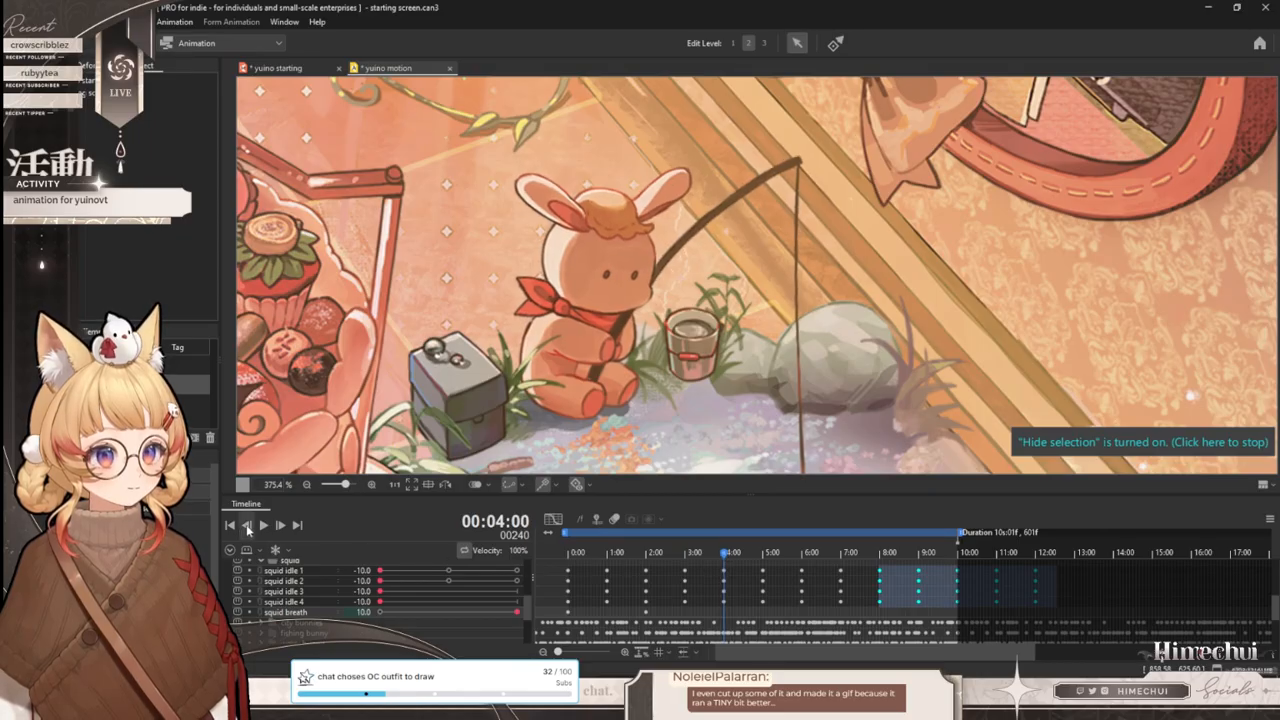
- Copy the squid breath keyframes of frames 0 to 240 and paste them at frames 240 and 480
{"action": "left_click_drag", "start_coordinate": [733, 613], "coordinate": [569, 614]}
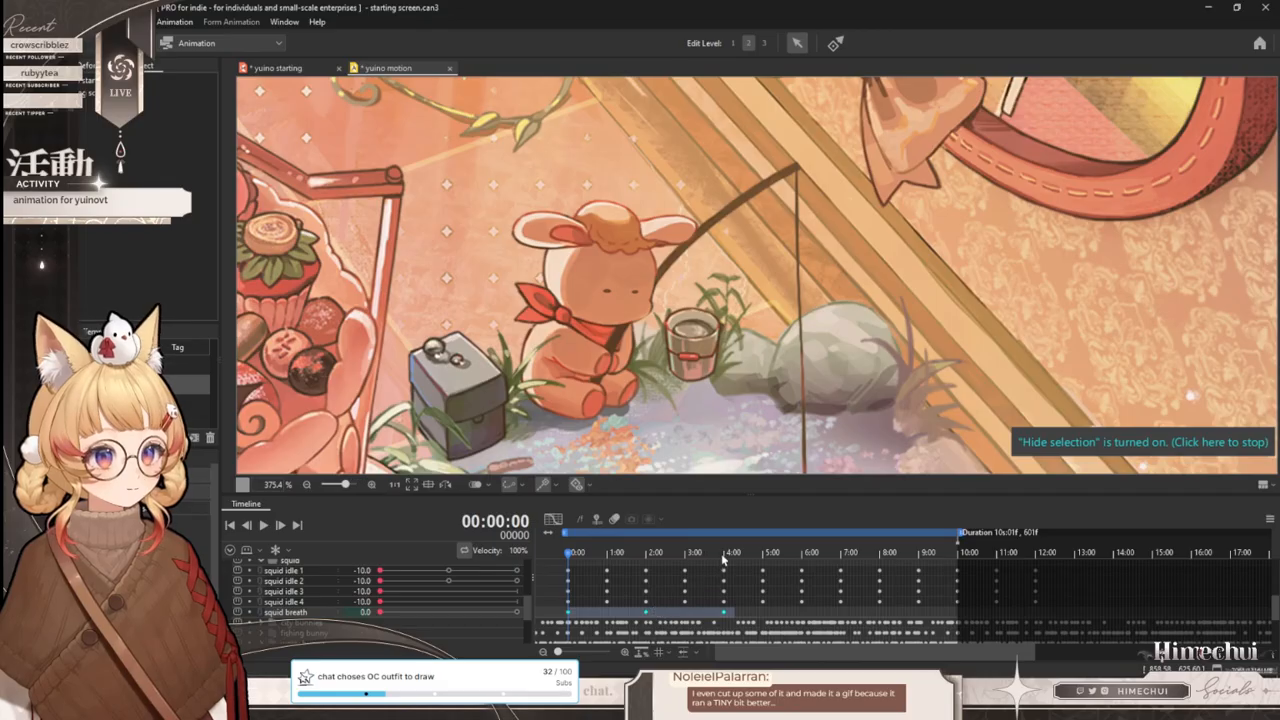
{"action": "left_click", "coordinate": [722, 553]}
{"action": "left_click", "coordinate": [280, 524]}
{"action": "left_click", "coordinate": [280, 524]}
{"action": "left_click", "coordinate": [280, 524]}
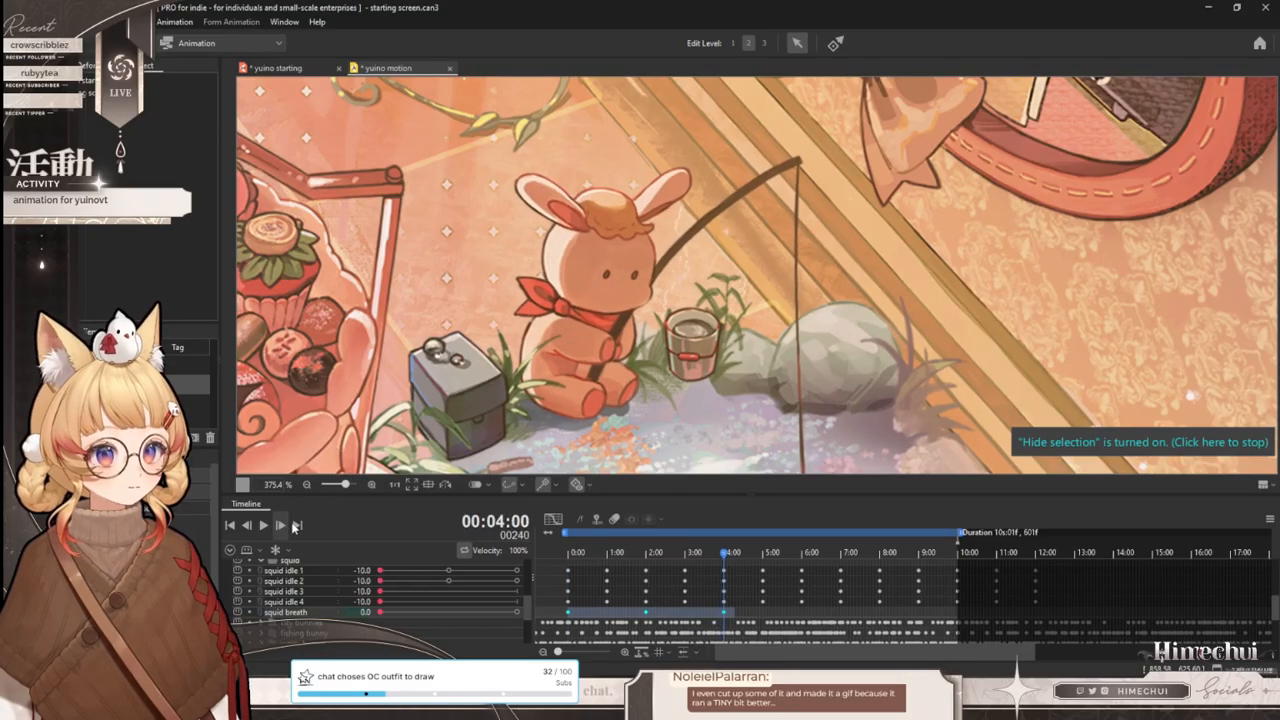
{"action": "key", "text": "ctrl+v"}
{"action": "left_click_drag", "start_coordinate": [875, 555], "coordinate": [880, 556]}
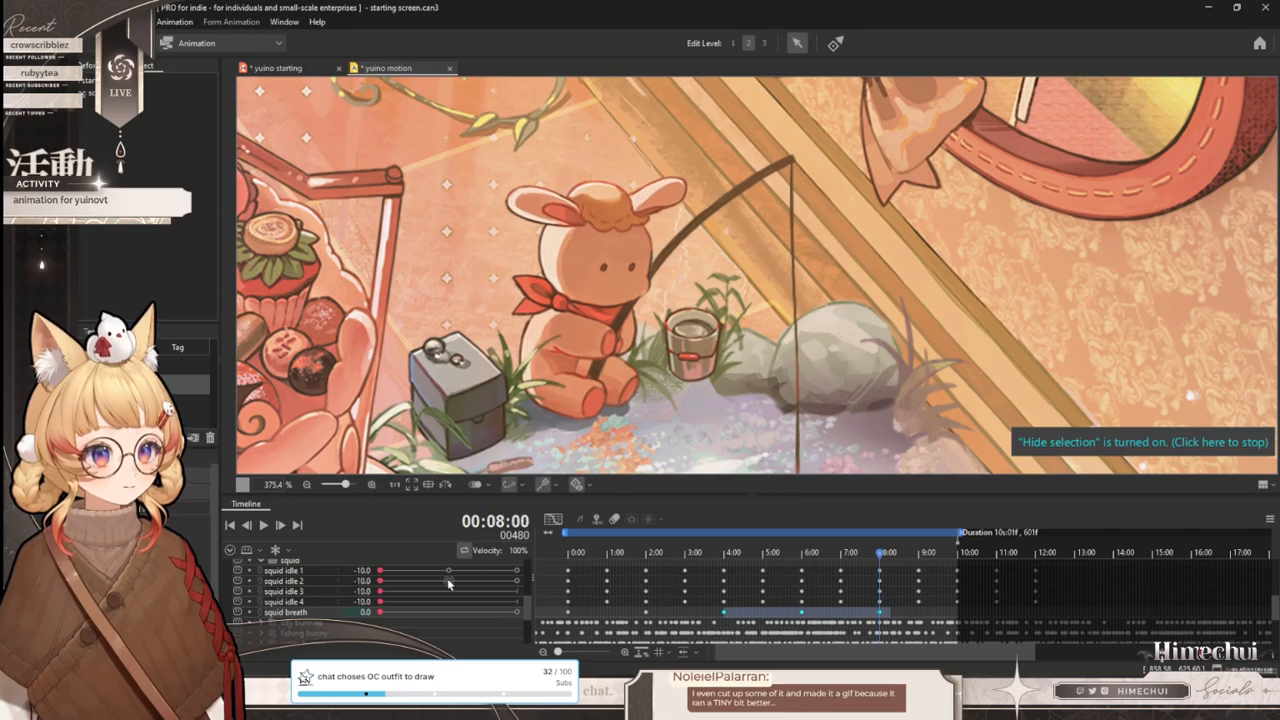
{"action": "key", "text": "ctrl+v"}
- In the graph view, compress all squid breath keyframes in time so that the last one falls on frame 600
{"action": "left_click", "coordinate": [553, 519]}
{"action": "left_click_drag", "start_coordinate": [1088, 649], "coordinate": [553, 561]}
{"action": "left_click", "coordinate": [958, 553]}
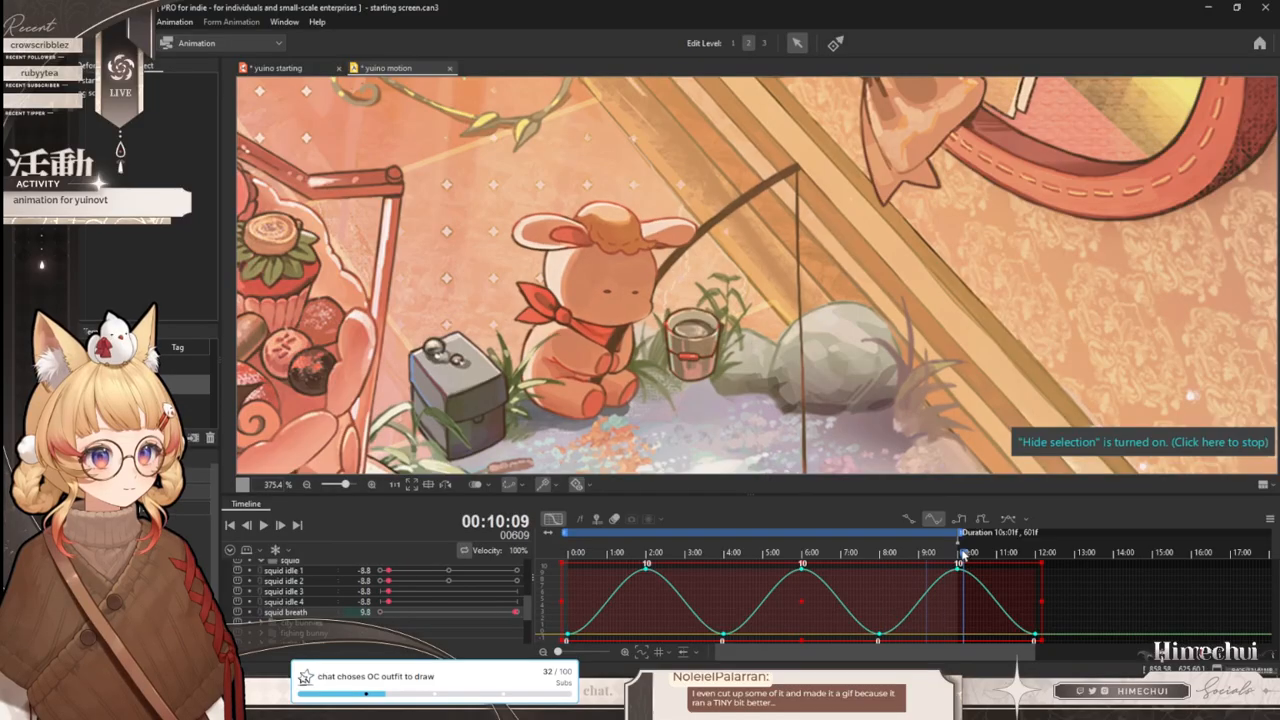
{"action": "left_click_drag", "start_coordinate": [1043, 604], "coordinate": [966, 601]}
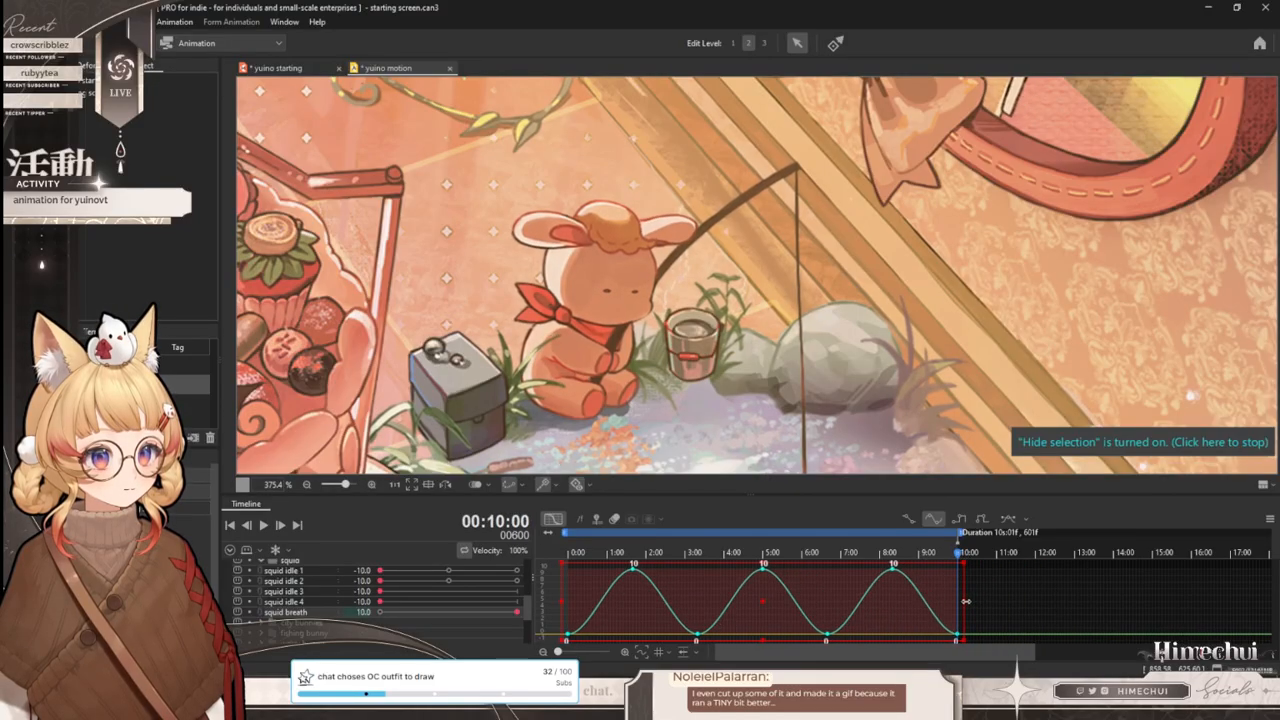
{"action": "left_click", "coordinate": [550, 521]}
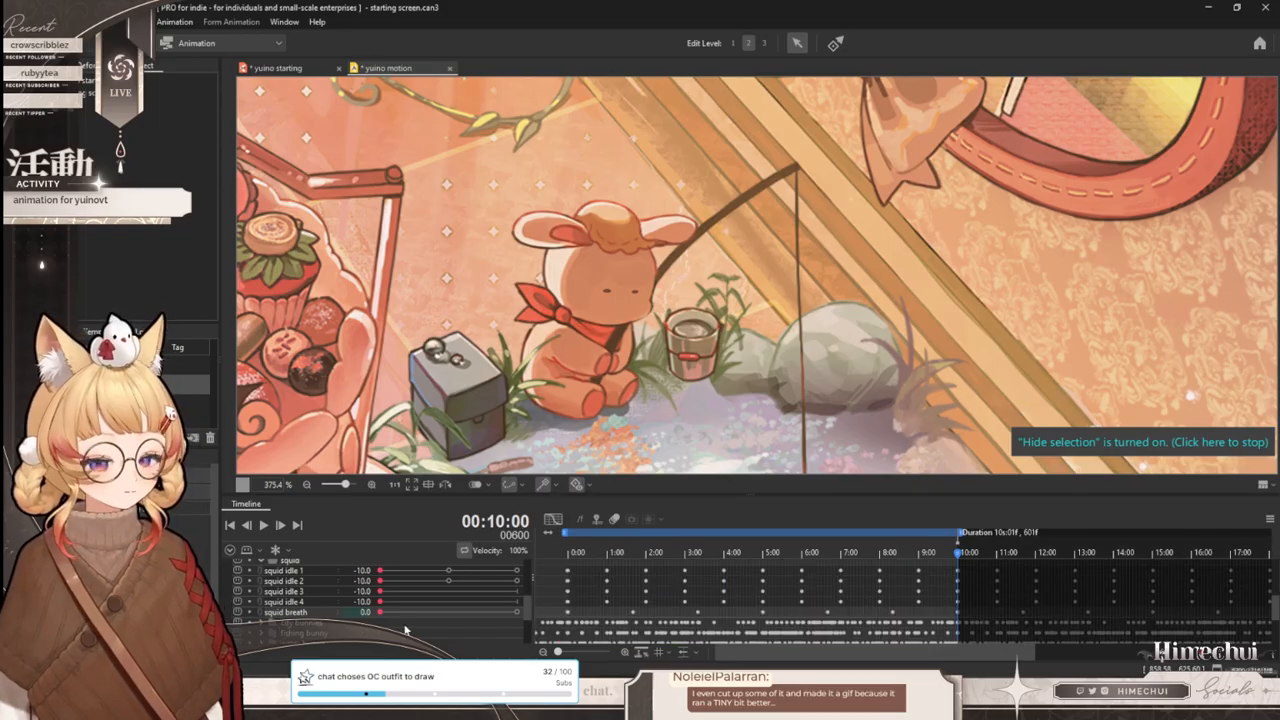
- Stagger the squid idle keyframes in time by shifting the squid idle 2, 3 and 4 rows progressively later than squid idle 1
{"action": "left_click", "coordinate": [271, 579]}
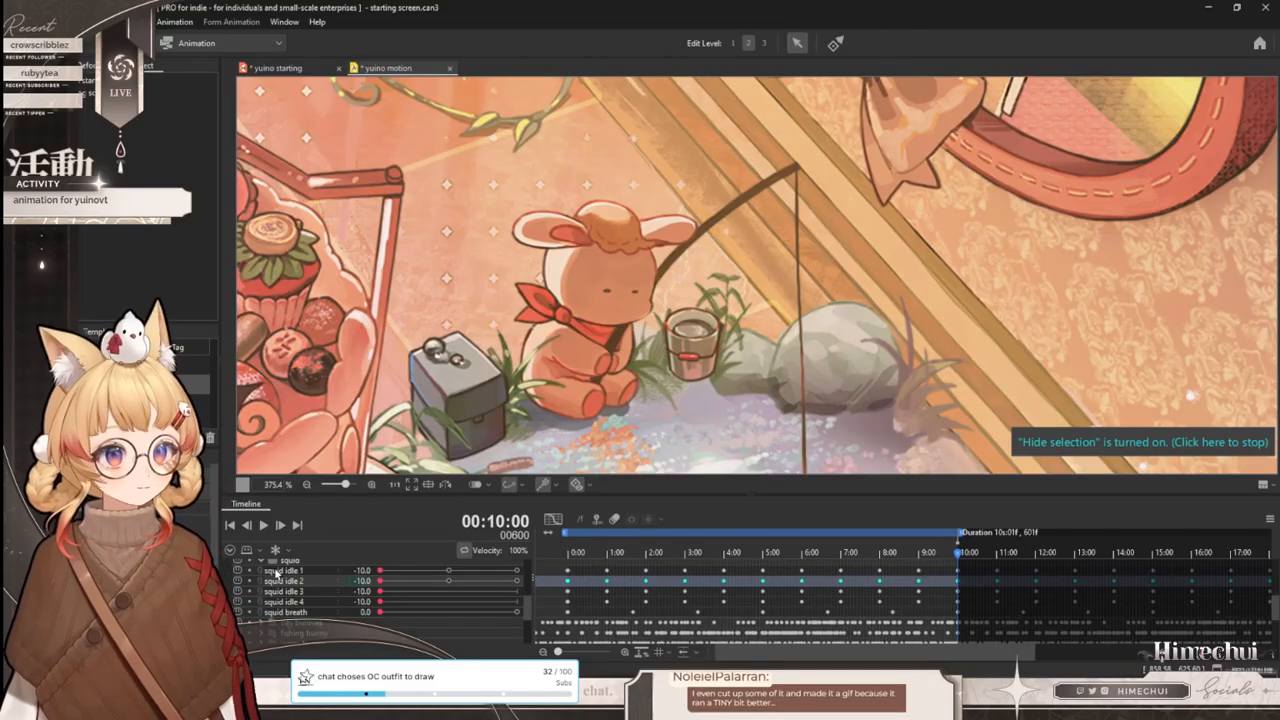
{"action": "left_click", "coordinate": [283, 604], "text": "shift"}
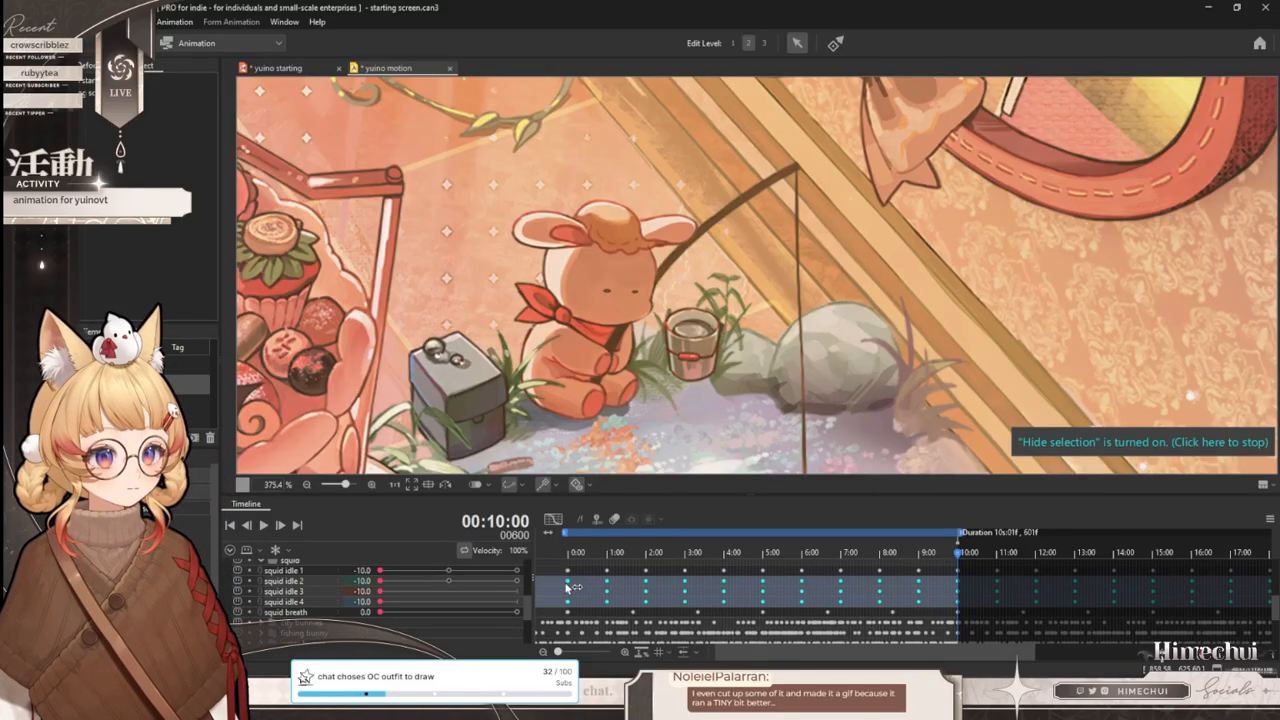
{"action": "left_click_drag", "start_coordinate": [569, 588], "coordinate": [579, 591]}
{"action": "left_click", "coordinate": [289, 594]}
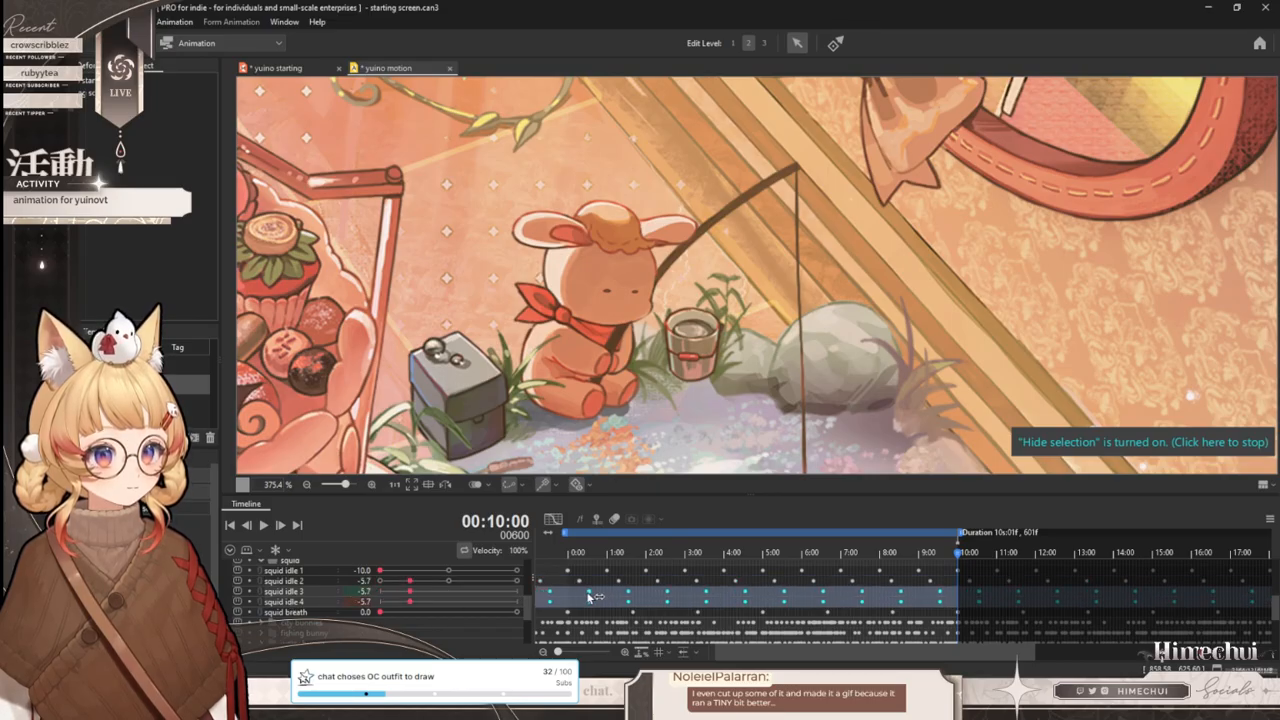
{"action": "left_click", "coordinate": [320, 602]}
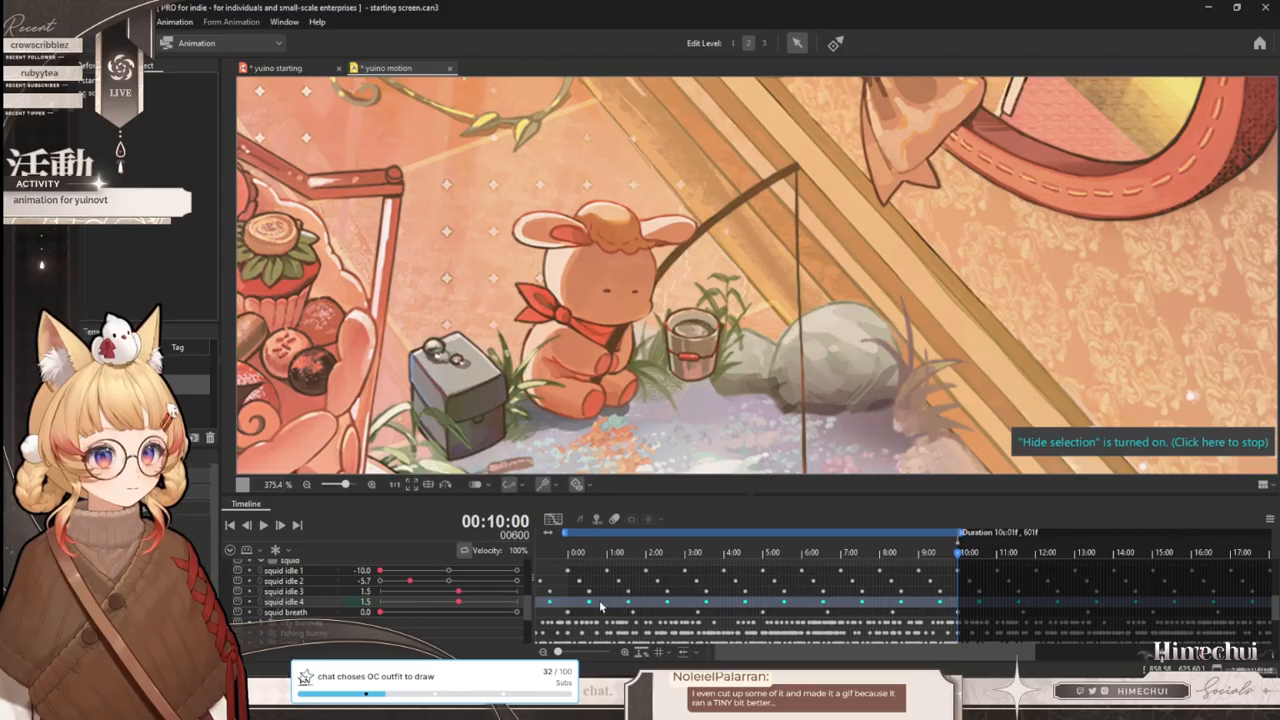
- Select all four squid idle curves in the graph view, scale their amplitude down to about ±5.2, and scrub to preview the squid
{"action": "left_click", "coordinate": [300, 572], "text": "shift"}
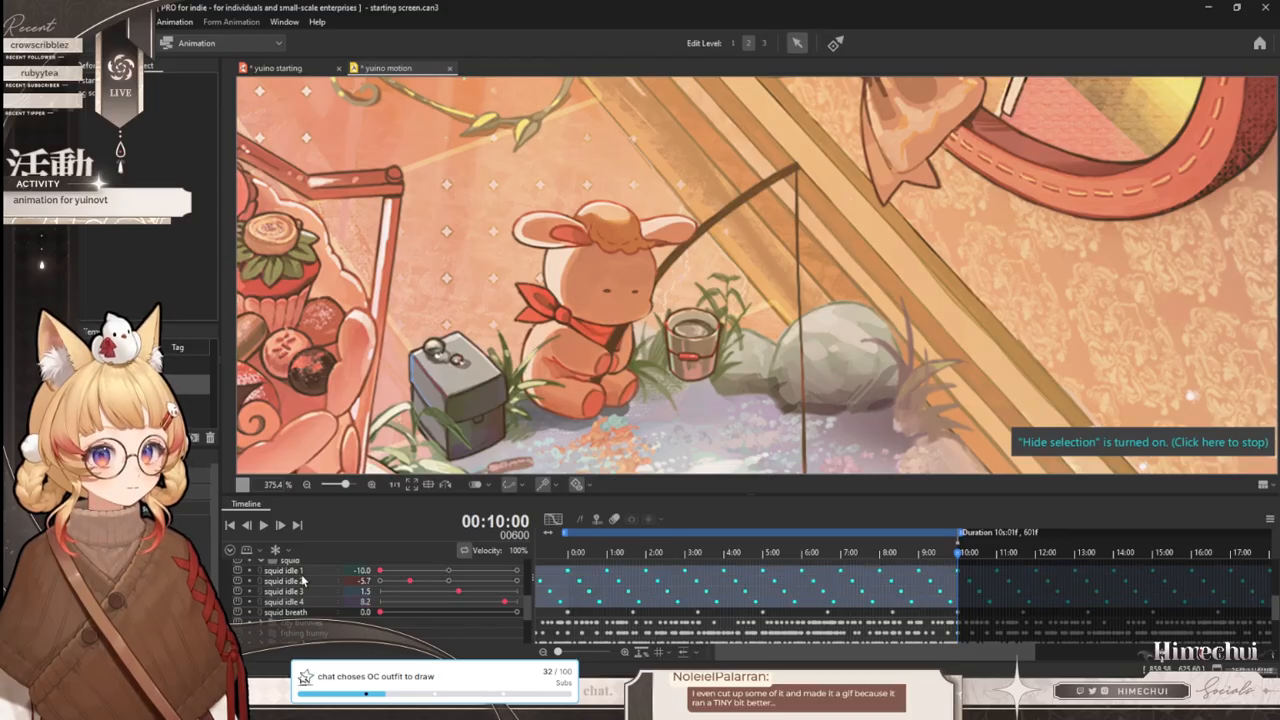
{"action": "left_click", "coordinate": [555, 520]}
{"action": "left_click_drag", "start_coordinate": [975, 652], "coordinate": [1080, 652]}
{"action": "left_click_drag", "start_coordinate": [1208, 640], "coordinate": [228, 503]}
{"action": "left_click_drag", "start_coordinate": [762, 563], "coordinate": [767, 578]}
{"action": "scroll", "coordinate": [700, 280], "scroll_direction": "down", "scroll_amount": 7}
{"action": "scroll", "coordinate": [760, 365], "scroll_direction": "up", "scroll_amount": 4}
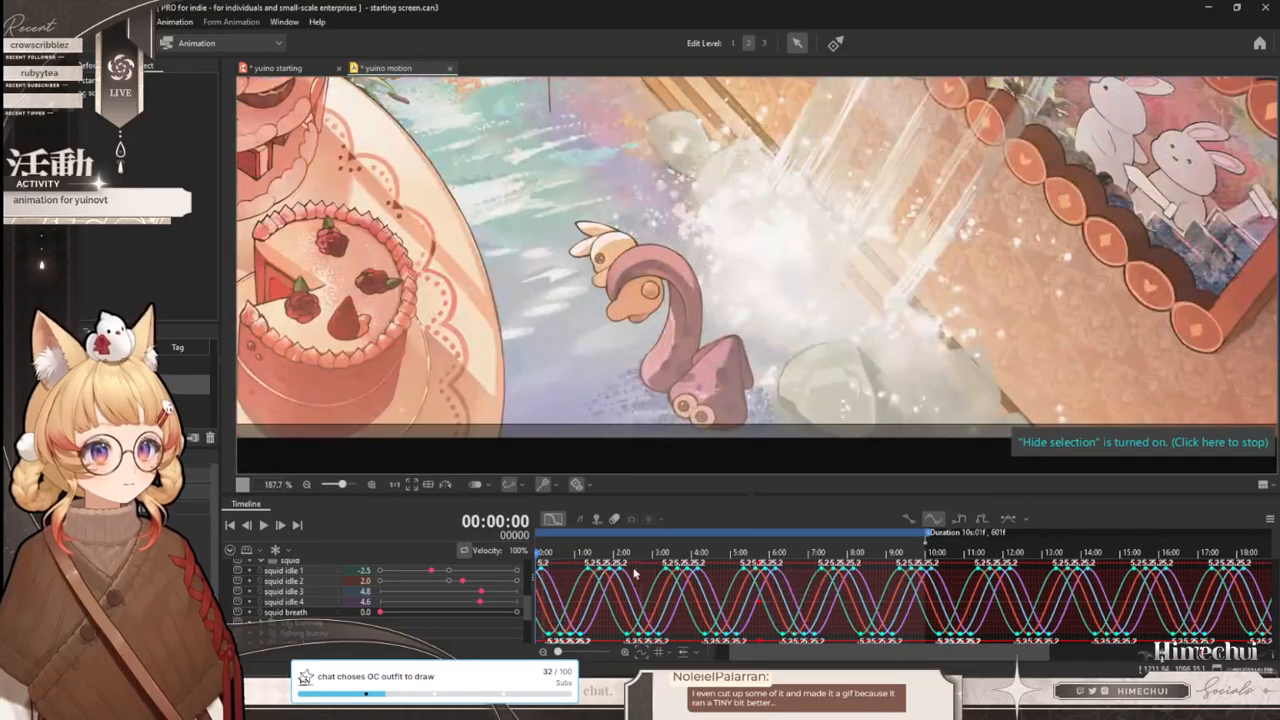
{"action": "left_click_drag", "start_coordinate": [646, 552], "coordinate": [702, 555]}
{"action": "left_click_drag", "start_coordinate": [736, 556], "coordinate": [628, 552]}
- Scale the amplitude of the four squid idle curves down further to about ±3 and scrub the animation to check the motion
{"action": "left_click_drag", "start_coordinate": [761, 639], "coordinate": [761, 571]}
{"action": "left_click_drag", "start_coordinate": [622, 553], "coordinate": [405, 545]}
{"action": "left_click_drag", "start_coordinate": [808, 656], "coordinate": [794, 656]}
{"action": "left_click_drag", "start_coordinate": [570, 554], "coordinate": [832, 551]}
{"action": "scroll", "coordinate": [773, 468], "scroll_direction": "down", "scroll_amount": 4}
{"action": "scroll", "coordinate": [810, 403], "scroll_direction": "up", "scroll_amount": 3}
{"action": "scroll", "coordinate": [810, 403], "scroll_direction": "up", "scroll_amount": 1}
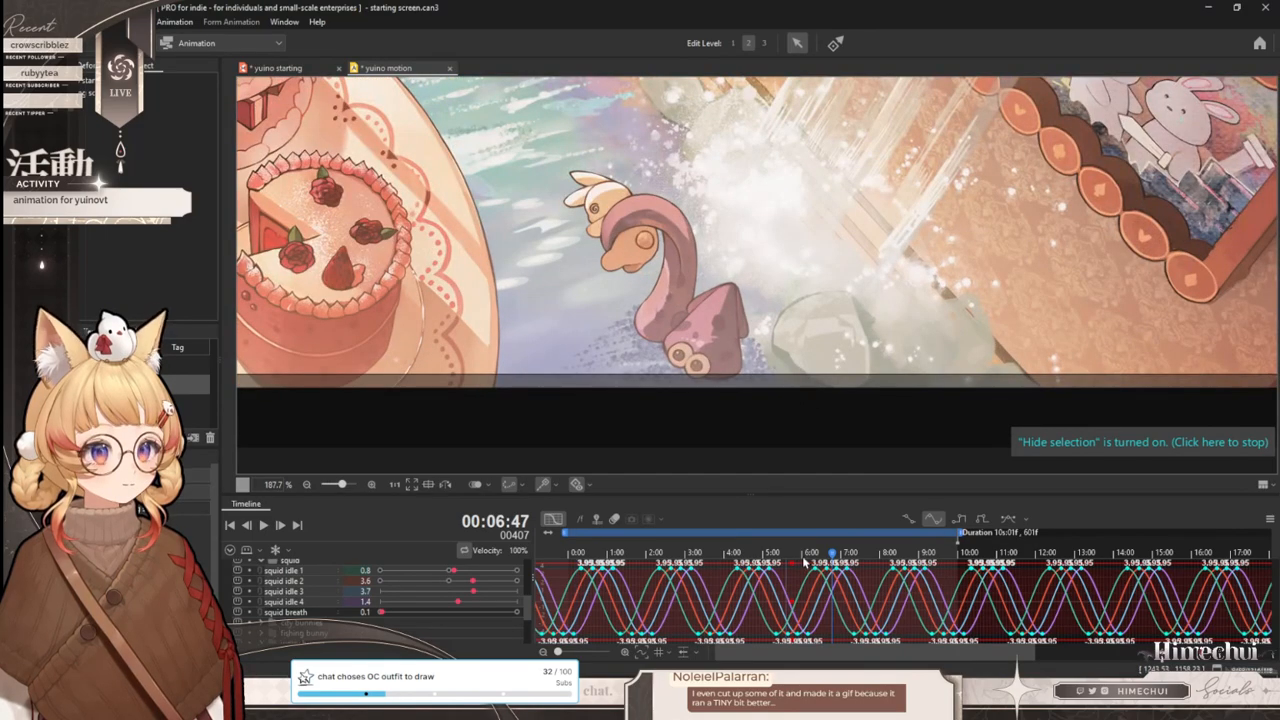
{"action": "left_click_drag", "start_coordinate": [741, 551], "coordinate": [993, 551]}
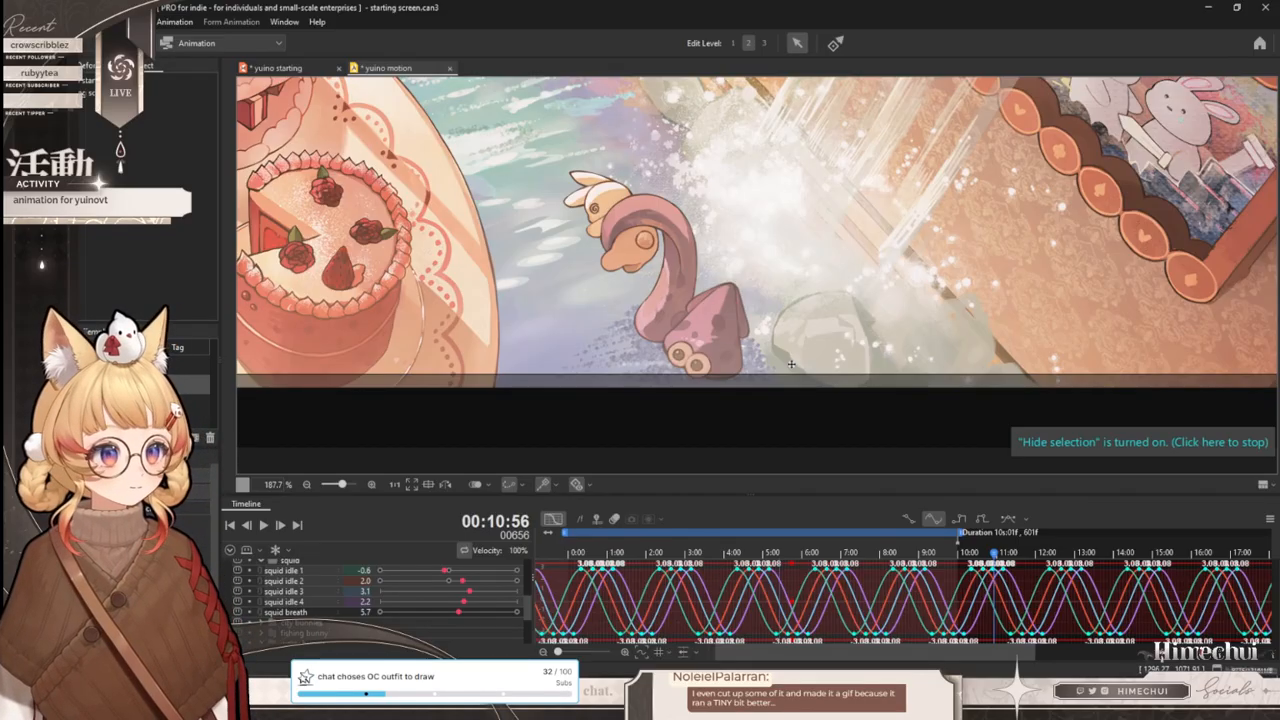
- In the yuino starting model, duplicate the squid breath parameter, name the copy squid eye x and set its minimum to -10
{"action": "left_click", "coordinate": [294, 72]}
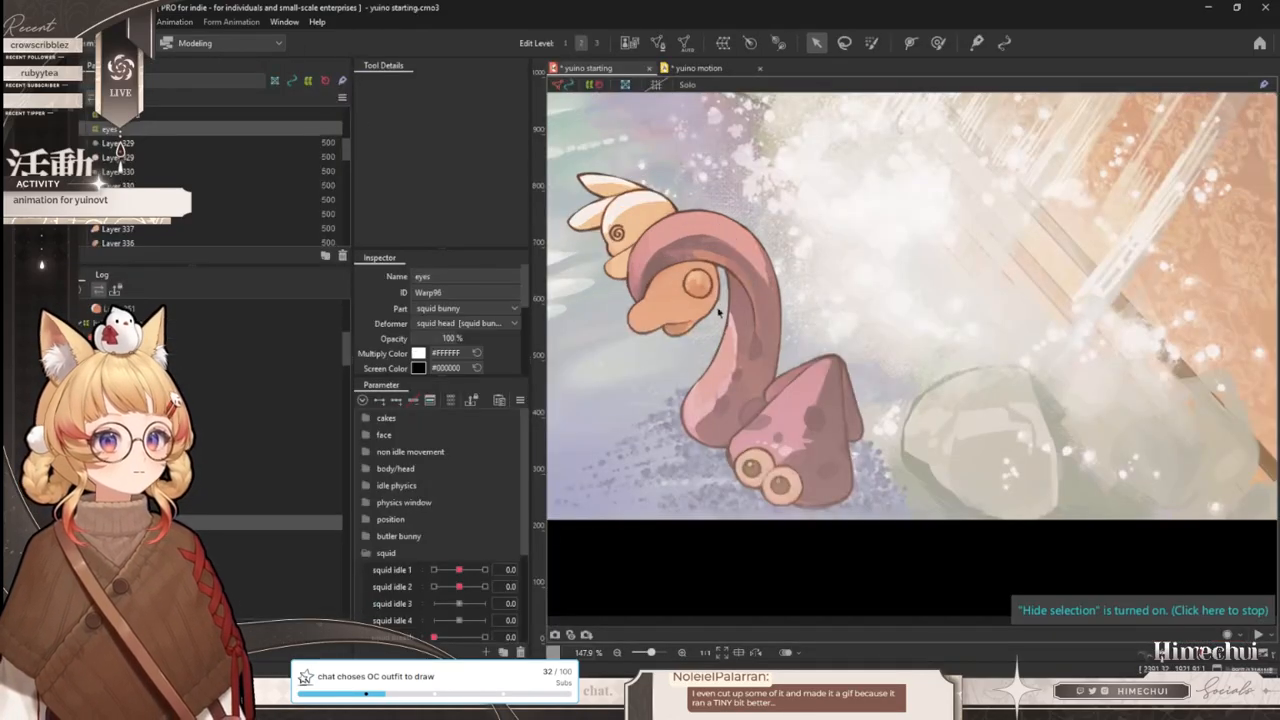
{"action": "scroll", "coordinate": [403, 620], "scroll_direction": "down", "scroll_amount": 1}
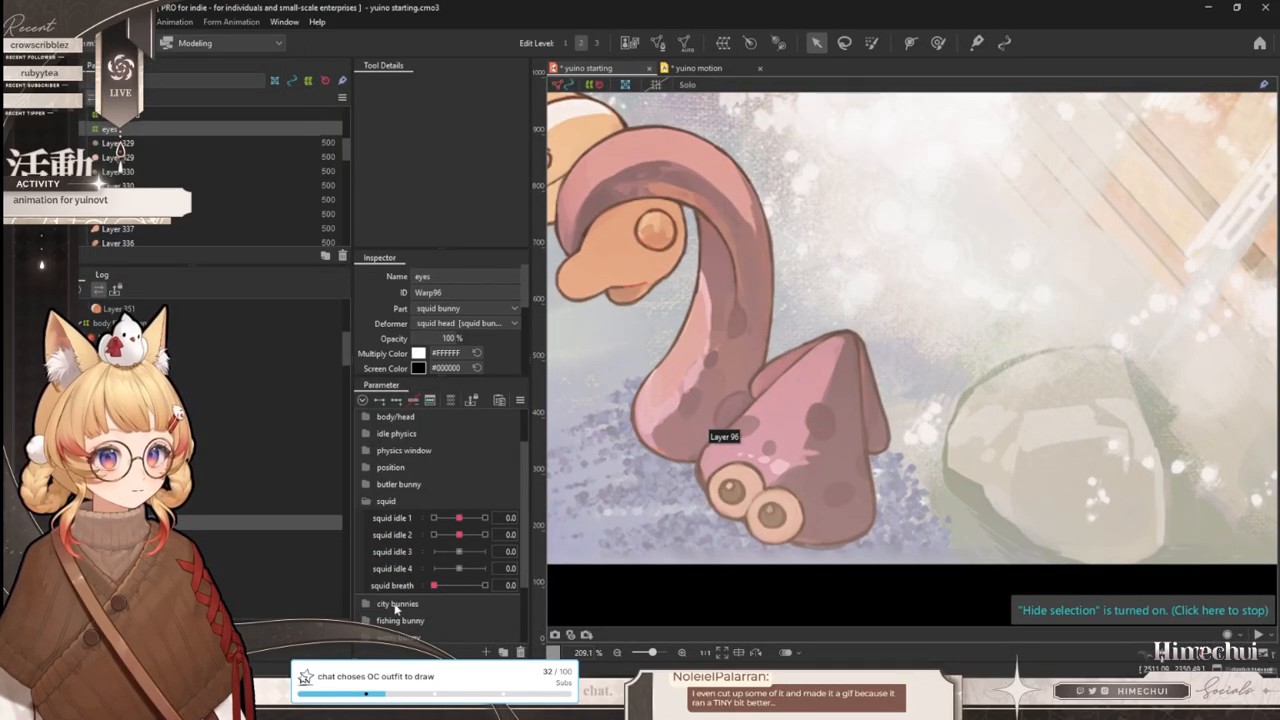
{"action": "double_click", "coordinate": [395, 603]}
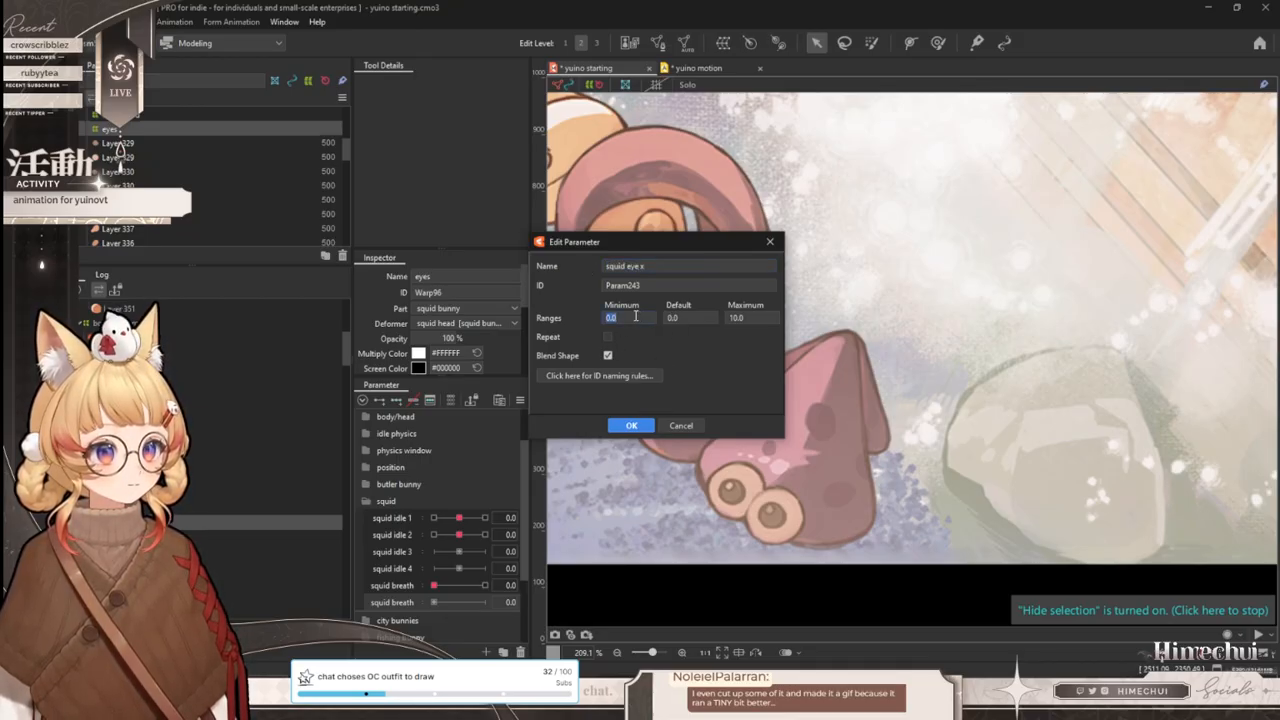
{"action": "type", "text": "-10"}
{"action": "key", "text": "Return"}
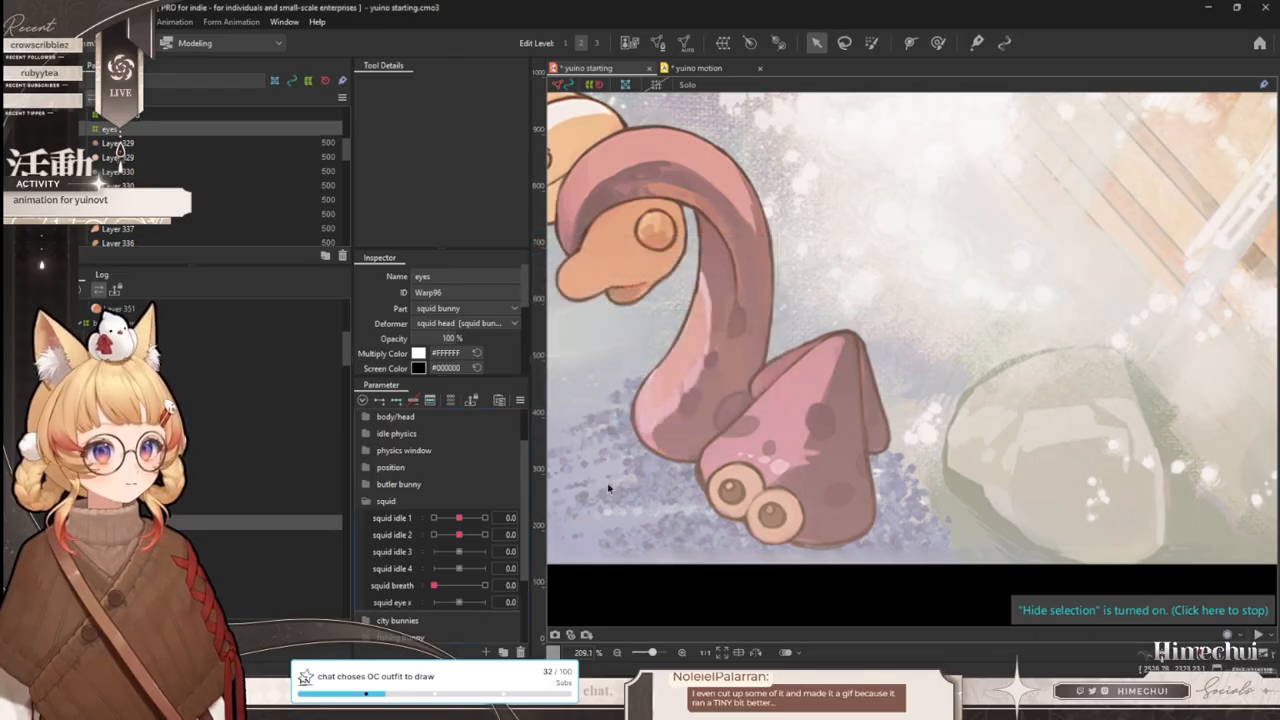
- Select both squid pupils and key them on squid eye x, shifting them up-left at -10 and down-right at 10
{"action": "scroll", "coordinate": [770, 510], "scroll_direction": "up", "scroll_amount": 2}
{"action": "left_click", "coordinate": [775, 505]}
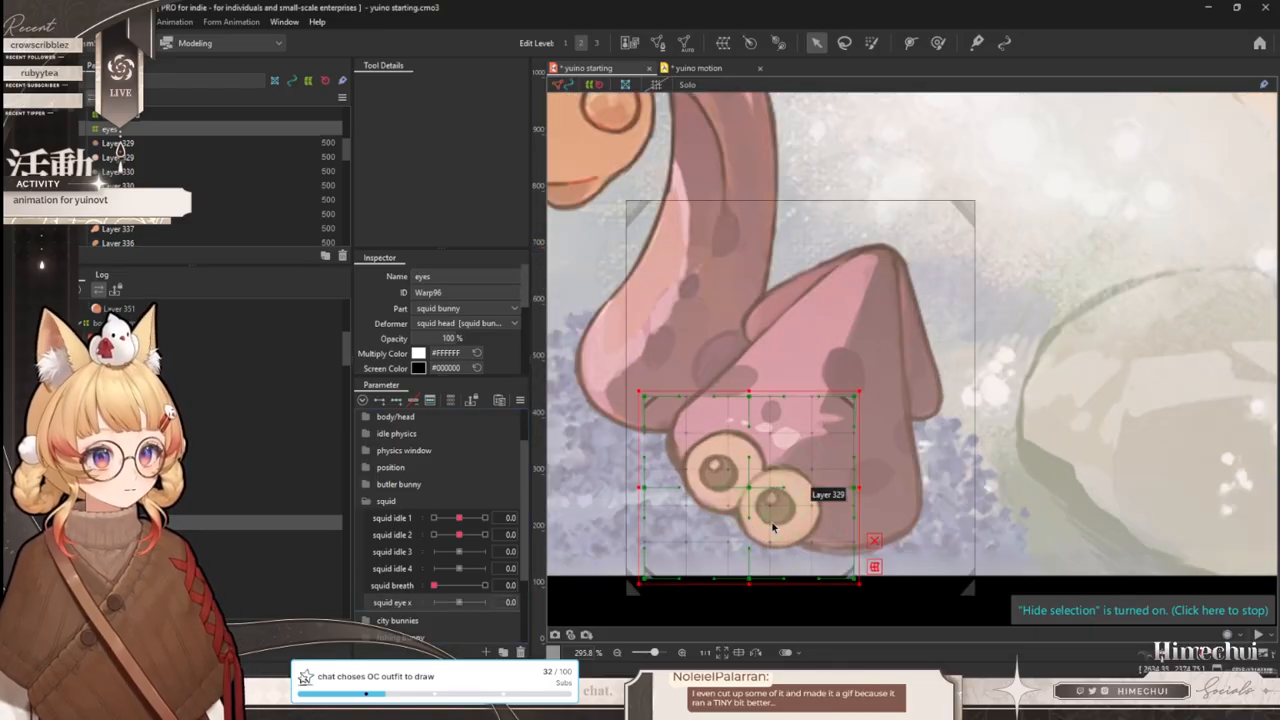
{"action": "left_click", "coordinate": [711, 474], "text": "shift"}
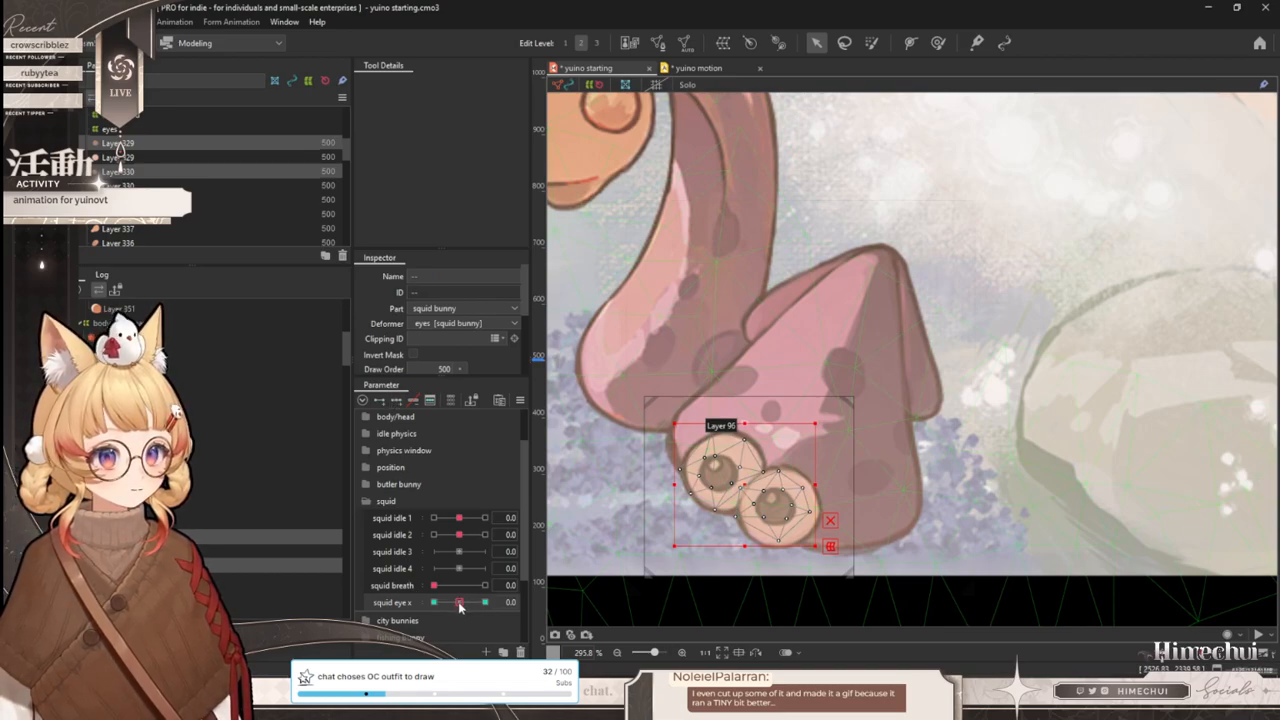
{"action": "left_click_drag", "start_coordinate": [459, 602], "coordinate": [434, 602]}
{"action": "left_click_drag", "start_coordinate": [747, 477], "coordinate": [736, 467]}
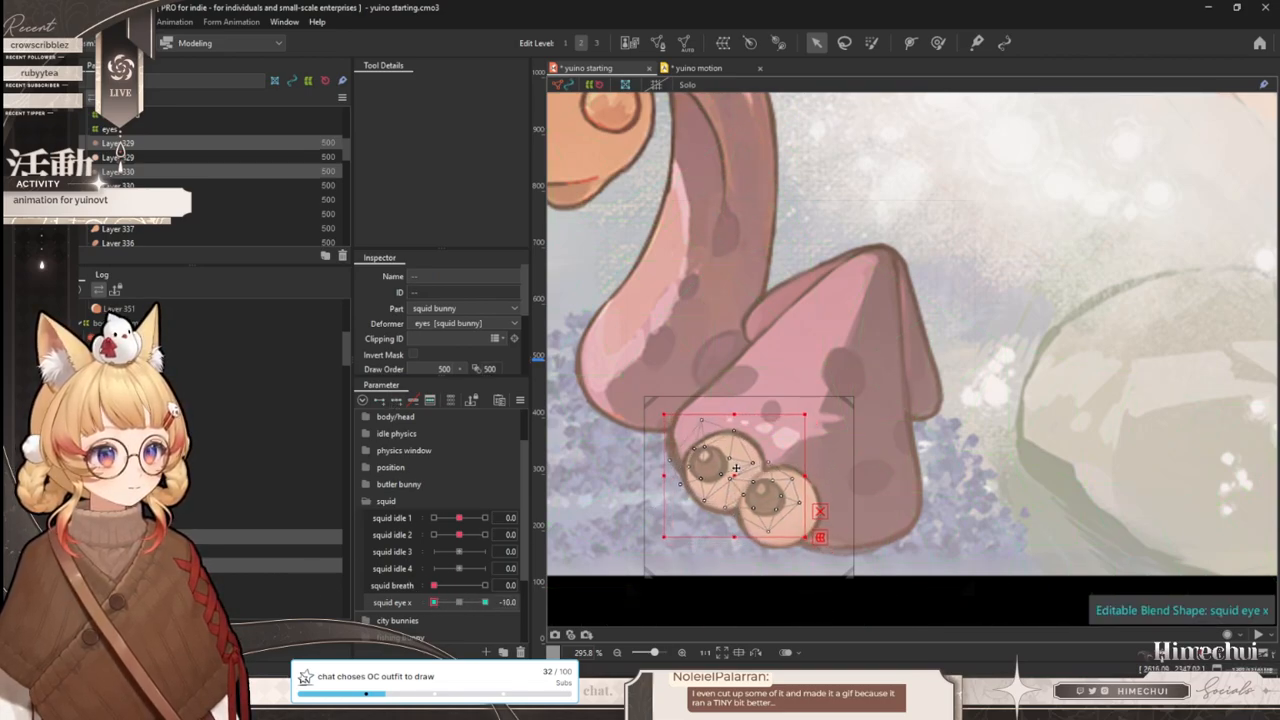
{"action": "left_click_drag", "start_coordinate": [434, 602], "coordinate": [485, 602]}
{"action": "left_click_drag", "start_coordinate": [744, 482], "coordinate": [752, 487]}
{"action": "mouse_move", "coordinate": [483, 602]}
{"action": "left_mouse_down"}
{"action": "mouse_move", "coordinate": [334, 616]}
{"action": "mouse_move", "coordinate": [566, 614]}
{"action": "mouse_move", "coordinate": [459, 606]}
{"action": "left_mouse_up"}
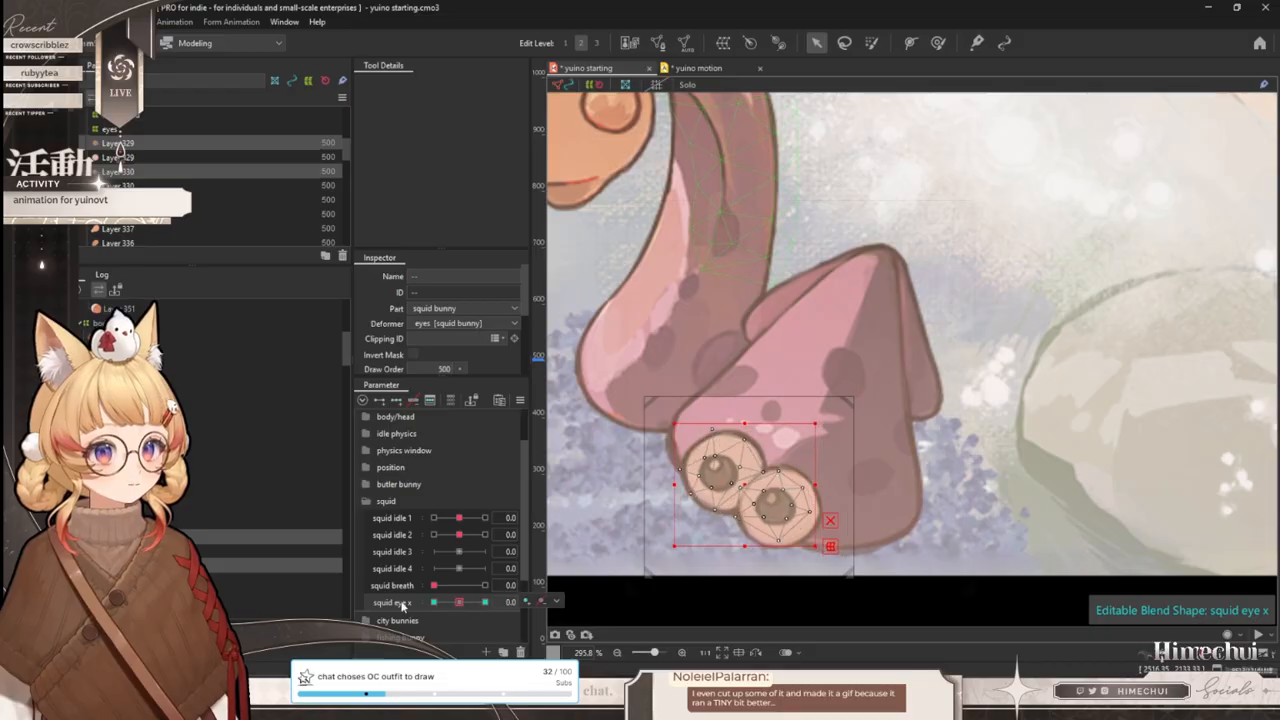
- Duplicate the squid eye x parameter and name the copy squid eye y
{"action": "right_click", "coordinate": [401, 599]}
{"action": "left_click", "coordinate": [417, 633]}
{"action": "right_click", "coordinate": [397, 621]}
{"action": "left_click", "coordinate": [434, 604]}
{"action": "left_click", "coordinate": [675, 266]}
{"action": "key", "text": "BackSpace"}
{"action": "type", "text": "ye y"}
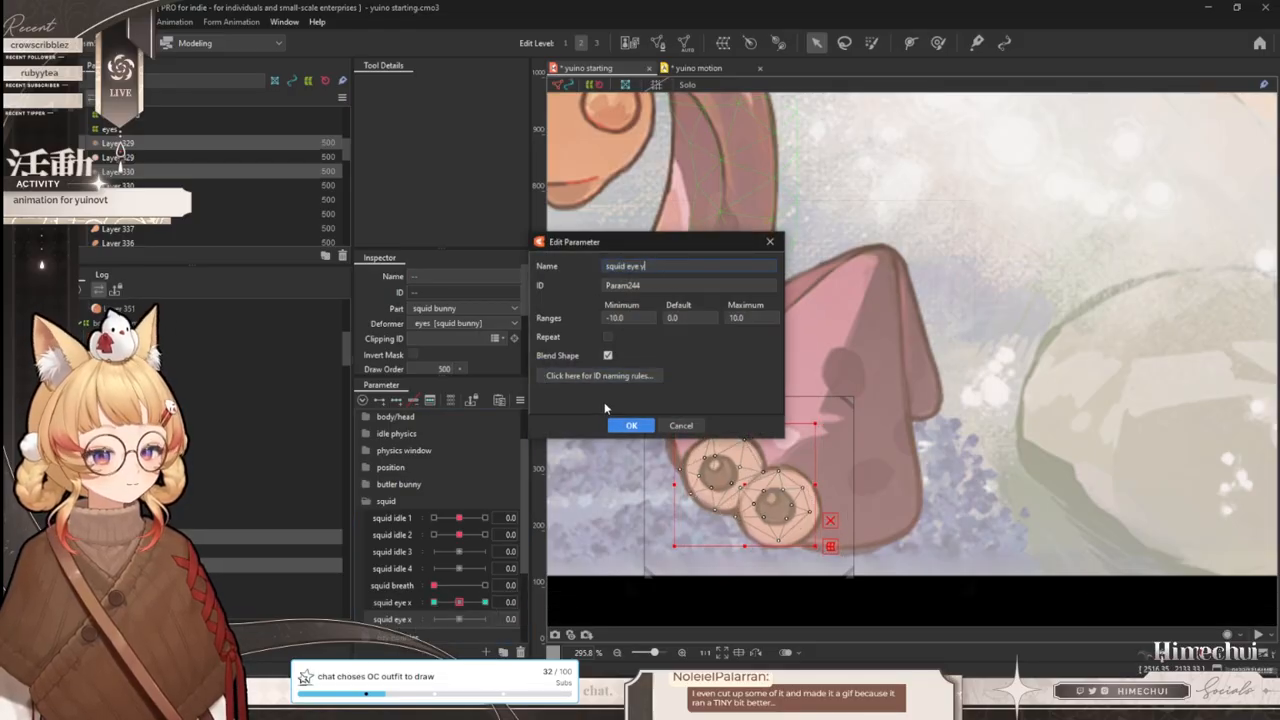
{"action": "left_click", "coordinate": [631, 425]}
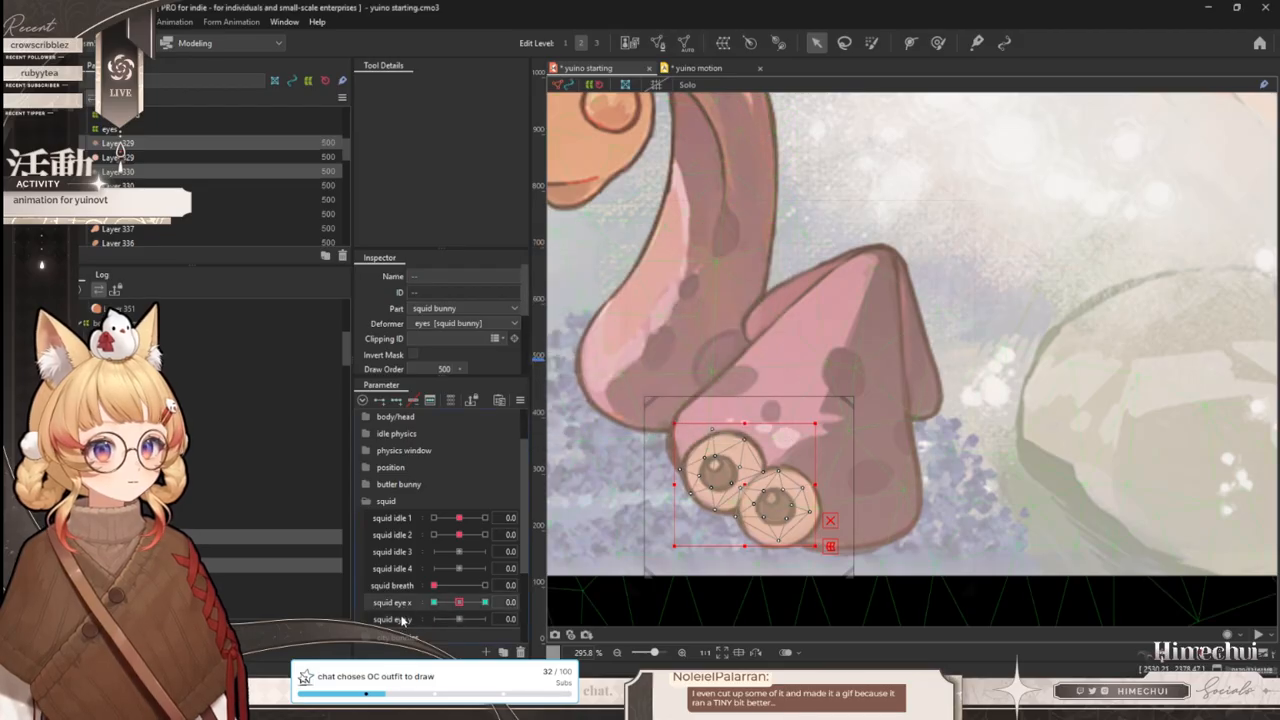
- Key the pupils on squid eye y, shifting them up-right at 10 and down-left at -10, and nudge the Layer 329 pupil slightly lower
{"action": "left_click", "coordinate": [484, 619]}
{"action": "mouse_move", "coordinate": [744, 486]}
{"action": "left_mouse_down"}
{"action": "mouse_move", "coordinate": [756, 475]}
{"action": "mouse_move", "coordinate": [741, 498]}
{"action": "left_mouse_up"}
{"action": "left_click", "coordinate": [434, 619]}
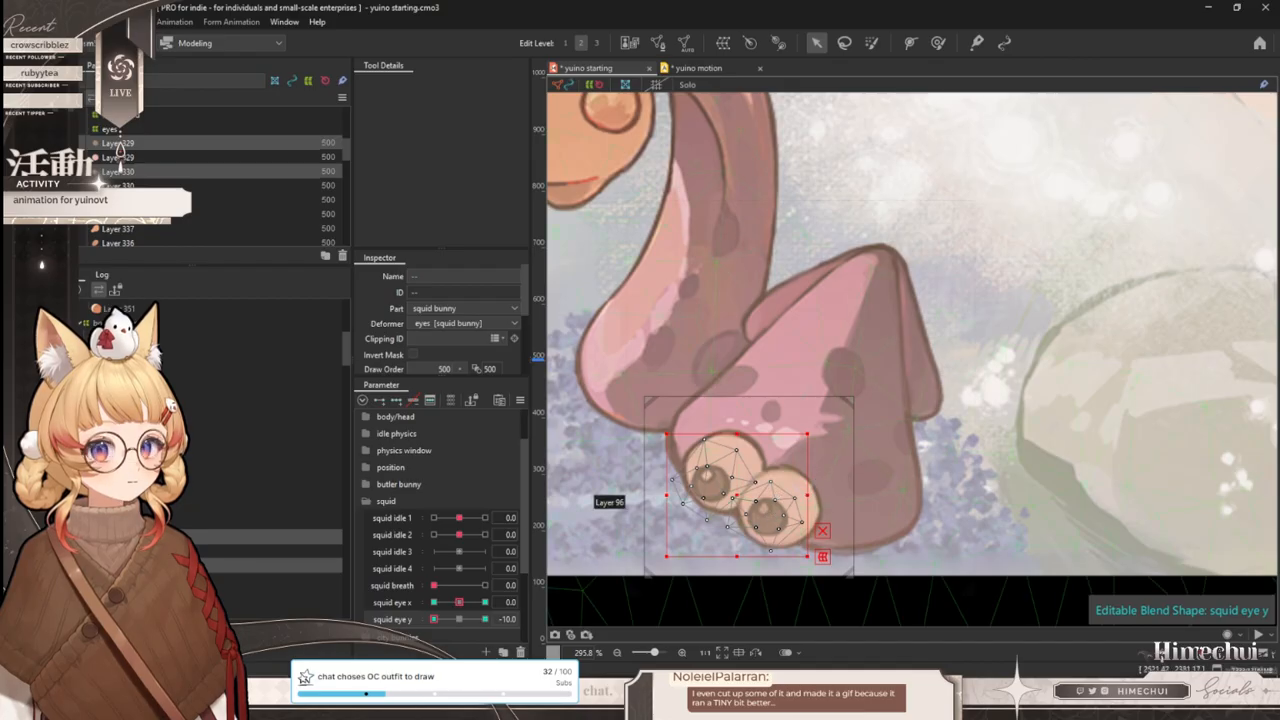
{"action": "left_click", "coordinate": [118, 146]}
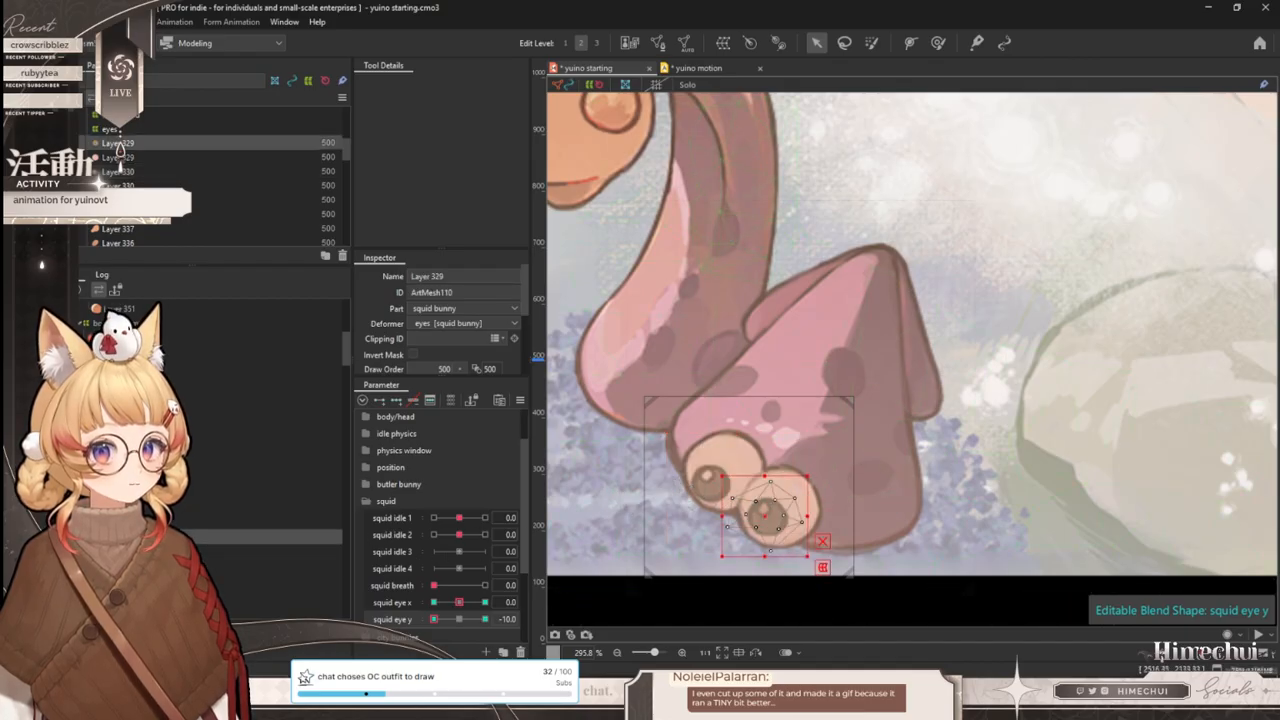
{"action": "left_click_drag", "start_coordinate": [762, 514], "coordinate": [764, 518]}
- Preview the squid's gaze with the selection hidden by moving squid eye x and squid eye y between their -10 and 10 extremes
{"action": "left_click_drag", "start_coordinate": [433, 619], "coordinate": [620, 604]}
{"action": "scroll", "coordinate": [788, 446], "scroll_direction": "down", "scroll_amount": 3}
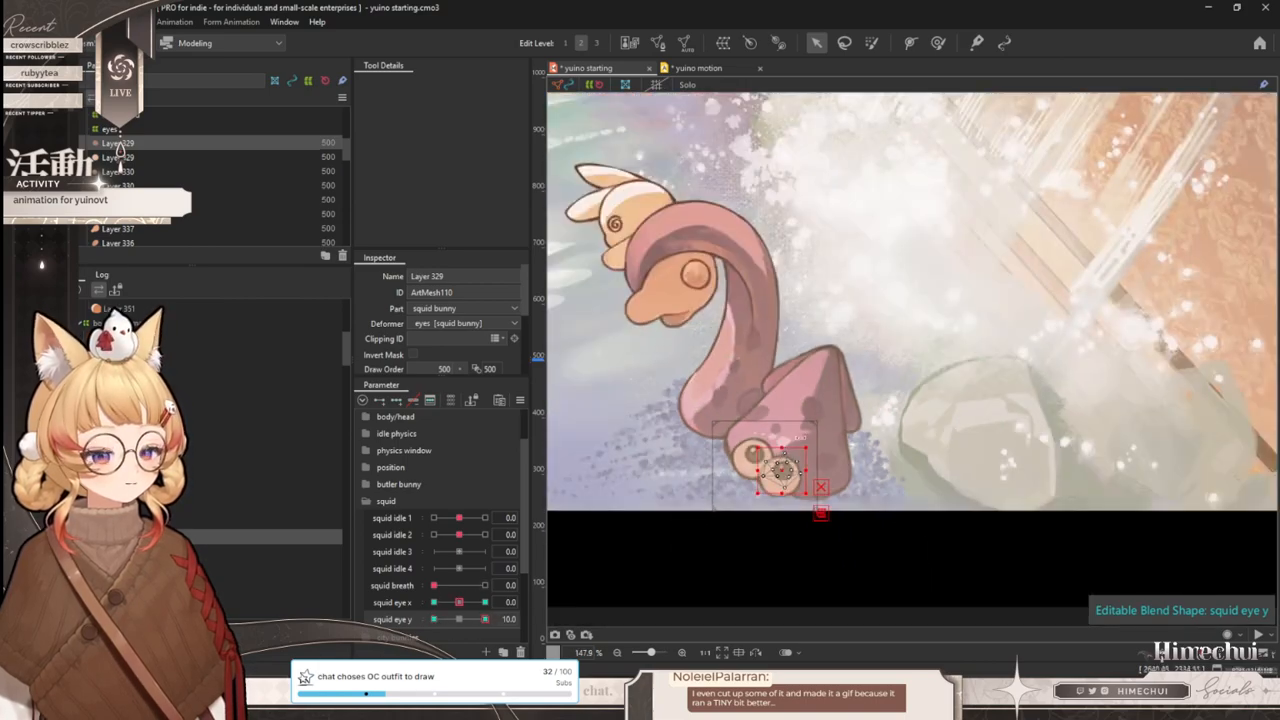
{"action": "key", "text": "ctrl+t"}
{"action": "scroll", "coordinate": [788, 442], "scroll_direction": "down", "scroll_amount": 3}
{"action": "scroll", "coordinate": [783, 437], "scroll_direction": "up", "scroll_amount": 1}
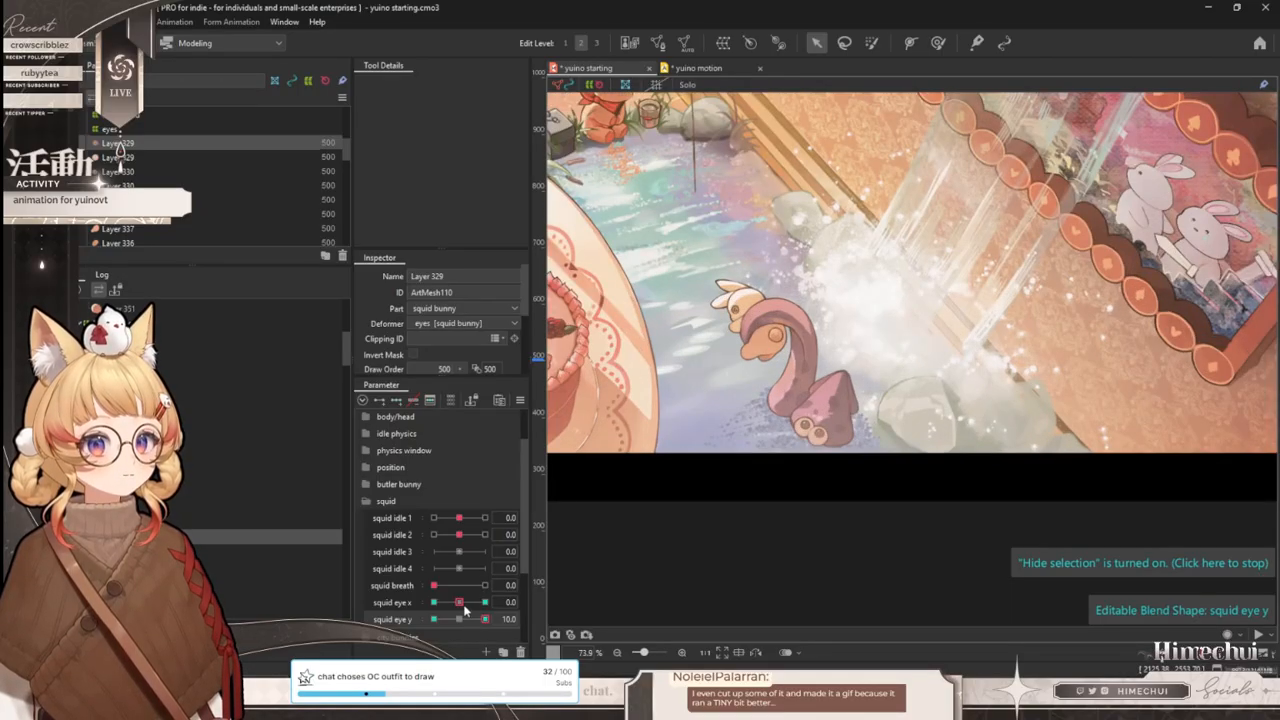
{"action": "left_click_drag", "start_coordinate": [459, 602], "coordinate": [418, 601]}
{"action": "left_click_drag", "start_coordinate": [500, 618], "coordinate": [331, 629]}
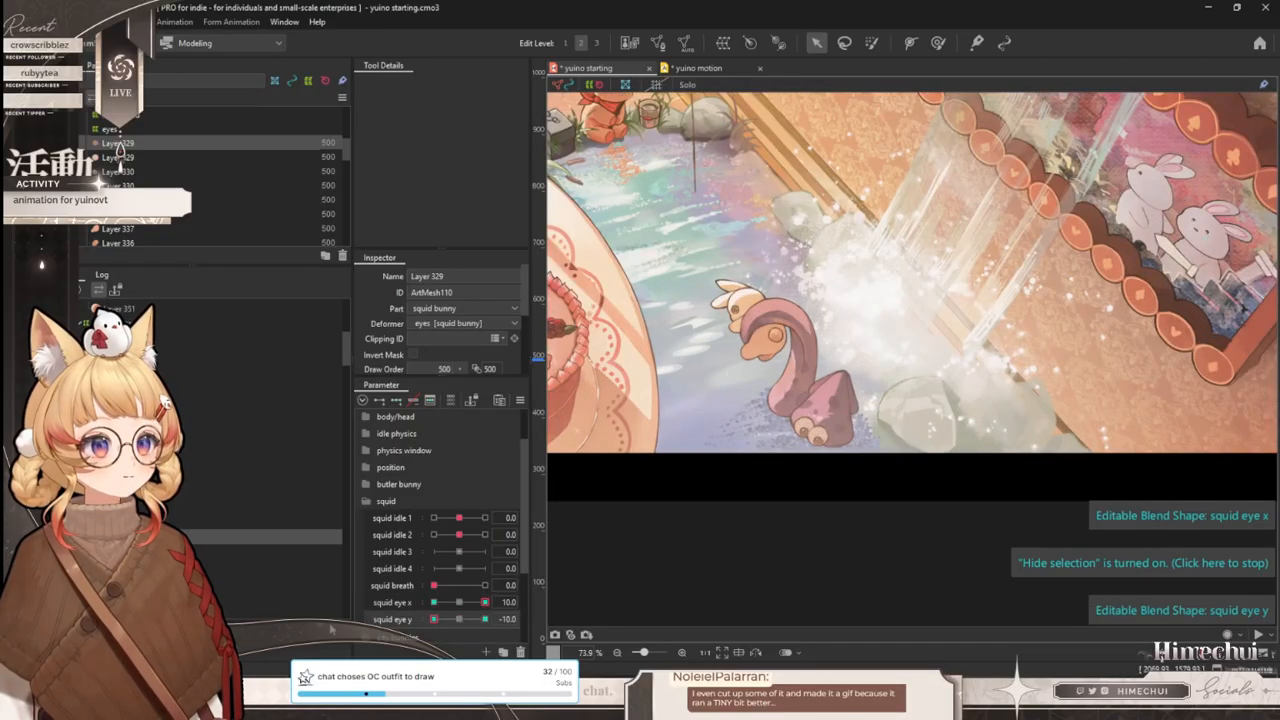
{"action": "left_click_drag", "start_coordinate": [484, 602], "coordinate": [365, 611]}
{"action": "scroll", "coordinate": [780, 390], "scroll_direction": "up", "scroll_amount": 3}
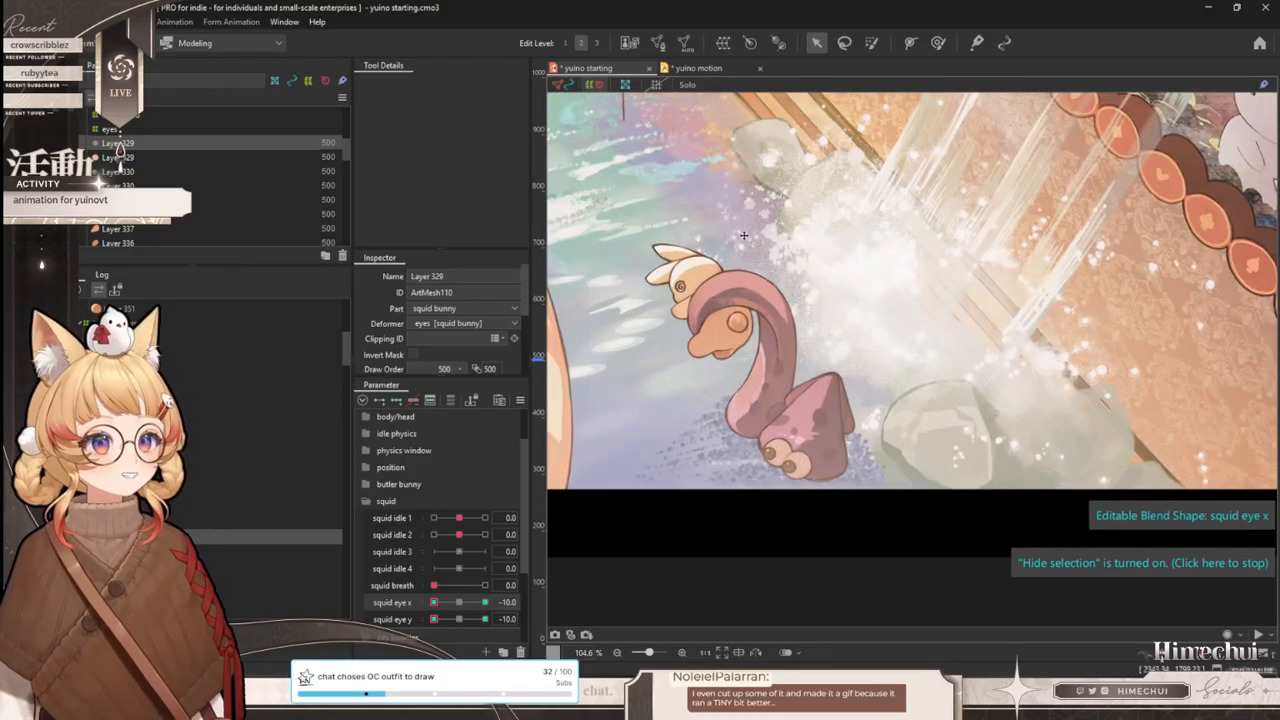
- In the yuino motion animation, place a parameter controller on the squid's lower pupil and return to the arrow tool
{"action": "left_click", "coordinate": [698, 67]}
{"action": "scroll", "coordinate": [690, 362], "scroll_direction": "up", "scroll_amount": 6}
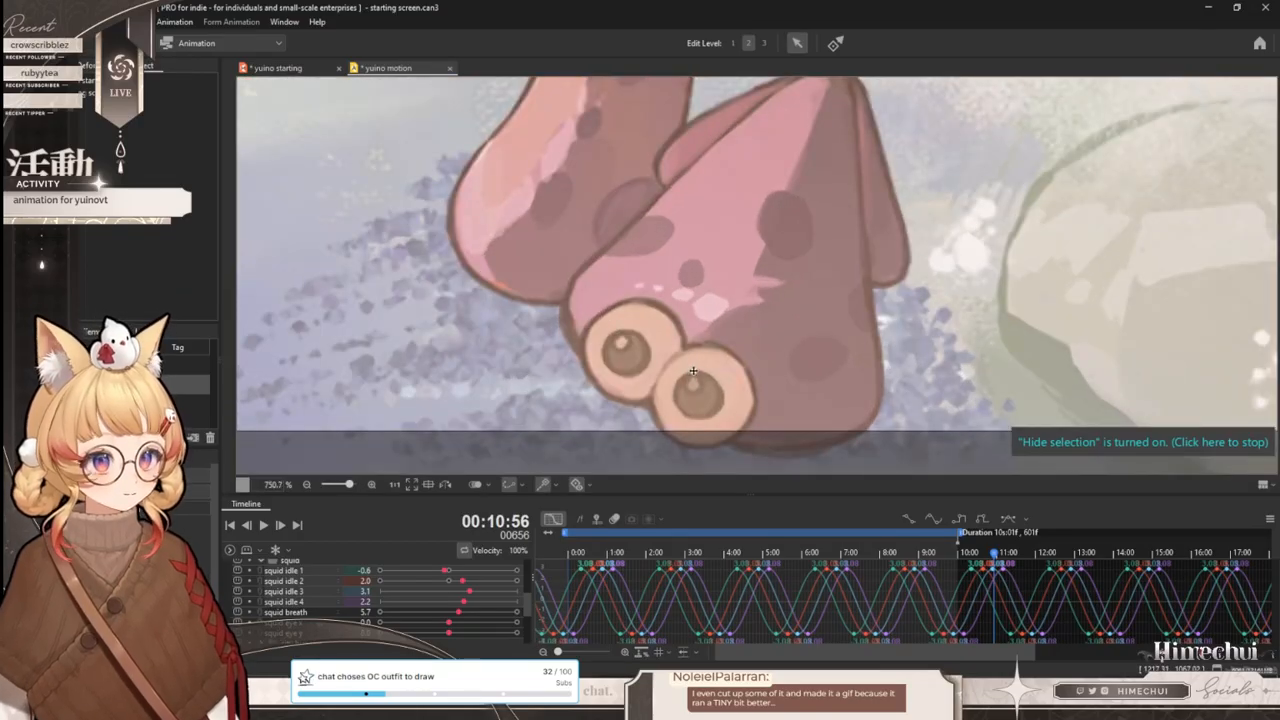
{"action": "left_click", "coordinate": [835, 43]}
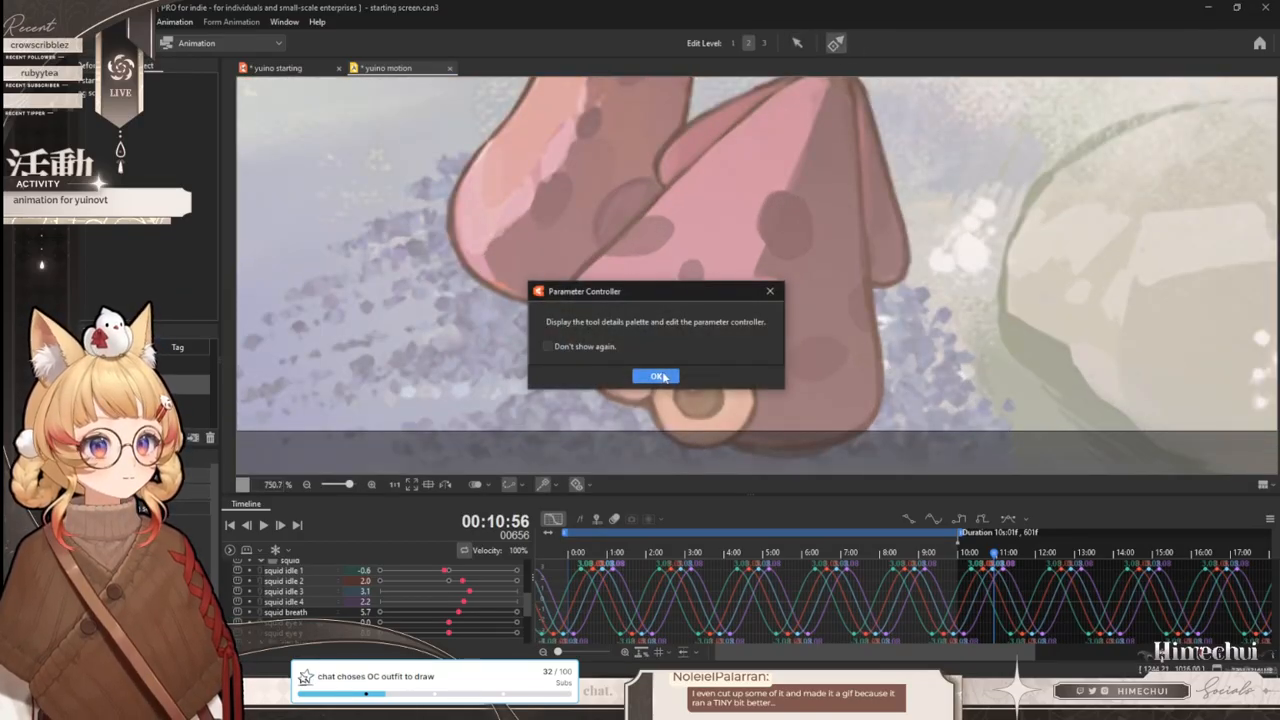
{"action": "left_click", "coordinate": [656, 376]}
{"action": "left_click", "coordinate": [695, 397]}
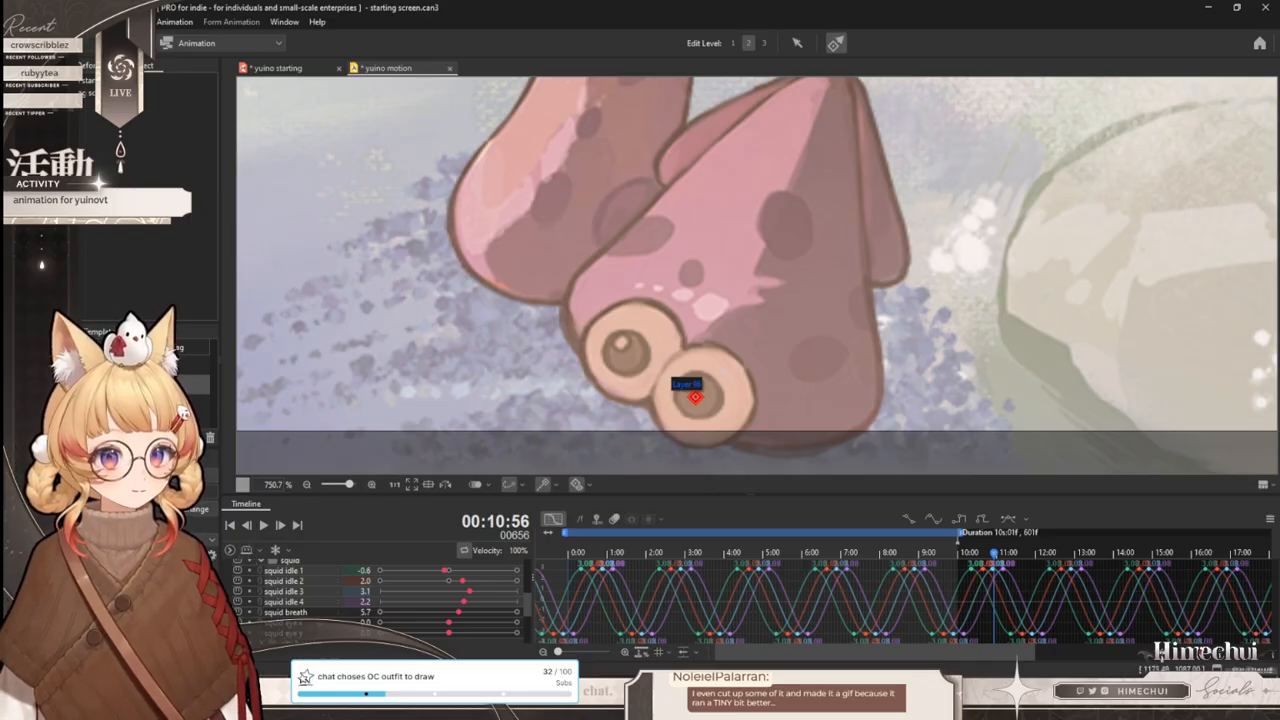
{"action": "left_click", "coordinate": [695, 397]}
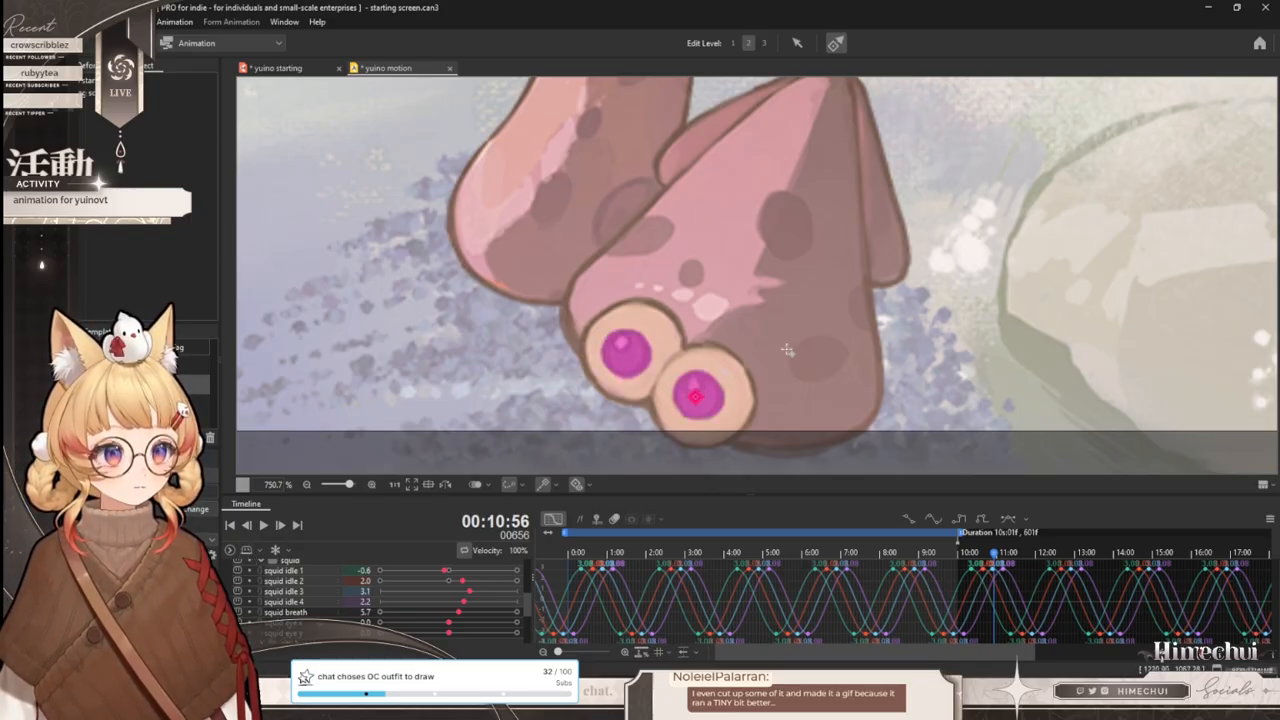
{"action": "left_click", "coordinate": [795, 44]}
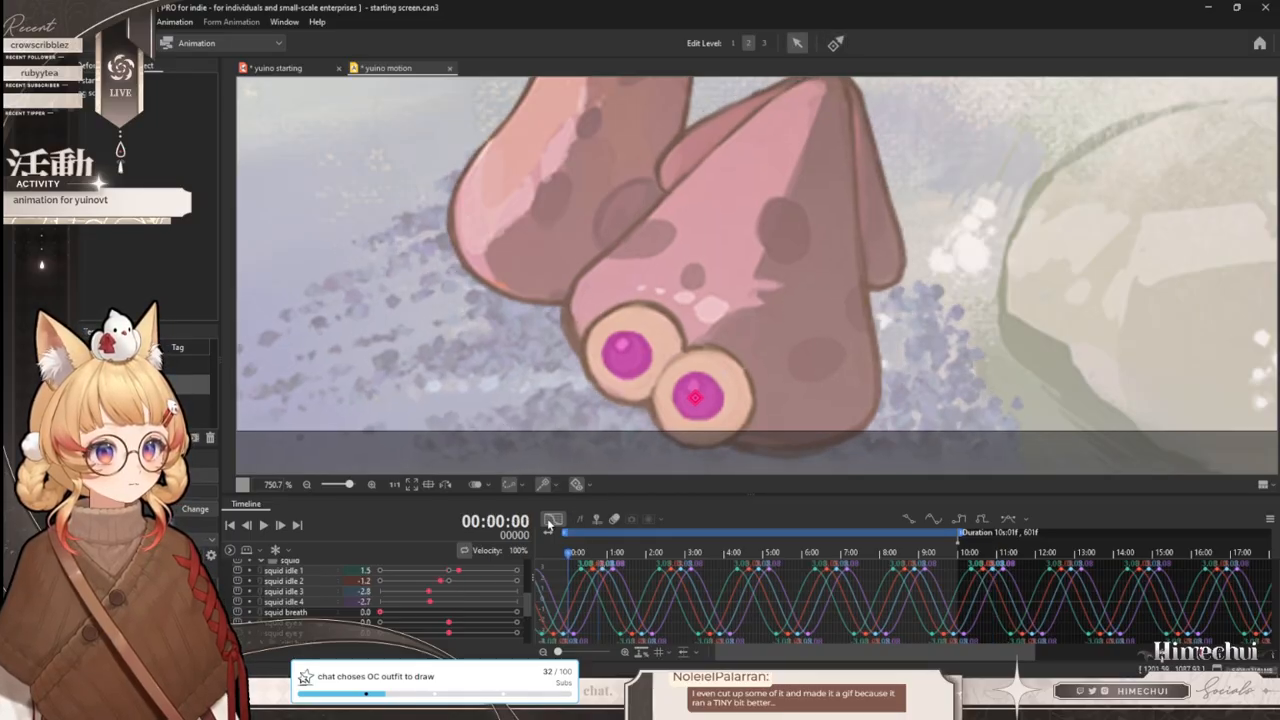
- With the timeline out of graph view, move the squid's pupils at frame 0 using the parameter controller, and save the file
{"action": "left_click", "coordinate": [581, 521]}
{"action": "left_click_drag", "start_coordinate": [694, 398], "coordinate": [766, 371]}
{"action": "scroll", "coordinate": [766, 371], "scroll_direction": "down", "scroll_amount": 8}
{"action": "scroll", "coordinate": [760, 371], "scroll_direction": "up", "scroll_amount": 3}
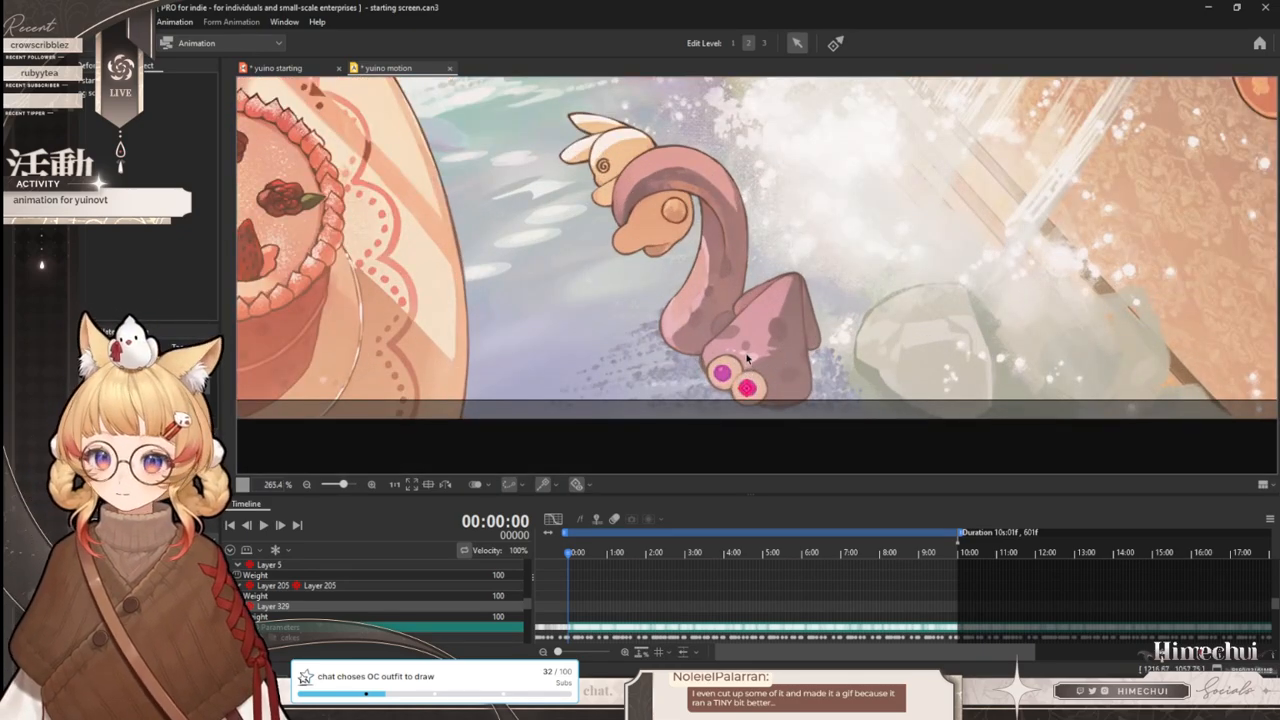
{"action": "scroll", "coordinate": [769, 395], "scroll_direction": "up", "scroll_amount": 2}
{"action": "scroll", "coordinate": [769, 392], "scroll_direction": "up", "scroll_amount": 4}
{"action": "left_click_drag", "start_coordinate": [724, 374], "coordinate": [775, 410]}
{"action": "scroll", "coordinate": [775, 410], "scroll_direction": "down", "scroll_amount": 6}
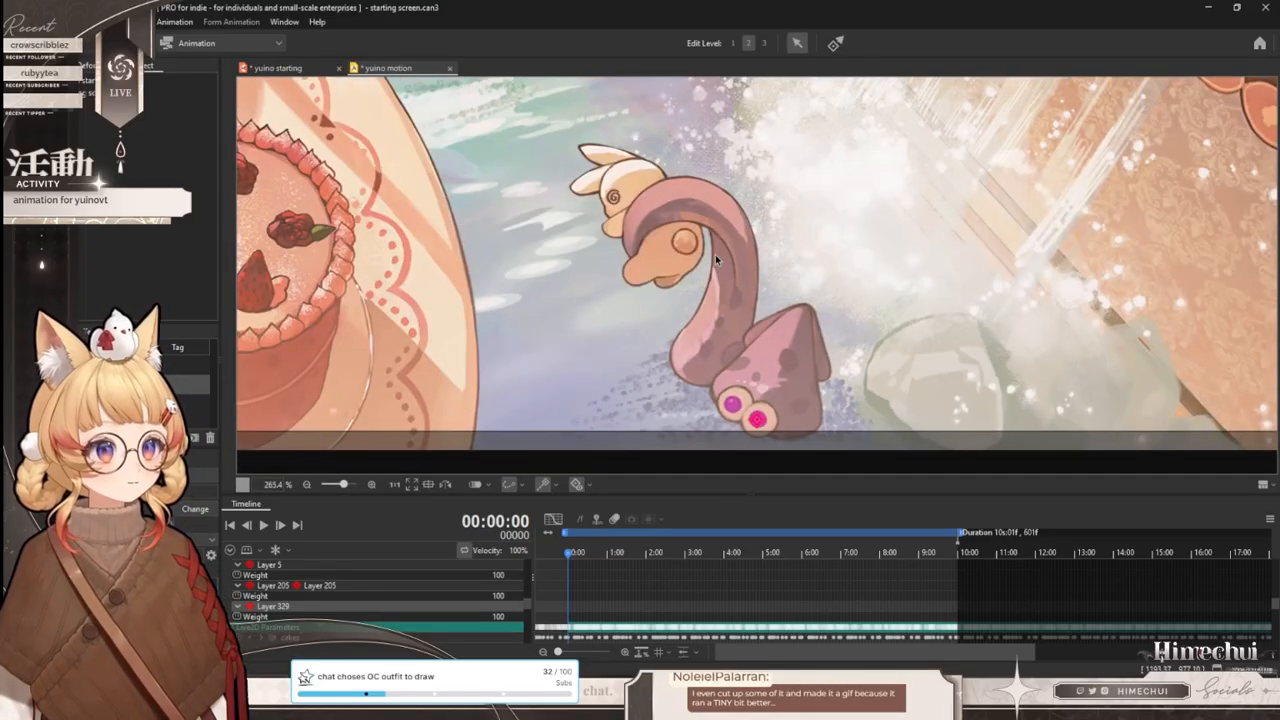
{"action": "left_click", "coordinate": [68, 21]}
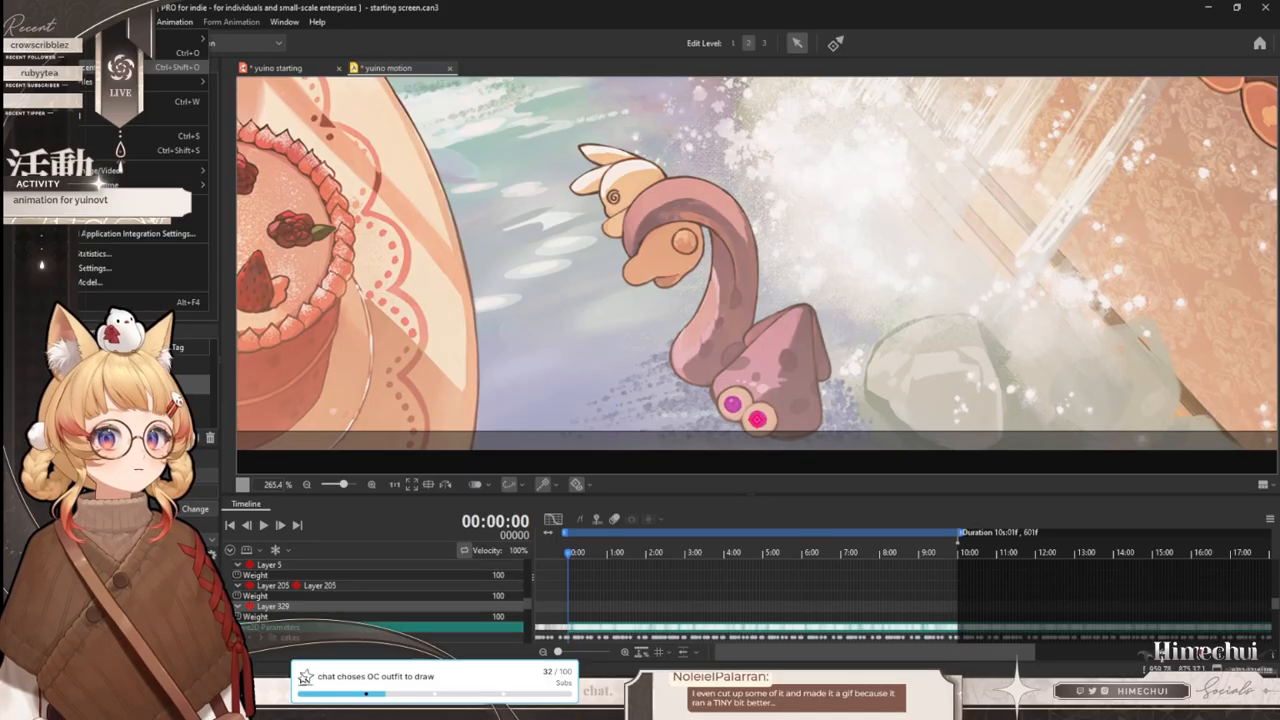
{"action": "left_click", "coordinate": [150, 136]}
- Return to the yuino starting model and reset squid eye x and squid eye y to 0
{"action": "left_click", "coordinate": [240, 68]}
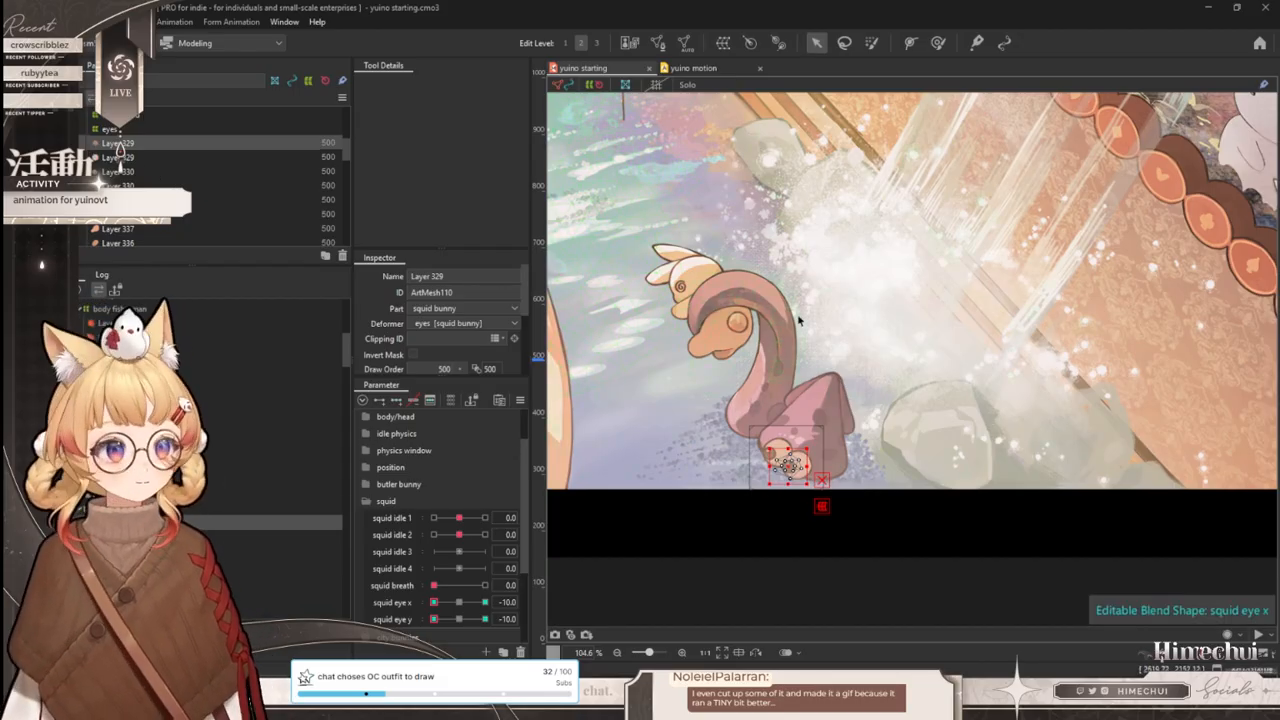
{"action": "scroll", "coordinate": [714, 350], "scroll_direction": "up", "scroll_amount": 3}
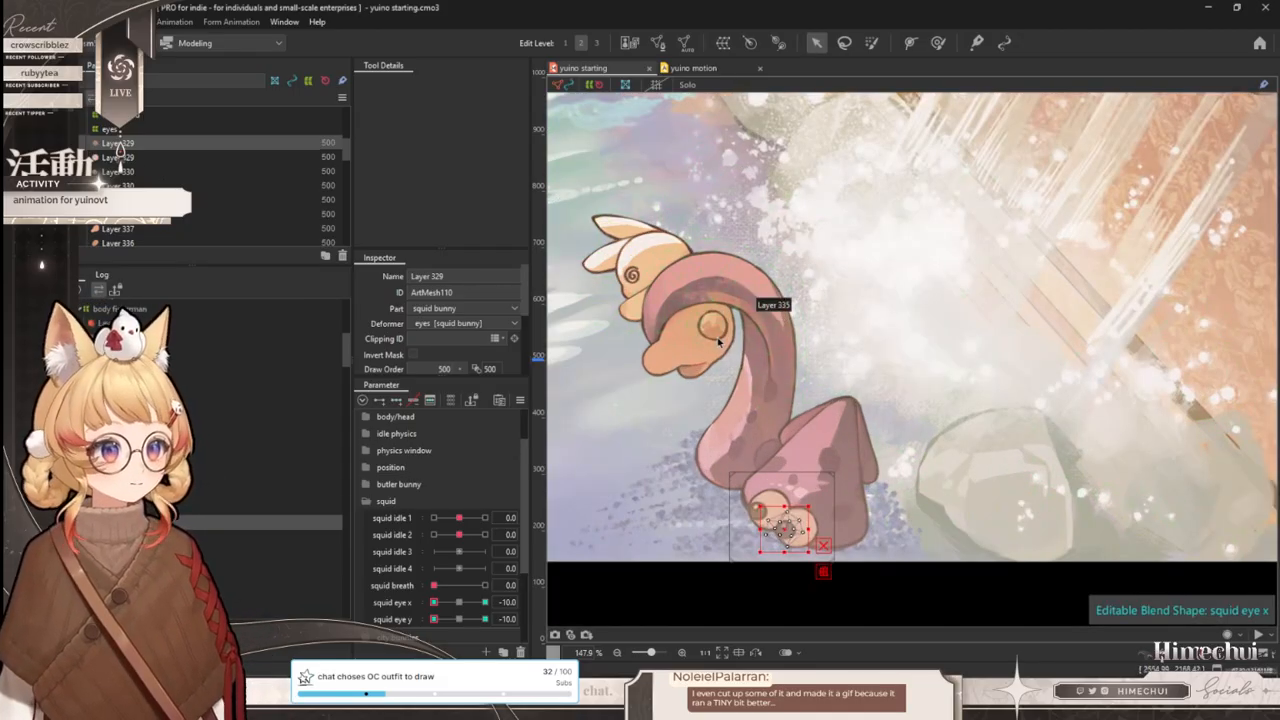
{"action": "left_click", "coordinate": [459, 603]}
{"action": "left_click", "coordinate": [459, 619]}
{"action": "mouse_move", "coordinate": [460, 519]}
{"action": "left_mouse_down"}
{"action": "mouse_move", "coordinate": [376, 525]}
{"action": "mouse_move", "coordinate": [471, 519]}
{"action": "mouse_move", "coordinate": [459, 518]}
{"action": "left_mouse_up"}
{"action": "scroll", "coordinate": [709, 376], "scroll_direction": "up", "scroll_amount": 3}
{"action": "left_click", "coordinate": [787, 414]}
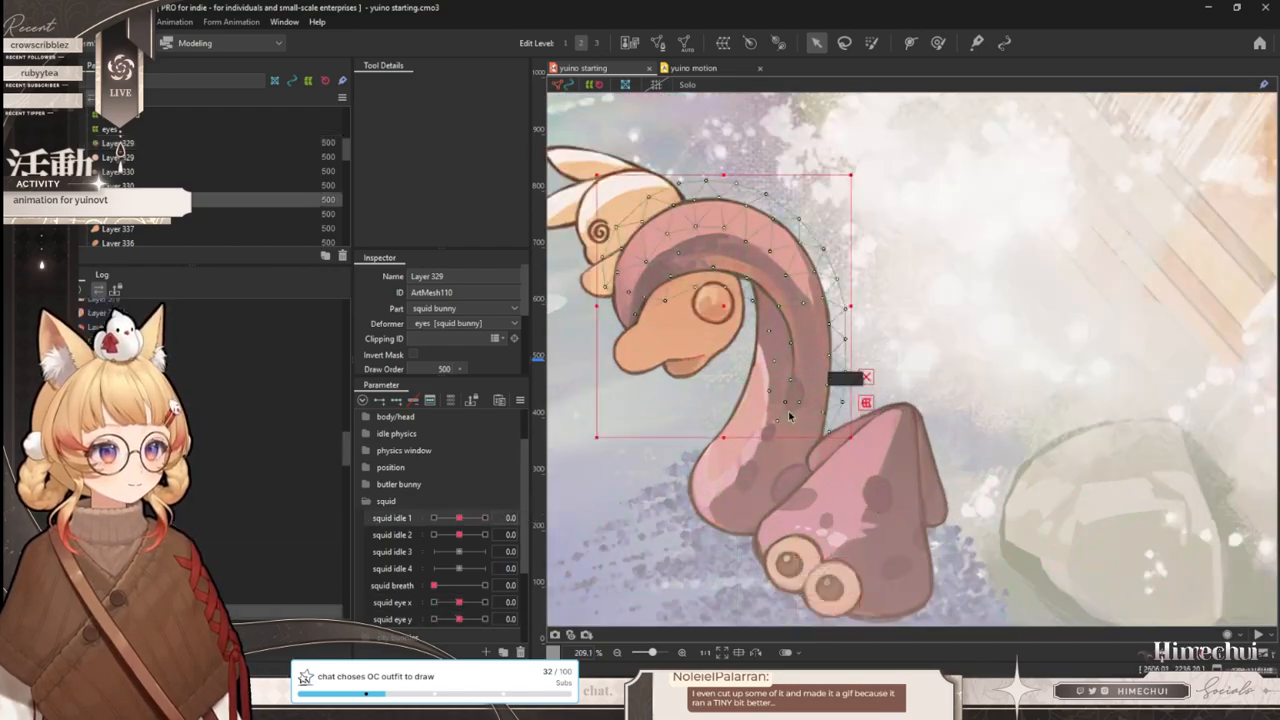
{"action": "scroll", "coordinate": [789, 418], "scroll_direction": "down", "scroll_amount": 2}
{"action": "scroll", "coordinate": [766, 428], "scroll_direction": "up", "scroll_amount": 1}
{"action": "left_click", "coordinate": [772, 460], "text": "shift"}
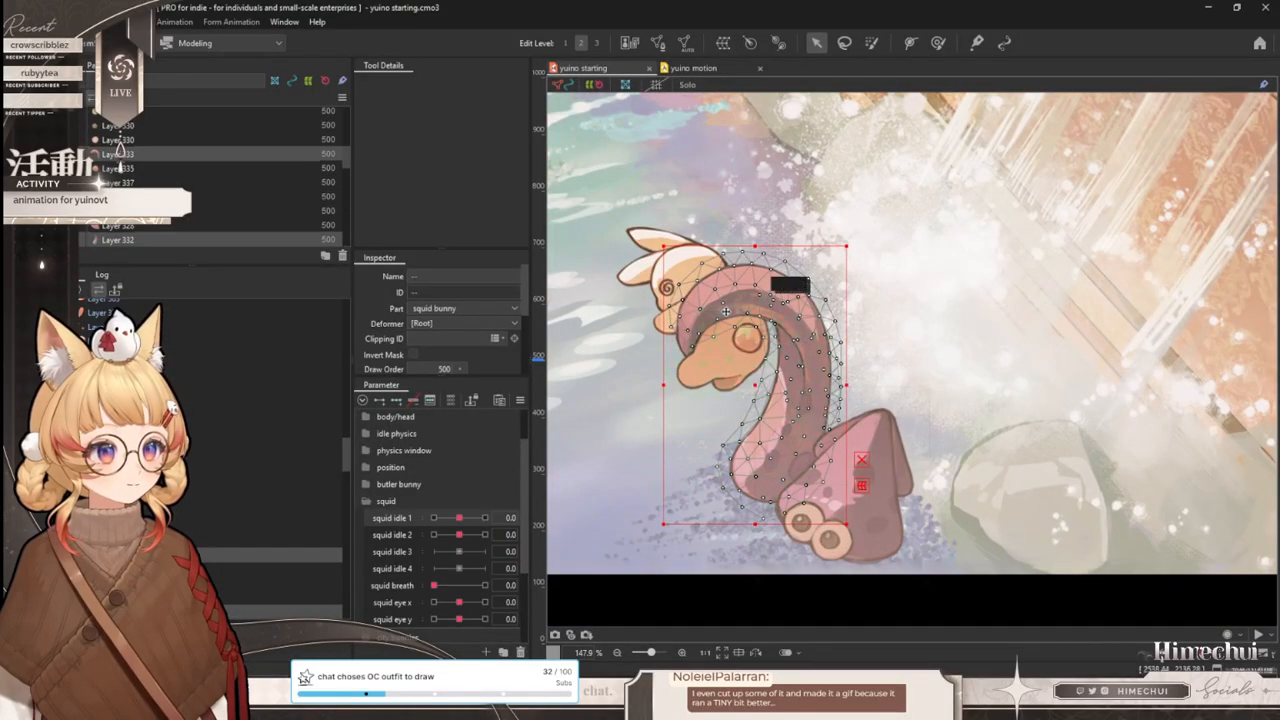
{"action": "scroll", "coordinate": [734, 312], "scroll_direction": "up", "scroll_amount": 1}
{"action": "scroll", "coordinate": [757, 436], "scroll_direction": "down", "scroll_amount": 1}
{"action": "scroll", "coordinate": [784, 371], "scroll_direction": "up", "scroll_amount": 1}
{"action": "scroll", "coordinate": [784, 371], "scroll_direction": "down", "scroll_amount": 1}
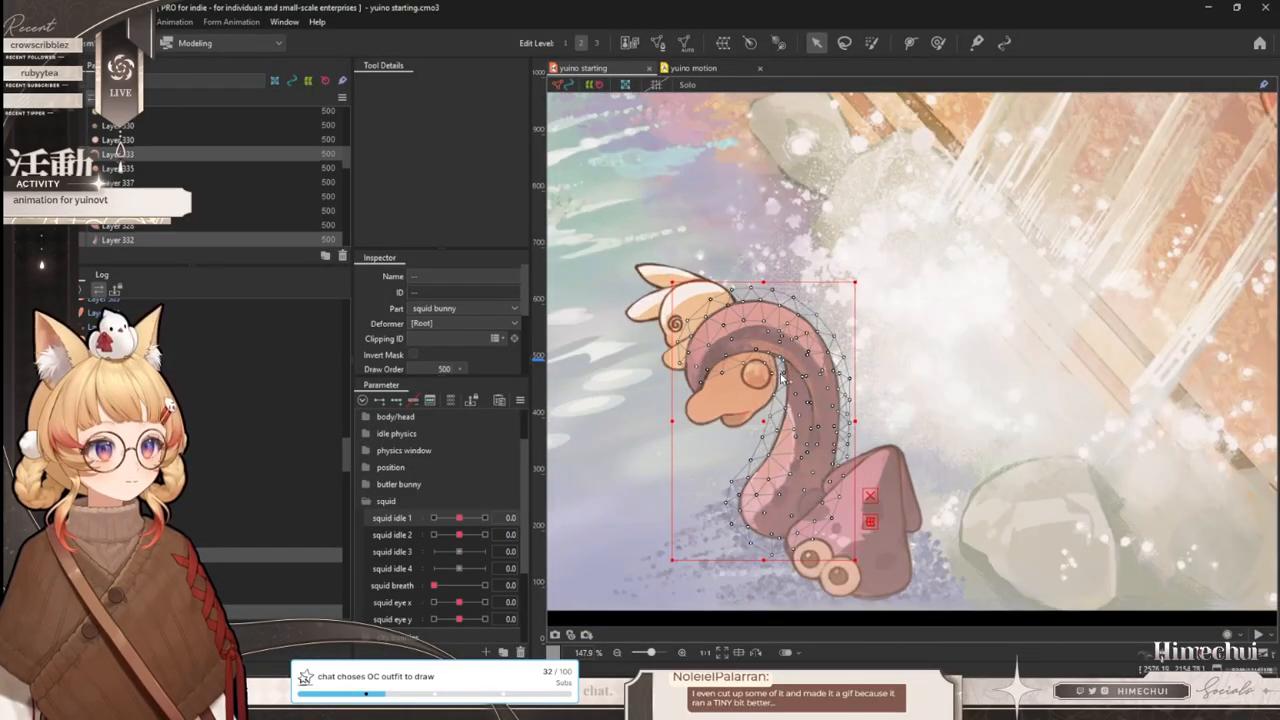
- Select all meshes of the bunny wrapped in the squid's tentacle together, including the lower body, head, face and both ears
{"action": "left_click", "coordinate": [765, 388]}
{"action": "scroll", "coordinate": [700, 302], "scroll_direction": "up", "scroll_amount": 1}
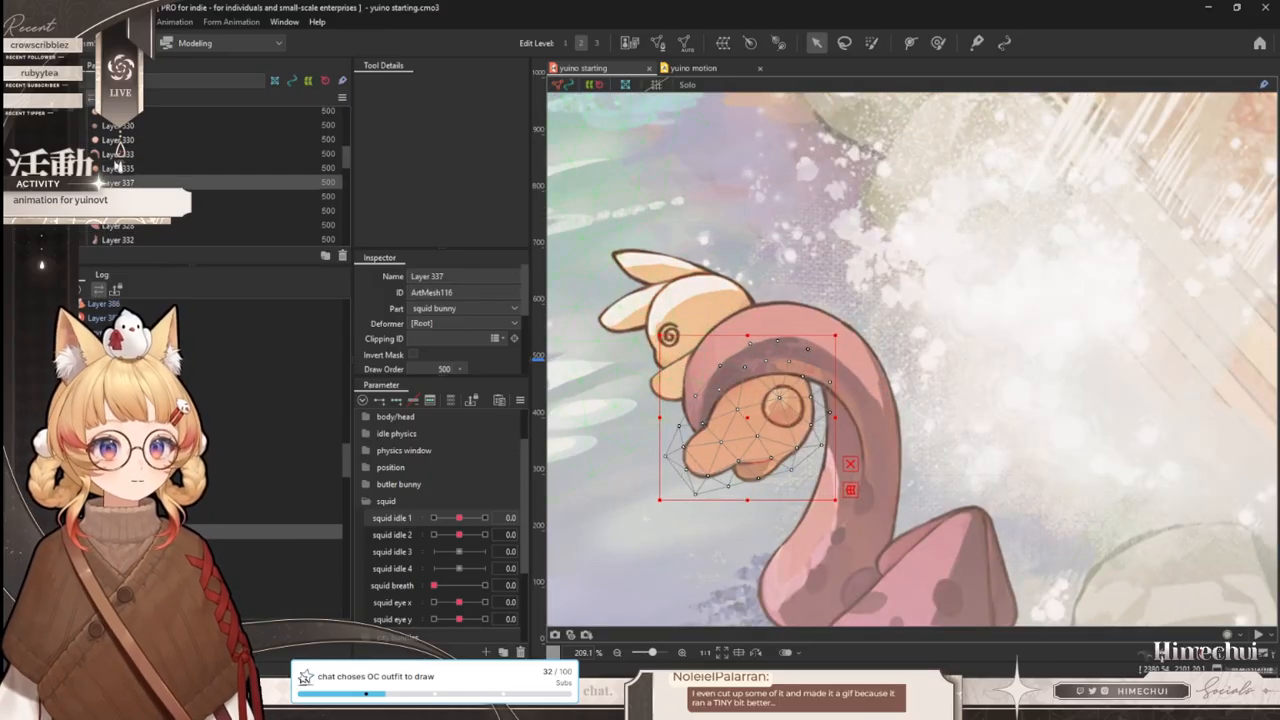
{"action": "scroll", "coordinate": [768, 420], "scroll_direction": "up", "scroll_amount": 1}
{"action": "left_click", "coordinate": [788, 408], "text": "shift"}
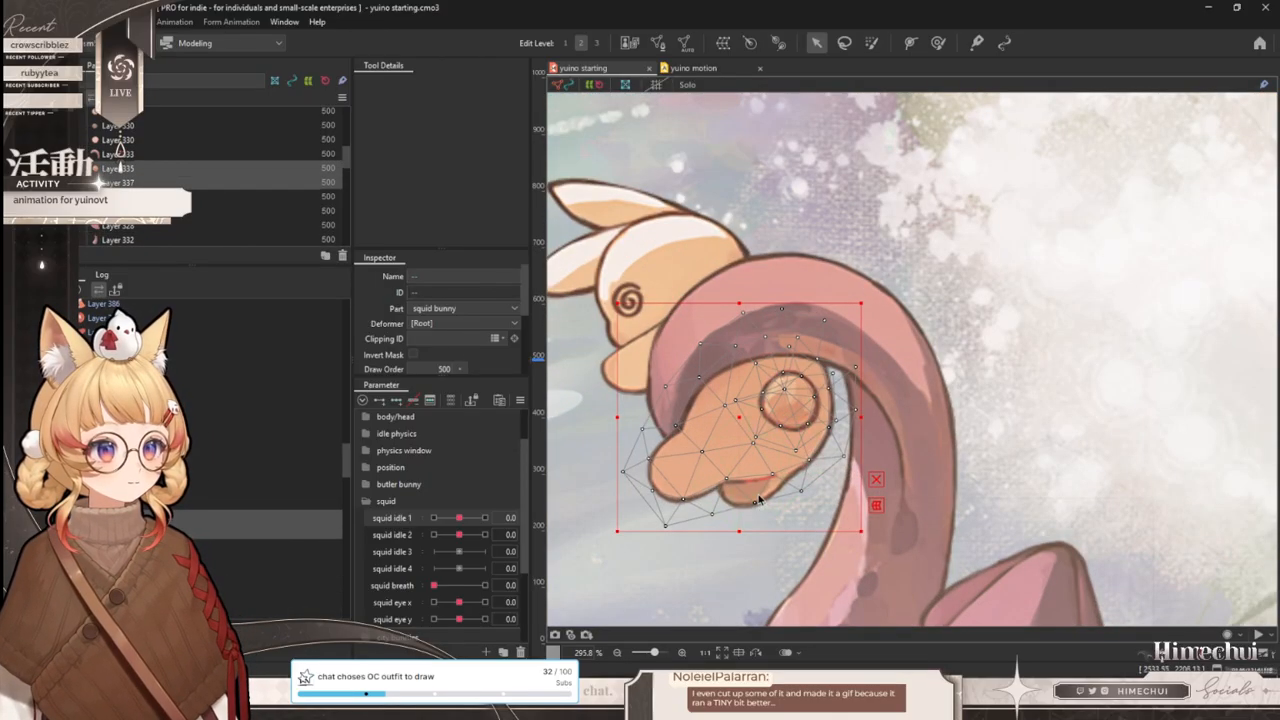
{"action": "scroll", "coordinate": [760, 500], "scroll_direction": "down", "scroll_amount": 1}
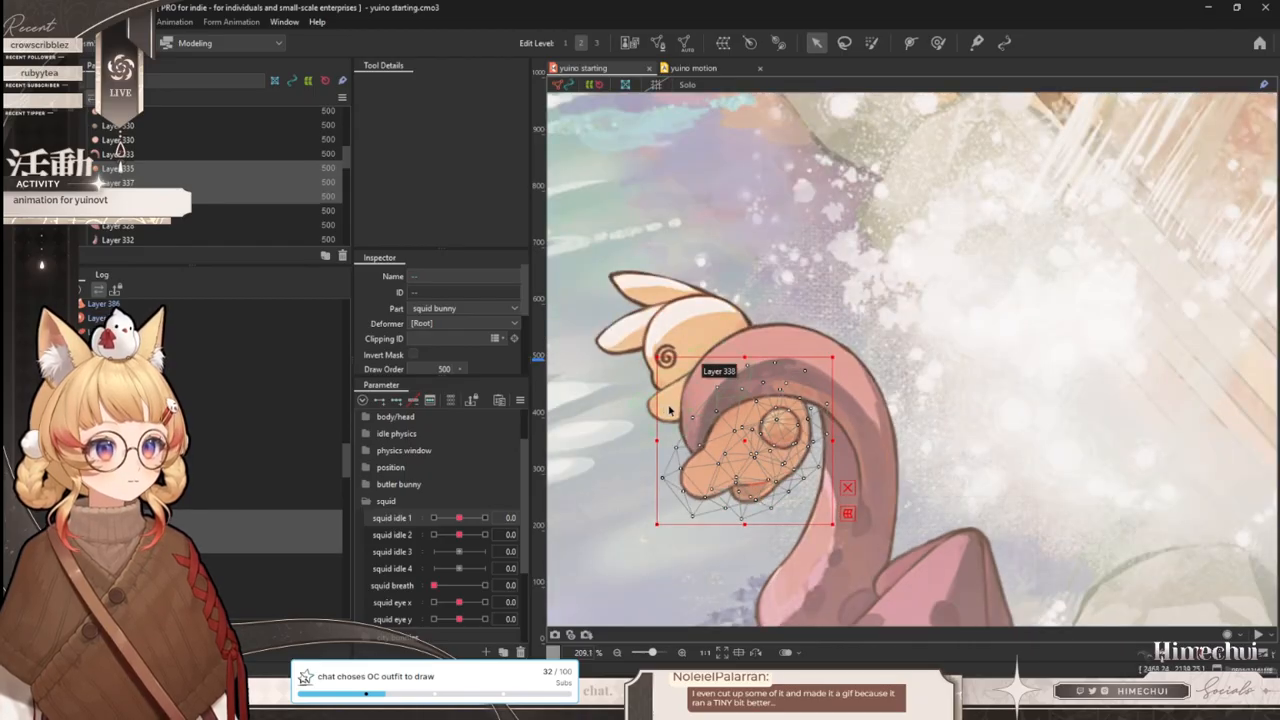
{"action": "left_click", "coordinate": [701, 333], "text": "shift"}
{"action": "left_click", "coordinate": [701, 332], "text": "shift"}
{"action": "scroll", "coordinate": [676, 352], "scroll_direction": "up", "scroll_amount": 2}
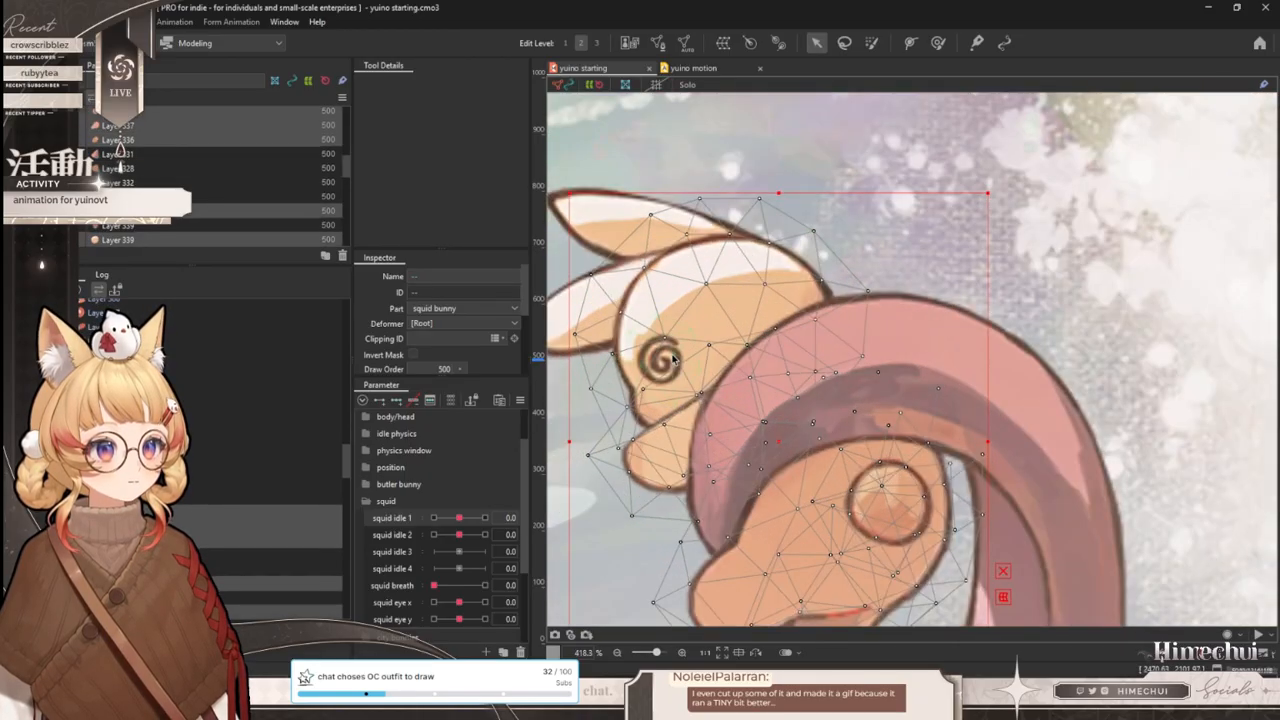
{"action": "left_click", "coordinate": [698, 363], "text": "shift"}
{"action": "scroll", "coordinate": [700, 363], "scroll_direction": "down", "scroll_amount": 1}
{"action": "left_click", "coordinate": [606, 325], "text": "shift"}
{"action": "left_click", "coordinate": [622, 250], "text": "shift"}
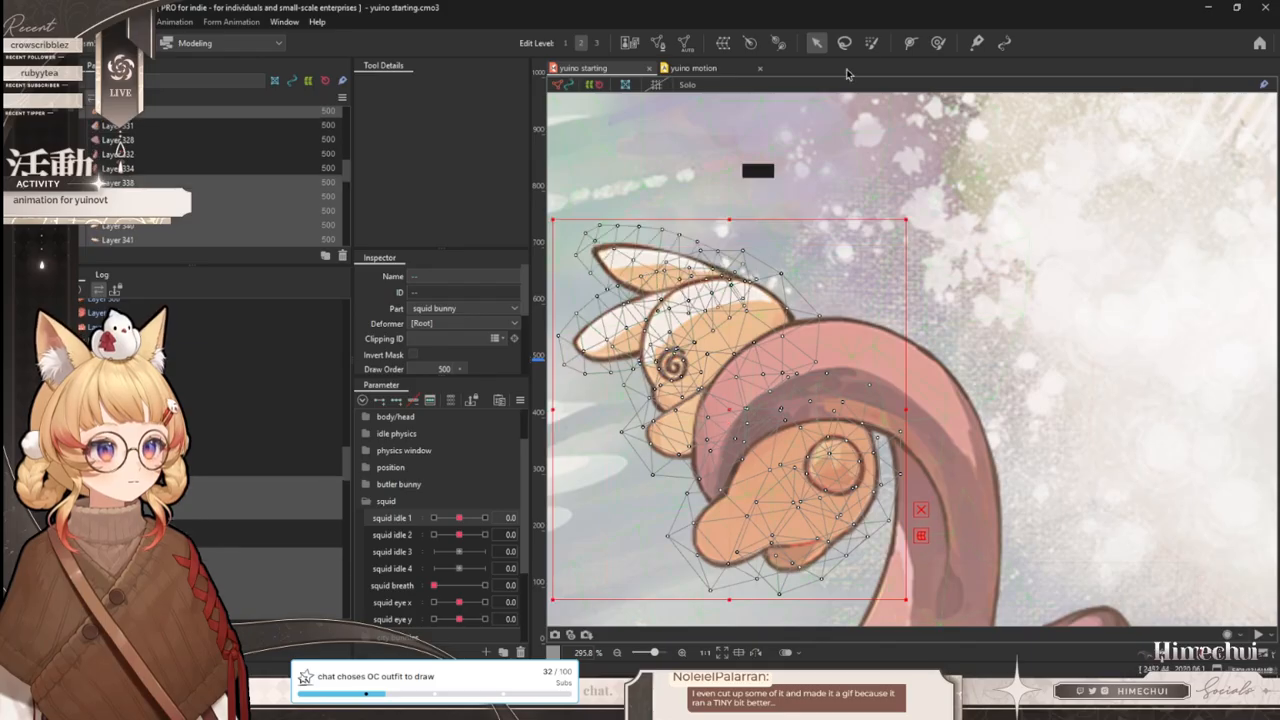
- Create a rotation deformer named bunny as parent of the selected meshes, and shrink and position it over the tentacle's curl
{"action": "left_click", "coordinate": [748, 43]}
{"action": "key", "text": "ctrl+a"}
{"action": "type", "text": "bu"}
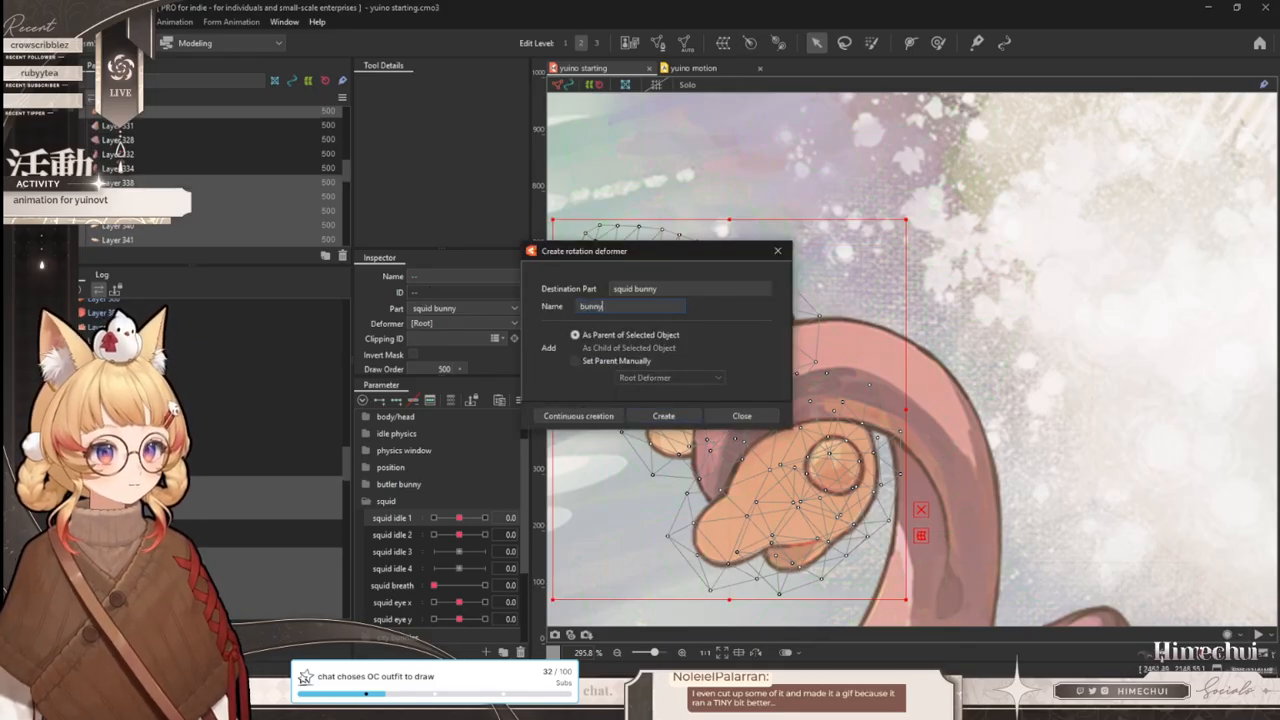
{"action": "left_click", "coordinate": [741, 417]}
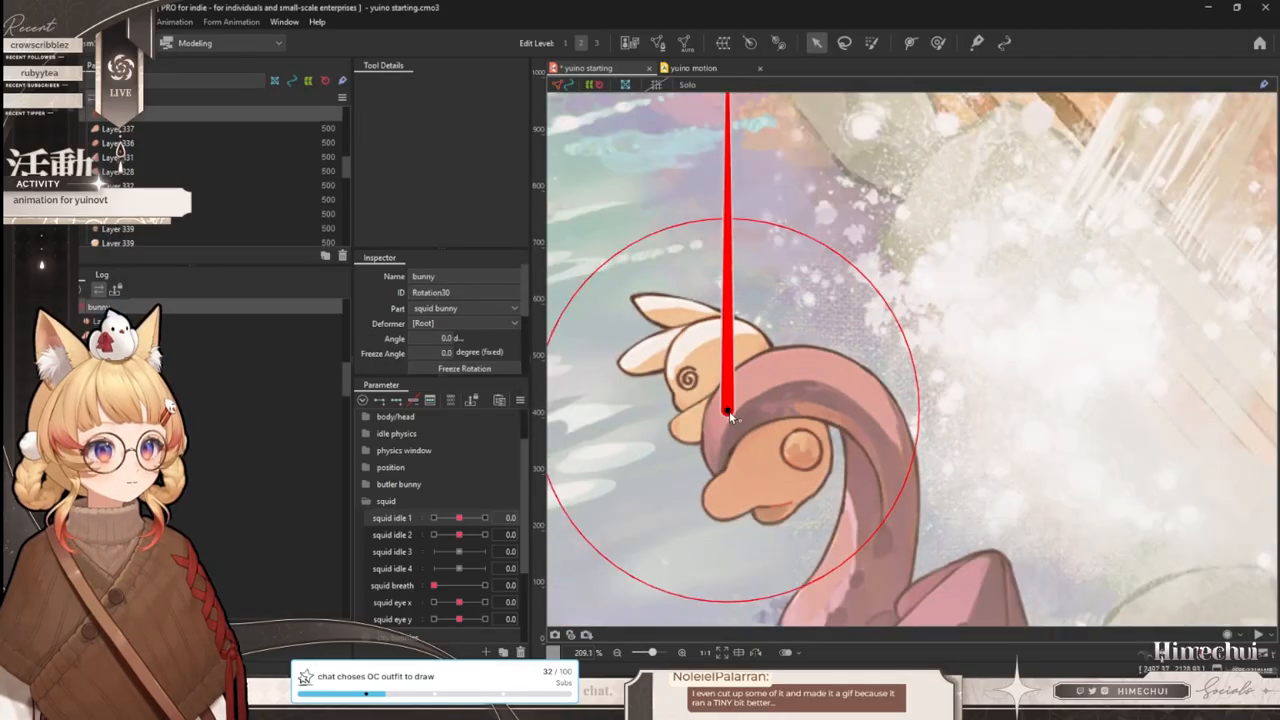
{"action": "scroll", "coordinate": [779, 411], "scroll_direction": "down", "scroll_amount": 3}
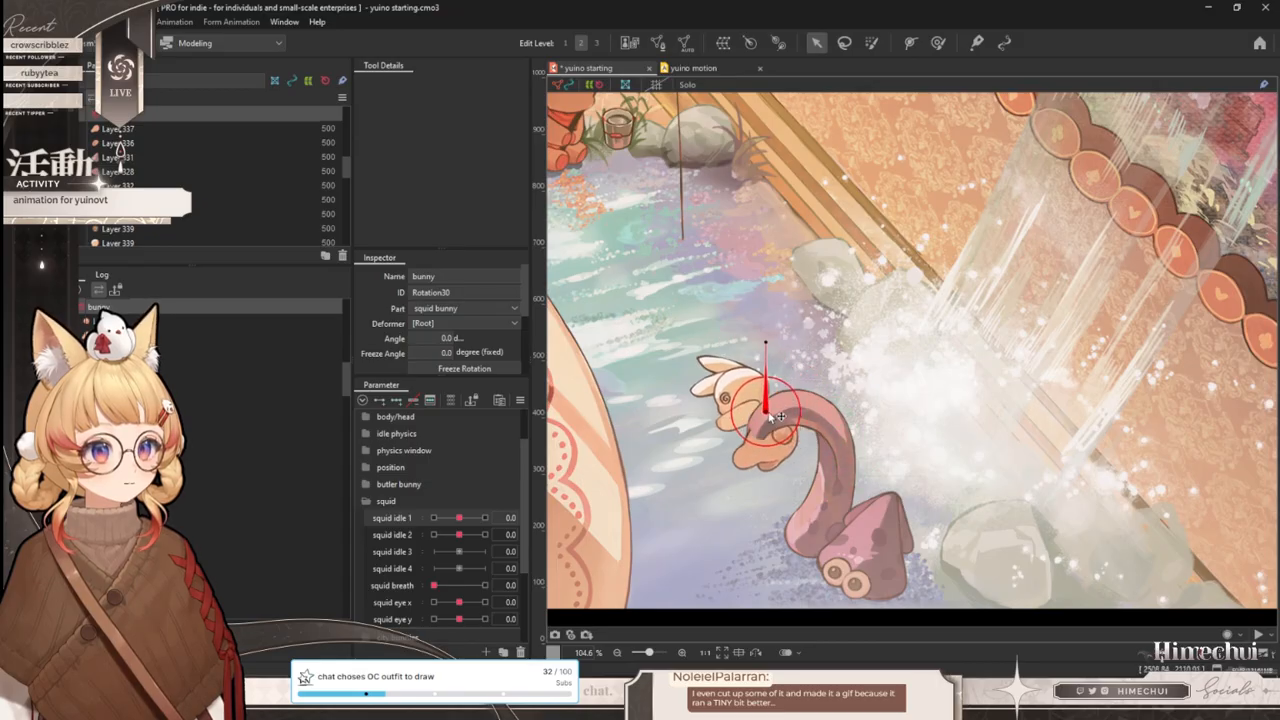
{"action": "scroll", "coordinate": [785, 442], "scroll_direction": "up", "scroll_amount": 3}
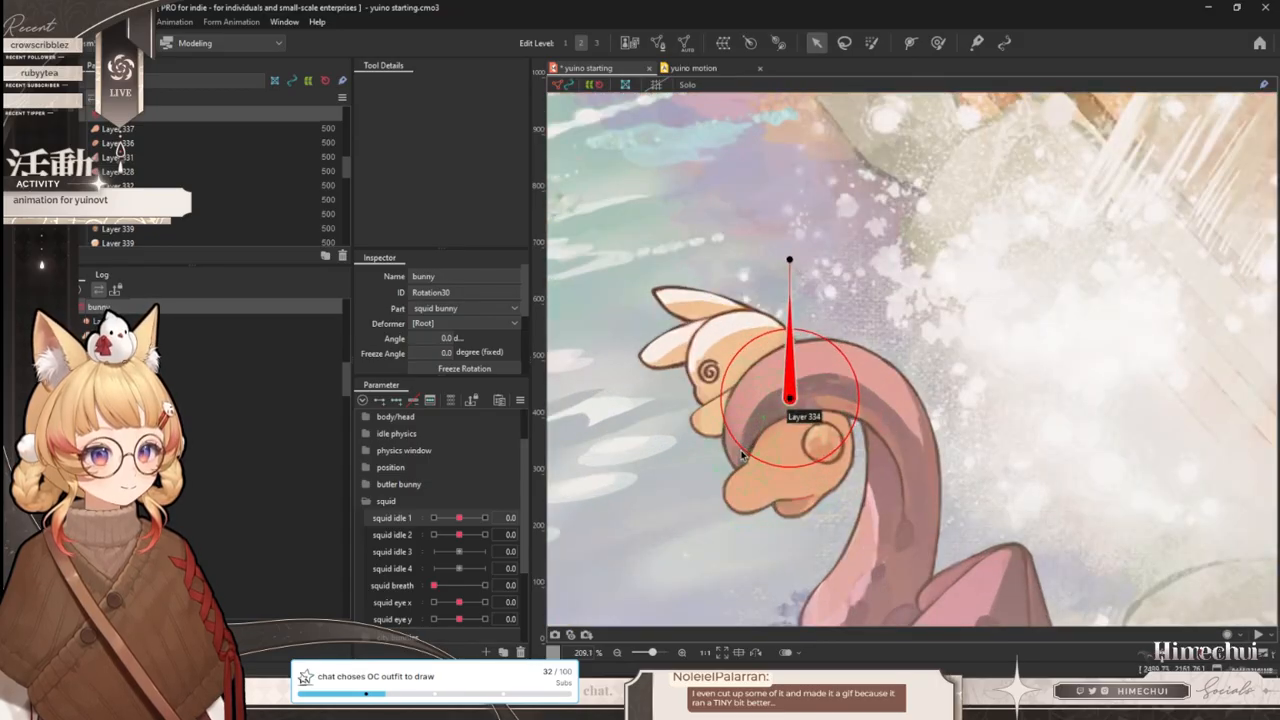
- Select the tentacle's meshes together with the bunny deformer and create a warp deformer named tentacle as their parent
{"action": "left_click", "coordinate": [741, 455]}
{"action": "scroll", "coordinate": [866, 486], "scroll_direction": "down", "scroll_amount": 2}
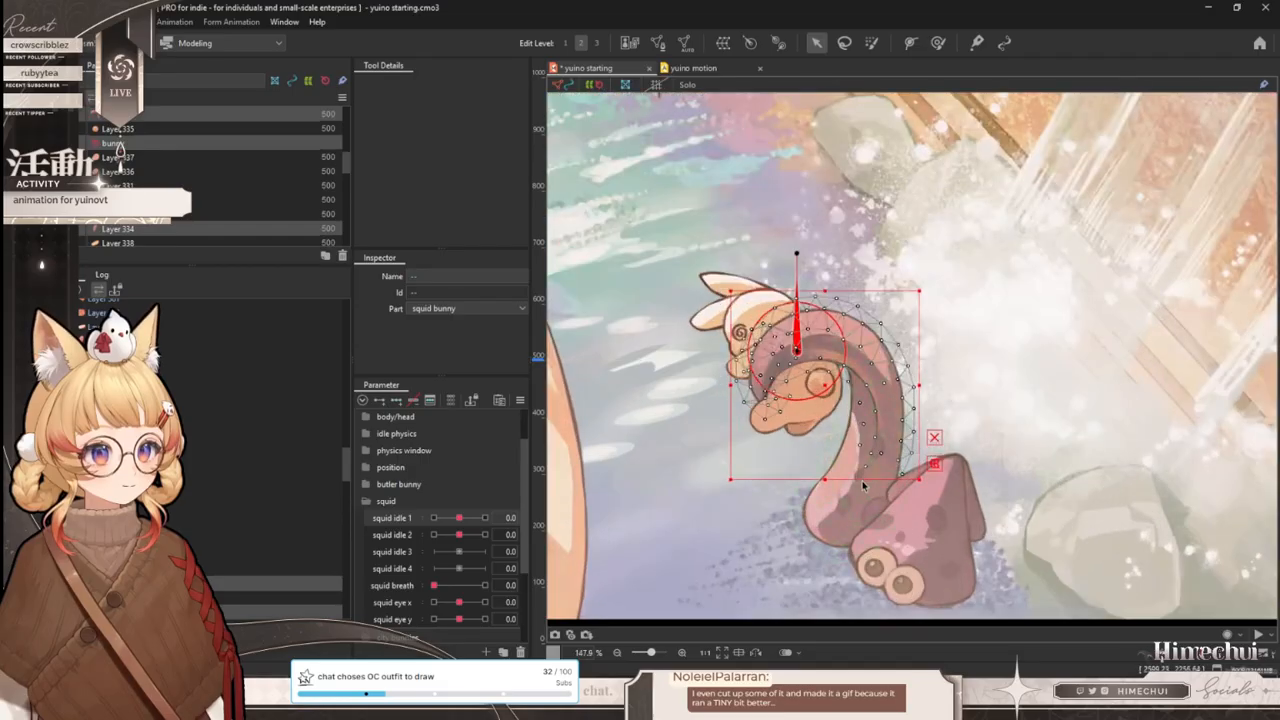
{"action": "left_click", "coordinate": [866, 486], "text": "shift"}
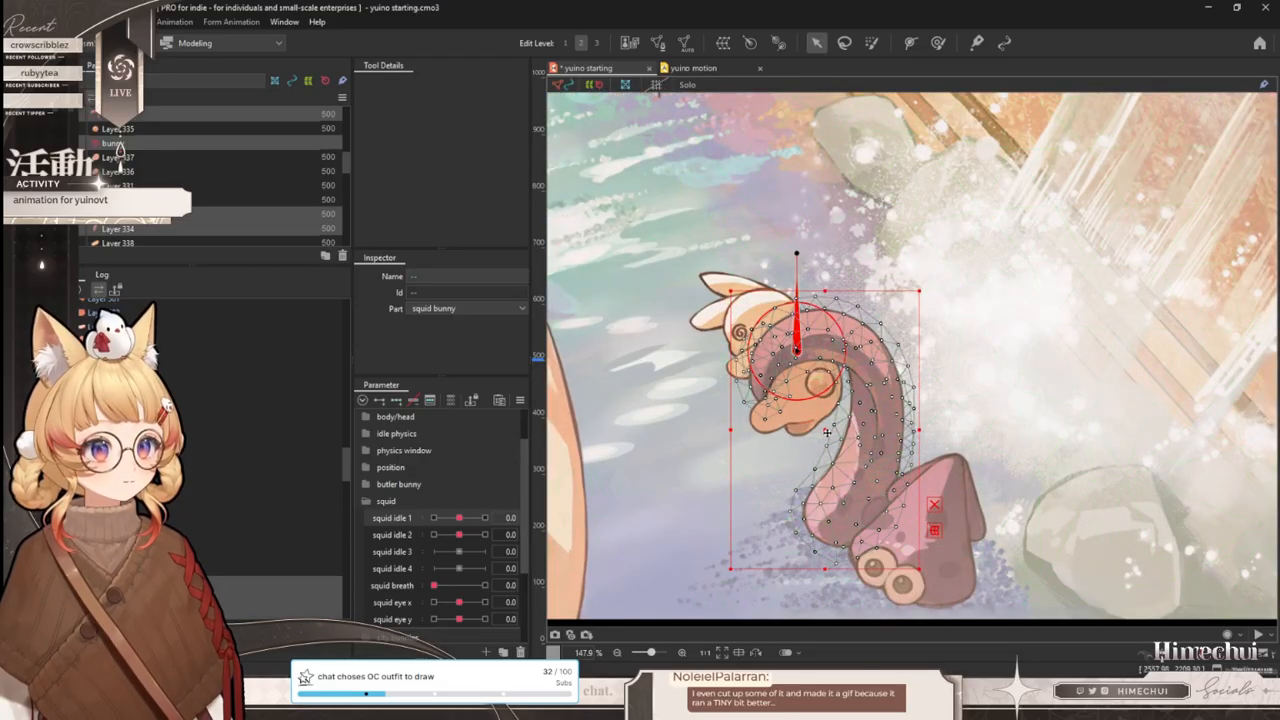
{"action": "left_click", "coordinate": [657, 42]}
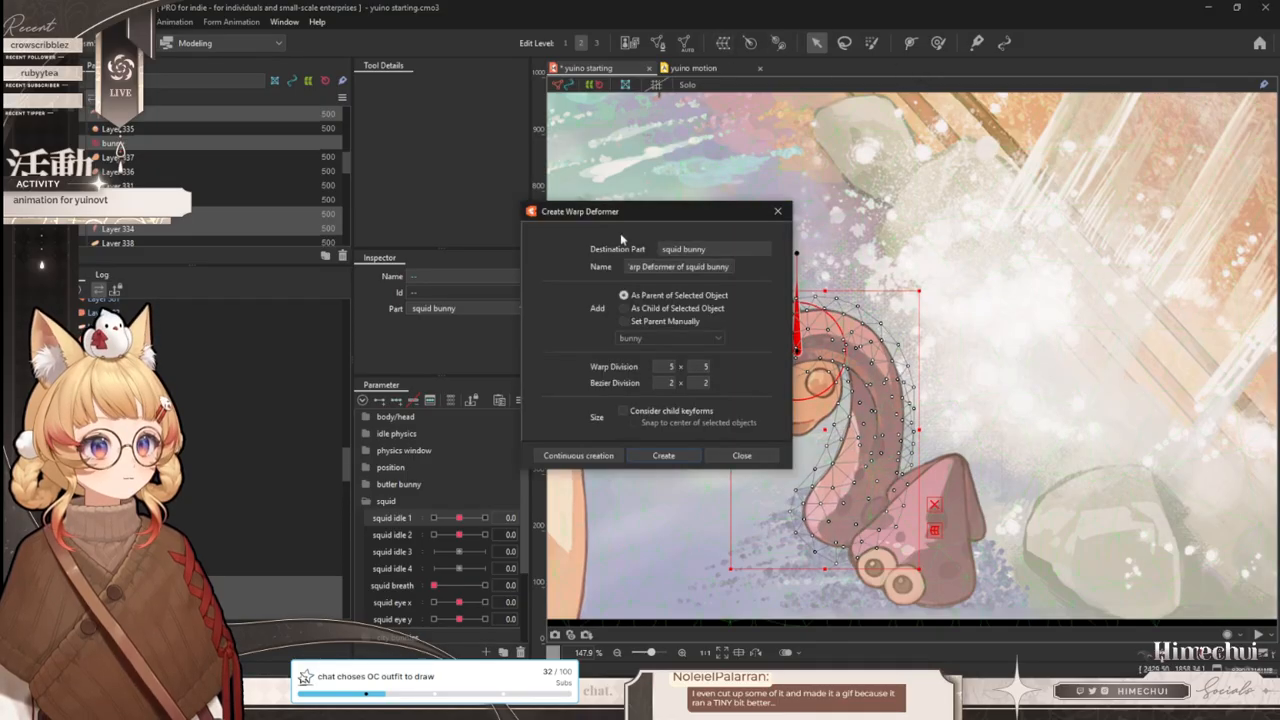
{"action": "type", "text": "tentacle"}
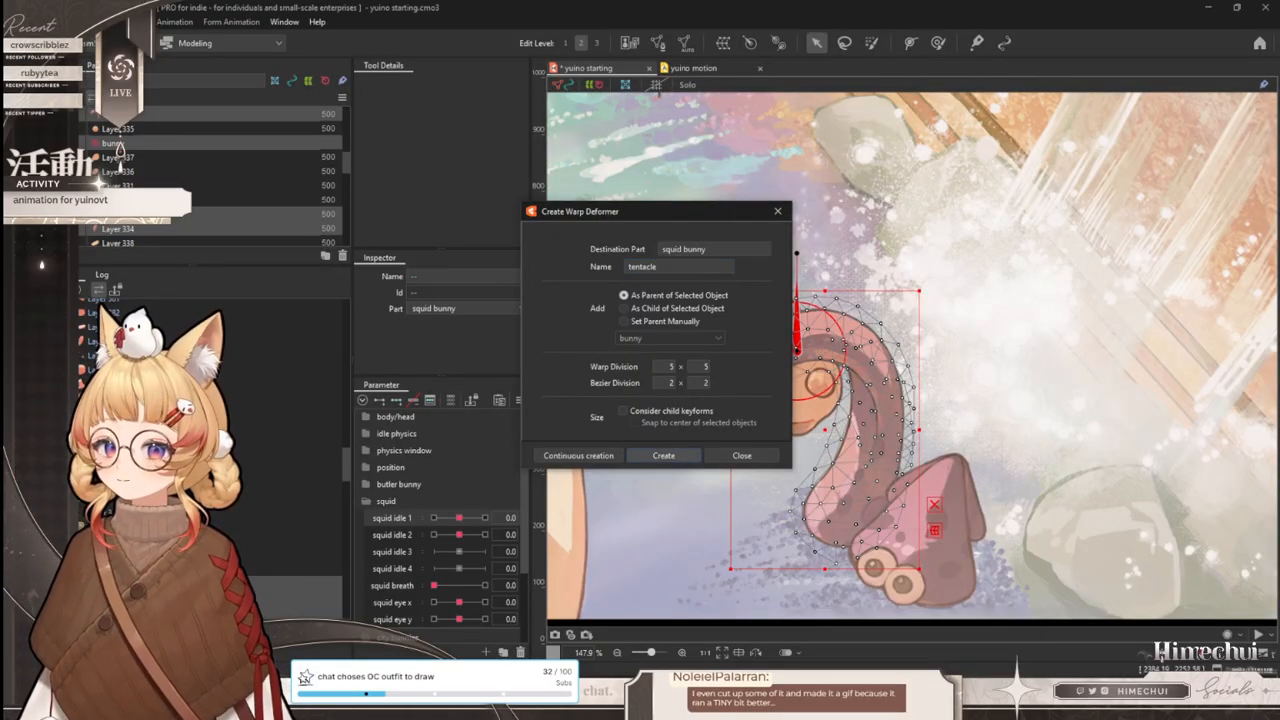
{"action": "key", "text": "Return"}
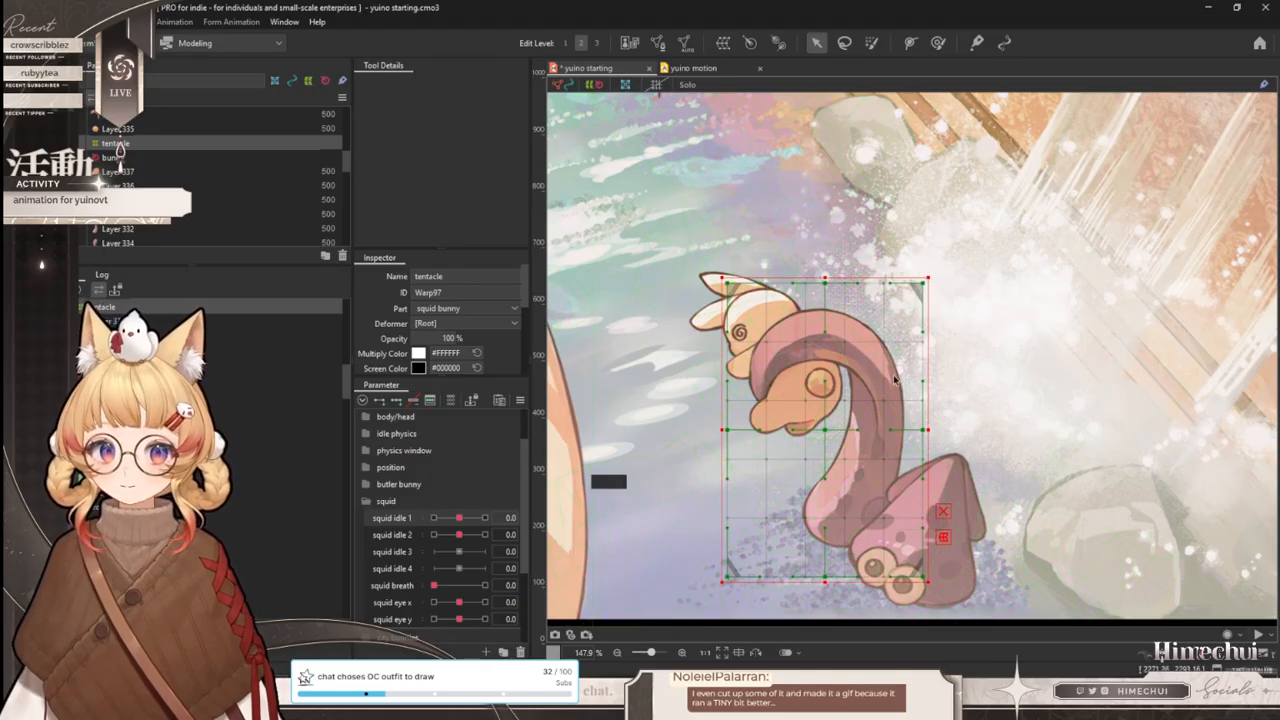
- Set the tentacle deformer's warp division to 10 x 10 and enlarge its frame slightly around the tentacle and bunny
{"action": "scroll", "coordinate": [813, 385], "scroll_direction": "down", "scroll_amount": 2}
{"action": "scroll", "coordinate": [831, 403], "scroll_direction": "up", "scroll_amount": 2}
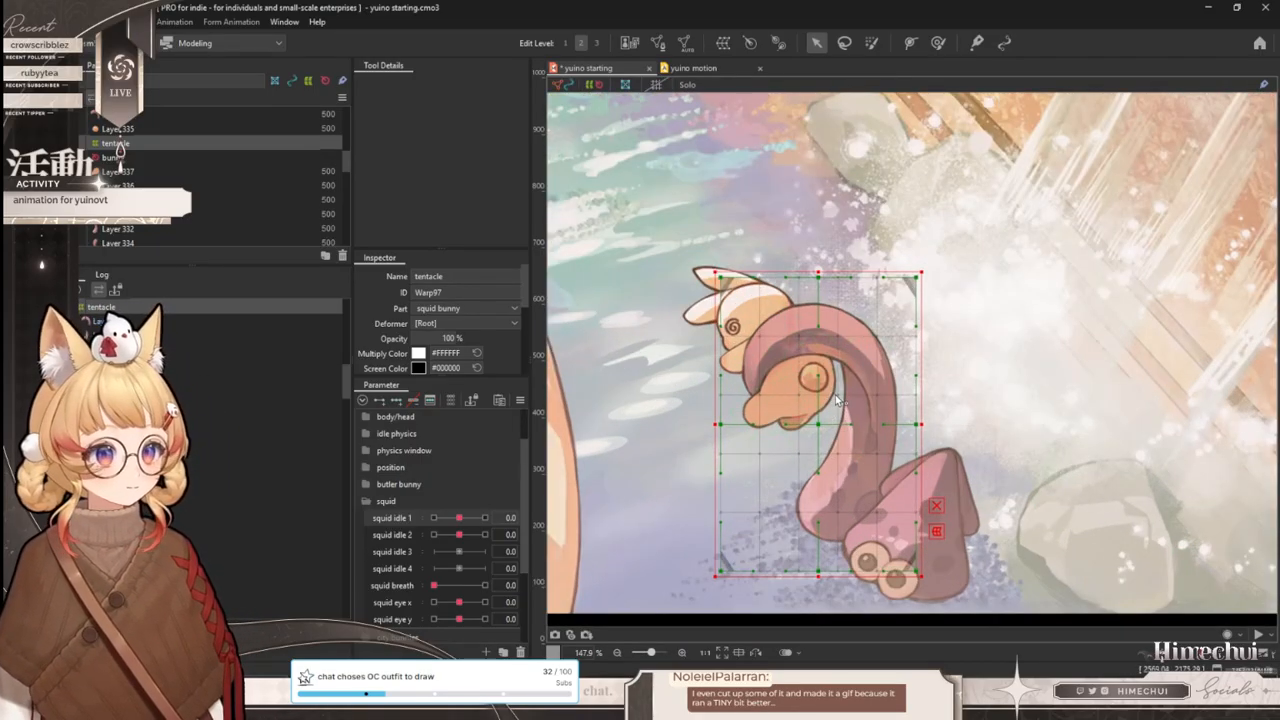
{"action": "scroll", "coordinate": [455, 349], "scroll_direction": "down", "scroll_amount": 1}
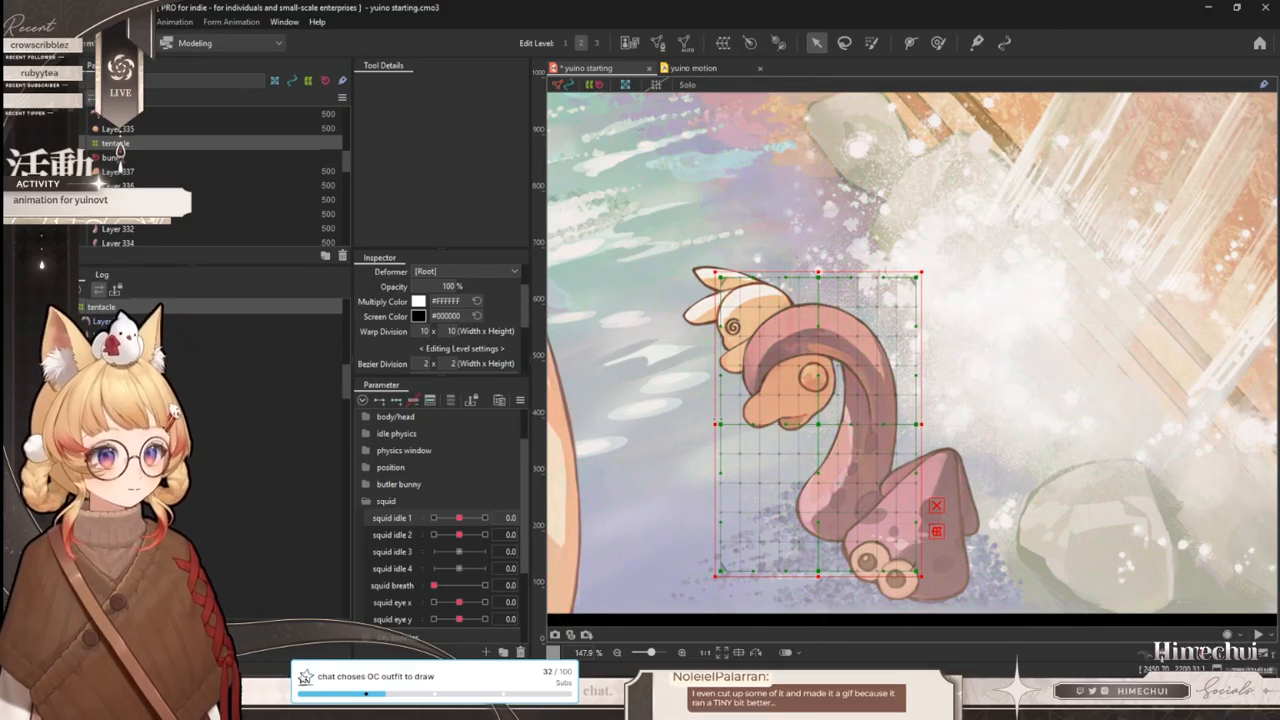
{"action": "left_click_drag", "start_coordinate": [716, 424], "coordinate": [708, 424]}
{"action": "left_click_drag", "start_coordinate": [818, 271], "coordinate": [818, 262]}
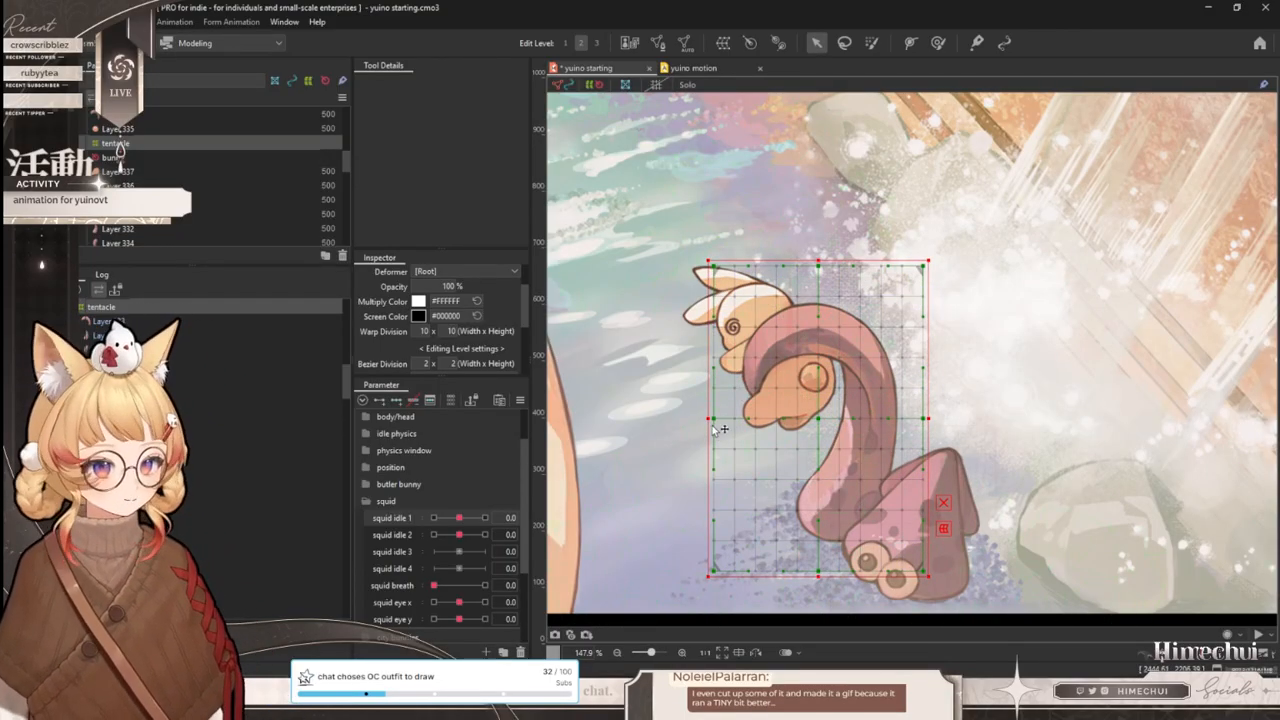
{"action": "left_click_drag", "start_coordinate": [708, 421], "coordinate": [706, 421]}
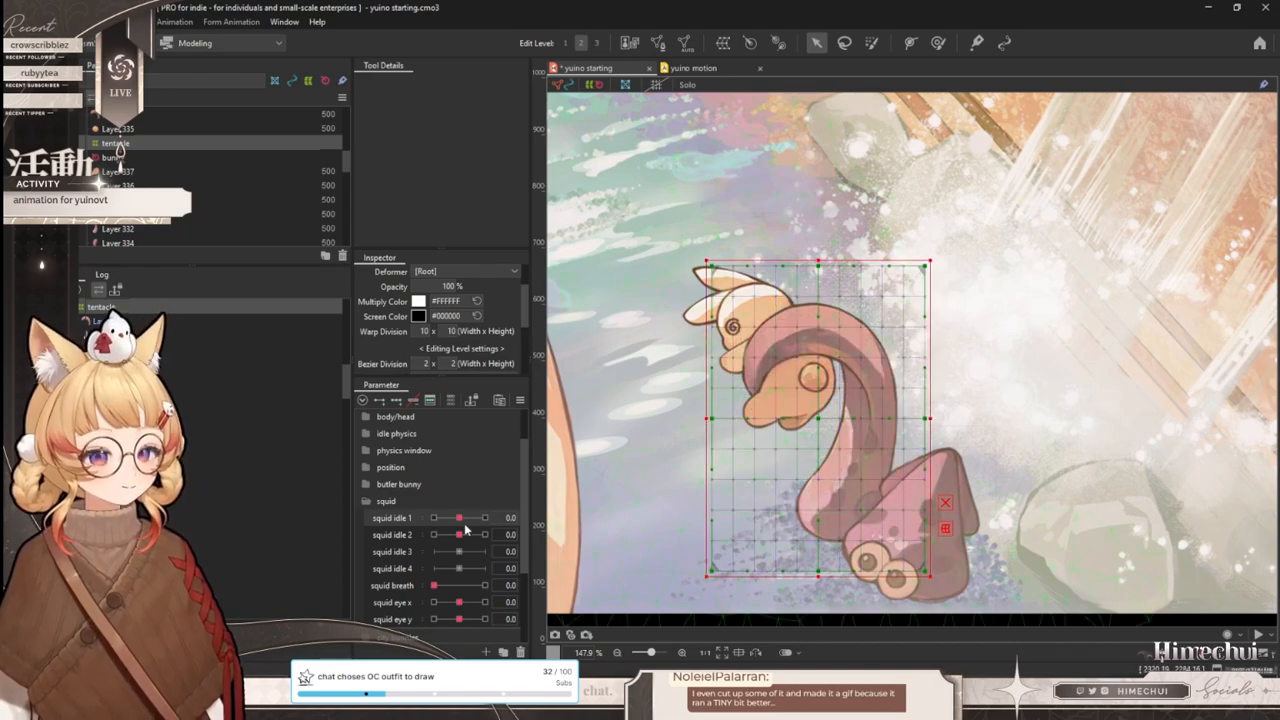
- Add three squid idle 2 keys to the tentacle deformer and, at value 10, brush the curled upper tentacle to the right
{"action": "left_click", "coordinate": [455, 587]}
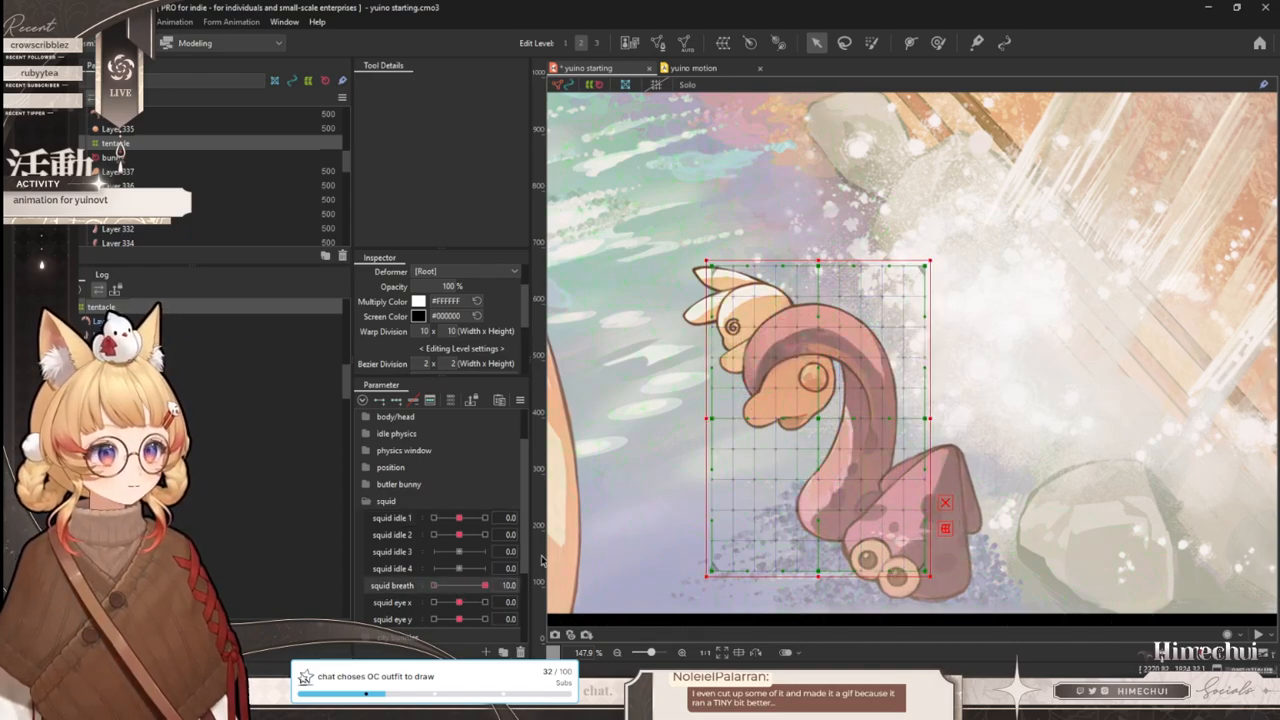
{"action": "left_click", "coordinate": [459, 518]}
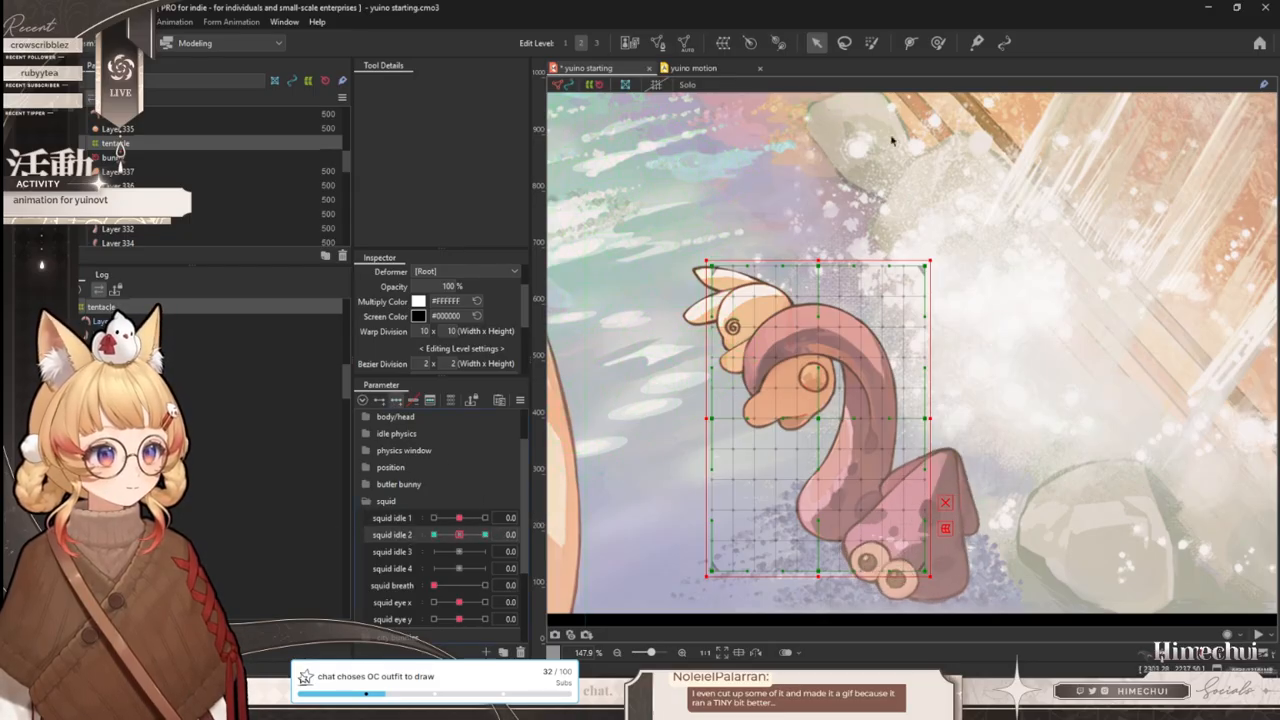
{"action": "left_click", "coordinate": [937, 43]}
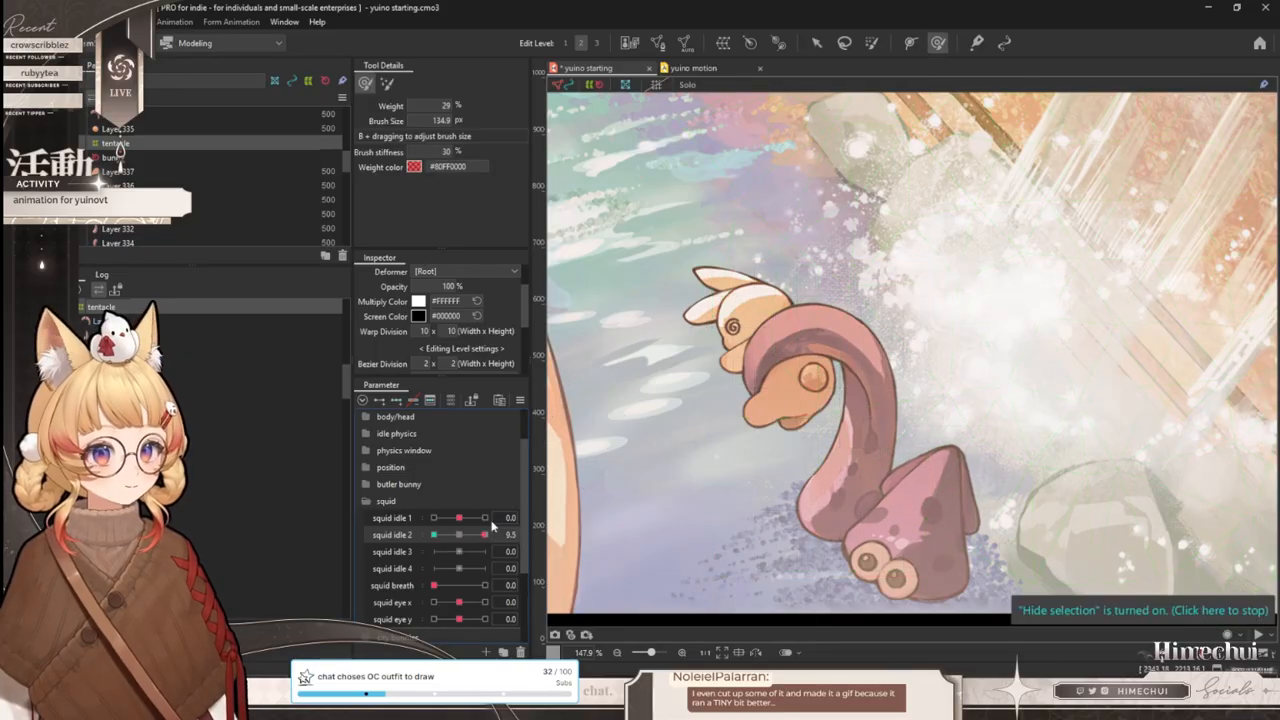
{"action": "key", "text": "b"}
{"action": "mouse_move", "coordinate": [716, 326]}
{"action": "left_mouse_down"}
{"action": "mouse_move", "coordinate": [829, 376]}
{"action": "mouse_move", "coordinate": [843, 349]}
{"action": "mouse_move", "coordinate": [906, 331]}
{"action": "mouse_move", "coordinate": [872, 332]}
{"action": "left_mouse_up"}
{"action": "key", "text": "b"}
{"action": "left_click_drag", "start_coordinate": [872, 336], "coordinate": [909, 332]}
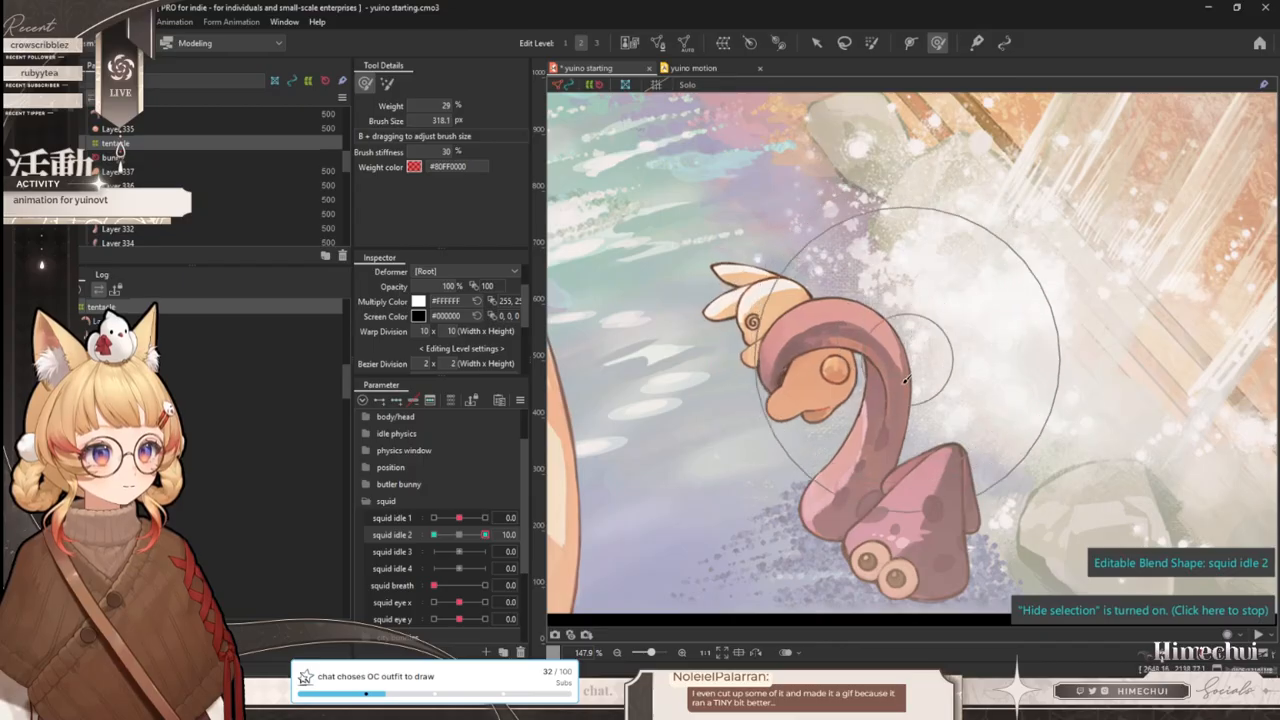
{"action": "left_click_drag", "start_coordinate": [804, 342], "coordinate": [817, 342]}
- At squid idle 2 value -10, brush the curled upper tentacle with the bunny to the left and slightly downward
{"action": "left_click_drag", "start_coordinate": [485, 534], "coordinate": [433, 534]}
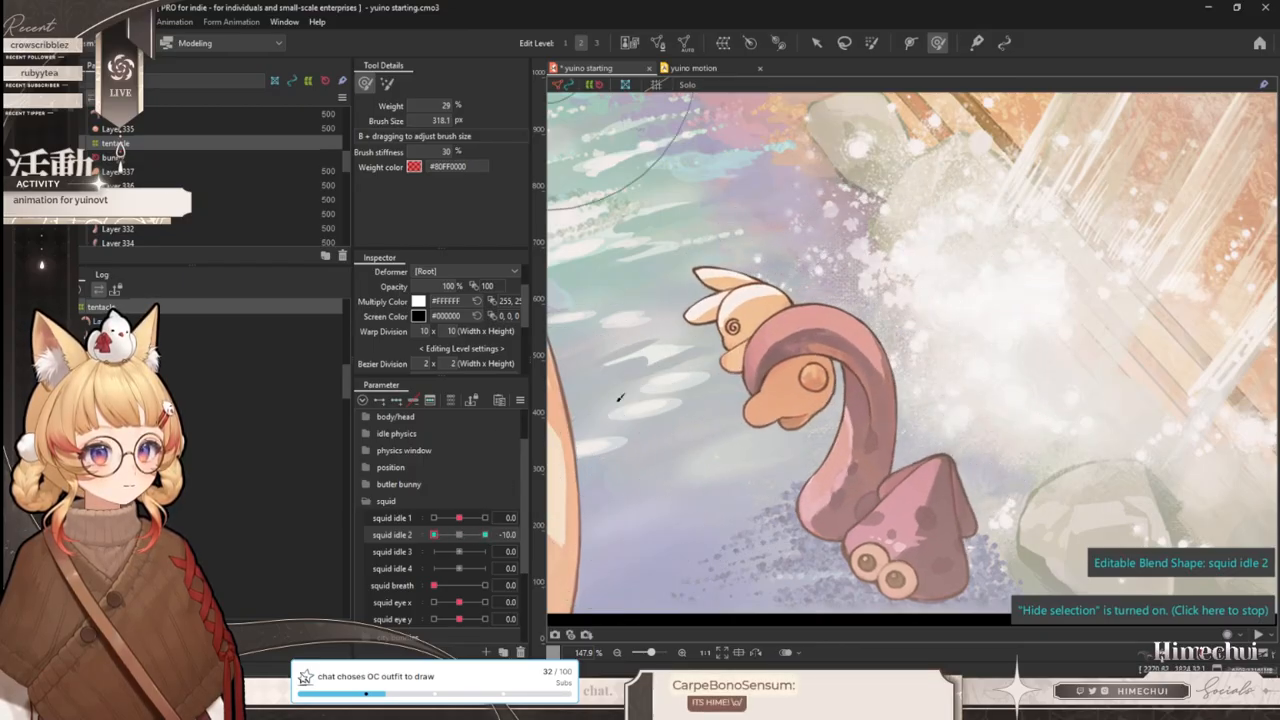
{"action": "mouse_move", "coordinate": [835, 349]}
{"action": "left_mouse_down"}
{"action": "mouse_move", "coordinate": [801, 377]}
{"action": "mouse_move", "coordinate": [752, 384]}
{"action": "left_mouse_up"}
{"action": "key", "text": "b"}
{"action": "left_click_drag", "start_coordinate": [904, 388], "coordinate": [849, 396]}
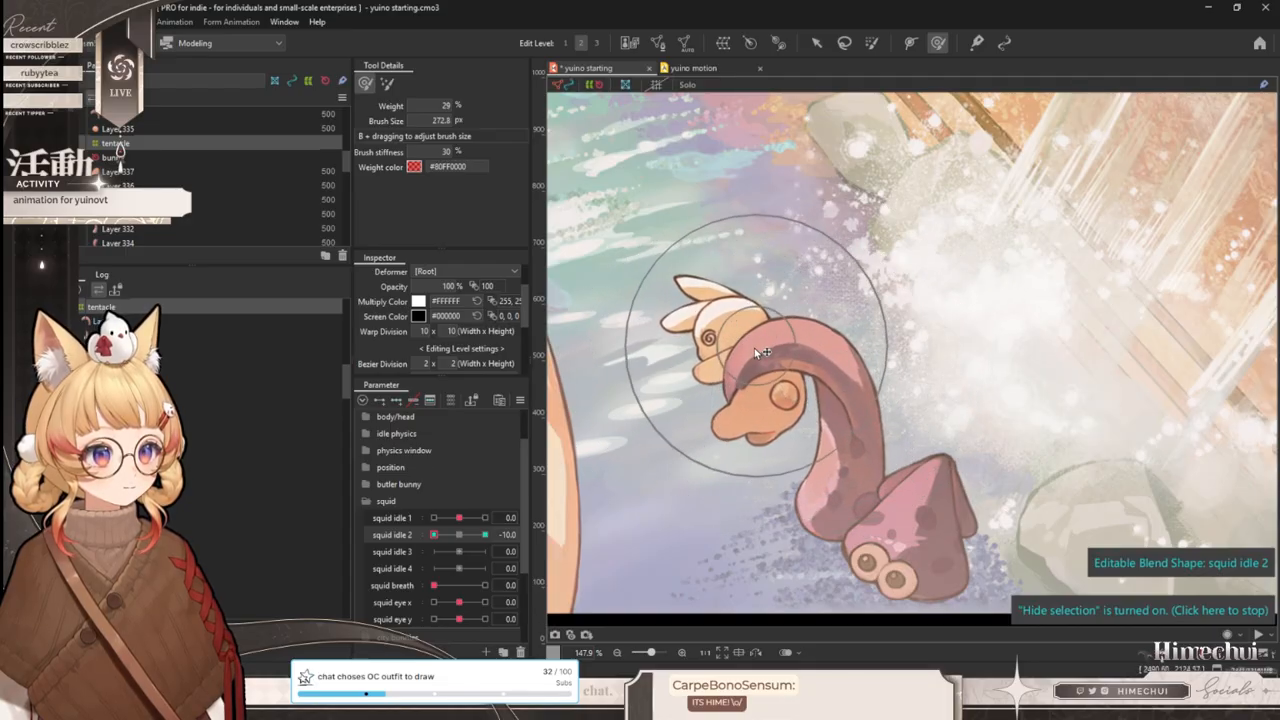
{"action": "left_click_drag", "start_coordinate": [755, 346], "coordinate": [748, 359]}
{"action": "left_click_drag", "start_coordinate": [431, 534], "coordinate": [267, 515]}
{"action": "scroll", "coordinate": [828, 330], "scroll_direction": "down", "scroll_amount": 3}
{"action": "scroll", "coordinate": [828, 330], "scroll_direction": "up", "scroll_amount": 3}
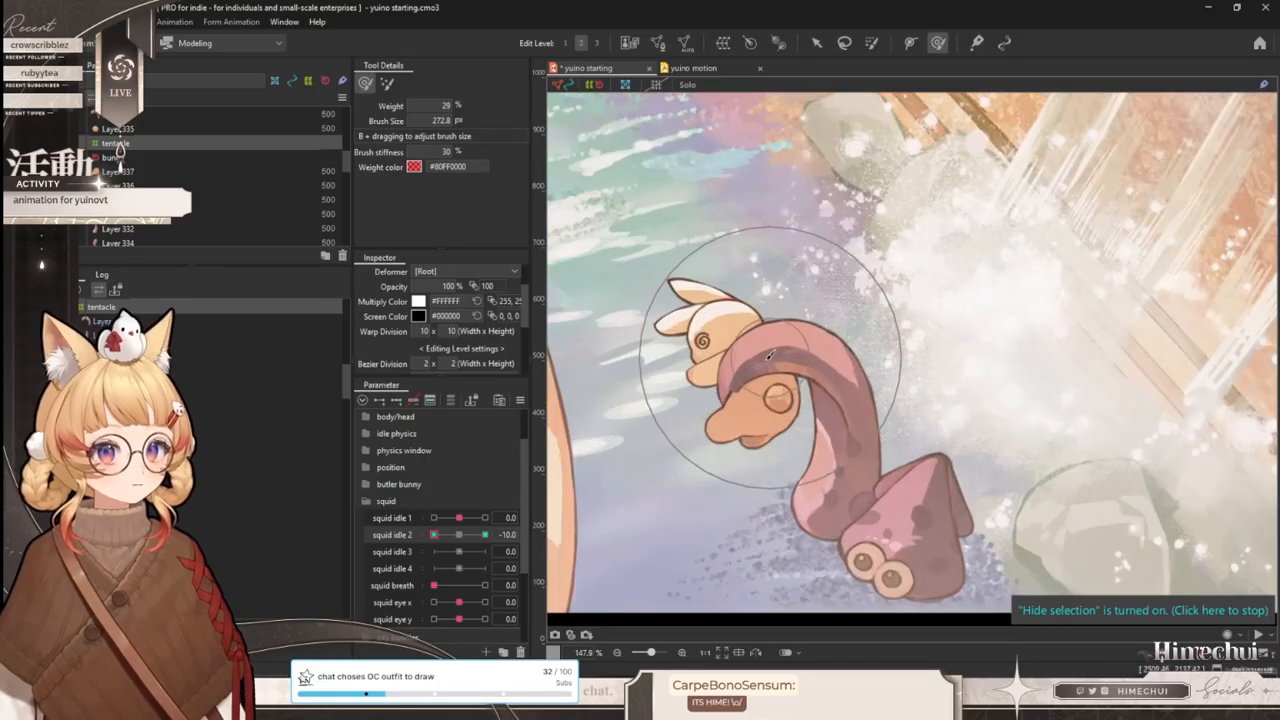
- Select the bunny rotation deformer and add three keys to it on squid idle 2
{"action": "left_click", "coordinate": [816, 42]}
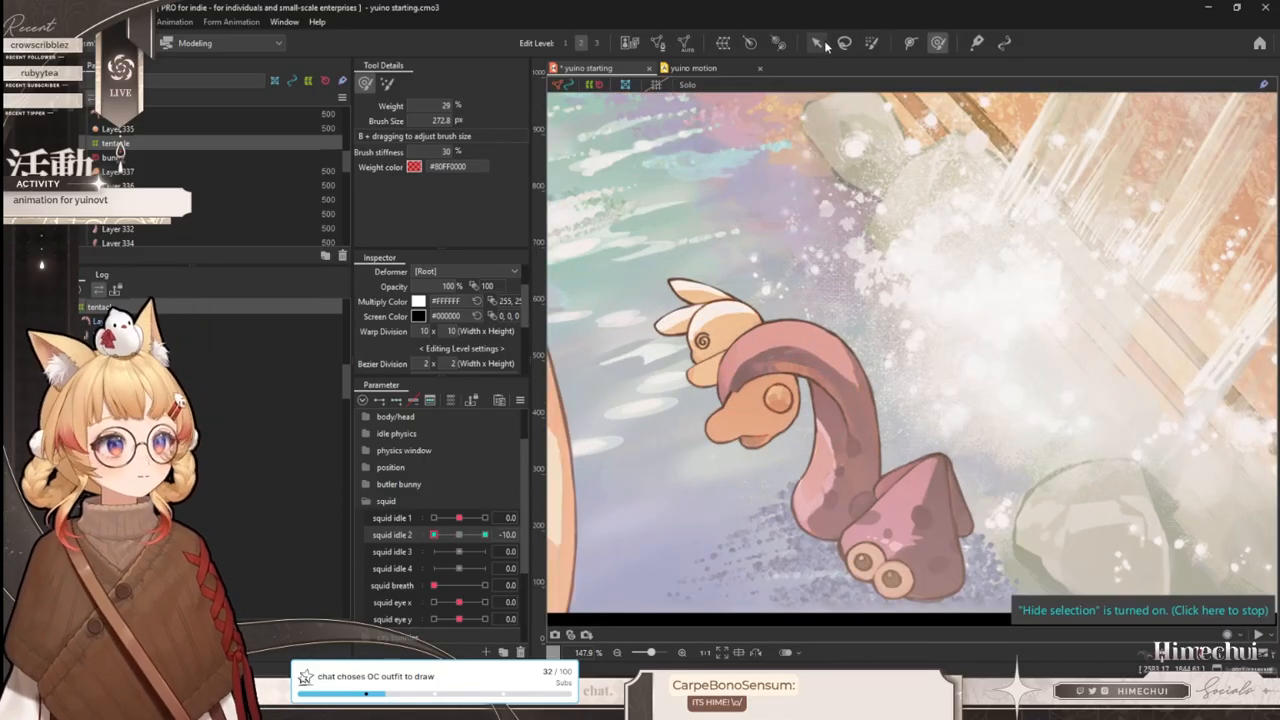
{"action": "left_click", "coordinate": [770, 353]}
{"action": "scroll", "coordinate": [770, 353], "scroll_direction": "up", "scroll_amount": 2}
{"action": "scroll", "coordinate": [768, 356], "scroll_direction": "up", "scroll_amount": 1}
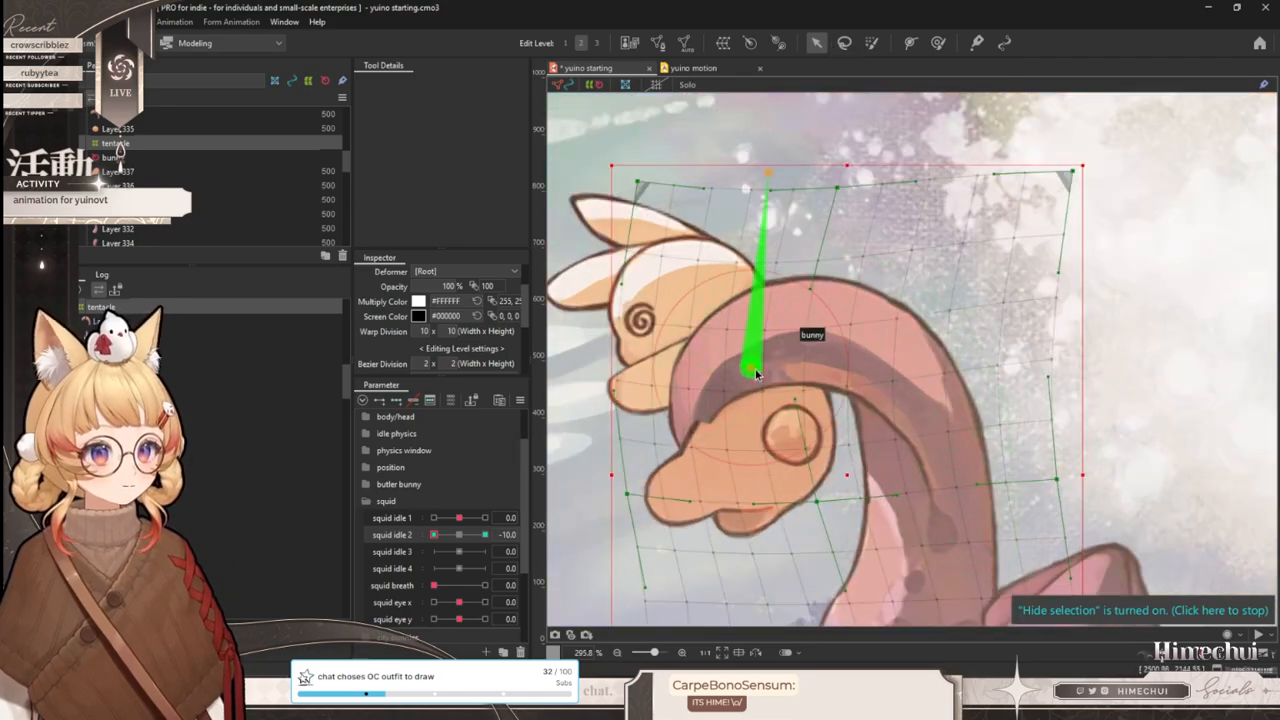
{"action": "left_click", "coordinate": [757, 373]}
{"action": "scroll", "coordinate": [757, 373], "scroll_direction": "down", "scroll_amount": 1}
{"action": "left_click", "coordinate": [460, 534]}
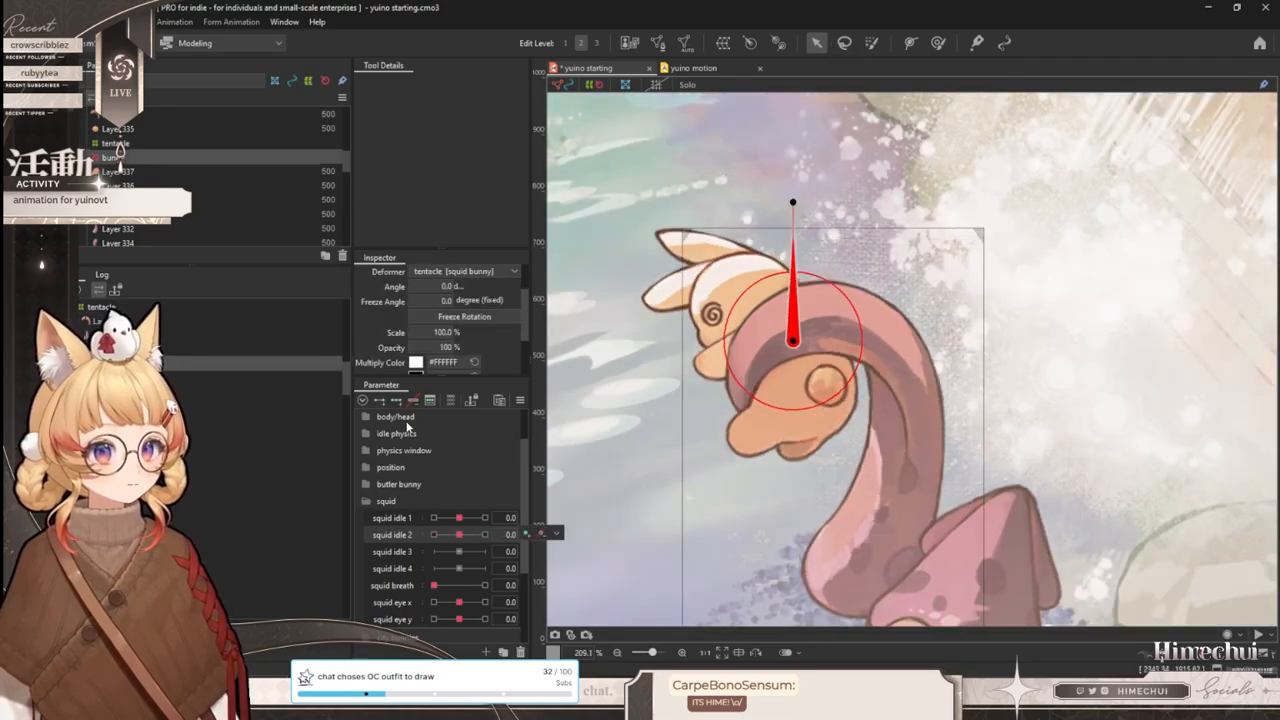
- At squid idle 2 value 10, rotate the bunny deformer to -7.0 degrees and shift it slightly to the right
{"action": "left_click", "coordinate": [485, 534]}
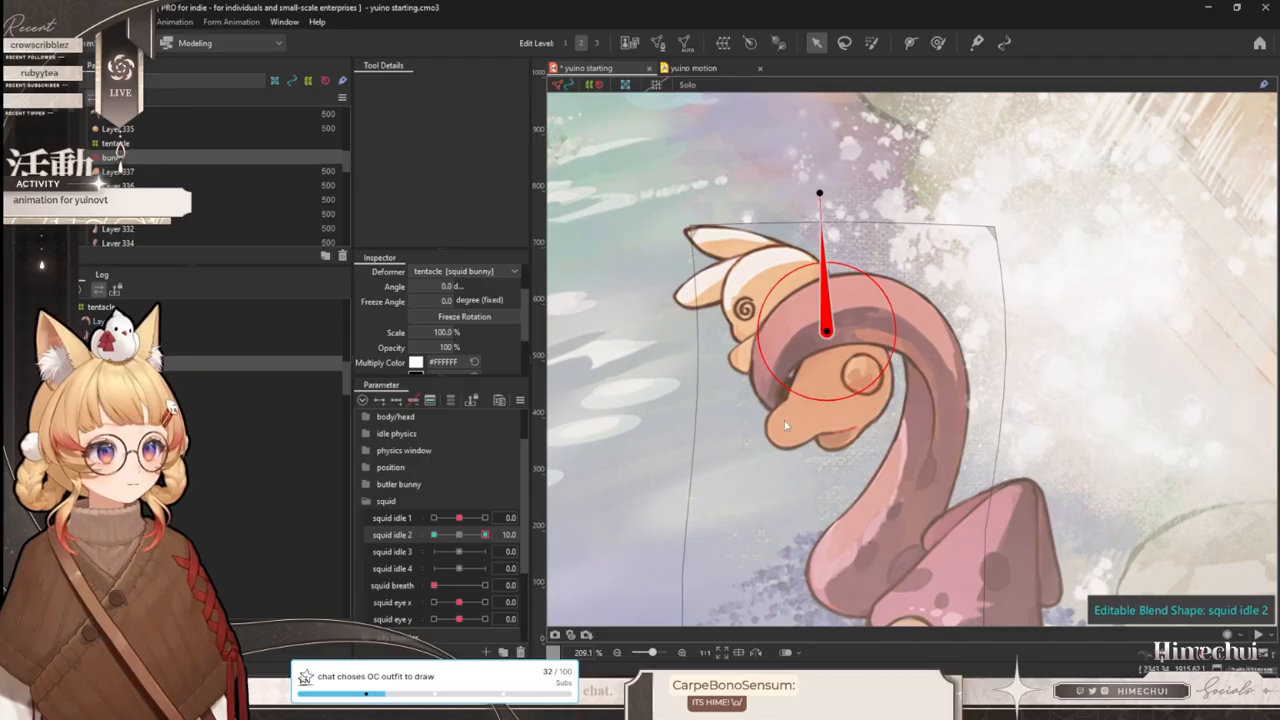
{"action": "scroll", "coordinate": [826, 334], "scroll_direction": "up", "scroll_amount": 2}
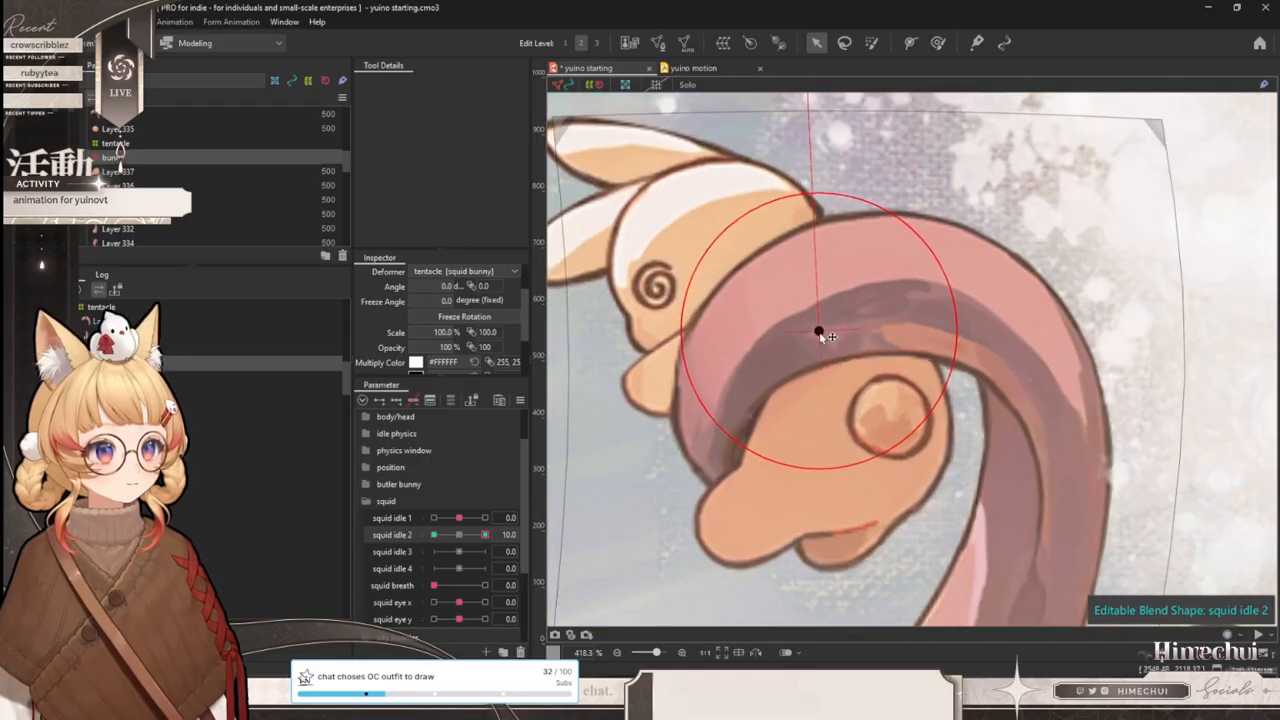
{"action": "scroll", "coordinate": [818, 335], "scroll_direction": "down", "scroll_amount": 2}
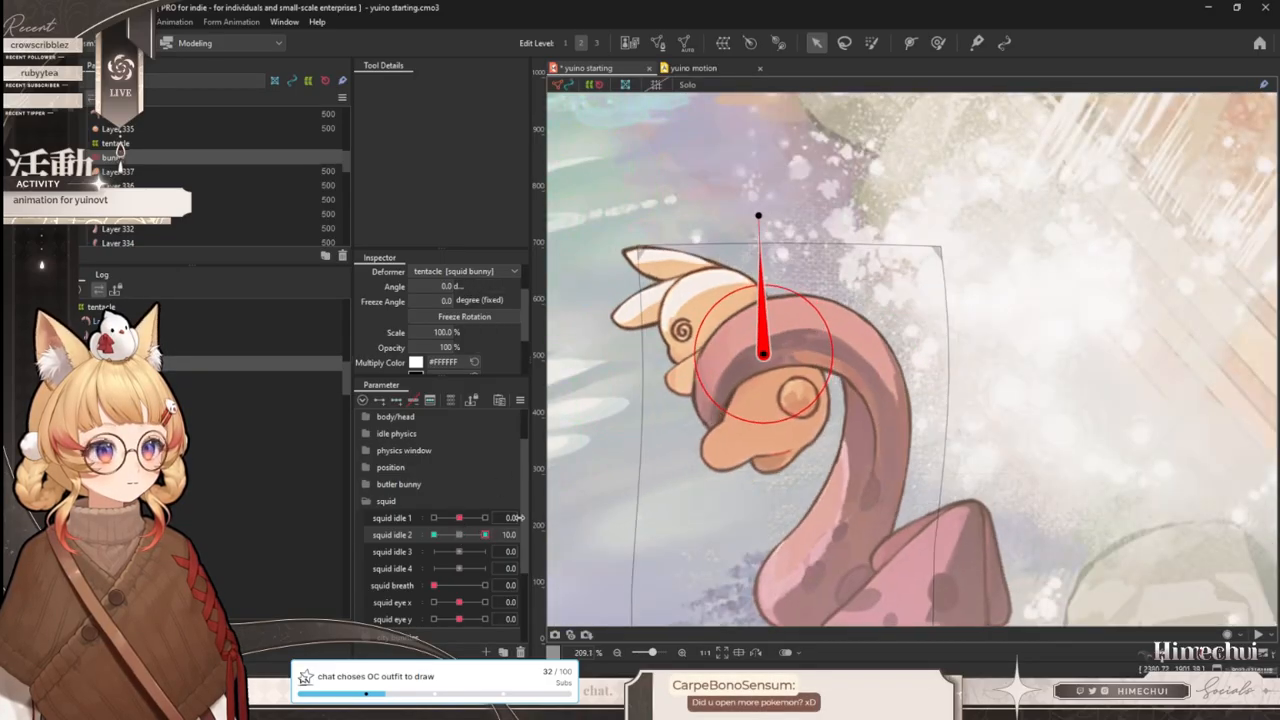
{"action": "left_click_drag", "start_coordinate": [764, 213], "coordinate": [751, 214]}
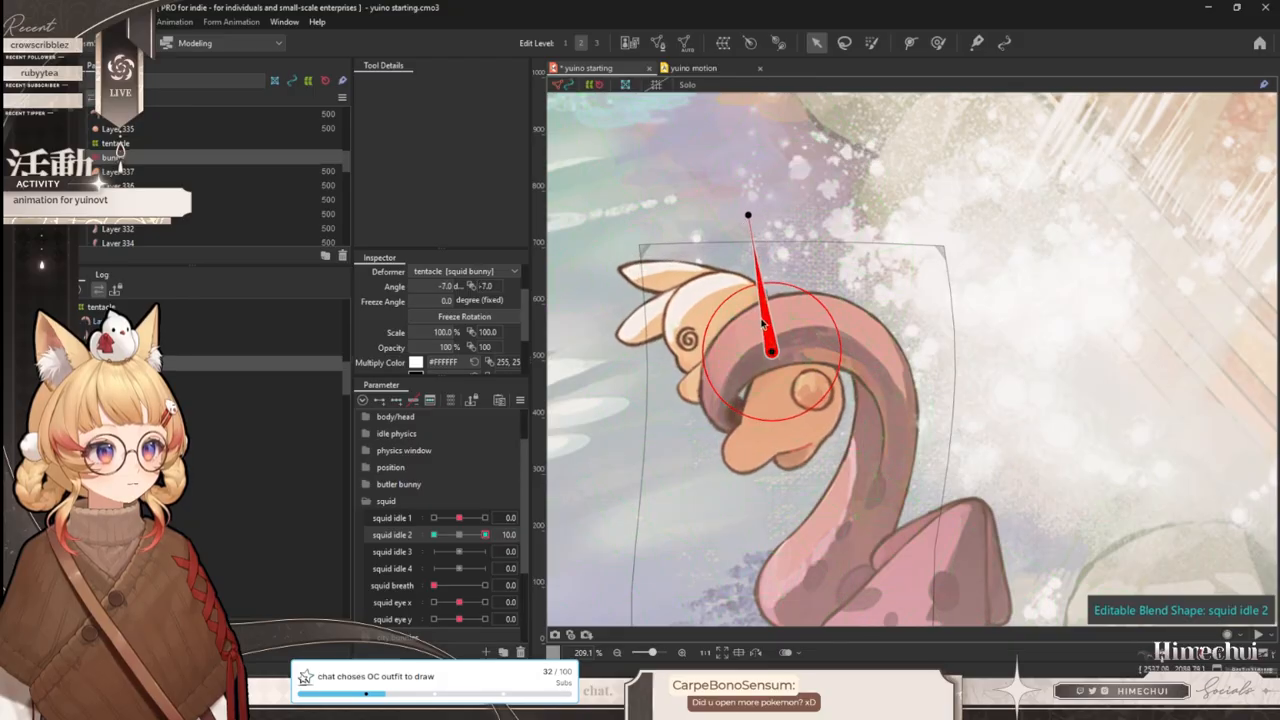
{"action": "scroll", "coordinate": [772, 360], "scroll_direction": "up", "scroll_amount": 1}
{"action": "scroll", "coordinate": [765, 366], "scroll_direction": "down", "scroll_amount": 2}
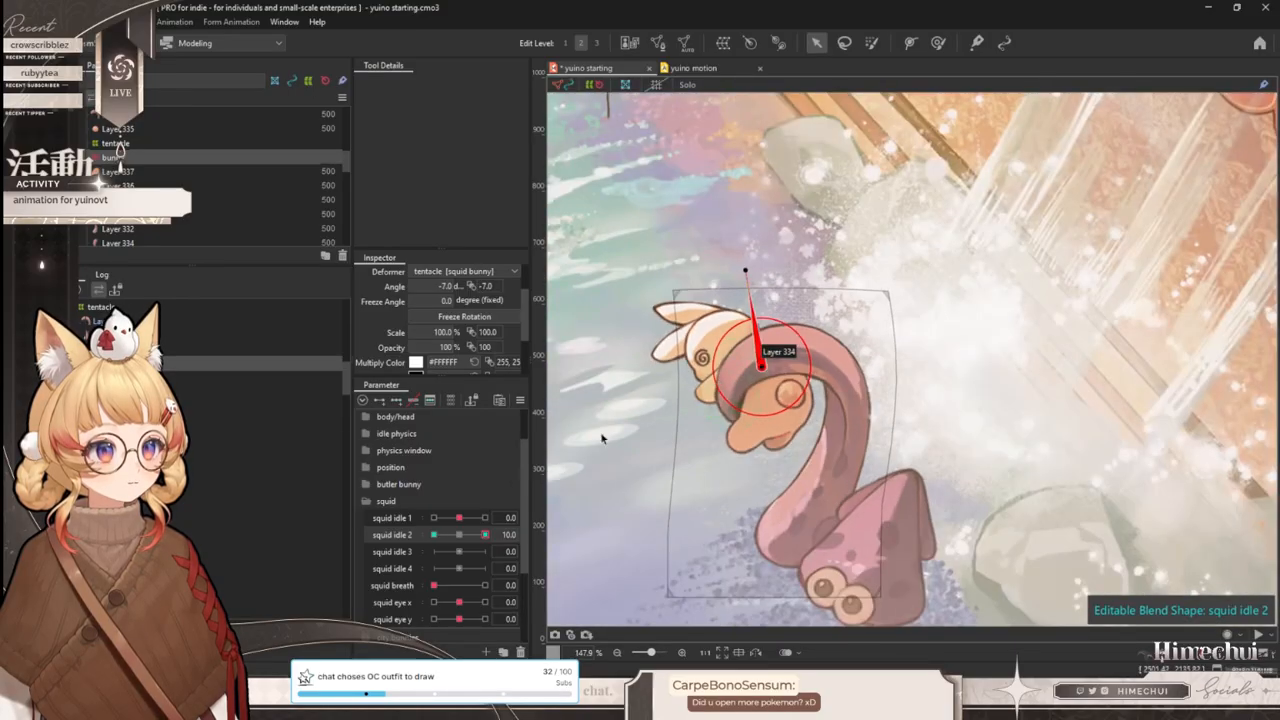
- At squid idle 2 value -10, rotate the bunny deformer to 2.1 degrees, shift it slightly, and return the parameter to 0
{"action": "left_click_drag", "start_coordinate": [481, 539], "coordinate": [425, 534]}
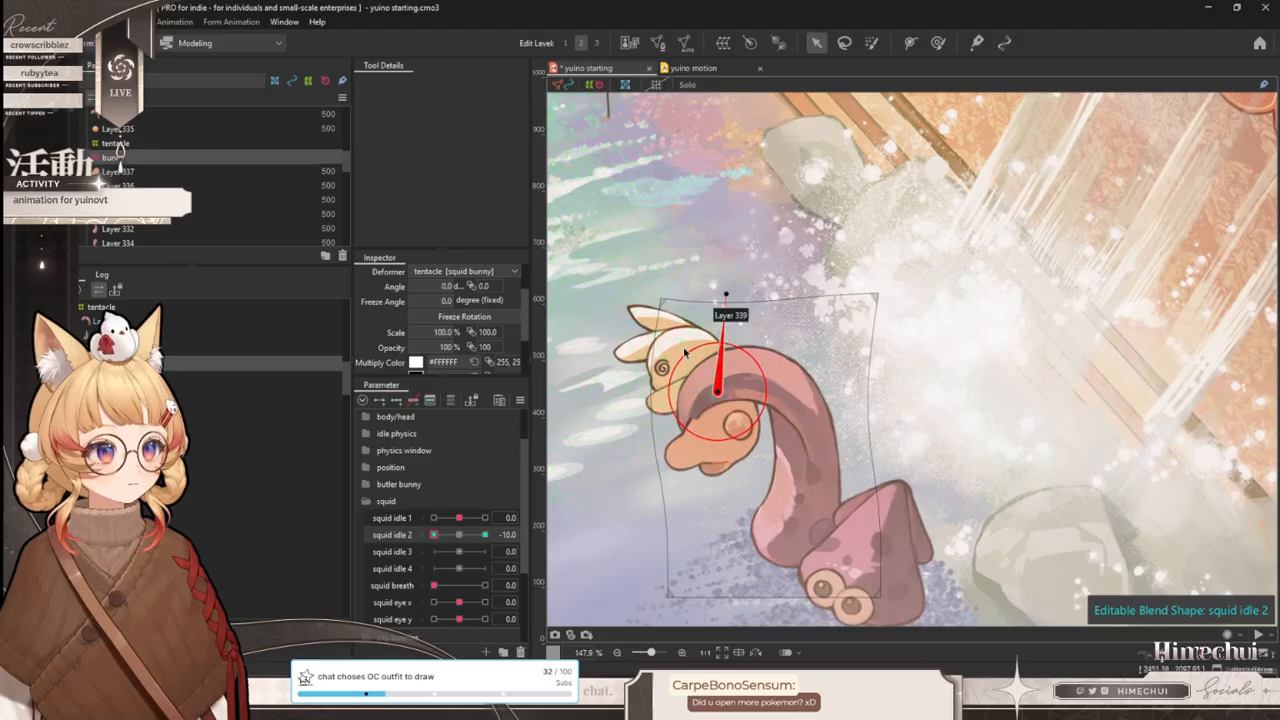
{"action": "scroll", "coordinate": [697, 344], "scroll_direction": "up", "scroll_amount": 2}
{"action": "left_click_drag", "start_coordinate": [740, 420], "coordinate": [748, 420]}
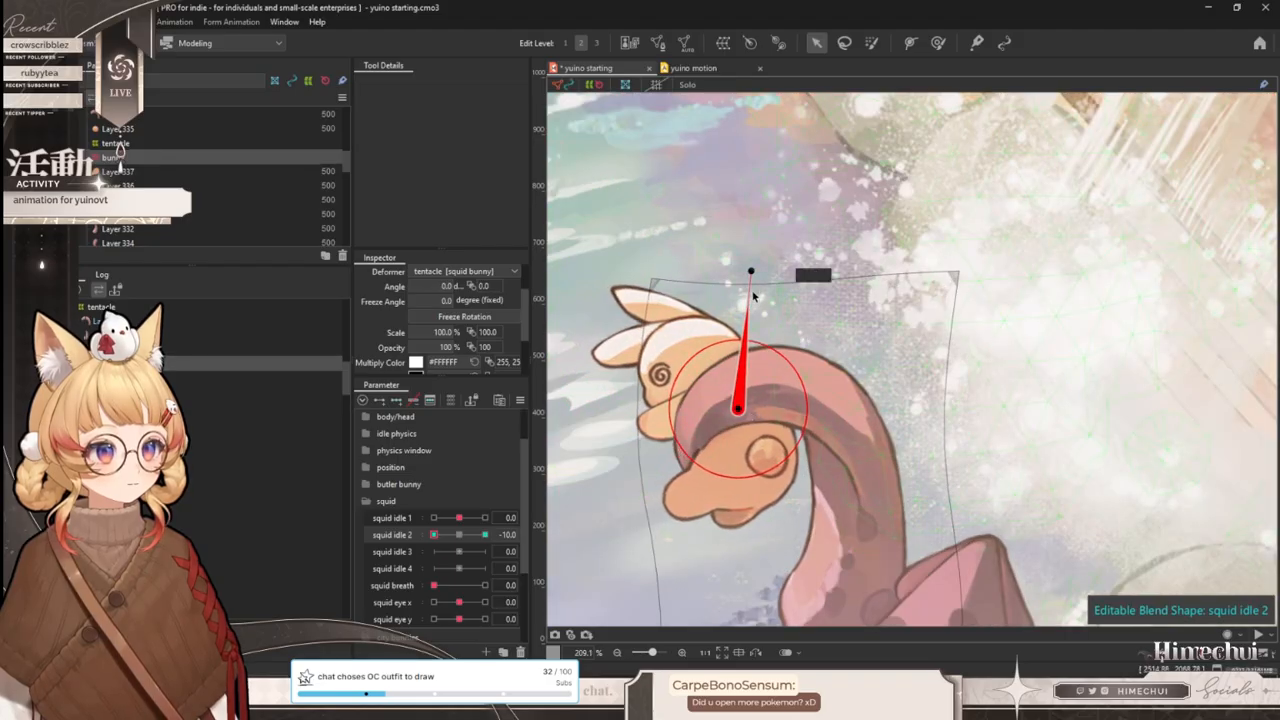
{"action": "left_click_drag", "start_coordinate": [749, 271], "coordinate": [756, 271]}
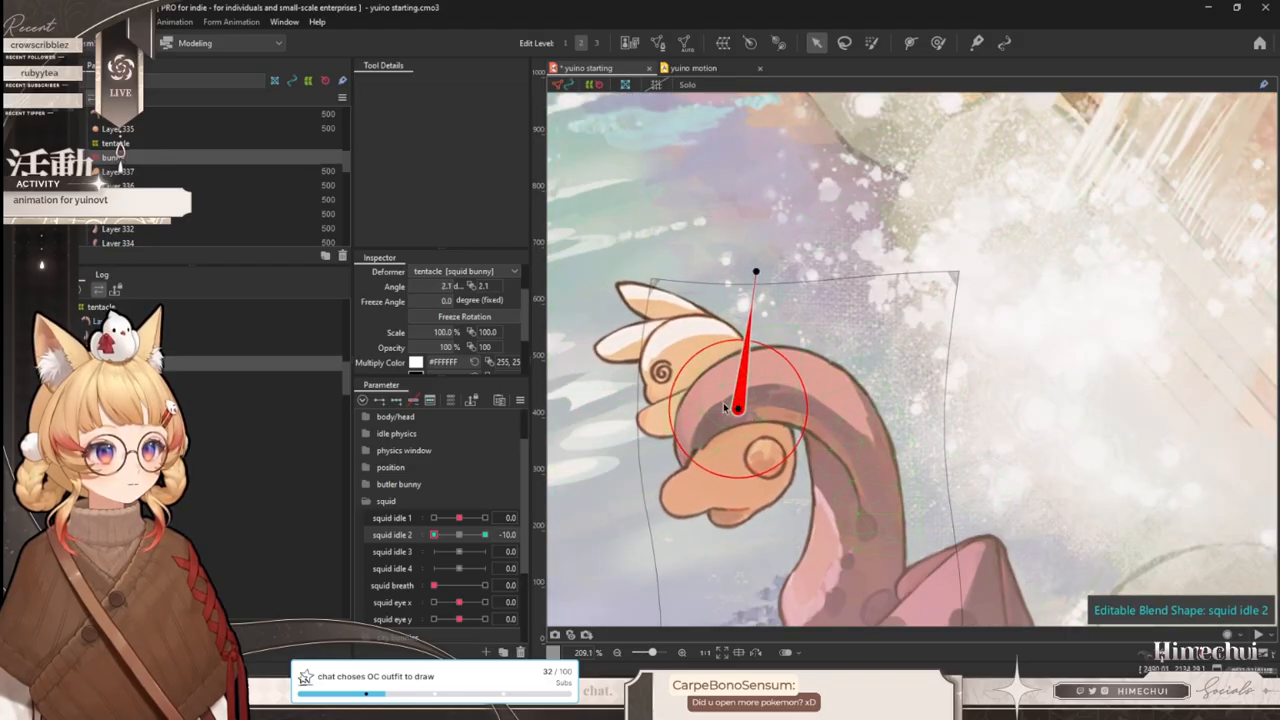
{"action": "left_click_drag", "start_coordinate": [738, 410], "coordinate": [748, 405]}
{"action": "scroll", "coordinate": [740, 400], "scroll_direction": "down", "scroll_amount": 3}
{"action": "left_click_drag", "start_coordinate": [438, 542], "coordinate": [423, 517]}
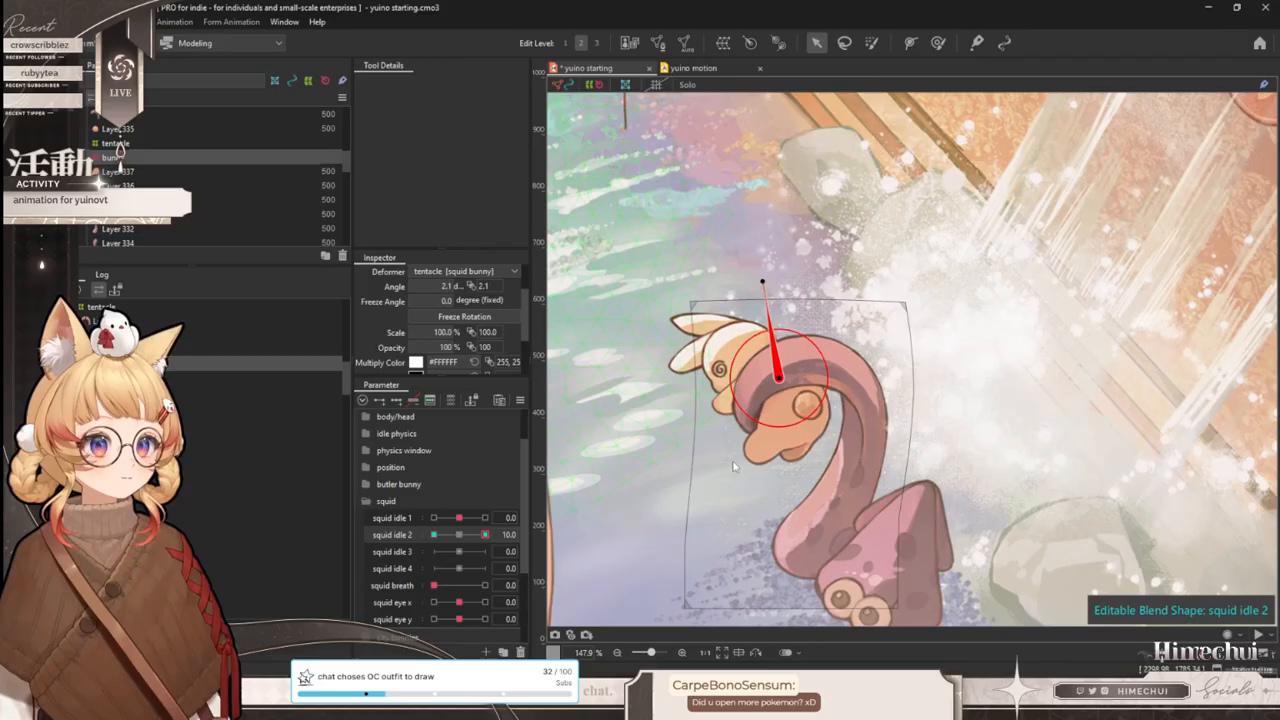
{"action": "left_click_drag", "start_coordinate": [630, 494], "coordinate": [463, 538]}
{"action": "left_click", "coordinate": [396, 400]}
{"action": "left_click", "coordinate": [820, 359]}
{"action": "left_click", "coordinate": [120, 307]}
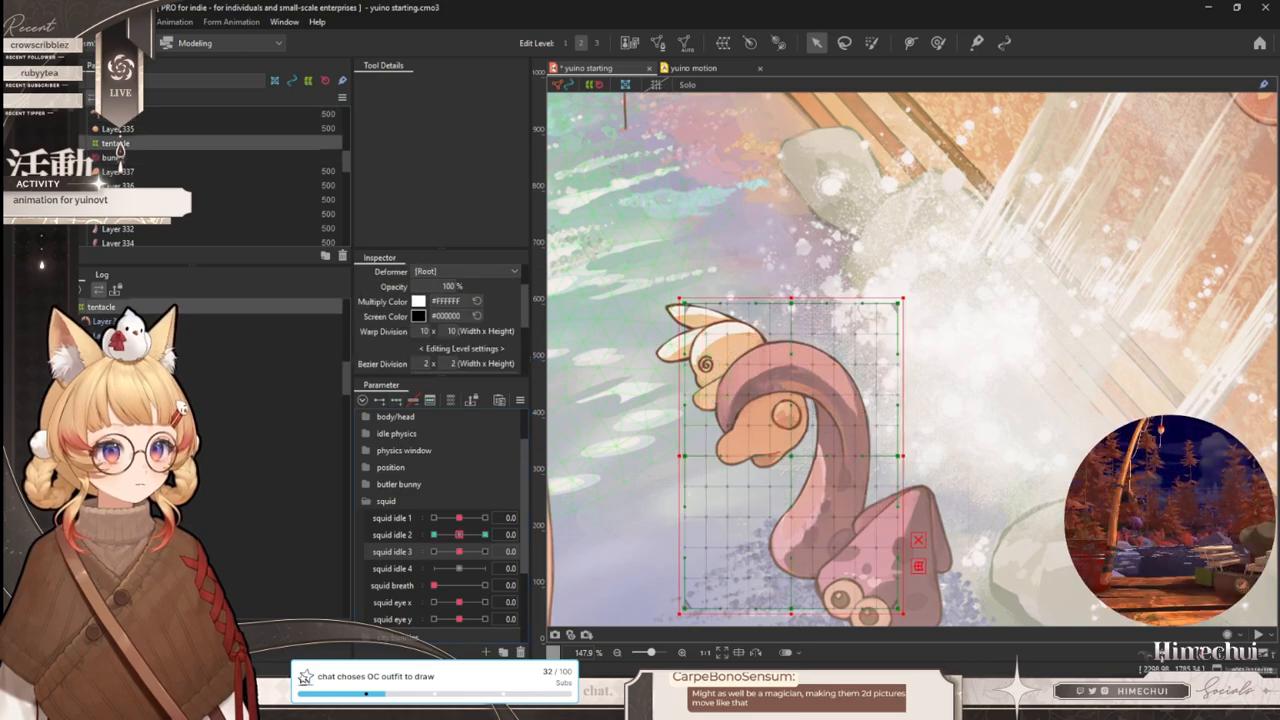
{"action": "left_click", "coordinate": [150, 363]}
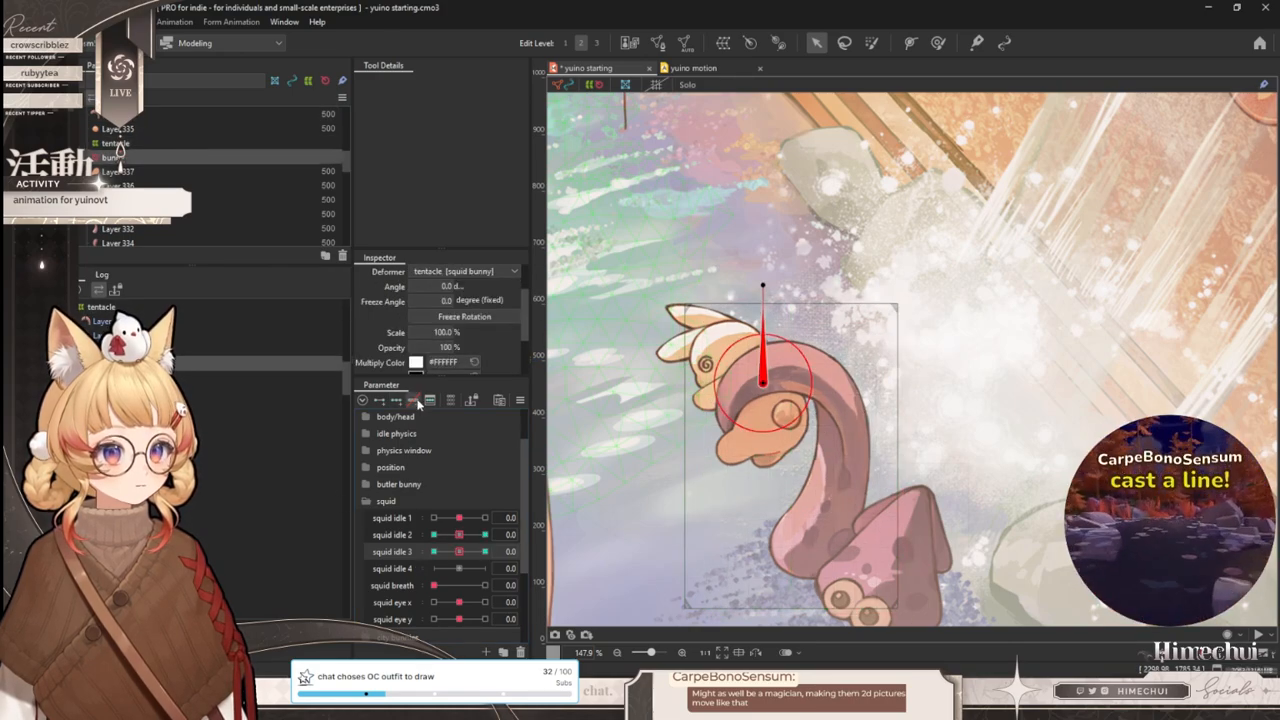
- Add three squid idle 3 keys to the tentacle deformer and, at value 10, brush the curled tentacle upward
{"action": "left_click", "coordinate": [200, 307]}
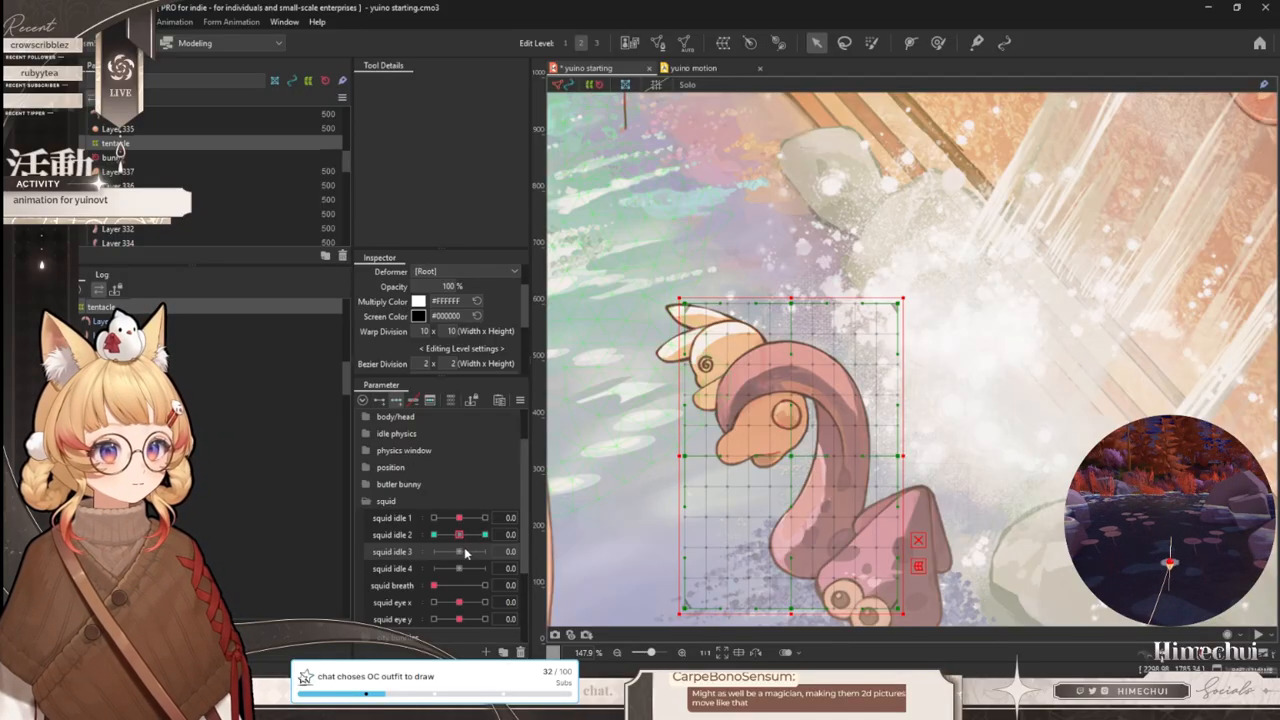
{"action": "left_click_drag", "start_coordinate": [463, 551], "coordinate": [485, 551]}
{"action": "left_click", "coordinate": [937, 43]}
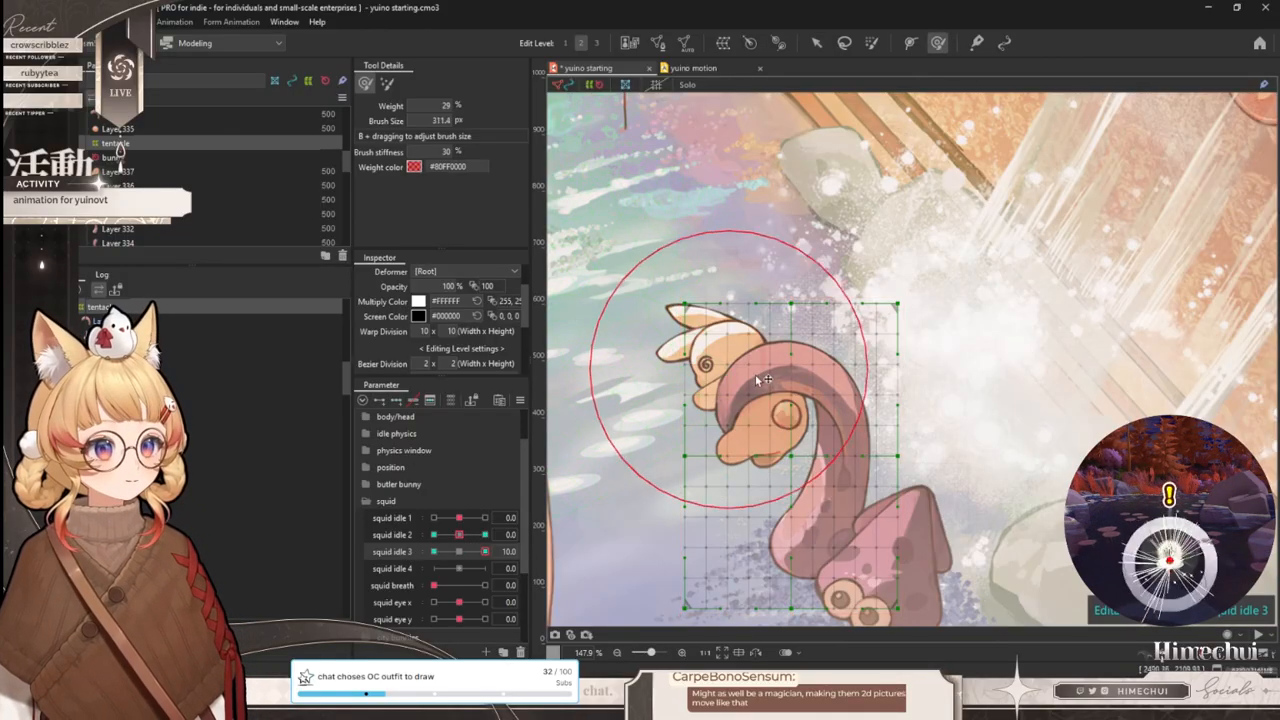
{"action": "left_click_drag", "start_coordinate": [790, 393], "coordinate": [793, 323]}
- At squid idle 3 value -10, brush the curled tentacle and bunny downward, then run through the parameter's range
{"action": "left_click_drag", "start_coordinate": [466, 551], "coordinate": [434, 551]}
{"action": "mouse_move", "coordinate": [770, 357]}
{"action": "left_mouse_down"}
{"action": "mouse_move", "coordinate": [783, 399]}
{"action": "mouse_move", "coordinate": [763, 372]}
{"action": "mouse_move", "coordinate": [693, 427]}
{"action": "left_mouse_up"}
{"action": "key", "text": "b"}
{"action": "mouse_move", "coordinate": [853, 385]}
{"action": "left_mouse_down"}
{"action": "mouse_move", "coordinate": [818, 385]}
{"action": "mouse_move", "coordinate": [856, 393]}
{"action": "left_mouse_up"}
{"action": "left_click_drag", "start_coordinate": [683, 444], "coordinate": [705, 454]}
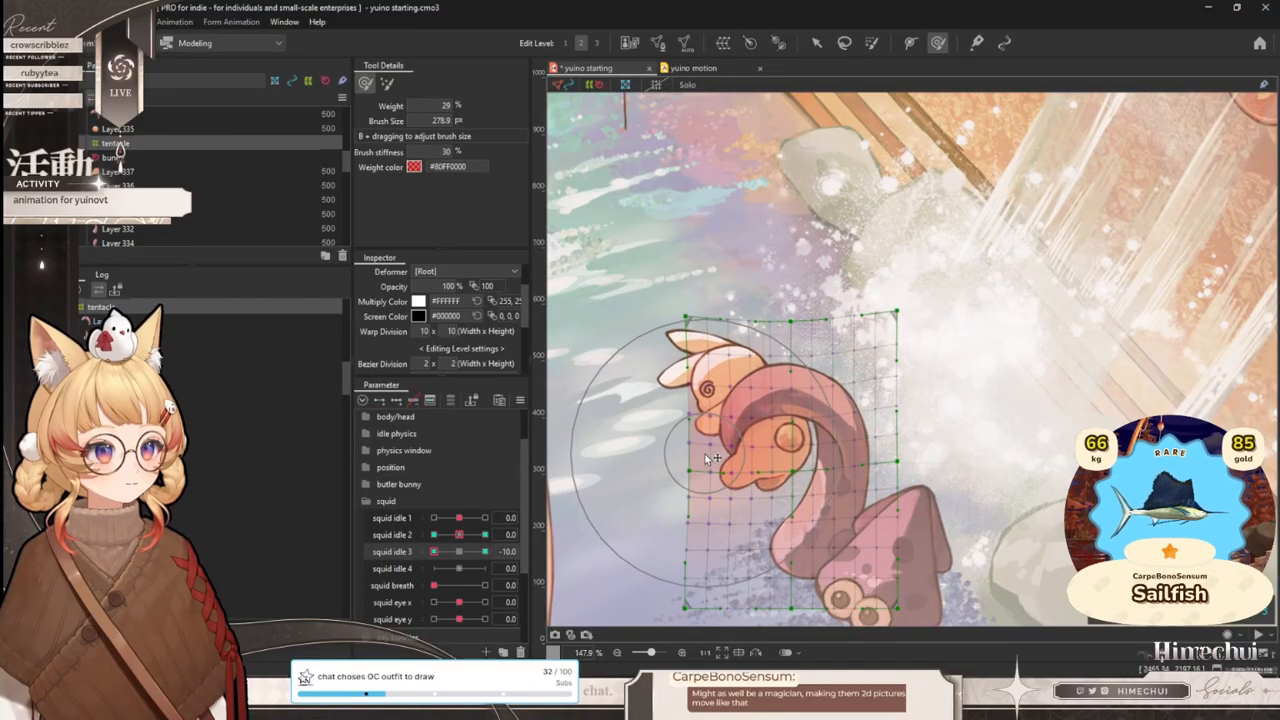
{"action": "mouse_move", "coordinate": [434, 551]}
{"action": "left_mouse_down"}
{"action": "mouse_move", "coordinate": [484, 551]}
{"action": "mouse_move", "coordinate": [460, 553]}
{"action": "mouse_move", "coordinate": [686, 482]}
{"action": "mouse_move", "coordinate": [322, 540]}
{"action": "left_mouse_up"}
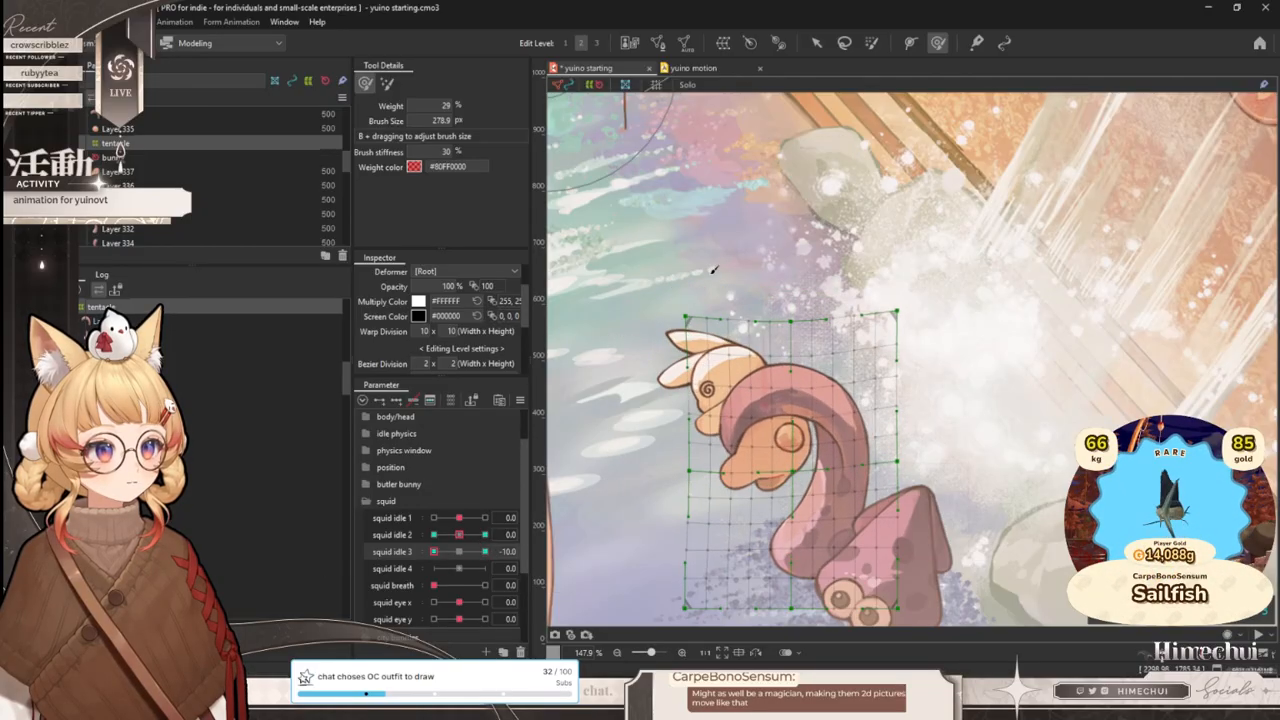
- In yuino motion, scrub the timeline from the start to 00:05:03 to review the scene around the squid
{"action": "left_click", "coordinate": [684, 70]}
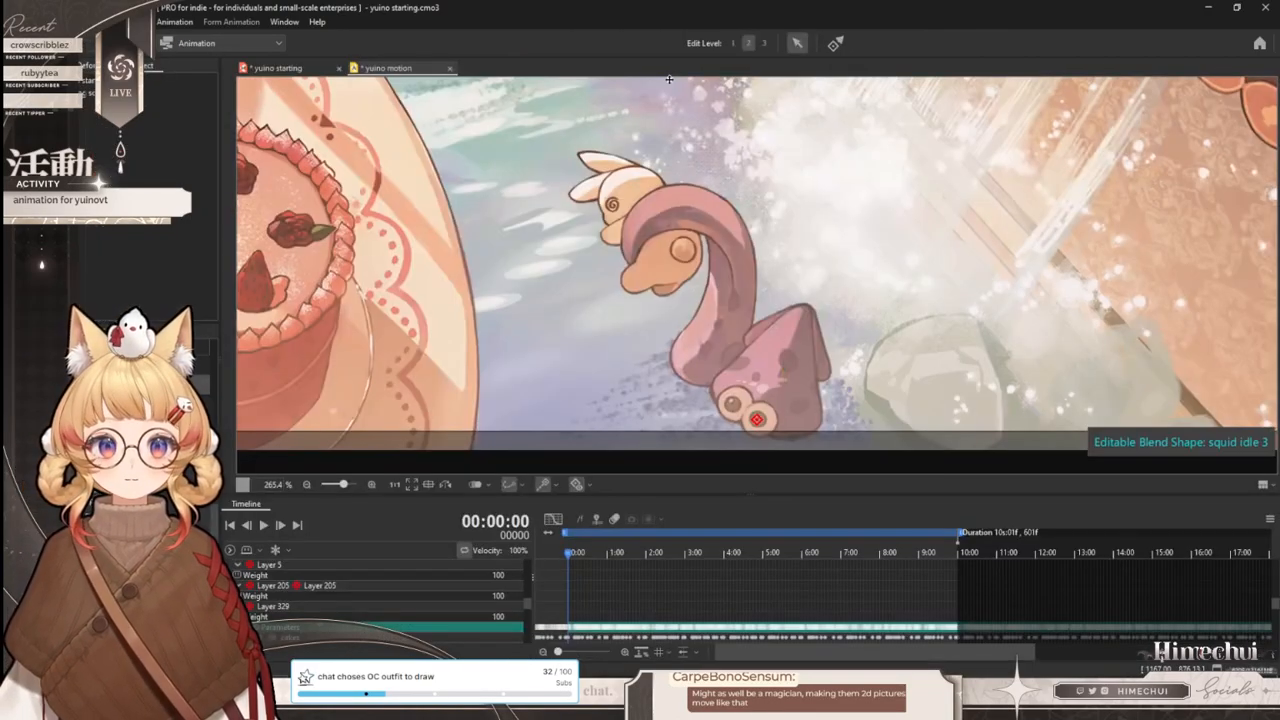
{"action": "scroll", "coordinate": [663, 88], "scroll_direction": "down", "scroll_amount": 4}
{"action": "scroll", "coordinate": [595, 92], "scroll_direction": "up", "scroll_amount": 2}
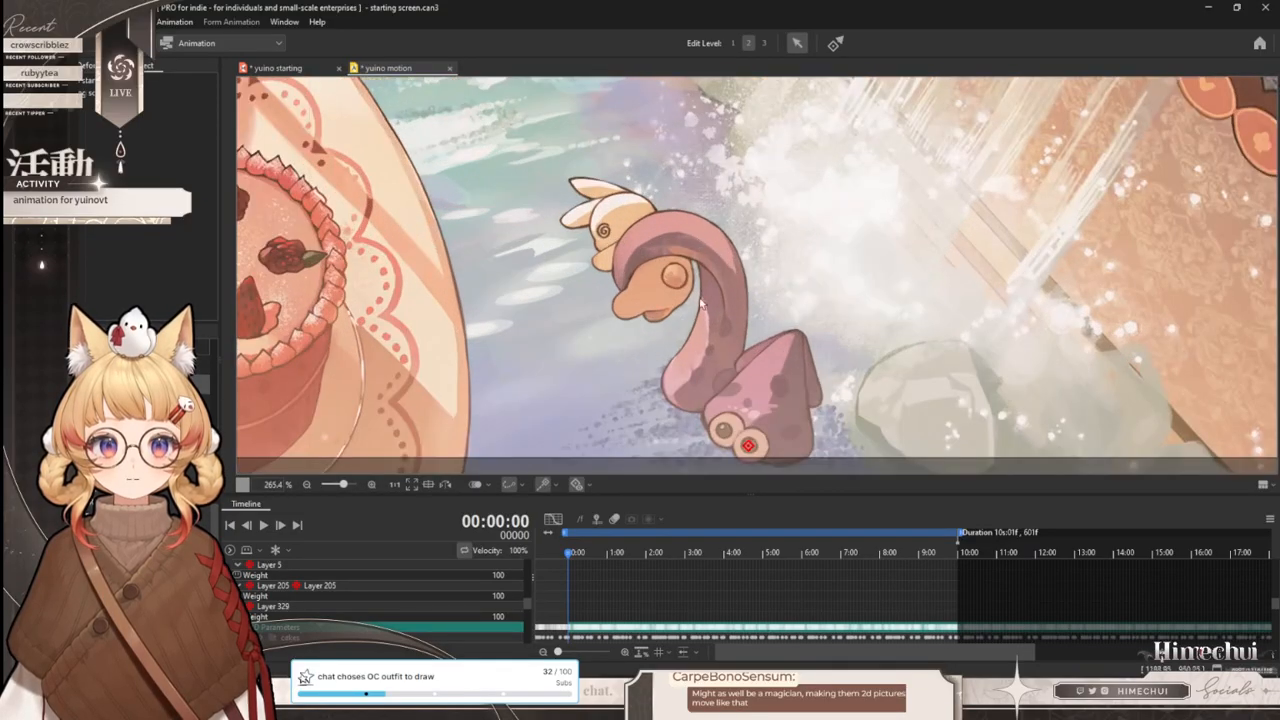
{"action": "scroll", "coordinate": [733, 404], "scroll_direction": "up", "scroll_amount": 2}
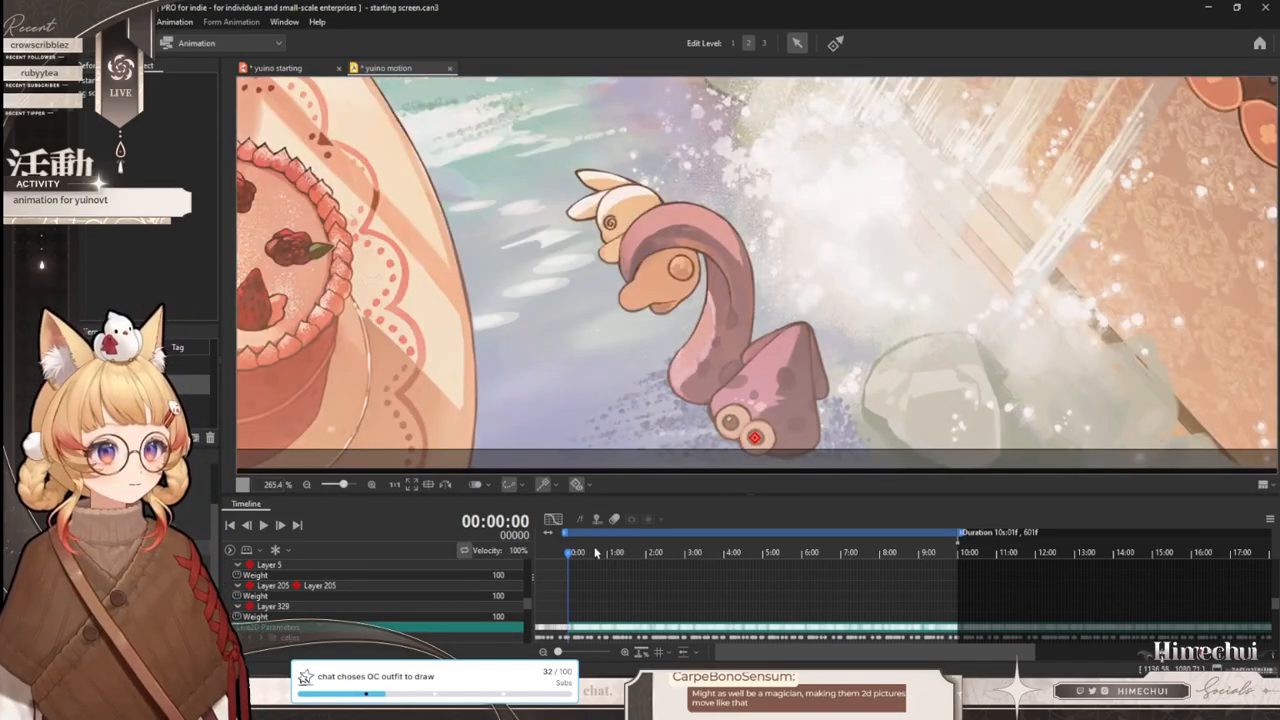
{"action": "left_click_drag", "start_coordinate": [575, 553], "coordinate": [766, 543]}
- In the yuino starting model, select the tentacle and bunny deformers keyed to squid idle 2 and reflect that parameter's keys
{"action": "left_click", "coordinate": [318, 69]}
{"action": "left_click", "coordinate": [481, 552]}
{"action": "left_click", "coordinate": [485, 535]}
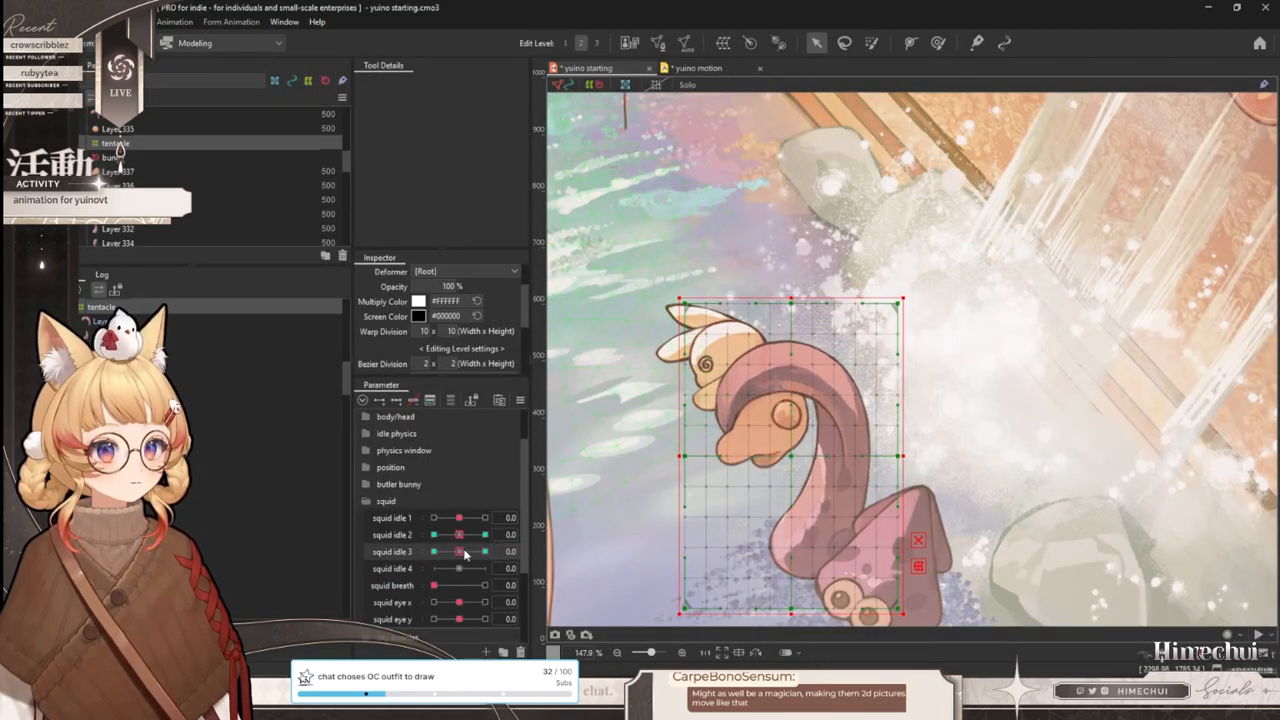
{"action": "left_click", "coordinate": [556, 534]}
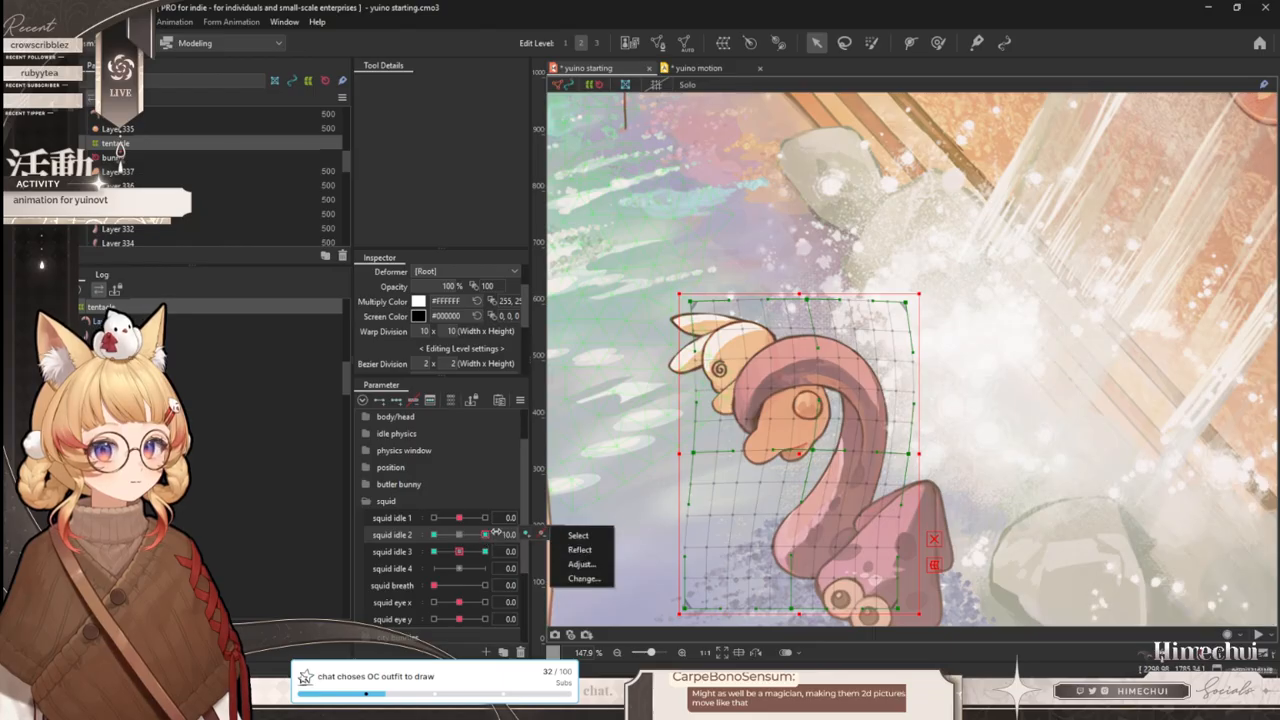
{"action": "left_click", "coordinate": [578, 535]}
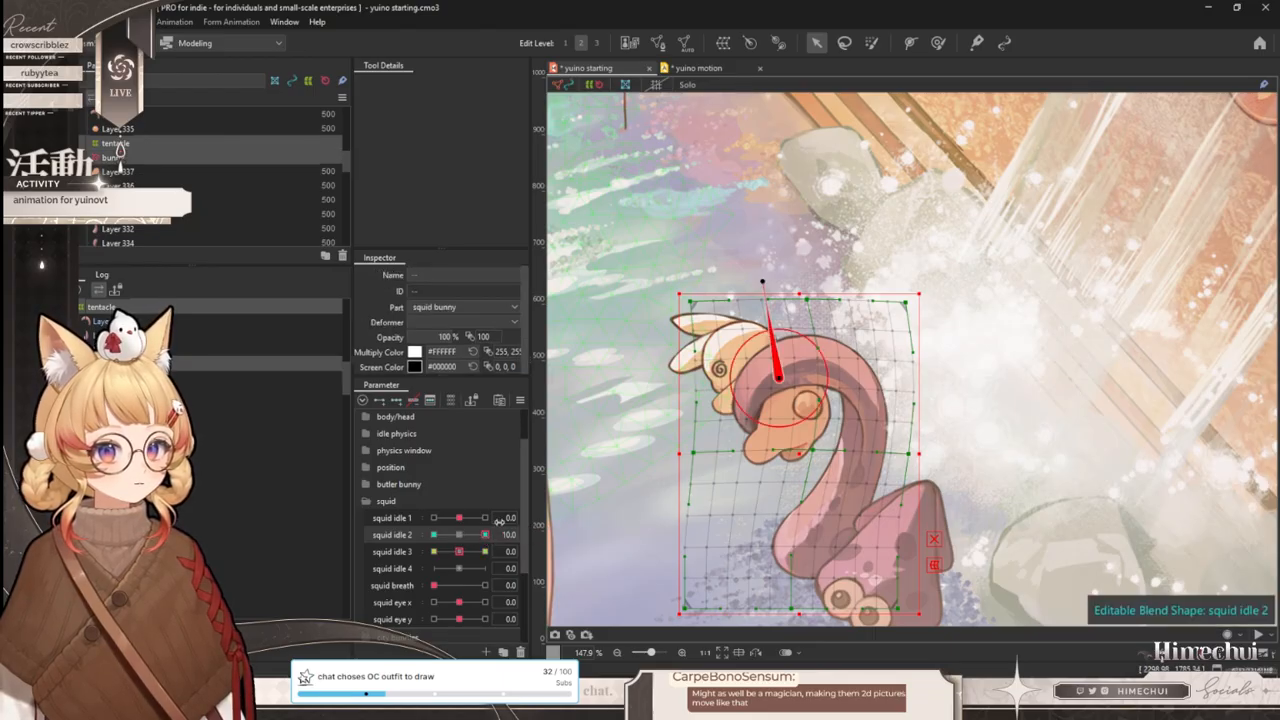
{"action": "left_click", "coordinate": [556, 534]}
{"action": "left_click", "coordinate": [583, 549]}
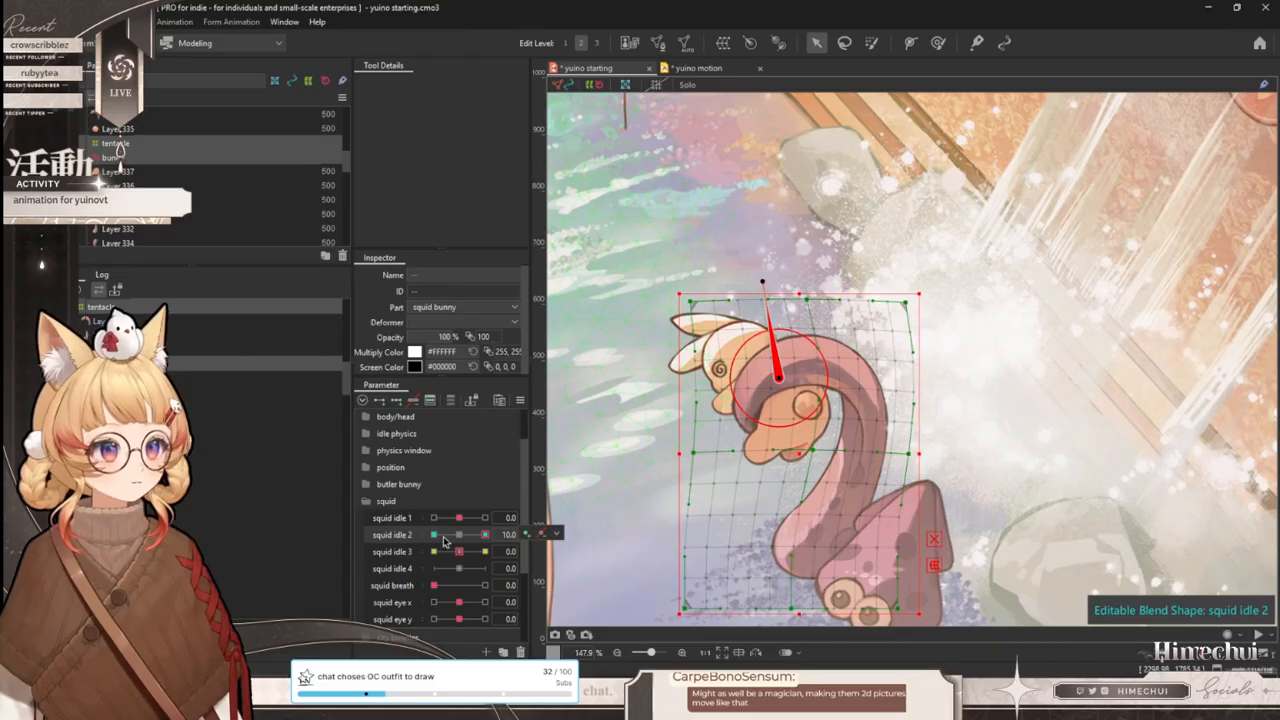
{"action": "key", "text": "ctrl+z"}
{"action": "left_click_drag", "start_coordinate": [485, 534], "coordinate": [434, 534]}
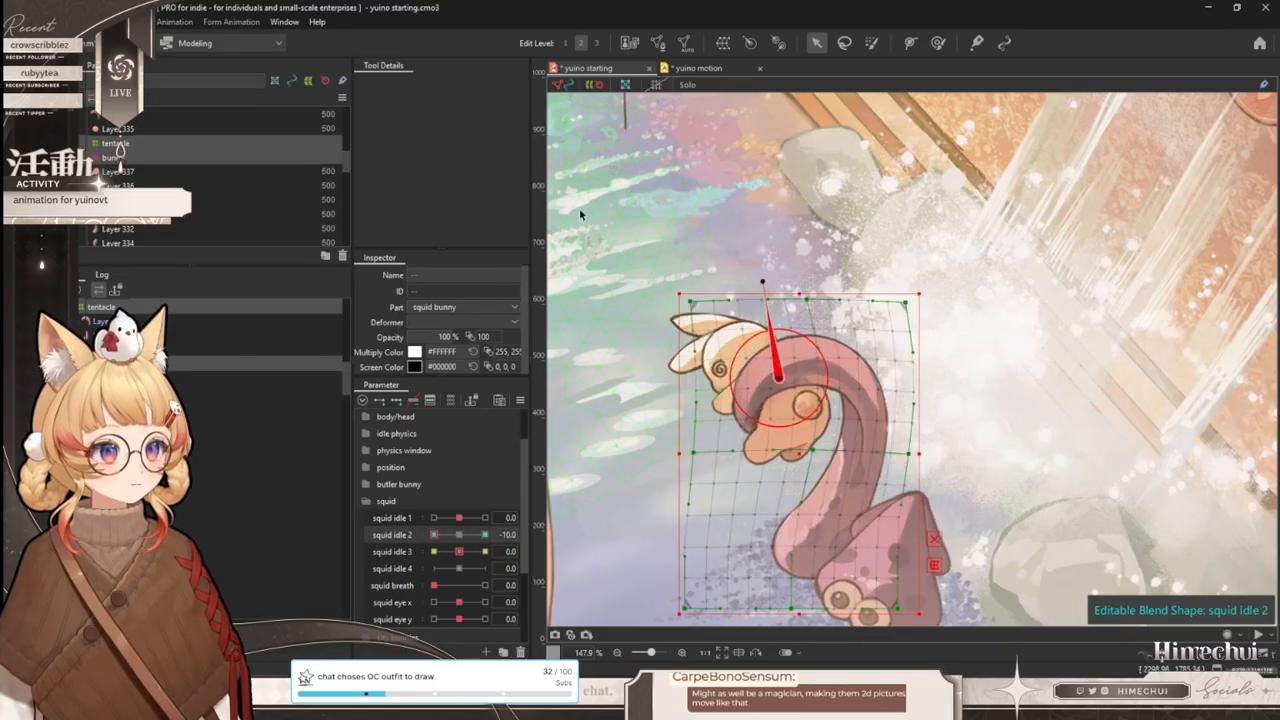
- Scrub the yuino motion timeline to 00:09:45 and check the motion across the whole scene
{"action": "key", "text": "ctrl+Tab"}
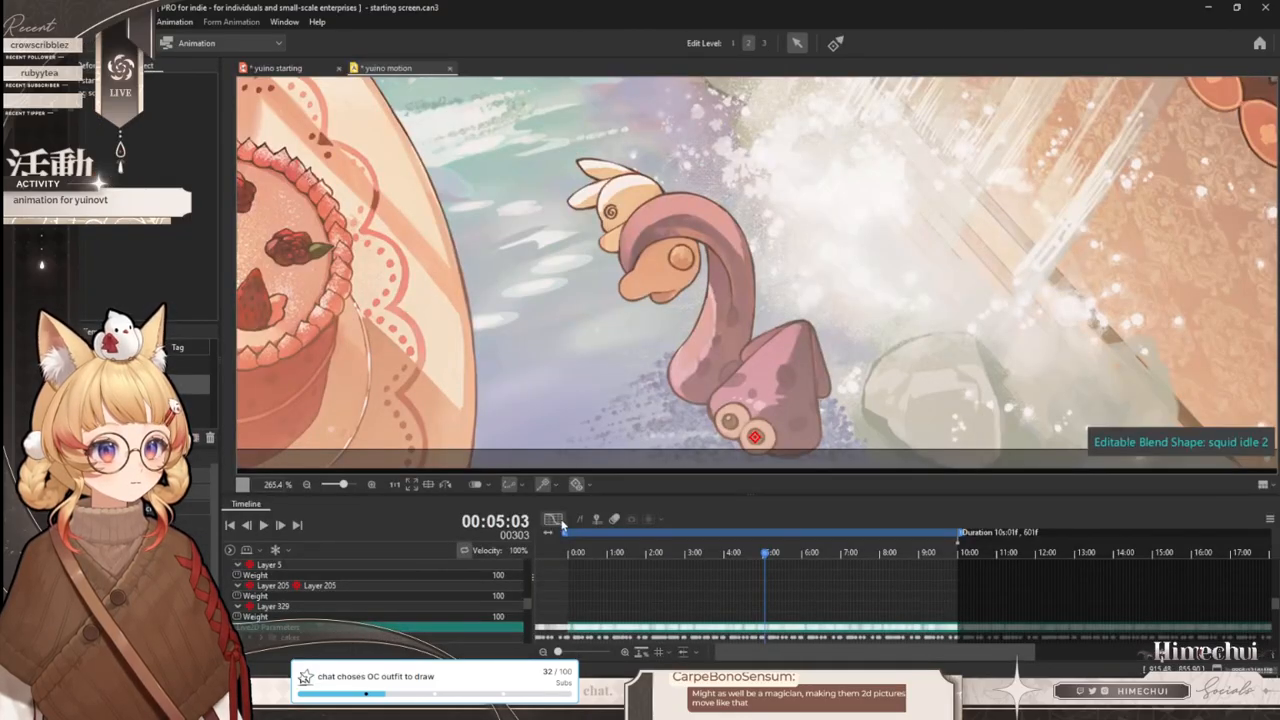
{"action": "left_click_drag", "start_coordinate": [610, 553], "coordinate": [851, 508]}
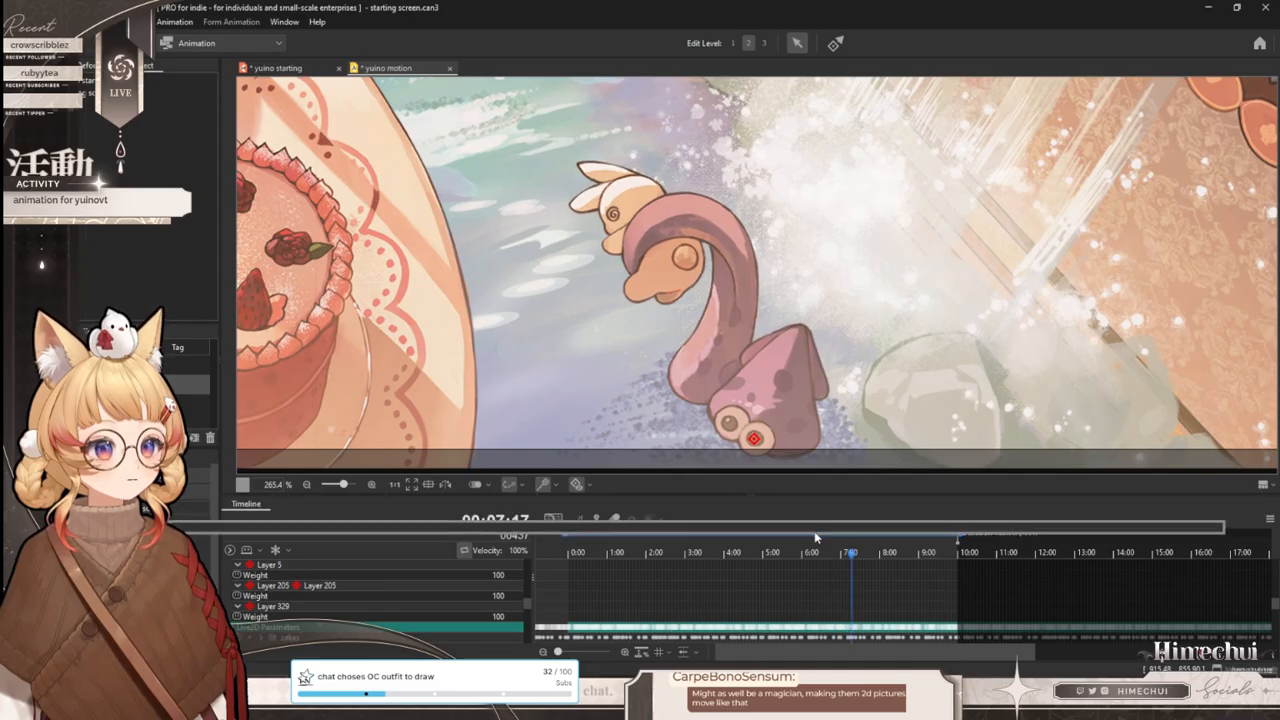
{"action": "left_click_drag", "start_coordinate": [686, 549], "coordinate": [946, 556]}
{"action": "scroll", "coordinate": [724, 414], "scroll_direction": "down", "scroll_amount": 5}
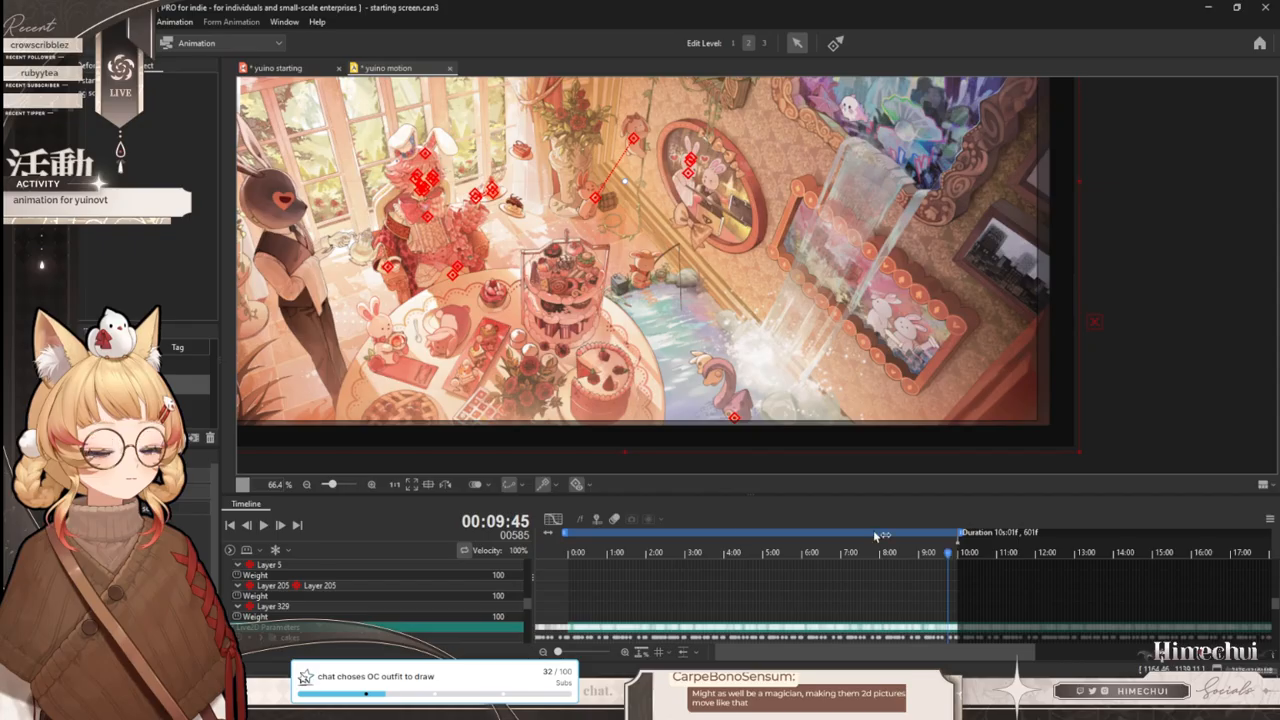
- Back in the yuino starting model, hide the selection display and run squid idle 2 between -10 and 10 with more of the scene in view
{"action": "left_click", "coordinate": [301, 70]}
{"action": "scroll", "coordinate": [786, 396], "scroll_direction": "down", "scroll_amount": 2}
{"action": "scroll", "coordinate": [781, 392], "scroll_direction": "up", "scroll_amount": 2}
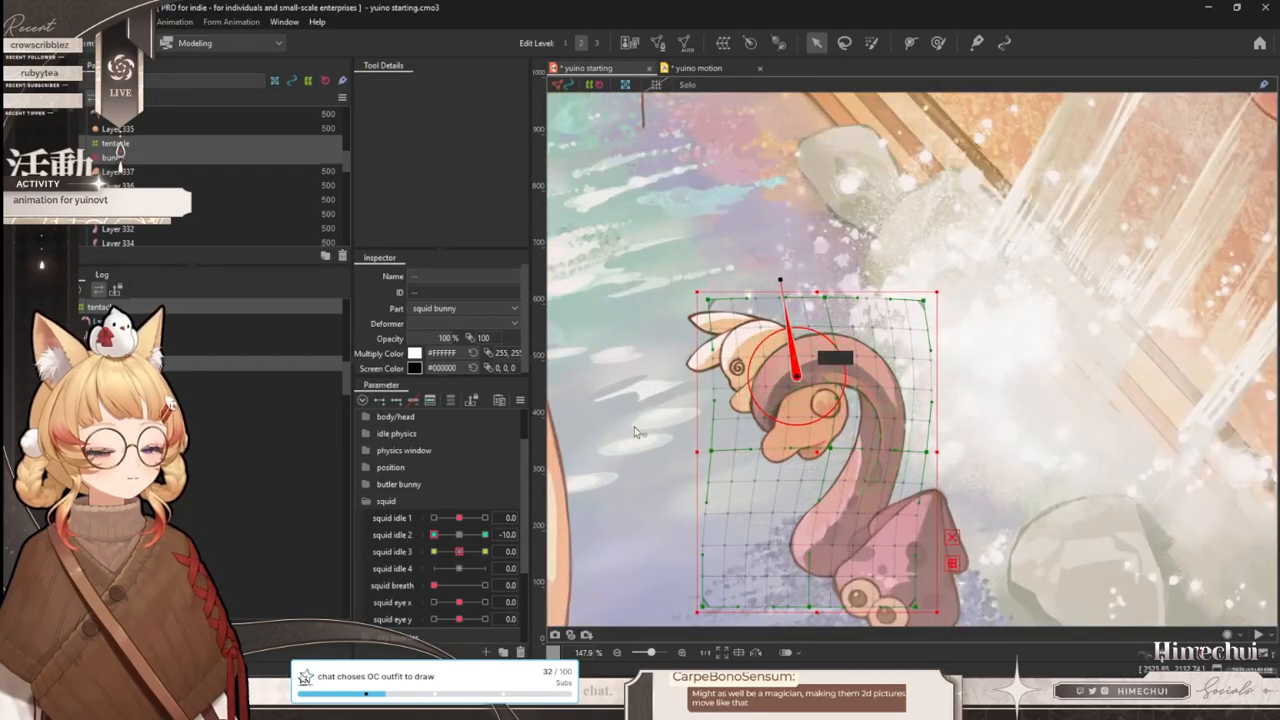
{"action": "left_click_drag", "start_coordinate": [440, 534], "coordinate": [638, 522]}
{"action": "left_click_drag", "start_coordinate": [349, 533], "coordinate": [925, 402]}
{"action": "scroll", "coordinate": [864, 440], "scroll_direction": "down", "scroll_amount": 4}
{"action": "key", "text": "ctrl+t"}
{"action": "left_click_drag", "start_coordinate": [485, 534], "coordinate": [514, 400]}
- In the physics settings, show only the squid parameter group, combine squid idle 2 with squid idle 3, and preview their combined sway
{"action": "left_click", "coordinate": [129, 21]}
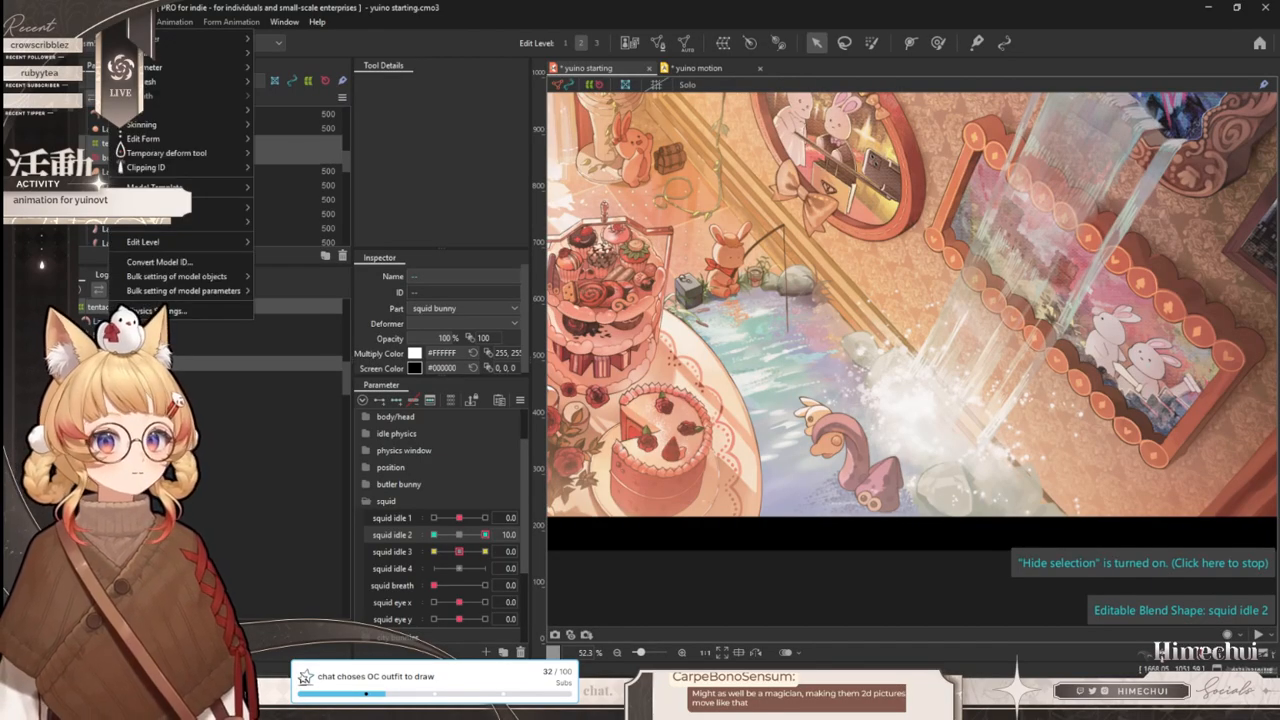
{"action": "left_click", "coordinate": [222, 310]}
{"action": "scroll", "coordinate": [960, 413], "scroll_direction": "up", "scroll_amount": 8}
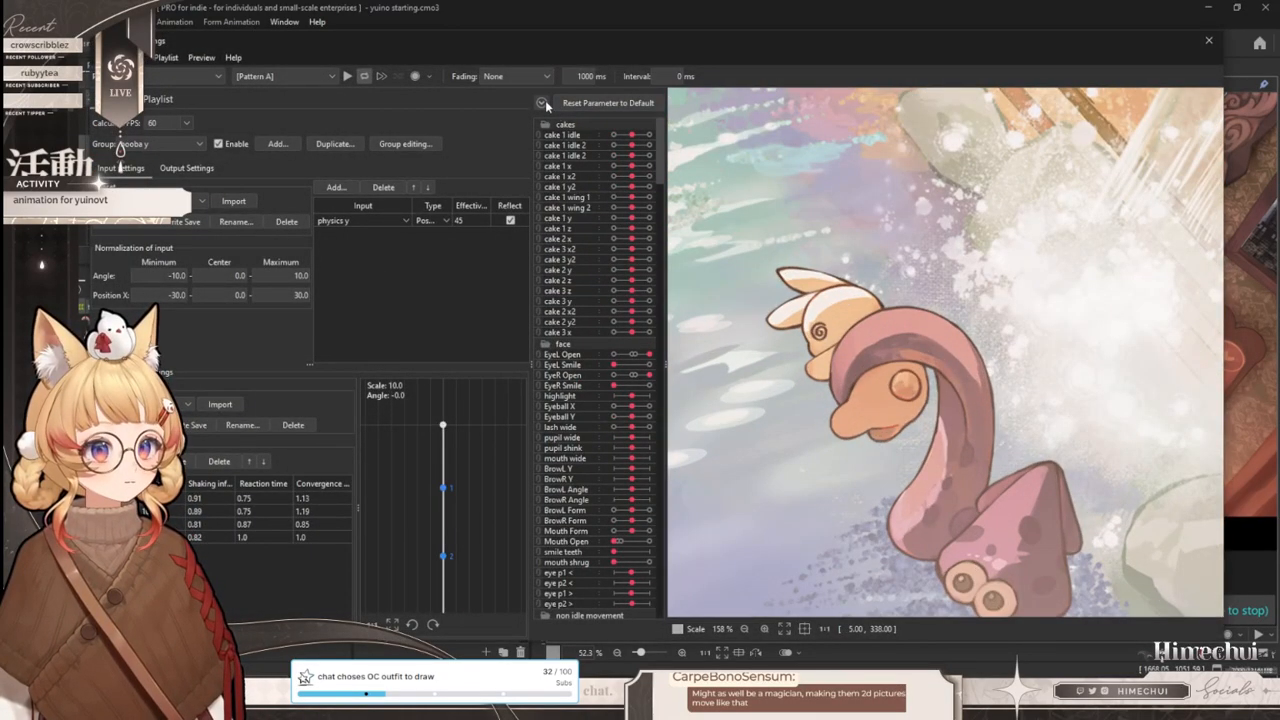
{"action": "left_click", "coordinate": [541, 104]}
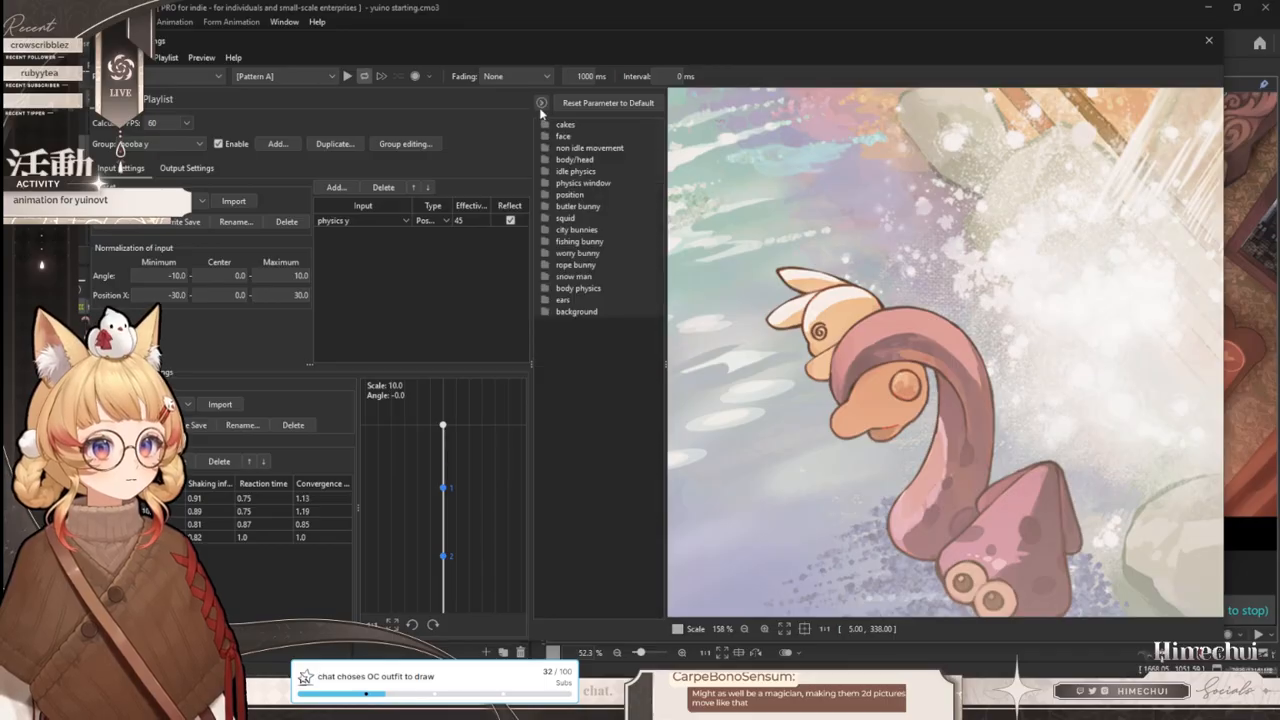
{"action": "left_click", "coordinate": [545, 218]}
{"action": "left_click", "coordinate": [541, 244]}
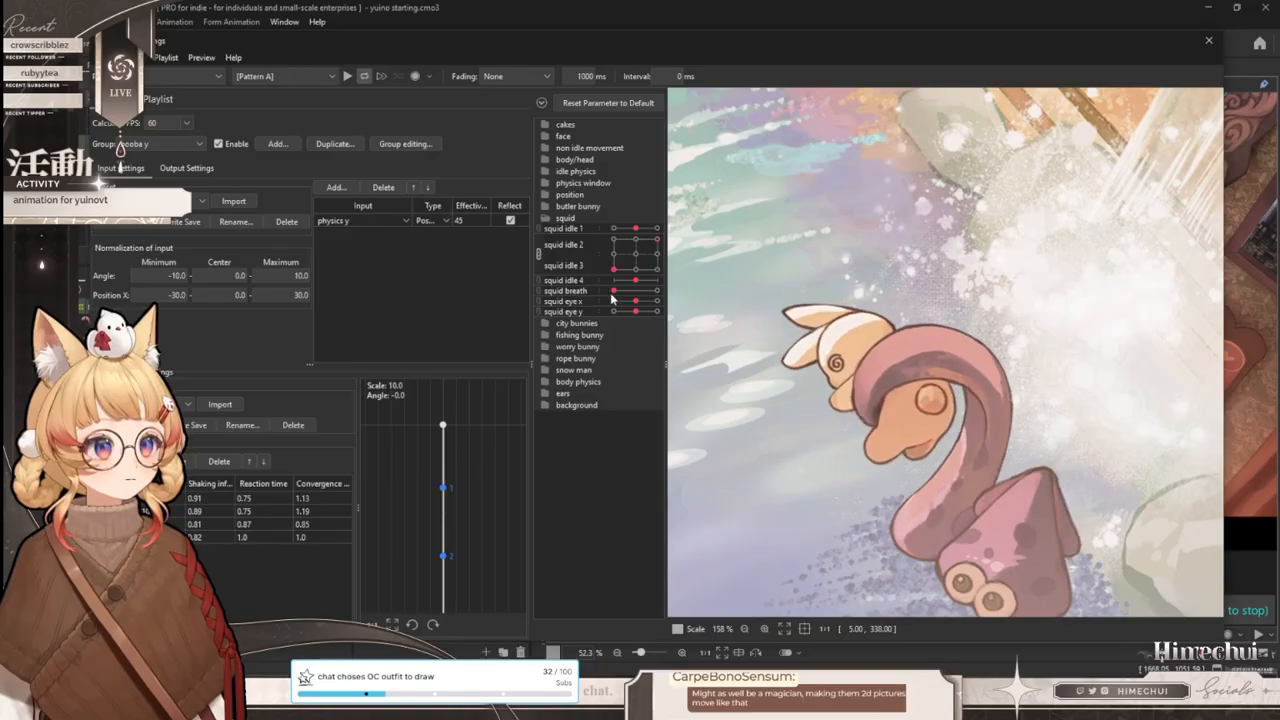
{"action": "scroll", "coordinate": [688, 262], "scroll_direction": "down", "scroll_amount": 3}
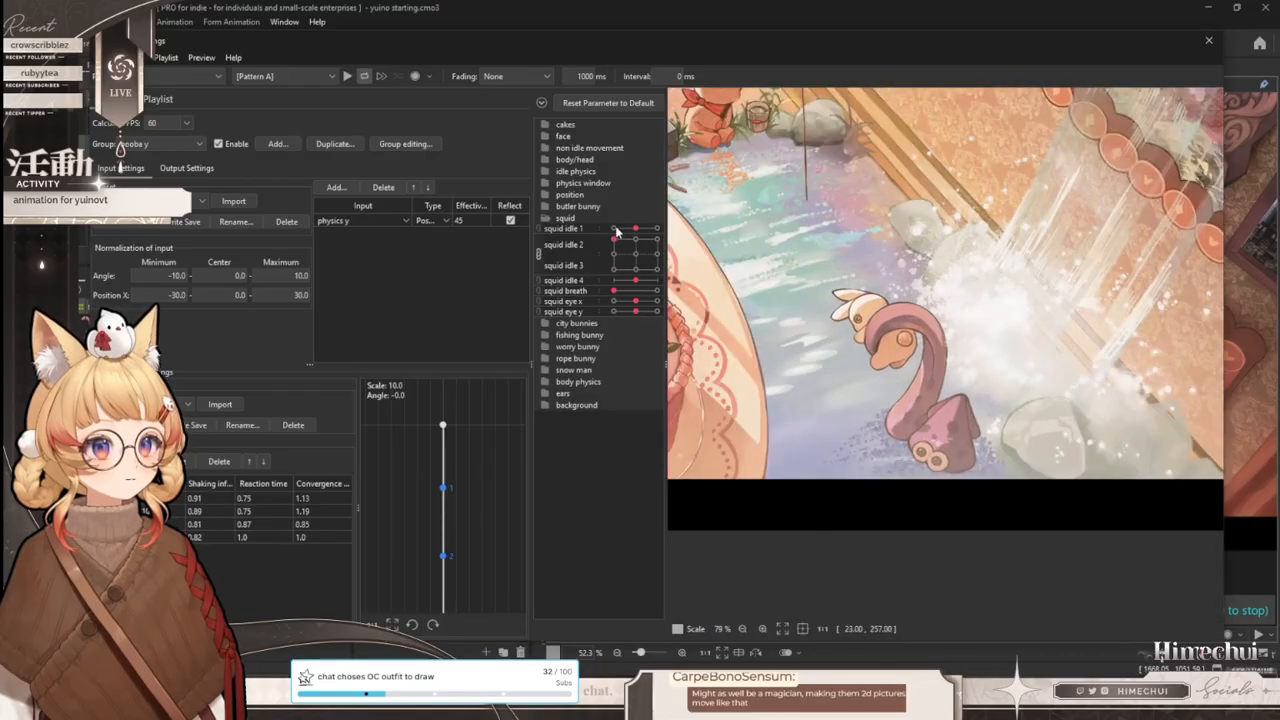
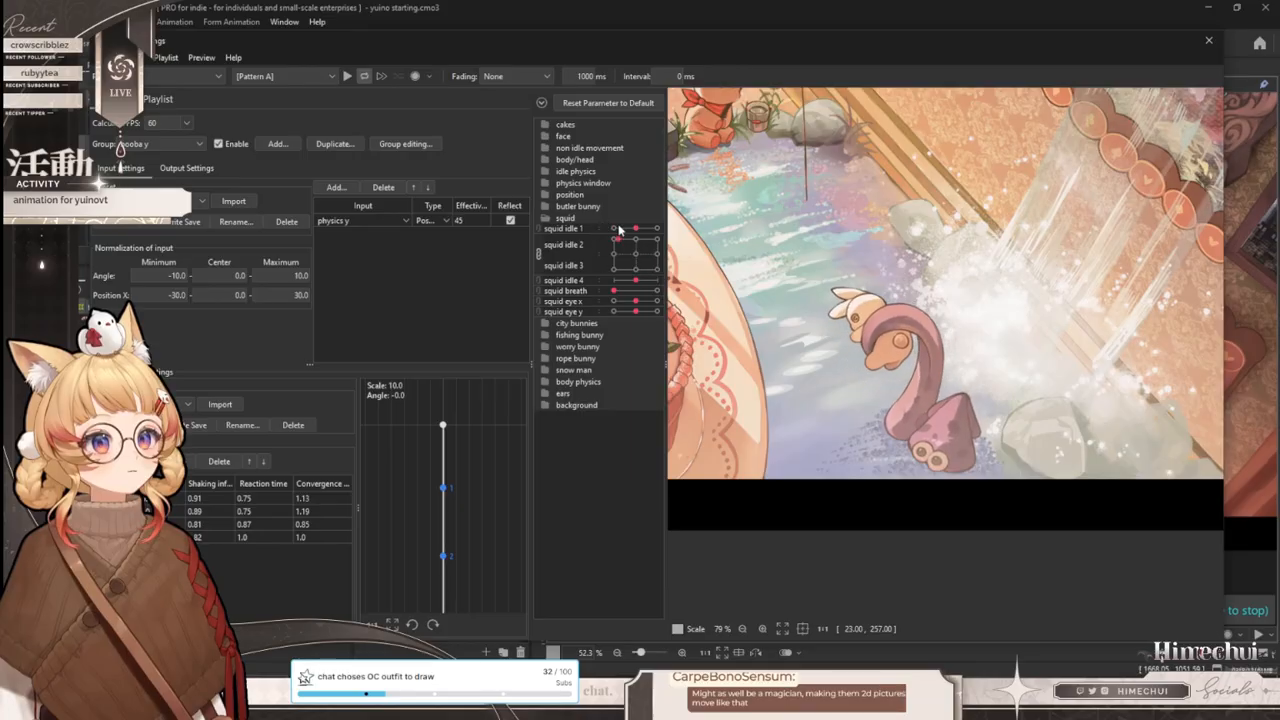
{"action": "left_click", "coordinate": [1208, 41]}
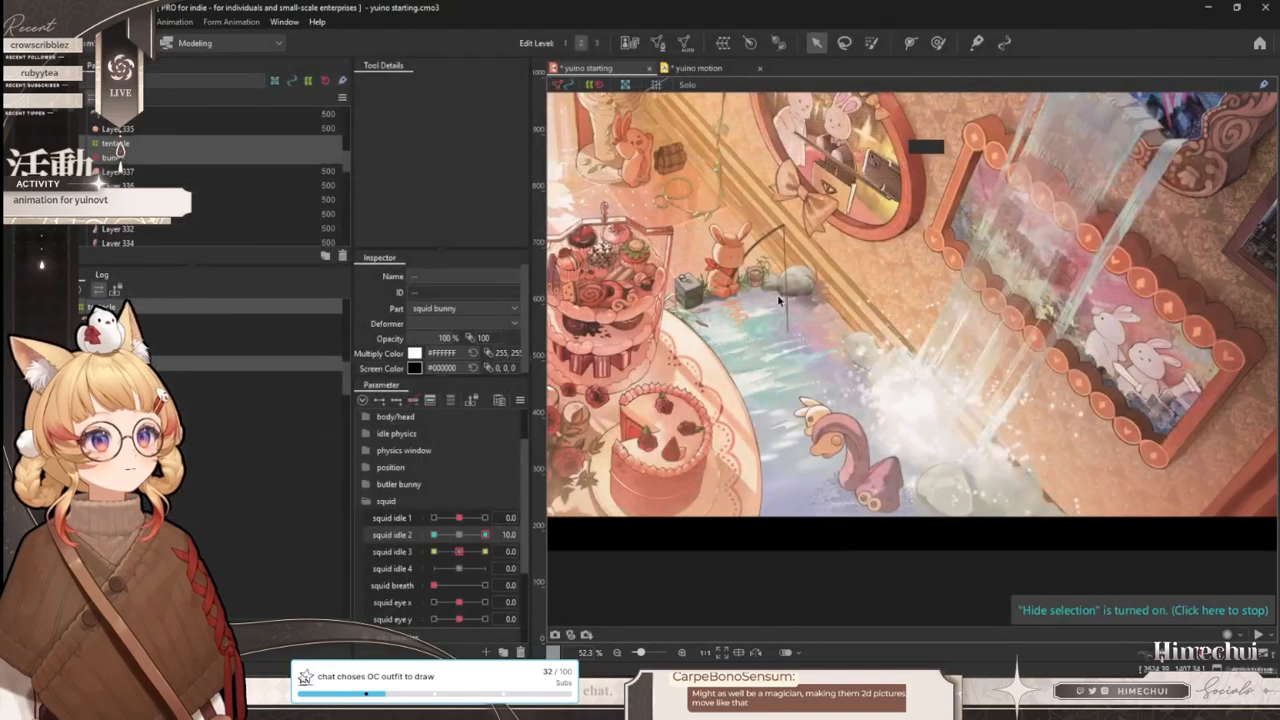
- Return squid idle 2 to 0 and replicate squid idle 4 as a parameter named squid idle 5
{"action": "scroll", "coordinate": [836, 428], "scroll_direction": "up", "scroll_amount": 3}
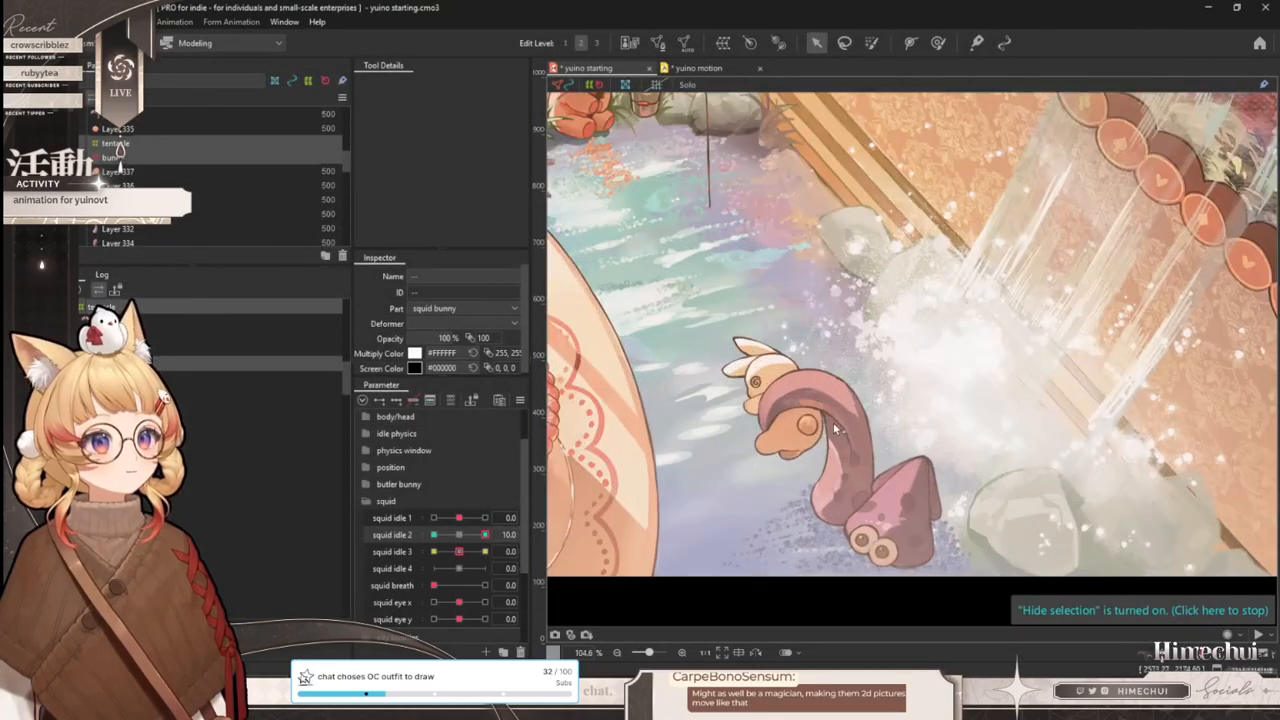
{"action": "left_click", "coordinate": [459, 535]}
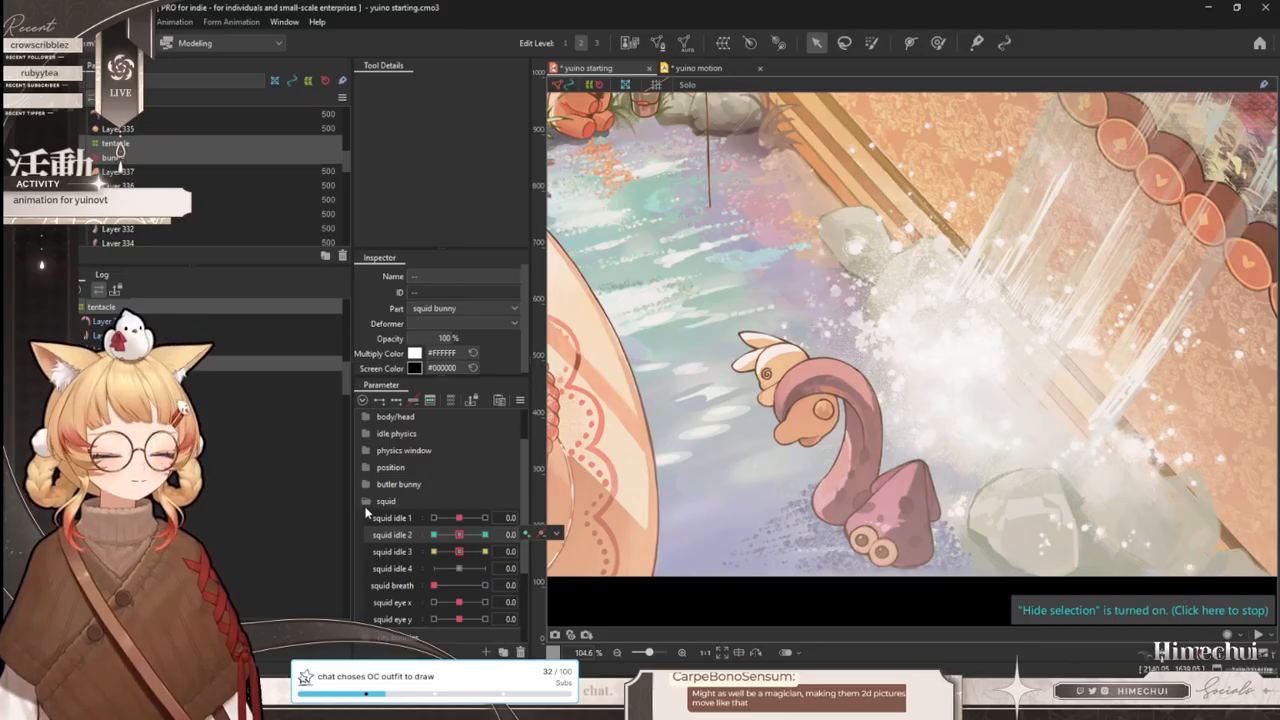
{"action": "right_click", "coordinate": [398, 567]}
{"action": "left_click", "coordinate": [440, 595]}
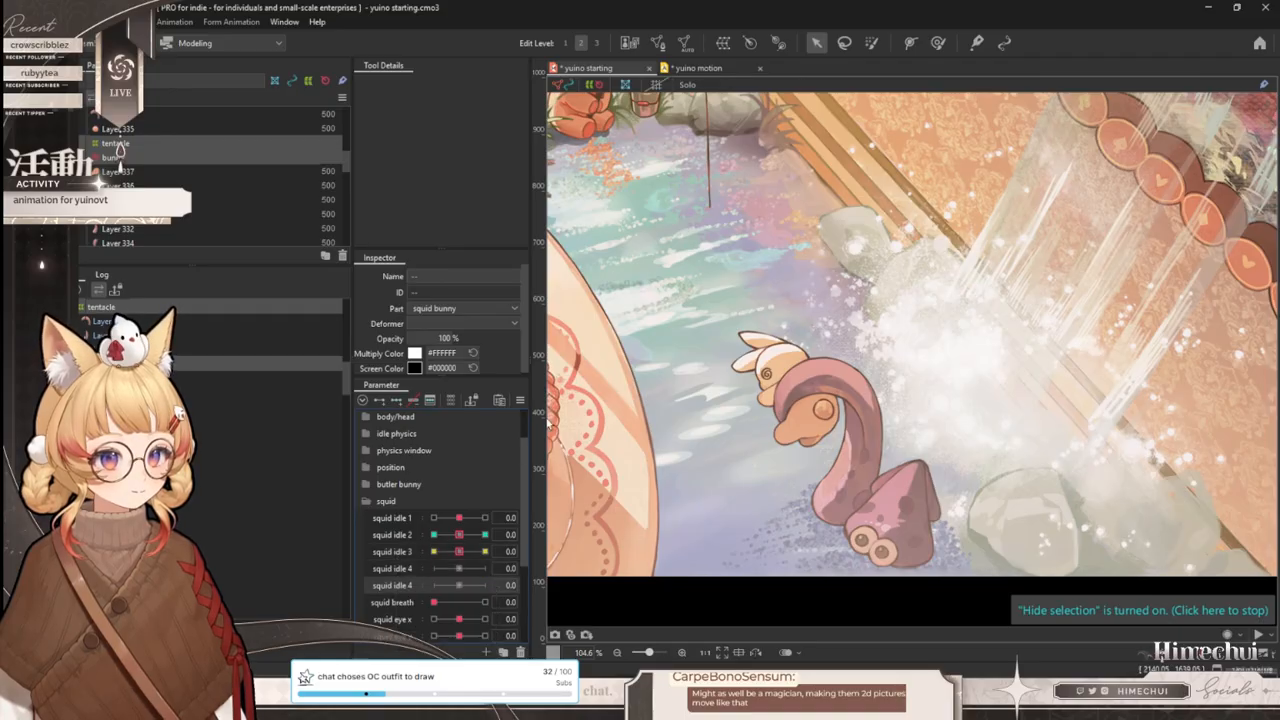
{"action": "double_click", "coordinate": [407, 596]}
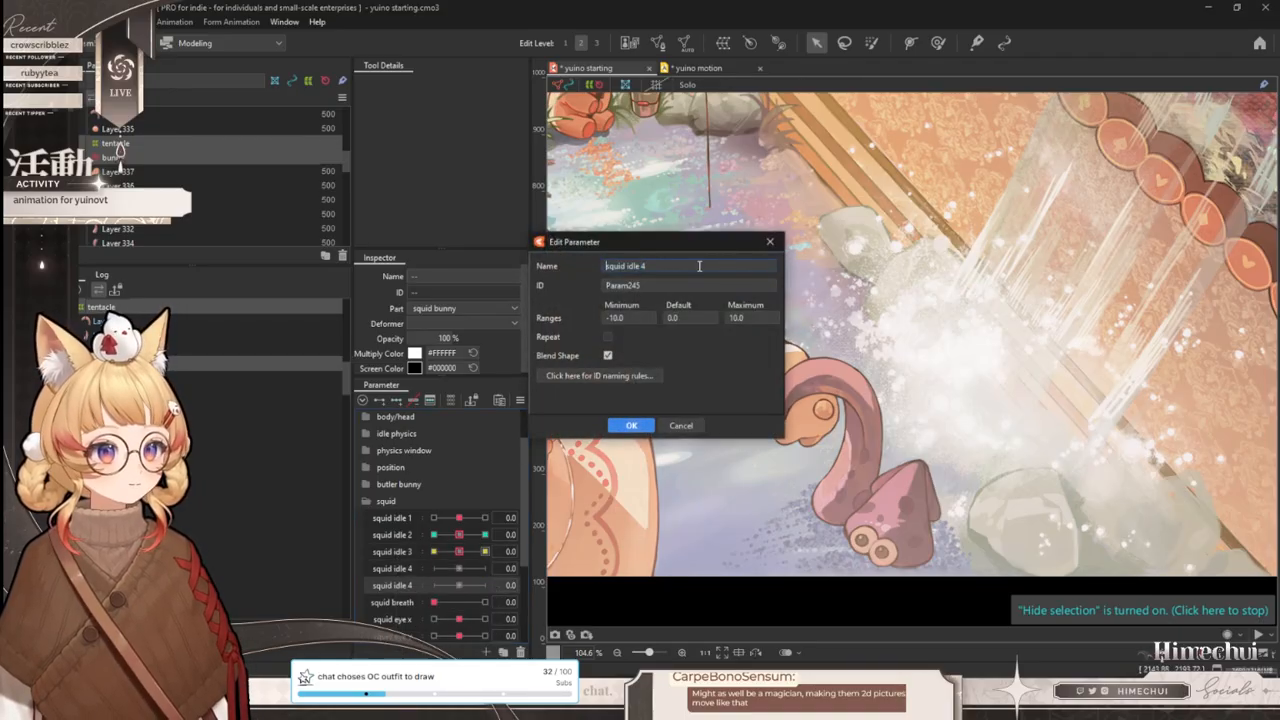
{"action": "left_click", "coordinate": [633, 426]}
- Replicate squid idle 5 as a parameter named squid idle 6
{"action": "right_click", "coordinate": [414, 587]}
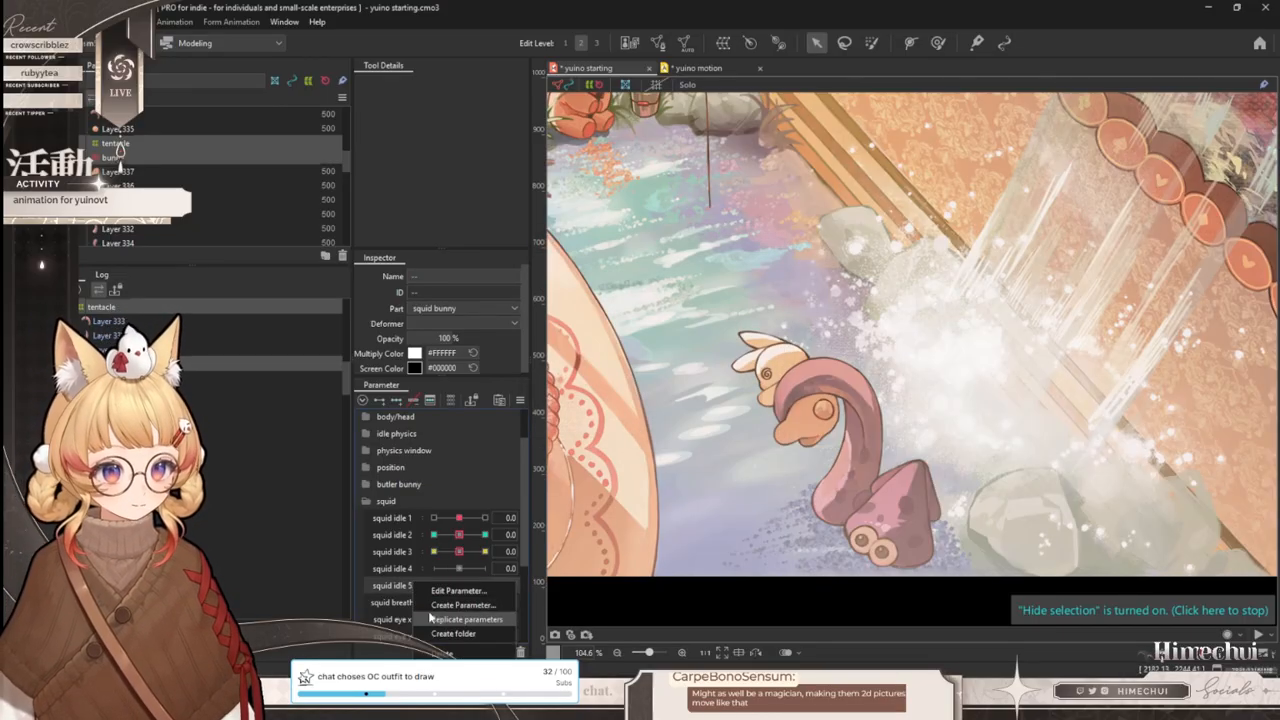
{"action": "left_click", "coordinate": [443, 615]}
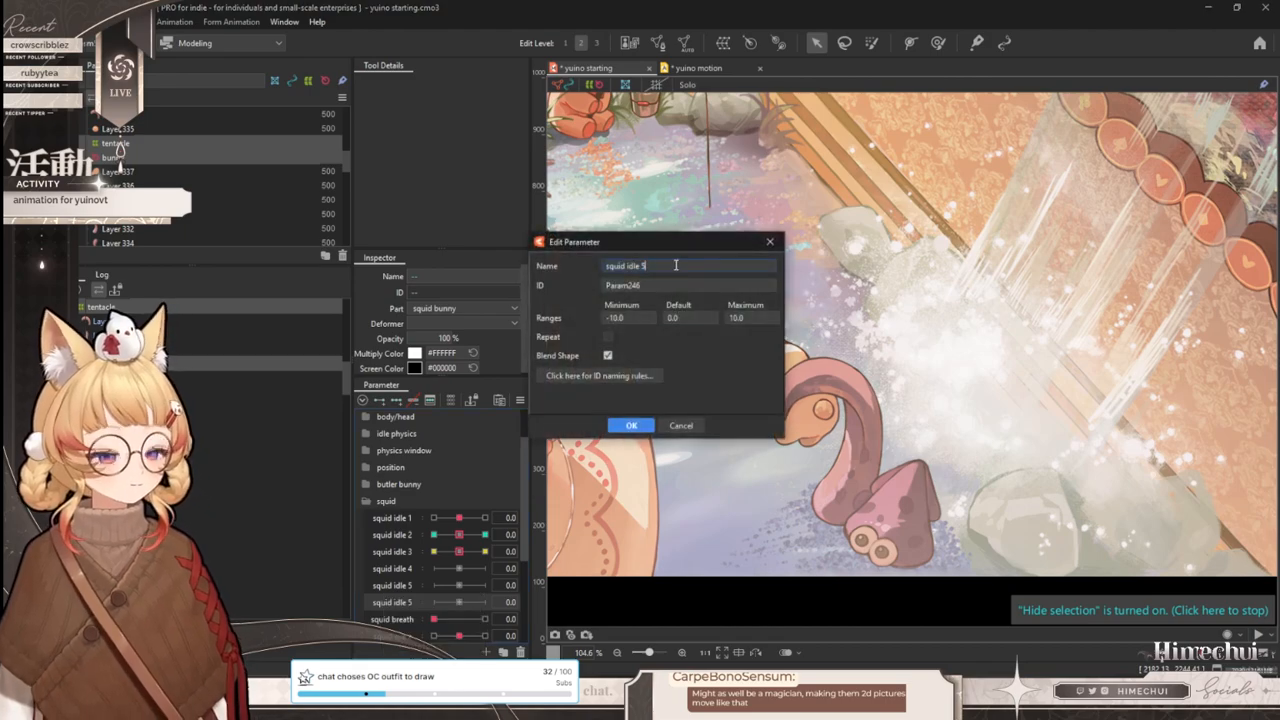
{"action": "left_click", "coordinate": [628, 425]}
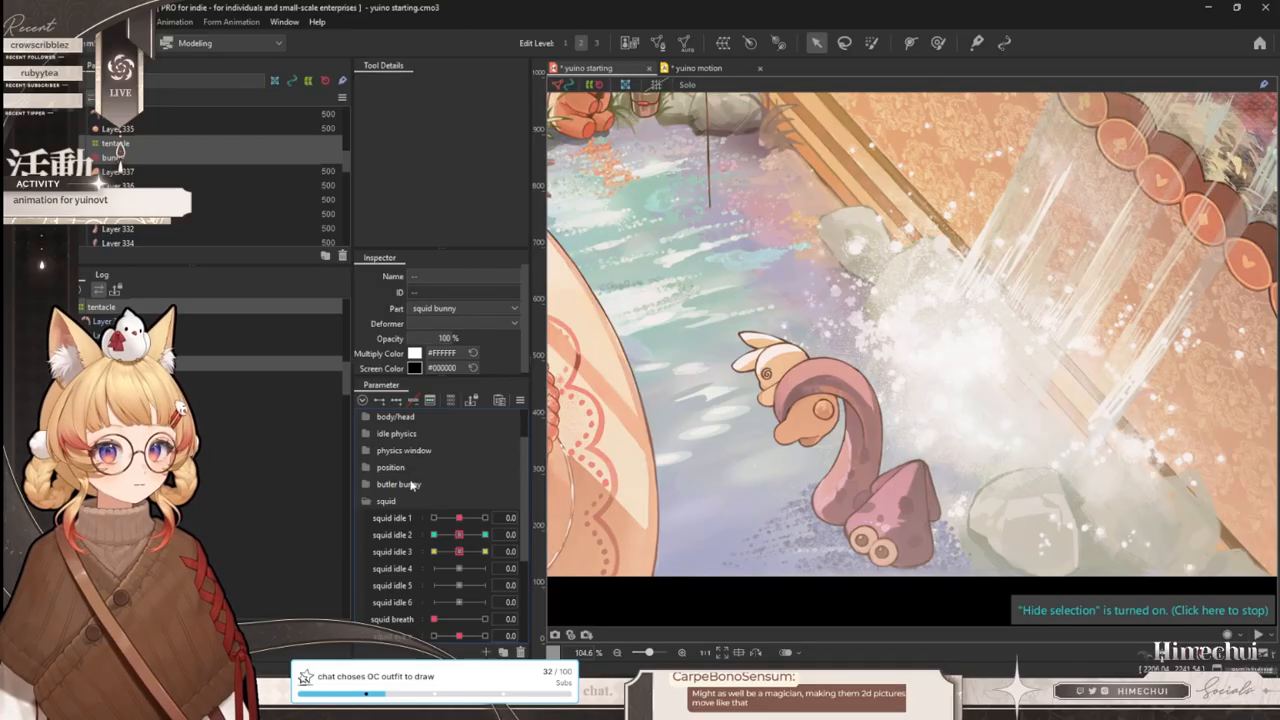
- Move the tentacle and bunny keys from squid idle 3 to squid idle 4
{"action": "left_click", "coordinate": [541, 550]}
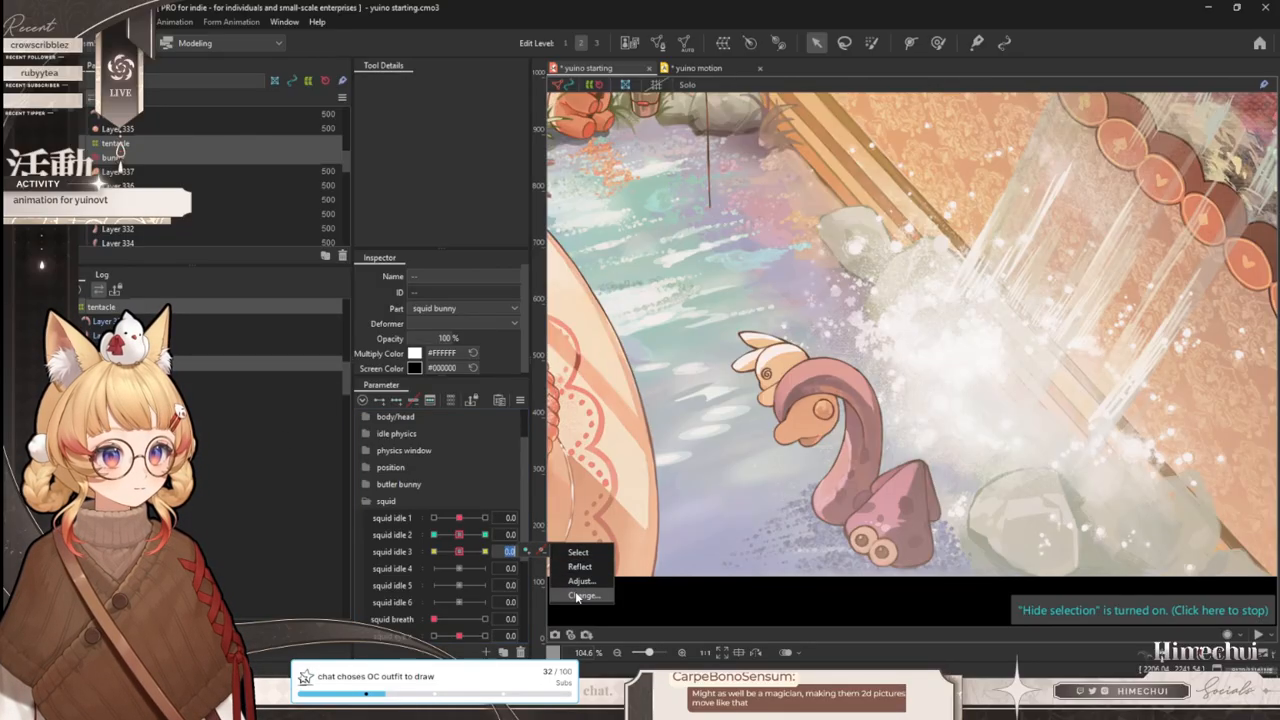
{"action": "left_click", "coordinate": [580, 595]}
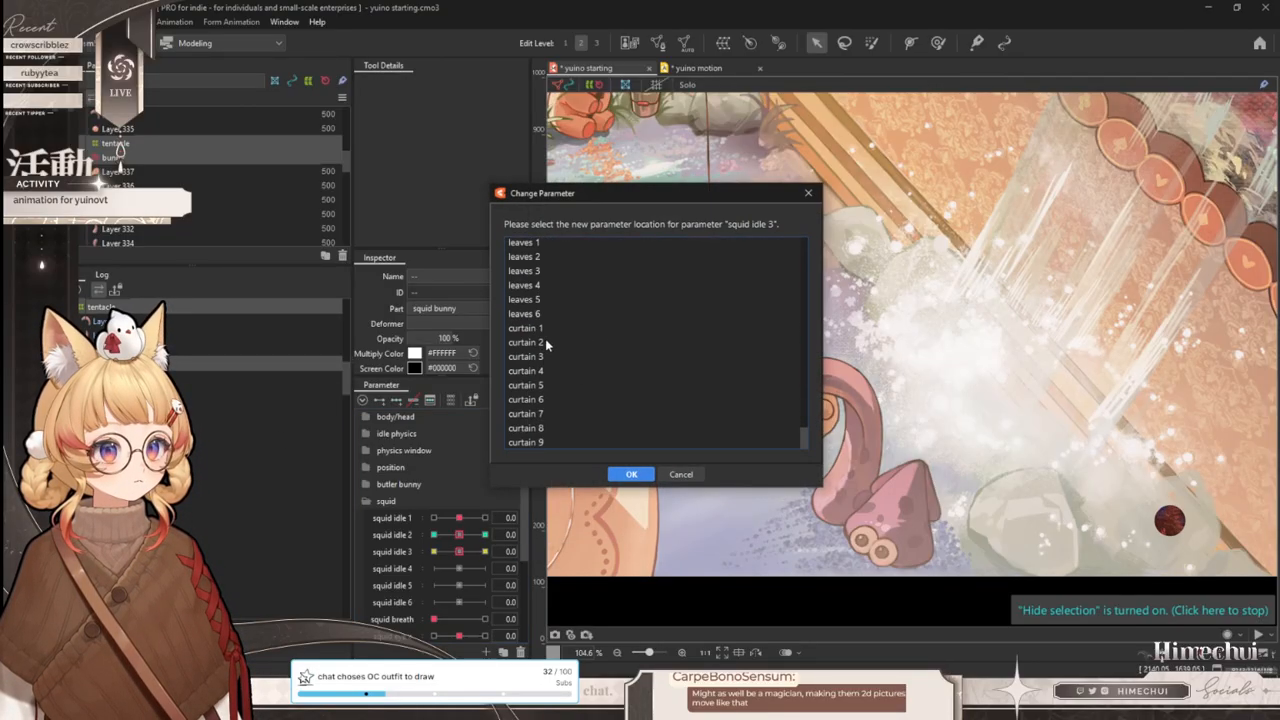
{"action": "scroll", "coordinate": [580, 320], "scroll_direction": "down", "scroll_amount": 10}
{"action": "scroll", "coordinate": [580, 330], "scroll_direction": "up", "scroll_amount": 5}
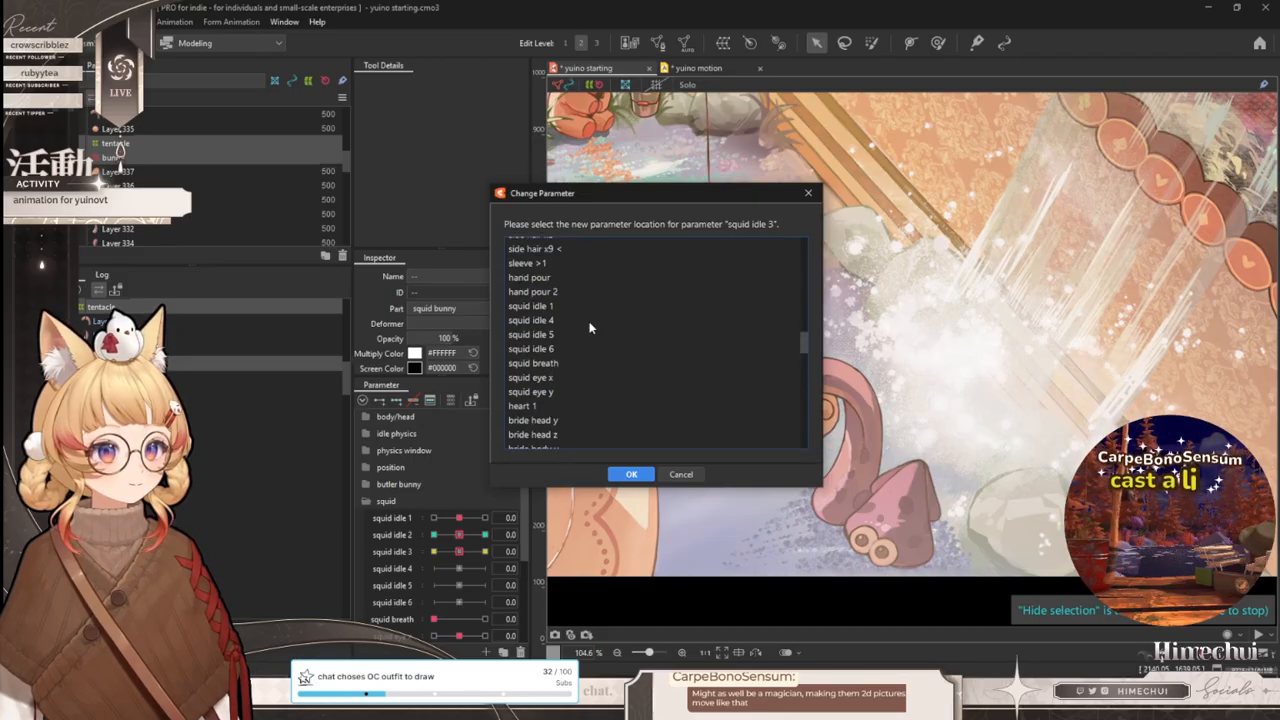
{"action": "left_click", "coordinate": [567, 335]}
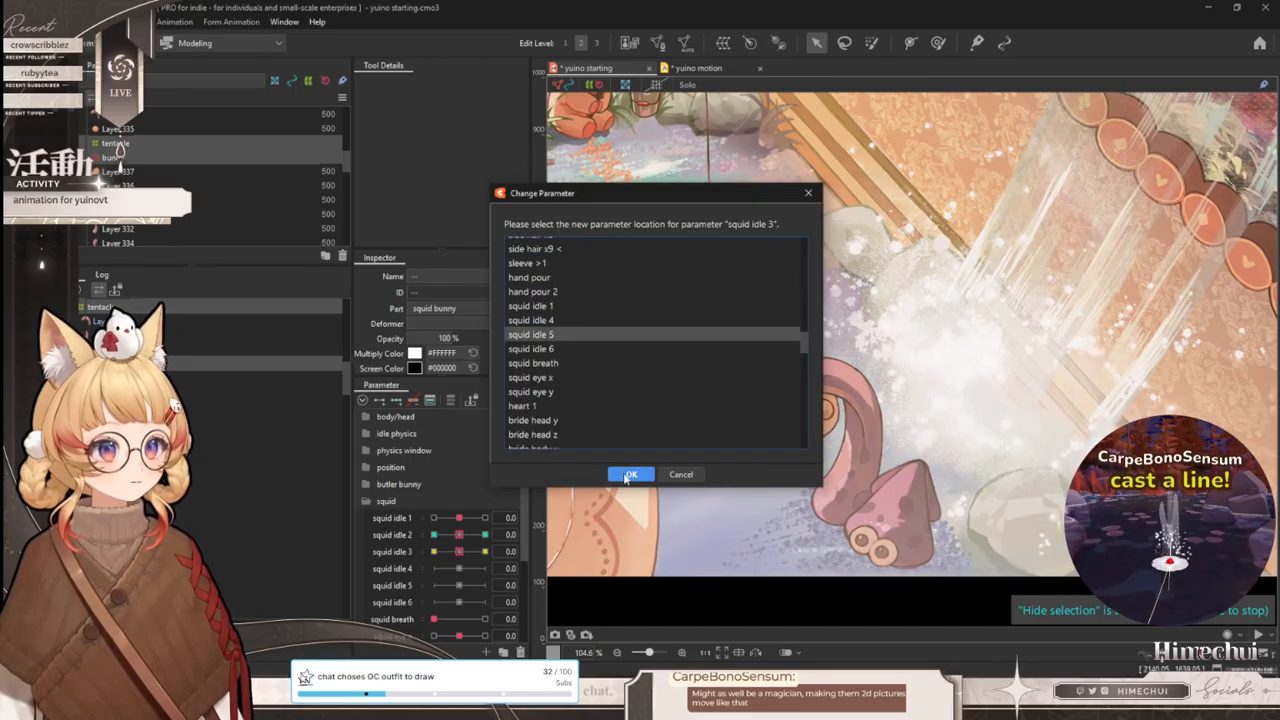
{"action": "left_click", "coordinate": [565, 320]}
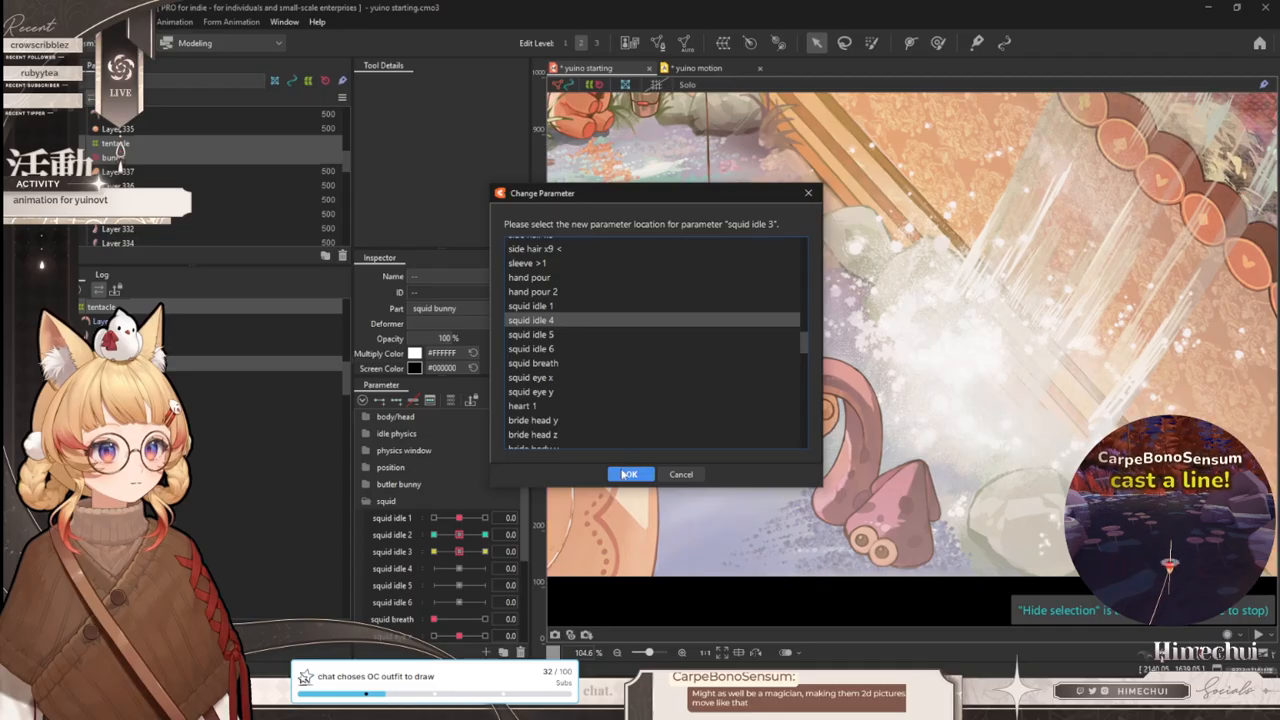
{"action": "left_click", "coordinate": [631, 475]}
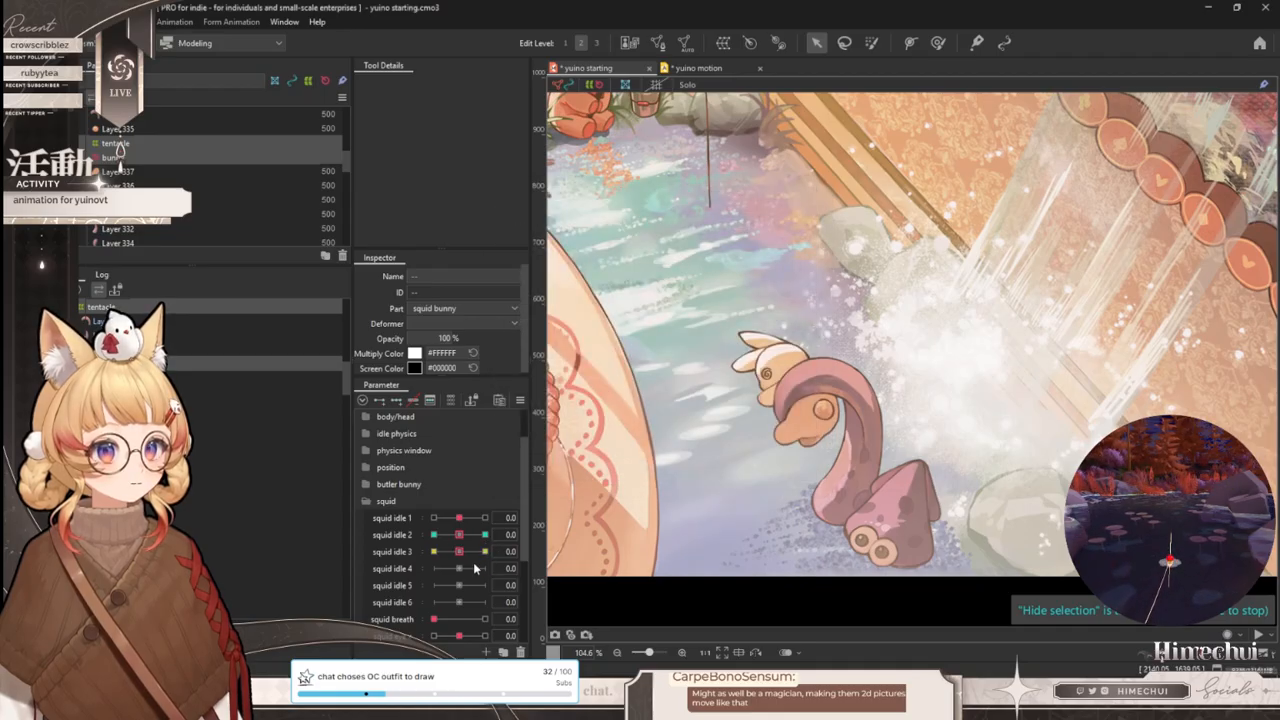
- Move the tentacle and bunny keys from squid idle 2 to squid idle 3
{"action": "left_click", "coordinate": [556, 534]}
{"action": "left_click", "coordinate": [571, 578]}
{"action": "scroll", "coordinate": [608, 397], "scroll_direction": "down", "scroll_amount": 15}
{"action": "scroll", "coordinate": [608, 397], "scroll_direction": "up", "scroll_amount": 15}
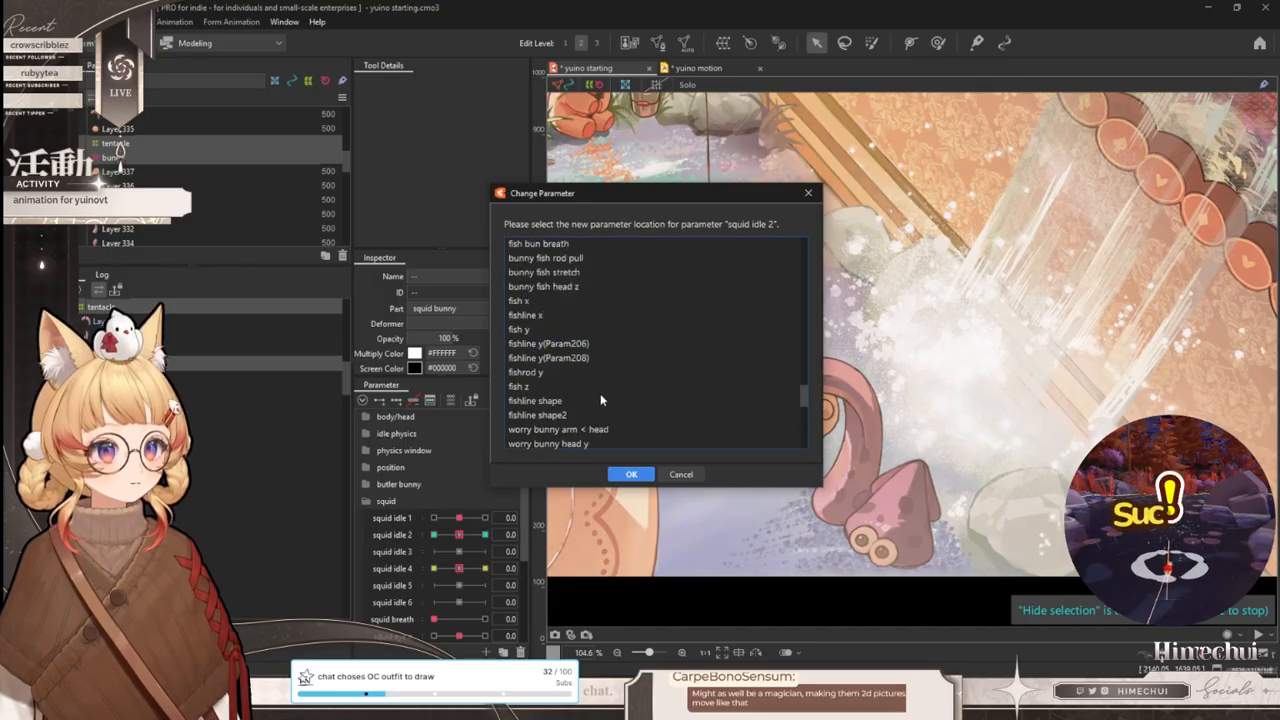
{"action": "scroll", "coordinate": [596, 398], "scroll_direction": "up", "scroll_amount": 5}
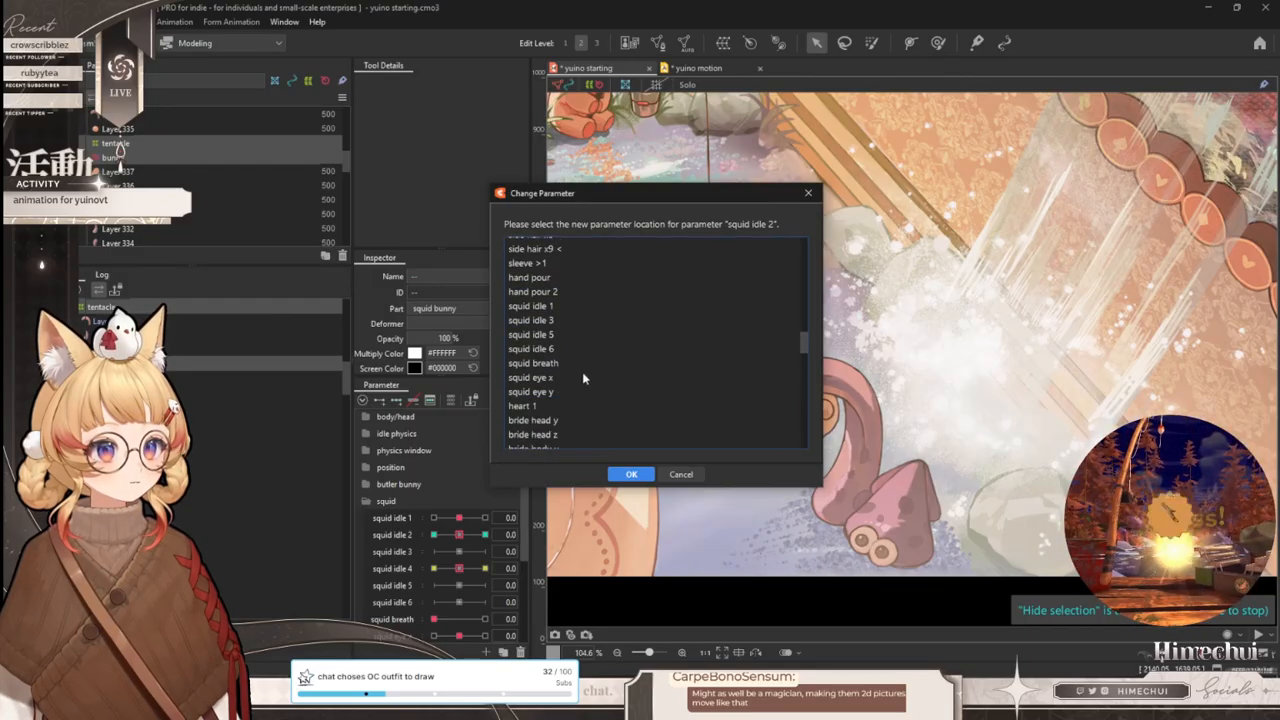
{"action": "left_click", "coordinate": [619, 474]}
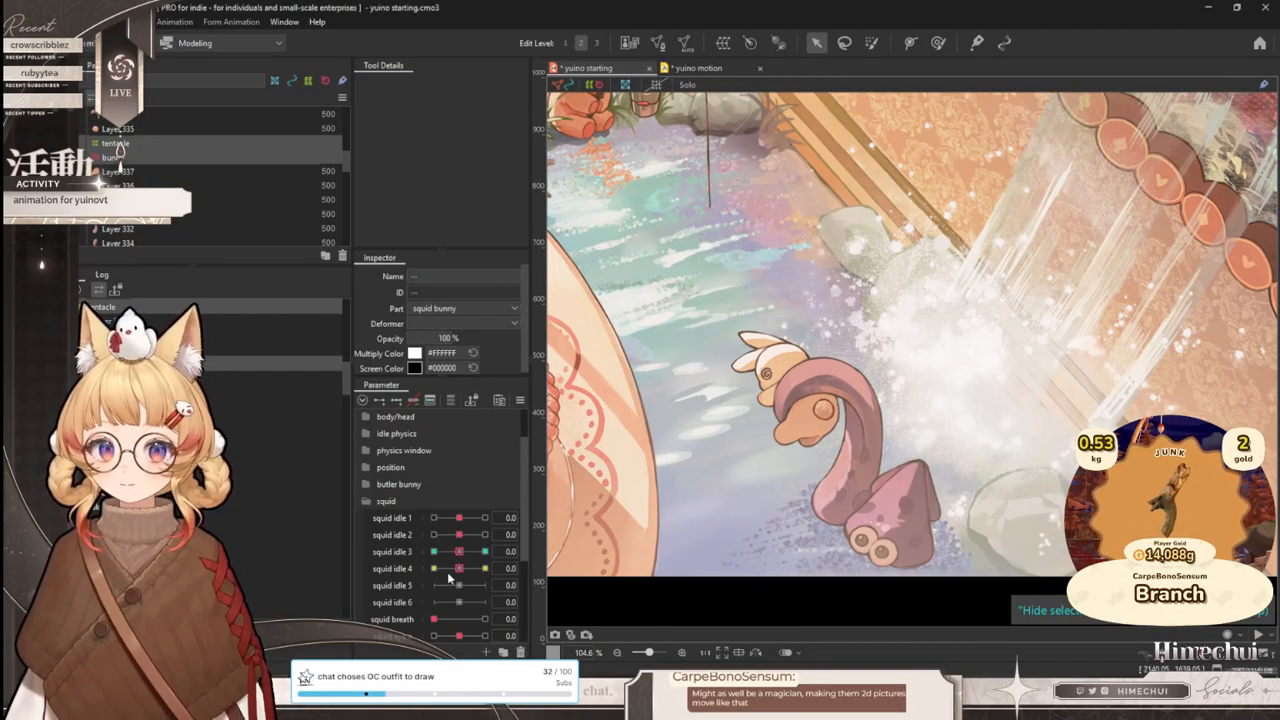
- Examine the tentacle and bunny's movement between -10 and 10 on squid idle 3, ending at 0
{"action": "mouse_move", "coordinate": [455, 552]}
{"action": "left_mouse_down"}
{"action": "mouse_move", "coordinate": [531, 543]}
{"action": "mouse_move", "coordinate": [434, 553]}
{"action": "mouse_move", "coordinate": [434, 540]}
{"action": "mouse_move", "coordinate": [492, 521]}
{"action": "mouse_move", "coordinate": [459, 540]}
{"action": "mouse_move", "coordinate": [472, 552]}
{"action": "left_mouse_up"}
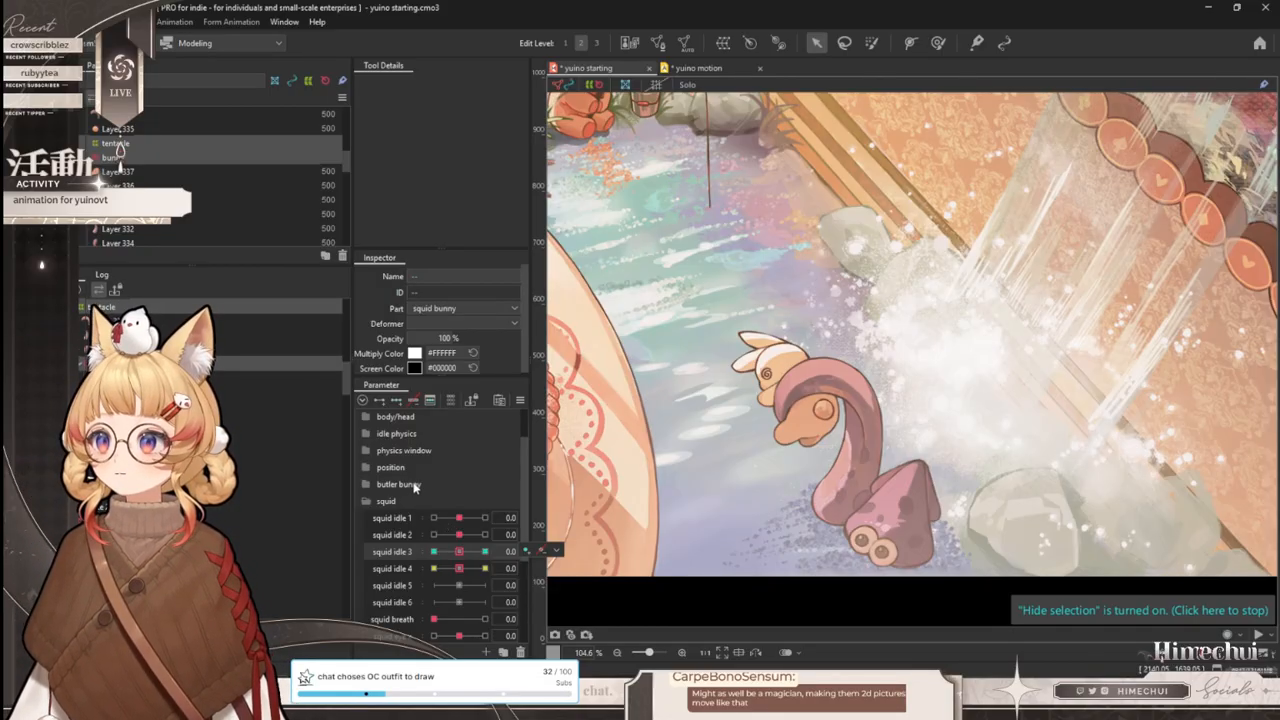
{"action": "left_click_drag", "start_coordinate": [468, 555], "coordinate": [473, 557]}
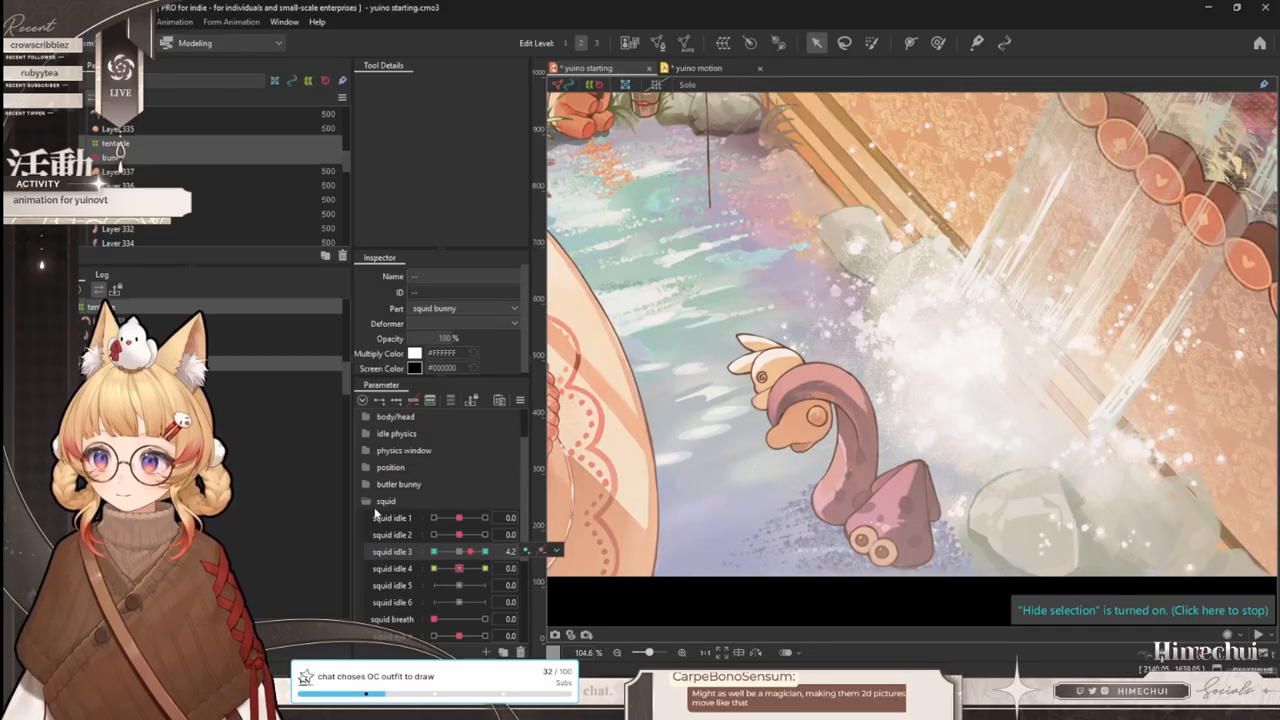
{"action": "mouse_move", "coordinate": [468, 558]}
{"action": "left_mouse_down"}
{"action": "mouse_move", "coordinate": [430, 566]}
{"action": "mouse_move", "coordinate": [466, 551]}
{"action": "left_mouse_up"}
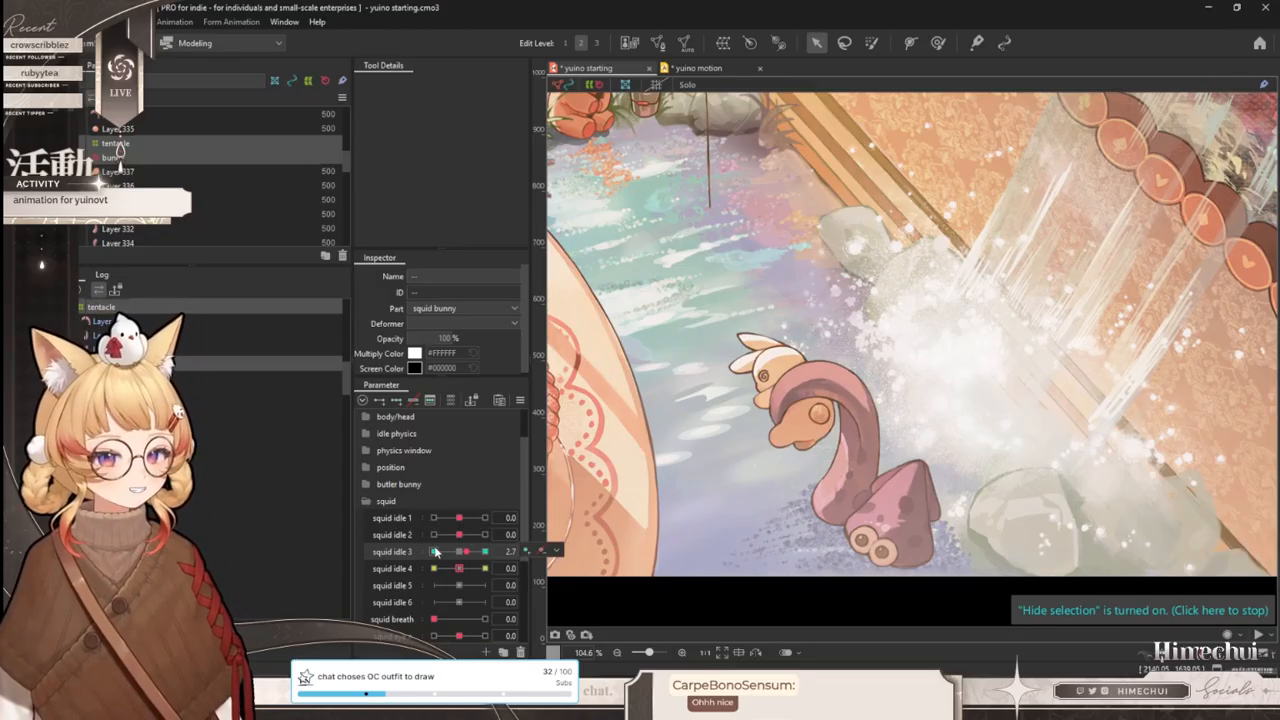
{"action": "left_click_drag", "start_coordinate": [452, 552], "coordinate": [458, 562]}
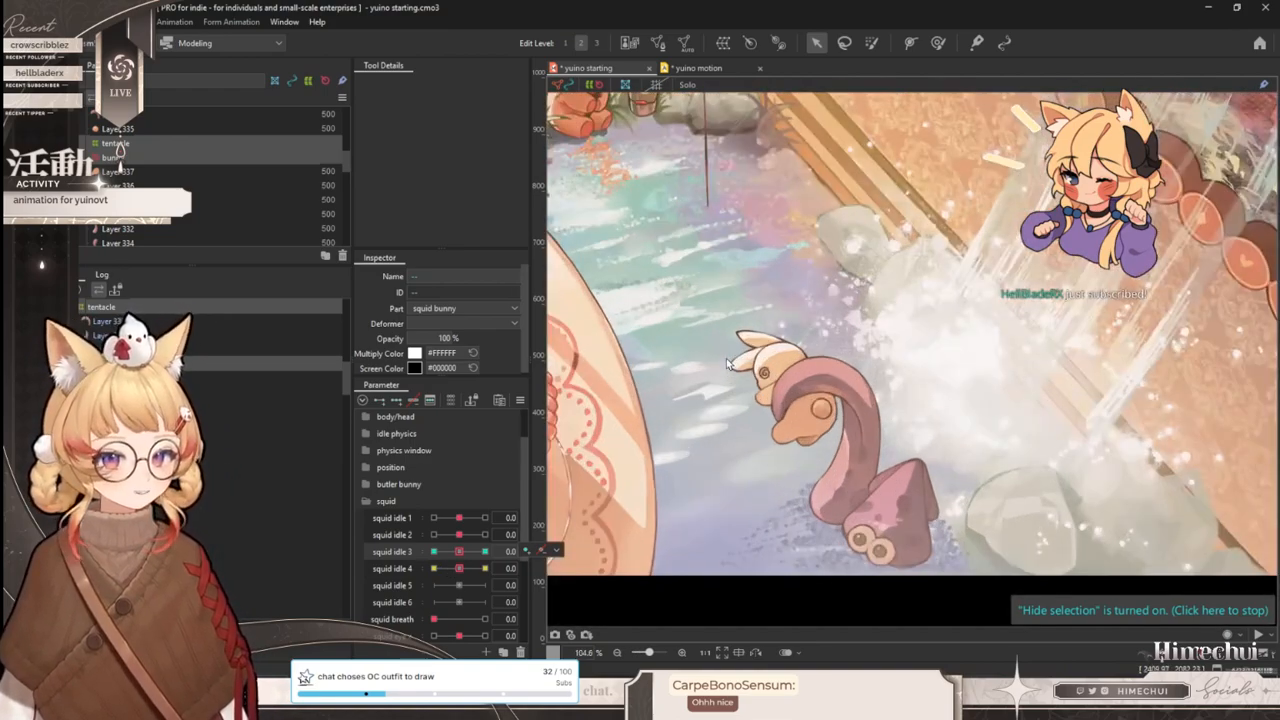
{"action": "left_click_drag", "start_coordinate": [459, 551], "coordinate": [588, 520]}
{"action": "left_click", "coordinate": [434, 551]}
{"action": "scroll", "coordinate": [795, 396], "scroll_direction": "up", "scroll_amount": 3}
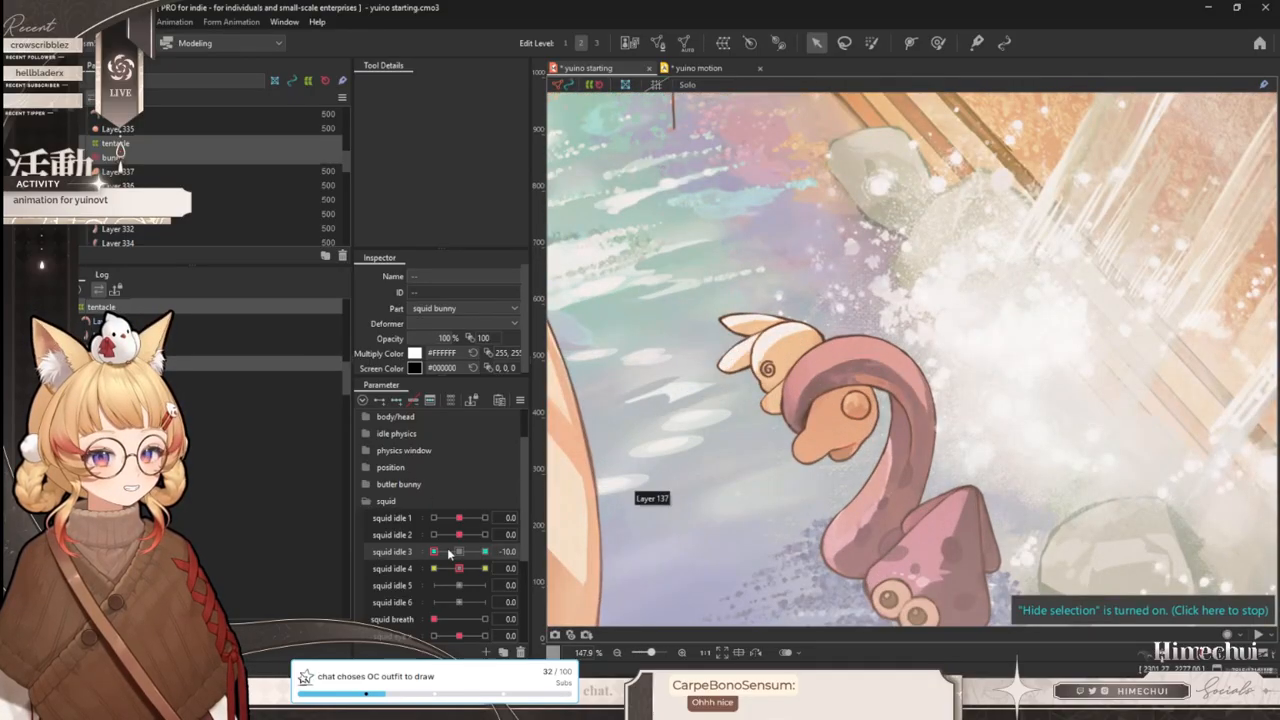
{"action": "left_click", "coordinate": [449, 552]}
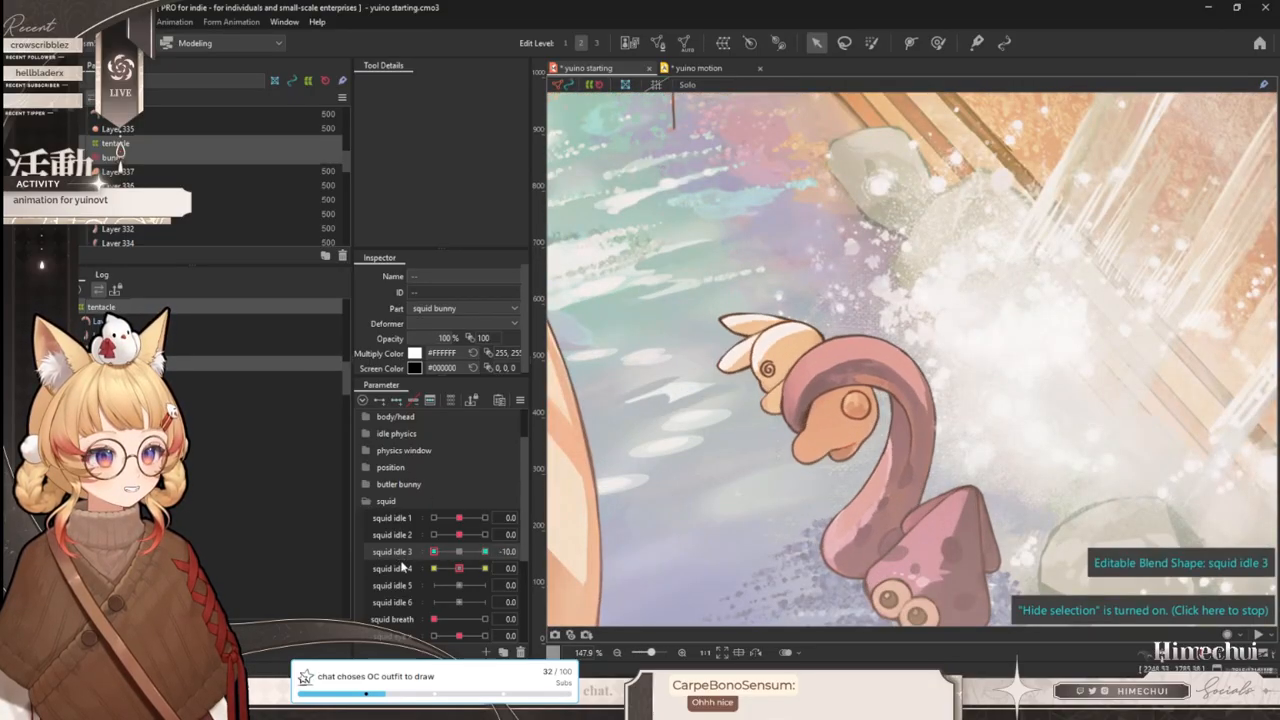
{"action": "left_click_drag", "start_coordinate": [441, 566], "coordinate": [500, 549]}
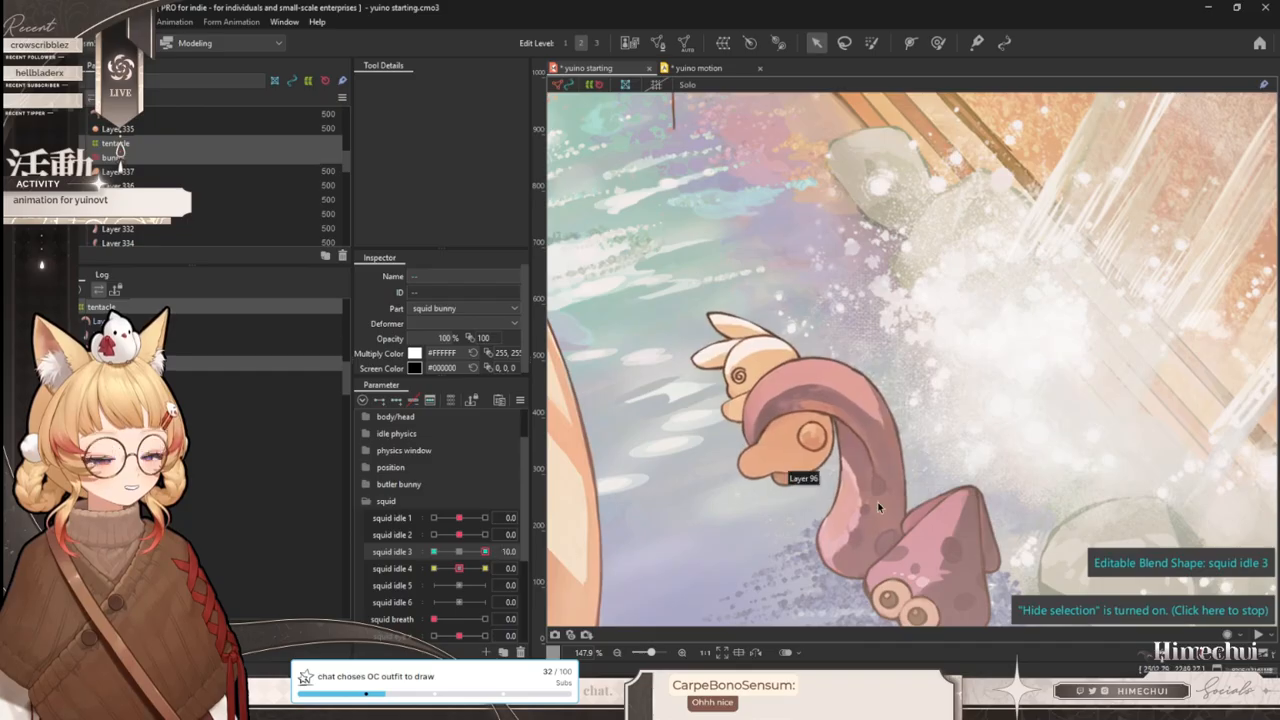
{"action": "scroll", "coordinate": [897, 520], "scroll_direction": "up", "scroll_amount": 3}
{"action": "left_click", "coordinate": [460, 554]}
{"action": "scroll", "coordinate": [808, 488], "scroll_direction": "down", "scroll_amount": 3}
{"action": "scroll", "coordinate": [809, 480], "scroll_direction": "up", "scroll_amount": 3}
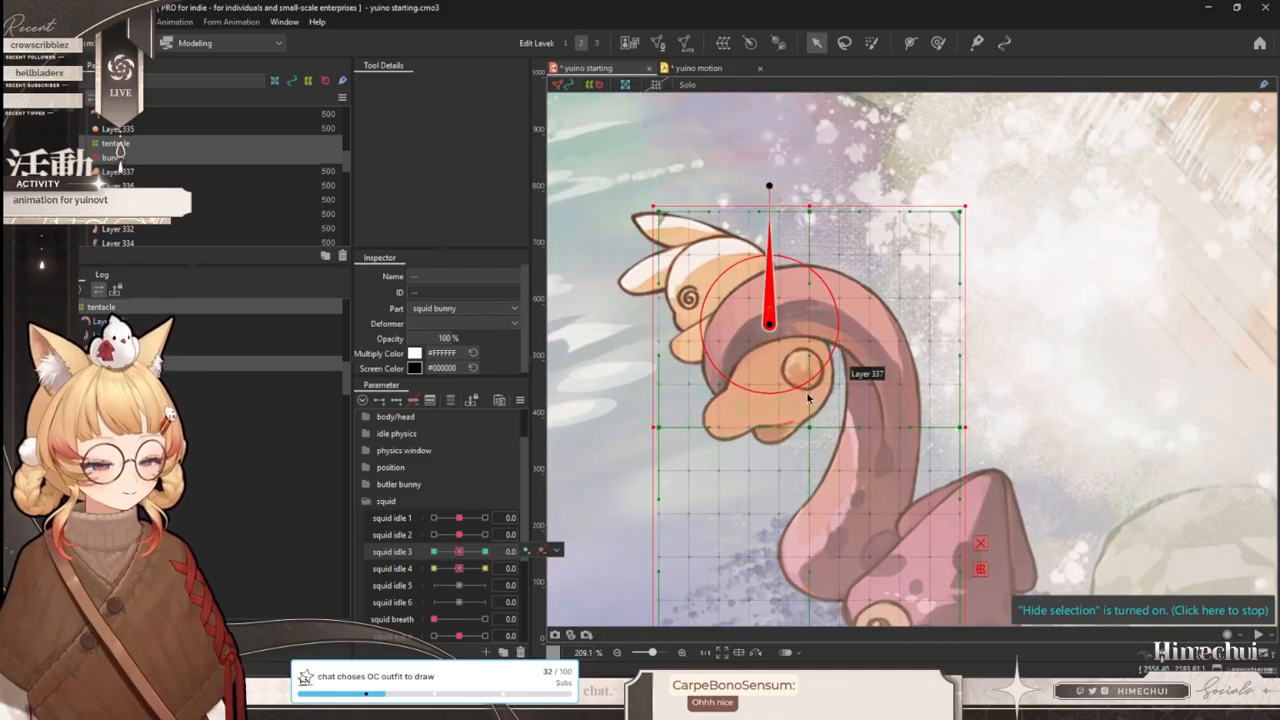
- Select the tentacle's Layer 333 mesh, switch to the deform brush and add blend shape keys for it on squid idle 3
{"action": "left_click", "coordinate": [872, 362]}
{"action": "left_click", "coordinate": [938, 43]}
{"action": "key", "text": "ctrl+t"}
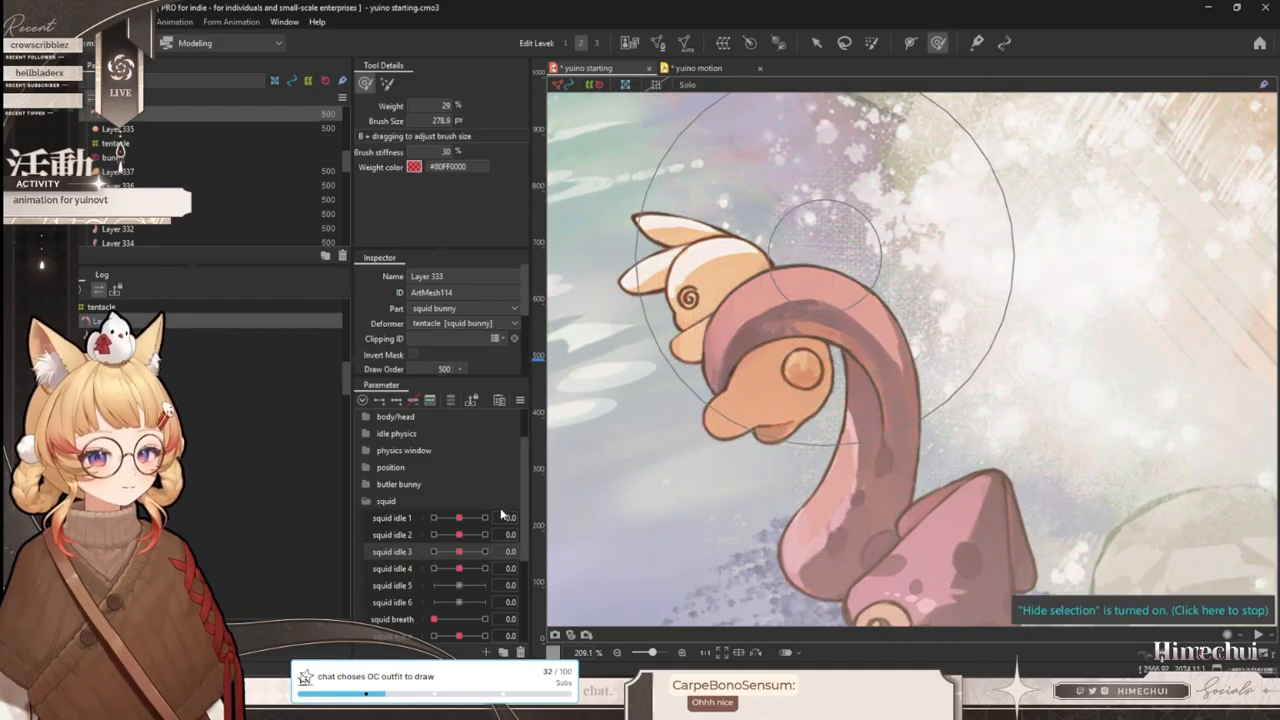
{"action": "mouse_move", "coordinate": [460, 556]}
{"action": "left_mouse_down"}
{"action": "mouse_move", "coordinate": [486, 552]}
{"action": "mouse_move", "coordinate": [434, 554]}
{"action": "mouse_move", "coordinate": [432, 542]}
{"action": "left_mouse_up"}
{"action": "left_click", "coordinate": [459, 553]}
{"action": "left_click", "coordinate": [459, 535]}
{"action": "left_click", "coordinate": [399, 552]}
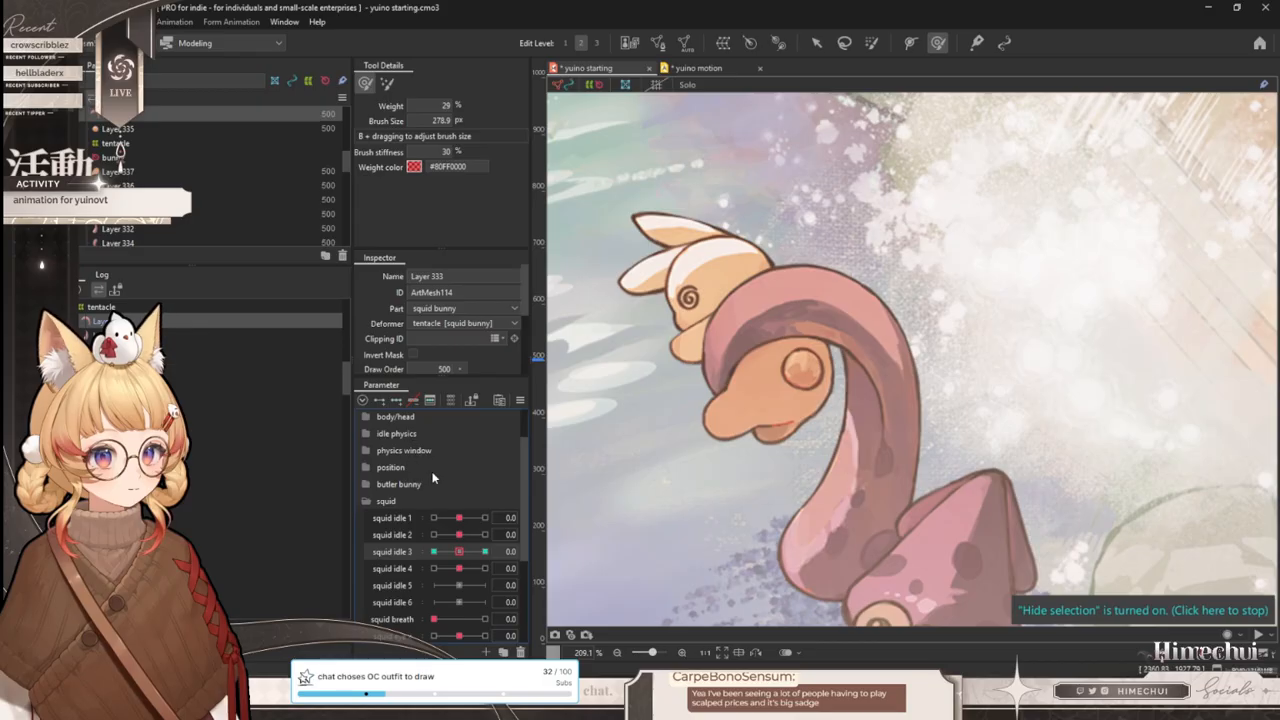
- Reshape Layer 333's inner tentacle curve with the deform brush at squid idle 3 = 10, and check the pose at -10
{"action": "left_click", "coordinate": [485, 551]}
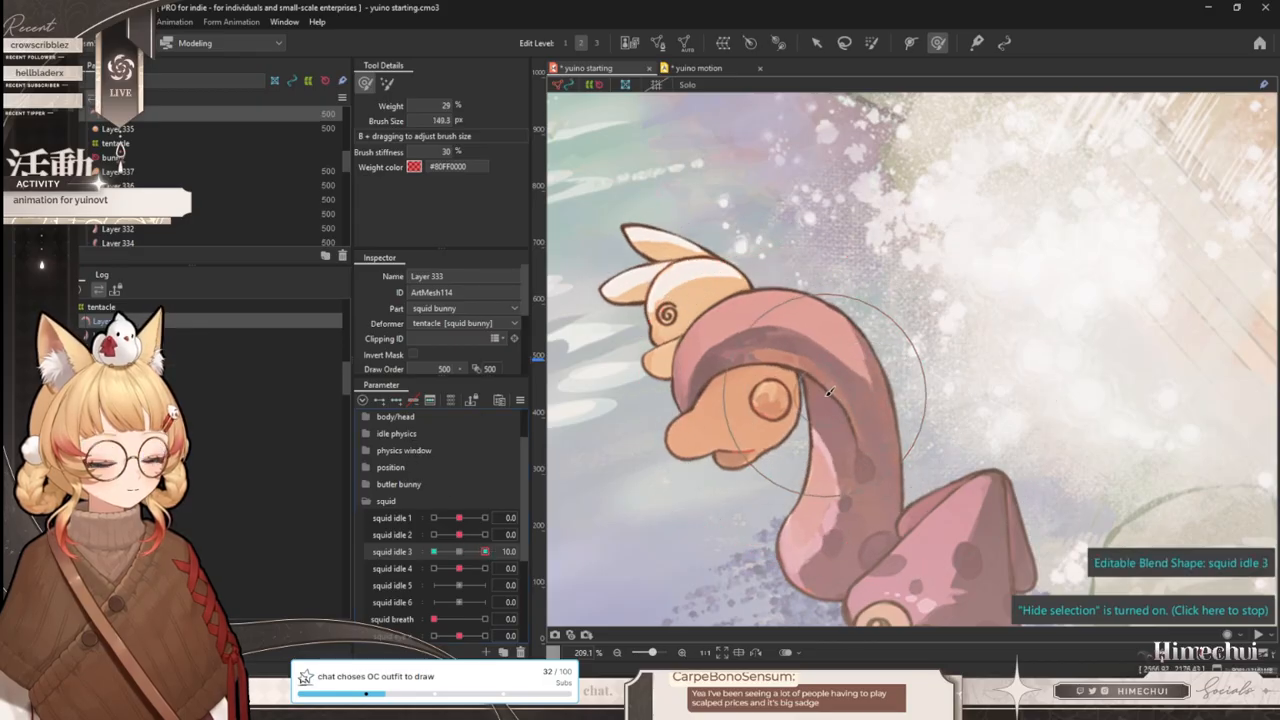
{"action": "left_click_drag", "start_coordinate": [838, 411], "coordinate": [806, 425]}
{"action": "left_click_drag", "start_coordinate": [940, 416], "coordinate": [892, 421]}
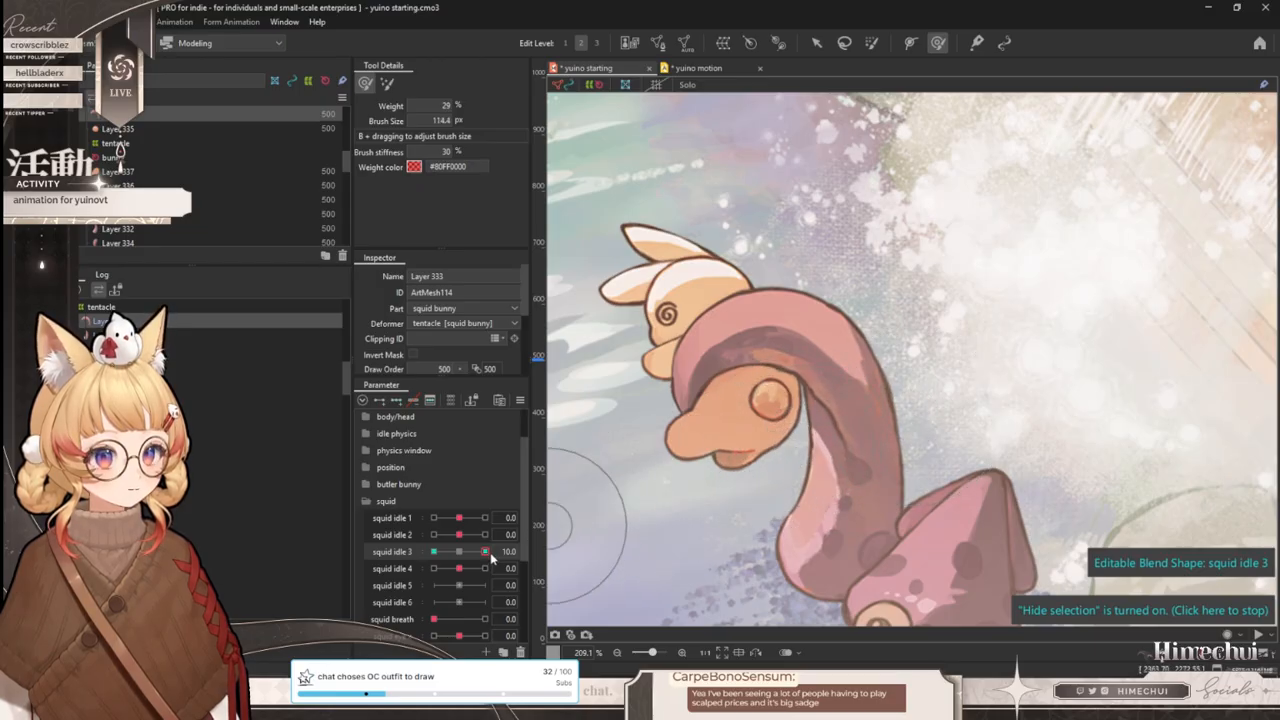
{"action": "left_click_drag", "start_coordinate": [485, 551], "coordinate": [433, 551]}
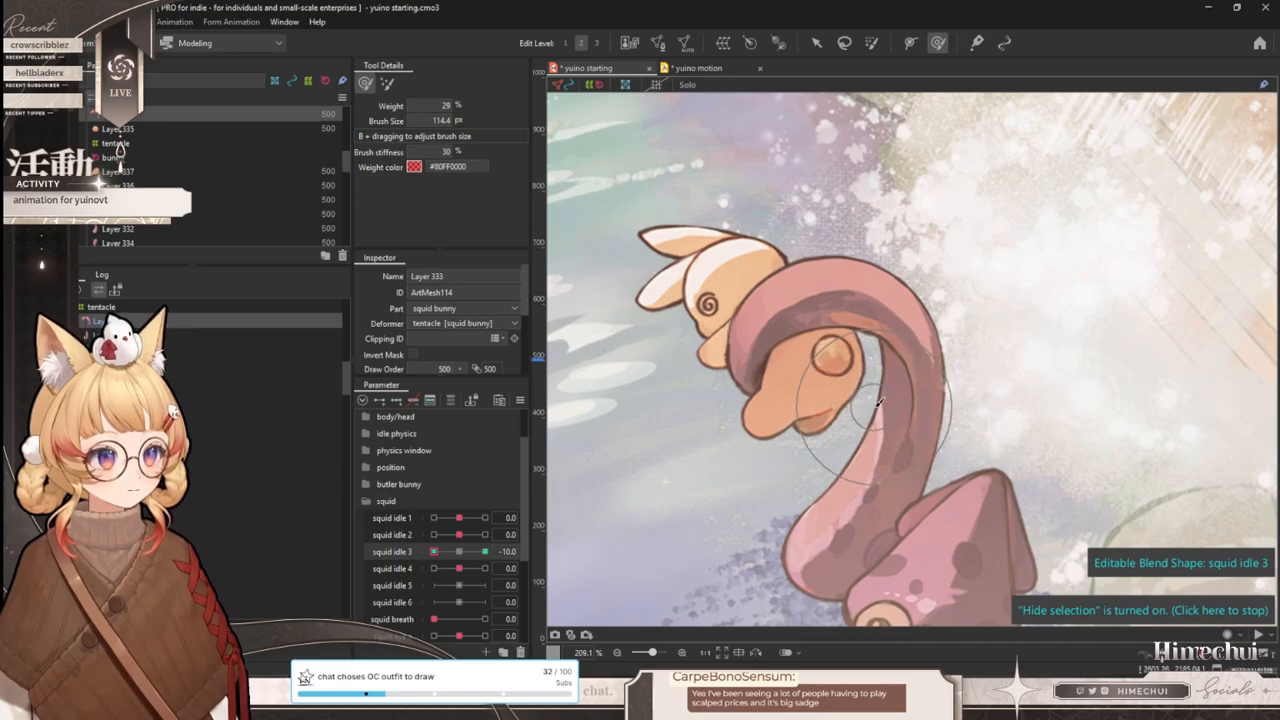
- Add squid idle 3 blend shape keys to Layer 332, touch up its shape with the deform brush, and return squid idle 3 to 0
{"action": "left_click", "coordinate": [243, 335]}
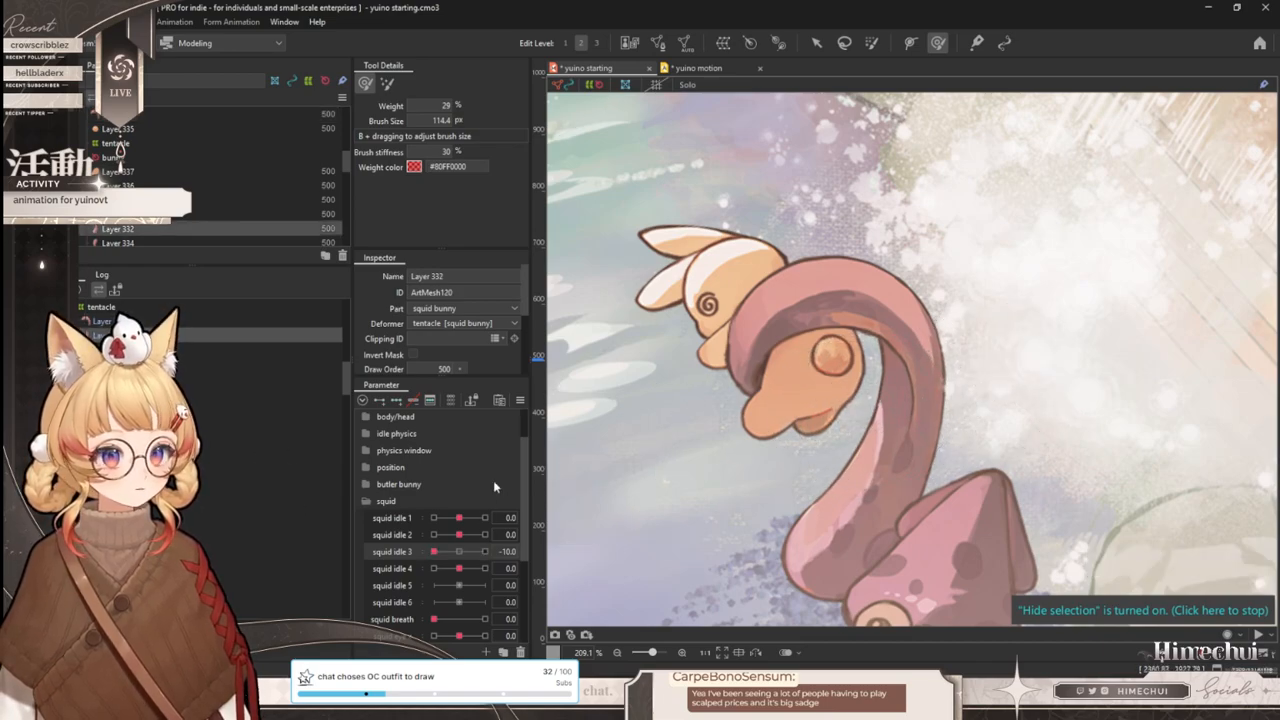
{"action": "key", "text": "b"}
{"action": "mouse_move", "coordinate": [822, 363]}
{"action": "left_mouse_down"}
{"action": "mouse_move", "coordinate": [878, 378]}
{"action": "mouse_move", "coordinate": [853, 356]}
{"action": "mouse_move", "coordinate": [776, 354]}
{"action": "left_mouse_up"}
{"action": "left_click_drag", "start_coordinate": [466, 548], "coordinate": [485, 551]}
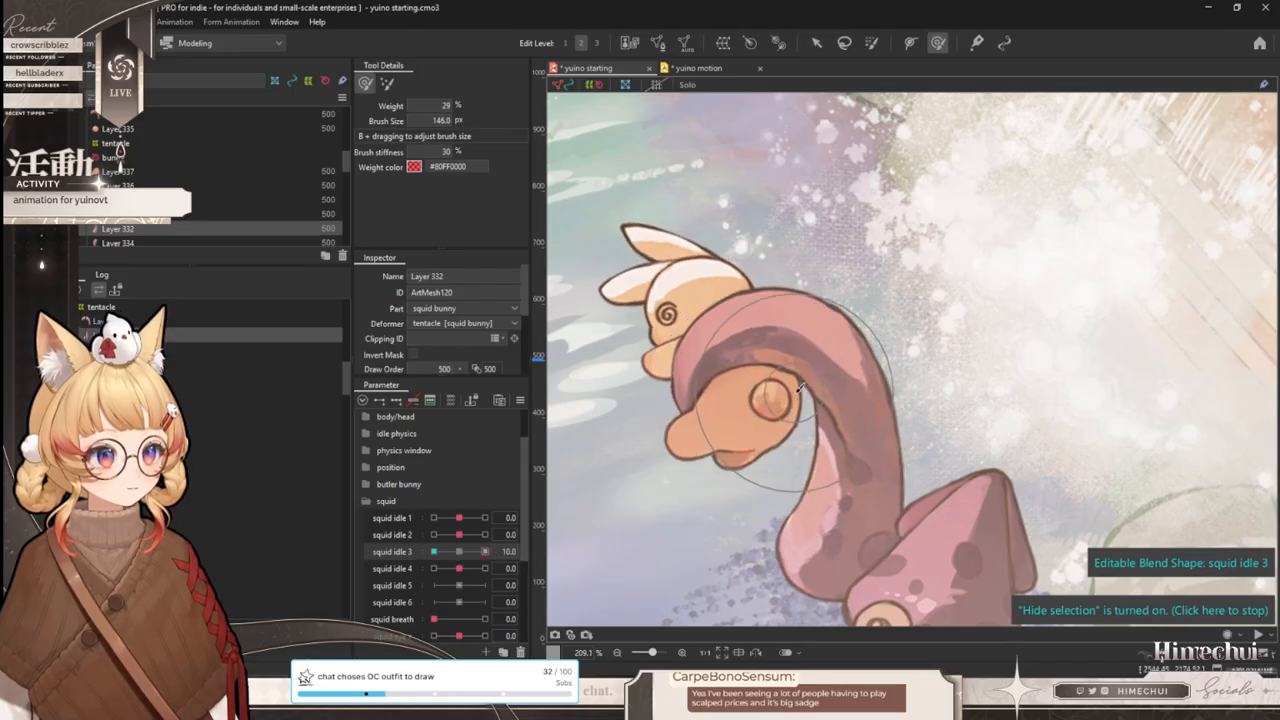
{"action": "left_click_drag", "start_coordinate": [447, 553], "coordinate": [294, 540]}
{"action": "left_click_drag", "start_coordinate": [503, 541], "coordinate": [459, 551]}
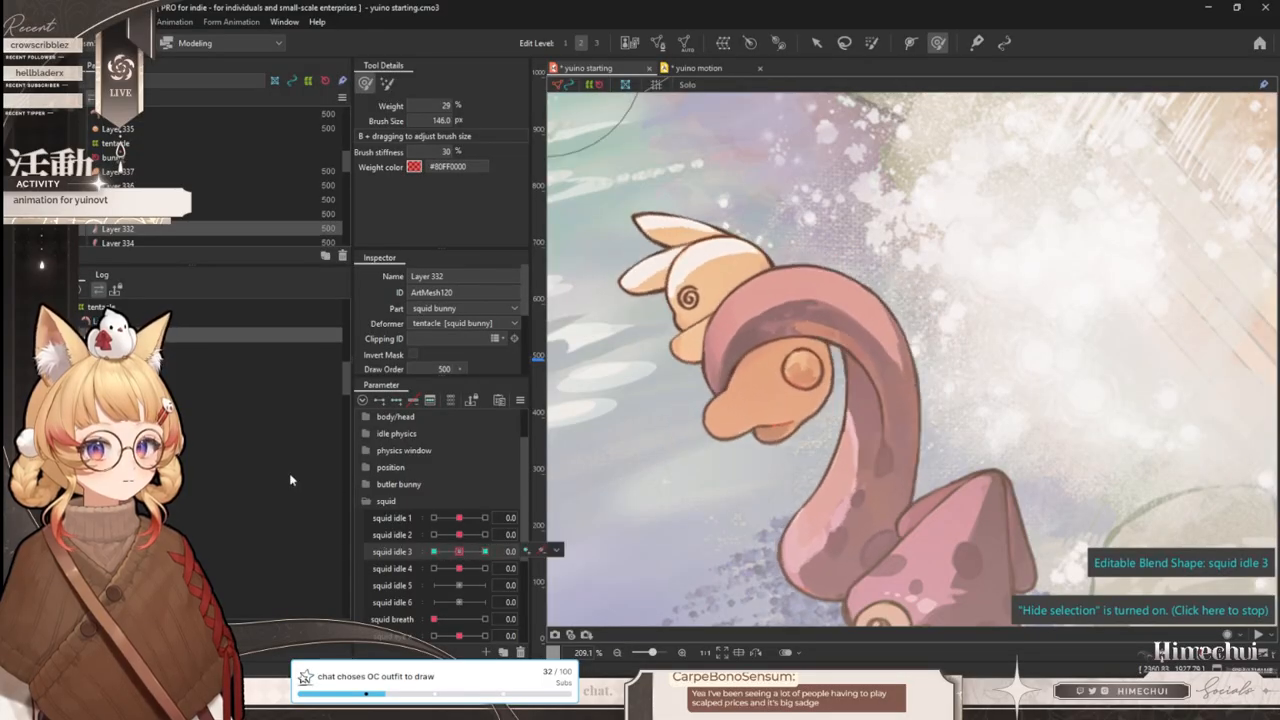
- Refine Layer 333's tentacle curve around the bunny at squid idle 3 = 10, and return the parameter to 0
{"action": "left_click", "coordinate": [150, 349]}
{"action": "left_click", "coordinate": [150, 321]}
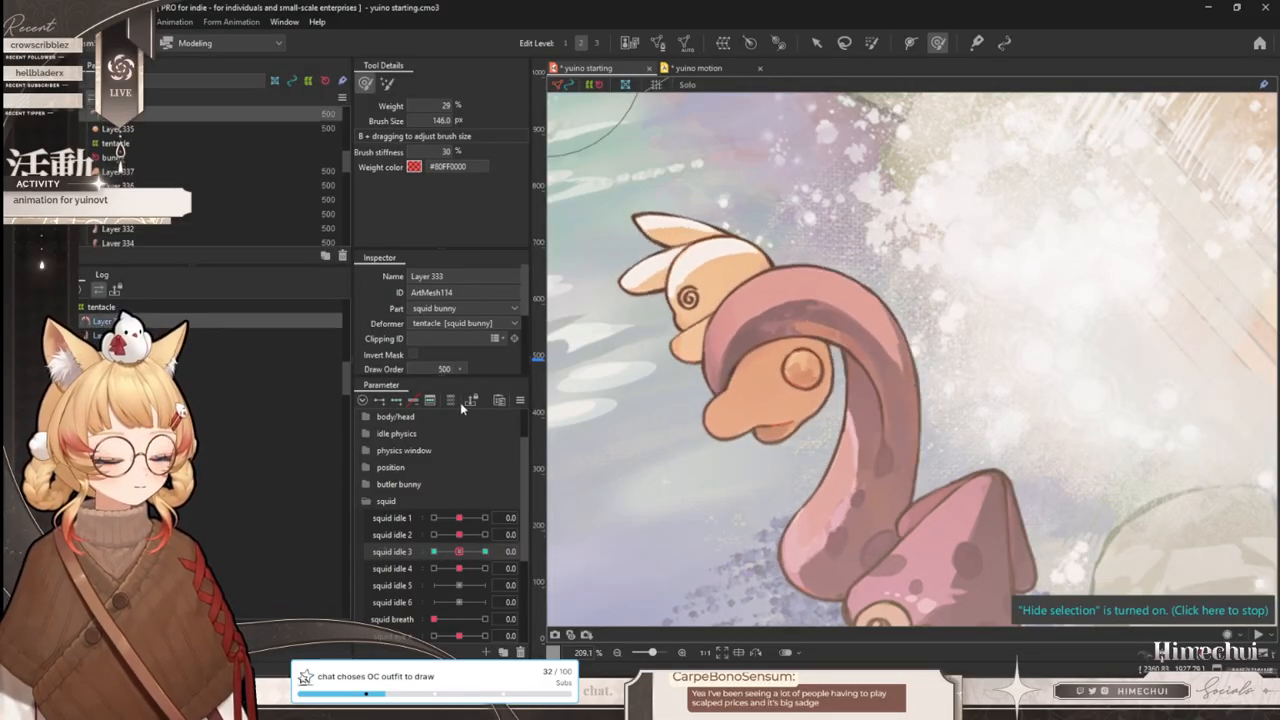
{"action": "left_click_drag", "start_coordinate": [459, 551], "coordinate": [485, 551]}
{"action": "left_click_drag", "start_coordinate": [785, 334], "coordinate": [765, 334]}
{"action": "left_click", "coordinate": [459, 551]}
- Add squid idle 4 blend shape keys to Layer 333 and reshape the upper tentacle curve at 10, then go to the -10 key
{"action": "left_click", "coordinate": [406, 567]}
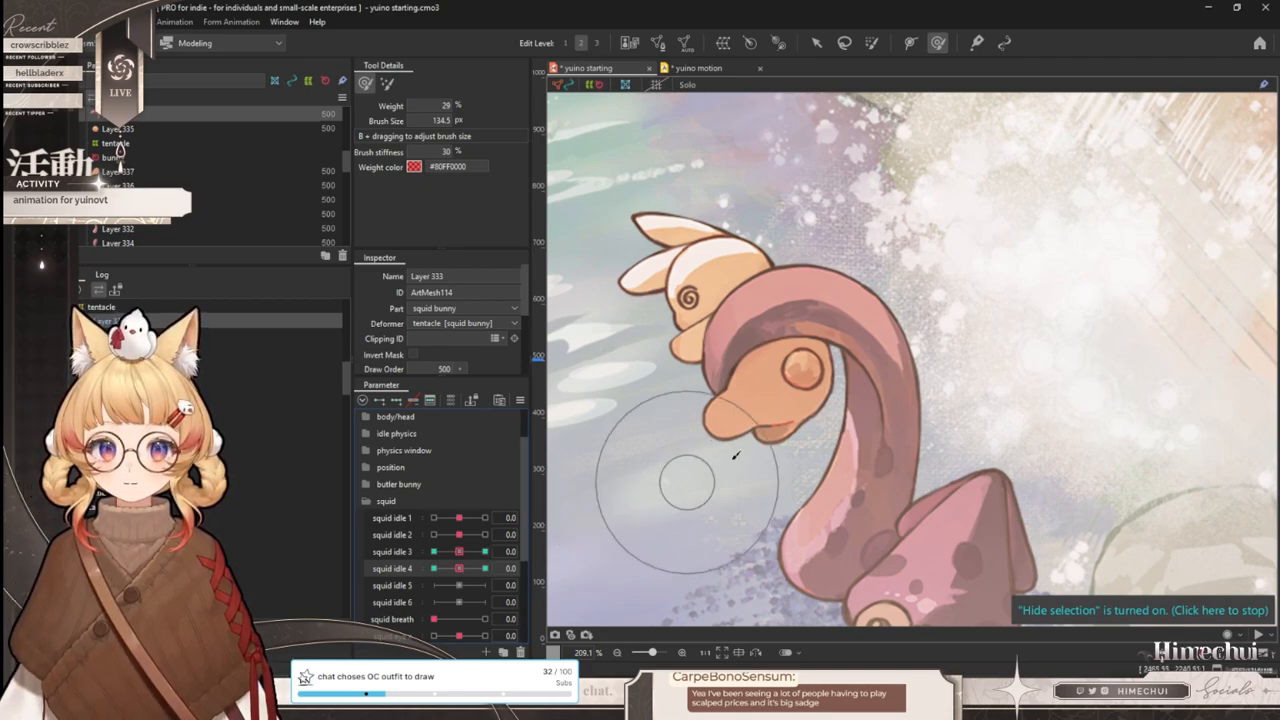
{"action": "left_click_drag", "start_coordinate": [807, 303], "coordinate": [792, 340]}
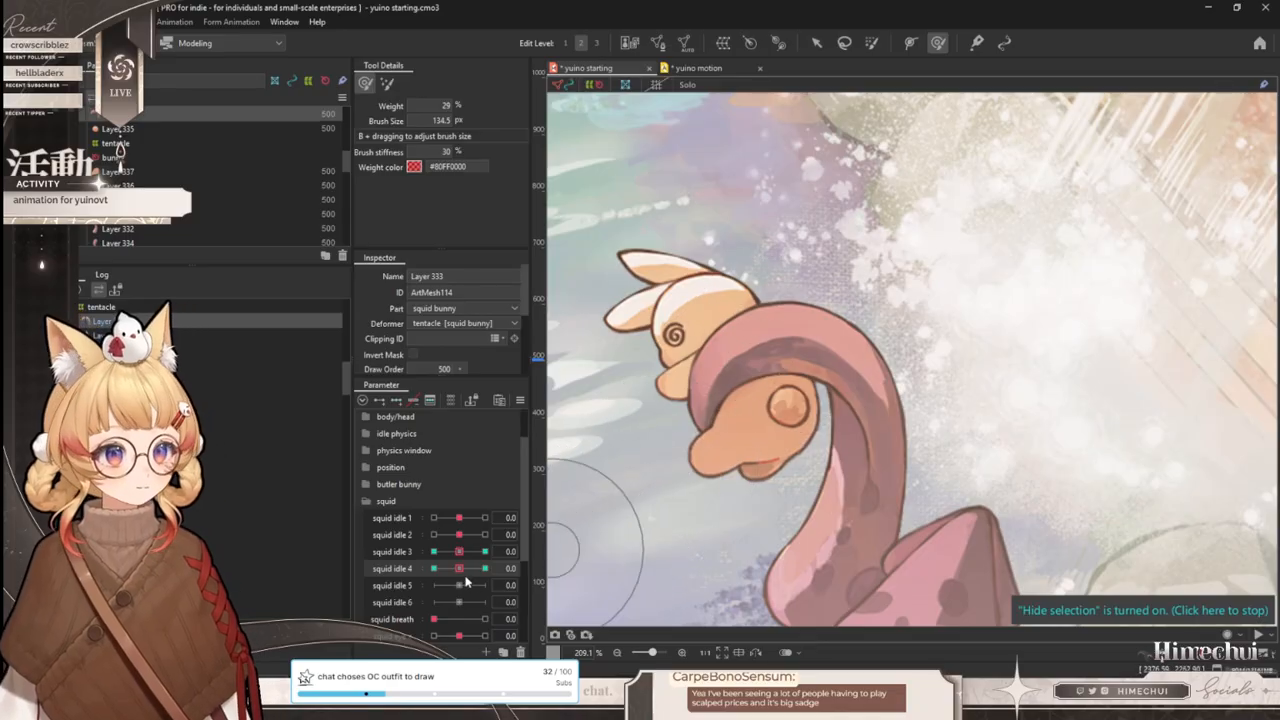
{"action": "left_click_drag", "start_coordinate": [460, 568], "coordinate": [485, 568]}
{"action": "scroll", "coordinate": [797, 295], "scroll_direction": "up", "scroll_amount": 2}
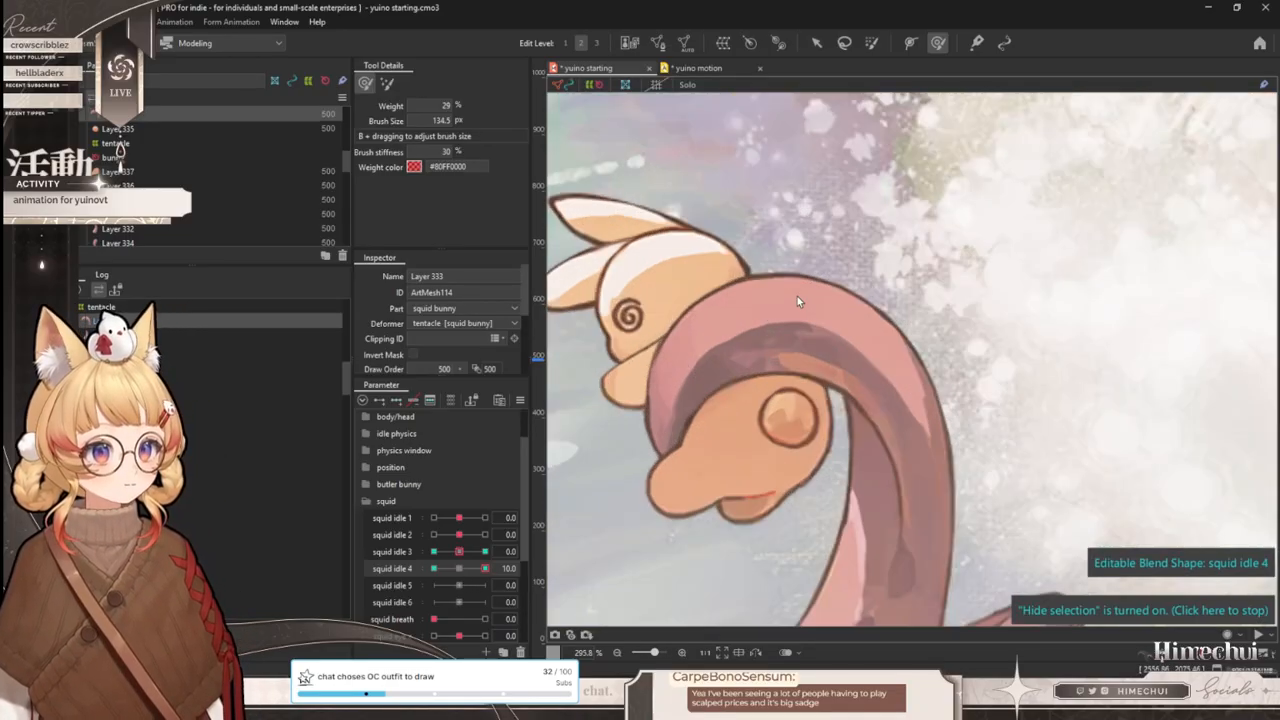
{"action": "left_click_drag", "start_coordinate": [813, 309], "coordinate": [846, 339]}
{"action": "left_click_drag", "start_coordinate": [798, 272], "coordinate": [890, 281]}
{"action": "key", "text": "b"}
{"action": "mouse_move", "coordinate": [894, 281]}
{"action": "left_mouse_down"}
{"action": "mouse_move", "coordinate": [887, 314]}
{"action": "mouse_move", "coordinate": [900, 306]}
{"action": "mouse_move", "coordinate": [959, 341]}
{"action": "left_mouse_up"}
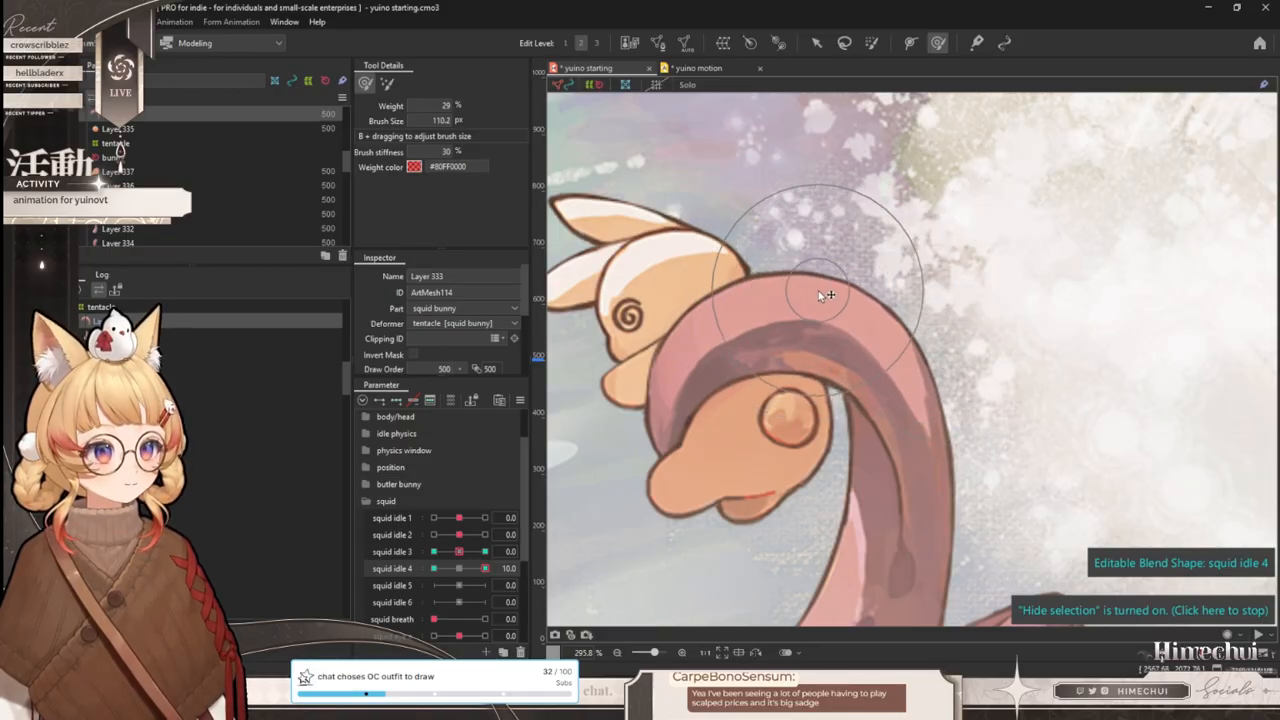
{"action": "left_click_drag", "start_coordinate": [478, 568], "coordinate": [433, 568]}
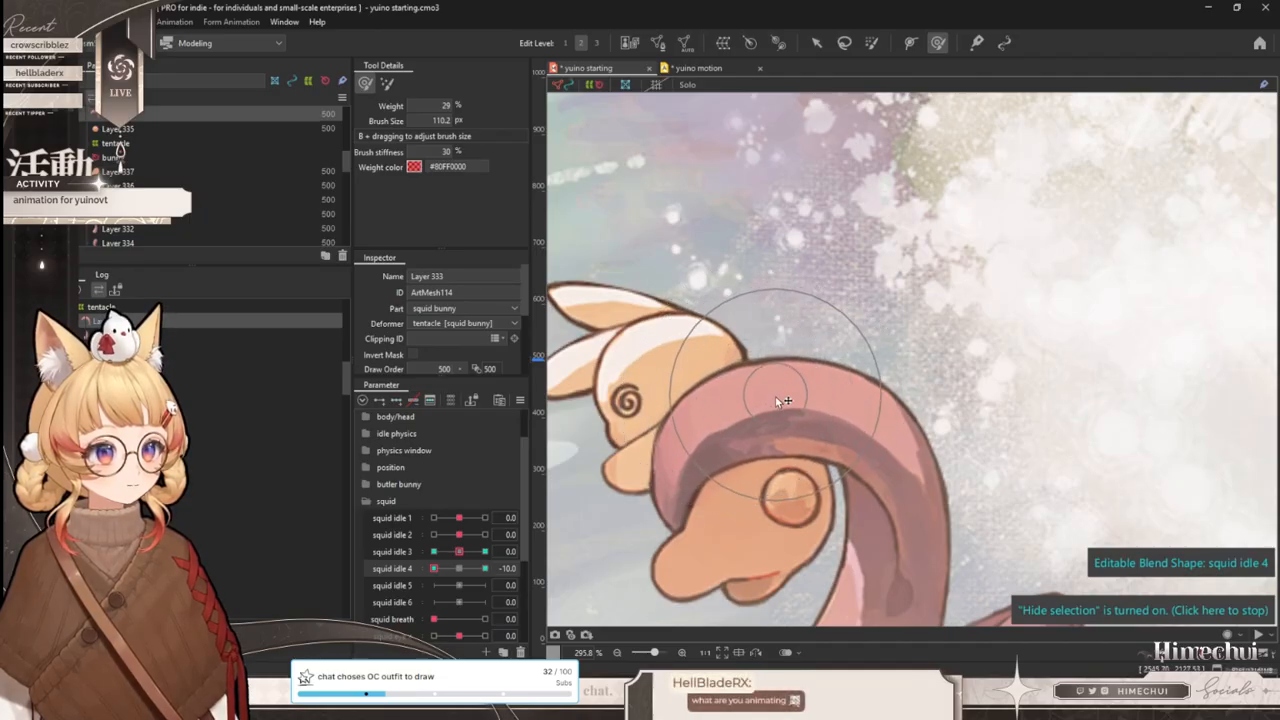
- Adjust Layer 333's blend shape with the deform brush at squid idle 4 values of 10 and -10
{"action": "scroll", "coordinate": [790, 340], "scroll_direction": "down", "scroll_amount": 5}
{"action": "scroll", "coordinate": [802, 303], "scroll_direction": "up", "scroll_amount": 4}
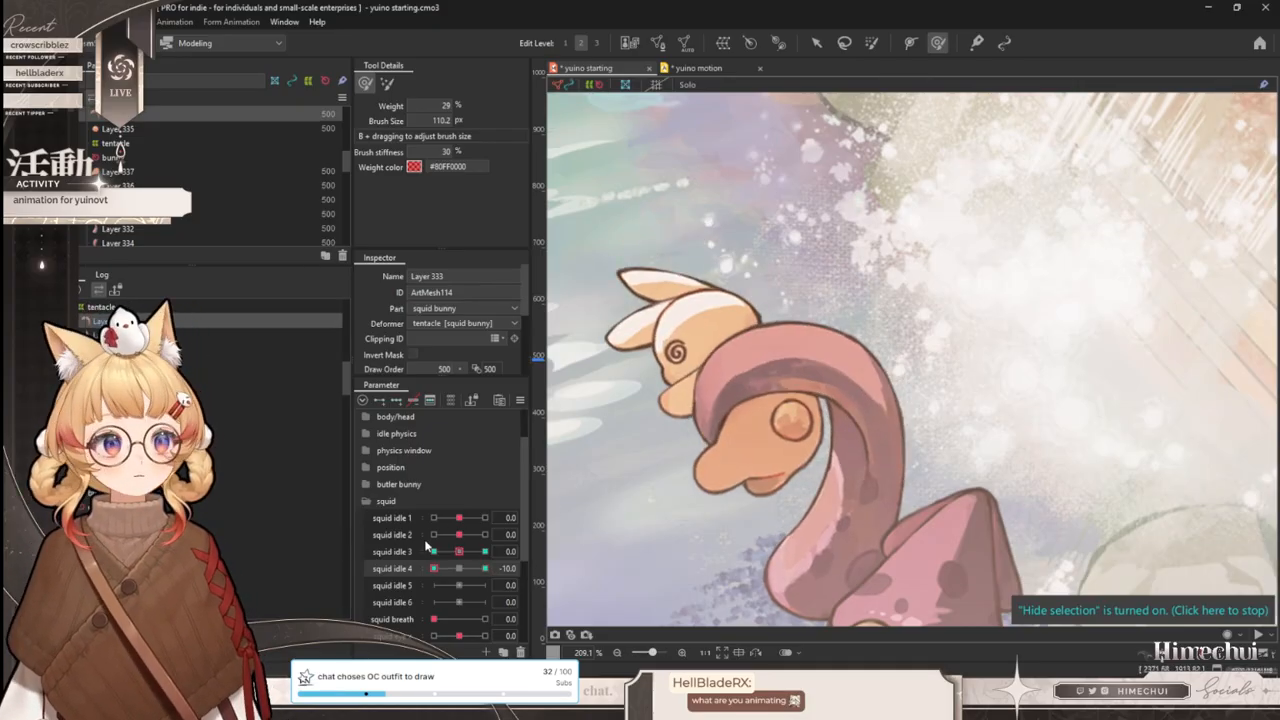
{"action": "left_click", "coordinate": [462, 567]}
{"action": "left_click_drag", "start_coordinate": [465, 565], "coordinate": [485, 568]}
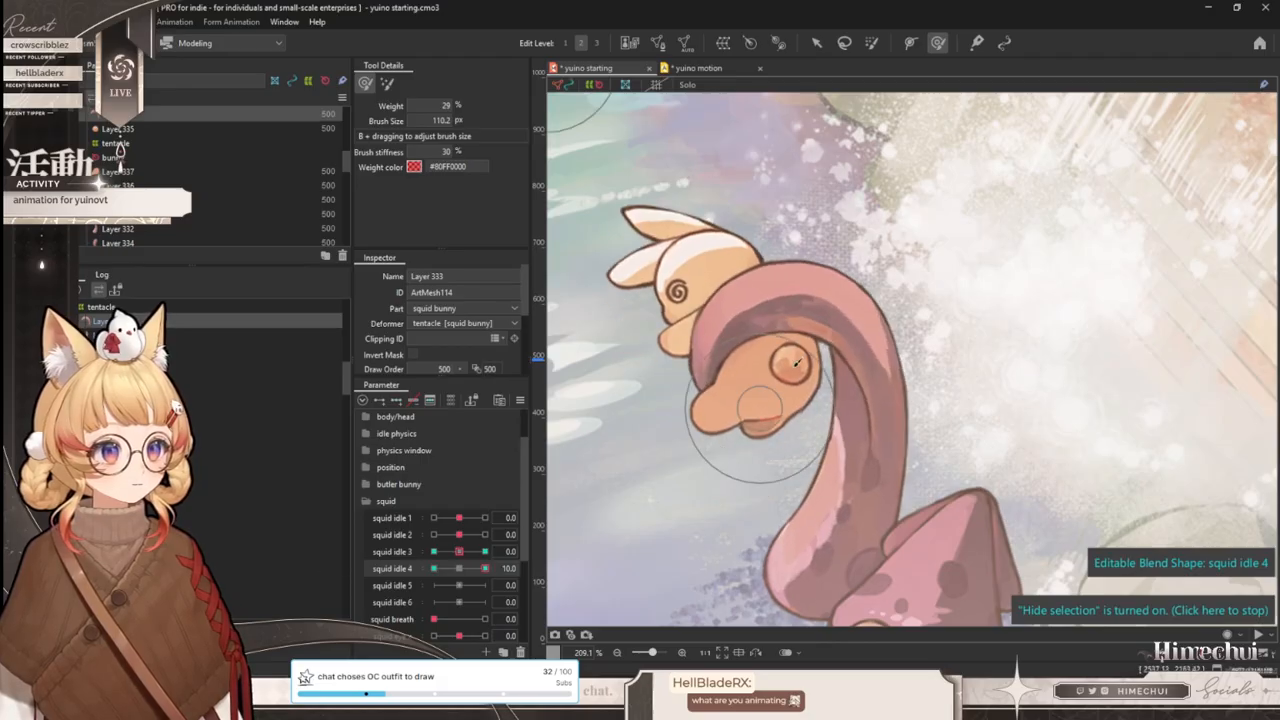
{"action": "scroll", "coordinate": [888, 293], "scroll_direction": "up", "scroll_amount": 2}
{"action": "key", "text": "b"}
{"action": "left_click_drag", "start_coordinate": [846, 291], "coordinate": [822, 291]}
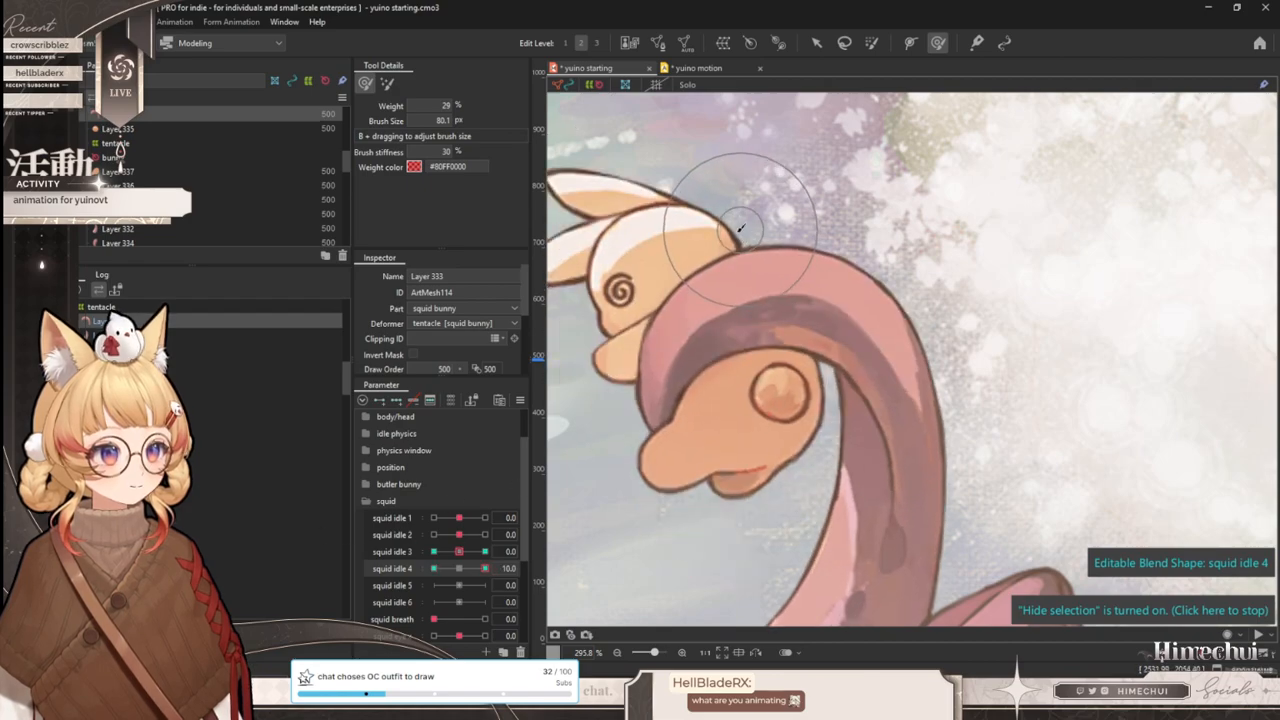
{"action": "mouse_move", "coordinate": [475, 568]}
{"action": "left_mouse_down"}
{"action": "mouse_move", "coordinate": [405, 571]}
{"action": "mouse_move", "coordinate": [510, 555]}
{"action": "mouse_move", "coordinate": [420, 568]}
{"action": "left_mouse_up"}
{"action": "mouse_move", "coordinate": [771, 300]}
{"action": "left_mouse_down"}
{"action": "mouse_move", "coordinate": [800, 308]}
{"action": "mouse_move", "coordinate": [800, 295]}
{"action": "left_mouse_up"}
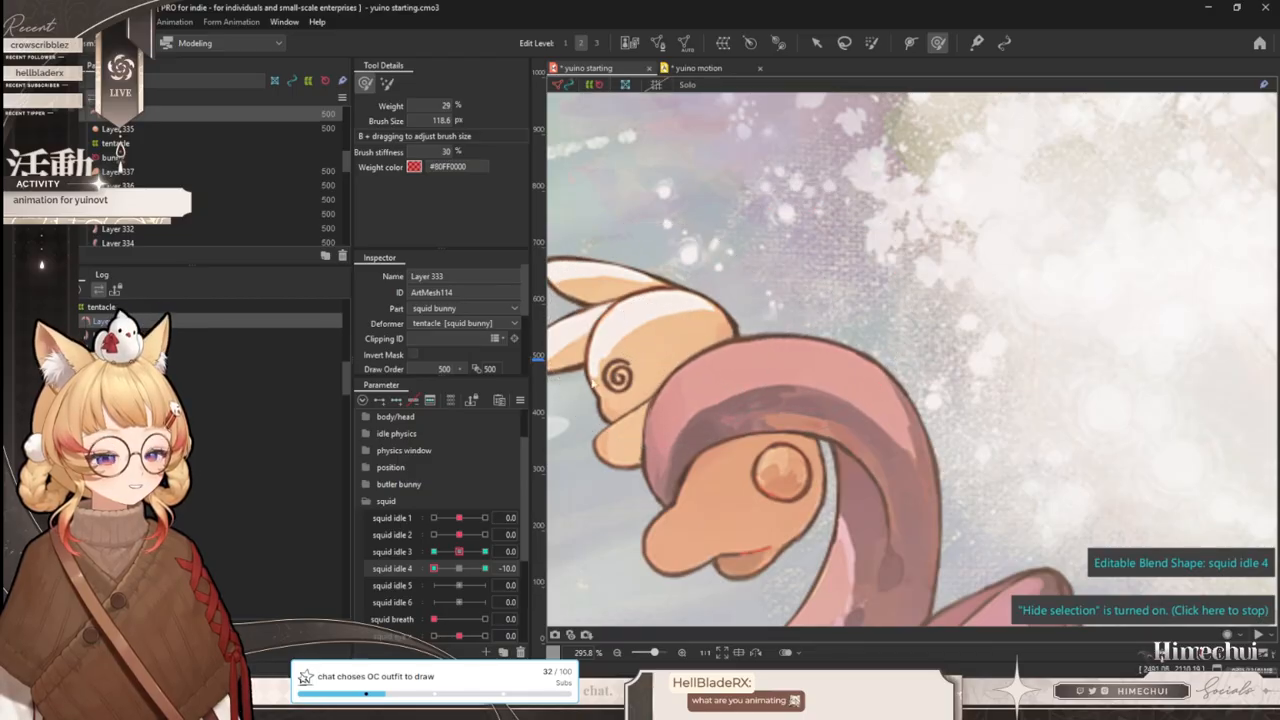
- Select Layer 333 and Layer 334 together and set squid idle 4 to 0
{"action": "left_click", "coordinate": [140, 335]}
{"action": "left_click", "coordinate": [140, 349]}
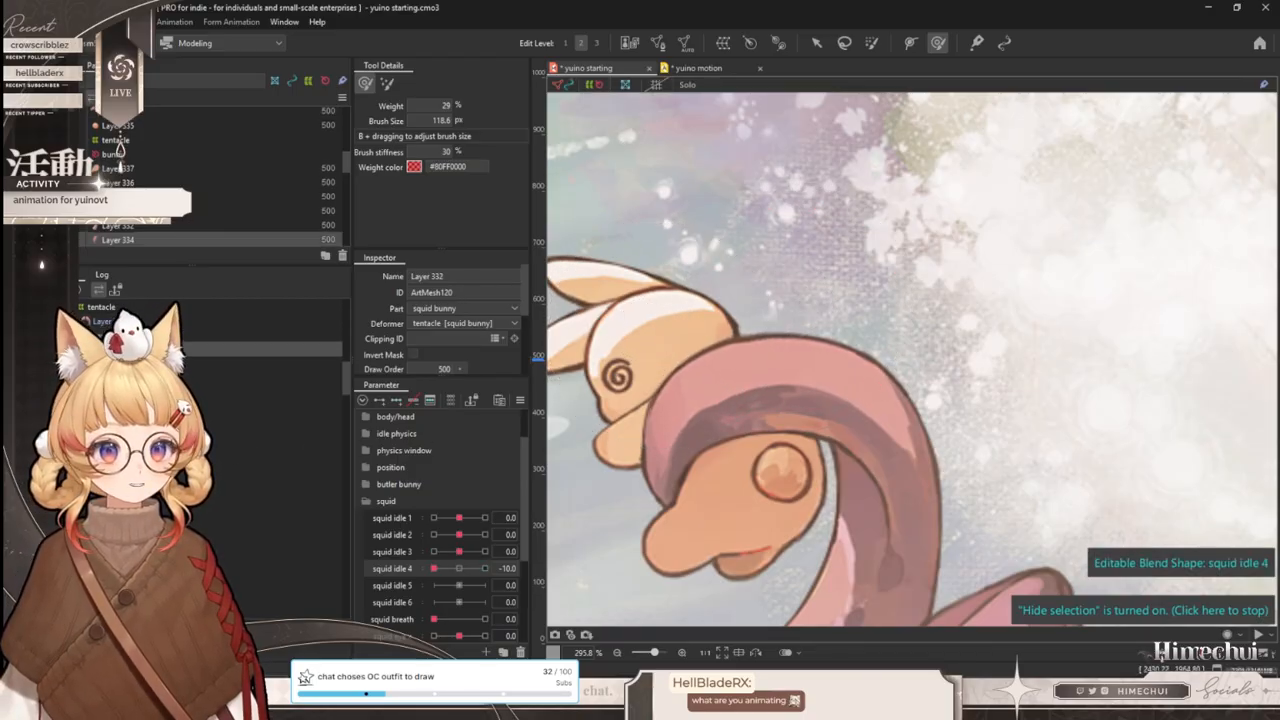
{"action": "scroll", "coordinate": [786, 371], "scroll_direction": "down", "scroll_amount": 2}
{"action": "scroll", "coordinate": [735, 371], "scroll_direction": "up", "scroll_amount": 1}
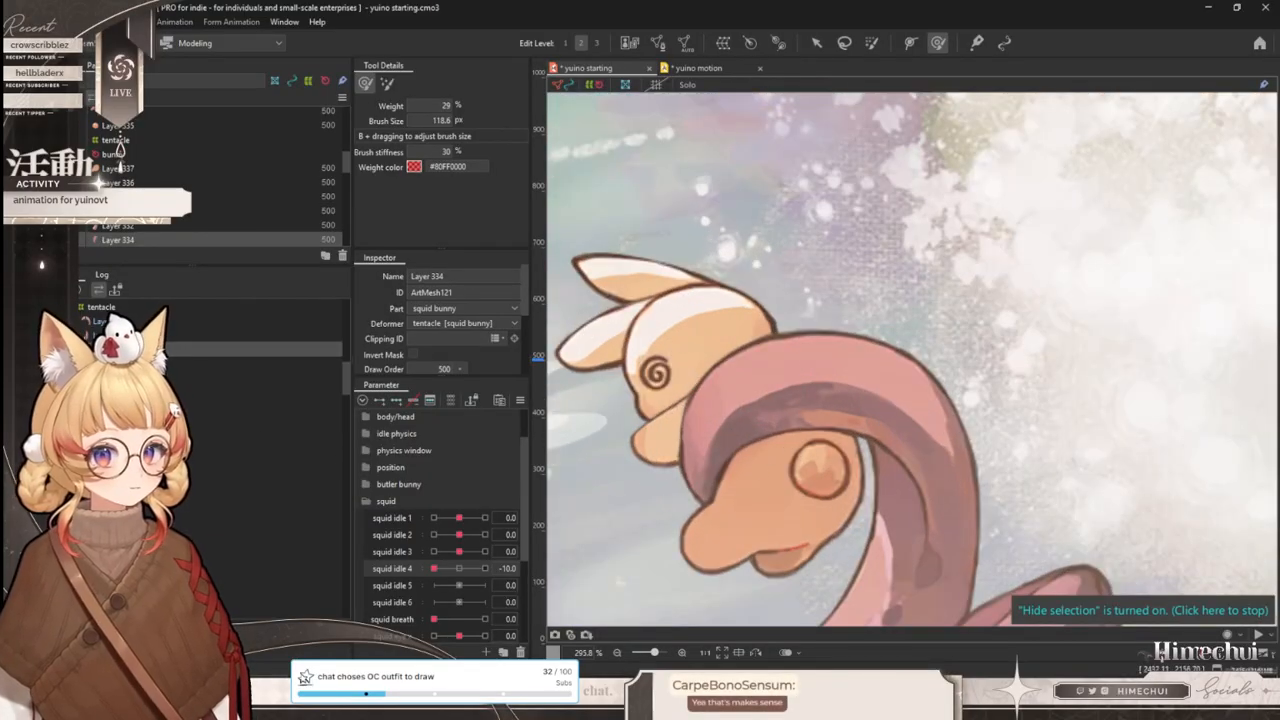
{"action": "left_click", "coordinate": [140, 335], "text": "ctrl"}
{"action": "scroll", "coordinate": [829, 317], "scroll_direction": "down", "scroll_amount": 2}
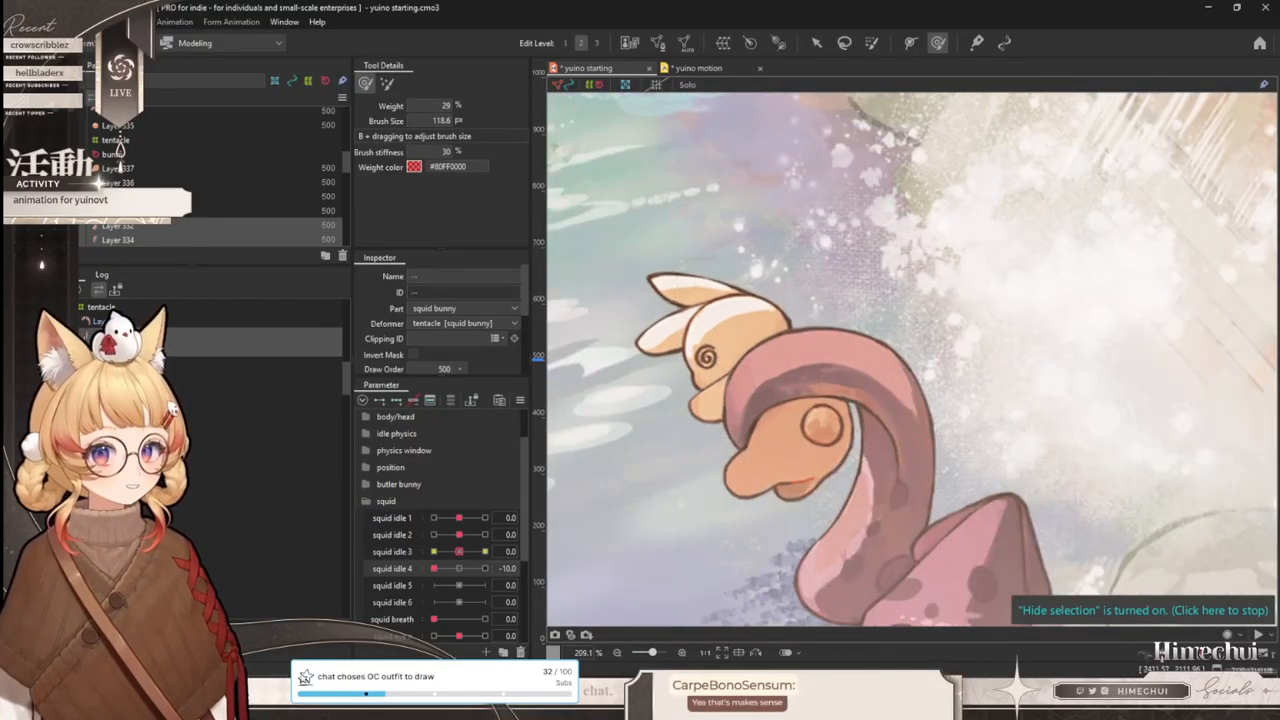
{"action": "left_click", "coordinate": [140, 335]}
{"action": "left_click", "coordinate": [140, 349]}
{"action": "left_click", "coordinate": [140, 321], "text": "ctrl"}
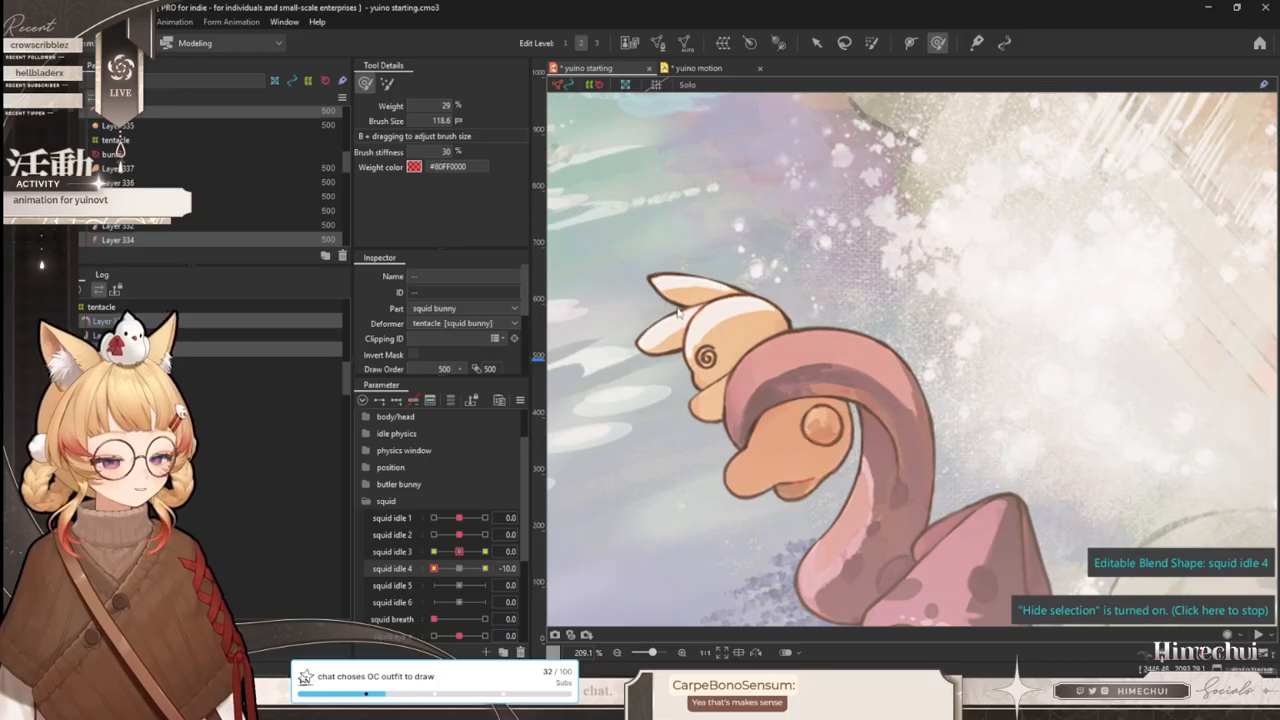
{"action": "scroll", "coordinate": [834, 360], "scroll_direction": "up", "scroll_amount": 2}
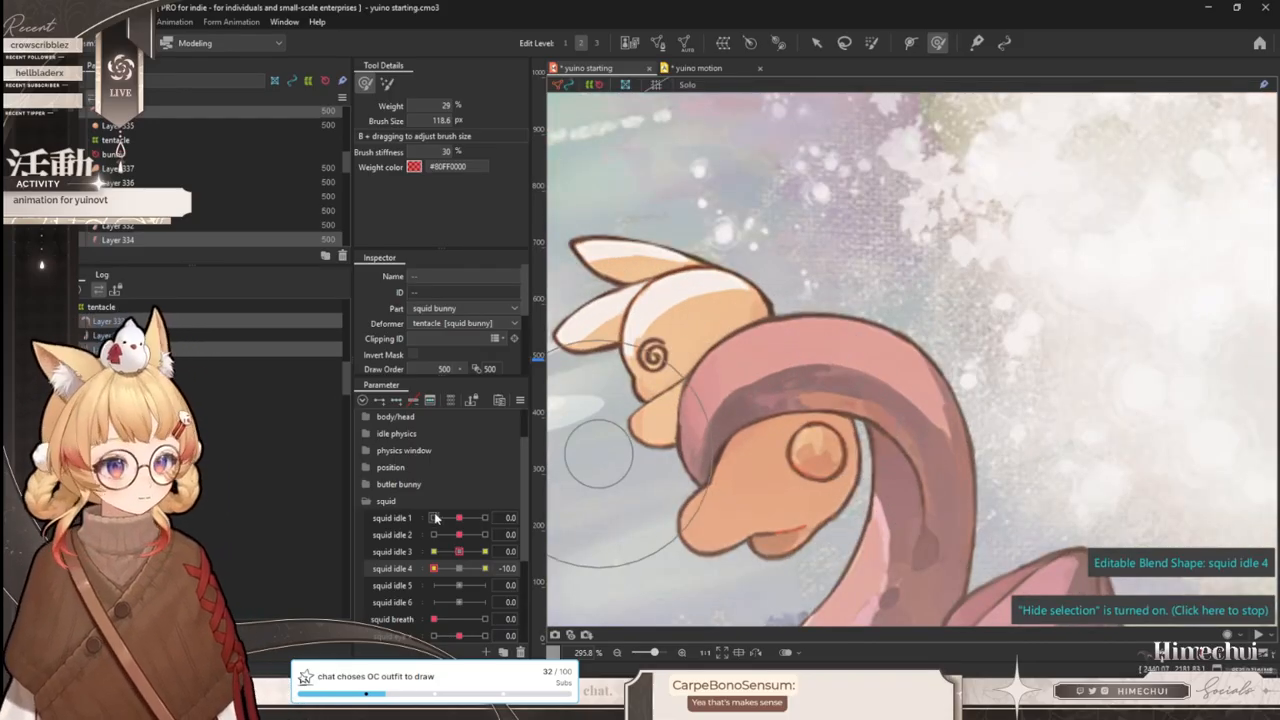
{"action": "left_click", "coordinate": [456, 568]}
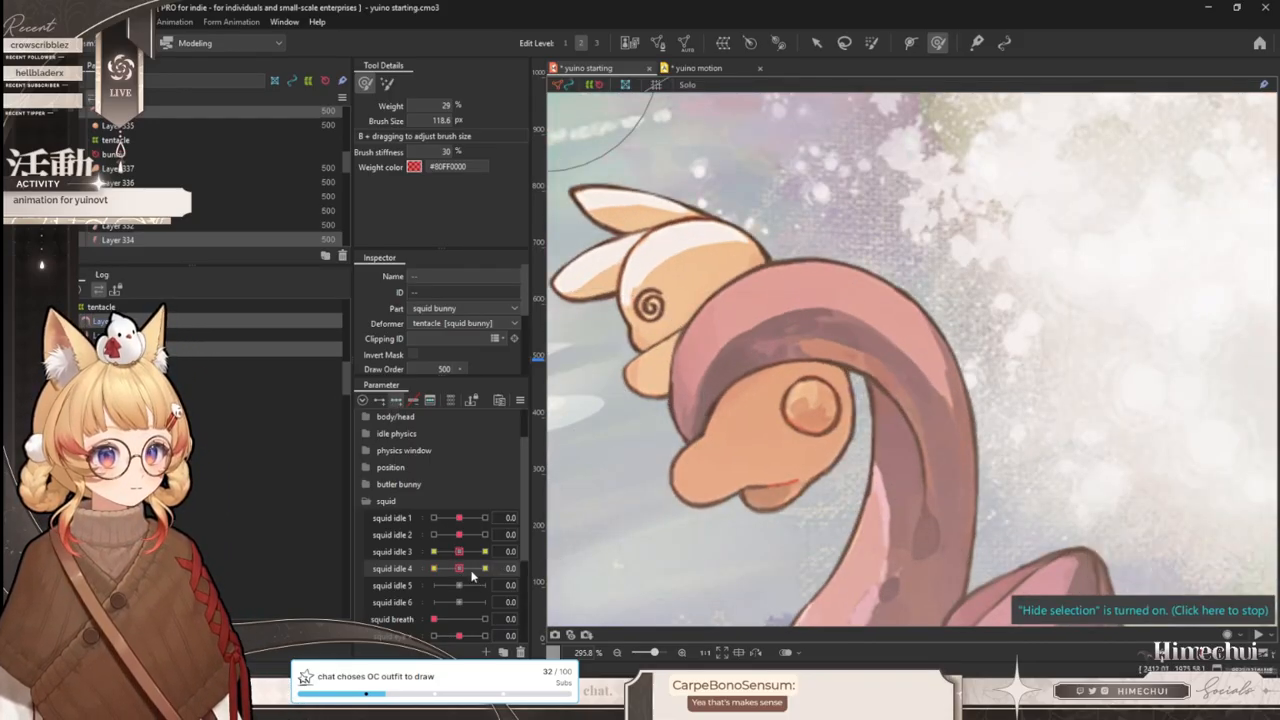
- Deform Layer 333 and Layer 334 together with a brush of about 117 px at the -10 and 10 keys of squid idle 4
{"action": "left_click_drag", "start_coordinate": [460, 568], "coordinate": [433, 568]}
{"action": "key", "text": "b"}
{"action": "mouse_move", "coordinate": [777, 356]}
{"action": "left_mouse_down"}
{"action": "mouse_move", "coordinate": [820, 355]}
{"action": "mouse_move", "coordinate": [800, 360]}
{"action": "left_mouse_up"}
{"action": "left_click", "coordinate": [485, 568]}
{"action": "mouse_move", "coordinate": [816, 265]}
{"action": "left_mouse_down"}
{"action": "mouse_move", "coordinate": [806, 246]}
{"action": "mouse_move", "coordinate": [757, 243]}
{"action": "mouse_move", "coordinate": [754, 231]}
{"action": "left_mouse_up"}
{"action": "scroll", "coordinate": [736, 266], "scroll_direction": "down", "scroll_amount": 2}
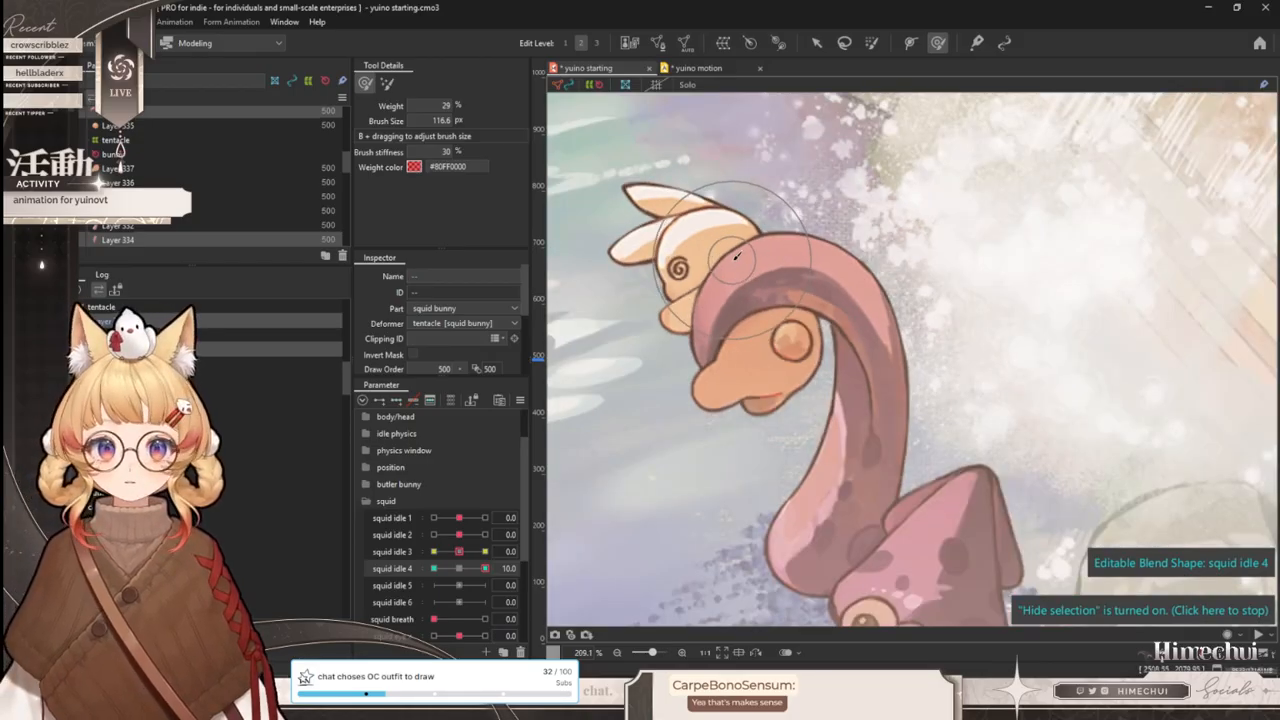
- Switch to the yuino motion animation, play it from the beginning and check how the squid and the bunny it holds move
{"action": "scroll", "coordinate": [760, 245], "scroll_direction": "down", "scroll_amount": 12}
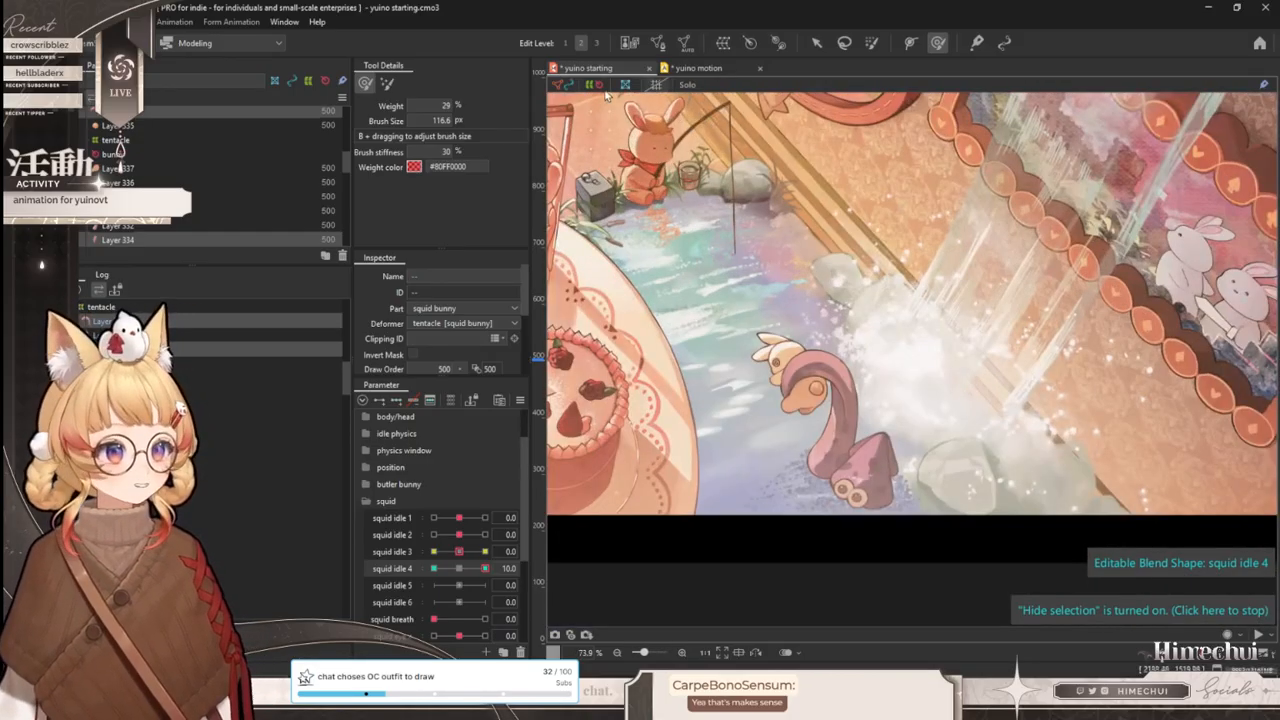
{"action": "scroll", "coordinate": [680, 393], "scroll_direction": "up", "scroll_amount": 2}
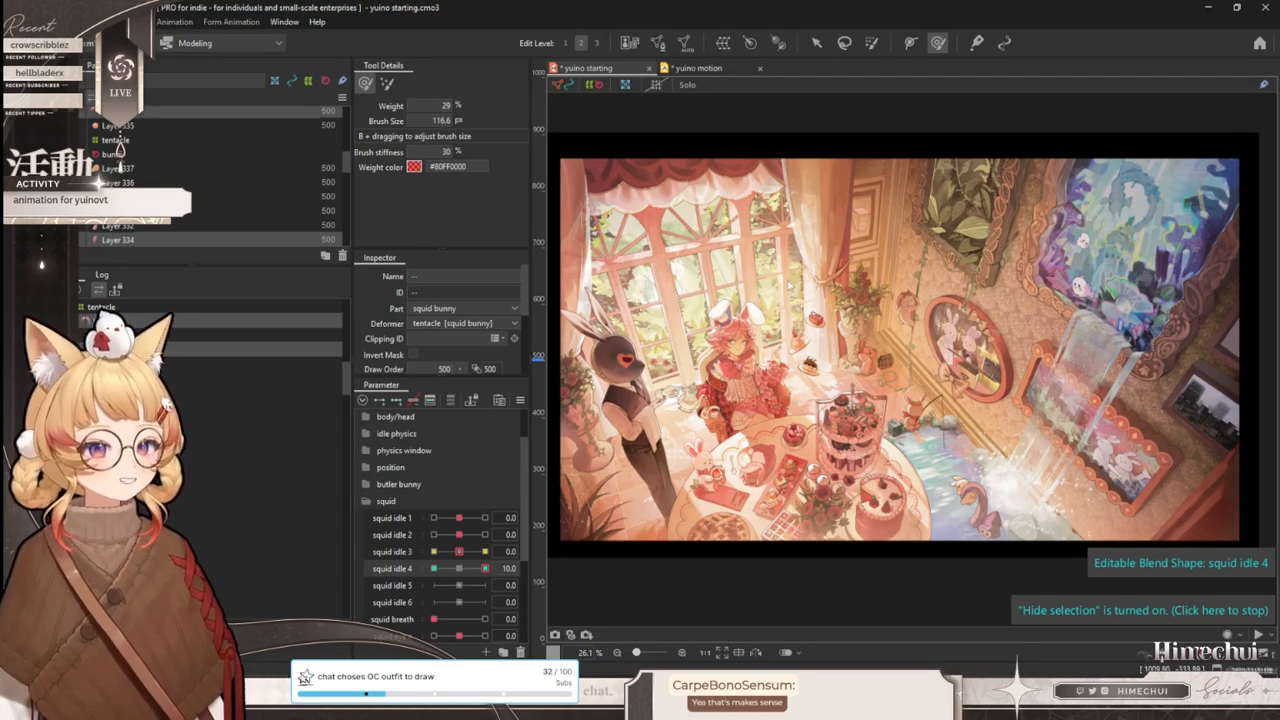
{"action": "left_click", "coordinate": [698, 68]}
{"action": "scroll", "coordinate": [790, 285], "scroll_direction": "down", "scroll_amount": 2}
{"action": "scroll", "coordinate": [680, 280], "scroll_direction": "up", "scroll_amount": 1}
{"action": "left_click", "coordinate": [229, 525]}
{"action": "left_click", "coordinate": [279, 524]}
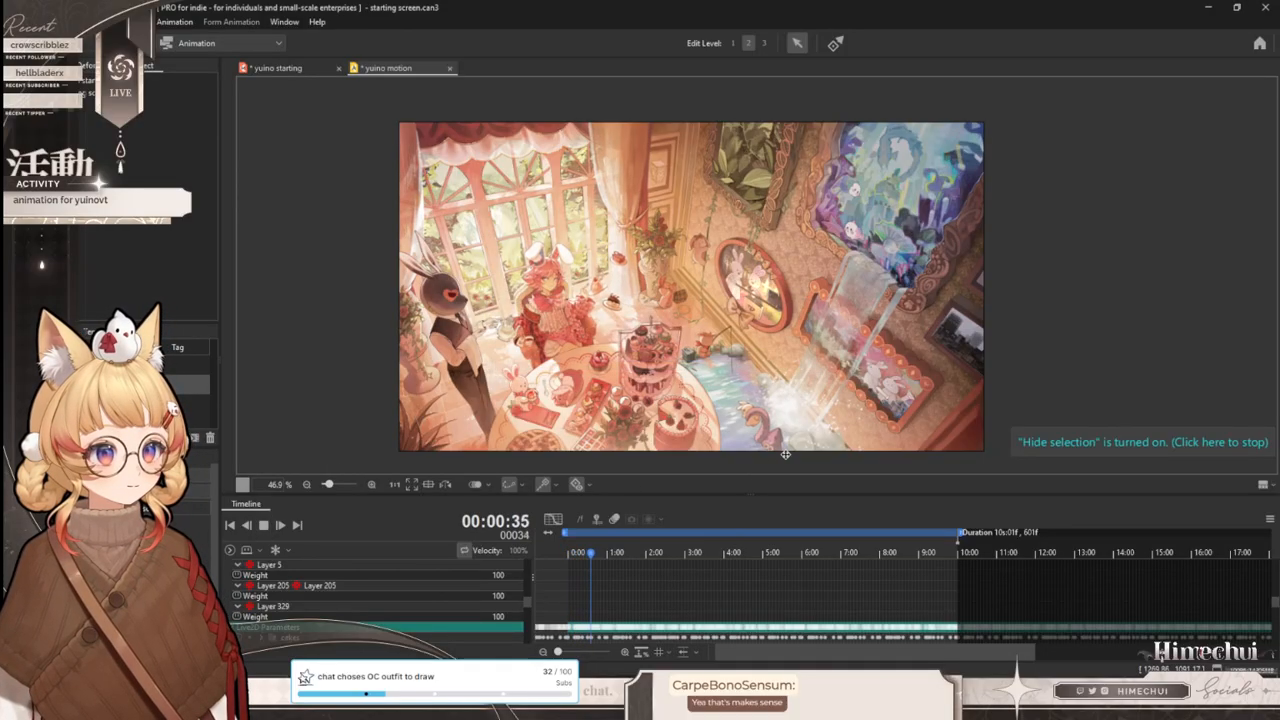
{"action": "scroll", "coordinate": [781, 446], "scroll_direction": "up", "scroll_amount": 5}
{"action": "scroll", "coordinate": [767, 432], "scroll_direction": "up", "scroll_amount": 4}
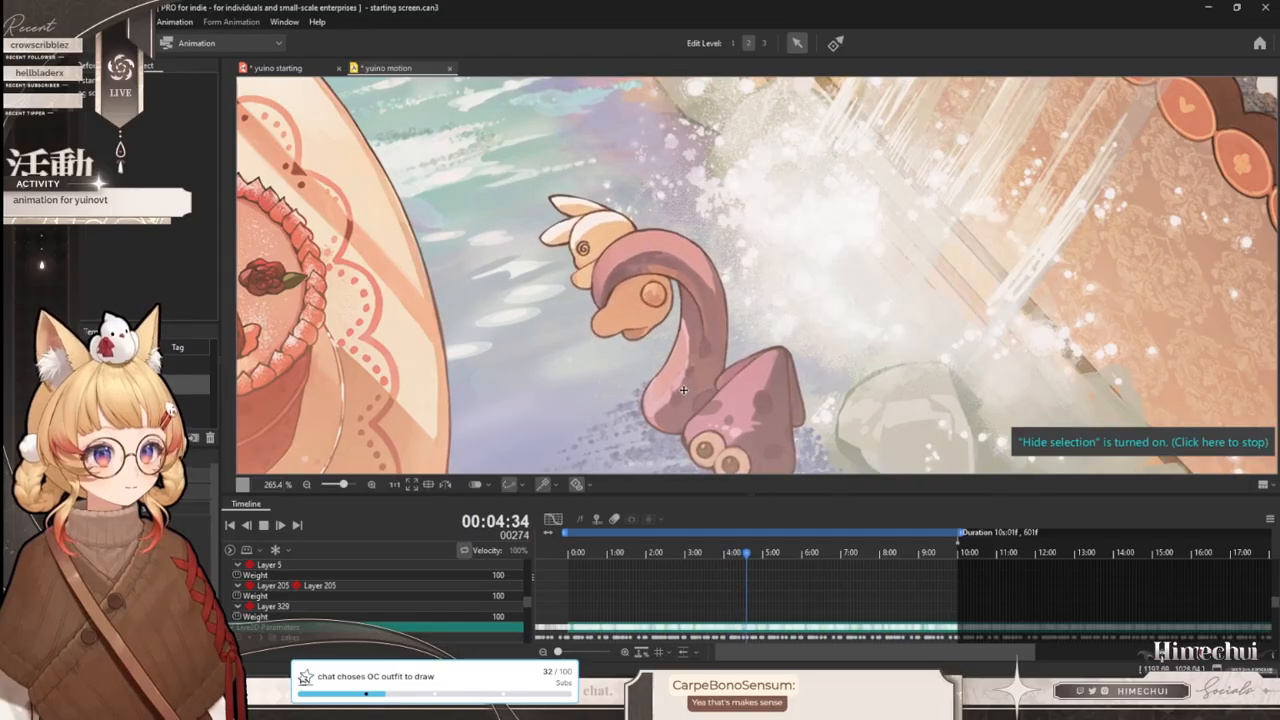
{"action": "scroll", "coordinate": [660, 390], "scroll_direction": "down", "scroll_amount": 4}
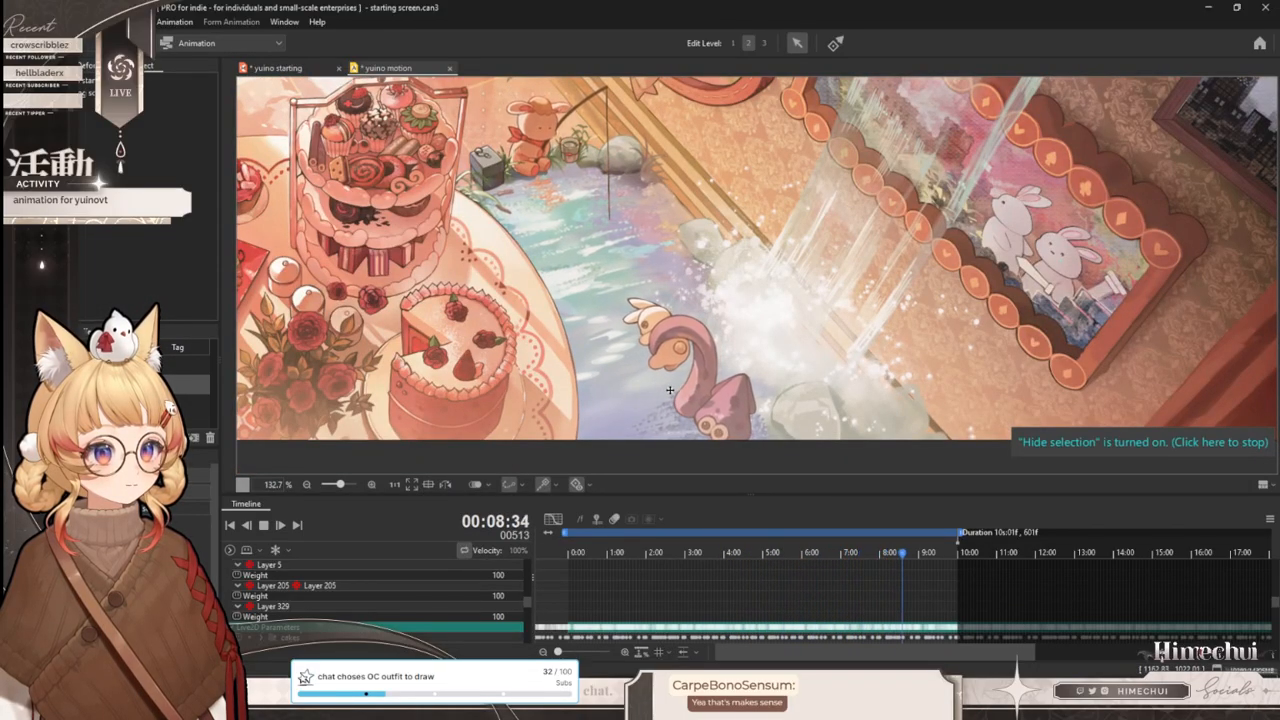
{"action": "scroll", "coordinate": [665, 370], "scroll_direction": "up", "scroll_amount": 2}
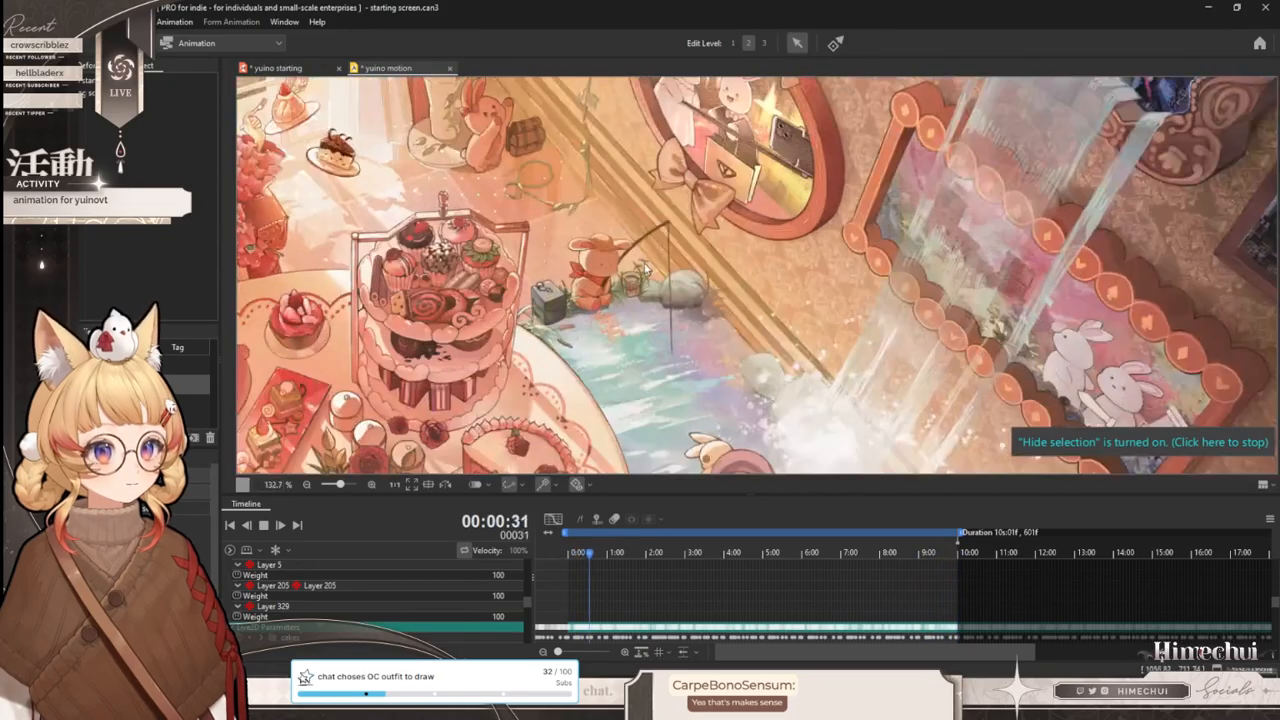
- Examine the fishing bunny, the oval bunny picture and the bunny beside the flower pedestal during playback
{"action": "scroll", "coordinate": [669, 350], "scroll_direction": "up", "scroll_amount": 1}
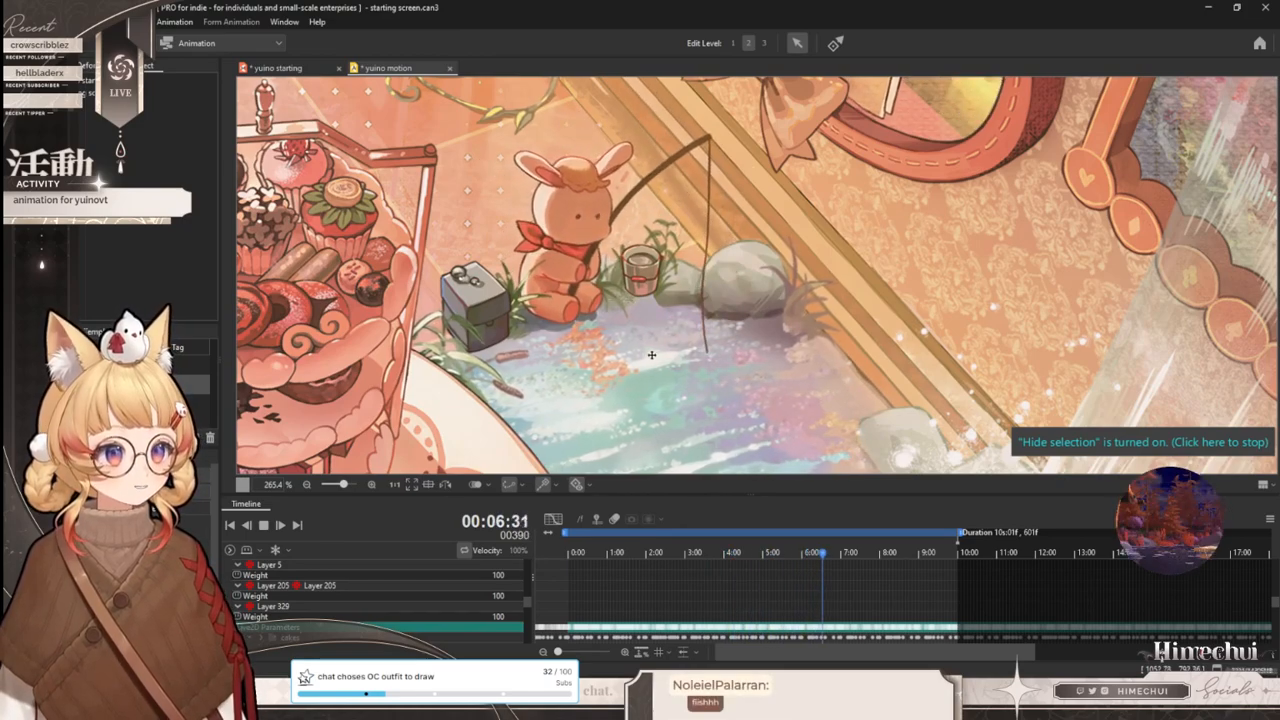
{"action": "scroll", "coordinate": [660, 373], "scroll_direction": "down", "scroll_amount": 3}
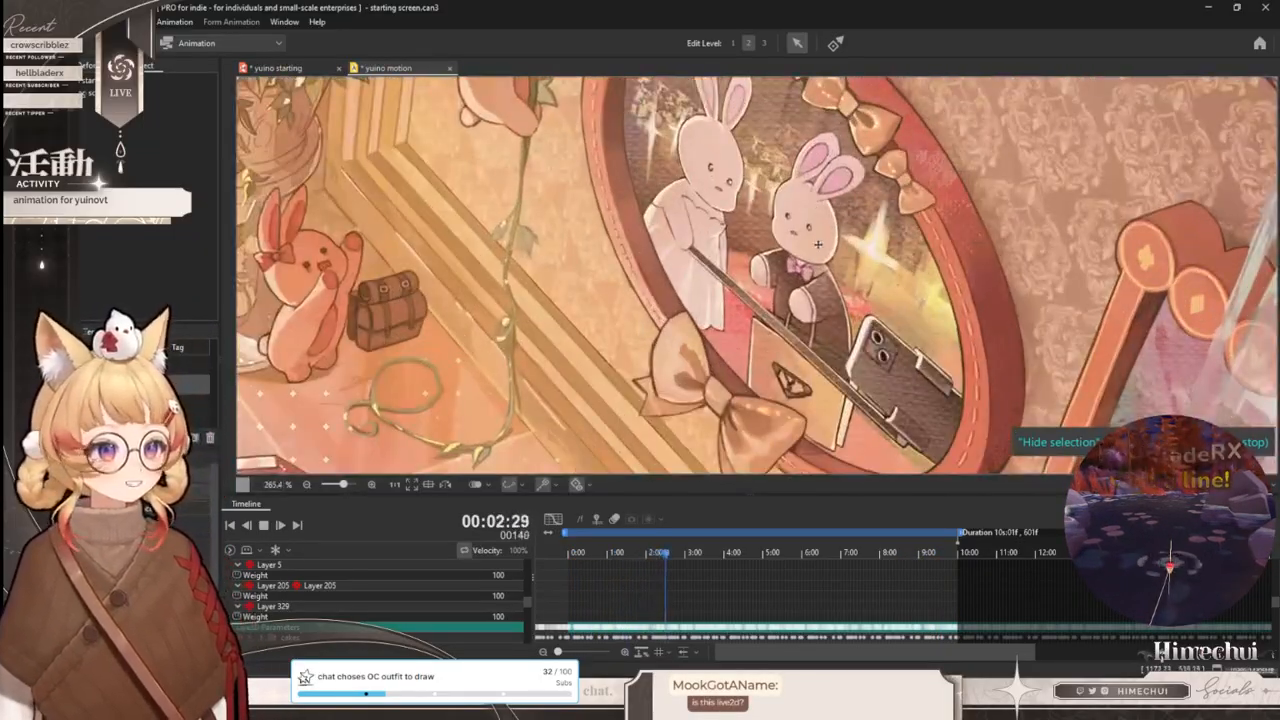
{"action": "scroll", "coordinate": [801, 324], "scroll_direction": "up", "scroll_amount": 1}
{"action": "scroll", "coordinate": [801, 324], "scroll_direction": "up", "scroll_amount": 1}
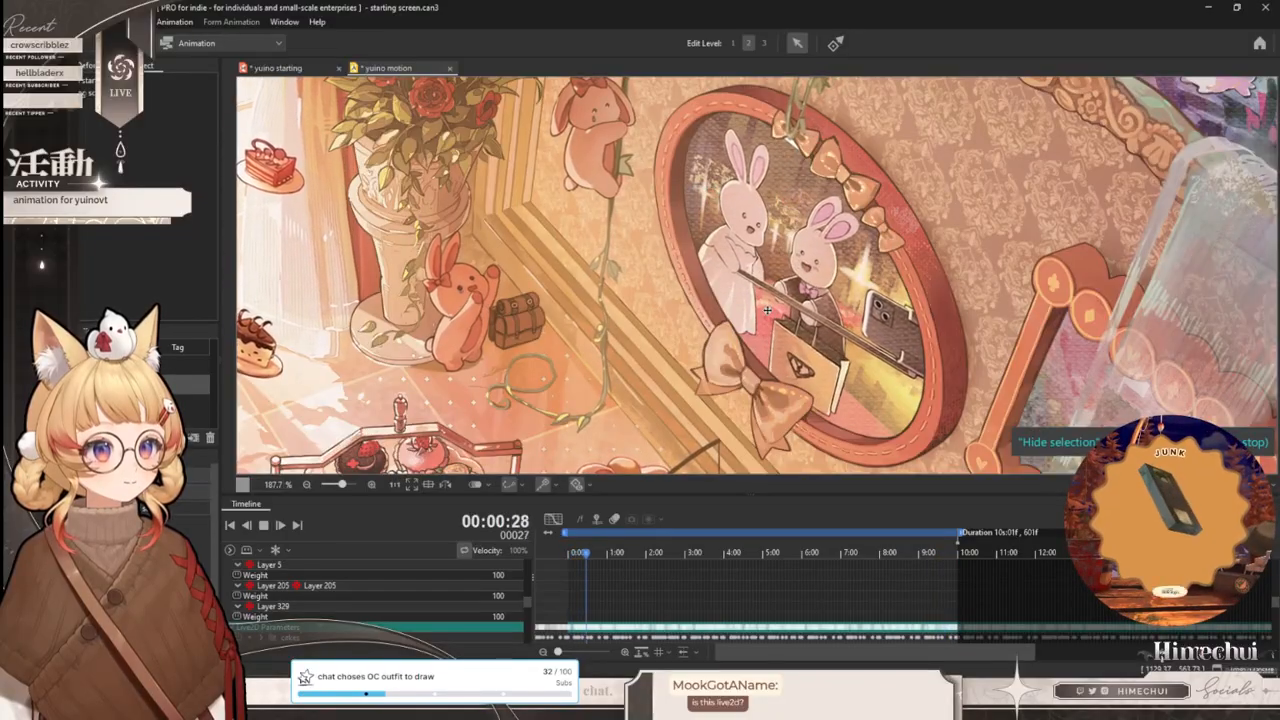
{"action": "scroll", "coordinate": [767, 310], "scroll_direction": "down", "scroll_amount": 2}
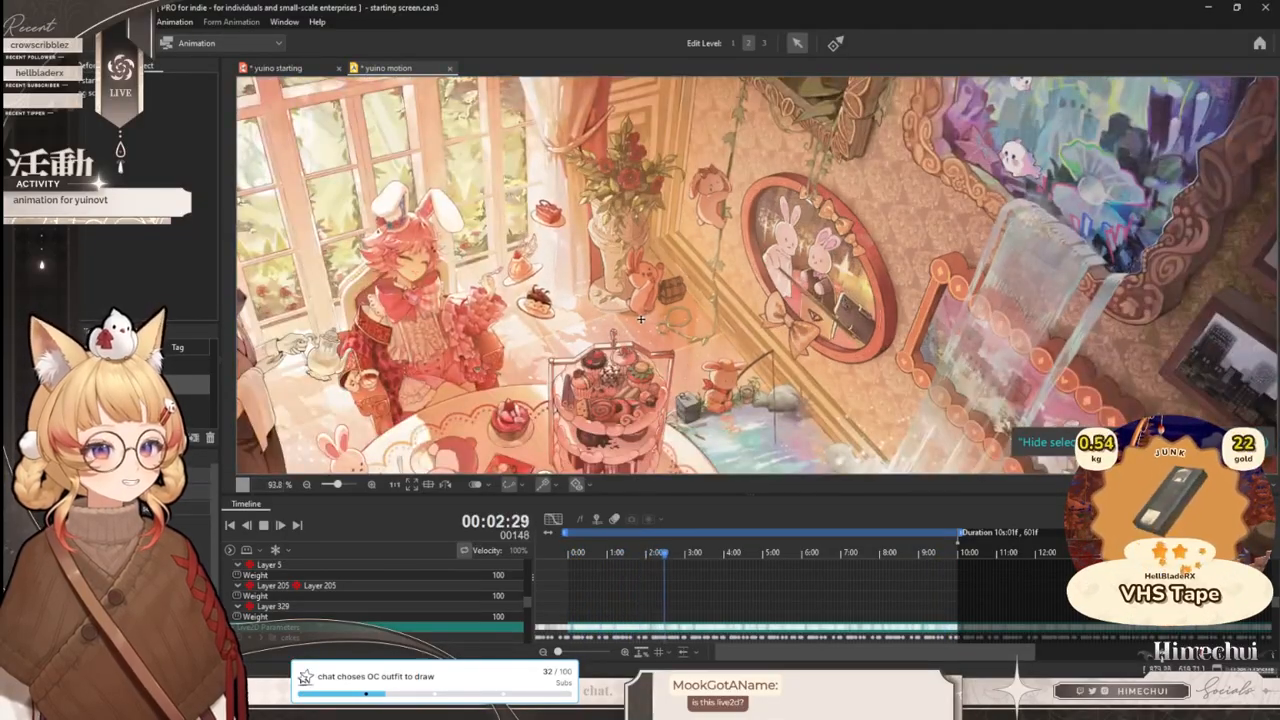
{"action": "scroll", "coordinate": [605, 317], "scroll_direction": "up", "scroll_amount": 3}
{"action": "scroll", "coordinate": [665, 250], "scroll_direction": "down", "scroll_amount": 2}
{"action": "scroll", "coordinate": [805, 312], "scroll_direction": "up", "scroll_amount": 1}
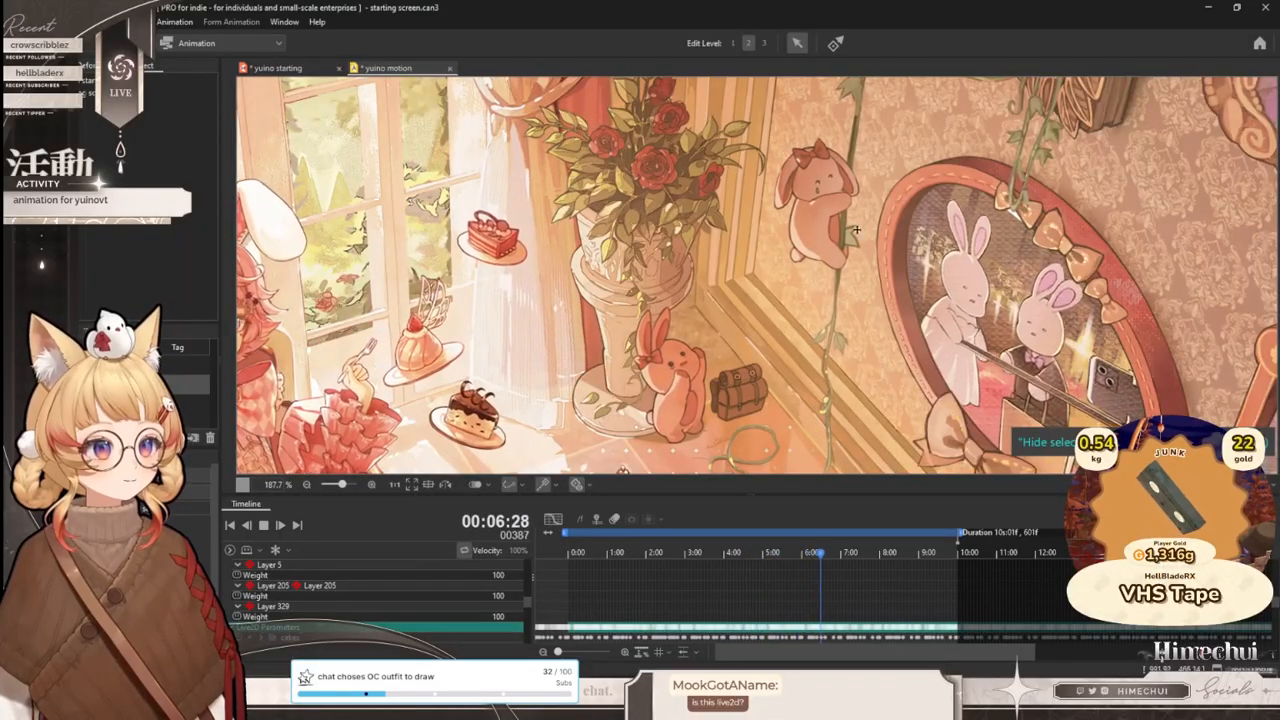
{"action": "scroll", "coordinate": [694, 299], "scroll_direction": "up", "scroll_amount": 4}
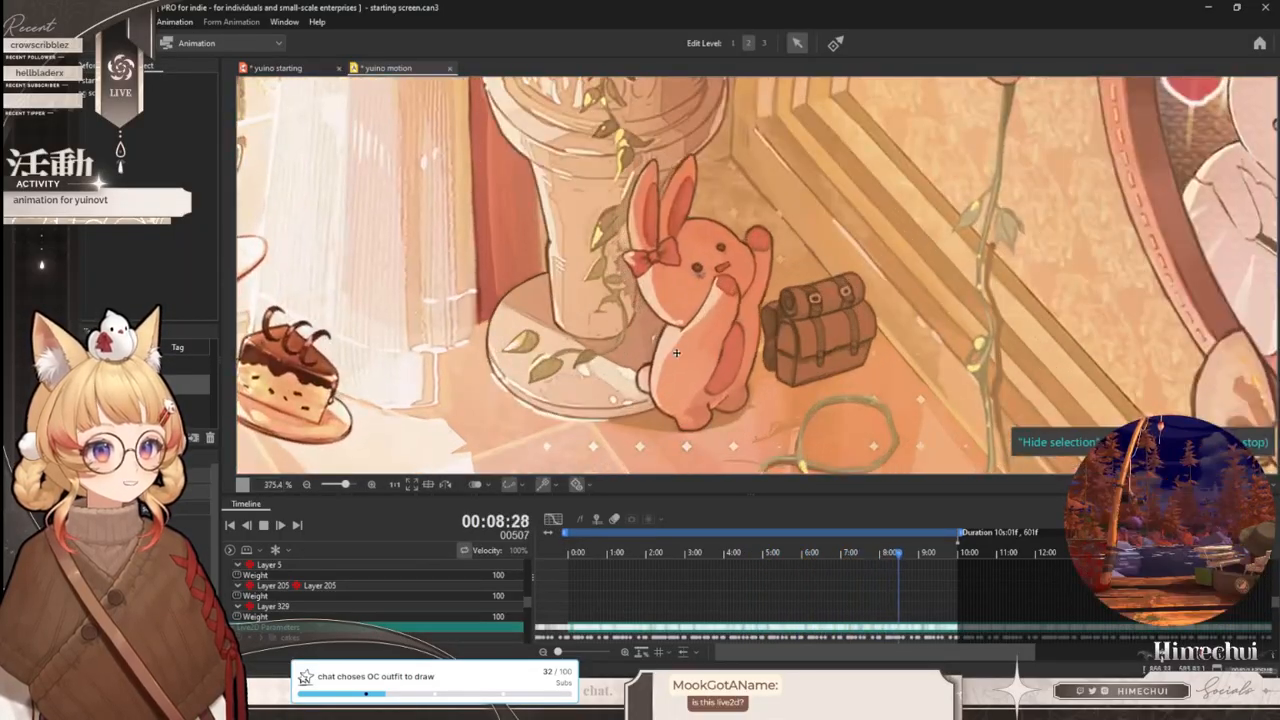
{"action": "scroll", "coordinate": [687, 258], "scroll_direction": "up", "scroll_amount": 1}
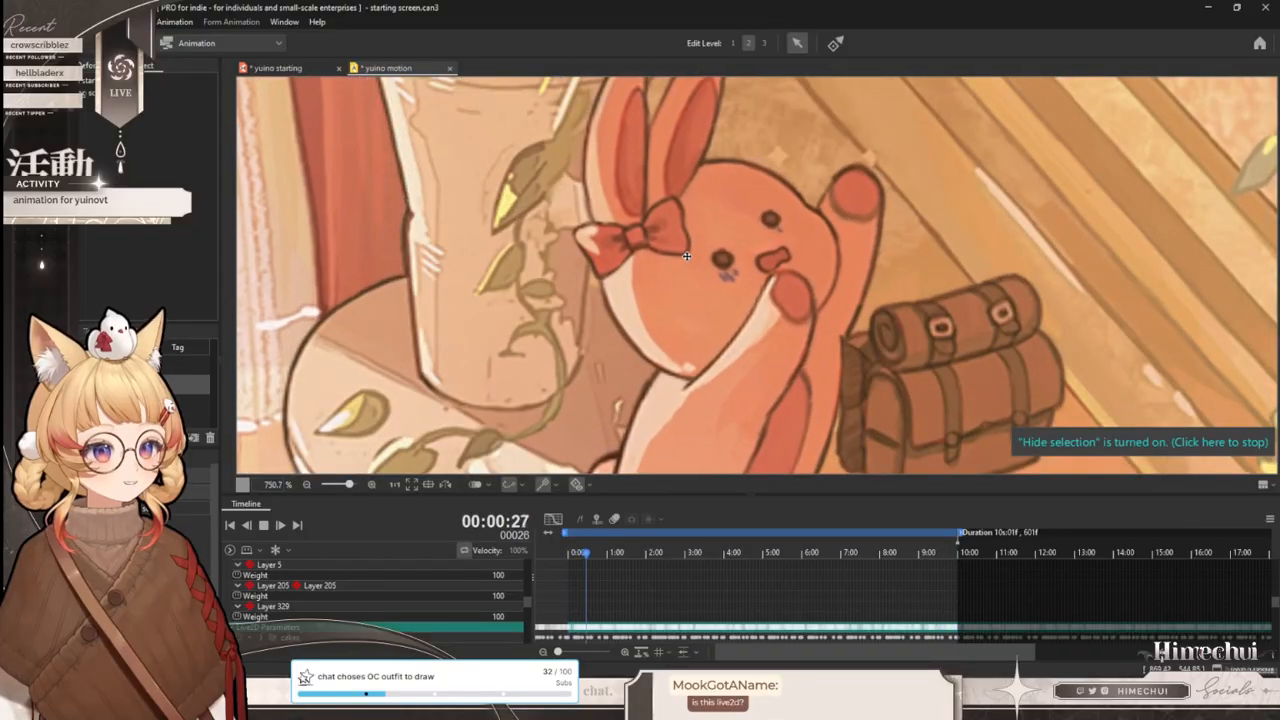
{"action": "scroll", "coordinate": [688, 258], "scroll_direction": "down", "scroll_amount": 6}
- Examine the pink-haired character, the butler bunny and the whole scene during playback, and stop the animation
{"action": "scroll", "coordinate": [516, 250], "scroll_direction": "up", "scroll_amount": 2}
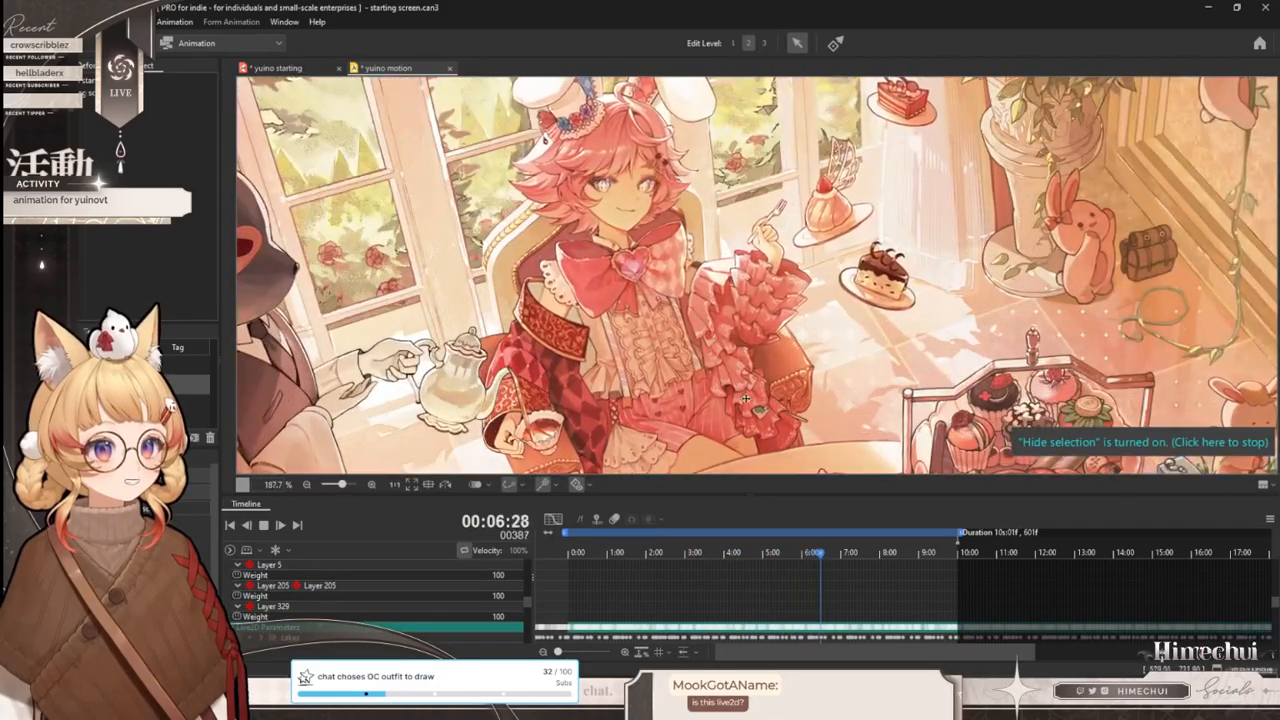
{"action": "scroll", "coordinate": [687, 342], "scroll_direction": "down", "scroll_amount": 1}
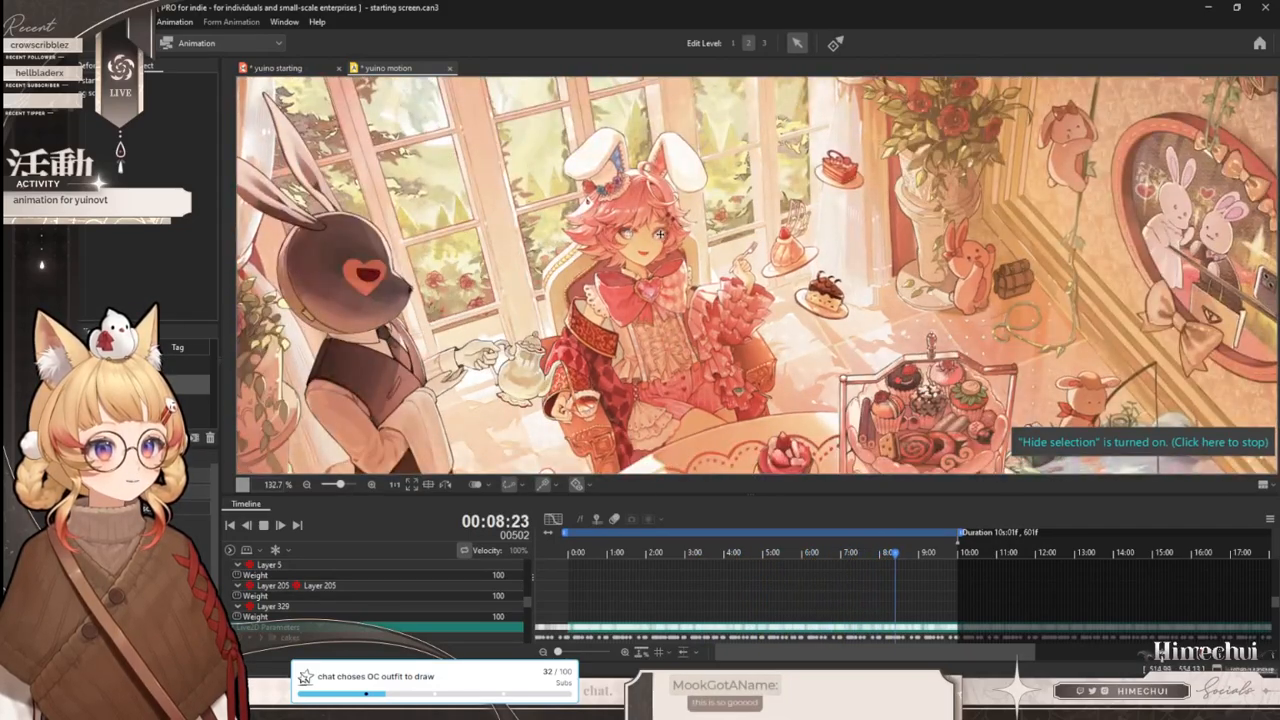
{"action": "scroll", "coordinate": [687, 342], "scroll_direction": "up", "scroll_amount": 1}
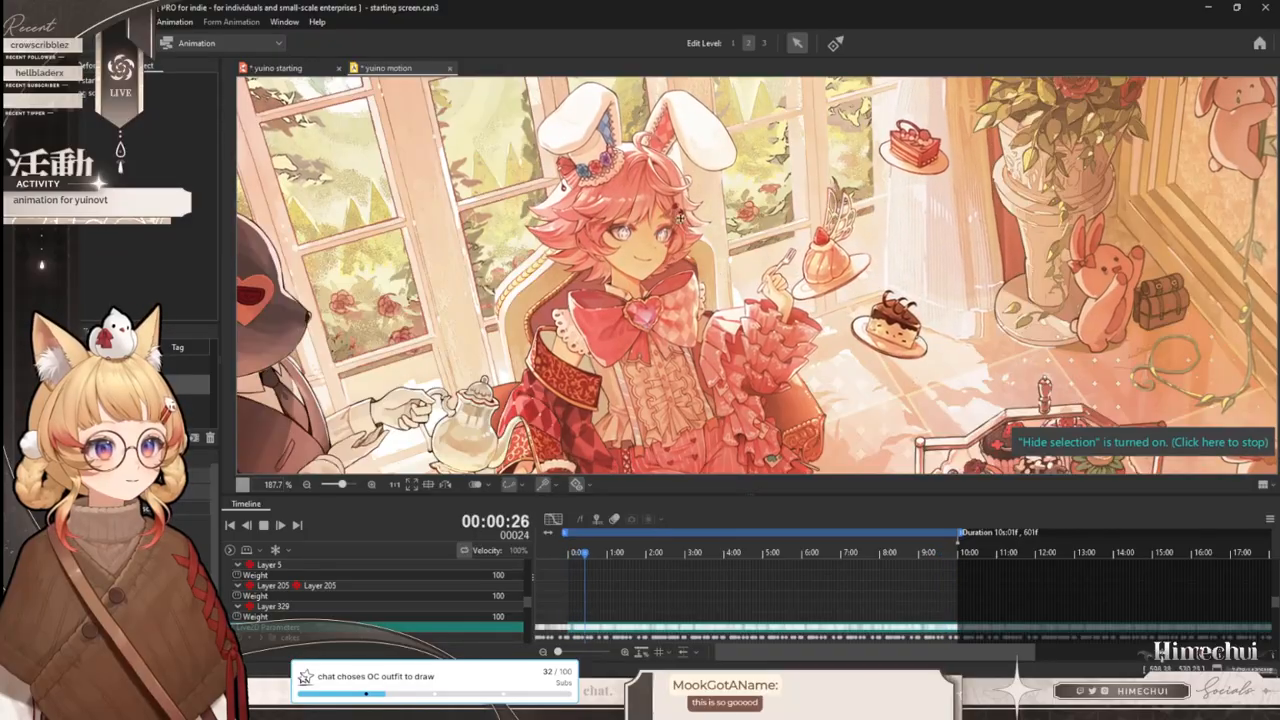
{"action": "scroll", "coordinate": [770, 305], "scroll_direction": "down", "scroll_amount": 1}
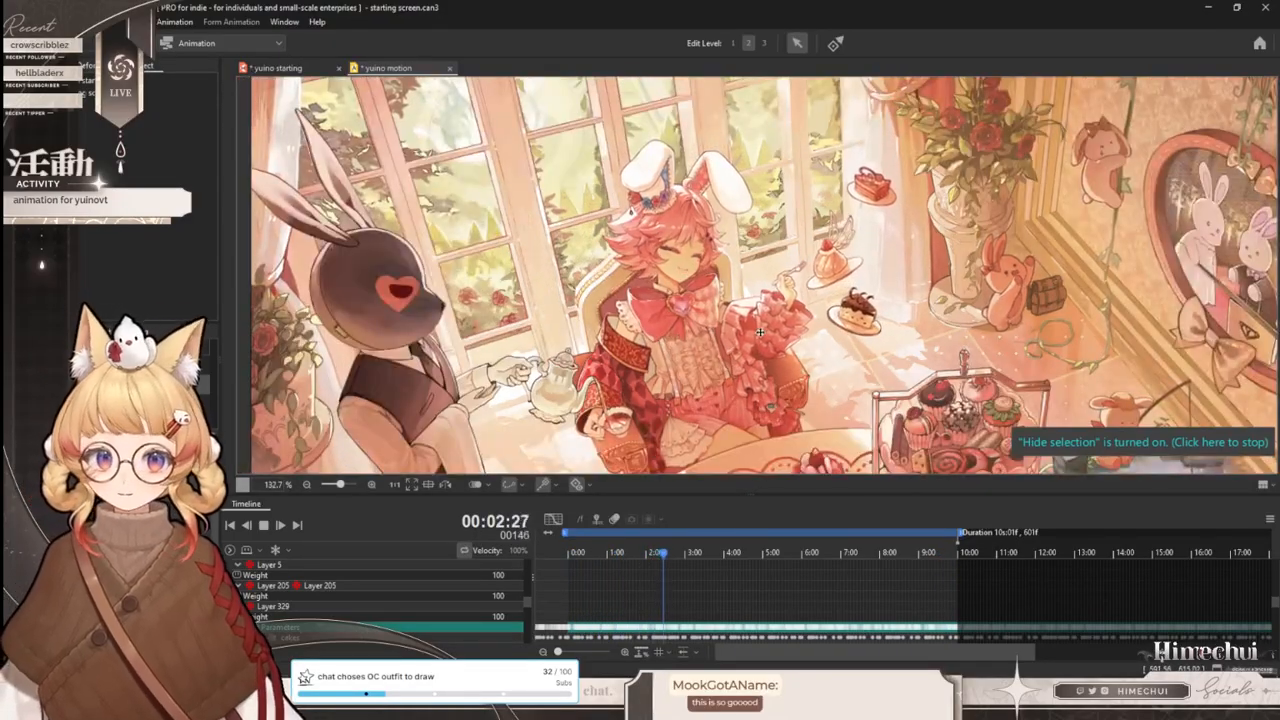
{"action": "scroll", "coordinate": [778, 312], "scroll_direction": "down", "scroll_amount": 2}
{"action": "scroll", "coordinate": [679, 206], "scroll_direction": "up", "scroll_amount": 3}
{"action": "scroll", "coordinate": [566, 216], "scroll_direction": "down", "scroll_amount": 2}
{"action": "scroll", "coordinate": [572, 280], "scroll_direction": "down", "scroll_amount": 2}
{"action": "scroll", "coordinate": [622, 284], "scroll_direction": "up", "scroll_amount": 2}
{"action": "scroll", "coordinate": [639, 289], "scroll_direction": "down", "scroll_amount": 2}
{"action": "scroll", "coordinate": [773, 345], "scroll_direction": "up", "scroll_amount": 2}
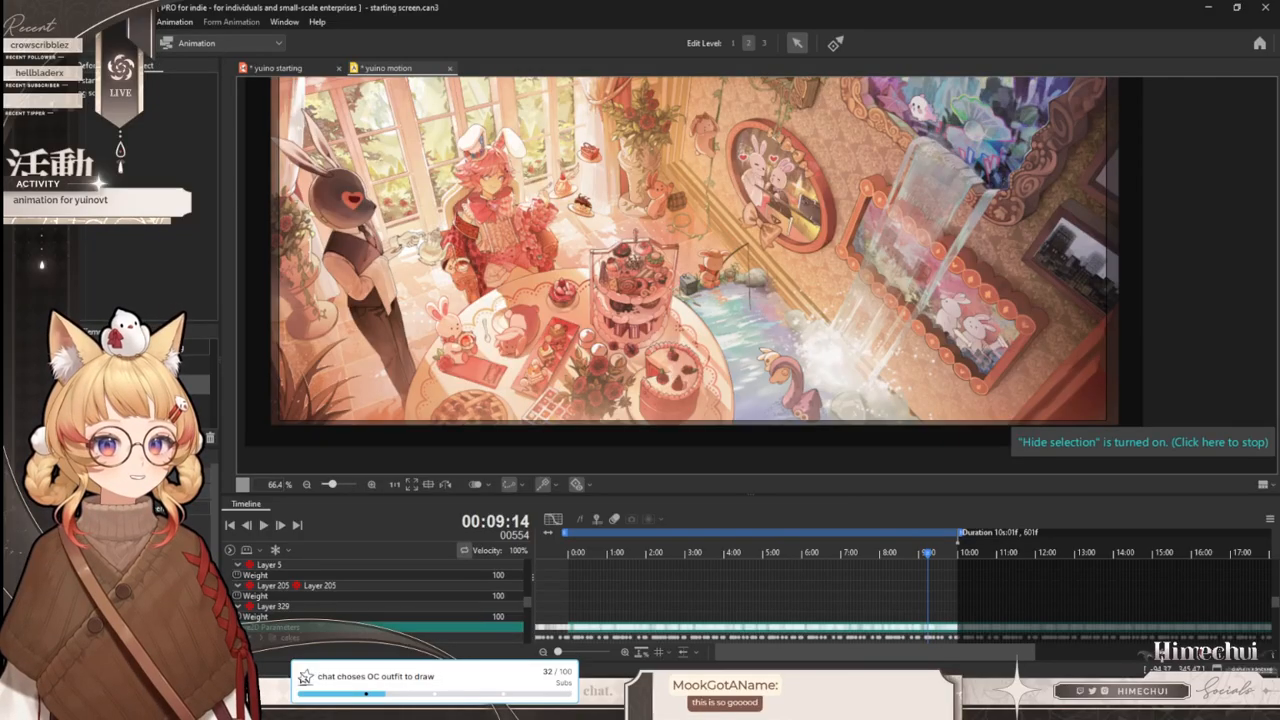
- Save the yuino starting model and the yuino motion animation, ending in the yuino motion document
{"action": "left_click", "coordinate": [276, 68]}
{"action": "left_click", "coordinate": [42, 21]}
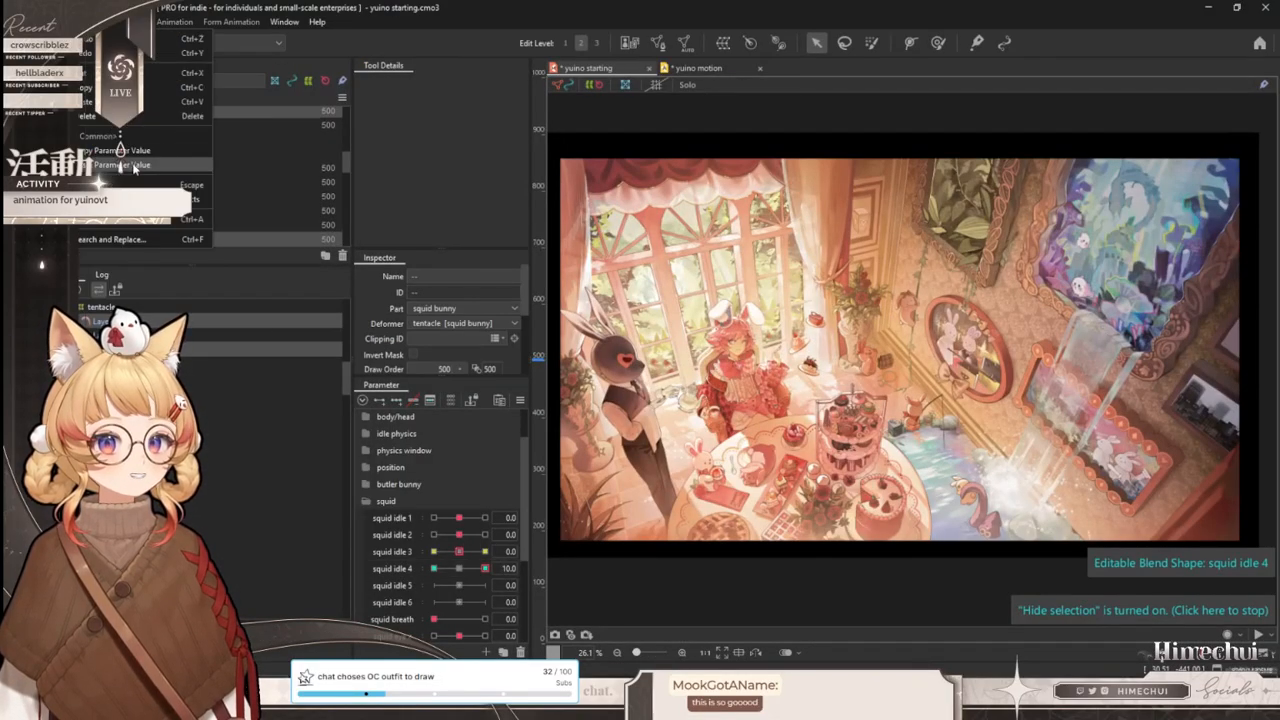
{"action": "left_click", "coordinate": [150, 135]}
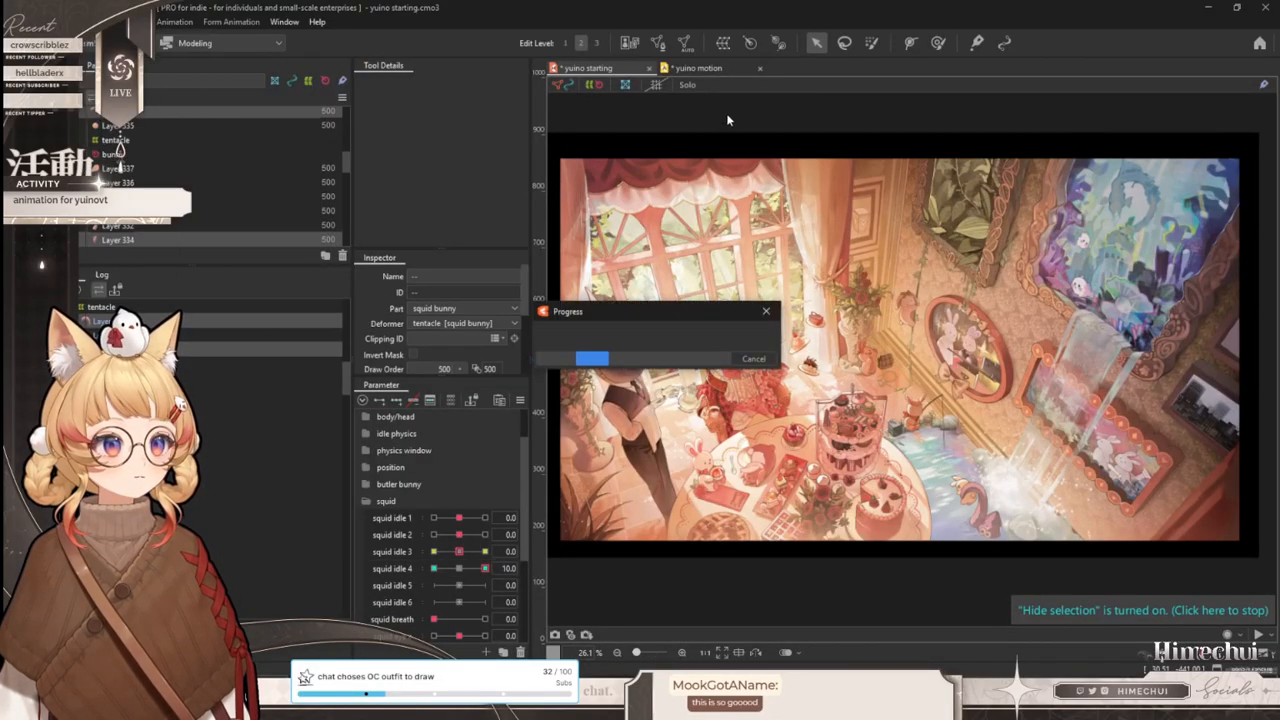
{"action": "left_click", "coordinate": [697, 68]}
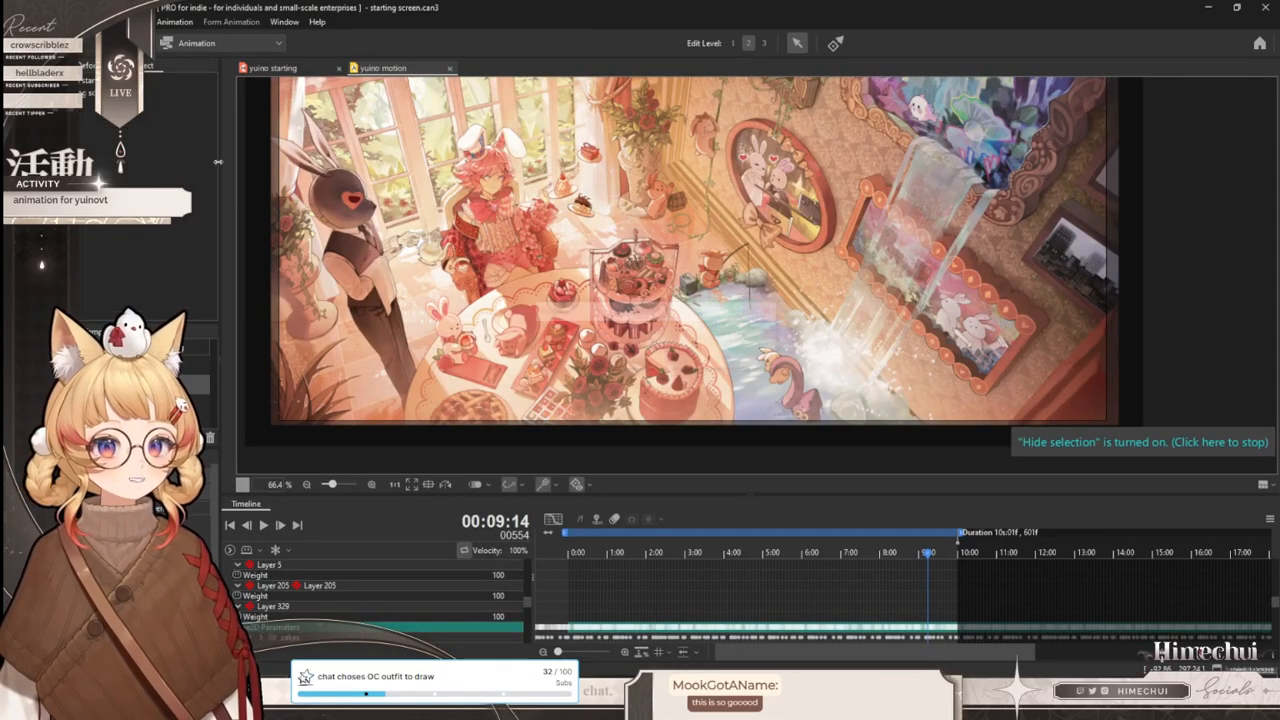
{"action": "scroll", "coordinate": [790, 200], "scroll_direction": "down", "scroll_amount": 2}
{"action": "scroll", "coordinate": [790, 200], "scroll_direction": "up", "scroll_amount": 2}
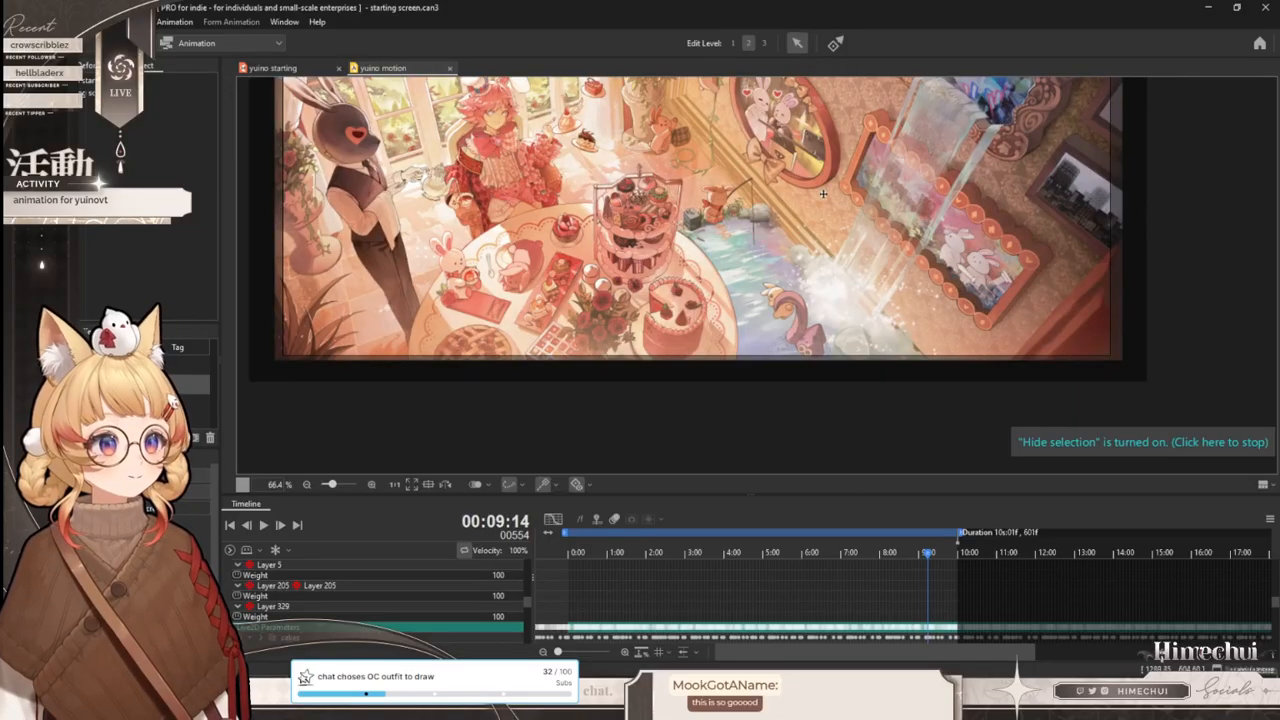
{"action": "scroll", "coordinate": [834, 163], "scroll_direction": "up", "scroll_amount": 1}
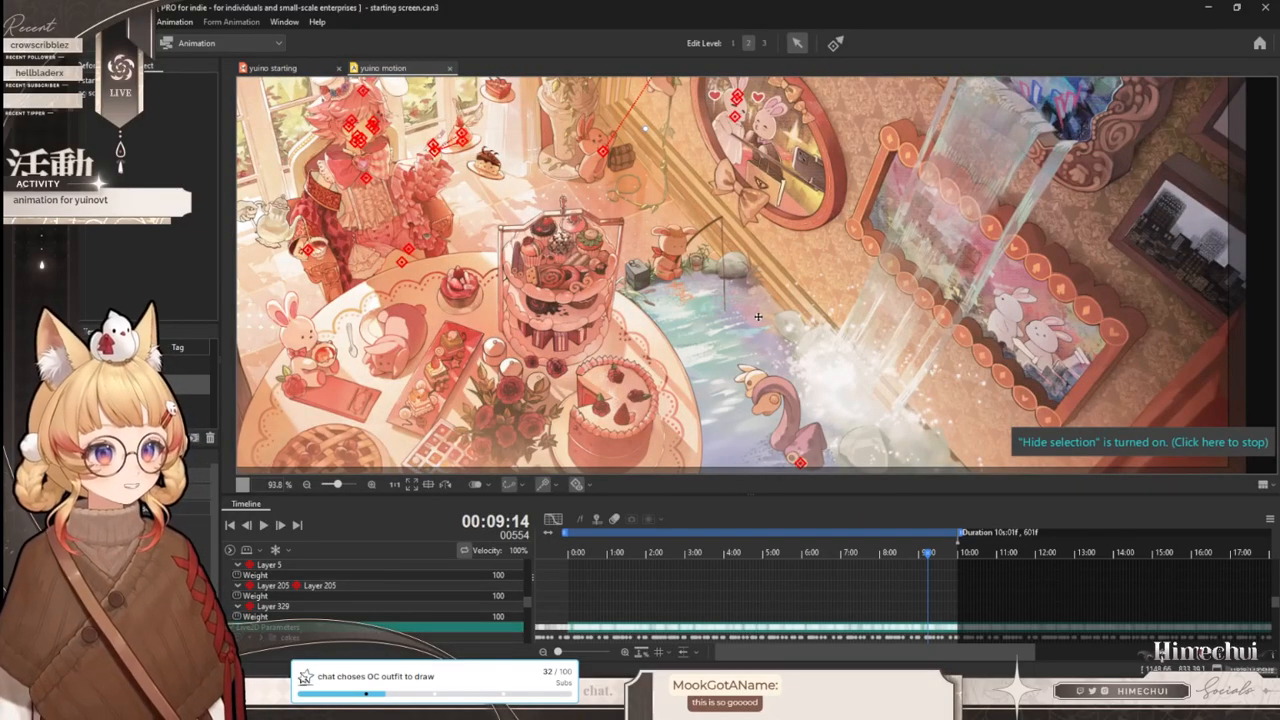
{"action": "scroll", "coordinate": [758, 317], "scroll_direction": "down", "scroll_amount": 1}
{"action": "scroll", "coordinate": [795, 396], "scroll_direction": "up", "scroll_amount": 2}
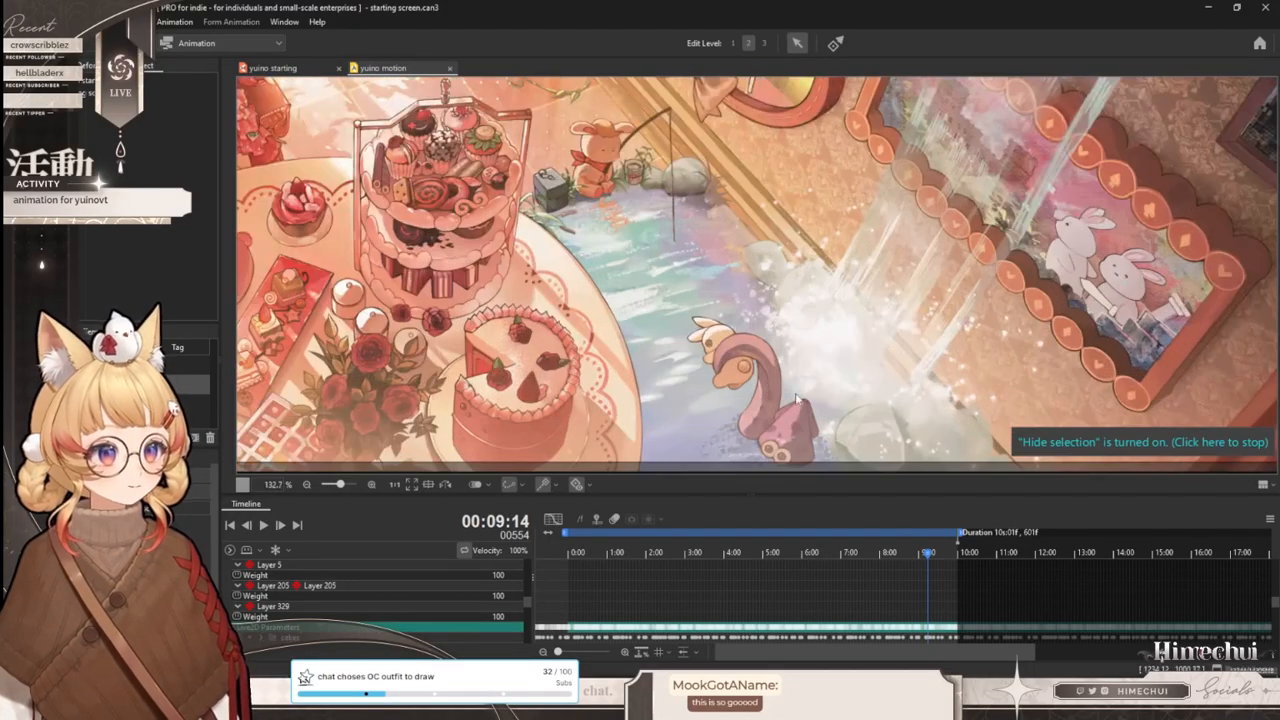
- Hide the selection overlays and examine the squid and the whole scene around it
{"action": "scroll", "coordinate": [795, 430], "scroll_direction": "up", "scroll_amount": 1}
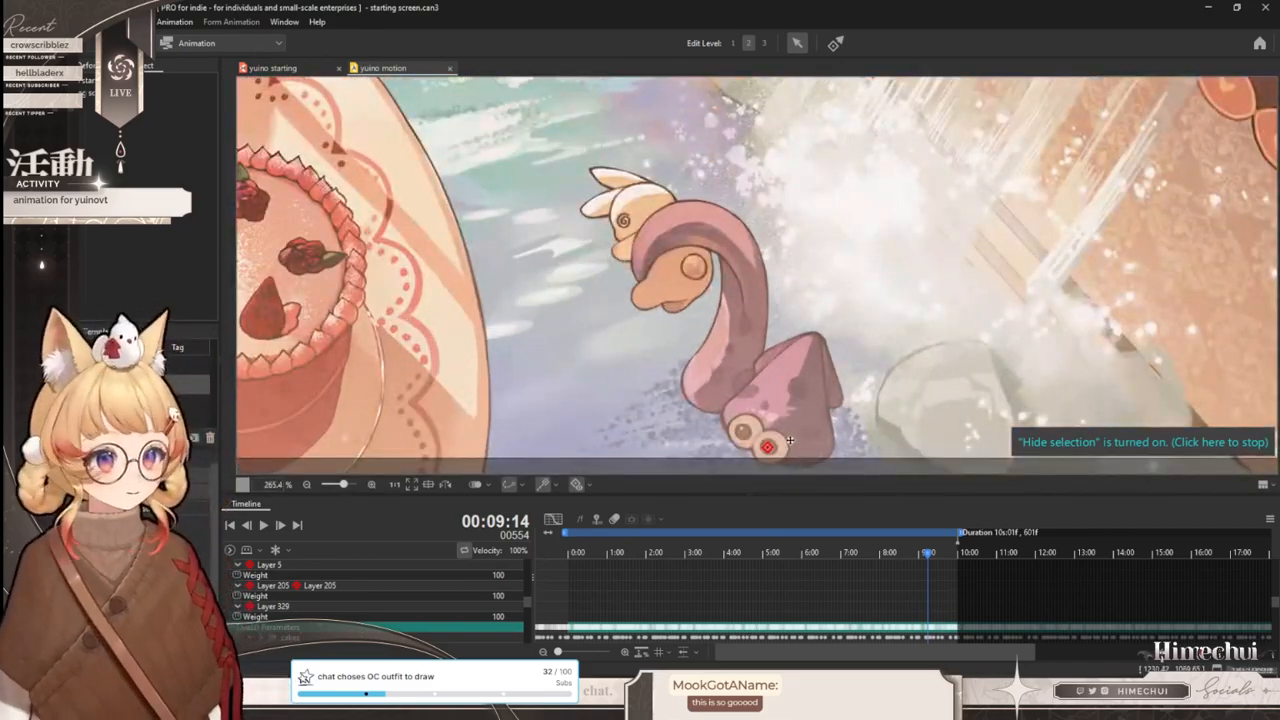
{"action": "scroll", "coordinate": [790, 440], "scroll_direction": "down", "scroll_amount": 2}
{"action": "scroll", "coordinate": [525, 197], "scroll_direction": "up", "scroll_amount": 1}
{"action": "left_click_drag", "start_coordinate": [460, 204], "coordinate": [508, 224]}
{"action": "scroll", "coordinate": [587, 272], "scroll_direction": "down", "scroll_amount": 1}
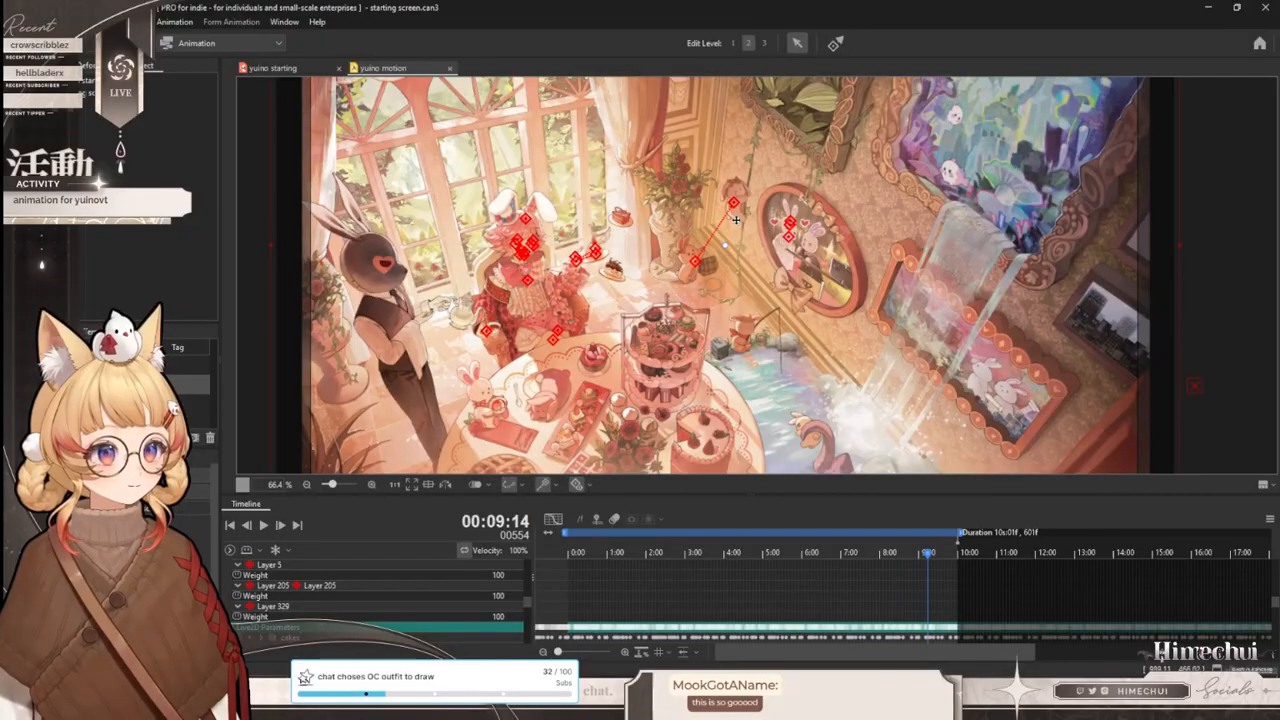
{"action": "key", "text": "ctrl+t"}
{"action": "scroll", "coordinate": [730, 260], "scroll_direction": "up", "scroll_amount": 1}
{"action": "scroll", "coordinate": [740, 250], "scroll_direction": "down", "scroll_amount": 1}
{"action": "scroll", "coordinate": [785, 287], "scroll_direction": "down", "scroll_amount": 1}
{"action": "scroll", "coordinate": [785, 287], "scroll_direction": "up", "scroll_amount": 2}
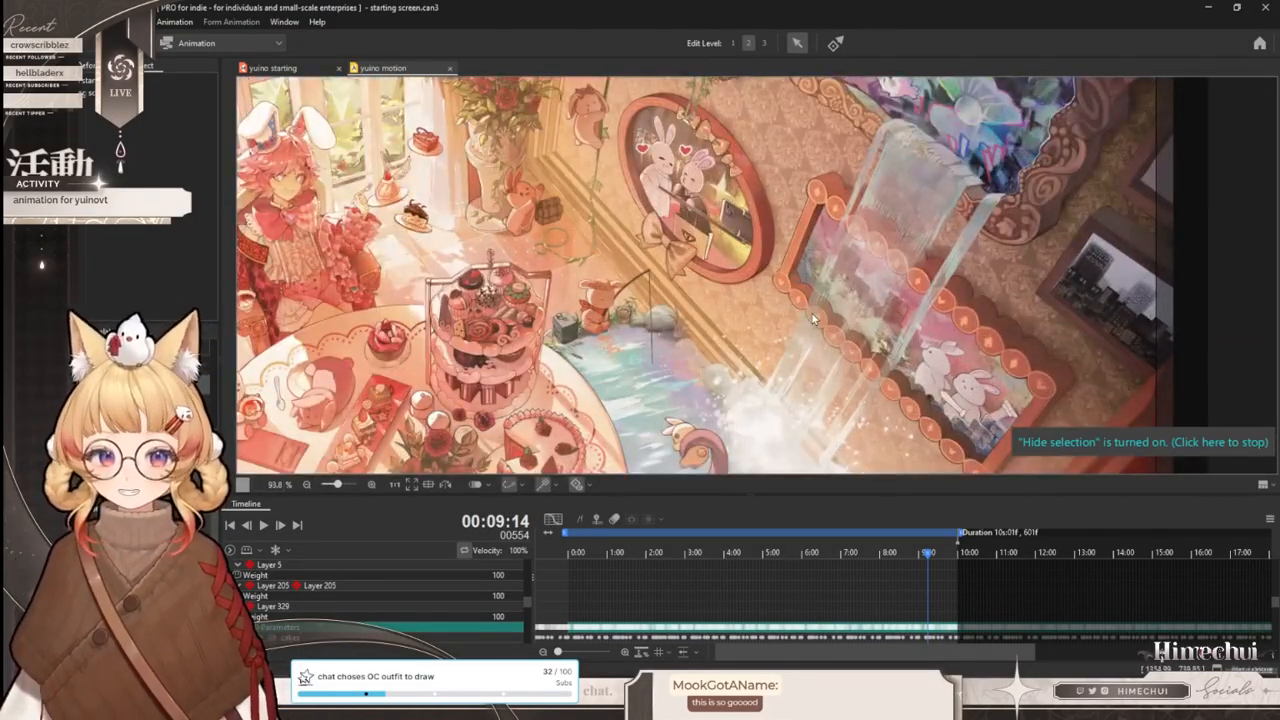
{"action": "scroll", "coordinate": [774, 304], "scroll_direction": "down", "scroll_amount": 1}
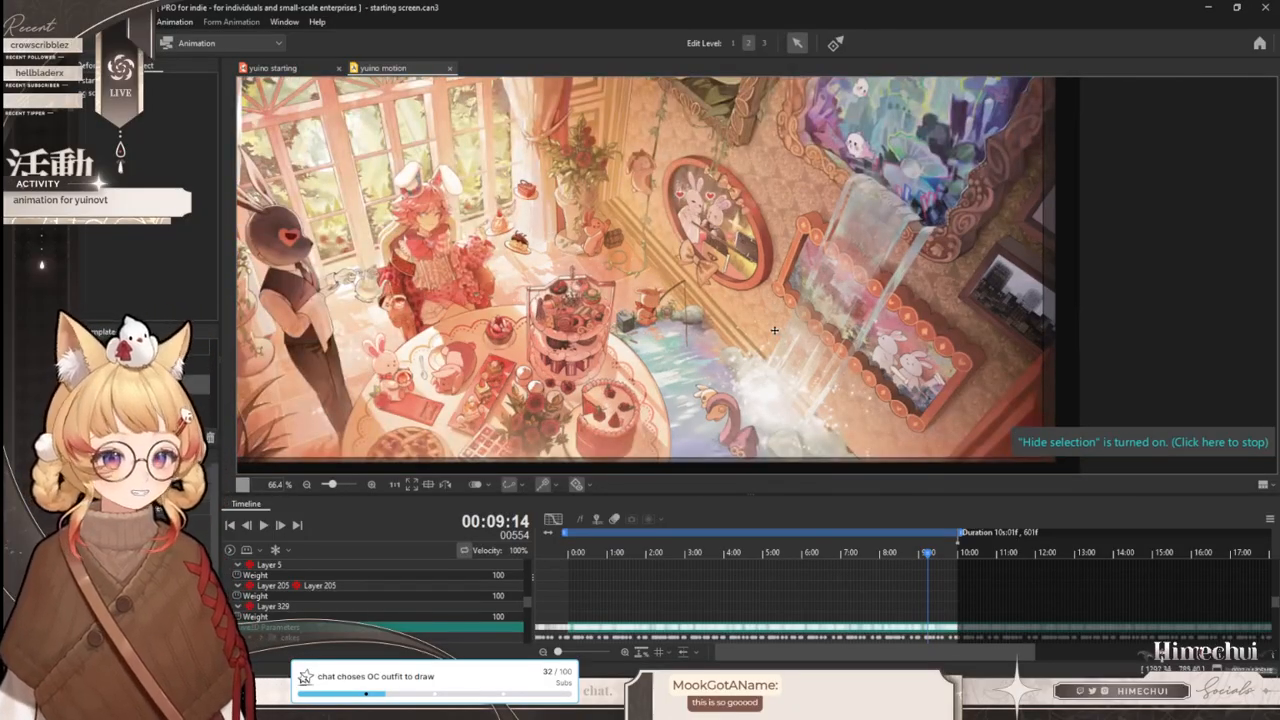
{"action": "scroll", "coordinate": [774, 330], "scroll_direction": "down", "scroll_amount": 1}
{"action": "scroll", "coordinate": [730, 355], "scroll_direction": "up", "scroll_amount": 2}
{"action": "scroll", "coordinate": [688, 383], "scroll_direction": "up", "scroll_amount": 2}
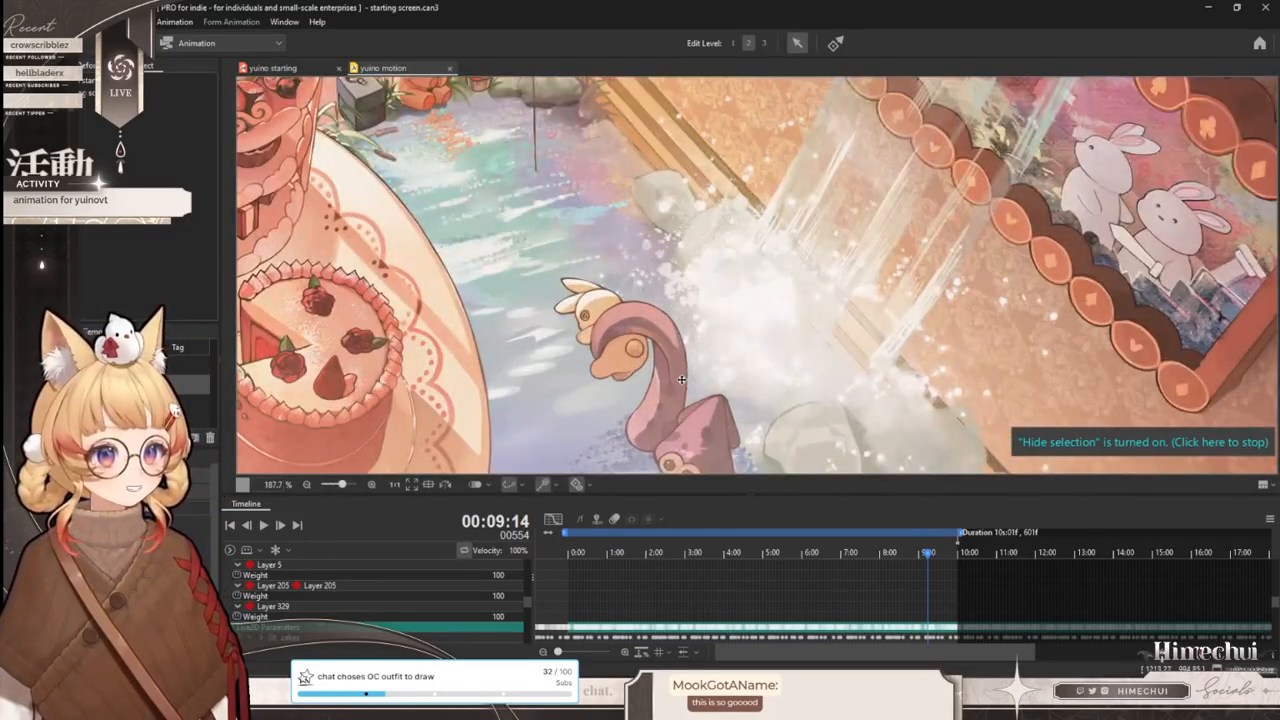
{"action": "scroll", "coordinate": [463, 572], "scroll_direction": "down", "scroll_amount": 4}
{"action": "scroll", "coordinate": [278, 617], "scroll_direction": "up", "scroll_amount": 3}
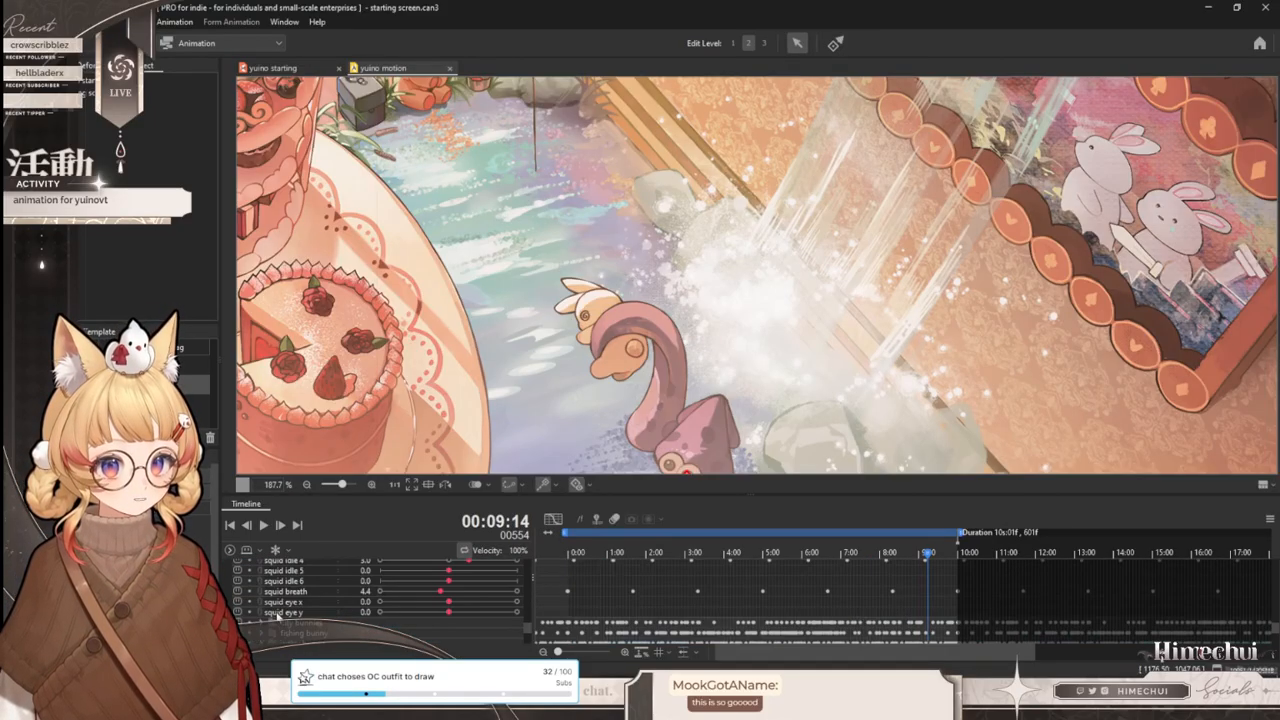
- Scale the squid idle 3 and squid idle 4 curves to about ±7.72 in the graph editor and check the motion
{"action": "left_click", "coordinate": [300, 581]}
{"action": "scroll", "coordinate": [301, 583], "scroll_direction": "up", "scroll_amount": 2}
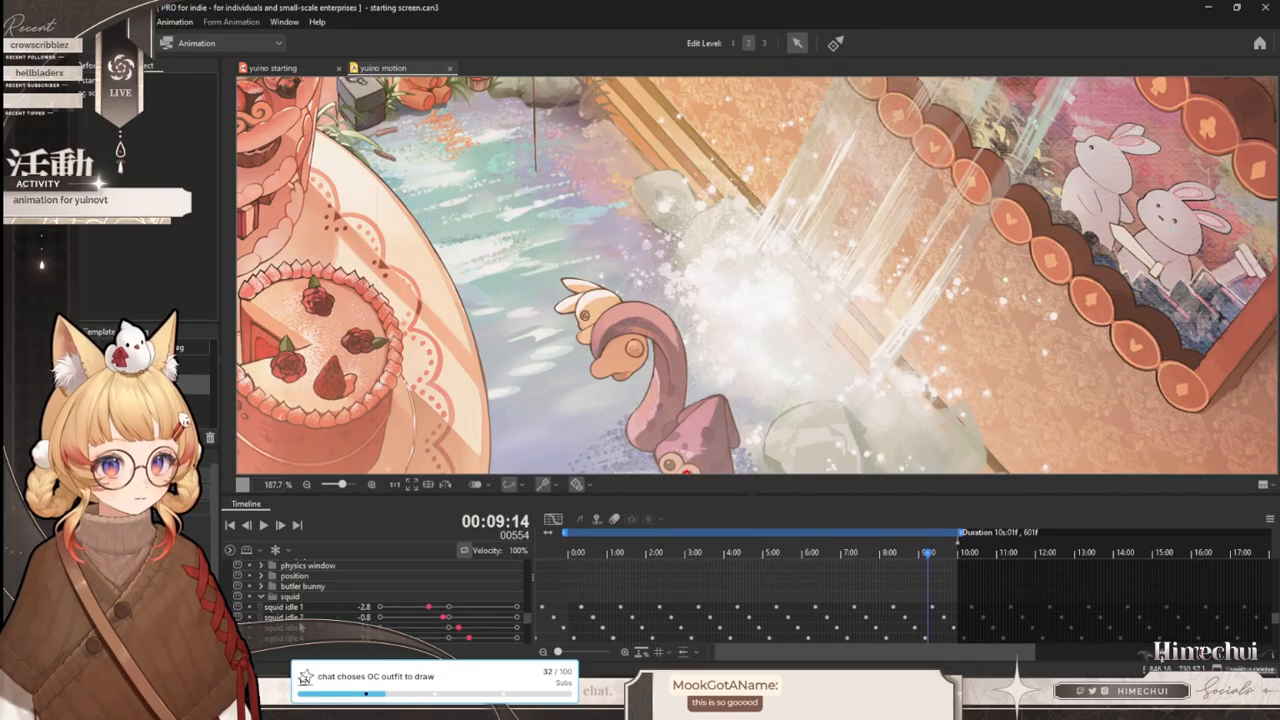
{"action": "left_click", "coordinate": [294, 628], "text": "shift"}
{"action": "left_click", "coordinate": [552, 519]}
{"action": "left_click_drag", "start_coordinate": [912, 650], "coordinate": [536, 550]}
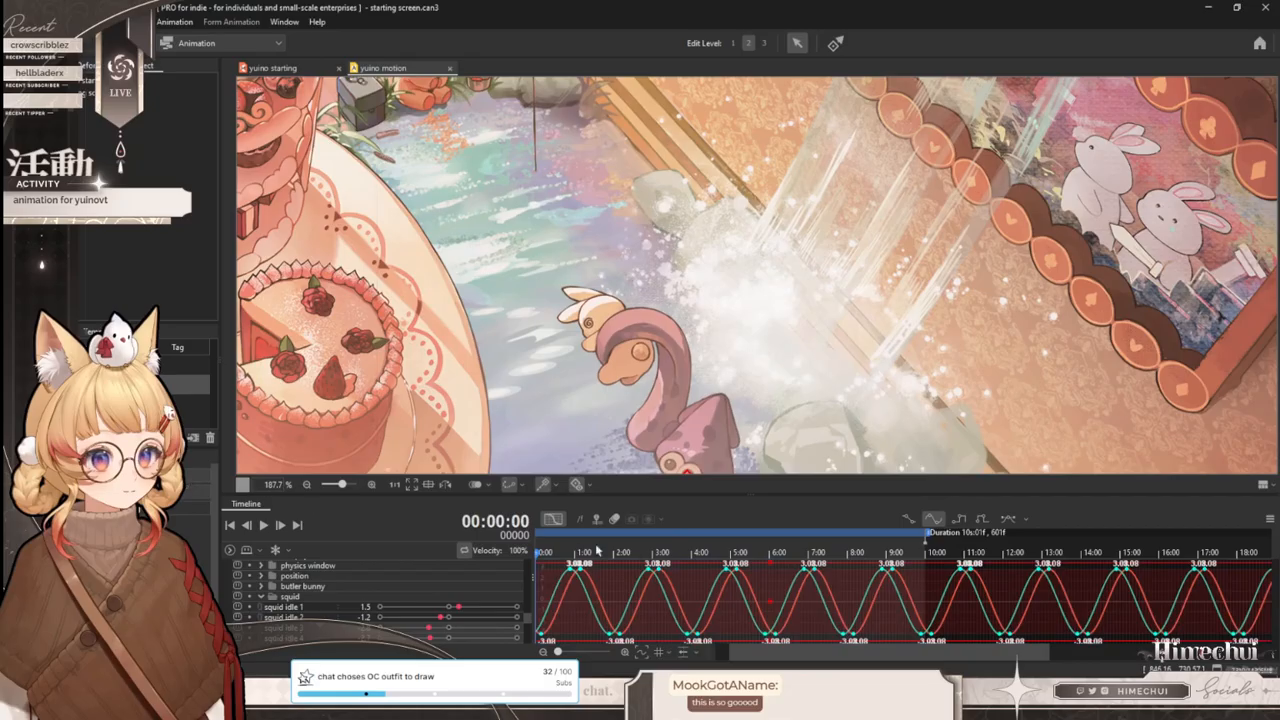
{"action": "left_click_drag", "start_coordinate": [774, 550], "coordinate": [775, 539]}
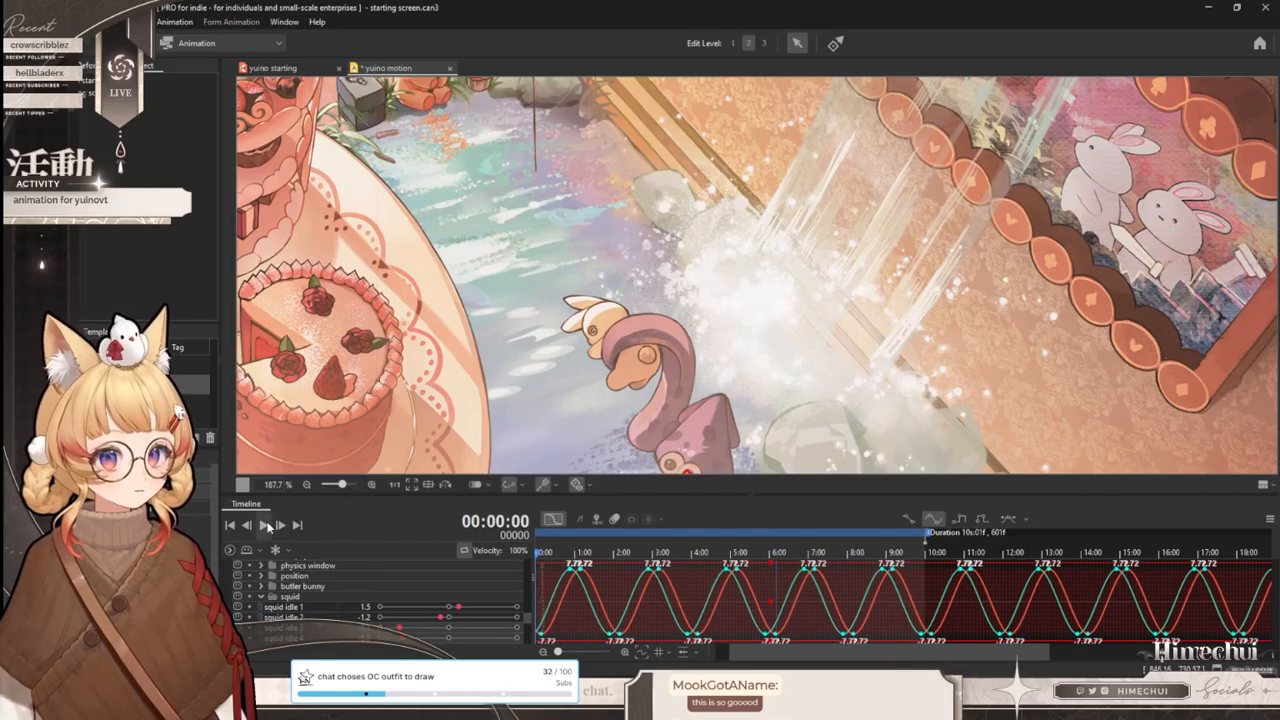
{"action": "left_click_drag", "start_coordinate": [663, 556], "coordinate": [756, 562]}
- Flip the squid idle 3 curve vertically with peaks of about ±7.25 and scrub the animation to check the squid
{"action": "left_click", "coordinate": [298, 629]}
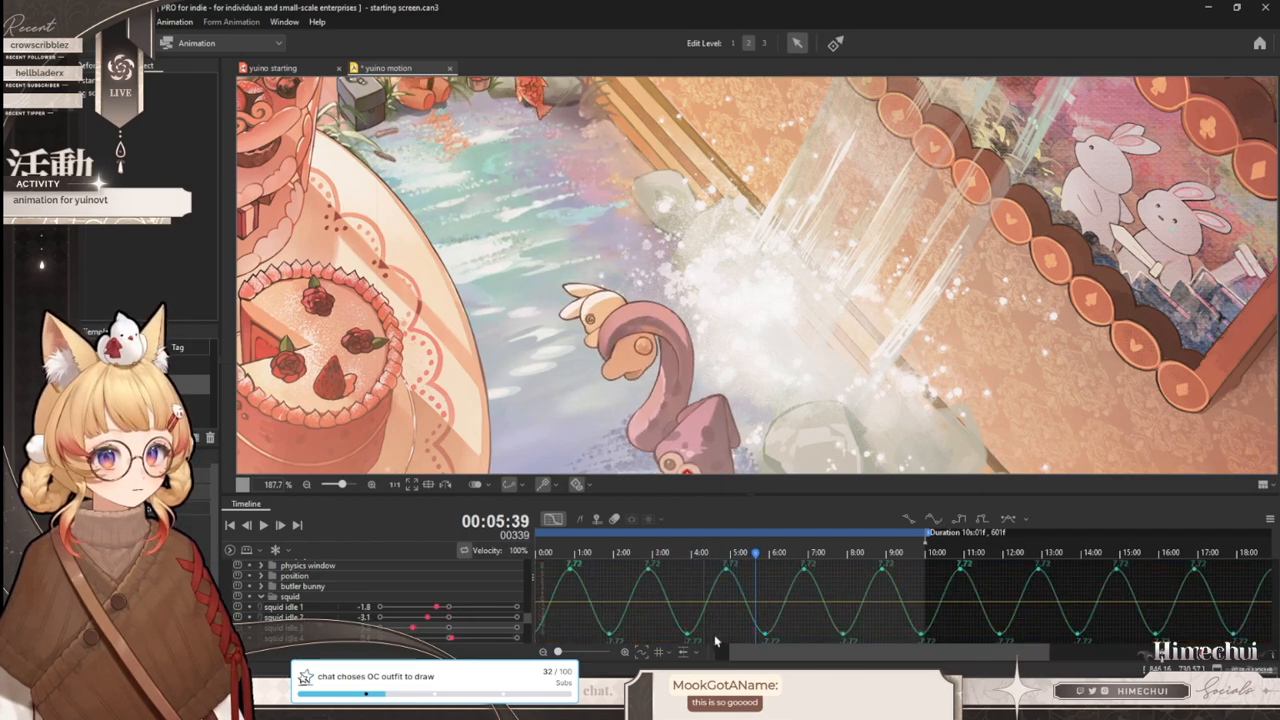
{"action": "left_click_drag", "start_coordinate": [851, 652], "coordinate": [230, 525]}
{"action": "left_click_drag", "start_coordinate": [767, 637], "coordinate": [767, 570]}
{"action": "left_click_drag", "start_coordinate": [606, 555], "coordinate": [948, 560]}
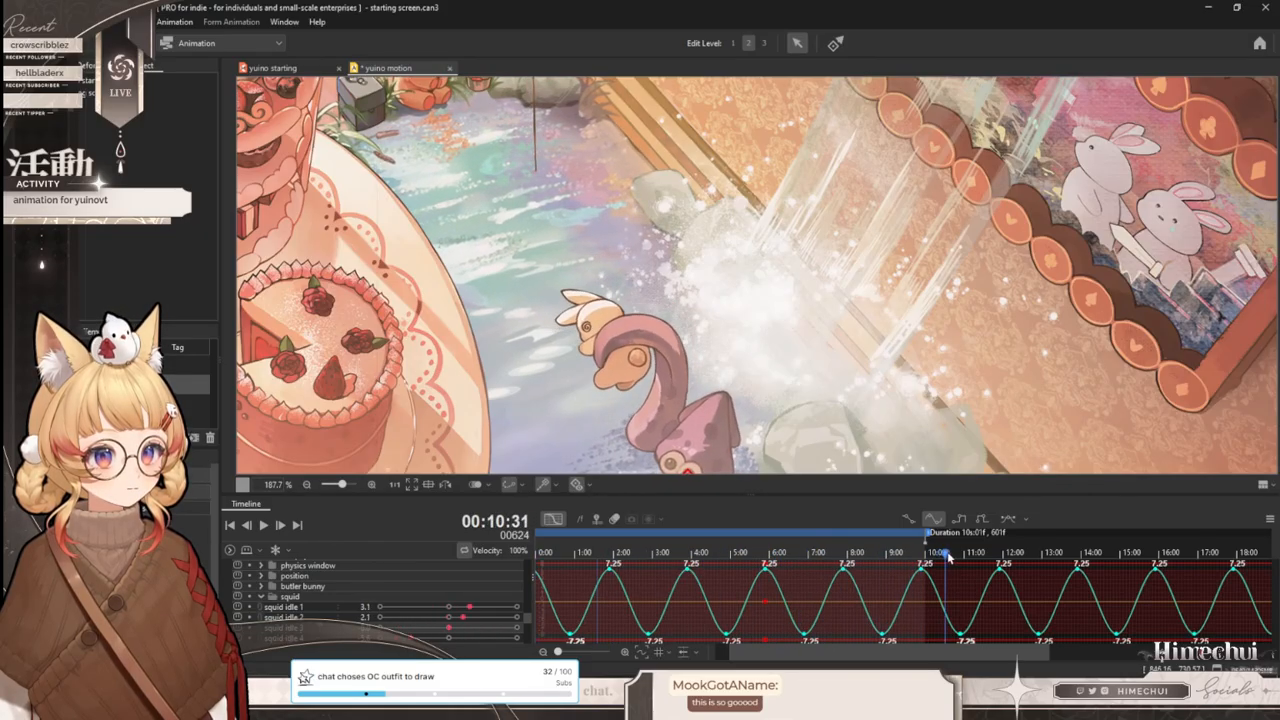
{"action": "scroll", "coordinate": [725, 272], "scroll_direction": "down", "scroll_amount": 3}
{"action": "left_click_drag", "start_coordinate": [668, 563], "coordinate": [853, 563]}
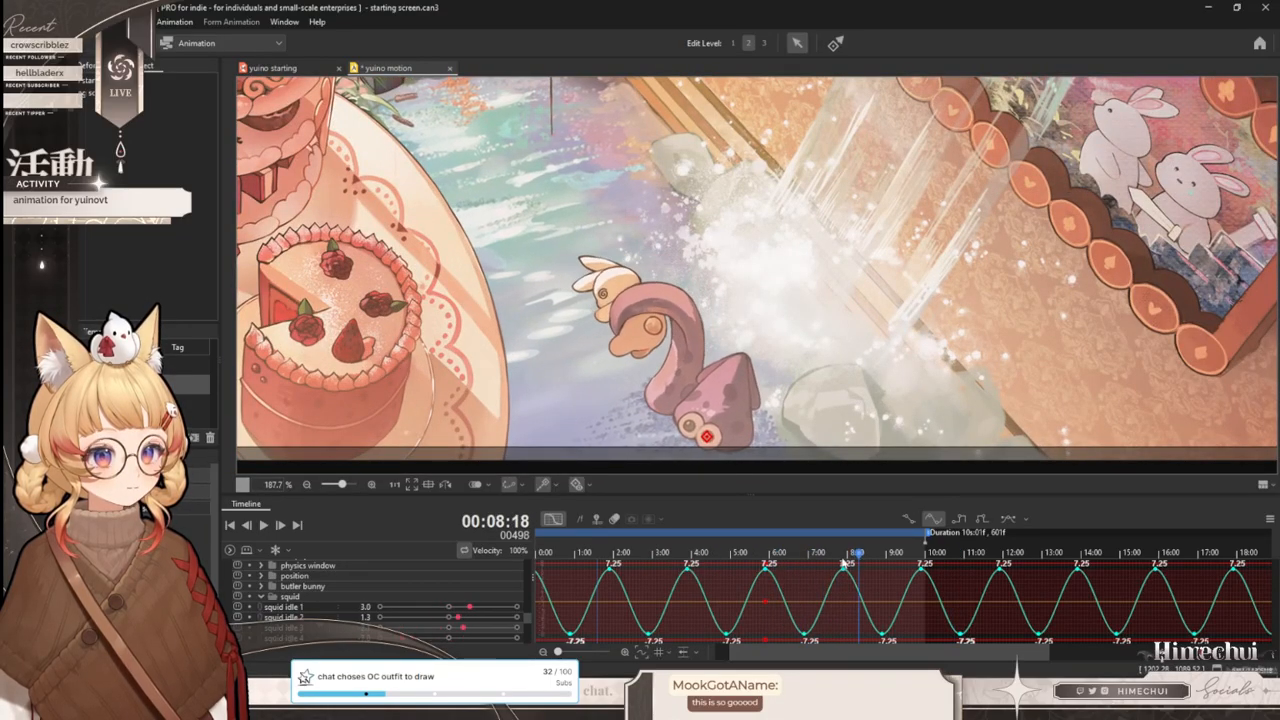
- Try flipping the squid idle 4 curve vertically with peaks of about ±7.1
{"action": "scroll", "coordinate": [349, 617], "scroll_direction": "down", "scroll_amount": 3}
{"action": "left_click_drag", "start_coordinate": [816, 650], "coordinate": [538, 548]}
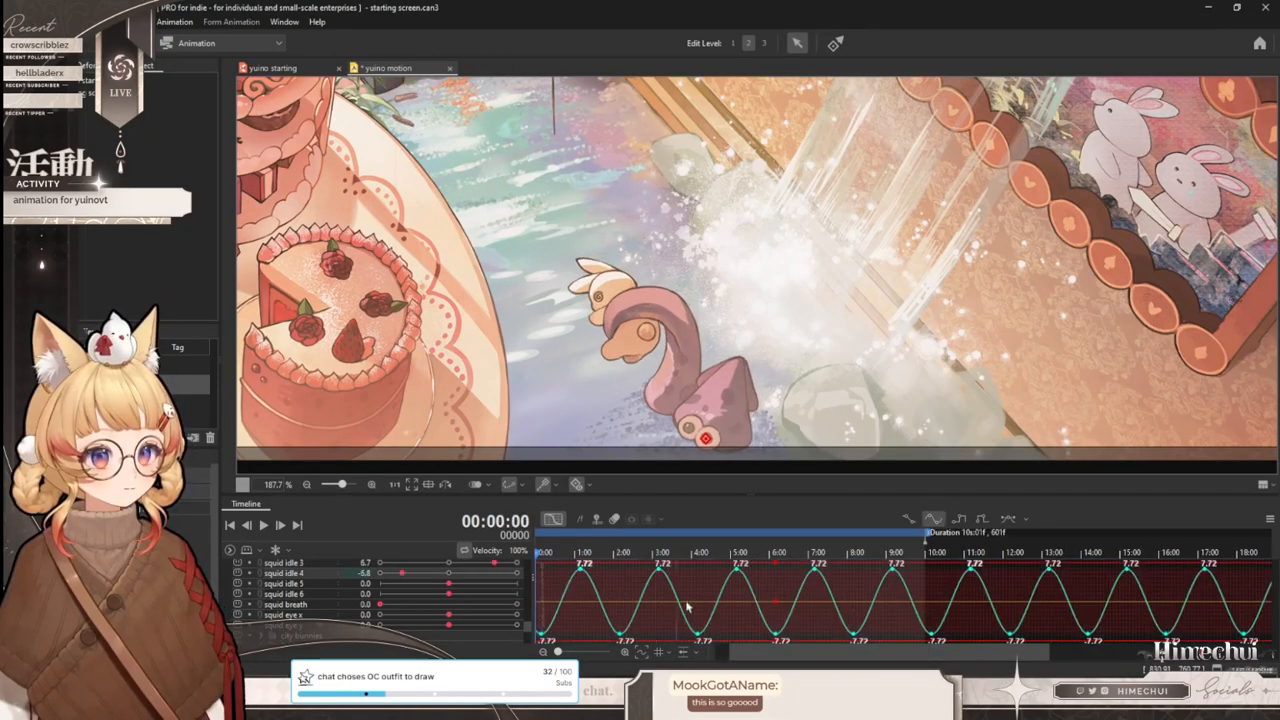
{"action": "left_click_drag", "start_coordinate": [776, 634], "coordinate": [776, 571]}
{"action": "left_click_drag", "start_coordinate": [636, 553], "coordinate": [746, 567]}
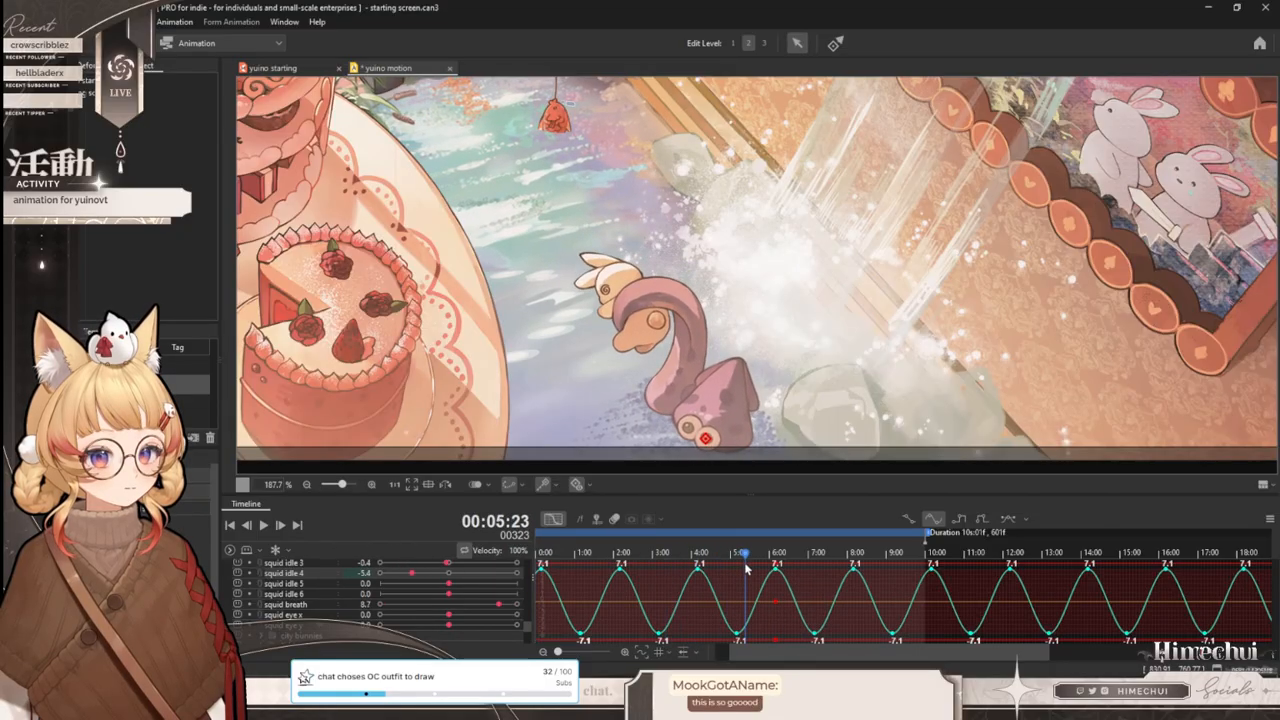
{"action": "key", "text": "ctrl+z"}
- Reselect the squid idle 4 keyframes and scrub up to about 9:33 to check the squid's movement
{"action": "left_click_drag", "start_coordinate": [841, 652], "coordinate": [932, 657]}
{"action": "left_click_drag", "start_coordinate": [1185, 642], "coordinate": [540, 550]}
{"action": "left_click_drag", "start_coordinate": [646, 560], "coordinate": [907, 562]}
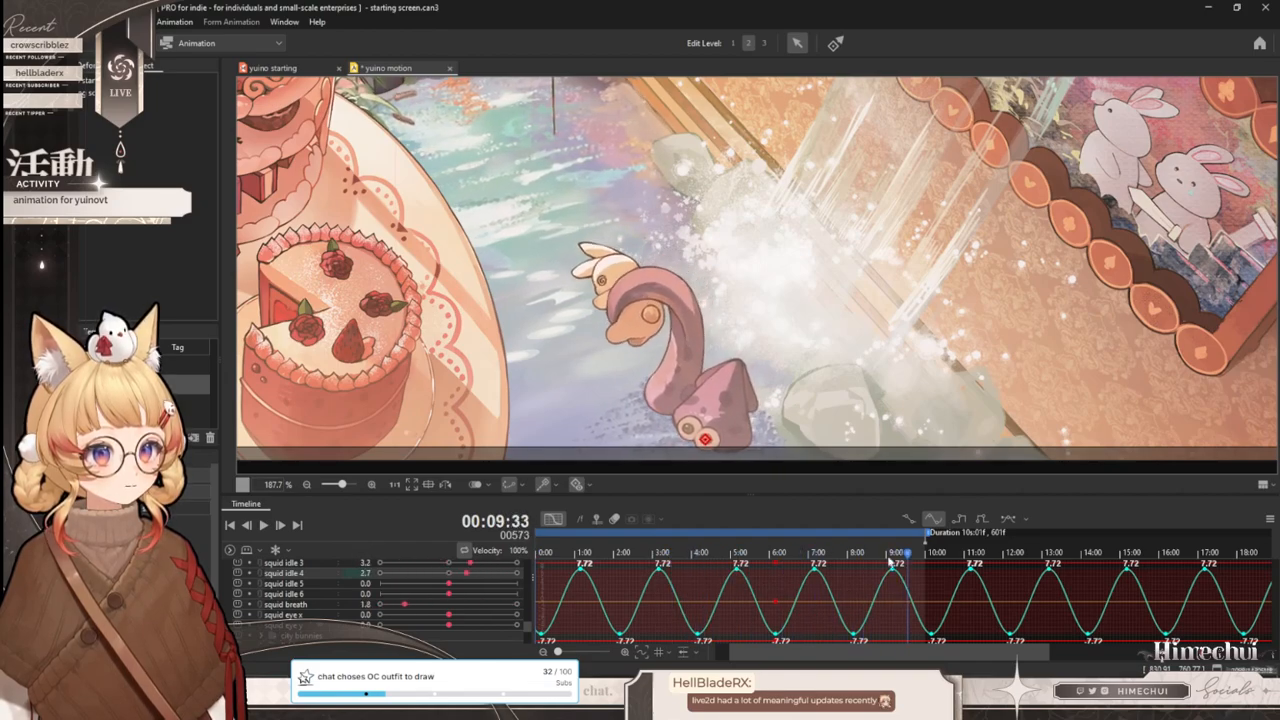
- Return to the keyframe view, shift all squid idle 4 keyframes slightly later, and scrub to check the timing
{"action": "left_click", "coordinate": [553, 519]}
{"action": "left_click_drag", "start_coordinate": [778, 647], "coordinate": [614, 649]}
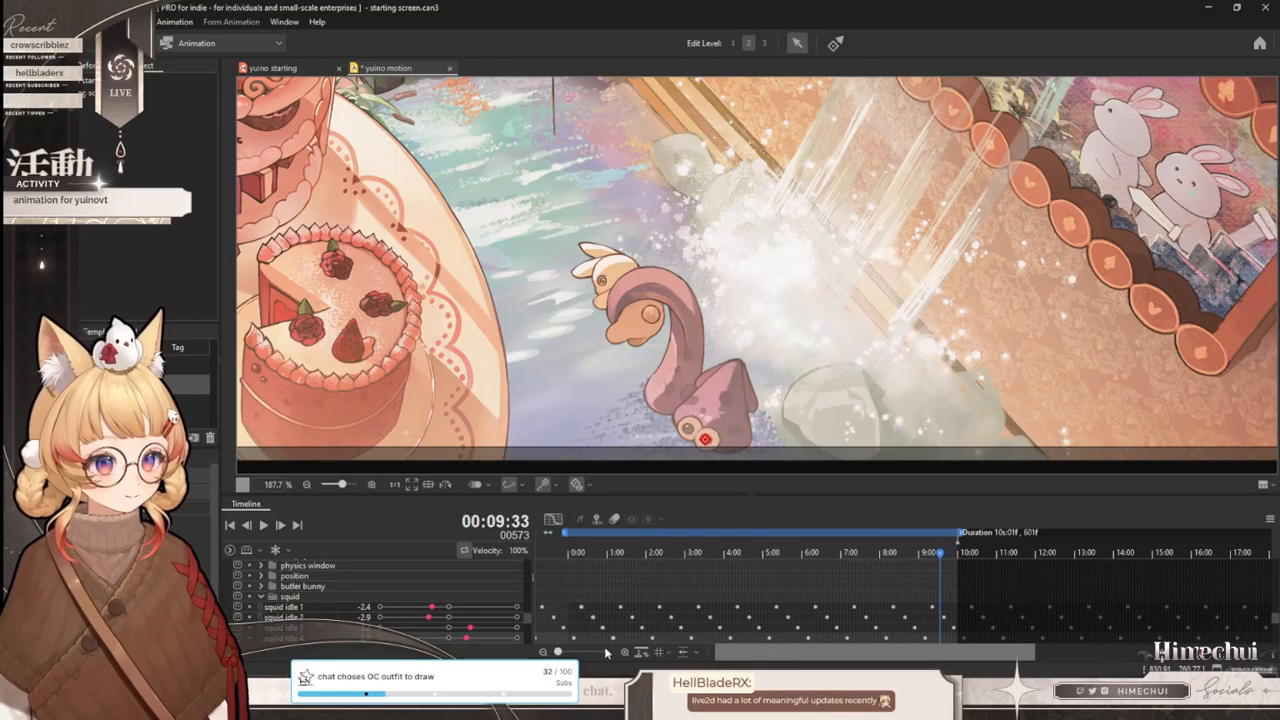
{"action": "left_click", "coordinate": [300, 637]}
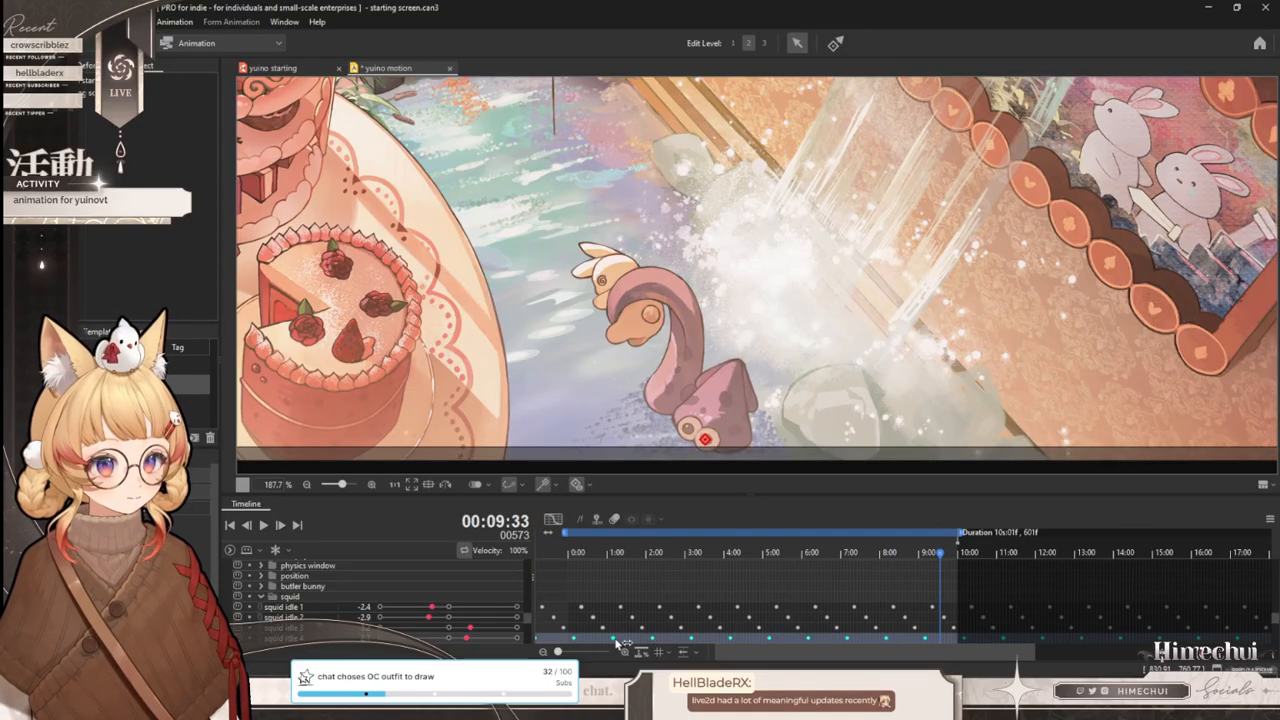
{"action": "left_click_drag", "start_coordinate": [675, 556], "coordinate": [866, 568]}
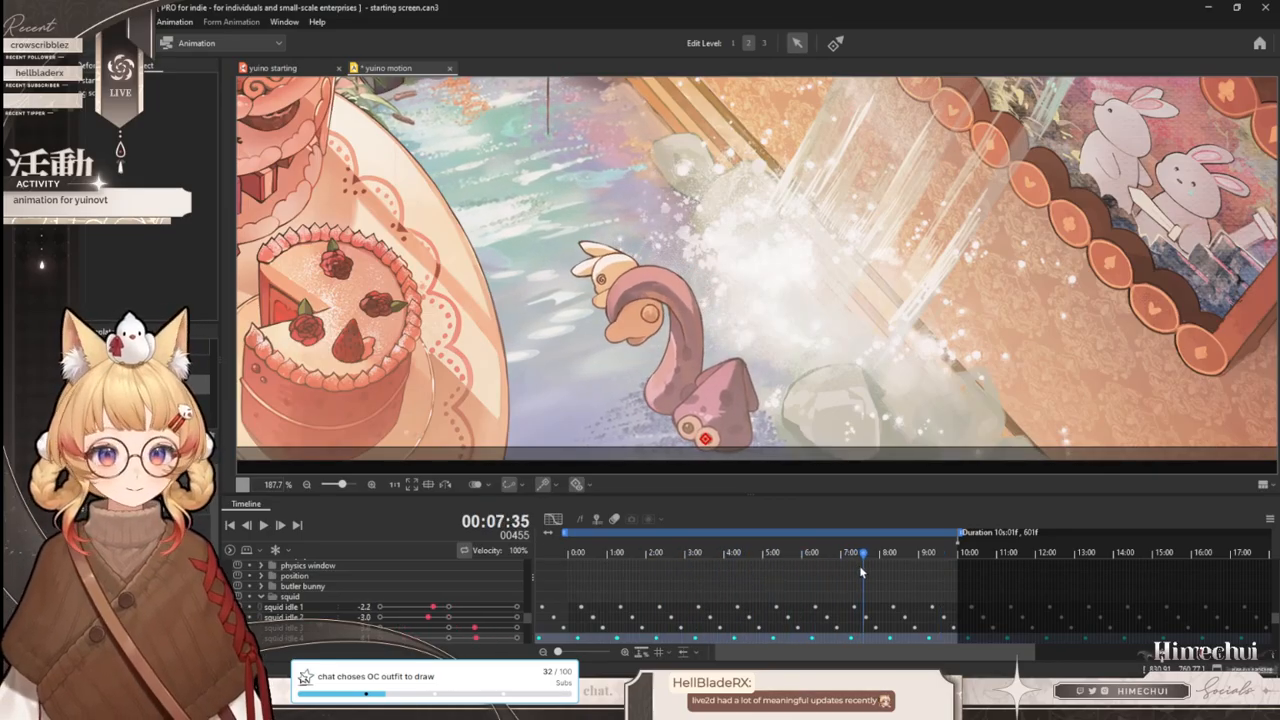
- Hide the selection overlays and scrub the animation to check the squid's motion within the whole scene
{"action": "scroll", "coordinate": [667, 362], "scroll_direction": "down", "scroll_amount": 3}
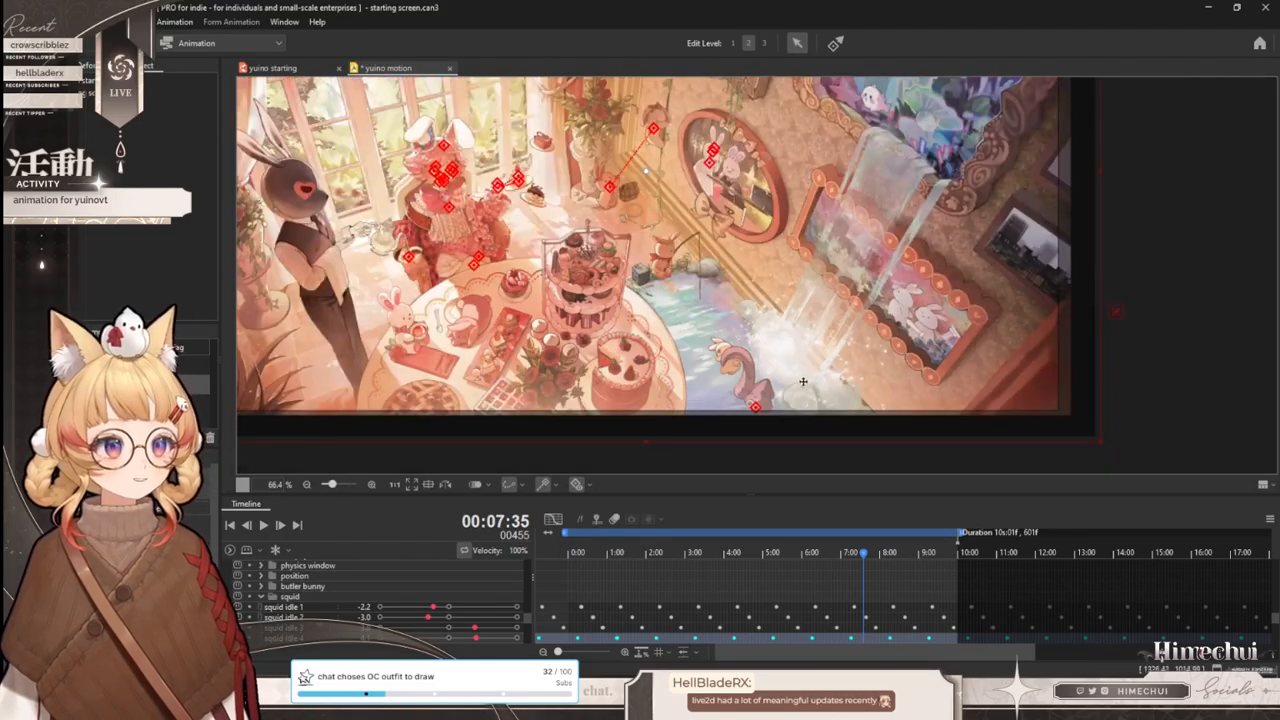
{"action": "scroll", "coordinate": [626, 341], "scroll_direction": "down", "scroll_amount": 1}
{"action": "scroll", "coordinate": [676, 408], "scroll_direction": "up", "scroll_amount": 1}
{"action": "scroll", "coordinate": [676, 408], "scroll_direction": "down", "scroll_amount": 1}
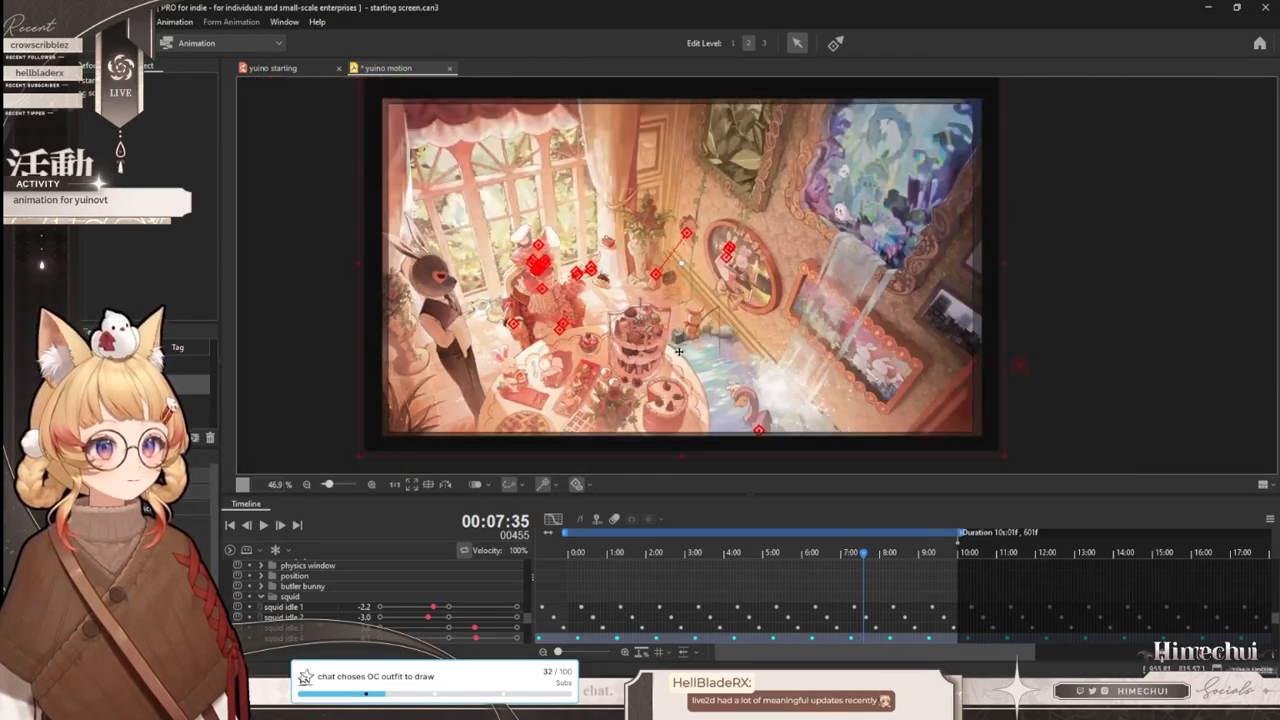
{"action": "scroll", "coordinate": [676, 408], "scroll_direction": "up", "scroll_amount": 1}
{"action": "key", "text": "ctrl+h"}
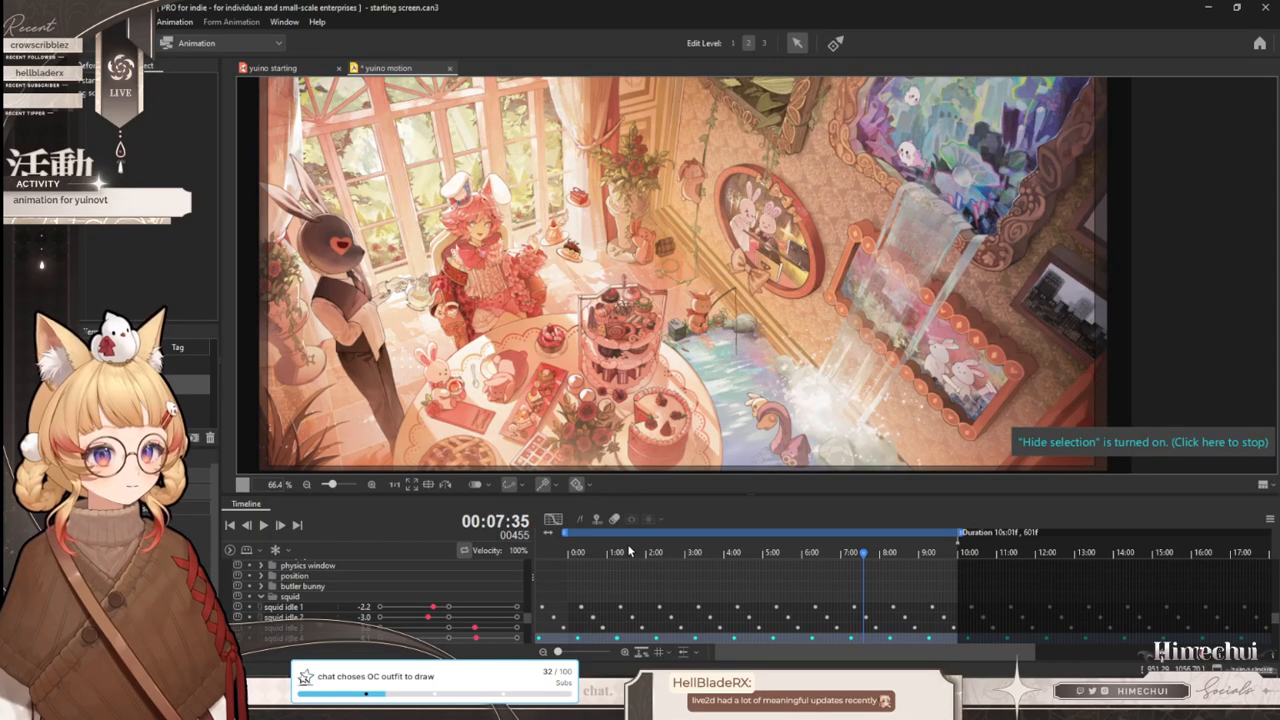
{"action": "left_click_drag", "start_coordinate": [630, 551], "coordinate": [872, 567]}
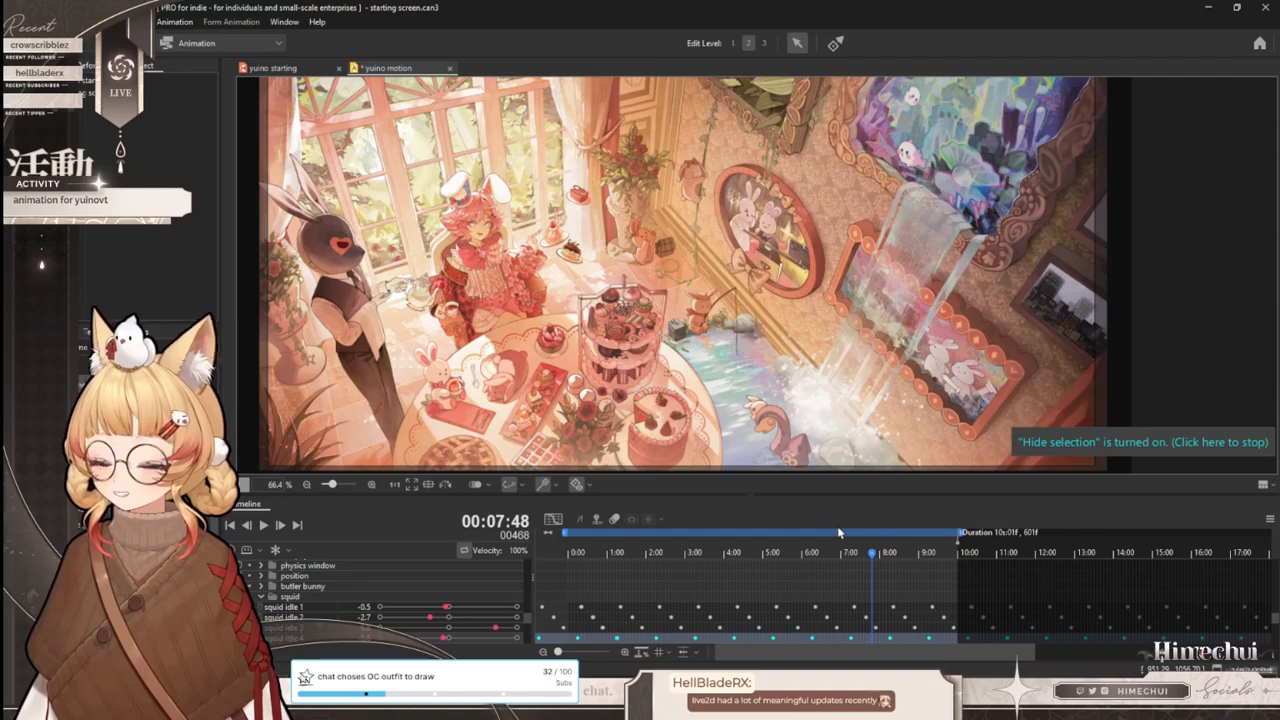
{"action": "left_click_drag", "start_coordinate": [621, 552], "coordinate": [860, 548]}
{"action": "scroll", "coordinate": [720, 450], "scroll_direction": "up", "scroll_amount": 5}
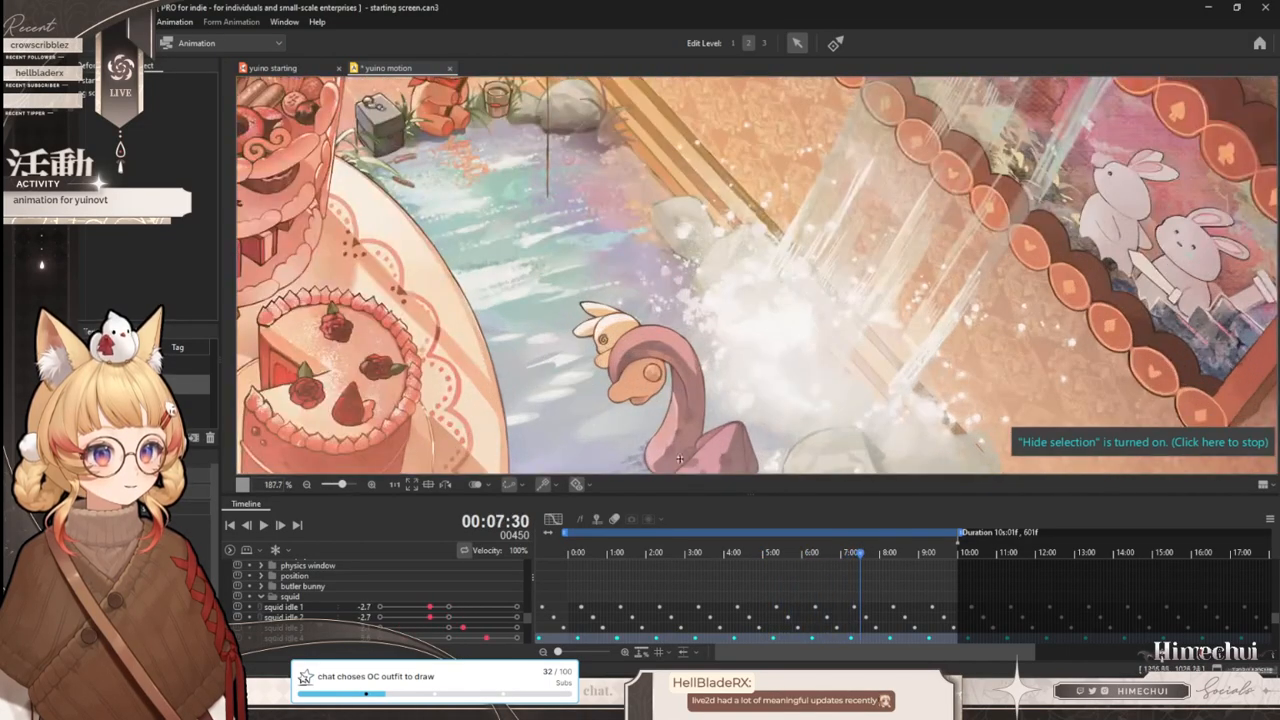
- Switch to the yuino starting model, show the selection again and select the bunny's rotation deformer in the squid's tentacle
{"action": "left_click", "coordinate": [282, 67]}
{"action": "scroll", "coordinate": [1037, 463], "scroll_direction": "up", "scroll_amount": 3}
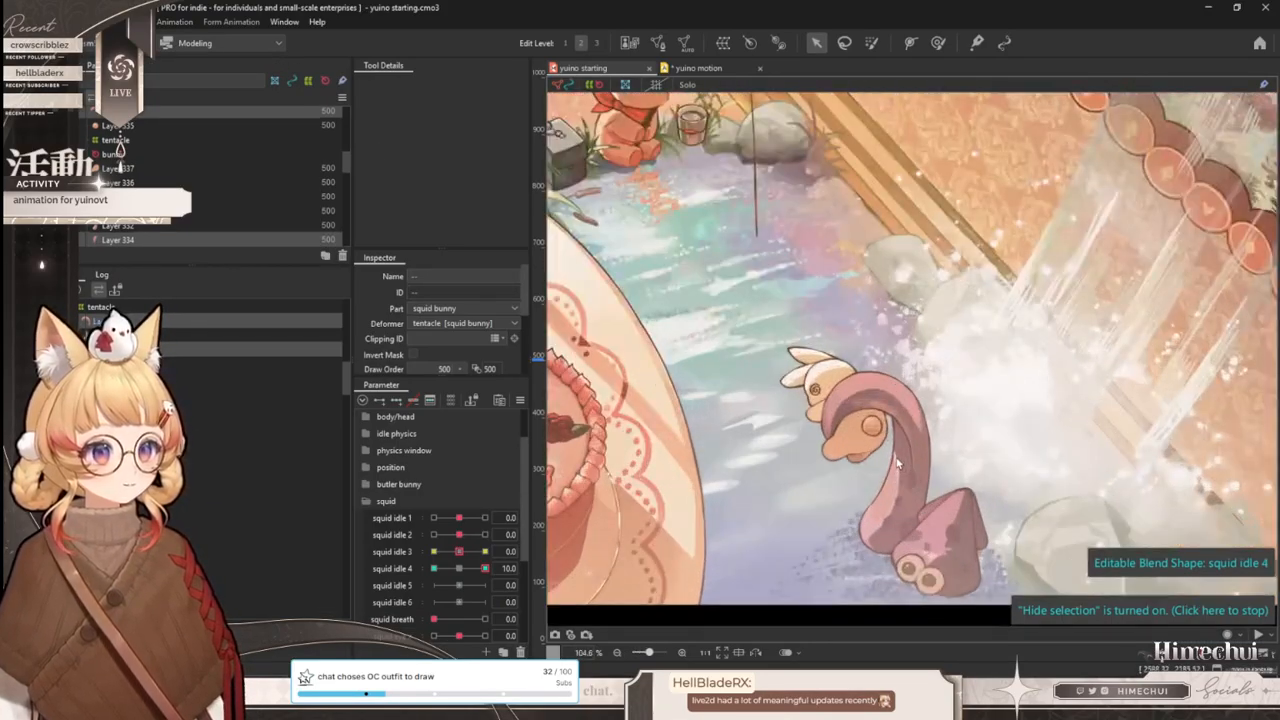
{"action": "scroll", "coordinate": [891, 456], "scroll_direction": "up", "scroll_amount": 1}
{"action": "key", "text": "ctrl+t"}
{"action": "scroll", "coordinate": [868, 440], "scroll_direction": "up", "scroll_amount": 1}
{"action": "scroll", "coordinate": [800, 390], "scroll_direction": "down", "scroll_amount": 1}
{"action": "scroll", "coordinate": [800, 388], "scroll_direction": "up", "scroll_amount": 2}
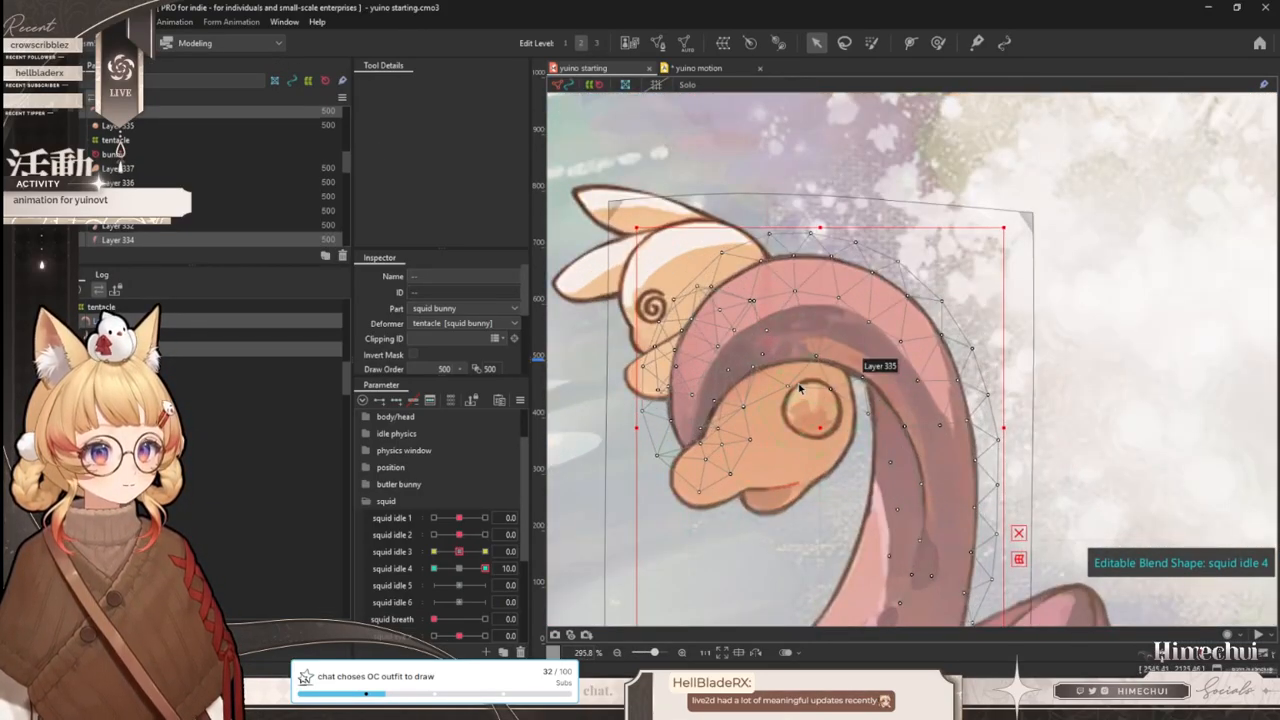
{"action": "scroll", "coordinate": [800, 388], "scroll_direction": "down", "scroll_amount": 2}
{"action": "left_click", "coordinate": [778, 352]}
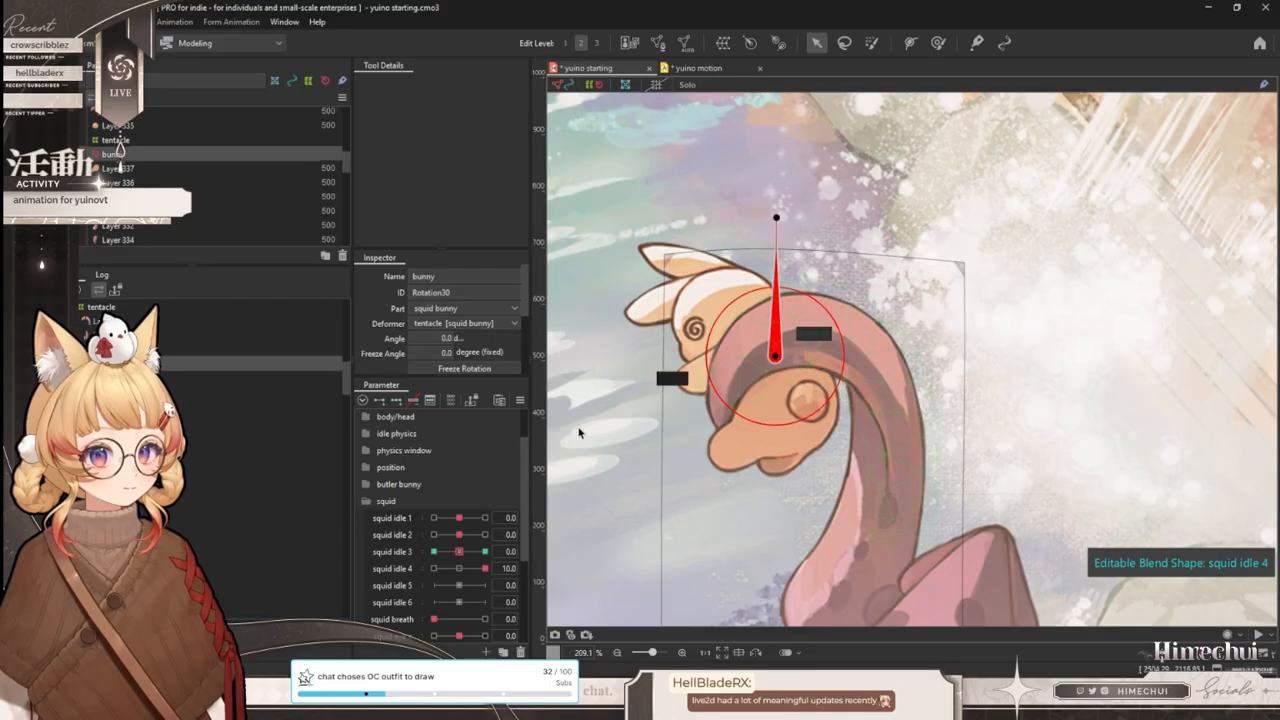
- Key the bunny rotation deformer on squid idle 4 and tilt it about 5 degrees counterclockwise at value 10
{"action": "left_click_drag", "start_coordinate": [459, 569], "coordinate": [522, 578]}
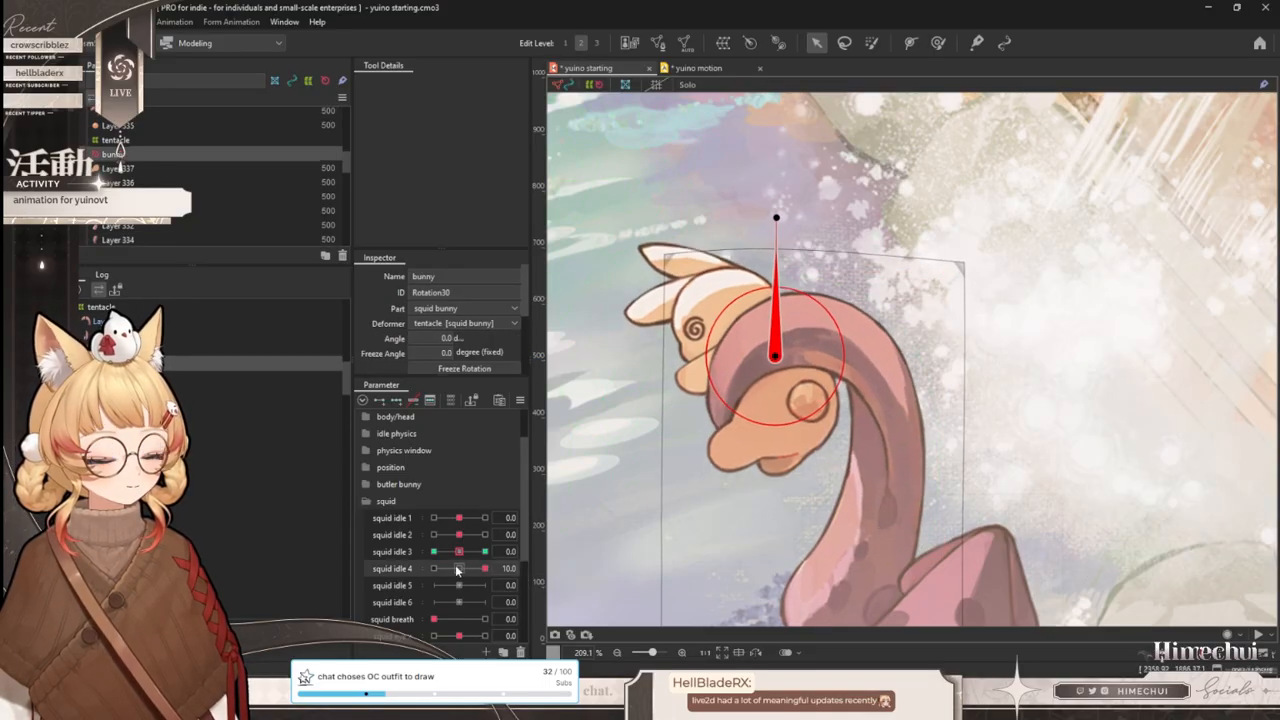
{"action": "left_click_drag", "start_coordinate": [459, 568], "coordinate": [510, 565]}
{"action": "left_click_drag", "start_coordinate": [776, 217], "coordinate": [764, 218]}
- Set squid idle 4 to -10, tilt the bunny deformer about 5 degrees clockwise and nudge it slightly right
{"action": "left_click_drag", "start_coordinate": [485, 568], "coordinate": [402, 568]}
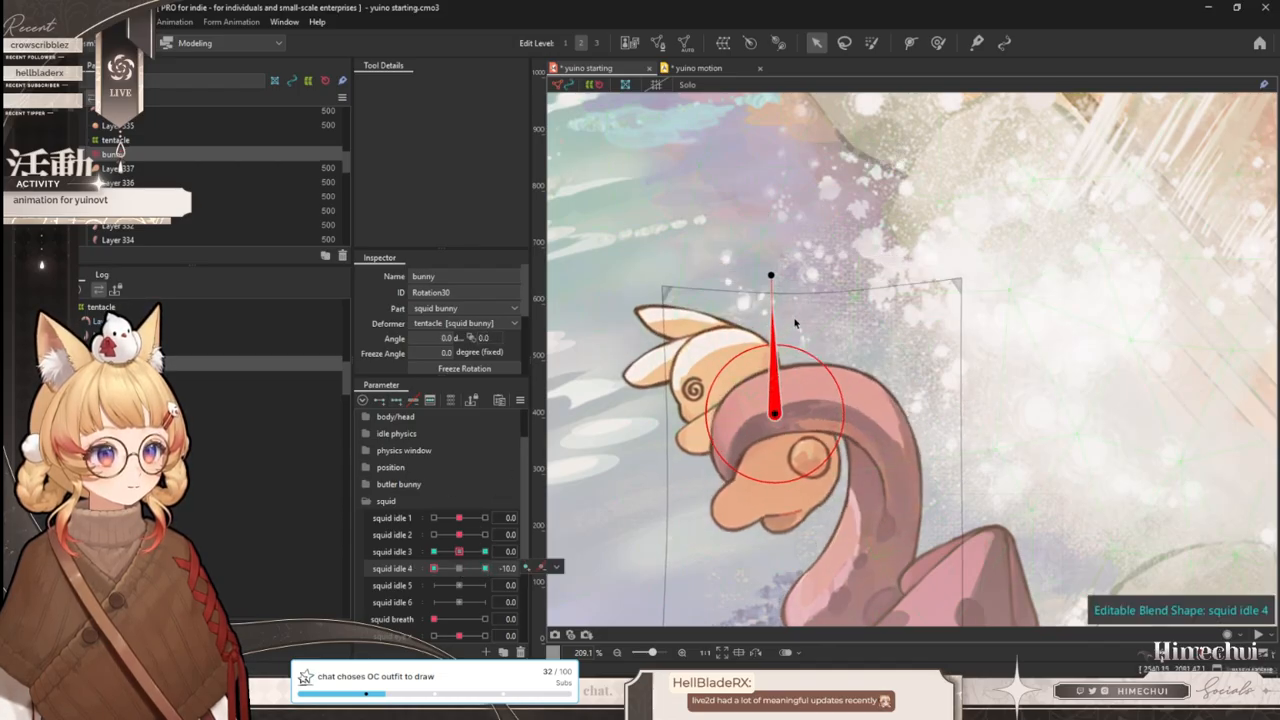
{"action": "left_click_drag", "start_coordinate": [769, 275], "coordinate": [783, 276]}
{"action": "left_click_drag", "start_coordinate": [780, 417], "coordinate": [784, 418]}
- At squid idle 4 value 10, nudge the bunny deformer left and tilt it slightly further counterclockwise, then check the range
{"action": "left_click", "coordinate": [481, 568]}
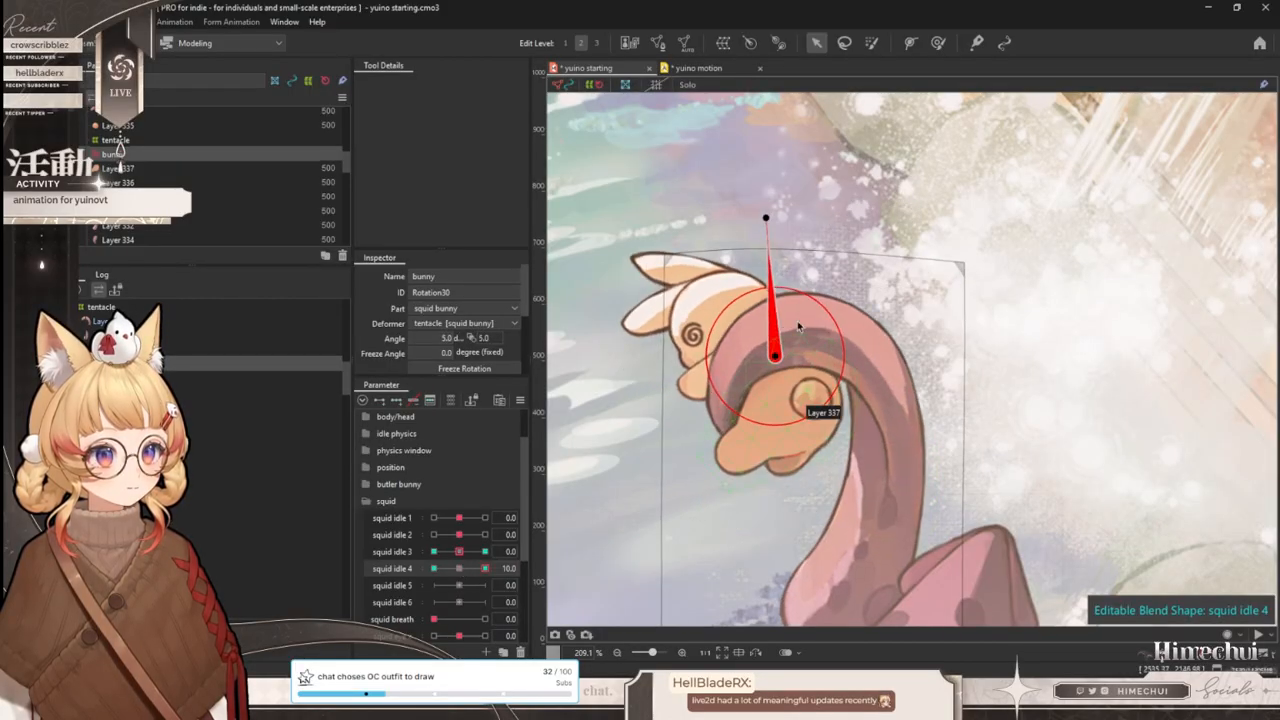
{"action": "left_click_drag", "start_coordinate": [782, 354], "coordinate": [775, 355]}
{"action": "left_click_drag", "start_coordinate": [762, 218], "coordinate": [757, 216]}
{"action": "left_click_drag", "start_coordinate": [482, 570], "coordinate": [391, 418]}
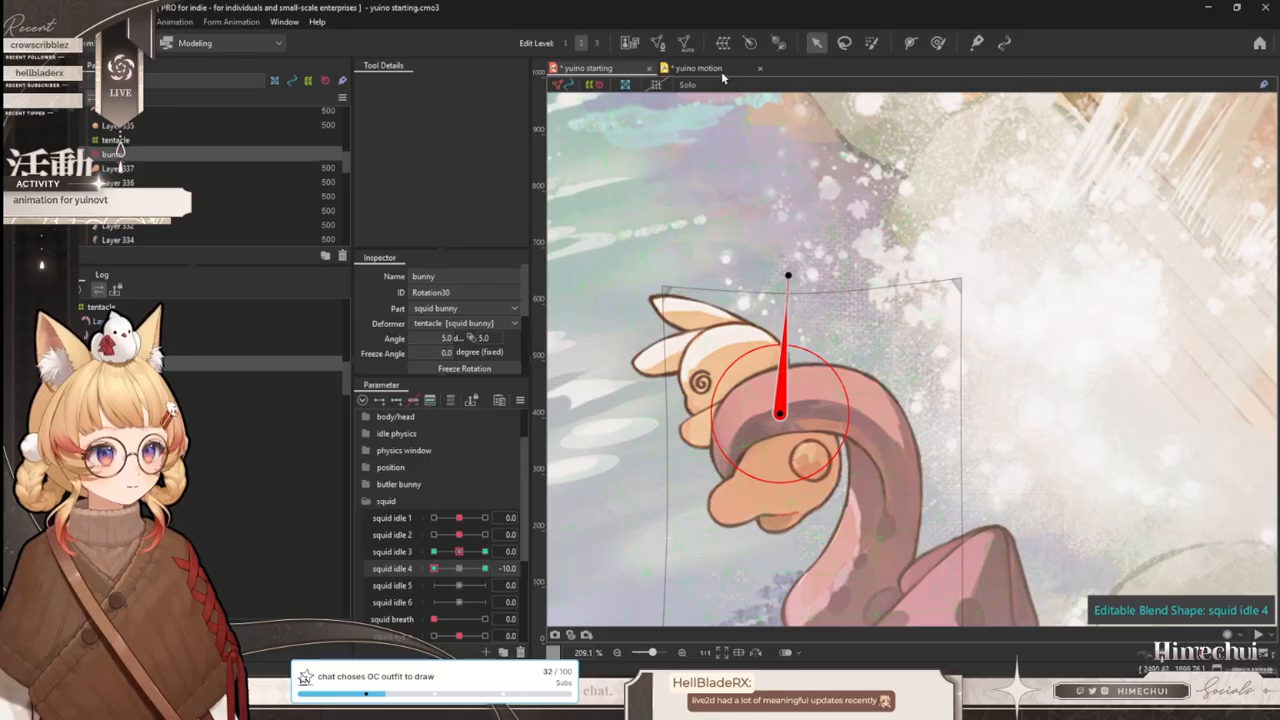
- Switch to the yuino motion animation and scrub through it to check how the bunny tilts with the tentacle
{"action": "left_click", "coordinate": [693, 70]}
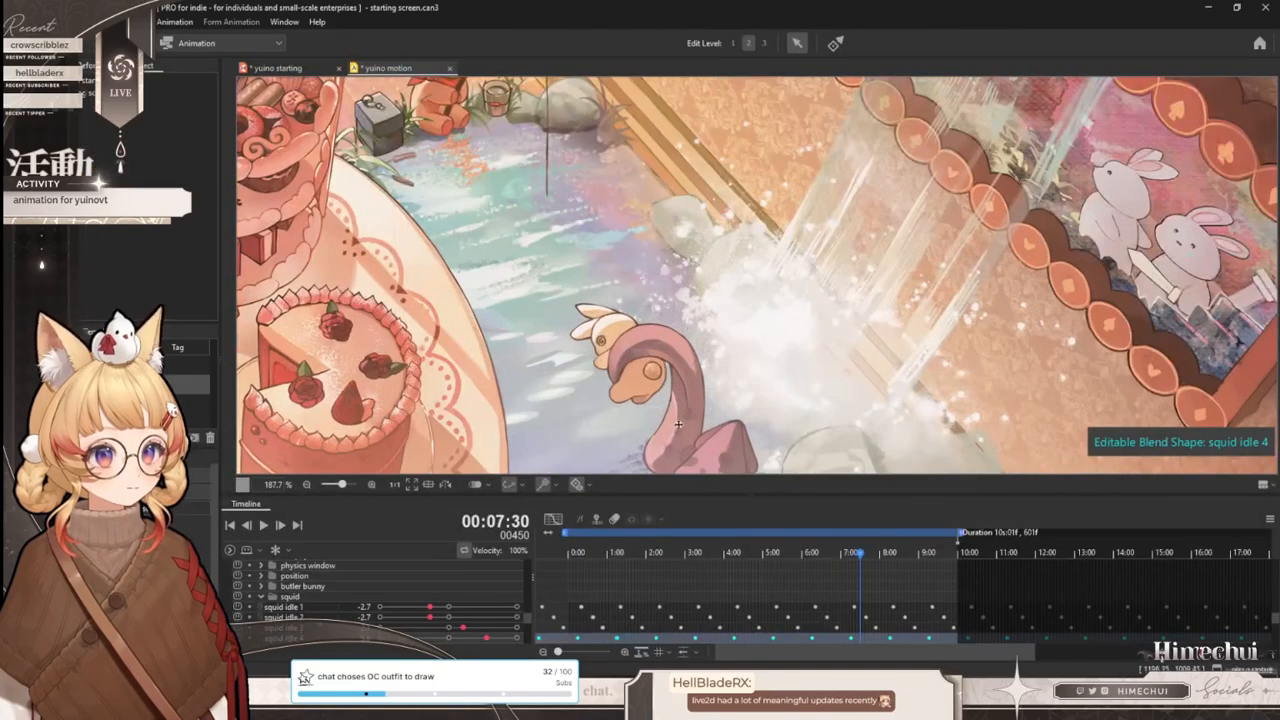
{"action": "scroll", "coordinate": [640, 390], "scroll_direction": "up", "scroll_amount": 2}
{"action": "left_click_drag", "start_coordinate": [631, 553], "coordinate": [902, 550]}
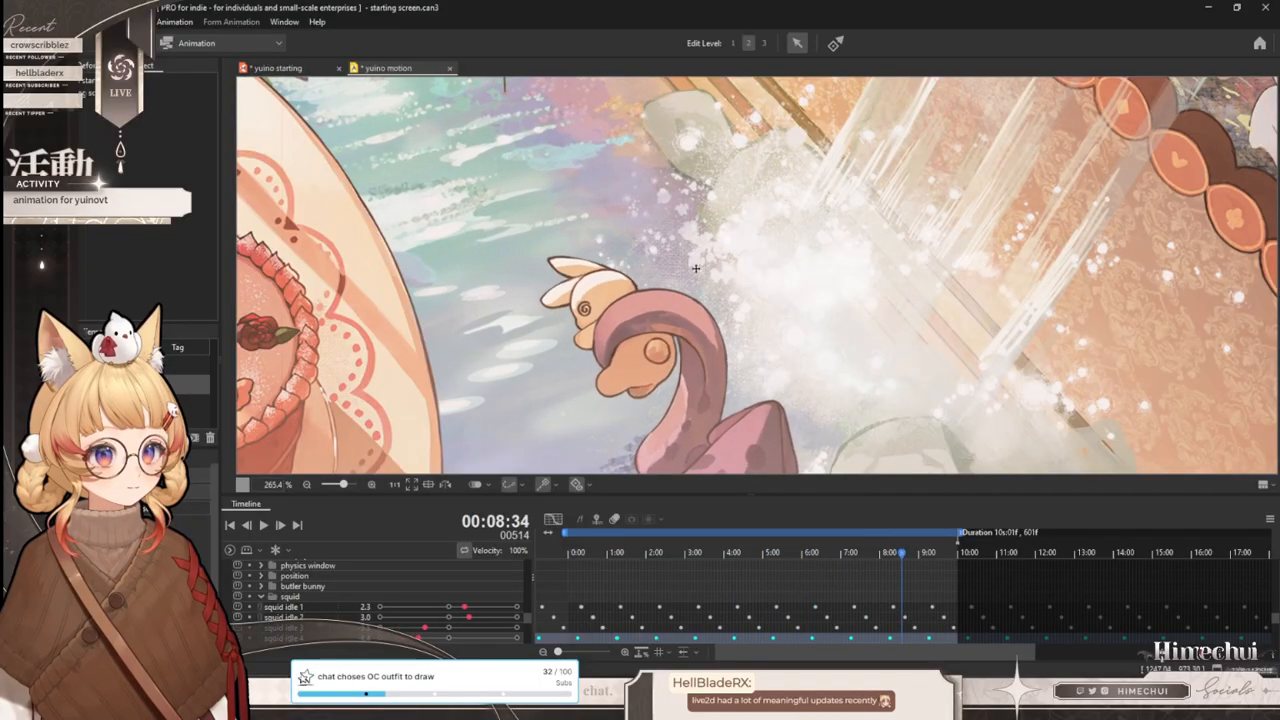
{"action": "scroll", "coordinate": [672, 276], "scroll_direction": "down", "scroll_amount": 2}
{"action": "left_click_drag", "start_coordinate": [648, 553], "coordinate": [944, 515]}
- Scrub the first six seconds to compare the squid's poses, return to frame 0 and bring up the squid idle 4 track
{"action": "left_click", "coordinate": [605, 553]}
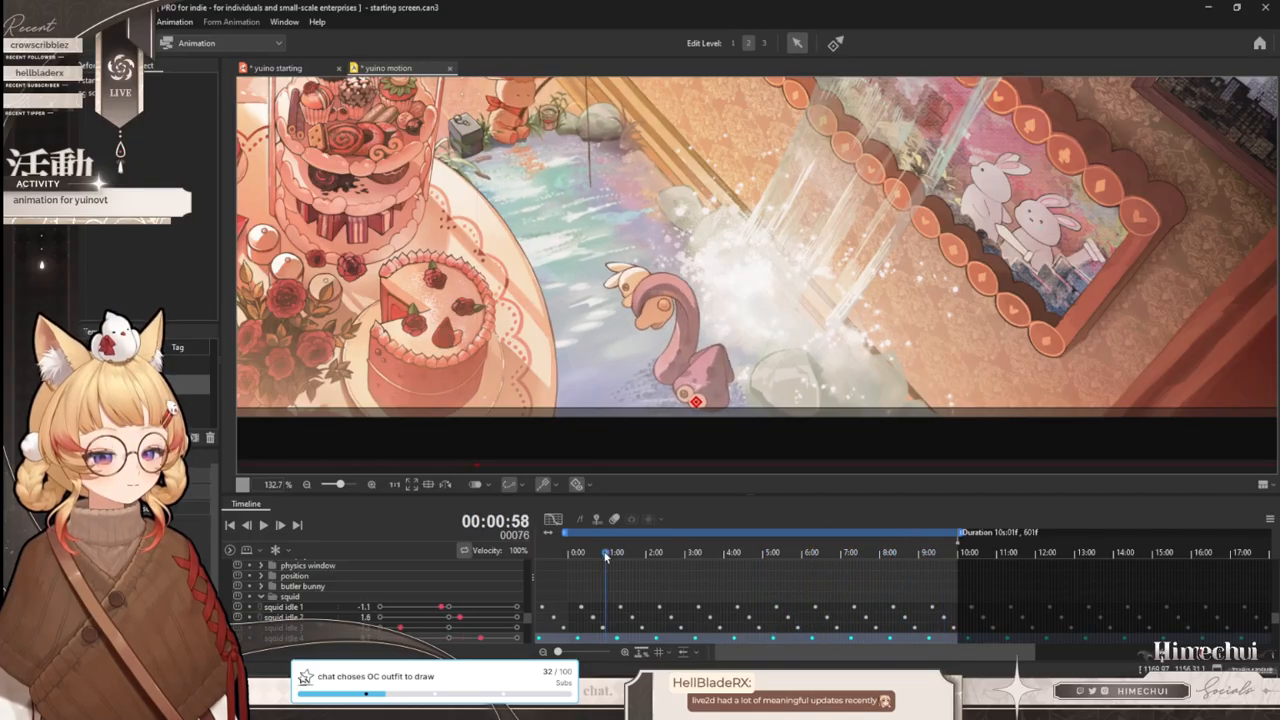
{"action": "left_click_drag", "start_coordinate": [641, 558], "coordinate": [682, 558]}
{"action": "left_click_drag", "start_coordinate": [760, 555], "coordinate": [807, 553]}
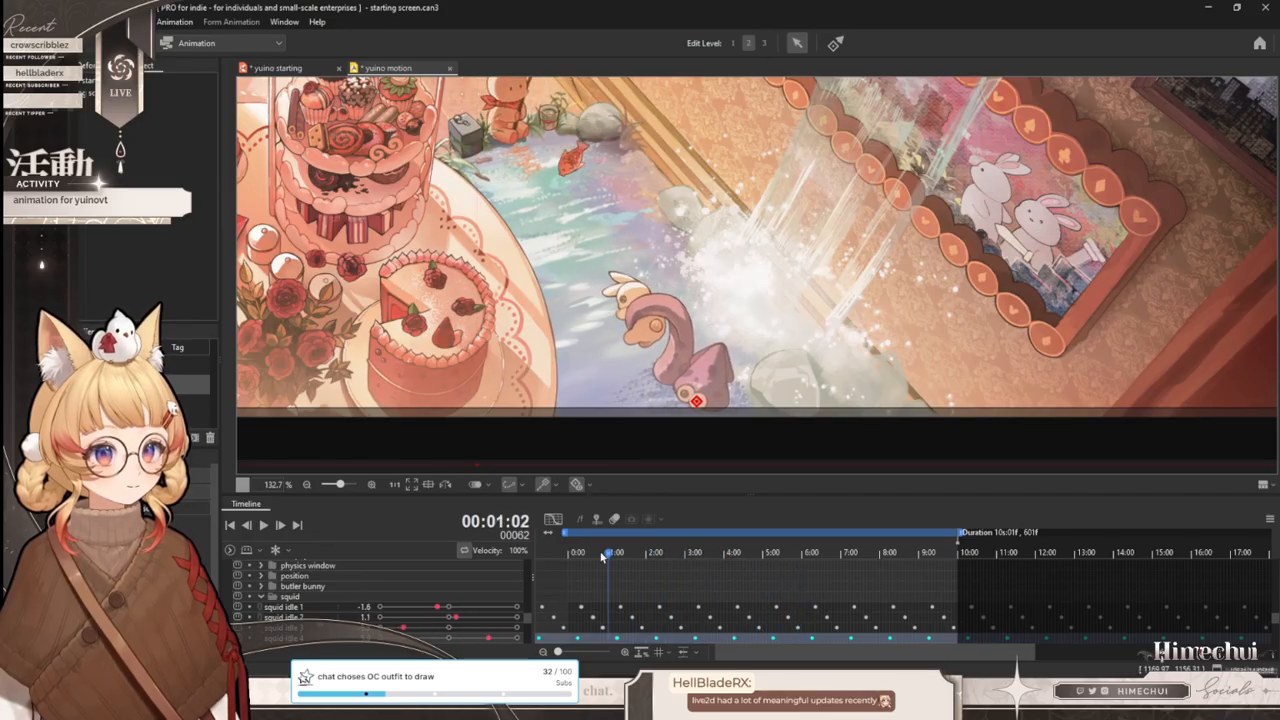
{"action": "left_click_drag", "start_coordinate": [607, 558], "coordinate": [567, 556]}
{"action": "scroll", "coordinate": [608, 598], "scroll_direction": "down", "scroll_amount": 2}
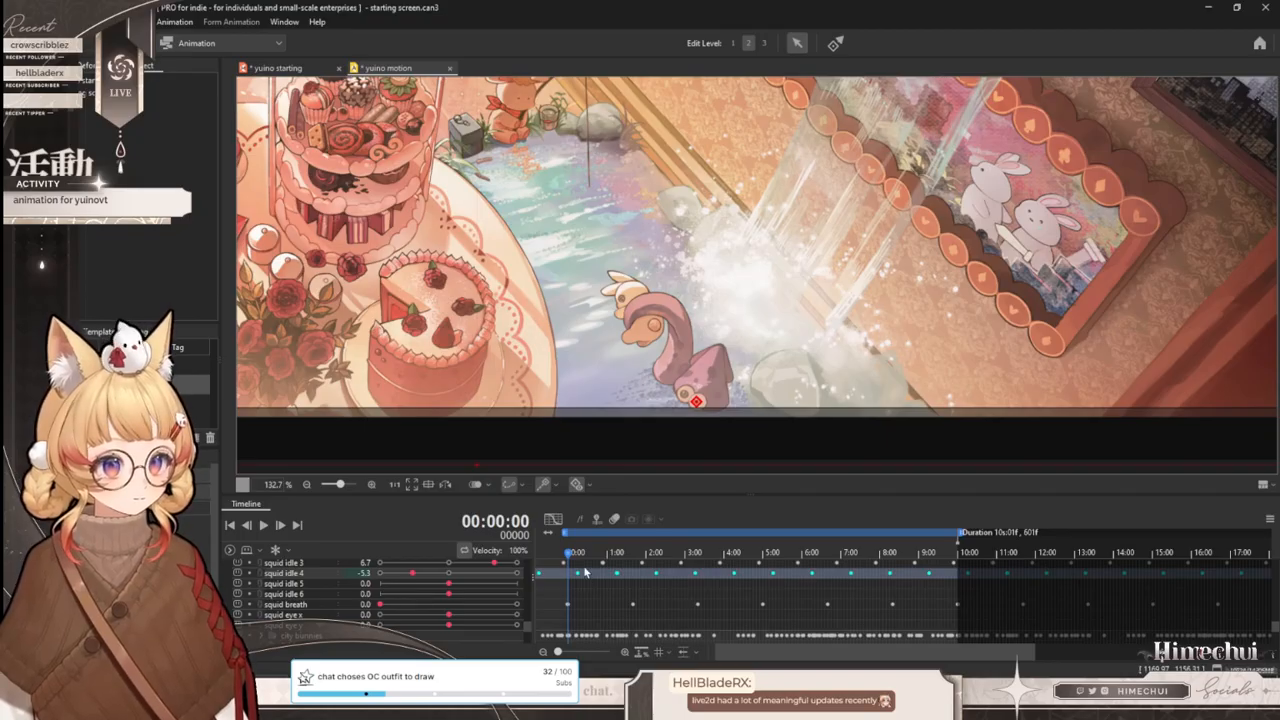
- Key squid idle 5 and squid idle 6 at -10 on frame 0, 10 at one second and -10 at two seconds
{"action": "left_click", "coordinate": [381, 584]}
{"action": "left_click", "coordinate": [380, 594]}
{"action": "left_click_drag", "start_coordinate": [607, 556], "coordinate": [608, 556]}
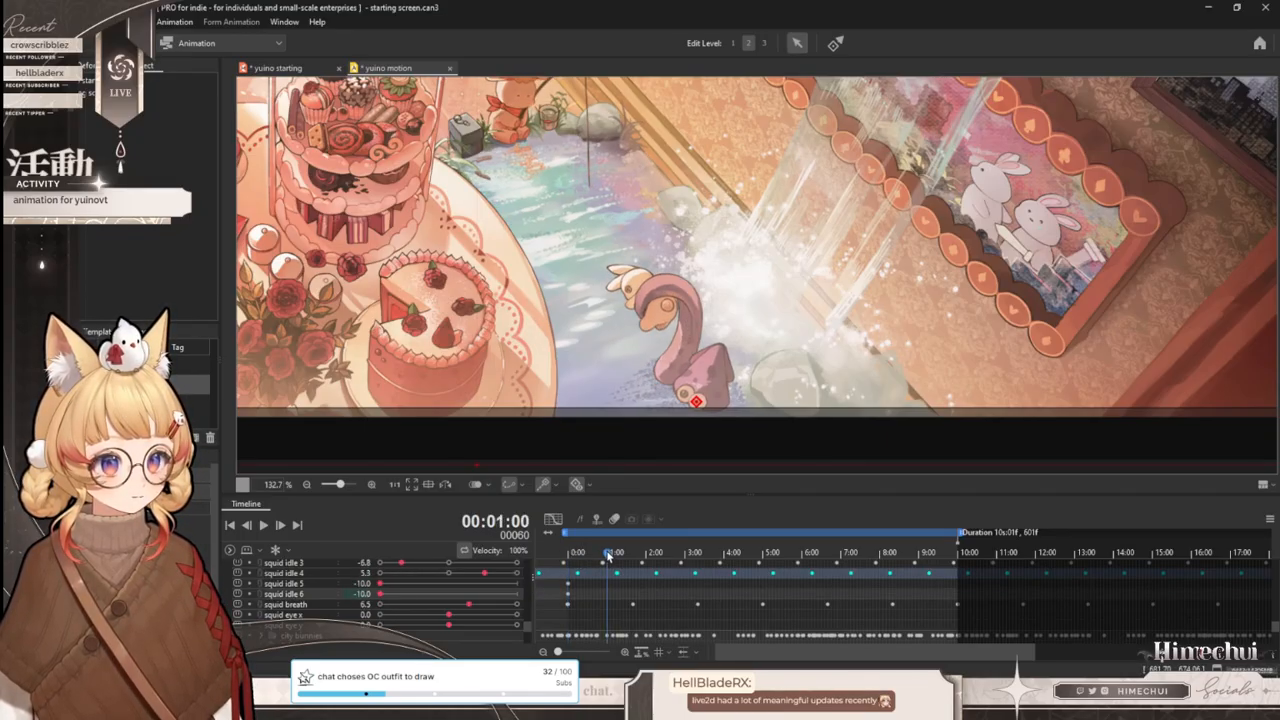
{"action": "left_click", "coordinate": [516, 583]}
{"action": "left_click", "coordinate": [516, 594]}
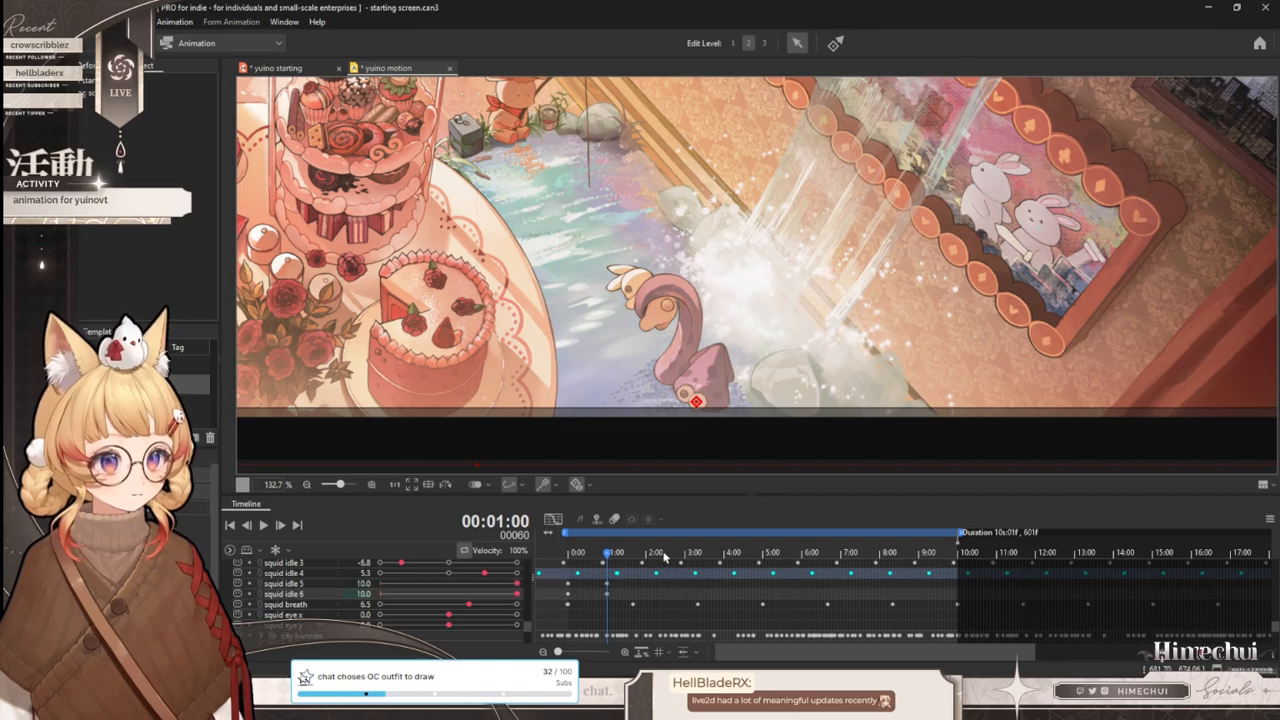
{"action": "left_click", "coordinate": [648, 553]}
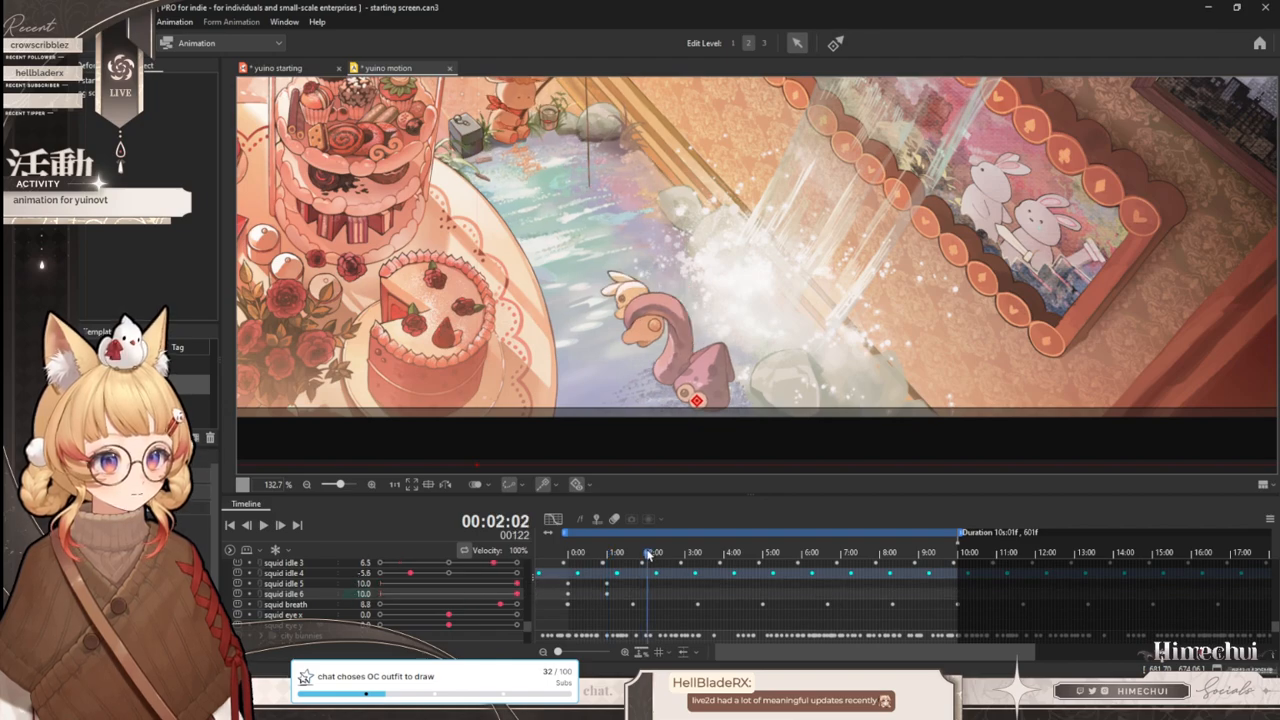
{"action": "left_click", "coordinate": [381, 584]}
{"action": "left_click", "coordinate": [380, 594]}
- Copy the squid idle 5 and 6 keyframes from the first two seconds and paste them at 2, 4, 6 and 8 seconds
{"action": "left_click_drag", "start_coordinate": [662, 598], "coordinate": [568, 591]}
{"action": "left_click", "coordinate": [646, 555]}
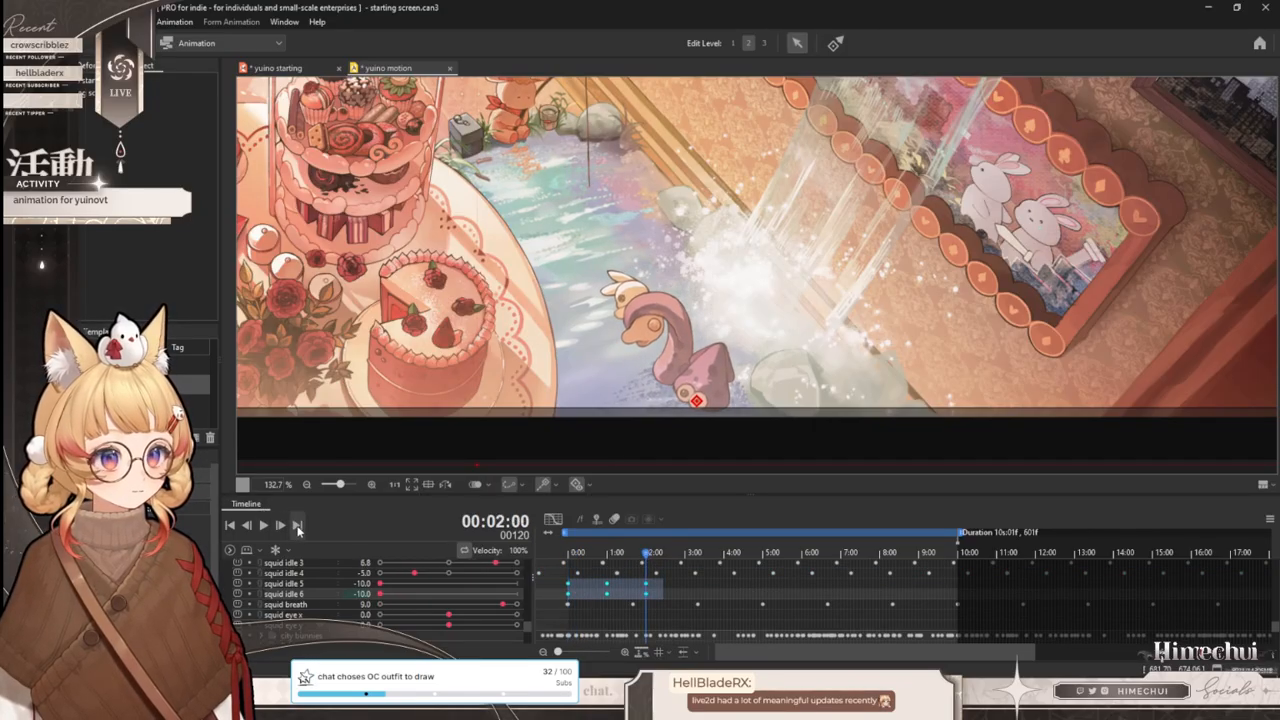
{"action": "key", "text": "ctrl+v"}
{"action": "left_click_drag", "start_coordinate": [730, 550], "coordinate": [726, 553]}
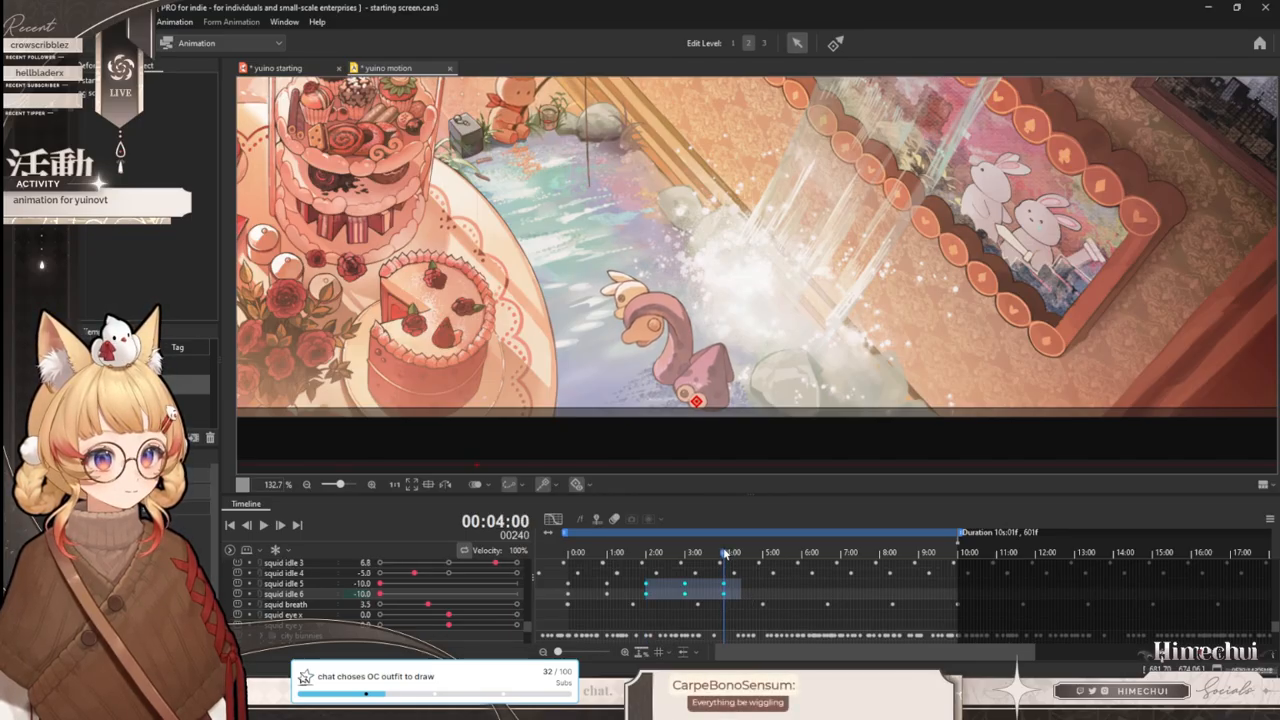
{"action": "key", "text": "ctrl+v"}
{"action": "left_click", "coordinate": [800, 553]}
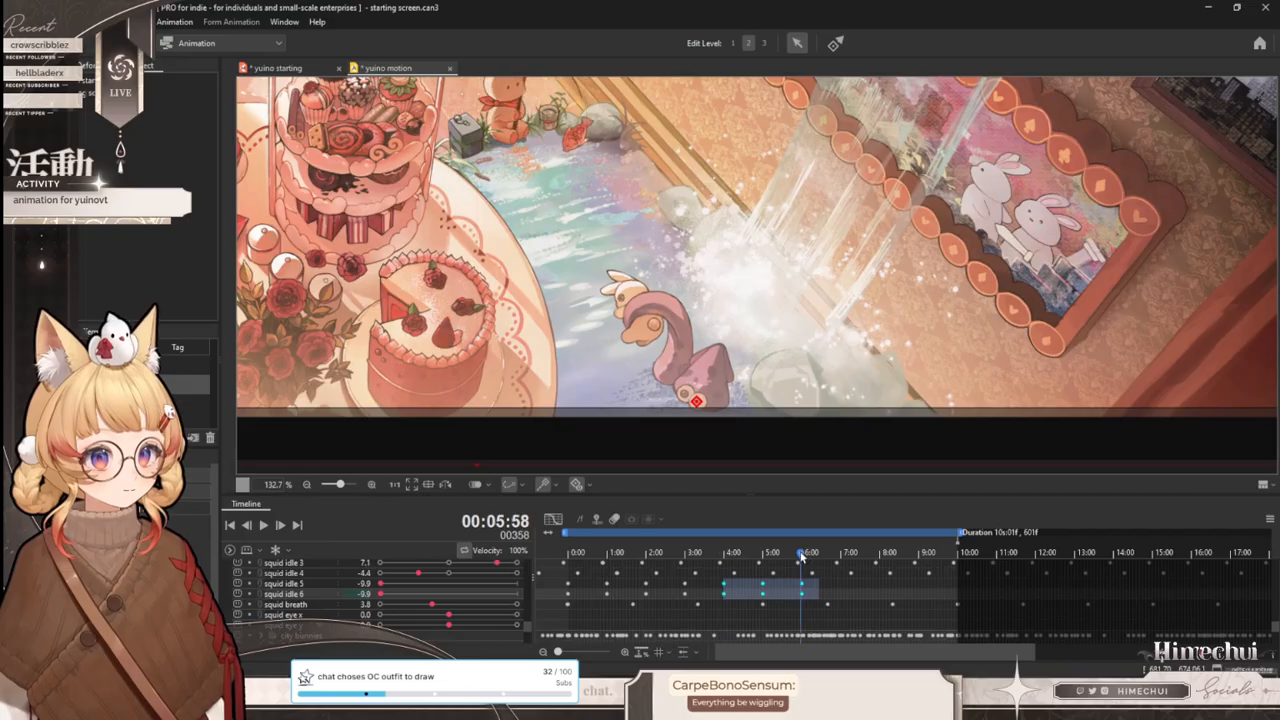
{"action": "key", "text": "ctrl+v"}
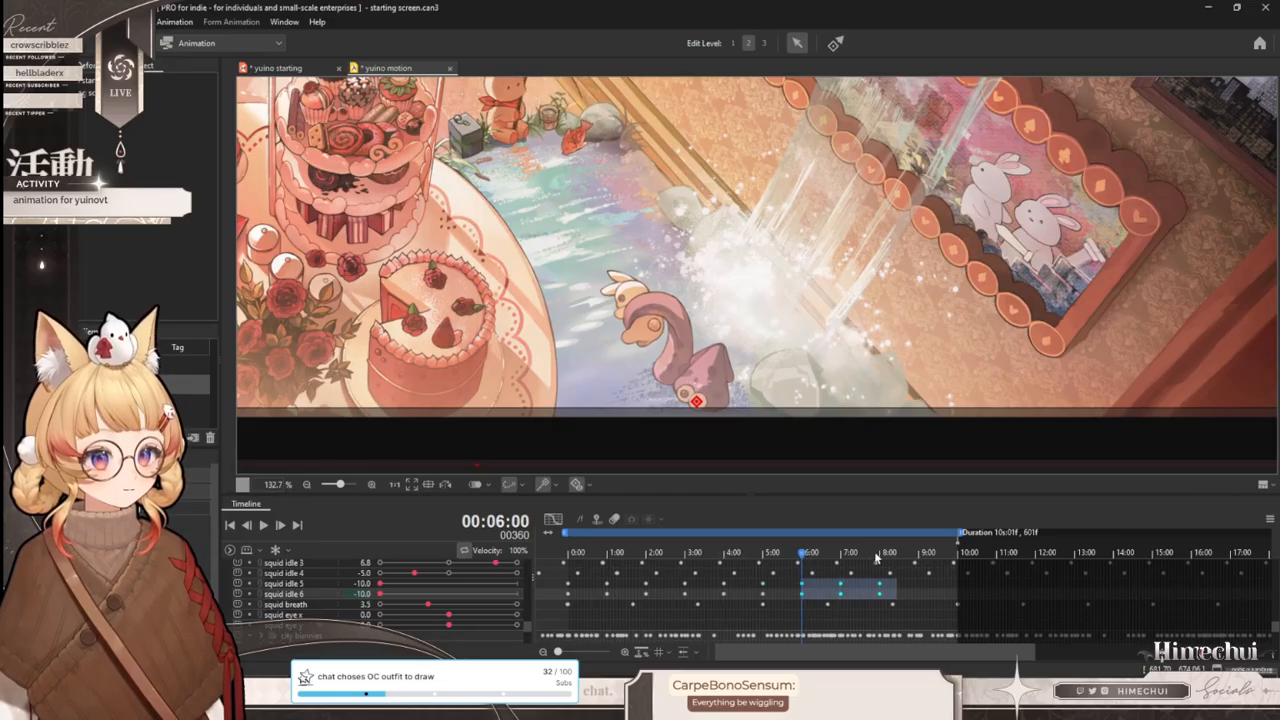
{"action": "left_click", "coordinate": [883, 553]}
{"action": "key", "text": "ctrl+v"}
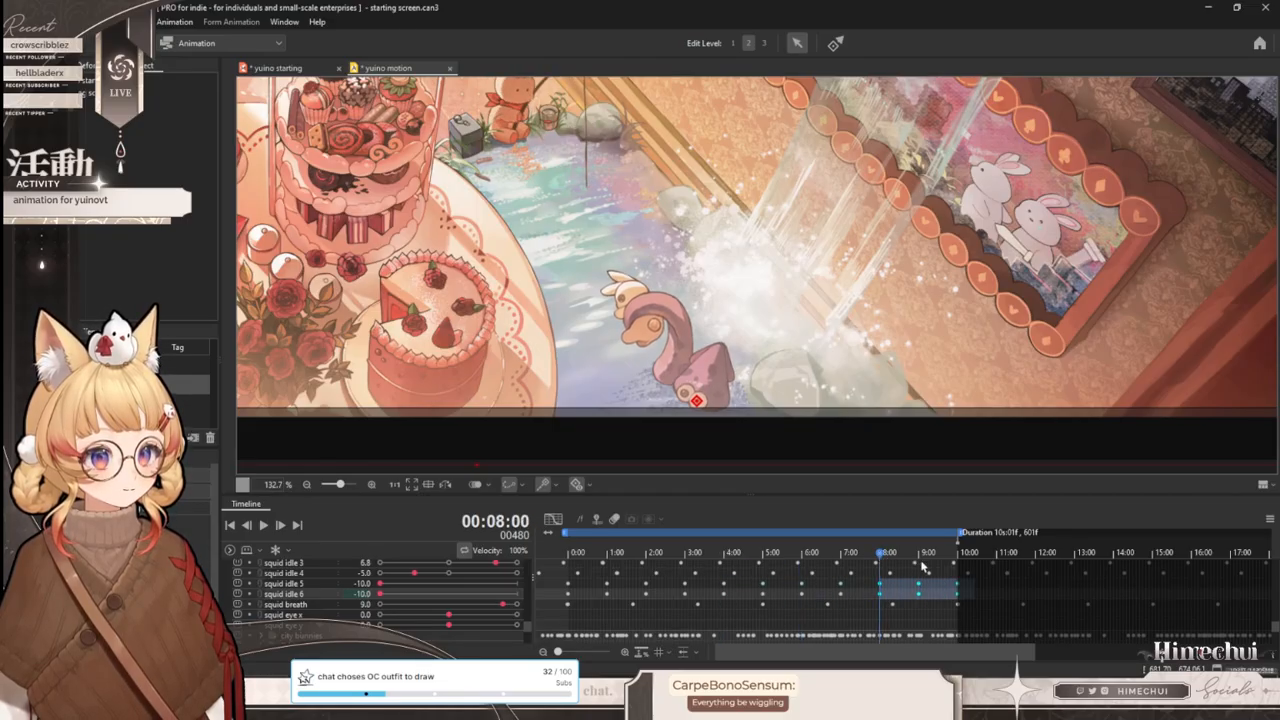
- Repeat the squid idle 5 and 6 keyframes past the ten-second end, then offset the squid idle 6 keyframes slightly under half a second later
{"action": "left_click_drag", "start_coordinate": [981, 599], "coordinate": [575, 585]}
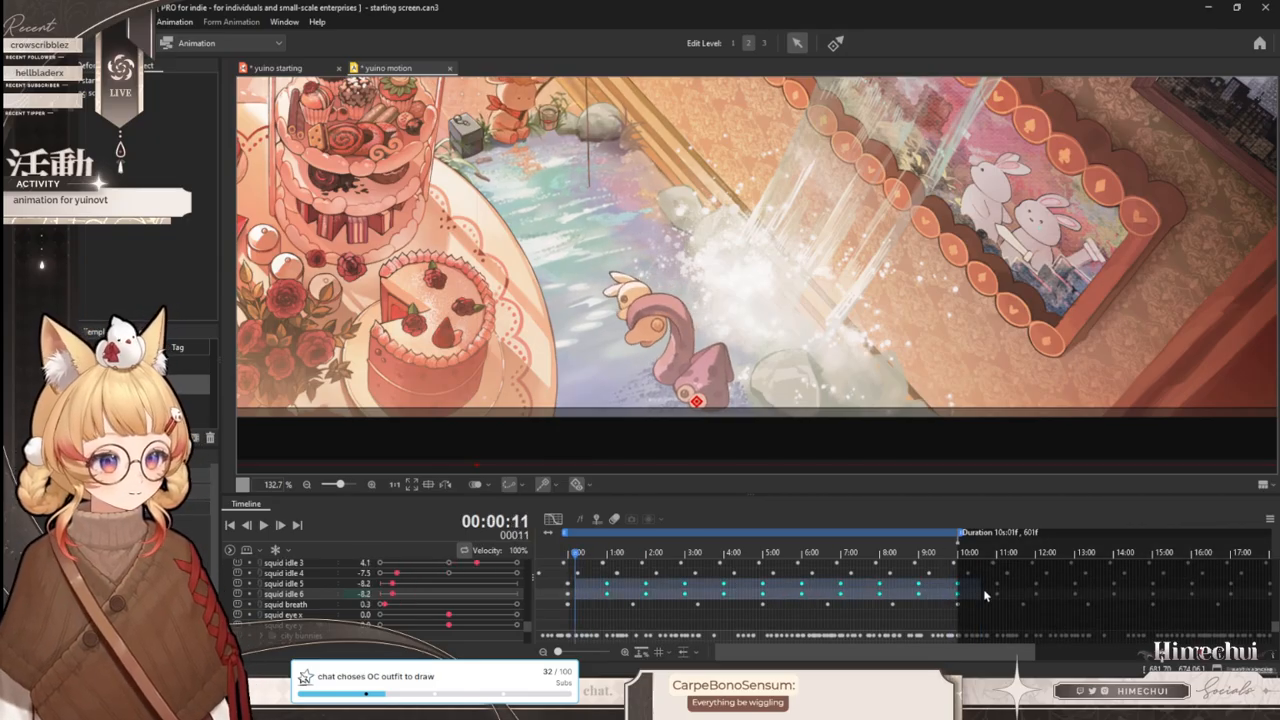
{"action": "left_click", "coordinate": [459, 596]}
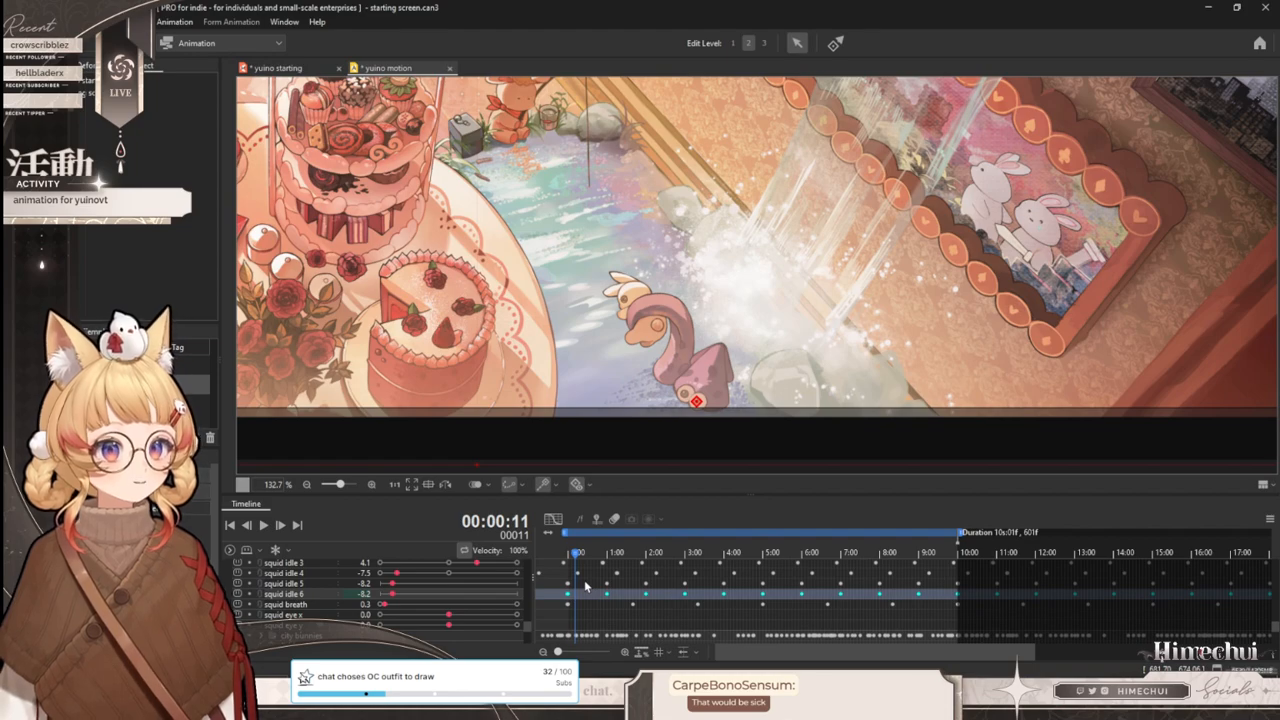
{"action": "scroll", "coordinate": [700, 220], "scroll_direction": "down", "scroll_amount": 1}
{"action": "scroll", "coordinate": [670, 260], "scroll_direction": "up", "scroll_amount": 1}
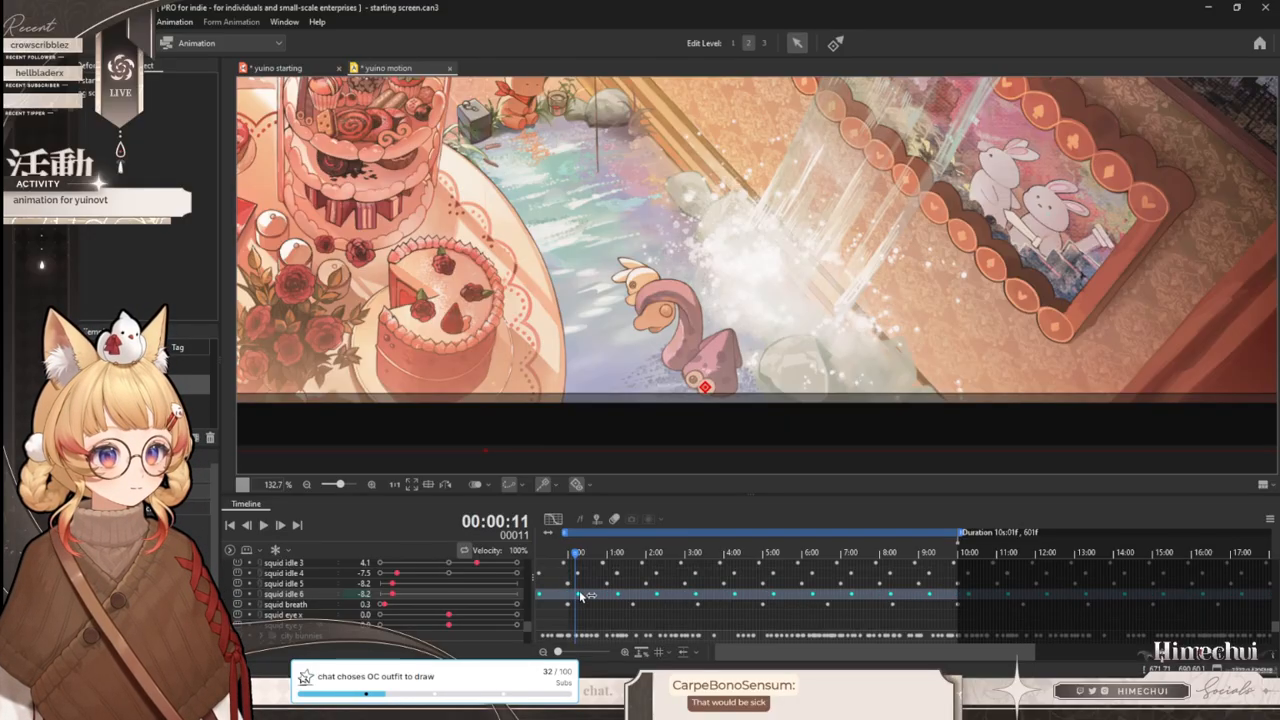
{"action": "mouse_move", "coordinate": [576, 556]}
{"action": "left_mouse_down"}
{"action": "mouse_move", "coordinate": [910, 543]}
{"action": "mouse_move", "coordinate": [583, 543]}
{"action": "left_mouse_up"}
- Hide the selection overlay and scrub through the animation to examine how the squid's motion reads within the whole scene
{"action": "scroll", "coordinate": [746, 339], "scroll_direction": "down", "scroll_amount": 5}
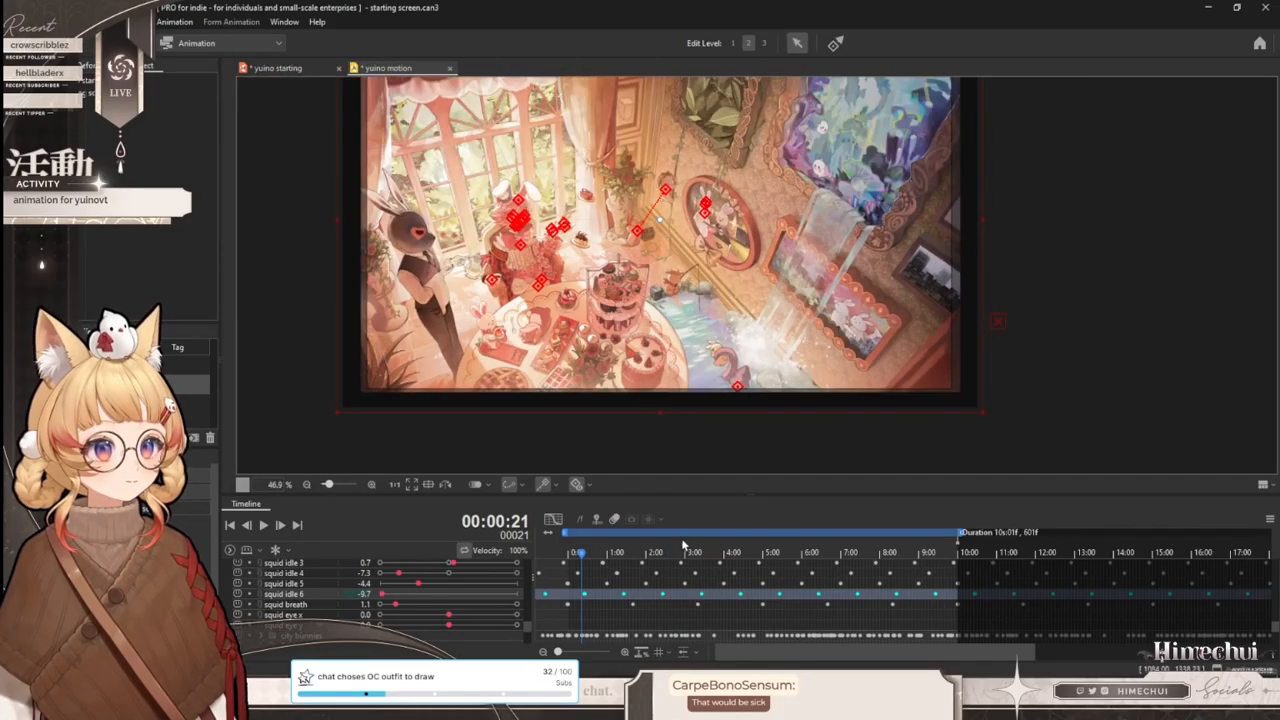
{"action": "left_click_drag", "start_coordinate": [664, 556], "coordinate": [857, 562]}
{"action": "scroll", "coordinate": [773, 435], "scroll_direction": "up", "scroll_amount": 5}
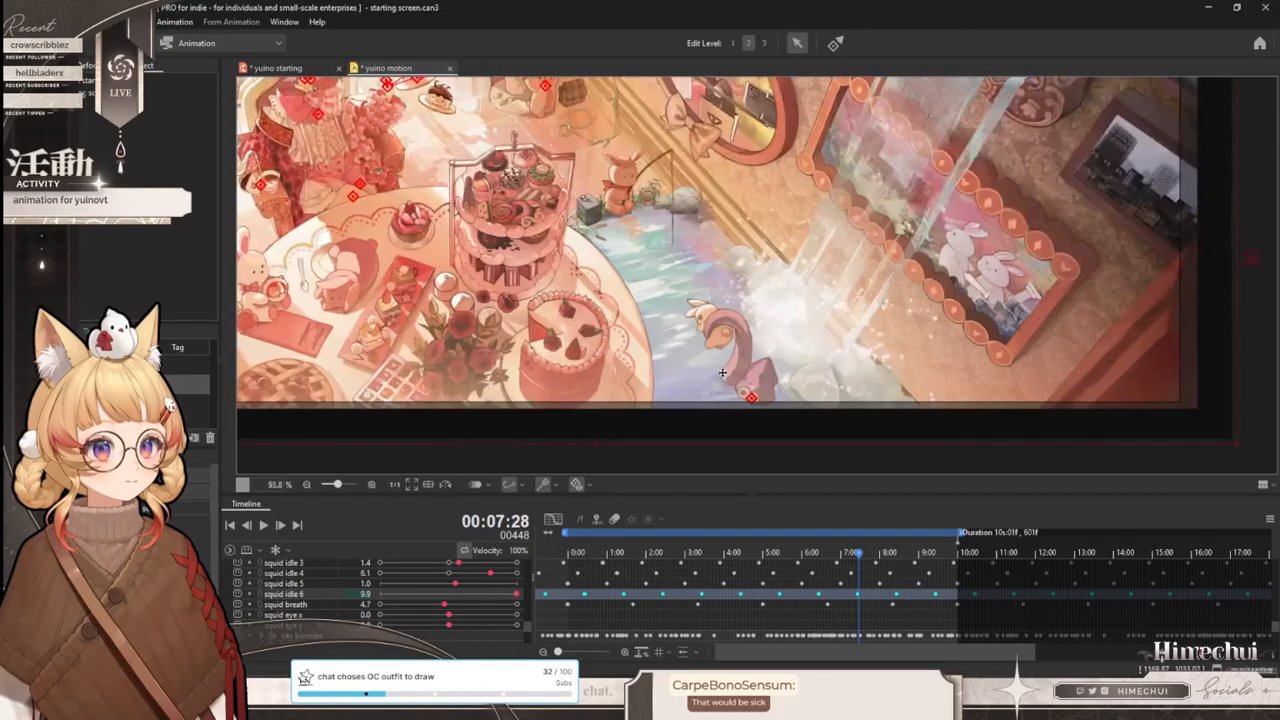
{"action": "left_click_drag", "start_coordinate": [628, 560], "coordinate": [890, 568]}
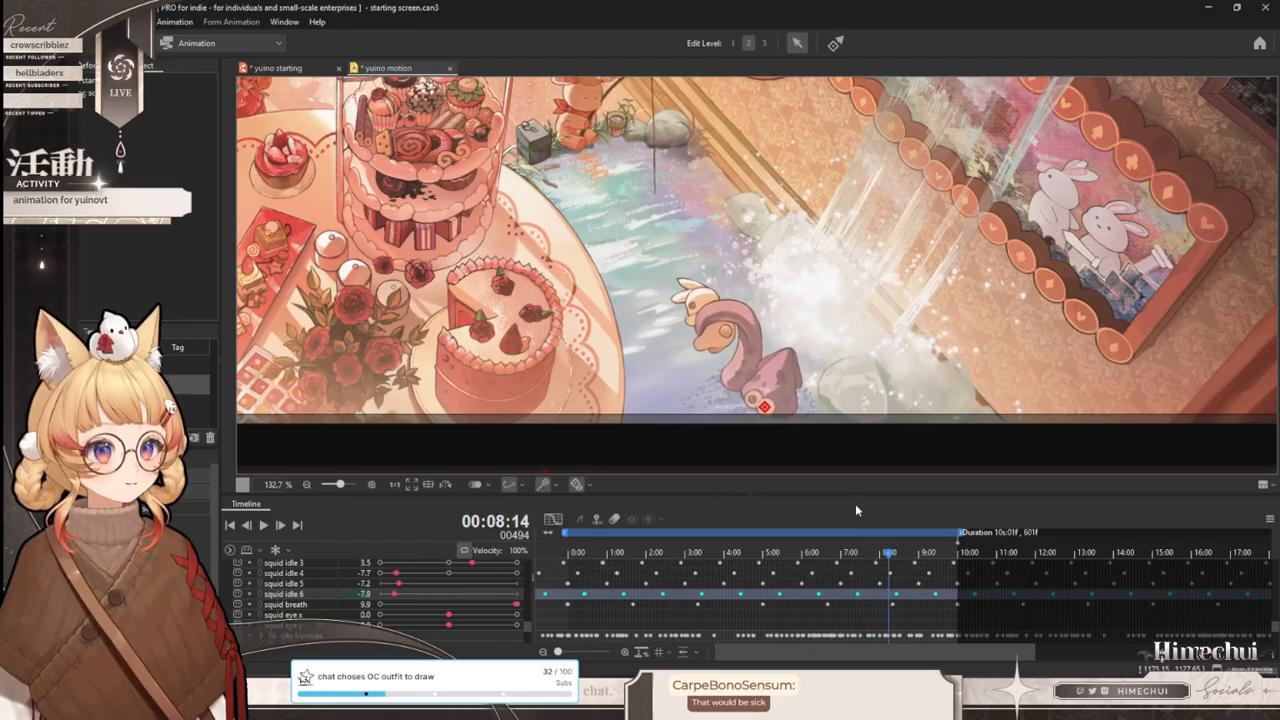
{"action": "scroll", "coordinate": [693, 277], "scroll_direction": "down", "scroll_amount": 3}
{"action": "key", "text": "ctrl+h"}
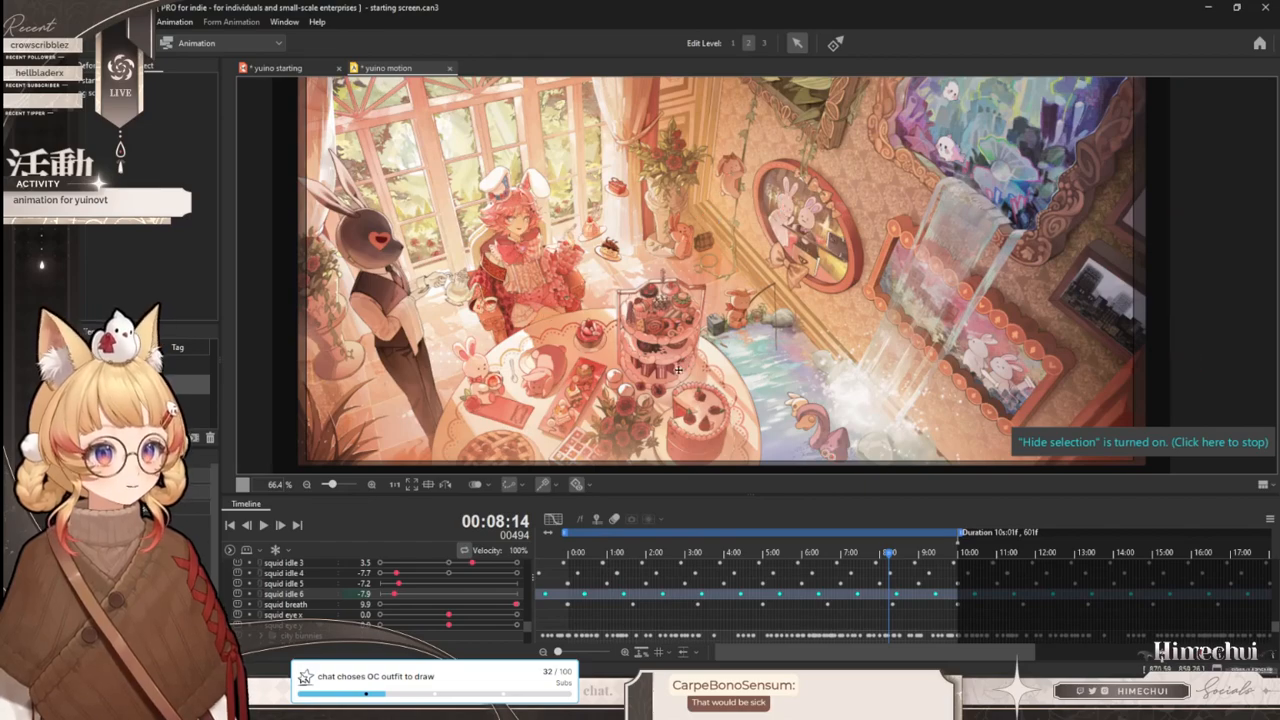
{"action": "left_click_drag", "start_coordinate": [590, 558], "coordinate": [773, 572]}
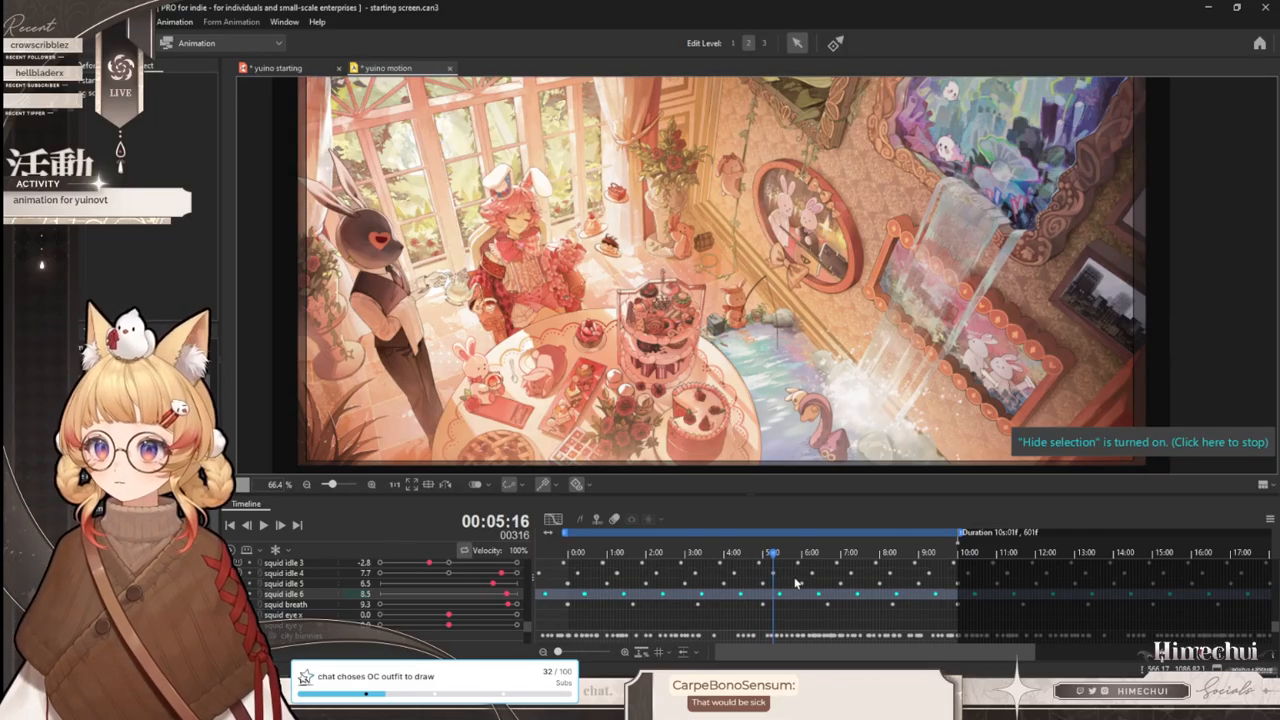
{"action": "left_click_drag", "start_coordinate": [790, 531], "coordinate": [677, 558]}
- Scrub the ten-second loop repeatedly while viewing the squid up close to examine how the tentacle and bunny move together
{"action": "left_click_drag", "start_coordinate": [842, 450], "coordinate": [816, 428]}
{"action": "scroll", "coordinate": [838, 425], "scroll_direction": "up", "scroll_amount": 3}
{"action": "scroll", "coordinate": [838, 425], "scroll_direction": "up", "scroll_amount": 2}
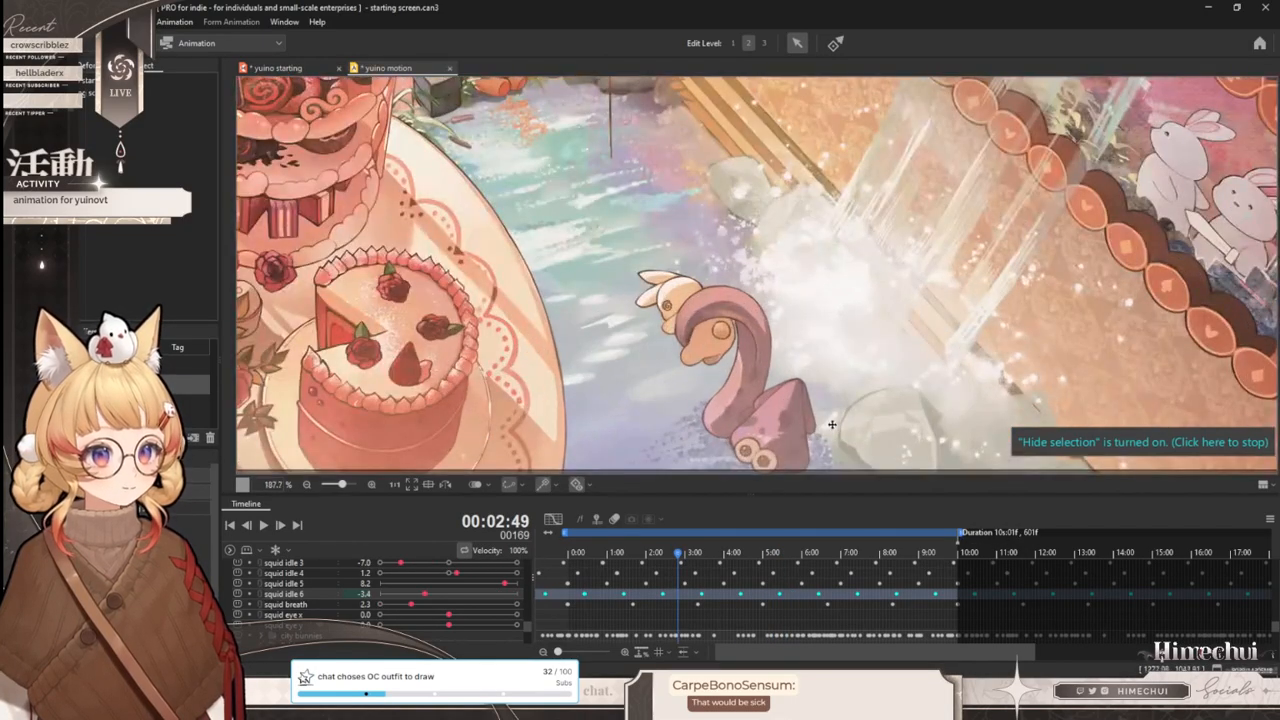
{"action": "scroll", "coordinate": [782, 388], "scroll_direction": "down", "scroll_amount": 1}
{"action": "scroll", "coordinate": [730, 365], "scroll_direction": "up", "scroll_amount": 3}
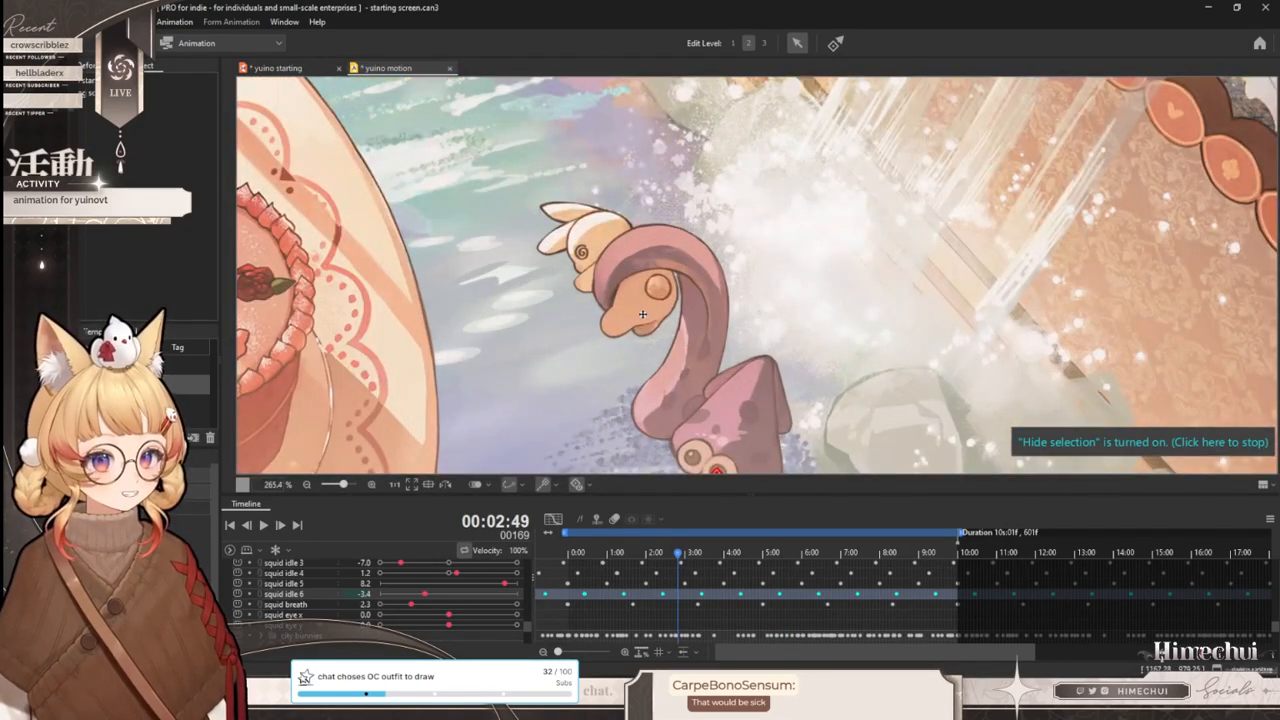
{"action": "scroll", "coordinate": [660, 340], "scroll_direction": "down", "scroll_amount": 3}
{"action": "scroll", "coordinate": [688, 370], "scroll_direction": "up", "scroll_amount": 2}
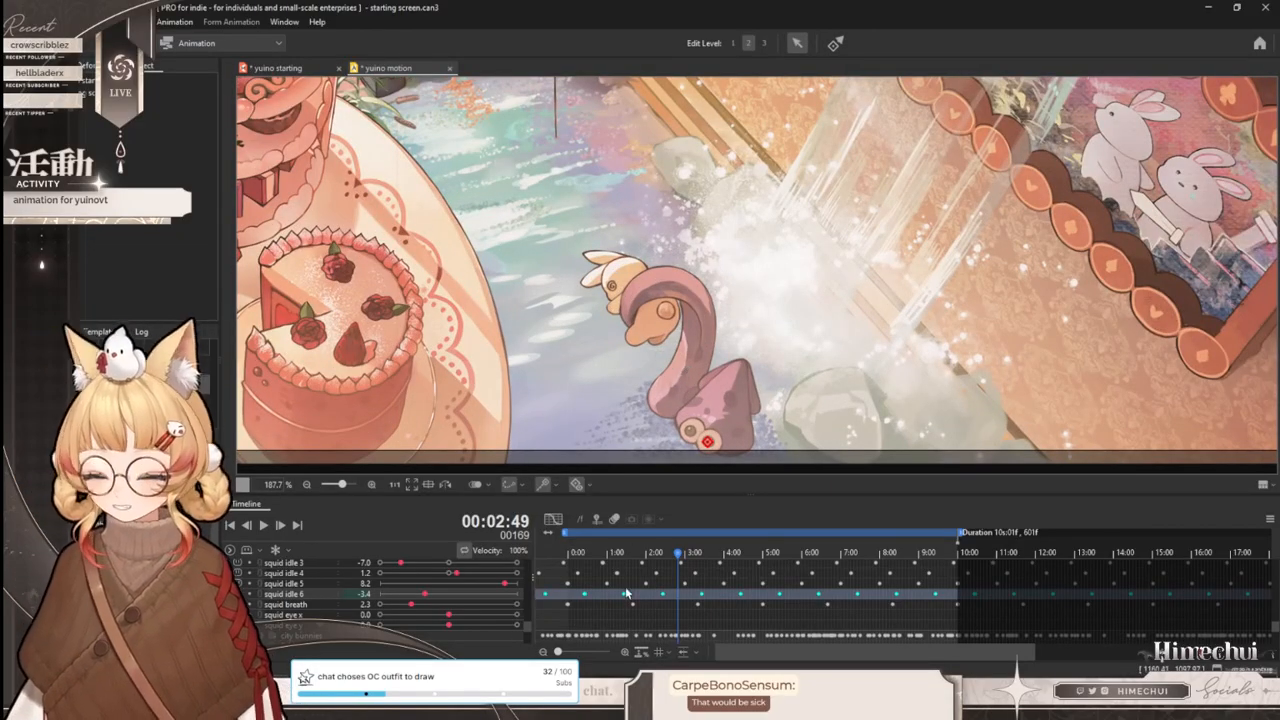
{"action": "left_click_drag", "start_coordinate": [676, 552], "coordinate": [920, 550]}
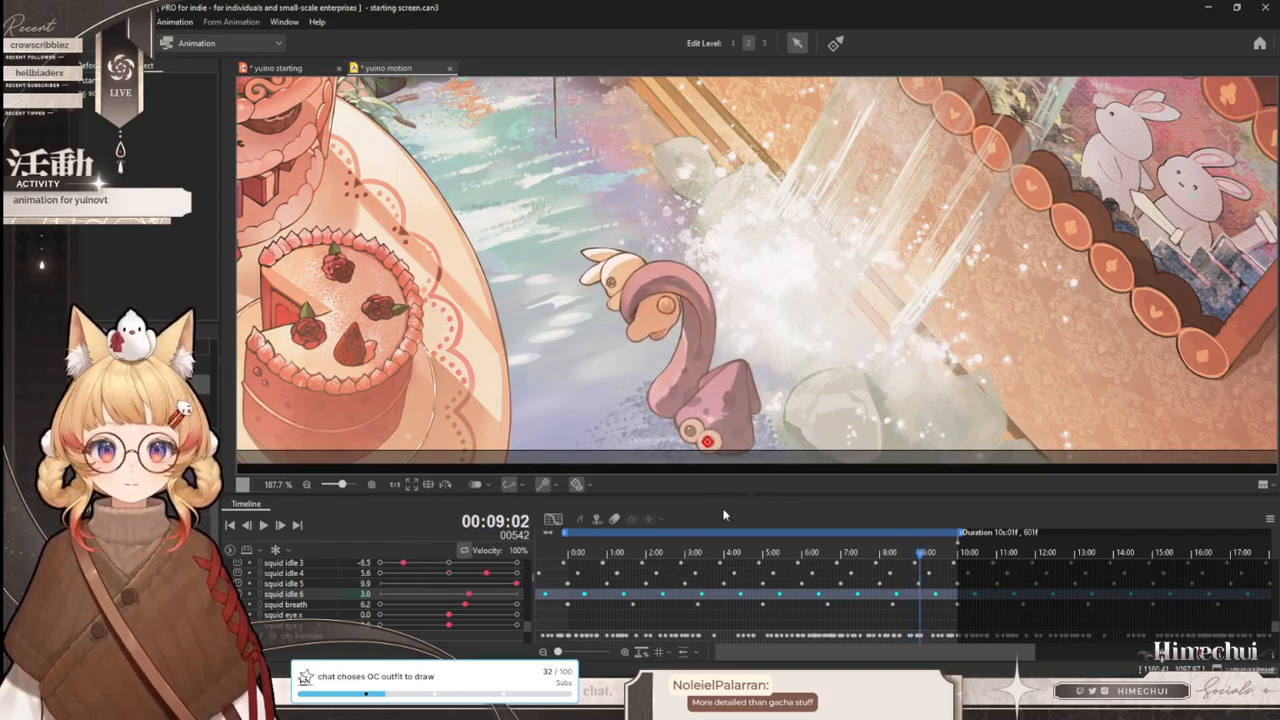
{"action": "left_click_drag", "start_coordinate": [643, 551], "coordinate": [771, 561]}
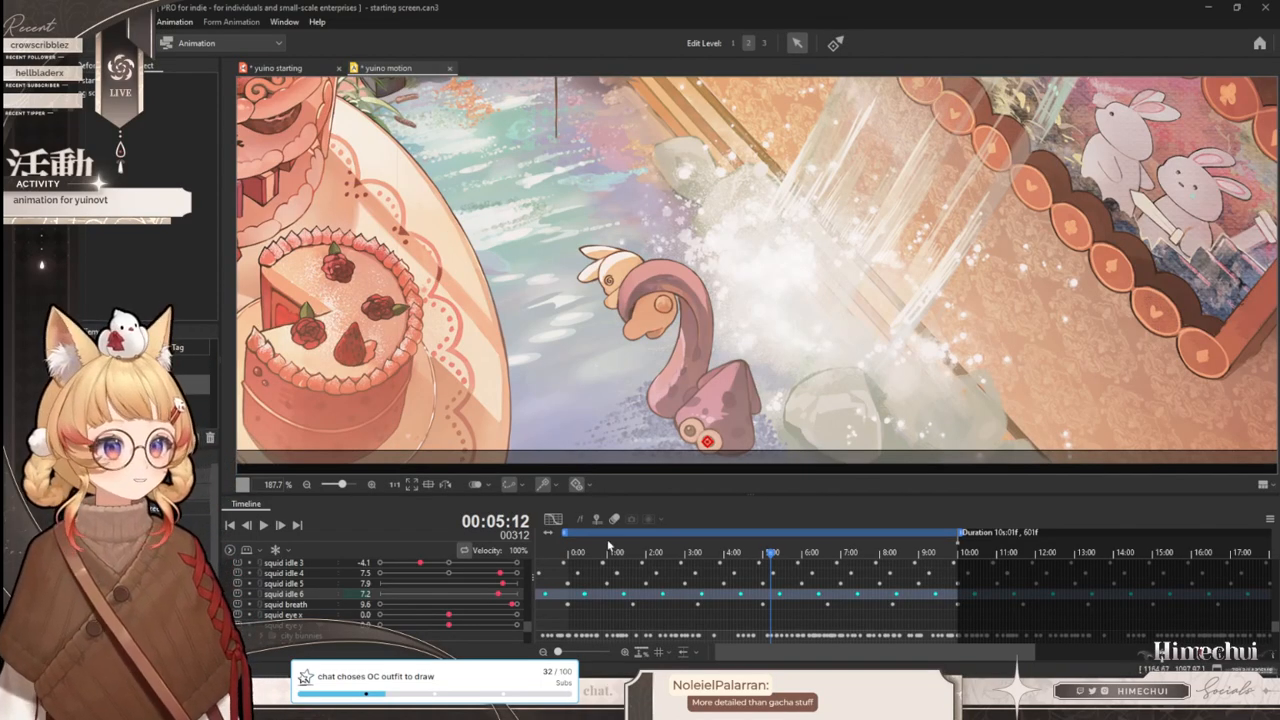
{"action": "left_click_drag", "start_coordinate": [626, 558], "coordinate": [1024, 550]}
{"action": "left_click_drag", "start_coordinate": [932, 547], "coordinate": [846, 552]}
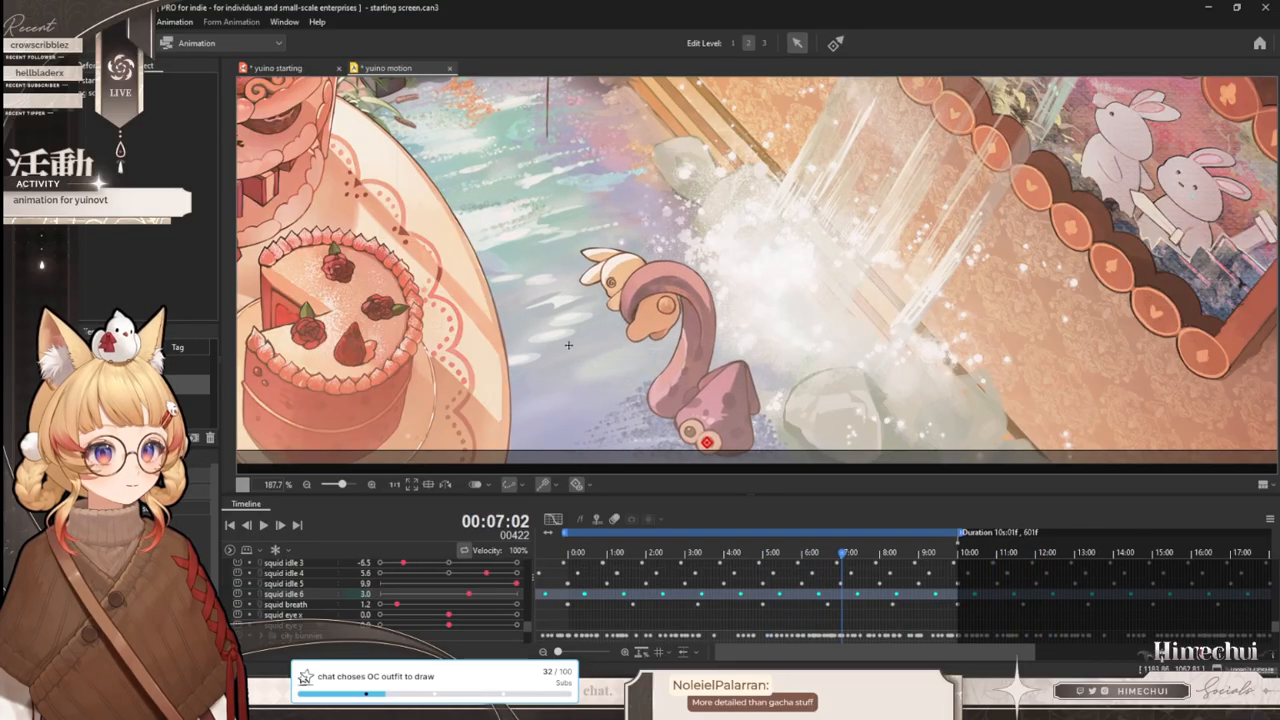
- In the yuino starting model, set squid idle 4 to 10 and work on the lower tentacle of Layer 332 with the deform brush at about 89 px
{"action": "left_click", "coordinate": [303, 68]}
{"action": "scroll", "coordinate": [698, 377], "scroll_direction": "down", "scroll_amount": 2}
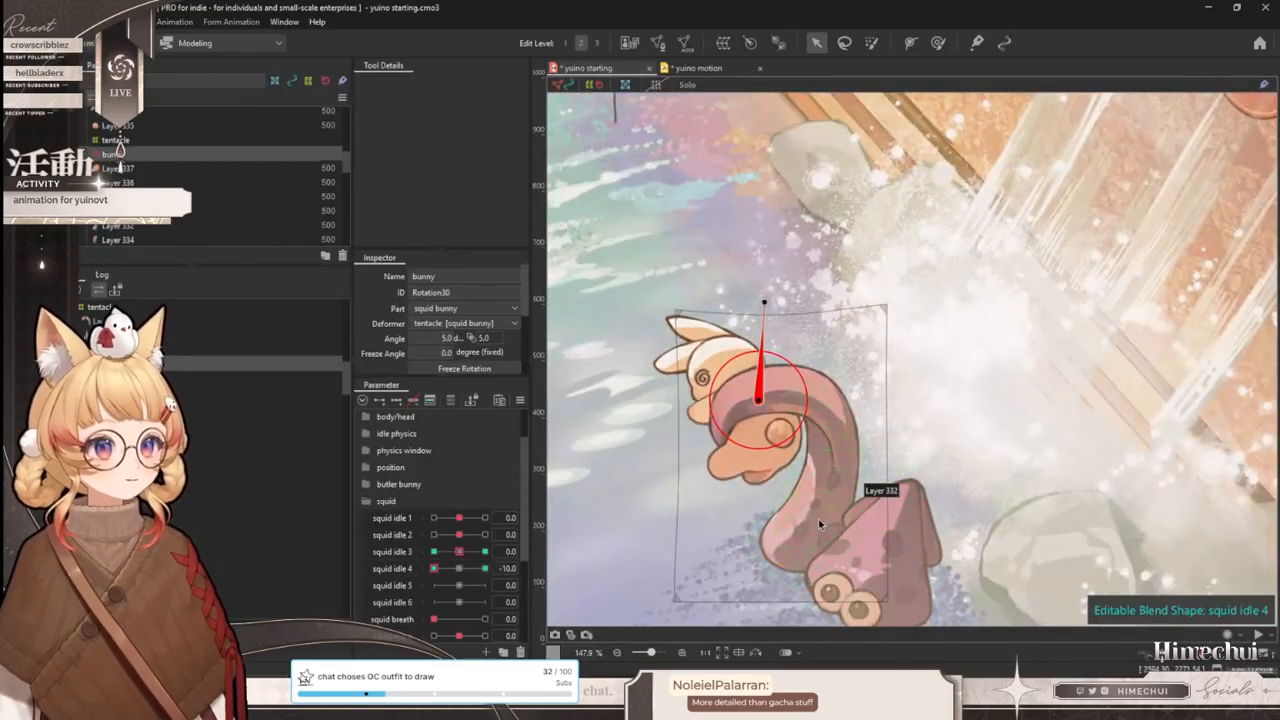
{"action": "scroll", "coordinate": [821, 508], "scroll_direction": "up", "scroll_amount": 2}
{"action": "left_click", "coordinate": [818, 523]}
{"action": "left_click", "coordinate": [937, 42]}
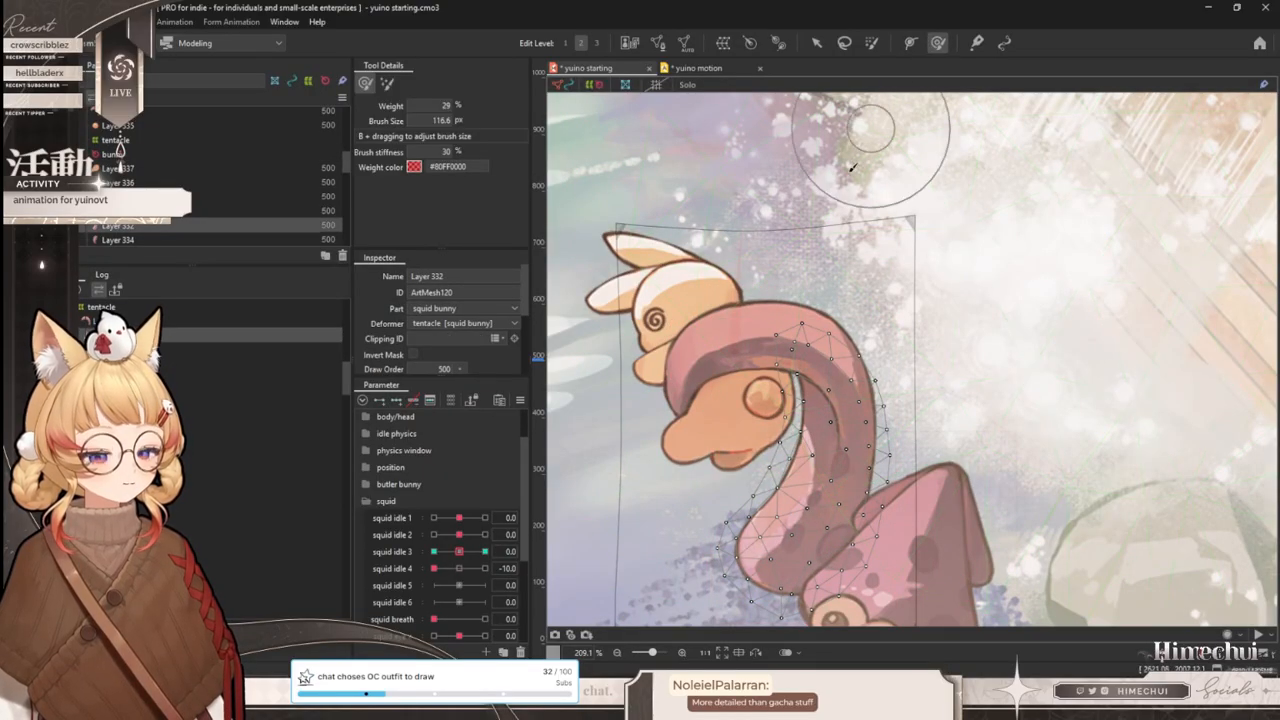
{"action": "left_click", "coordinate": [455, 568]}
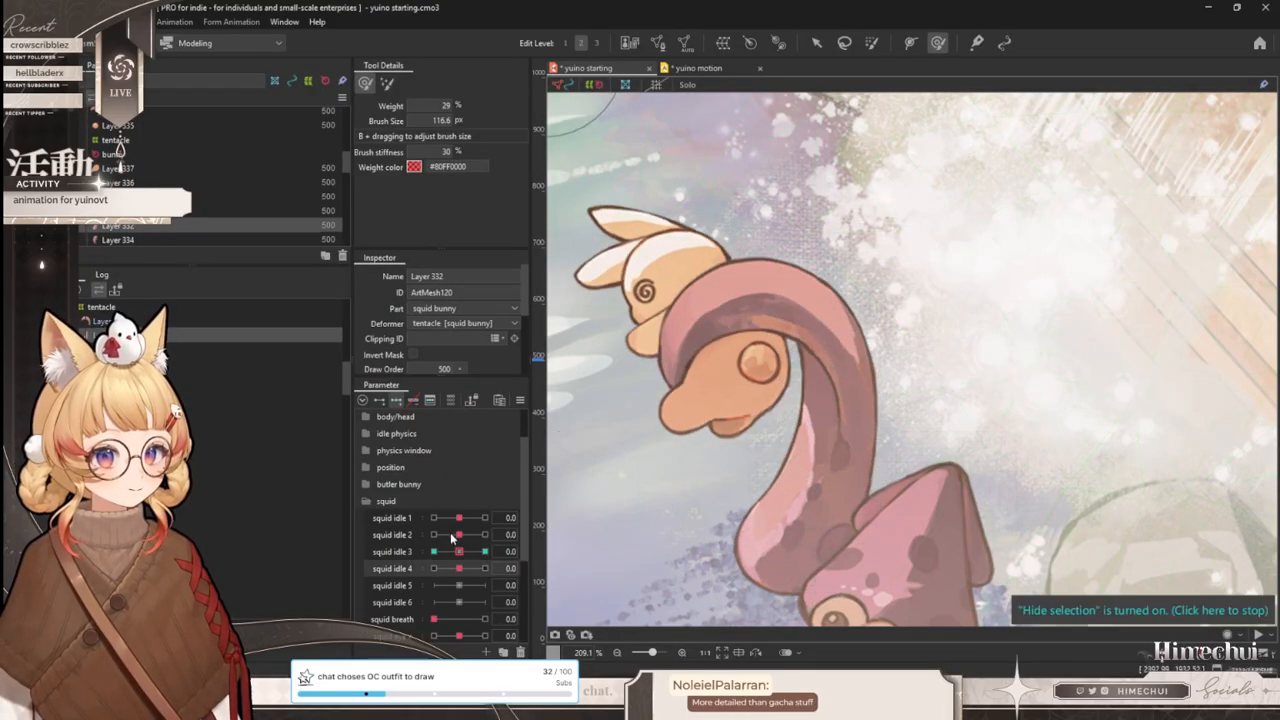
{"action": "left_click", "coordinate": [485, 568]}
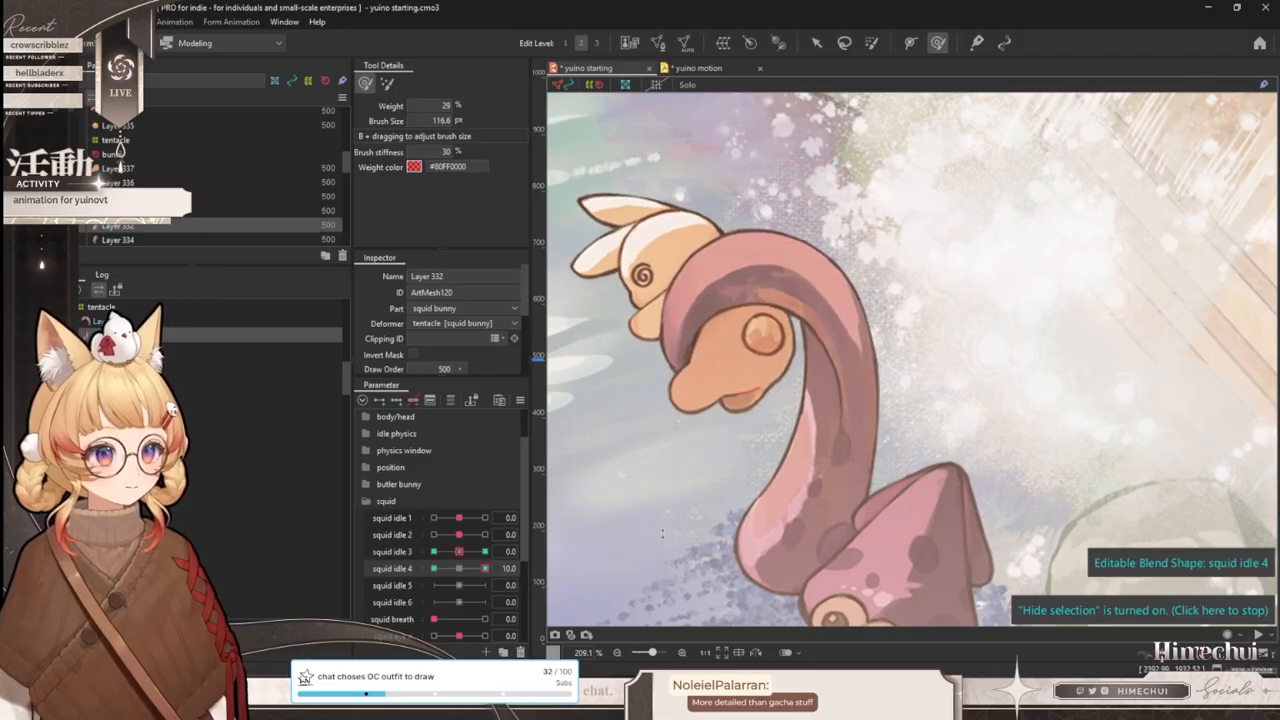
{"action": "left_click_drag", "start_coordinate": [831, 481], "coordinate": [818, 521]}
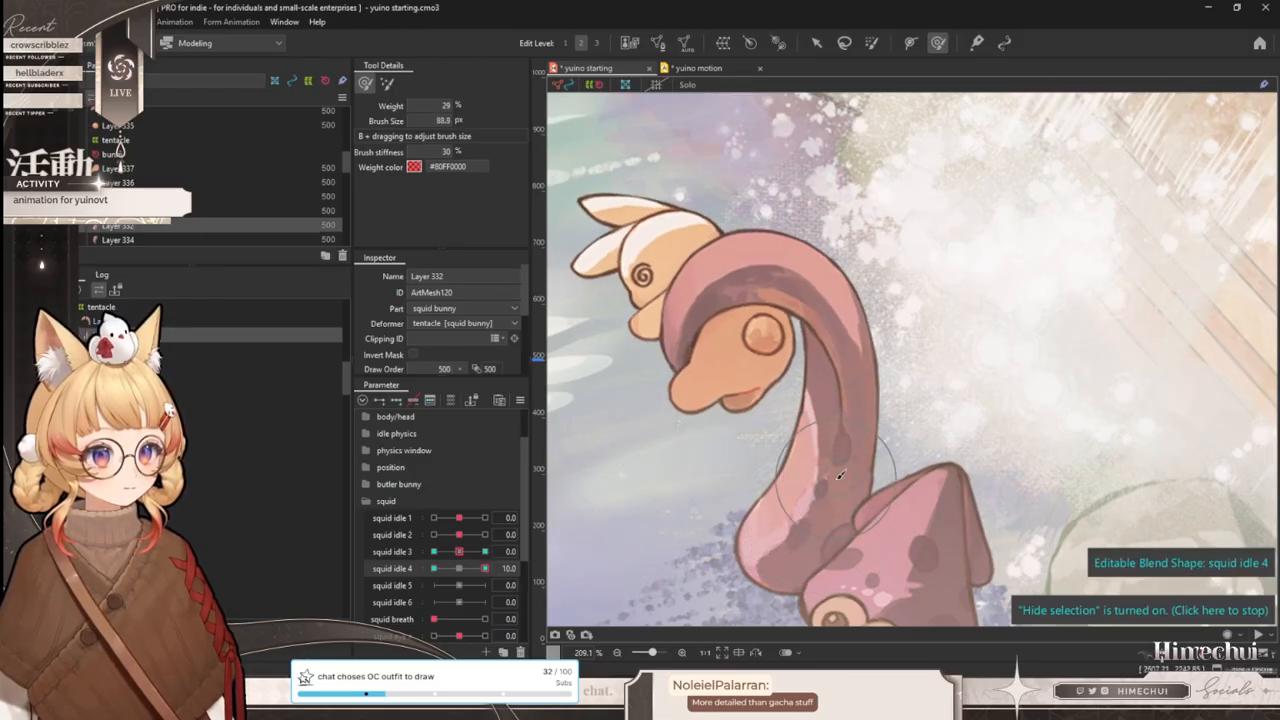
- Set squid idle 4 to -10, brush the lower tentacle of Layer 332 leftward, then select Layer 333 and check that pose
{"action": "left_click", "coordinate": [434, 568]}
{"action": "mouse_move", "coordinate": [843, 518]}
{"action": "left_mouse_down"}
{"action": "mouse_move", "coordinate": [801, 505]}
{"action": "mouse_move", "coordinate": [781, 528]}
{"action": "left_mouse_up"}
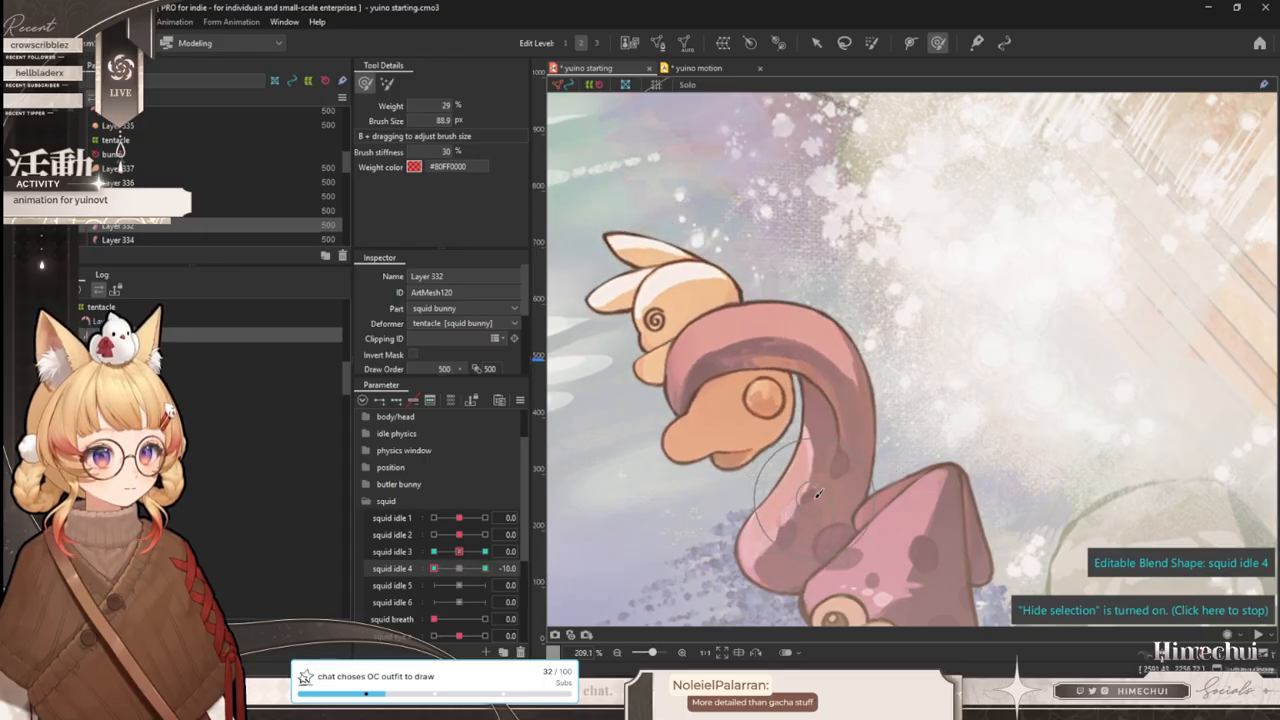
{"action": "left_click", "coordinate": [290, 321]}
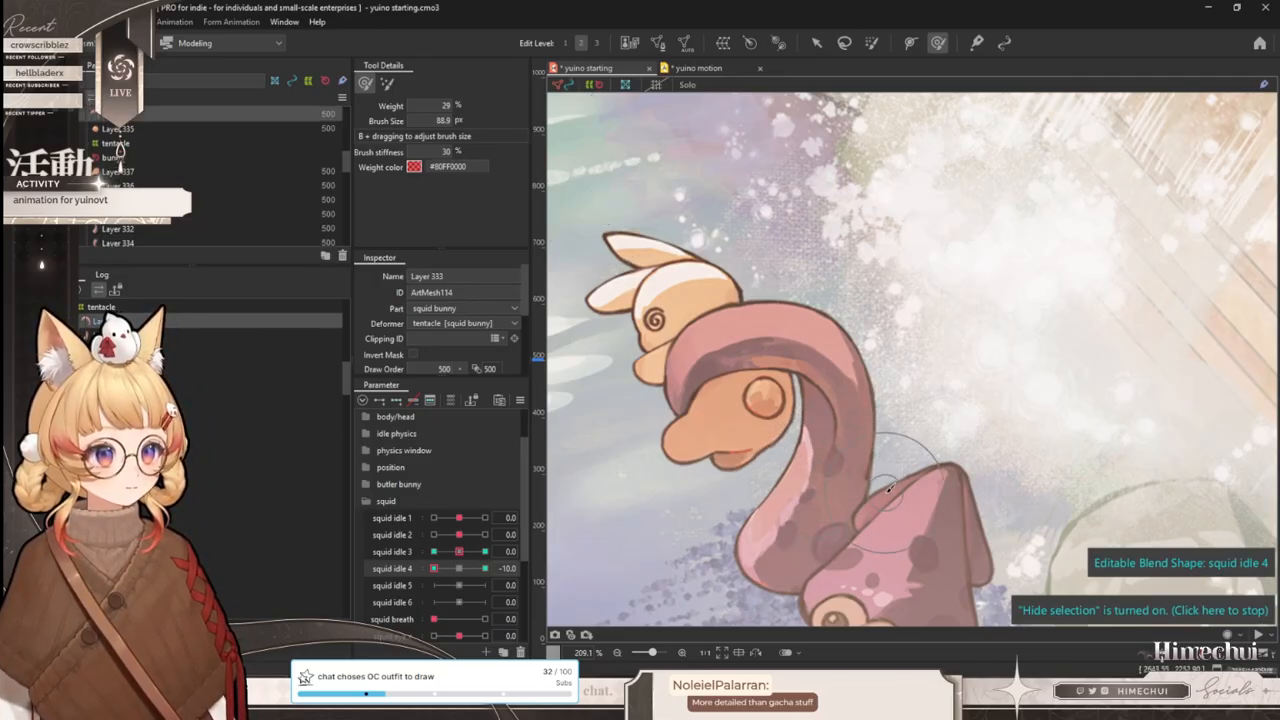
{"action": "left_click_drag", "start_coordinate": [437, 569], "coordinate": [382, 568]}
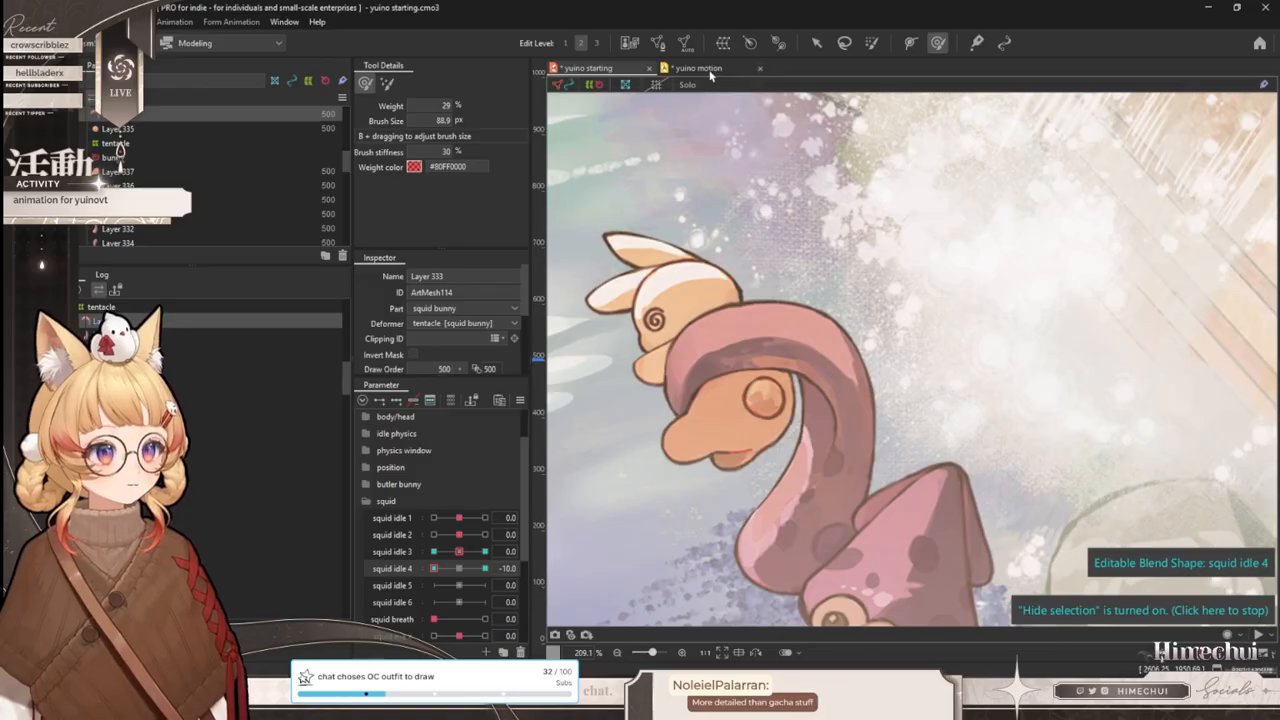
- Switch back to the yuino motion animation and scrub through it to check the squid's tentacle movement up close
{"action": "scroll", "coordinate": [698, 229], "scroll_direction": "up", "scroll_amount": 3}
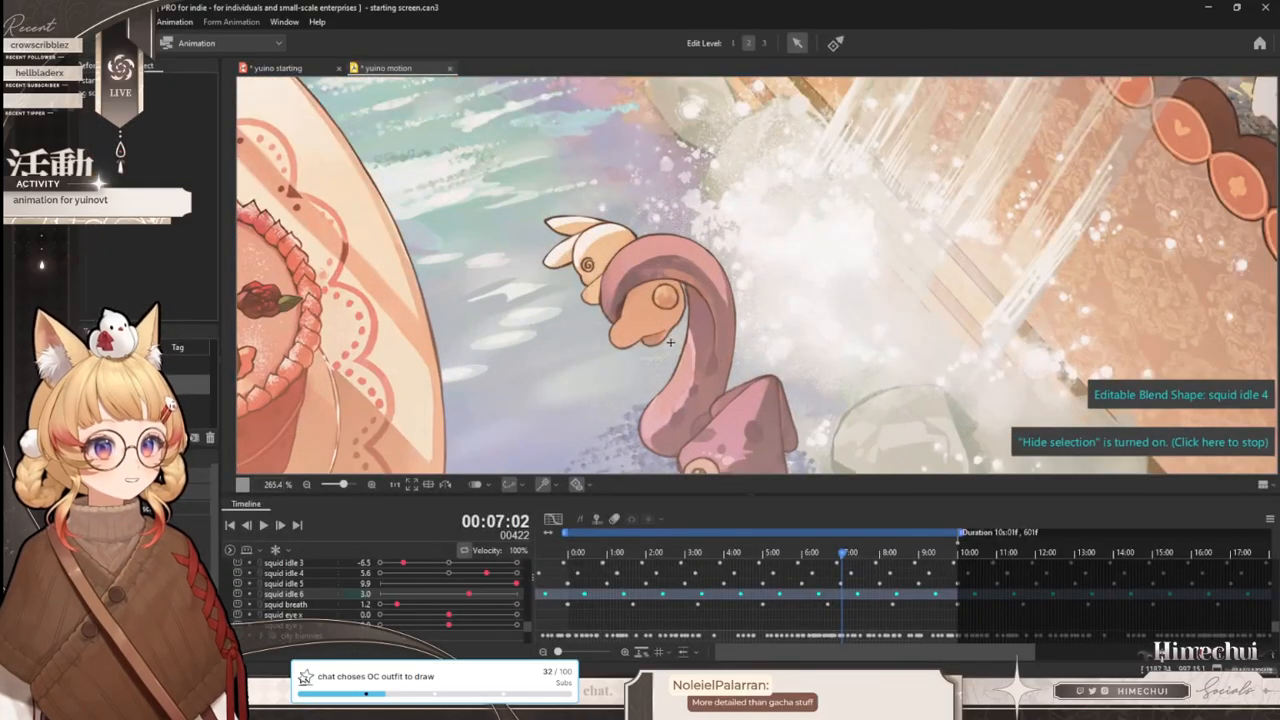
{"action": "left_click_drag", "start_coordinate": [615, 570], "coordinate": [916, 521]}
{"action": "key", "text": "space"}
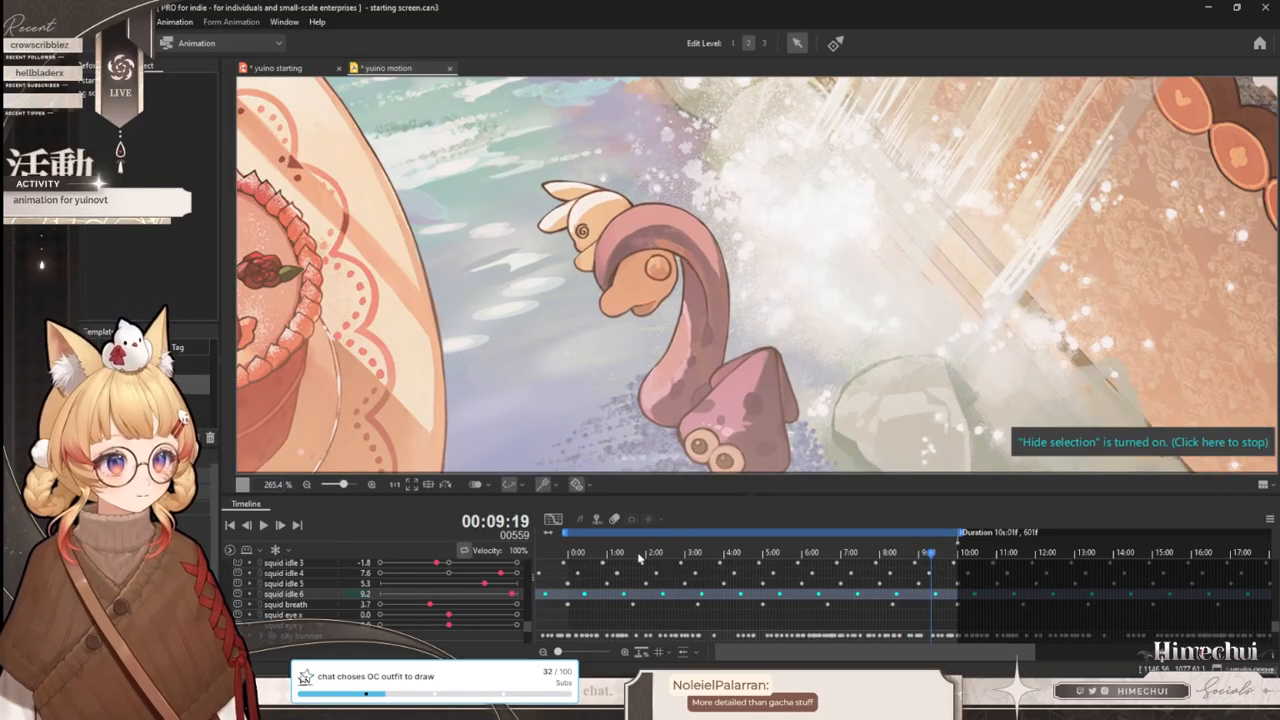
- Return to frame 0, select the squid idle 5 and 6 tracks together and shift their keyframes earlier, keeping the offset between them
{"action": "left_click", "coordinate": [554, 548]}
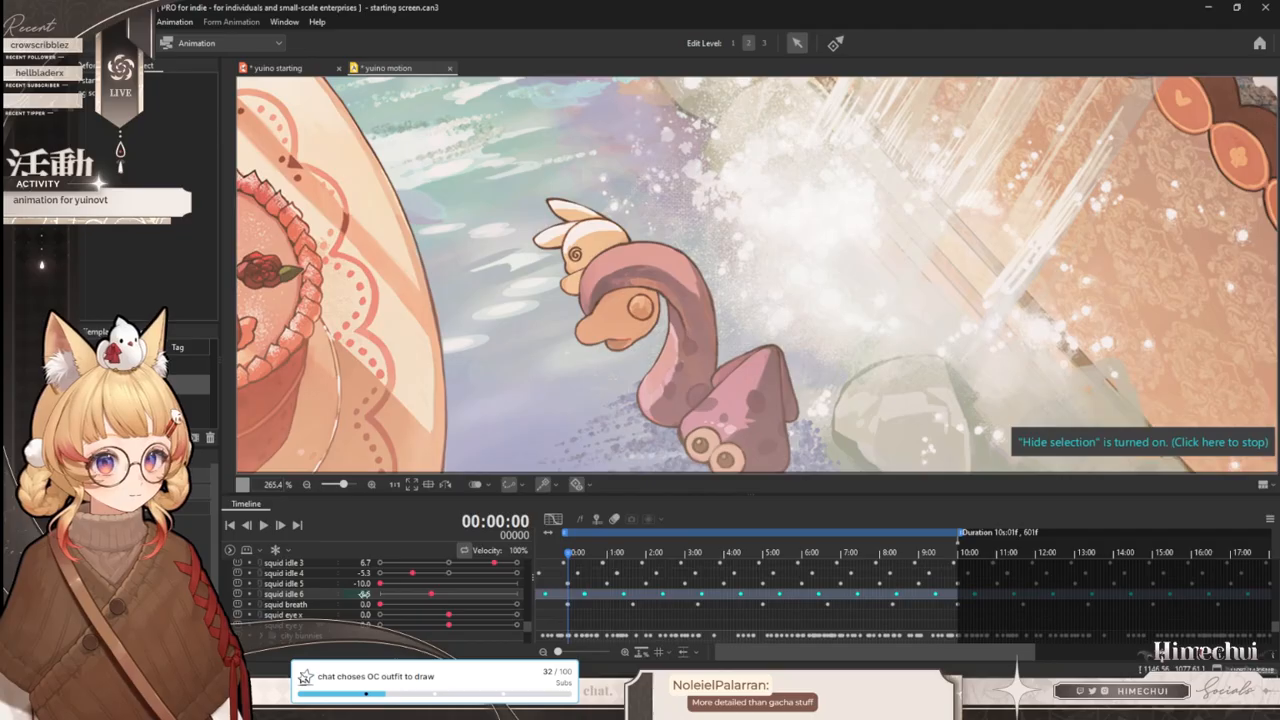
{"action": "left_click", "coordinate": [300, 587], "text": "ctrl"}
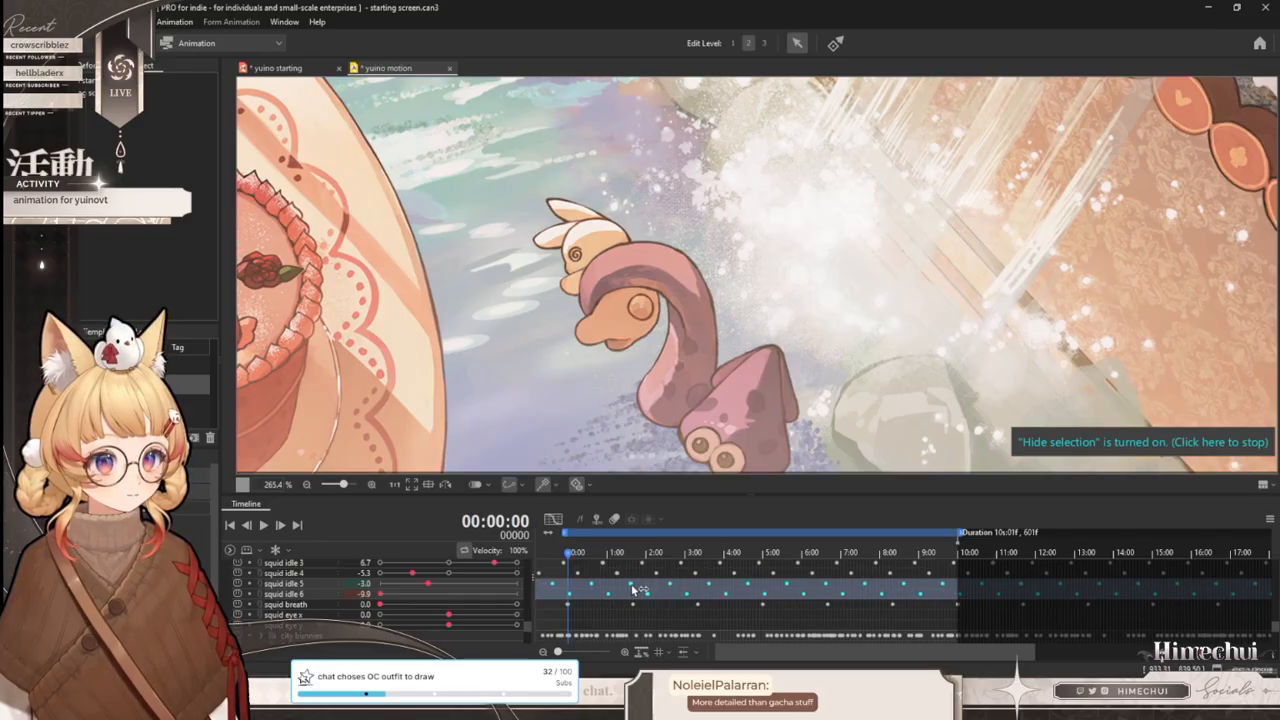
{"action": "scroll", "coordinate": [645, 597], "scroll_direction": "up", "scroll_amount": 1}
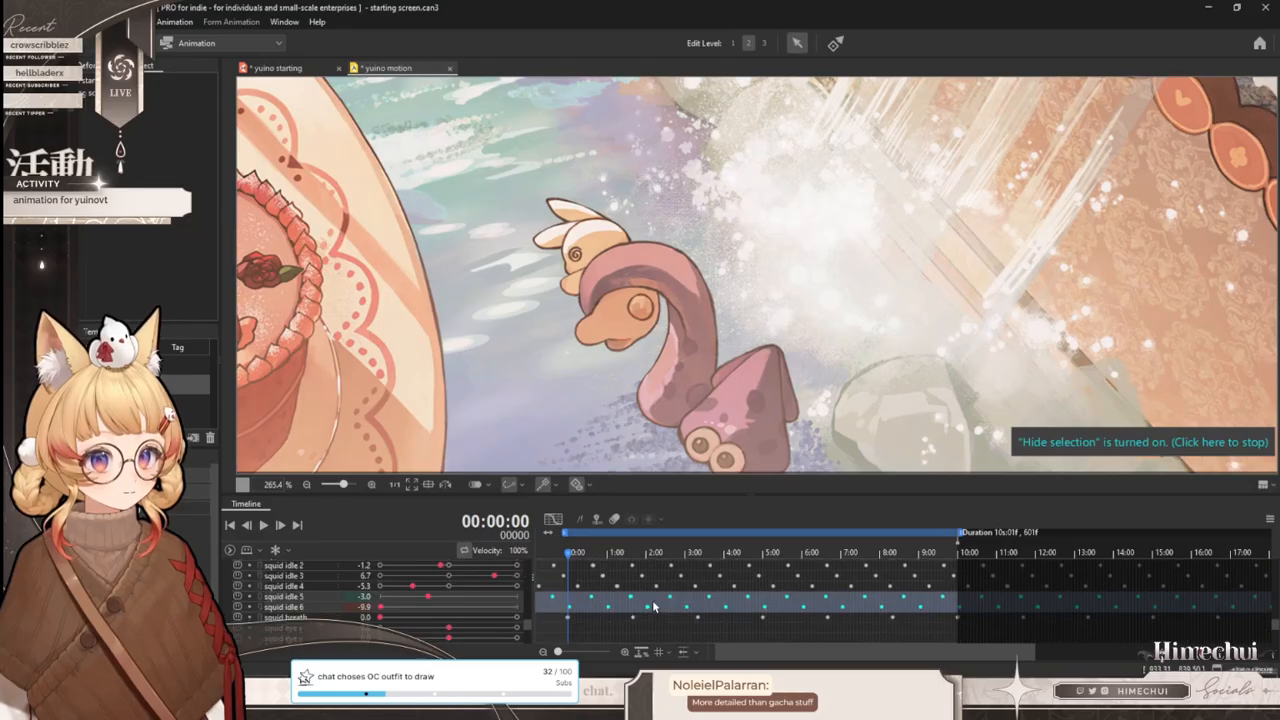
- Switch to the yuino starting model and reset squid idle 4 to 0
{"action": "left_click", "coordinate": [300, 586]}
{"action": "left_click", "coordinate": [331, 73]}
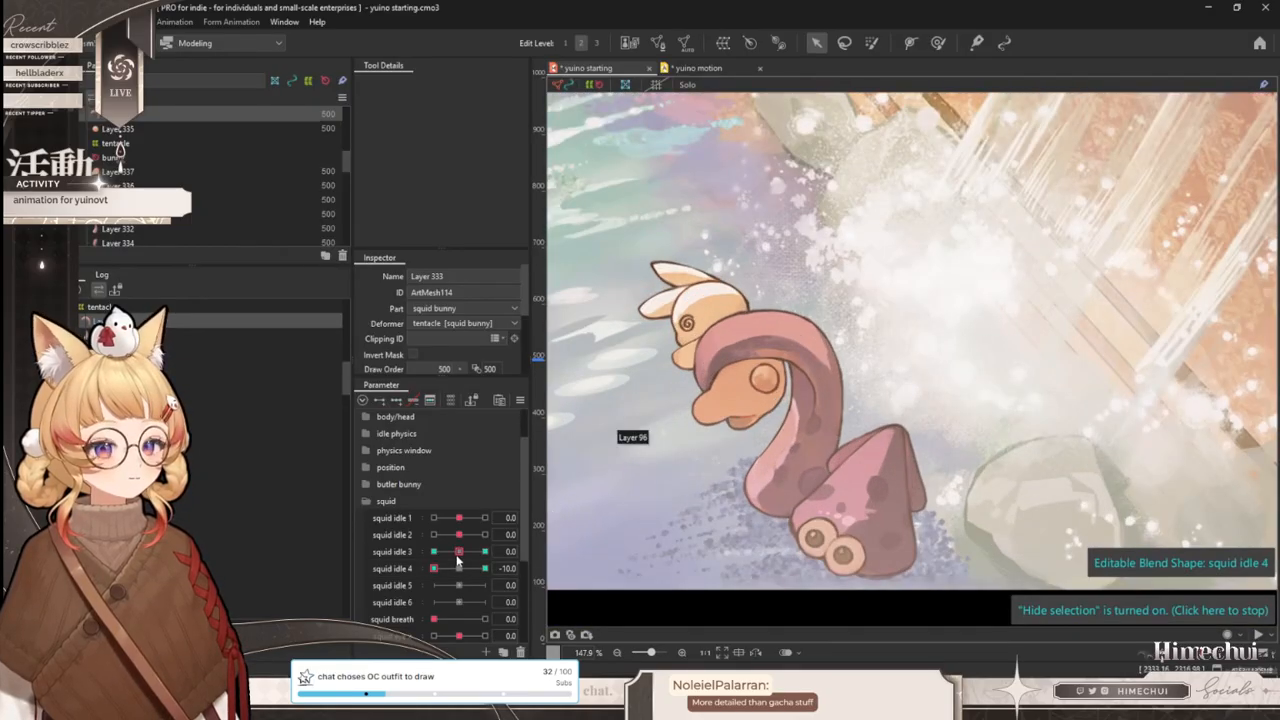
{"action": "left_click", "coordinate": [456, 565]}
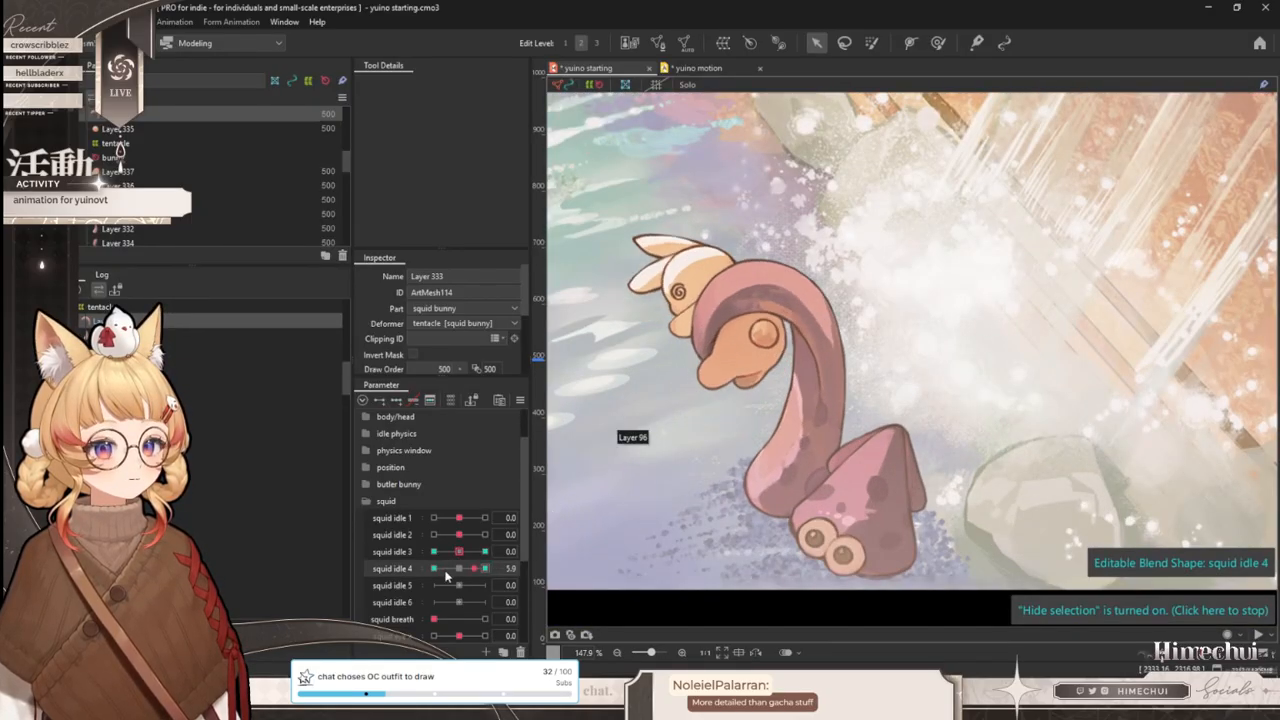
- Create a parent warp deformer named butt around Layers 335, 336 and 337 and enlarge its grid slightly around the bunny's body
{"action": "scroll", "coordinate": [740, 305], "scroll_direction": "up", "scroll_amount": 5}
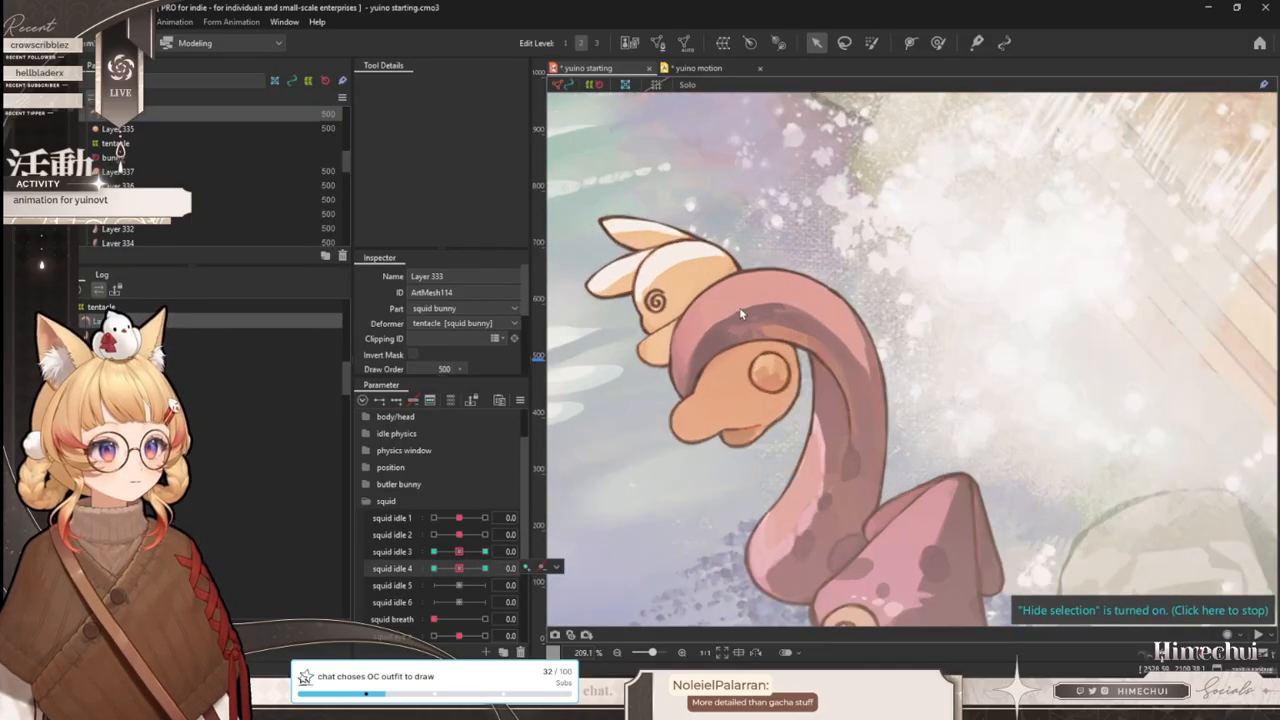
{"action": "left_click", "coordinate": [724, 438]}
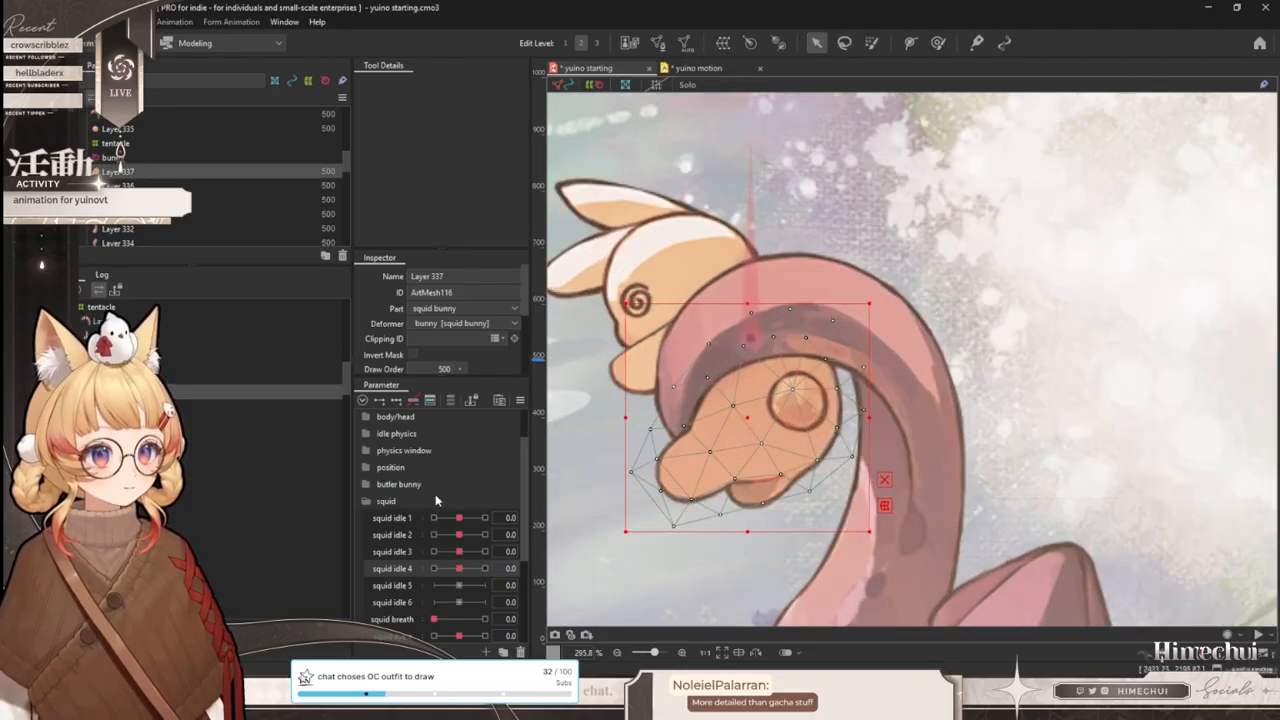
{"action": "left_click", "coordinate": [117, 134], "text": "ctrl"}
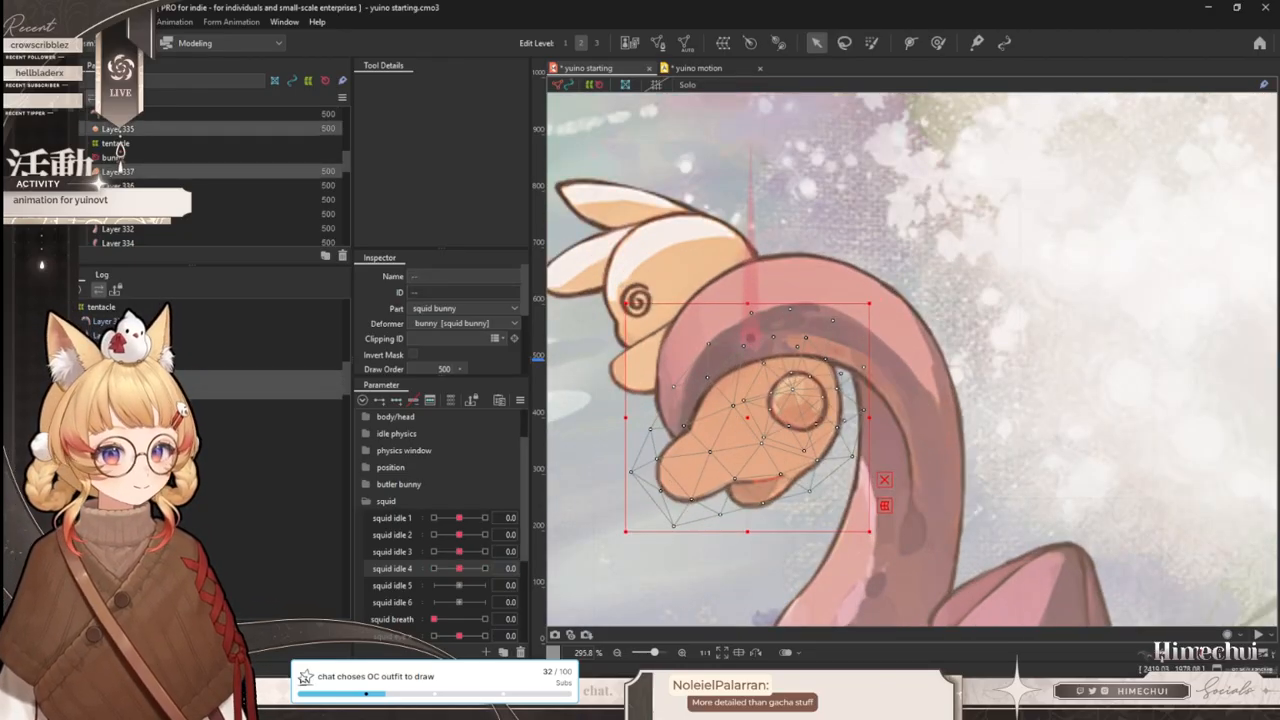
{"action": "left_click", "coordinate": [117, 185], "text": "ctrl"}
{"action": "scroll", "coordinate": [776, 370], "scroll_direction": "down", "scroll_amount": 2}
{"action": "left_click", "coordinate": [723, 43]}
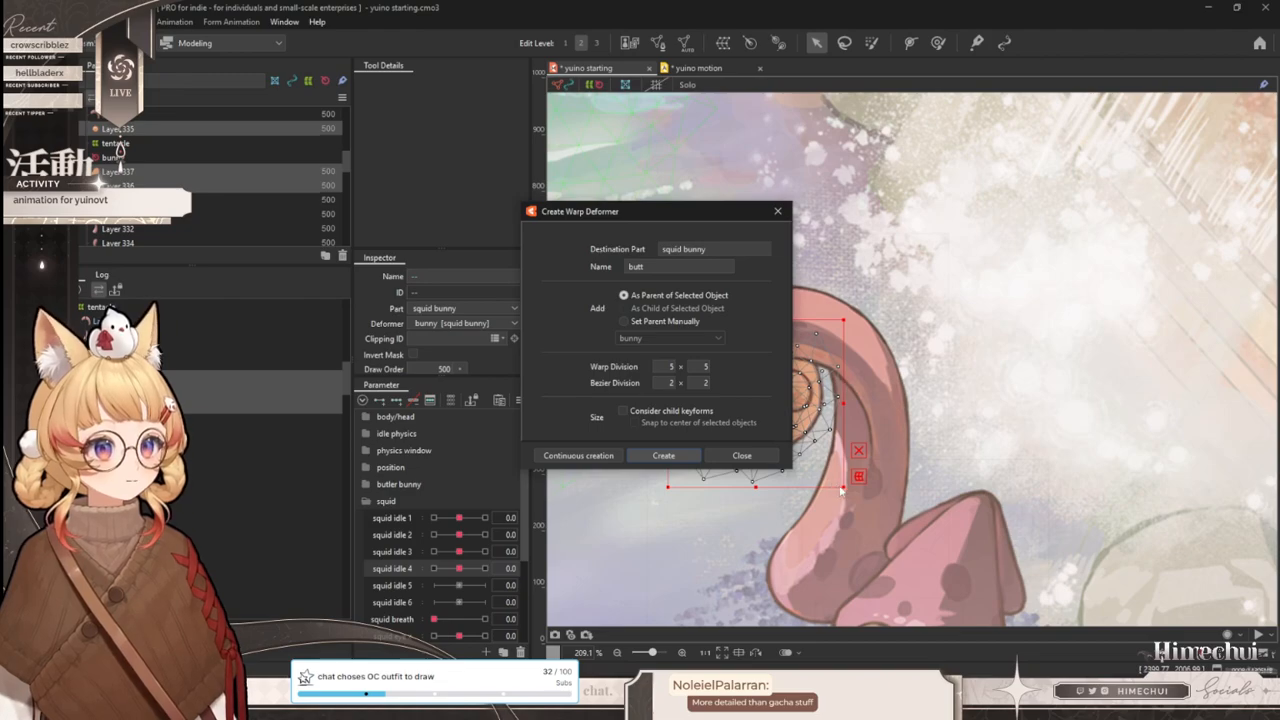
{"action": "key", "text": "Return"}
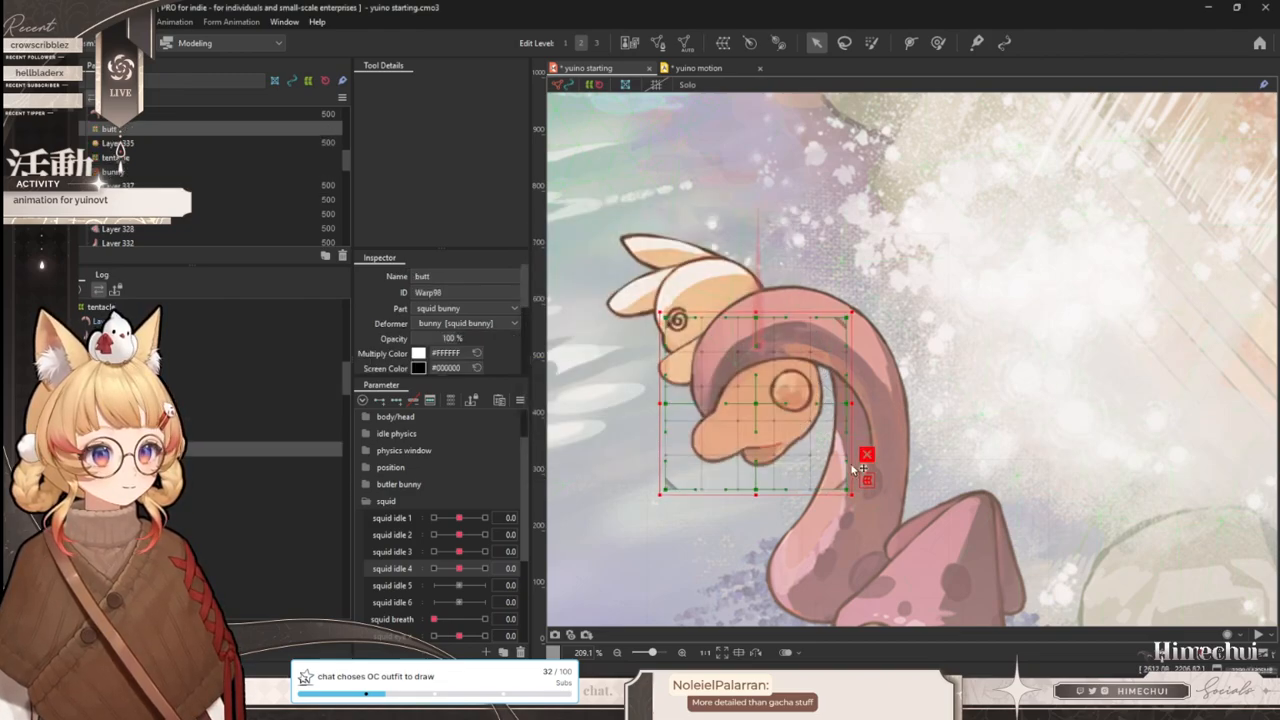
{"action": "left_click_drag", "start_coordinate": [853, 494], "coordinate": [867, 513]}
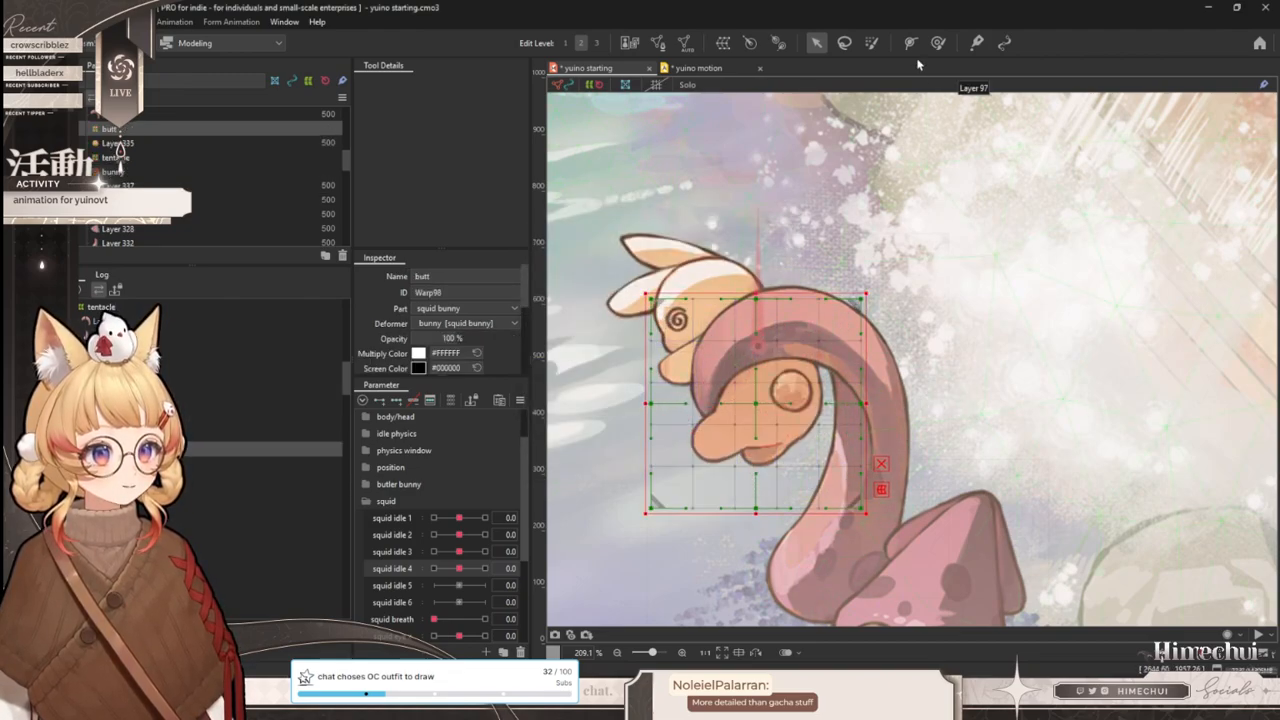
- Key the butt deformer on squid idle 5, set it to 10 and push the bunny's rear rightward with the deform brush
{"action": "left_click", "coordinate": [937, 43]}
{"action": "key", "text": "ctrl+t"}
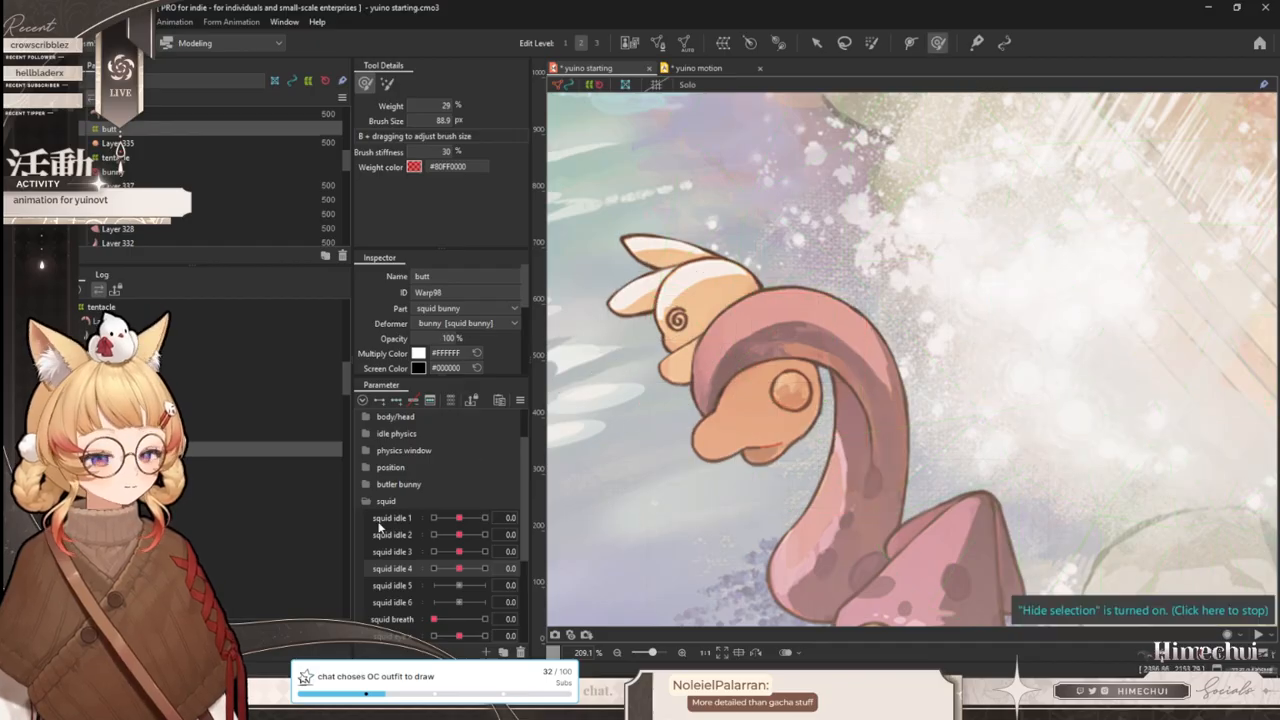
{"action": "left_click", "coordinate": [472, 587]}
{"action": "left_click", "coordinate": [485, 585]}
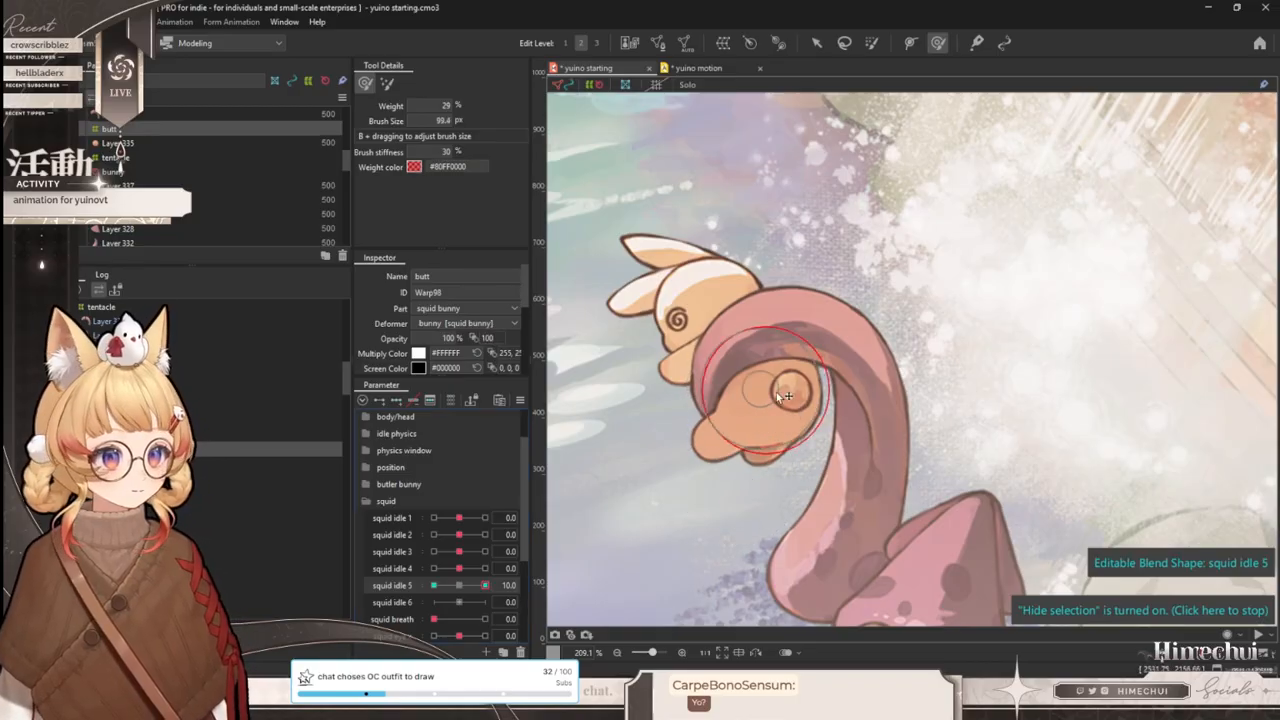
{"action": "left_click_drag", "start_coordinate": [790, 409], "coordinate": [805, 408]}
{"action": "left_click_drag", "start_coordinate": [719, 467], "coordinate": [758, 472]}
{"action": "left_click_drag", "start_coordinate": [742, 395], "coordinate": [705, 396]}
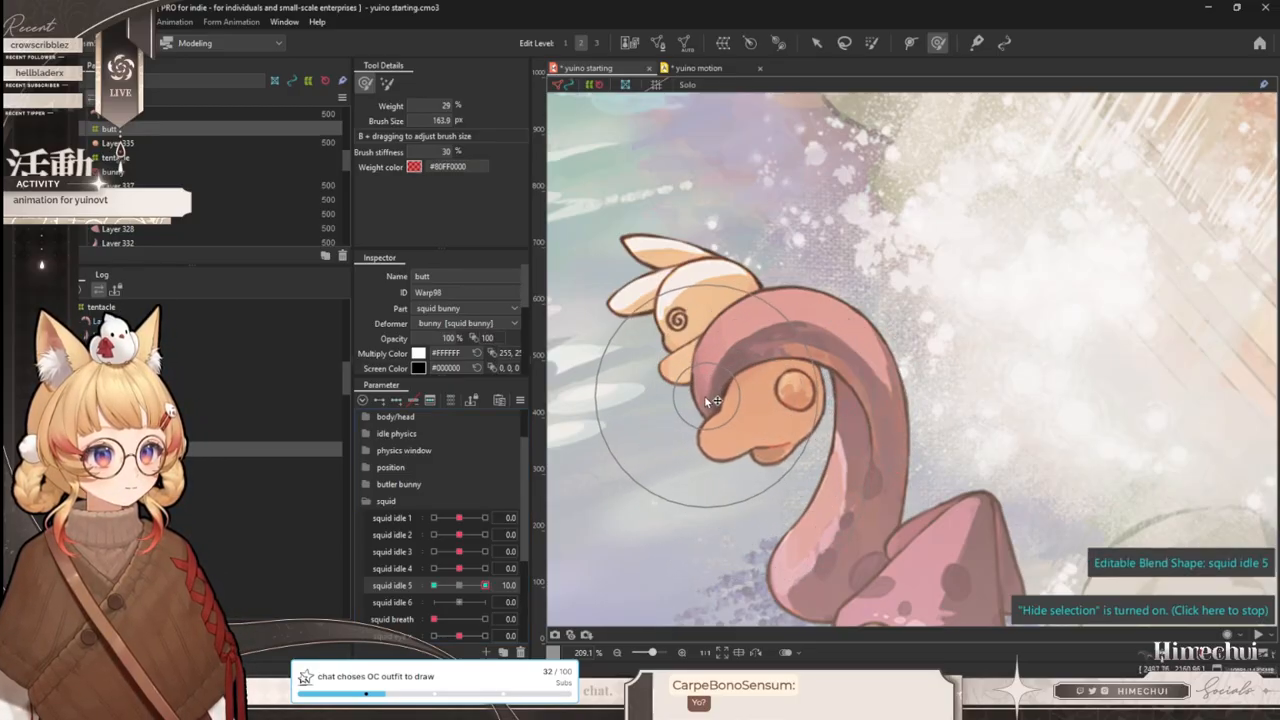
- Compare squid idle 5 at -10, return to 10 and push the rear further right with the brush at about 167 px
{"action": "left_click_drag", "start_coordinate": [485, 585], "coordinate": [343, 582]}
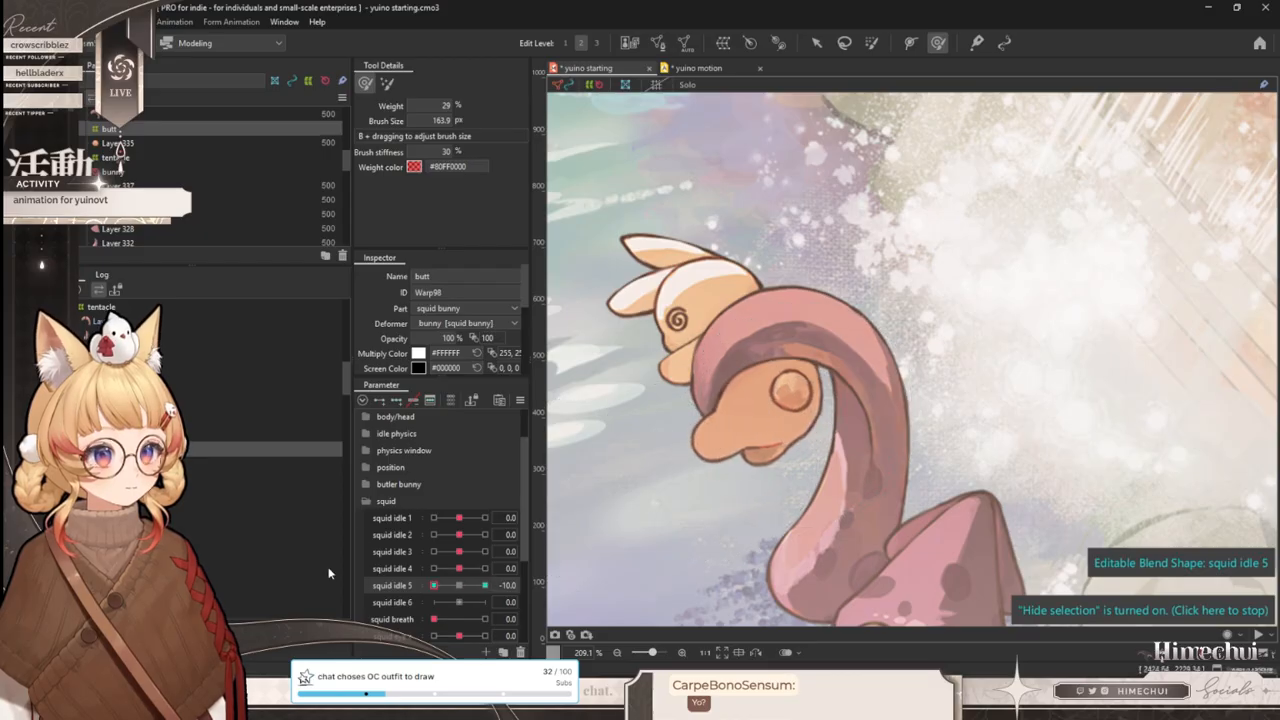
{"action": "mouse_move", "coordinate": [798, 414]}
{"action": "left_mouse_down"}
{"action": "mouse_move", "coordinate": [700, 437]}
{"action": "mouse_move", "coordinate": [782, 474]}
{"action": "mouse_move", "coordinate": [796, 436]}
{"action": "left_mouse_up"}
{"action": "key", "text": "b"}
{"action": "mouse_move", "coordinate": [440, 585]}
{"action": "left_mouse_down"}
{"action": "mouse_move", "coordinate": [647, 559]}
{"action": "mouse_move", "coordinate": [386, 555]}
{"action": "mouse_move", "coordinate": [640, 515]}
{"action": "left_mouse_up"}
{"action": "key", "text": "b"}
{"action": "mouse_move", "coordinate": [699, 456]}
{"action": "left_mouse_down"}
{"action": "mouse_move", "coordinate": [723, 477]}
{"action": "mouse_move", "coordinate": [704, 488]}
{"action": "mouse_move", "coordinate": [766, 486]}
{"action": "left_mouse_up"}
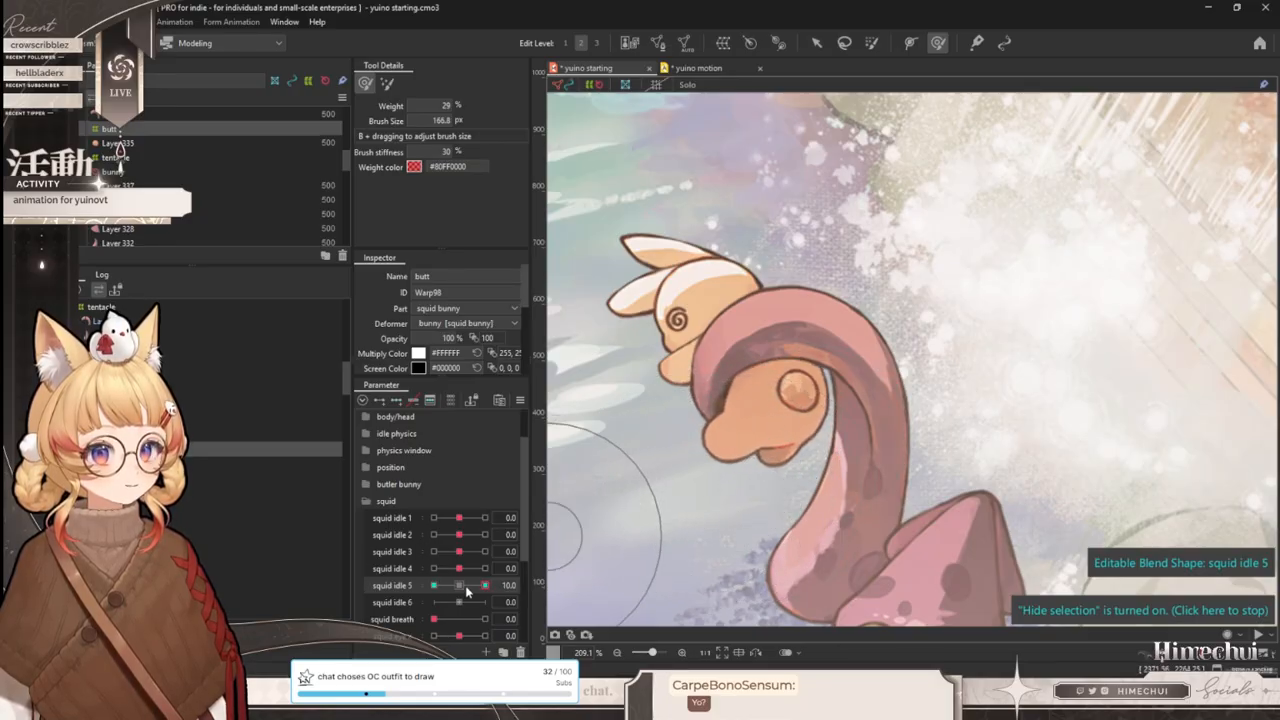
- Set squid idle 5 to -10 and brush the bunny's rear leftward on the butt deformer
{"action": "left_click_drag", "start_coordinate": [460, 586], "coordinate": [374, 571]}
{"action": "left_click_drag", "start_coordinate": [671, 451], "coordinate": [657, 443]}
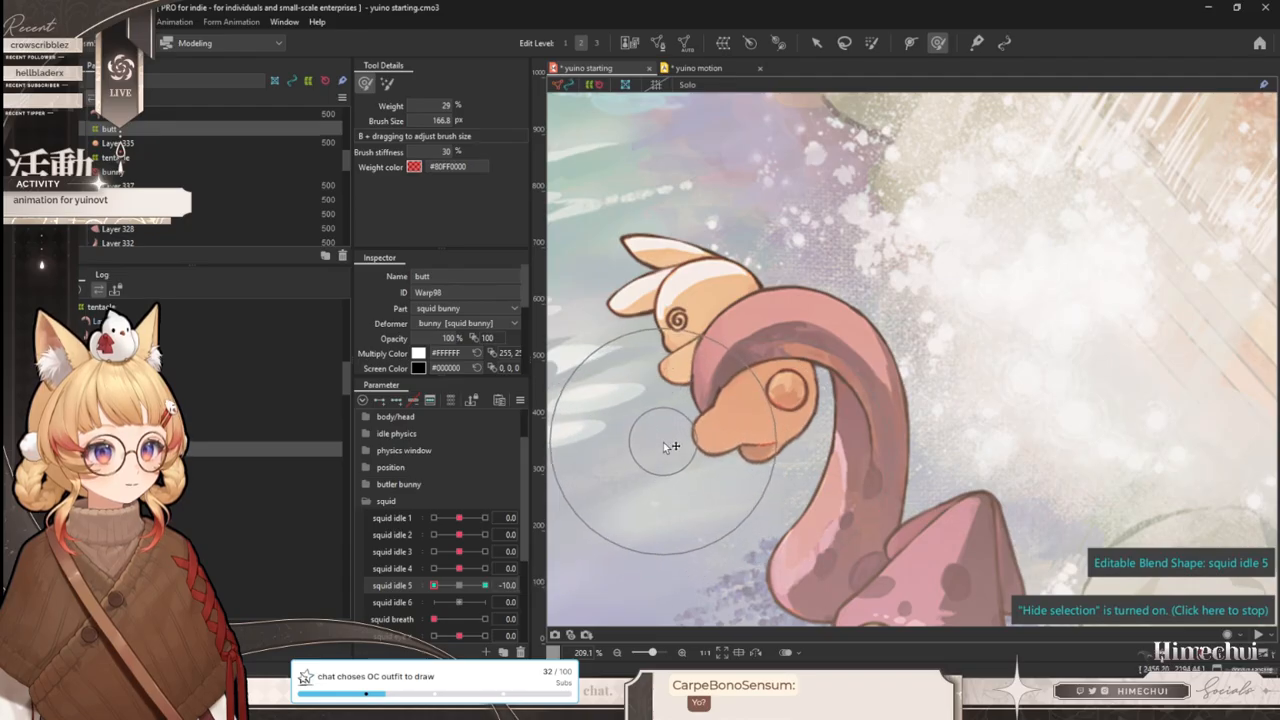
{"action": "left_click_drag", "start_coordinate": [823, 396], "coordinate": [843, 417]}
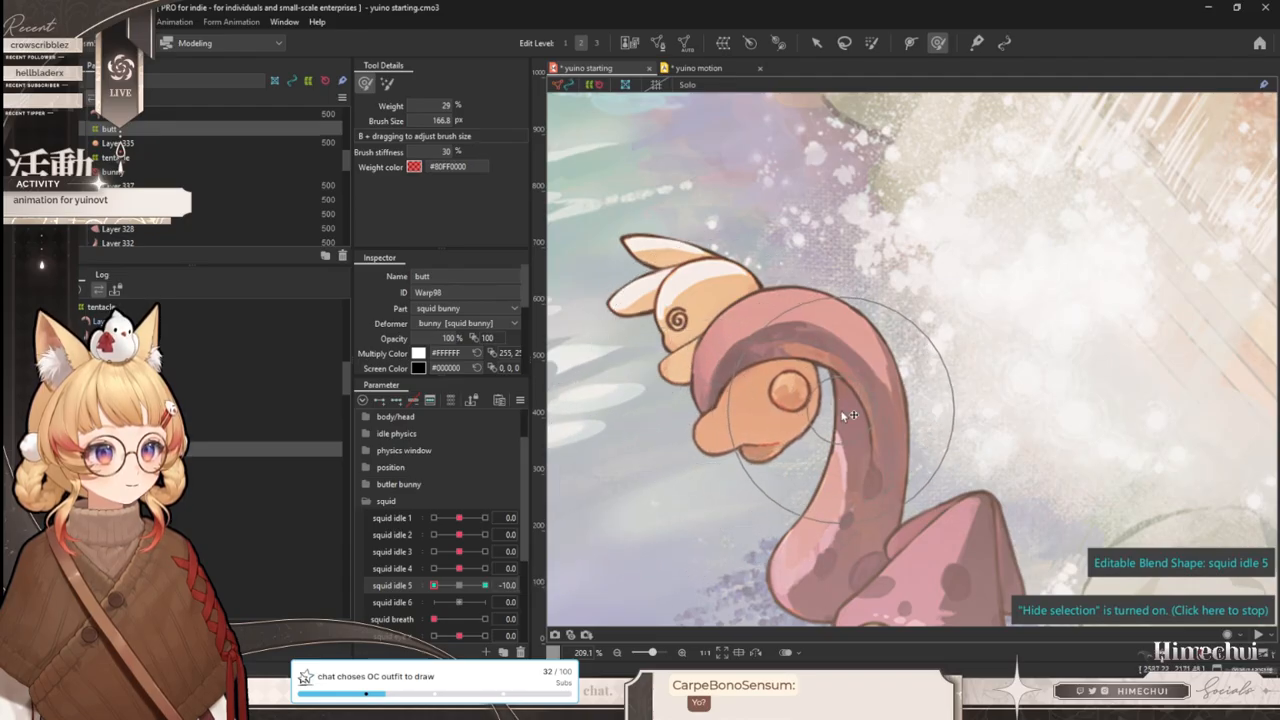
- Return squid idle 5 to 10 and touch up the rear's rightward pose, reducing the brush to about 160 px
{"action": "left_click_drag", "start_coordinate": [446, 586], "coordinate": [630, 566]}
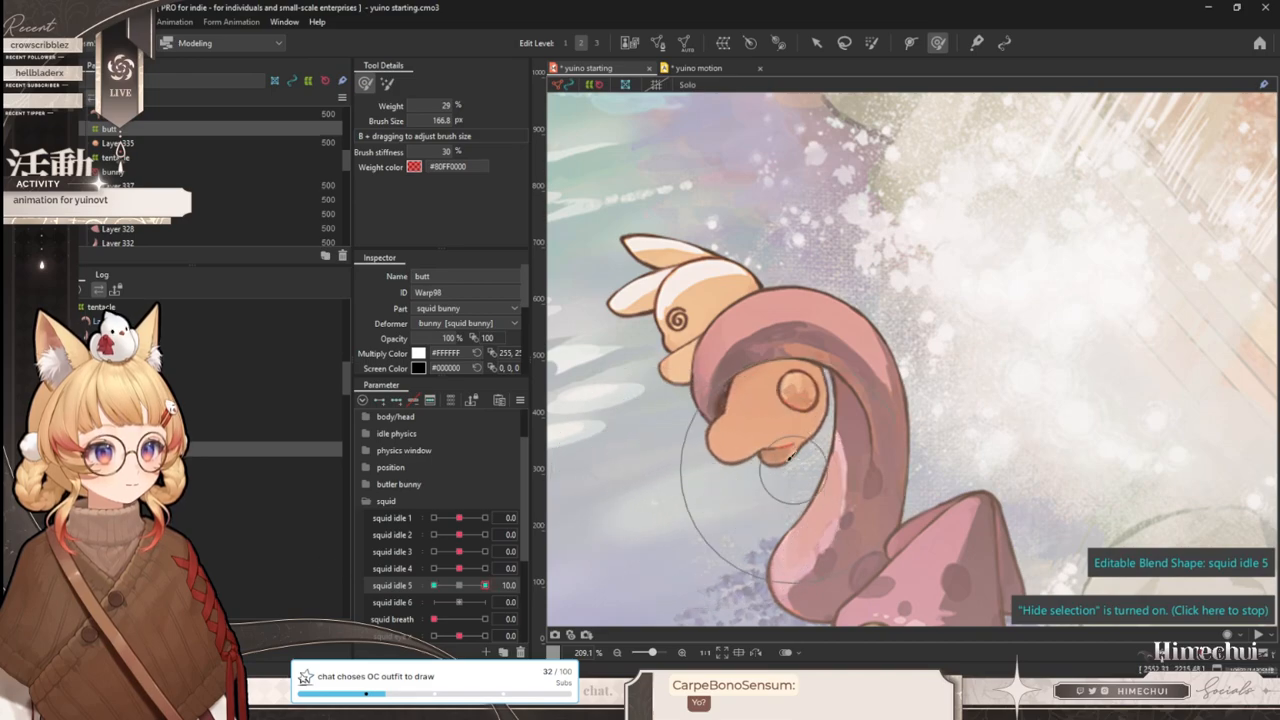
{"action": "key", "text": "b"}
{"action": "left_click_drag", "start_coordinate": [796, 414], "coordinate": [773, 413]}
{"action": "mouse_move", "coordinate": [480, 585]}
{"action": "left_mouse_down"}
{"action": "mouse_move", "coordinate": [418, 592]}
{"action": "mouse_move", "coordinate": [676, 551]}
{"action": "mouse_move", "coordinate": [430, 590]}
{"action": "mouse_move", "coordinate": [498, 585]}
{"action": "left_mouse_up"}
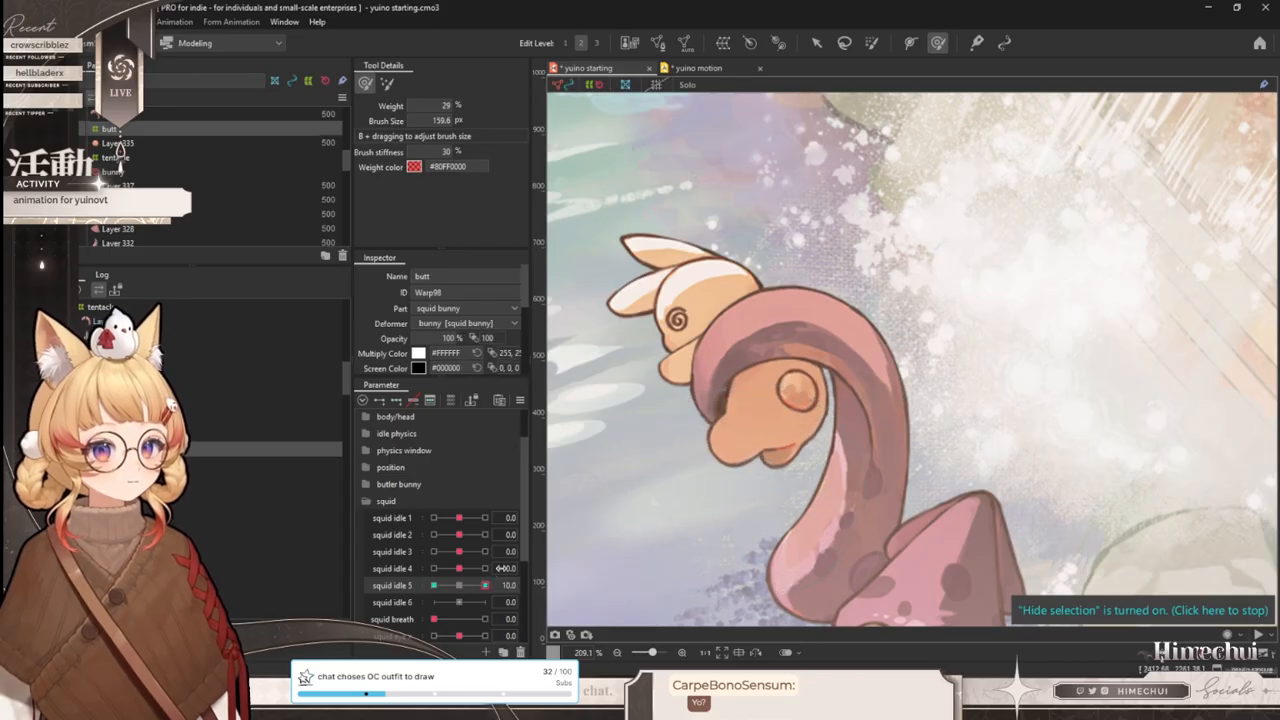
- Select the objects keyed to squid idle 1 and give them Ellipse Interpolation through Extended Interpolation
{"action": "left_click", "coordinate": [513, 518]}
{"action": "left_click", "coordinate": [566, 517]}
{"action": "left_click", "coordinate": [520, 400]}
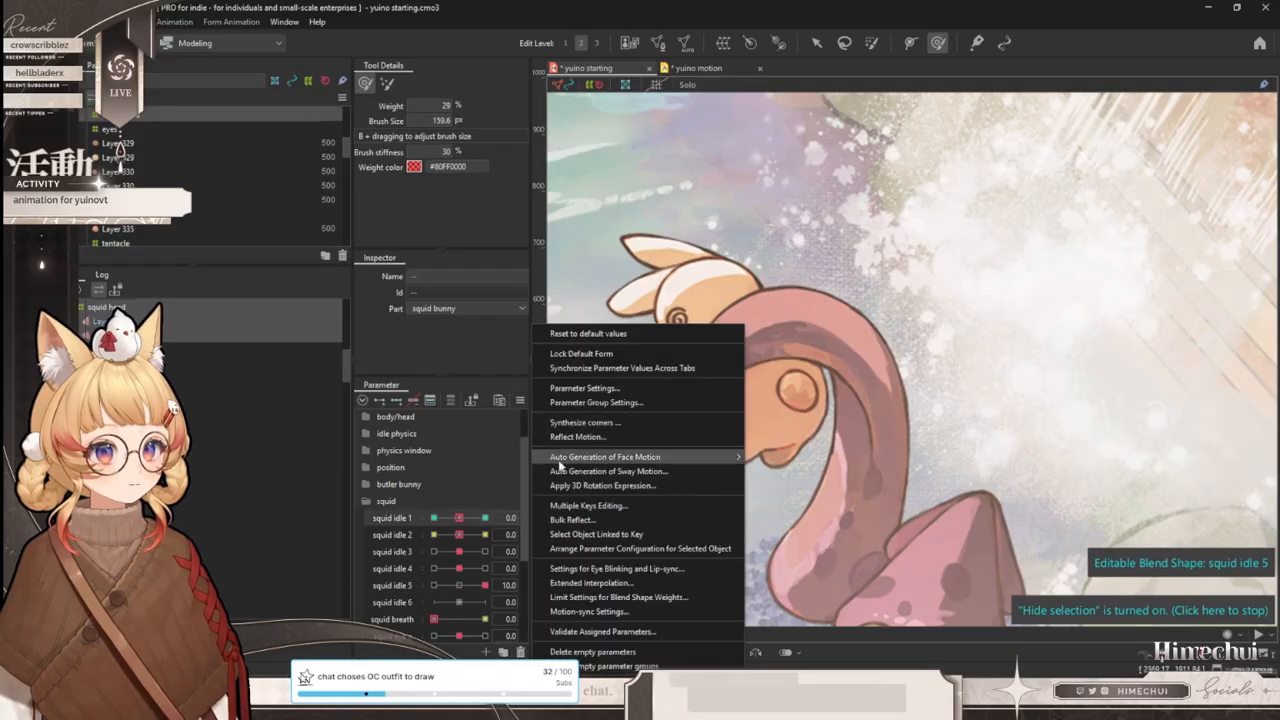
{"action": "left_click", "coordinate": [595, 583]}
{"action": "left_click", "coordinate": [620, 327]}
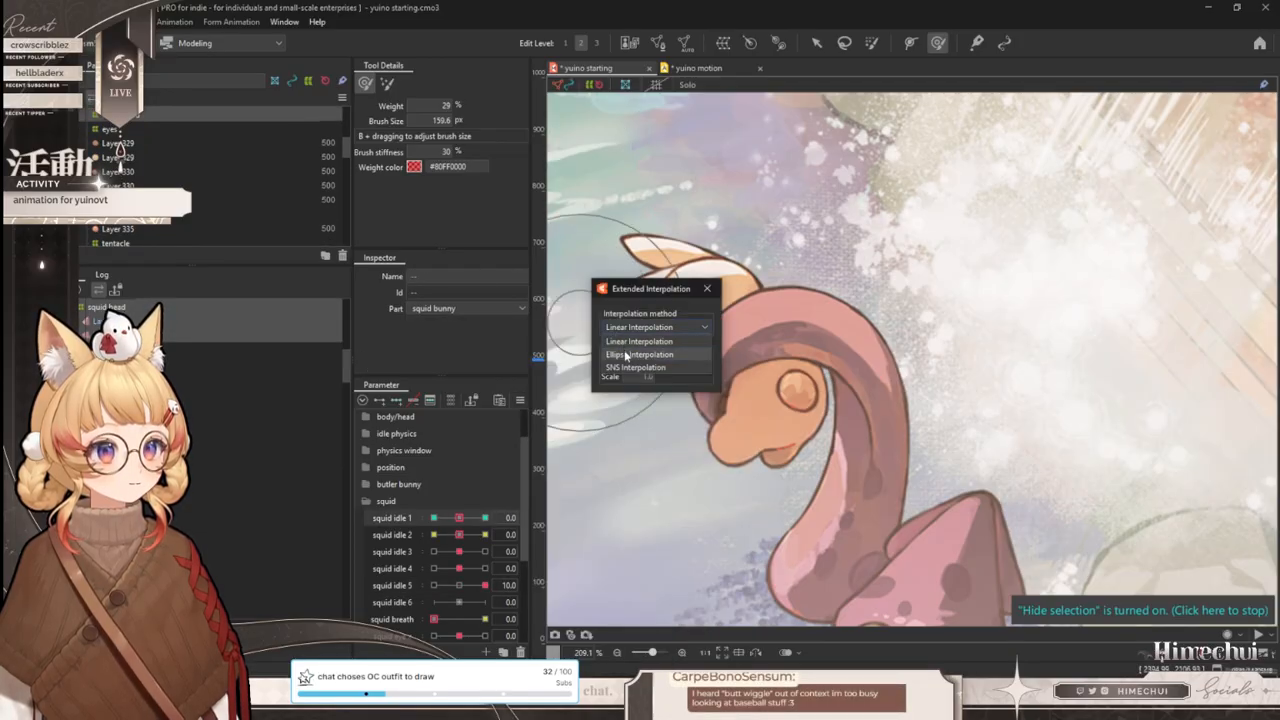
{"action": "left_click", "coordinate": [625, 354]}
- Apply Ellipse Interpolation to the objects keyed to squid idle 2 and to those keyed to squid idle 3
{"action": "left_click", "coordinate": [513, 534]}
{"action": "left_click", "coordinate": [558, 534]}
{"action": "left_click", "coordinate": [655, 329]}
{"action": "left_click", "coordinate": [645, 354]}
{"action": "left_click", "coordinate": [513, 551]}
{"action": "left_click", "coordinate": [566, 553]}
{"action": "left_click", "coordinate": [659, 326]}
{"action": "left_click", "coordinate": [652, 354]}
- Select the objects keyed to squid idle 4 and choose their extended interpolation method
{"action": "left_click", "coordinate": [513, 568]}
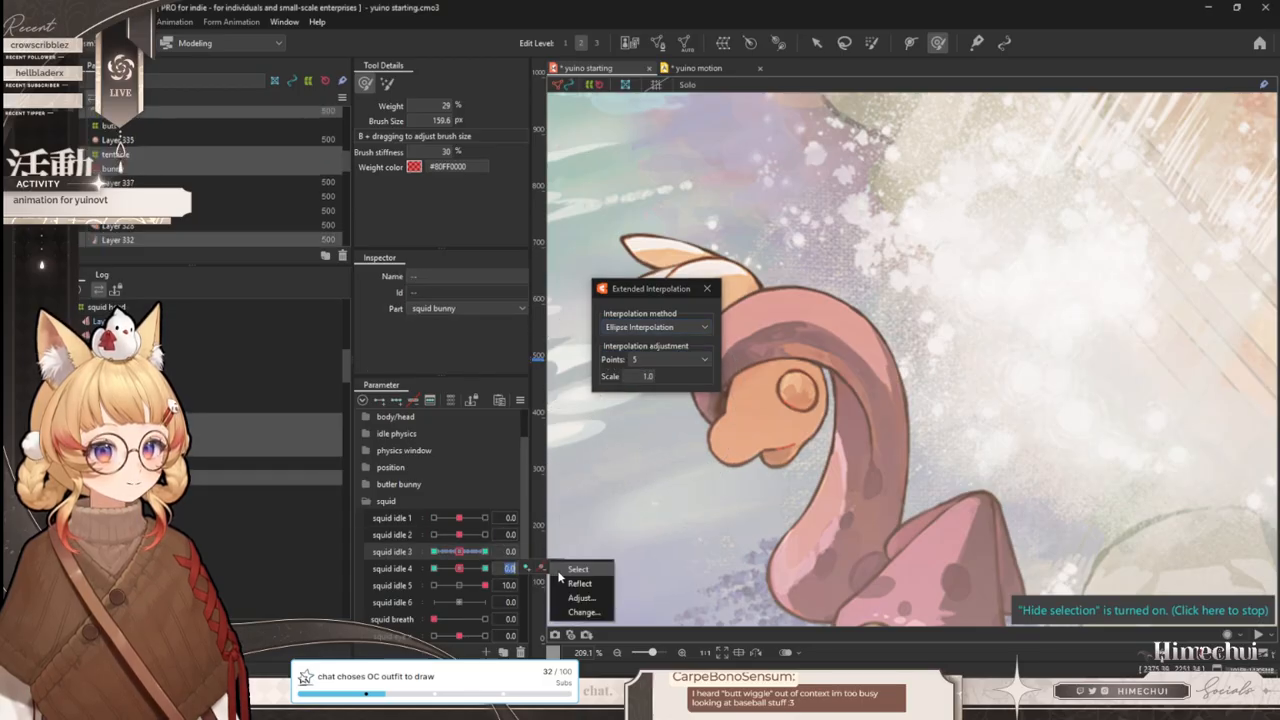
{"action": "left_click", "coordinate": [566, 570]}
{"action": "left_click", "coordinate": [659, 326]}
{"action": "left_click", "coordinate": [669, 368]}
{"action": "left_click", "coordinate": [639, 341]}
- Apply Ellipse Interpolation to the butt deformer on squid idle 5 and close the Extended Interpolation dialog
{"action": "left_click", "coordinate": [513, 585]}
{"action": "left_click", "coordinate": [566, 587]}
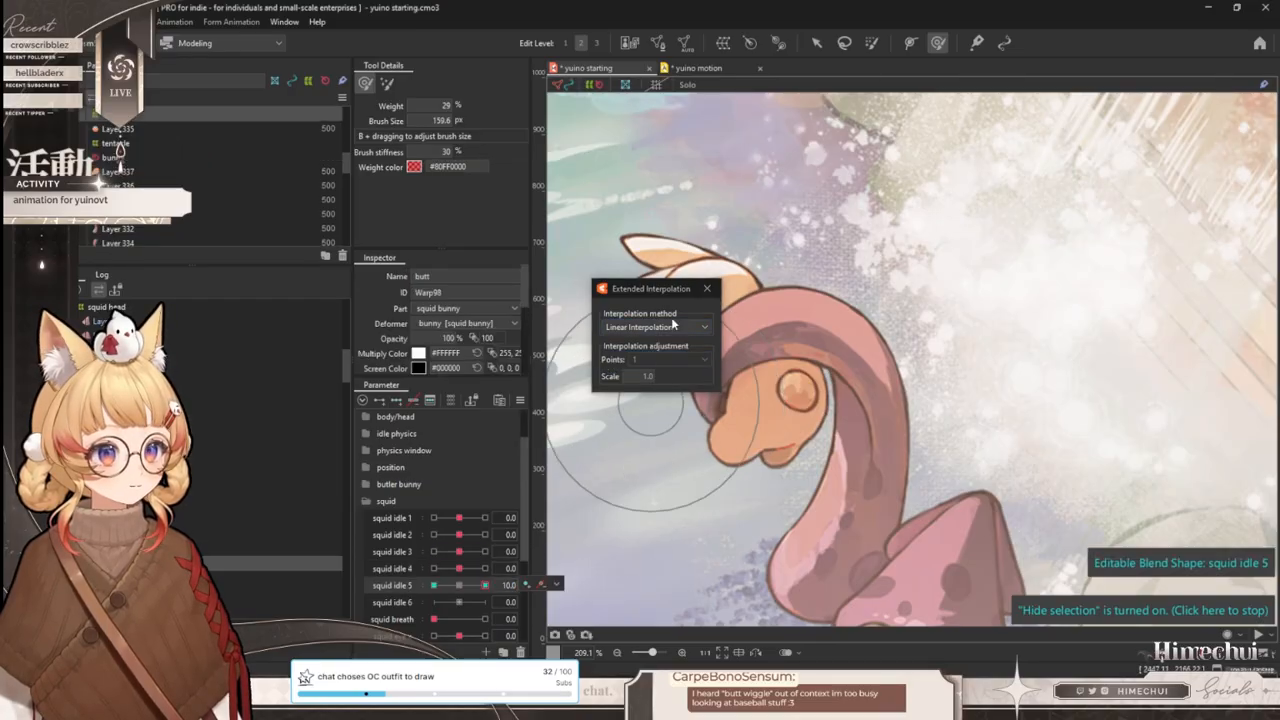
{"action": "left_click", "coordinate": [669, 326]}
{"action": "left_click", "coordinate": [660, 354]}
{"action": "left_click", "coordinate": [707, 288]}
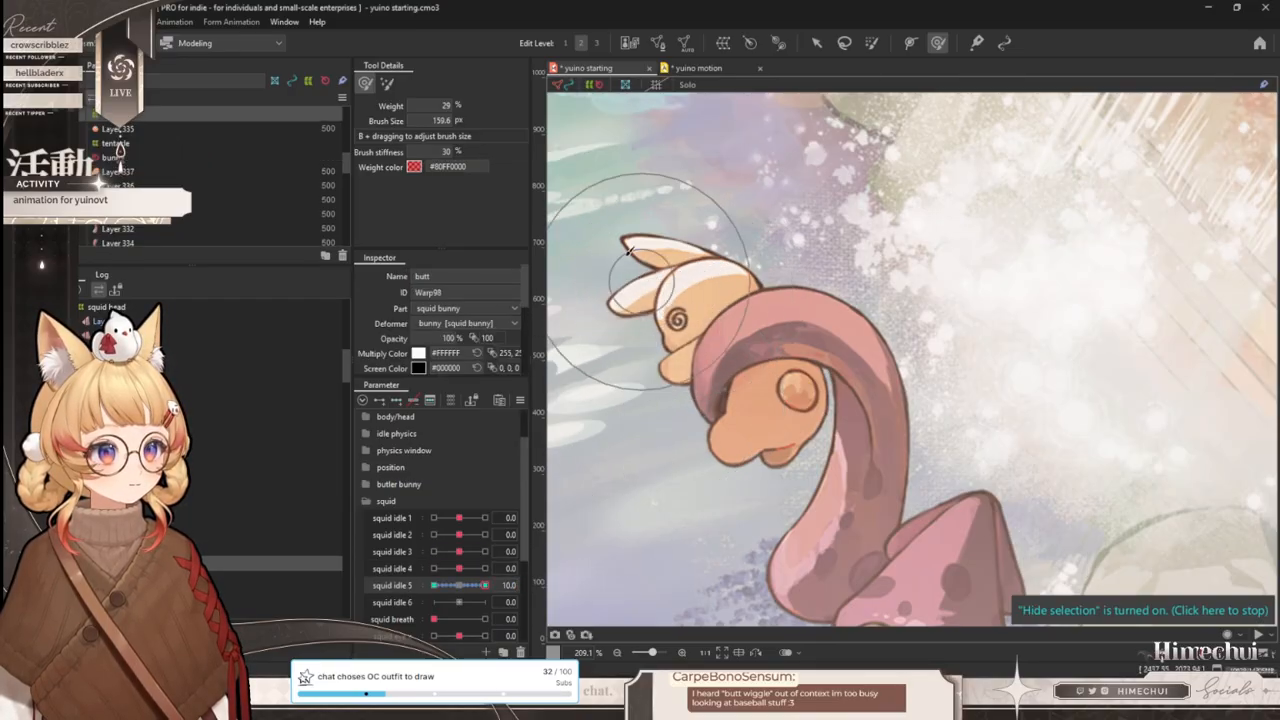
- Switch to the yuino motion animation and scrub through the first seconds to examine the bunny's body movement
{"action": "left_click", "coordinate": [697, 68]}
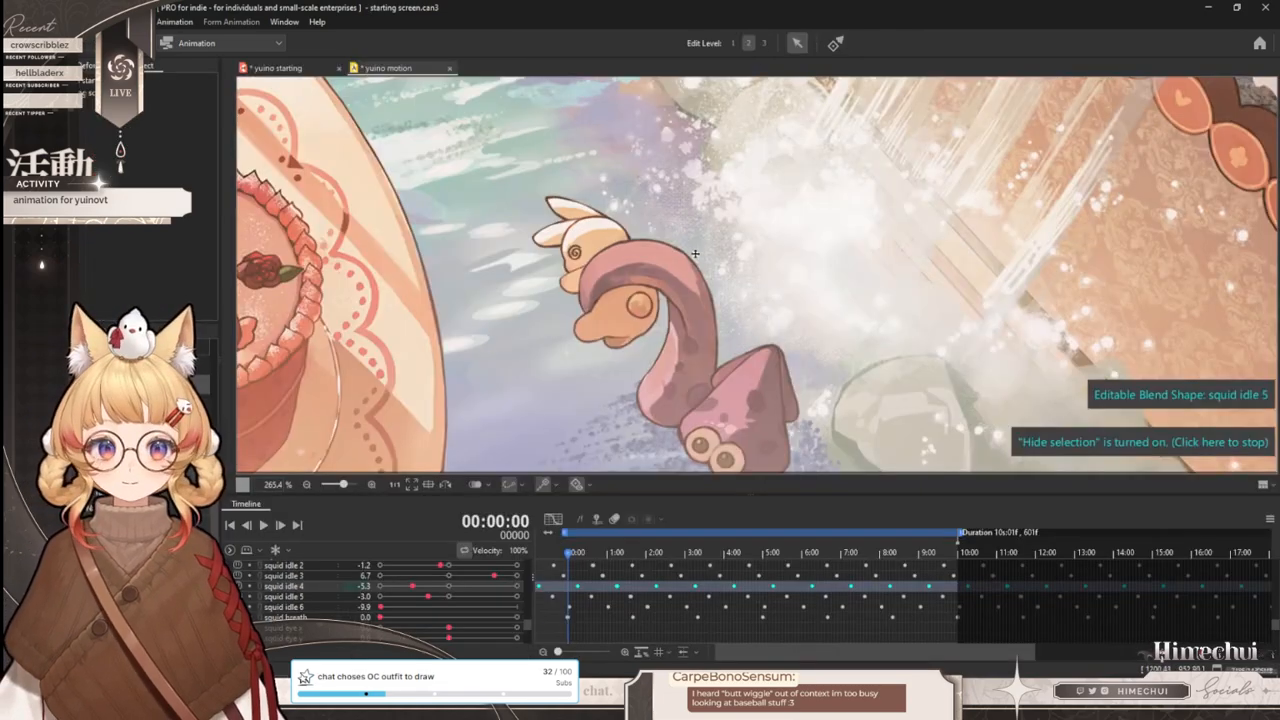
{"action": "scroll", "coordinate": [720, 215], "scroll_direction": "down", "scroll_amount": 3}
{"action": "scroll", "coordinate": [721, 272], "scroll_direction": "up", "scroll_amount": 3}
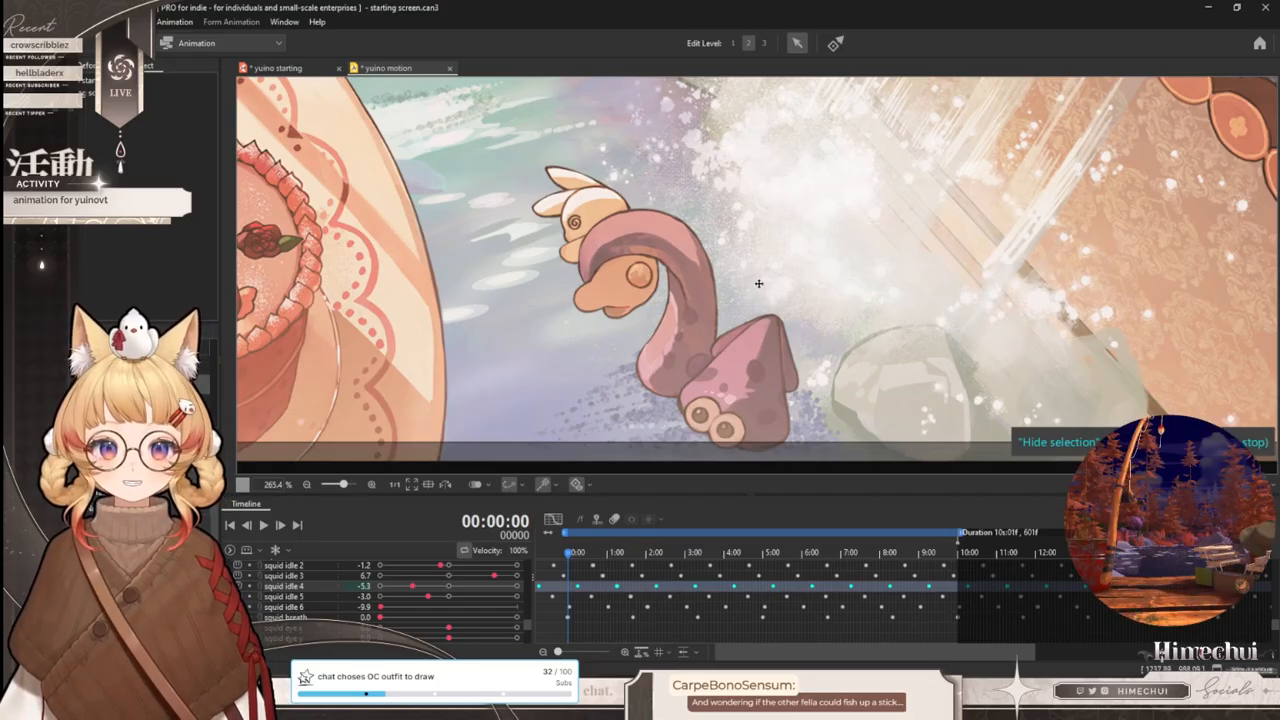
{"action": "scroll", "coordinate": [761, 283], "scroll_direction": "down", "scroll_amount": 1}
{"action": "scroll", "coordinate": [680, 310], "scroll_direction": "up", "scroll_amount": 1}
{"action": "scroll", "coordinate": [660, 275], "scroll_direction": "down", "scroll_amount": 1}
{"action": "scroll", "coordinate": [654, 261], "scroll_direction": "up", "scroll_amount": 1}
{"action": "left_click_drag", "start_coordinate": [626, 556], "coordinate": [697, 563]}
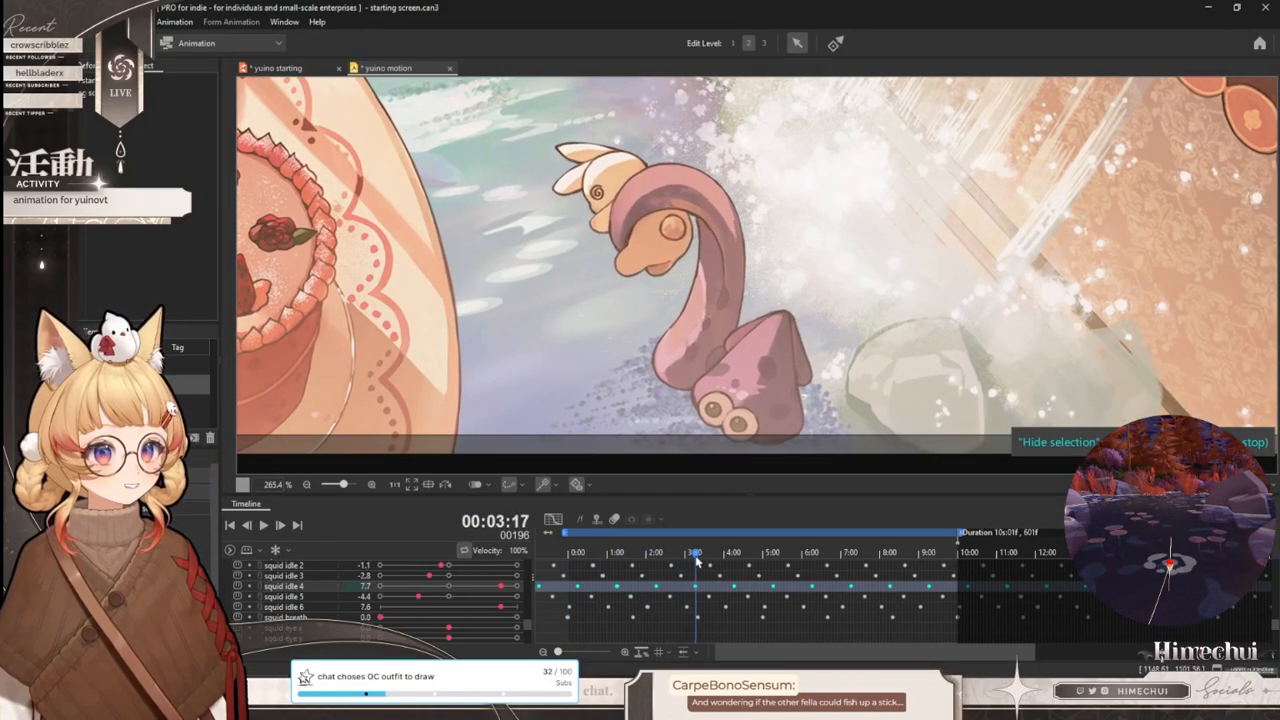
- Reset squid idle 5 to 0 in the yuino starting model and return to the yuino motion animation
{"action": "left_click", "coordinate": [296, 76]}
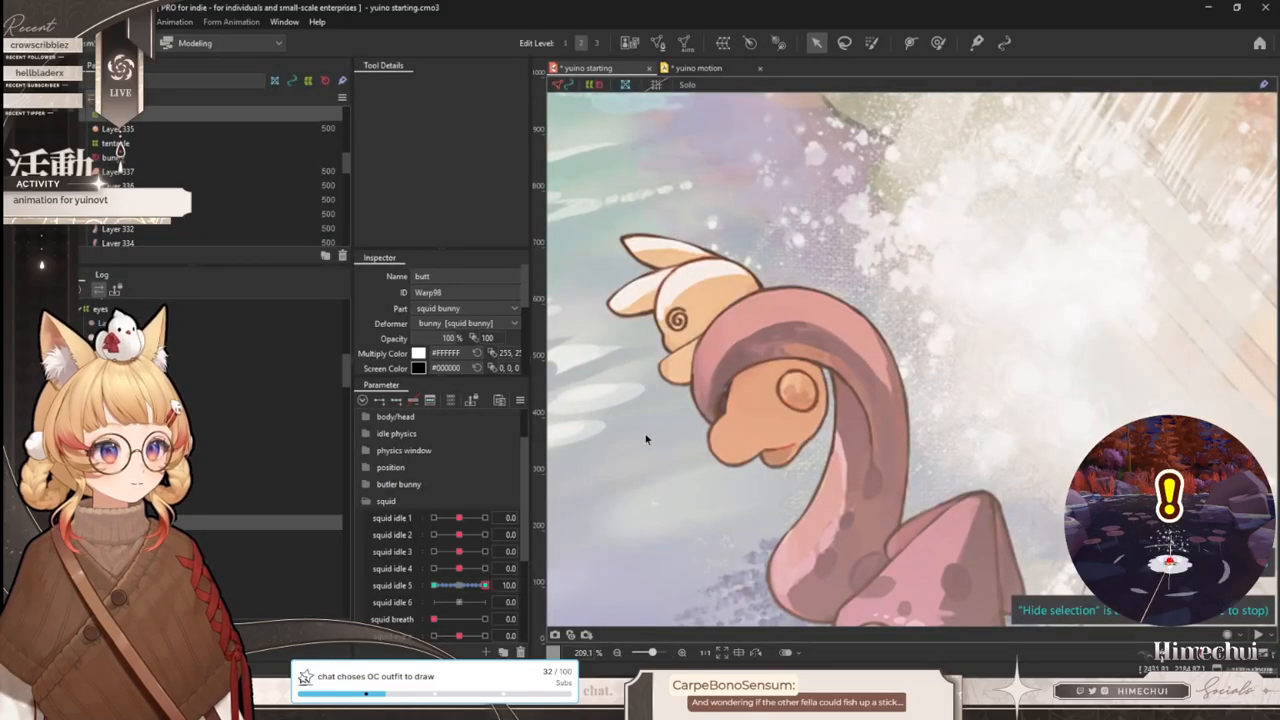
{"action": "left_click", "coordinate": [461, 585]}
{"action": "left_click", "coordinate": [702, 69]}
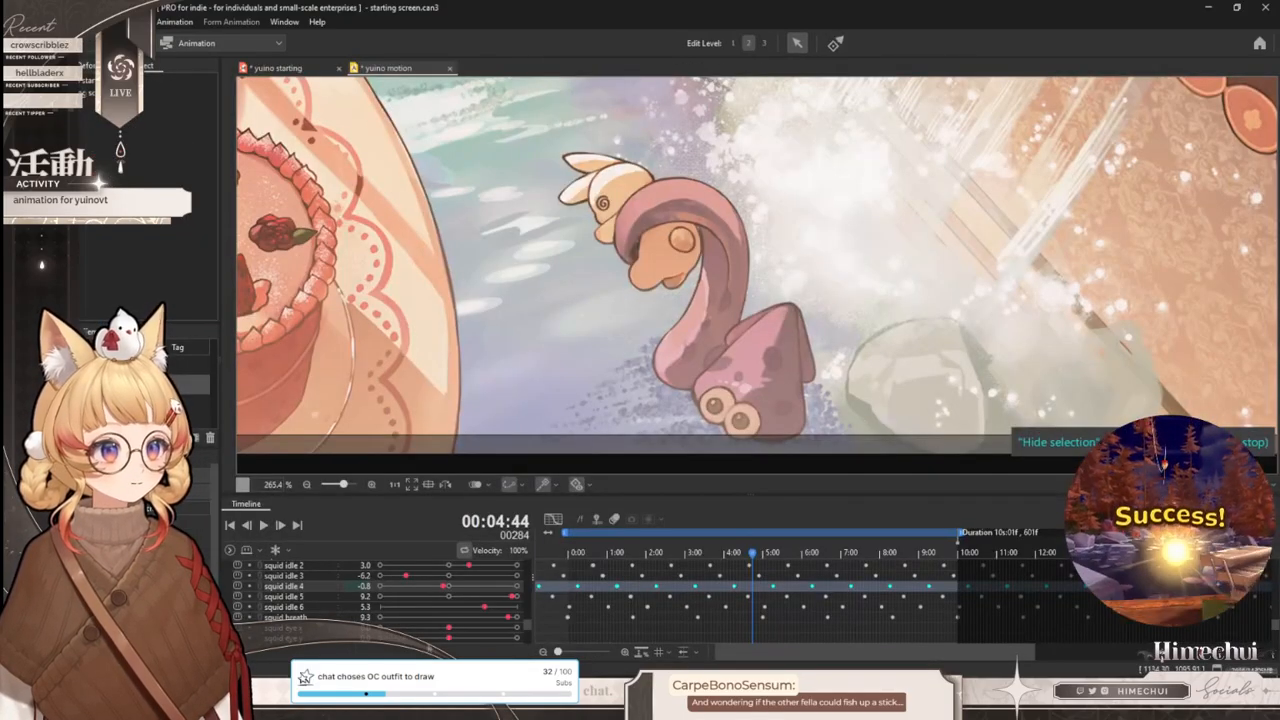
- Open squid idle 5 in the graph editor, try adjusting all its keyframes together, and undo the change
{"action": "left_click", "coordinate": [307, 597]}
{"action": "left_click", "coordinate": [553, 519]}
{"action": "mouse_move", "coordinate": [759, 648]}
{"action": "left_mouse_down"}
{"action": "mouse_move", "coordinate": [1069, 645]}
{"action": "mouse_move", "coordinate": [520, 638]}
{"action": "left_mouse_up"}
{"action": "mouse_move", "coordinate": [769, 638]}
{"action": "left_mouse_down"}
{"action": "mouse_move", "coordinate": [769, 614]}
{"action": "mouse_move", "coordinate": [769, 646]}
{"action": "left_mouse_up"}
{"action": "key", "text": "ctrl+z"}
- Flip the squid idle 5 and 6 curves vertically in the graph editor, then scrub the animation to check the motion
{"action": "left_click", "coordinate": [305, 597]}
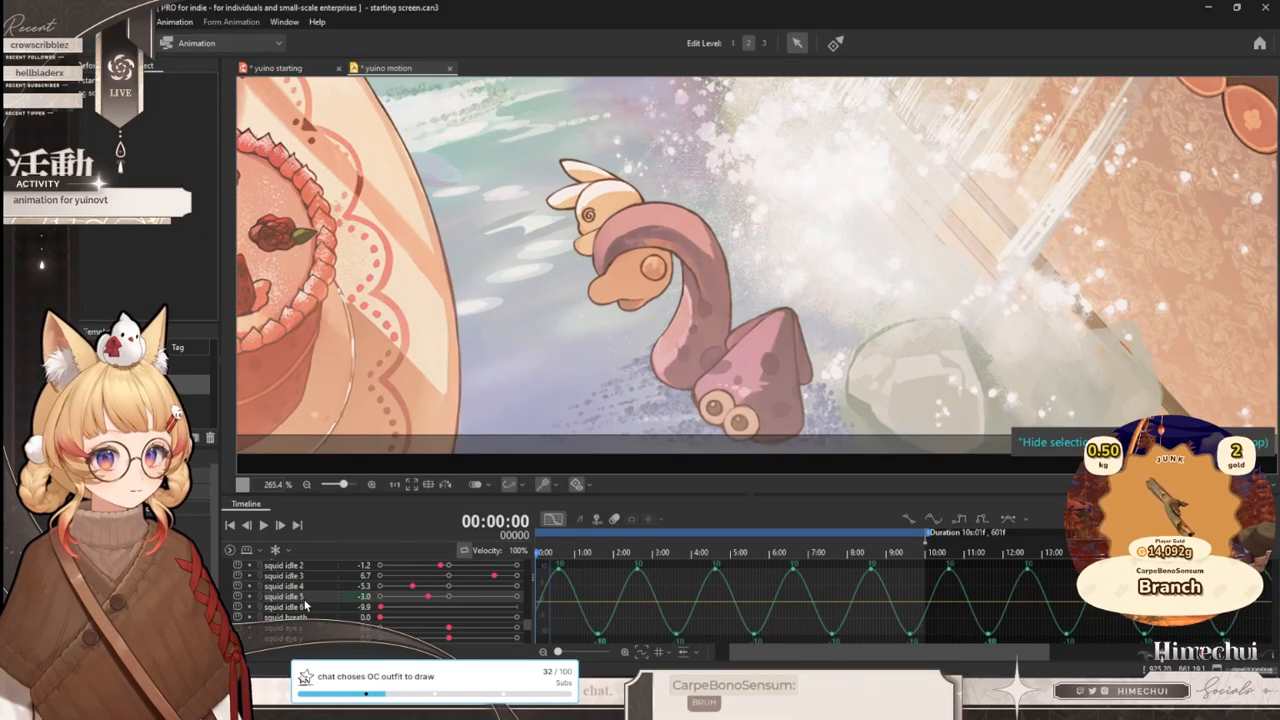
{"action": "left_click", "coordinate": [305, 607], "text": "ctrl"}
{"action": "left_click_drag", "start_coordinate": [878, 646], "coordinate": [290, 540]}
{"action": "left_click_drag", "start_coordinate": [804, 640], "coordinate": [577, 560]}
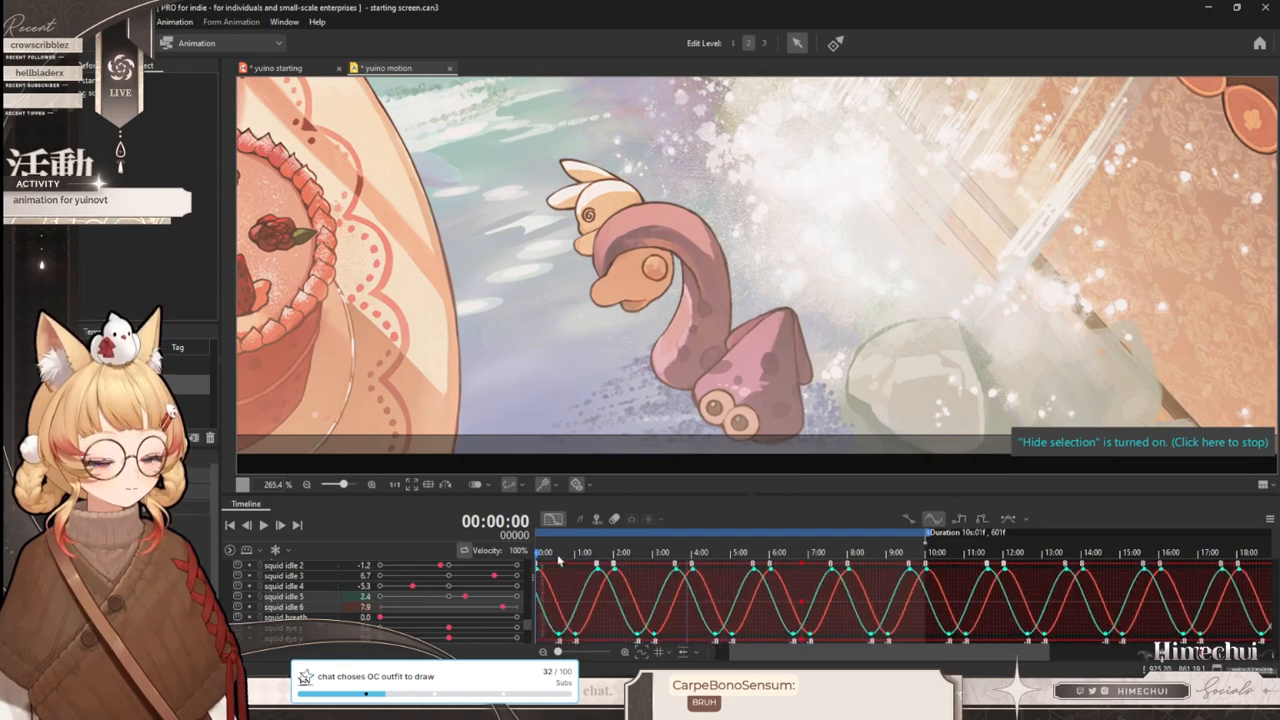
{"action": "left_click", "coordinate": [553, 520]}
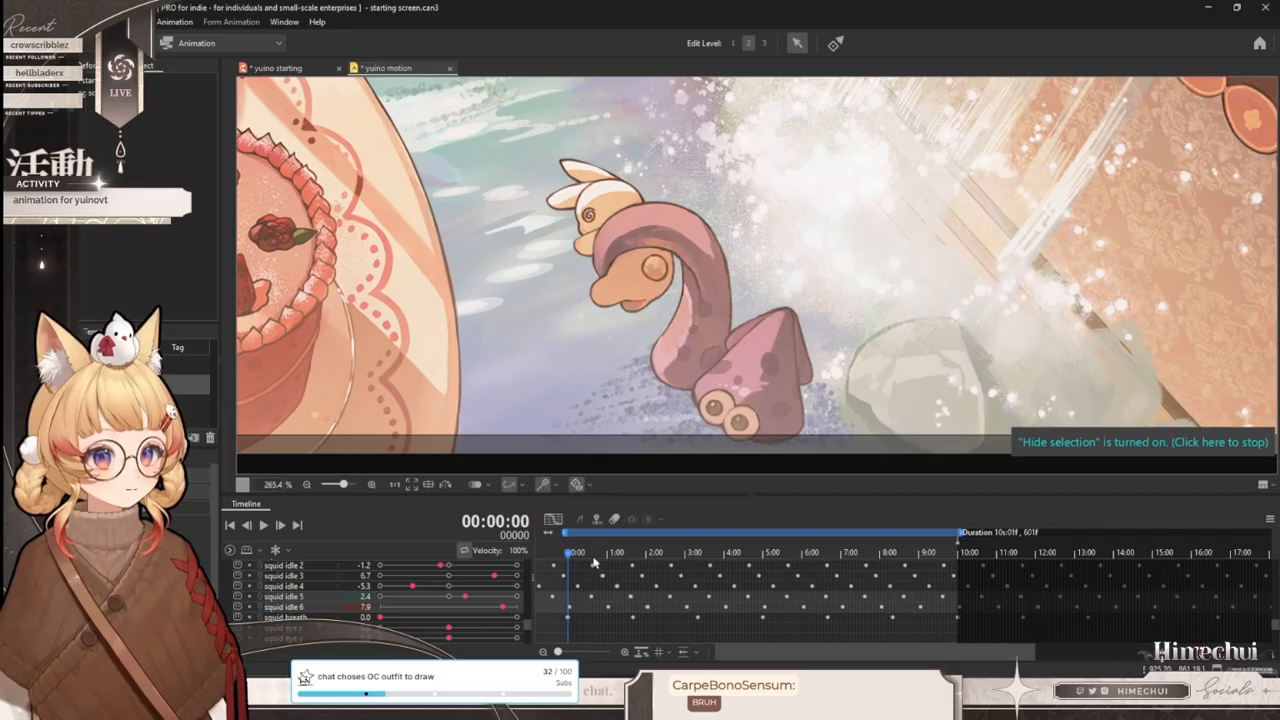
{"action": "left_click", "coordinate": [617, 553]}
{"action": "left_click_drag", "start_coordinate": [627, 563], "coordinate": [960, 522]}
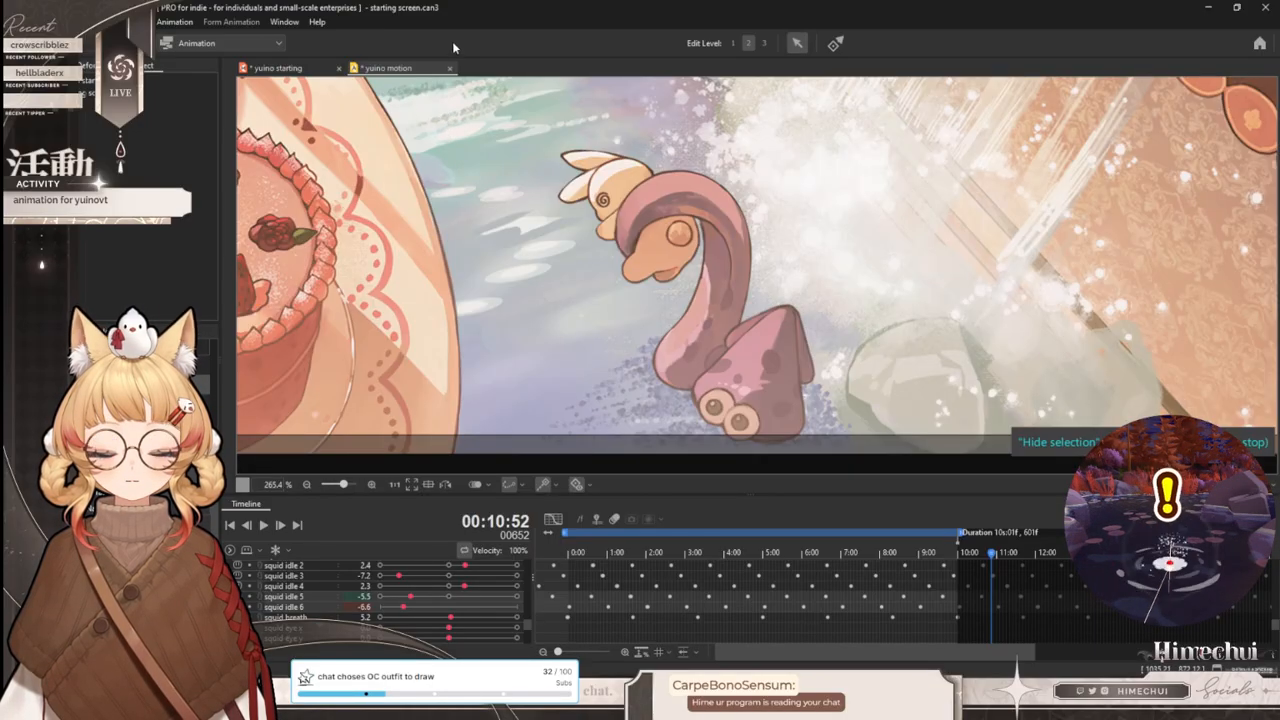
- Add squid idle 6 blend shape keys to the bunny's tail, Layer 335, and shift it with the deform brush at both extremes
{"action": "left_click", "coordinate": [300, 68]}
{"action": "scroll", "coordinate": [780, 360], "scroll_direction": "down", "scroll_amount": 3}
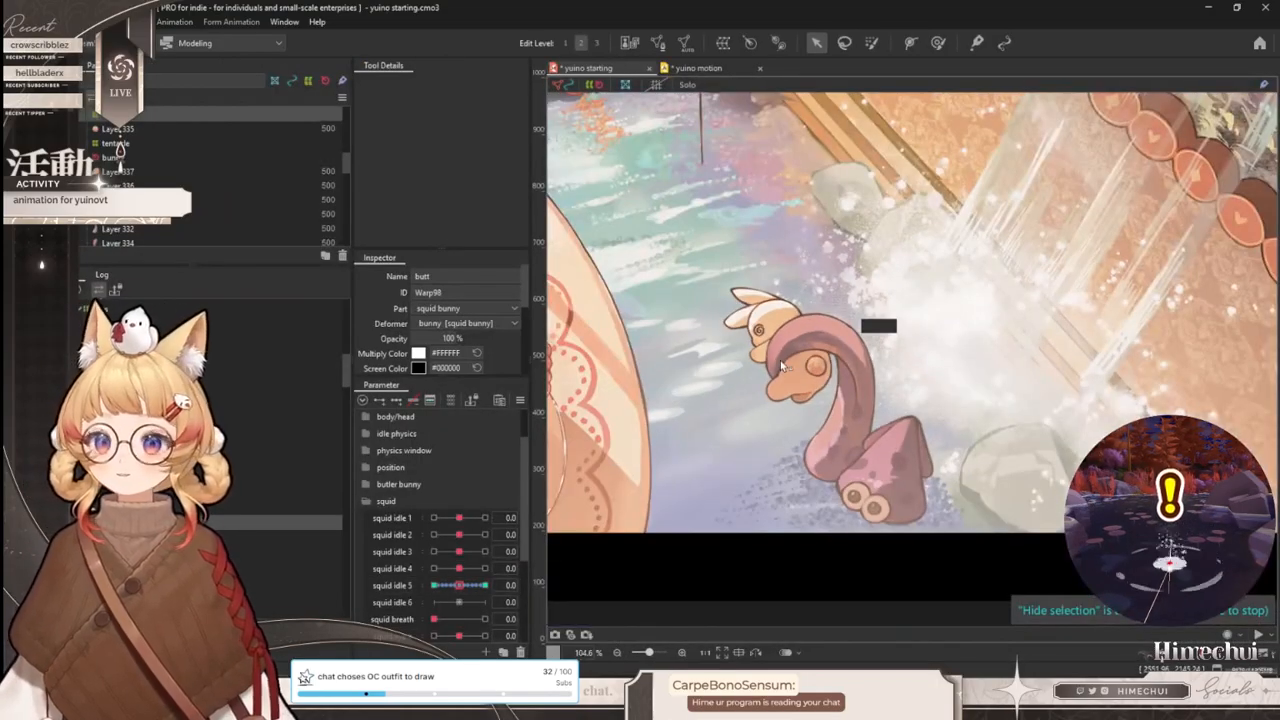
{"action": "scroll", "coordinate": [780, 360], "scroll_direction": "up", "scroll_amount": 4}
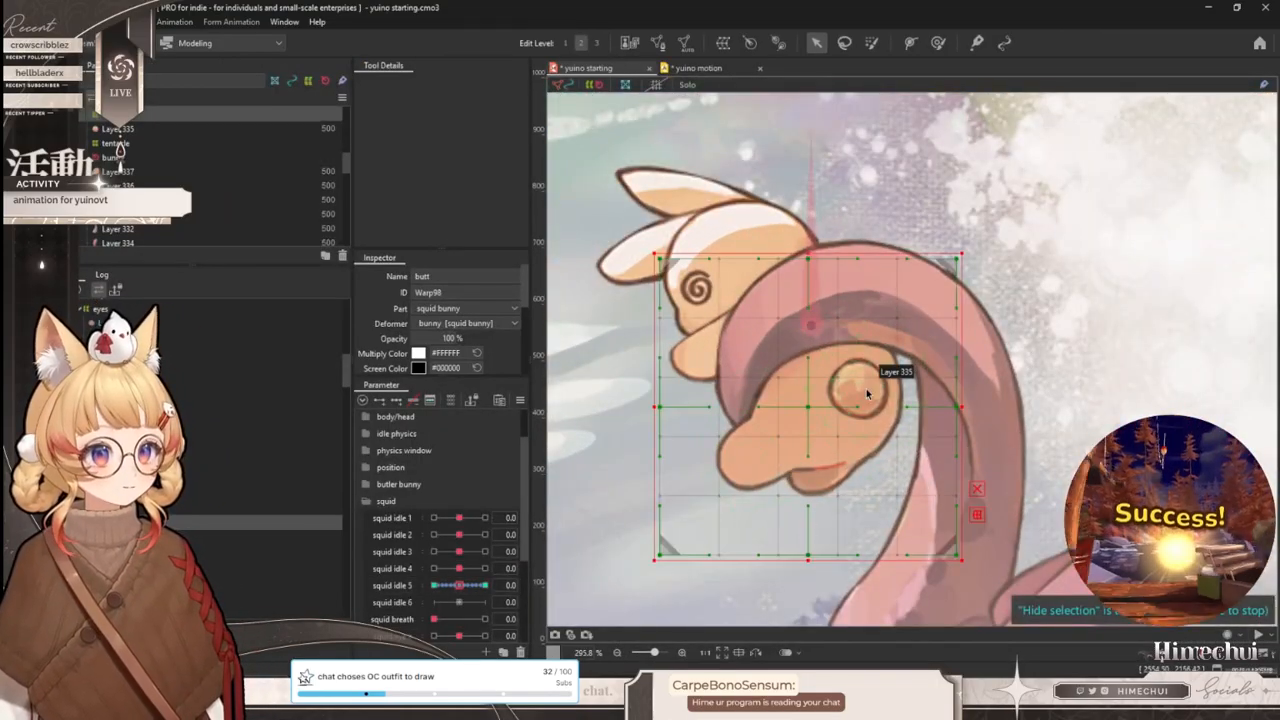
{"action": "left_click", "coordinate": [867, 393]}
{"action": "left_click", "coordinate": [938, 43]}
{"action": "key", "text": "ctrl+t"}
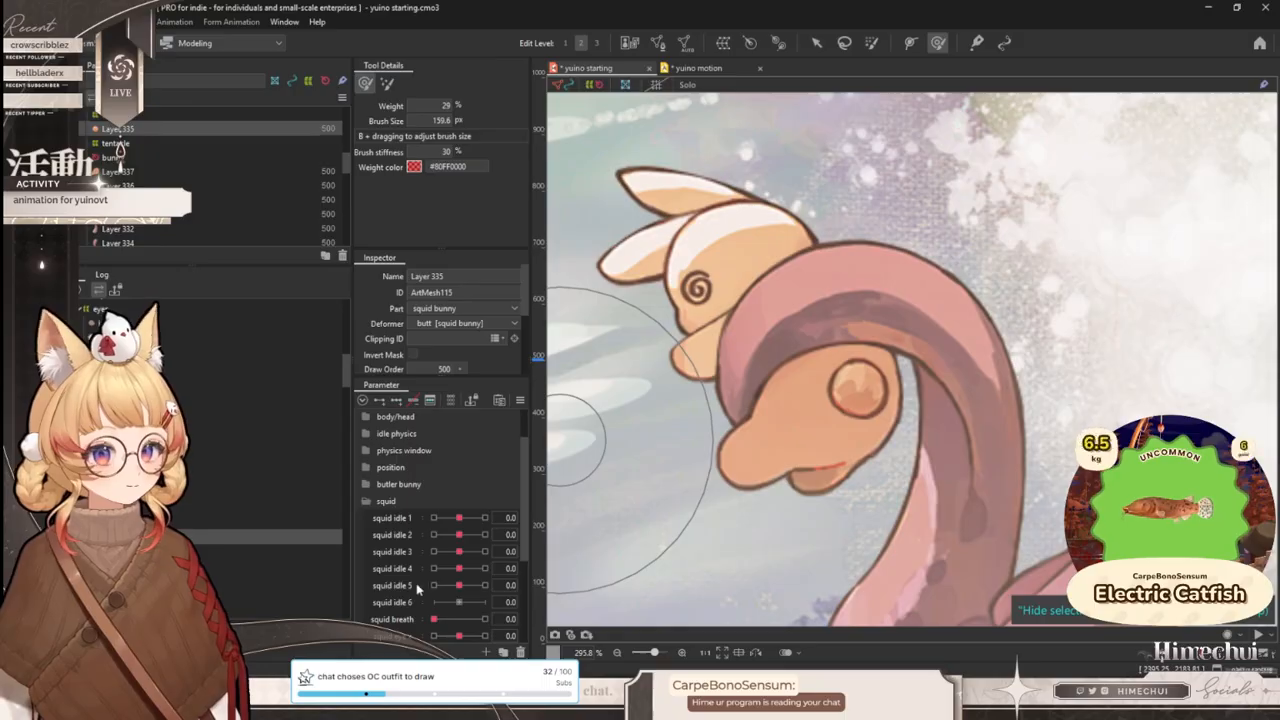
{"action": "left_click_drag", "start_coordinate": [460, 586], "coordinate": [459, 586]}
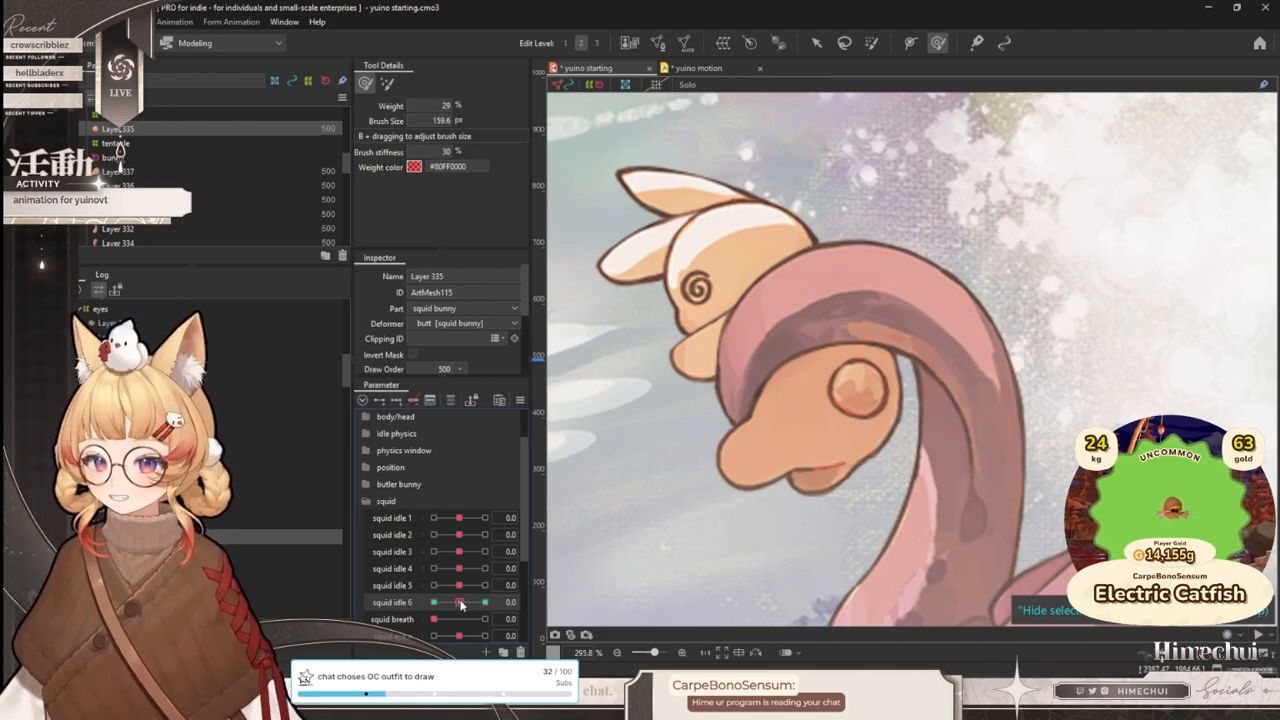
{"action": "key", "text": "b"}
{"action": "mouse_move", "coordinate": [938, 388]}
{"action": "left_mouse_down"}
{"action": "mouse_move", "coordinate": [887, 366]}
{"action": "mouse_move", "coordinate": [876, 382]}
{"action": "mouse_move", "coordinate": [889, 375]}
{"action": "mouse_move", "coordinate": [893, 387]}
{"action": "mouse_move", "coordinate": [868, 392]}
{"action": "mouse_move", "coordinate": [883, 382]}
{"action": "mouse_move", "coordinate": [907, 396]}
{"action": "left_mouse_up"}
{"action": "left_click_drag", "start_coordinate": [486, 601], "coordinate": [362, 563]}
{"action": "left_click_drag", "start_coordinate": [853, 397], "coordinate": [840, 355]}
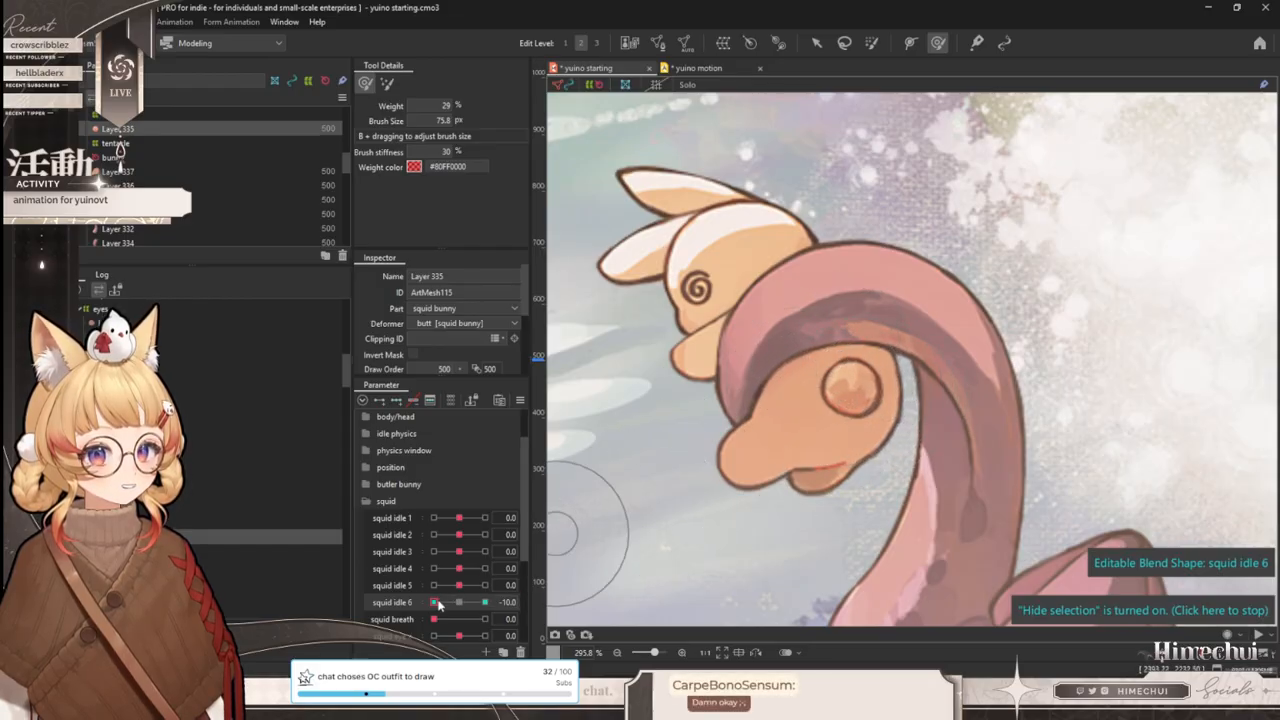
{"action": "left_click_drag", "start_coordinate": [462, 606], "coordinate": [459, 603]}
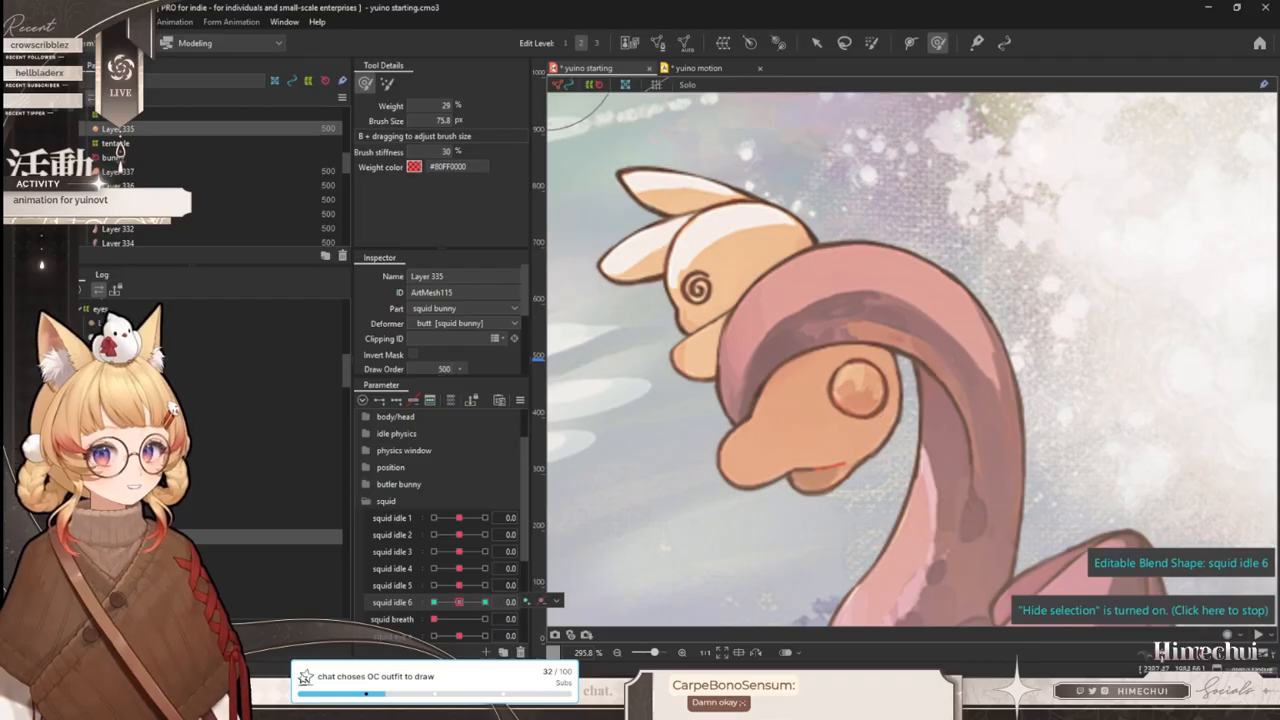
- Key the butt warp deformer on squid idle 6, brush its shape at 10 and -10, and scrub the animation to check it
{"action": "left_click", "coordinate": [300, 522]}
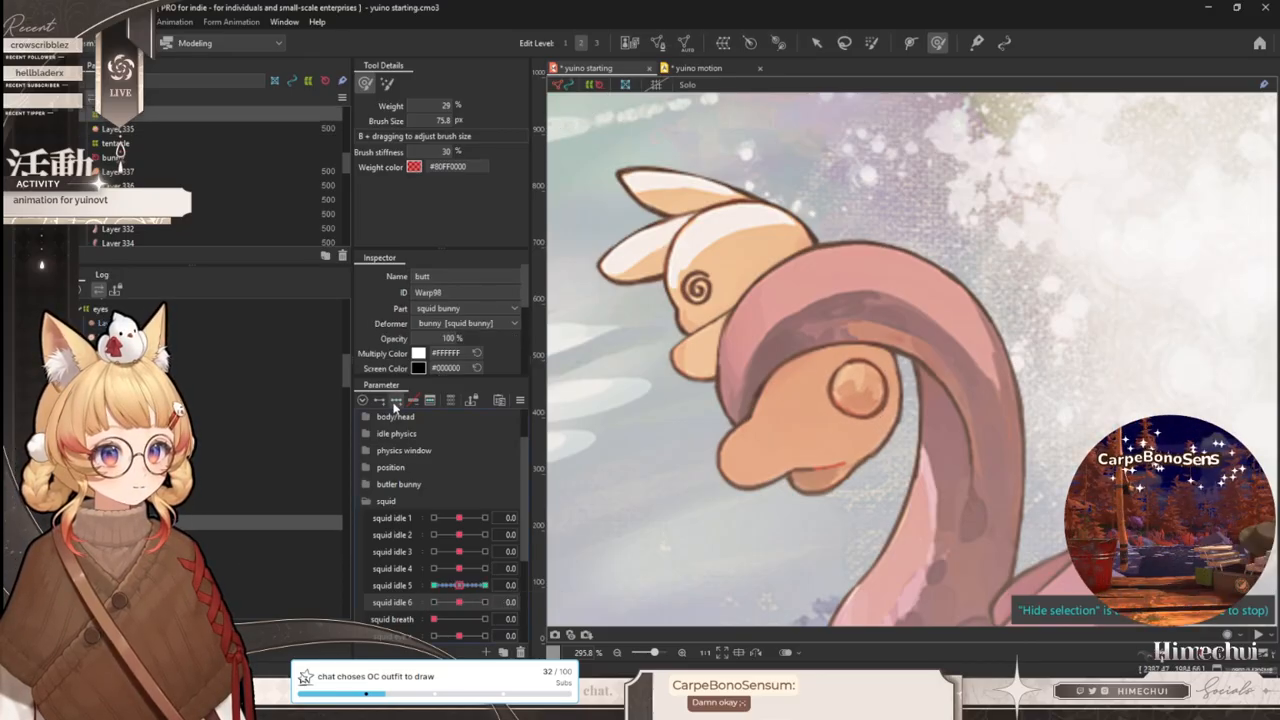
{"action": "mouse_move", "coordinate": [466, 593]}
{"action": "left_mouse_down"}
{"action": "mouse_move", "coordinate": [437, 594]}
{"action": "mouse_move", "coordinate": [525, 584]}
{"action": "mouse_move", "coordinate": [485, 602]}
{"action": "left_mouse_up"}
{"action": "left_click", "coordinate": [459, 588]}
{"action": "mouse_move", "coordinate": [855, 405]}
{"action": "left_mouse_down"}
{"action": "mouse_move", "coordinate": [876, 435]}
{"action": "mouse_move", "coordinate": [862, 456]}
{"action": "mouse_move", "coordinate": [870, 420]}
{"action": "mouse_move", "coordinate": [813, 453]}
{"action": "mouse_move", "coordinate": [842, 437]}
{"action": "left_mouse_up"}
{"action": "left_click_drag", "start_coordinate": [485, 602], "coordinate": [434, 605]}
{"action": "mouse_move", "coordinate": [849, 412]}
{"action": "left_mouse_down"}
{"action": "mouse_move", "coordinate": [848, 450]}
{"action": "mouse_move", "coordinate": [858, 446]}
{"action": "mouse_move", "coordinate": [829, 457]}
{"action": "left_mouse_up"}
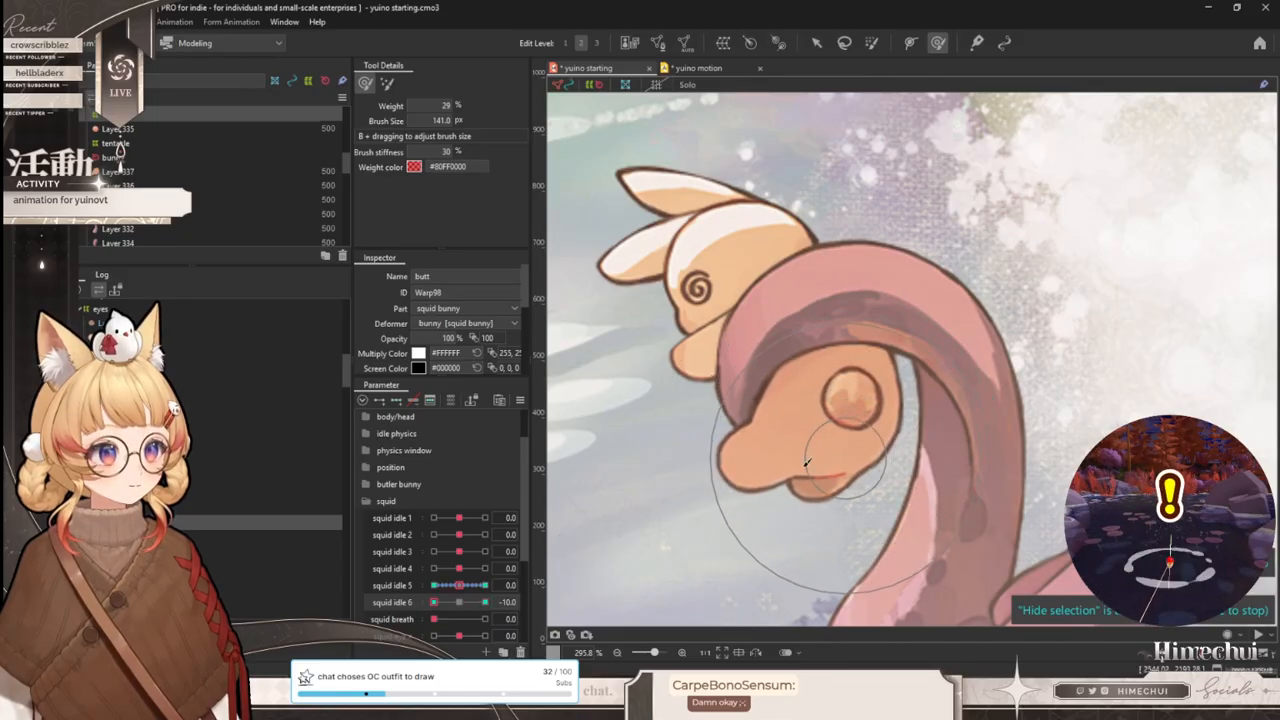
{"action": "mouse_move", "coordinate": [457, 604]}
{"action": "left_mouse_down"}
{"action": "mouse_move", "coordinate": [368, 635]}
{"action": "mouse_move", "coordinate": [631, 591]}
{"action": "mouse_move", "coordinate": [420, 600]}
{"action": "left_mouse_up"}
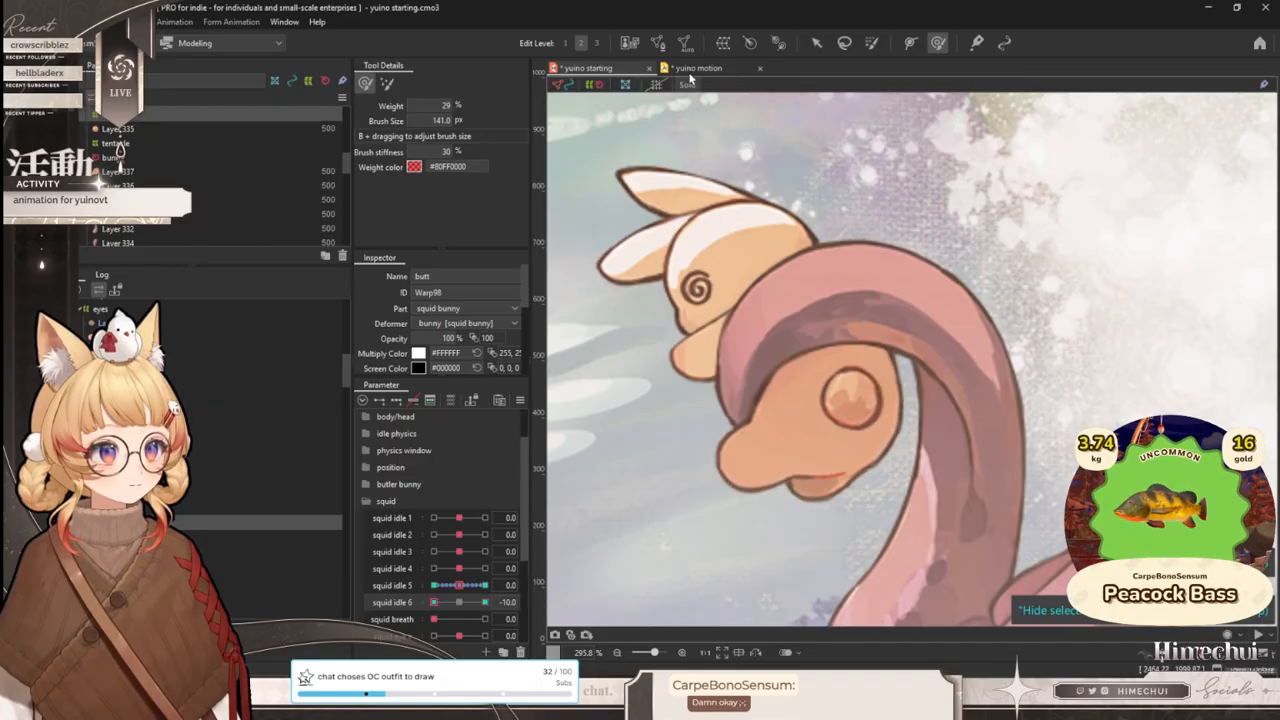
{"action": "left_click", "coordinate": [697, 68]}
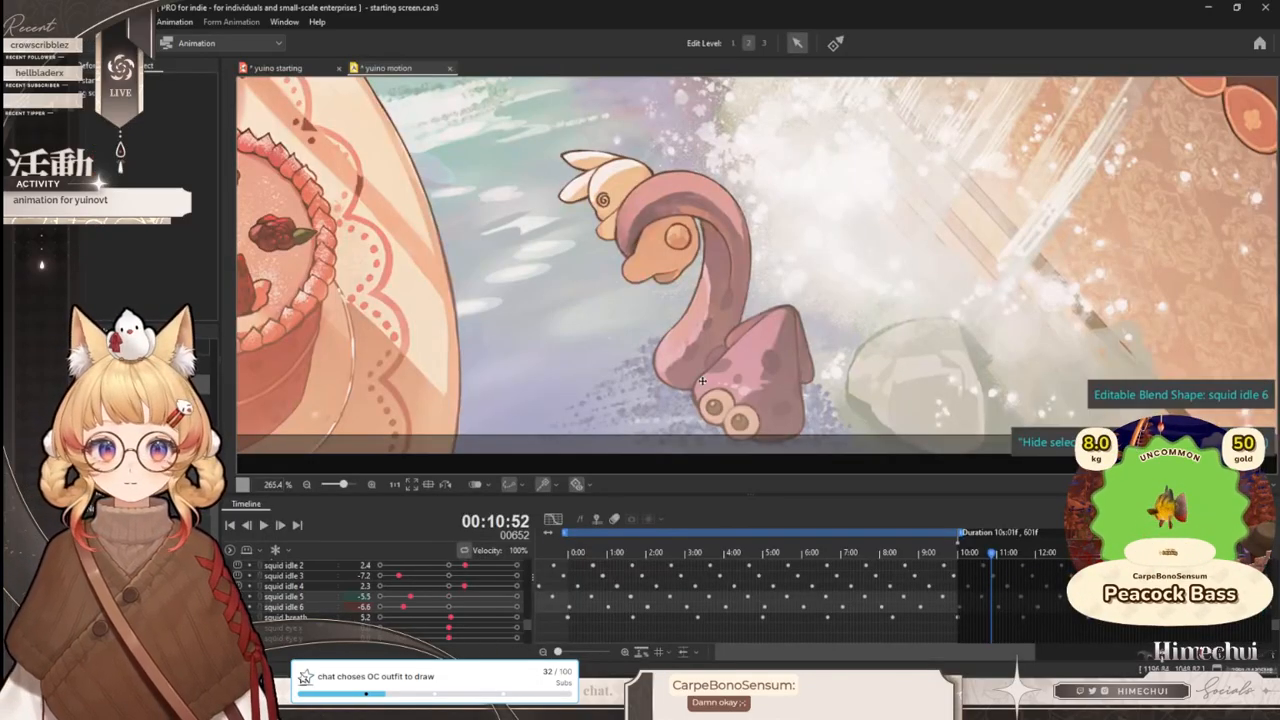
{"action": "left_click", "coordinate": [654, 556]}
{"action": "left_click_drag", "start_coordinate": [654, 556], "coordinate": [926, 515]}
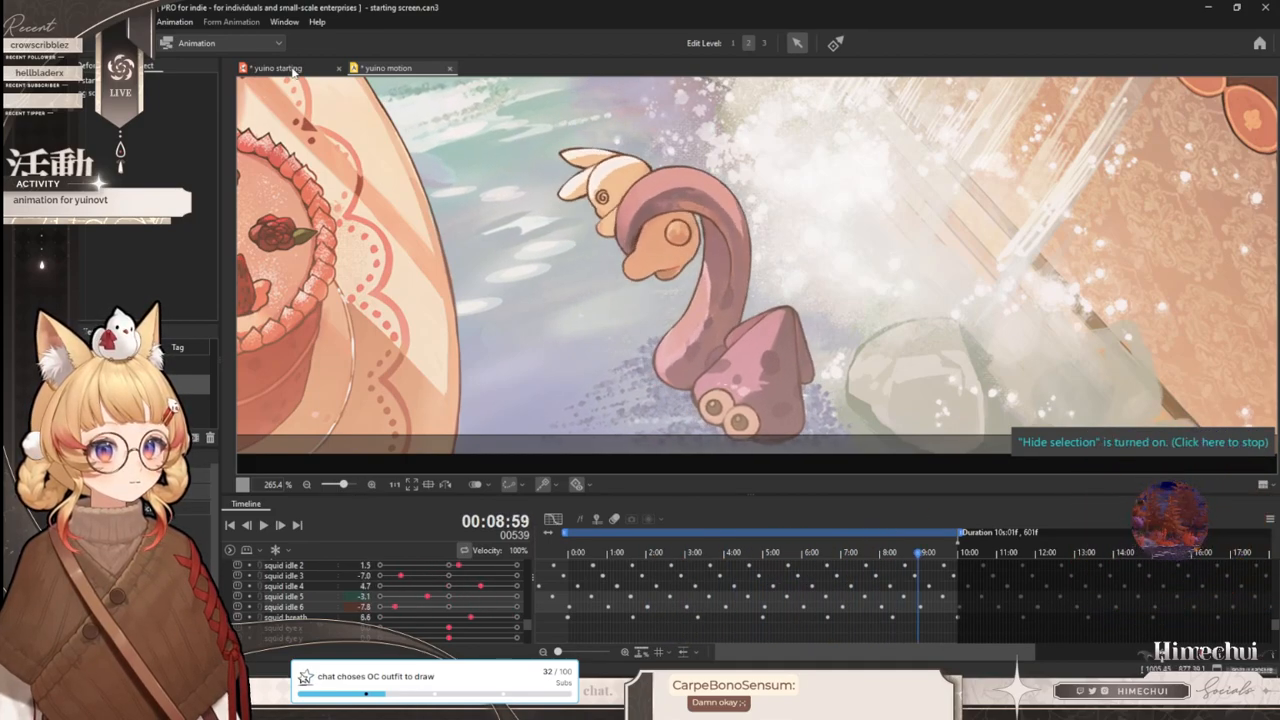
- Reflect the bunny tail's squid idle 6 blend shapes on Layer 335, then scrub the yuino motion animation to check the movement
{"action": "left_click", "coordinate": [290, 68]}
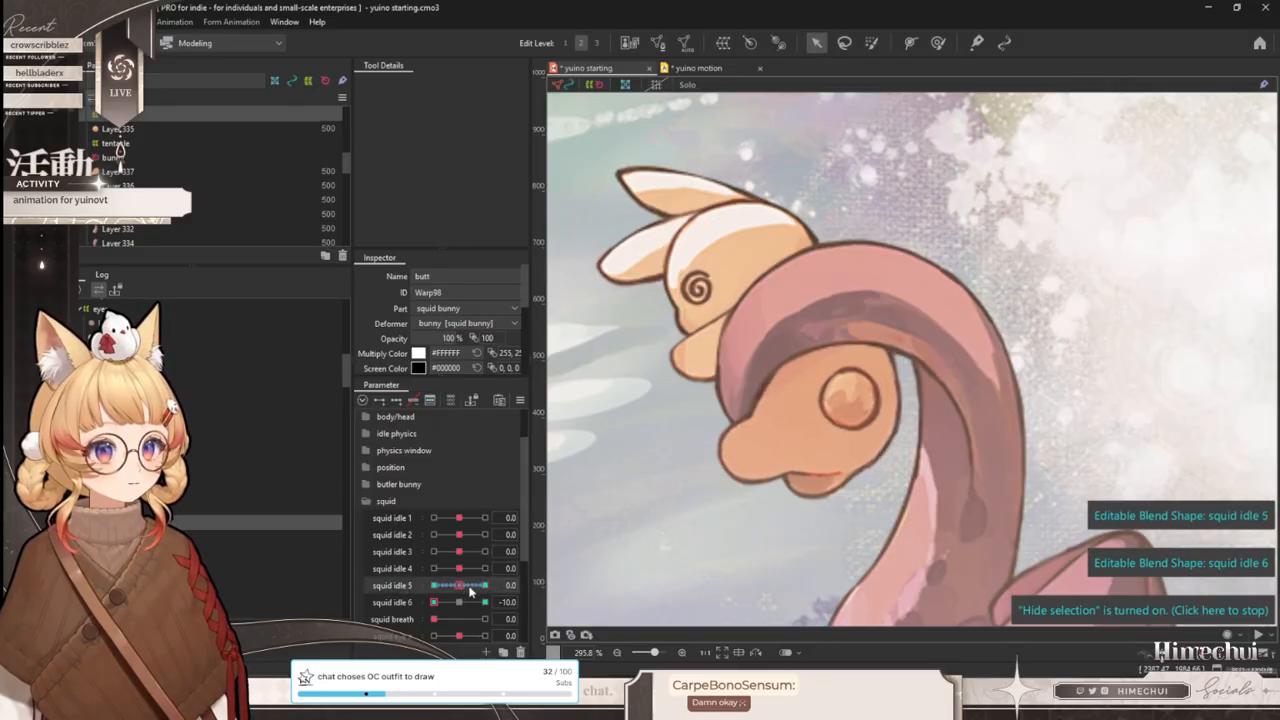
{"action": "left_click_drag", "start_coordinate": [433, 608], "coordinate": [517, 606]}
{"action": "key", "text": "Down"}
{"action": "left_click", "coordinate": [556, 601]}
{"action": "left_click", "coordinate": [571, 616]}
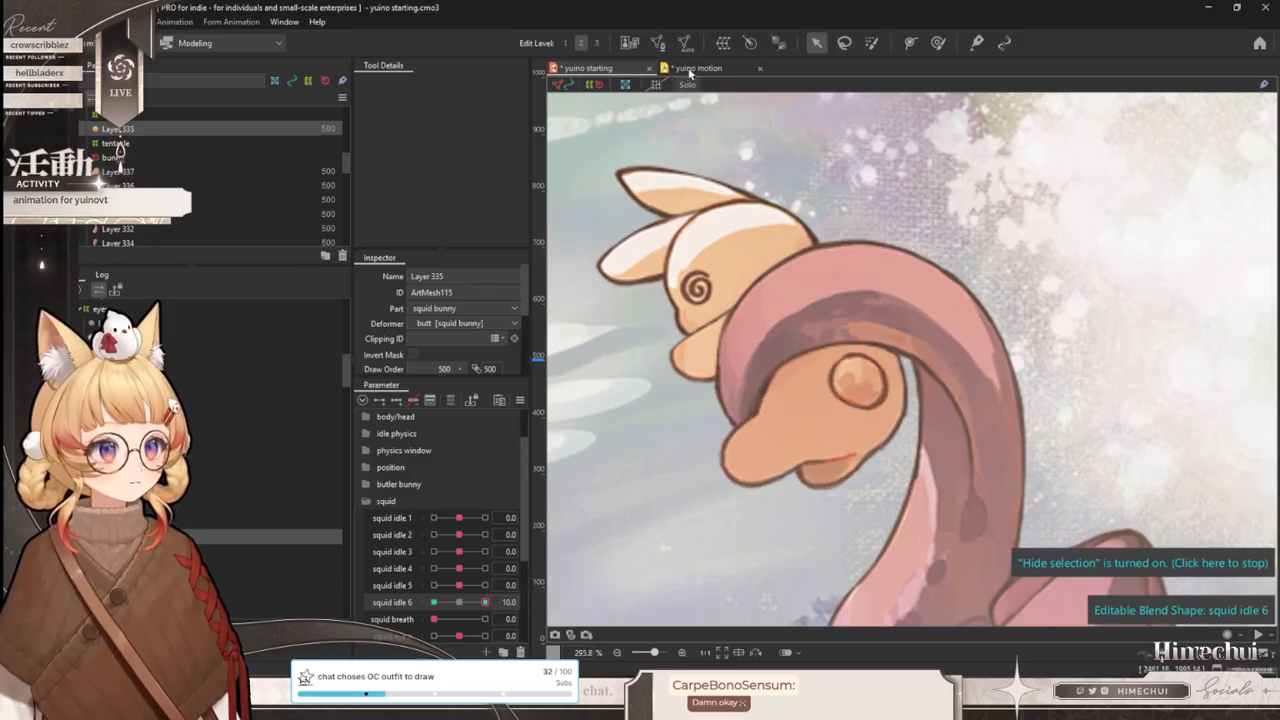
{"action": "key", "text": "ctrl+Tab"}
{"action": "left_click_drag", "start_coordinate": [602, 556], "coordinate": [883, 496]}
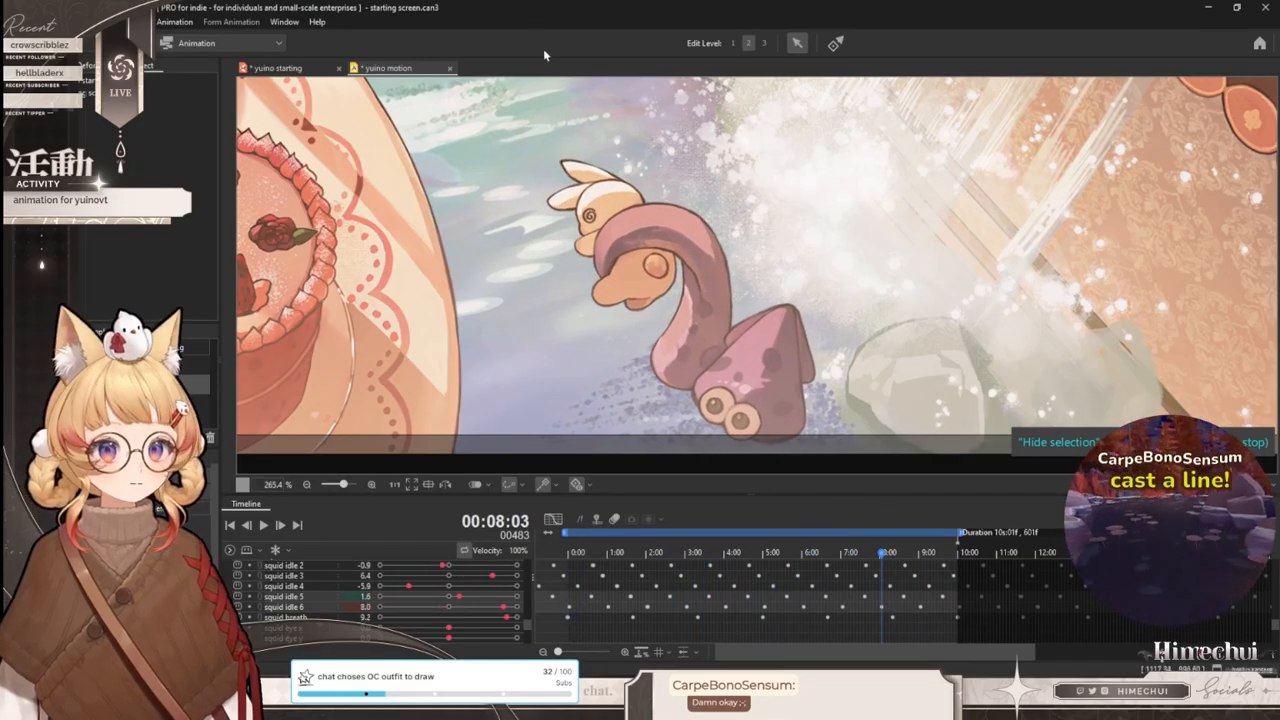
- Create a three-point deform path along the bunny's rear body, Layer 337, from near the tail to the foot
{"action": "left_click", "coordinate": [298, 71]}
{"action": "left_click", "coordinate": [756, 451]}
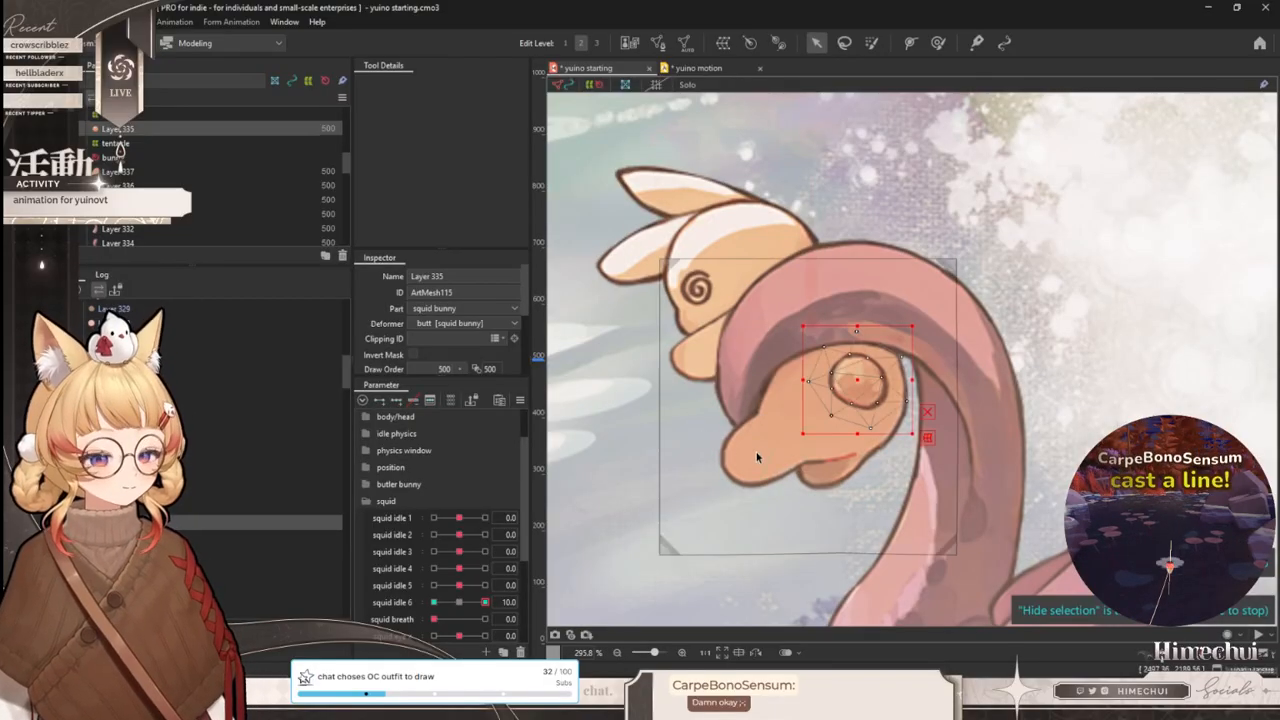
{"action": "left_click", "coordinate": [756, 451]}
{"action": "left_click", "coordinate": [906, 45]}
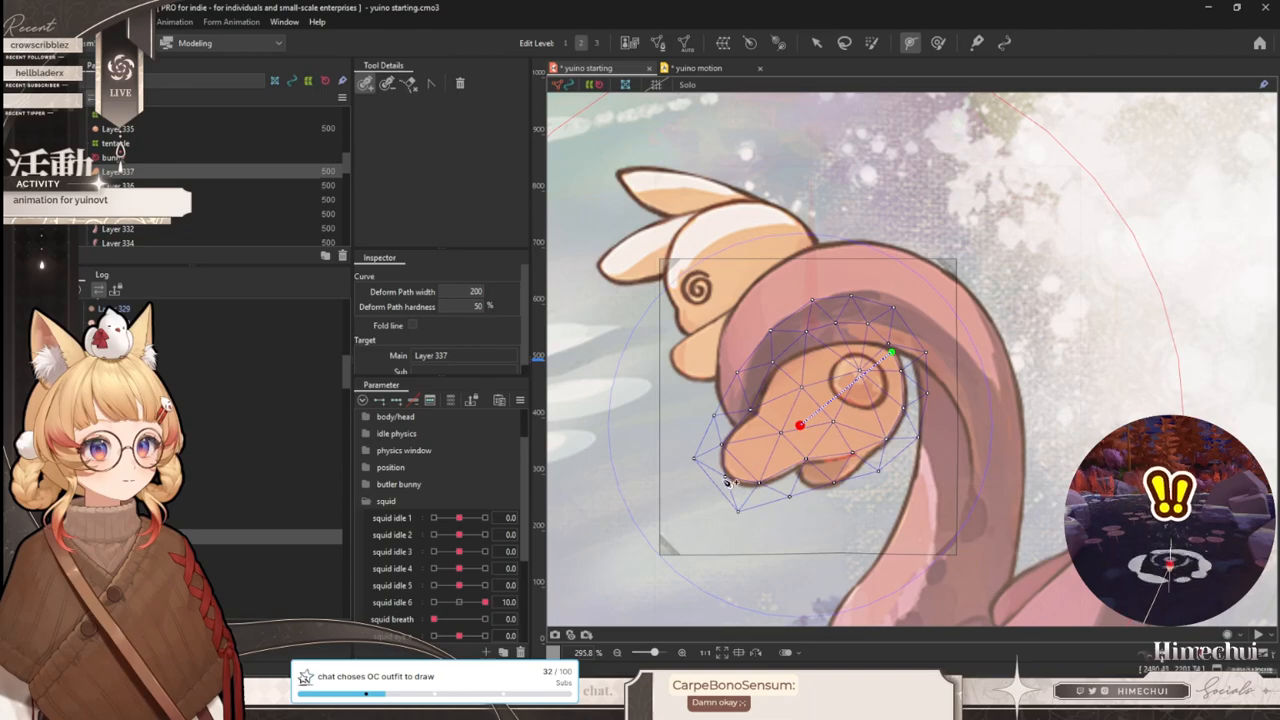
{"action": "left_click", "coordinate": [813, 45]}
- Key Layer 337 on squid idle 6, bend its deform path in opposite directions at 10 and -10, and scrub the animation
{"action": "left_click", "coordinate": [452, 603]}
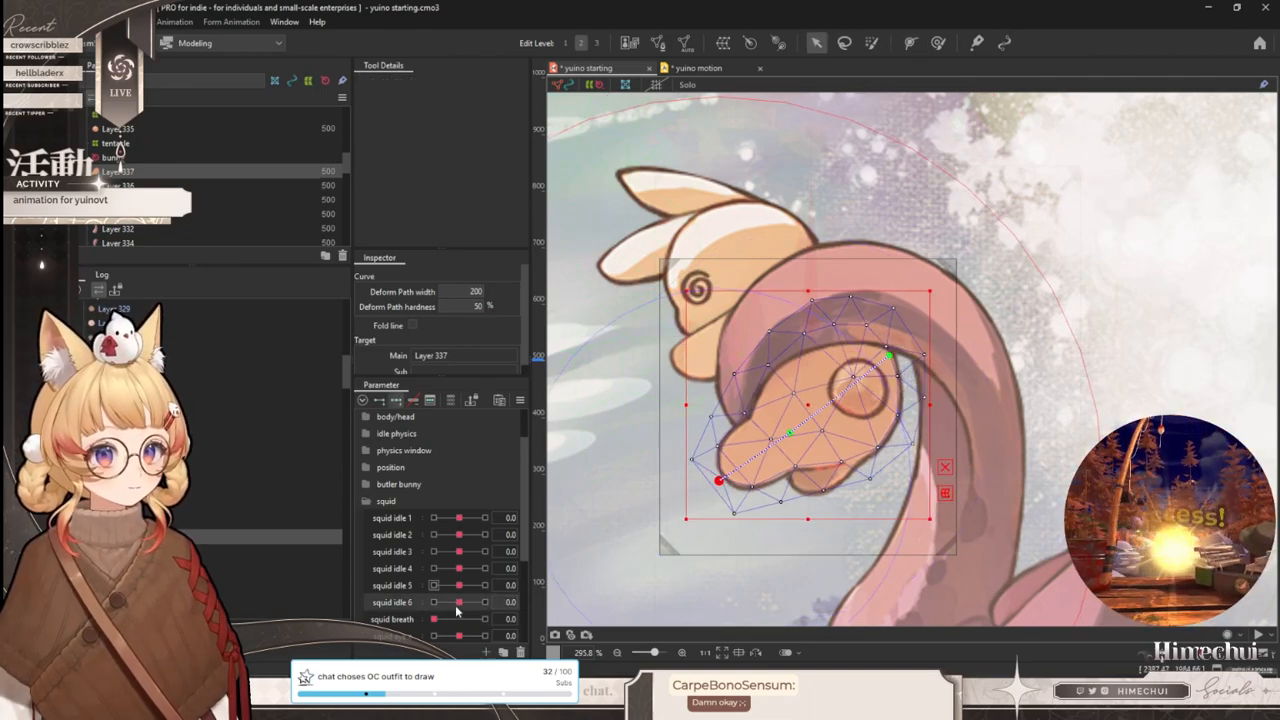
{"action": "left_click_drag", "start_coordinate": [461, 607], "coordinate": [880, 510]}
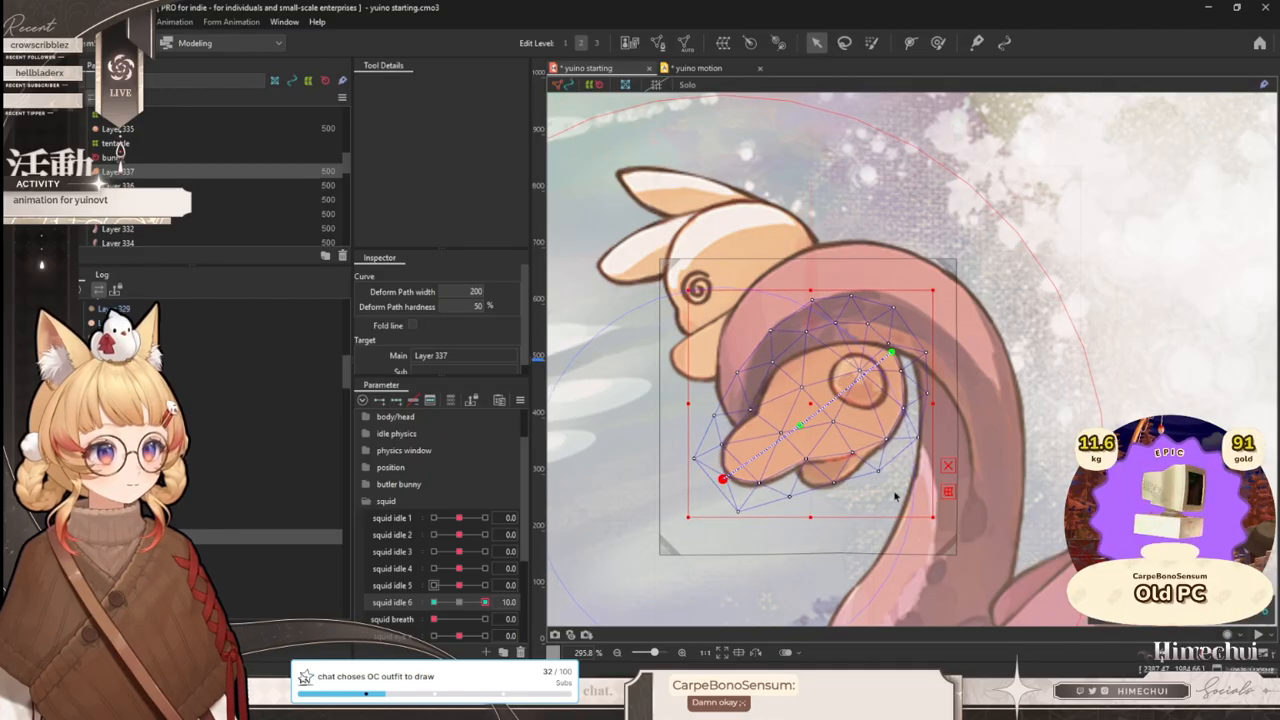
{"action": "left_click_drag", "start_coordinate": [727, 487], "coordinate": [753, 502]}
{"action": "left_click_drag", "start_coordinate": [484, 603], "coordinate": [433, 602]}
{"action": "left_click_drag", "start_coordinate": [718, 495], "coordinate": [712, 475]}
{"action": "left_click_drag", "start_coordinate": [791, 442], "coordinate": [786, 436]}
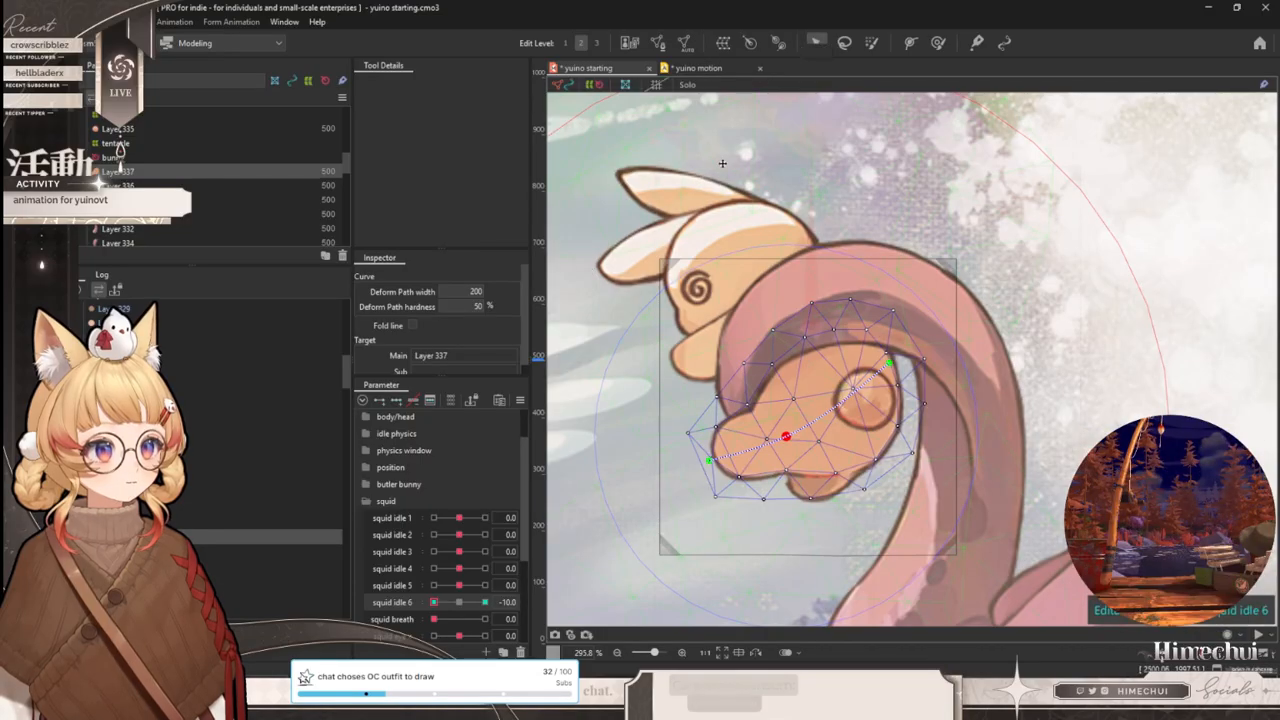
{"action": "left_click", "coordinate": [710, 70]}
{"action": "scroll", "coordinate": [607, 278], "scroll_direction": "up", "scroll_amount": 3}
{"action": "left_click_drag", "start_coordinate": [662, 552], "coordinate": [1050, 481]}
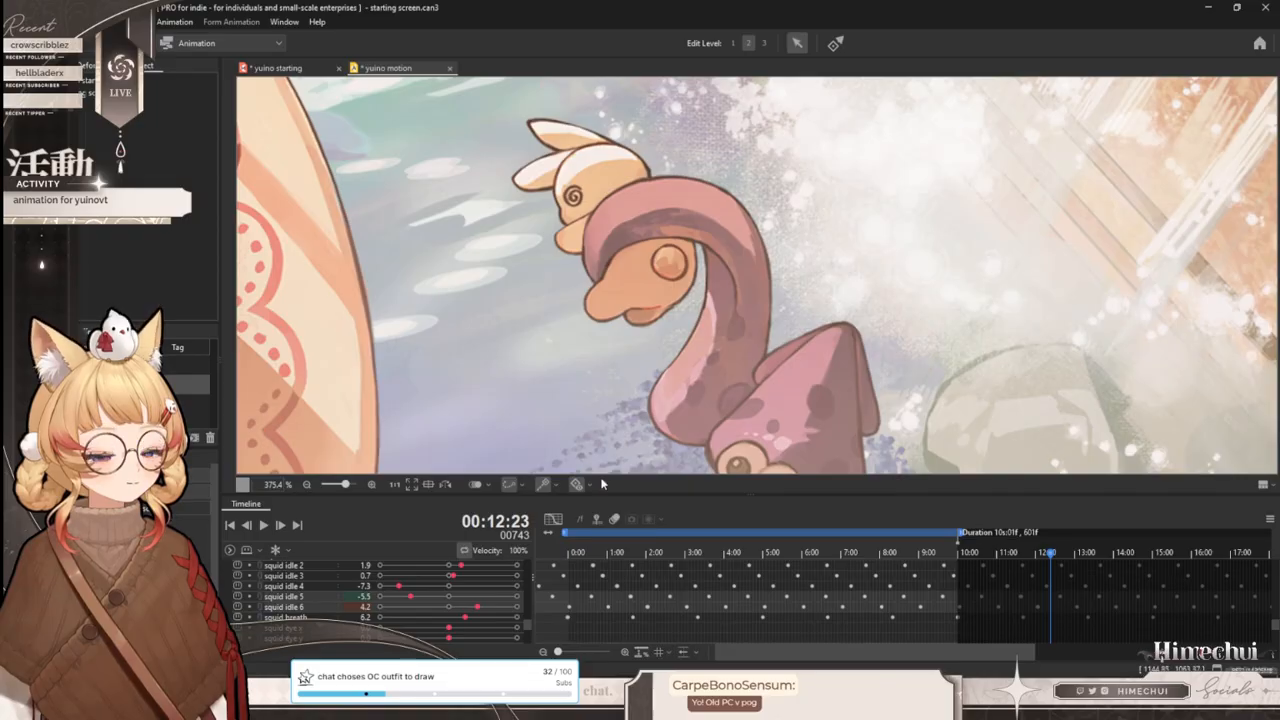
- Duplicate the squid idle 6 parameter in the yuino starting model and rename the copy squid idle 7
{"action": "left_click", "coordinate": [310, 70]}
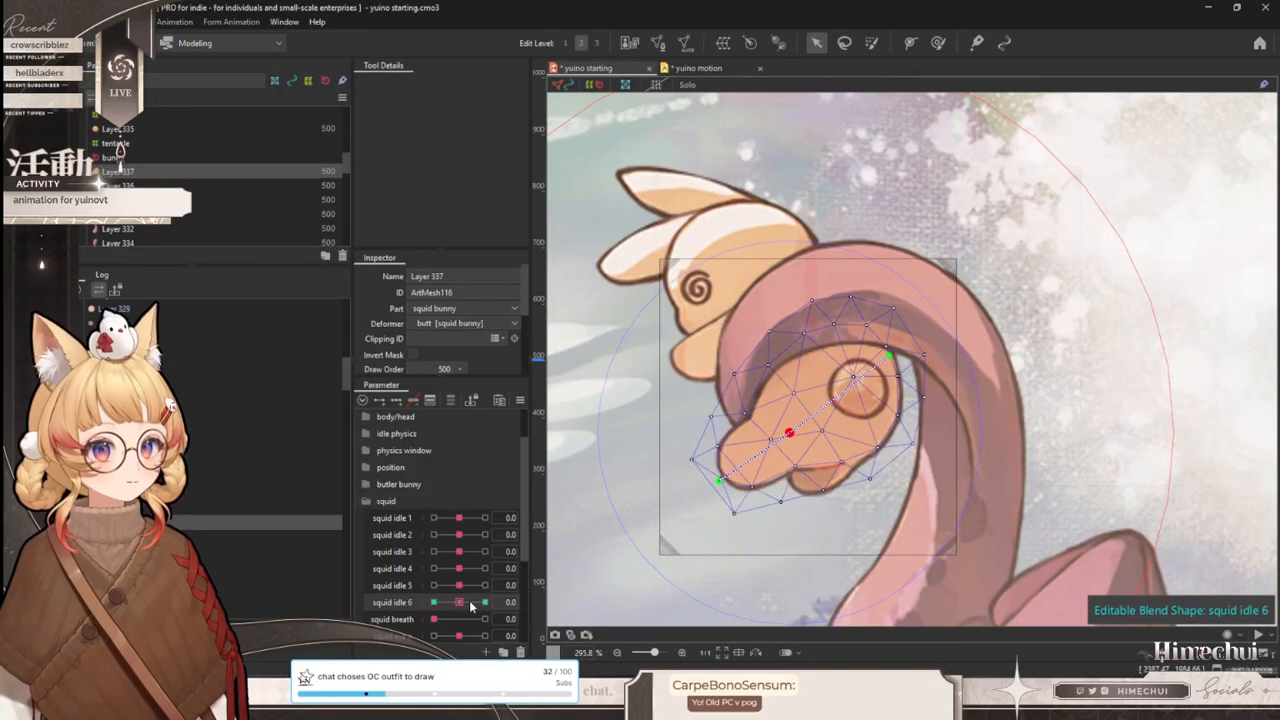
{"action": "left_click_drag", "start_coordinate": [518, 580], "coordinate": [460, 591]}
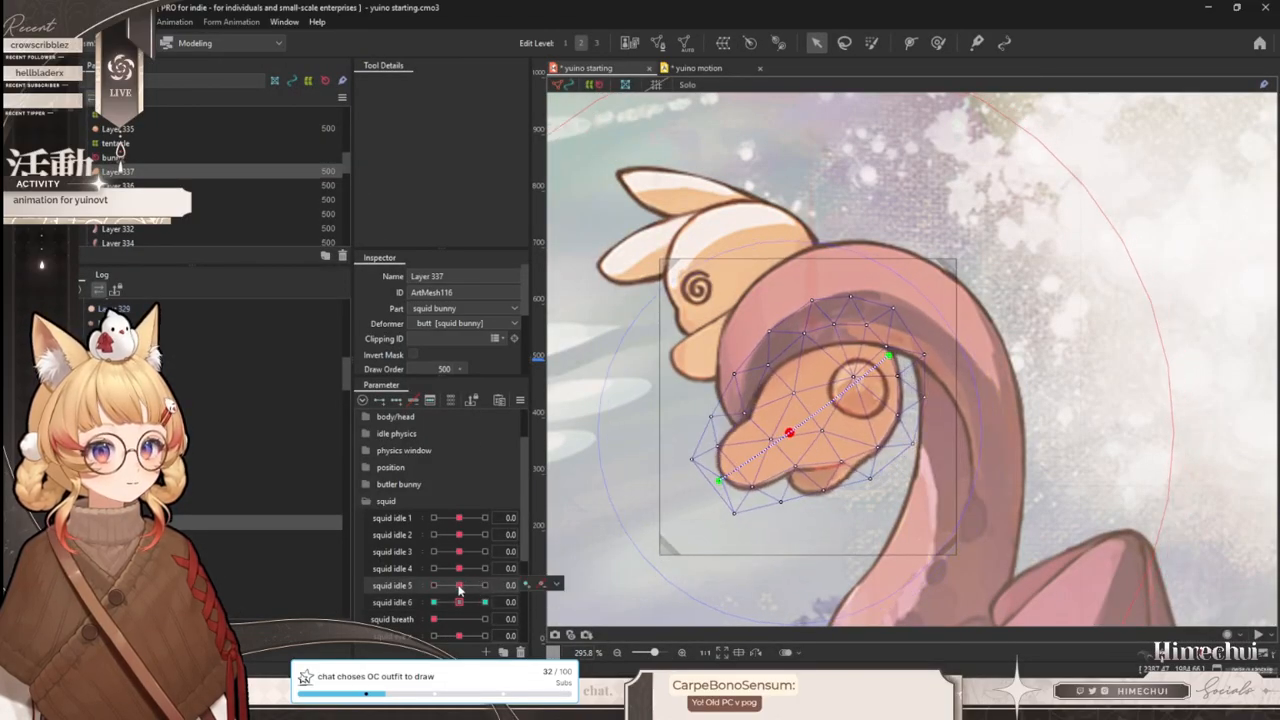
{"action": "left_click", "coordinate": [556, 601]}
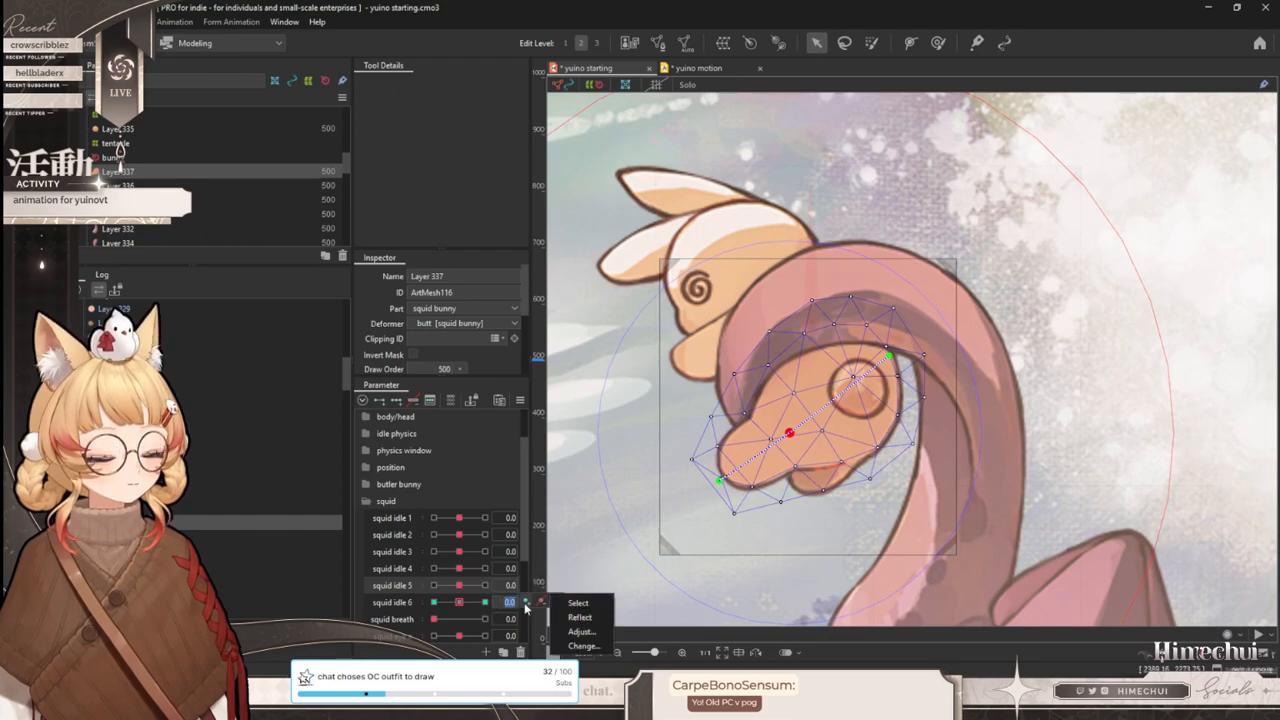
{"action": "mouse_move", "coordinate": [460, 606]}
{"action": "left_mouse_down"}
{"action": "mouse_move", "coordinate": [336, 590]}
{"action": "mouse_move", "coordinate": [522, 600]}
{"action": "mouse_move", "coordinate": [459, 602]}
{"action": "left_mouse_up"}
{"action": "right_click", "coordinate": [392, 603]}
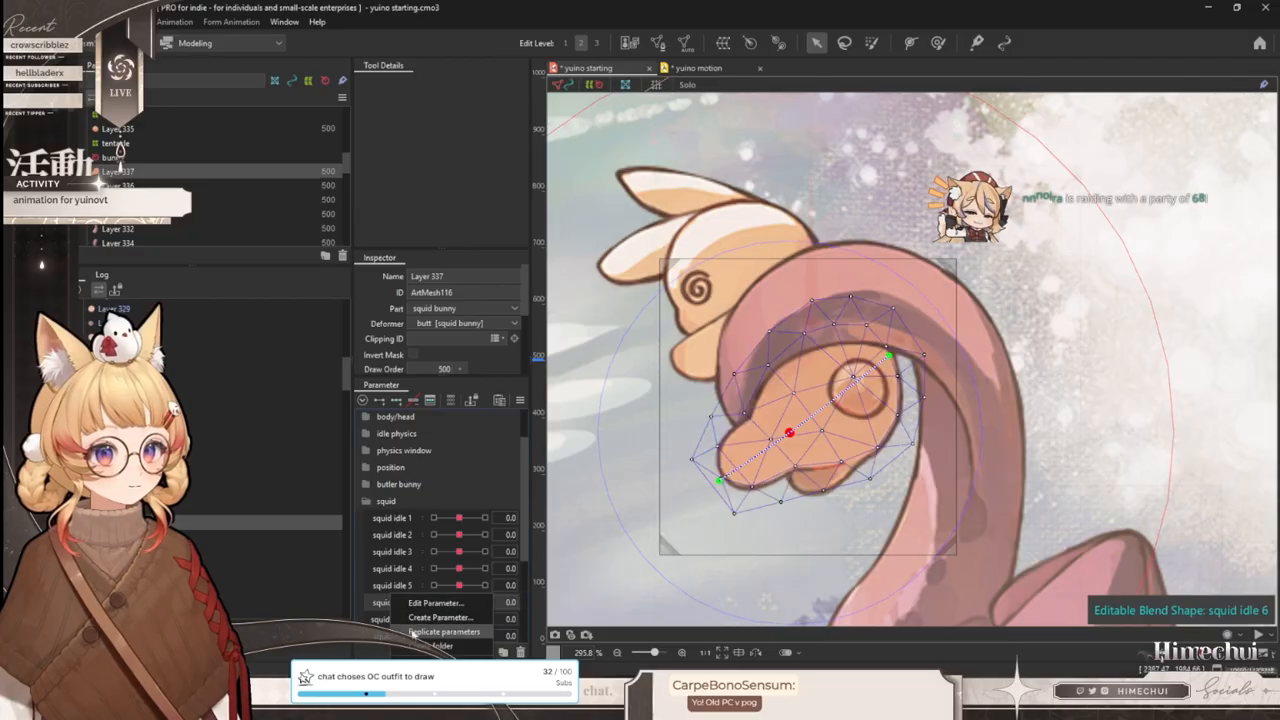
{"action": "left_click", "coordinate": [418, 634]}
{"action": "right_click", "coordinate": [407, 618]}
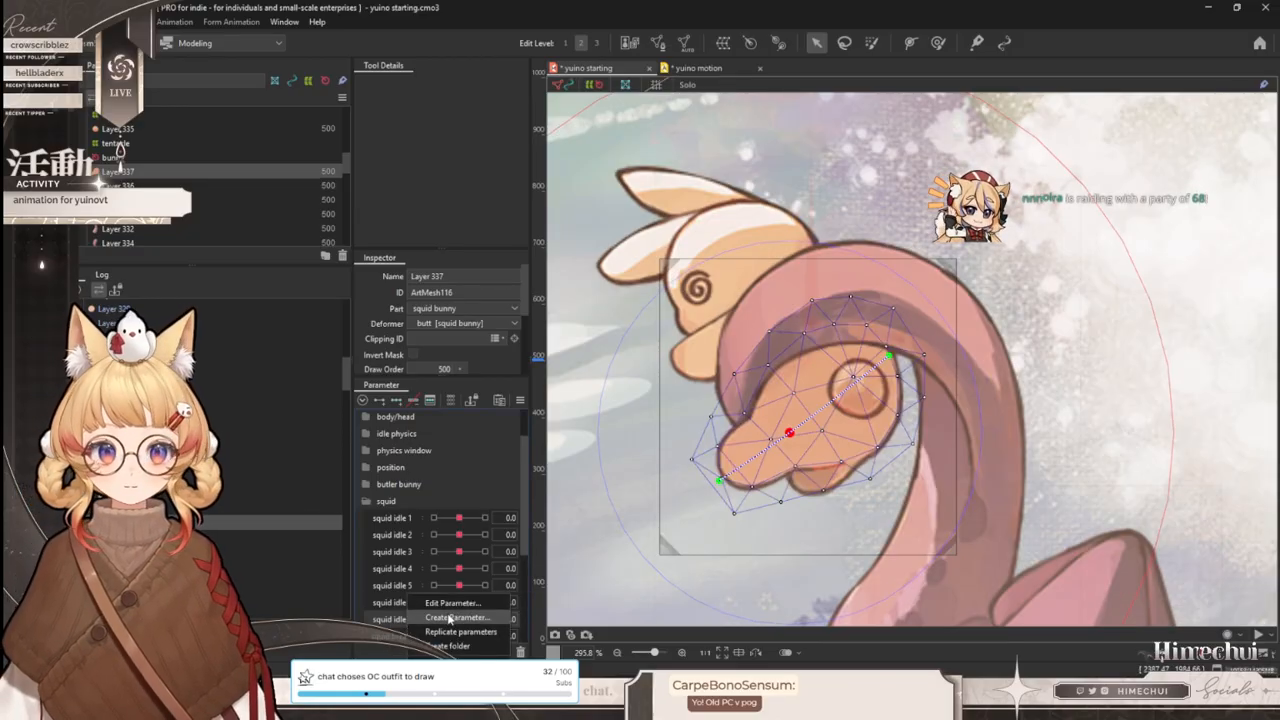
{"action": "left_click", "coordinate": [452, 603]}
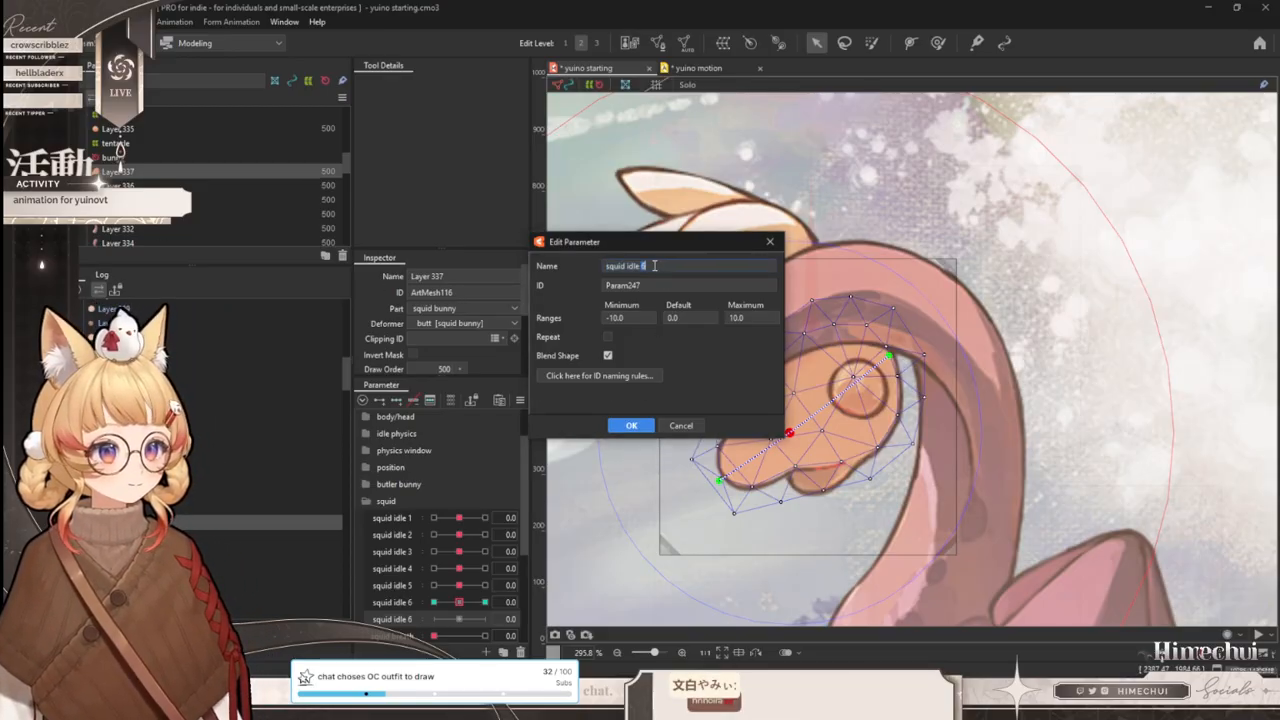
{"action": "key", "text": "Return"}
- Play the yuino motion animation and examine the squid, the fishing bunny and the whole scene with the selection display hidden
{"action": "scroll", "coordinate": [634, 451], "scroll_direction": "down", "scroll_amount": 8}
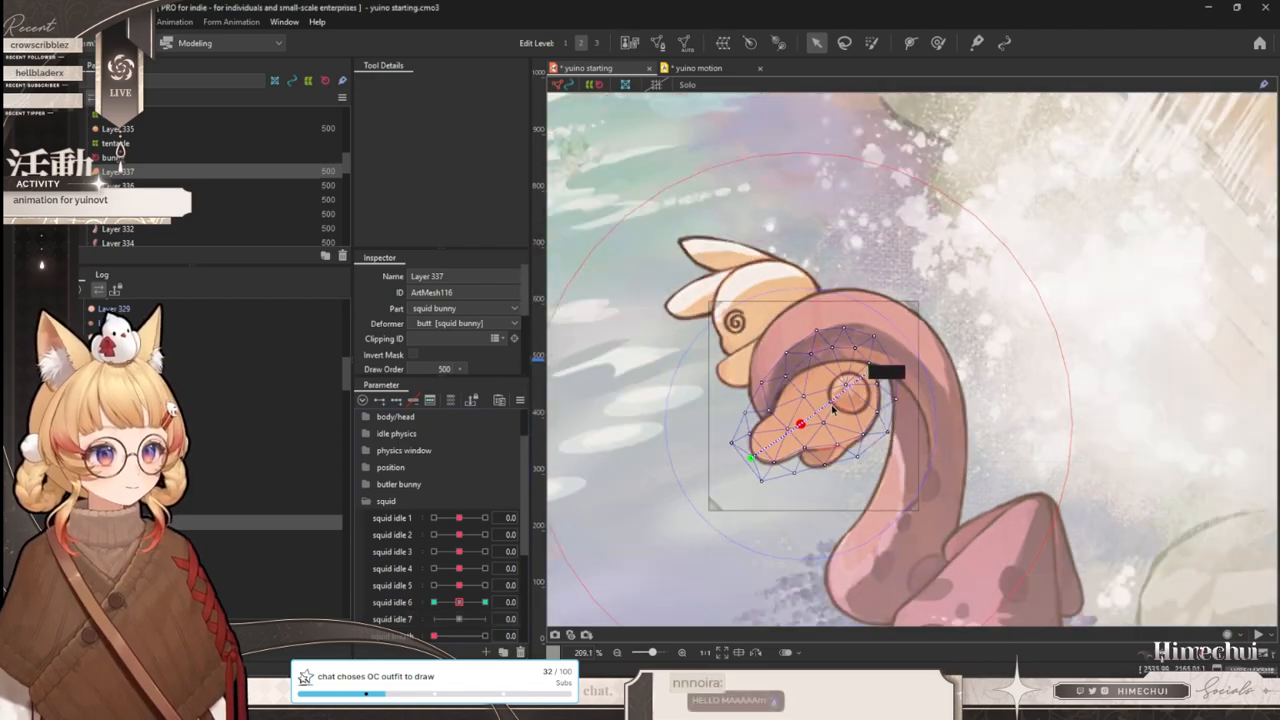
{"action": "scroll", "coordinate": [756, 272], "scroll_direction": "up", "scroll_amount": 2}
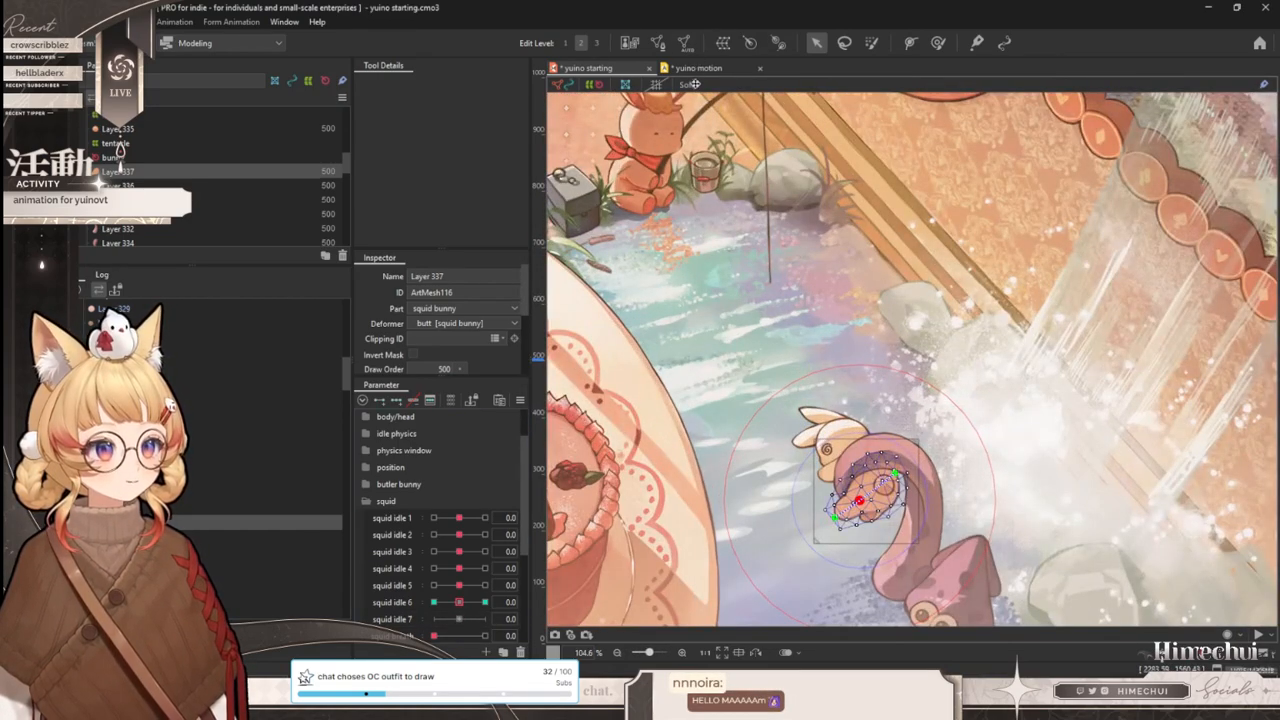
{"action": "left_click", "coordinate": [694, 68]}
{"action": "left_click", "coordinate": [263, 525]}
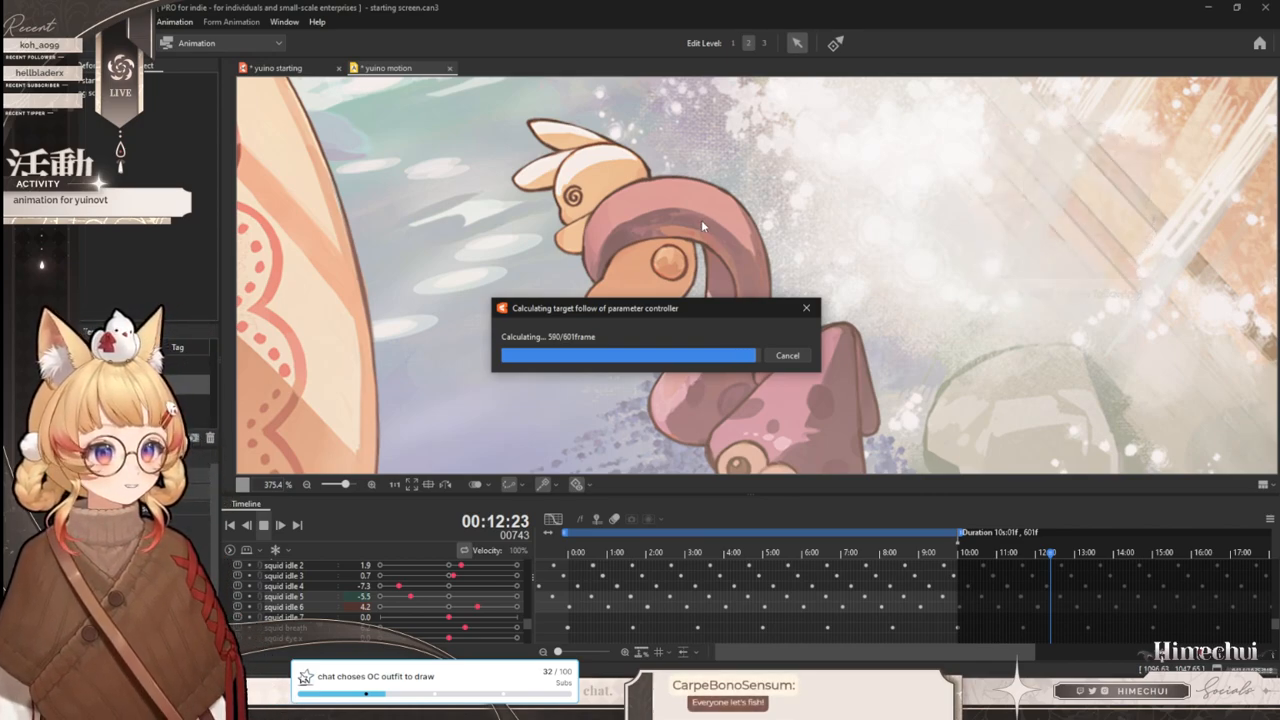
{"action": "scroll", "coordinate": [725, 304], "scroll_direction": "down", "scroll_amount": 4}
{"action": "scroll", "coordinate": [725, 304], "scroll_direction": "up", "scroll_amount": 2}
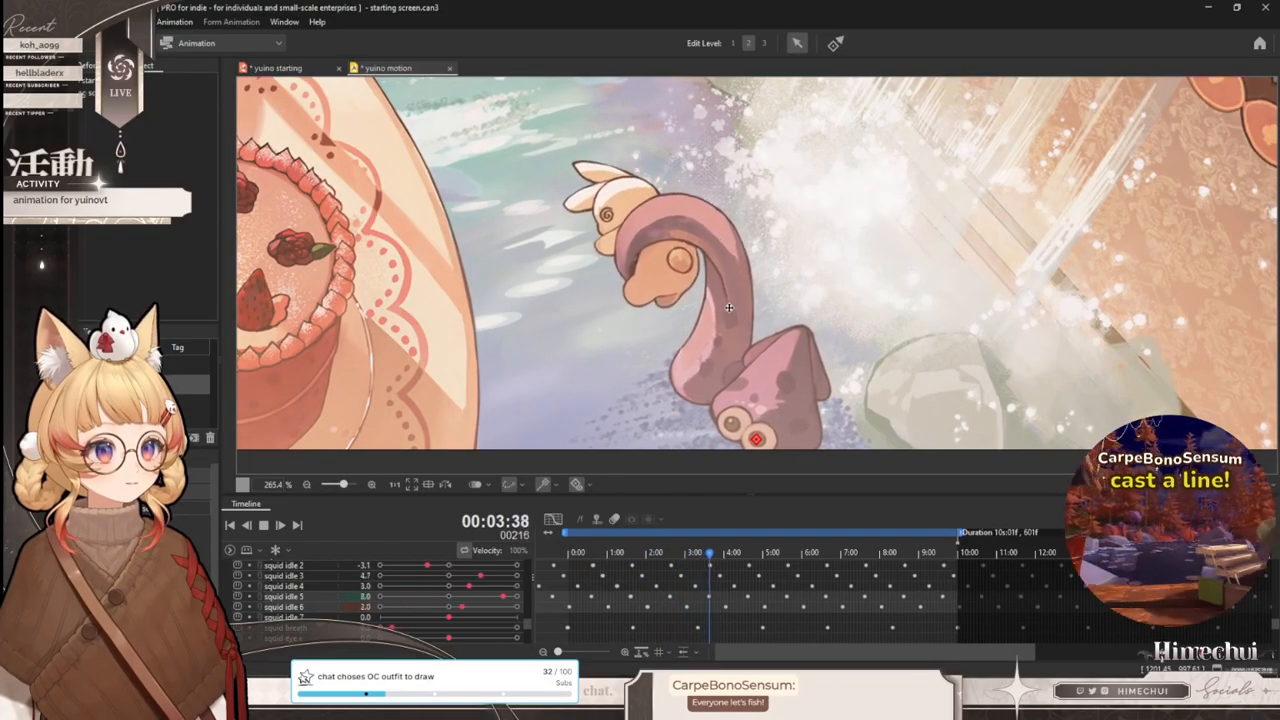
{"action": "scroll", "coordinate": [729, 307], "scroll_direction": "down", "scroll_amount": 1}
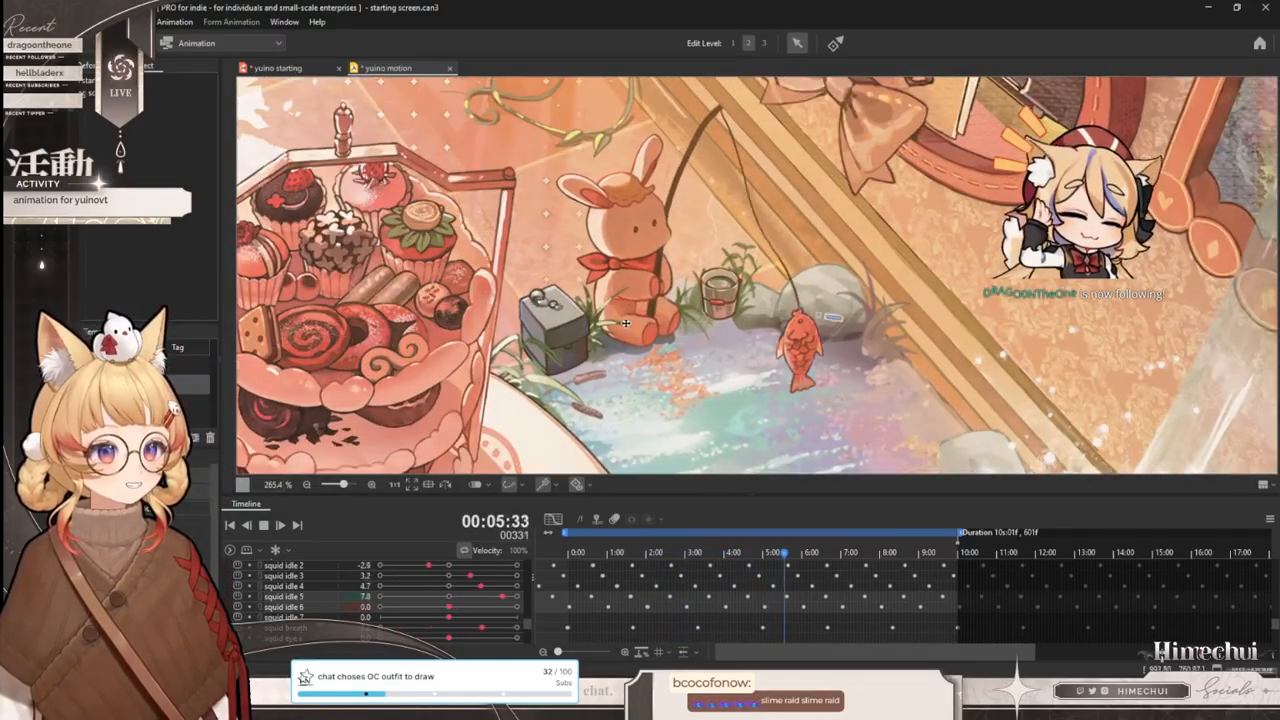
{"action": "scroll", "coordinate": [672, 215], "scroll_direction": "up", "scroll_amount": 8}
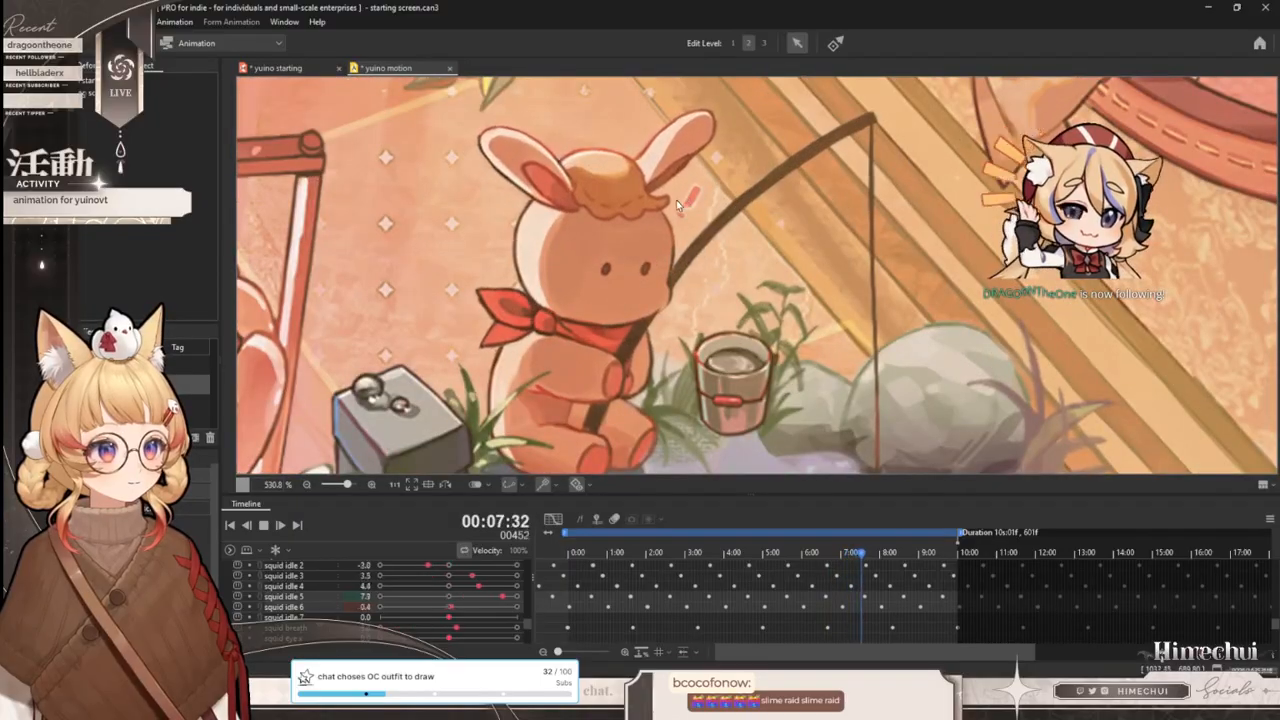
{"action": "scroll", "coordinate": [649, 231], "scroll_direction": "down", "scroll_amount": 8}
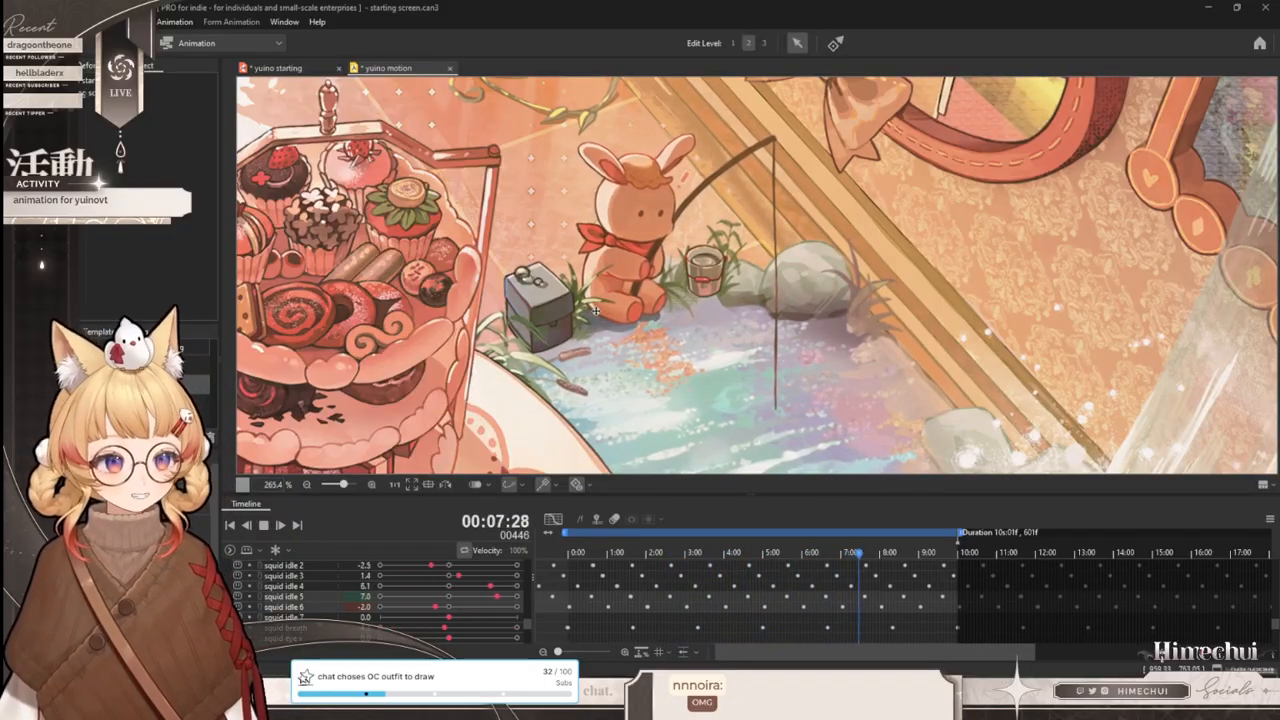
{"action": "scroll", "coordinate": [762, 330], "scroll_direction": "down", "scroll_amount": 3}
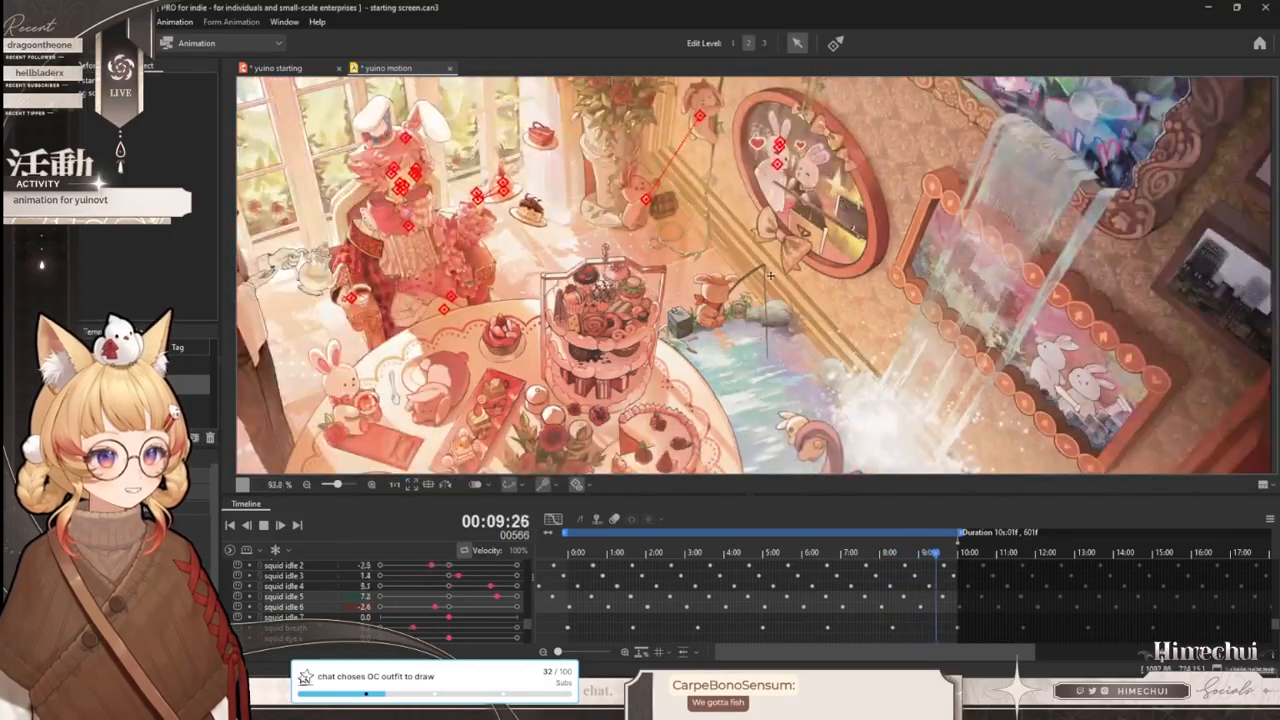
{"action": "scroll", "coordinate": [769, 282], "scroll_direction": "down", "scroll_amount": 1}
{"action": "scroll", "coordinate": [628, 150], "scroll_direction": "up", "scroll_amount": 1}
{"action": "key", "text": "ctrl+t"}
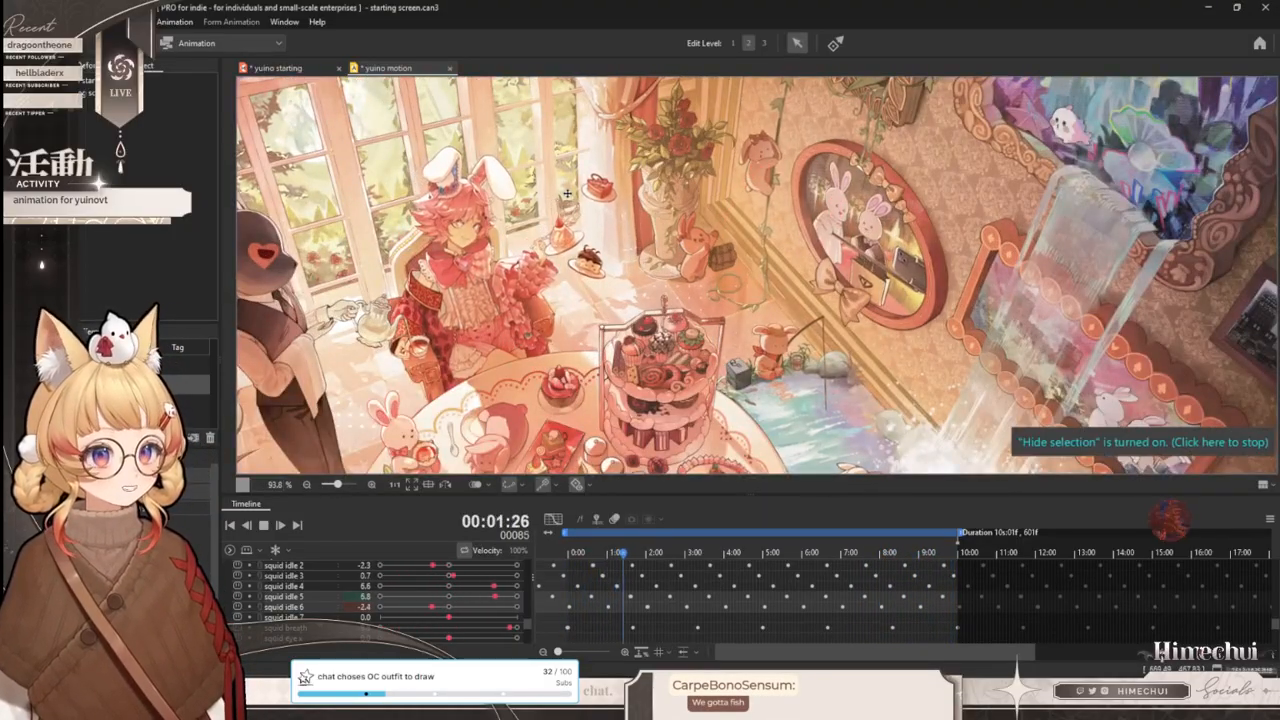
- Examine the seated character, the mirror and the whole scene as the animation loops
{"action": "scroll", "coordinate": [567, 193], "scroll_direction": "up", "scroll_amount": 1}
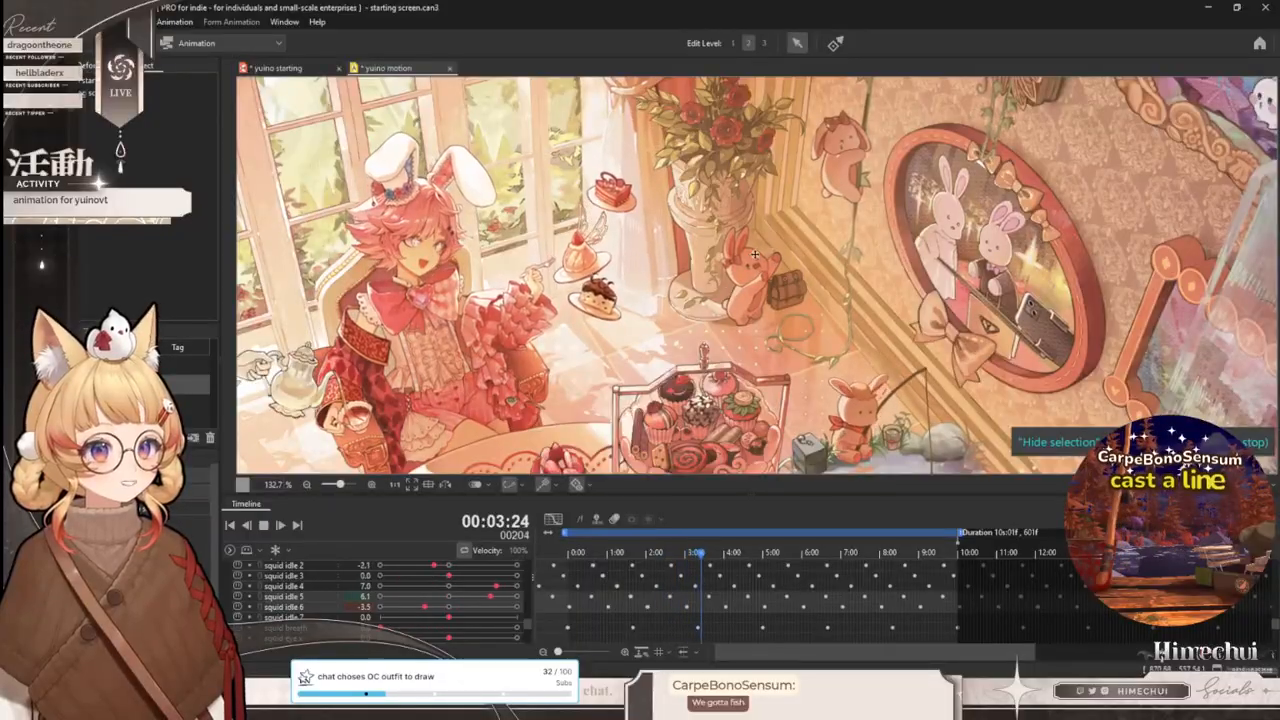
{"action": "scroll", "coordinate": [750, 264], "scroll_direction": "down", "scroll_amount": 2}
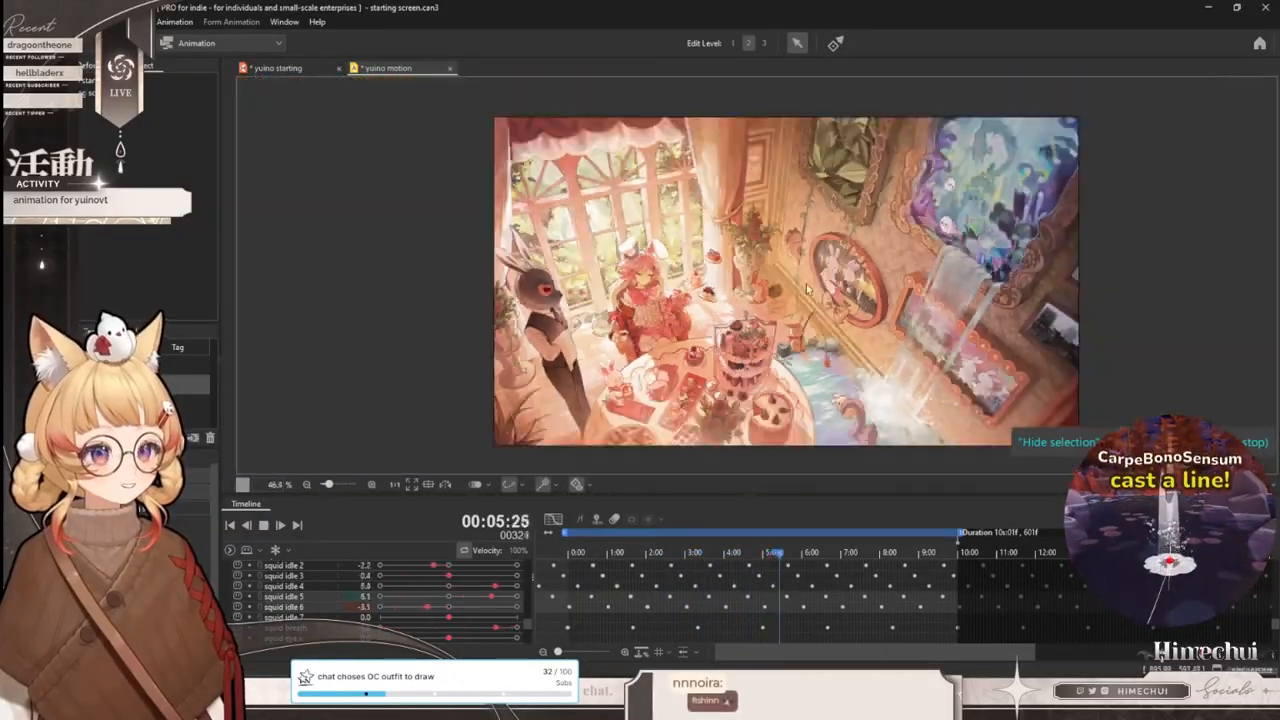
{"action": "scroll", "coordinate": [758, 297], "scroll_direction": "up", "scroll_amount": 2}
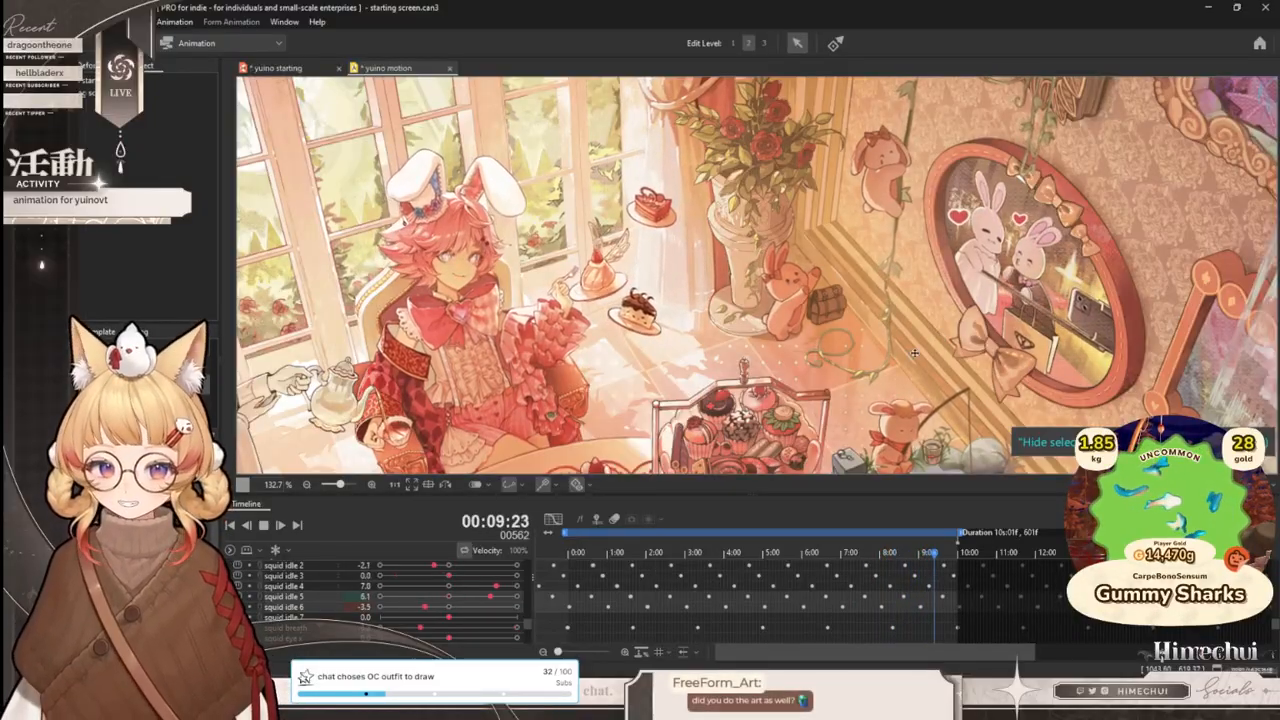
{"action": "scroll", "coordinate": [760, 254], "scroll_direction": "down", "scroll_amount": 3}
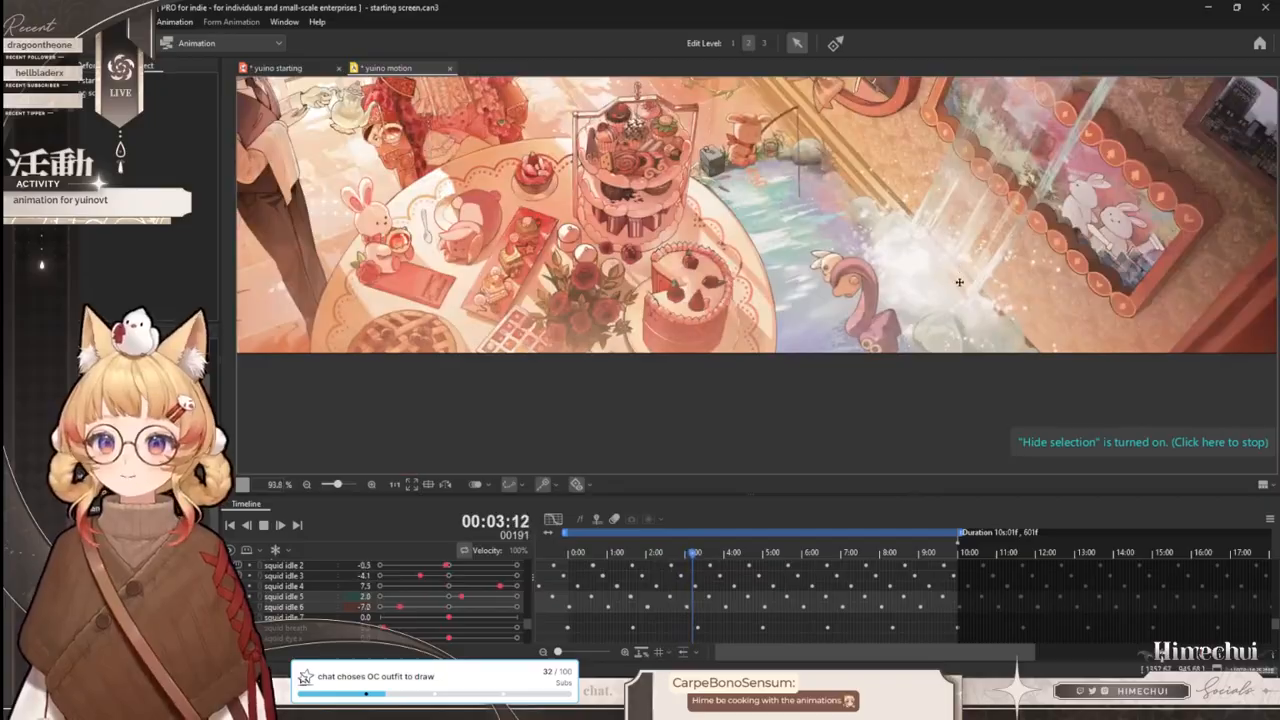
- Examine the squid holding the bunny up close and within the whole scene during looping playback
{"action": "scroll", "coordinate": [838, 342], "scroll_direction": "up", "scroll_amount": 2}
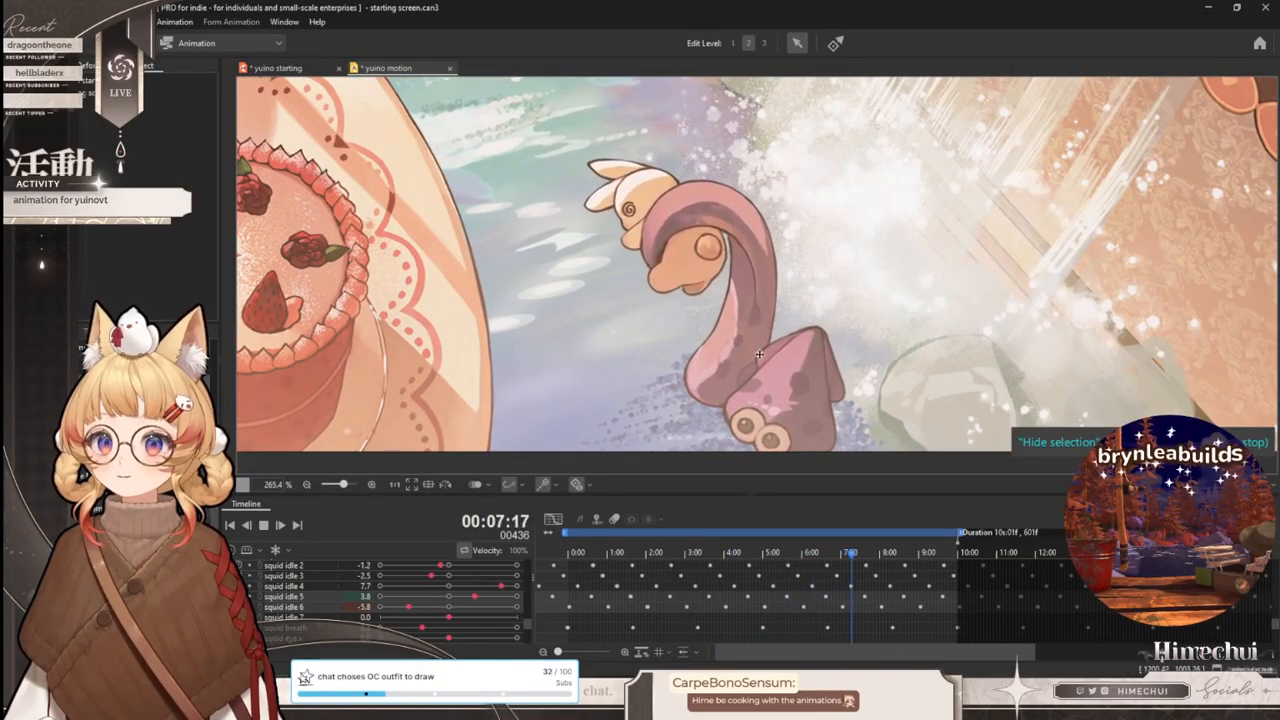
{"action": "scroll", "coordinate": [741, 337], "scroll_direction": "down", "scroll_amount": 2}
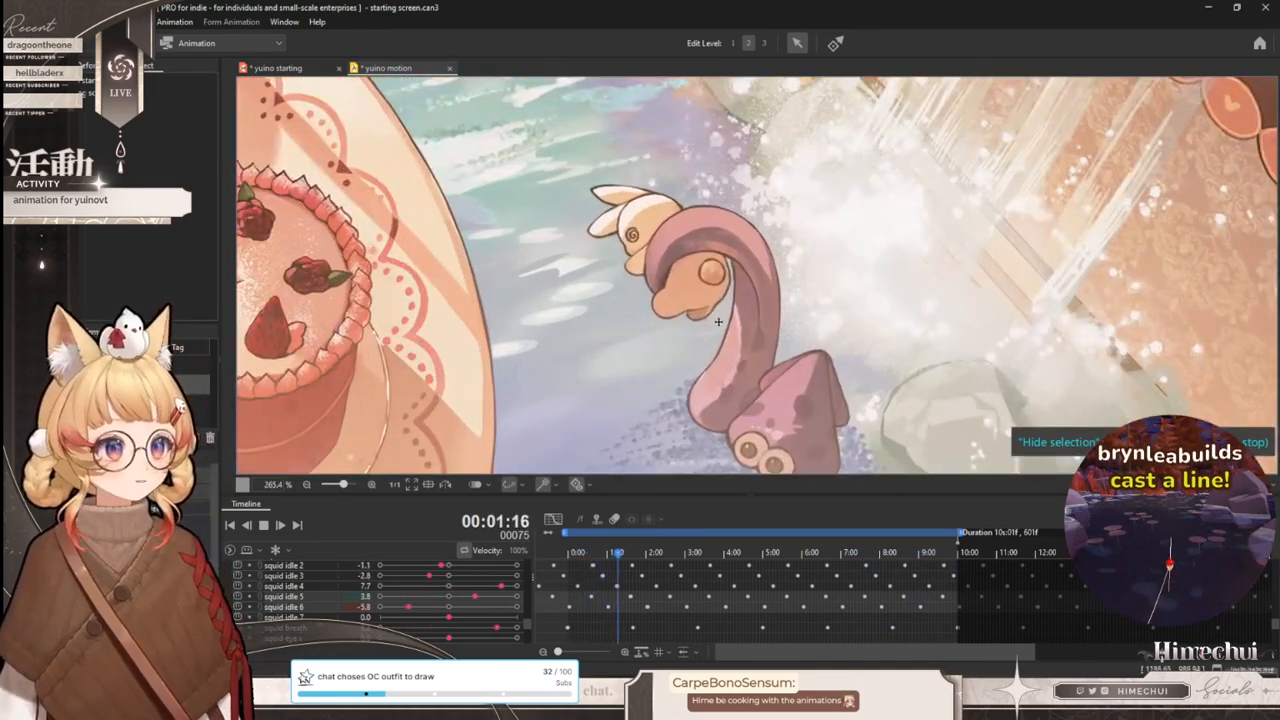
{"action": "scroll", "coordinate": [716, 327], "scroll_direction": "up", "scroll_amount": 2}
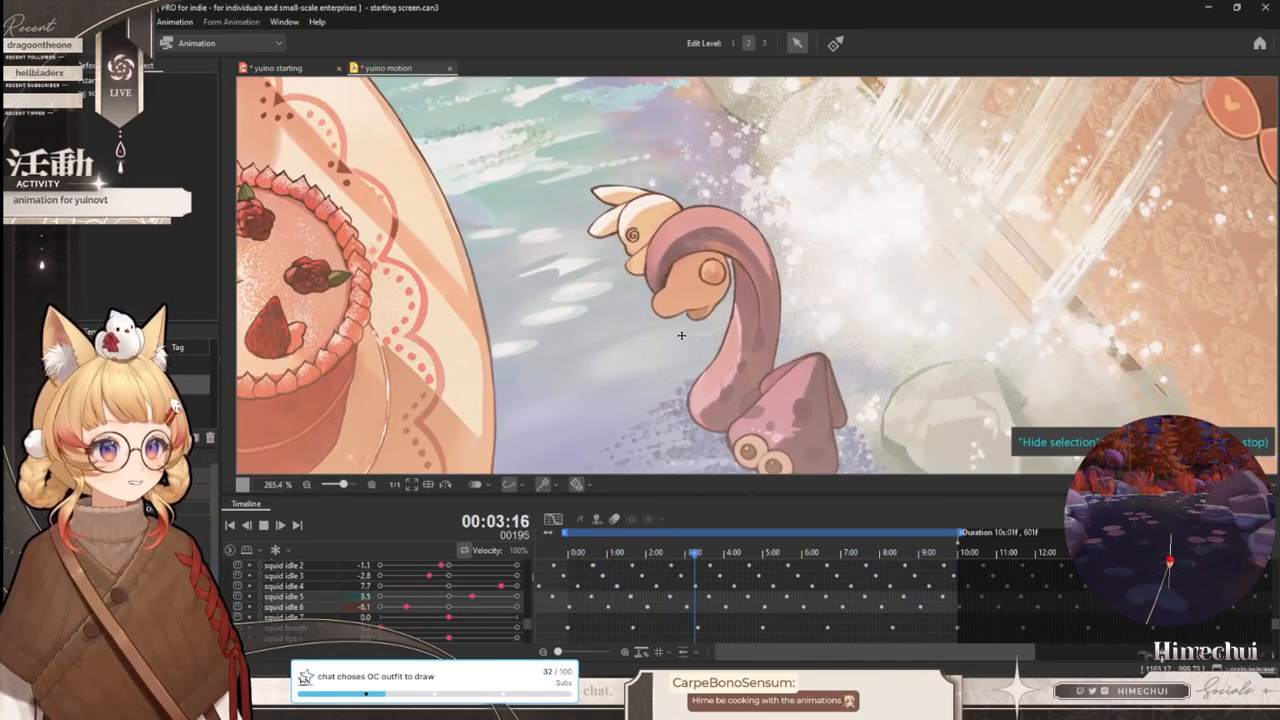
{"action": "scroll", "coordinate": [630, 305], "scroll_direction": "up", "scroll_amount": 2}
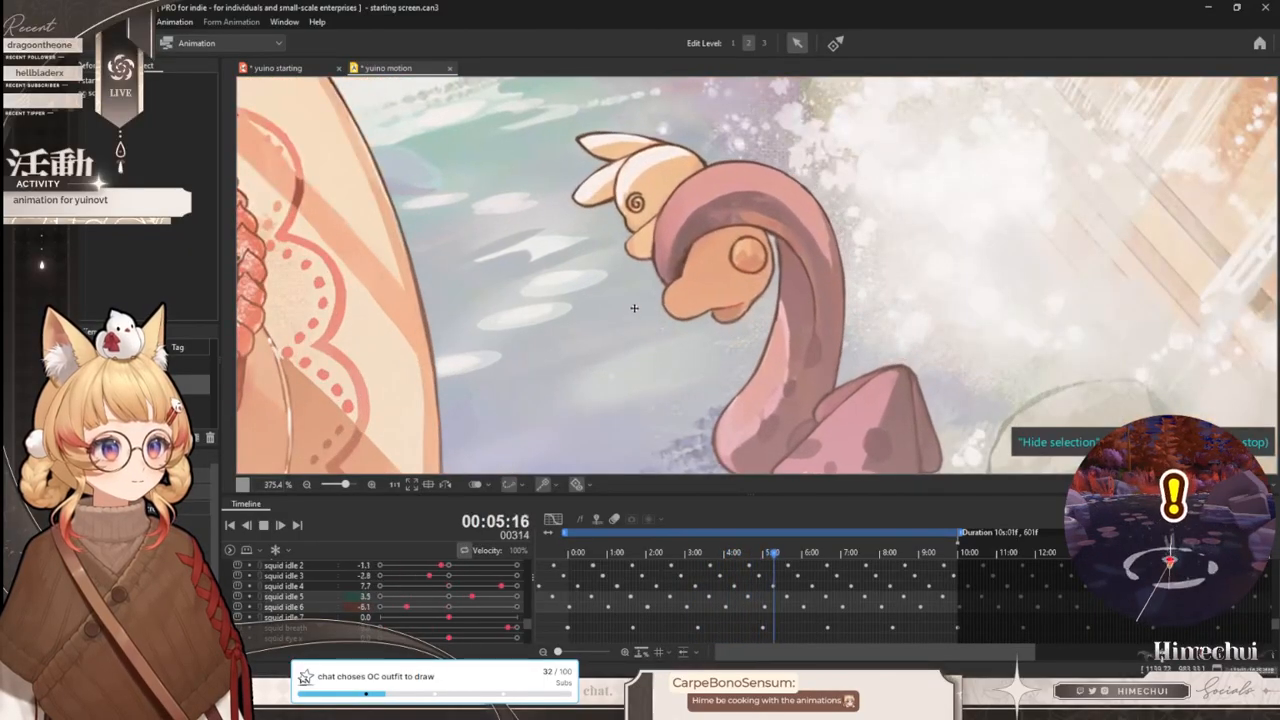
{"action": "scroll", "coordinate": [614, 305], "scroll_direction": "down", "scroll_amount": 2}
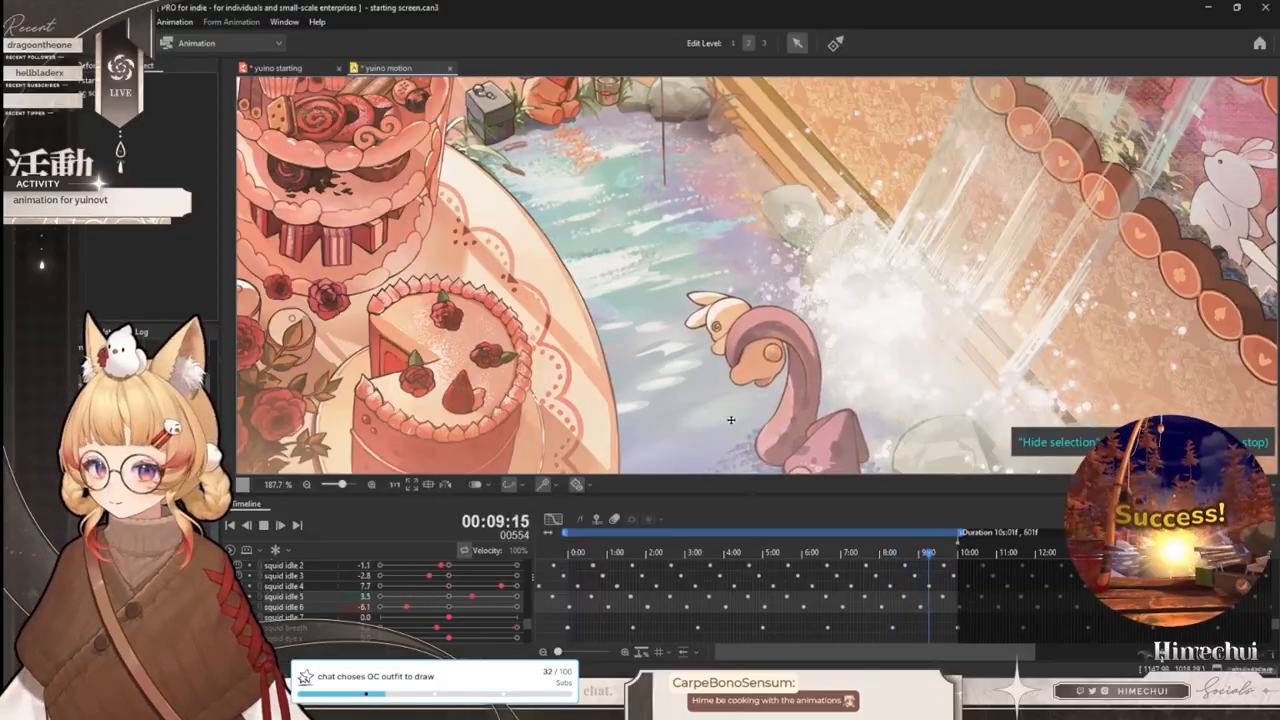
{"action": "scroll", "coordinate": [746, 420], "scroll_direction": "down", "scroll_amount": 1}
{"action": "scroll", "coordinate": [760, 400], "scroll_direction": "down", "scroll_amount": 3}
{"action": "scroll", "coordinate": [700, 370], "scroll_direction": "up", "scroll_amount": 1}
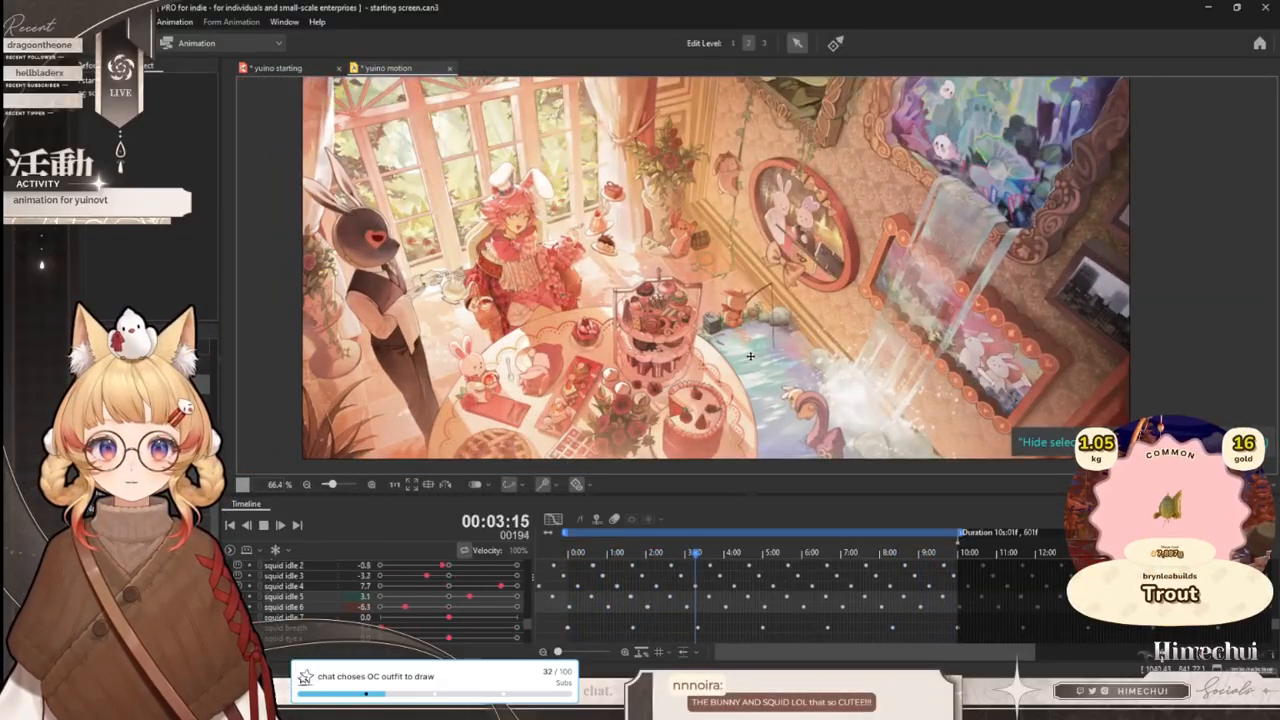
{"action": "scroll", "coordinate": [750, 360], "scroll_direction": "up", "scroll_amount": 4}
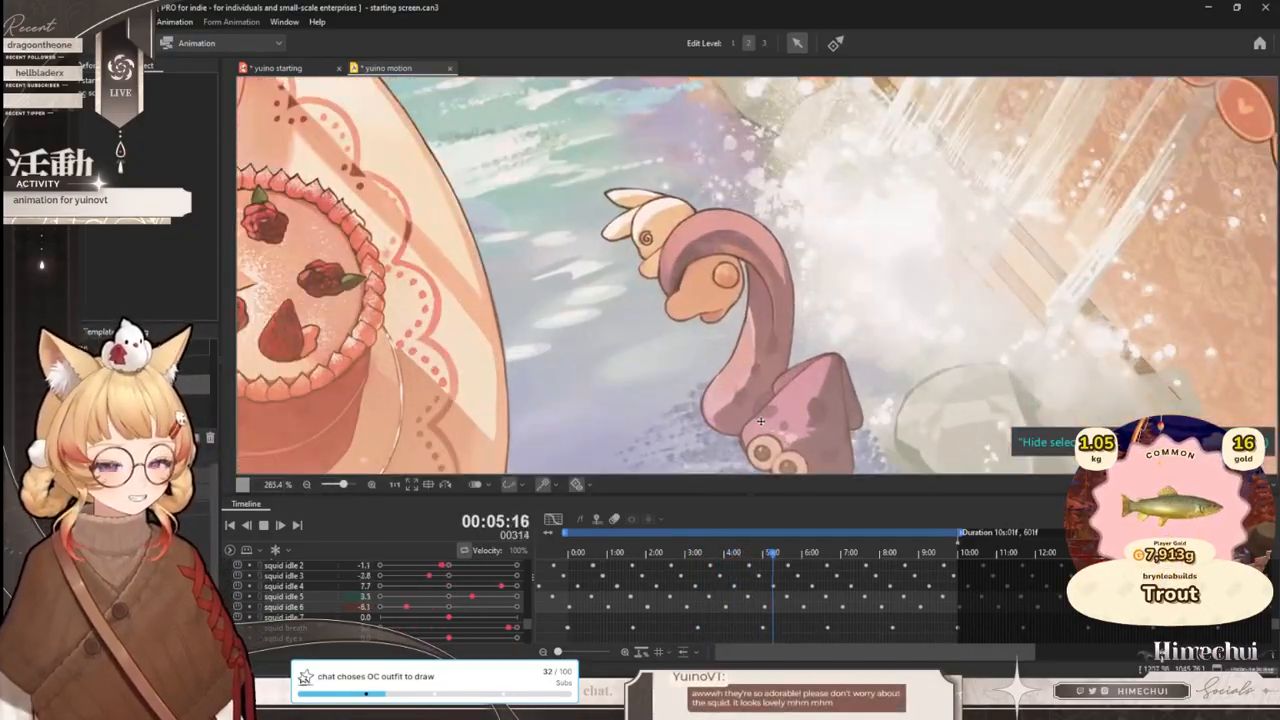
{"action": "scroll", "coordinate": [770, 420], "scroll_direction": "down", "scroll_amount": 3}
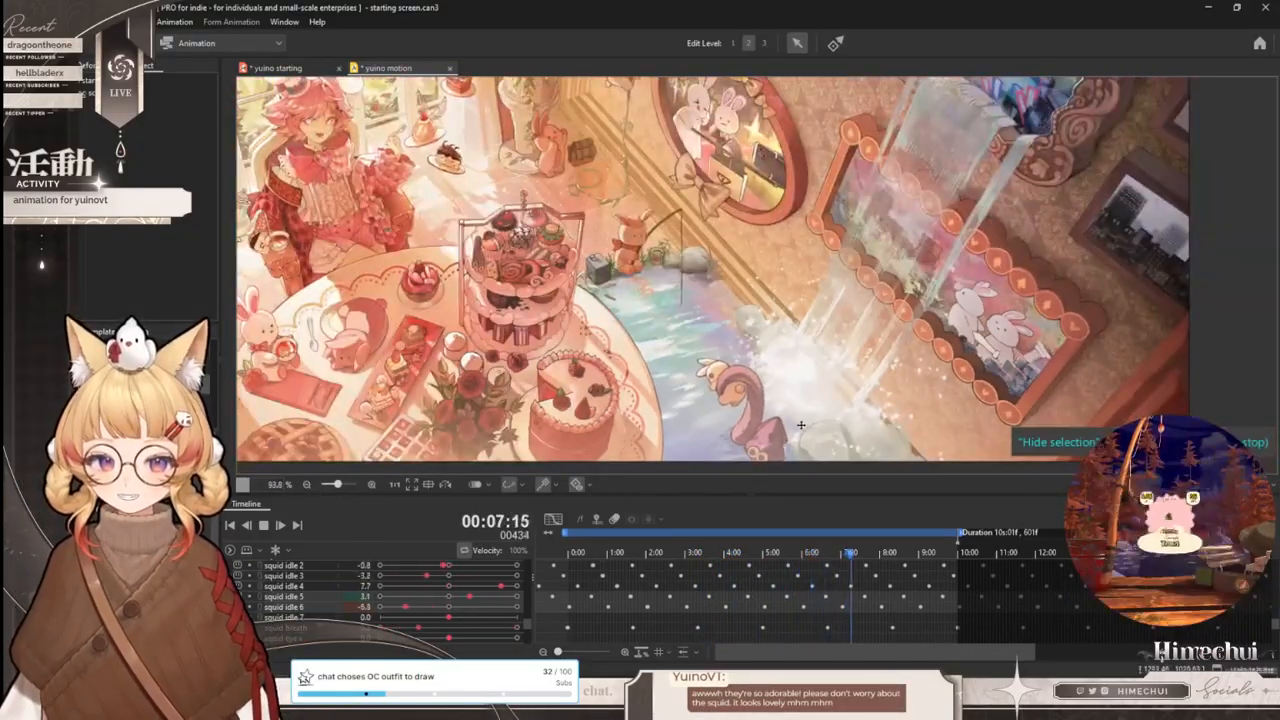
{"action": "scroll", "coordinate": [800, 425], "scroll_direction": "down", "scroll_amount": 1}
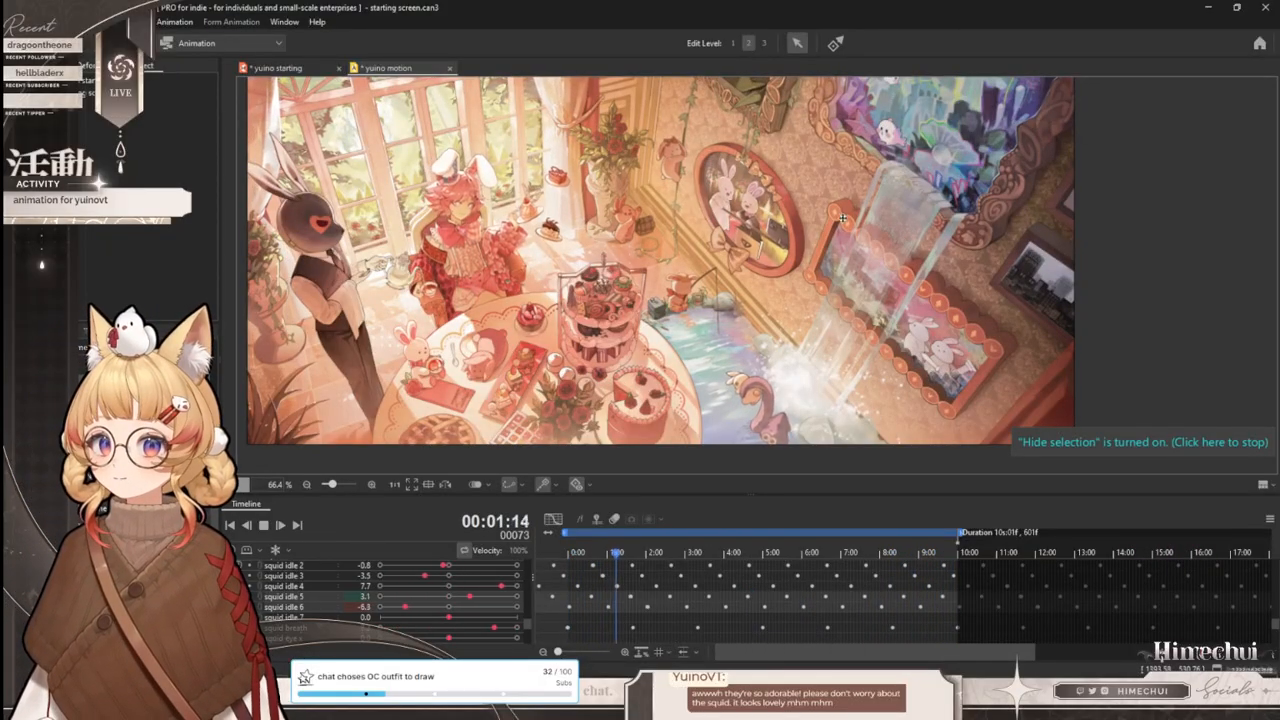
- Switch to DaVinci Resolve and play the clip on the Color page to examine the waterfall with its Fast Noise effect
{"action": "key", "text": "alt+Tab"}
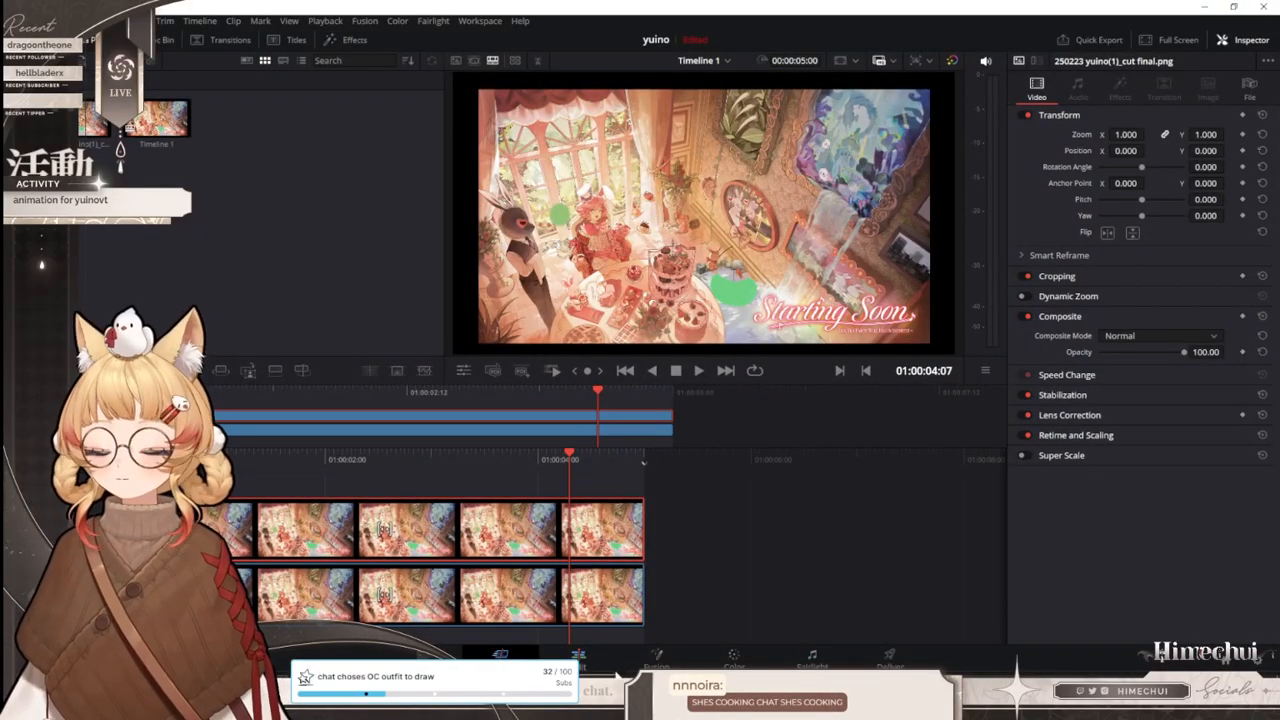
{"action": "left_click", "coordinate": [734, 660]}
{"action": "scroll", "coordinate": [725, 160], "scroll_direction": "up", "scroll_amount": 4}
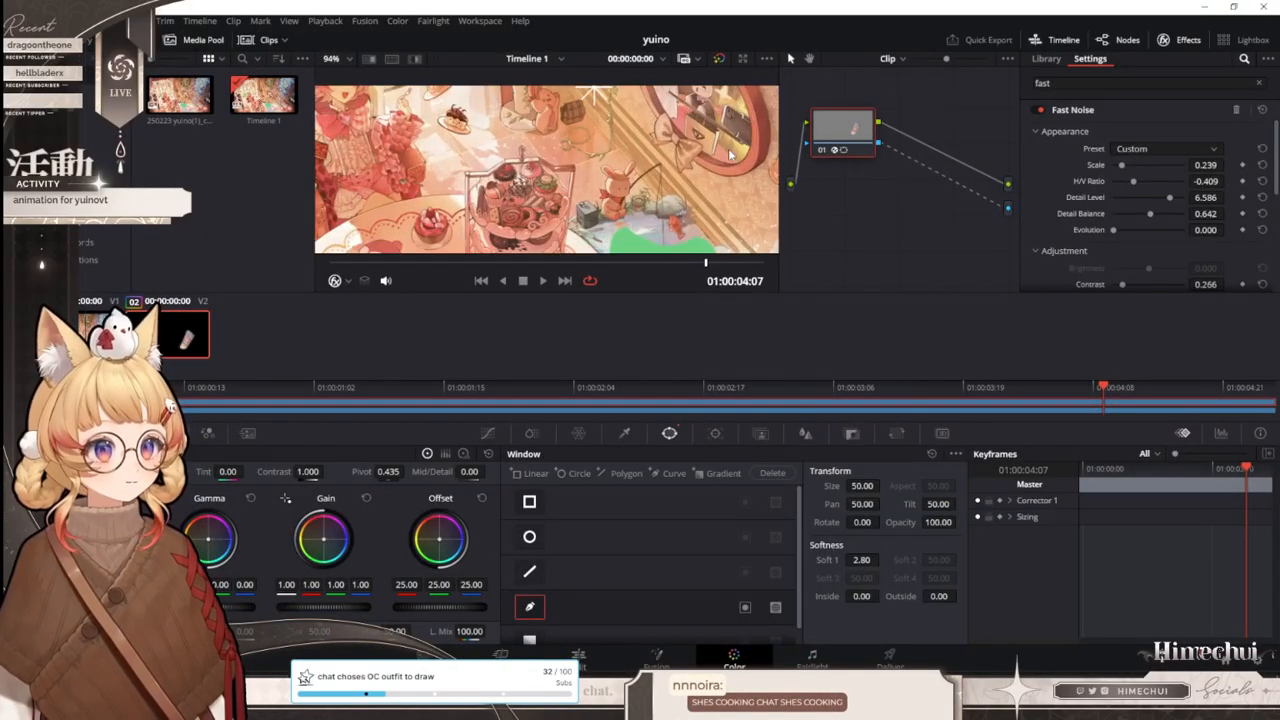
{"action": "left_click_drag", "start_coordinate": [725, 160], "coordinate": [372, 248]}
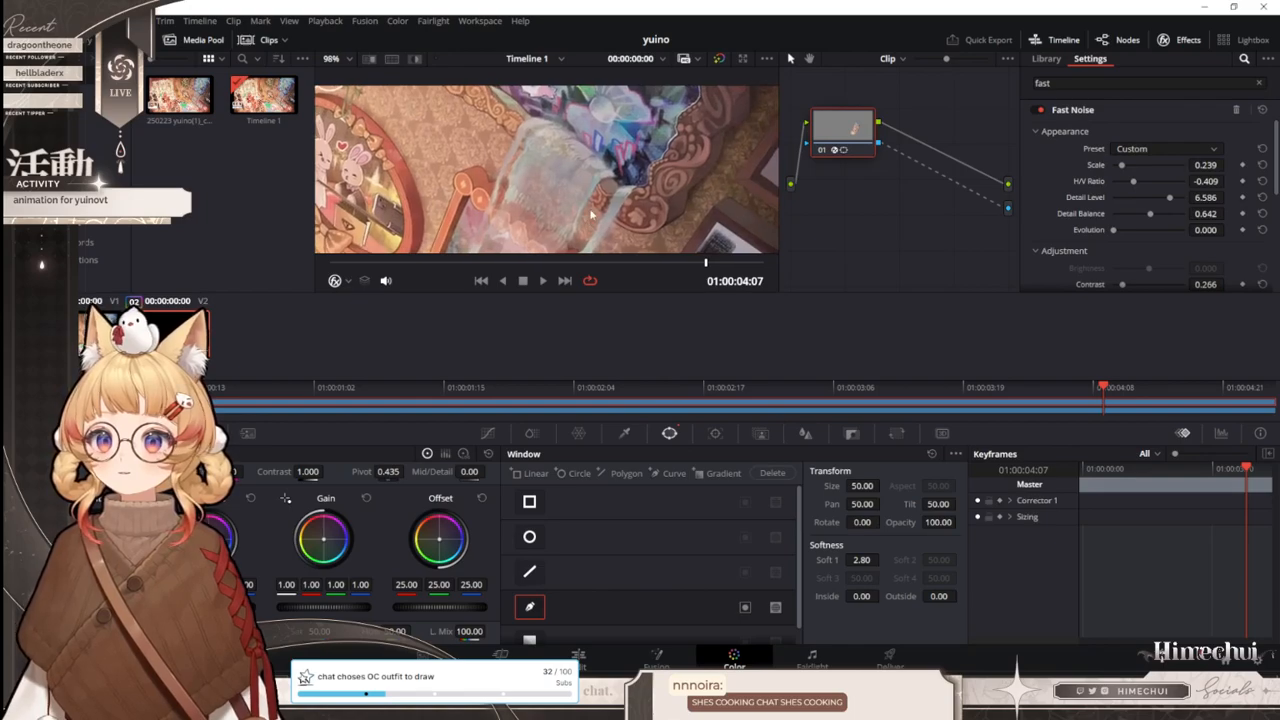
{"action": "scroll", "coordinate": [590, 218], "scroll_direction": "down", "scroll_amount": 2}
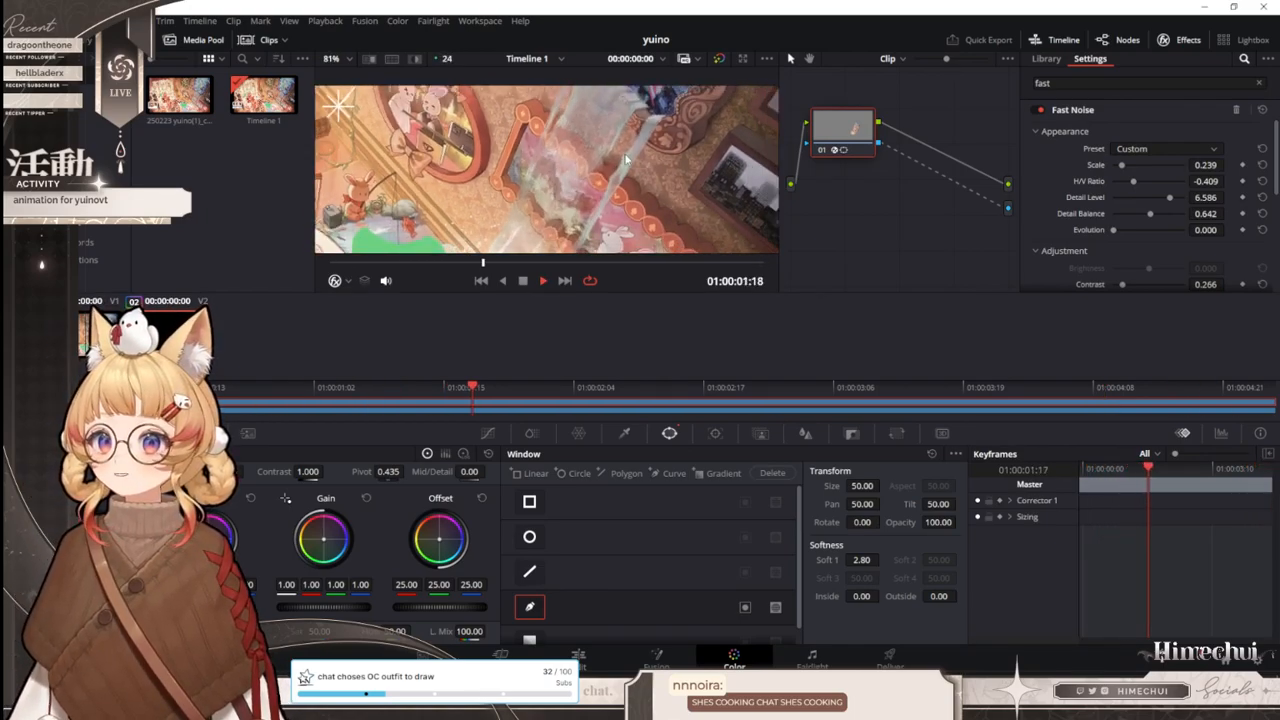
{"action": "scroll", "coordinate": [617, 170], "scroll_direction": "down", "scroll_amount": 3}
{"action": "scroll", "coordinate": [617, 170], "scroll_direction": "up", "scroll_amount": 1}
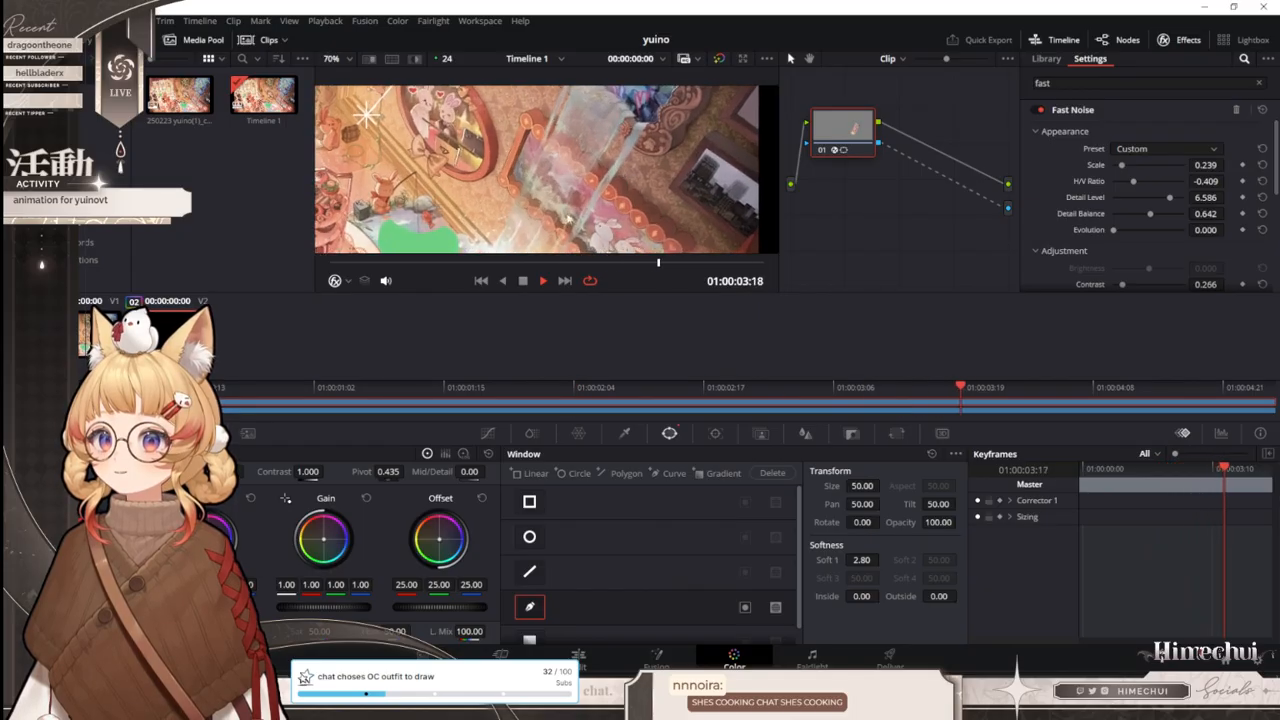
- Play Timeline 1 to its end on the Cut page and return to the yuino motion animation in Live2D Cubism Editor
{"action": "left_click", "coordinate": [500, 654]}
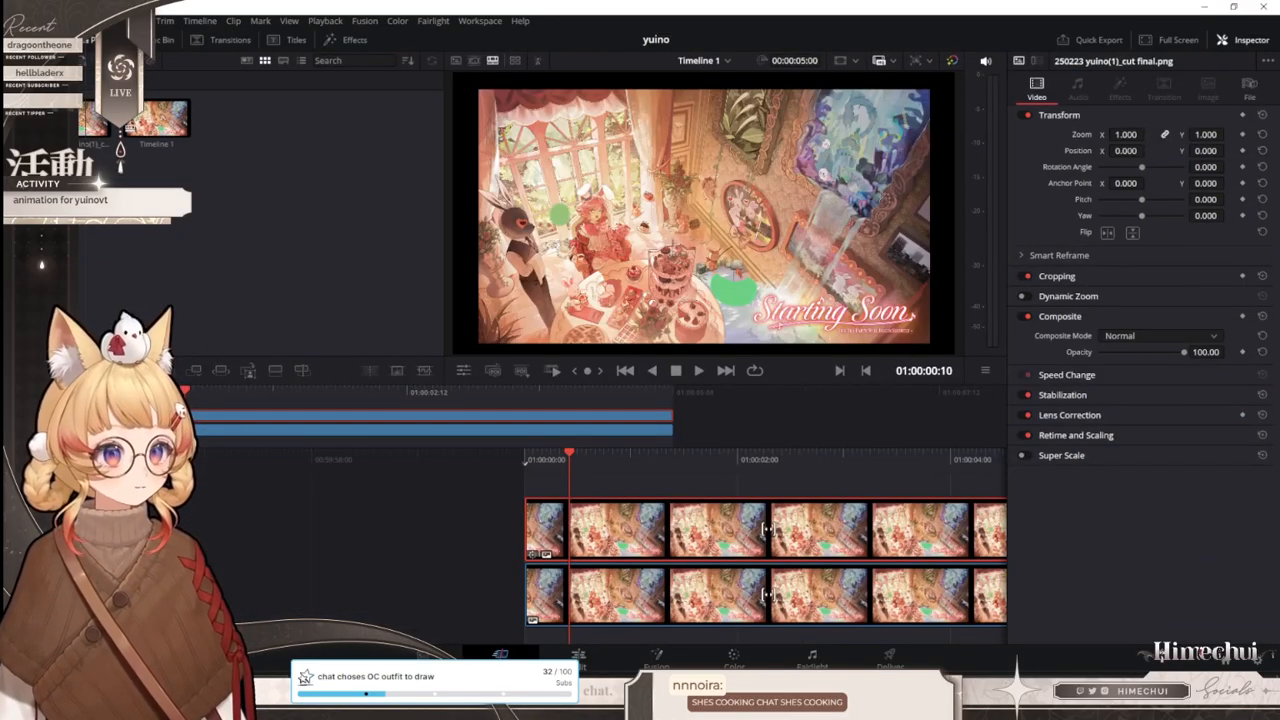
{"action": "left_click", "coordinate": [423, 655]}
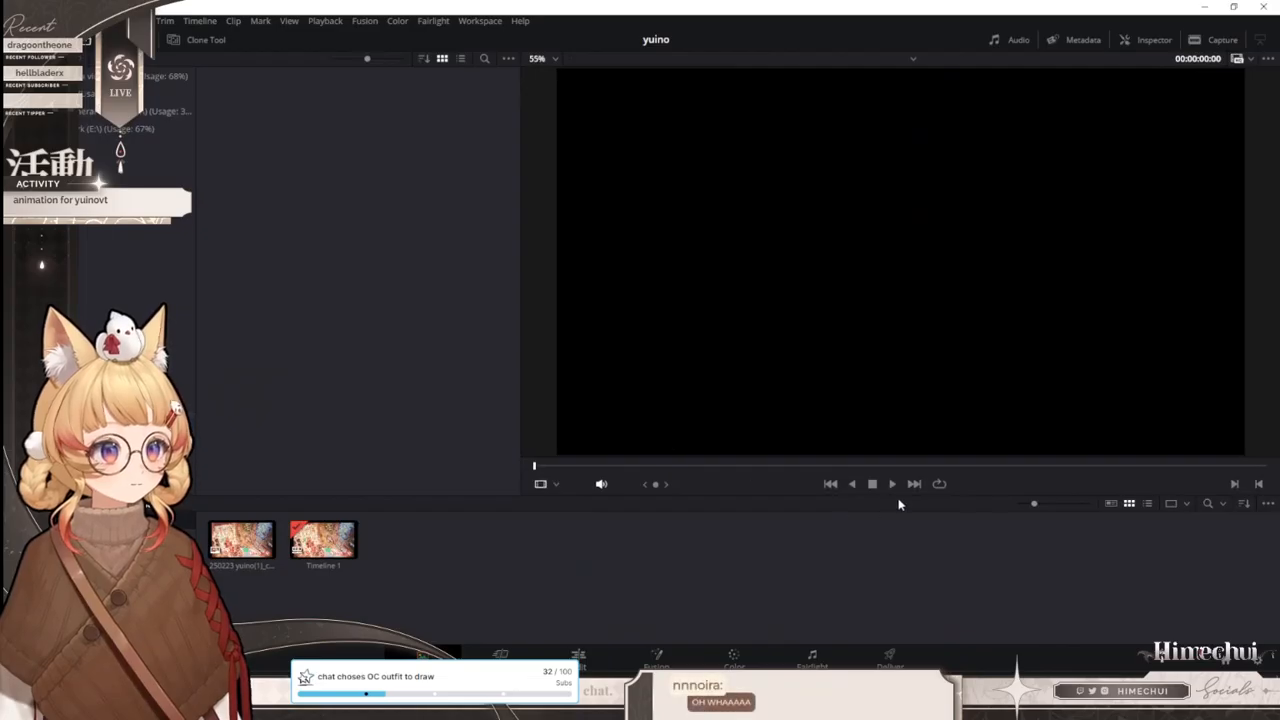
{"action": "left_click", "coordinate": [500, 654]}
{"action": "left_click", "coordinate": [700, 371]}
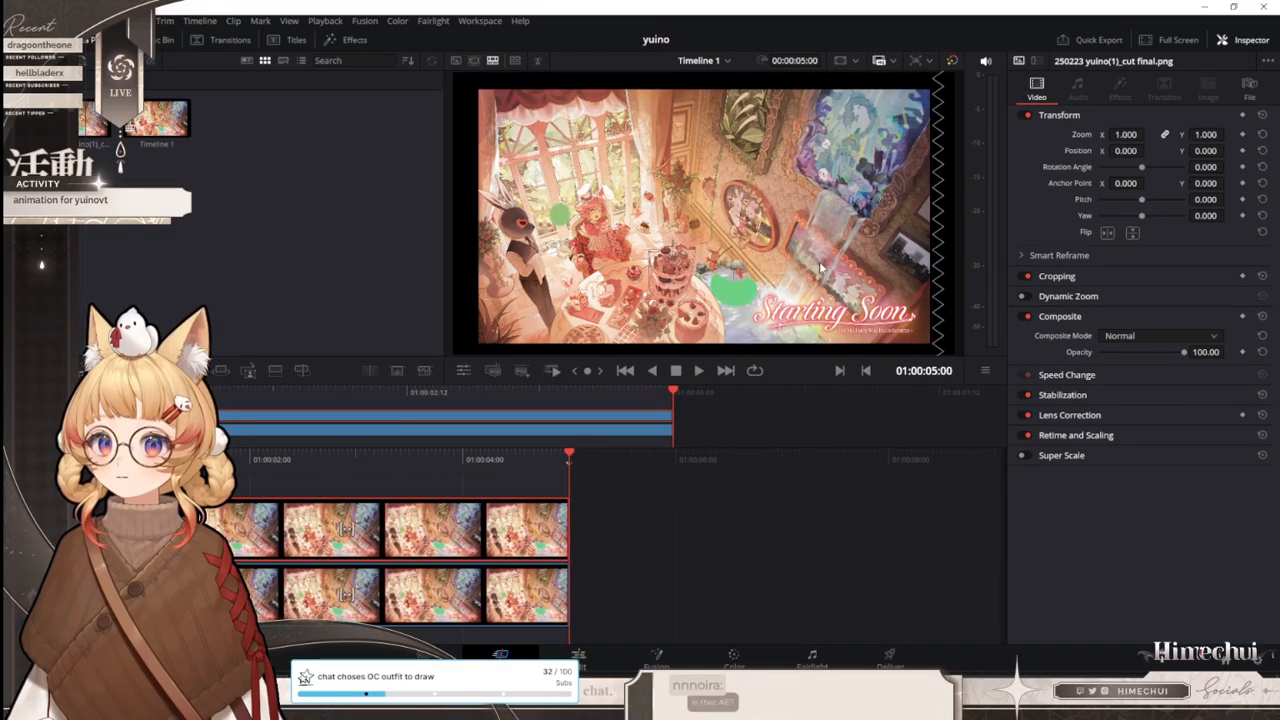
{"action": "left_click", "coordinate": [1207, 7]}
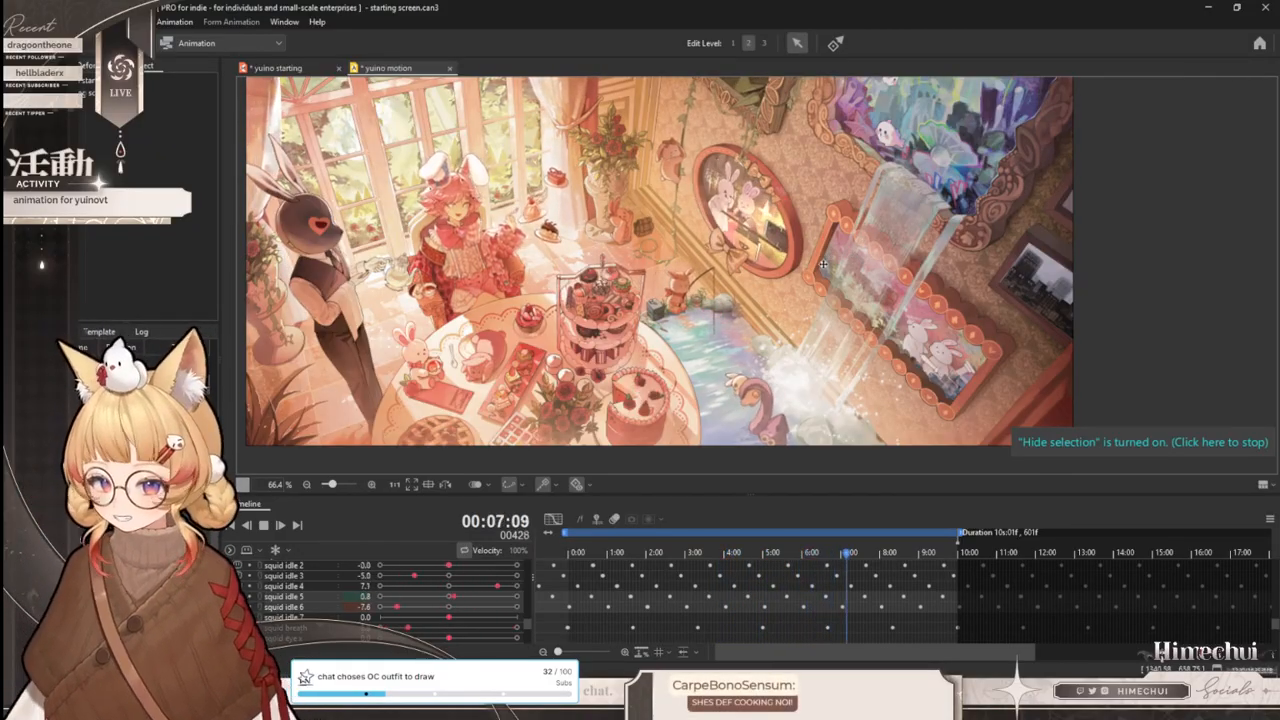
- Watch the looping animation, examining the whole scene and the area around the fishing bunny
{"action": "scroll", "coordinate": [903, 253], "scroll_direction": "down", "scroll_amount": 2}
{"action": "scroll", "coordinate": [903, 253], "scroll_direction": "up", "scroll_amount": 2}
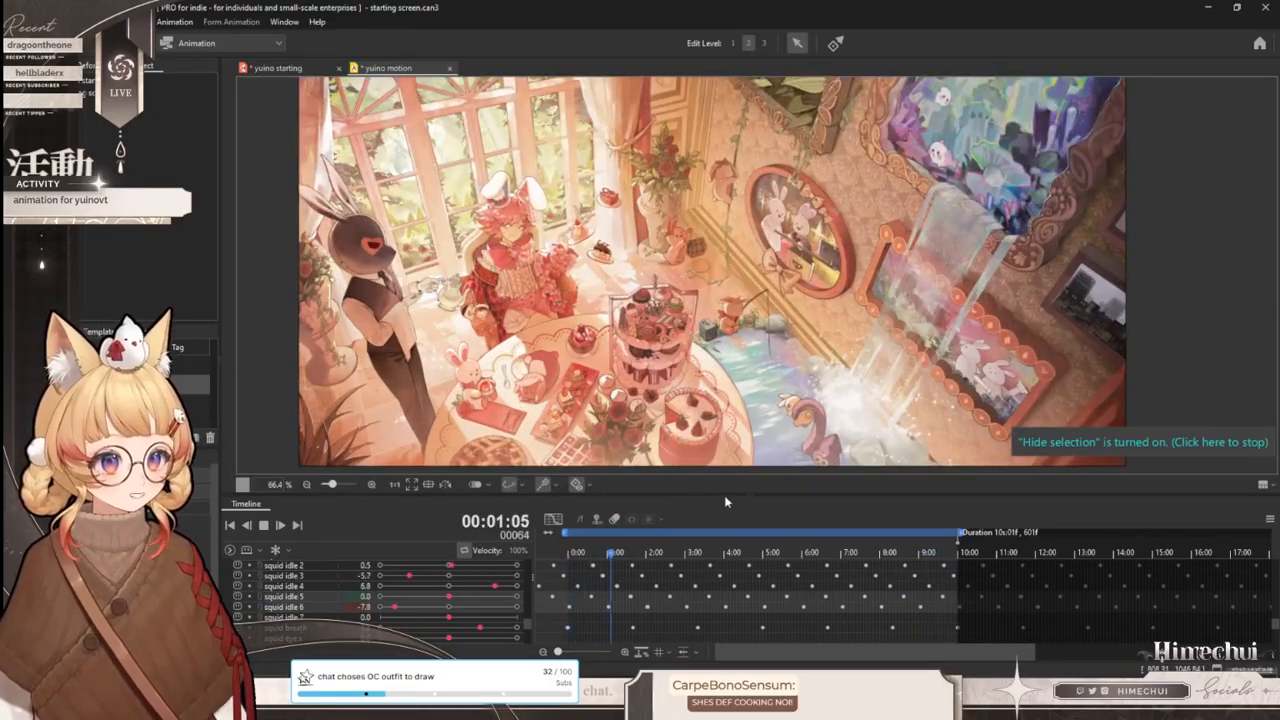
{"action": "left_click_drag", "start_coordinate": [749, 493], "coordinate": [749, 500]}
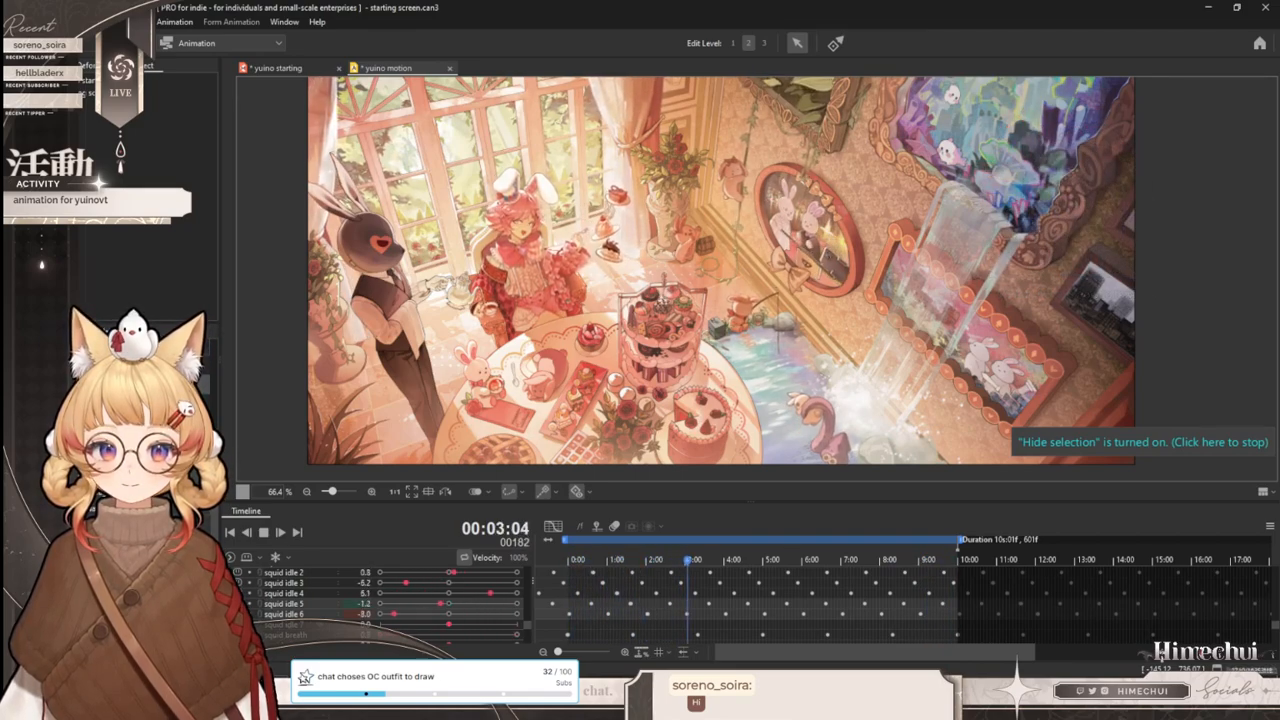
{"action": "scroll", "coordinate": [763, 397], "scroll_direction": "up", "scroll_amount": 5}
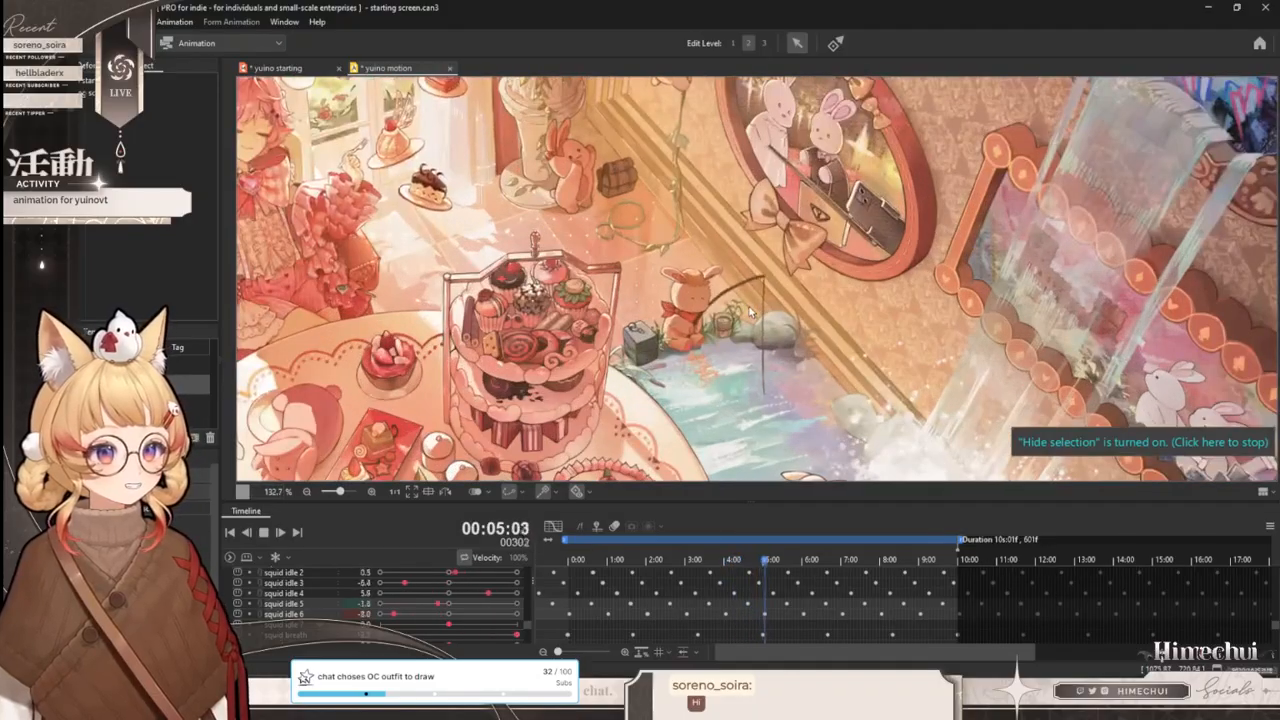
{"action": "scroll", "coordinate": [748, 282], "scroll_direction": "down", "scroll_amount": 5}
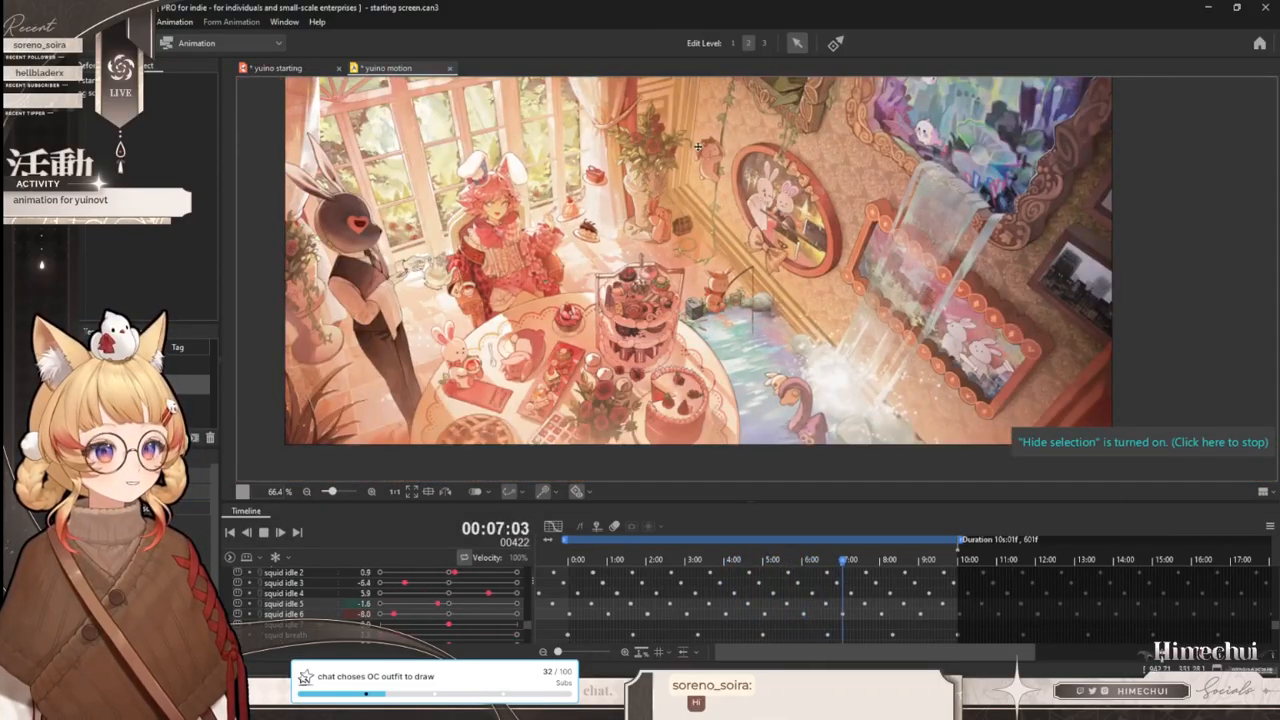
{"action": "scroll", "coordinate": [752, 287], "scroll_direction": "up", "scroll_amount": 2}
{"action": "scroll", "coordinate": [752, 287], "scroll_direction": "up", "scroll_amount": 2}
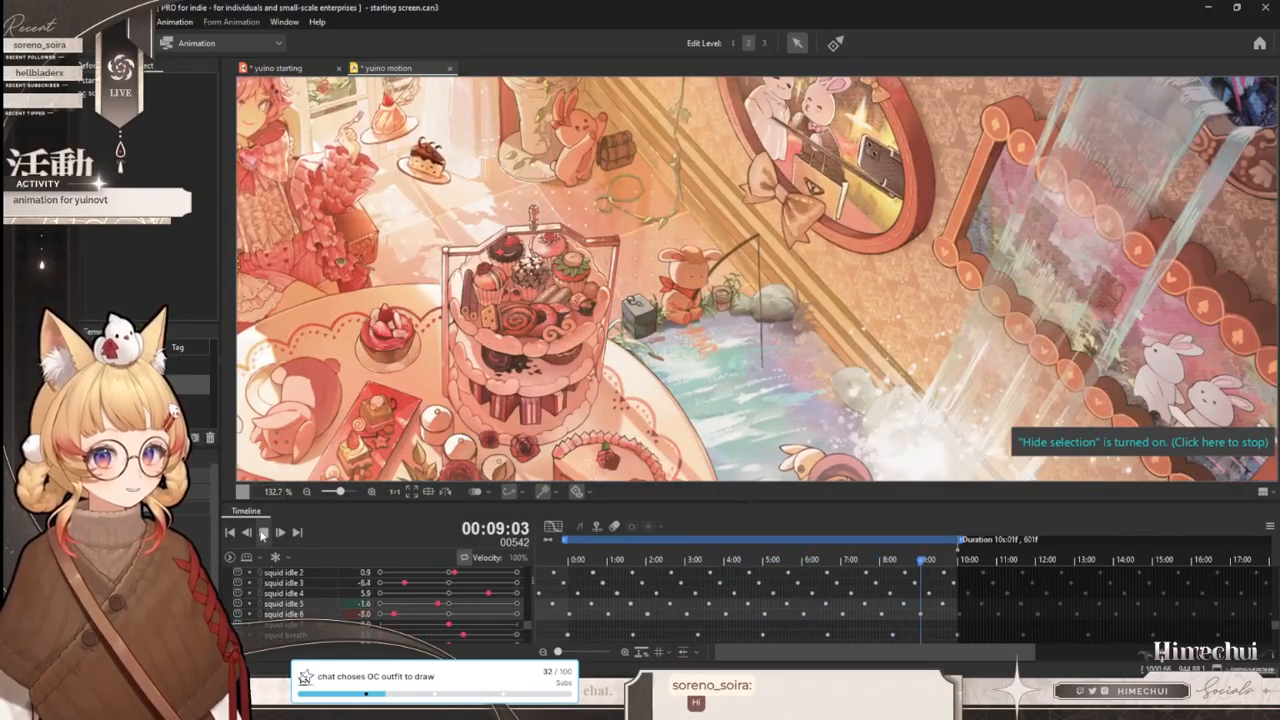
- Stop the playback and scrub the timeline to examine the fishing bunny's rod, line and fish catch up close
{"action": "left_click_drag", "start_coordinate": [619, 566], "coordinate": [810, 578]}
{"action": "scroll", "coordinate": [766, 338], "scroll_direction": "up", "scroll_amount": 2}
{"action": "left_click_drag", "start_coordinate": [657, 269], "coordinate": [680, 300]}
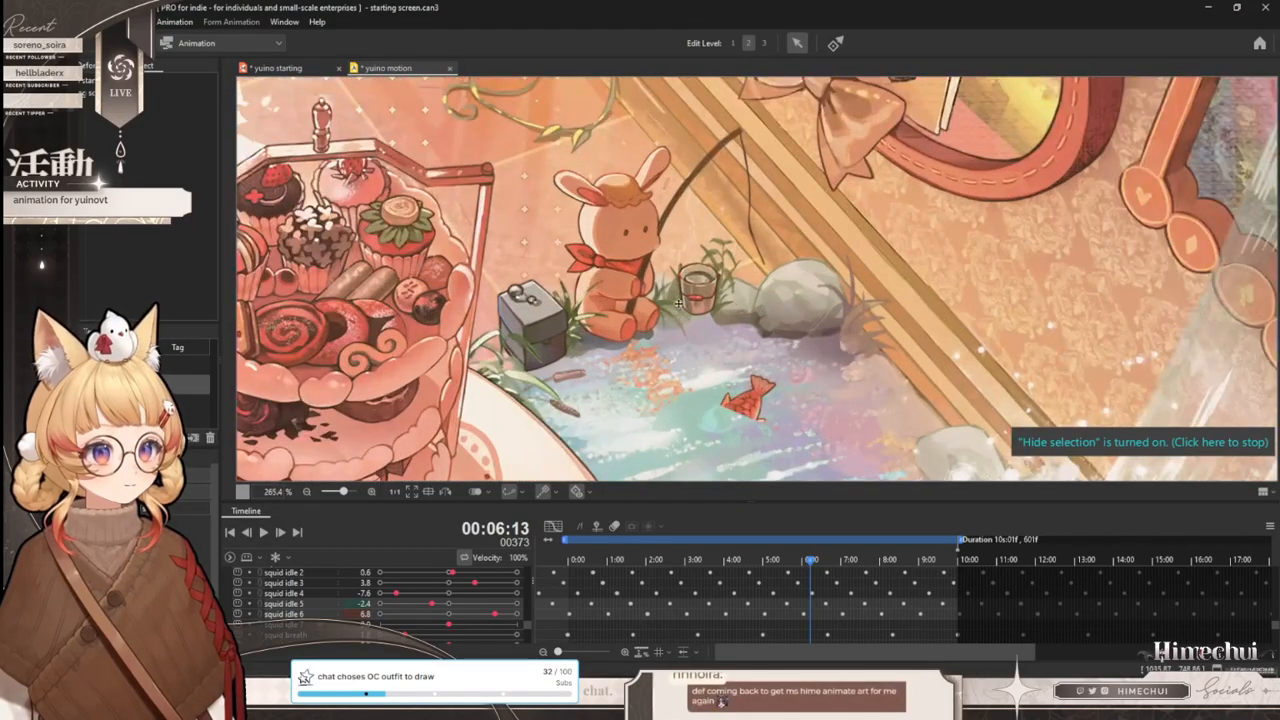
{"action": "left_click_drag", "start_coordinate": [671, 560], "coordinate": [983, 572]}
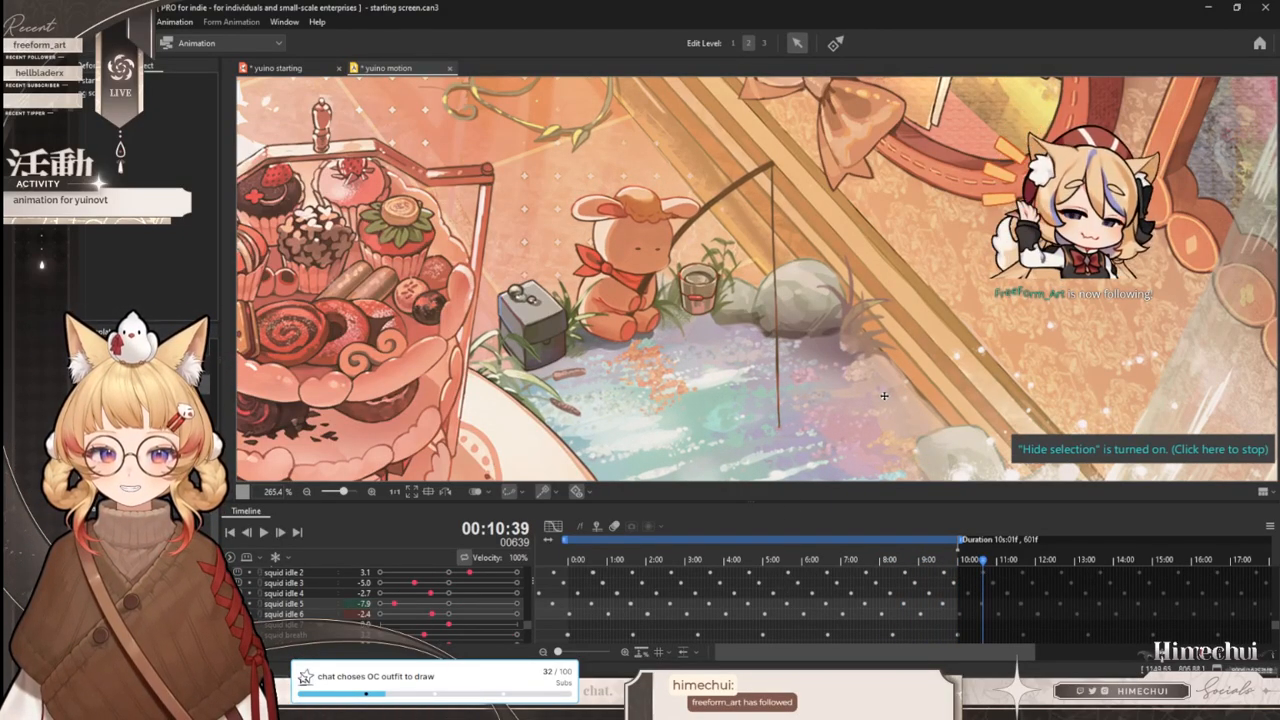
{"action": "scroll", "coordinate": [841, 369], "scroll_direction": "down", "scroll_amount": 2}
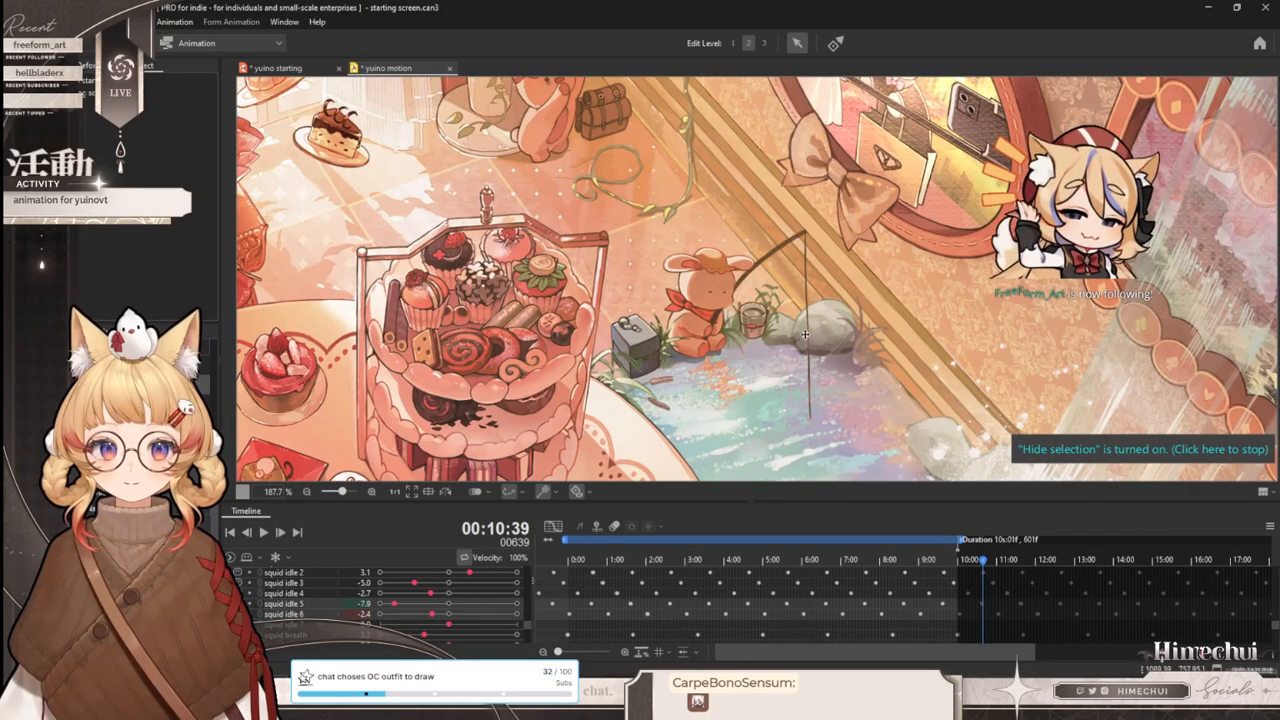
{"action": "scroll", "coordinate": [842, 268], "scroll_direction": "down", "scroll_amount": 2}
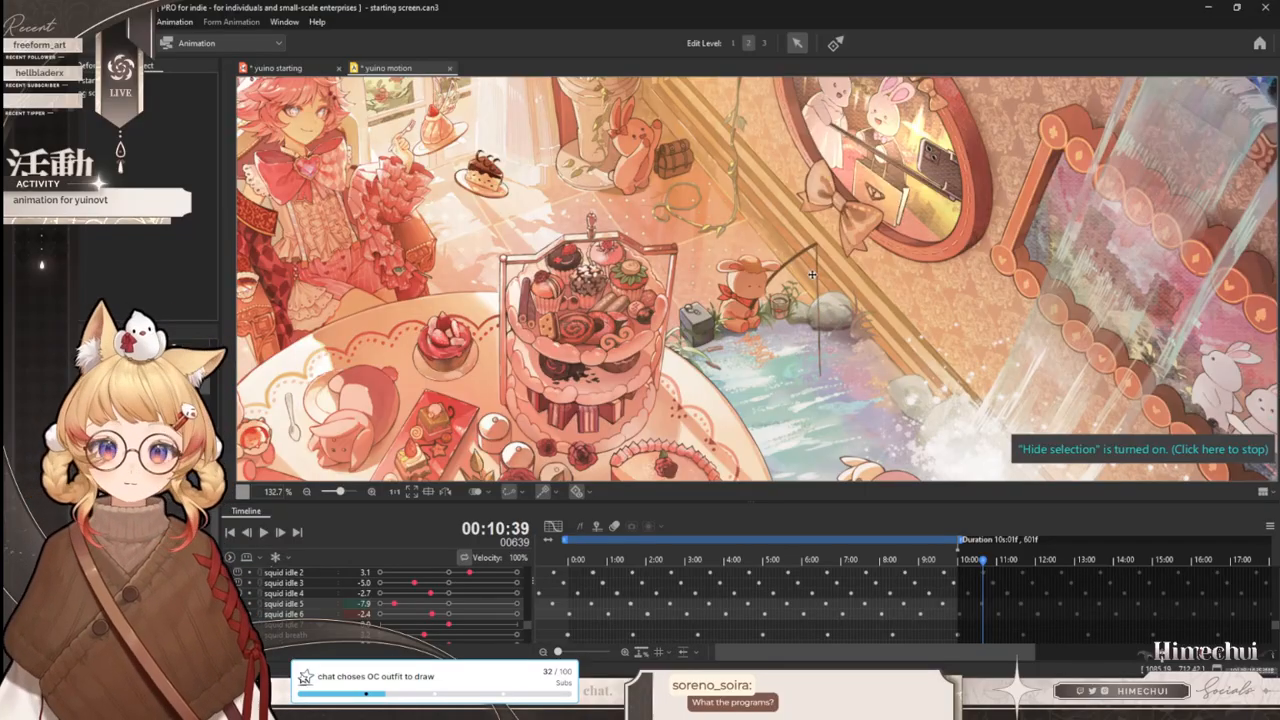
{"action": "left_click_drag", "start_coordinate": [870, 258], "coordinate": [887, 258]}
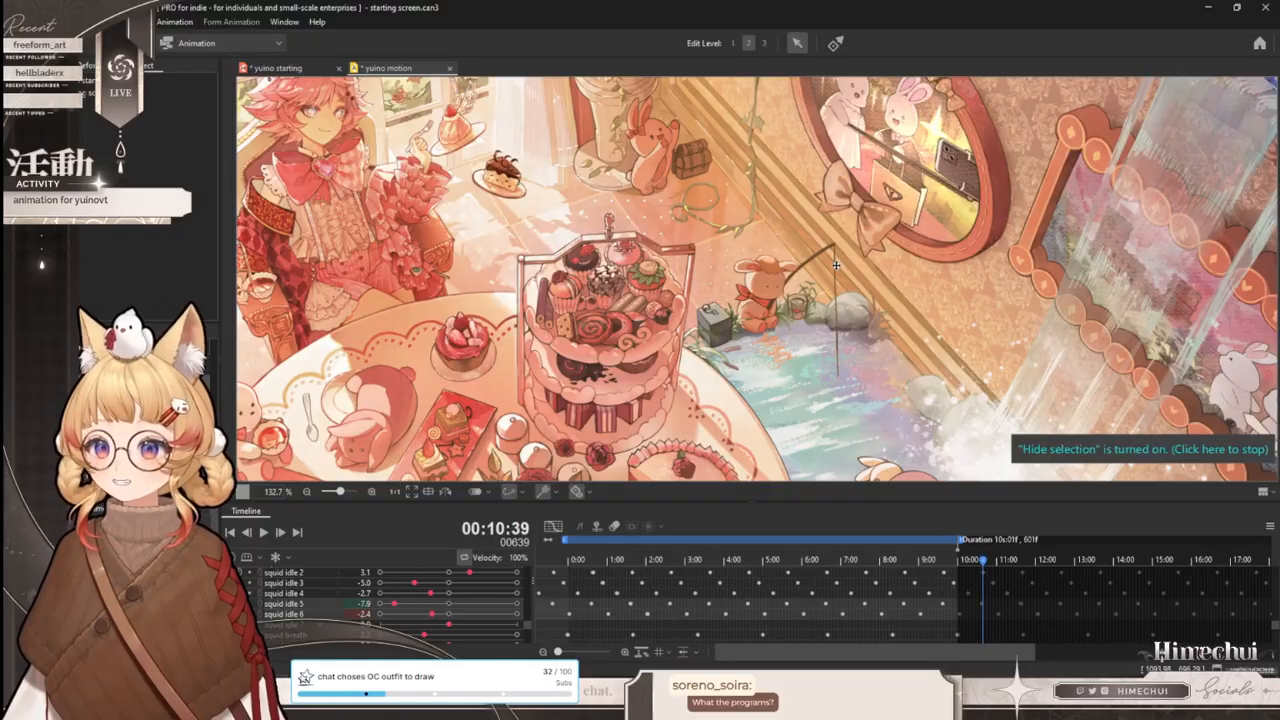
{"action": "left_click_drag", "start_coordinate": [607, 548], "coordinate": [735, 578]}
{"action": "scroll", "coordinate": [820, 321], "scroll_direction": "up", "scroll_amount": 3}
{"action": "left_click", "coordinate": [806, 573]}
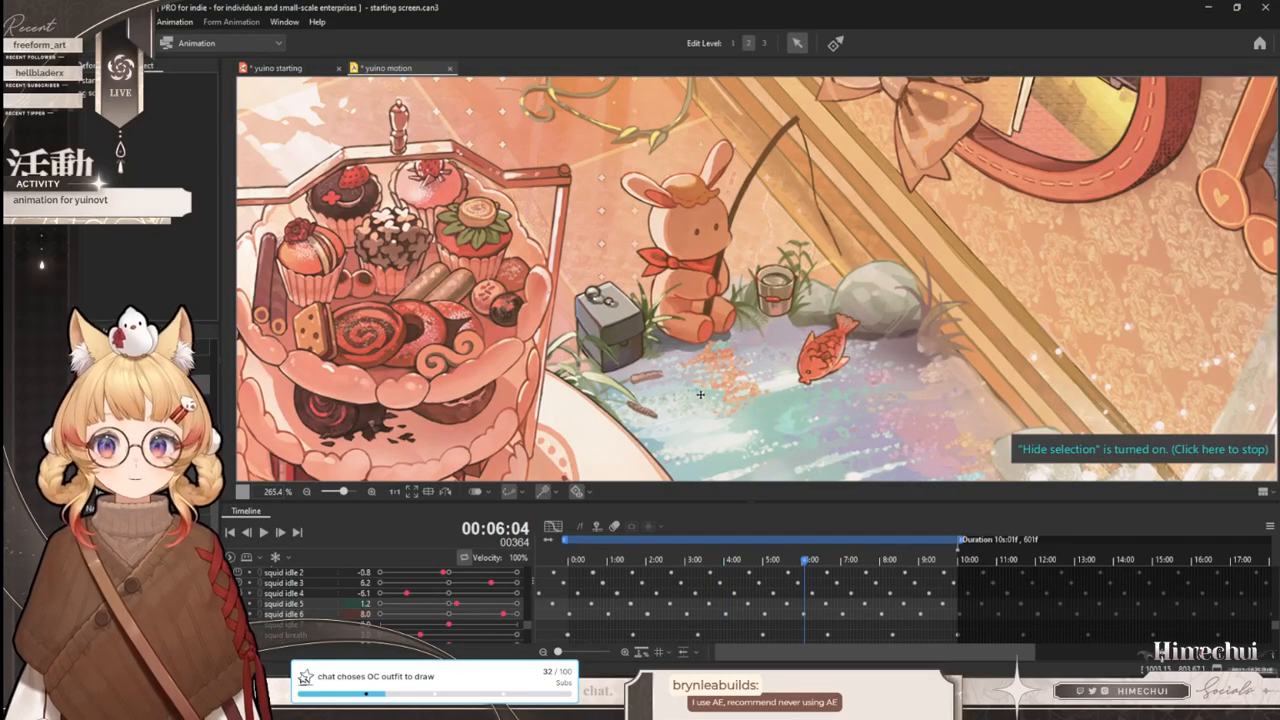
- Move the playhead to 00:08:45 and enlarge the timeline area to show the squid group's idle parameters
{"action": "left_click_drag", "start_coordinate": [697, 571], "coordinate": [904, 560]}
{"action": "scroll", "coordinate": [876, 612], "scroll_direction": "up", "scroll_amount": 2}
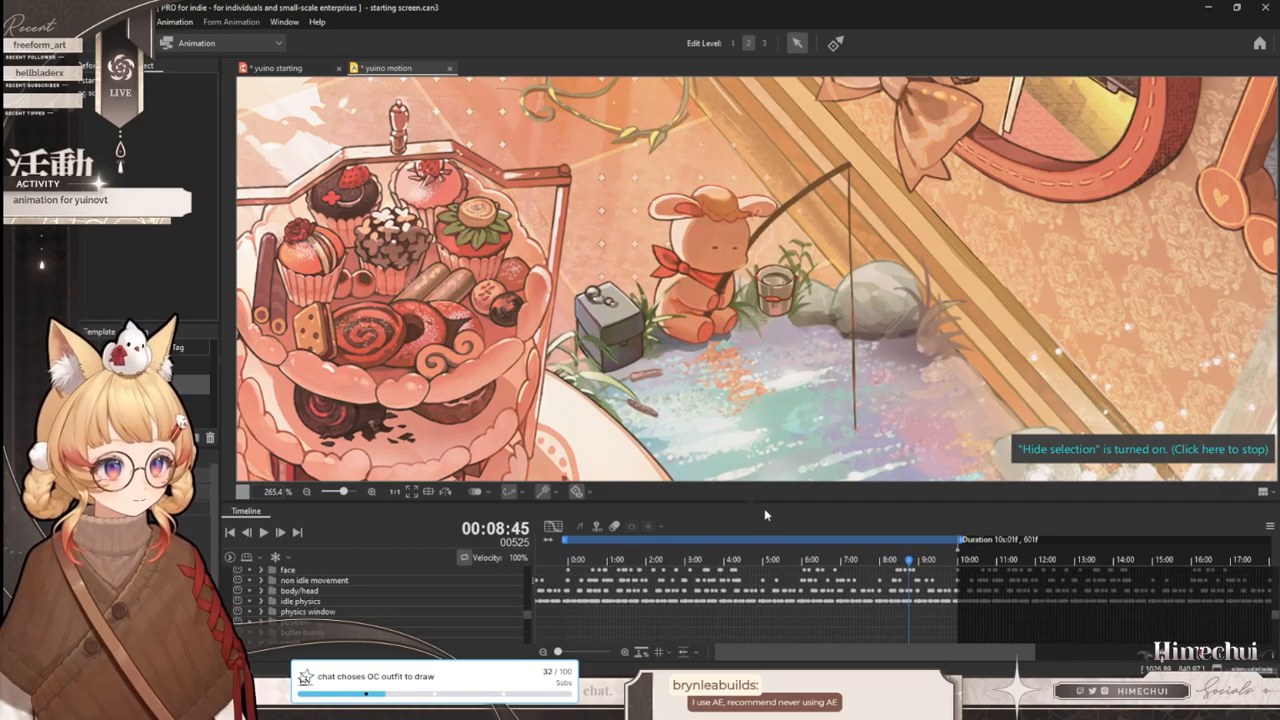
{"action": "left_click_drag", "start_coordinate": [764, 505], "coordinate": [774, 431]}
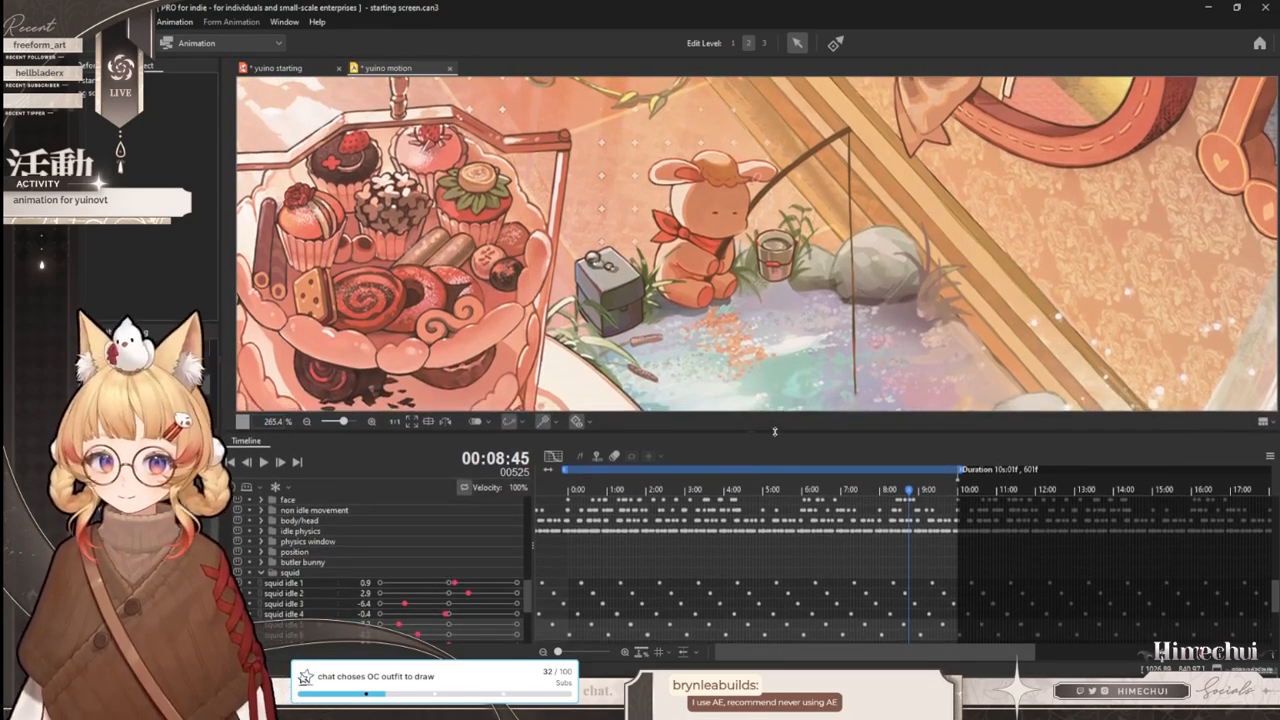
- Hide the selection markers and examine the tea-party scene from the main character to the fishing bunny
{"action": "key", "text": "ctrl+t"}
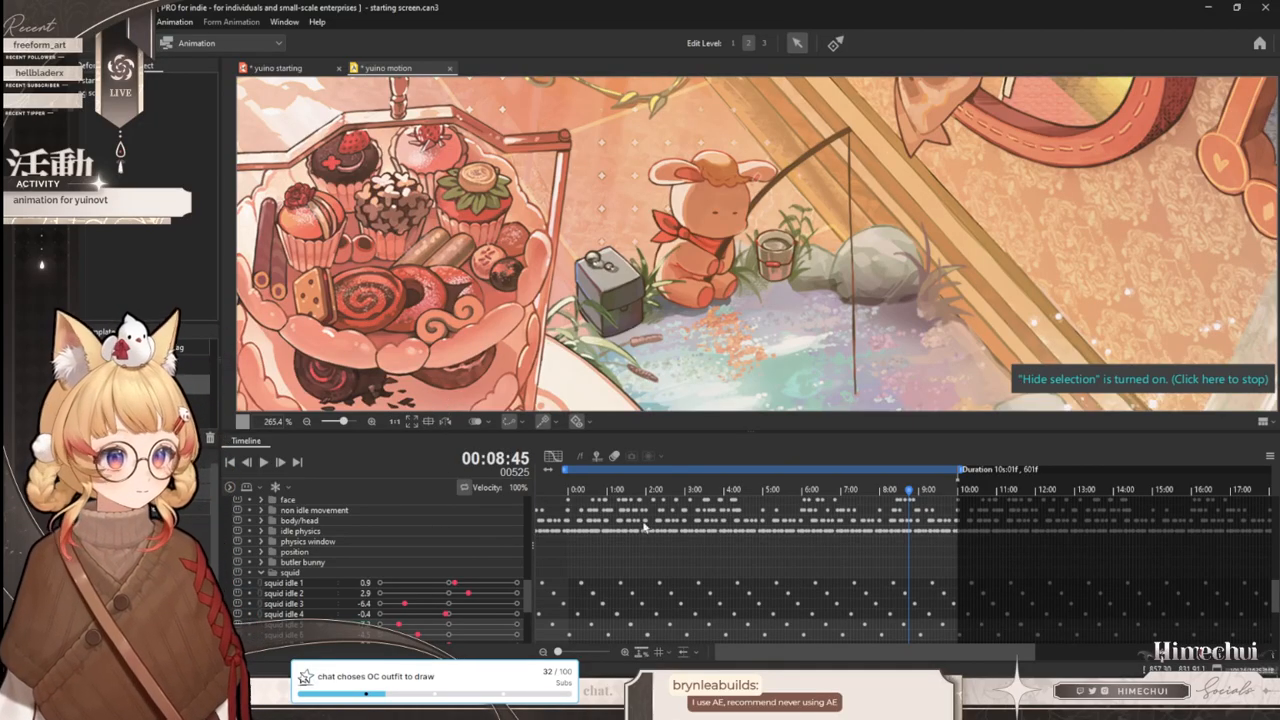
{"action": "scroll", "coordinate": [580, 255], "scroll_direction": "down", "scroll_amount": 5}
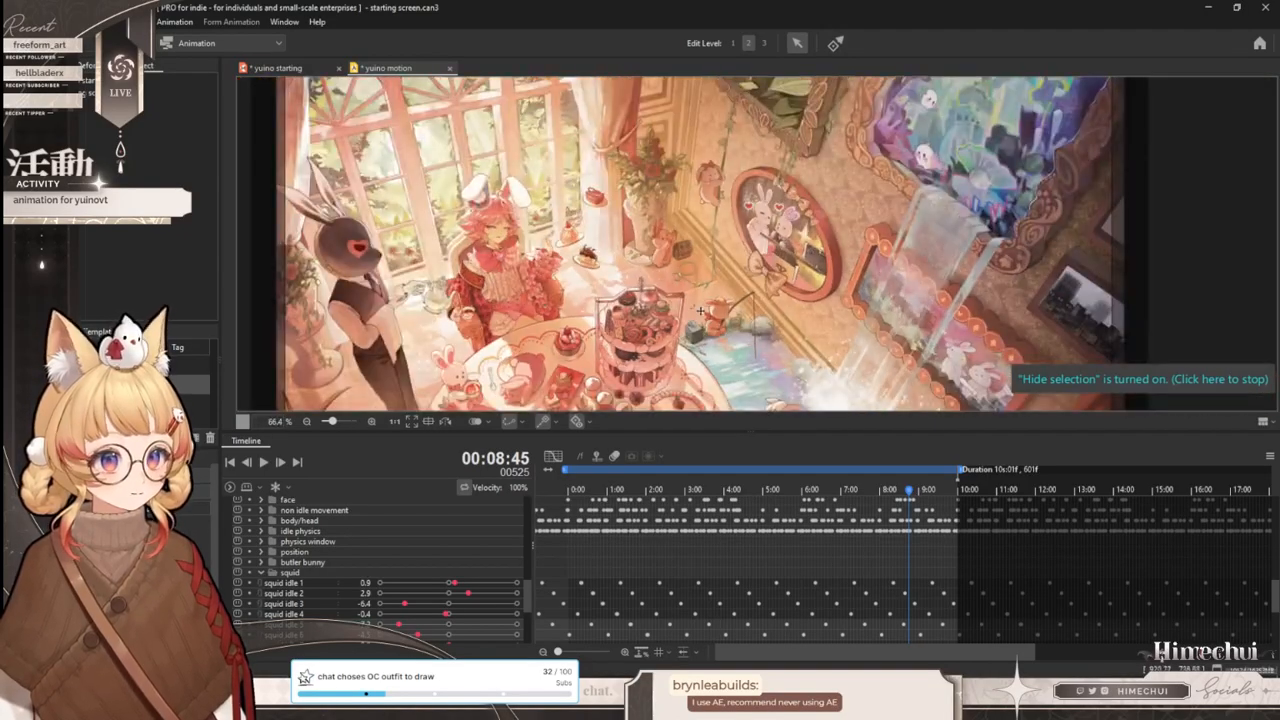
{"action": "key", "text": "ctrl+t"}
{"action": "scroll", "coordinate": [432, 172], "scroll_direction": "up", "scroll_amount": 3}
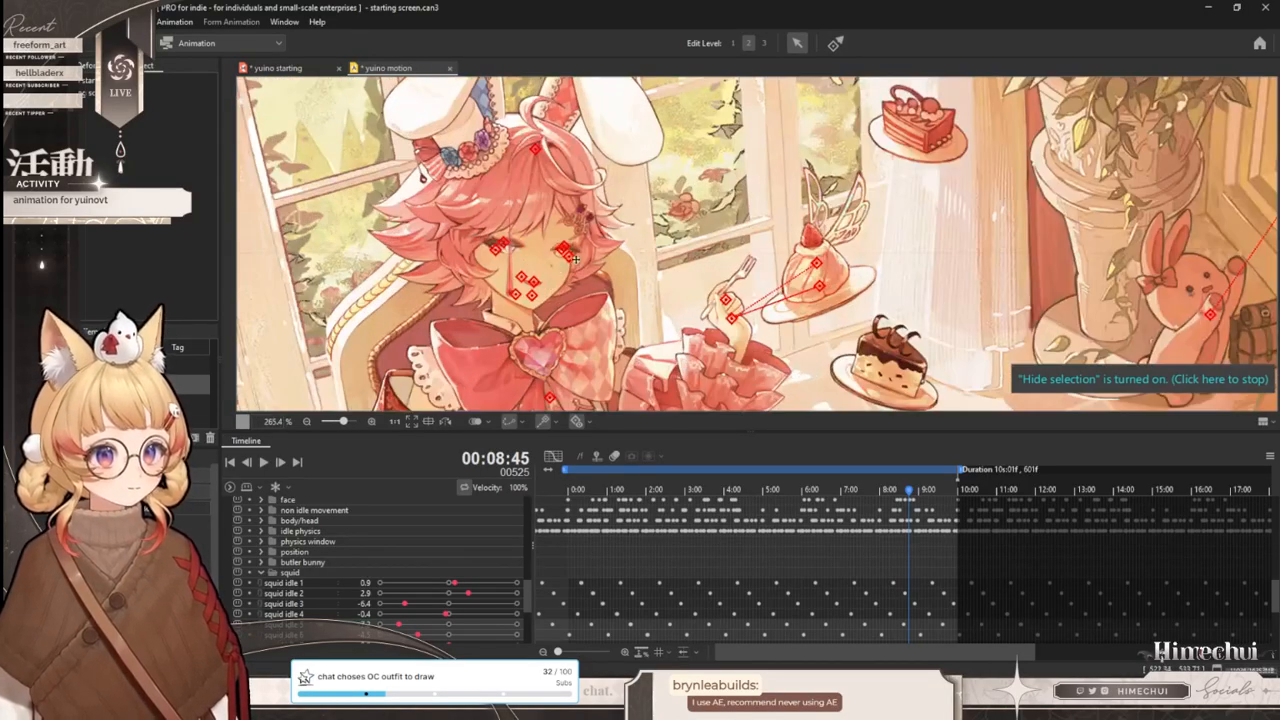
{"action": "scroll", "coordinate": [492, 183], "scroll_direction": "down", "scroll_amount": 2}
{"action": "scroll", "coordinate": [744, 258], "scroll_direction": "down", "scroll_amount": 1}
{"action": "scroll", "coordinate": [754, 344], "scroll_direction": "up", "scroll_amount": 1}
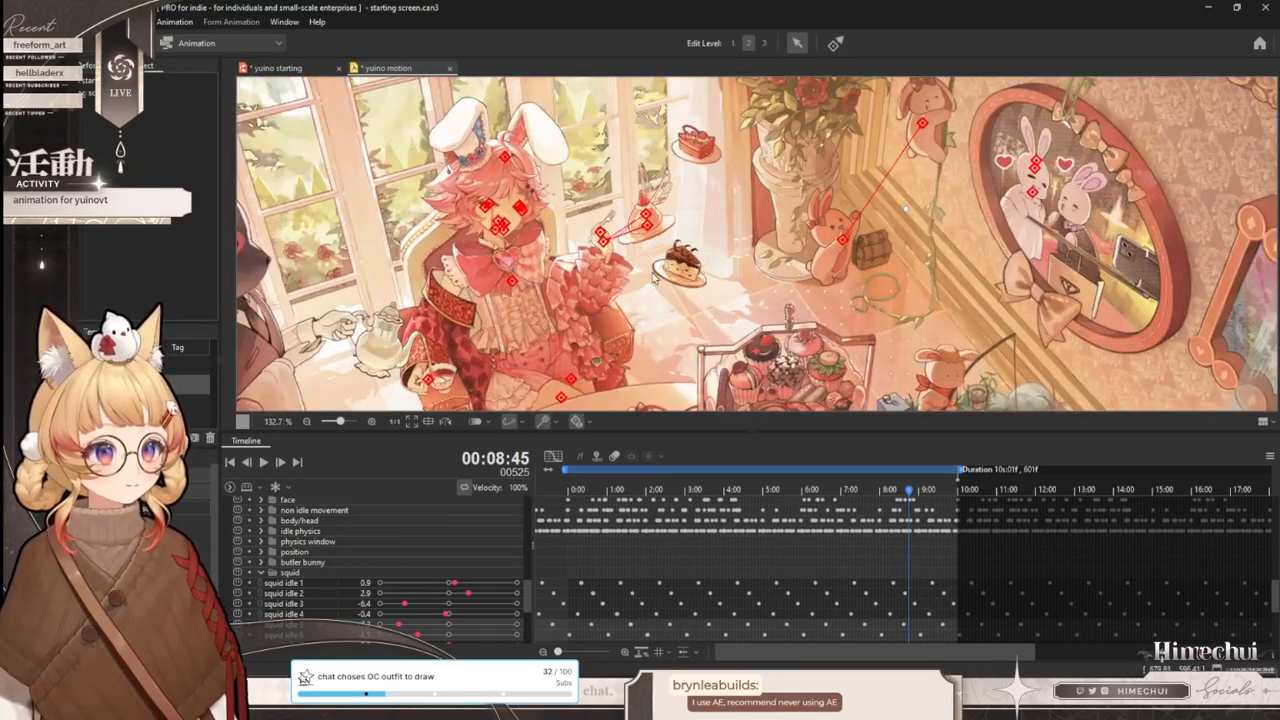
{"action": "scroll", "coordinate": [655, 279], "scroll_direction": "down", "scroll_amount": 1}
{"action": "scroll", "coordinate": [760, 300], "scroll_direction": "up", "scroll_amount": 1}
{"action": "scroll", "coordinate": [760, 300], "scroll_direction": "down", "scroll_amount": 1}
{"action": "scroll", "coordinate": [785, 271], "scroll_direction": "up", "scroll_amount": 1}
{"action": "scroll", "coordinate": [785, 271], "scroll_direction": "down", "scroll_amount": 2}
{"action": "key", "text": "ctrl+t"}
{"action": "scroll", "coordinate": [765, 321], "scroll_direction": "up", "scroll_amount": 4}
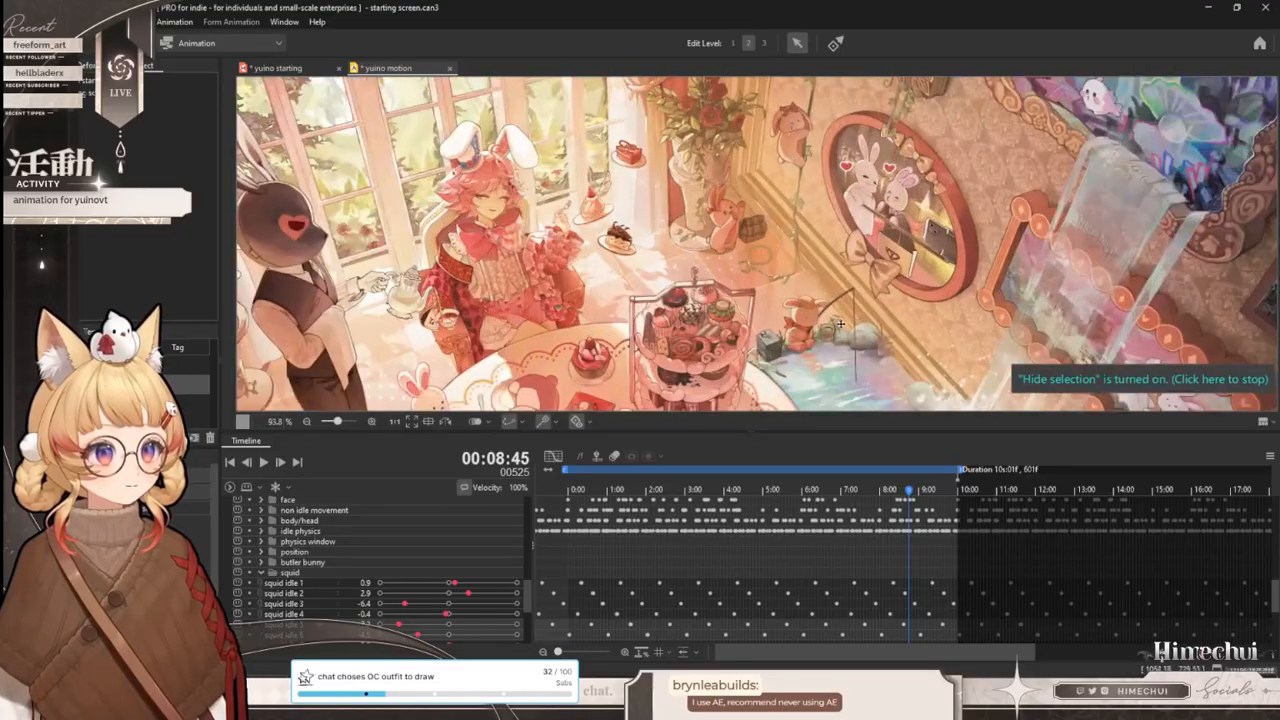
{"action": "scroll", "coordinate": [766, 303], "scroll_direction": "down", "scroll_amount": 1}
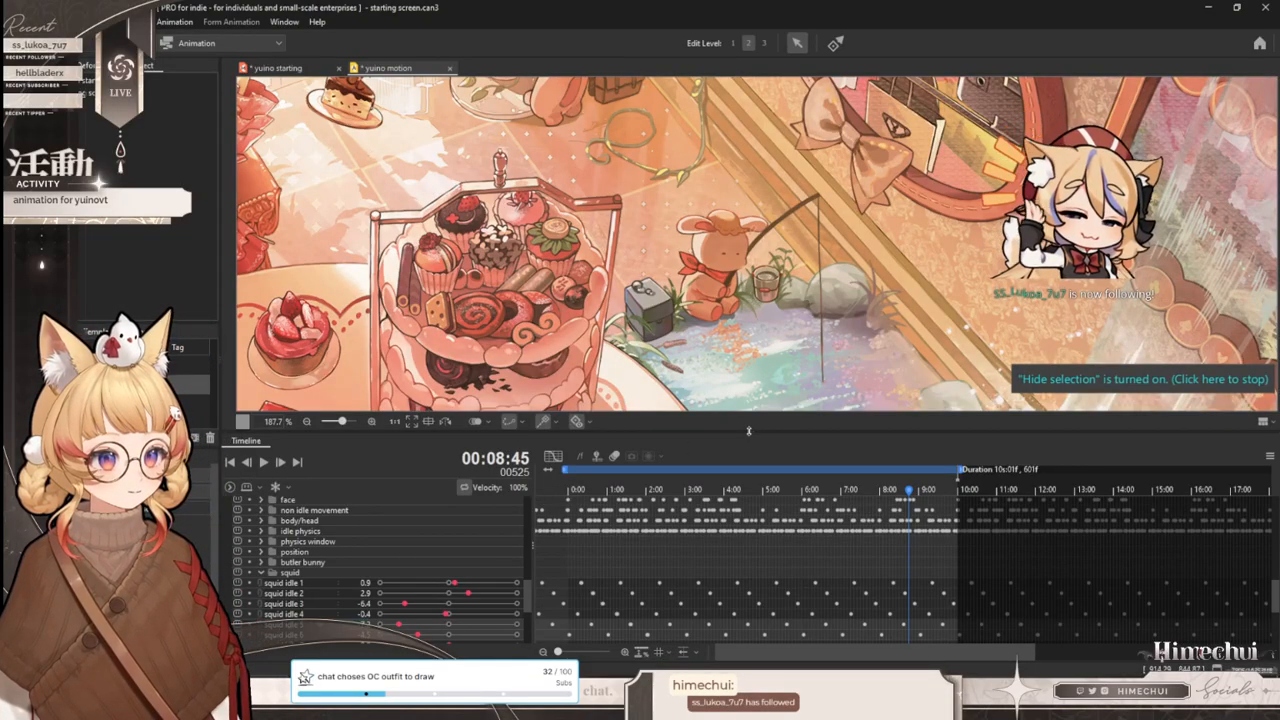
- Enlarge the canvas area and examine the fishing bunny and its rod up close
{"action": "left_click_drag", "start_coordinate": [750, 432], "coordinate": [752, 483]}
{"action": "scroll", "coordinate": [771, 324], "scroll_direction": "down", "scroll_amount": 3}
{"action": "scroll", "coordinate": [771, 324], "scroll_direction": "up", "scroll_amount": 3}
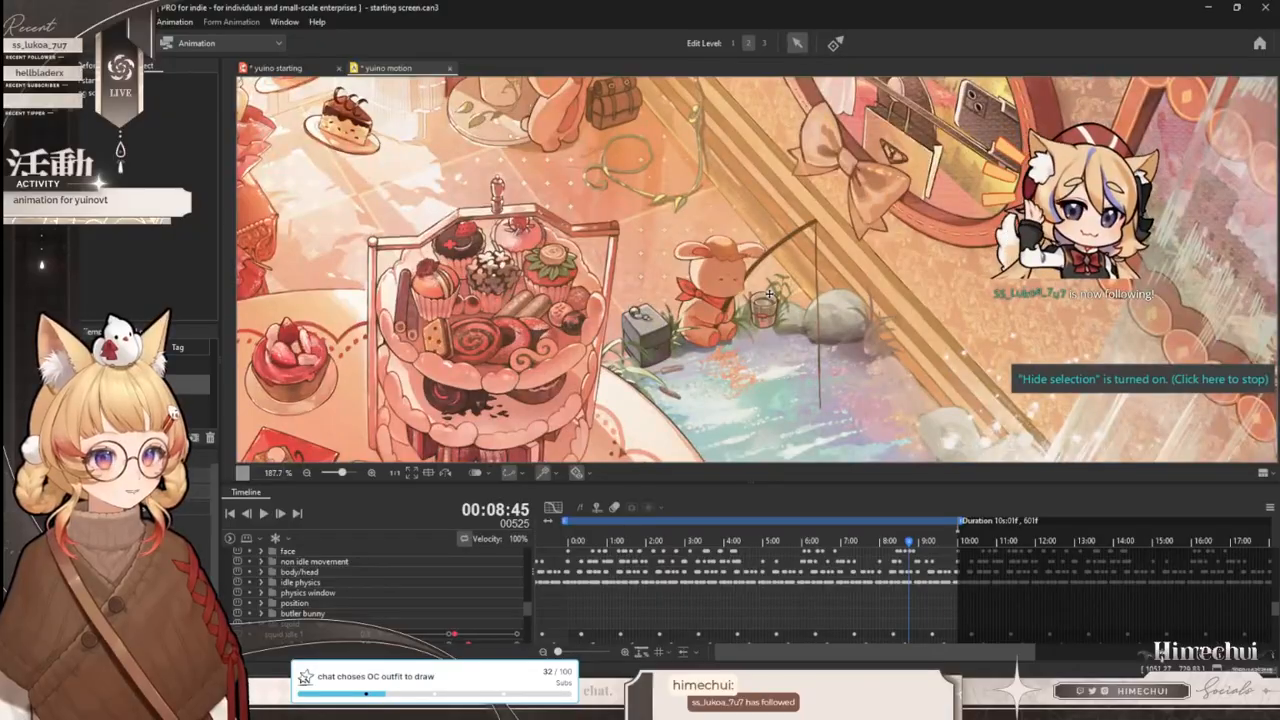
{"action": "scroll", "coordinate": [775, 318], "scroll_direction": "down", "scroll_amount": 4}
{"action": "scroll", "coordinate": [782, 314], "scroll_direction": "up", "scroll_amount": 4}
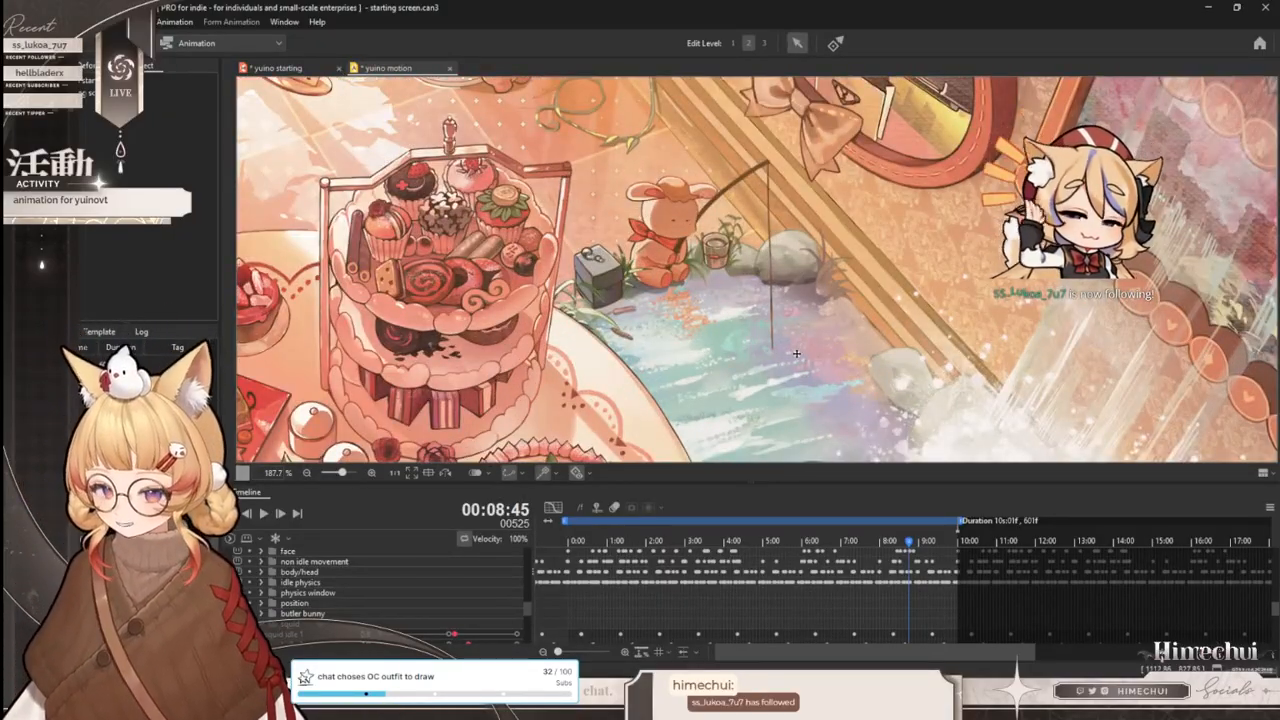
{"action": "scroll", "coordinate": [775, 264], "scroll_direction": "up", "scroll_amount": 2}
{"action": "scroll", "coordinate": [754, 207], "scroll_direction": "up", "scroll_amount": 1}
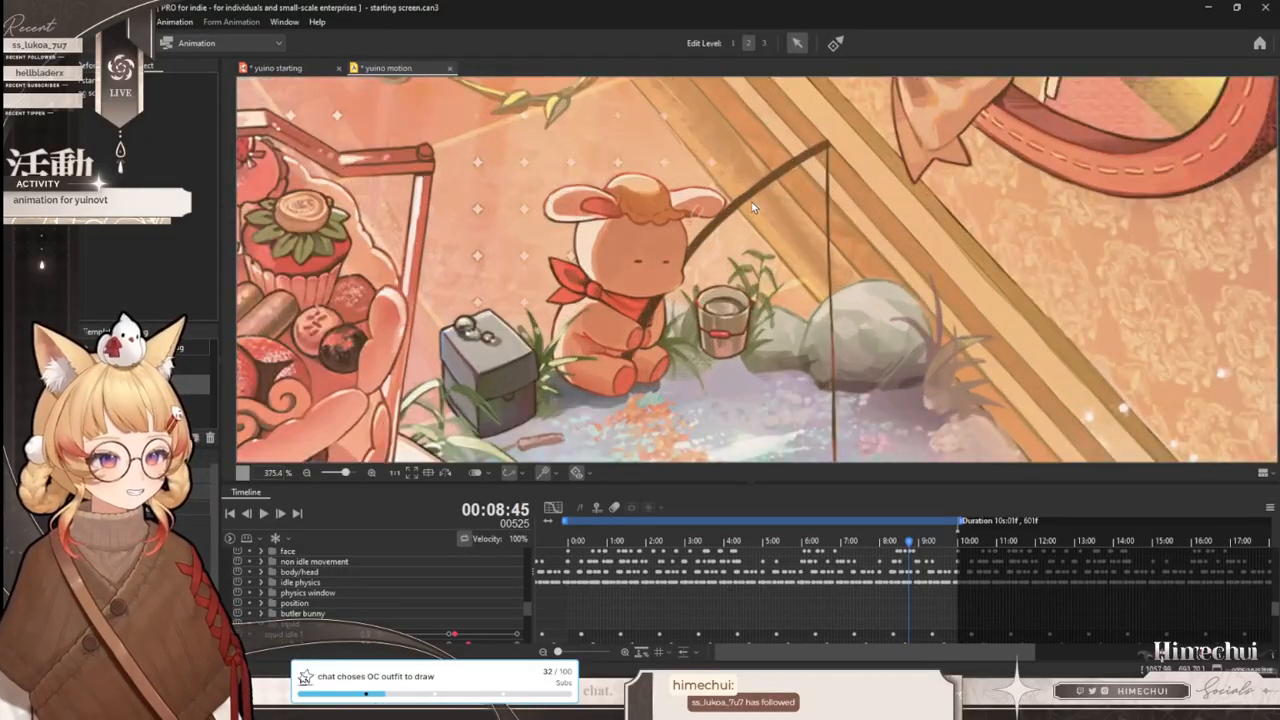
- Show the fishing bunny group's parameters in the timeline and select its exclamation mark parameters
{"action": "left_click", "coordinate": [260, 593]}
{"action": "left_click_drag", "start_coordinate": [751, 483], "coordinate": [730, 451]}
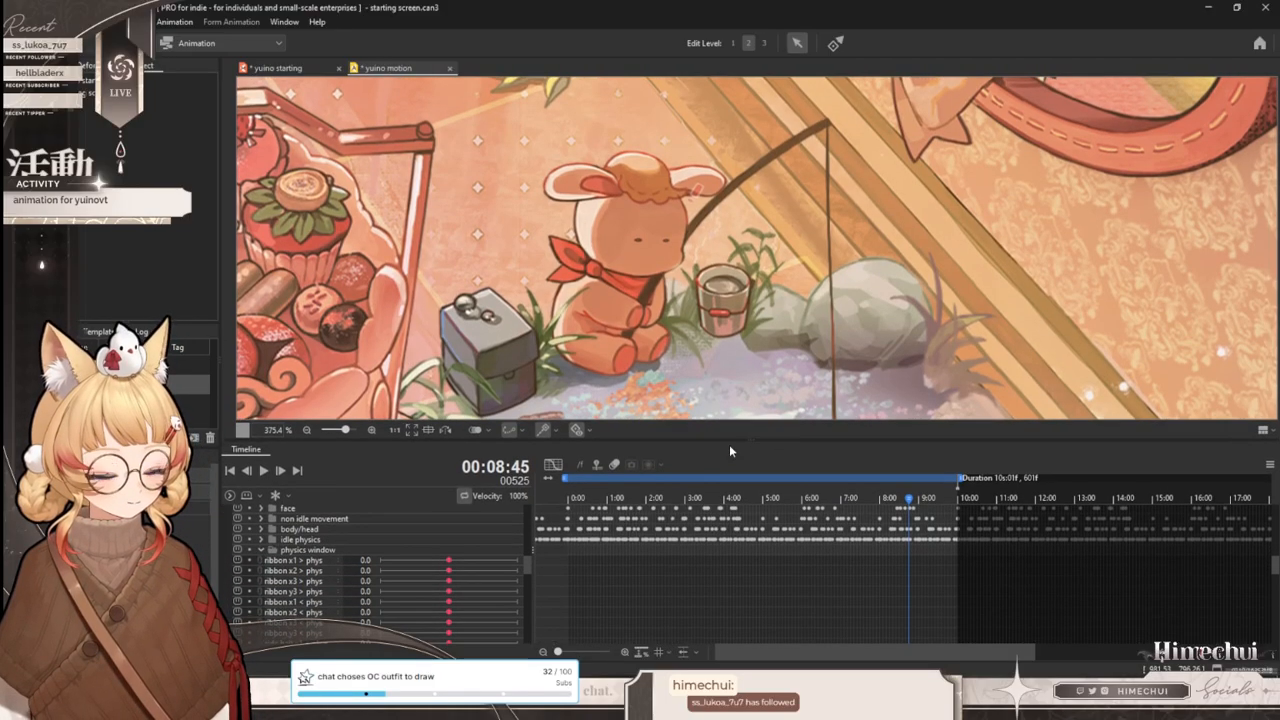
{"action": "left_click", "coordinate": [260, 550]}
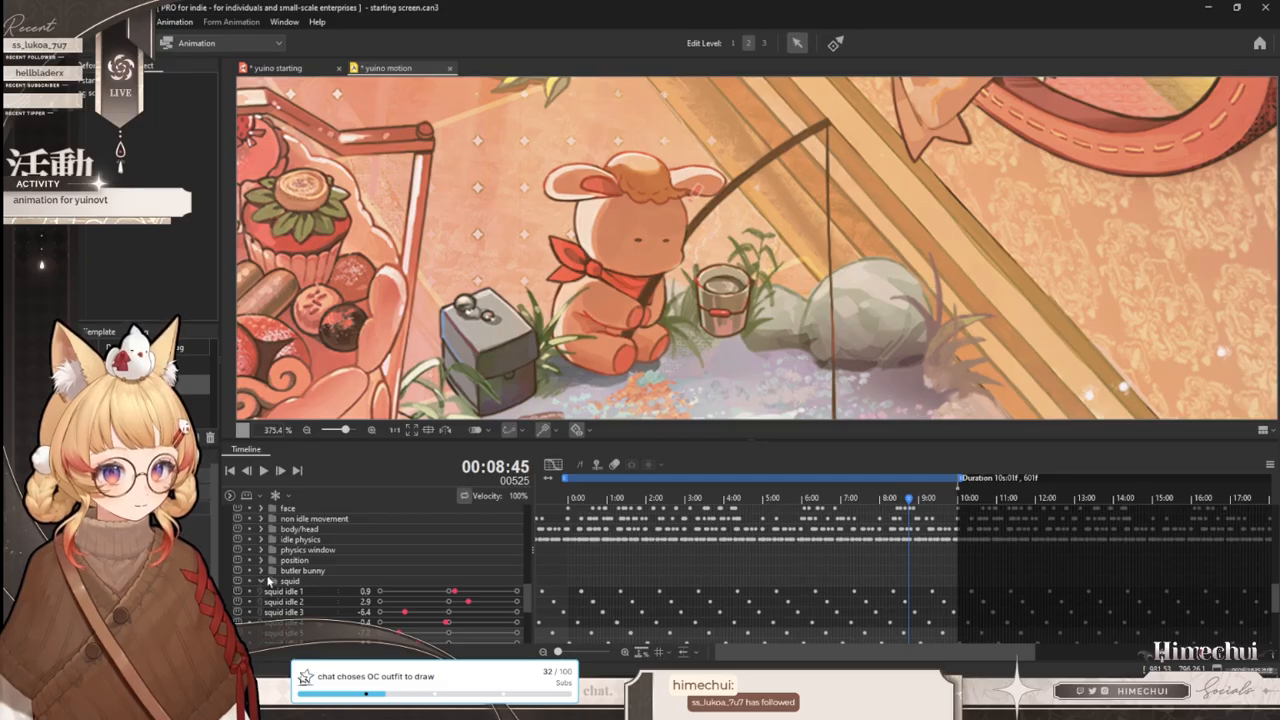
{"action": "scroll", "coordinate": [268, 581], "scroll_direction": "down", "scroll_amount": 5}
{"action": "left_click", "coordinate": [262, 576]}
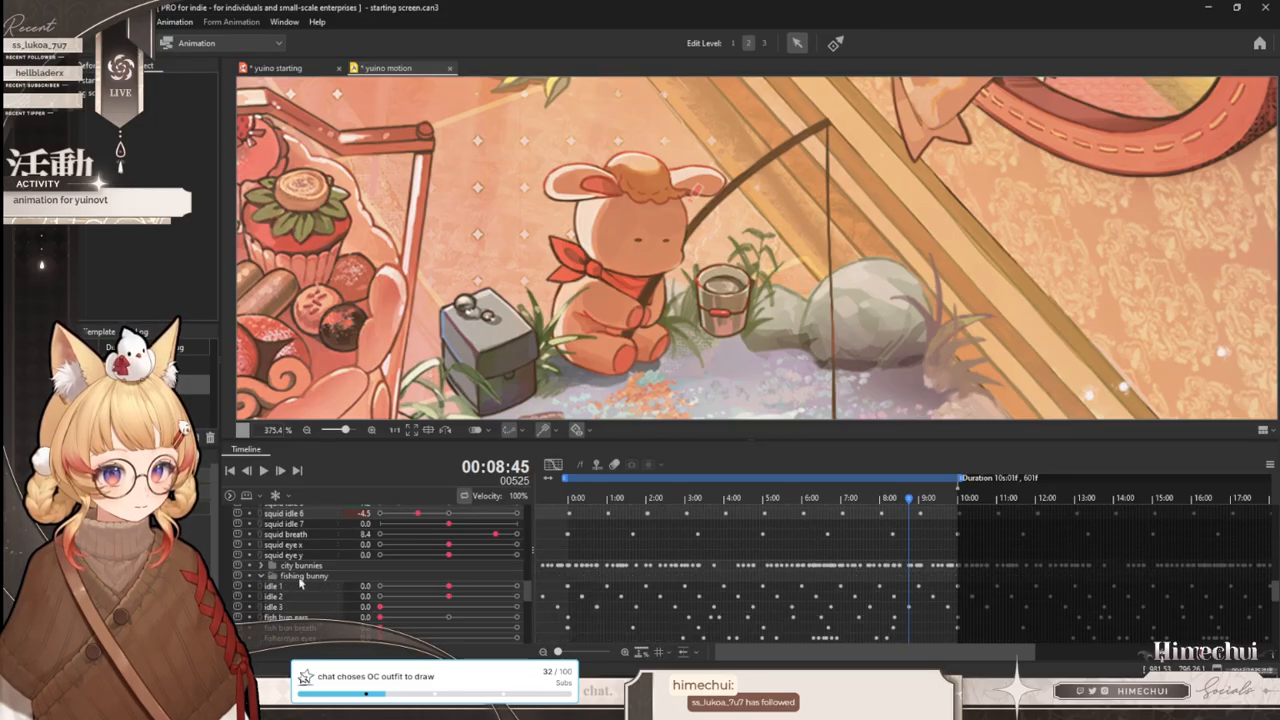
{"action": "left_click", "coordinate": [286, 554]}
{"action": "left_click", "coordinate": [288, 584]}
{"action": "left_click", "coordinate": [288, 594]}
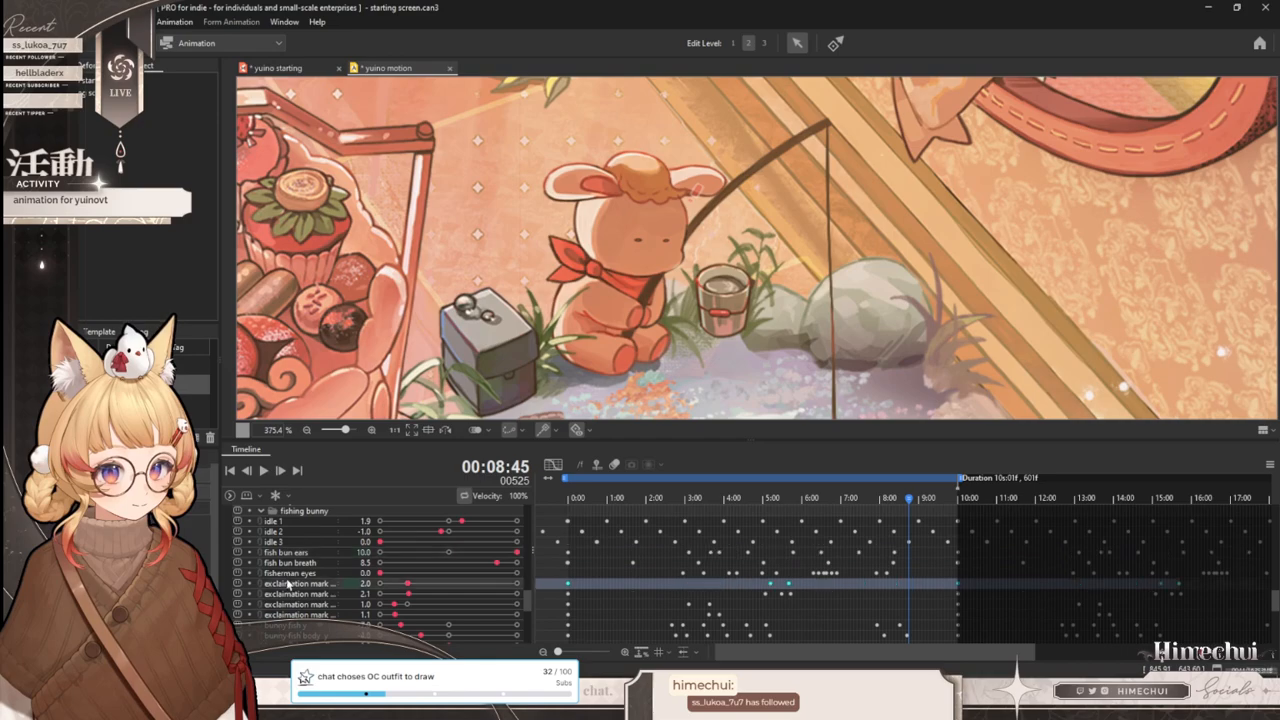
{"action": "left_click", "coordinate": [288, 604]}
- Move the playhead to 00:10:00 and set the fishing bunny's third and fourth exclamation mark parameters to 10
{"action": "left_click_drag", "start_coordinate": [906, 507], "coordinate": [959, 526]}
{"action": "left_click", "coordinate": [978, 611]}
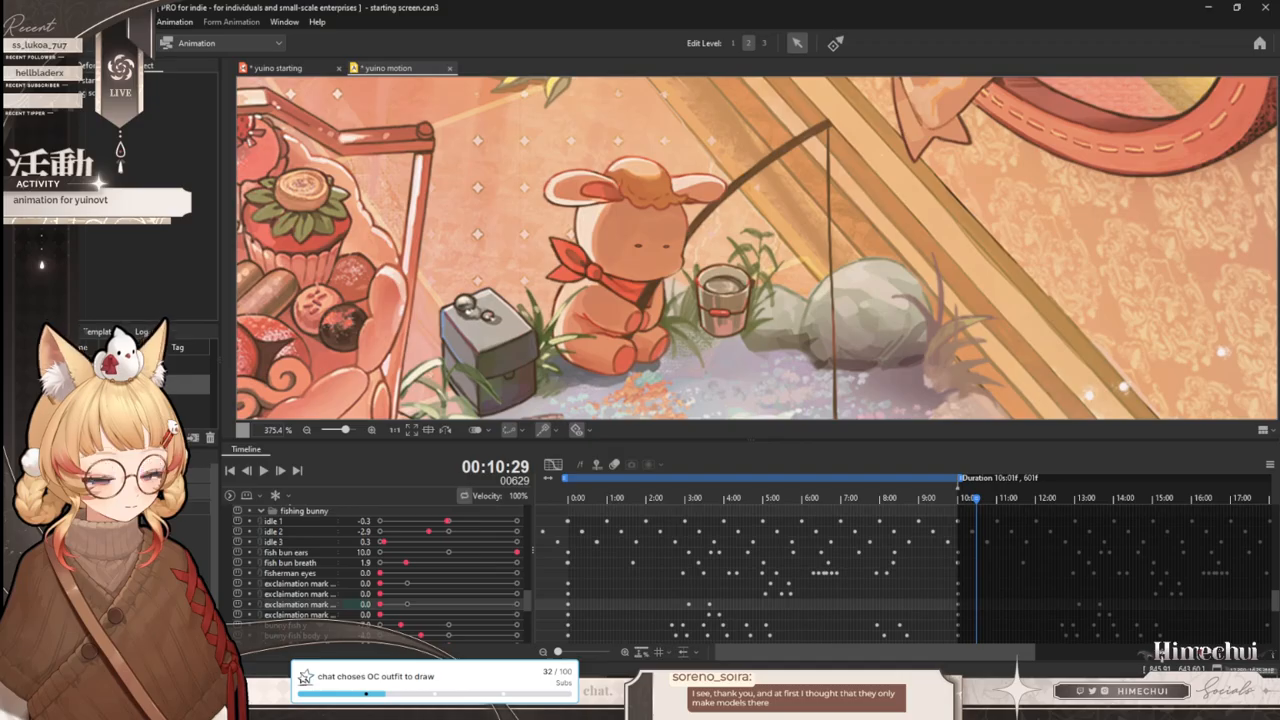
{"action": "left_click_drag", "start_coordinate": [558, 652], "coordinate": [586, 652]}
{"action": "left_click_drag", "start_coordinate": [1170, 654], "coordinate": [1208, 655]}
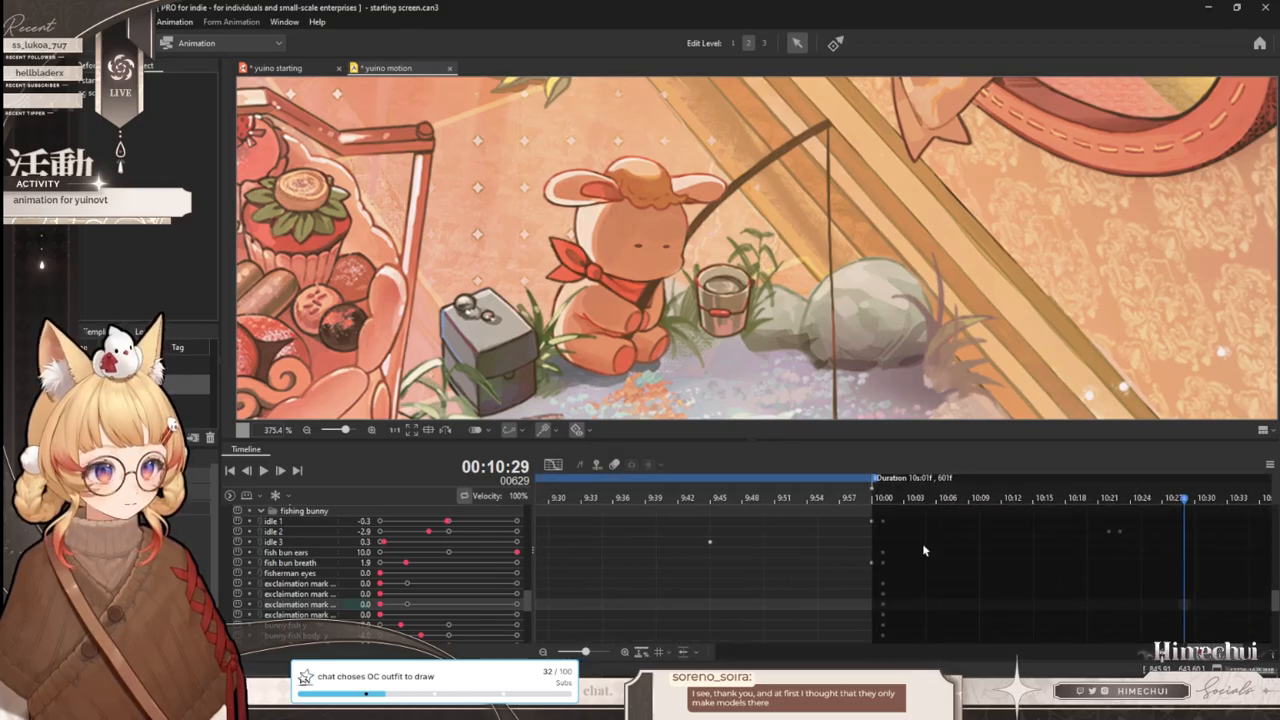
{"action": "left_click", "coordinate": [869, 500]}
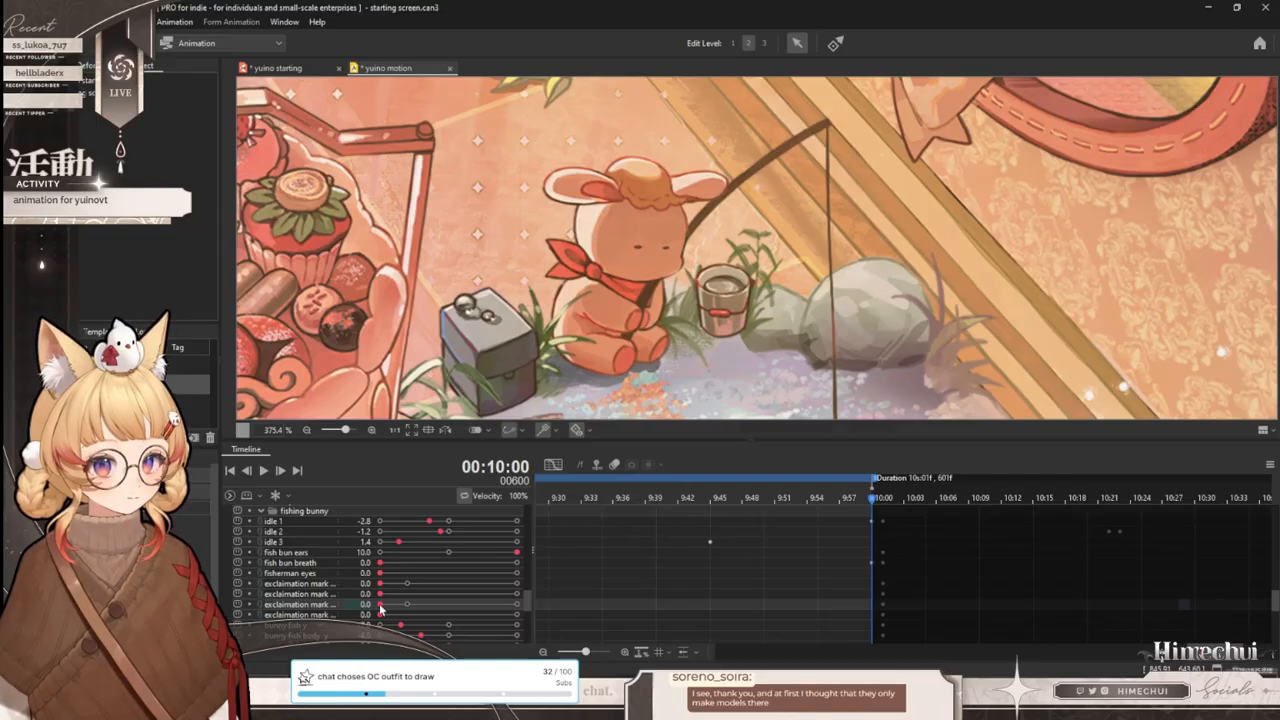
{"action": "left_click_drag", "start_coordinate": [390, 598], "coordinate": [409, 597]}
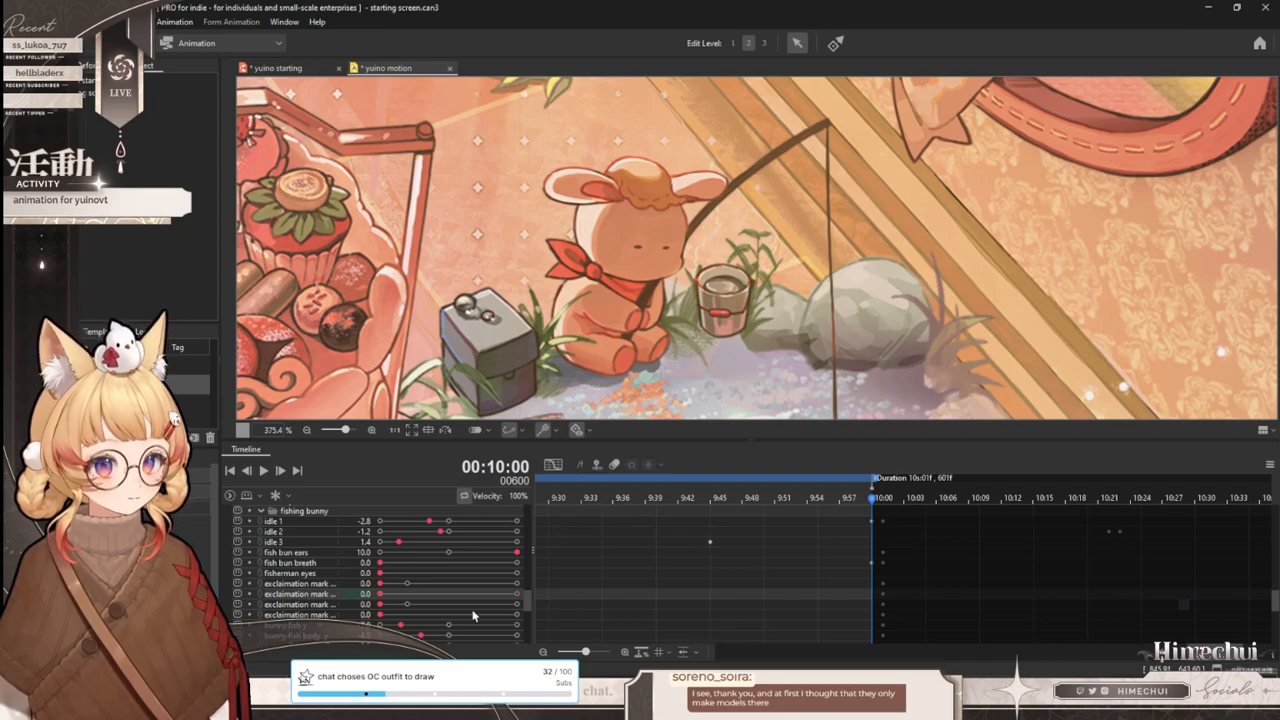
{"action": "left_click_drag", "start_coordinate": [487, 605], "coordinate": [542, 603]}
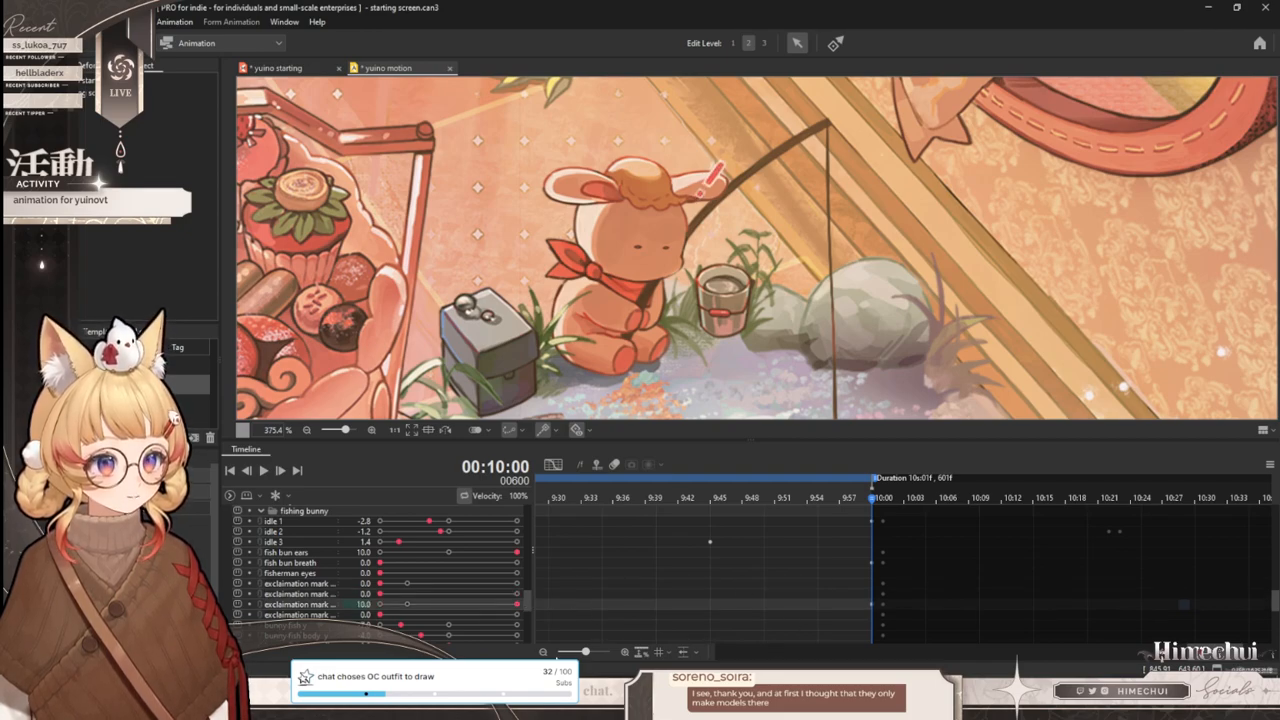
{"action": "left_click_drag", "start_coordinate": [585, 652], "coordinate": [553, 652]}
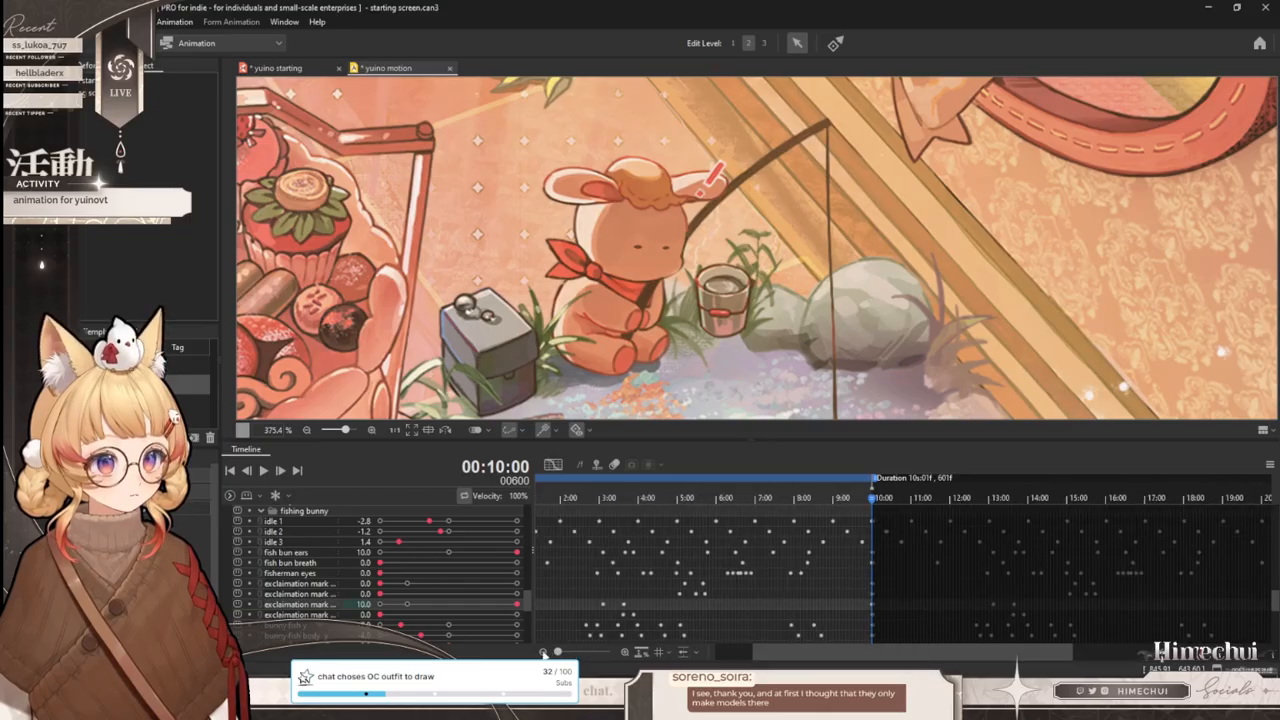
{"action": "left_click_drag", "start_coordinate": [791, 655], "coordinate": [745, 656]}
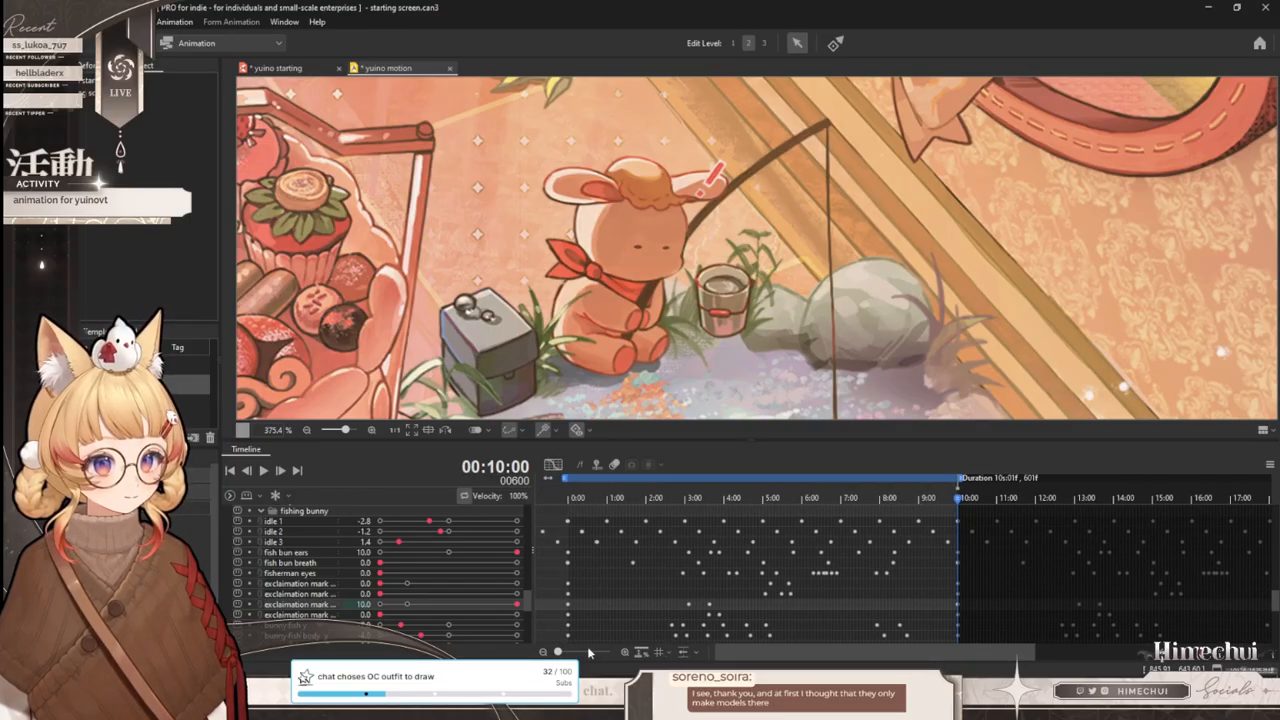
{"action": "left_click_drag", "start_coordinate": [422, 620], "coordinate": [569, 624]}
- Scrub from the start to 00:09:28 and examine the fishing bunny's surroundings with the selection markers hidden
{"action": "left_click_drag", "start_coordinate": [568, 497], "coordinate": [938, 512]}
{"action": "scroll", "coordinate": [716, 222], "scroll_direction": "up", "scroll_amount": 4}
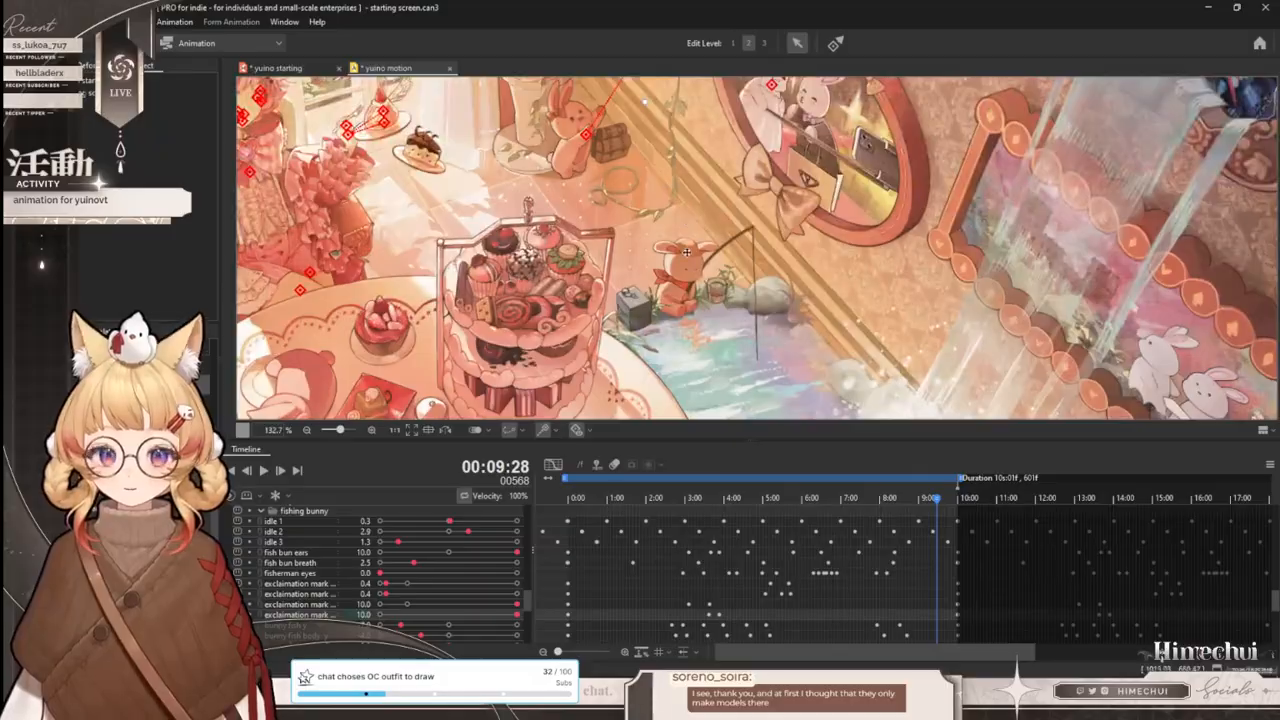
{"action": "left_click_drag", "start_coordinate": [691, 292], "coordinate": [723, 284]}
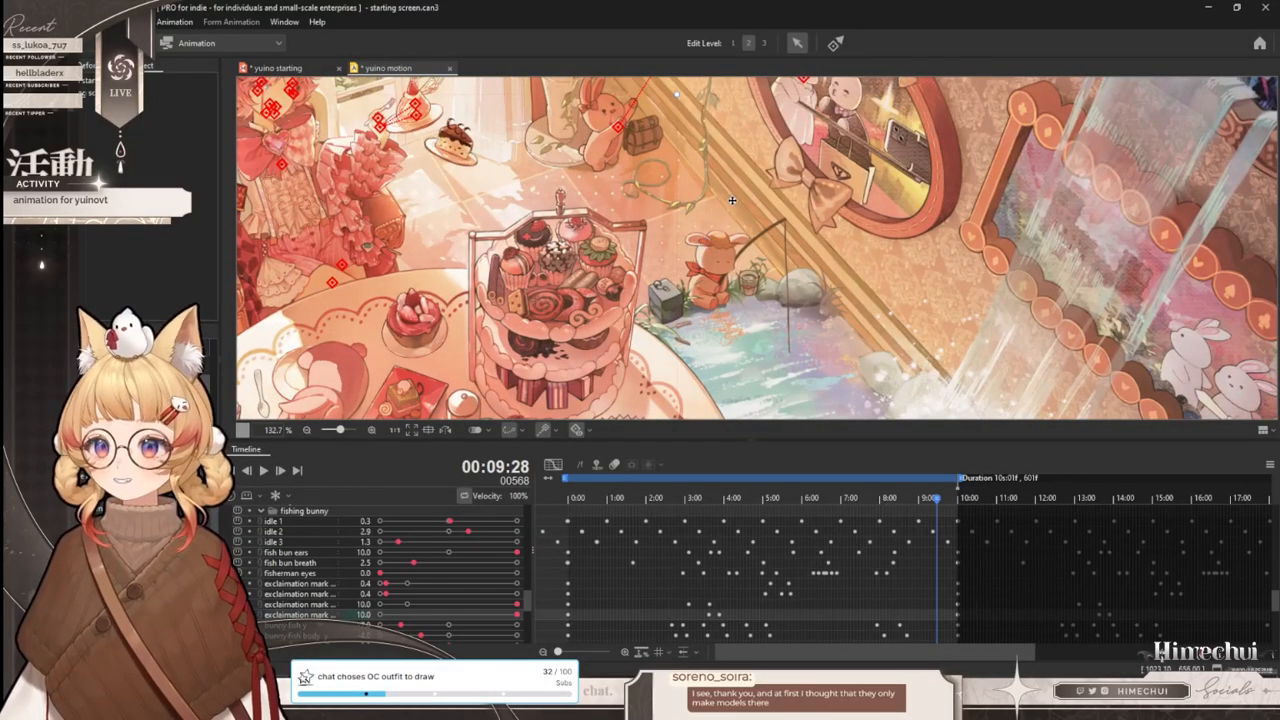
{"action": "scroll", "coordinate": [731, 201], "scroll_direction": "up", "scroll_amount": 2}
{"action": "key", "text": "ctrl+t"}
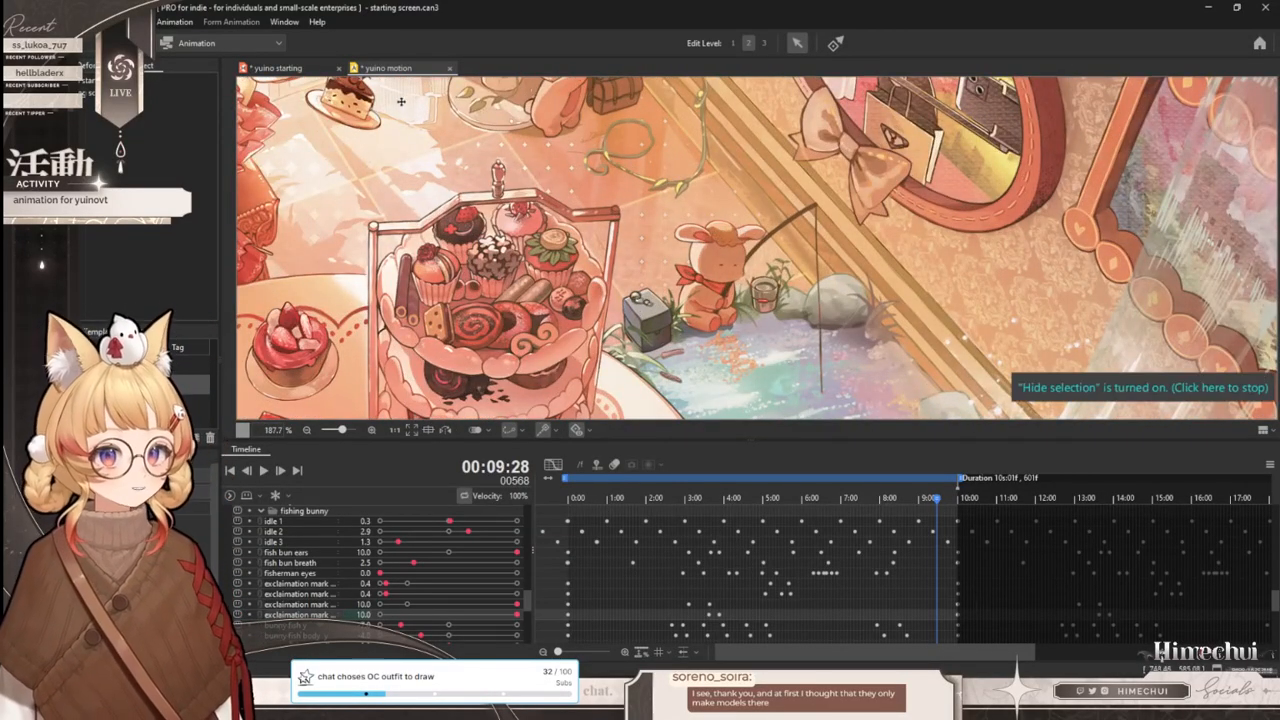
{"action": "scroll", "coordinate": [652, 230], "scroll_direction": "down", "scroll_amount": 3}
{"action": "scroll", "coordinate": [655, 232], "scroll_direction": "up", "scroll_amount": 2}
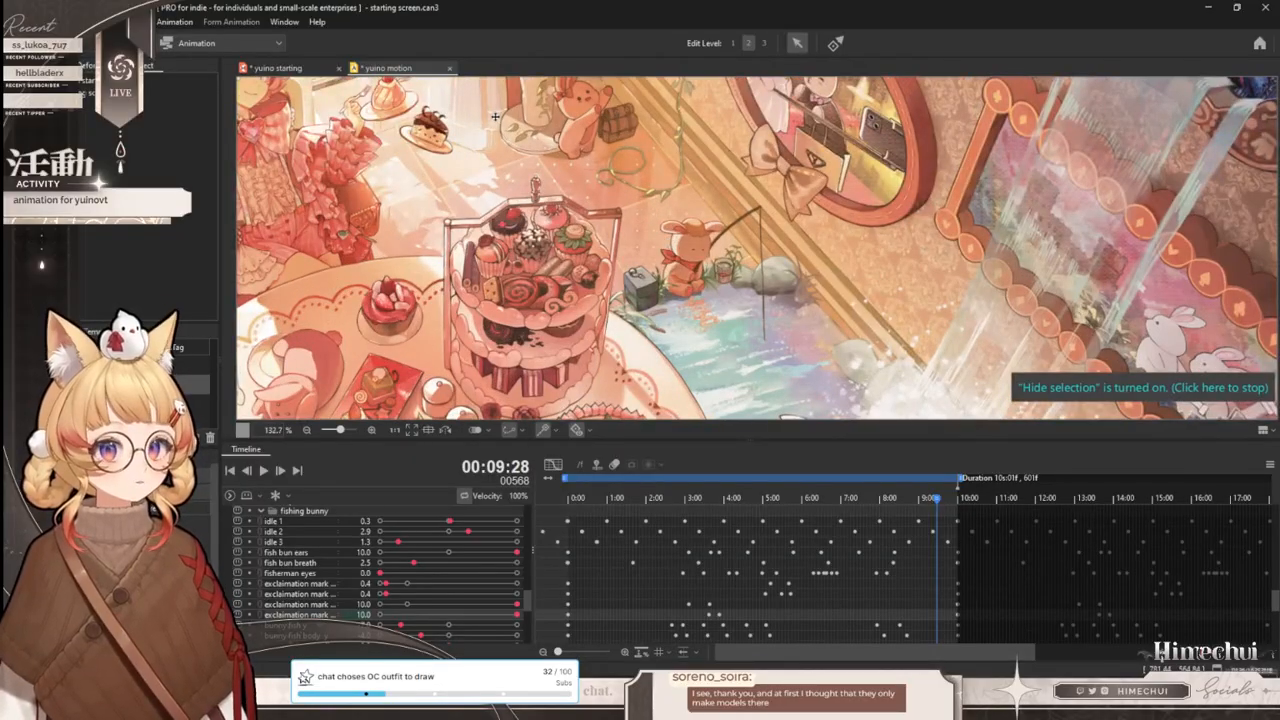
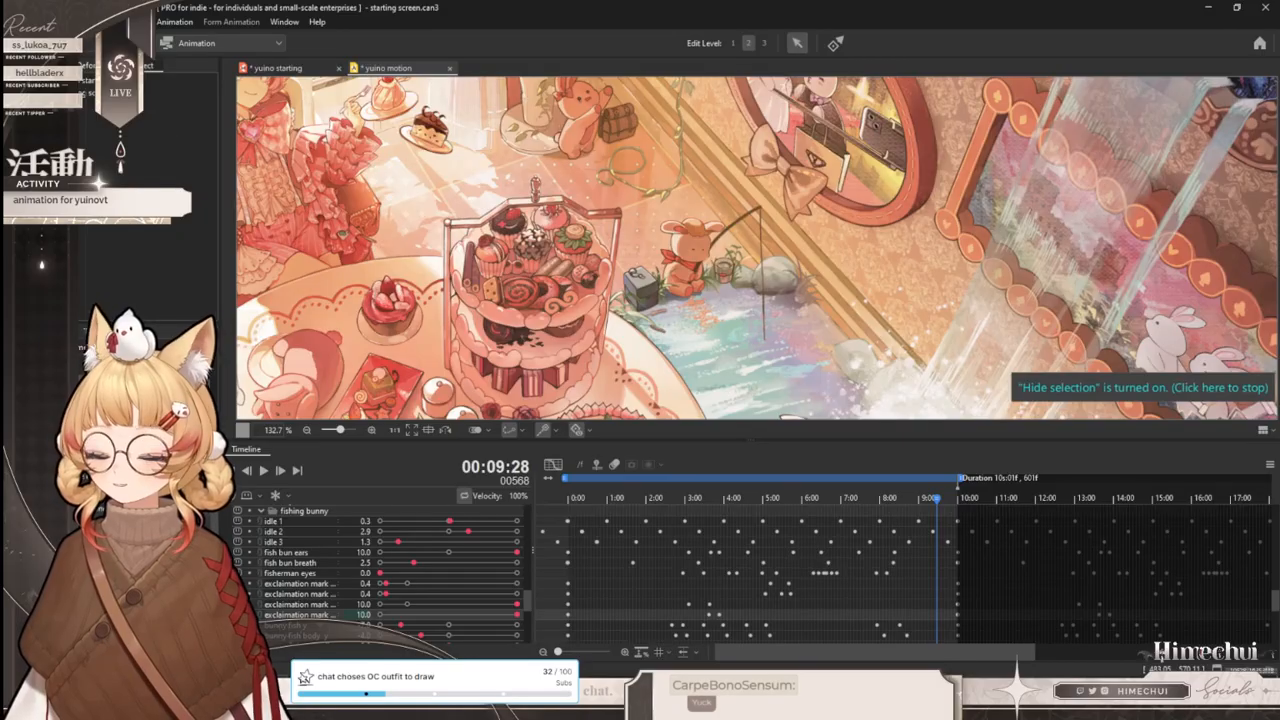
{"action": "left_click", "coordinate": [20, 21]}
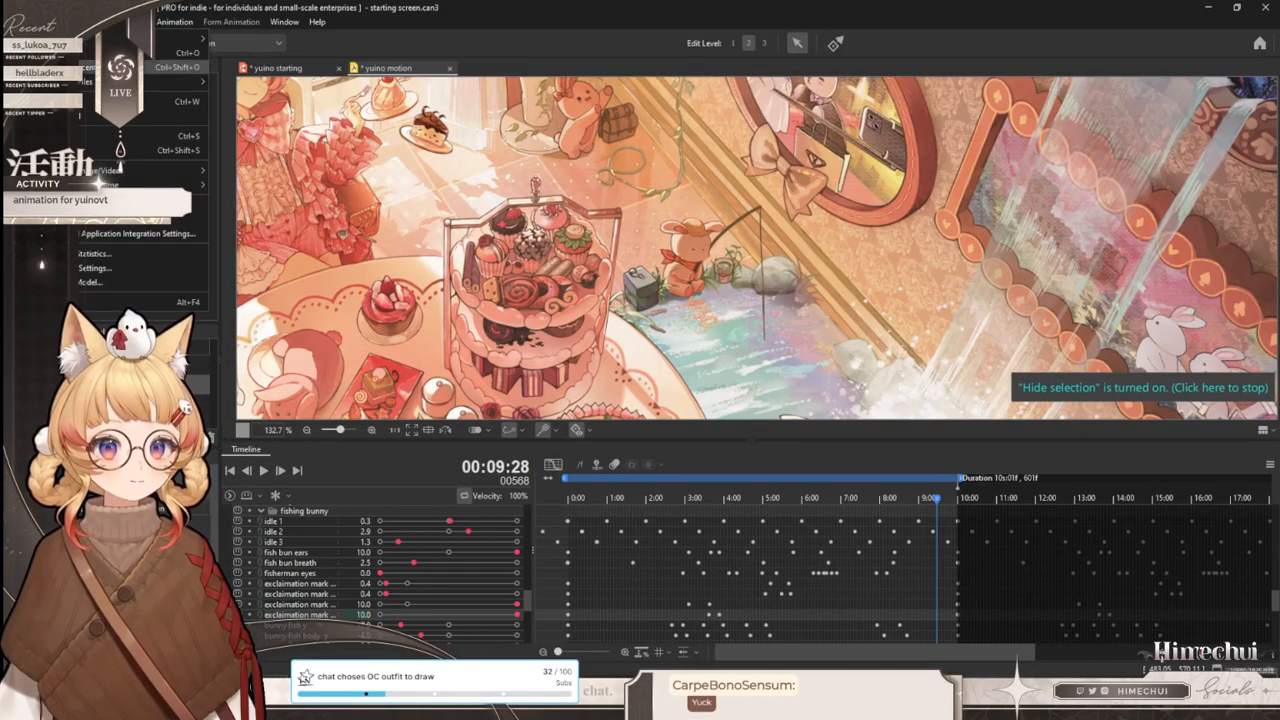
{"action": "mouse_move", "coordinate": [170, 179]}
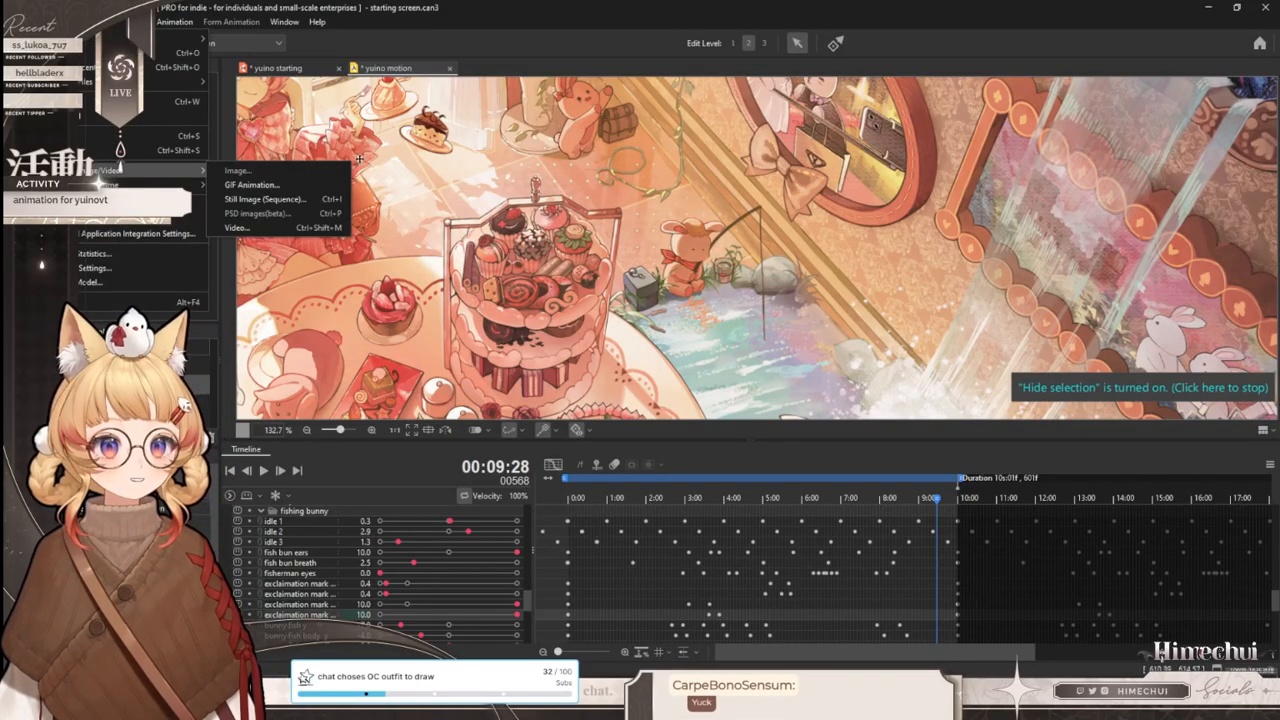
{"action": "left_click", "coordinate": [511, 42]}
- Examine the scene around the oval mirror, the waterfall and the fishing bunny at different magnifications
{"action": "scroll", "coordinate": [612, 250], "scroll_direction": "down", "scroll_amount": 5}
{"action": "scroll", "coordinate": [678, 241], "scroll_direction": "up", "scroll_amount": 3}
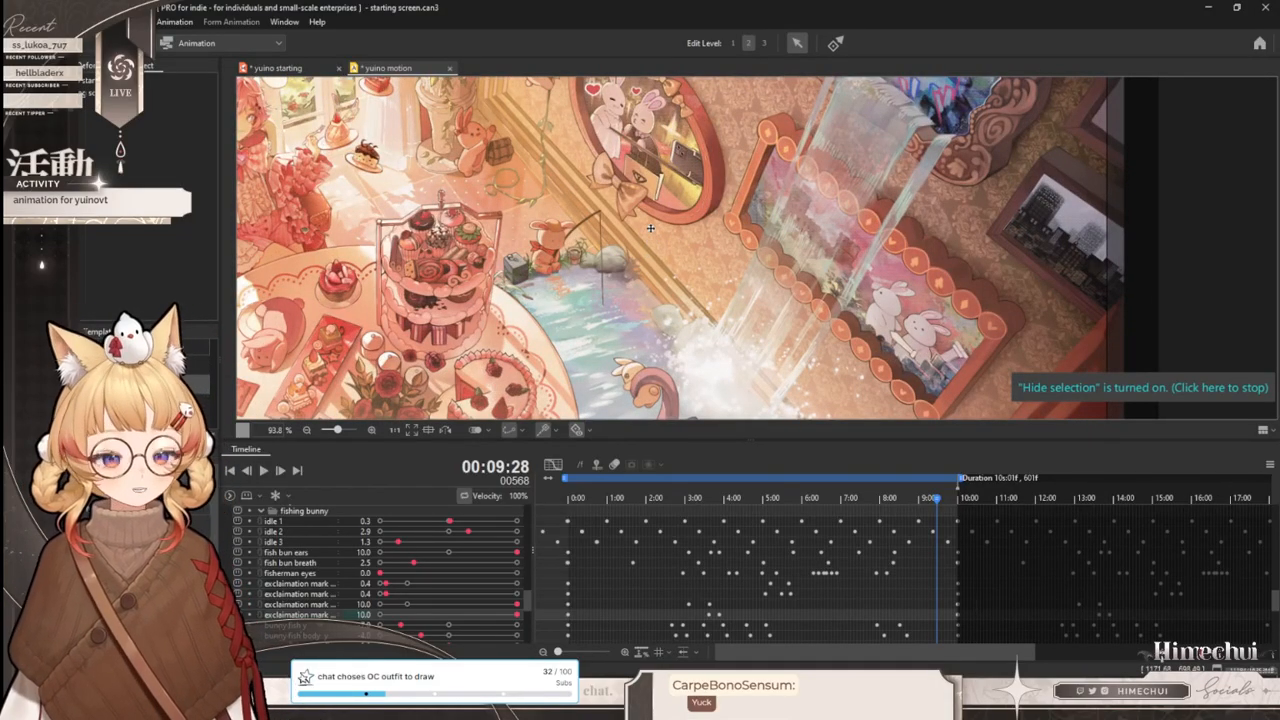
{"action": "left_click_drag", "start_coordinate": [677, 216], "coordinate": [652, 258]}
{"action": "left_click_drag", "start_coordinate": [594, 128], "coordinate": [642, 139]}
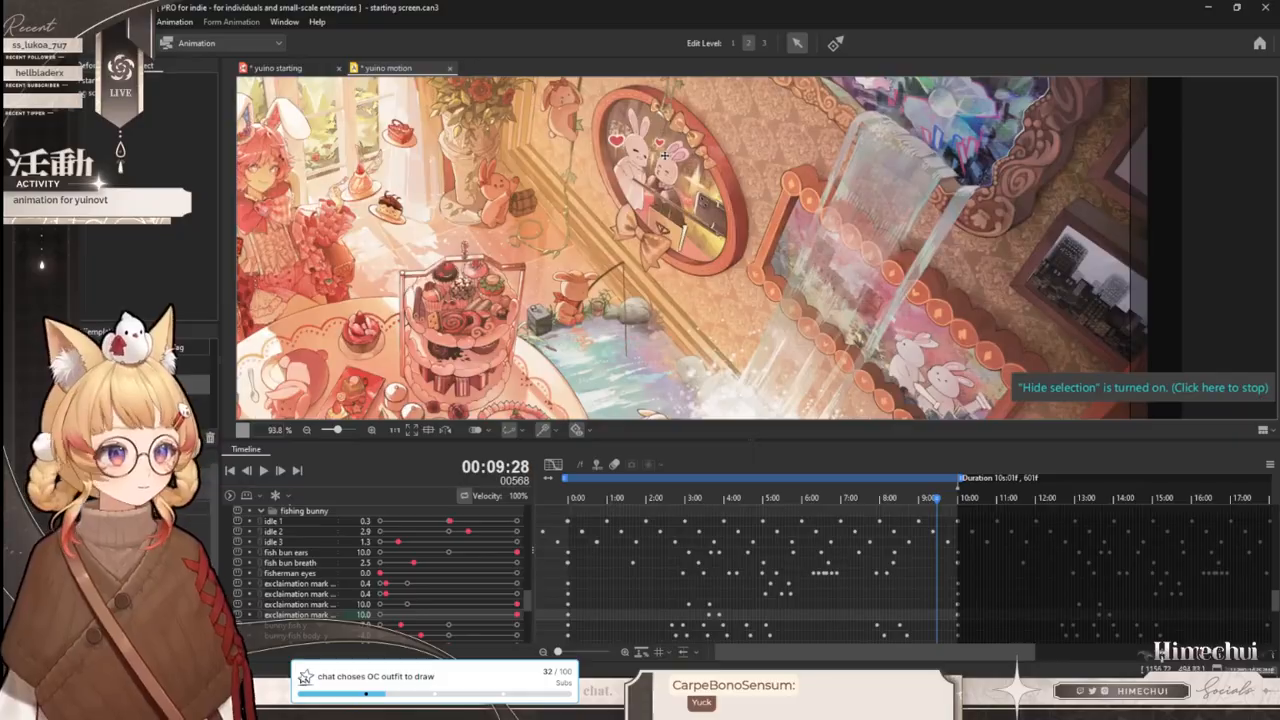
{"action": "scroll", "coordinate": [680, 178], "scroll_direction": "up", "scroll_amount": 3}
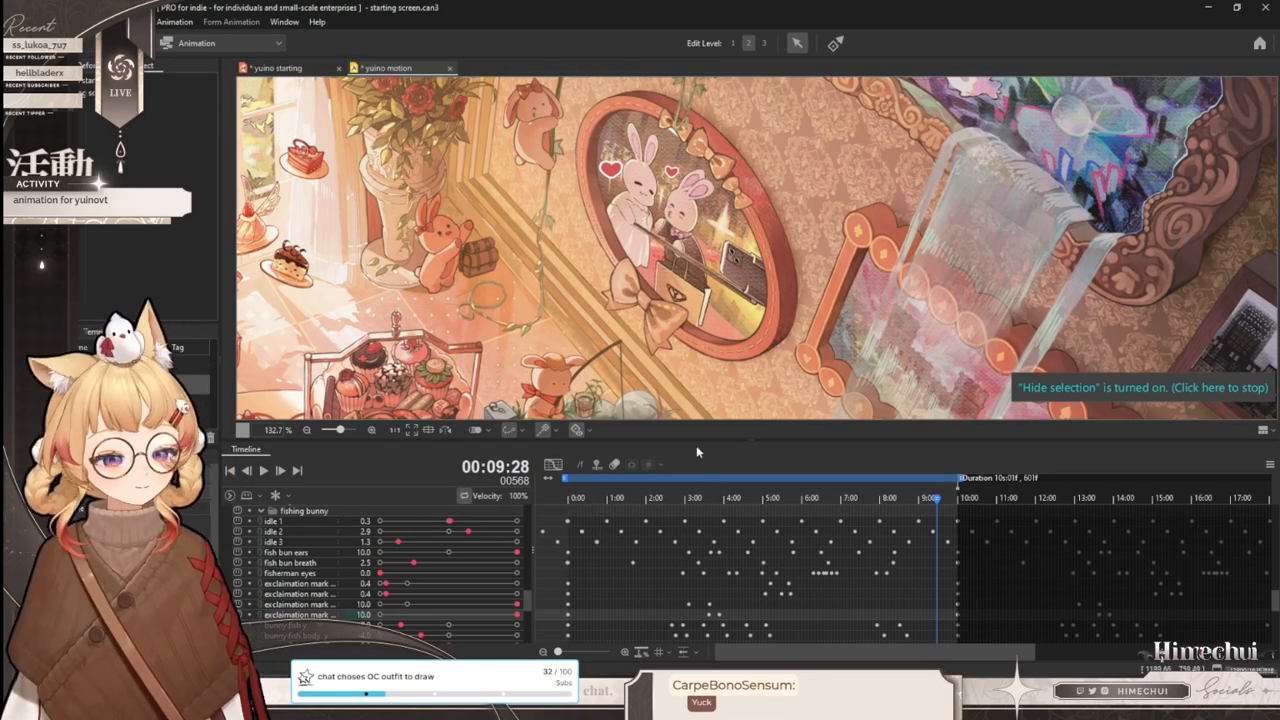
{"action": "scroll", "coordinate": [728, 259], "scroll_direction": "down", "scroll_amount": 5}
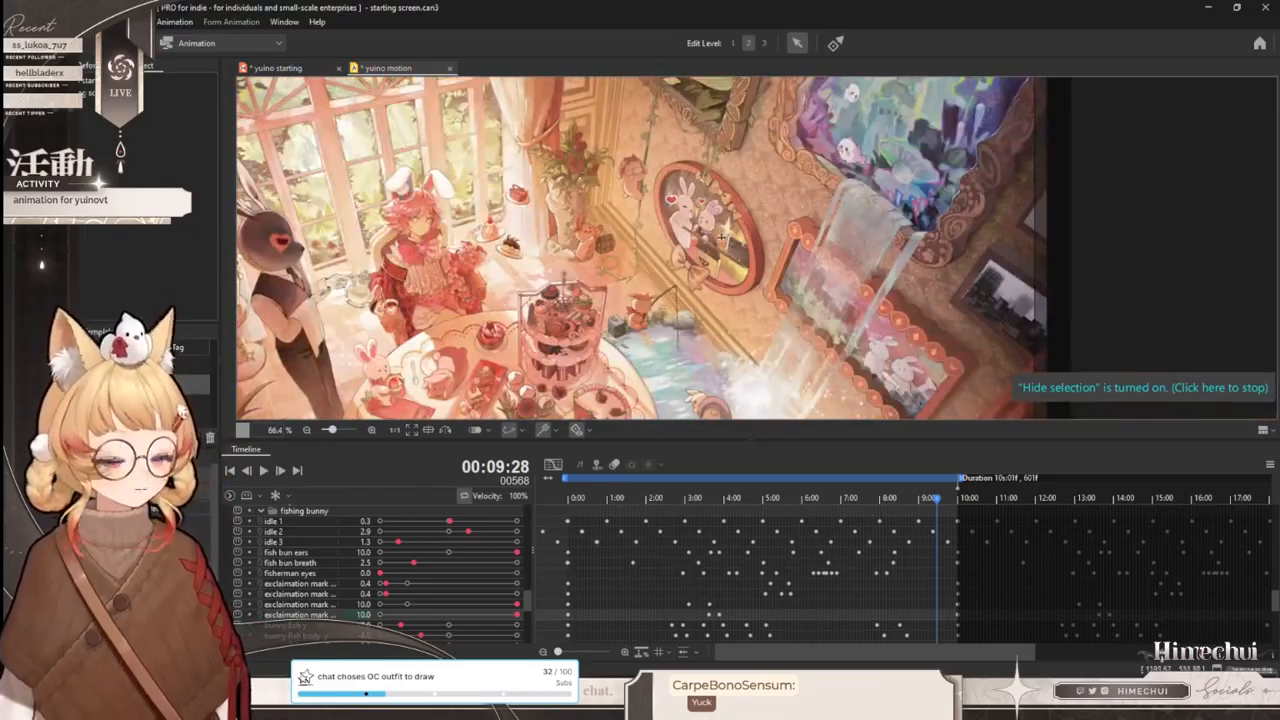
{"action": "scroll", "coordinate": [708, 228], "scroll_direction": "up", "scroll_amount": 3}
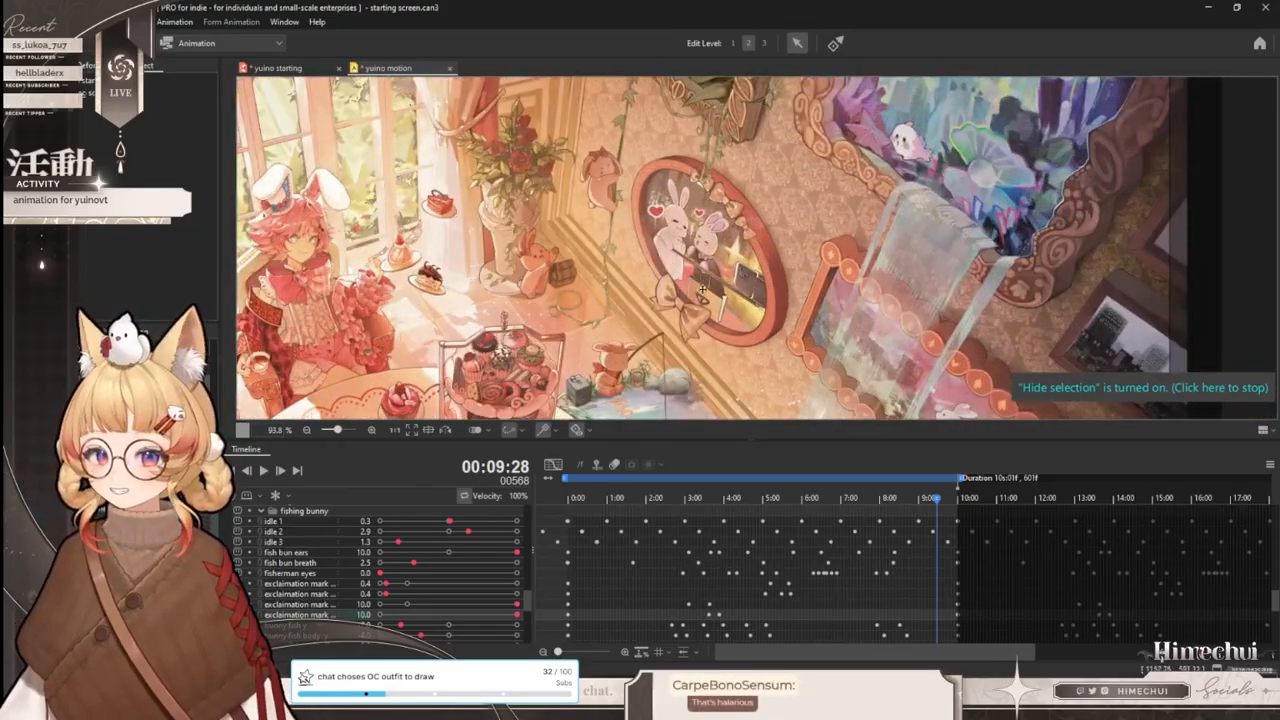
{"action": "scroll", "coordinate": [759, 295], "scroll_direction": "down", "scroll_amount": 2}
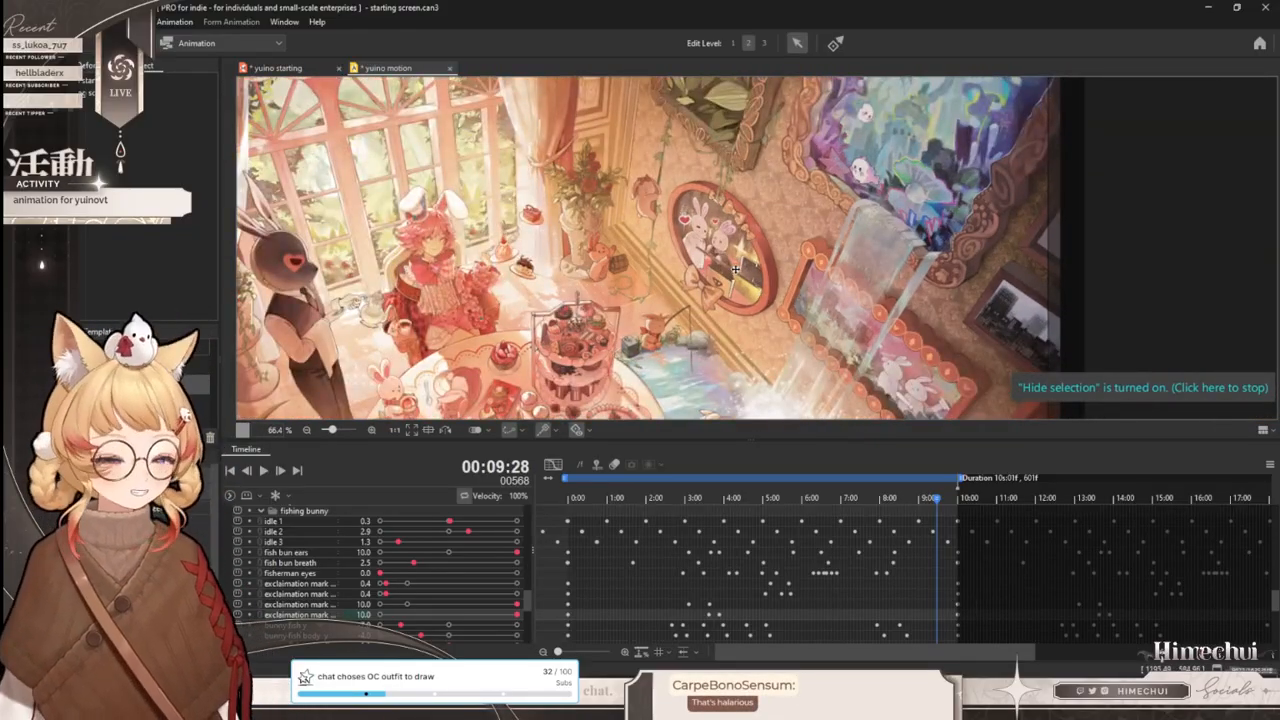
{"action": "scroll", "coordinate": [800, 350], "scroll_direction": "up", "scroll_amount": 2}
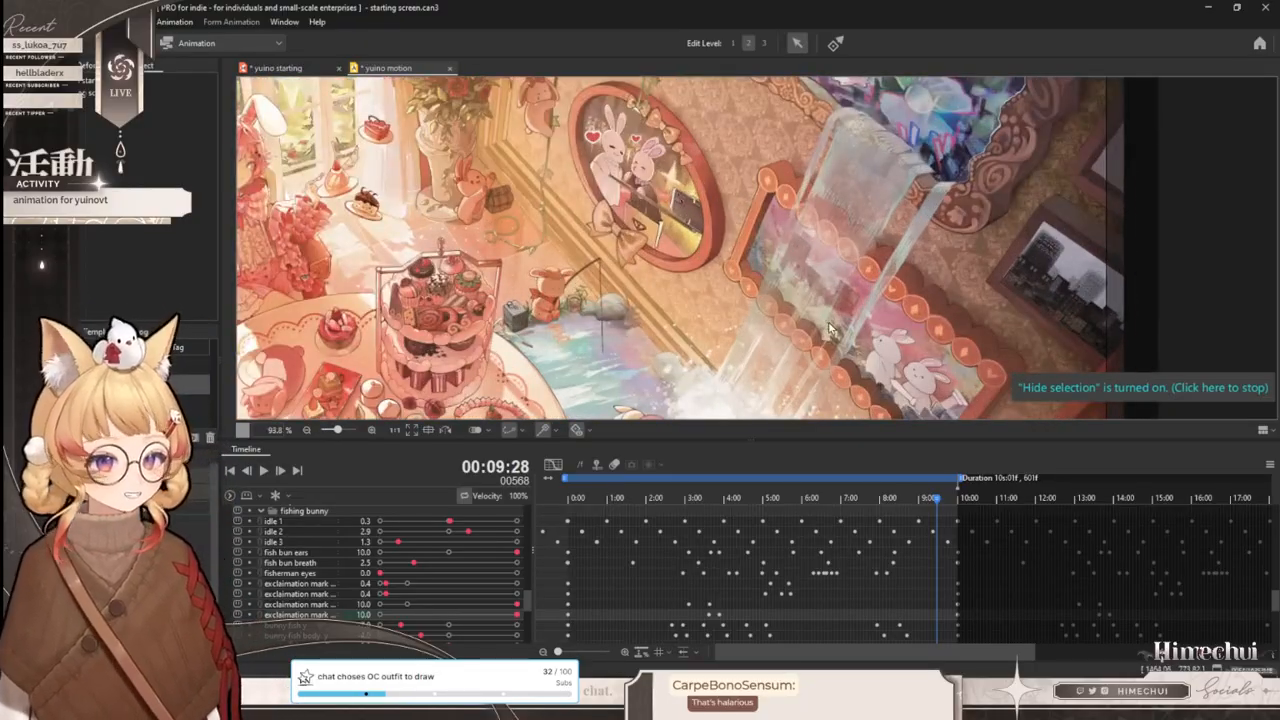
- Scrub the timeline to 00:06:26 and view the whole scene
{"action": "left_click", "coordinate": [695, 500]}
{"action": "left_click_drag", "start_coordinate": [697, 503], "coordinate": [818, 518]}
{"action": "scroll", "coordinate": [677, 387], "scroll_direction": "down", "scroll_amount": 2}
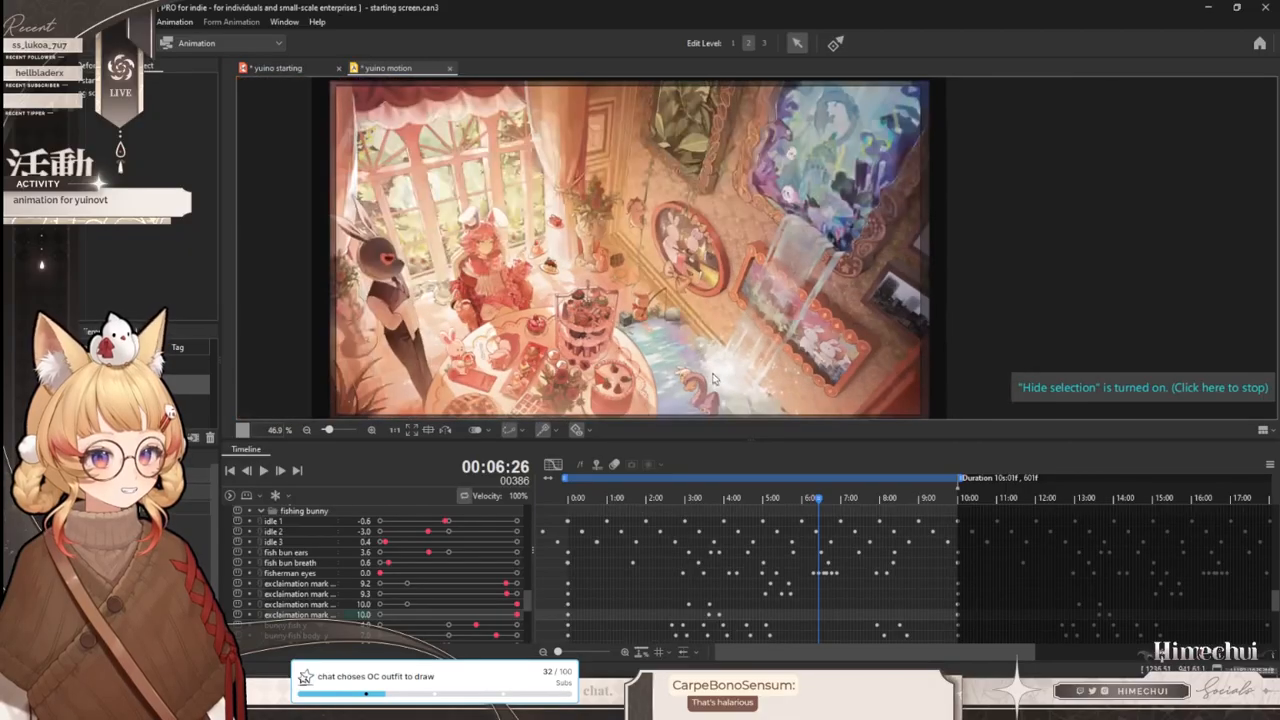
- Scrub the timeline around 00:03:24 and 00:07:04 and examine the bunny held in the squid's tentacle
{"action": "scroll", "coordinate": [677, 387], "scroll_direction": "up", "scroll_amount": 2}
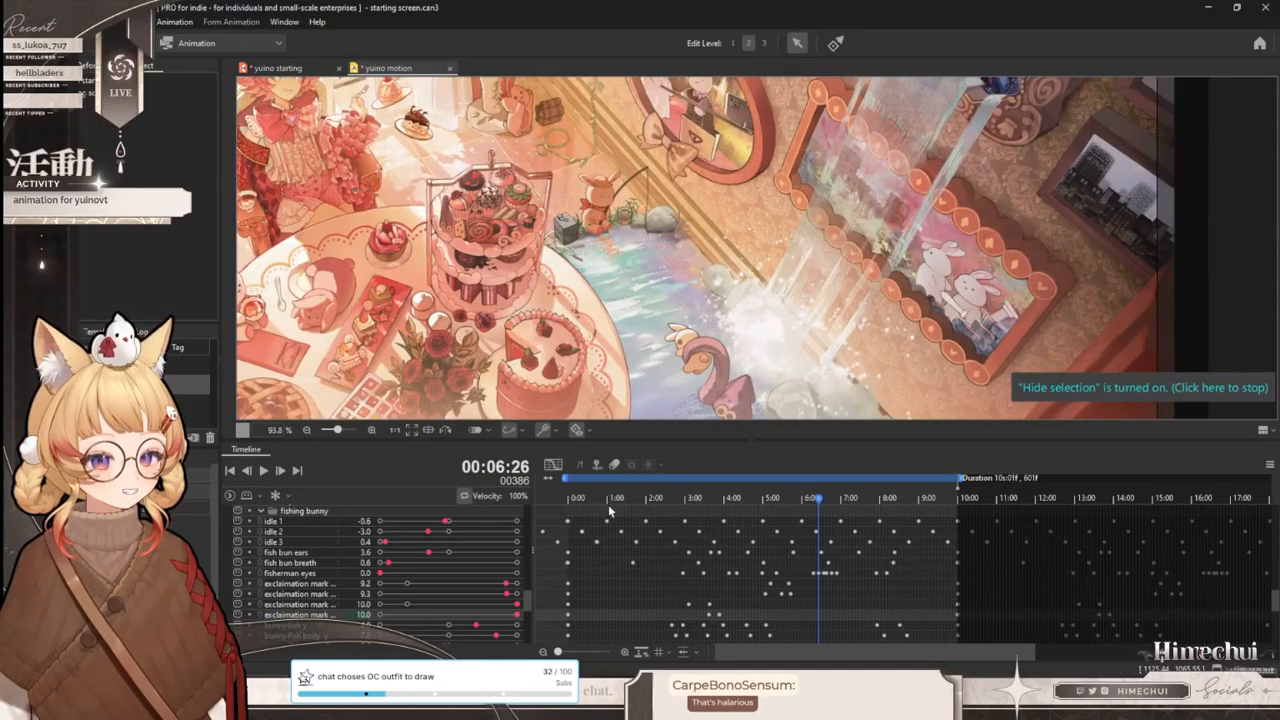
{"action": "left_click", "coordinate": [651, 506]}
{"action": "left_click_drag", "start_coordinate": [651, 506], "coordinate": [700, 538]}
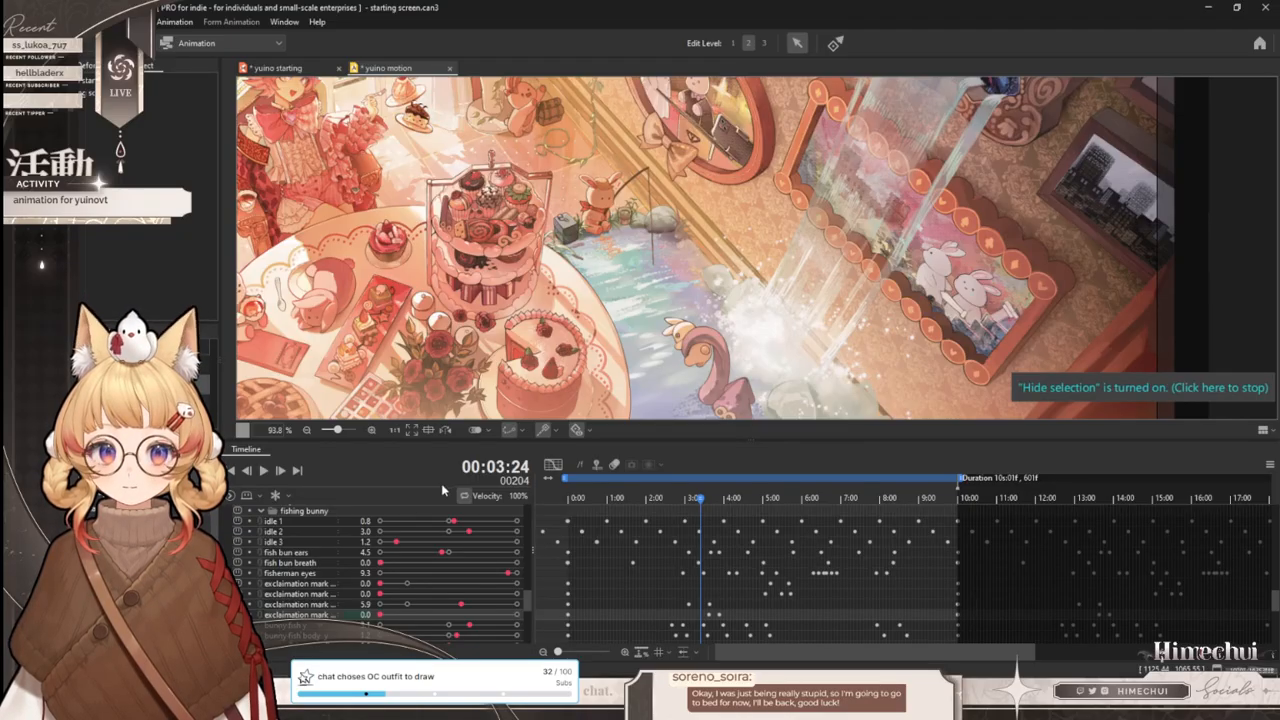
{"action": "left_click_drag", "start_coordinate": [618, 500], "coordinate": [843, 517]}
{"action": "scroll", "coordinate": [731, 400], "scroll_direction": "up", "scroll_amount": 5}
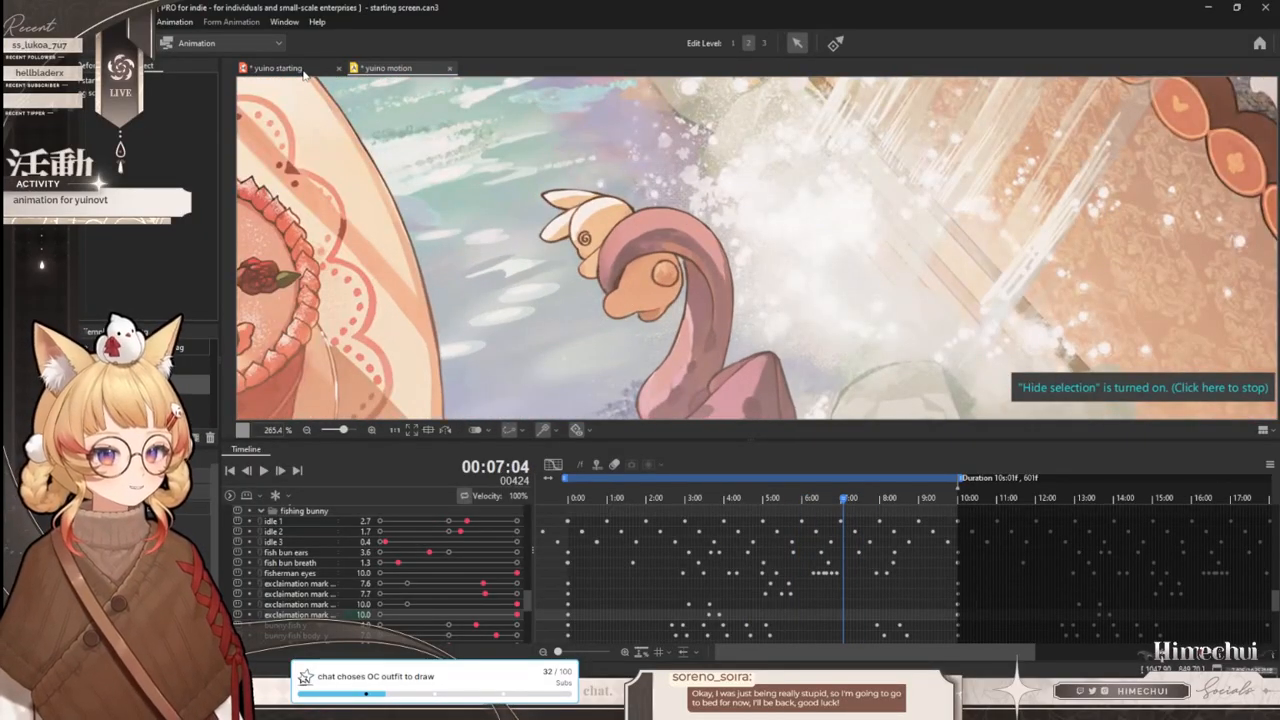
- In the yuino starting model, give Layer 336 on the squid's captured bunny a two-point deform path running down to its lower tip
{"action": "left_click", "coordinate": [300, 70]}
{"action": "scroll", "coordinate": [828, 461], "scroll_direction": "up", "scroll_amount": 5}
{"action": "left_click", "coordinate": [828, 461]}
{"action": "left_click", "coordinate": [910, 43]}
{"action": "left_click", "coordinate": [840, 386]}
{"action": "left_click", "coordinate": [781, 474]}
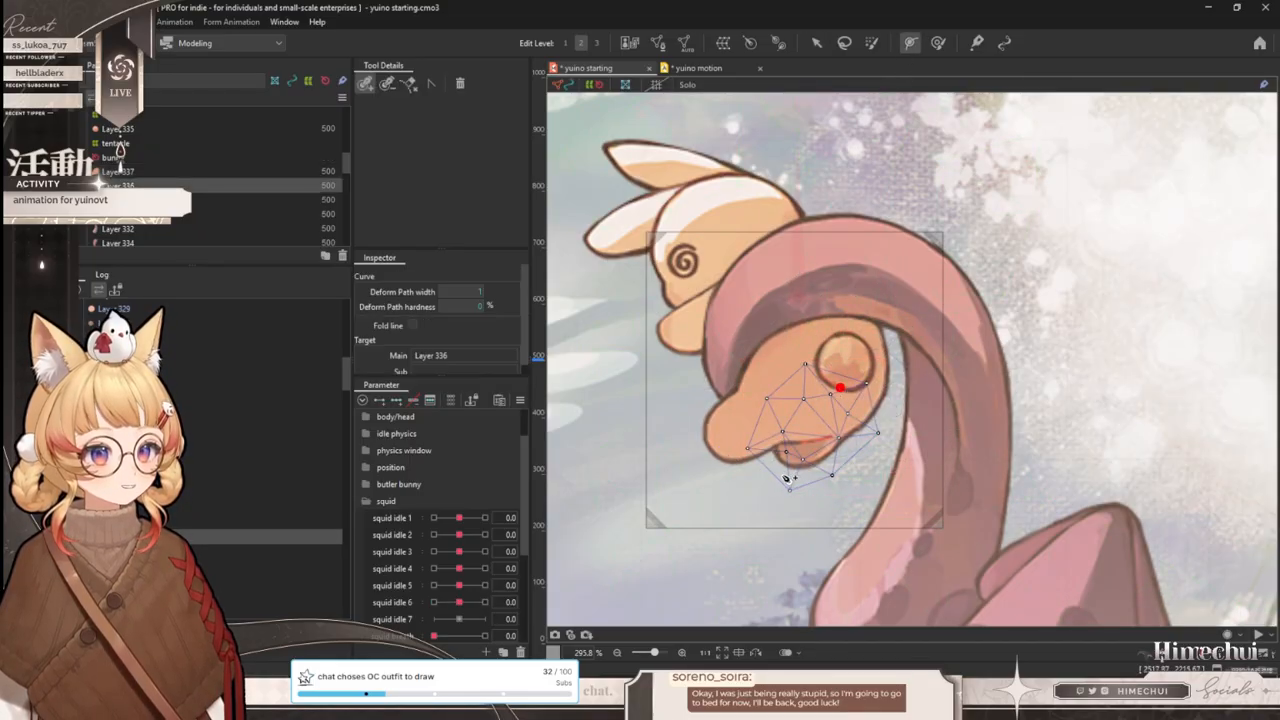
{"action": "left_click", "coordinate": [817, 43]}
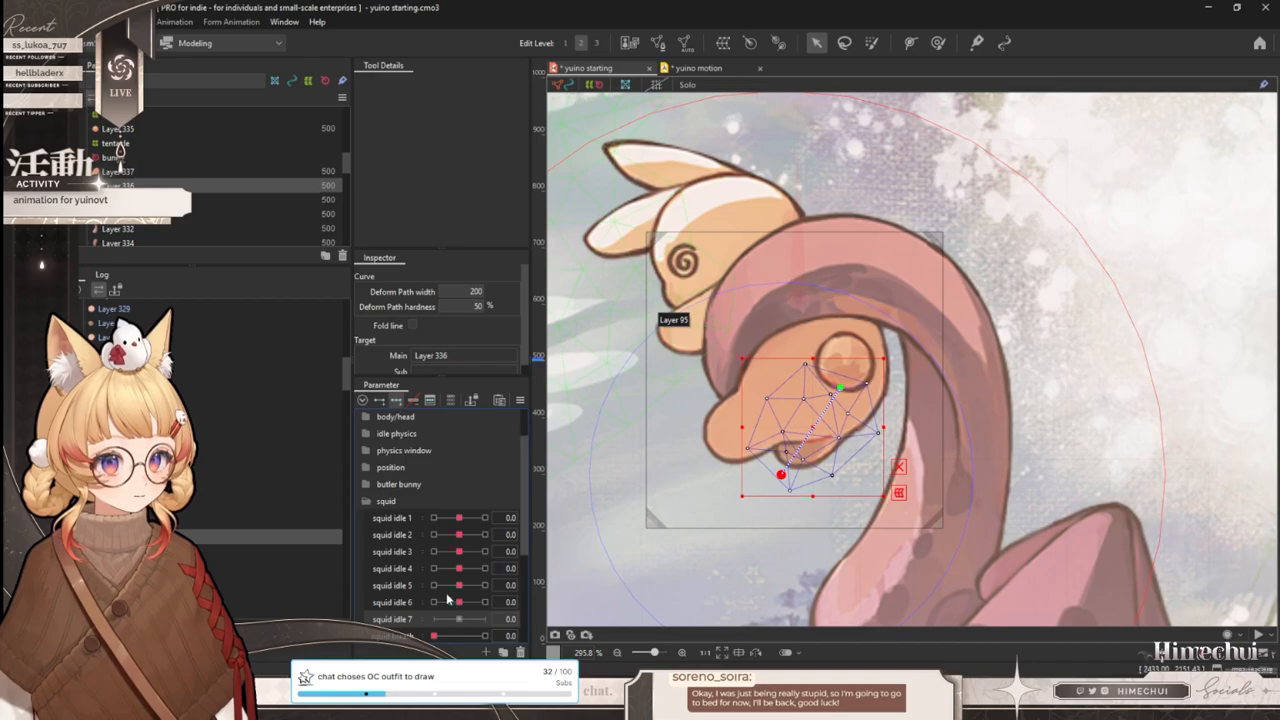
- On squid idle 7, bend Layer 336's lower path end right and down at 10, and left and up at -10
{"action": "left_click_drag", "start_coordinate": [459, 619], "coordinate": [485, 619]}
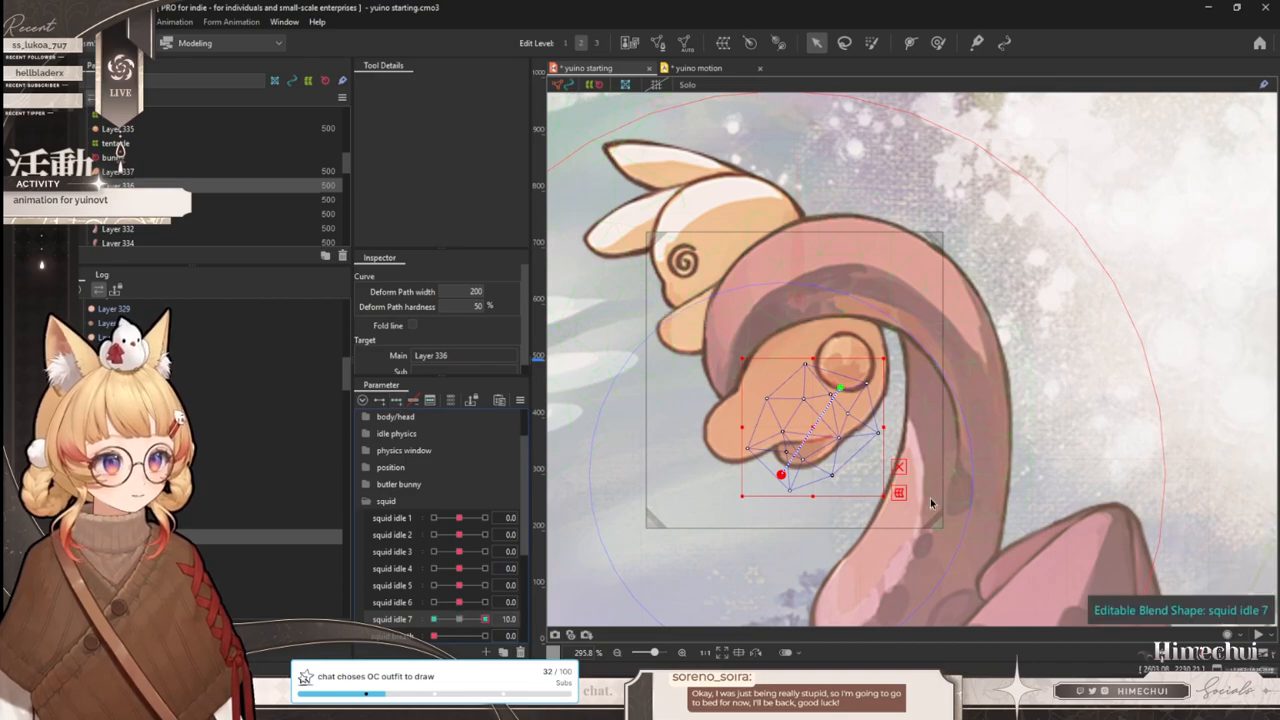
{"action": "left_click", "coordinate": [899, 467]}
{"action": "left_click_drag", "start_coordinate": [781, 474], "coordinate": [796, 484]}
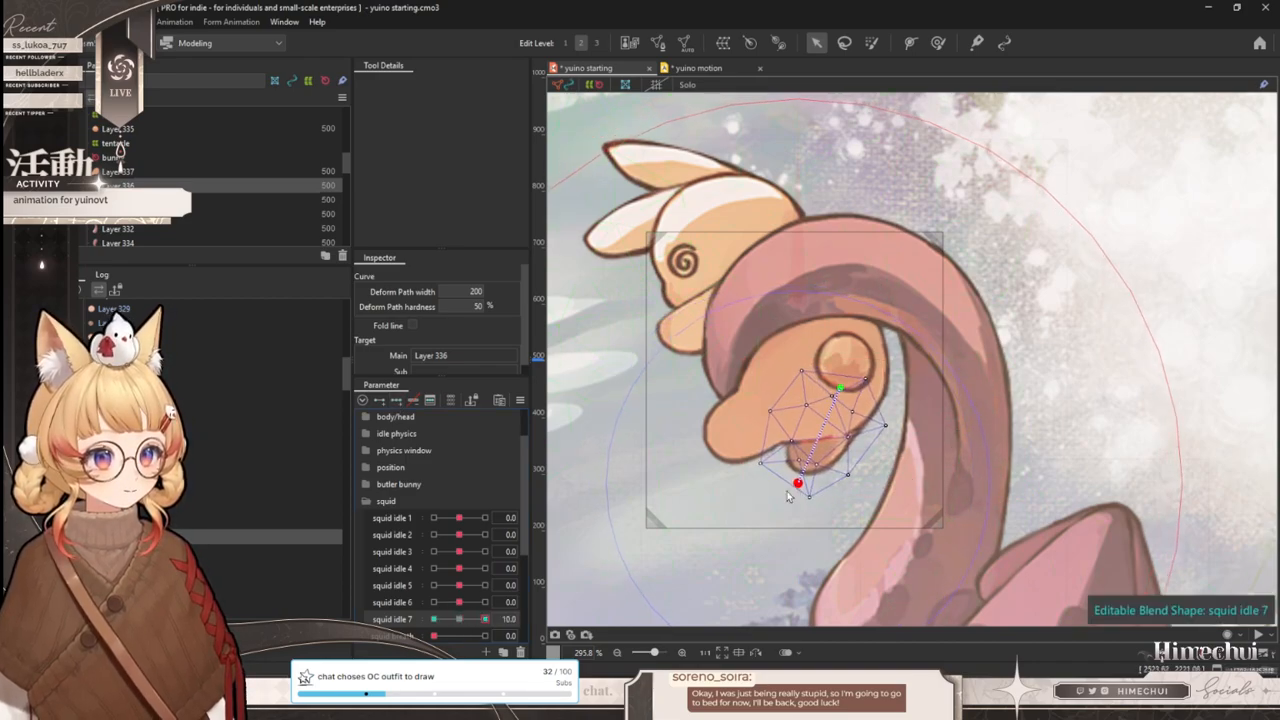
{"action": "left_click_drag", "start_coordinate": [485, 619], "coordinate": [374, 566]}
{"action": "left_click_drag", "start_coordinate": [786, 488], "coordinate": [771, 472]}
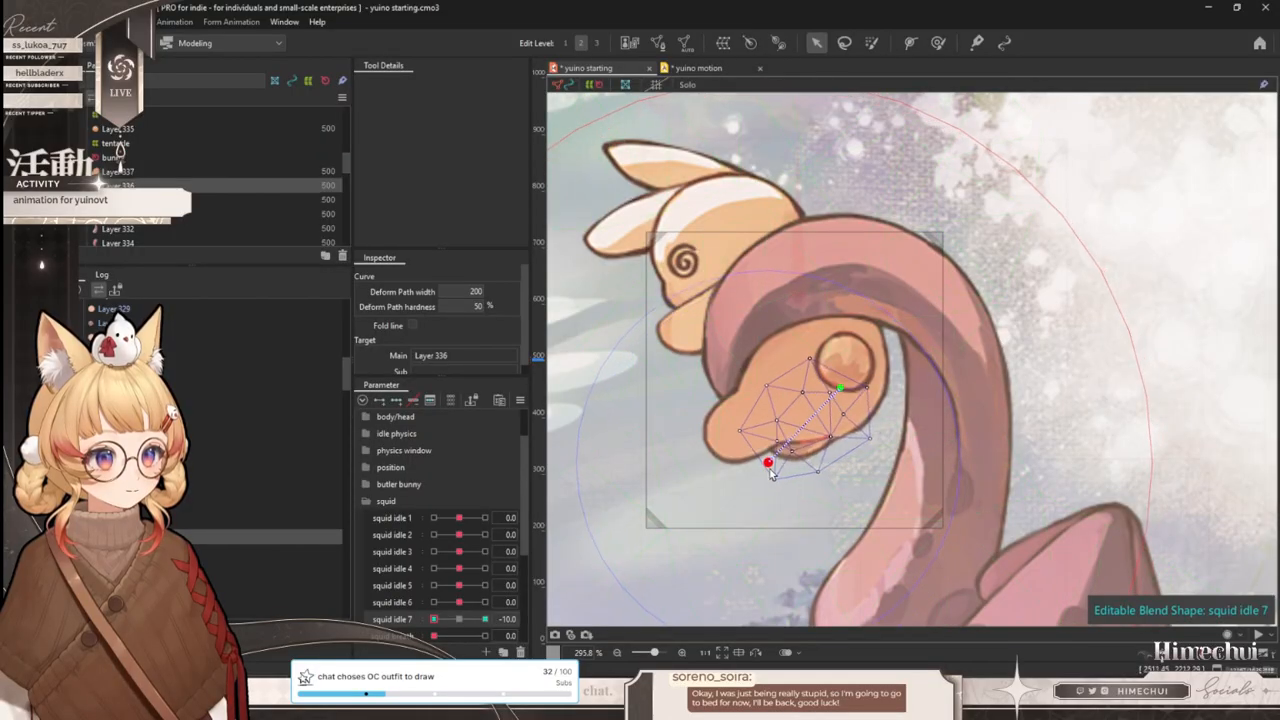
- Add a middle point to Layer 336's deform path and refine its bend at both -10 and 10 of squid idle 7
{"action": "left_click", "coordinate": [910, 42]}
{"action": "left_click", "coordinate": [806, 427]}
{"action": "left_click", "coordinate": [816, 43]}
{"action": "left_click_drag", "start_coordinate": [808, 428], "coordinate": [814, 434]}
{"action": "left_click_drag", "start_coordinate": [436, 619], "coordinate": [651, 593]}
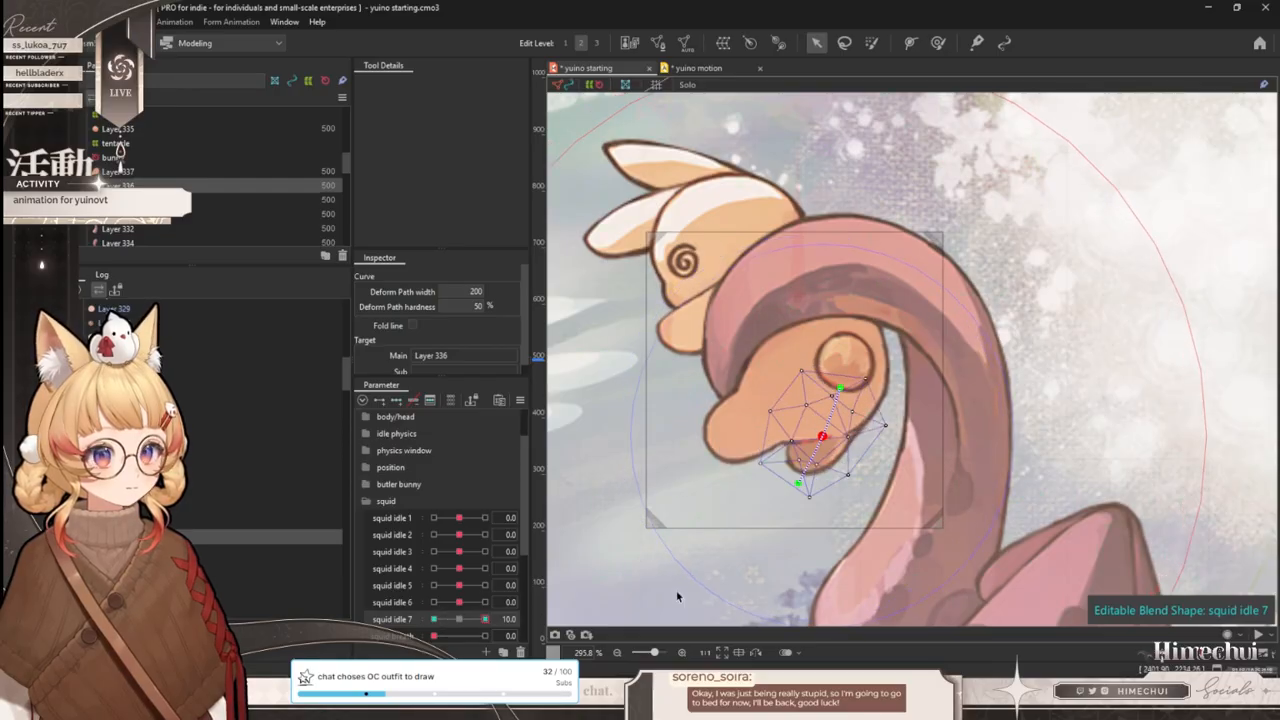
{"action": "left_click_drag", "start_coordinate": [798, 481], "coordinate": [803, 486]}
{"action": "left_click", "coordinate": [820, 437]}
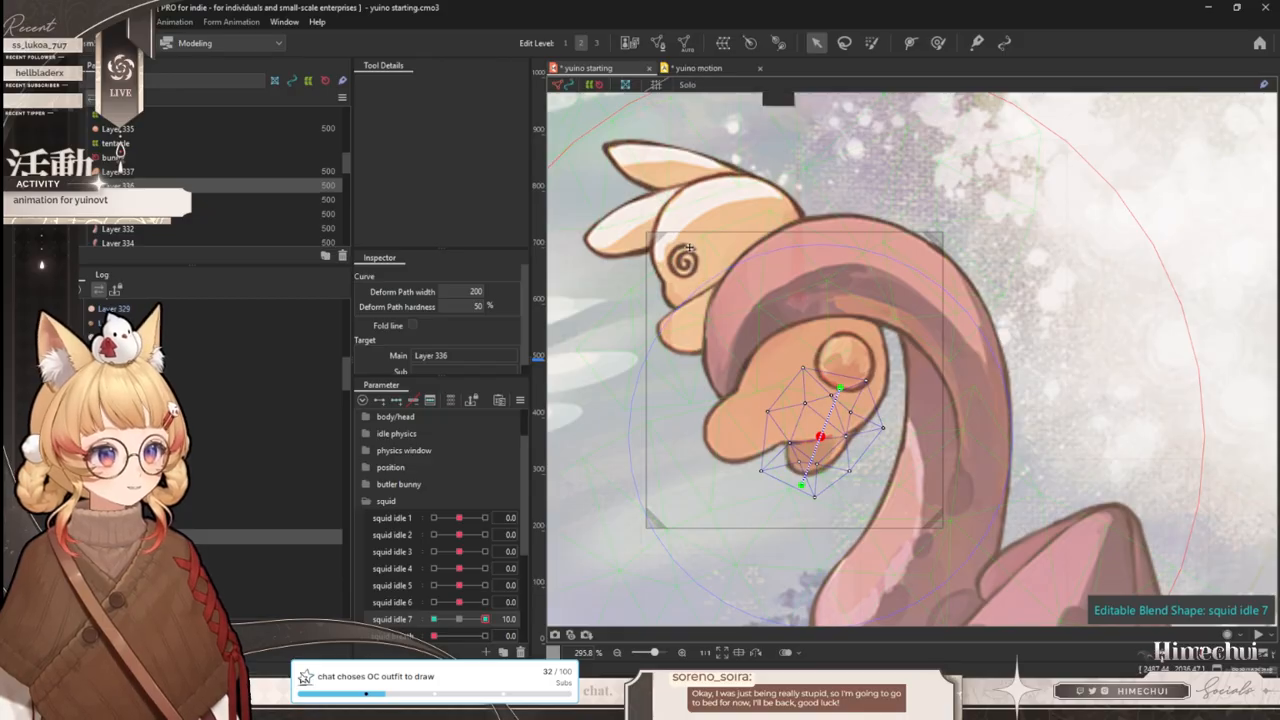
- Return to the yuino motion animation at 00:00:00, collapse the fishing bunny group and bring up the squid parameters
{"action": "left_click", "coordinate": [697, 68]}
{"action": "left_click_drag", "start_coordinate": [692, 498], "coordinate": [566, 499]}
{"action": "scroll", "coordinate": [588, 548], "scroll_direction": "down", "scroll_amount": 3}
{"action": "scroll", "coordinate": [589, 547], "scroll_direction": "down", "scroll_amount": 3}
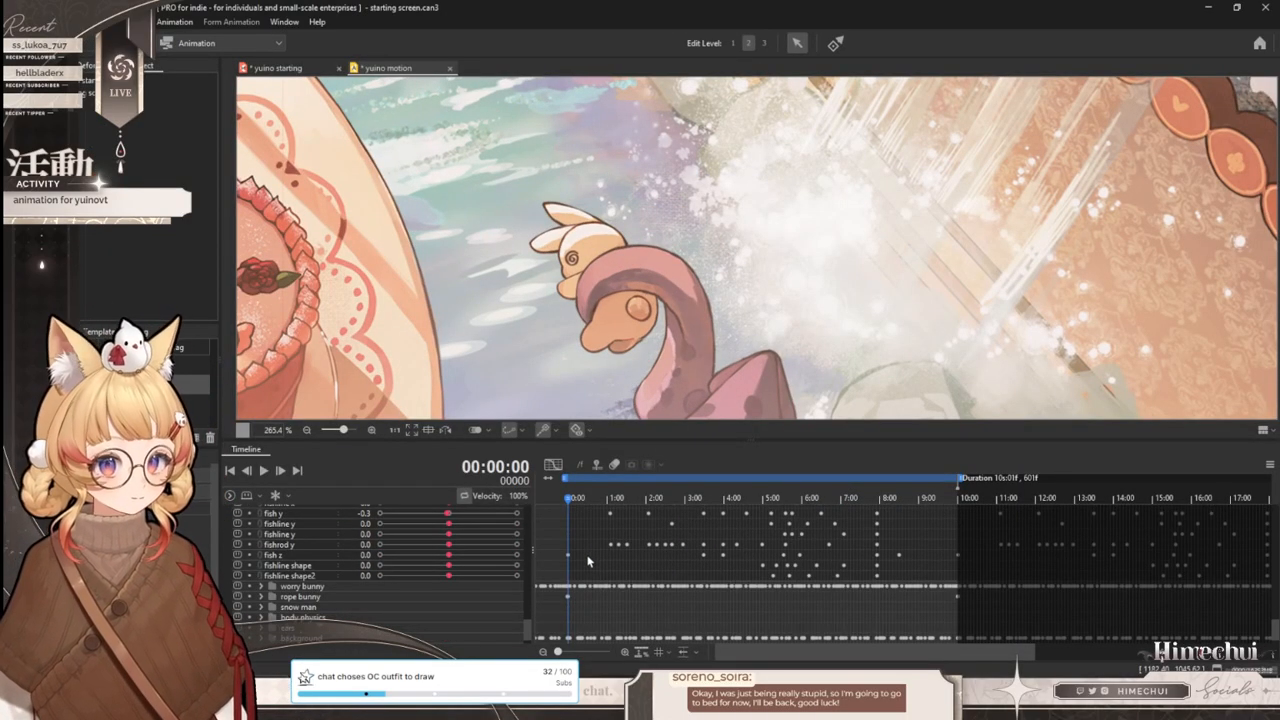
{"action": "scroll", "coordinate": [560, 545], "scroll_direction": "up", "scroll_amount": 5}
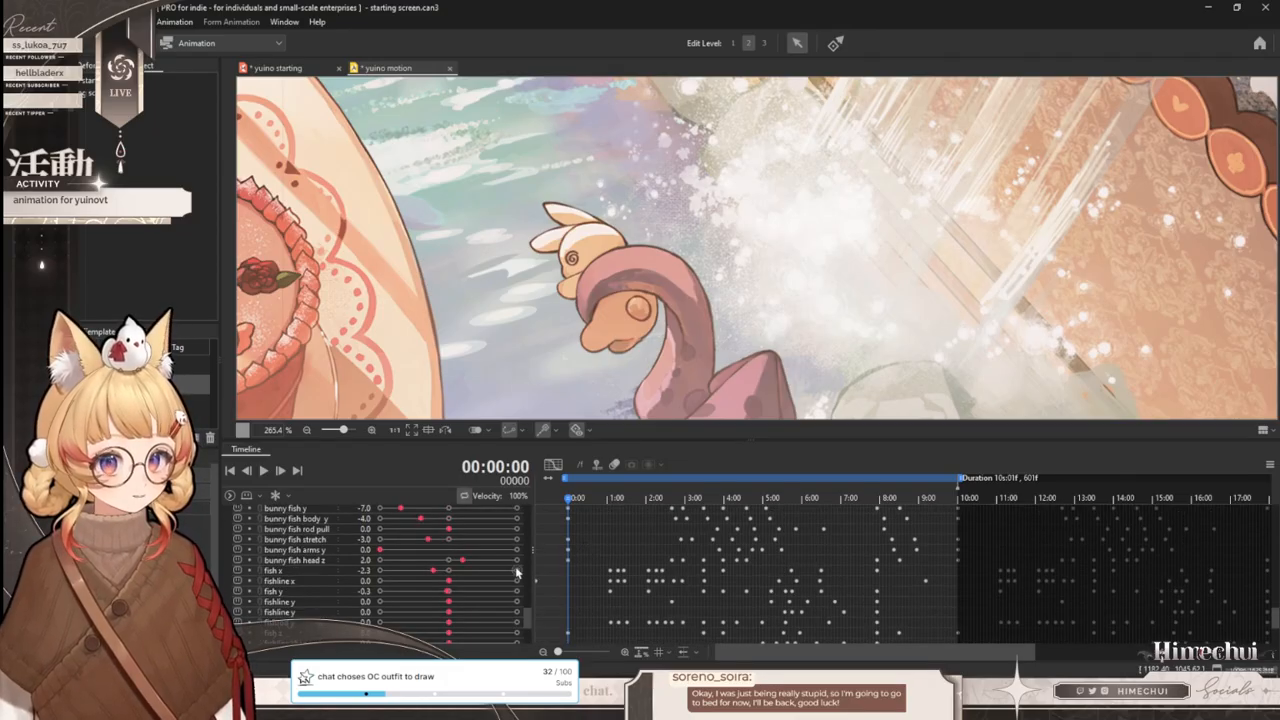
{"action": "scroll", "coordinate": [538, 540], "scroll_direction": "down", "scroll_amount": 5}
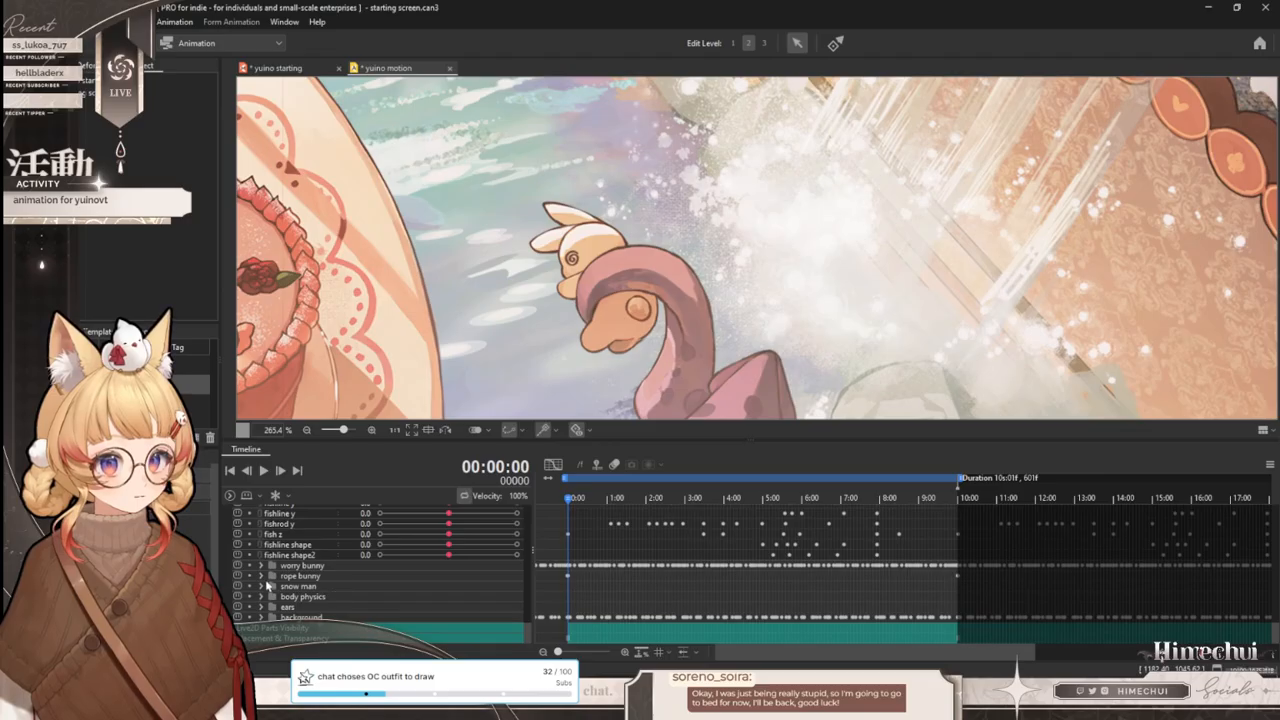
{"action": "scroll", "coordinate": [260, 604], "scroll_direction": "up", "scroll_amount": 8}
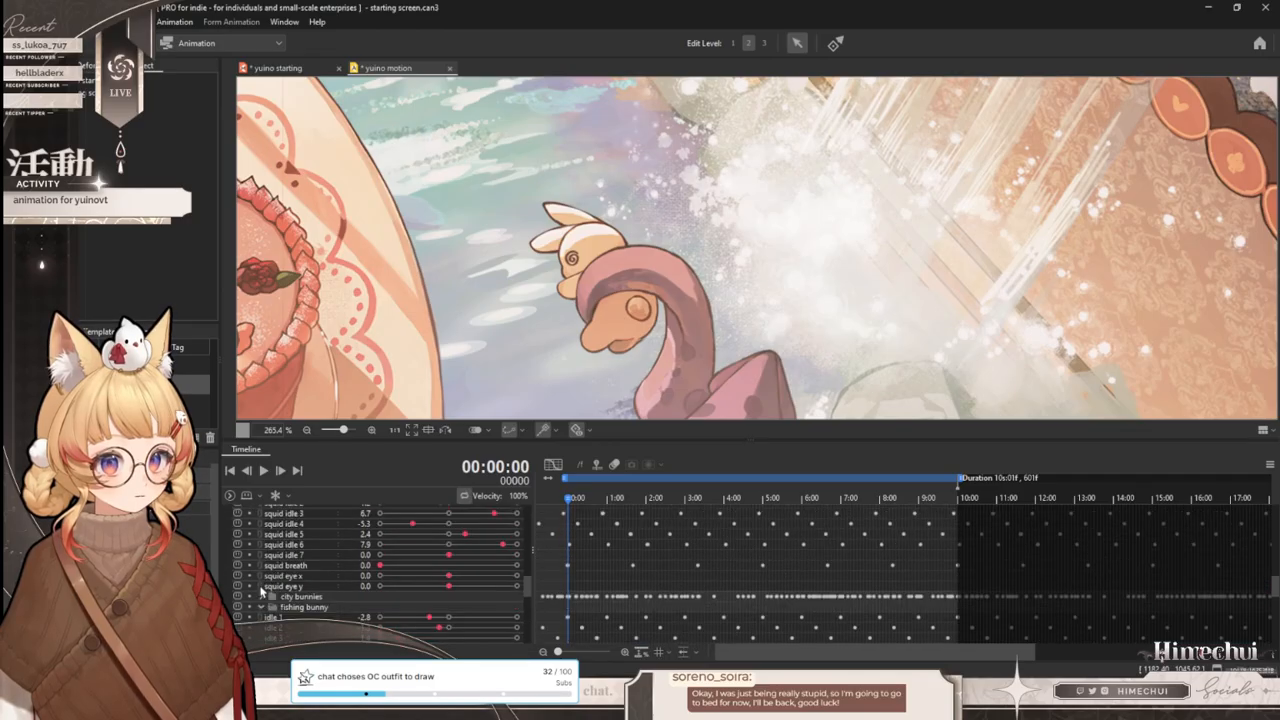
{"action": "left_click", "coordinate": [263, 607]}
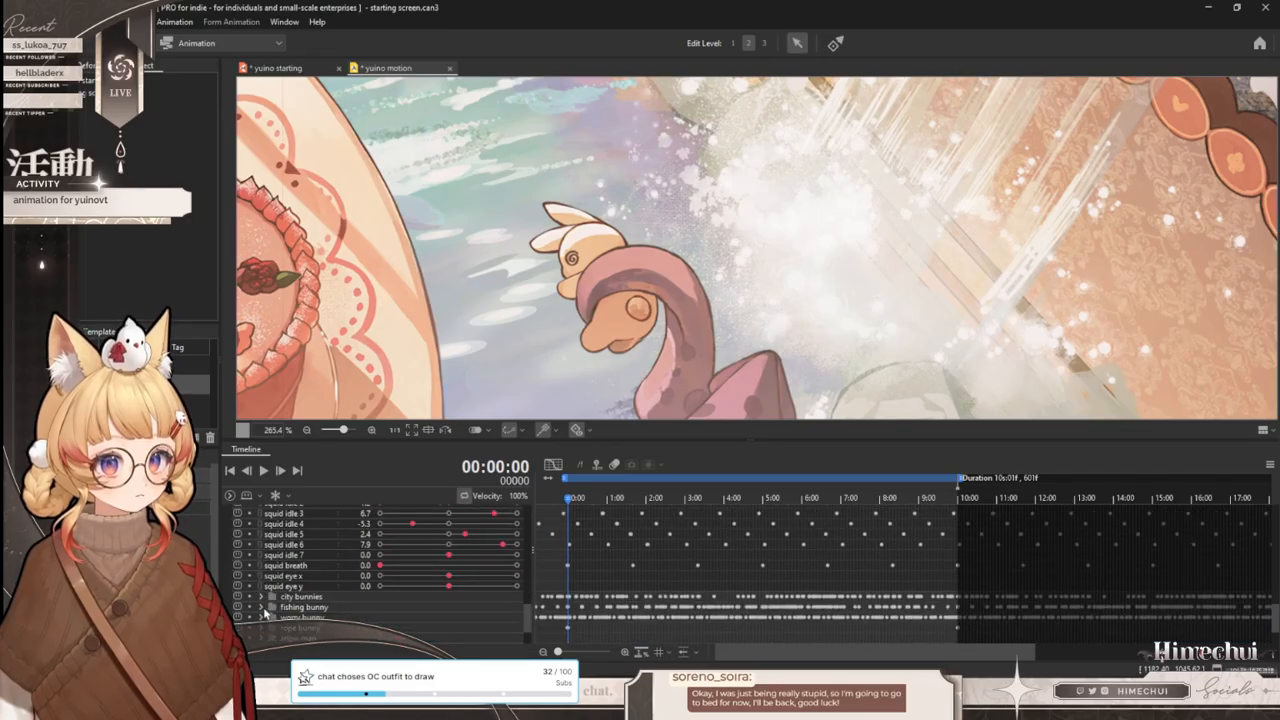
{"action": "scroll", "coordinate": [262, 605], "scroll_direction": "up", "scroll_amount": 3}
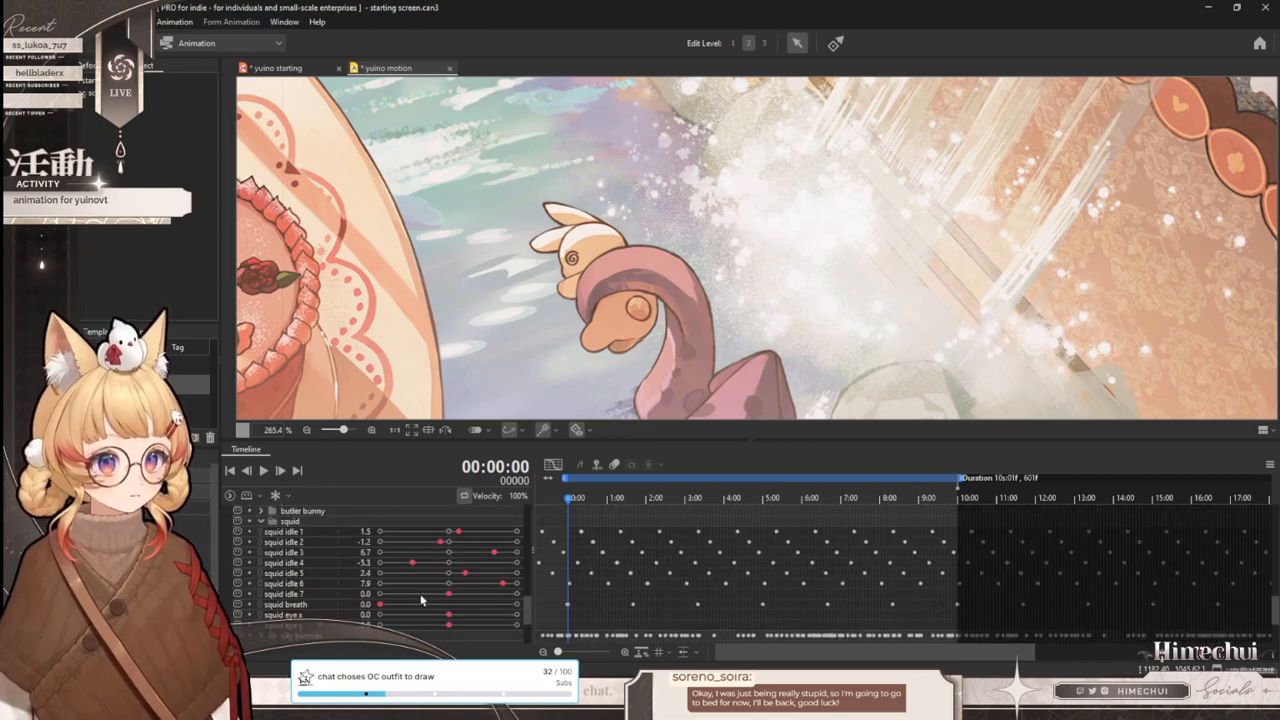
- Key squid idle 7 at -10 on 00:00:00, at 10 around 00:01:00, and at -10 on 00:02:00
{"action": "left_click_drag", "start_coordinate": [455, 598], "coordinate": [516, 598]}
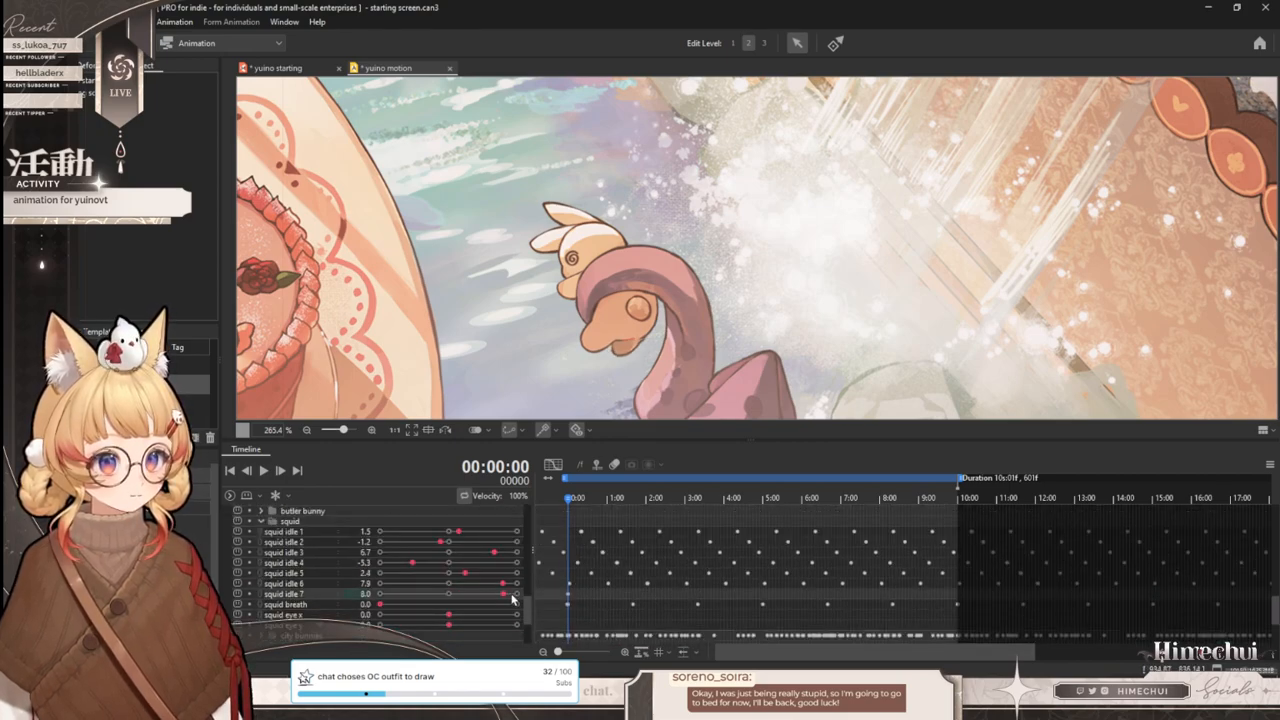
{"action": "left_click_drag", "start_coordinate": [420, 598], "coordinate": [359, 595]}
{"action": "left_click", "coordinate": [607, 500]}
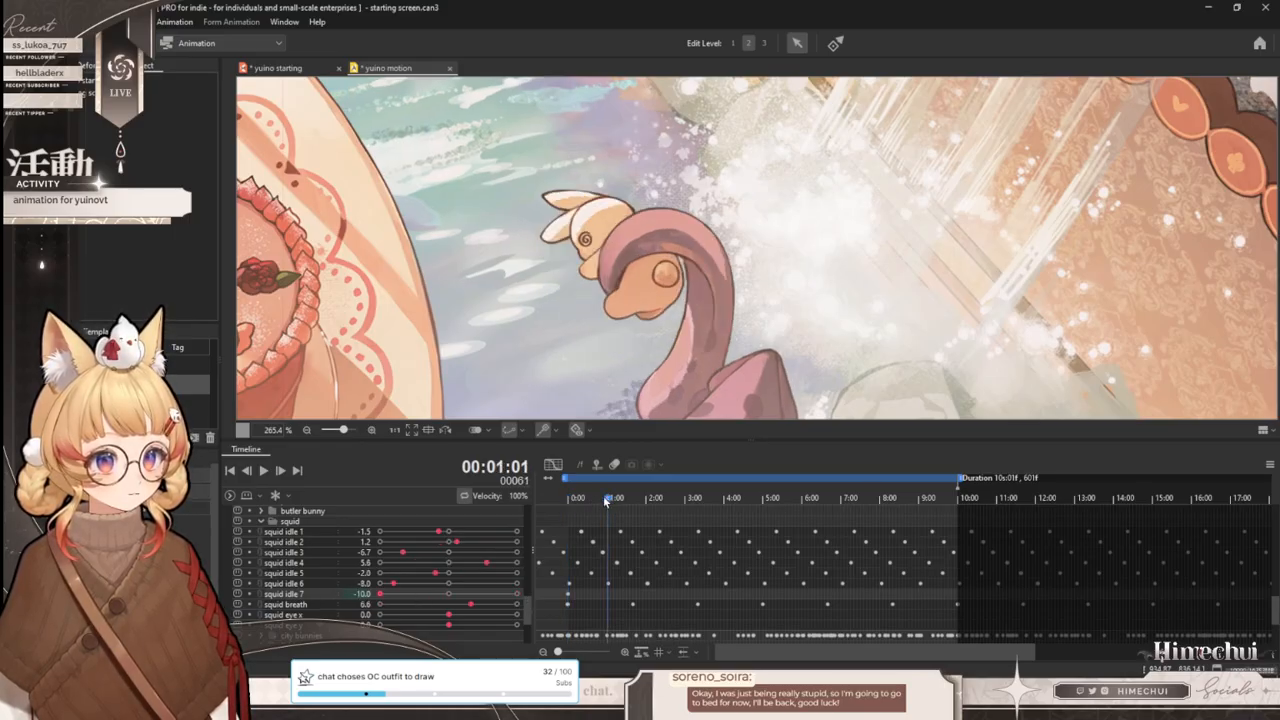
{"action": "left_click_drag", "start_coordinate": [636, 516], "coordinate": [648, 503]}
{"action": "scroll", "coordinate": [643, 527], "scroll_direction": "down", "scroll_amount": 3}
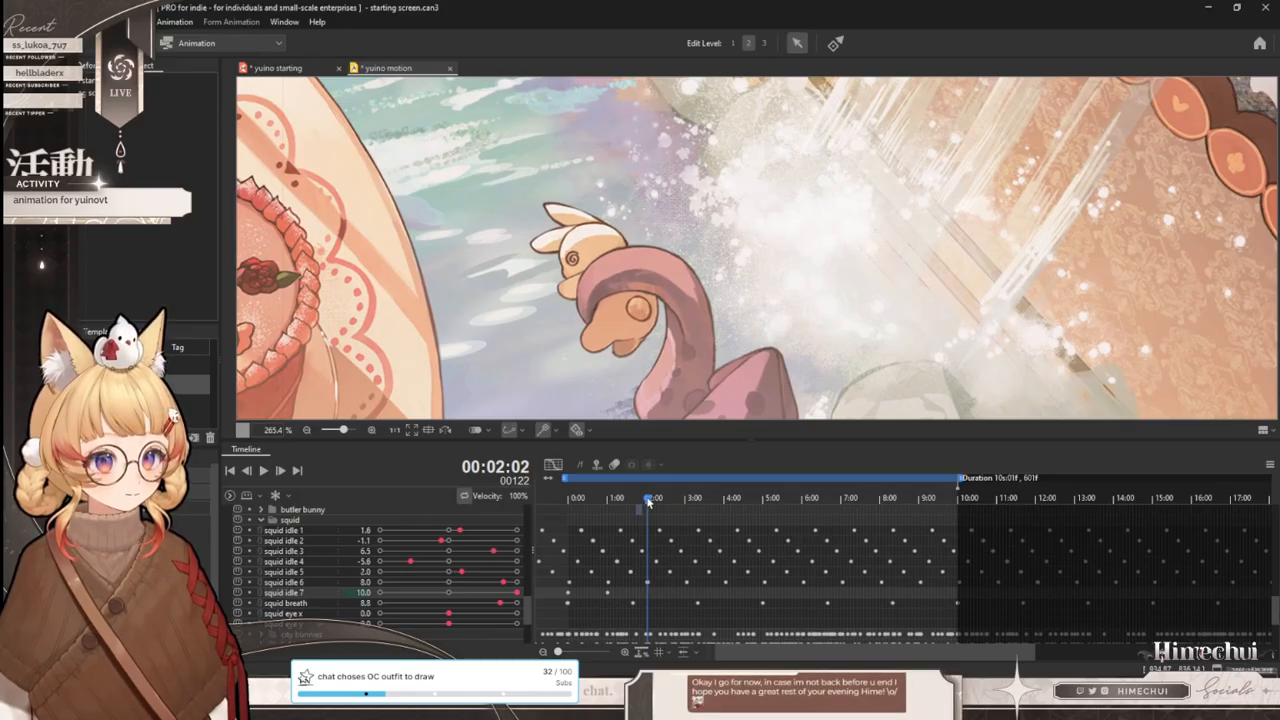
{"action": "left_click", "coordinate": [246, 470]}
{"action": "left_click", "coordinate": [246, 470]}
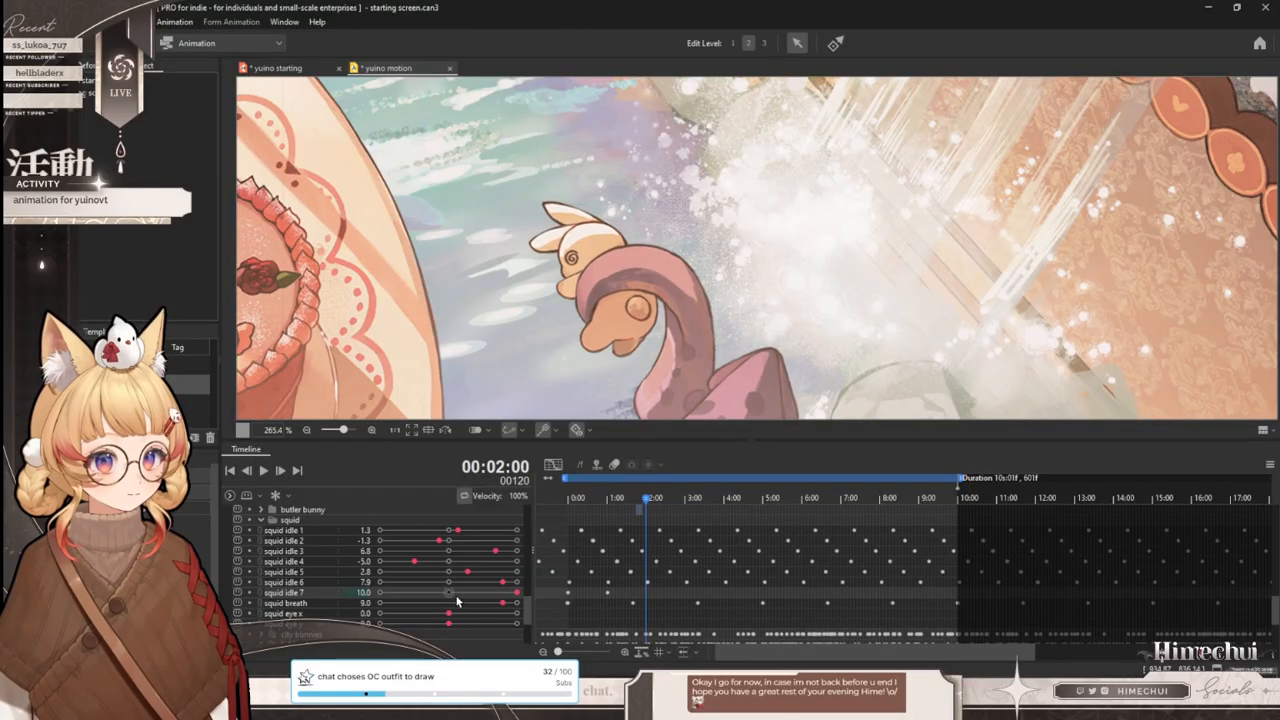
{"action": "left_click_drag", "start_coordinate": [472, 594], "coordinate": [336, 563]}
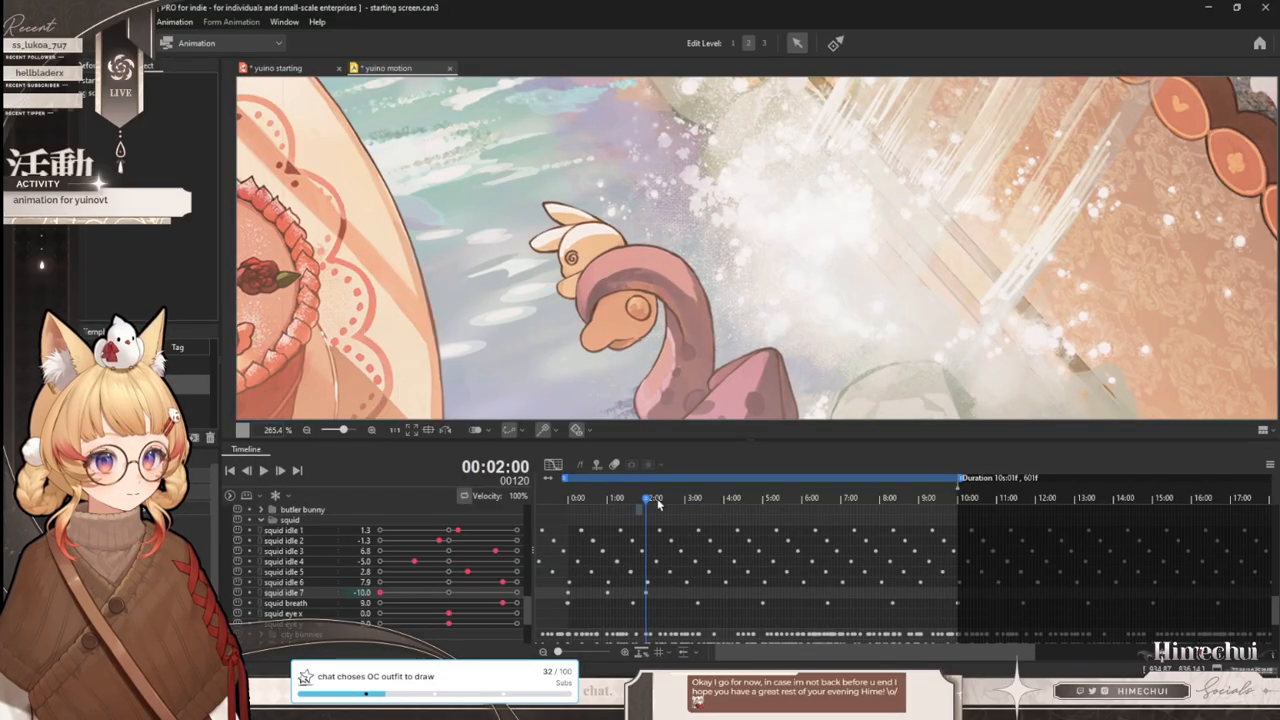
- Align squid idle 7's middle key to exactly 00:01:00
{"action": "left_click_drag", "start_coordinate": [655, 593], "coordinate": [566, 600]}
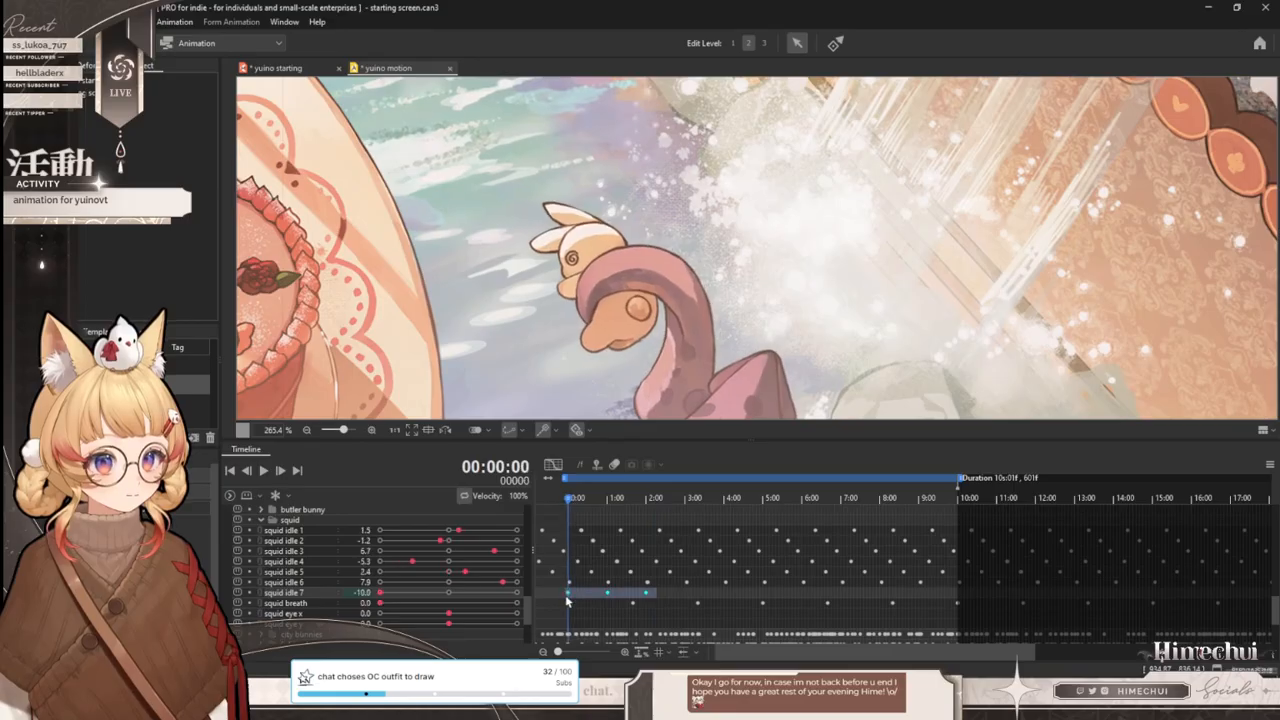
{"action": "left_click_drag", "start_coordinate": [605, 499], "coordinate": [608, 503]}
{"action": "left_click_drag", "start_coordinate": [615, 593], "coordinate": [608, 594]}
{"action": "left_click", "coordinate": [250, 470]}
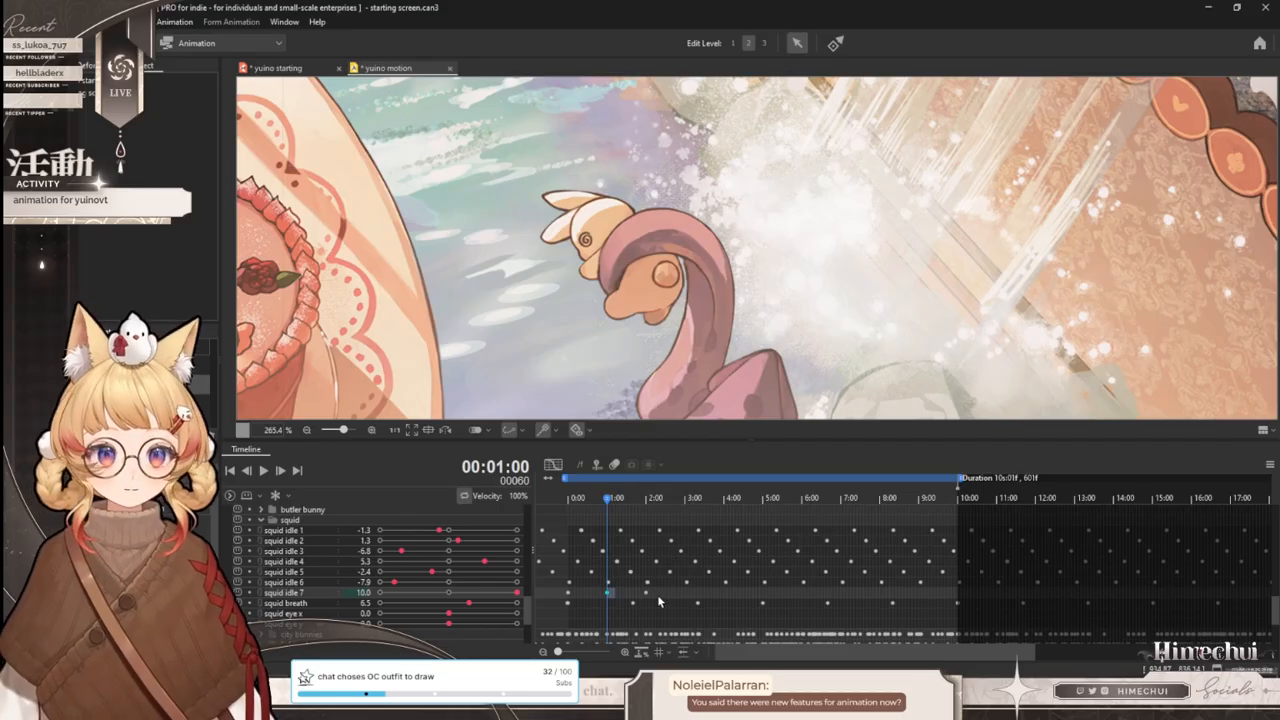
- Copy squid idle 7's keys from the first two seconds and paste them at 00:02:00
{"action": "left_click_drag", "start_coordinate": [657, 594], "coordinate": [567, 601]}
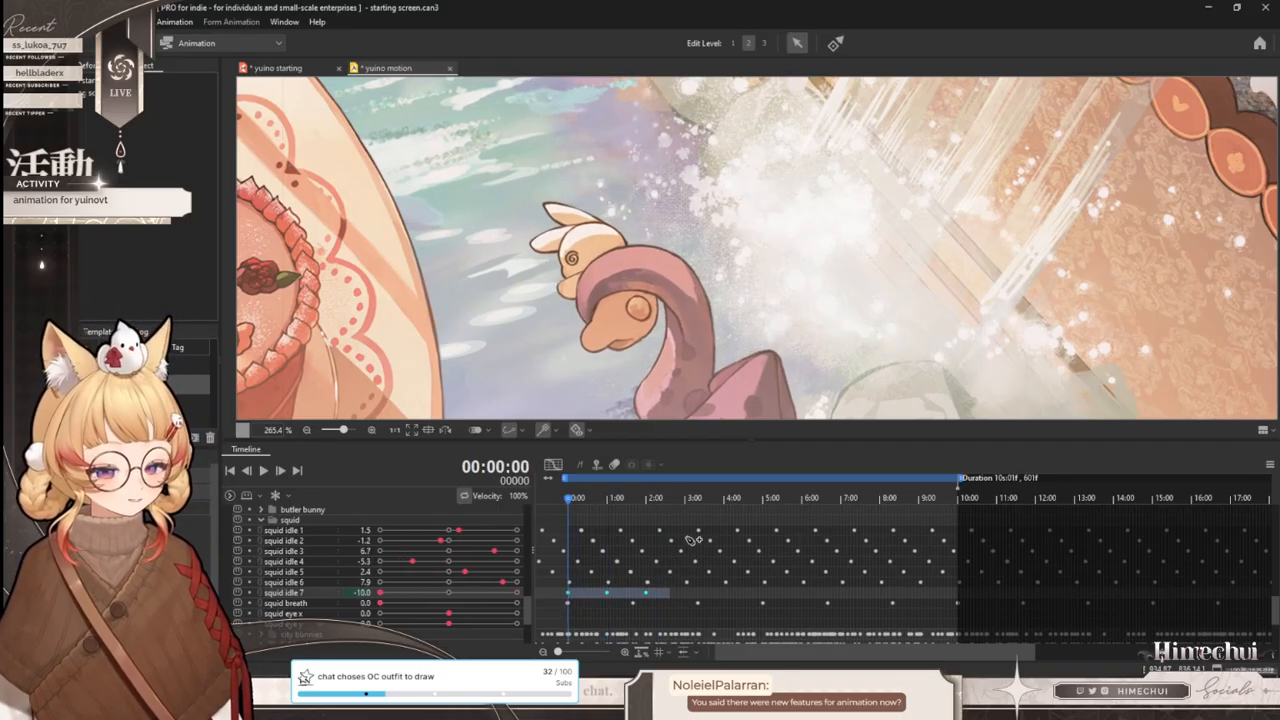
{"action": "left_click_drag", "start_coordinate": [640, 499], "coordinate": [645, 501]}
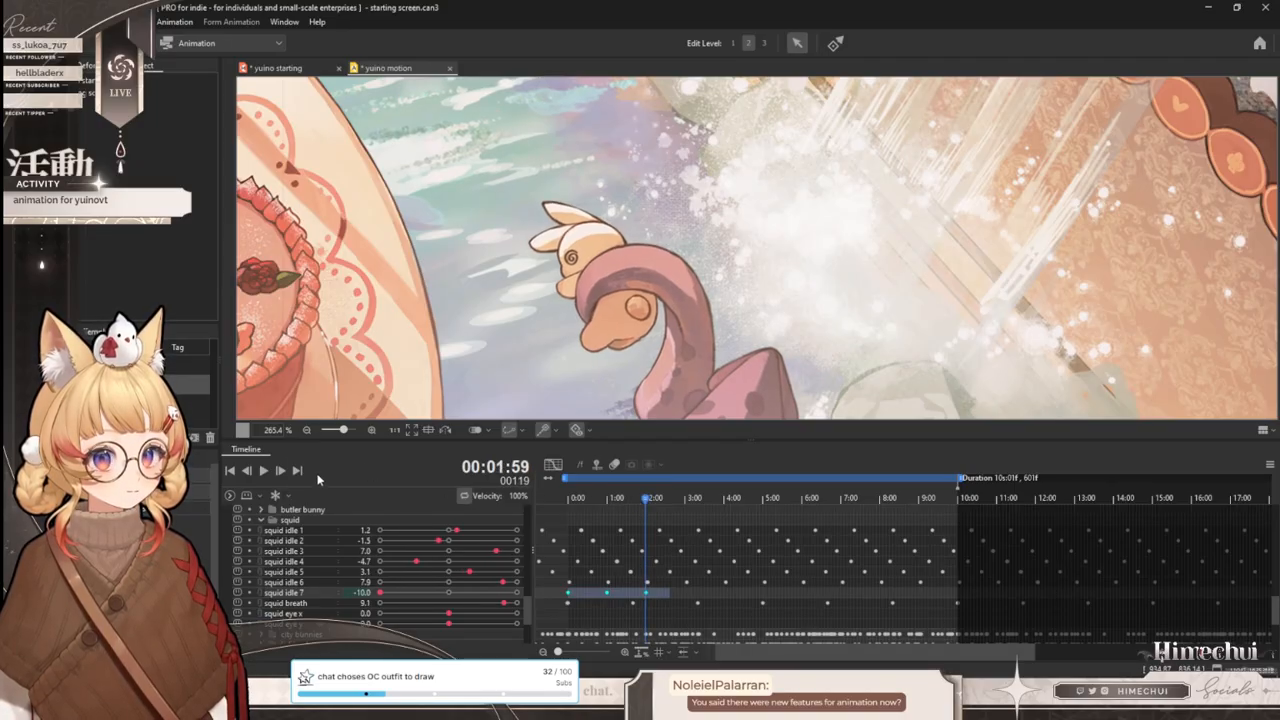
{"action": "left_click", "coordinate": [282, 470]}
{"action": "key", "text": "ctrl+v"}
- Copy squid idle 7's keys from the first four seconds and paste them at 00:04:00
{"action": "left_click_drag", "start_coordinate": [789, 606], "coordinate": [567, 600]}
{"action": "left_click_drag", "start_coordinate": [714, 498], "coordinate": [725, 503]}
{"action": "left_click_drag", "start_coordinate": [709, 592], "coordinate": [866, 592]}
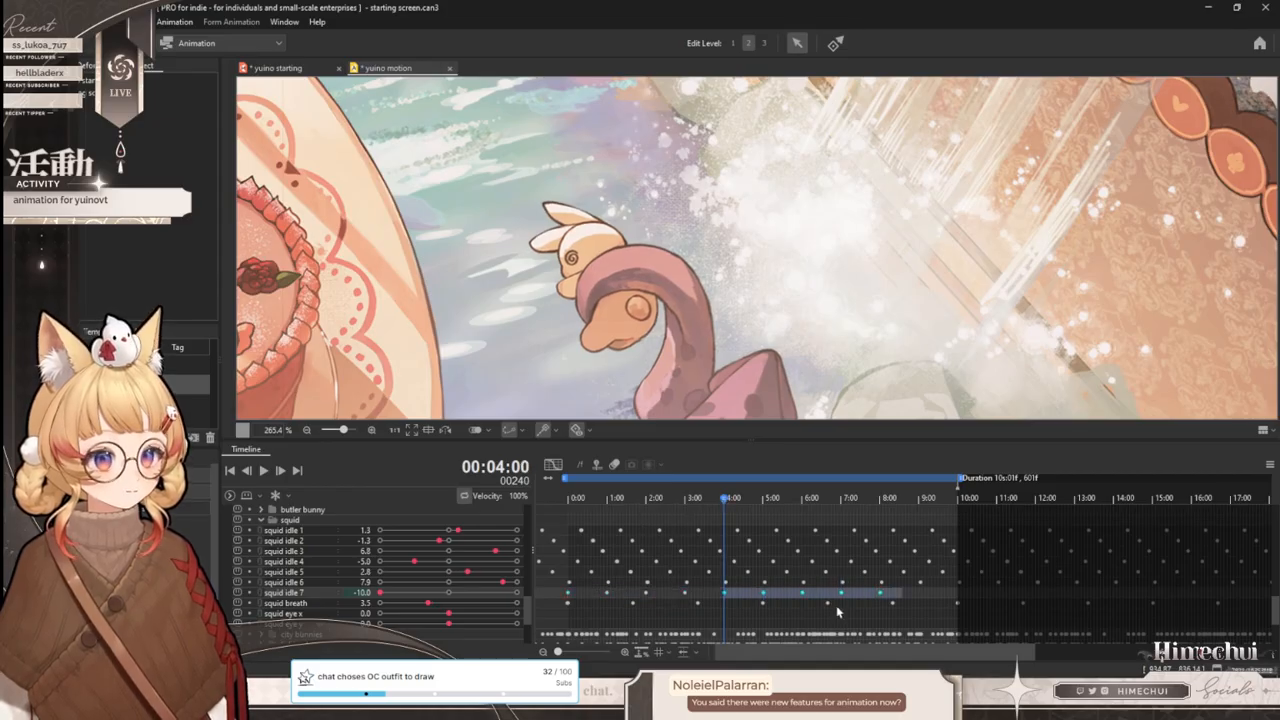
{"action": "left_click", "coordinate": [742, 604]}
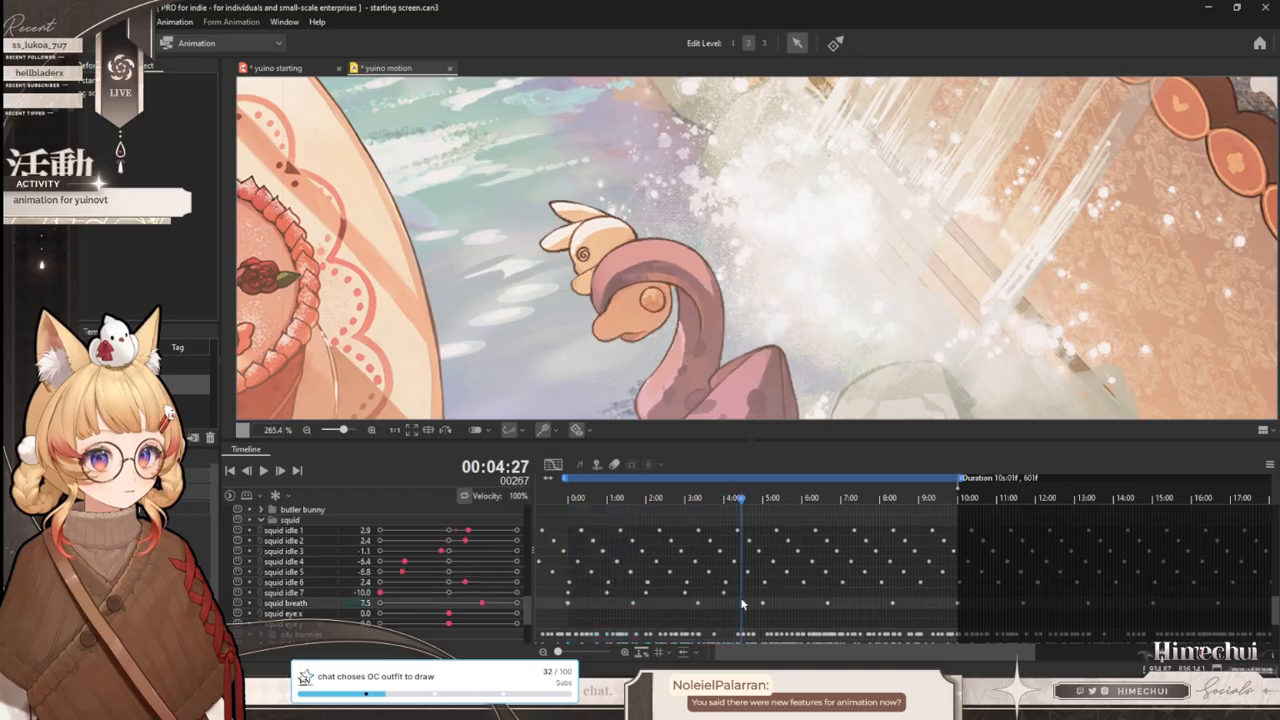
{"action": "left_click_drag", "start_coordinate": [743, 600], "coordinate": [568, 597]}
{"action": "left_click_drag", "start_coordinate": [714, 499], "coordinate": [725, 503]}
{"action": "key", "text": "ctrl+v"}
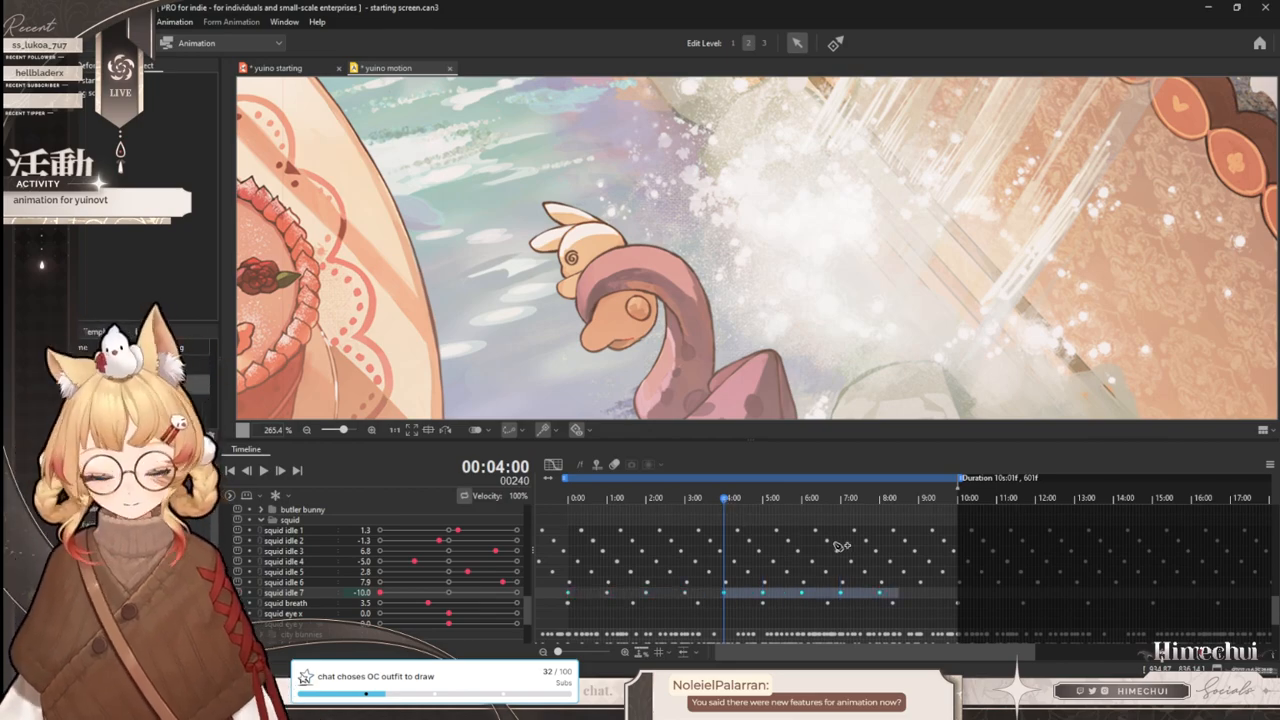
- Paste the copied squid idle 7 keys at 00:08:00 and select the whole row of keys through 00:10:00
{"action": "left_click_drag", "start_coordinate": [877, 499], "coordinate": [880, 501]}
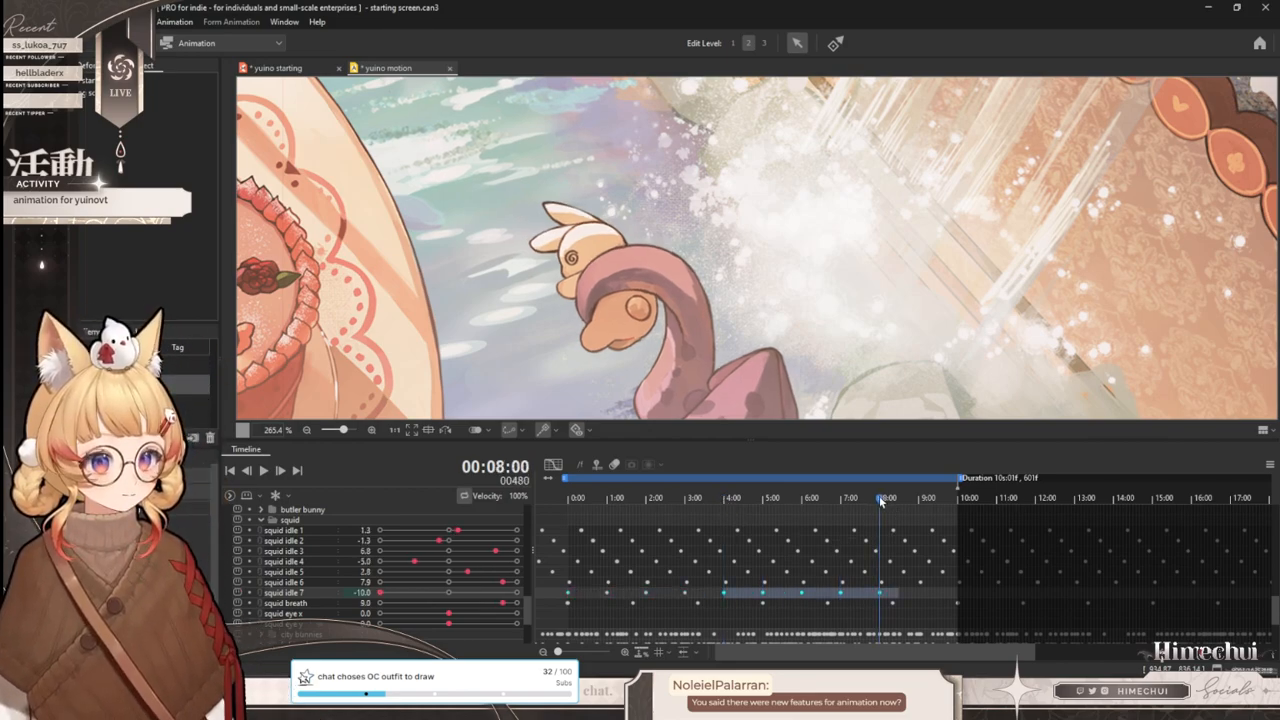
{"action": "key", "text": "ctrl+v"}
{"action": "left_click_drag", "start_coordinate": [971, 600], "coordinate": [563, 598]}
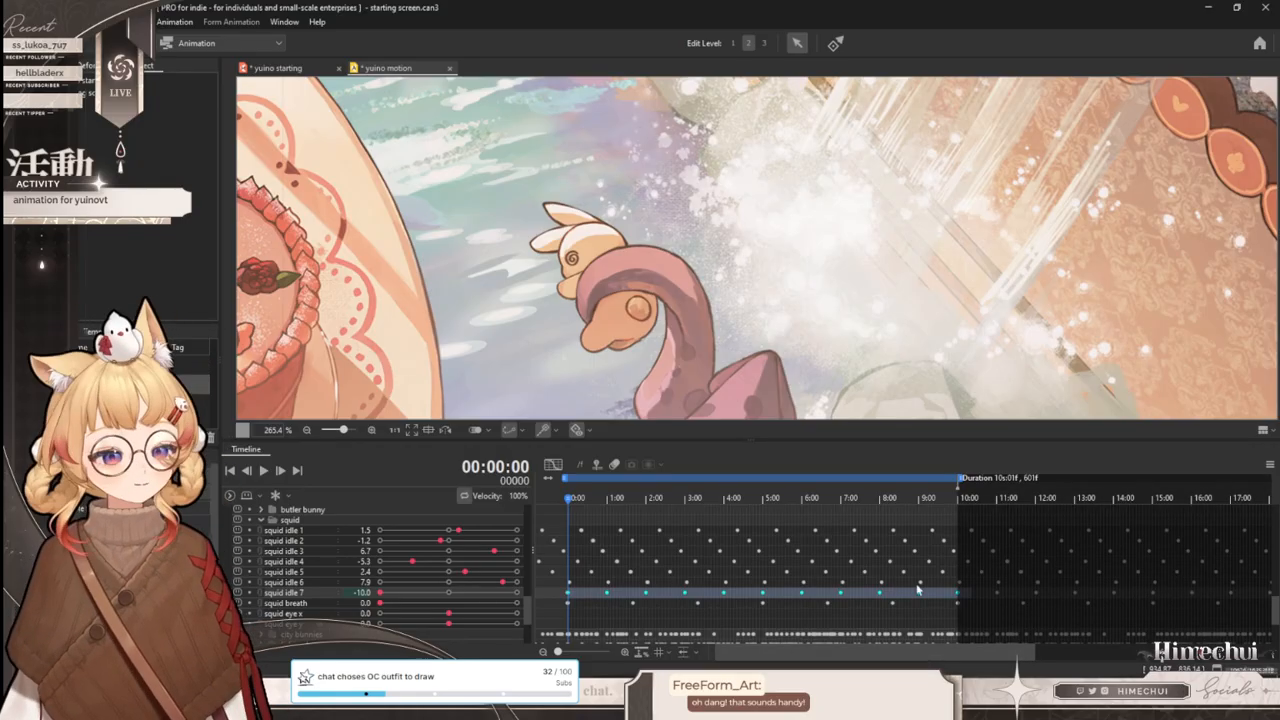
- Undo the trial move of the squid's Layer 329 eye controller at 00:00:00, and shift the pupils up and to the right at 00:02:56
{"action": "scroll", "coordinate": [840, 328], "scroll_direction": "down", "scroll_amount": 2}
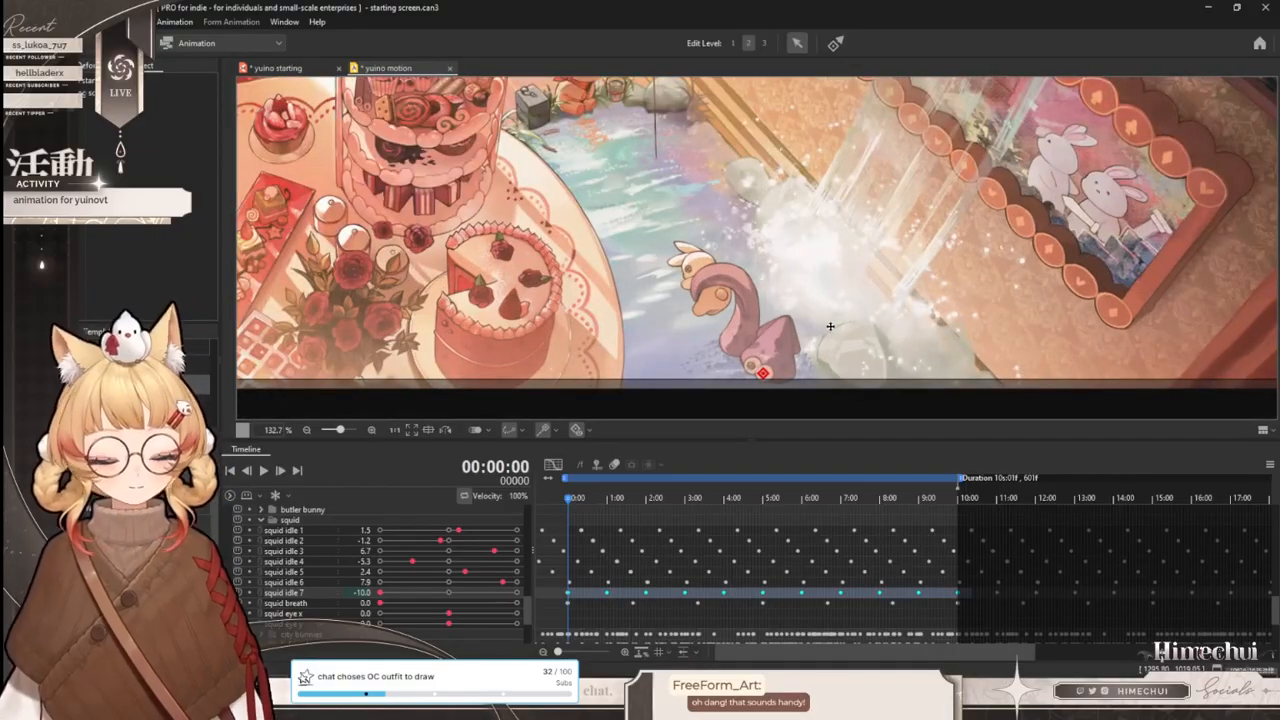
{"action": "scroll", "coordinate": [727, 358], "scroll_direction": "up", "scroll_amount": 5}
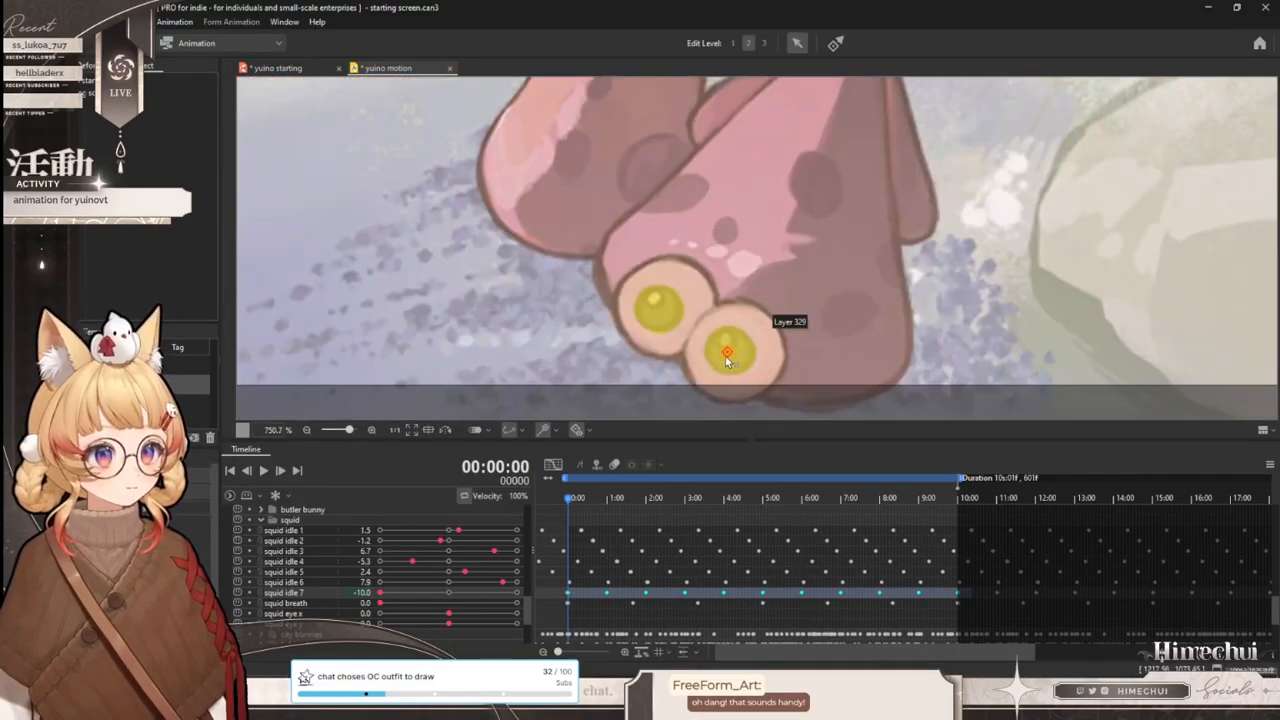
{"action": "left_click_drag", "start_coordinate": [731, 354], "coordinate": [787, 338]}
{"action": "key", "text": "ctrl+z"}
{"action": "left_click", "coordinate": [680, 498]}
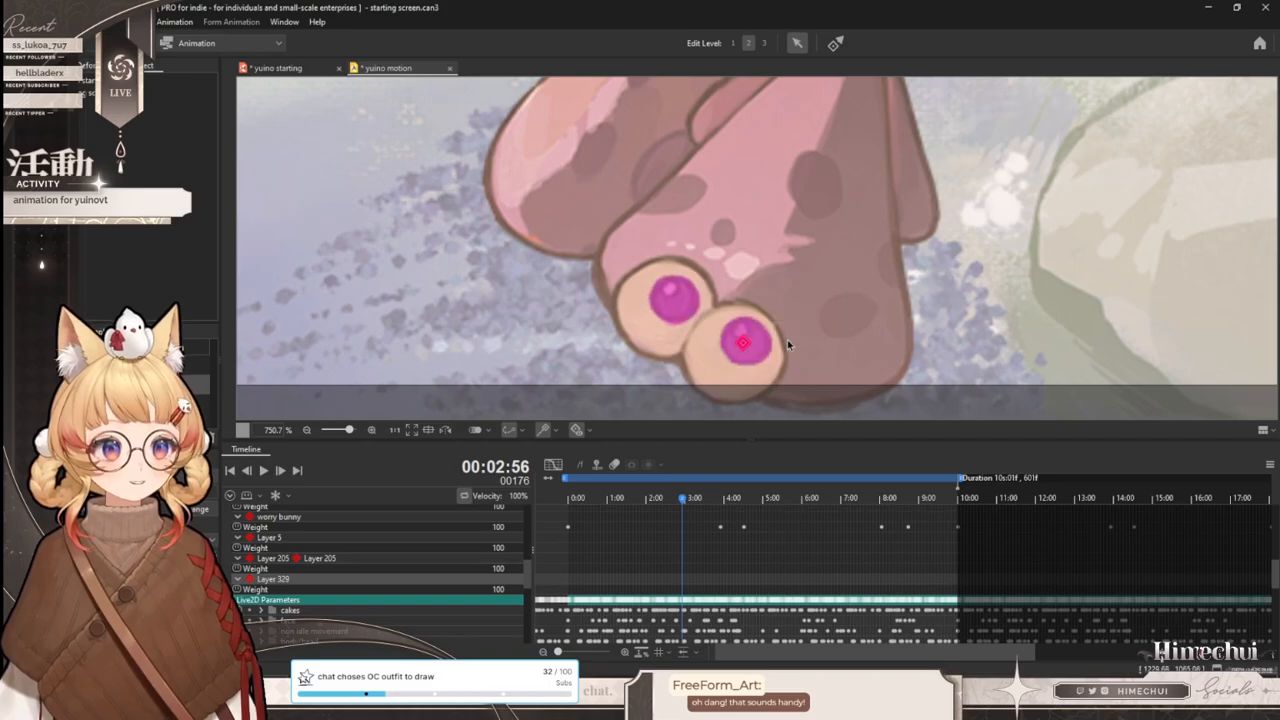
{"action": "scroll", "coordinate": [720, 242], "scroll_direction": "down", "scroll_amount": 5}
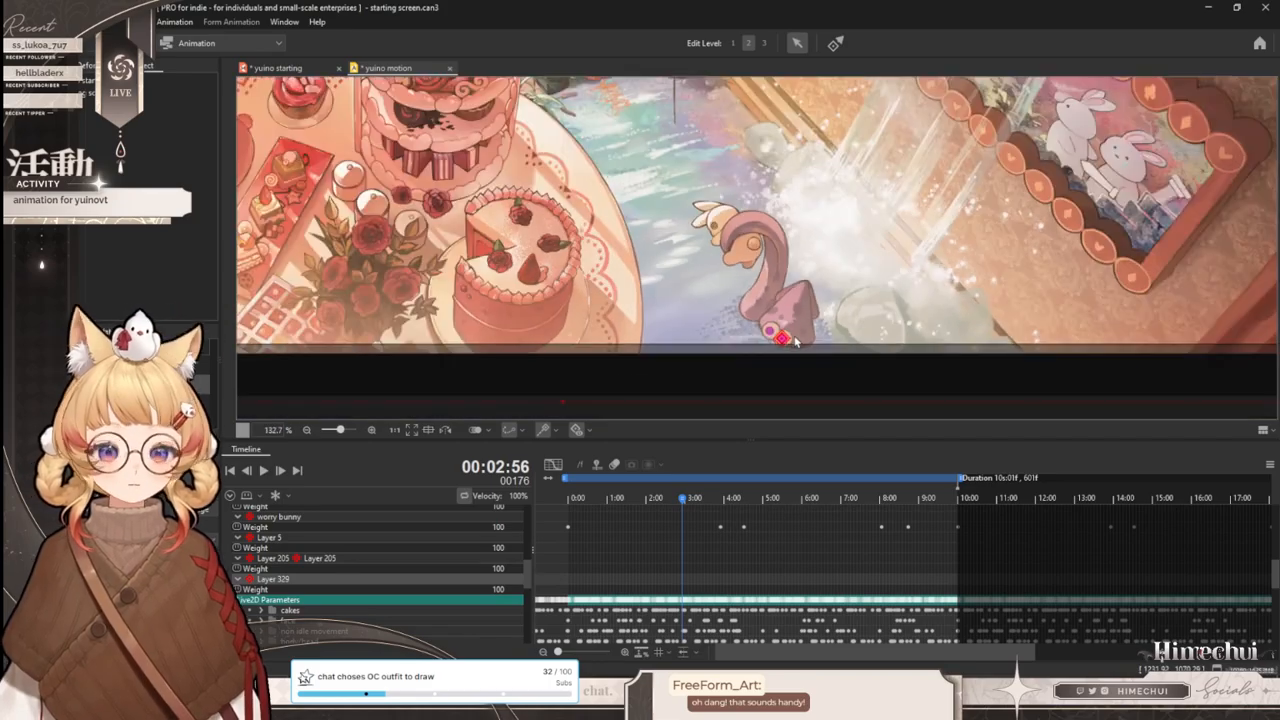
{"action": "scroll", "coordinate": [830, 335], "scroll_direction": "down", "scroll_amount": 3}
{"action": "scroll", "coordinate": [818, 330], "scroll_direction": "up", "scroll_amount": 1}
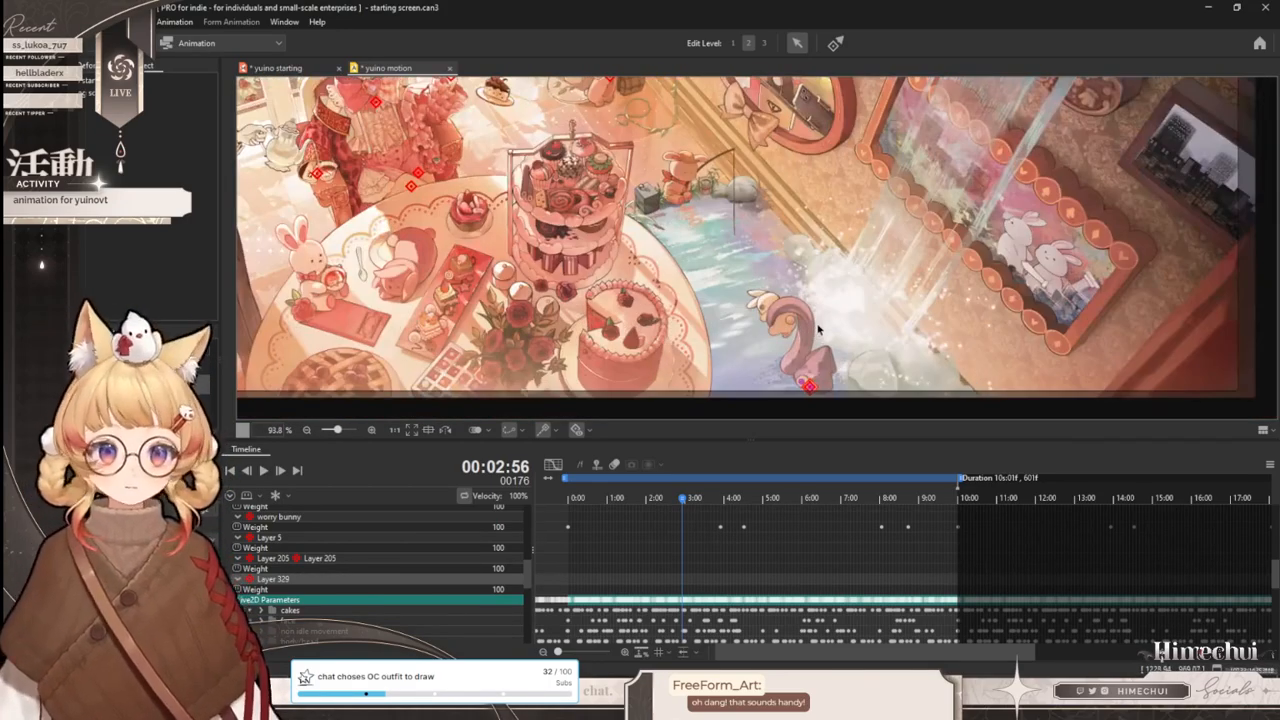
- Examine the worry bunny by the flower pot close up while scrubbing the animation through to 00:08:48
{"action": "scroll", "coordinate": [814, 345], "scroll_direction": "down", "scroll_amount": 2}
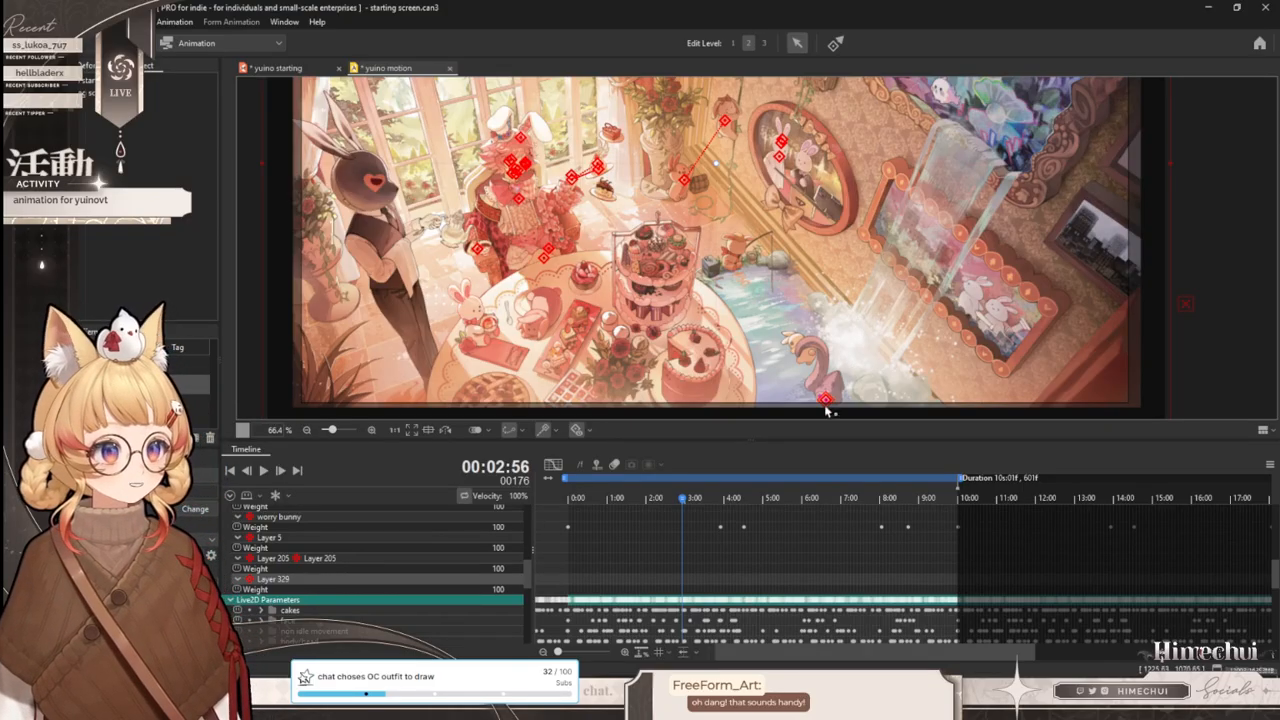
{"action": "scroll", "coordinate": [828, 360], "scroll_direction": "down", "scroll_amount": 1}
{"action": "scroll", "coordinate": [832, 300], "scroll_direction": "up", "scroll_amount": 2}
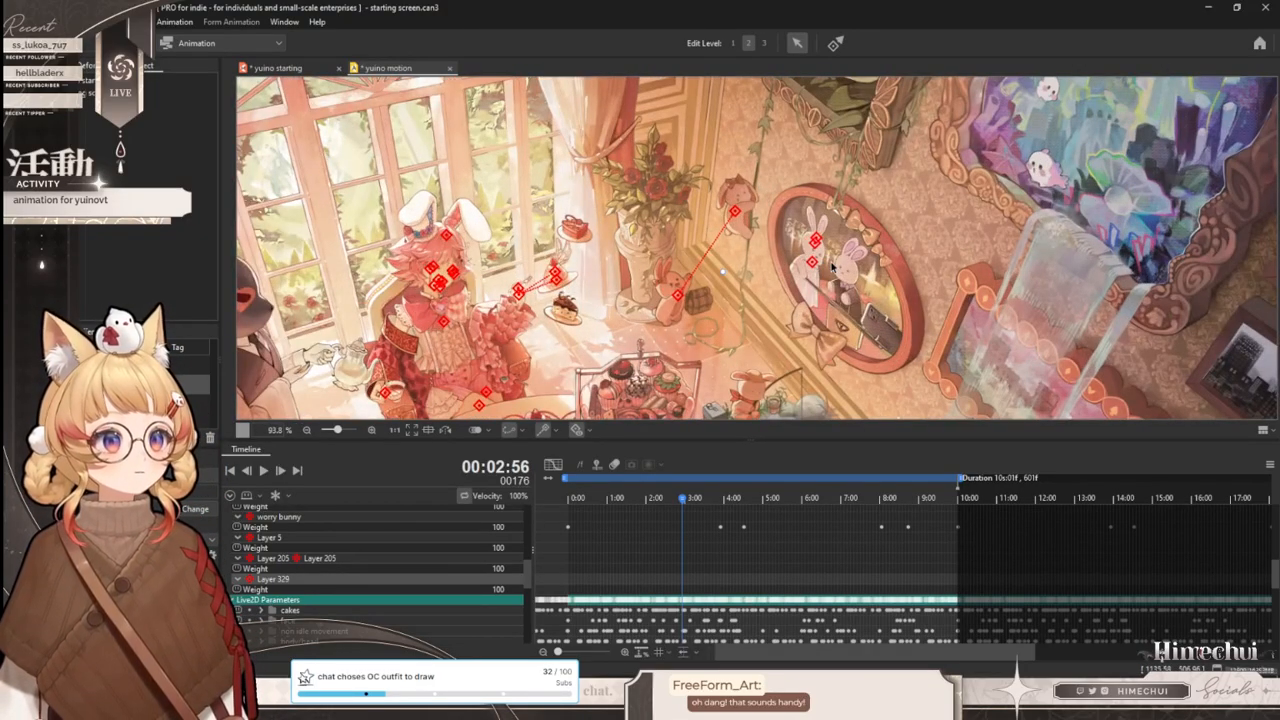
{"action": "scroll", "coordinate": [830, 262], "scroll_direction": "down", "scroll_amount": 2}
{"action": "scroll", "coordinate": [700, 240], "scroll_direction": "up", "scroll_amount": 2}
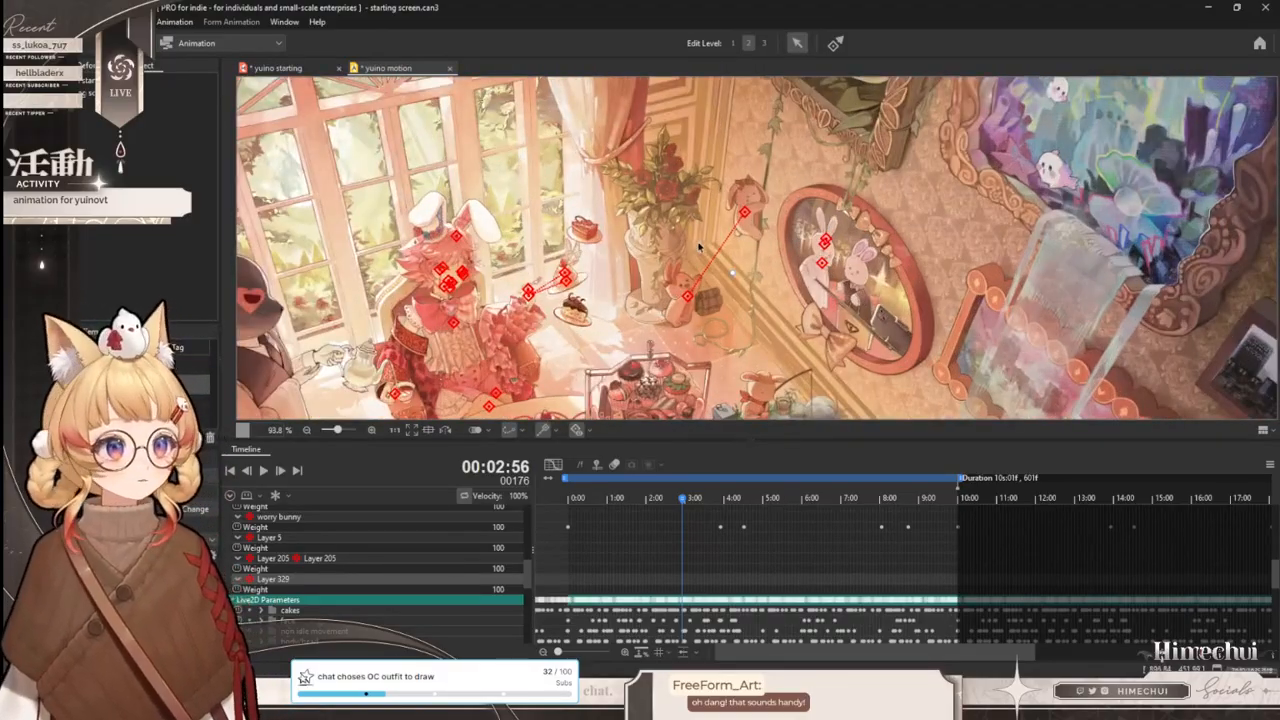
{"action": "scroll", "coordinate": [697, 280], "scroll_direction": "up", "scroll_amount": 3}
{"action": "scroll", "coordinate": [700, 310], "scroll_direction": "down", "scroll_amount": 3}
{"action": "scroll", "coordinate": [700, 318], "scroll_direction": "up", "scroll_amount": 1}
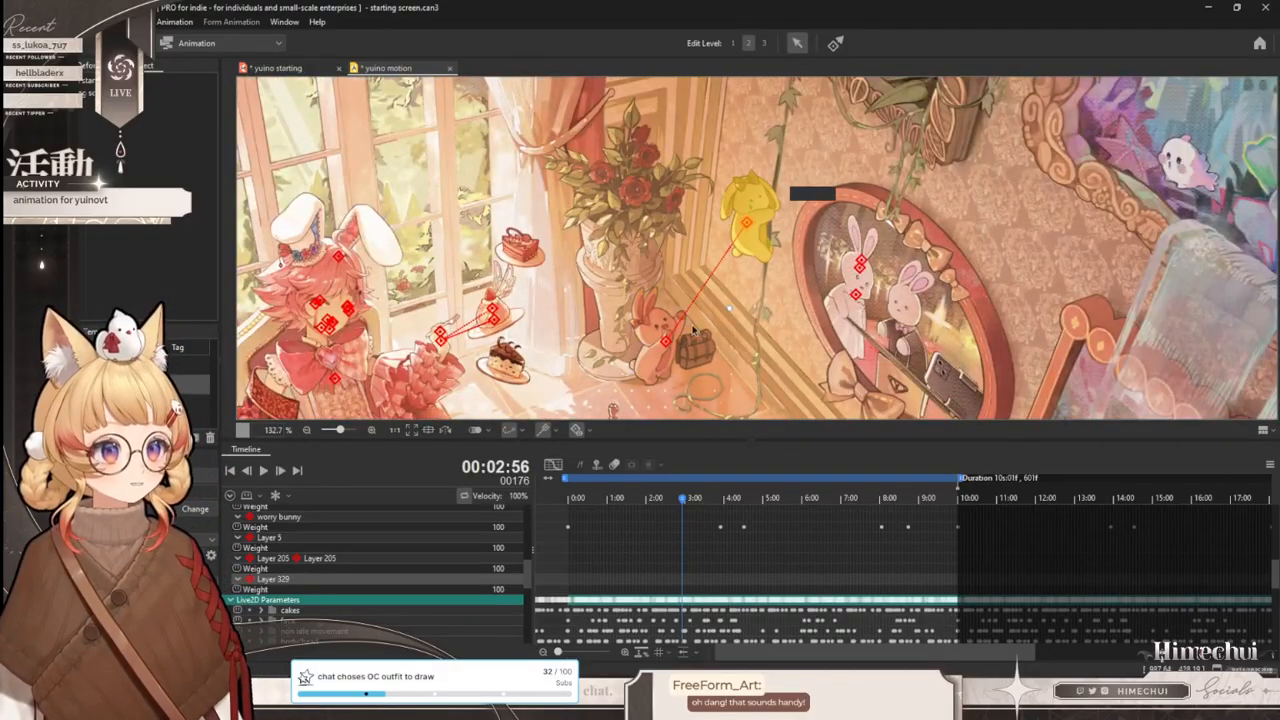
{"action": "scroll", "coordinate": [699, 318], "scroll_direction": "up", "scroll_amount": 2}
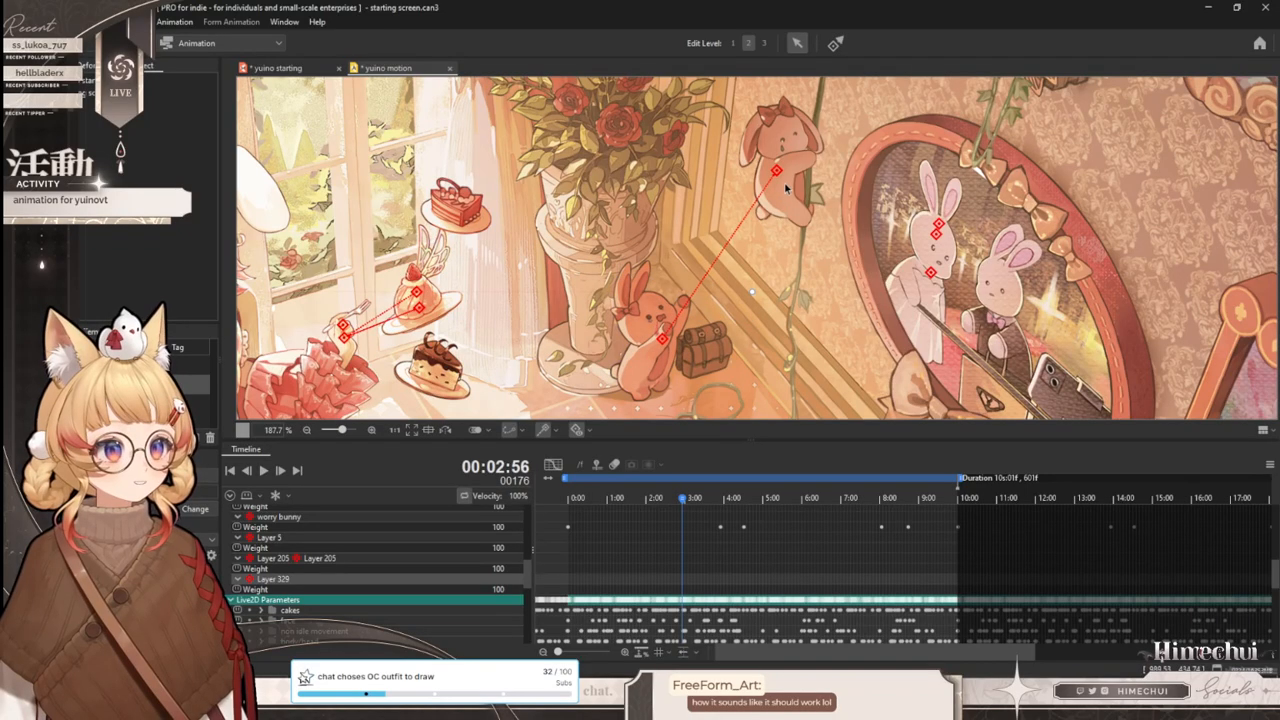
{"action": "mouse_move", "coordinate": [679, 497]}
{"action": "left_mouse_down"}
{"action": "mouse_move", "coordinate": [614, 501]}
{"action": "mouse_move", "coordinate": [657, 499]}
{"action": "left_mouse_up"}
{"action": "scroll", "coordinate": [699, 355], "scroll_direction": "up", "scroll_amount": 2}
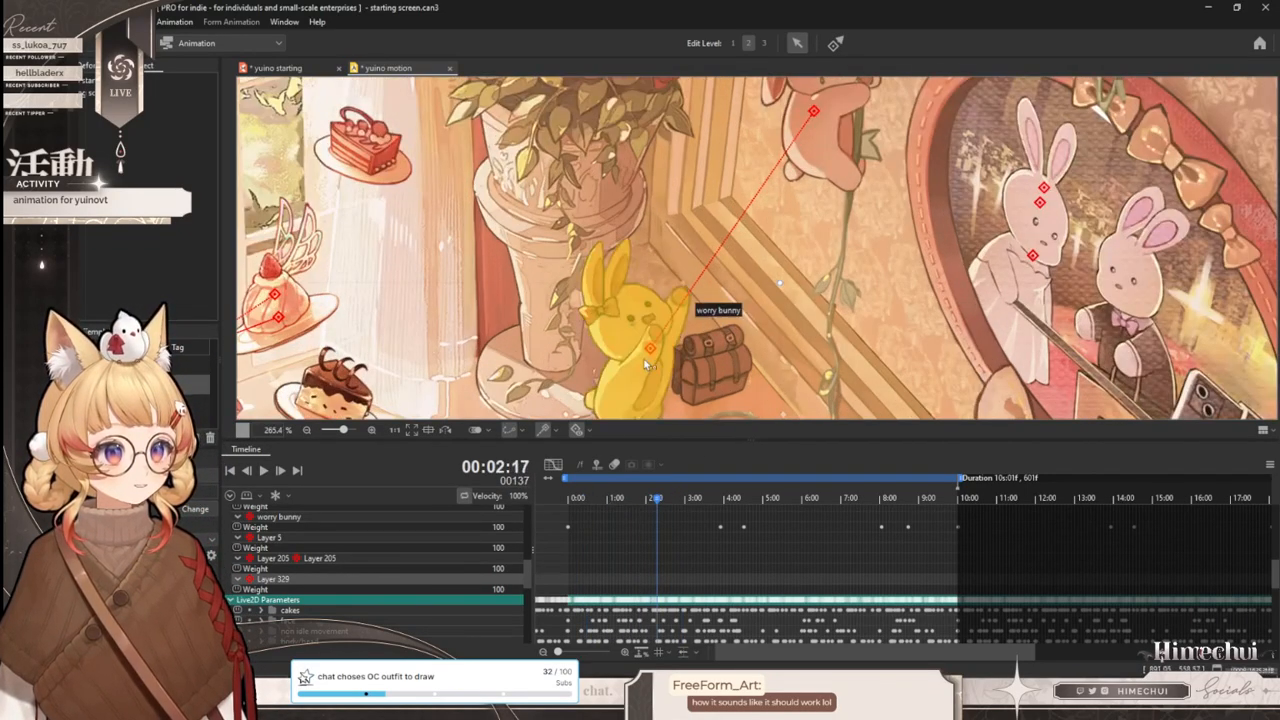
{"action": "scroll", "coordinate": [634, 367], "scroll_direction": "down", "scroll_amount": 3}
{"action": "scroll", "coordinate": [616, 387], "scroll_direction": "up", "scroll_amount": 3}
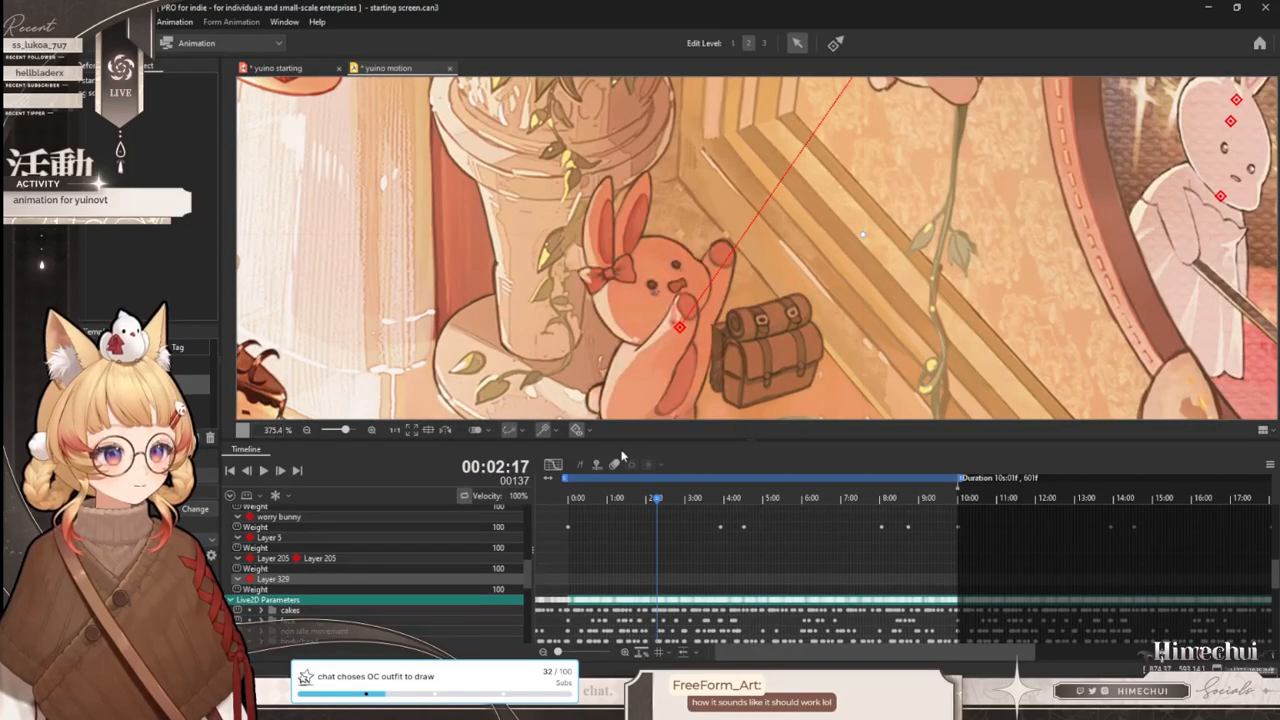
{"action": "left_click_drag", "start_coordinate": [661, 508], "coordinate": [911, 516]}
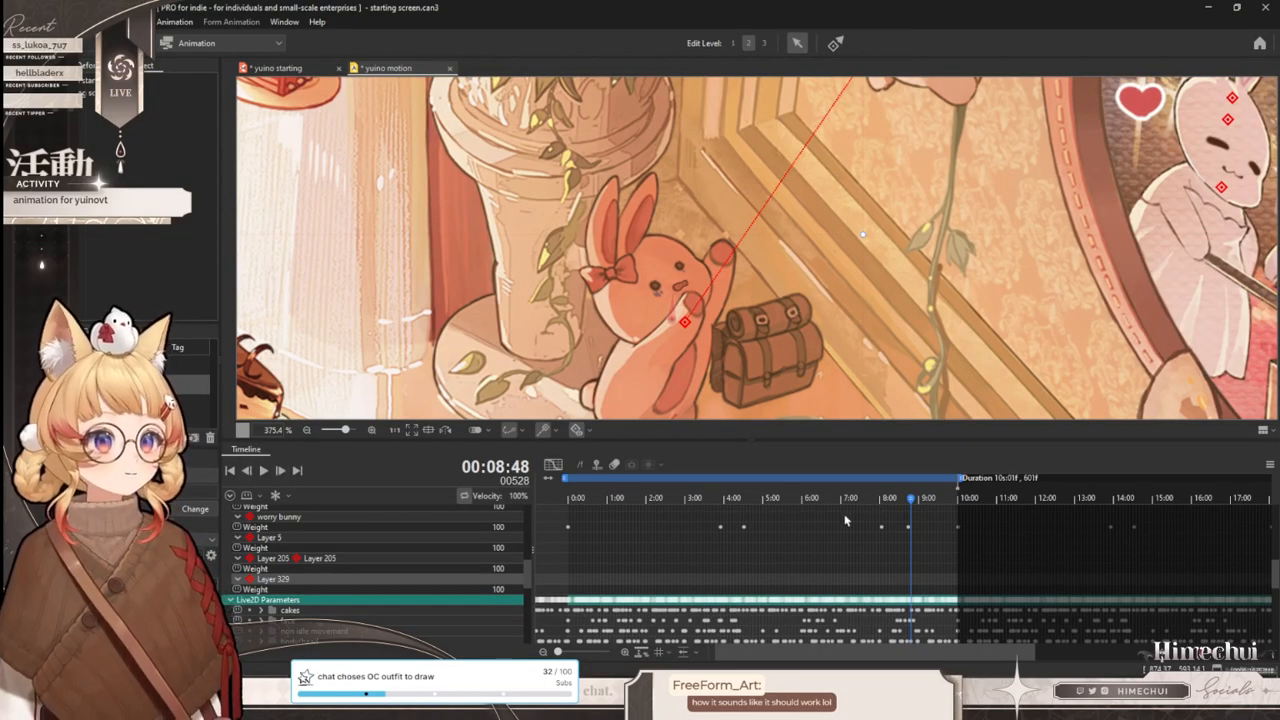
- Examine the squid and its eyes at 00:08:48, both close up and within the whole scene
{"action": "scroll", "coordinate": [828, 310], "scroll_direction": "down", "scroll_amount": 8}
{"action": "scroll", "coordinate": [828, 310], "scroll_direction": "up", "scroll_amount": 2}
{"action": "scroll", "coordinate": [828, 310], "scroll_direction": "down", "scroll_amount": 2}
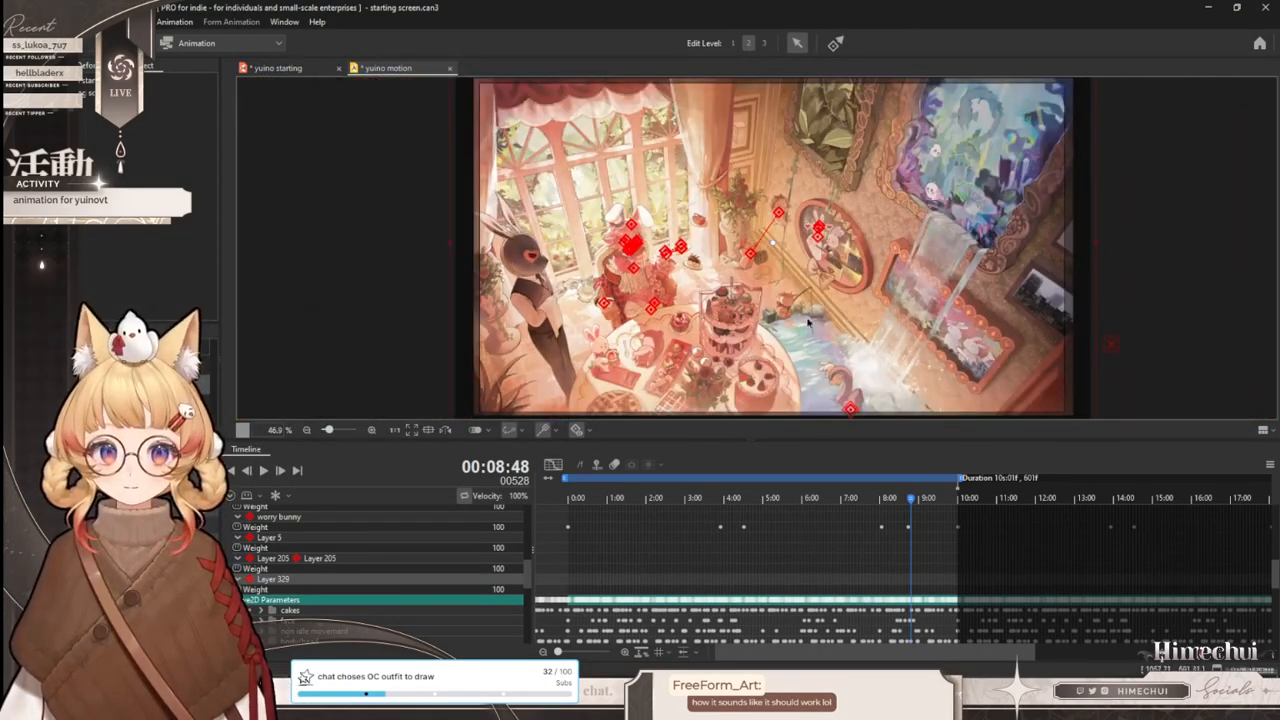
{"action": "scroll", "coordinate": [805, 311], "scroll_direction": "up", "scroll_amount": 1}
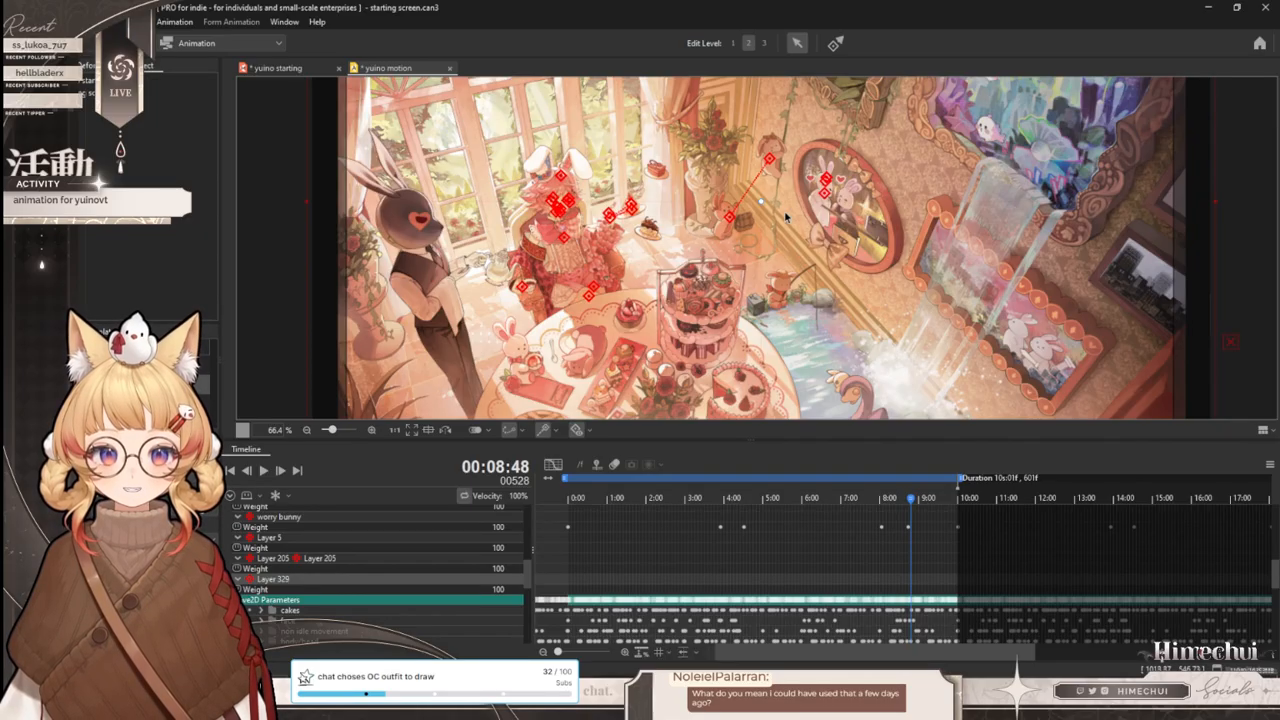
{"action": "scroll", "coordinate": [829, 366], "scroll_direction": "up", "scroll_amount": 6}
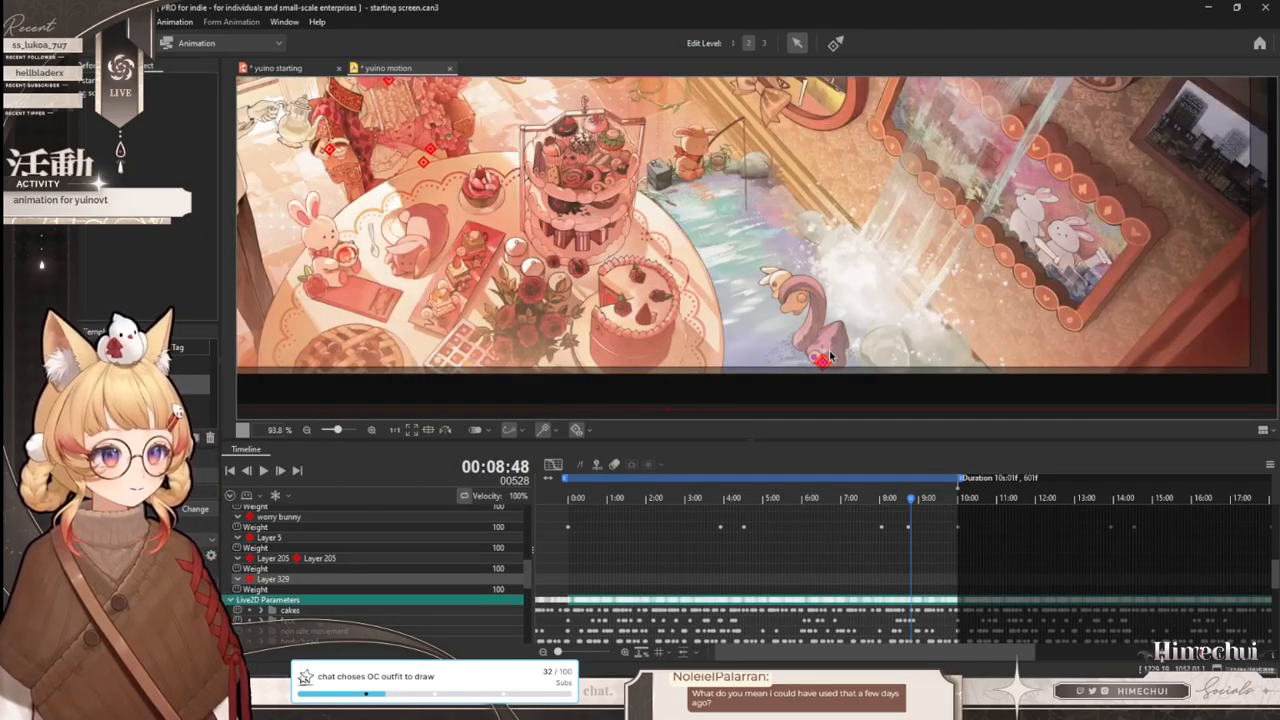
{"action": "scroll", "coordinate": [823, 386], "scroll_direction": "up", "scroll_amount": 4}
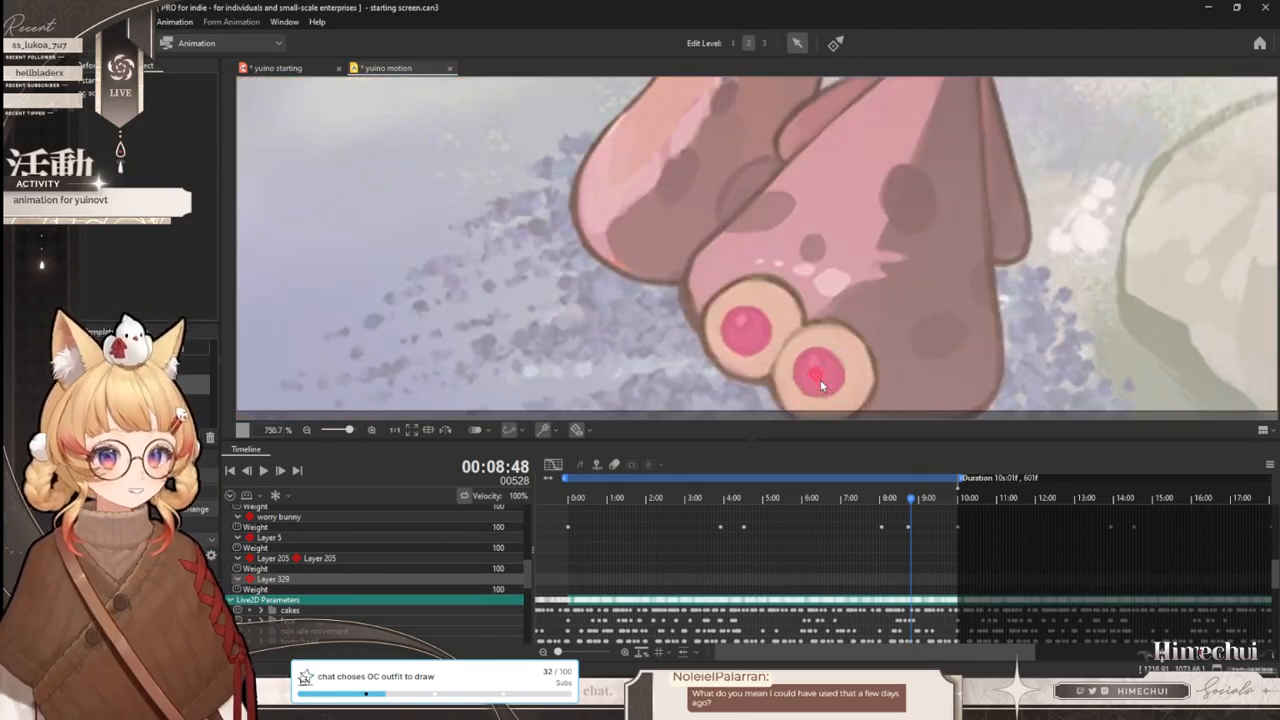
{"action": "scroll", "coordinate": [820, 380], "scroll_direction": "down", "scroll_amount": 6}
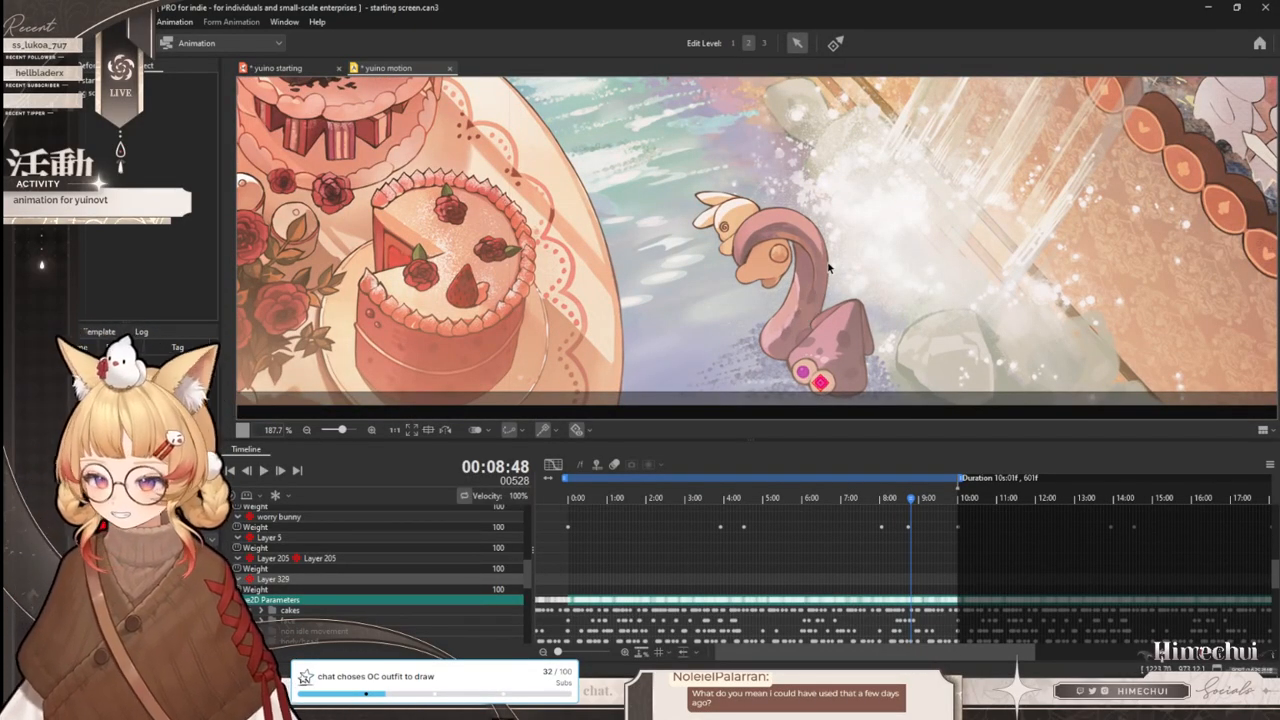
{"action": "scroll", "coordinate": [712, 285], "scroll_direction": "down", "scroll_amount": 2}
{"action": "scroll", "coordinate": [712, 285], "scroll_direction": "up", "scroll_amount": 2}
{"action": "scroll", "coordinate": [730, 288], "scroll_direction": "down", "scroll_amount": 4}
{"action": "scroll", "coordinate": [733, 289], "scroll_direction": "up", "scroll_amount": 3}
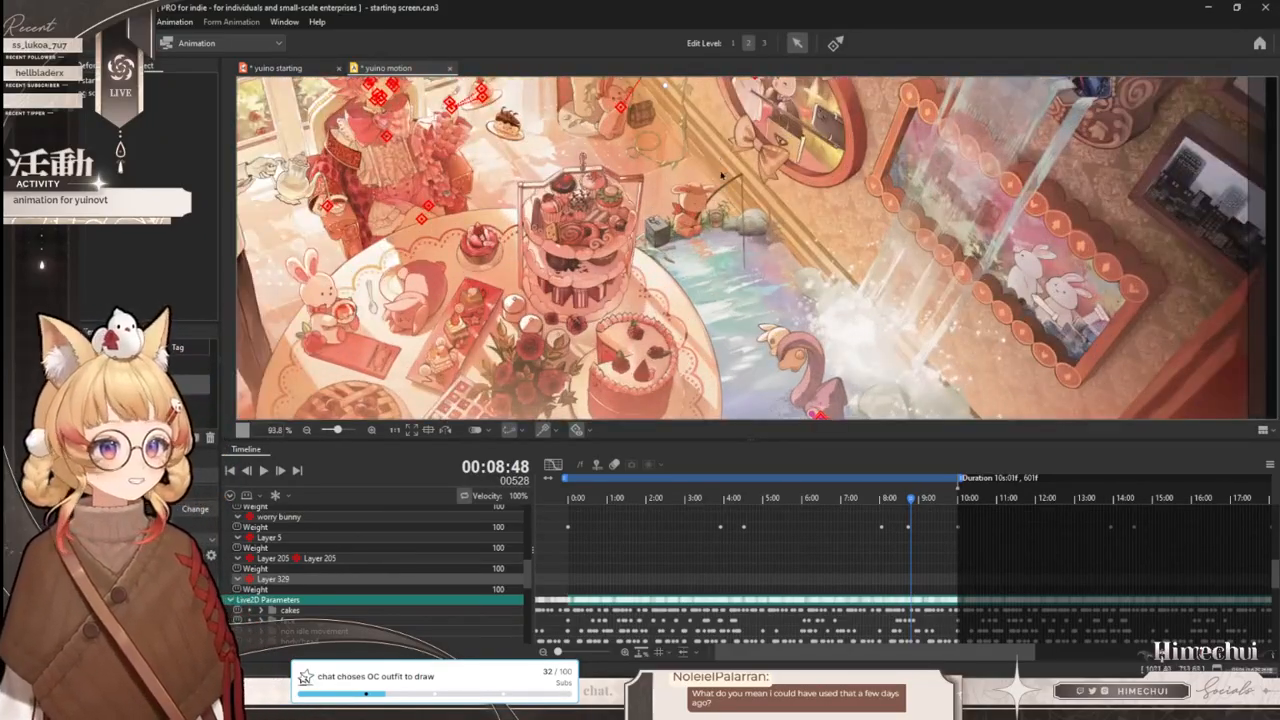
{"action": "scroll", "coordinate": [760, 290], "scroll_direction": "down", "scroll_amount": 3}
{"action": "scroll", "coordinate": [770, 291], "scroll_direction": "up", "scroll_amount": 4}
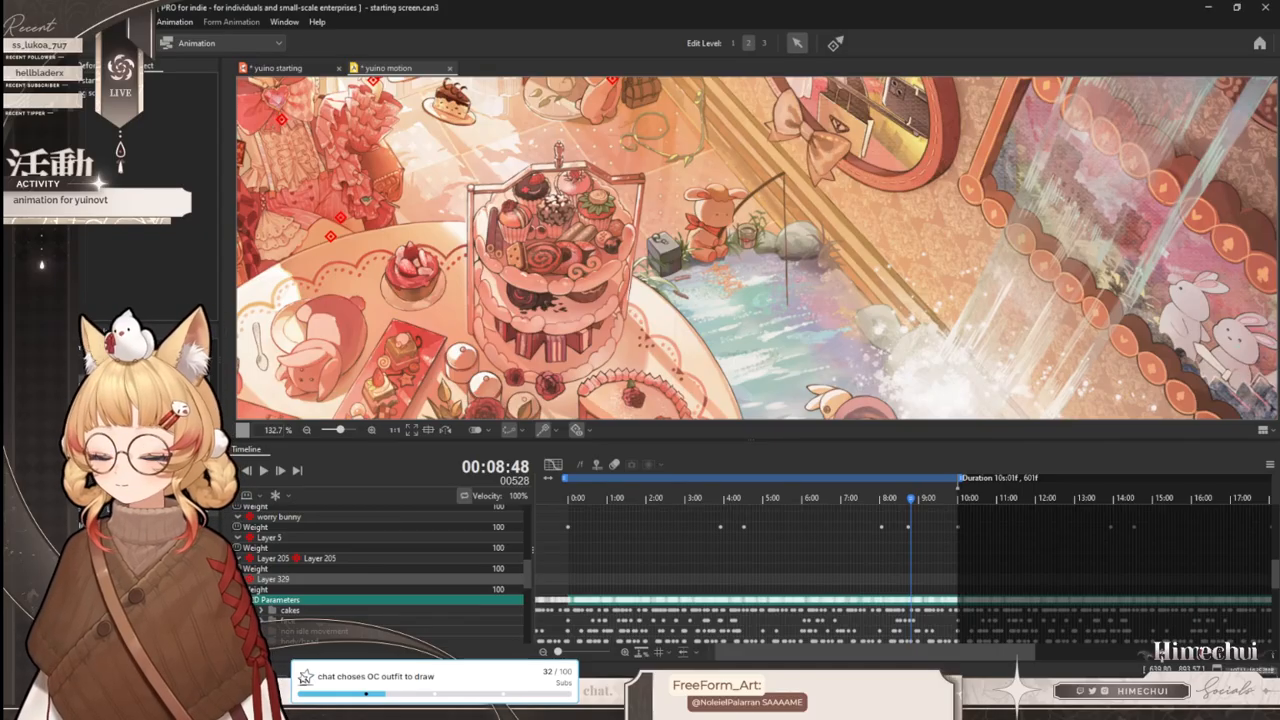
{"action": "scroll", "coordinate": [785, 305], "scroll_direction": "down", "scroll_amount": 3}
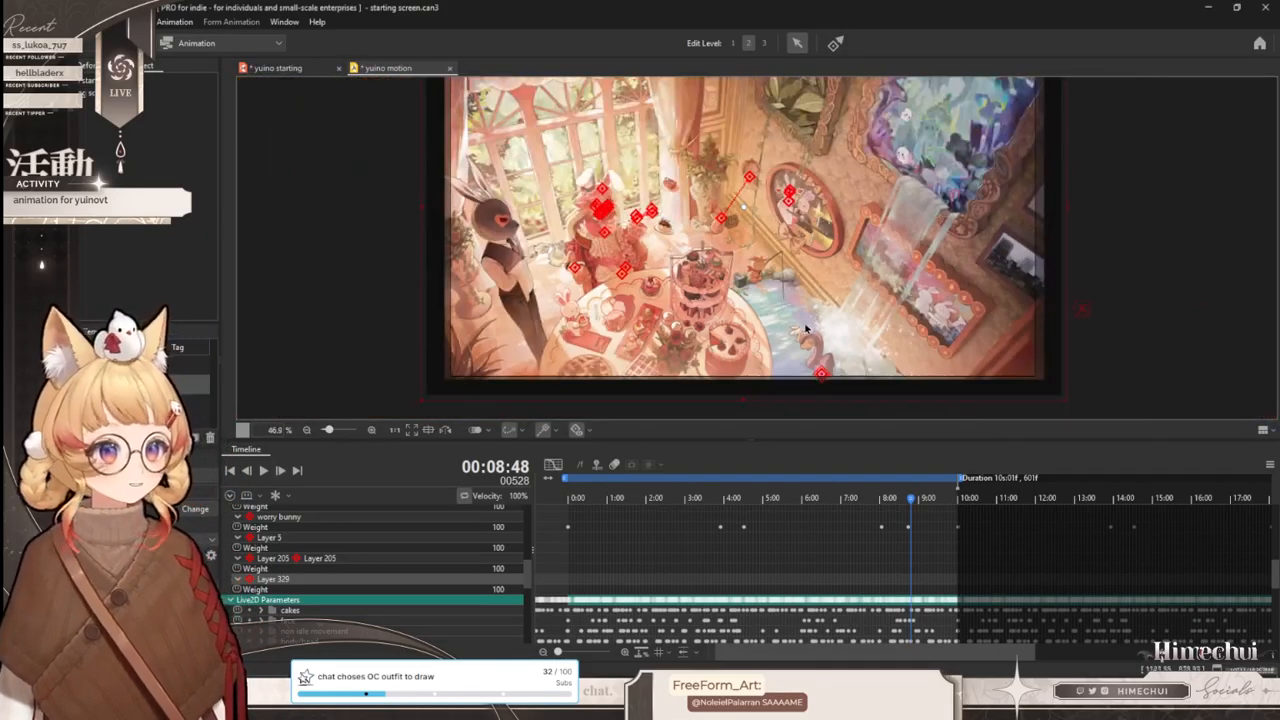
{"action": "scroll", "coordinate": [826, 354], "scroll_direction": "up", "scroll_amount": 2}
{"action": "scroll", "coordinate": [817, 365], "scroll_direction": "down", "scroll_amount": 1}
{"action": "scroll", "coordinate": [850, 416], "scroll_direction": "up", "scroll_amount": 1}
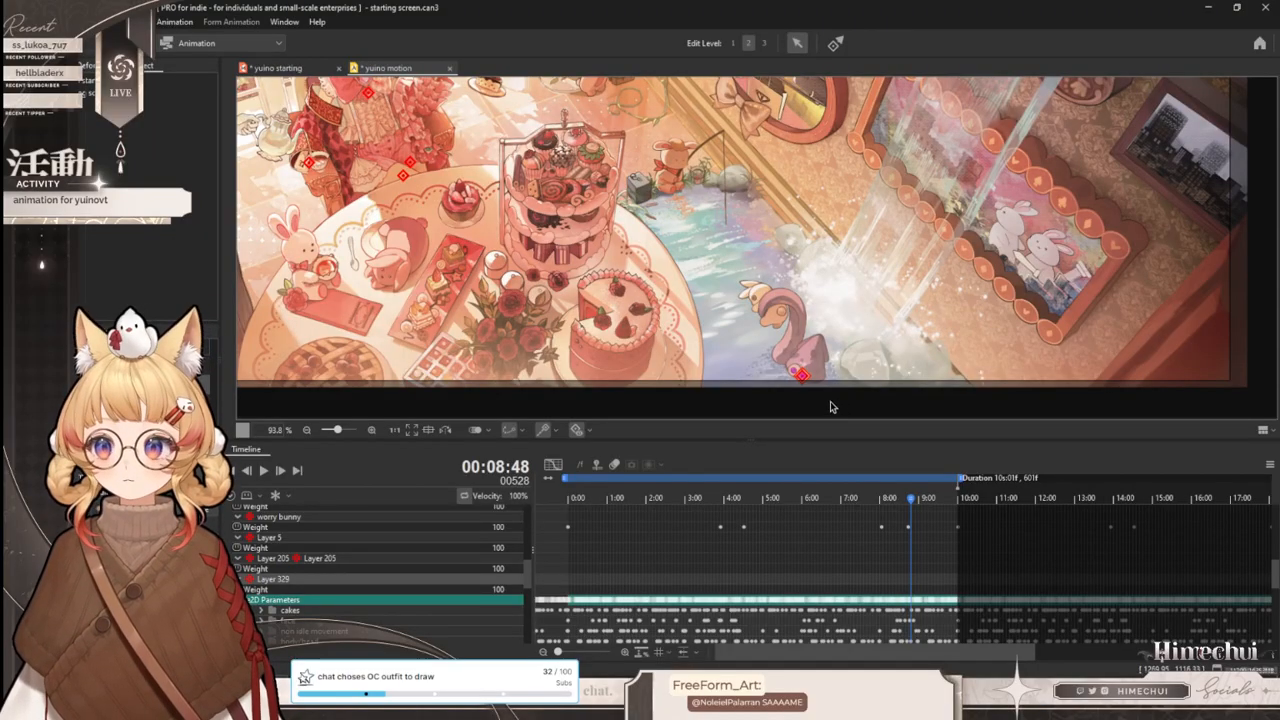
{"action": "scroll", "coordinate": [810, 393], "scroll_direction": "up", "scroll_amount": 5}
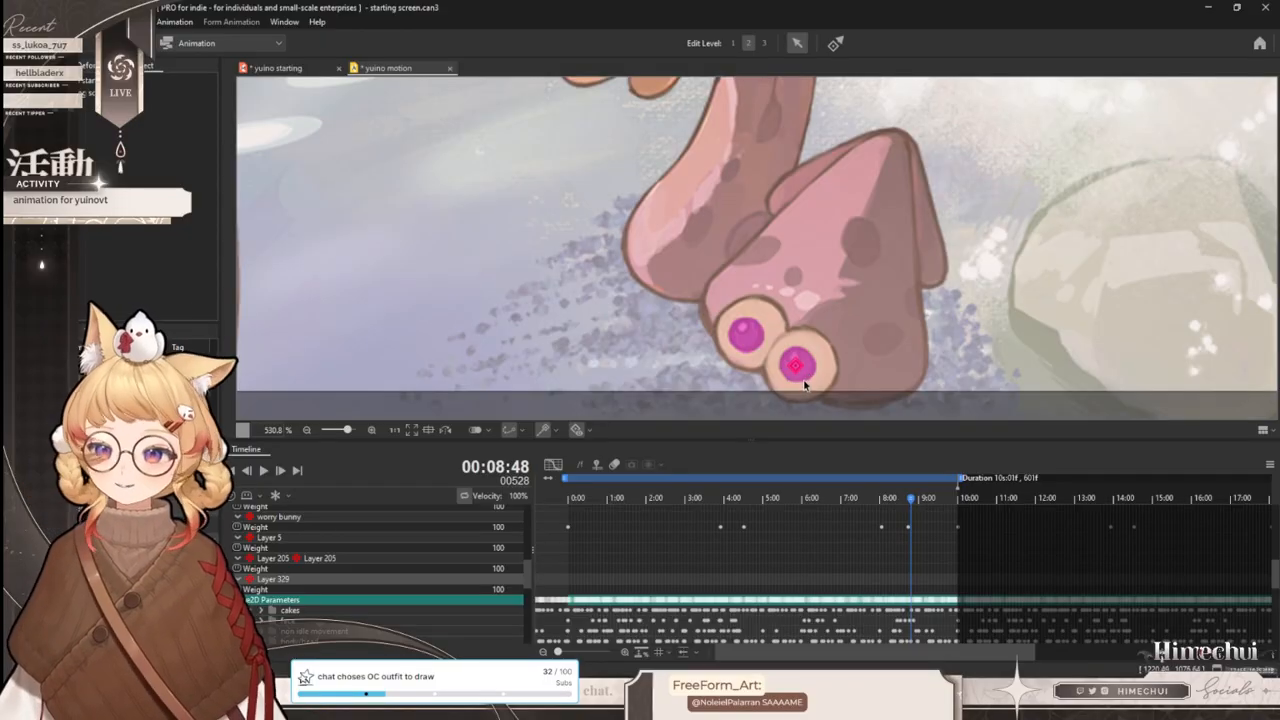
{"action": "scroll", "coordinate": [800, 377], "scroll_direction": "down", "scroll_amount": 2}
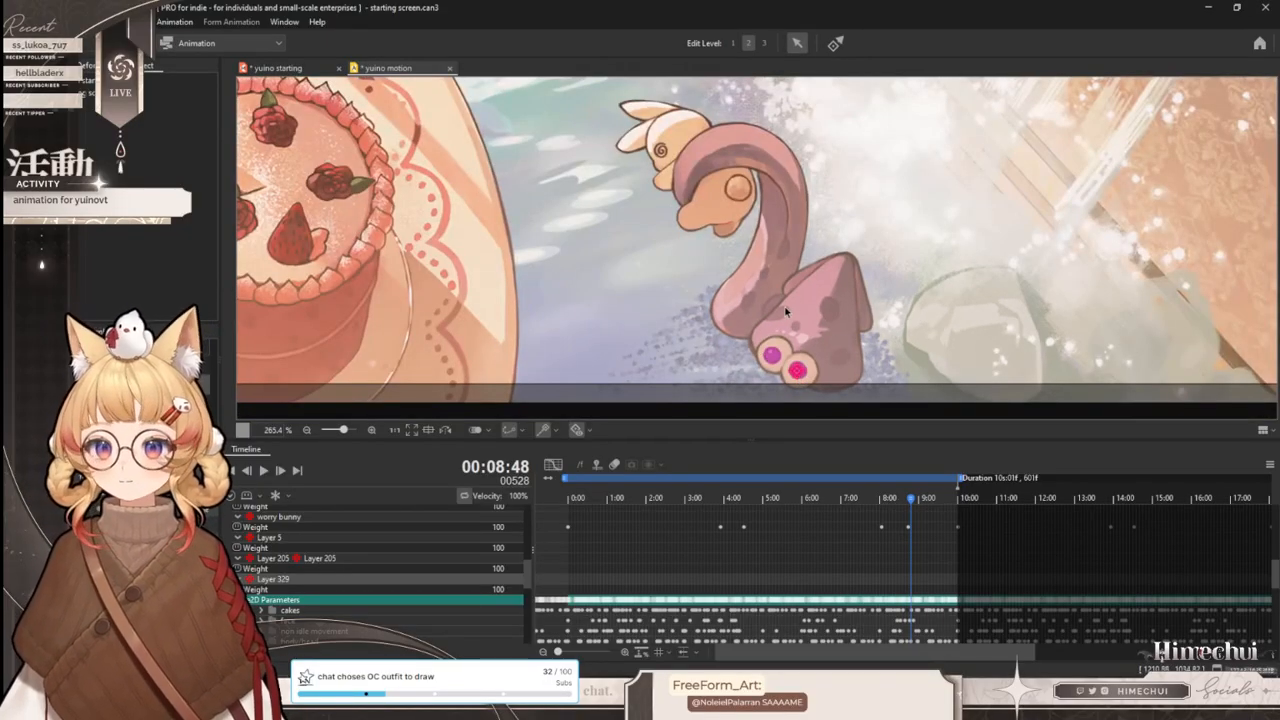
- Review the squid's sway and its Layer 329 eye controller close up at 00:03:47 and 00:00:20
{"action": "left_click_drag", "start_coordinate": [608, 498], "coordinate": [694, 508]}
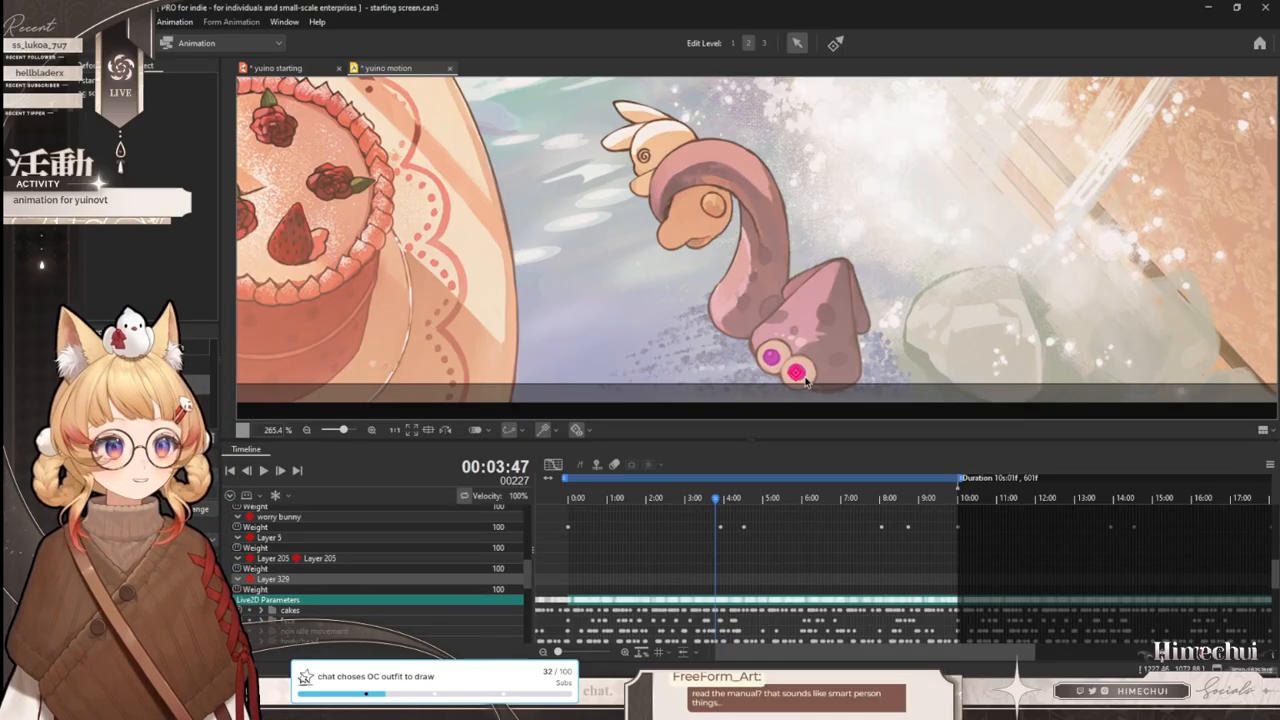
{"action": "scroll", "coordinate": [808, 377], "scroll_direction": "up", "scroll_amount": 2}
{"action": "scroll", "coordinate": [841, 392], "scroll_direction": "down", "scroll_amount": 4}
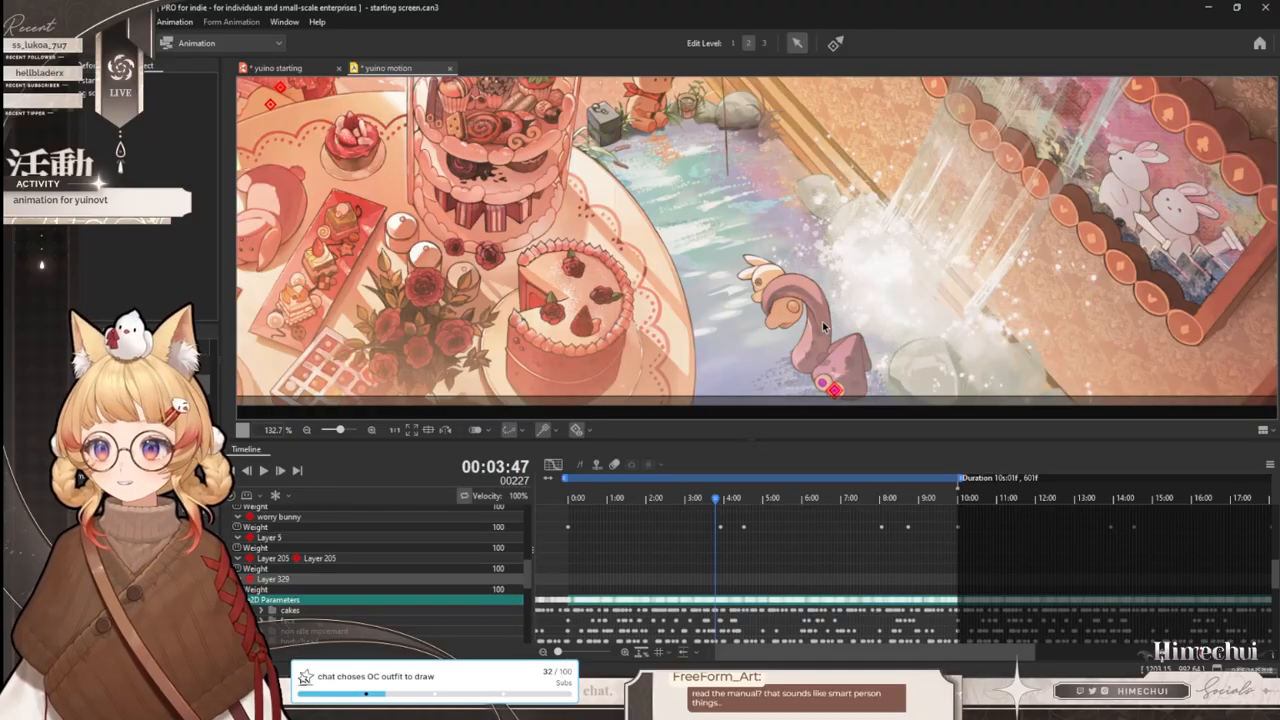
{"action": "scroll", "coordinate": [810, 388], "scroll_direction": "up", "scroll_amount": 5}
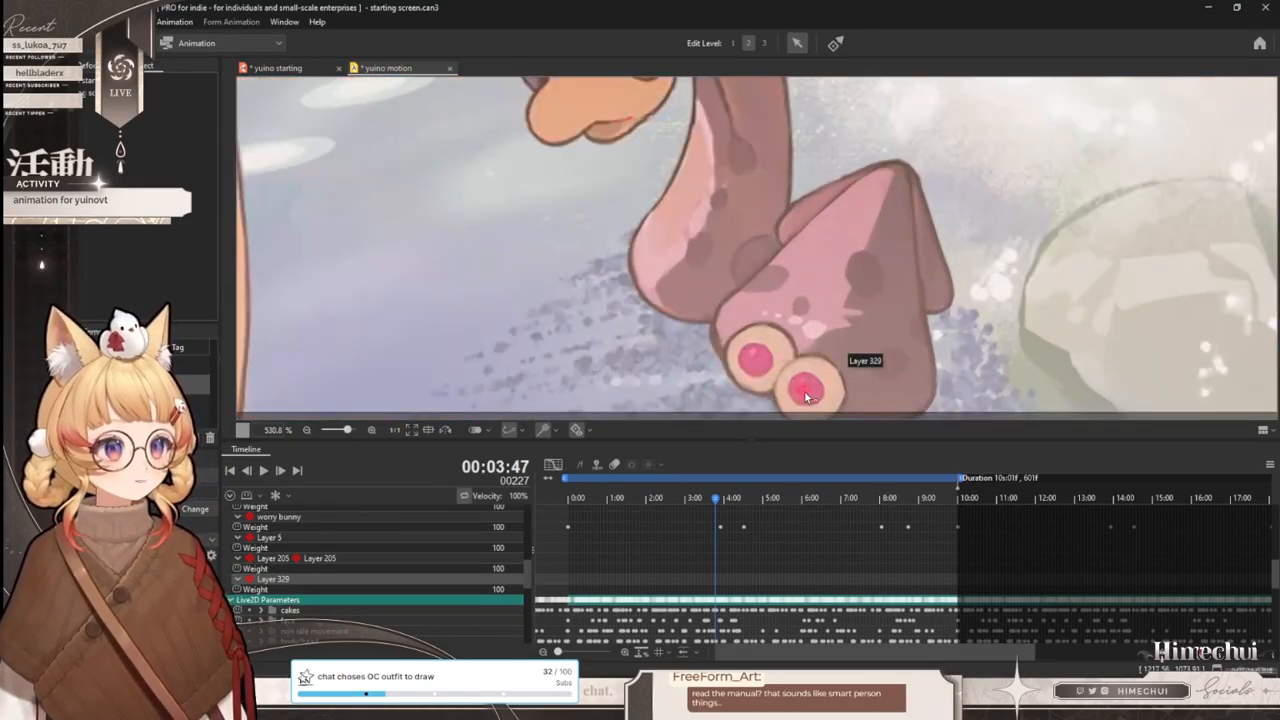
{"action": "left_click", "coordinate": [806, 394]}
{"action": "left_click_drag", "start_coordinate": [668, 501], "coordinate": [581, 512]}
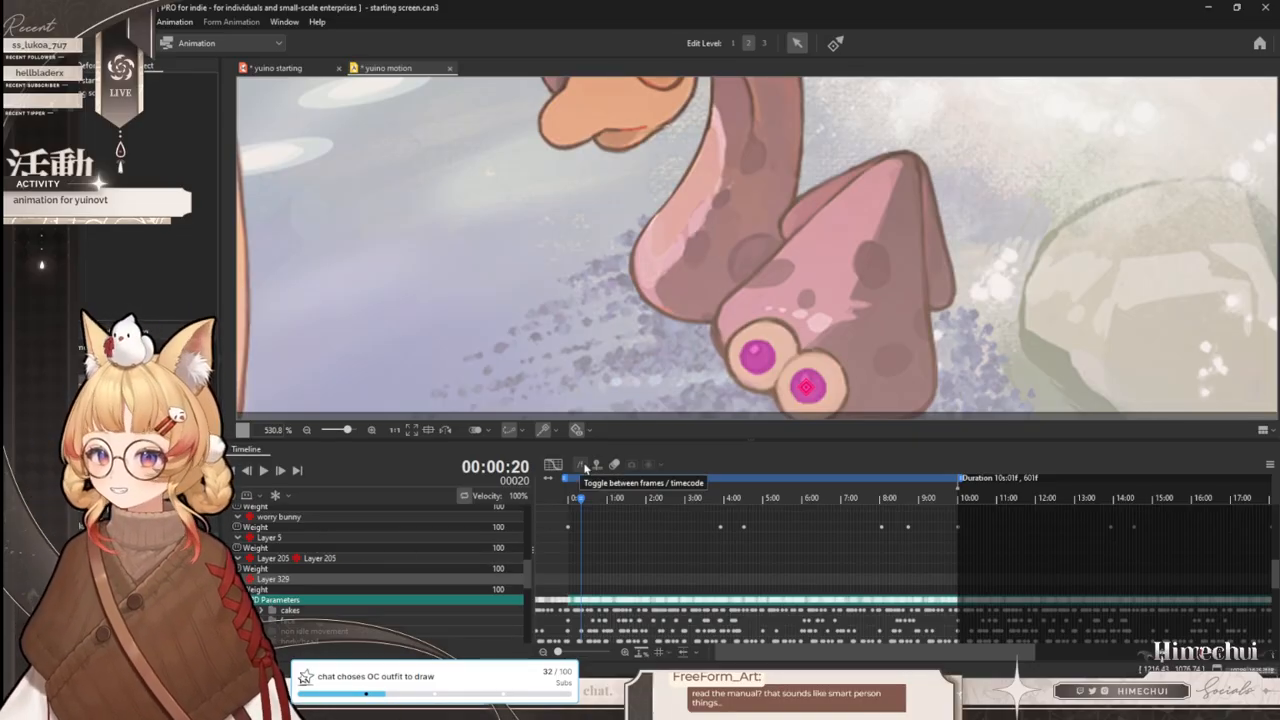
- Check how the squid's motion reads in the wider scene while scrubbing from 00:00:20 to 00:05:36
{"action": "scroll", "coordinate": [790, 343], "scroll_direction": "down", "scroll_amount": 10}
{"action": "scroll", "coordinate": [790, 343], "scroll_direction": "up", "scroll_amount": 2}
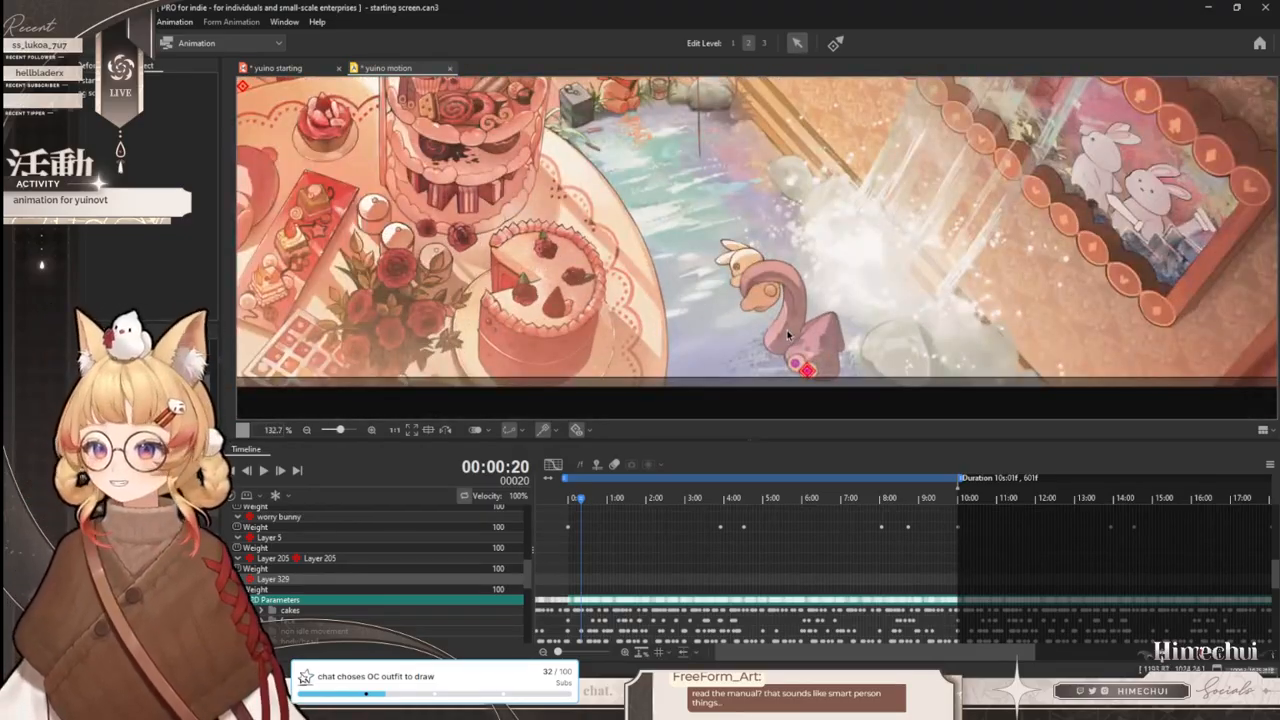
{"action": "scroll", "coordinate": [800, 368], "scroll_direction": "up", "scroll_amount": 2}
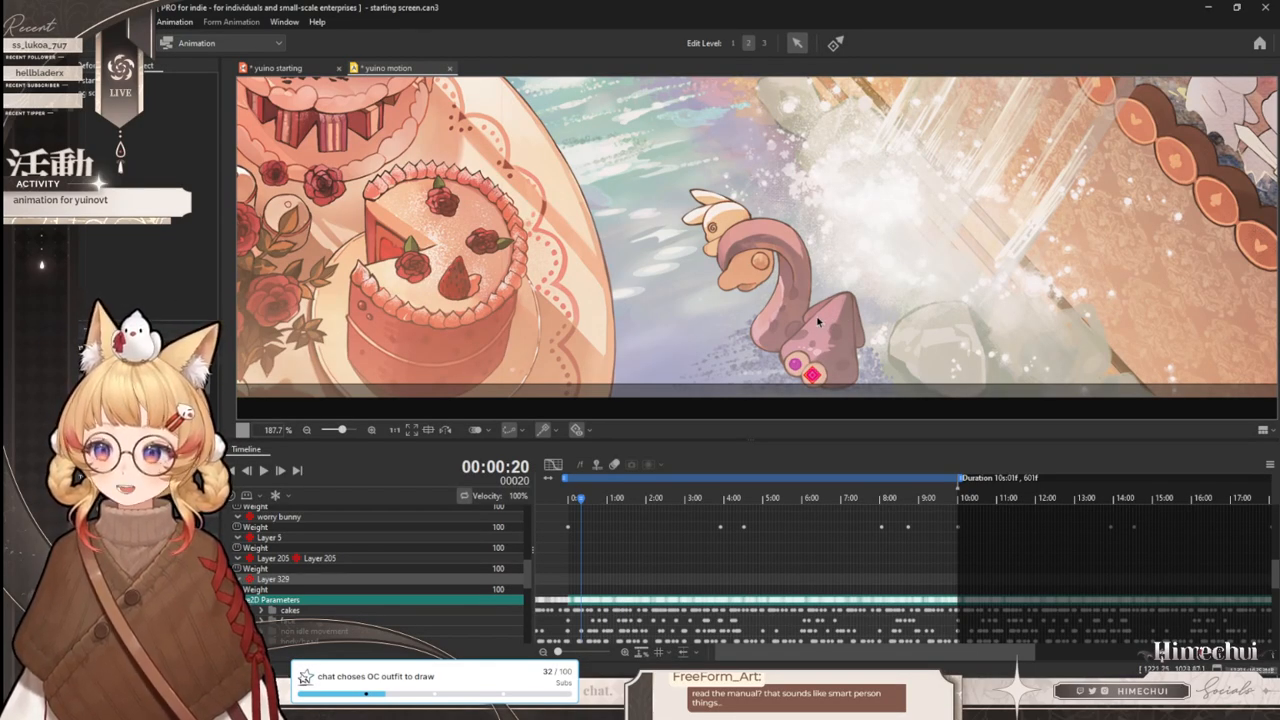
{"action": "scroll", "coordinate": [840, 250], "scroll_direction": "down", "scroll_amount": 1}
{"action": "scroll", "coordinate": [845, 236], "scroll_direction": "down", "scroll_amount": 1}
{"action": "scroll", "coordinate": [842, 234], "scroll_direction": "up", "scroll_amount": 3}
{"action": "scroll", "coordinate": [844, 236], "scroll_direction": "down", "scroll_amount": 4}
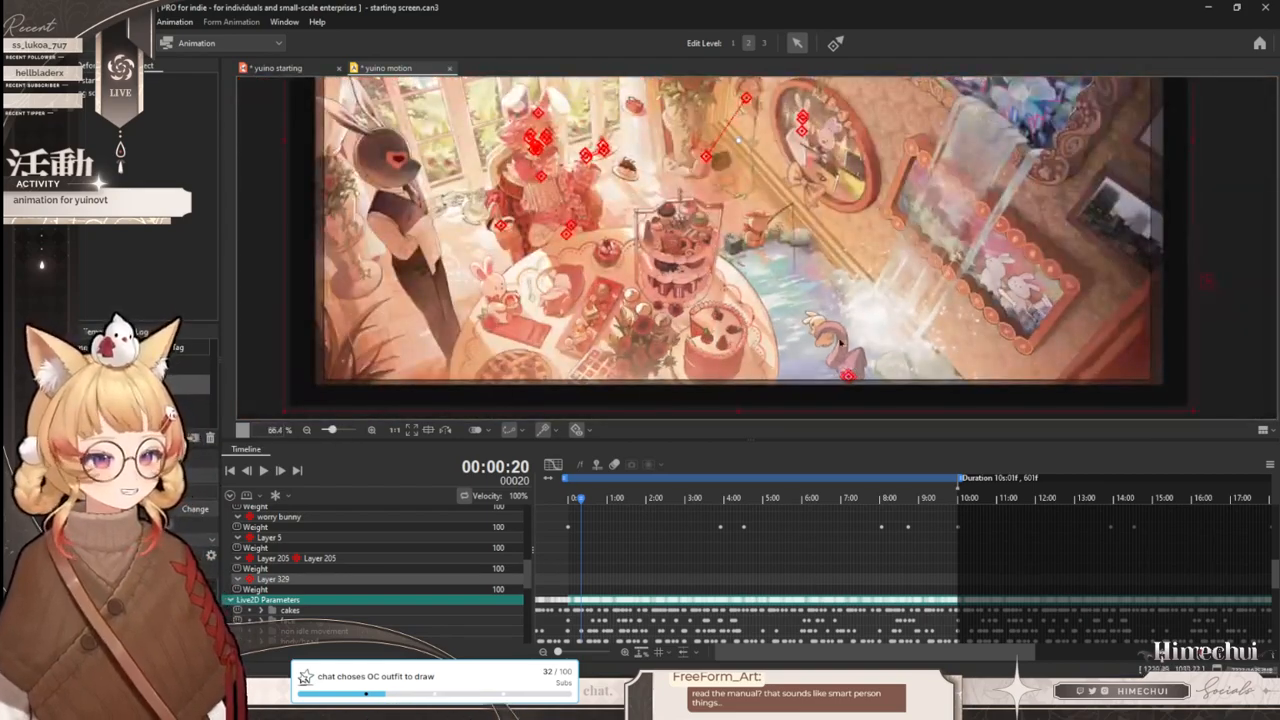
{"action": "scroll", "coordinate": [846, 353], "scroll_direction": "up", "scroll_amount": 1}
{"action": "left_click_drag", "start_coordinate": [630, 502], "coordinate": [810, 511]}
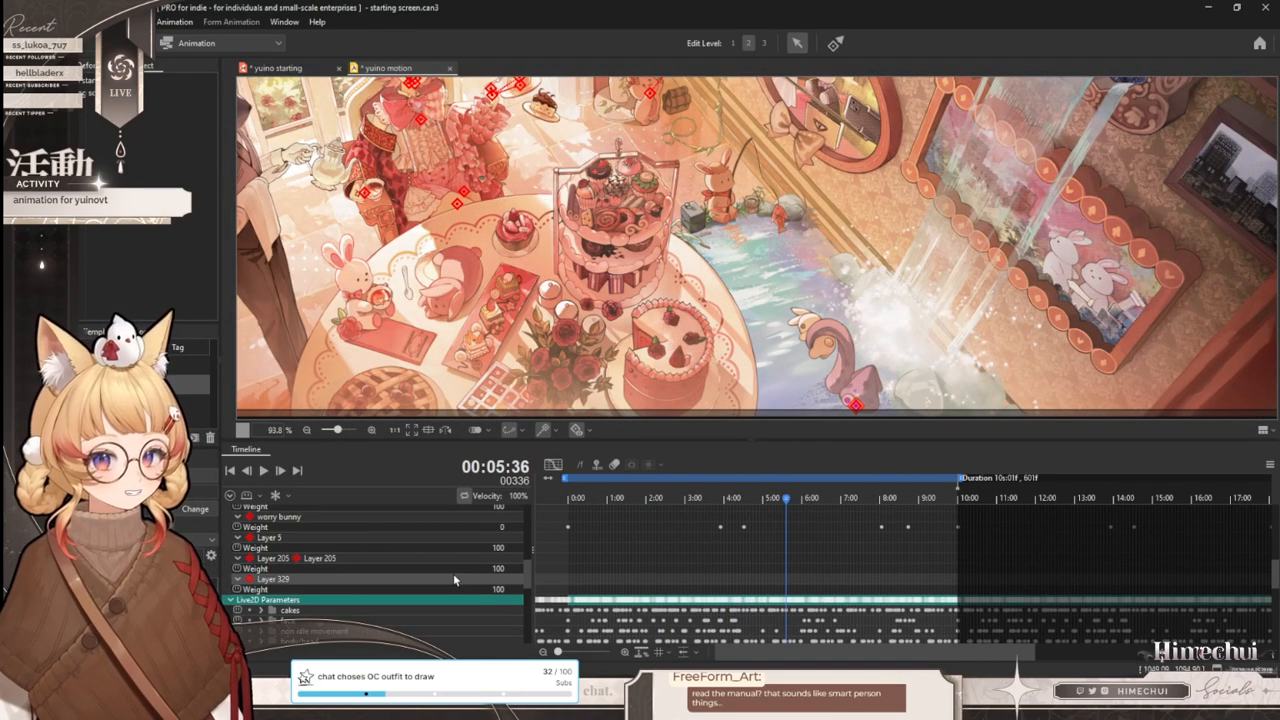
- Shift the whole row of squid idle 7 keys slightly later in time and scrub through the result
{"action": "scroll", "coordinate": [428, 589], "scroll_direction": "down", "scroll_amount": 5}
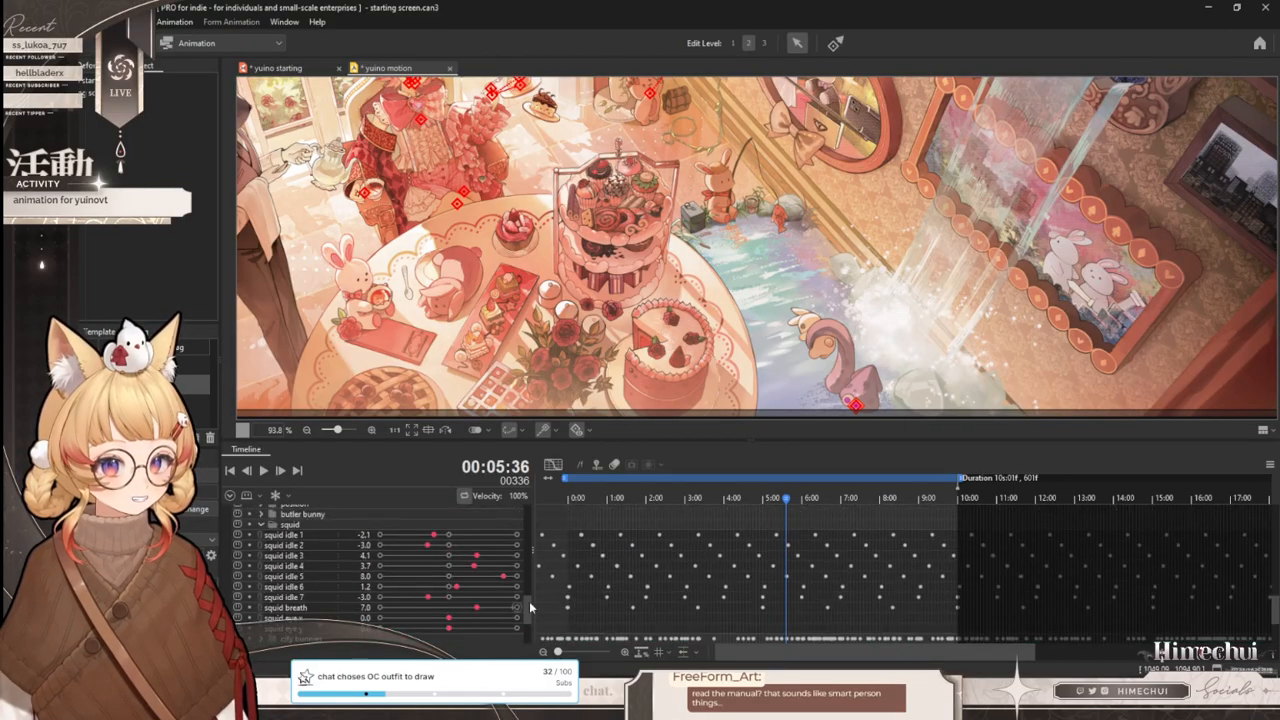
{"action": "left_click", "coordinate": [417, 596]}
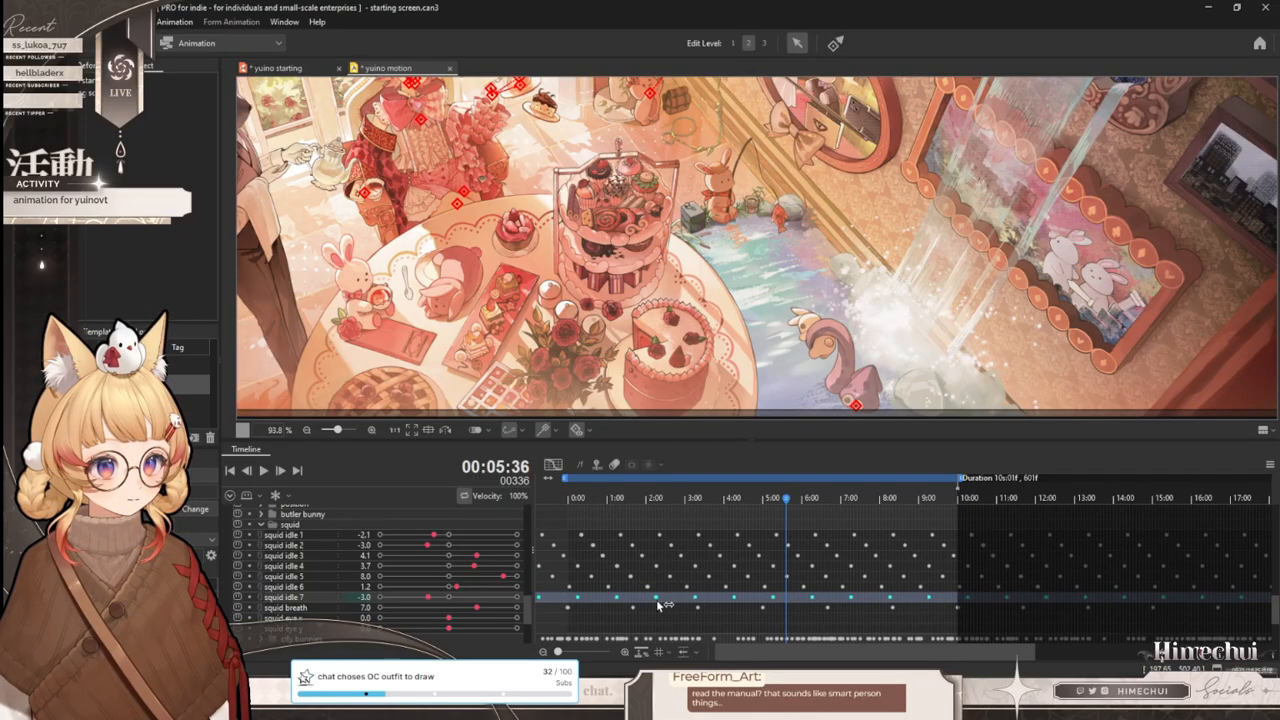
{"action": "left_click_drag", "start_coordinate": [660, 604], "coordinate": [668, 604]}
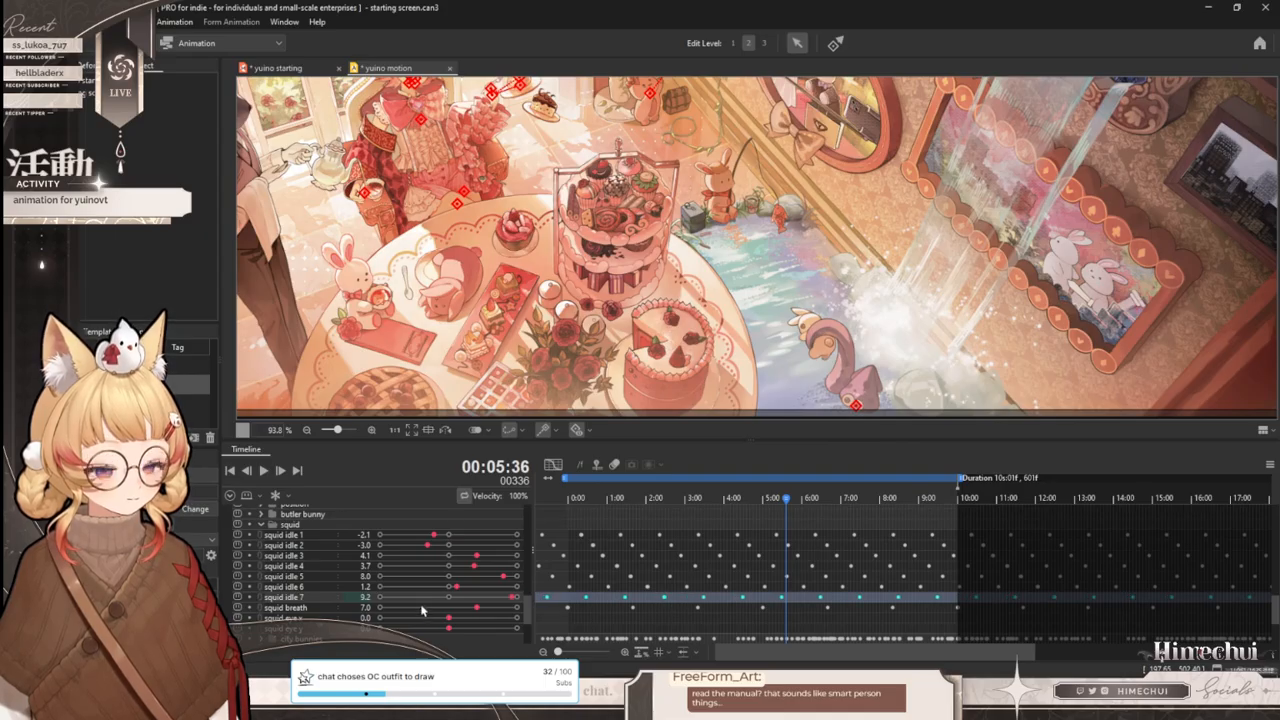
{"action": "left_click_drag", "start_coordinate": [640, 498], "coordinate": [730, 523]}
- Show squid idle 7 in the graph editor, select all its keys, and scale the curve's peaks down to 5.44
{"action": "left_click", "coordinate": [553, 464]}
{"action": "left_click_drag", "start_coordinate": [873, 654], "coordinate": [1178, 654]}
{"action": "left_click_drag", "start_coordinate": [600, 498], "coordinate": [236, 513]}
{"action": "key", "text": "ctrl+a"}
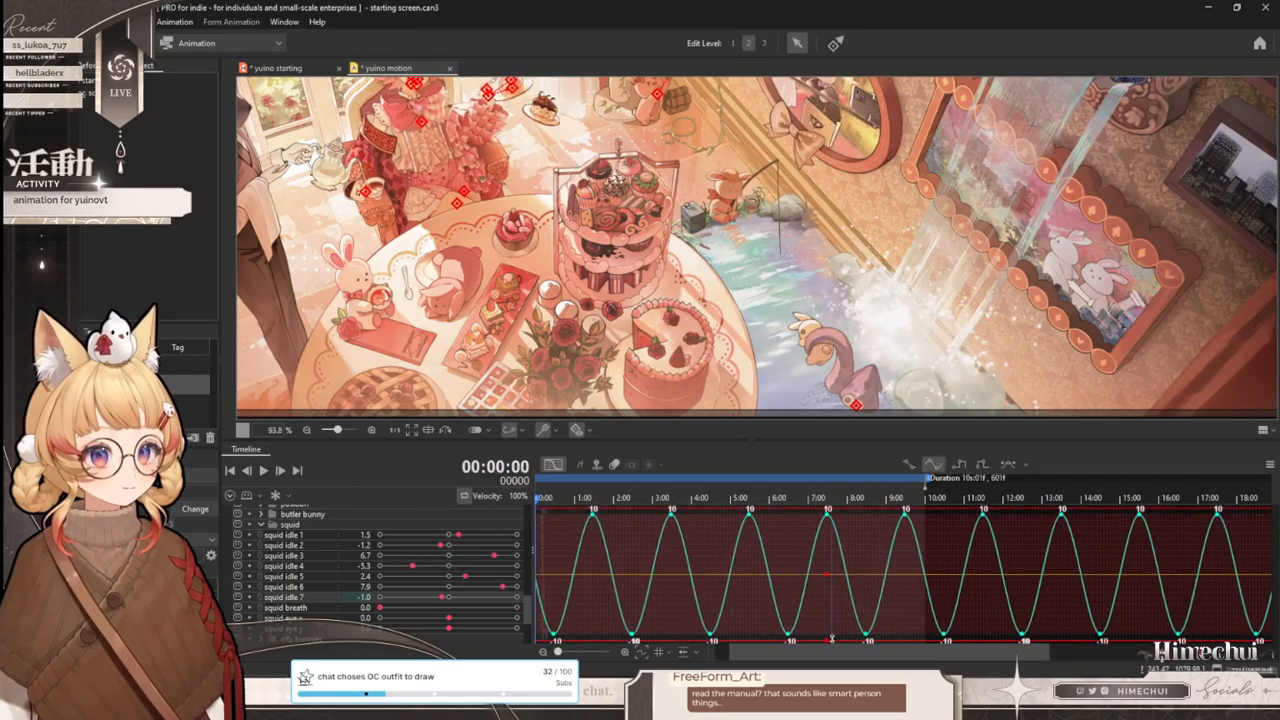
{"action": "left_click_drag", "start_coordinate": [832, 635], "coordinate": [823, 539]}
{"action": "left_click_drag", "start_coordinate": [633, 510], "coordinate": [745, 523]}
{"action": "left_click_drag", "start_coordinate": [822, 637], "coordinate": [820, 525]}
- Check the captured bunny's motion close up through 00:06:55 and compare the squid idle 7 curve with squid idle 6
{"action": "left_click_drag", "start_coordinate": [745, 500], "coordinate": [829, 500]}
{"action": "scroll", "coordinate": [837, 349], "scroll_direction": "up", "scroll_amount": 2}
{"action": "scroll", "coordinate": [837, 349], "scroll_direction": "up", "scroll_amount": 6}
{"action": "left_click_drag", "start_coordinate": [666, 499], "coordinate": [806, 522]}
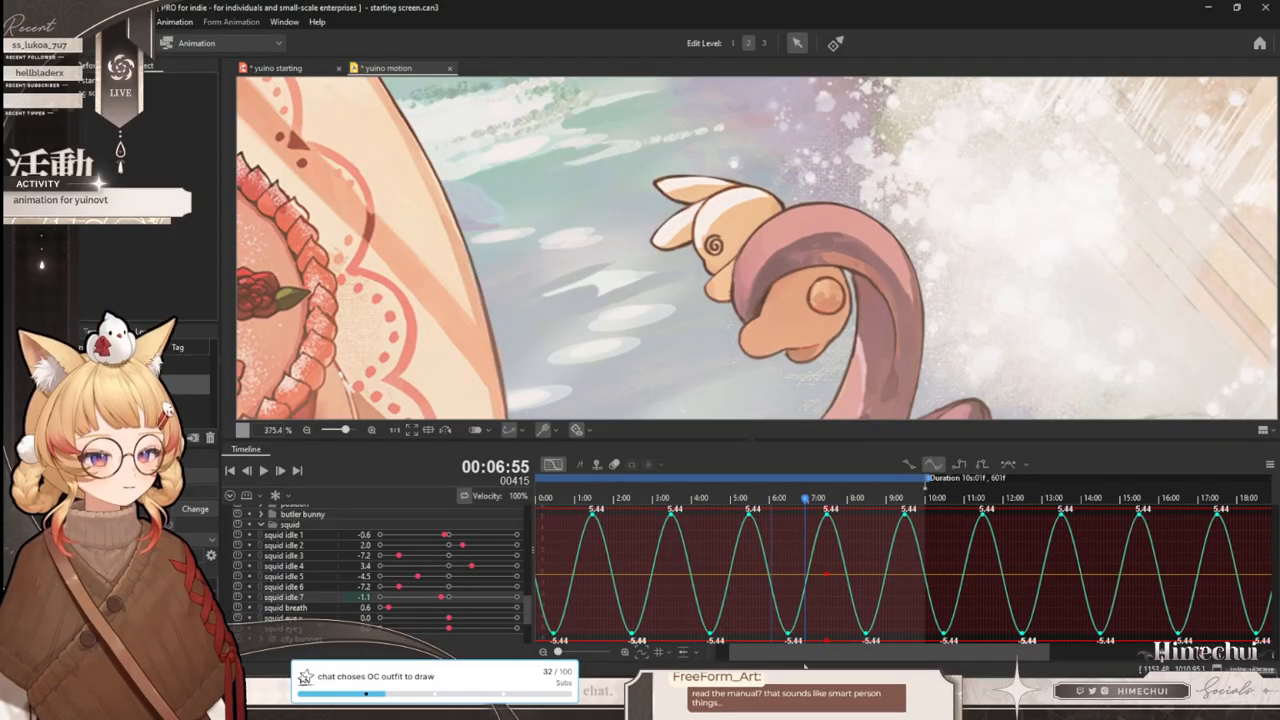
{"action": "scroll", "coordinate": [645, 635], "scroll_direction": "left", "scroll_amount": 2}
{"action": "left_click", "coordinate": [288, 588], "text": "ctrl"}
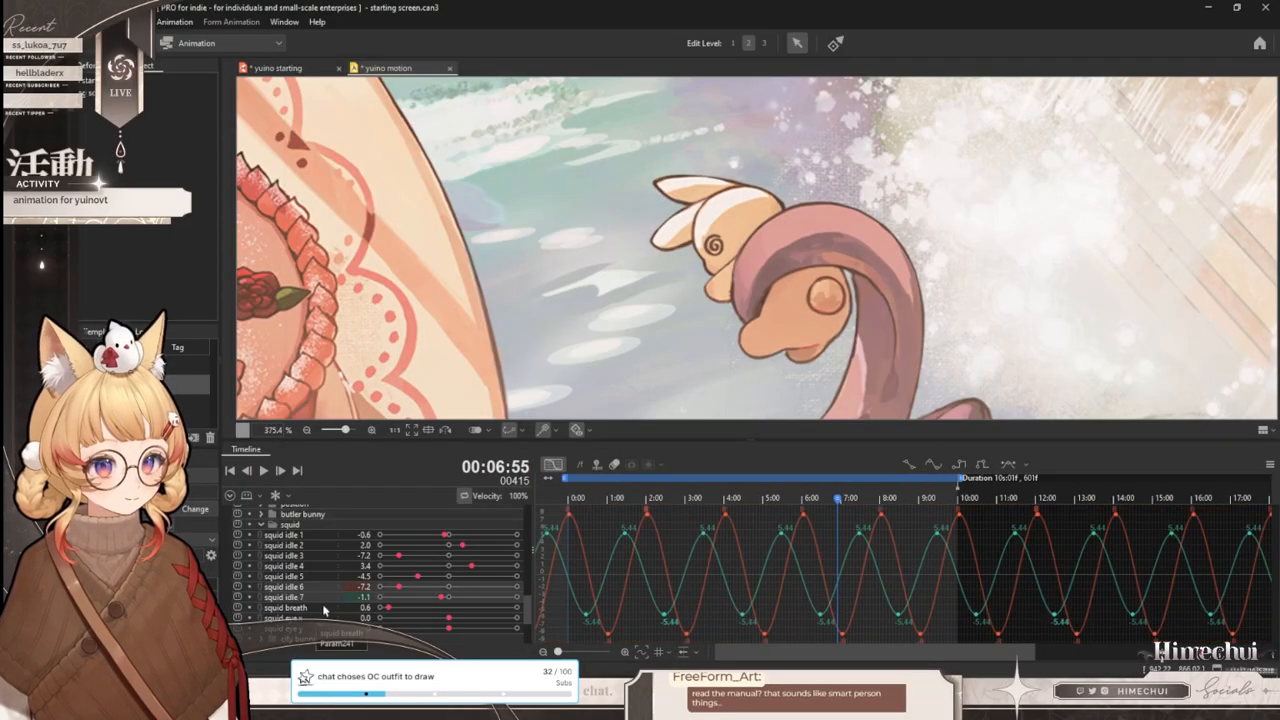
- Invert squid idle 7's whole curve with peaks at 4.91, and scrub to 00:05:26 to check it
{"action": "left_click", "coordinate": [310, 598]}
{"action": "left_click_drag", "start_coordinate": [817, 654], "coordinate": [955, 657]}
{"action": "left_click_drag", "start_coordinate": [1018, 646], "coordinate": [520, 496]}
{"action": "left_click_drag", "start_coordinate": [829, 640], "coordinate": [837, 520]}
{"action": "left_click_drag", "start_coordinate": [600, 499], "coordinate": [733, 513]}
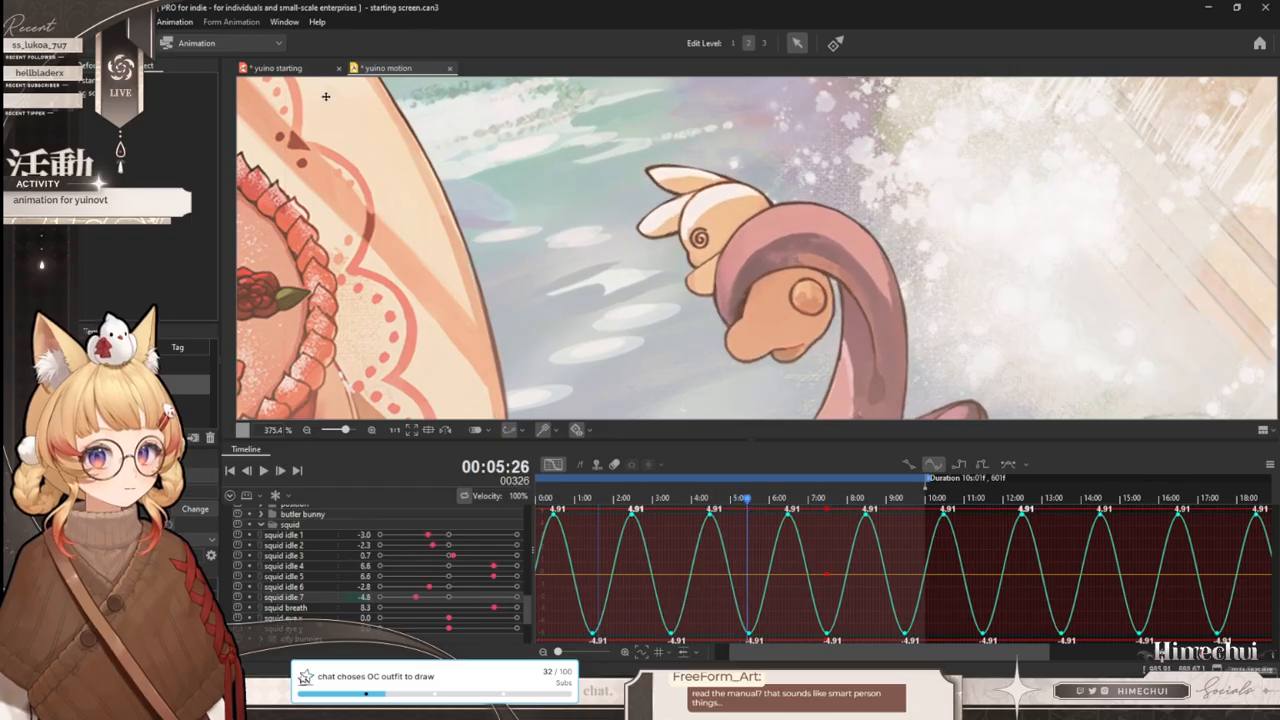
- Test squid idle 6 and squid idle 7 across their ranges on the yuino starting model to examine how the bunny's foot moves
{"action": "left_click", "coordinate": [298, 68]}
{"action": "left_click_drag", "start_coordinate": [450, 620], "coordinate": [570, 608]}
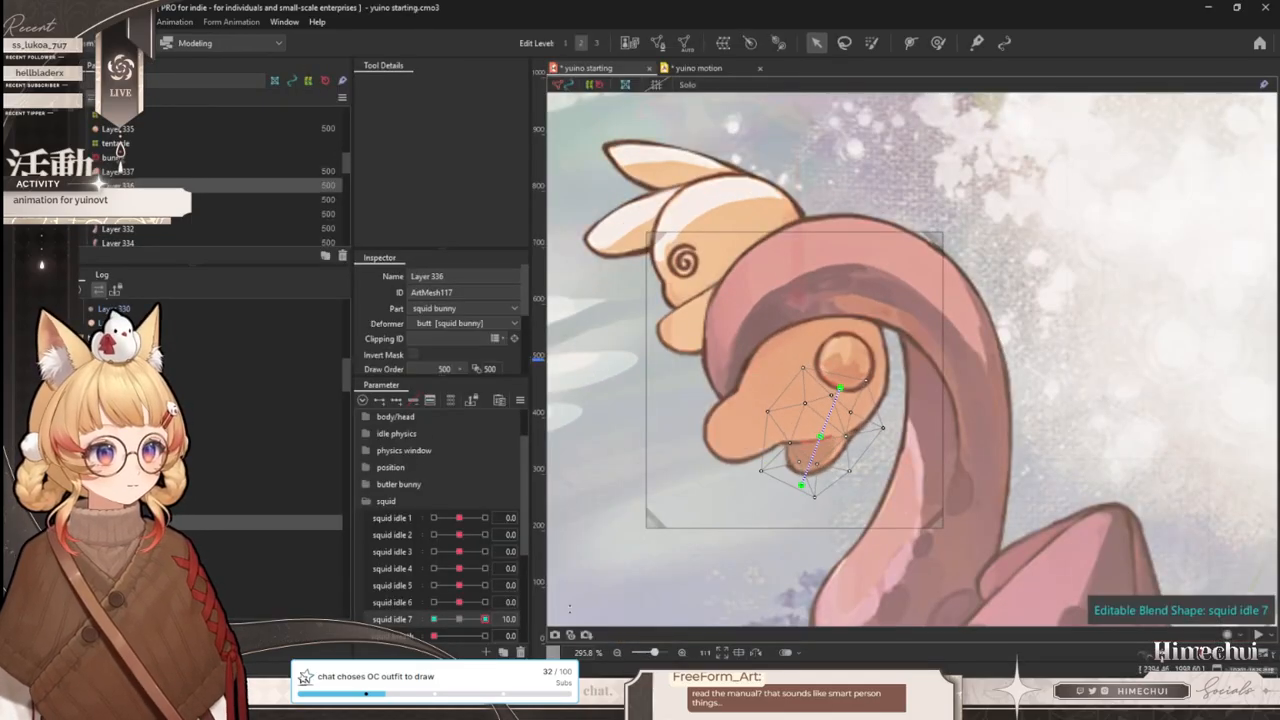
{"action": "left_click_drag", "start_coordinate": [467, 601], "coordinate": [535, 601]}
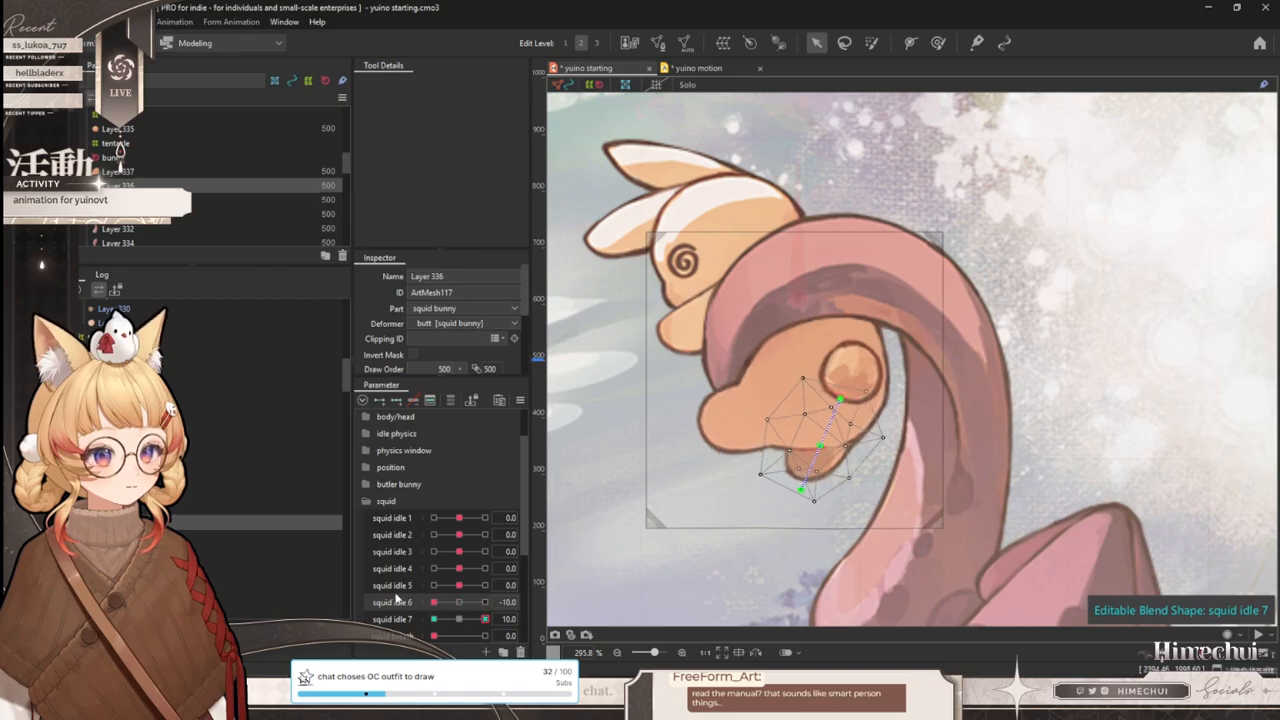
{"action": "left_click", "coordinate": [458, 603]}
{"action": "left_click_drag", "start_coordinate": [485, 619], "coordinate": [388, 617]}
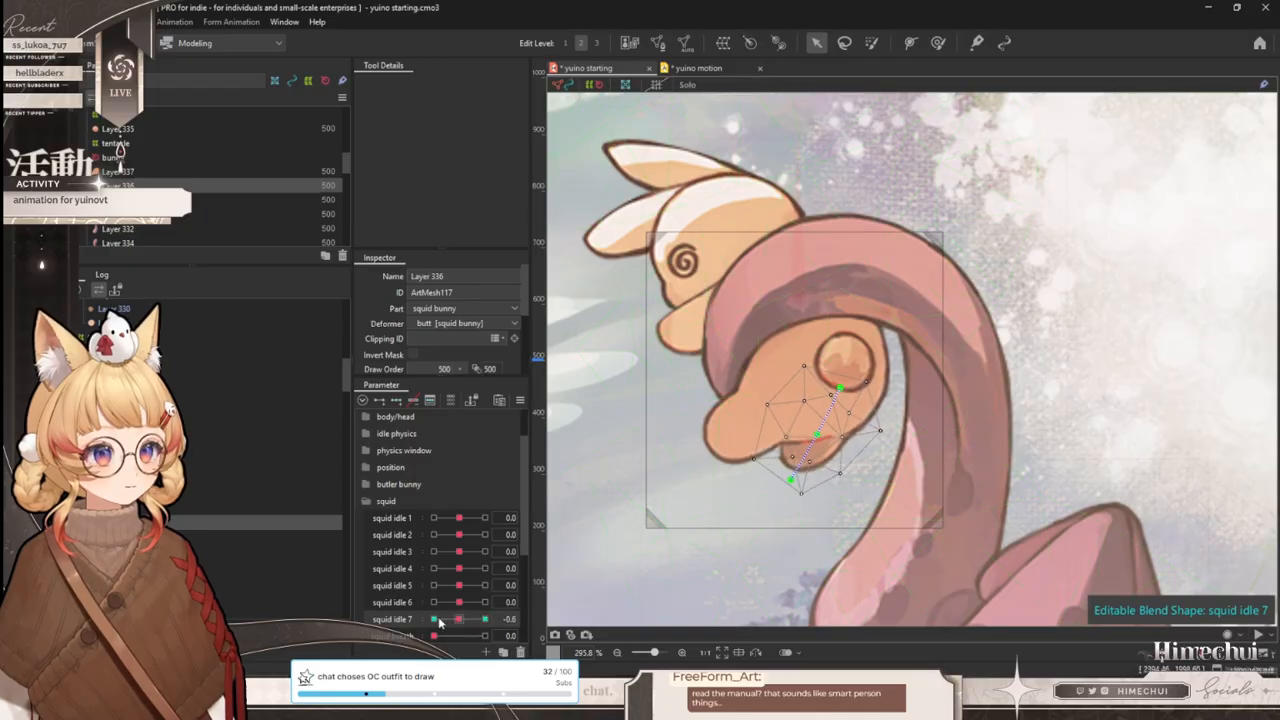
{"action": "left_click_drag", "start_coordinate": [460, 603], "coordinate": [540, 619]}
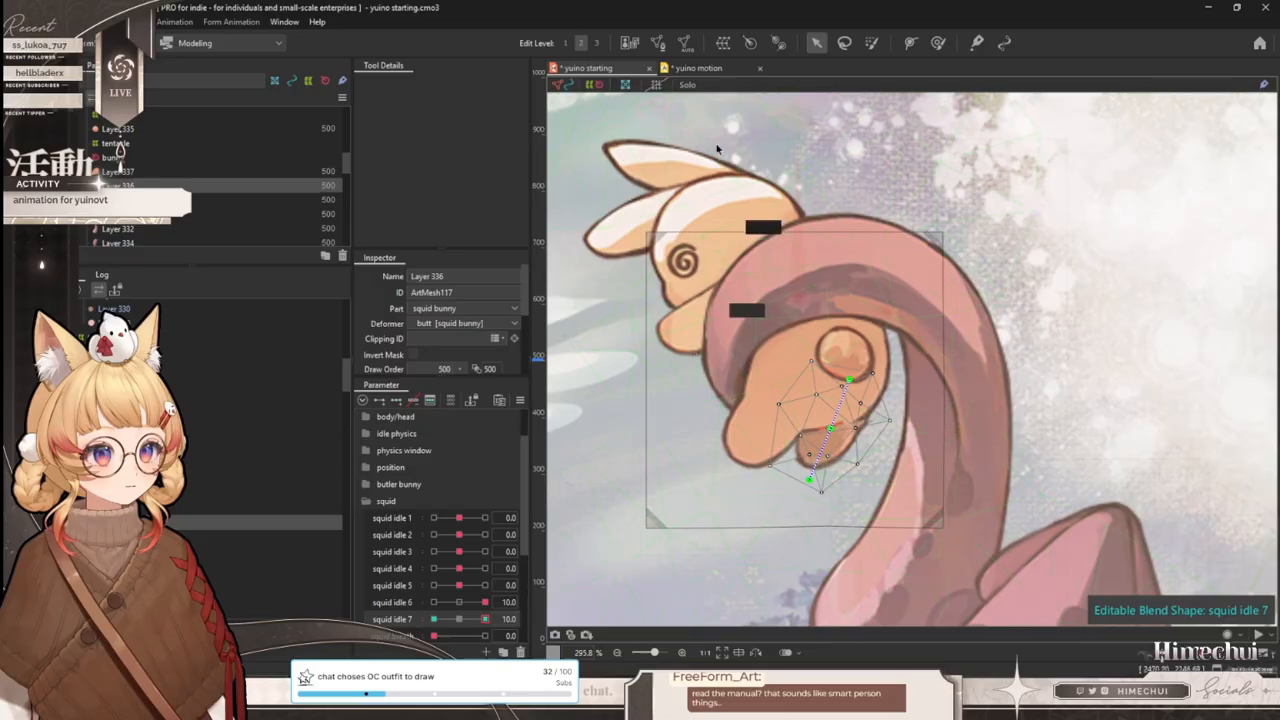
- Scale squid idle 7's curve in the yuino motion animation up to peaks of 7.22 and scrub to 00:08:41
{"action": "left_click", "coordinate": [704, 69]}
{"action": "left_click_drag", "start_coordinate": [611, 509], "coordinate": [741, 509]}
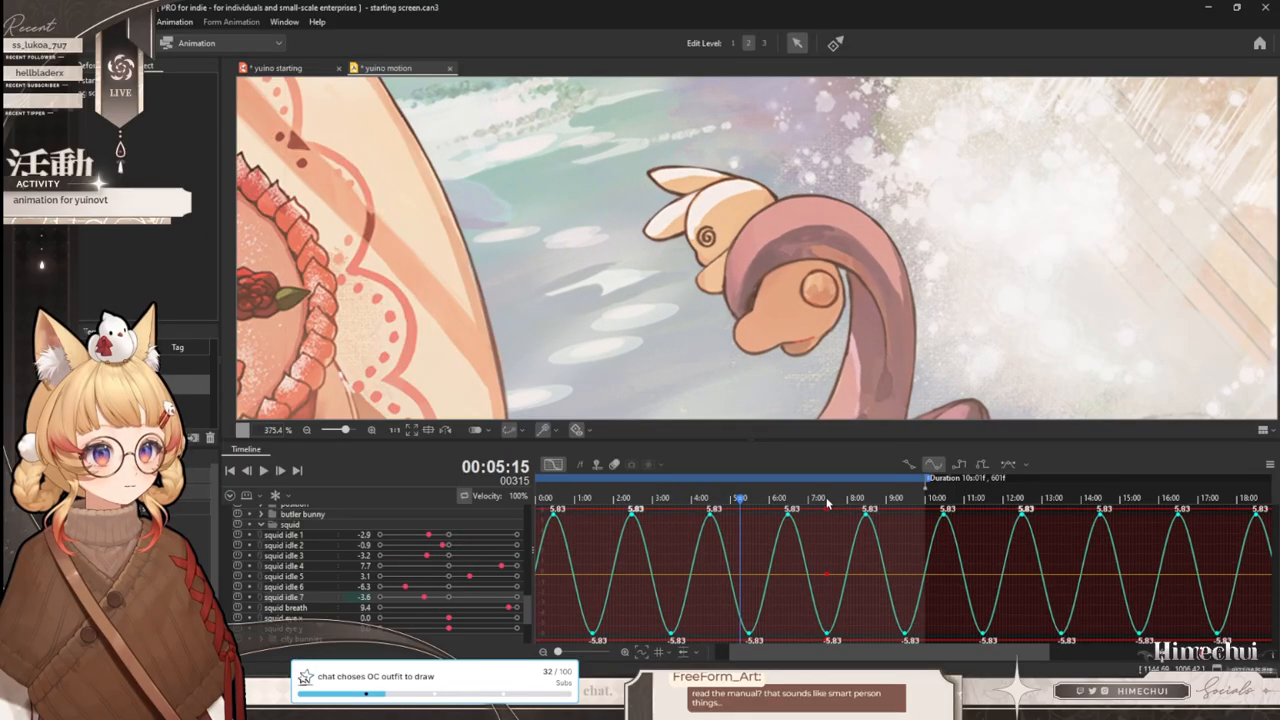
{"action": "left_click_drag", "start_coordinate": [713, 498], "coordinate": [973, 507]}
{"action": "scroll", "coordinate": [822, 365], "scroll_direction": "down", "scroll_amount": 2}
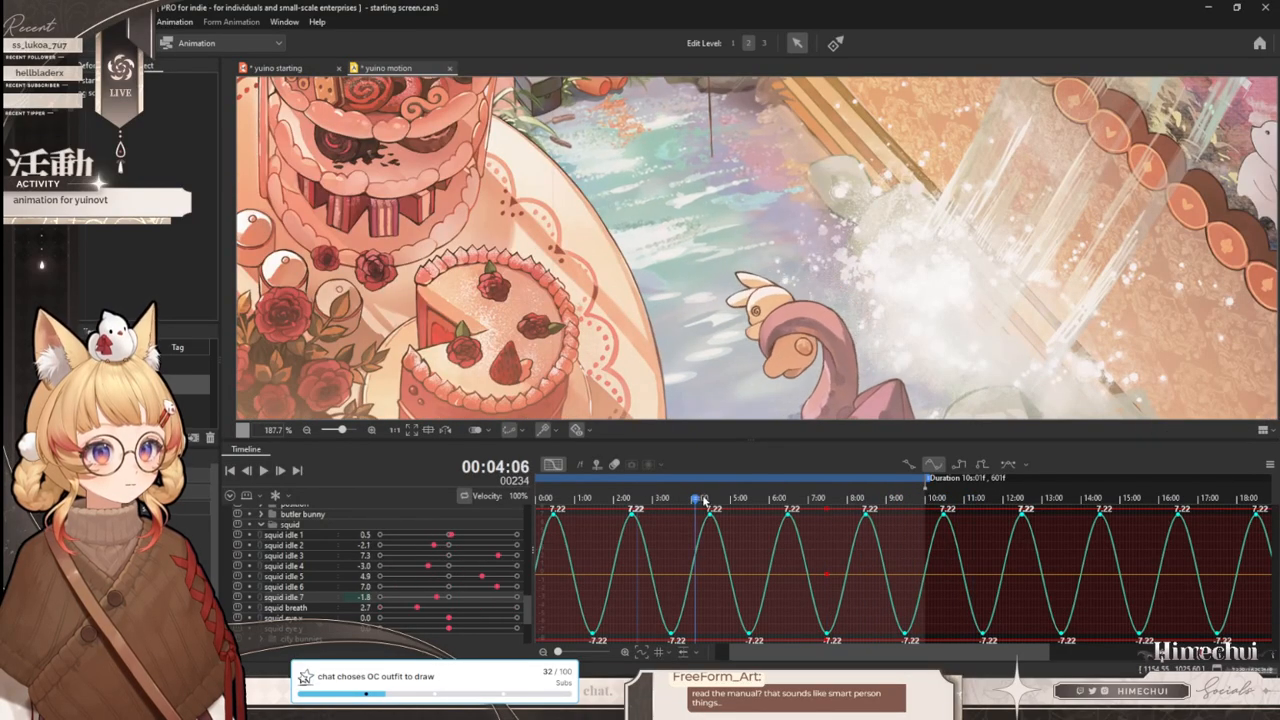
{"action": "left_click_drag", "start_coordinate": [835, 505], "coordinate": [873, 506]}
{"action": "scroll", "coordinate": [425, 100], "scroll_direction": "up", "scroll_amount": 1}
- Change squid idle 7's deformation of Layer 336 on the model so the bunny's foot swings left beneath its body at 10.0
{"action": "left_click", "coordinate": [291, 66]}
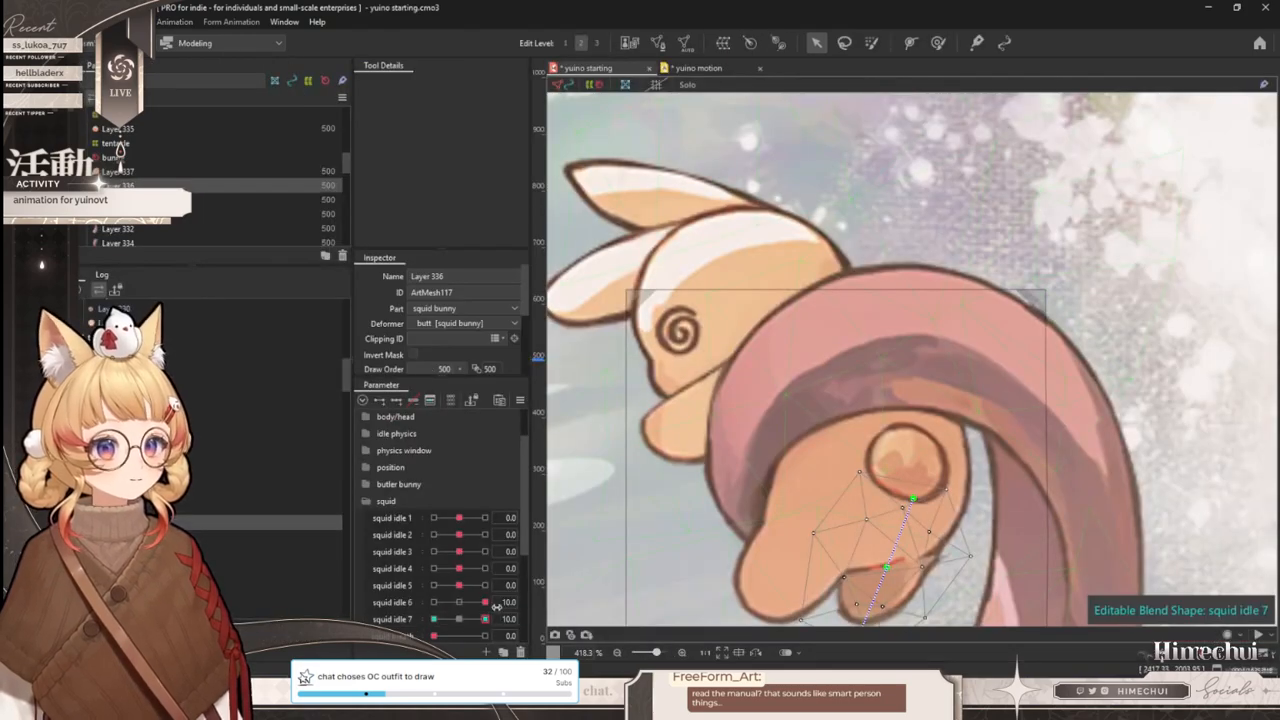
{"action": "left_click", "coordinate": [556, 617]}
{"action": "left_click", "coordinate": [594, 634]}
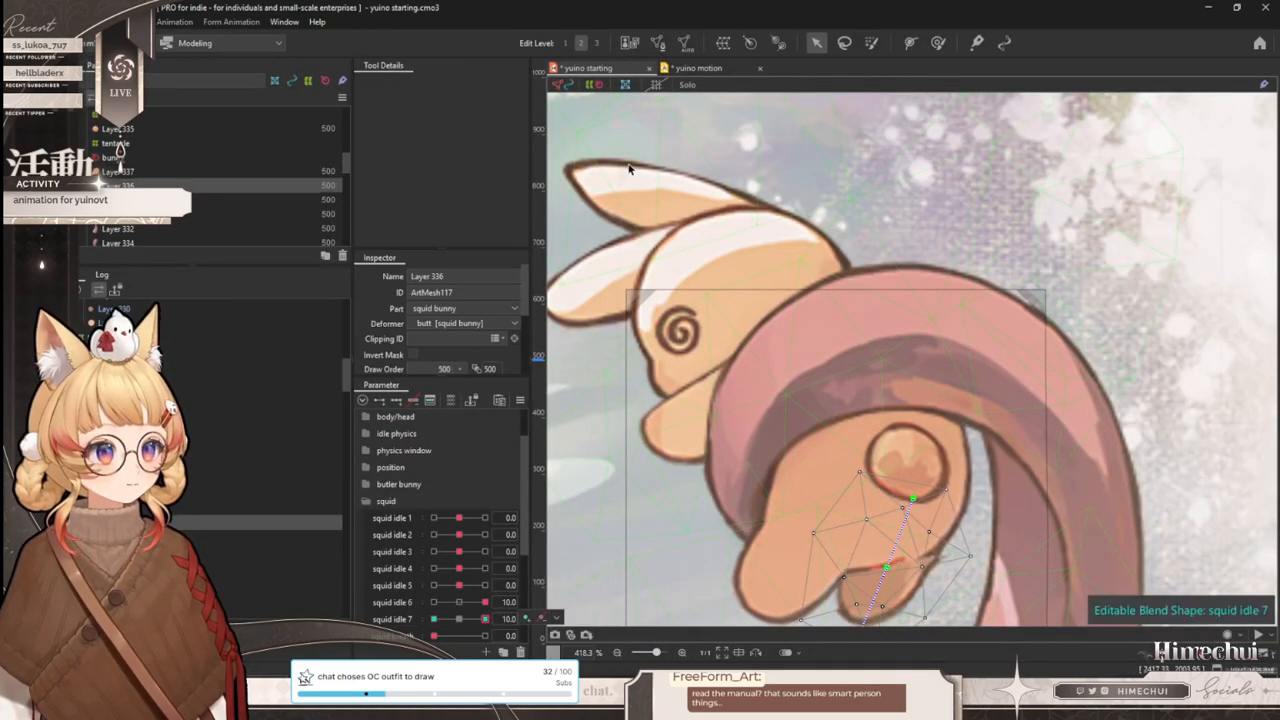
{"action": "left_click", "coordinate": [482, 620]}
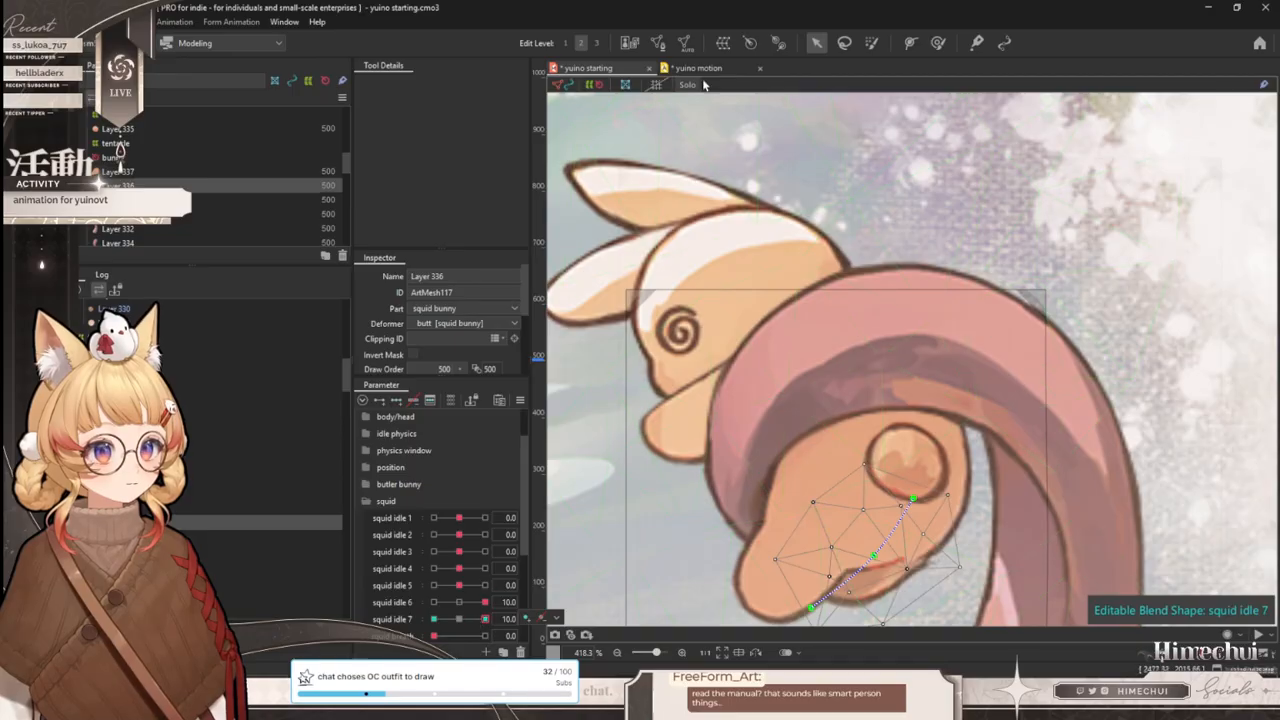
- Scrub the yuino motion animation to 00:08:22 and check the captured bunny's reworked foot movement close up
{"action": "key", "text": "ctrl+Tab"}
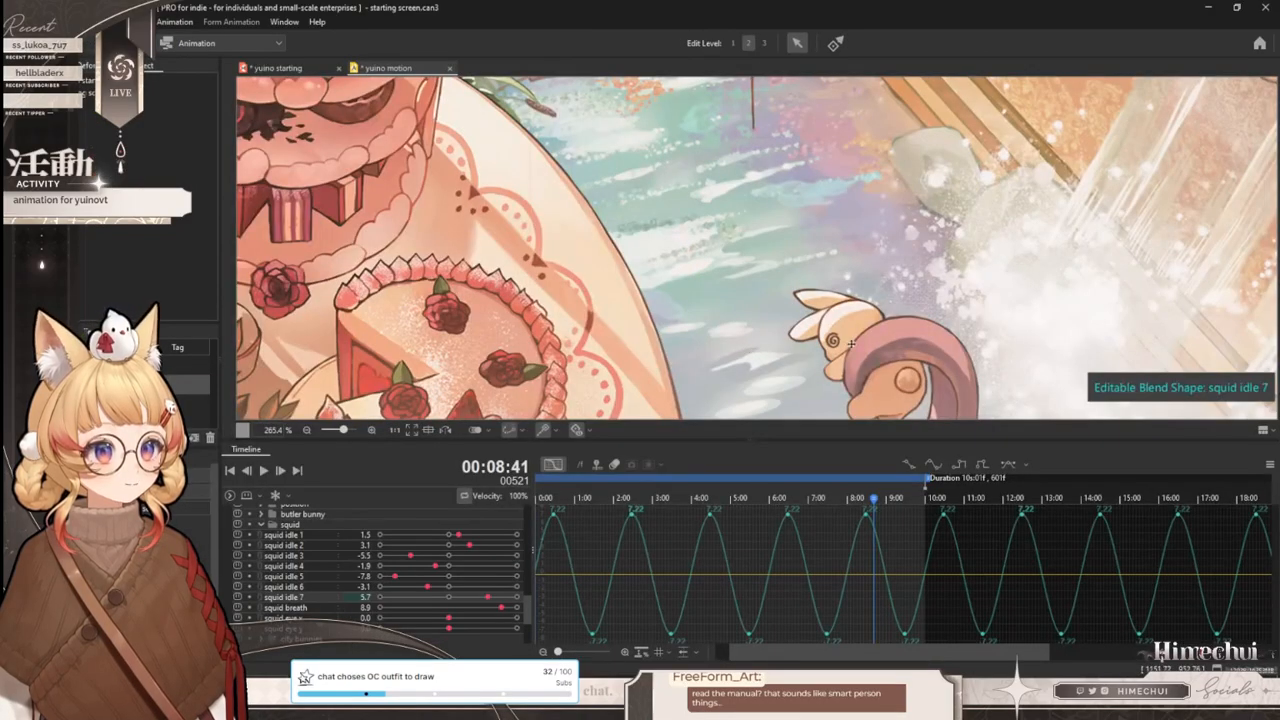
{"action": "scroll", "coordinate": [855, 350], "scroll_direction": "up", "scroll_amount": 5}
{"action": "left_click_drag", "start_coordinate": [644, 501], "coordinate": [859, 507]}
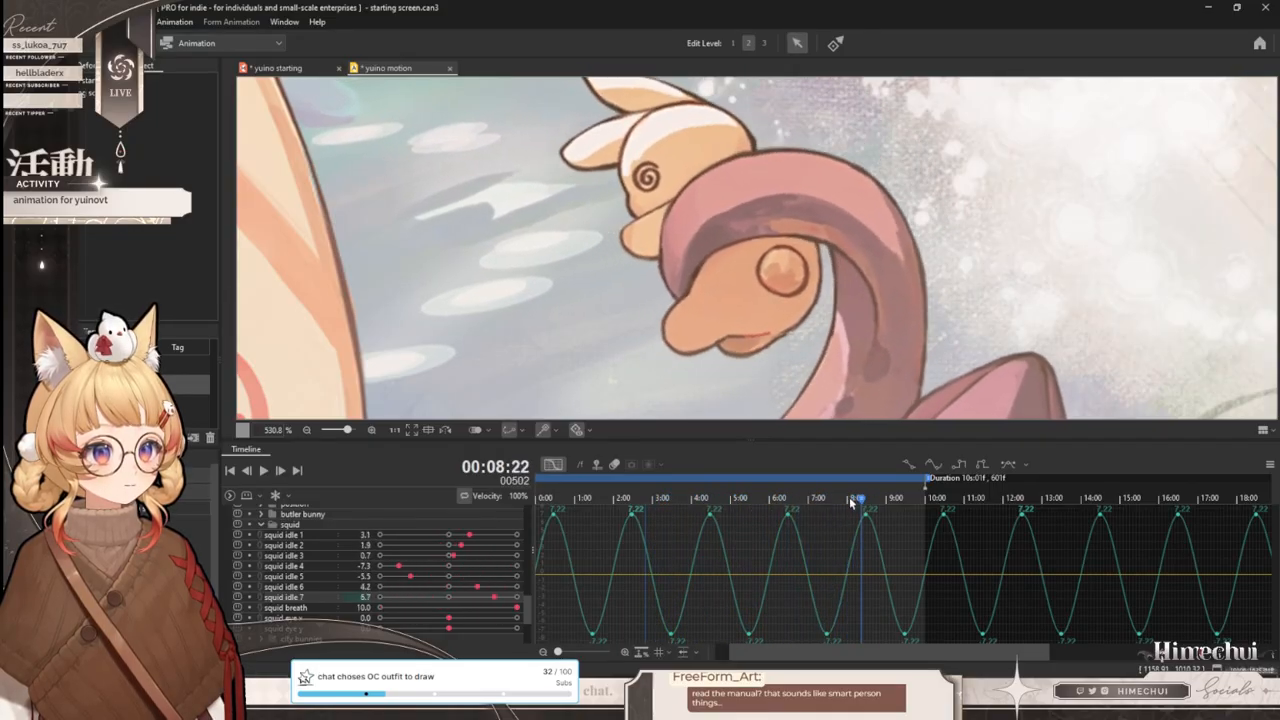
{"action": "scroll", "coordinate": [737, 365], "scroll_direction": "down", "scroll_amount": 5}
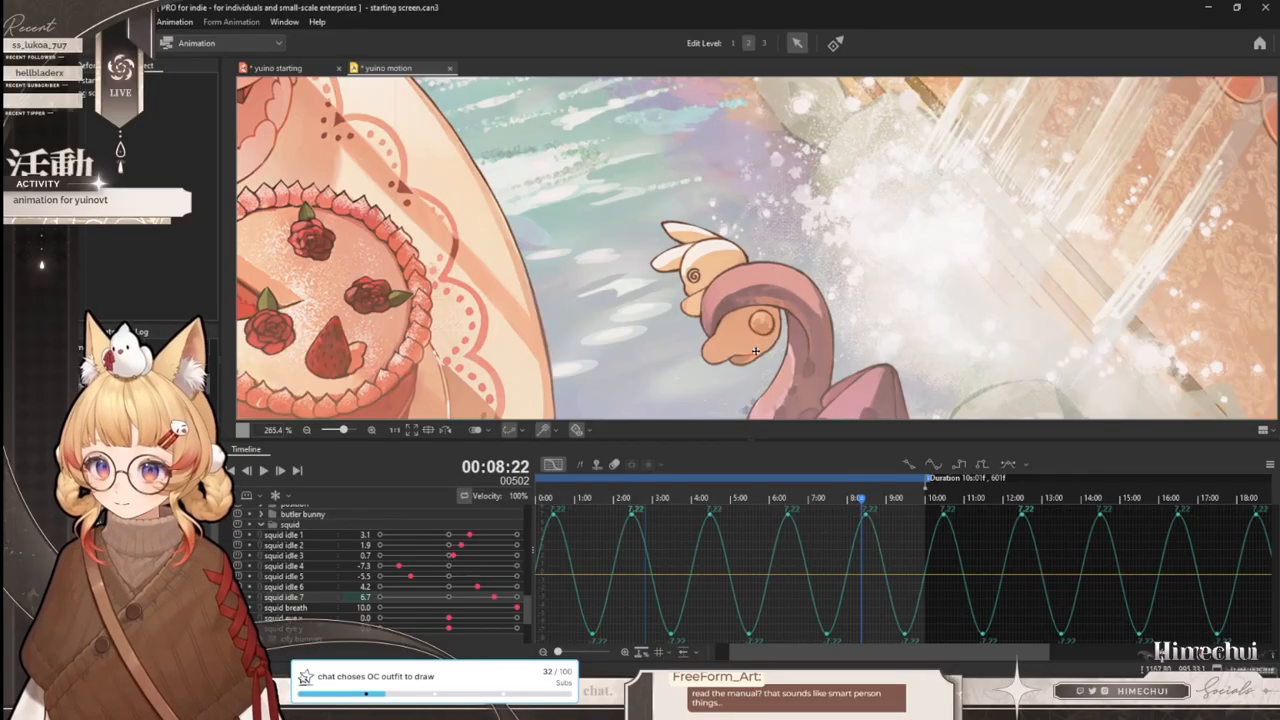
- Save both the starting screen animation file and the yuino starting model file
{"action": "left_click", "coordinate": [42, 22]}
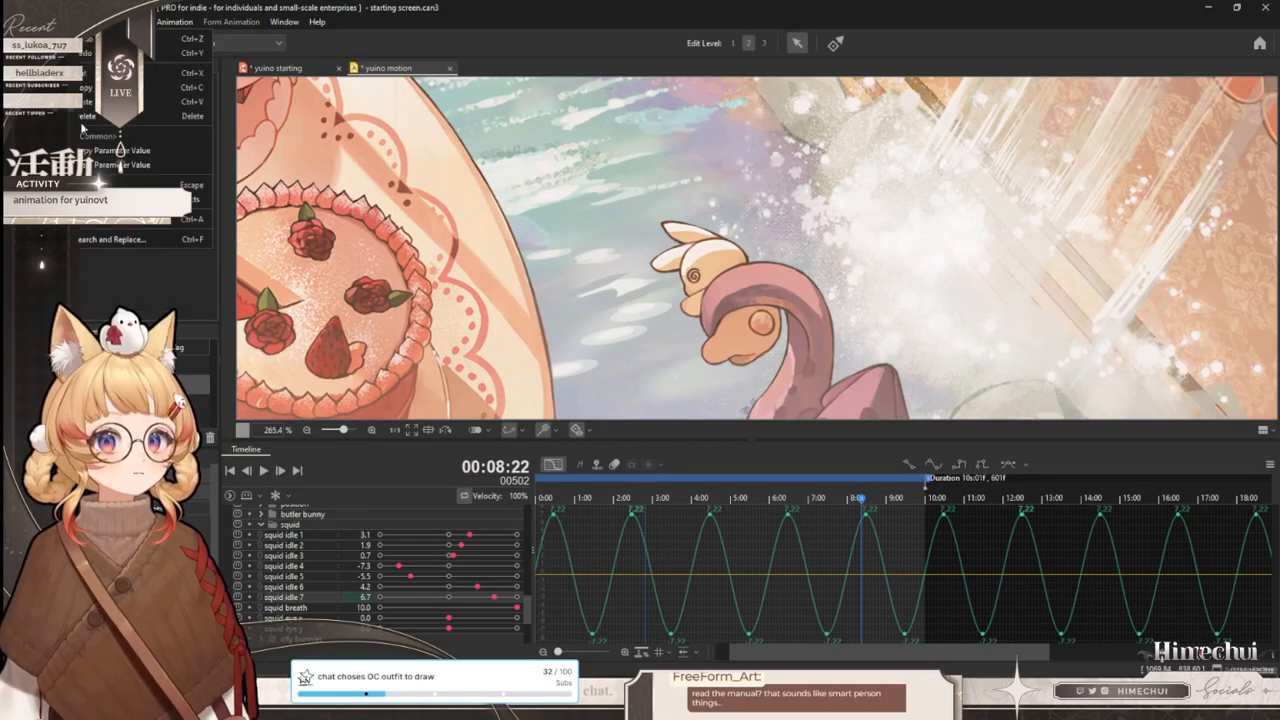
{"action": "left_click", "coordinate": [90, 138]}
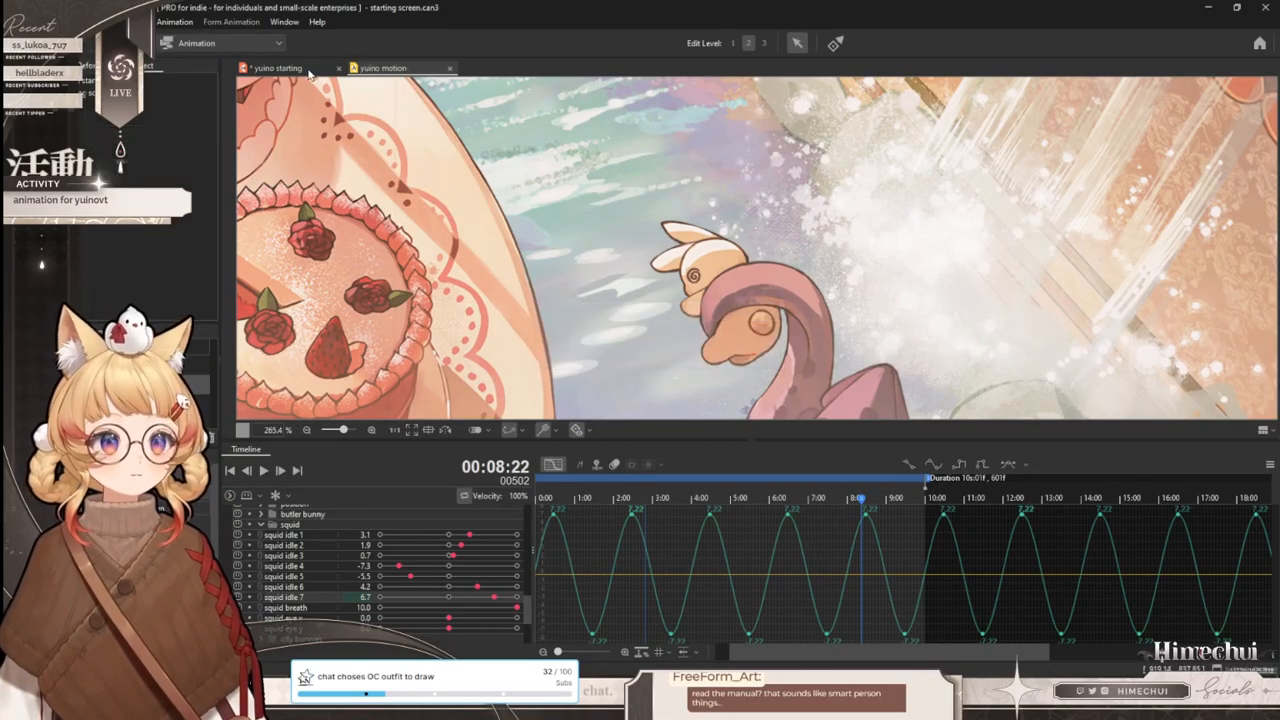
{"action": "left_click", "coordinate": [299, 68]}
{"action": "left_click", "coordinate": [42, 22]}
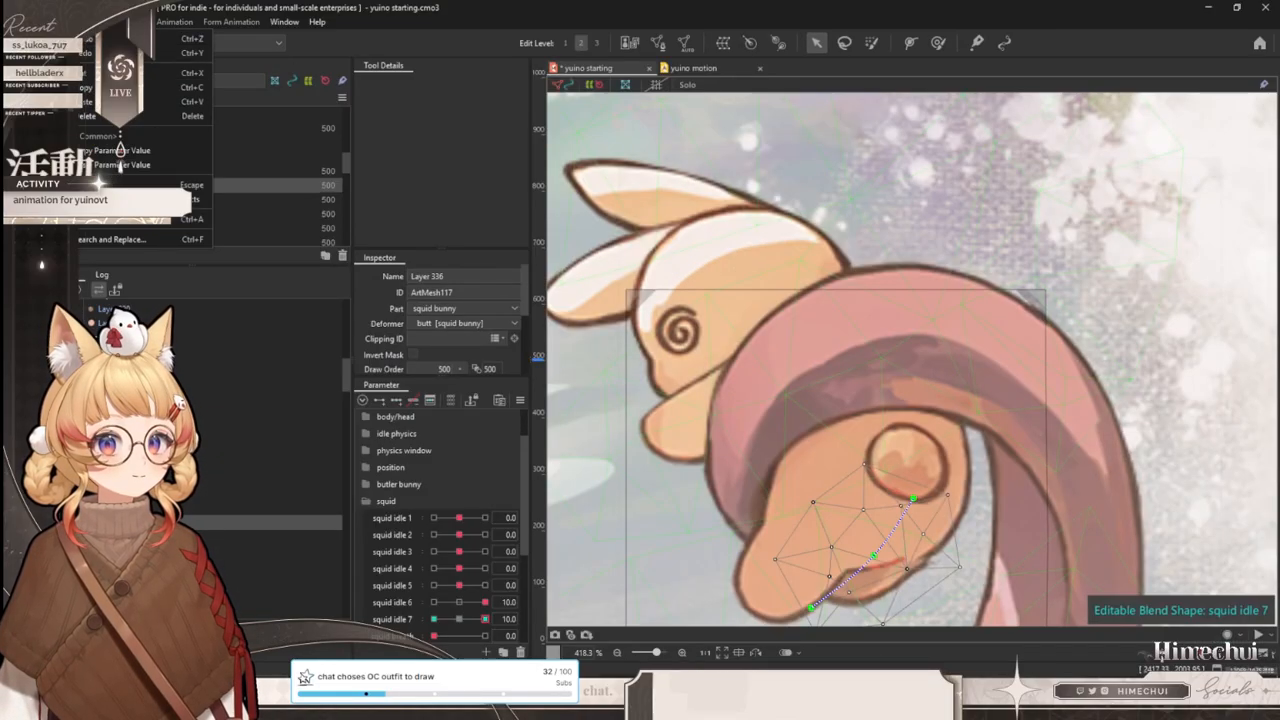
{"action": "left_click", "coordinate": [128, 137]}
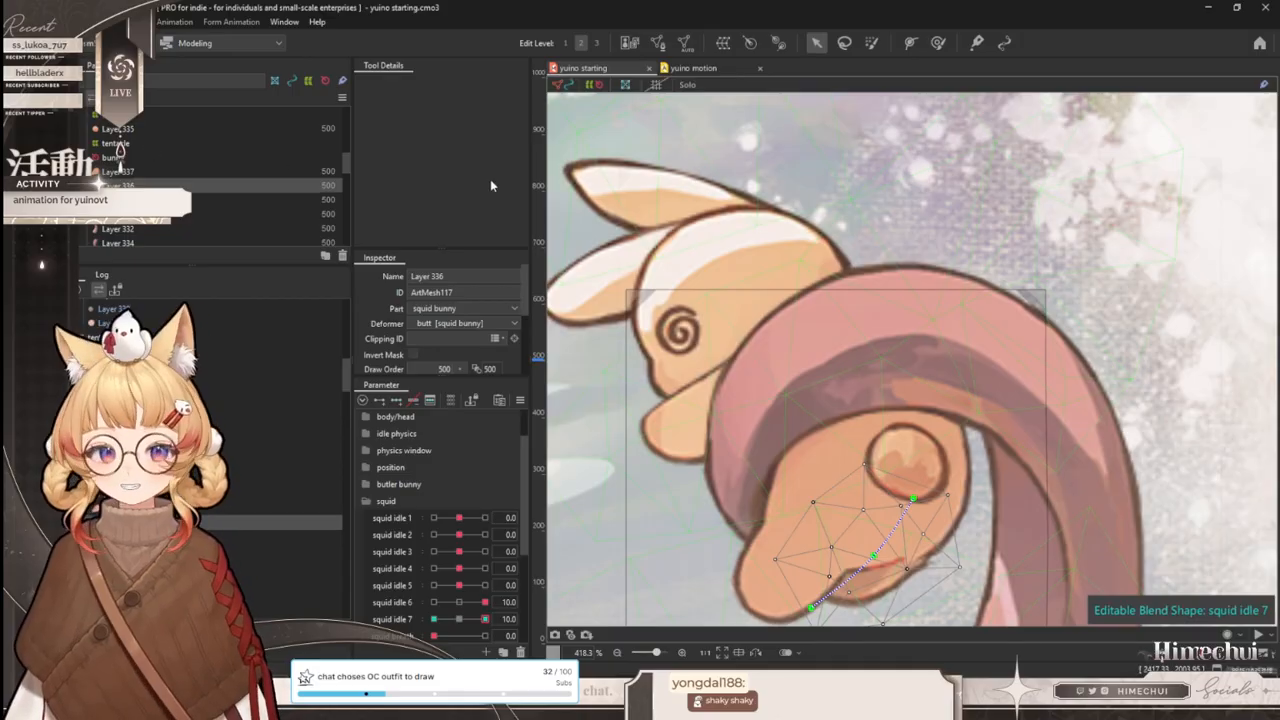
- Play the yuino motion animation from 00:00:00 and watch the fishing bunny by the pond as it loops
{"action": "left_click", "coordinate": [700, 70]}
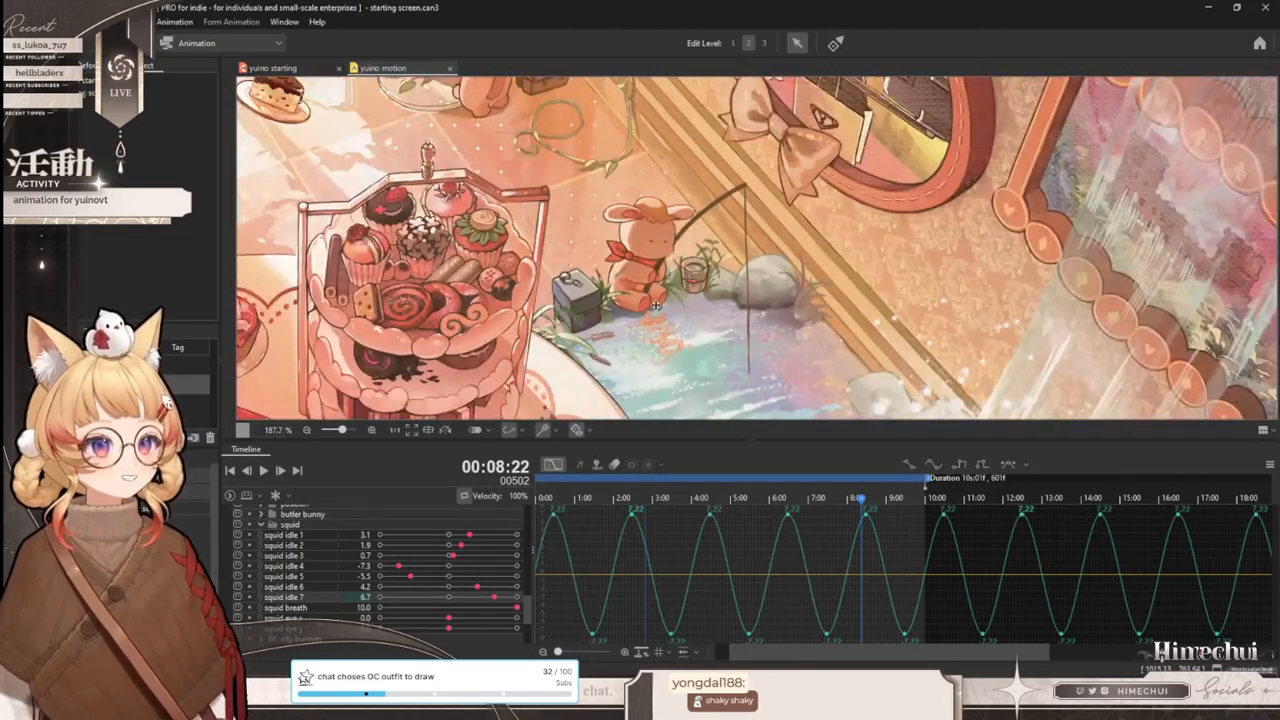
{"action": "scroll", "coordinate": [656, 305], "scroll_direction": "up", "scroll_amount": 2}
{"action": "left_click", "coordinate": [547, 496]}
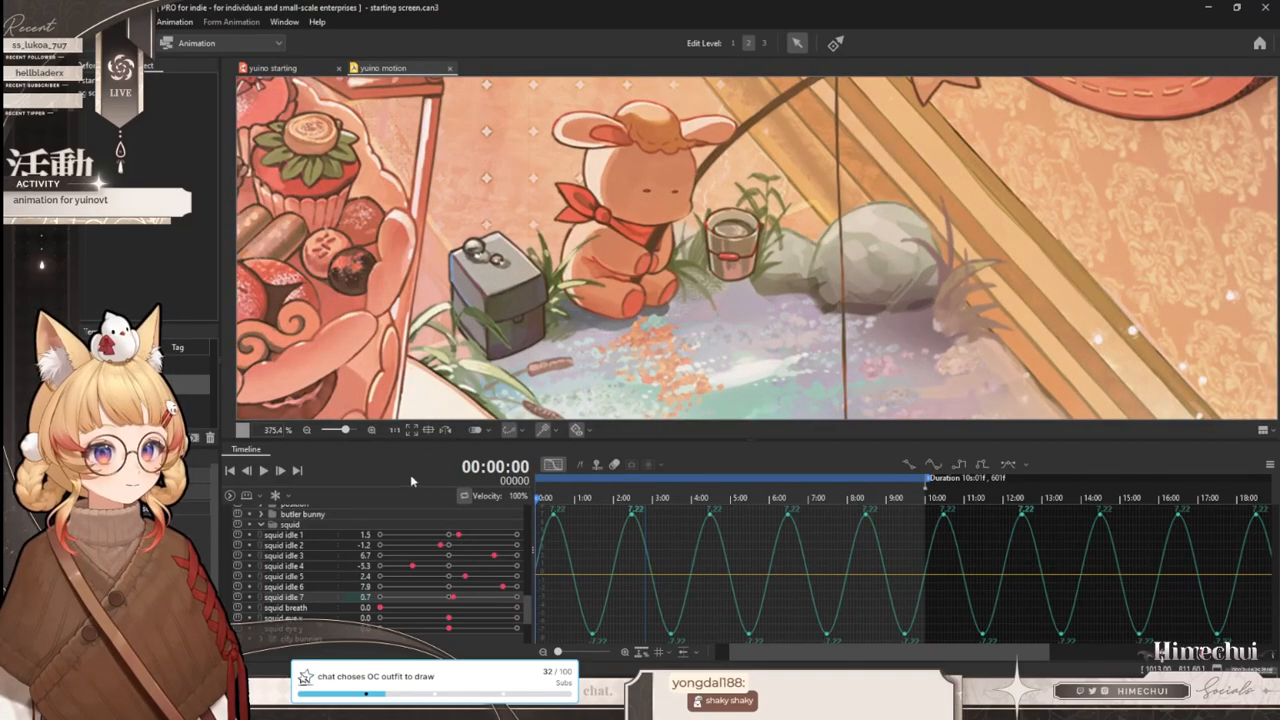
{"action": "left_click", "coordinate": [261, 470]}
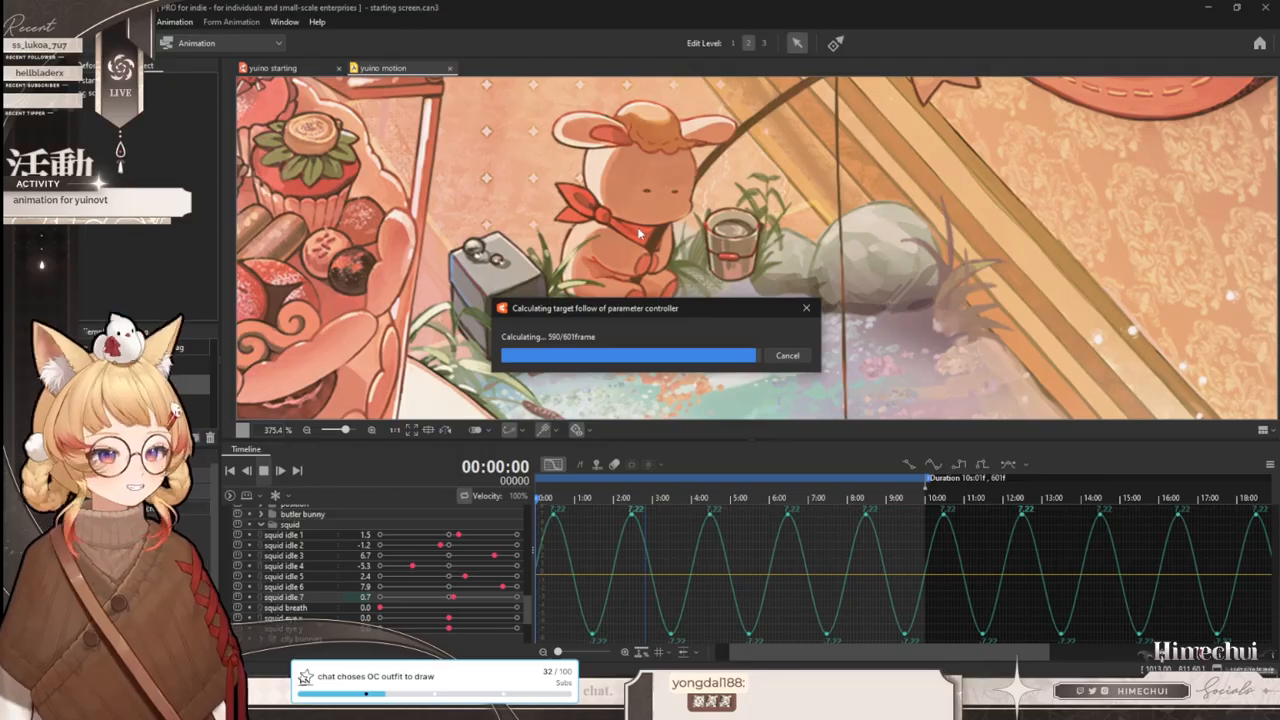
{"action": "scroll", "coordinate": [637, 206], "scroll_direction": "down", "scroll_amount": 3}
{"action": "scroll", "coordinate": [637, 206], "scroll_direction": "up", "scroll_amount": 1}
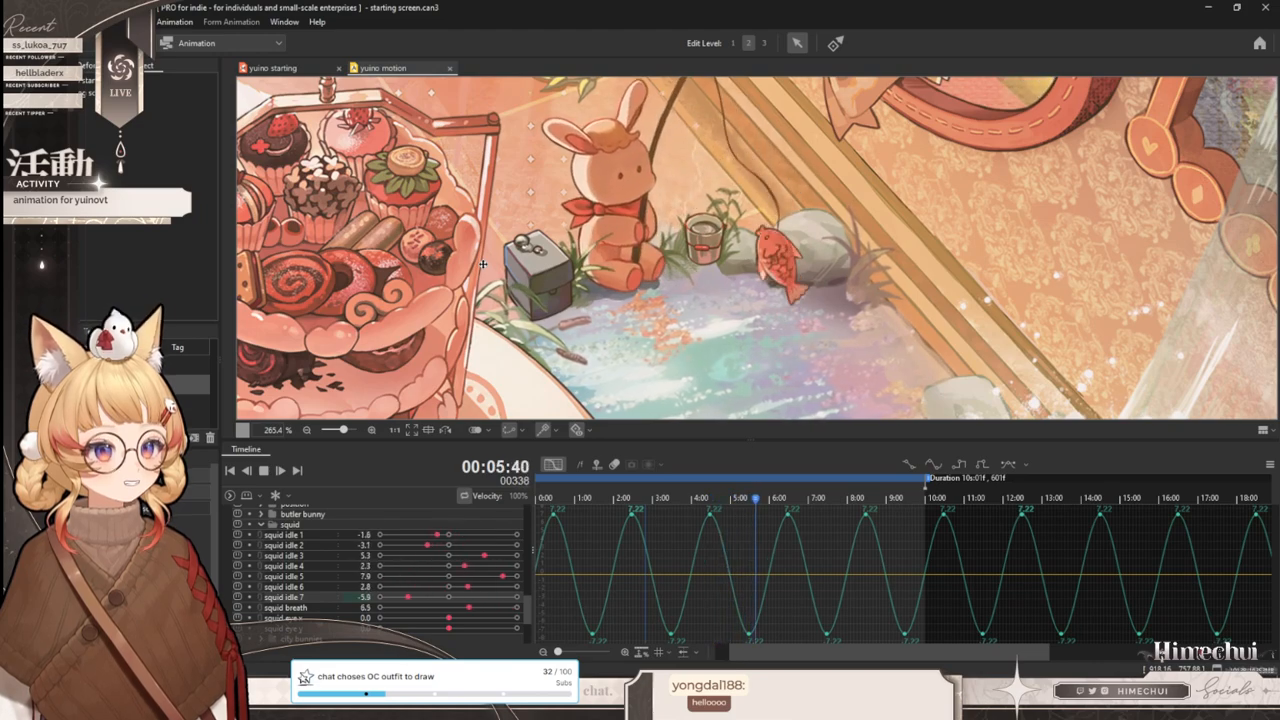
{"action": "scroll", "coordinate": [605, 295], "scroll_direction": "down", "scroll_amount": 1}
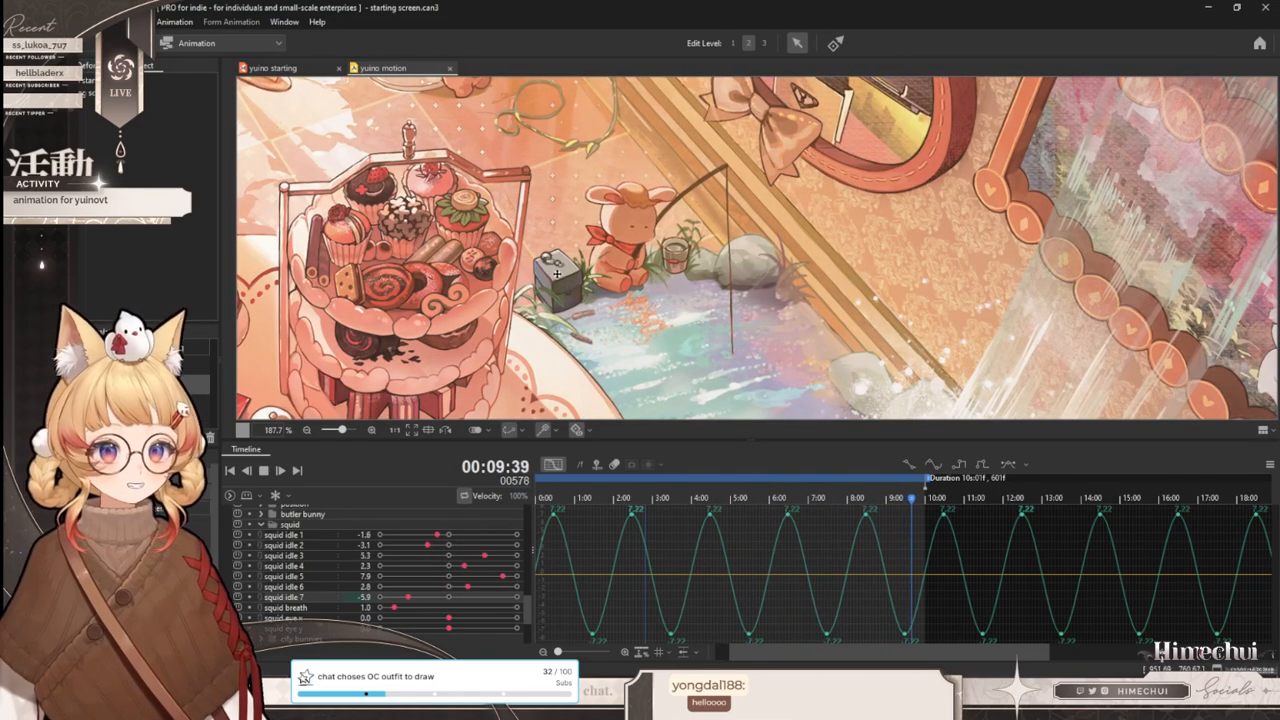
{"action": "scroll", "coordinate": [717, 364], "scroll_direction": "up", "scroll_amount": 1}
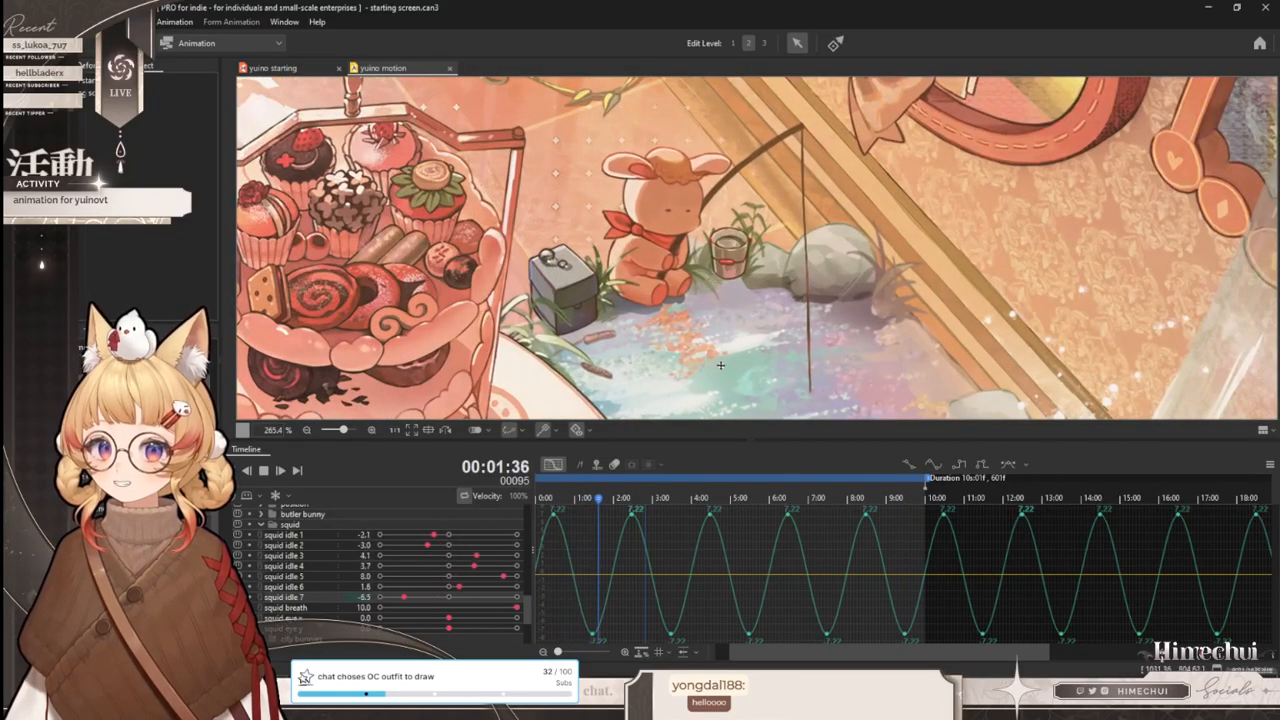
- Enlarge the canvas over the timeline and review the looping playback across the whole tea-party scene
{"action": "left_click_drag", "start_coordinate": [740, 443], "coordinate": [752, 565]}
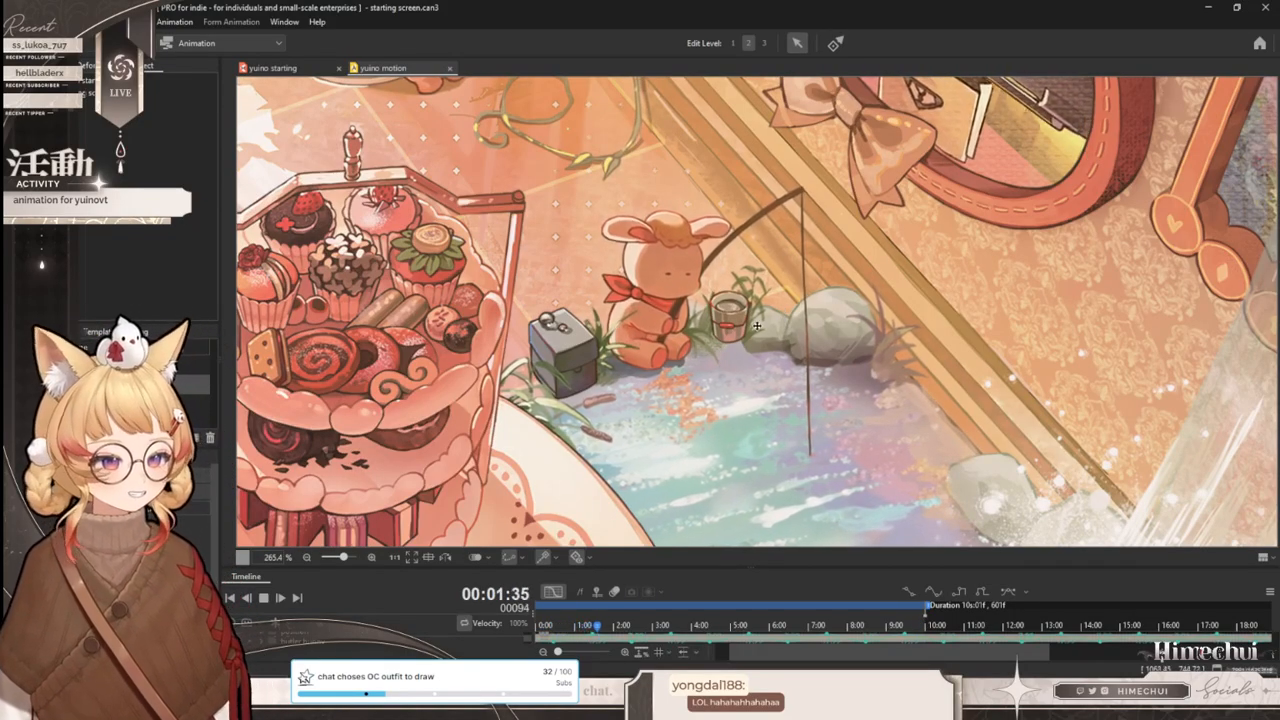
{"action": "scroll", "coordinate": [740, 417], "scroll_direction": "down", "scroll_amount": 2}
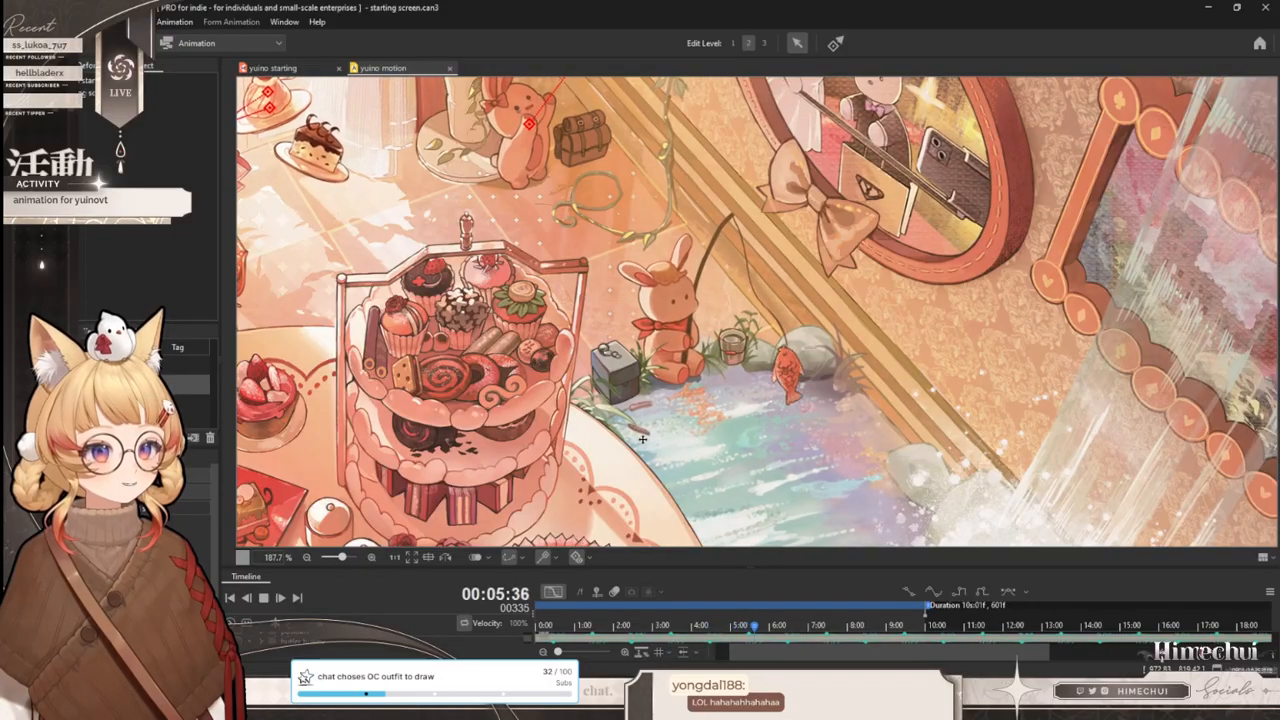
{"action": "scroll", "coordinate": [643, 438], "scroll_direction": "down", "scroll_amount": 2}
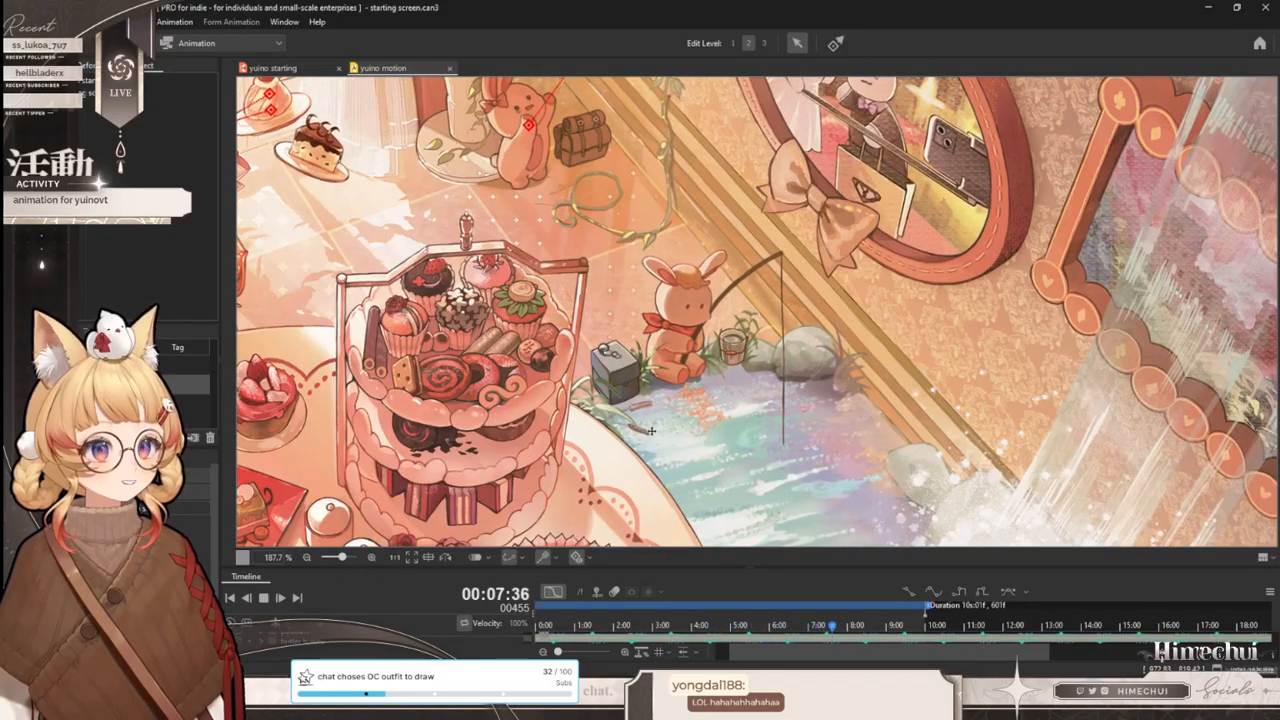
{"action": "scroll", "coordinate": [700, 344], "scroll_direction": "down", "scroll_amount": 2}
{"action": "scroll", "coordinate": [652, 374], "scroll_direction": "up", "scroll_amount": 2}
{"action": "scroll", "coordinate": [692, 384], "scroll_direction": "down", "scroll_amount": 1}
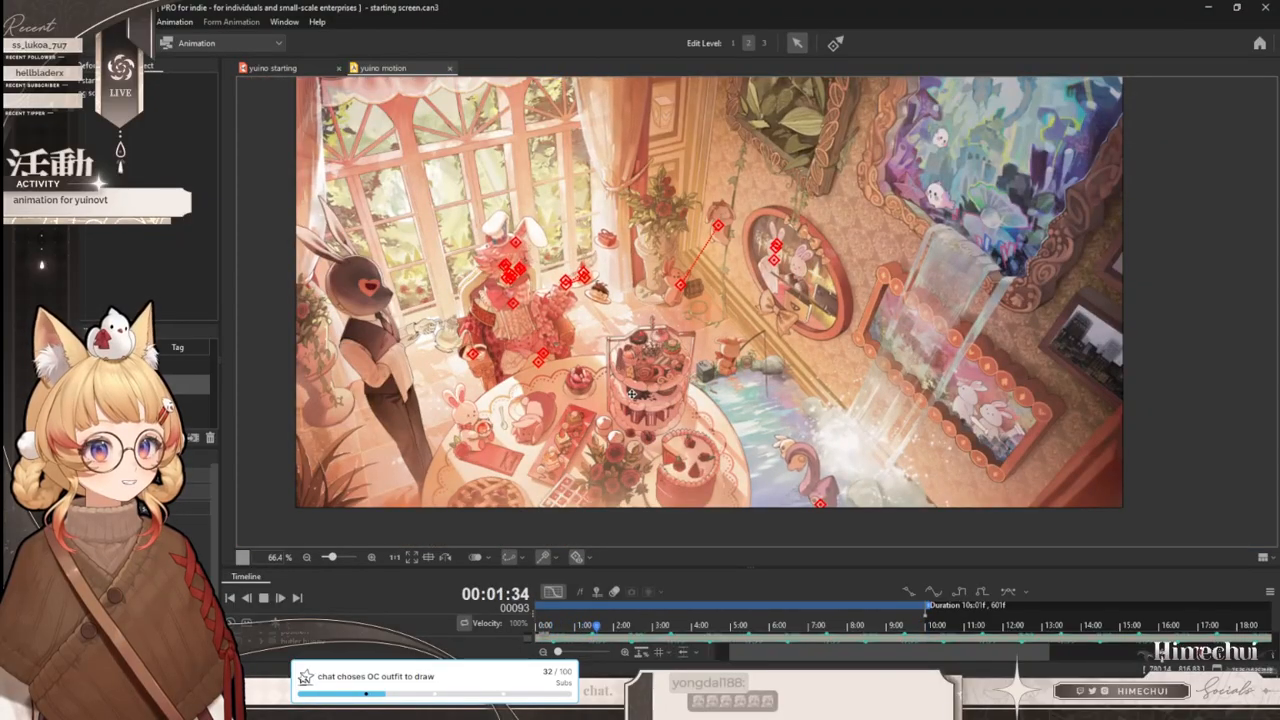
{"action": "scroll", "coordinate": [788, 450], "scroll_direction": "up", "scroll_amount": 1}
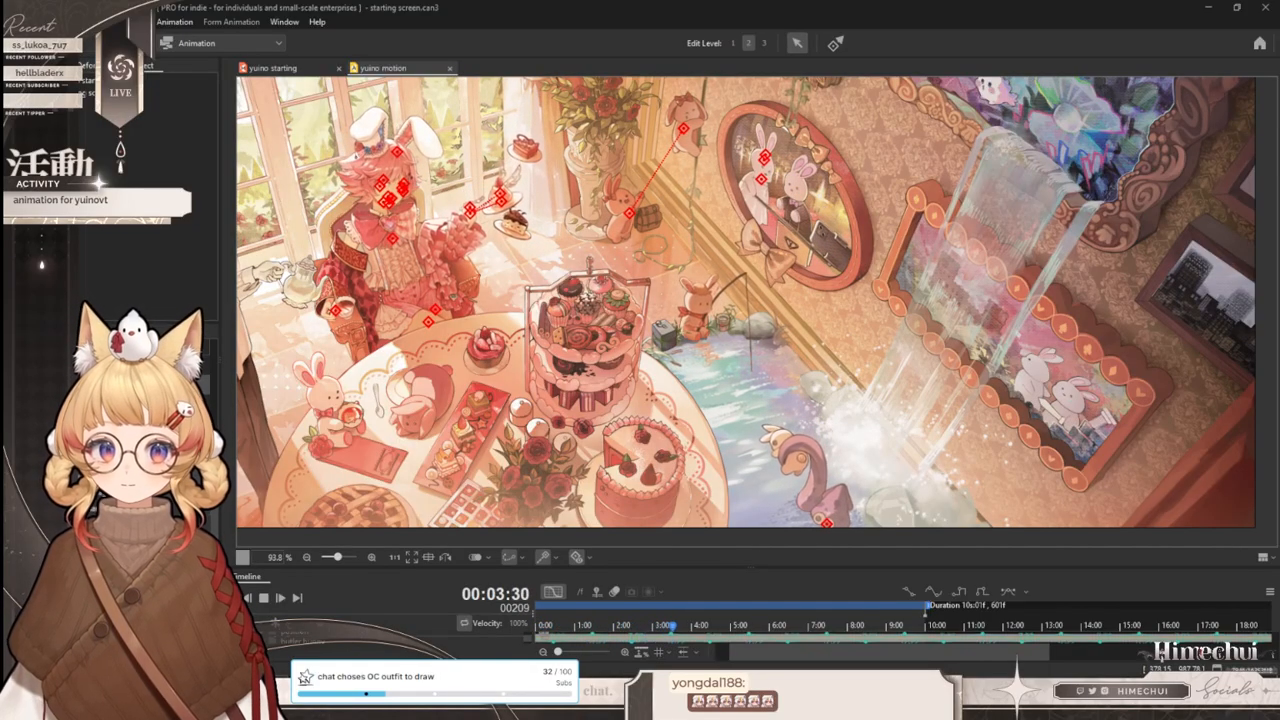
{"action": "scroll", "coordinate": [747, 446], "scroll_direction": "down", "scroll_amount": 5}
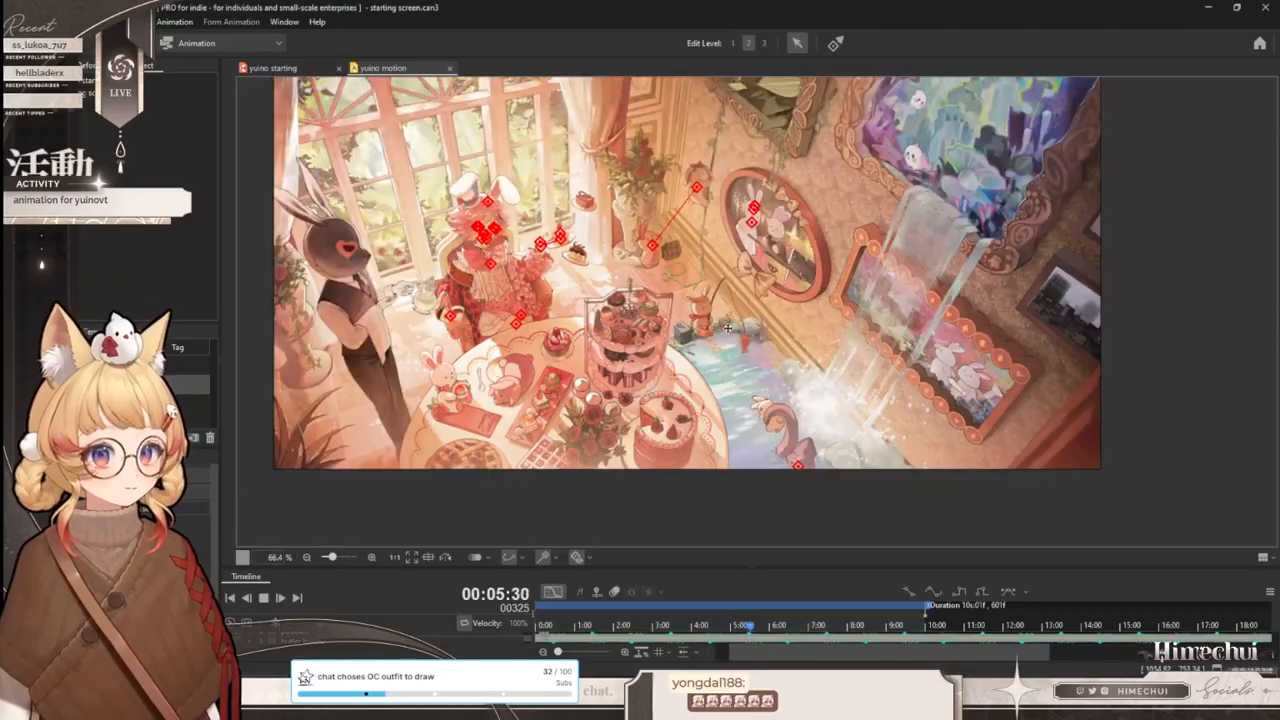
{"action": "scroll", "coordinate": [745, 375], "scroll_direction": "up", "scroll_amount": 6}
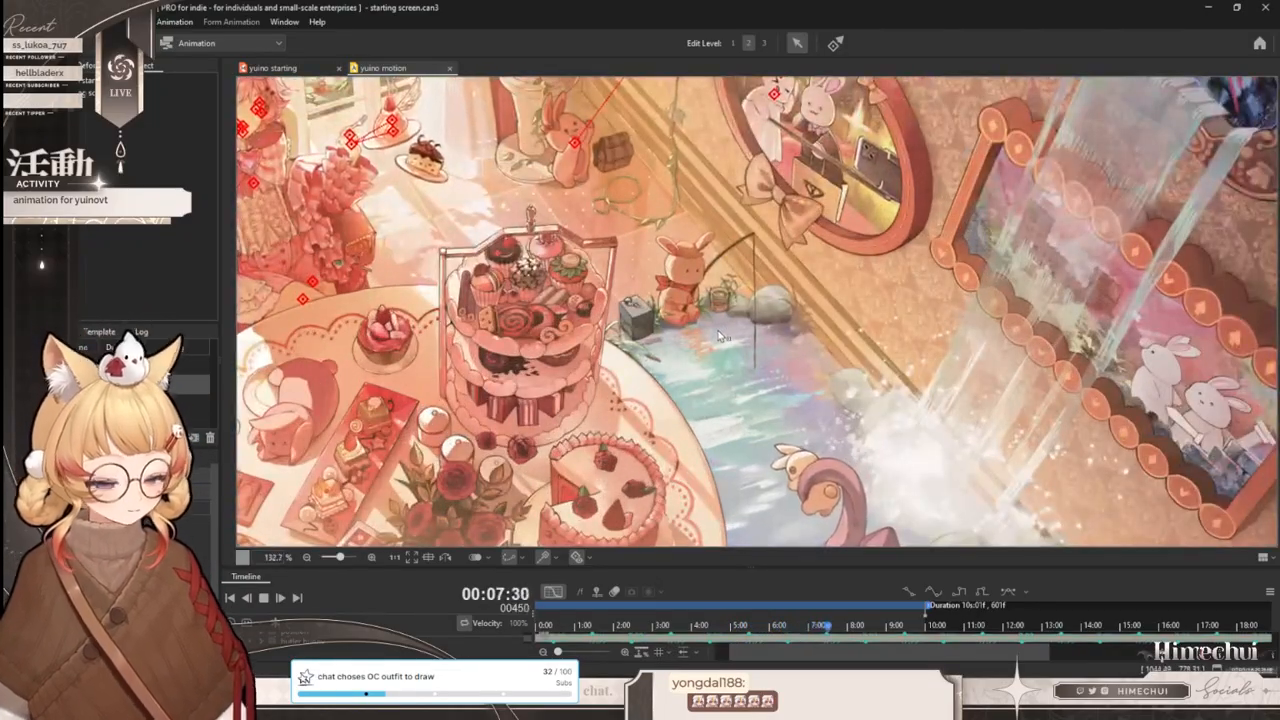
- Toggle Hide selection and inspect the fishing bunny and the squid's captured bunny close up during playback
{"action": "key", "text": "ctrl+h"}
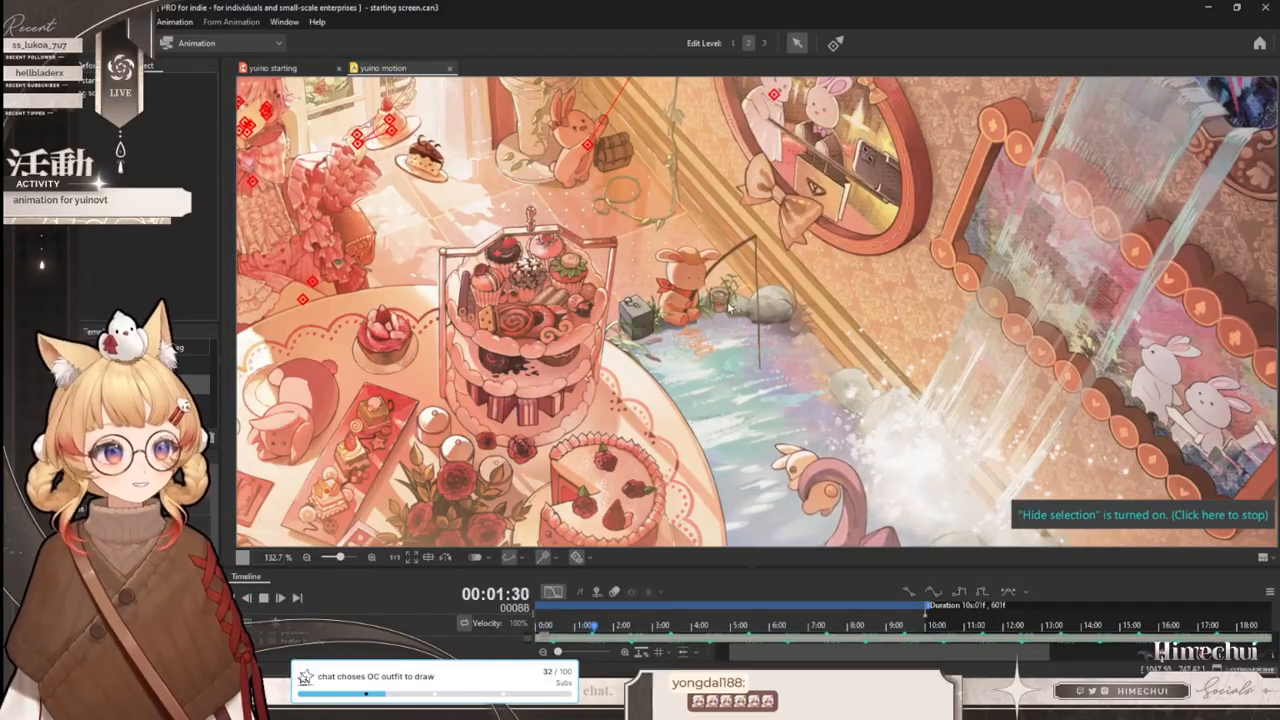
{"action": "scroll", "coordinate": [725, 346], "scroll_direction": "down", "scroll_amount": 5}
{"action": "scroll", "coordinate": [697, 503], "scroll_direction": "up", "scroll_amount": 5}
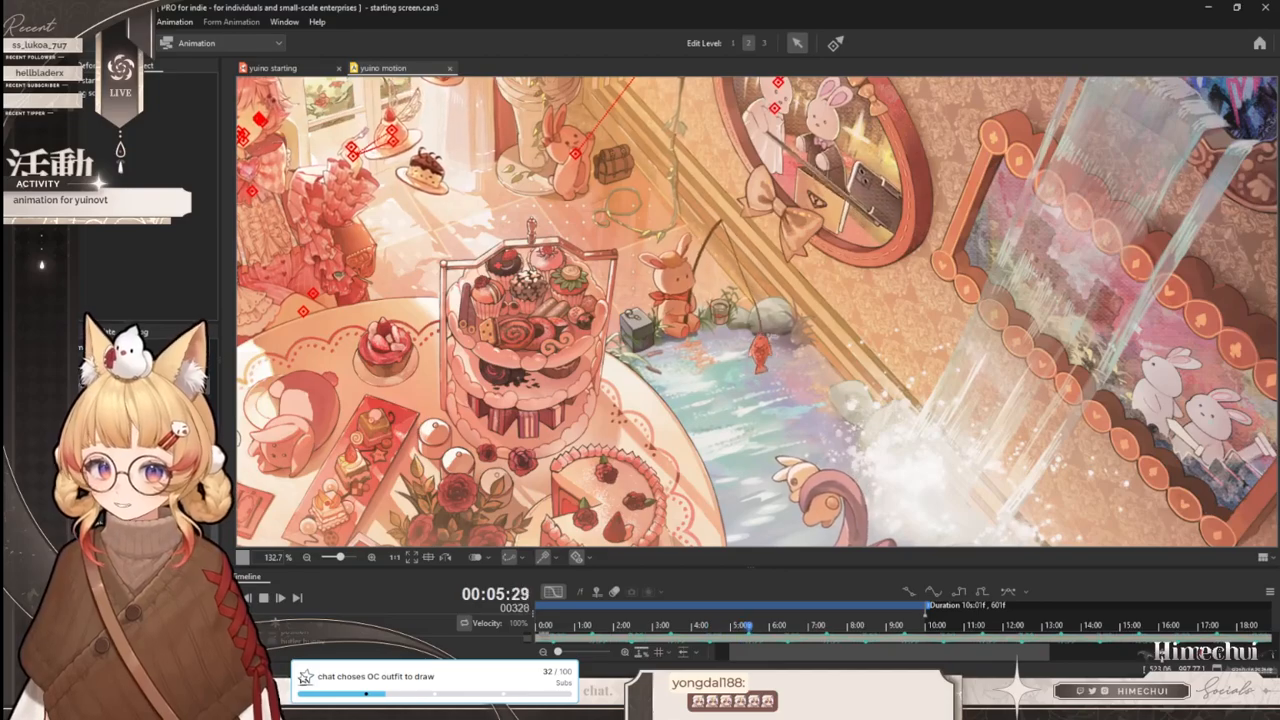
{"action": "scroll", "coordinate": [729, 418], "scroll_direction": "up", "scroll_amount": 10}
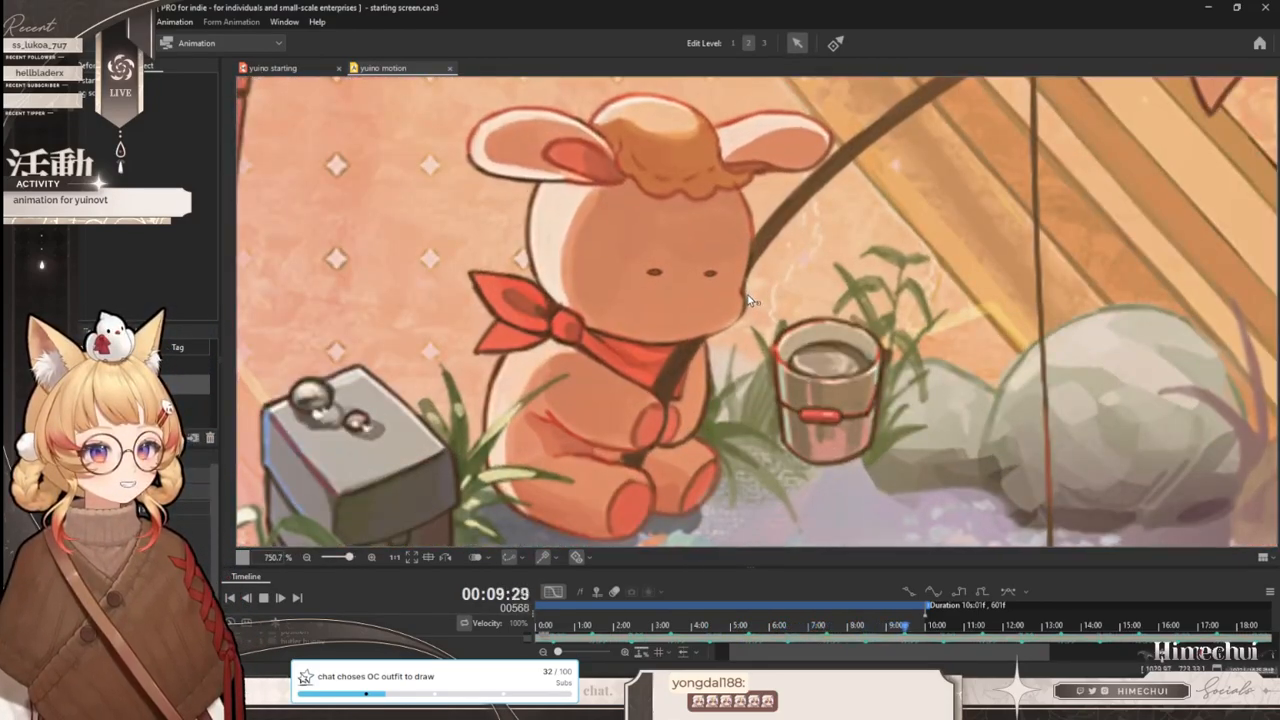
{"action": "scroll", "coordinate": [760, 330], "scroll_direction": "down", "scroll_amount": 12}
{"action": "scroll", "coordinate": [811, 418], "scroll_direction": "up", "scroll_amount": 9}
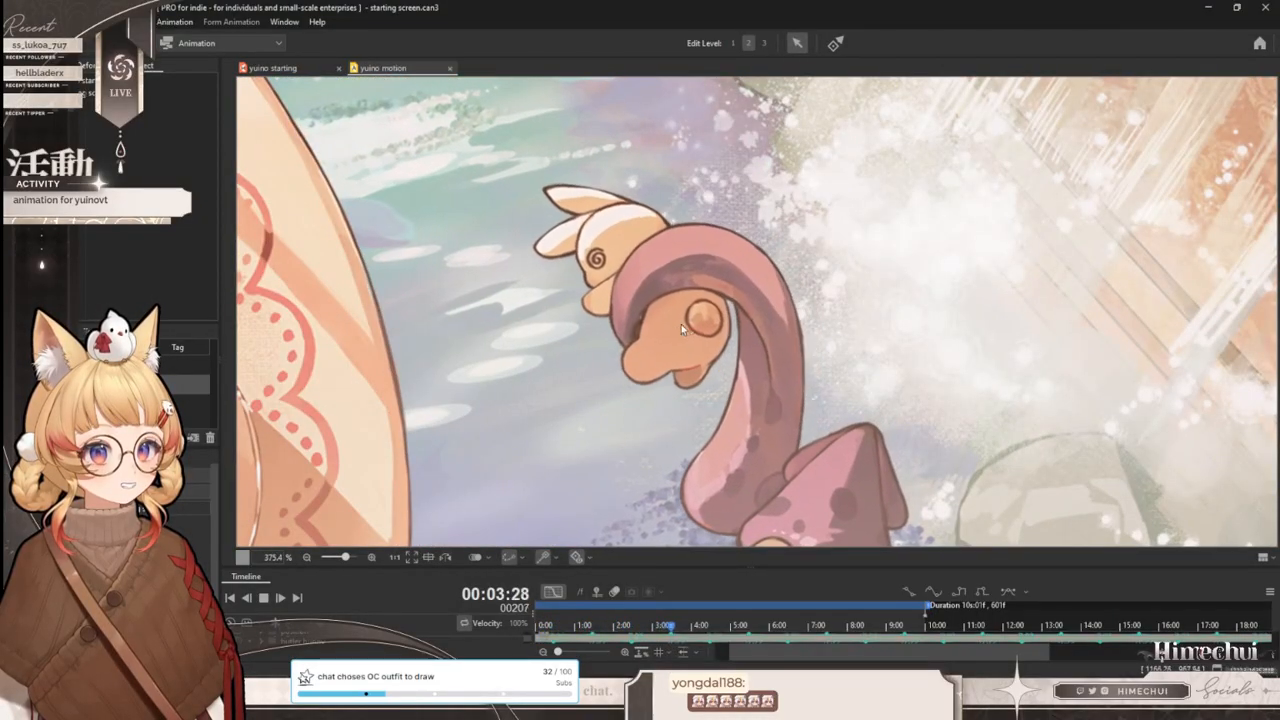
{"action": "scroll", "coordinate": [722, 308], "scroll_direction": "down", "scroll_amount": 2}
{"action": "scroll", "coordinate": [722, 308], "scroll_direction": "down", "scroll_amount": 4}
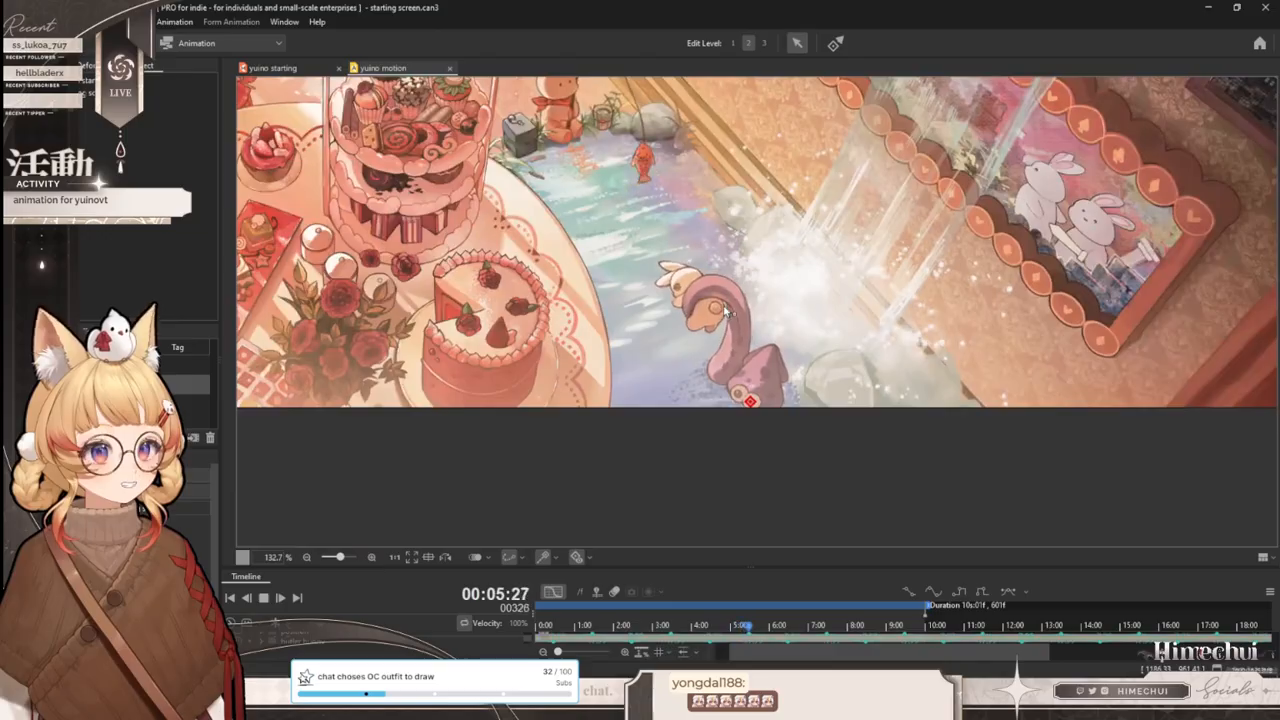
- Stop the playback with the captured bunny in close view and expand the timeline to show squid idle 7's curve
{"action": "scroll", "coordinate": [672, 346], "scroll_direction": "up", "scroll_amount": 5}
{"action": "left_click", "coordinate": [262, 598]}
{"action": "left_click_drag", "start_coordinate": [746, 517], "coordinate": [754, 431]}
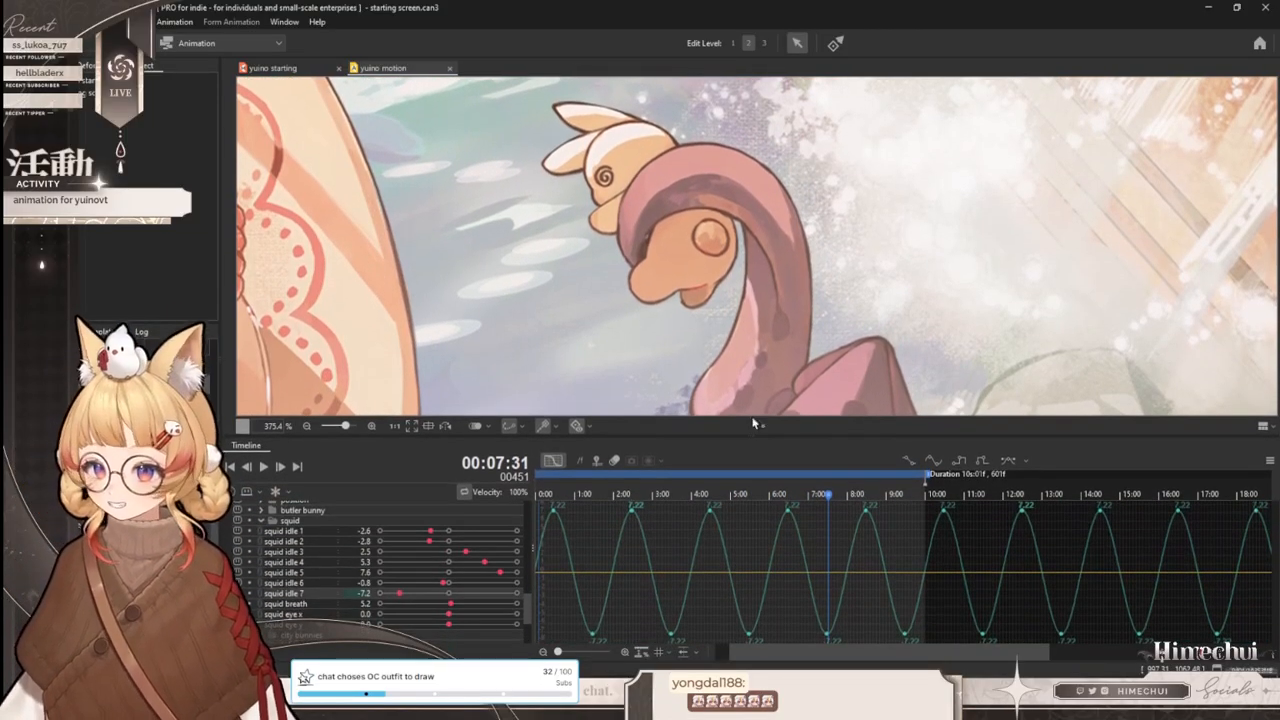
- In the yuino starting model, select the captured bunny's head, both ears and swirl eye together
{"action": "left_click", "coordinate": [305, 67]}
{"action": "scroll", "coordinate": [733, 308], "scroll_direction": "down", "scroll_amount": 3}
{"action": "scroll", "coordinate": [690, 400], "scroll_direction": "up", "scroll_amount": 2}
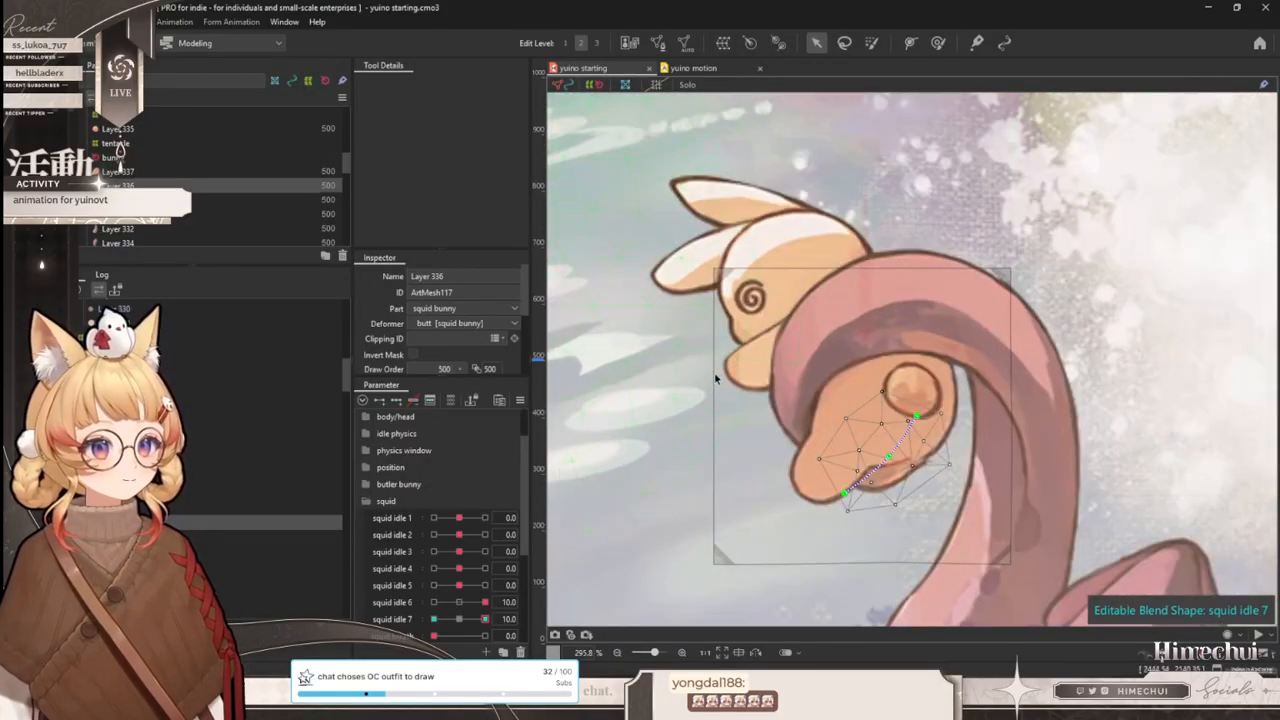
{"action": "left_click", "coordinate": [758, 331]}
{"action": "scroll", "coordinate": [785, 328], "scroll_direction": "up", "scroll_amount": 2}
{"action": "scroll", "coordinate": [836, 311], "scroll_direction": "down", "scroll_amount": 2}
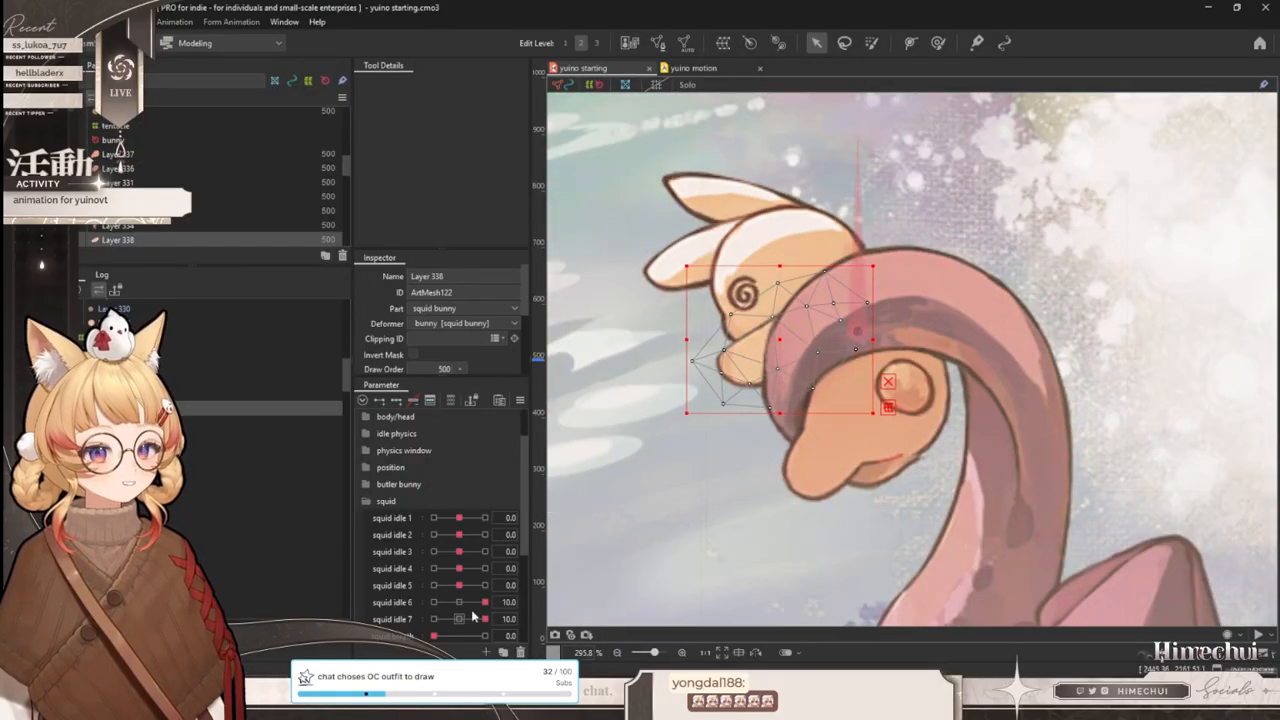
{"action": "left_click", "coordinate": [788, 250]}
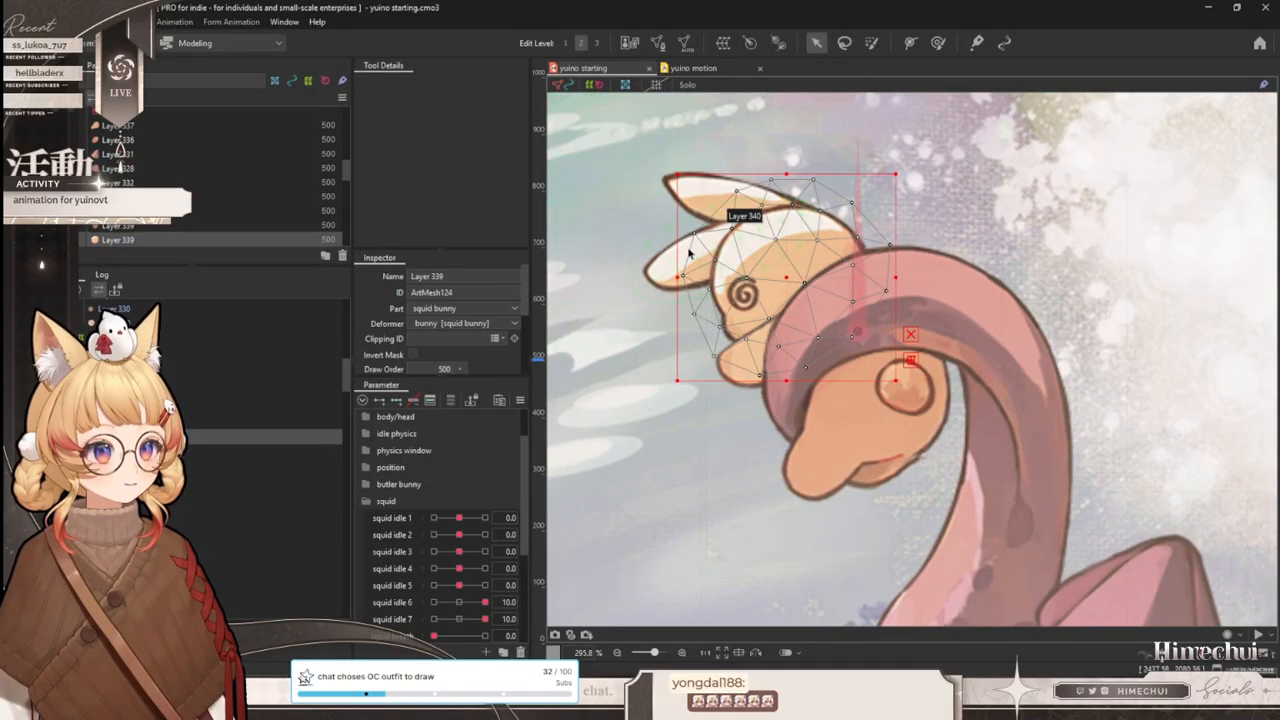
{"action": "left_click", "coordinate": [690, 250], "text": "shift"}
{"action": "left_click", "coordinate": [712, 189], "text": "shift"}
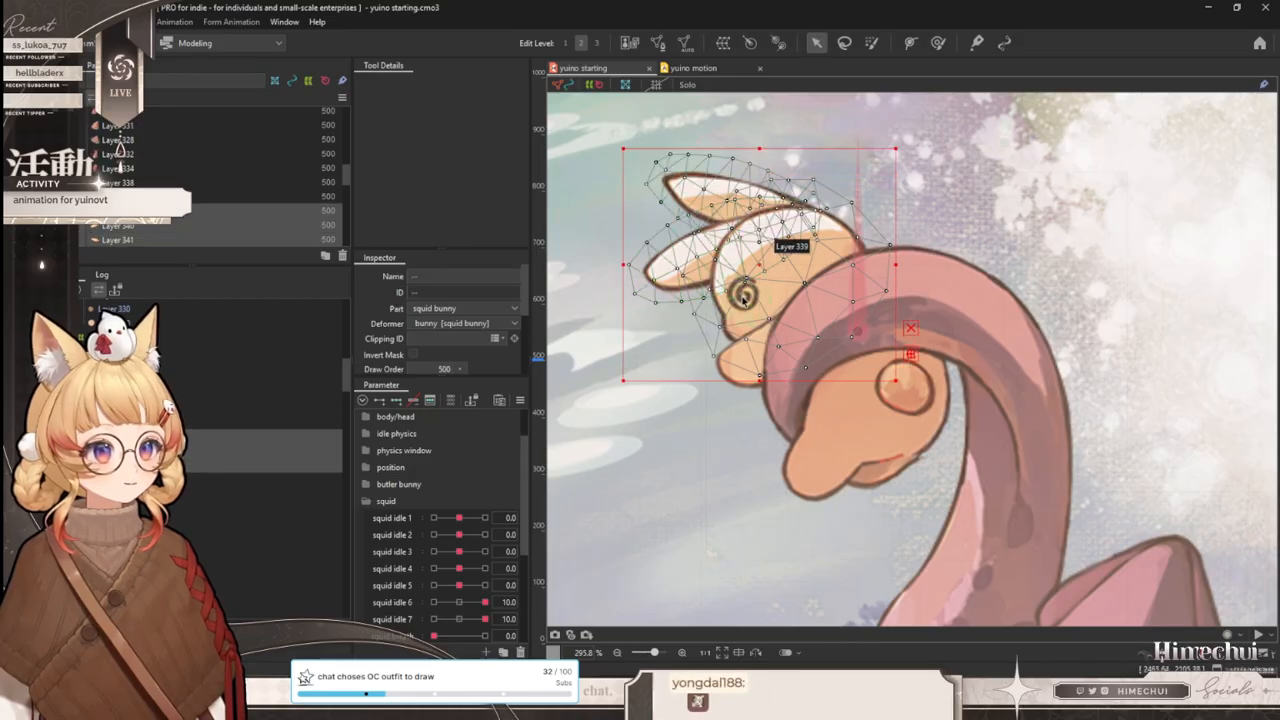
{"action": "left_click", "coordinate": [743, 300], "text": "shift"}
- Create a rotation deformer named head as parent of the selected bunny parts, and reset squid idle 6 and squid idle 7 to 0
{"action": "left_click", "coordinate": [749, 43]}
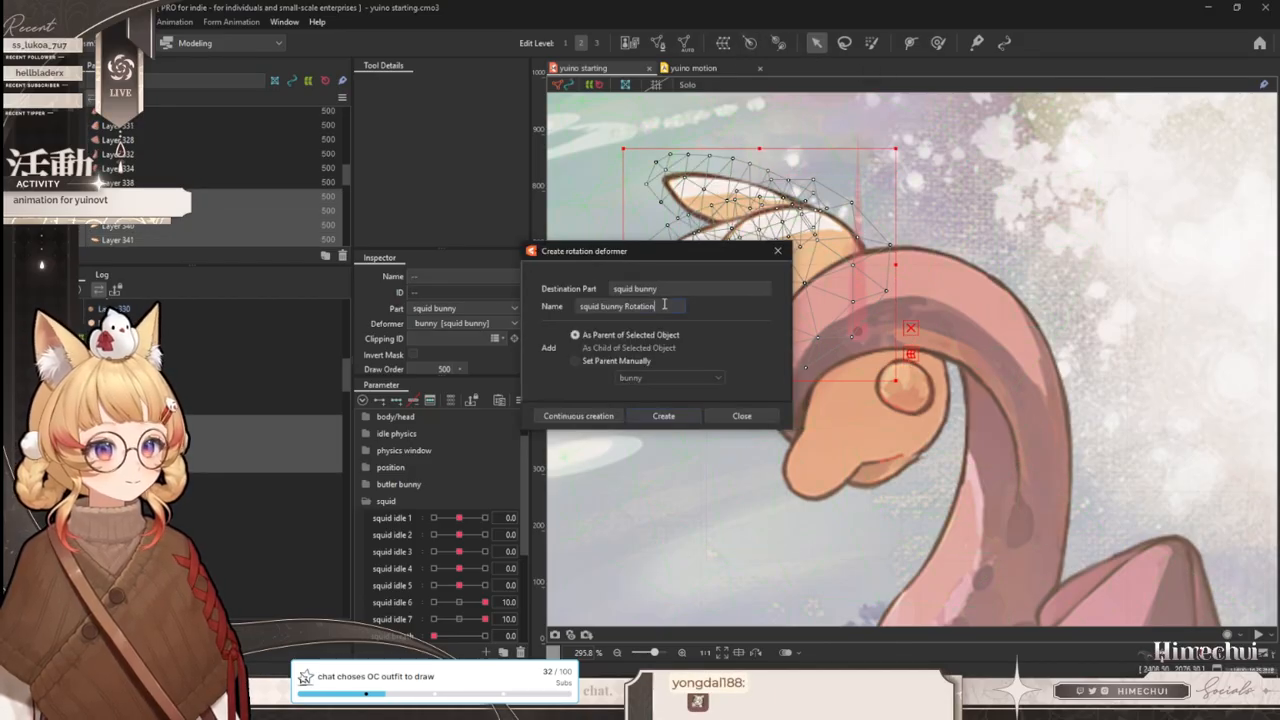
{"action": "type", "text": "head"}
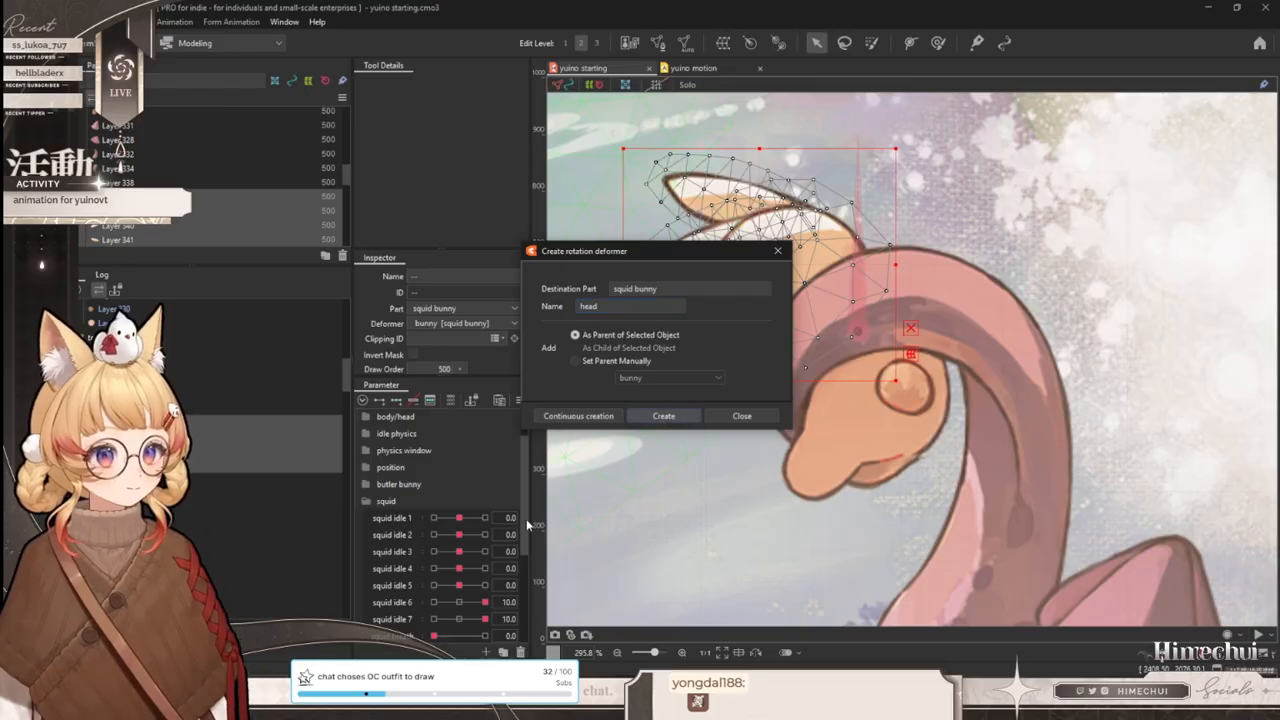
{"action": "key", "text": "Return"}
{"action": "left_click", "coordinate": [458, 603]}
{"action": "left_click", "coordinate": [460, 619]}
- Examine the captured bunny with its head deformer within the scene, and compare it with the yuino motion animation before returning to the model
{"action": "scroll", "coordinate": [826, 302], "scroll_direction": "down", "scroll_amount": 5}
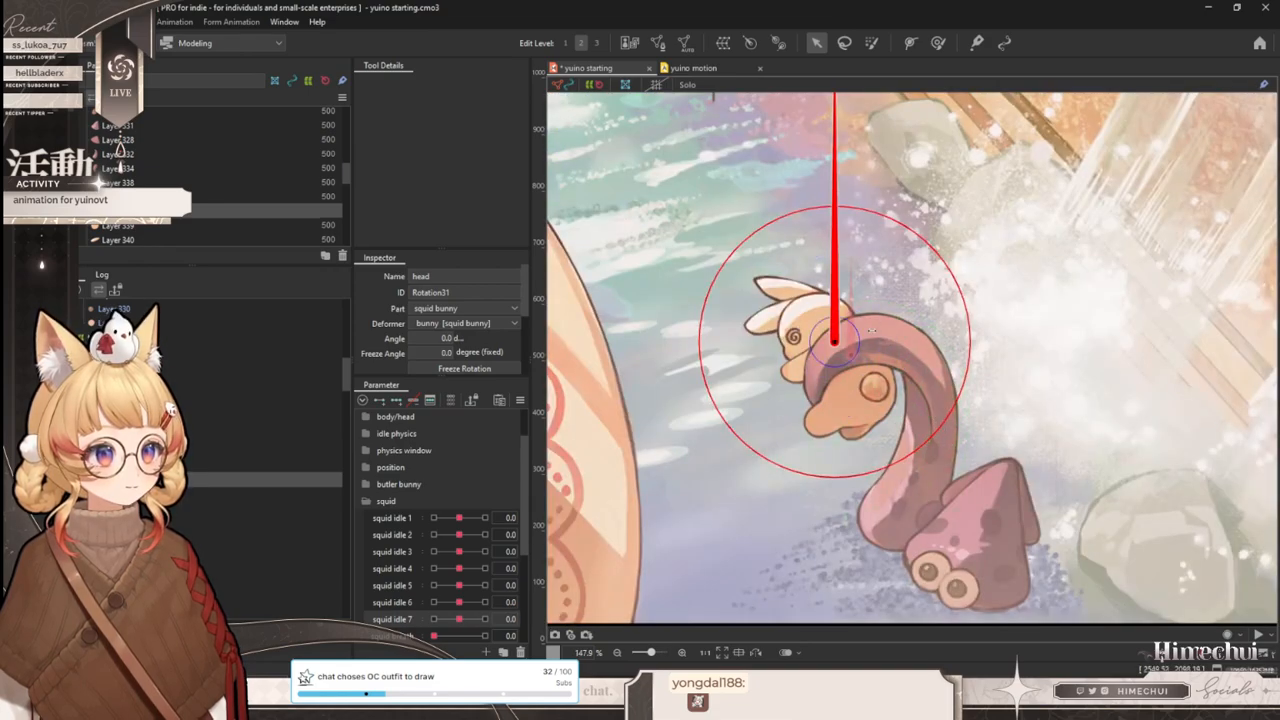
{"action": "scroll", "coordinate": [860, 300], "scroll_direction": "down", "scroll_amount": 5}
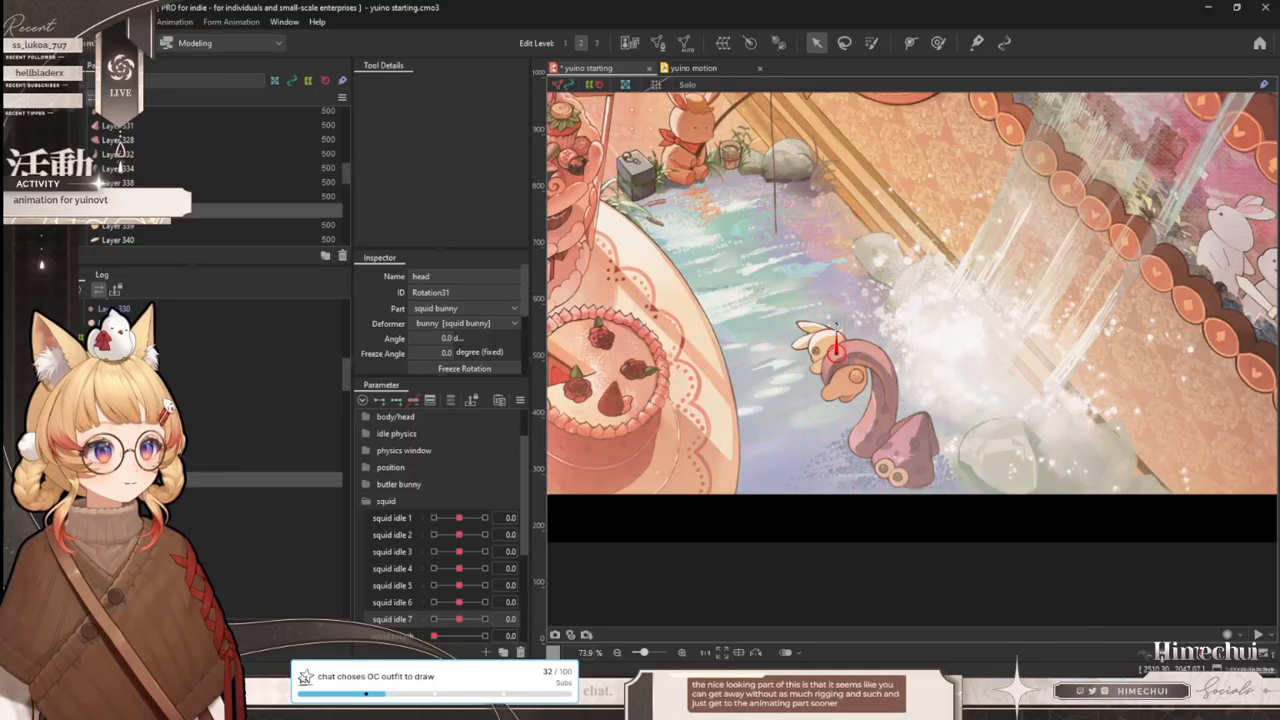
{"action": "scroll", "coordinate": [835, 350], "scroll_direction": "up", "scroll_amount": 5}
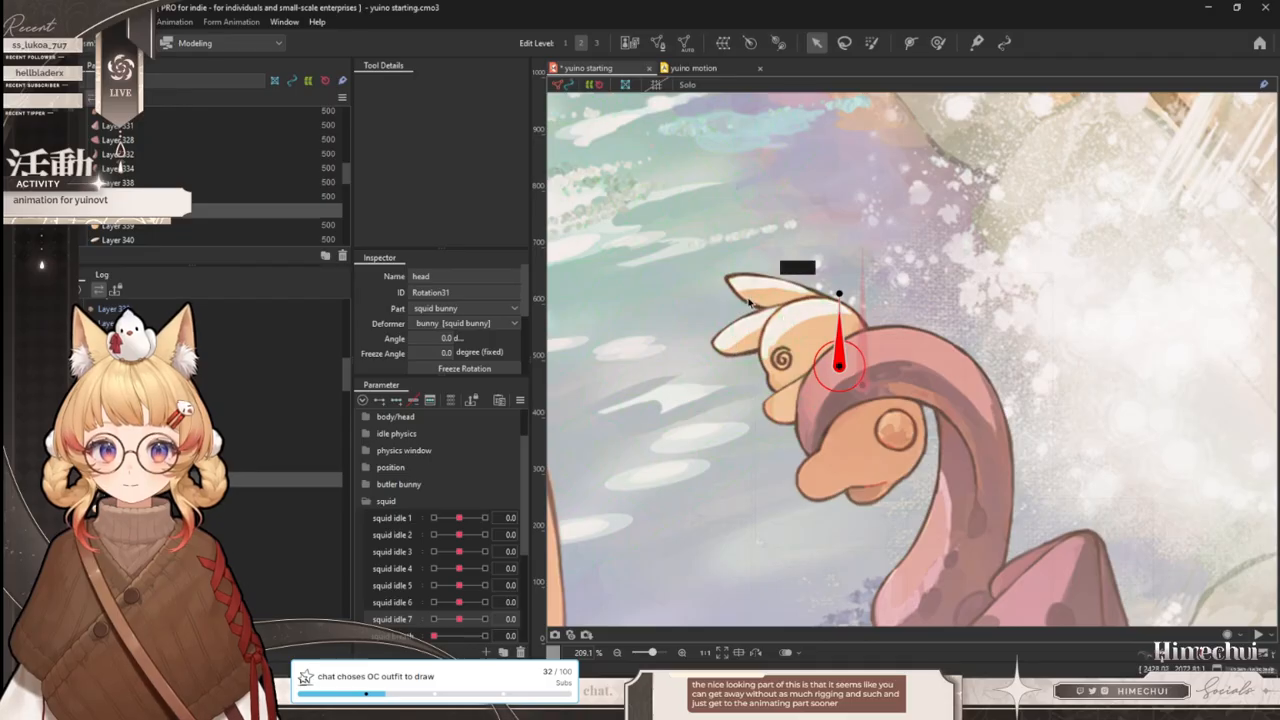
{"action": "scroll", "coordinate": [815, 320], "scroll_direction": "down", "scroll_amount": 2}
{"action": "scroll", "coordinate": [821, 322], "scroll_direction": "up", "scroll_amount": 2}
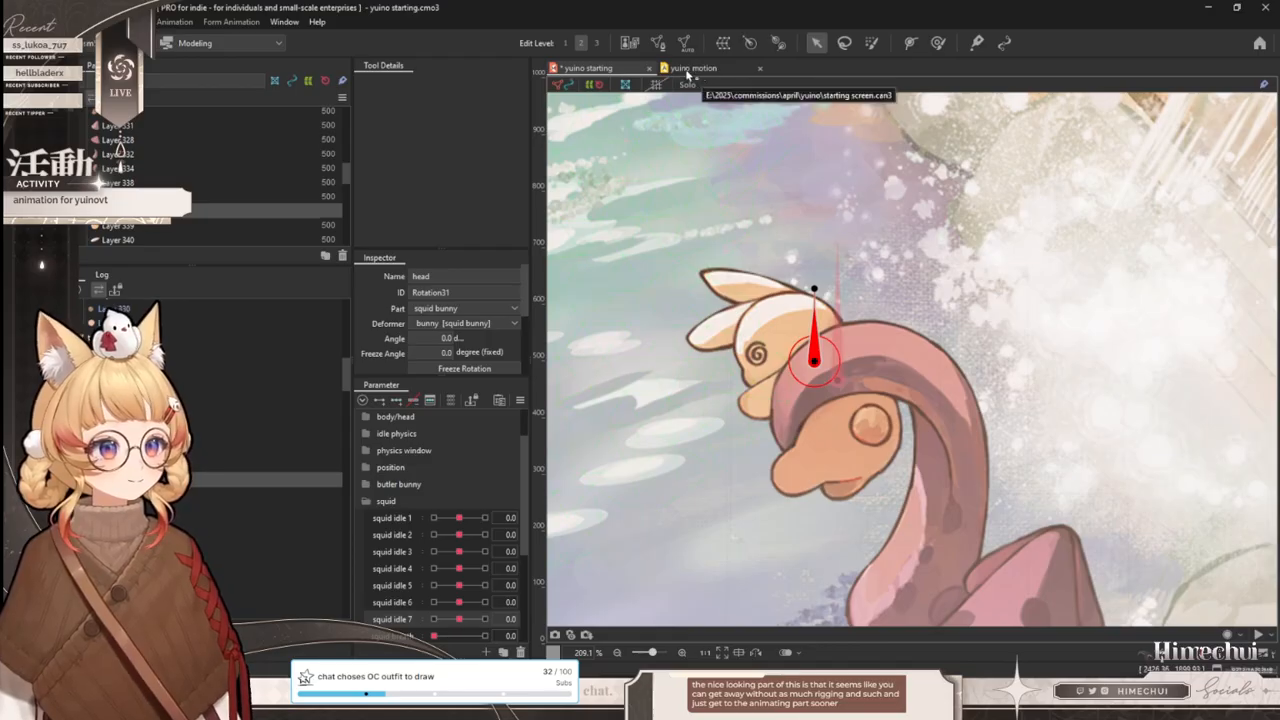
{"action": "left_click", "coordinate": [569, 68]}
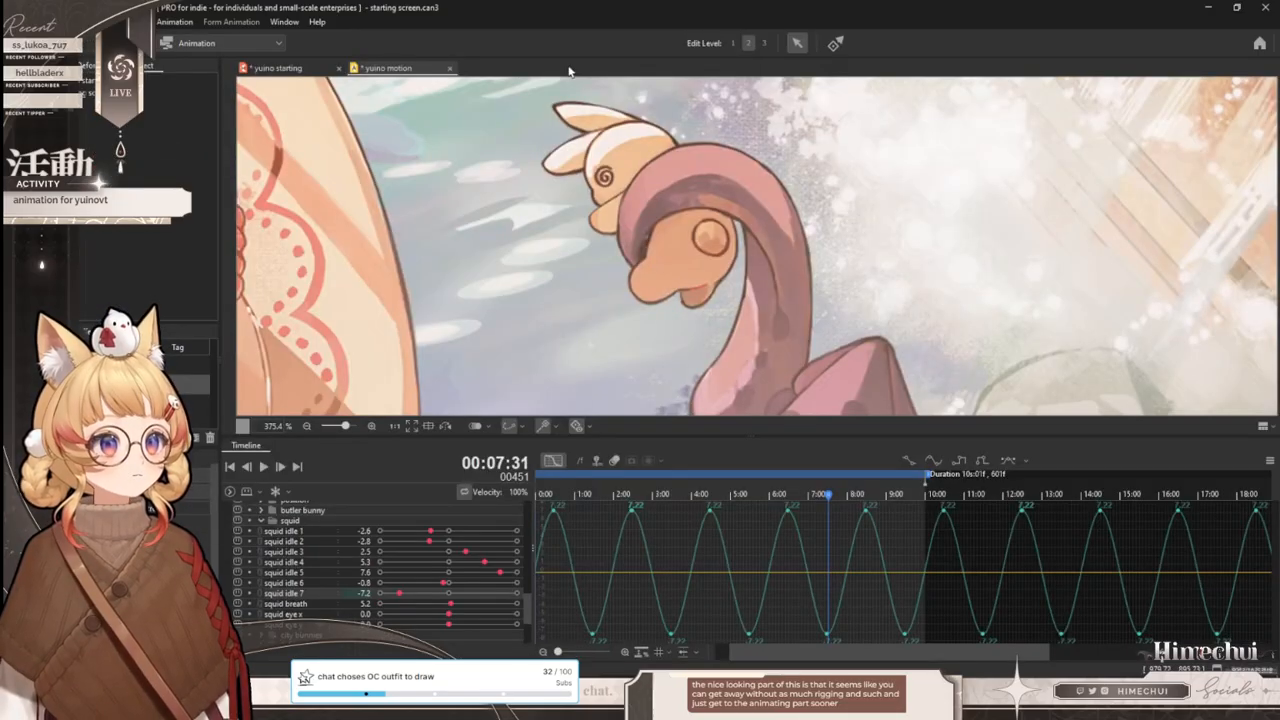
{"action": "left_click", "coordinate": [302, 69]}
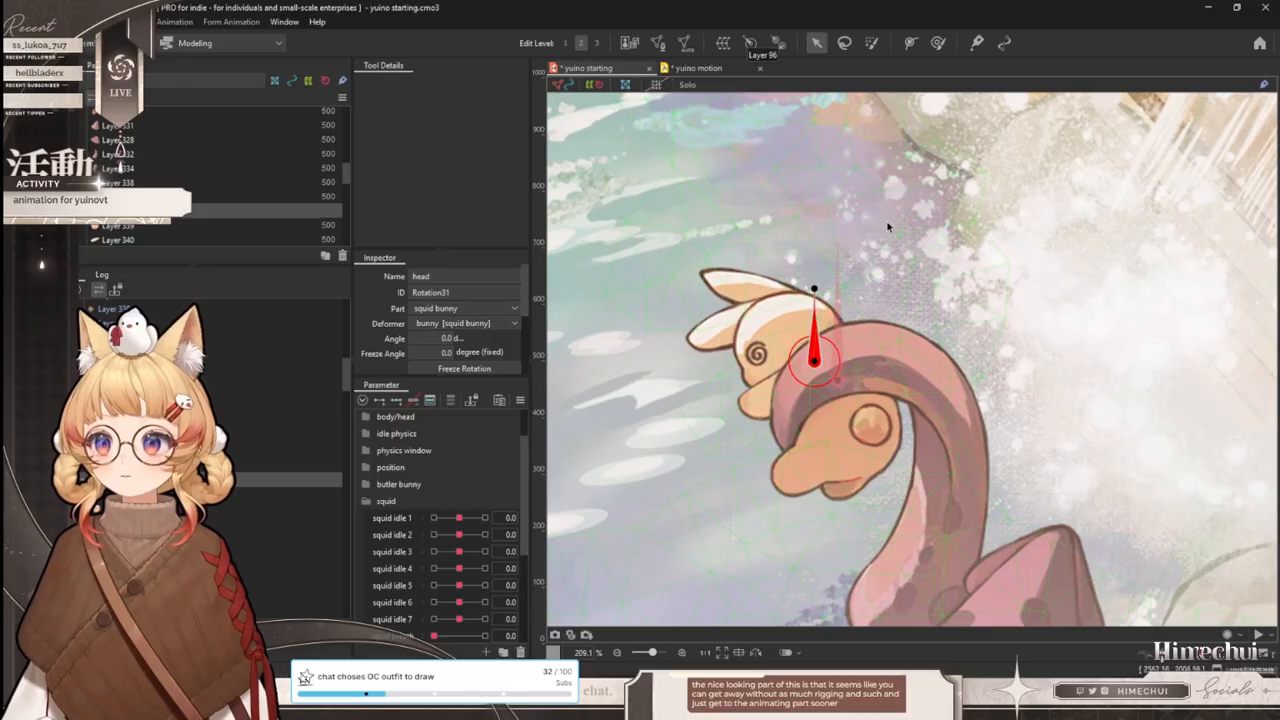
{"action": "scroll", "coordinate": [887, 227], "scroll_direction": "down", "scroll_amount": 3}
{"action": "scroll", "coordinate": [874, 238], "scroll_direction": "up", "scroll_amount": 3}
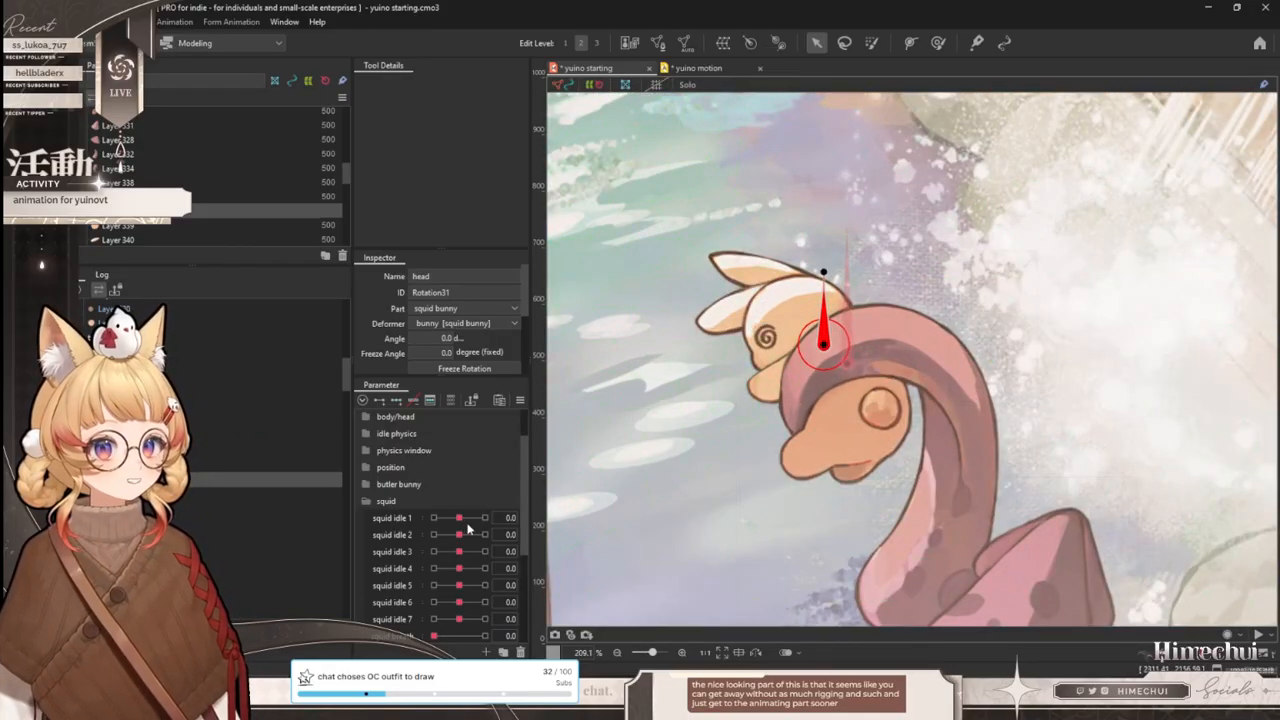
- Test the squid idle parameters to examine how each one moves the captured bunny and tentacle, leaving them at 0
{"action": "left_click_drag", "start_coordinate": [459, 534], "coordinate": [459, 568]}
{"action": "mouse_move", "coordinate": [462, 586]}
{"action": "left_mouse_down"}
{"action": "mouse_move", "coordinate": [517, 587]}
{"action": "mouse_move", "coordinate": [459, 586]}
{"action": "left_mouse_up"}
{"action": "mouse_move", "coordinate": [462, 602]}
{"action": "left_mouse_down"}
{"action": "mouse_move", "coordinate": [536, 601]}
{"action": "mouse_move", "coordinate": [434, 610]}
{"action": "mouse_move", "coordinate": [459, 598]}
{"action": "mouse_move", "coordinate": [407, 595]}
{"action": "mouse_move", "coordinate": [459, 586]}
{"action": "left_mouse_up"}
{"action": "mouse_move", "coordinate": [461, 569]}
{"action": "left_mouse_down"}
{"action": "mouse_move", "coordinate": [506, 567]}
{"action": "mouse_move", "coordinate": [459, 569]}
{"action": "left_mouse_up"}
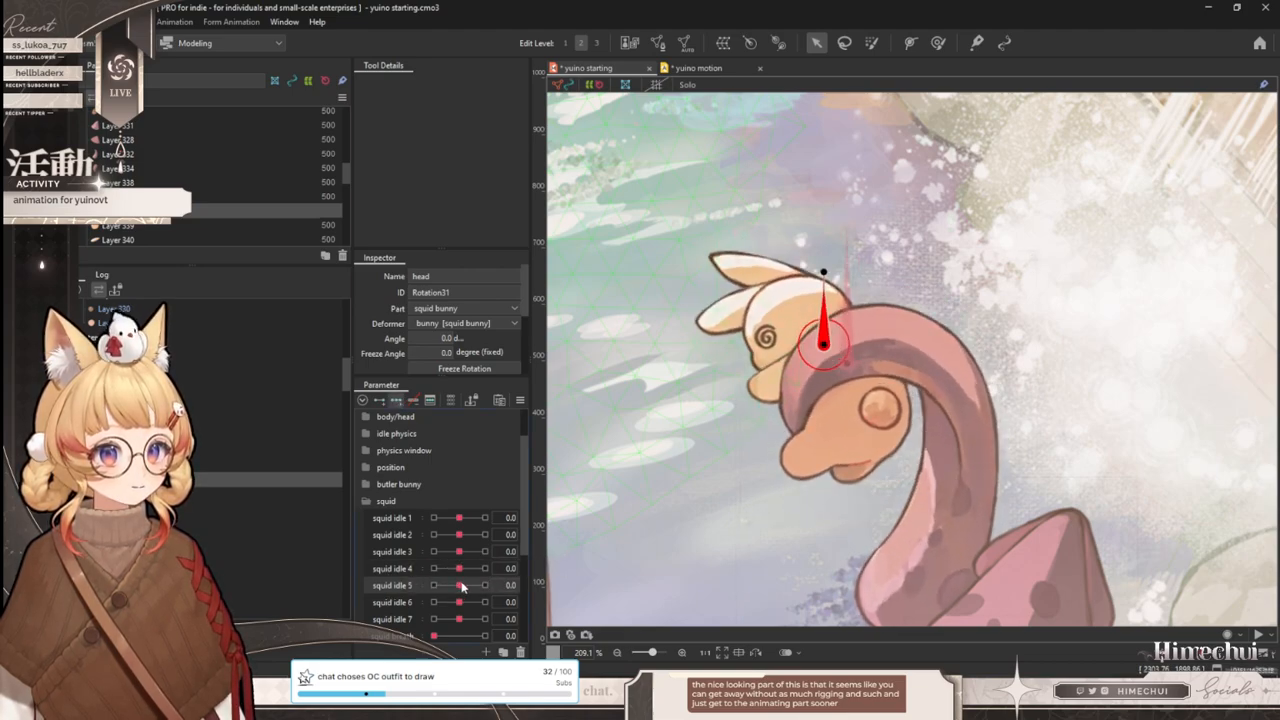
- Key the head deformer on squid idle 5, rotated about 8.9 degrees at 10 and the opposite way at the minimum, and reset the parameter to 0
{"action": "left_click_drag", "start_coordinate": [462, 587], "coordinate": [485, 586]}
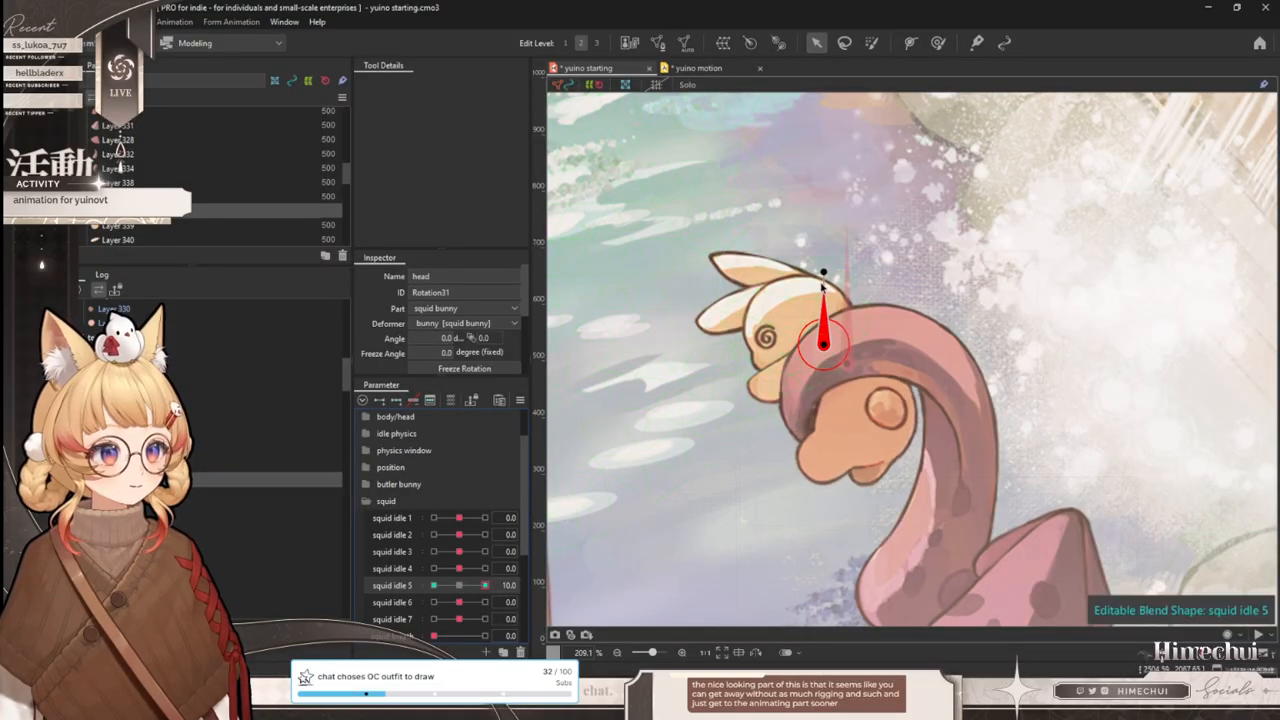
{"action": "left_click_drag", "start_coordinate": [823, 272], "coordinate": [835, 272]}
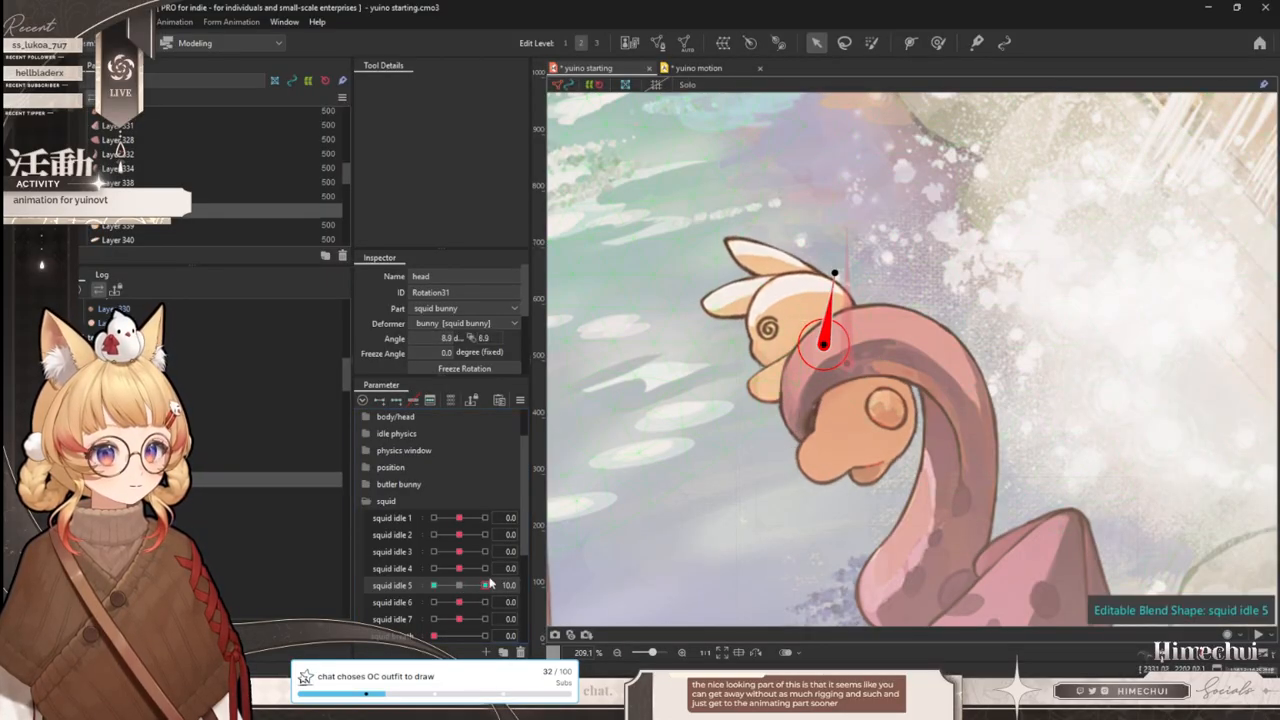
{"action": "left_click_drag", "start_coordinate": [487, 584], "coordinate": [422, 586]}
{"action": "left_click_drag", "start_coordinate": [824, 273], "coordinate": [808, 272]}
{"action": "left_click_drag", "start_coordinate": [434, 585], "coordinate": [461, 588]}
- Add a three-point deform path along the captured bunny's arm on Layer 338, running from the shoulder to the paw
{"action": "scroll", "coordinate": [800, 312], "scroll_direction": "up", "scroll_amount": 2}
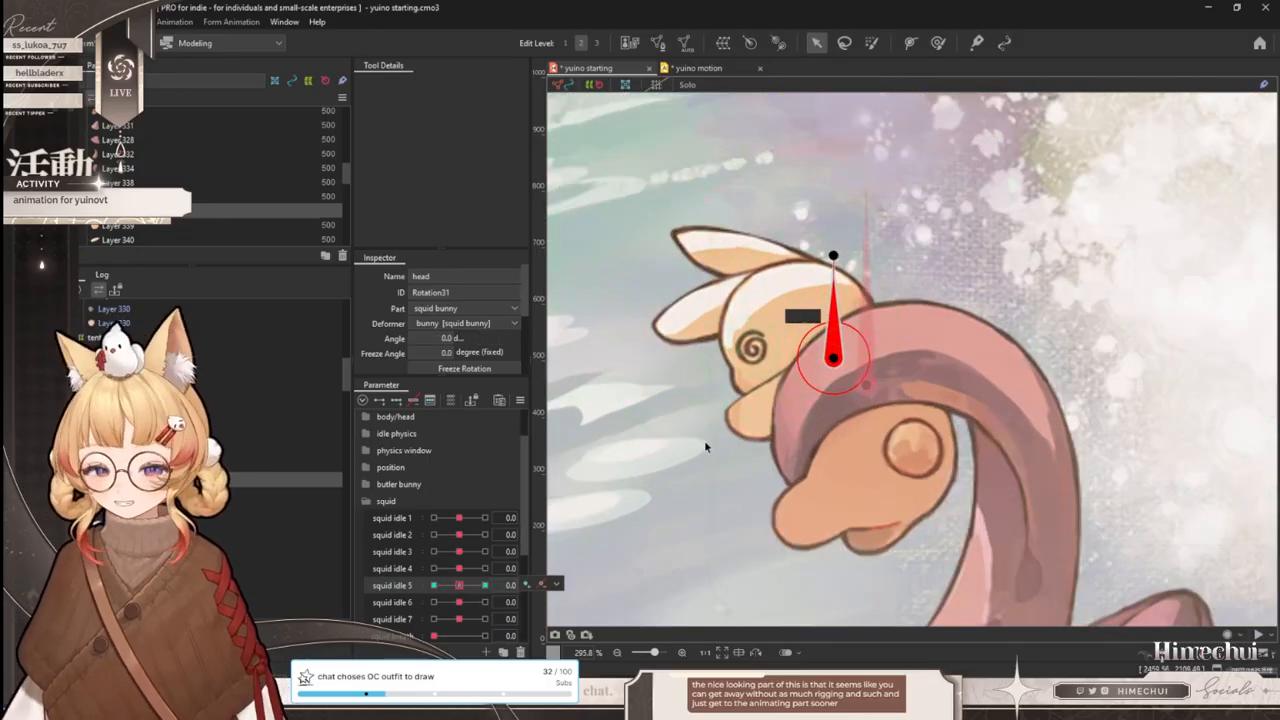
{"action": "left_click", "coordinate": [754, 409]}
{"action": "left_click", "coordinate": [910, 42]}
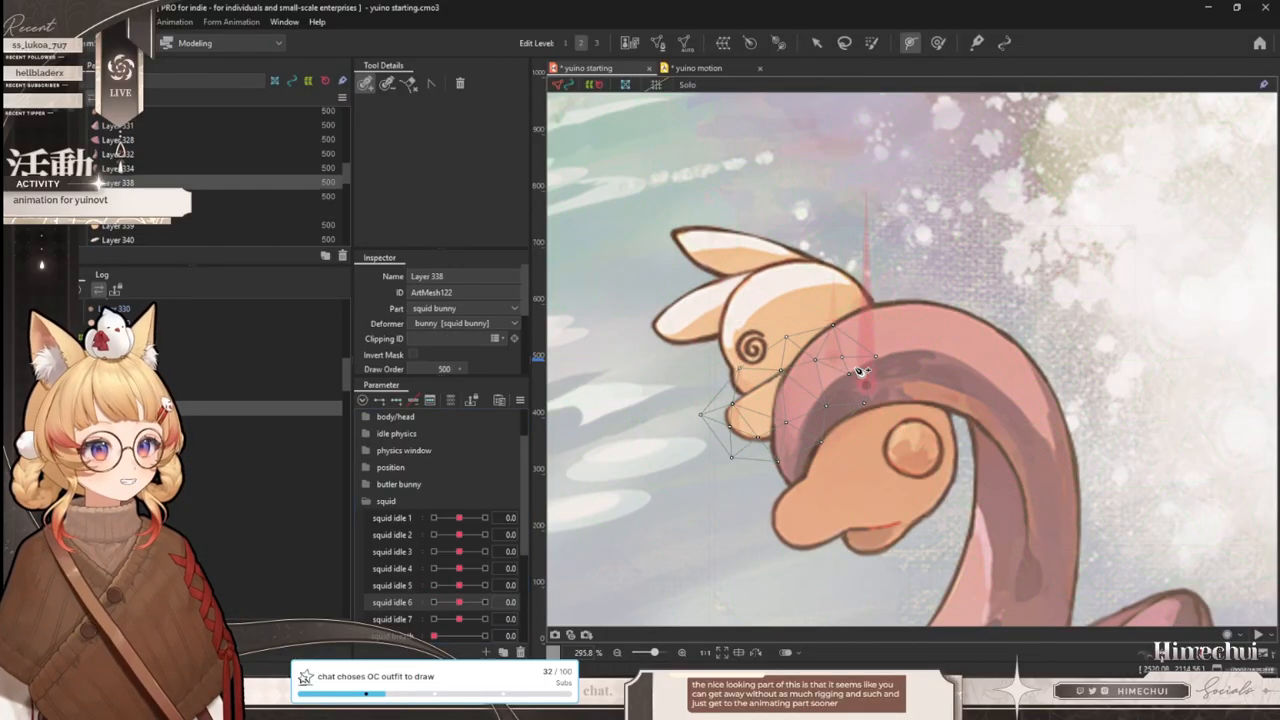
{"action": "left_click", "coordinate": [853, 372]}
{"action": "left_click", "coordinate": [785, 398]}
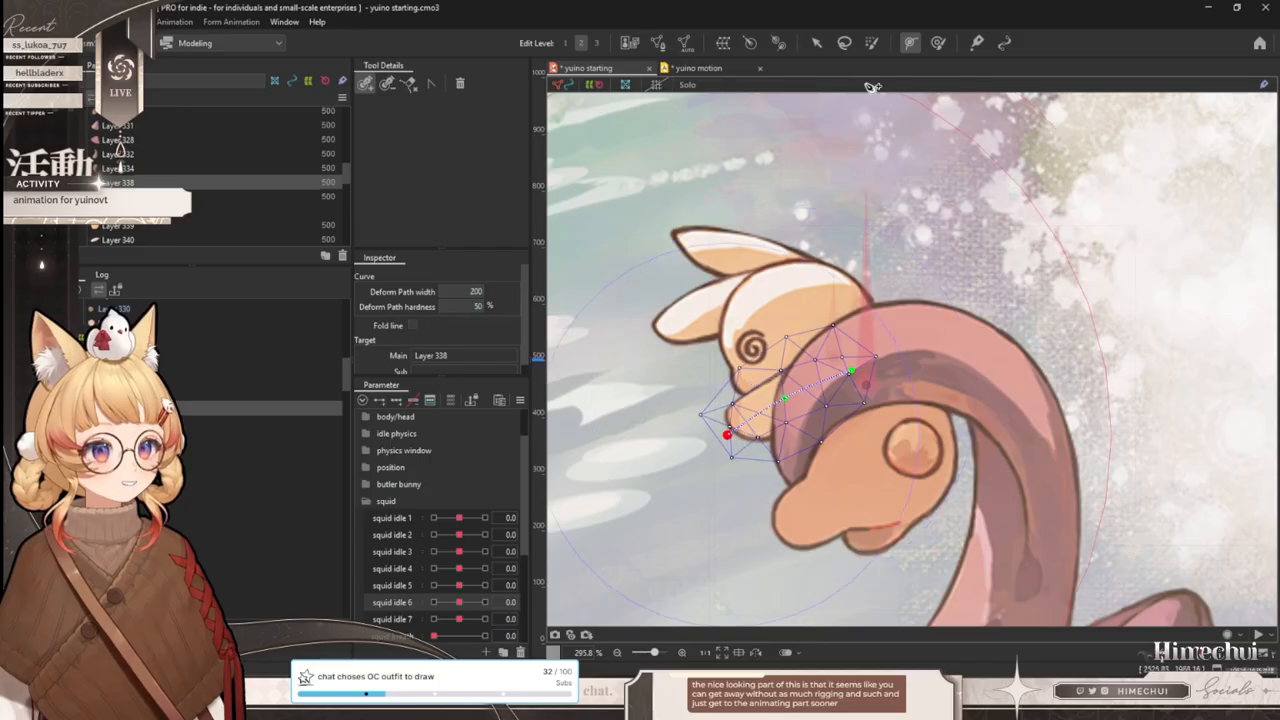
- Add keys for the bunny's arm (Layer 338) on squid idle 6 and bend its deform path at 10 and -10
{"action": "left_click", "coordinate": [816, 42]}
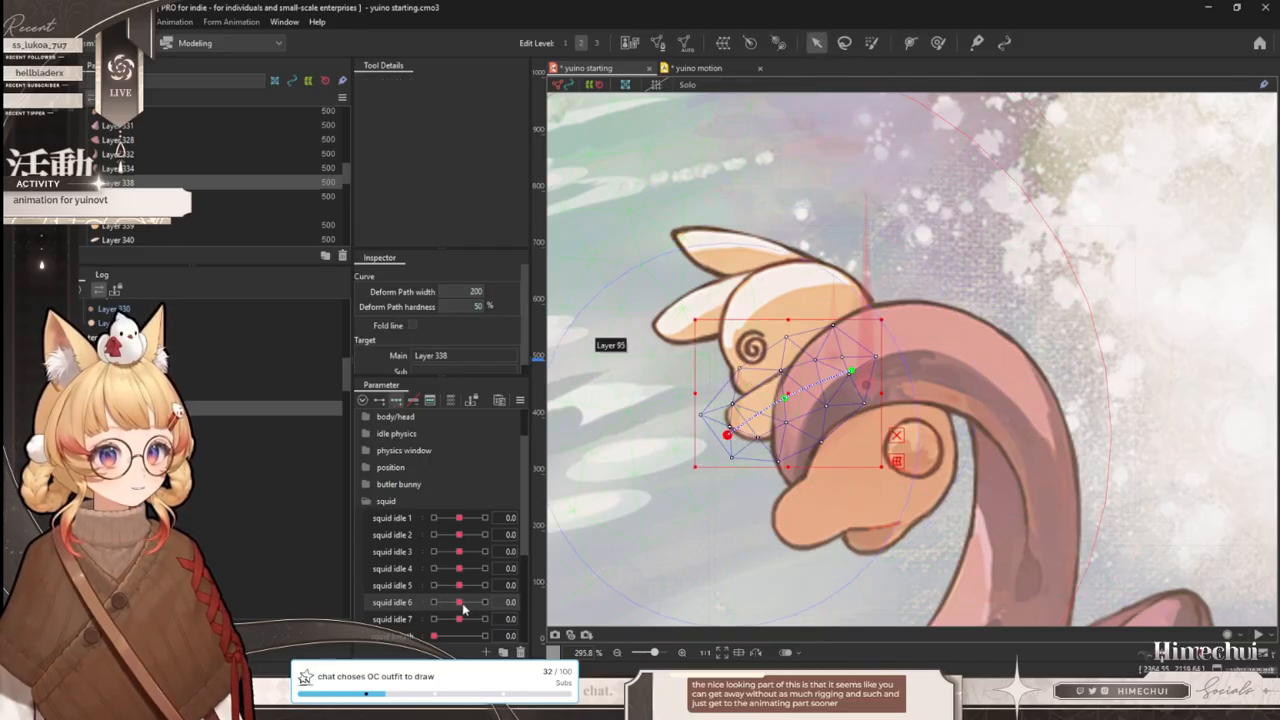
{"action": "left_click_drag", "start_coordinate": [462, 606], "coordinate": [486, 602]}
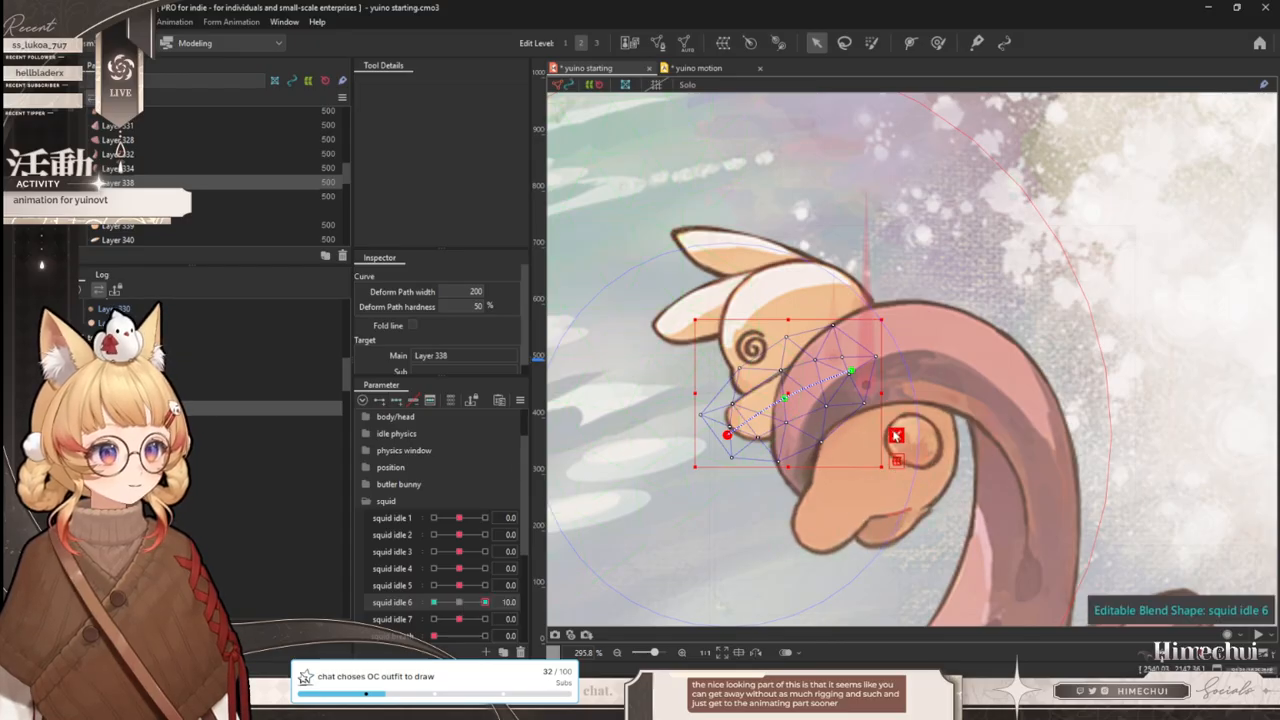
{"action": "left_click_drag", "start_coordinate": [786, 398], "coordinate": [783, 382]}
{"action": "left_click_drag", "start_coordinate": [727, 436], "coordinate": [727, 432]}
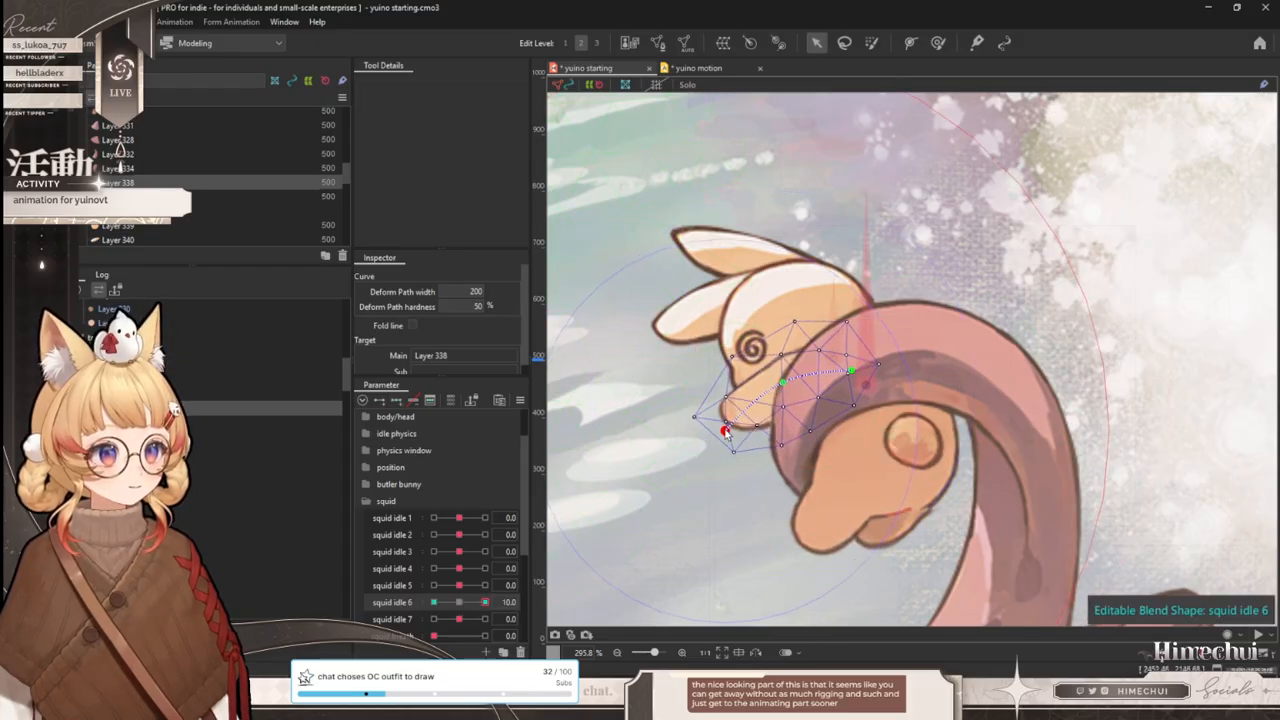
{"action": "left_click_drag", "start_coordinate": [485, 602], "coordinate": [330, 540]}
{"action": "left_click_drag", "start_coordinate": [786, 398], "coordinate": [739, 440]}
{"action": "left_click", "coordinate": [459, 602]}
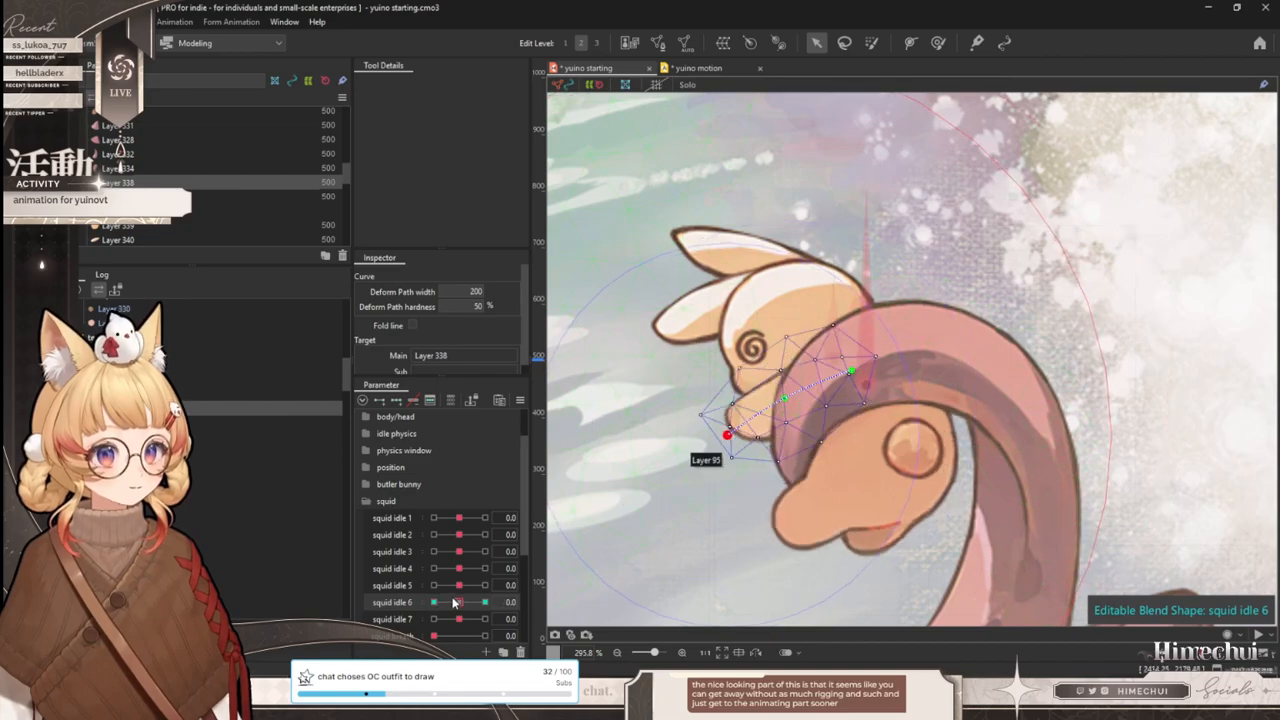
- Add keys for the arm on squid idle 7 and swing the end of its deform path at 10 and -10
{"action": "left_click", "coordinate": [459, 619]}
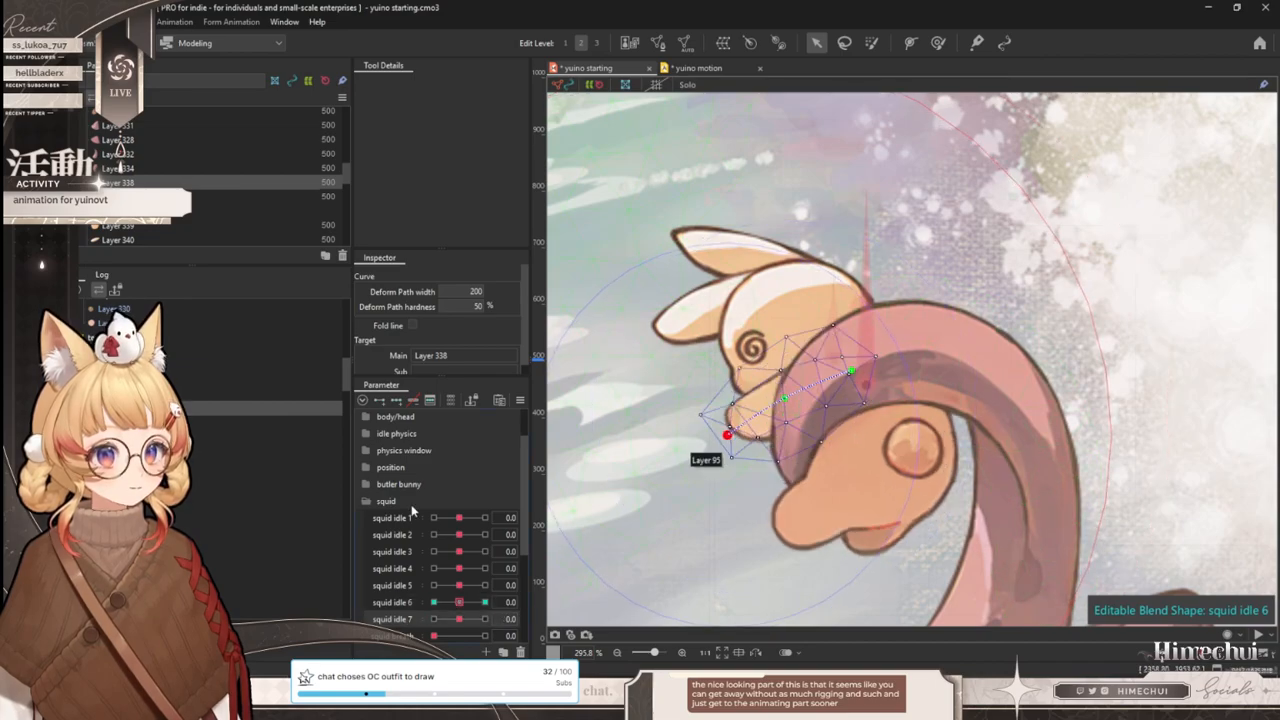
{"action": "left_click", "coordinate": [484, 619]}
{"action": "left_click_drag", "start_coordinate": [720, 426], "coordinate": [740, 453]}
{"action": "left_click", "coordinate": [434, 619]}
{"action": "left_click_drag", "start_coordinate": [434, 619], "coordinate": [346, 584]}
{"action": "left_click", "coordinate": [459, 602]}
{"action": "left_click_drag", "start_coordinate": [459, 619], "coordinate": [420, 616]}
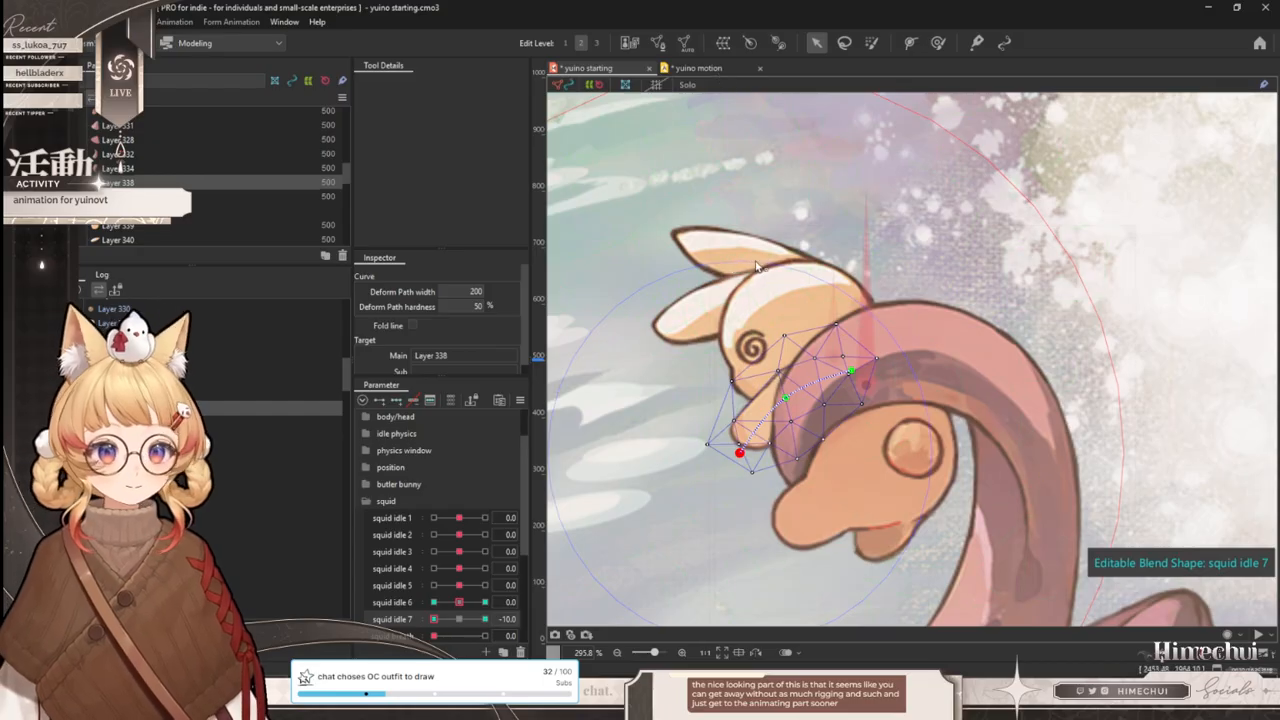
- Scrub the yuino motion animation to check the arm's movement, and return to the yuino starting model
{"action": "left_click", "coordinate": [697, 68]}
{"action": "left_click_drag", "start_coordinate": [606, 494], "coordinate": [844, 468]}
{"action": "left_click", "coordinate": [303, 69]}
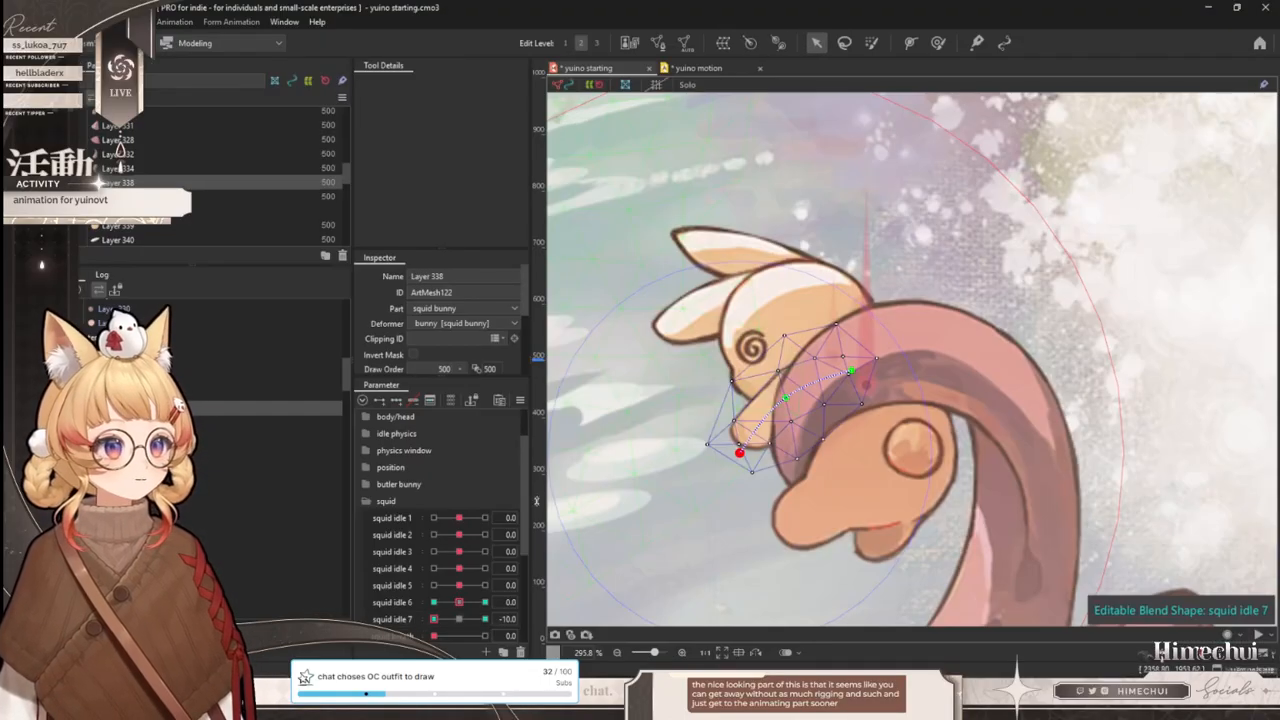
- Reset squid idle 7 to 0 and refine the middle of the arm's deform path on squid idle 6
{"action": "left_click", "coordinate": [460, 619]}
{"action": "left_click", "coordinate": [485, 602]}
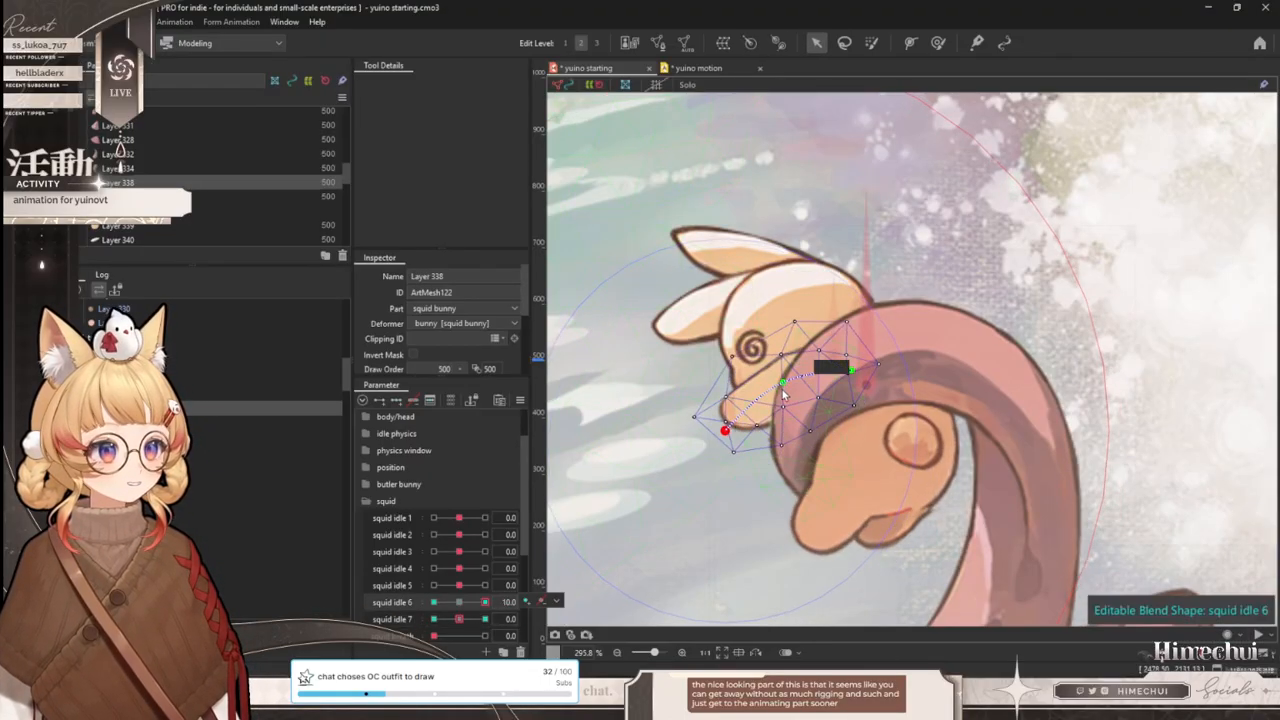
{"action": "left_click_drag", "start_coordinate": [785, 389], "coordinate": [785, 405]}
{"action": "left_click", "coordinate": [434, 602]}
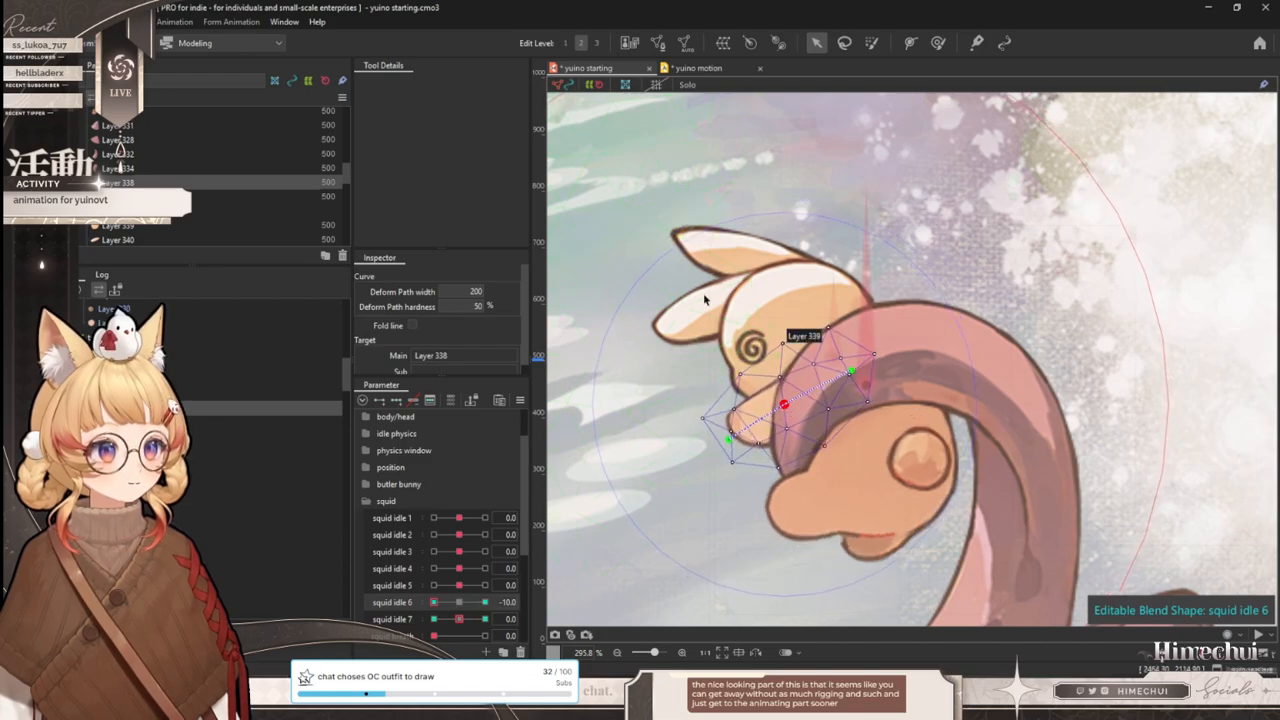
- Review the adjusted arm bend by scrubbing the yuino motion animation, and go back to the yuino starting model
{"action": "left_click", "coordinate": [691, 70]}
{"action": "left_click_drag", "start_coordinate": [587, 496], "coordinate": [1000, 463]}
{"action": "left_click", "coordinate": [275, 68]}
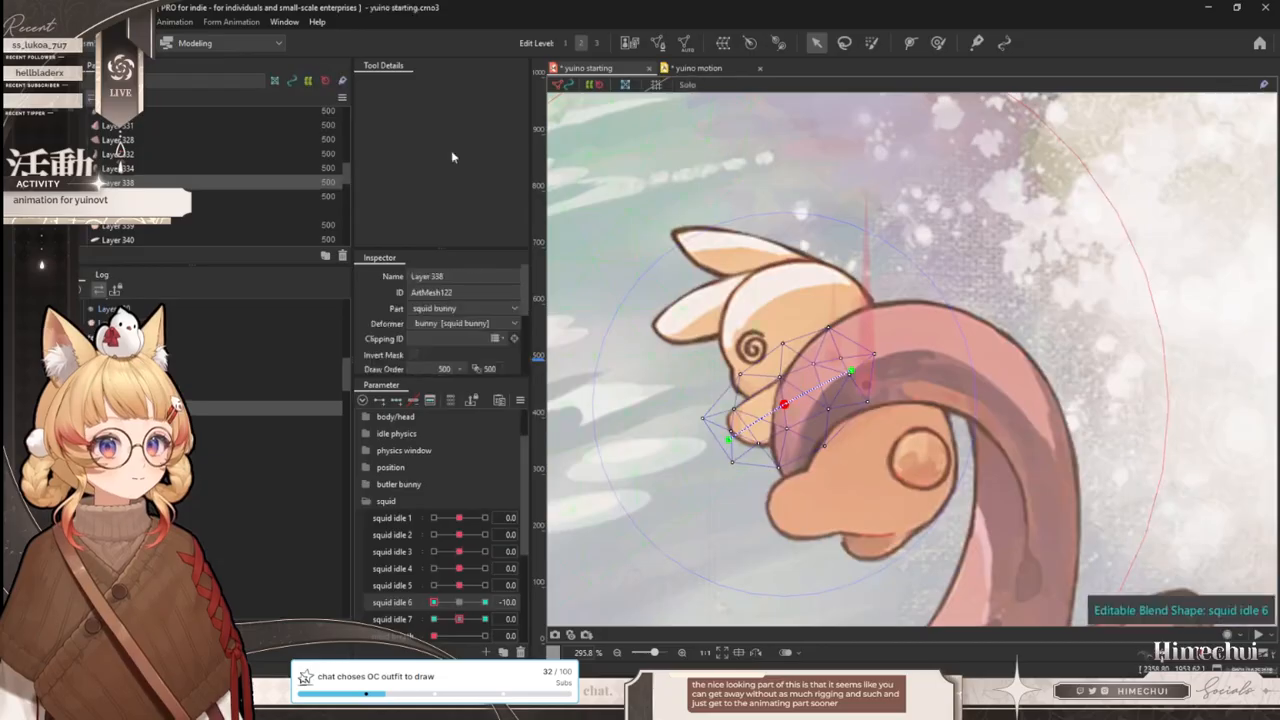
- Reset squid idle 6 to 0, add three keys on squid idle 5 for the bunny's head mesh (Layer 339), and hide the selection display
{"action": "left_click", "coordinate": [830, 275]}
{"action": "left_click", "coordinate": [937, 45]}
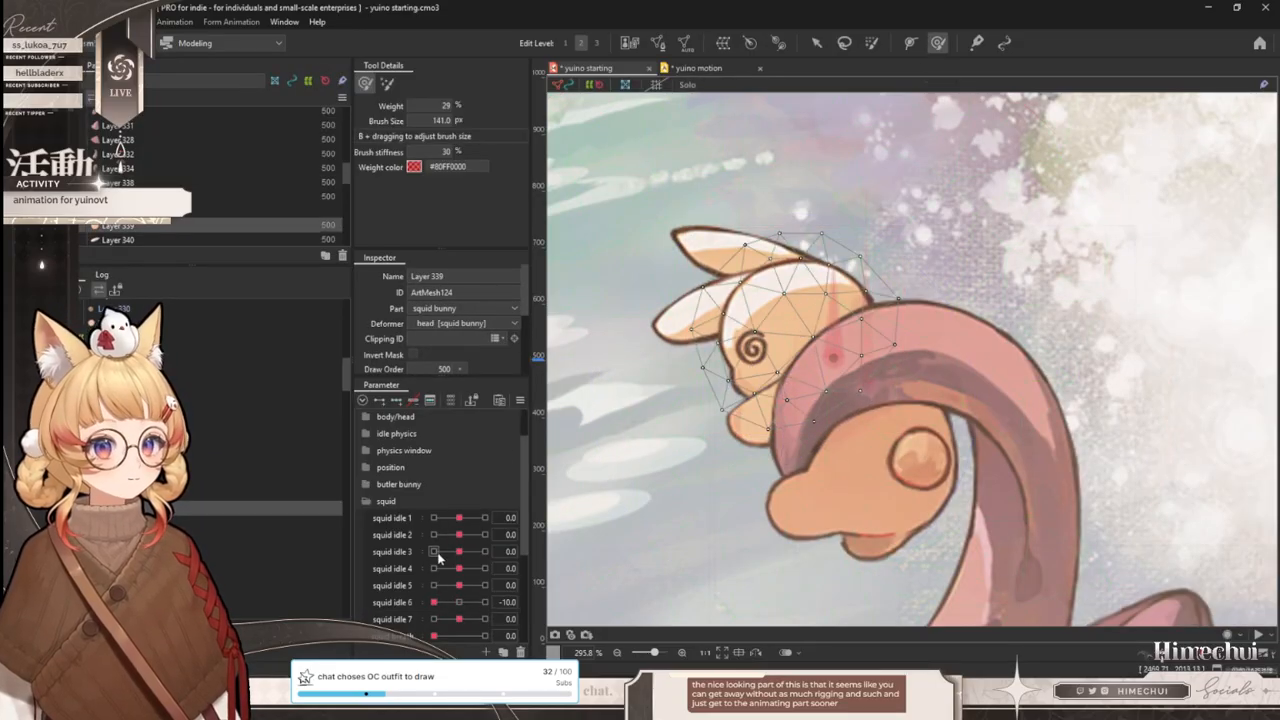
{"action": "left_click", "coordinate": [462, 602]}
{"action": "mouse_move", "coordinate": [462, 586]}
{"action": "left_mouse_down"}
{"action": "mouse_move", "coordinate": [500, 583]}
{"action": "mouse_move", "coordinate": [462, 586]}
{"action": "left_mouse_up"}
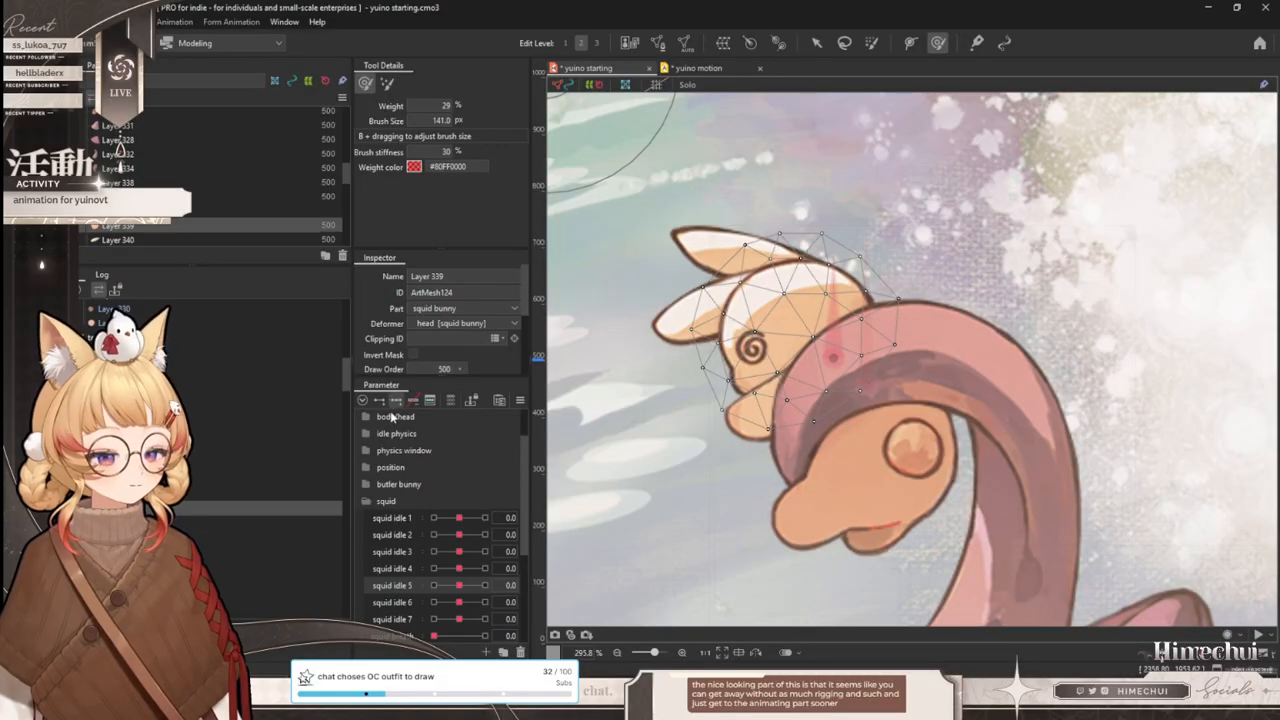
{"action": "left_click", "coordinate": [397, 404]}
{"action": "key", "text": "ctrl+t"}
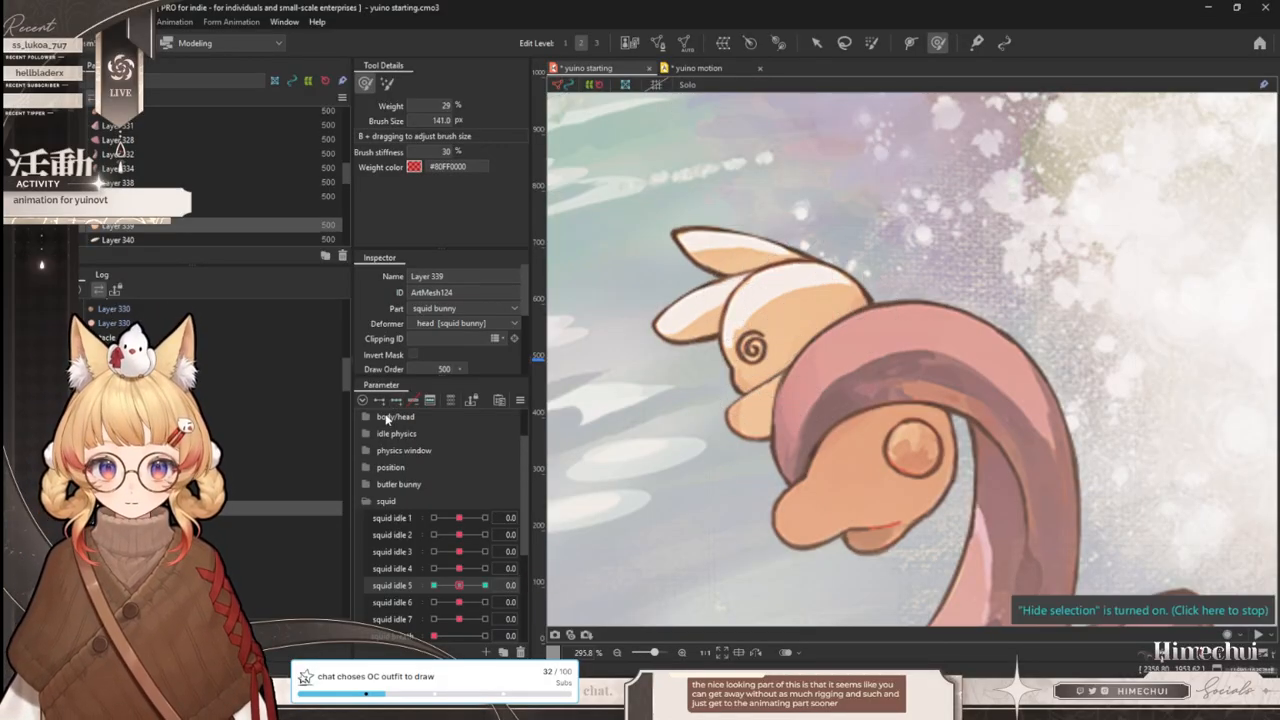
- Check the bunny's head pose with squid idle 5 at 10 and -10, and return it to 0
{"action": "scroll", "coordinate": [430, 480], "scroll_direction": "down", "scroll_amount": 1}
{"action": "left_click", "coordinate": [484, 533]}
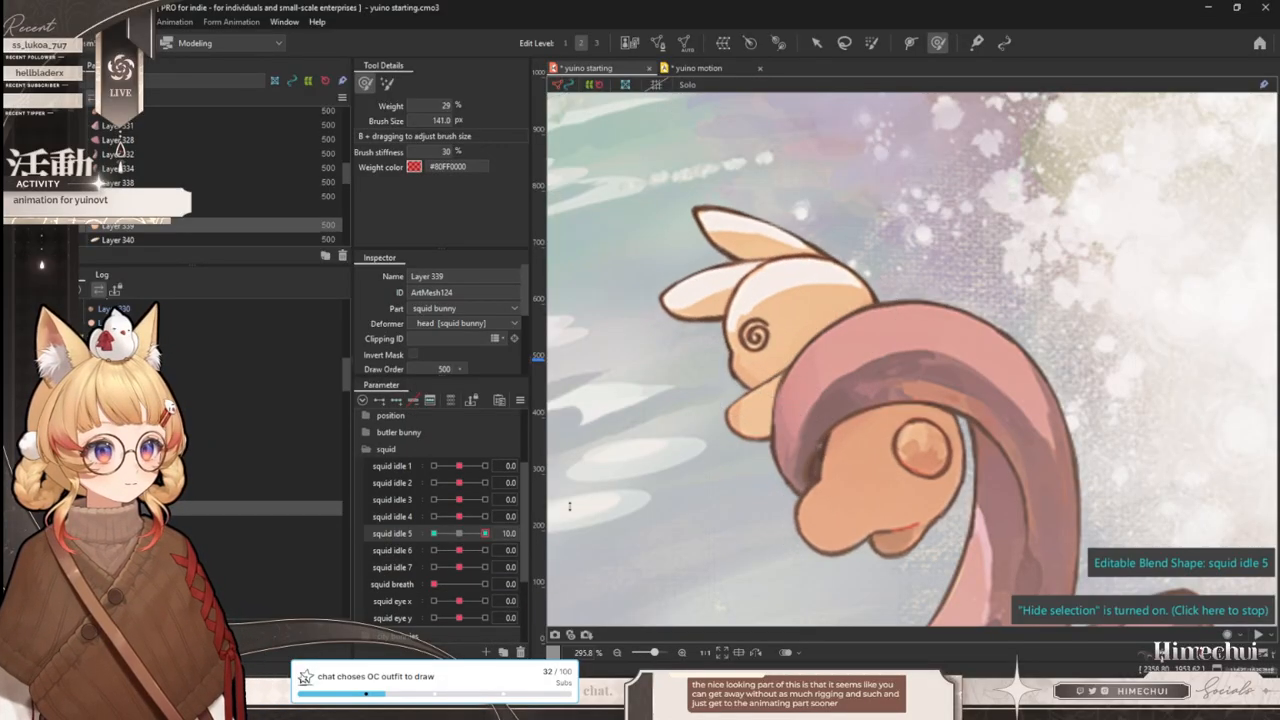
{"action": "left_click_drag", "start_coordinate": [485, 533], "coordinate": [434, 533]}
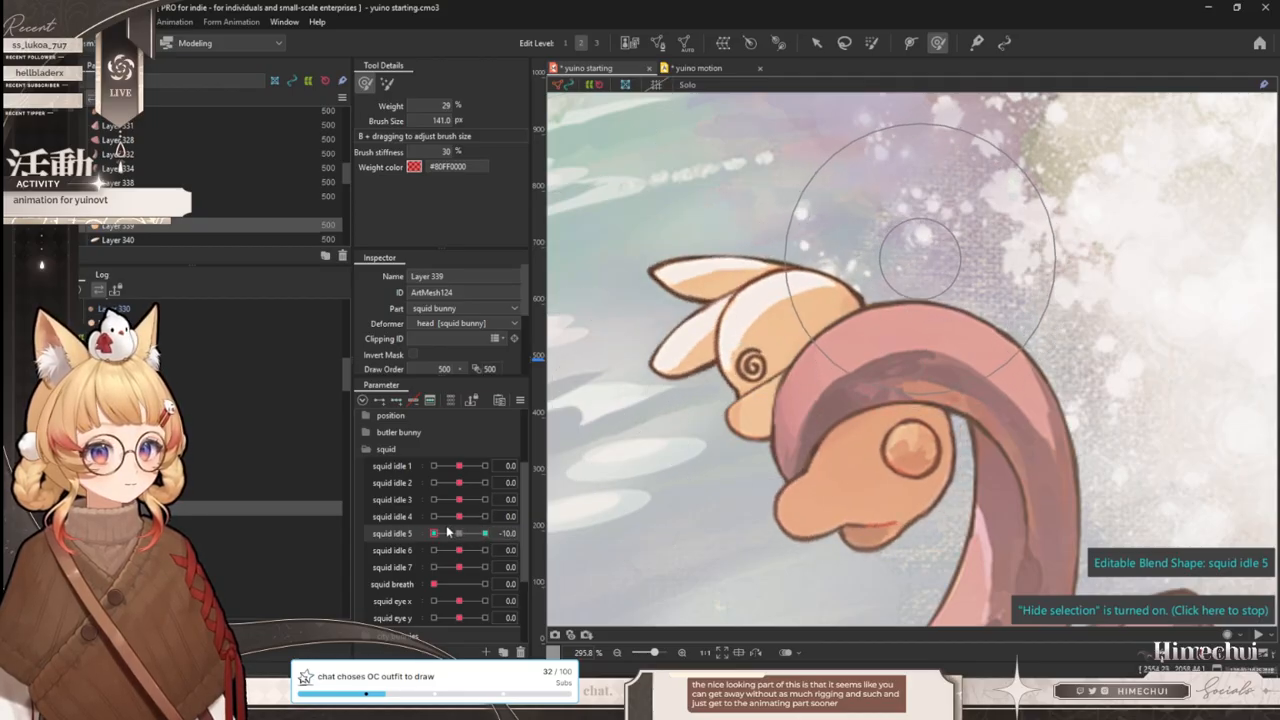
{"action": "left_click", "coordinate": [484, 533]}
{"action": "mouse_move", "coordinate": [485, 533]}
{"action": "left_mouse_down"}
{"action": "mouse_move", "coordinate": [443, 533]}
{"action": "mouse_move", "coordinate": [459, 533]}
{"action": "left_mouse_up"}
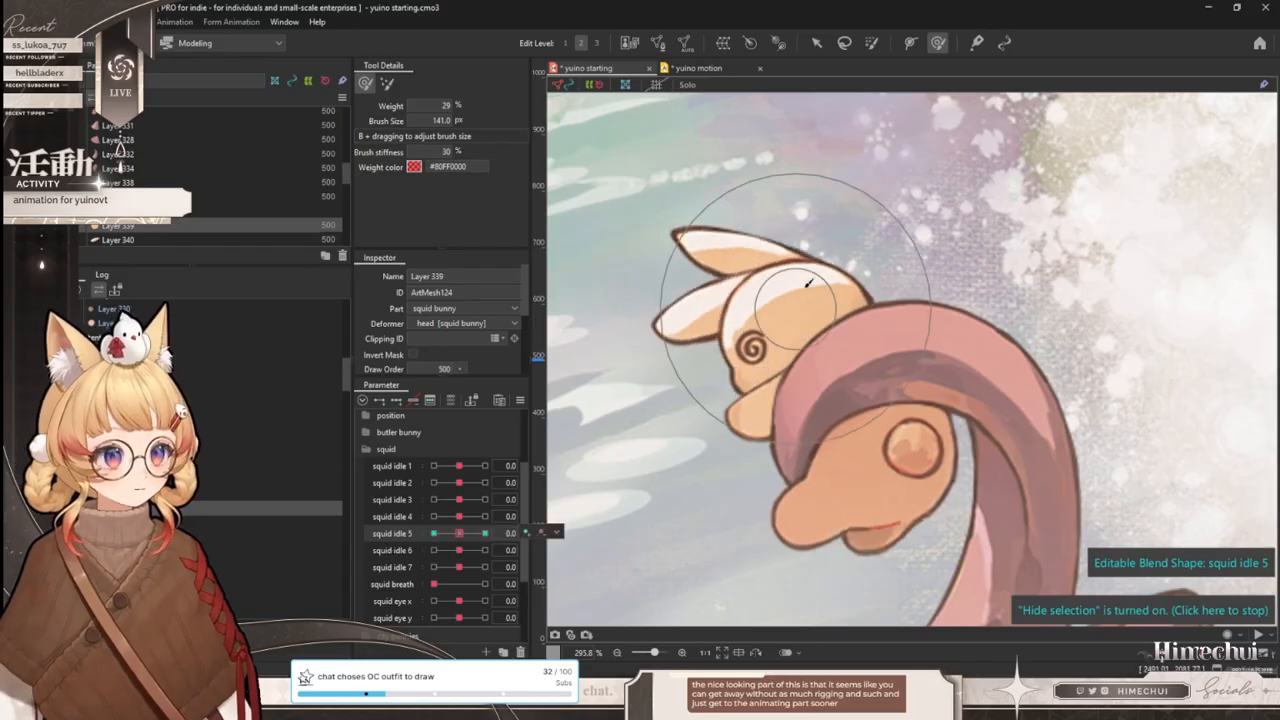
- Duplicate the squid breath parameter in the squid group
{"action": "scroll", "coordinate": [794, 224], "scroll_direction": "up", "scroll_amount": 2}
{"action": "left_click", "coordinate": [817, 43]}
{"action": "scroll", "coordinate": [395, 533], "scroll_direction": "down", "scroll_amount": 1}
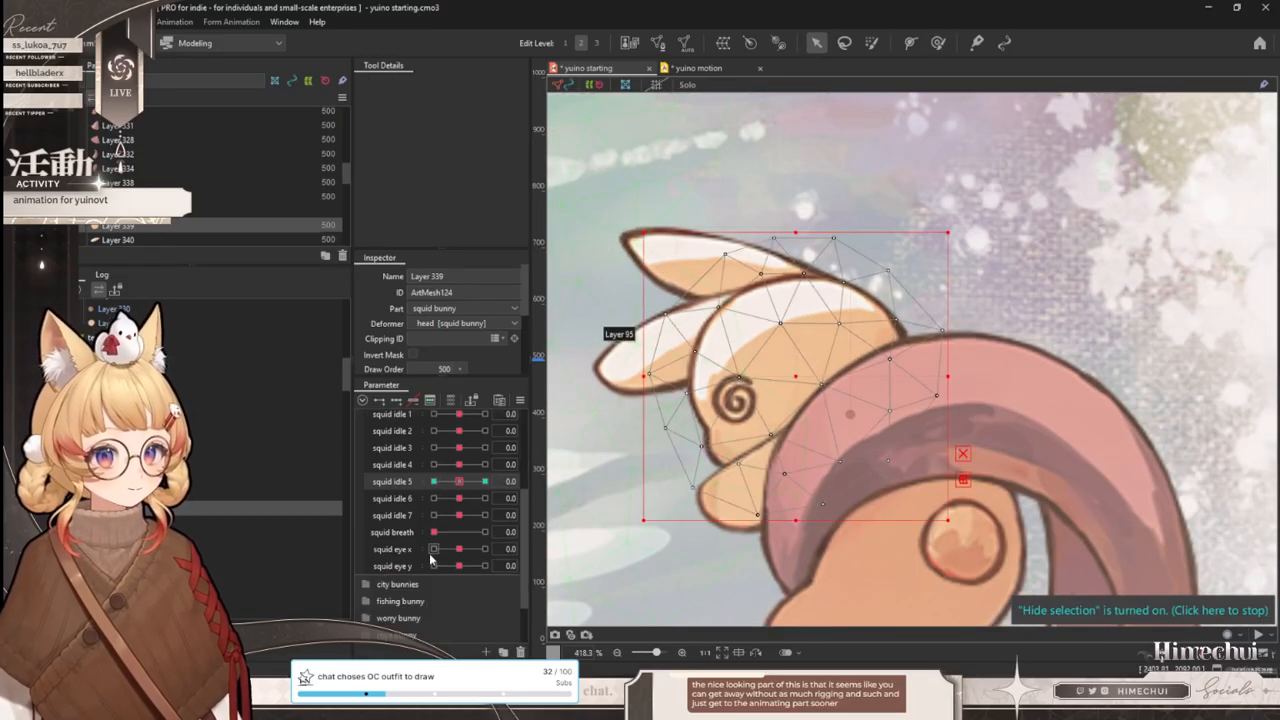
{"action": "right_click", "coordinate": [395, 533]}
{"action": "left_click", "coordinate": [420, 566]}
- Rename the duplicated squid breath parameter as spiral and turn off its Blend Shape option
{"action": "right_click", "coordinate": [399, 550]}
{"action": "left_click", "coordinate": [430, 561]}
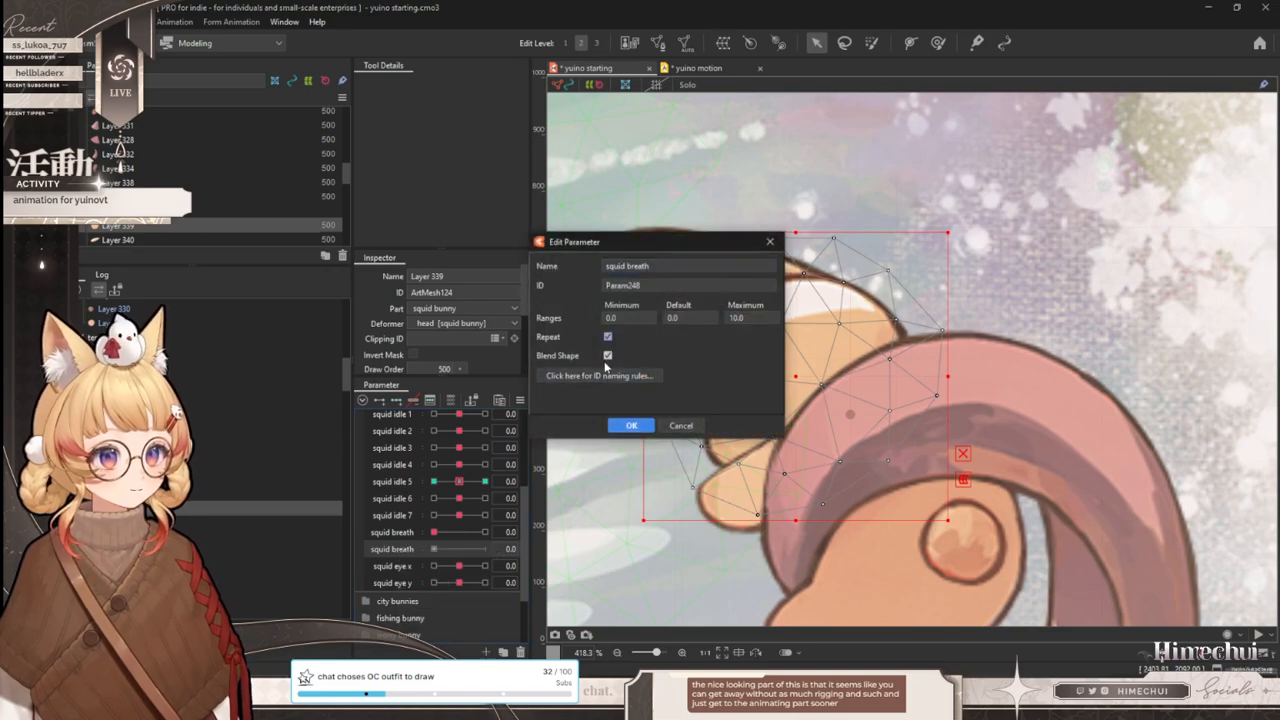
{"action": "triple_click", "coordinate": [660, 265]}
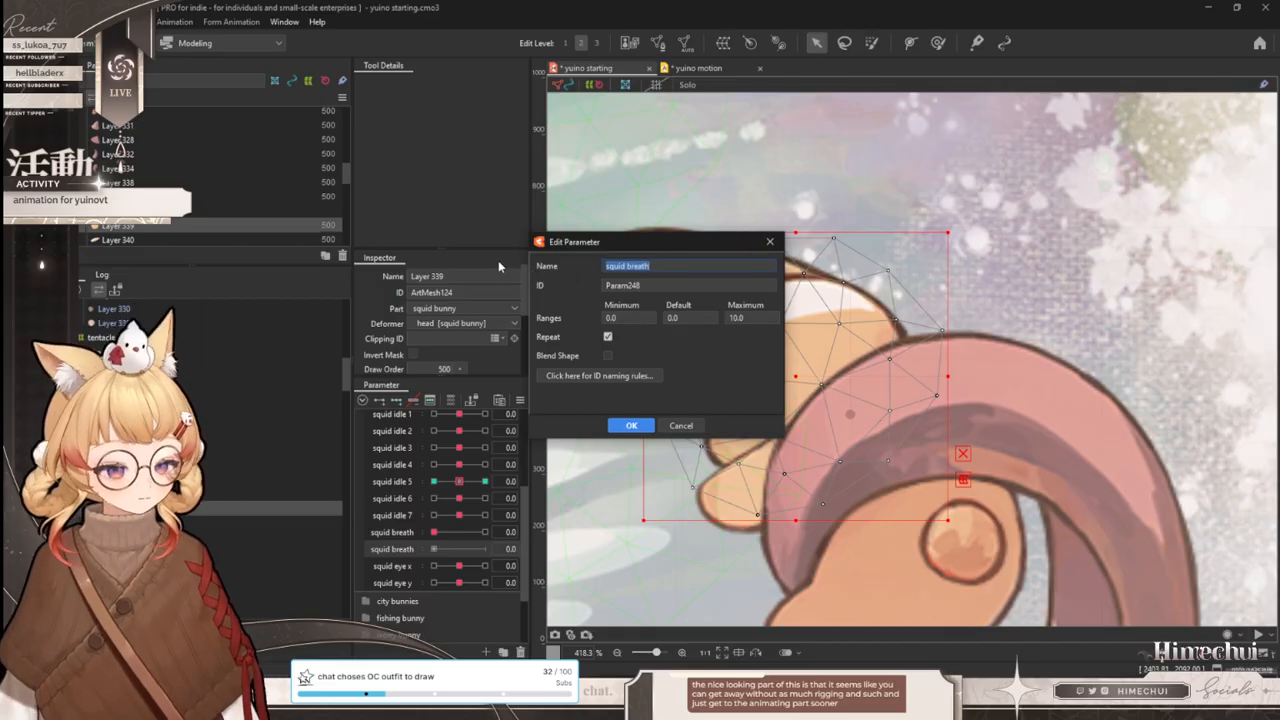
{"action": "type", "text": "spiral"}
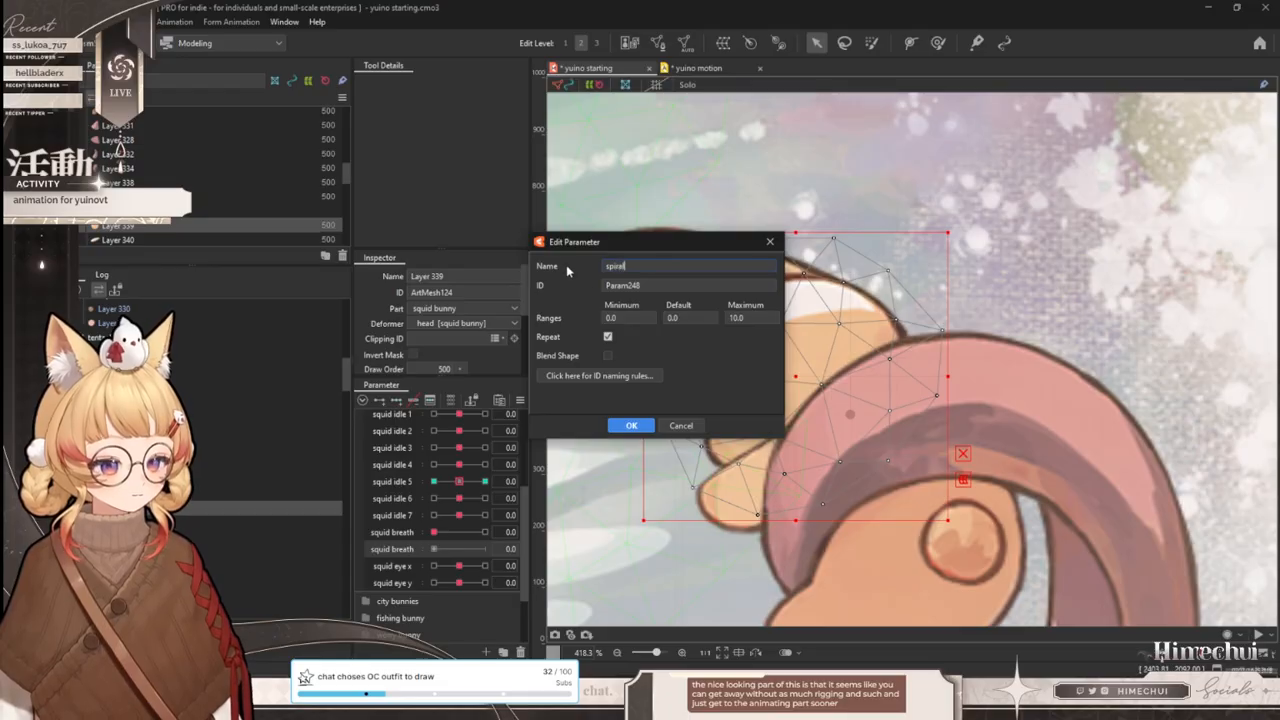
{"action": "key", "text": "Return"}
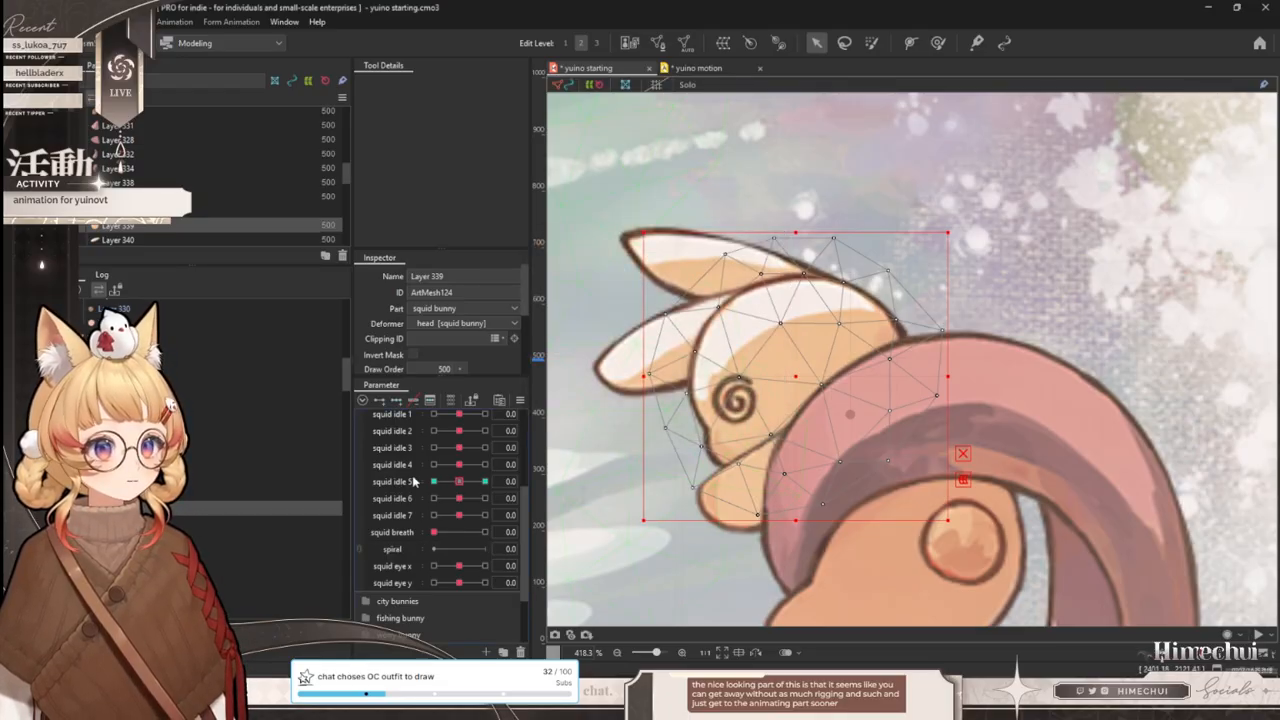
- Create a rotation deformer named spiral as the parent of the bunny's spiral eye mesh
{"action": "left_click", "coordinate": [392, 547]}
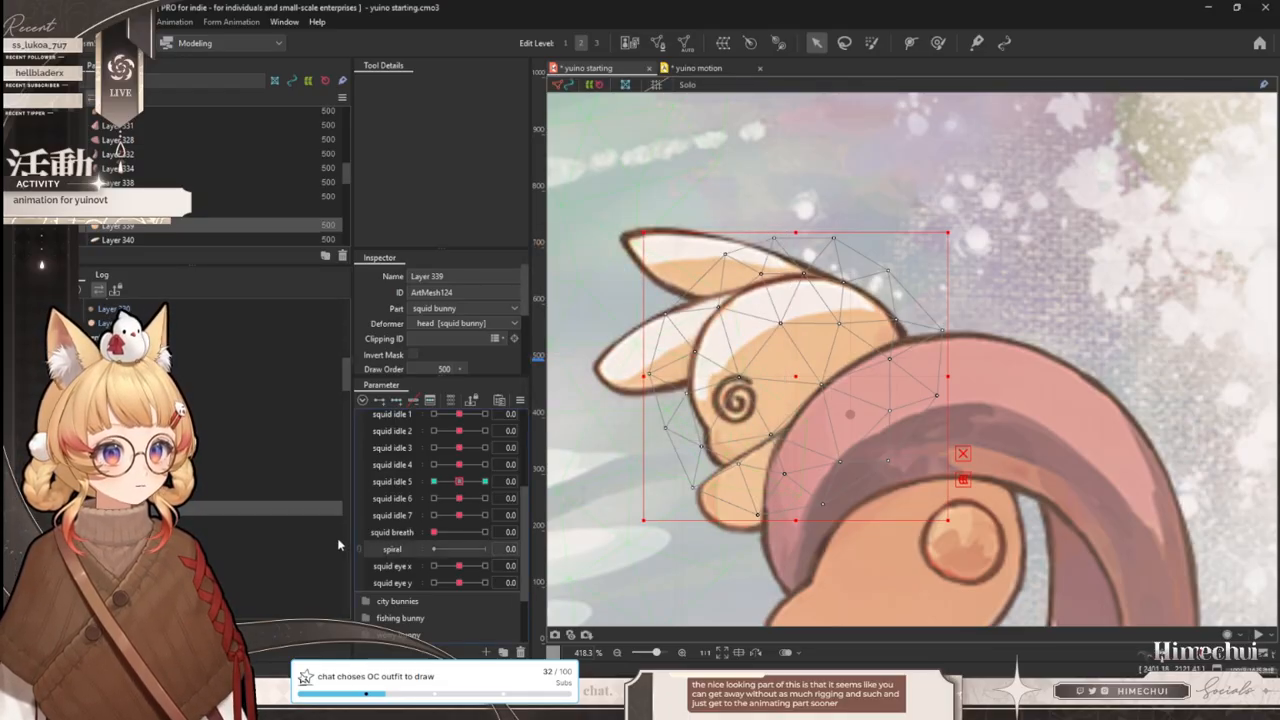
{"action": "left_click", "coordinate": [218, 494]}
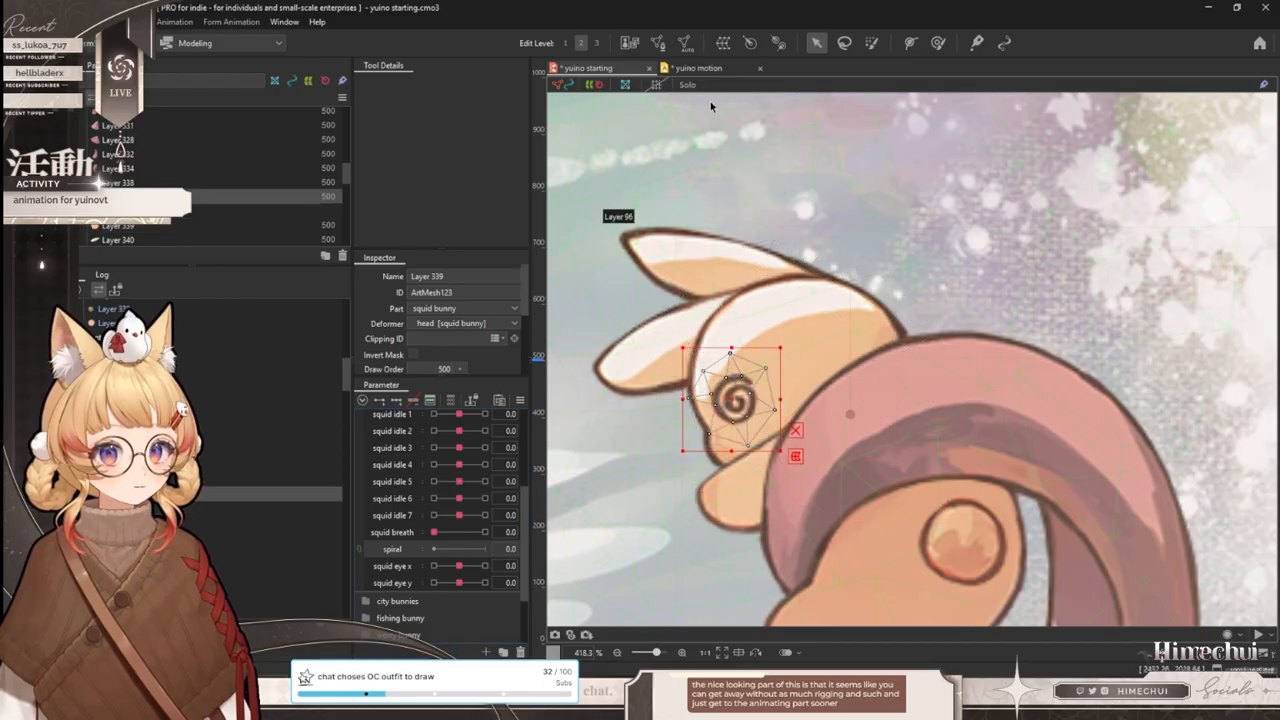
{"action": "left_click", "coordinate": [751, 42]}
{"action": "triple_click", "coordinate": [663, 302]}
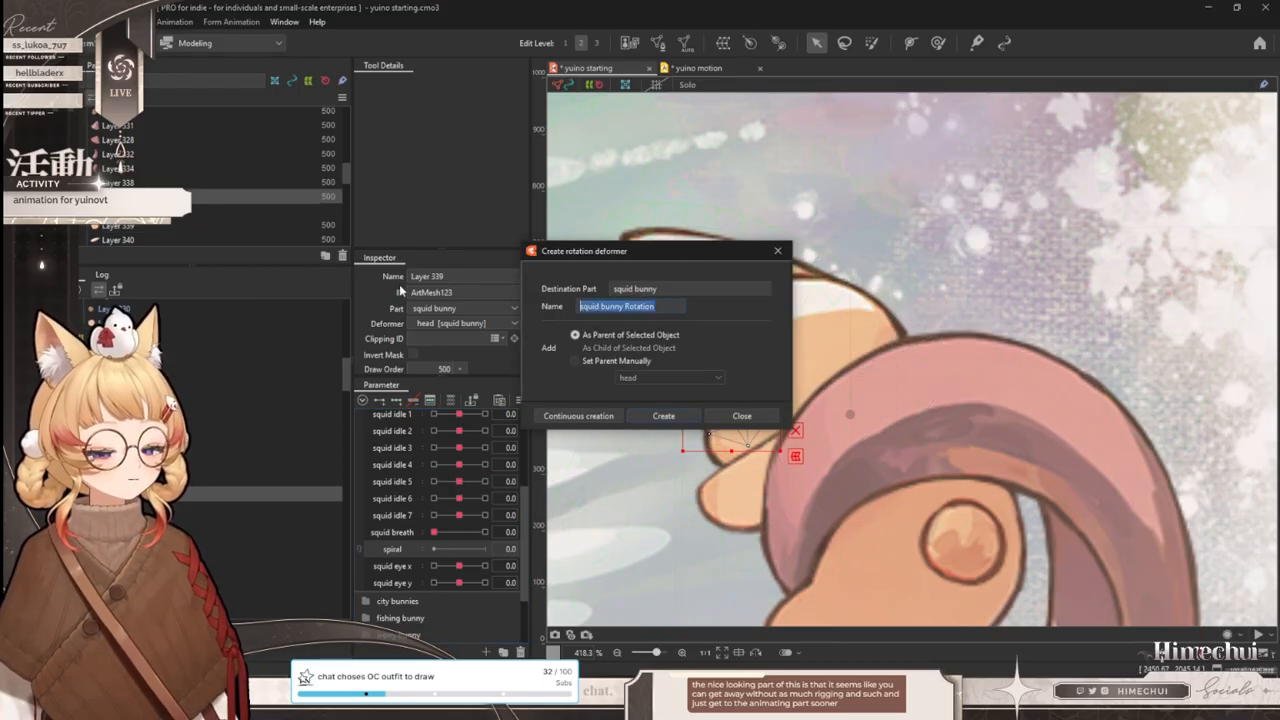
{"action": "type", "text": "spiral"}
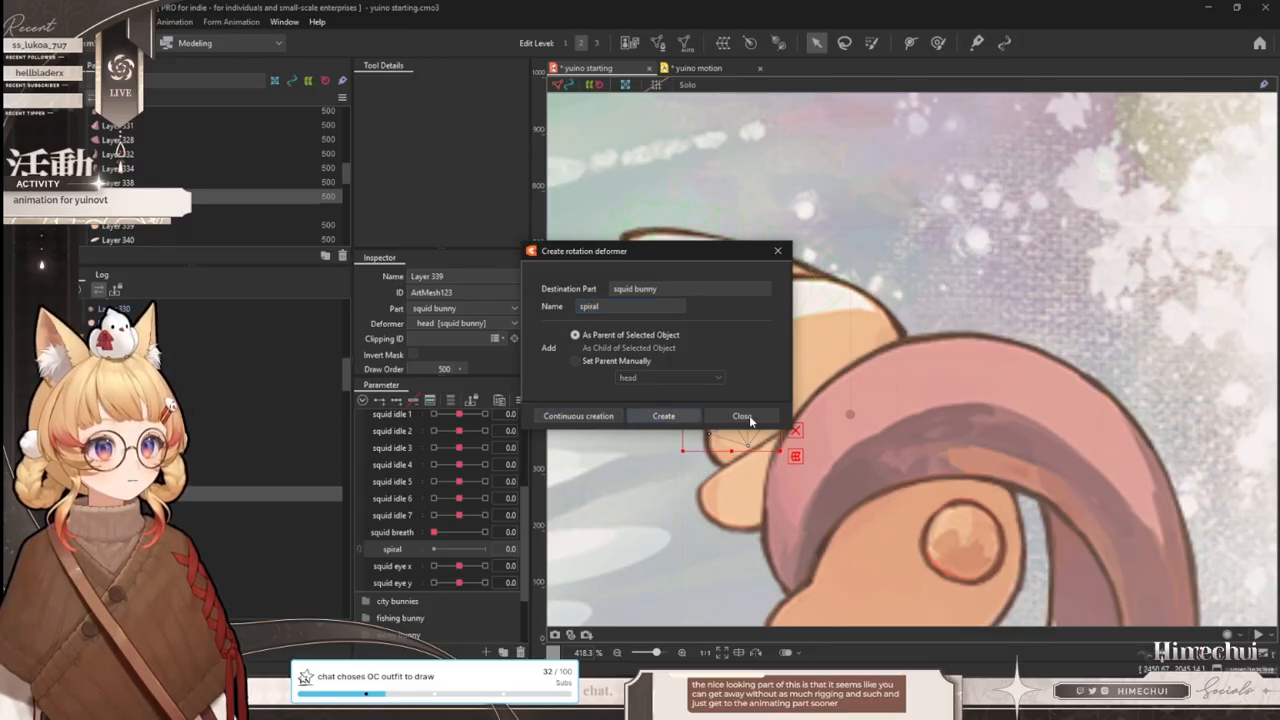
{"action": "left_click", "coordinate": [663, 415]}
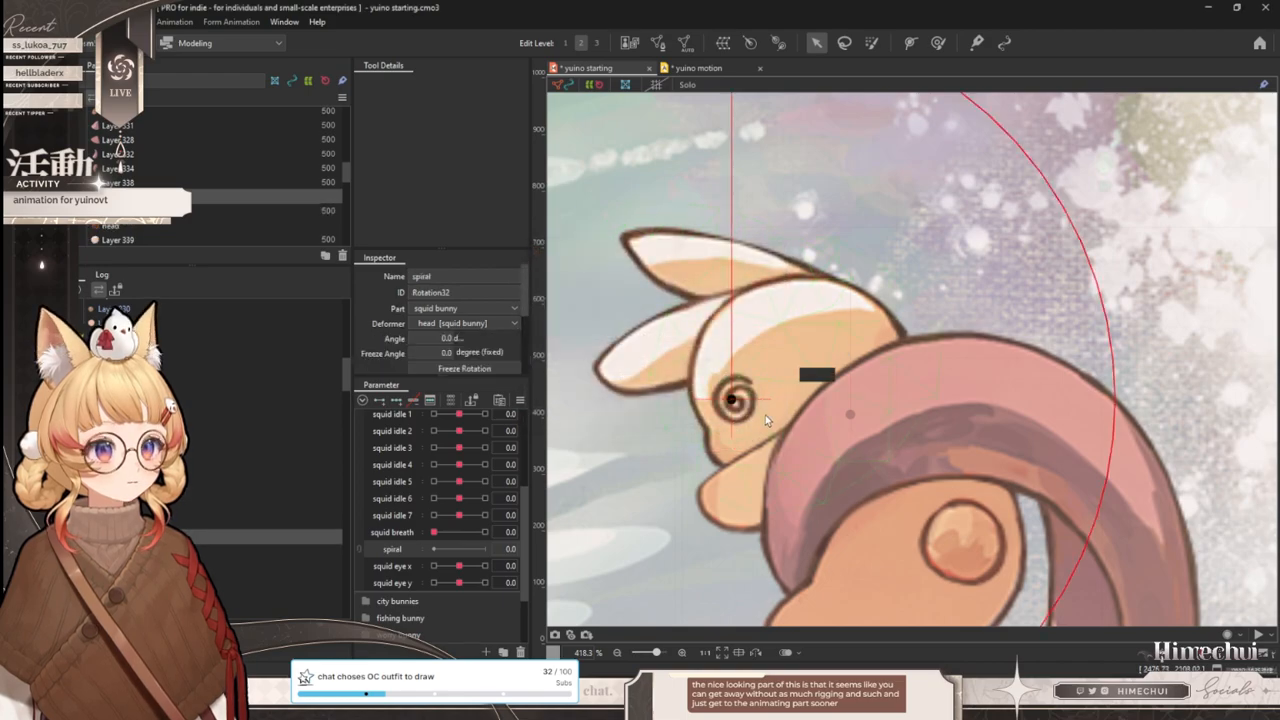
- Shorten the spiral rotation deformer's handle so it ends close to the bunny's eye
{"action": "scroll", "coordinate": [790, 419], "scroll_direction": "down", "scroll_amount": 4}
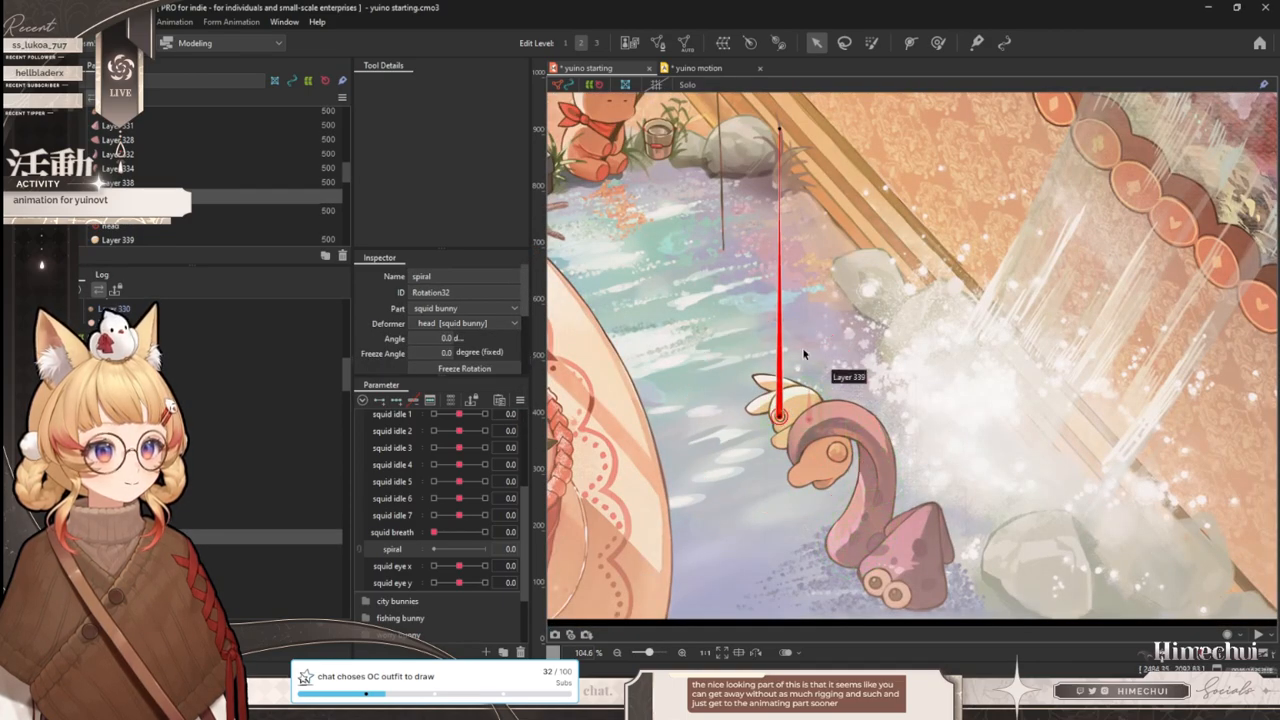
{"action": "left_click_drag", "start_coordinate": [780, 258], "coordinate": [782, 395]}
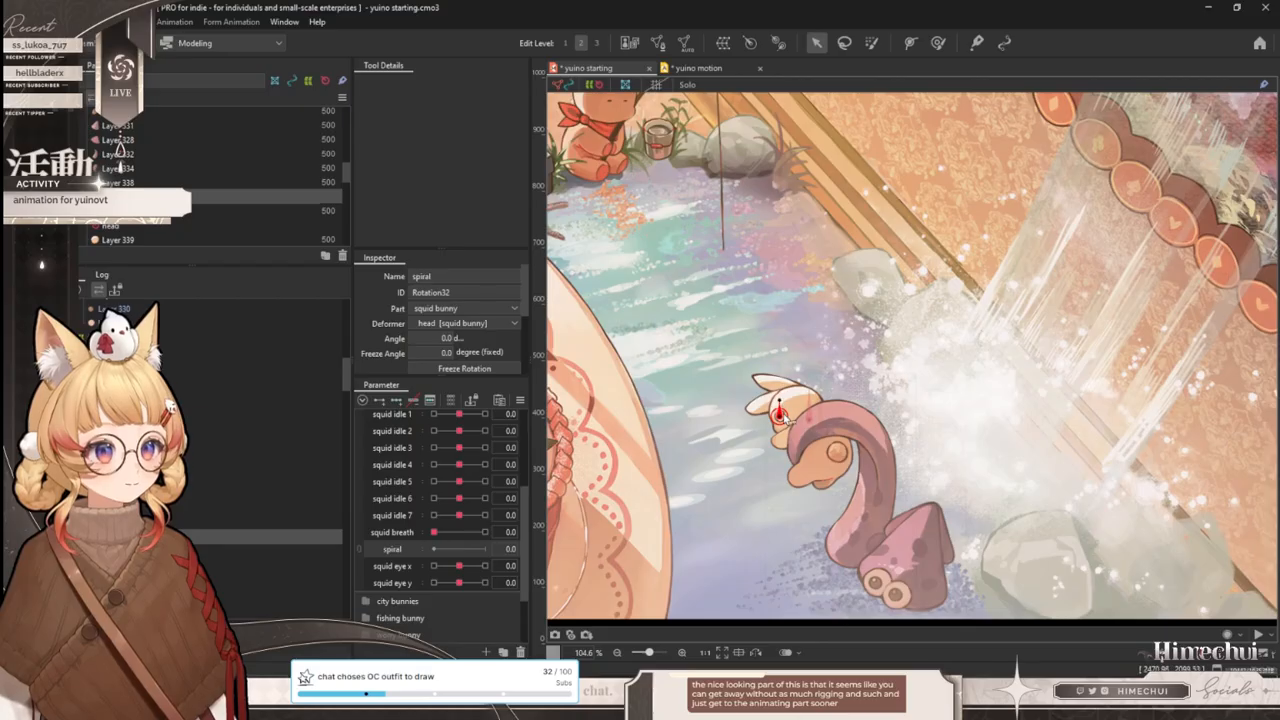
{"action": "scroll", "coordinate": [782, 418], "scroll_direction": "up", "scroll_amount": 6}
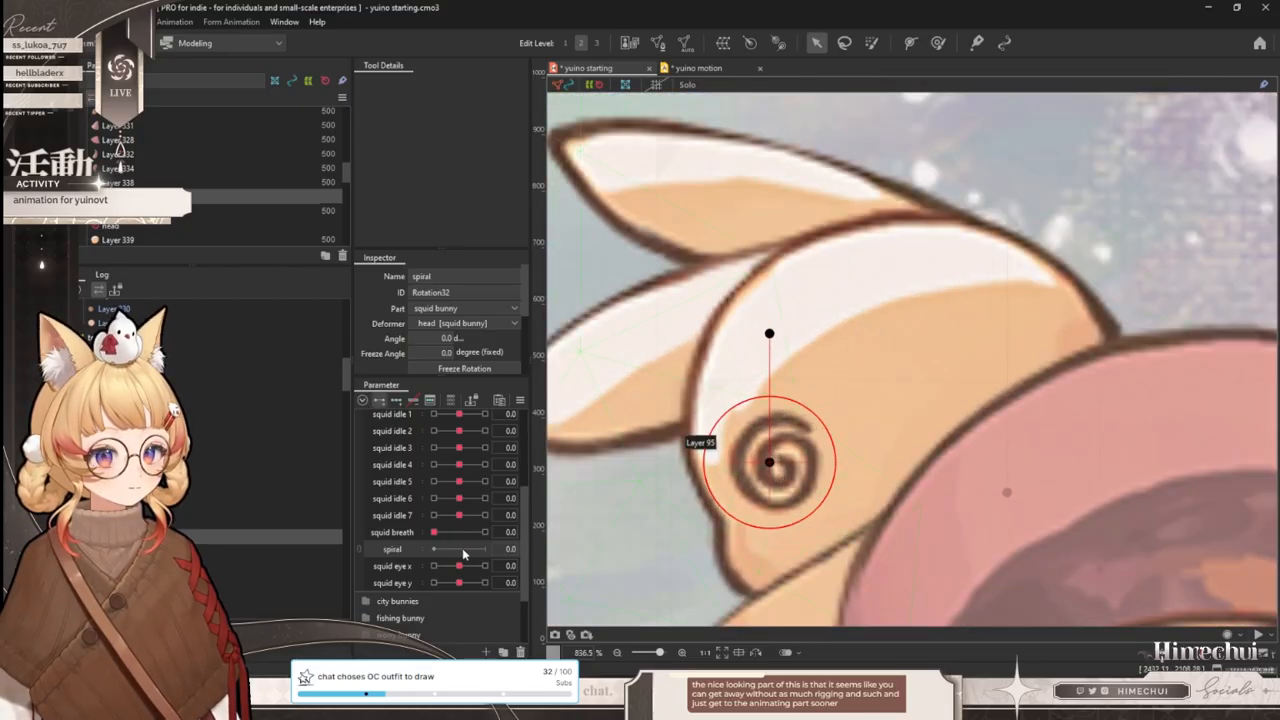
- Add two keys on the spiral parameter and set the rotation deformer's angle to 360 degrees at value 10
{"action": "left_click", "coordinate": [490, 548]}
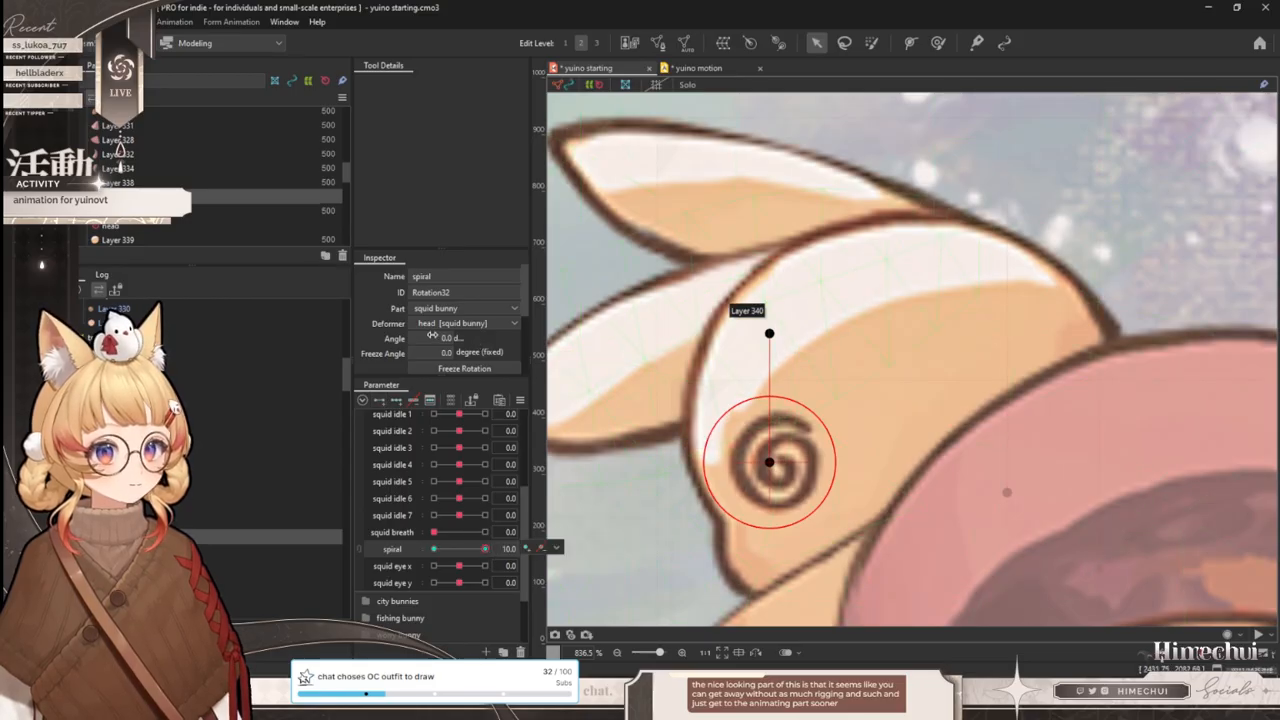
{"action": "scroll", "coordinate": [434, 338], "scroll_direction": "down", "scroll_amount": 2}
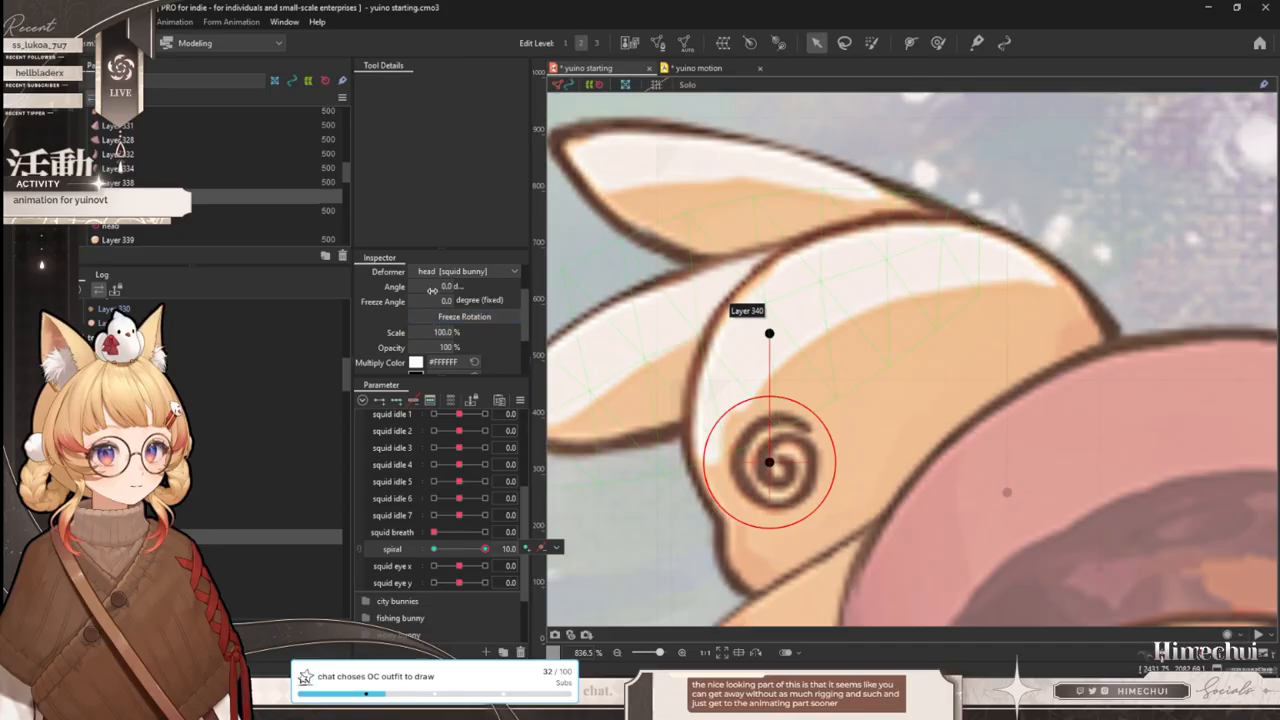
{"action": "type", "text": "36"}
{"action": "key", "text": "Return"}
- Scrub the spiral parameter across its range to check the eye's rotation at different zoom levels
{"action": "left_click_drag", "start_coordinate": [446, 549], "coordinate": [478, 549]}
{"action": "scroll", "coordinate": [746, 403], "scroll_direction": "down", "scroll_amount": 3}
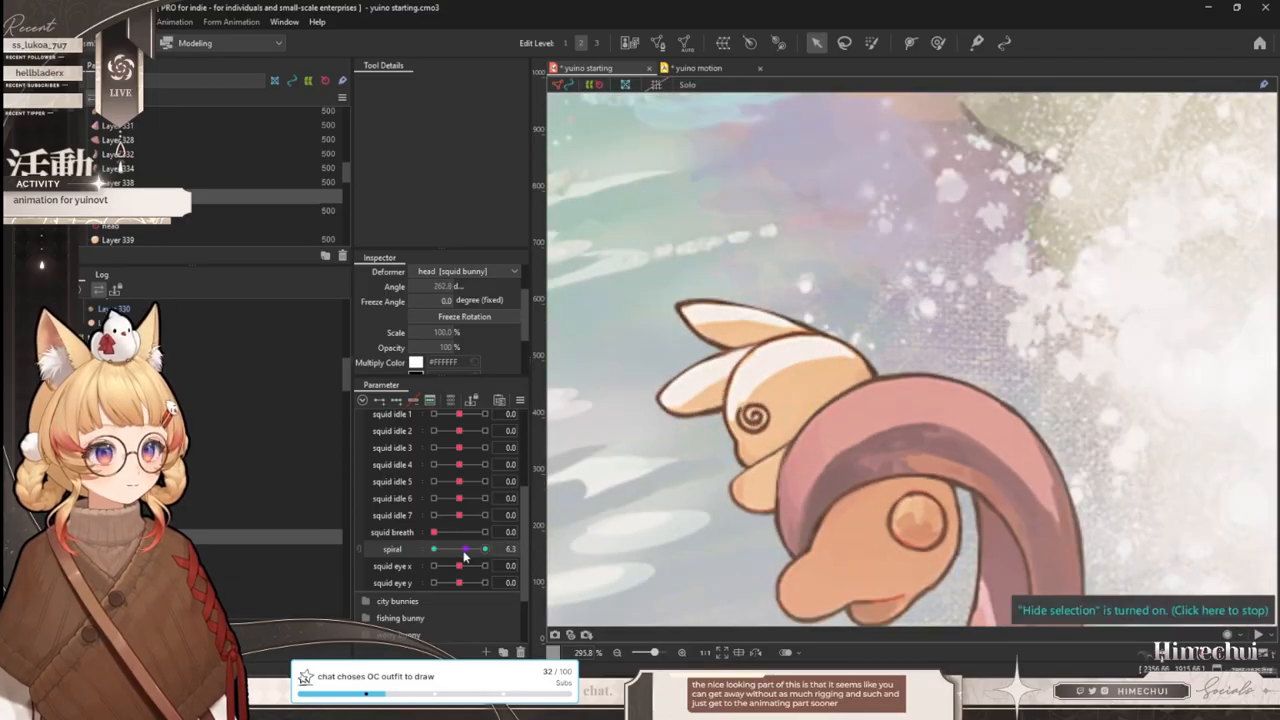
{"action": "left_click_drag", "start_coordinate": [368, 576], "coordinate": [458, 549]}
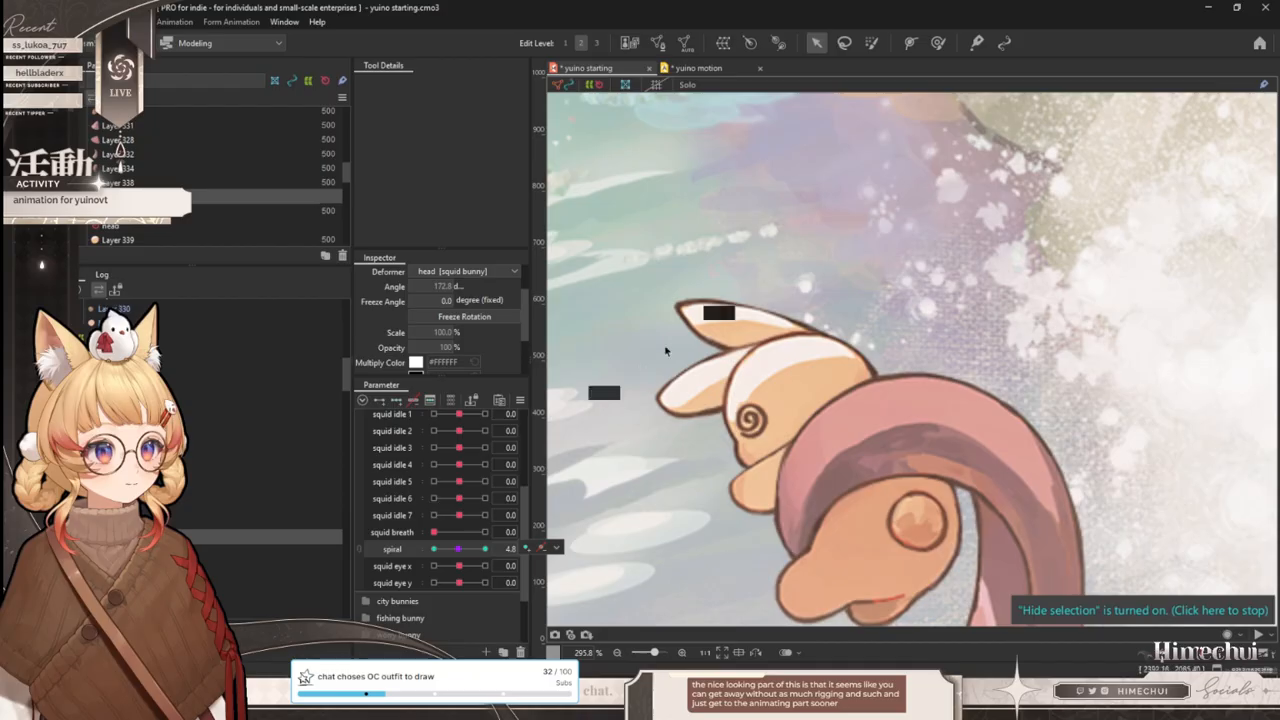
{"action": "scroll", "coordinate": [665, 348], "scroll_direction": "down", "scroll_amount": 5}
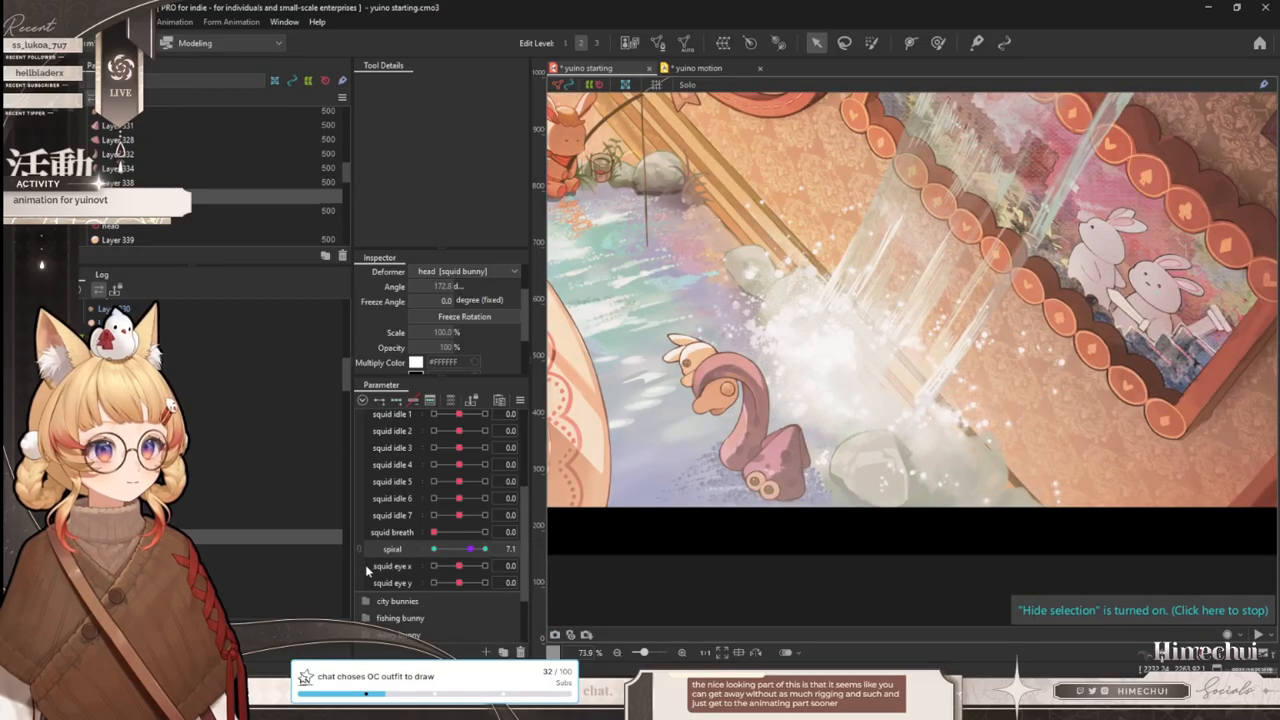
{"action": "scroll", "coordinate": [700, 380], "scroll_direction": "up", "scroll_amount": 12}
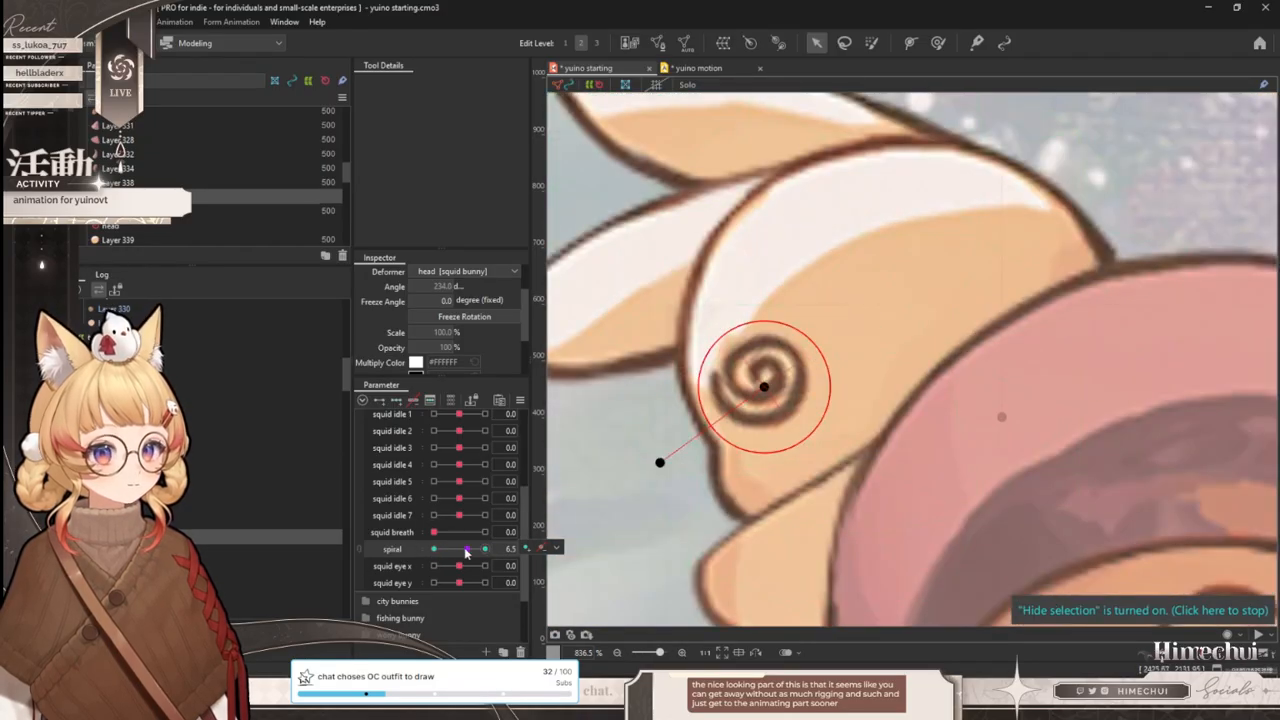
- Undo the keys on the spiral parameter and shift the rotation deformer's pivot to the center of the bunny's spiral eye
{"action": "left_click", "coordinate": [519, 399]}
{"action": "left_click", "coordinate": [585, 334]}
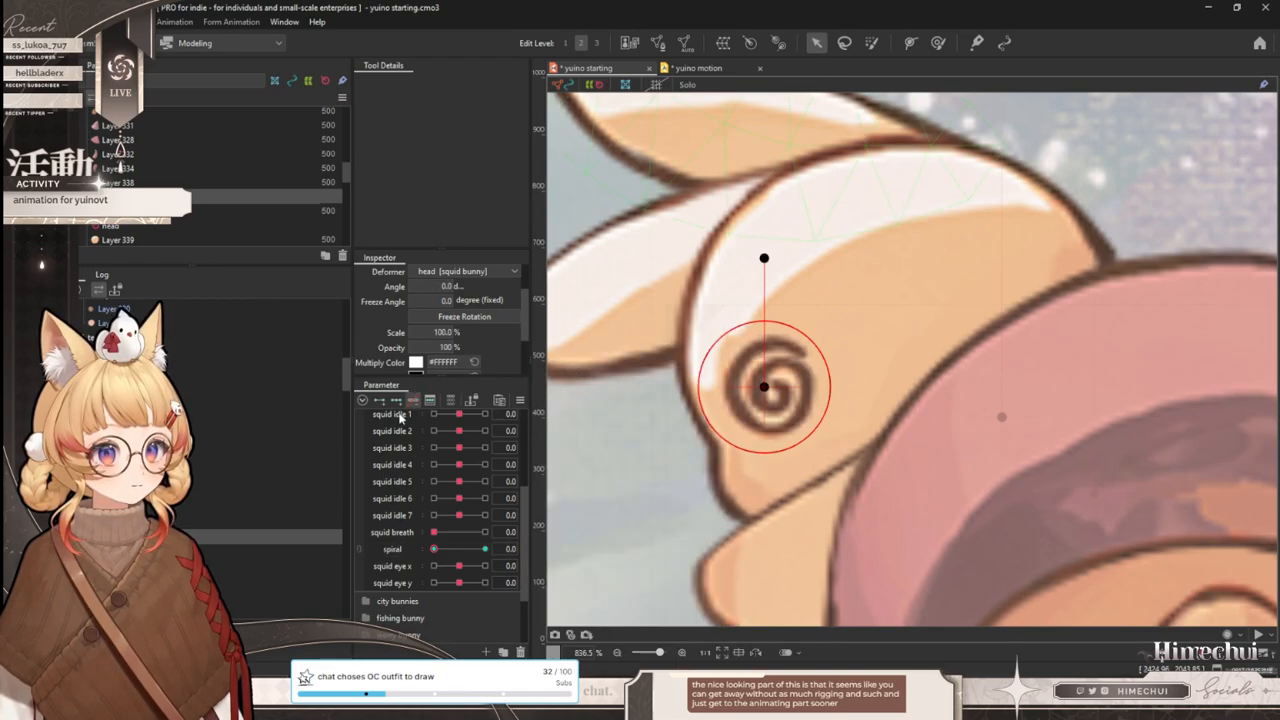
{"action": "key", "text": "ctrl+z"}
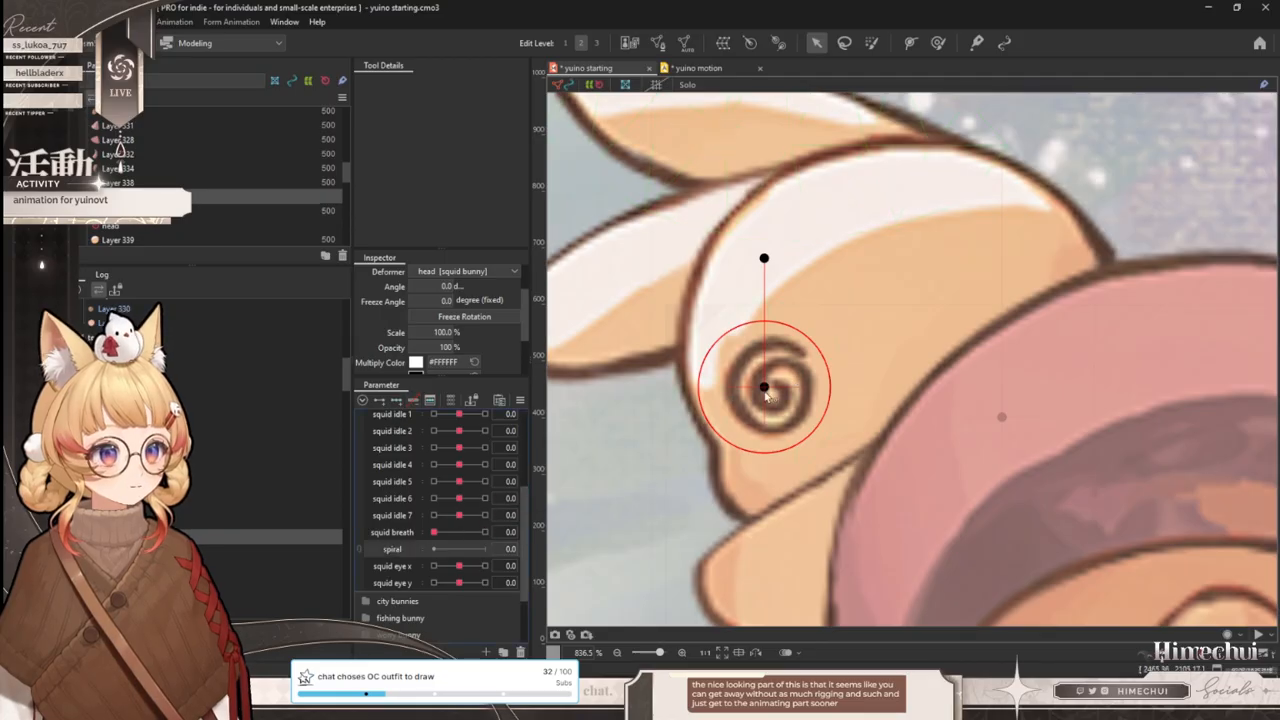
{"action": "left_click_drag", "start_coordinate": [765, 391], "coordinate": [771, 392]}
- Add two keys on the spiral parameter again and set the recentered rotation deformer's angle to 360 degrees at value 10
{"action": "left_click", "coordinate": [447, 286]}
{"action": "type", "text": "360"}
{"action": "key", "text": "Return"}
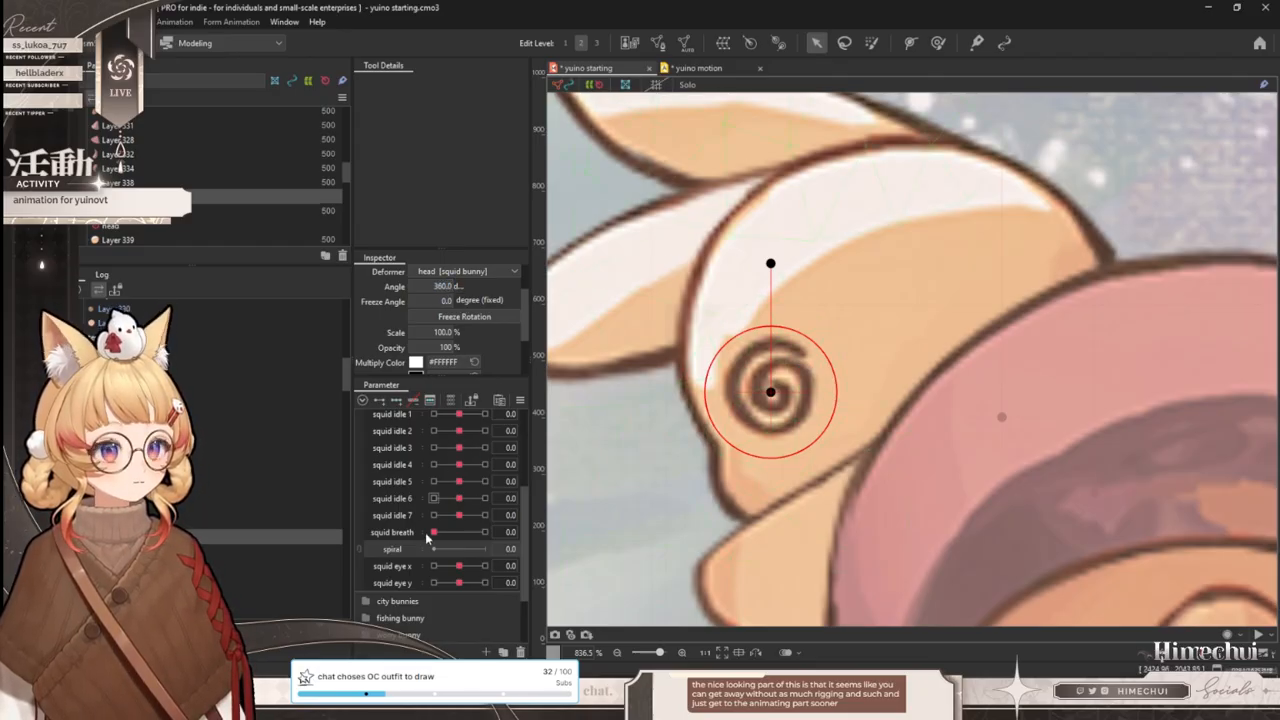
{"action": "left_click", "coordinate": [431, 532]}
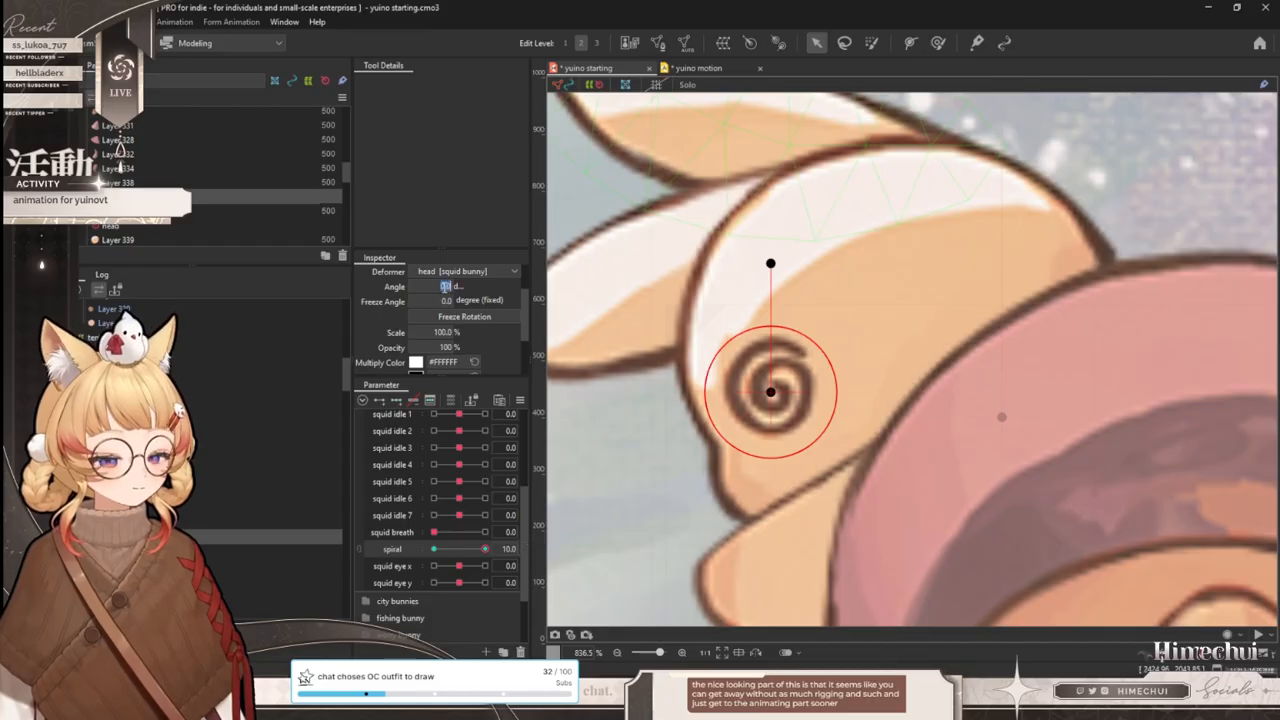
{"action": "key", "text": "Return"}
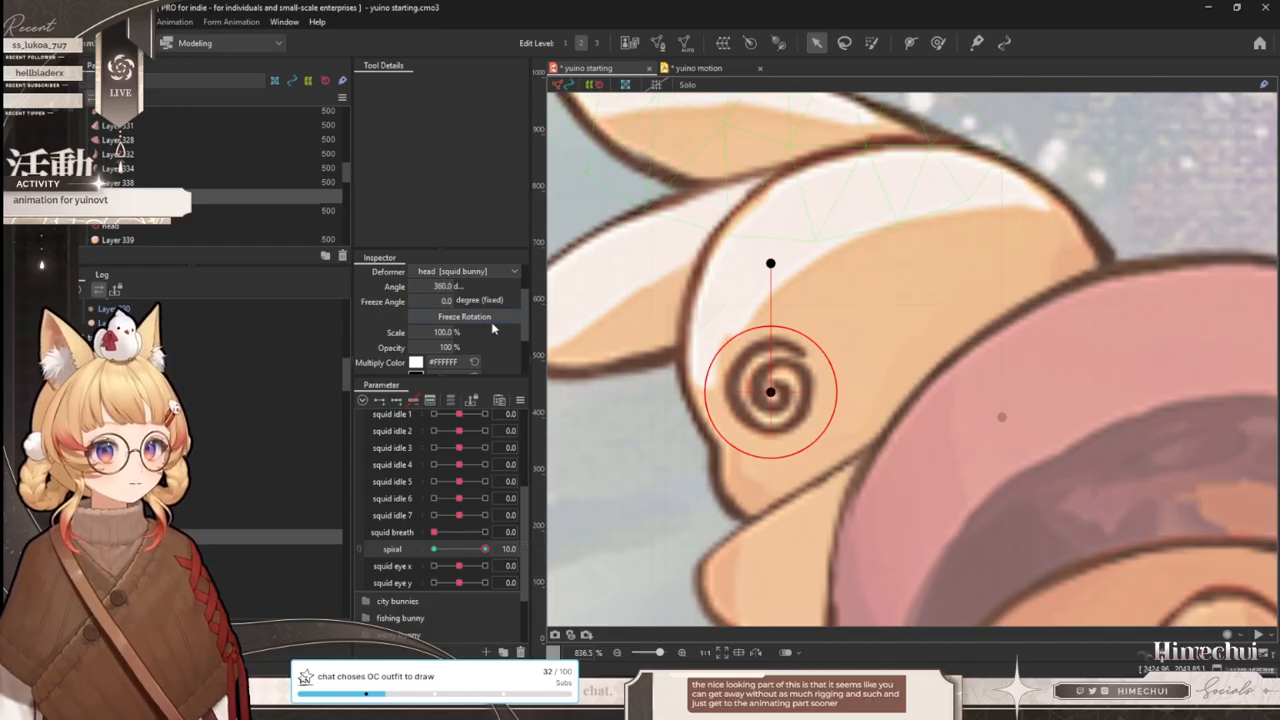
- Change the spiral deformer's angle at value 10 to -360 degrees and scrub the parameter to check the rotation
{"action": "left_click_drag", "start_coordinate": [441, 549], "coordinate": [770, 368]}
{"action": "left_click_drag", "start_coordinate": [484, 553], "coordinate": [534, 269]}
{"action": "mouse_move", "coordinate": [481, 552]}
{"action": "left_mouse_down"}
{"action": "mouse_move", "coordinate": [343, 554]}
{"action": "mouse_move", "coordinate": [474, 524]}
{"action": "mouse_move", "coordinate": [480, 554]}
{"action": "left_mouse_up"}
{"action": "right_click", "coordinate": [432, 549]}
{"action": "left_click", "coordinate": [436, 548]}
{"action": "left_click", "coordinate": [436, 548]}
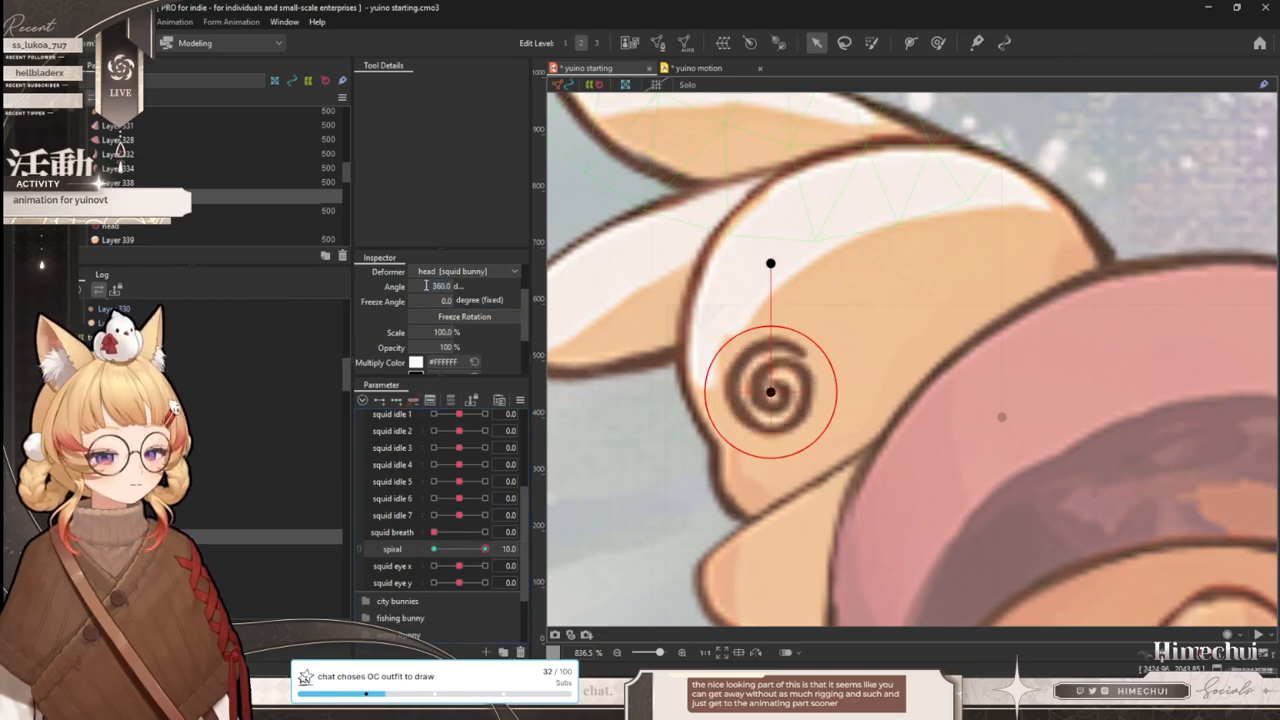
{"action": "left_click_drag", "start_coordinate": [452, 555], "coordinate": [467, 549]}
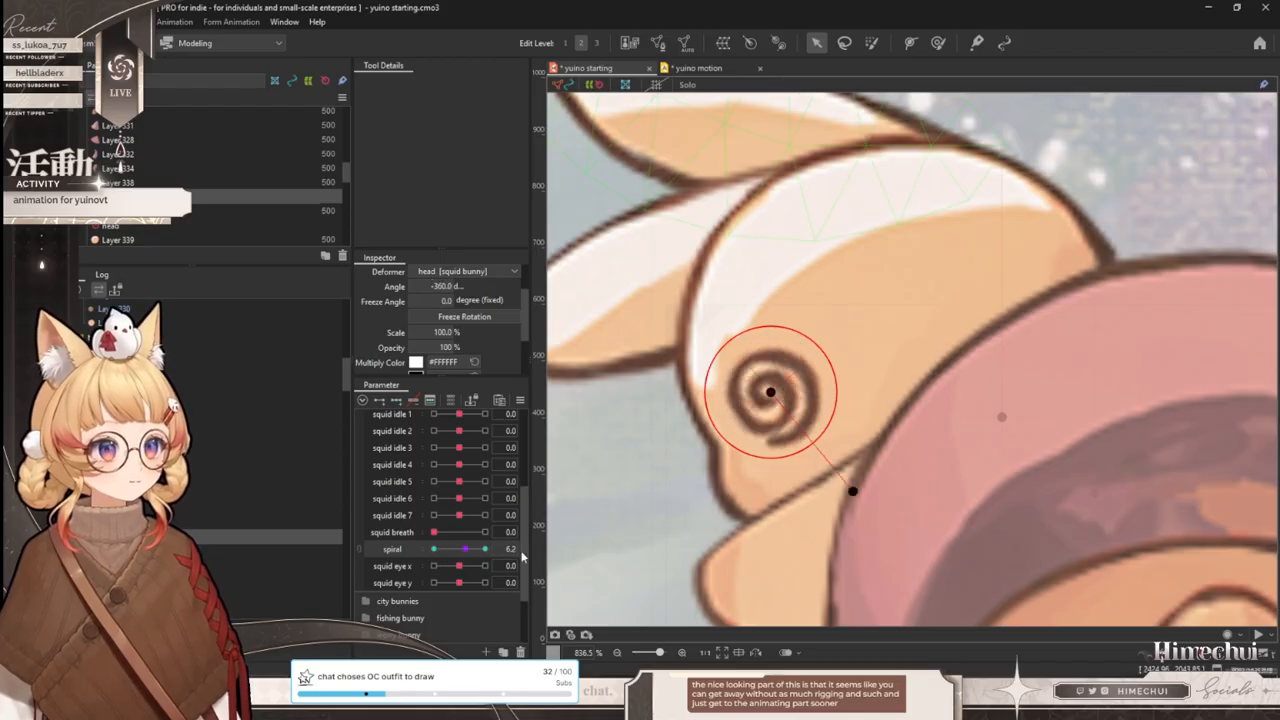
- In the yuino motion animation, keyframe spiral at 0 on frame 0 and again at 00:10:00, and scrub the timeline to check the spin
{"action": "left_click", "coordinate": [718, 68]}
{"action": "left_click", "coordinate": [552, 461]}
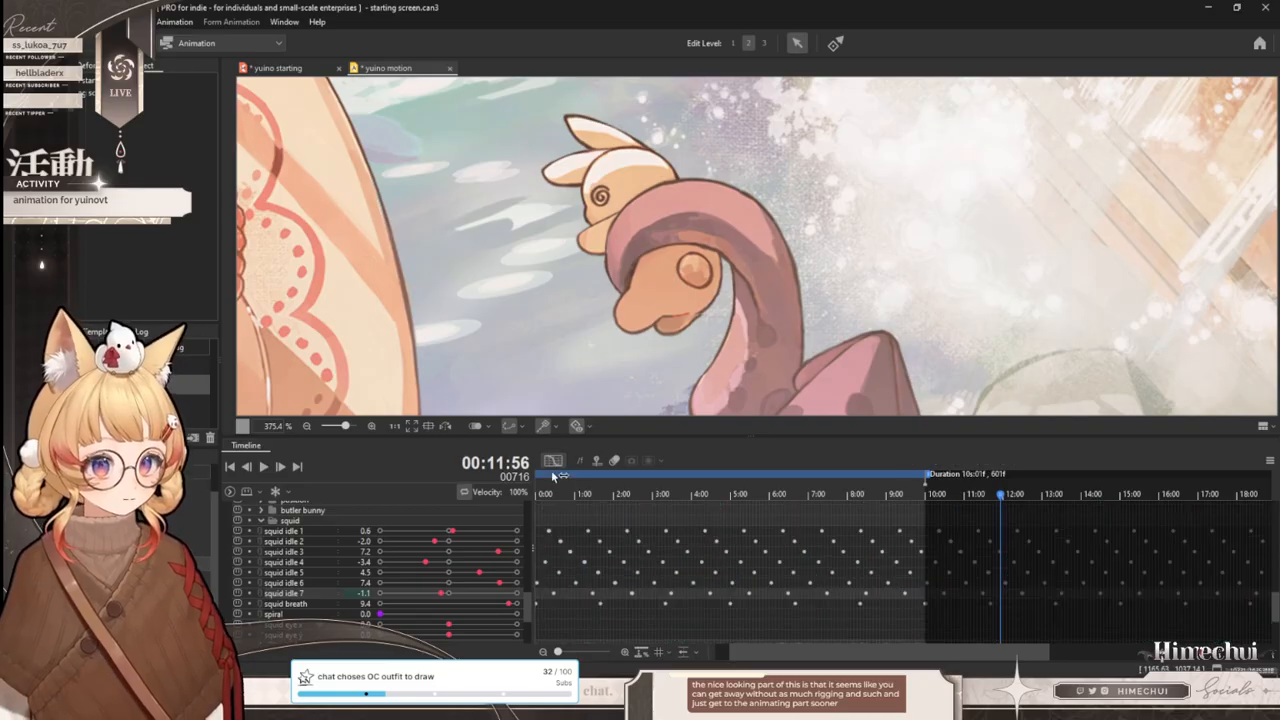
{"action": "left_click_drag", "start_coordinate": [582, 496], "coordinate": [537, 498]}
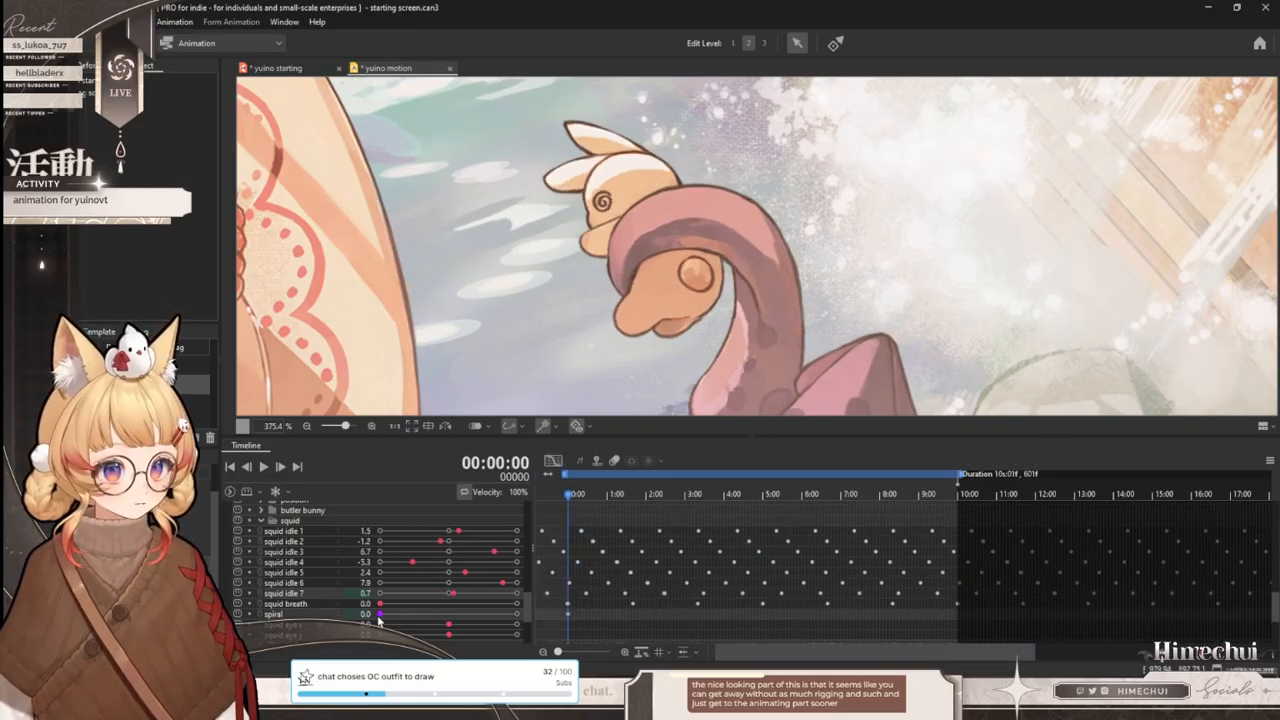
{"action": "left_click_drag", "start_coordinate": [570, 496], "coordinate": [957, 503]}
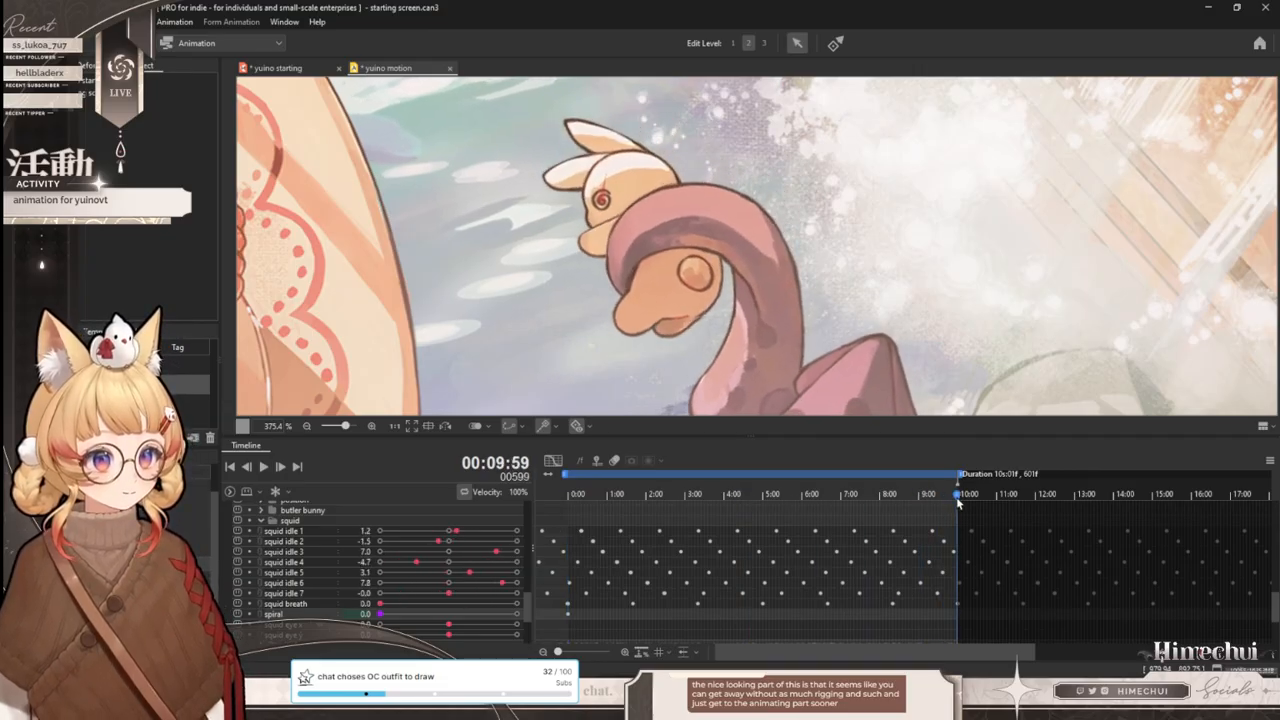
{"action": "left_click", "coordinate": [296, 466]}
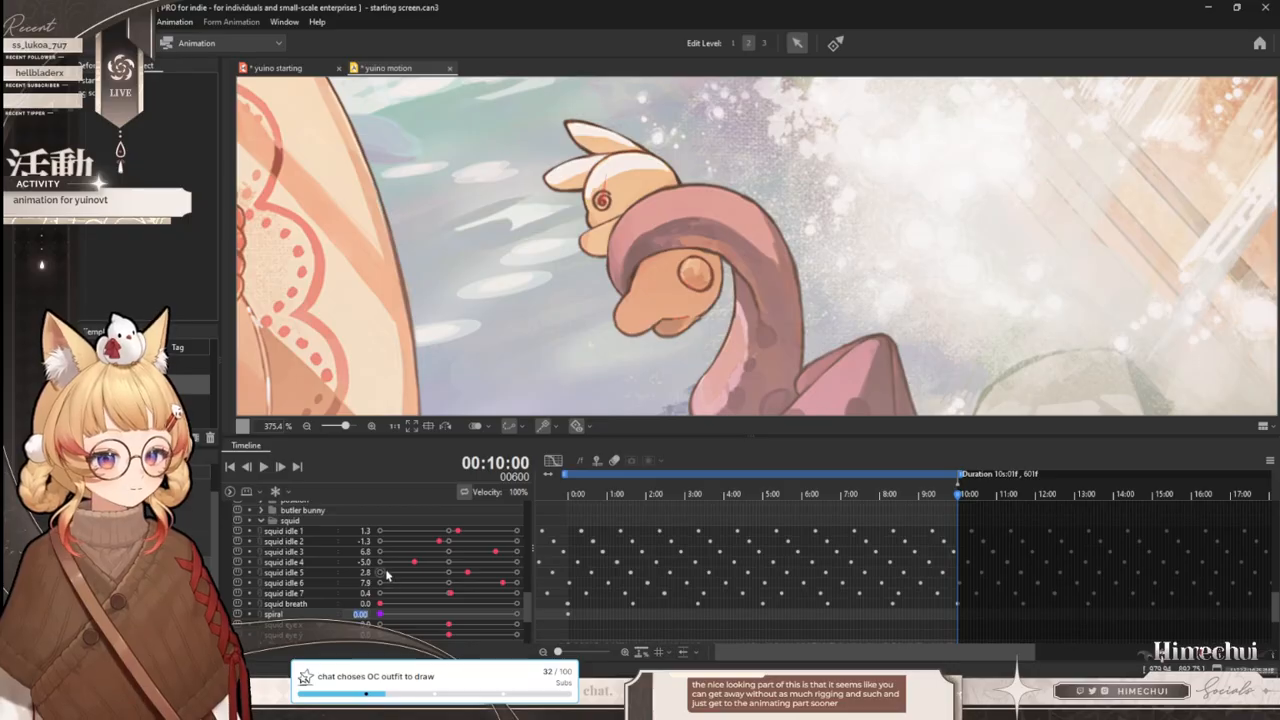
{"action": "left_click_drag", "start_coordinate": [620, 500], "coordinate": [730, 503]}
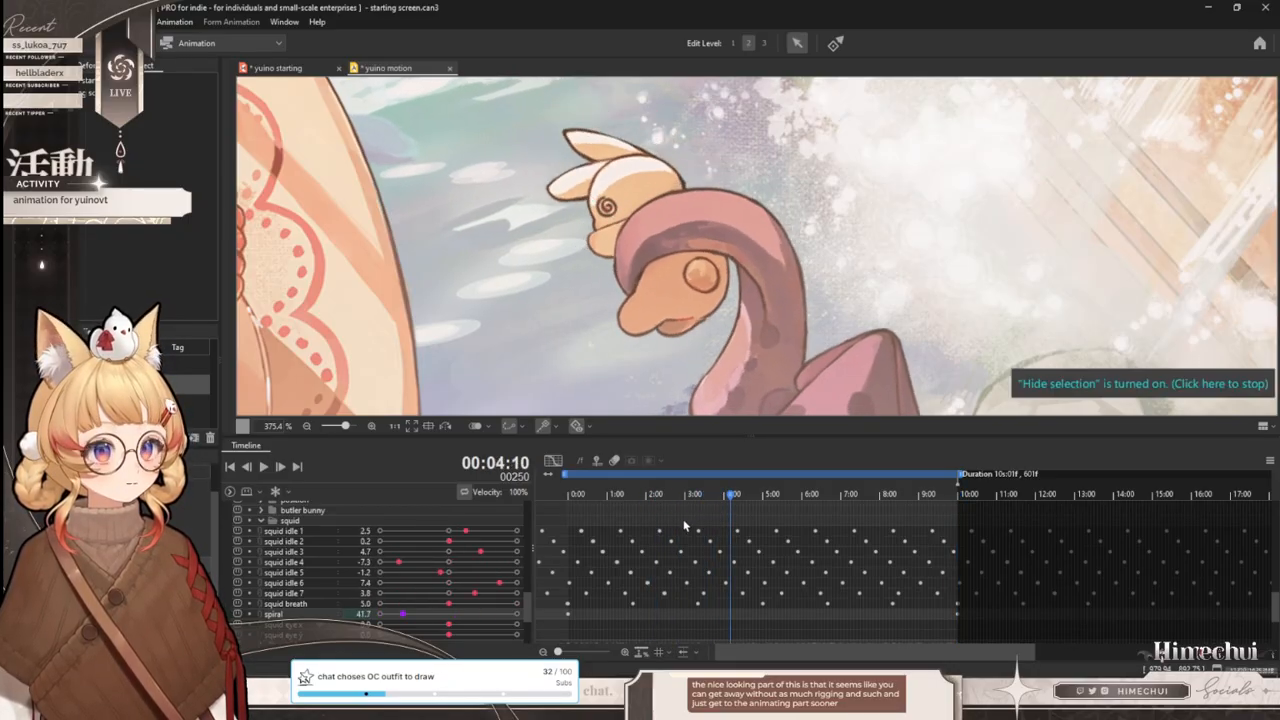
{"action": "left_click_drag", "start_coordinate": [585, 498], "coordinate": [912, 509]}
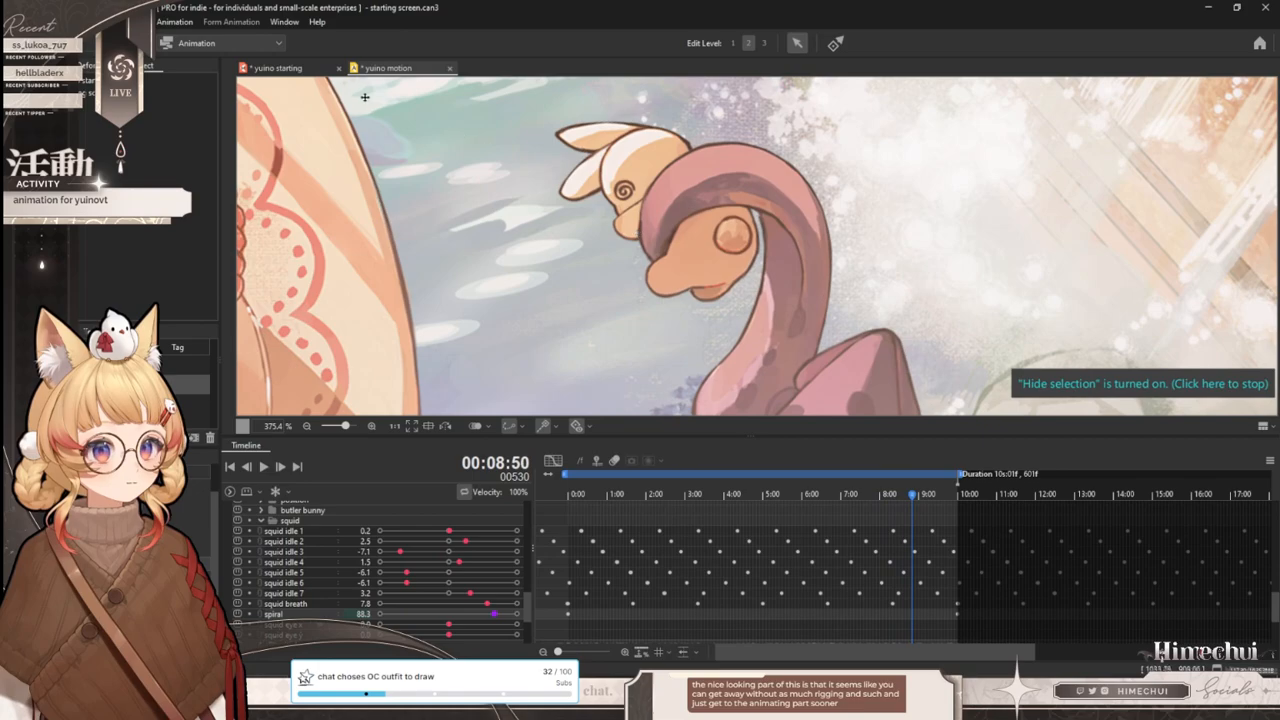
- Return to the yuino starting model and draw a four-point deform path along the bunny's lower ear, Layer 340
{"action": "left_click", "coordinate": [300, 68]}
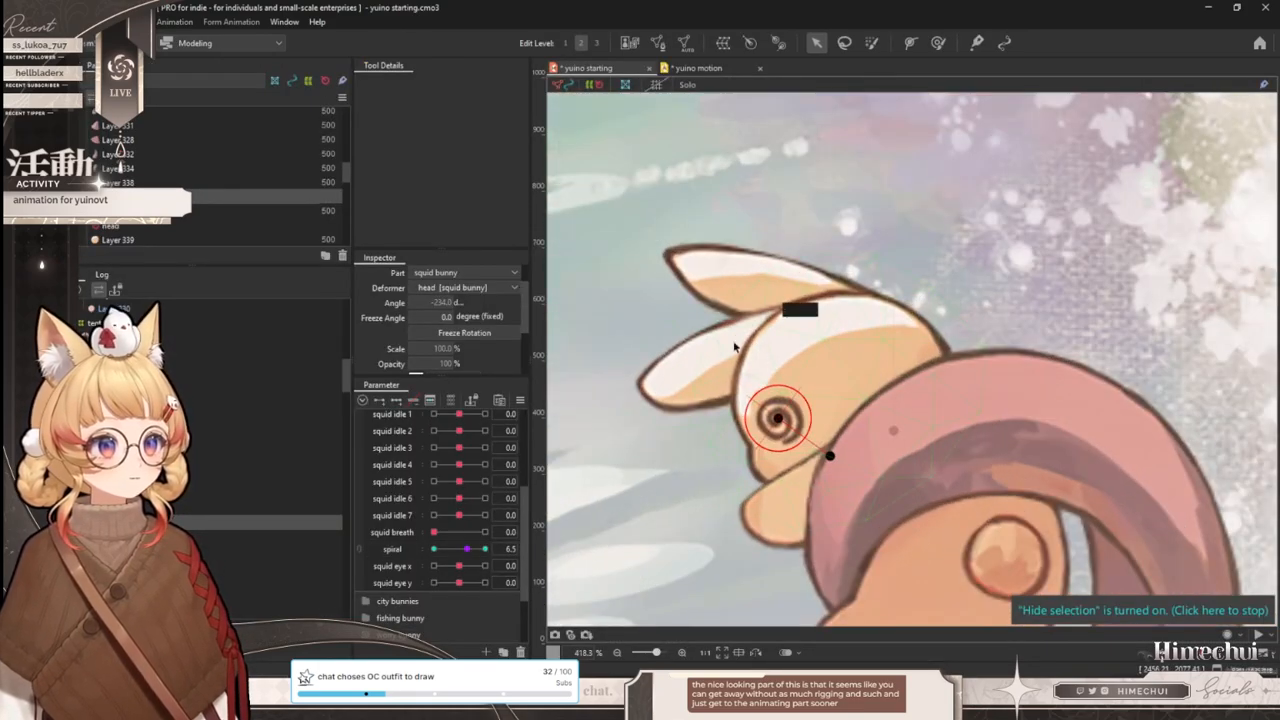
{"action": "left_click", "coordinate": [910, 43]}
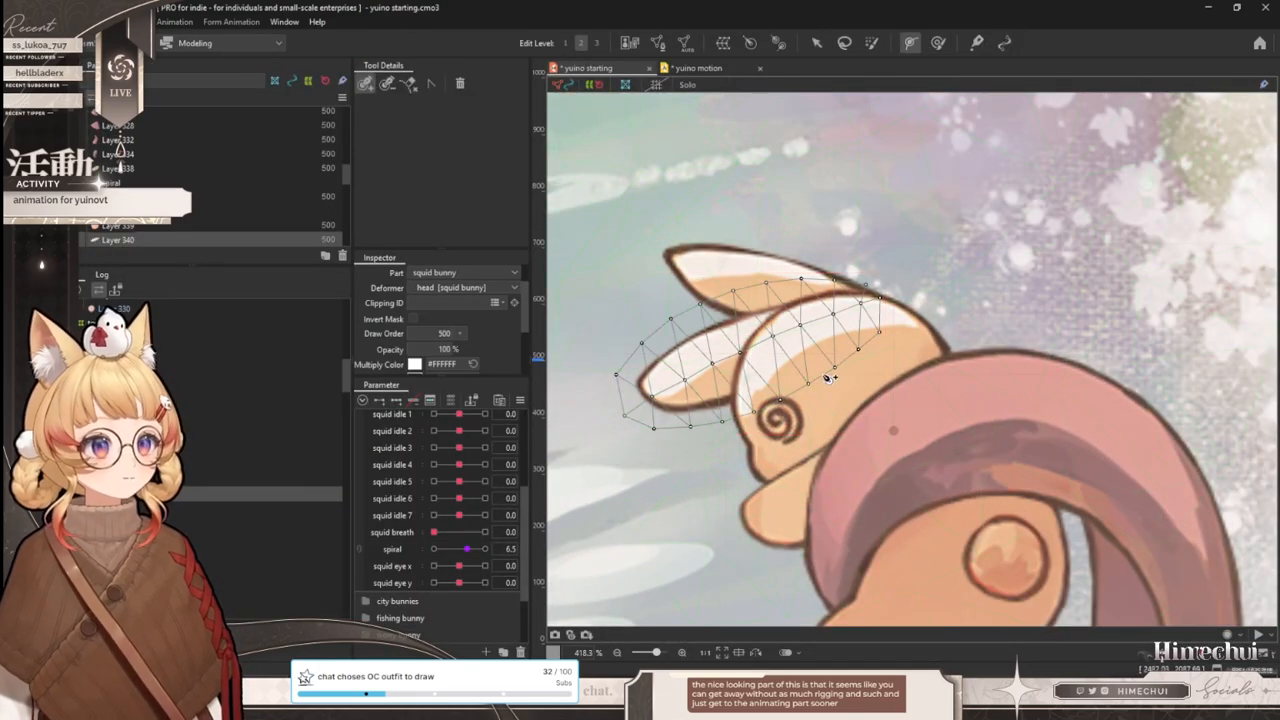
{"action": "left_click", "coordinate": [867, 316]}
{"action": "left_click", "coordinate": [803, 327]}
{"action": "left_click", "coordinate": [641, 395]}
{"action": "left_click", "coordinate": [726, 357]}
{"action": "left_click", "coordinate": [816, 43]}
{"action": "scroll", "coordinate": [776, 289], "scroll_direction": "down", "scroll_amount": 3}
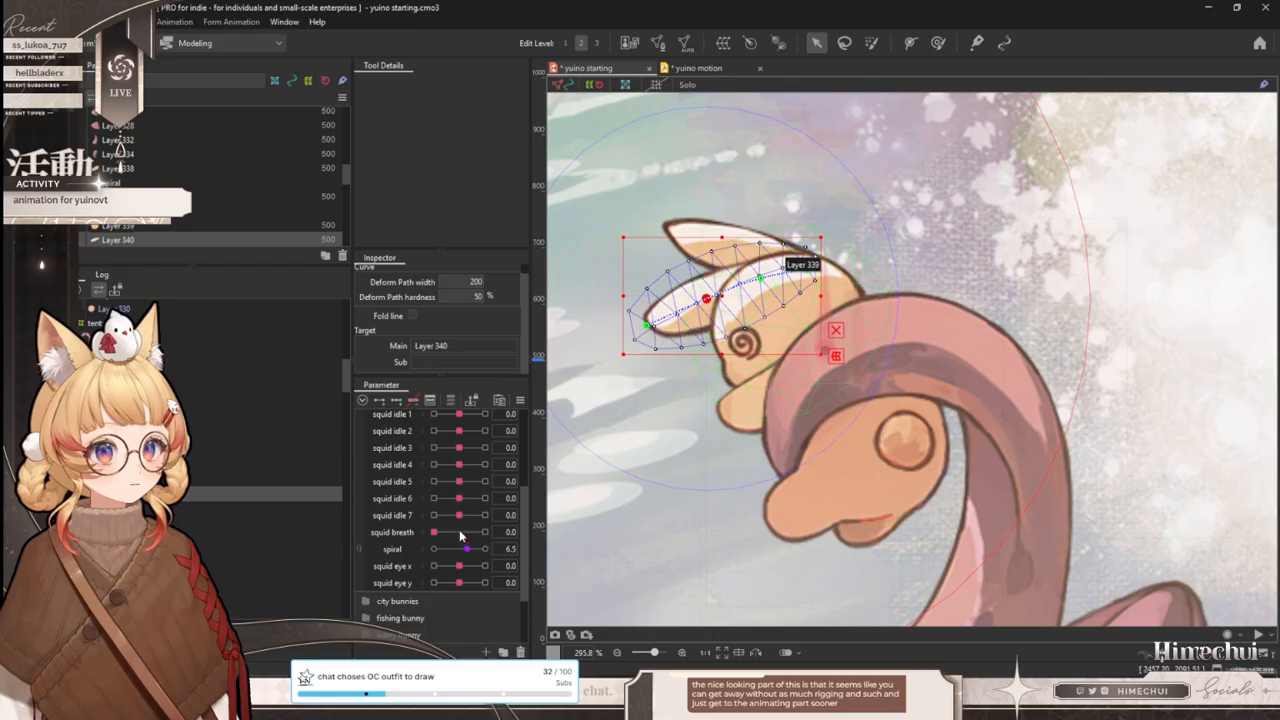
- Add three keys on squid idle 5 and bend the lower ear's deform path at both extremes of the parameter
{"action": "left_click_drag", "start_coordinate": [461, 487], "coordinate": [507, 481]}
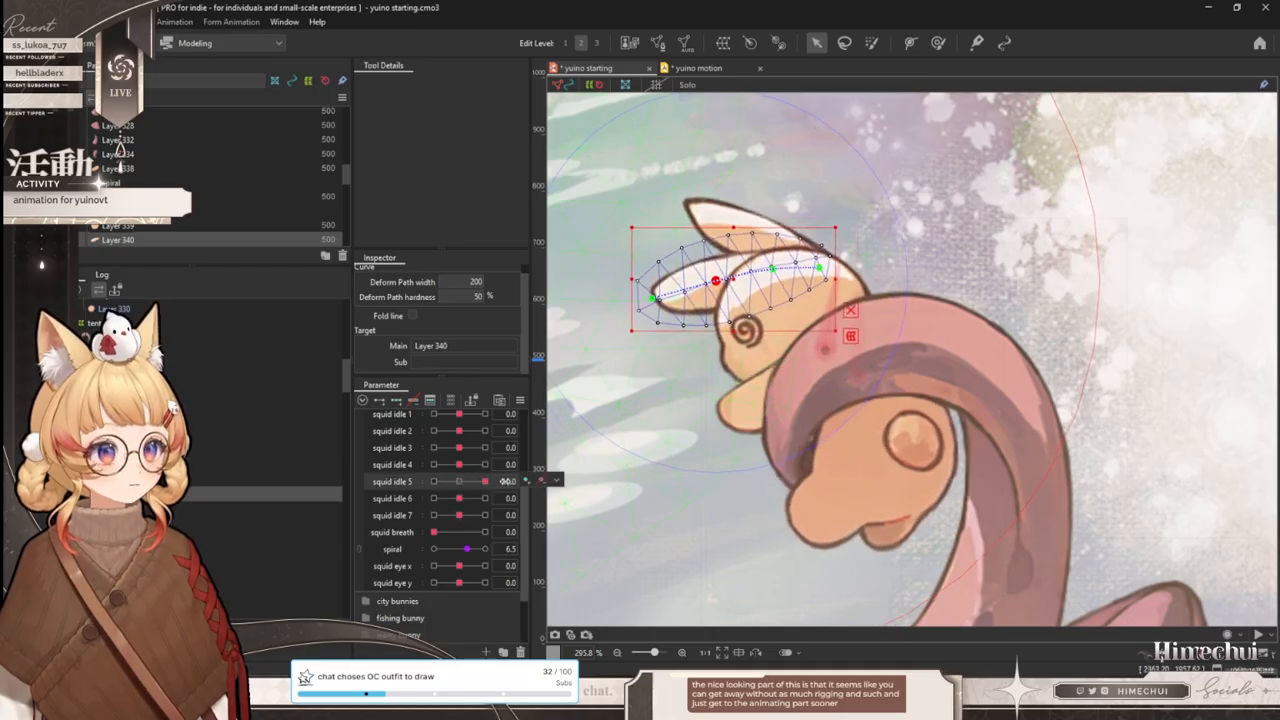
{"action": "left_click", "coordinate": [848, 313]}
{"action": "left_click_drag", "start_coordinate": [716, 281], "coordinate": [775, 265]}
{"action": "left_click_drag", "start_coordinate": [471, 489], "coordinate": [326, 466]}
{"action": "left_click_drag", "start_coordinate": [697, 326], "coordinate": [750, 308]}
{"action": "left_click_drag", "start_coordinate": [430, 487], "coordinate": [459, 486]}
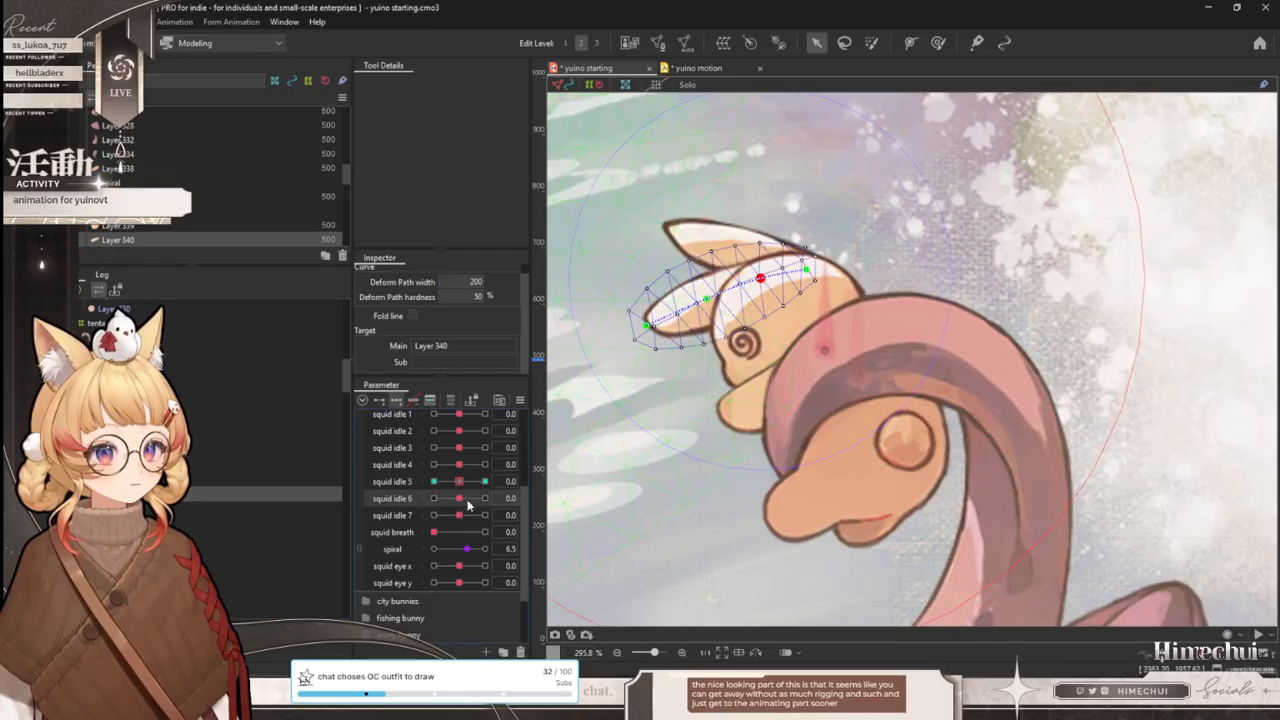
- Add three keys on squid idle 6 and bend the lower ear's tip at values 10 and -10
{"action": "key", "text": "ctrl+3"}
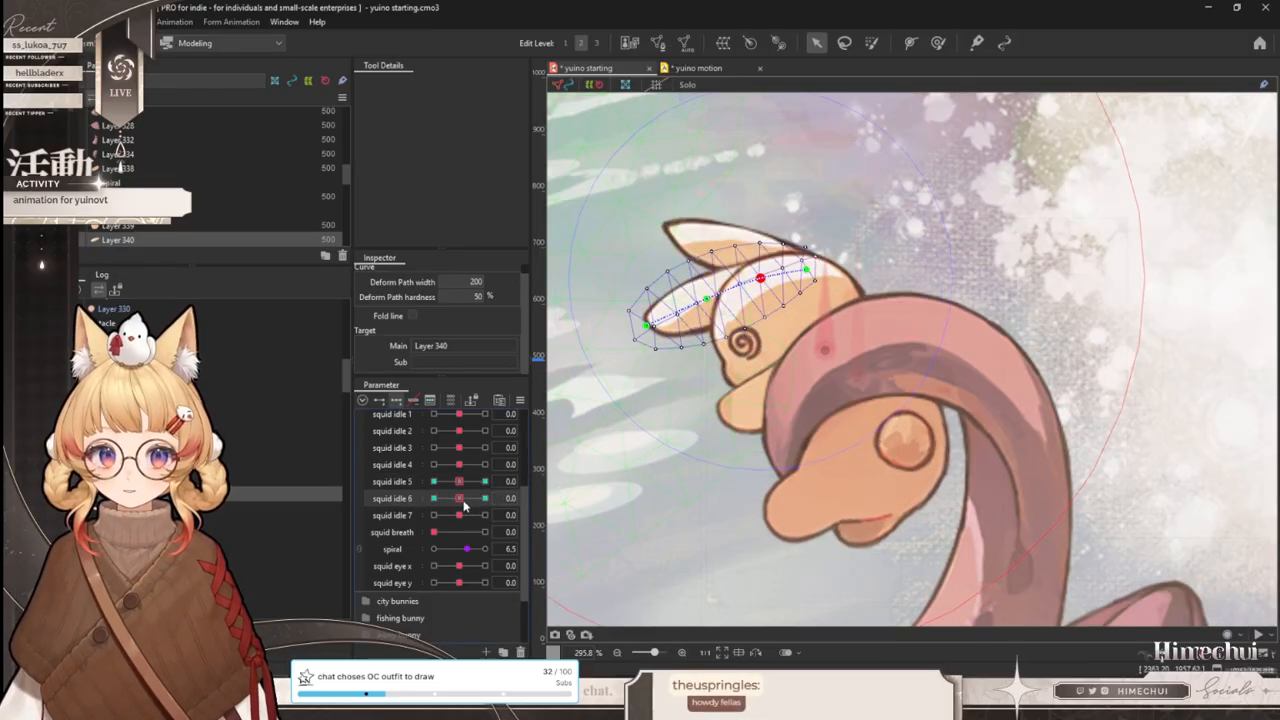
{"action": "left_click", "coordinate": [485, 498]}
{"action": "mouse_move", "coordinate": [646, 325]}
{"action": "left_mouse_down"}
{"action": "mouse_move", "coordinate": [646, 303]}
{"action": "mouse_move", "coordinate": [657, 343]}
{"action": "left_mouse_up"}
{"action": "left_click", "coordinate": [434, 498]}
{"action": "left_click_drag", "start_coordinate": [474, 494], "coordinate": [363, 484]}
- Draw a four-point deform path along the bunny's upper ear, Layer 341, from its base to the tip
{"action": "left_click", "coordinate": [716, 222]}
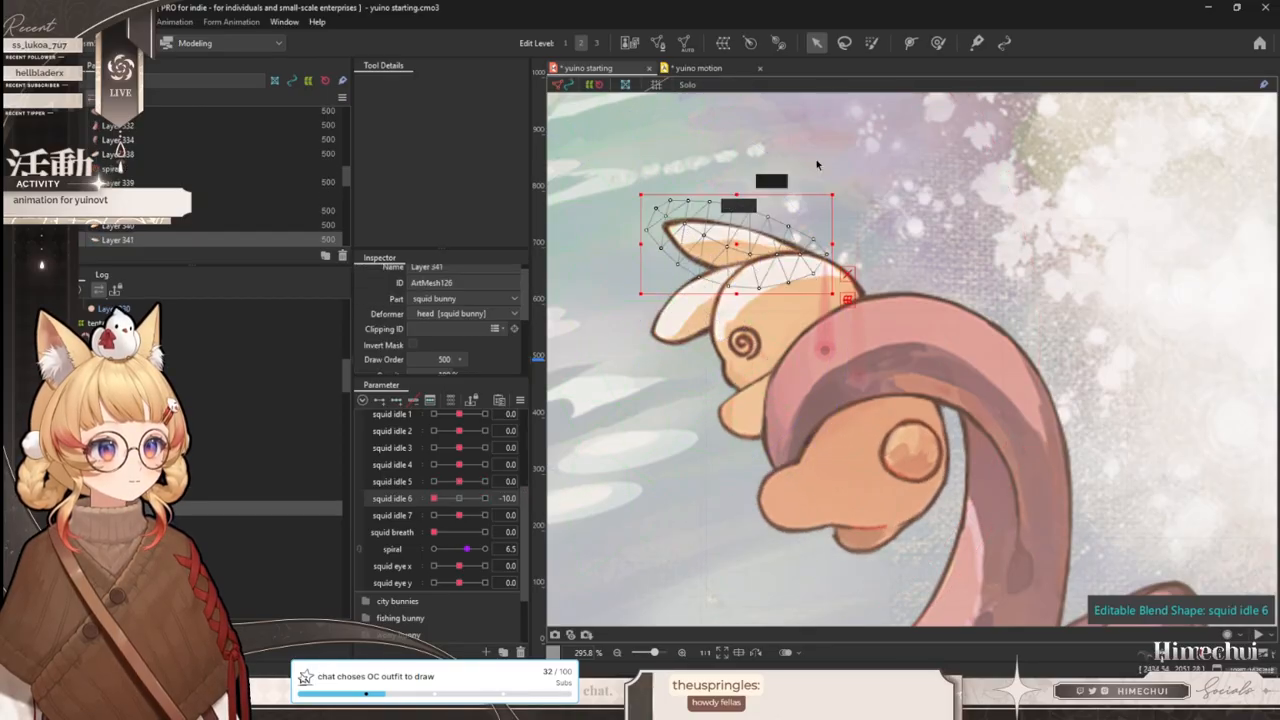
{"action": "key", "text": "p"}
{"action": "left_click", "coordinate": [818, 263]}
{"action": "left_click", "coordinate": [791, 257]}
{"action": "left_click", "coordinate": [733, 242]}
{"action": "left_click", "coordinate": [658, 222]}
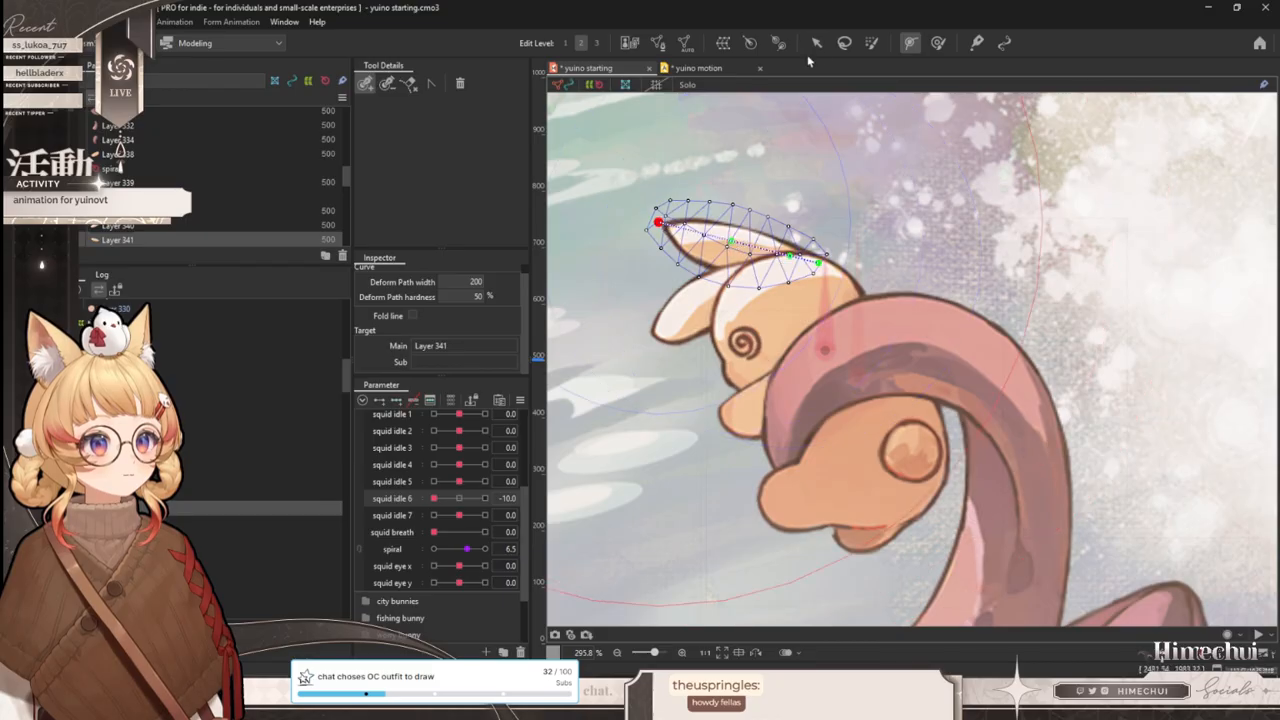
{"action": "left_click", "coordinate": [816, 42]}
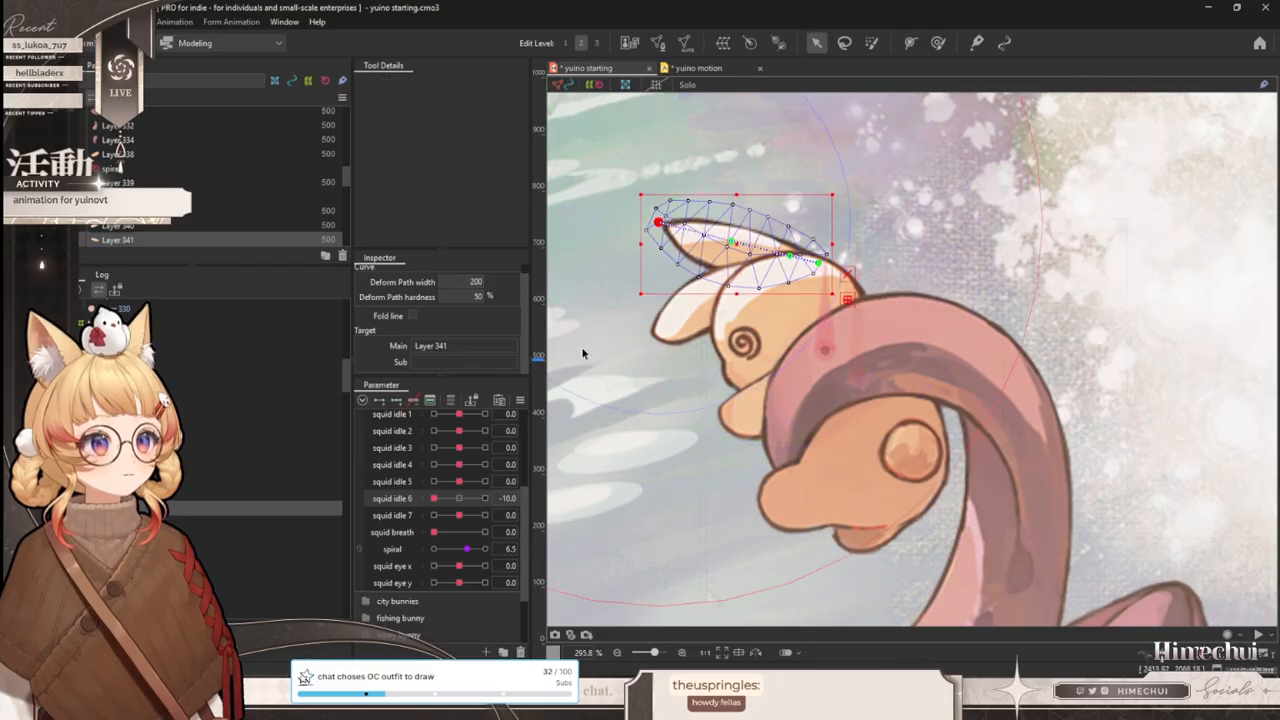
- Add three keys on squid idle 6 for the upper ear and bend the middle of its path at both extremes
{"action": "left_click", "coordinate": [459, 501]}
{"action": "left_click", "coordinate": [485, 498]}
{"action": "left_click", "coordinate": [847, 275]}
{"action": "mouse_move", "coordinate": [731, 241]}
{"action": "left_mouse_down"}
{"action": "mouse_move", "coordinate": [737, 228]}
{"action": "mouse_move", "coordinate": [727, 251]}
{"action": "left_mouse_up"}
{"action": "left_click", "coordinate": [483, 498]}
{"action": "left_click_drag", "start_coordinate": [449, 498], "coordinate": [236, 526]}
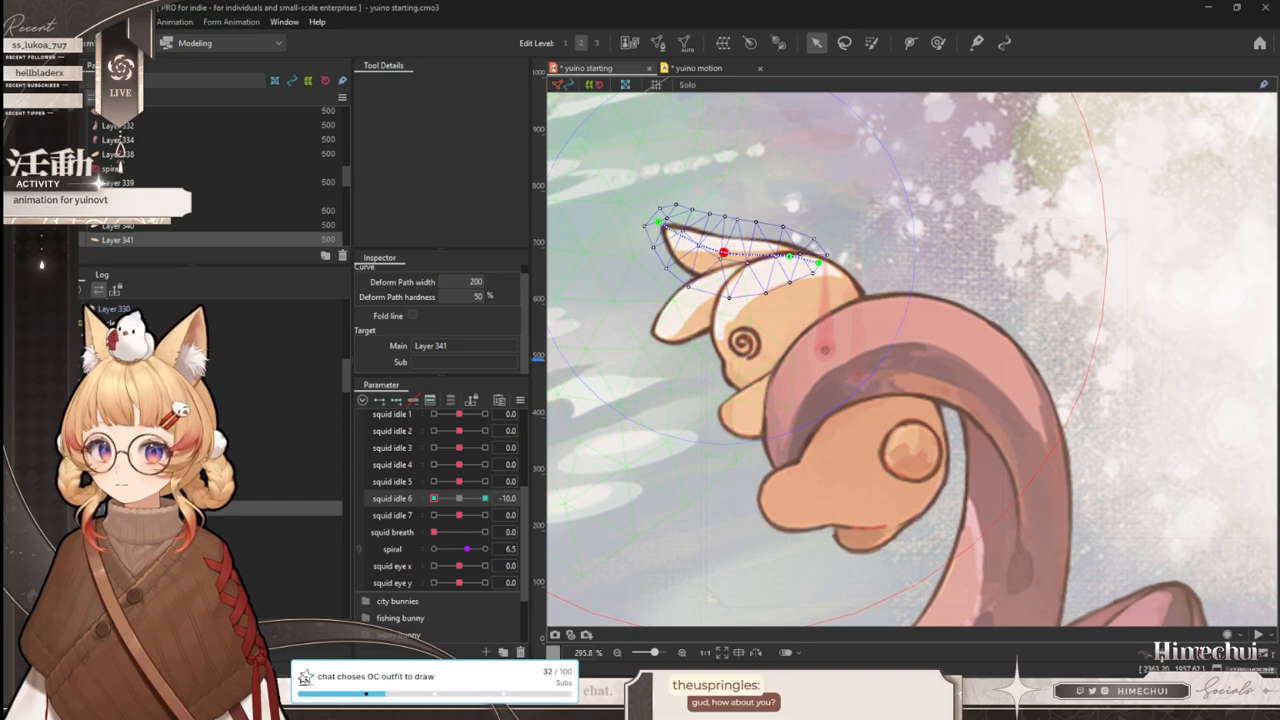
{"action": "mouse_move", "coordinate": [434, 498]}
{"action": "left_mouse_down"}
{"action": "mouse_move", "coordinate": [634, 466]}
{"action": "mouse_move", "coordinate": [411, 500]}
{"action": "left_mouse_up"}
{"action": "left_click", "coordinate": [459, 500]}
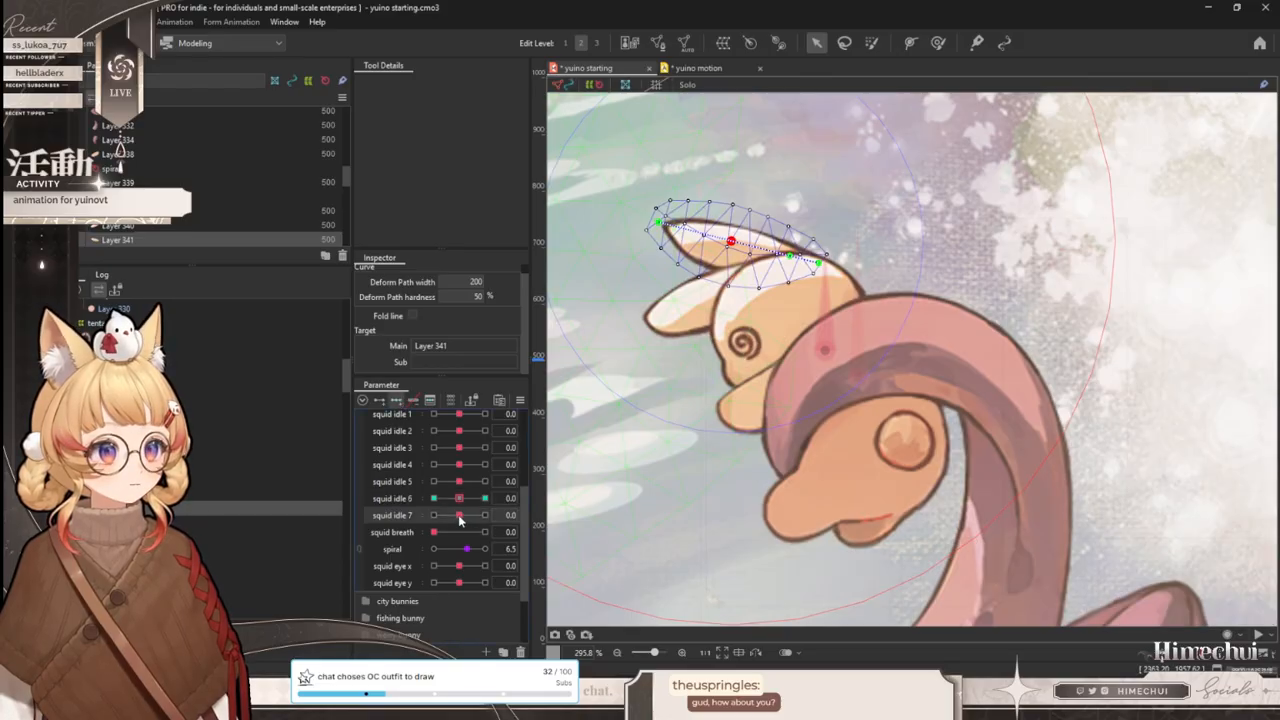
- Add keys on squid idle 7 and bend the upper ear's tip upward at 10 and downward at -10
{"action": "left_click_drag", "start_coordinate": [461, 515], "coordinate": [485, 515]}
{"action": "left_click_drag", "start_coordinate": [659, 222], "coordinate": [675, 207]}
{"action": "left_click_drag", "start_coordinate": [488, 514], "coordinate": [432, 514]}
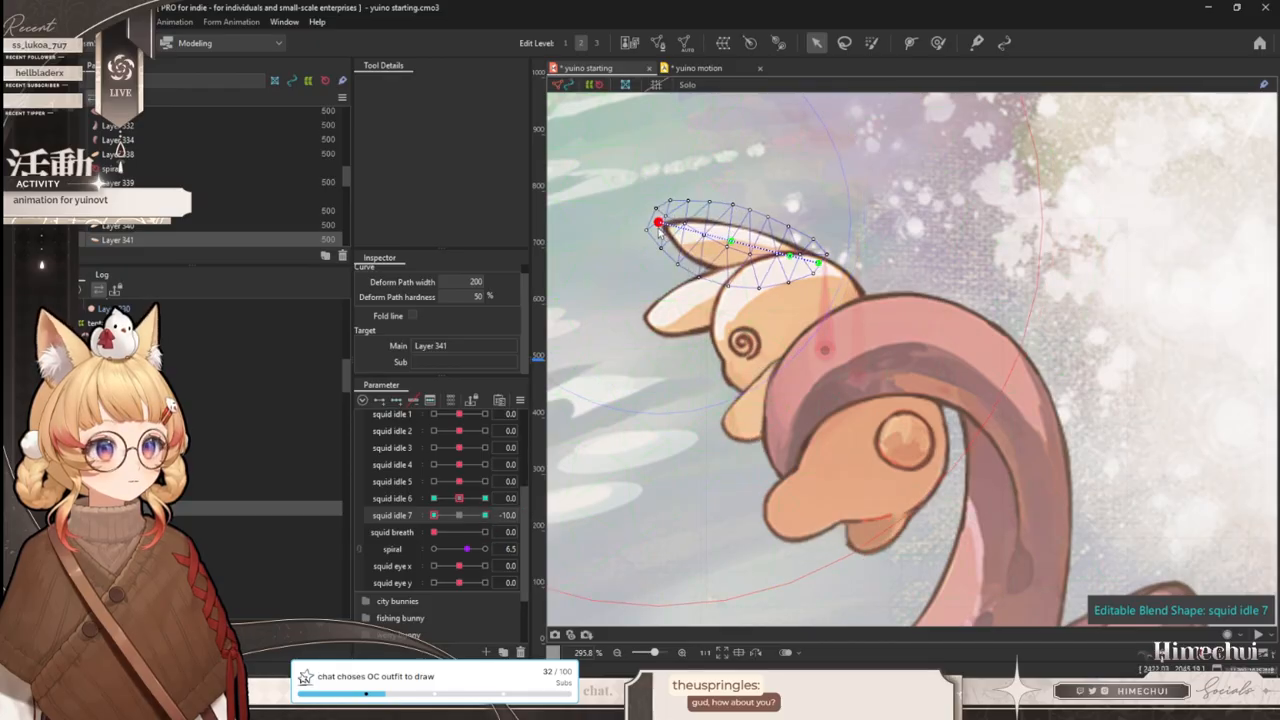
{"action": "left_click_drag", "start_coordinate": [659, 222], "coordinate": [652, 247]}
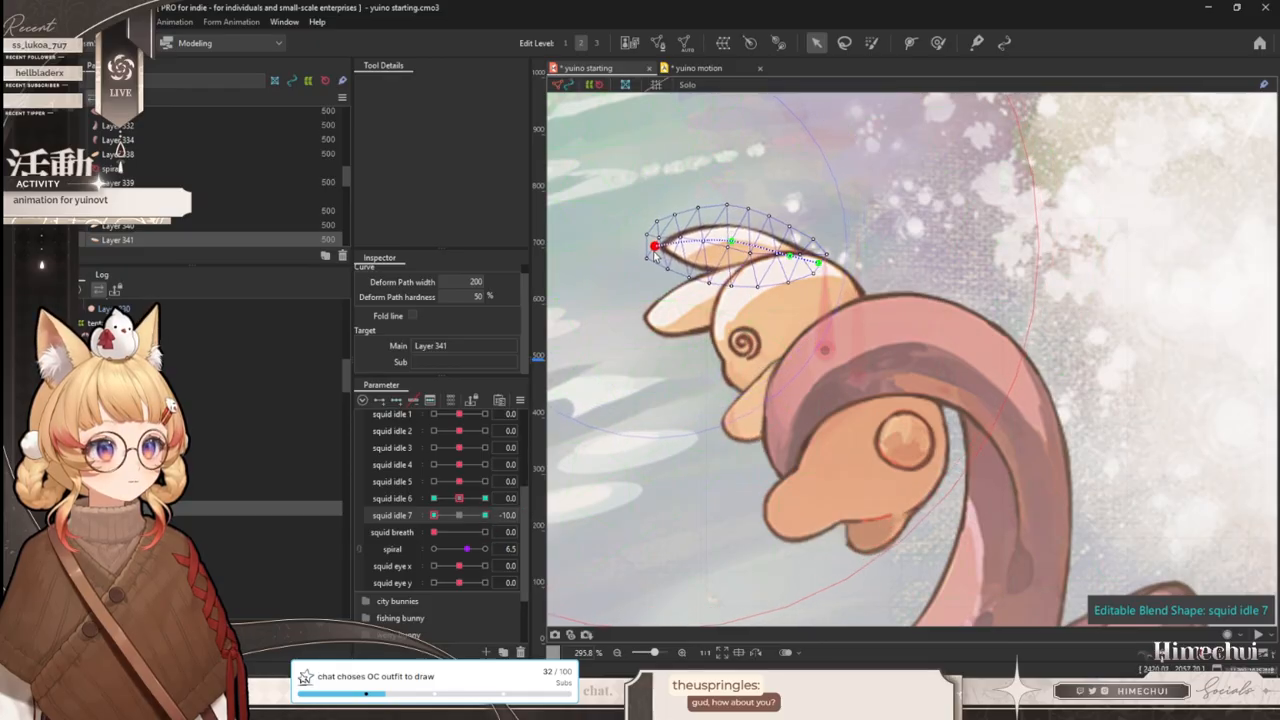
{"action": "left_click", "coordinate": [519, 400]}
{"action": "left_click", "coordinate": [660, 532]}
{"action": "left_click", "coordinate": [710, 359]}
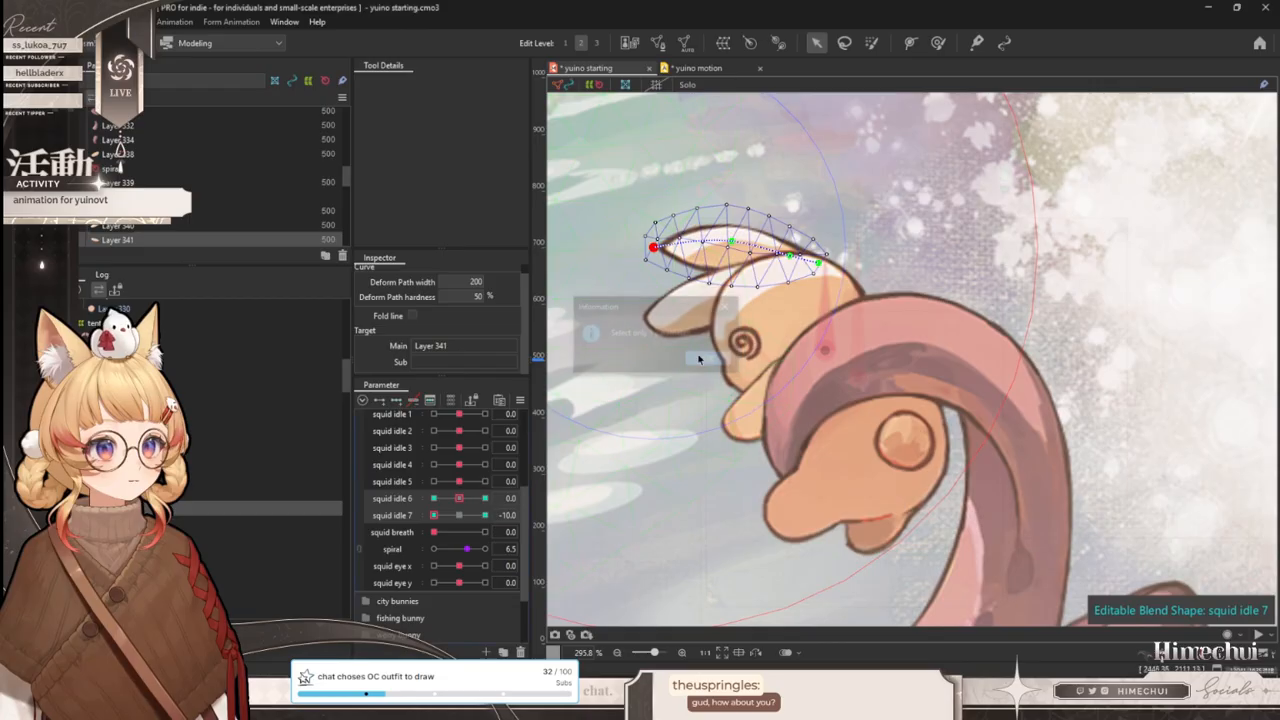
- Apply Ellipse Interpolation to the upper ear's squid idle 6 and squid idle 7 keys through Extended Interpolation
{"action": "left_click", "coordinate": [519, 400]}
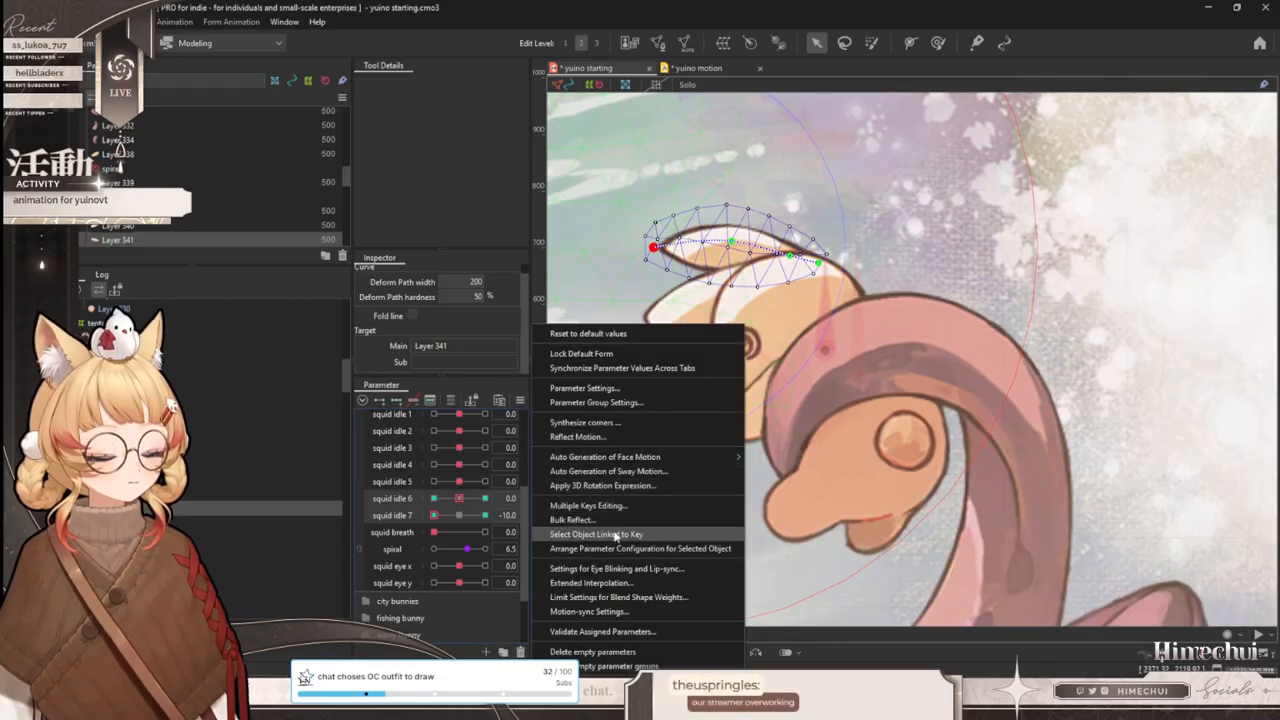
{"action": "left_click", "coordinate": [592, 582]}
{"action": "left_click", "coordinate": [645, 327]}
{"action": "left_click", "coordinate": [645, 341]}
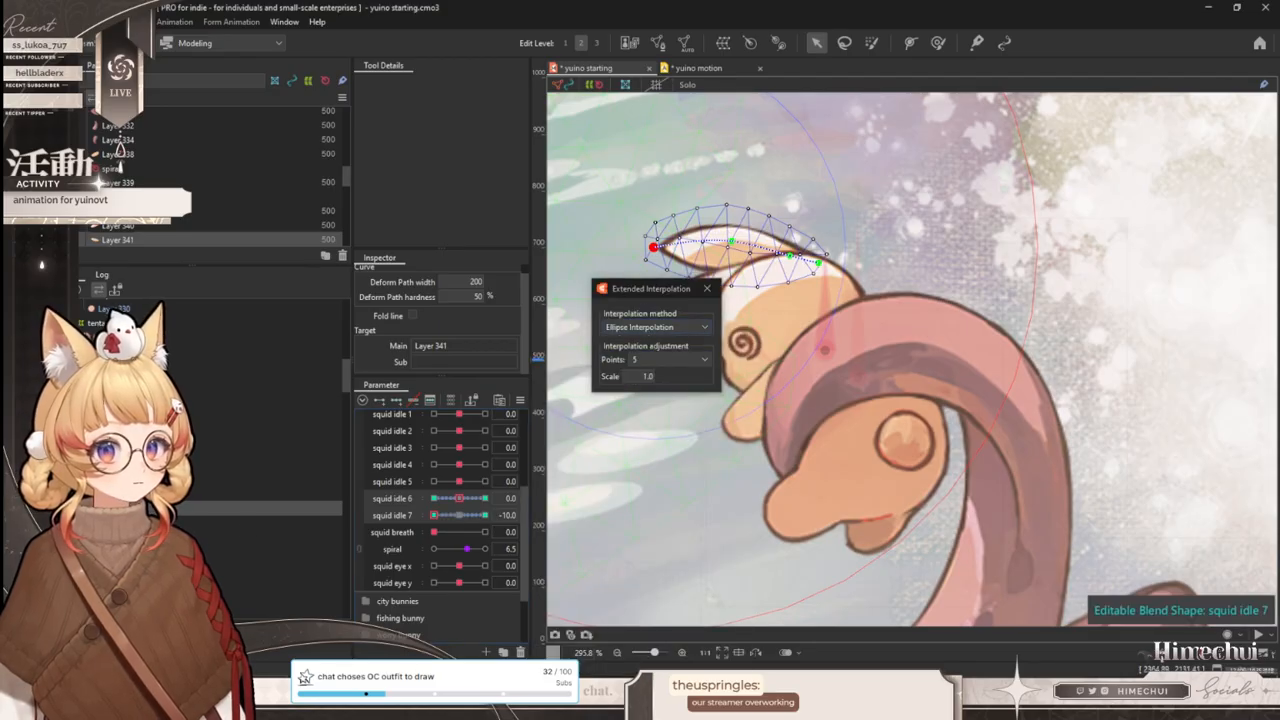
- Apply Ellipse Interpolation to the lower ear's squid idle 5 and squid idle 6 keys and close the Extended Interpolation settings
{"action": "left_click", "coordinate": [760, 272]}
{"action": "left_click", "coordinate": [397, 514], "text": "ctrl"}
{"action": "left_click", "coordinate": [406, 482], "text": "ctrl"}
{"action": "left_click", "coordinate": [626, 328]}
{"action": "left_click", "coordinate": [636, 354]}
{"action": "left_click", "coordinate": [707, 288]}
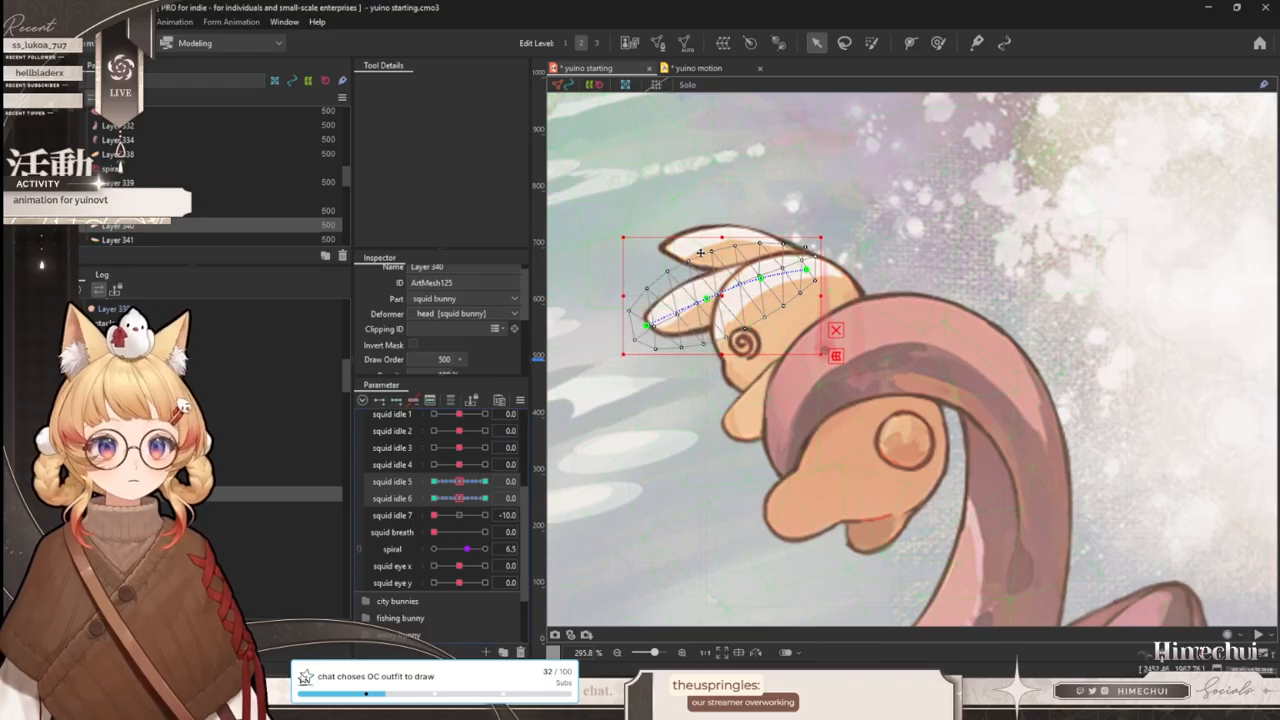
- Scrub the yuino motion timeline and play it from frame 0 to examine the bunny's ear movement and spinning eye
{"action": "left_click", "coordinate": [705, 67]}
{"action": "scroll", "coordinate": [765, 141], "scroll_direction": "up", "scroll_amount": 3}
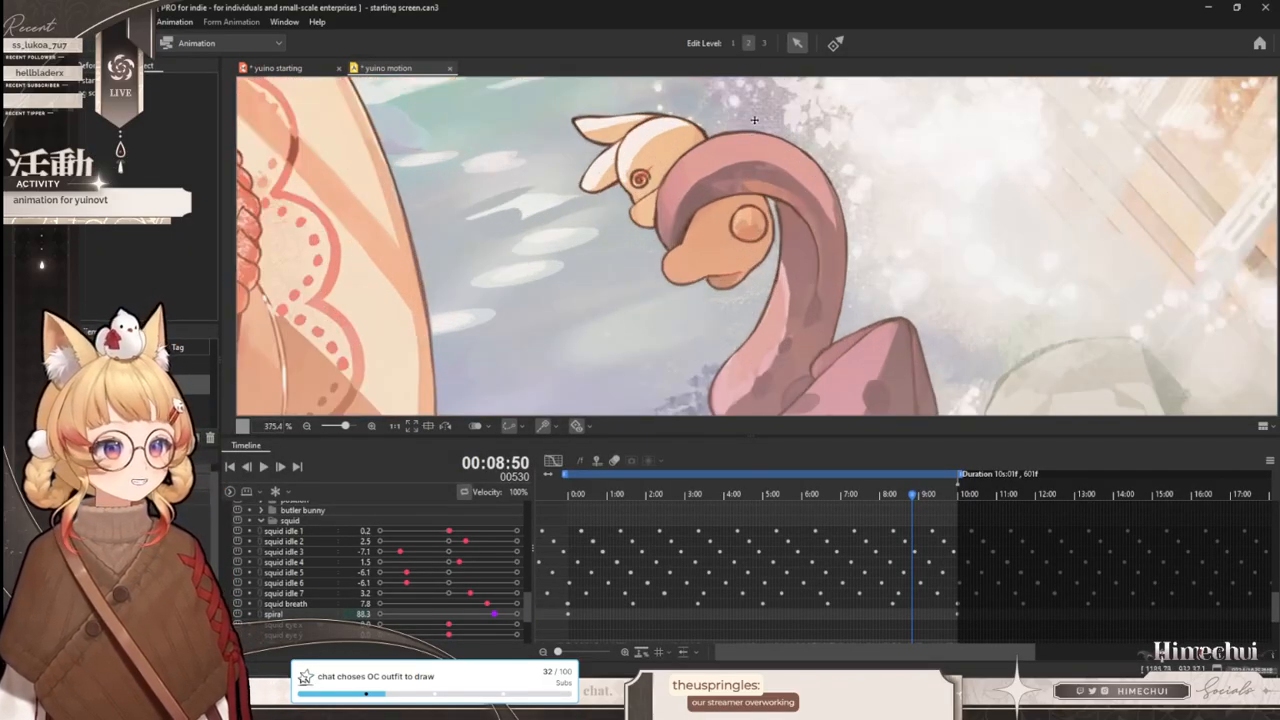
{"action": "scroll", "coordinate": [740, 160], "scroll_direction": "down", "scroll_amount": 2}
{"action": "scroll", "coordinate": [700, 165], "scroll_direction": "up", "scroll_amount": 2}
{"action": "scroll", "coordinate": [700, 250], "scroll_direction": "down", "scroll_amount": 1}
{"action": "left_click_drag", "start_coordinate": [605, 494], "coordinate": [771, 490]}
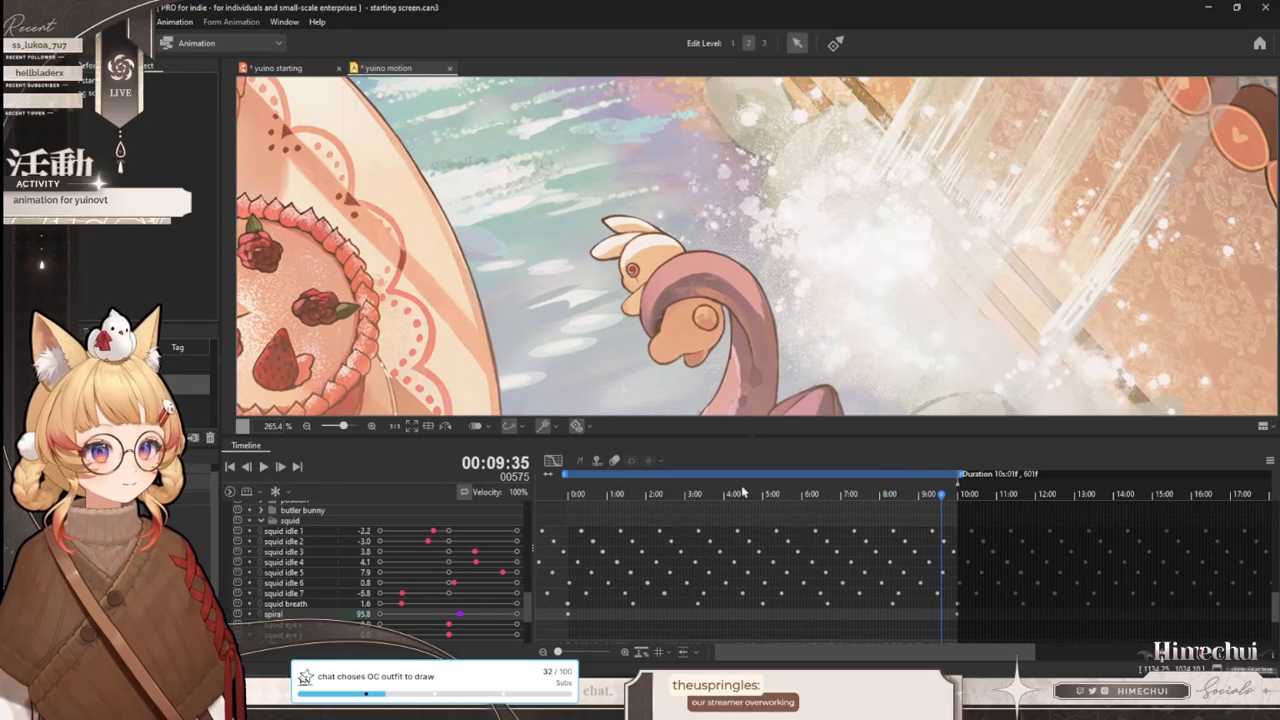
{"action": "left_click_drag", "start_coordinate": [589, 493], "coordinate": [489, 507]}
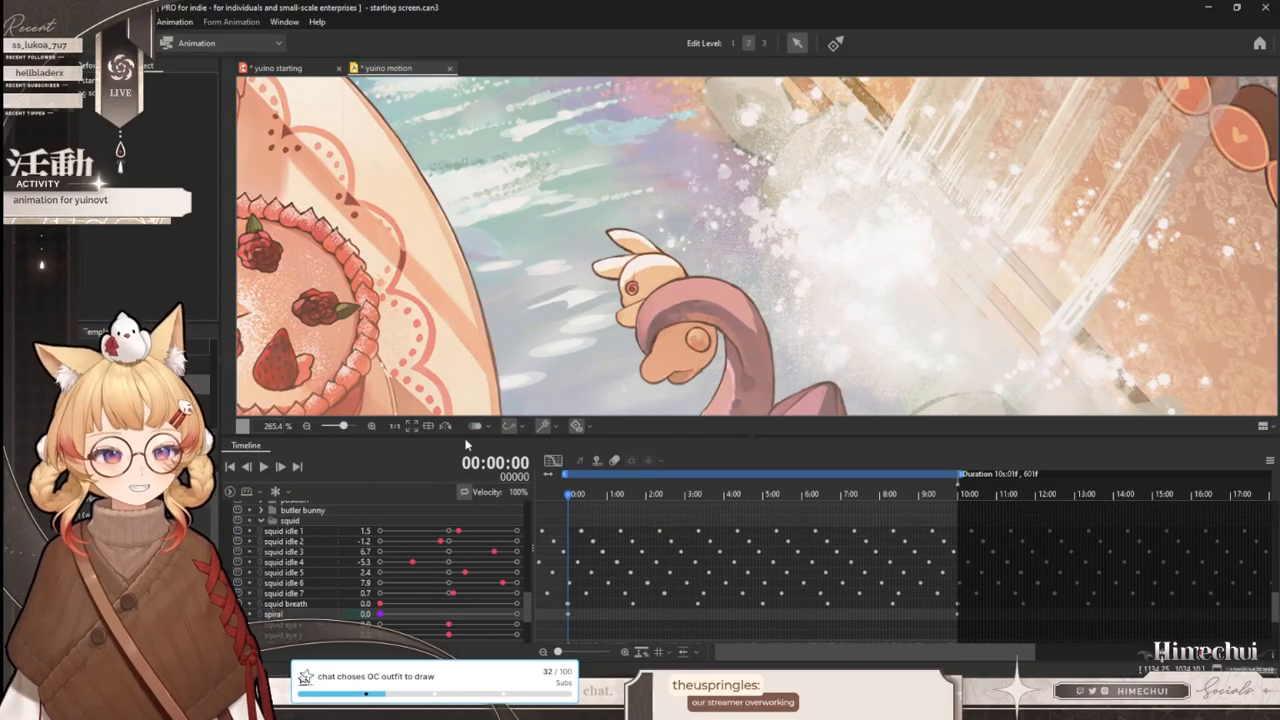
{"action": "left_click", "coordinate": [264, 467]}
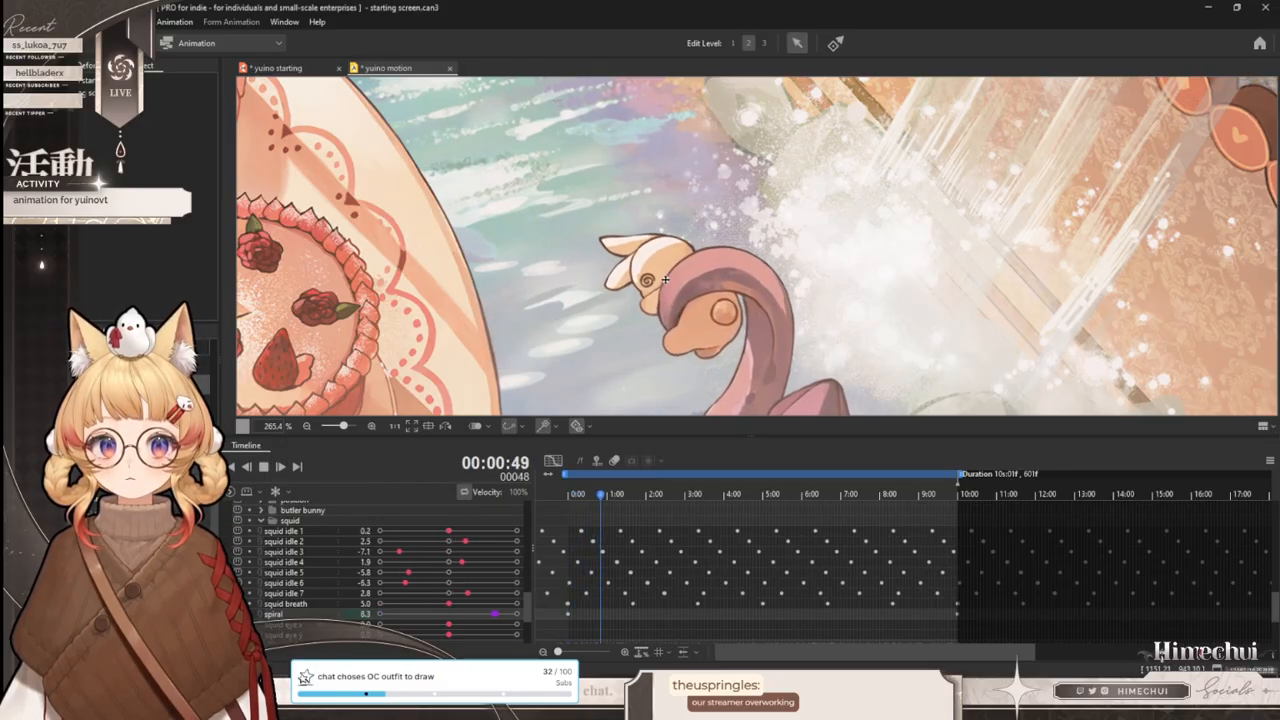
{"action": "scroll", "coordinate": [676, 314], "scroll_direction": "down", "scroll_amount": 5}
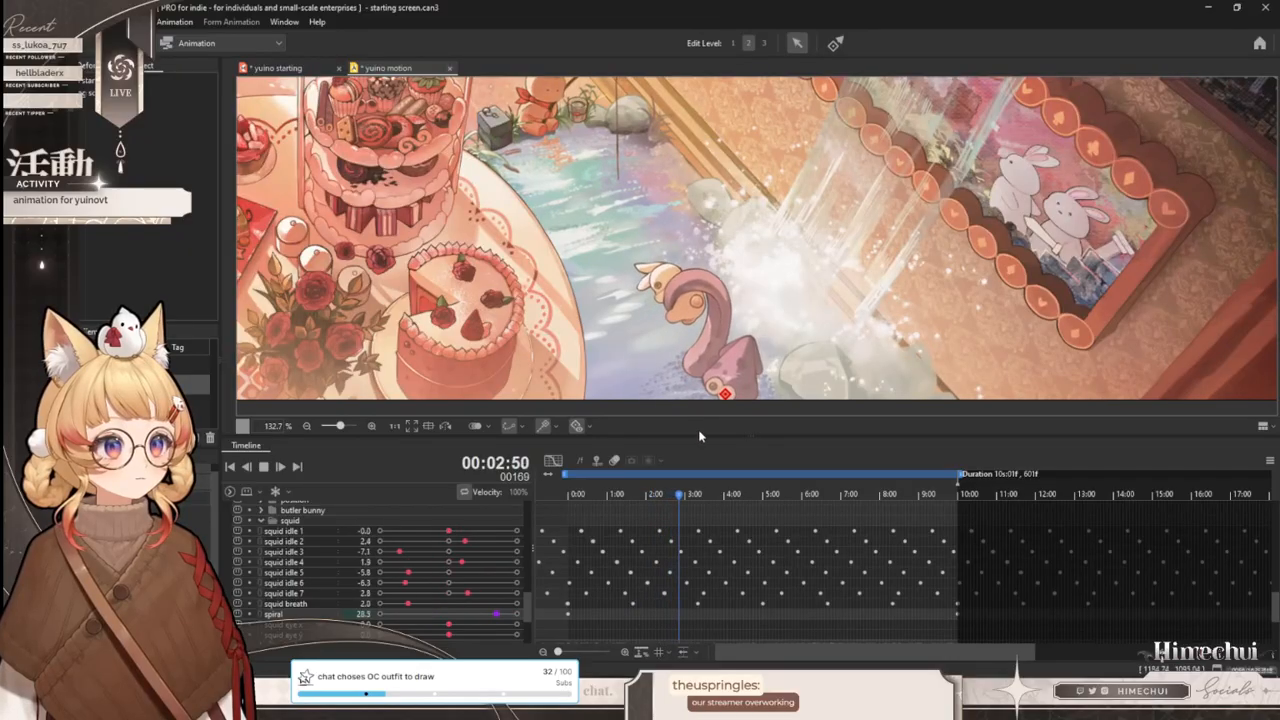
- Display the motion curves of squid idle 3 through squid idle 7 in the graph editor
{"action": "scroll", "coordinate": [757, 216], "scroll_direction": "down", "scroll_amount": 2}
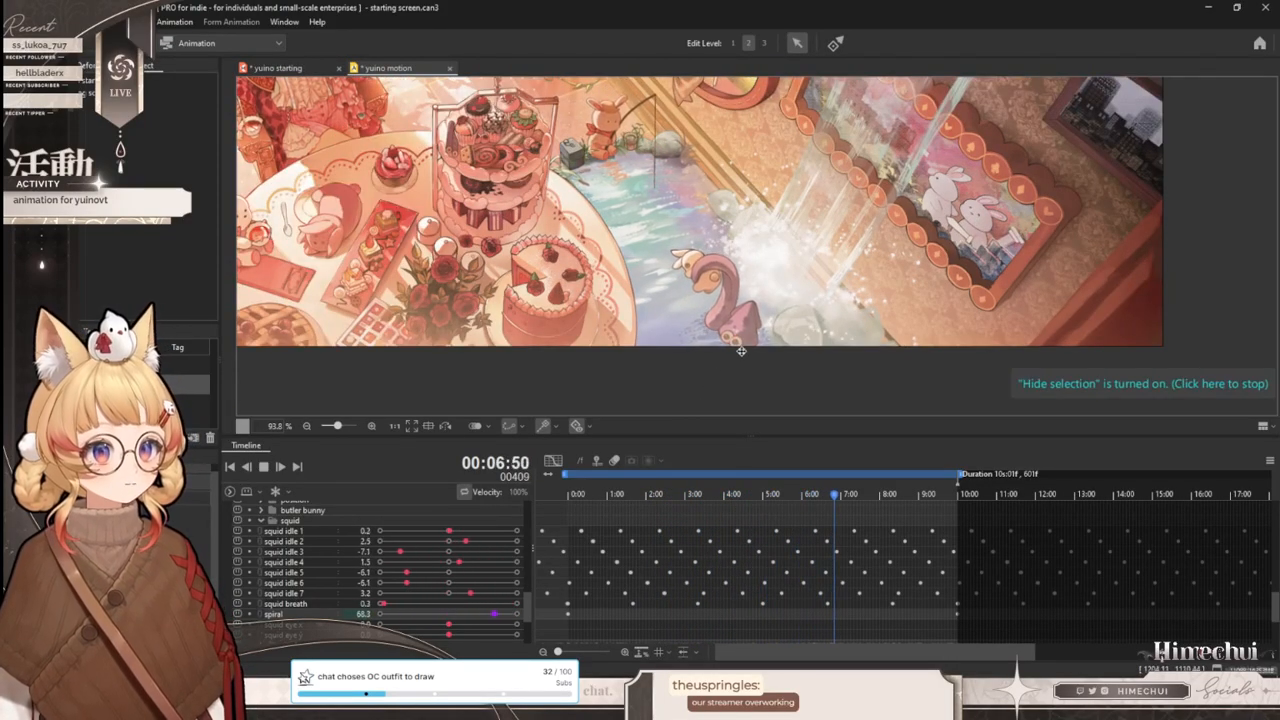
{"action": "scroll", "coordinate": [748, 309], "scroll_direction": "up", "scroll_amount": 2}
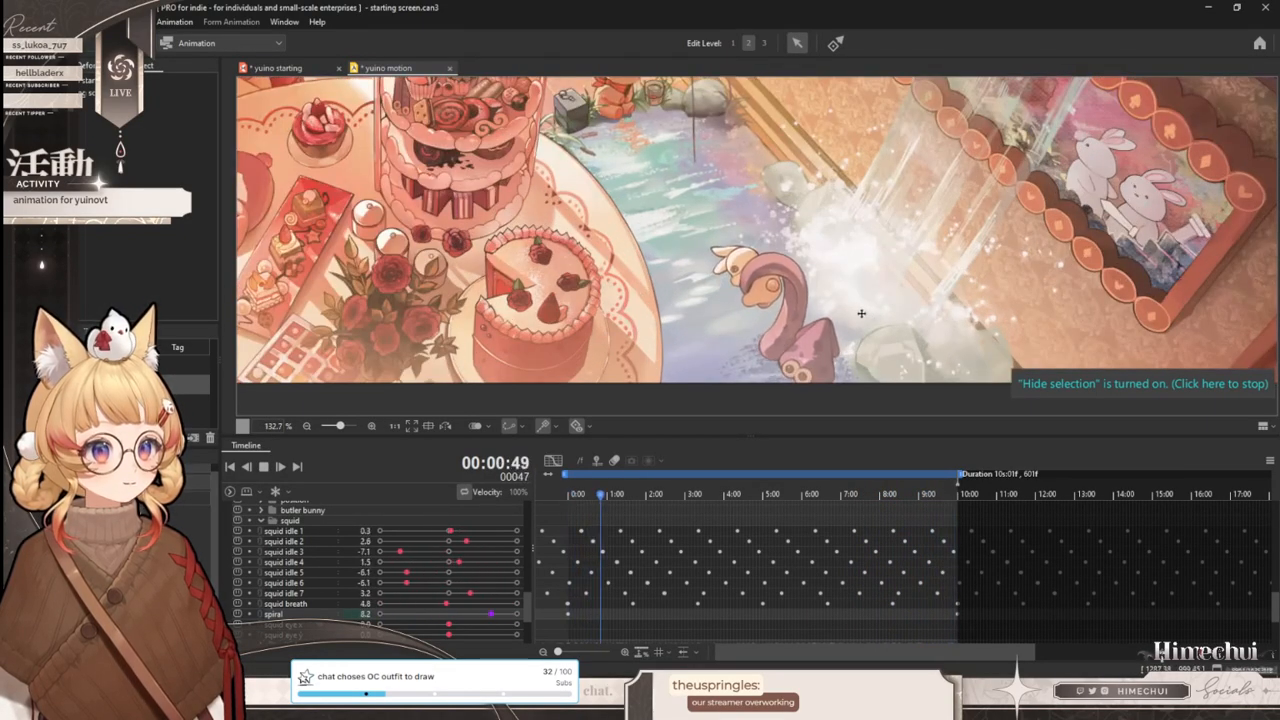
{"action": "scroll", "coordinate": [870, 318], "scroll_direction": "down", "scroll_amount": 2}
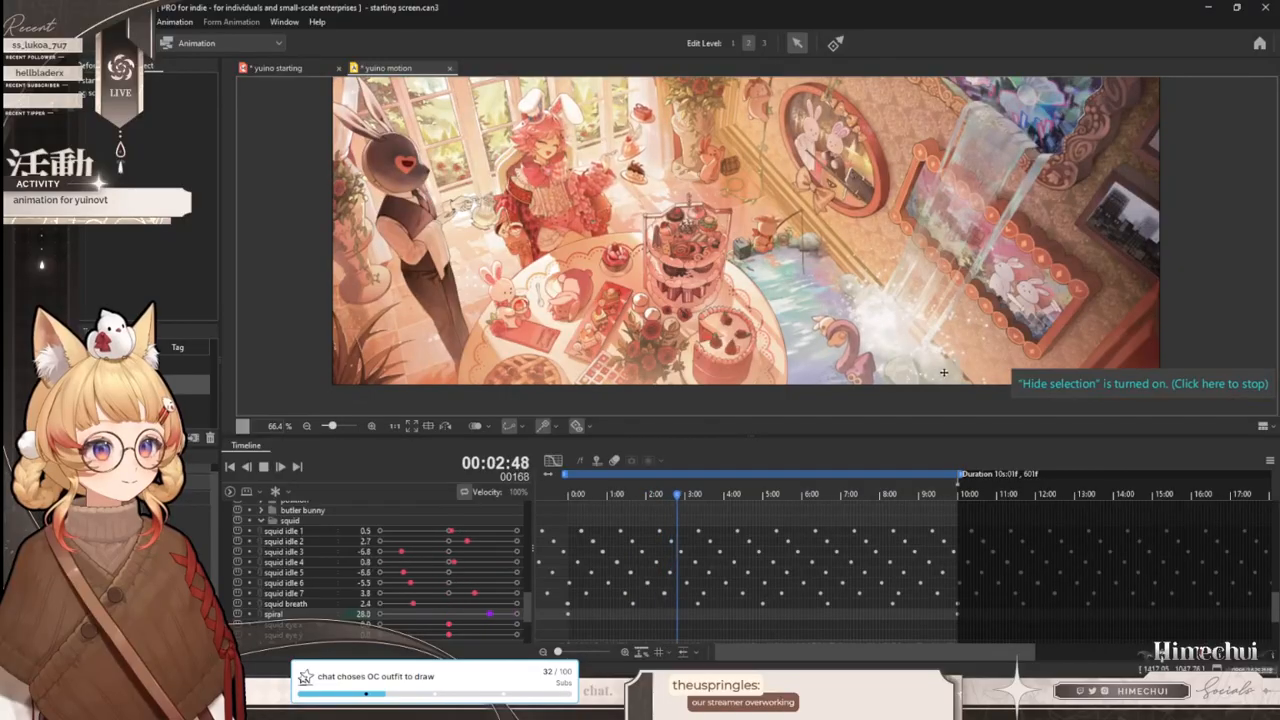
{"action": "scroll", "coordinate": [875, 323], "scroll_direction": "up", "scroll_amount": 1}
{"action": "left_click_drag", "start_coordinate": [305, 597], "coordinate": [314, 567]}
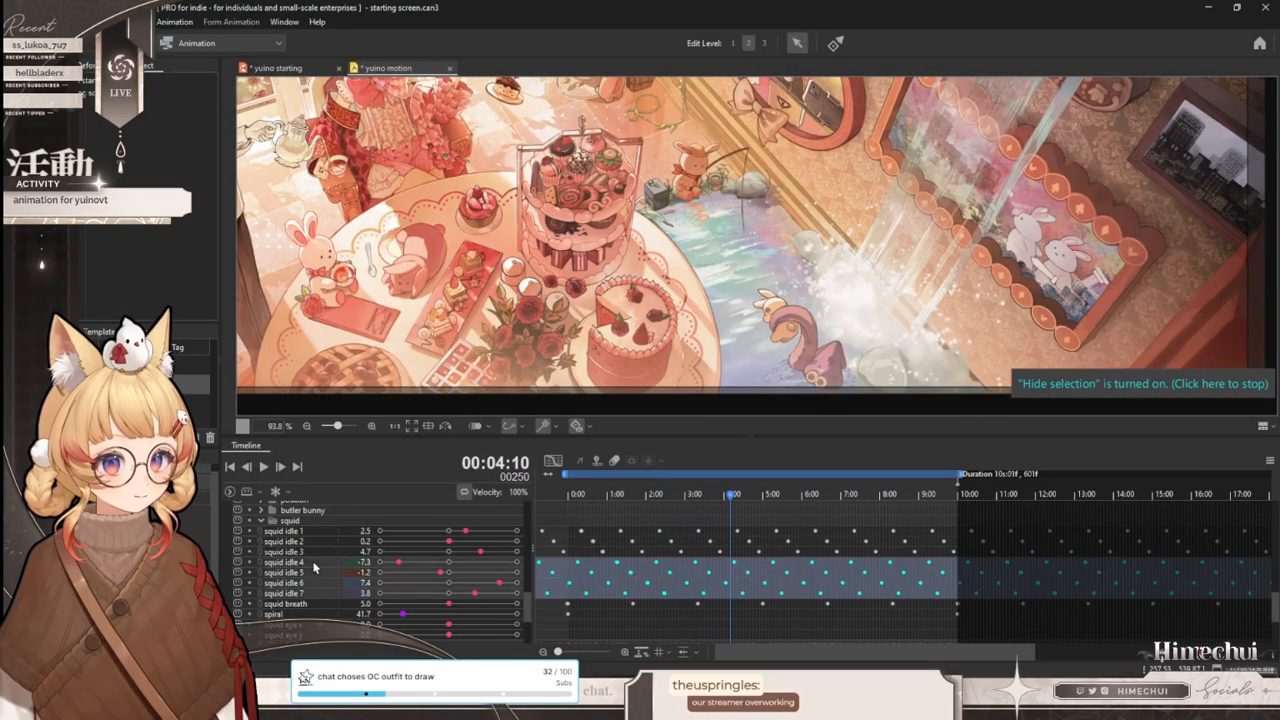
{"action": "left_click", "coordinate": [552, 460]}
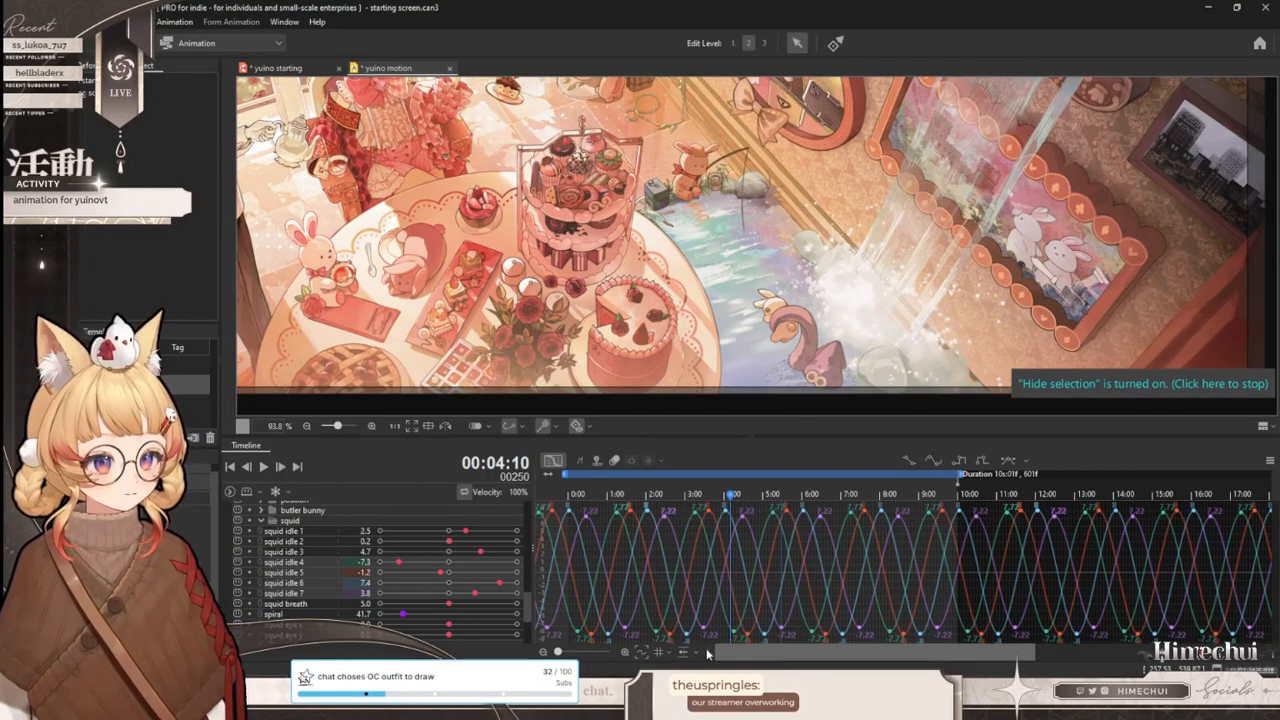
{"action": "left_click", "coordinate": [303, 552]}
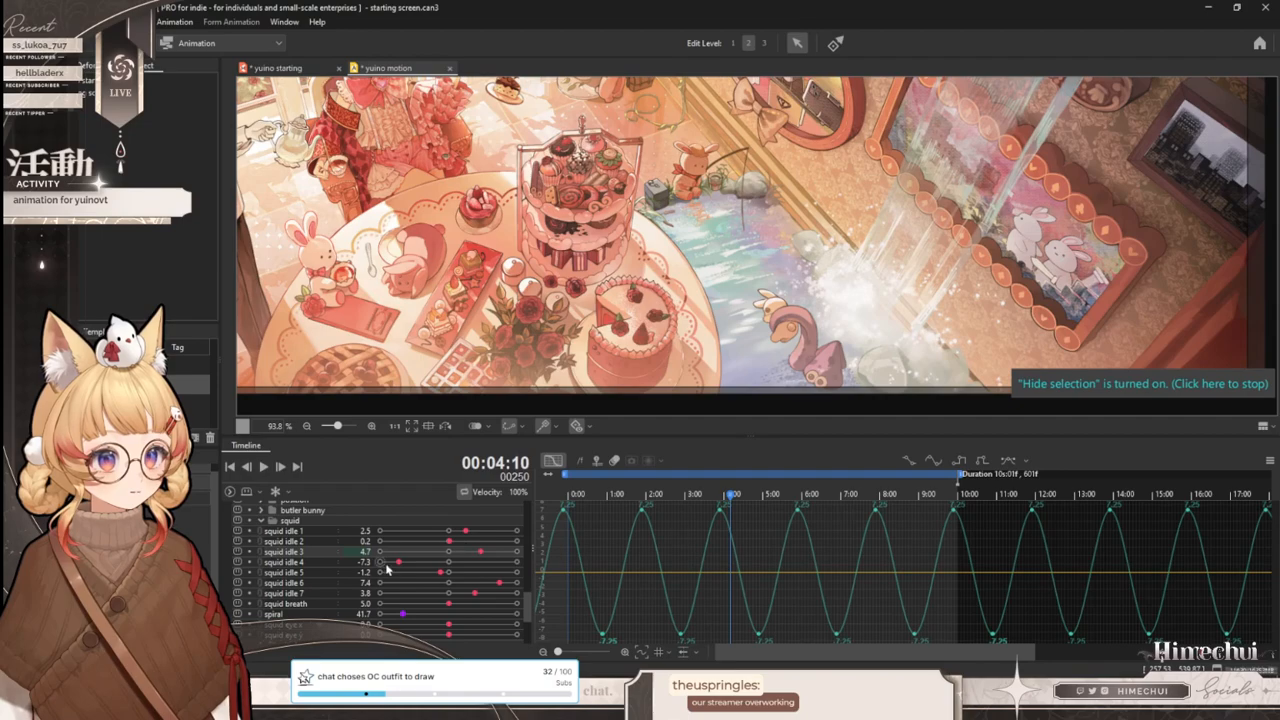
{"action": "left_click", "coordinate": [449, 552]}
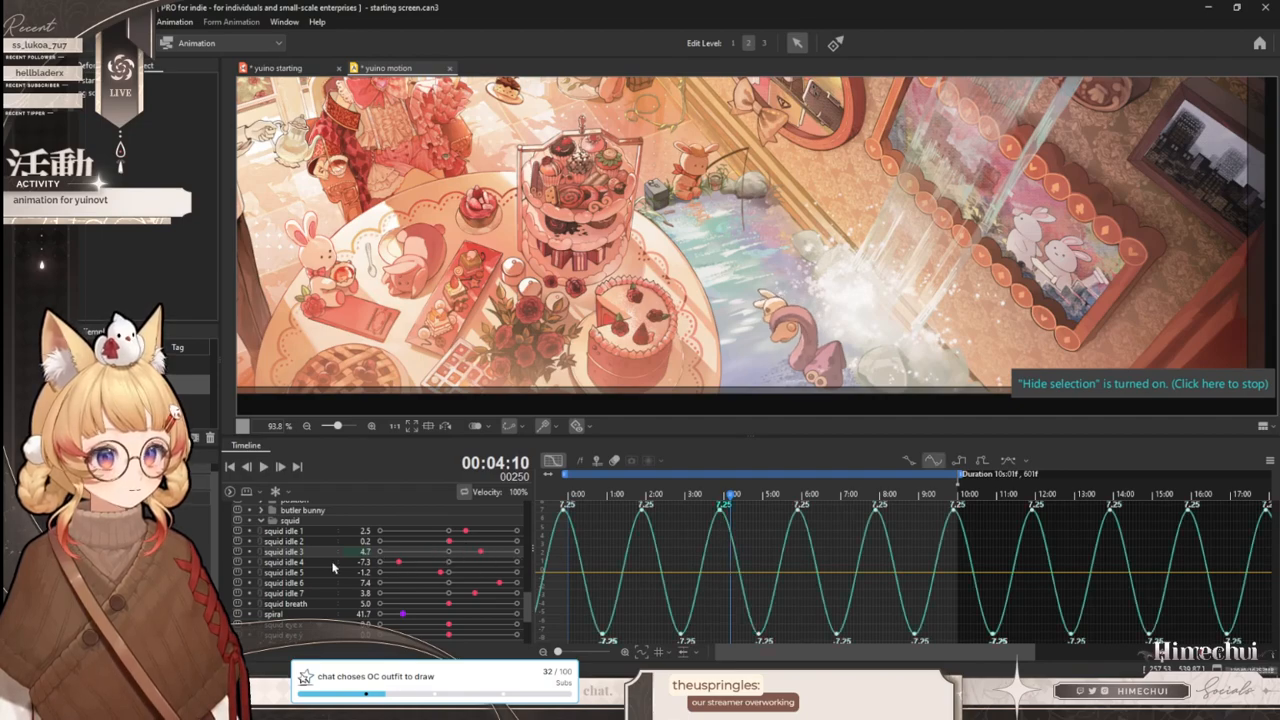
{"action": "left_click", "coordinate": [302, 593], "text": "shift"}
{"action": "left_click_drag", "start_coordinate": [706, 497], "coordinate": [715, 497]}
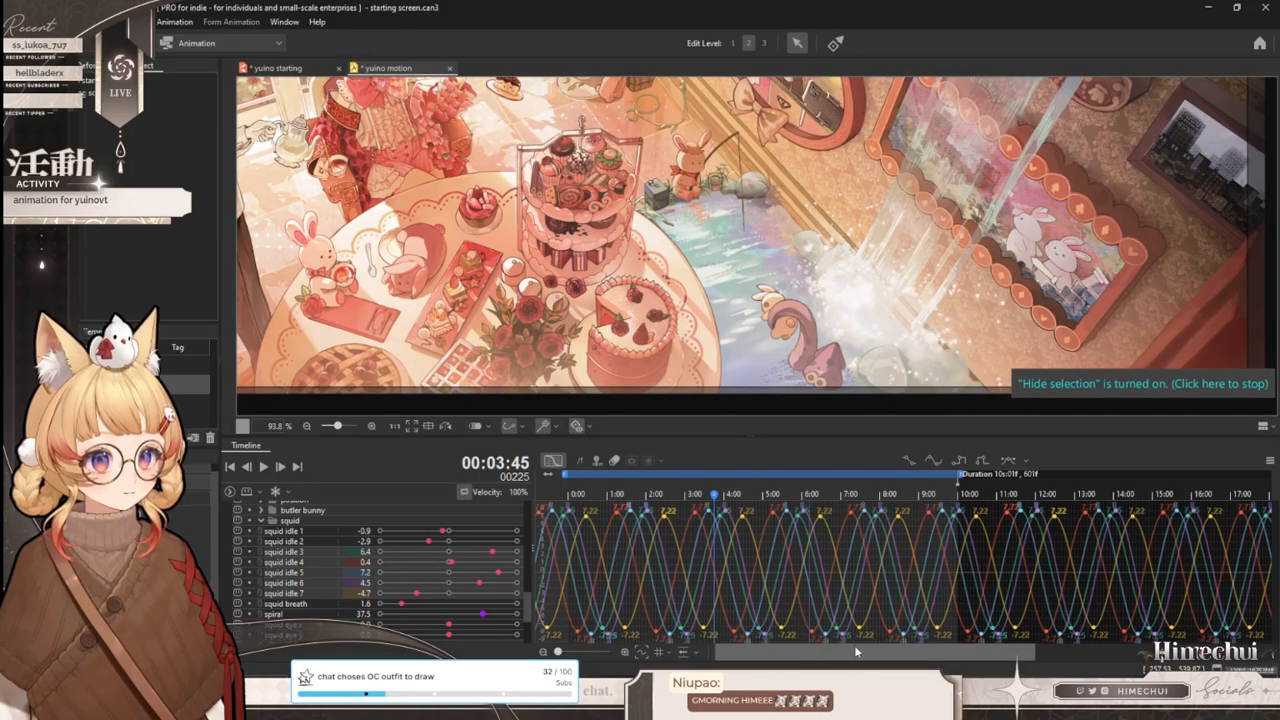
- Lower the squid idle 3 to 7 curve peaks to about 5.1–5.6 from 3:00 to 7:00 and about 6–6.7 up to 9:00
{"action": "left_click_drag", "start_coordinate": [858, 642], "coordinate": [693, 500]}
{"action": "left_click_drag", "start_coordinate": [775, 502], "coordinate": [775, 520]}
{"action": "left_click_drag", "start_coordinate": [693, 495], "coordinate": [876, 537]}
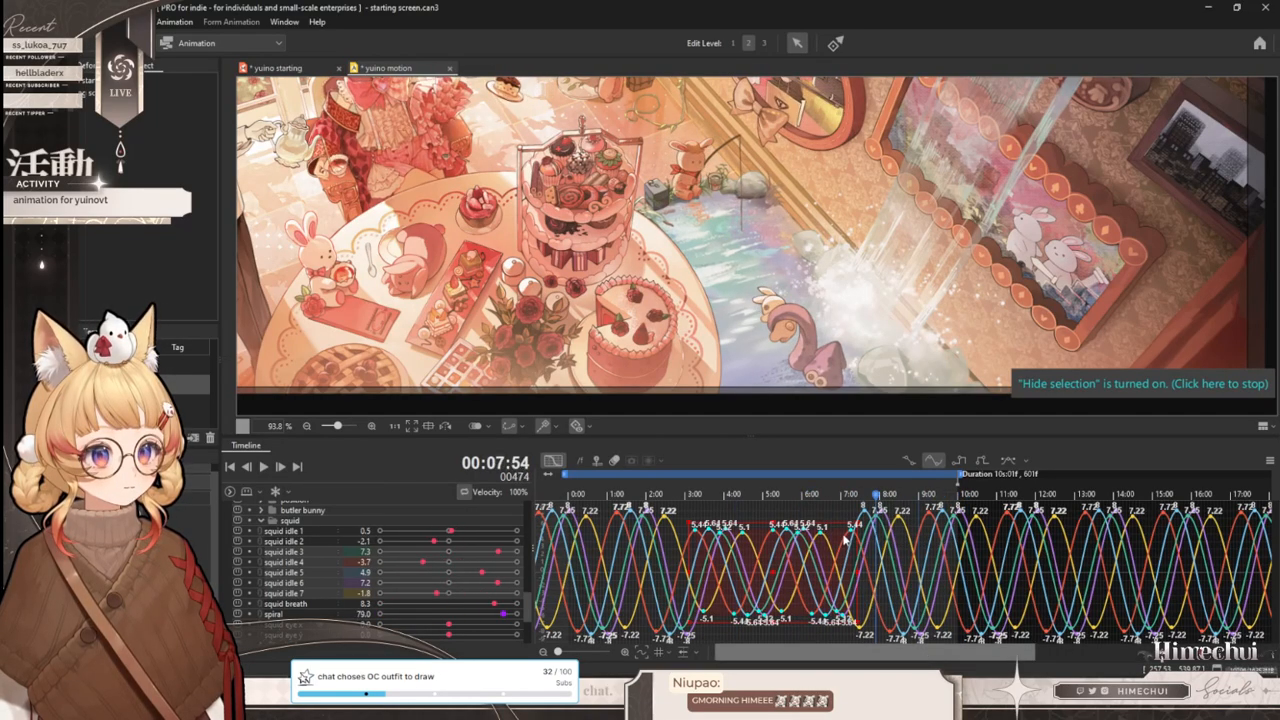
{"action": "left_click_drag", "start_coordinate": [930, 648], "coordinate": [624, 515]}
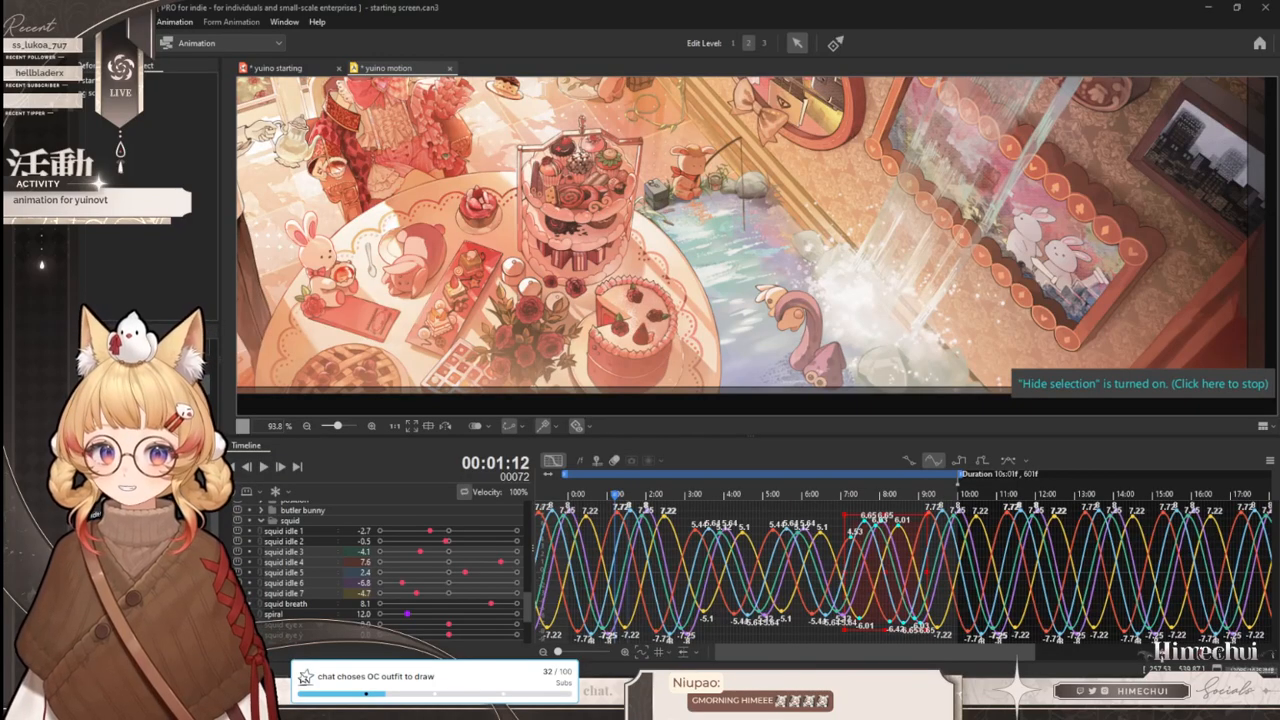
{"action": "left_click_drag", "start_coordinate": [606, 503], "coordinate": [557, 507]}
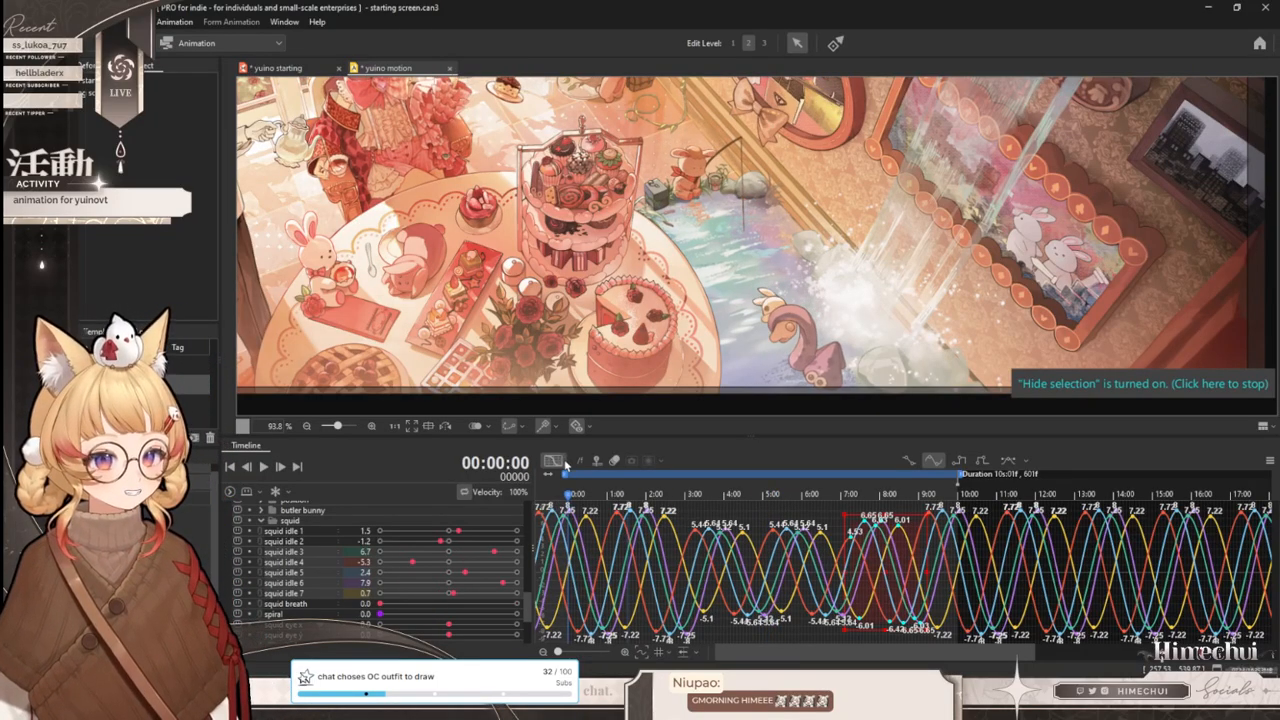
{"action": "left_click", "coordinate": [558, 462]}
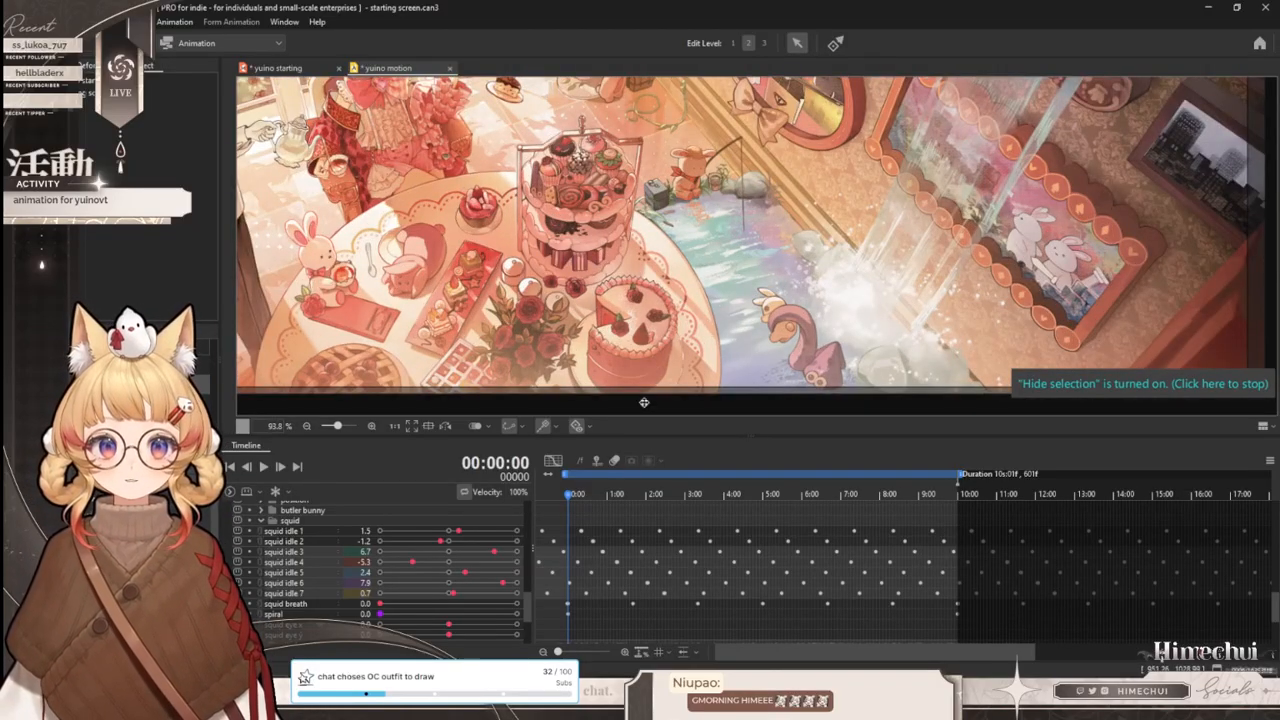
- Play the yuino motion animation with an enlarged canvas to examine the squid and bunny's softened movement, and stop playback
{"action": "scroll", "coordinate": [776, 360], "scroll_direction": "up", "scroll_amount": 2}
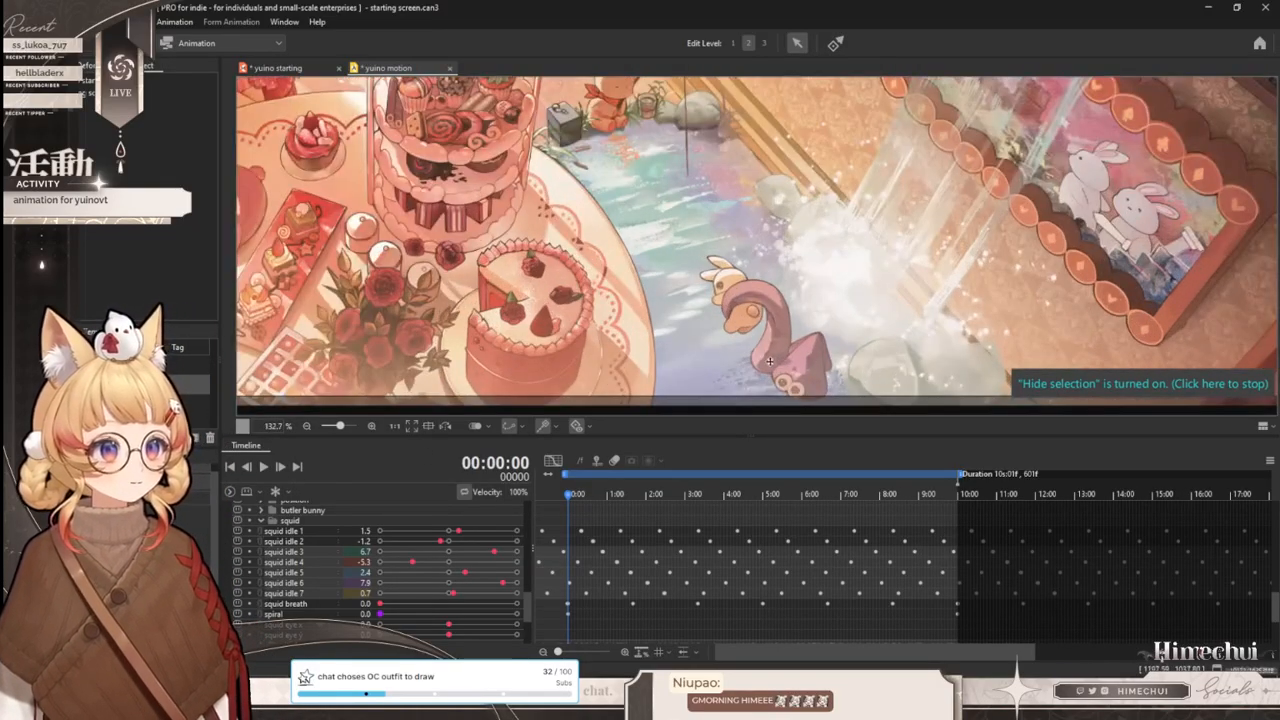
{"action": "left_click_drag", "start_coordinate": [631, 487], "coordinate": [669, 493]}
{"action": "left_click", "coordinate": [264, 466]}
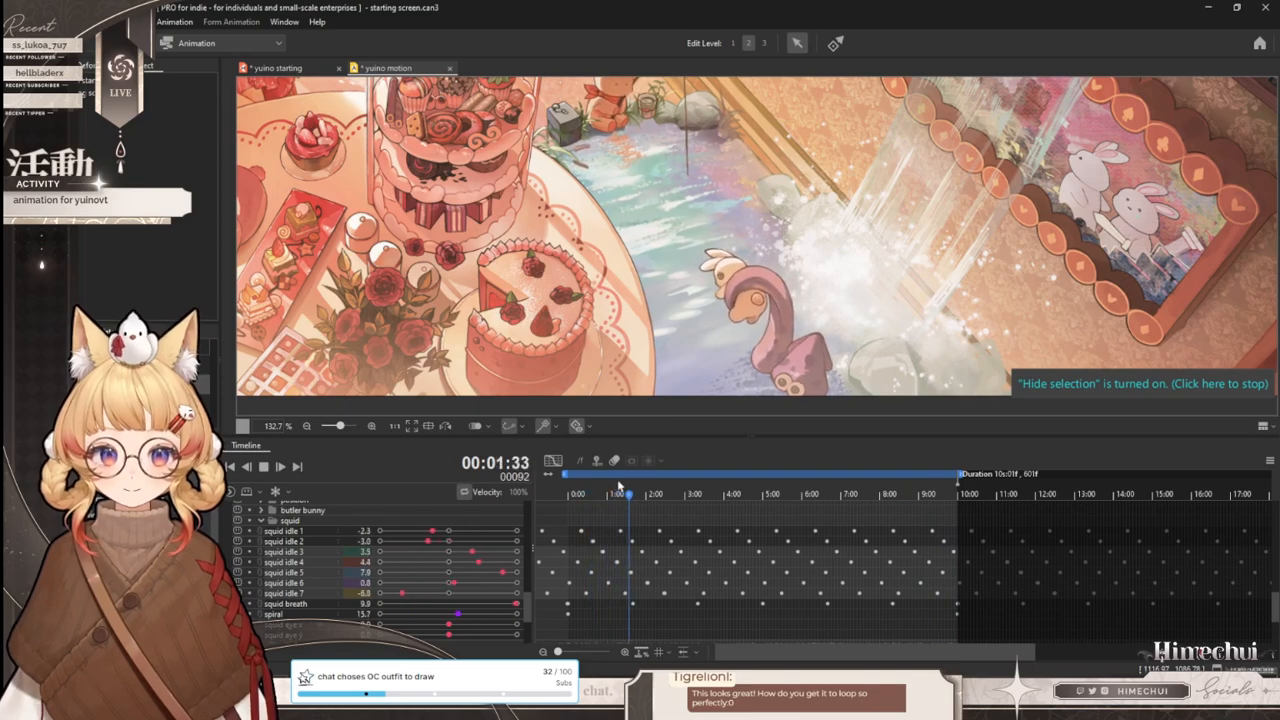
{"action": "left_click_drag", "start_coordinate": [746, 436], "coordinate": [749, 494]}
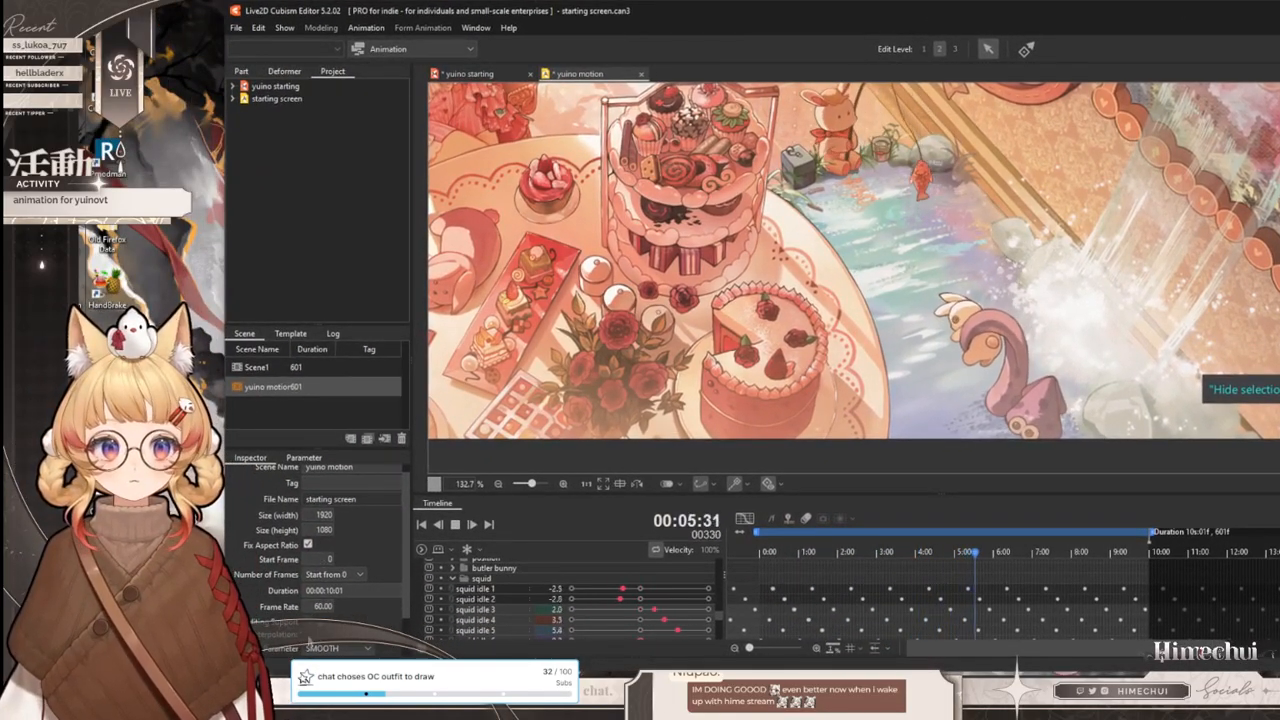
{"action": "scroll", "coordinate": [308, 610], "scroll_direction": "down", "scroll_amount": 2}
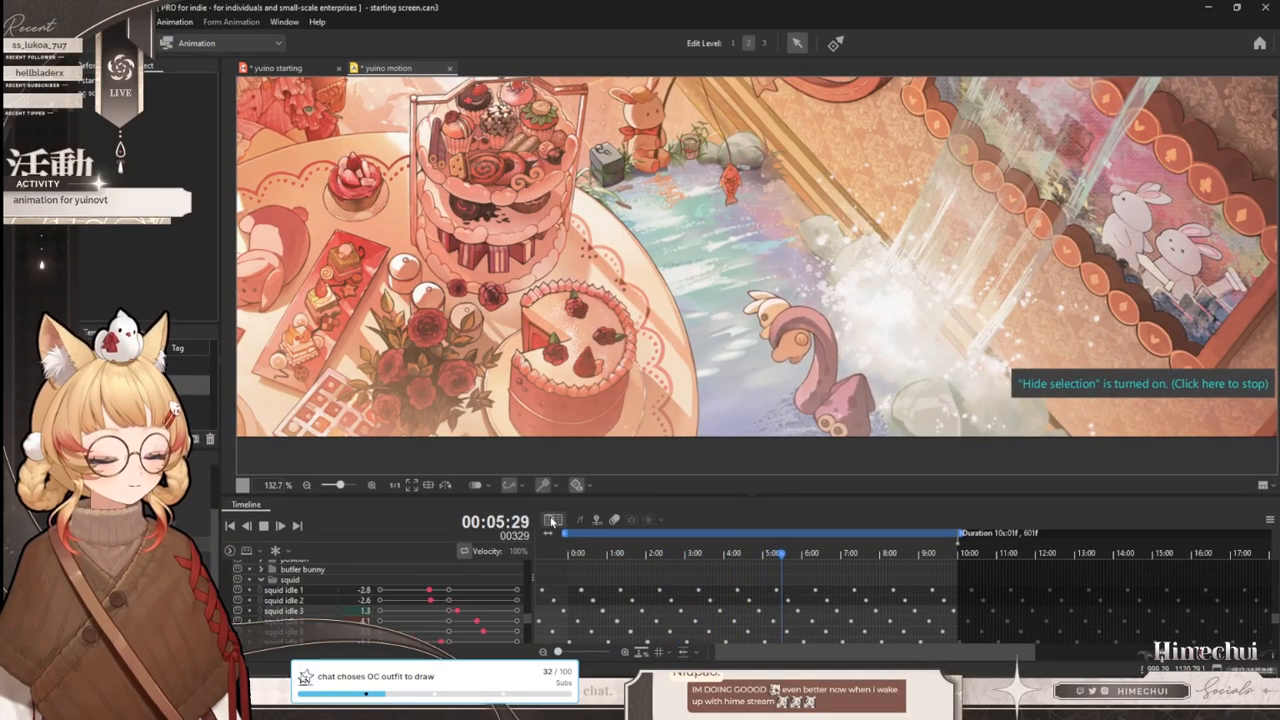
{"action": "left_click", "coordinate": [263, 525]}
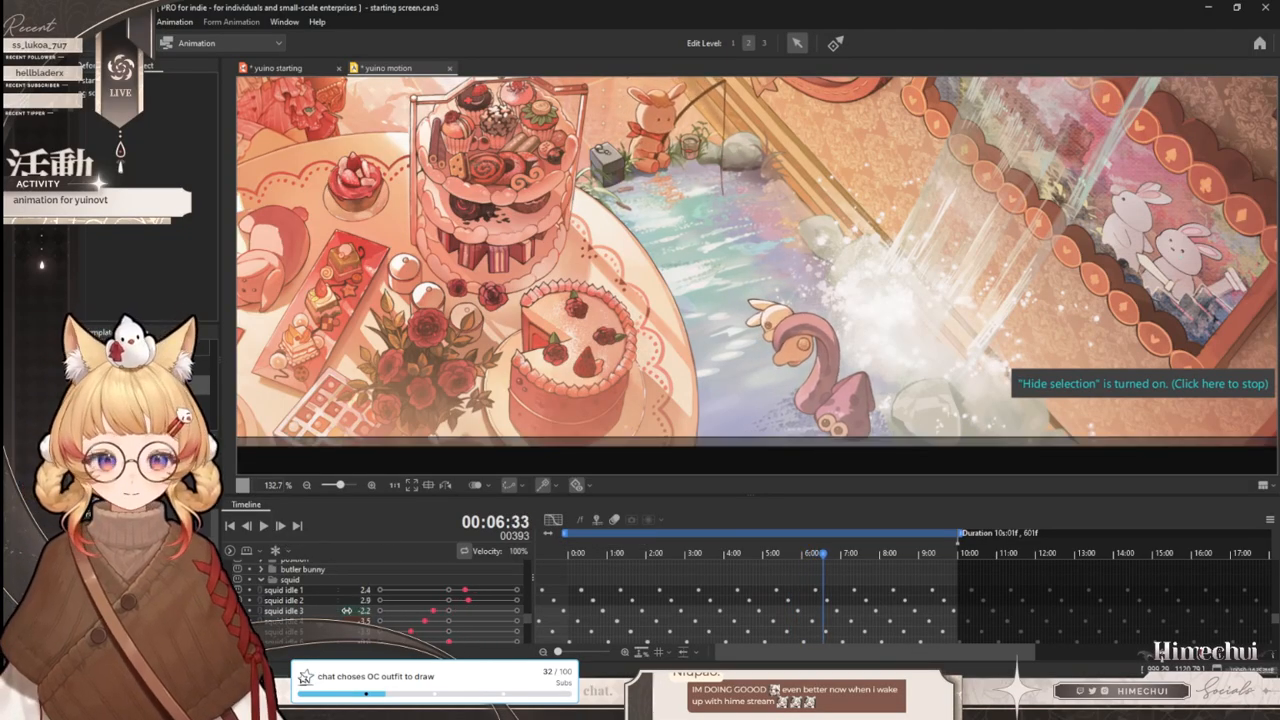
- Examine the squid idle 3 curve in the graph editor, comparing the start and end of the 10-second loop
{"action": "left_click", "coordinate": [284, 611]}
{"action": "left_click", "coordinate": [552, 520]}
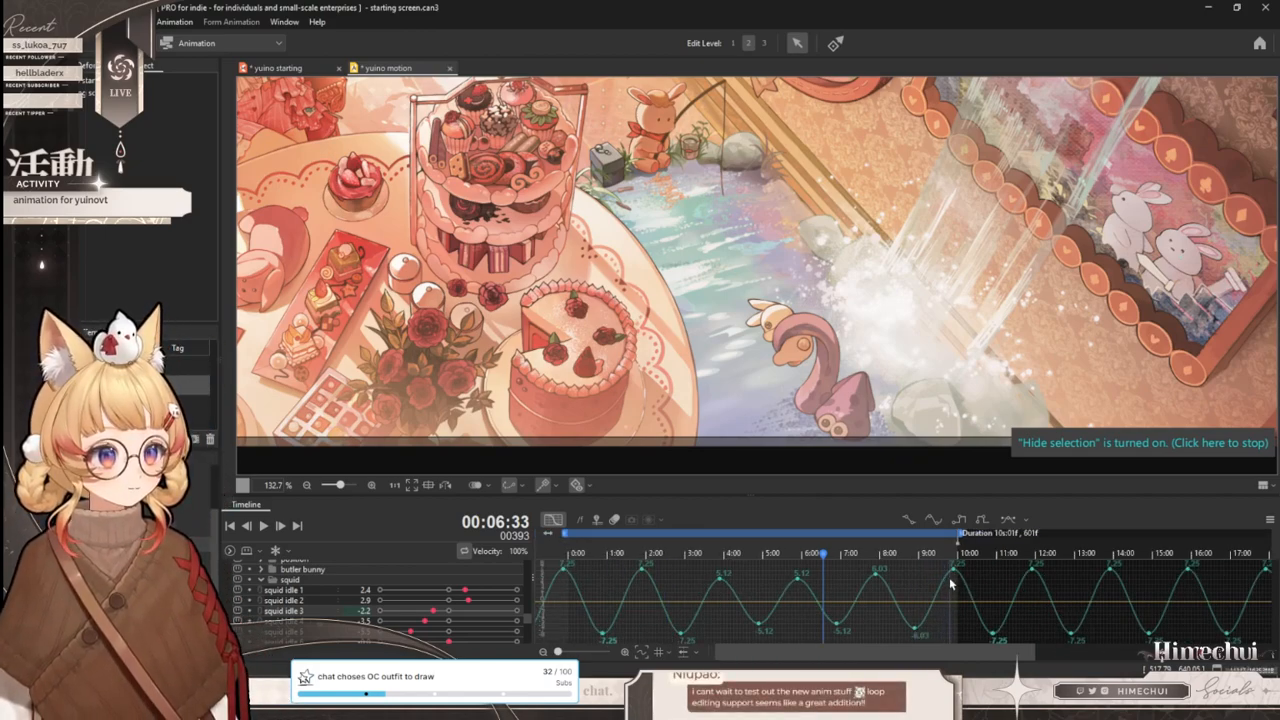
{"action": "left_click", "coordinate": [555, 557]}
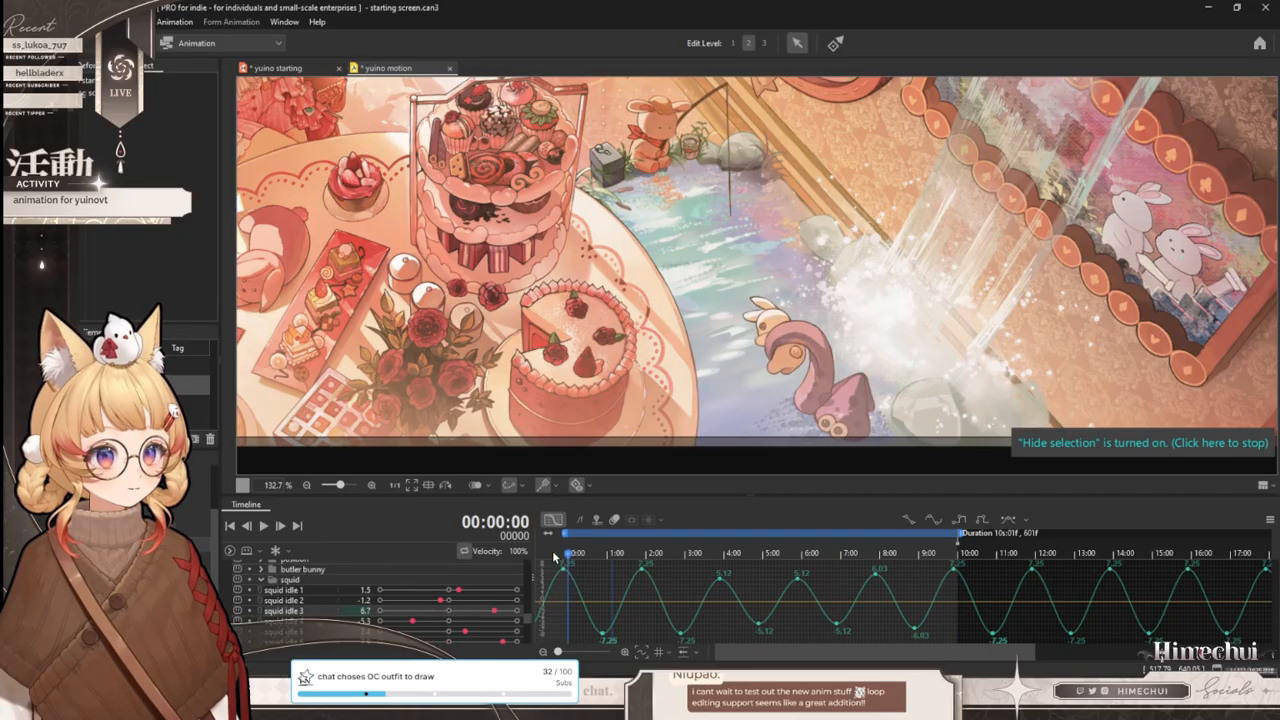
{"action": "left_click_drag", "start_coordinate": [557, 557], "coordinate": [910, 555]}
{"action": "left_click", "coordinate": [562, 551]}
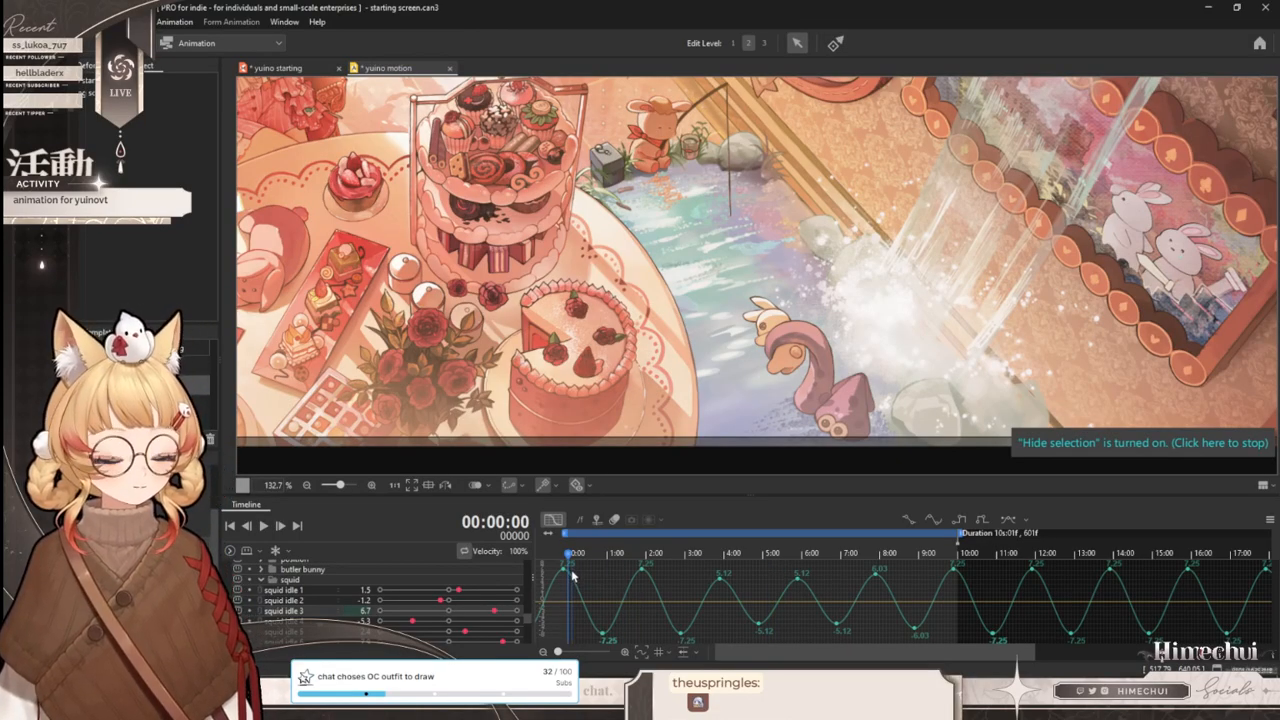
{"action": "left_click_drag", "start_coordinate": [559, 651], "coordinate": [563, 651]}
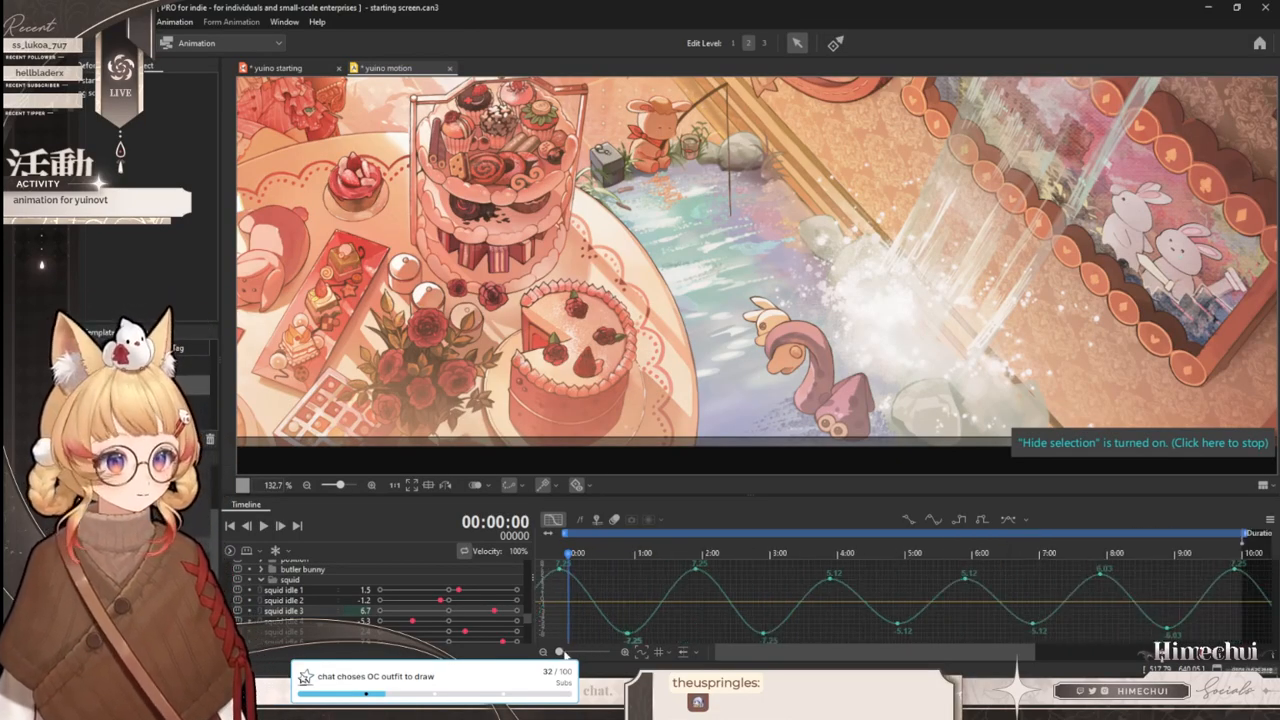
- Convert the squid idle 3 key at the loop's start to Bezier, level its handle at the 7.25 peak, and leave the graph editor
{"action": "left_click", "coordinate": [590, 601]}
{"action": "left_click", "coordinate": [1008, 520]}
{"action": "left_click_drag", "start_coordinate": [585, 588], "coordinate": [582, 595]}
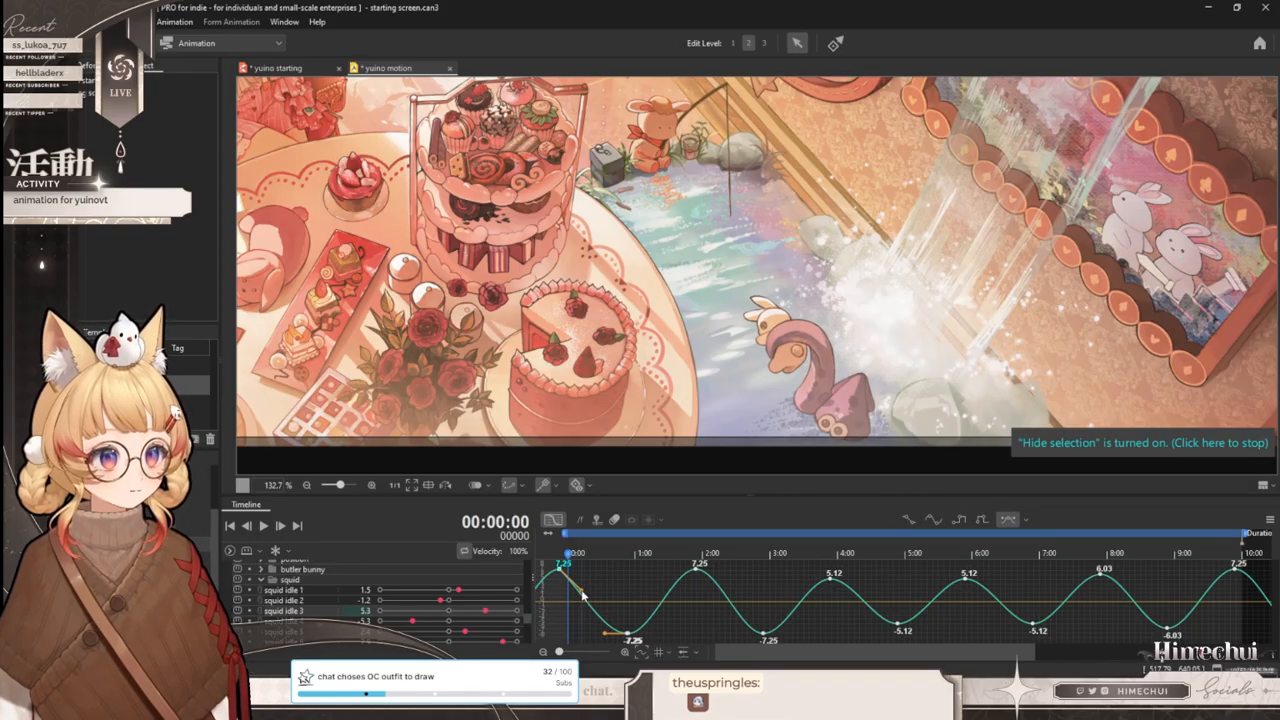
{"action": "left_click", "coordinate": [1219, 585]}
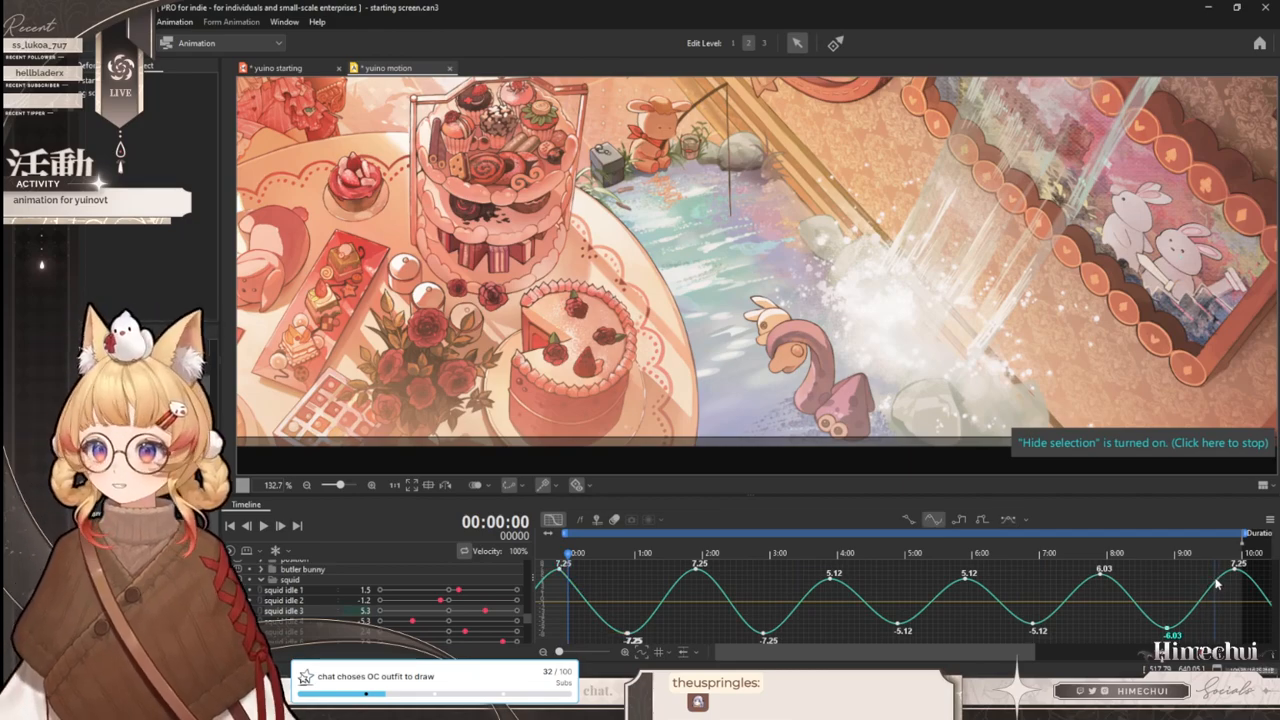
{"action": "left_click", "coordinate": [575, 580]}
{"action": "left_click_drag", "start_coordinate": [830, 651], "coordinate": [800, 654]}
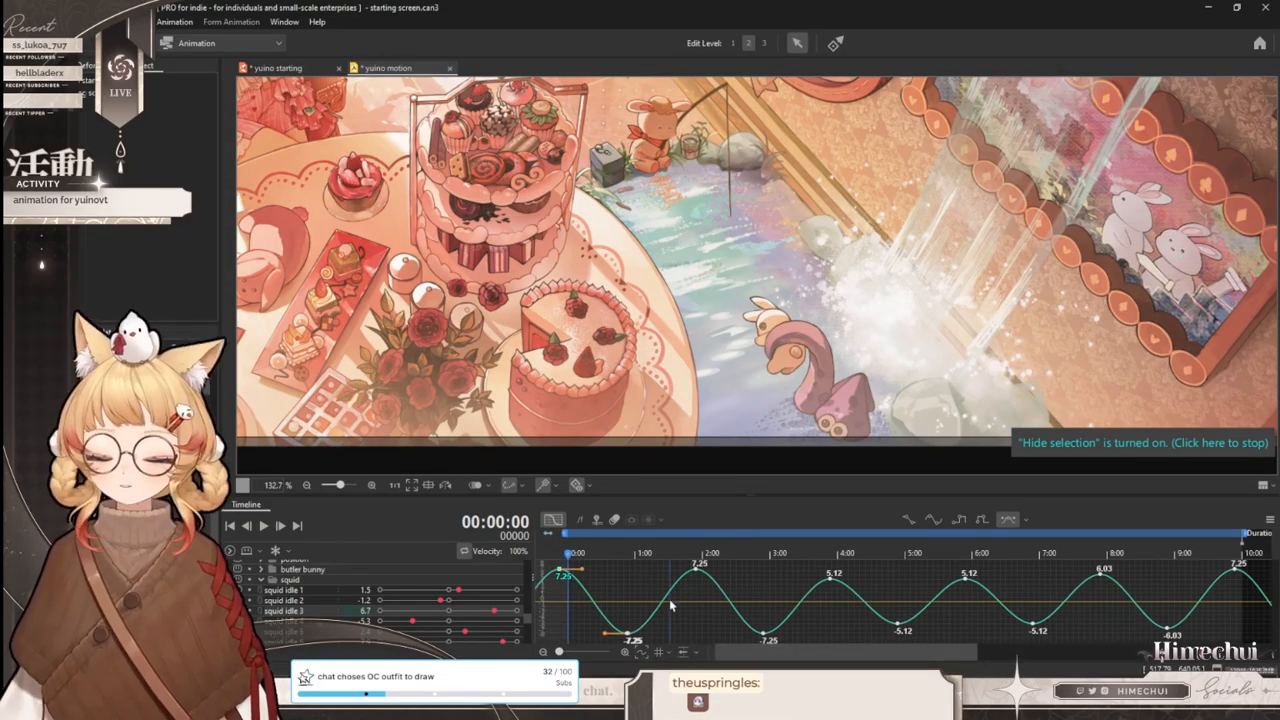
{"action": "left_click", "coordinate": [554, 520]}
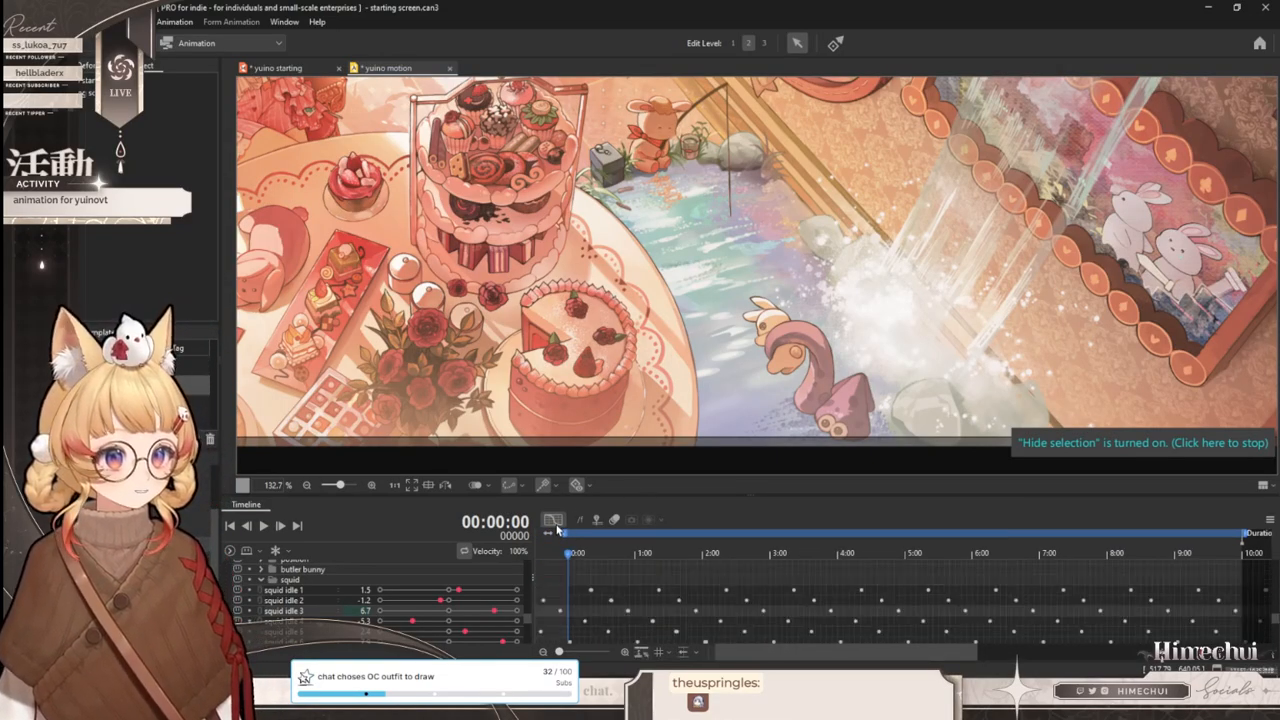
{"action": "left_click_drag", "start_coordinate": [559, 651], "coordinate": [546, 651]}
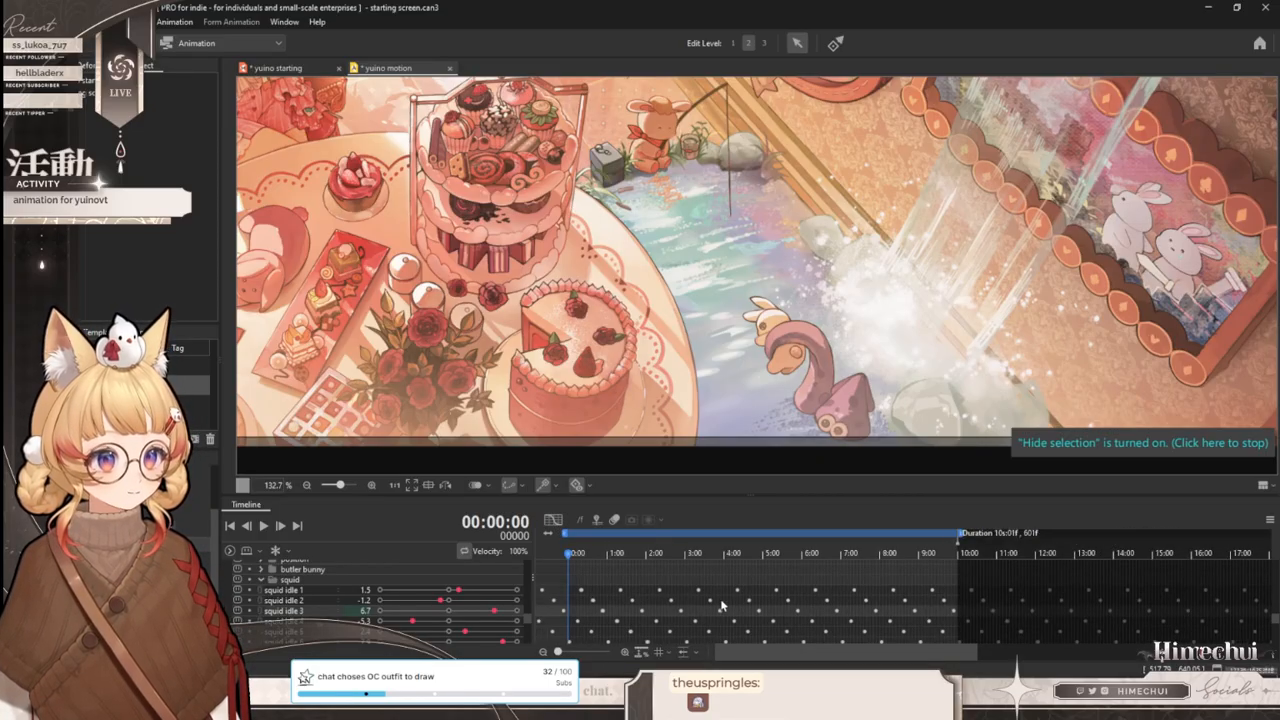
- Select the squid parameters' keys between 3:20 and about 5:45 on the timeline to examine their spacing
{"action": "scroll", "coordinate": [712, 608], "scroll_direction": "down", "scroll_amount": 2}
{"action": "scroll", "coordinate": [708, 606], "scroll_direction": "up", "scroll_amount": 1}
{"action": "left_click_drag", "start_coordinate": [642, 638], "coordinate": [686, 612]}
{"action": "left_click_drag", "start_coordinate": [667, 617], "coordinate": [683, 576]}
{"action": "scroll", "coordinate": [694, 591], "scroll_direction": "down", "scroll_amount": 2}
{"action": "left_click", "coordinate": [754, 621]}
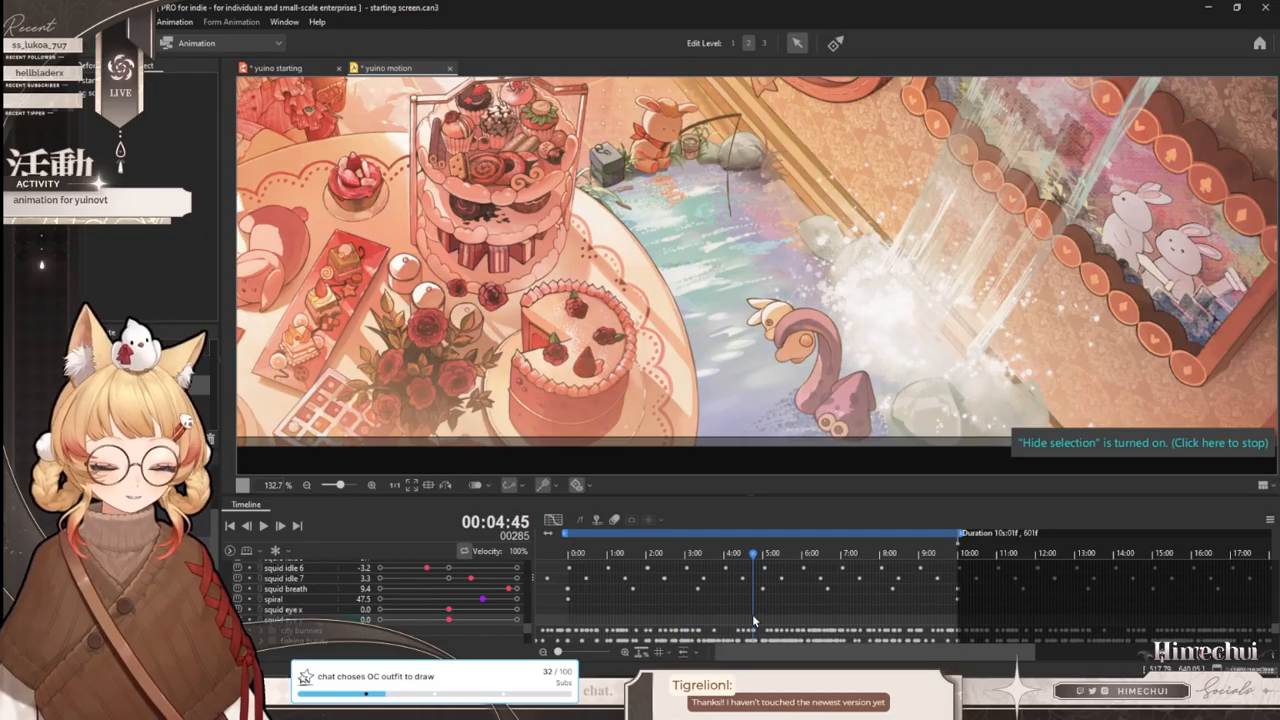
{"action": "left_click_drag", "start_coordinate": [778, 614], "coordinate": [714, 621]}
{"action": "scroll", "coordinate": [766, 610], "scroll_direction": "up", "scroll_amount": 2}
{"action": "left_click", "coordinate": [722, 622]}
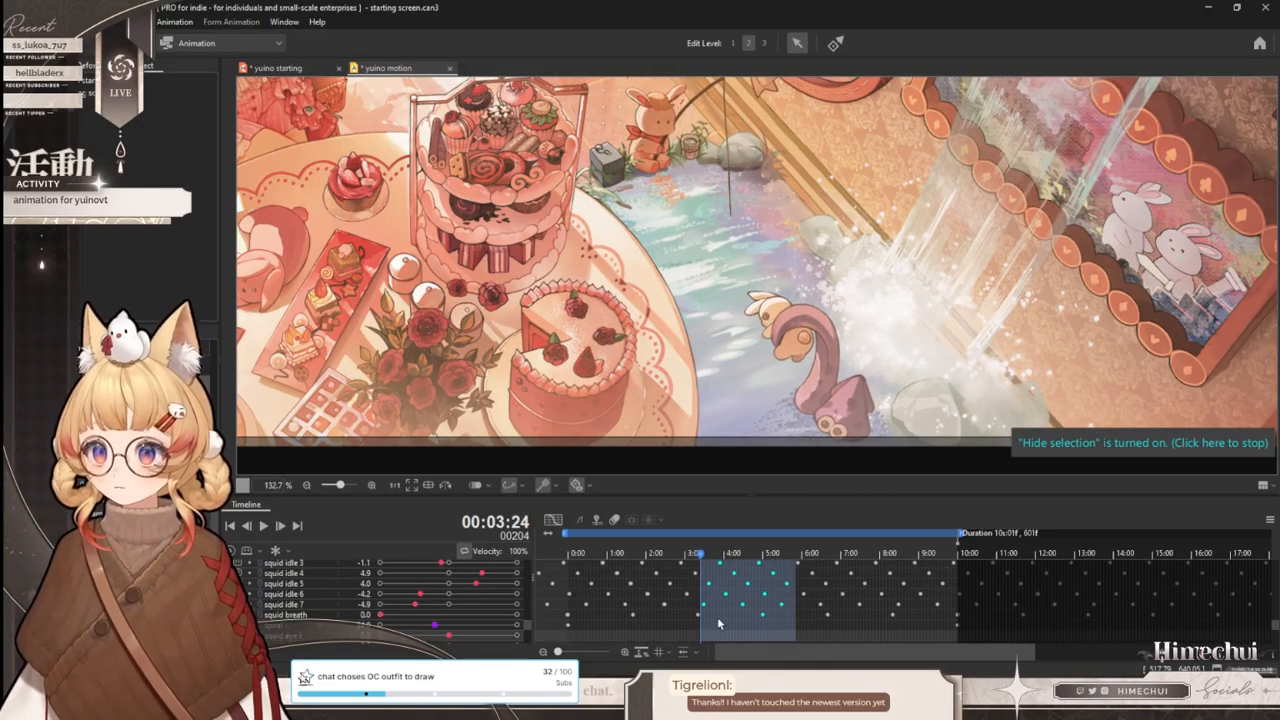
{"action": "left_click", "coordinate": [756, 629]}
{"action": "left_click_drag", "start_coordinate": [793, 624], "coordinate": [698, 622]}
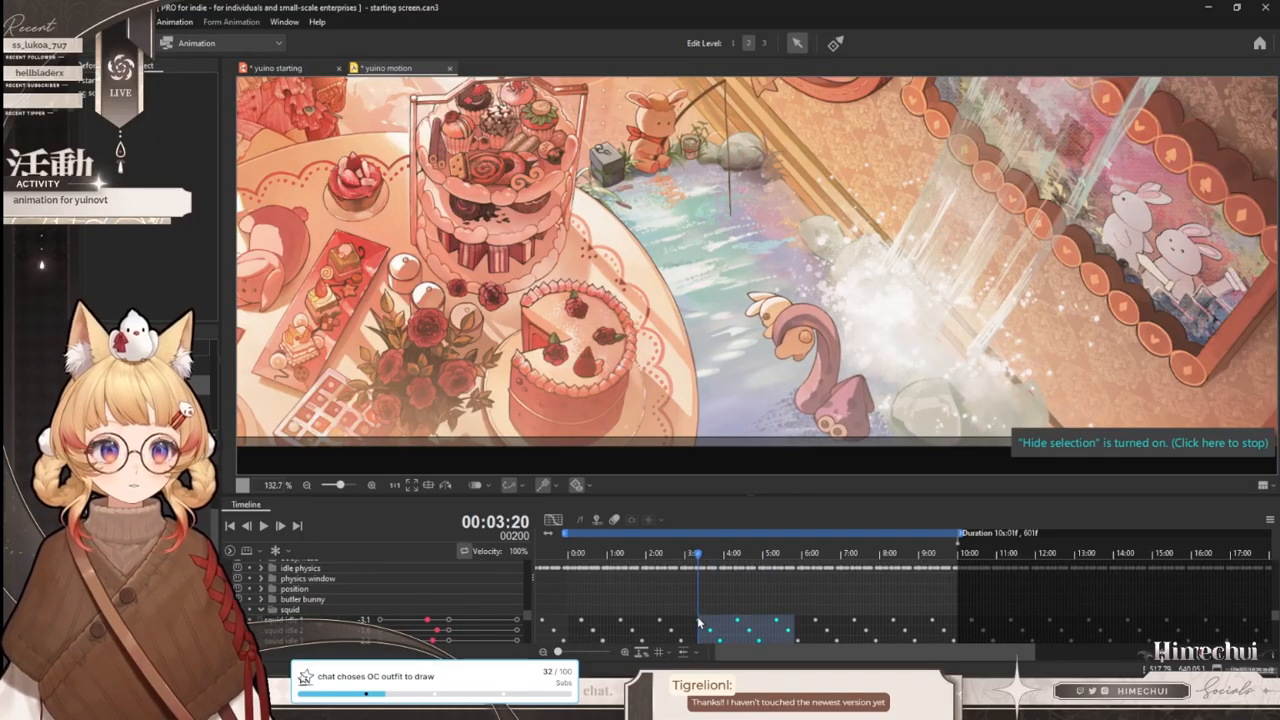
- Select the squid eye x range from 4:41 to about 5:45 on the timeline
{"action": "scroll", "coordinate": [711, 620], "scroll_direction": "down", "scroll_amount": 2}
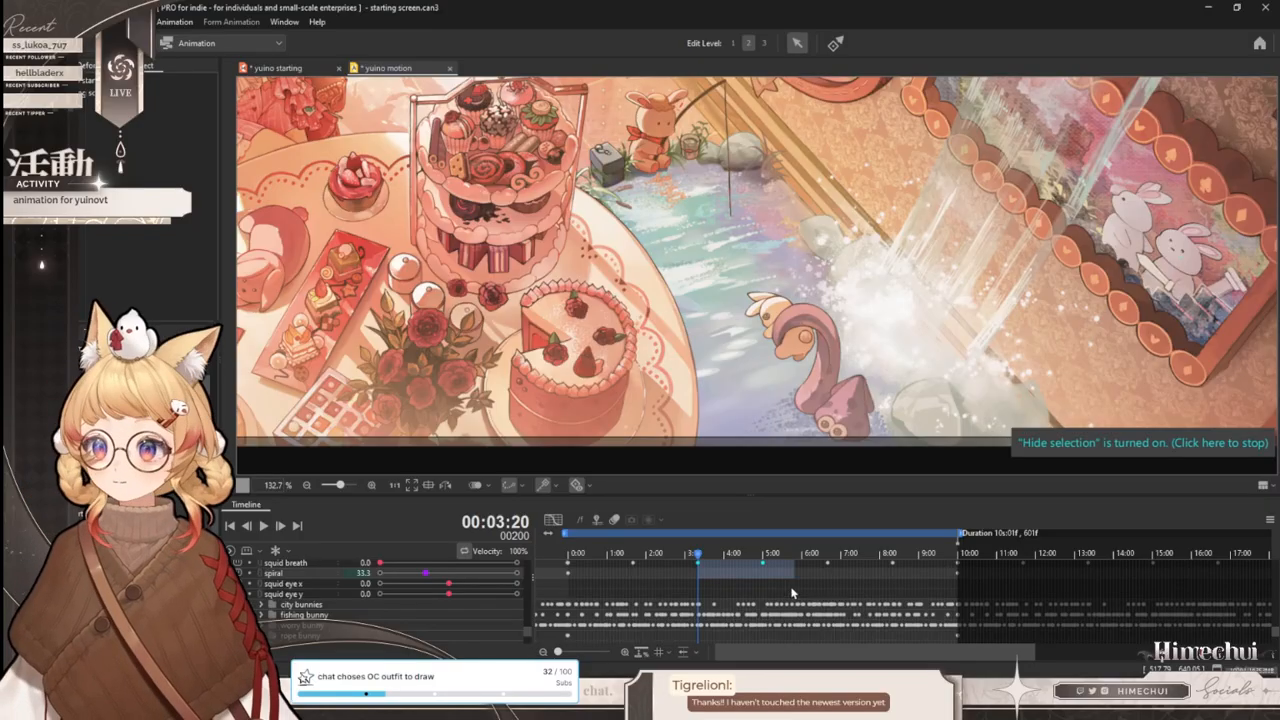
{"action": "left_click", "coordinate": [792, 590]}
{"action": "left_click_drag", "start_coordinate": [793, 585], "coordinate": [749, 601]}
{"action": "scroll", "coordinate": [748, 592], "scroll_direction": "up", "scroll_amount": 2}
{"action": "scroll", "coordinate": [749, 601], "scroll_direction": "down", "scroll_amount": 2}
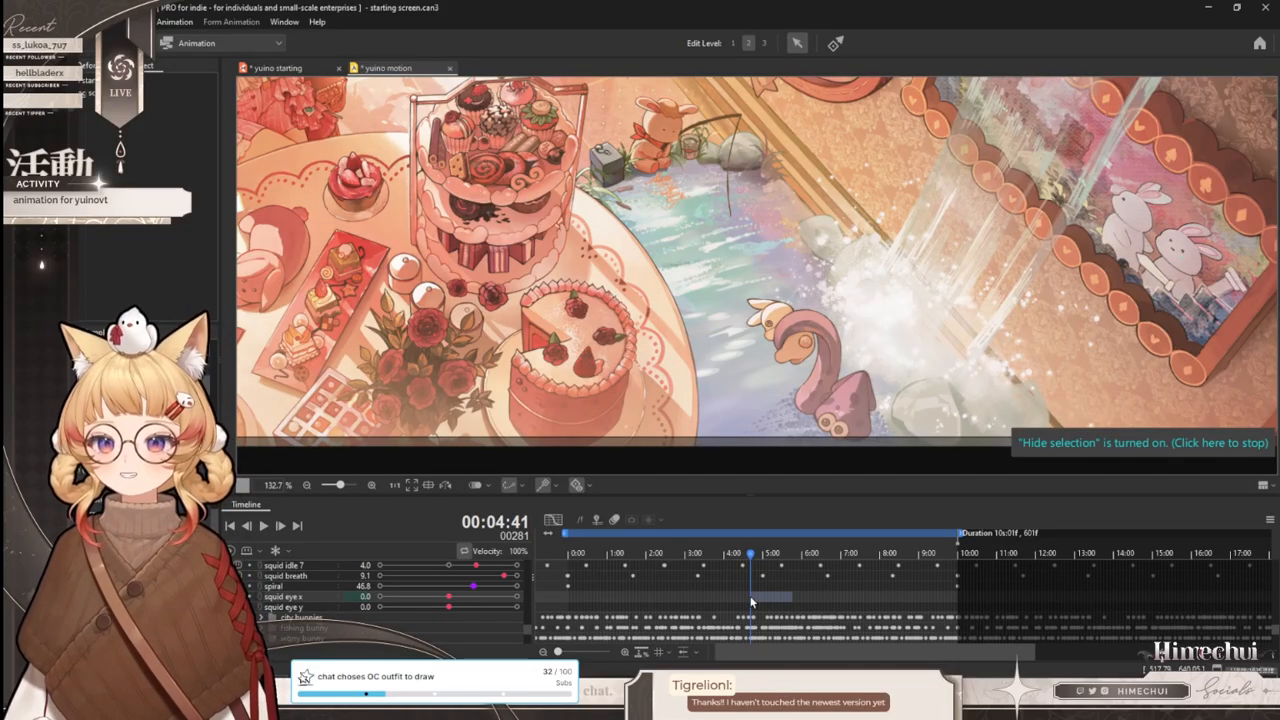
- Examine the whole scene and a close-up of the squid-held bunny, scrub to frame 532 and play the animation
{"action": "scroll", "coordinate": [843, 280], "scroll_direction": "down", "scroll_amount": 3}
{"action": "left_click_drag", "start_coordinate": [700, 130], "coordinate": [700, 195]}
{"action": "scroll", "coordinate": [700, 195], "scroll_direction": "up", "scroll_amount": 1}
{"action": "scroll", "coordinate": [707, 228], "scroll_direction": "down", "scroll_amount": 1}
{"action": "scroll", "coordinate": [708, 232], "scroll_direction": "up", "scroll_amount": 1}
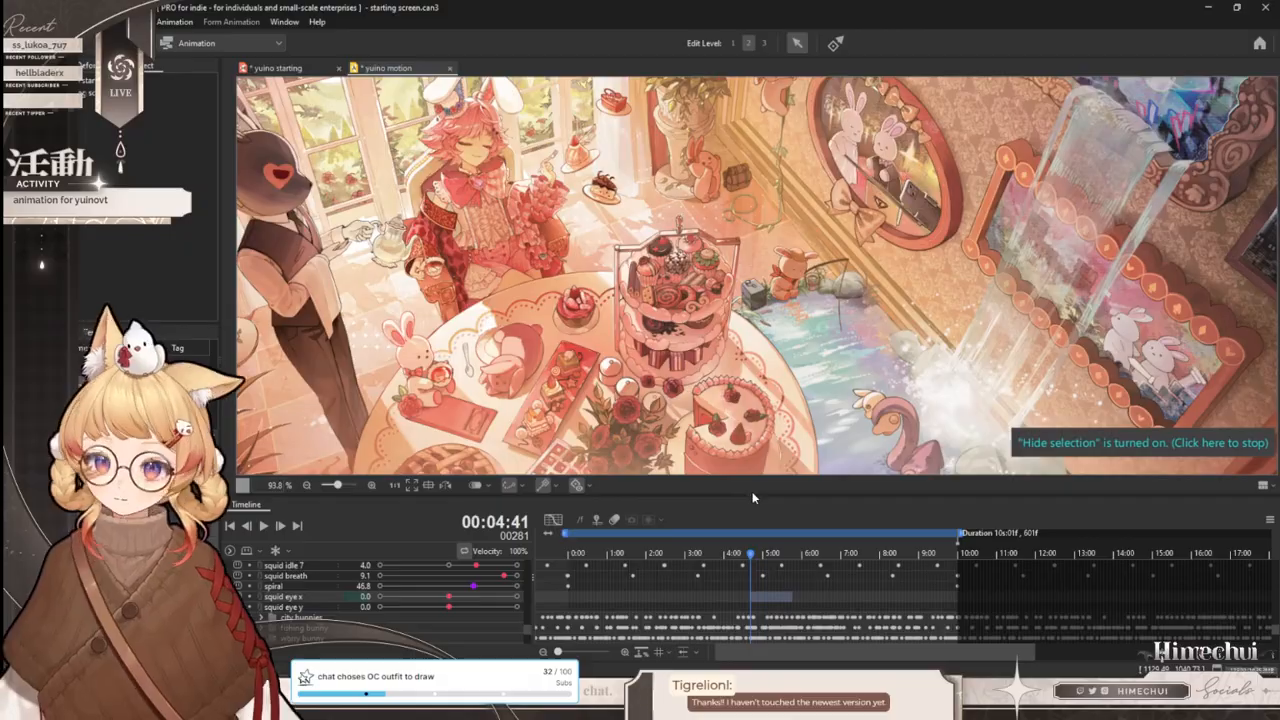
{"action": "left_click_drag", "start_coordinate": [753, 494], "coordinate": [753, 512]}
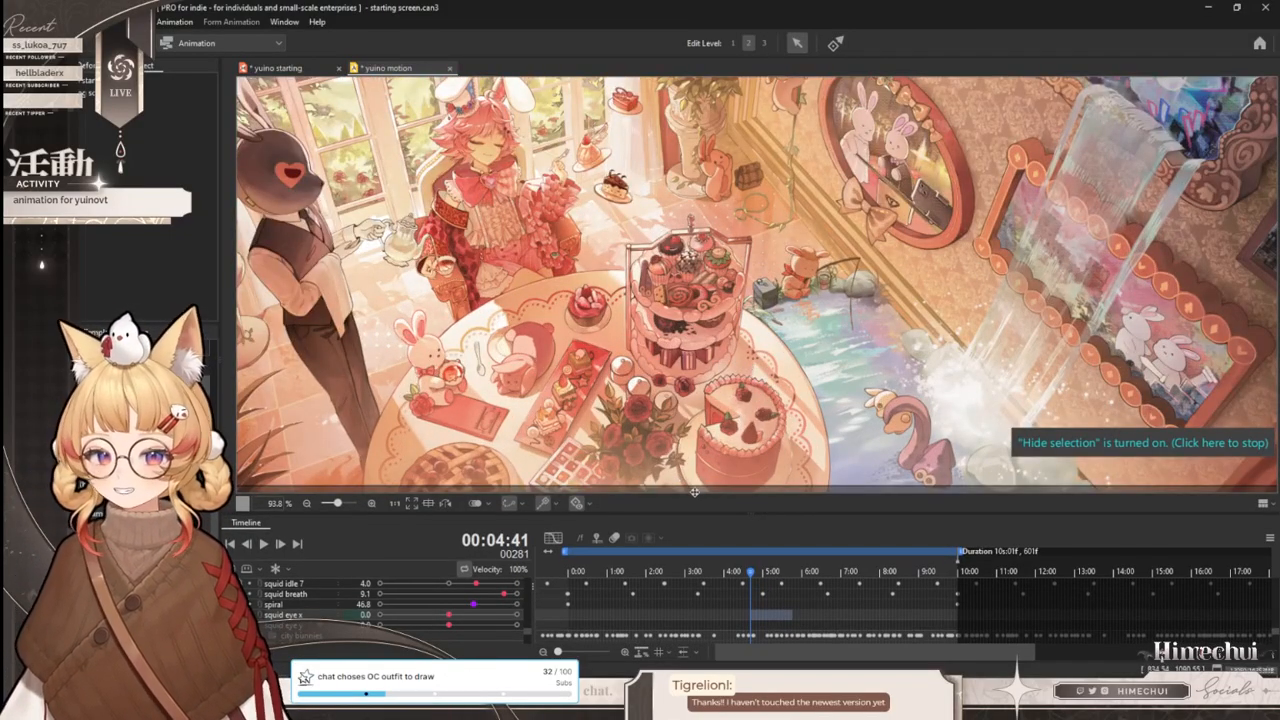
{"action": "left_click_drag", "start_coordinate": [729, 573], "coordinate": [913, 597]}
{"action": "scroll", "coordinate": [920, 430], "scroll_direction": "up", "scroll_amount": 5}
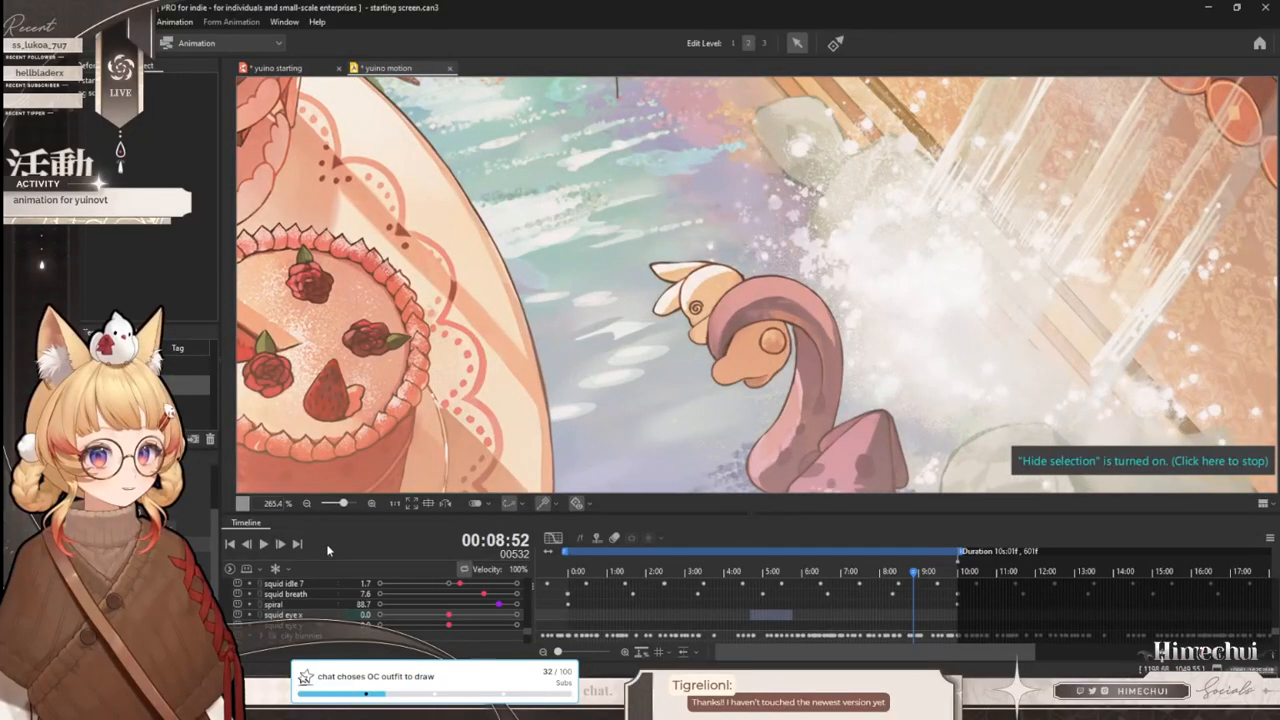
{"action": "left_click", "coordinate": [266, 543]}
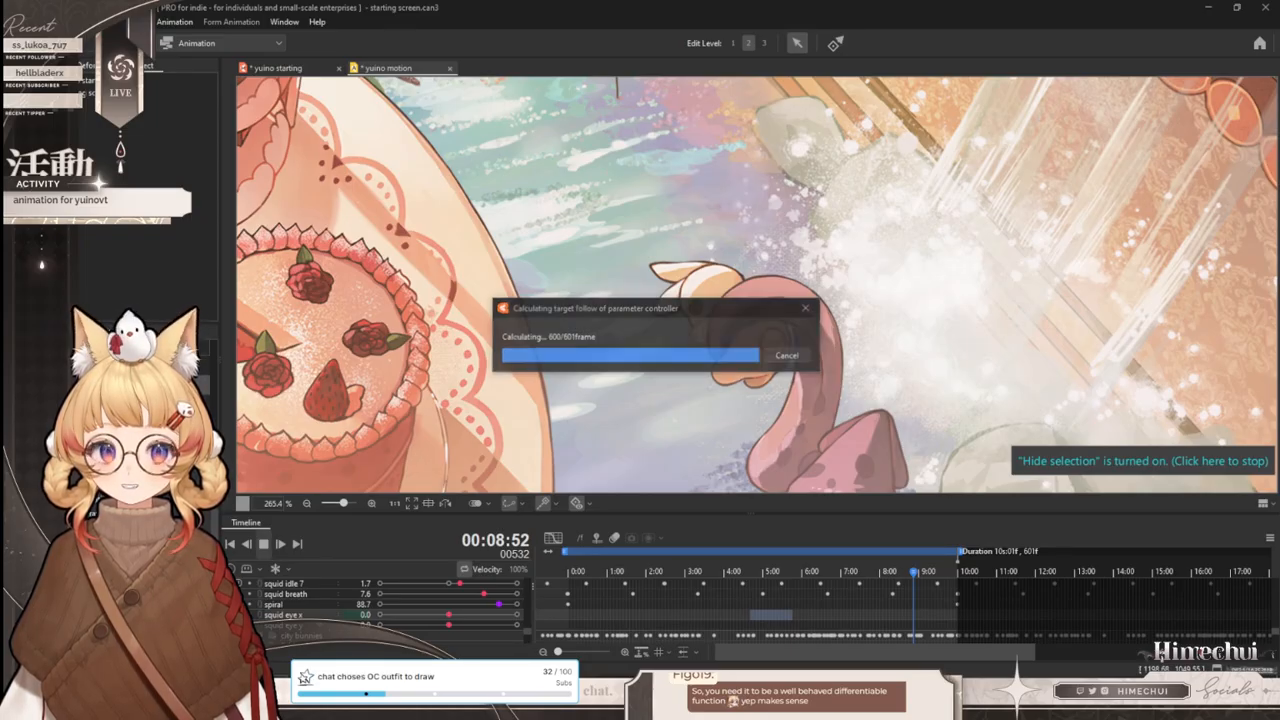
- Save both the yuino motion animation and the yuino starting model, then return to the animation
{"action": "scroll", "coordinate": [789, 355], "scroll_direction": "down", "scroll_amount": 3}
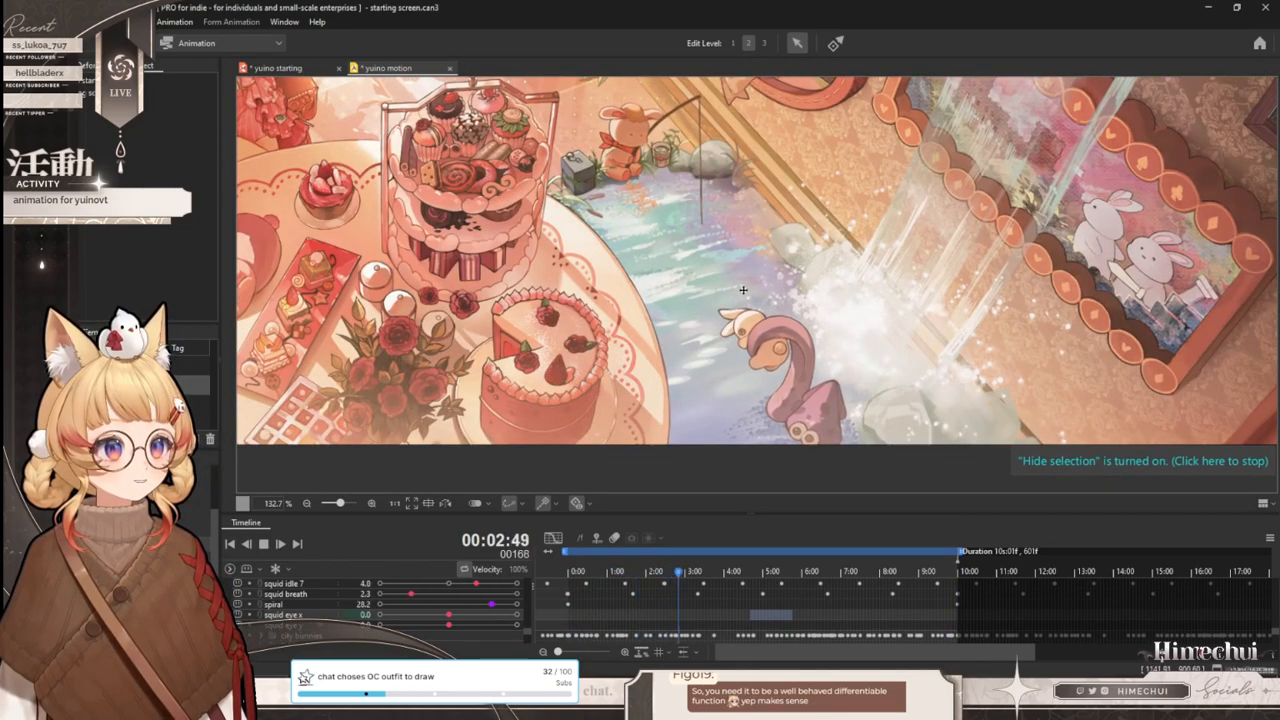
{"action": "scroll", "coordinate": [795, 395], "scroll_direction": "up", "scroll_amount": 4}
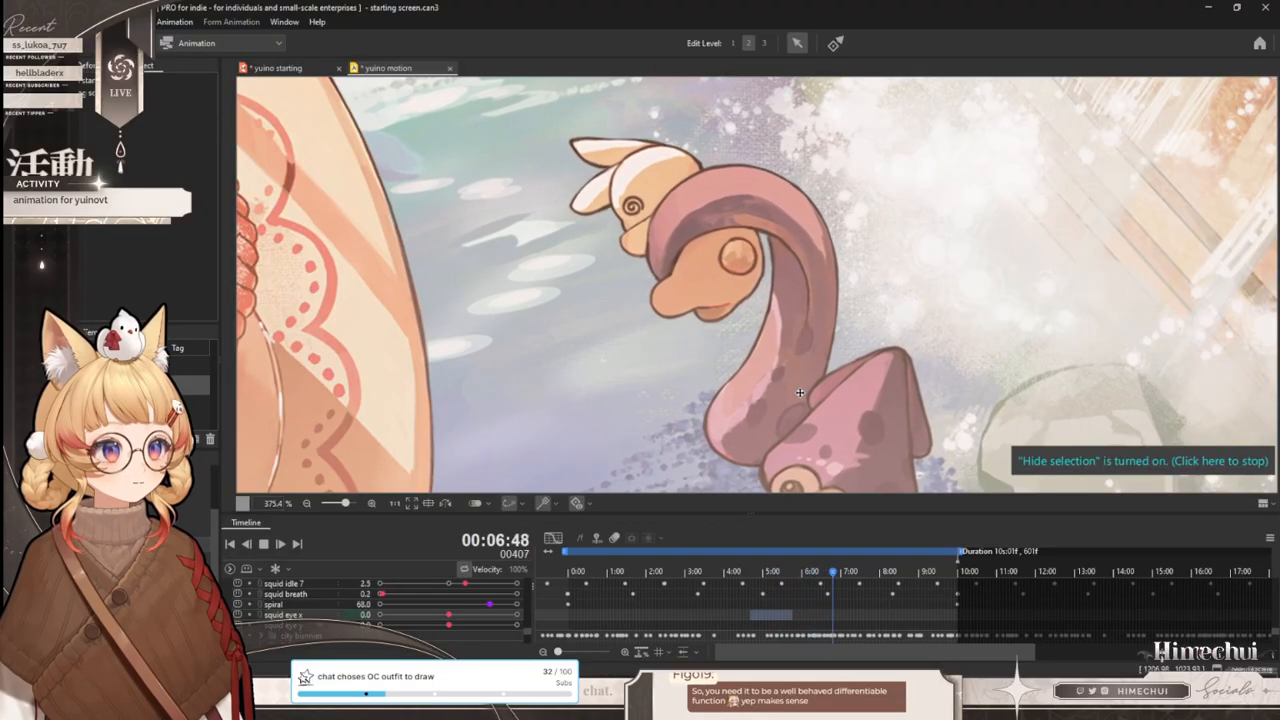
{"action": "scroll", "coordinate": [798, 389], "scroll_direction": "down", "scroll_amount": 5}
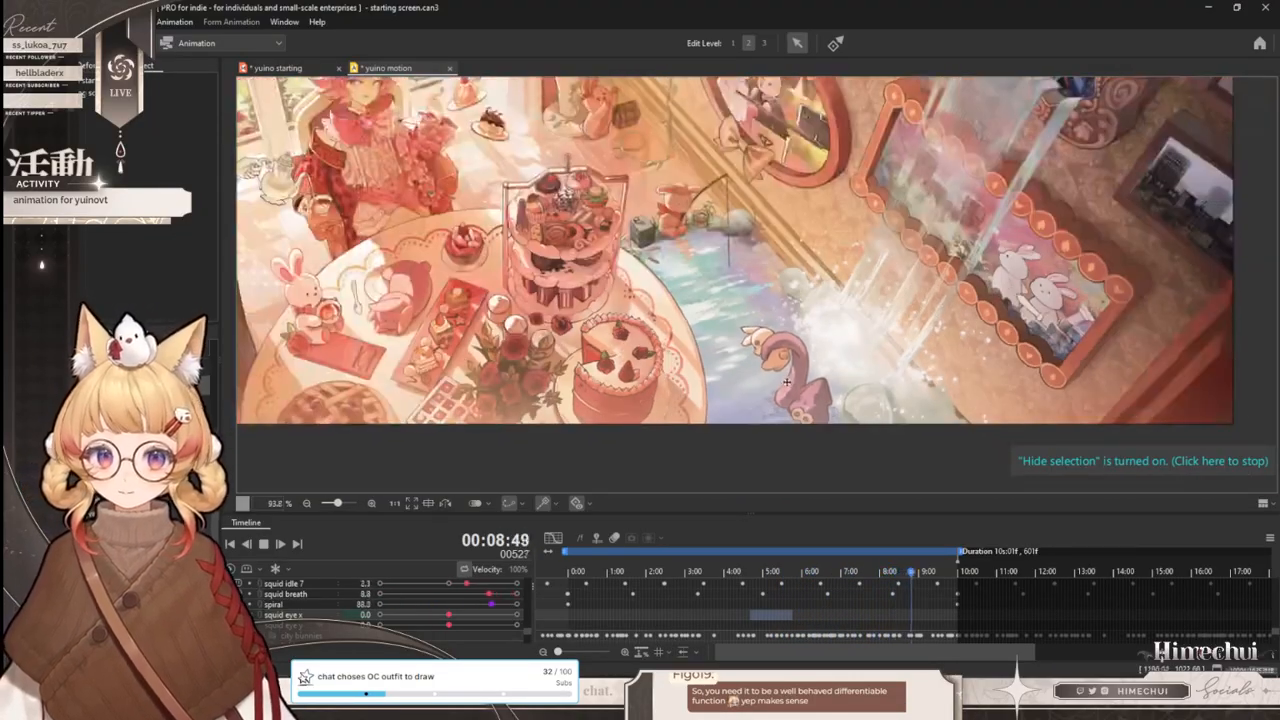
{"action": "left_click", "coordinate": [92, 21]}
{"action": "left_click", "coordinate": [130, 134]}
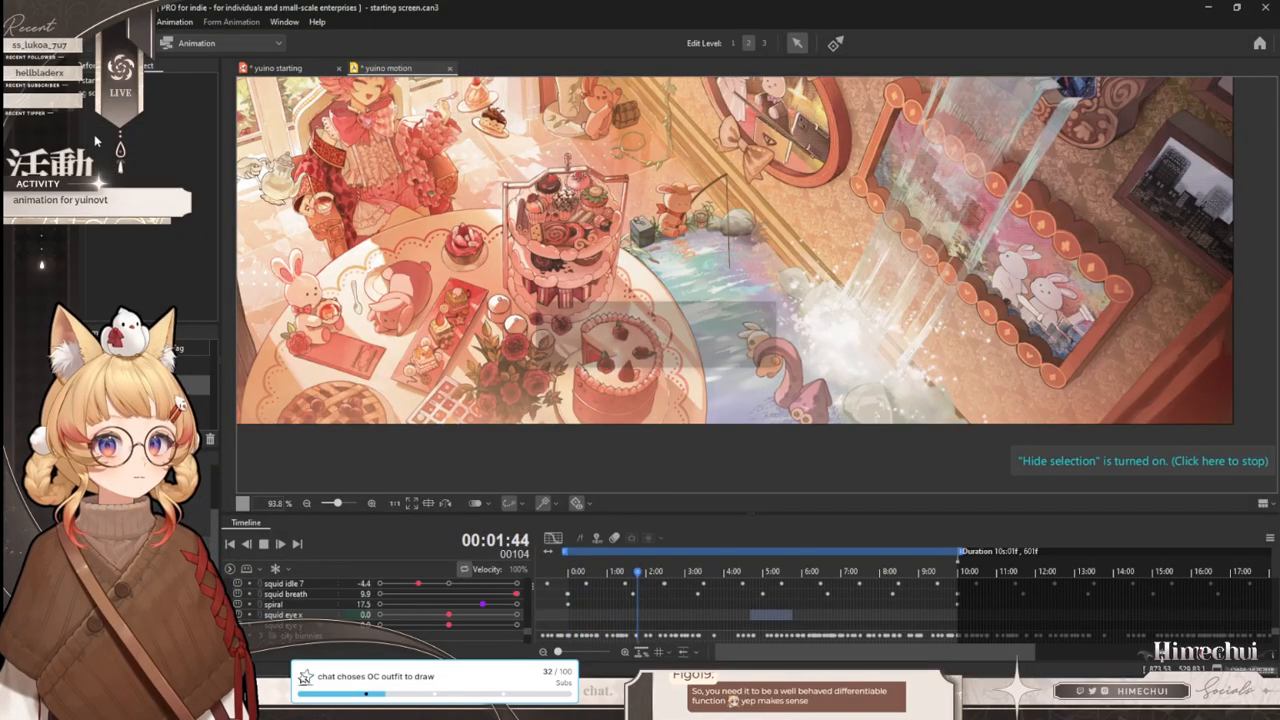
{"action": "left_click", "coordinate": [278, 68]}
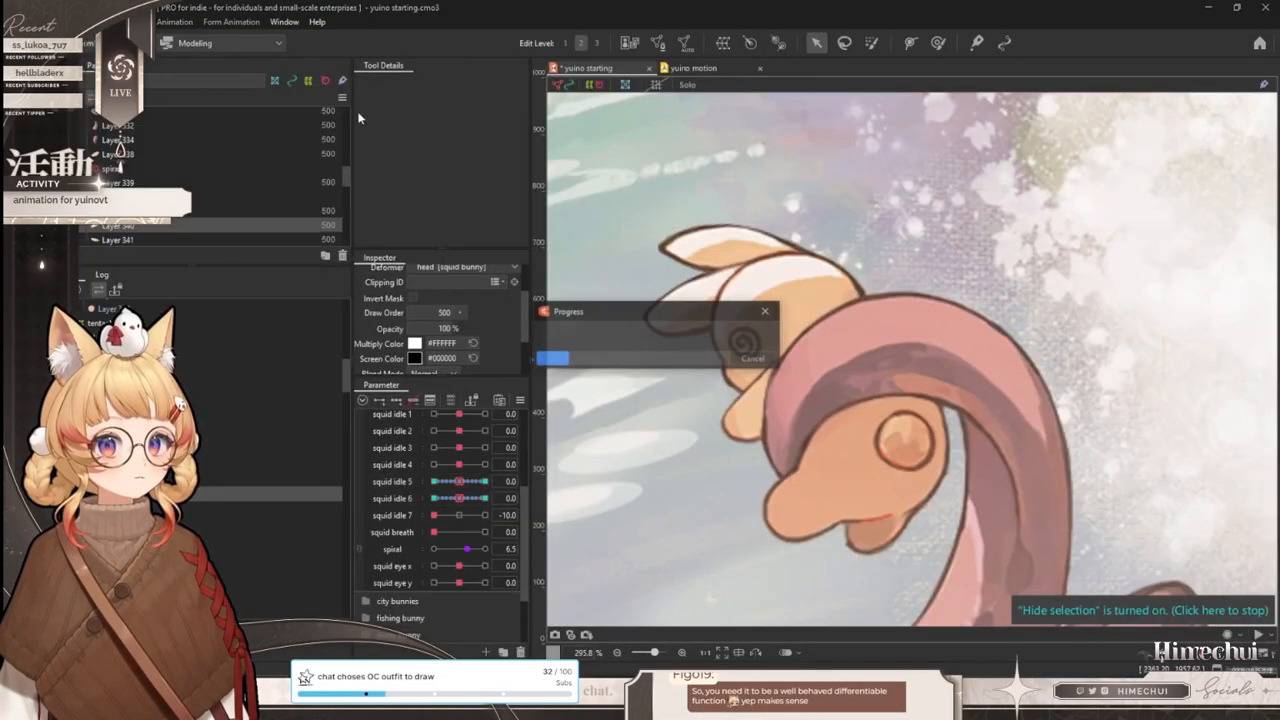
{"action": "left_click", "coordinate": [680, 68]}
- Review the fishing bunny and surrounding scene during playback, stop it, and scrub to frame 323
{"action": "scroll", "coordinate": [710, 260], "scroll_direction": "up", "scroll_amount": 6}
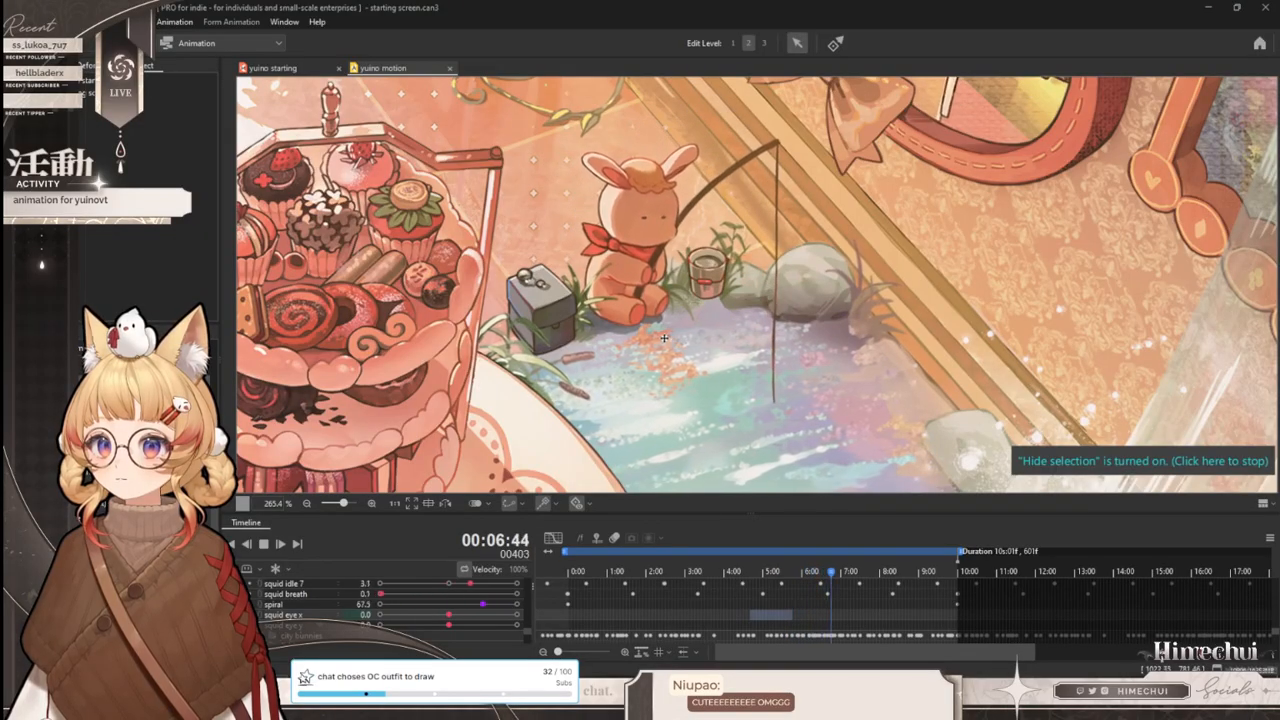
{"action": "scroll", "coordinate": [641, 336], "scroll_direction": "down", "scroll_amount": 2}
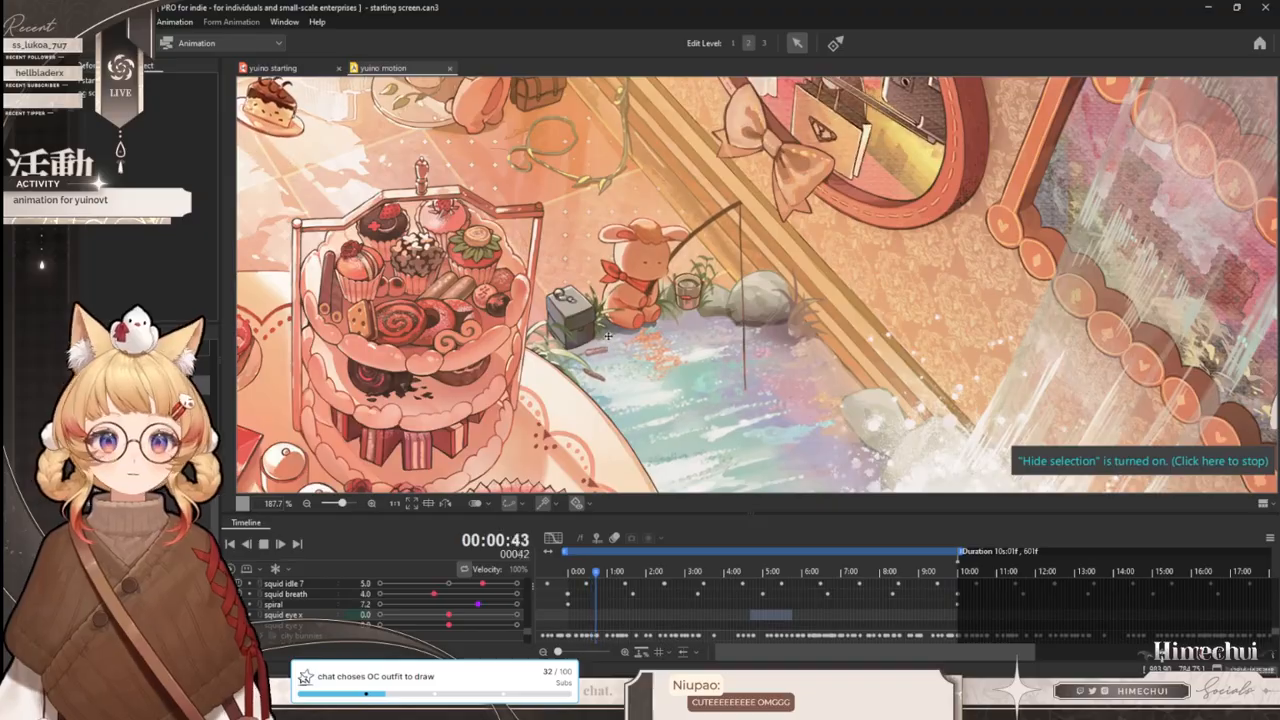
{"action": "scroll", "coordinate": [751, 272], "scroll_direction": "down", "scroll_amount": 4}
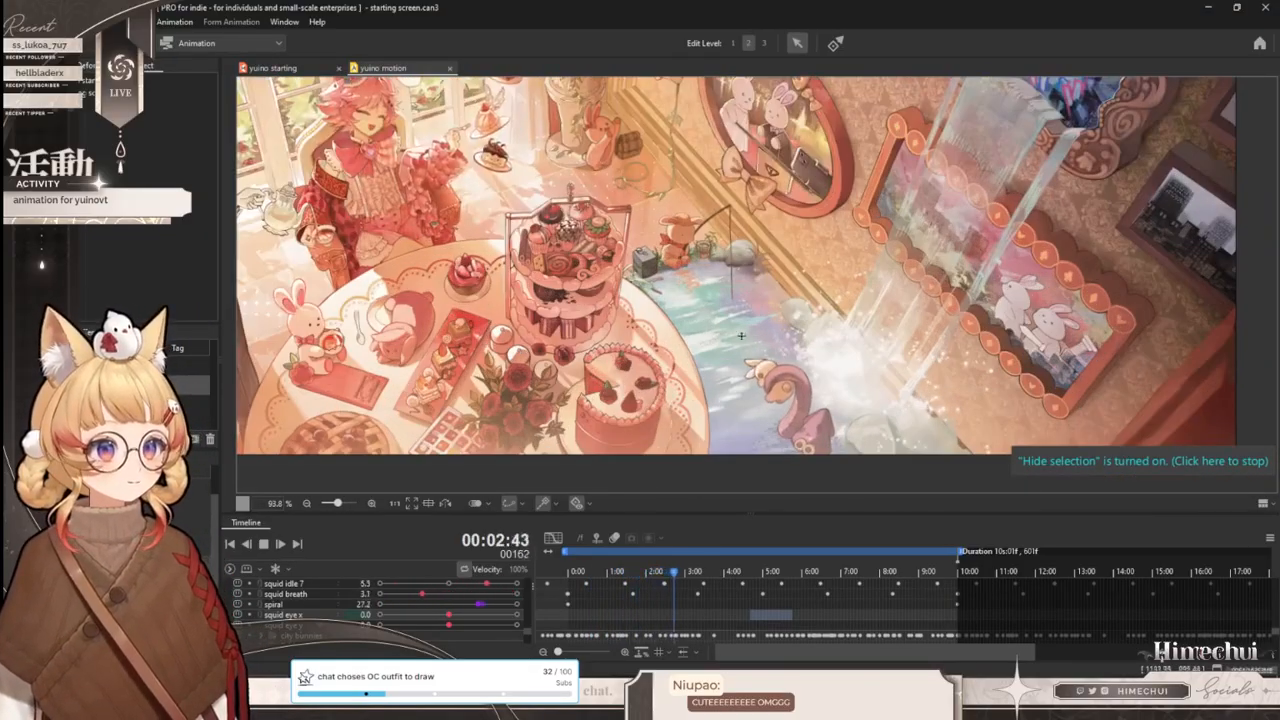
{"action": "left_click", "coordinate": [264, 544]}
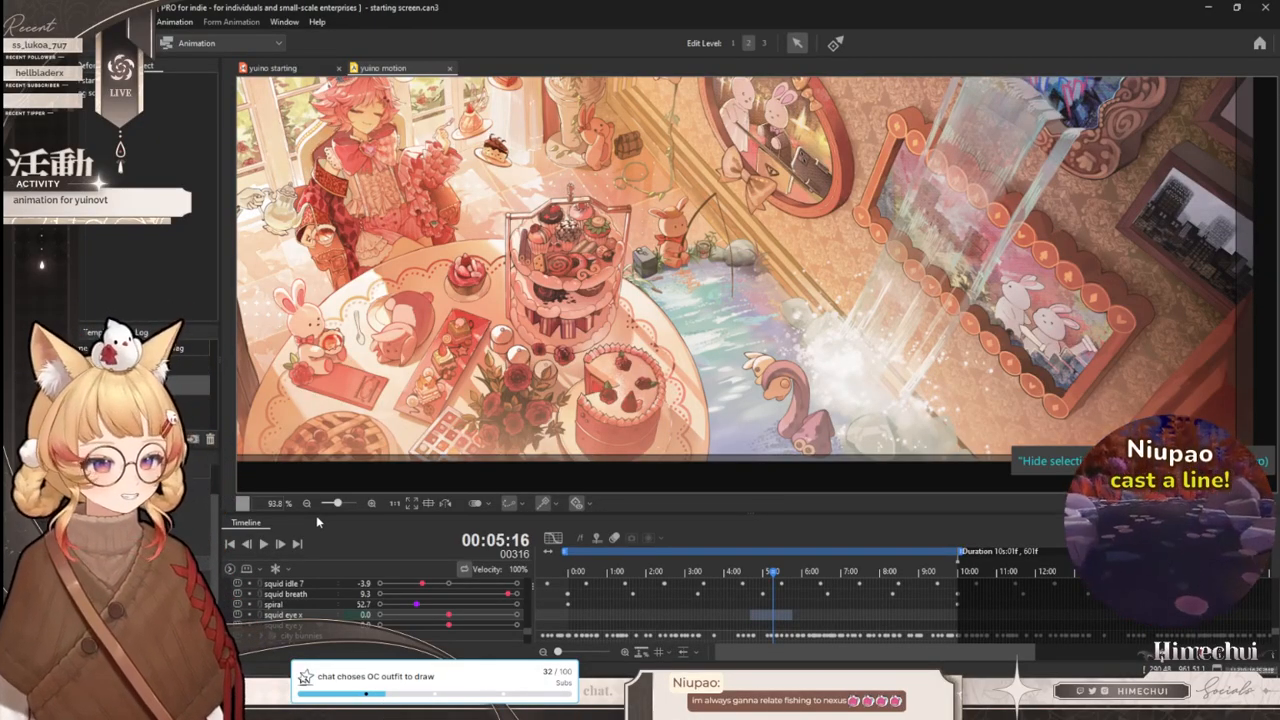
{"action": "left_click_drag", "start_coordinate": [742, 576], "coordinate": [778, 607]}
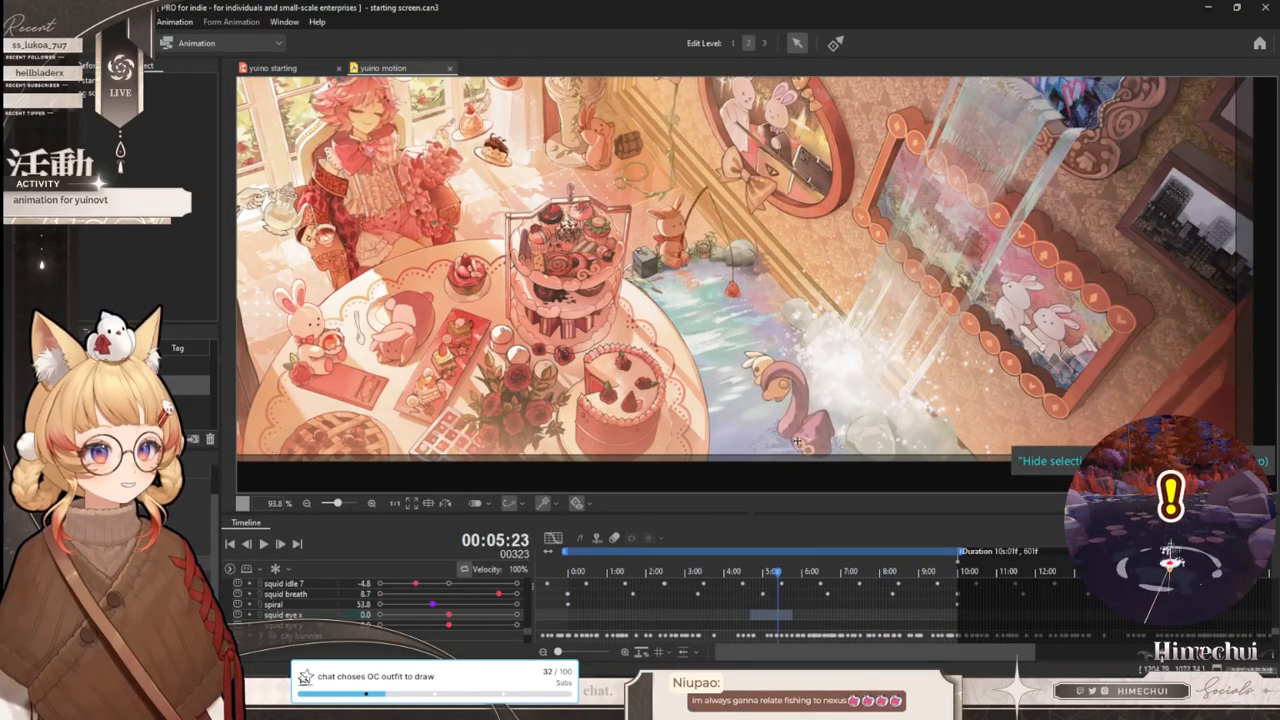
{"action": "scroll", "coordinate": [816, 258], "scroll_direction": "up", "scroll_amount": 4}
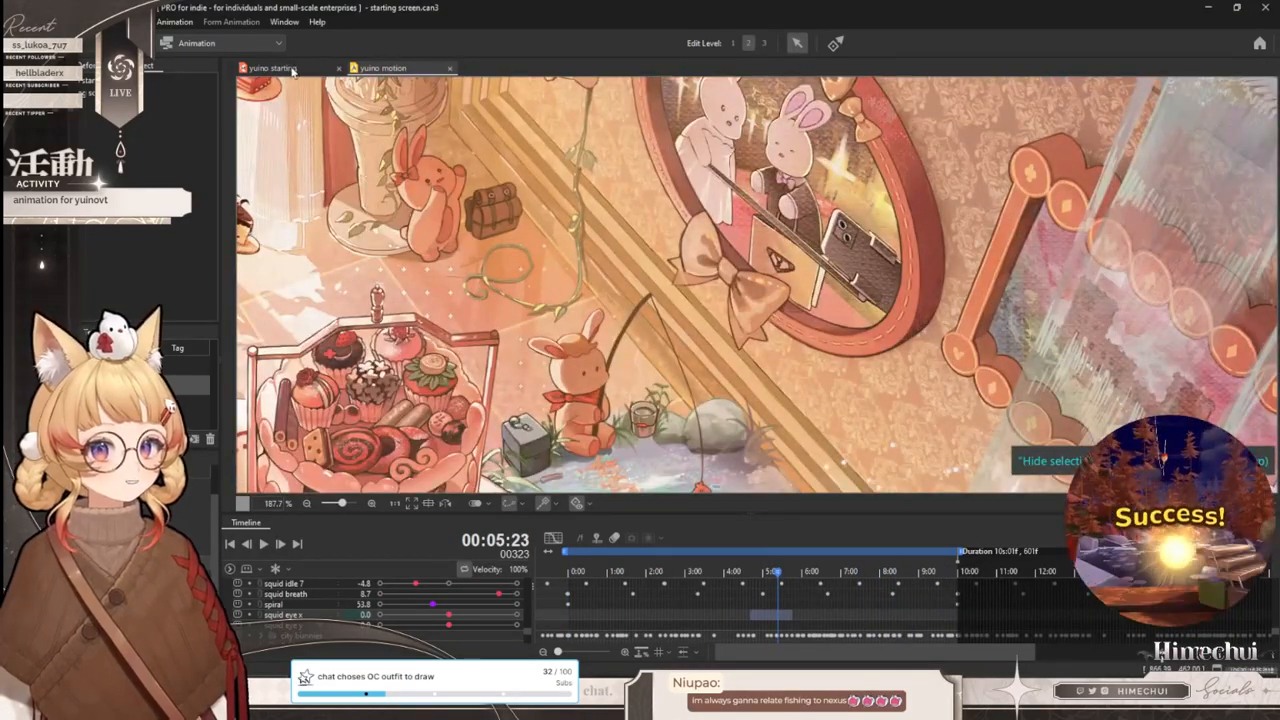
- Examine the whole yuino starting model, including the mirror, waterfall, wall bunny and tea table areas
{"action": "left_click", "coordinate": [293, 70]}
{"action": "scroll", "coordinate": [816, 341], "scroll_direction": "down", "scroll_amount": 5}
{"action": "scroll", "coordinate": [764, 112], "scroll_direction": "up", "scroll_amount": 4}
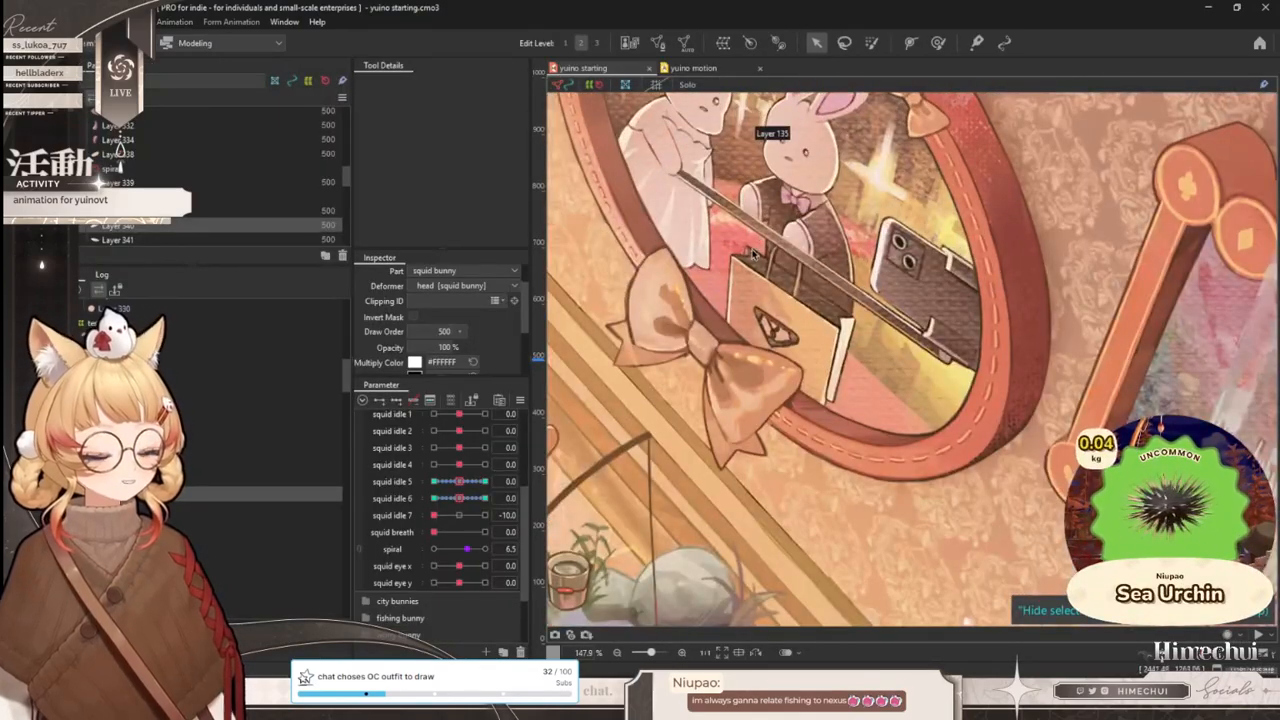
{"action": "scroll", "coordinate": [741, 398], "scroll_direction": "down", "scroll_amount": 4}
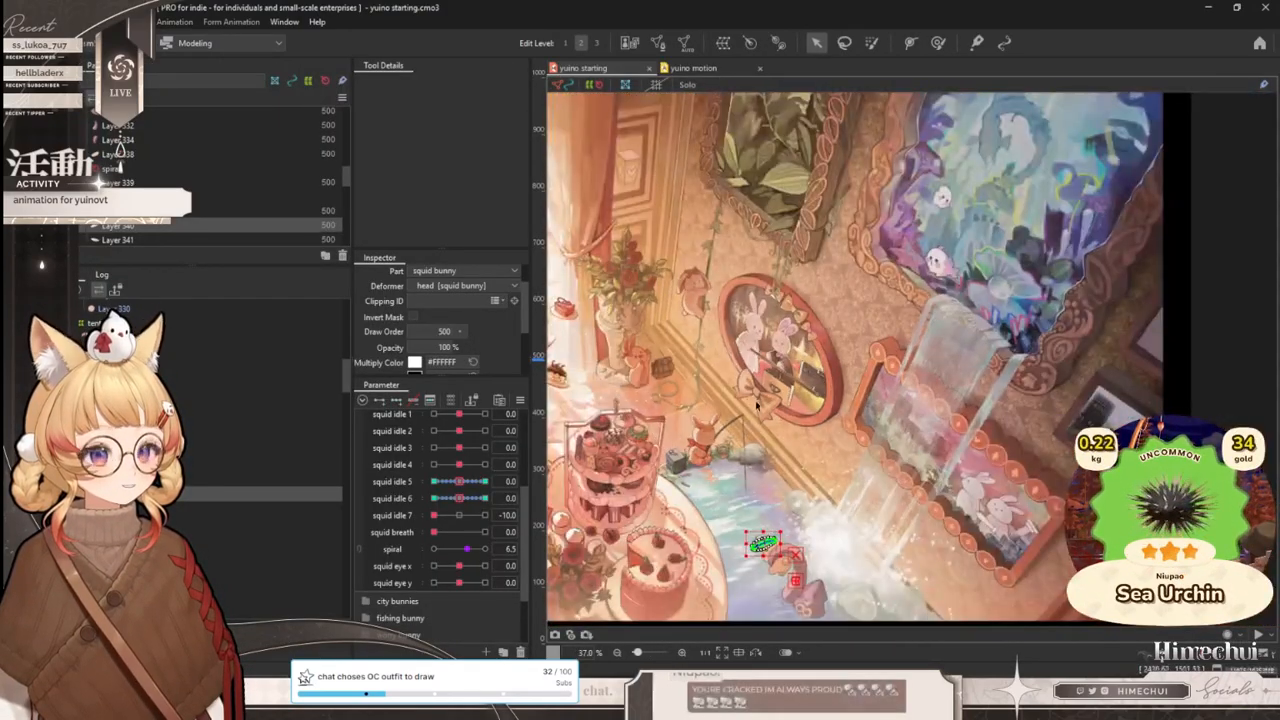
{"action": "scroll", "coordinate": [759, 402], "scroll_direction": "up", "scroll_amount": 1}
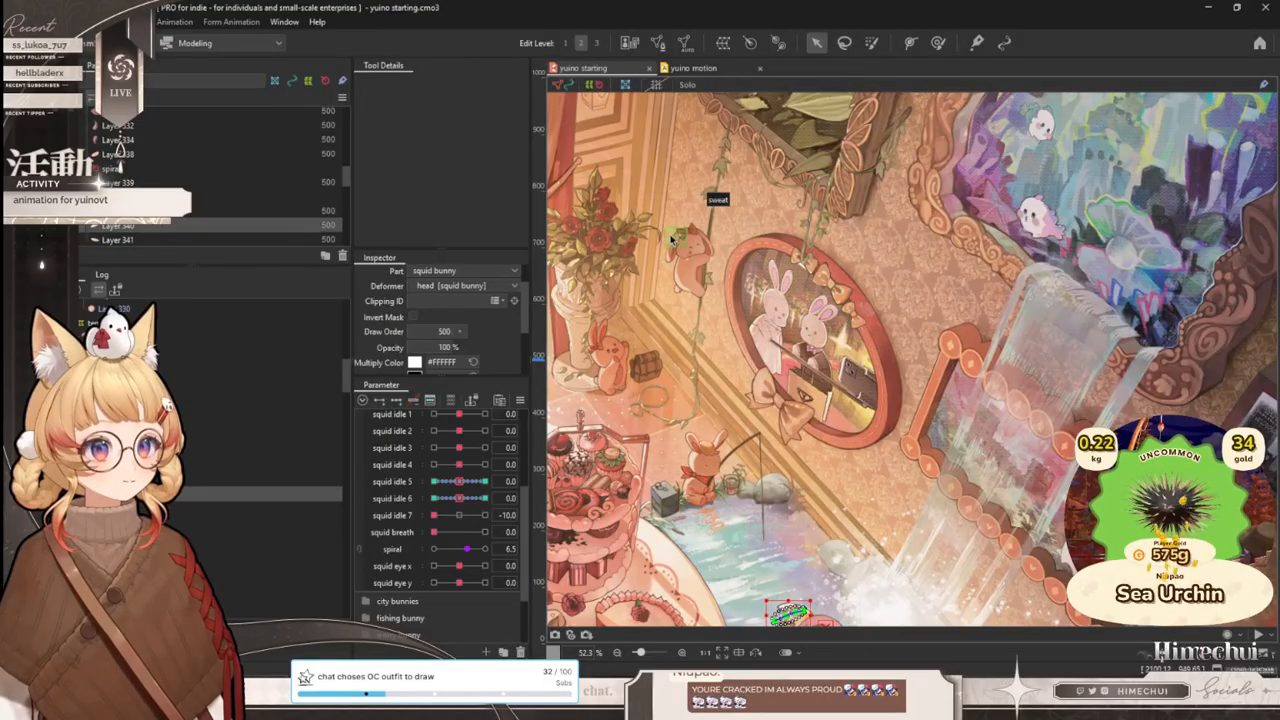
{"action": "scroll", "coordinate": [749, 351], "scroll_direction": "down", "scroll_amount": 5}
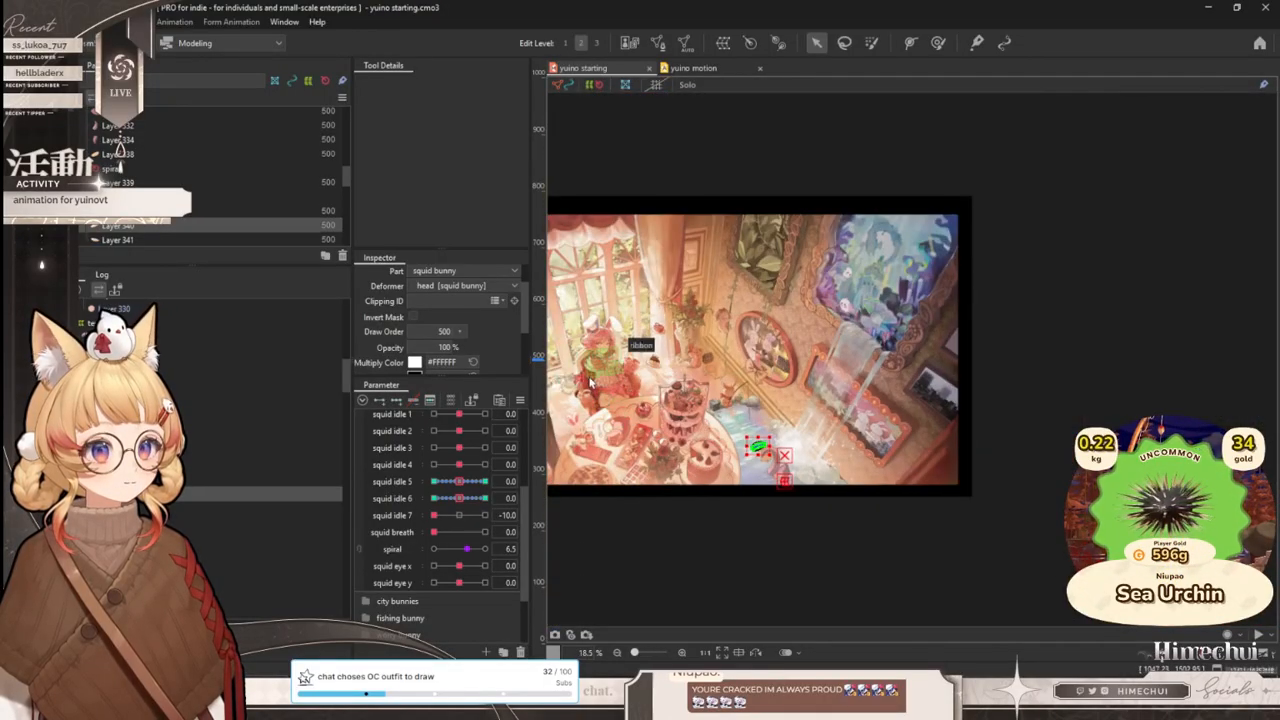
{"action": "scroll", "coordinate": [835, 334], "scroll_direction": "up", "scroll_amount": 3}
{"action": "scroll", "coordinate": [829, 359], "scroll_direction": "down", "scroll_amount": 2}
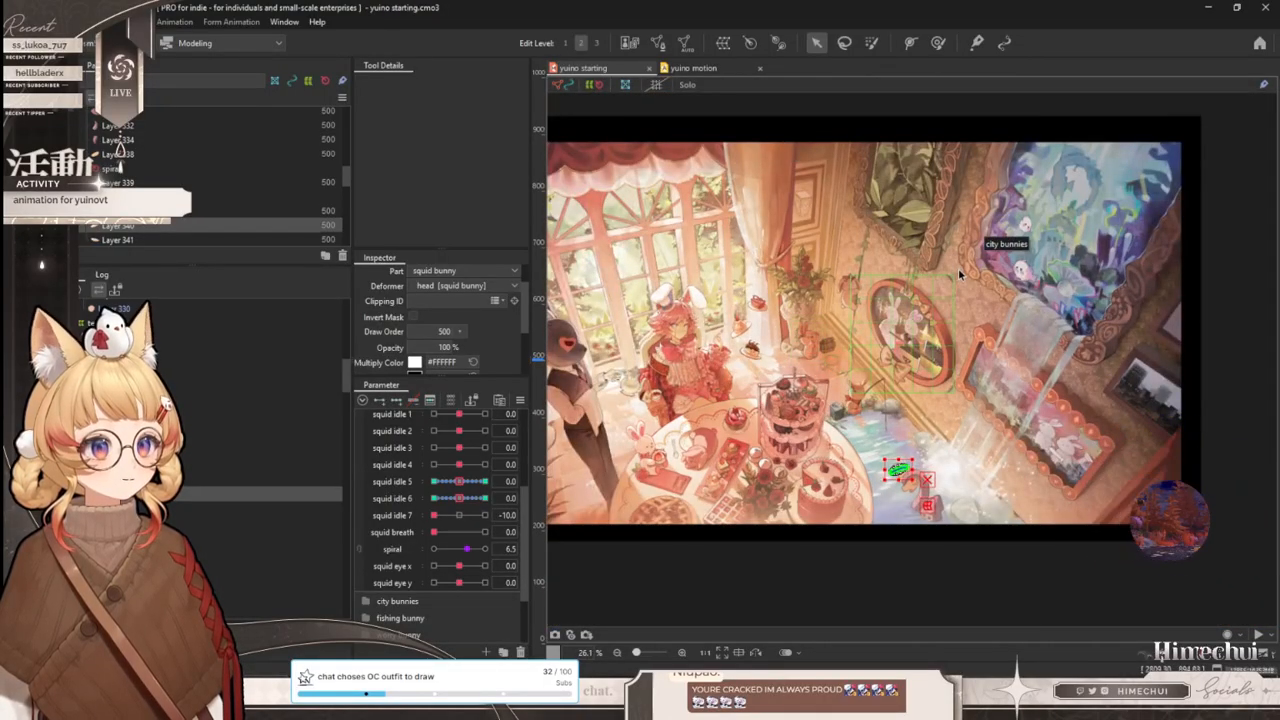
- Return to the yuino motion animation, hide the selection overlays and play the animation
{"action": "left_click", "coordinate": [704, 70]}
{"action": "scroll", "coordinate": [741, 277], "scroll_direction": "down", "scroll_amount": 2}
{"action": "scroll", "coordinate": [335, 215], "scroll_direction": "up", "scroll_amount": 2}
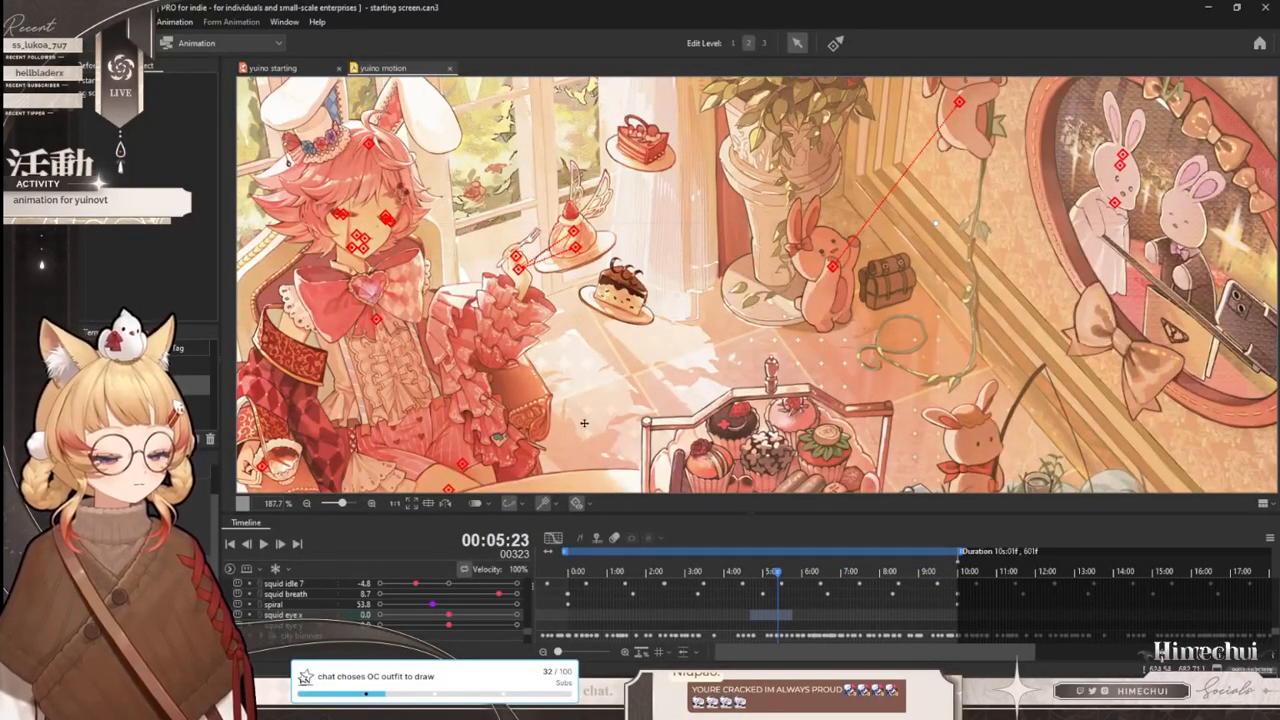
{"action": "key", "text": "ctrl+h"}
{"action": "left_click", "coordinate": [264, 544]}
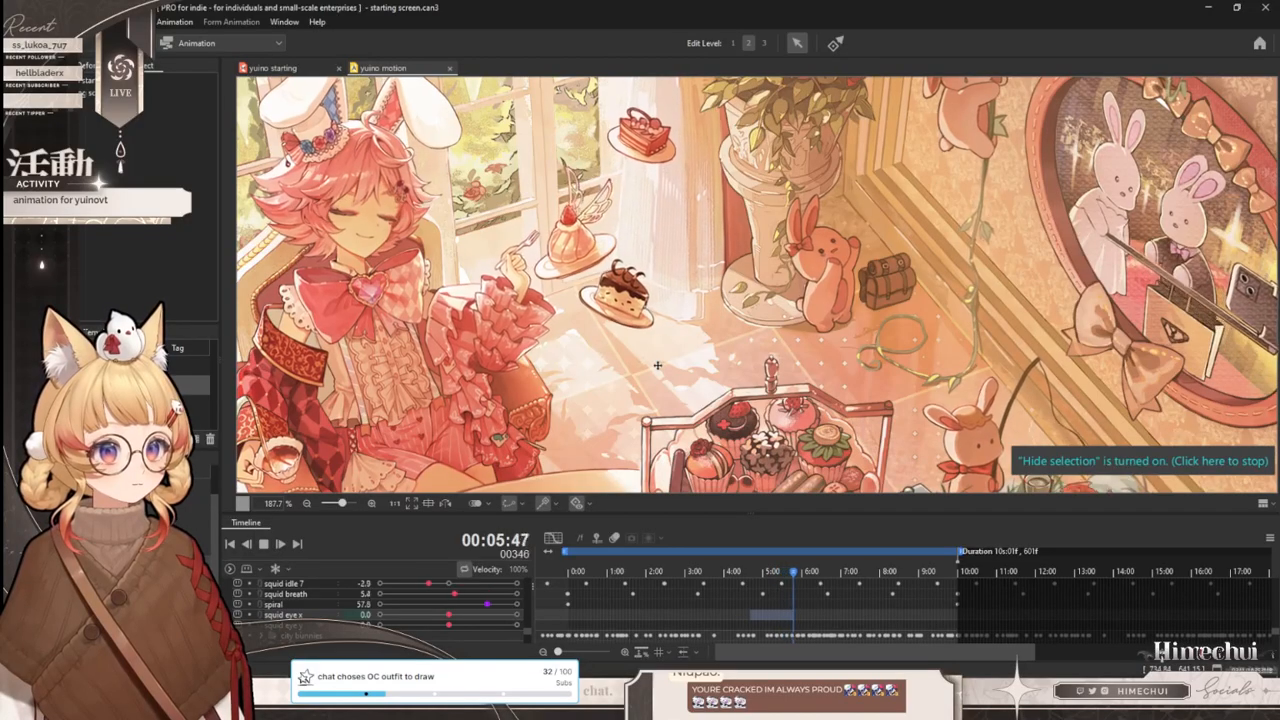
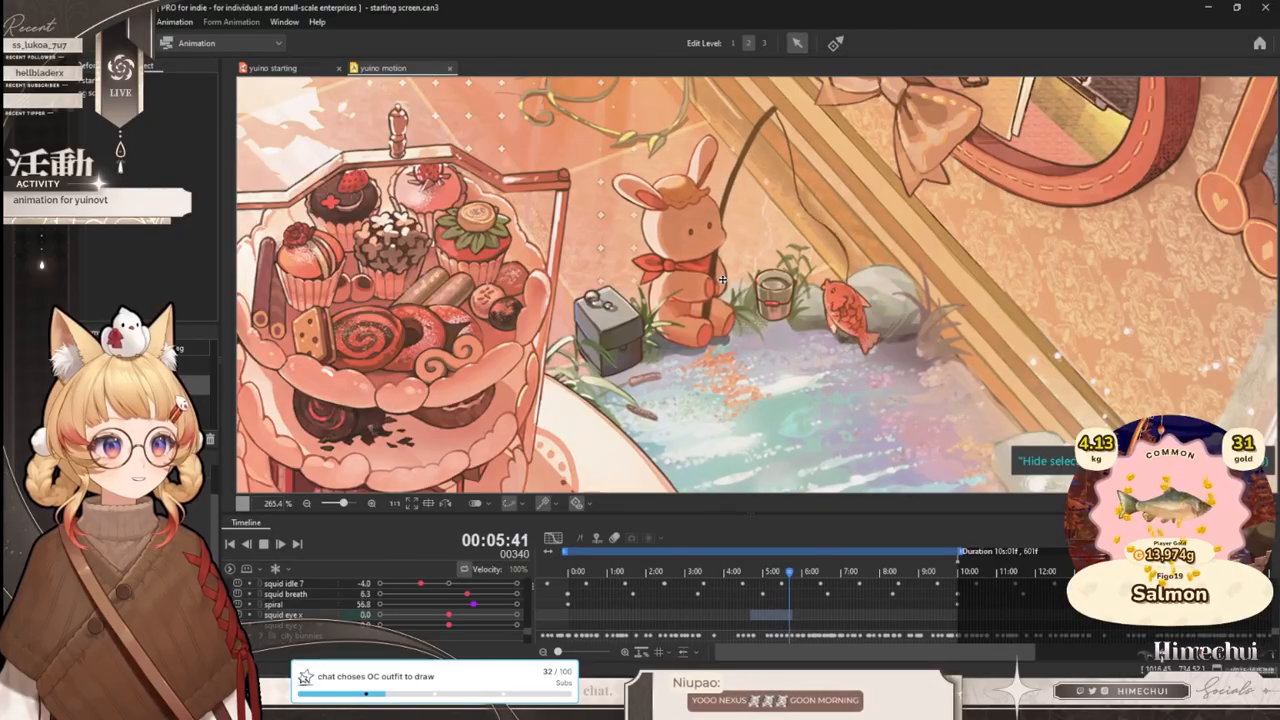
- Watch the fishing bunny, the full scene and a close-up of the squid-held bunny during playback
{"action": "scroll", "coordinate": [722, 276], "scroll_direction": "up", "scroll_amount": 2}
{"action": "scroll", "coordinate": [721, 271], "scroll_direction": "down", "scroll_amount": 2}
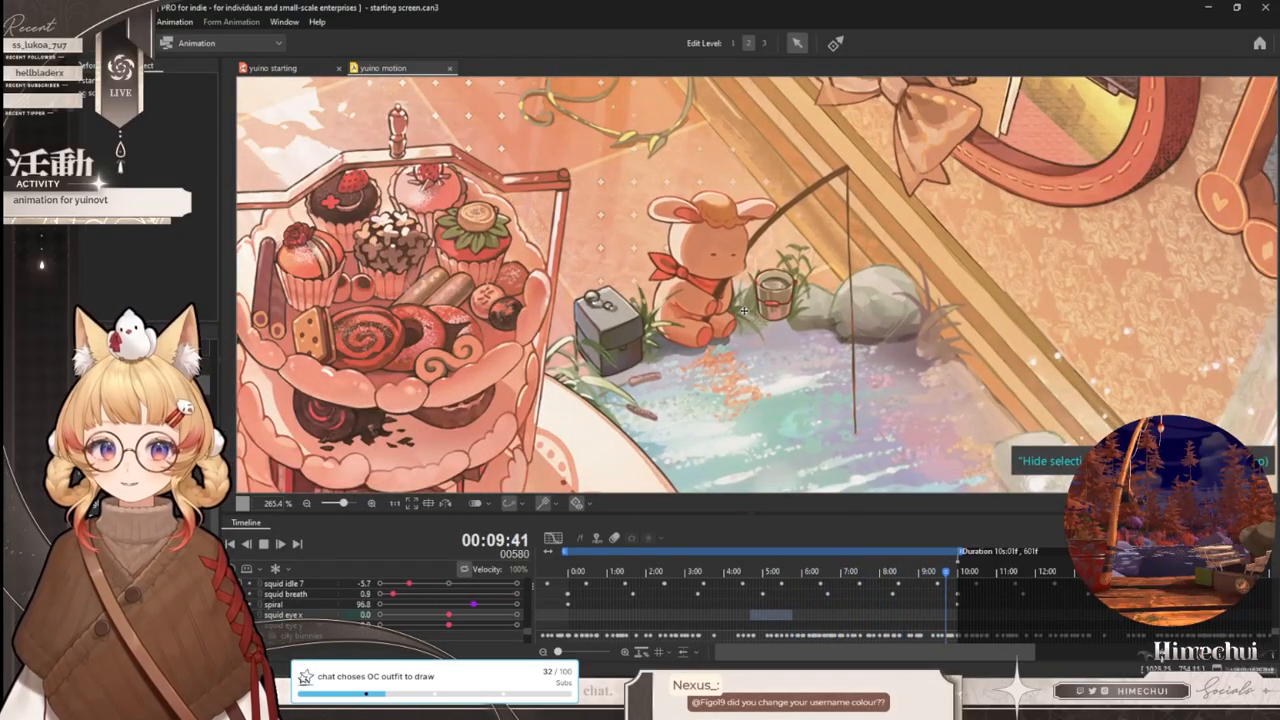
{"action": "scroll", "coordinate": [871, 287], "scroll_direction": "down", "scroll_amount": 2}
{"action": "scroll", "coordinate": [871, 287], "scroll_direction": "down", "scroll_amount": 1}
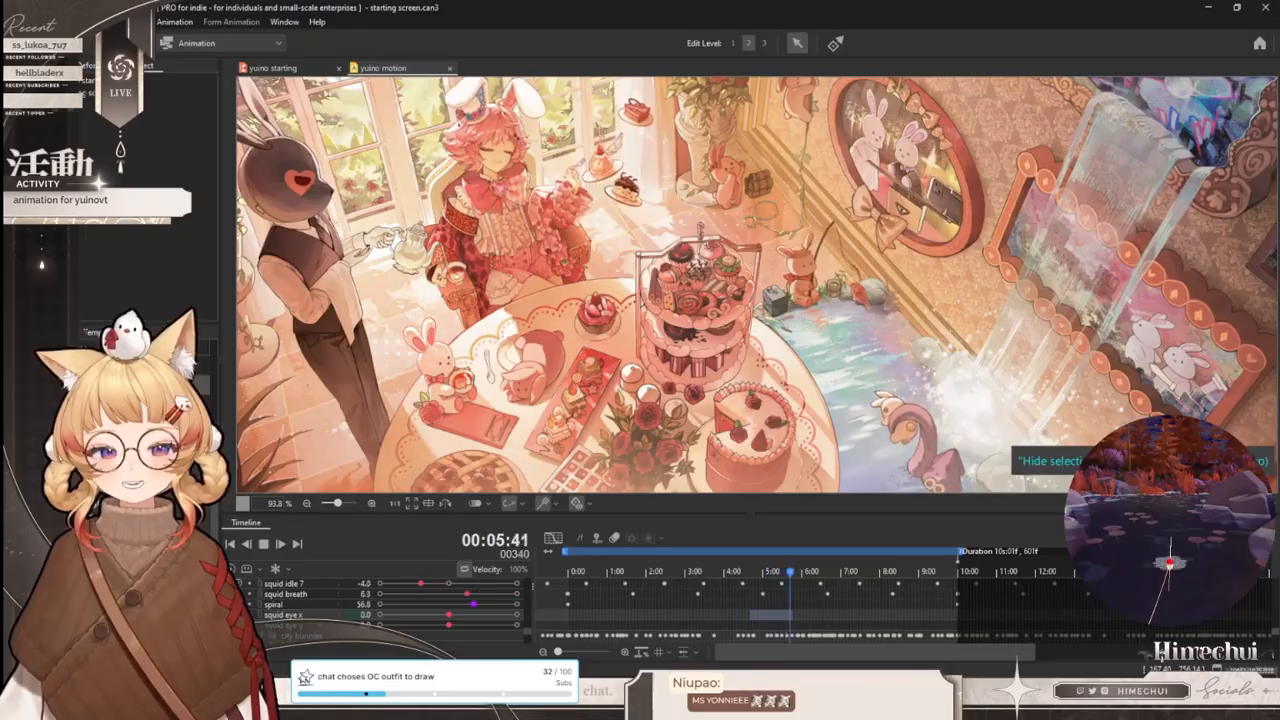
{"action": "scroll", "coordinate": [898, 216], "scroll_direction": "down", "scroll_amount": 2}
{"action": "scroll", "coordinate": [898, 216], "scroll_direction": "up", "scroll_amount": 2}
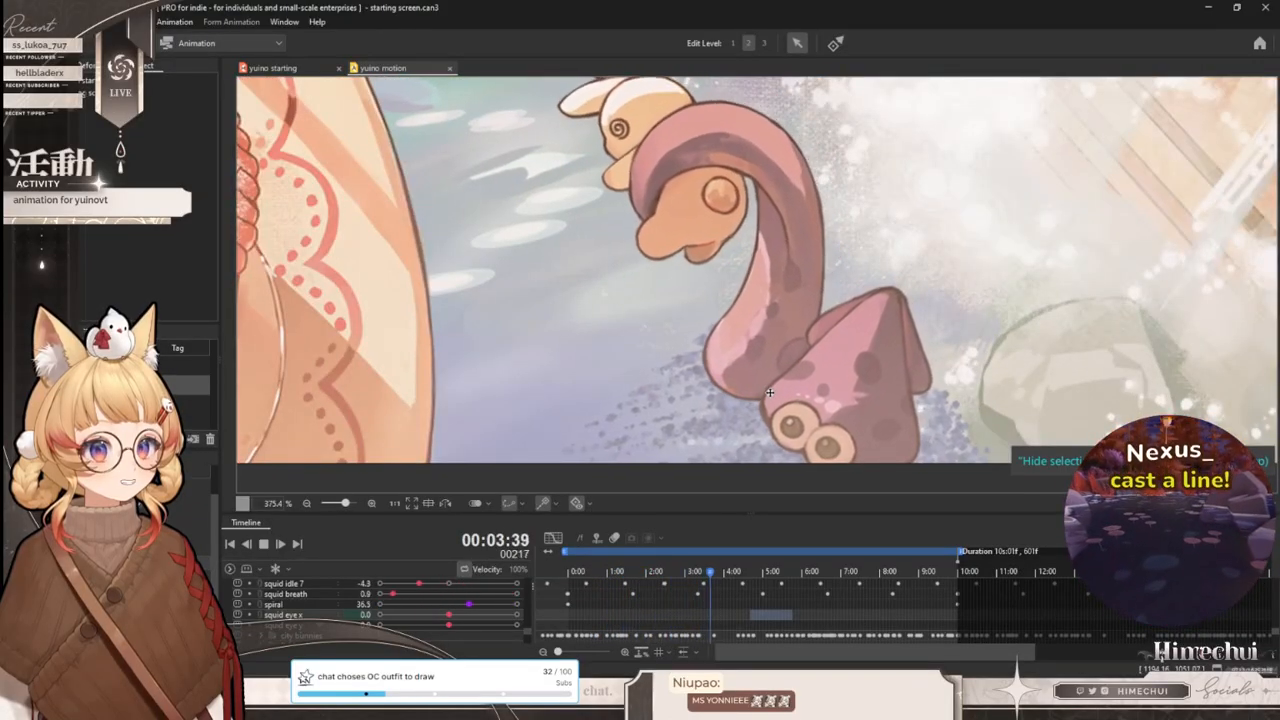
- Stop playback and select the squid head and tentacle warp deformers together in the yuino starting model
{"action": "left_click", "coordinate": [264, 543]}
{"action": "left_click", "coordinate": [273, 67]}
{"action": "scroll", "coordinate": [857, 428], "scroll_direction": "down", "scroll_amount": 3}
{"action": "scroll", "coordinate": [768, 410], "scroll_direction": "up", "scroll_amount": 5}
{"action": "scroll", "coordinate": [768, 410], "scroll_direction": "up", "scroll_amount": 5}
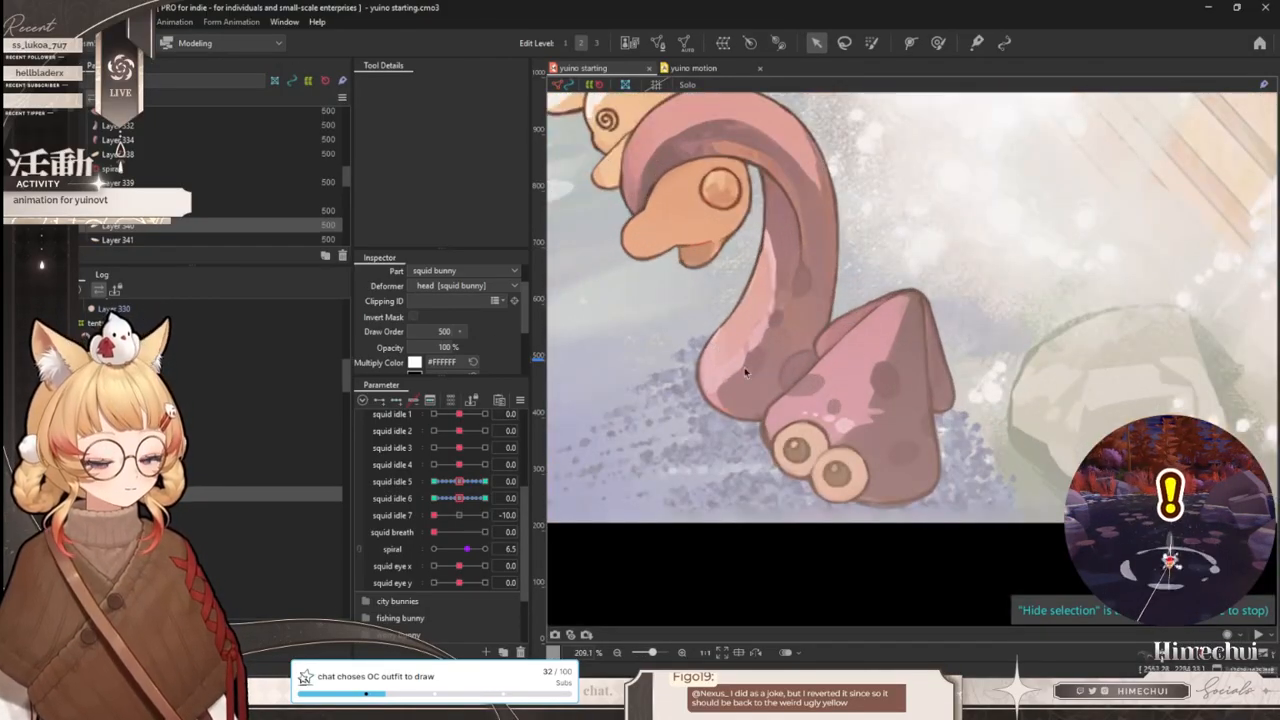
{"action": "left_click", "coordinate": [873, 422]}
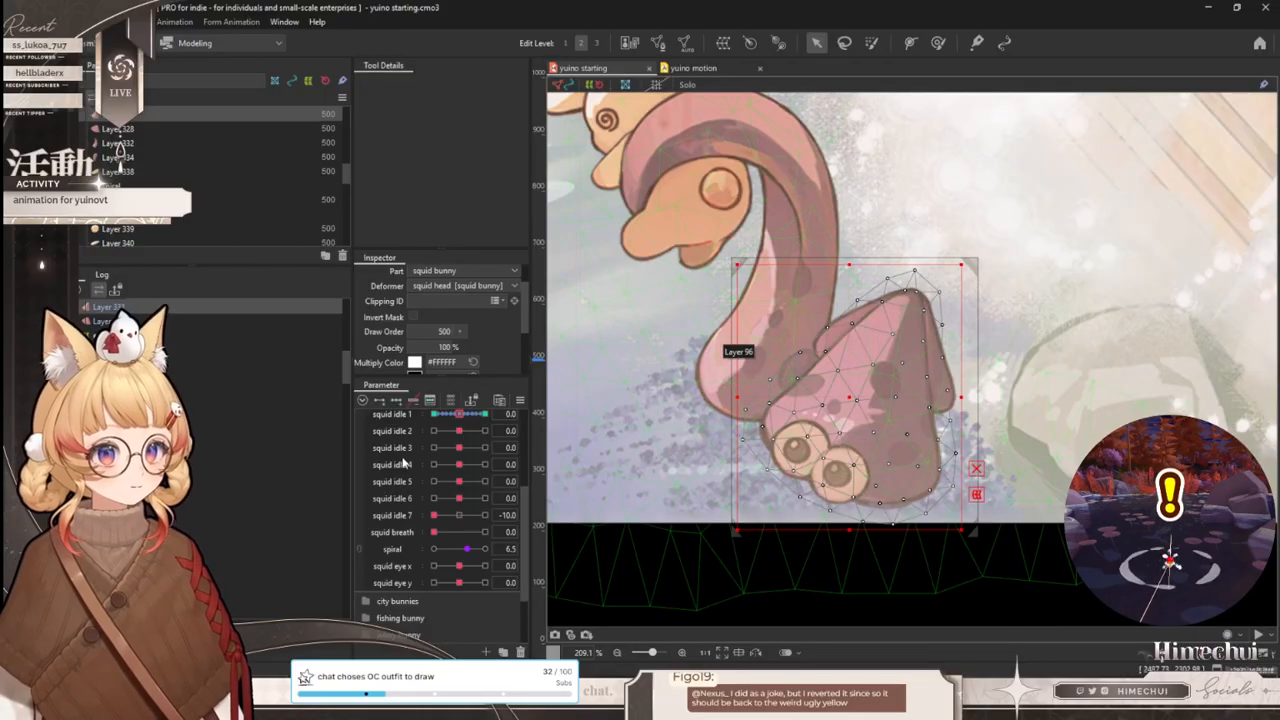
{"action": "scroll", "coordinate": [410, 502], "scroll_direction": "down", "scroll_amount": 2}
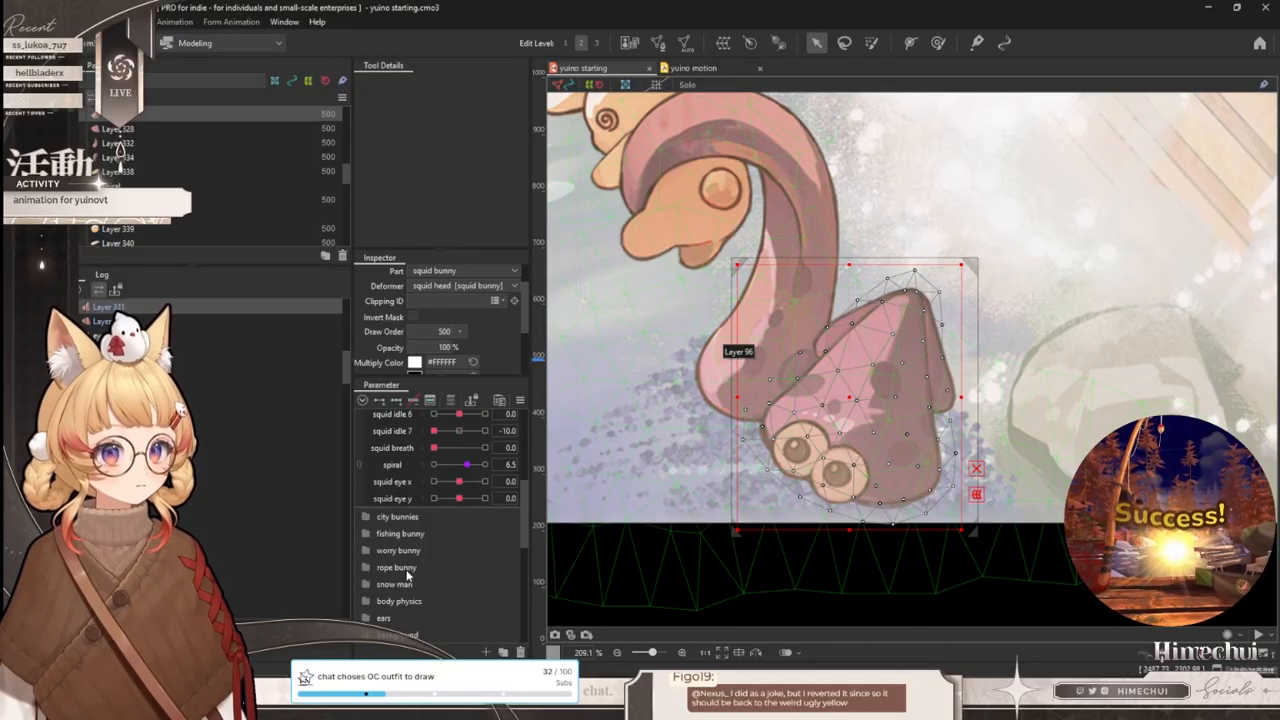
{"action": "scroll", "coordinate": [413, 512], "scroll_direction": "down", "scroll_amount": 3}
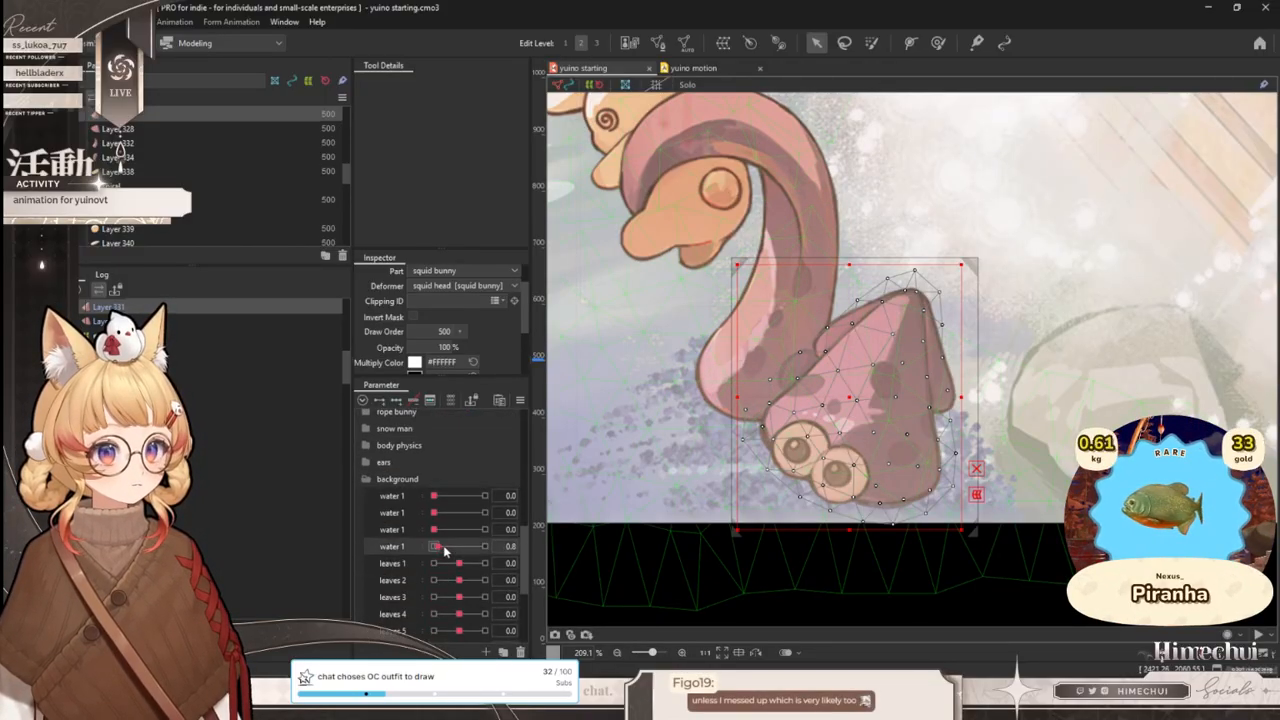
{"action": "scroll", "coordinate": [191, 418], "scroll_direction": "up", "scroll_amount": 3}
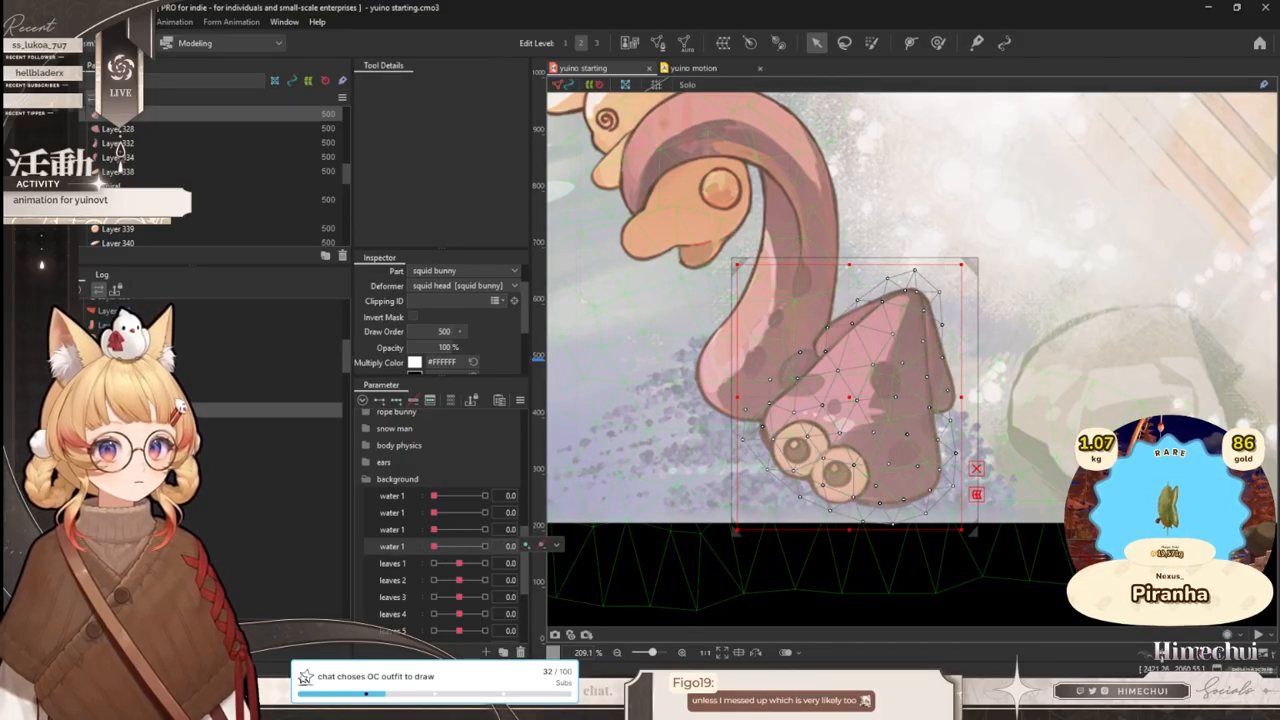
{"action": "left_click", "coordinate": [191, 448]}
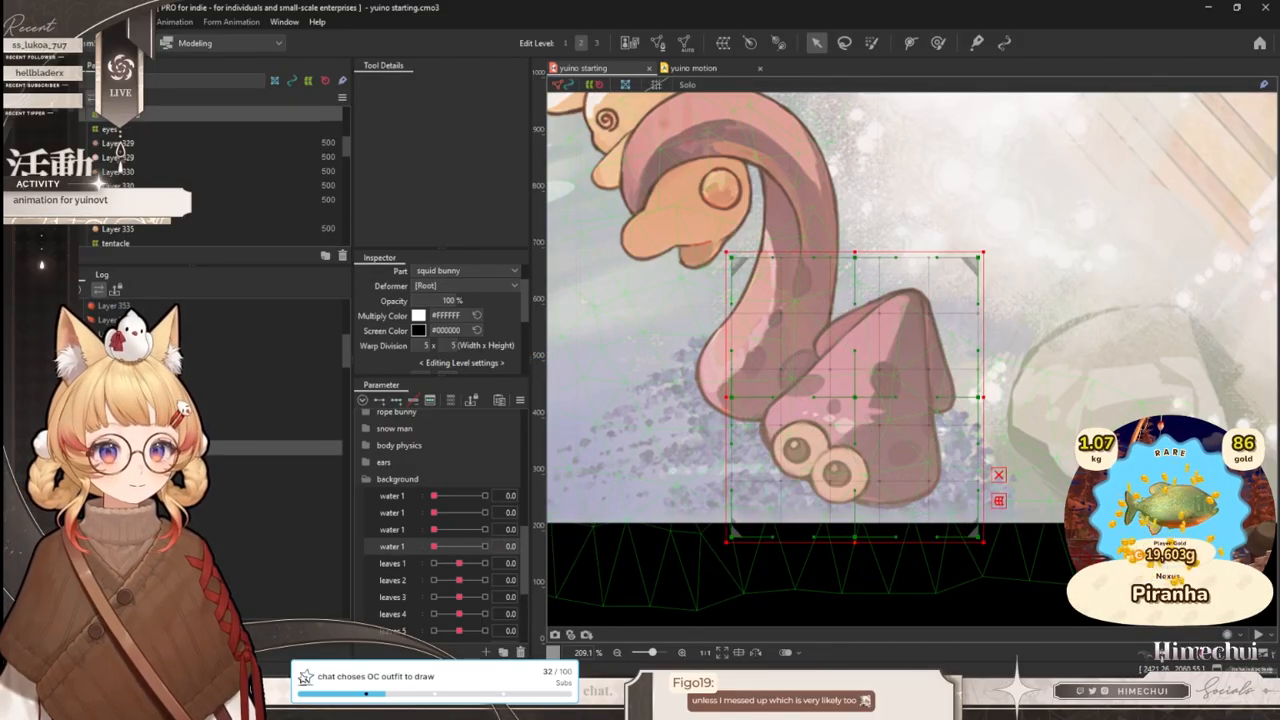
{"action": "left_click", "coordinate": [230, 562], "text": "ctrl"}
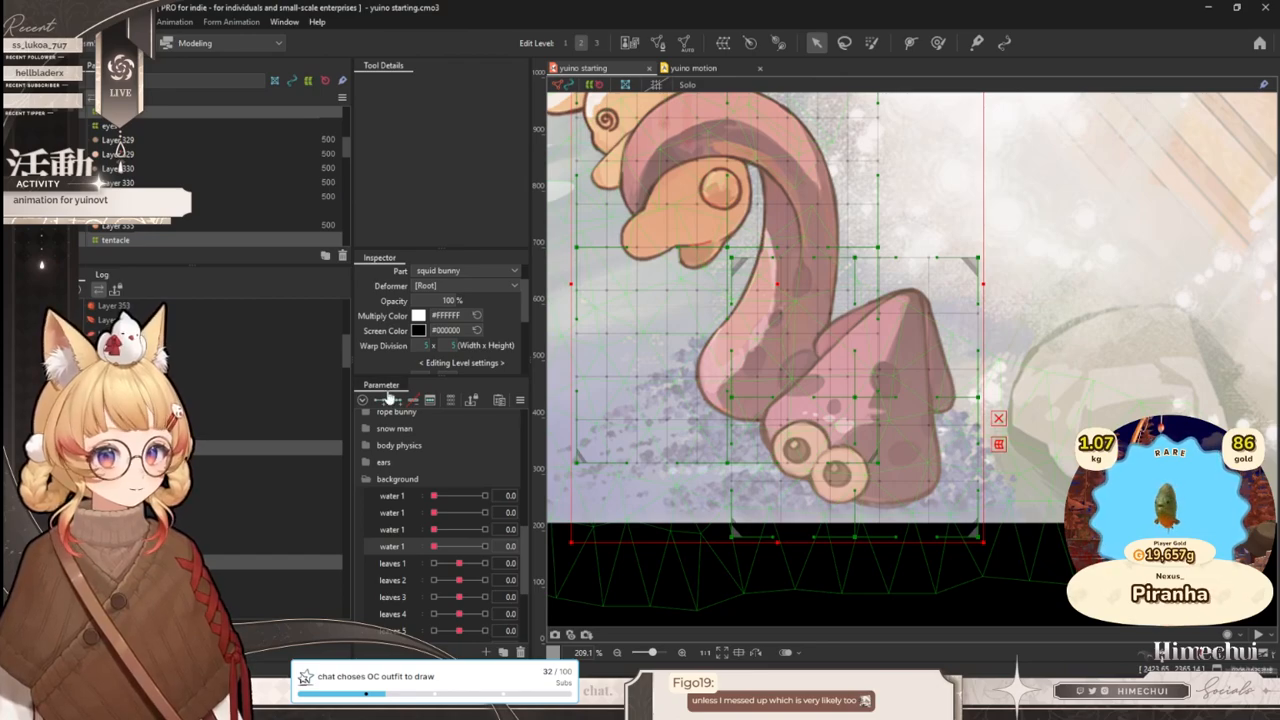
- Add a blend shape on the fourth water 1 parameter, shifting both deformers slightly right and up at 10.0, and return the parameter to 0.0
{"action": "left_click", "coordinate": [483, 547]}
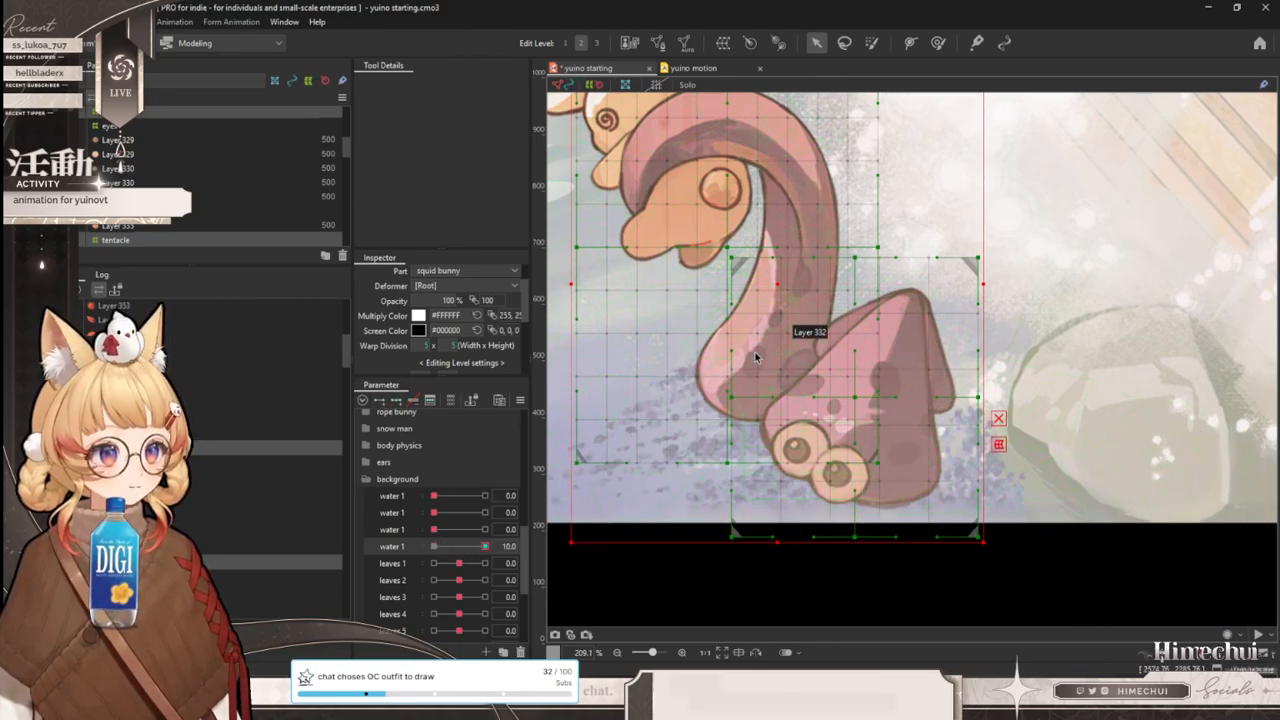
{"action": "left_click_drag", "start_coordinate": [773, 280], "coordinate": [789, 276]}
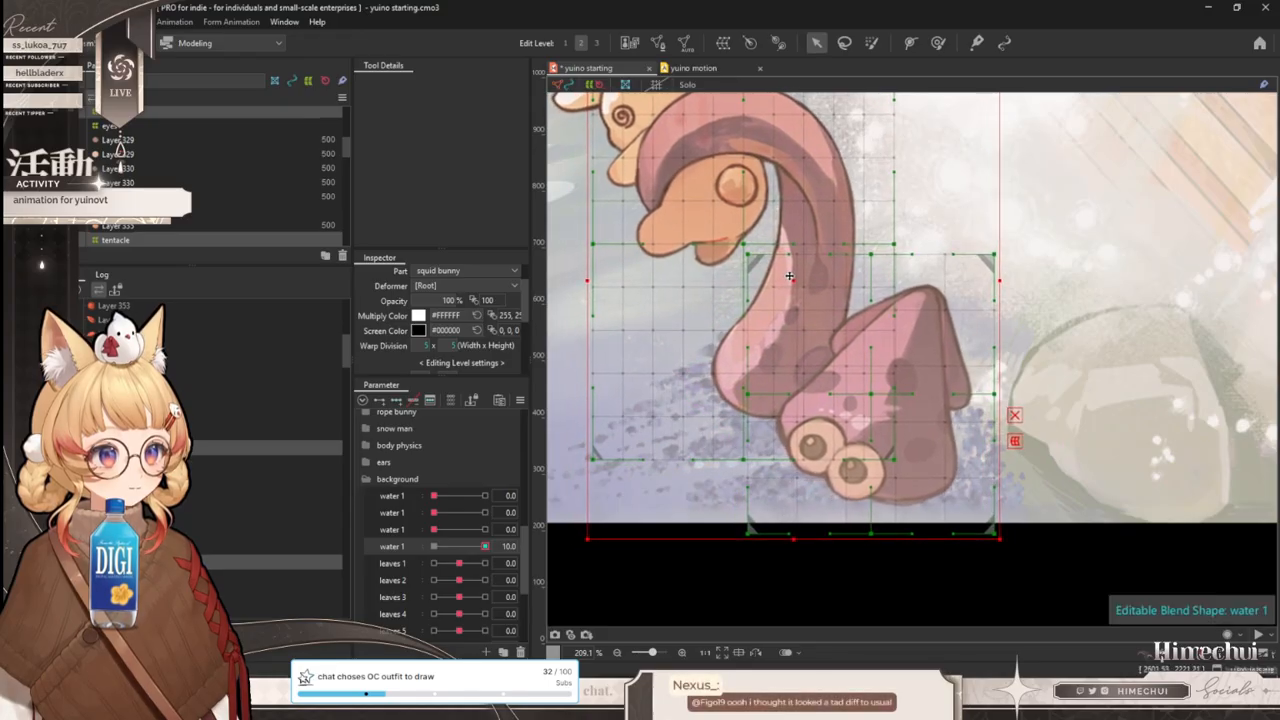
{"action": "left_click_drag", "start_coordinate": [485, 546], "coordinate": [428, 552]}
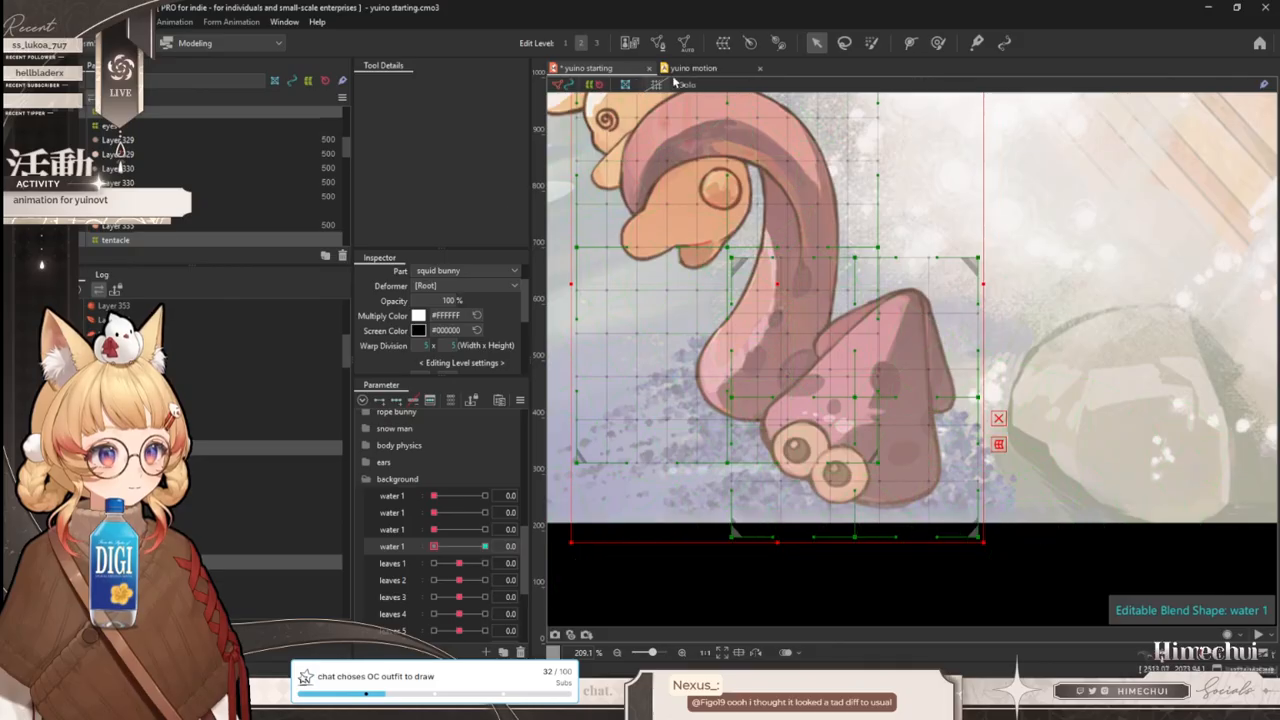
- Return to the yuino motion animation and examine the squid-held bunny against the whole scene
{"action": "key", "text": "ctrl+Tab"}
{"action": "scroll", "coordinate": [776, 303], "scroll_direction": "down", "scroll_amount": 2}
{"action": "scroll", "coordinate": [784, 307], "scroll_direction": "up", "scroll_amount": 1}
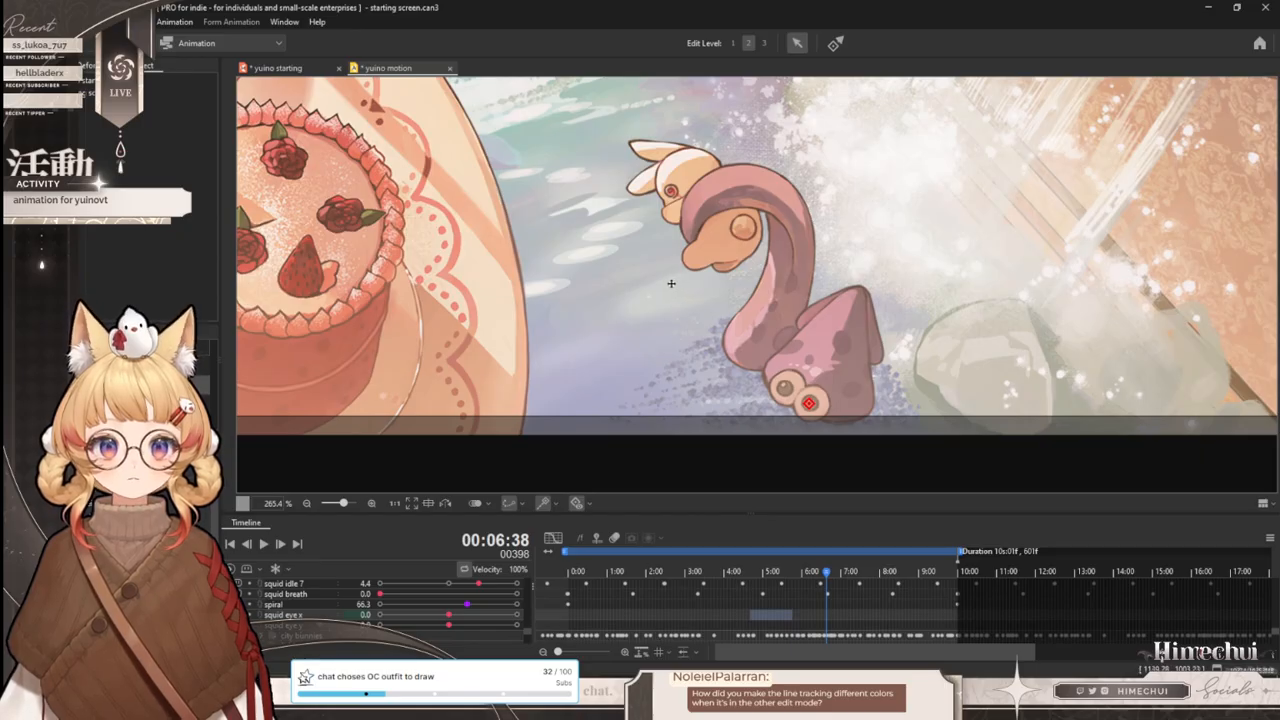
{"action": "scroll", "coordinate": [670, 281], "scroll_direction": "down", "scroll_amount": 8}
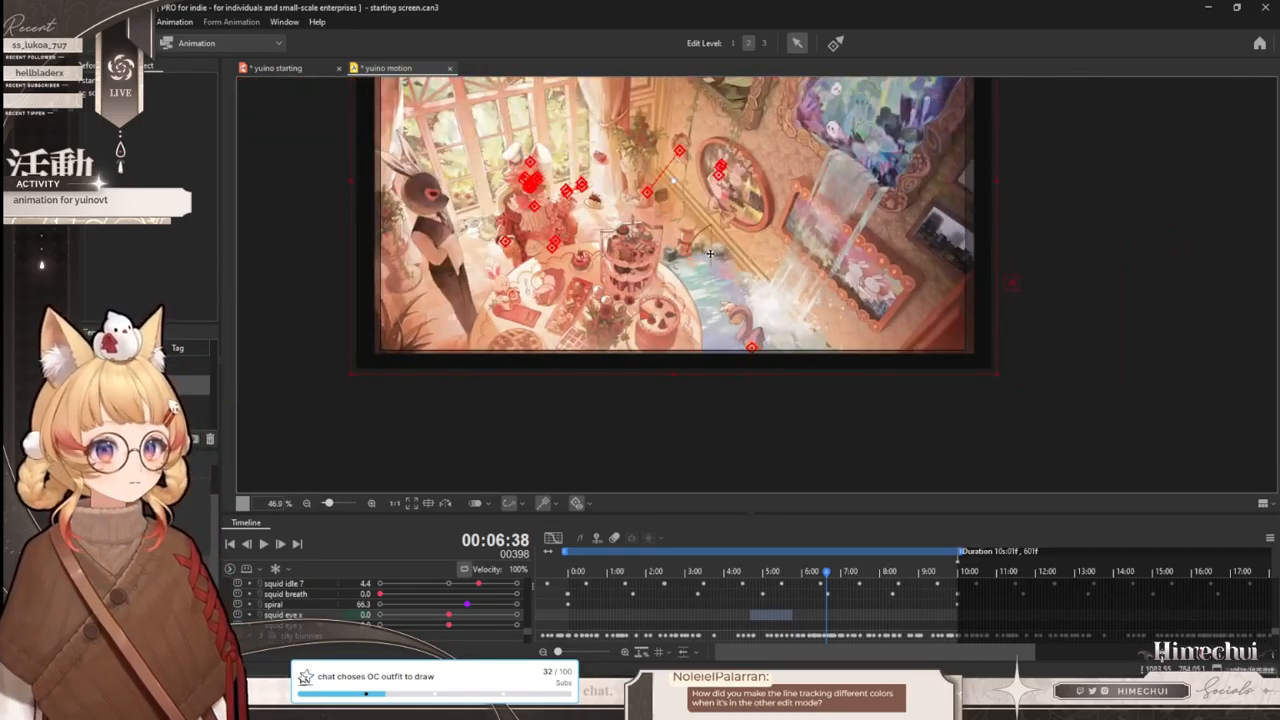
{"action": "scroll", "coordinate": [713, 258], "scroll_direction": "up", "scroll_amount": 10}
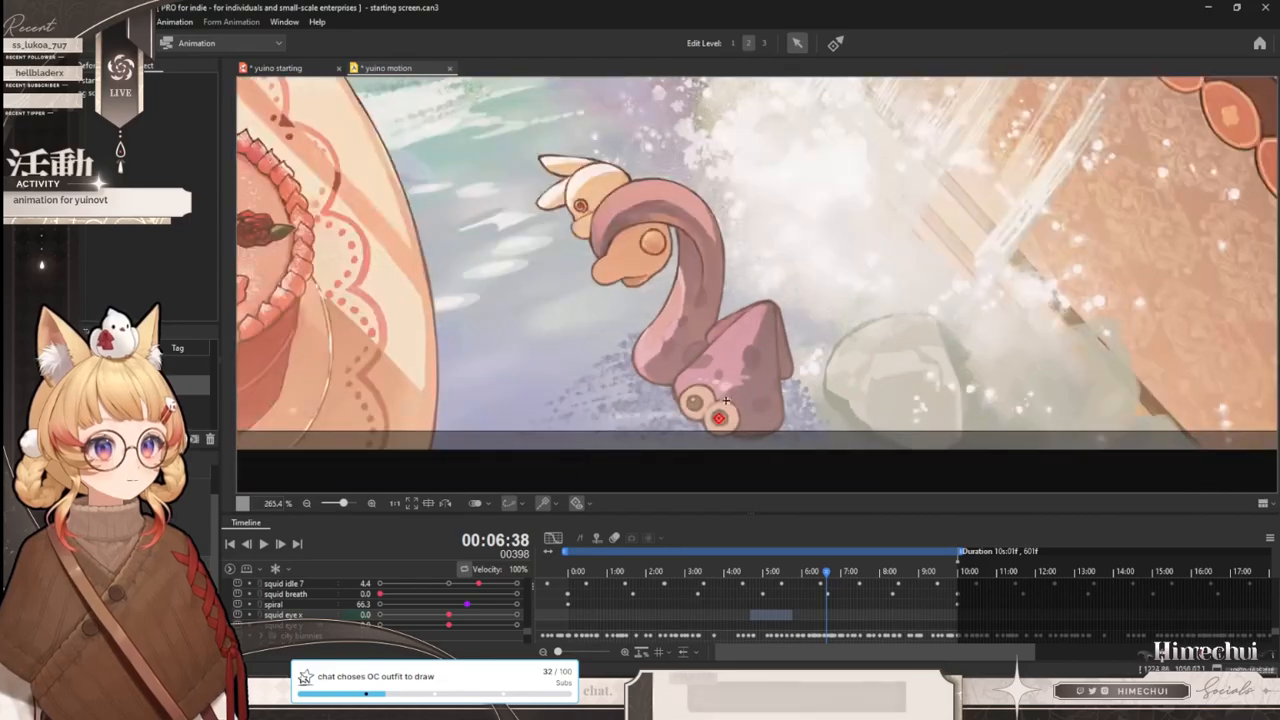
- Scrub through the yuino motion animation and examine the squid-held bunny up close and within the whole scene
{"action": "scroll", "coordinate": [691, 476], "scroll_direction": "down", "scroll_amount": 1}
{"action": "scroll", "coordinate": [704, 340], "scroll_direction": "up", "scroll_amount": 1}
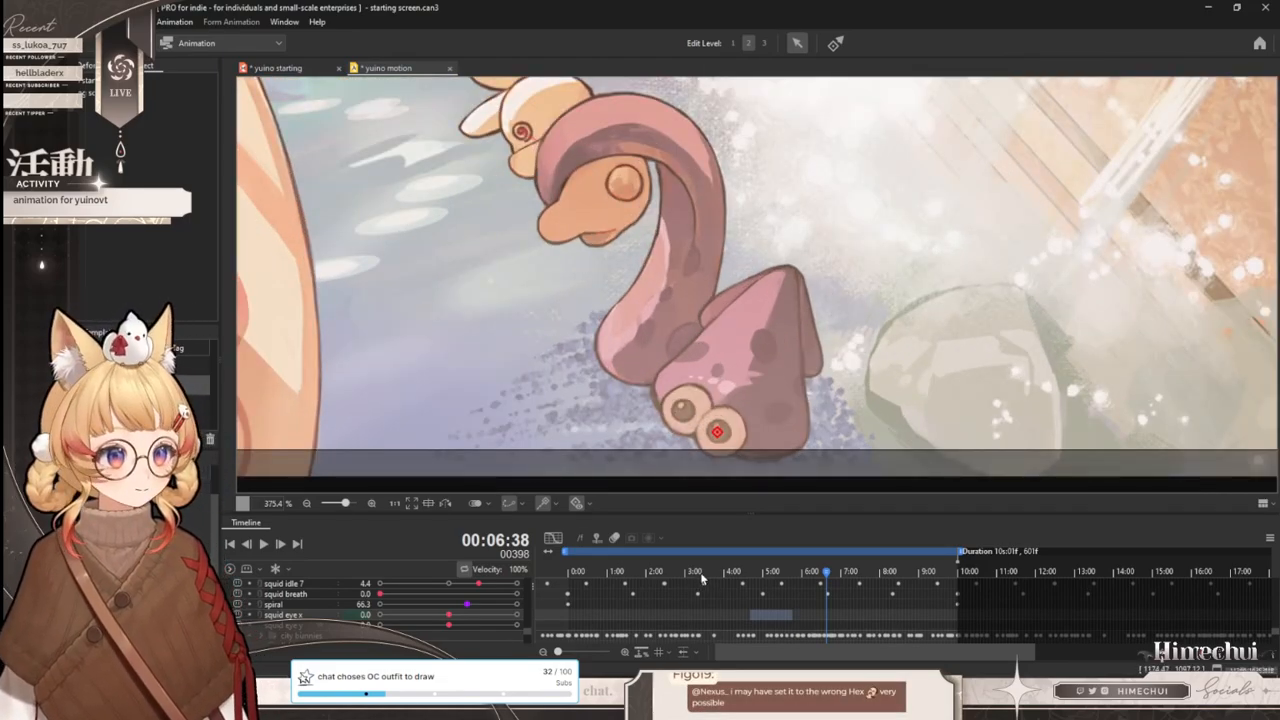
{"action": "left_click", "coordinate": [741, 574]}
{"action": "left_click_drag", "start_coordinate": [741, 580], "coordinate": [937, 589]}
{"action": "left_click_drag", "start_coordinate": [570, 580], "coordinate": [1102, 568]}
{"action": "scroll", "coordinate": [892, 403], "scroll_direction": "down", "scroll_amount": 5}
{"action": "scroll", "coordinate": [800, 372], "scroll_direction": "up", "scroll_amount": 2}
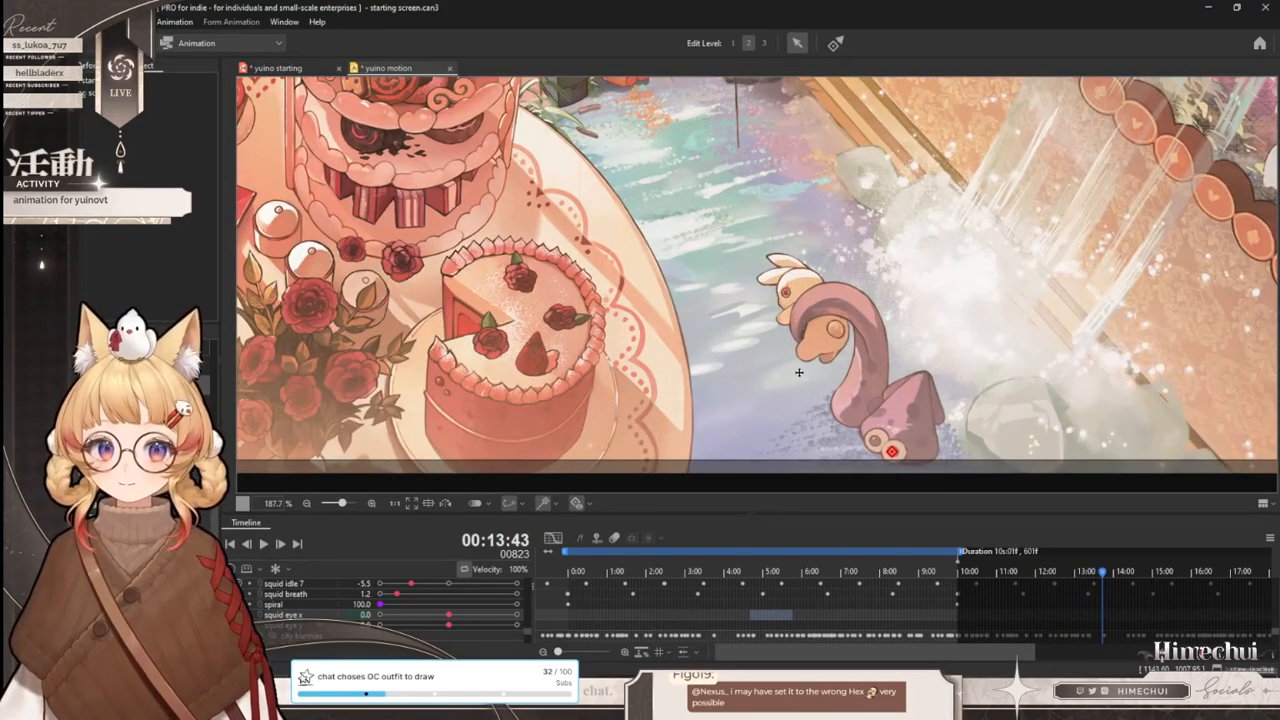
{"action": "scroll", "coordinate": [799, 373], "scroll_direction": "down", "scroll_amount": 2}
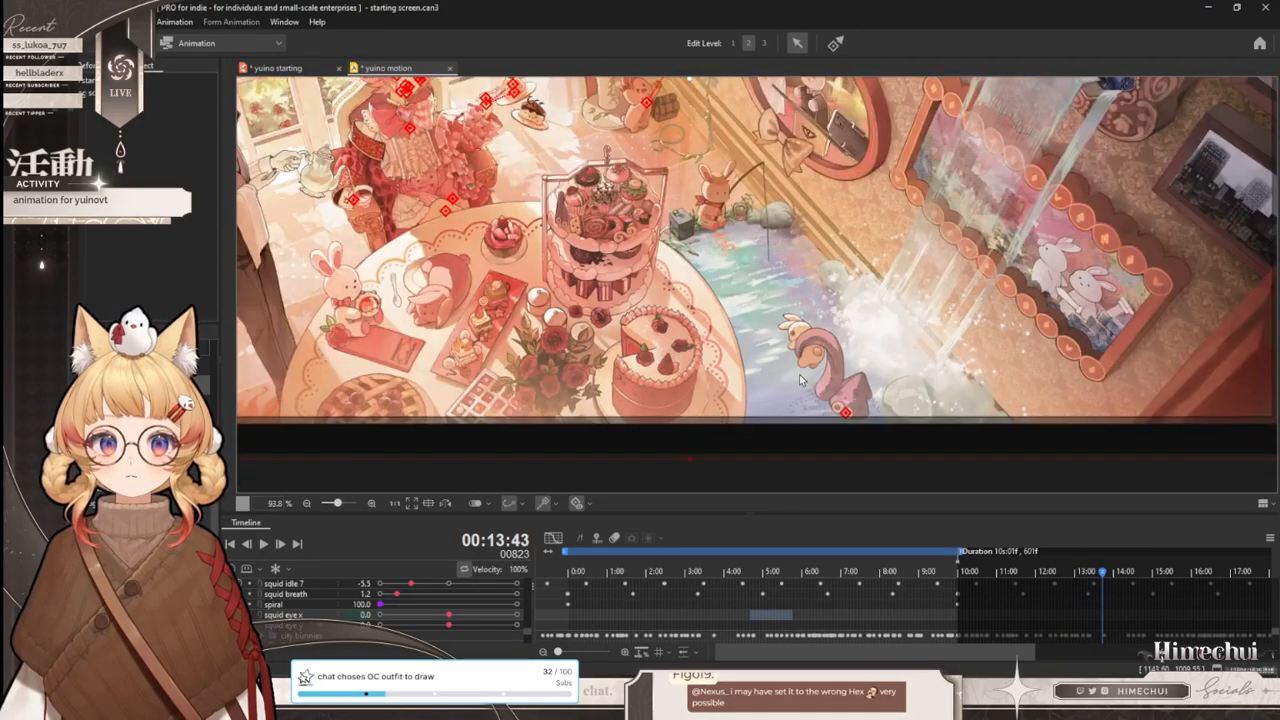
{"action": "scroll", "coordinate": [728, 386], "scroll_direction": "down", "scroll_amount": 1}
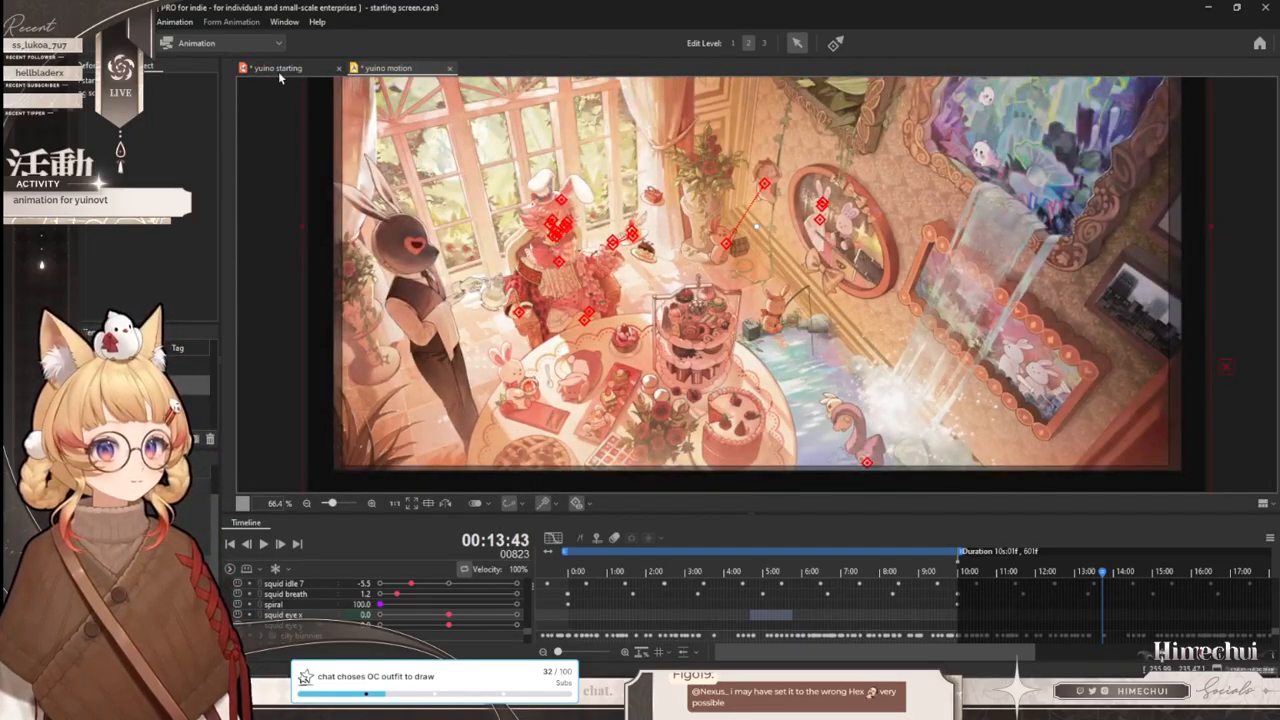
- Save the yuino starting model and clear the selection of the squid deformers
{"action": "left_click", "coordinate": [279, 71]}
{"action": "left_click", "coordinate": [18, 21]}
{"action": "mouse_move", "coordinate": [45, 21]}
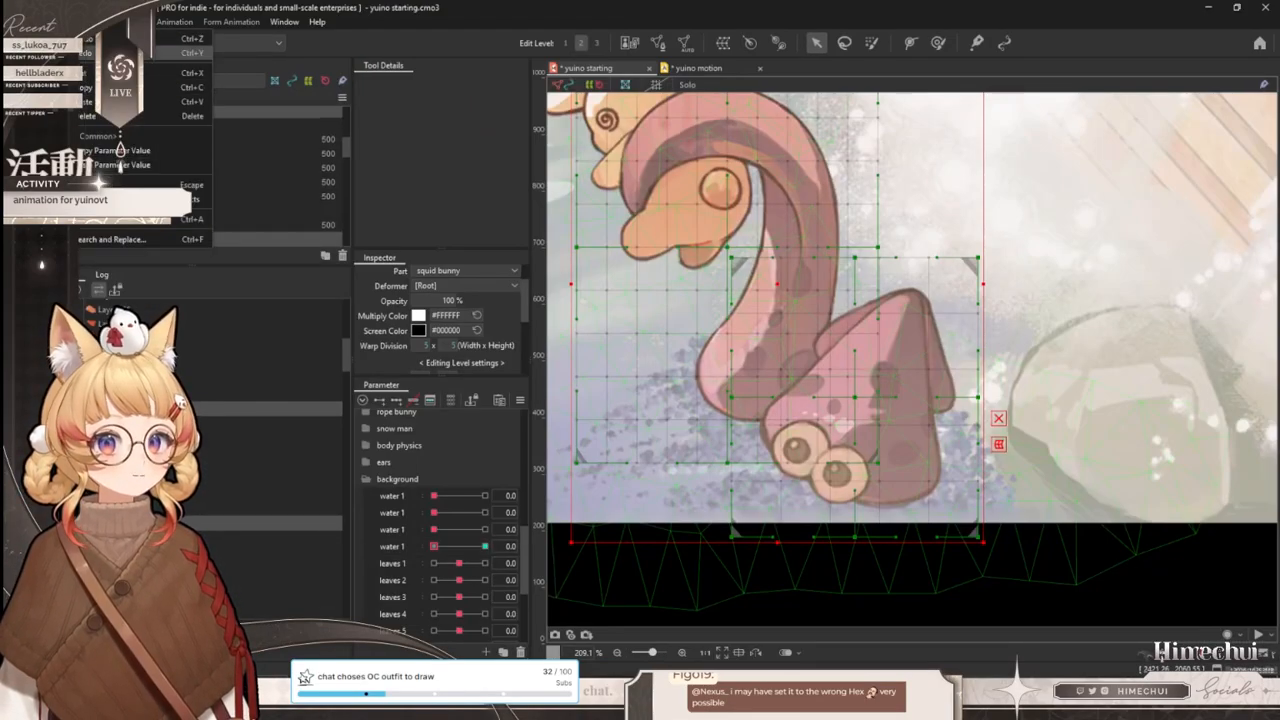
{"action": "left_click", "coordinate": [135, 137]}
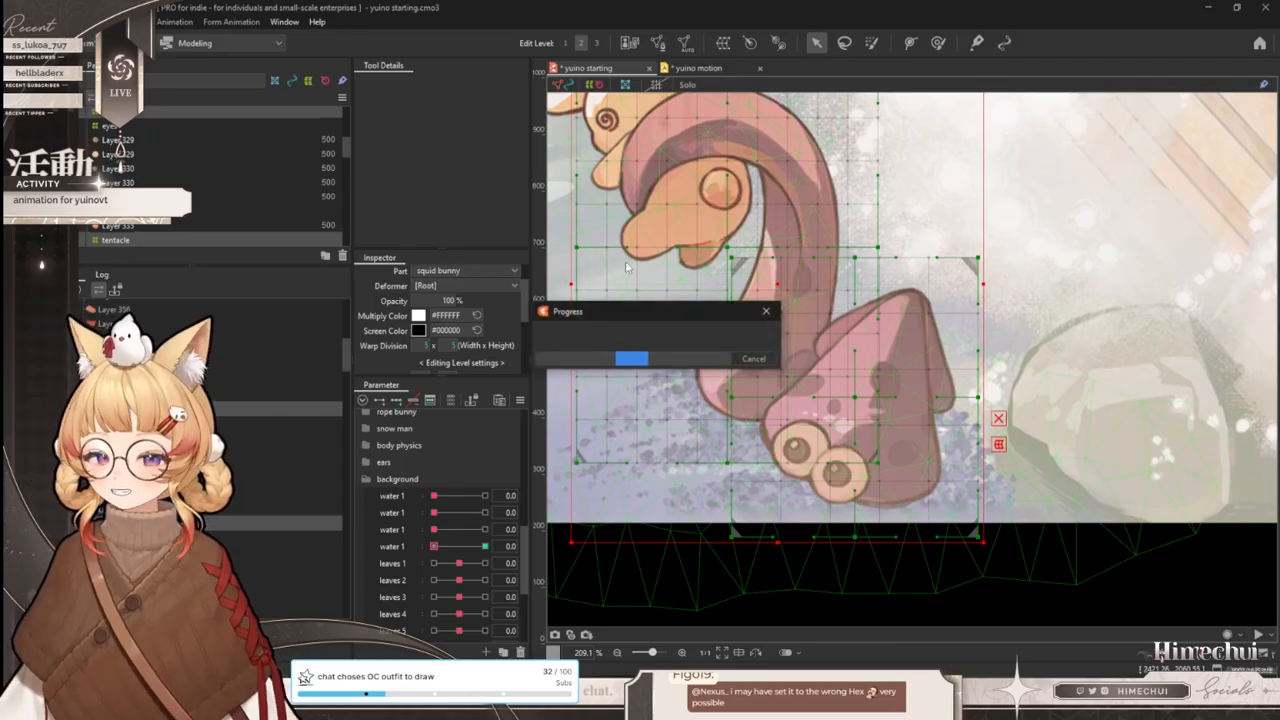
{"action": "scroll", "coordinate": [826, 498], "scroll_direction": "down", "scroll_amount": 5}
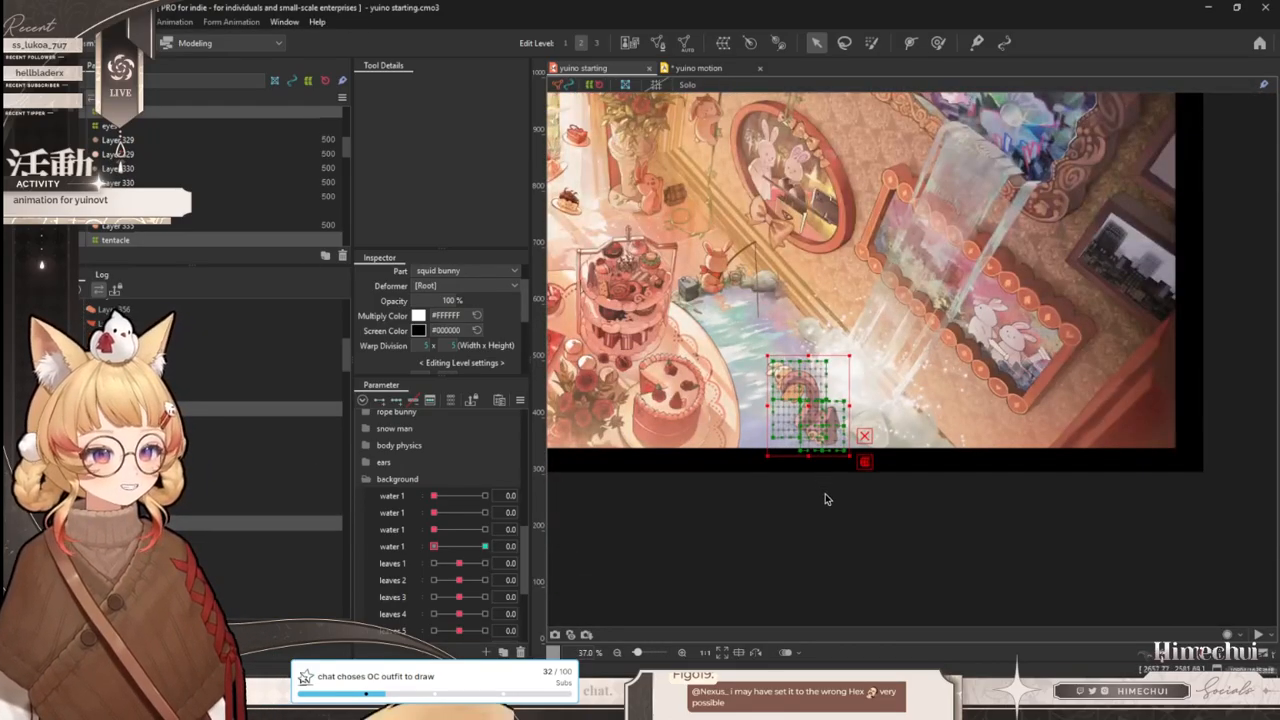
{"action": "left_click", "coordinate": [826, 498]}
- Select all the rose and leaf art meshes of the table vase part together
{"action": "scroll", "coordinate": [733, 333], "scroll_direction": "up", "scroll_amount": 2}
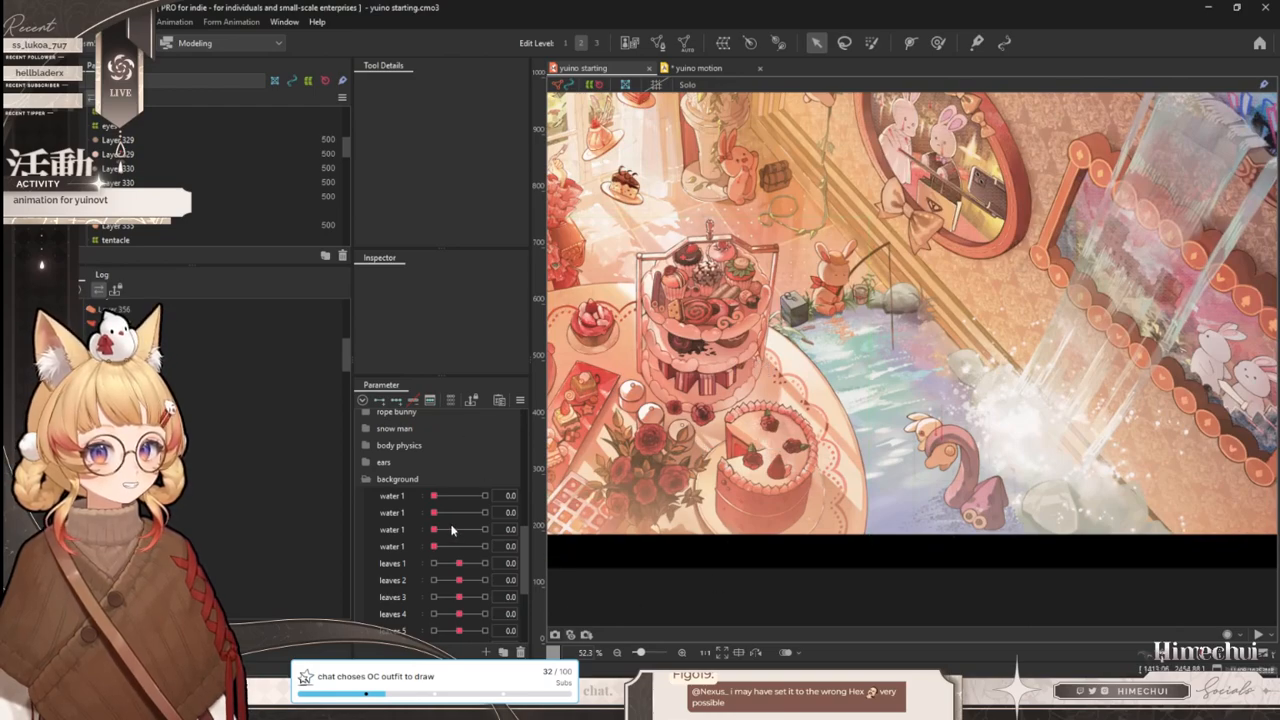
{"action": "left_click_drag", "start_coordinate": [449, 527], "coordinate": [540, 511]}
{"action": "scroll", "coordinate": [882, 427], "scroll_direction": "down", "scroll_amount": 4}
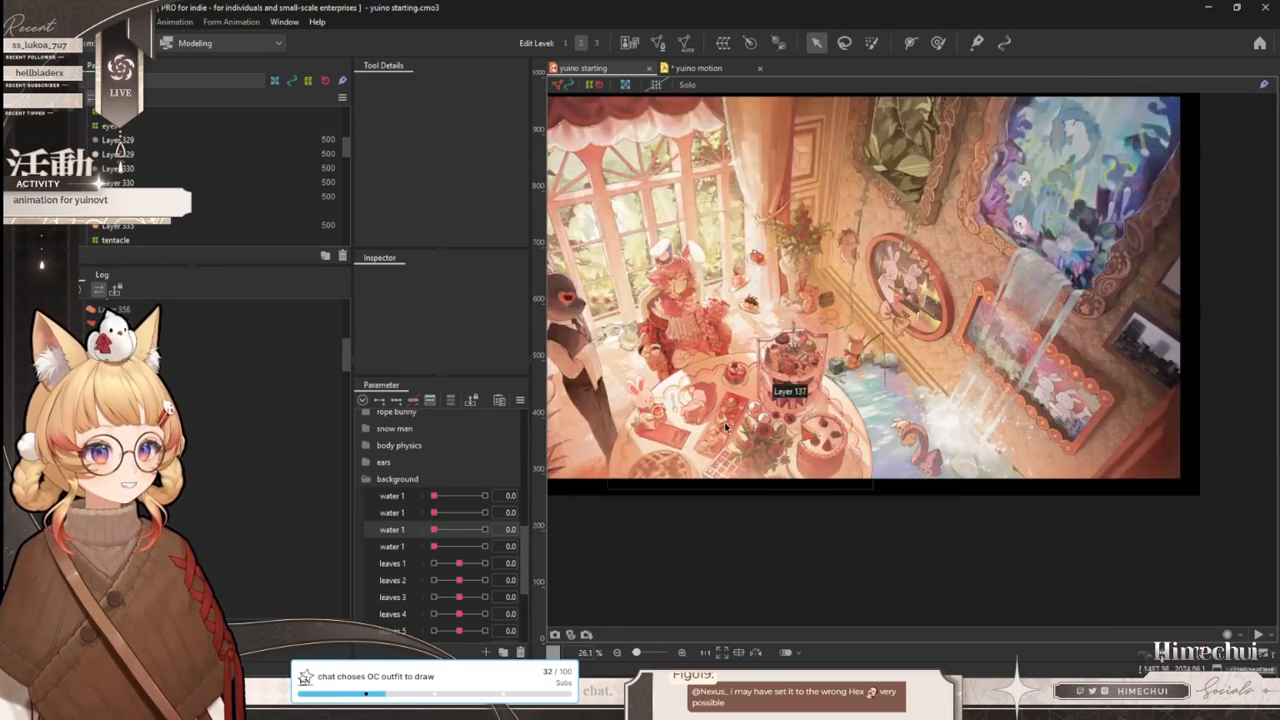
{"action": "scroll", "coordinate": [732, 422], "scroll_direction": "up", "scroll_amount": 4}
{"action": "scroll", "coordinate": [803, 474], "scroll_direction": "up", "scroll_amount": 3}
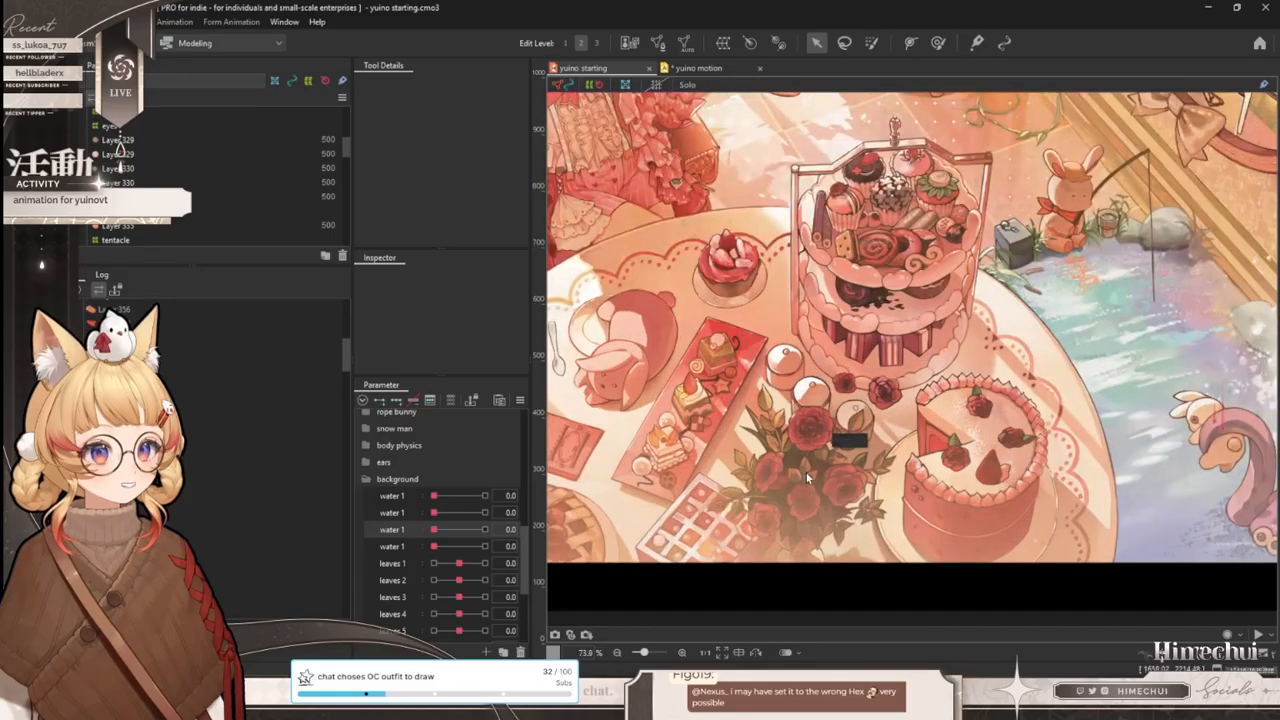
{"action": "left_click", "coordinate": [806, 478]}
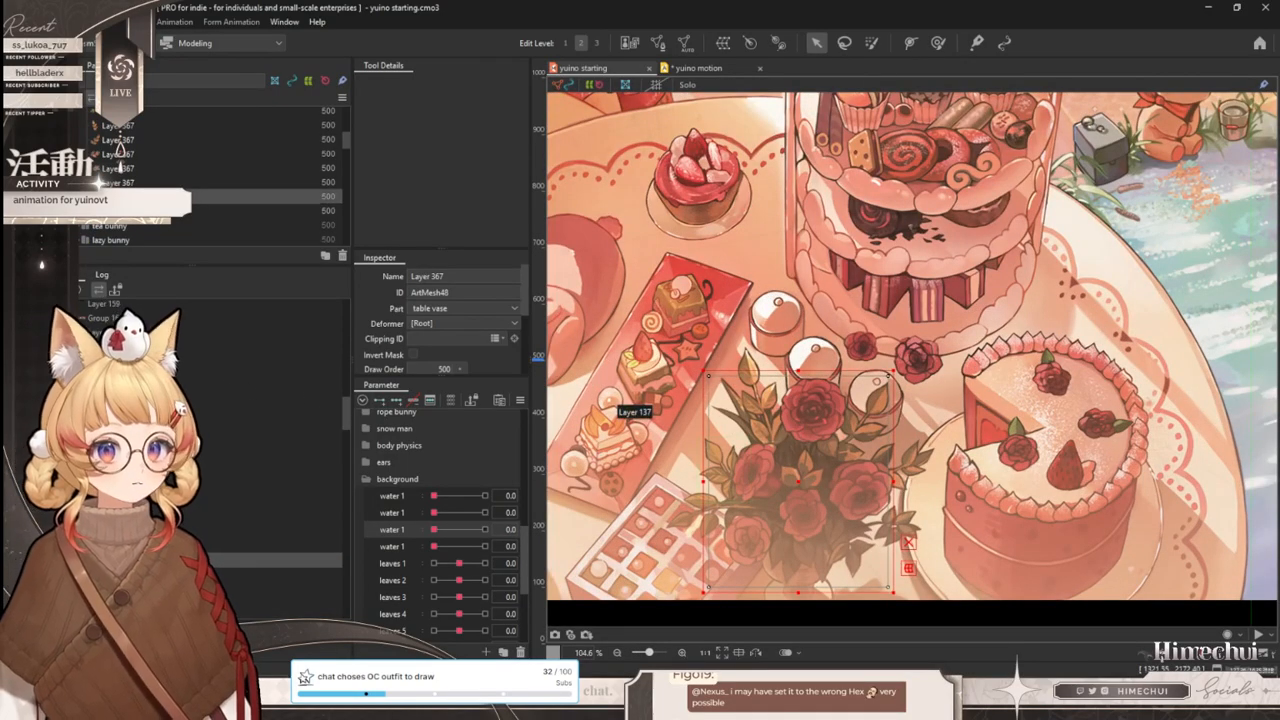
{"action": "left_click", "coordinate": [730, 468]}
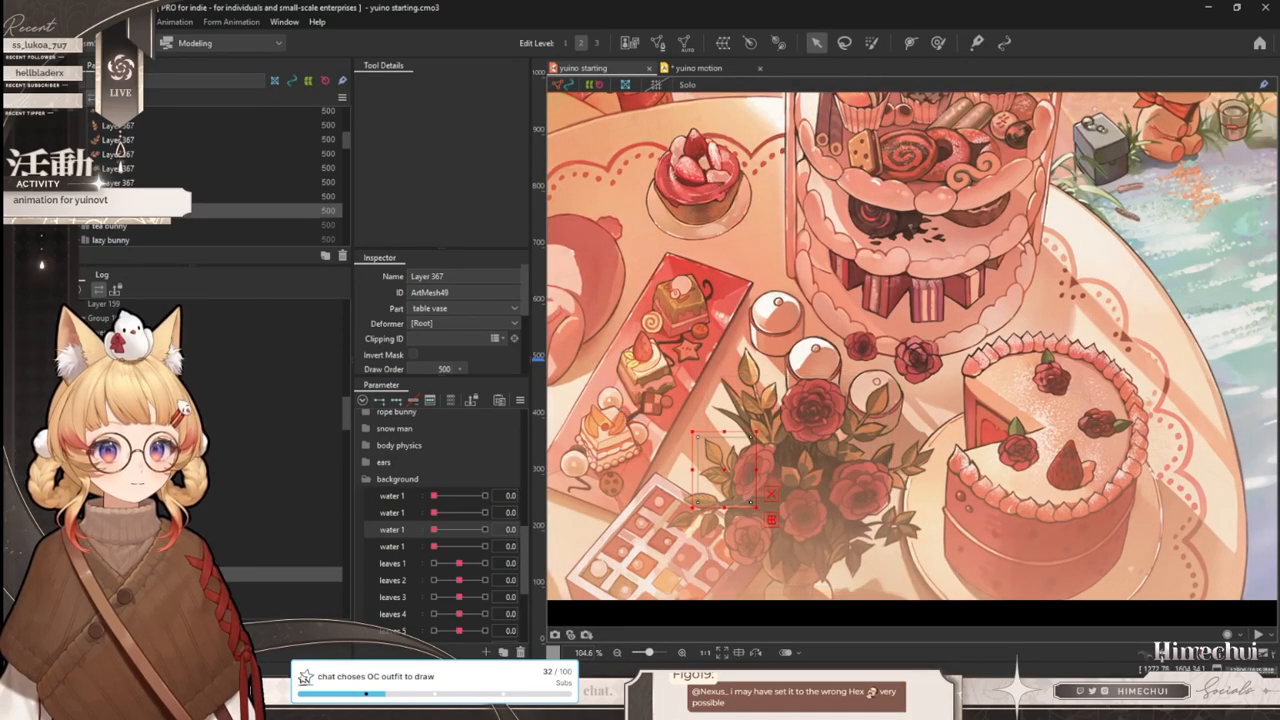
{"action": "scroll", "coordinate": [120, 155], "scroll_direction": "up", "scroll_amount": 3}
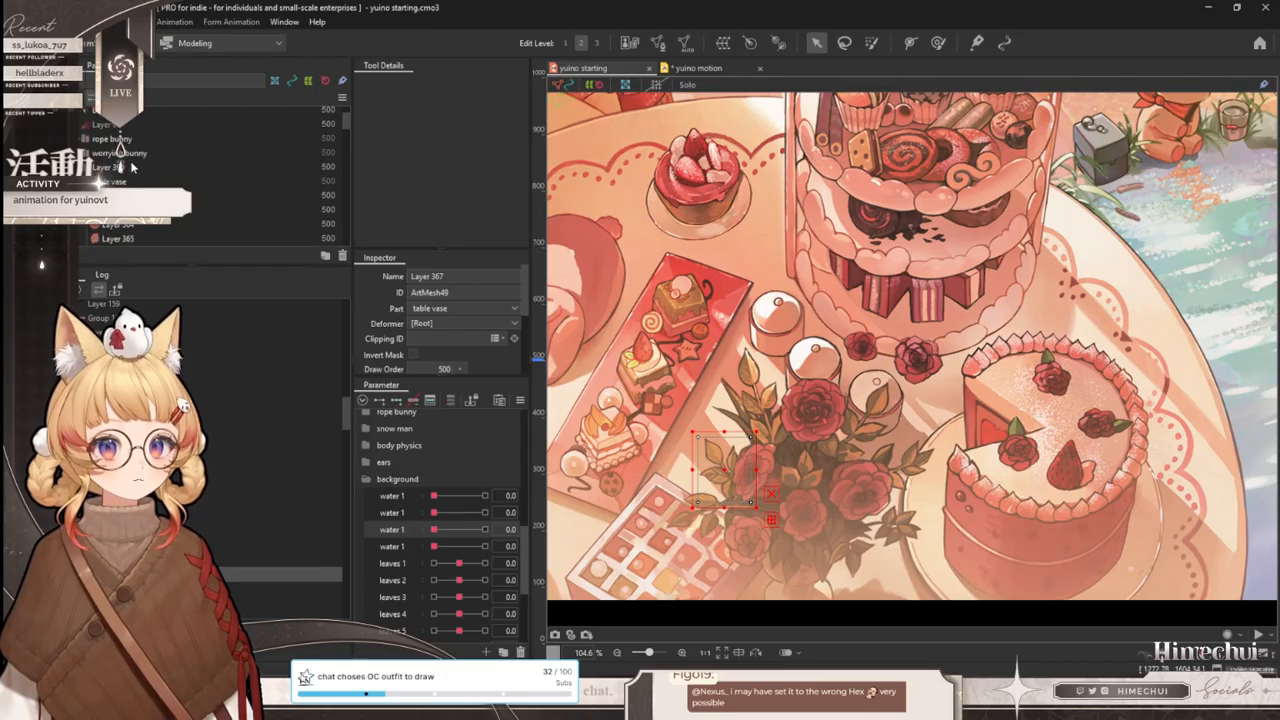
{"action": "left_click", "coordinate": [150, 195], "text": "shift"}
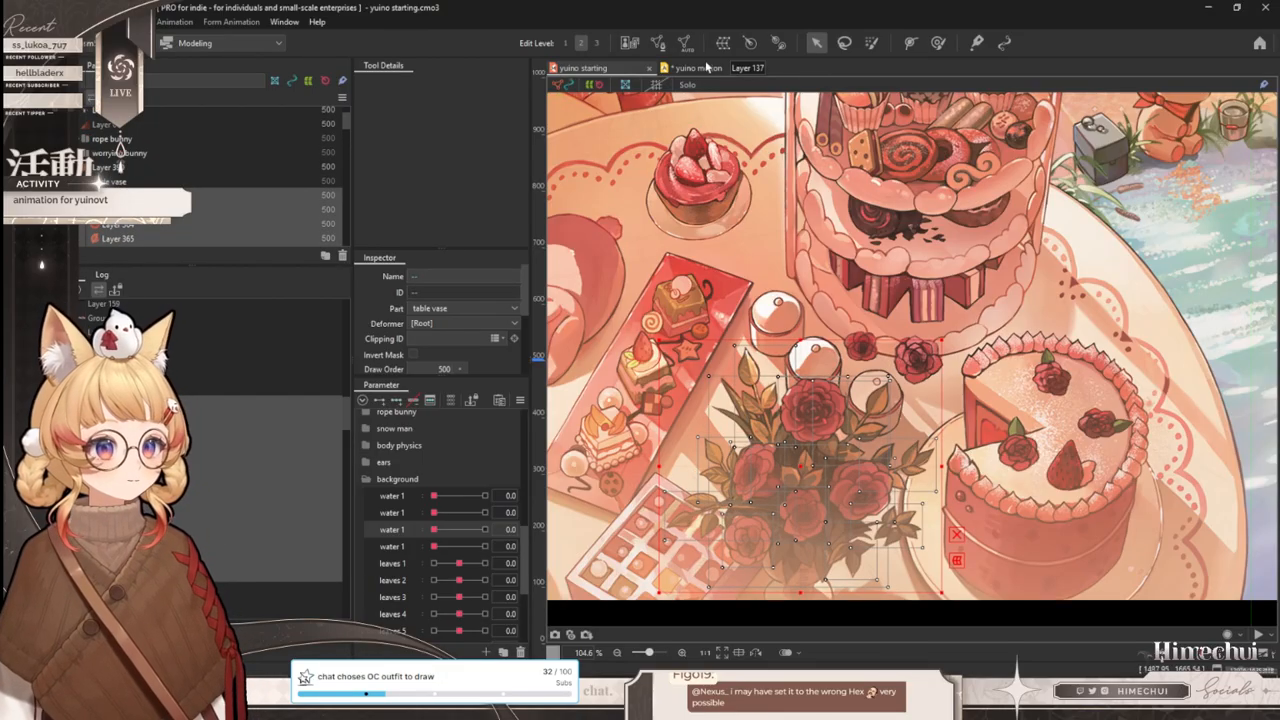
- Generate meshes for the selected table vase layers with the Standard automatic mesh preset and apply the mesh edit
{"action": "left_click", "coordinate": [659, 43]}
{"action": "left_click", "coordinate": [366, 106]}
{"action": "left_click", "coordinate": [394, 122]}
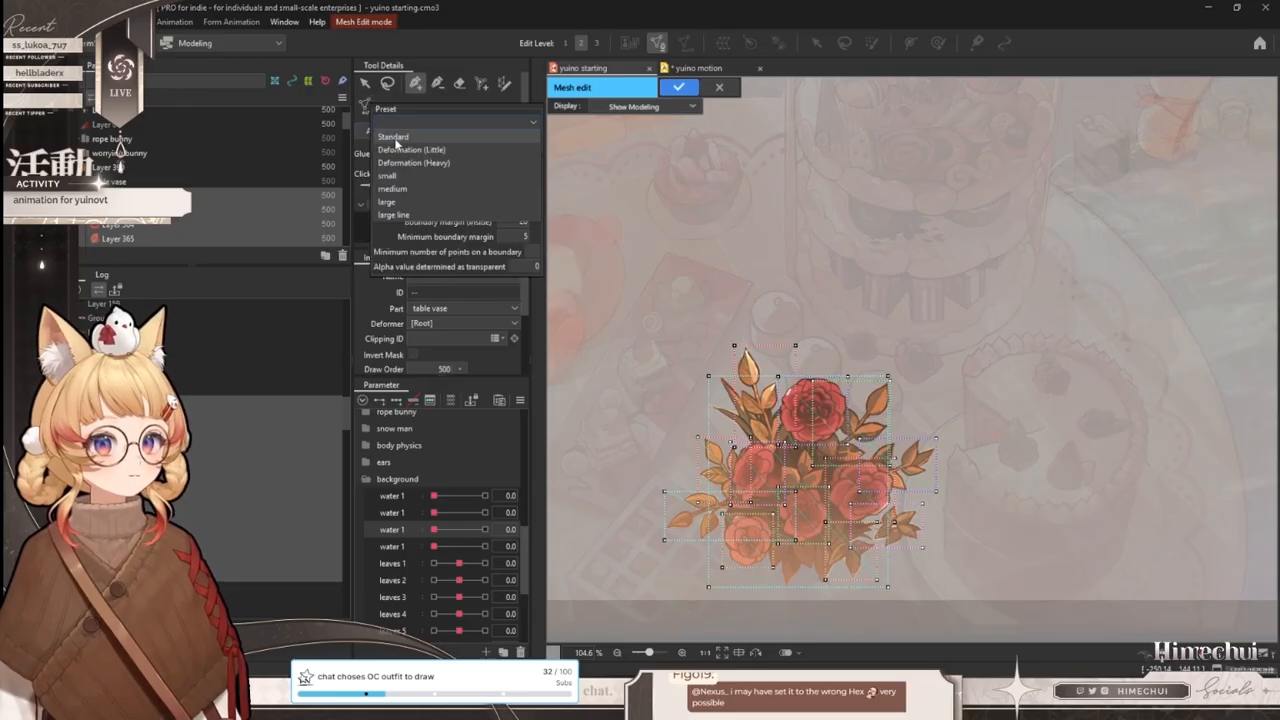
{"action": "left_click", "coordinate": [394, 137]}
{"action": "left_click", "coordinate": [683, 88]}
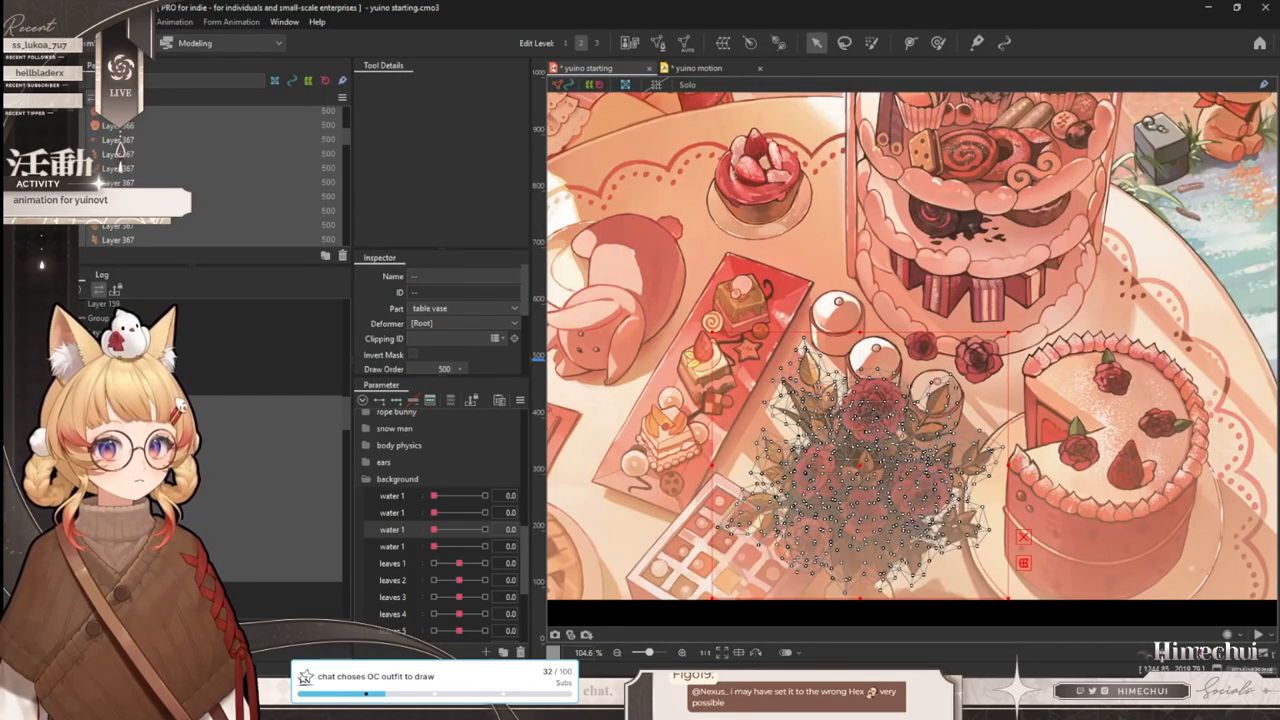
- Add a four-point deform path along the vase's lower left leaf sprig (Layer 367), from its base among the roses to its tip
{"action": "scroll", "coordinate": [147, 184], "scroll_direction": "up", "scroll_amount": 1}
{"action": "left_click", "coordinate": [147, 178]}
{"action": "left_click", "coordinate": [147, 191]}
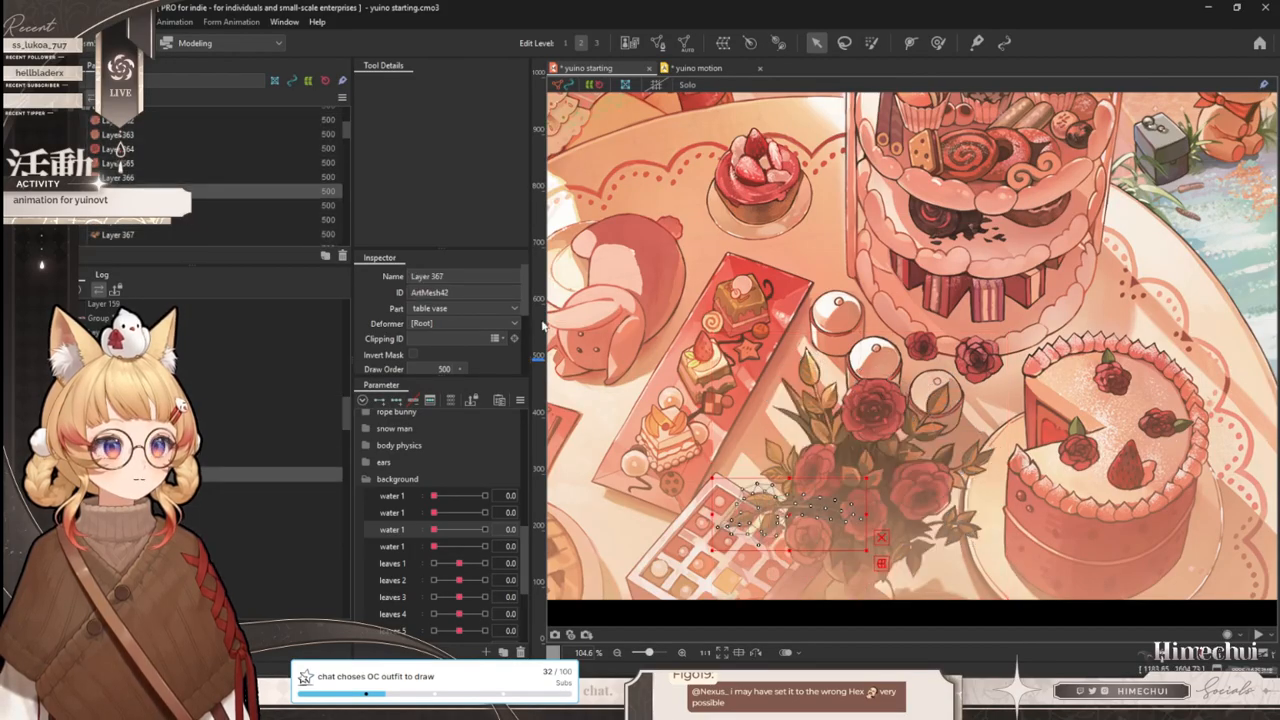
{"action": "scroll", "coordinate": [788, 517], "scroll_direction": "up", "scroll_amount": 3}
{"action": "scroll", "coordinate": [880, 300], "scroll_direction": "down", "scroll_amount": 1}
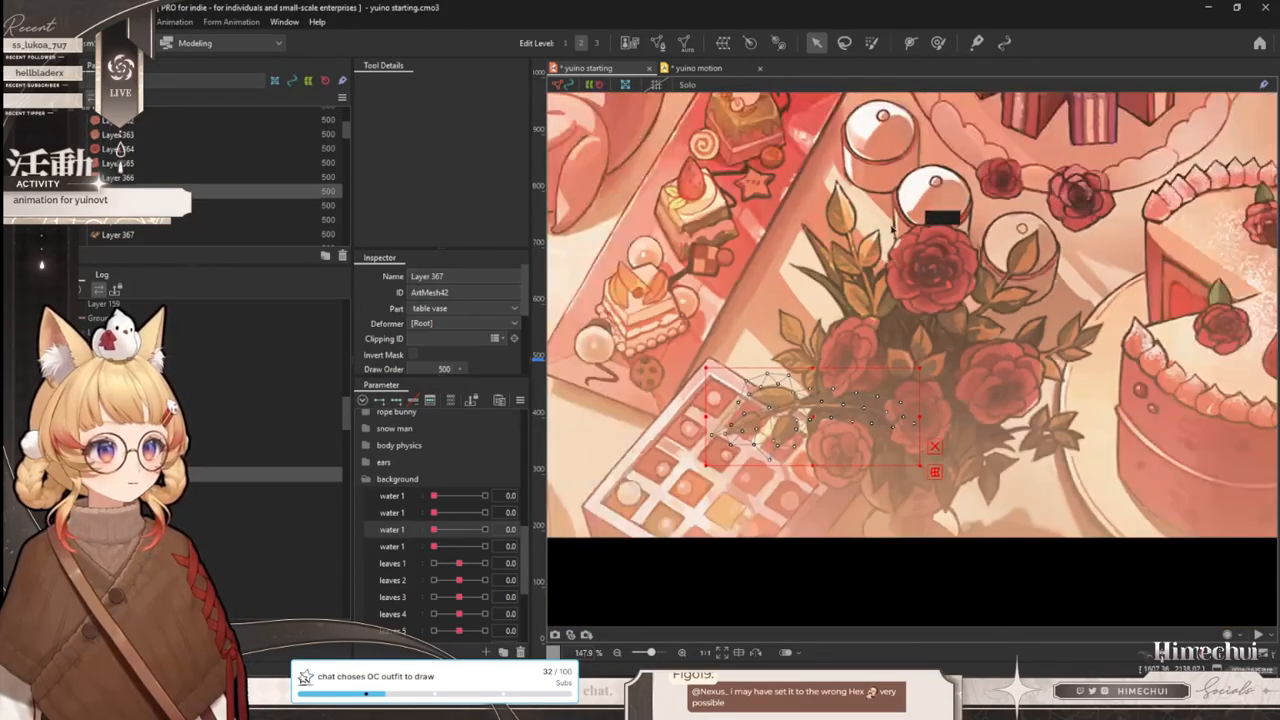
{"action": "left_click", "coordinate": [909, 43]}
{"action": "left_click", "coordinate": [904, 419]}
{"action": "left_click", "coordinate": [843, 405]}
{"action": "left_click", "coordinate": [790, 408]}
{"action": "left_click", "coordinate": [725, 433]}
{"action": "scroll", "coordinate": [795, 405], "scroll_direction": "up", "scroll_amount": 2}
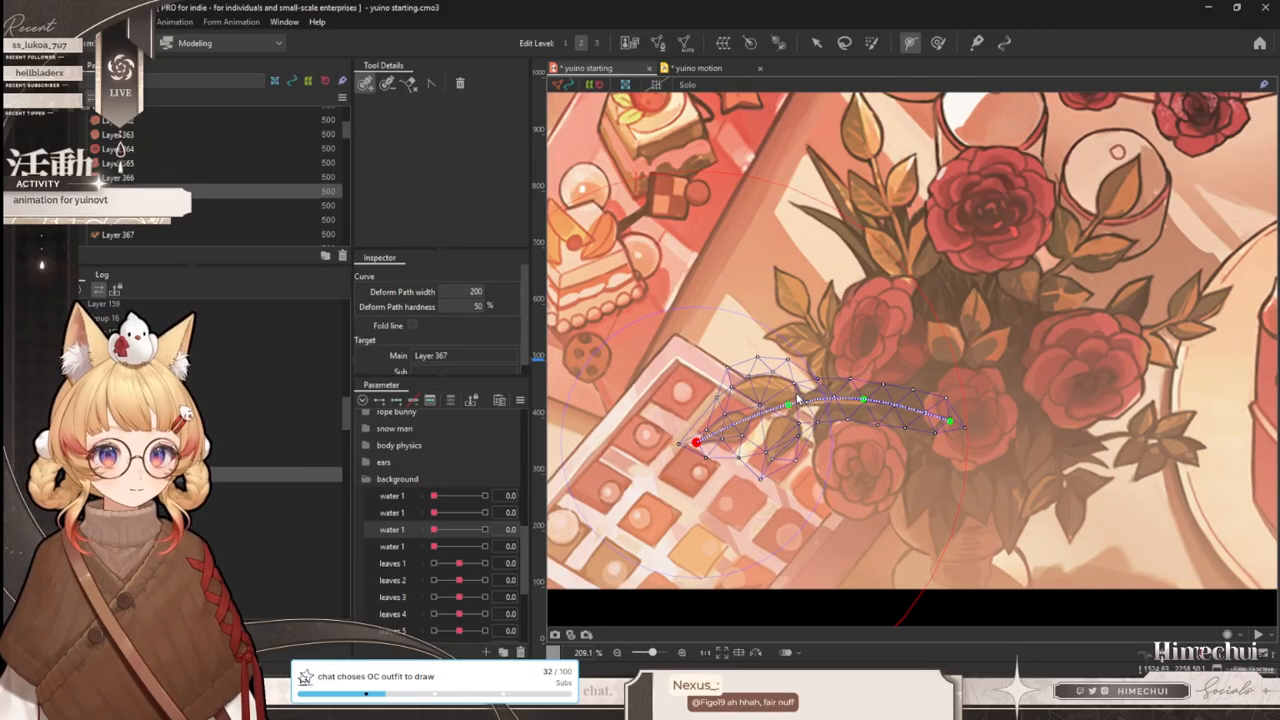
{"action": "left_click", "coordinate": [817, 43]}
{"action": "scroll", "coordinate": [801, 281], "scroll_direction": "down", "scroll_amount": 2}
{"action": "scroll", "coordinate": [815, 286], "scroll_direction": "up", "scroll_amount": 2}
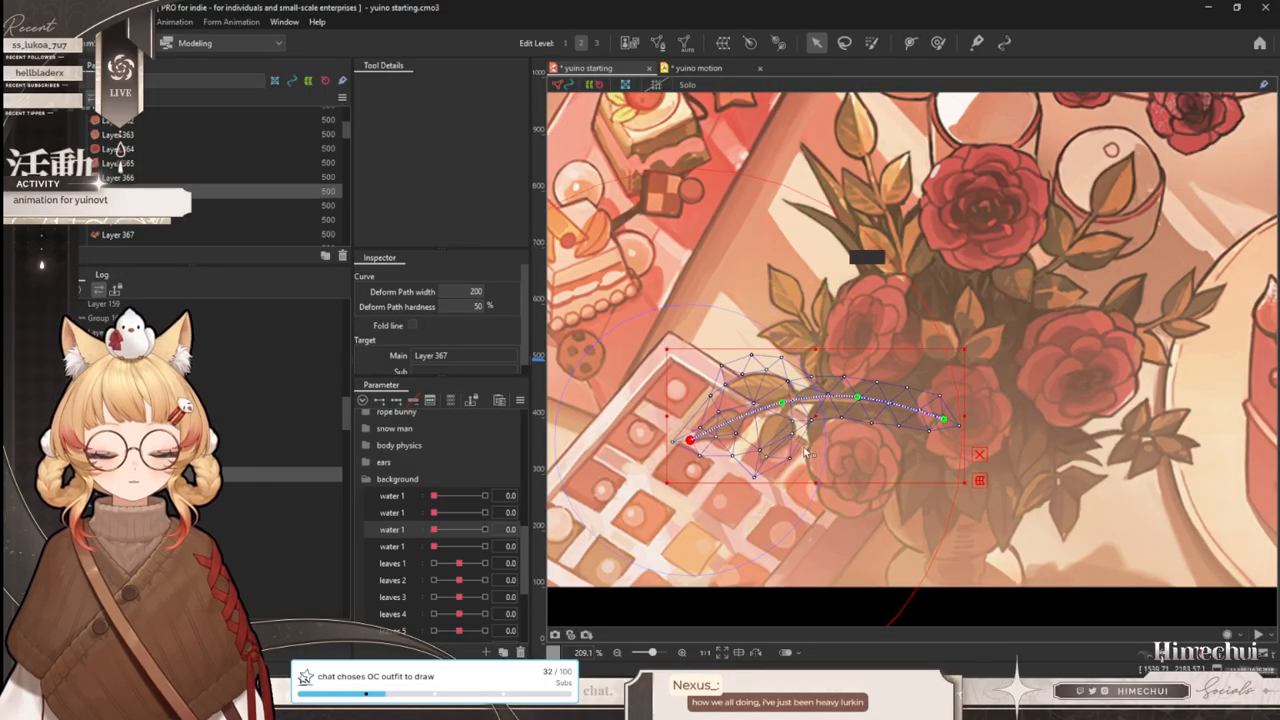
- Examine the animation curves of squid idle 3 through squid breath together in the yuino motion timeline
{"action": "left_click", "coordinate": [728, 67]}
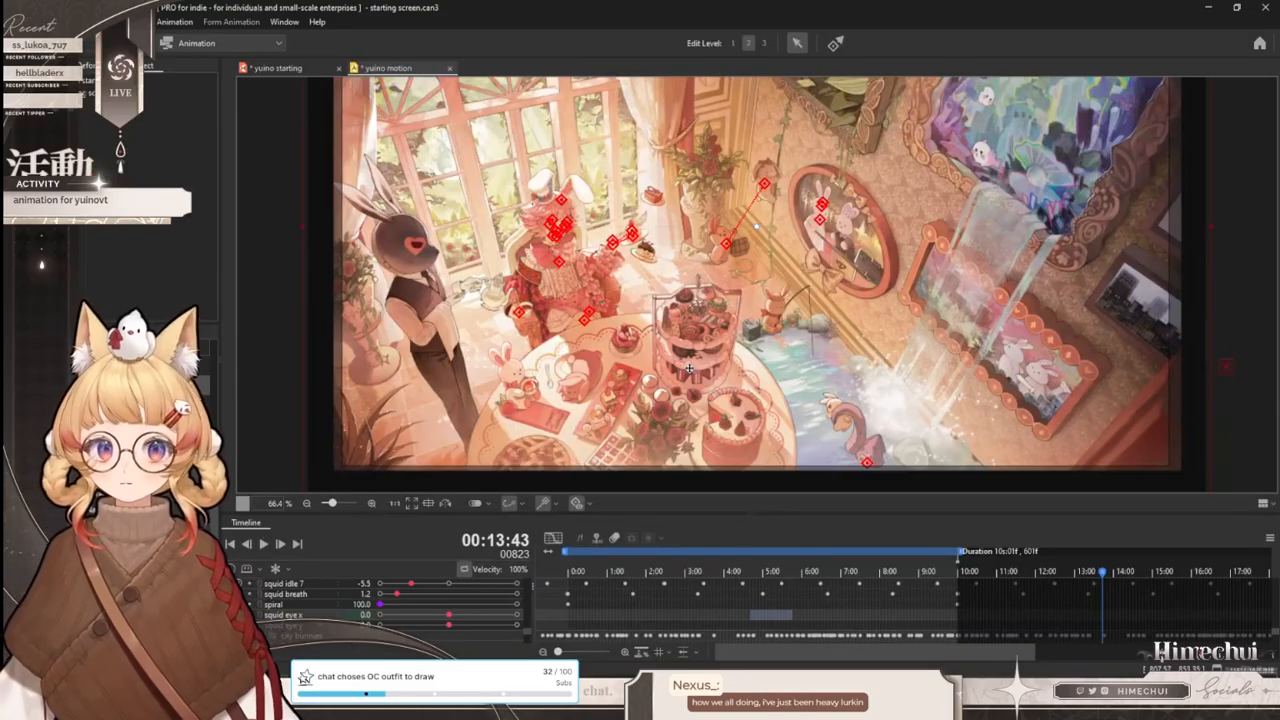
{"action": "left_click_drag", "start_coordinate": [738, 512], "coordinate": [761, 403]}
{"action": "left_click", "coordinate": [308, 504]}
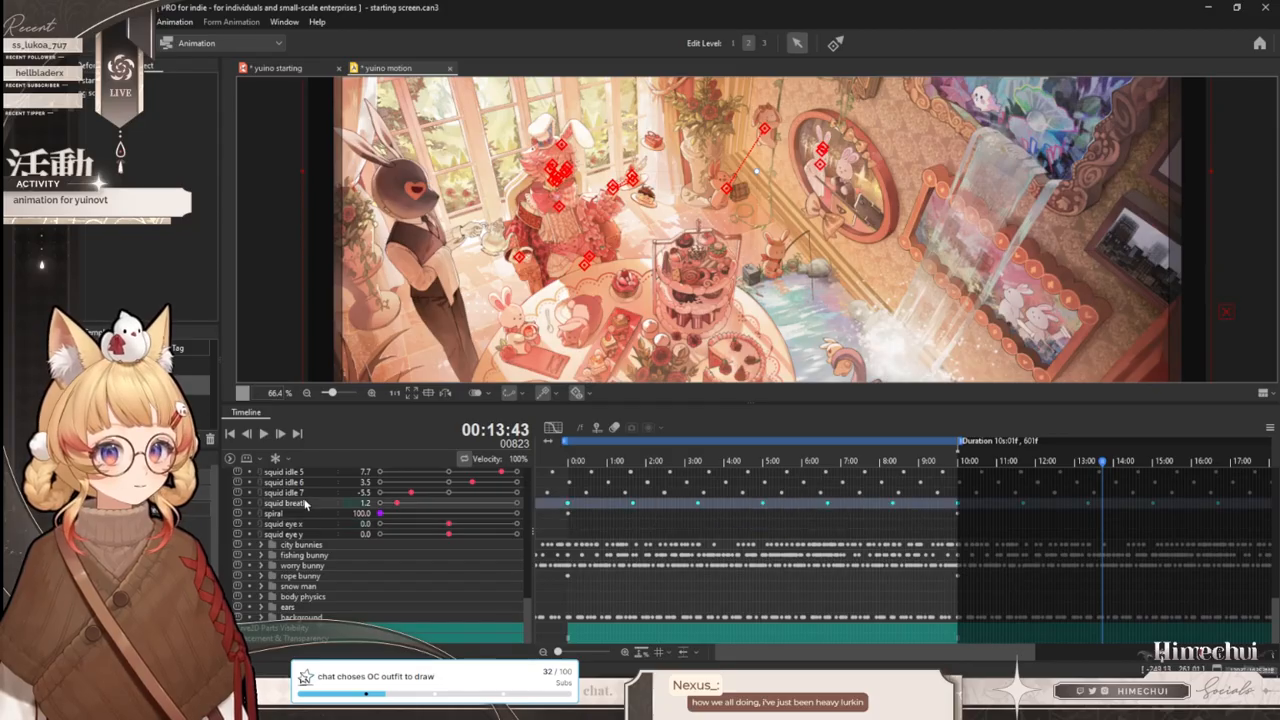
{"action": "scroll", "coordinate": [300, 540], "scroll_direction": "up", "scroll_amount": 3}
{"action": "left_click", "coordinate": [290, 530], "text": "shift"}
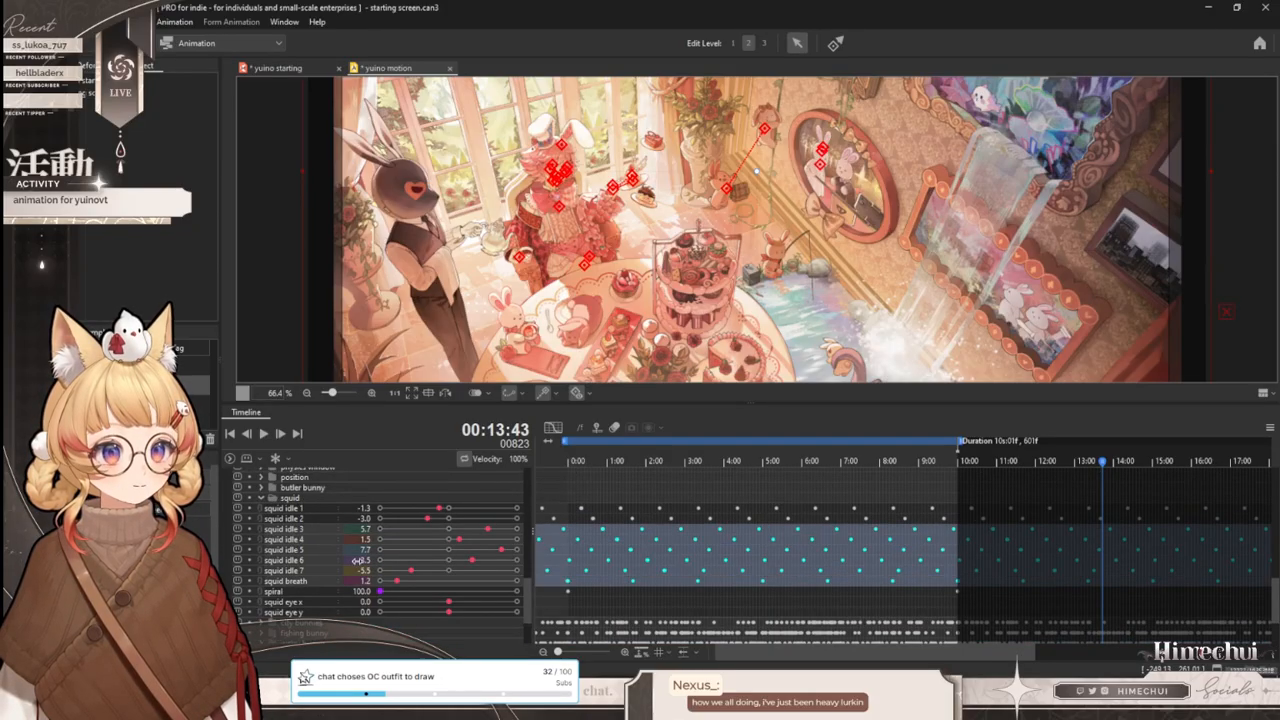
{"action": "left_click", "coordinate": [552, 428]}
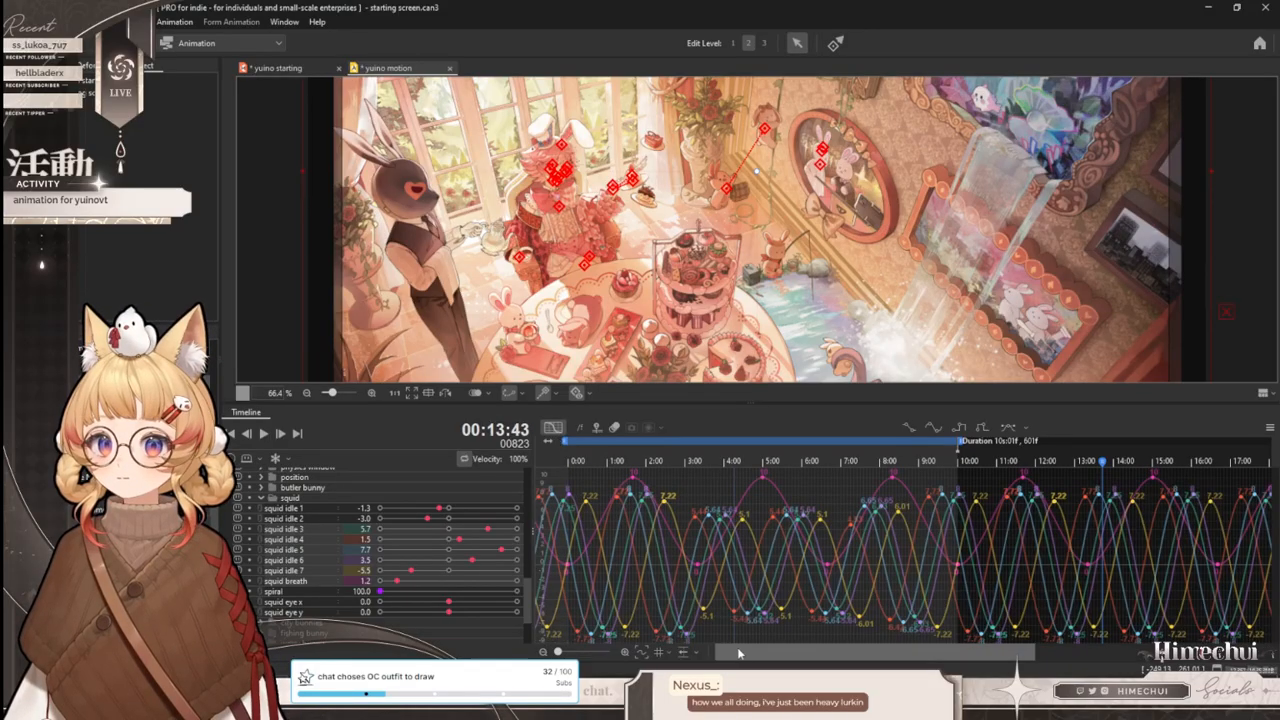
{"action": "mouse_move", "coordinate": [743, 656]}
{"action": "left_mouse_down"}
{"action": "mouse_move", "coordinate": [785, 651]}
{"action": "mouse_move", "coordinate": [730, 653]}
{"action": "left_mouse_up"}
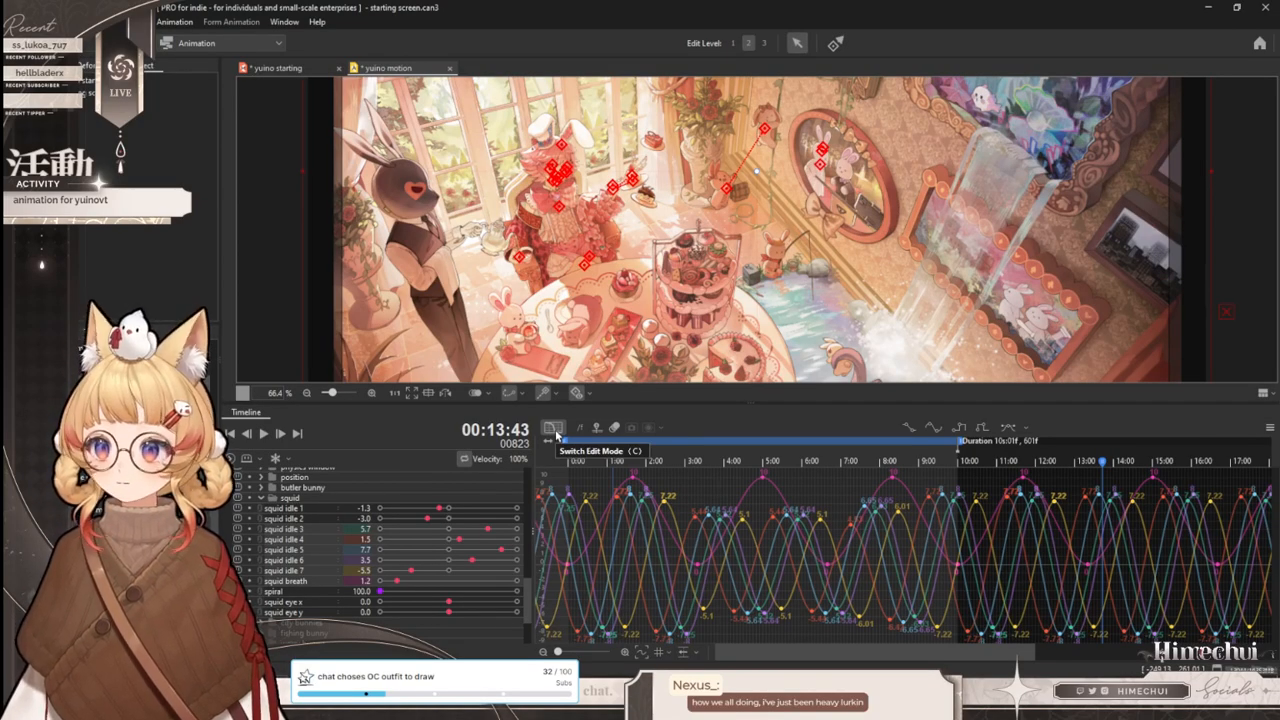
- Switch the timeline back to keyframe display and examine the whole scene in an enlarged view
{"action": "left_click", "coordinate": [553, 428]}
{"action": "left_click_drag", "start_coordinate": [756, 401], "coordinate": [750, 533]}
{"action": "scroll", "coordinate": [702, 339], "scroll_direction": "up", "scroll_amount": 2}
{"action": "scroll", "coordinate": [750, 332], "scroll_direction": "down", "scroll_amount": 2}
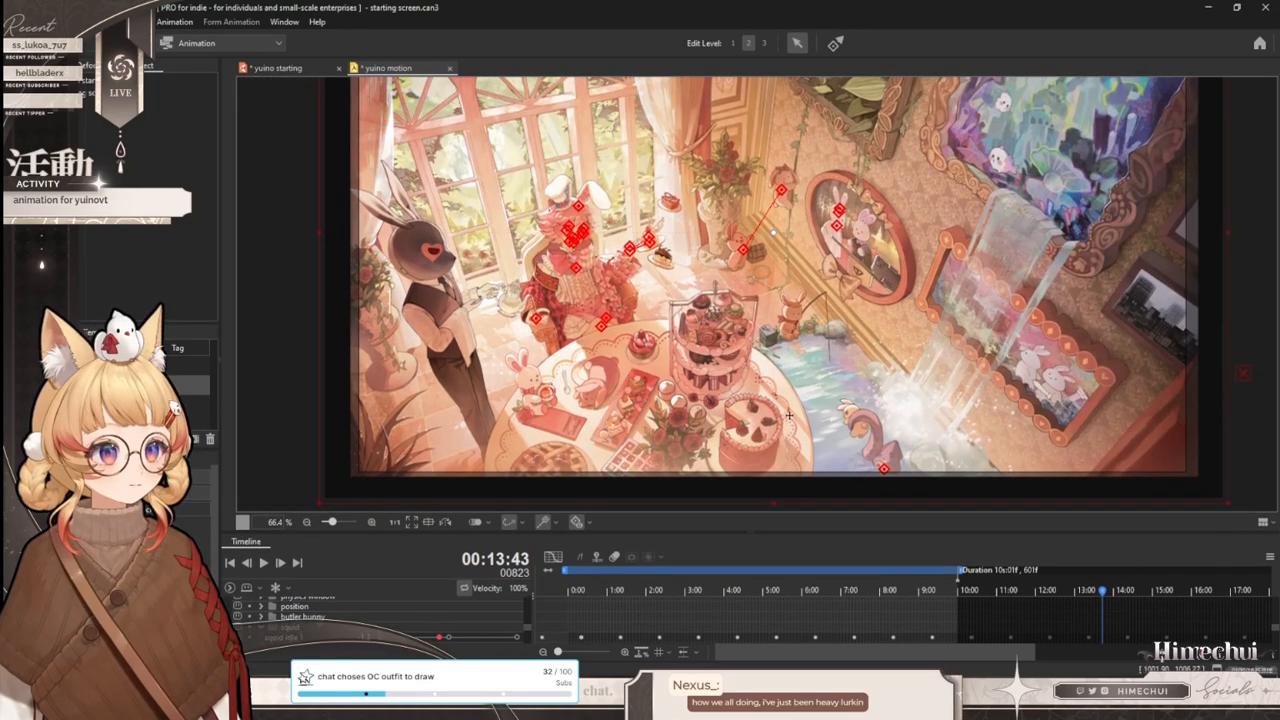
{"action": "scroll", "coordinate": [702, 400], "scroll_direction": "up", "scroll_amount": 2}
{"action": "scroll", "coordinate": [702, 488], "scroll_direction": "down", "scroll_amount": 4}
{"action": "scroll", "coordinate": [678, 341], "scroll_direction": "up", "scroll_amount": 2}
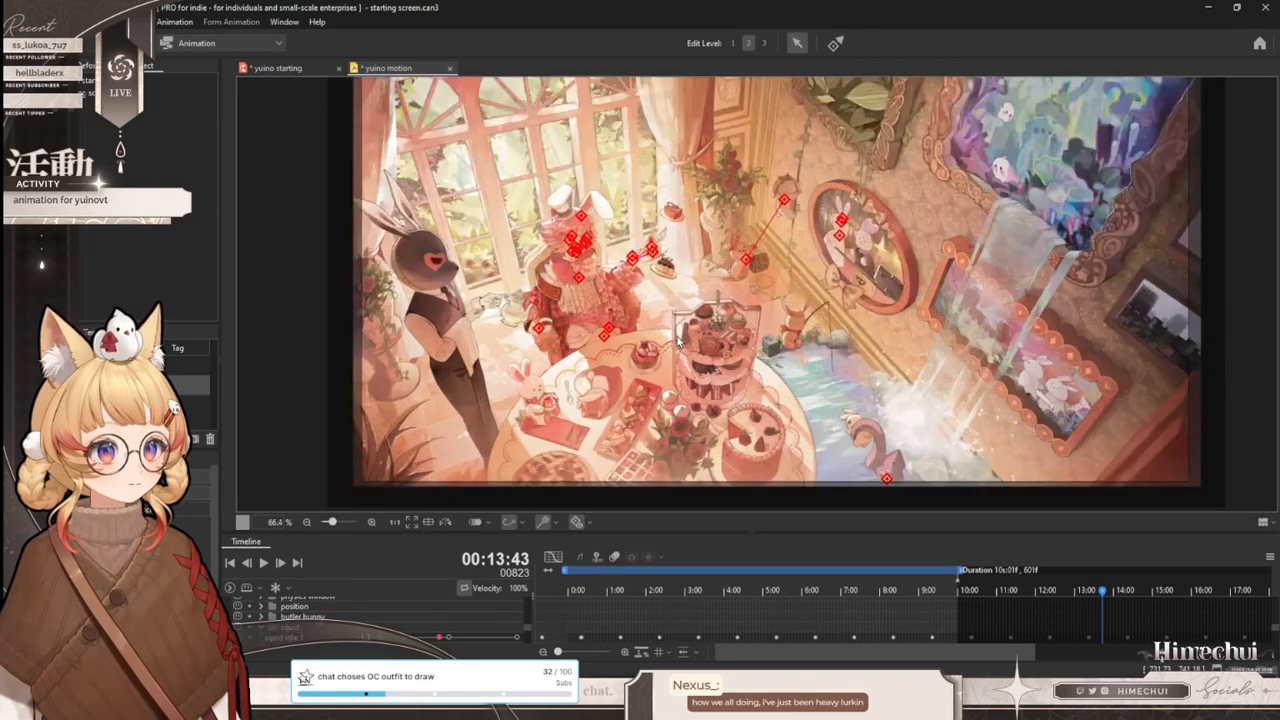
- Return to the yuino starting model and save it with the new vase meshes and deform path
{"action": "left_click", "coordinate": [291, 71]}
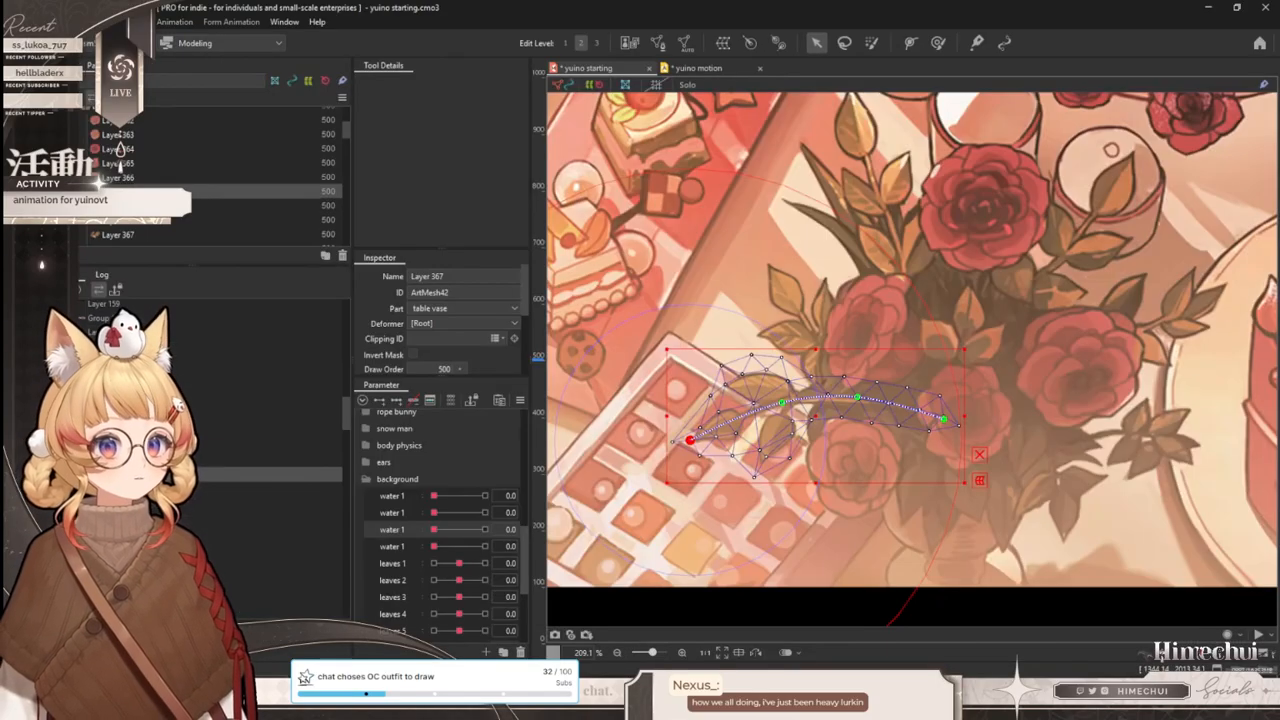
{"action": "left_click", "coordinate": [15, 21]}
{"action": "left_click", "coordinate": [80, 133]}
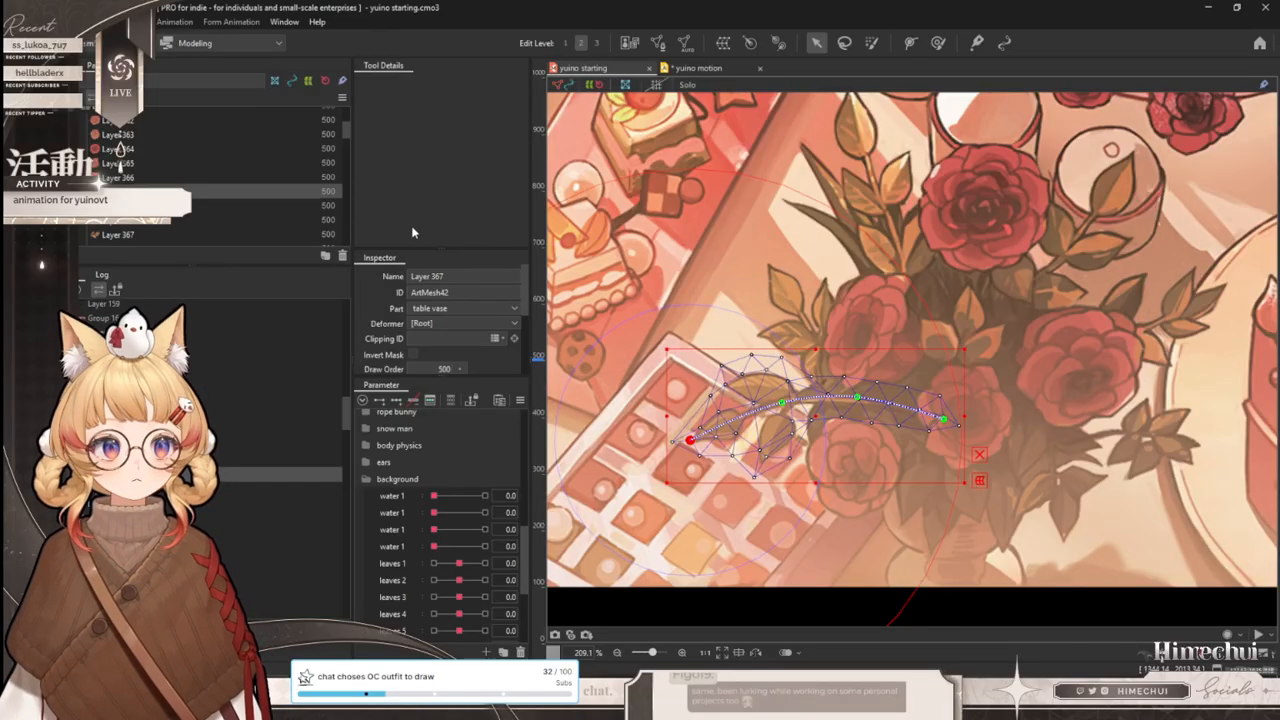
- Examine the yuino motion curve of squid idle 3, and compare the curves of squid idle 4 and 5
{"action": "left_click", "coordinate": [686, 68]}
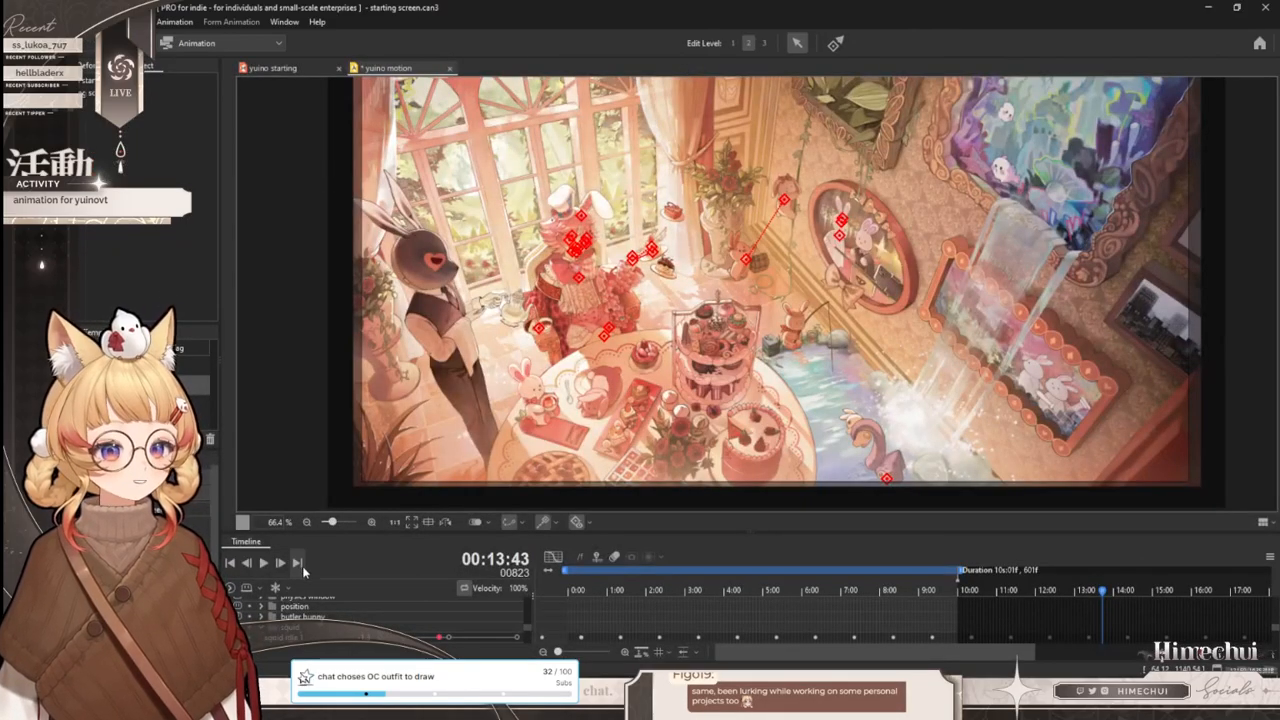
{"action": "left_click_drag", "start_coordinate": [737, 532], "coordinate": [737, 377]}
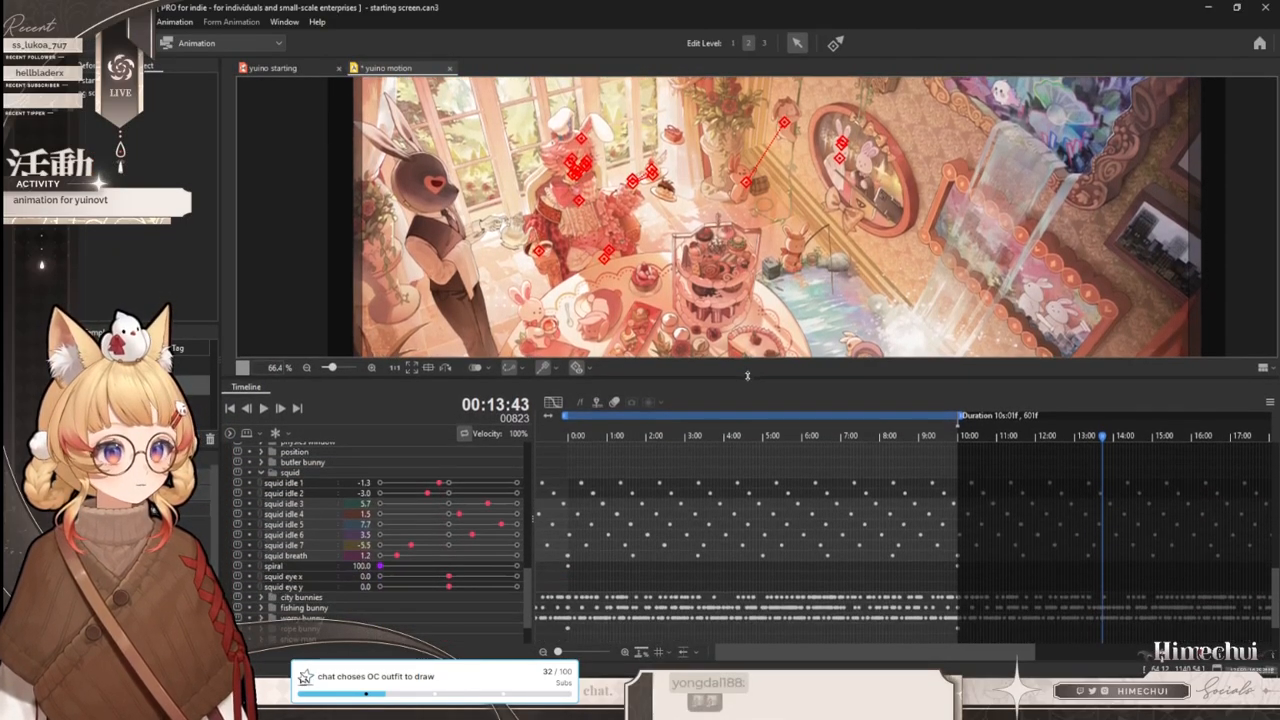
{"action": "left_click", "coordinate": [290, 542], "text": "shift"}
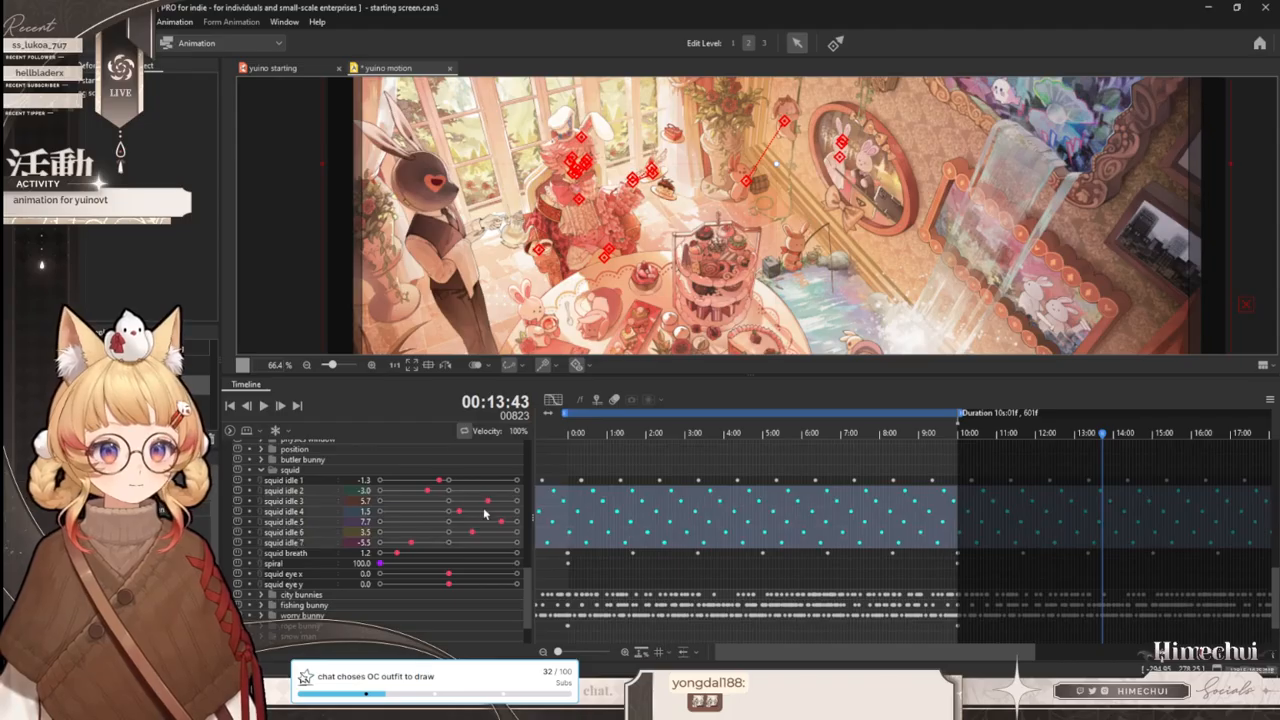
{"action": "left_click", "coordinate": [300, 501]}
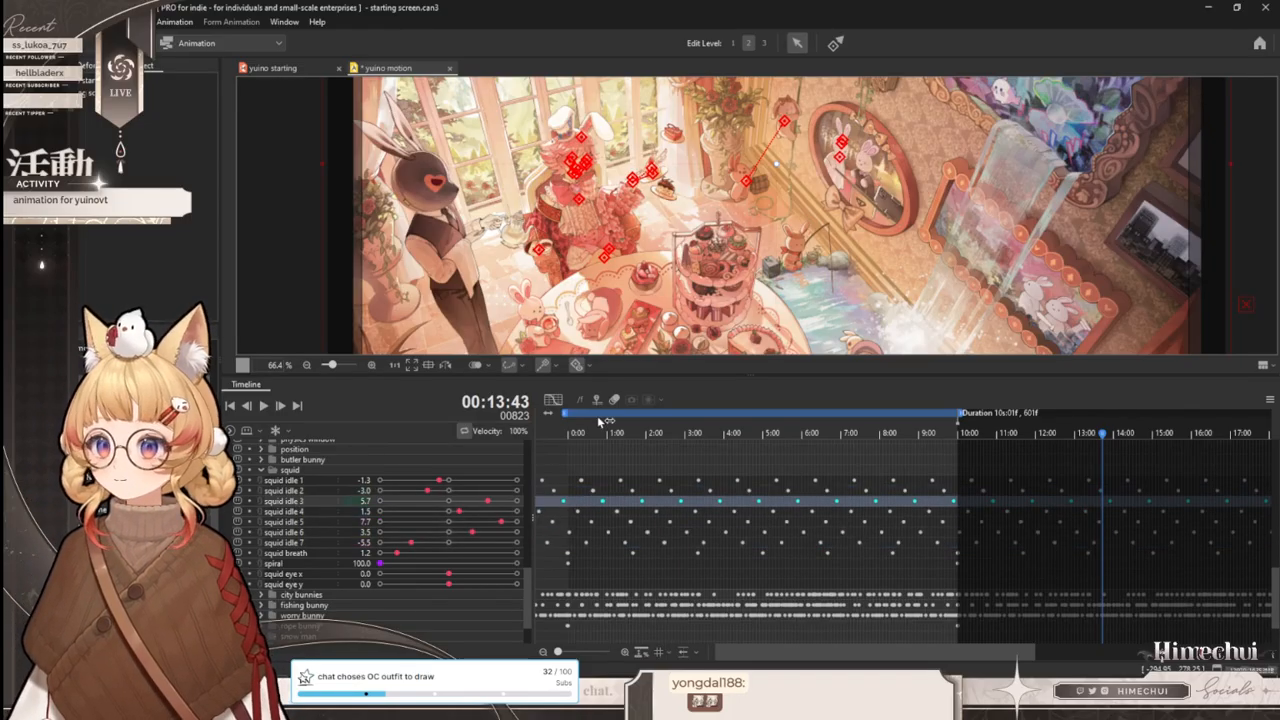
{"action": "left_click", "coordinate": [553, 401]}
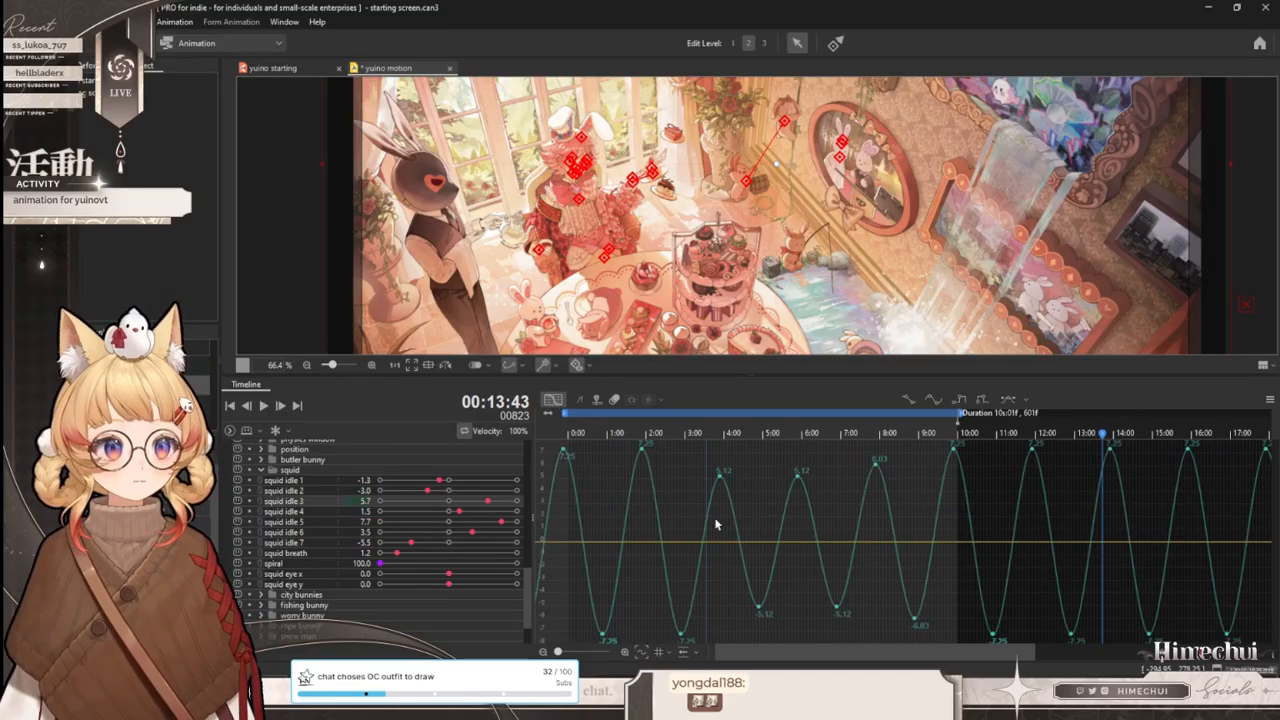
{"action": "left_click", "coordinate": [310, 514]}
{"action": "left_click", "coordinate": [310, 522], "text": "ctrl"}
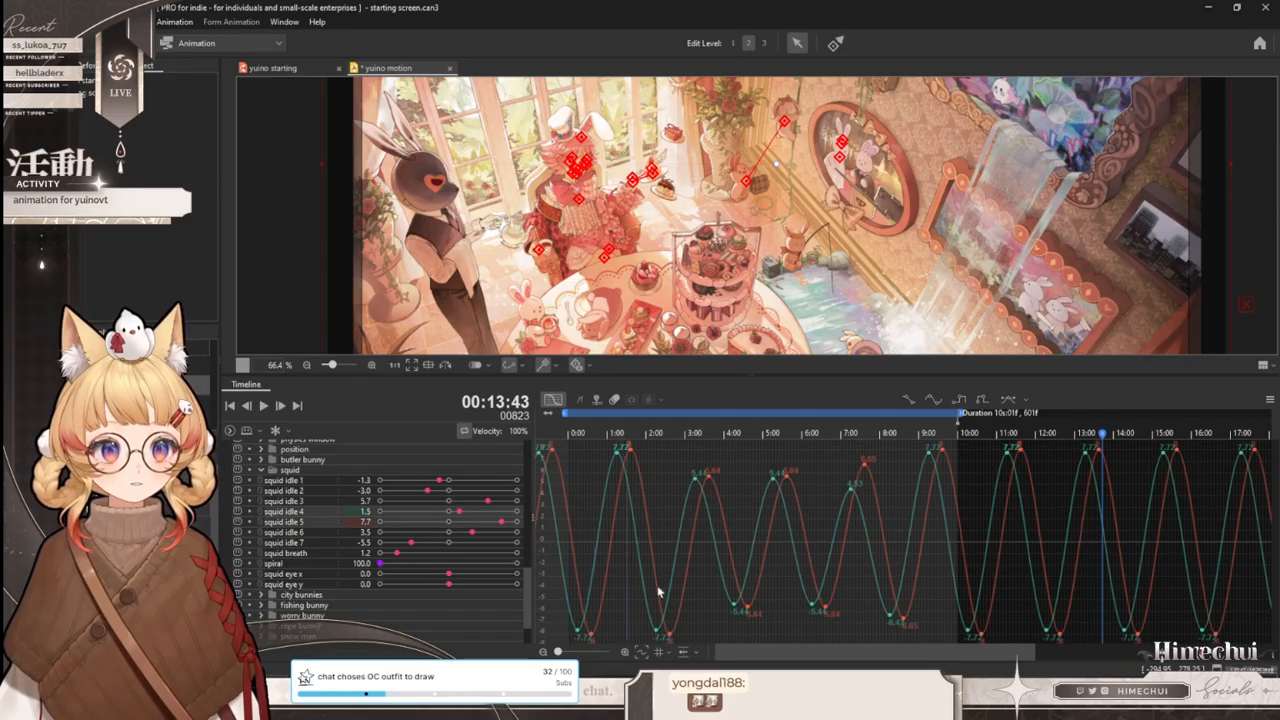
- Compare the animation curves of squid idle 2, 6 and 7 with squid idle 4 and 5, and return to keyframe display
{"action": "left_click", "coordinate": [314, 534], "text": "ctrl"}
{"action": "left_click", "coordinate": [323, 546], "text": "ctrl"}
{"action": "left_click", "coordinate": [328, 491], "text": "ctrl"}
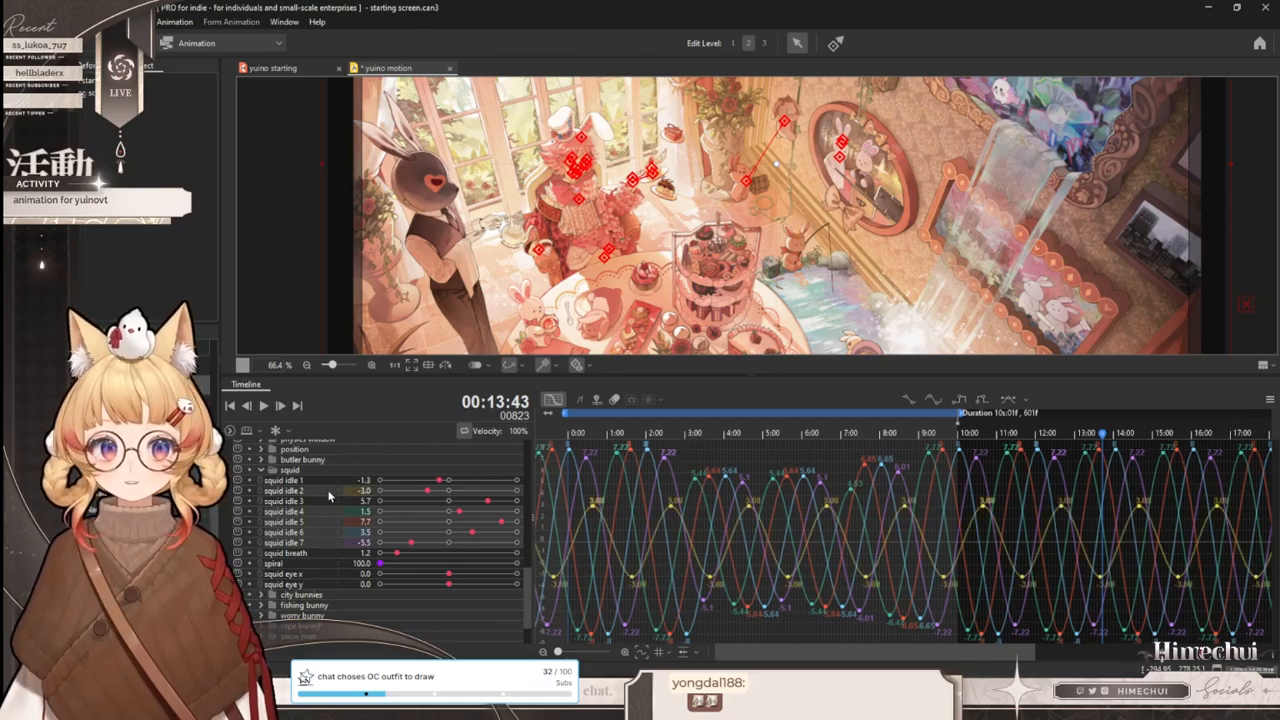
{"action": "left_click", "coordinate": [548, 400]}
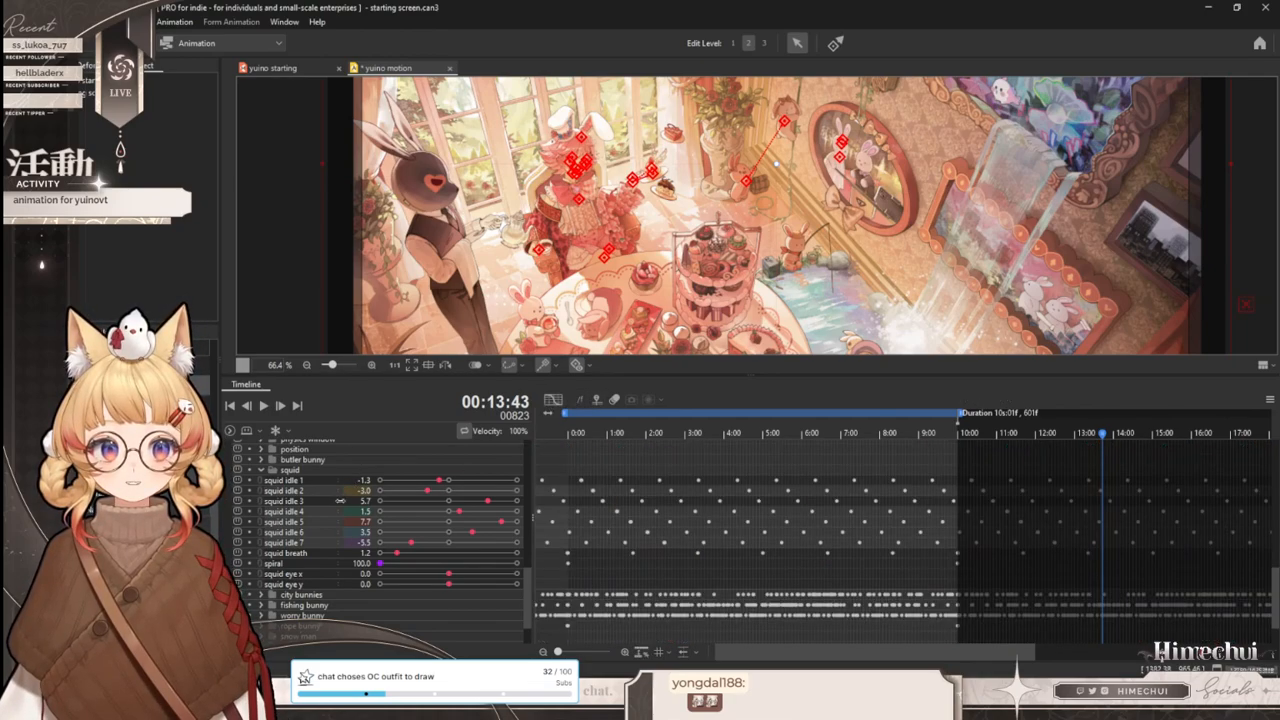
- Display the curves of squid idle 3 through squid eye x, and narrow the comparison to squid idle 4 through squid breath
{"action": "left_click", "coordinate": [301, 502]}
{"action": "left_click", "coordinate": [295, 576], "text": "shift"}
{"action": "left_click", "coordinate": [551, 401]}
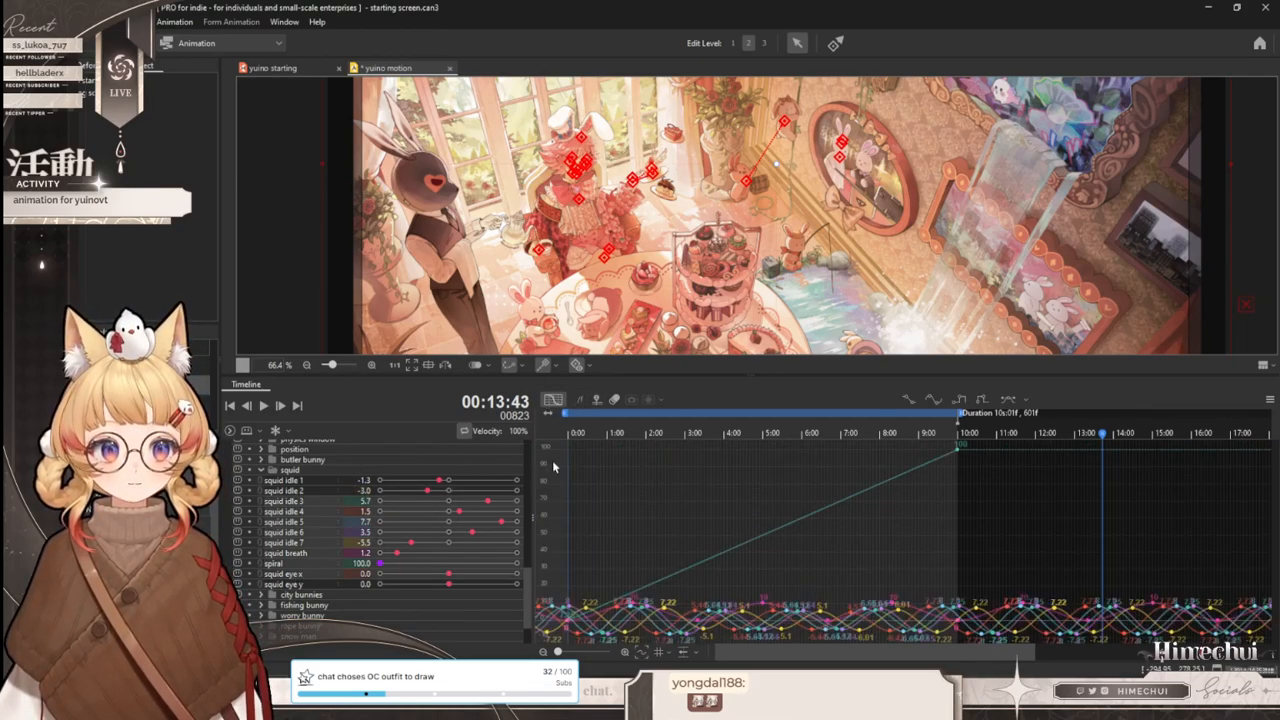
{"action": "left_click", "coordinate": [295, 552]}
{"action": "left_click", "coordinate": [313, 513], "text": "shift"}
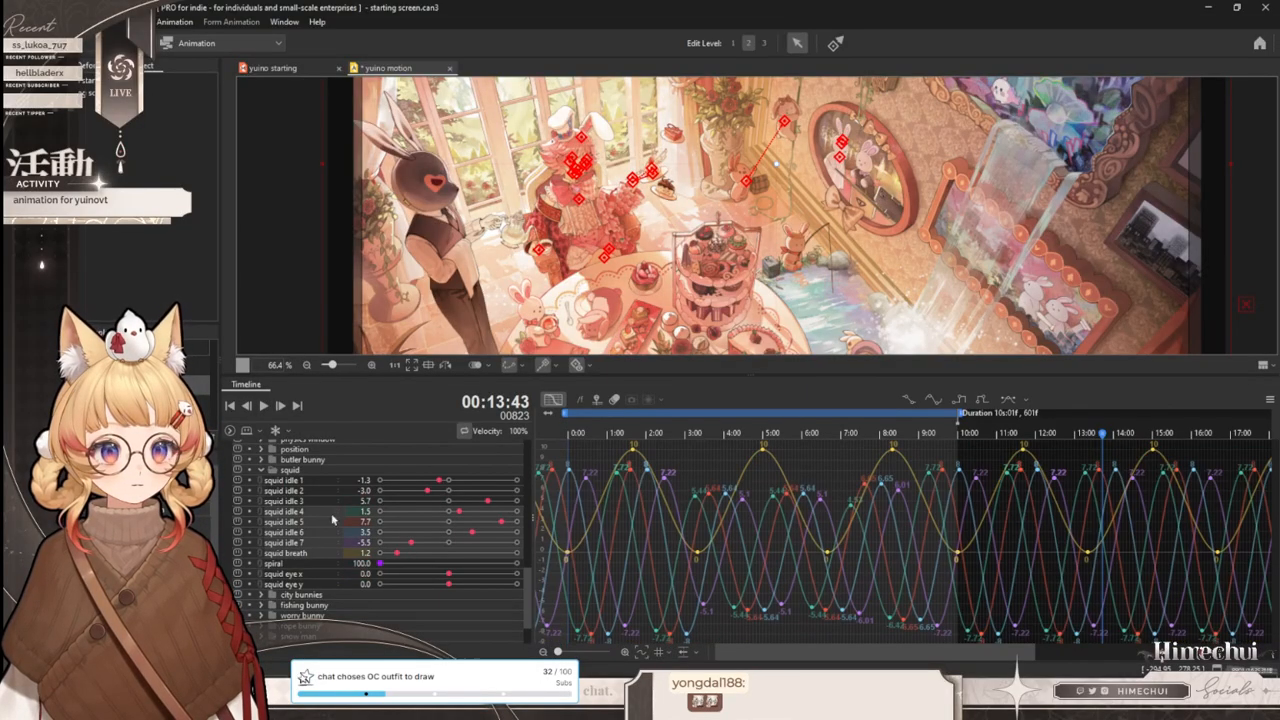
- Examine the curves of squid idle 4, 2, 1 and squid breath one at a time, and return the timeline to keyframe display
{"action": "left_click", "coordinate": [345, 512]}
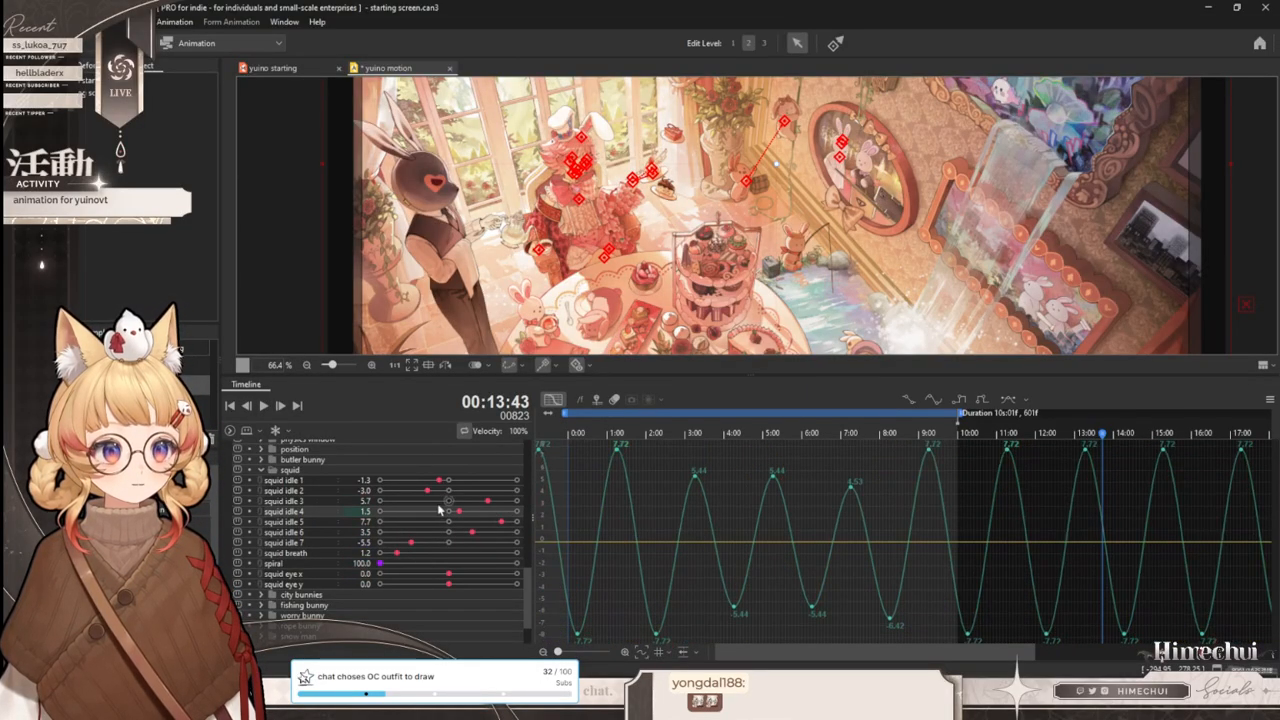
{"action": "left_click", "coordinate": [318, 492]}
{"action": "left_click", "coordinate": [320, 481]}
{"action": "left_click", "coordinate": [305, 553]}
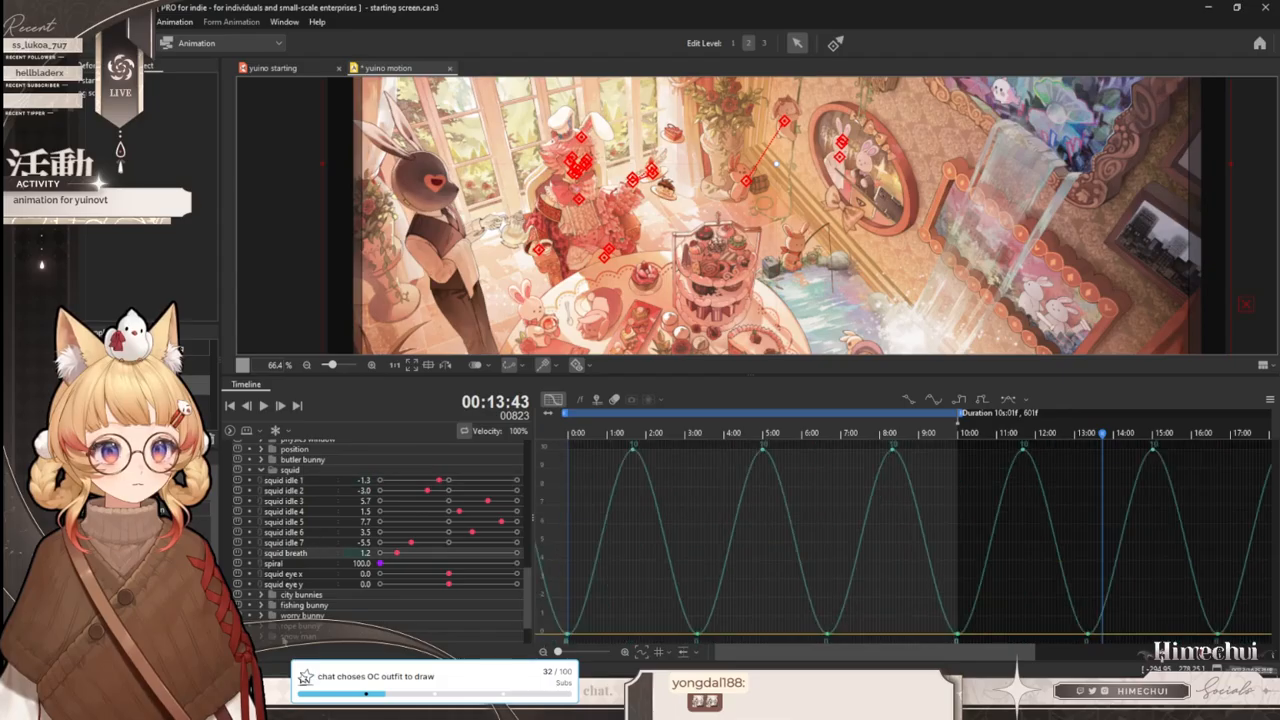
{"action": "left_click", "coordinate": [552, 401]}
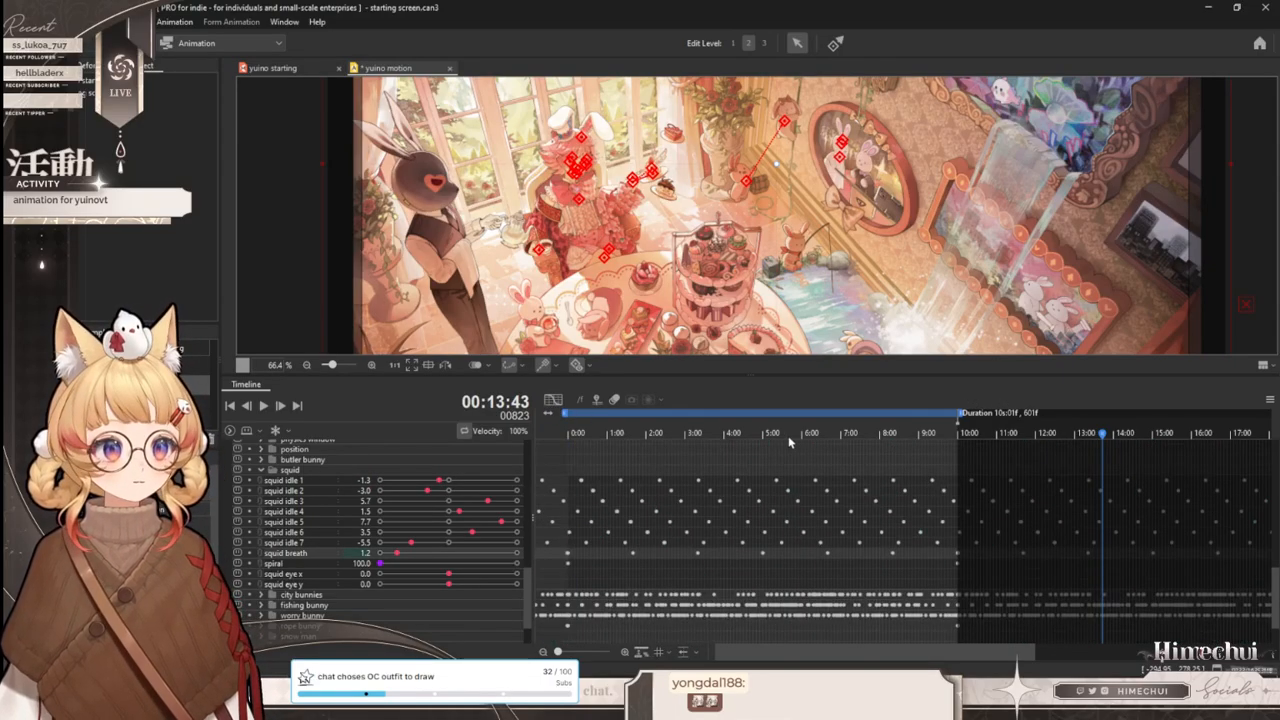
- Return to the yuino starting model and examine the Layer 367 leaf mesh and its deform path on the table vase
{"action": "left_click", "coordinate": [286, 70]}
{"action": "scroll", "coordinate": [837, 261], "scroll_direction": "up", "scroll_amount": 3}
{"action": "scroll", "coordinate": [800, 390], "scroll_direction": "down", "scroll_amount": 5}
{"action": "scroll", "coordinate": [800, 400], "scroll_direction": "up", "scroll_amount": 6}
{"action": "scroll", "coordinate": [846, 404], "scroll_direction": "down", "scroll_amount": 2}
{"action": "scroll", "coordinate": [846, 404], "scroll_direction": "up", "scroll_amount": 3}
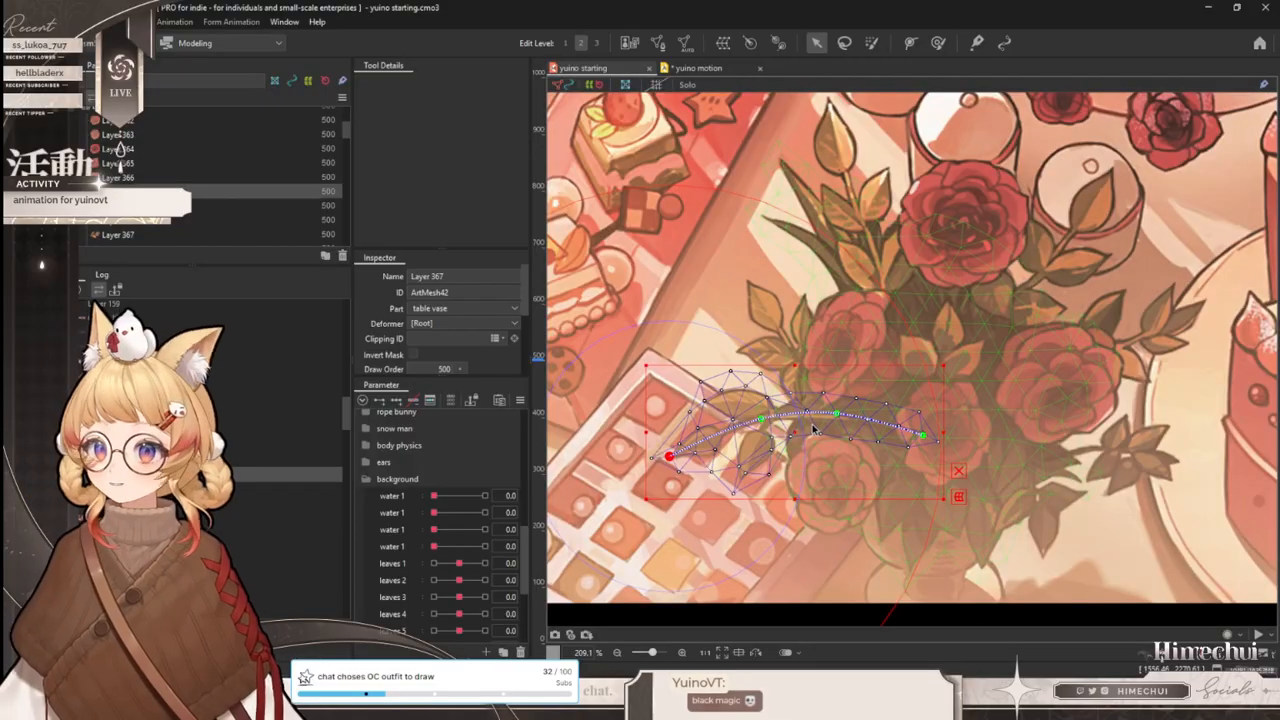
{"action": "left_click_drag", "start_coordinate": [720, 415], "coordinate": [744, 422]}
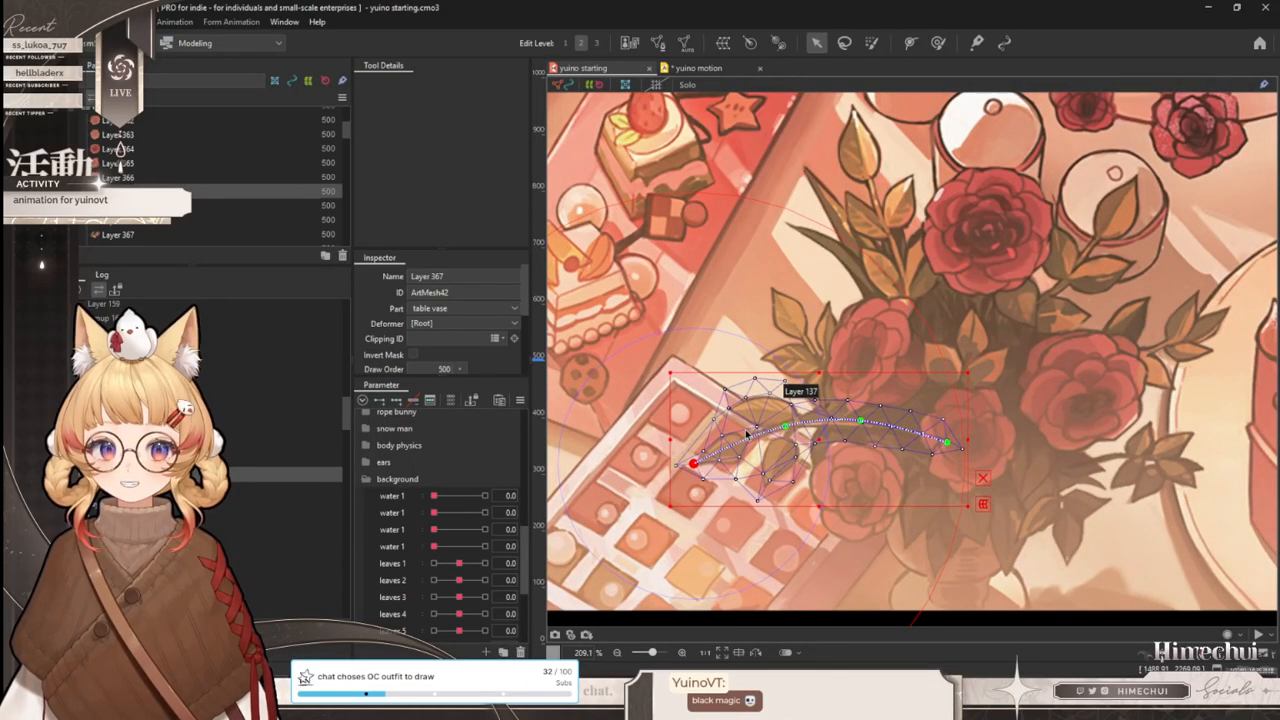
{"action": "scroll", "coordinate": [811, 448], "scroll_direction": "down", "scroll_amount": 2}
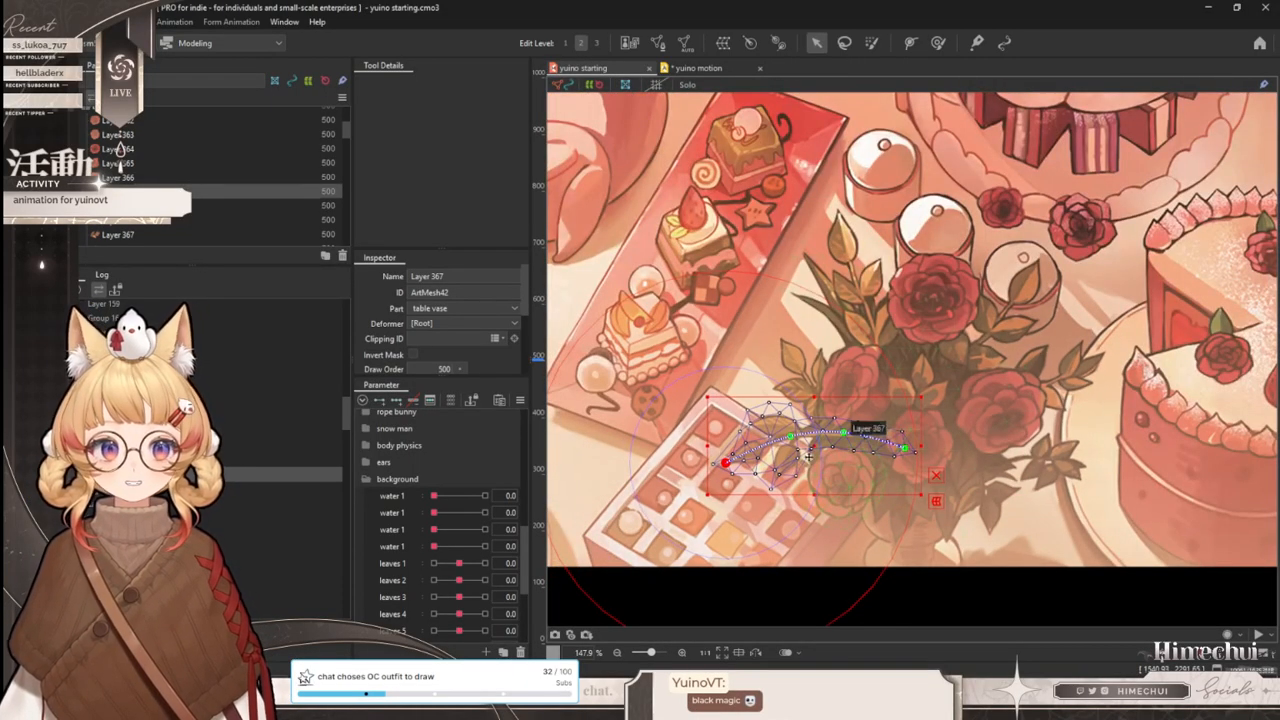
{"action": "scroll", "coordinate": [817, 442], "scroll_direction": "up", "scroll_amount": 2}
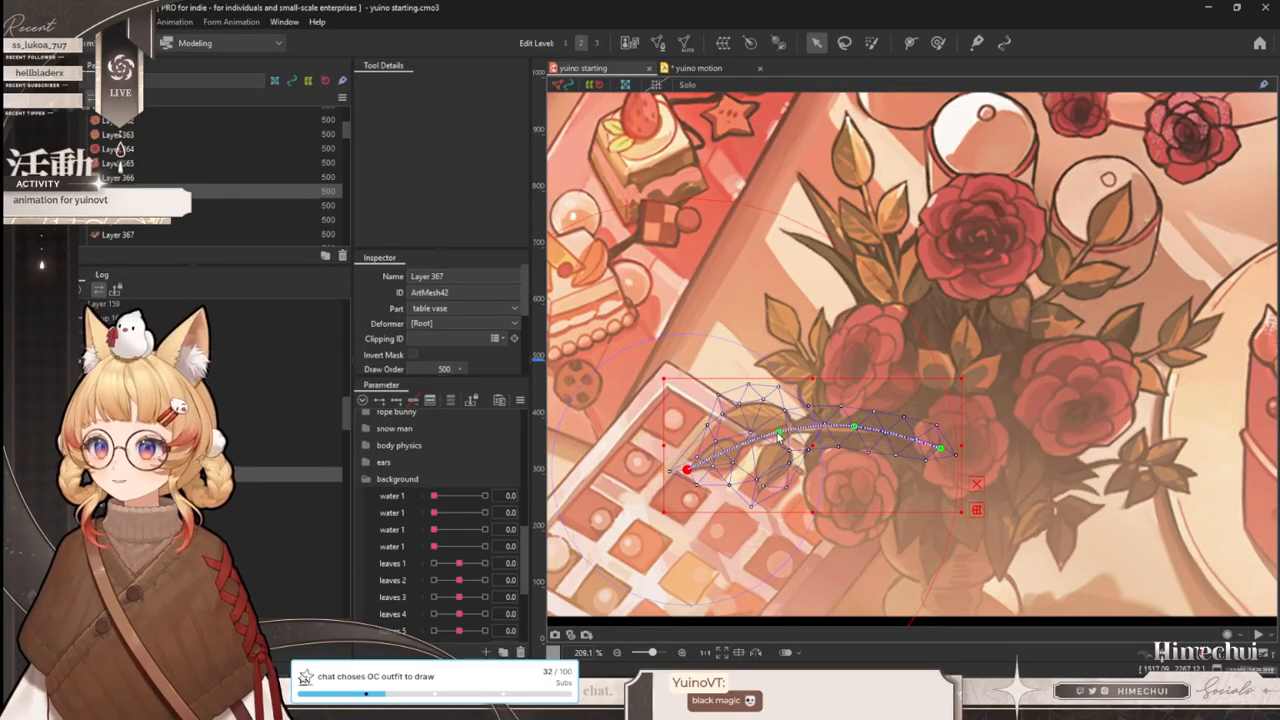
- Highlight the keyframes of squid idle 2 through squid idle 5 together in the yuino motion timeline
{"action": "left_click", "coordinate": [710, 71]}
{"action": "left_click", "coordinate": [290, 523]}
{"action": "left_click", "coordinate": [300, 489]}
{"action": "left_click", "coordinate": [294, 524], "text": "shift"}
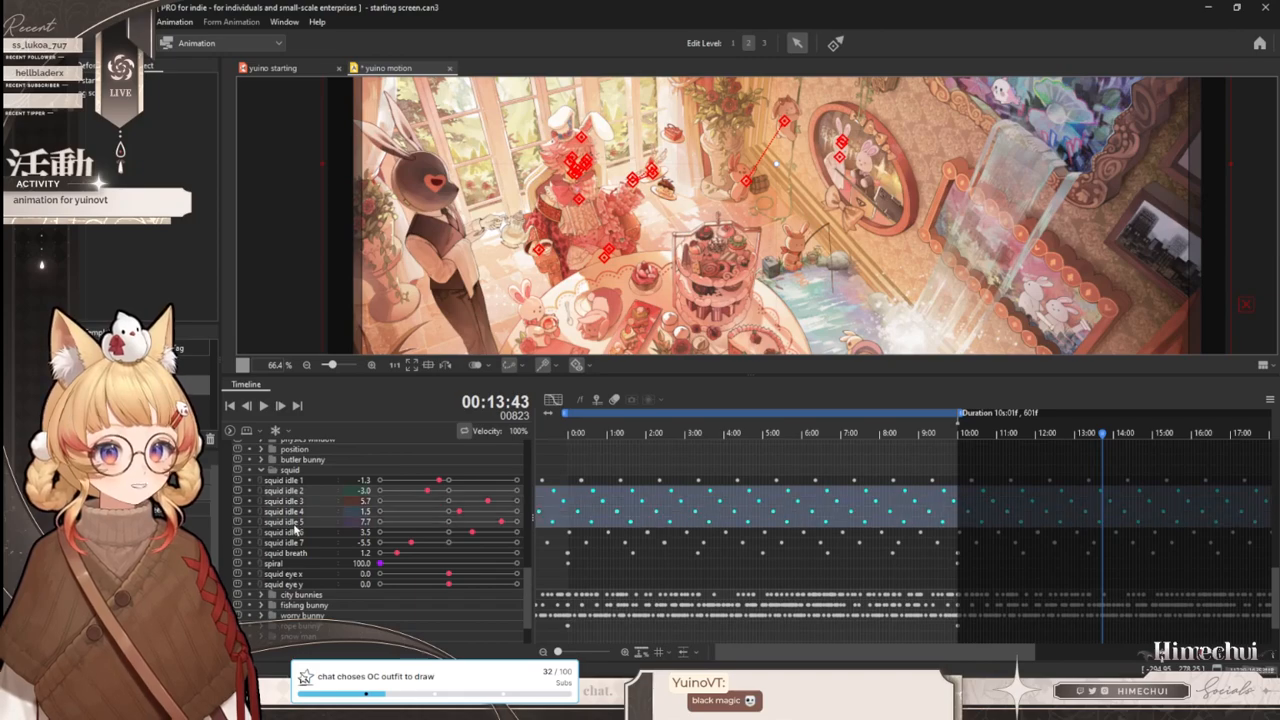
- Return to the yuino starting model and look over its squid parameters and the table vase area
{"action": "left_click", "coordinate": [290, 70]}
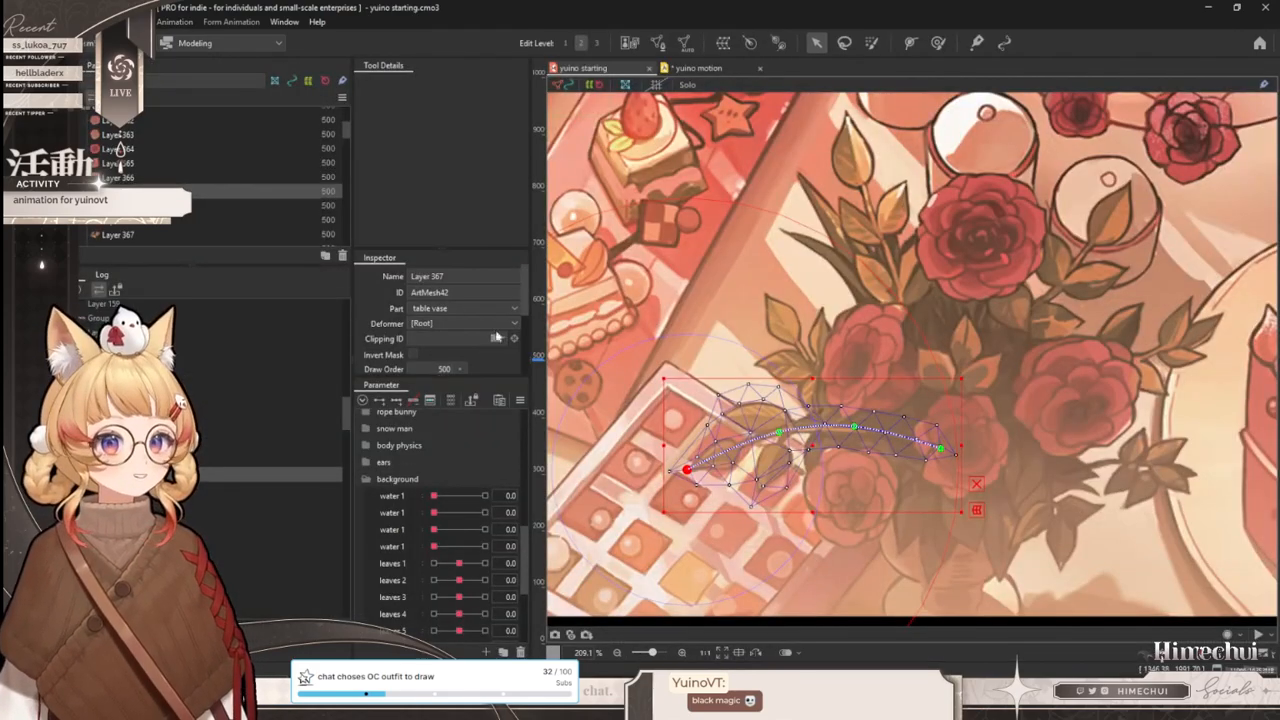
{"action": "scroll", "coordinate": [386, 462], "scroll_direction": "up", "scroll_amount": 5}
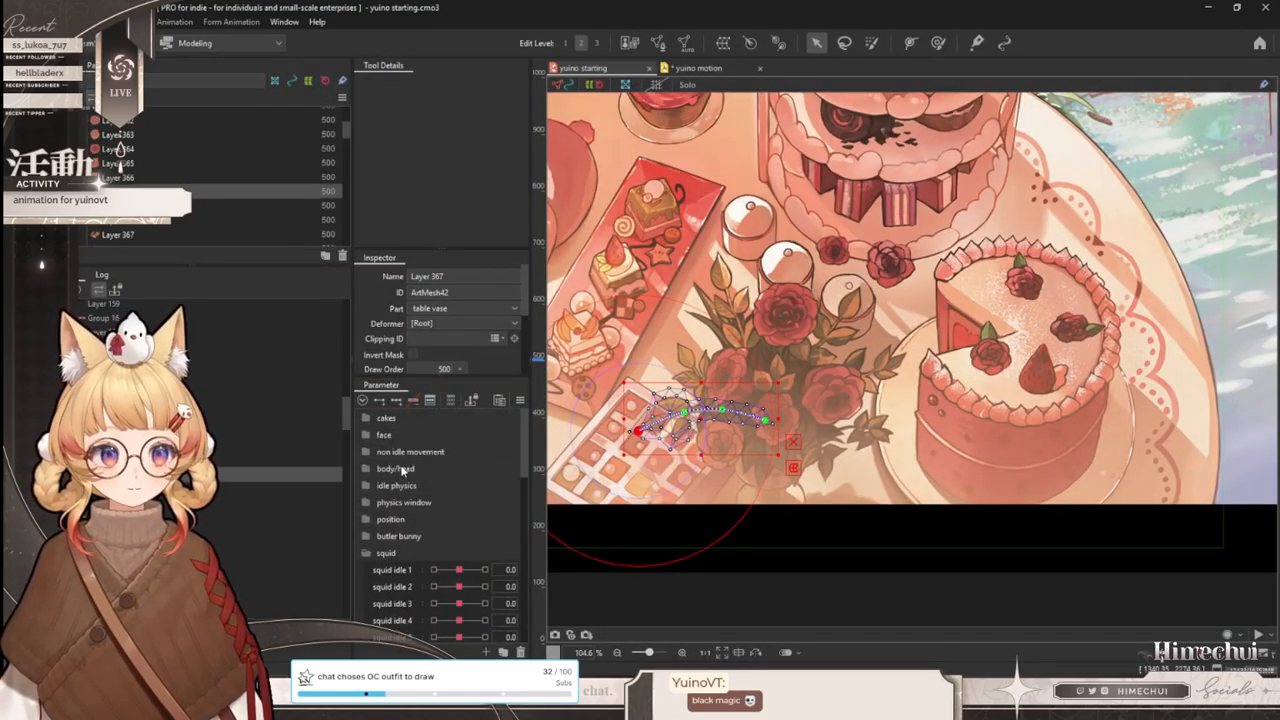
{"action": "scroll", "coordinate": [582, 432], "scroll_direction": "down", "scroll_amount": 2}
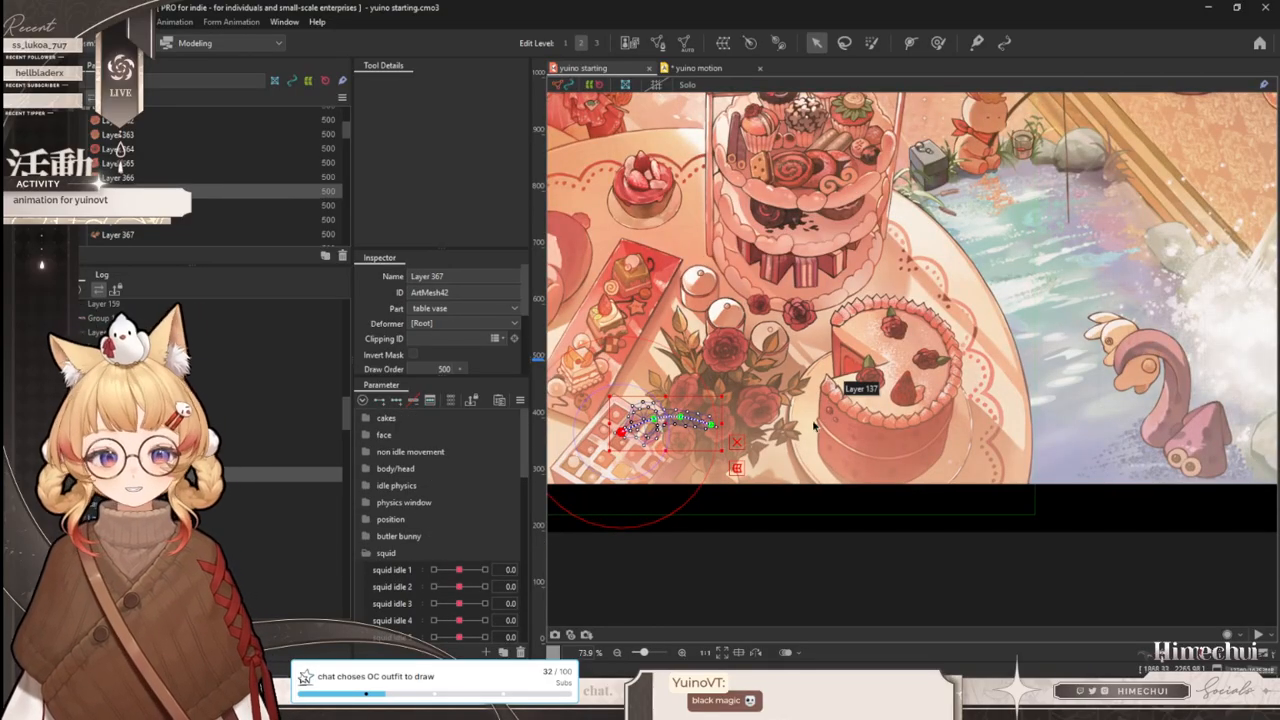
{"action": "scroll", "coordinate": [823, 425], "scroll_direction": "up", "scroll_amount": 4}
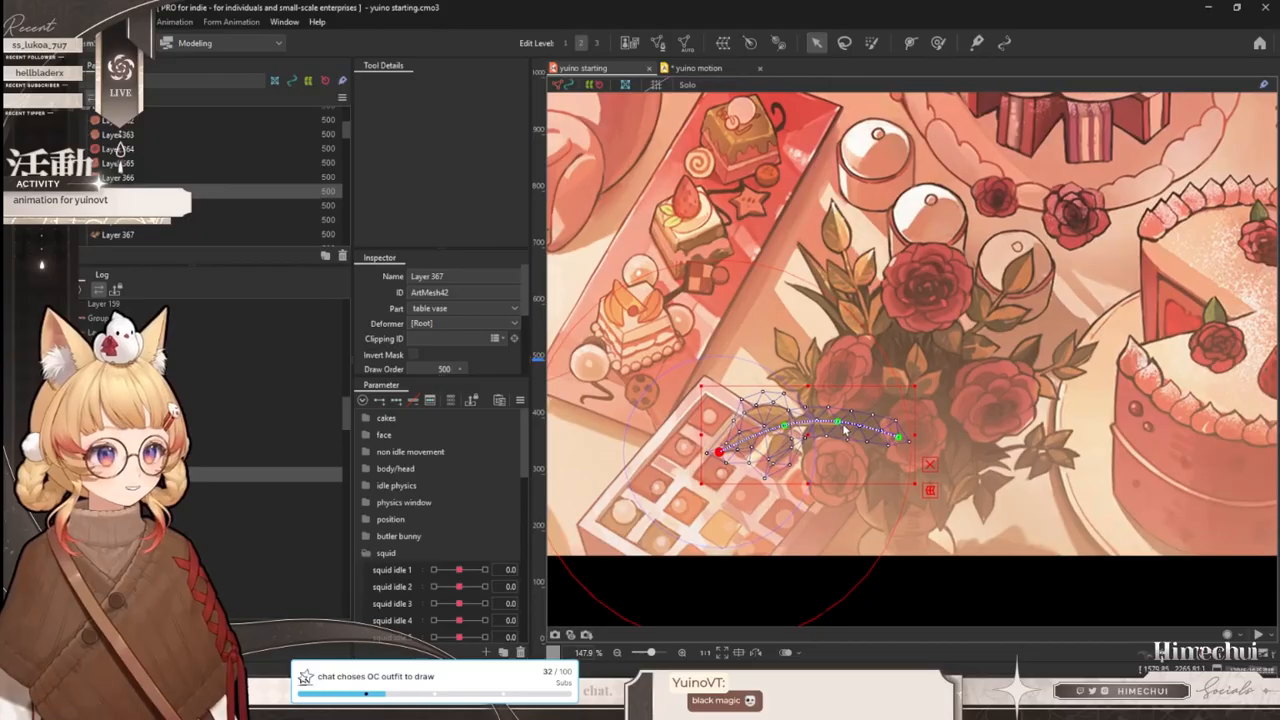
{"action": "scroll", "coordinate": [404, 568], "scroll_direction": "down", "scroll_amount": 3}
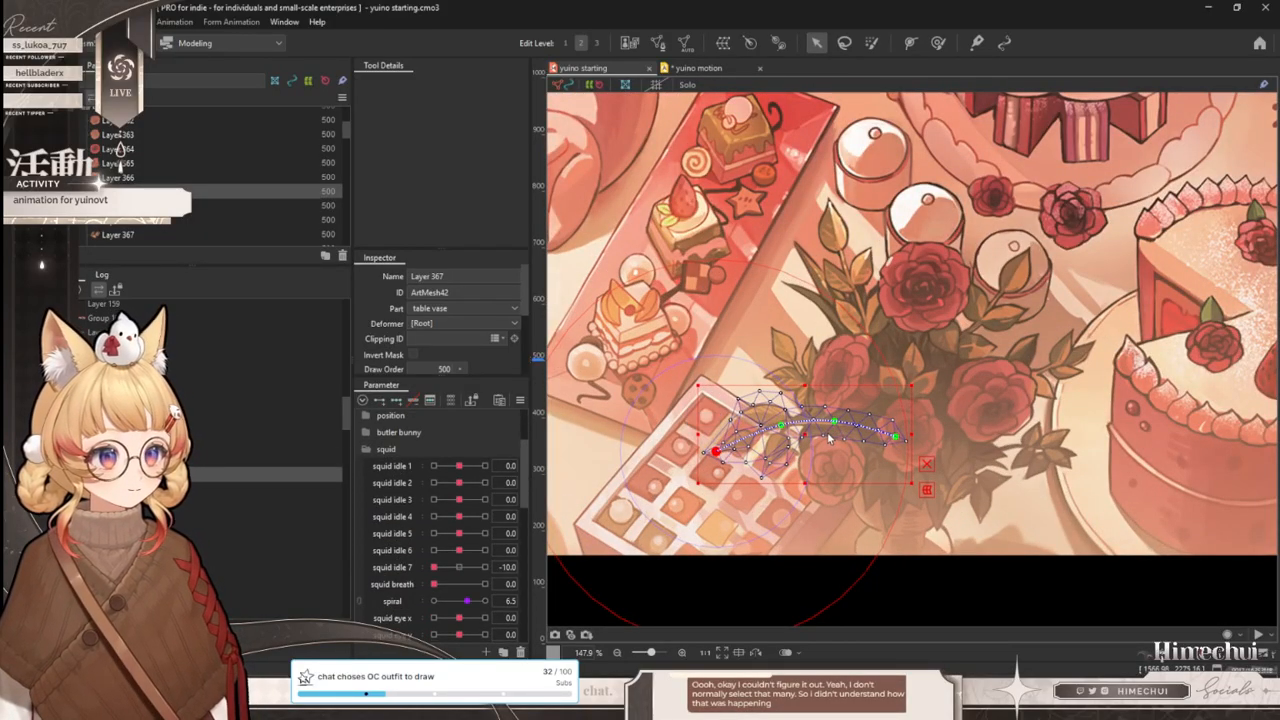
{"action": "scroll", "coordinate": [750, 440], "scroll_direction": "up", "scroll_amount": 2}
{"action": "scroll", "coordinate": [753, 446], "scroll_direction": "down", "scroll_amount": 2}
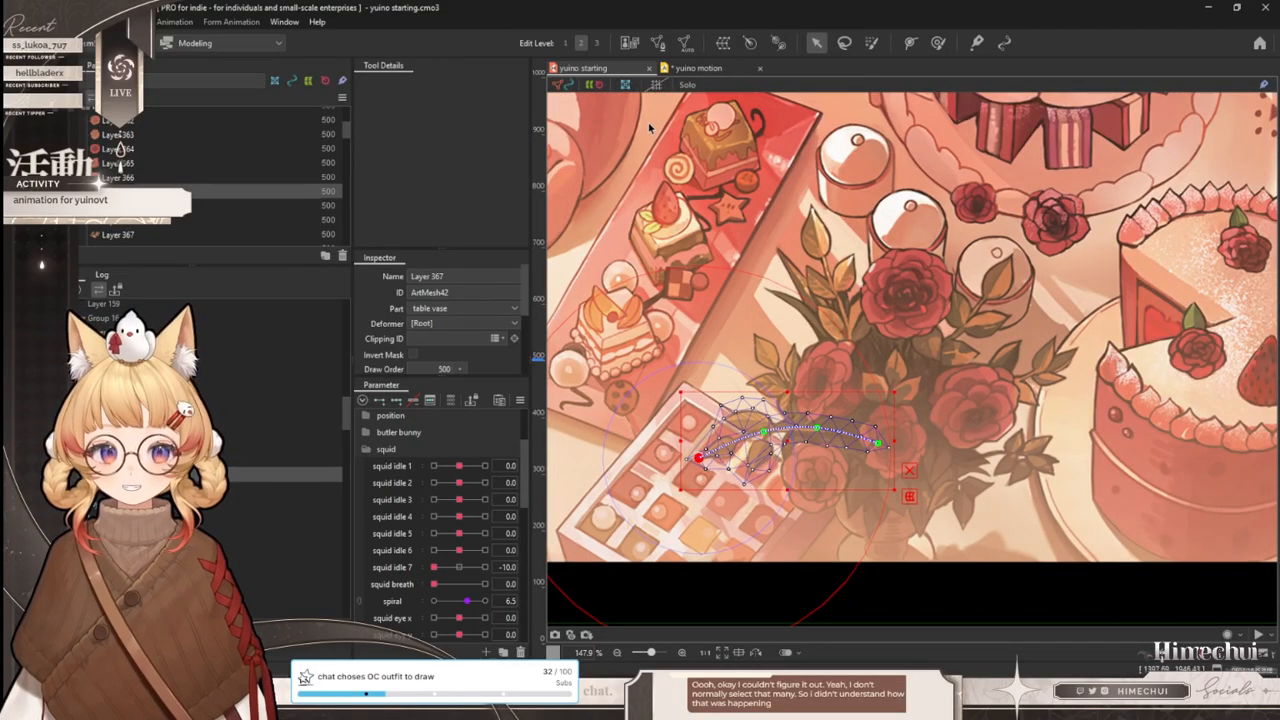
- Highlight the keyframes of squid idle 1 through 7 in the yuino motion timeline, and return to the starting model
{"action": "left_click", "coordinate": [702, 68]}
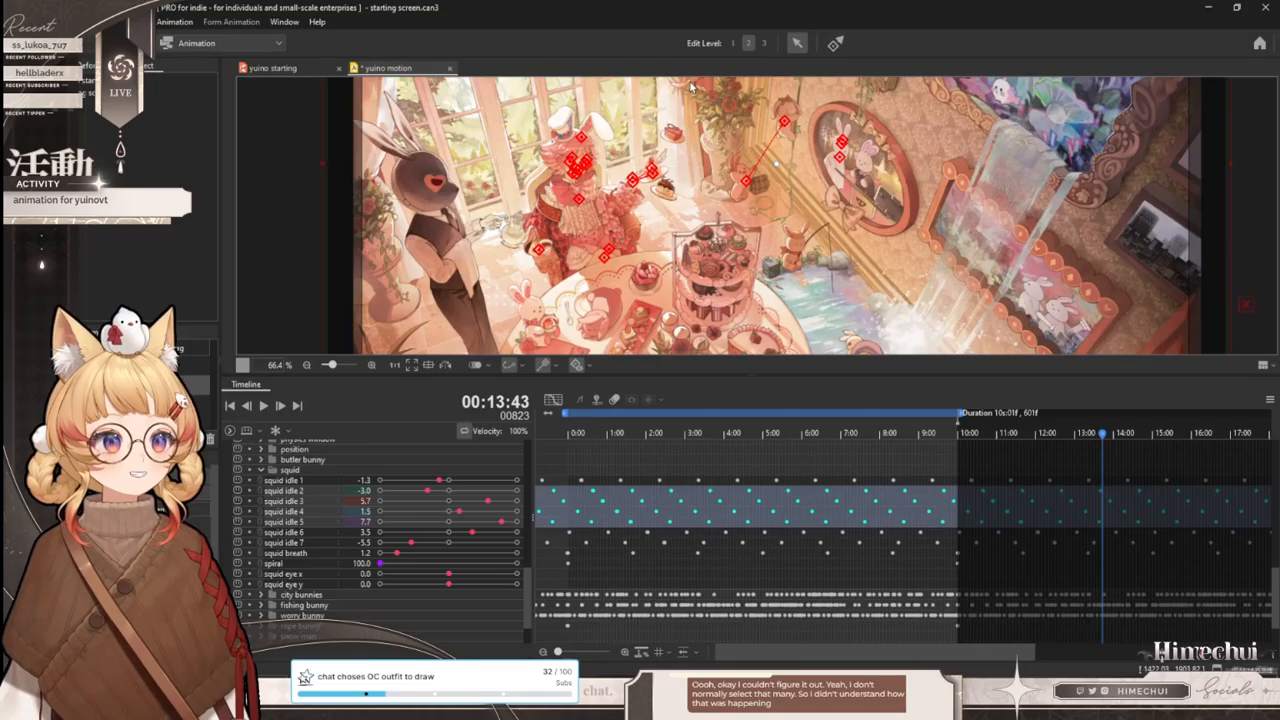
{"action": "left_click", "coordinate": [299, 482]}
{"action": "left_click", "coordinate": [284, 576], "text": "shift"}
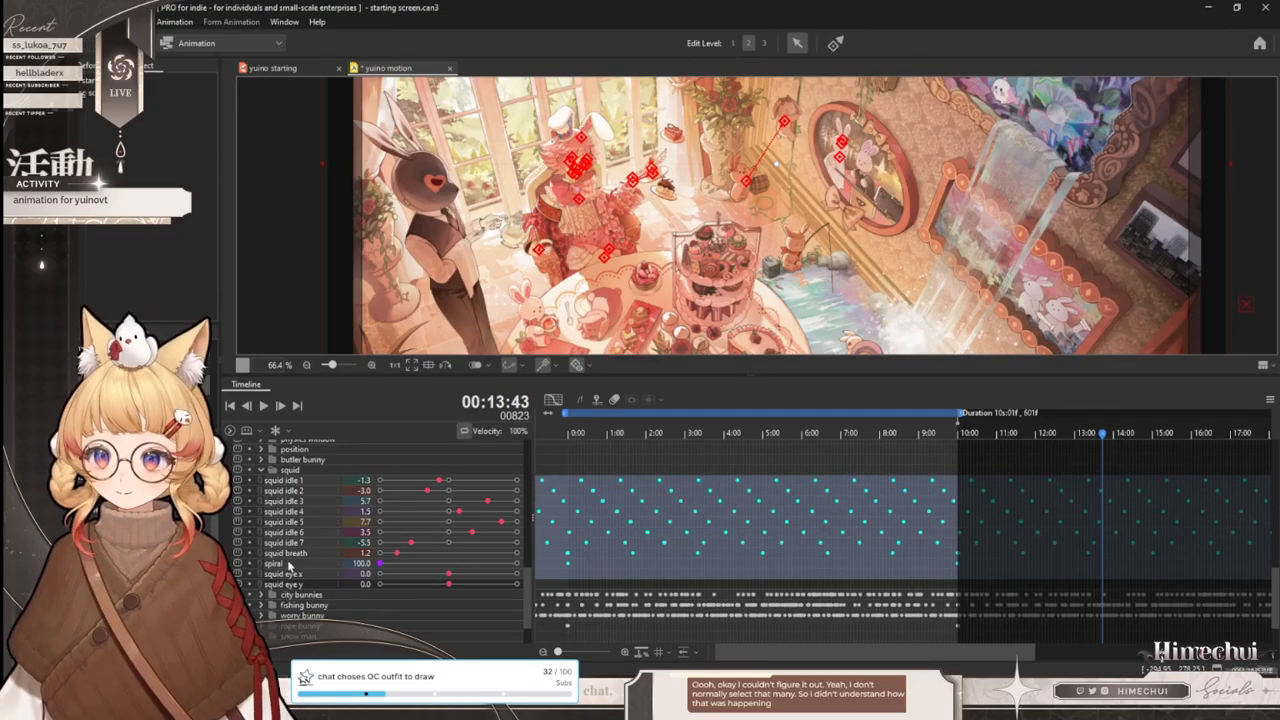
{"action": "left_click", "coordinate": [282, 543]}
{"action": "left_click", "coordinate": [296, 485], "text": "shift"}
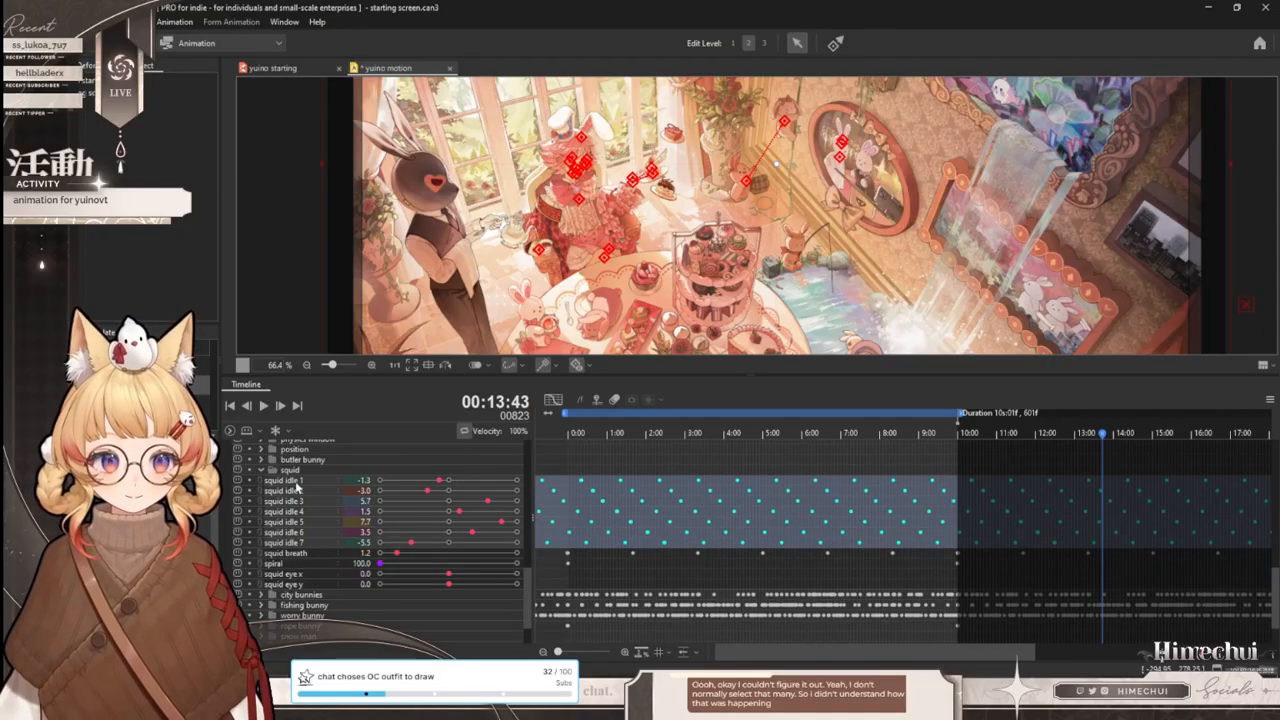
{"action": "left_click", "coordinate": [301, 70]}
{"action": "scroll", "coordinate": [727, 432], "scroll_direction": "down", "scroll_amount": 2}
{"action": "scroll", "coordinate": [727, 432], "scroll_direction": "up", "scroll_amount": 2}
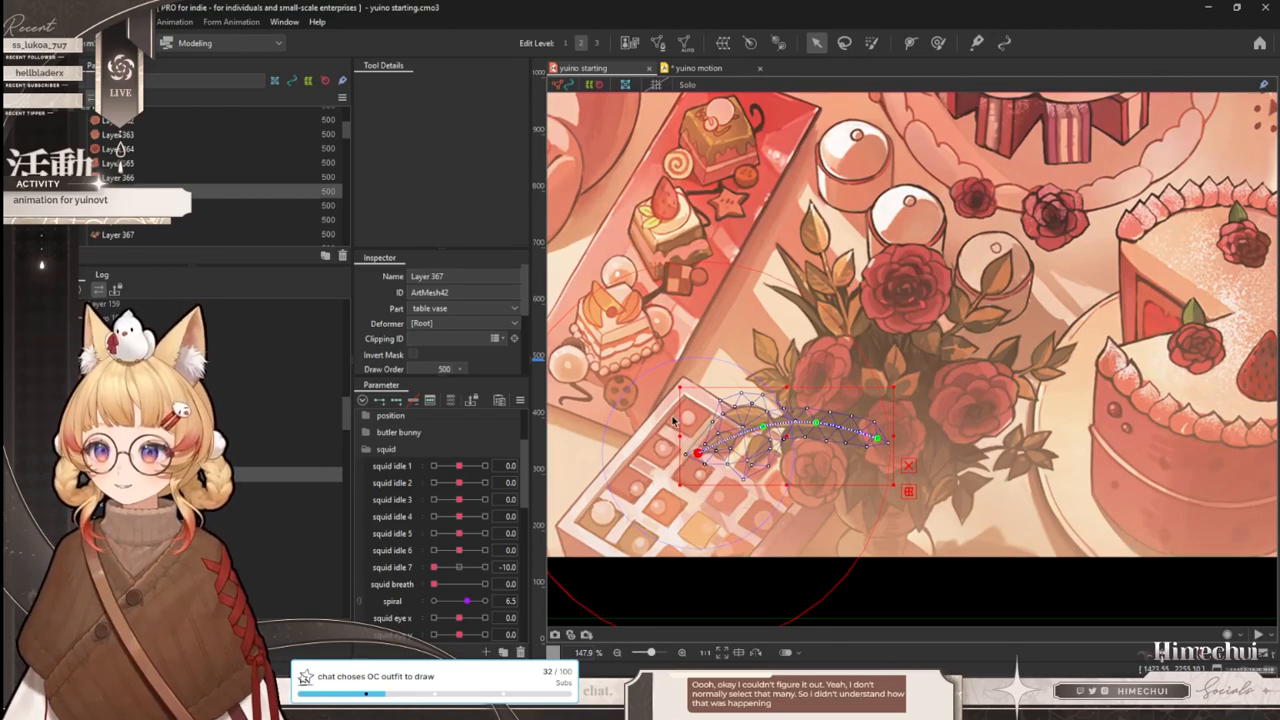
- Select various squid tracks in the yuino motion timeline, ending with the range from squid idle 2 through squid breath
{"action": "left_click", "coordinate": [706, 70]}
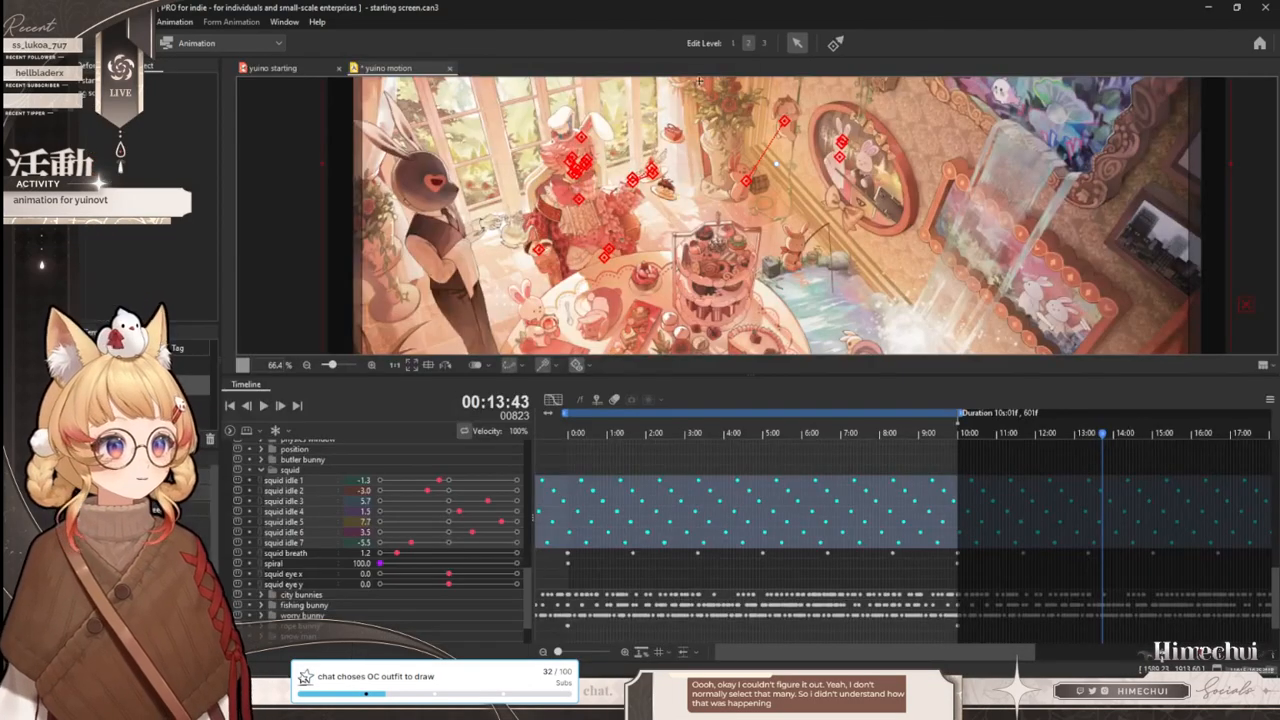
{"action": "left_click", "coordinate": [315, 512]}
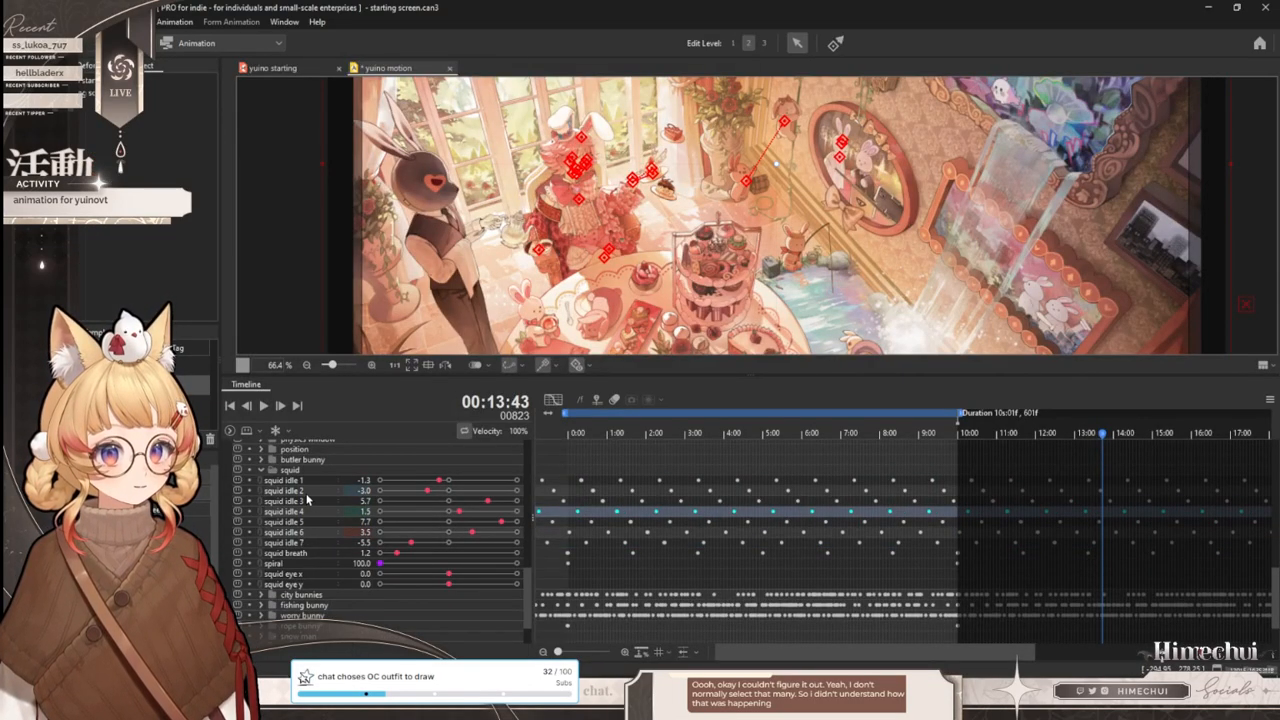
{"action": "left_click", "coordinate": [298, 555]}
{"action": "left_click", "coordinate": [306, 523], "text": "ctrl"}
{"action": "left_click", "coordinate": [310, 491], "text": "ctrl"}
{"action": "left_click", "coordinate": [311, 481], "text": "ctrl"}
{"action": "left_click", "coordinate": [307, 523]}
{"action": "left_click", "coordinate": [304, 554]}
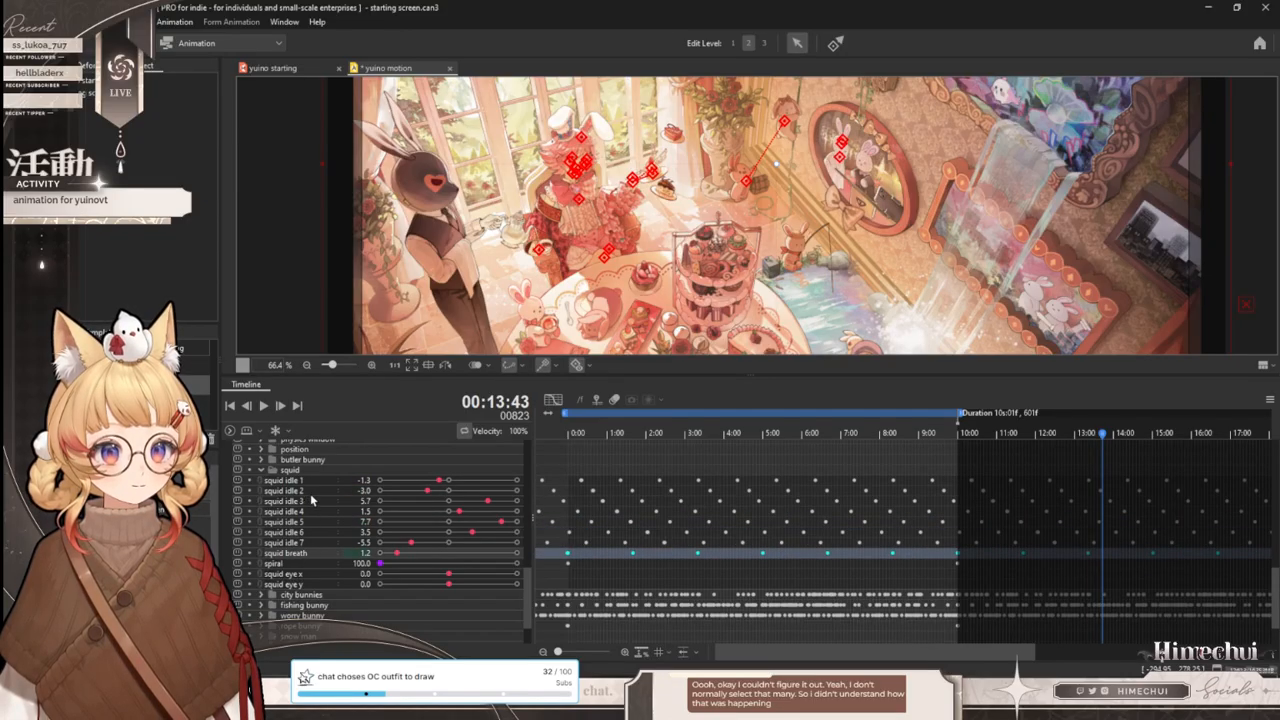
{"action": "left_click", "coordinate": [310, 491], "text": "shift"}
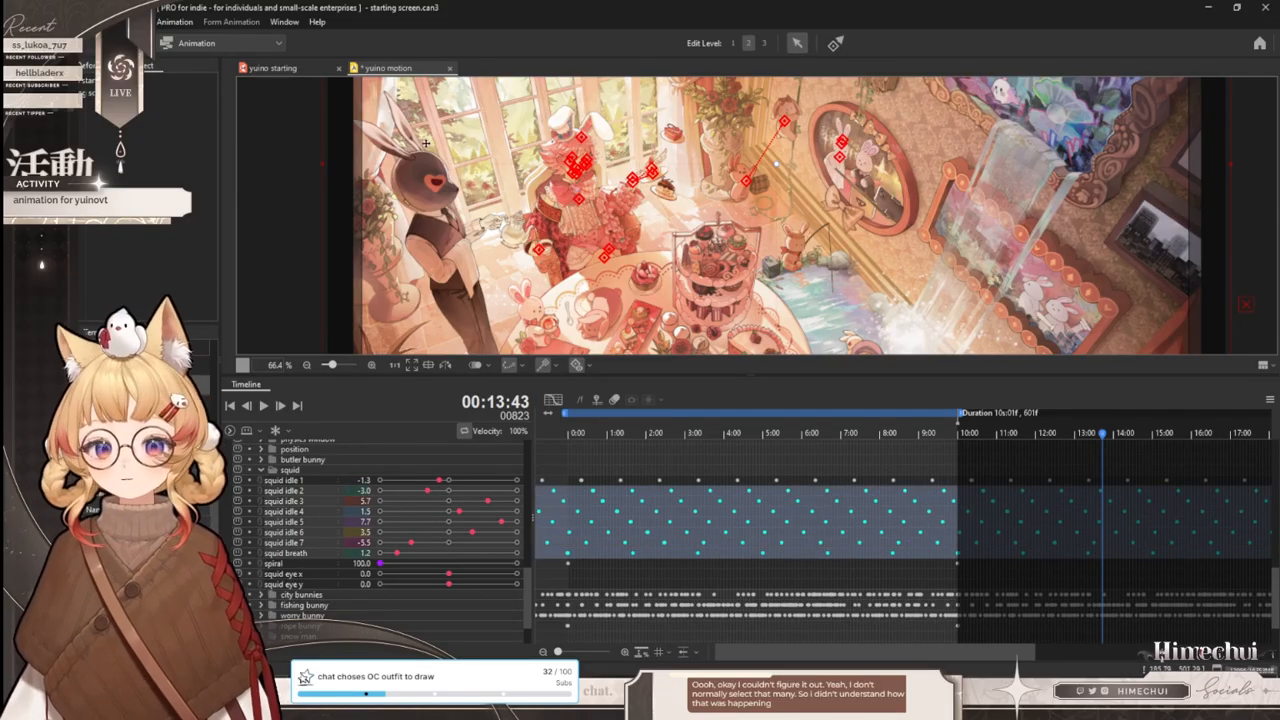
- Return to the yuino starting model, inspect the vase leaf, and locate the leaves parameters in the background group
{"action": "left_click", "coordinate": [316, 70]}
{"action": "scroll", "coordinate": [749, 384], "scroll_direction": "down", "scroll_amount": 5}
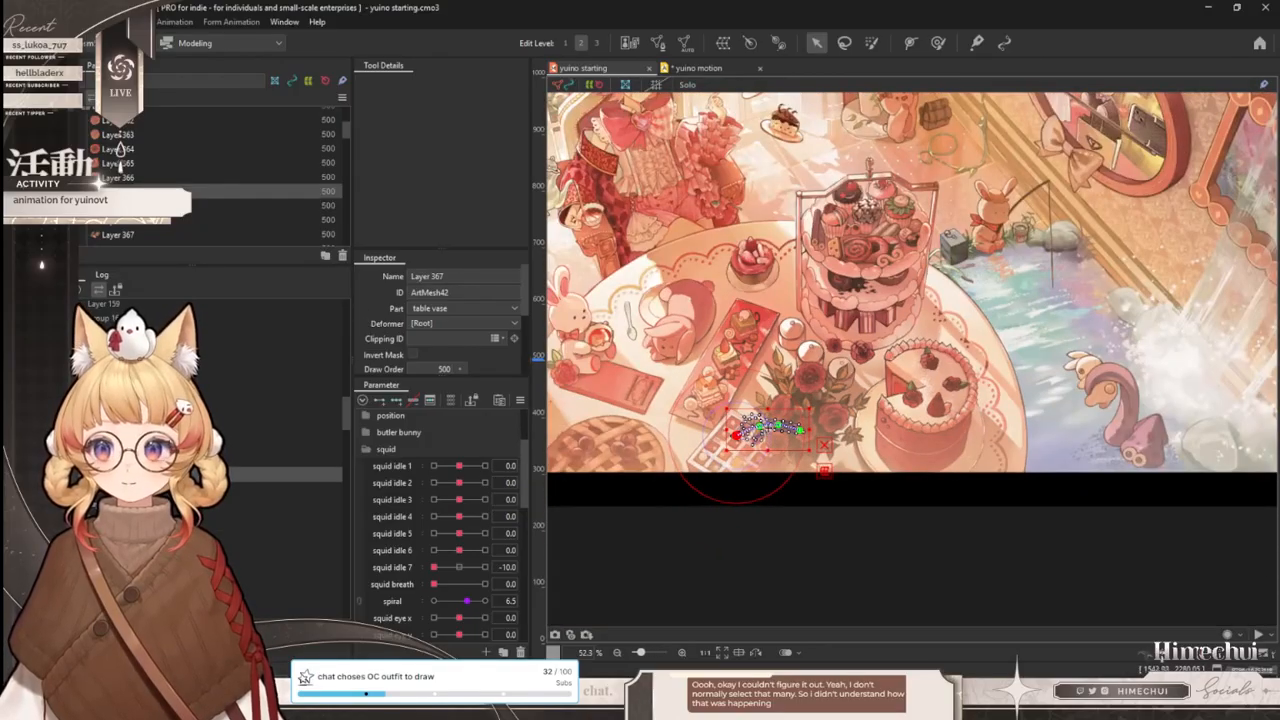
{"action": "scroll", "coordinate": [780, 430], "scroll_direction": "up", "scroll_amount": 4}
{"action": "scroll", "coordinate": [810, 462], "scroll_direction": "up", "scroll_amount": 4}
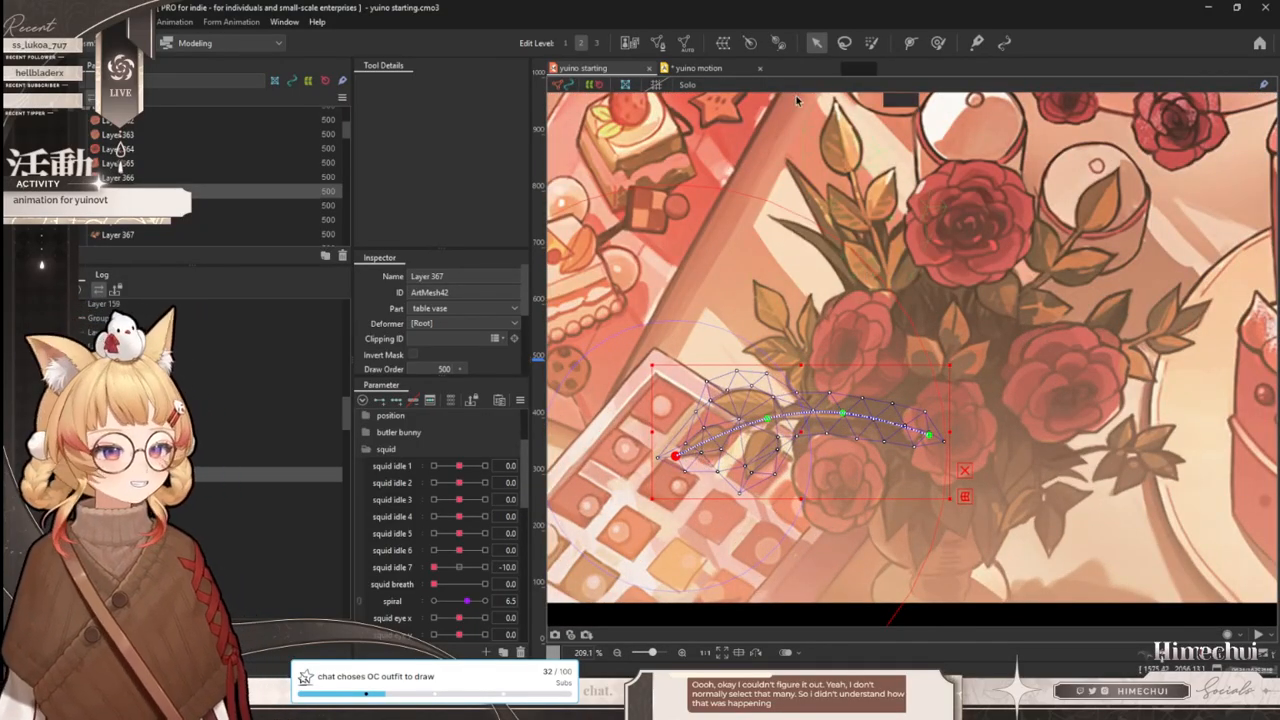
{"action": "scroll", "coordinate": [390, 556], "scroll_direction": "down", "scroll_amount": 5}
{"action": "scroll", "coordinate": [391, 501], "scroll_direction": "up", "scroll_amount": 1}
{"action": "scroll", "coordinate": [391, 501], "scroll_direction": "down", "scroll_amount": 1}
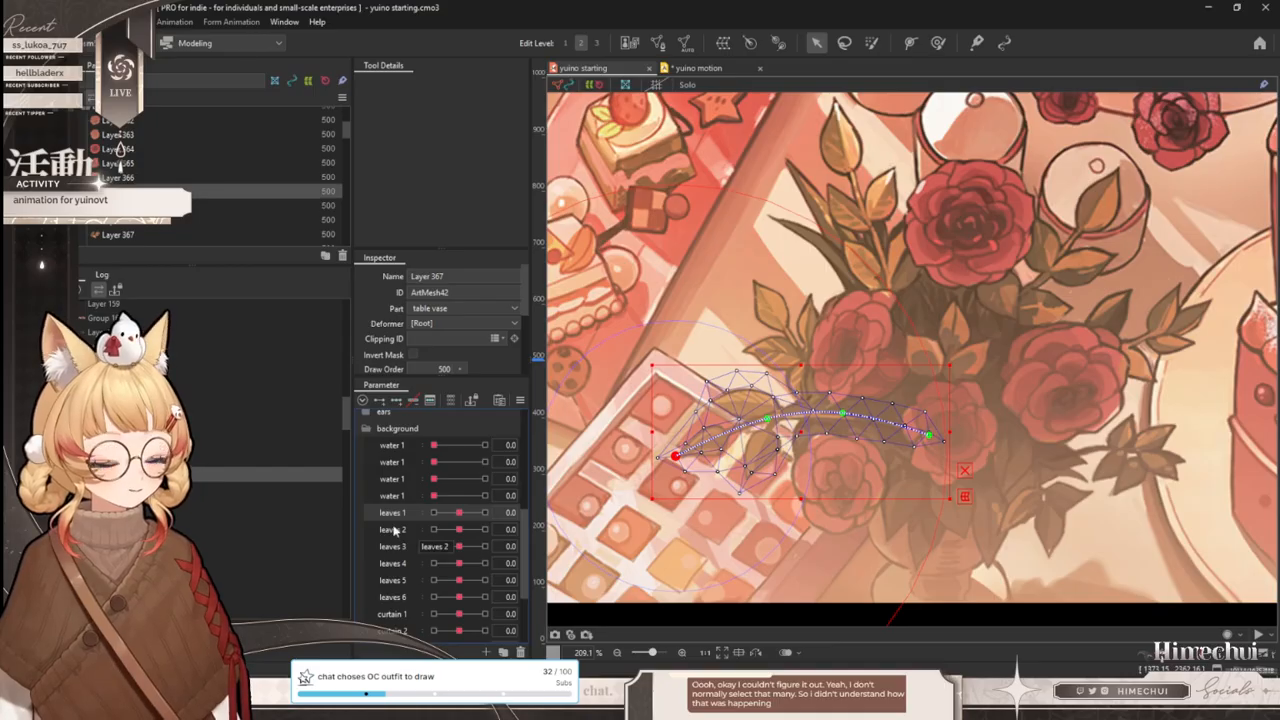
- Review the background leaves and curtain parameters, and test leaves 1 against the whole scene, returning it to 0
{"action": "scroll", "coordinate": [395, 533], "scroll_direction": "down", "scroll_amount": 2}
{"action": "scroll", "coordinate": [445, 532], "scroll_direction": "down", "scroll_amount": 1}
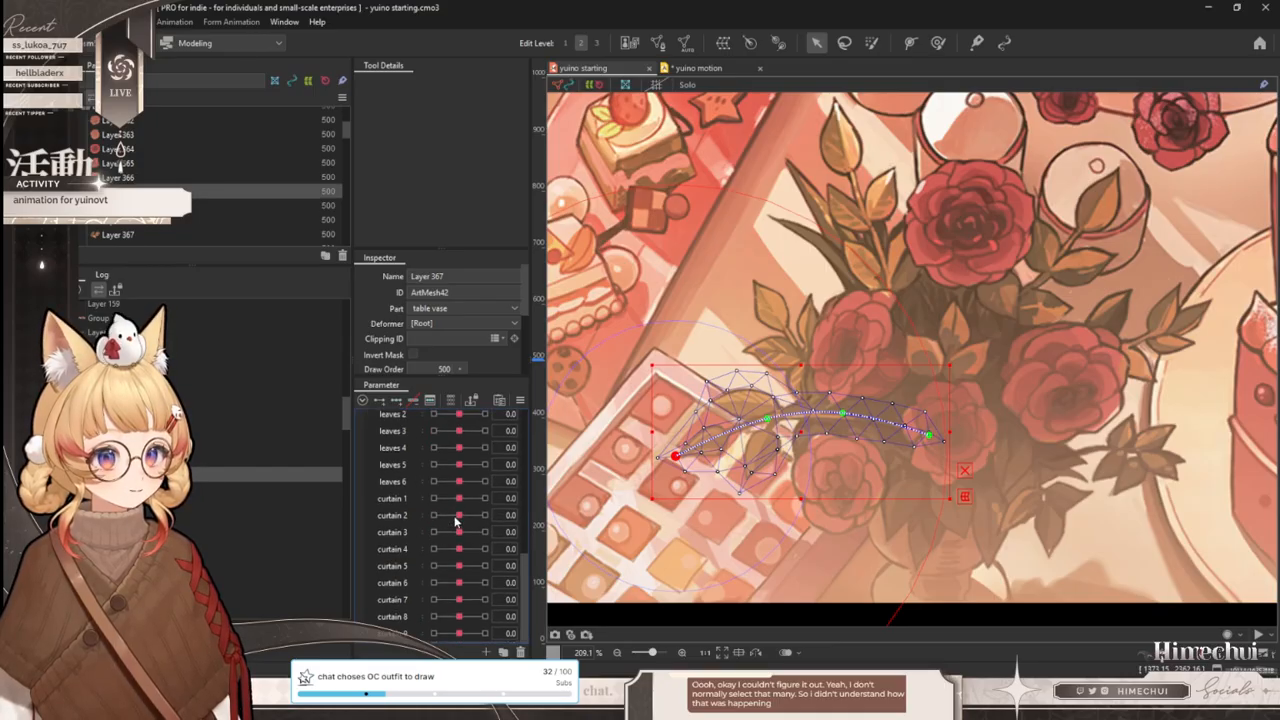
{"action": "scroll", "coordinate": [790, 449], "scroll_direction": "down", "scroll_amount": 10}
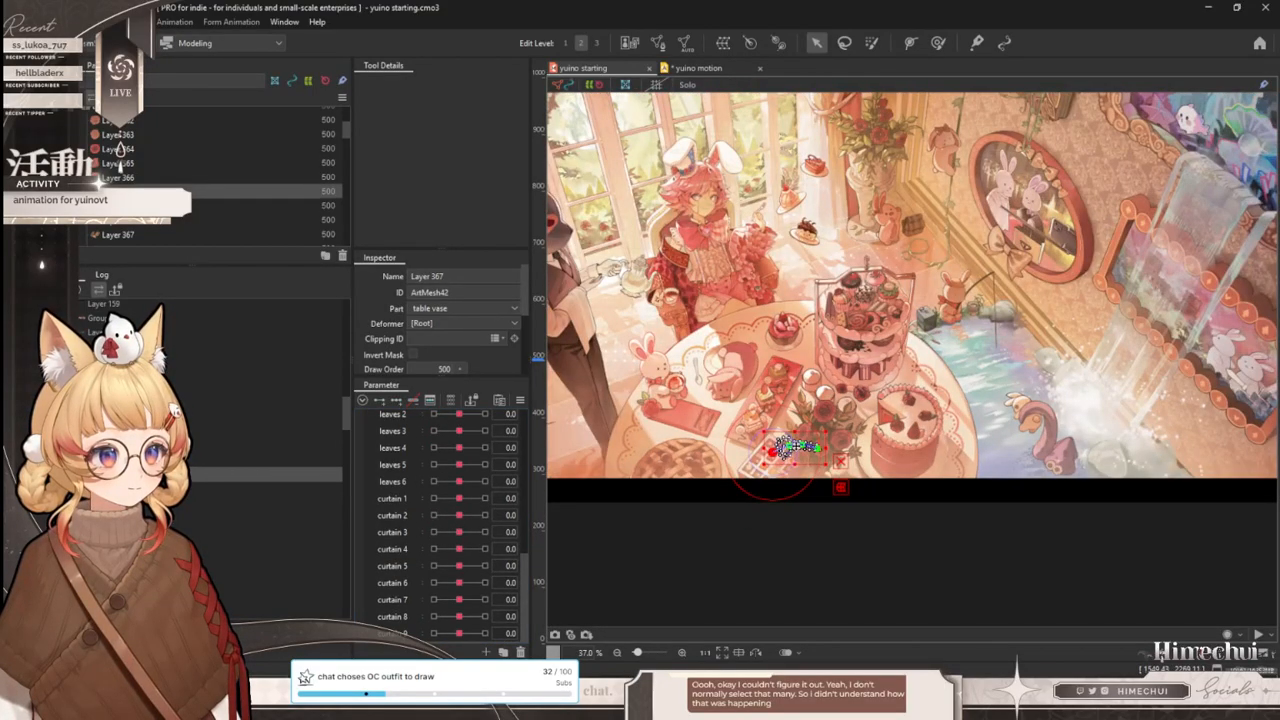
{"action": "scroll", "coordinate": [790, 449], "scroll_direction": "up", "scroll_amount": 8}
{"action": "scroll", "coordinate": [405, 477], "scroll_direction": "up", "scroll_amount": 2}
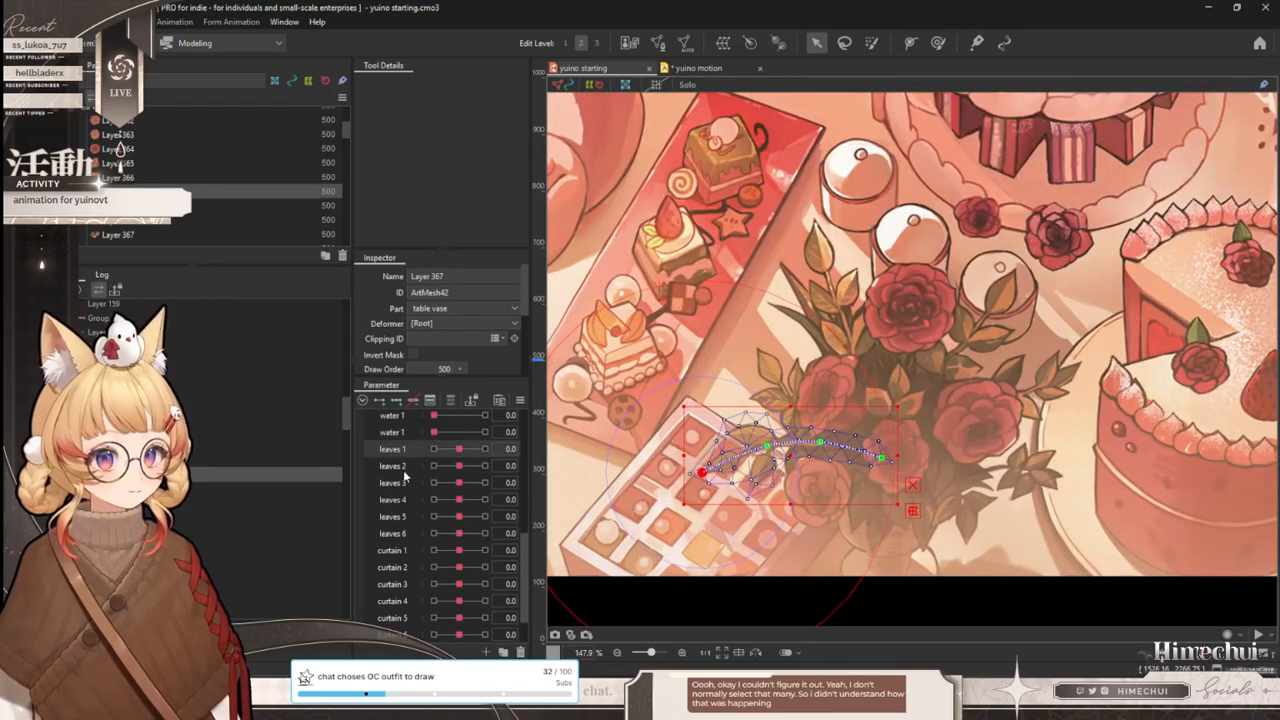
{"action": "scroll", "coordinate": [852, 484], "scroll_direction": "down", "scroll_amount": 10}
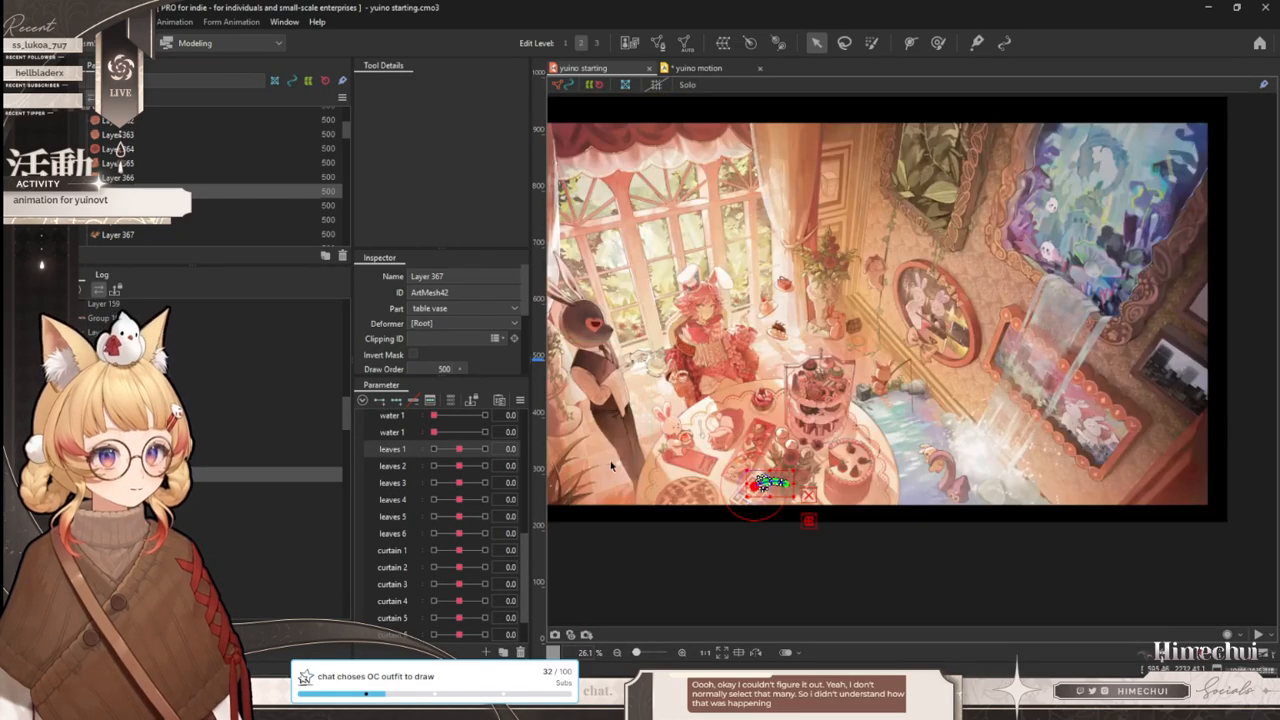
{"action": "left_click_drag", "start_coordinate": [485, 448], "coordinate": [461, 477]}
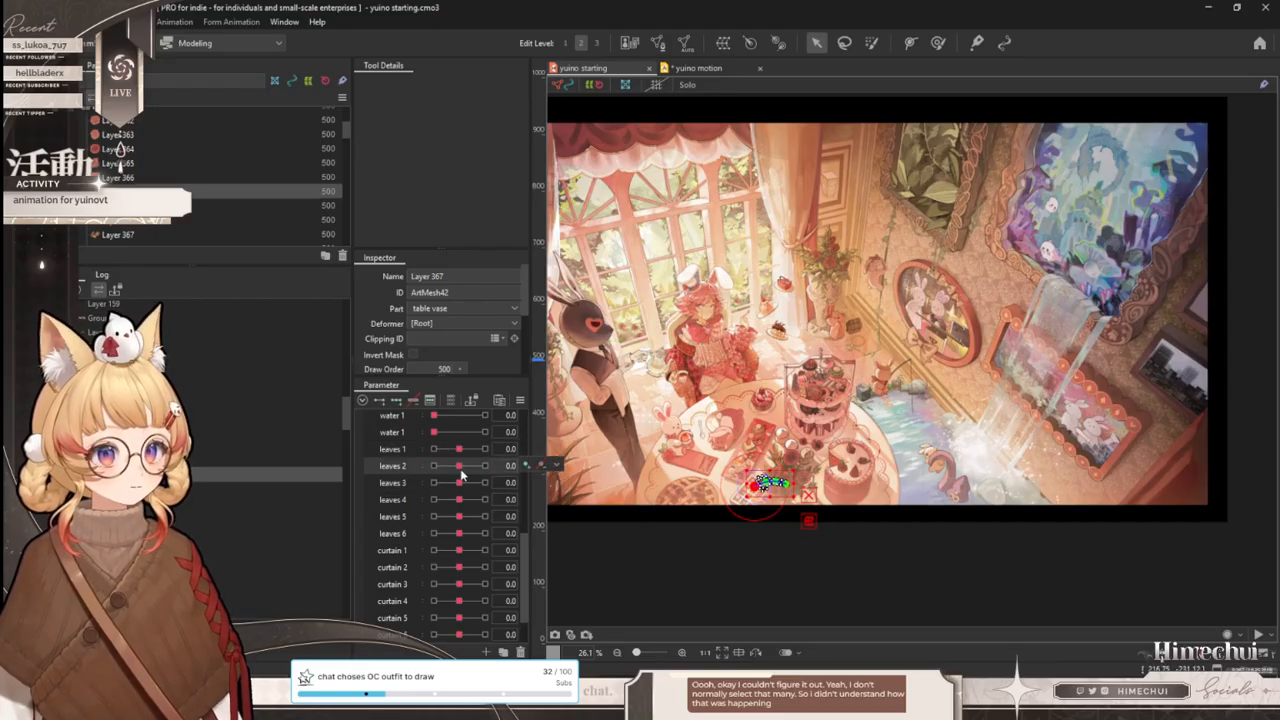
{"action": "scroll", "coordinate": [766, 485], "scroll_direction": "up", "scroll_amount": 10}
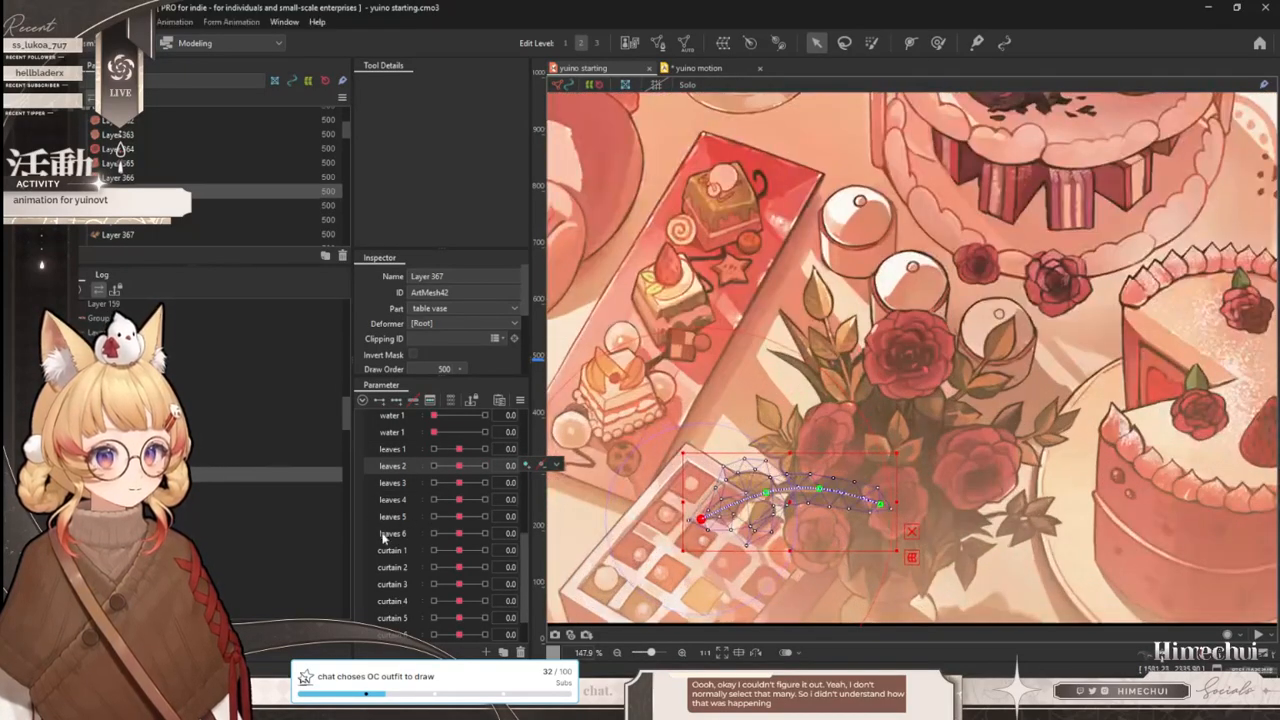
- Add three blend shape keys on the curtain 3 parameter for the table vase leaf
{"action": "scroll", "coordinate": [398, 560], "scroll_direction": "down", "scroll_amount": 2}
{"action": "left_click", "coordinate": [399, 533]}
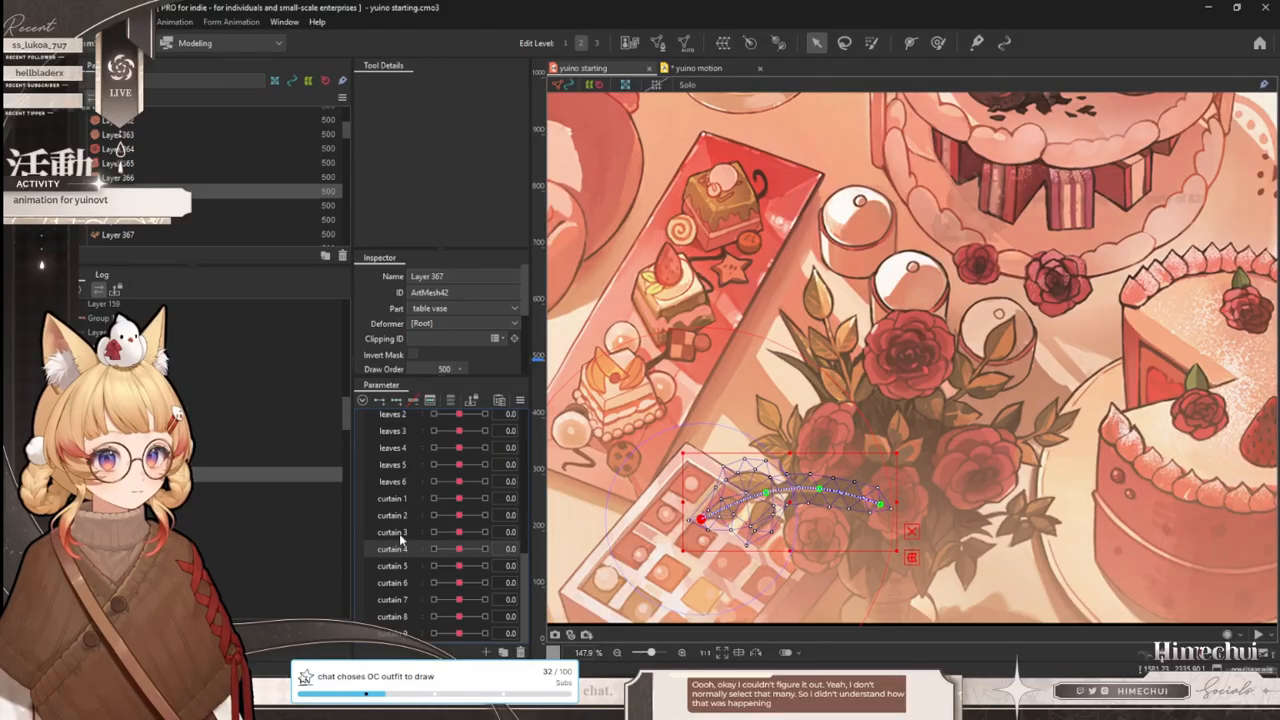
{"action": "left_click", "coordinate": [396, 400]}
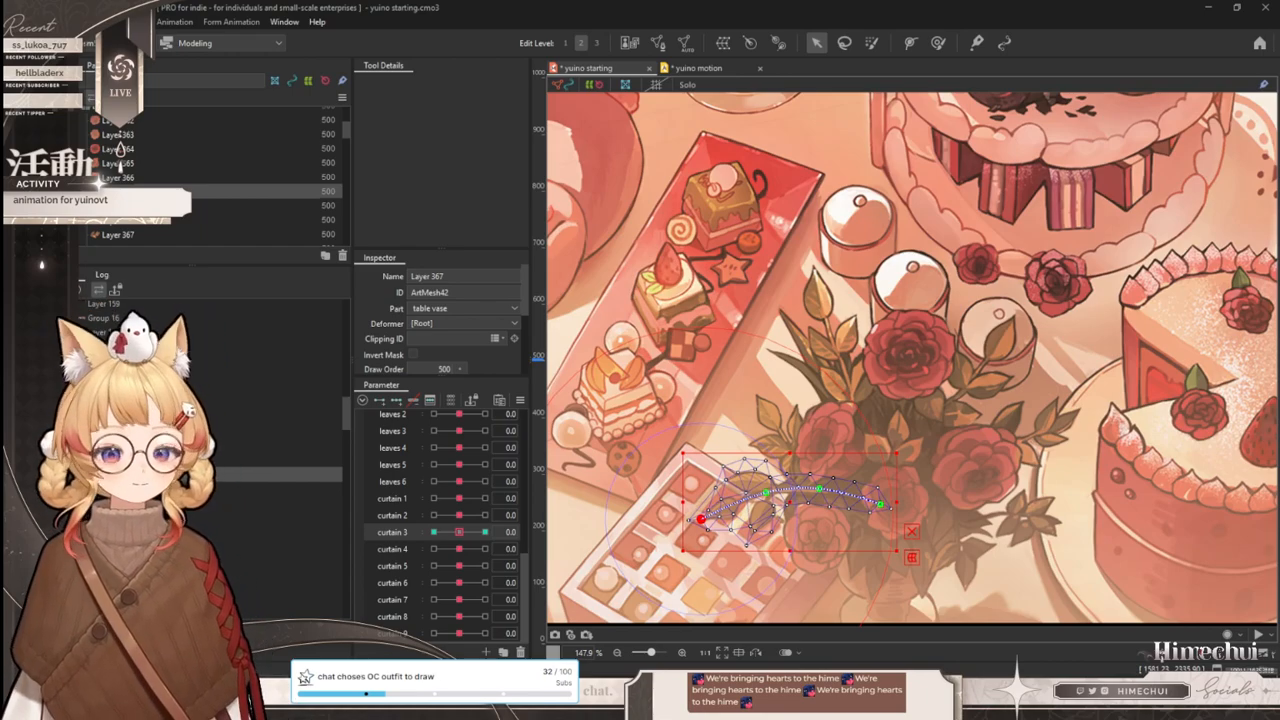
- Play the yuino motion animation in an enlarged preview with the selection display hidden
{"action": "left_click", "coordinate": [706, 69]}
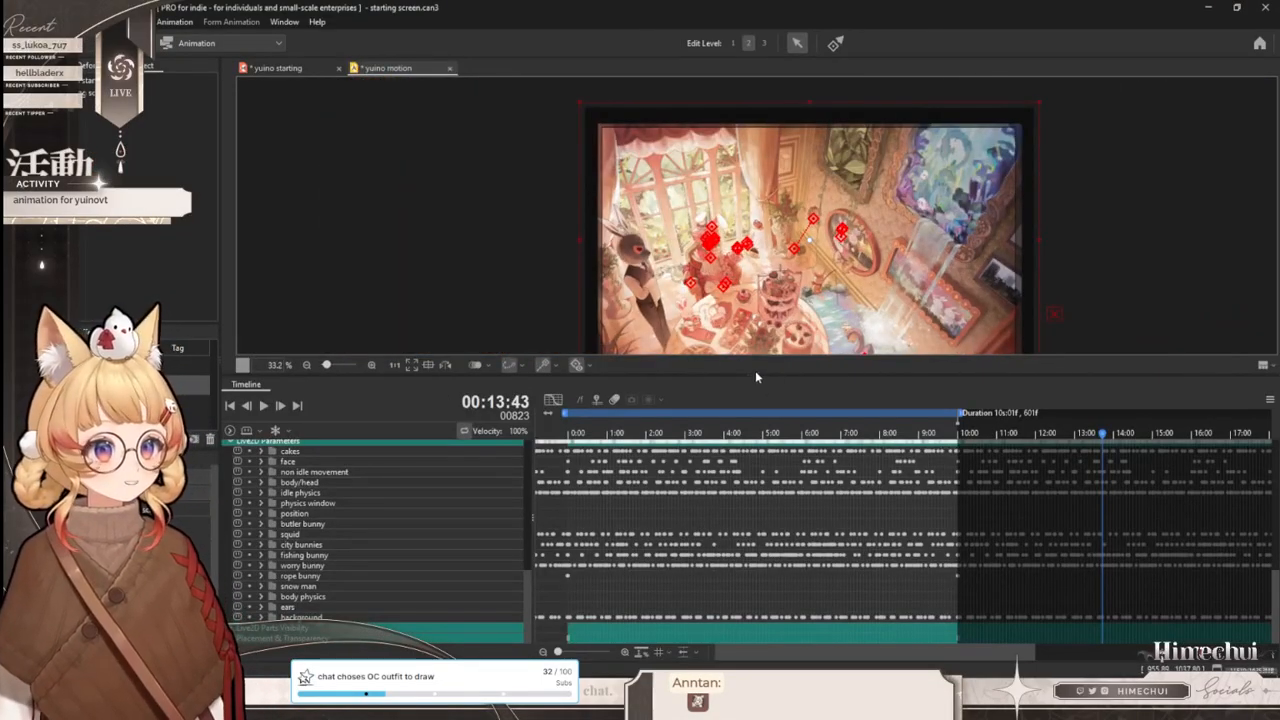
{"action": "left_click_drag", "start_coordinate": [754, 373], "coordinate": [754, 454]}
{"action": "scroll", "coordinate": [831, 379], "scroll_direction": "up", "scroll_amount": 2}
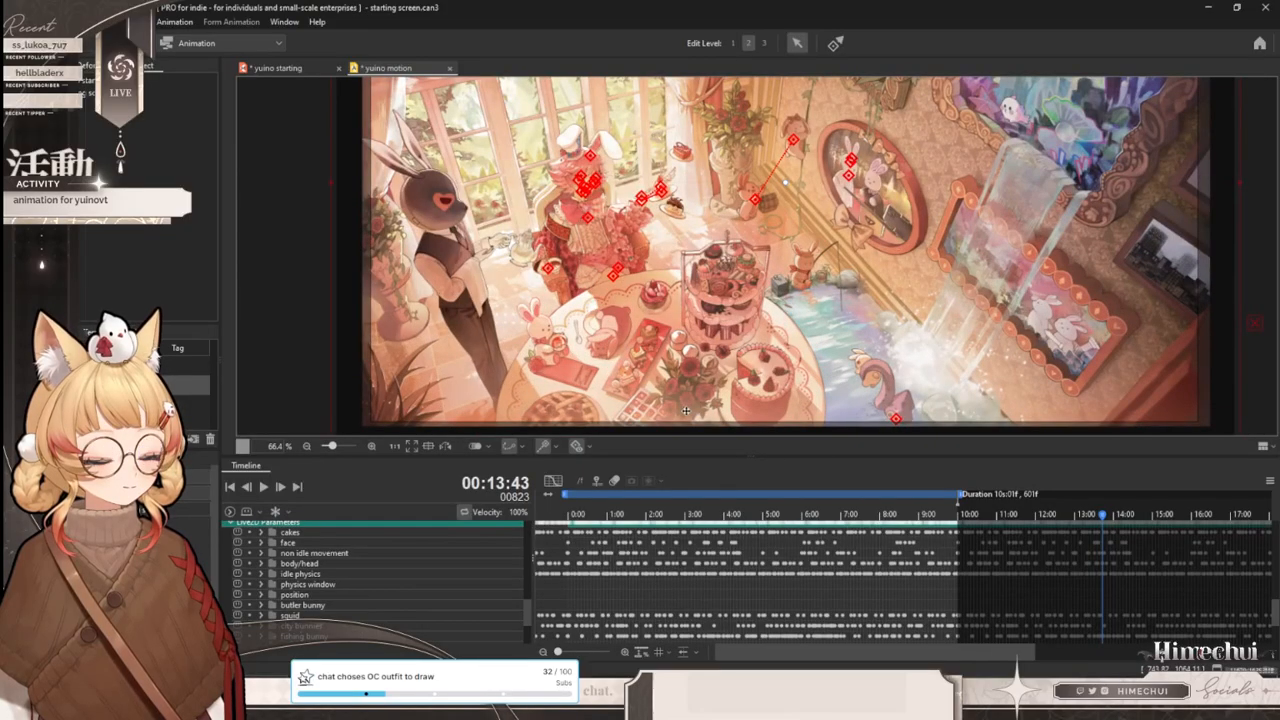
{"action": "key", "text": "ctrl+t"}
{"action": "left_click", "coordinate": [263, 486]}
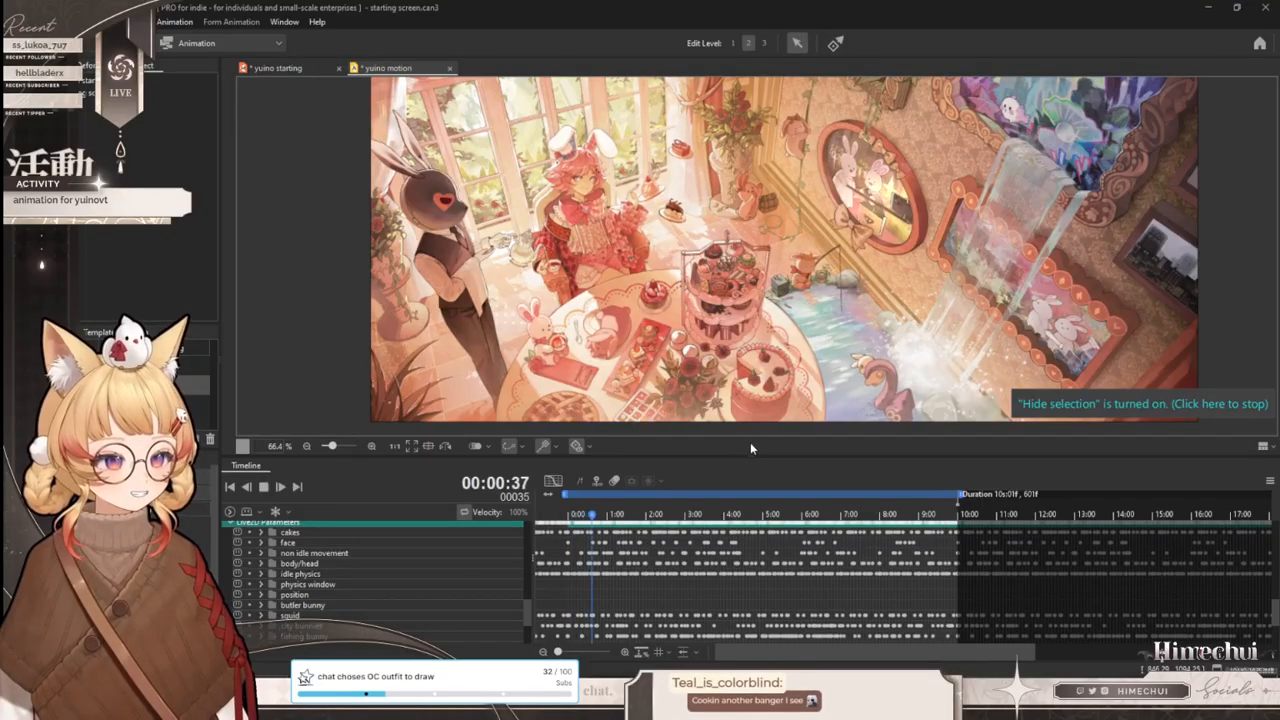
{"action": "left_click_drag", "start_coordinate": [756, 458], "coordinate": [756, 532]}
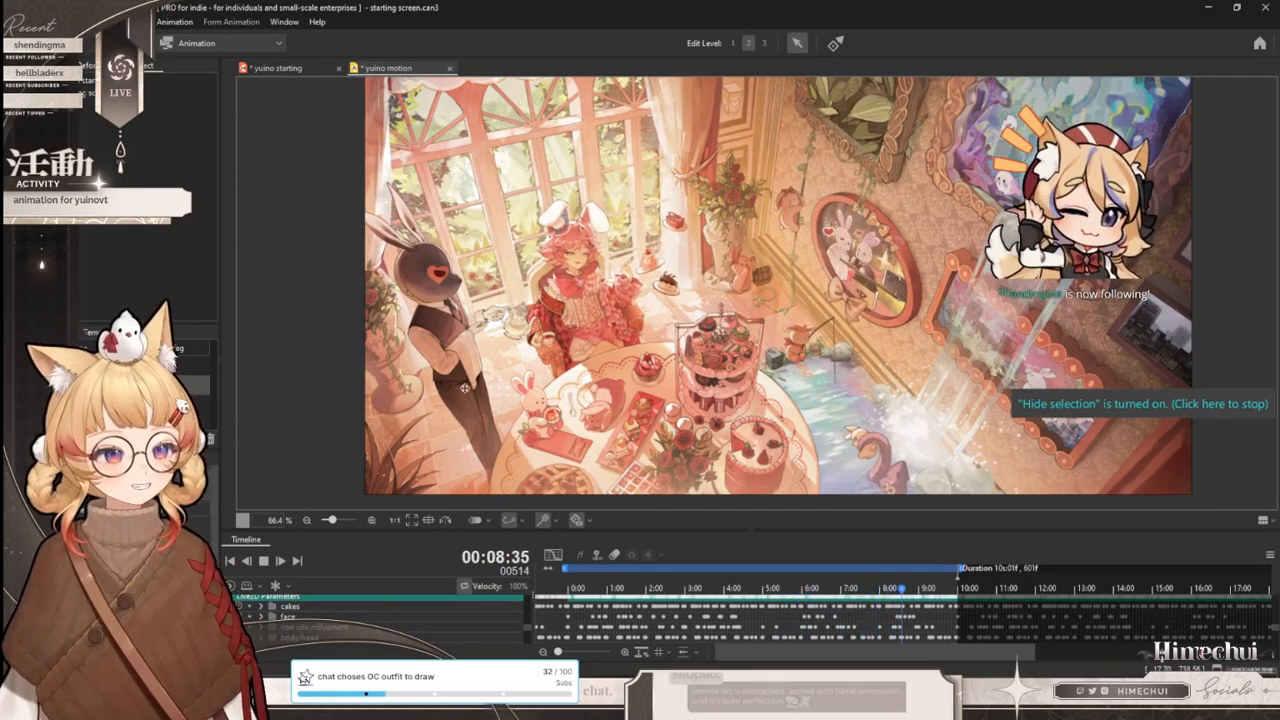
- Examine the playing loop around the fishing bunny, the squid in the pond and the oval mirror
{"action": "scroll", "coordinate": [805, 340], "scroll_direction": "up", "scroll_amount": 5}
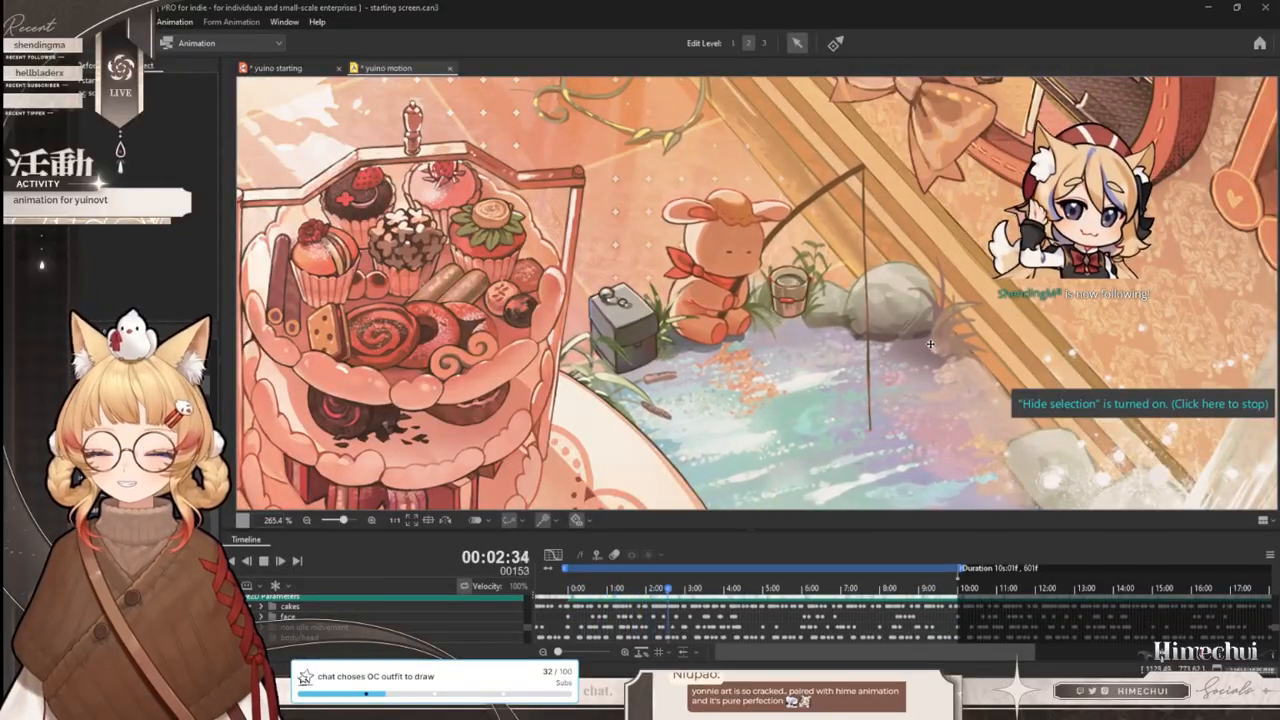
{"action": "scroll", "coordinate": [822, 347], "scroll_direction": "down", "scroll_amount": 3}
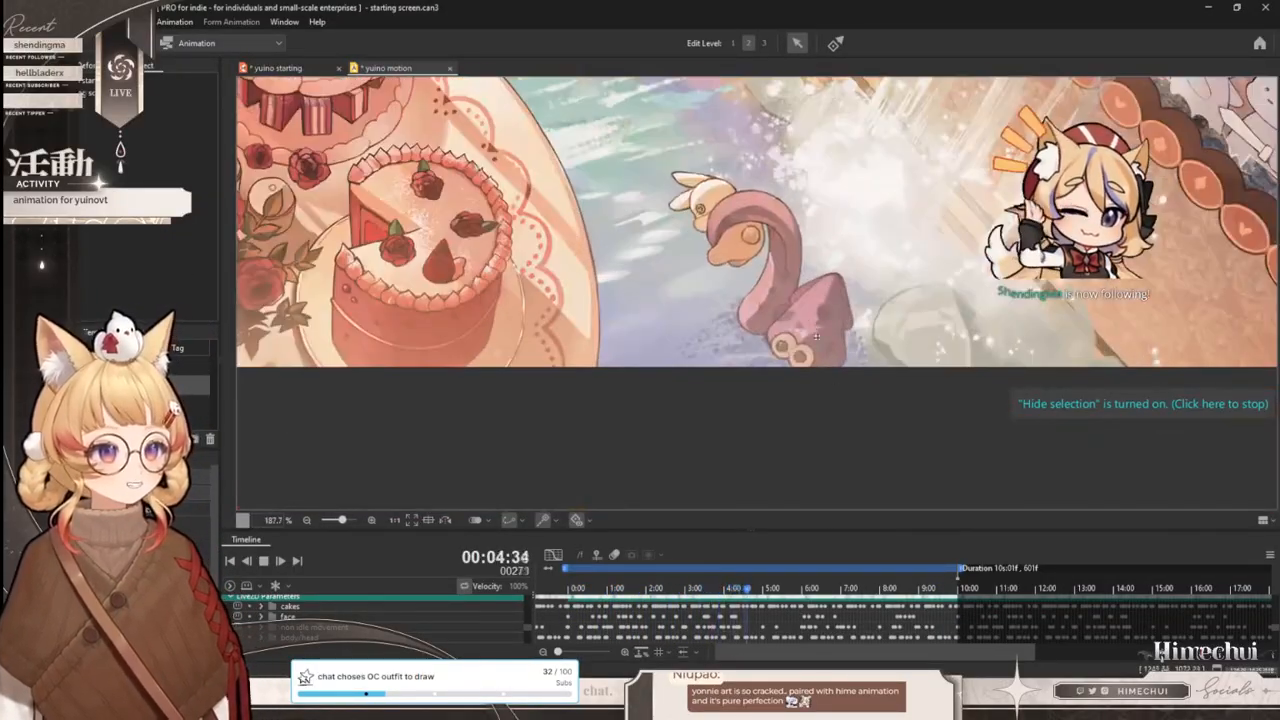
{"action": "scroll", "coordinate": [822, 347], "scroll_direction": "down", "scroll_amount": 3}
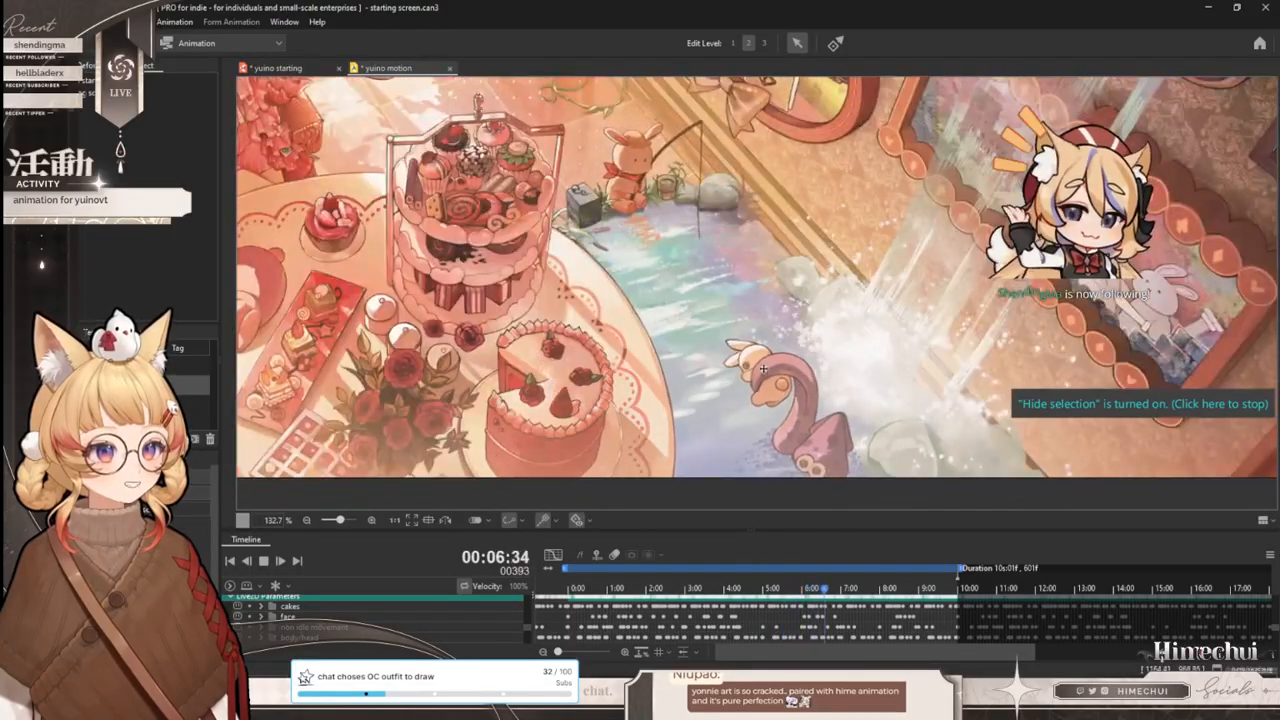
{"action": "scroll", "coordinate": [665, 211], "scroll_direction": "up", "scroll_amount": 9}
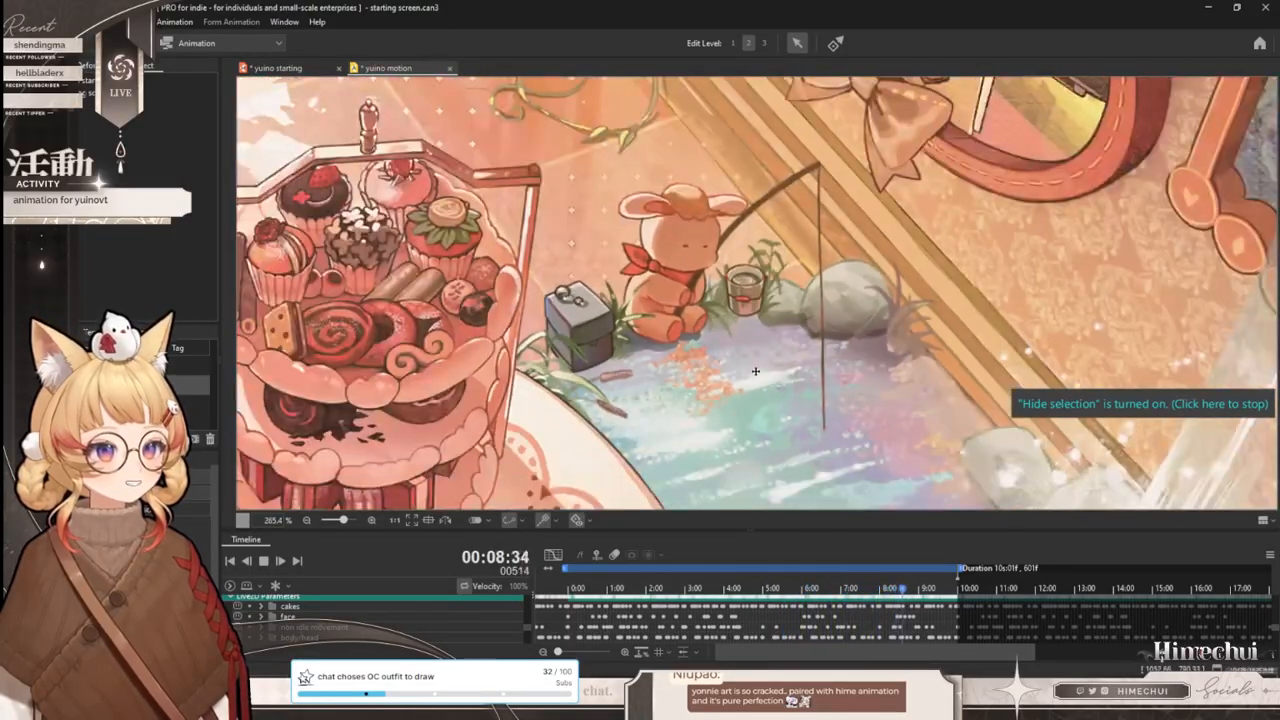
{"action": "scroll", "coordinate": [729, 323], "scroll_direction": "down", "scroll_amount": 6}
{"action": "scroll", "coordinate": [754, 366], "scroll_direction": "down", "scroll_amount": 3}
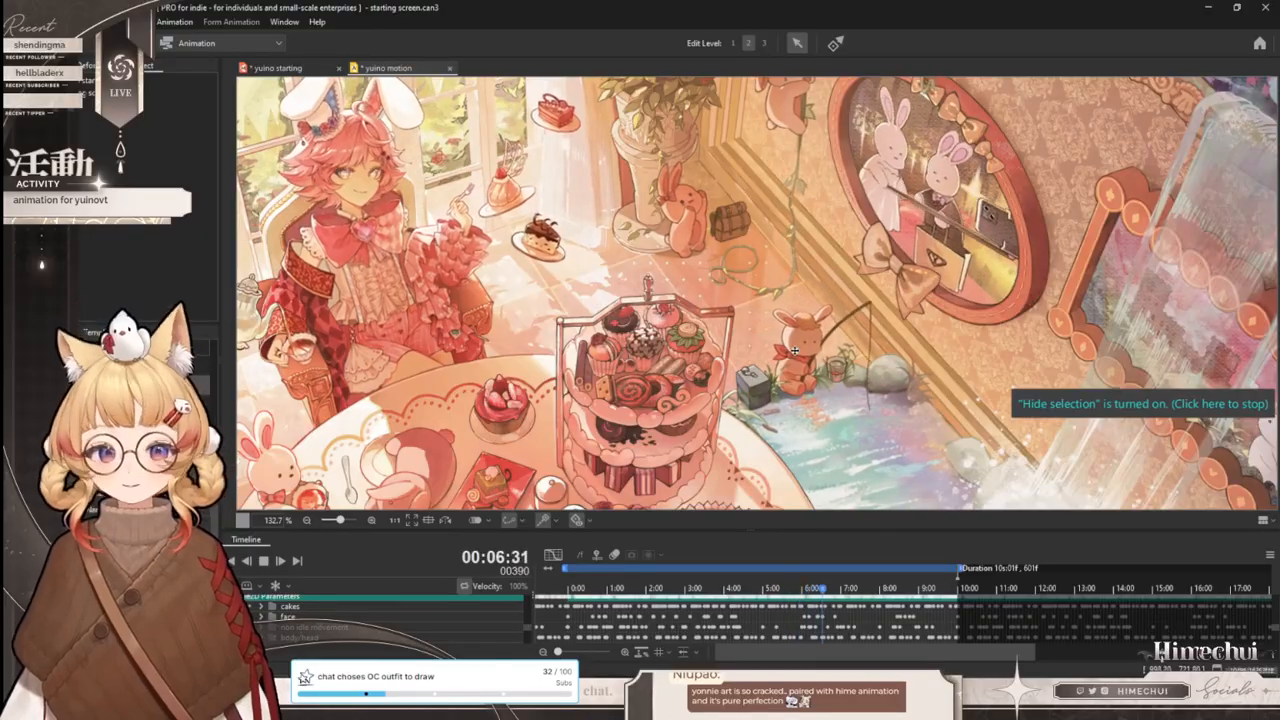
{"action": "scroll", "coordinate": [861, 303], "scroll_direction": "down", "scroll_amount": 3}
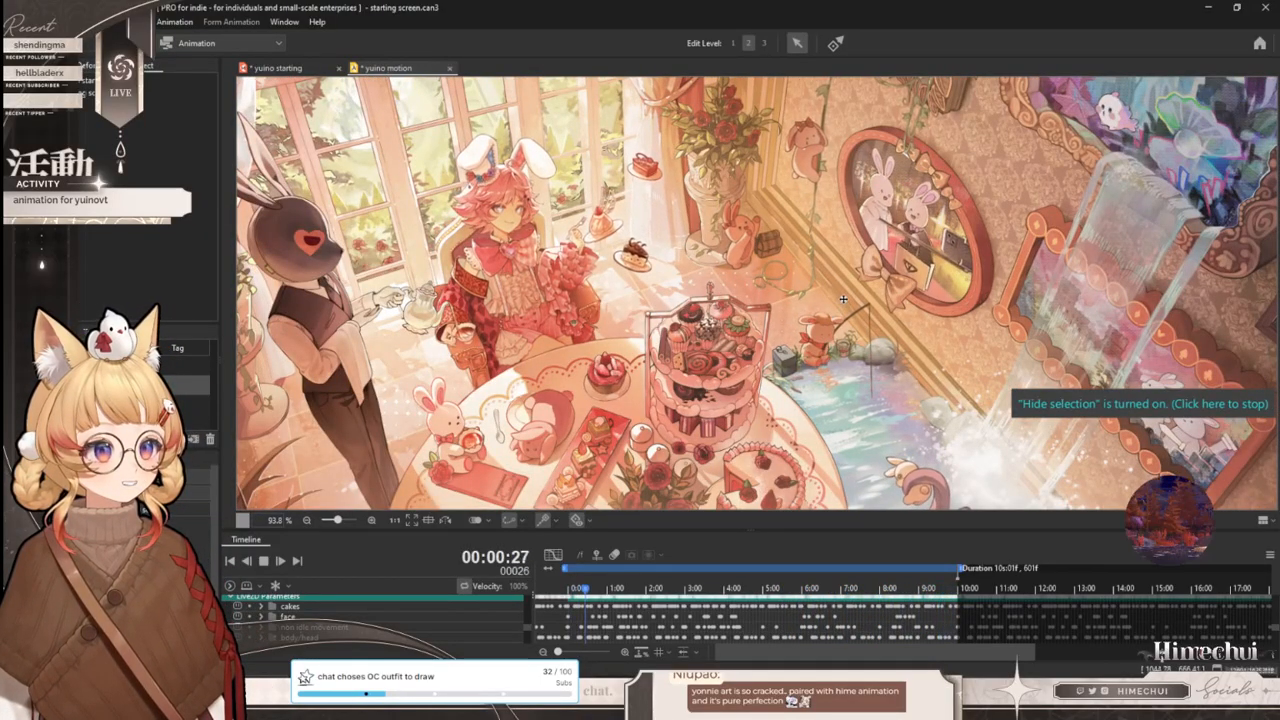
{"action": "scroll", "coordinate": [873, 267], "scroll_direction": "up", "scroll_amount": 4}
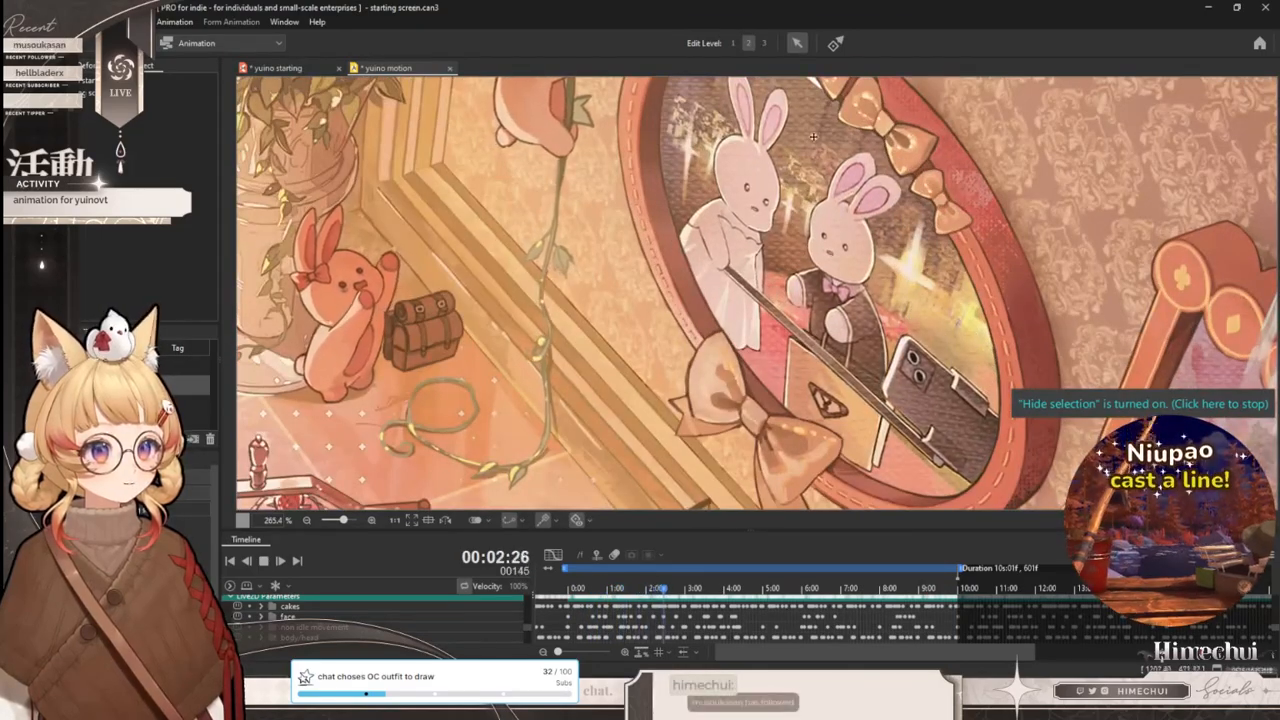
{"action": "scroll", "coordinate": [962, 223], "scroll_direction": "down", "scroll_amount": 4}
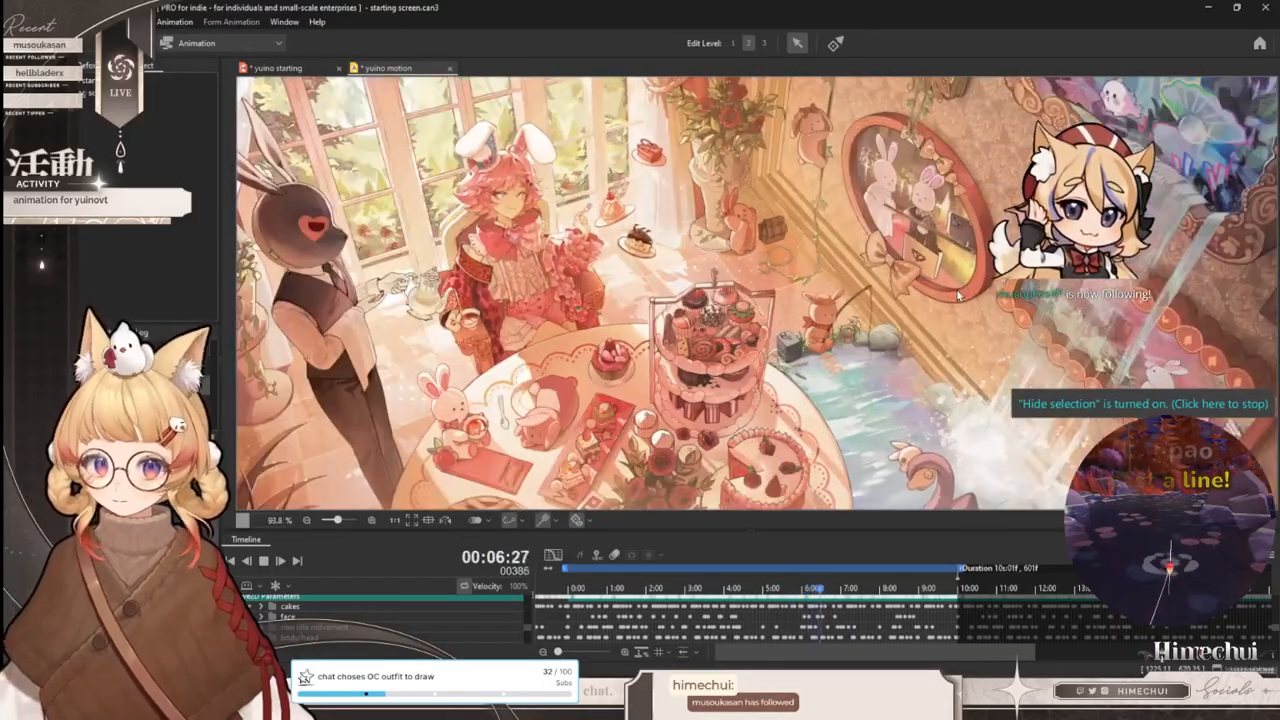
{"action": "scroll", "coordinate": [956, 290], "scroll_direction": "up", "scroll_amount": 1}
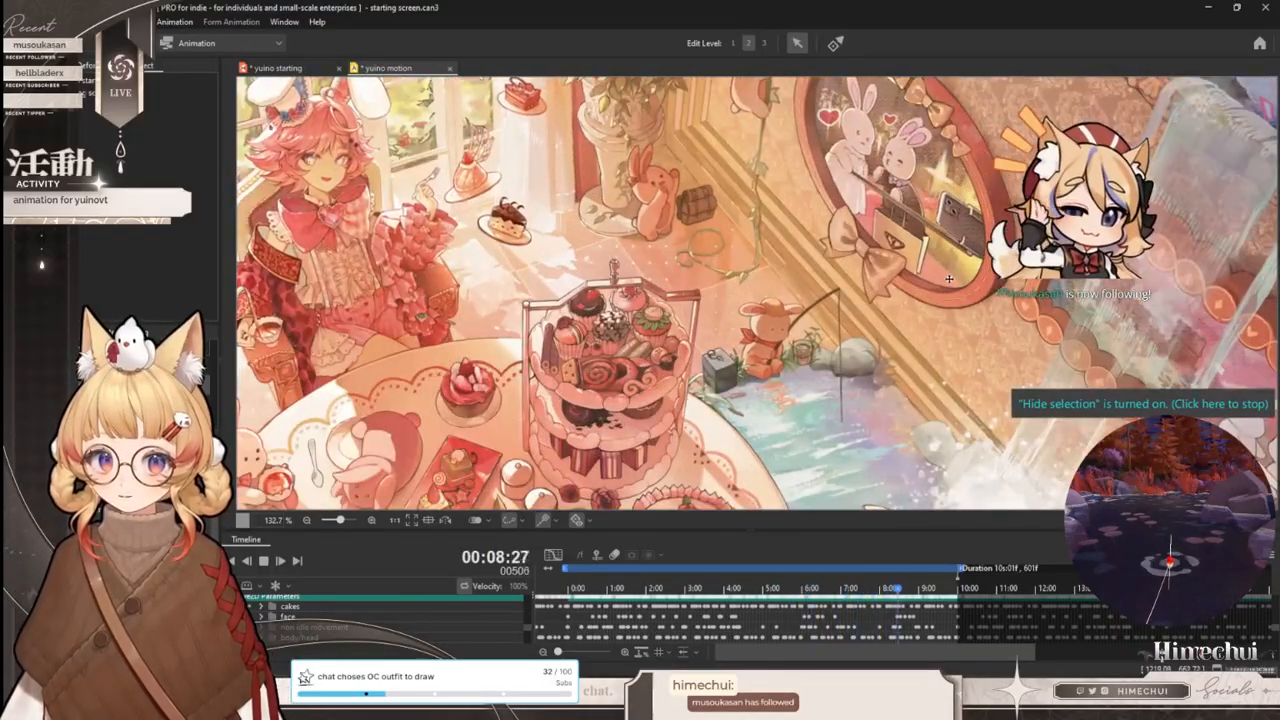
{"action": "scroll", "coordinate": [950, 280], "scroll_direction": "down", "scroll_amount": 1}
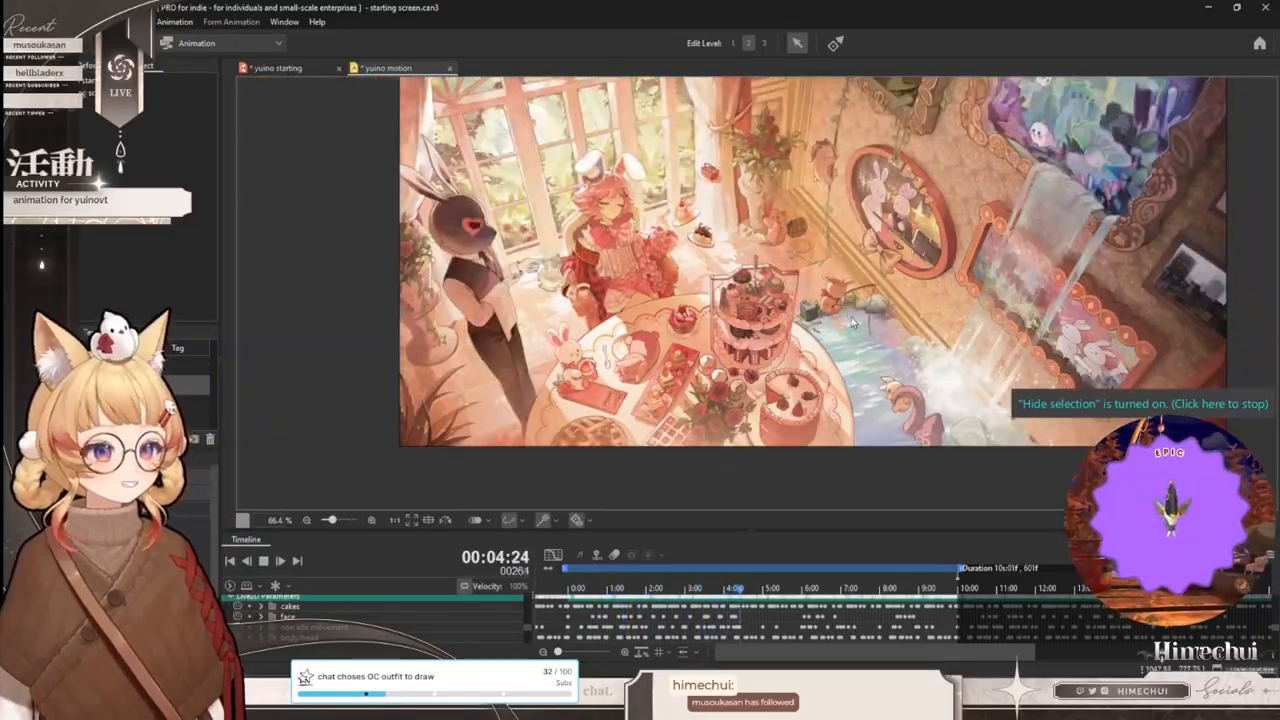
- Examine the playing loop as a whole and close up on the bunny holding a teacup on the table
{"action": "scroll", "coordinate": [697, 346], "scroll_direction": "down", "scroll_amount": 2}
{"action": "scroll", "coordinate": [714, 428], "scroll_direction": "up", "scroll_amount": 2}
{"action": "scroll", "coordinate": [714, 430], "scroll_direction": "down", "scroll_amount": 2}
{"action": "scroll", "coordinate": [714, 466], "scroll_direction": "up", "scroll_amount": 2}
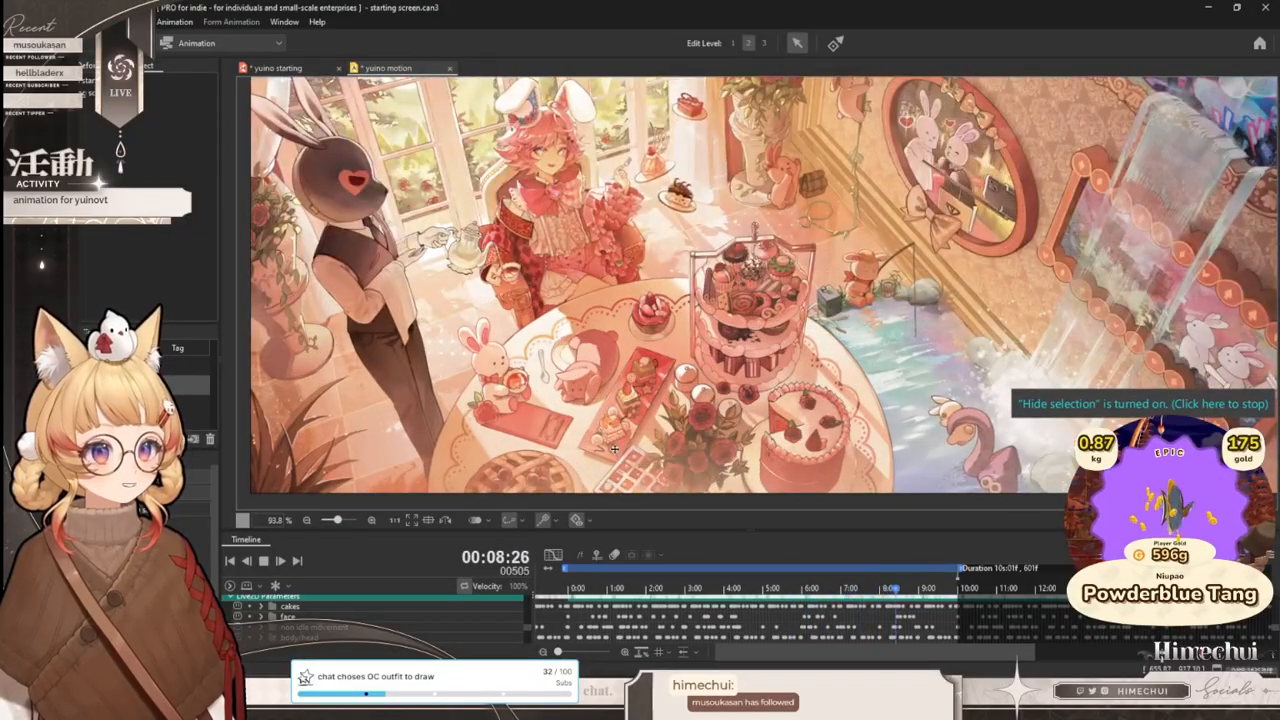
{"action": "scroll", "coordinate": [627, 480], "scroll_direction": "down", "scroll_amount": 2}
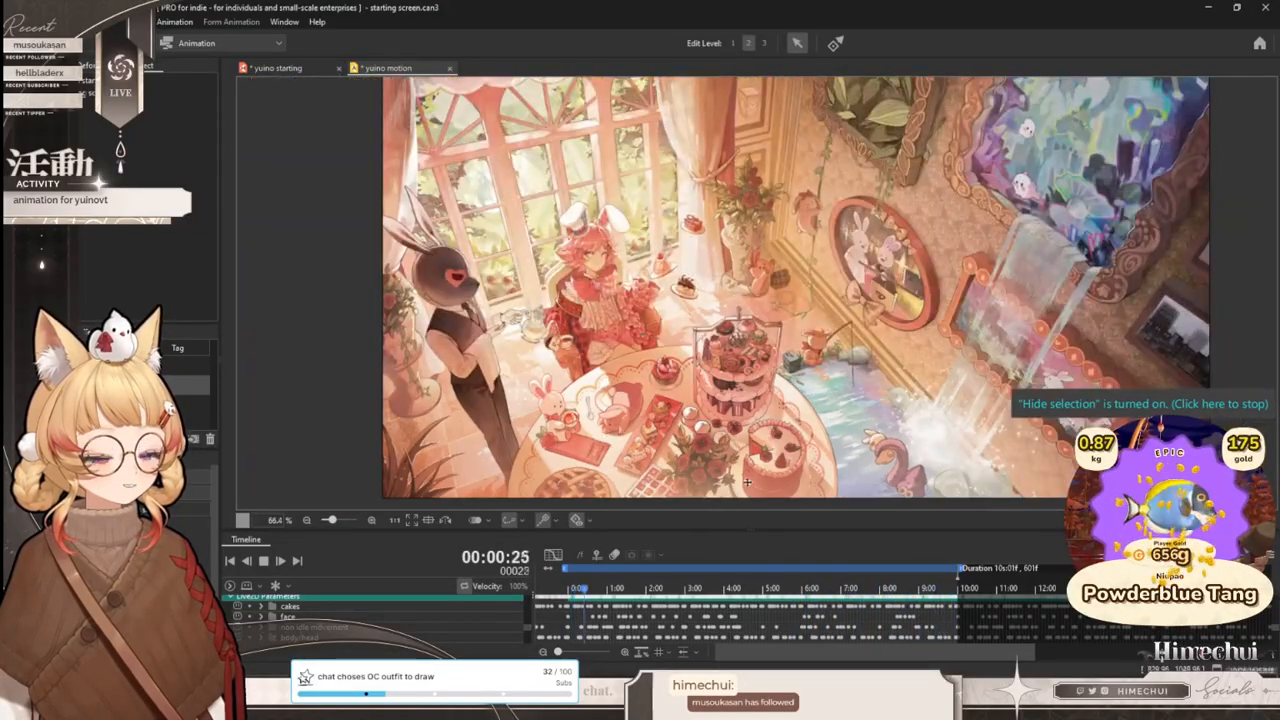
{"action": "scroll", "coordinate": [500, 420], "scroll_direction": "up", "scroll_amount": 4}
{"action": "scroll", "coordinate": [585, 425], "scroll_direction": "up", "scroll_amount": 4}
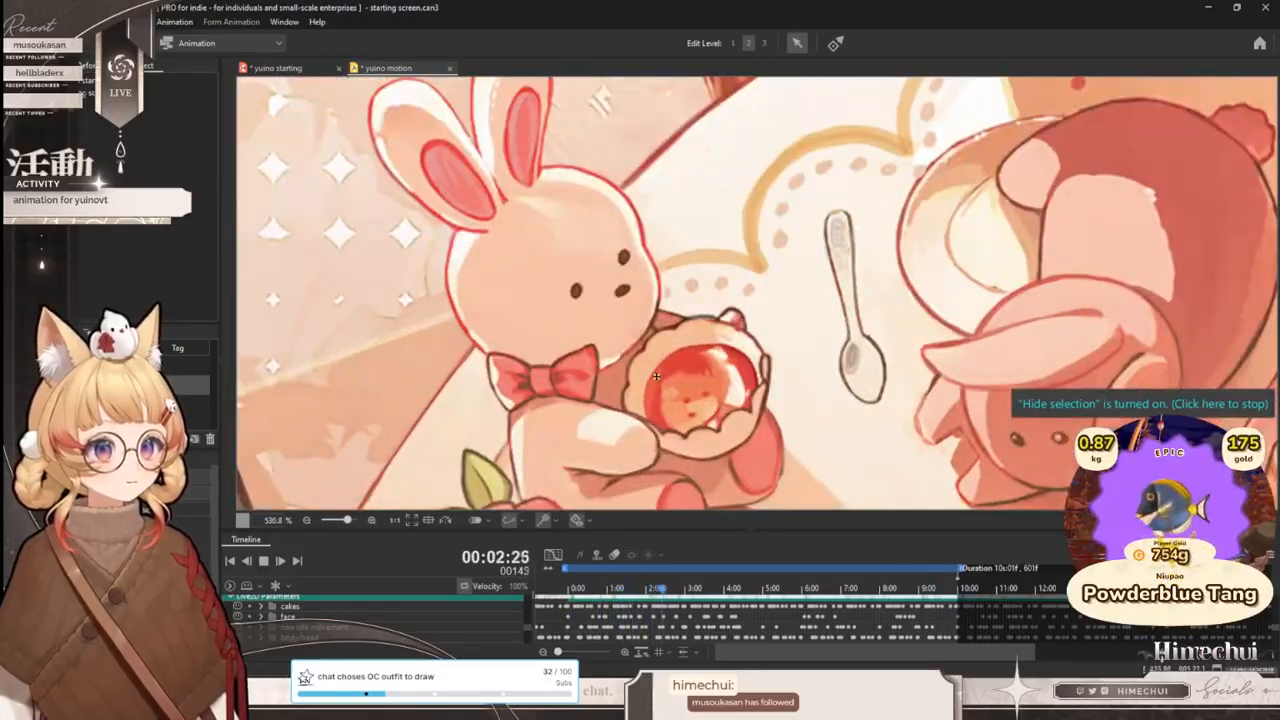
{"action": "scroll", "coordinate": [650, 390], "scroll_direction": "down", "scroll_amount": 1}
{"action": "scroll", "coordinate": [684, 374], "scroll_direction": "up", "scroll_amount": 2}
{"action": "scroll", "coordinate": [684, 374], "scroll_direction": "down", "scroll_amount": 5}
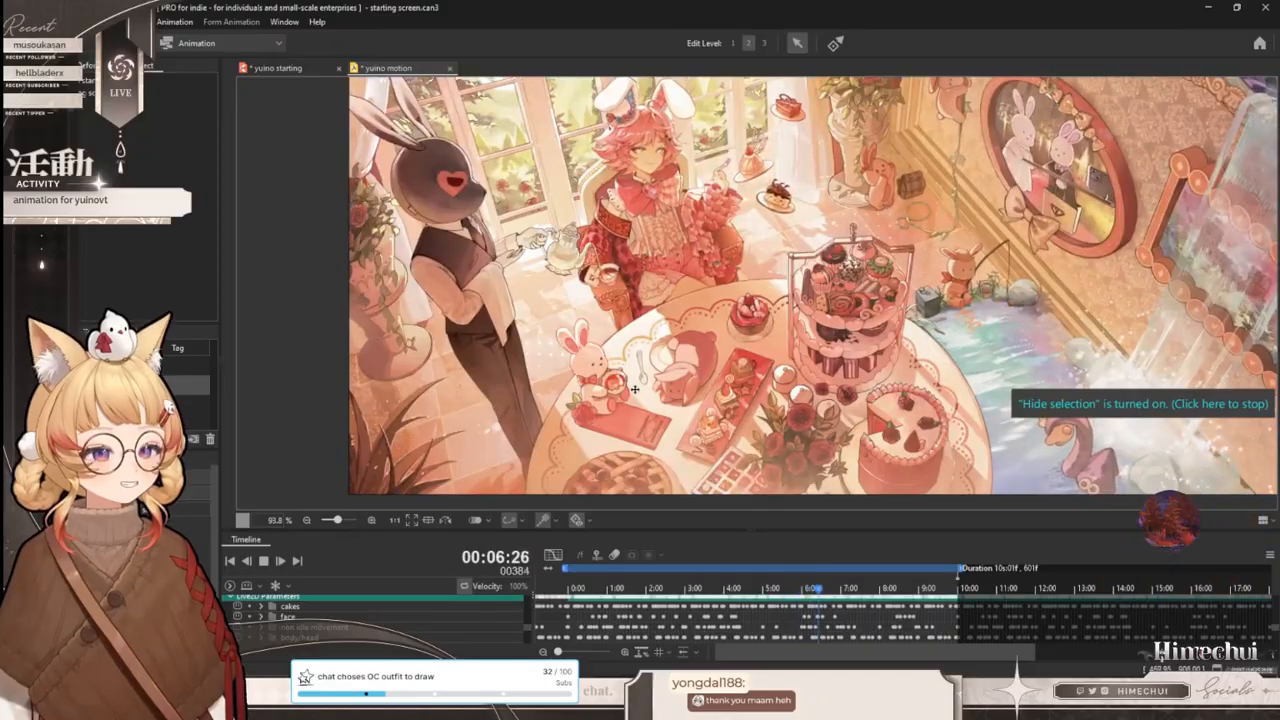
{"action": "scroll", "coordinate": [593, 370], "scroll_direction": "up", "scroll_amount": 5}
{"action": "scroll", "coordinate": [593, 370], "scroll_direction": "down", "scroll_amount": 4}
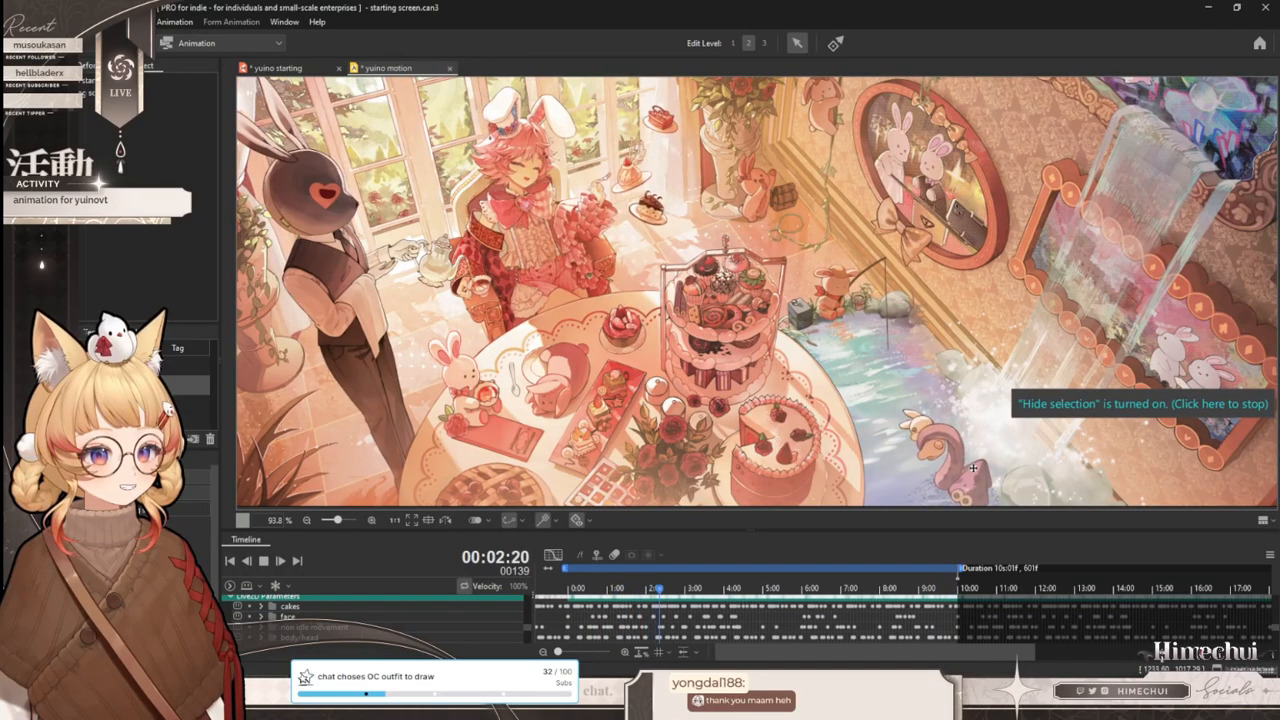
{"action": "scroll", "coordinate": [817, 403], "scroll_direction": "down", "scroll_amount": 1}
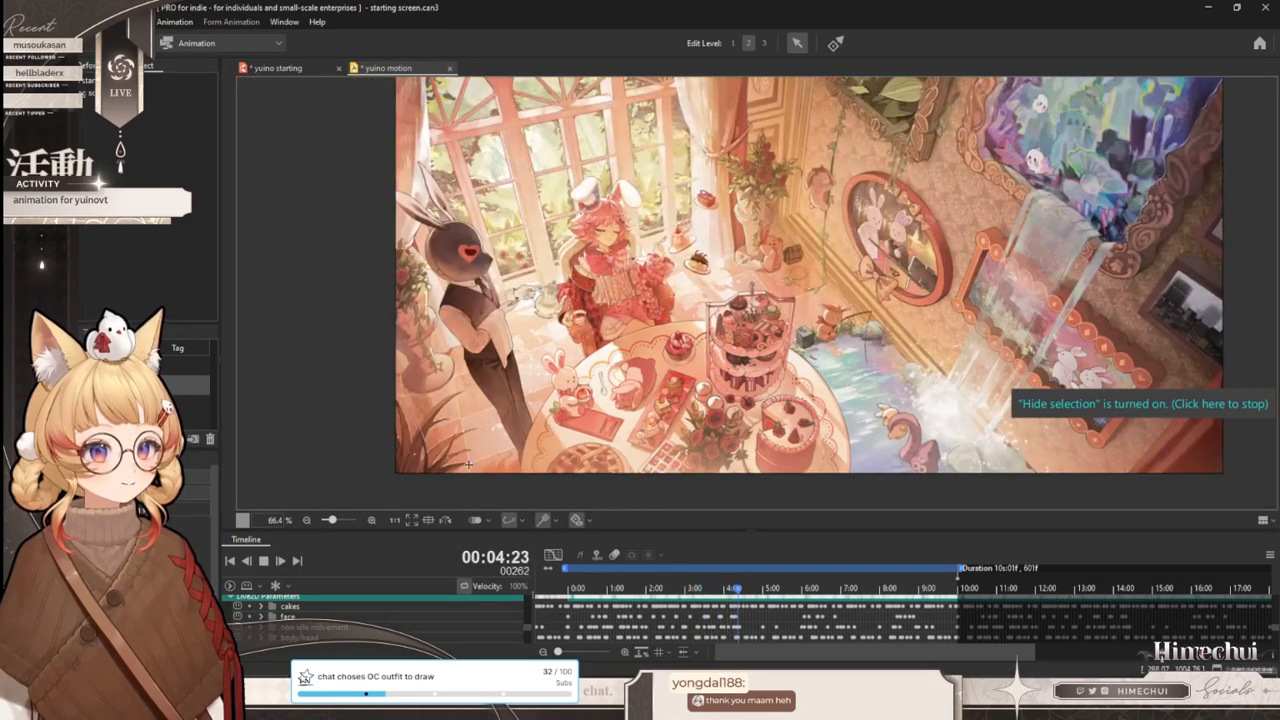
- Stop the playback, return to the yuino starting model and save it
{"action": "left_click", "coordinate": [264, 561]}
{"action": "left_click", "coordinate": [268, 68]}
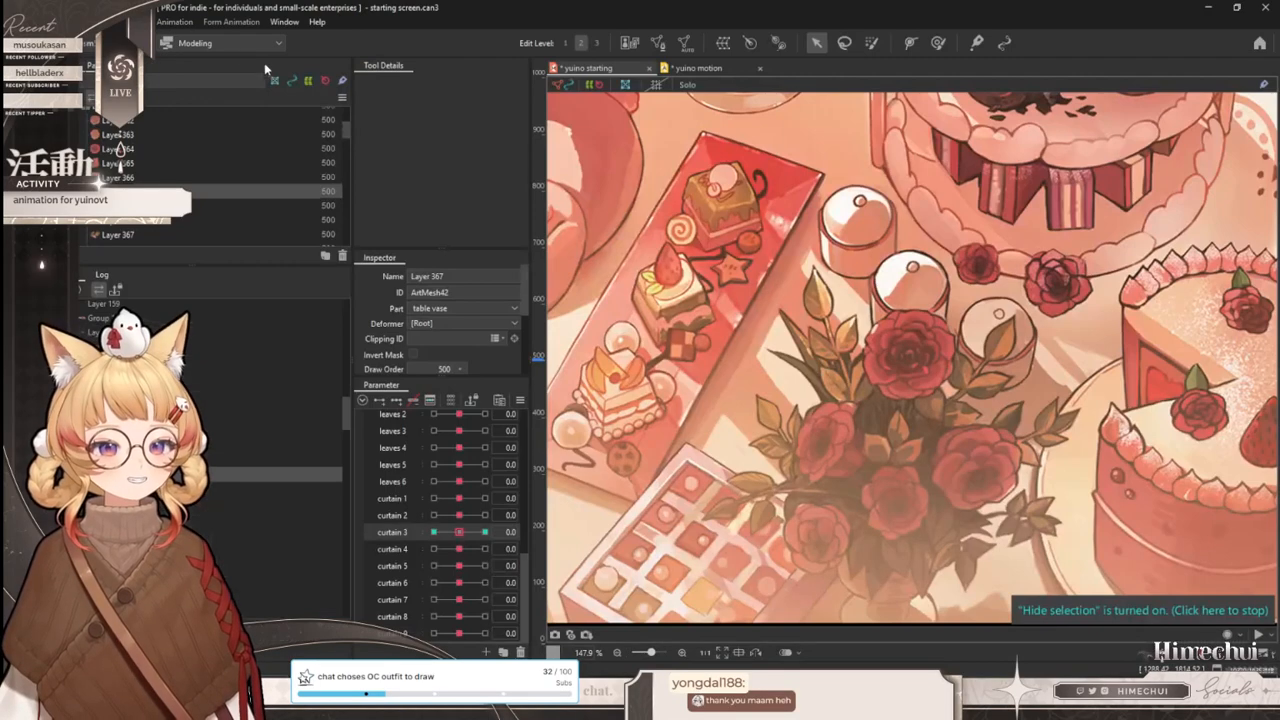
{"action": "left_click", "coordinate": [46, 21]}
{"action": "left_click", "coordinate": [120, 135]}
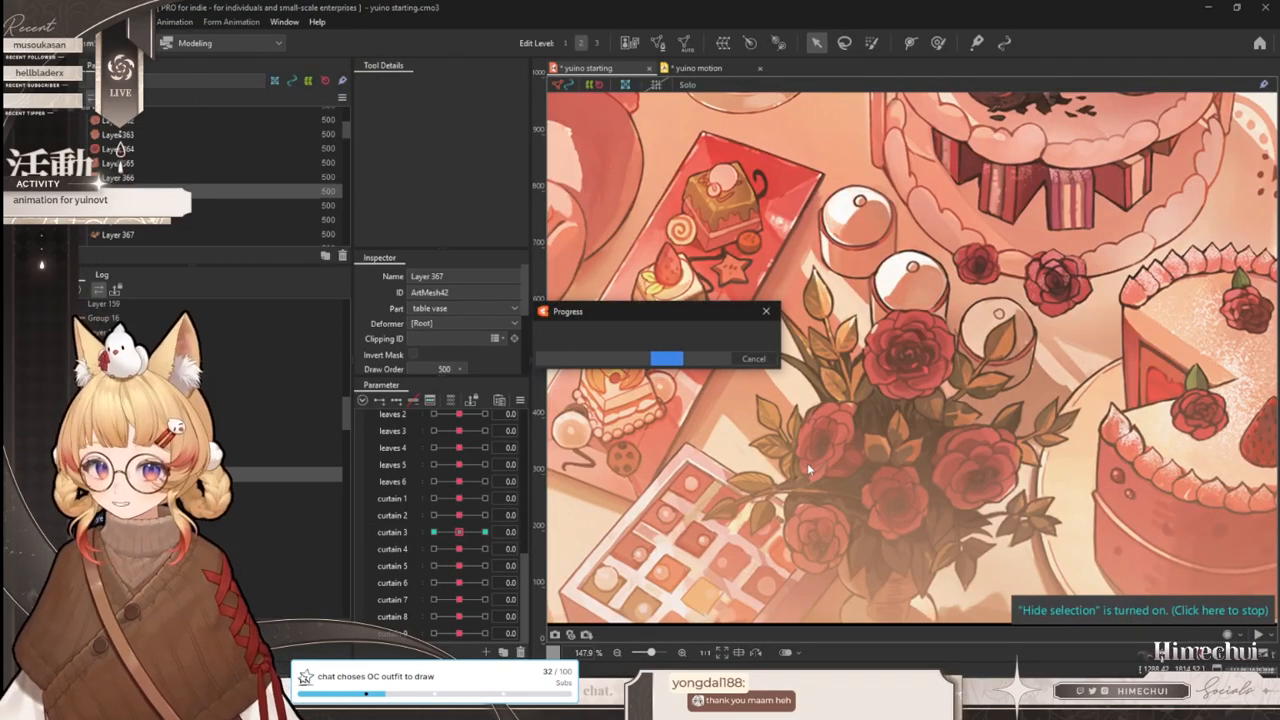
- Show the selection again and bend the middle of the vase leaf for curtain 3 at 10 and -10, ending at 0
{"action": "scroll", "coordinate": [810, 464], "scroll_direction": "down", "scroll_amount": 6}
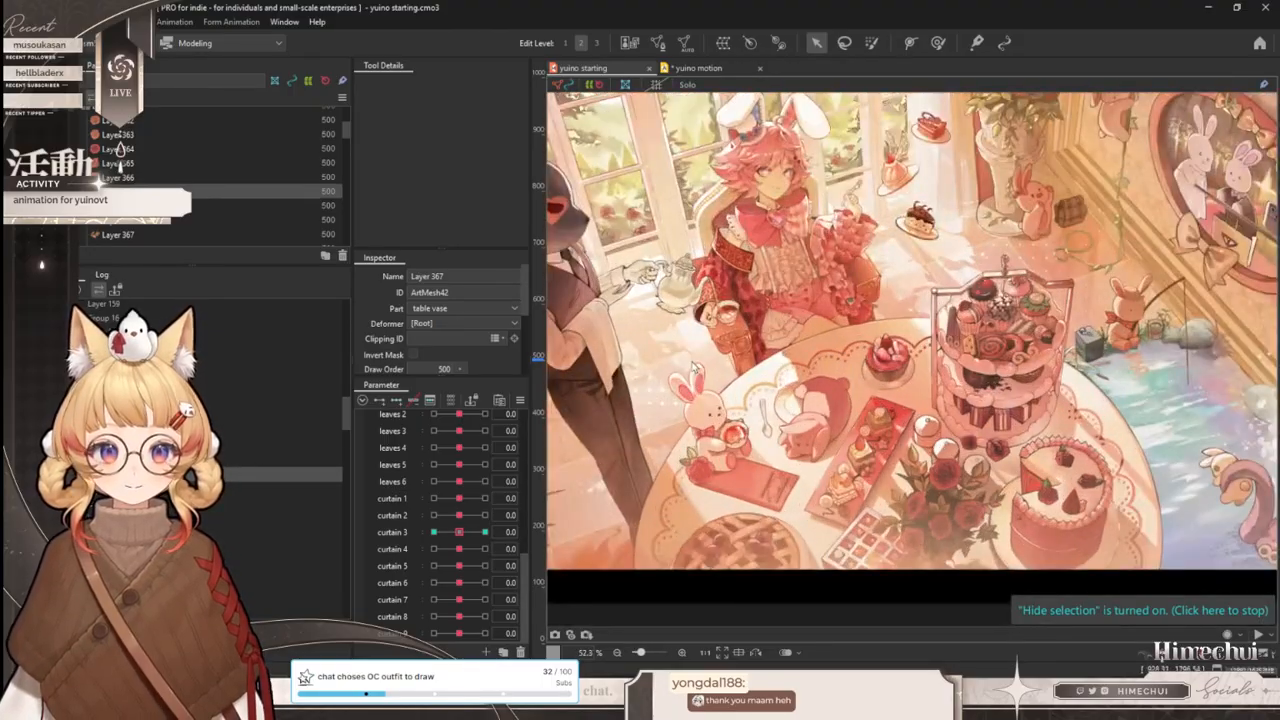
{"action": "scroll", "coordinate": [690, 368], "scroll_direction": "down", "scroll_amount": 4}
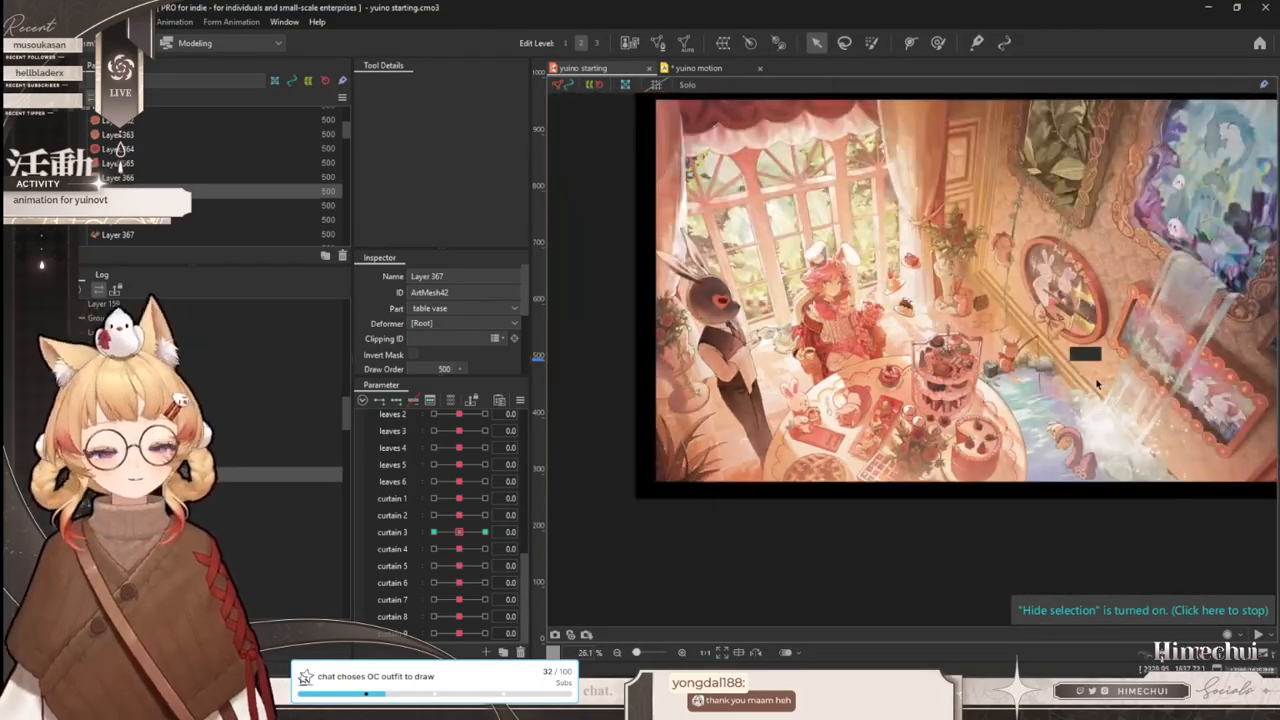
{"action": "scroll", "coordinate": [968, 372], "scroll_direction": "up", "scroll_amount": 4}
{"action": "key", "text": "ctrl+t"}
{"action": "scroll", "coordinate": [905, 372], "scroll_direction": "down", "scroll_amount": 1}
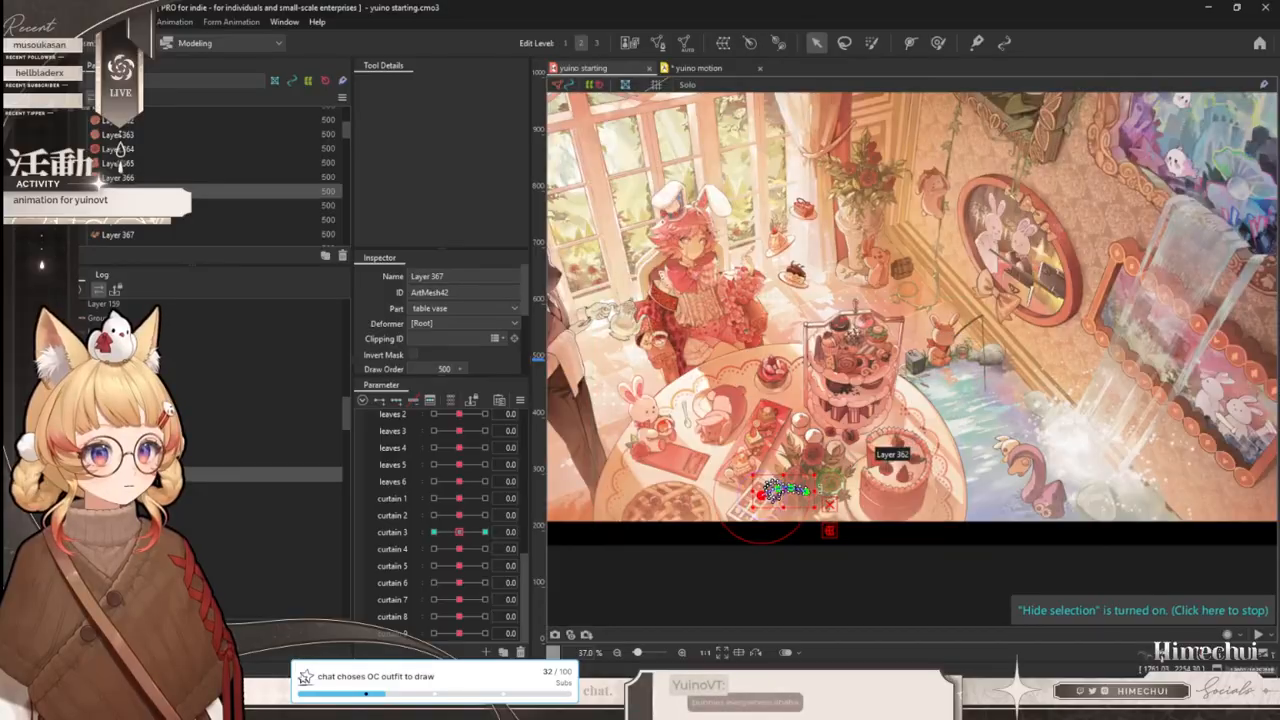
{"action": "scroll", "coordinate": [822, 484], "scroll_direction": "up", "scroll_amount": 2}
{"action": "scroll", "coordinate": [724, 512], "scroll_direction": "up", "scroll_amount": 3}
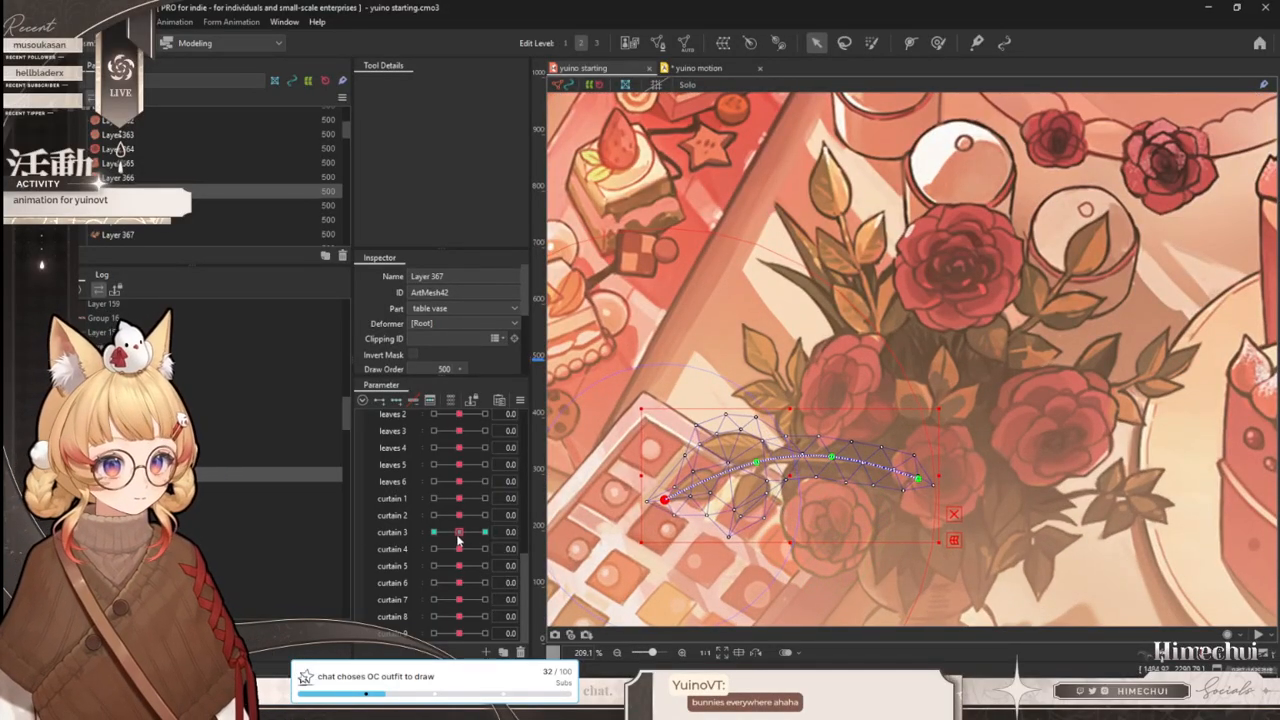
{"action": "left_click_drag", "start_coordinate": [457, 537], "coordinate": [485, 532]}
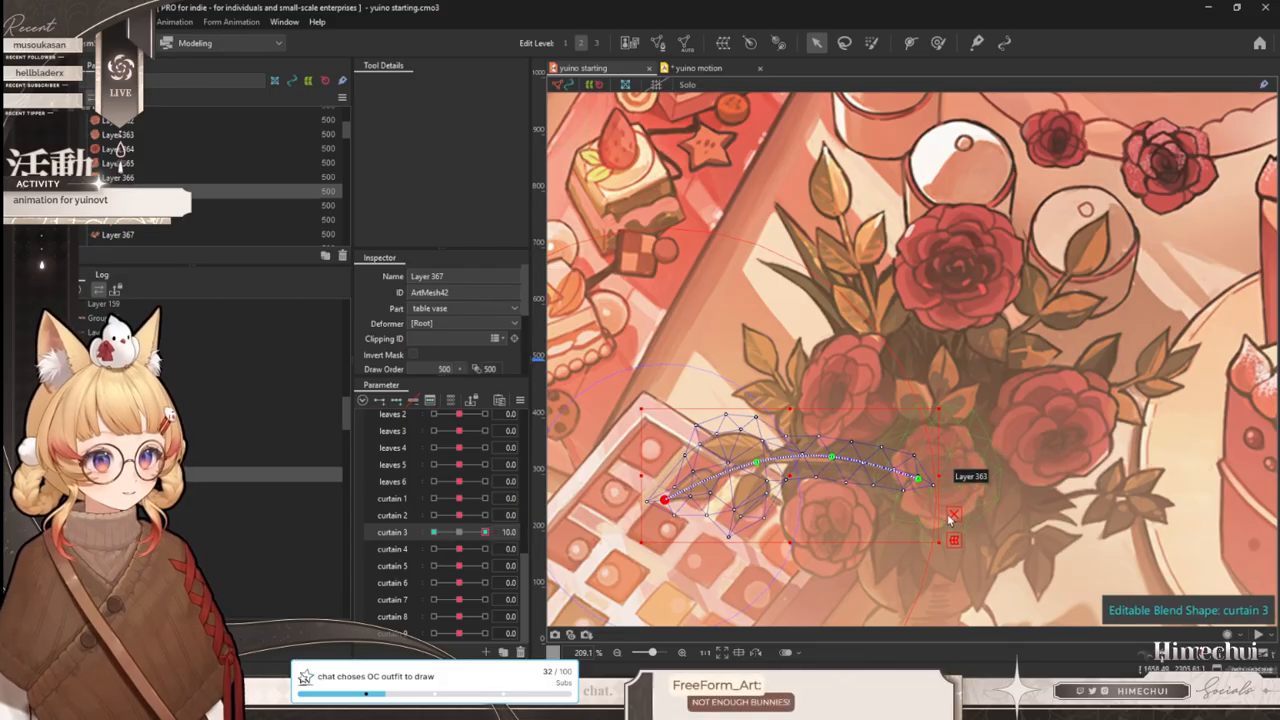
{"action": "mouse_move", "coordinate": [832, 460]}
{"action": "left_mouse_down"}
{"action": "mouse_move", "coordinate": [829, 440]}
{"action": "mouse_move", "coordinate": [835, 479]}
{"action": "left_mouse_up"}
{"action": "left_click", "coordinate": [434, 532]}
{"action": "left_click", "coordinate": [459, 532]}
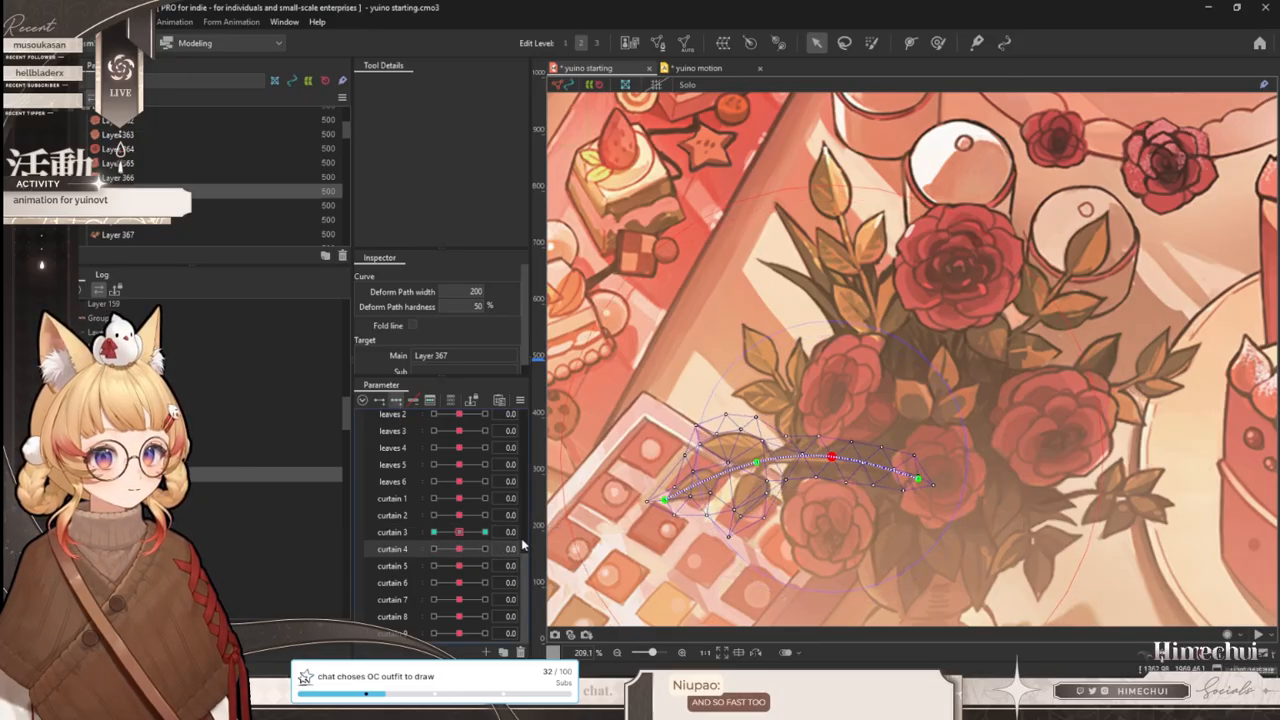
- Key curtain 4 on the vase leaf, bending its outer end up at 10 and down at -10, and return to 0
{"action": "left_click", "coordinate": [485, 549]}
{"action": "left_click_drag", "start_coordinate": [757, 462], "coordinate": [755, 450]}
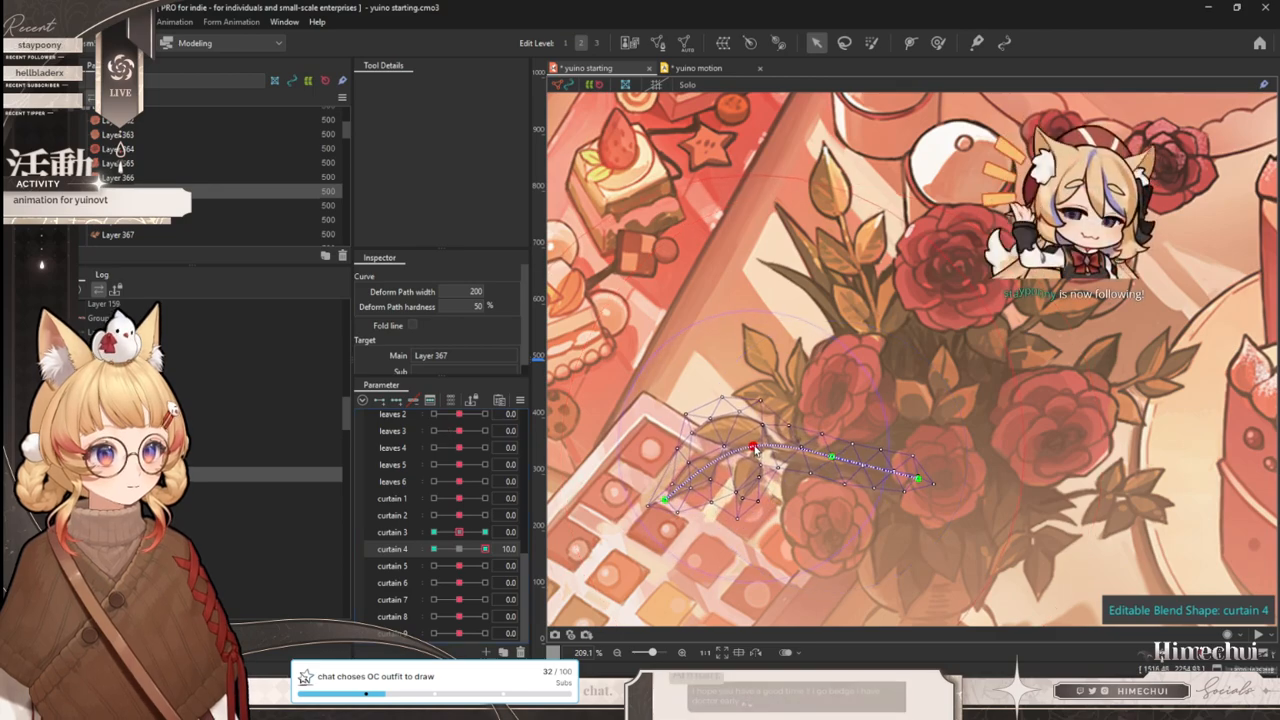
{"action": "left_click", "coordinate": [660, 494]}
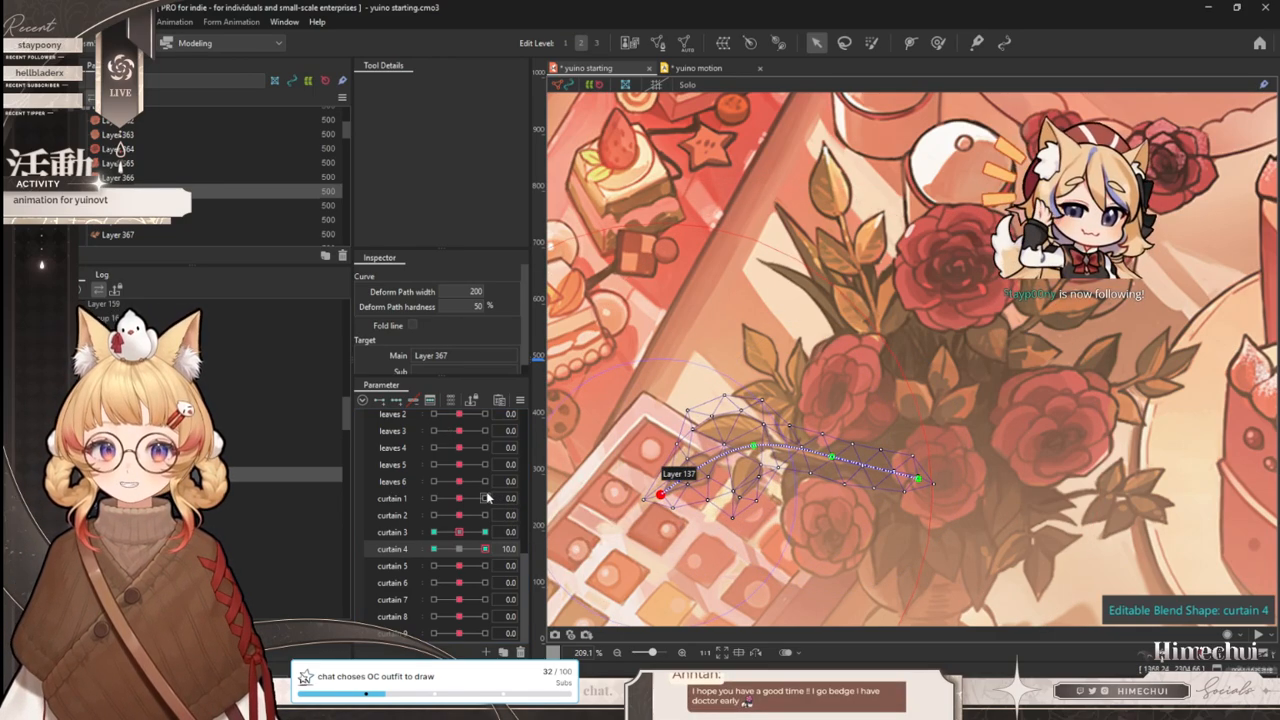
{"action": "left_click", "coordinate": [482, 550]}
{"action": "left_click_drag", "start_coordinate": [482, 552], "coordinate": [250, 558]}
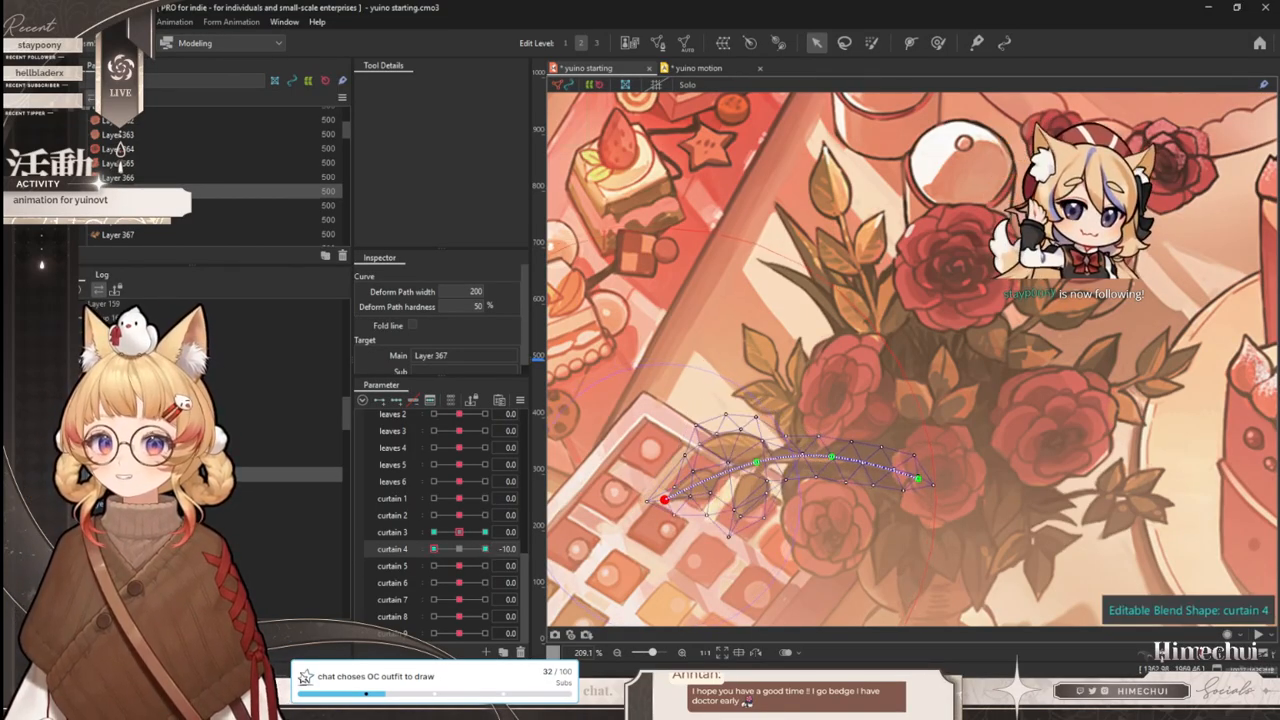
{"action": "left_click_drag", "start_coordinate": [757, 462], "coordinate": [767, 491]}
{"action": "left_click_drag", "start_coordinate": [670, 510], "coordinate": [673, 520]}
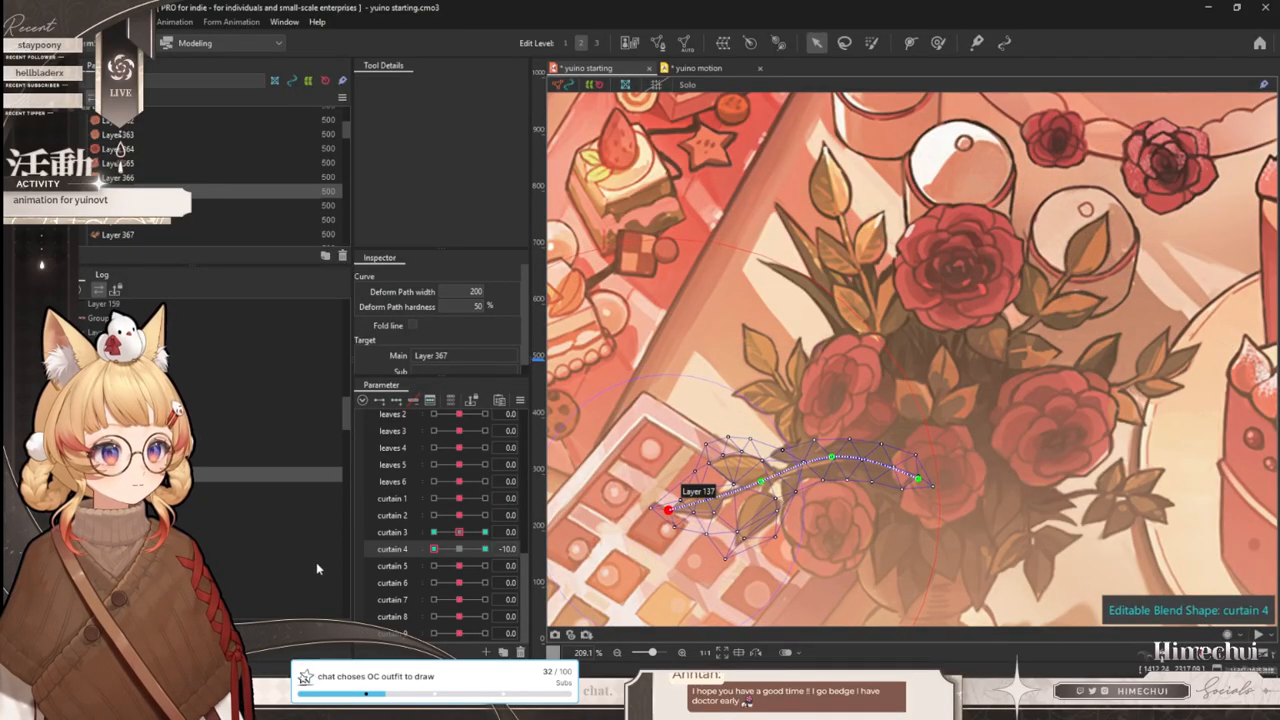
{"action": "left_click", "coordinate": [464, 549]}
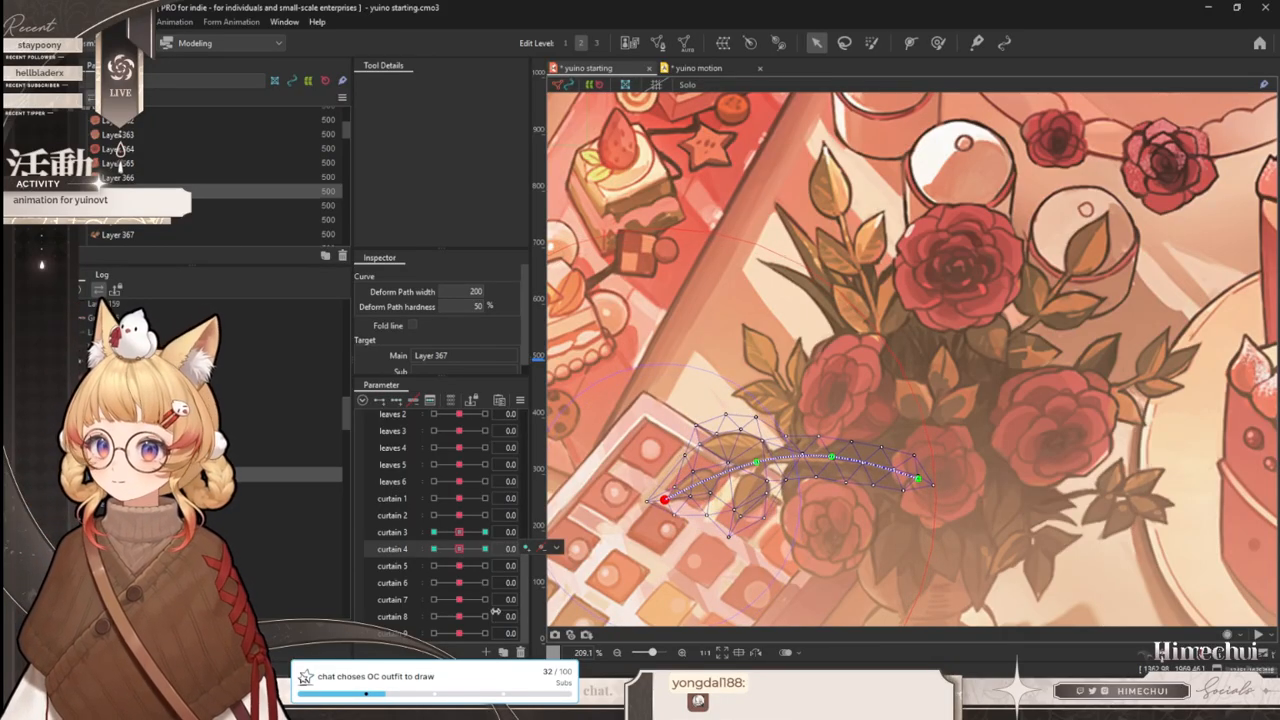
- Key curtain 5 on the vase leaf, bending its outer tip up at 10 and down at -10
{"action": "left_click", "coordinate": [485, 549]}
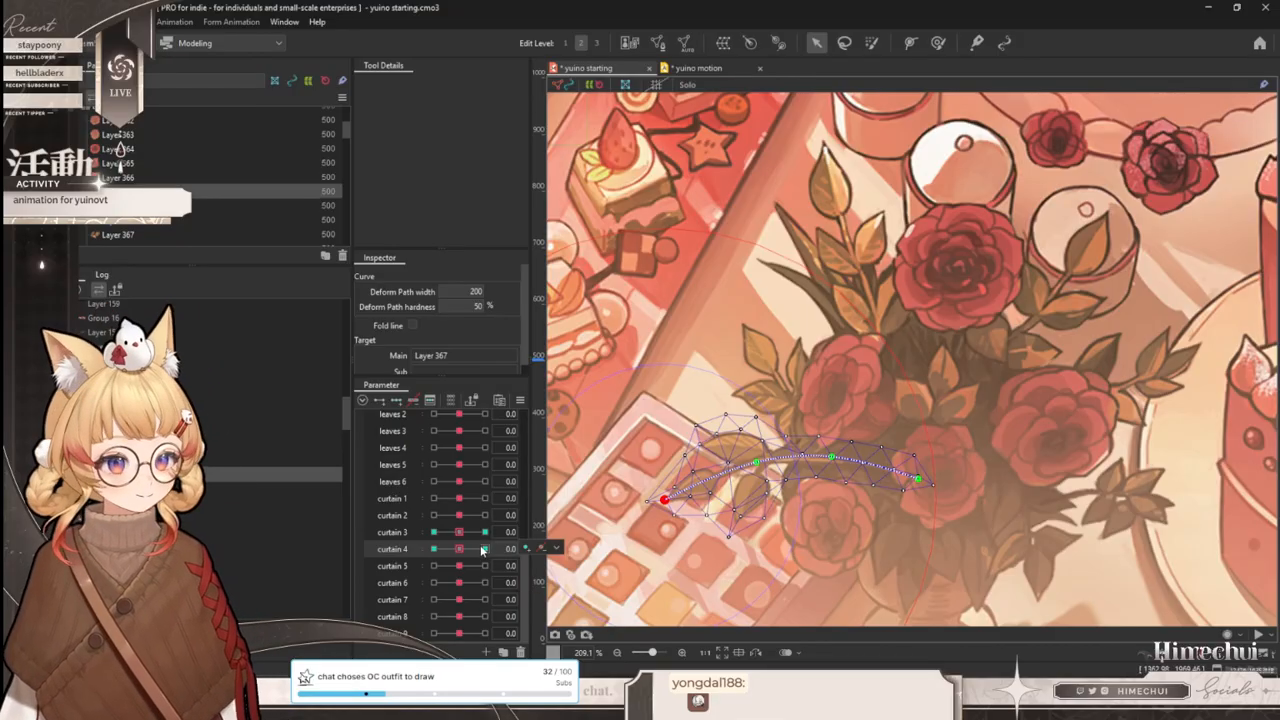
{"action": "left_click_drag", "start_coordinate": [554, 539], "coordinate": [459, 549]}
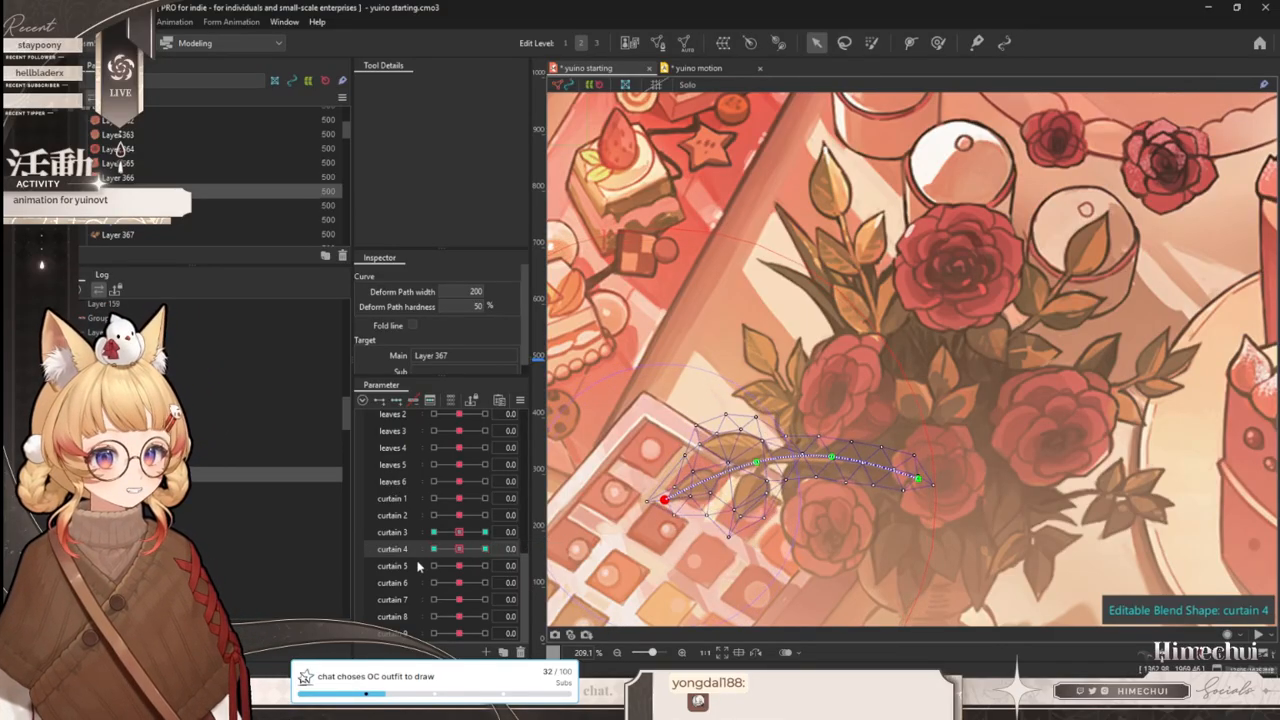
{"action": "left_click", "coordinate": [408, 566]}
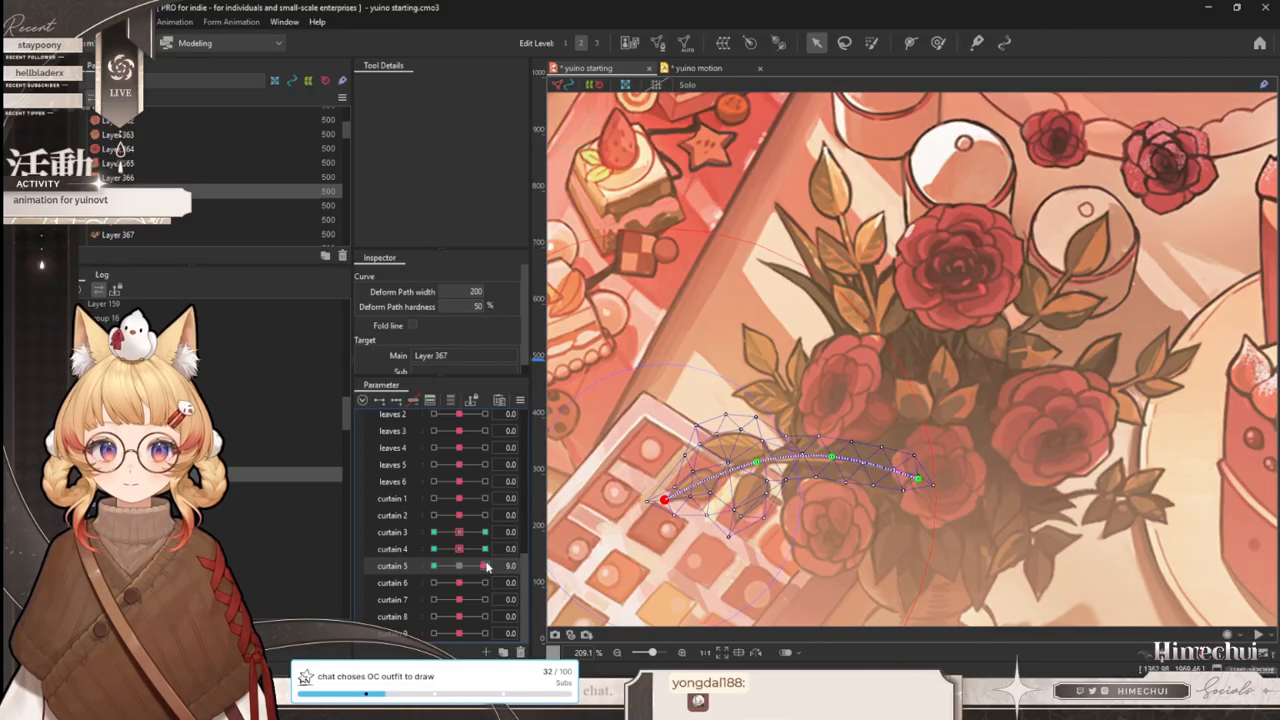
{"action": "left_click_drag", "start_coordinate": [485, 565], "coordinate": [496, 565]}
{"action": "left_click_drag", "start_coordinate": [666, 500], "coordinate": [660, 473]}
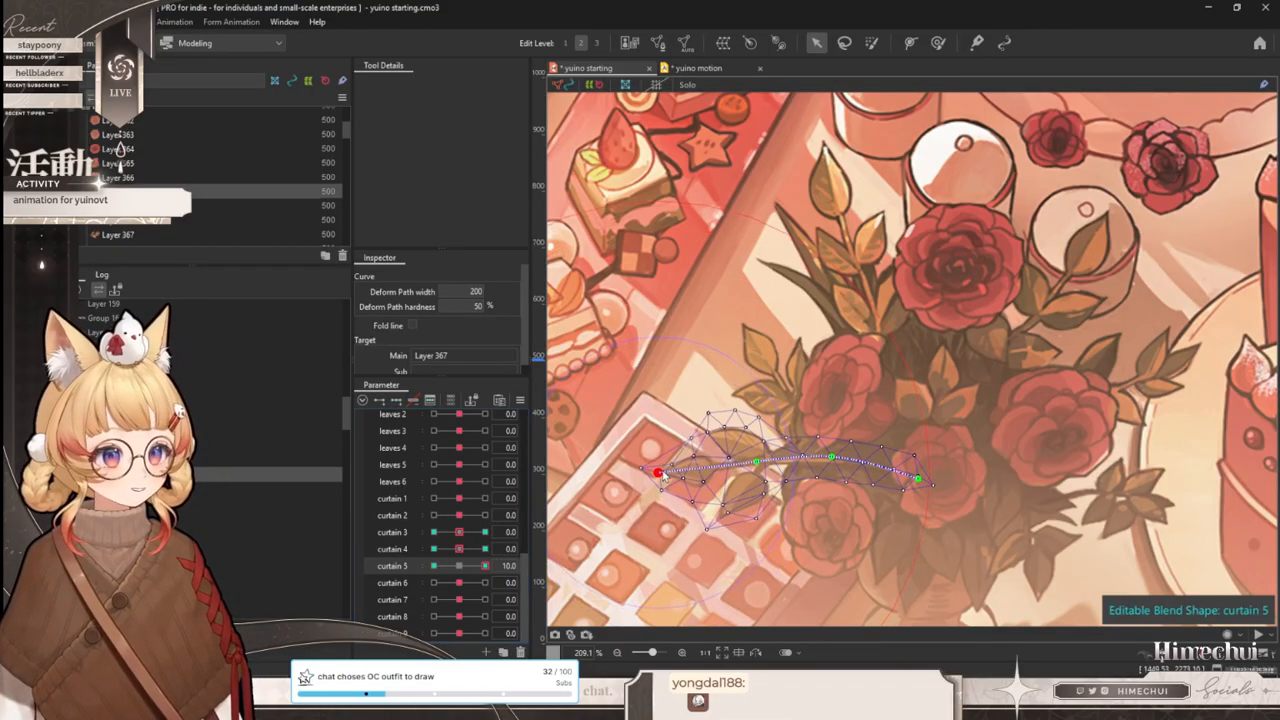
{"action": "left_click_drag", "start_coordinate": [485, 565], "coordinate": [434, 566]}
{"action": "left_click_drag", "start_coordinate": [666, 499], "coordinate": [677, 521]}
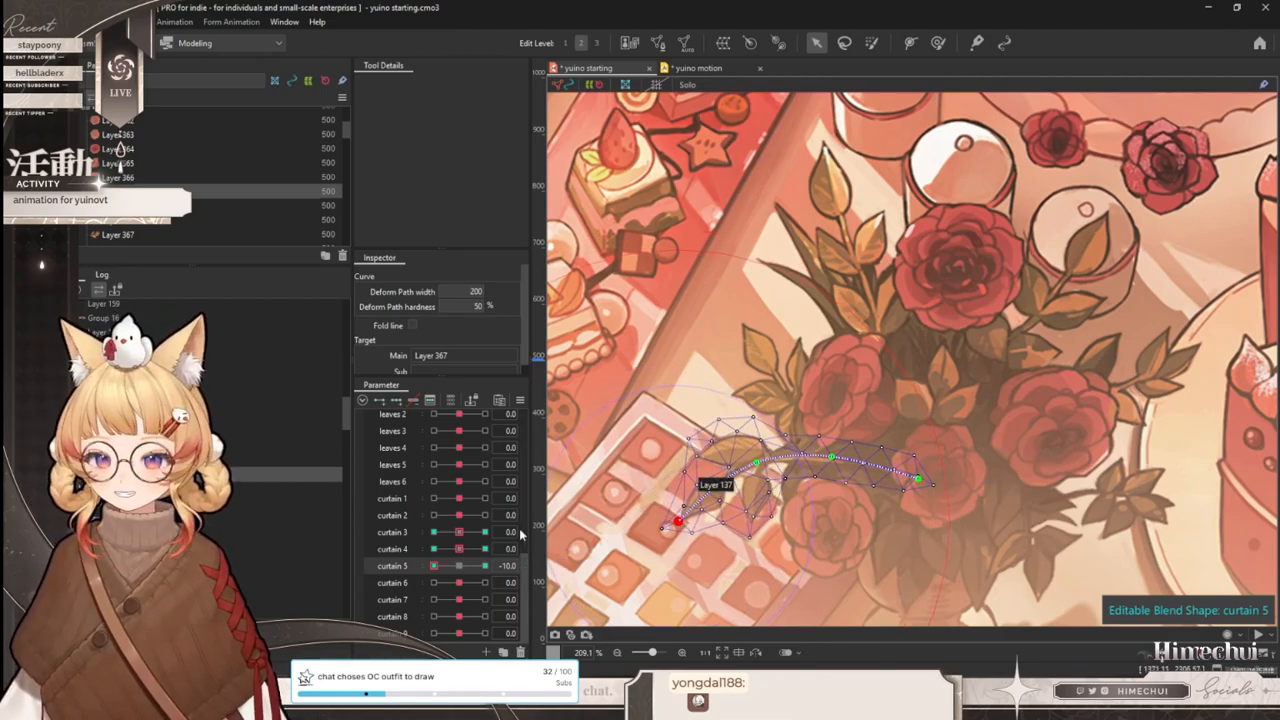
{"action": "left_click", "coordinate": [485, 566]}
- Examine the table vase close up in the yuino motion animation while scrubbing through the loop
{"action": "left_click_drag", "start_coordinate": [659, 536], "coordinate": [400, 530]}
{"action": "scroll", "coordinate": [784, 462], "scroll_direction": "down", "scroll_amount": 4}
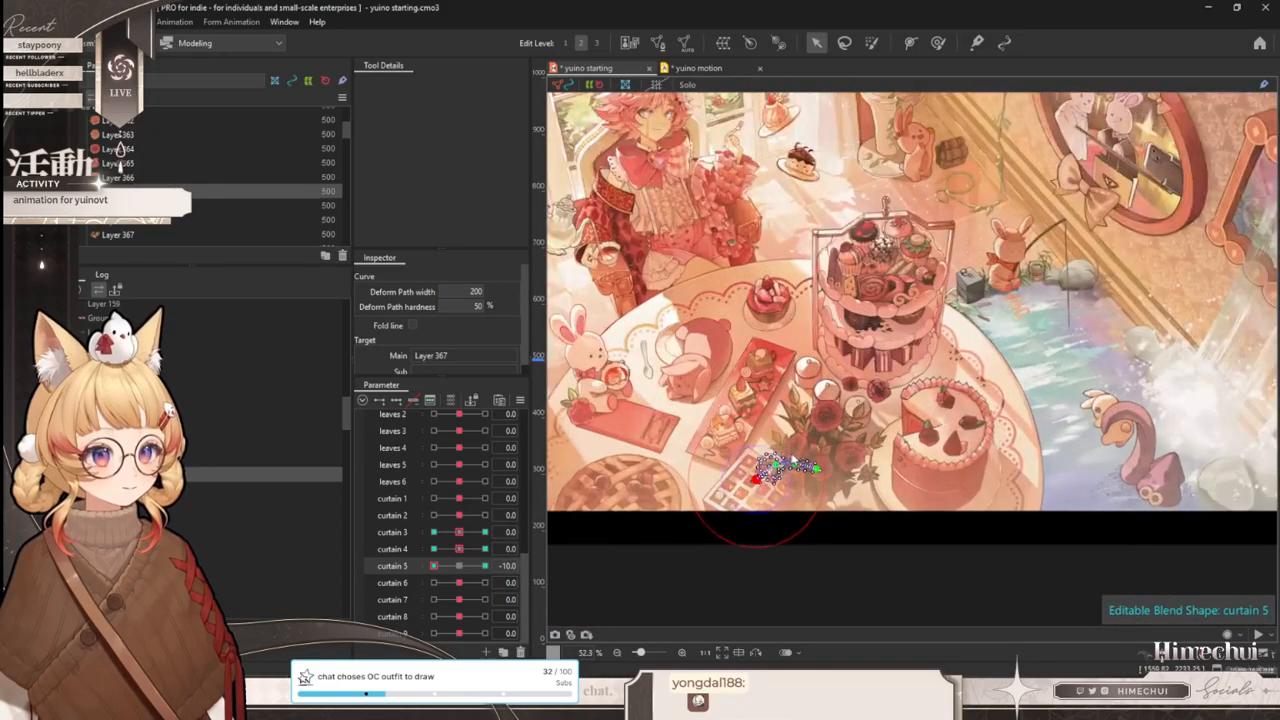
{"action": "scroll", "coordinate": [784, 462], "scroll_direction": "up", "scroll_amount": 2}
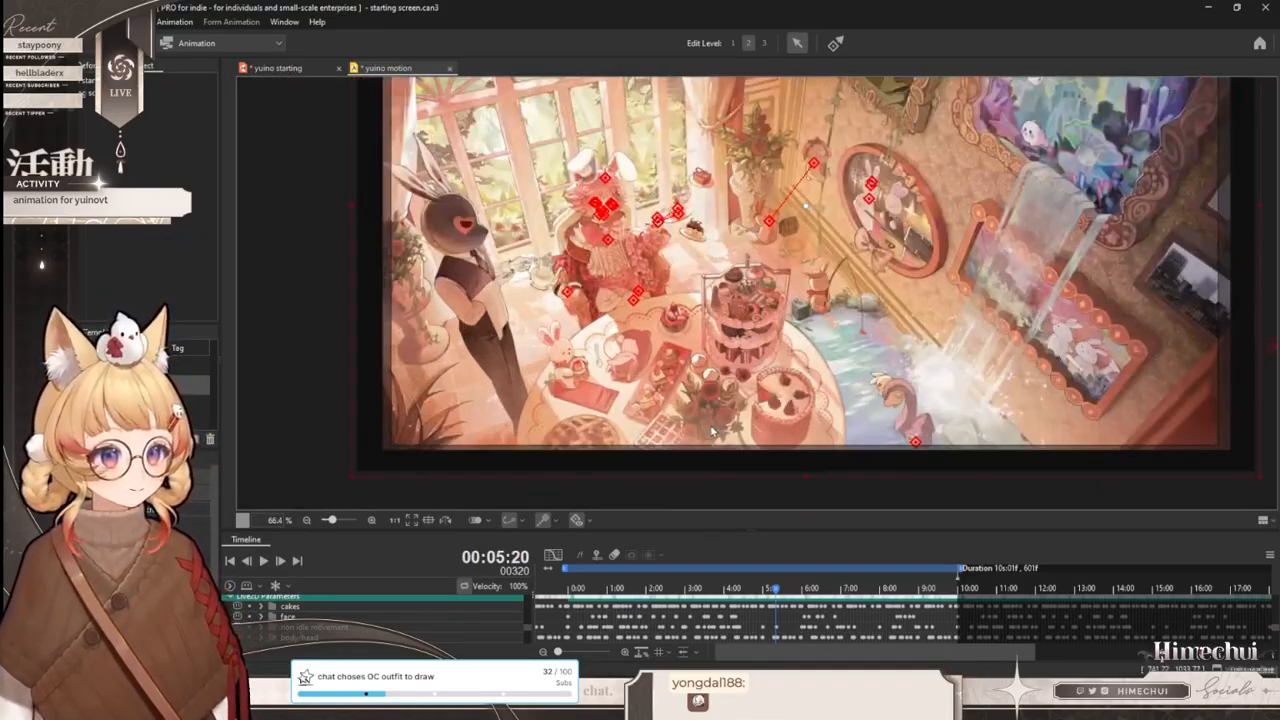
{"action": "scroll", "coordinate": [712, 432], "scroll_direction": "up", "scroll_amount": 2}
{"action": "left_click_drag", "start_coordinate": [634, 577], "coordinate": [737, 577]}
{"action": "scroll", "coordinate": [655, 450], "scroll_direction": "up", "scroll_amount": 2}
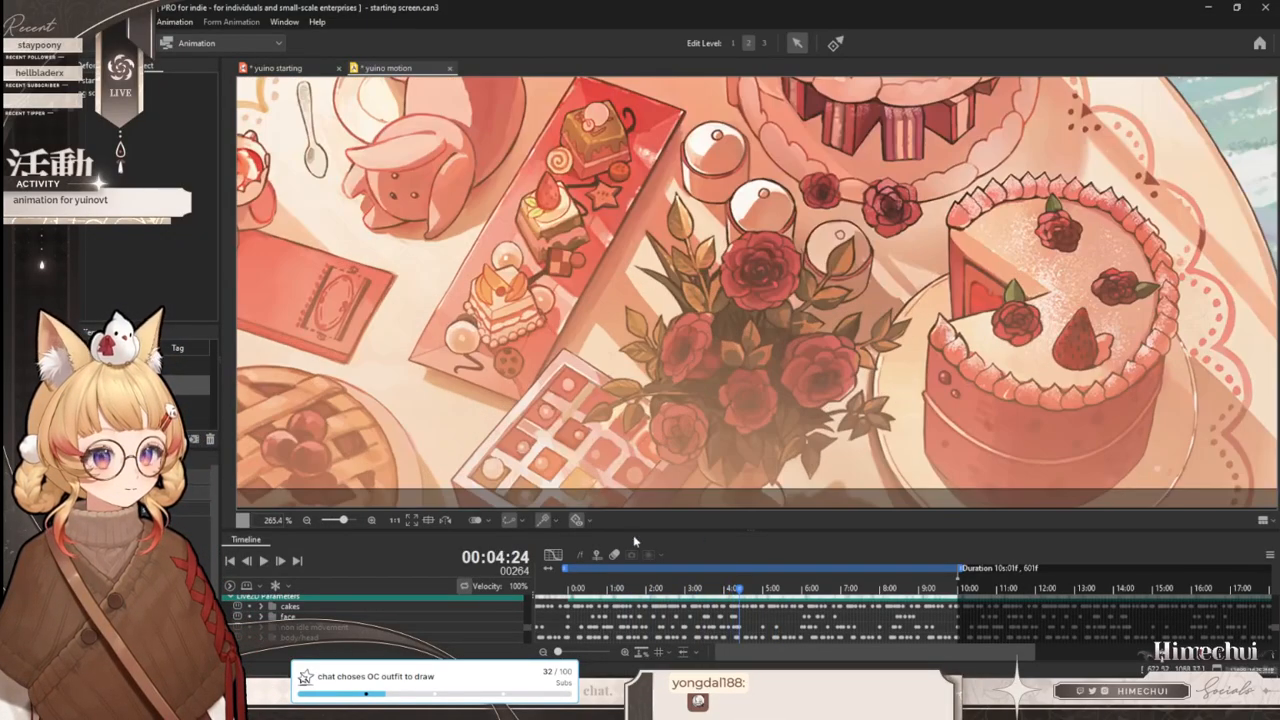
{"action": "left_click_drag", "start_coordinate": [610, 597], "coordinate": [886, 585]}
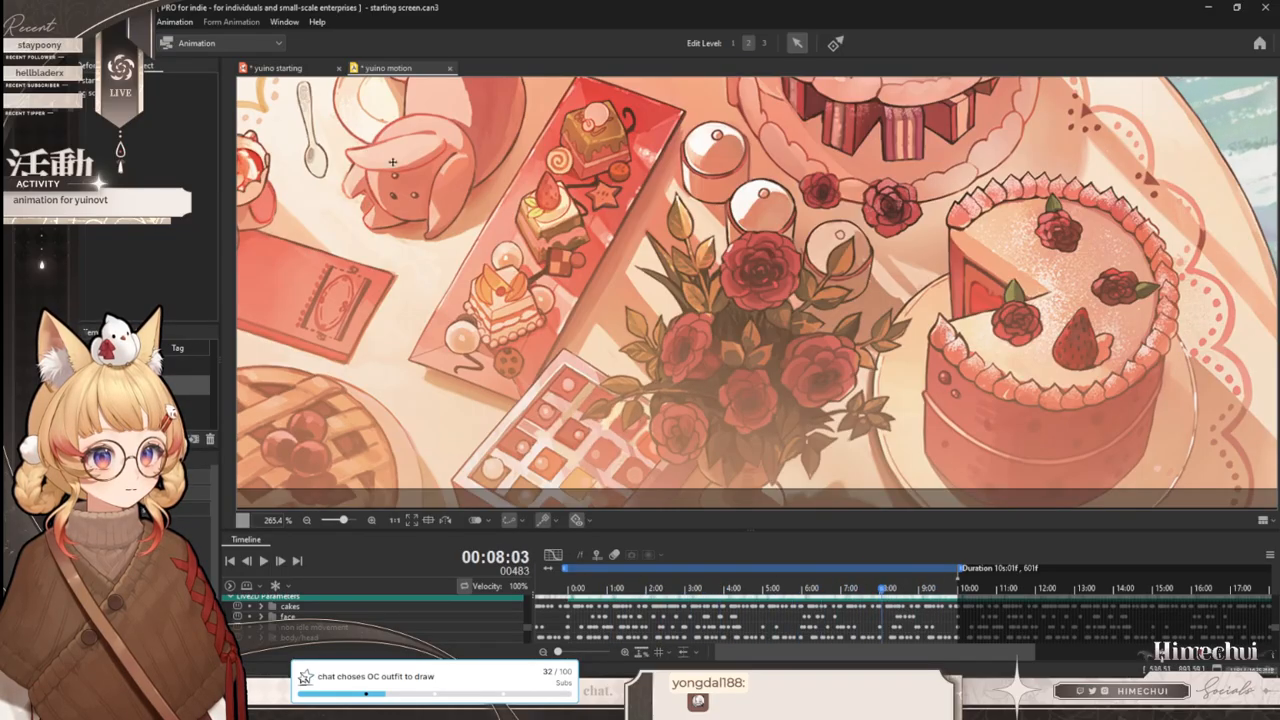
- Return to the yuino starting model and delete the vase leaf's keys on curtain 3, curtain 4 and curtain 5
{"action": "left_click", "coordinate": [277, 68]}
{"action": "scroll", "coordinate": [790, 480], "scroll_direction": "up", "scroll_amount": 2}
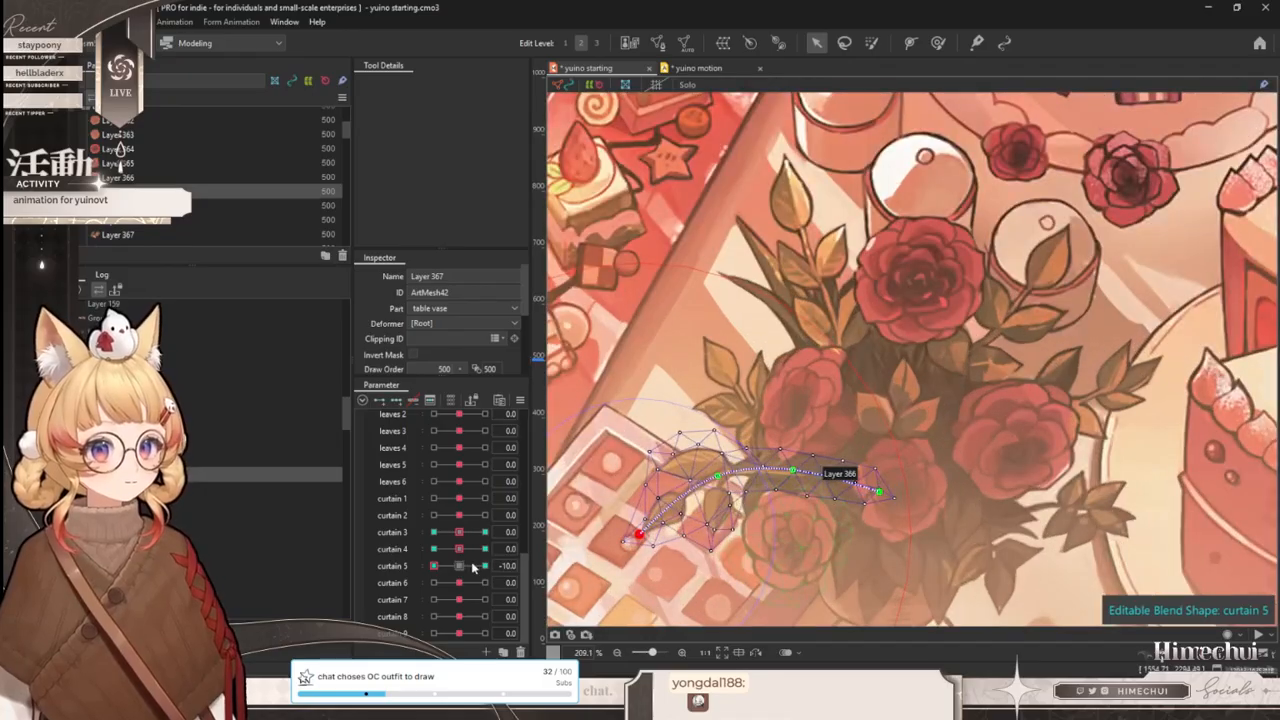
{"action": "left_click", "coordinate": [403, 540], "text": "shift"}
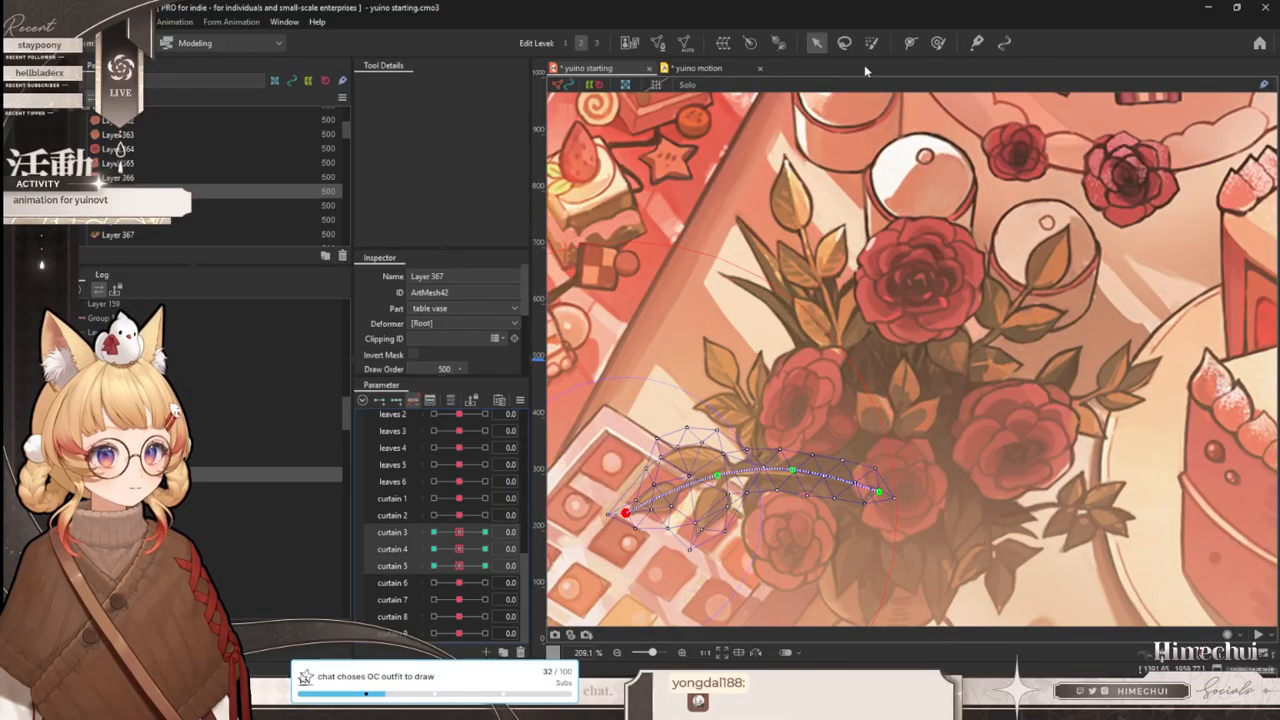
{"action": "left_click", "coordinate": [412, 401]}
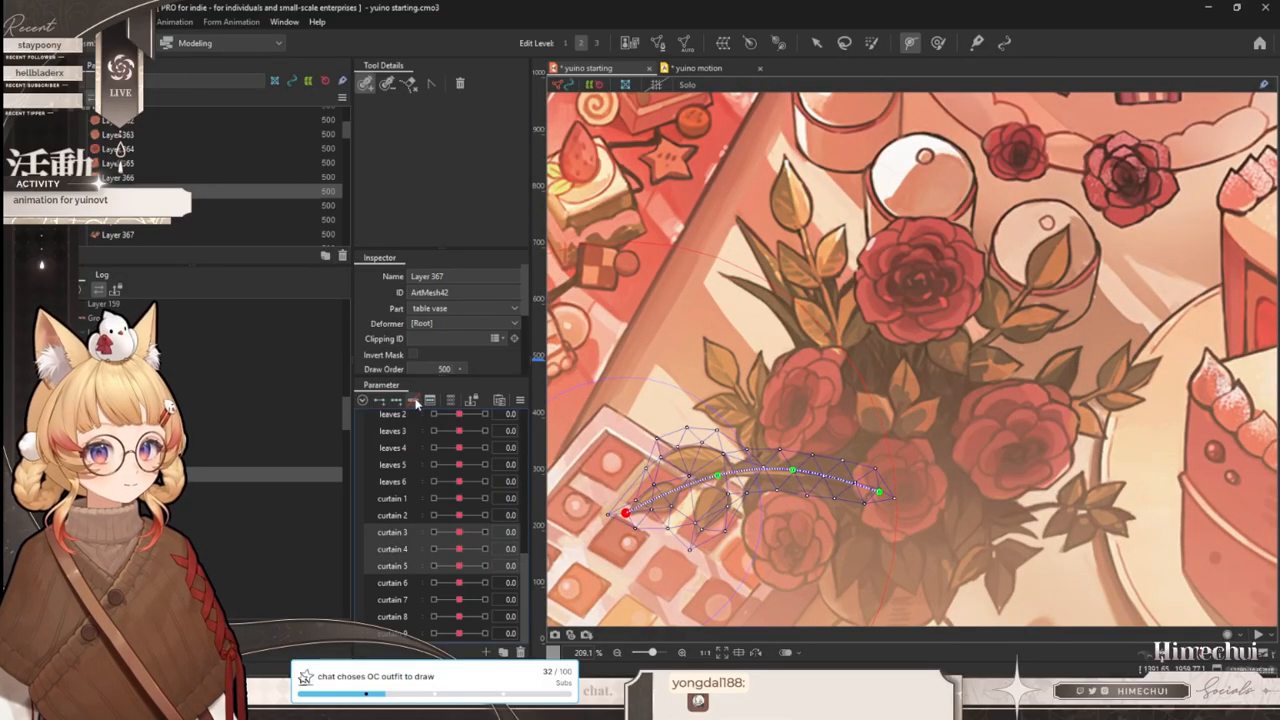
- Add two control points to the vase leaf's deform path and space the points along the stem
{"action": "scroll", "coordinate": [848, 415], "scroll_direction": "up", "scroll_amount": 2}
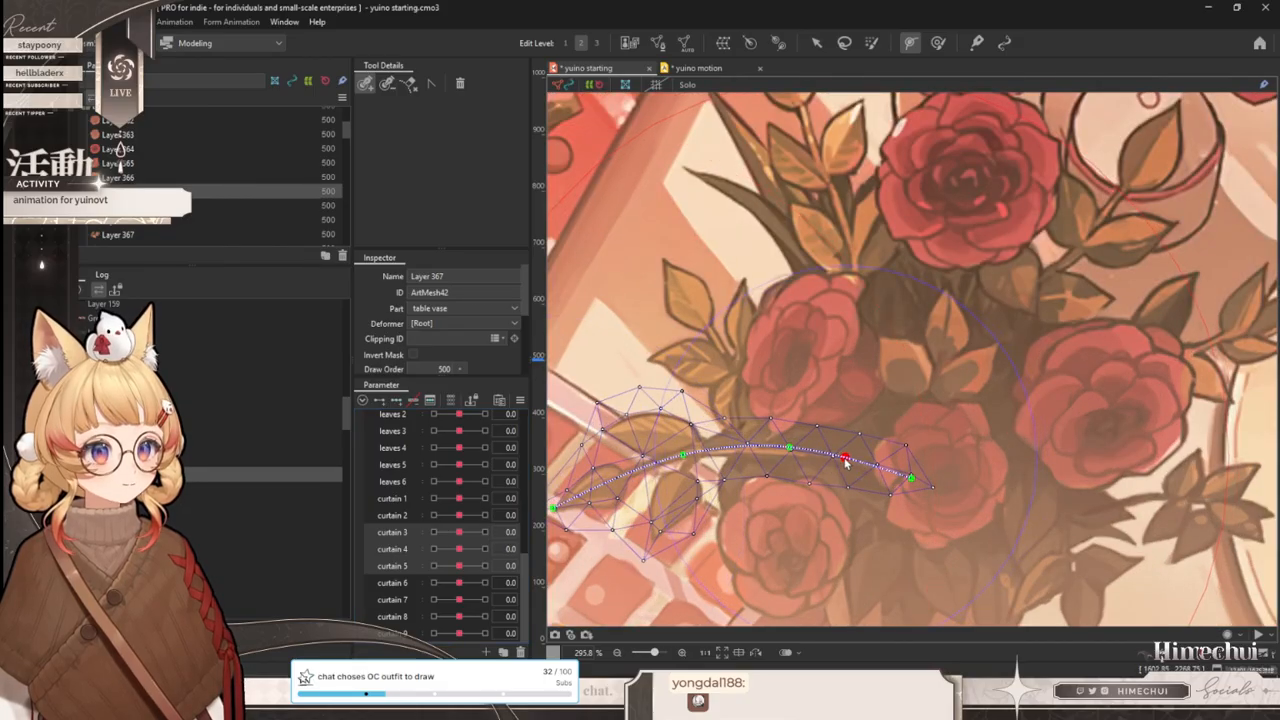
{"action": "left_click", "coordinate": [808, 457]}
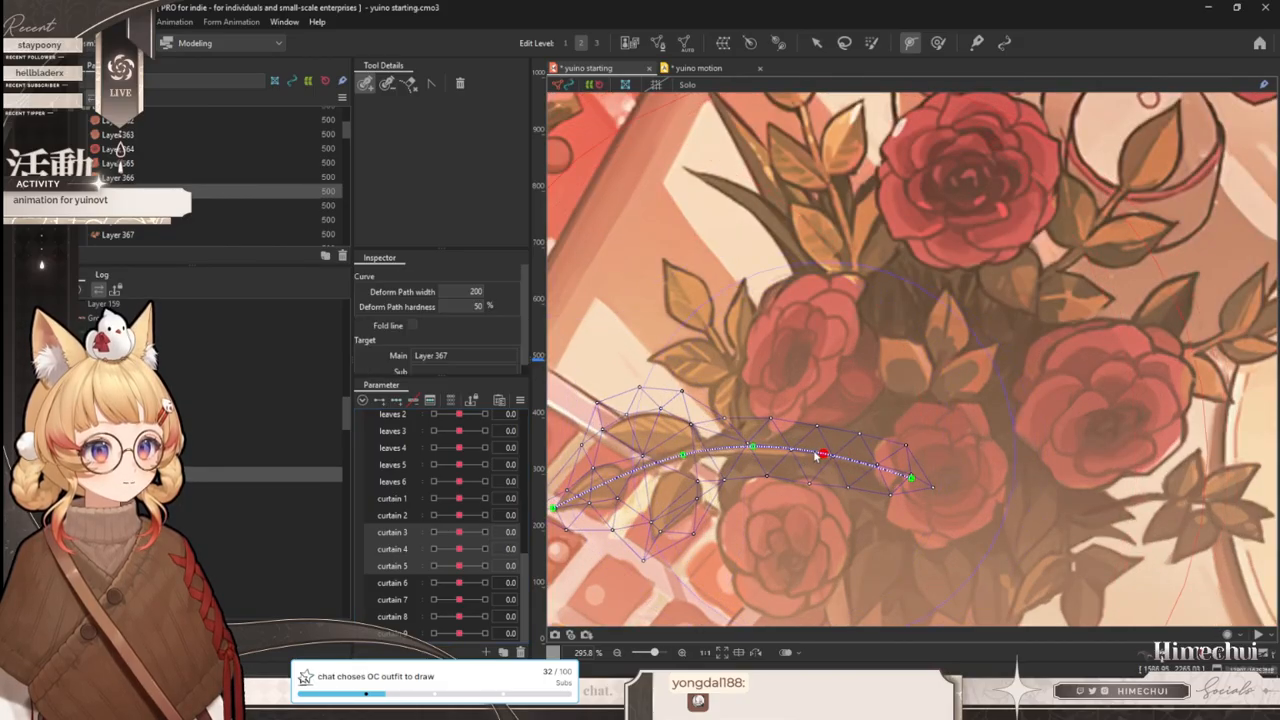
{"action": "scroll", "coordinate": [892, 437], "scroll_direction": "down", "scroll_amount": 3}
{"action": "scroll", "coordinate": [802, 446], "scroll_direction": "up", "scroll_amount": 3}
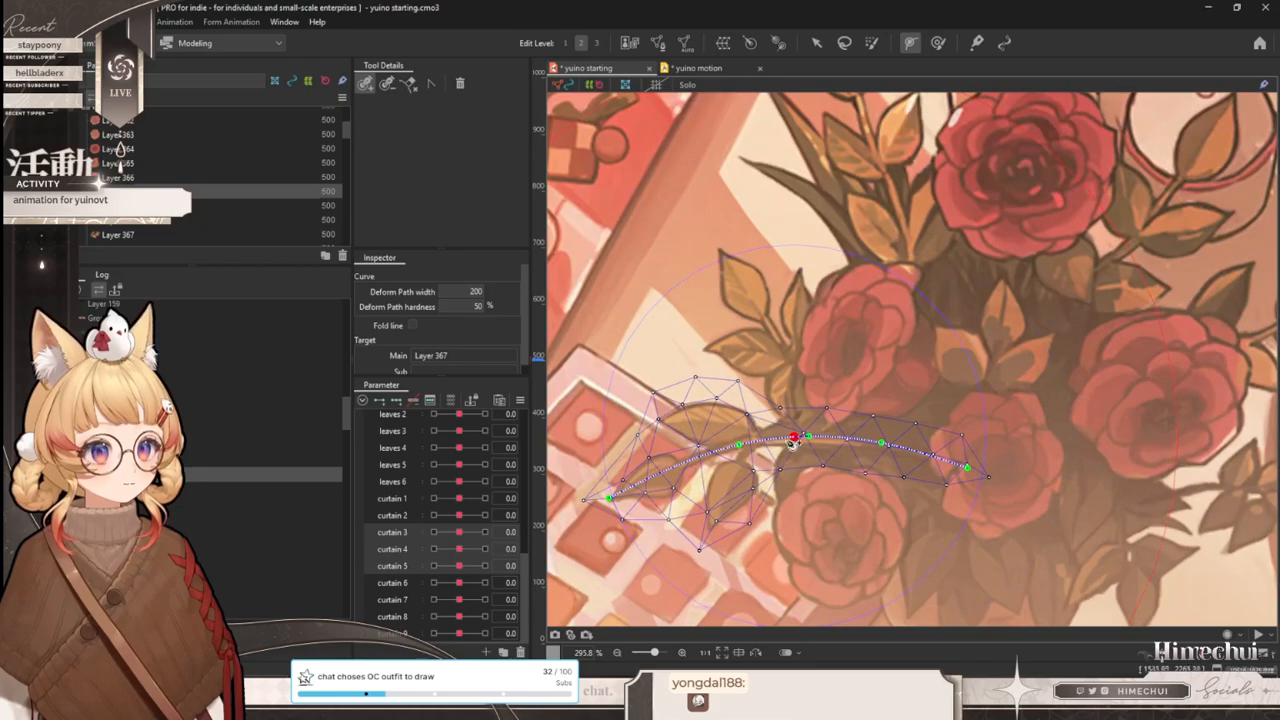
{"action": "left_click", "coordinate": [807, 438]}
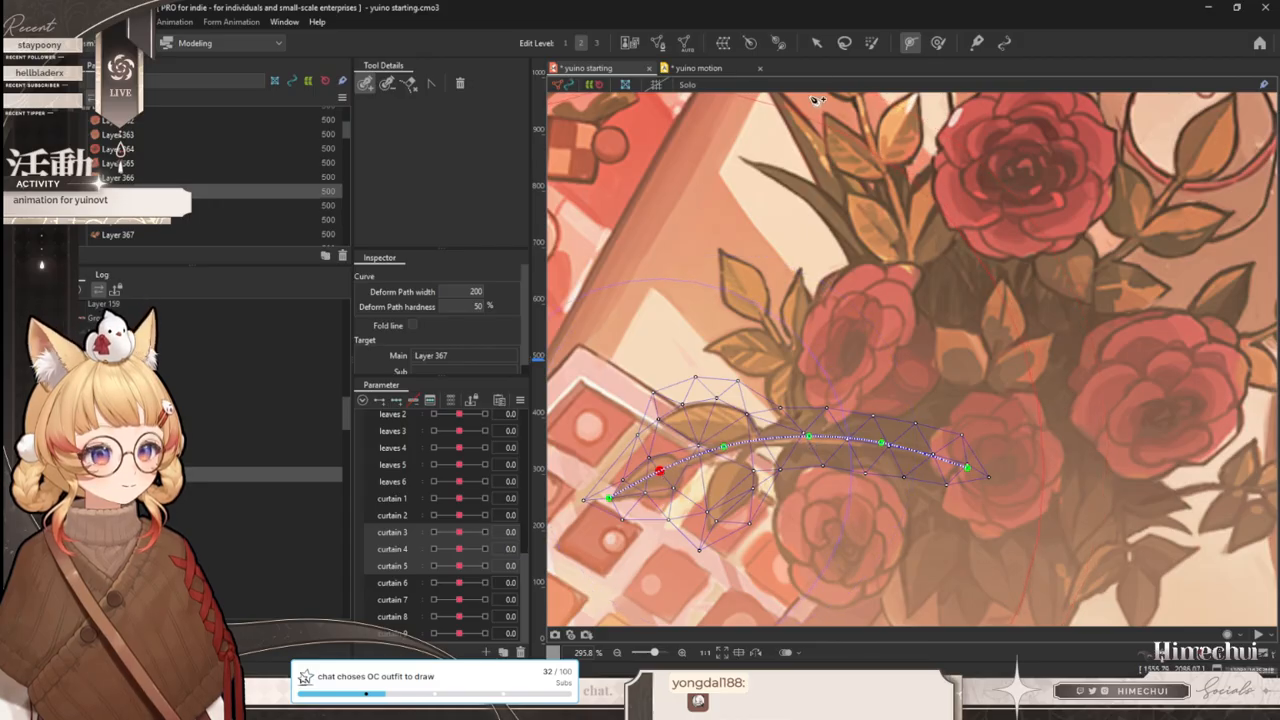
{"action": "left_click", "coordinate": [818, 42]}
{"action": "left_click_drag", "start_coordinate": [716, 394], "coordinate": [731, 367]}
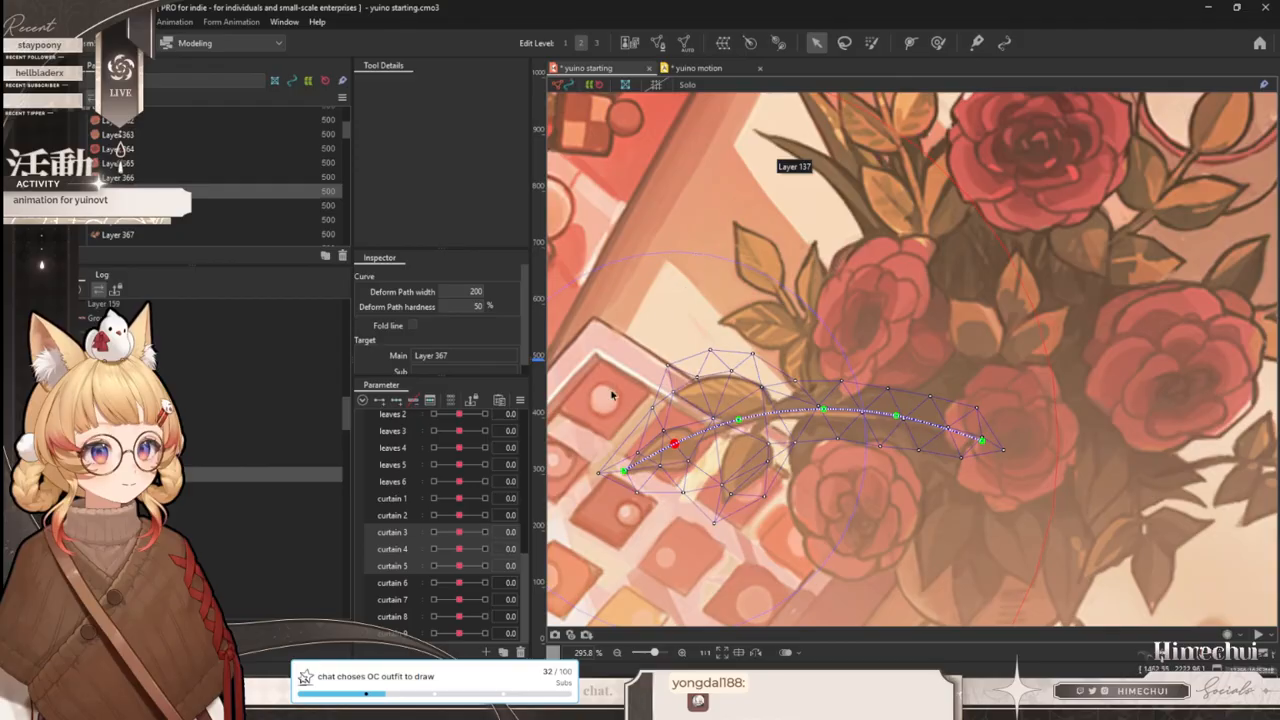
- Key curtain 3 on the vase leaf, bend the middle of the stem for 10 and -10, and return to 0
{"action": "left_click", "coordinate": [484, 532]}
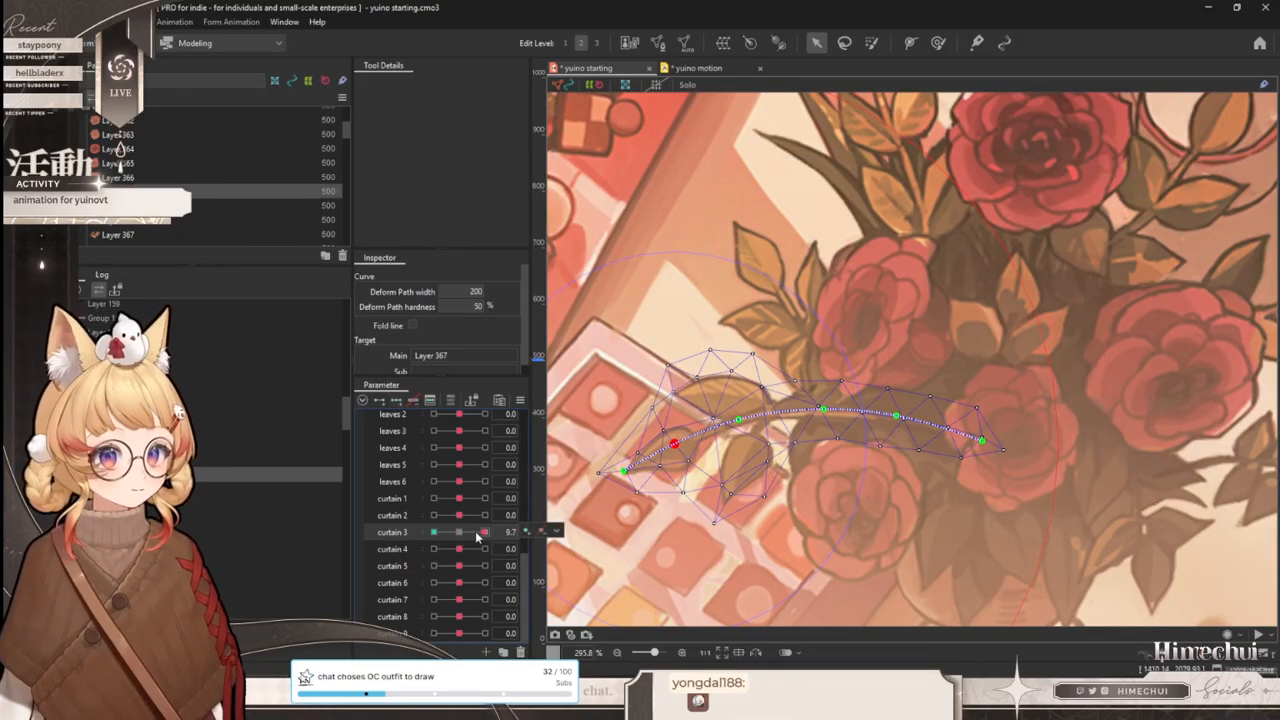
{"action": "mouse_move", "coordinate": [820, 408]}
{"action": "left_mouse_down"}
{"action": "mouse_move", "coordinate": [824, 393]}
{"action": "mouse_move", "coordinate": [829, 425]}
{"action": "left_mouse_up"}
{"action": "left_click", "coordinate": [434, 532]}
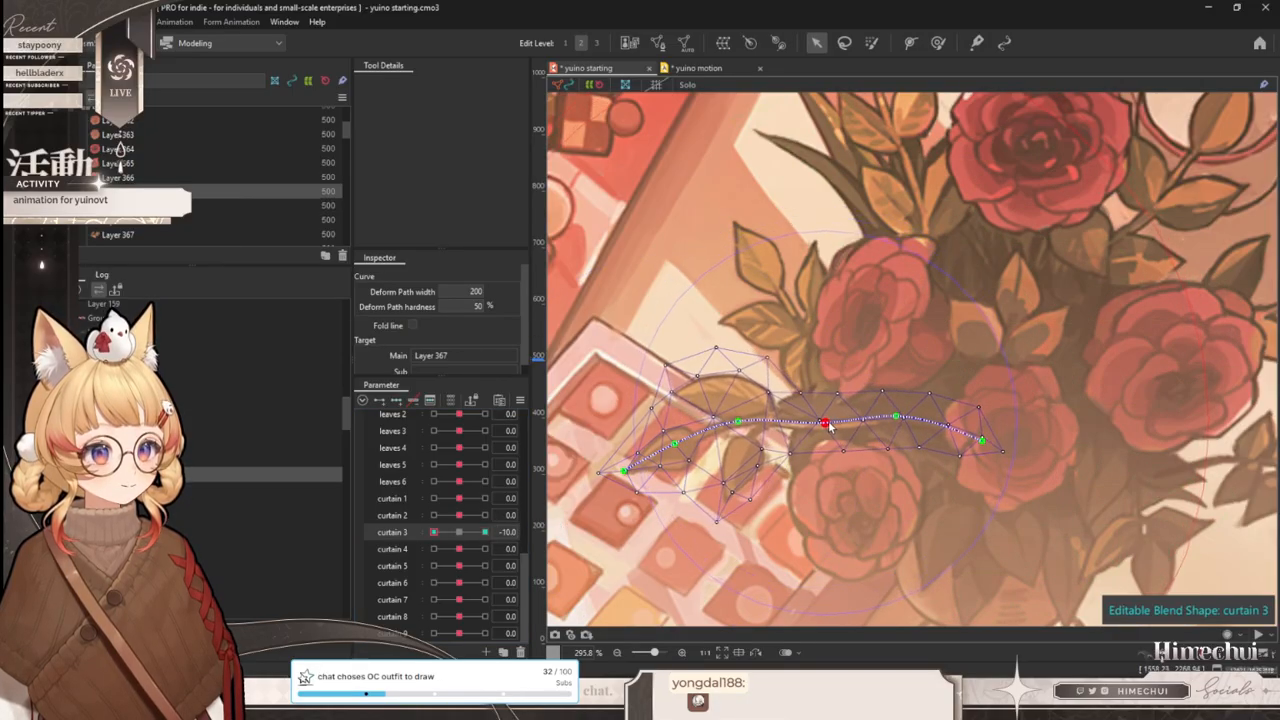
{"action": "left_click", "coordinate": [460, 532]}
- Key curtain 4 on the vase leaf, bend the path point where the leaflets begin for 10 and -10, and return to 0
{"action": "left_click", "coordinate": [399, 550]}
{"action": "left_click", "coordinate": [396, 400]}
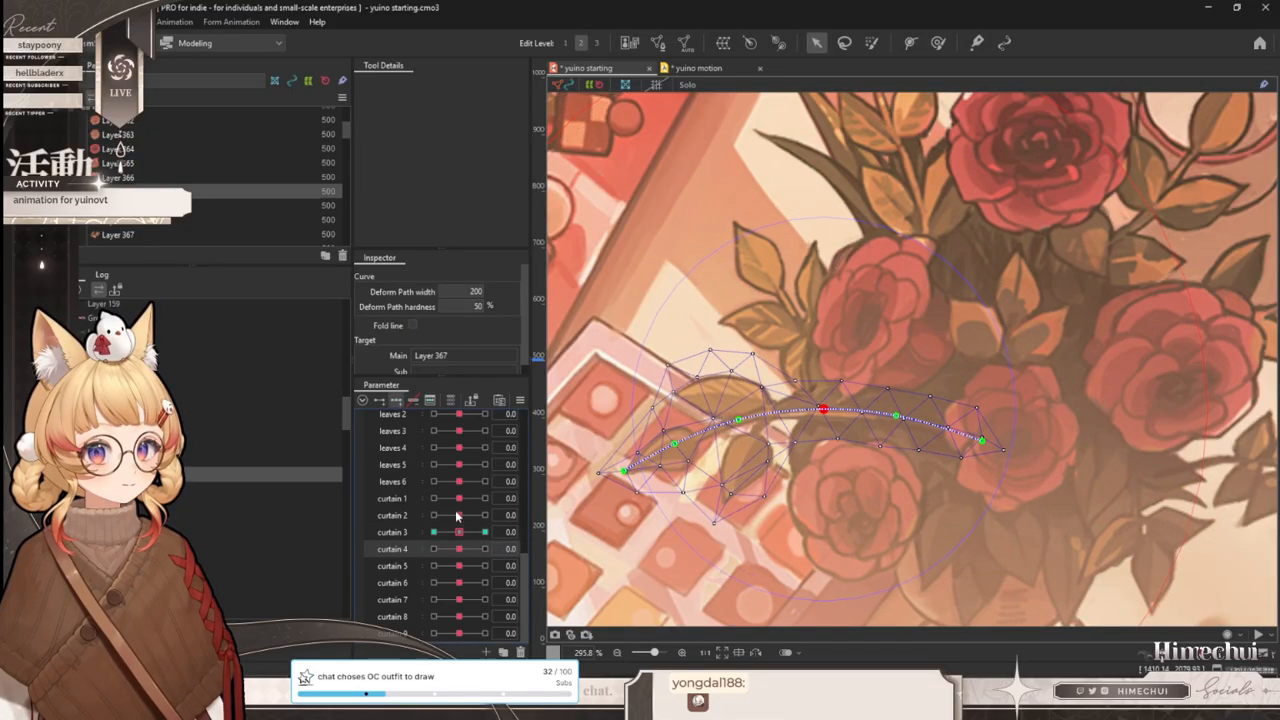
{"action": "left_click", "coordinate": [484, 549]}
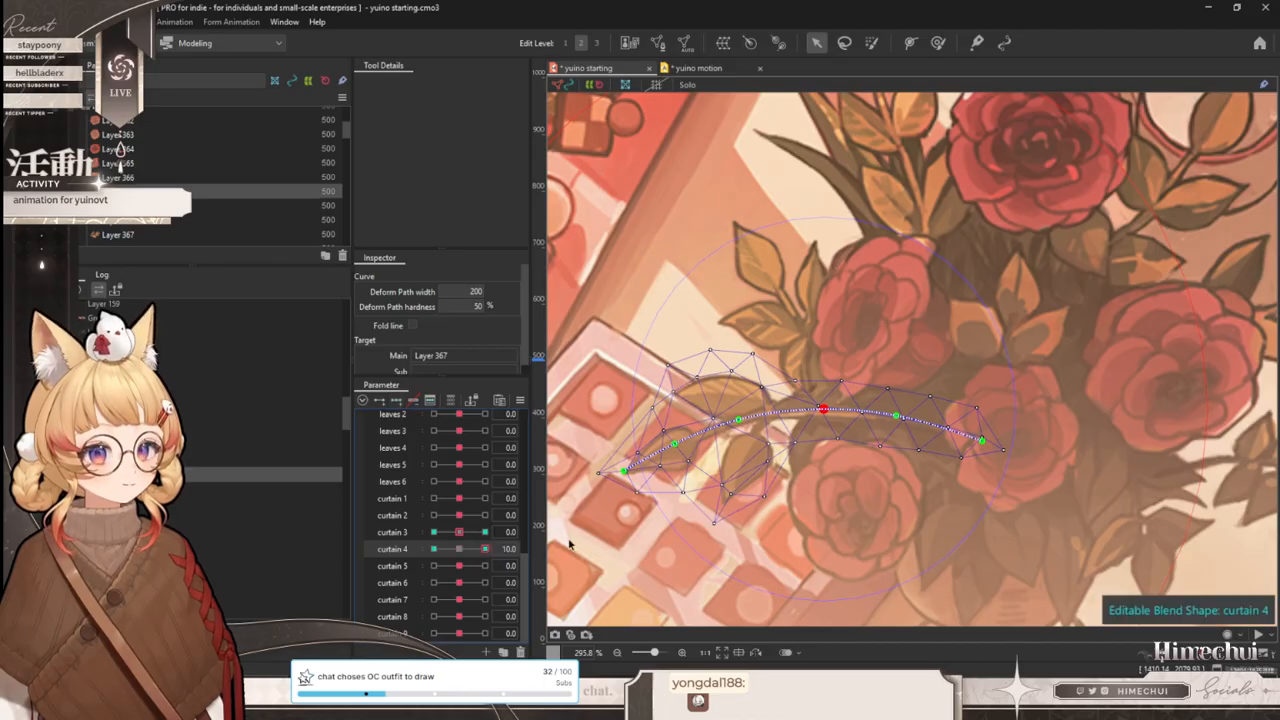
{"action": "mouse_move", "coordinate": [743, 417]}
{"action": "left_mouse_down"}
{"action": "mouse_move", "coordinate": [746, 406]}
{"action": "mouse_move", "coordinate": [743, 438]}
{"action": "left_mouse_up"}
{"action": "left_click", "coordinate": [434, 549]}
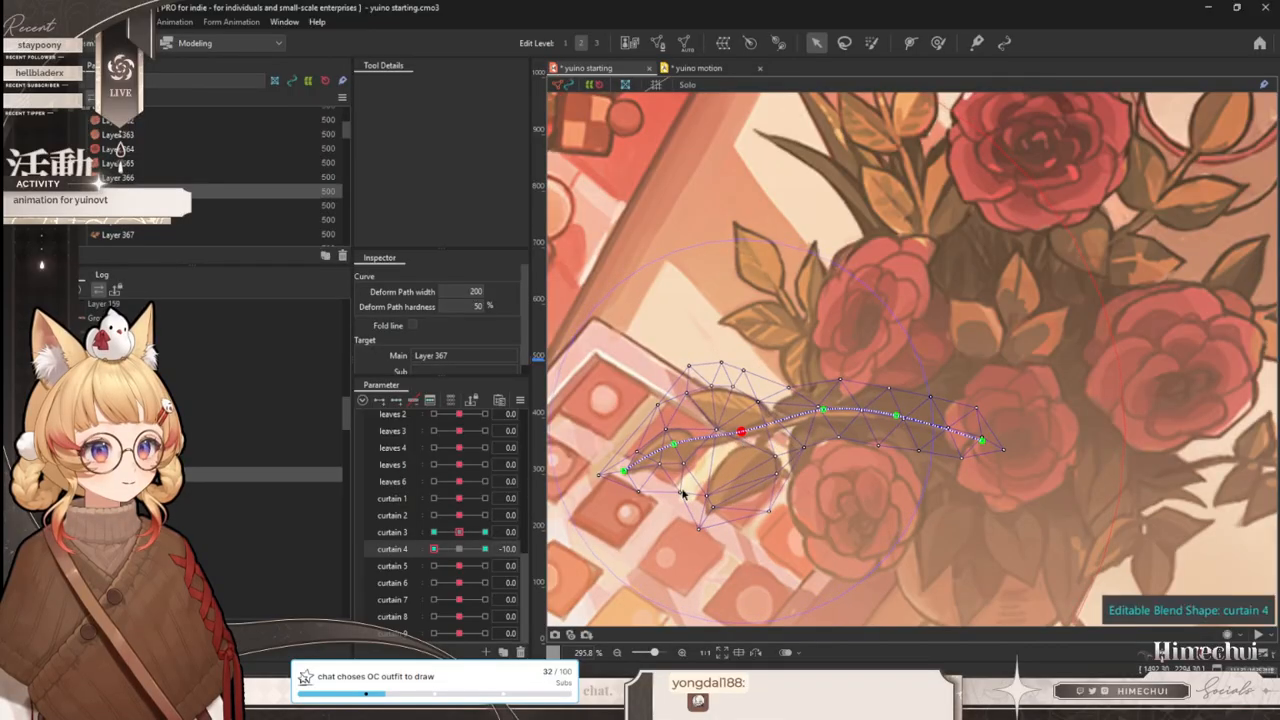
{"action": "left_click", "coordinate": [712, 500]}
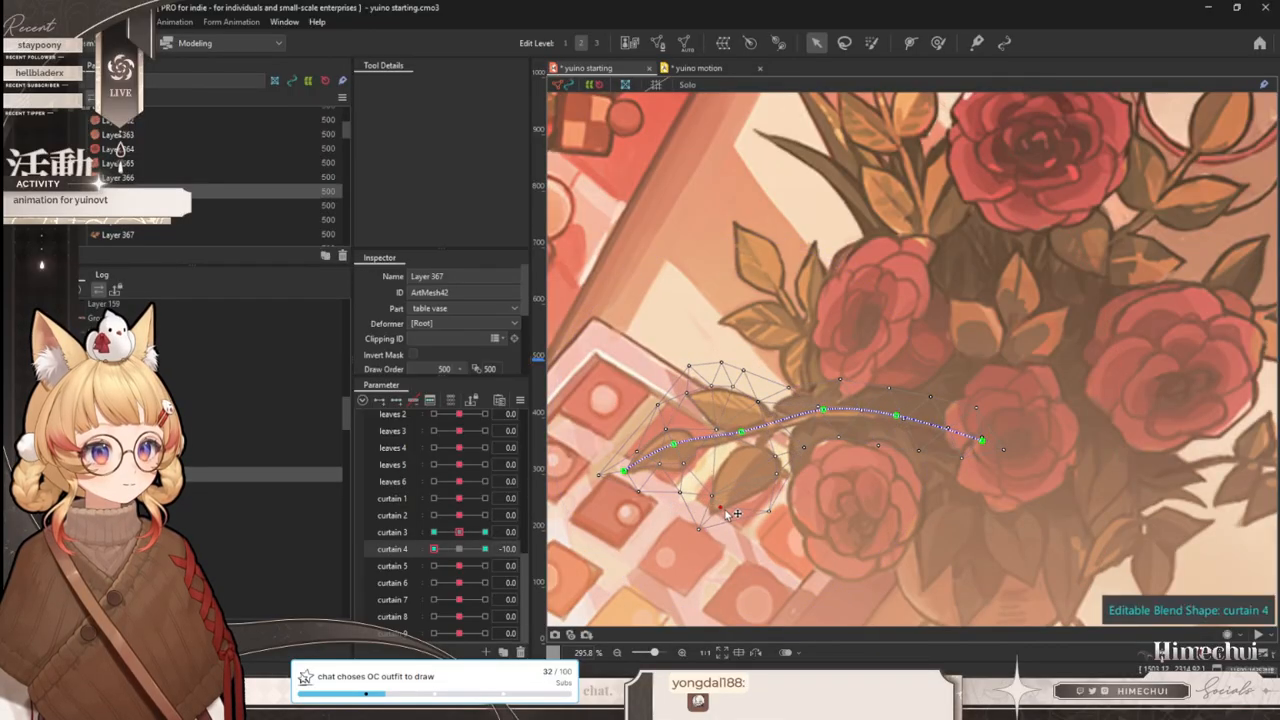
{"action": "mouse_move", "coordinate": [456, 548]}
{"action": "left_mouse_down"}
{"action": "mouse_move", "coordinate": [536, 543]}
{"action": "mouse_move", "coordinate": [459, 552]}
{"action": "left_mouse_up"}
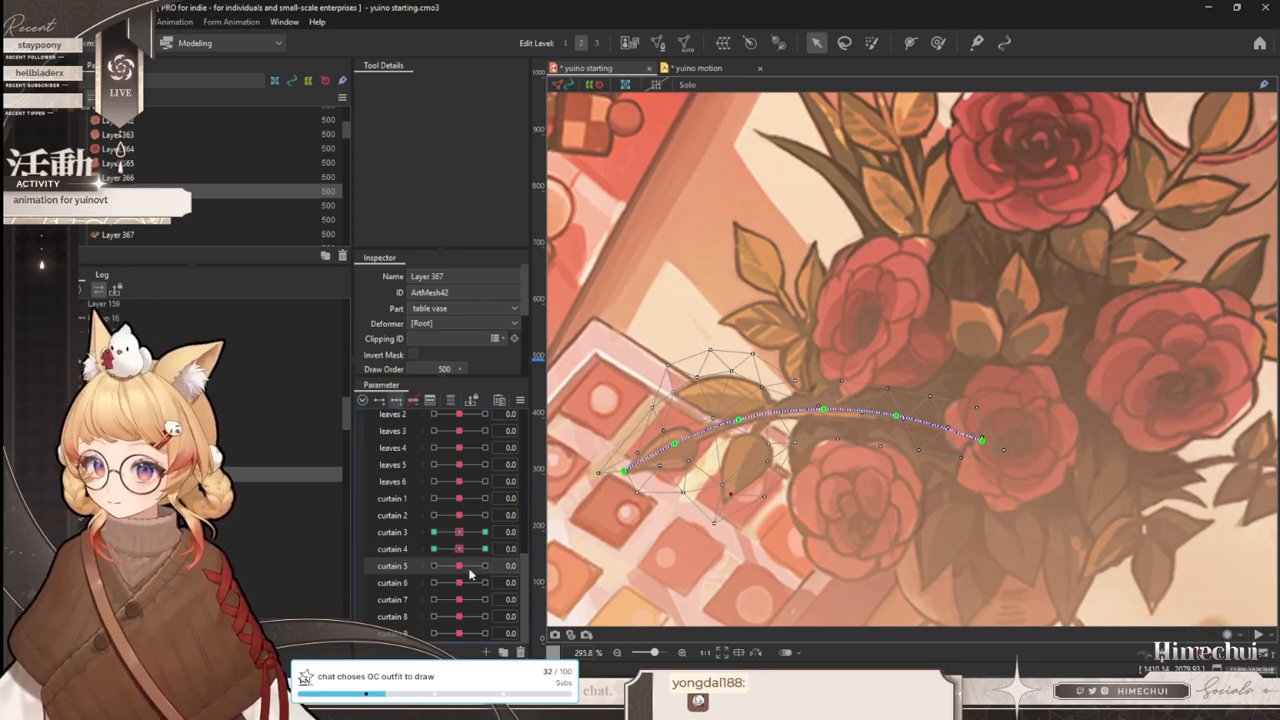
- Key curtain 5 on the vase leaf, bend the path point just before the tip, and return to 0
{"action": "key", "text": "ctrl+3"}
{"action": "left_click_drag", "start_coordinate": [461, 566], "coordinate": [486, 566]}
{"action": "mouse_move", "coordinate": [675, 443]}
{"action": "left_mouse_down"}
{"action": "mouse_move", "coordinate": [669, 433]}
{"action": "mouse_move", "coordinate": [684, 455]}
{"action": "left_mouse_up"}
{"action": "key", "text": "ctrl+z"}
{"action": "left_click", "coordinate": [460, 566]}
- Key curtain 6 on the vase leaf, bend its outer tip for 10 and -10, and sweep the parameter between both ends
{"action": "left_click", "coordinate": [400, 582]}
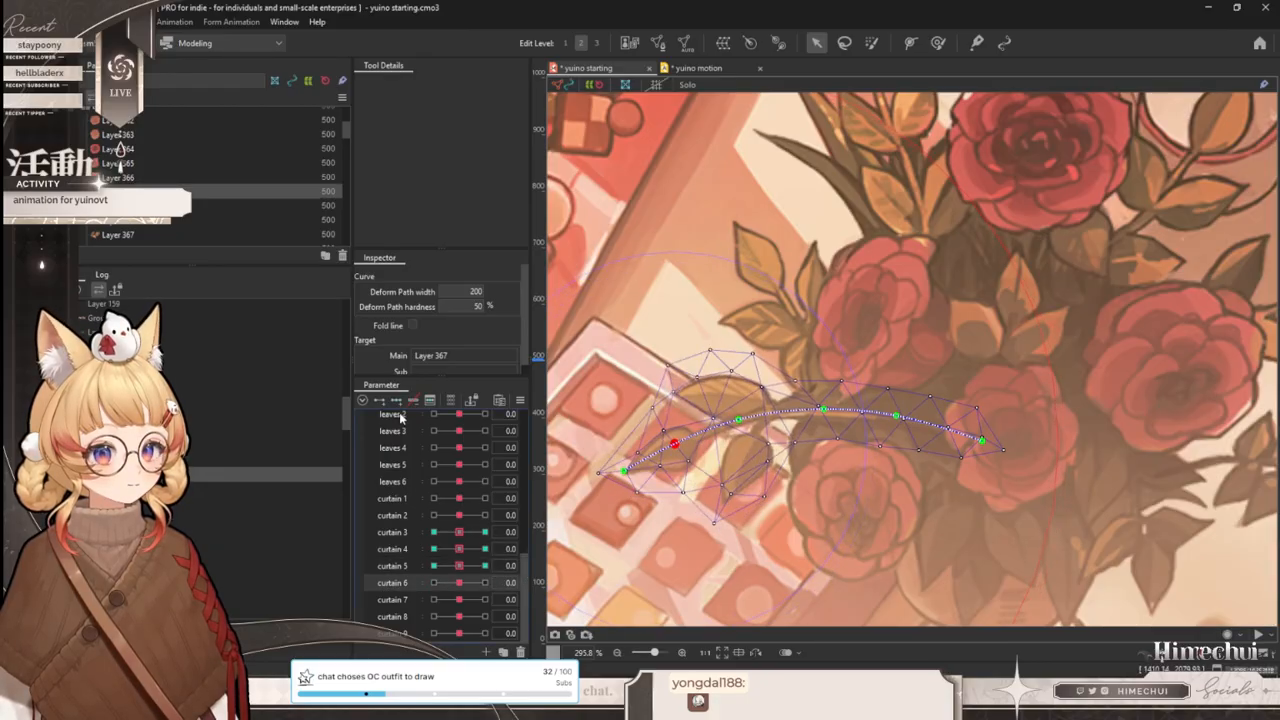
{"action": "left_click", "coordinate": [485, 582]}
{"action": "mouse_move", "coordinate": [625, 479]}
{"action": "left_mouse_down"}
{"action": "mouse_move", "coordinate": [622, 465]}
{"action": "mouse_move", "coordinate": [634, 487]}
{"action": "left_mouse_up"}
{"action": "left_click", "coordinate": [434, 582]}
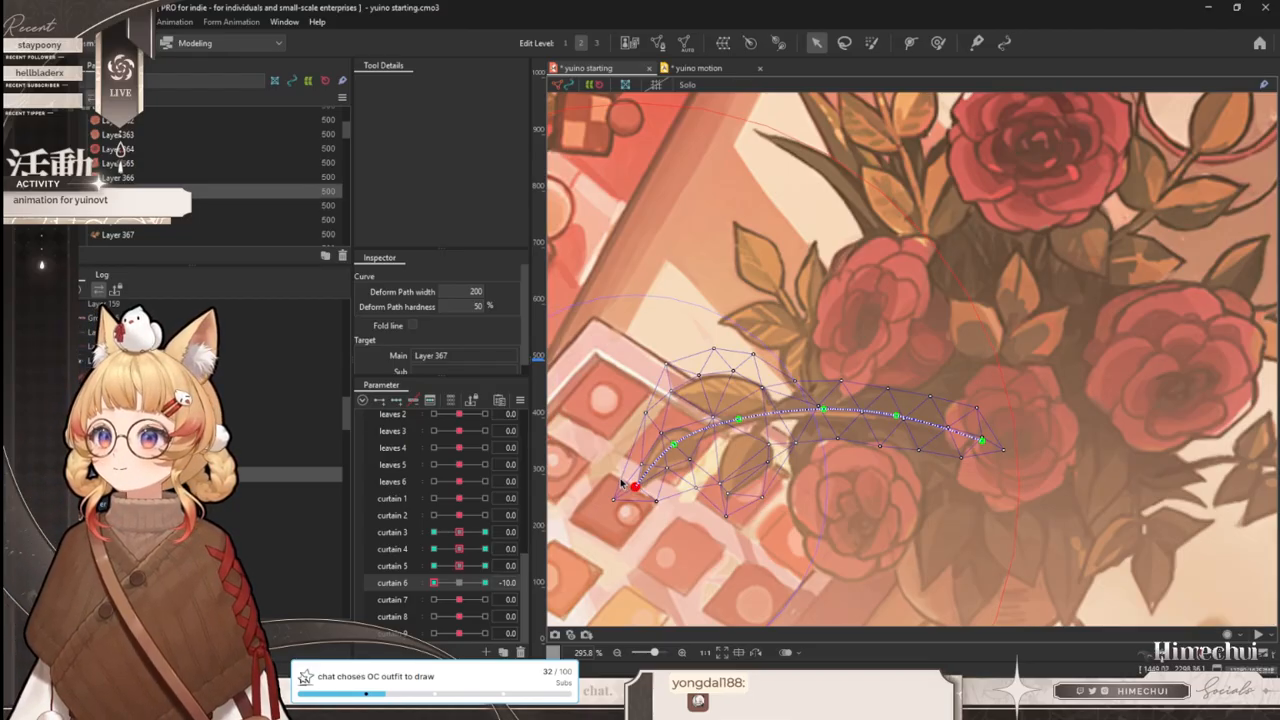
{"action": "scroll", "coordinate": [840, 460], "scroll_direction": "down", "scroll_amount": 2}
{"action": "left_click", "coordinate": [485, 582]}
{"action": "left_click_drag", "start_coordinate": [485, 582], "coordinate": [434, 582]}
{"action": "scroll", "coordinate": [877, 455], "scroll_direction": "down", "scroll_amount": 3}
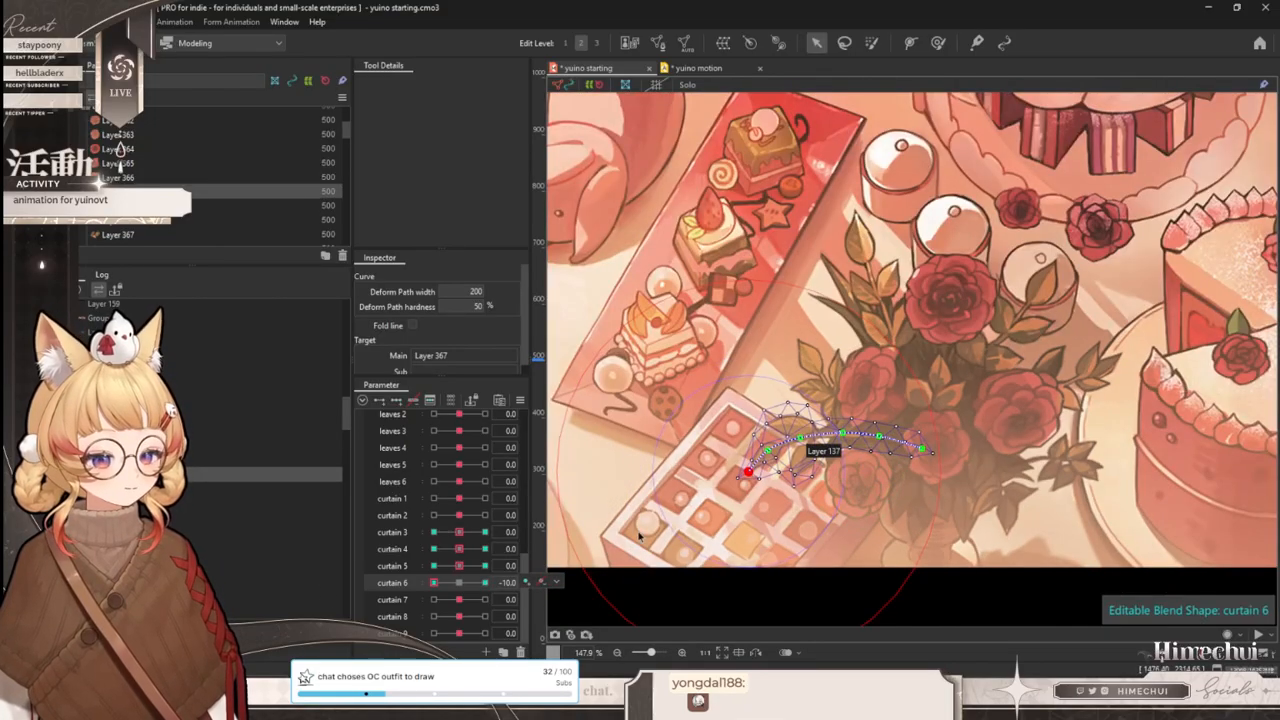
- Hide the selection and examine the vase leaves in the model and while scrubbing the yuino motion timeline
{"action": "key", "text": "ctrl+t"}
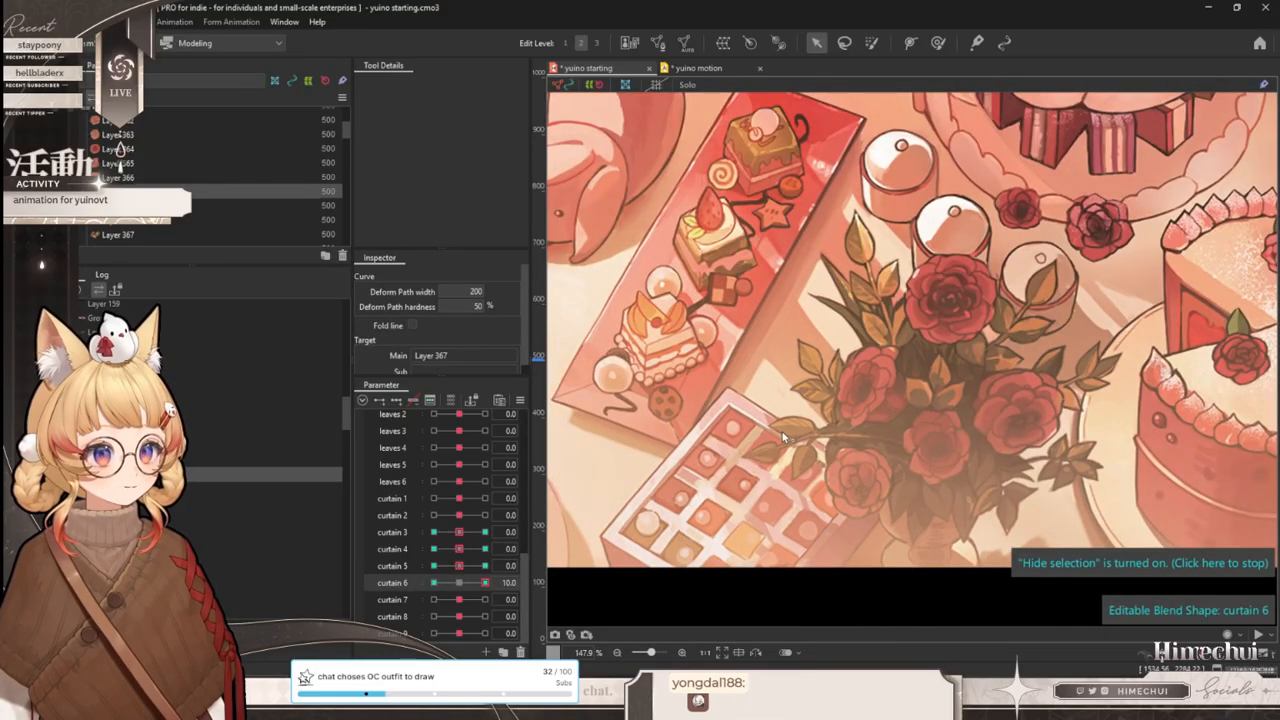
{"action": "scroll", "coordinate": [782, 436], "scroll_direction": "up", "scroll_amount": 4}
{"action": "scroll", "coordinate": [735, 432], "scroll_direction": "down", "scroll_amount": 4}
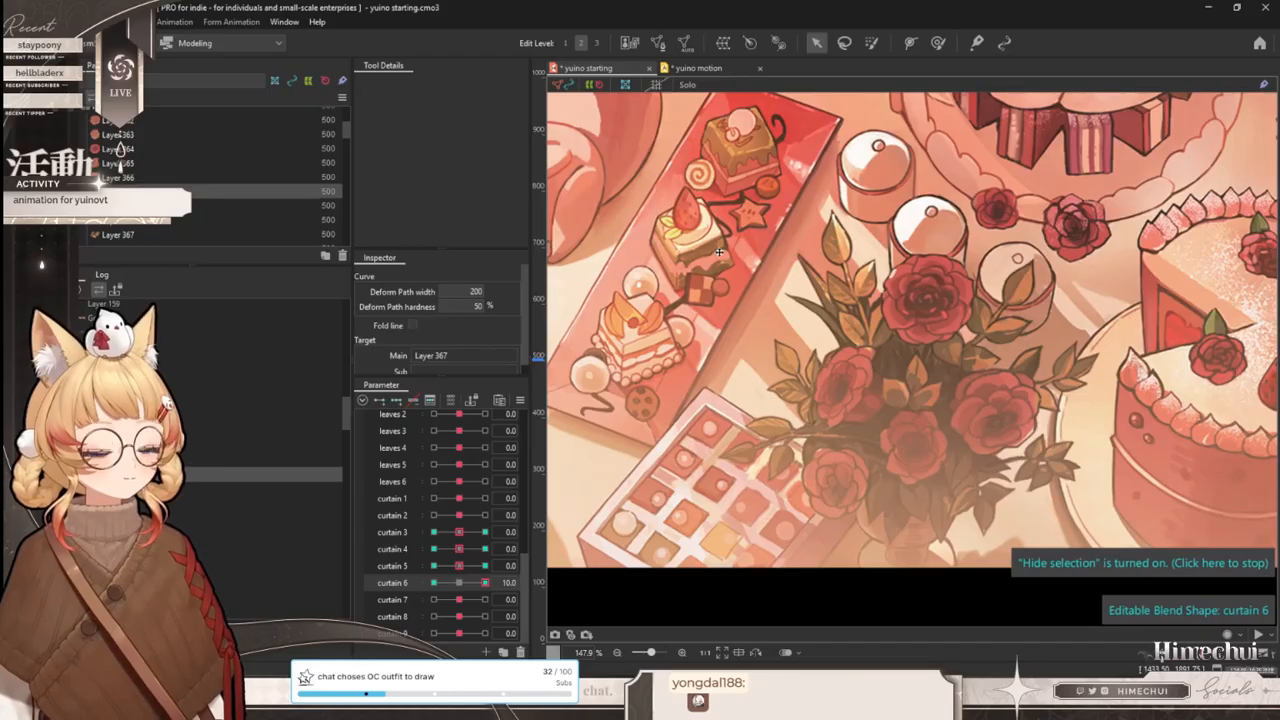
{"action": "scroll", "coordinate": [746, 295], "scroll_direction": "down", "scroll_amount": 4}
{"action": "scroll", "coordinate": [785, 230], "scroll_direction": "up", "scroll_amount": 2}
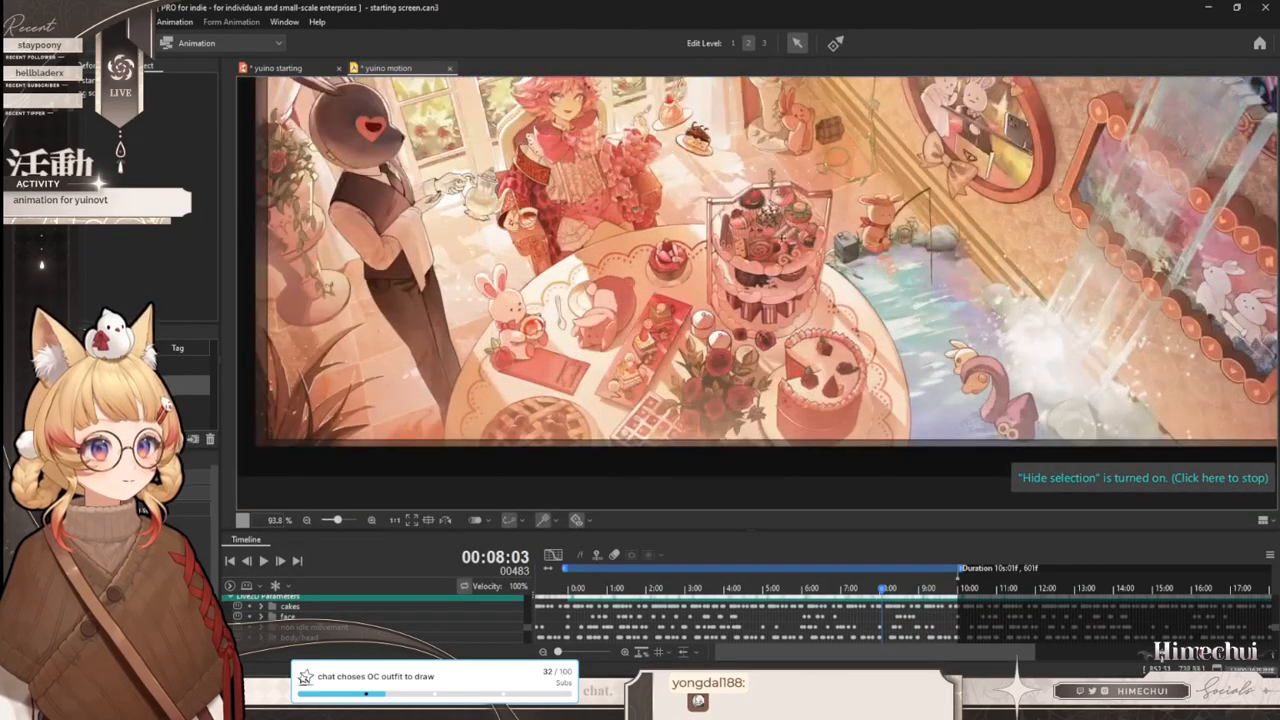
{"action": "scroll", "coordinate": [728, 428], "scroll_direction": "up", "scroll_amount": 2}
{"action": "left_click", "coordinate": [627, 597]}
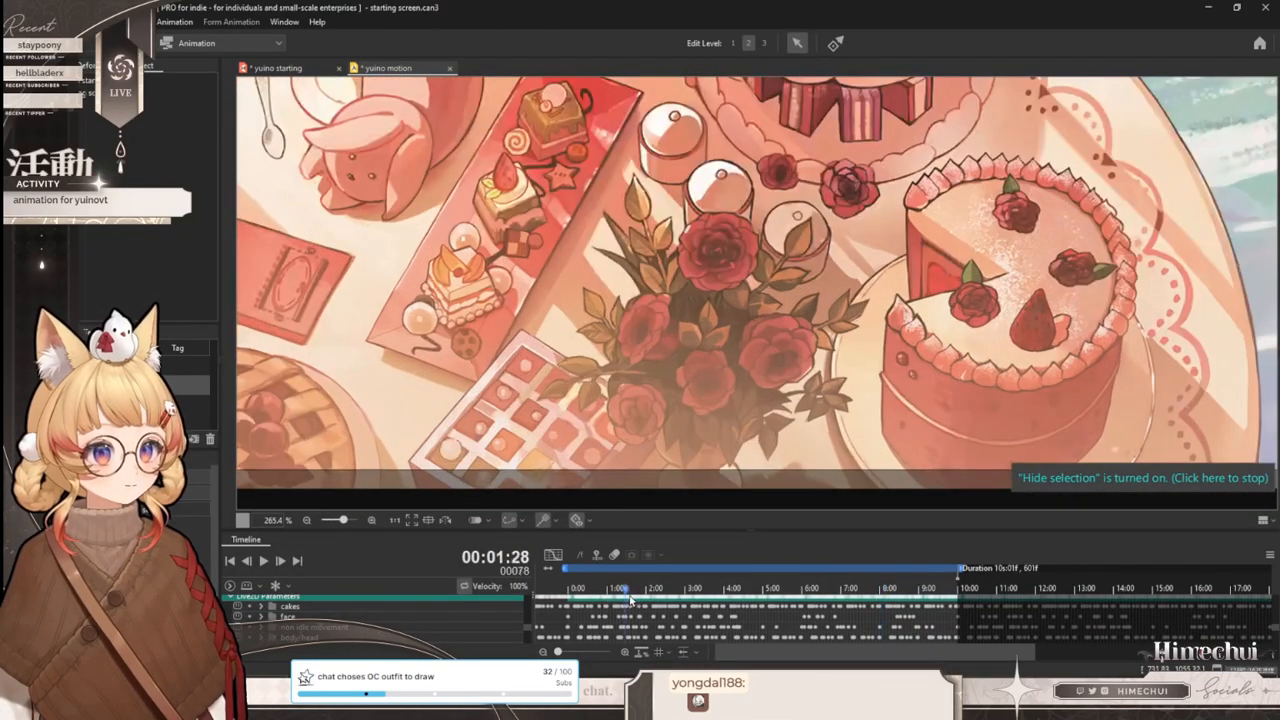
{"action": "left_click_drag", "start_coordinate": [640, 598], "coordinate": [882, 598]}
{"action": "scroll", "coordinate": [741, 482], "scroll_direction": "down", "scroll_amount": 1}
{"action": "left_click_drag", "start_coordinate": [606, 589], "coordinate": [633, 580]}
- Return to the yuino starting model and move the vase leaf's curtain 3 keys to the leaves 1 parameter
{"action": "left_click", "coordinate": [293, 70]}
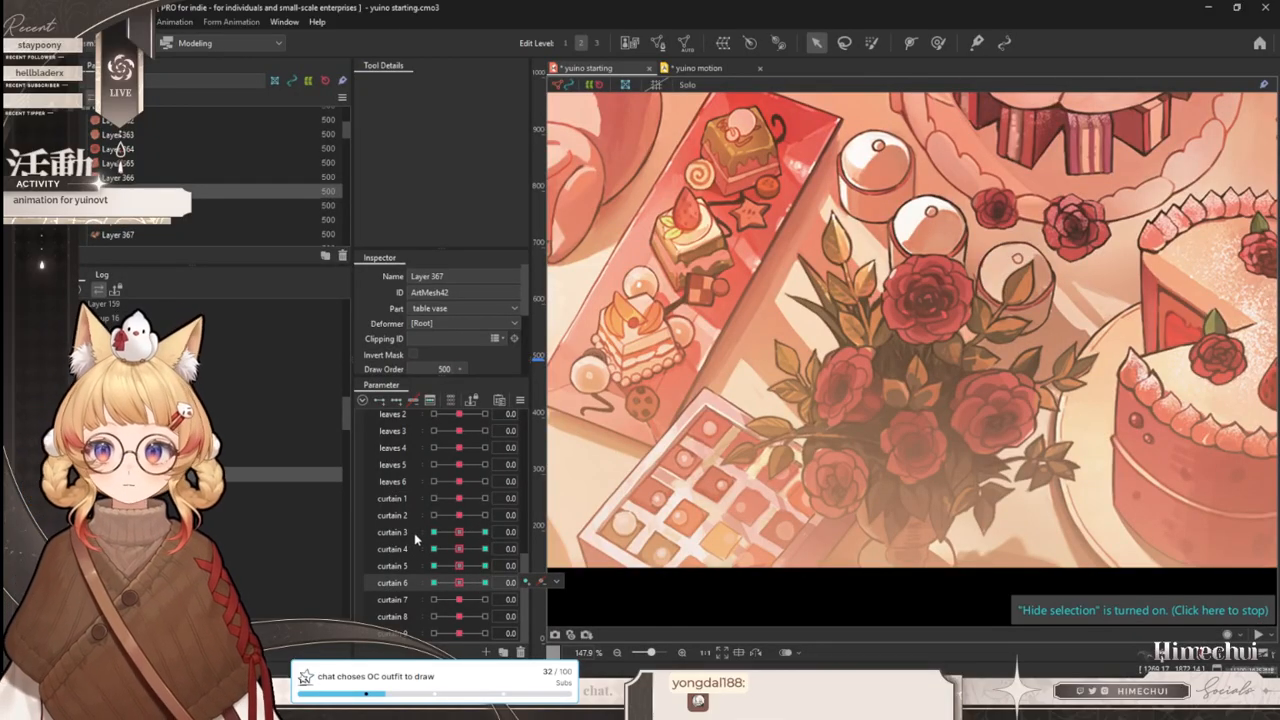
{"action": "left_click", "coordinate": [511, 531]}
{"action": "left_click", "coordinate": [556, 531]}
{"action": "left_click", "coordinate": [580, 577]}
{"action": "scroll", "coordinate": [620, 431], "scroll_direction": "down", "scroll_amount": 15}
{"action": "left_click", "coordinate": [551, 302]}
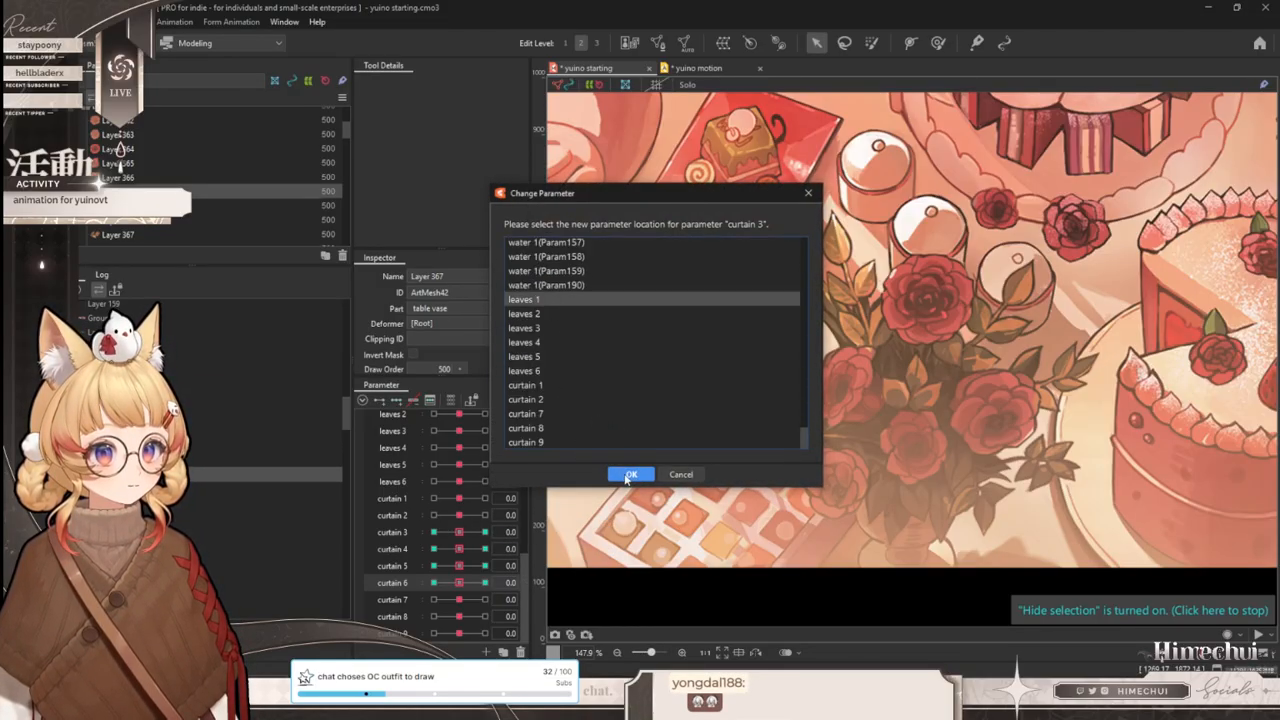
{"action": "left_click", "coordinate": [629, 475]}
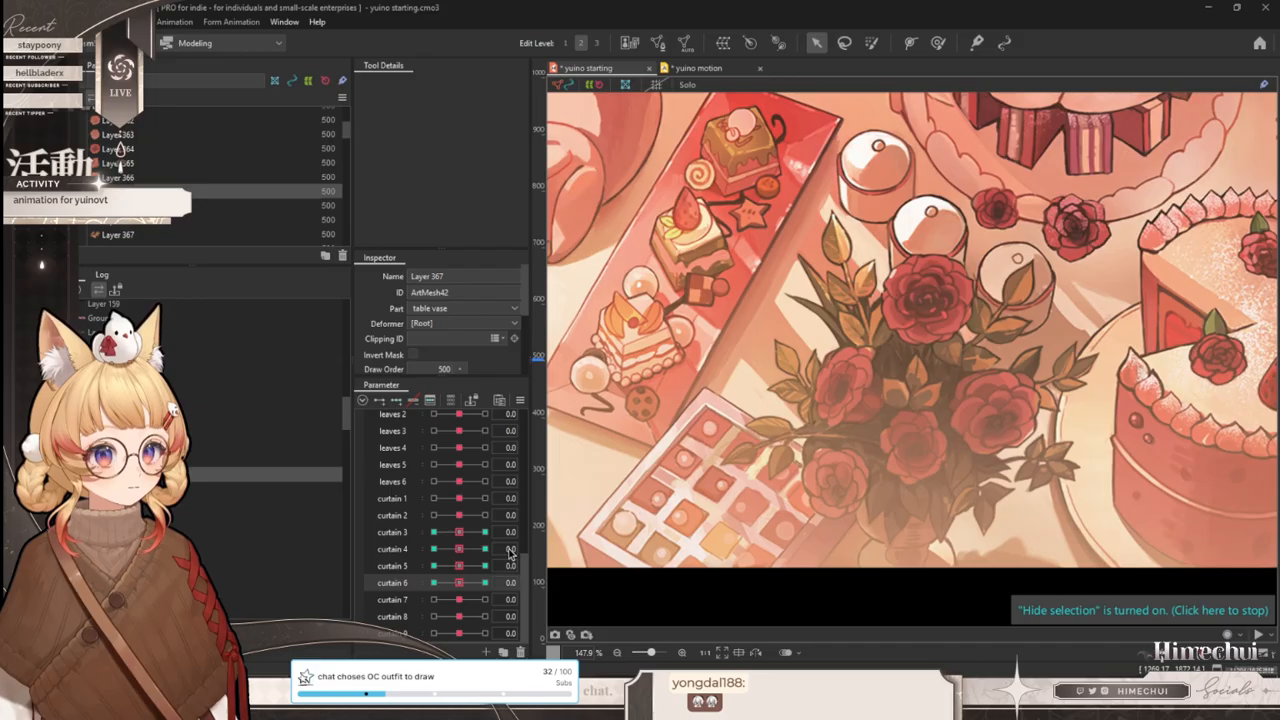
- Move the vase leaf's curtain 4 keys to the leaves 2 parameter
{"action": "left_click", "coordinate": [507, 549]}
{"action": "left_click", "coordinate": [556, 547]}
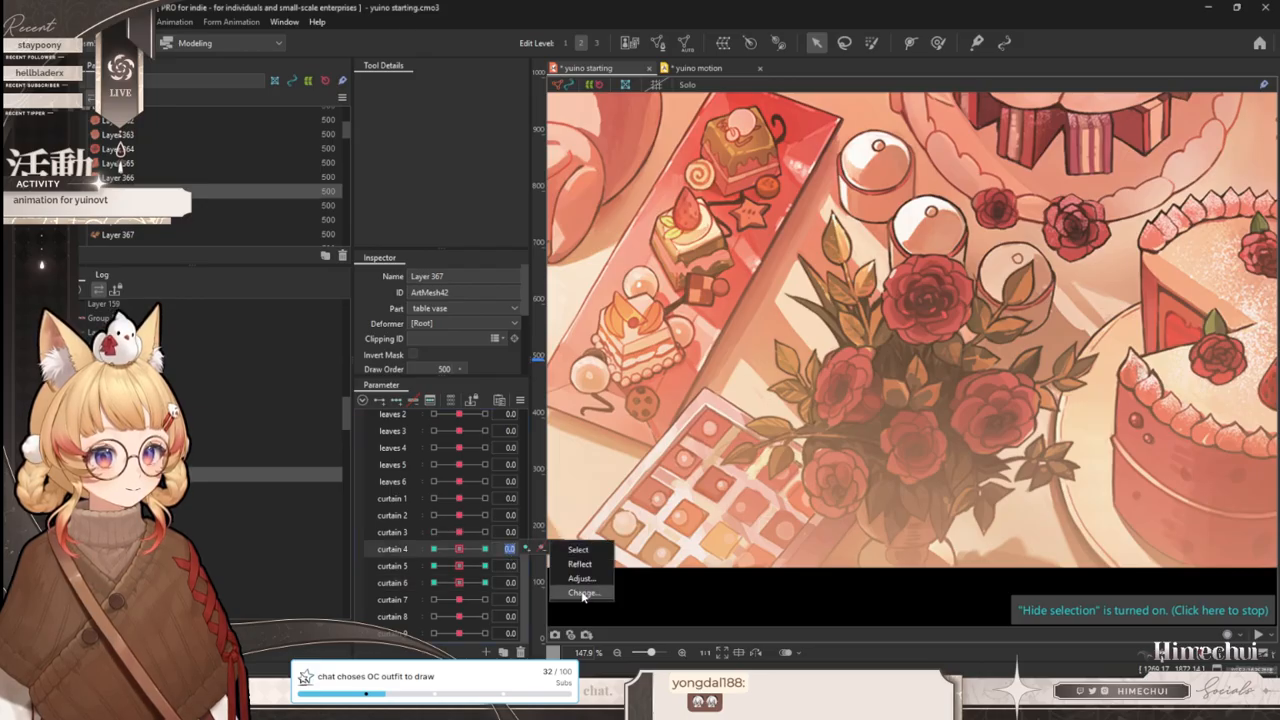
{"action": "left_click", "coordinate": [584, 594]}
{"action": "scroll", "coordinate": [594, 410], "scroll_direction": "down", "scroll_amount": 10}
{"action": "left_click", "coordinate": [538, 301]}
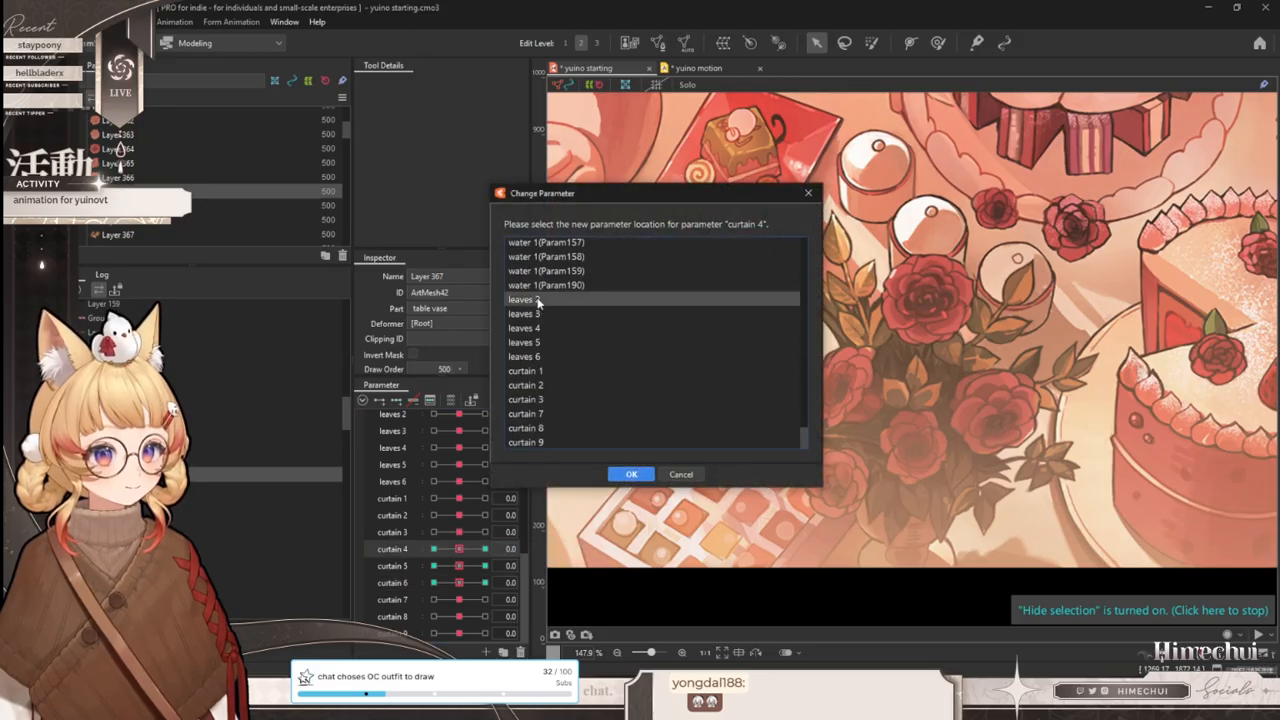
{"action": "left_click", "coordinate": [631, 475]}
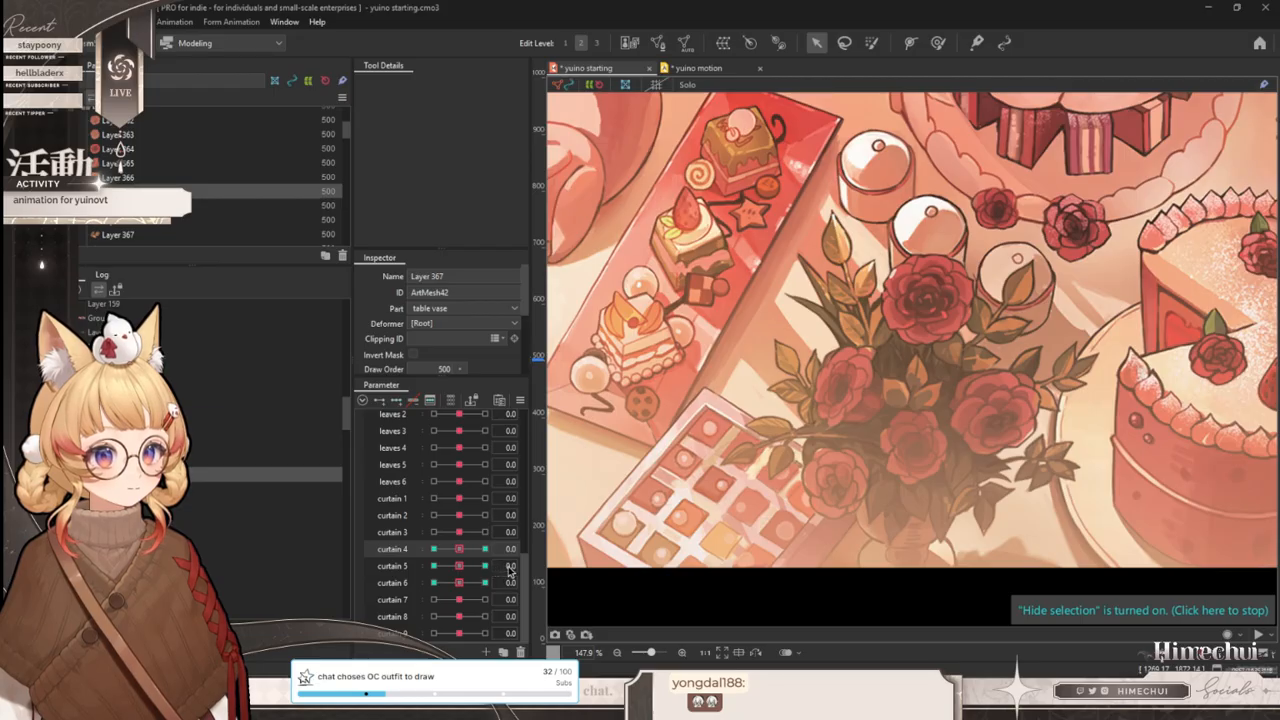
- Move the vase leaf's curtain 5 keys to the leaves 3 parameter
{"action": "left_click", "coordinate": [508, 566]}
{"action": "left_click", "coordinate": [556, 566]}
{"action": "left_click", "coordinate": [584, 608]}
{"action": "scroll", "coordinate": [618, 418], "scroll_direction": "down", "scroll_amount": 10}
{"action": "left_click", "coordinate": [540, 301]}
{"action": "left_click", "coordinate": [631, 475]}
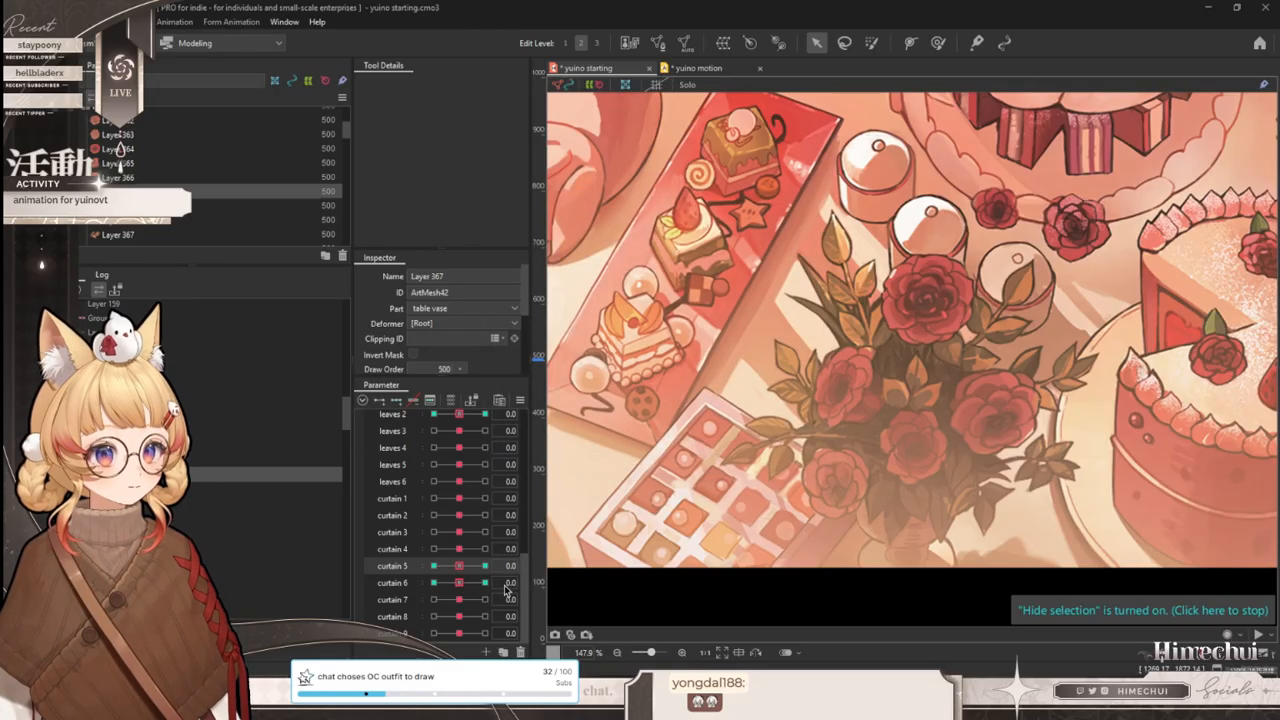
- Move the vase leaf's curtain 6 keys to the leaves 4 parameter
{"action": "left_click", "coordinate": [506, 585]}
{"action": "left_click", "coordinate": [556, 582]}
{"action": "left_click", "coordinate": [582, 596]}
{"action": "scroll", "coordinate": [580, 383], "scroll_direction": "down", "scroll_amount": 10}
{"action": "left_click", "coordinate": [546, 298]}
{"action": "left_click", "coordinate": [628, 476]}
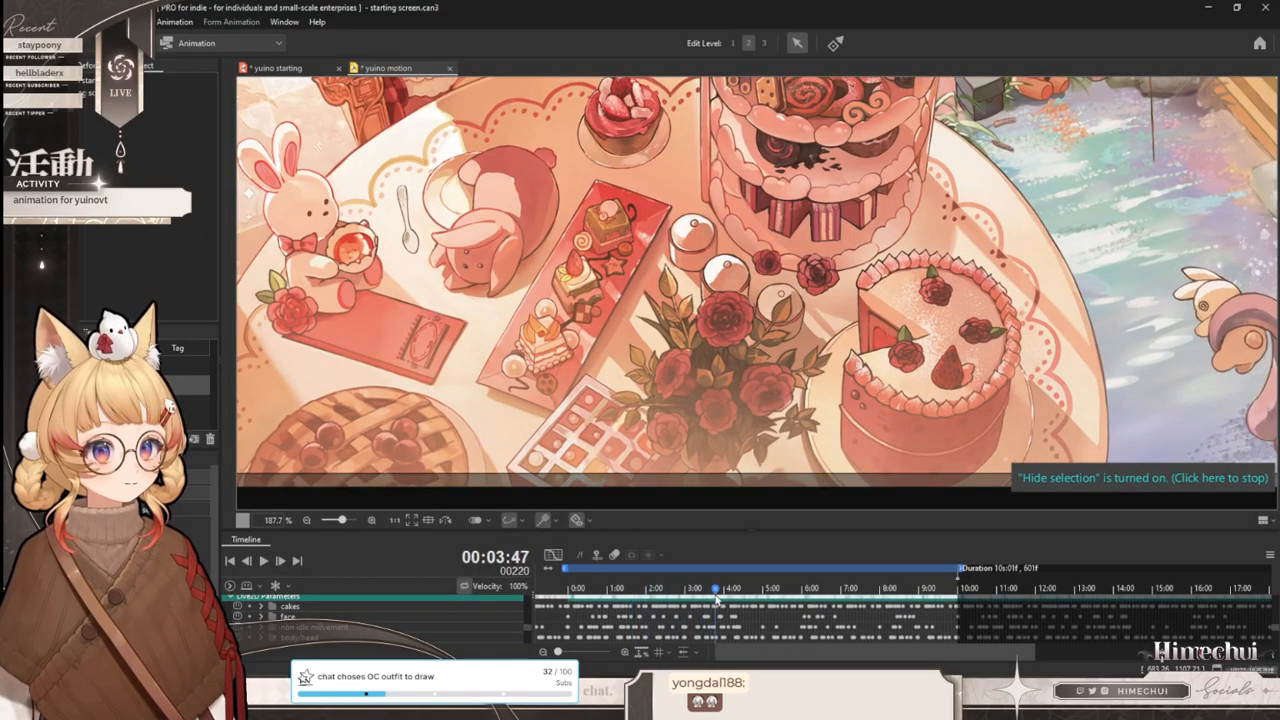
- Examine the vase leaf's movement up close and from afar while scrubbing through the yuino motion timeline
{"action": "scroll", "coordinate": [628, 443], "scroll_direction": "up", "scroll_amount": 2}
{"action": "scroll", "coordinate": [628, 443], "scroll_direction": "up", "scroll_amount": 1}
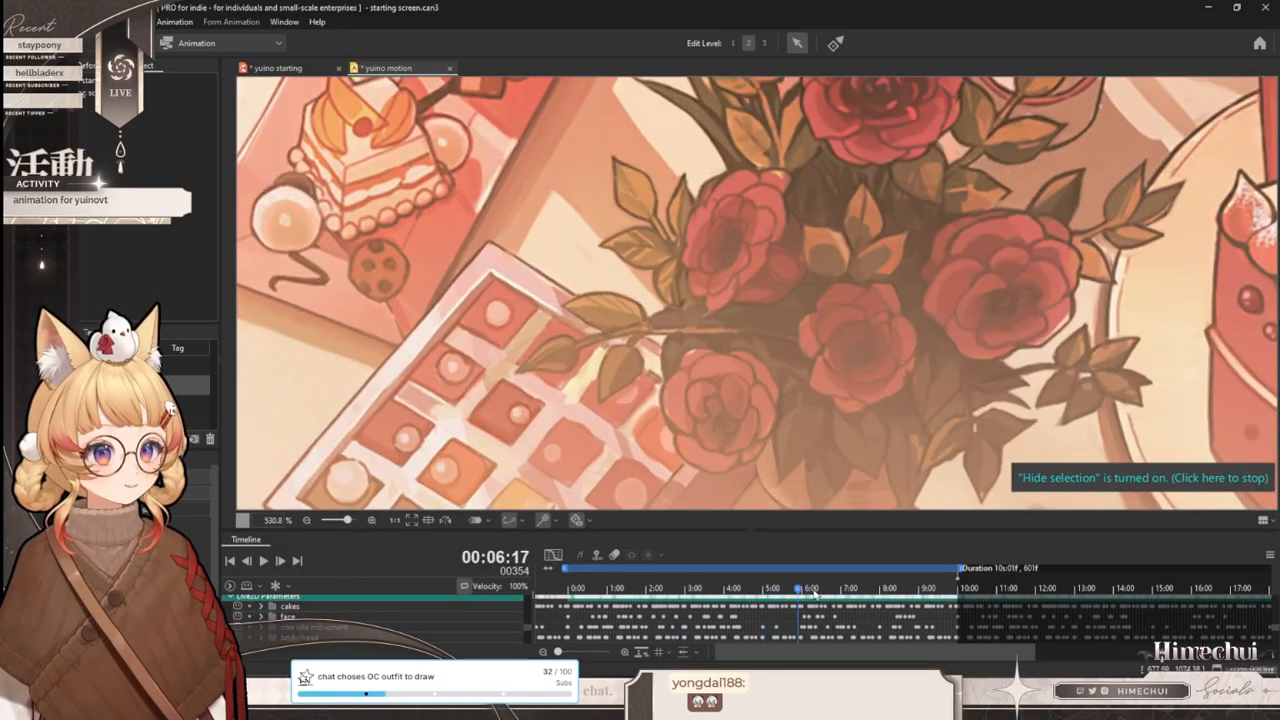
{"action": "left_click_drag", "start_coordinate": [570, 588], "coordinate": [916, 586]}
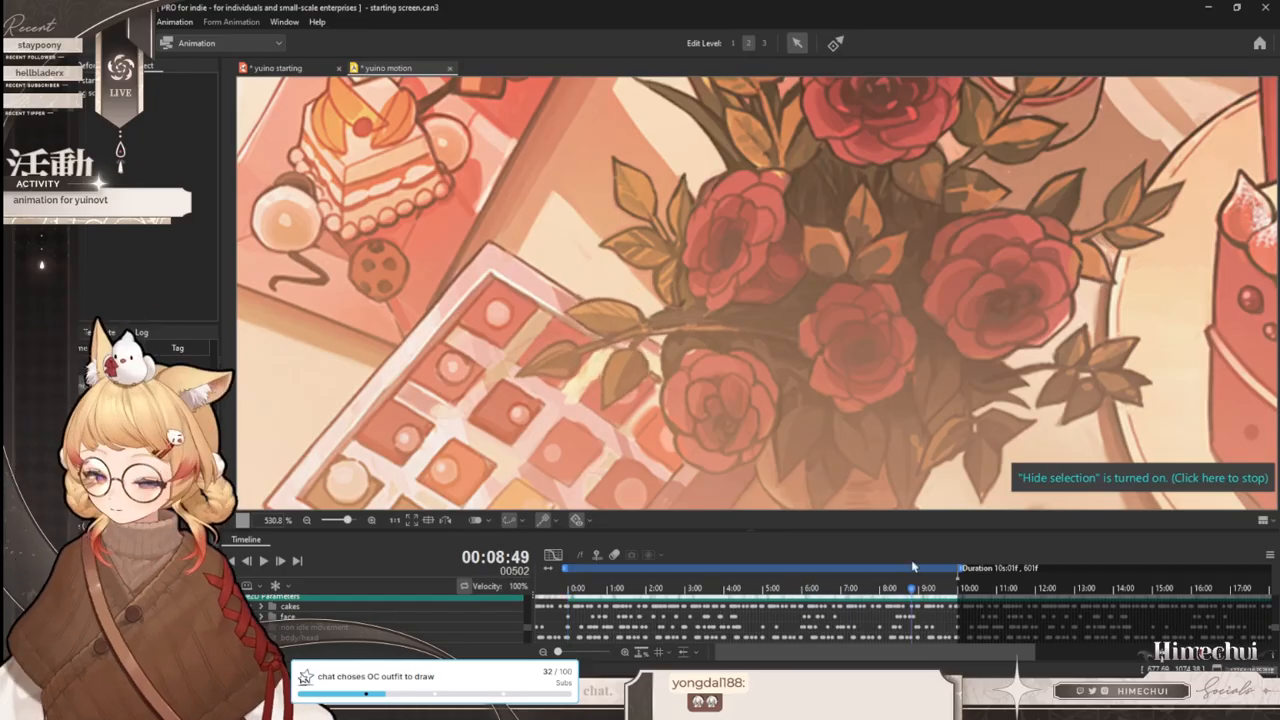
{"action": "scroll", "coordinate": [709, 372], "scroll_direction": "down", "scroll_amount": 3}
{"action": "left_click", "coordinate": [630, 588]}
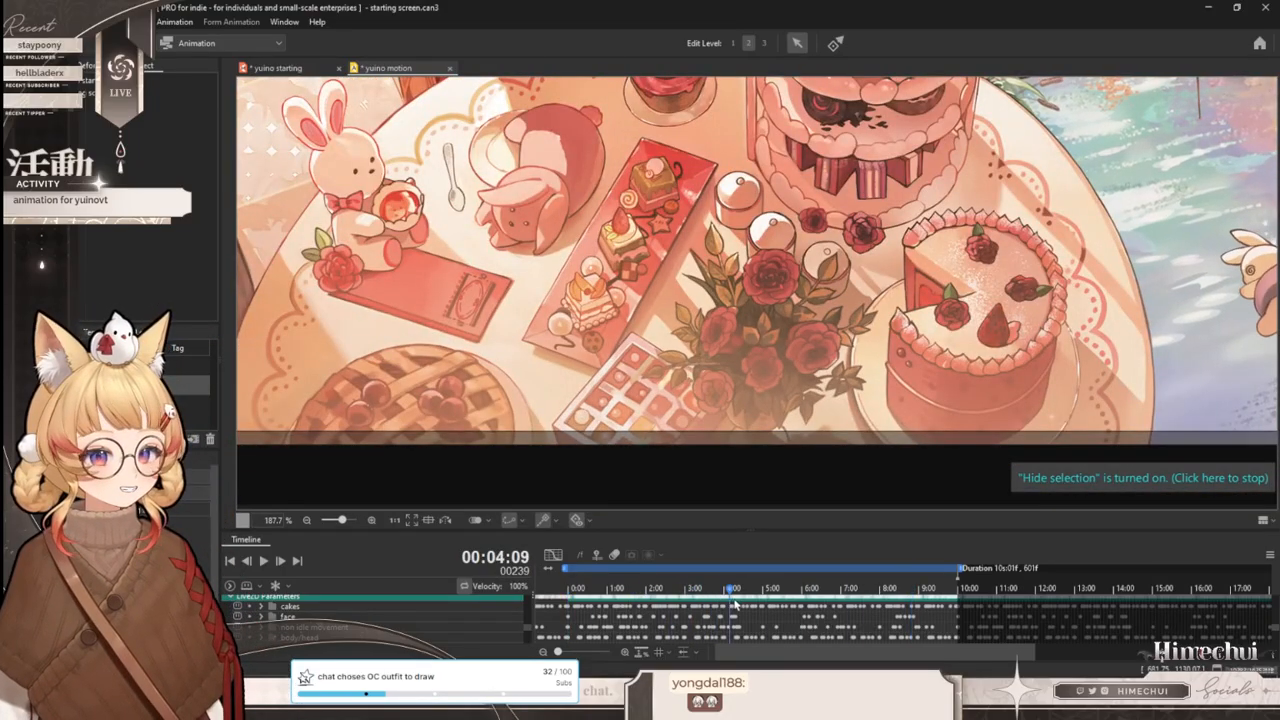
{"action": "scroll", "coordinate": [603, 465], "scroll_direction": "down", "scroll_amount": 1}
{"action": "scroll", "coordinate": [602, 461], "scroll_direction": "down", "scroll_amount": 1}
{"action": "left_click_drag", "start_coordinate": [721, 590], "coordinate": [985, 600]}
{"action": "scroll", "coordinate": [645, 440], "scroll_direction": "up", "scroll_amount": 3}
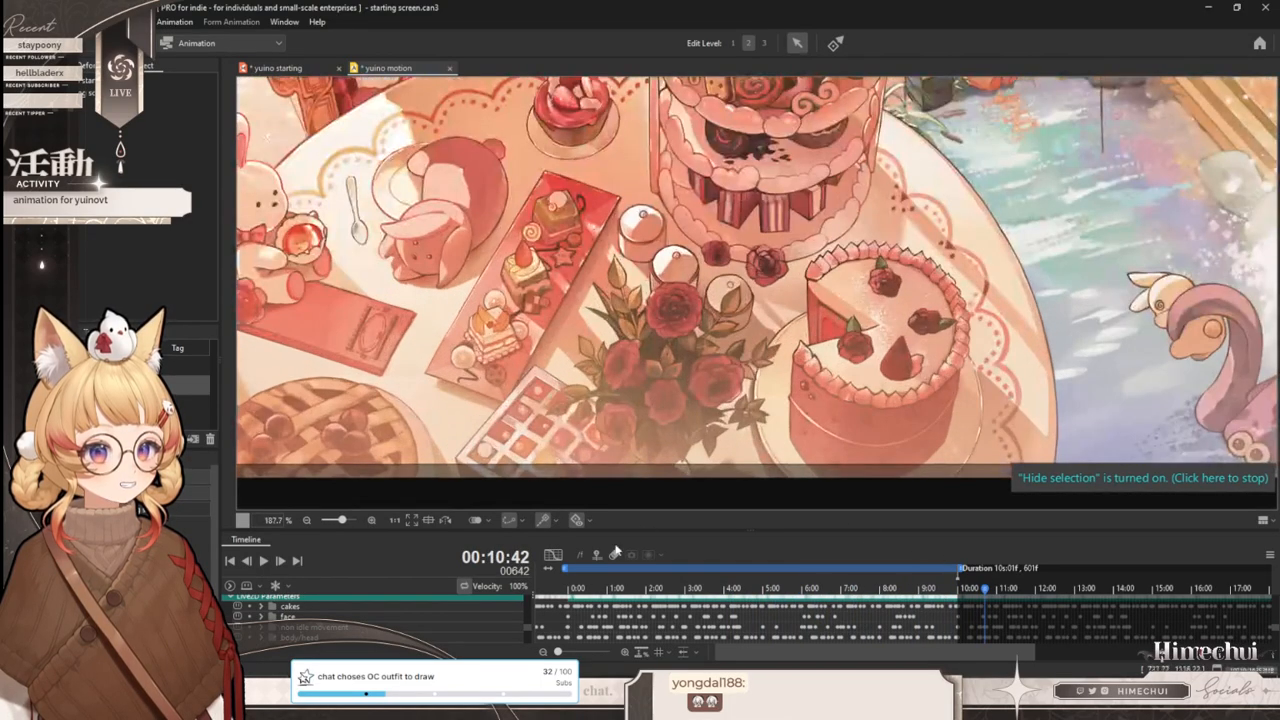
{"action": "left_click_drag", "start_coordinate": [633, 590], "coordinate": [962, 590]}
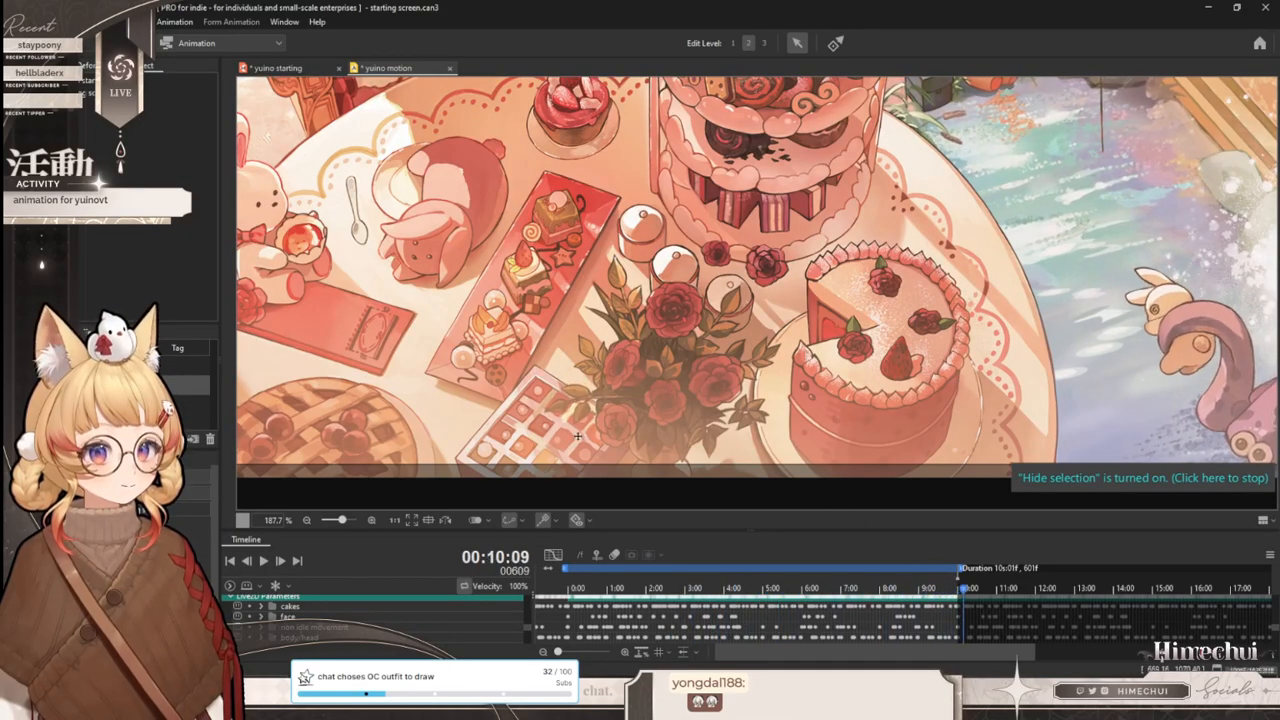
- Replicate the leaves 6 parameter twice in the yuino starting model and rename the first copy leaves 7
{"action": "left_click", "coordinate": [290, 68]}
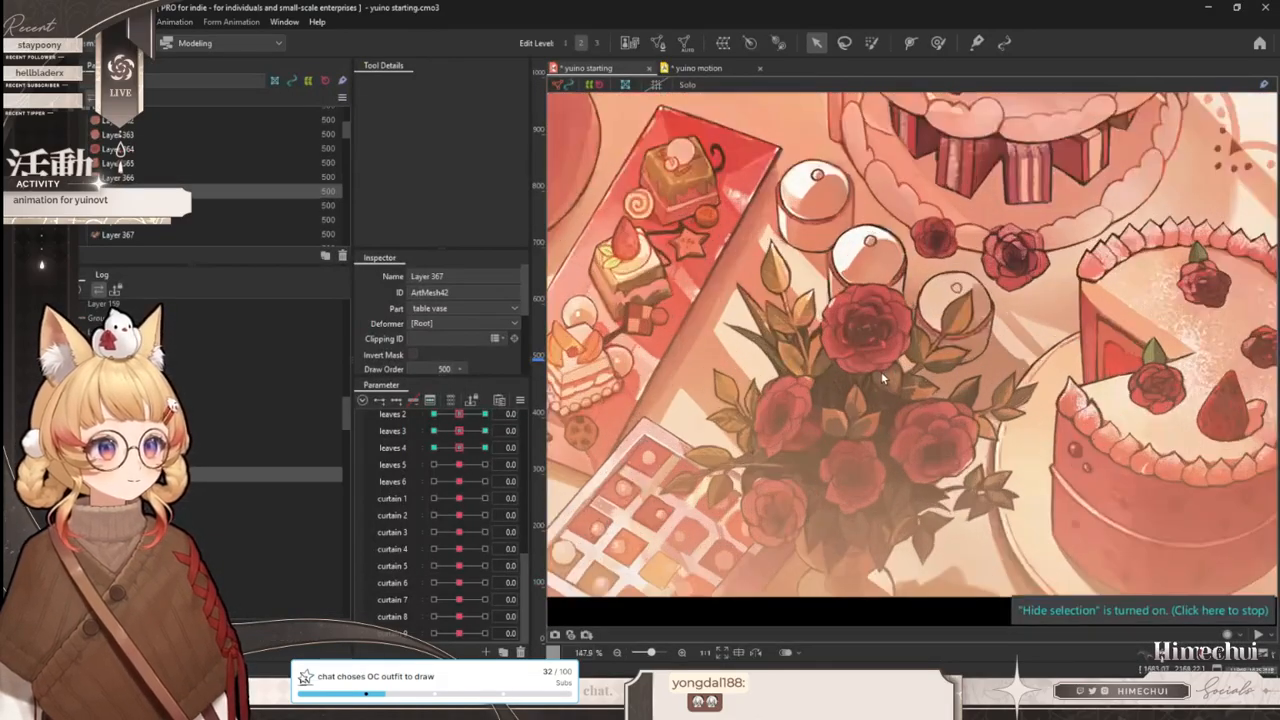
{"action": "scroll", "coordinate": [460, 500], "scroll_direction": "up", "scroll_amount": 2}
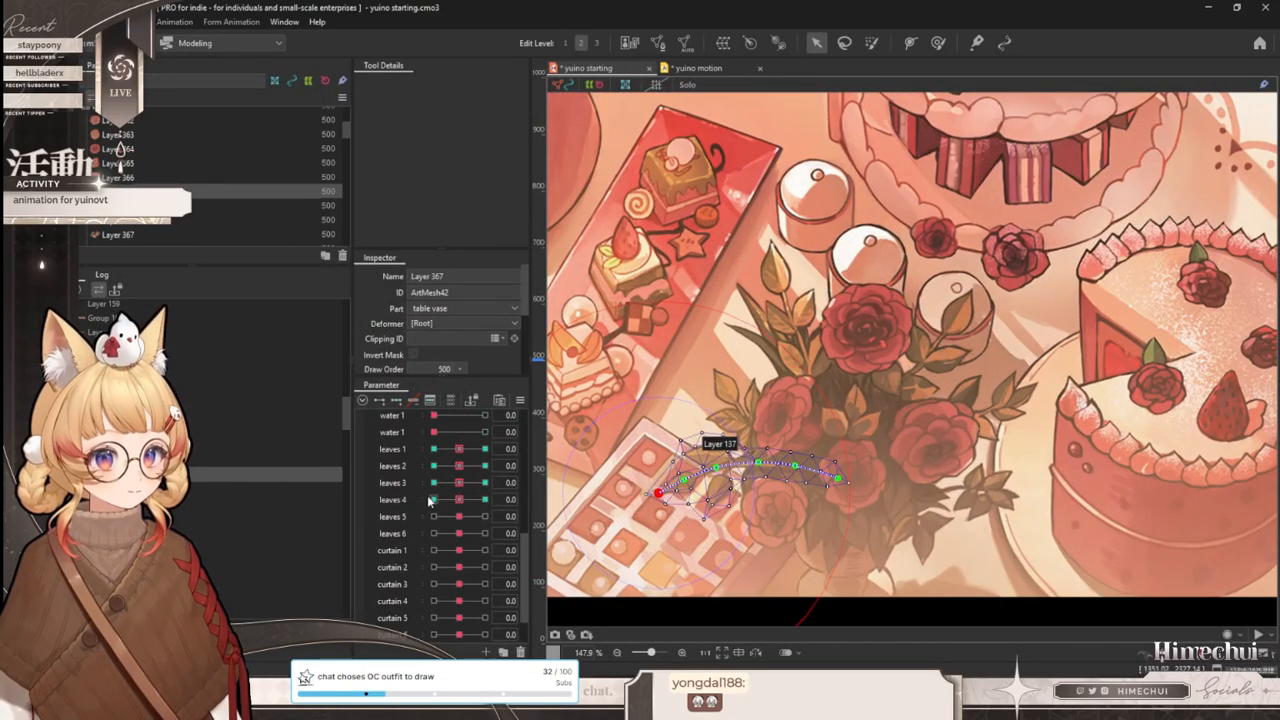
{"action": "right_click", "coordinate": [405, 538]}
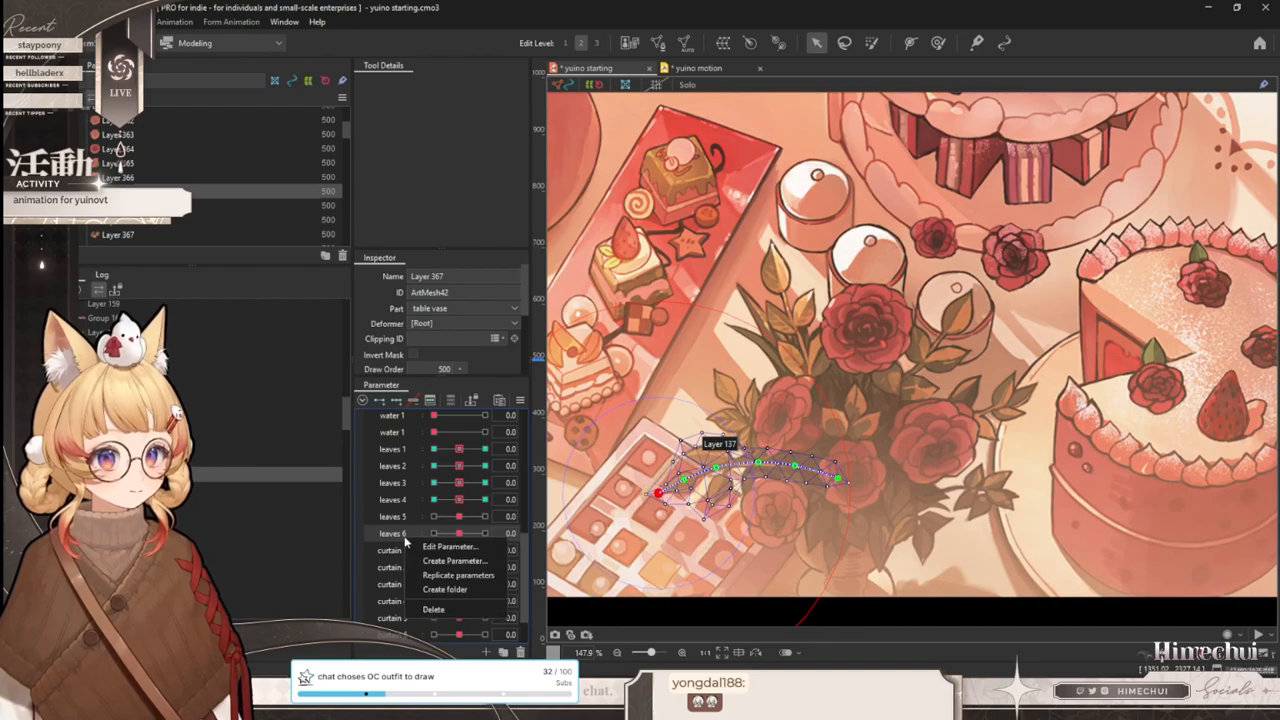
{"action": "left_click", "coordinate": [421, 577]}
{"action": "right_click", "coordinate": [403, 551]}
{"action": "left_click", "coordinate": [400, 564]}
{"action": "right_click", "coordinate": [400, 553]}
{"action": "left_click", "coordinate": [447, 562]}
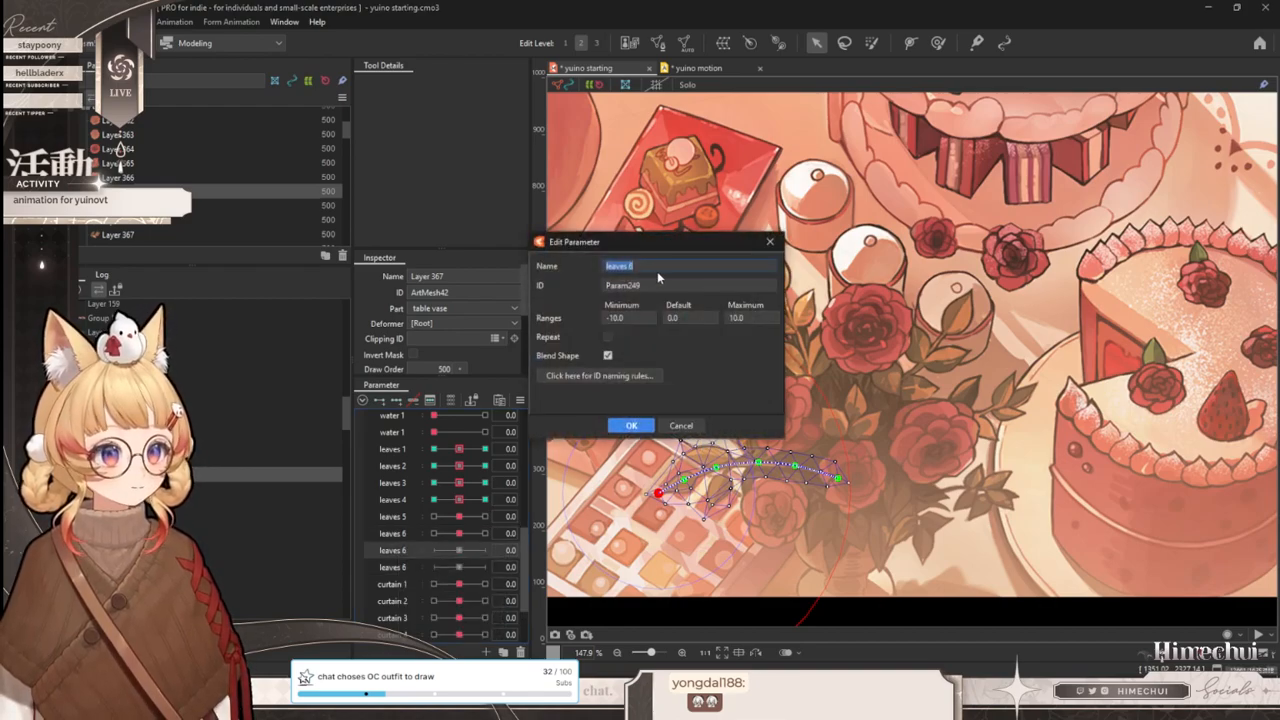
{"action": "key", "text": "Return"}
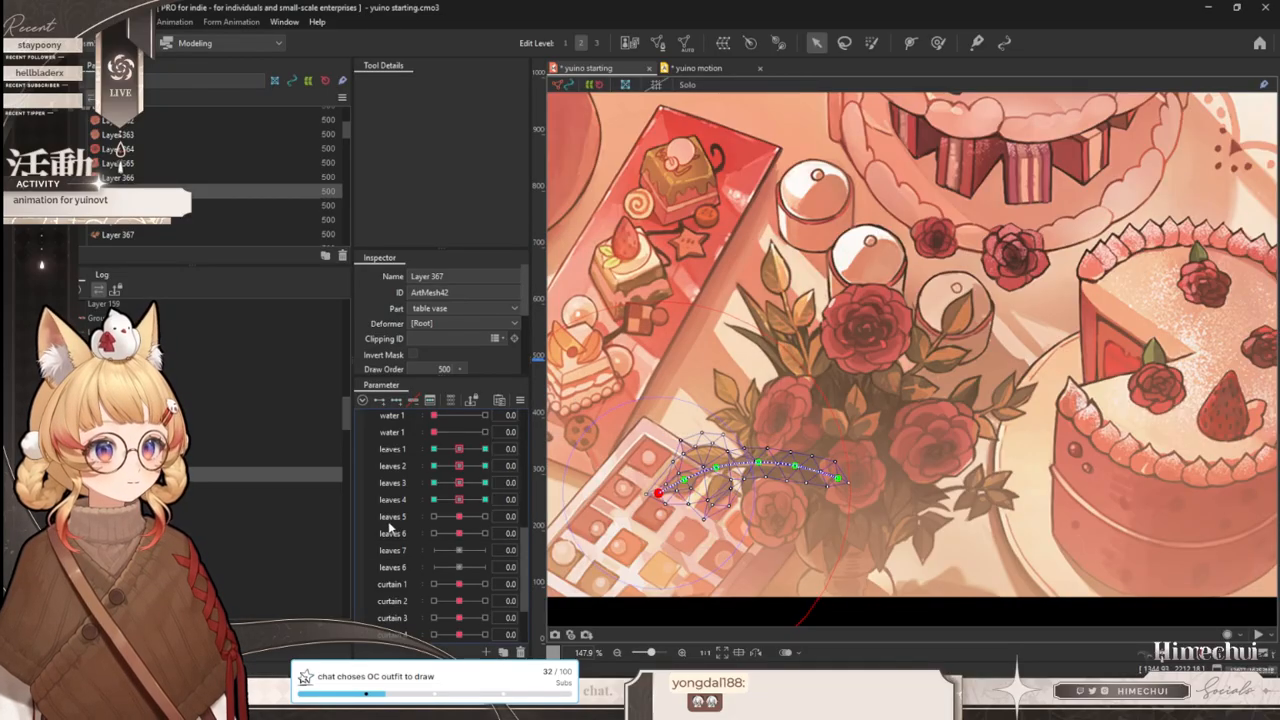
- Rename the remaining copy of the leaves 6 parameter to leaves 8
{"action": "right_click", "coordinate": [400, 567]}
{"action": "left_click", "coordinate": [447, 578]}
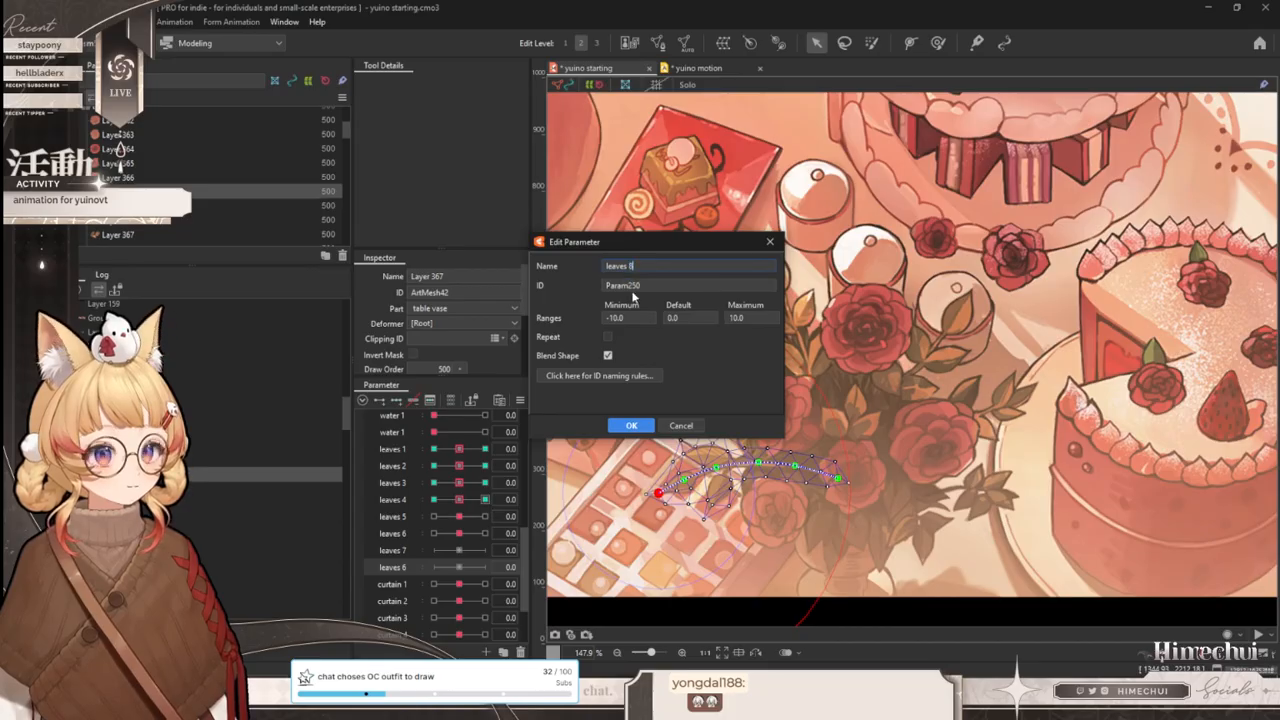
{"action": "type", "text": "8"}
{"action": "key", "text": "Return"}
- Replicate the leaves 8 parameter and rename the copy leaves 9
{"action": "right_click", "coordinate": [403, 566]}
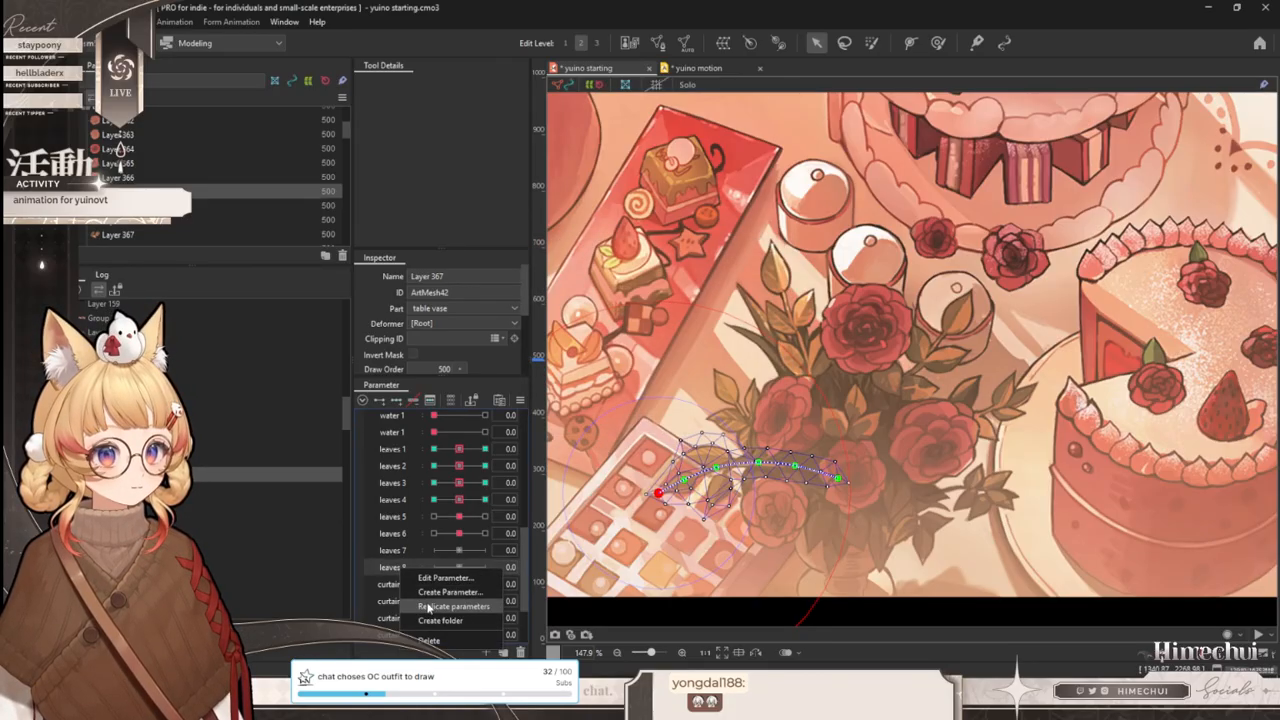
{"action": "left_click", "coordinate": [450, 606]}
{"action": "left_click", "coordinate": [666, 265]}
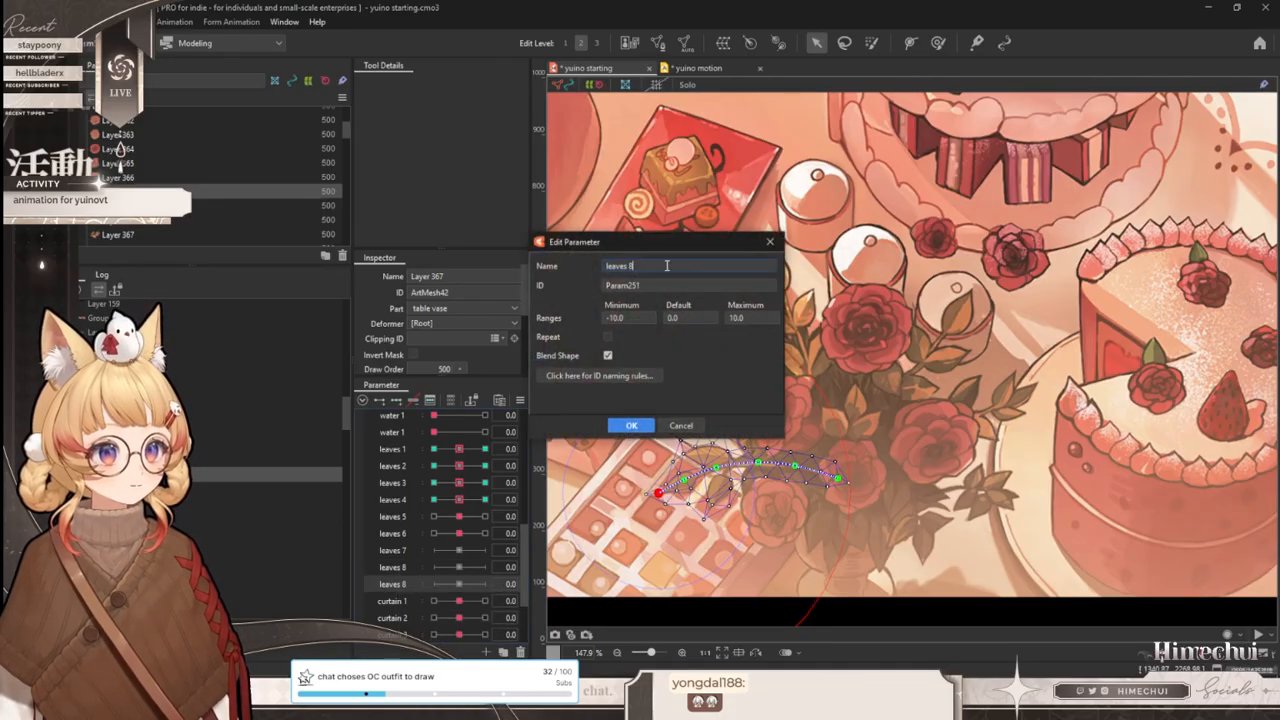
{"action": "type", "text": "9"}
{"action": "left_click", "coordinate": [620, 424]}
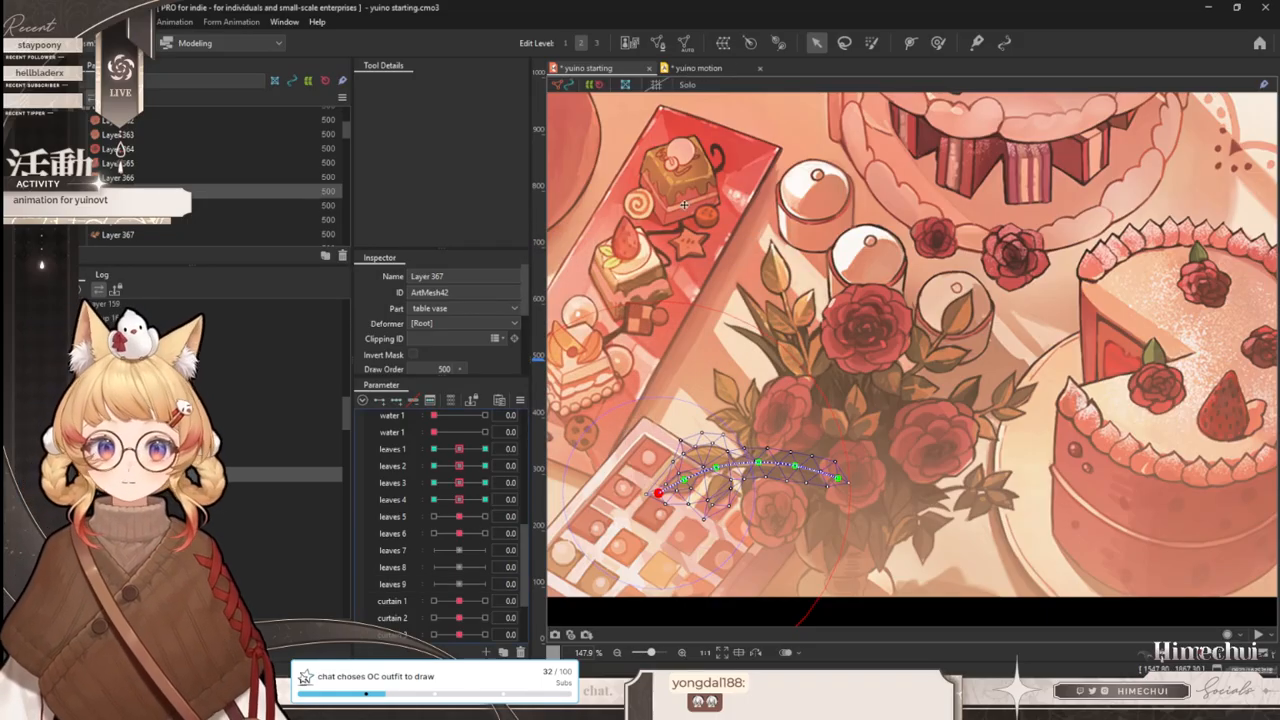
- Switch to the yuino motion animation, hide the selection, and examine the whole table scene
{"action": "key", "text": "ctrl+Tab"}
{"action": "scroll", "coordinate": [703, 395], "scroll_direction": "down", "scroll_amount": 3}
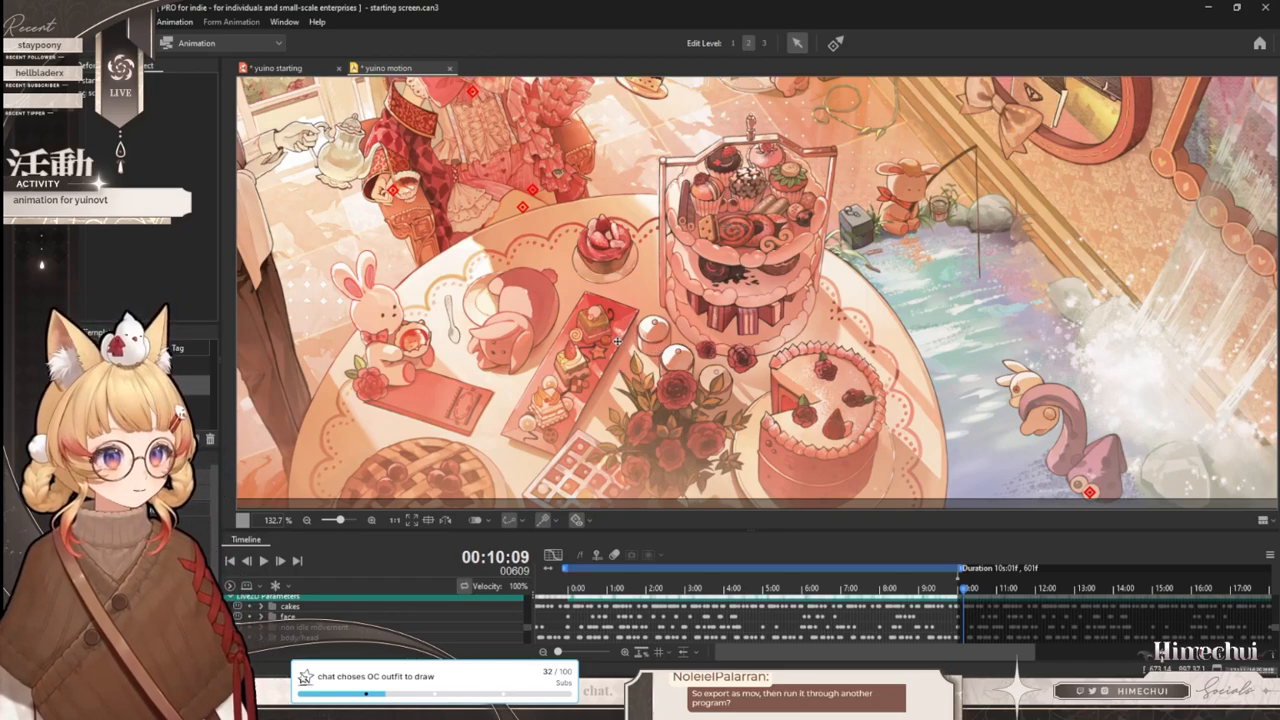
{"action": "scroll", "coordinate": [714, 217], "scroll_direction": "up", "scroll_amount": 3}
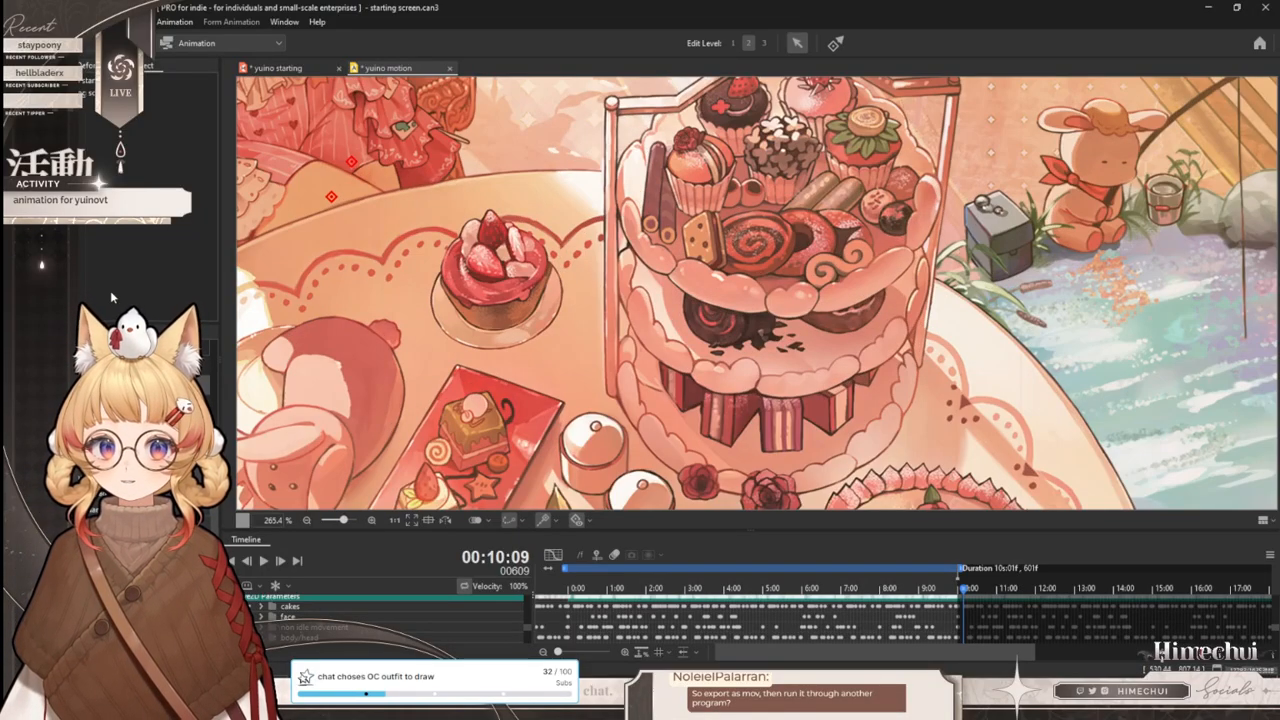
{"action": "scroll", "coordinate": [758, 224], "scroll_direction": "down", "scroll_amount": 3}
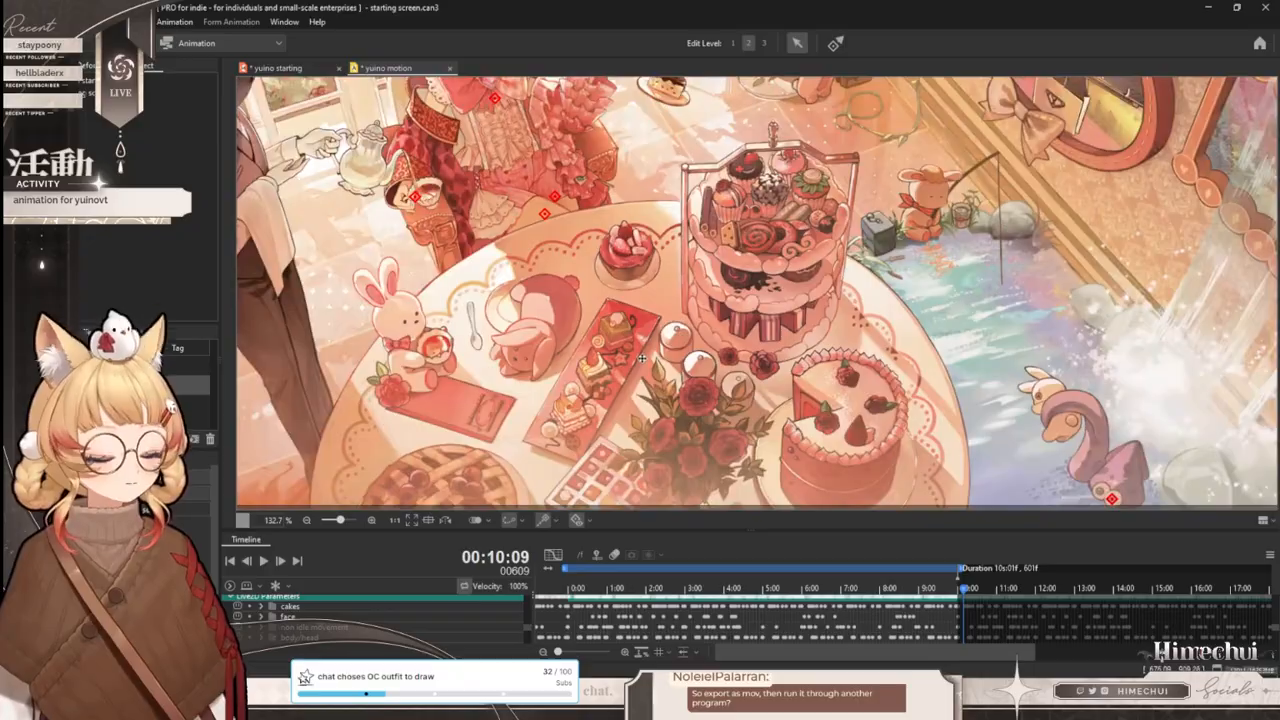
{"action": "scroll", "coordinate": [650, 362], "scroll_direction": "down", "scroll_amount": 2}
{"action": "scroll", "coordinate": [655, 362], "scroll_direction": "up", "scroll_amount": 2}
{"action": "key", "text": "ctrl+t"}
{"action": "scroll", "coordinate": [655, 367], "scroll_direction": "down", "scroll_amount": 2}
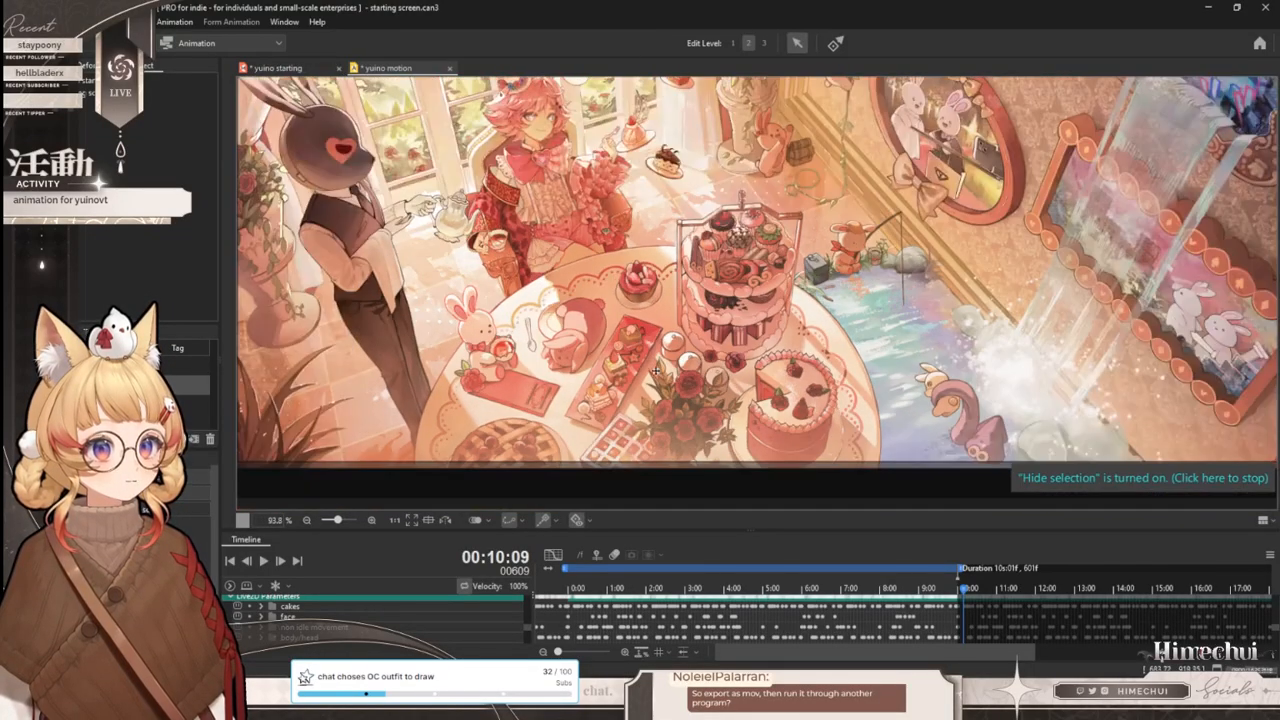
{"action": "scroll", "coordinate": [655, 367], "scroll_direction": "up", "scroll_amount": 2}
{"action": "scroll", "coordinate": [659, 418], "scroll_direction": "down", "scroll_amount": 2}
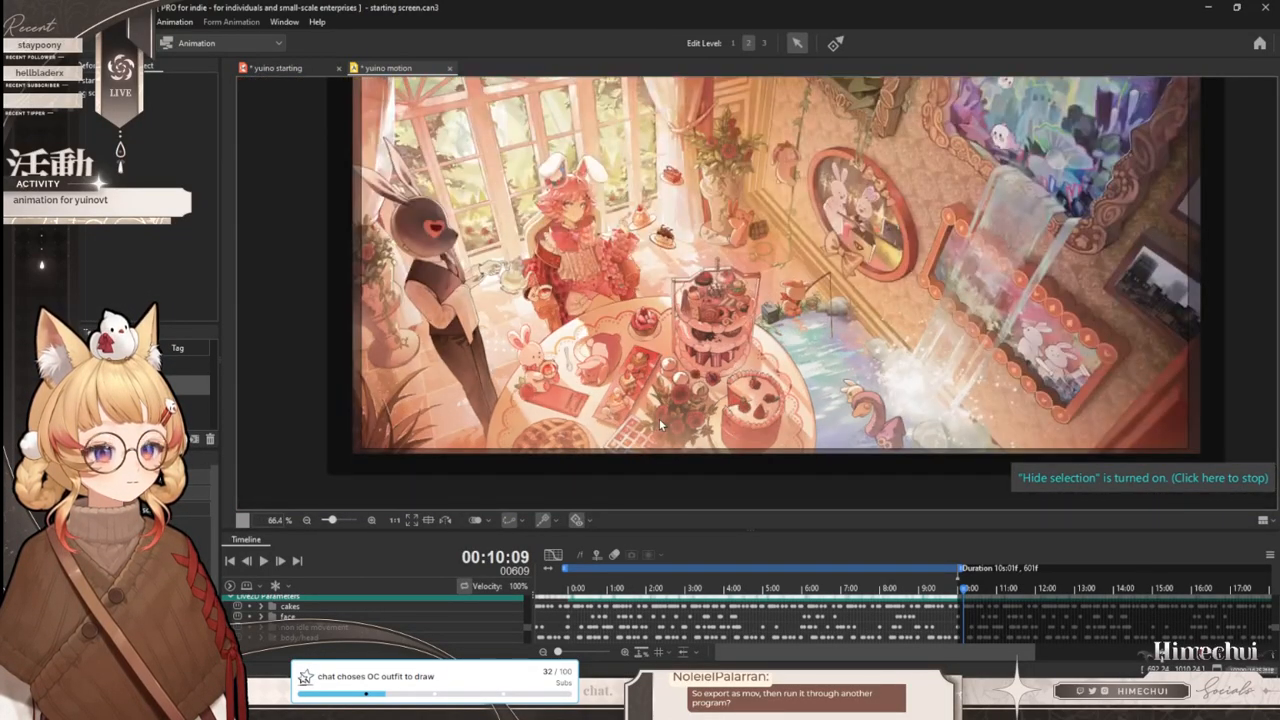
{"action": "scroll", "coordinate": [659, 418], "scroll_direction": "up", "scroll_amount": 1}
{"action": "left_click_drag", "start_coordinate": [640, 587], "coordinate": [686, 588]}
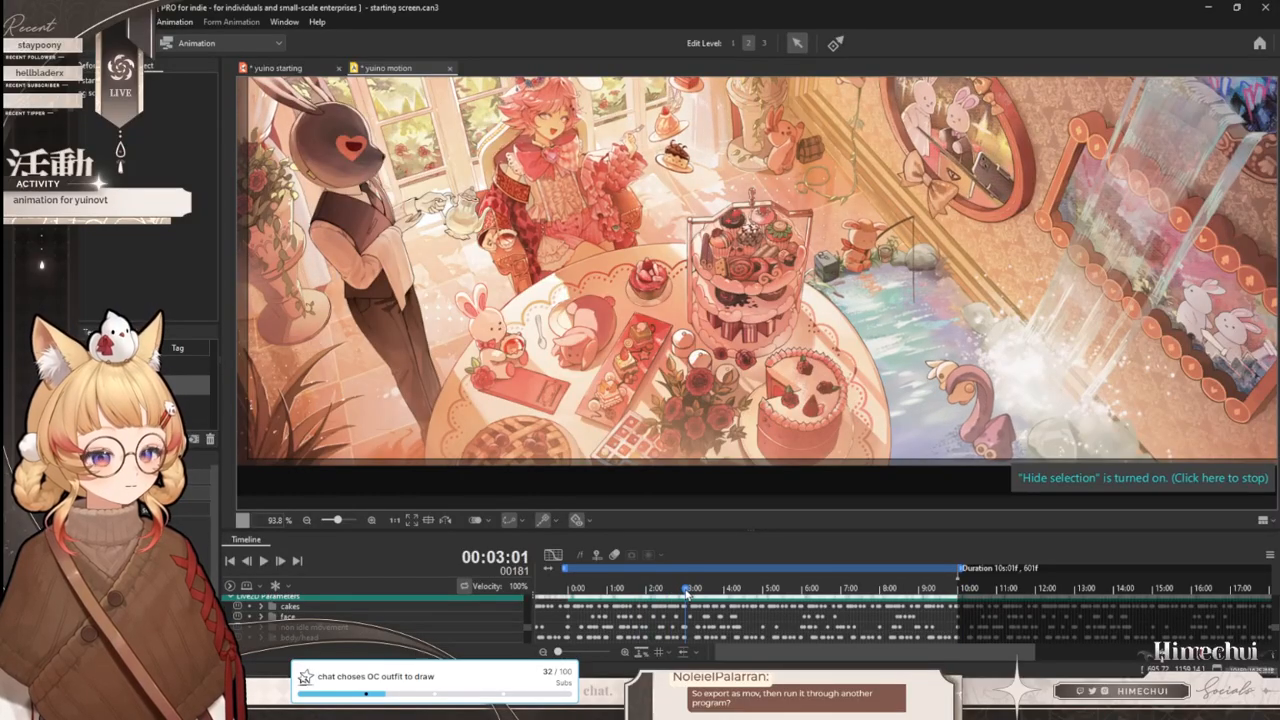
- Enlarge the timeline area, expand the background parameter folder, and return the playhead to frame 0
{"action": "left_click_drag", "start_coordinate": [756, 528], "coordinate": [760, 433]}
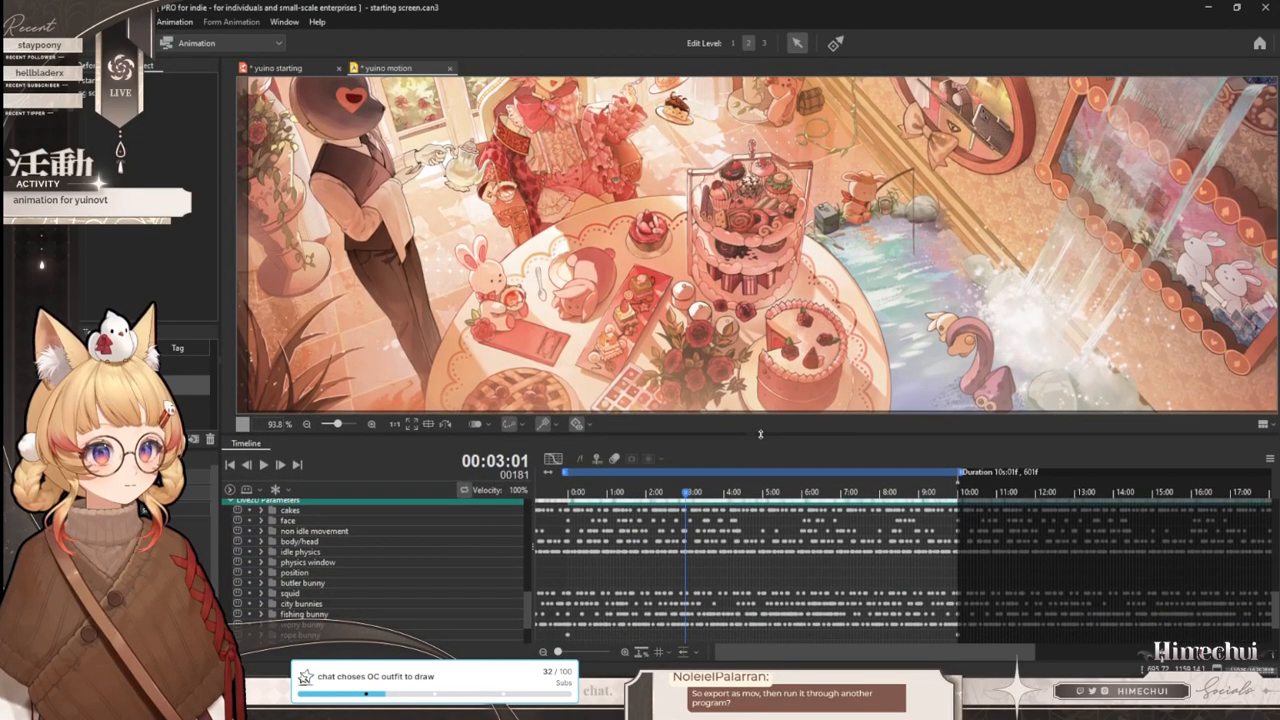
{"action": "scroll", "coordinate": [406, 585], "scroll_direction": "down", "scroll_amount": 3}
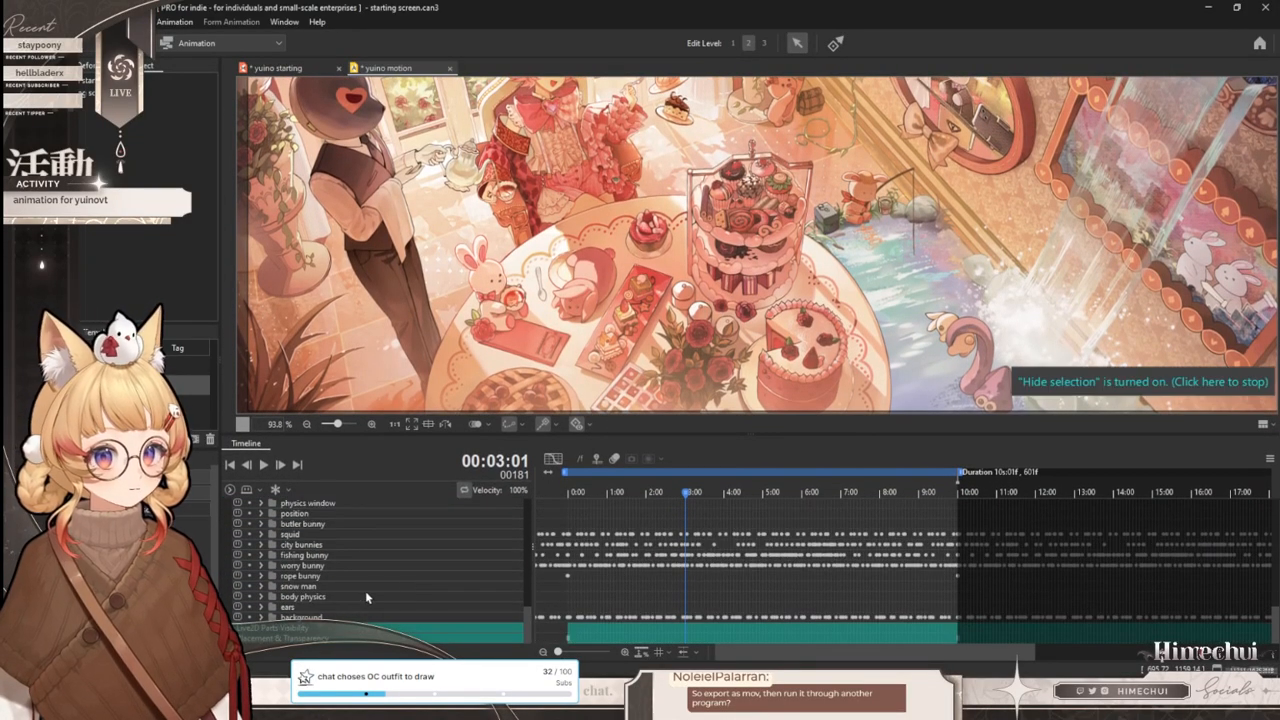
{"action": "left_click", "coordinate": [260, 617]}
{"action": "scroll", "coordinate": [344, 589], "scroll_direction": "down", "scroll_amount": 4}
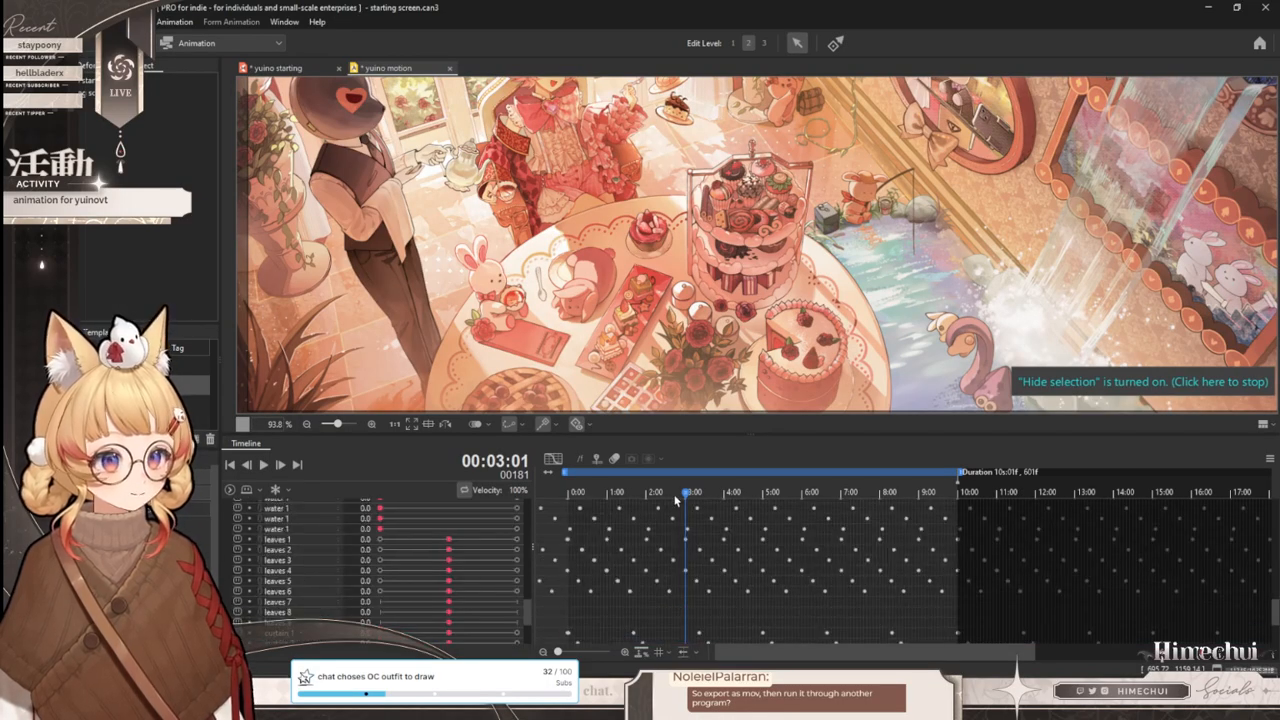
{"action": "left_click_drag", "start_coordinate": [679, 497], "coordinate": [503, 510]}
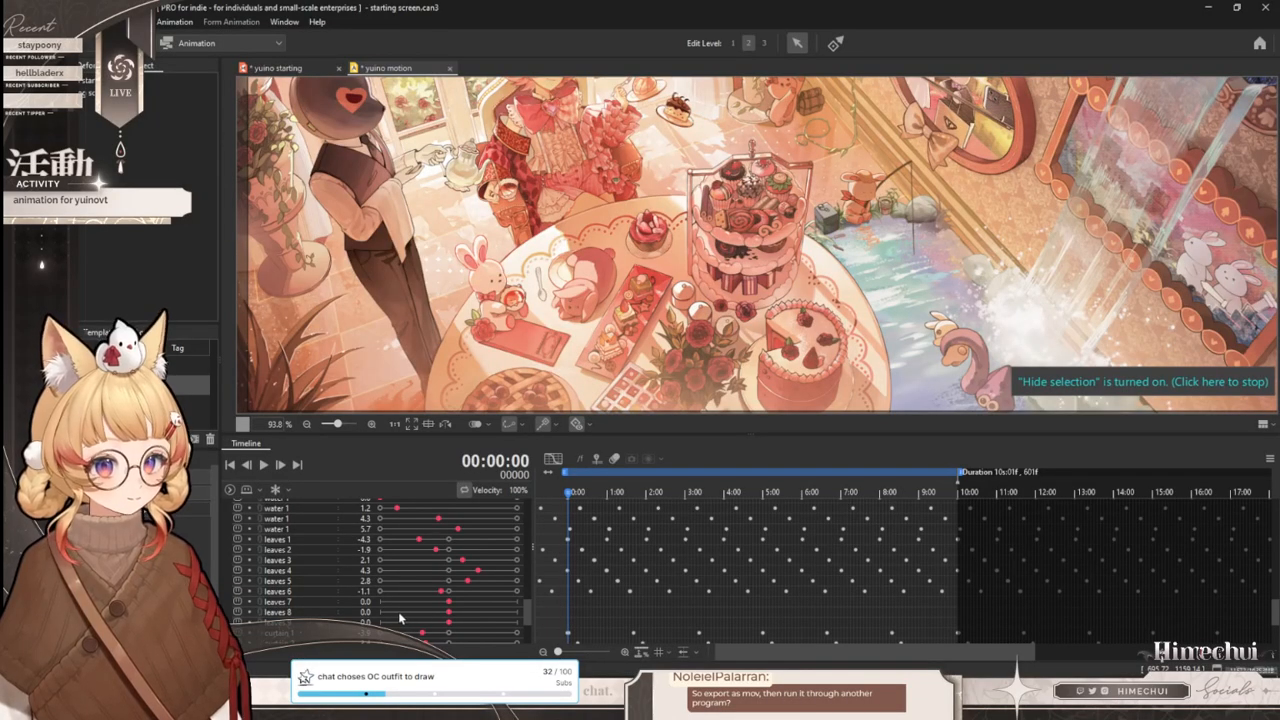
- Key leaves 7, leaves 8 and leaves 9 at their minimum of -10 at frame 0
{"action": "key", "text": "space"}
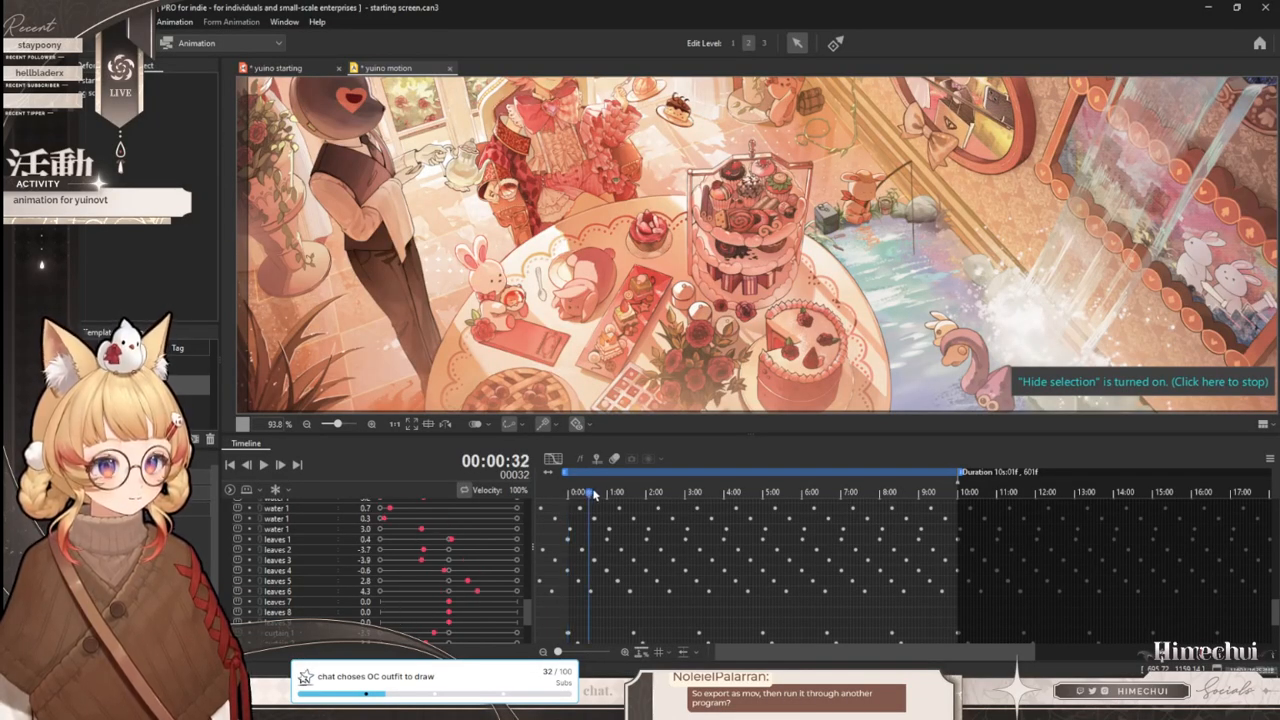
{"action": "key", "text": "space"}
{"action": "scroll", "coordinate": [447, 552], "scroll_direction": "up", "scroll_amount": 1}
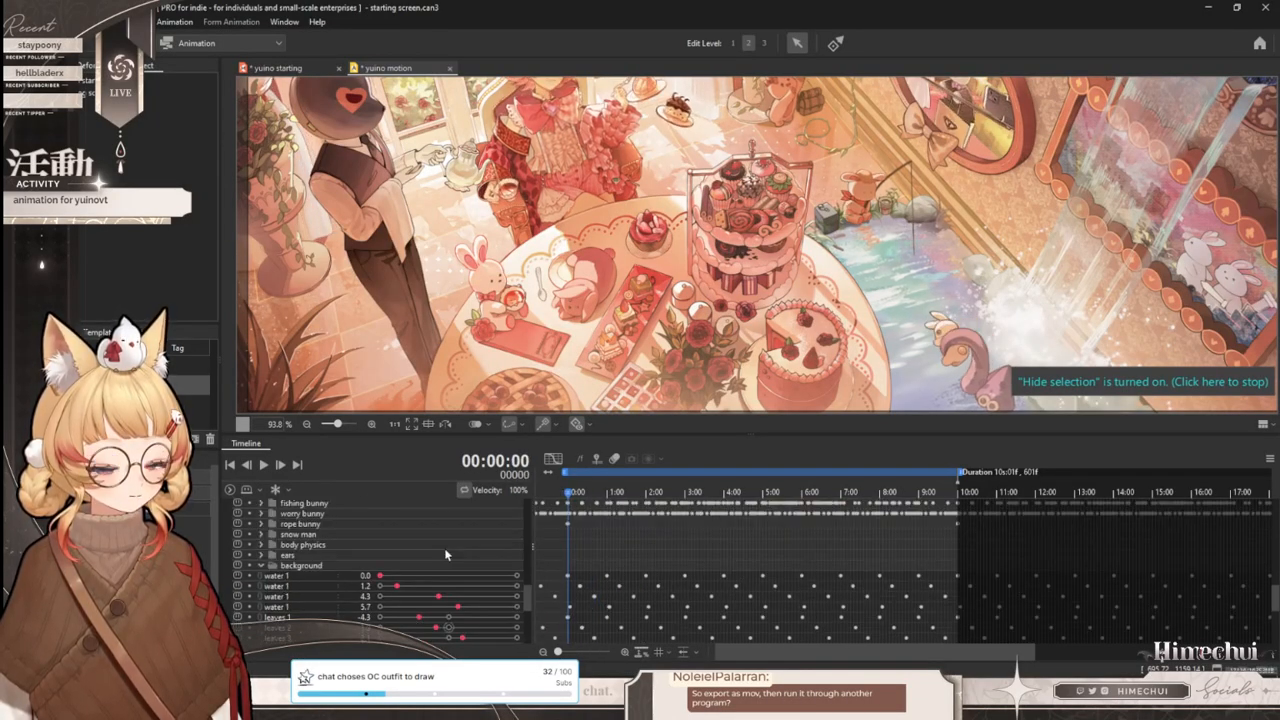
{"action": "left_click", "coordinate": [285, 554]}
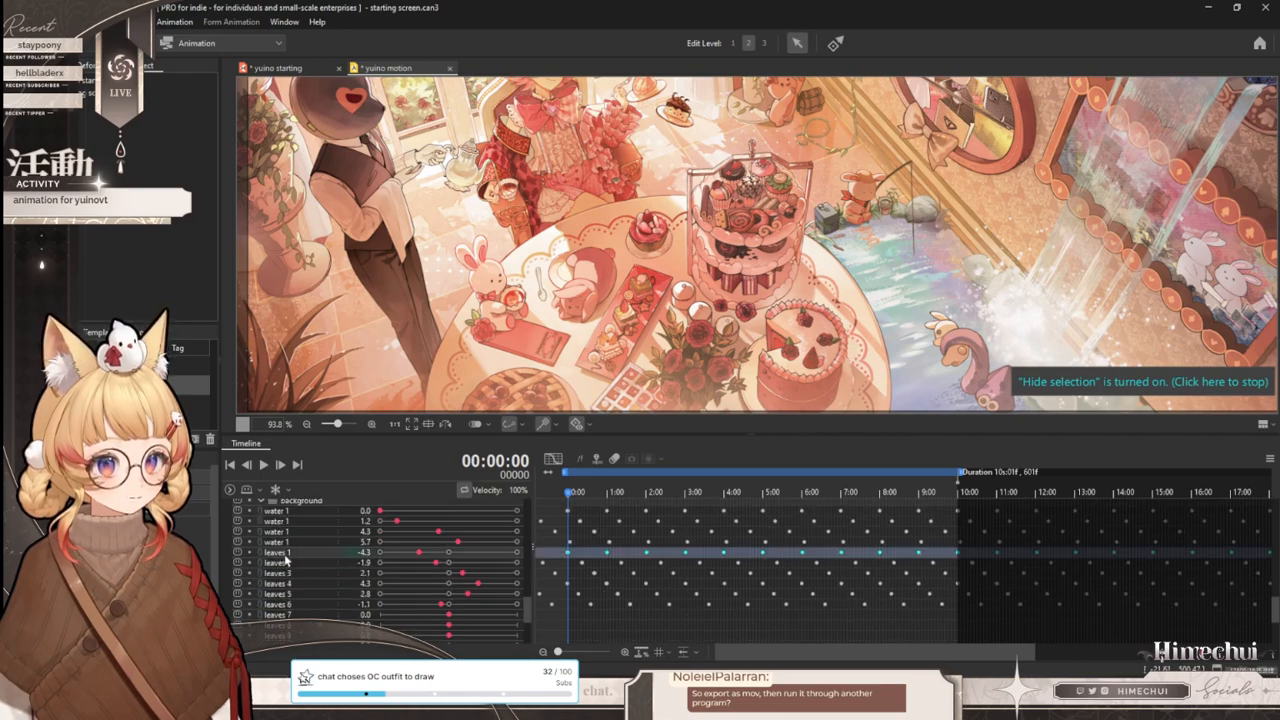
{"action": "key", "text": "space"}
{"action": "key", "text": "space"}
{"action": "scroll", "coordinate": [450, 570], "scroll_direction": "down", "scroll_amount": 2}
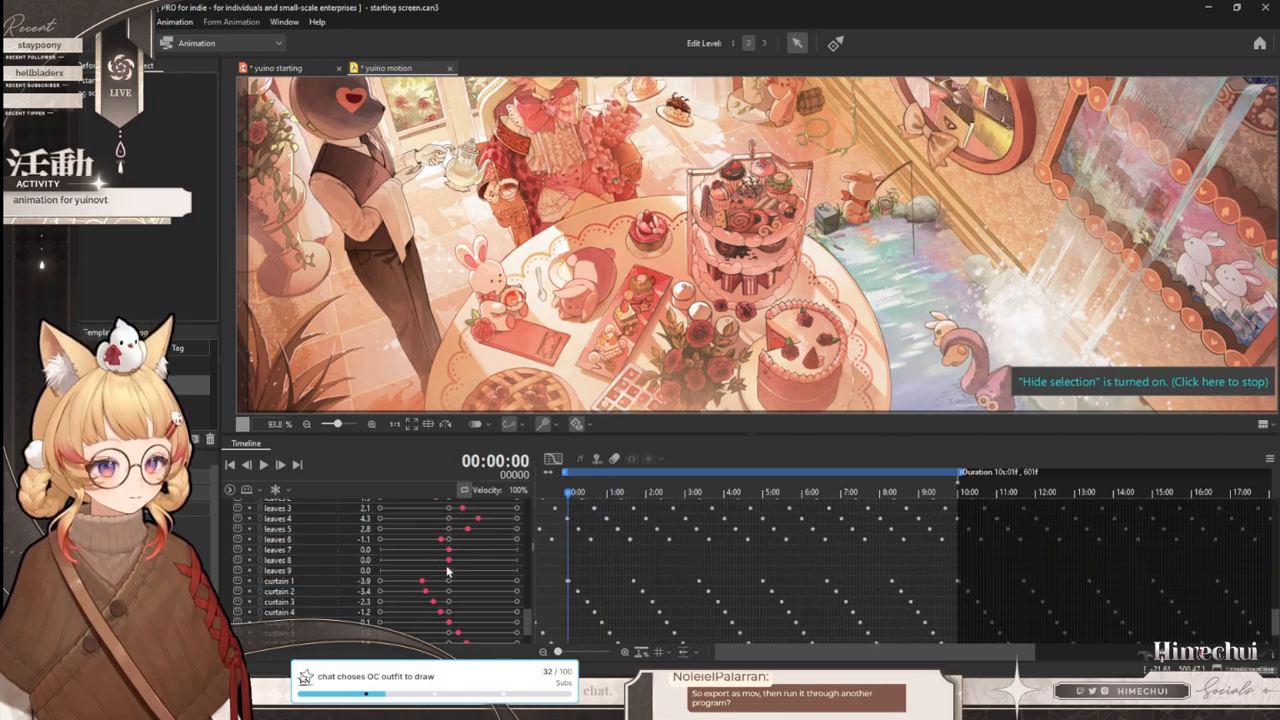
{"action": "left_click", "coordinate": [381, 549]}
{"action": "left_click", "coordinate": [381, 560]}
{"action": "left_click", "coordinate": [381, 570]}
- Key leaves 7, leaves 8 and leaves 9 at their maximum of 10 at frame 60
{"action": "scroll", "coordinate": [573, 525], "scroll_direction": "up", "scroll_amount": 3}
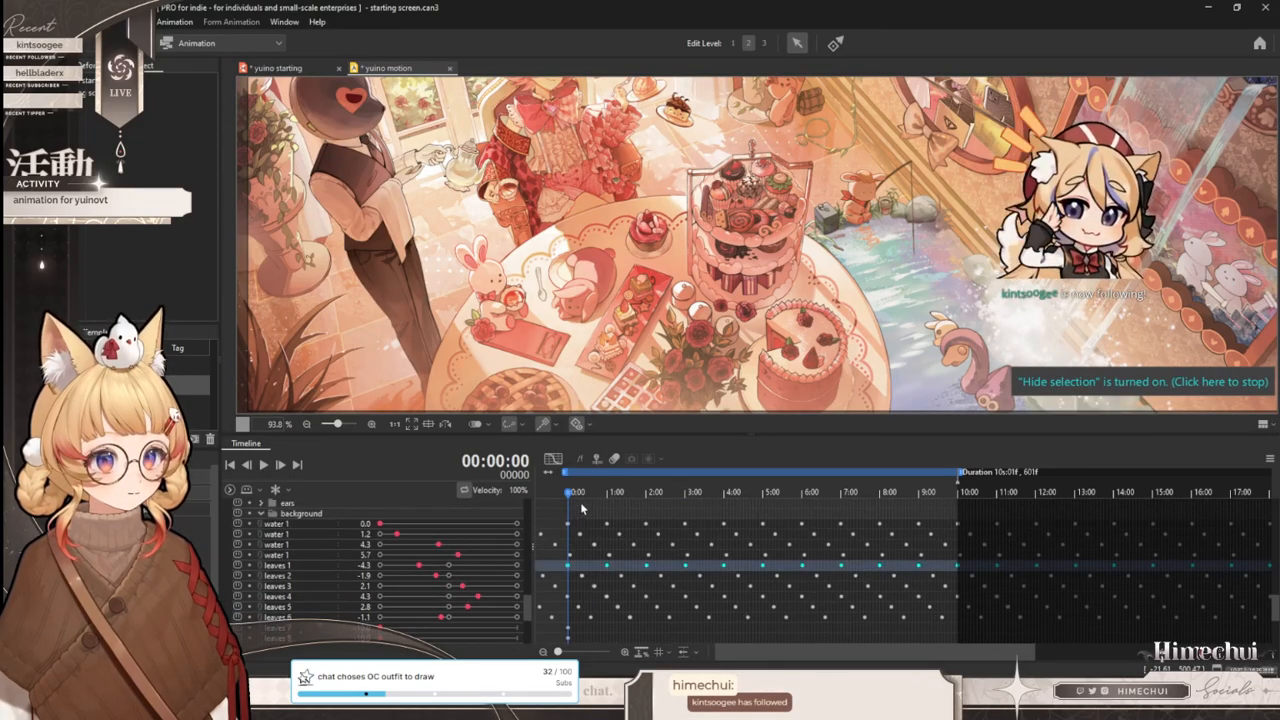
{"action": "left_click", "coordinate": [601, 493]}
{"action": "left_click_drag", "start_coordinate": [601, 495], "coordinate": [607, 495]}
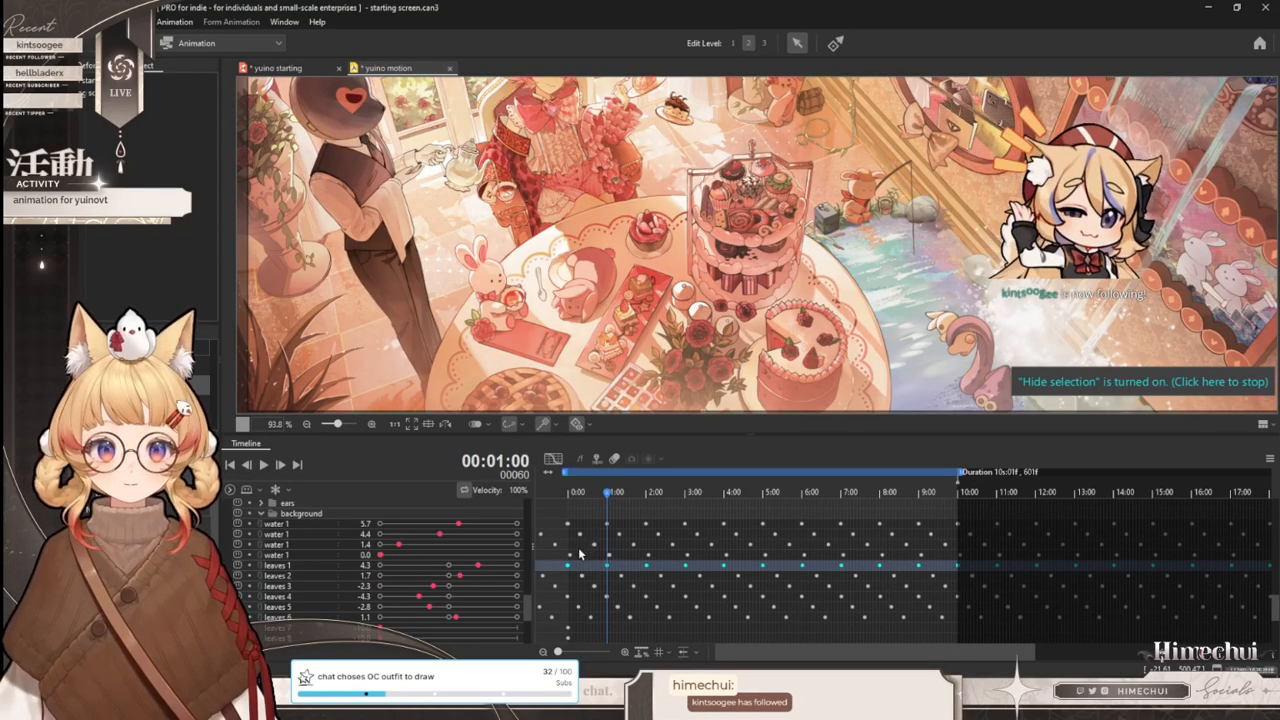
{"action": "scroll", "coordinate": [475, 583], "scroll_direction": "down", "scroll_amount": 2}
{"action": "left_click", "coordinate": [517, 562]}
{"action": "left_click", "coordinate": [517, 573]}
{"action": "left_click", "coordinate": [518, 583]}
- Key leaves 7, leaves 8 and leaves 9 back at -10 at frame 120
{"action": "left_click_drag", "start_coordinate": [635, 493], "coordinate": [648, 493]}
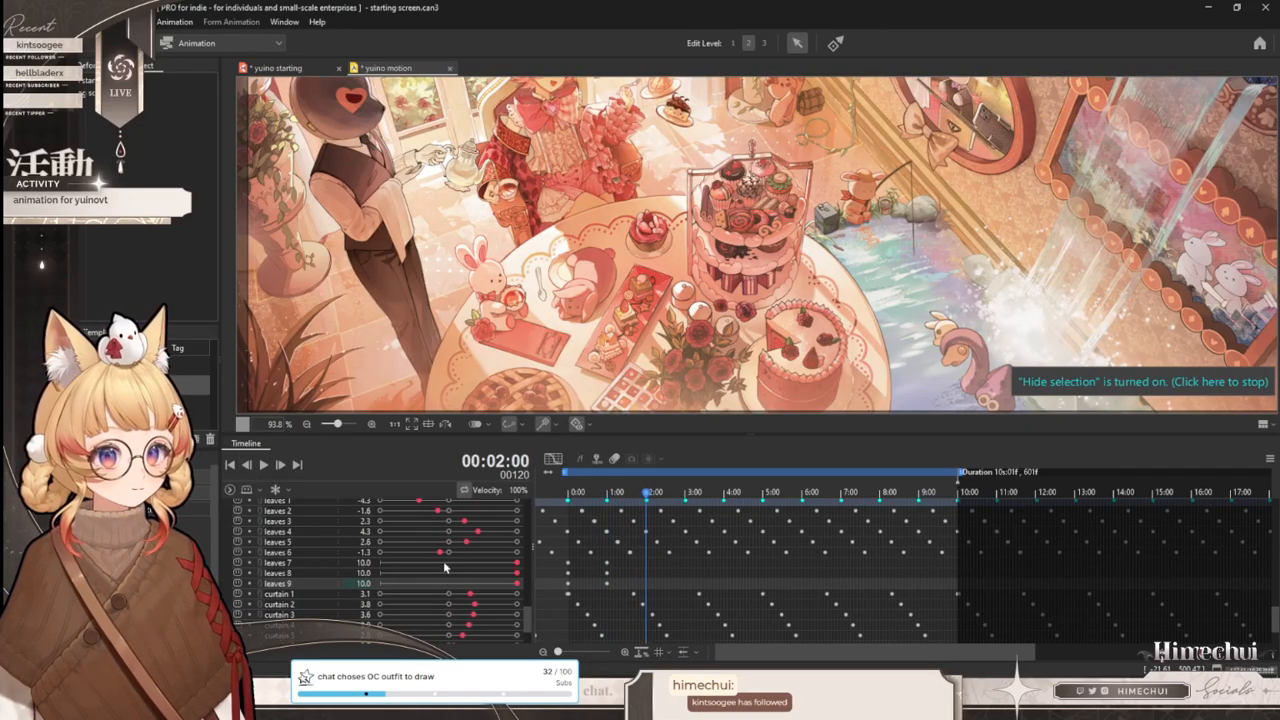
{"action": "left_click", "coordinate": [381, 562]}
{"action": "left_click", "coordinate": [381, 573]}
{"action": "left_click", "coordinate": [381, 583]}
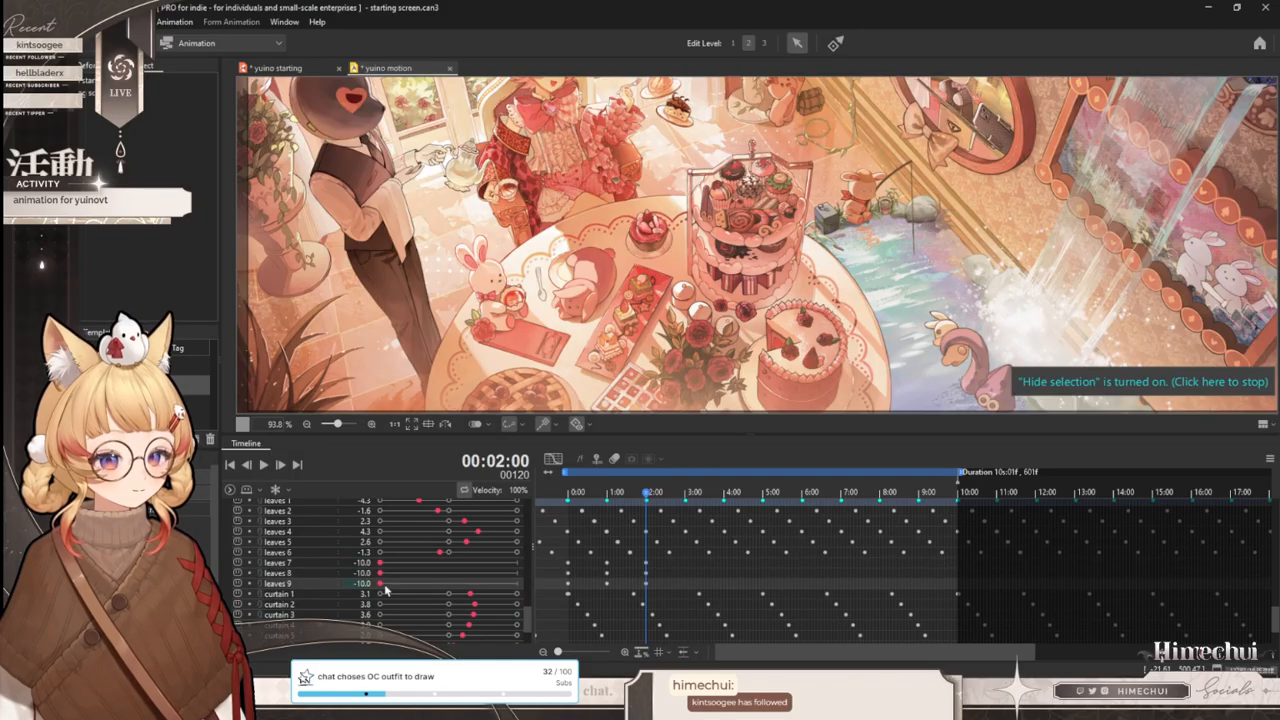
- Copy the leaves 7 to 9 keyframes from frames 0 to 120 and paste them at frame 120
{"action": "left_click_drag", "start_coordinate": [659, 588], "coordinate": [565, 570]}
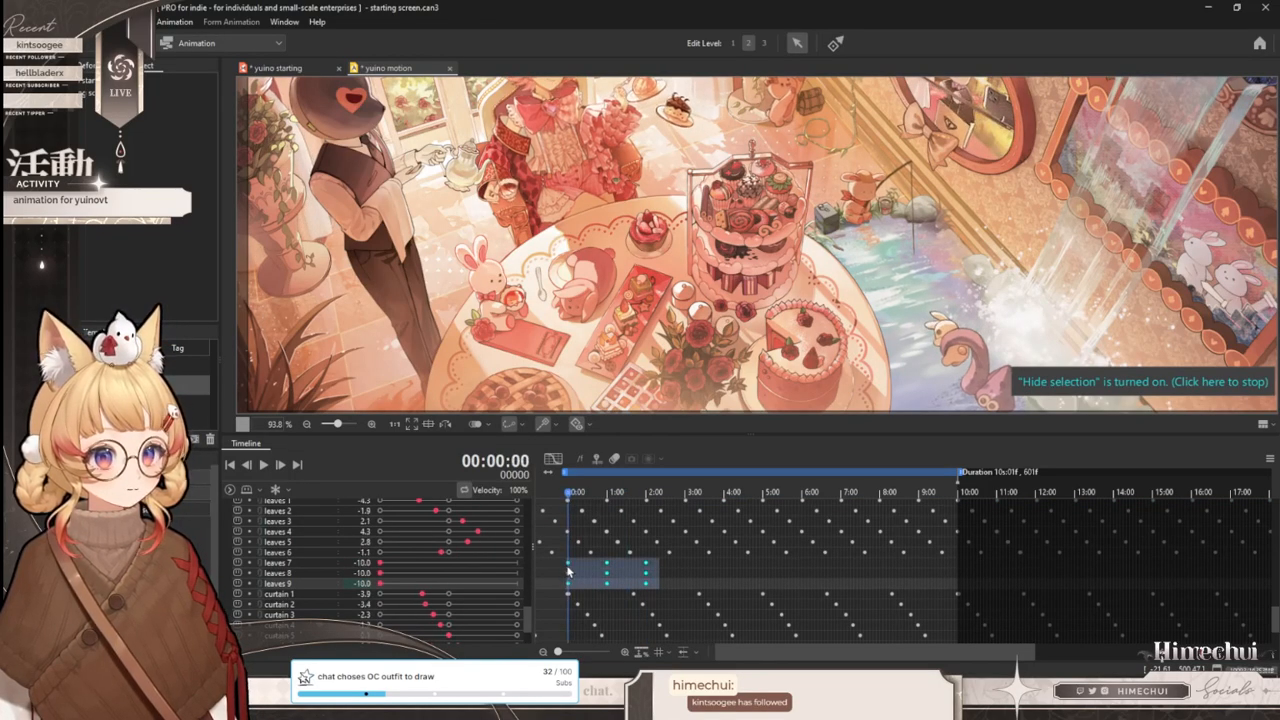
{"action": "left_click_drag", "start_coordinate": [591, 495], "coordinate": [645, 491]}
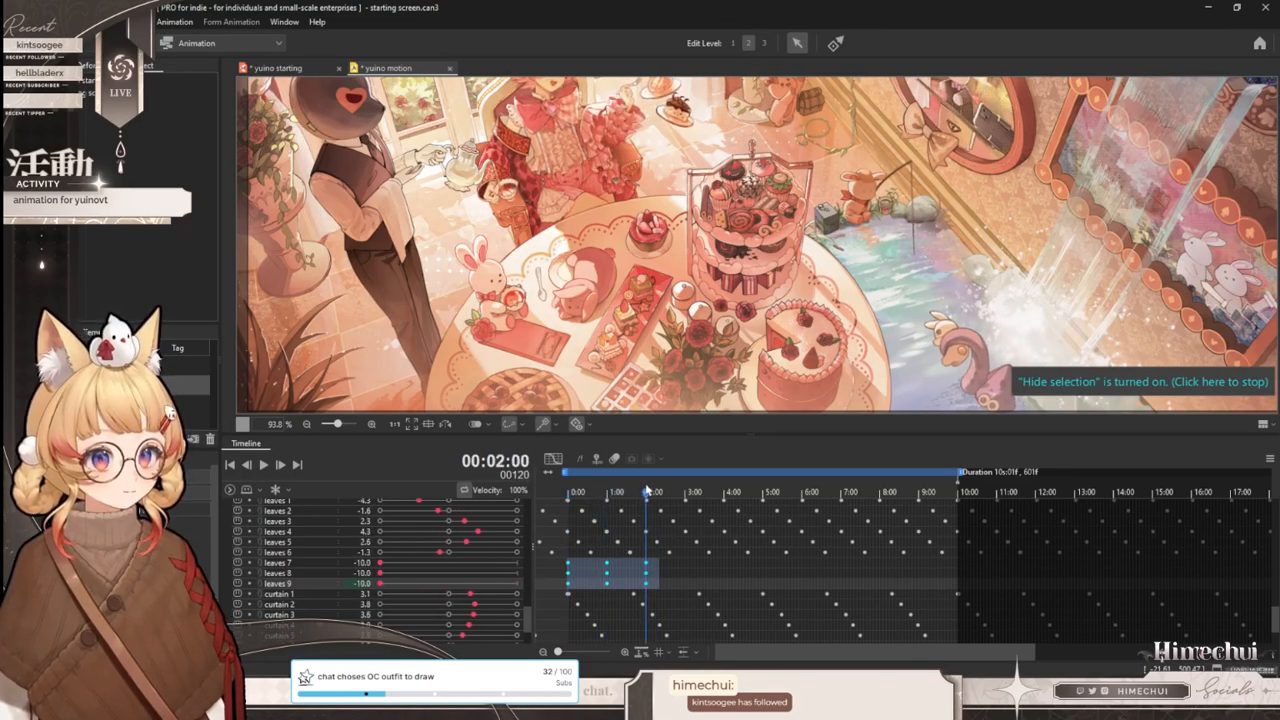
{"action": "left_click_drag", "start_coordinate": [576, 575], "coordinate": [655, 575]}
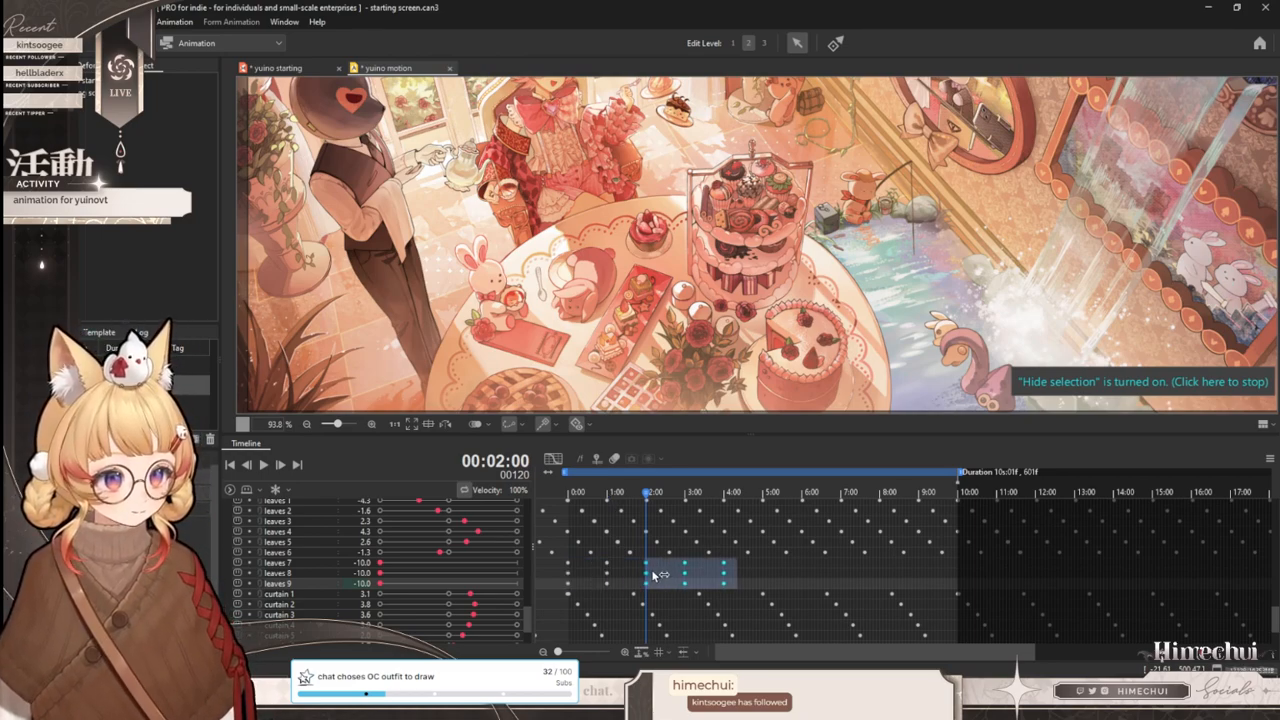
{"action": "left_click", "coordinate": [723, 492]}
{"action": "key", "text": "ctrl+v"}
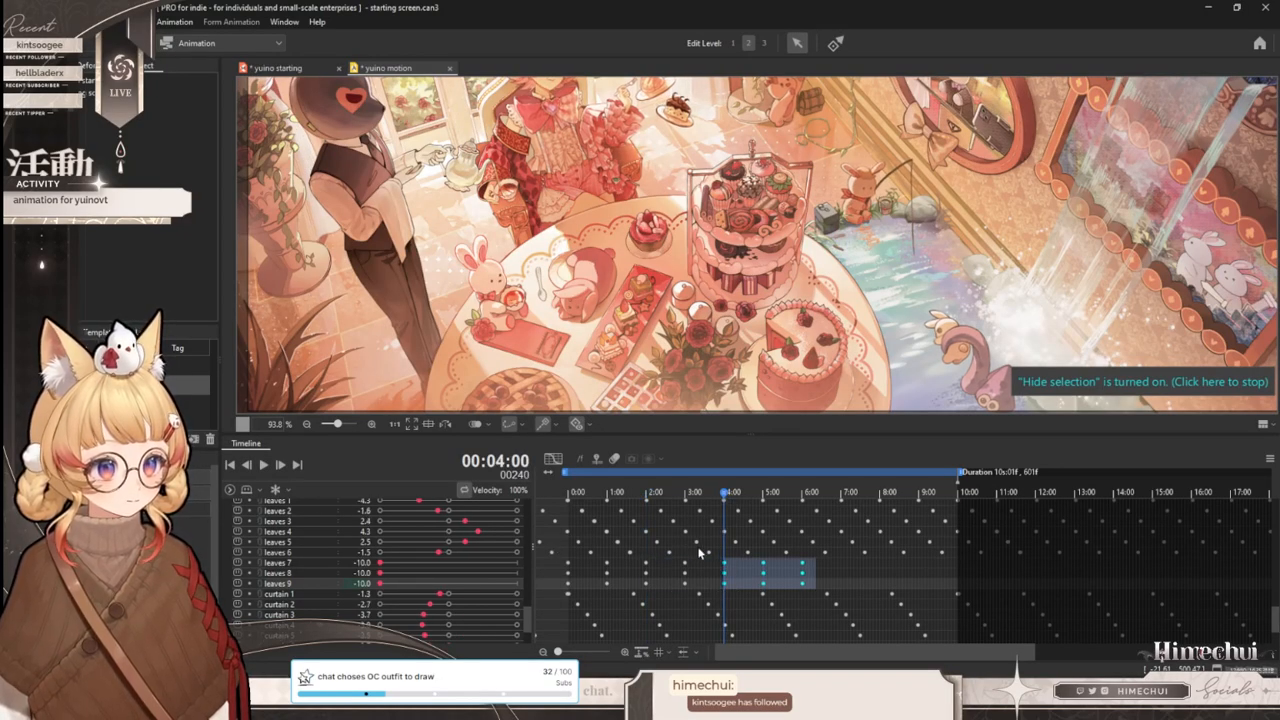
{"action": "key", "text": "ctrl+z"}
- Copy the leaves 7 to 9 keyframes from frames 0 to 240 and repeat them from frame 240 onward until past the loop end
{"action": "left_click_drag", "start_coordinate": [761, 591], "coordinate": [565, 567]}
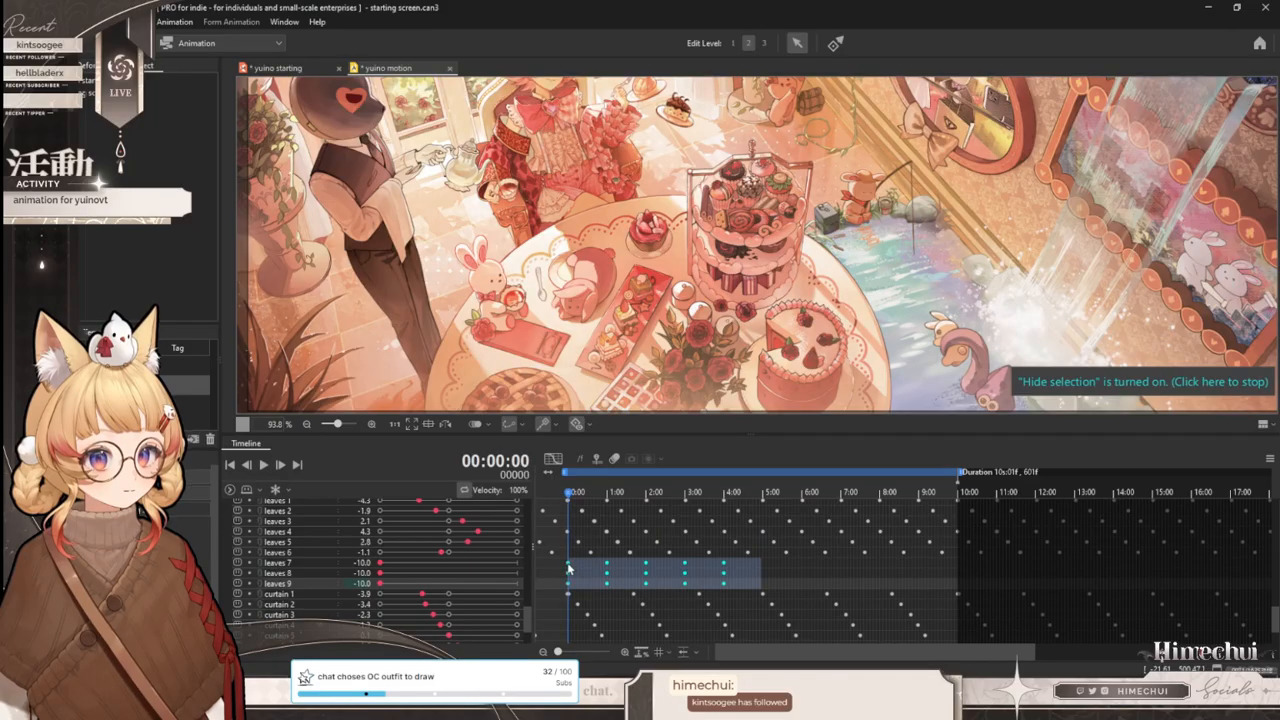
{"action": "left_click", "coordinate": [723, 492]}
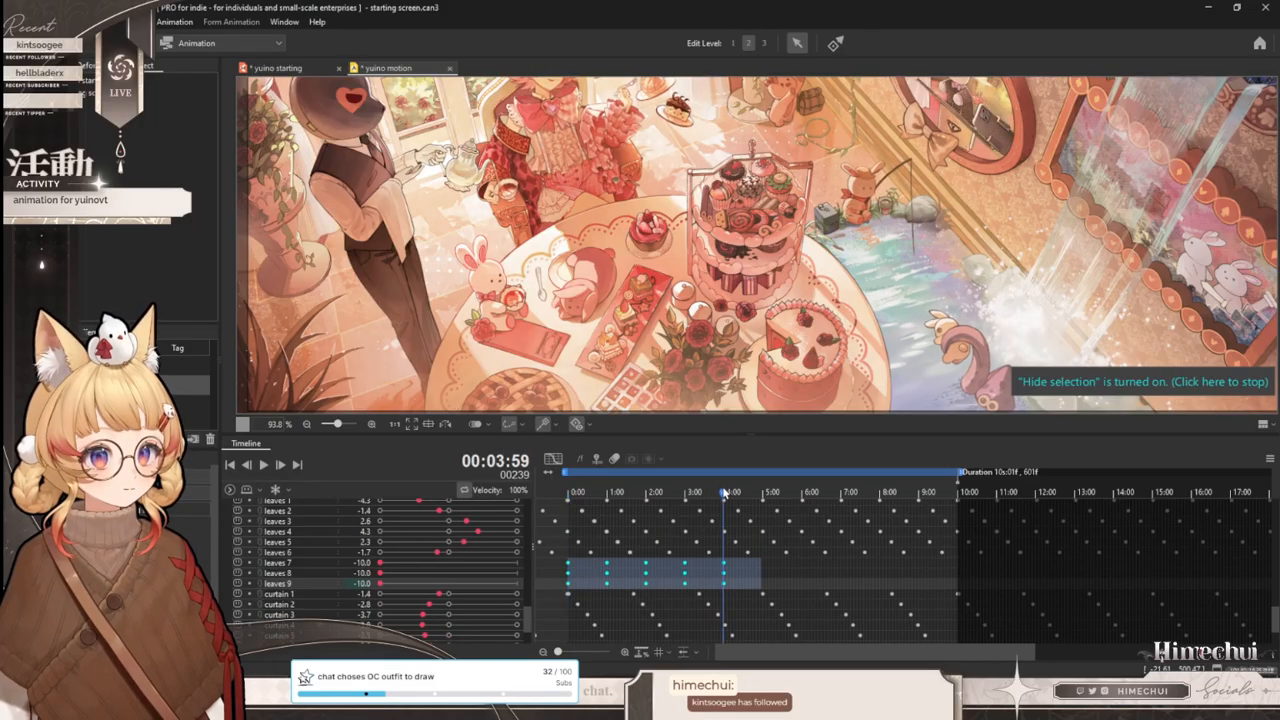
{"action": "left_click", "coordinate": [280, 465]}
{"action": "key", "text": "ctrl+v"}
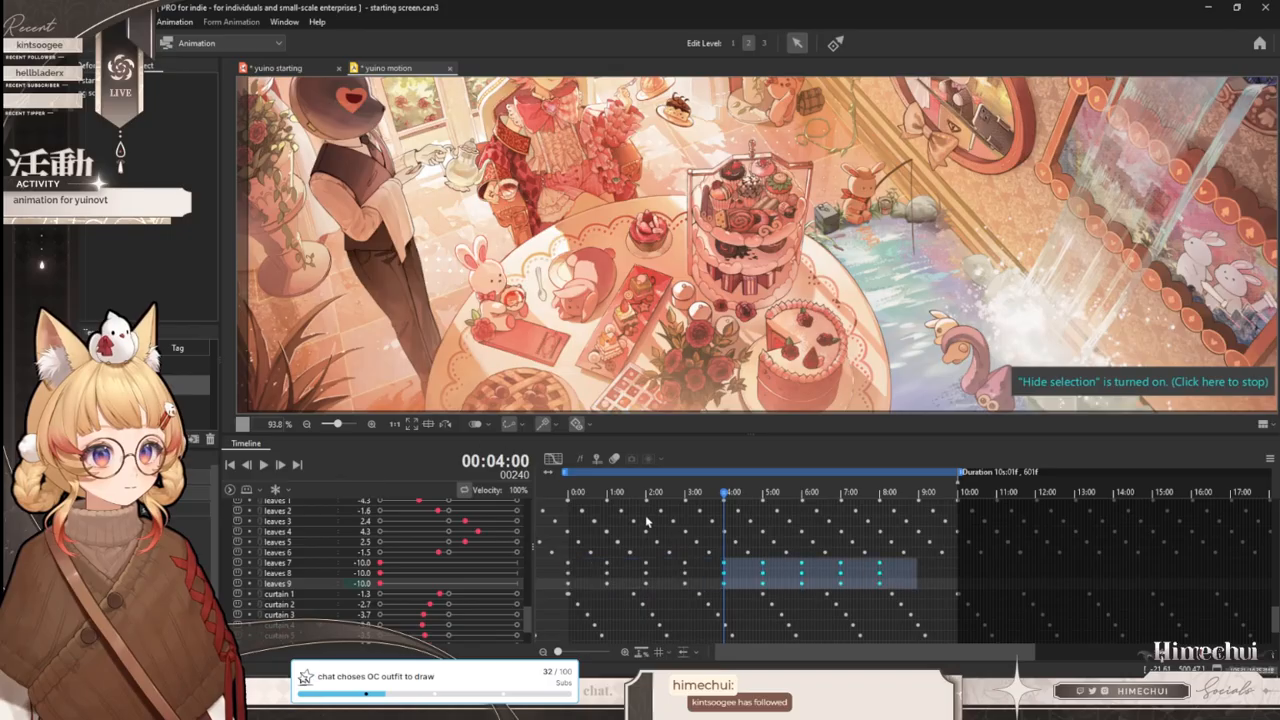
{"action": "left_click_drag", "start_coordinate": [873, 492], "coordinate": [881, 494]}
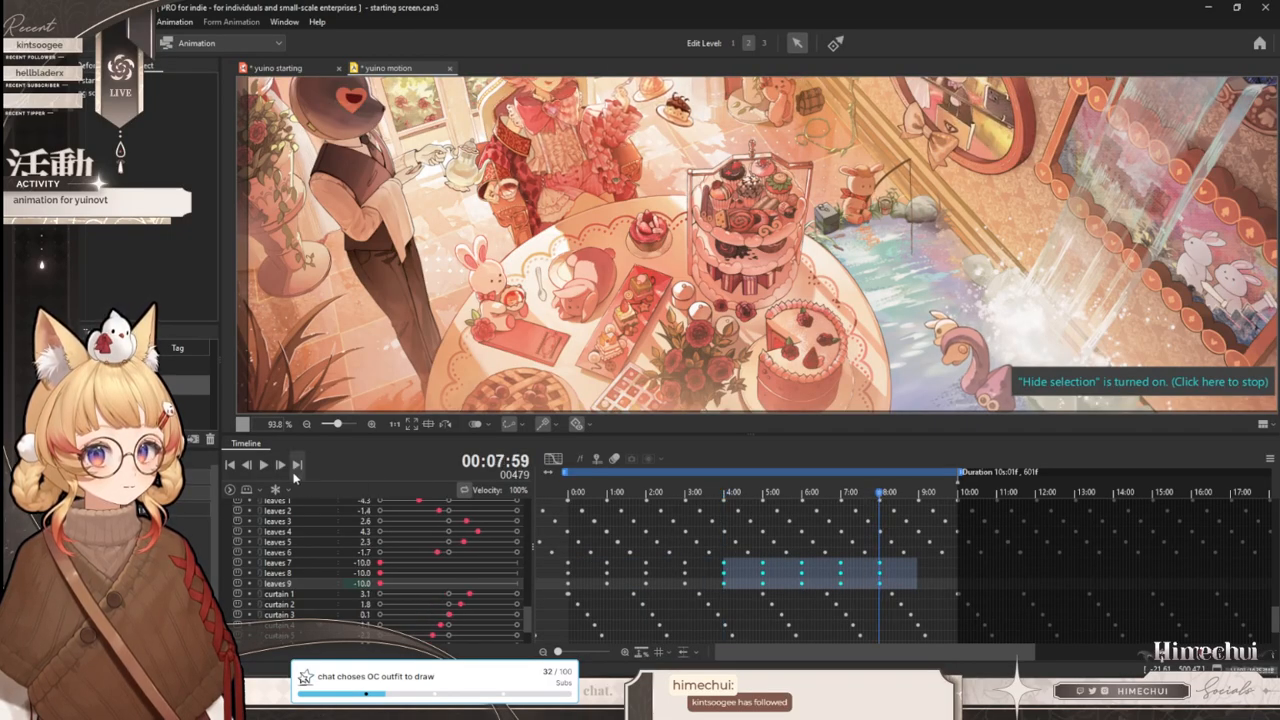
{"action": "key", "text": "ctrl+v"}
{"action": "left_click", "coordinate": [978, 575]}
{"action": "left_click", "coordinate": [965, 586]}
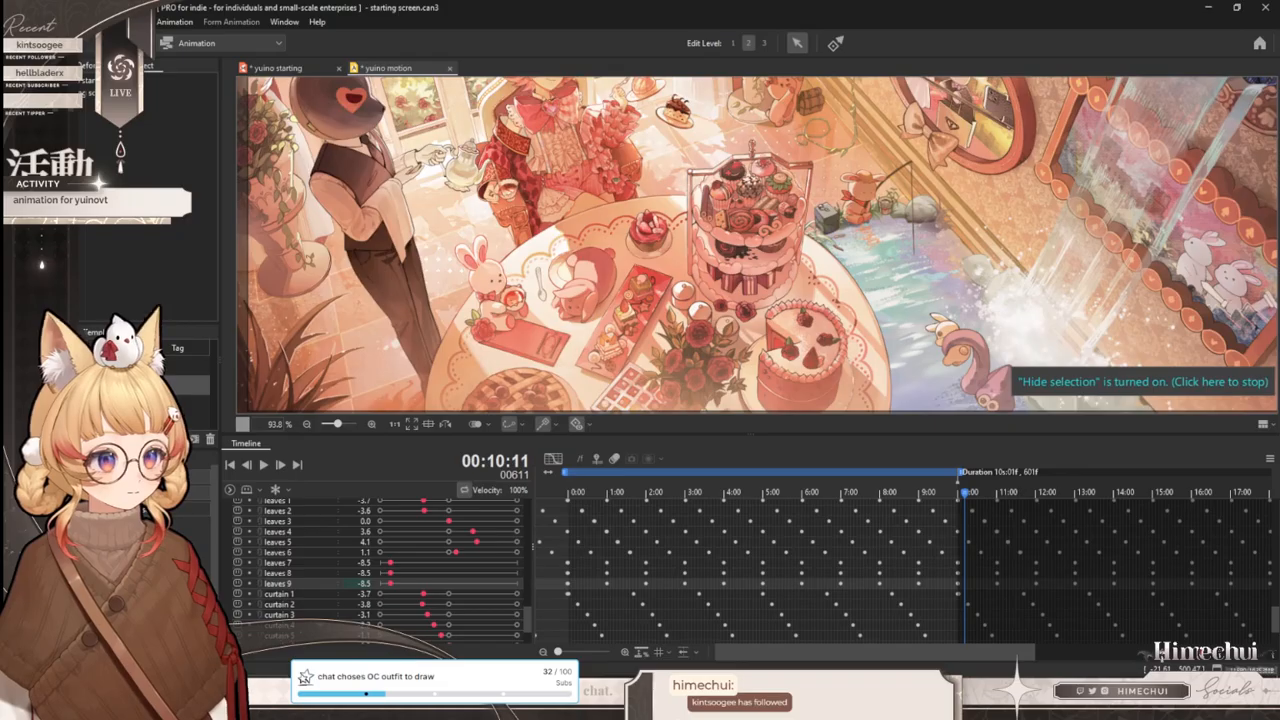
- Stagger the leaves 7, leaves 8 and leaves 9 keyframes by shifting each row in time so their sways are offset
{"action": "left_click", "coordinate": [293, 566], "text": "shift"}
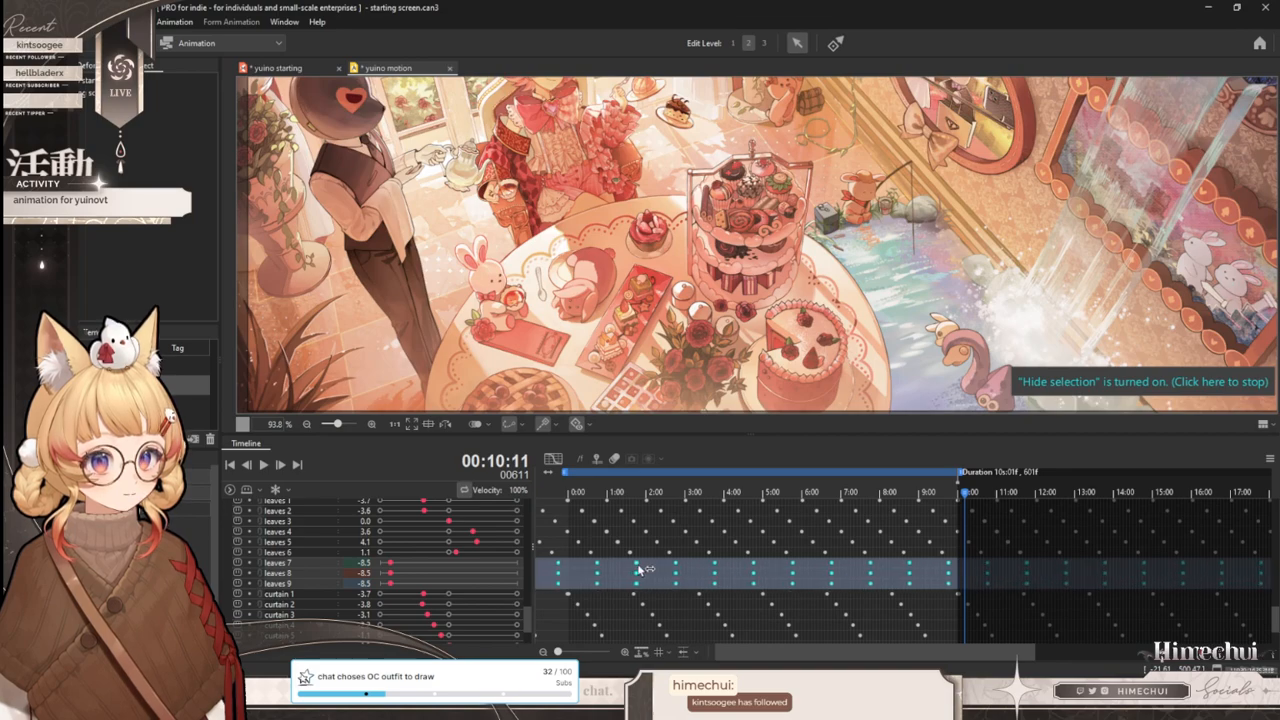
{"action": "left_click", "coordinate": [323, 573]}
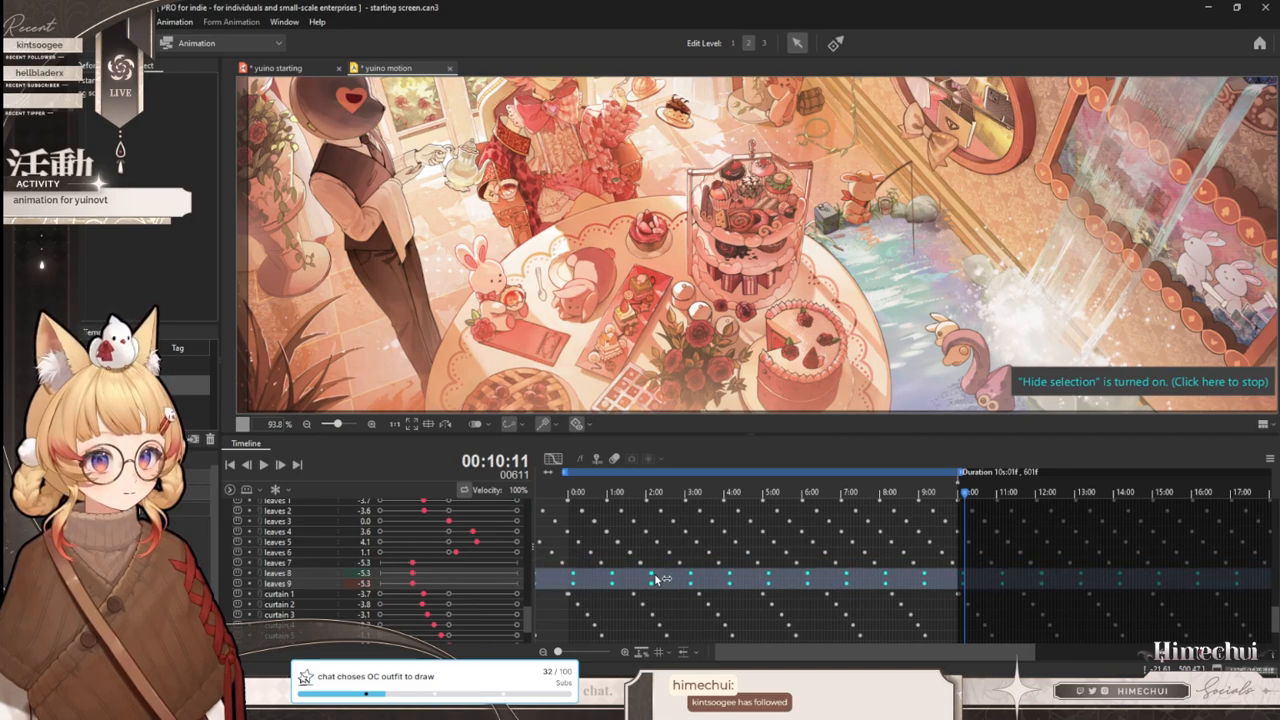
{"action": "left_click", "coordinate": [325, 584]}
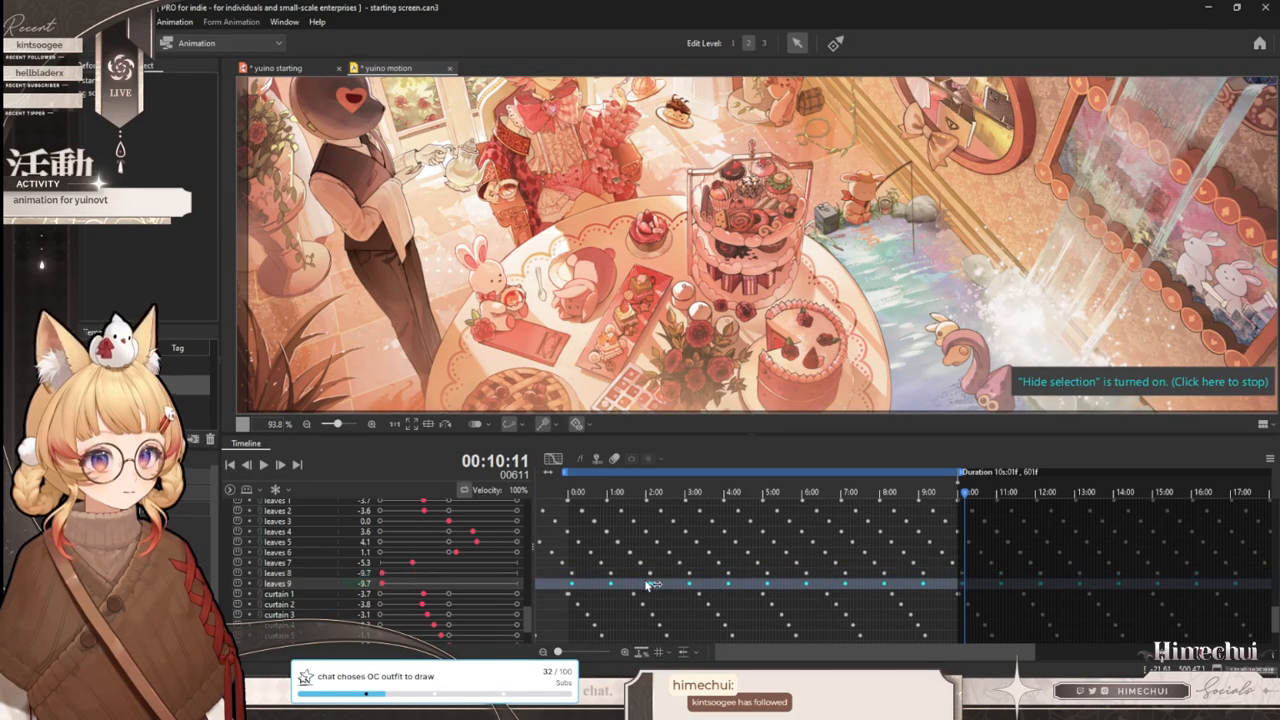
- Scale the leaves 7 to 9 curves down in the graph editor so they swing only to about 4 either way
{"action": "left_click", "coordinate": [319, 563], "text": "shift"}
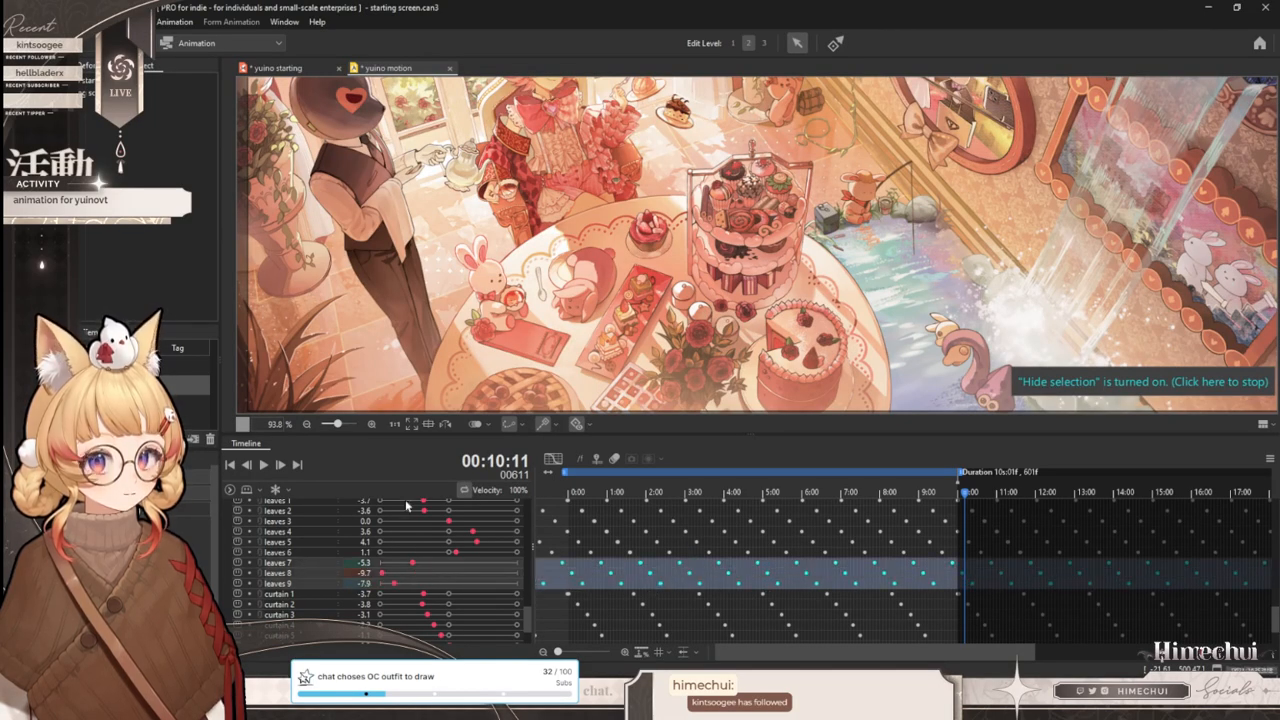
{"action": "left_click", "coordinate": [553, 458]}
{"action": "left_click_drag", "start_coordinate": [953, 654], "coordinate": [1118, 642]}
{"action": "left_click", "coordinate": [945, 609]}
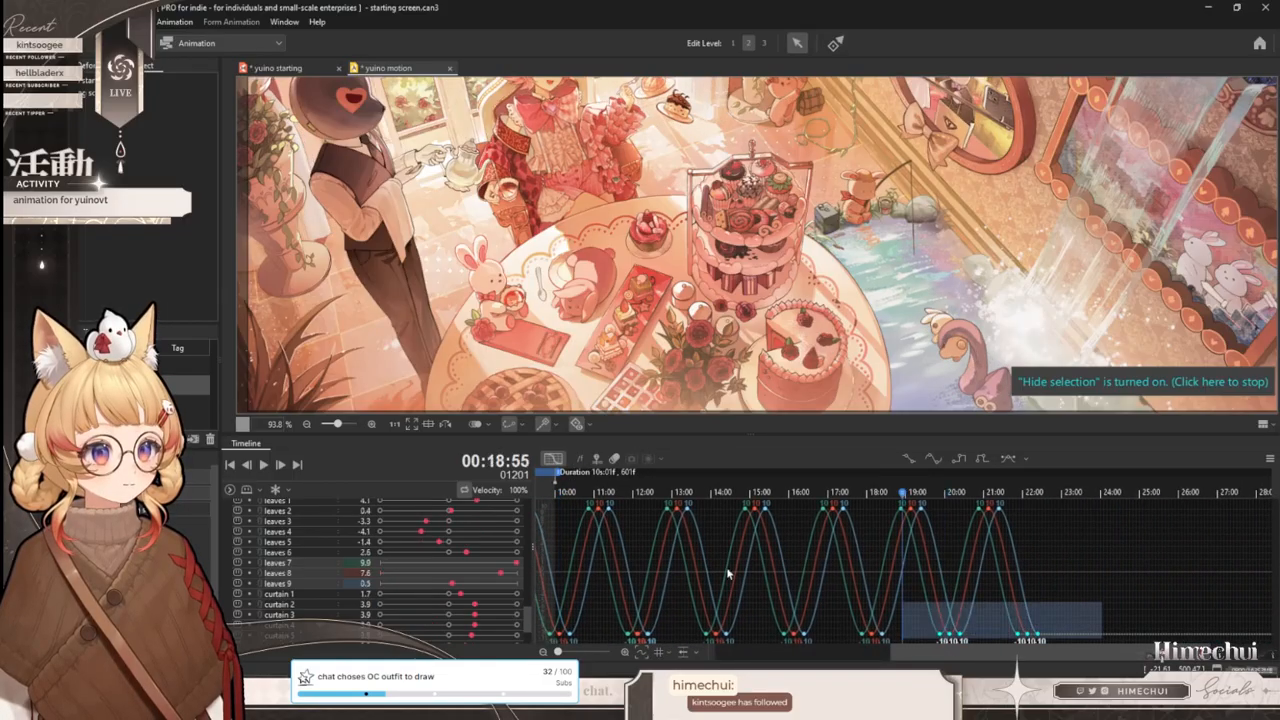
{"action": "key", "text": "Home"}
{"action": "key", "text": "ctrl+a"}
{"action": "left_click_drag", "start_coordinate": [808, 503], "coordinate": [818, 548]}
{"action": "left_click", "coordinate": [550, 460]}
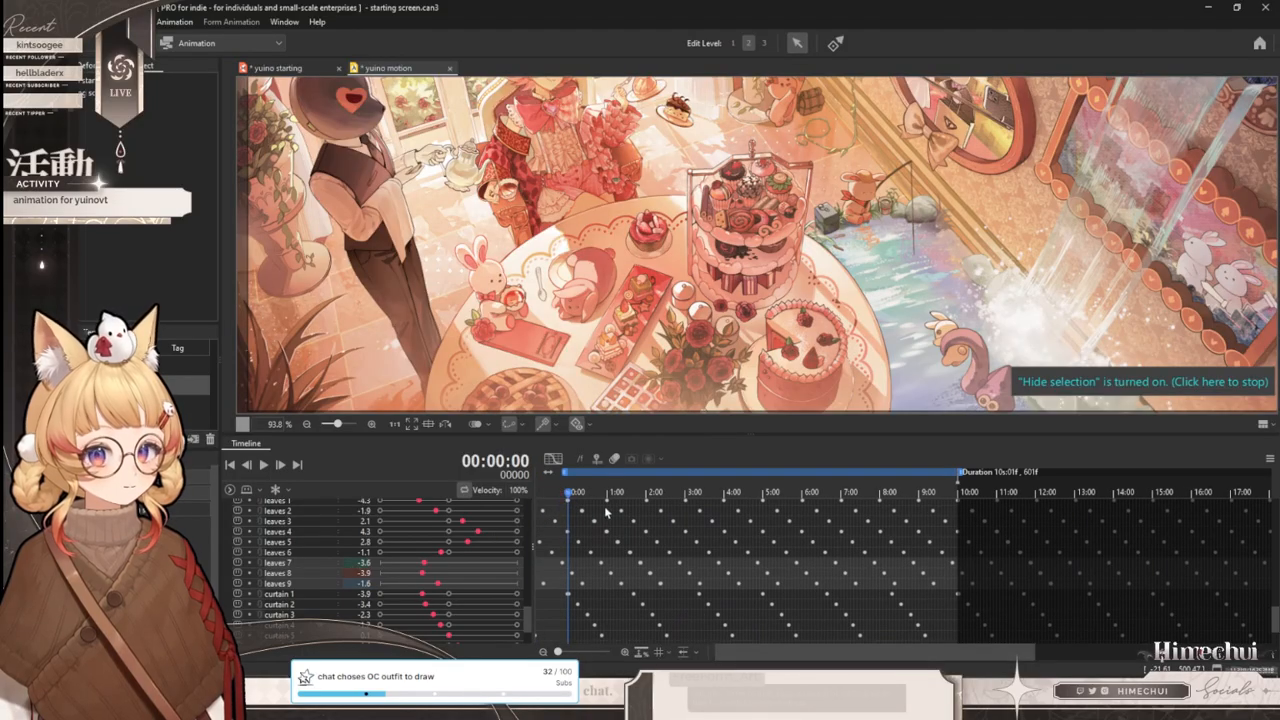
- Scrub through the loop and examine the motion of the whole scene and the table area
{"action": "left_click_drag", "start_coordinate": [603, 492], "coordinate": [880, 493]}
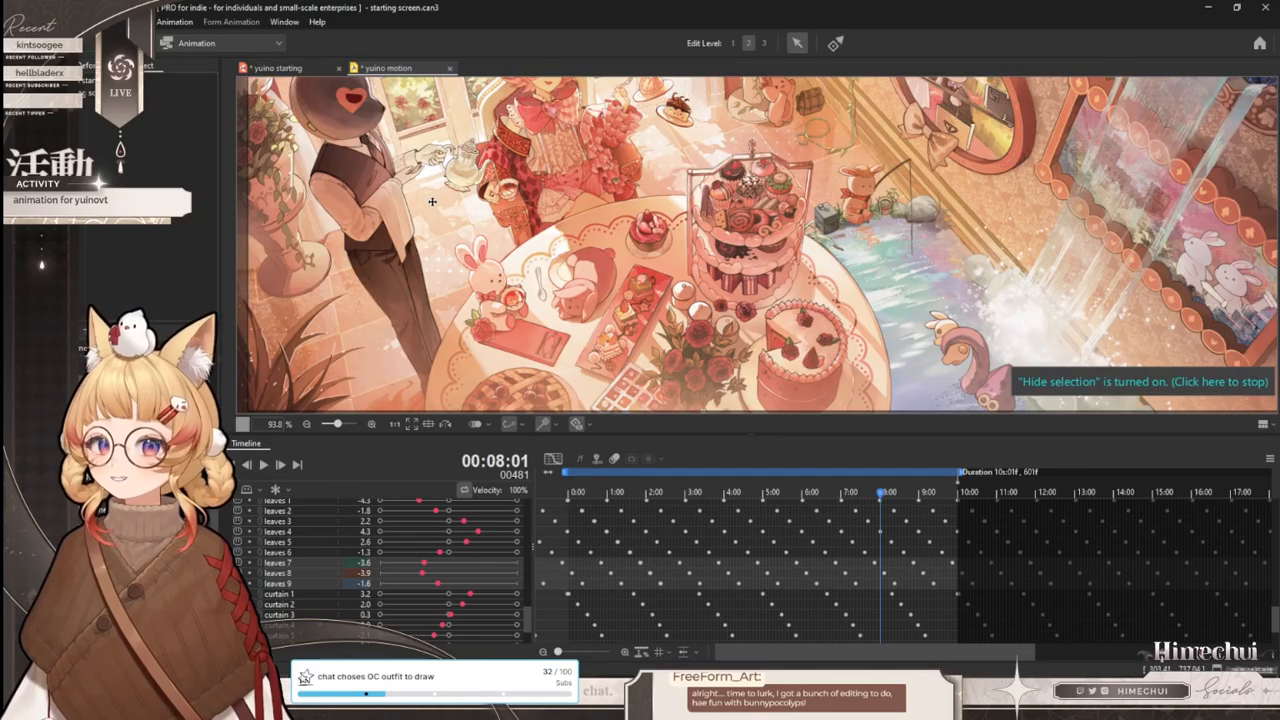
{"action": "scroll", "coordinate": [602, 222], "scroll_direction": "up", "scroll_amount": 2}
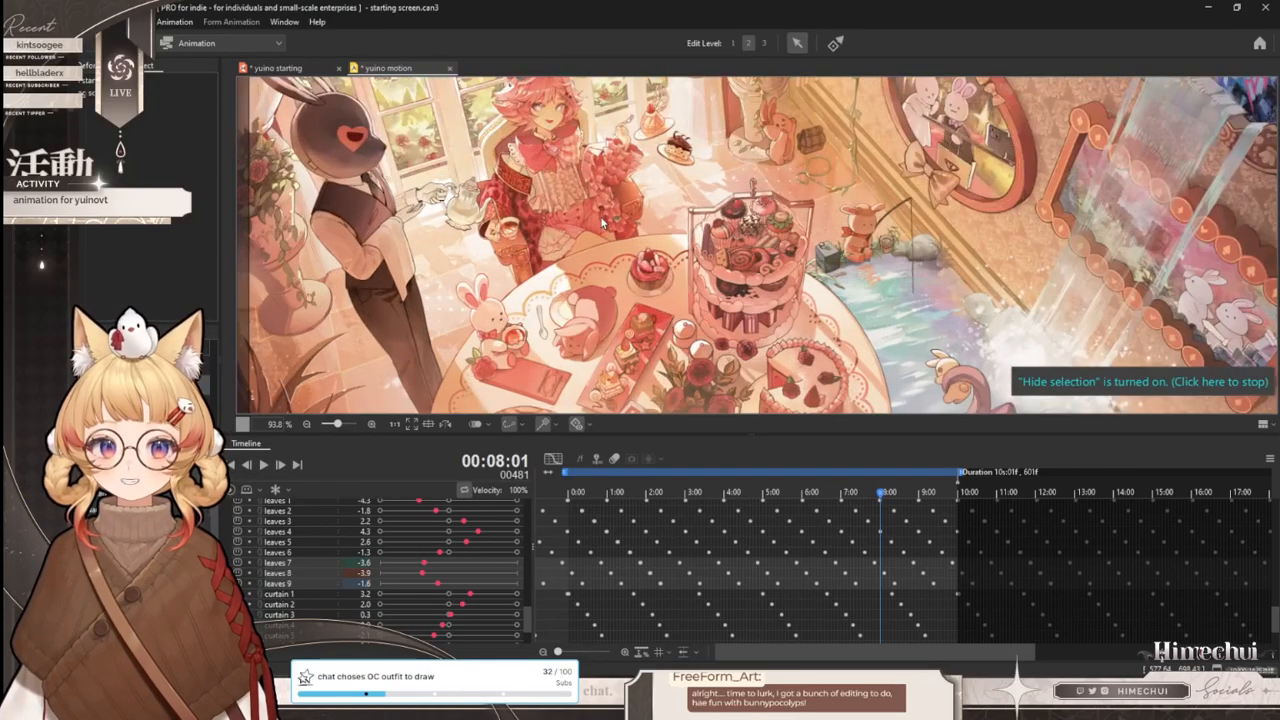
{"action": "scroll", "coordinate": [776, 299], "scroll_direction": "down", "scroll_amount": 4}
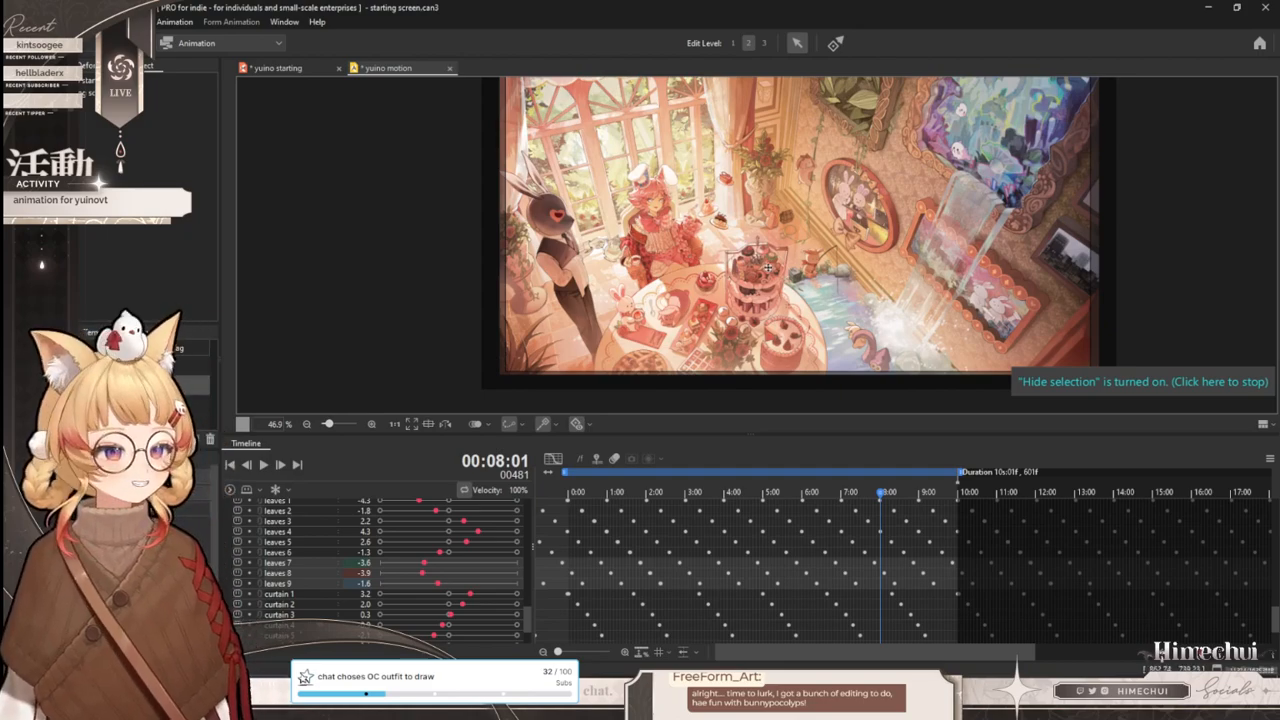
{"action": "scroll", "coordinate": [790, 296], "scroll_direction": "up", "scroll_amount": 1}
{"action": "left_click_drag", "start_coordinate": [601, 495], "coordinate": [834, 495]}
{"action": "scroll", "coordinate": [855, 252], "scroll_direction": "up", "scroll_amount": 2}
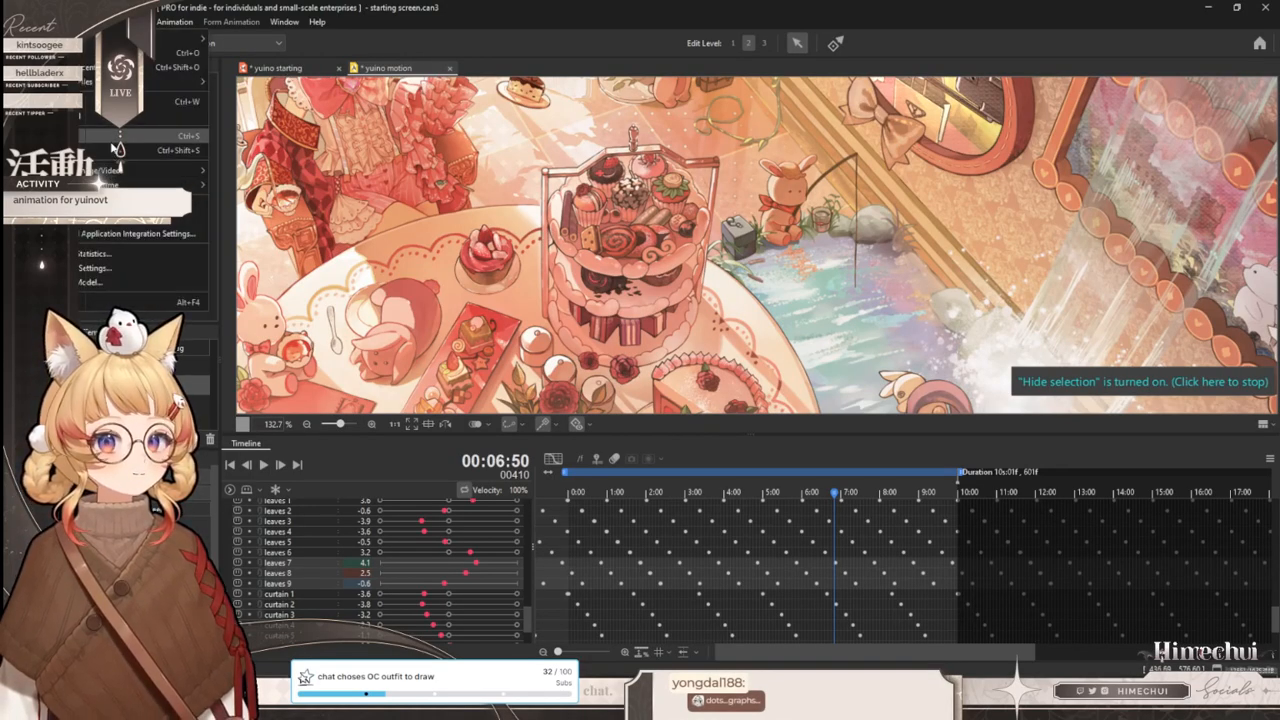
- Switch to the yuino starting model and lay a four-point deform path along the leaf sprig beside the vase's pink rose
{"action": "left_click", "coordinate": [276, 68]}
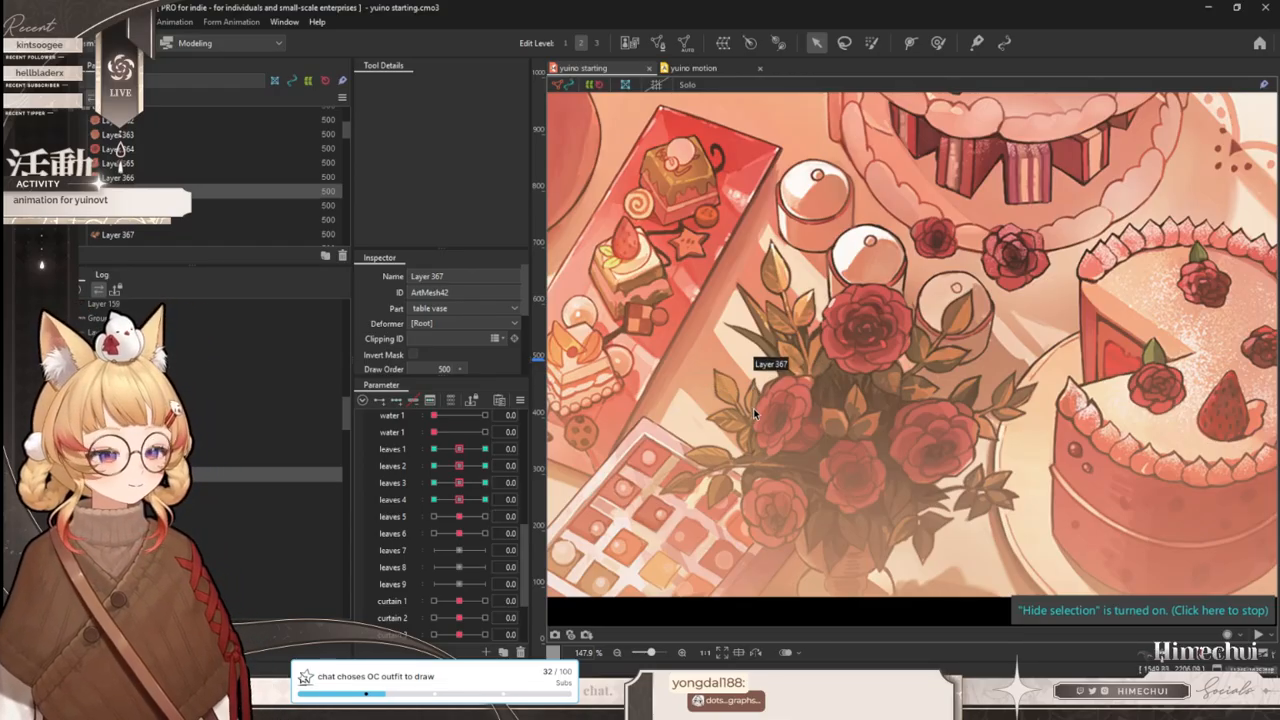
{"action": "left_click", "coordinate": [744, 409]}
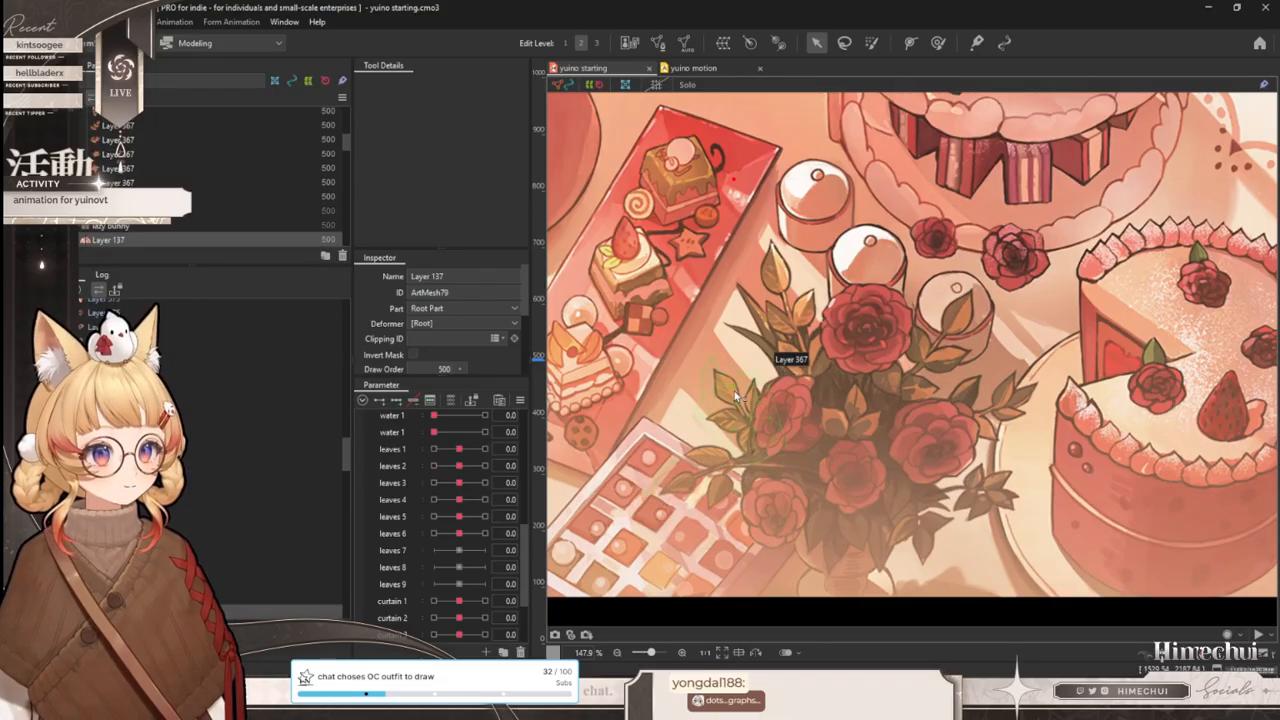
{"action": "scroll", "coordinate": [774, 458], "scroll_direction": "up", "scroll_amount": 2}
{"action": "left_click", "coordinate": [909, 46]}
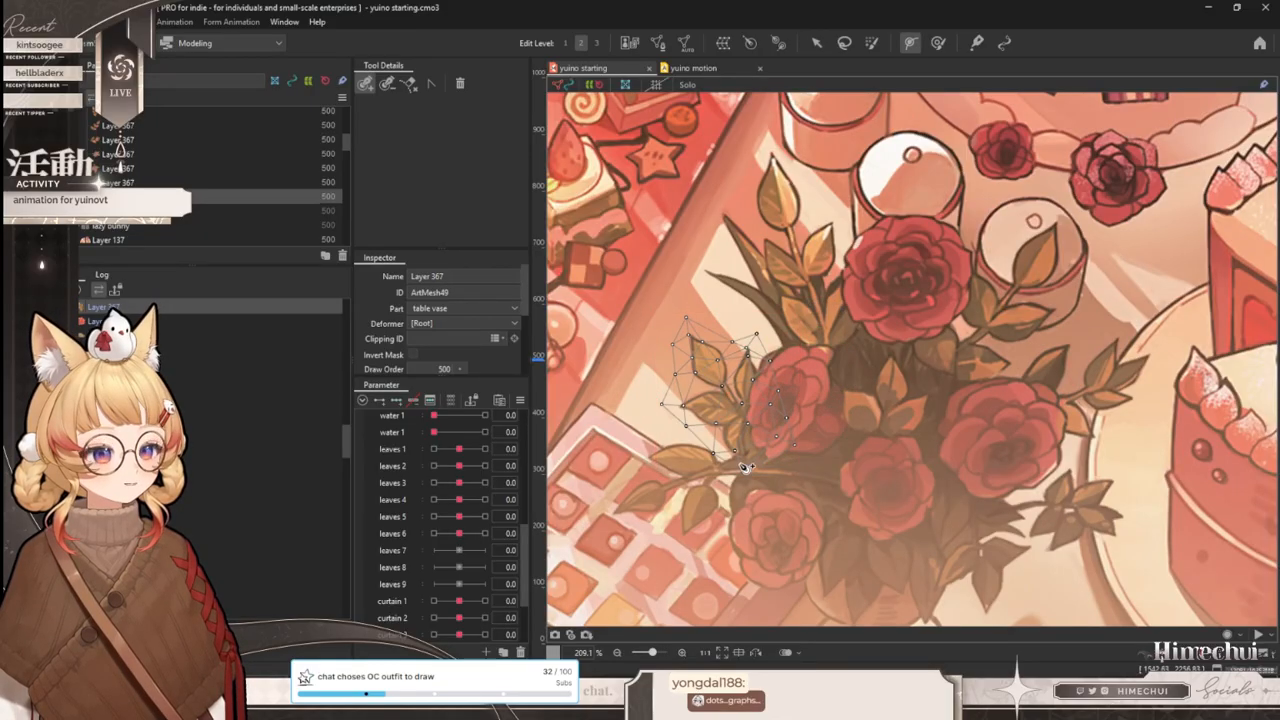
{"action": "left_click", "coordinate": [776, 460]}
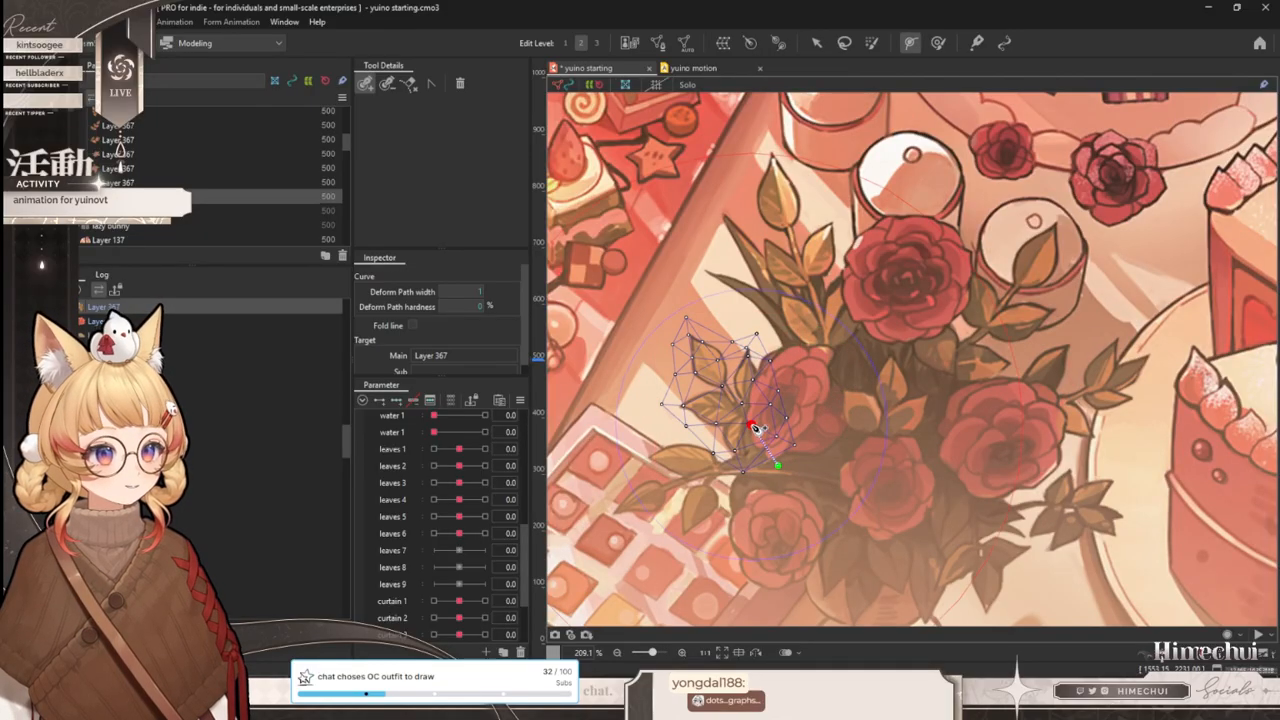
{"action": "left_click", "coordinate": [719, 375]}
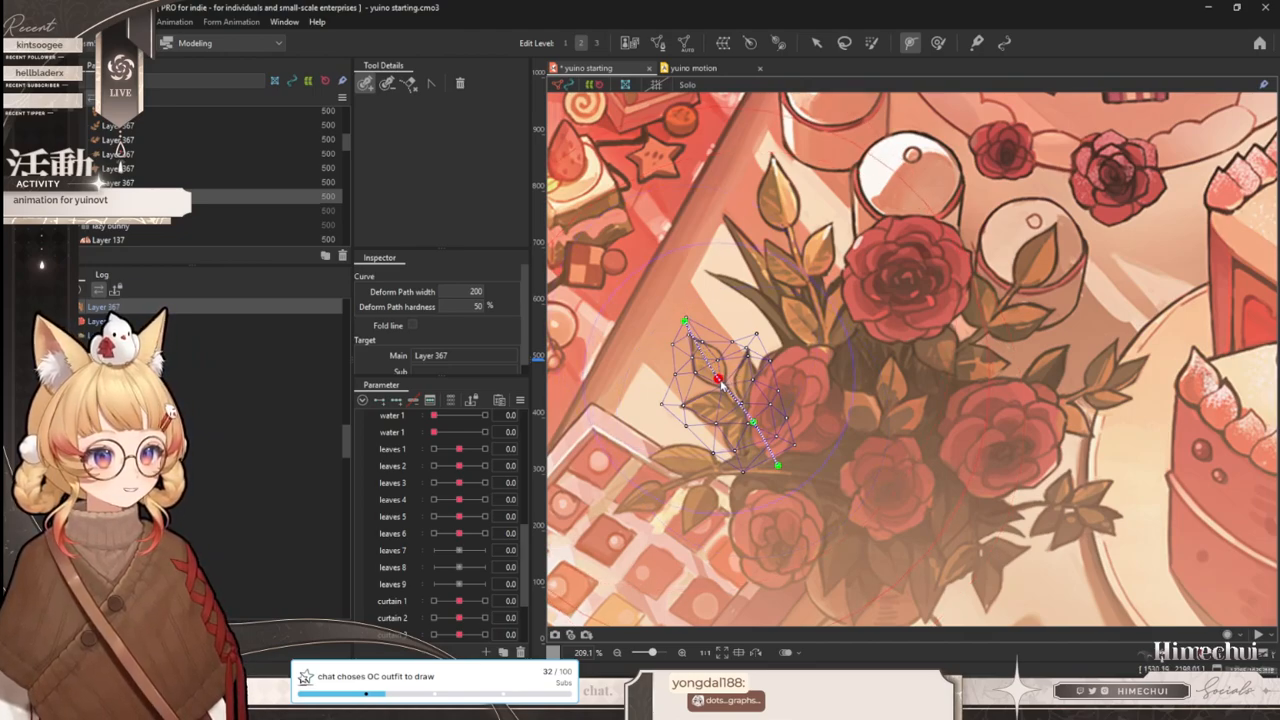
{"action": "right_click", "coordinate": [751, 428]}
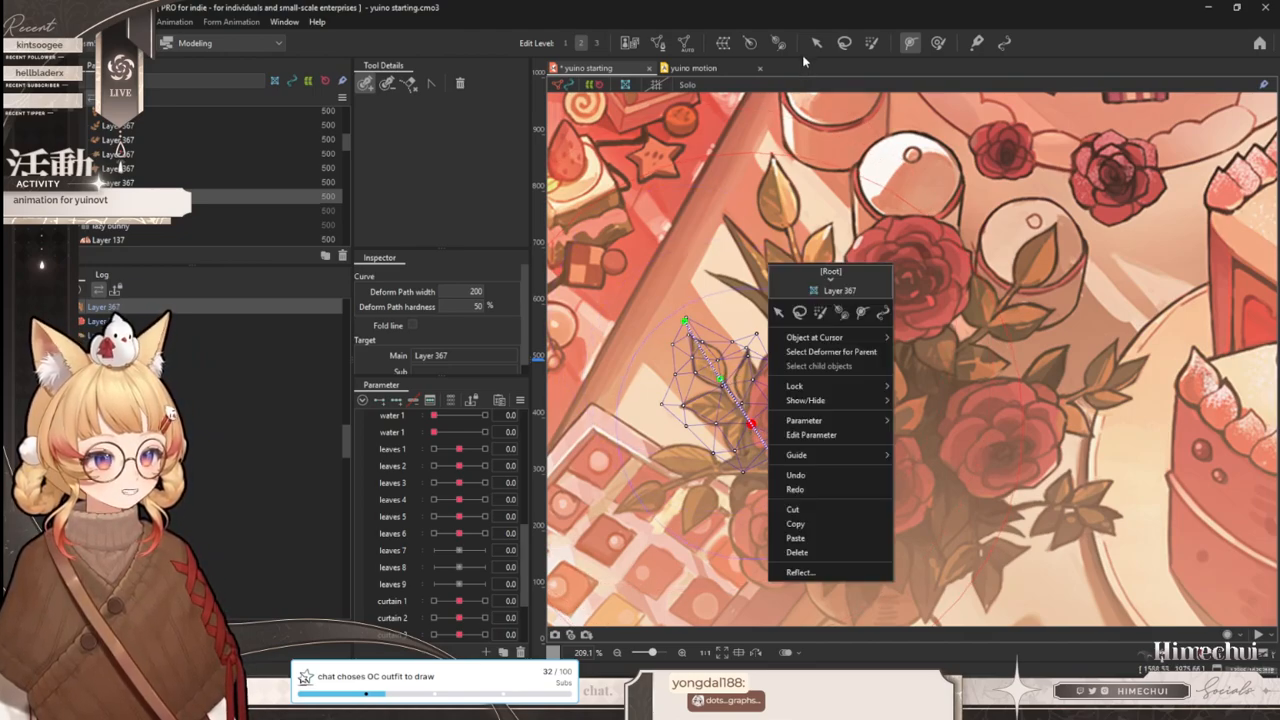
{"action": "left_click", "coordinate": [816, 43]}
- Bend the sprig's lower stem toward the rose at leaves 5 = 10 and away from it at -10, and reset leaves 5 to 0
{"action": "scroll", "coordinate": [744, 431], "scroll_direction": "up", "scroll_amount": 2}
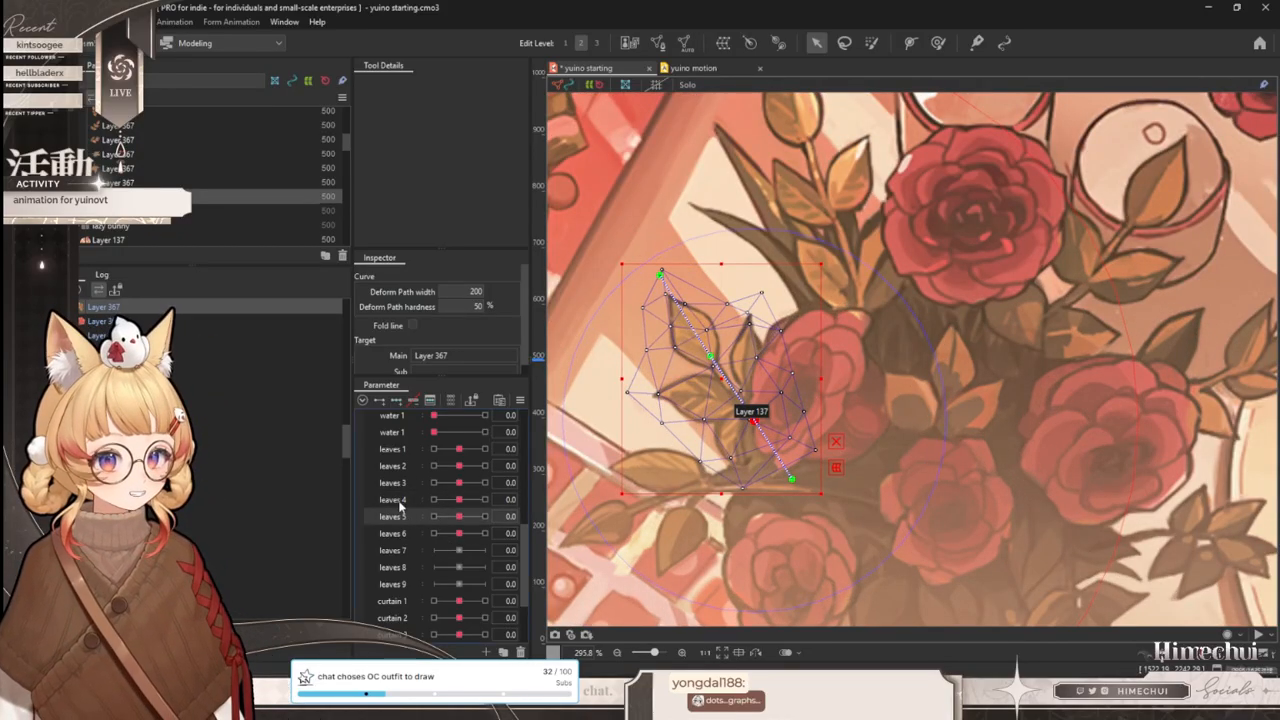
{"action": "left_click", "coordinate": [485, 516]}
{"action": "left_click", "coordinate": [837, 443]}
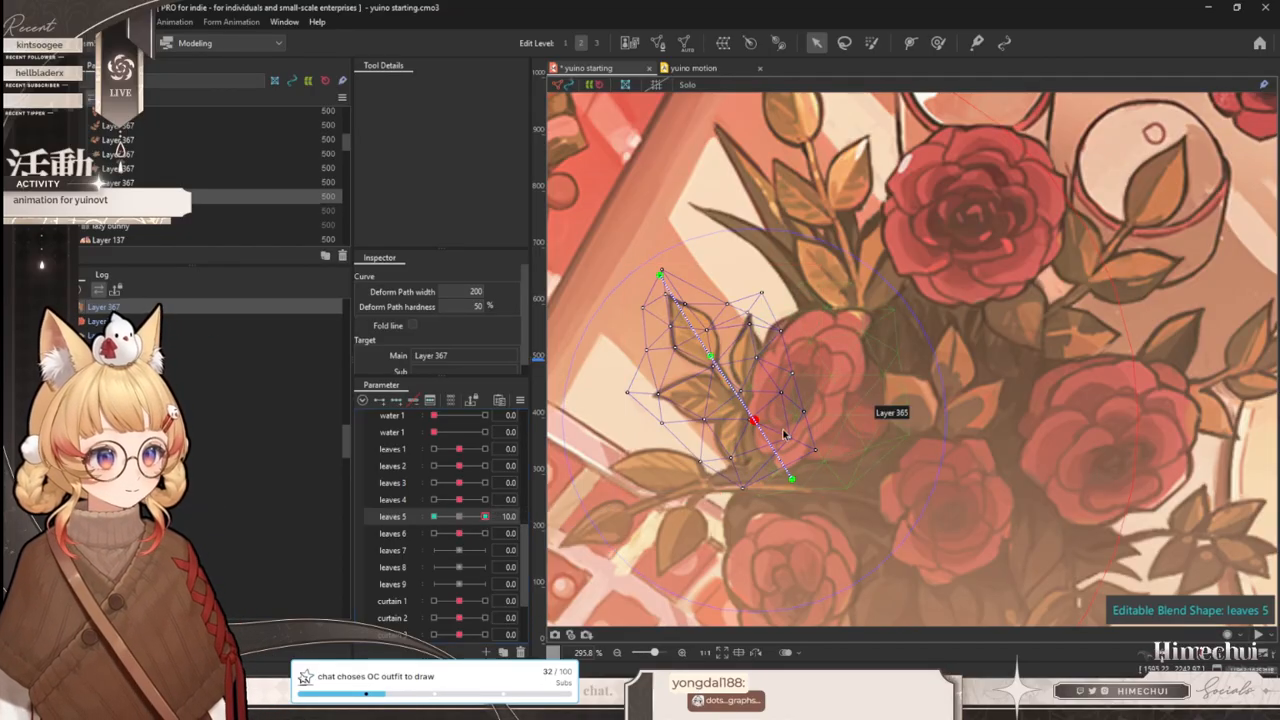
{"action": "left_click_drag", "start_coordinate": [746, 421], "coordinate": [762, 415]}
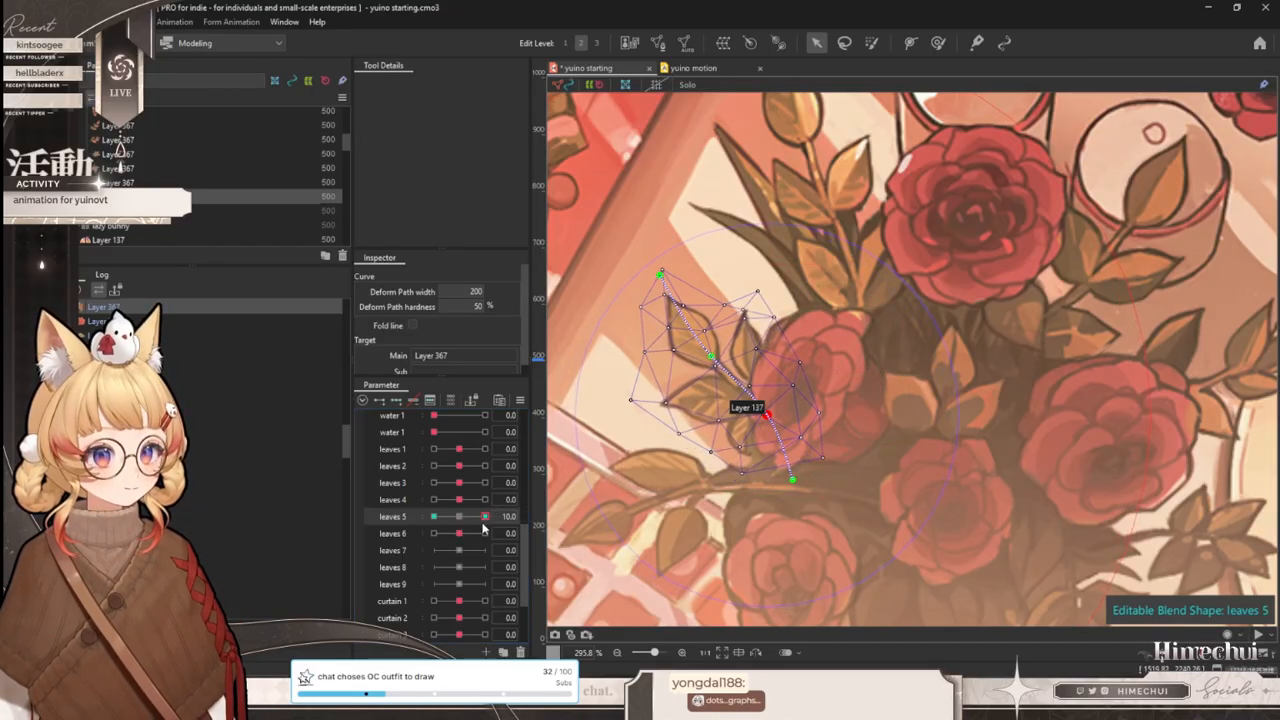
{"action": "left_click_drag", "start_coordinate": [485, 517], "coordinate": [382, 528]}
{"action": "left_click_drag", "start_coordinate": [752, 424], "coordinate": [742, 428]}
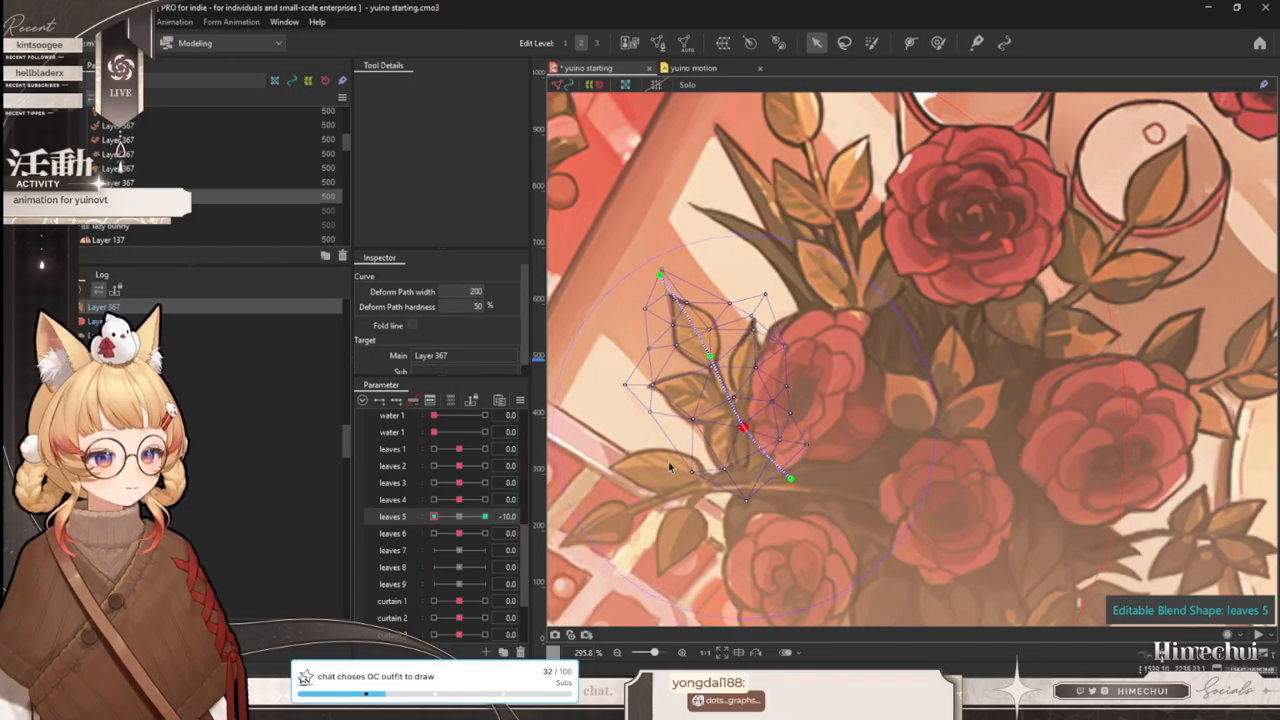
{"action": "left_click", "coordinate": [462, 527]}
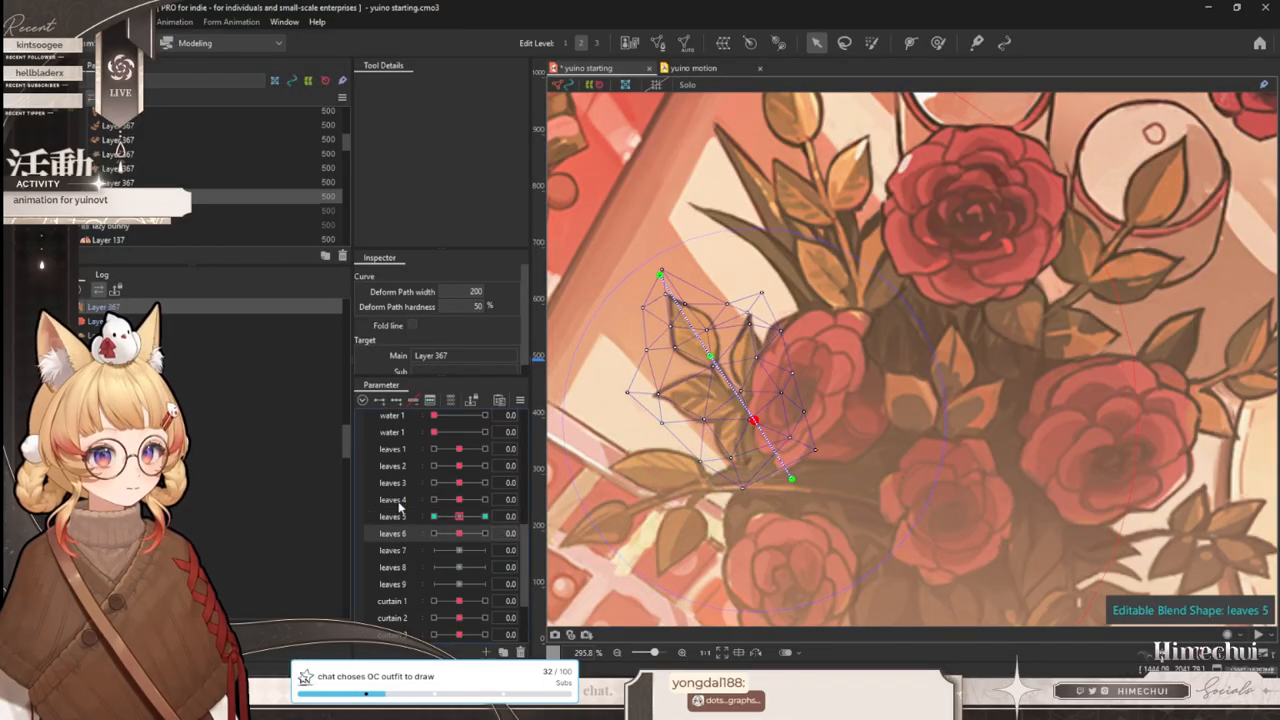
- Bend the sprig's middle toward the pink rose at leaves 6 = 10 and away from it at -10, and reset leaves 6 to 0
{"action": "left_click", "coordinate": [484, 533]}
{"action": "left_click_drag", "start_coordinate": [715, 366], "coordinate": [673, 403]}
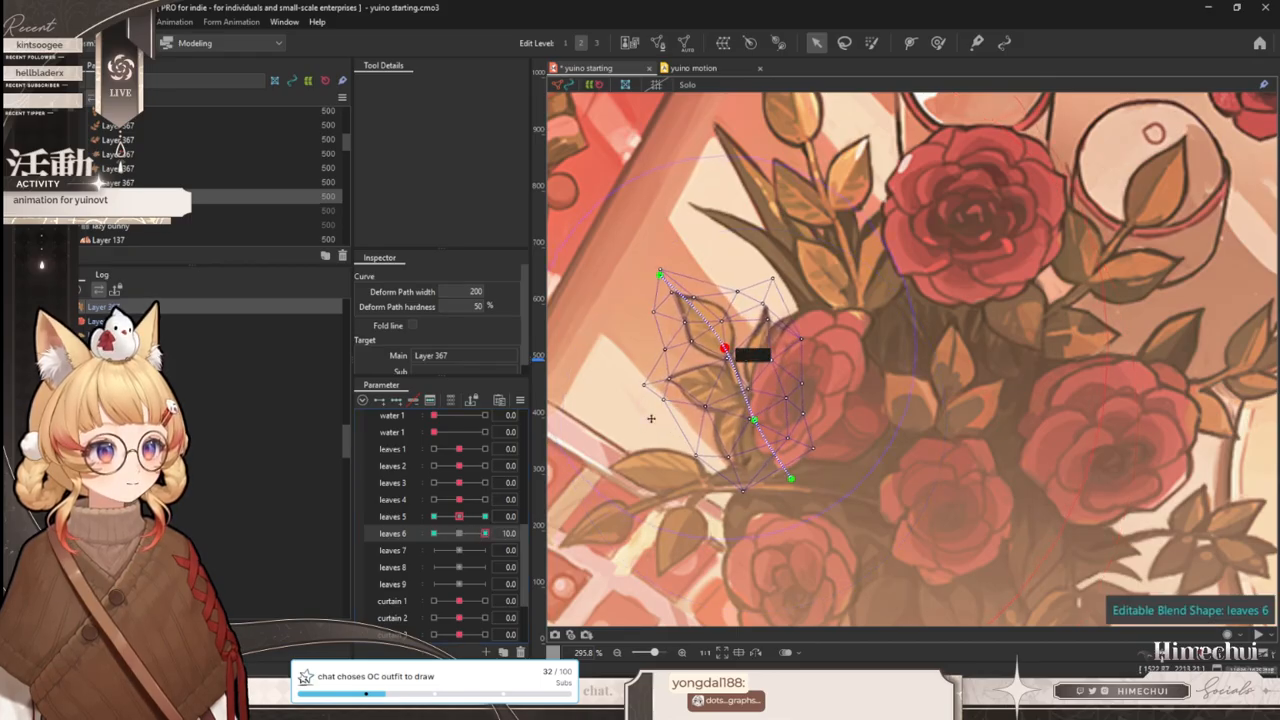
{"action": "left_click_drag", "start_coordinate": [485, 534], "coordinate": [343, 497]}
{"action": "left_click_drag", "start_coordinate": [714, 365], "coordinate": [696, 372]}
{"action": "left_click", "coordinate": [459, 533]}
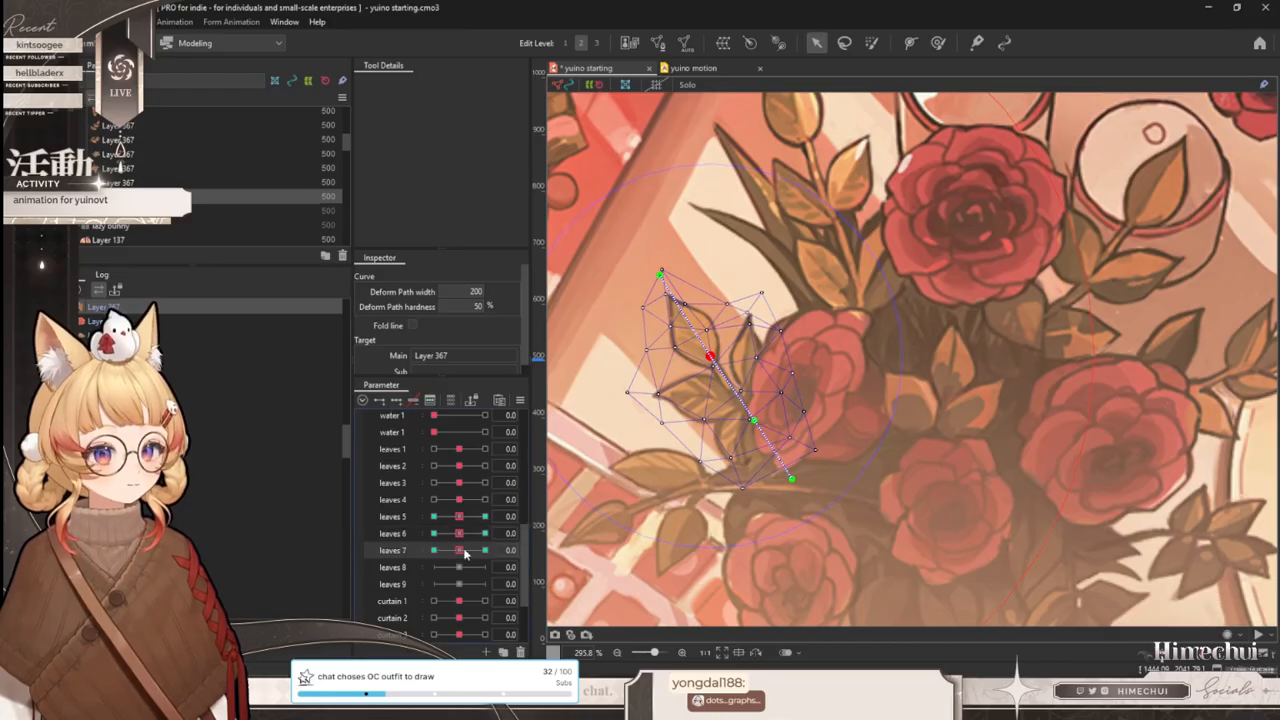
- Bend the sprig's tip toward the pink rose at leaves 7 = 10 and away from it at -10
{"action": "left_click", "coordinate": [485, 550]}
{"action": "left_click_drag", "start_coordinate": [660, 273], "coordinate": [685, 272]}
{"action": "left_click_drag", "start_coordinate": [485, 550], "coordinate": [433, 550]}
{"action": "left_click_drag", "start_coordinate": [656, 279], "coordinate": [630, 300]}
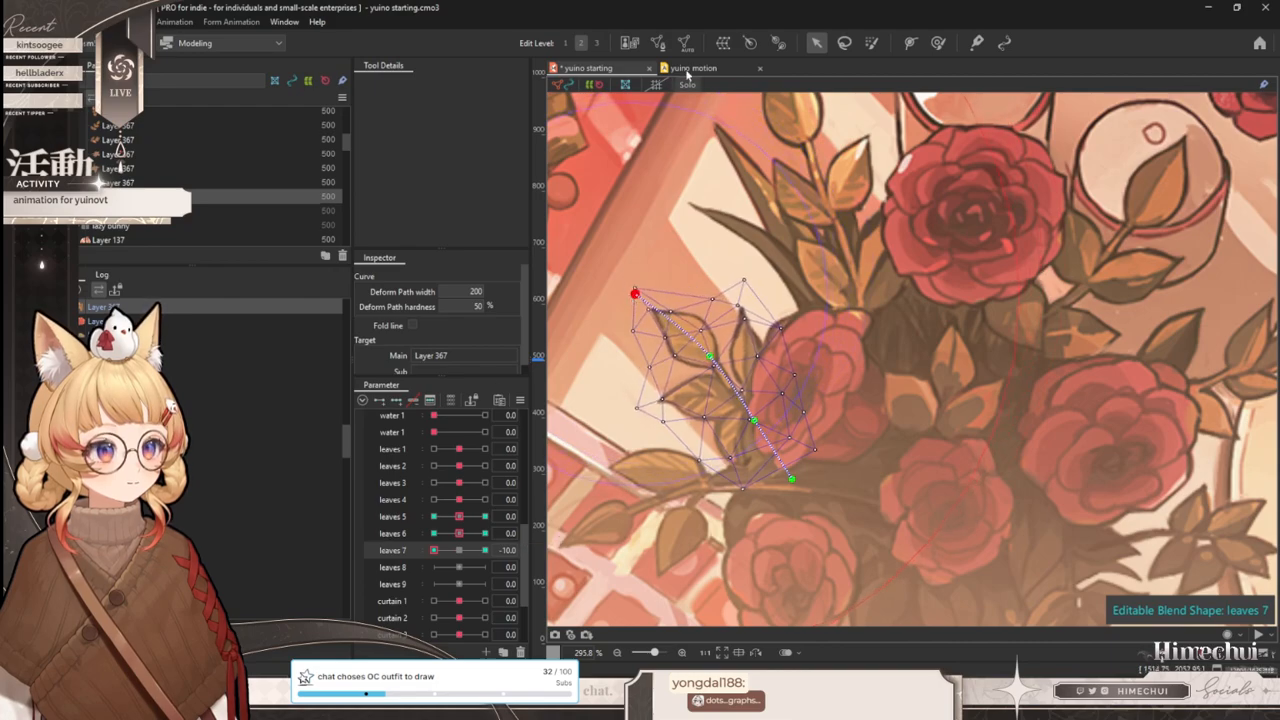
- Switch to the yuino motion animation and scrub through the loop to examine the vase leaves' movement
{"action": "key", "text": "ctrl+Tab"}
{"action": "scroll", "coordinate": [639, 380], "scroll_direction": "down", "scroll_amount": 3}
{"action": "scroll", "coordinate": [616, 400], "scroll_direction": "up", "scroll_amount": 2}
{"action": "scroll", "coordinate": [660, 350], "scroll_direction": "down", "scroll_amount": 4}
{"action": "scroll", "coordinate": [714, 346], "scroll_direction": "up", "scroll_amount": 4}
{"action": "left_click_drag", "start_coordinate": [714, 346], "coordinate": [643, 276]}
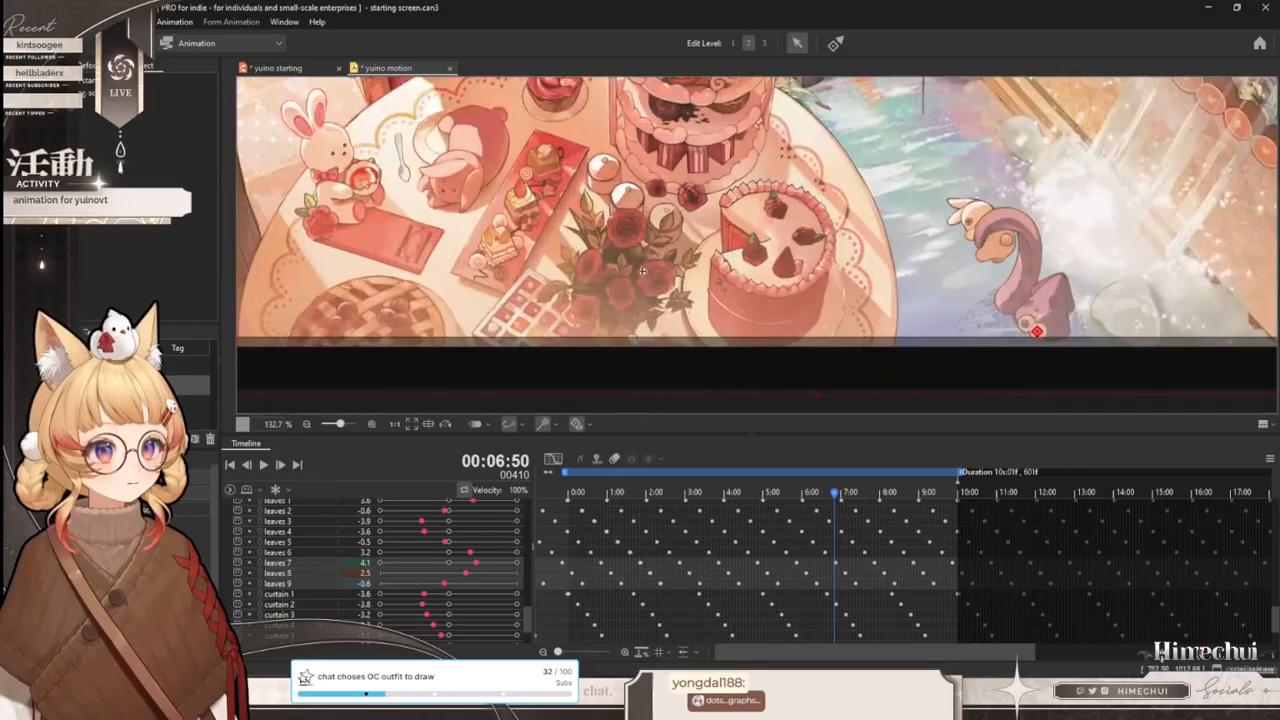
{"action": "scroll", "coordinate": [643, 276], "scroll_direction": "up", "scroll_amount": 2}
{"action": "left_click_drag", "start_coordinate": [620, 493], "coordinate": [846, 486]}
- Return to the yuino starting model and lay a four-point deform path along the upright leaf sprig beside the vase's large red rose
{"action": "left_click", "coordinate": [286, 67]}
{"action": "scroll", "coordinate": [709, 351], "scroll_direction": "down", "scroll_amount": 3}
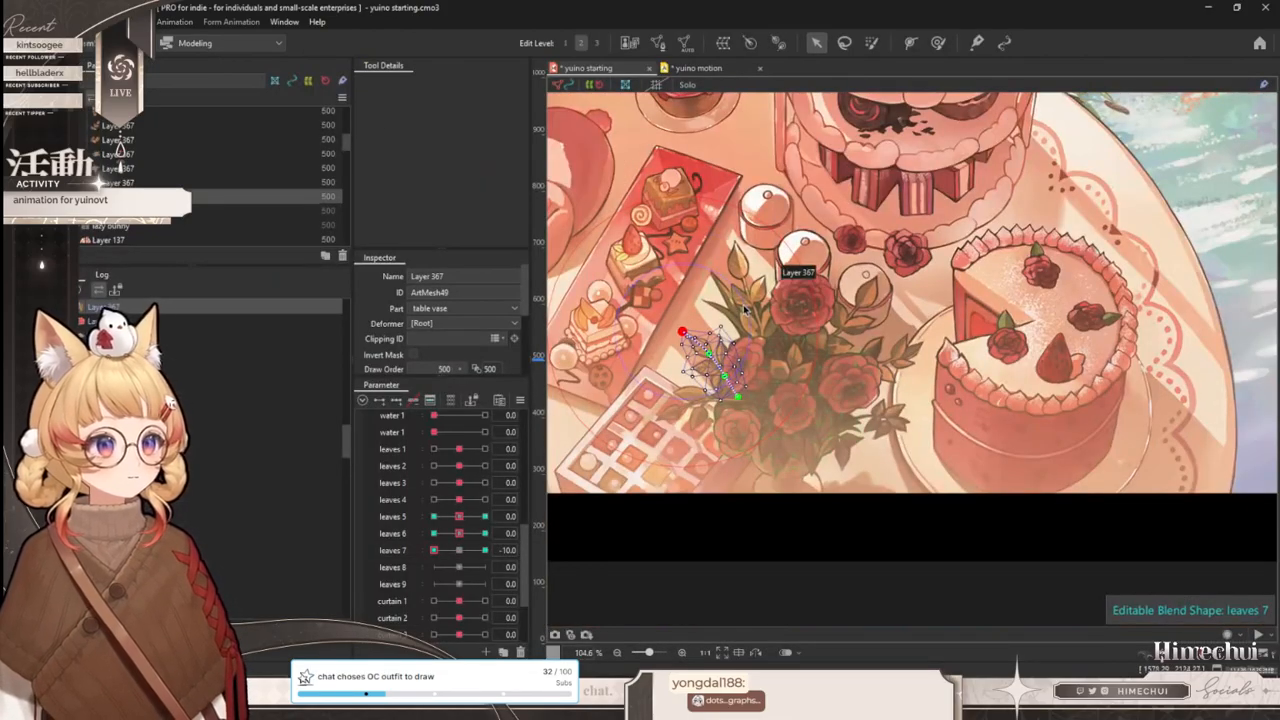
{"action": "scroll", "coordinate": [743, 309], "scroll_direction": "up", "scroll_amount": 2}
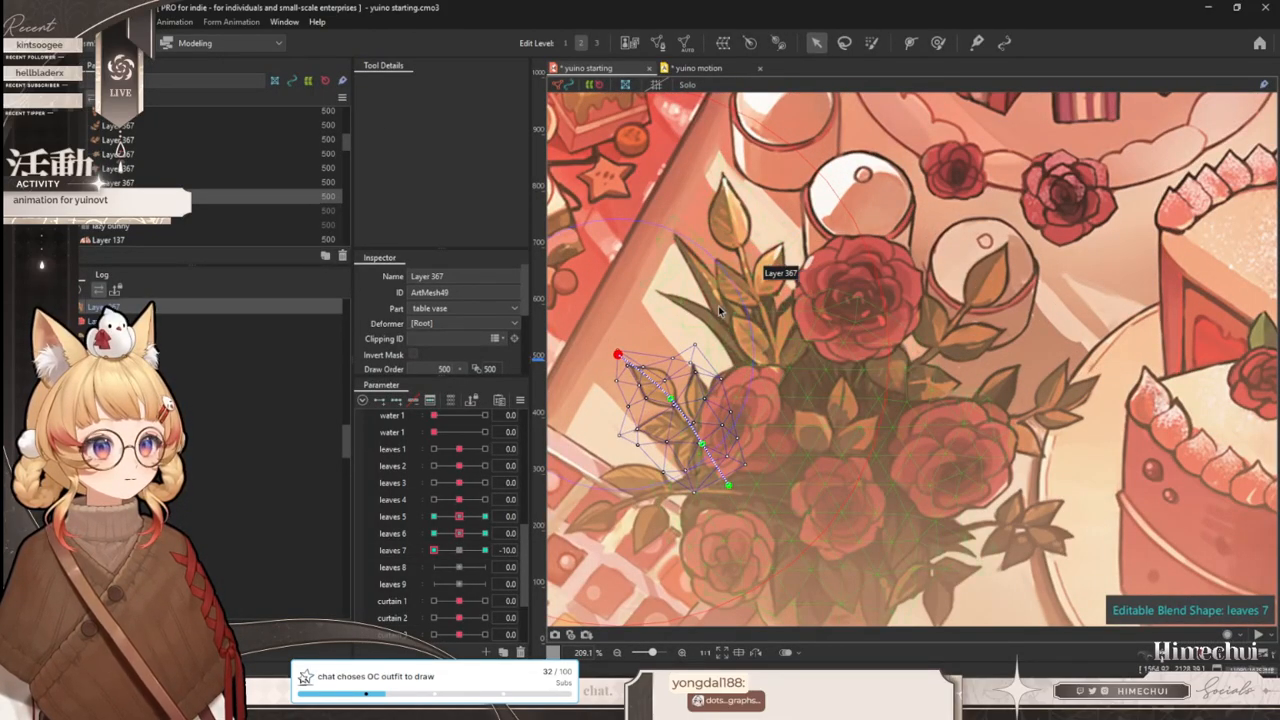
{"action": "left_click", "coordinate": [760, 285]}
{"action": "left_click", "coordinate": [910, 42]}
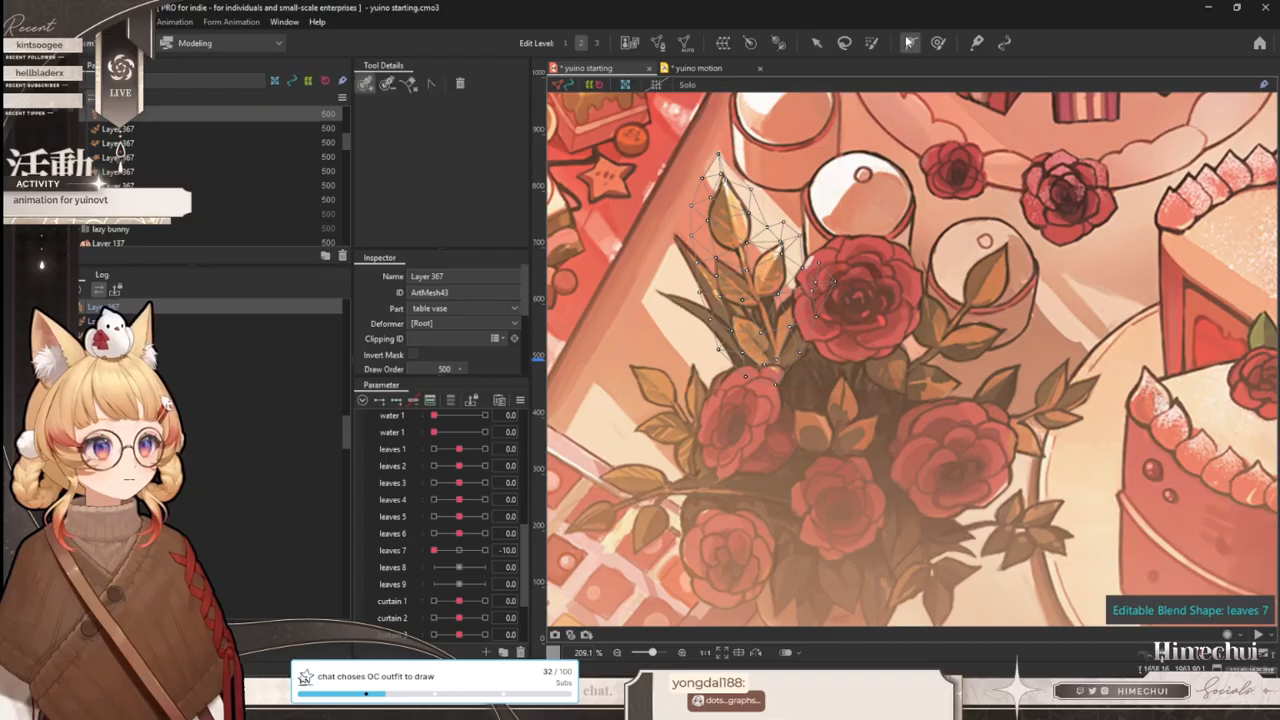
{"action": "left_click", "coordinate": [777, 380]}
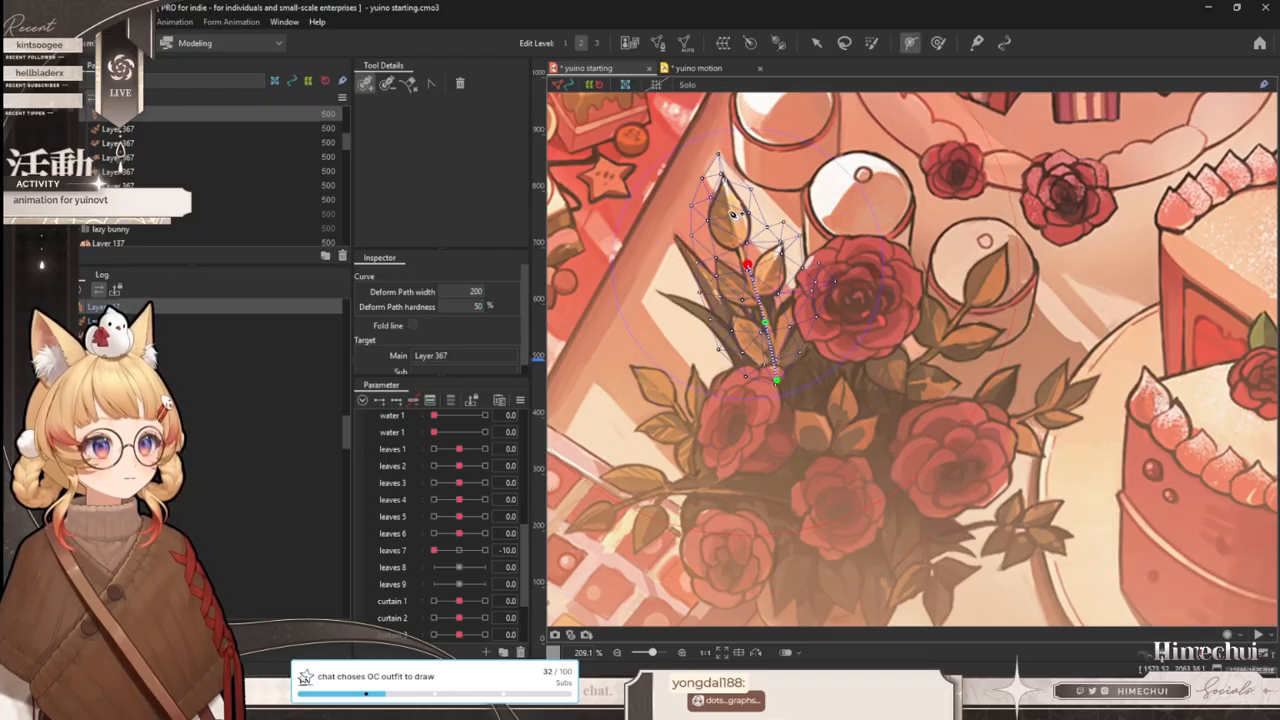
{"action": "left_click", "coordinate": [744, 264]}
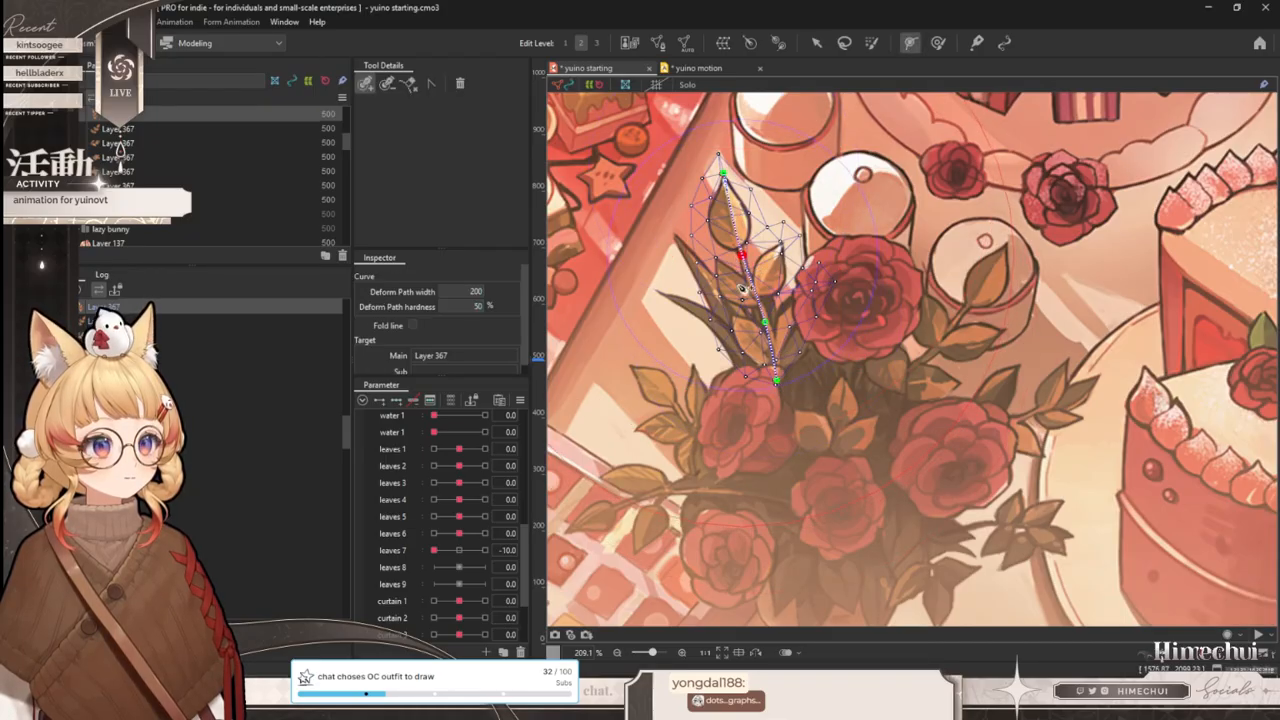
{"action": "left_click", "coordinate": [817, 43]}
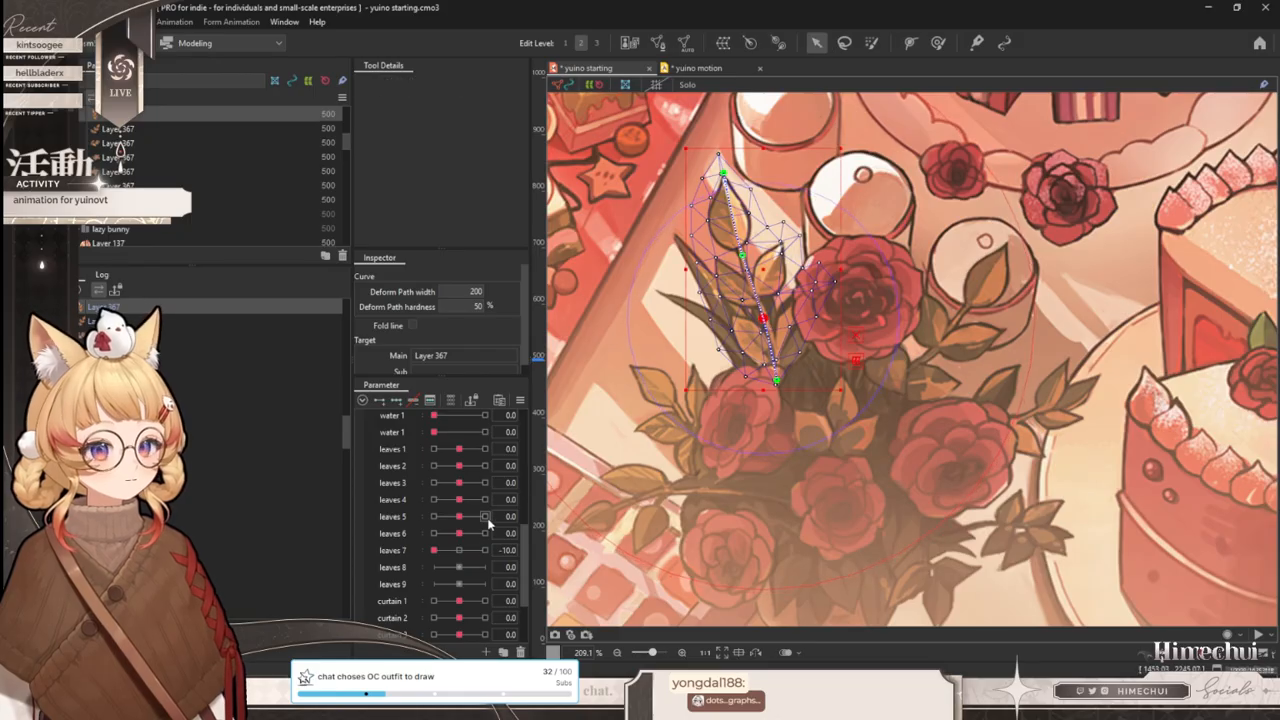
- Reset leaves 7 to 0, shape the upright sprig's lower-stem bend at leaves 3 = 10 and -10, and return leaves 3 to 0
{"action": "left_click", "coordinate": [459, 550]}
{"action": "left_click", "coordinate": [463, 517]}
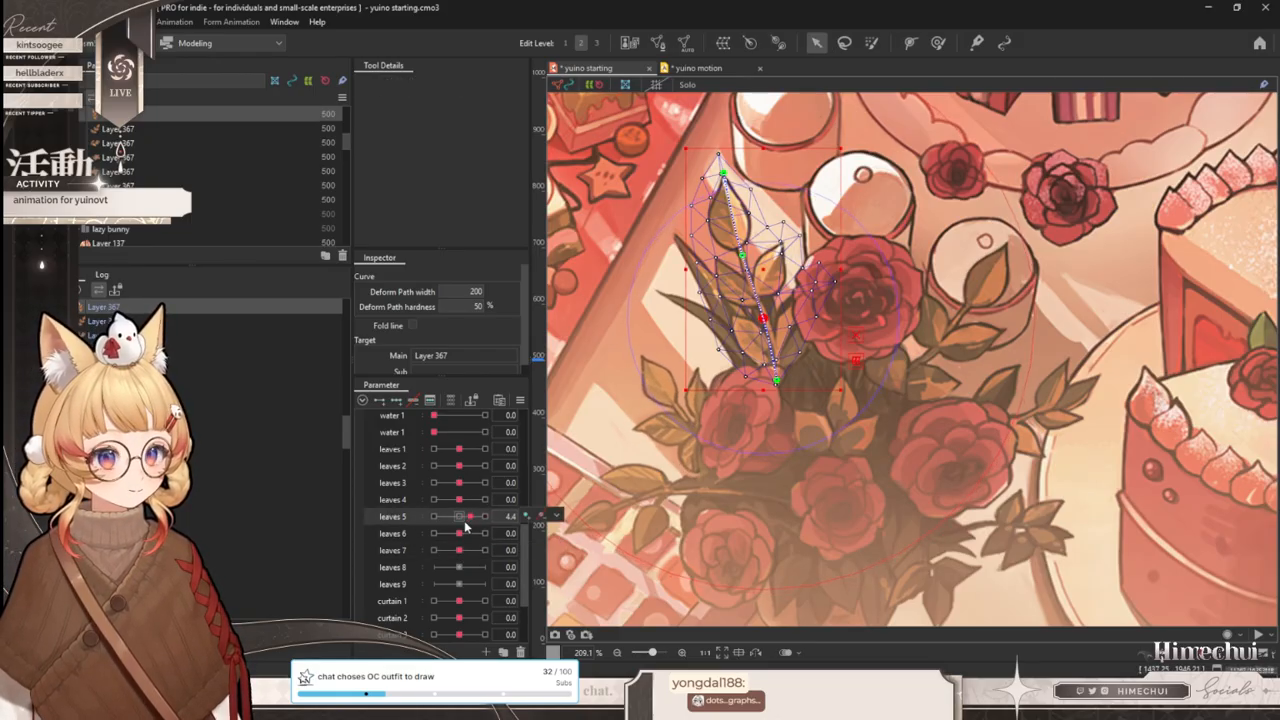
{"action": "left_click", "coordinate": [407, 538]}
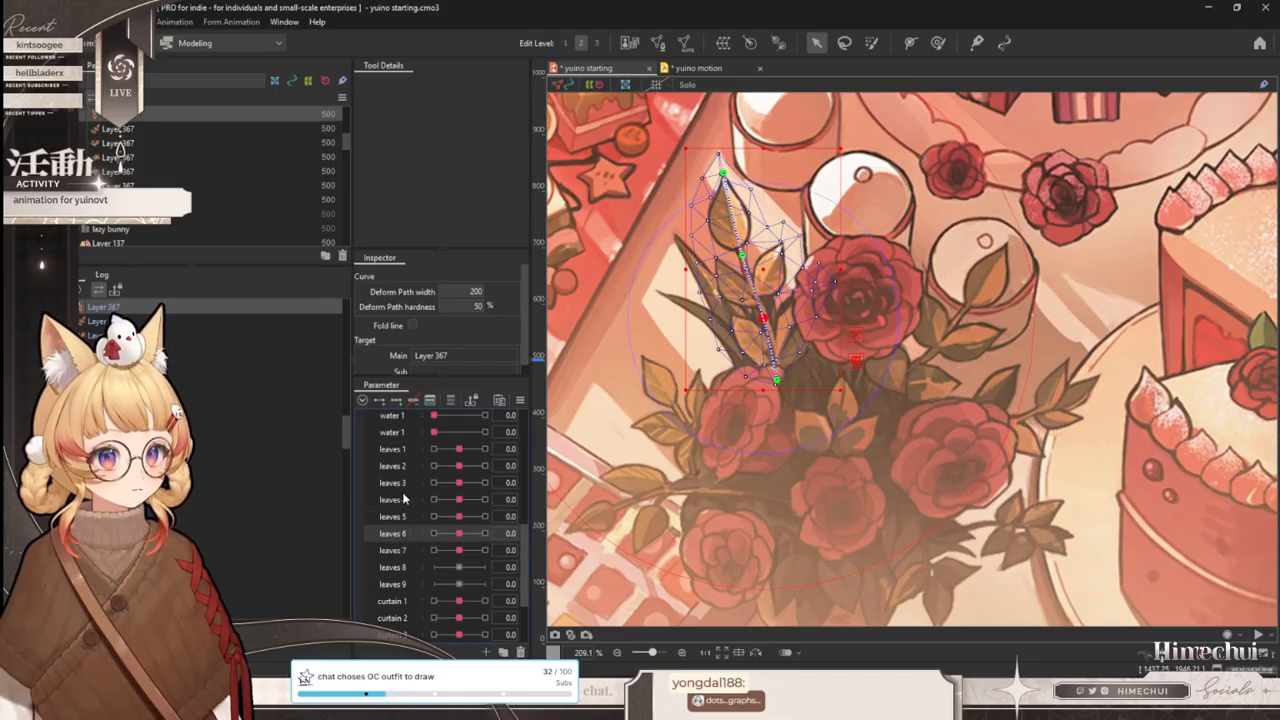
{"action": "left_click", "coordinate": [404, 485]}
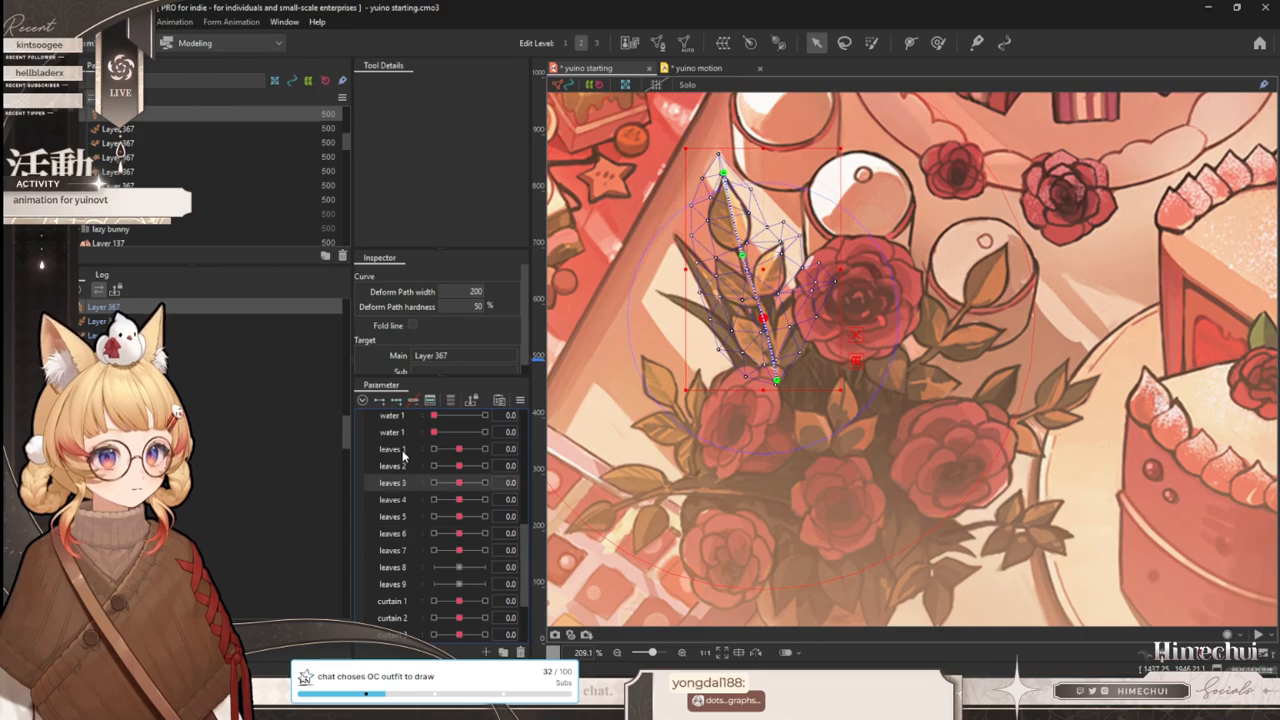
{"action": "left_click_drag", "start_coordinate": [461, 488], "coordinate": [484, 483]}
{"action": "left_click_drag", "start_coordinate": [770, 322], "coordinate": [779, 322]}
{"action": "left_click_drag", "start_coordinate": [485, 484], "coordinate": [434, 483]}
{"action": "left_click", "coordinate": [461, 483]}
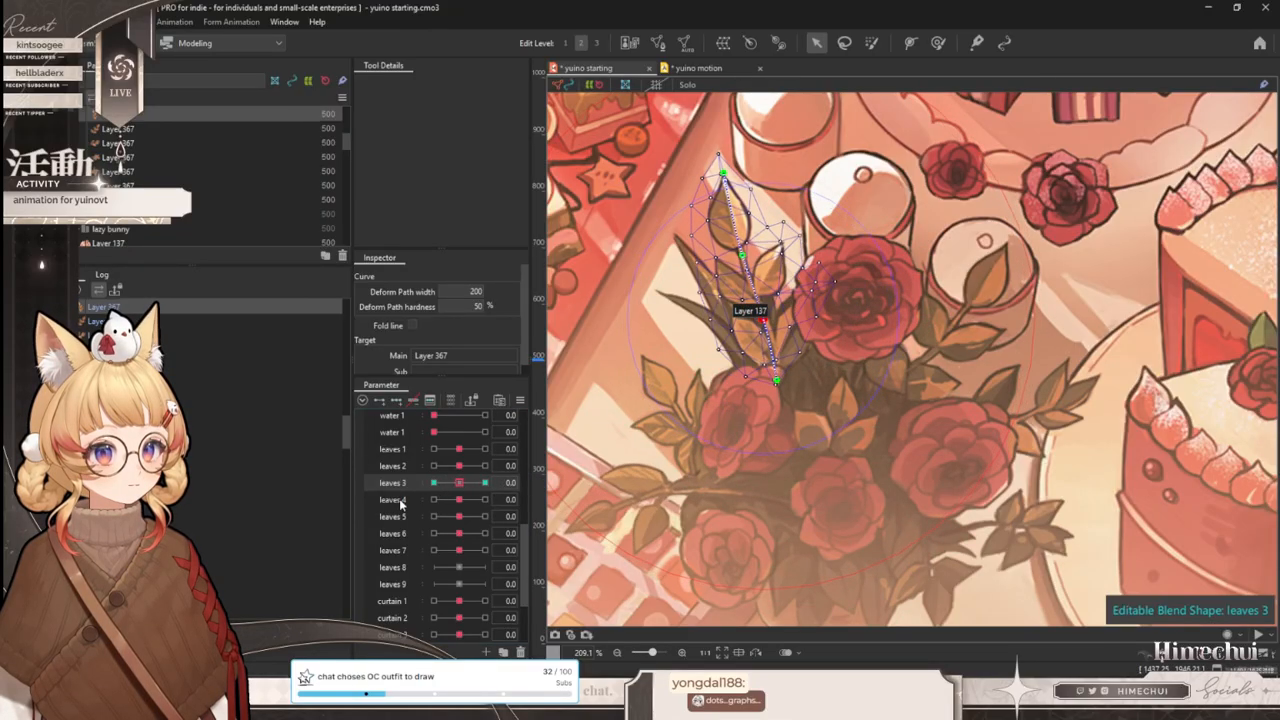
- Bend the upright sprig's middle toward the large red rose at leaves 4 = 10 and away from it at -10, and reset leaves 4 to 0
{"action": "left_click", "coordinate": [400, 501]}
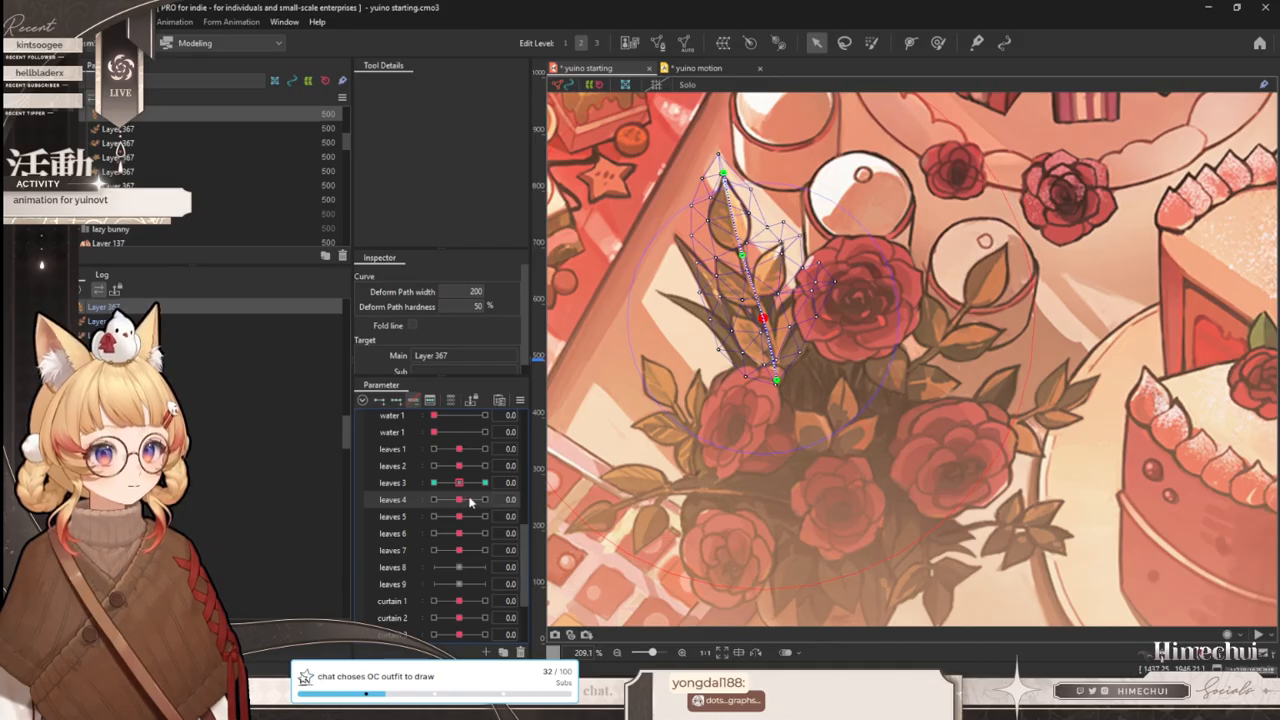
{"action": "left_click_drag", "start_coordinate": [453, 503], "coordinate": [754, 253]}
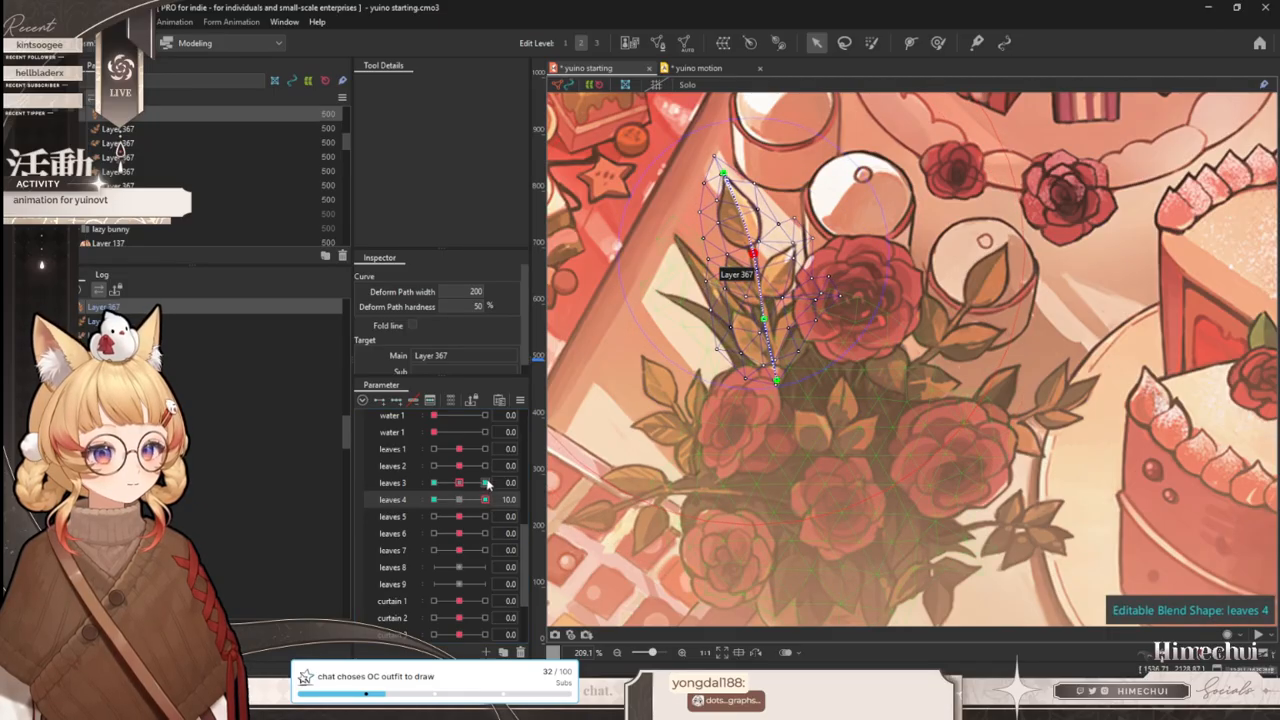
{"action": "left_click_drag", "start_coordinate": [483, 499], "coordinate": [434, 499]}
{"action": "left_click_drag", "start_coordinate": [745, 254], "coordinate": [726, 271]}
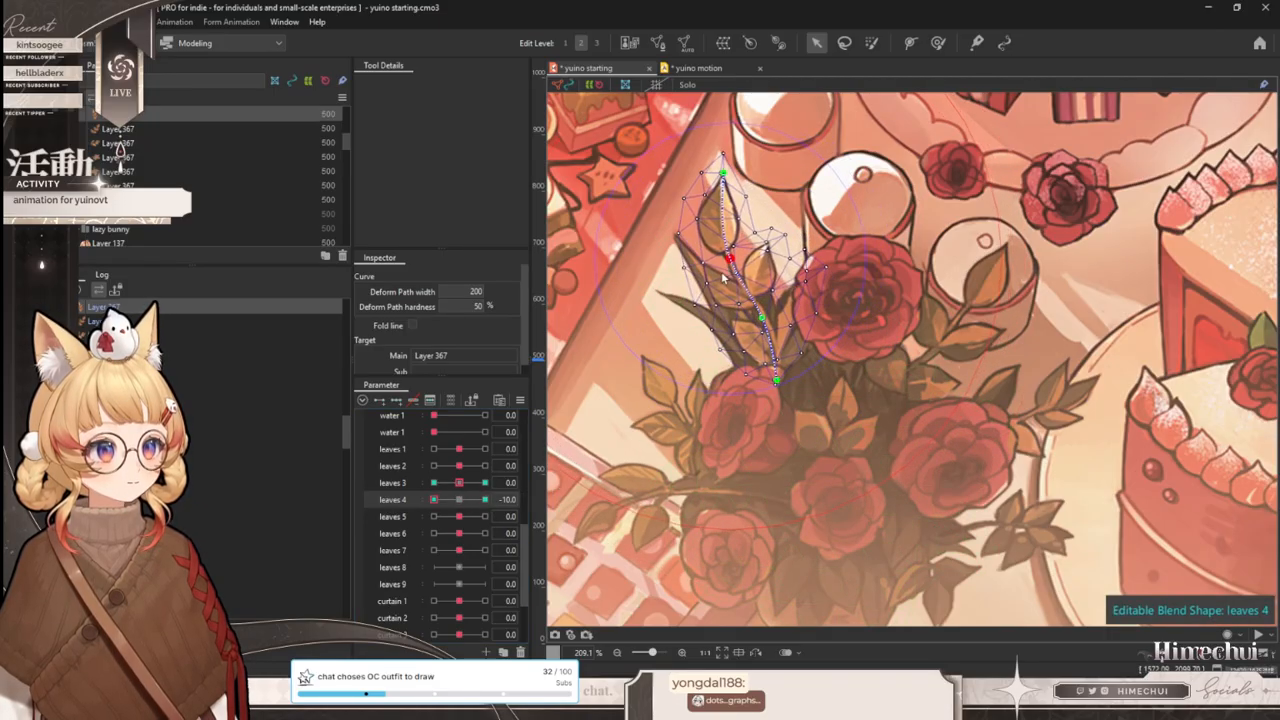
{"action": "left_click", "coordinate": [459, 499]}
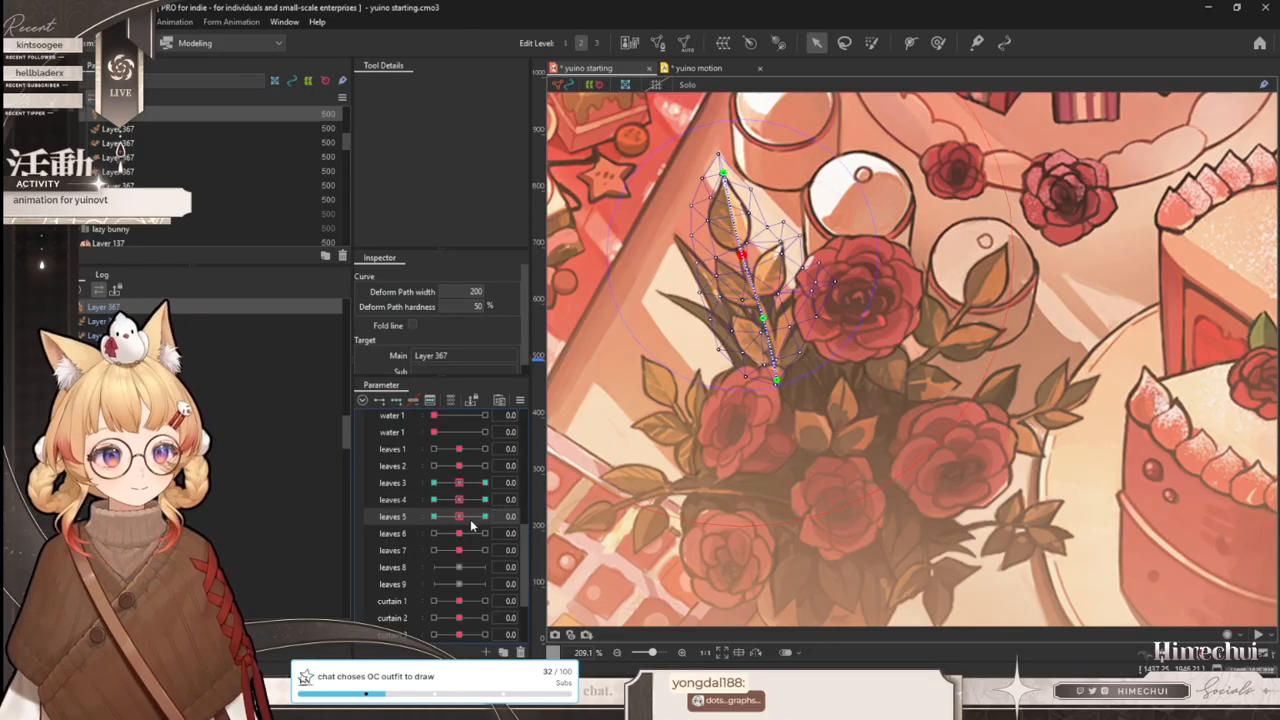
- Shape the upright sprig's tip bend at leaves 5 = 10 and -10, leaning it away from the large red rose at -10
{"action": "left_click", "coordinate": [485, 516]}
{"action": "mouse_move", "coordinate": [723, 172]}
{"action": "left_mouse_down"}
{"action": "mouse_move", "coordinate": [741, 172]}
{"action": "mouse_move", "coordinate": [703, 177]}
{"action": "left_mouse_up"}
{"action": "left_click", "coordinate": [433, 516]}
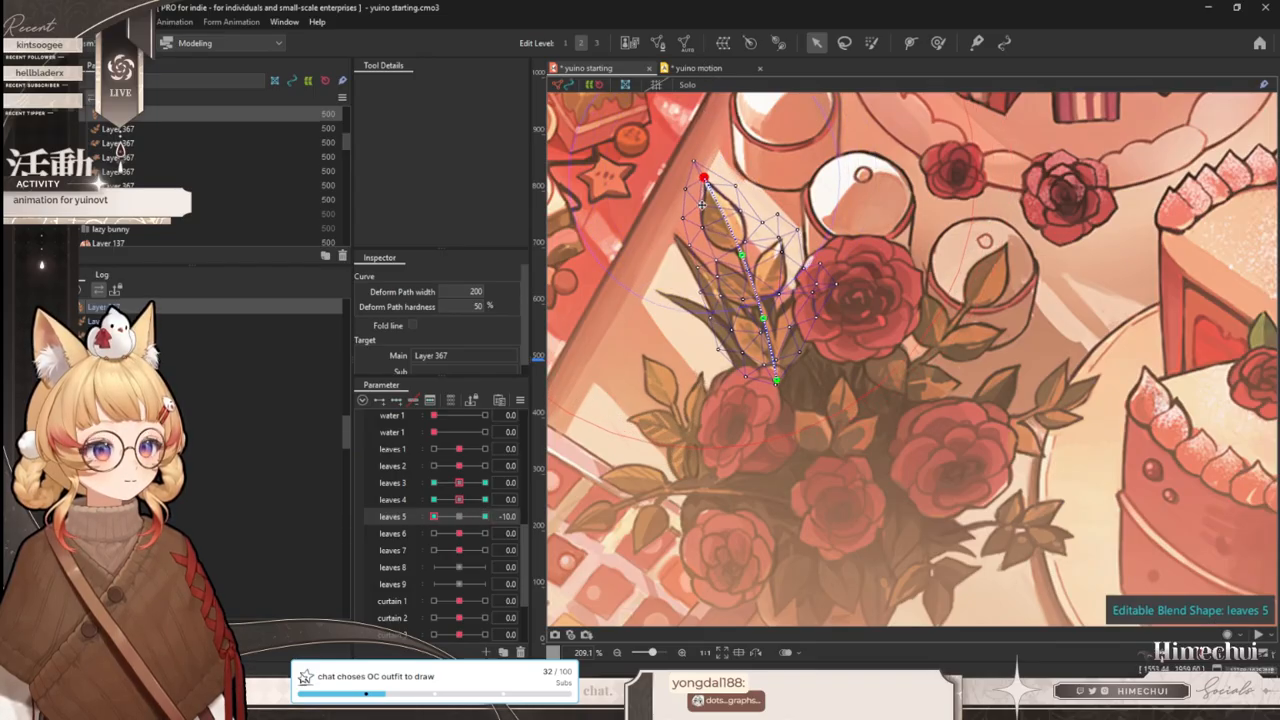
- Preview the bouquet's leaf motion in the yuino motion animation by scrubbing the timeline to 9:06
{"action": "key", "text": "ctrl+Tab"}
{"action": "left_click_drag", "start_coordinate": [597, 497], "coordinate": [922, 495]}
{"action": "scroll", "coordinate": [731, 348], "scroll_direction": "down", "scroll_amount": 2}
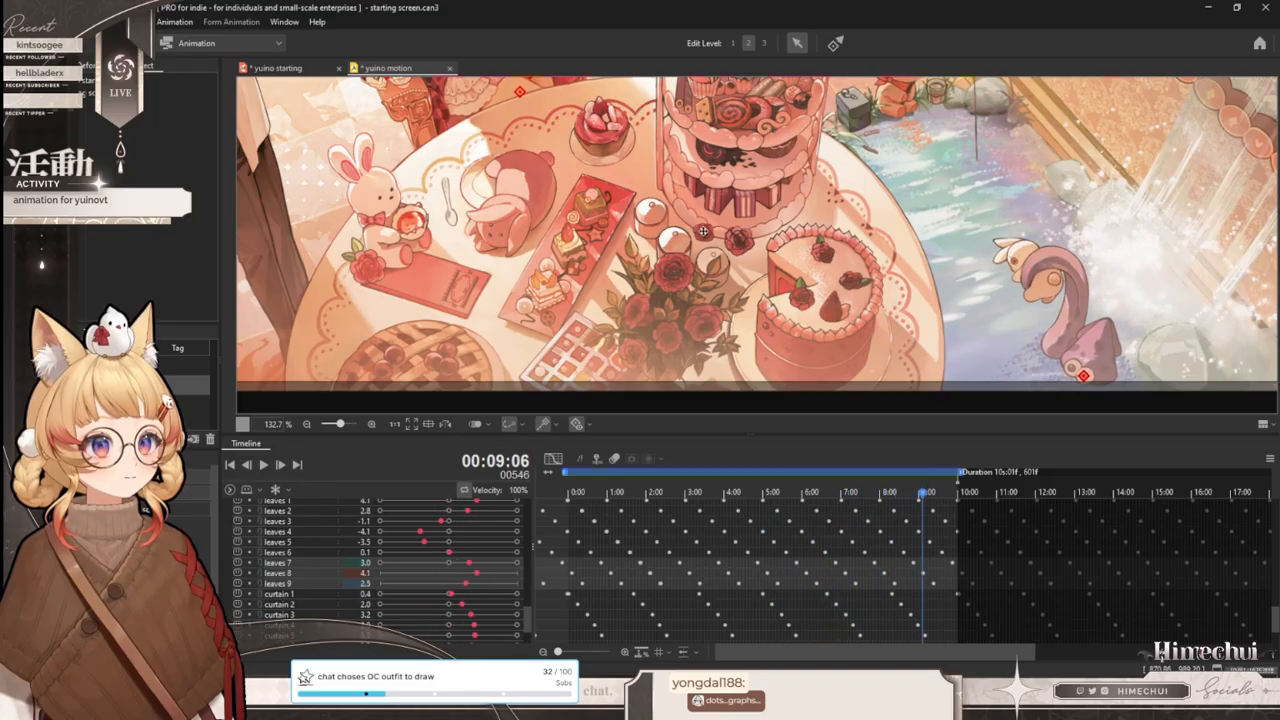
- In the yuino starting model, add a four-point deform path from base to tip of the leaf sprig overlapping the rearmost cup beside the roses
{"action": "left_click", "coordinate": [309, 70]}
{"action": "scroll", "coordinate": [837, 329], "scroll_direction": "down", "scroll_amount": 2}
{"action": "scroll", "coordinate": [837, 329], "scroll_direction": "up", "scroll_amount": 2}
{"action": "left_click", "coordinate": [834, 350]}
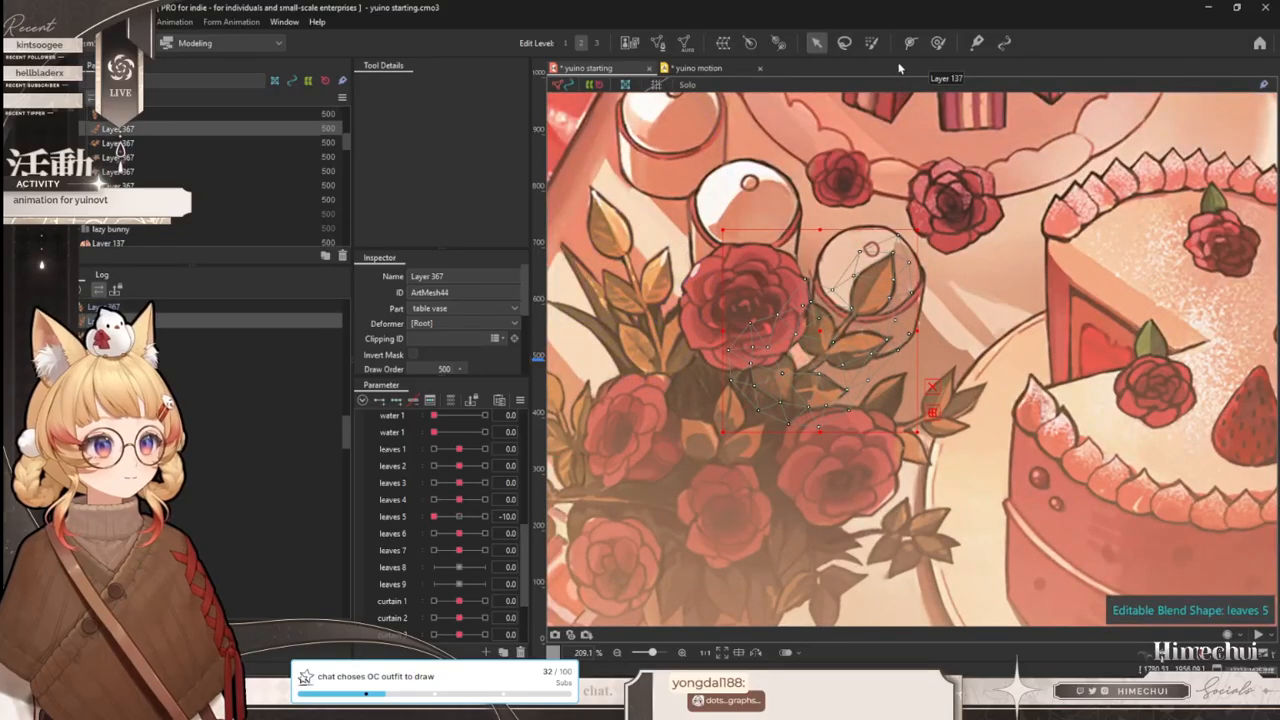
{"action": "left_click", "coordinate": [910, 42]}
{"action": "left_click", "coordinate": [738, 387]}
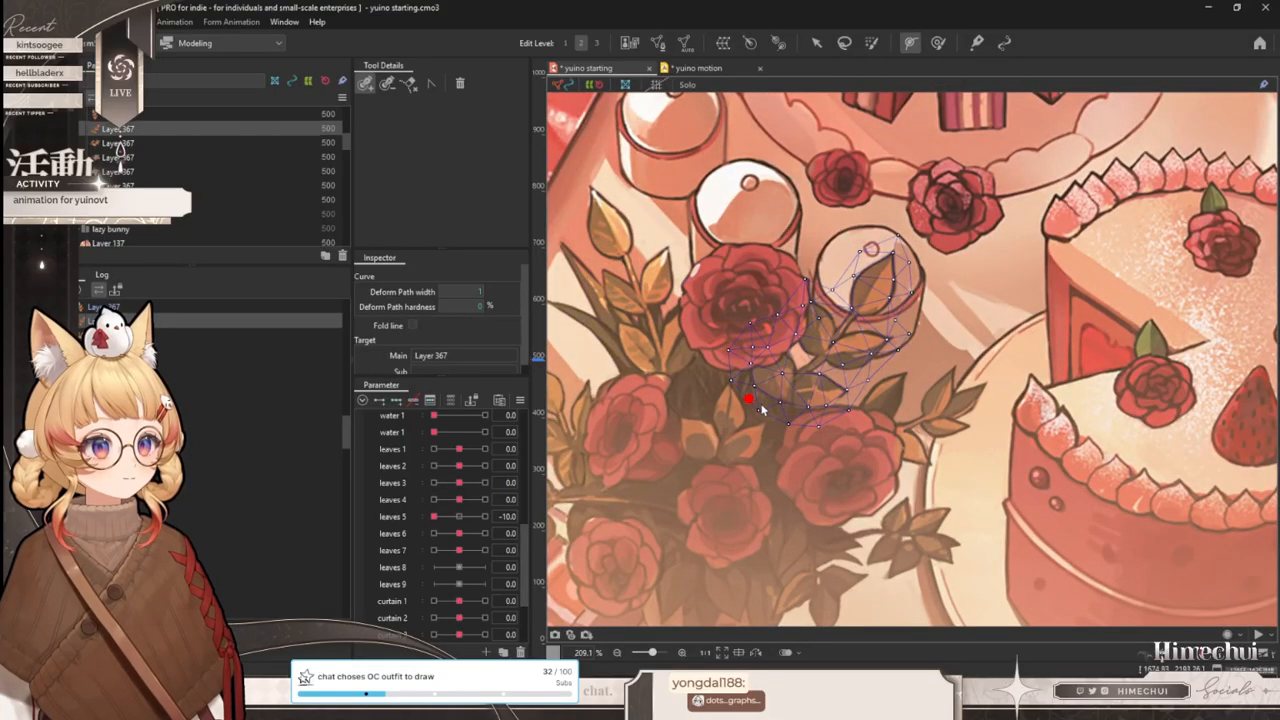
{"action": "left_click", "coordinate": [808, 366]}
{"action": "left_click", "coordinate": [854, 316]}
{"action": "left_click", "coordinate": [903, 246]}
{"action": "left_click", "coordinate": [816, 43]}
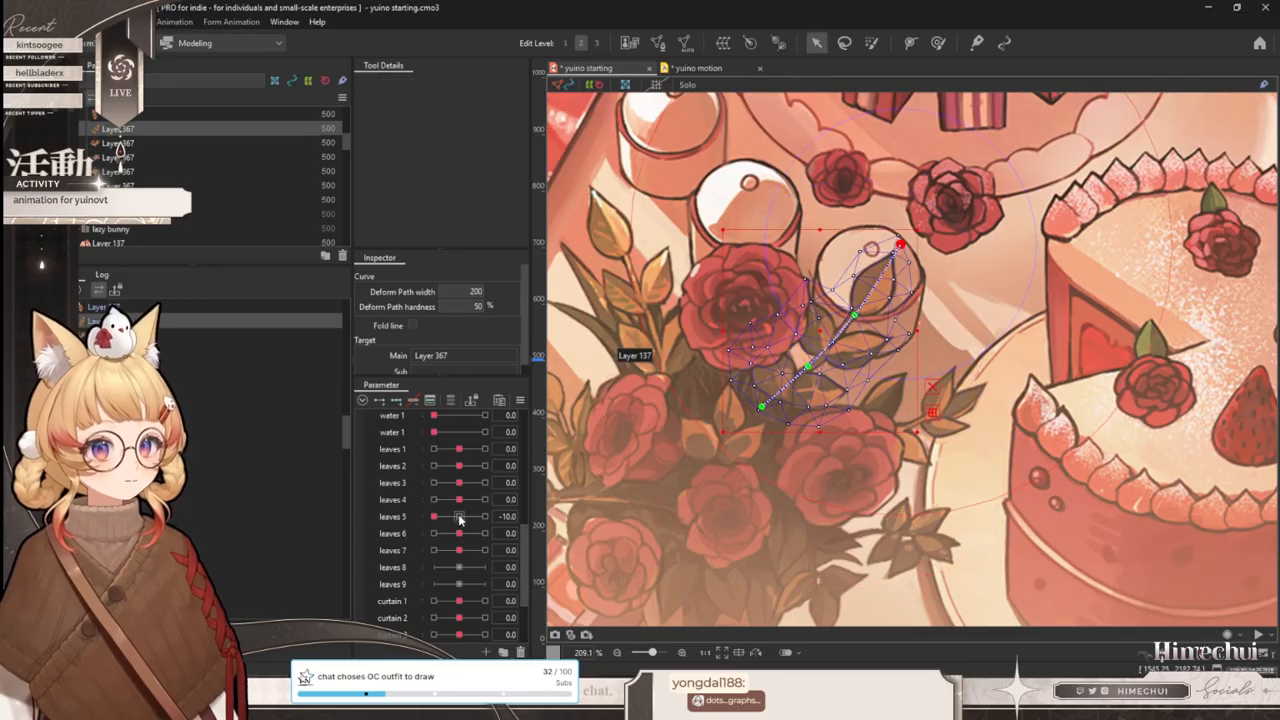
- Add blend shape keys on leaves 6 and shift the sprig path's lower middle point at 10 and -10, returning the parameter to 0
{"action": "left_click", "coordinate": [409, 533]}
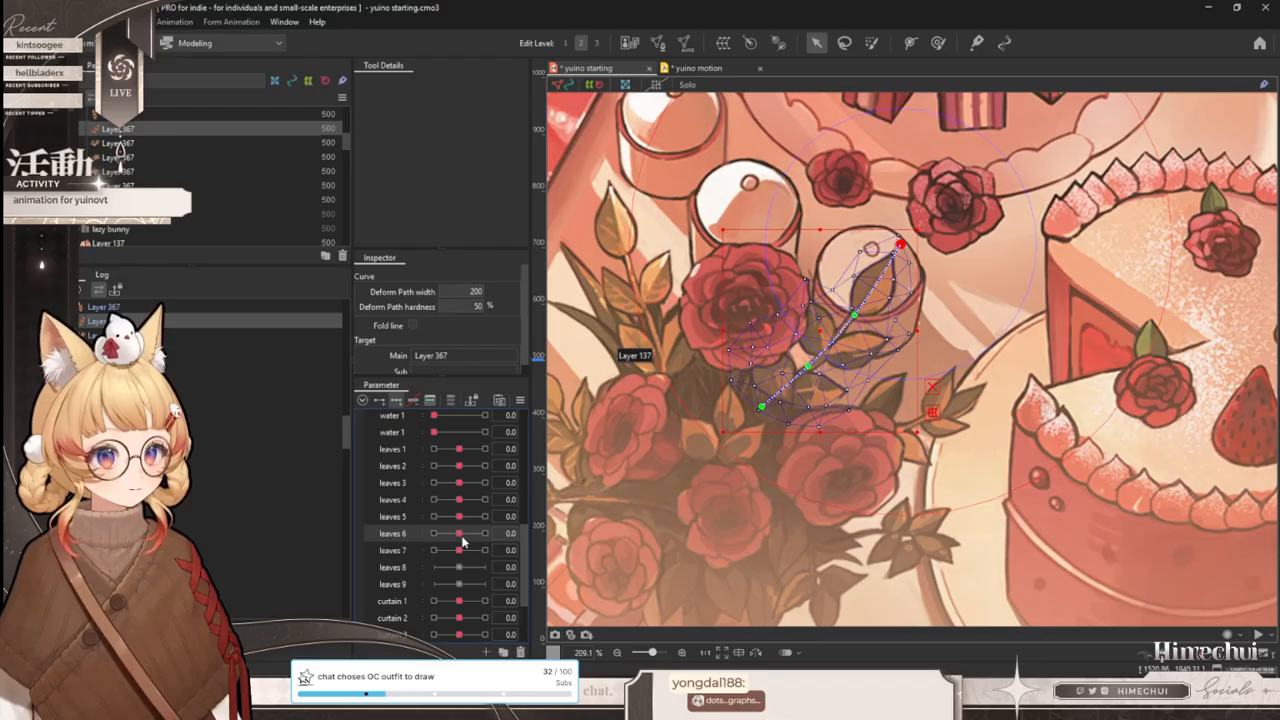
{"action": "left_click_drag", "start_coordinate": [463, 541], "coordinate": [486, 536]}
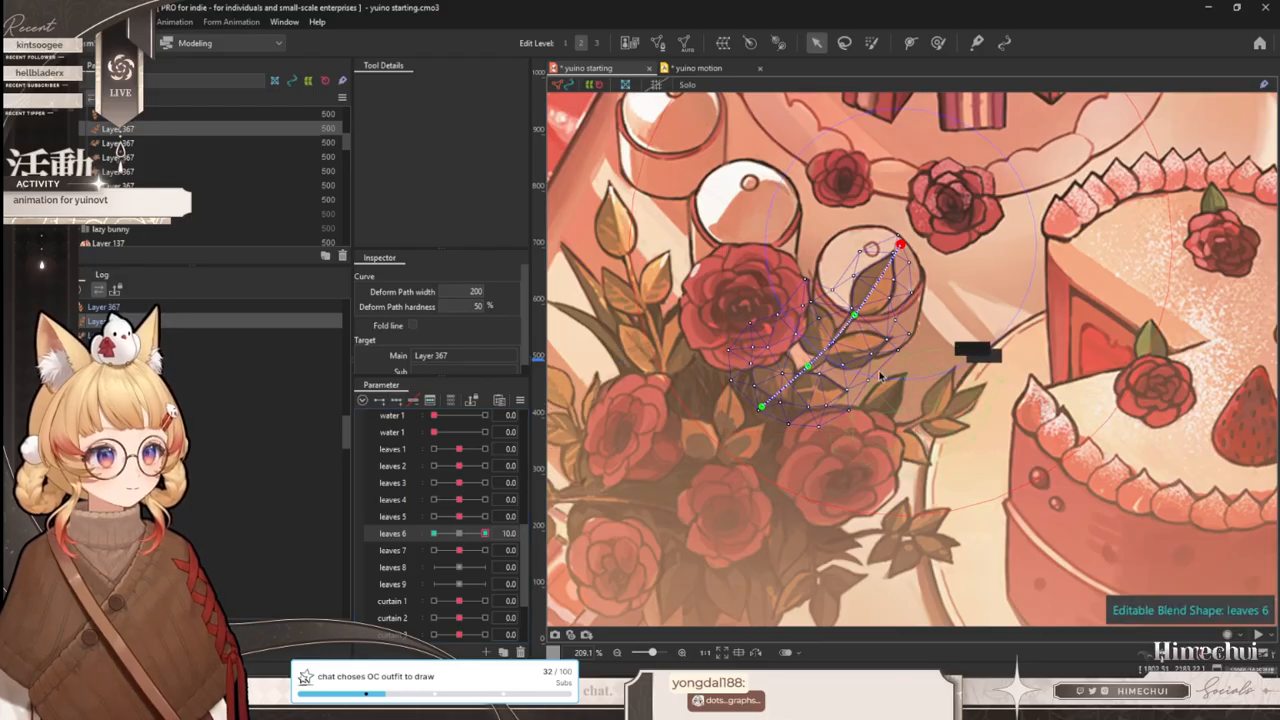
{"action": "left_click_drag", "start_coordinate": [803, 368], "coordinate": [814, 372]}
{"action": "left_click", "coordinate": [434, 533]}
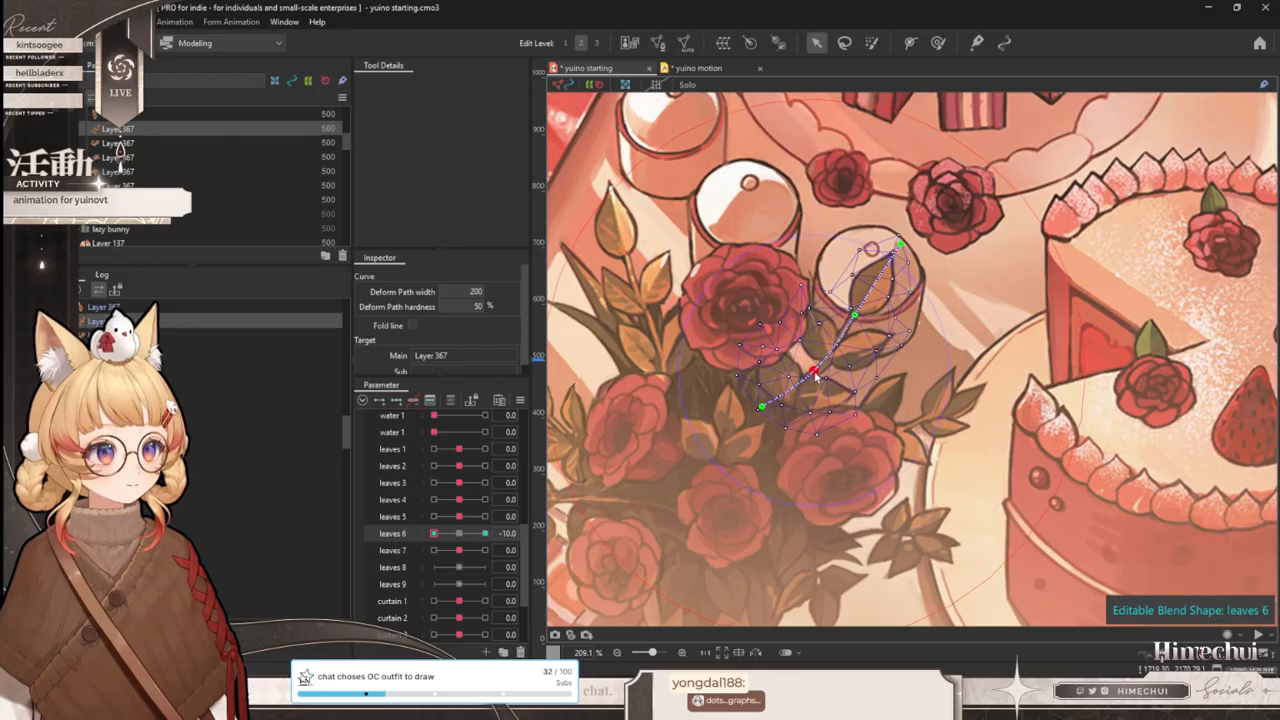
{"action": "left_click", "coordinate": [459, 536]}
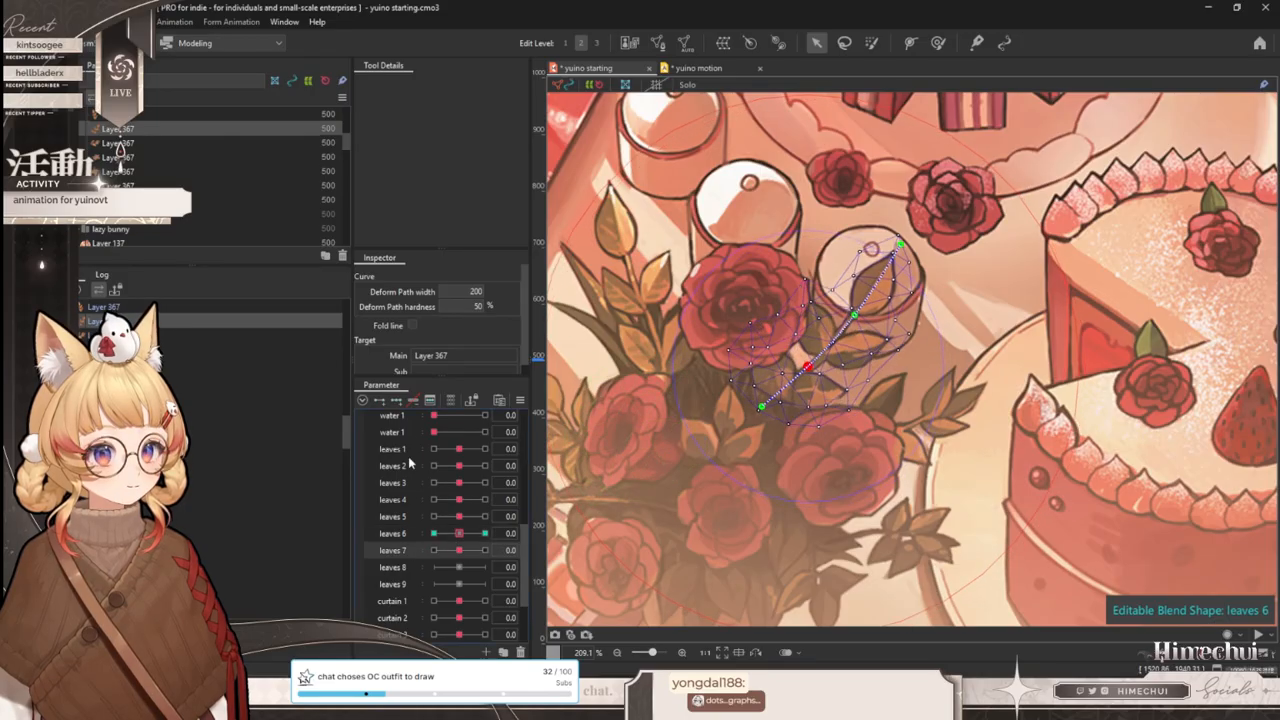
- Shape leaves 7 by shifting the sprig path's upper middle point up-left at 10 and down-right at -10, returning it to 0
{"action": "left_click", "coordinate": [485, 550]}
{"action": "mouse_move", "coordinate": [857, 317]}
{"action": "left_mouse_down"}
{"action": "mouse_move", "coordinate": [843, 306]}
{"action": "mouse_move", "coordinate": [866, 326]}
{"action": "left_mouse_up"}
{"action": "left_click", "coordinate": [434, 550]}
{"action": "left_click", "coordinate": [459, 550]}
- Add blend shape keys on leaves 8 and bend the sprig's tip leftward at 10 and rightward at -10
{"action": "left_click", "coordinate": [398, 568]}
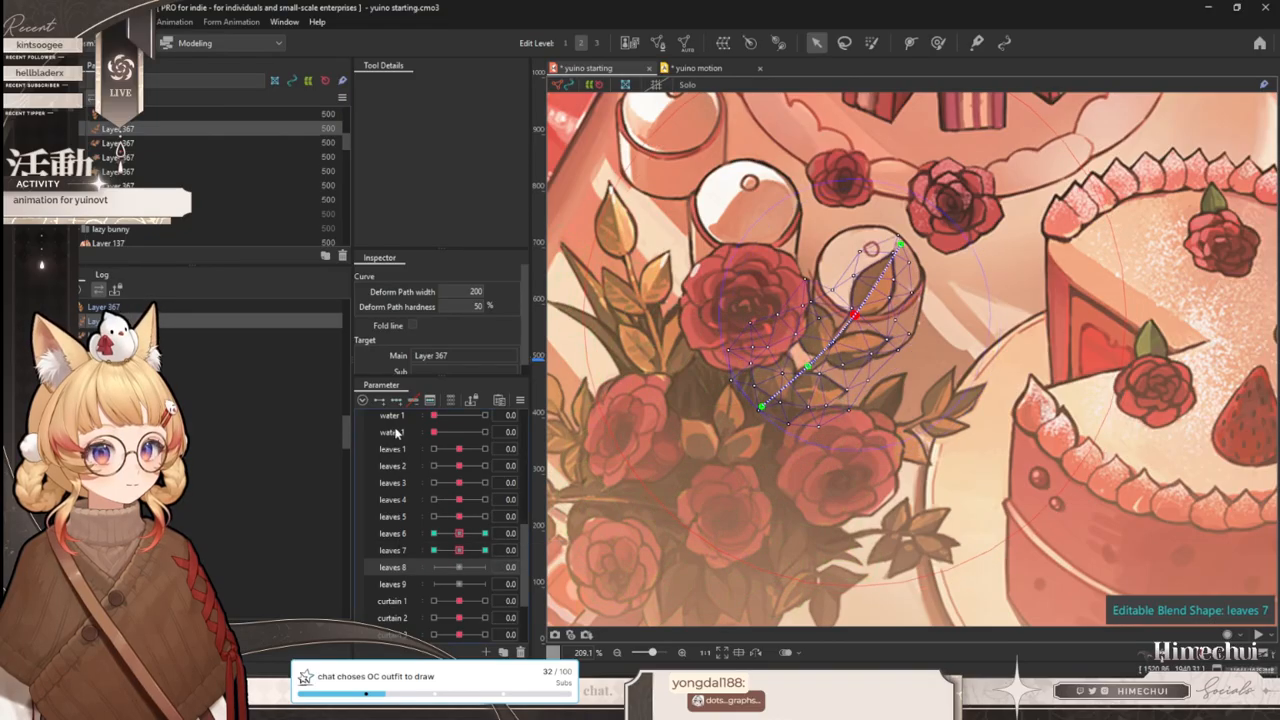
{"action": "left_click", "coordinate": [485, 567]}
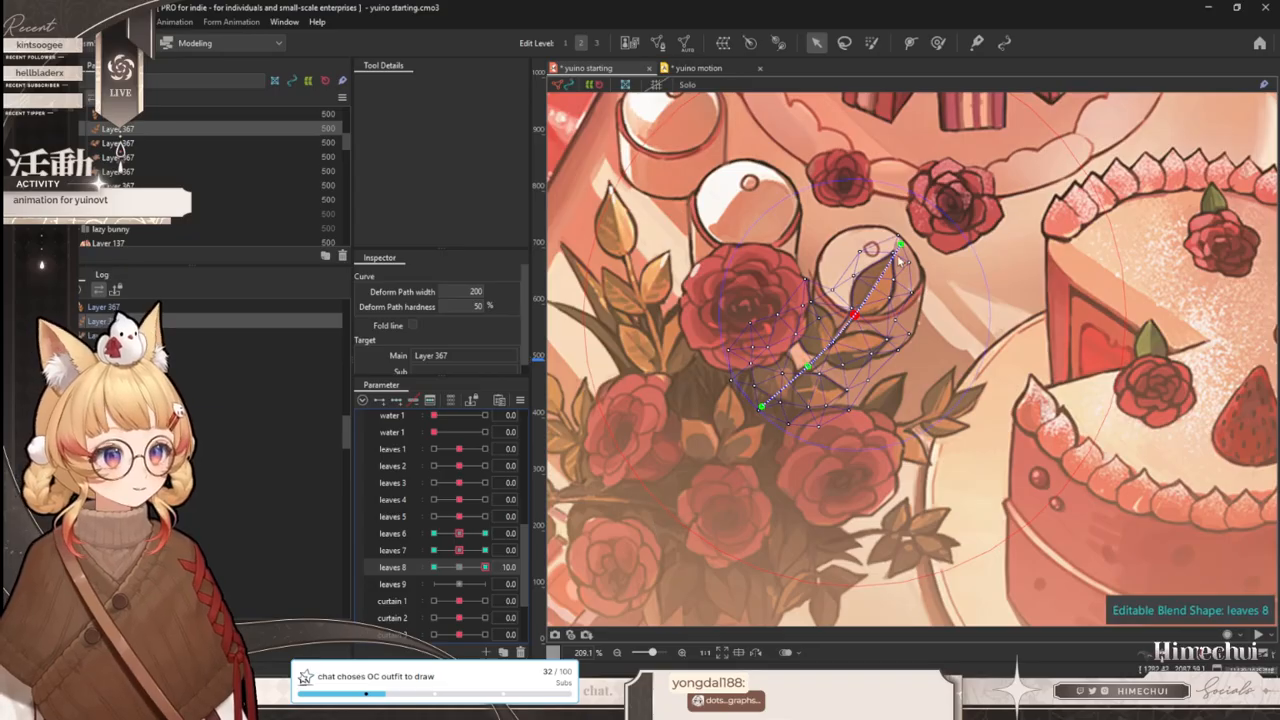
{"action": "left_click_drag", "start_coordinate": [899, 247], "coordinate": [876, 239]}
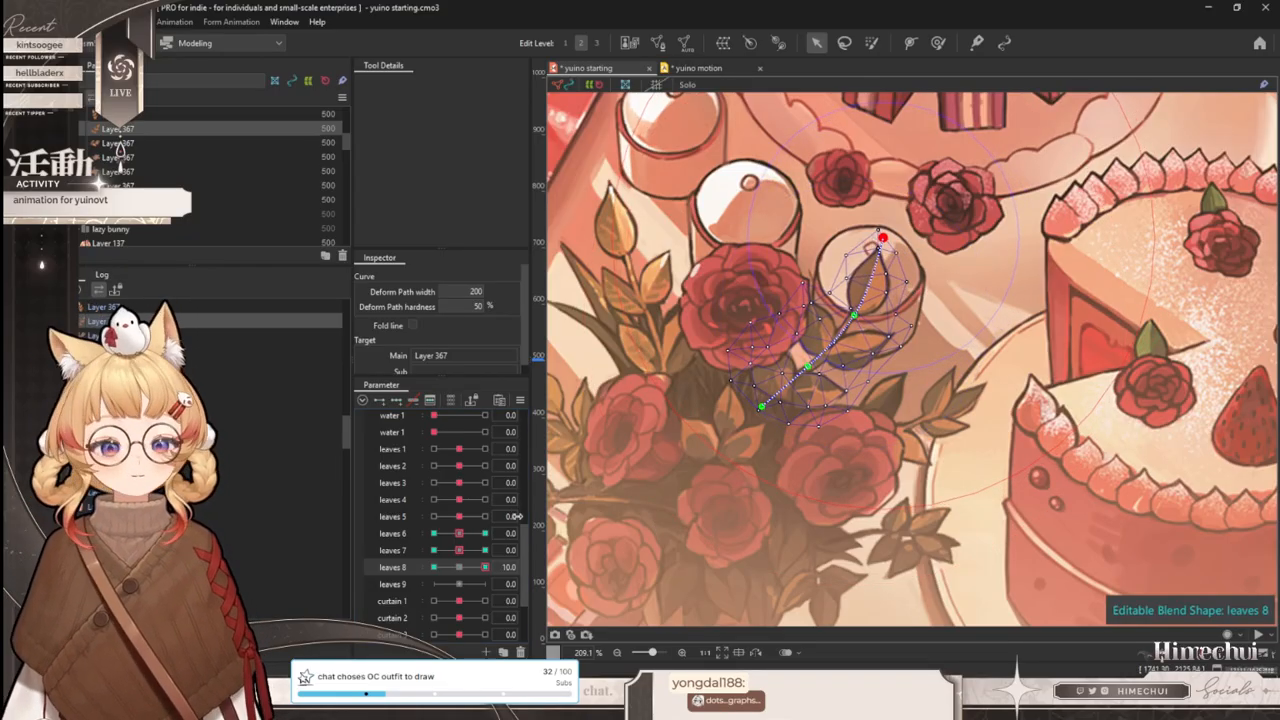
{"action": "left_click", "coordinate": [485, 550]}
{"action": "left_click", "coordinate": [485, 567]}
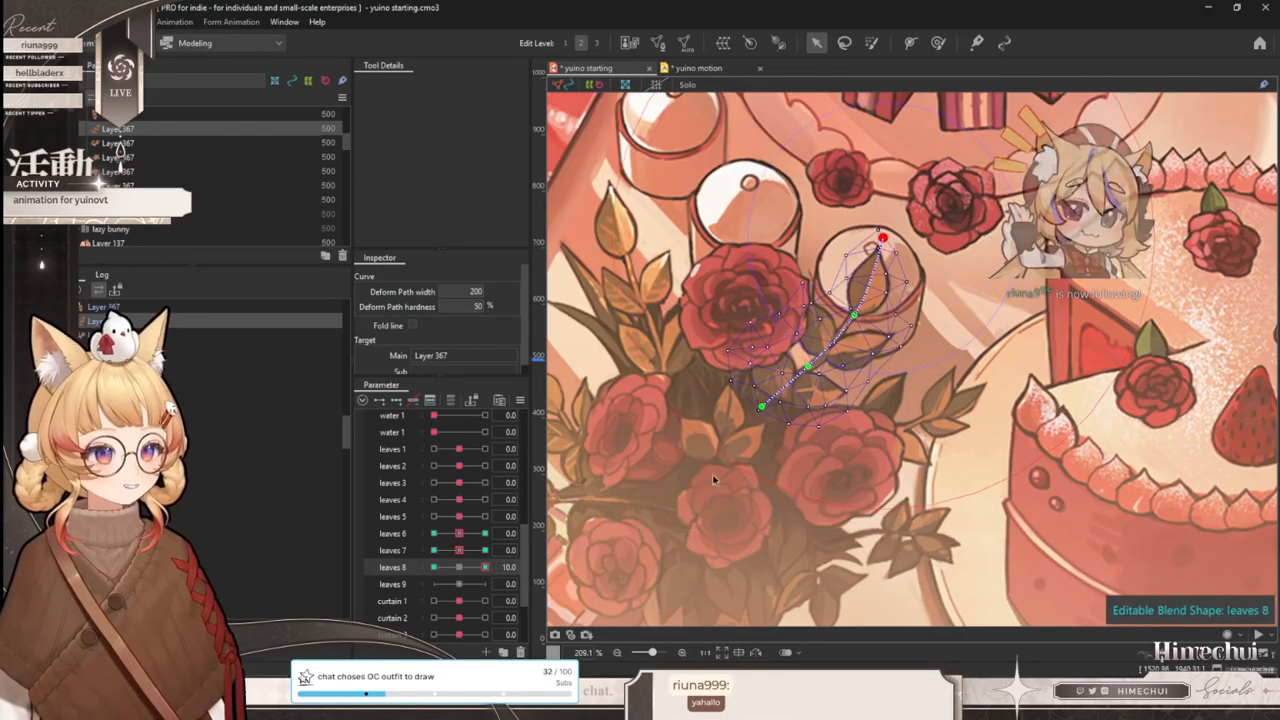
{"action": "left_click_drag", "start_coordinate": [485, 567], "coordinate": [308, 495]}
{"action": "left_click_drag", "start_coordinate": [900, 244], "coordinate": [932, 263]}
{"action": "mouse_move", "coordinate": [433, 567]}
{"action": "left_mouse_down"}
{"action": "mouse_move", "coordinate": [541, 560]}
{"action": "mouse_move", "coordinate": [350, 573]}
{"action": "left_mouse_up"}
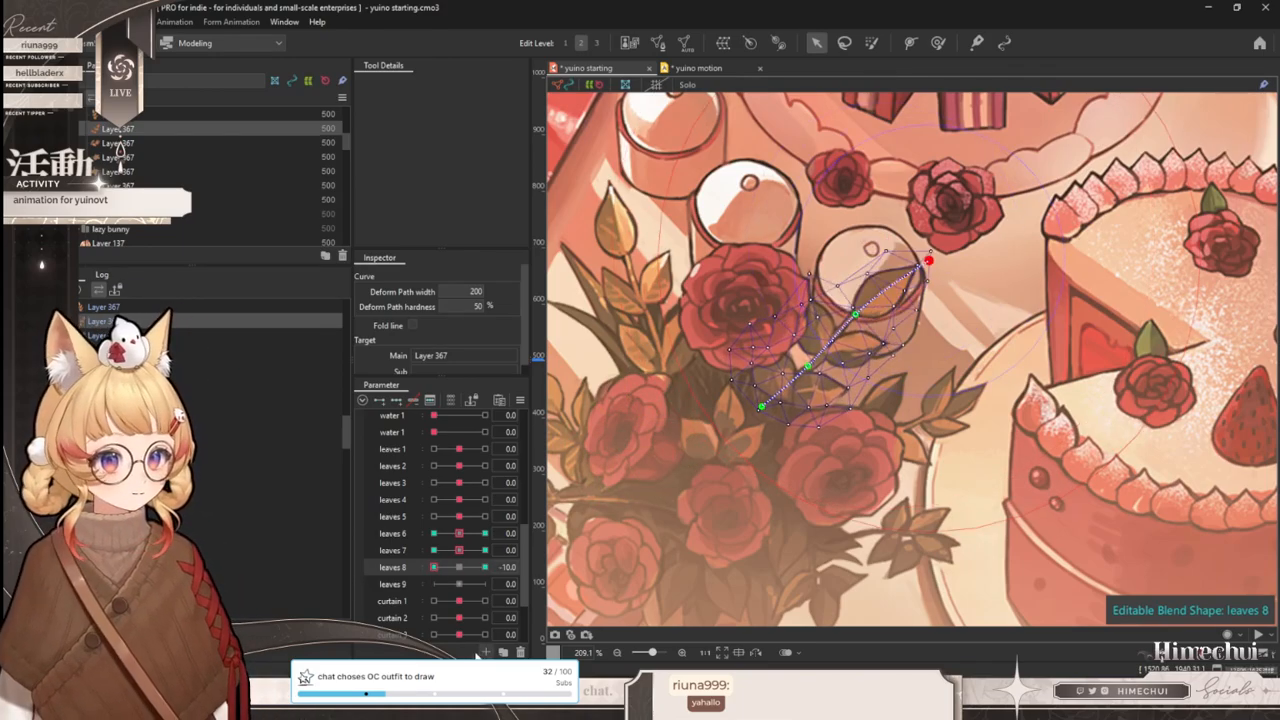
- Switch to Clip Studio Paint, view the imp starting screen sketch, and return to the Live2D model
{"action": "left_click", "coordinate": [465, 630]}
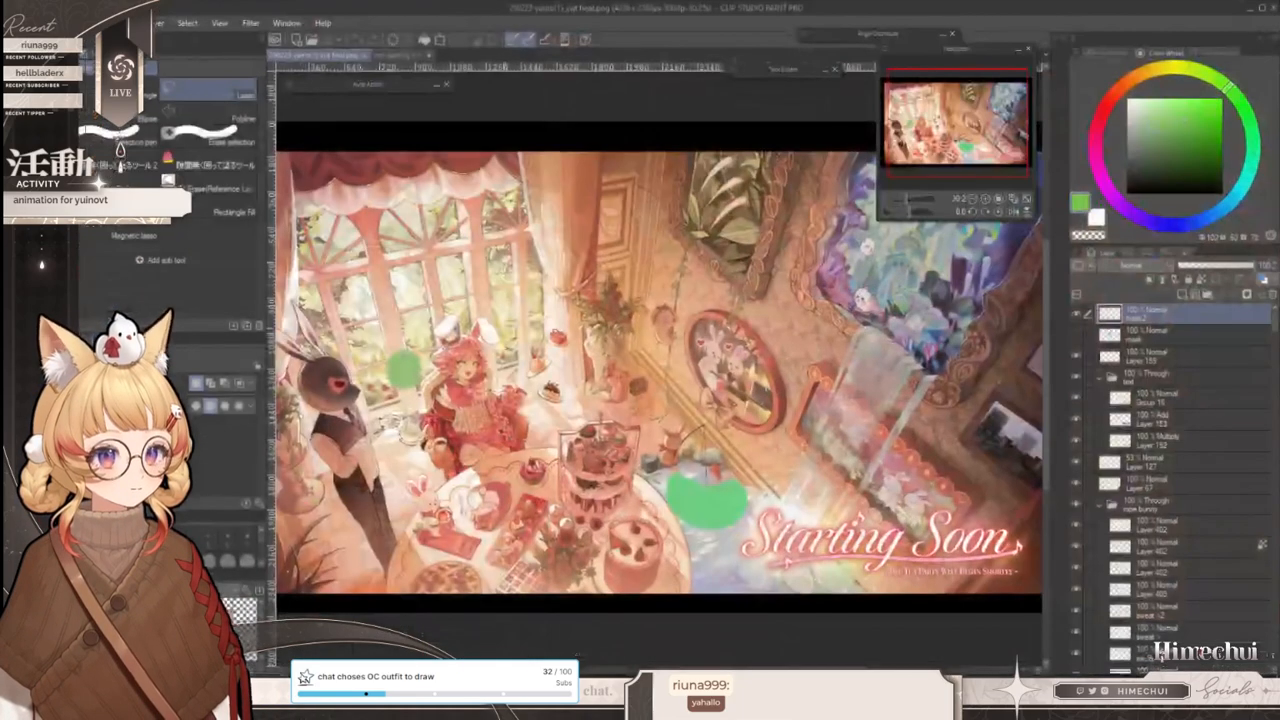
{"action": "left_click", "coordinate": [384, 57]}
{"action": "left_click_drag", "start_coordinate": [659, 356], "coordinate": [655, 351]}
{"action": "scroll", "coordinate": [655, 352], "scroll_direction": "up", "scroll_amount": 1}
{"action": "scroll", "coordinate": [736, 358], "scroll_direction": "down", "scroll_amount": 1}
{"action": "scroll", "coordinate": [736, 358], "scroll_direction": "up", "scroll_amount": 1}
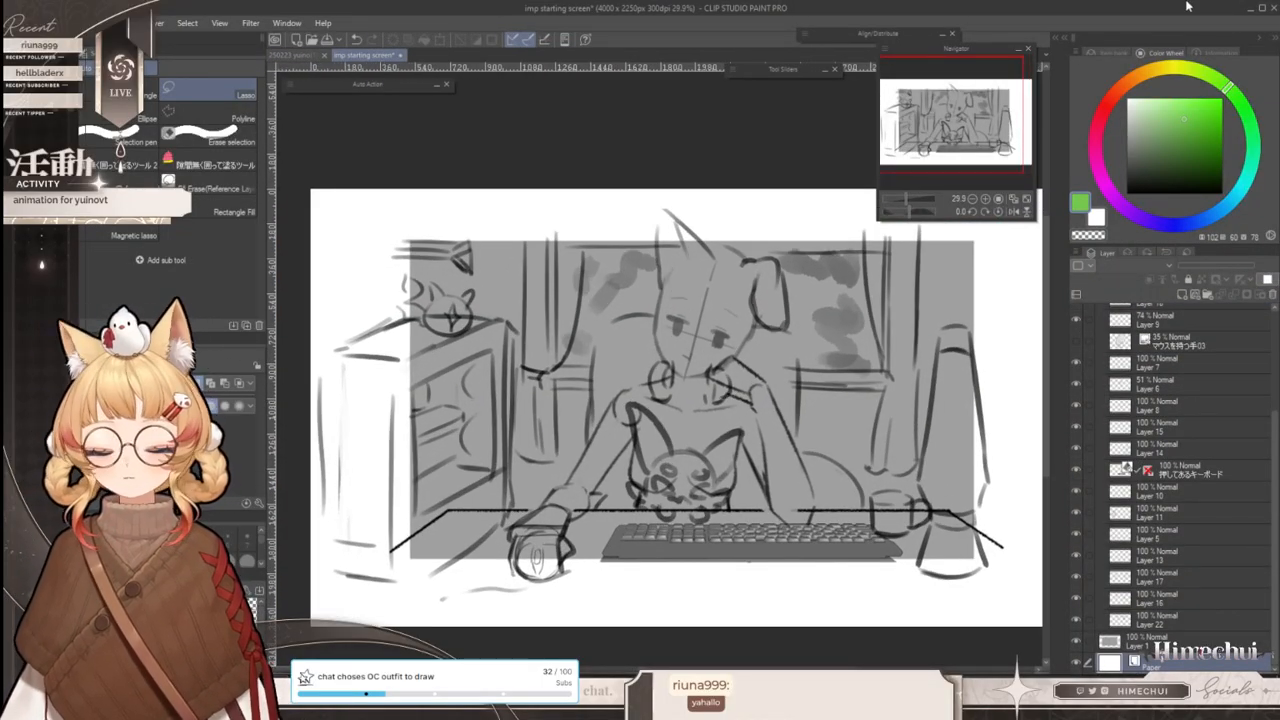
{"action": "left_click", "coordinate": [1250, 9]}
- Check the sprig's bending with leaves 8, leaves 7 and leaves 6, leaving all three parameters at 0
{"action": "scroll", "coordinate": [751, 385], "scroll_direction": "down", "scroll_amount": 2}
{"action": "scroll", "coordinate": [751, 385], "scroll_direction": "up", "scroll_amount": 1}
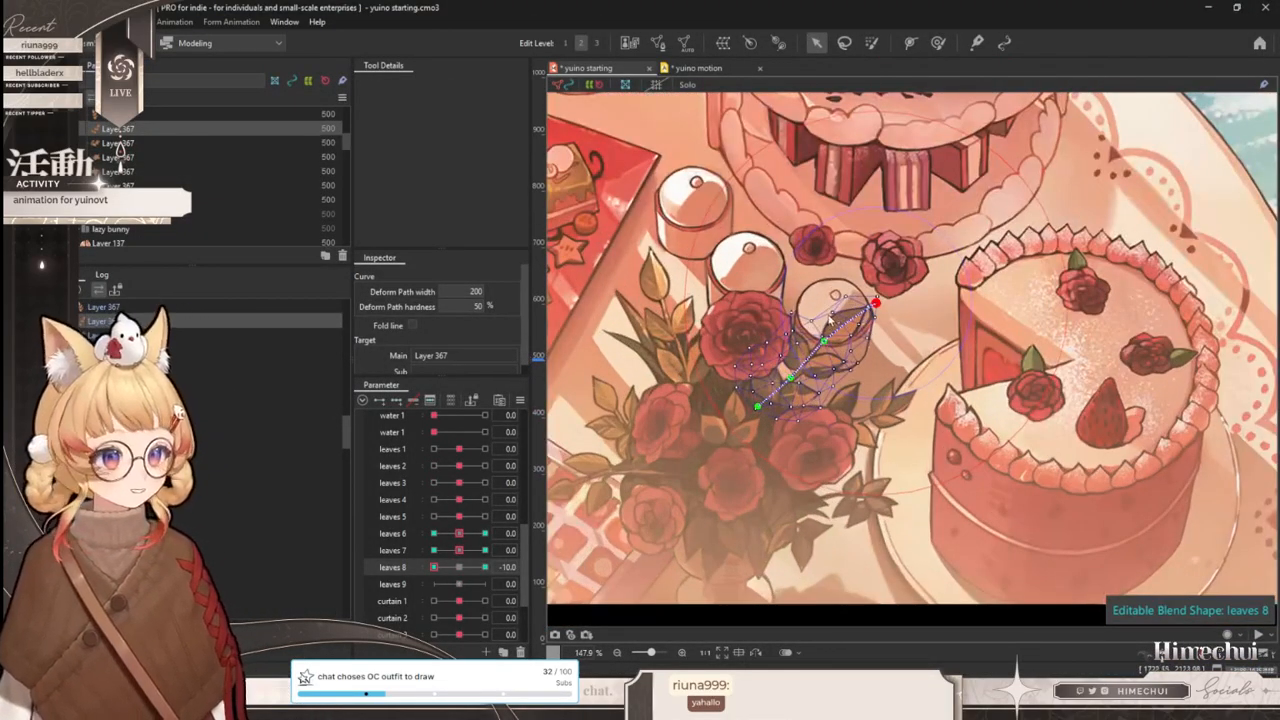
{"action": "scroll", "coordinate": [829, 318], "scroll_direction": "up", "scroll_amount": 2}
{"action": "left_click_drag", "start_coordinate": [447, 567], "coordinate": [476, 547]}
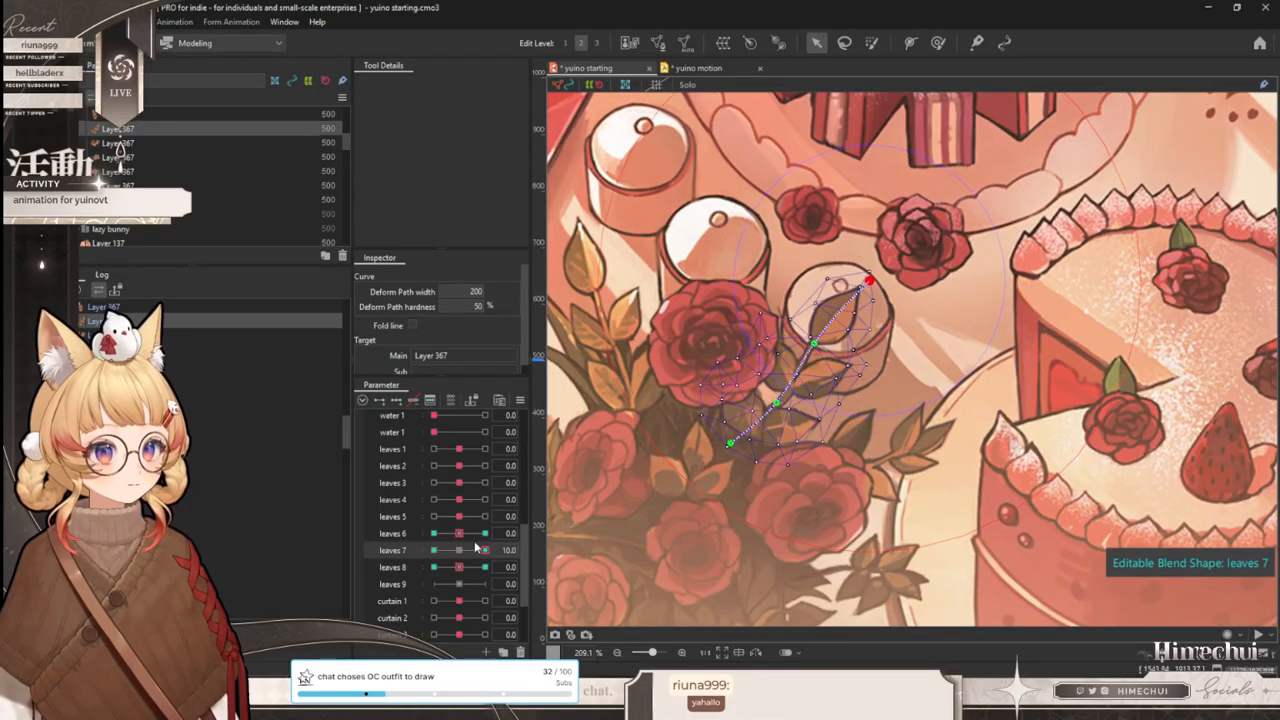
{"action": "left_click", "coordinate": [460, 533]}
{"action": "left_click", "coordinate": [458, 550]}
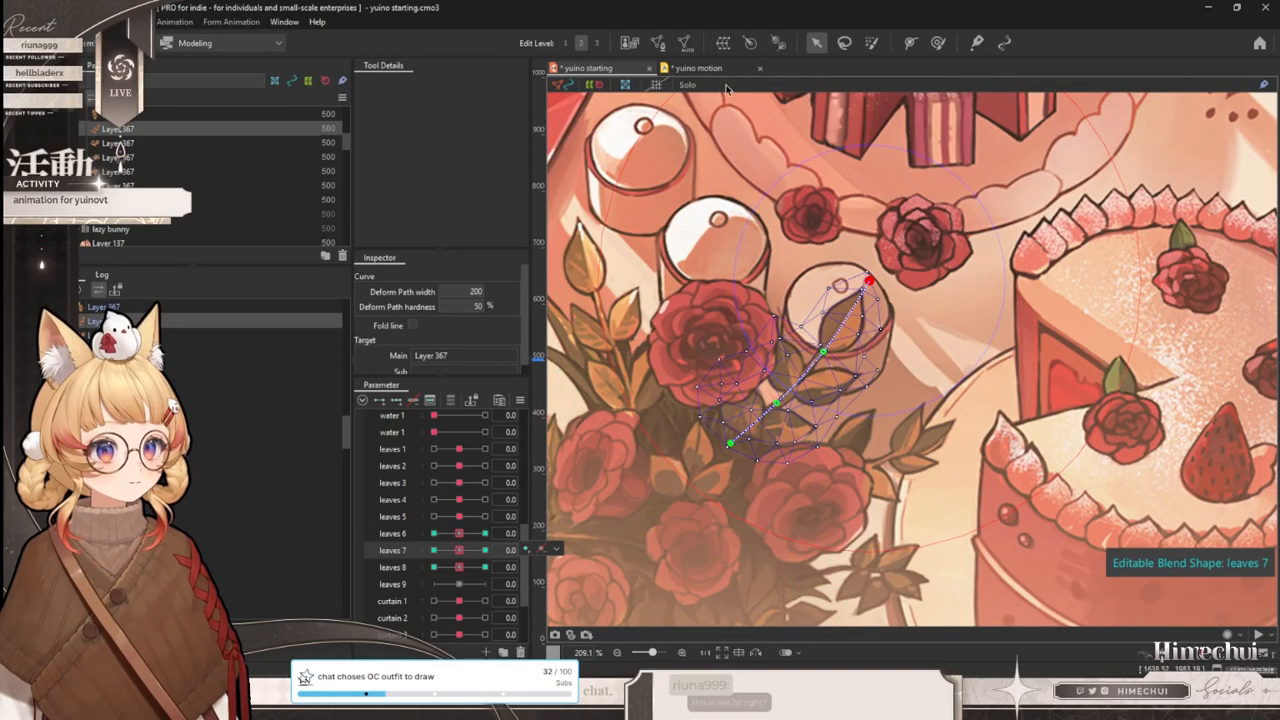
- Review the swaying bouquet in the yuino motion animation by scrubbing through the timeline to 10:30
{"action": "key", "text": "ctrl+Tab"}
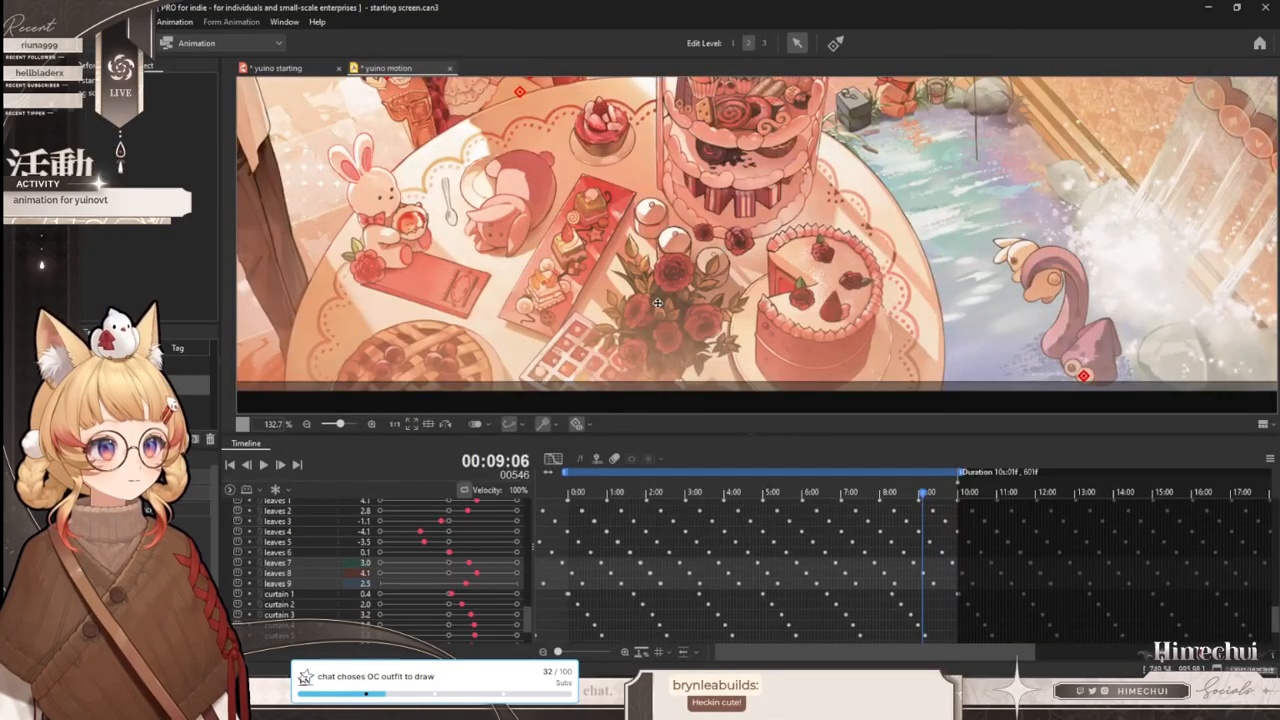
{"action": "scroll", "coordinate": [658, 304], "scroll_direction": "down", "scroll_amount": 2}
{"action": "scroll", "coordinate": [662, 310], "scroll_direction": "up", "scroll_amount": 2}
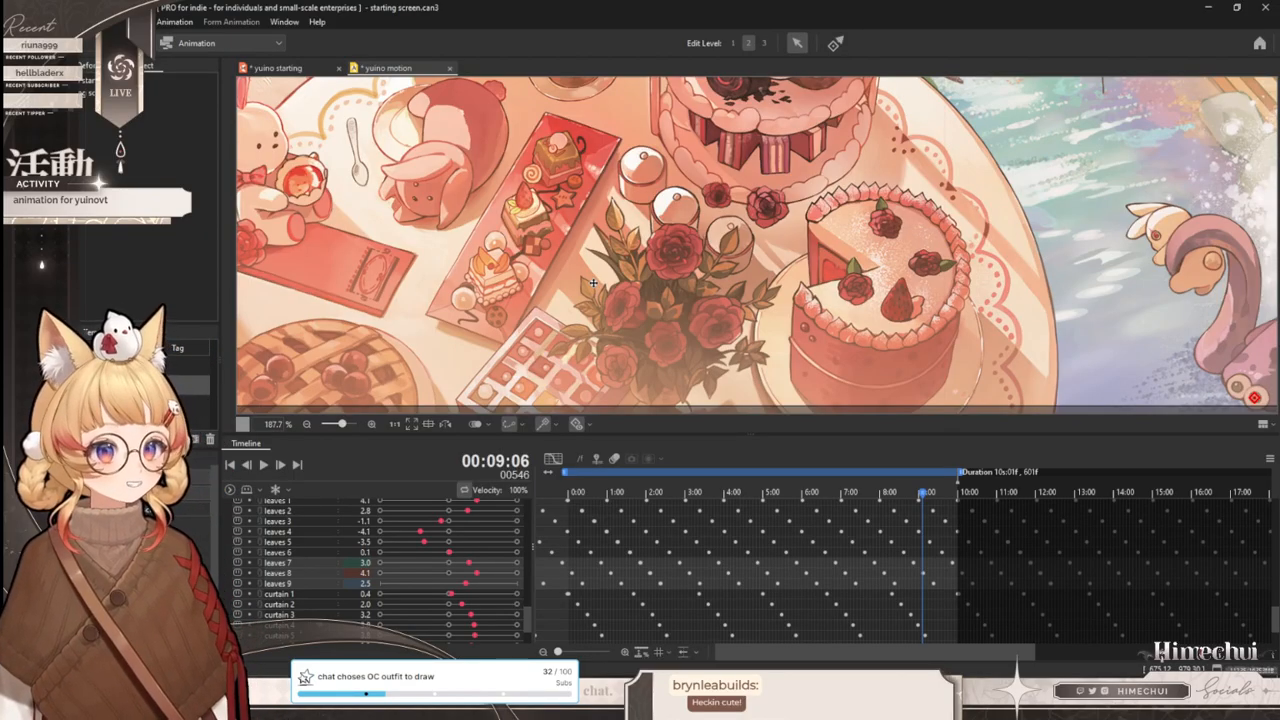
{"action": "left_click_drag", "start_coordinate": [594, 502], "coordinate": [801, 509]}
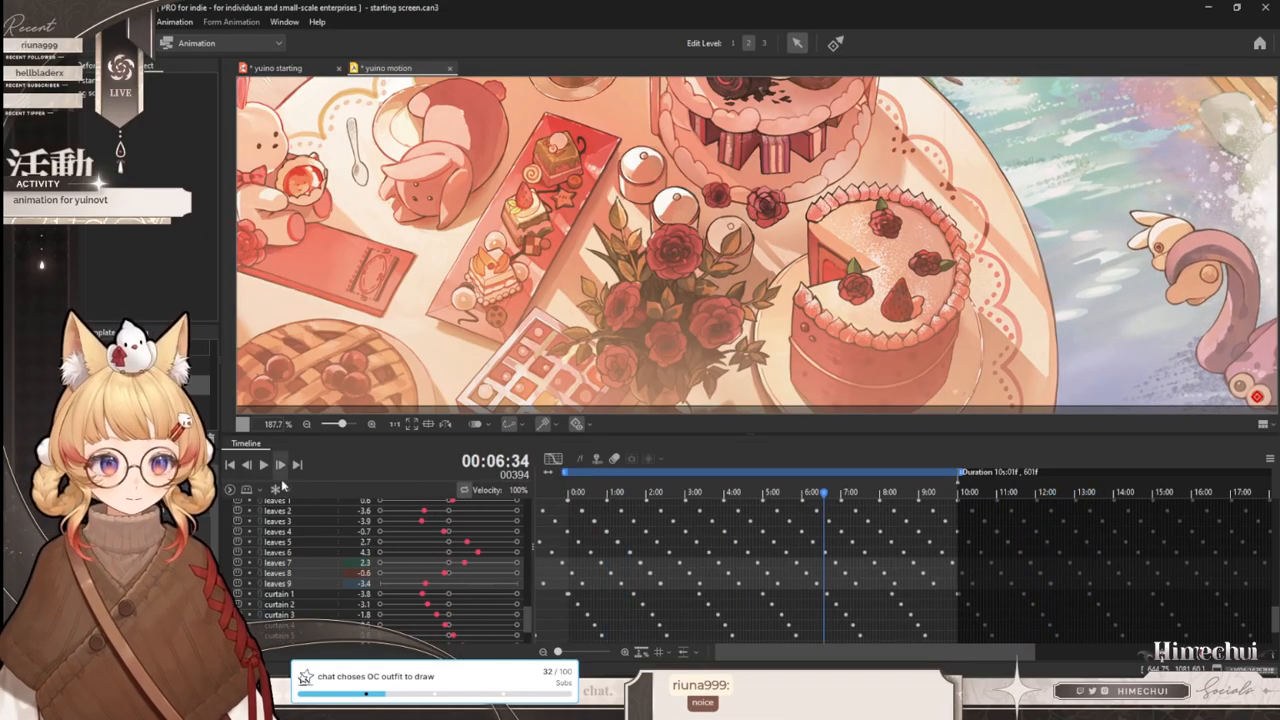
{"action": "left_click_drag", "start_coordinate": [597, 496], "coordinate": [983, 499]}
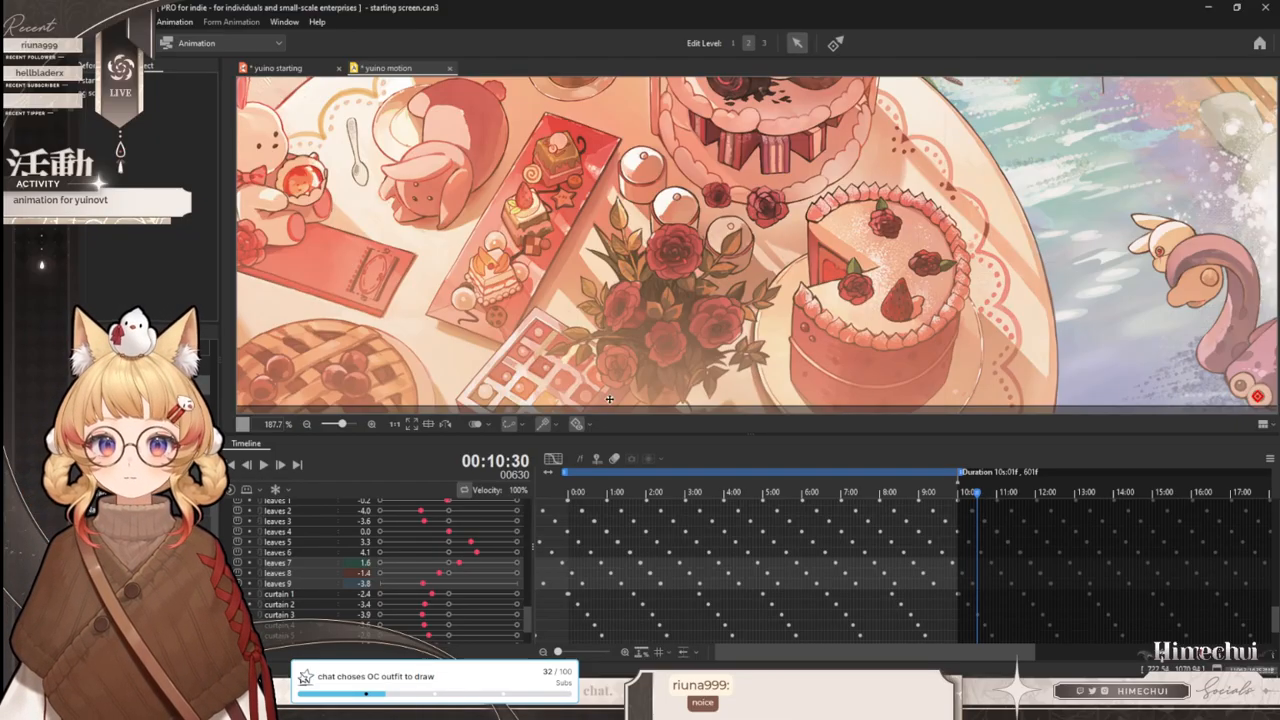
{"action": "scroll", "coordinate": [833, 338], "scroll_direction": "down", "scroll_amount": 1}
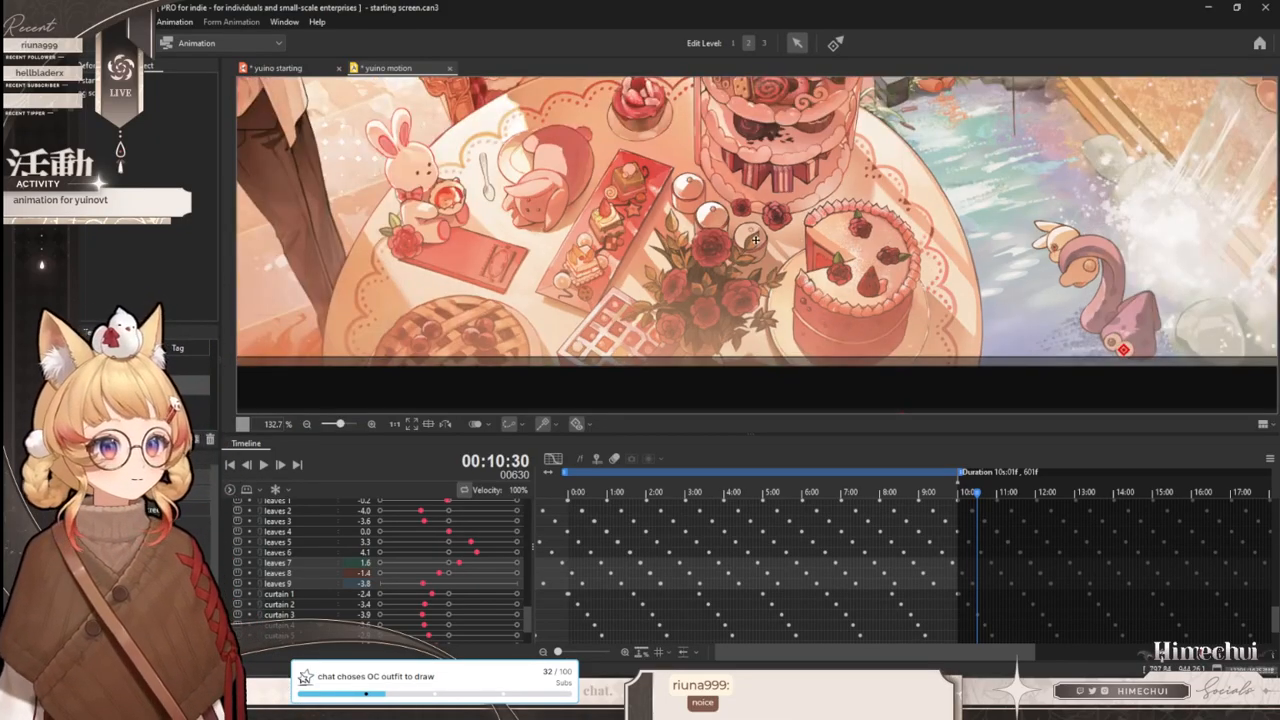
{"action": "scroll", "coordinate": [782, 362], "scroll_direction": "up", "scroll_amount": 1}
- In the yuino starting model, add a four-point deform path along the leaf sprig between the bouquet and the strawberry cake
{"action": "left_click", "coordinate": [289, 69]}
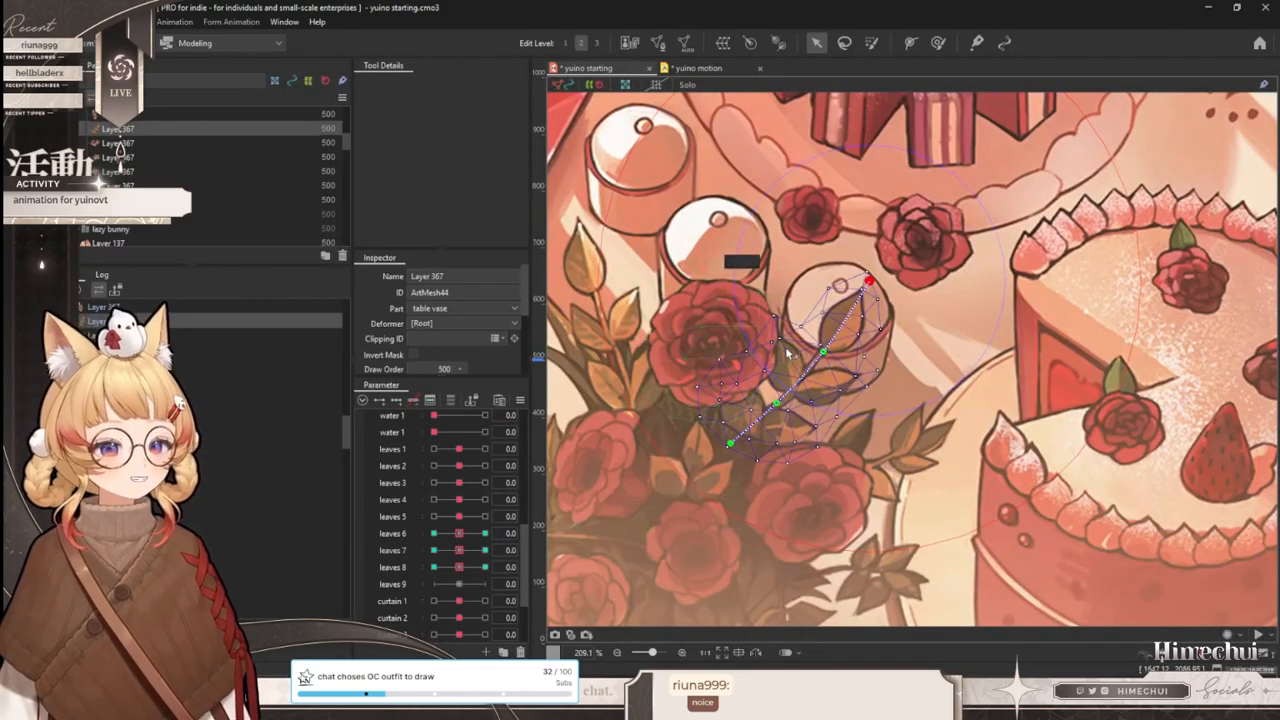
{"action": "scroll", "coordinate": [859, 407], "scroll_direction": "down", "scroll_amount": 1}
{"action": "scroll", "coordinate": [905, 395], "scroll_direction": "up", "scroll_amount": 1}
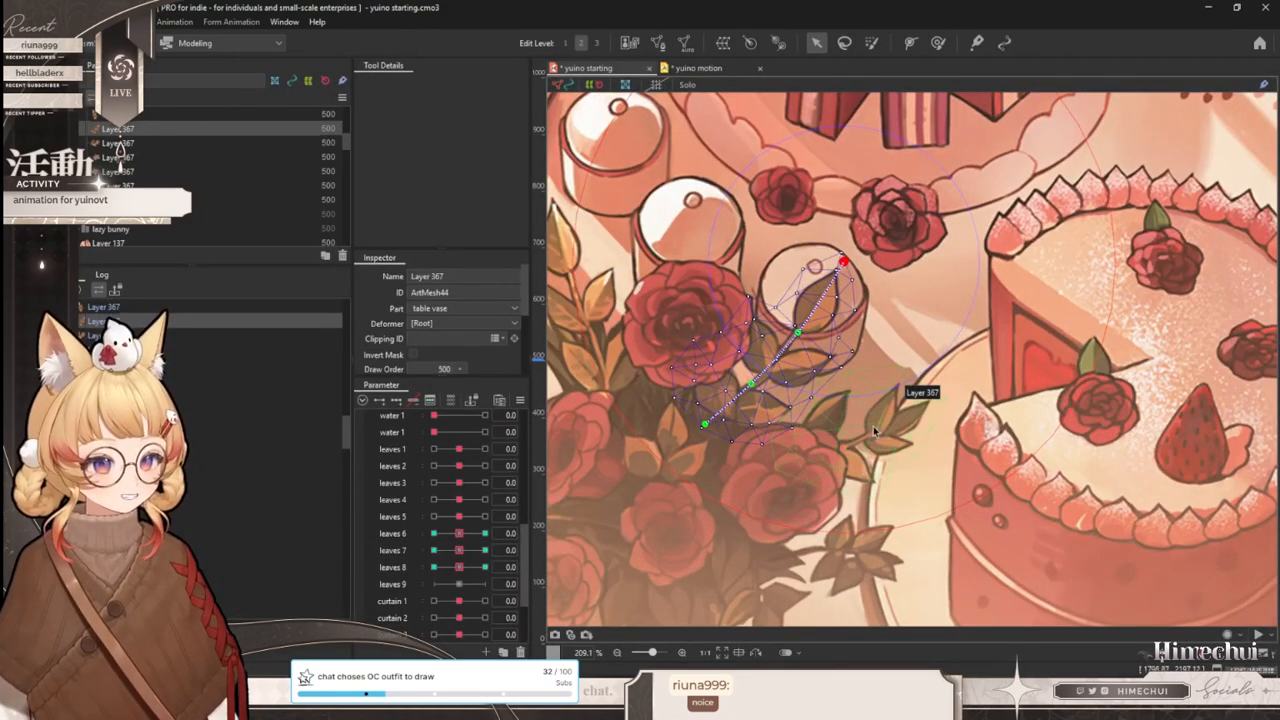
{"action": "left_click", "coordinate": [910, 42]}
{"action": "left_click", "coordinate": [776, 460]}
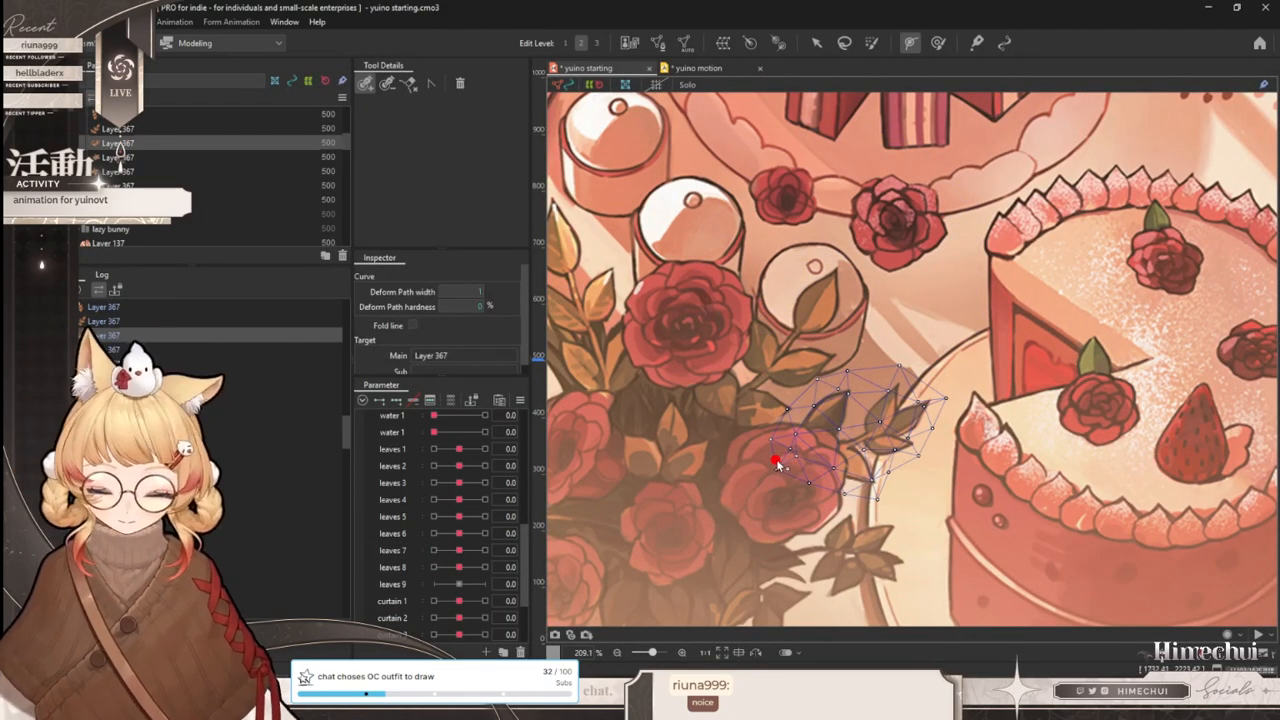
{"action": "left_click", "coordinate": [843, 443]}
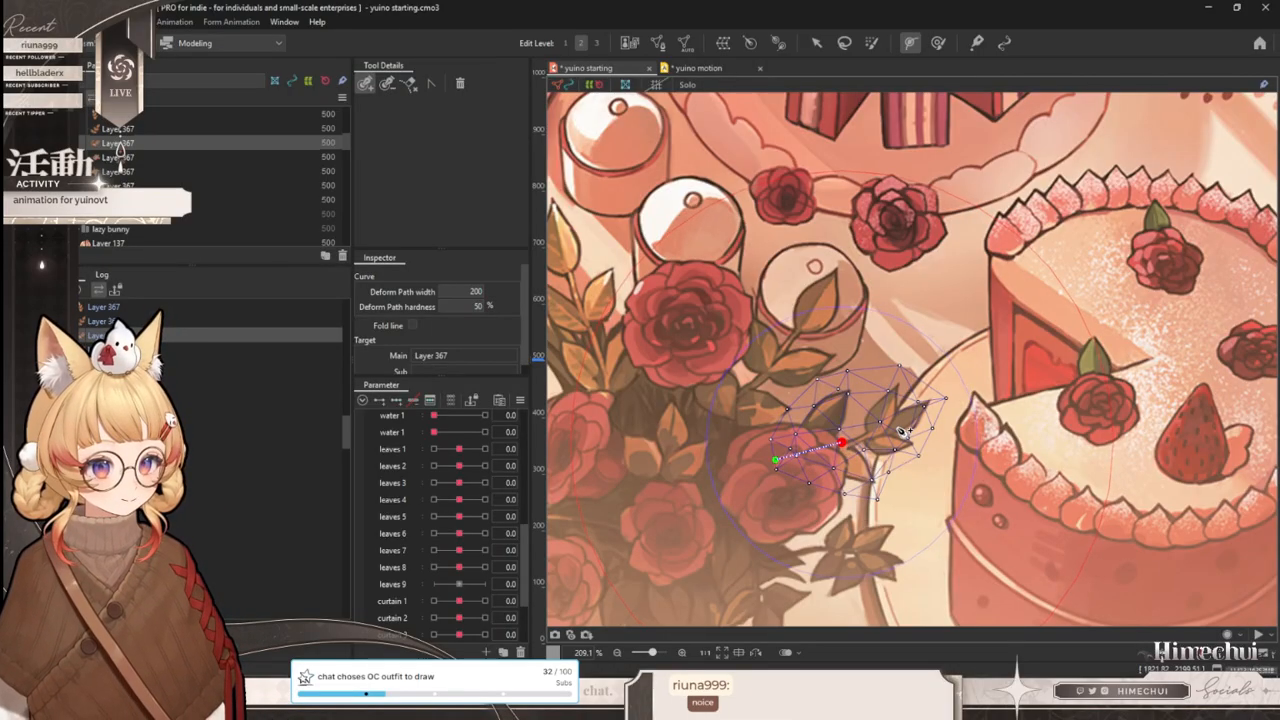
{"action": "left_click", "coordinate": [890, 429]}
{"action": "left_click_drag", "start_coordinate": [938, 404], "coordinate": [824, 444]}
{"action": "left_click", "coordinate": [891, 428]}
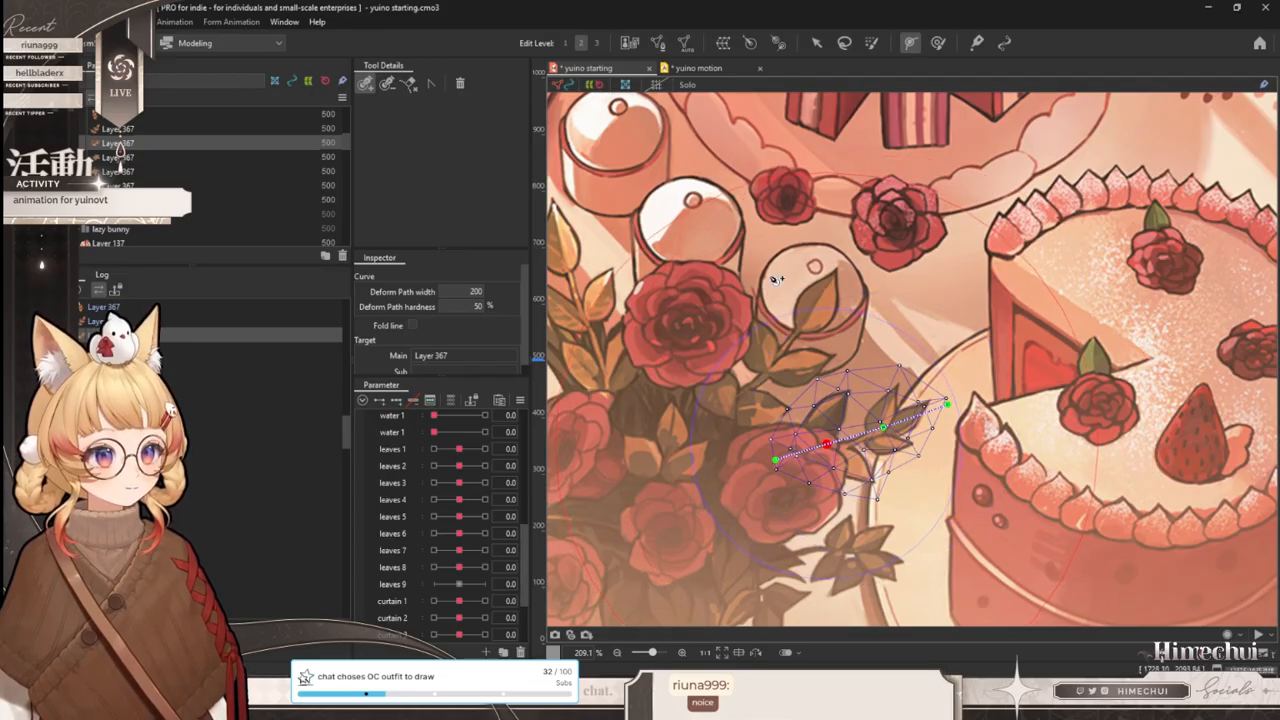
{"action": "scroll", "coordinate": [777, 288], "scroll_direction": "down", "scroll_amount": 2}
{"action": "left_click", "coordinate": [816, 43]}
{"action": "scroll", "coordinate": [866, 392], "scroll_direction": "up", "scroll_amount": 2}
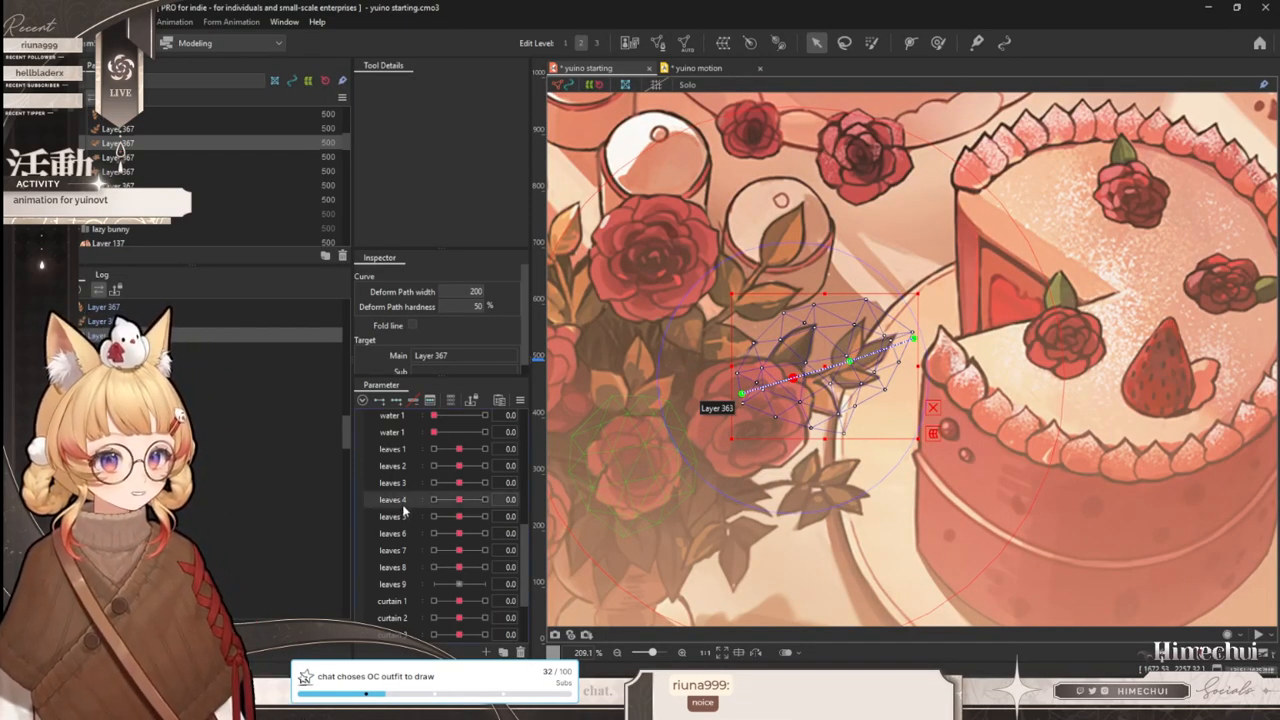
{"action": "left_click", "coordinate": [403, 452]}
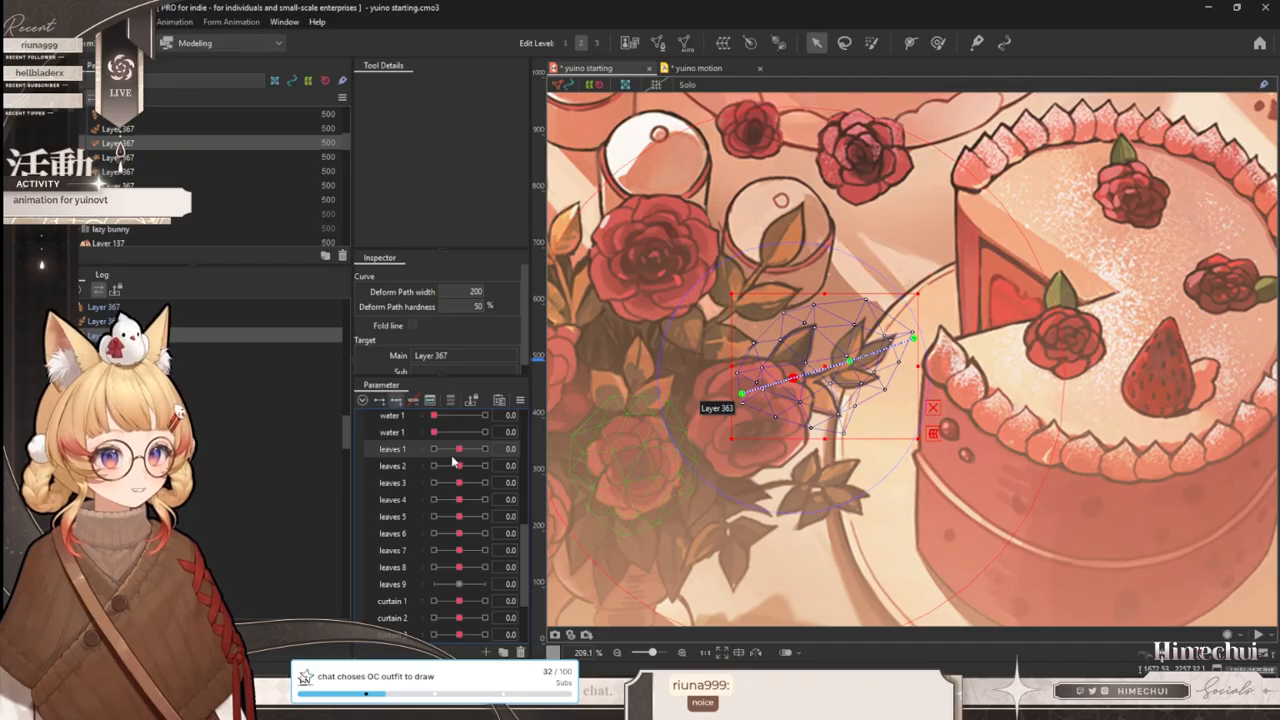
{"action": "left_click", "coordinate": [396, 400]}
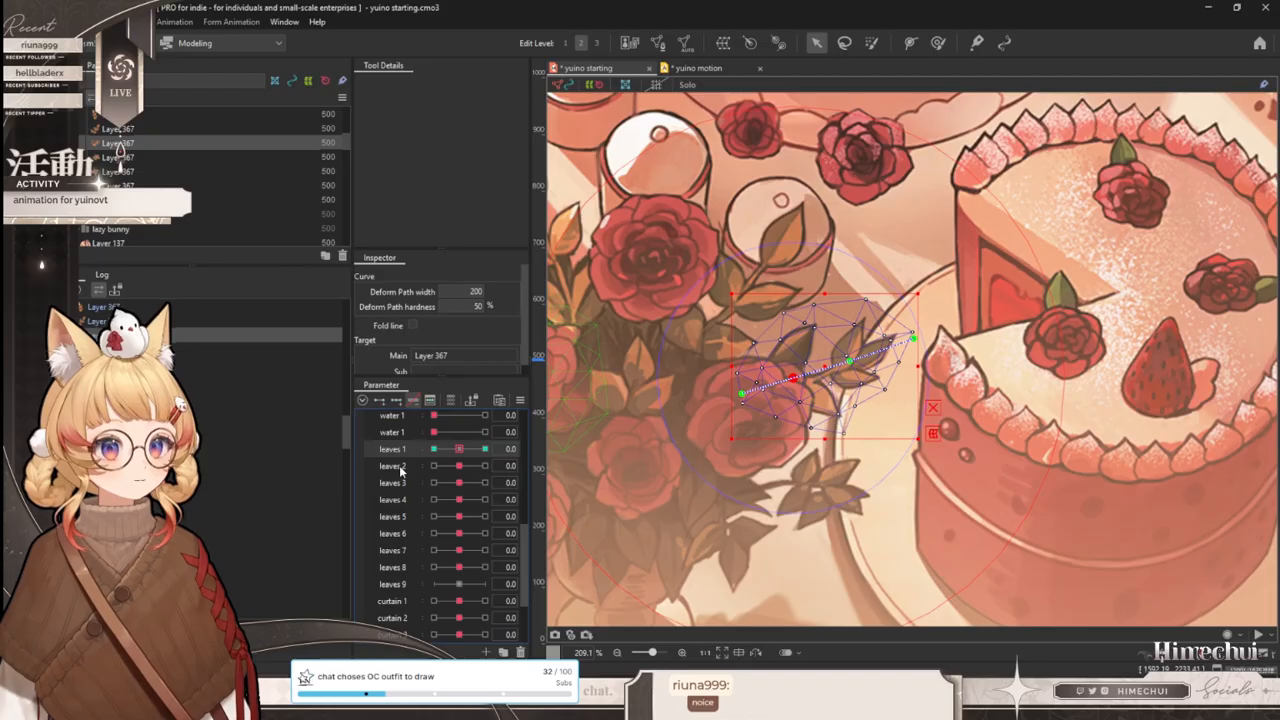
{"action": "key", "text": "ctrl+z"}
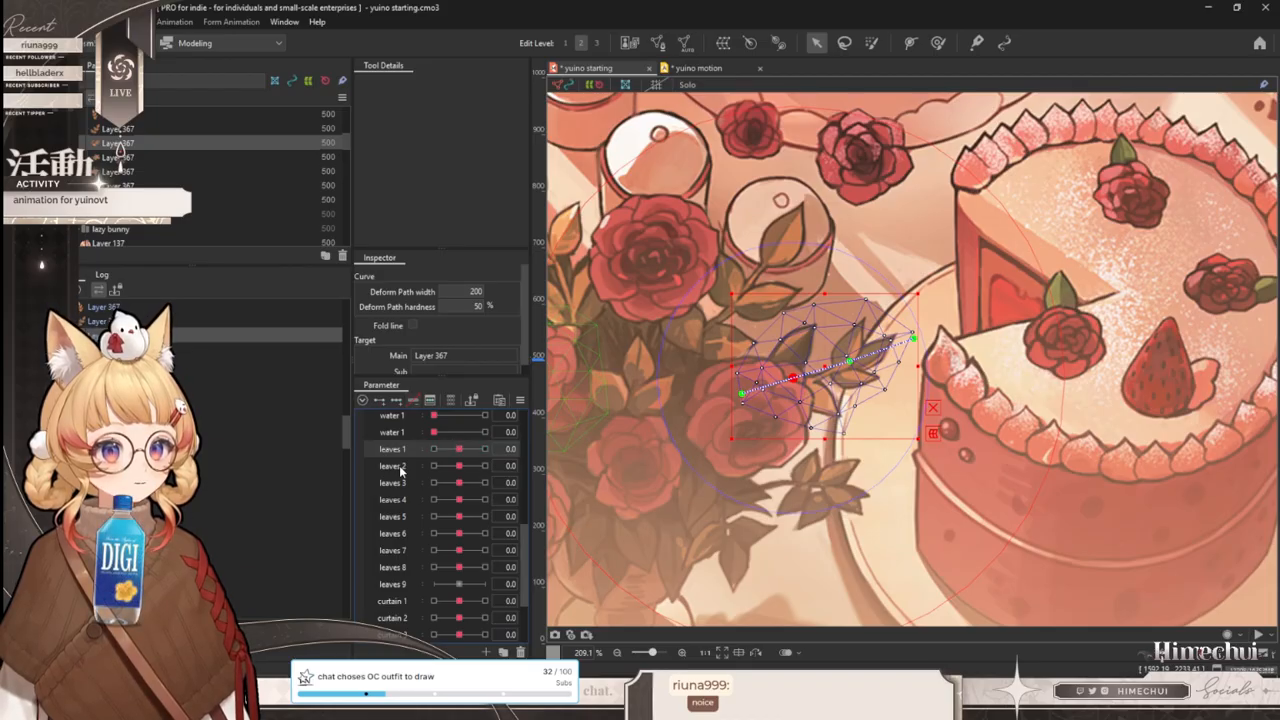
- Key leaves 2 on the sprig, bending the path's second point up at 10 and down at -10, and return it to 0
{"action": "left_click", "coordinate": [399, 465]}
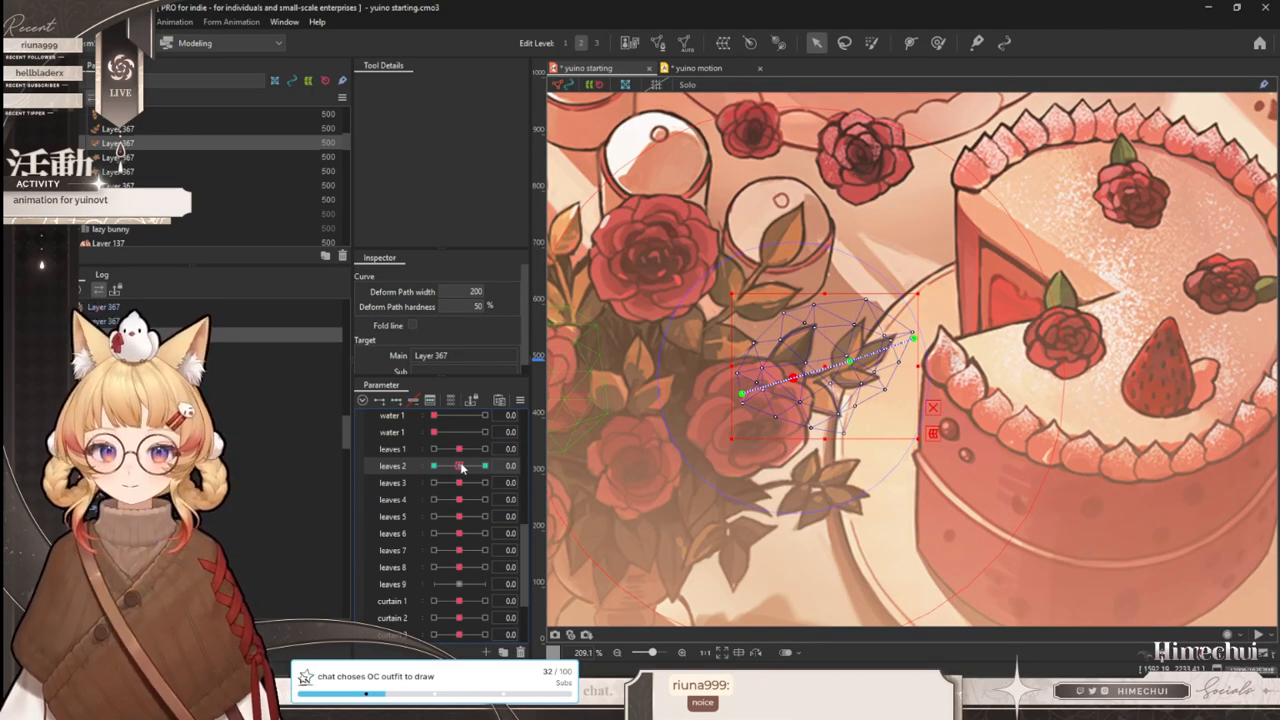
{"action": "left_click_drag", "start_coordinate": [461, 467], "coordinate": [485, 466]}
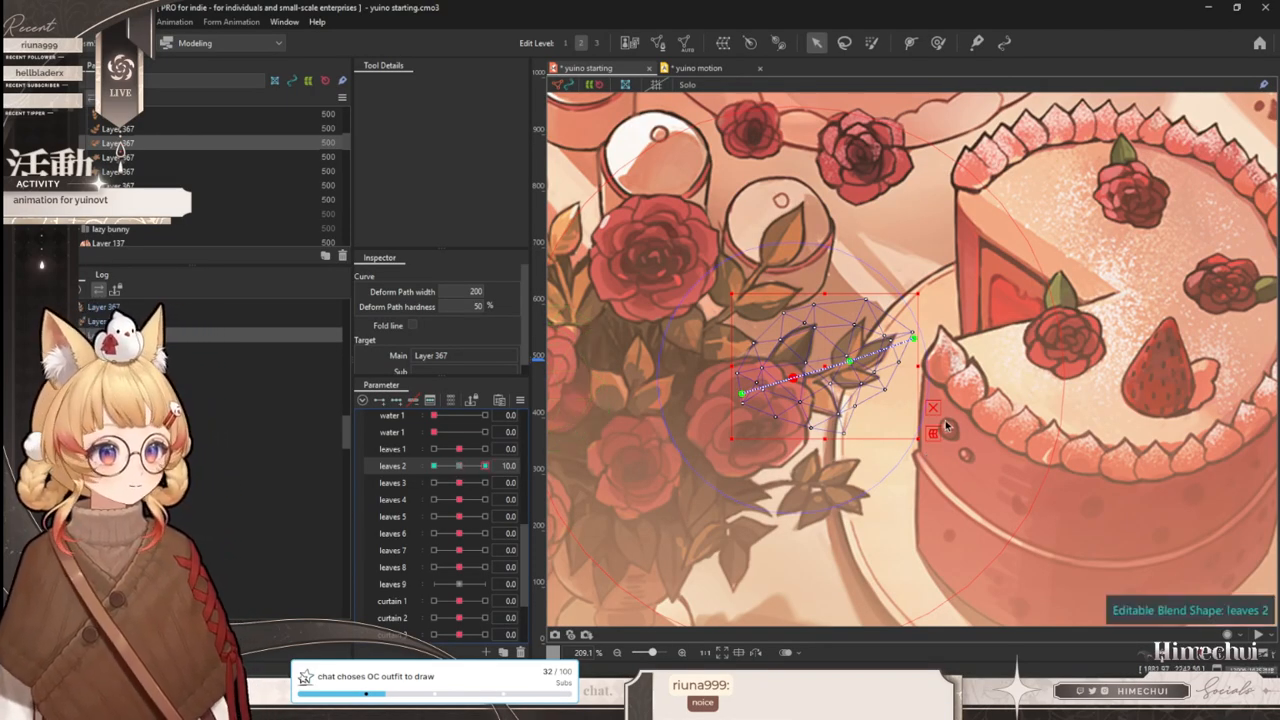
{"action": "left_click_drag", "start_coordinate": [818, 374], "coordinate": [792, 367]}
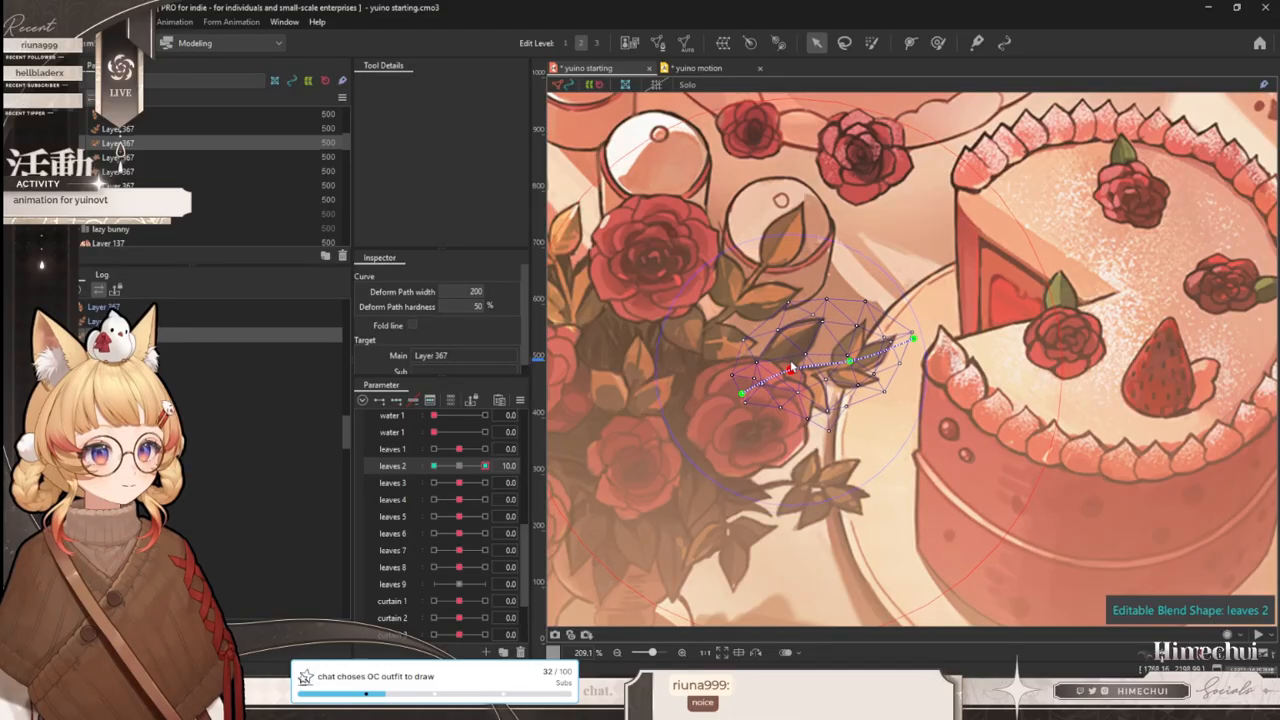
{"action": "left_click_drag", "start_coordinate": [485, 466], "coordinate": [361, 464]}
{"action": "left_click_drag", "start_coordinate": [816, 375], "coordinate": [796, 387]}
{"action": "left_click", "coordinate": [459, 466]}
- Key leaves 3 on the sprig, shifting the path's third point up at 10 and down at -10
{"action": "left_click", "coordinate": [393, 483]}
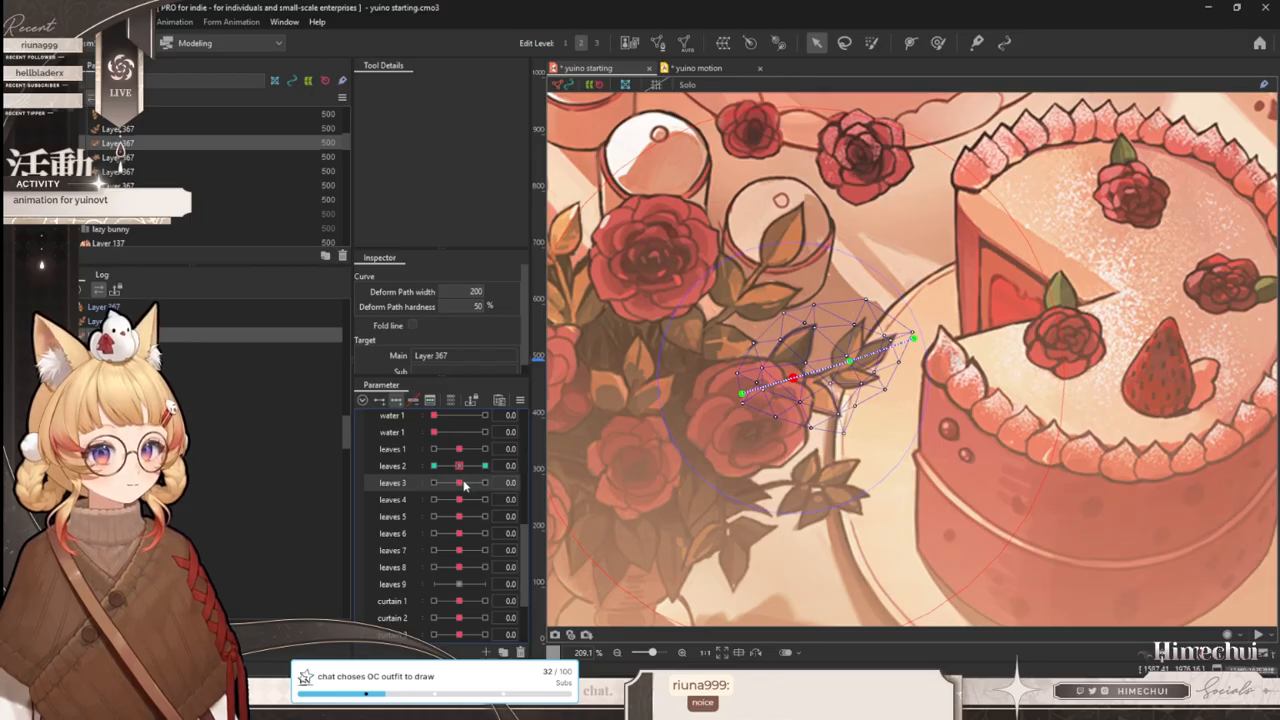
{"action": "left_click_drag", "start_coordinate": [463, 485], "coordinate": [653, 459]}
{"action": "left_click_drag", "start_coordinate": [849, 361], "coordinate": [845, 350]}
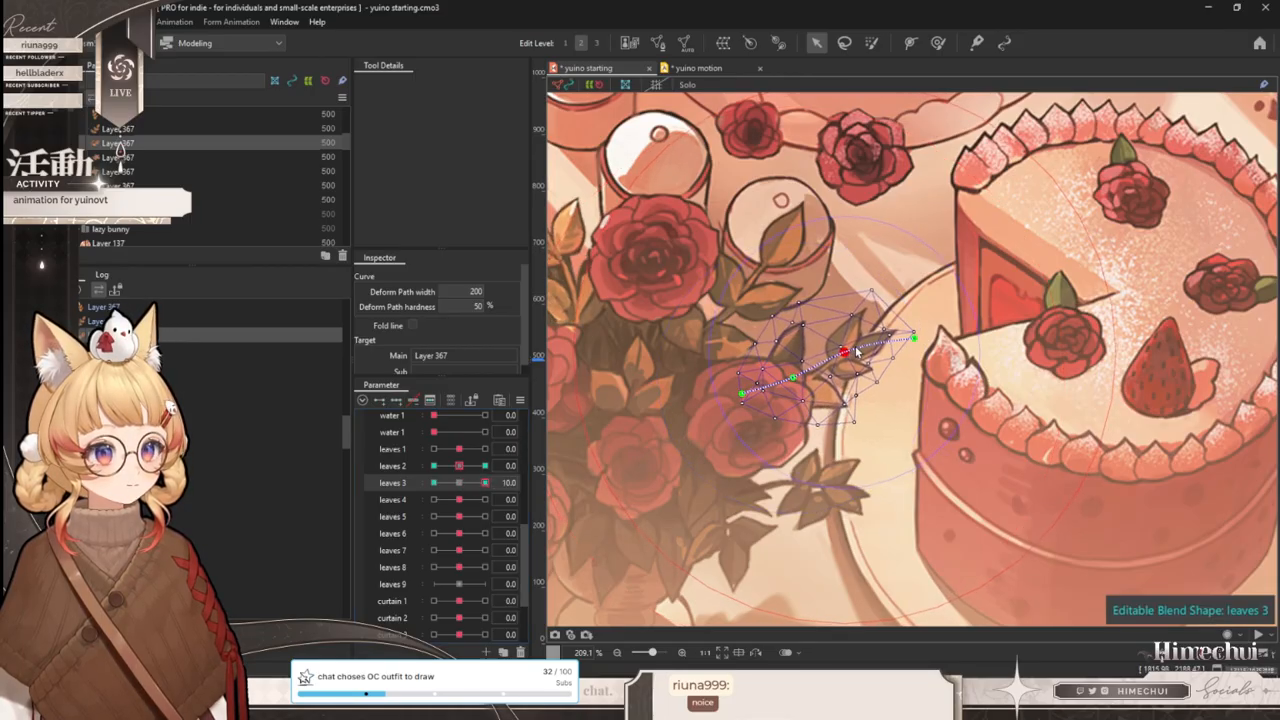
{"action": "left_click_drag", "start_coordinate": [486, 483], "coordinate": [400, 462]}
{"action": "left_click_drag", "start_coordinate": [849, 361], "coordinate": [855, 372]}
- Key leaves 4 on the sprig, bending the path's tip point upward at 10 and downward at -10
{"action": "left_click", "coordinate": [400, 496]}
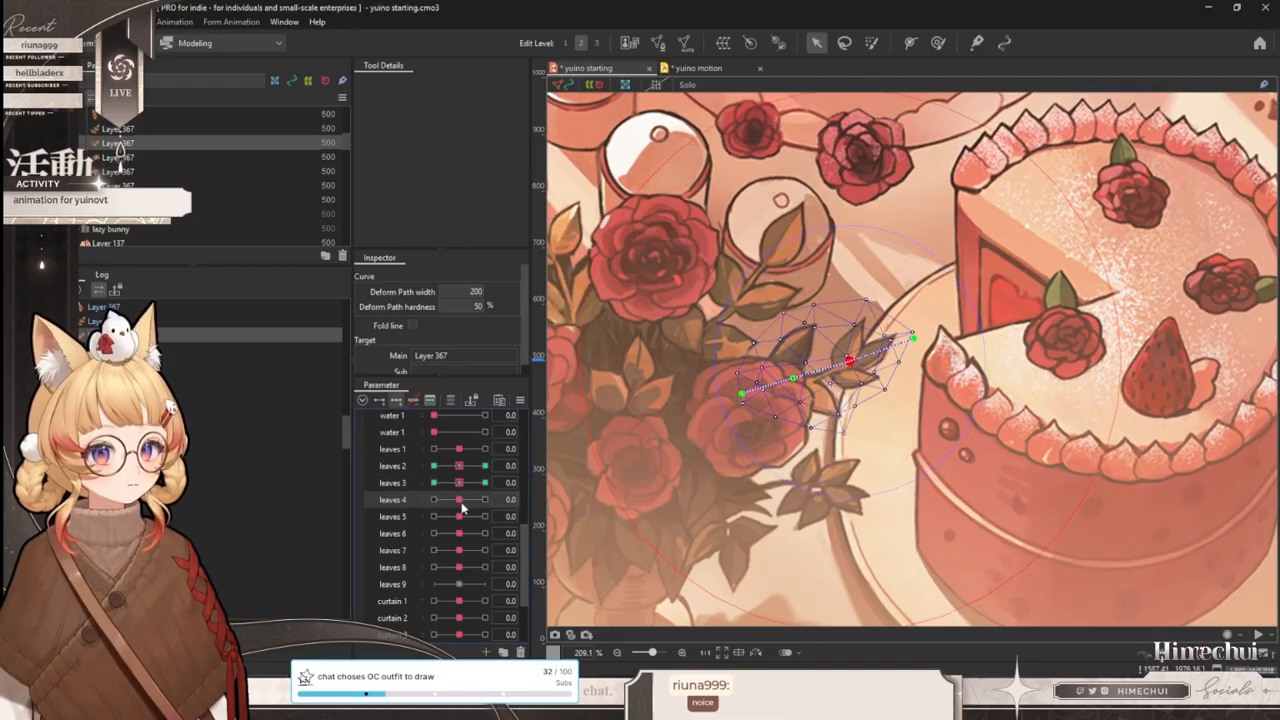
{"action": "left_click_drag", "start_coordinate": [465, 505], "coordinate": [763, 430]}
{"action": "left_click_drag", "start_coordinate": [912, 338], "coordinate": [905, 320]}
{"action": "left_click_drag", "start_coordinate": [485, 502], "coordinate": [434, 500]}
{"action": "left_click_drag", "start_coordinate": [914, 338], "coordinate": [922, 357]}
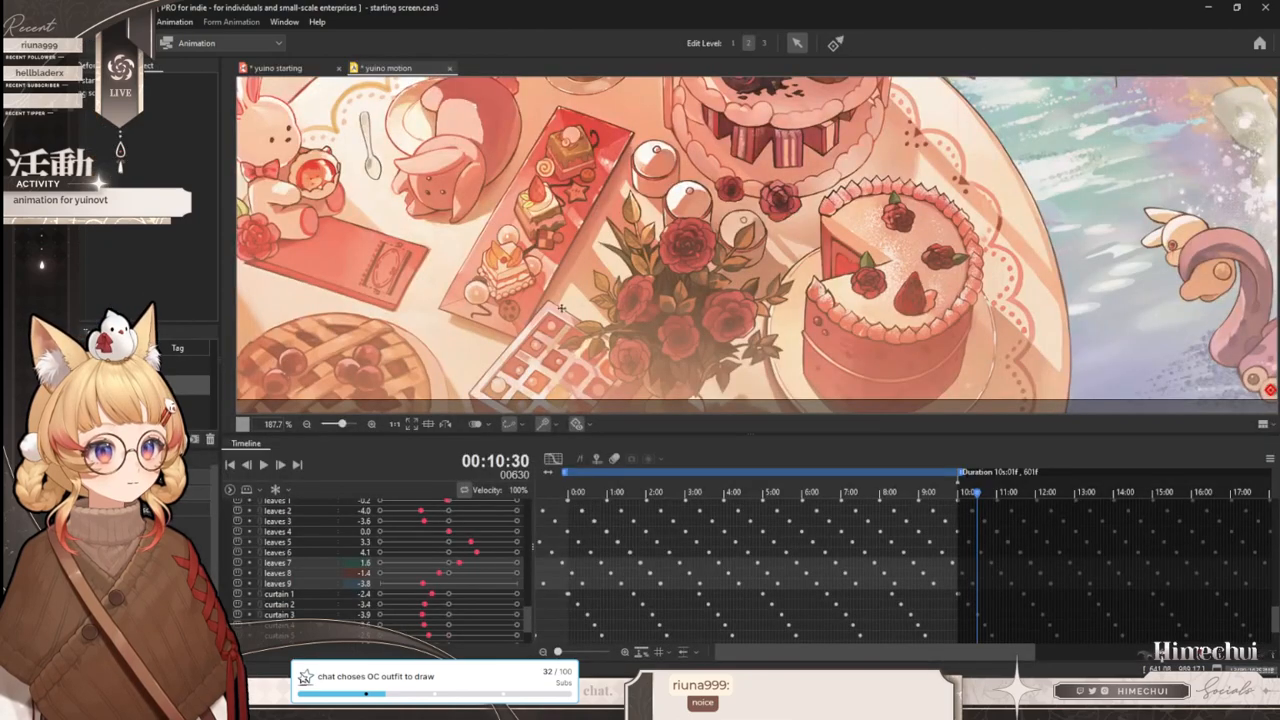
- Hide the selection and play the yuino motion animation from its start to review the leaf sprigs' sway around the bouquet
{"action": "left_click_drag", "start_coordinate": [600, 493], "coordinate": [770, 488]}
{"action": "scroll", "coordinate": [762, 326], "scroll_direction": "down", "scroll_amount": 3}
{"action": "scroll", "coordinate": [755, 337], "scroll_direction": "down", "scroll_amount": 4}
{"action": "scroll", "coordinate": [705, 397], "scroll_direction": "up", "scroll_amount": 2}
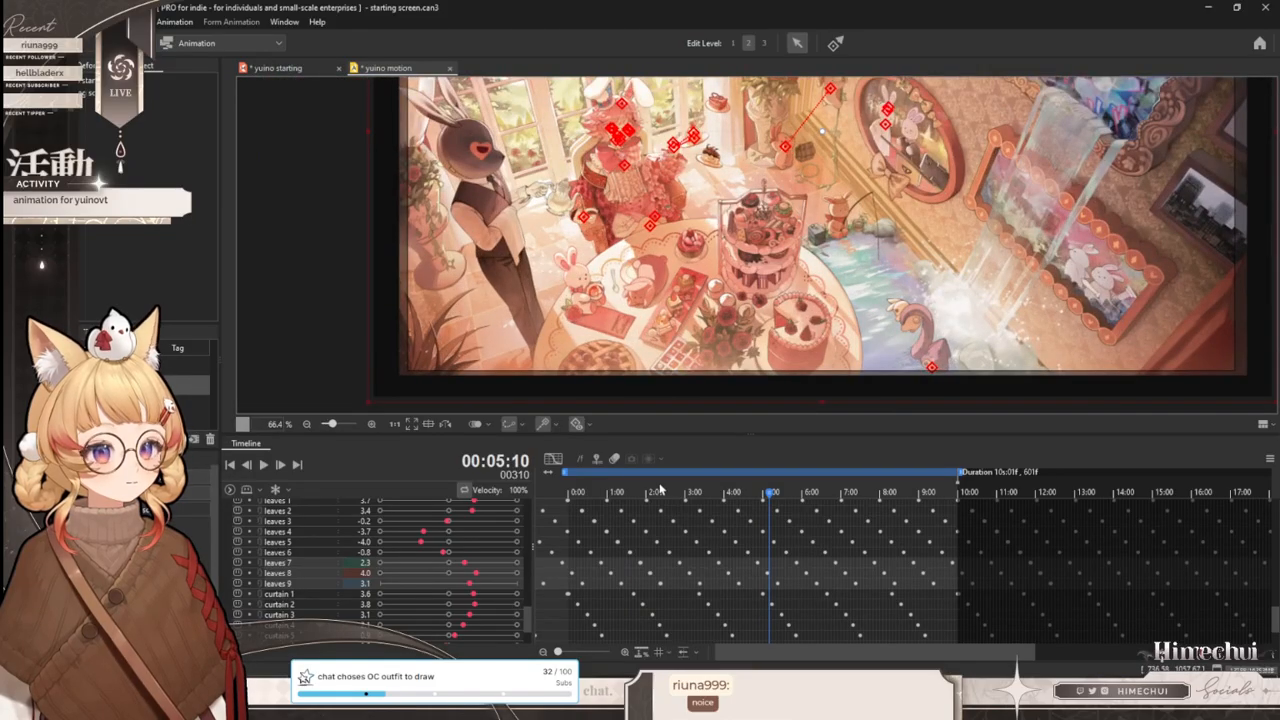
{"action": "key", "text": "ctrl+t"}
{"action": "left_click_drag", "start_coordinate": [657, 490], "coordinate": [566, 496]}
{"action": "left_click", "coordinate": [263, 464]}
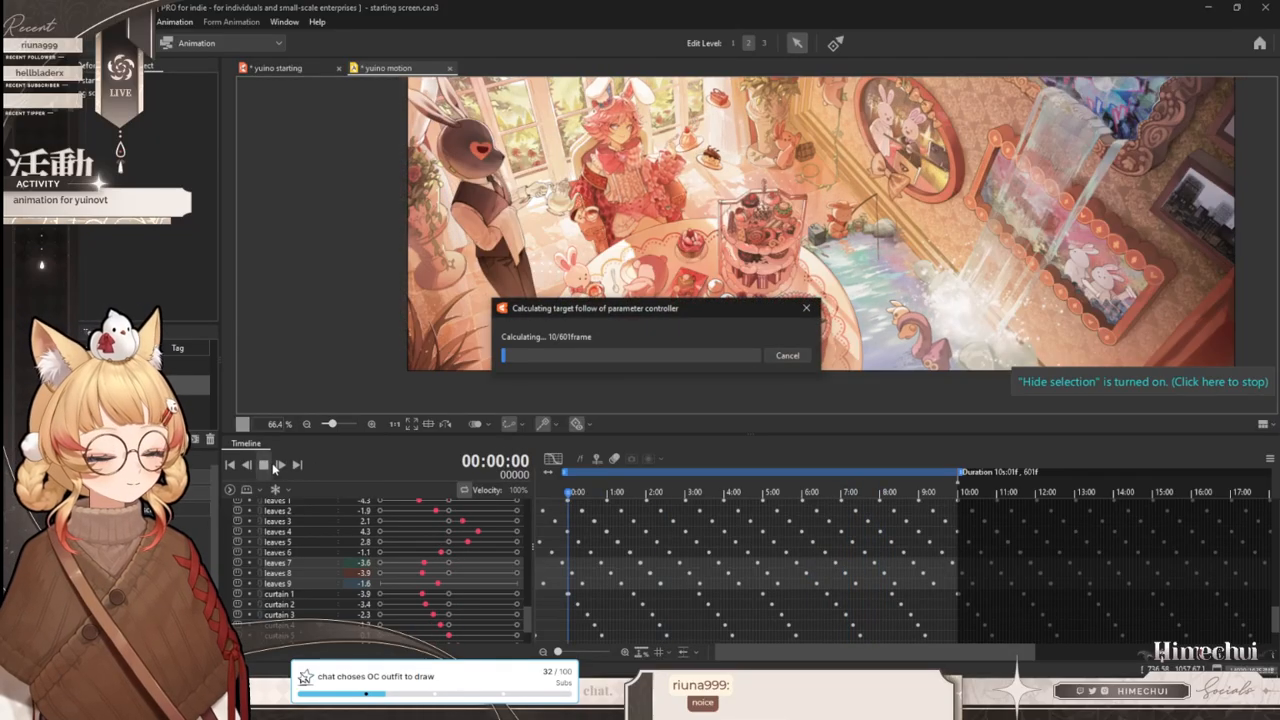
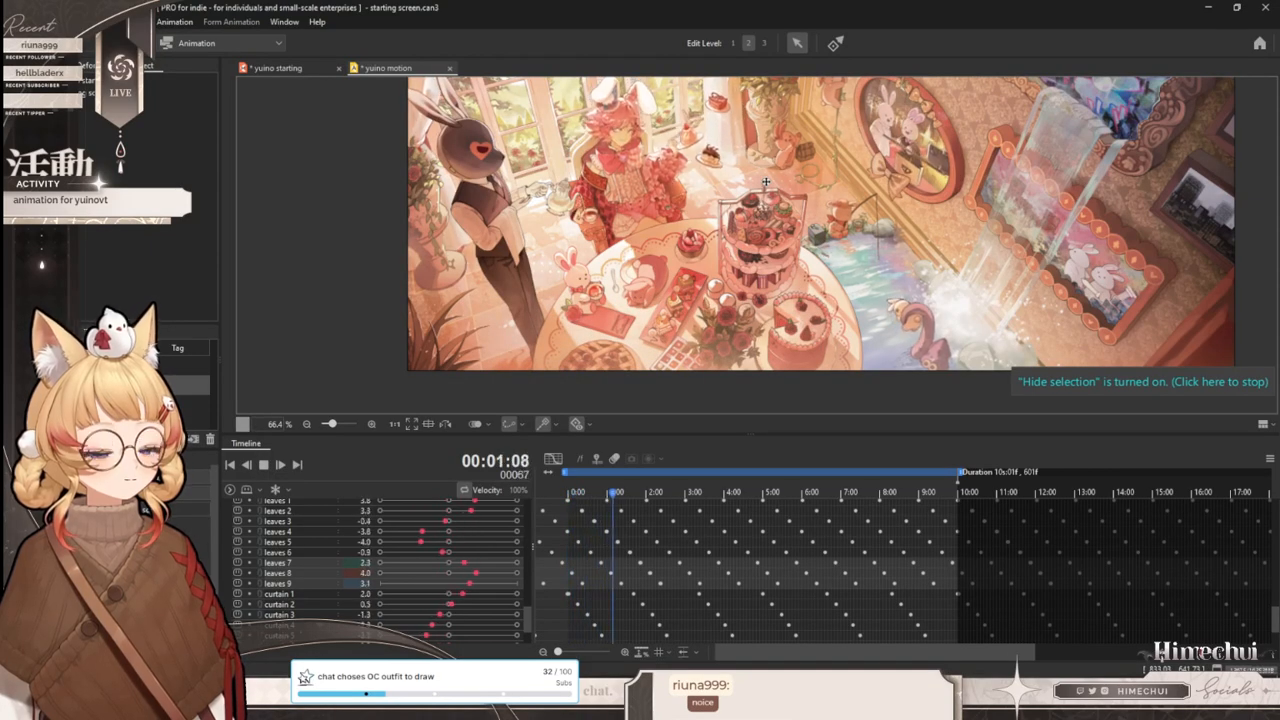
{"action": "scroll", "coordinate": [808, 272], "scroll_direction": "down", "scroll_amount": 3}
{"action": "scroll", "coordinate": [808, 272], "scroll_direction": "up", "scroll_amount": 6}
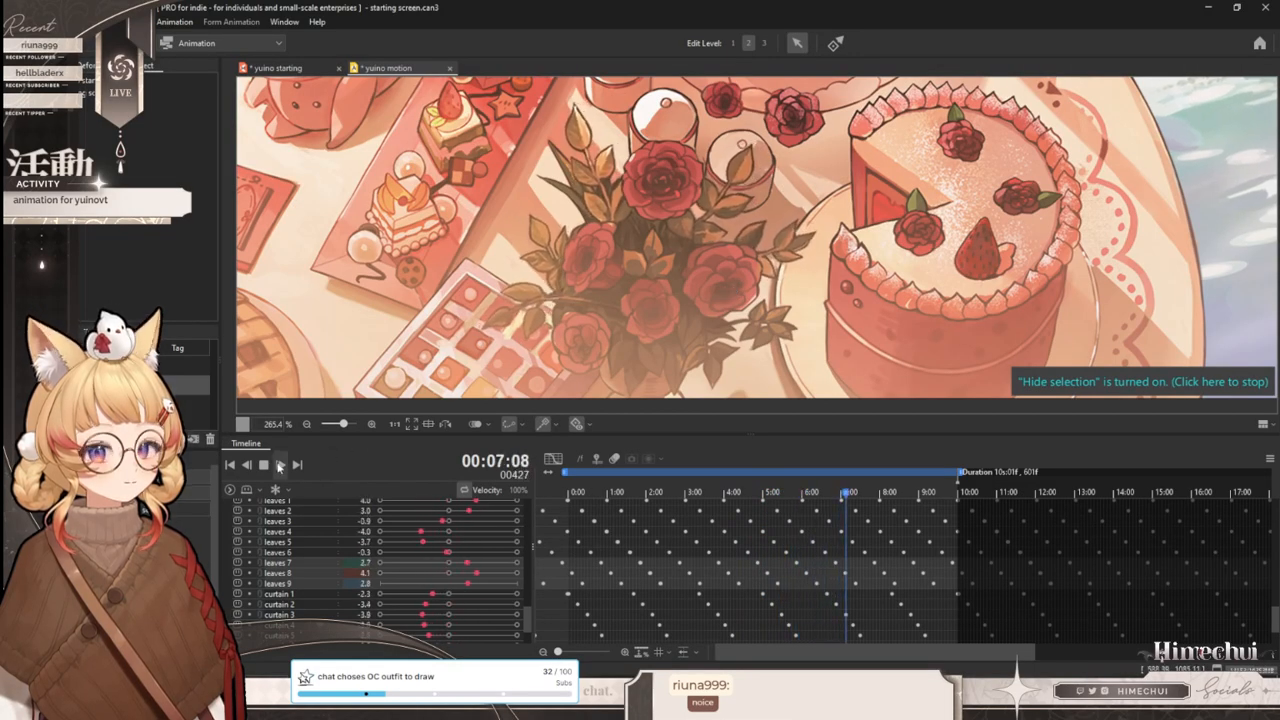
- In the yuino starting model, add a four-point deform path along the lower dark leaf sprig beside the cake plate
{"action": "left_click", "coordinate": [285, 68]}
{"action": "scroll", "coordinate": [783, 414], "scroll_direction": "down", "scroll_amount": 4}
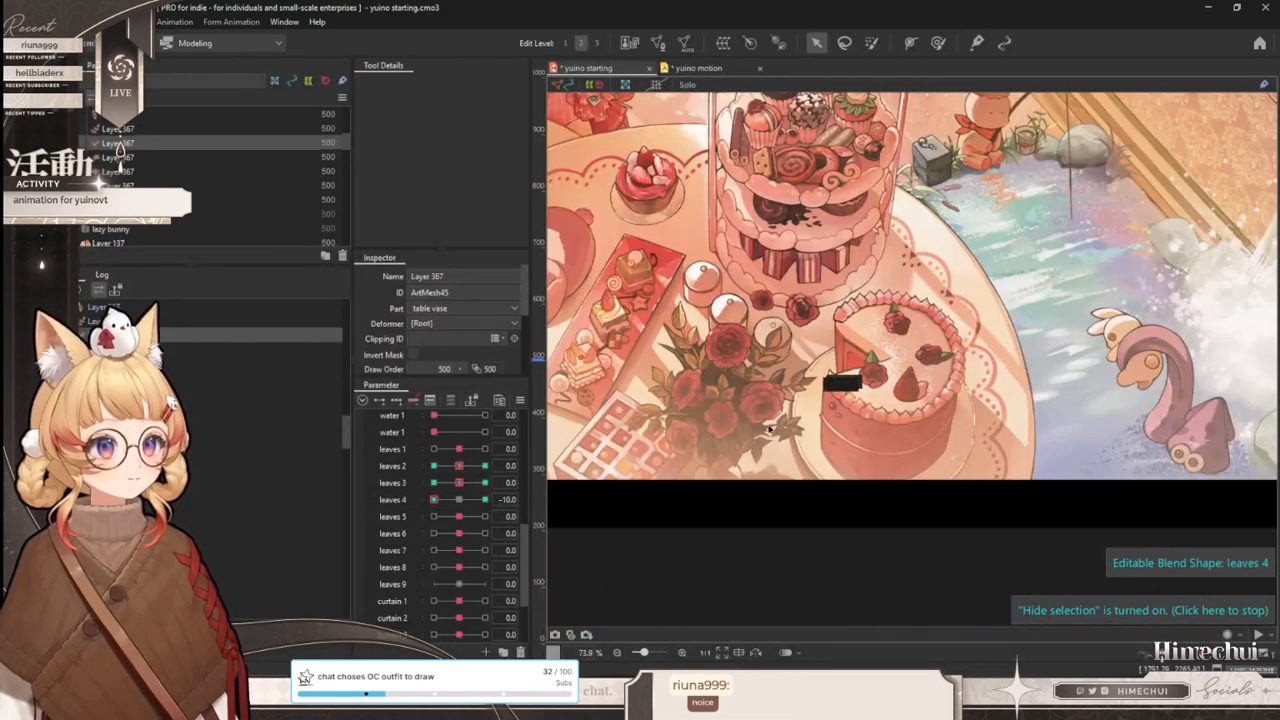
{"action": "scroll", "coordinate": [728, 418], "scroll_direction": "up", "scroll_amount": 4}
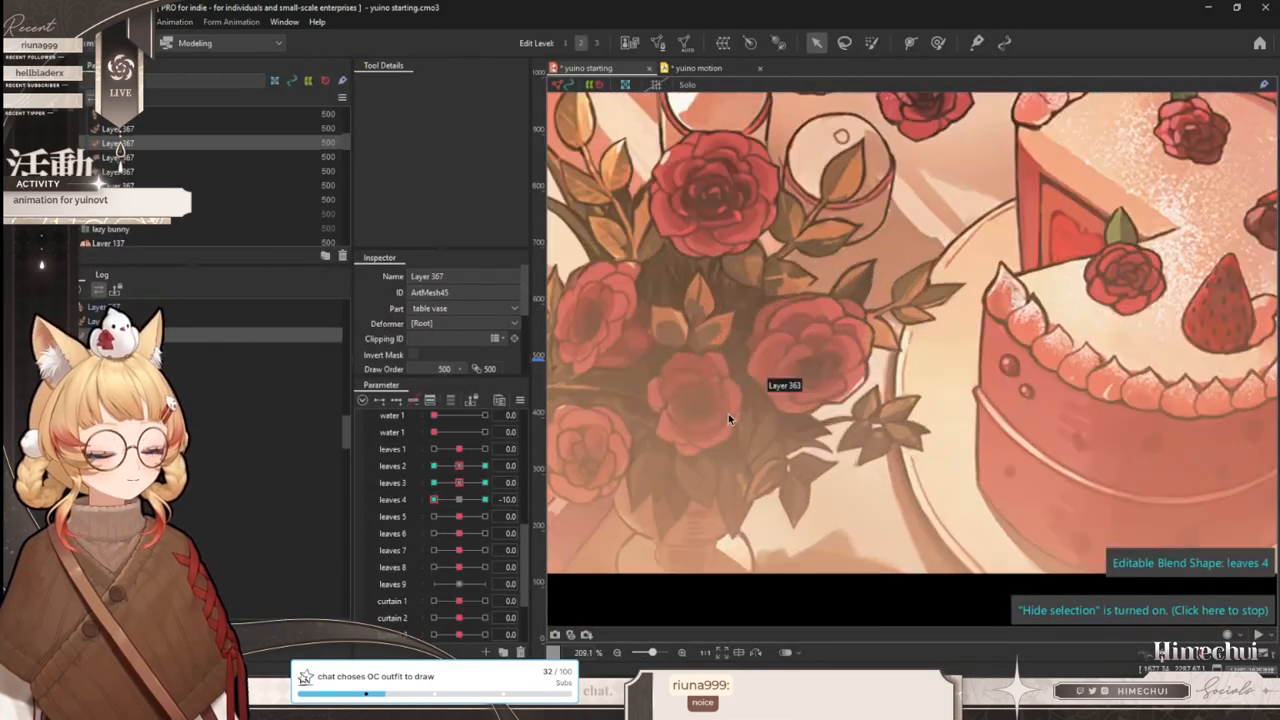
{"action": "left_click", "coordinate": [883, 435]}
{"action": "left_click", "coordinate": [910, 42]}
{"action": "left_click", "coordinate": [781, 433]}
{"action": "left_click", "coordinate": [833, 420]}
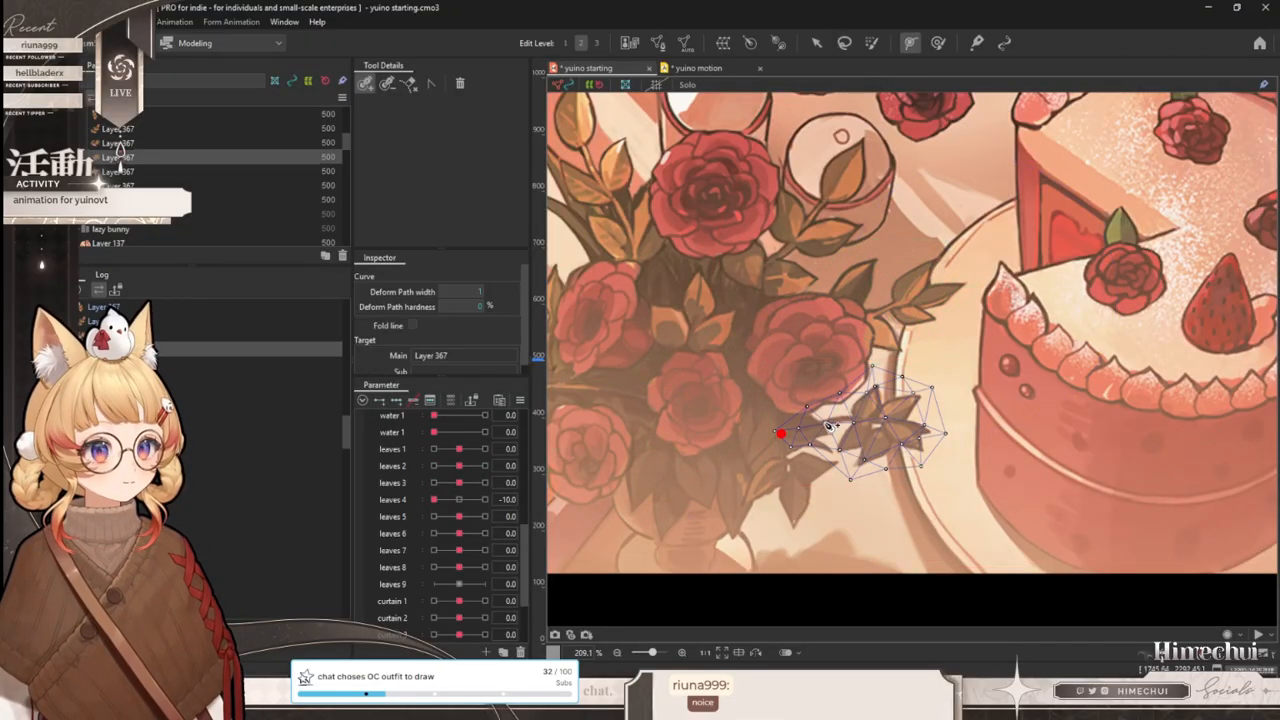
{"action": "left_click", "coordinate": [879, 414]}
{"action": "left_click", "coordinate": [941, 432]}
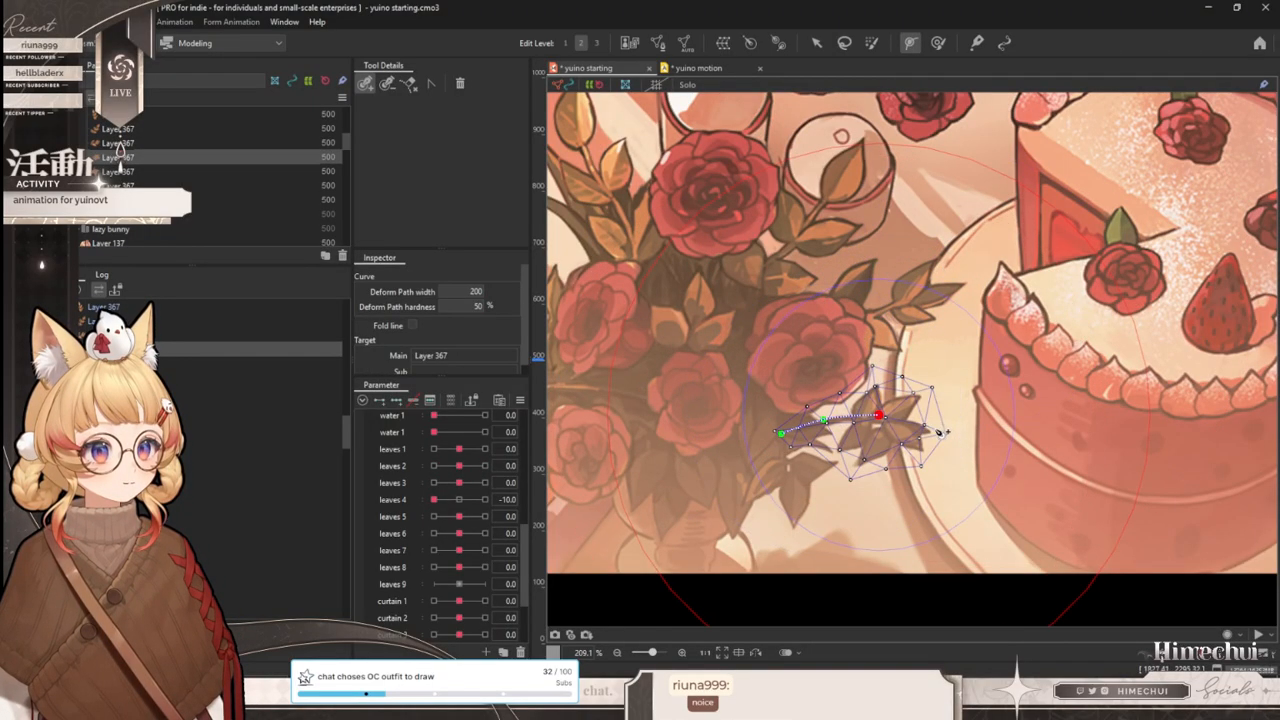
{"action": "left_click", "coordinate": [885, 417]}
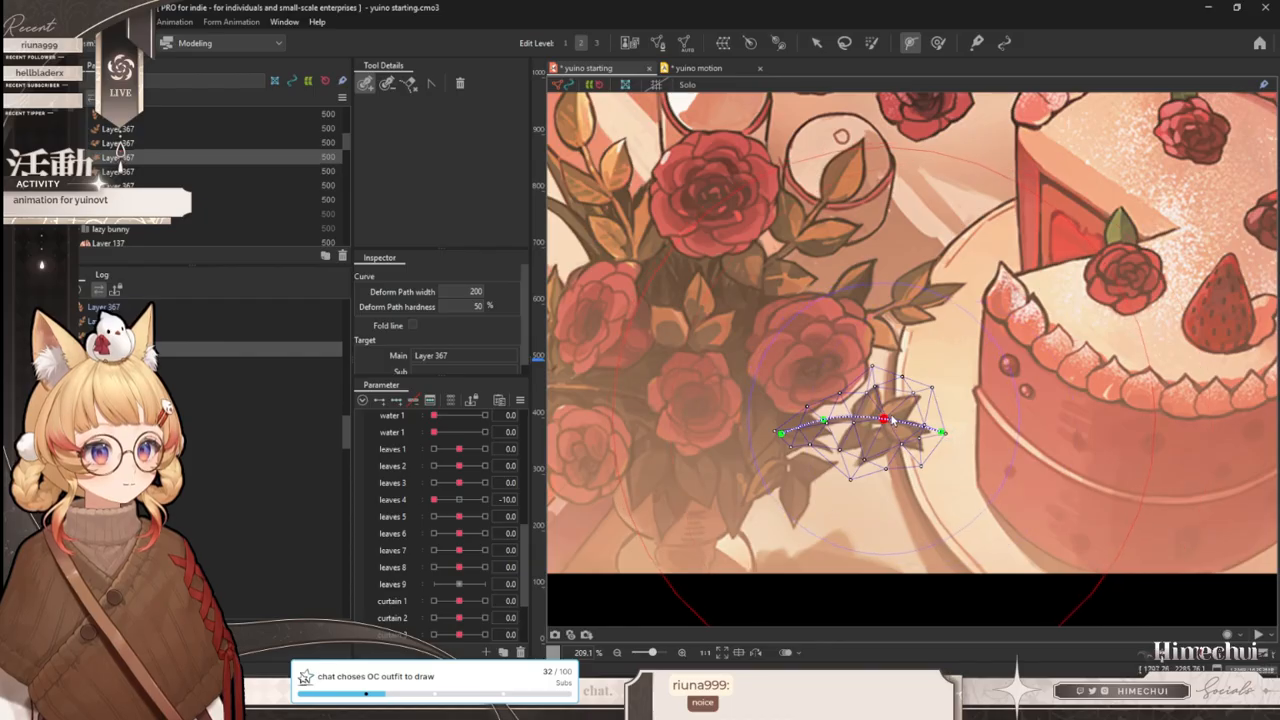
{"action": "left_click", "coordinate": [818, 42]}
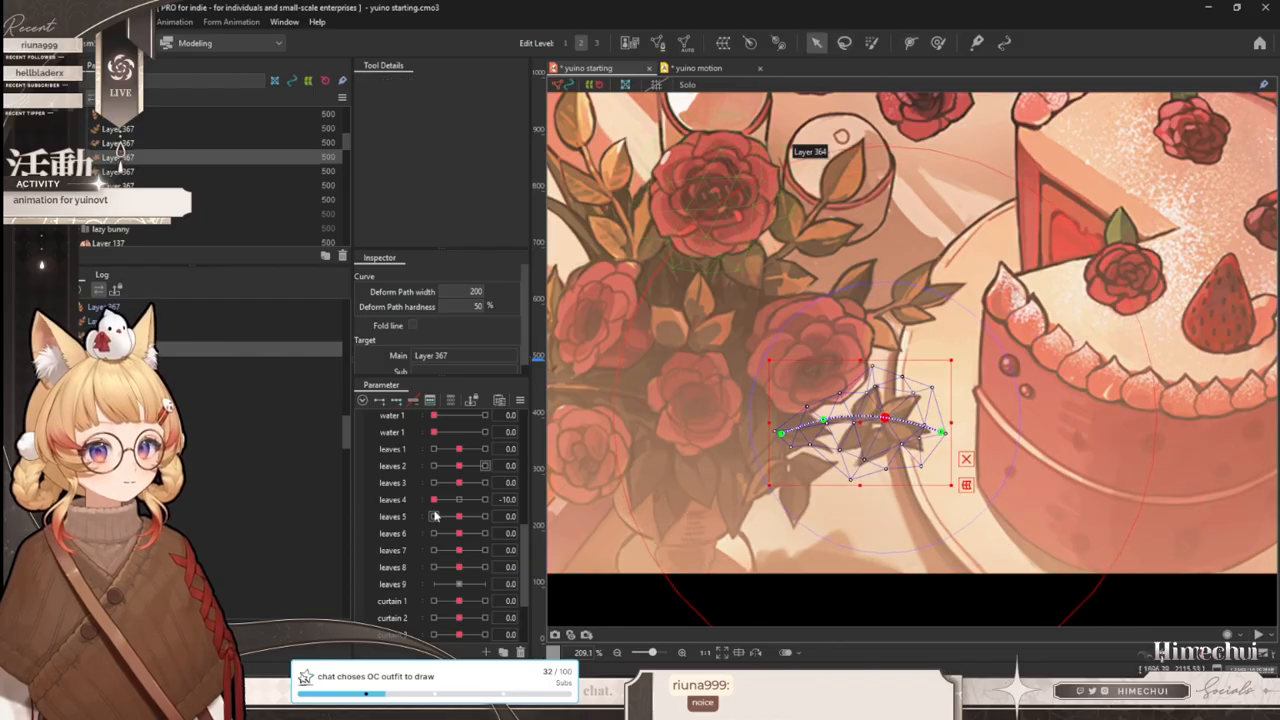
- Key leaves 7 on the lower sprig, moving the path's second point up at 10 and down at -10, and return it to 0
{"action": "left_click", "coordinate": [401, 552]}
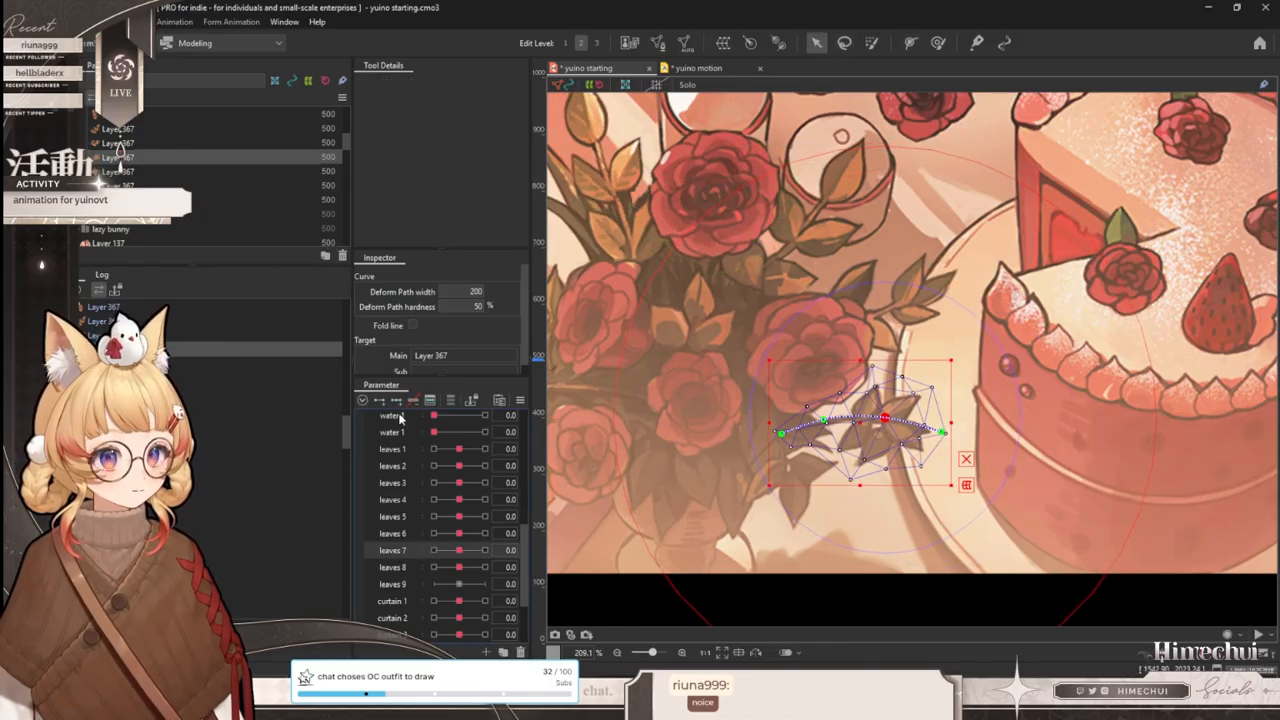
{"action": "left_click", "coordinate": [485, 550]}
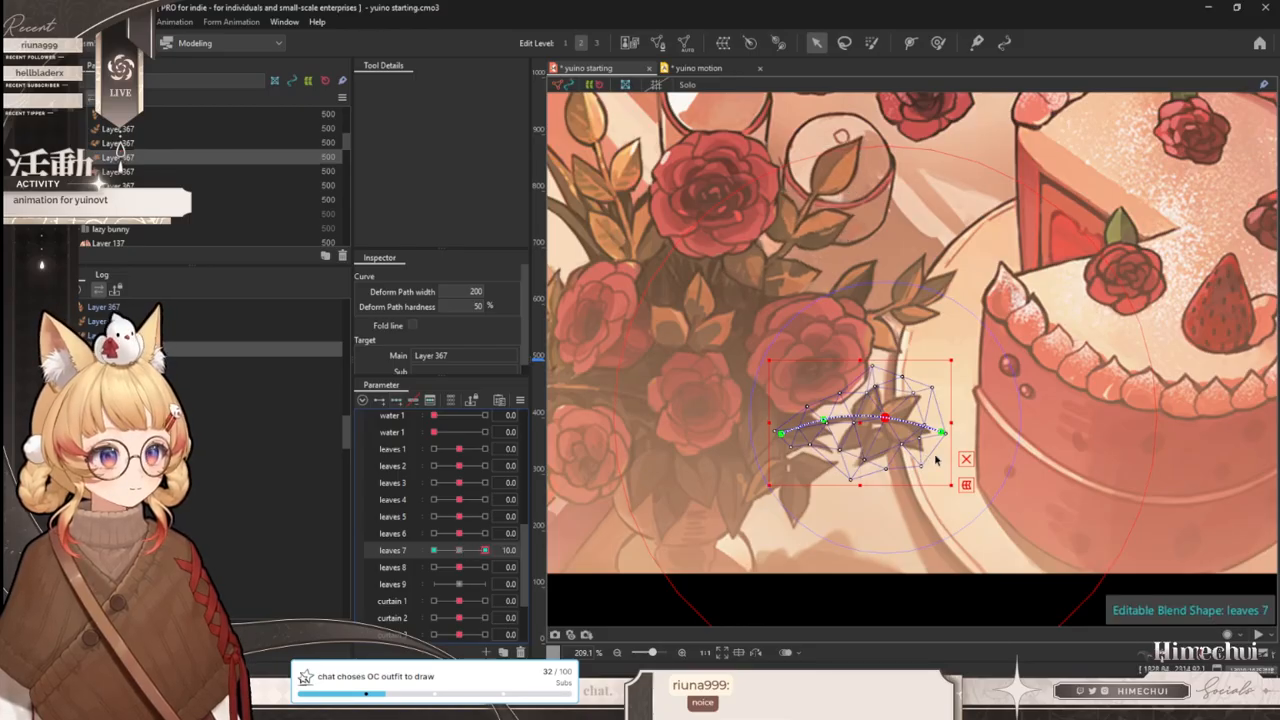
{"action": "left_click_drag", "start_coordinate": [824, 420], "coordinate": [829, 411]}
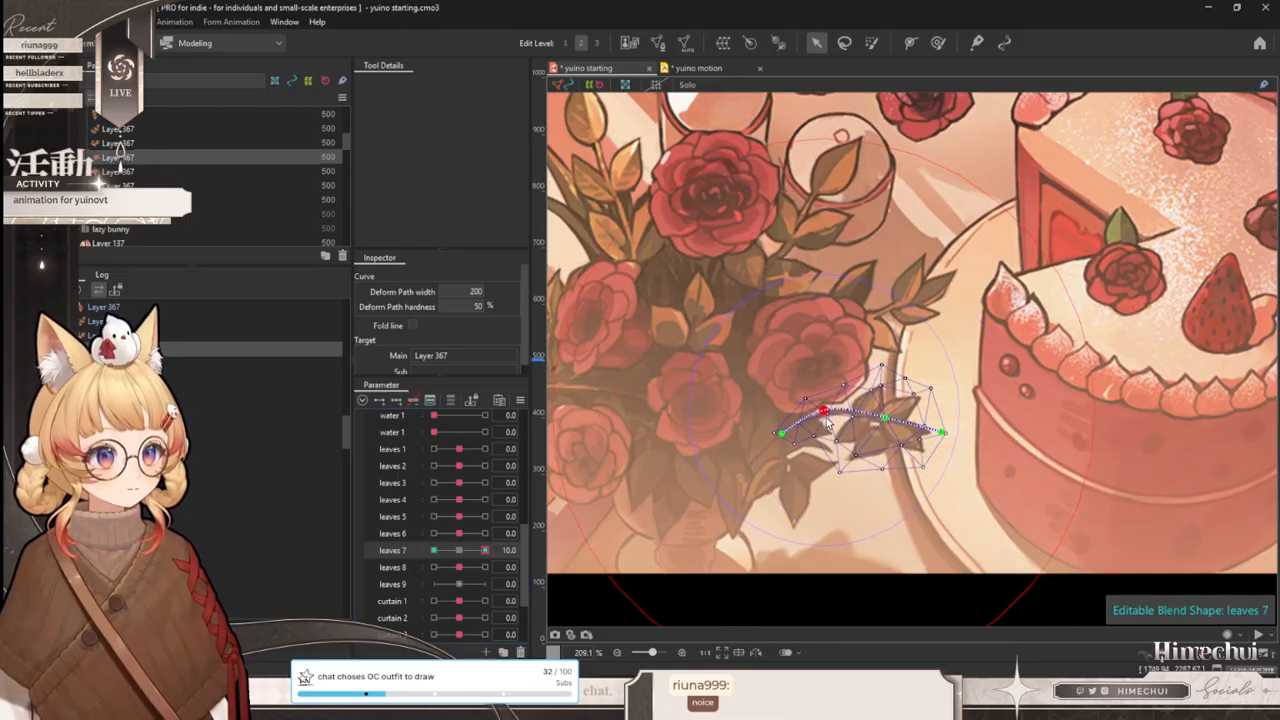
{"action": "left_click_drag", "start_coordinate": [485, 550], "coordinate": [351, 552]}
{"action": "left_click_drag", "start_coordinate": [824, 420], "coordinate": [822, 432]}
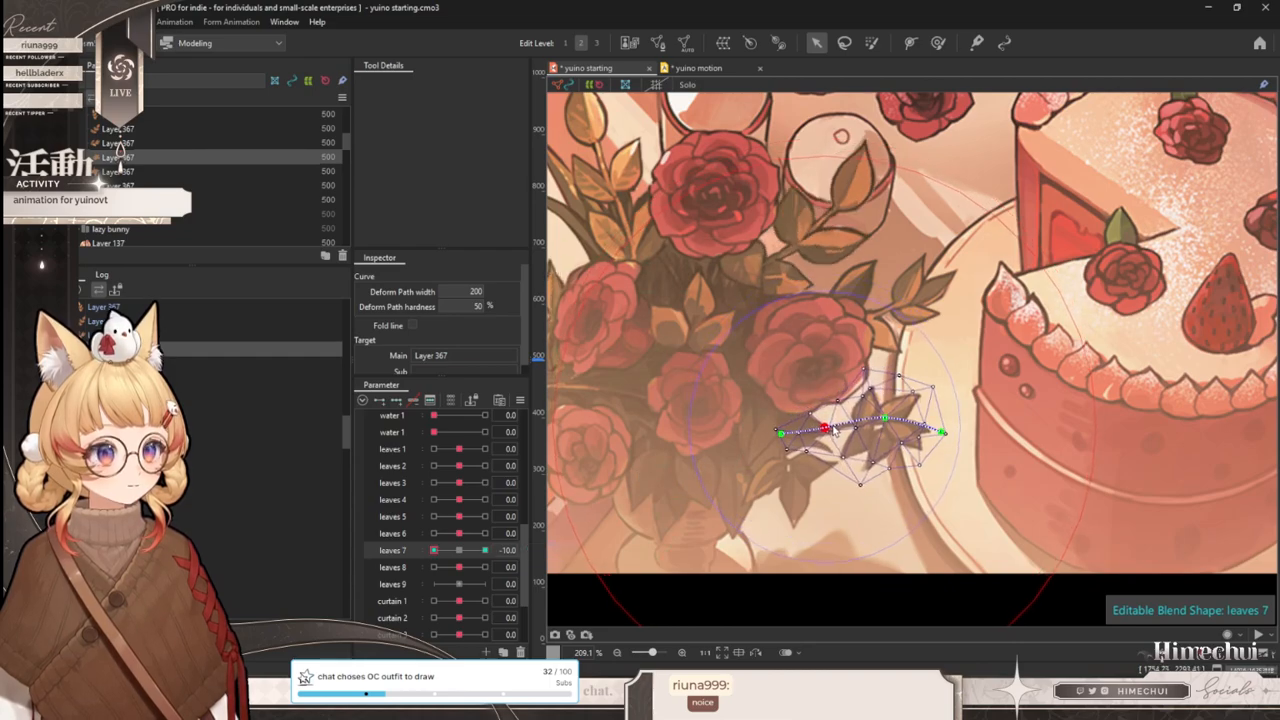
{"action": "left_click", "coordinate": [459, 550]}
- Key leaves 8 on the lower sprig by bending its deform path at the third point, and return the parameter to 0
{"action": "left_click", "coordinate": [408, 568]}
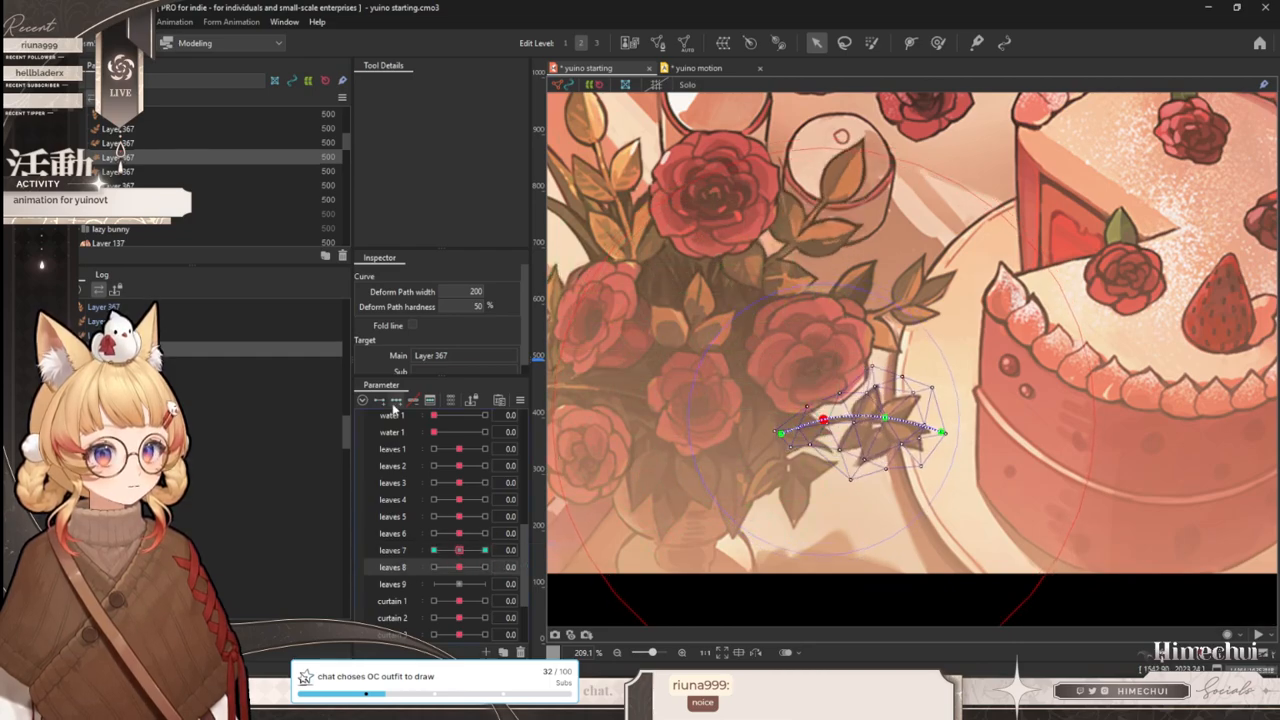
{"action": "left_click", "coordinate": [485, 567]}
{"action": "mouse_move", "coordinate": [885, 418]}
{"action": "left_mouse_down"}
{"action": "mouse_move", "coordinate": [886, 405]}
{"action": "mouse_move", "coordinate": [885, 427]}
{"action": "left_mouse_up"}
{"action": "left_click", "coordinate": [434, 567]}
{"action": "left_click", "coordinate": [459, 567]}
- Add blend shape keys for leaves 9 to the lower sprig and set the parameter to 10
{"action": "left_click", "coordinate": [399, 587]}
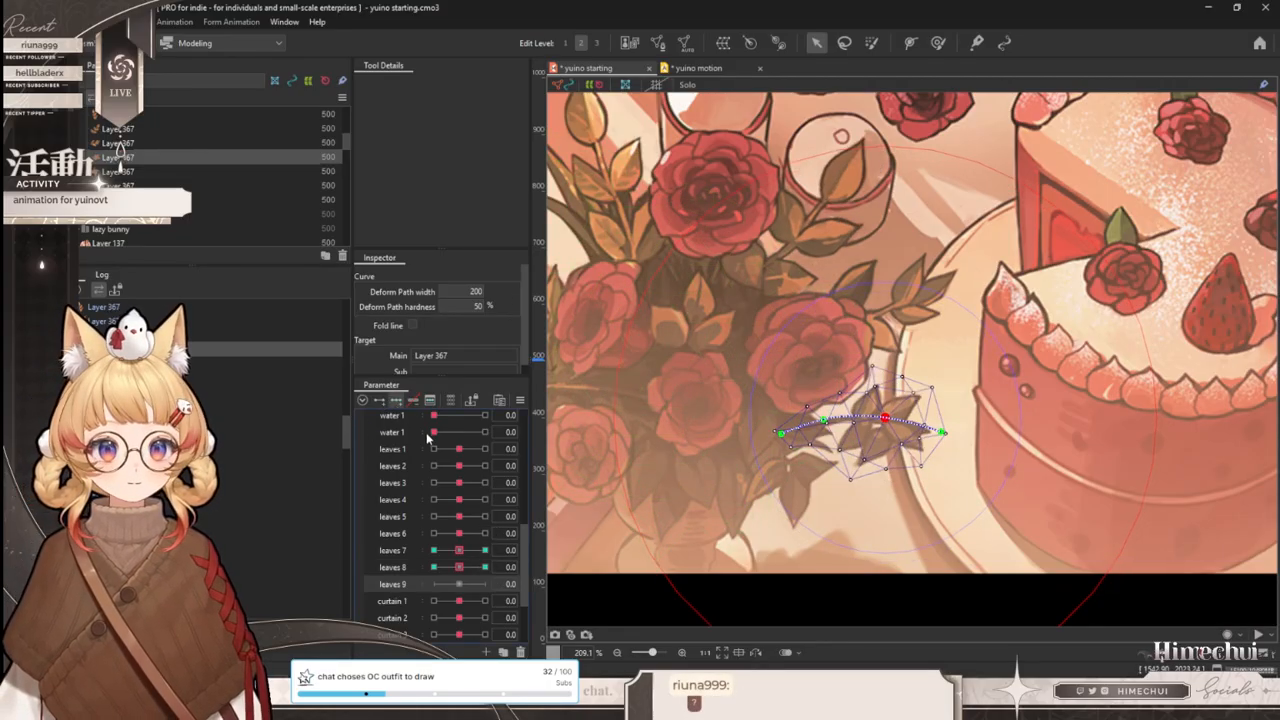
{"action": "left_click", "coordinate": [485, 584]}
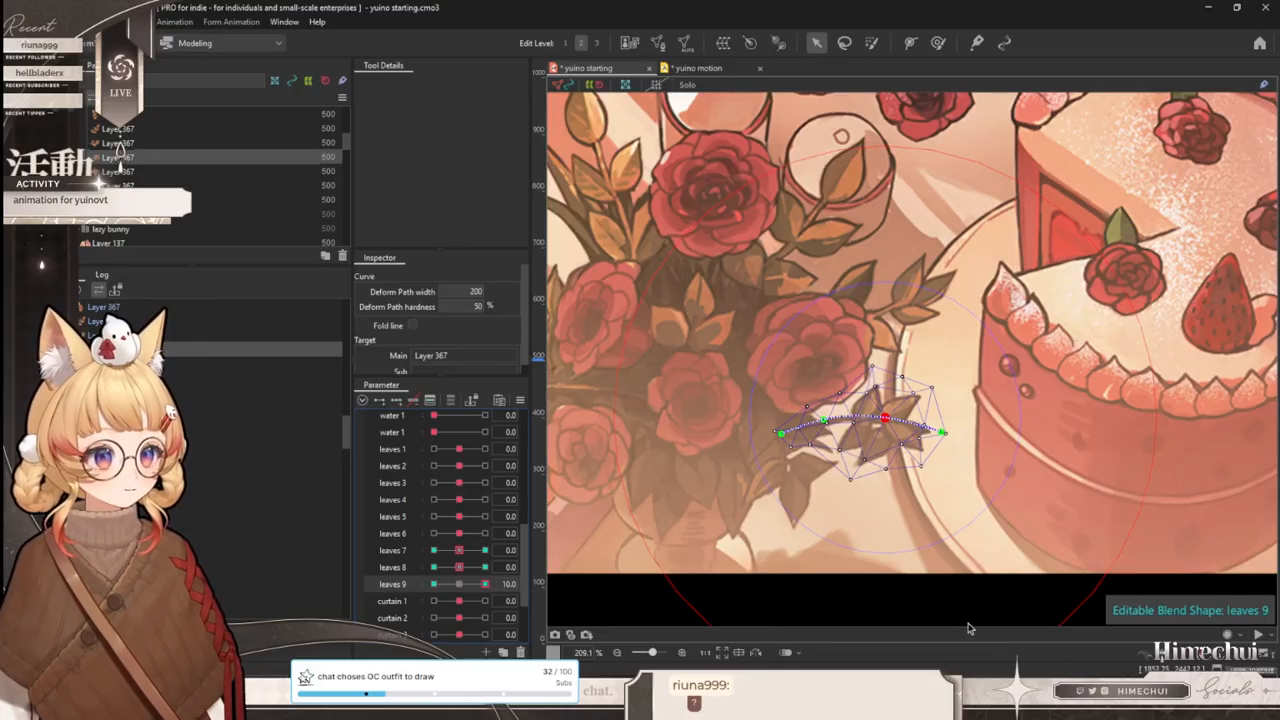
- Open Task Manager to check the running apps' resource use, and move its window out of the way
{"action": "right_click", "coordinate": [998, 695]}
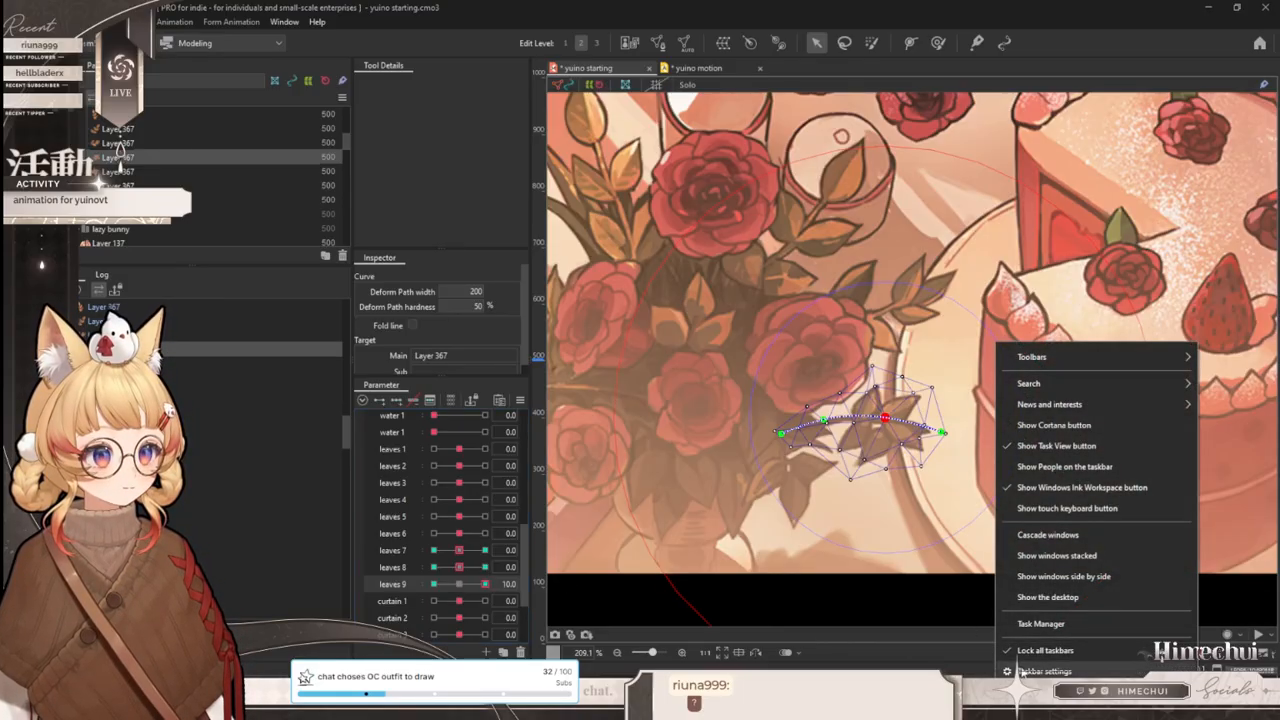
{"action": "left_click", "coordinate": [1040, 622]}
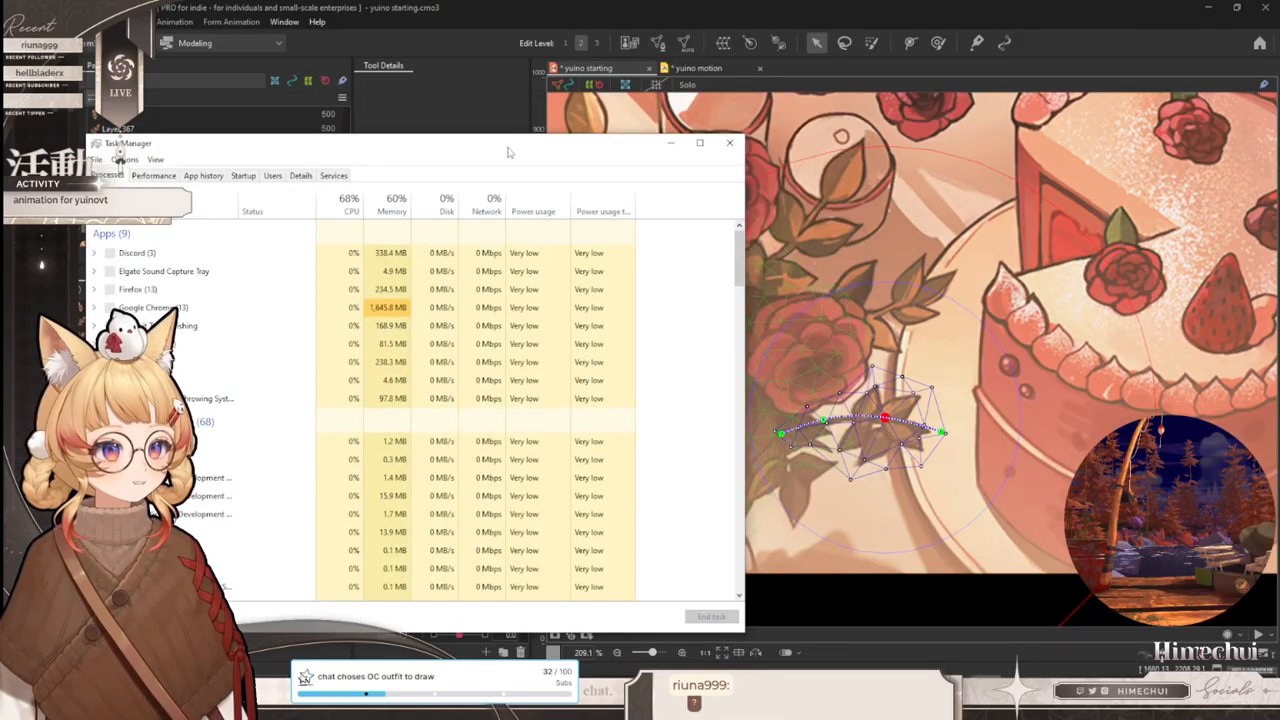
{"action": "left_click_drag", "start_coordinate": [508, 151], "coordinate": [0, 178]}
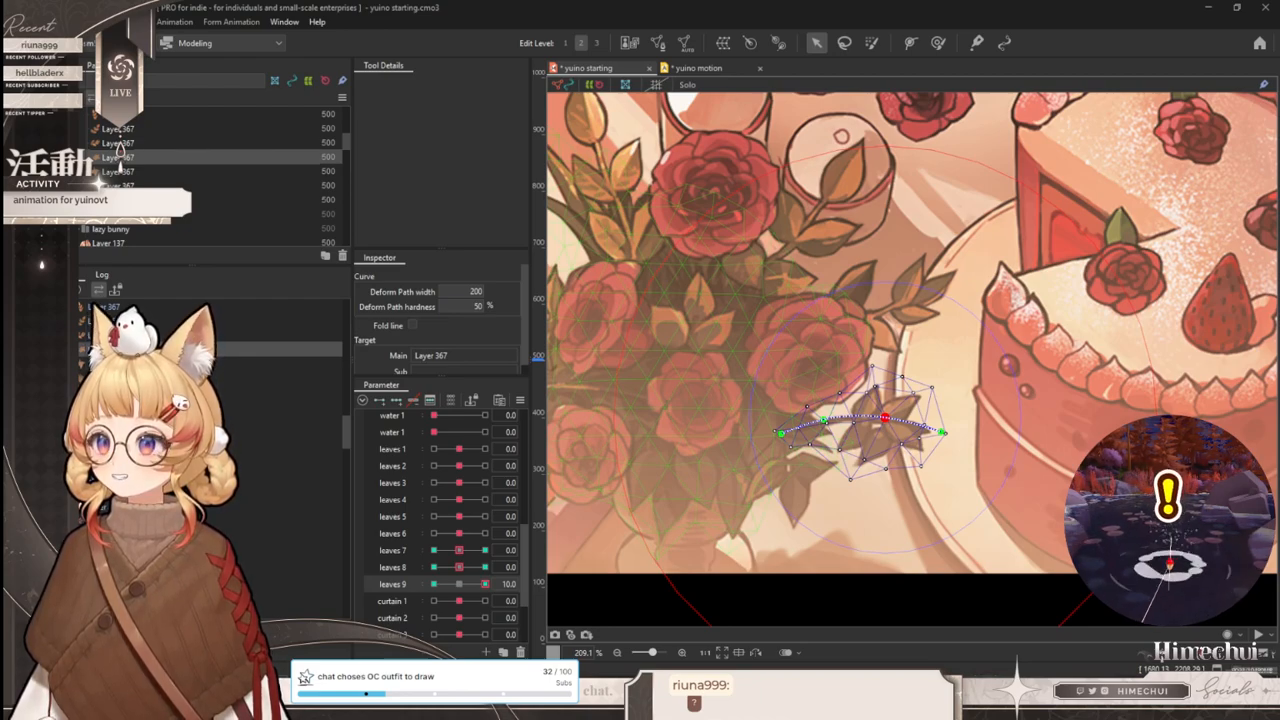
- Shape leaves 9 on the lower sprig, bending the path's tip point up at 10 and down at -10
{"action": "scroll", "coordinate": [850, 370], "scroll_direction": "down", "scroll_amount": 3}
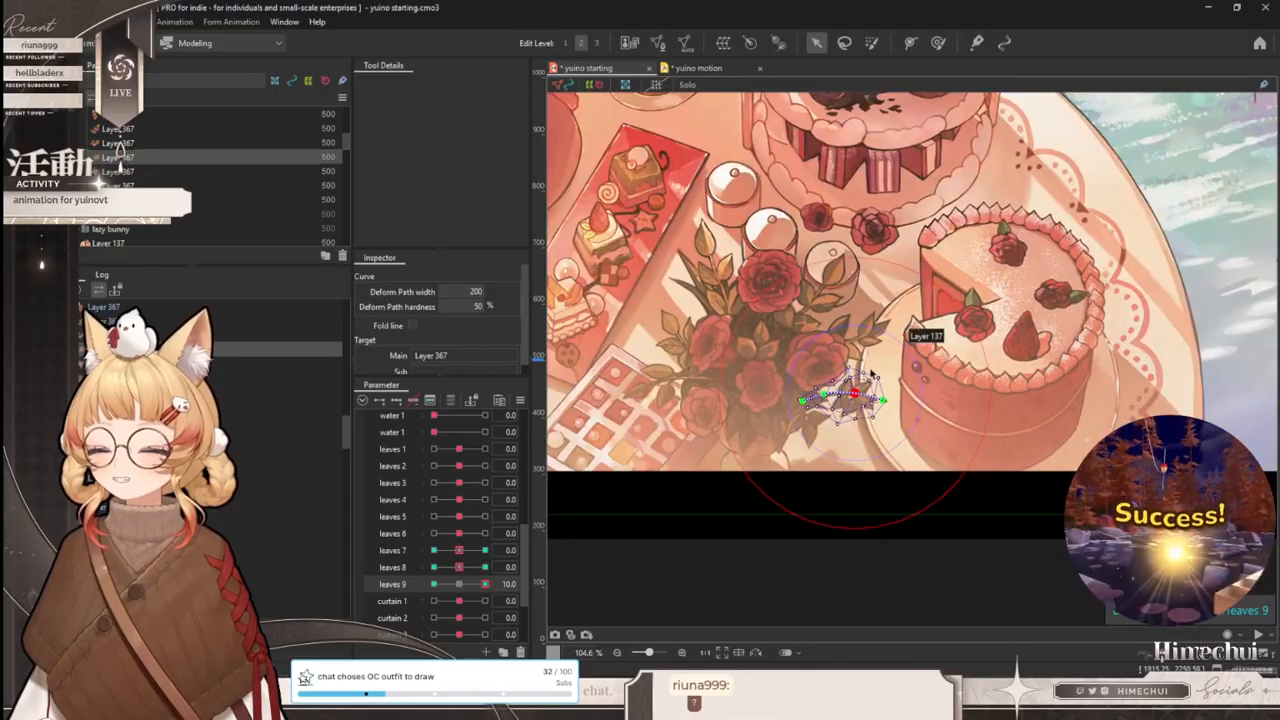
{"action": "scroll", "coordinate": [850, 370], "scroll_direction": "up", "scroll_amount": 2}
{"action": "scroll", "coordinate": [860, 364], "scroll_direction": "up", "scroll_amount": 4}
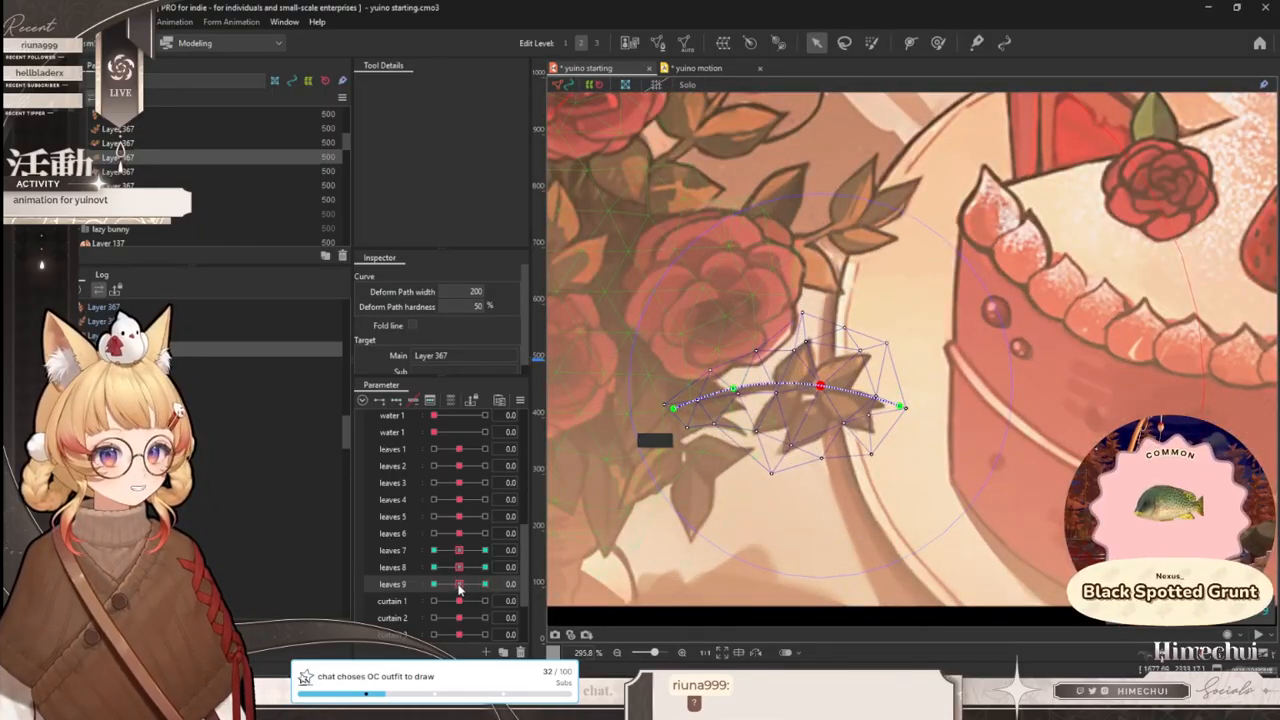
{"action": "left_click", "coordinate": [459, 584]}
{"action": "left_click_drag", "start_coordinate": [459, 567], "coordinate": [485, 584]}
{"action": "left_click_drag", "start_coordinate": [899, 406], "coordinate": [901, 387]}
{"action": "left_click_drag", "start_coordinate": [463, 592], "coordinate": [433, 586]}
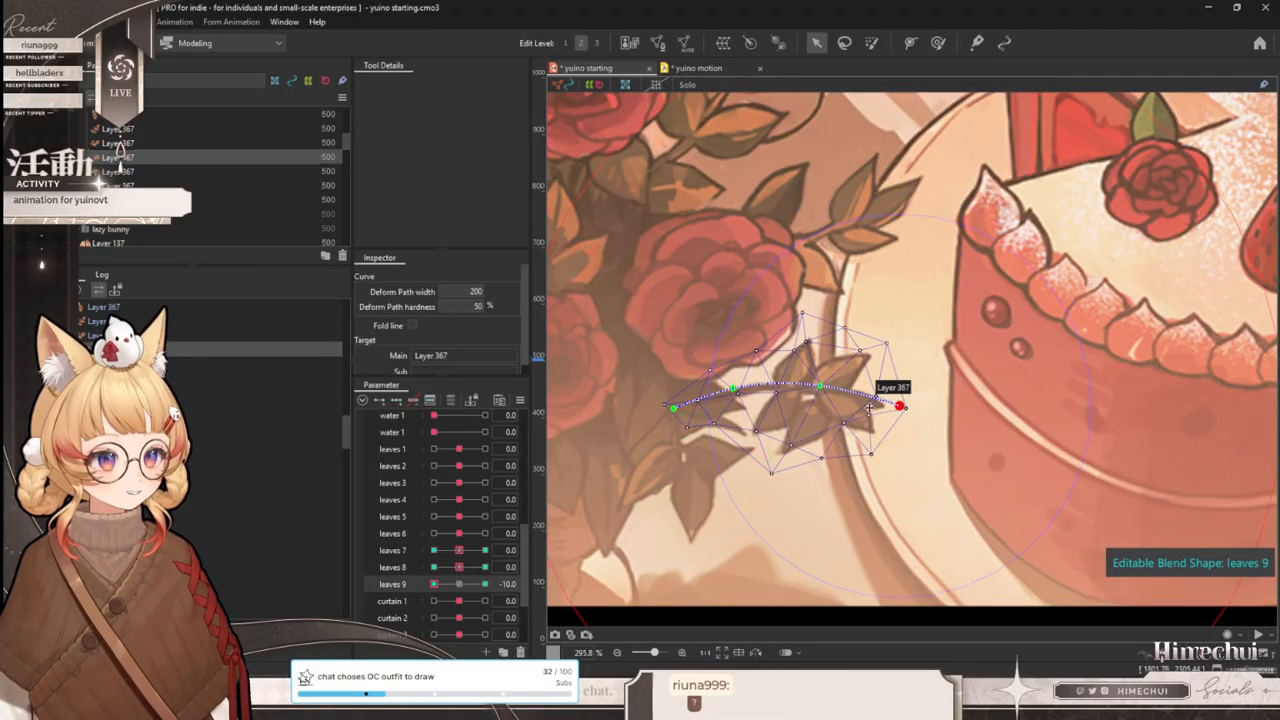
{"action": "scroll", "coordinate": [903, 417], "scroll_direction": "down", "scroll_amount": 3}
{"action": "scroll", "coordinate": [859, 433], "scroll_direction": "up", "scroll_amount": 3}
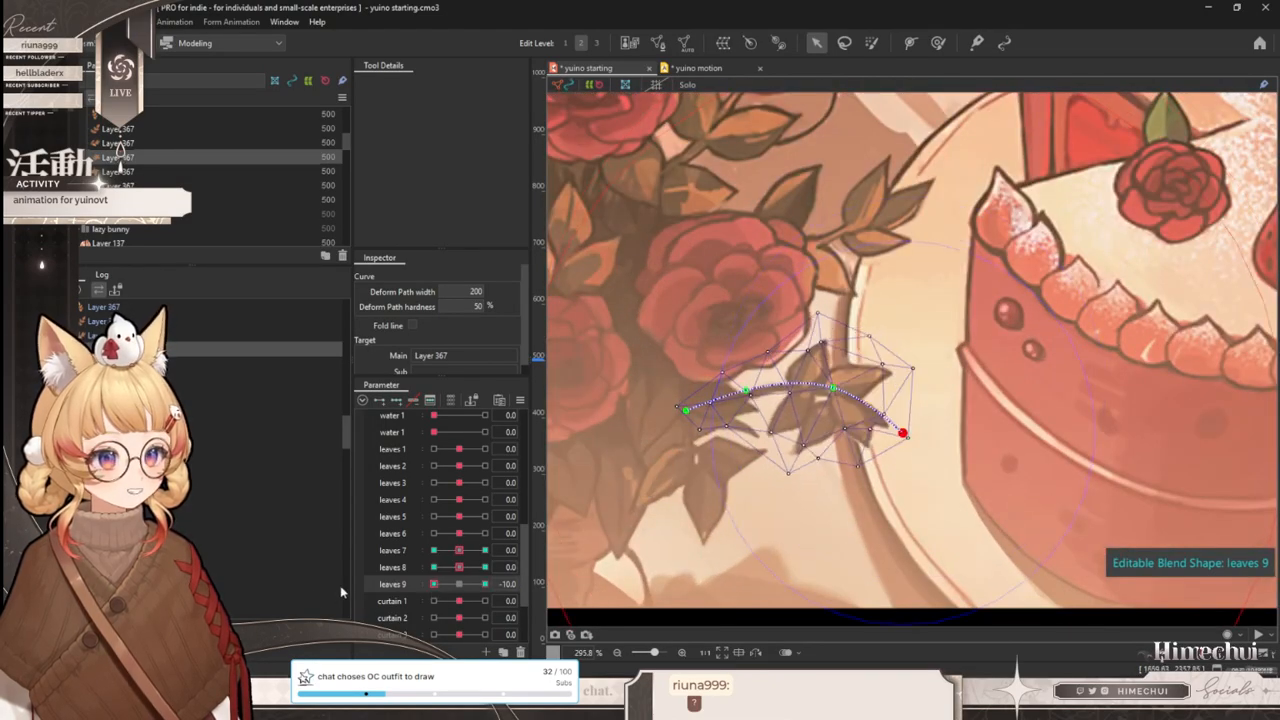
- Check the lower sprig's bending across the leaves 9 range, finishing with the selection hidden and the parameter at 10
{"action": "left_click_drag", "start_coordinate": [434, 584], "coordinate": [485, 584]}
{"action": "scroll", "coordinate": [830, 452], "scroll_direction": "down", "scroll_amount": 2}
{"action": "scroll", "coordinate": [857, 420], "scroll_direction": "up", "scroll_amount": 1}
{"action": "scroll", "coordinate": [857, 420], "scroll_direction": "up", "scroll_amount": 1}
{"action": "left_click", "coordinate": [460, 584]}
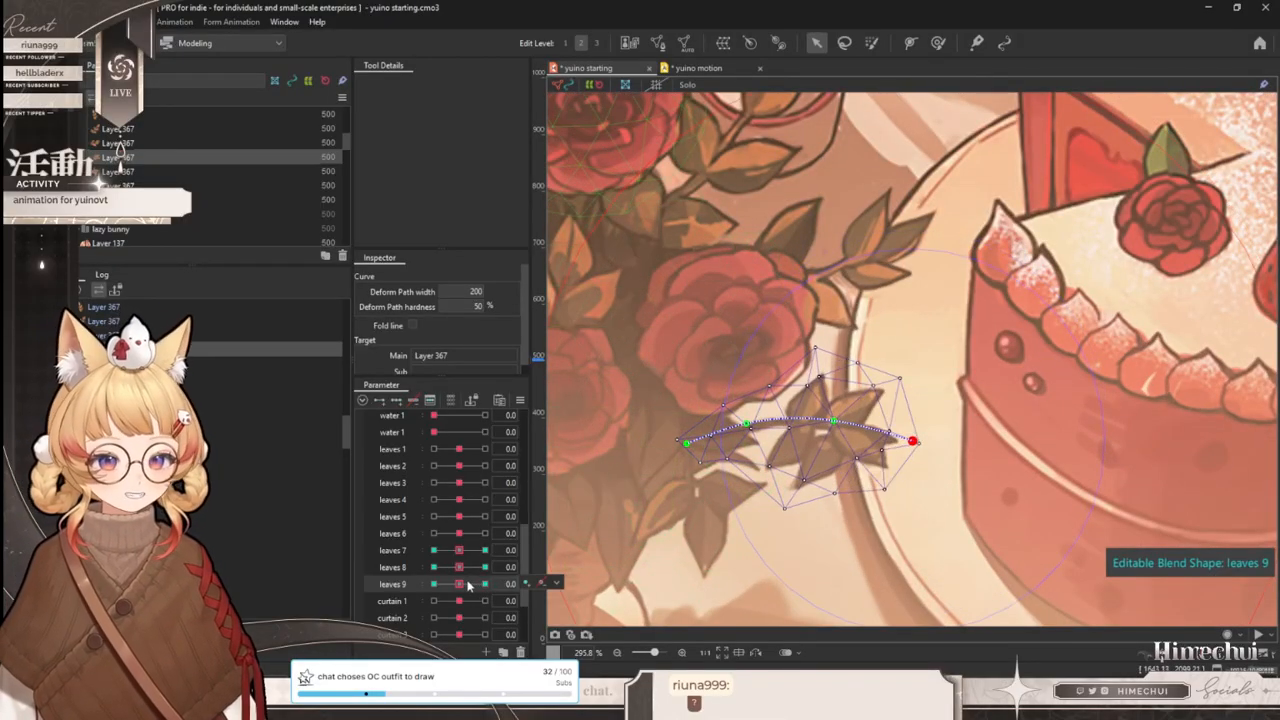
{"action": "left_click_drag", "start_coordinate": [467, 586], "coordinate": [485, 584]}
{"action": "scroll", "coordinate": [850, 435], "scroll_direction": "down", "scroll_amount": 3}
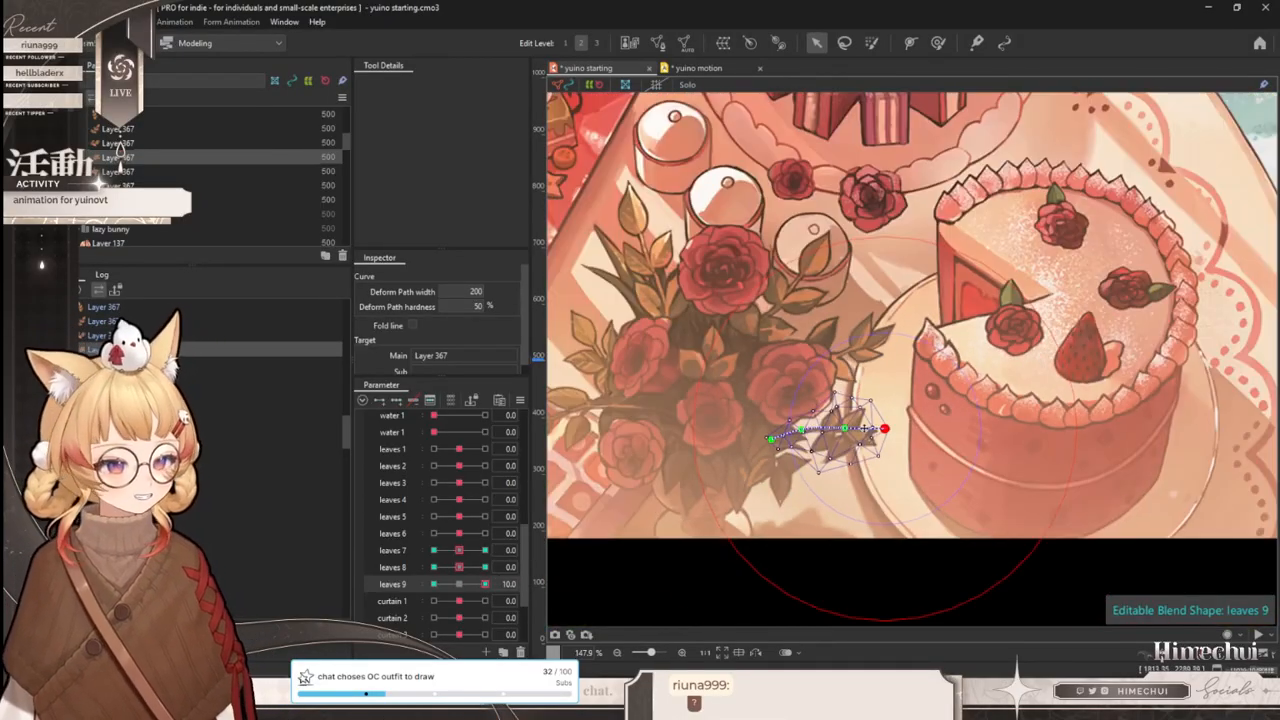
{"action": "scroll", "coordinate": [852, 436], "scroll_direction": "up", "scroll_amount": 2}
{"action": "key", "text": "ctrl+t"}
{"action": "mouse_move", "coordinate": [485, 584]}
{"action": "left_mouse_down"}
{"action": "mouse_move", "coordinate": [465, 587]}
{"action": "mouse_move", "coordinate": [508, 582]}
{"action": "mouse_move", "coordinate": [452, 584]}
{"action": "mouse_move", "coordinate": [505, 584]}
{"action": "mouse_move", "coordinate": [472, 585]}
{"action": "mouse_move", "coordinate": [484, 568]}
{"action": "left_mouse_up"}
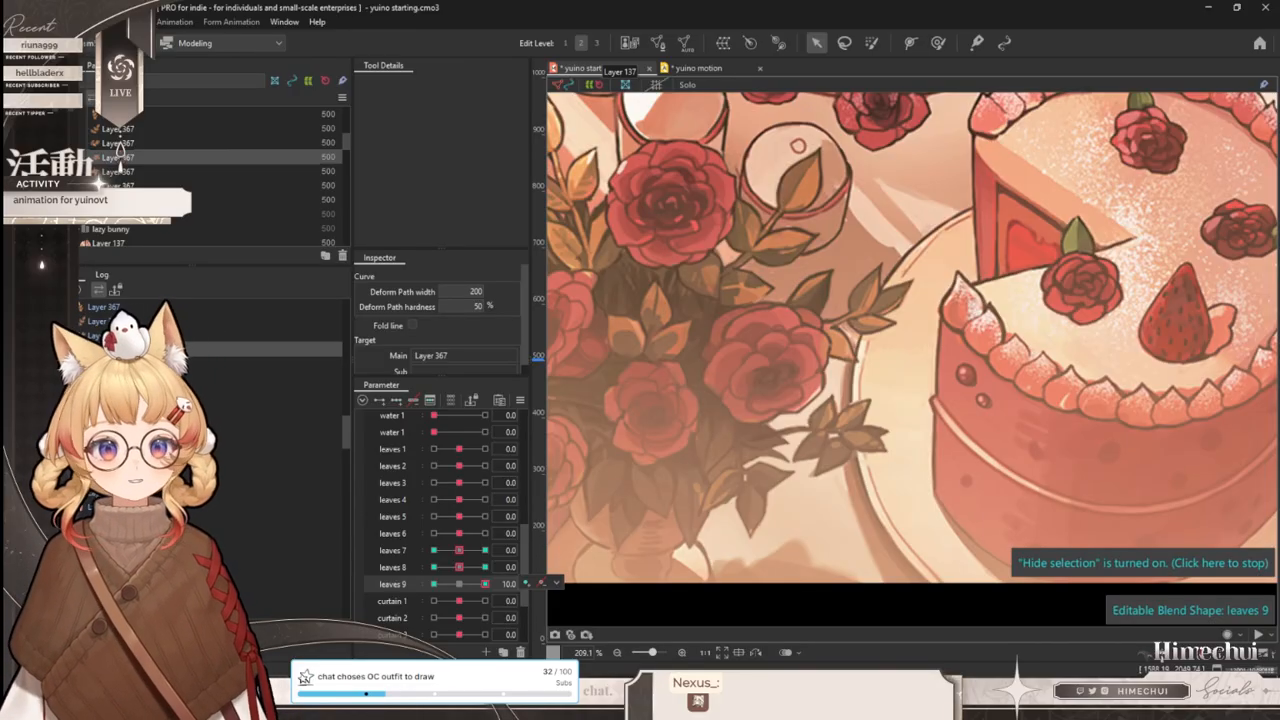
- Save the yuino starting model
{"action": "left_click", "coordinate": [16, 21]}
{"action": "left_click", "coordinate": [92, 133]}
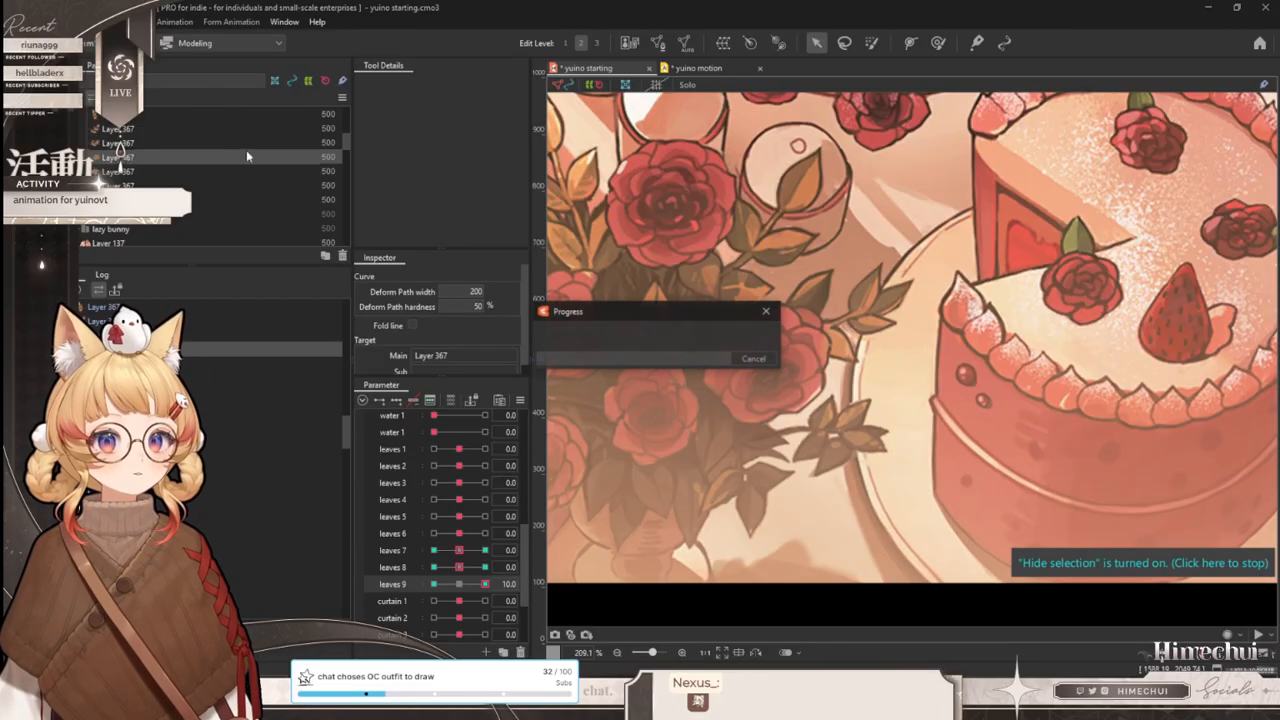
- Switch to the yuino motion animation and save it
{"action": "left_click", "coordinate": [714, 70]}
{"action": "left_click", "coordinate": [16, 21]}
{"action": "mouse_move", "coordinate": [48, 21]}
{"action": "left_click", "coordinate": [88, 139]}
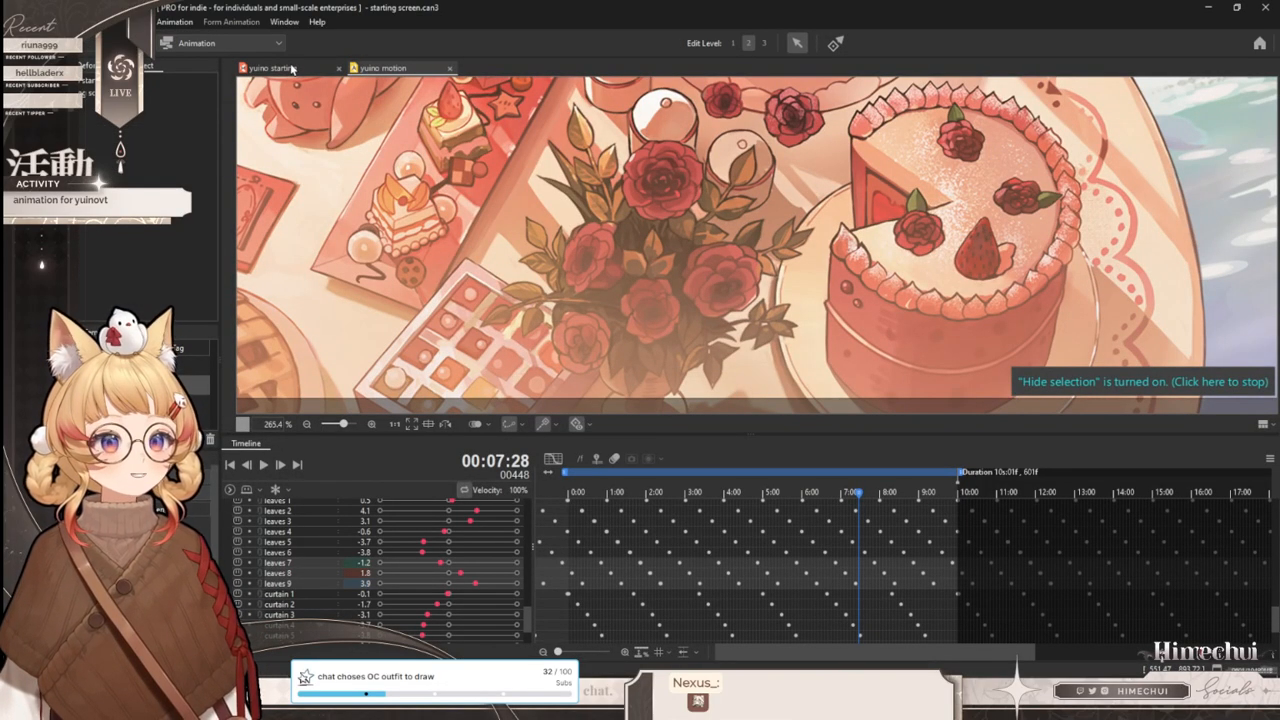
- Return to the yuino starting model and check the lower sprig's bend at leaves 8 and leaves 7 values of 10
{"action": "left_click", "coordinate": [292, 68]}
{"action": "scroll", "coordinate": [780, 235], "scroll_direction": "down", "scroll_amount": 3}
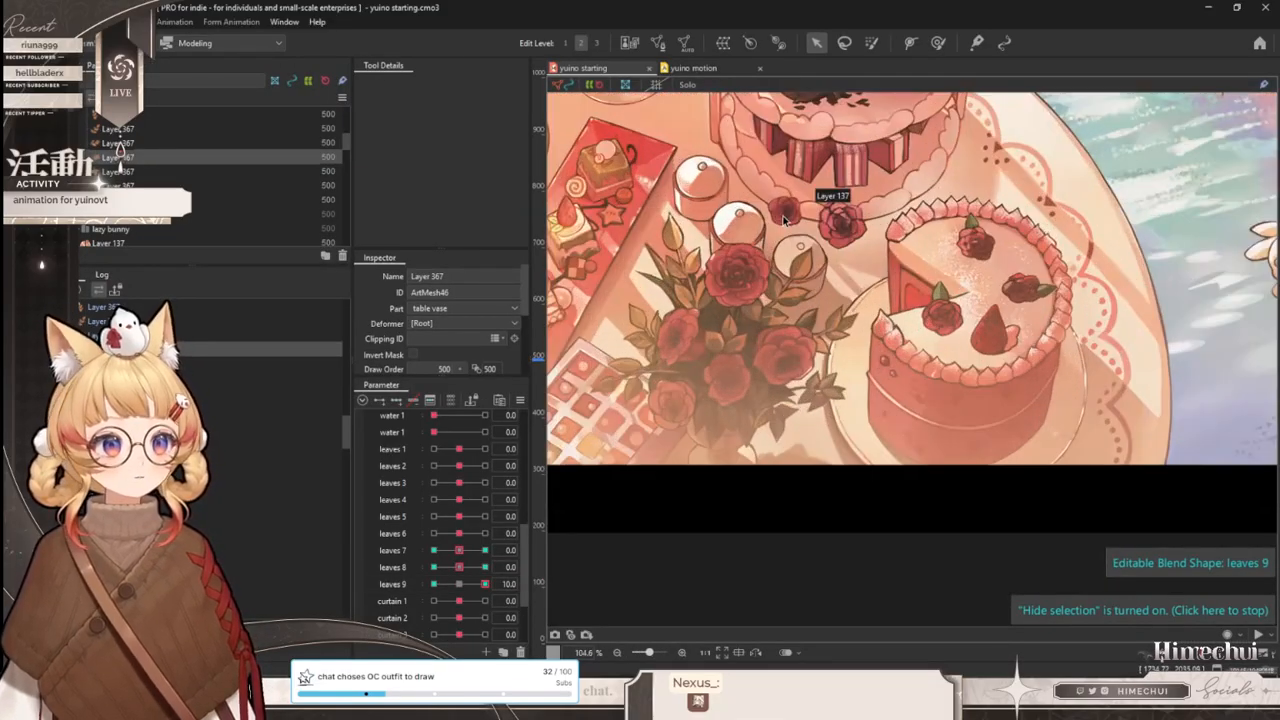
{"action": "scroll", "coordinate": [833, 407], "scroll_direction": "down", "scroll_amount": 1}
{"action": "scroll", "coordinate": [816, 376], "scroll_direction": "up", "scroll_amount": 2}
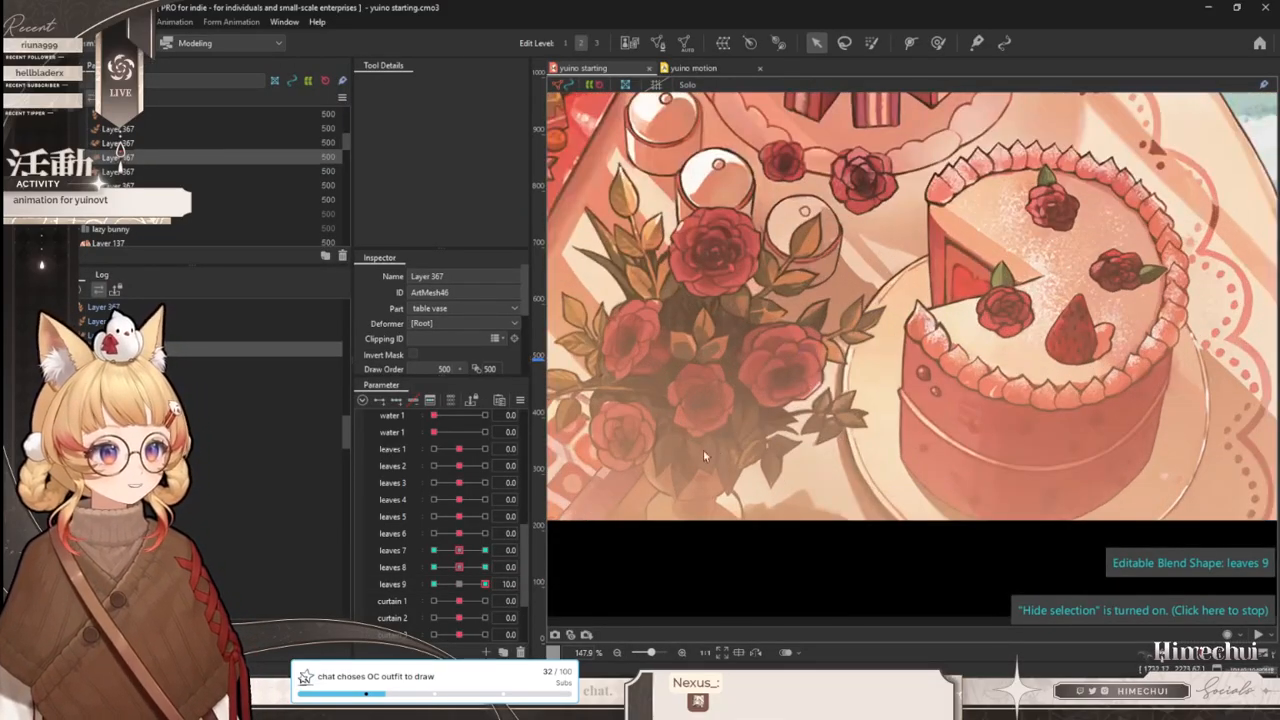
{"action": "left_click", "coordinate": [470, 567]}
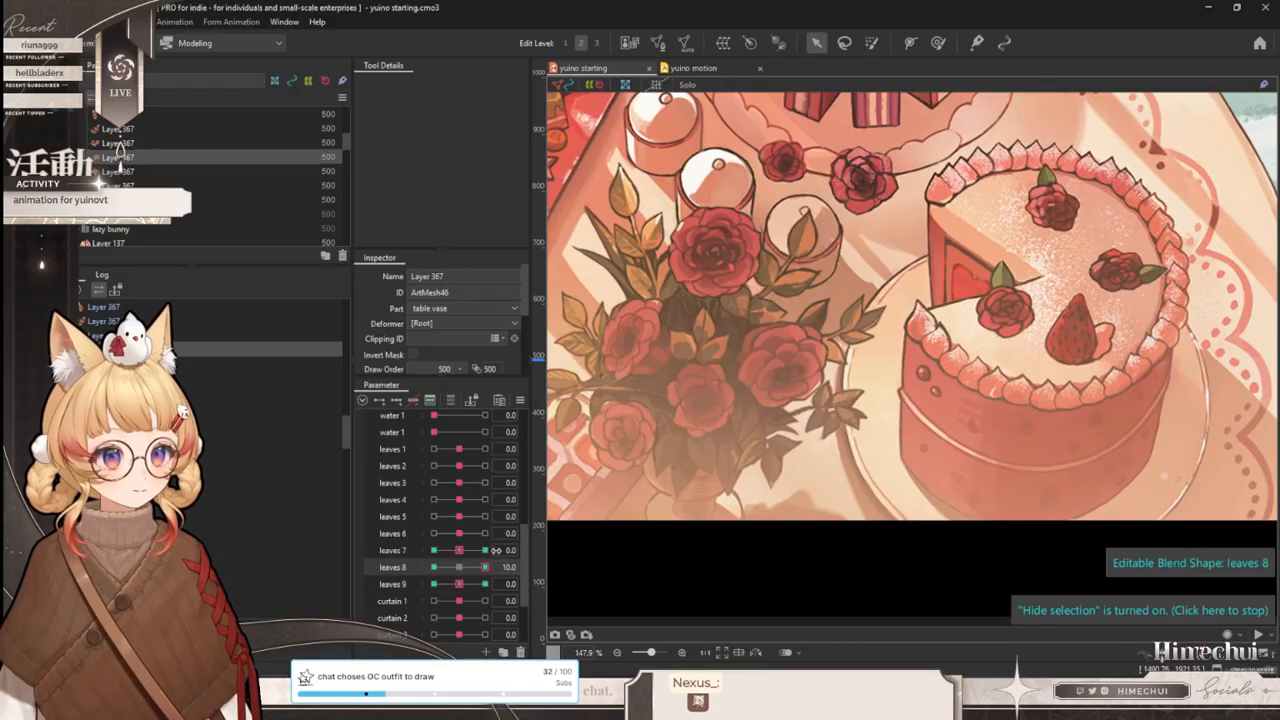
{"action": "left_click_drag", "start_coordinate": [460, 550], "coordinate": [562, 514]}
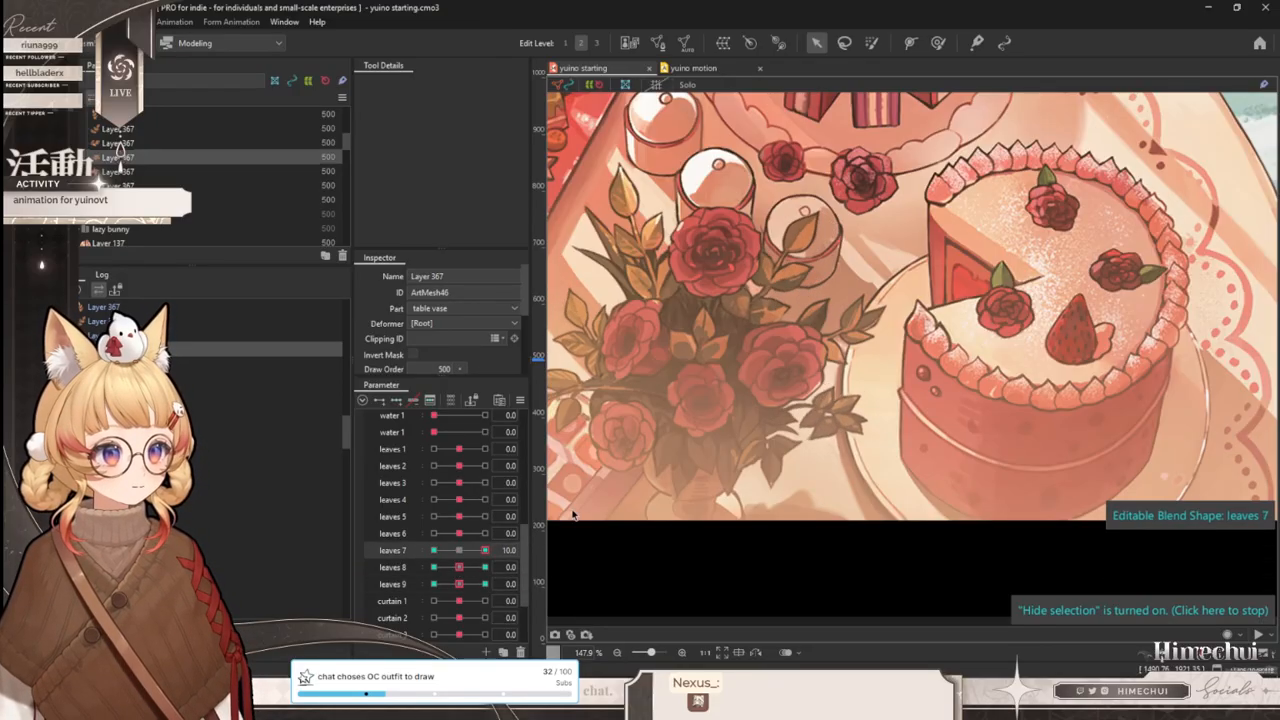
- Soften the lower sprig's leaves 7 bend, nudging the path's second point down at 10 and up at -10, with the selection hidden again
{"action": "scroll", "coordinate": [801, 427], "scroll_direction": "up", "scroll_amount": 2}
{"action": "key", "text": "ctrl+t"}
{"action": "left_click_drag", "start_coordinate": [484, 550], "coordinate": [545, 540]}
{"action": "left_click_drag", "start_coordinate": [777, 384], "coordinate": [779, 389]}
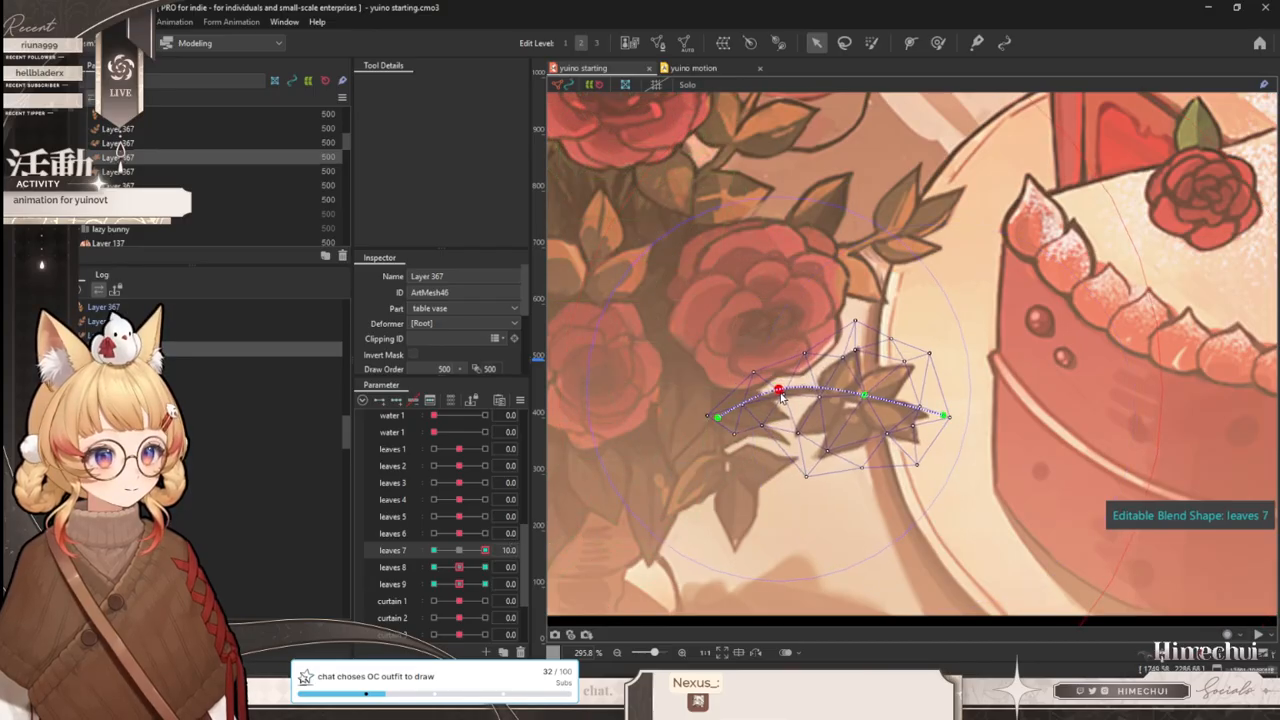
{"action": "left_click_drag", "start_coordinate": [484, 550], "coordinate": [432, 550]}
{"action": "left_click_drag", "start_coordinate": [780, 411], "coordinate": [779, 406]}
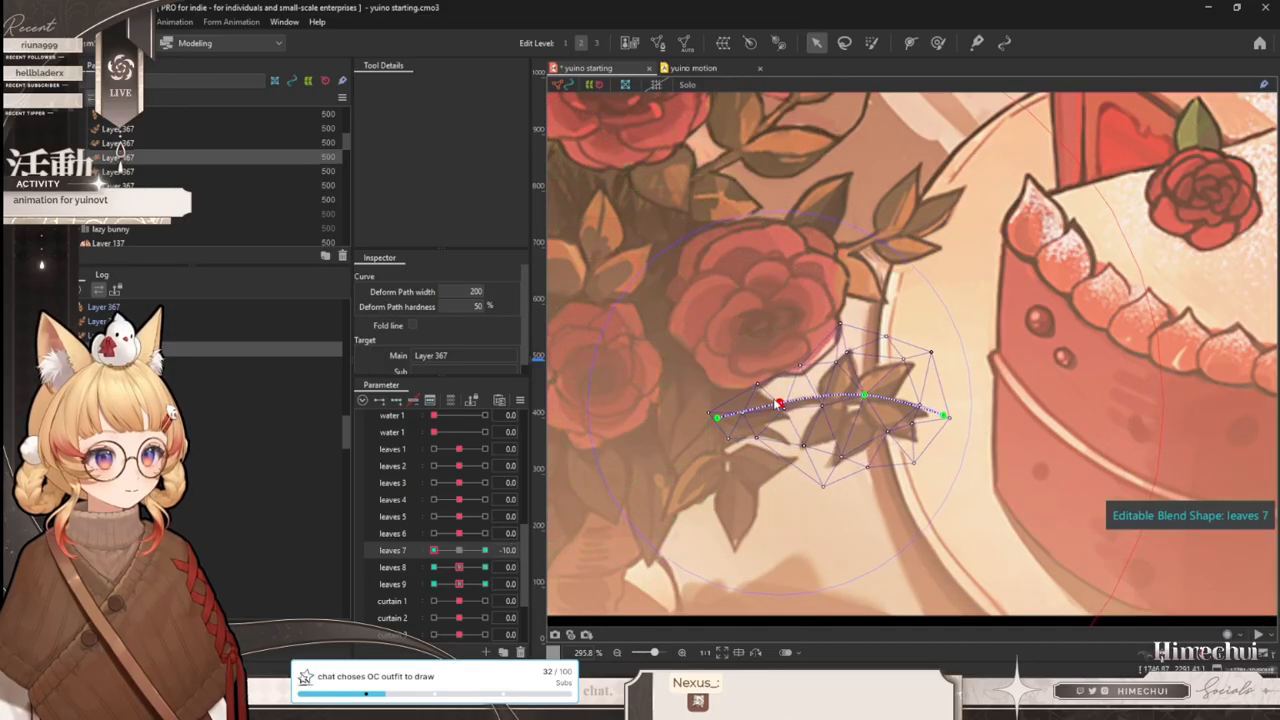
{"action": "key", "text": "ctrl+t"}
- Preview the bouquet leaves' sway in the yuino motion animation by scrubbing through the timeline
{"action": "scroll", "coordinate": [769, 401], "scroll_direction": "down", "scroll_amount": 2}
{"action": "scroll", "coordinate": [769, 401], "scroll_direction": "down", "scroll_amount": 2}
{"action": "left_click", "coordinate": [690, 68]}
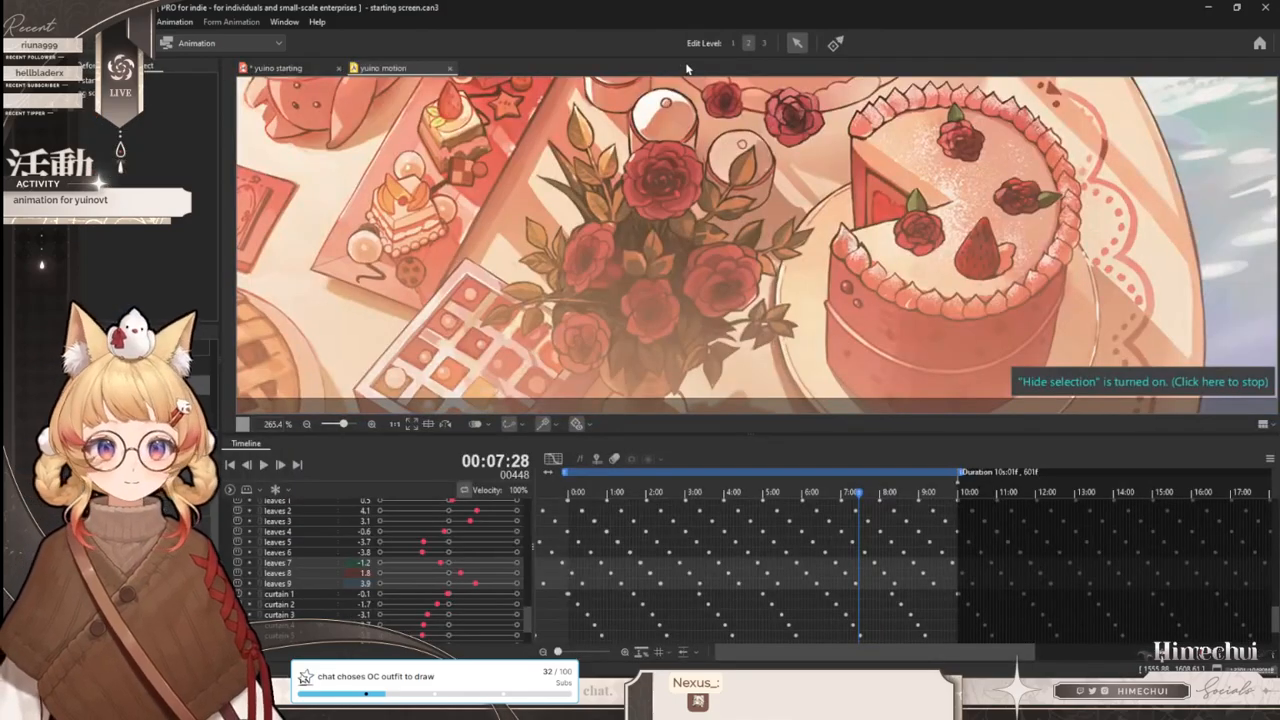
{"action": "scroll", "coordinate": [734, 284], "scroll_direction": "down", "scroll_amount": 2}
{"action": "scroll", "coordinate": [734, 284], "scroll_direction": "up", "scroll_amount": 4}
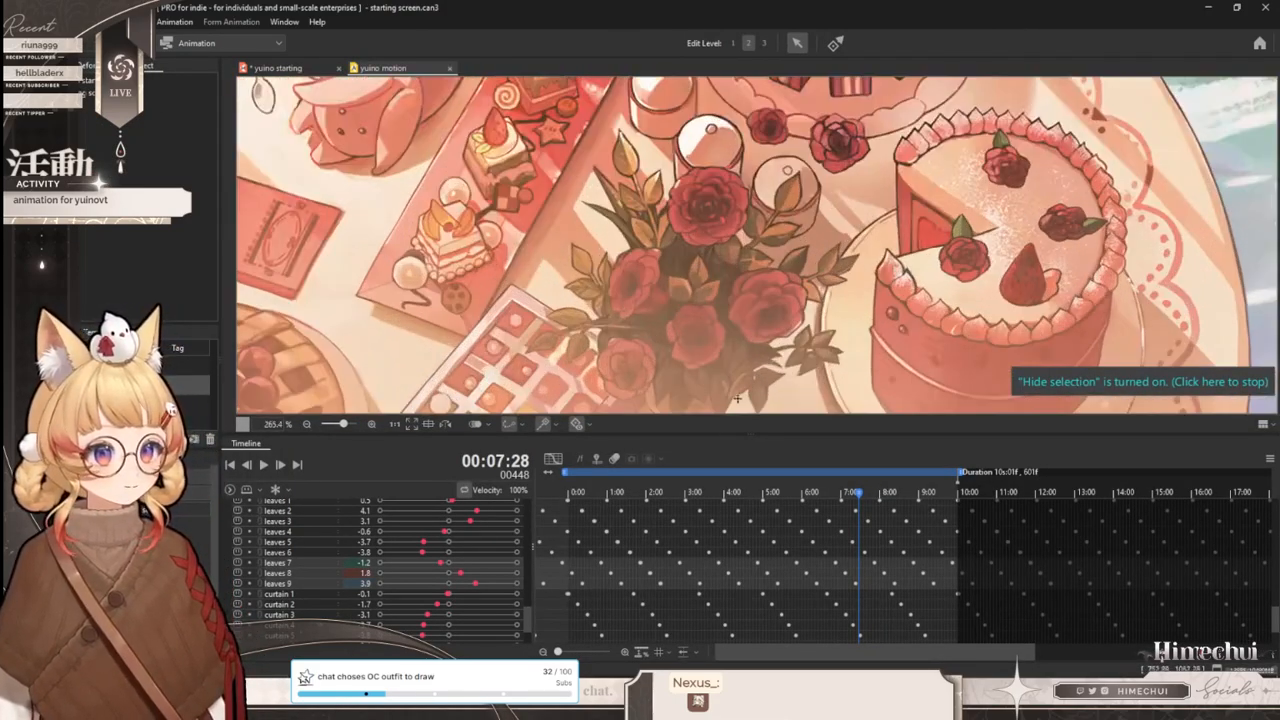
{"action": "left_click_drag", "start_coordinate": [617, 492], "coordinate": [822, 493]}
{"action": "scroll", "coordinate": [770, 388], "scroll_direction": "down", "scroll_amount": 2}
{"action": "scroll", "coordinate": [700, 383], "scroll_direction": "up", "scroll_amount": 2}
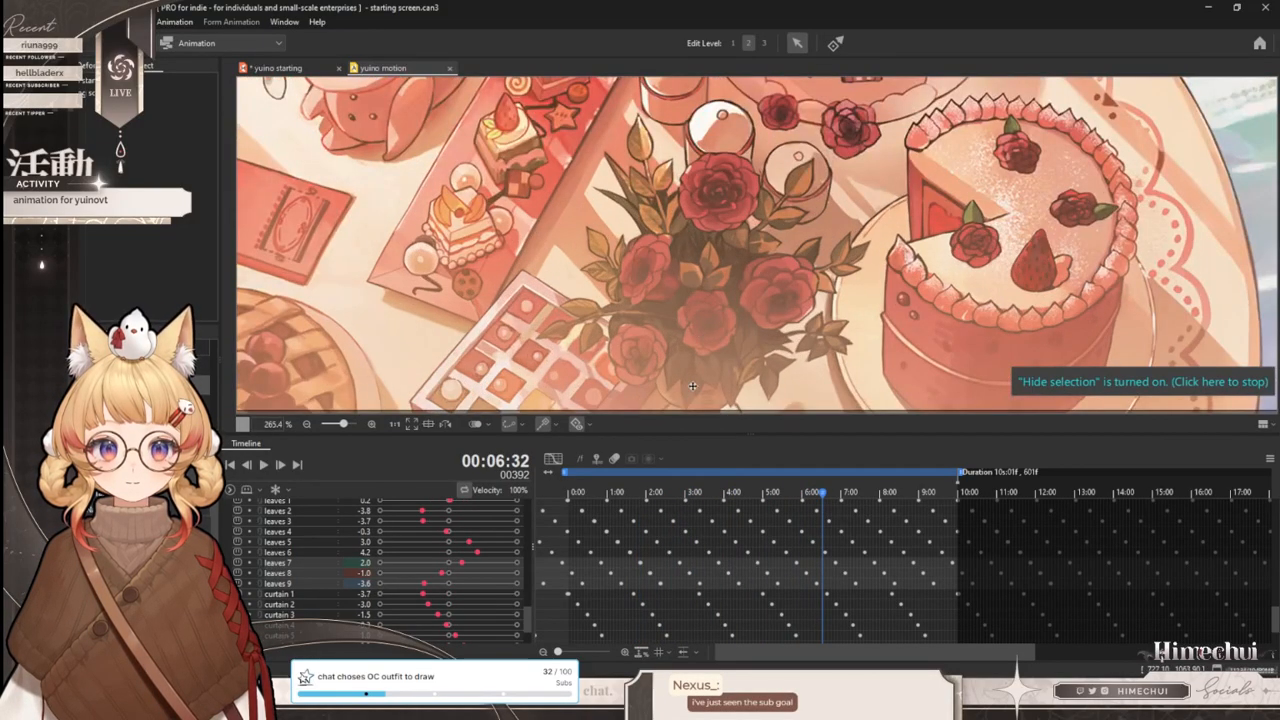
{"action": "left_click_drag", "start_coordinate": [622, 492], "coordinate": [716, 501]}
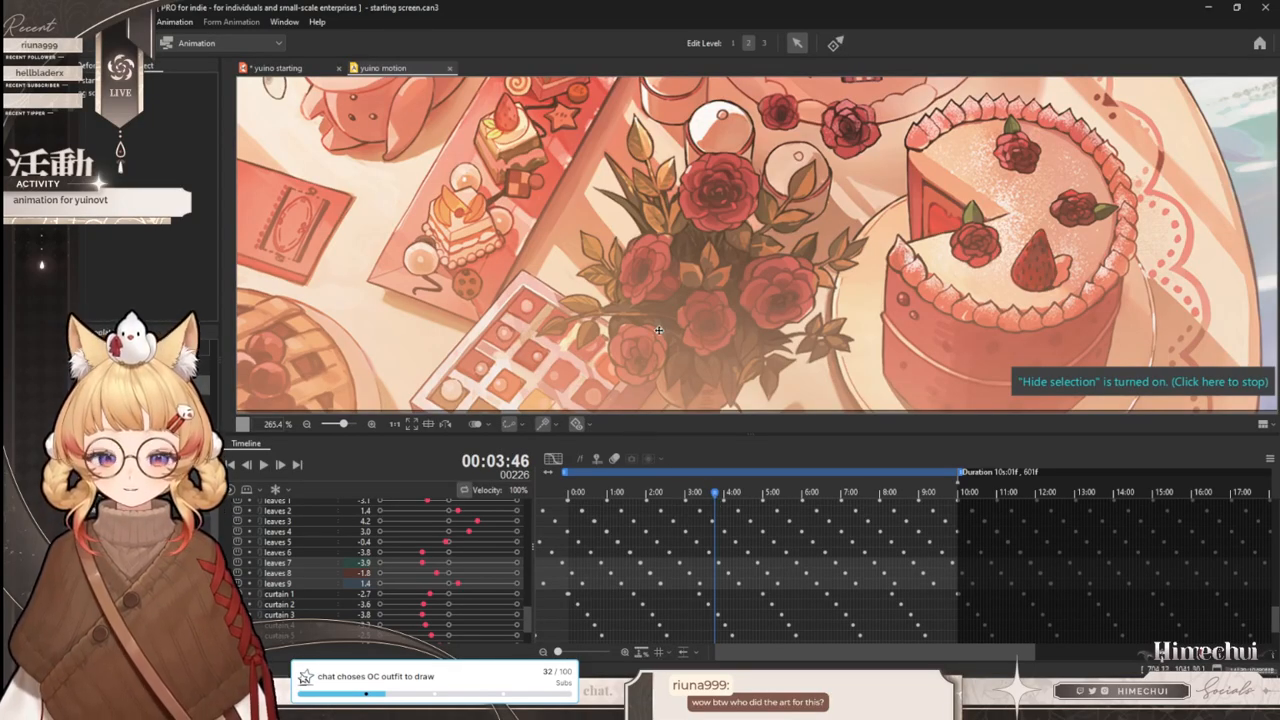
{"action": "scroll", "coordinate": [676, 302], "scroll_direction": "down", "scroll_amount": 2}
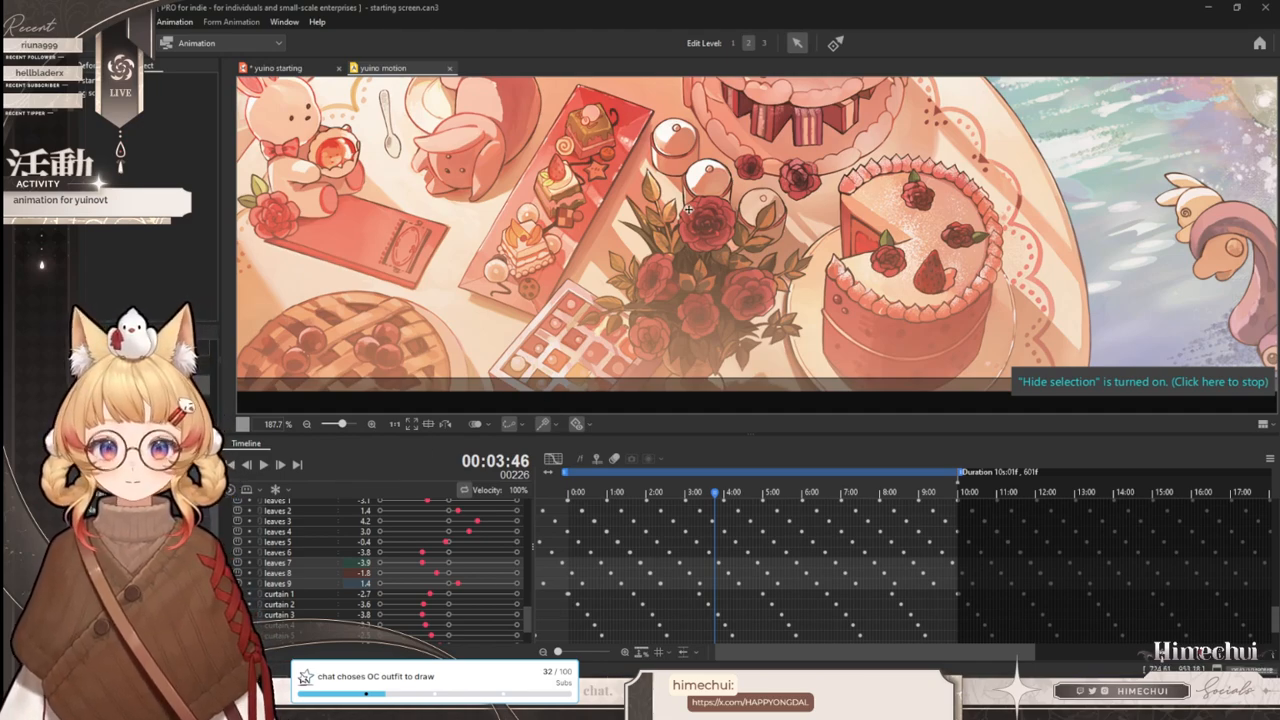
{"action": "scroll", "coordinate": [689, 209], "scroll_direction": "down", "scroll_amount": 3}
{"action": "left_click_drag", "start_coordinate": [714, 493], "coordinate": [1080, 490]}
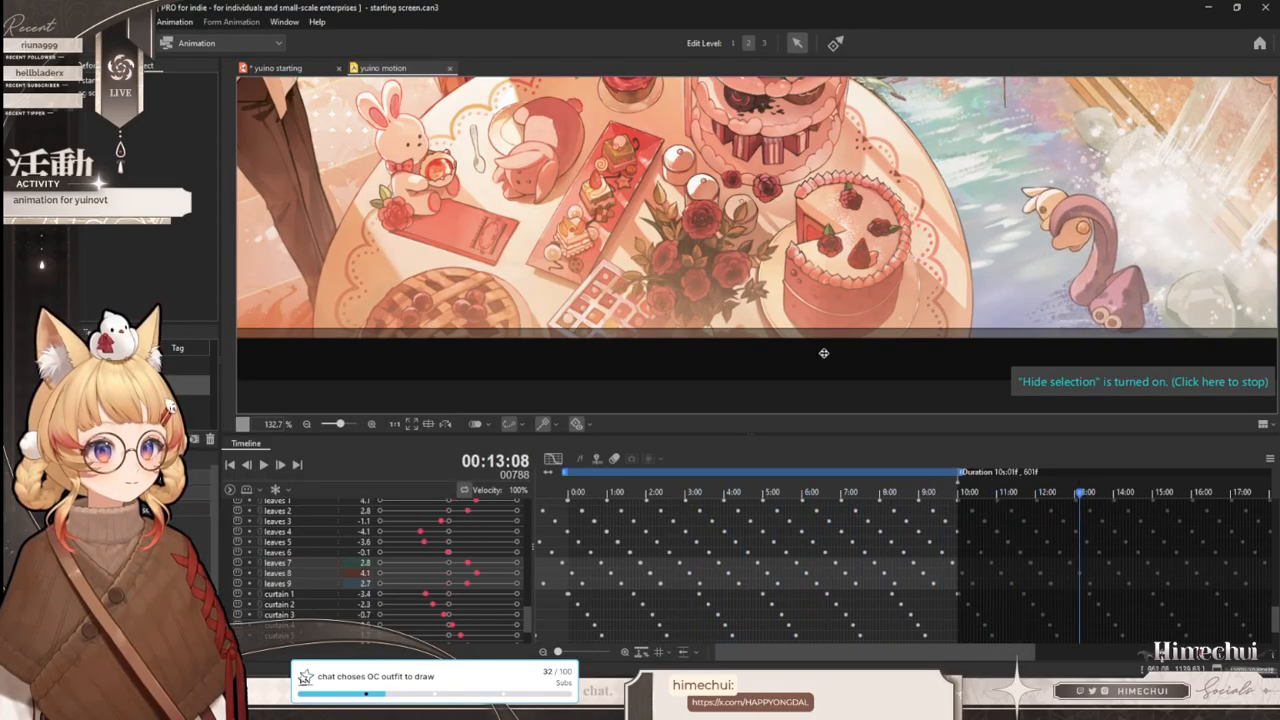
{"action": "scroll", "coordinate": [700, 291], "scroll_direction": "up", "scroll_amount": 2}
- Back in the yuino starting model, draw a three-point deform path down the hanging leaf cluster below the lower sprig
{"action": "left_click", "coordinate": [290, 68]}
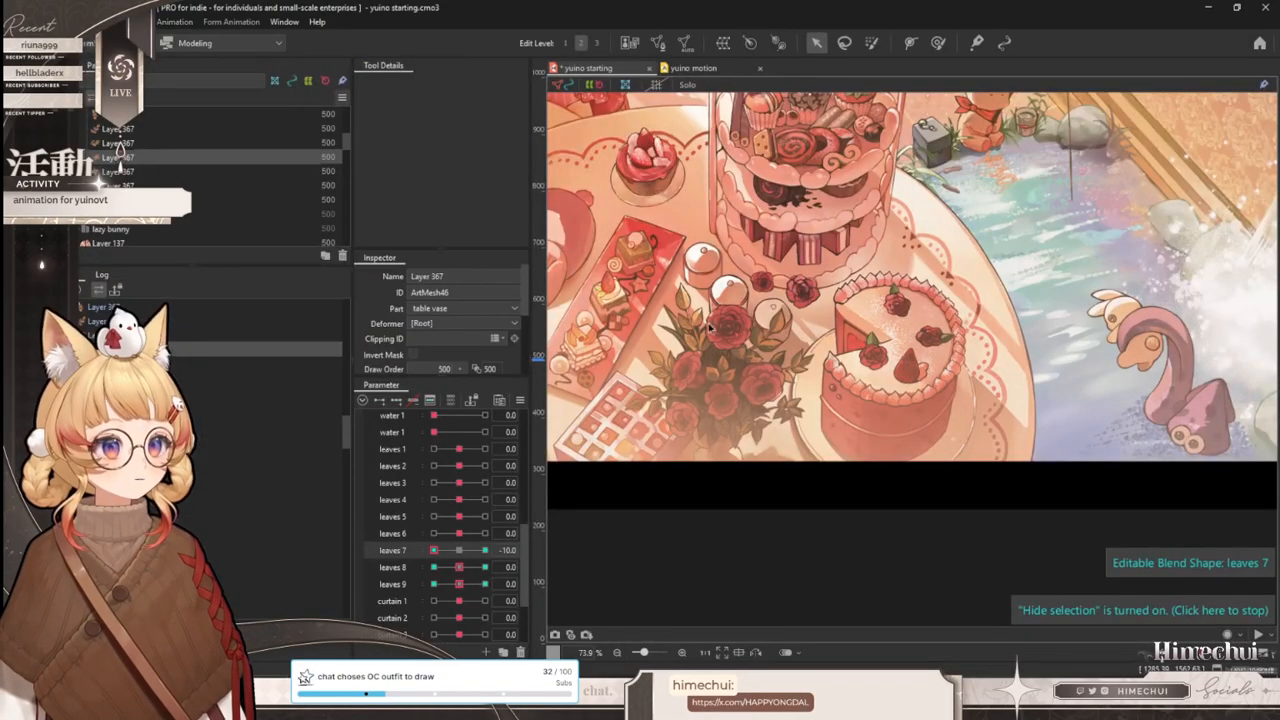
{"action": "scroll", "coordinate": [721, 373], "scroll_direction": "up", "scroll_amount": 3}
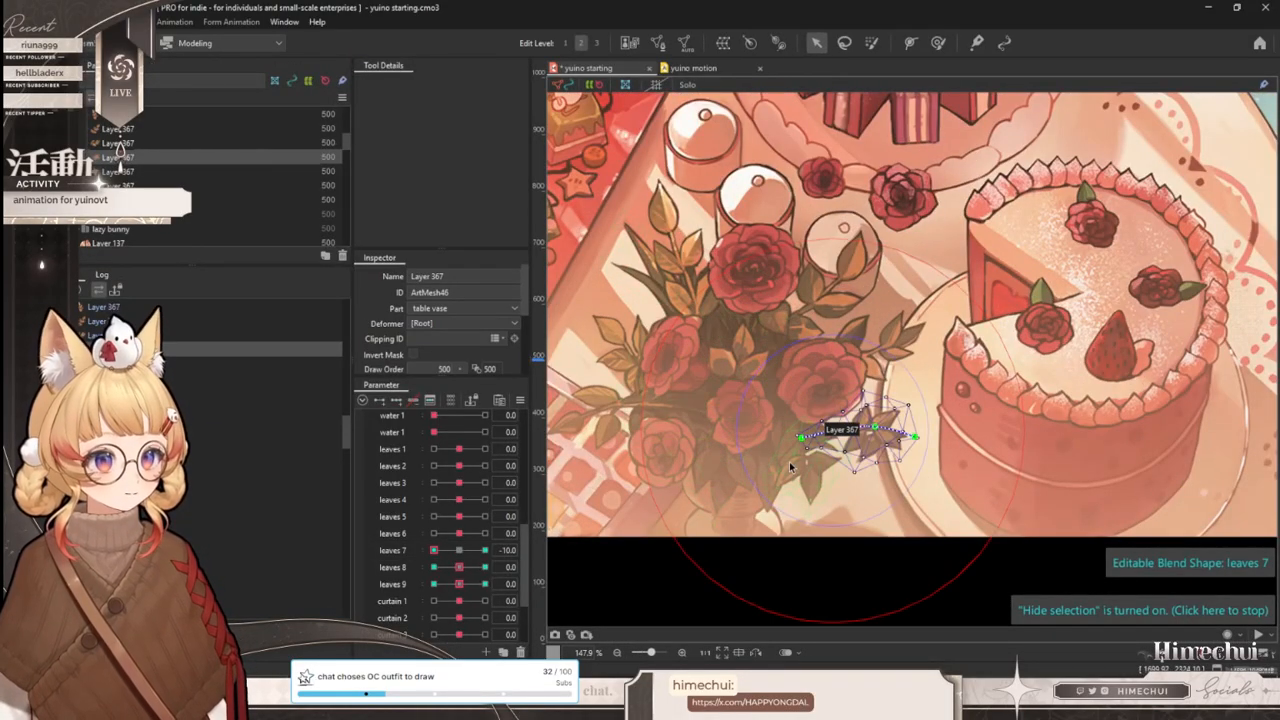
{"action": "left_click", "coordinate": [852, 494]}
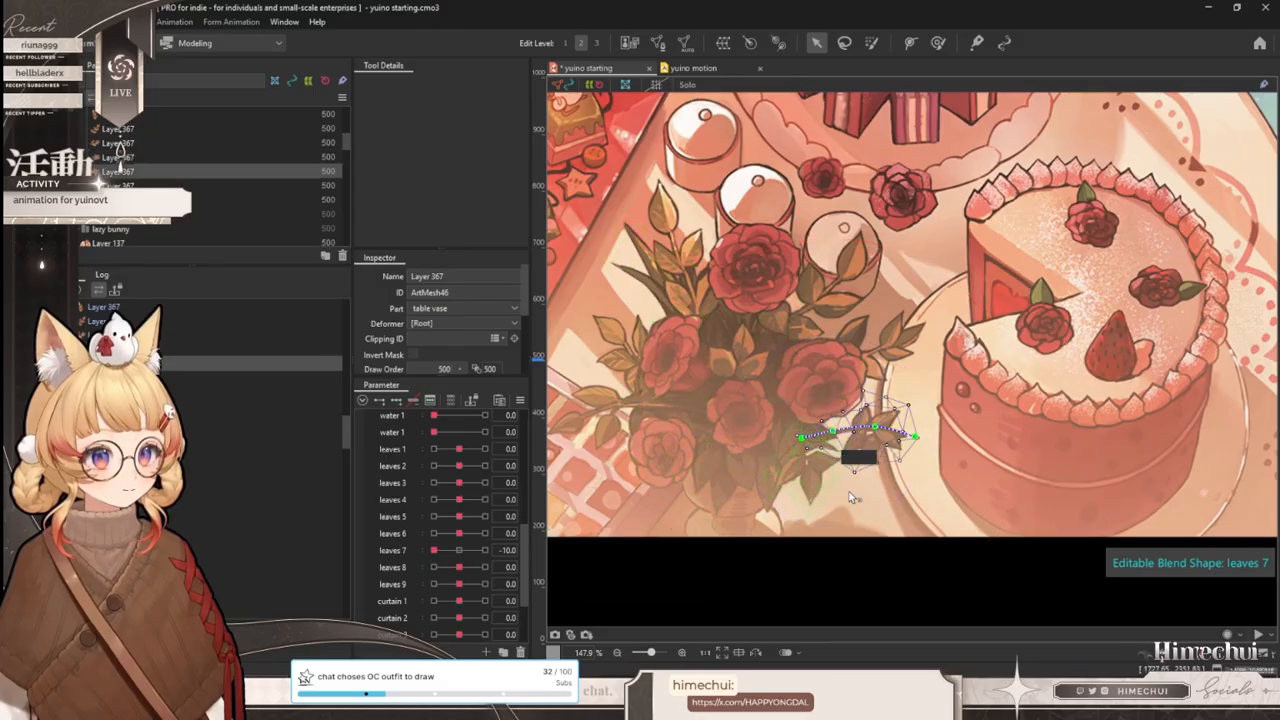
{"action": "scroll", "coordinate": [847, 495], "scroll_direction": "up", "scroll_amount": 2}
{"action": "left_click", "coordinate": [834, 472]}
{"action": "left_click", "coordinate": [910, 43]}
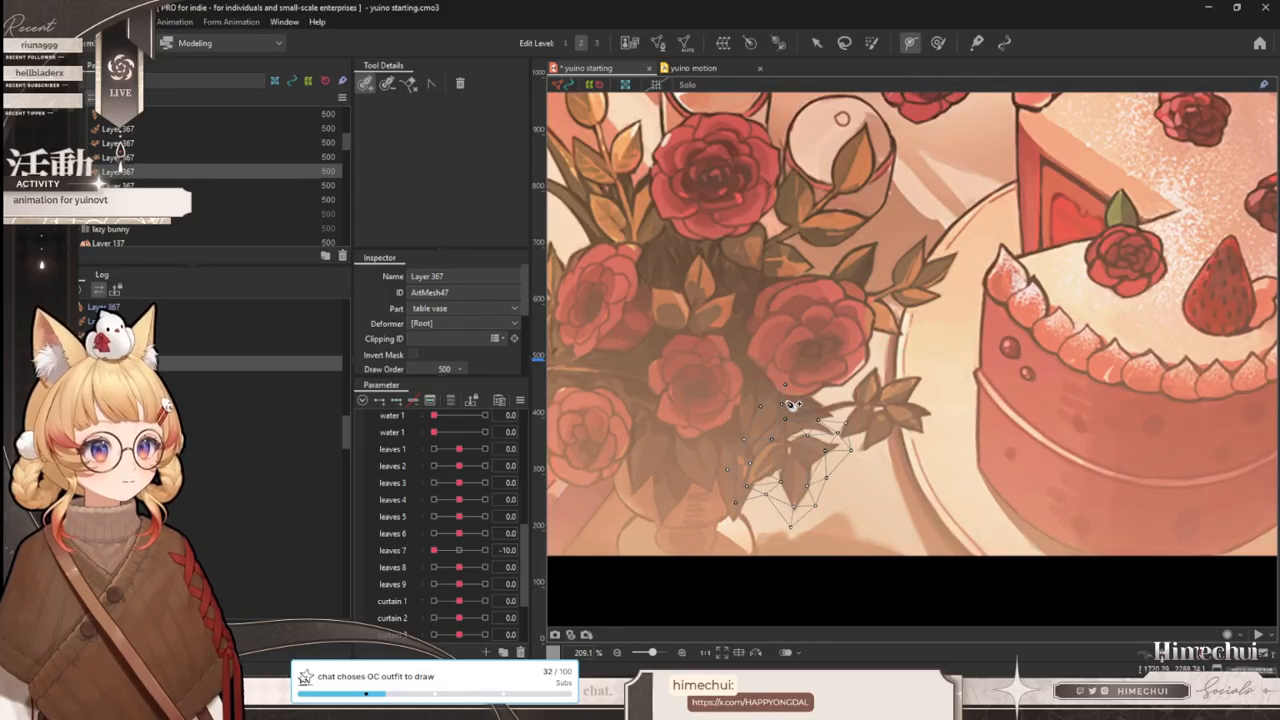
{"action": "left_click", "coordinate": [783, 399]}
{"action": "left_click", "coordinate": [787, 438]}
{"action": "left_click", "coordinate": [795, 508]}
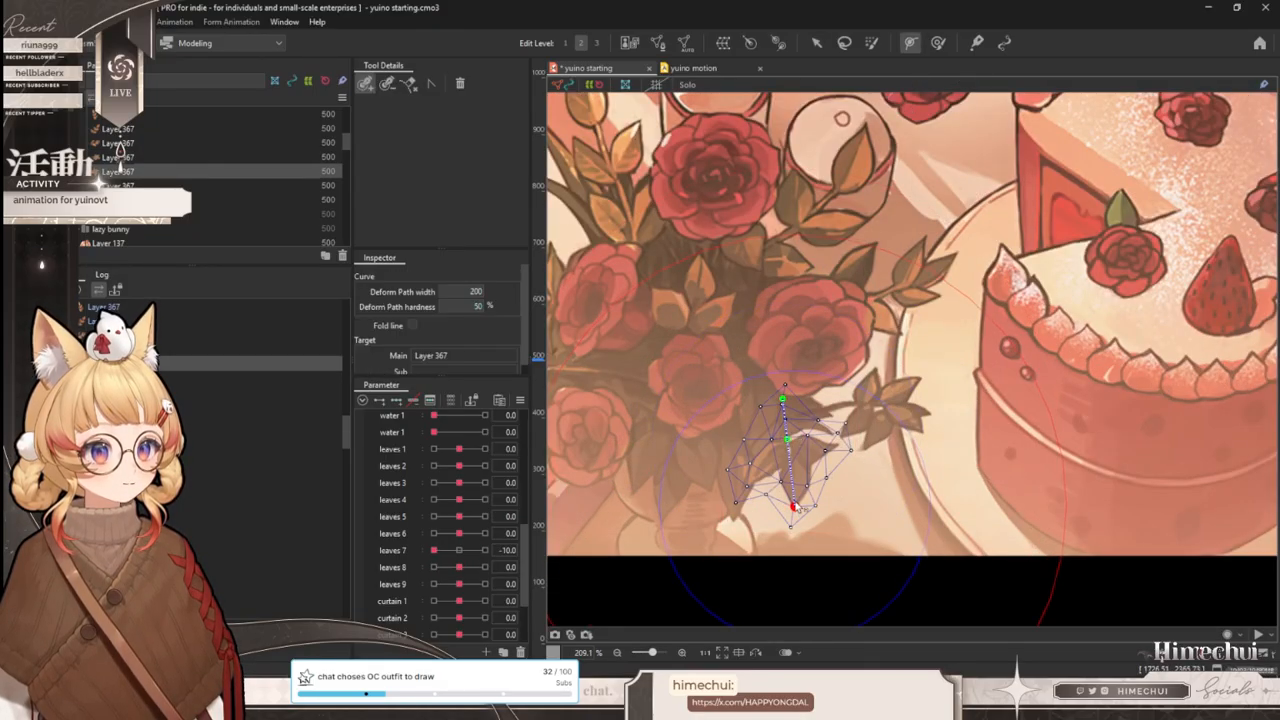
{"action": "left_click", "coordinate": [816, 43]}
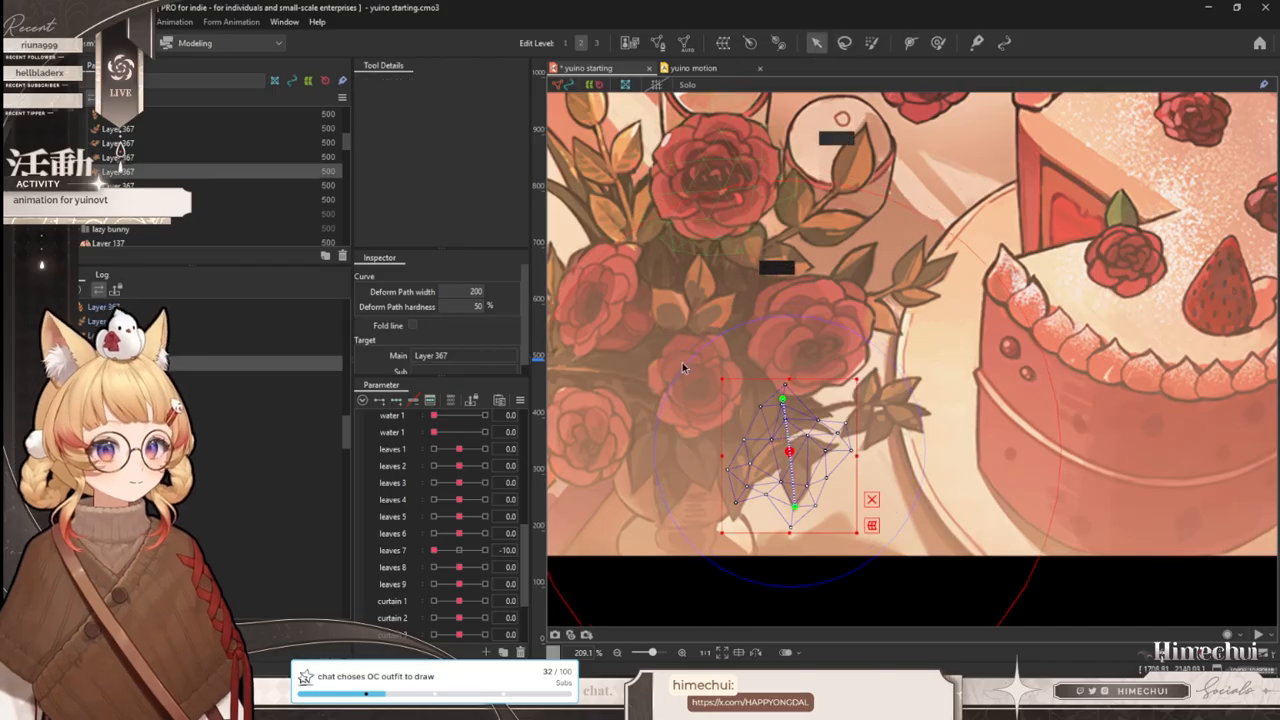
- Reset leaves 7 to 0, add three leaves 1 blend shape keys to the hanging cluster, and bend the path's middle point left at -10
{"action": "left_click", "coordinate": [447, 550]}
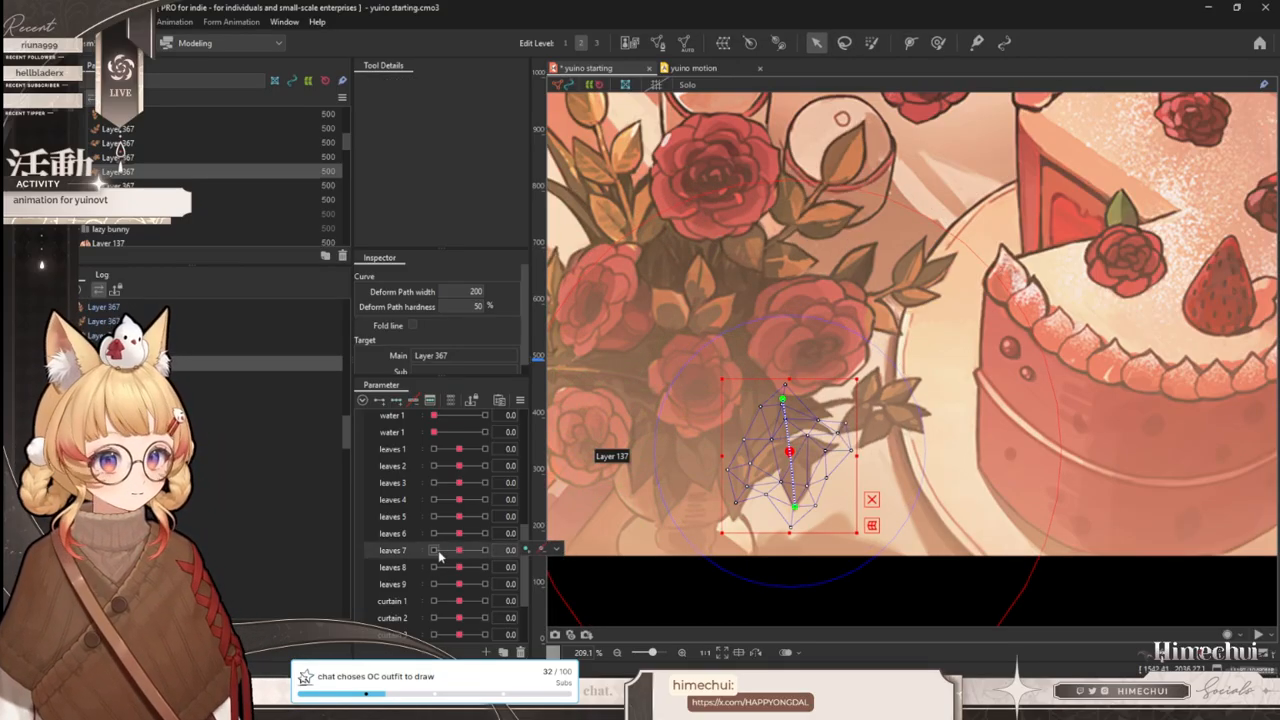
{"action": "mouse_move", "coordinate": [459, 449]}
{"action": "left_mouse_down"}
{"action": "mouse_move", "coordinate": [424, 451]}
{"action": "mouse_move", "coordinate": [491, 451]}
{"action": "mouse_move", "coordinate": [464, 451]}
{"action": "left_mouse_up"}
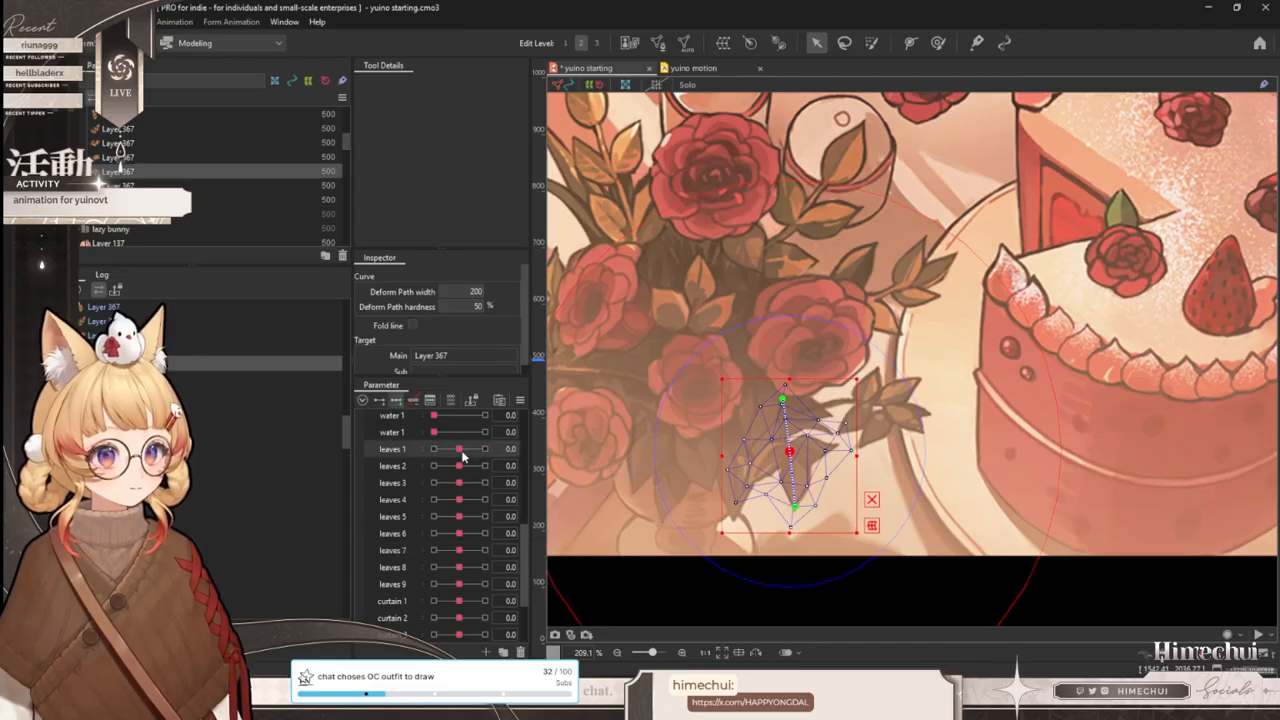
{"action": "left_click_drag", "start_coordinate": [462, 454], "coordinate": [491, 449]}
{"action": "left_click", "coordinate": [872, 500]}
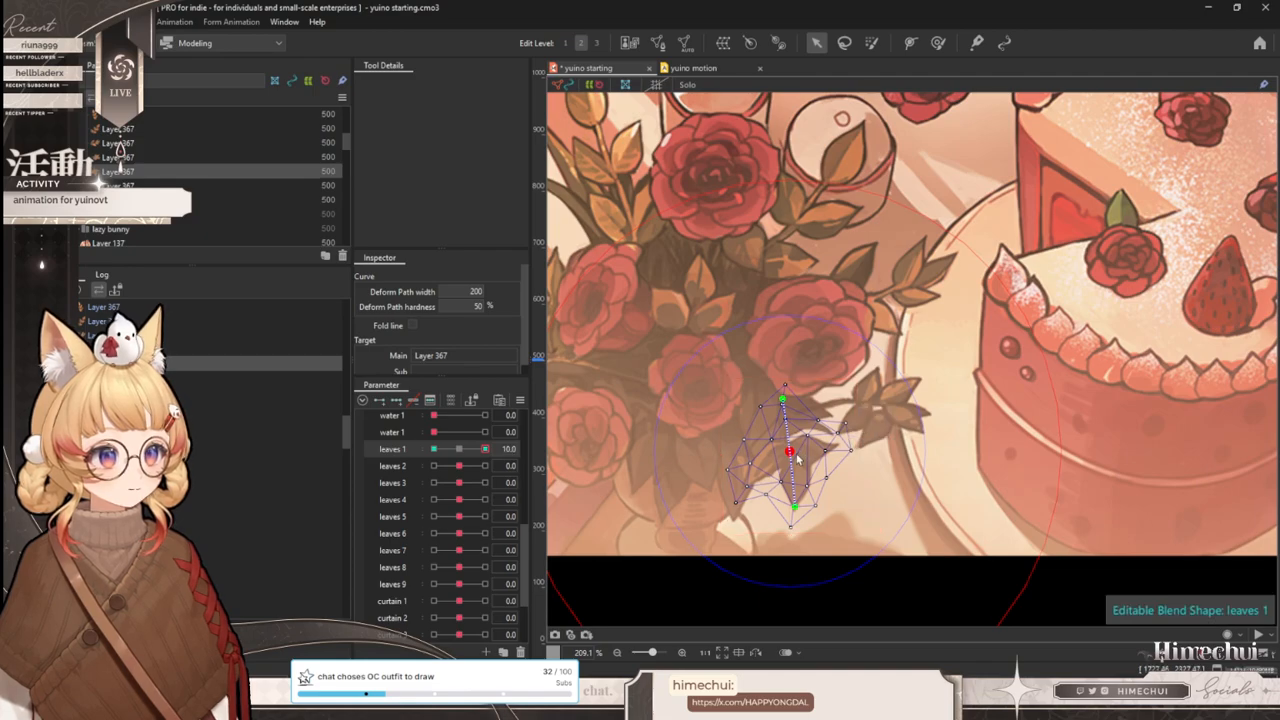
{"action": "left_click", "coordinate": [434, 449]}
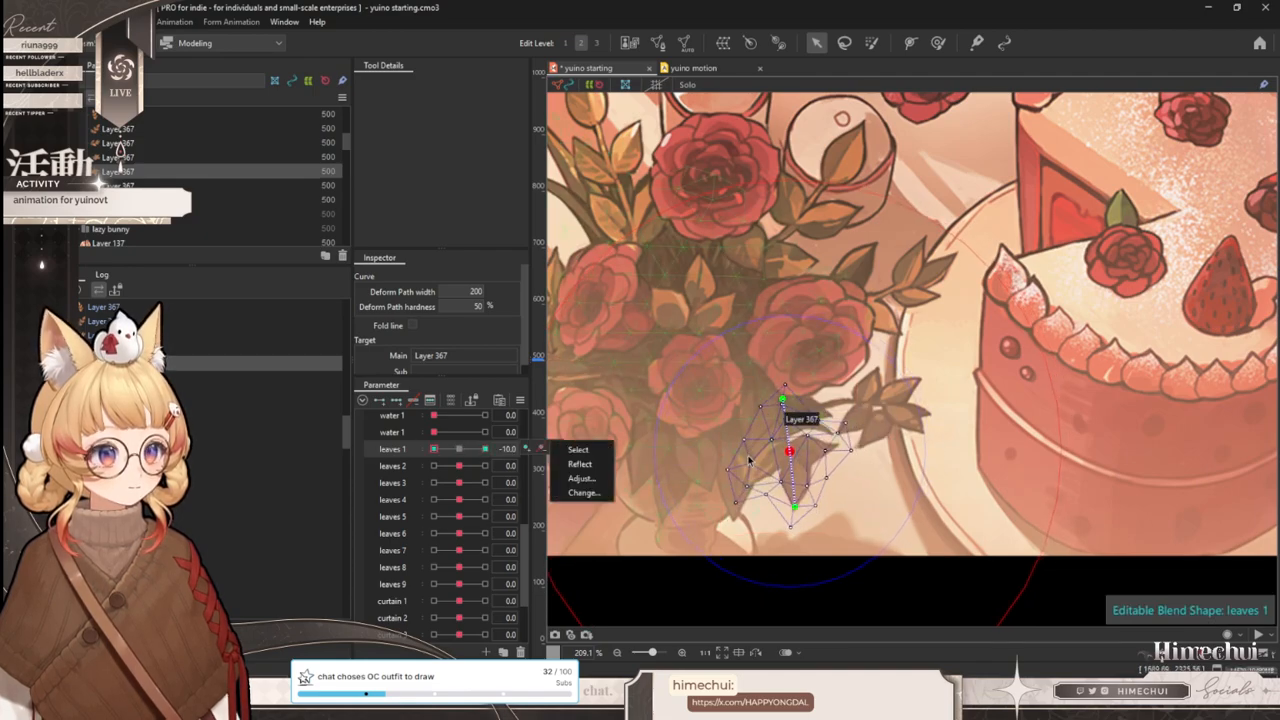
{"action": "left_click_drag", "start_coordinate": [790, 450], "coordinate": [782, 453]}
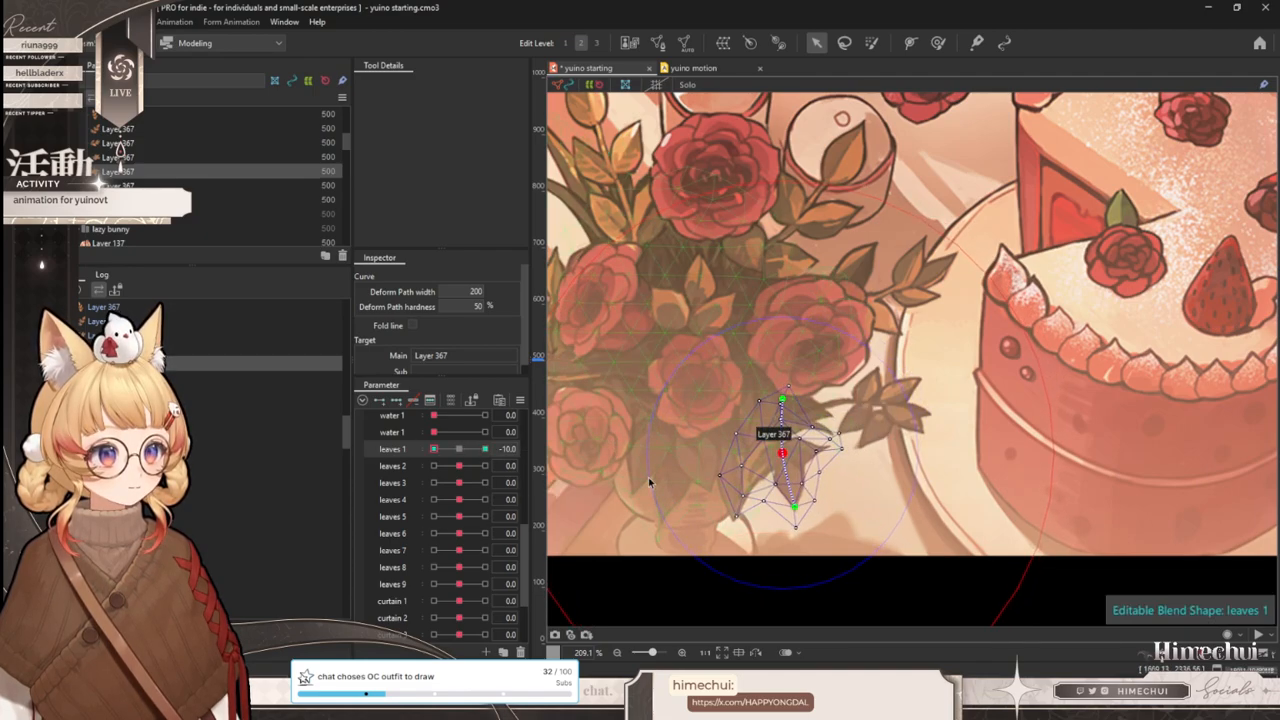
{"action": "left_click", "coordinate": [459, 449]}
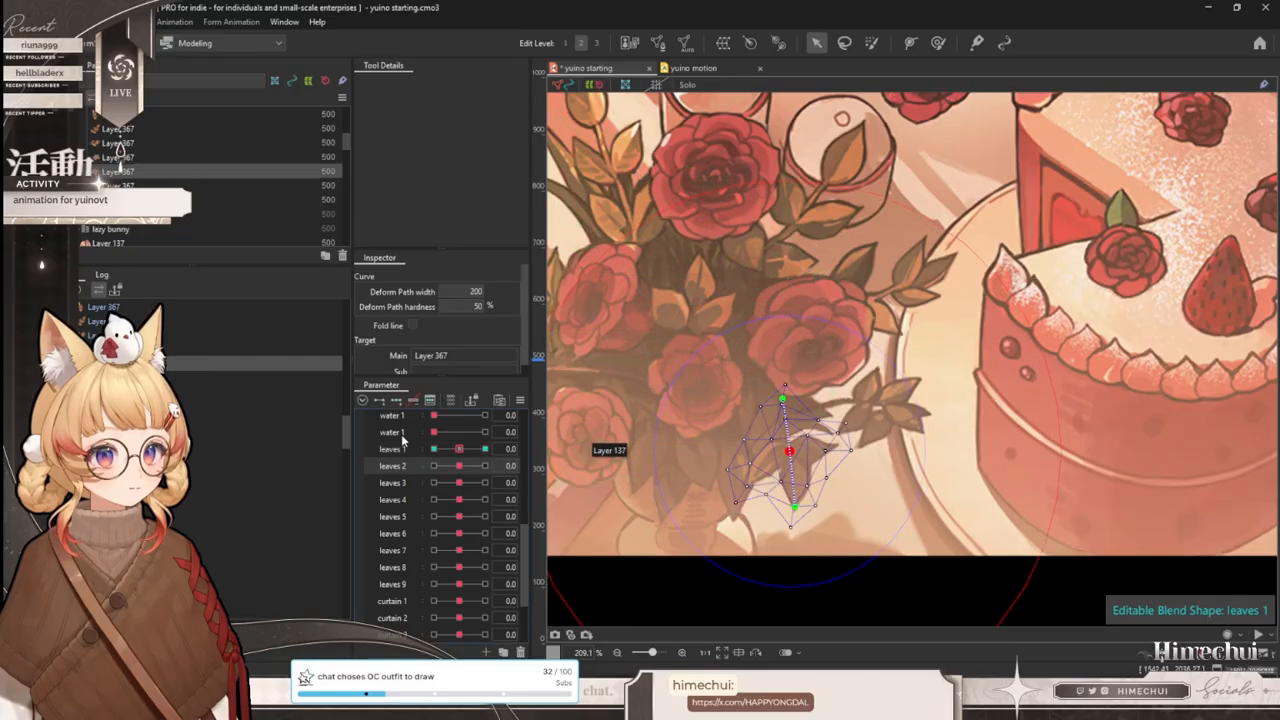
- Add three leaves 2 keys to the hanging cluster, moving the path's tip point right at 10 and left at -10
{"action": "key", "text": "3"}
{"action": "left_click", "coordinate": [485, 466]}
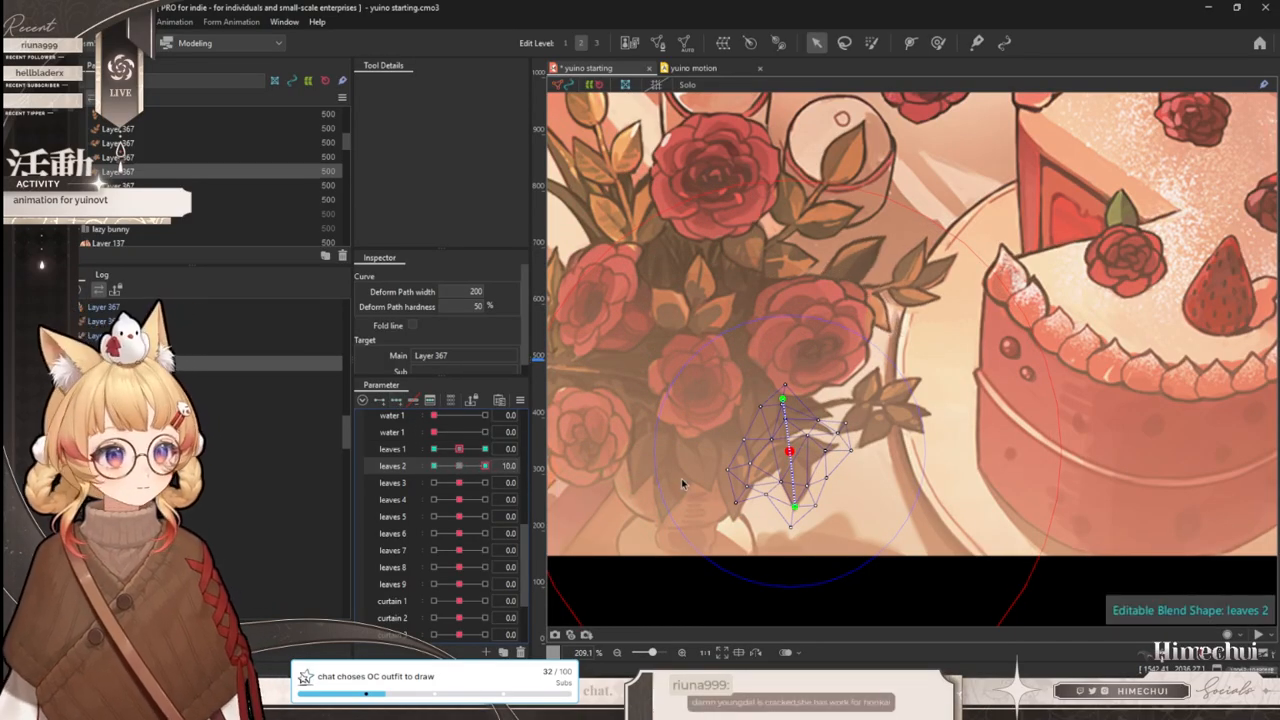
{"action": "left_click_drag", "start_coordinate": [790, 452], "coordinate": [784, 506]}
{"action": "left_click", "coordinate": [434, 466]}
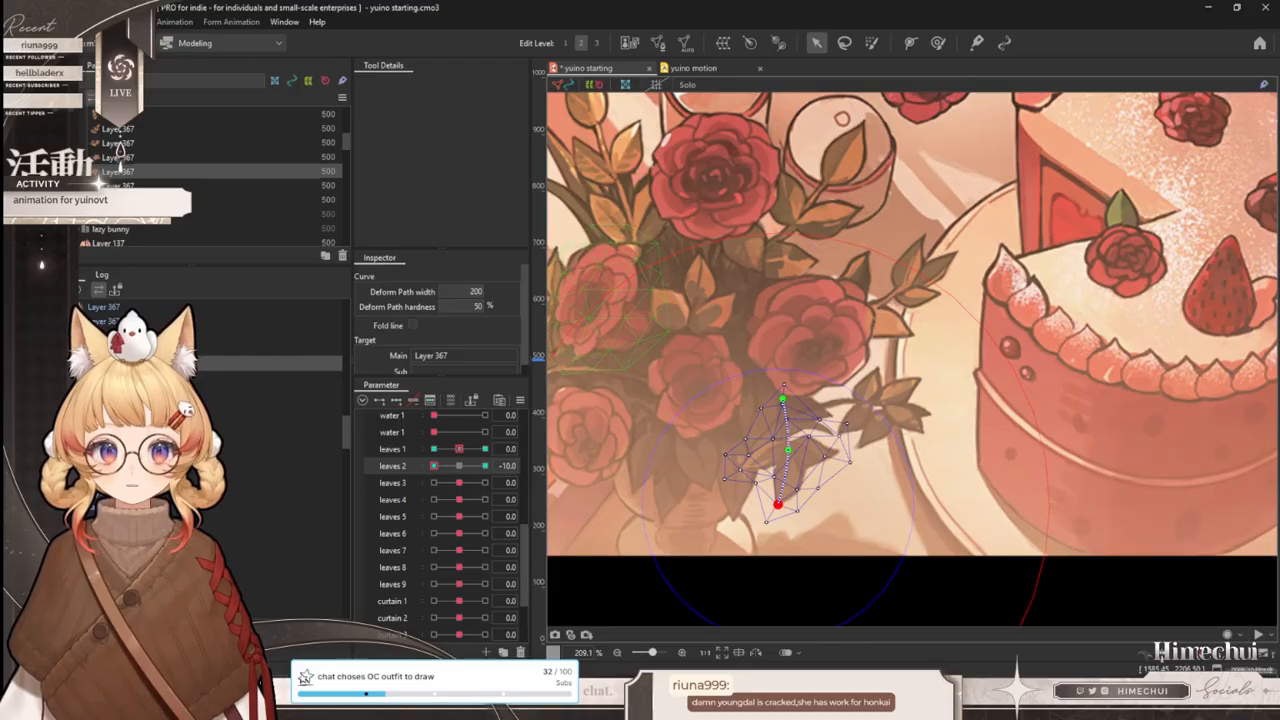
{"action": "left_click", "coordinate": [462, 467]}
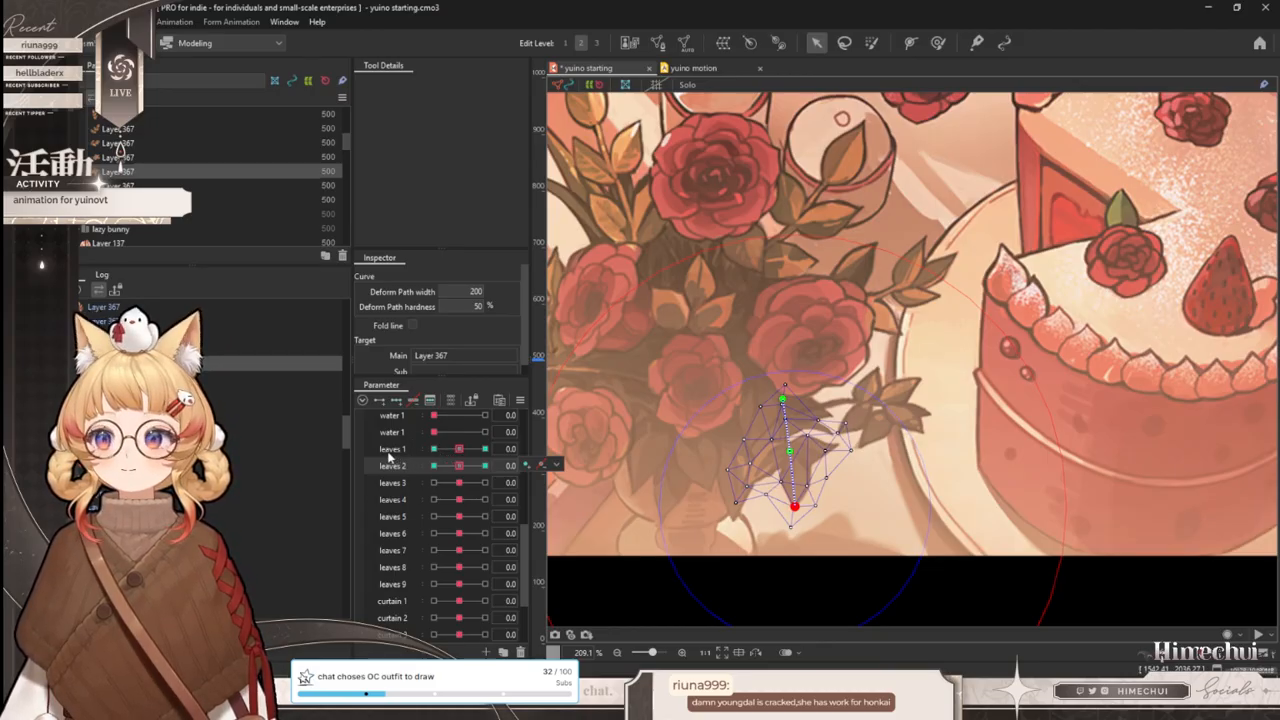
- Check the hanging cluster's bending across the leaves 2 and leaves 1 ranges
{"action": "scroll", "coordinate": [916, 392], "scroll_direction": "down", "scroll_amount": 3}
{"action": "scroll", "coordinate": [869, 414], "scroll_direction": "up", "scroll_amount": 3}
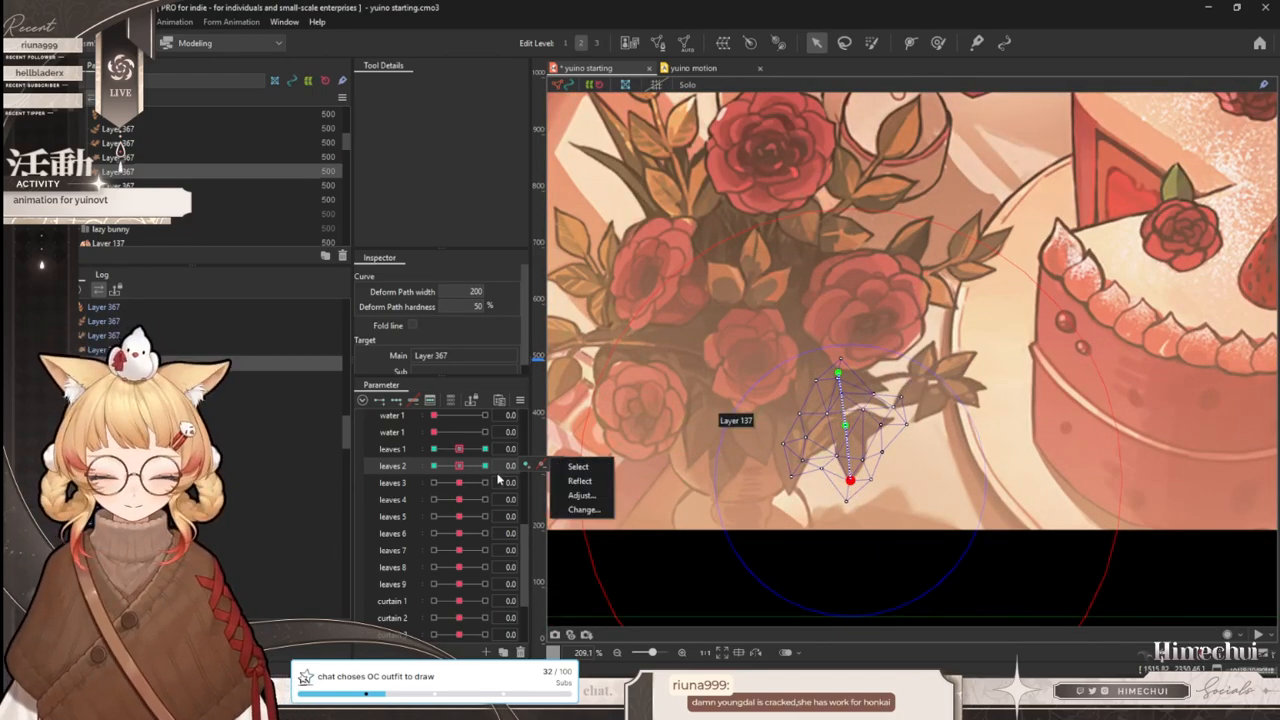
{"action": "left_click_drag", "start_coordinate": [458, 466], "coordinate": [451, 465]}
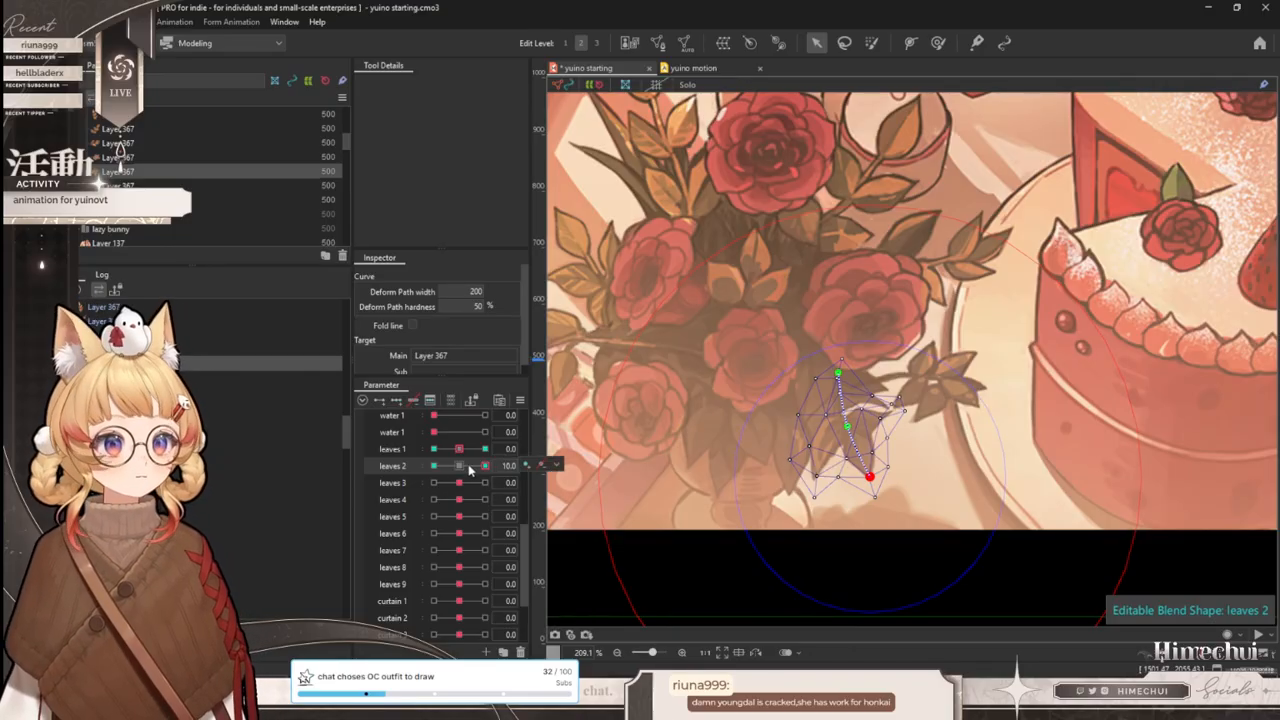
{"action": "left_click", "coordinate": [459, 465]}
{"action": "mouse_move", "coordinate": [458, 450]}
{"action": "left_mouse_down"}
{"action": "mouse_move", "coordinate": [486, 450]}
{"action": "mouse_move", "coordinate": [434, 449]}
{"action": "mouse_move", "coordinate": [460, 457]}
{"action": "mouse_move", "coordinate": [448, 466]}
{"action": "left_mouse_up"}
{"action": "left_click", "coordinate": [465, 452]}
{"action": "left_click", "coordinate": [466, 452]}
- Hide the selection in the yuino motion animation and scrub the timeline to check the bouquet with the hanging cluster rigged
{"action": "scroll", "coordinate": [760, 396], "scroll_direction": "down", "scroll_amount": 3}
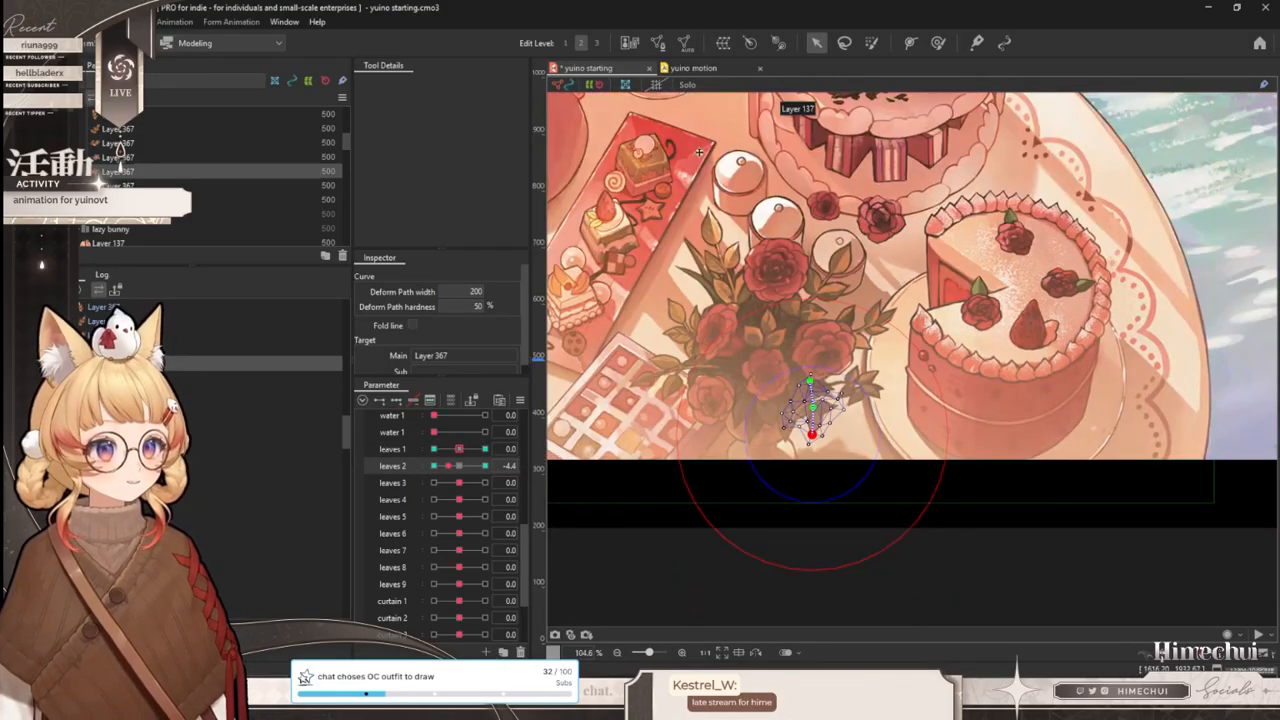
{"action": "key", "text": "ctrl+Tab"}
{"action": "scroll", "coordinate": [777, 394], "scroll_direction": "down", "scroll_amount": 3}
{"action": "scroll", "coordinate": [656, 368], "scroll_direction": "up", "scroll_amount": 2}
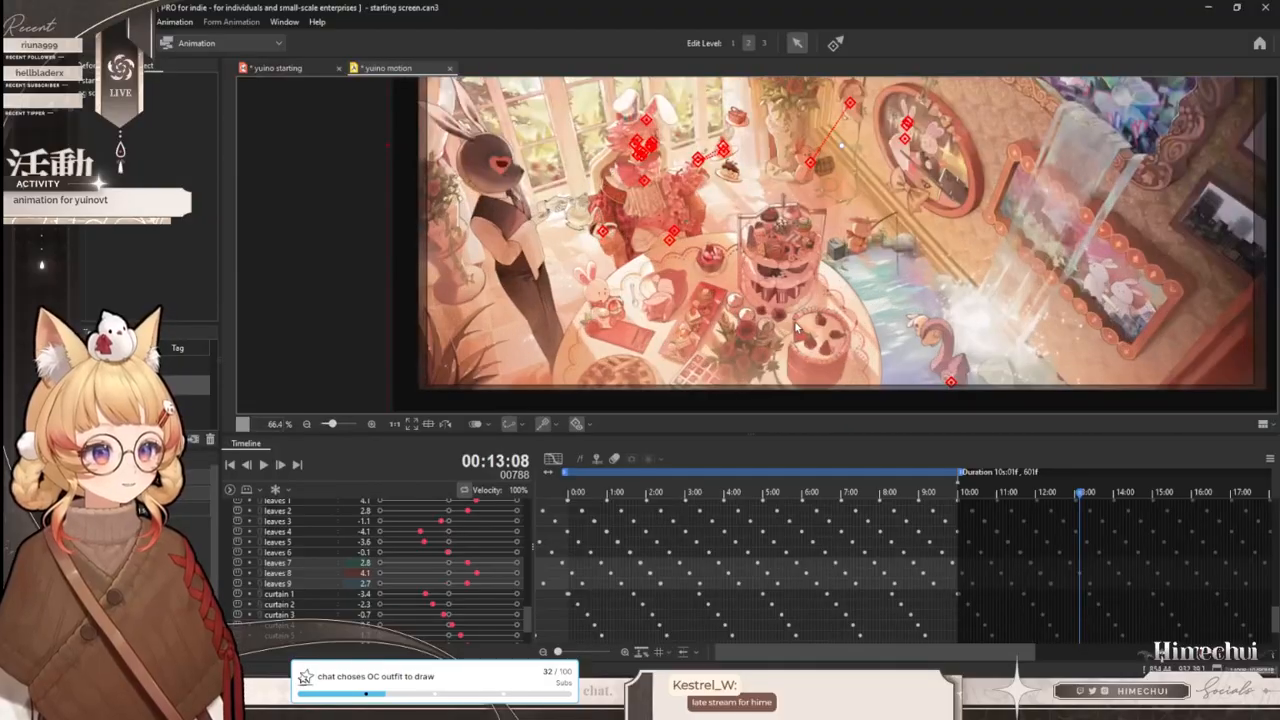
{"action": "scroll", "coordinate": [656, 368], "scroll_direction": "down", "scroll_amount": 3}
{"action": "scroll", "coordinate": [760, 350], "scroll_direction": "up", "scroll_amount": 4}
{"action": "scroll", "coordinate": [850, 340], "scroll_direction": "down", "scroll_amount": 2}
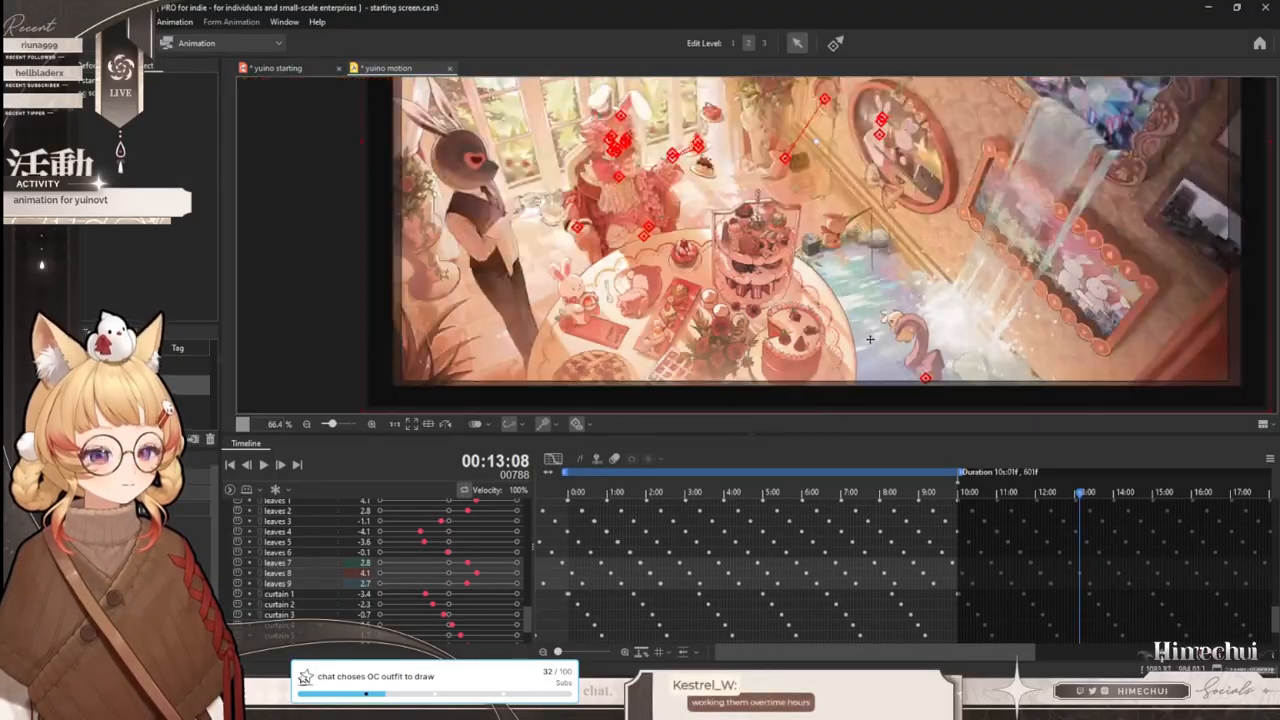
{"action": "scroll", "coordinate": [877, 337], "scroll_direction": "up", "scroll_amount": 1}
{"action": "key", "text": "ctrl+t"}
{"action": "scroll", "coordinate": [773, 382], "scroll_direction": "down", "scroll_amount": 4}
{"action": "scroll", "coordinate": [732, 362], "scroll_direction": "up", "scroll_amount": 4}
{"action": "scroll", "coordinate": [700, 340], "scroll_direction": "down", "scroll_amount": 2}
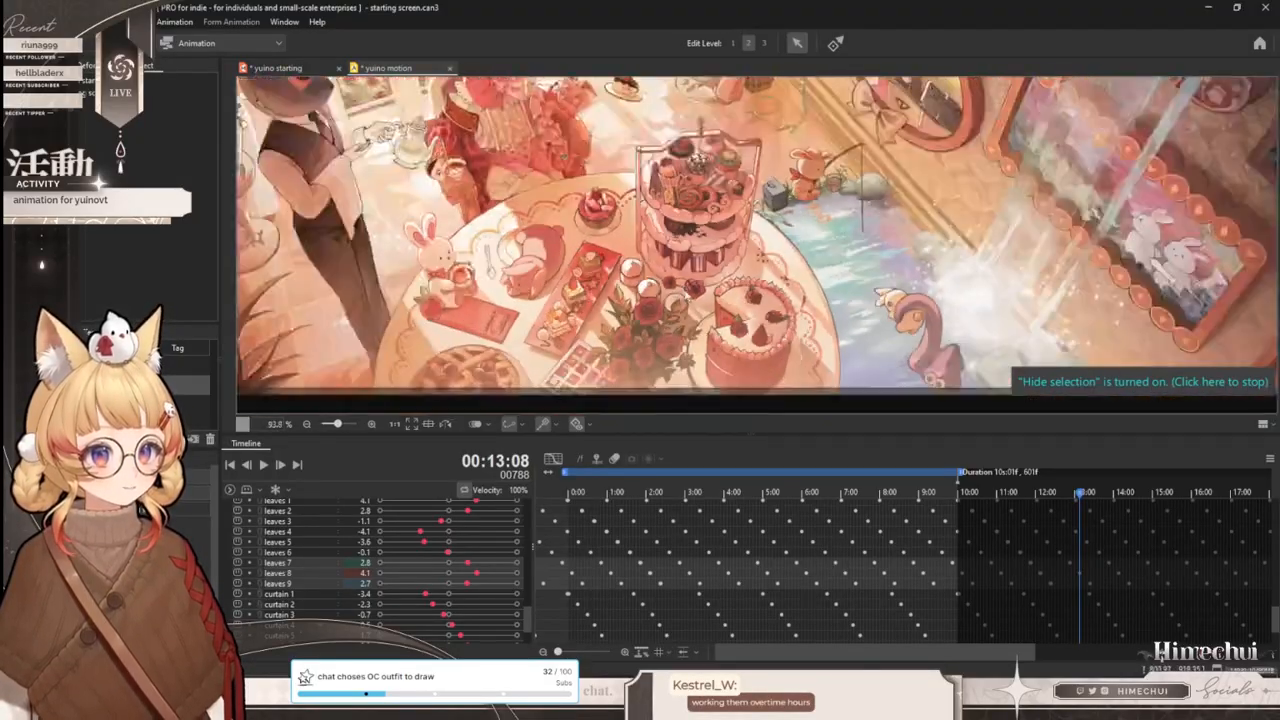
{"action": "scroll", "coordinate": [655, 314], "scroll_direction": "up", "scroll_amount": 2}
{"action": "left_click_drag", "start_coordinate": [604, 490], "coordinate": [858, 506]}
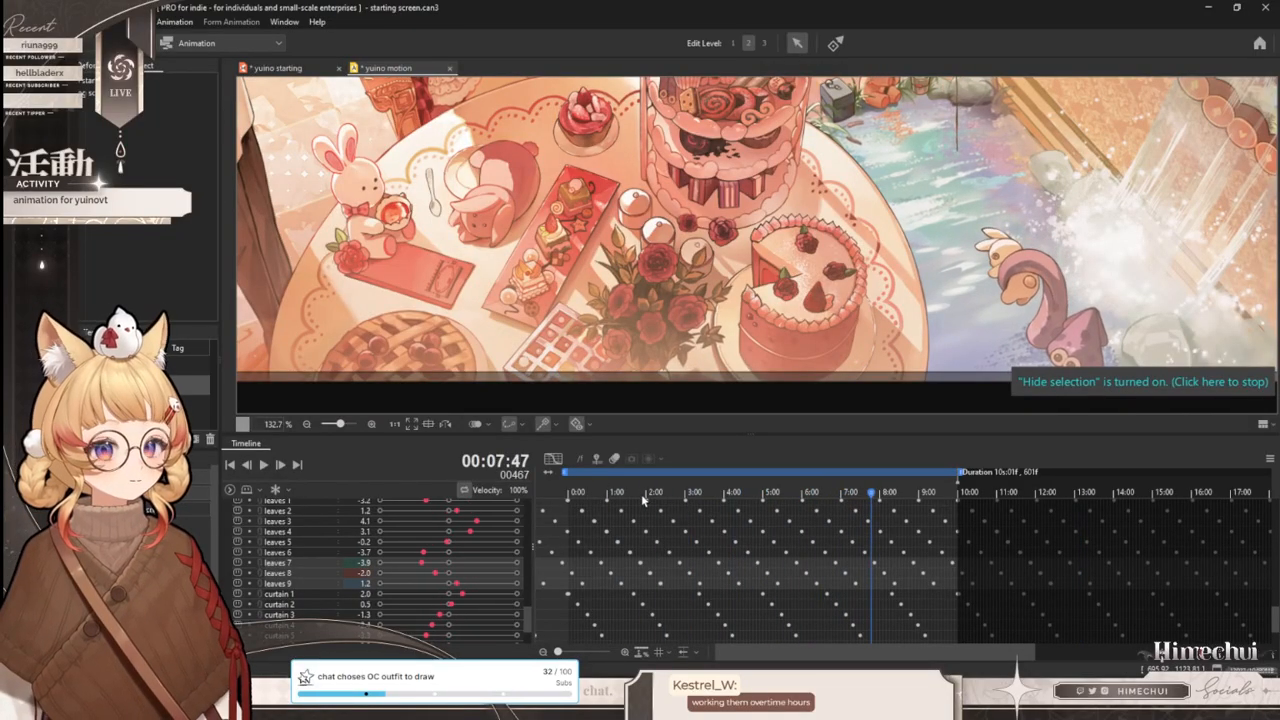
- Enlarge the animation canvas by shrinking the timeline area, framing the whole tea party scene
{"action": "scroll", "coordinate": [513, 279], "scroll_direction": "down", "scroll_amount": 4}
{"action": "scroll", "coordinate": [640, 350], "scroll_direction": "up", "scroll_amount": 2}
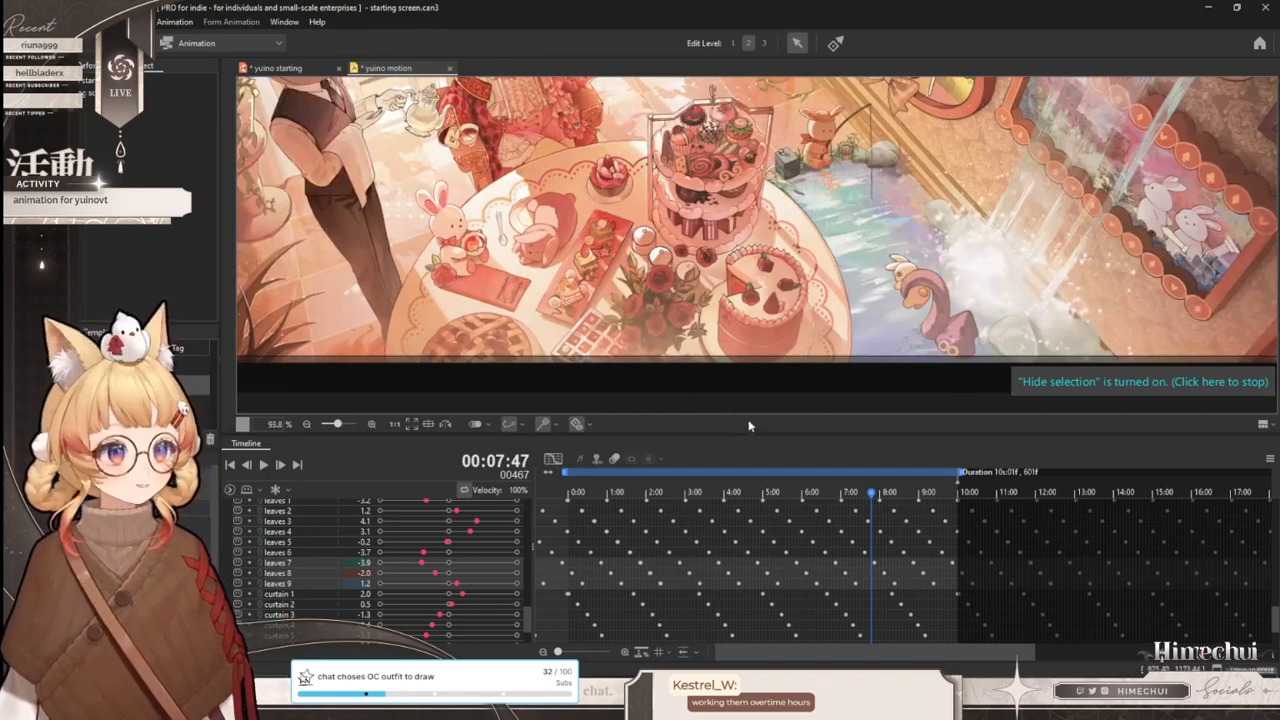
{"action": "left_click_drag", "start_coordinate": [754, 434], "coordinate": [754, 502]}
{"action": "scroll", "coordinate": [738, 405], "scroll_direction": "down", "scroll_amount": 1}
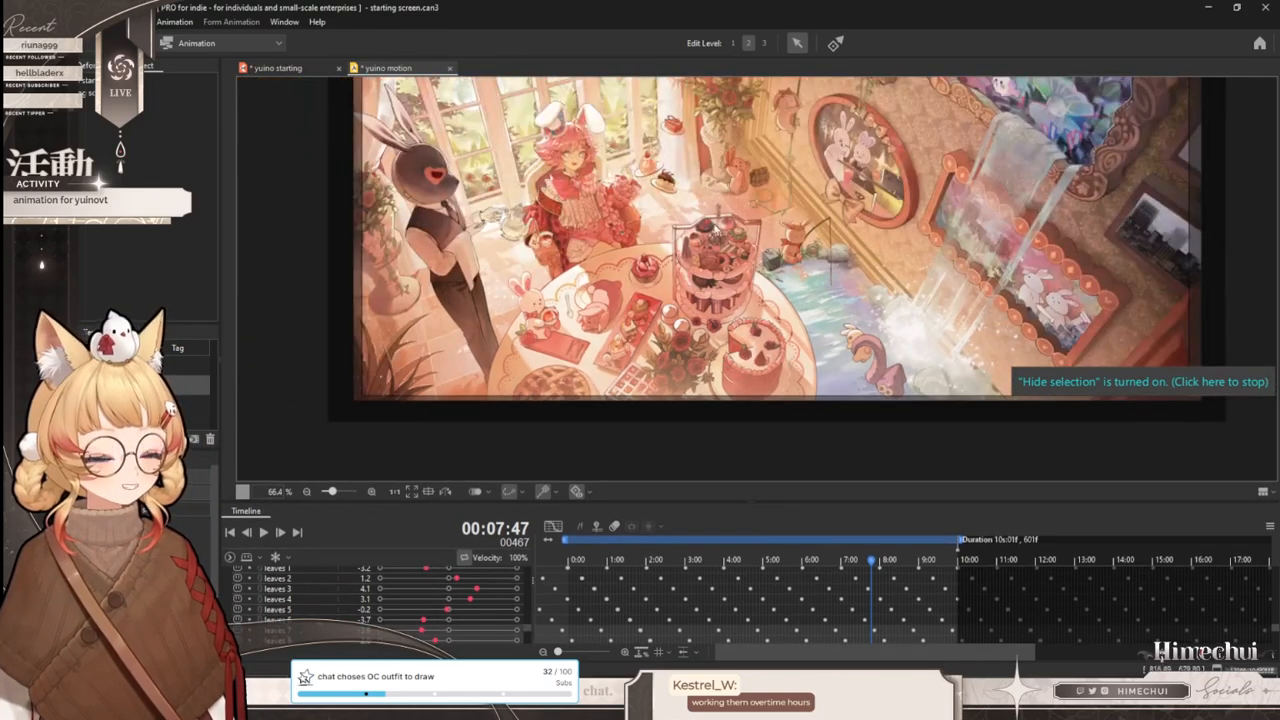
{"action": "scroll", "coordinate": [727, 245], "scroll_direction": "up", "scroll_amount": 1}
{"action": "scroll", "coordinate": [726, 281], "scroll_direction": "down", "scroll_amount": 1}
{"action": "scroll", "coordinate": [726, 282], "scroll_direction": "up", "scroll_amount": 1}
- Switch to the yuino starting model and save it
{"action": "left_click", "coordinate": [276, 67]}
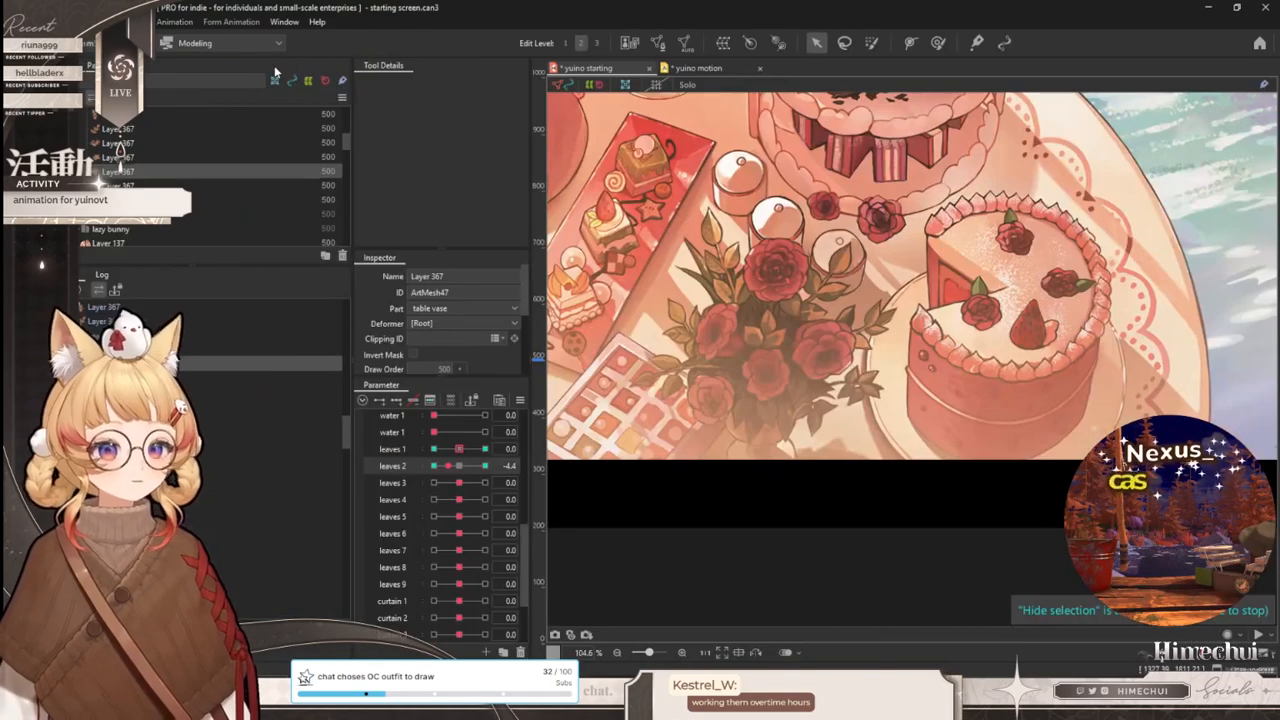
{"action": "left_click", "coordinate": [26, 21]}
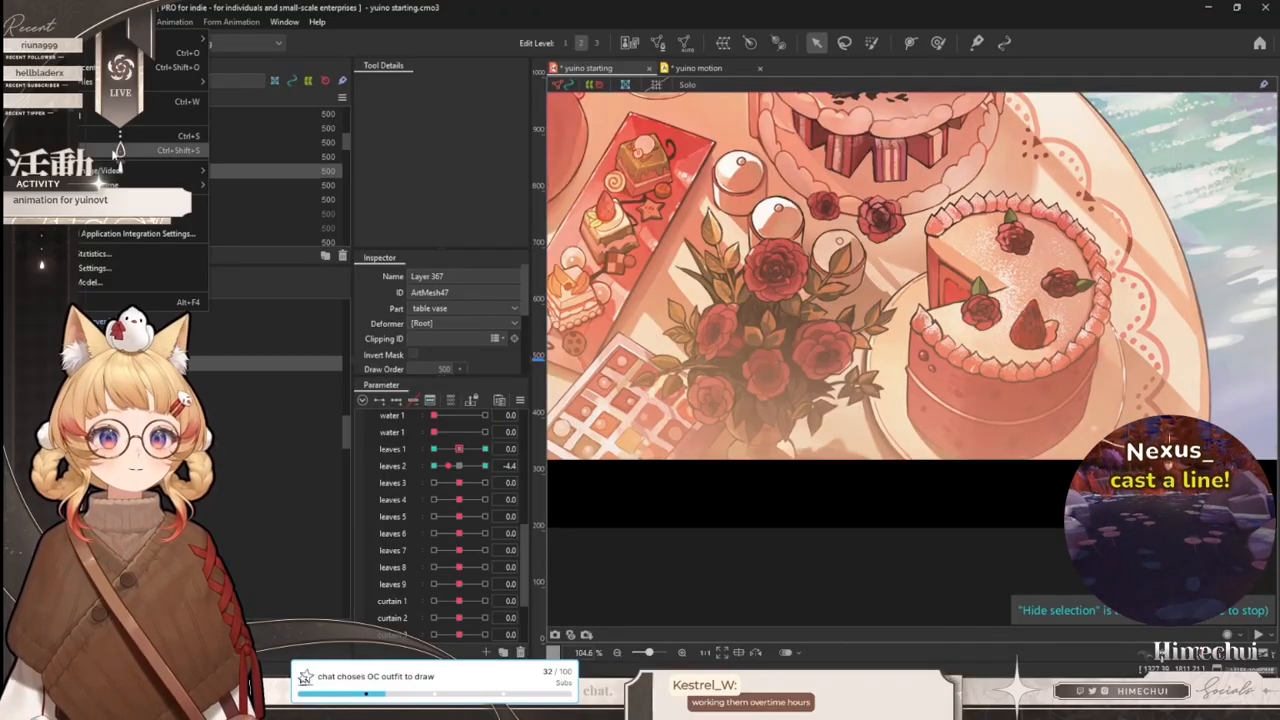
{"action": "left_click", "coordinate": [119, 137]}
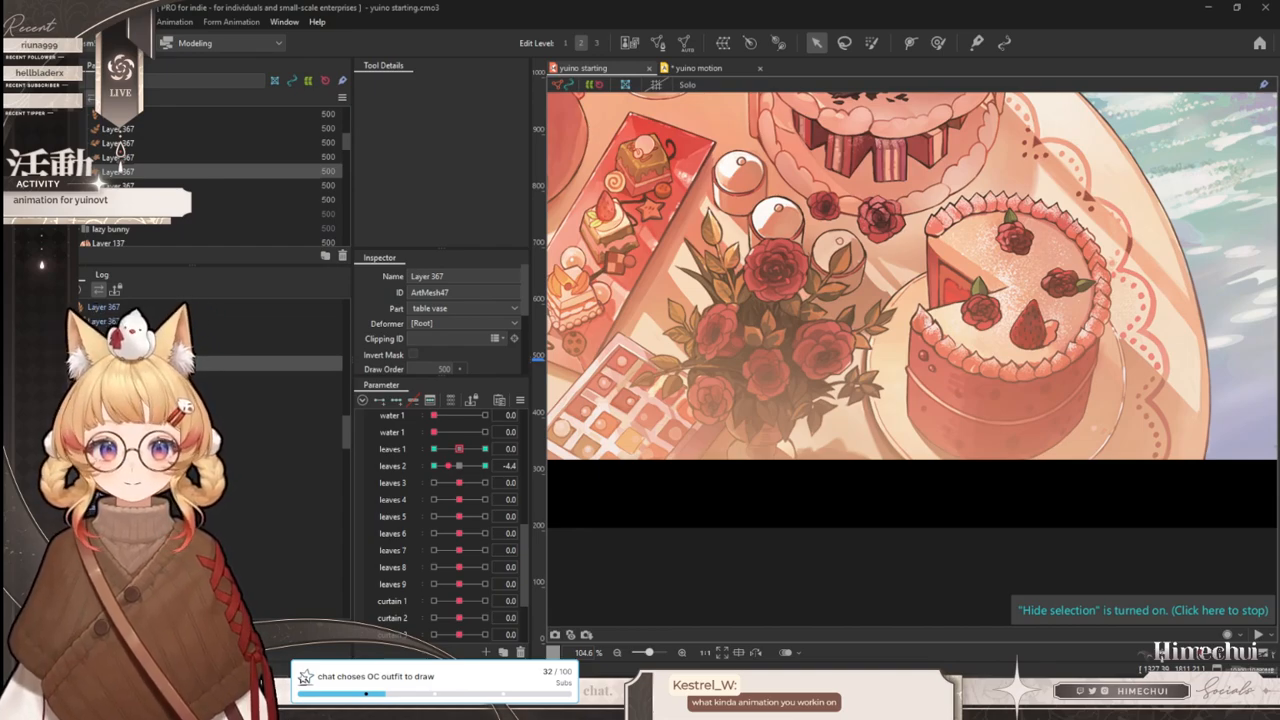
- Return to the yuino motion animation, enlarge its canvas further and play the animation
{"action": "left_click", "coordinate": [692, 69]}
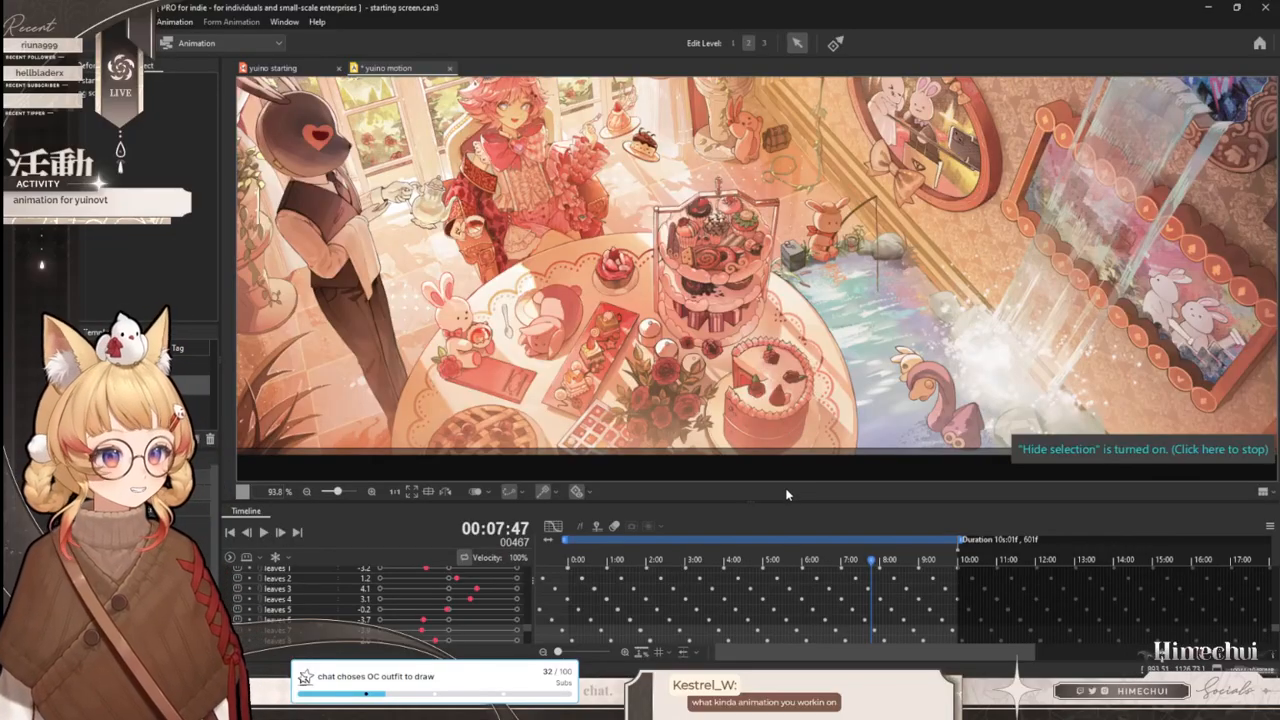
{"action": "left_click_drag", "start_coordinate": [755, 501], "coordinate": [756, 531]}
{"action": "scroll", "coordinate": [776, 339], "scroll_direction": "down", "scroll_amount": 2}
{"action": "scroll", "coordinate": [779, 339], "scroll_direction": "up", "scroll_amount": 1}
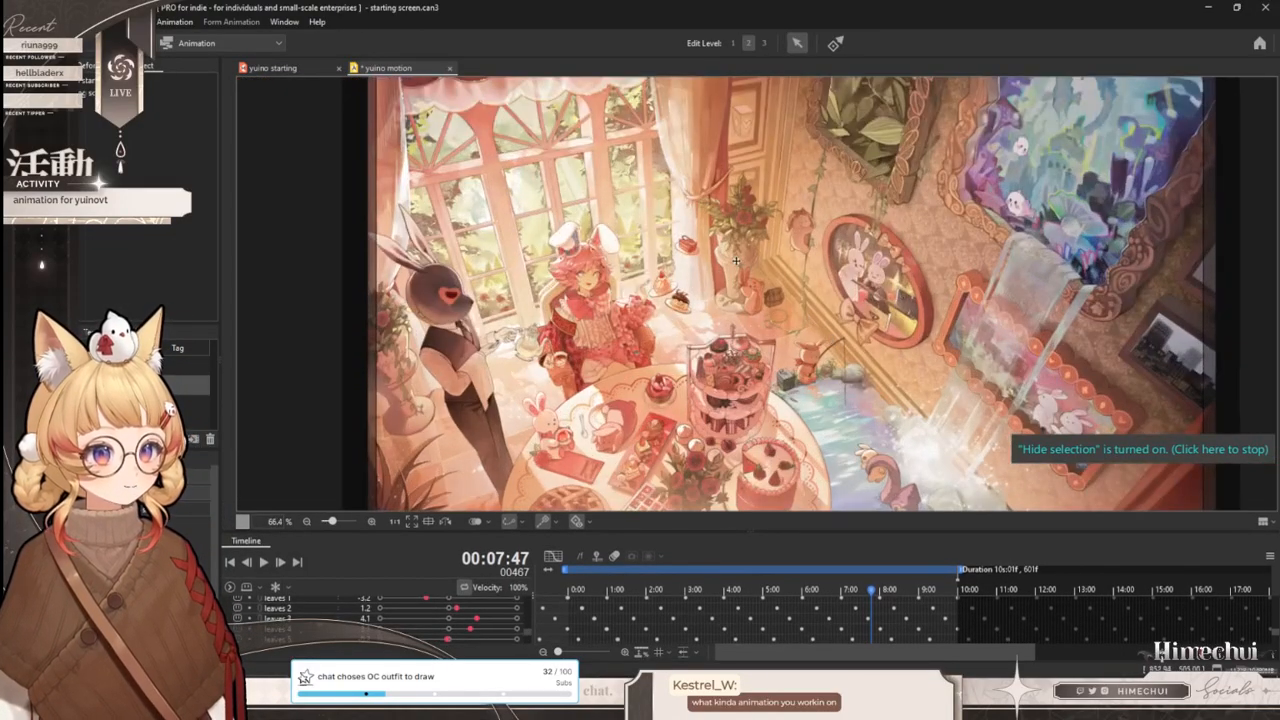
{"action": "scroll", "coordinate": [716, 370], "scroll_direction": "down", "scroll_amount": 1}
{"action": "scroll", "coordinate": [716, 370], "scroll_direction": "up", "scroll_amount": 1}
{"action": "left_click", "coordinate": [264, 562]}
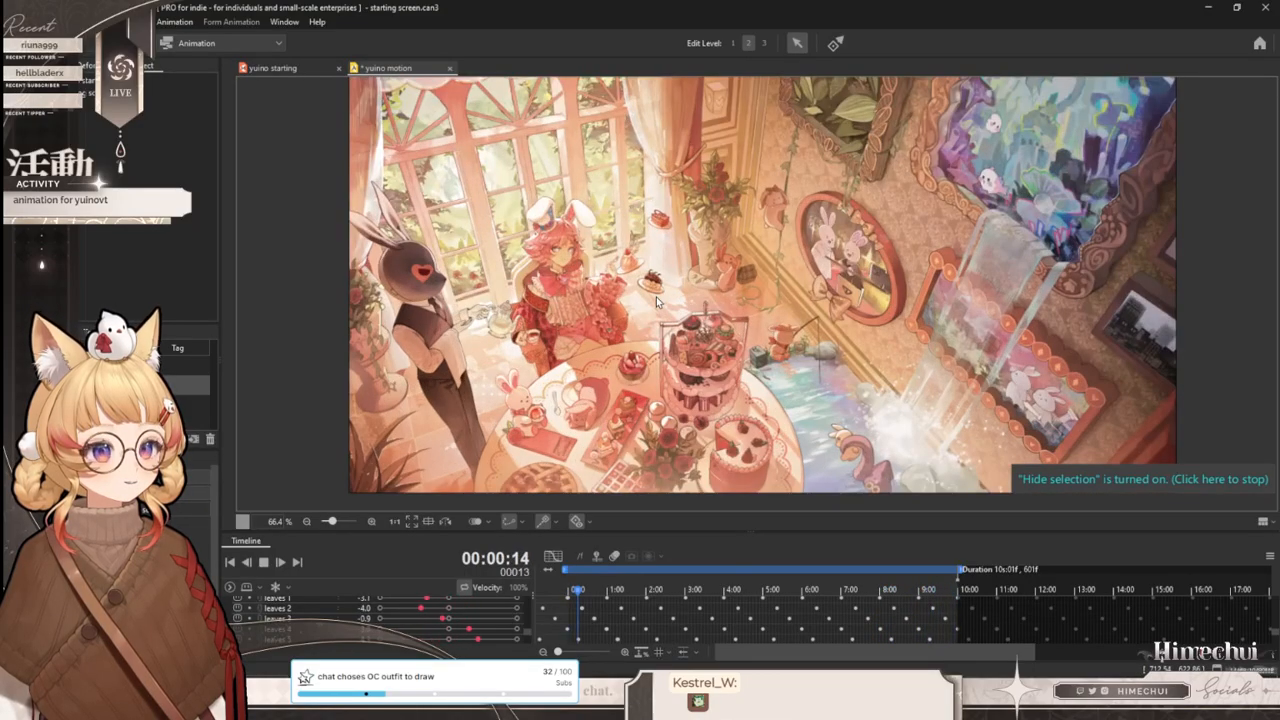
- Examine the playing animation close up around the seated character, the hanging vine, the oval mirror and the pond
{"action": "scroll", "coordinate": [520, 257], "scroll_direction": "up", "scroll_amount": 2}
{"action": "scroll", "coordinate": [520, 257], "scroll_direction": "up", "scroll_amount": 2}
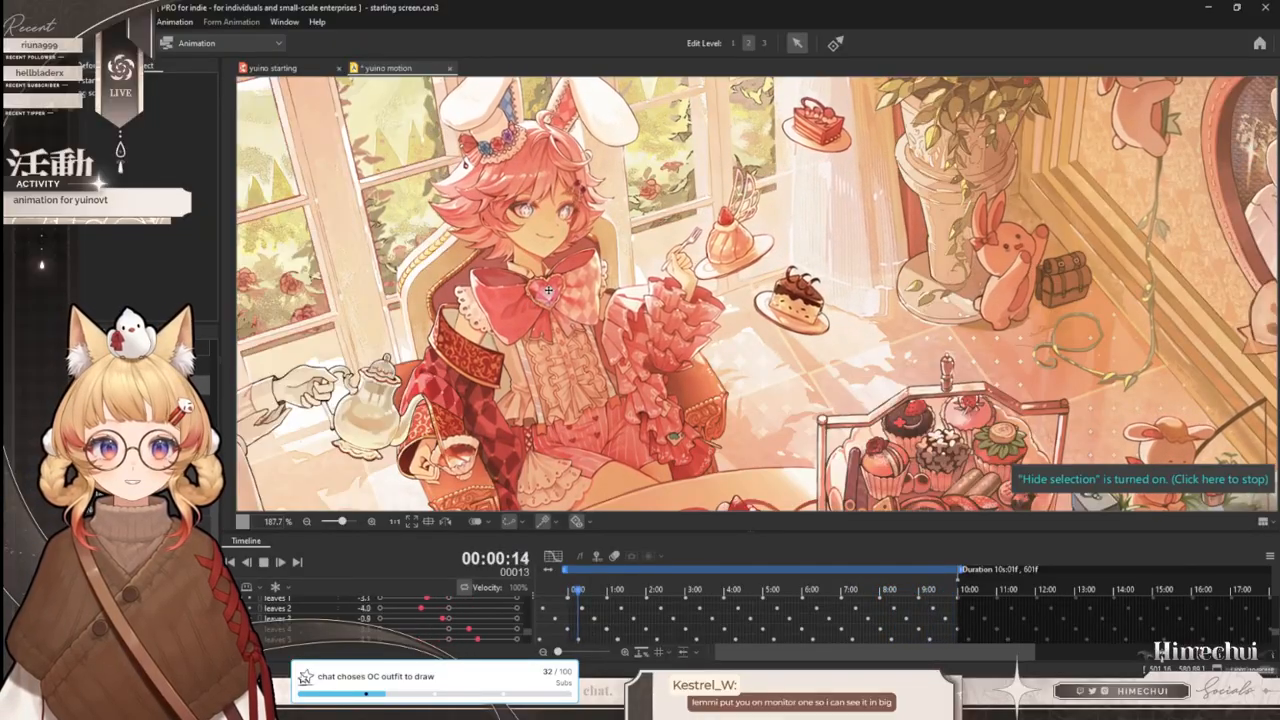
{"action": "scroll", "coordinate": [548, 290], "scroll_direction": "down", "scroll_amount": 3}
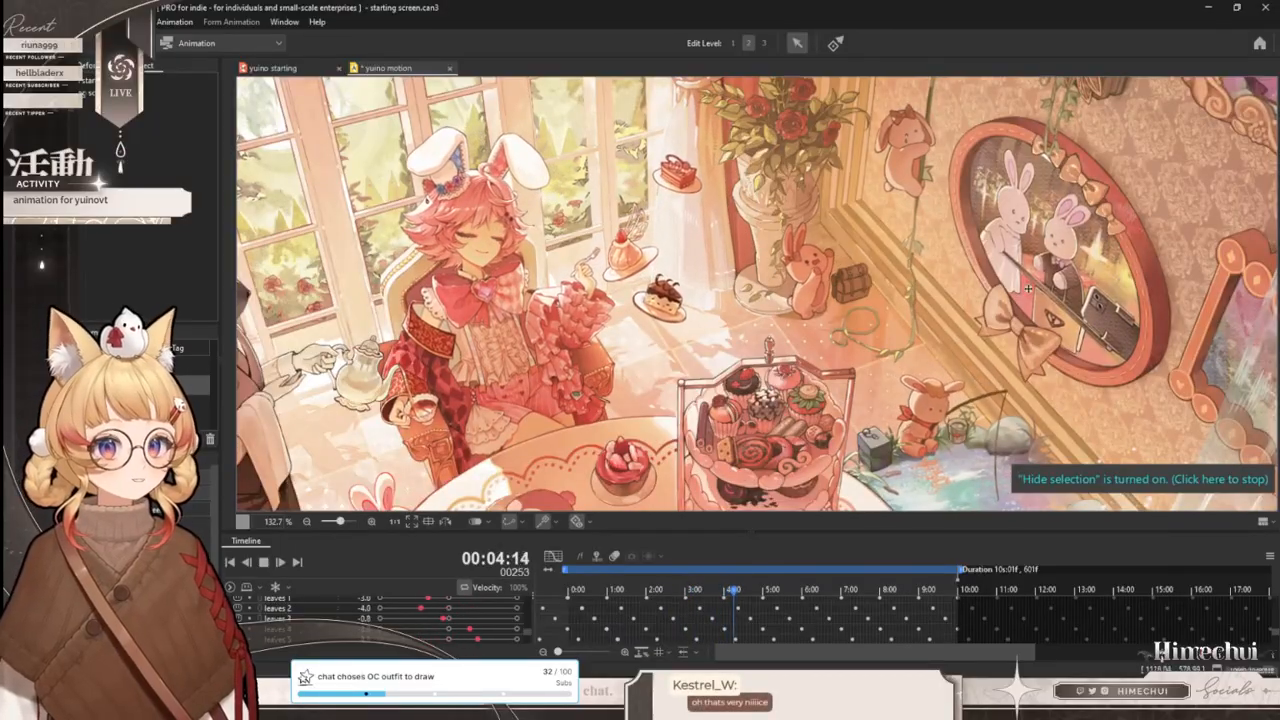
{"action": "scroll", "coordinate": [851, 225], "scroll_direction": "up", "scroll_amount": 1}
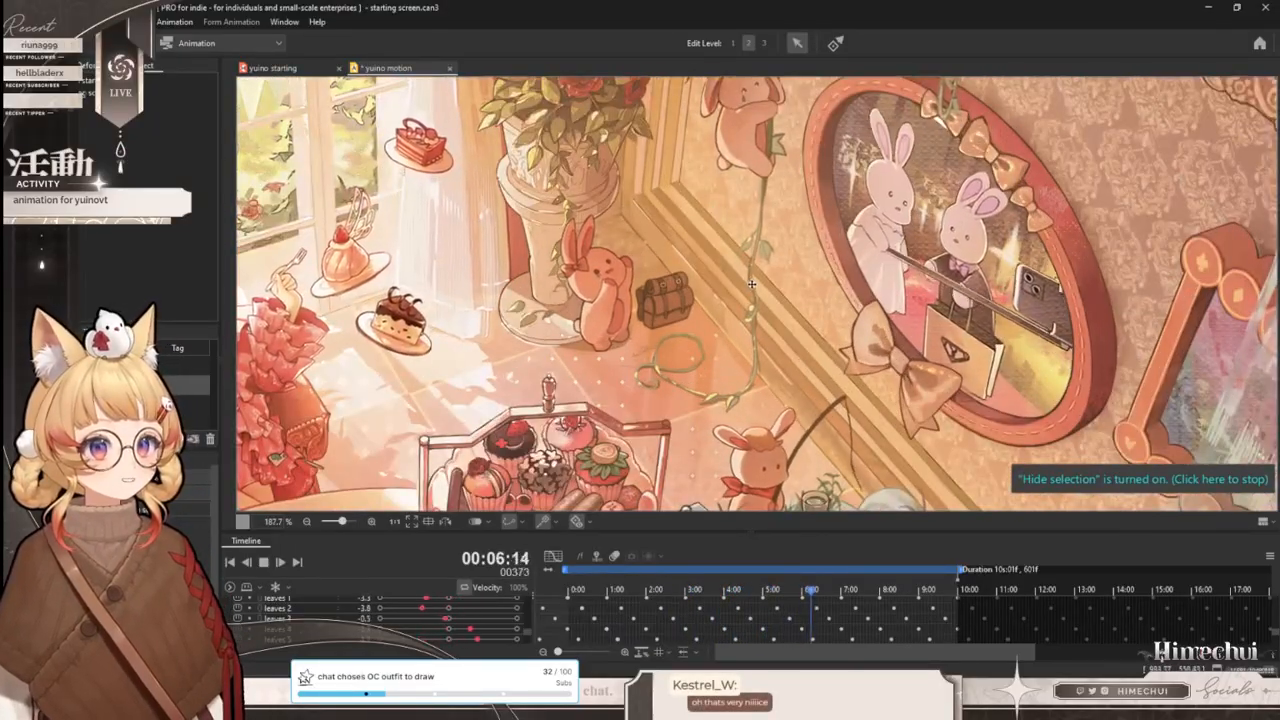
{"action": "scroll", "coordinate": [828, 200], "scroll_direction": "down", "scroll_amount": 1}
{"action": "scroll", "coordinate": [806, 170], "scroll_direction": "up", "scroll_amount": 1}
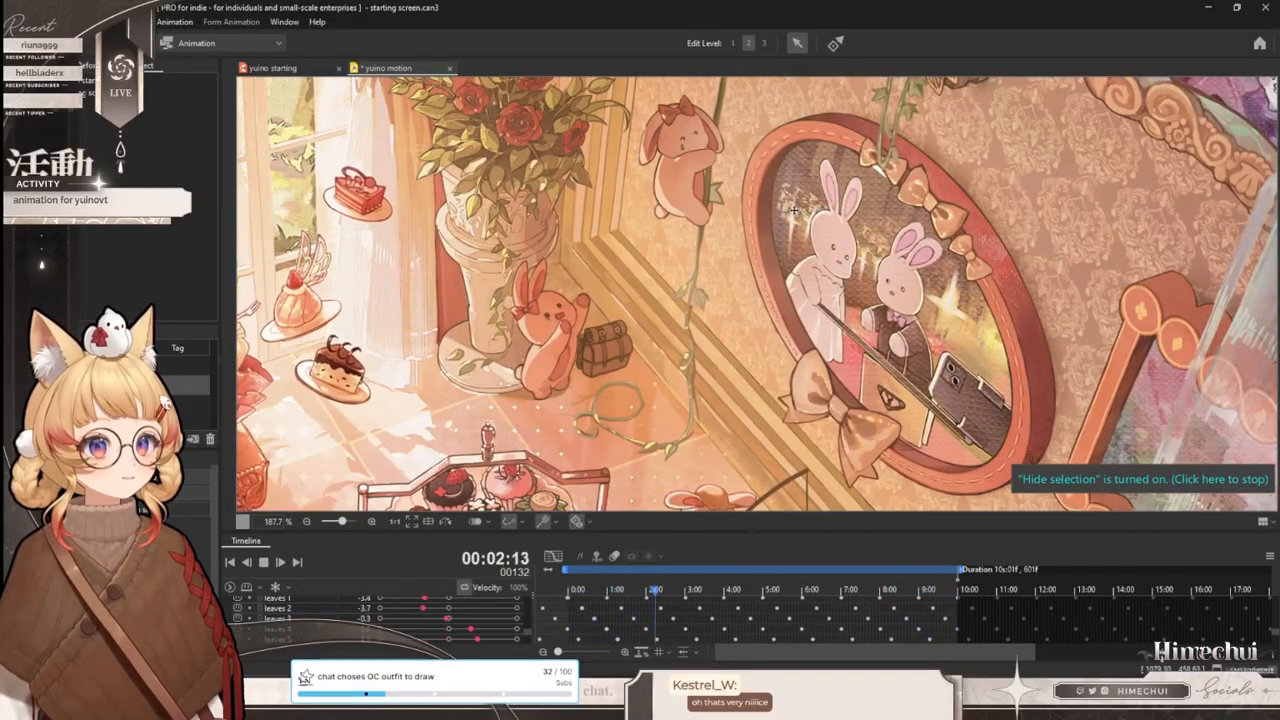
{"action": "scroll", "coordinate": [697, 196], "scroll_direction": "down", "scroll_amount": 3}
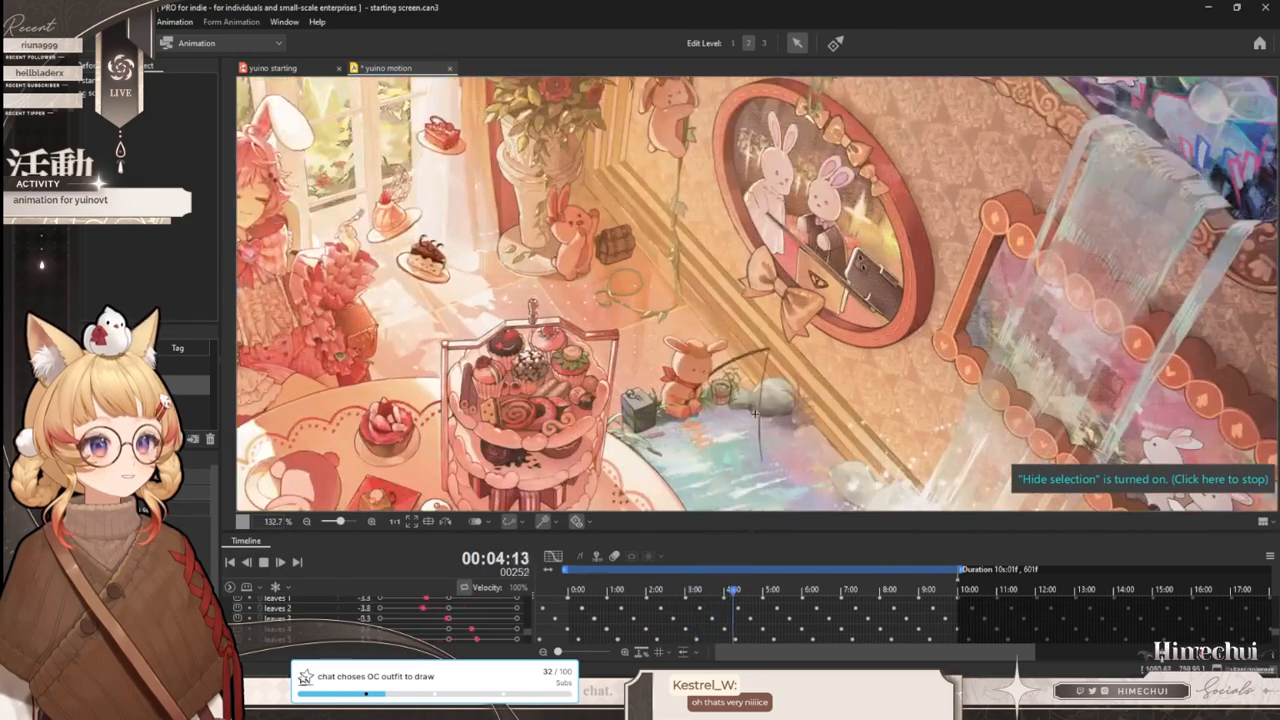
{"action": "scroll", "coordinate": [681, 418], "scroll_direction": "up", "scroll_amount": 4}
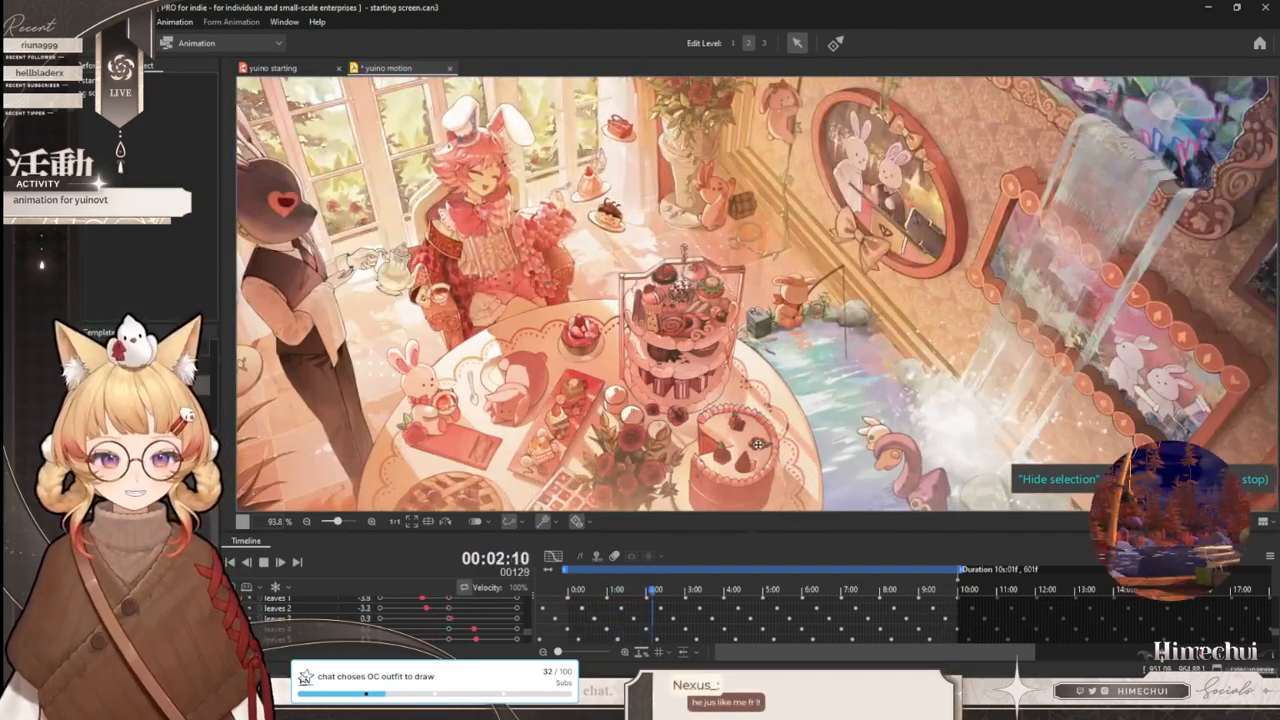
- Examine the fishing bunny's catch and the surrounding cake table in the playing animation
{"action": "scroll", "coordinate": [813, 430], "scroll_direction": "up", "scroll_amount": 5}
{"action": "scroll", "coordinate": [805, 170], "scroll_direction": "up", "scroll_amount": 2}
{"action": "left_click_drag", "start_coordinate": [813, 280], "coordinate": [828, 392]}
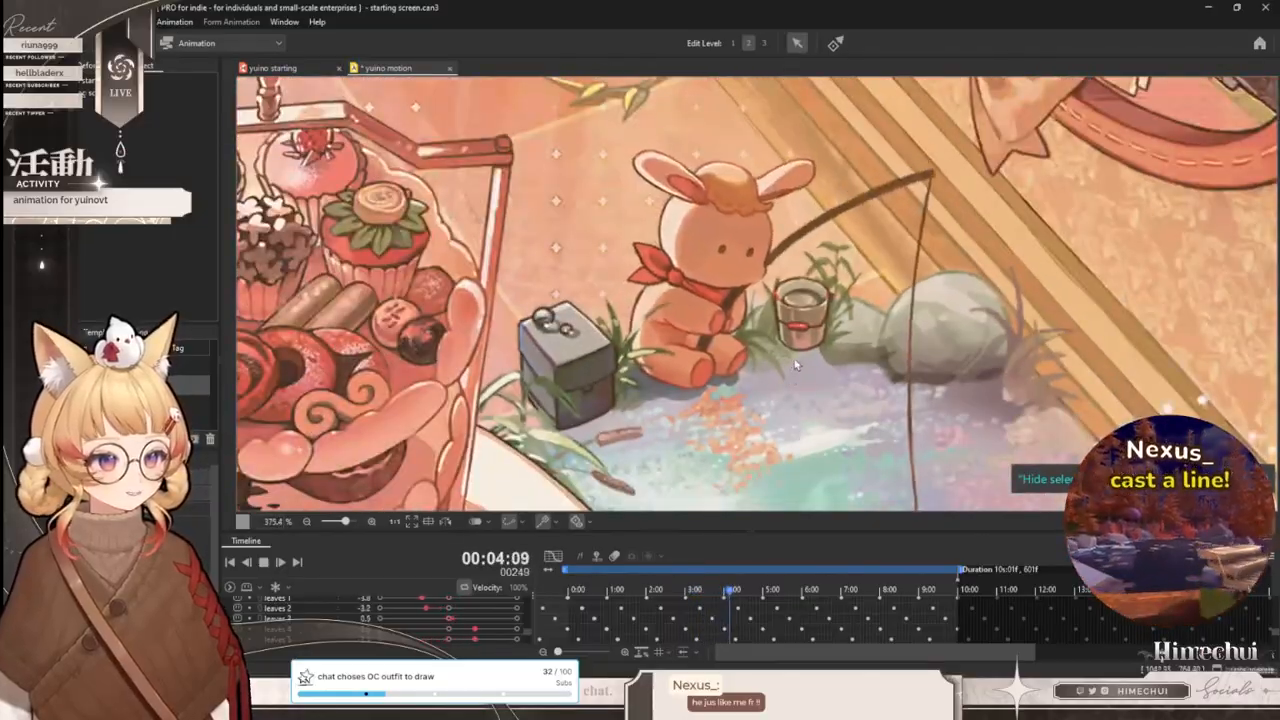
{"action": "scroll", "coordinate": [828, 392], "scroll_direction": "down", "scroll_amount": 1}
{"action": "scroll", "coordinate": [828, 392], "scroll_direction": "up", "scroll_amount": 1}
{"action": "scroll", "coordinate": [823, 375], "scroll_direction": "down", "scroll_amount": 2}
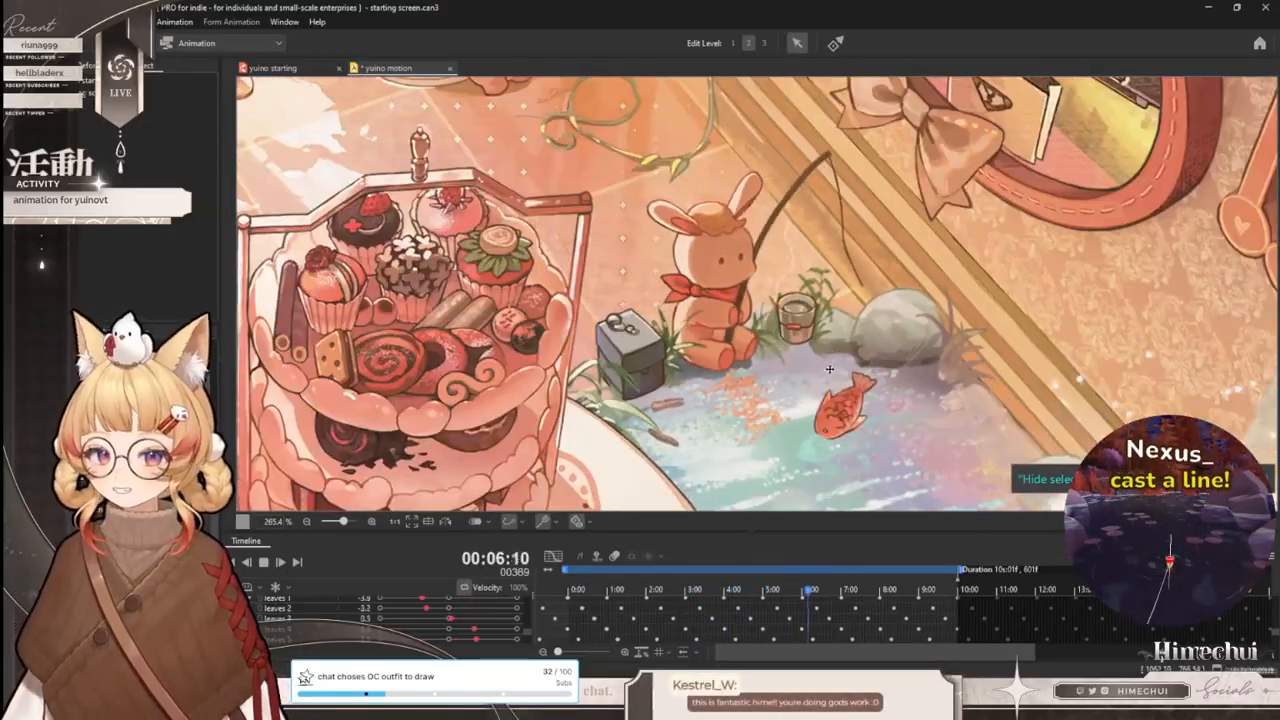
{"action": "scroll", "coordinate": [828, 300], "scroll_direction": "up", "scroll_amount": 2}
{"action": "scroll", "coordinate": [828, 272], "scroll_direction": "down", "scroll_amount": 3}
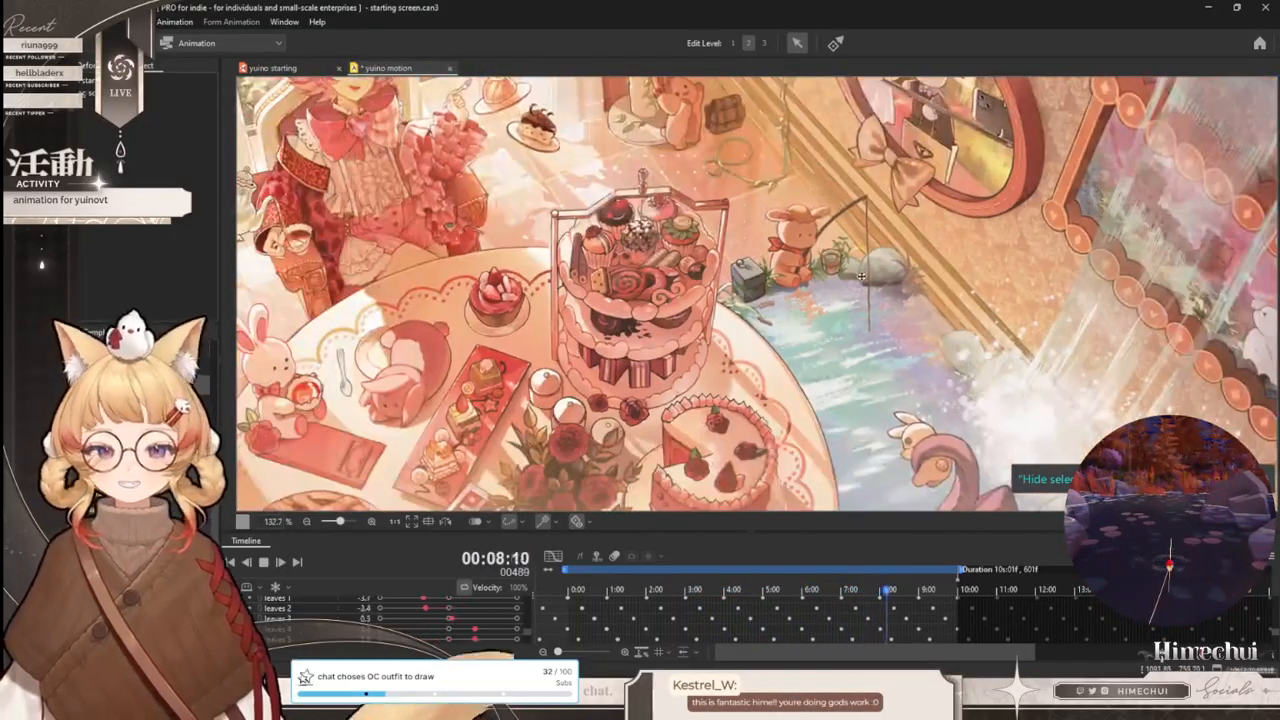
{"action": "scroll", "coordinate": [864, 272], "scroll_direction": "up", "scroll_amount": 2}
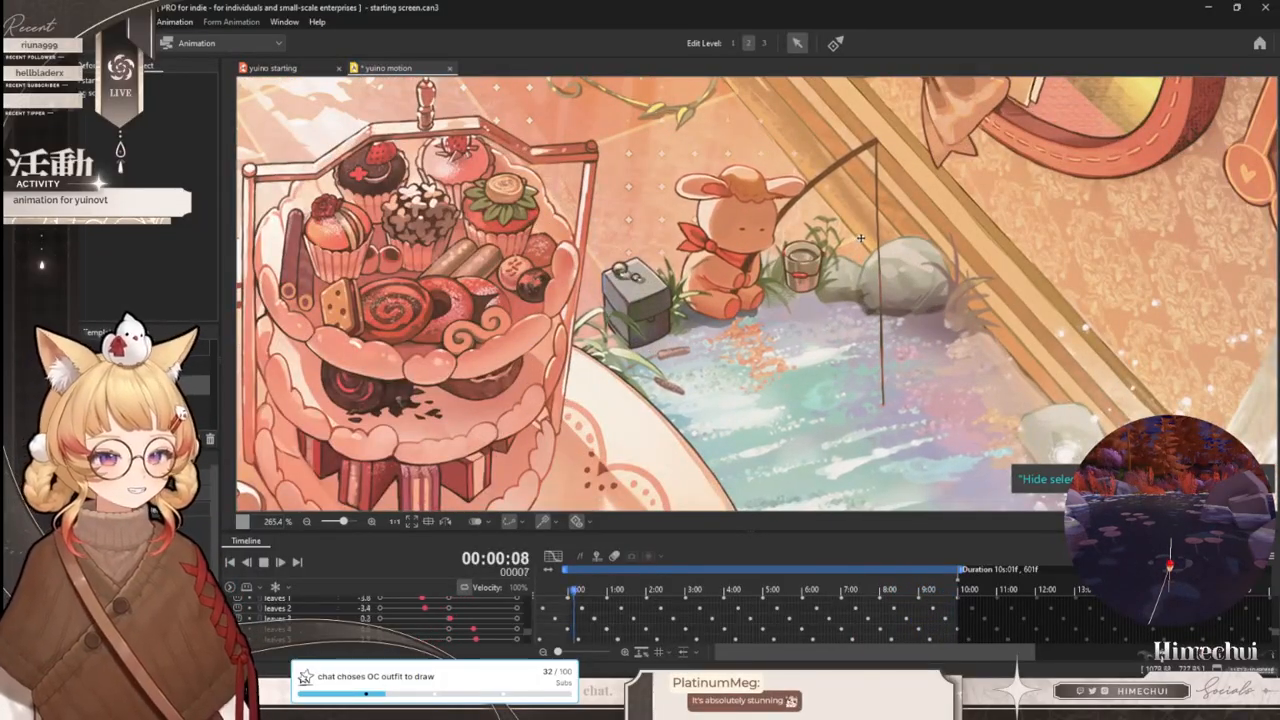
{"action": "scroll", "coordinate": [850, 290], "scroll_direction": "down", "scroll_amount": 2}
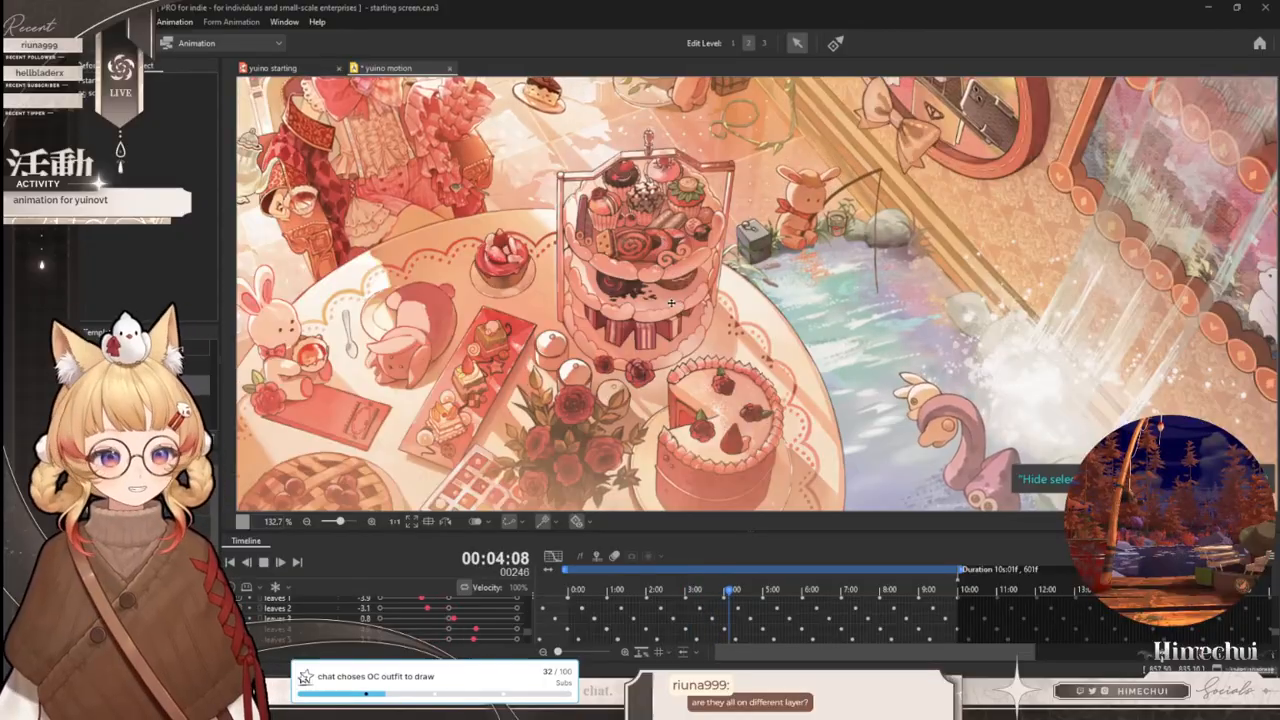
{"action": "scroll", "coordinate": [679, 319], "scroll_direction": "down", "scroll_amount": 2}
{"action": "scroll", "coordinate": [650, 206], "scroll_direction": "up", "scroll_amount": 1}
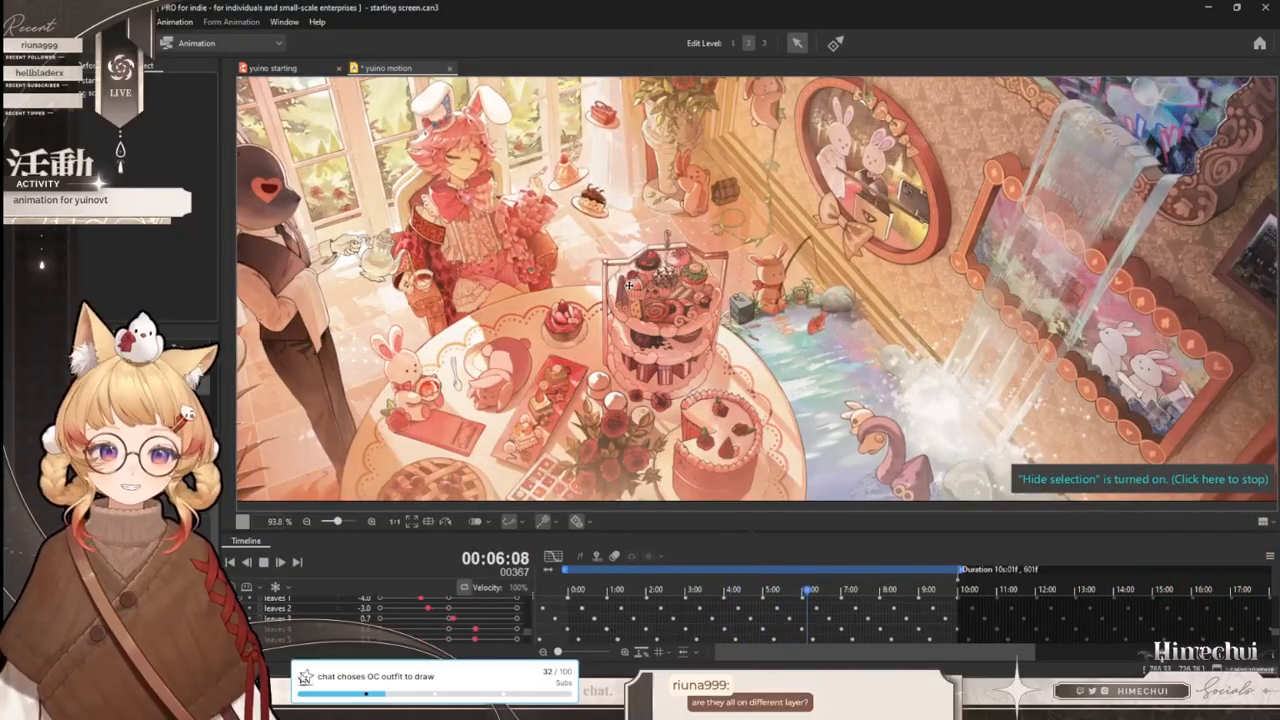
- Open the yuino starting model and inspect the fishing bunny and the squid bunny's separate tail and body meshes
{"action": "left_click", "coordinate": [277, 68]}
{"action": "scroll", "coordinate": [748, 334], "scroll_direction": "down", "scroll_amount": 3}
{"action": "scroll", "coordinate": [811, 287], "scroll_direction": "up", "scroll_amount": 5}
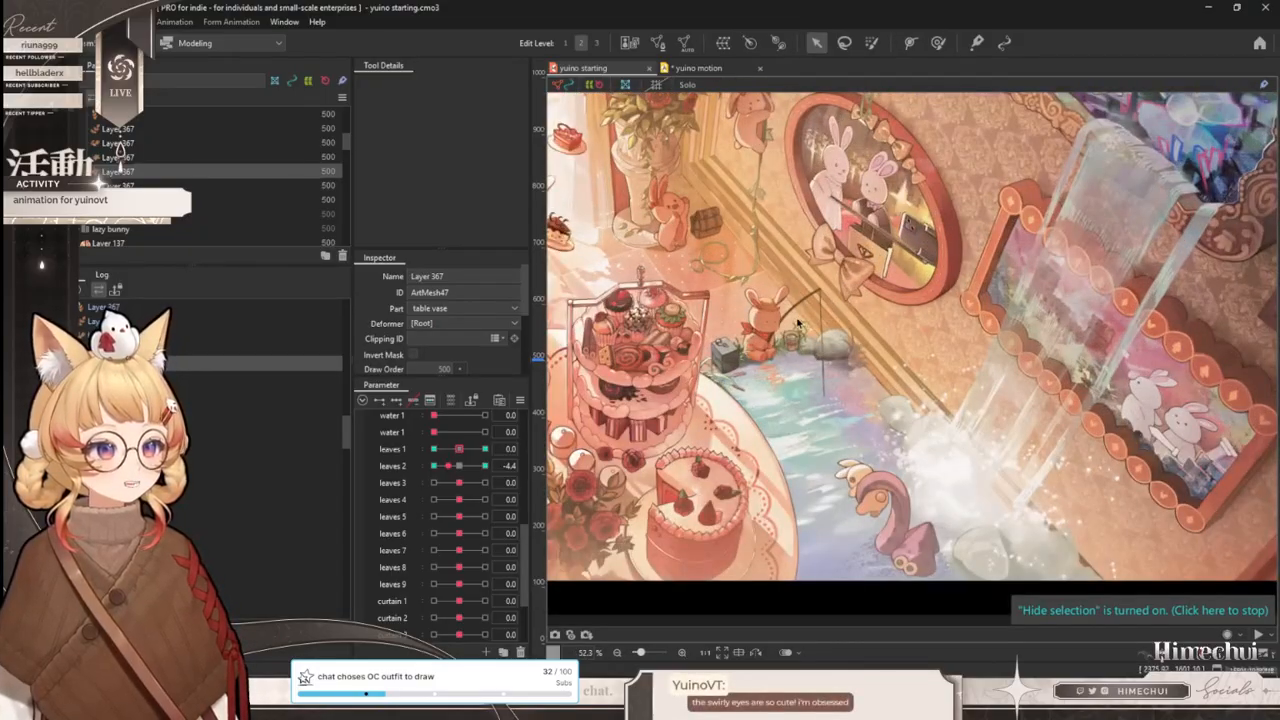
{"action": "scroll", "coordinate": [690, 272], "scroll_direction": "up", "scroll_amount": 2}
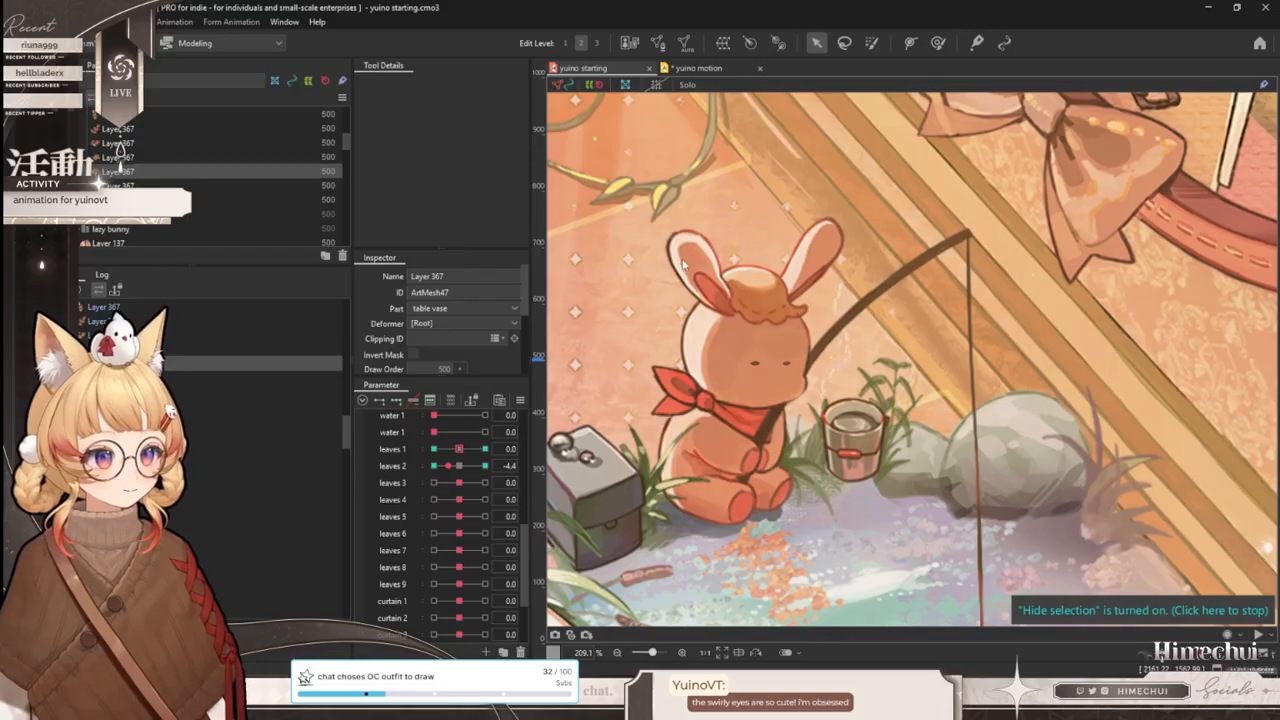
{"action": "left_click", "coordinate": [683, 264]}
{"action": "scroll", "coordinate": [700, 232], "scroll_direction": "down", "scroll_amount": 5}
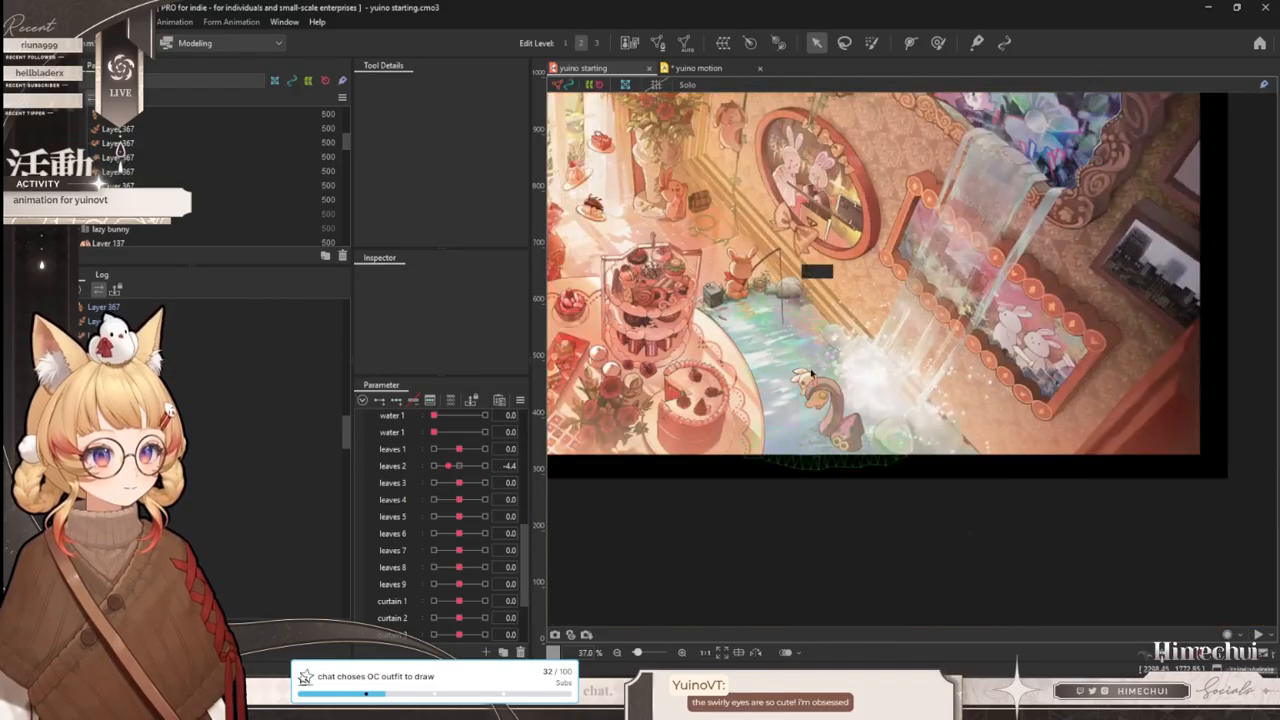
{"action": "scroll", "coordinate": [810, 392], "scroll_direction": "up", "scroll_amount": 3}
{"action": "scroll", "coordinate": [813, 402], "scroll_direction": "up", "scroll_amount": 3}
{"action": "left_click", "coordinate": [860, 422]}
{"action": "scroll", "coordinate": [862, 421], "scroll_direction": "up", "scroll_amount": 2}
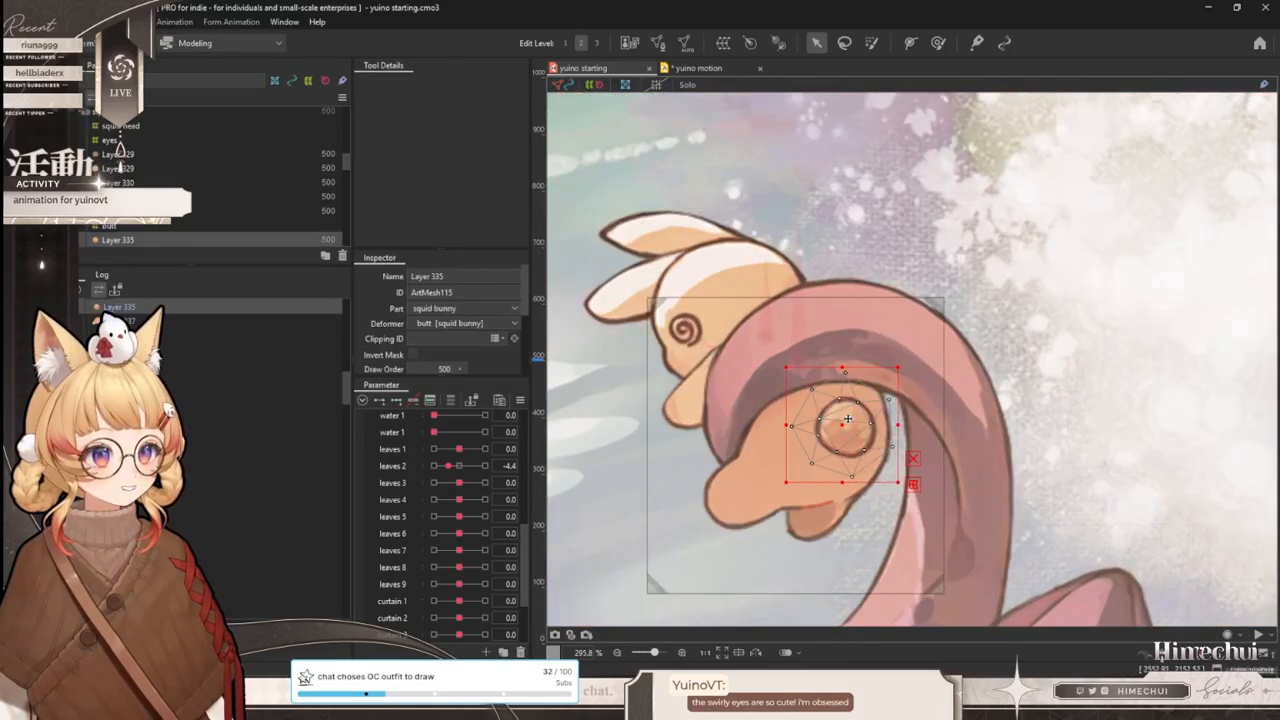
{"action": "left_click", "coordinate": [766, 470]}
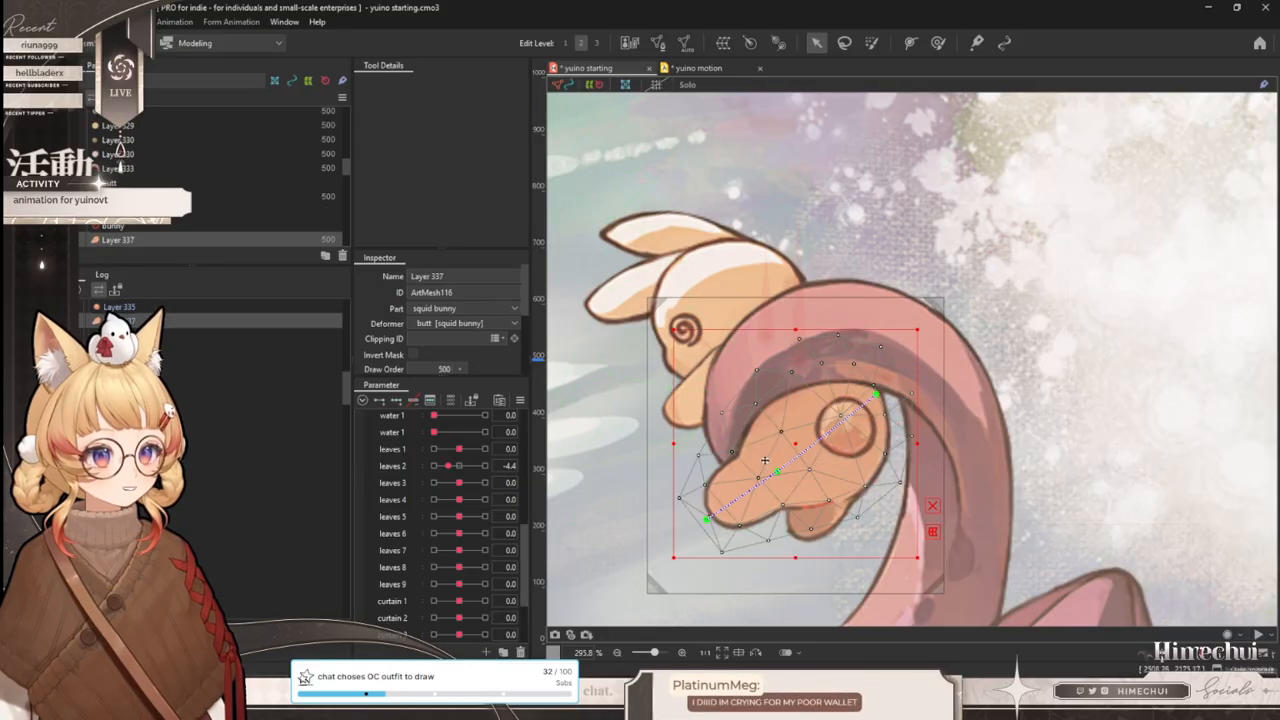
- Try moving the squid bunny's body and lower ear meshes, undoing each change
{"action": "left_click_drag", "start_coordinate": [807, 452], "coordinate": [822, 478]}
{"action": "key", "text": "ctrl+z"}
{"action": "left_click", "coordinate": [825, 525]}
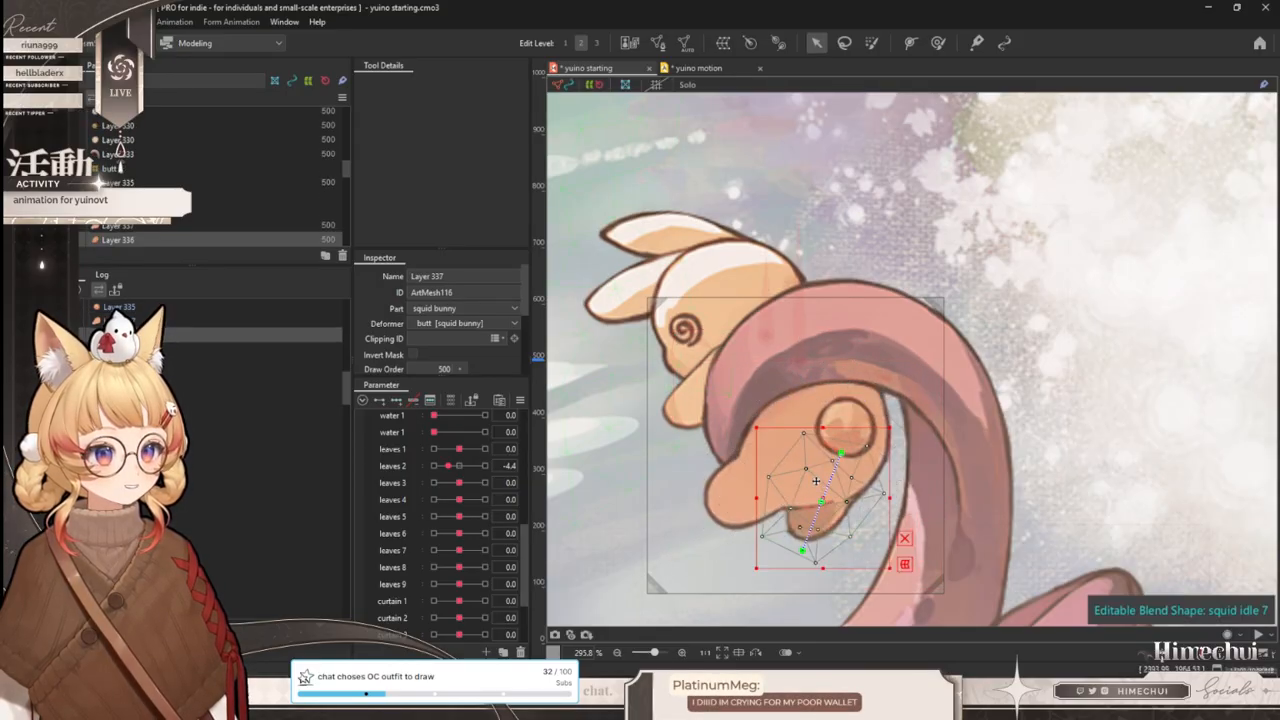
{"action": "left_click", "coordinate": [690, 262]}
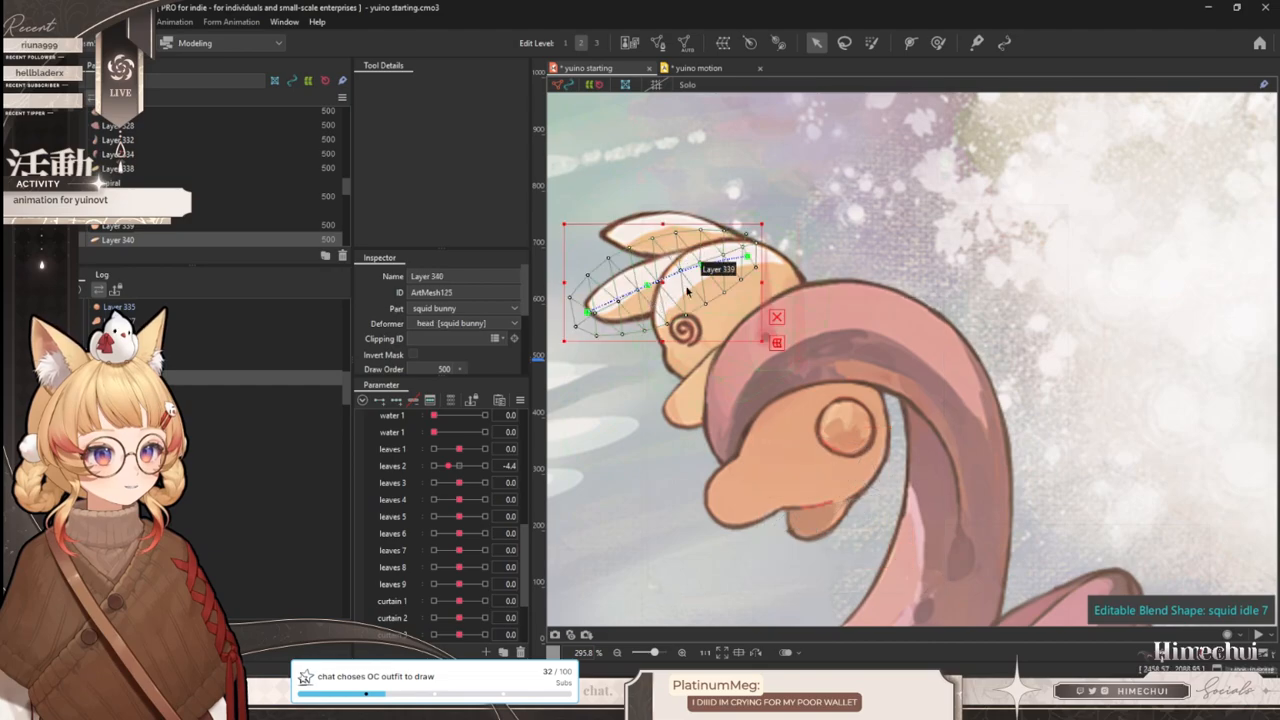
{"action": "left_click_drag", "start_coordinate": [660, 281], "coordinate": [644, 259]}
{"action": "key", "text": "ctrl+z"}
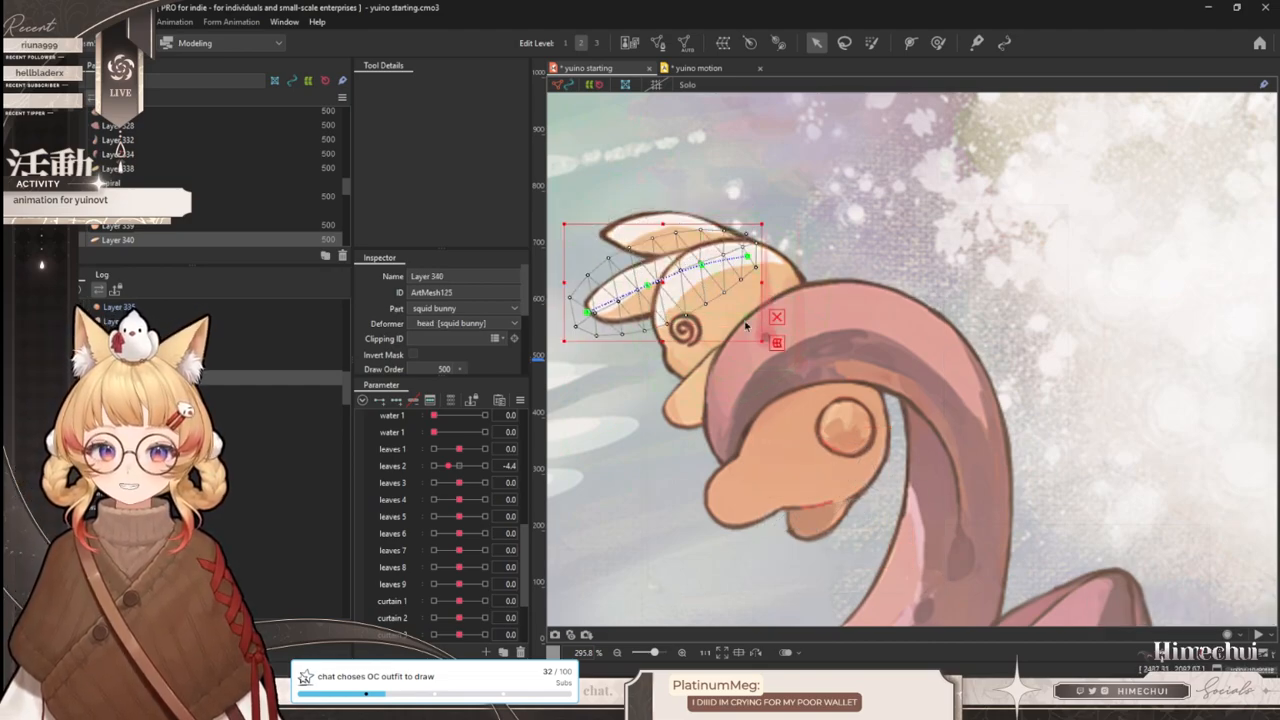
- Inspect the squid bunny's upper ear mesh and return to the rose bouquet on the table
{"action": "scroll", "coordinate": [742, 323], "scroll_direction": "down", "scroll_amount": 5}
{"action": "scroll", "coordinate": [754, 277], "scroll_direction": "up", "scroll_amount": 5}
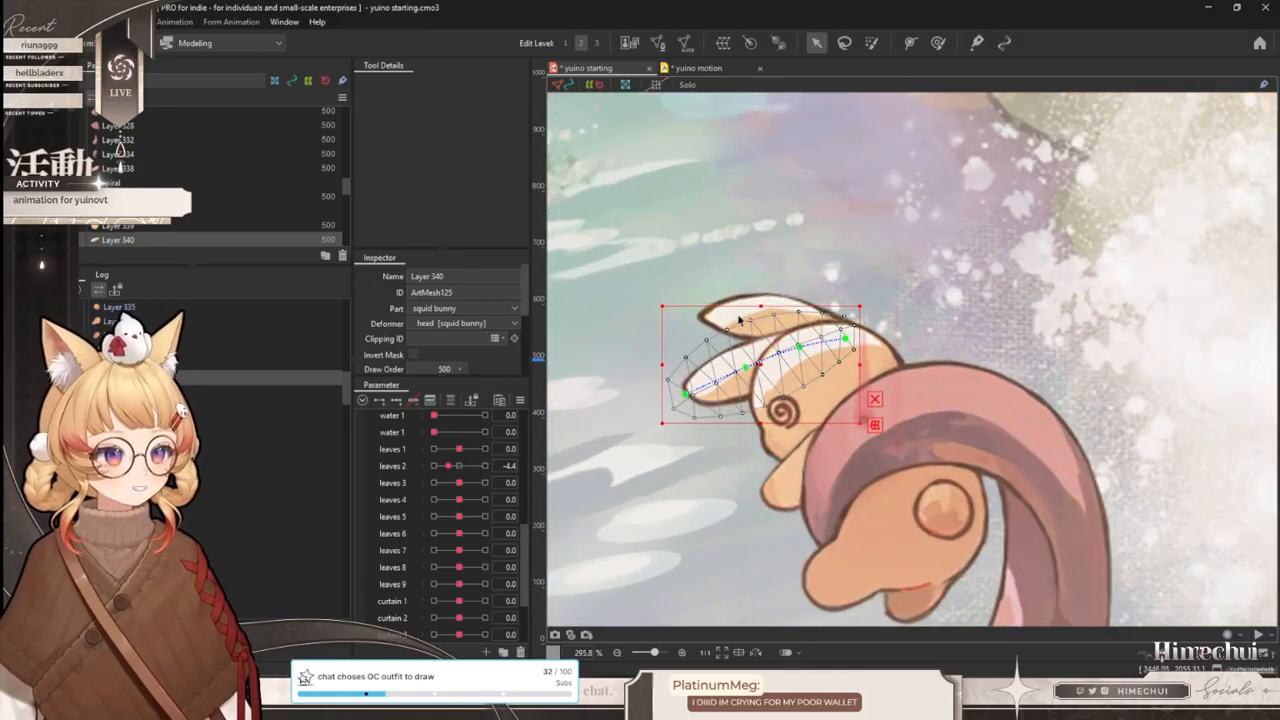
{"action": "left_click", "coordinate": [742, 318]}
{"action": "scroll", "coordinate": [735, 305], "scroll_direction": "down", "scroll_amount": 6}
{"action": "scroll", "coordinate": [729, 299], "scroll_direction": "down", "scroll_amount": 2}
{"action": "scroll", "coordinate": [862, 368], "scroll_direction": "up", "scroll_amount": 2}
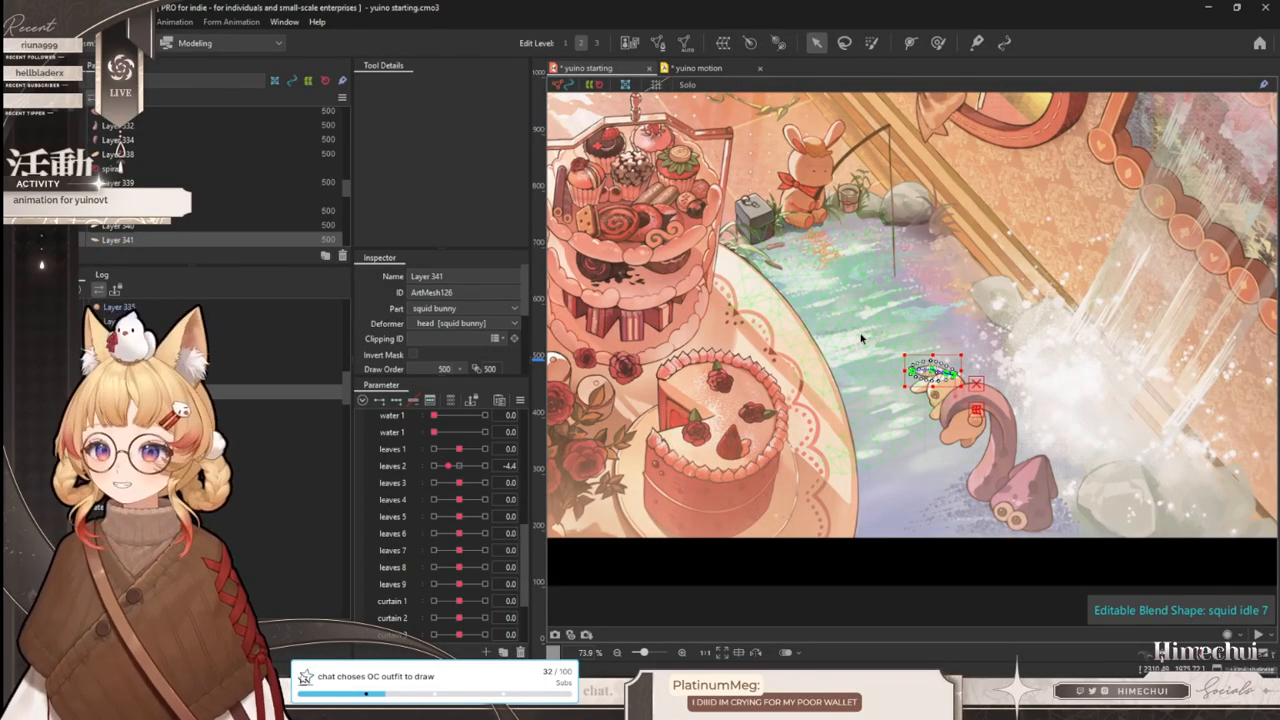
{"action": "scroll", "coordinate": [861, 338], "scroll_direction": "down", "scroll_amount": 2}
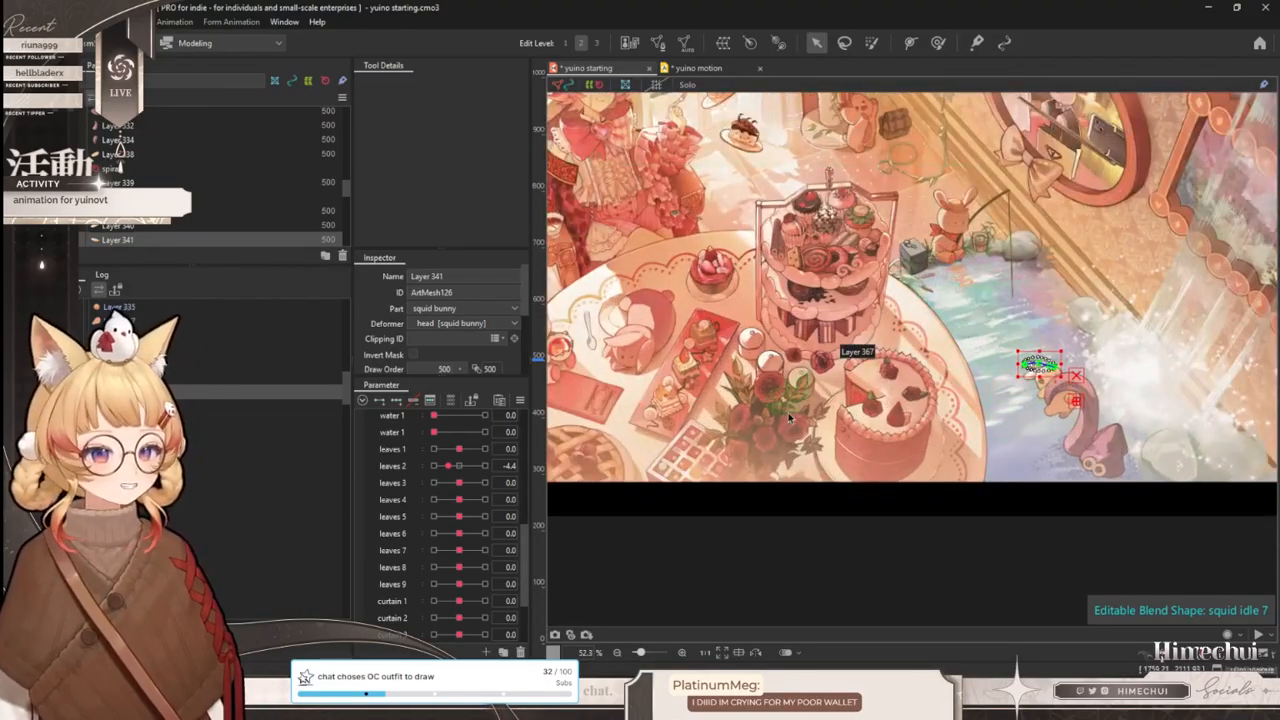
- Select the bouquet's central foliage mesh for the Deform Brush and reset the leaves 2 parameter to 0
{"action": "scroll", "coordinate": [730, 470], "scroll_direction": "up", "scroll_amount": 5}
{"action": "left_click", "coordinate": [759, 470]}
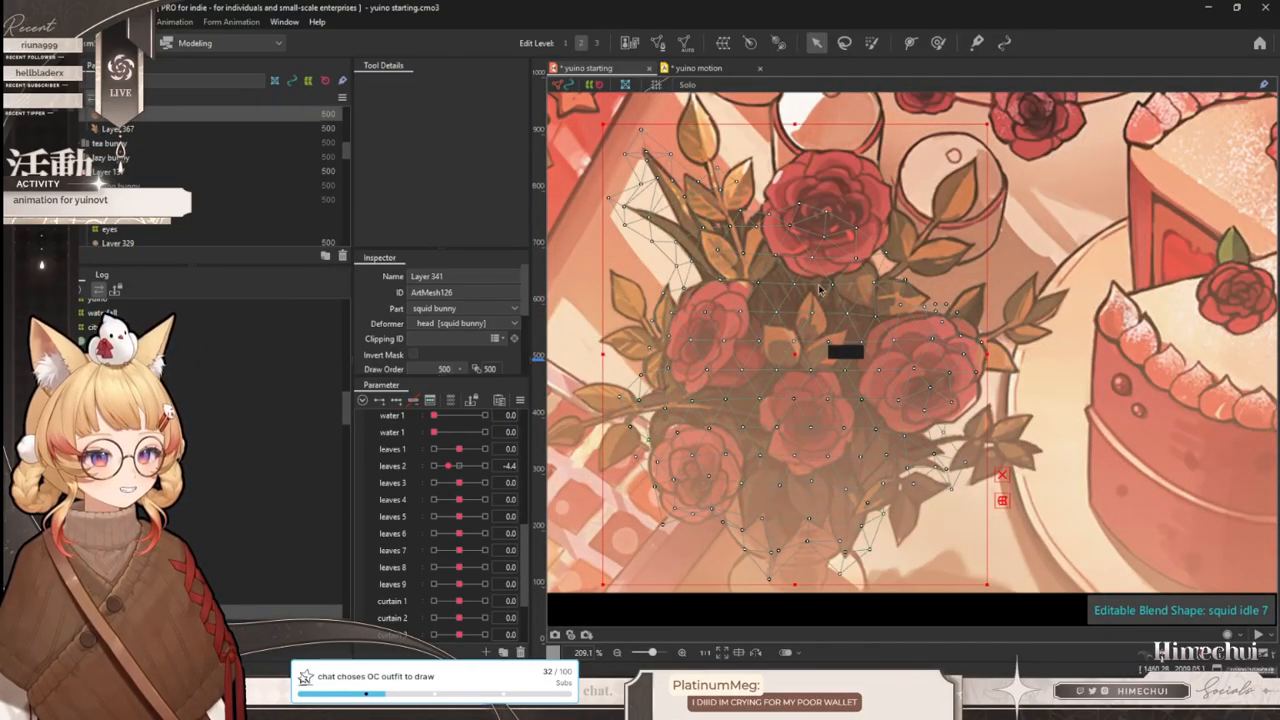
{"action": "left_click", "coordinate": [938, 42]}
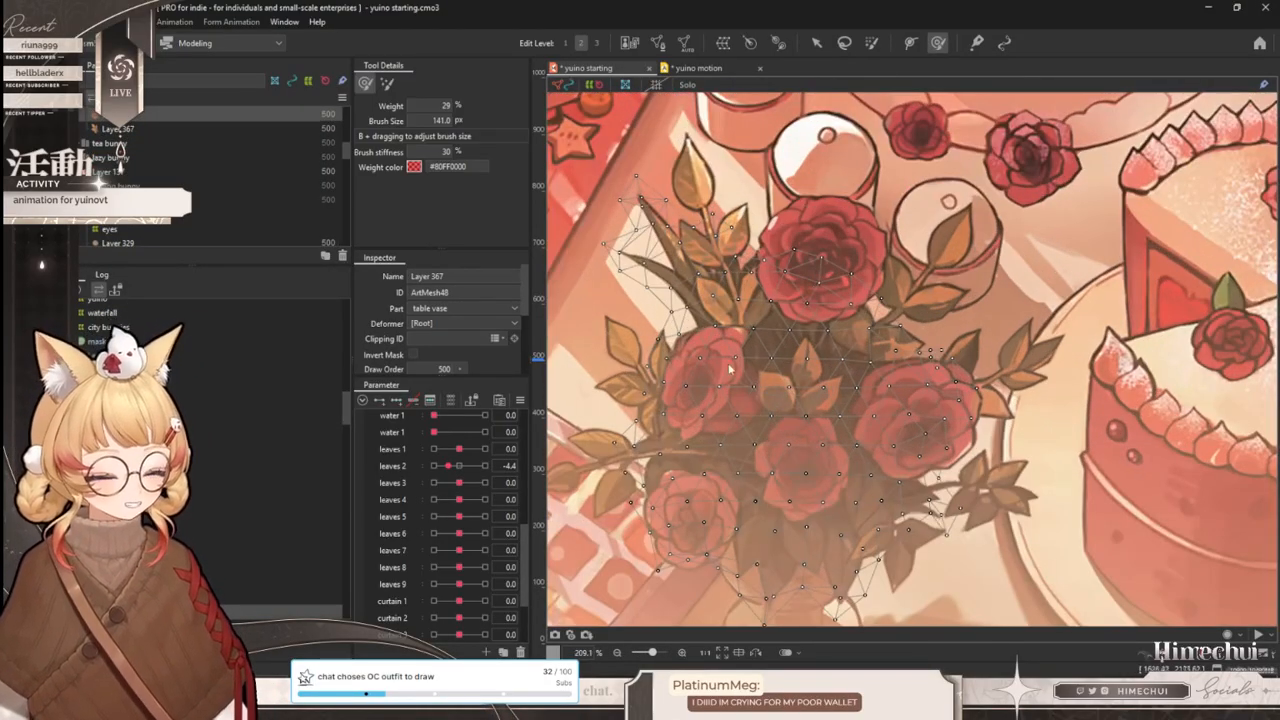
{"action": "left_click", "coordinate": [459, 466]}
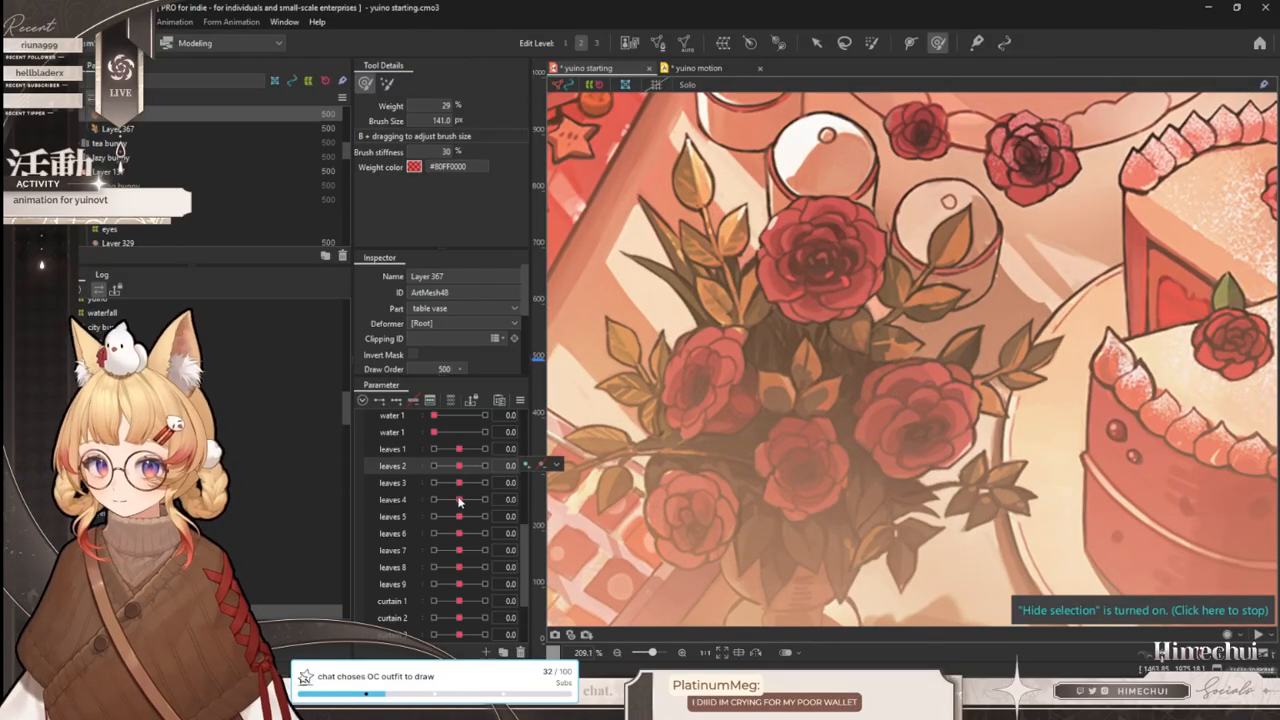
- Preview the bouquet's leaf movement with the leaves 4 and leaves 5 parameters, returning both to 0
{"action": "left_click", "coordinate": [466, 500]}
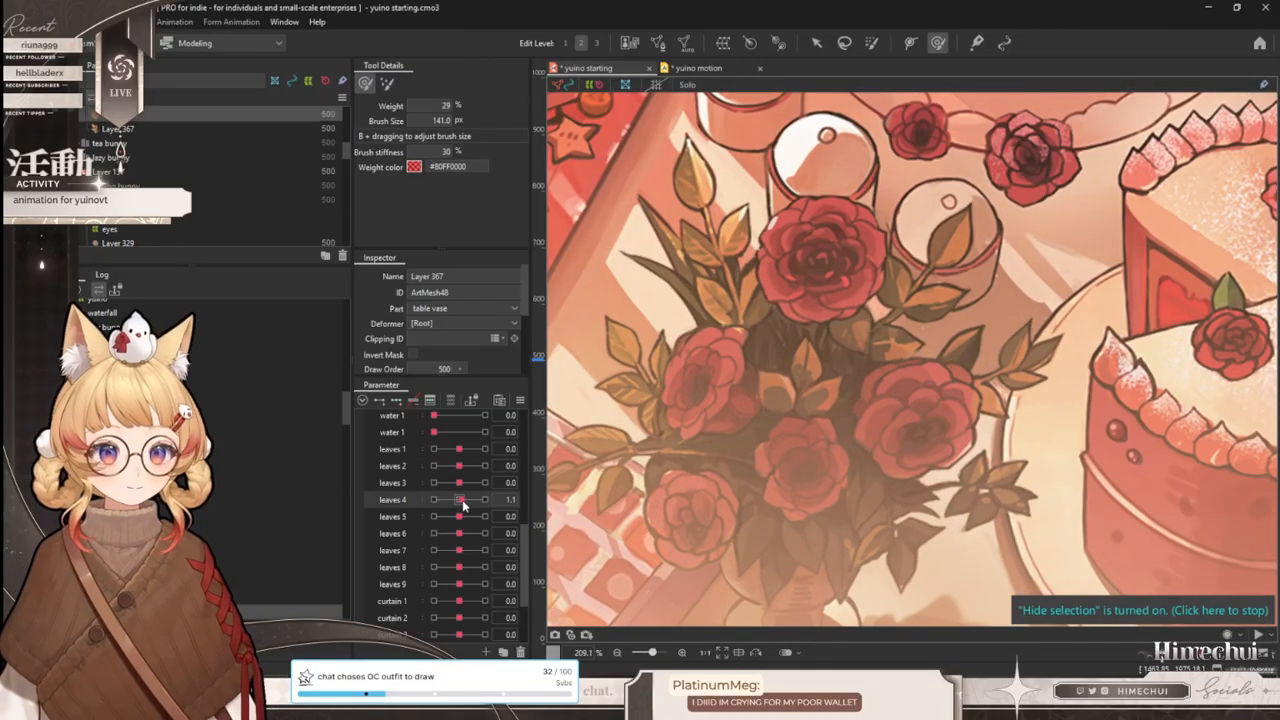
{"action": "scroll", "coordinate": [622, 428], "scroll_direction": "down", "scroll_amount": 2}
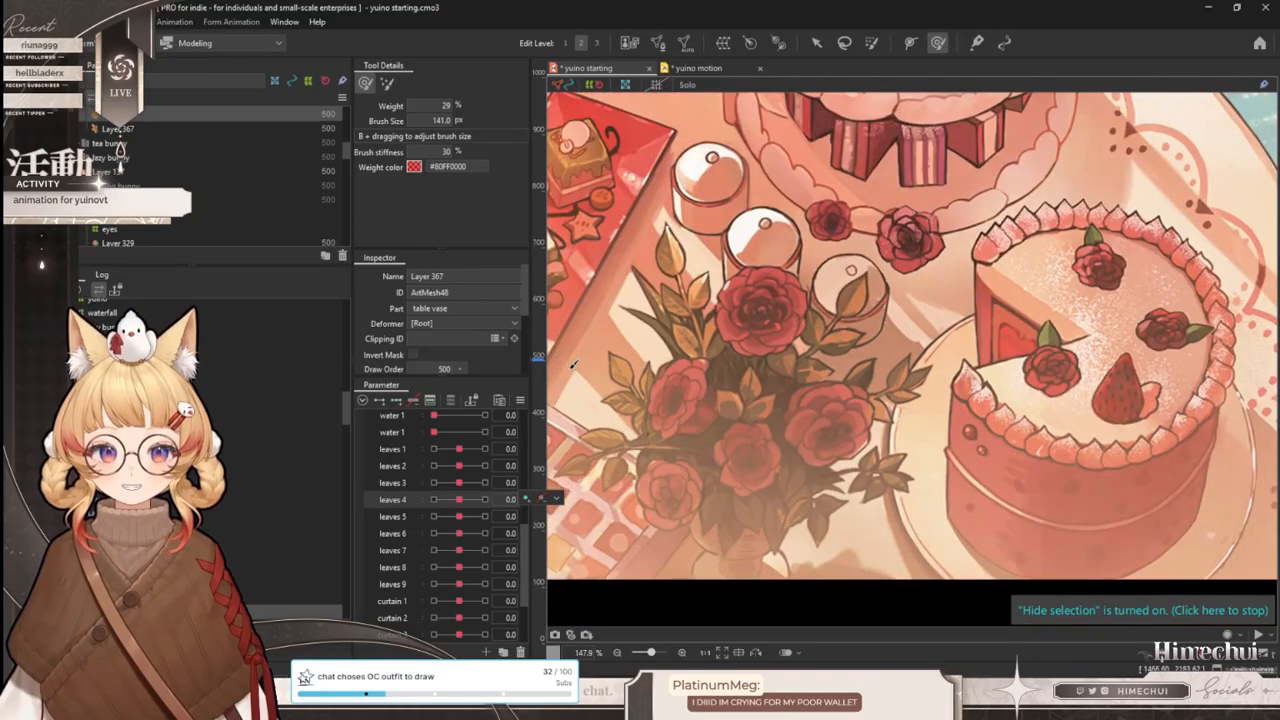
{"action": "scroll", "coordinate": [573, 372], "scroll_direction": "up", "scroll_amount": 2}
{"action": "scroll", "coordinate": [752, 376], "scroll_direction": "down", "scroll_amount": 3}
{"action": "scroll", "coordinate": [752, 376], "scroll_direction": "up", "scroll_amount": 1}
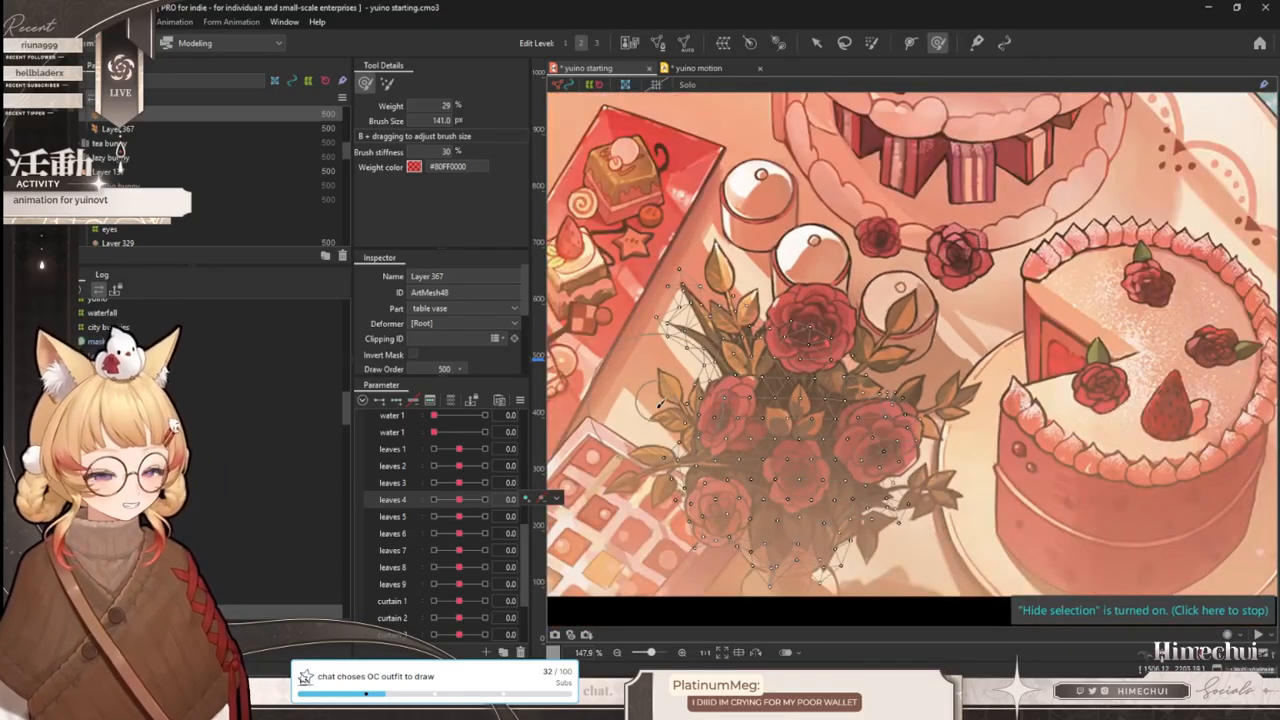
{"action": "mouse_move", "coordinate": [459, 499]}
{"action": "left_mouse_down"}
{"action": "mouse_move", "coordinate": [512, 500]}
{"action": "mouse_move", "coordinate": [459, 500]}
{"action": "left_mouse_up"}
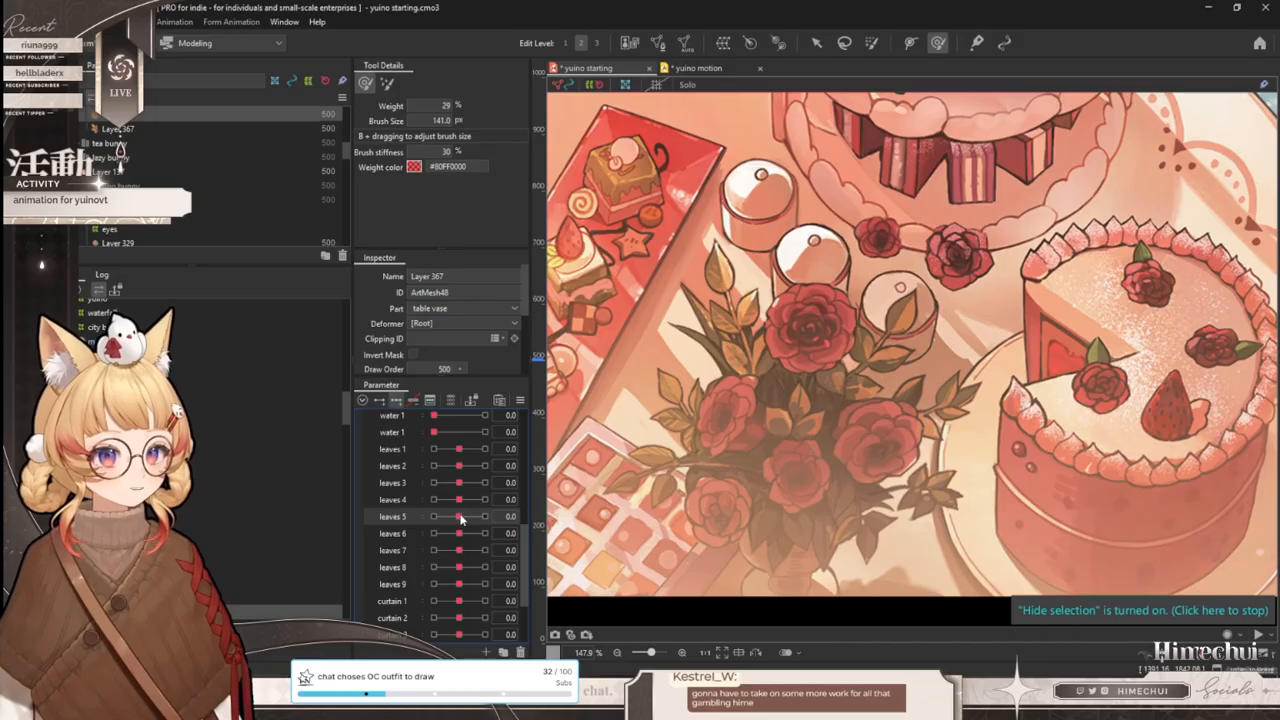
{"action": "mouse_move", "coordinate": [461, 517]}
{"action": "left_mouse_down"}
{"action": "mouse_move", "coordinate": [485, 517]}
{"action": "mouse_move", "coordinate": [459, 516]}
{"action": "left_mouse_up"}
- Add the central foliage mesh's blend shape keys to leaves 7 instead of leaves 5
{"action": "key", "text": "b"}
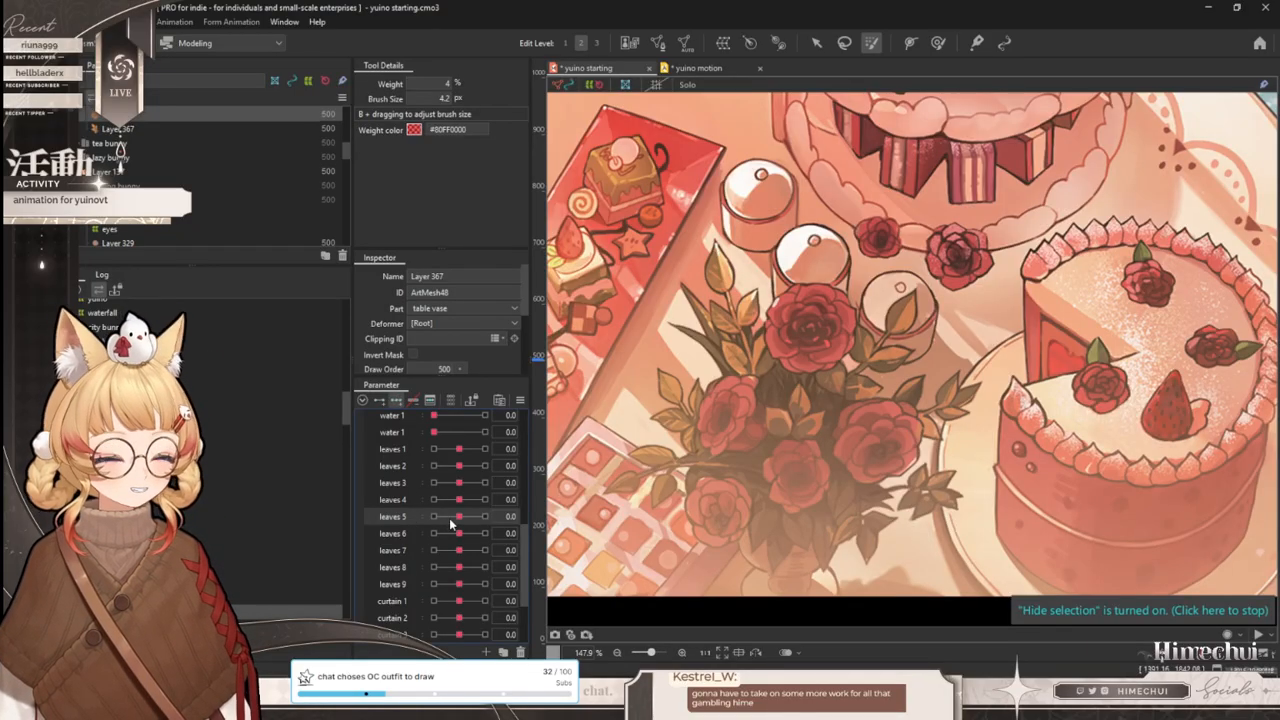
{"action": "left_click_drag", "start_coordinate": [473, 525], "coordinate": [459, 517]}
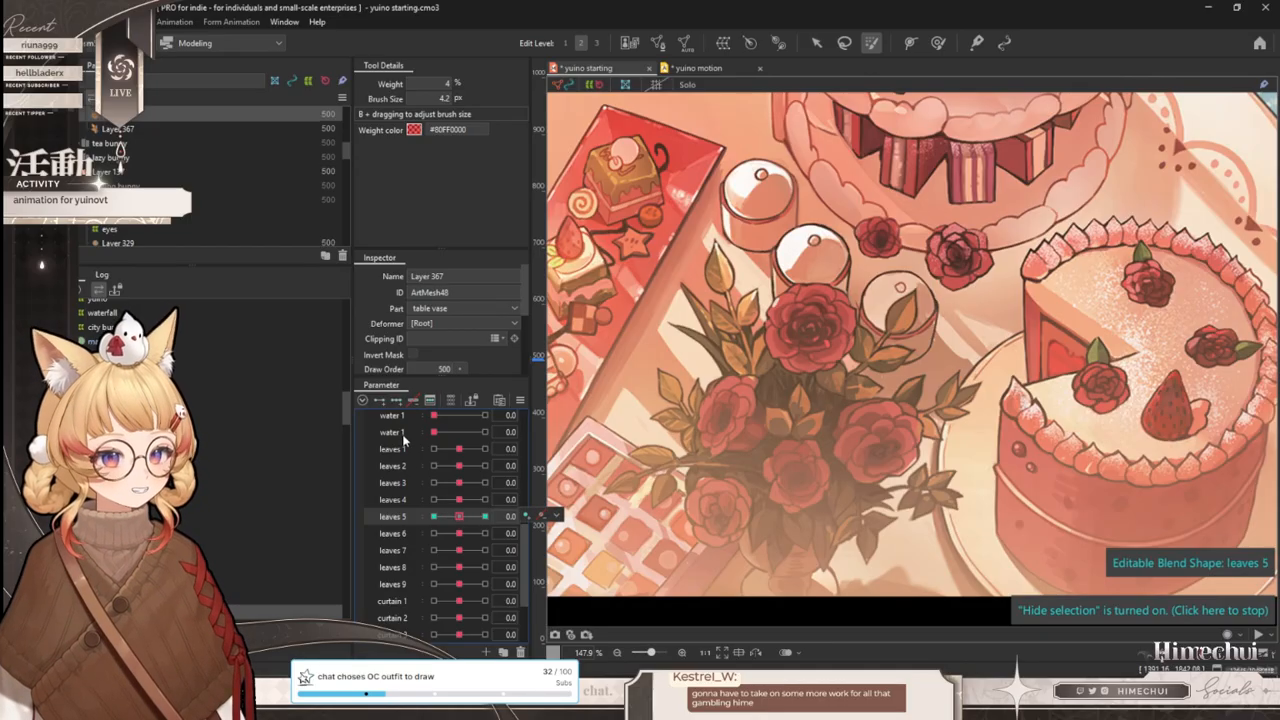
{"action": "left_click", "coordinate": [407, 535]}
{"action": "left_click", "coordinate": [407, 550]}
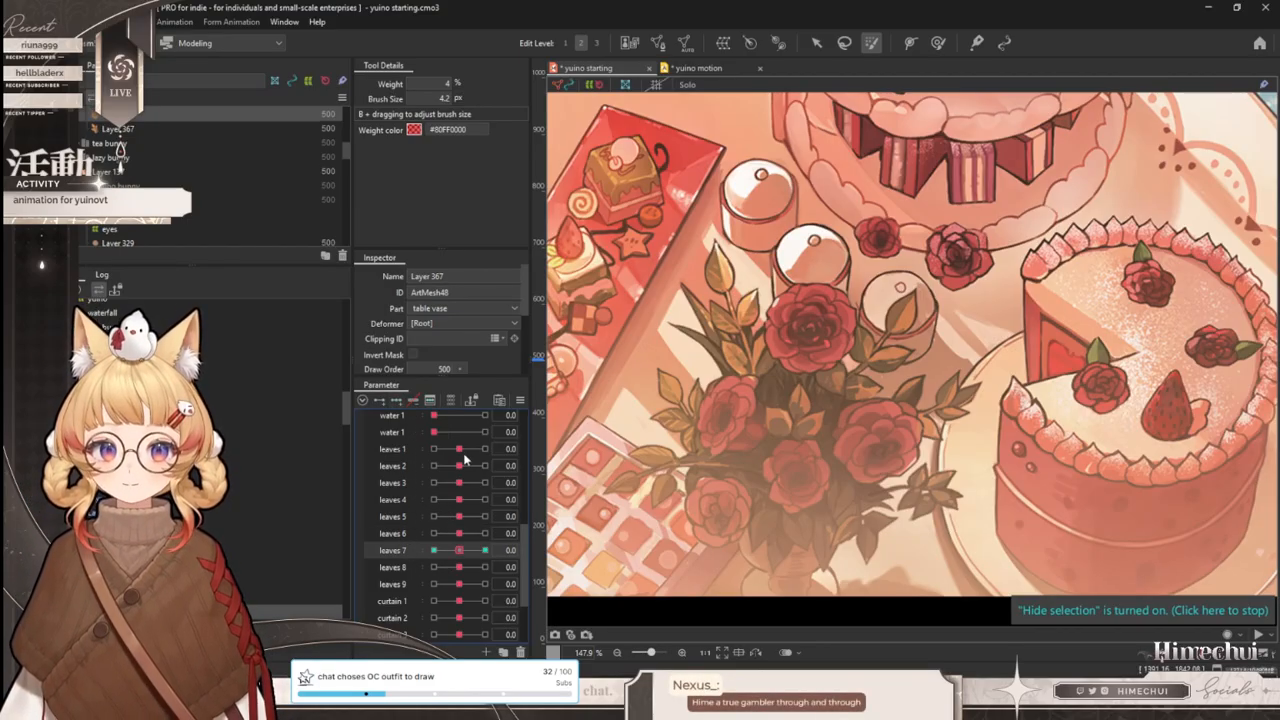
- Deform the central foliage at leaves 7 values 10 and -10 with a brush of about 122 px, returning leaves 7 to 0
{"action": "scroll", "coordinate": [636, 382], "scroll_direction": "down", "scroll_amount": 3}
{"action": "scroll", "coordinate": [698, 341], "scroll_direction": "up", "scroll_amount": 3}
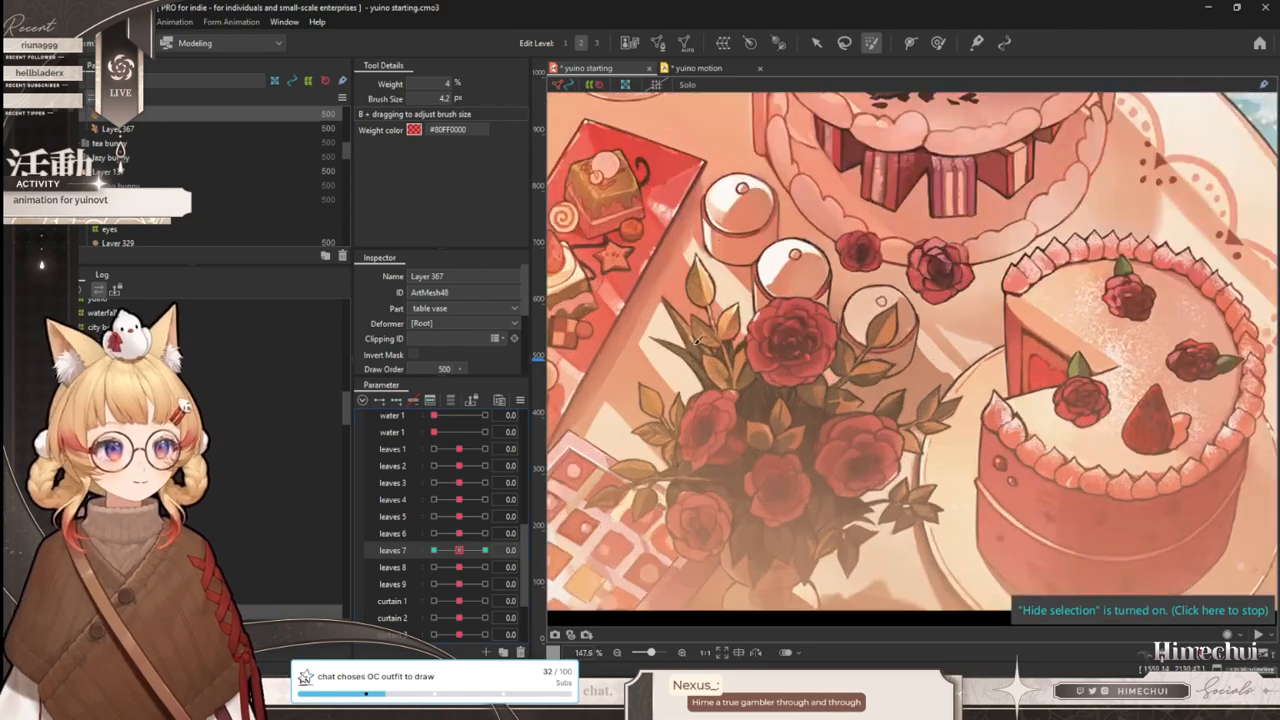
{"action": "left_click", "coordinate": [937, 42]}
{"action": "scroll", "coordinate": [700, 358], "scroll_direction": "down", "scroll_amount": 3}
{"action": "scroll", "coordinate": [703, 361], "scroll_direction": "up", "scroll_amount": 3}
{"action": "key", "text": "b"}
{"action": "left_click_drag", "start_coordinate": [680, 367], "coordinate": [671, 373]}
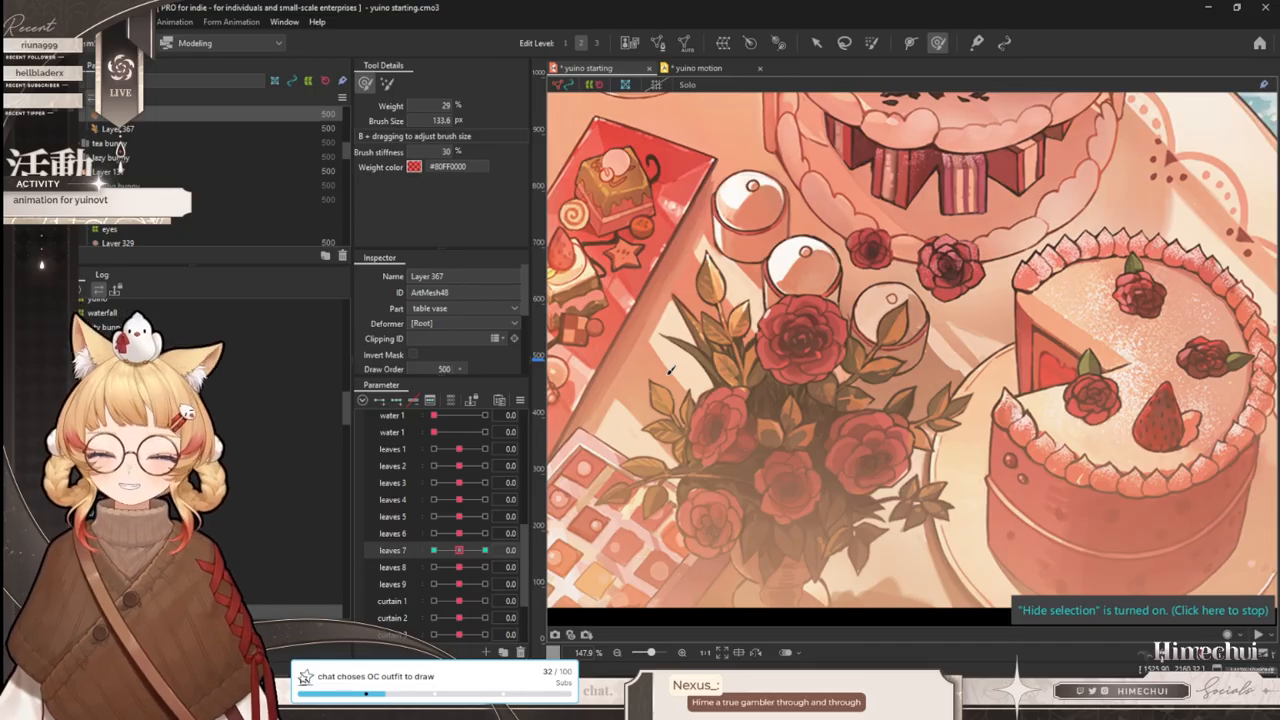
{"action": "key", "text": "b"}
{"action": "left_click_drag", "start_coordinate": [710, 345], "coordinate": [696, 346]}
{"action": "left_click_drag", "start_coordinate": [459, 550], "coordinate": [485, 550]}
{"action": "key", "text": "b"}
{"action": "mouse_move", "coordinate": [704, 342]}
{"action": "left_mouse_down"}
{"action": "mouse_move", "coordinate": [688, 356]}
{"action": "mouse_move", "coordinate": [770, 342]}
{"action": "left_mouse_up"}
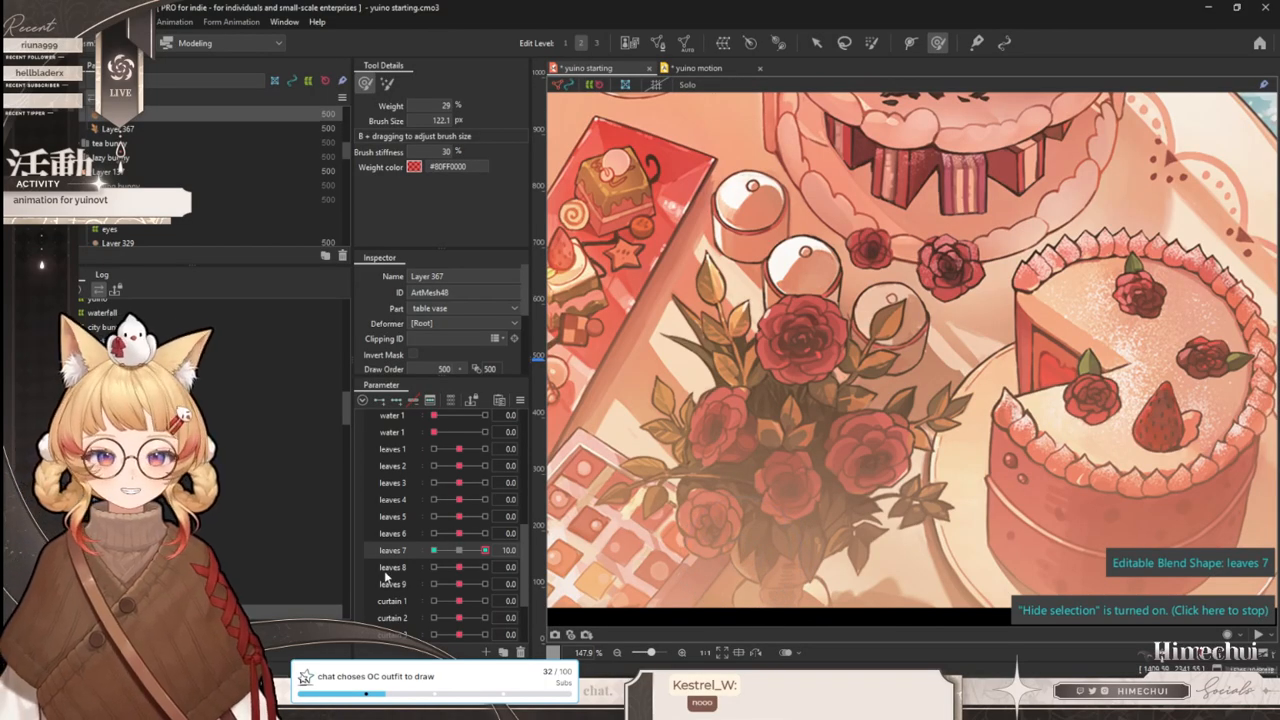
{"action": "mouse_move", "coordinate": [480, 552]}
{"action": "left_mouse_down"}
{"action": "mouse_move", "coordinate": [505, 549]}
{"action": "mouse_move", "coordinate": [465, 559]}
{"action": "mouse_move", "coordinate": [524, 551]}
{"action": "mouse_move", "coordinate": [432, 550]}
{"action": "left_mouse_up"}
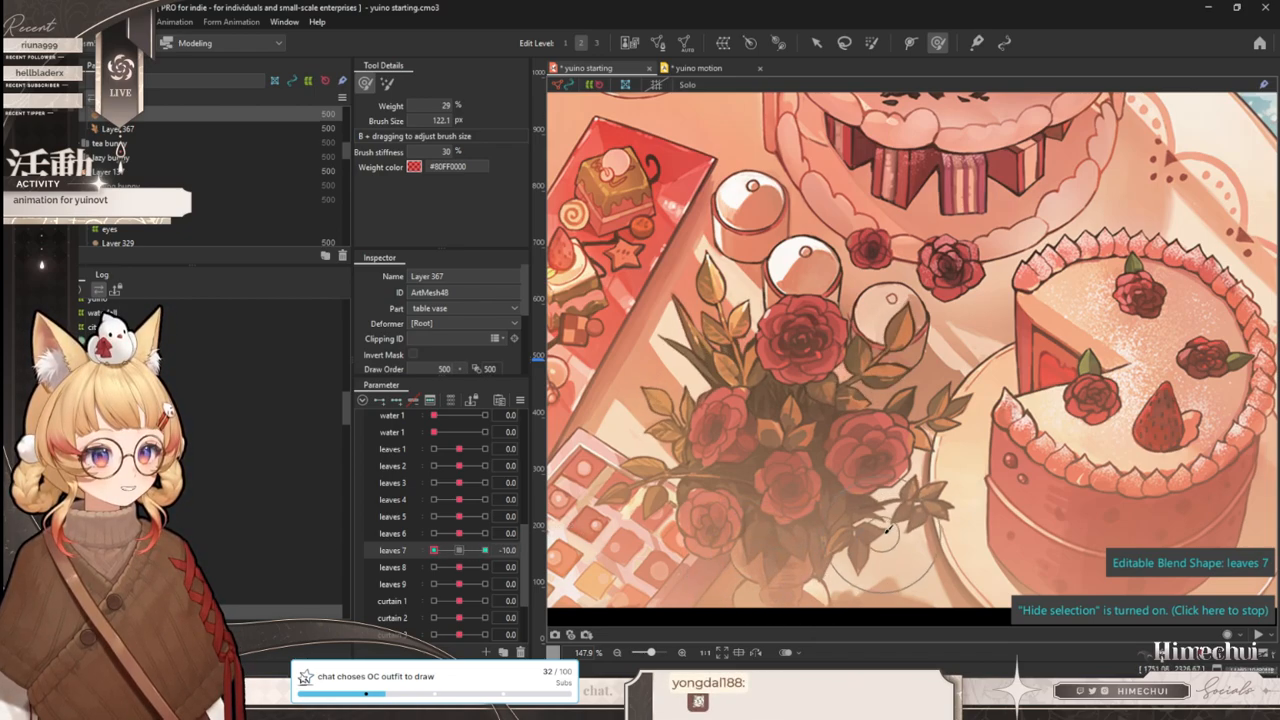
{"action": "mouse_move", "coordinate": [437, 550]}
{"action": "left_mouse_down"}
{"action": "mouse_move", "coordinate": [508, 536]}
{"action": "mouse_move", "coordinate": [459, 550]}
{"action": "left_mouse_up"}
- Add blend shape keys to leaves 8 and shape the foliage at value 10 with a brush of about 234 px
{"action": "left_click", "coordinate": [399, 567]}
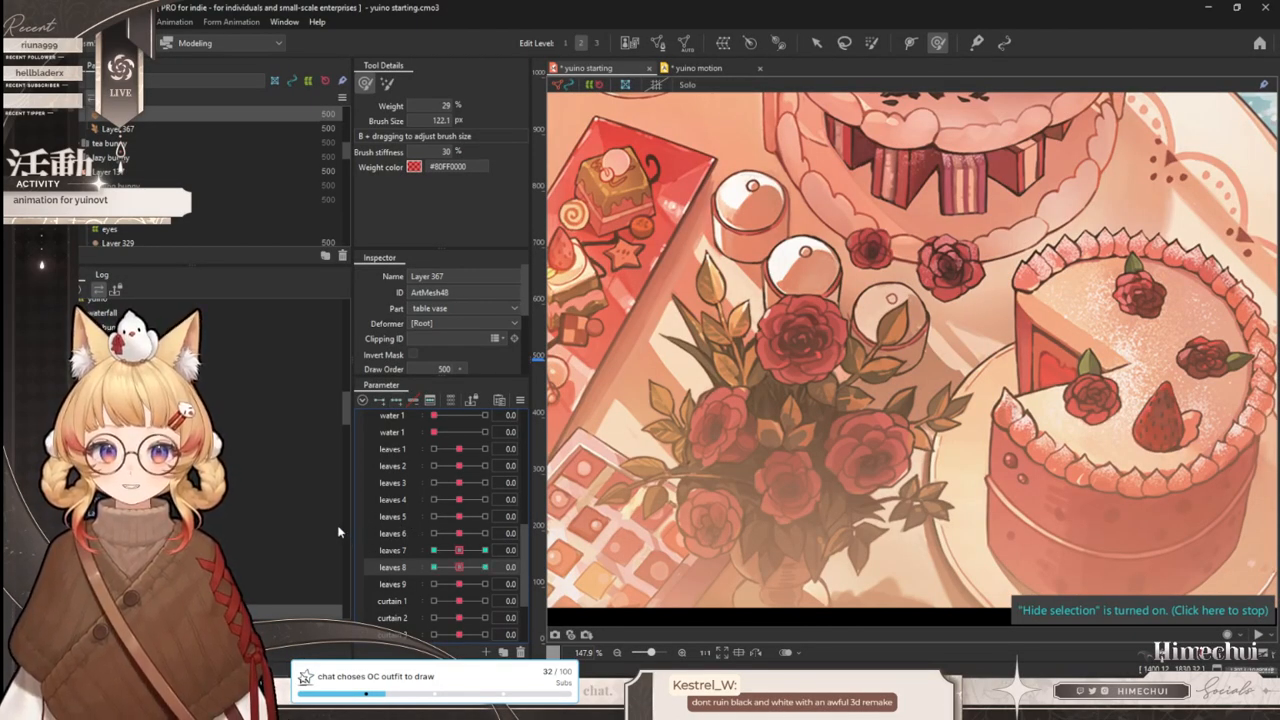
{"action": "mouse_move", "coordinate": [459, 550]}
{"action": "left_mouse_down"}
{"action": "mouse_move", "coordinate": [516, 546]}
{"action": "mouse_move", "coordinate": [459, 553]}
{"action": "left_mouse_up"}
{"action": "left_click_drag", "start_coordinate": [459, 567], "coordinate": [520, 567]}
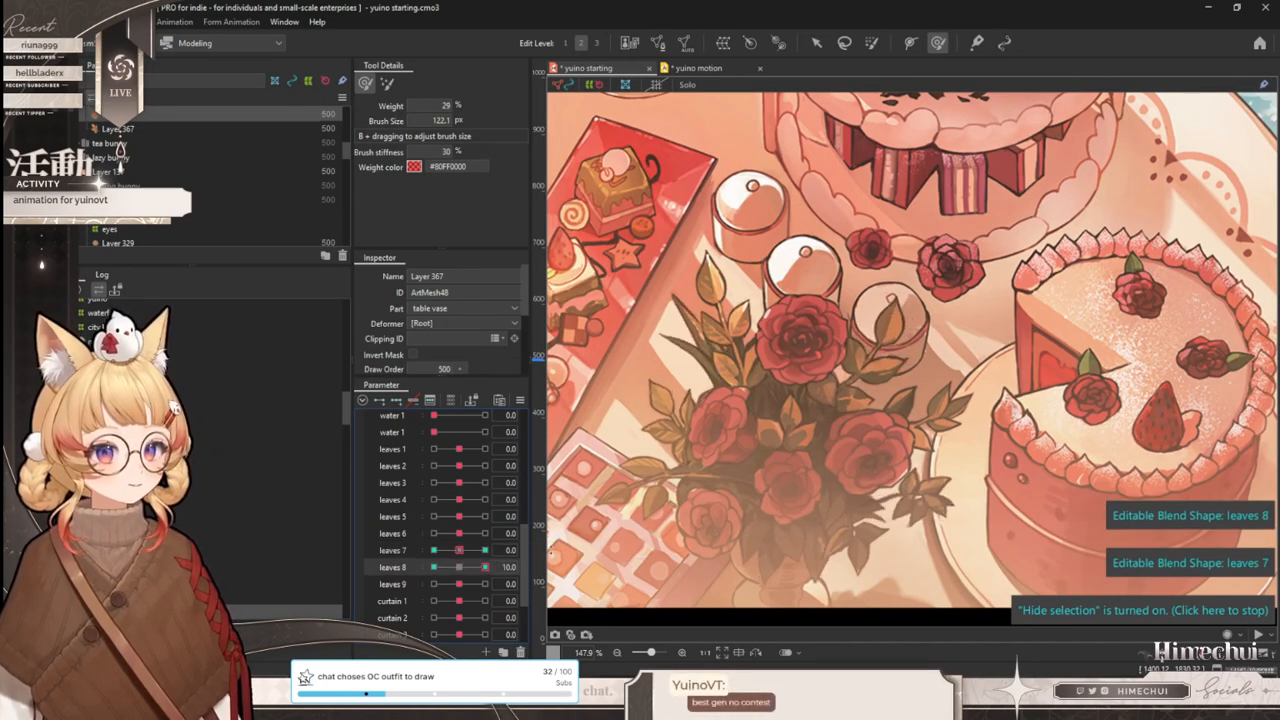
{"action": "key", "text": "b"}
{"action": "left_click_drag", "start_coordinate": [610, 307], "coordinate": [676, 308]}
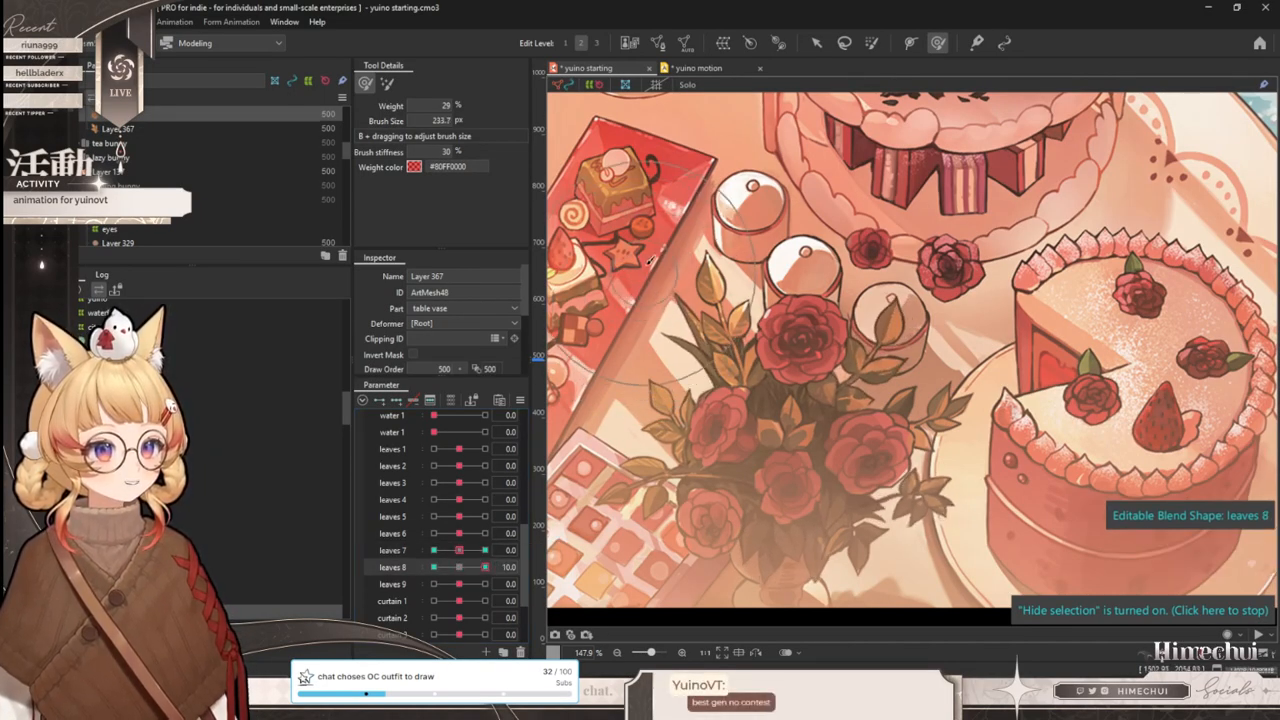
- Check the foliage at leaves 7 value 10 and reduce the Deform Brush to about 123 px
{"action": "left_click_drag", "start_coordinate": [485, 567], "coordinate": [462, 572]}
{"action": "left_click", "coordinate": [484, 550]}
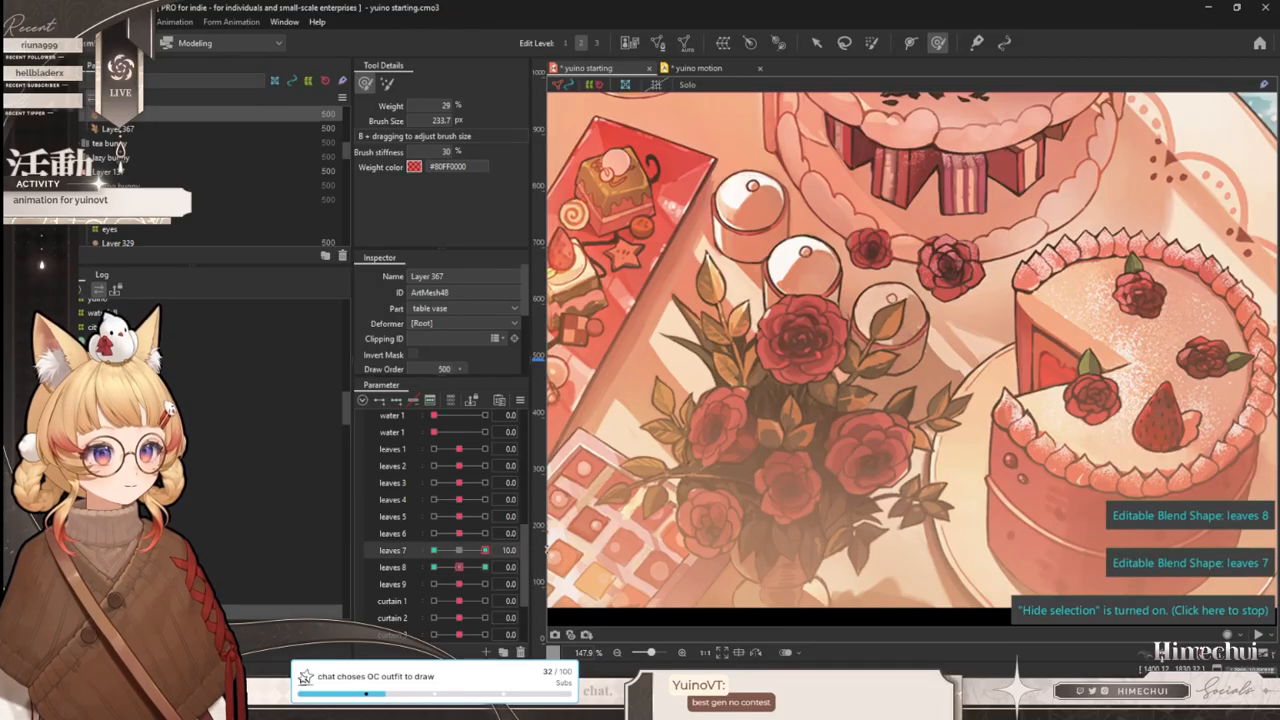
{"action": "left_click", "coordinate": [484, 550]}
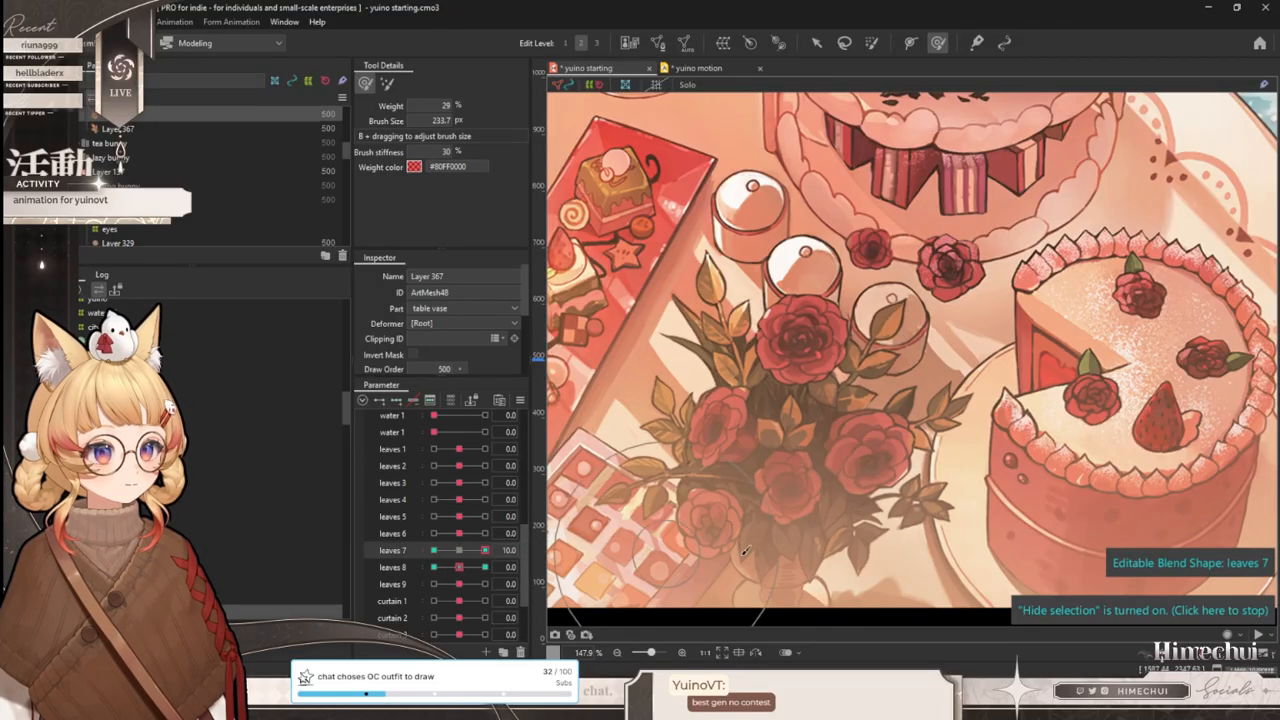
{"action": "key", "text": "b"}
{"action": "mouse_move", "coordinate": [964, 541]}
{"action": "left_mouse_down"}
{"action": "mouse_move", "coordinate": [914, 506]}
{"action": "mouse_move", "coordinate": [889, 538]}
{"action": "left_mouse_up"}
- Compare leaves 7 and leaves 8 at 10 and reshape the foliage beside the top rose at leaves 8 value 10
{"action": "left_click", "coordinate": [459, 550]}
{"action": "left_click", "coordinate": [485, 567]}
{"action": "key", "text": "b"}
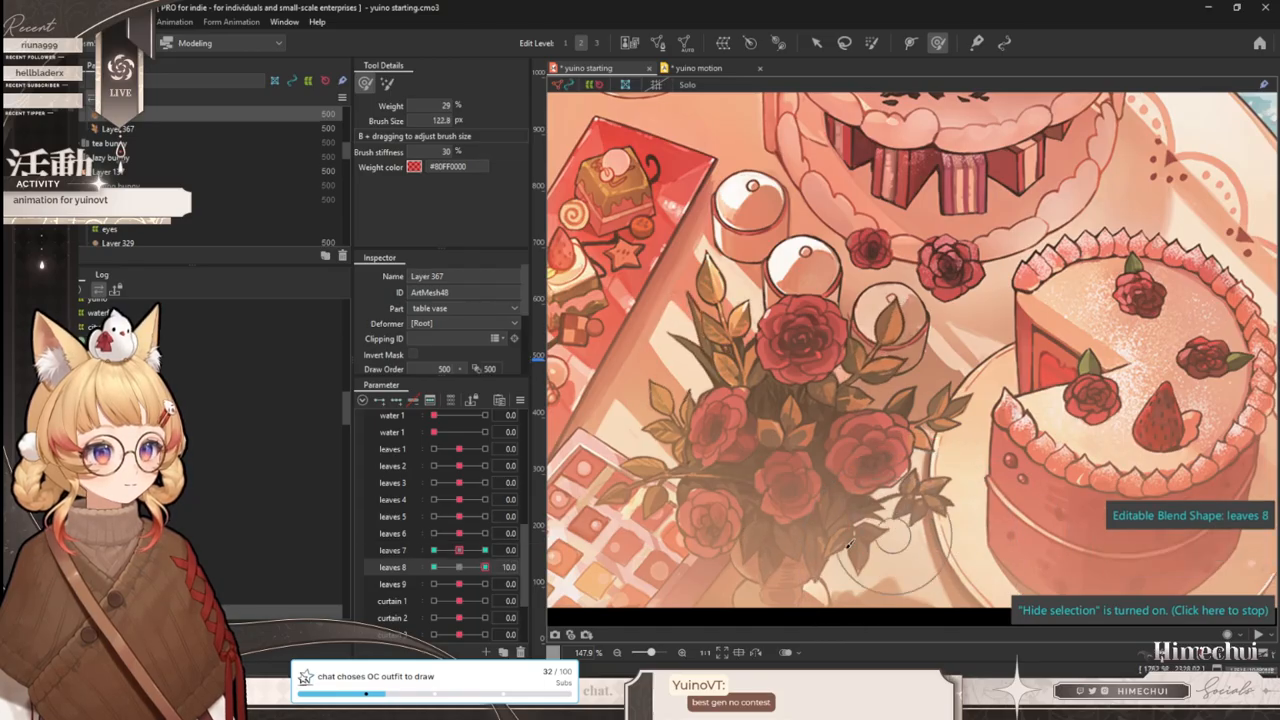
{"action": "left_click", "coordinate": [460, 567]}
{"action": "left_click", "coordinate": [485, 550]}
{"action": "left_click", "coordinate": [459, 550]}
{"action": "left_click", "coordinate": [485, 567]}
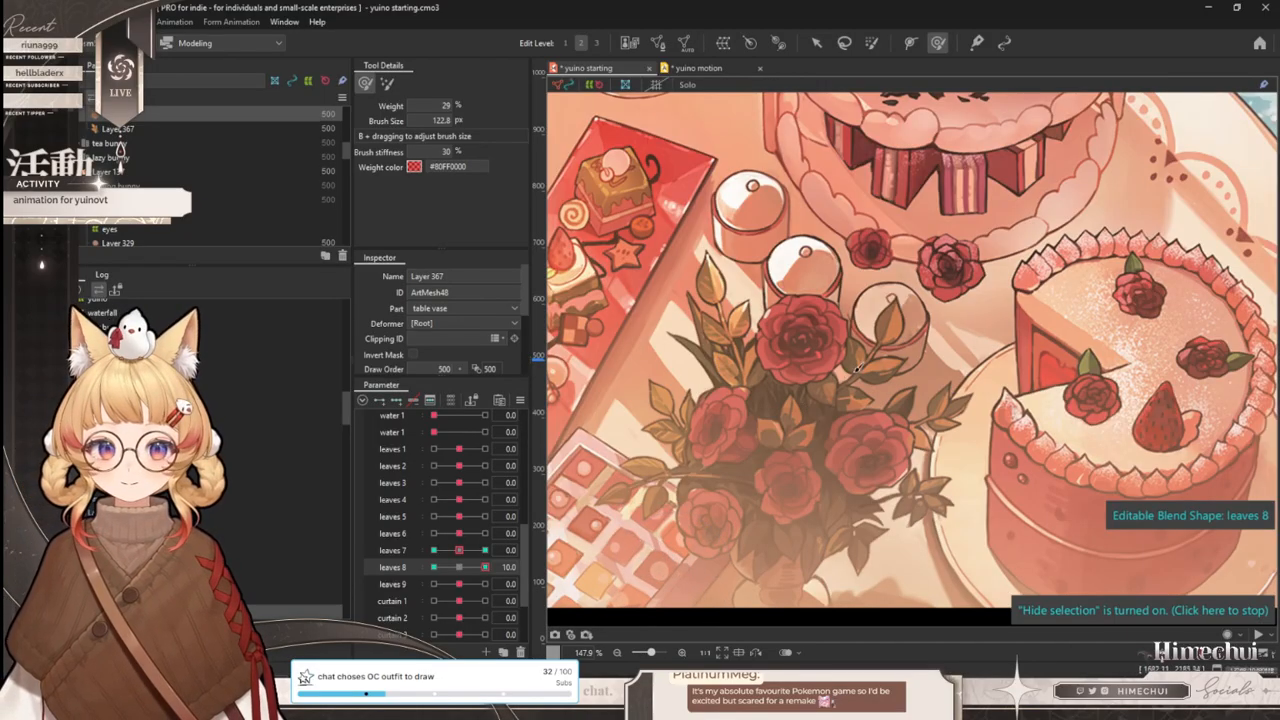
{"action": "left_click_drag", "start_coordinate": [856, 370], "coordinate": [865, 338]}
- Shape the foliage at leaves 8 value -10, enlarging the brush to about 232 px, and return leaves 8 to 0
{"action": "left_click_drag", "start_coordinate": [485, 567], "coordinate": [433, 567]}
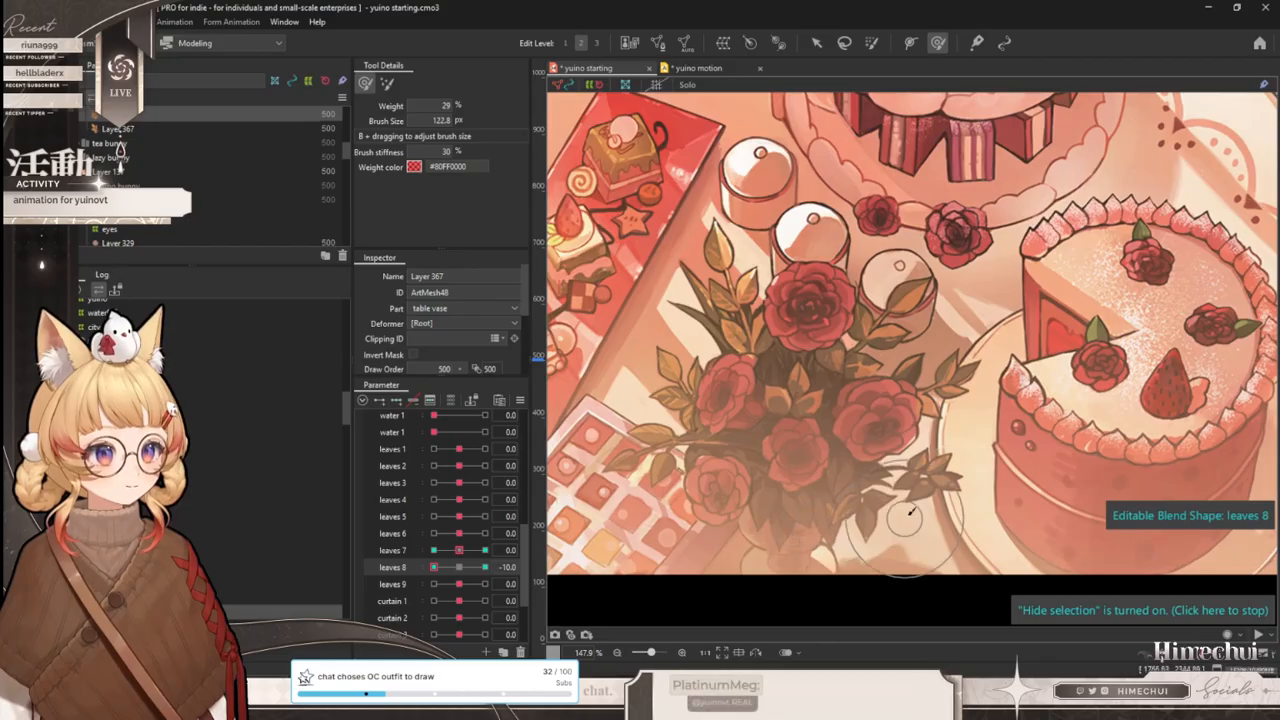
{"action": "mouse_move", "coordinate": [433, 567]}
{"action": "left_mouse_down"}
{"action": "mouse_move", "coordinate": [468, 566]}
{"action": "mouse_move", "coordinate": [430, 556]}
{"action": "left_mouse_up"}
{"action": "key", "text": "b"}
{"action": "left_click_drag", "start_coordinate": [660, 232], "coordinate": [713, 230]}
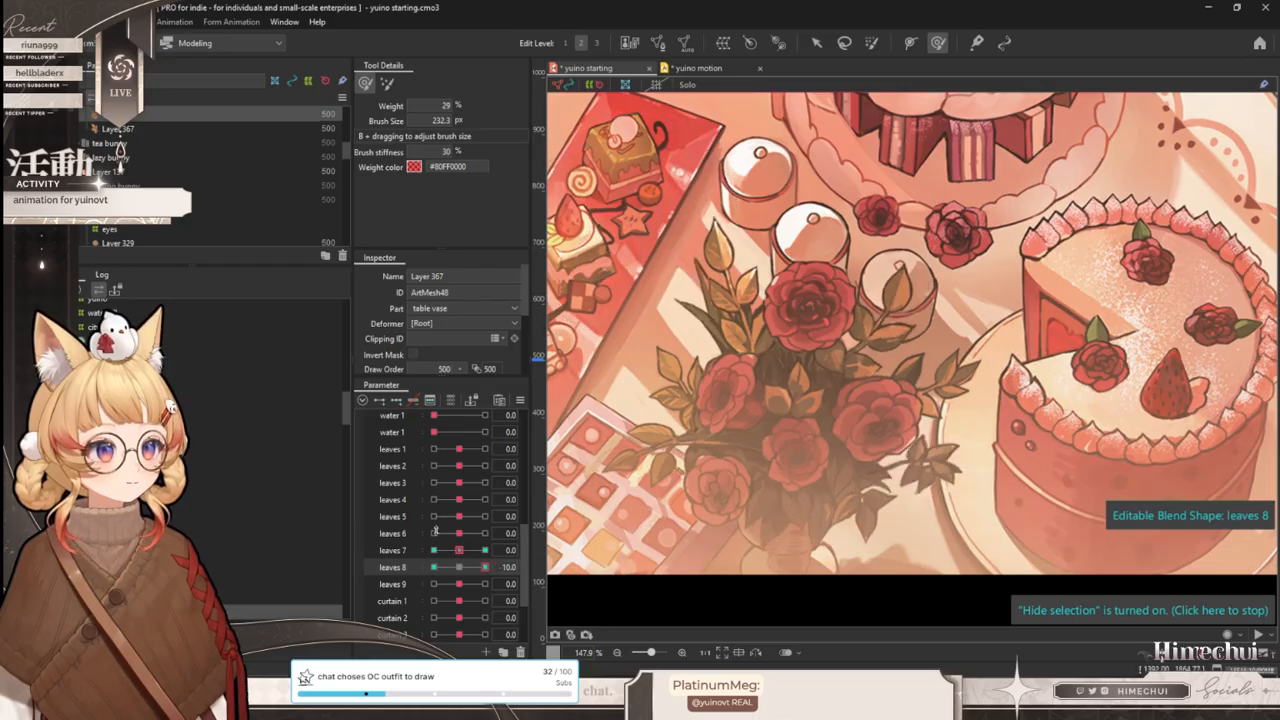
{"action": "left_click", "coordinate": [452, 568]}
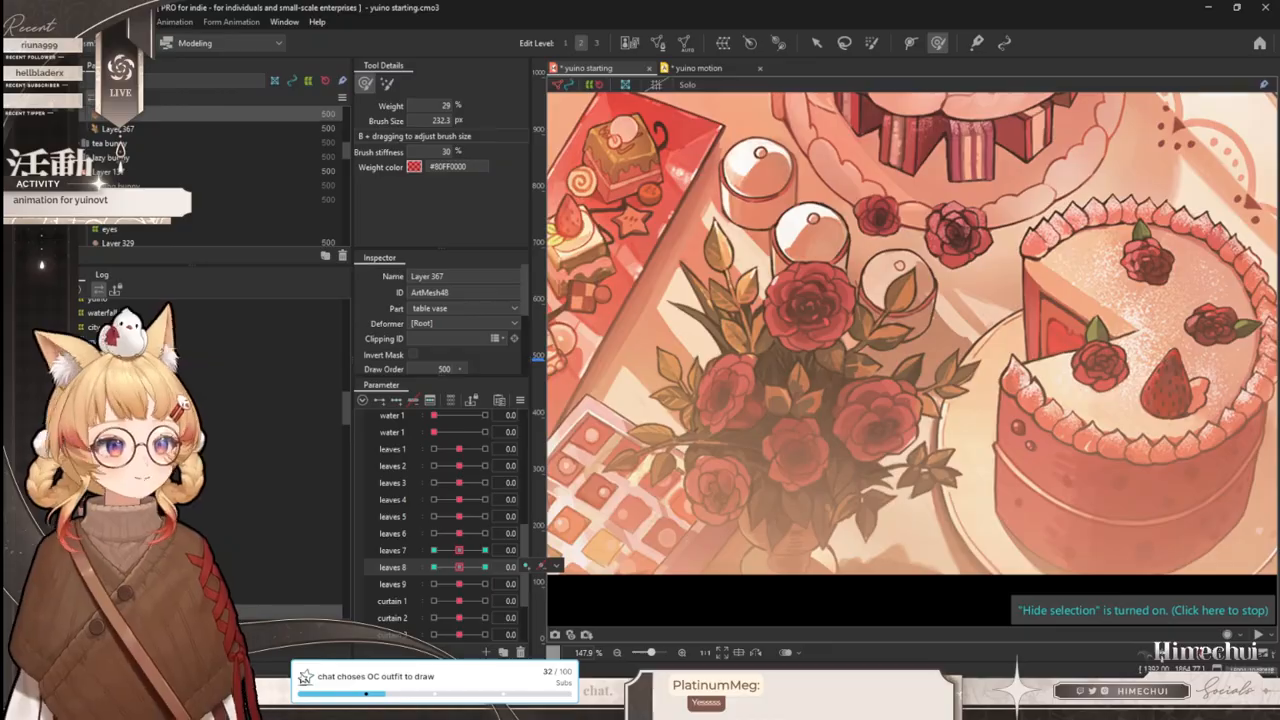
- Open the yuino motion animation and inspect the fishing bunny and the whole scene during playback
{"action": "left_click", "coordinate": [697, 68]}
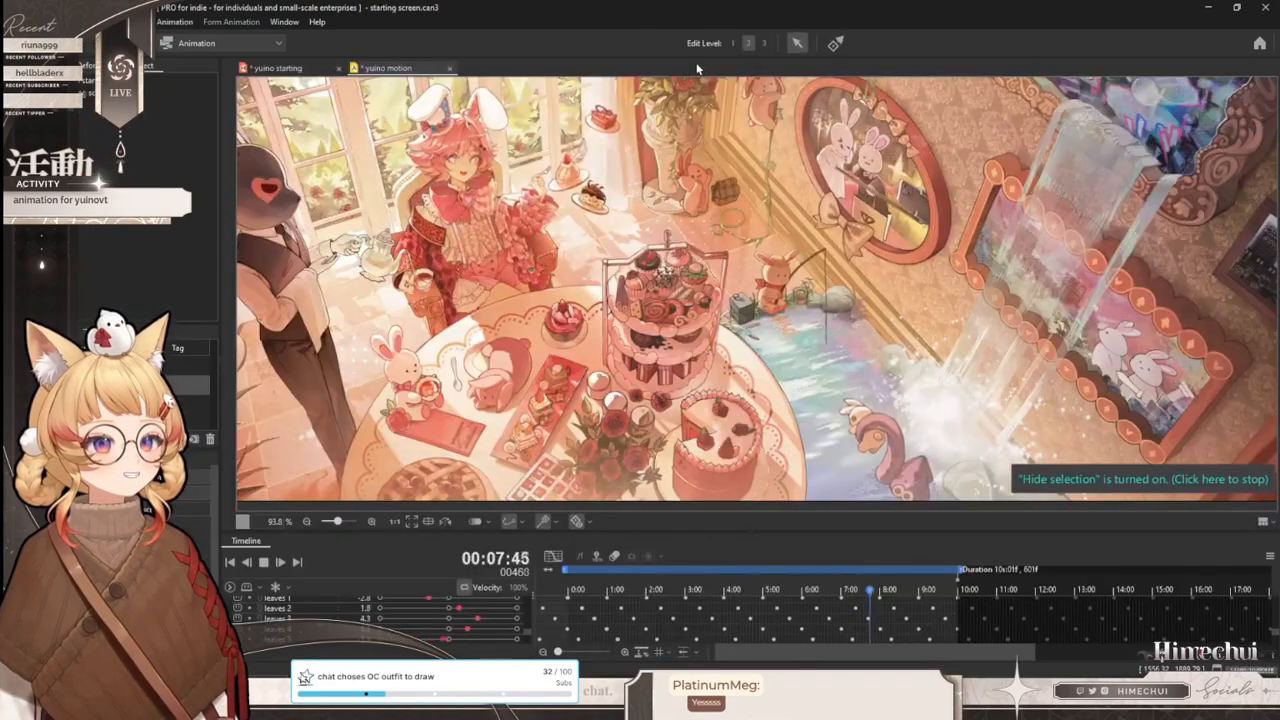
{"action": "scroll", "coordinate": [795, 288], "scroll_direction": "up", "scroll_amount": 3}
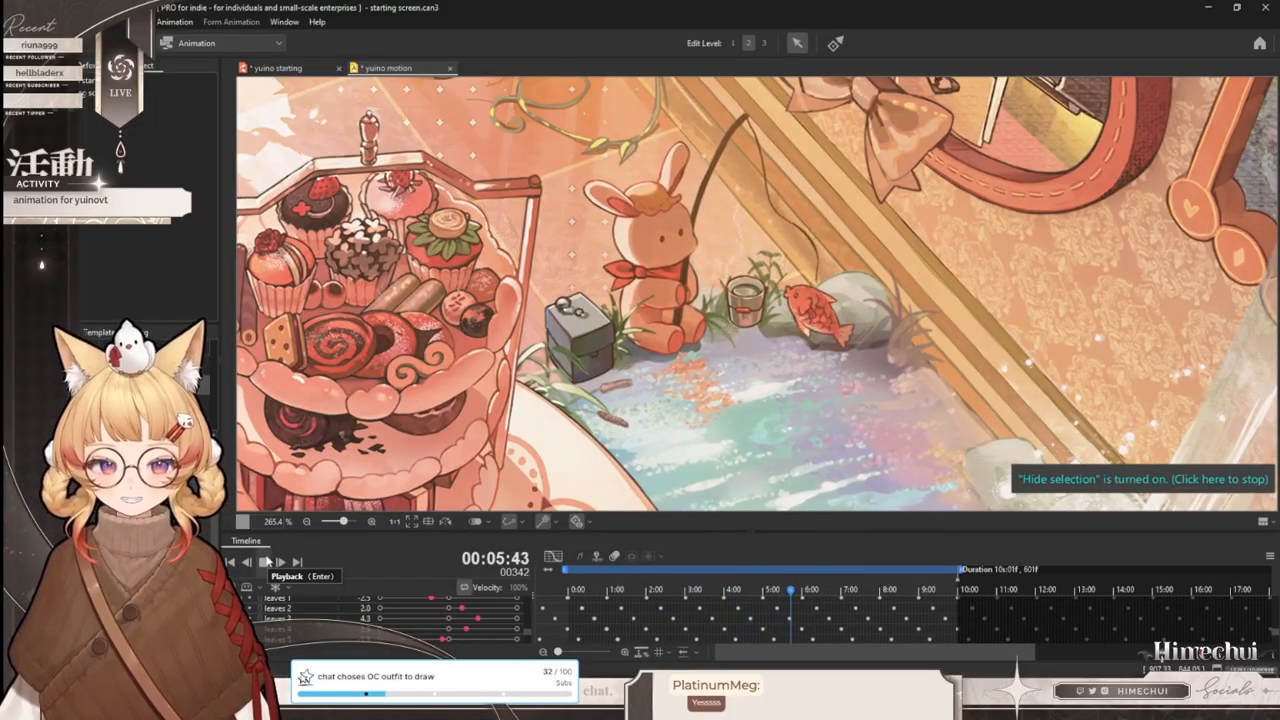
{"action": "scroll", "coordinate": [770, 320], "scroll_direction": "down", "scroll_amount": 3}
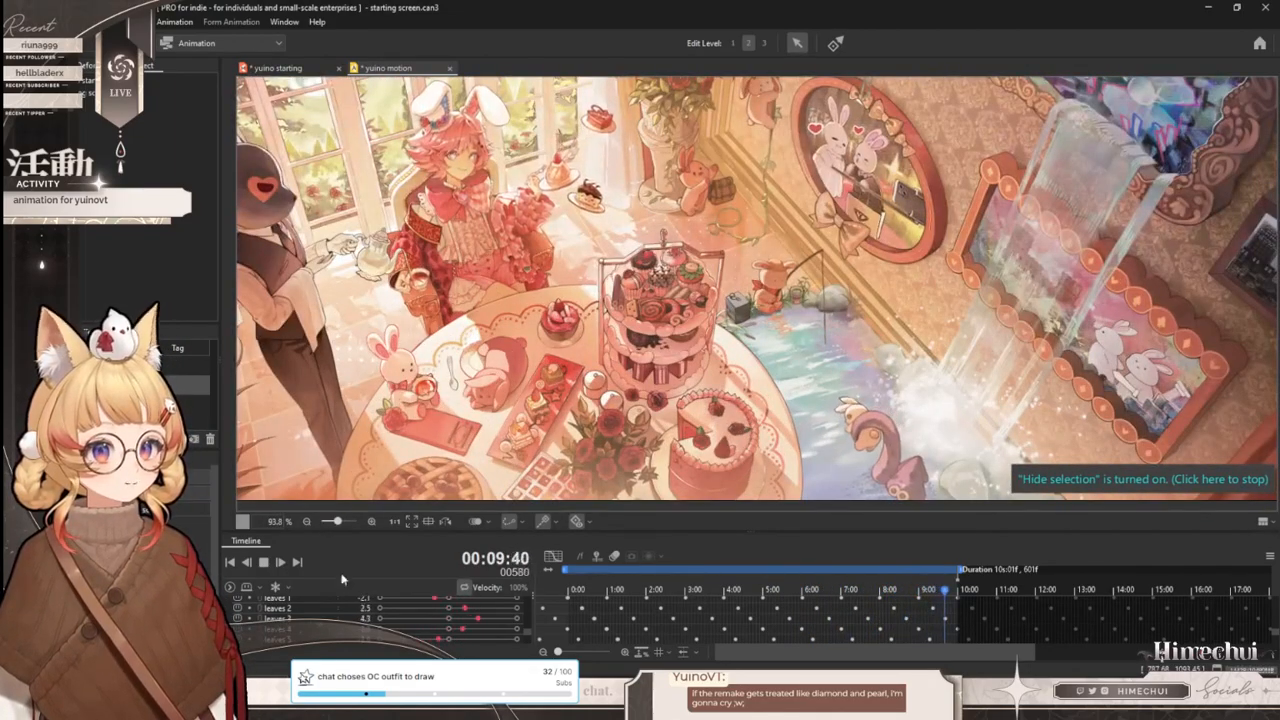
{"action": "key", "text": "space"}
- Scrub through the animation timeline to examine the rose bouquet's leaf movement on the table
{"action": "left_click_drag", "start_coordinate": [607, 597], "coordinate": [797, 569]}
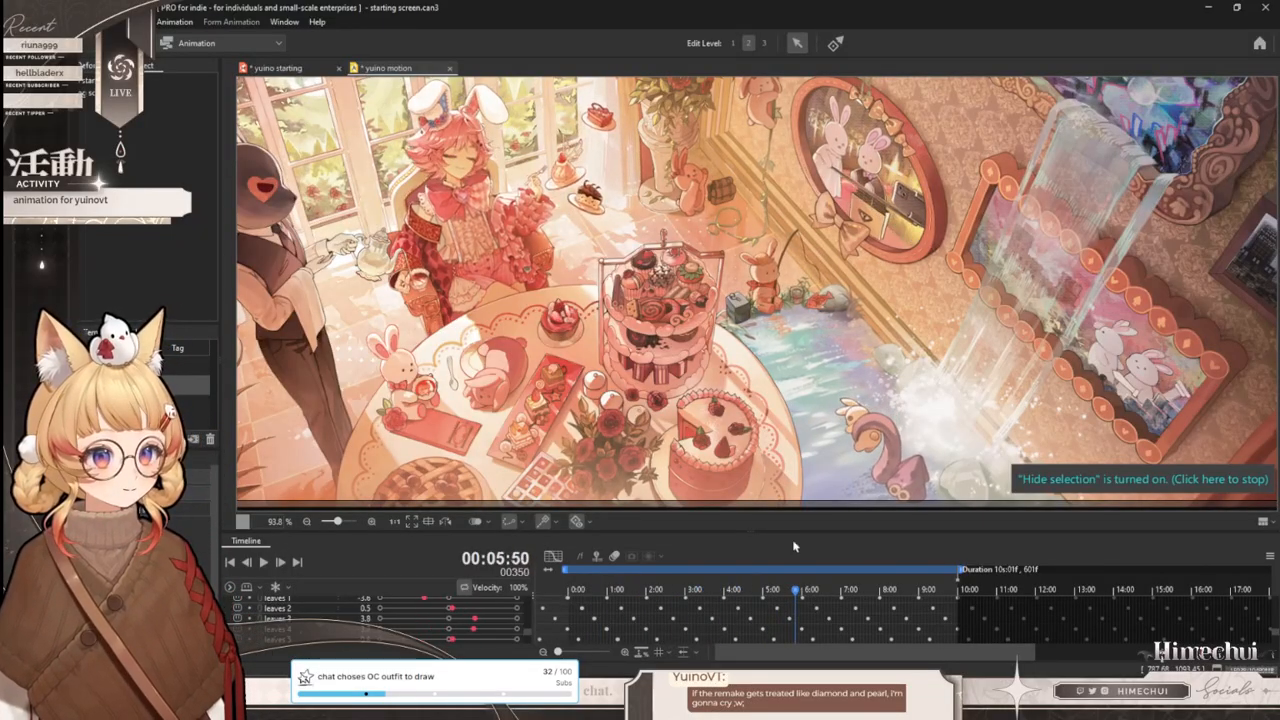
{"action": "scroll", "coordinate": [634, 394], "scroll_direction": "up", "scroll_amount": 3}
{"action": "left_click_drag", "start_coordinate": [709, 589], "coordinate": [676, 593]}
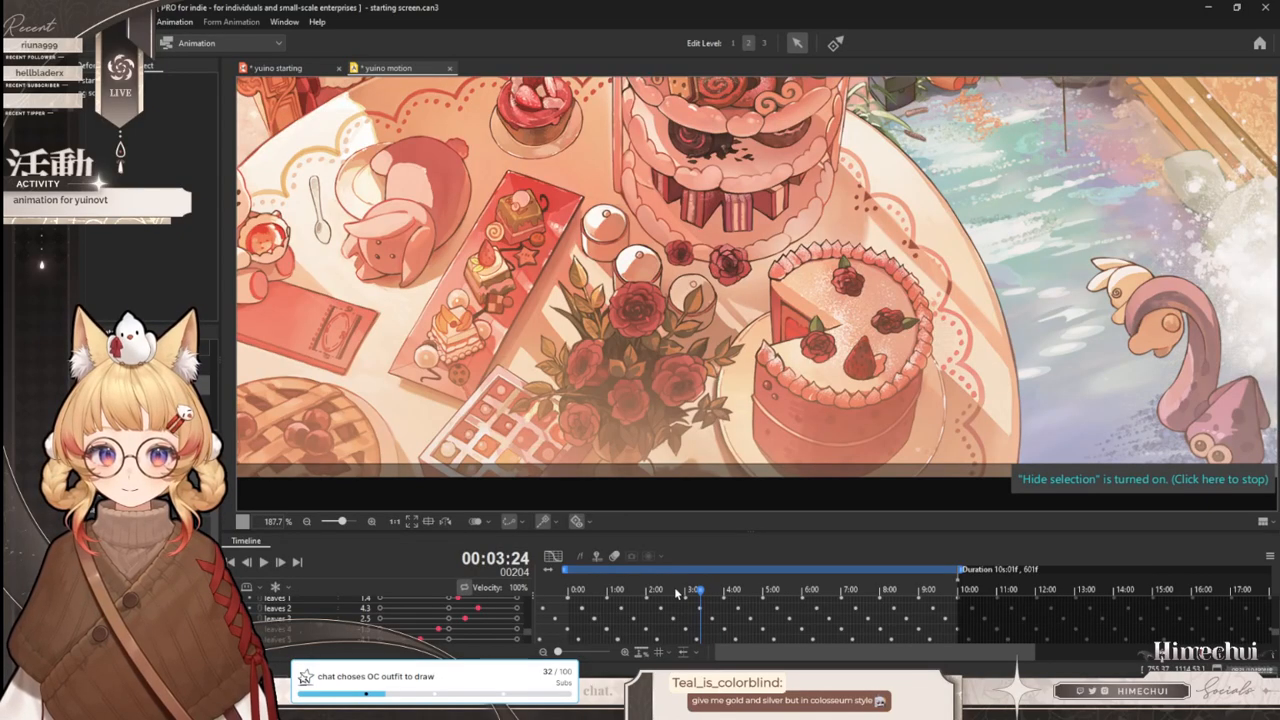
{"action": "left_click_drag", "start_coordinate": [676, 593], "coordinate": [606, 604]}
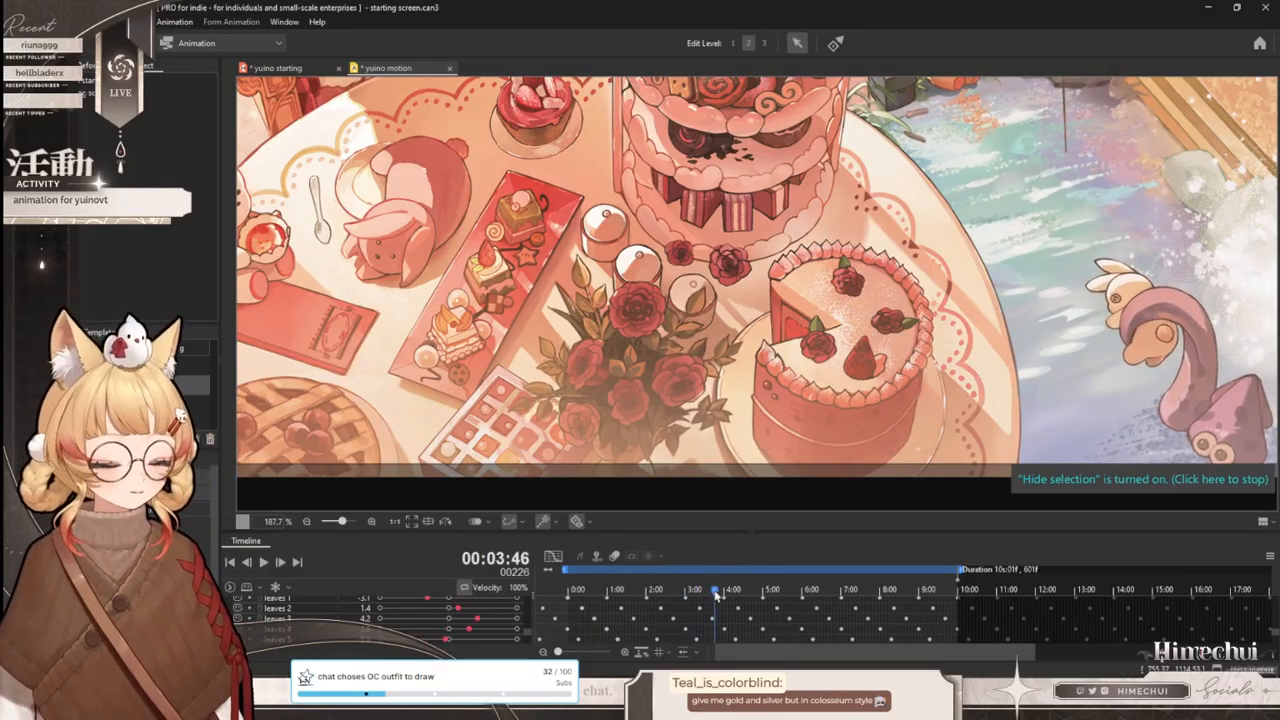
{"action": "left_click_drag", "start_coordinate": [716, 593], "coordinate": [1006, 589]}
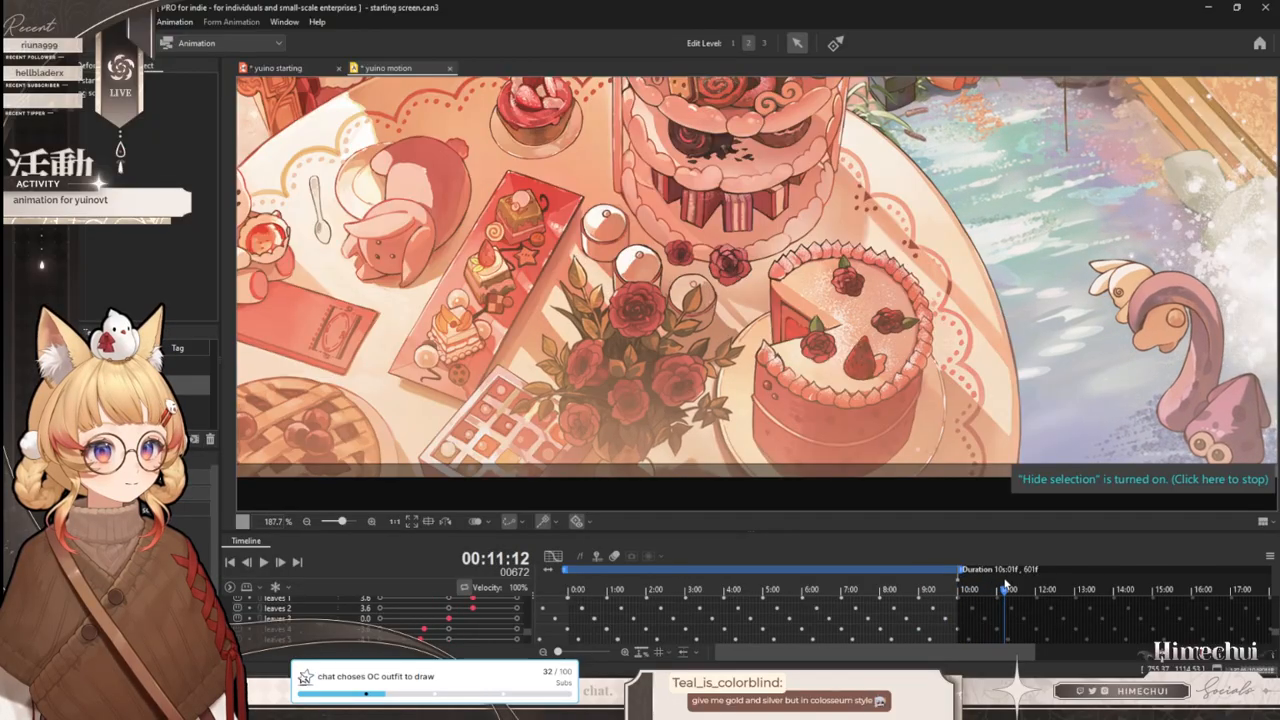
- Return to the yuino starting model, select the bouquet's top rose and take up the Deform Brush
{"action": "left_click", "coordinate": [268, 68]}
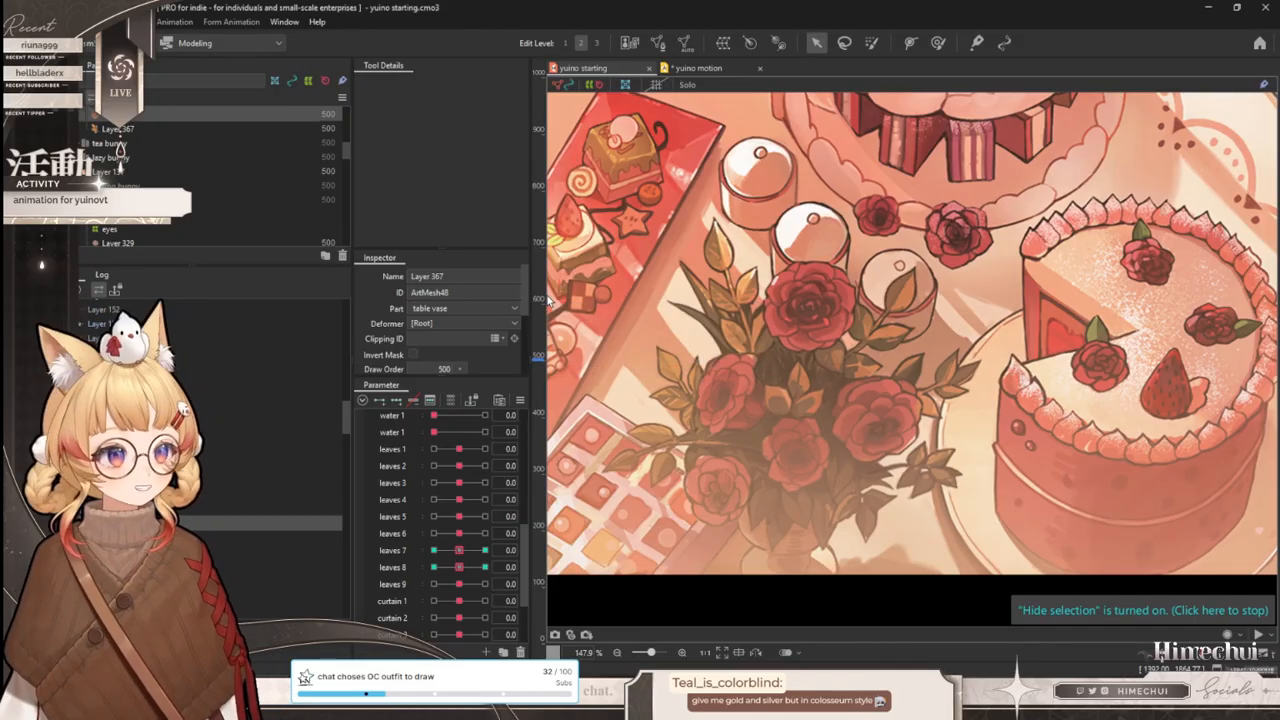
{"action": "left_click", "coordinate": [833, 338]}
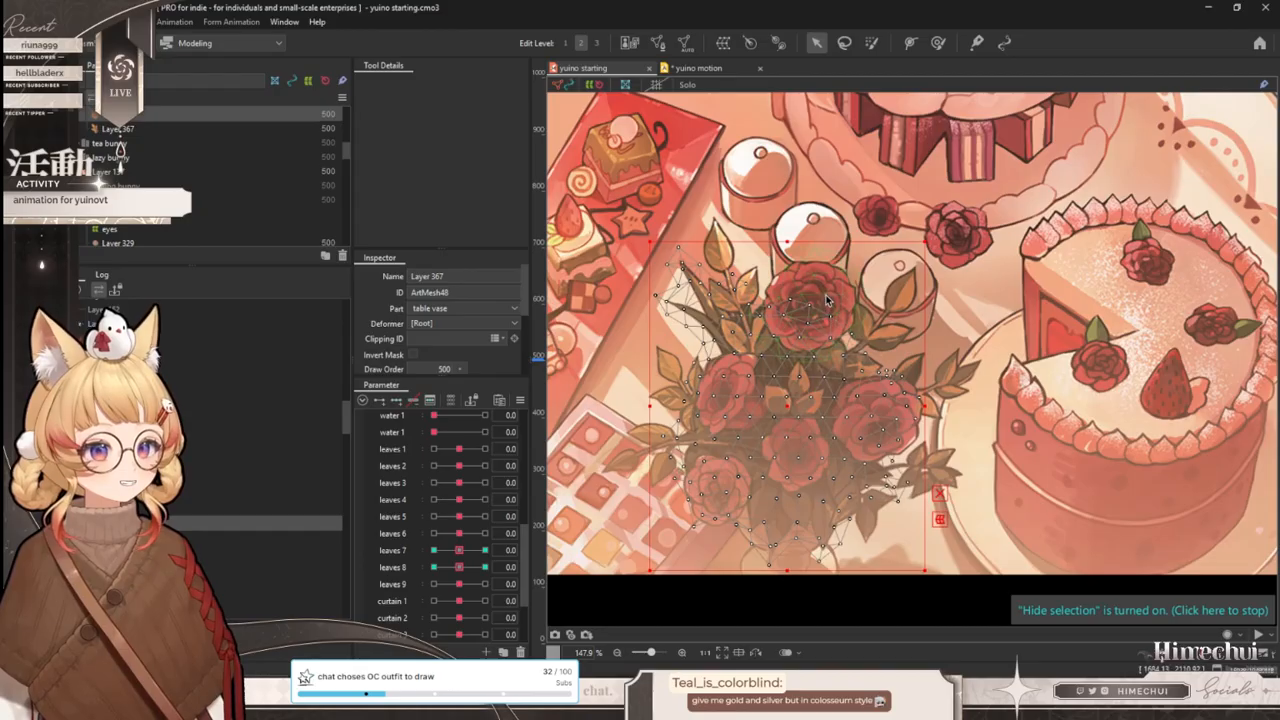
{"action": "left_click", "coordinate": [826, 300]}
{"action": "scroll", "coordinate": [826, 300], "scroll_direction": "up", "scroll_amount": 2}
{"action": "left_click", "coordinate": [940, 44]}
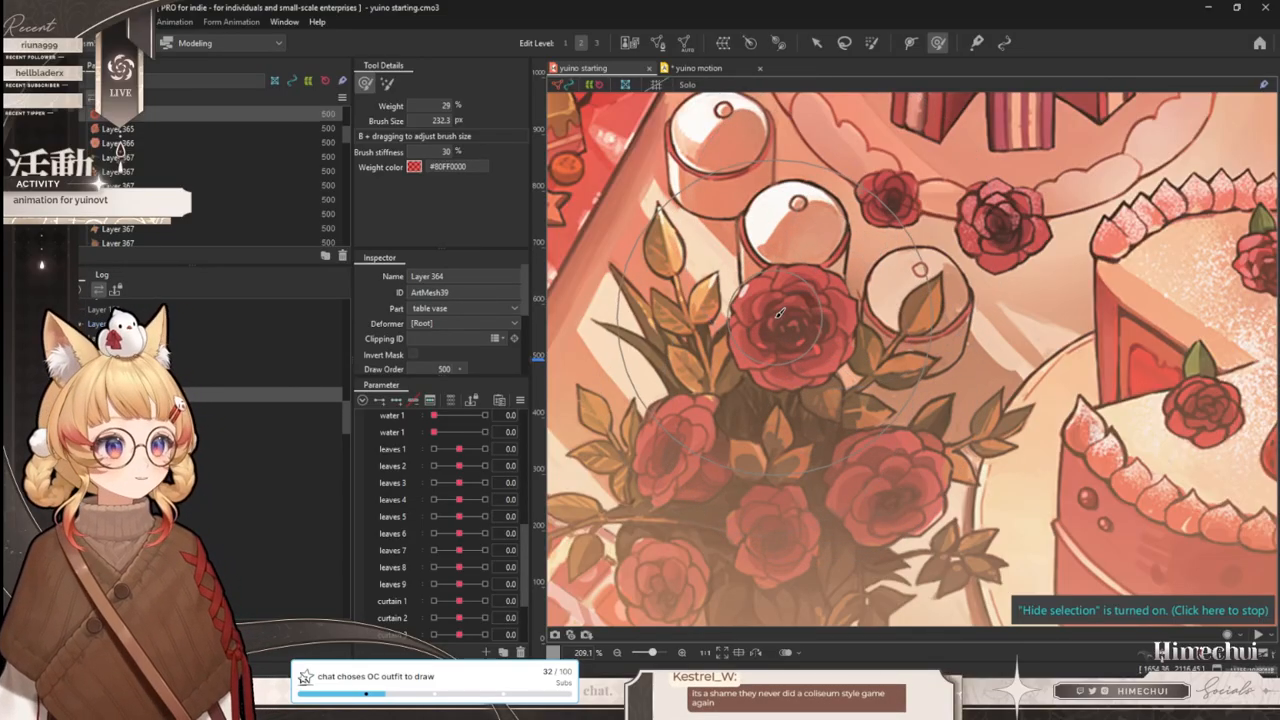
{"action": "scroll", "coordinate": [780, 394], "scroll_direction": "down", "scroll_amount": 3}
{"action": "scroll", "coordinate": [780, 369], "scroll_direction": "up", "scroll_amount": 3}
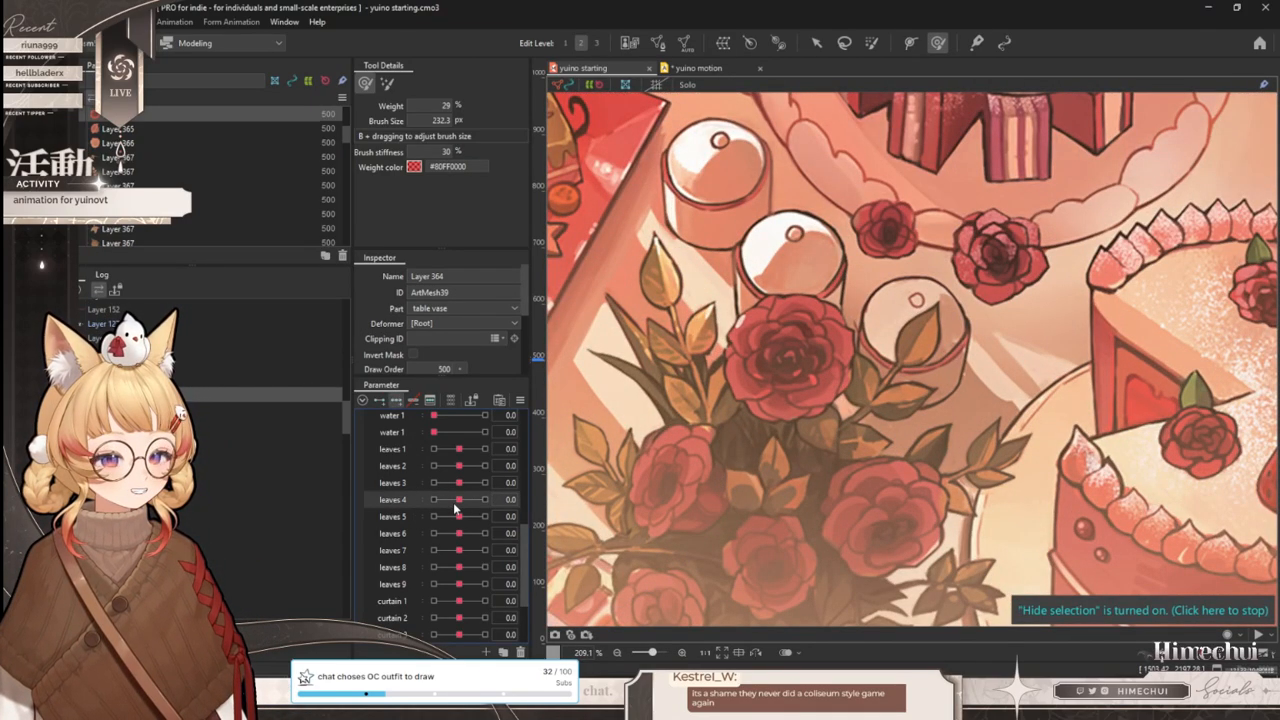
- Key the top rose on the leaves 4 blend shape and shape it at value 10 with a brush of about 89 px
{"action": "left_click_drag", "start_coordinate": [463, 502], "coordinate": [485, 499]}
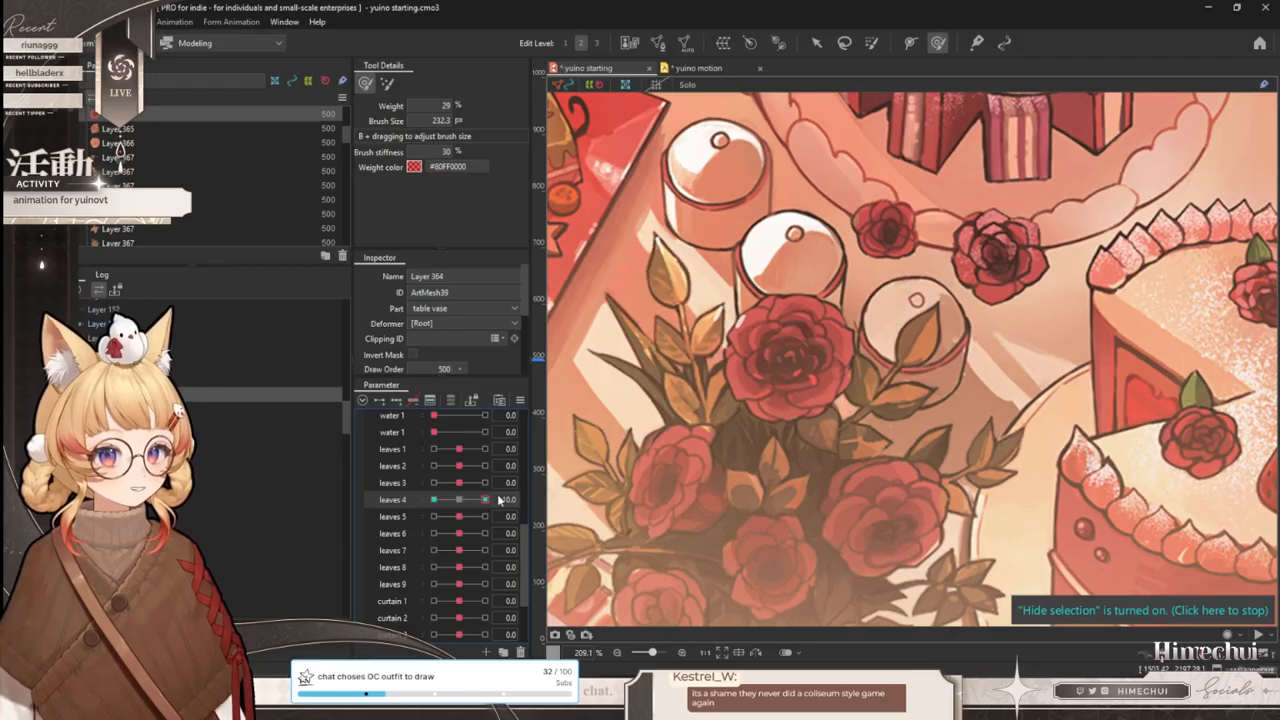
{"action": "scroll", "coordinate": [785, 348], "scroll_direction": "up", "scroll_amount": 3}
{"action": "left_click_drag", "start_coordinate": [779, 345], "coordinate": [777, 352]}
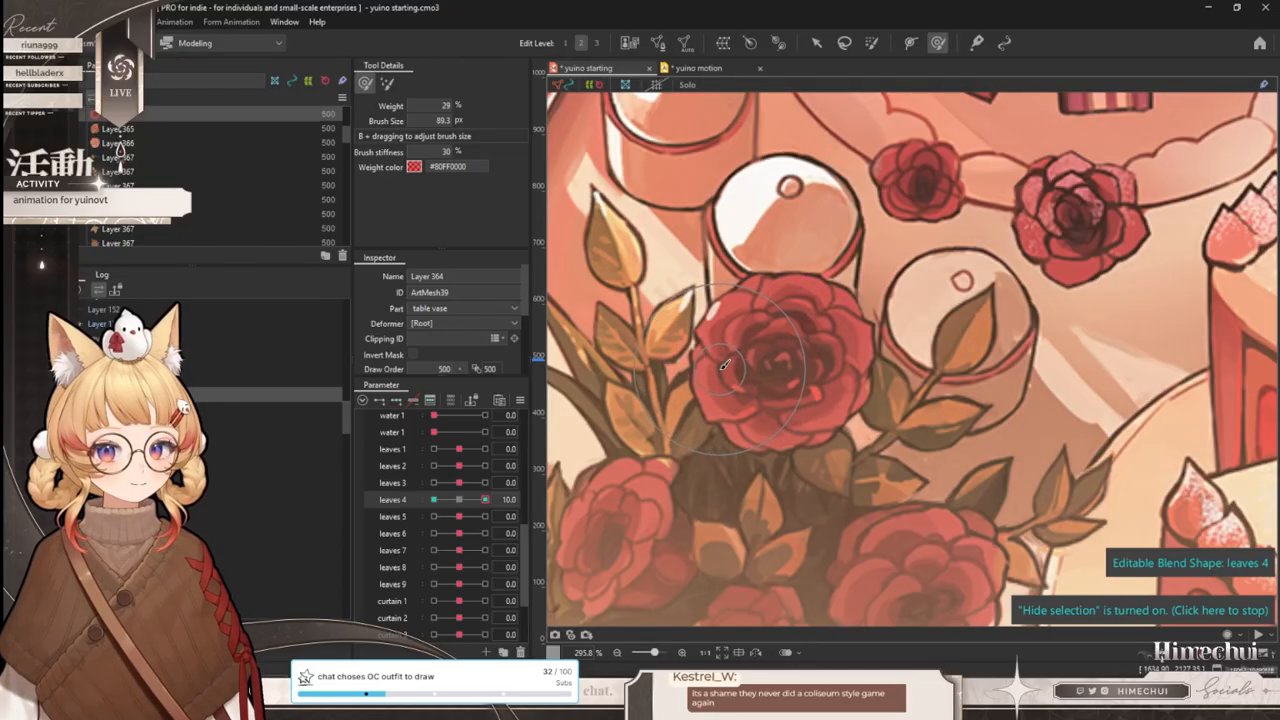
{"action": "scroll", "coordinate": [769, 366], "scroll_direction": "down", "scroll_amount": 2}
{"action": "scroll", "coordinate": [757, 365], "scroll_direction": "up", "scroll_amount": 2}
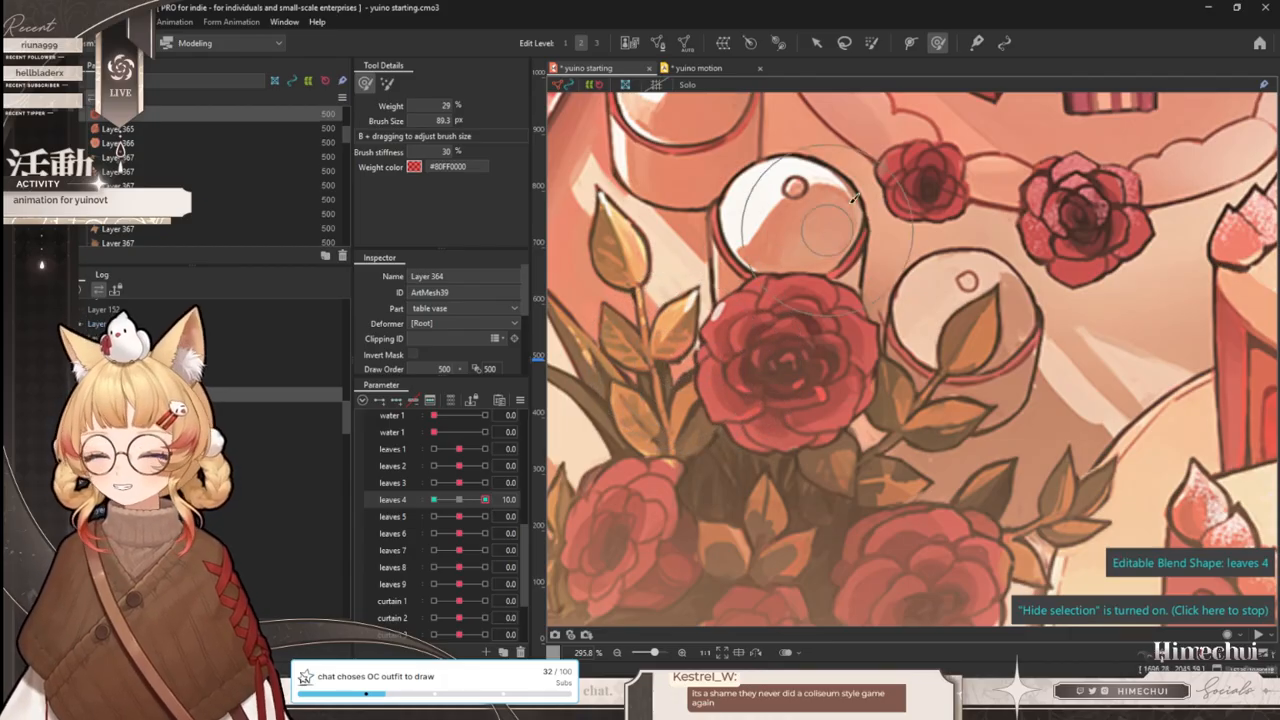
- Select the top rose's mesh vertices with the Brush Selection tool, resizing its brush to about 90 px
{"action": "left_click", "coordinate": [869, 50]}
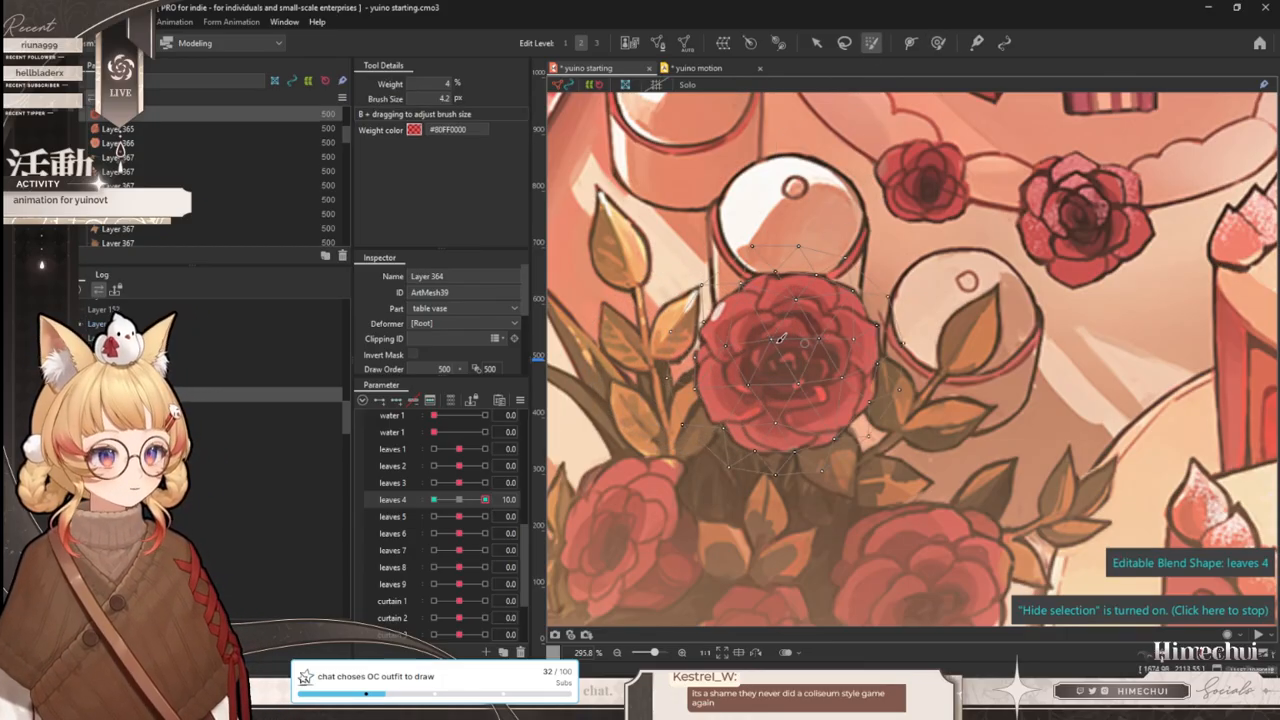
{"action": "scroll", "coordinate": [766, 374], "scroll_direction": "down", "scroll_amount": 5}
{"action": "left_click_drag", "start_coordinate": [780, 367], "coordinate": [830, 367]}
{"action": "scroll", "coordinate": [770, 371], "scroll_direction": "up", "scroll_amount": 5}
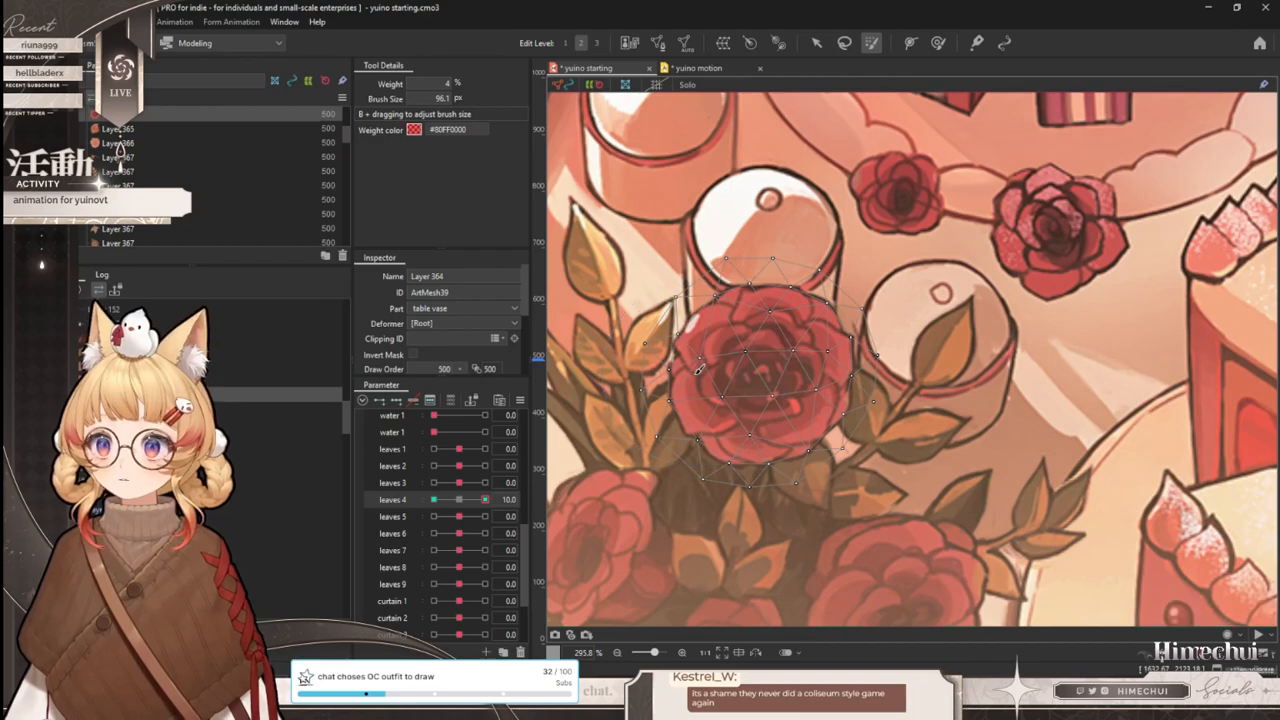
{"action": "key", "text": "b"}
{"action": "left_click_drag", "start_coordinate": [783, 376], "coordinate": [758, 383]}
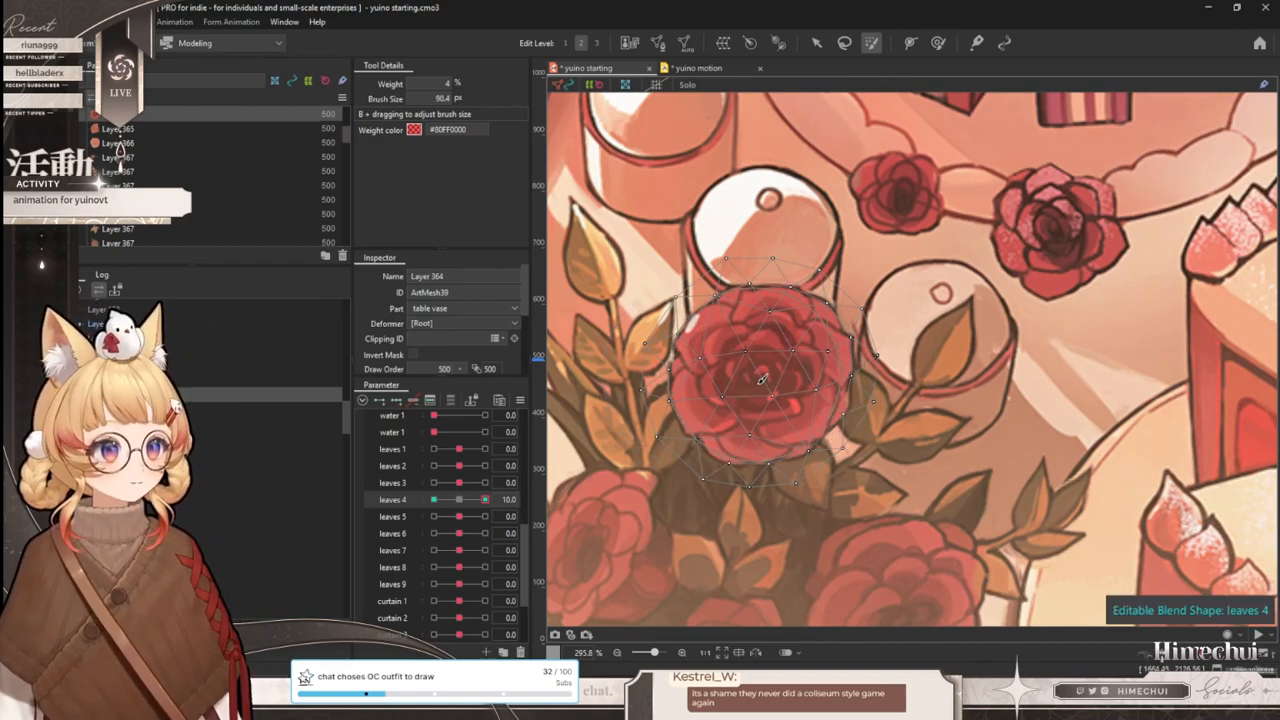
- Scale the selected rose vertices down slightly at leaves 4 value -10, and return leaves 4 to 0
{"action": "left_click", "coordinate": [816, 43]}
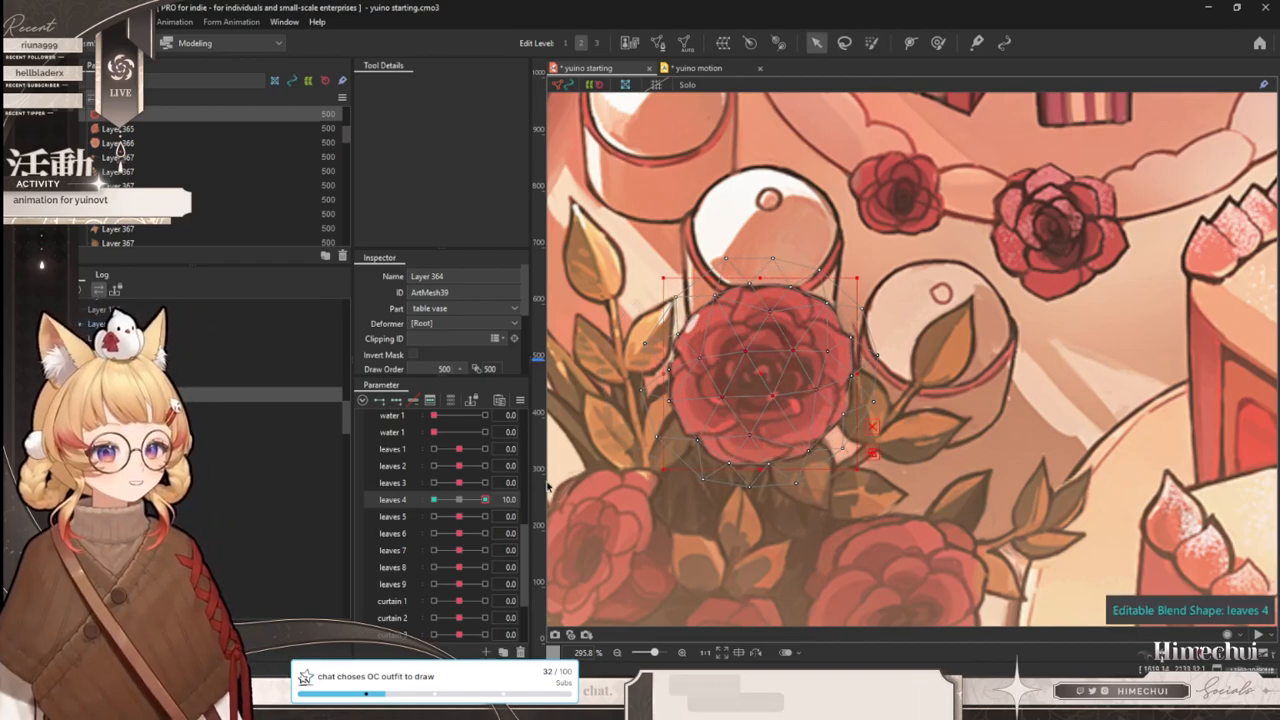
{"action": "left_click", "coordinate": [508, 503]}
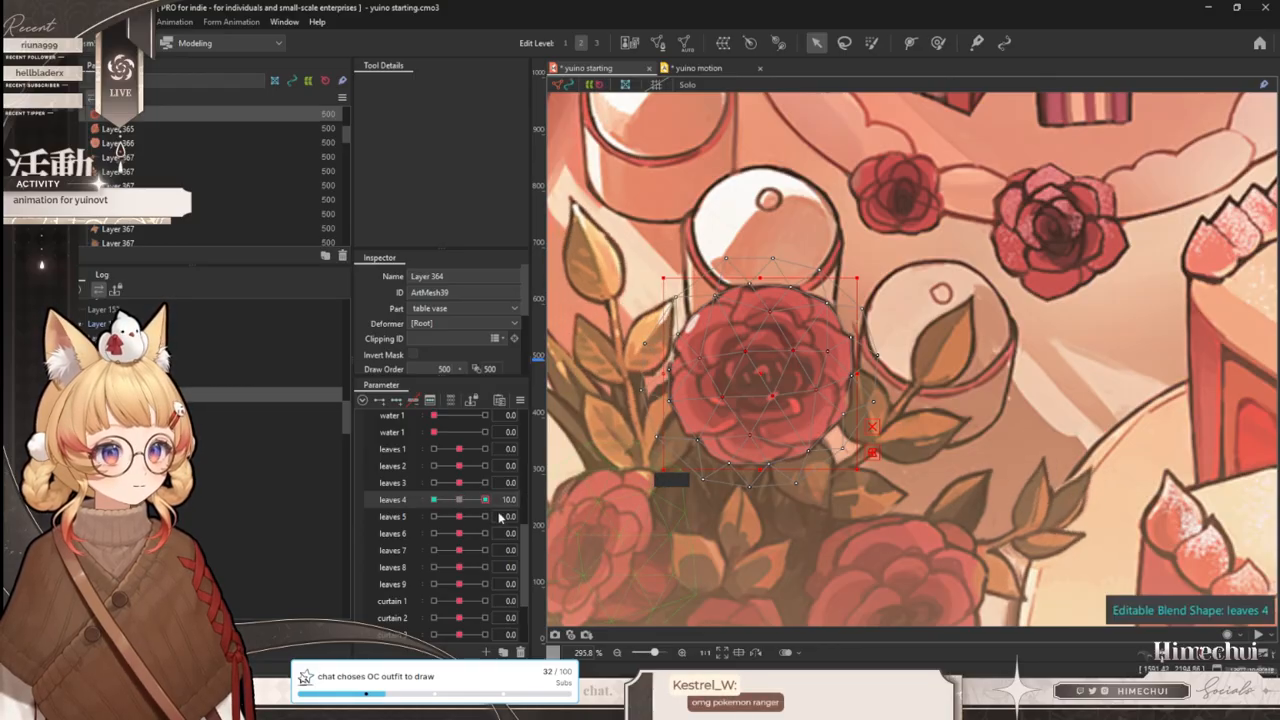
{"action": "mouse_move", "coordinate": [854, 468]}
{"action": "left_mouse_down"}
{"action": "mouse_move", "coordinate": [862, 478]}
{"action": "mouse_move", "coordinate": [852, 464]}
{"action": "left_mouse_up"}
{"action": "left_click", "coordinate": [434, 499]}
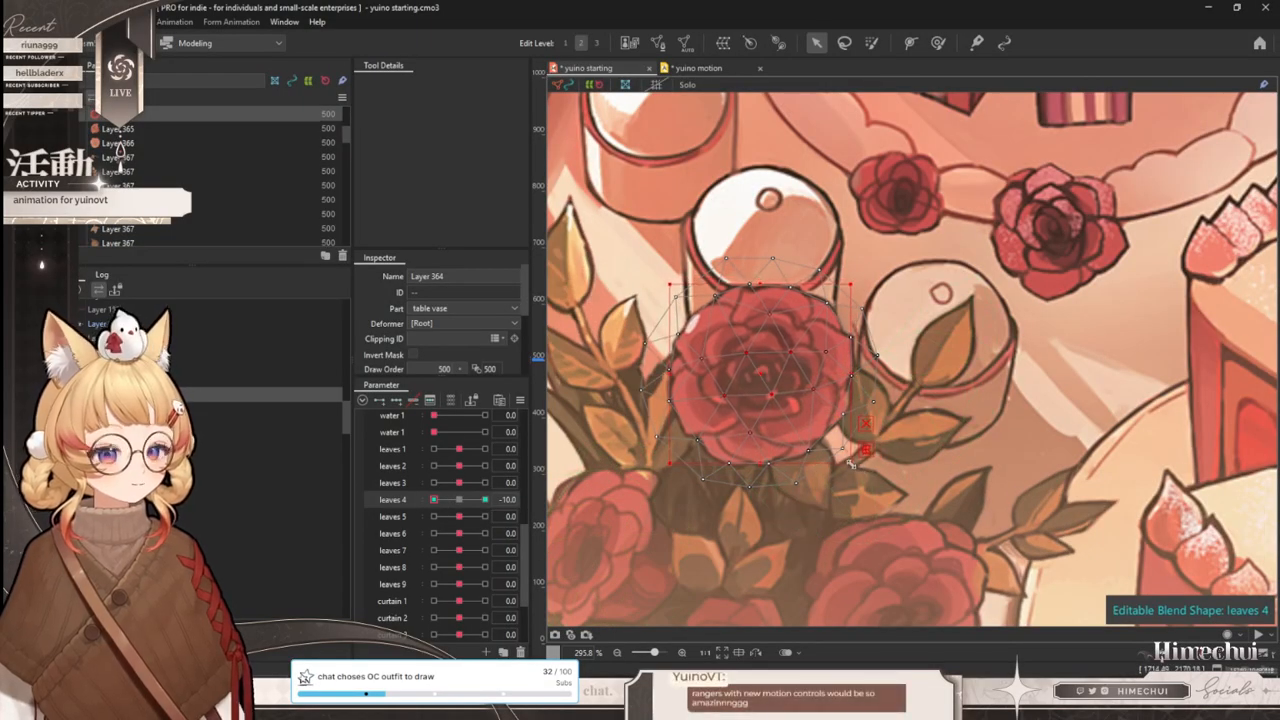
{"action": "left_click", "coordinate": [757, 438]}
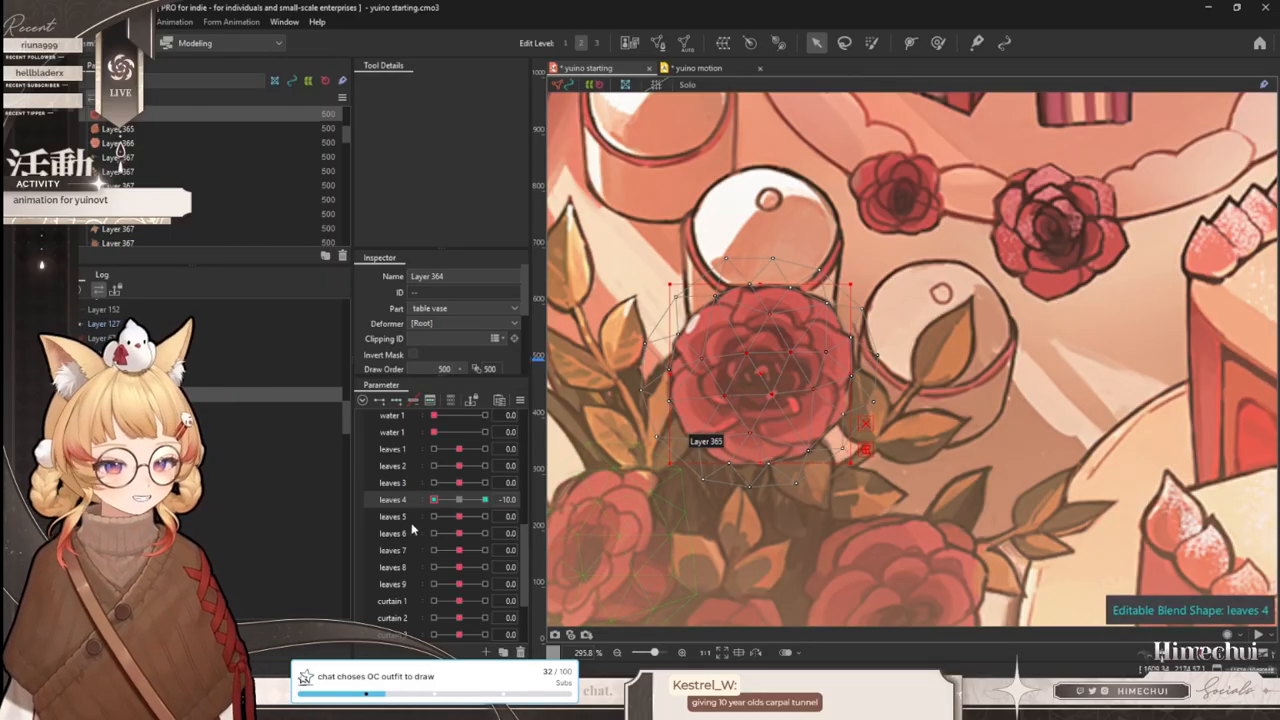
{"action": "left_click", "coordinate": [459, 499]}
- Key the top rose on leaves 5 and rotate its selected vertices slightly for the values 10 and -10
{"action": "left_click", "coordinate": [461, 514]}
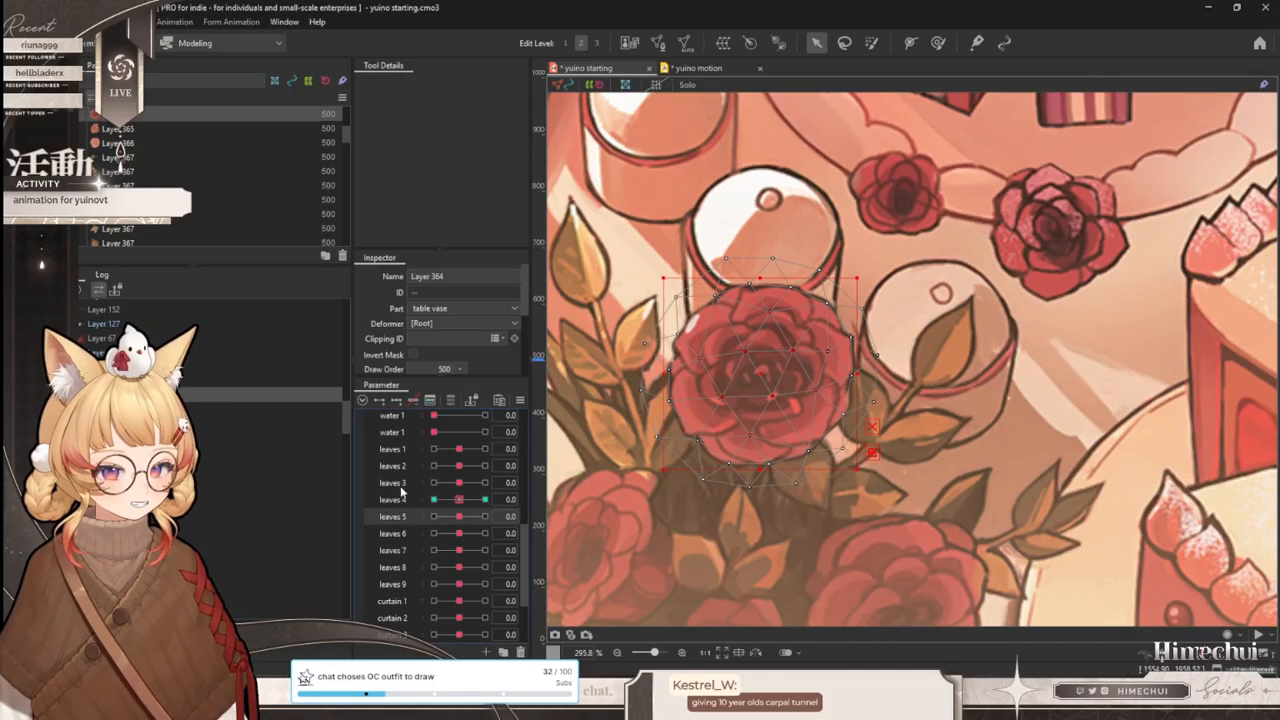
{"action": "left_click", "coordinate": [461, 517]}
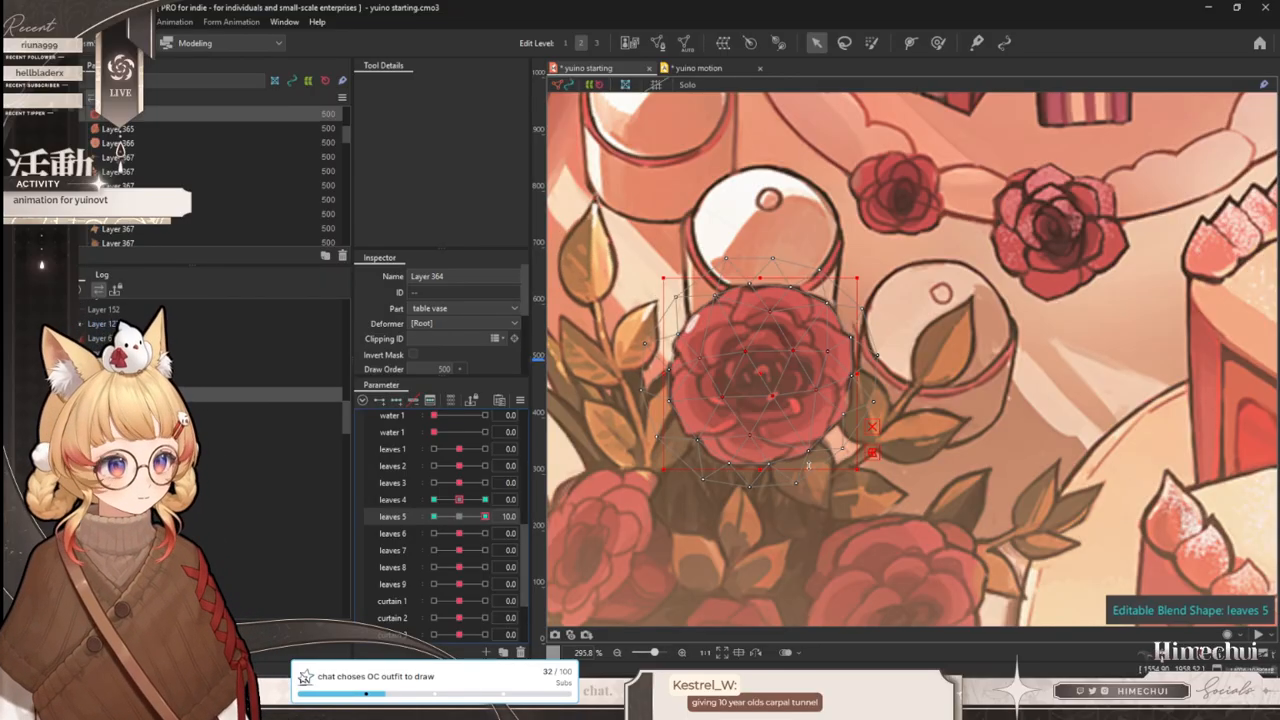
{"action": "left_click", "coordinate": [484, 516]}
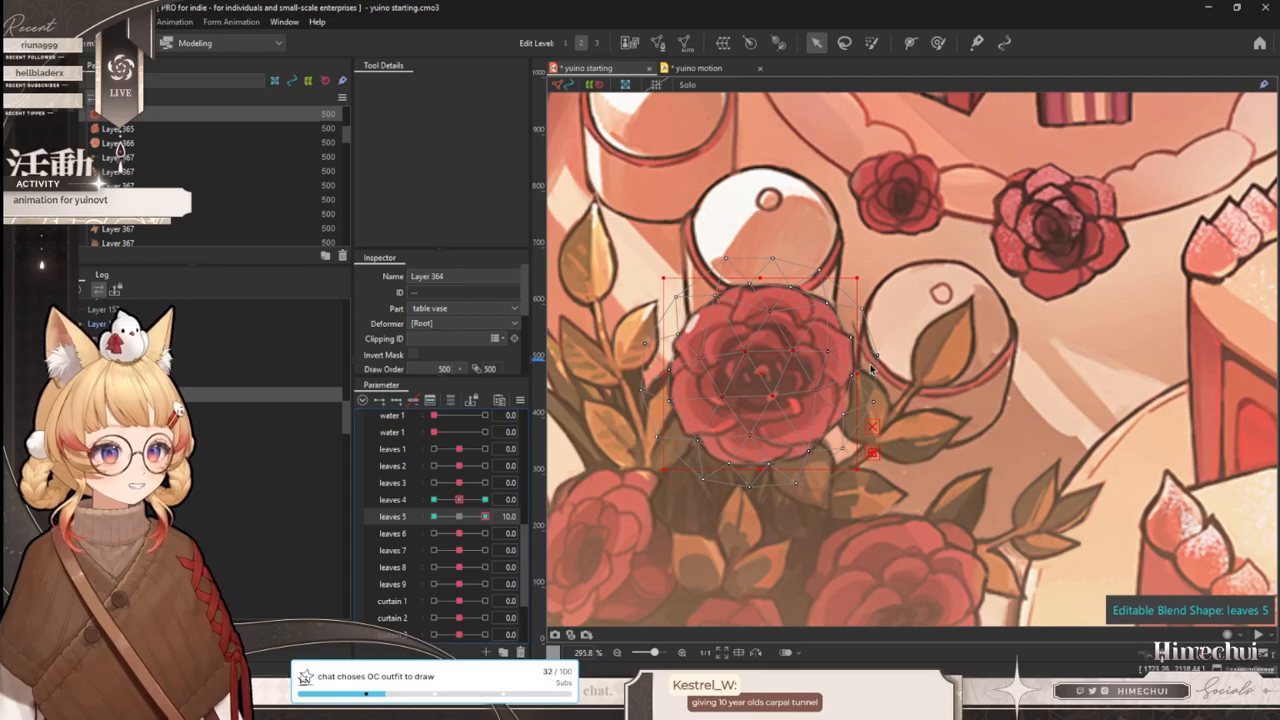
{"action": "mouse_move", "coordinate": [865, 372]}
{"action": "left_mouse_down"}
{"action": "mouse_move", "coordinate": [866, 390]}
{"action": "mouse_move", "coordinate": [872, 355]}
{"action": "left_mouse_up"}
{"action": "left_click", "coordinate": [434, 516]}
{"action": "left_click", "coordinate": [434, 516]}
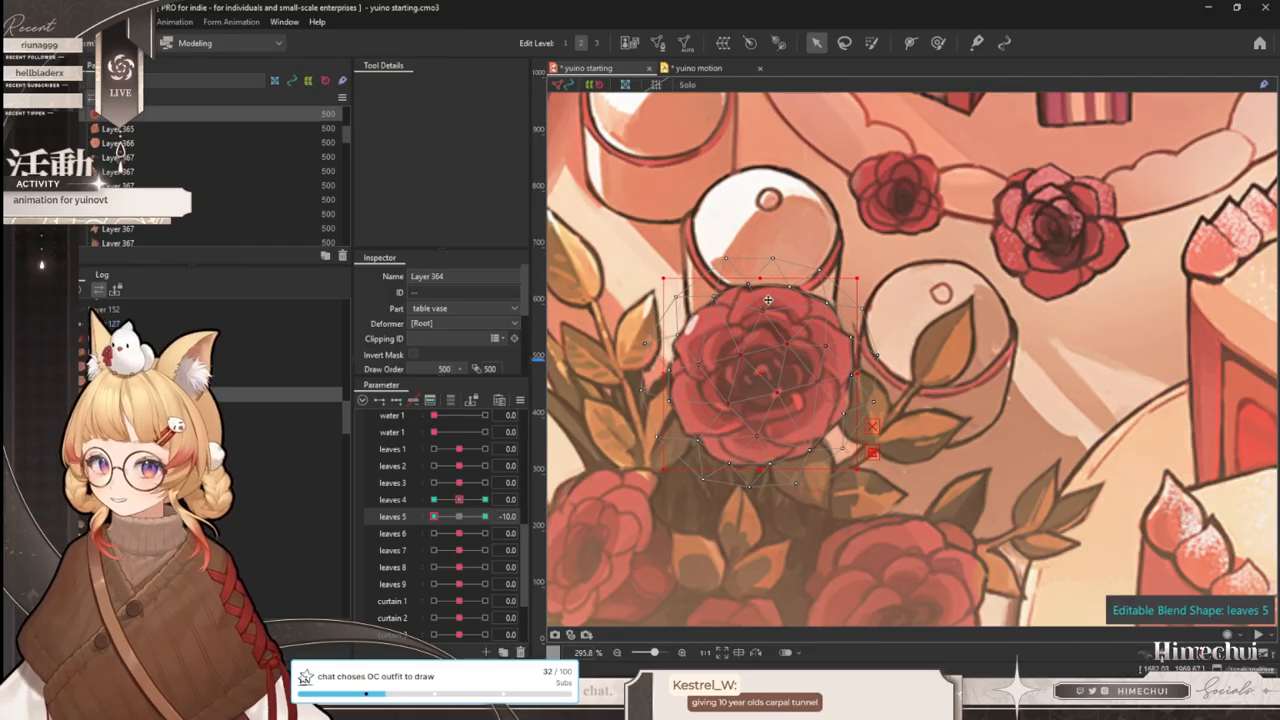
- Open the yuino motion animation and scrub the timeline to examine the rose movement up close and in the whole scene
{"action": "key", "text": "ctrl+Tab"}
{"action": "scroll", "coordinate": [592, 337], "scroll_direction": "up", "scroll_amount": 2}
{"action": "left_click_drag", "start_coordinate": [590, 590], "coordinate": [970, 588]}
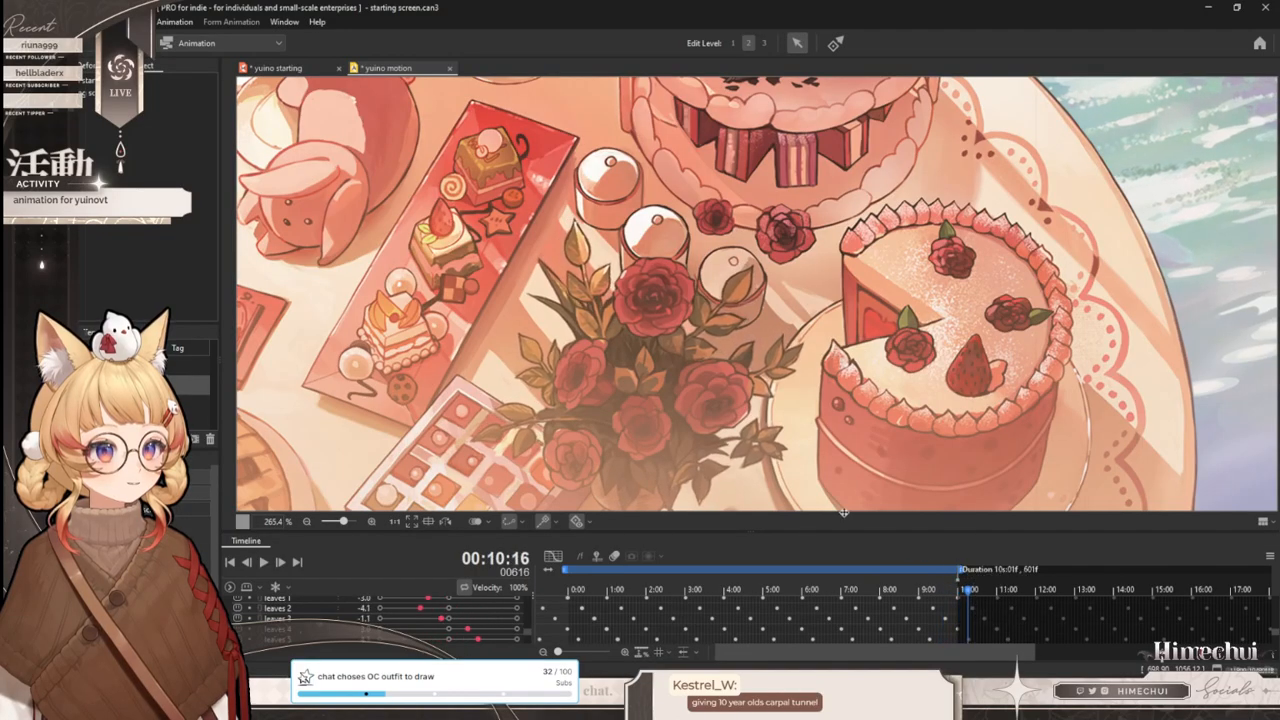
{"action": "scroll", "coordinate": [740, 437], "scroll_direction": "down", "scroll_amount": 2}
{"action": "scroll", "coordinate": [723, 428], "scroll_direction": "down", "scroll_amount": 1}
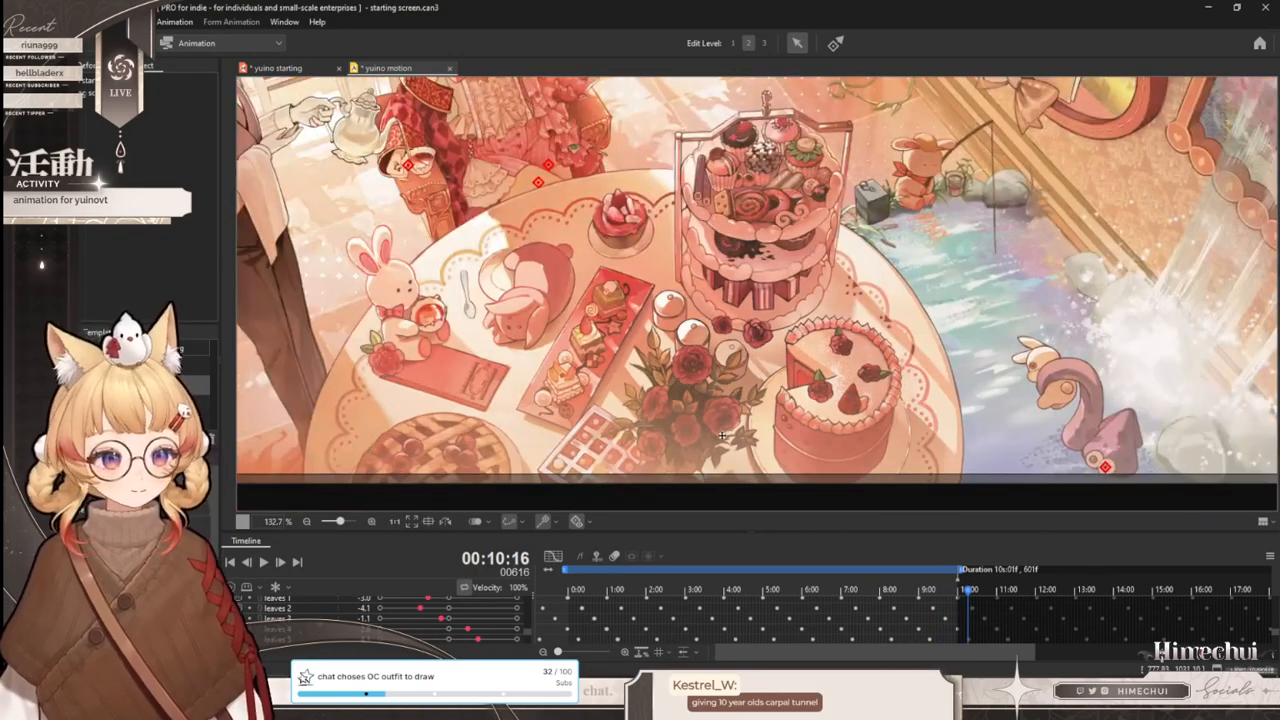
{"action": "key", "text": "ctrl+t"}
{"action": "scroll", "coordinate": [675, 471], "scroll_direction": "down", "scroll_amount": 1}
{"action": "left_click_drag", "start_coordinate": [622, 593], "coordinate": [762, 590]}
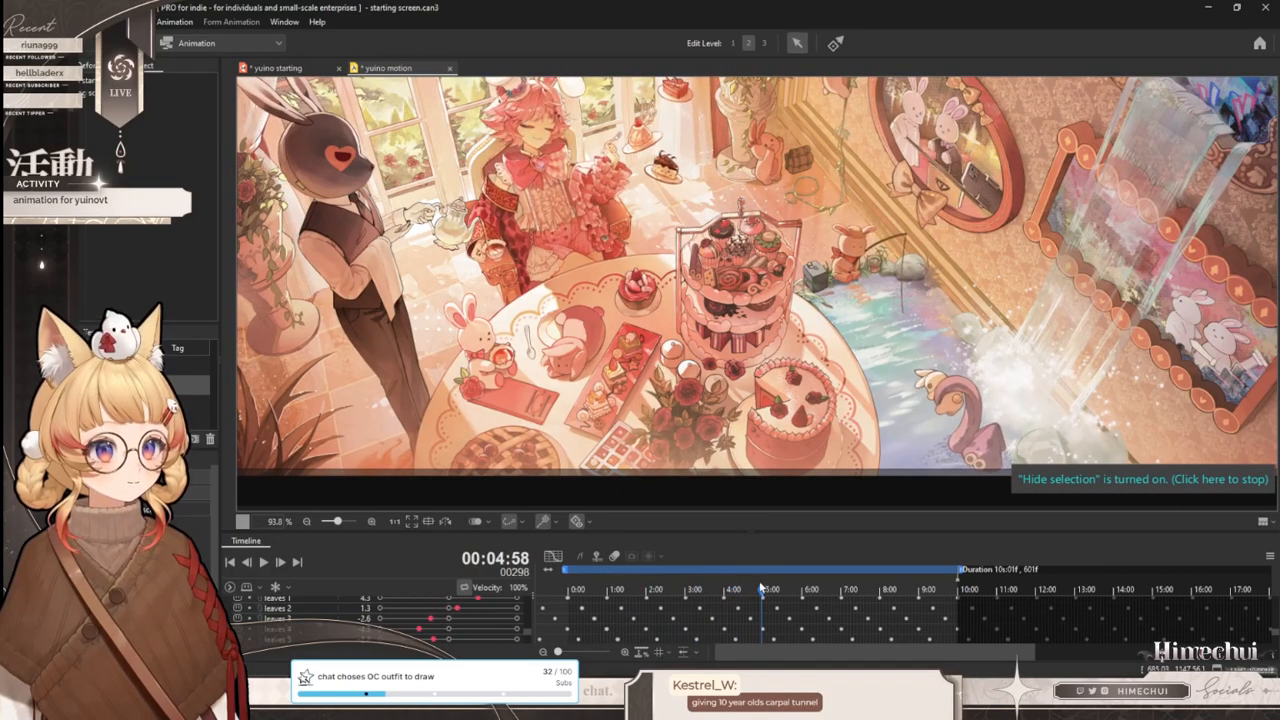
- Back in the model, reset leaves 5 to 0, key the top rose on leaves 2 and deform it at value 10
{"action": "left_click", "coordinate": [272, 68]}
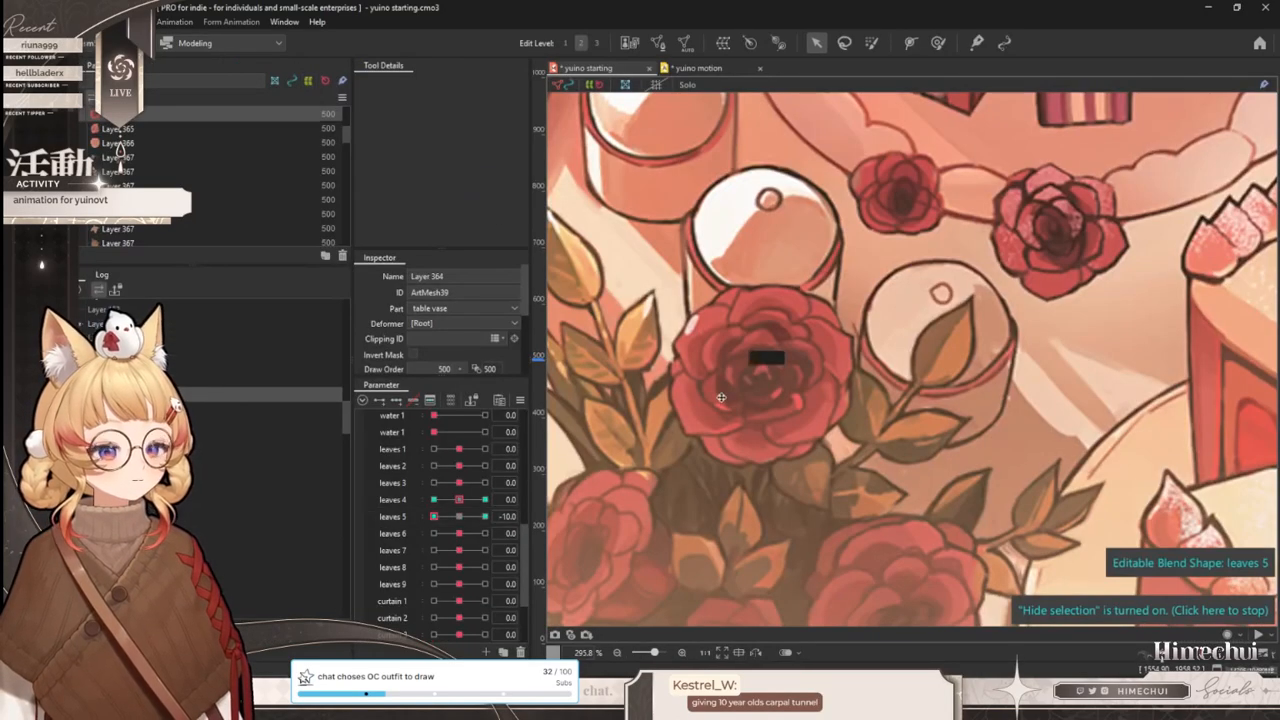
{"action": "left_click", "coordinate": [941, 46]}
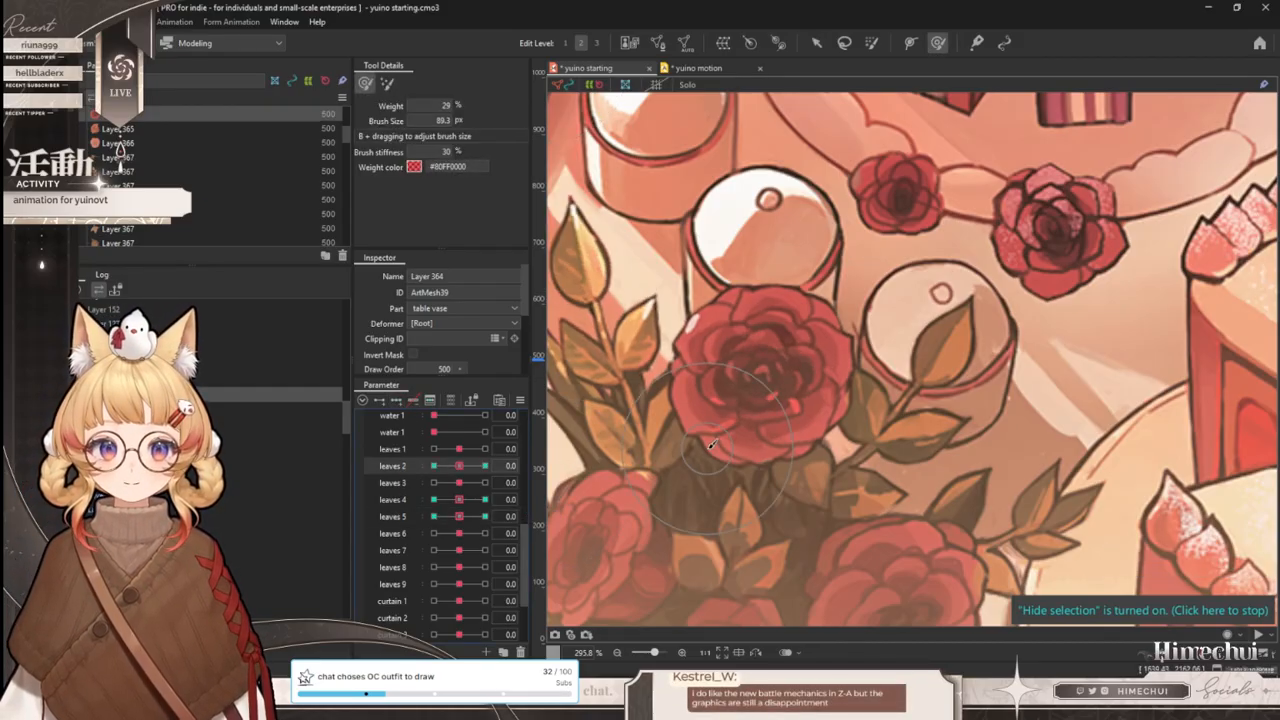
{"action": "left_click_drag", "start_coordinate": [757, 405], "coordinate": [759, 384]}
{"action": "scroll", "coordinate": [759, 384], "scroll_direction": "down", "scroll_amount": 4}
{"action": "scroll", "coordinate": [762, 376], "scroll_direction": "up", "scroll_amount": 4}
{"action": "left_click_drag", "start_coordinate": [459, 466], "coordinate": [485, 466]}
{"action": "scroll", "coordinate": [806, 395], "scroll_direction": "down", "scroll_amount": 2}
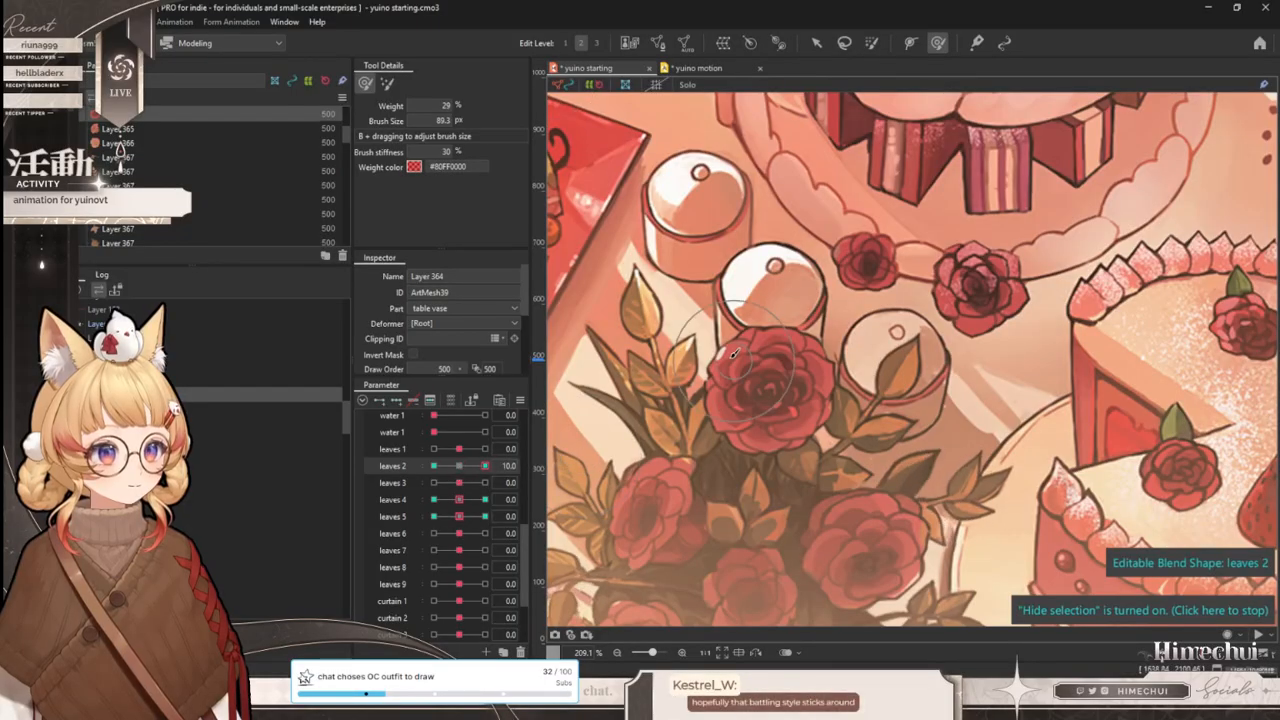
{"action": "left_click_drag", "start_coordinate": [774, 380], "coordinate": [780, 386]}
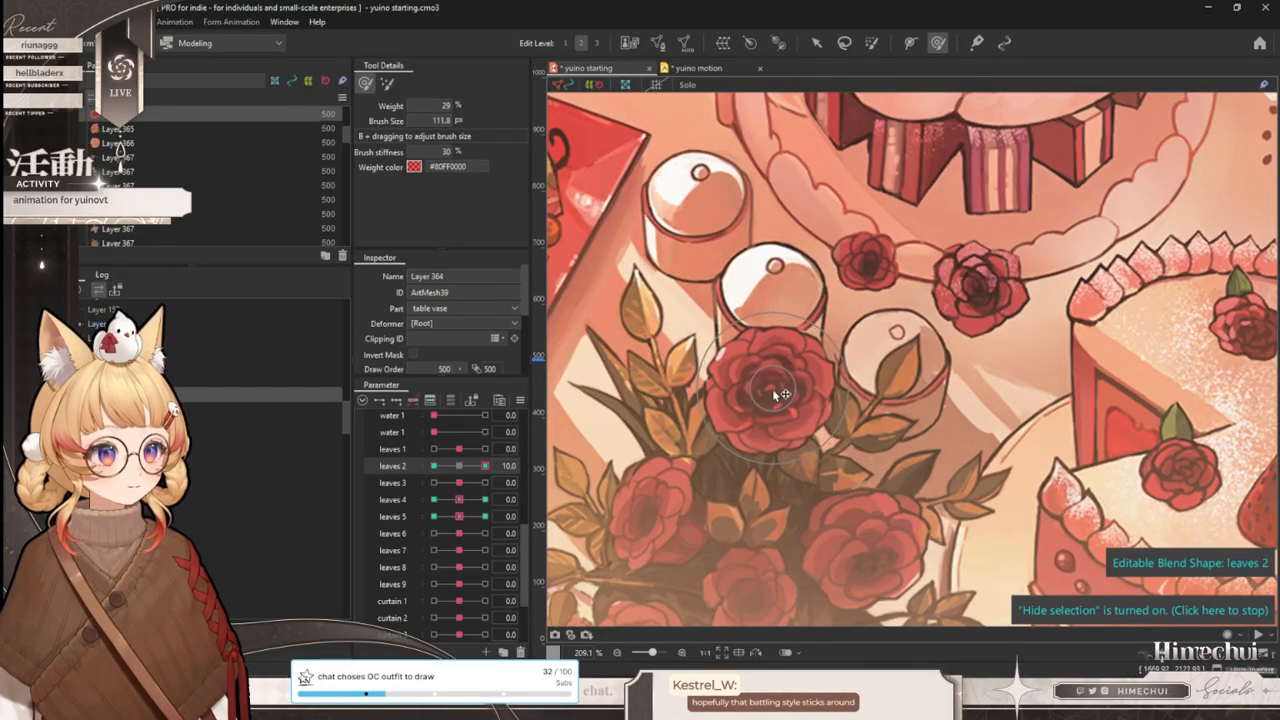
- Shape the top rose at leaves 2 value -10 with a brush of about 105 px, and return leaves 2 to 0
{"action": "left_click_drag", "start_coordinate": [485, 466], "coordinate": [389, 453]}
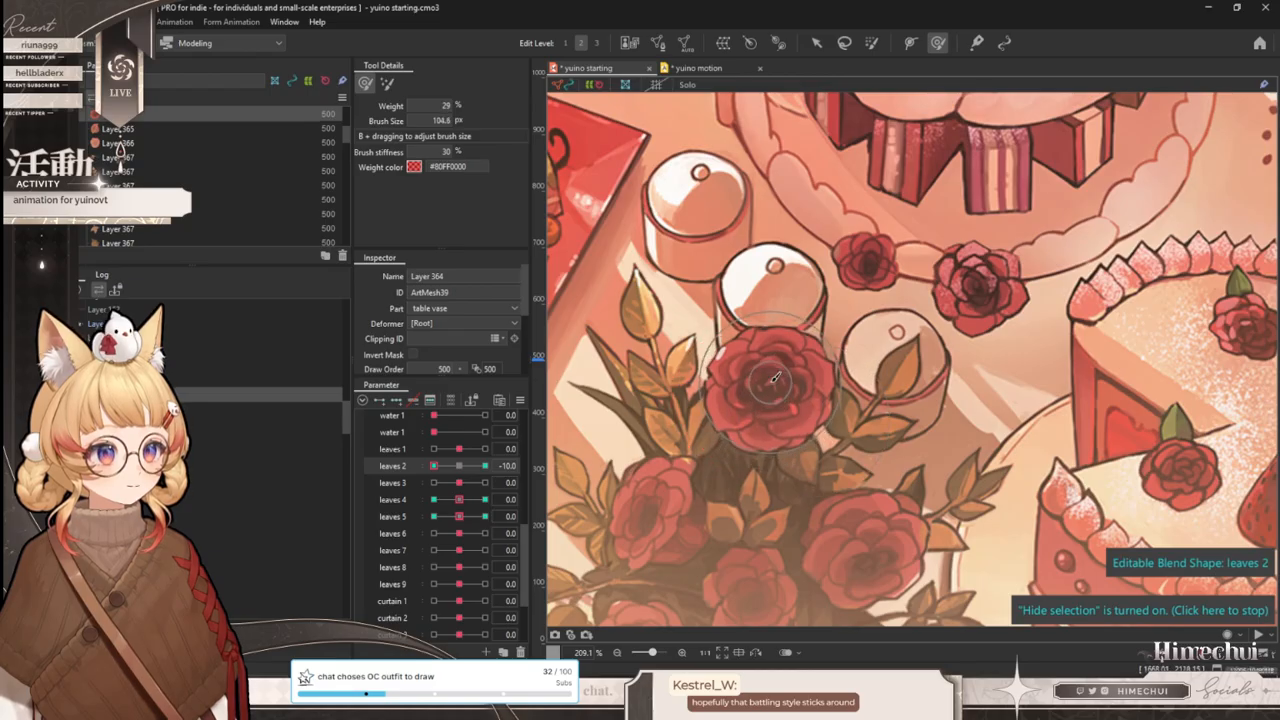
{"action": "mouse_move", "coordinate": [433, 466]}
{"action": "left_mouse_down"}
{"action": "mouse_move", "coordinate": [602, 458]}
{"action": "mouse_move", "coordinate": [442, 466]}
{"action": "left_mouse_up"}
{"action": "scroll", "coordinate": [780, 367], "scroll_direction": "up", "scroll_amount": 2}
{"action": "left_click", "coordinate": [460, 466]}
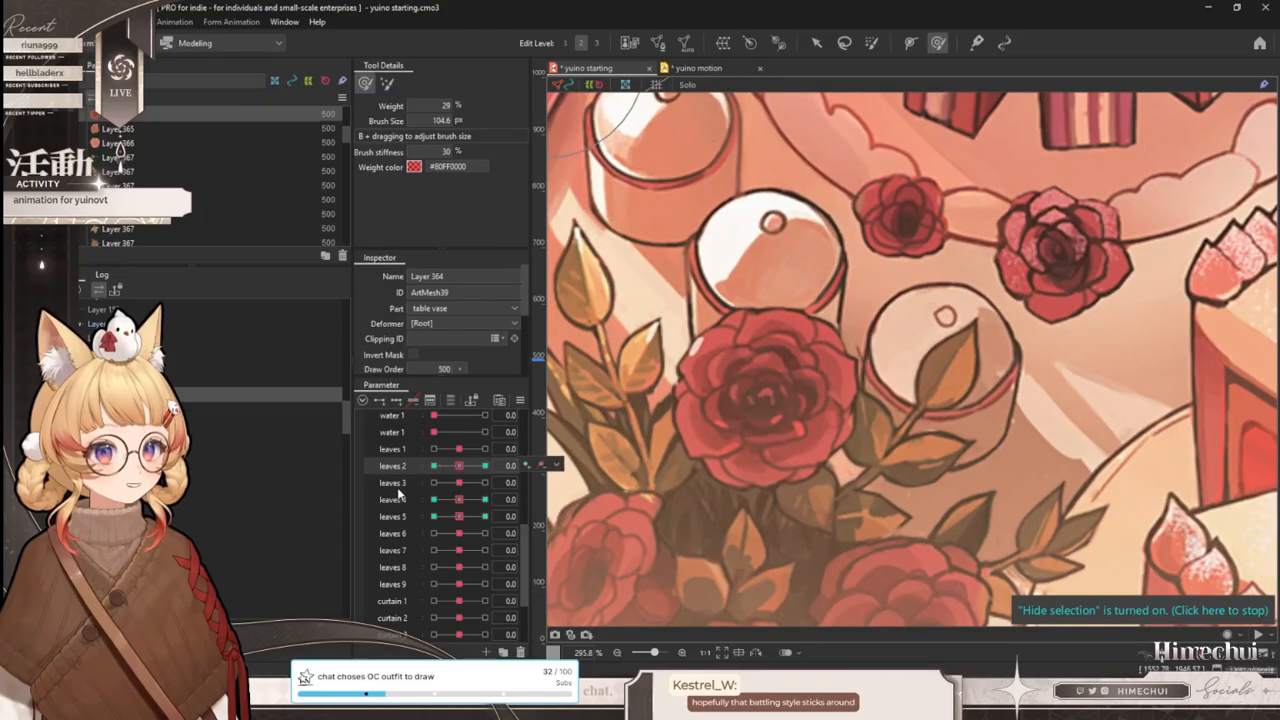
- Key the top rose on leaves 3 and shape it at 10 and -10 with a brush of about 102 px
{"action": "left_click", "coordinate": [397, 487]}
{"action": "left_click", "coordinate": [396, 401]}
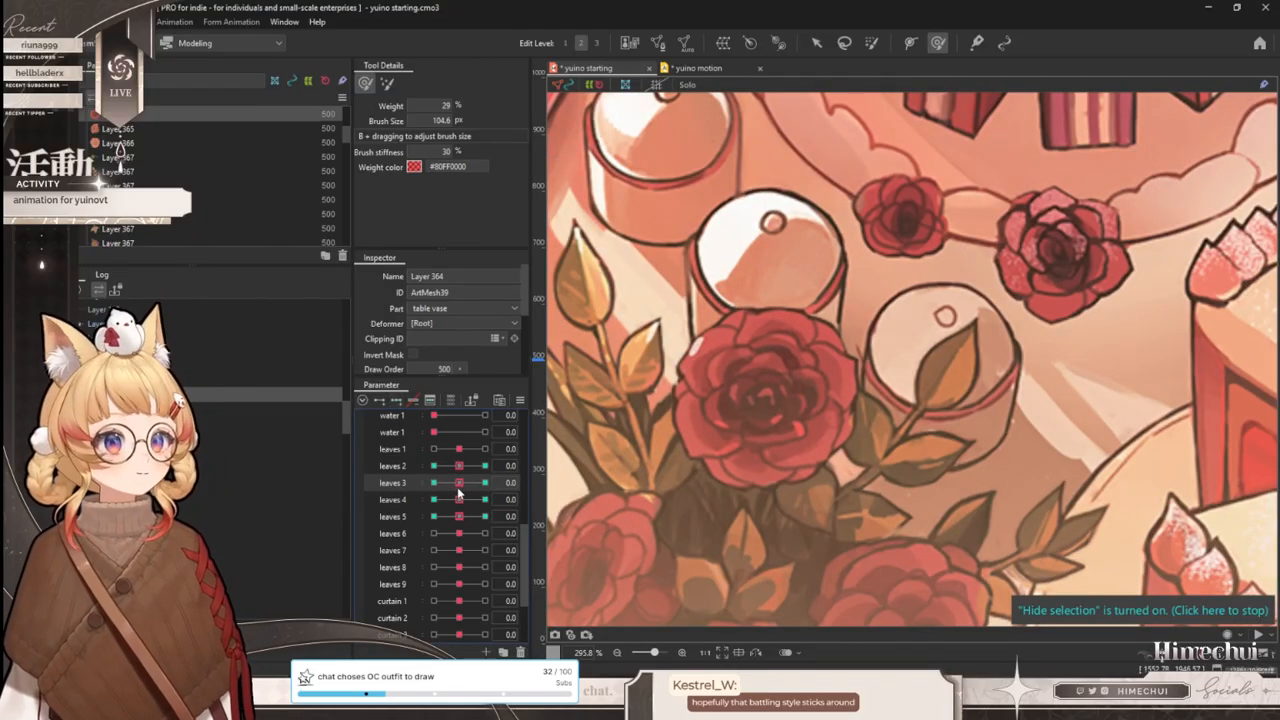
{"action": "left_click_drag", "start_coordinate": [459, 483], "coordinate": [485, 483]}
{"action": "left_click_drag", "start_coordinate": [756, 404], "coordinate": [776, 403]}
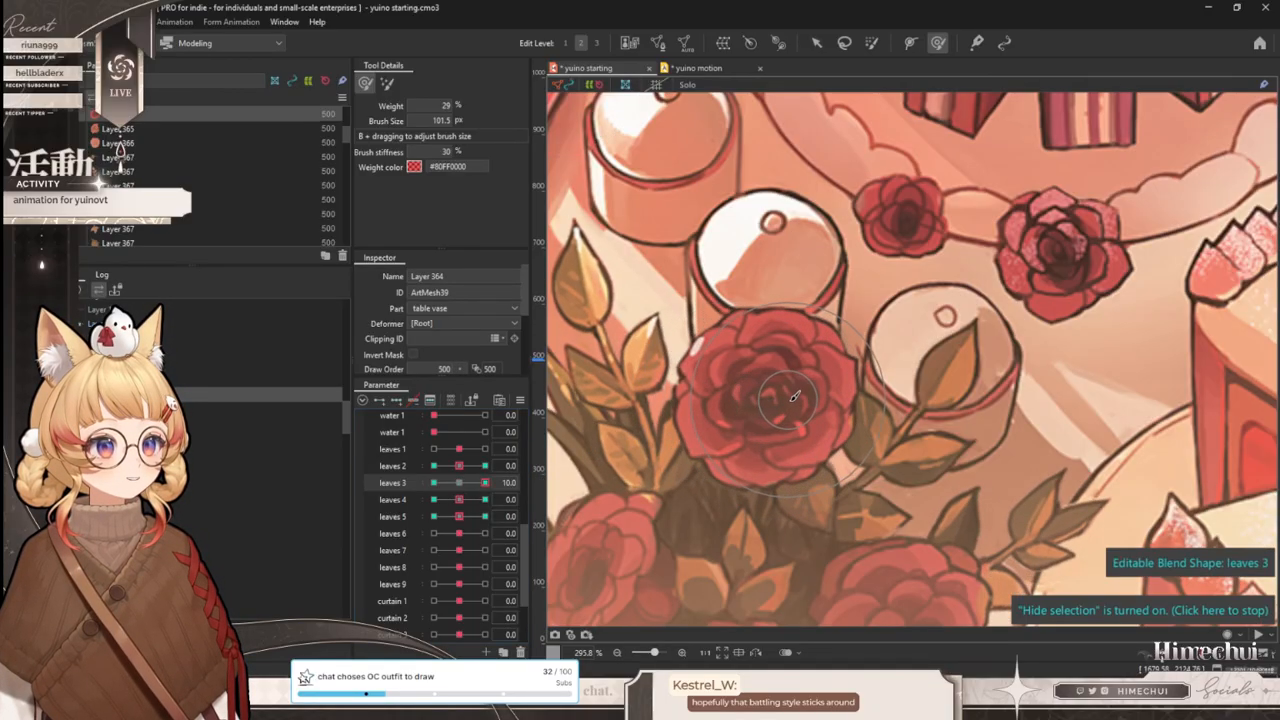
{"action": "left_click_drag", "start_coordinate": [480, 482], "coordinate": [434, 483]}
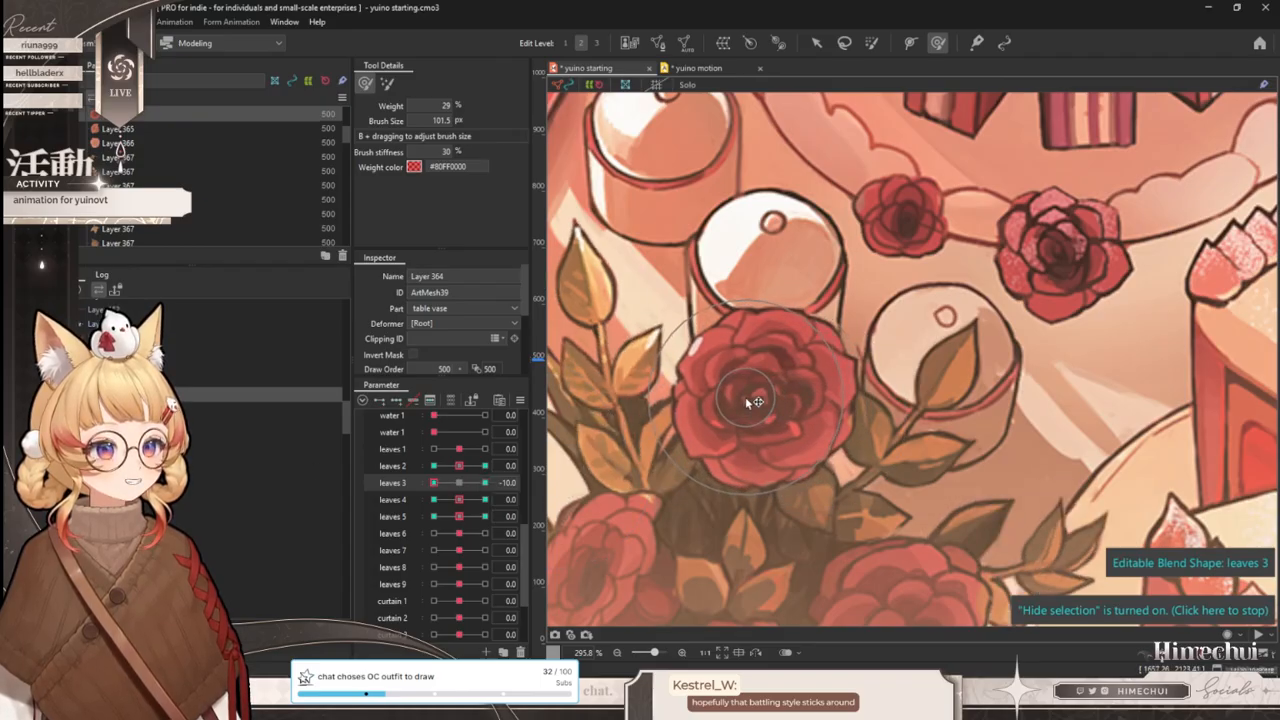
{"action": "scroll", "coordinate": [750, 393], "scroll_direction": "down", "scroll_amount": 3}
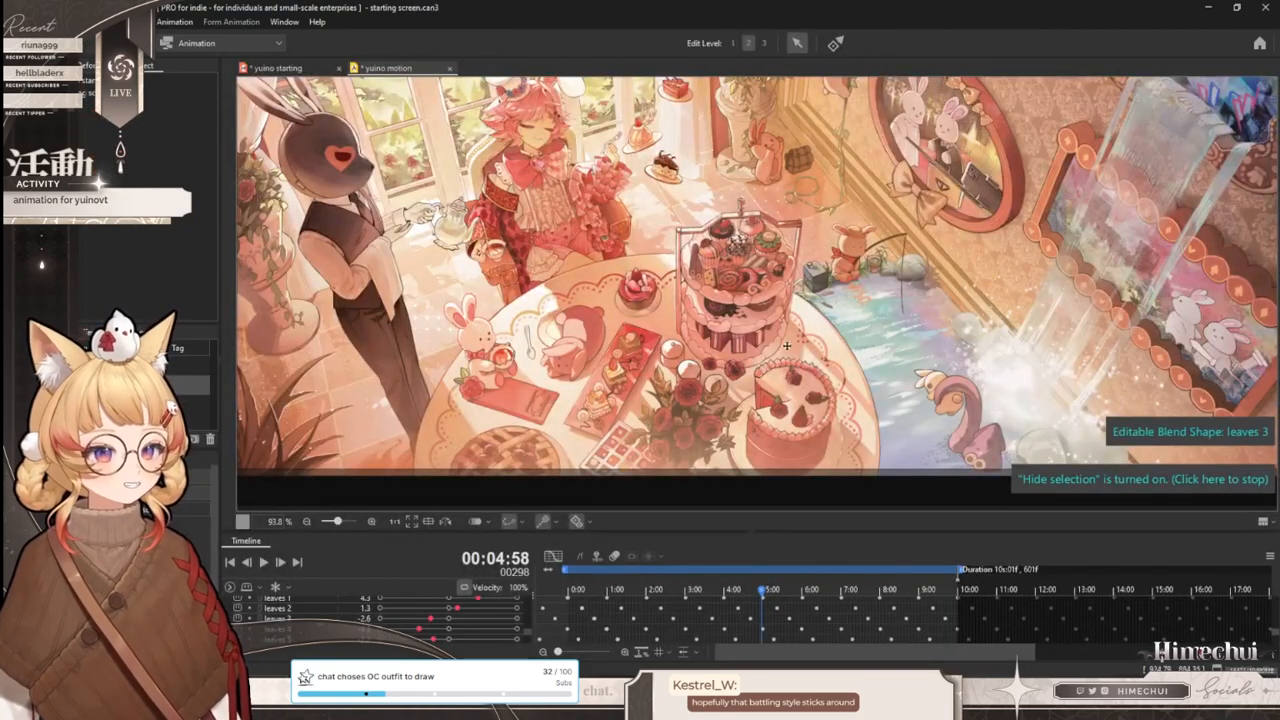
- Scrub through the yuino motion timeline to examine the top rose's sway, both close up and across the table scene
{"action": "scroll", "coordinate": [670, 414], "scroll_direction": "up", "scroll_amount": 5}
{"action": "left_click_drag", "start_coordinate": [661, 386], "coordinate": [716, 324]}
{"action": "left_click_drag", "start_coordinate": [580, 588], "coordinate": [879, 591]}
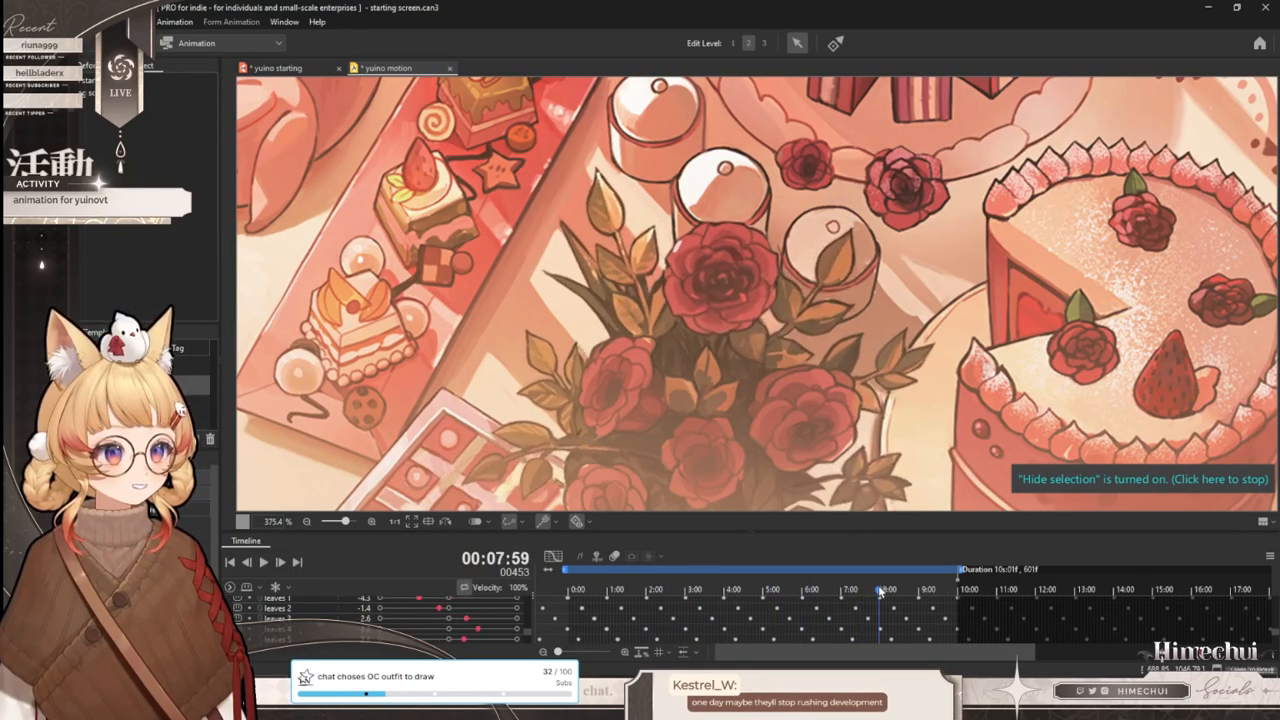
{"action": "scroll", "coordinate": [734, 439], "scroll_direction": "down", "scroll_amount": 5}
{"action": "left_click_drag", "start_coordinate": [682, 597], "coordinate": [1018, 610]}
{"action": "left_click_drag", "start_coordinate": [634, 605], "coordinate": [918, 603]}
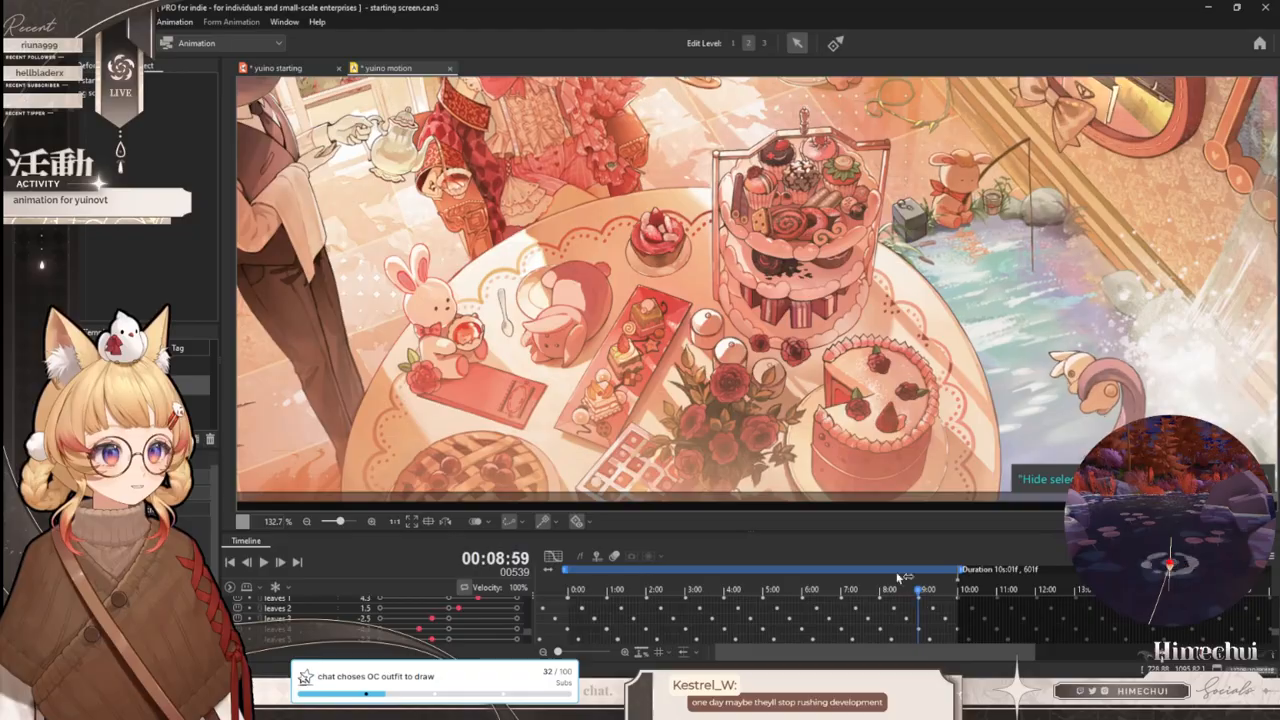
{"action": "scroll", "coordinate": [726, 378], "scroll_direction": "up", "scroll_amount": 5}
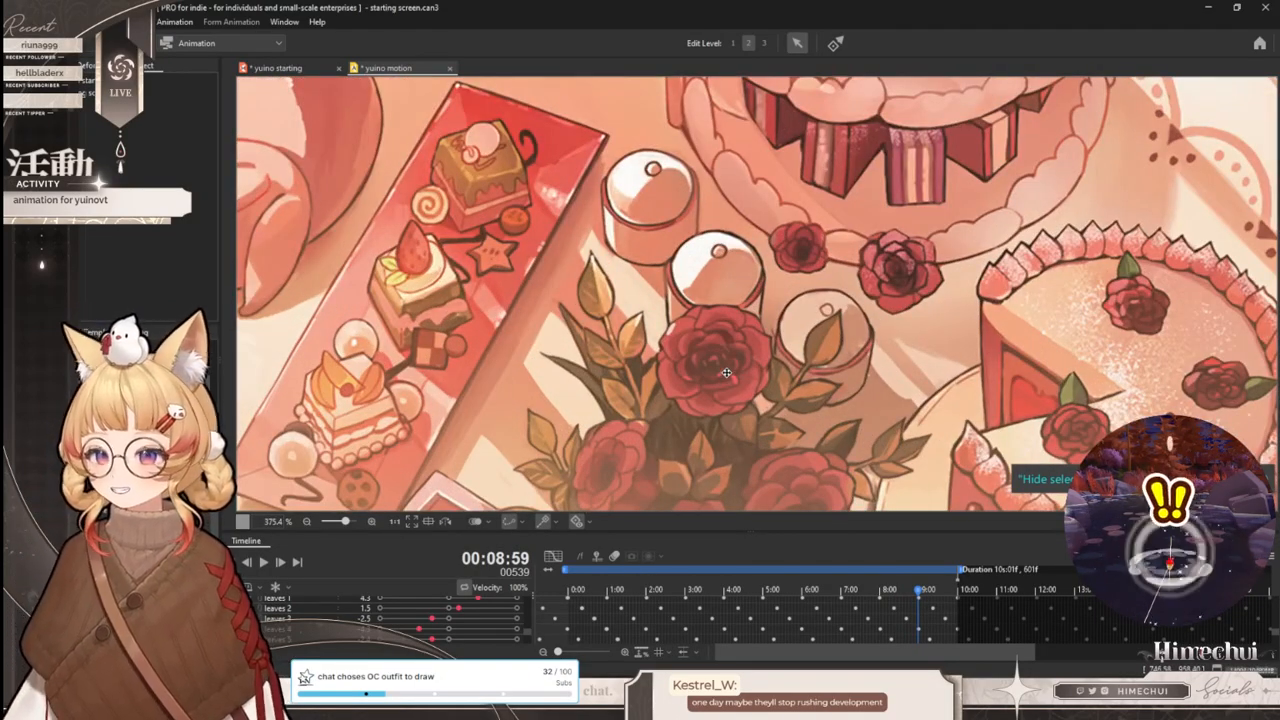
{"action": "scroll", "coordinate": [727, 373], "scroll_direction": "down", "scroll_amount": 3}
{"action": "scroll", "coordinate": [705, 373], "scroll_direction": "up", "scroll_amount": 4}
{"action": "scroll", "coordinate": [705, 373], "scroll_direction": "down", "scroll_amount": 1}
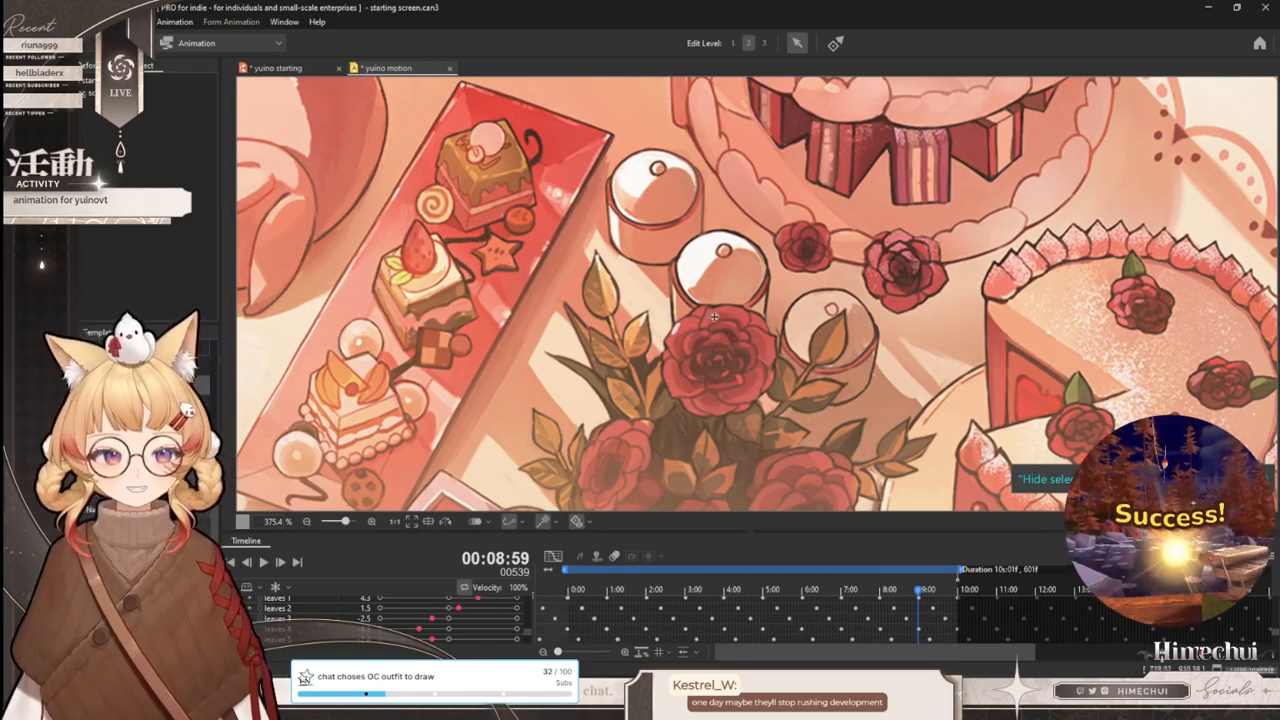
- Move the yuino motion timeline back to about 1:44 and examine the top rose's pose close up and at table scale
{"action": "scroll", "coordinate": [704, 311], "scroll_direction": "down", "scroll_amount": 3}
{"action": "scroll", "coordinate": [725, 340], "scroll_direction": "up", "scroll_amount": 3}
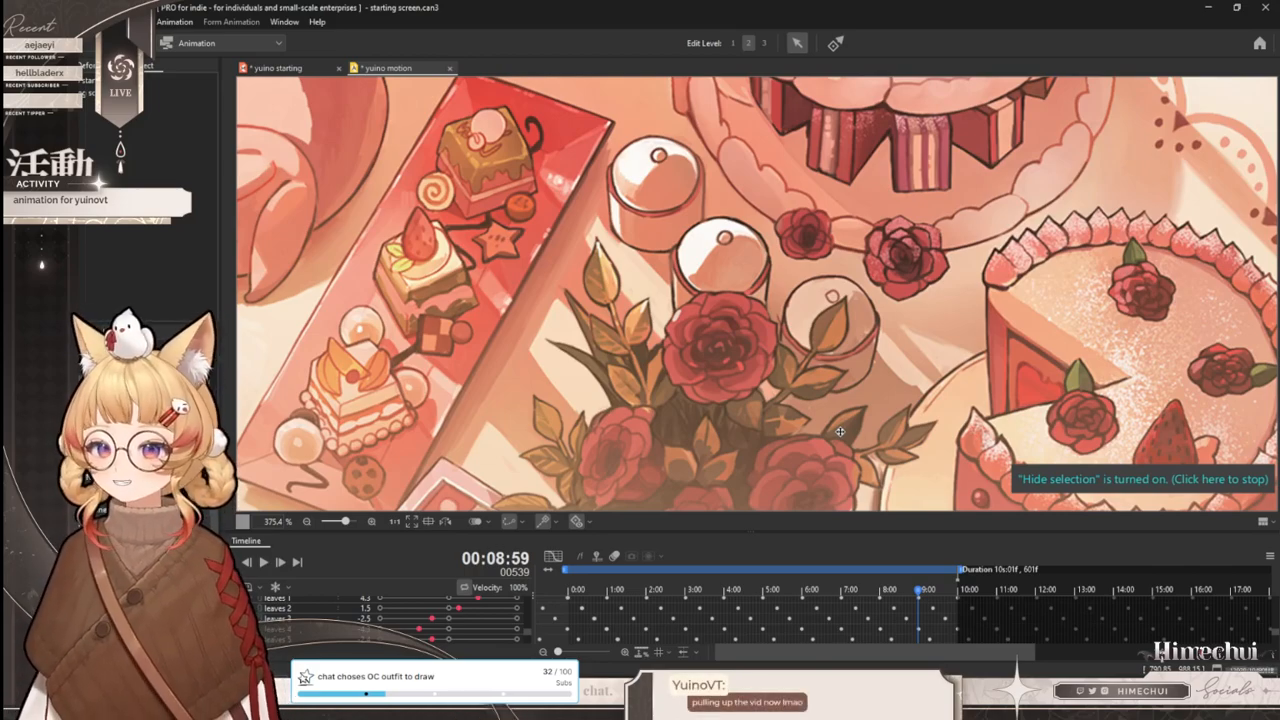
{"action": "scroll", "coordinate": [762, 308], "scroll_direction": "down", "scroll_amount": 3}
{"action": "scroll", "coordinate": [750, 330], "scroll_direction": "up", "scroll_amount": 3}
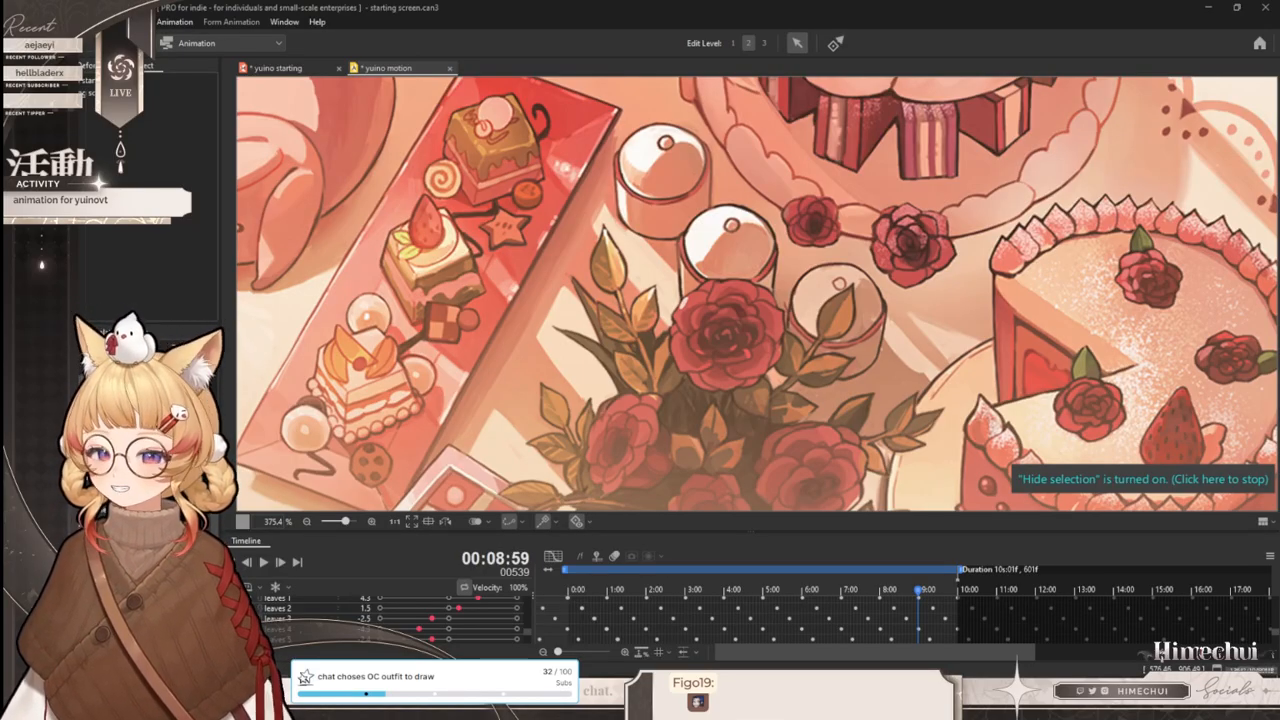
{"action": "scroll", "coordinate": [783, 244], "scroll_direction": "down", "scroll_amount": 3}
{"action": "scroll", "coordinate": [826, 300], "scroll_direction": "up", "scroll_amount": 3}
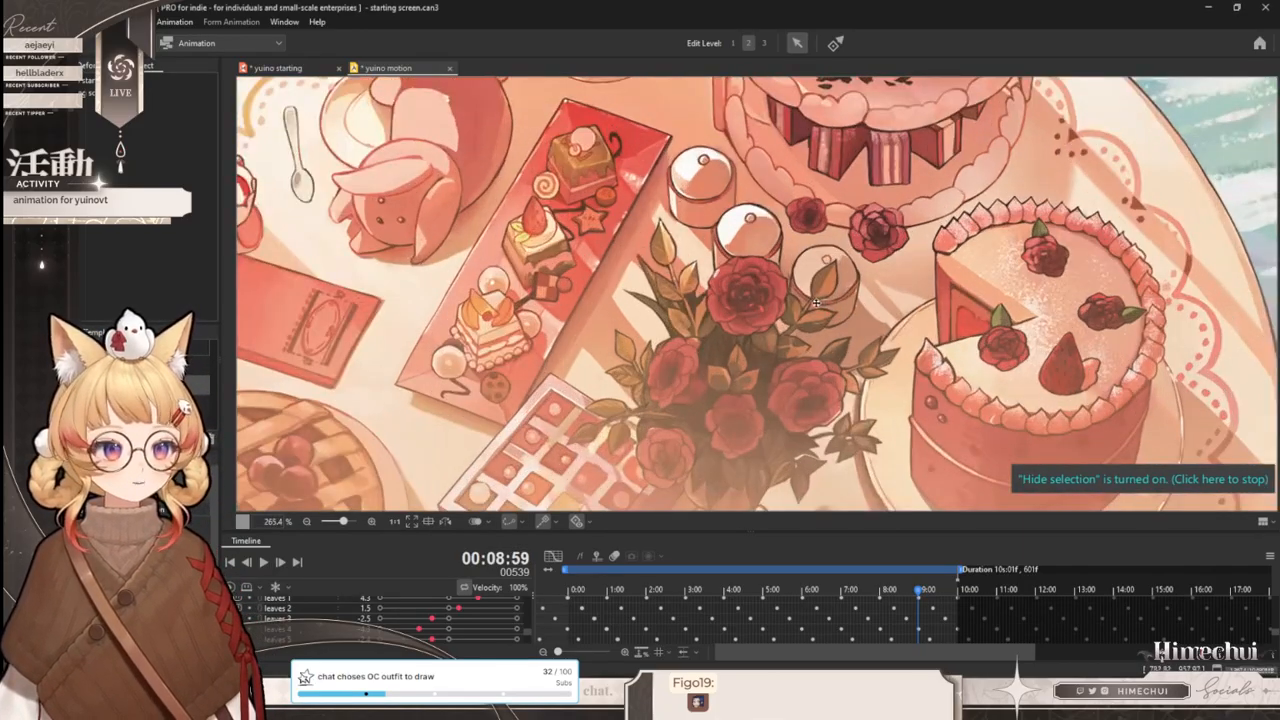
{"action": "mouse_move", "coordinate": [616, 600]}
{"action": "left_mouse_down"}
{"action": "mouse_move", "coordinate": [805, 597]}
{"action": "mouse_move", "coordinate": [578, 592]}
{"action": "mouse_move", "coordinate": [850, 592]}
{"action": "mouse_move", "coordinate": [546, 597]}
{"action": "mouse_move", "coordinate": [680, 610]}
{"action": "mouse_move", "coordinate": [613, 615]}
{"action": "mouse_move", "coordinate": [632, 630]}
{"action": "mouse_move", "coordinate": [672, 610]}
{"action": "mouse_move", "coordinate": [622, 596]}
{"action": "mouse_move", "coordinate": [637, 592]}
{"action": "left_mouse_up"}
{"action": "scroll", "coordinate": [732, 326], "scroll_direction": "down", "scroll_amount": 4}
{"action": "scroll", "coordinate": [732, 326], "scroll_direction": "up", "scroll_amount": 4}
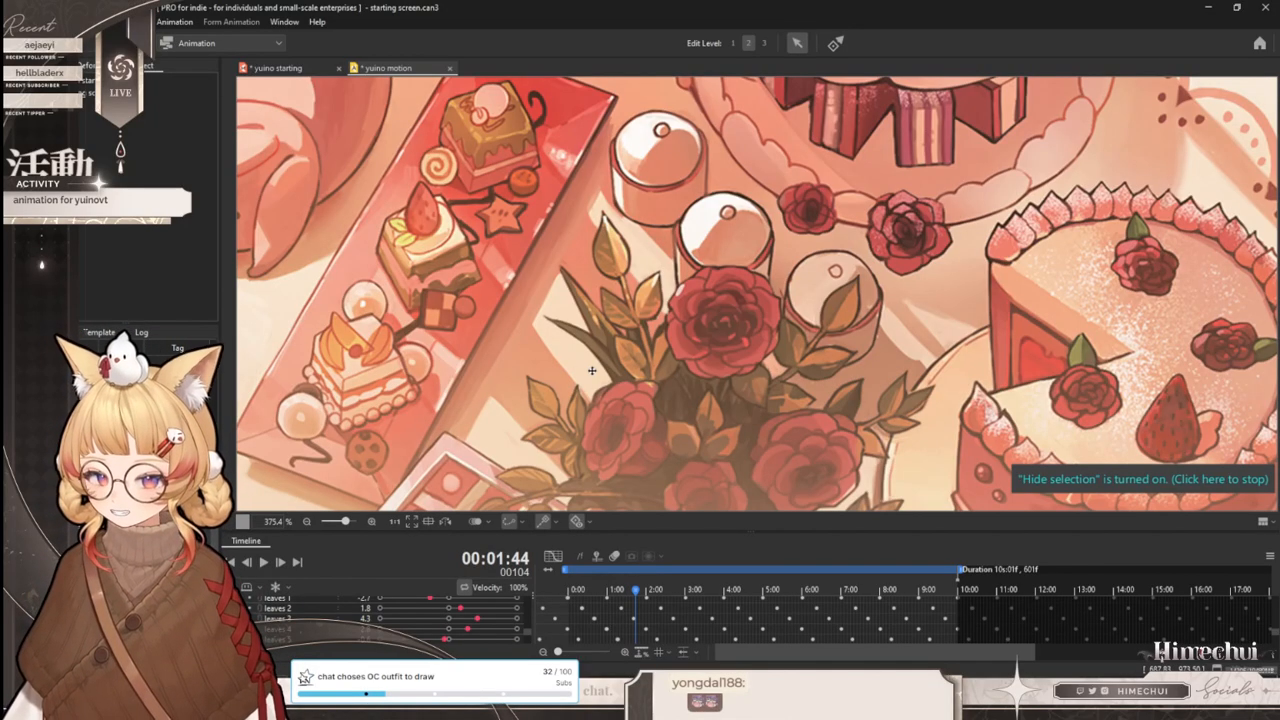
{"action": "scroll", "coordinate": [678, 217], "scroll_direction": "down", "scroll_amount": 4}
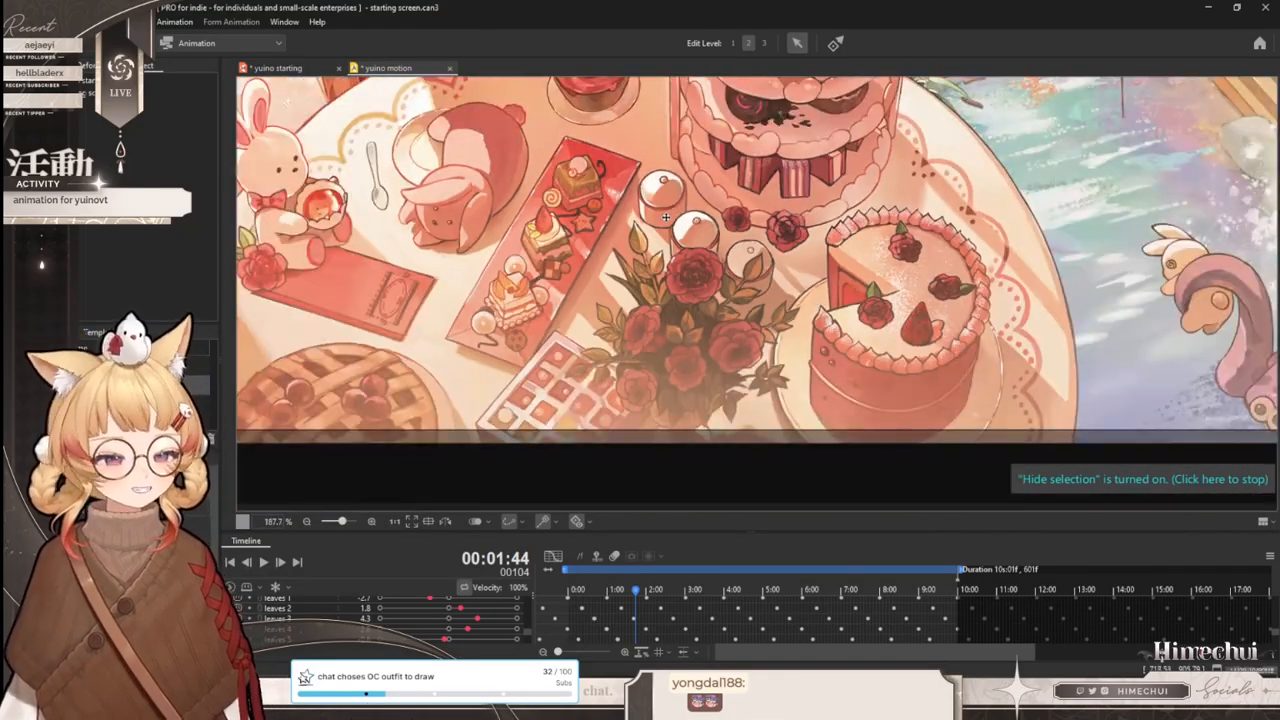
{"action": "scroll", "coordinate": [678, 217], "scroll_direction": "up", "scroll_amount": 2}
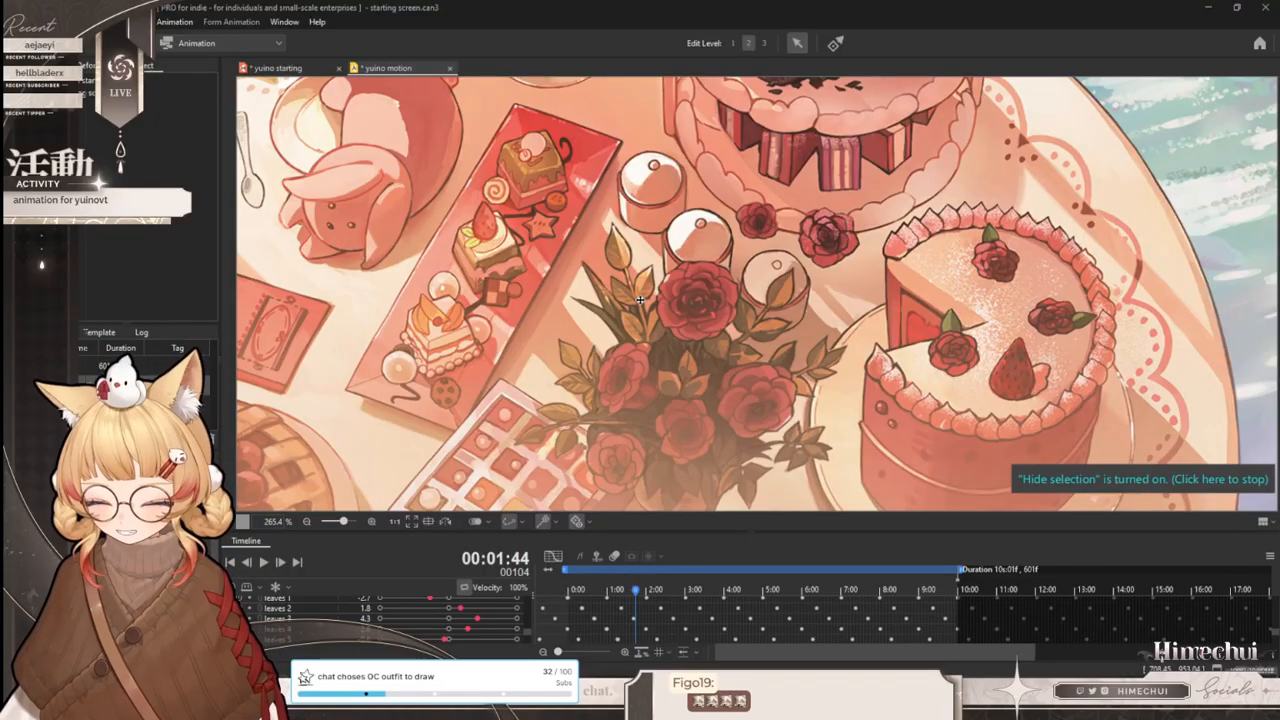
{"action": "scroll", "coordinate": [705, 332], "scroll_direction": "down", "scroll_amount": 2}
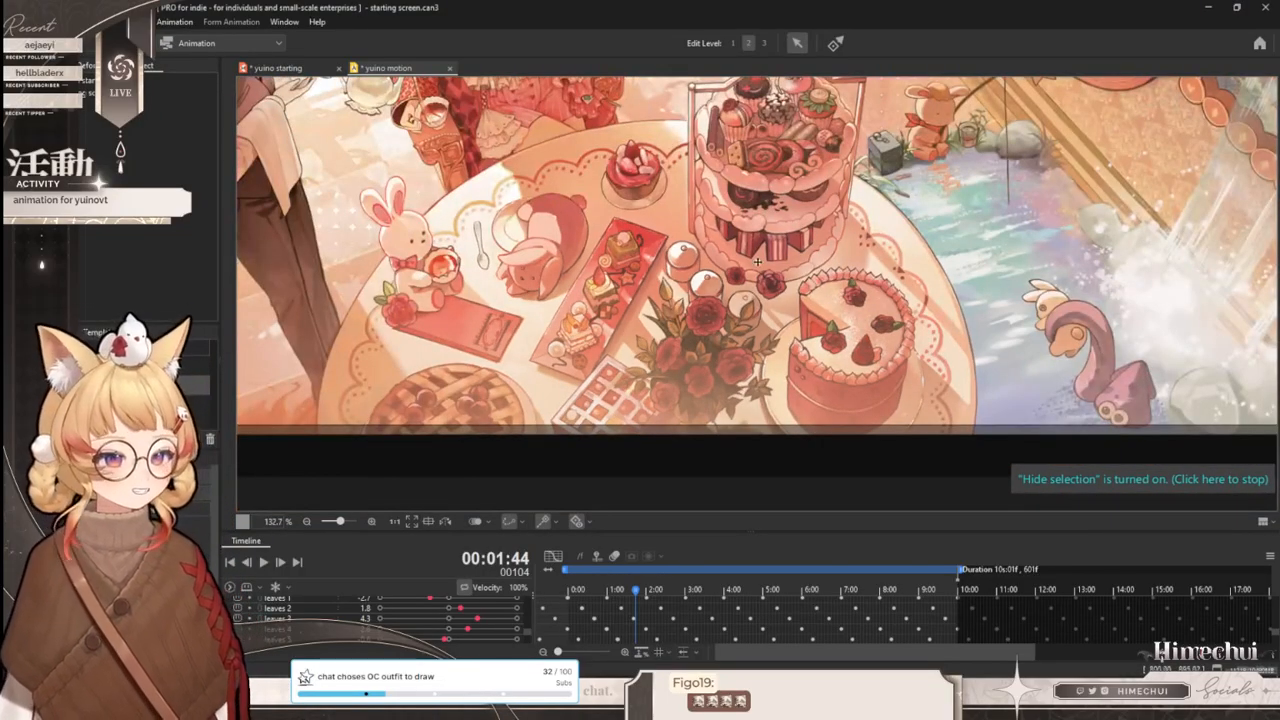
- Examine how the rose bouquet reads against the full tea-table scene at several magnifications
{"action": "scroll", "coordinate": [732, 285], "scroll_direction": "up", "scroll_amount": 1}
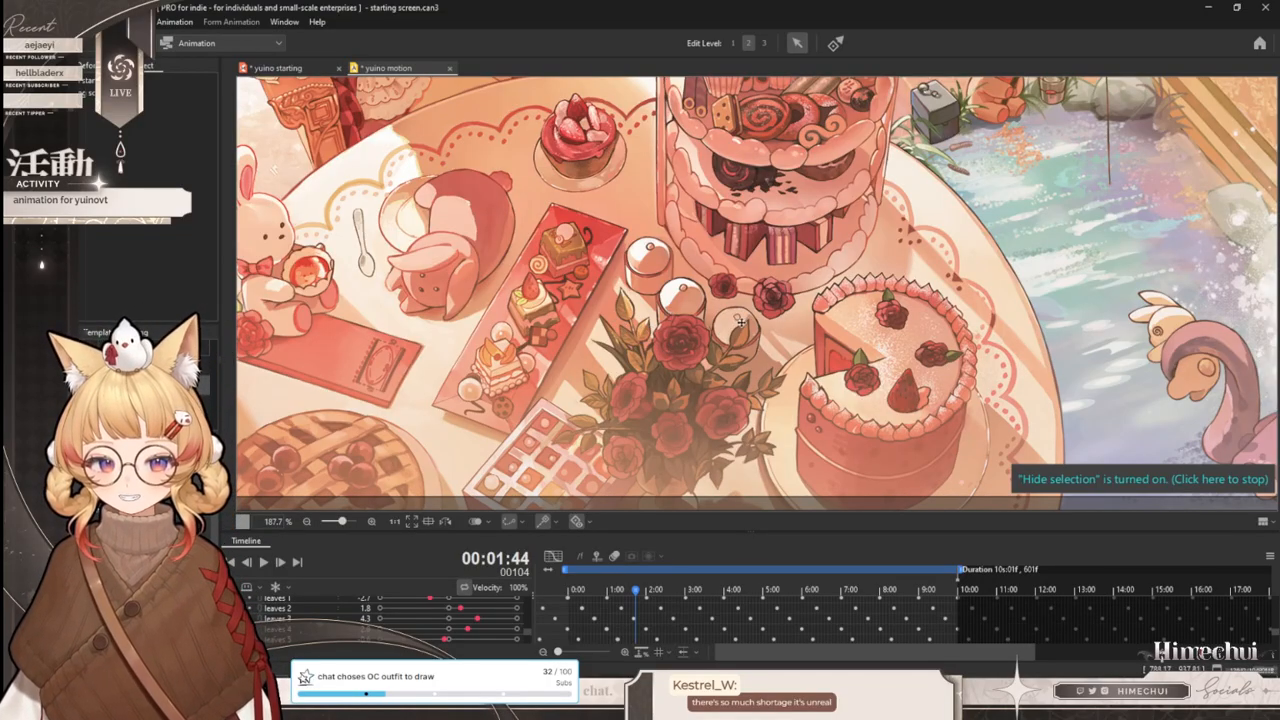
{"action": "scroll", "coordinate": [825, 322], "scroll_direction": "down", "scroll_amount": 1}
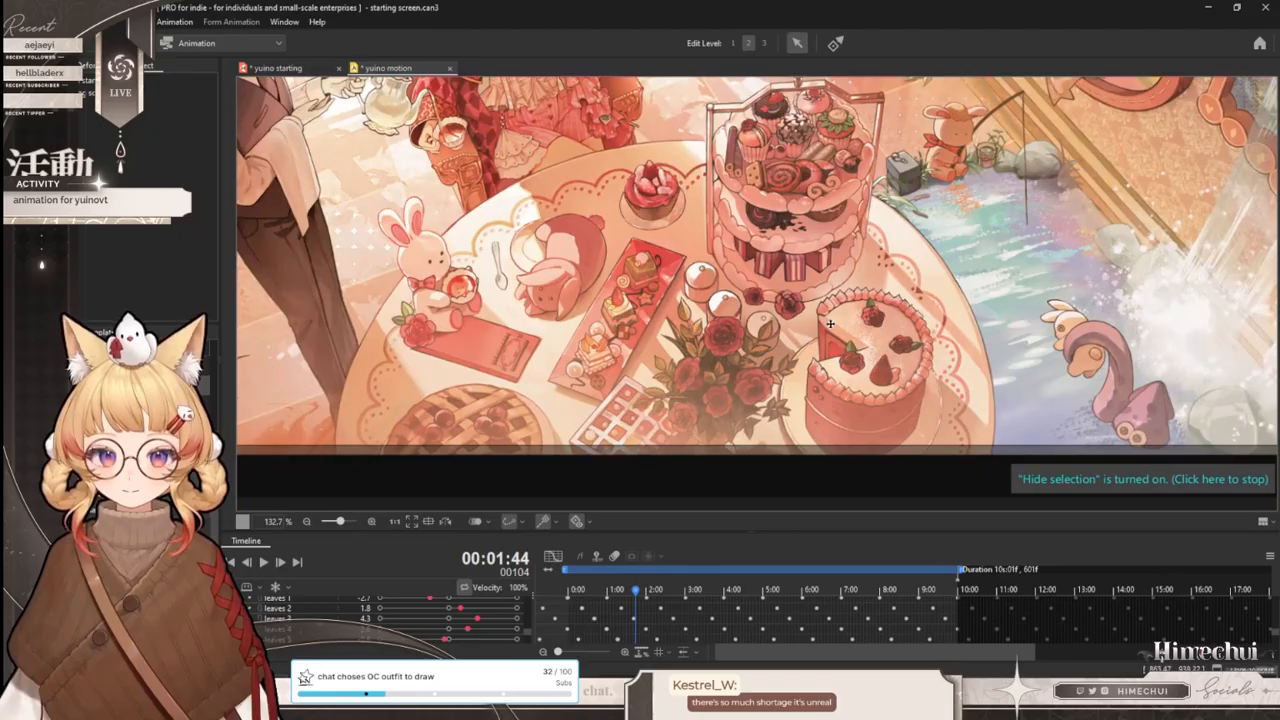
{"action": "scroll", "coordinate": [846, 338], "scroll_direction": "down", "scroll_amount": 1}
{"action": "scroll", "coordinate": [840, 323], "scroll_direction": "up", "scroll_amount": 1}
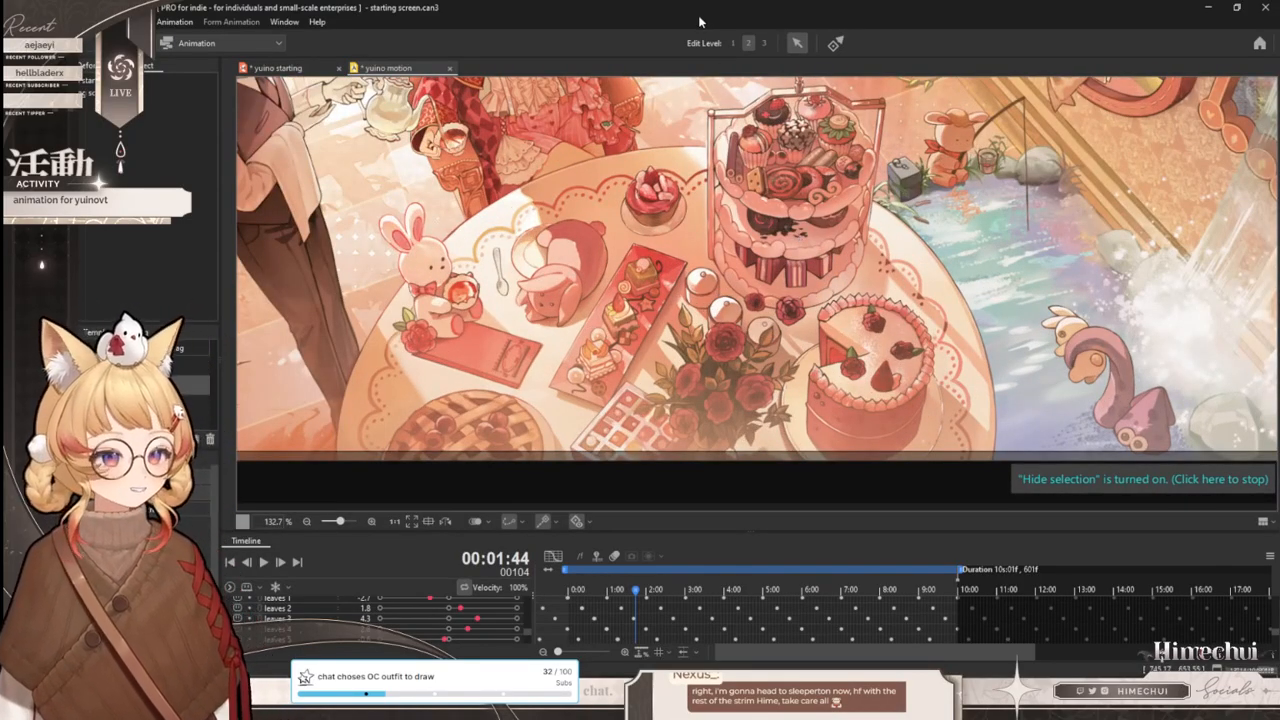
{"action": "scroll", "coordinate": [670, 274], "scroll_direction": "down", "scroll_amount": 1}
{"action": "scroll", "coordinate": [670, 274], "scroll_direction": "up", "scroll_amount": 1}
{"action": "scroll", "coordinate": [668, 280], "scroll_direction": "down", "scroll_amount": 1}
{"action": "scroll", "coordinate": [603, 196], "scroll_direction": "up", "scroll_amount": 1}
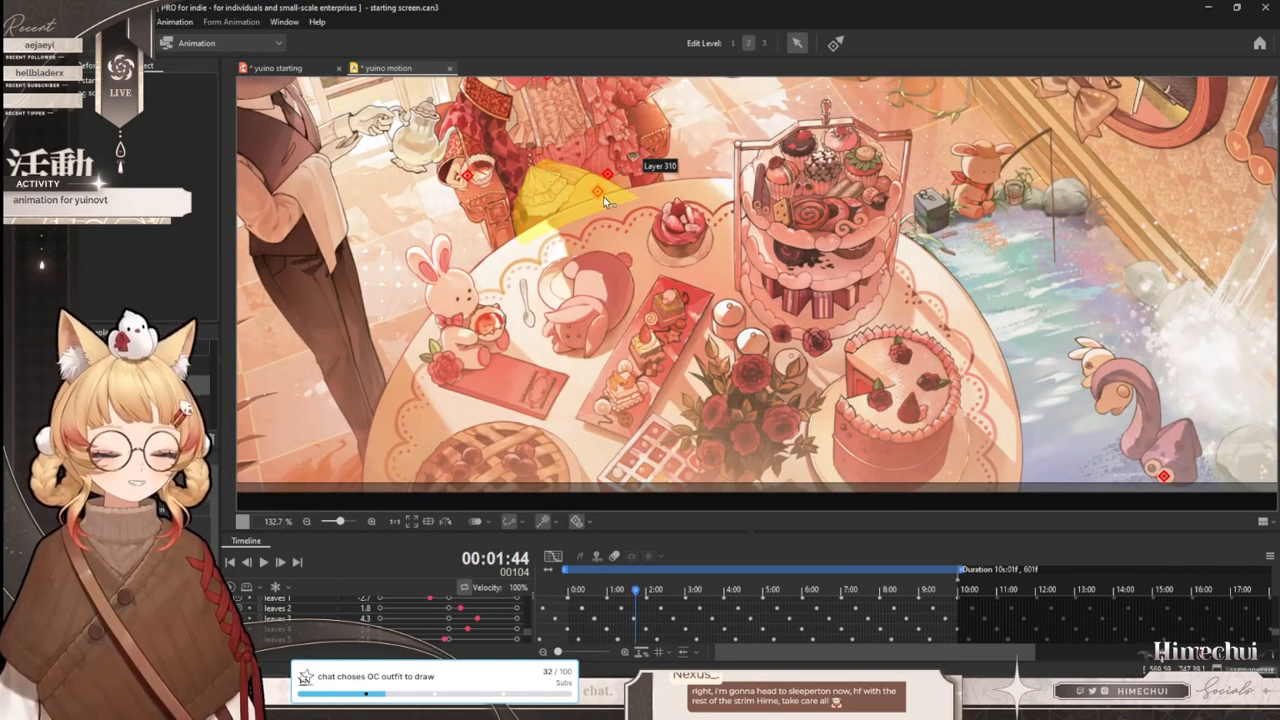
{"action": "scroll", "coordinate": [603, 197], "scroll_direction": "up", "scroll_amount": 1}
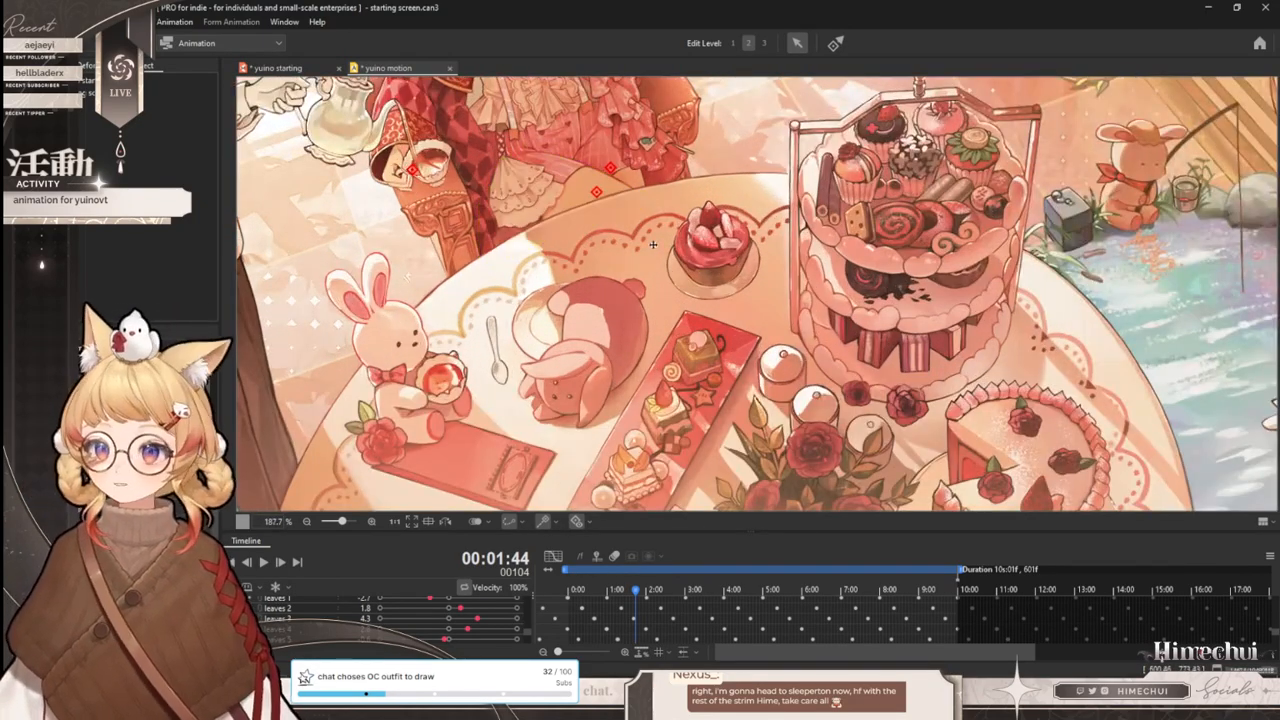
{"action": "scroll", "coordinate": [676, 274], "scroll_direction": "down", "scroll_amount": 1}
{"action": "scroll", "coordinate": [822, 383], "scroll_direction": "down", "scroll_amount": 1}
{"action": "scroll", "coordinate": [800, 395], "scroll_direction": "up", "scroll_amount": 3}
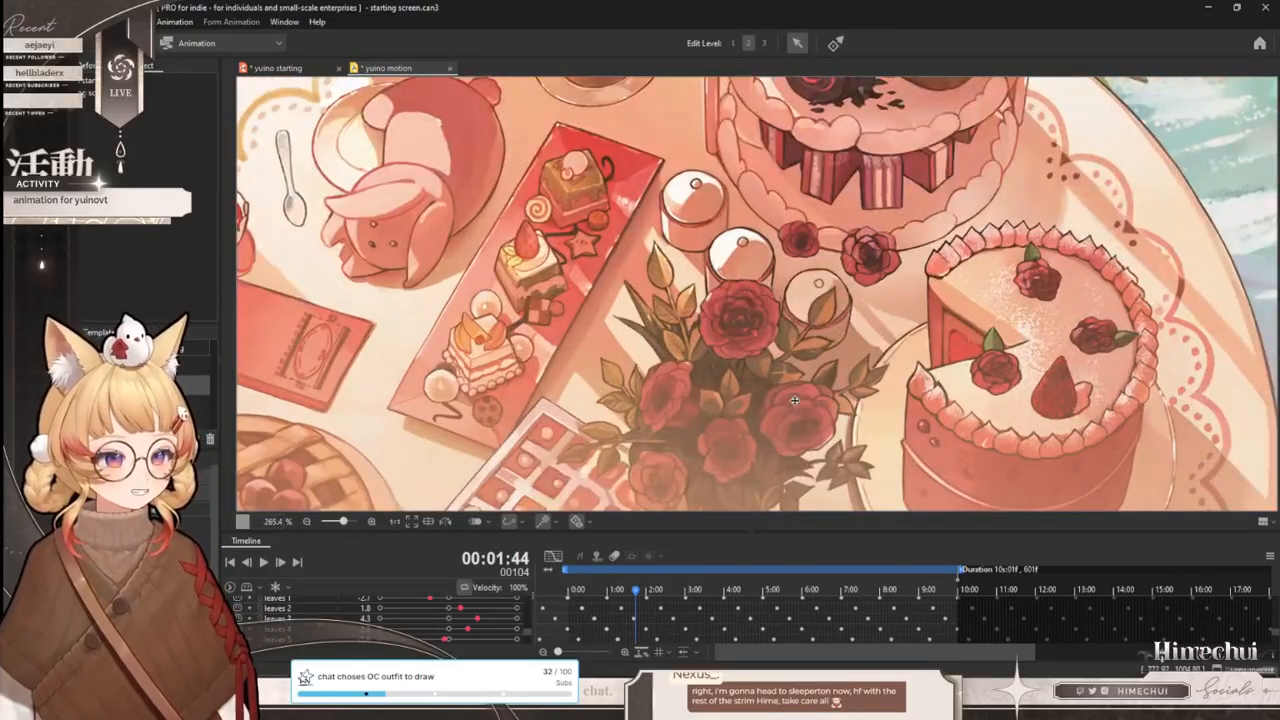
{"action": "scroll", "coordinate": [774, 384], "scroll_direction": "down", "scroll_amount": 3}
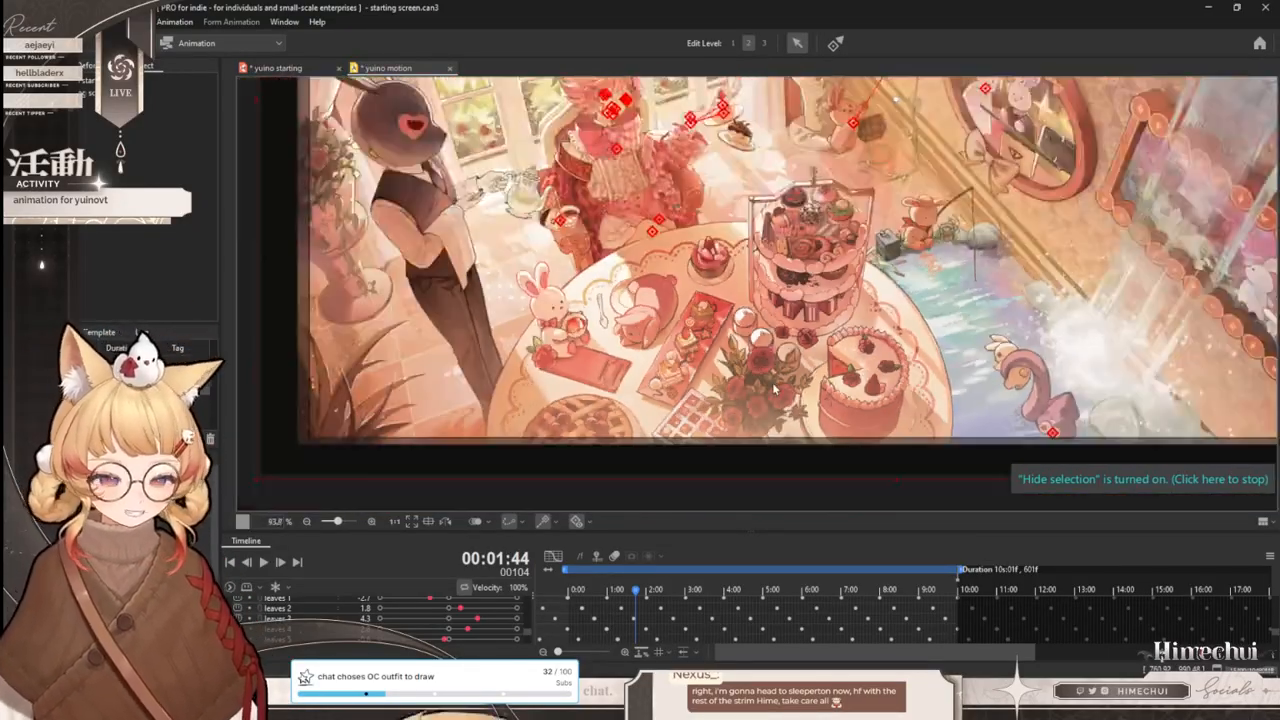
{"action": "scroll", "coordinate": [771, 383], "scroll_direction": "up", "scroll_amount": 2}
{"action": "scroll", "coordinate": [770, 372], "scroll_direction": "down", "scroll_amount": 2}
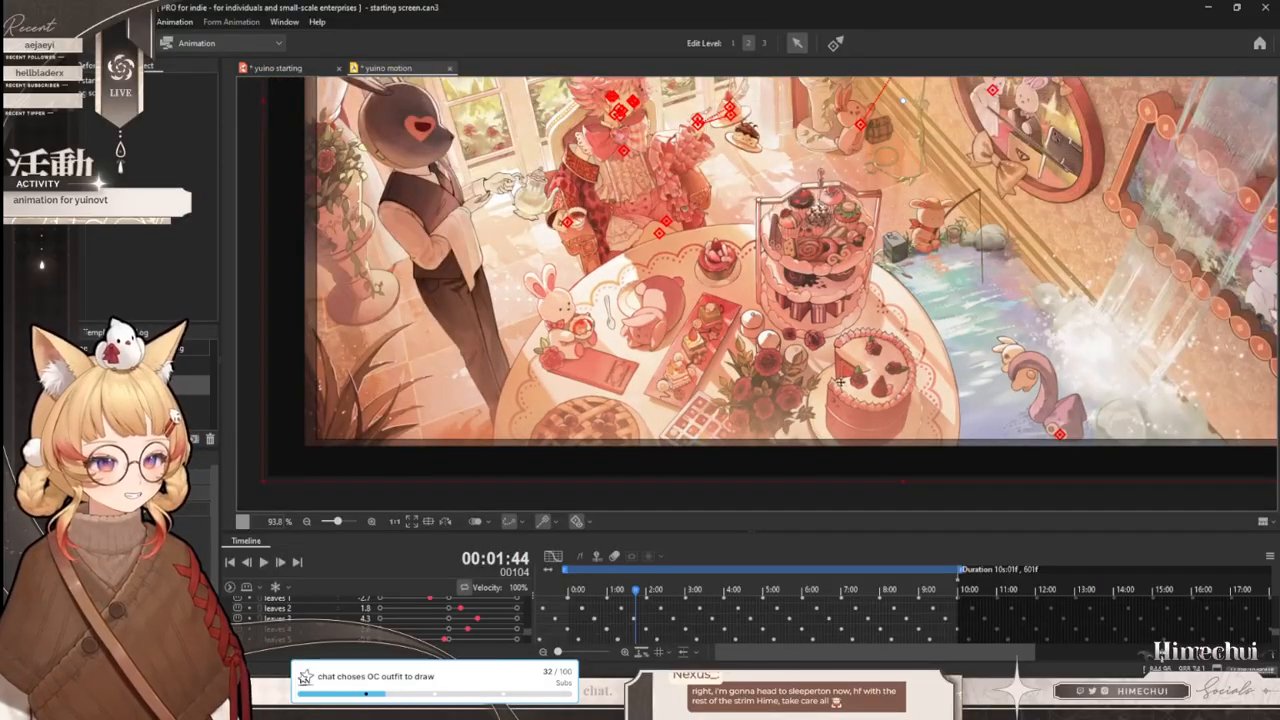
{"action": "scroll", "coordinate": [770, 375], "scroll_direction": "up", "scroll_amount": 1}
- Scrub the yuino motion timeline to about 7:56, 3:19 and 3:51, examining the bouquet's sway in wide and close views
{"action": "left_click_drag", "start_coordinate": [600, 594], "coordinate": [880, 591]}
{"action": "scroll", "coordinate": [1008, 396], "scroll_direction": "down", "scroll_amount": 2}
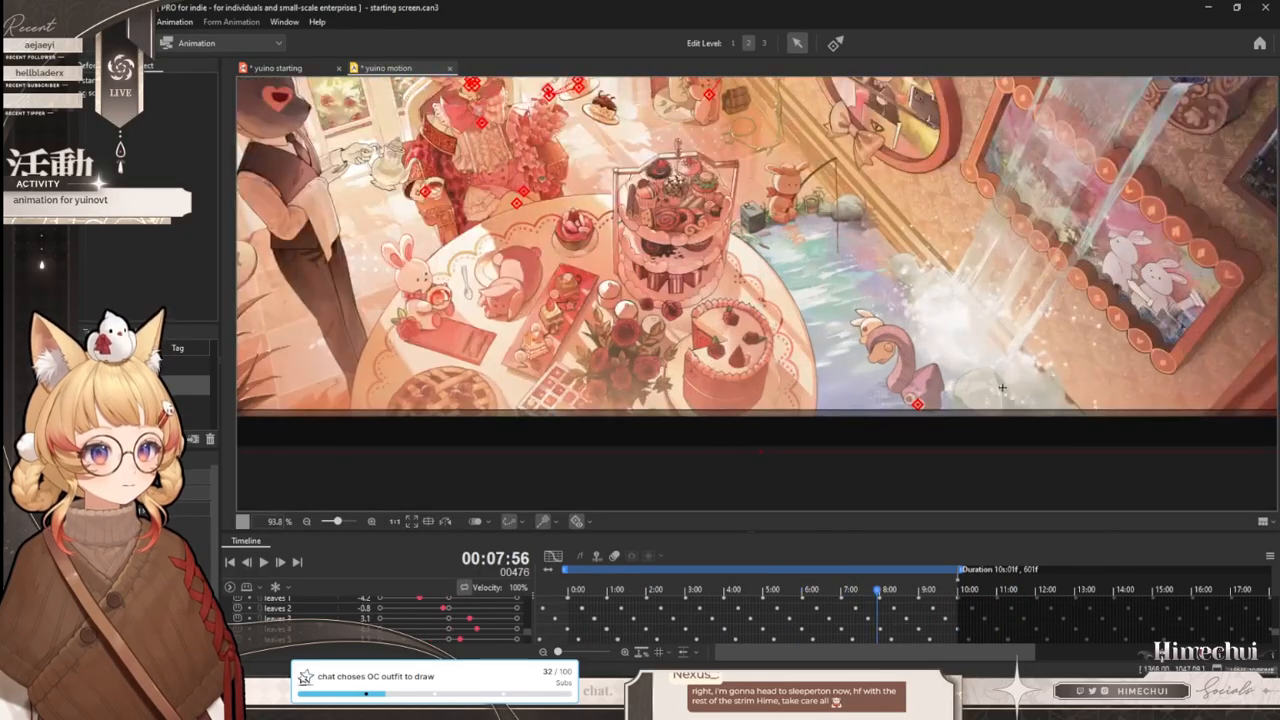
{"action": "scroll", "coordinate": [1008, 396], "scroll_direction": "up", "scroll_amount": 6}
{"action": "left_click_drag", "start_coordinate": [720, 594], "coordinate": [697, 606]}
{"action": "scroll", "coordinate": [994, 411], "scroll_direction": "down", "scroll_amount": 6}
{"action": "scroll", "coordinate": [630, 403], "scroll_direction": "up", "scroll_amount": 2}
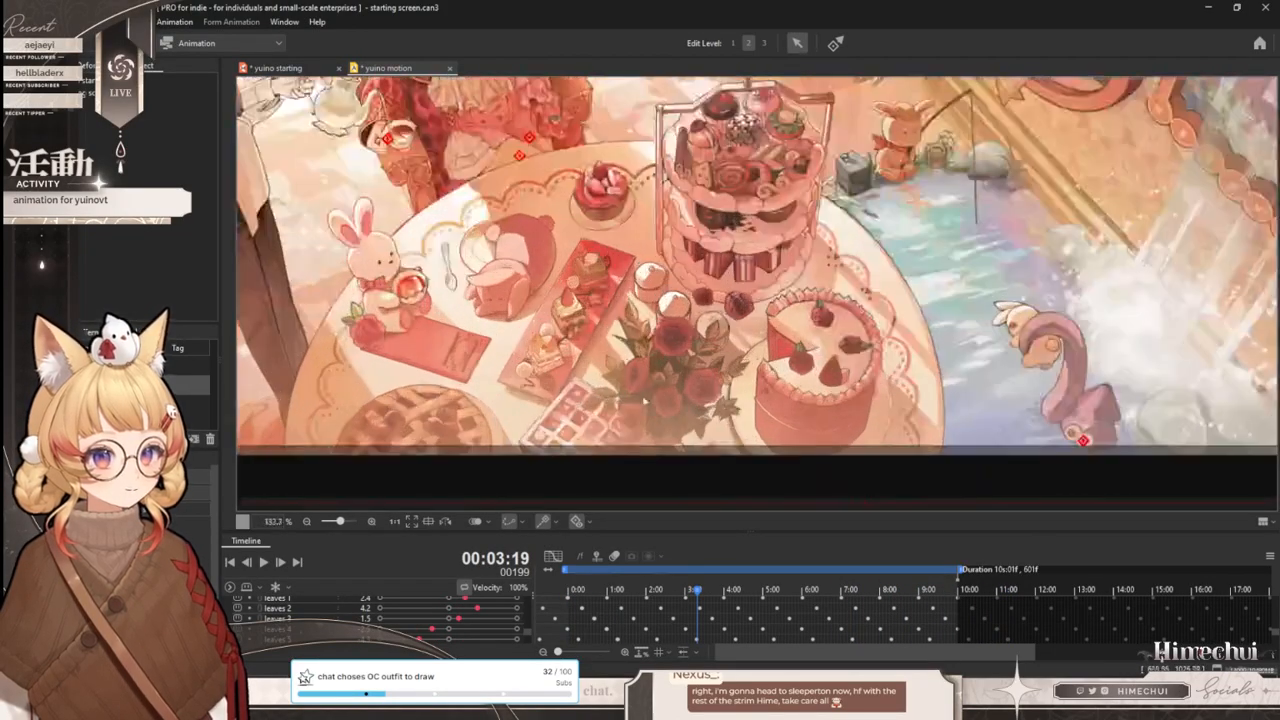
{"action": "scroll", "coordinate": [629, 397], "scroll_direction": "up", "scroll_amount": 4}
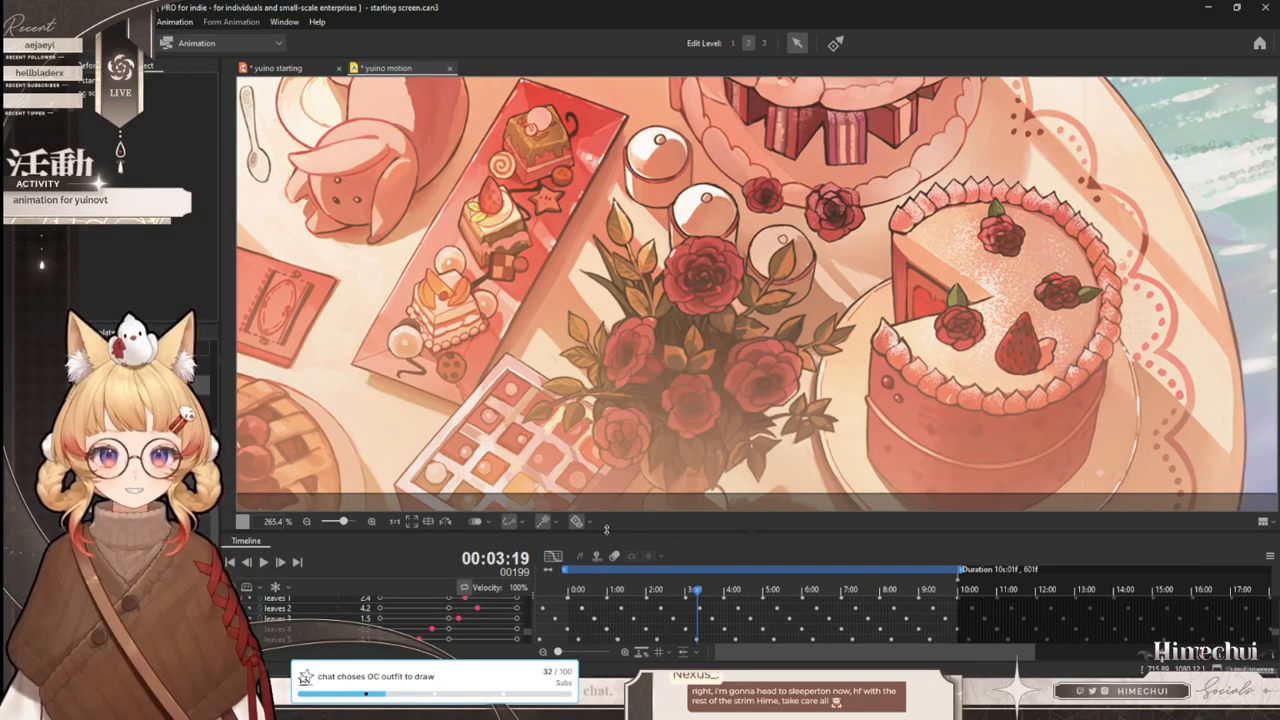
{"action": "left_click_drag", "start_coordinate": [617, 586], "coordinate": [718, 598]}
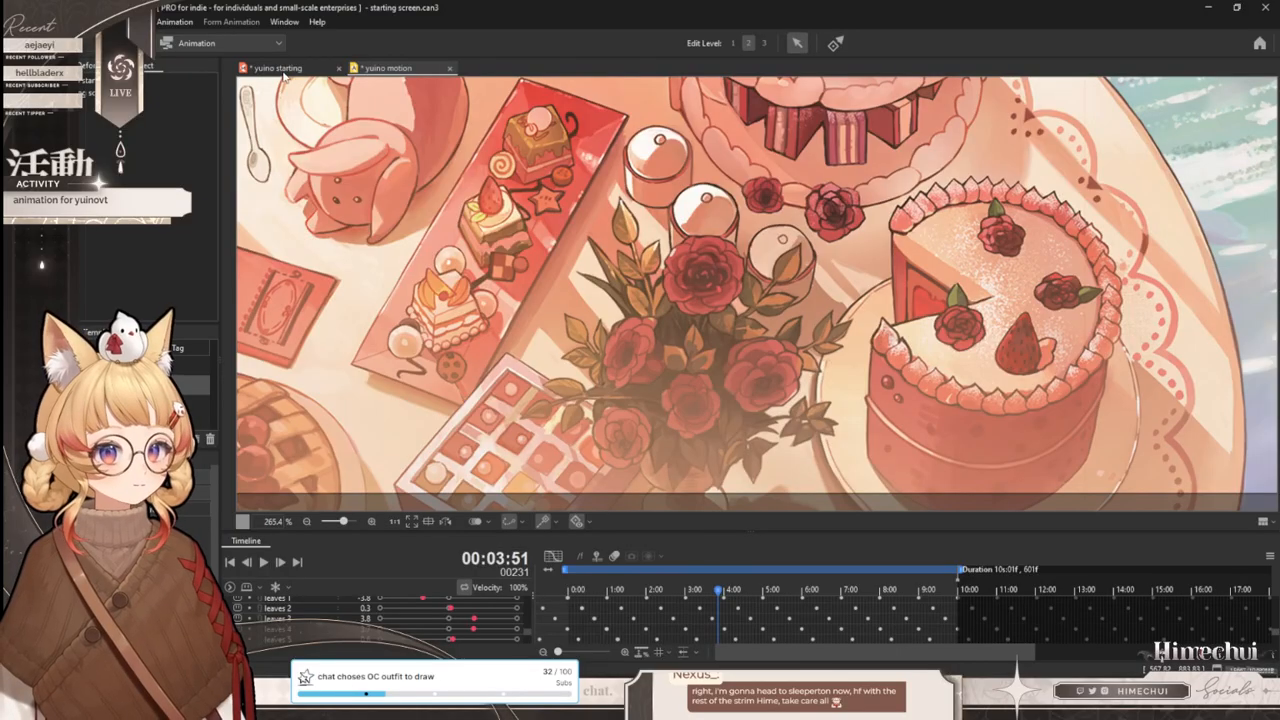
- Back in the yuino starting model, ready the bouquet's left rose for brush deformation with its selection hidden, reset leaves 3 to 0, and key leaves 5
{"action": "left_click", "coordinate": [277, 68]}
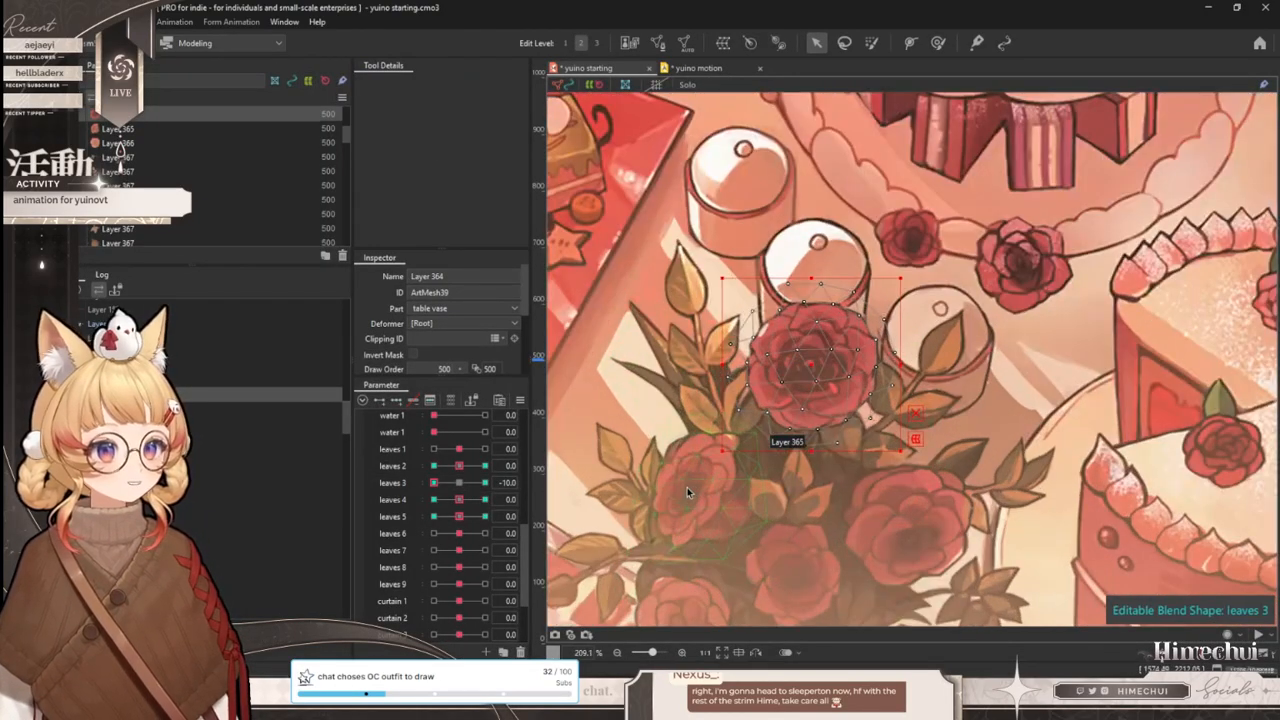
{"action": "left_click", "coordinate": [687, 487]}
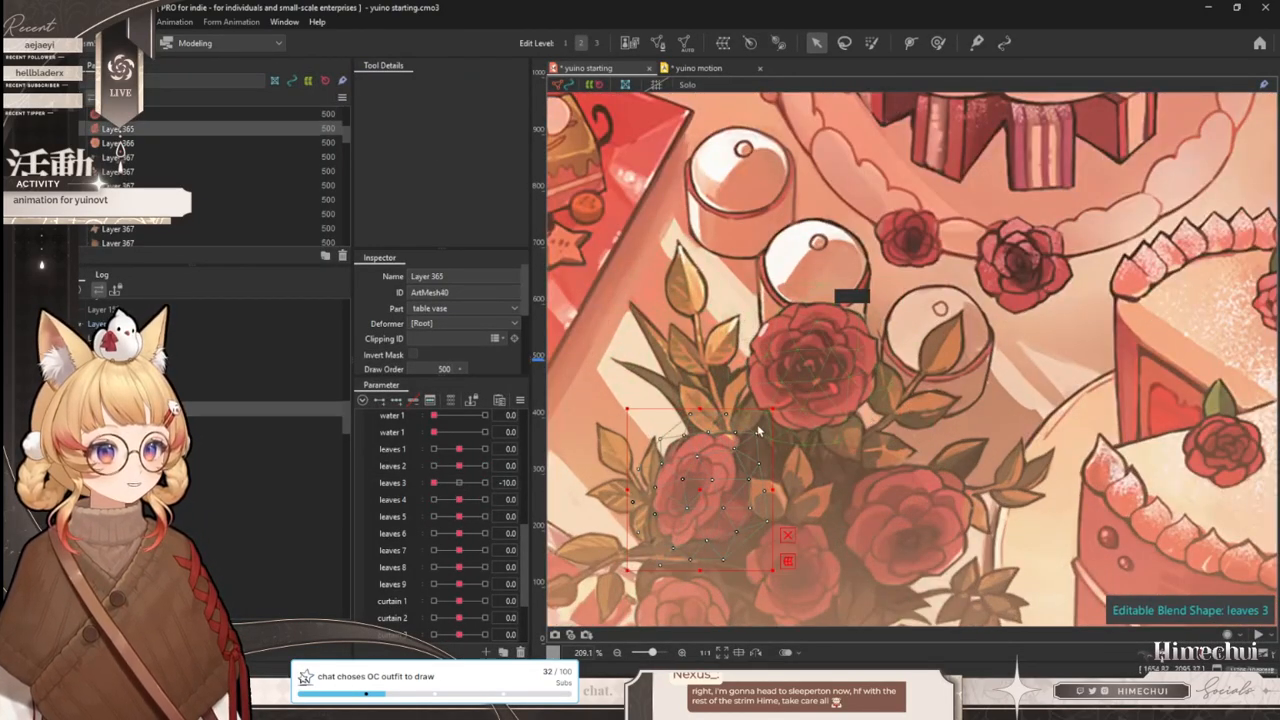
{"action": "left_click_drag", "start_coordinate": [758, 425], "coordinate": [776, 382]}
{"action": "left_click", "coordinate": [938, 43]}
{"action": "key", "text": "ctrl+t"}
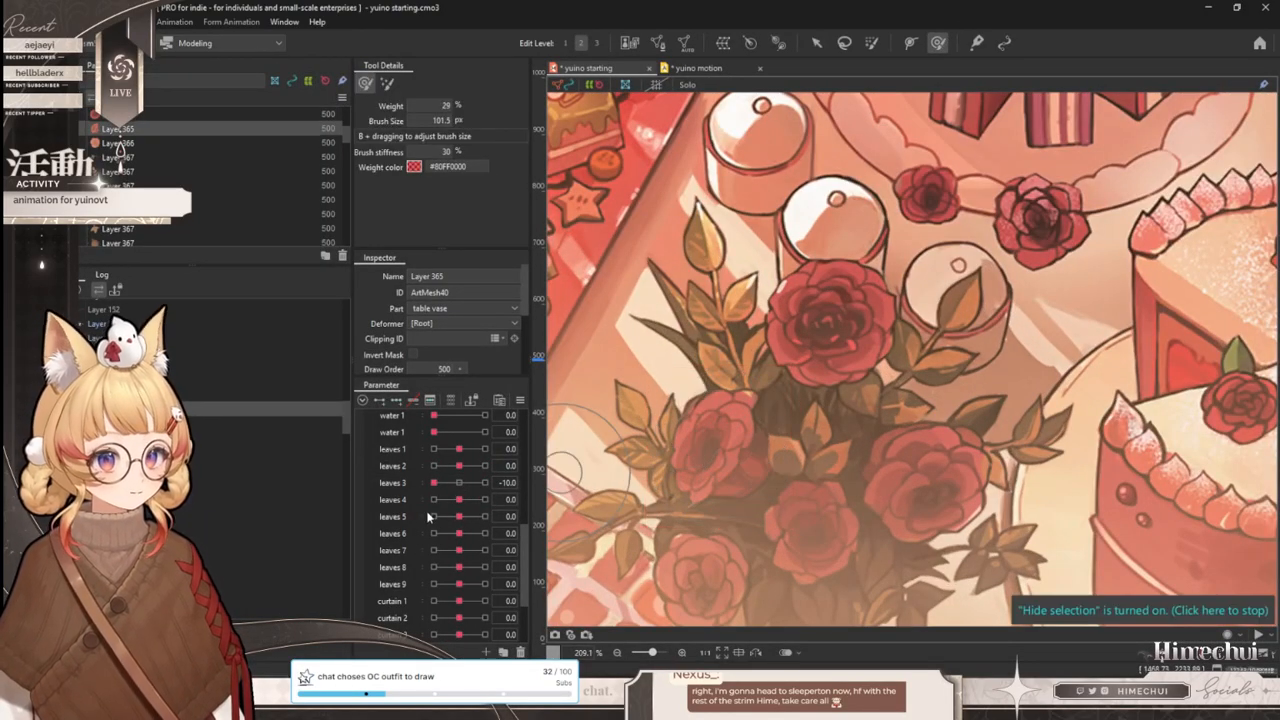
{"action": "left_click", "coordinate": [459, 483]}
{"action": "mouse_move", "coordinate": [461, 466]}
{"action": "left_mouse_down"}
{"action": "mouse_move", "coordinate": [508, 462]}
{"action": "mouse_move", "coordinate": [461, 469]}
{"action": "mouse_move", "coordinate": [458, 485]}
{"action": "mouse_move", "coordinate": [499, 483]}
{"action": "mouse_move", "coordinate": [461, 488]}
{"action": "left_mouse_up"}
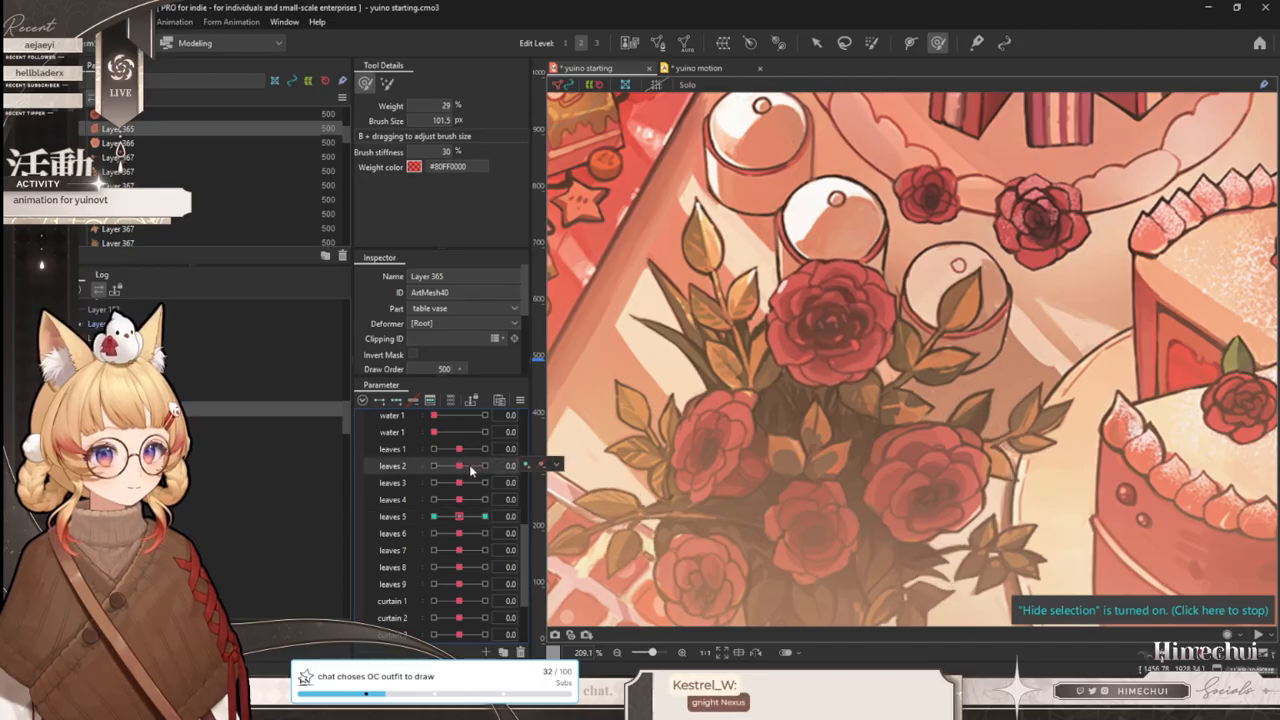
- Shape the left rose at leaves 5 values 10 and -10 with a brush of about 84 px, and return leaves 5 to 0
{"action": "left_click", "coordinate": [485, 516]}
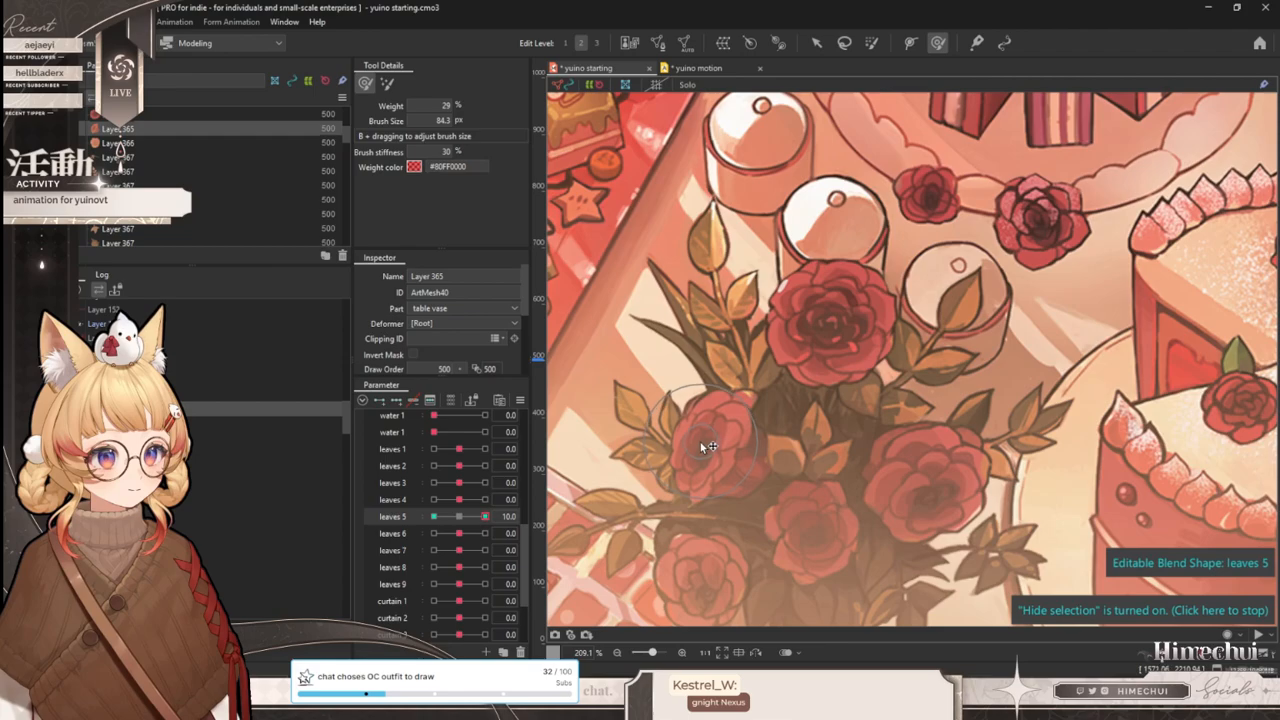
{"action": "left_click_drag", "start_coordinate": [486, 516], "coordinate": [434, 516]}
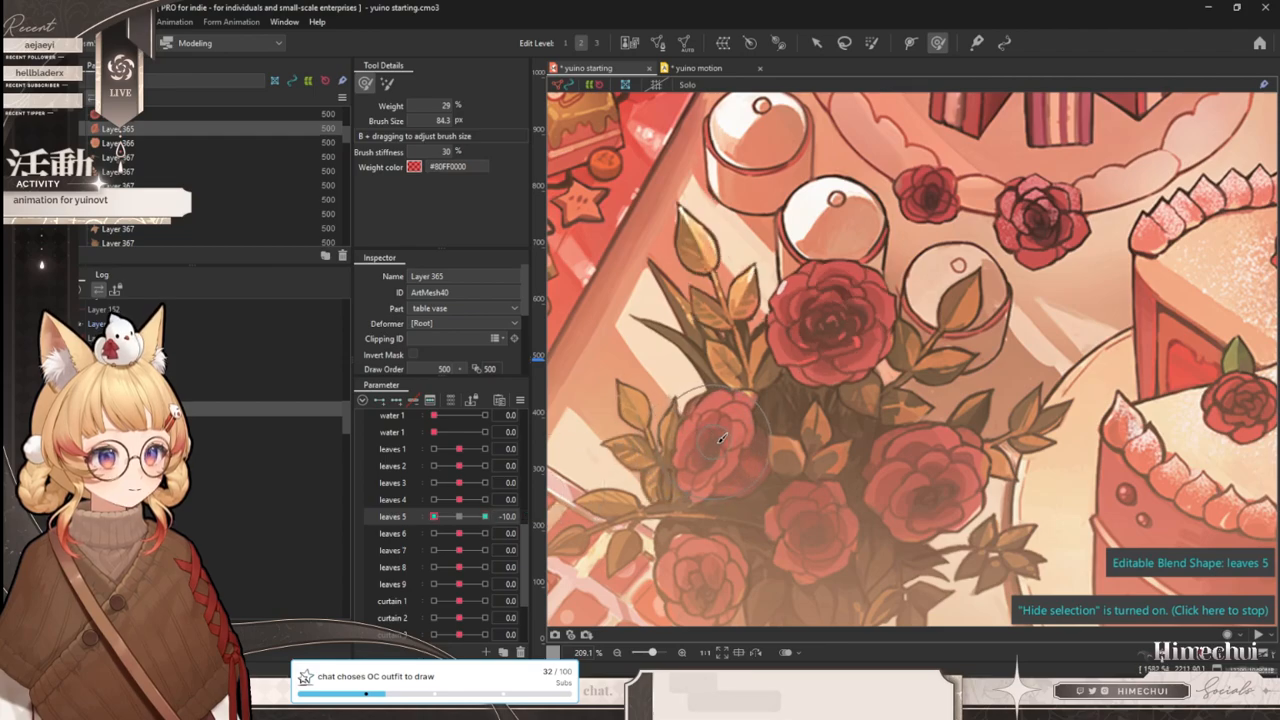
{"action": "left_click_drag", "start_coordinate": [489, 516], "coordinate": [462, 516]}
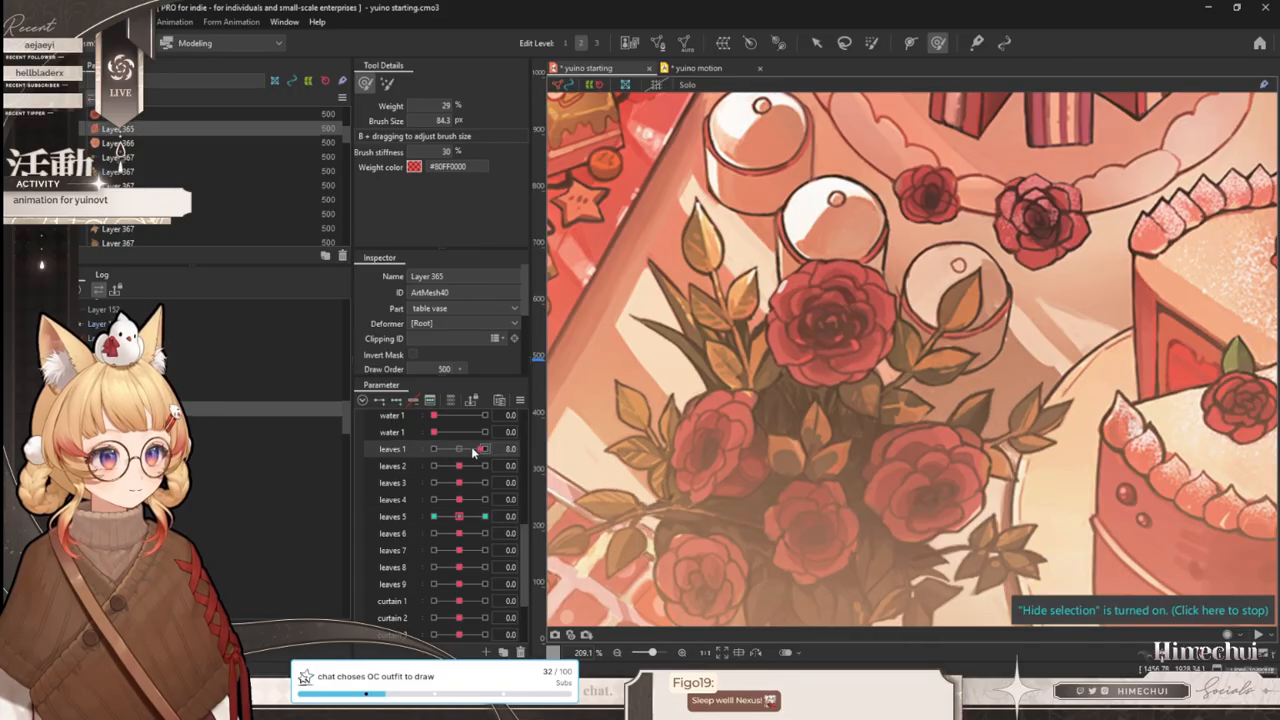
{"action": "left_click_drag", "start_coordinate": [460, 483], "coordinate": [459, 518]}
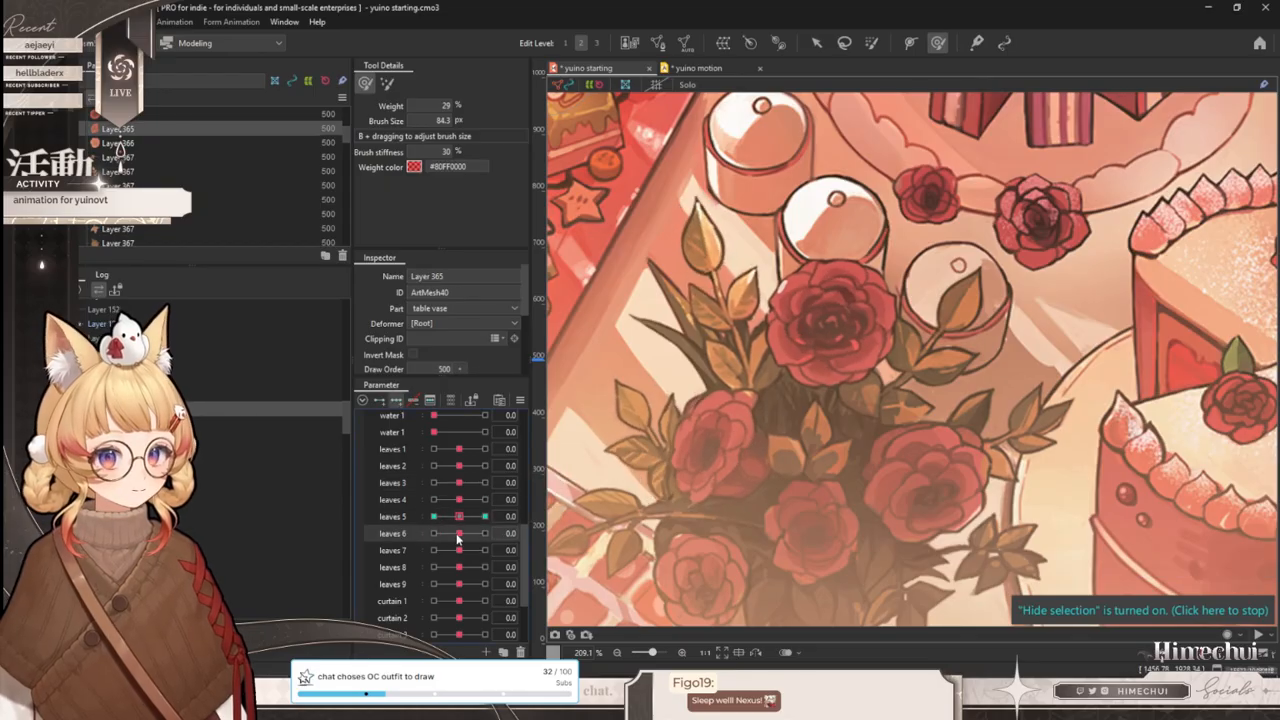
- Key the left rose on leaves 6 and shape it at 10 and -10 with a brush of about 84 px
{"action": "left_click", "coordinate": [484, 533]}
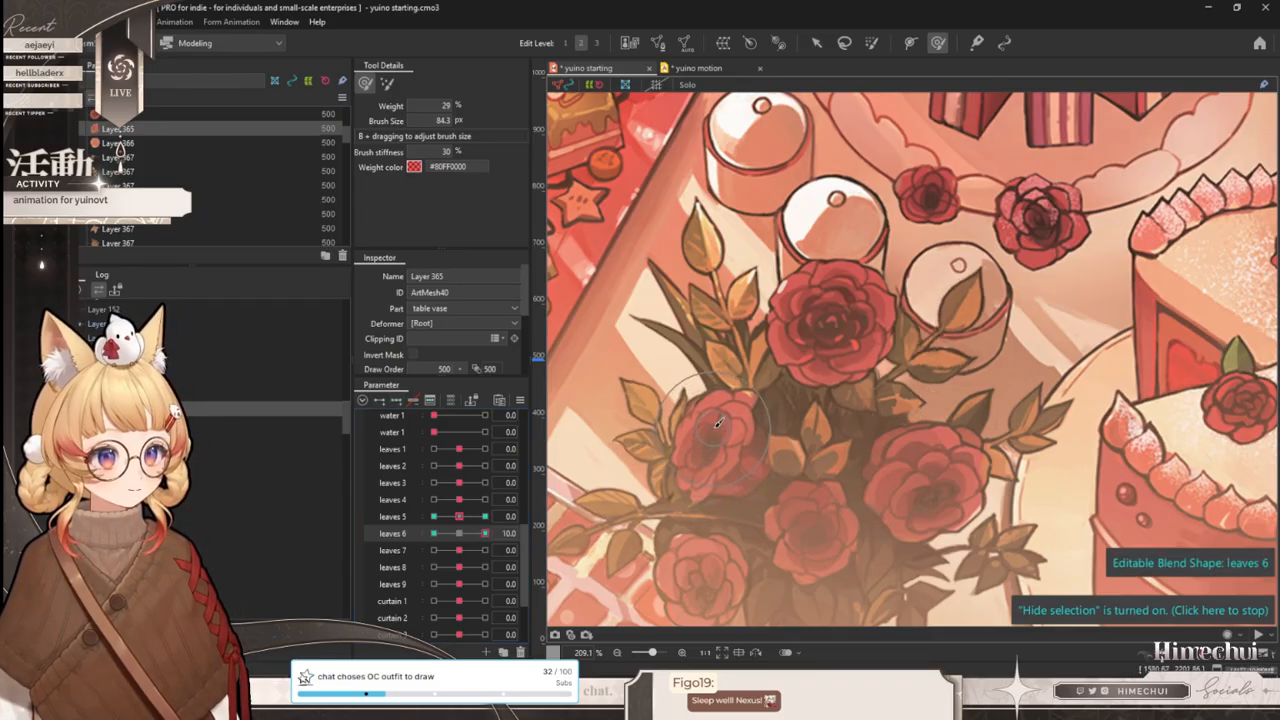
{"action": "left_click_drag", "start_coordinate": [485, 533], "coordinate": [400, 534]}
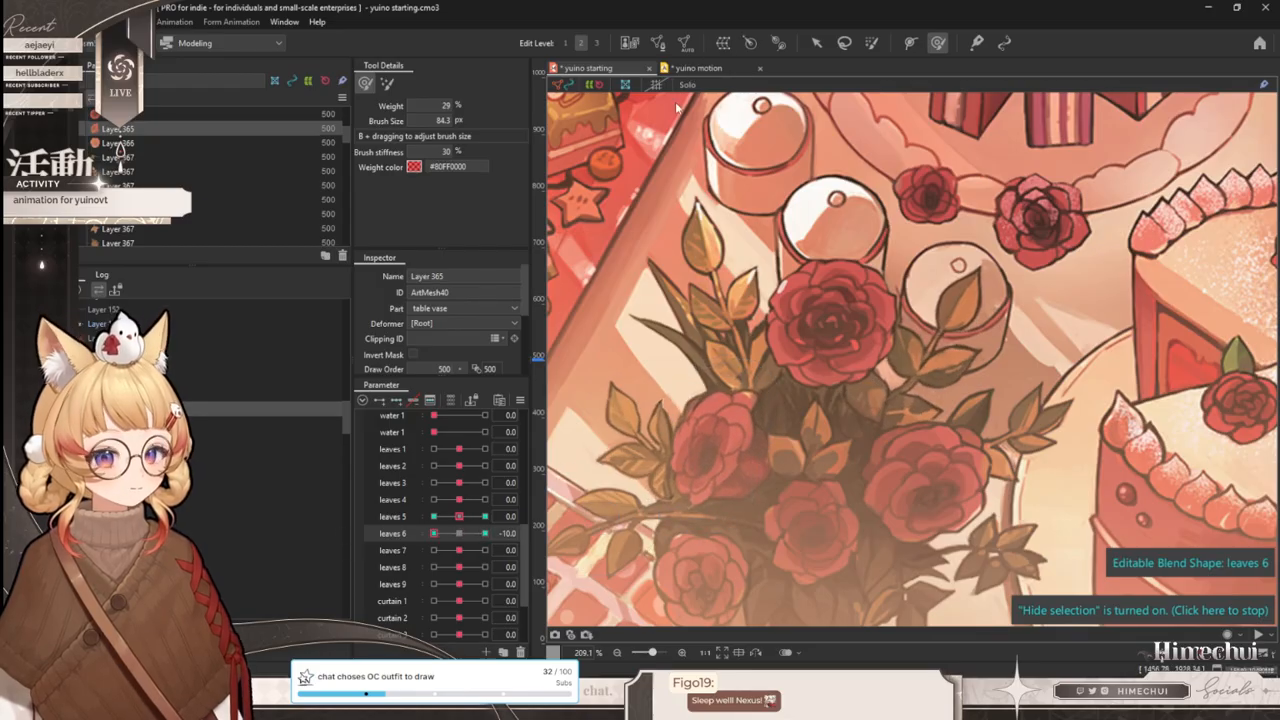
- Scrub through the yuino motion animation to check the left rose's sway, and return to the yuino starting model
{"action": "left_click", "coordinate": [697, 68]}
{"action": "left_click_drag", "start_coordinate": [618, 588], "coordinate": [1148, 530]}
{"action": "left_click", "coordinate": [289, 68]}
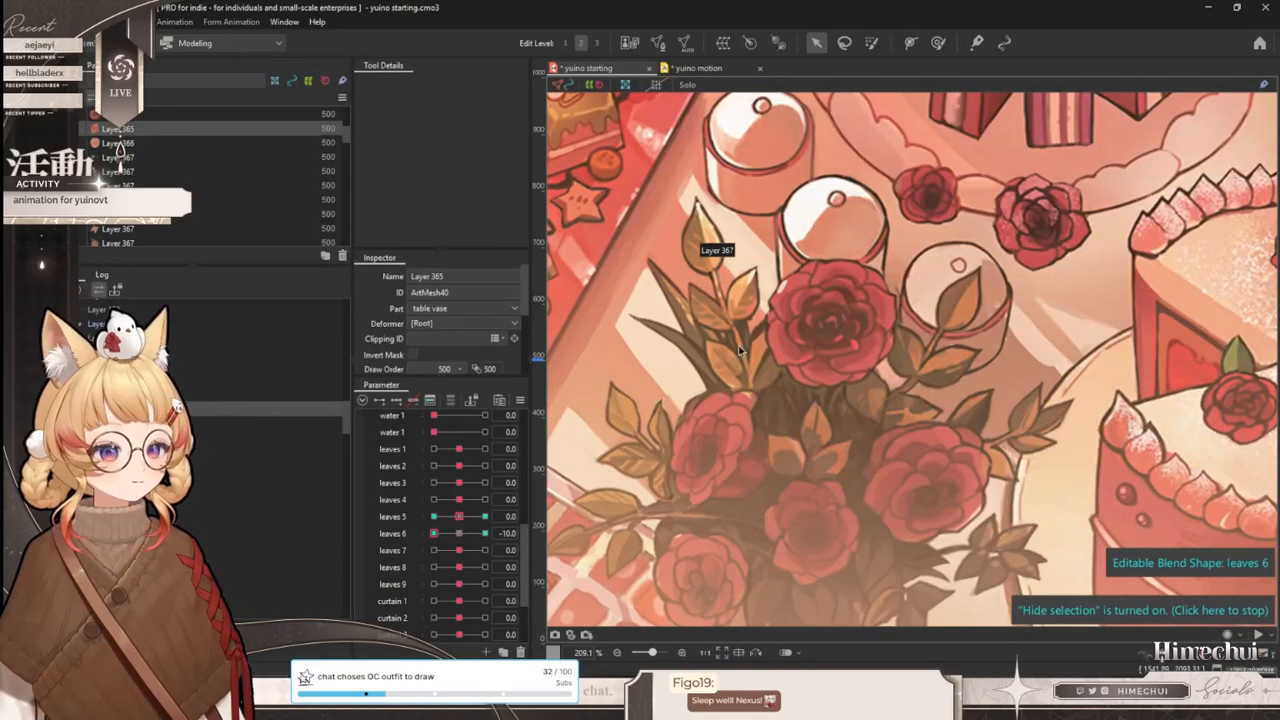
- Return leaves 6 to 0 and brush-select the left rose's mesh points with a 63 px brush at 4% weight
{"action": "left_click", "coordinate": [460, 533]}
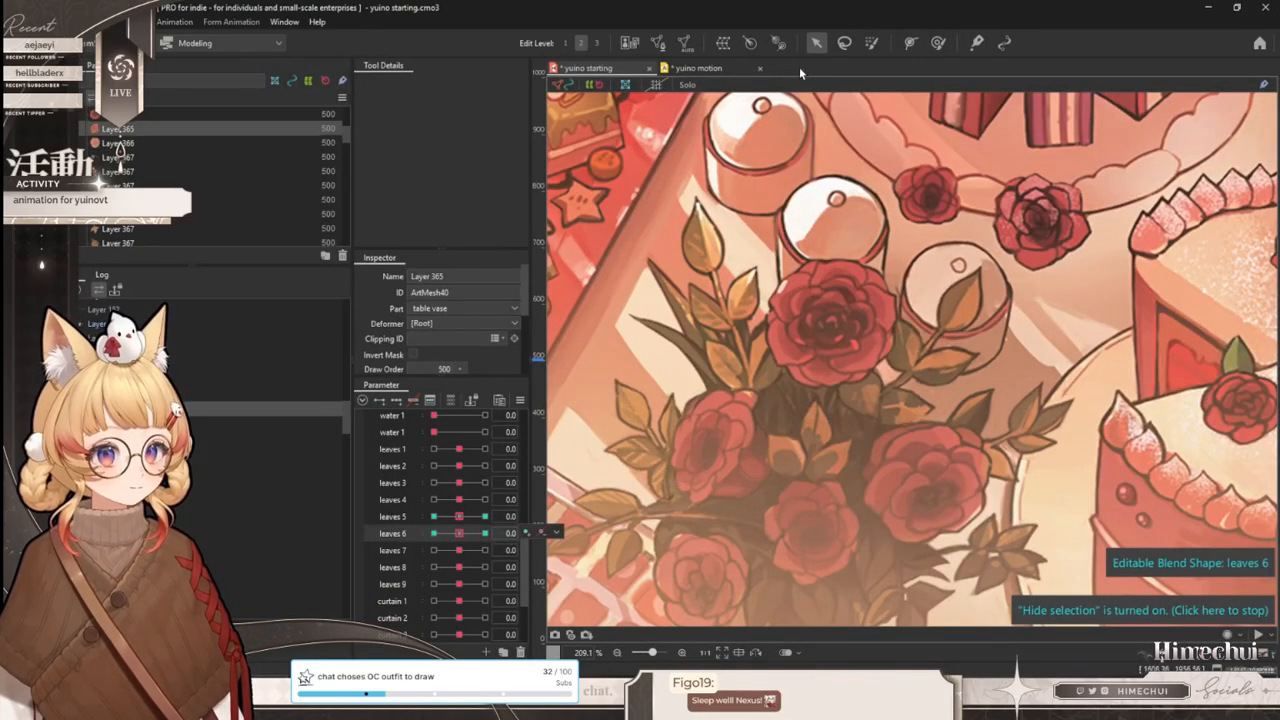
{"action": "left_click", "coordinate": [871, 43]}
{"action": "scroll", "coordinate": [712, 459], "scroll_direction": "up", "scroll_amount": 2}
{"action": "left_click_drag", "start_coordinate": [703, 410], "coordinate": [737, 425]}
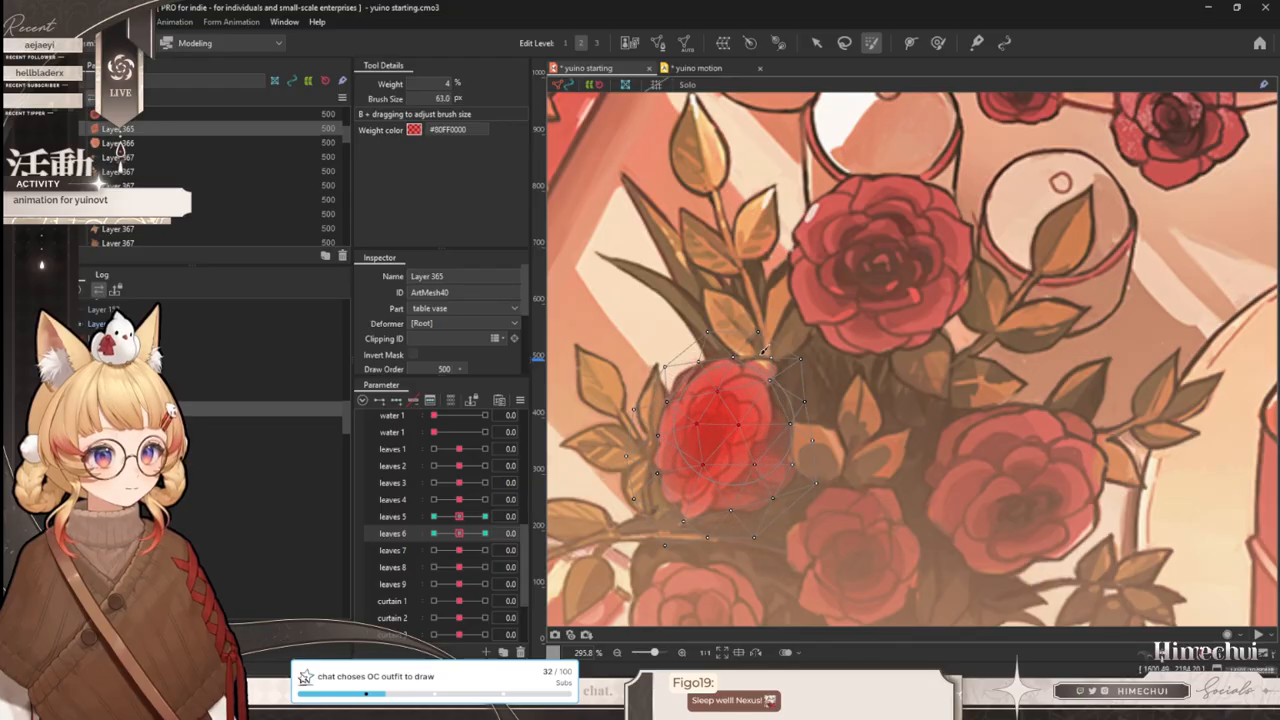
{"action": "left_click_drag", "start_coordinate": [714, 436], "coordinate": [726, 406]}
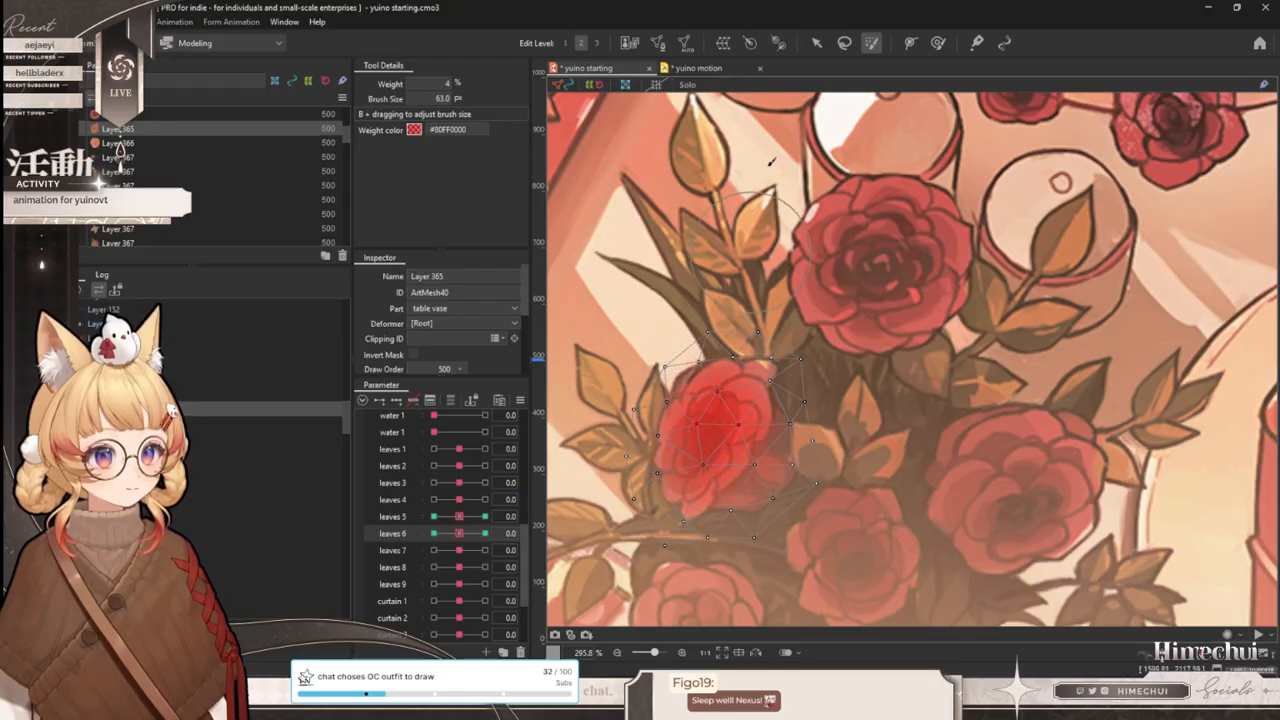
{"action": "left_click", "coordinate": [810, 44]}
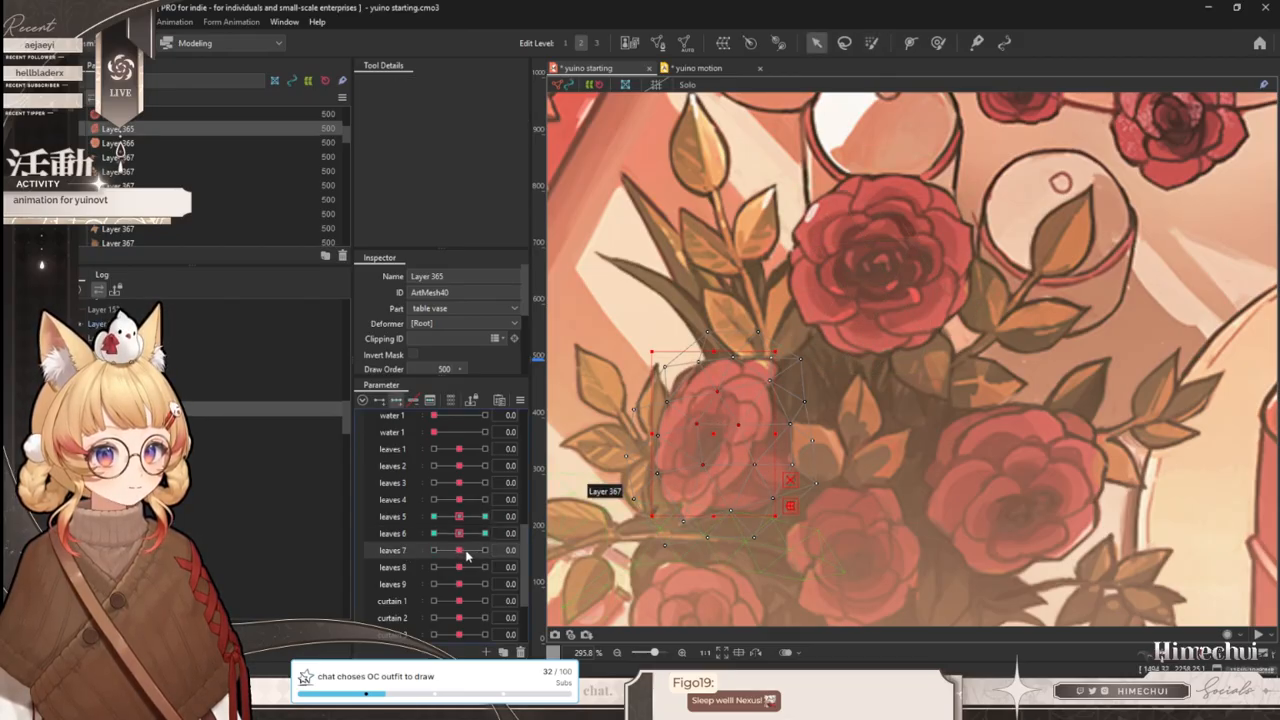
- Key the left rose on leaves 7, scale it slightly up at 10 and slightly down at -10, and return leaves 7 to 0
{"action": "left_click_drag", "start_coordinate": [459, 551], "coordinate": [495, 550]}
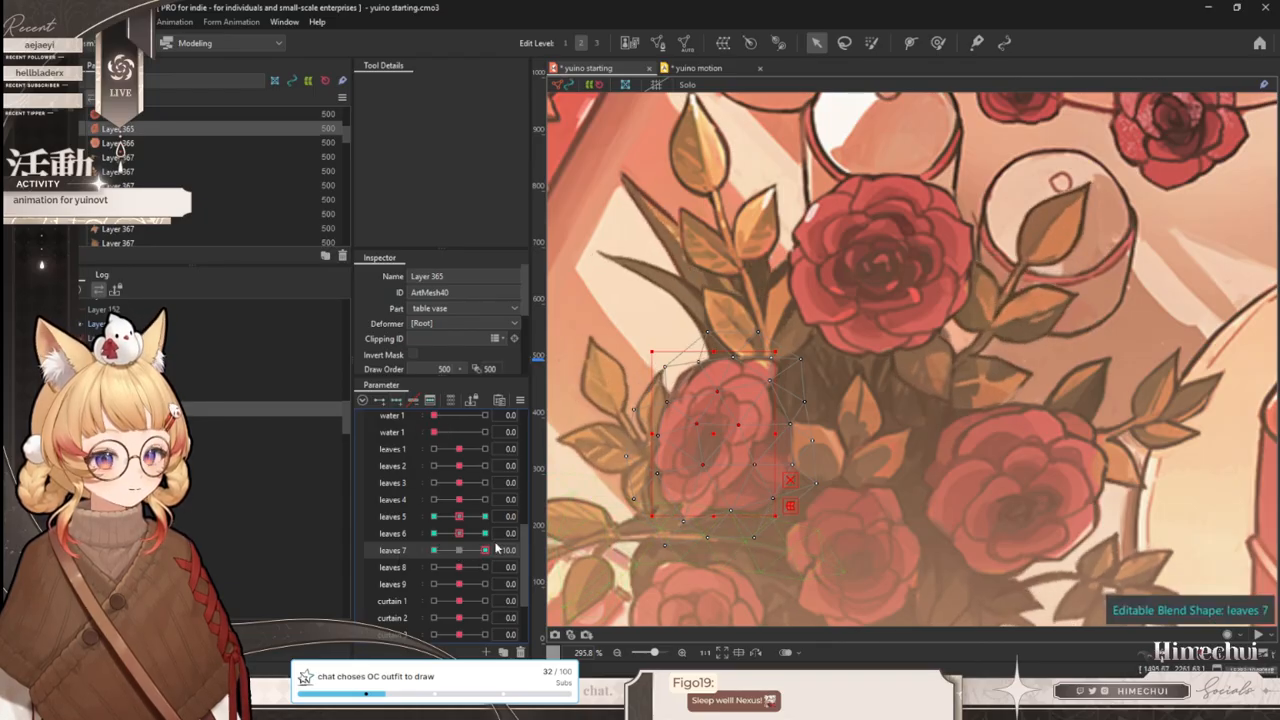
{"action": "left_click", "coordinate": [465, 551]}
{"action": "left_click_drag", "start_coordinate": [457, 485], "coordinate": [503, 501]}
{"action": "left_click", "coordinate": [460, 484]}
{"action": "left_click", "coordinate": [460, 502]}
{"action": "left_click_drag", "start_coordinate": [459, 550], "coordinate": [500, 551]}
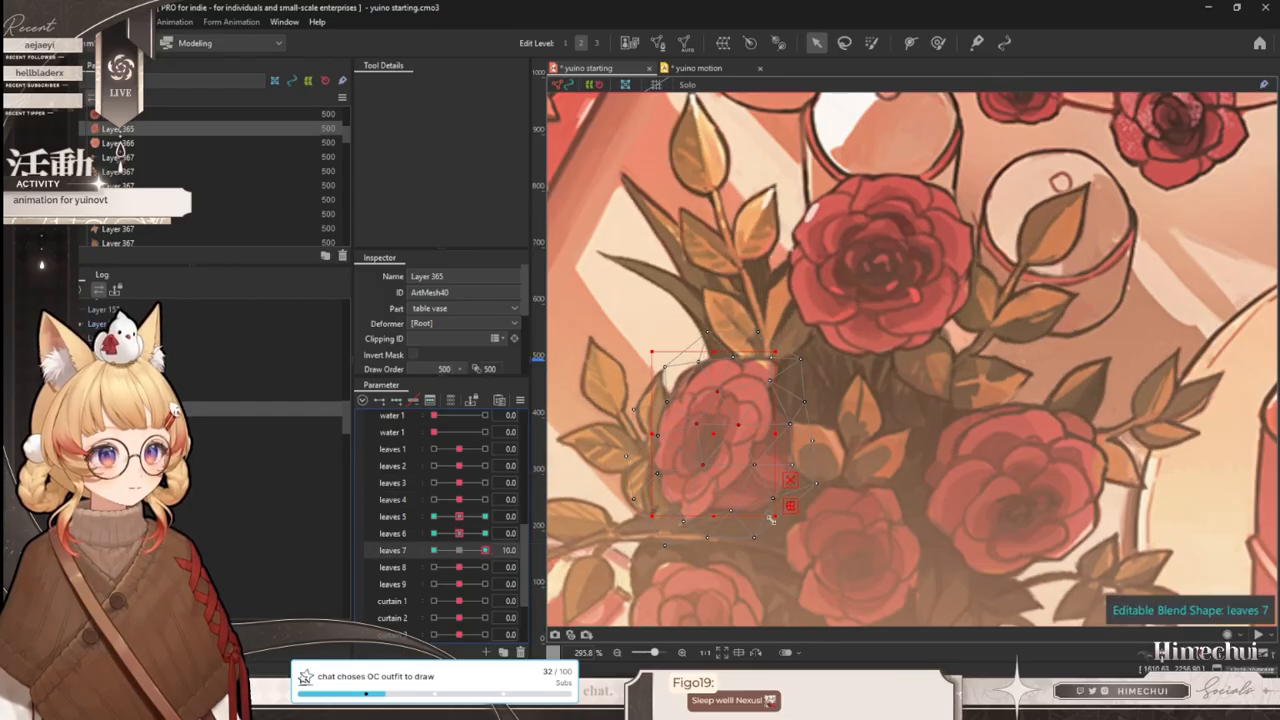
{"action": "left_click_drag", "start_coordinate": [777, 519], "coordinate": [781, 524]}
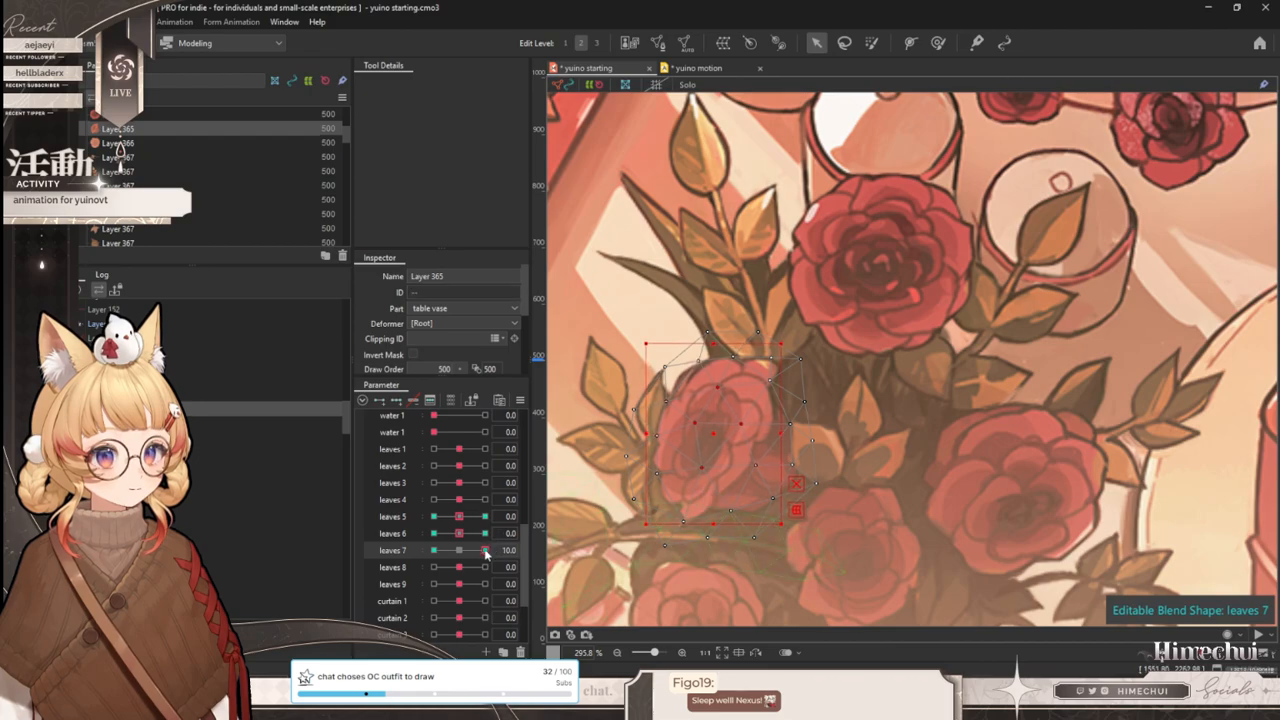
{"action": "left_click_drag", "start_coordinate": [486, 551], "coordinate": [433, 550]}
{"action": "left_click_drag", "start_coordinate": [772, 510], "coordinate": [763, 503]}
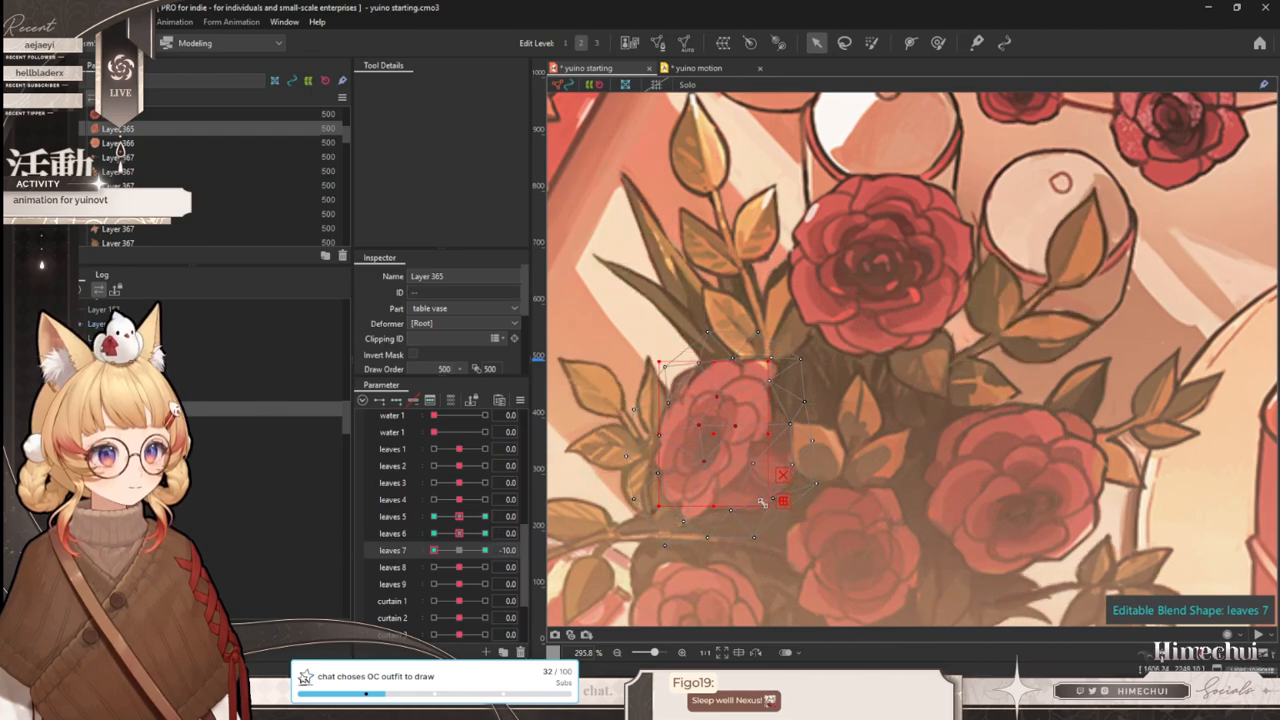
{"action": "mouse_move", "coordinate": [445, 551]}
{"action": "left_mouse_down"}
{"action": "mouse_move", "coordinate": [380, 566]}
{"action": "mouse_move", "coordinate": [462, 558]}
{"action": "left_mouse_up"}
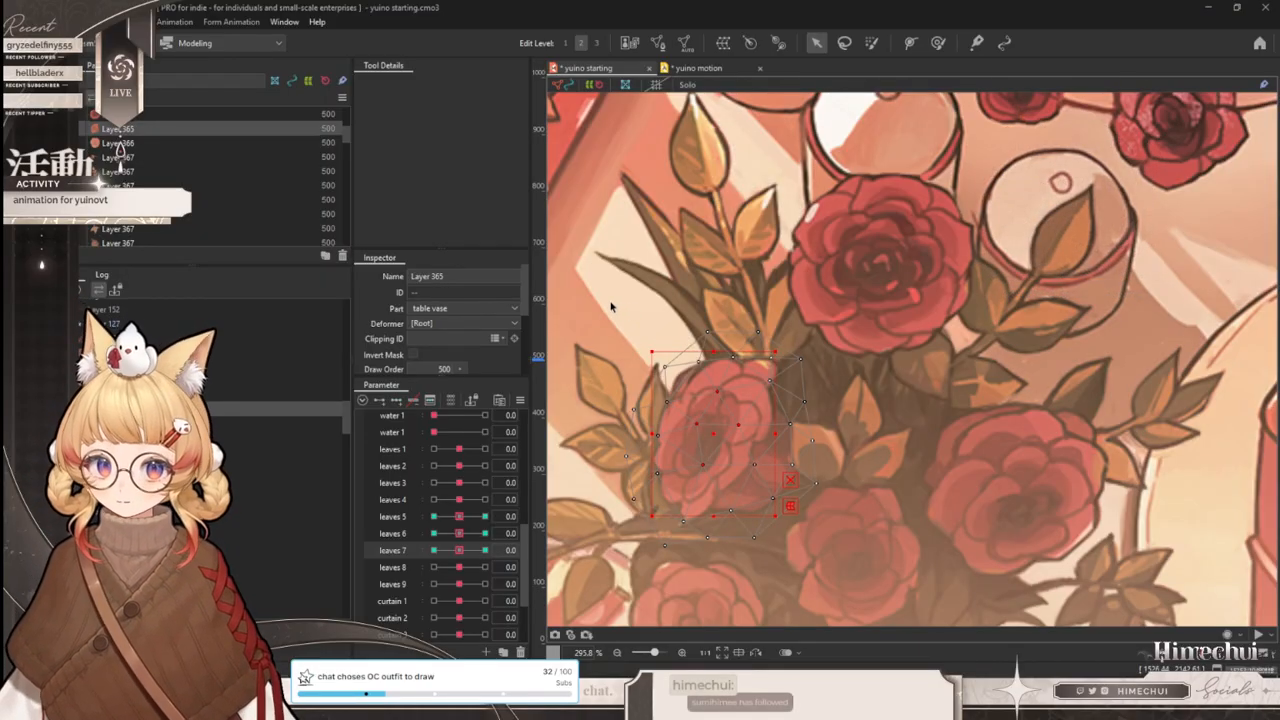
- Check the left rose's scaling on leaves 7, and key it on leaves 8 with a slight rotation at -10
{"action": "scroll", "coordinate": [668, 300], "scroll_direction": "down", "scroll_amount": 5}
{"action": "scroll", "coordinate": [630, 318], "scroll_direction": "up", "scroll_amount": 5}
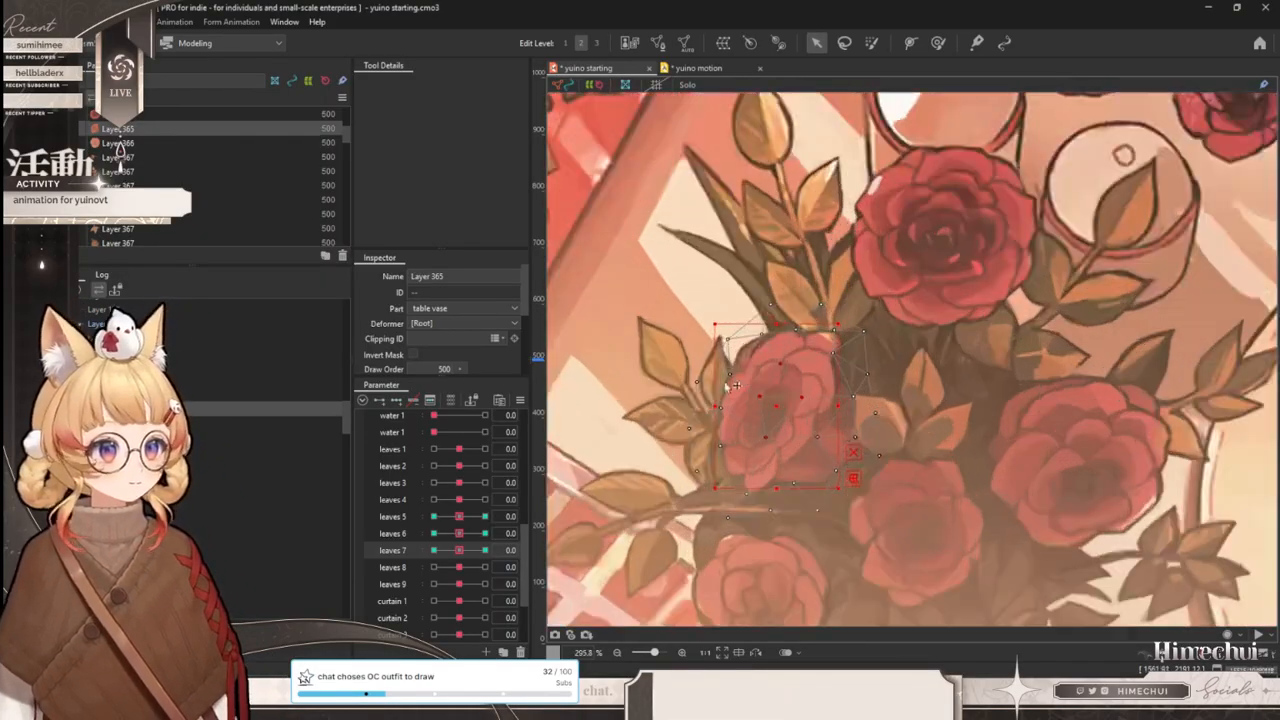
{"action": "mouse_move", "coordinate": [459, 550]}
{"action": "left_mouse_down"}
{"action": "mouse_move", "coordinate": [447, 551]}
{"action": "mouse_move", "coordinate": [531, 560]}
{"action": "mouse_move", "coordinate": [466, 557]}
{"action": "mouse_move", "coordinate": [519, 548]}
{"action": "left_mouse_up"}
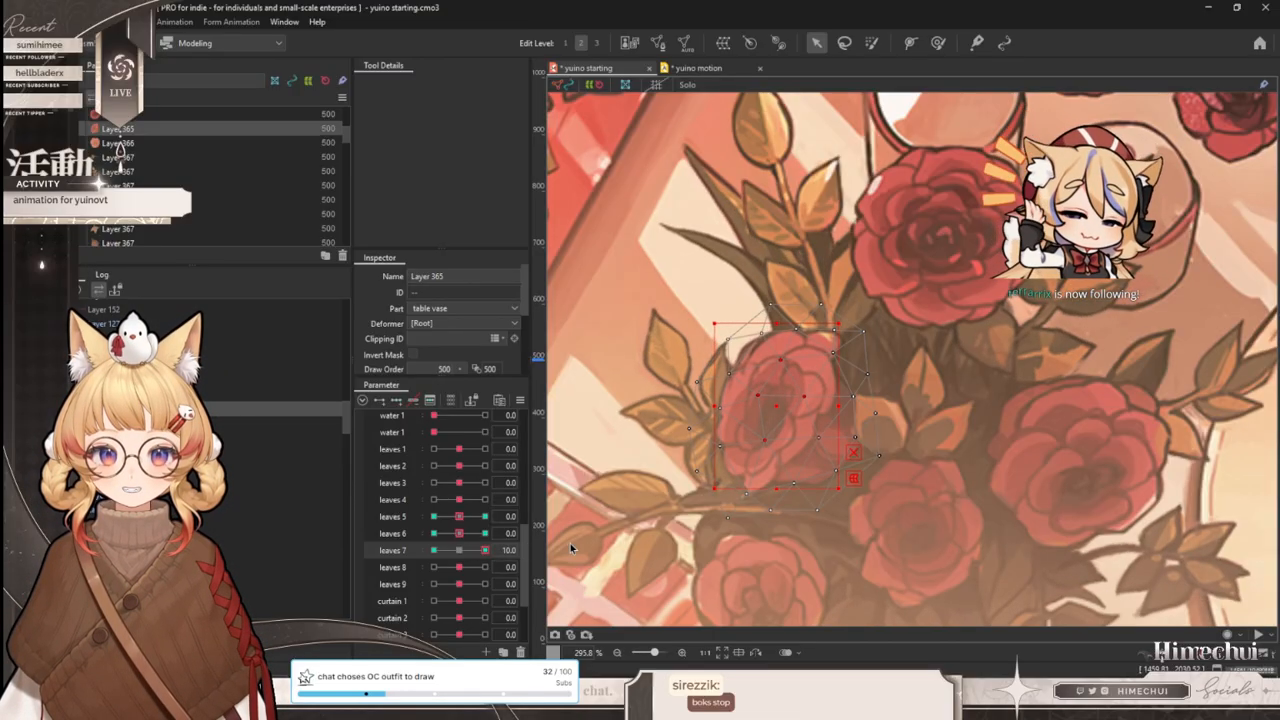
{"action": "left_click_drag", "start_coordinate": [485, 550], "coordinate": [532, 550]}
{"action": "left_click", "coordinate": [459, 552]}
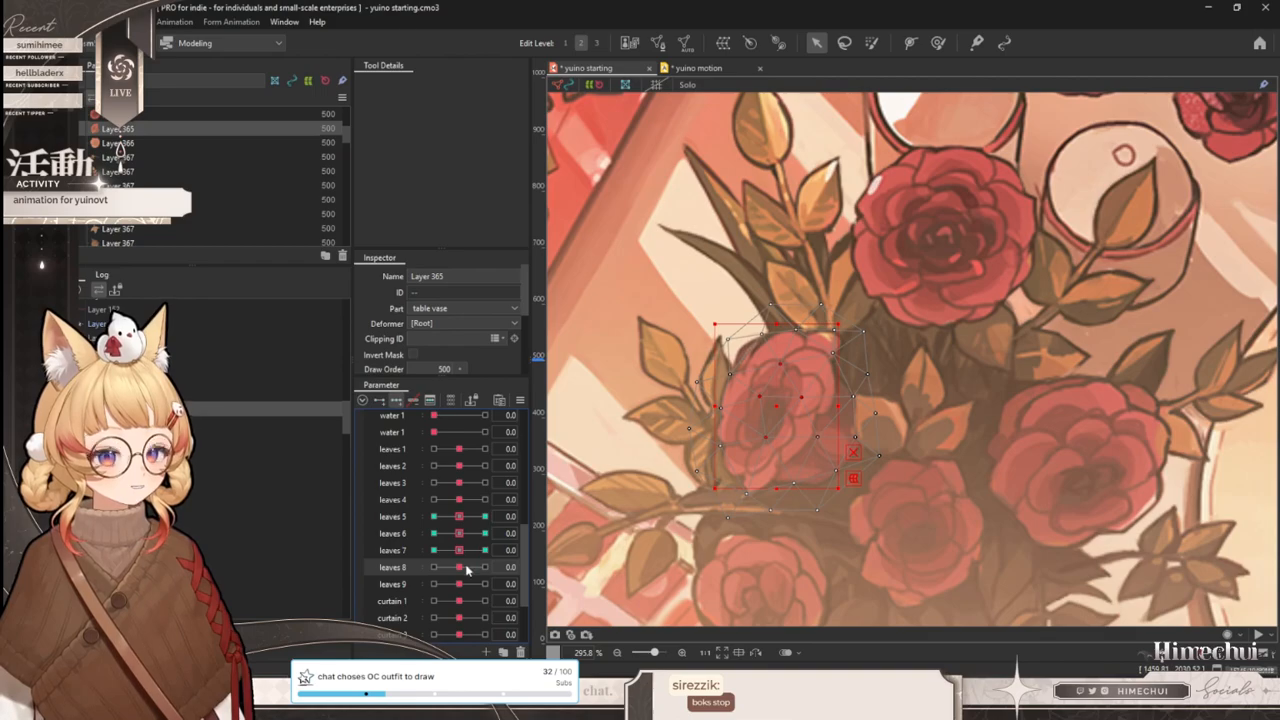
{"action": "left_click_drag", "start_coordinate": [464, 570], "coordinate": [434, 567]}
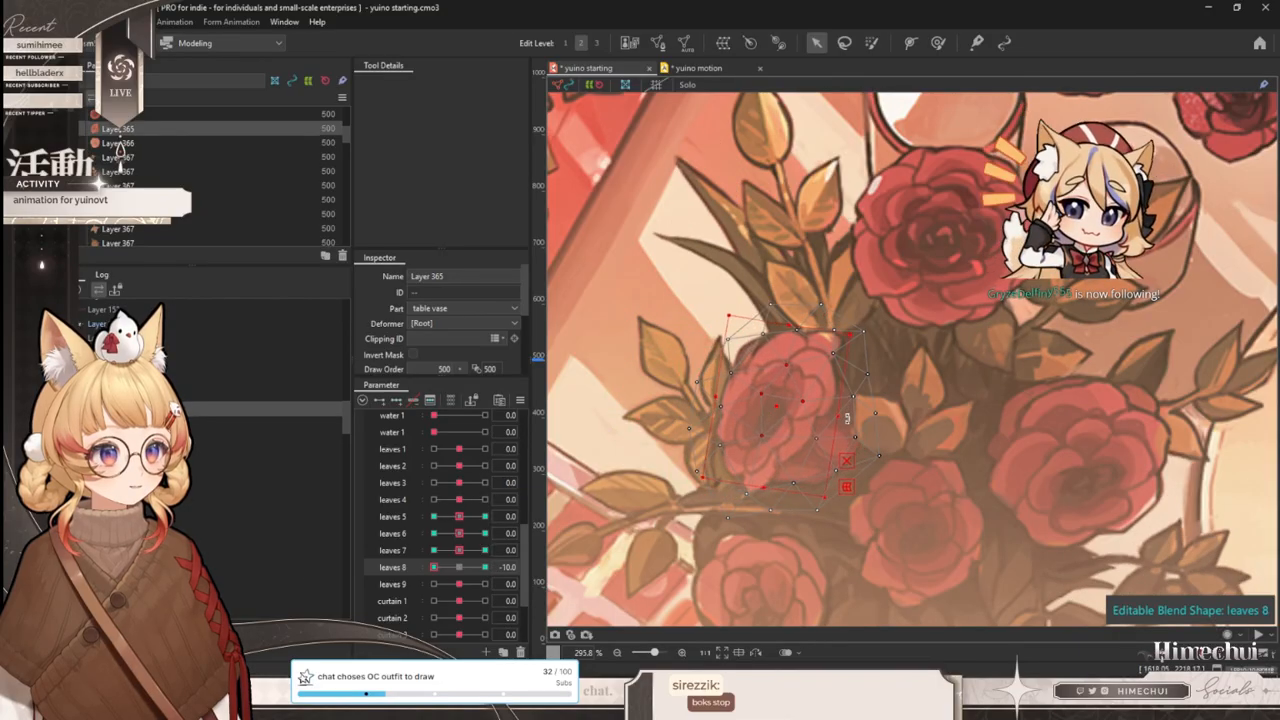
- Play the yuino motion animation in an enlarged canvas area with the selection hidden
{"action": "scroll", "coordinate": [816, 347], "scroll_direction": "down", "scroll_amount": 5}
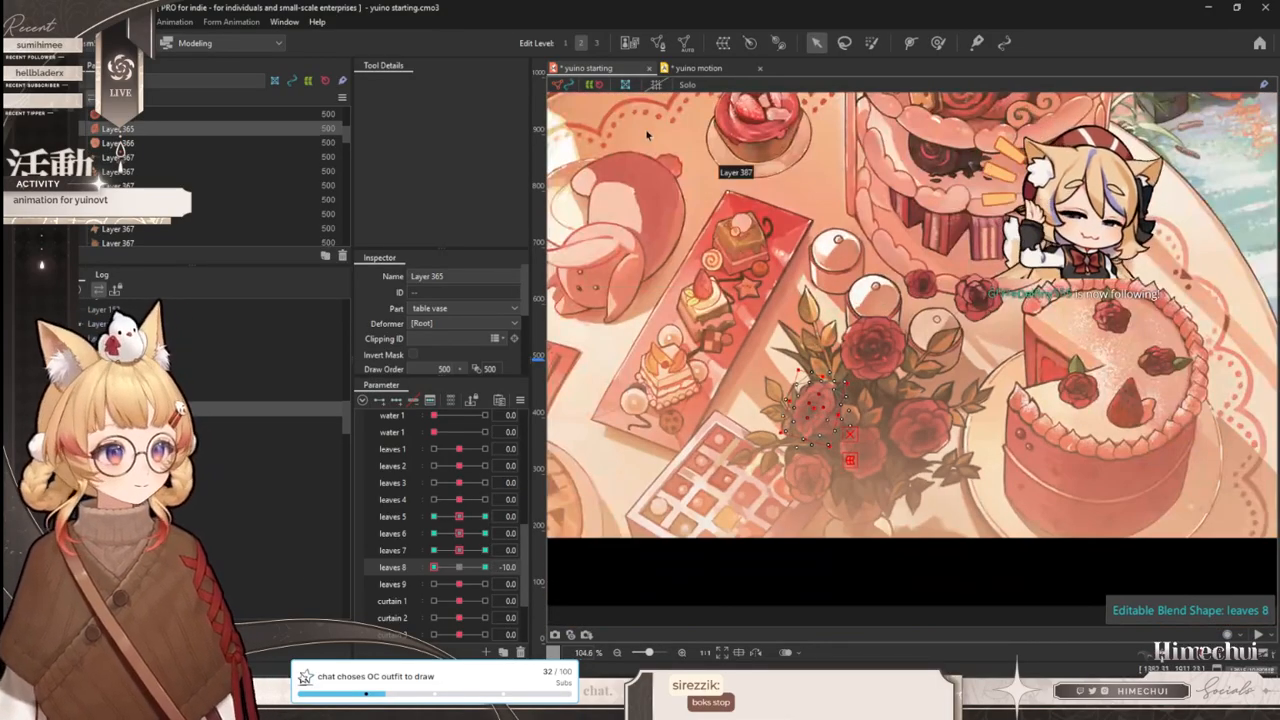
{"action": "key", "text": "ctrl+Tab"}
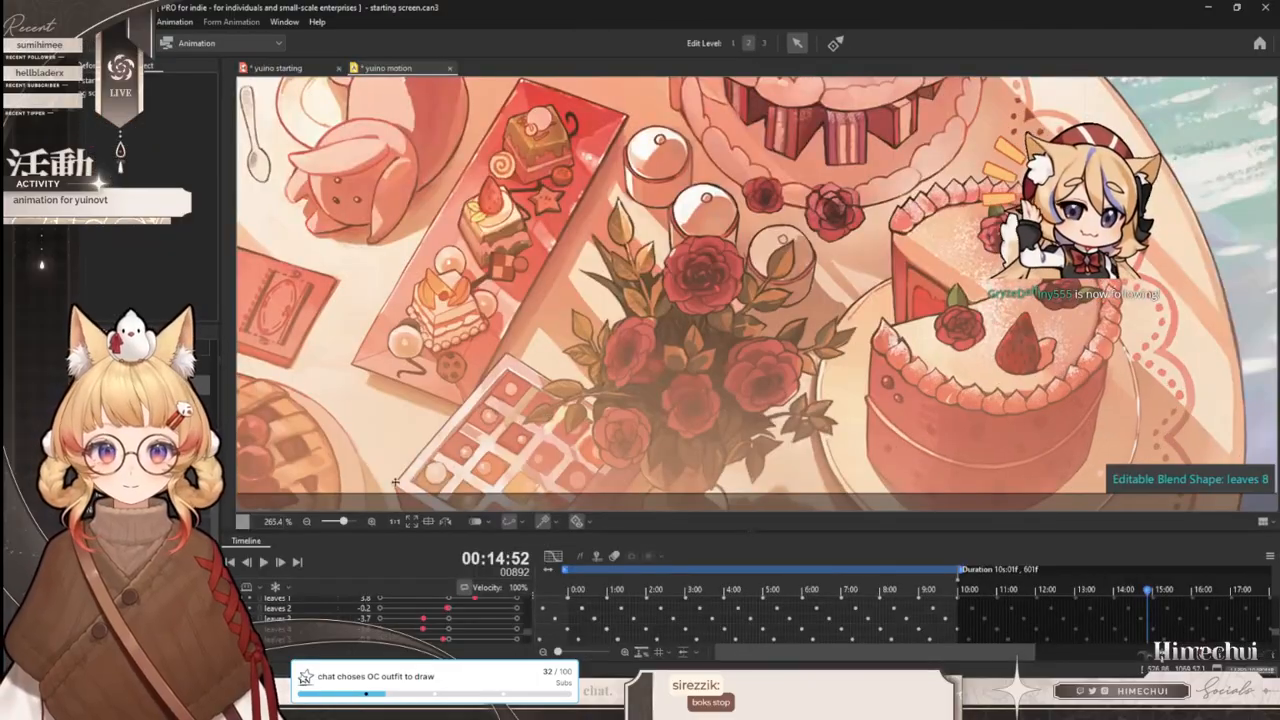
{"action": "left_click", "coordinate": [268, 563]}
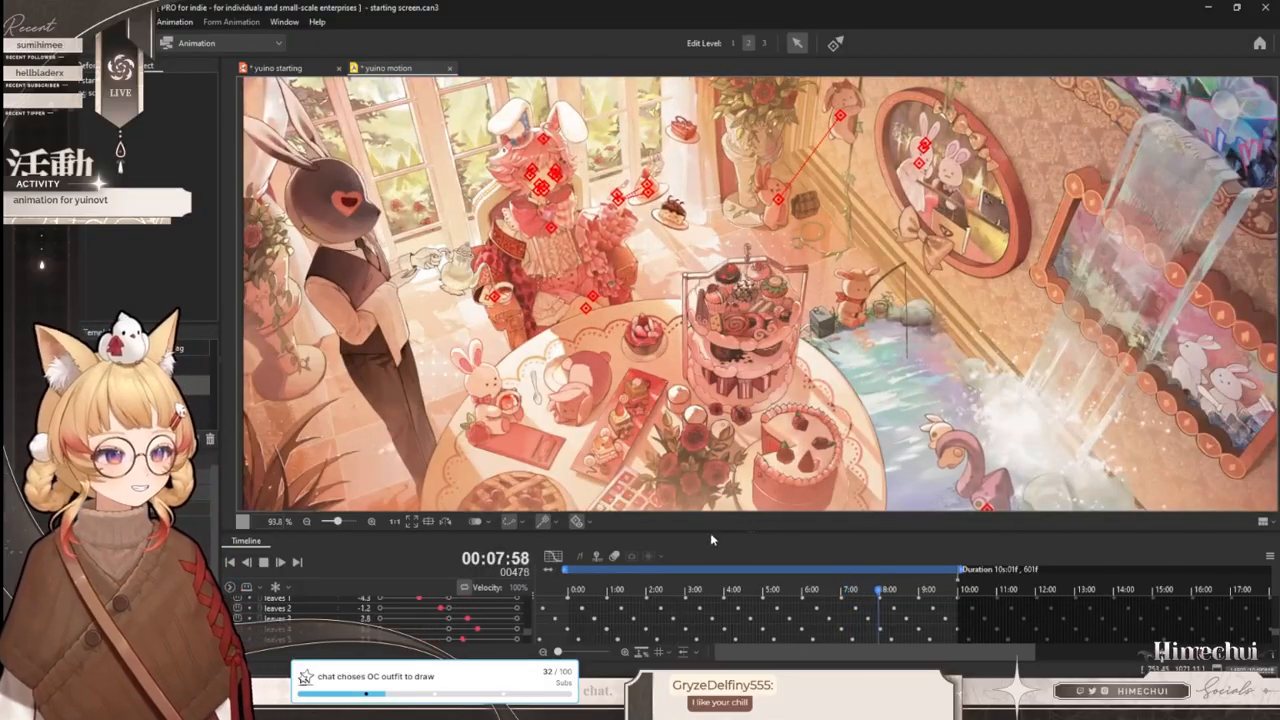
{"action": "left_click_drag", "start_coordinate": [751, 532], "coordinate": [752, 554]}
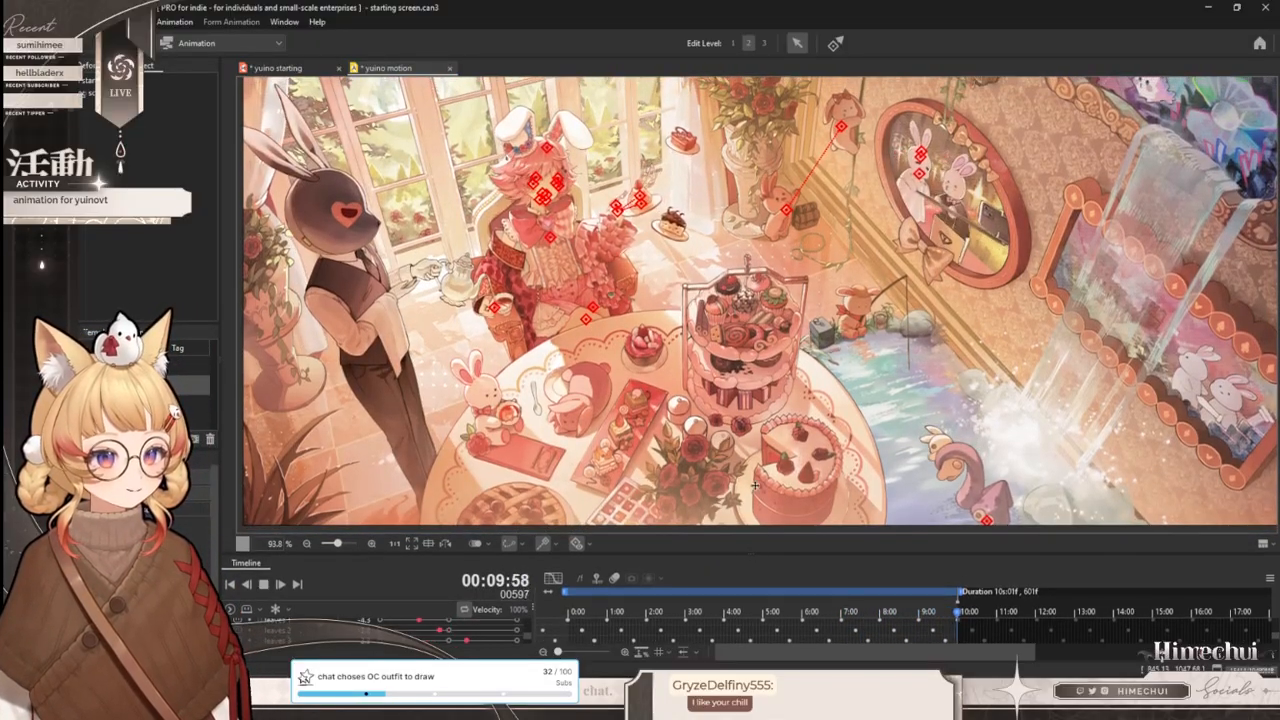
{"action": "key", "text": "ctrl+t"}
- Inspect the fishing bunny, the pond, the full scene and the rose bouquet during playback, and stop the animation
{"action": "scroll", "coordinate": [741, 410], "scroll_direction": "down", "scroll_amount": 1}
{"action": "scroll", "coordinate": [745, 385], "scroll_direction": "up", "scroll_amount": 1}
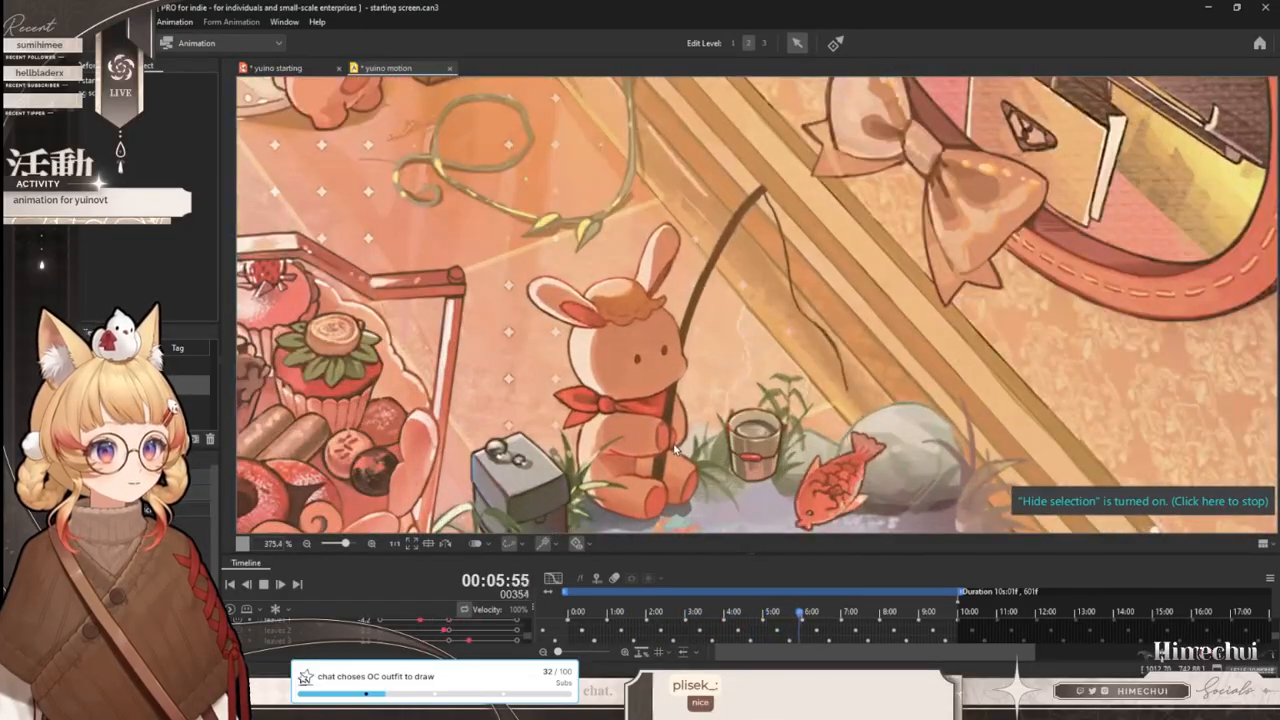
{"action": "scroll", "coordinate": [673, 443], "scroll_direction": "down", "scroll_amount": 4}
{"action": "scroll", "coordinate": [742, 374], "scroll_direction": "up", "scroll_amount": 3}
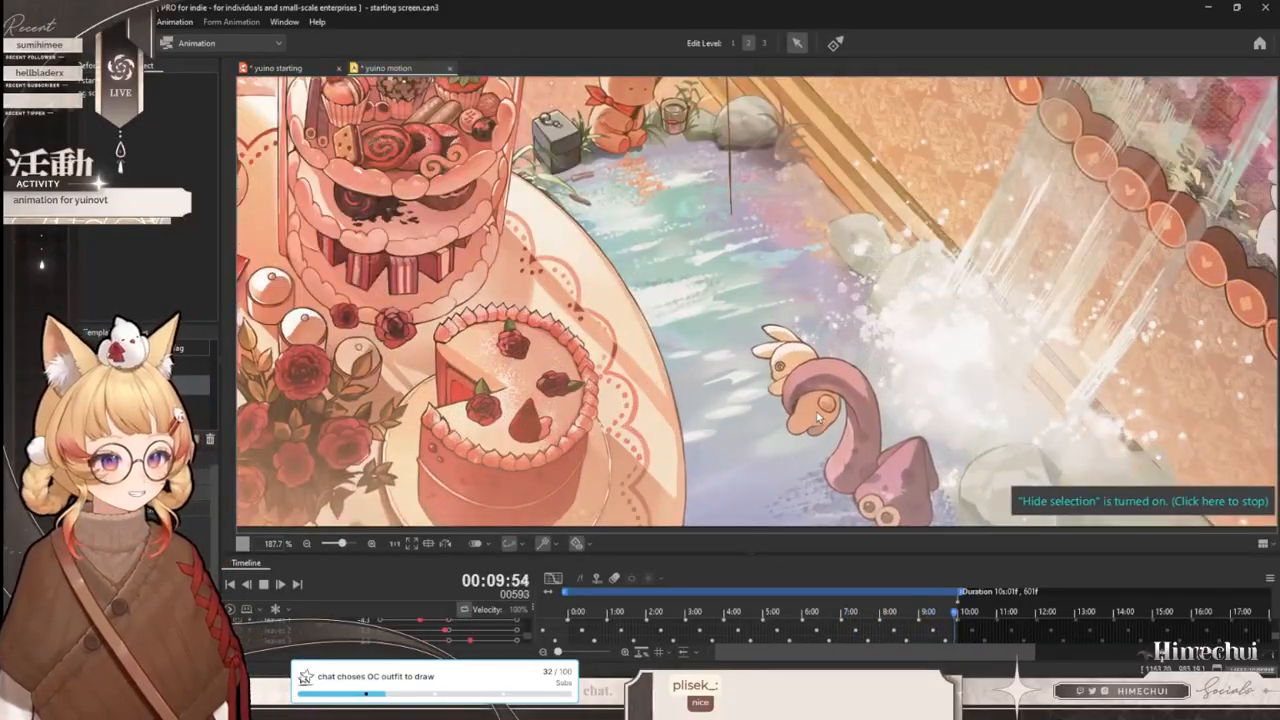
{"action": "scroll", "coordinate": [638, 378], "scroll_direction": "down", "scroll_amount": 3}
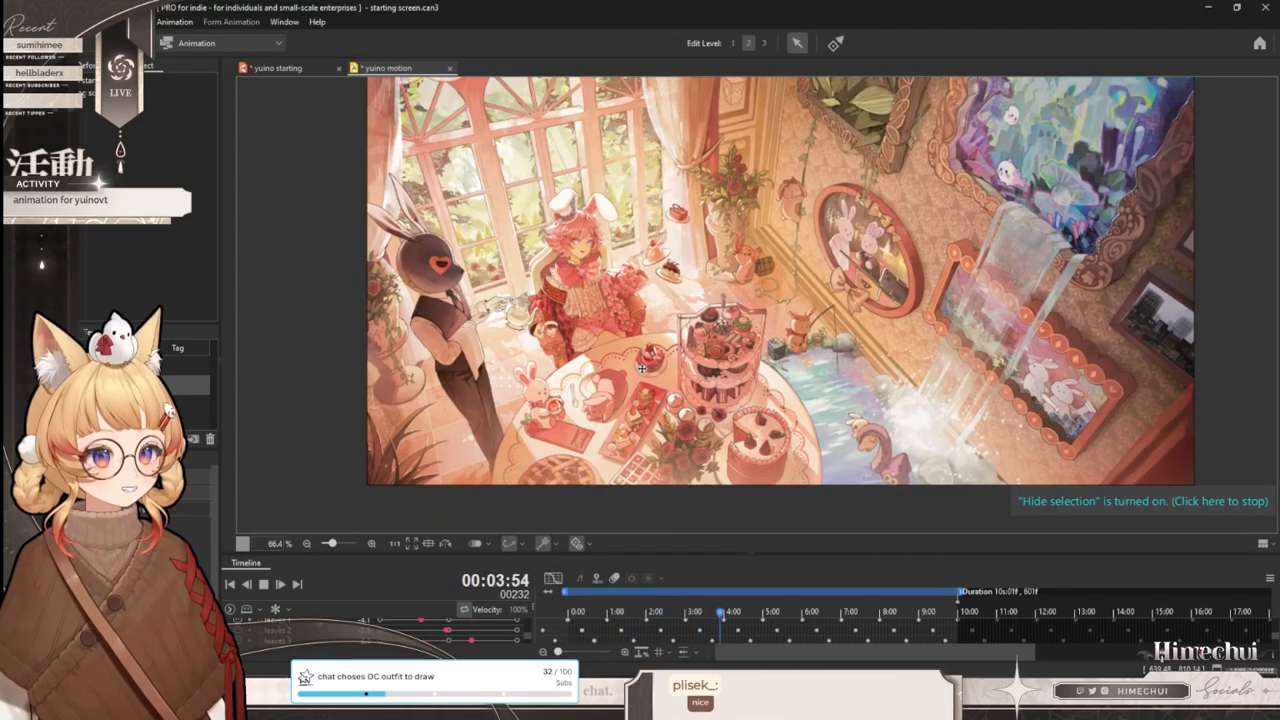
{"action": "scroll", "coordinate": [745, 428], "scroll_direction": "up", "scroll_amount": 2}
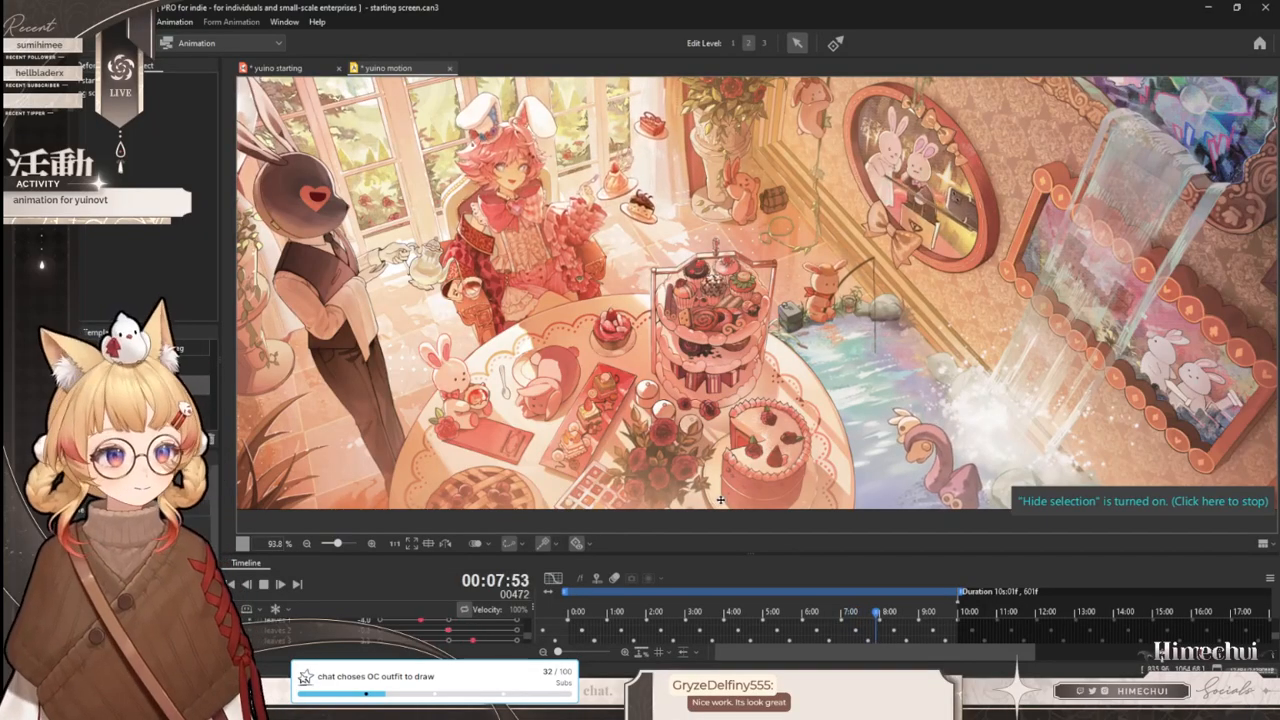
{"action": "scroll", "coordinate": [636, 437], "scroll_direction": "up", "scroll_amount": 4}
{"action": "scroll", "coordinate": [592, 468], "scroll_direction": "up", "scroll_amount": 2}
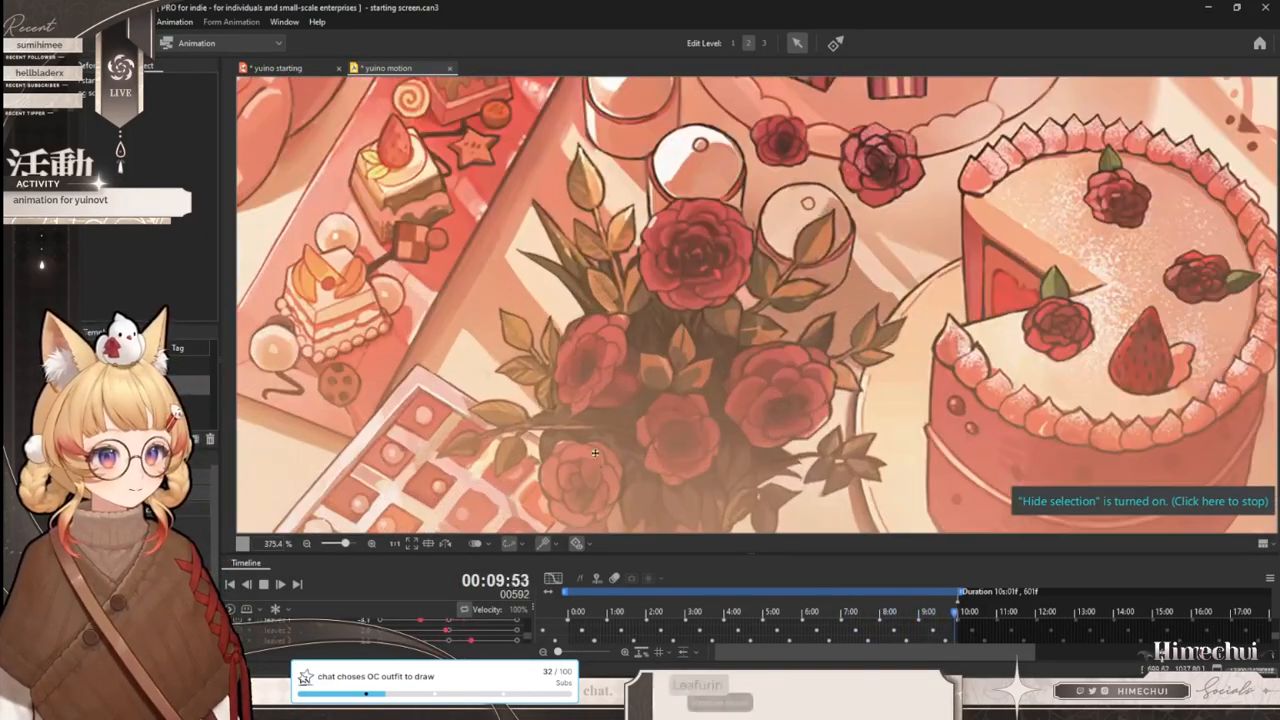
{"action": "left_click", "coordinate": [266, 585]}
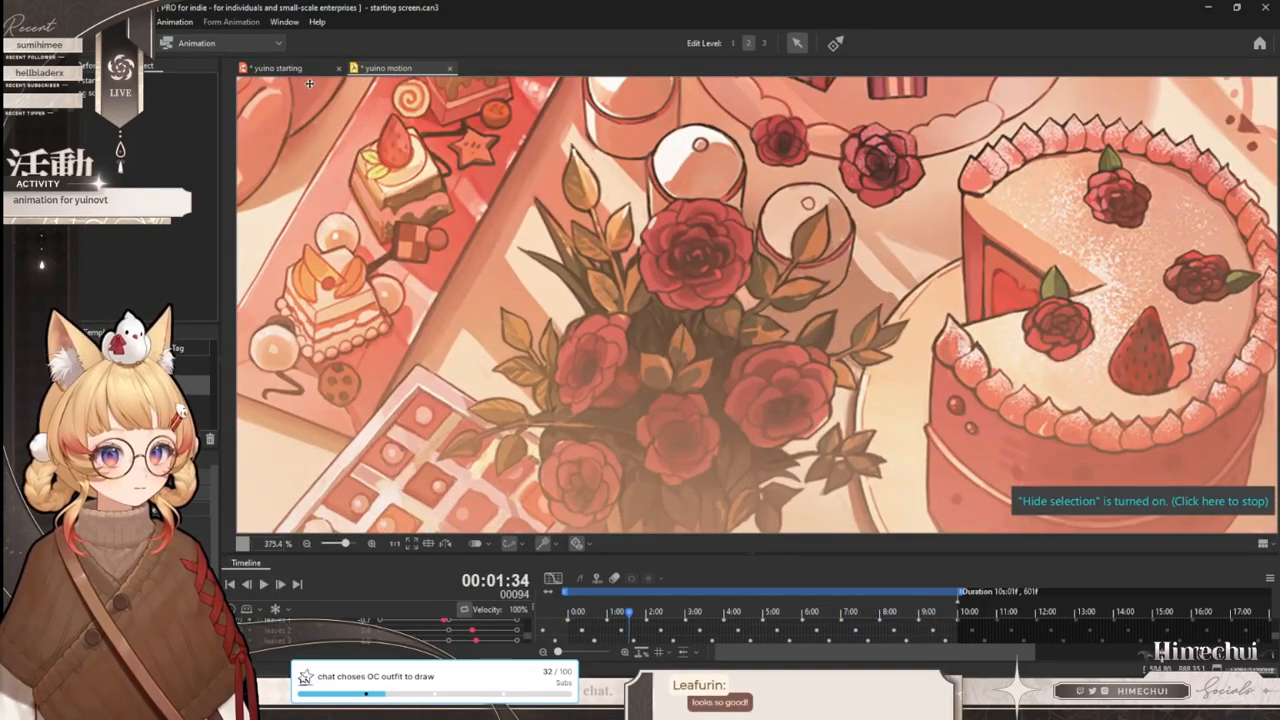
- Return to the yuino starting model, reset leaves 8 to 0, and preview the left rose at leaves 6 values 10 and -10
{"action": "left_click", "coordinate": [288, 70]}
{"action": "scroll", "coordinate": [834, 406], "scroll_direction": "up", "scroll_amount": 3}
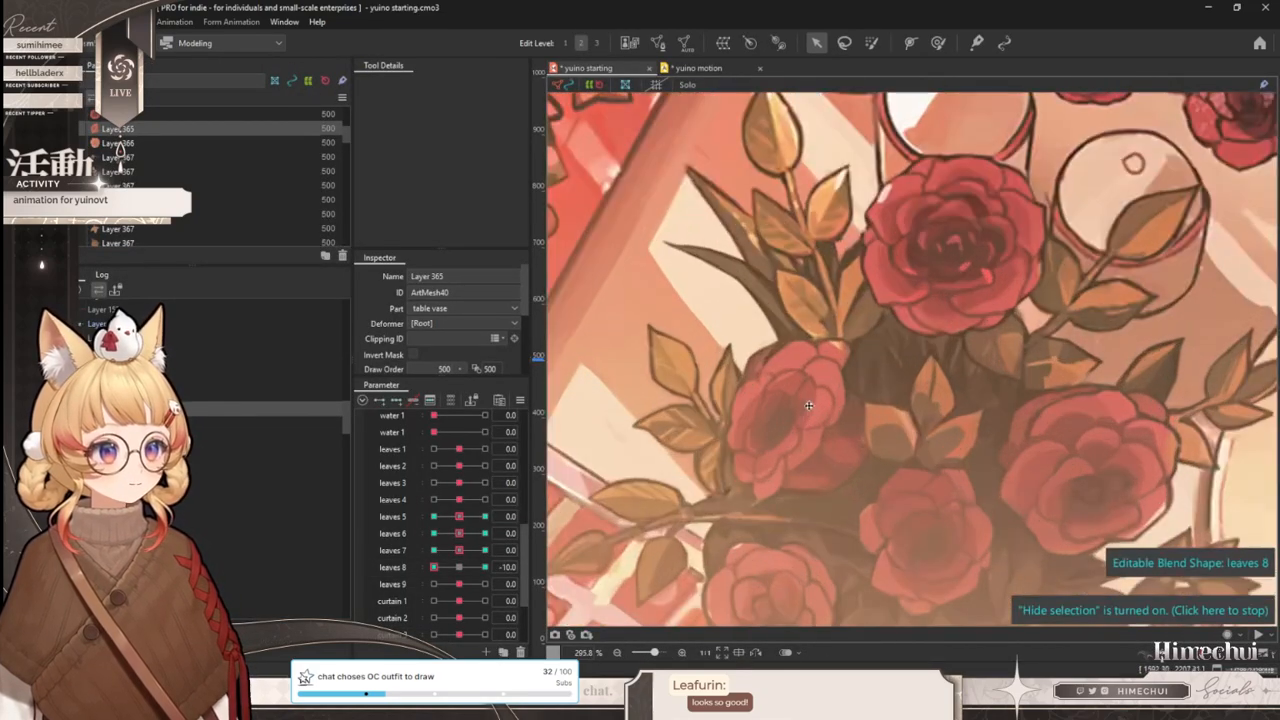
{"action": "left_click", "coordinate": [809, 406]}
{"action": "left_click", "coordinate": [458, 567]}
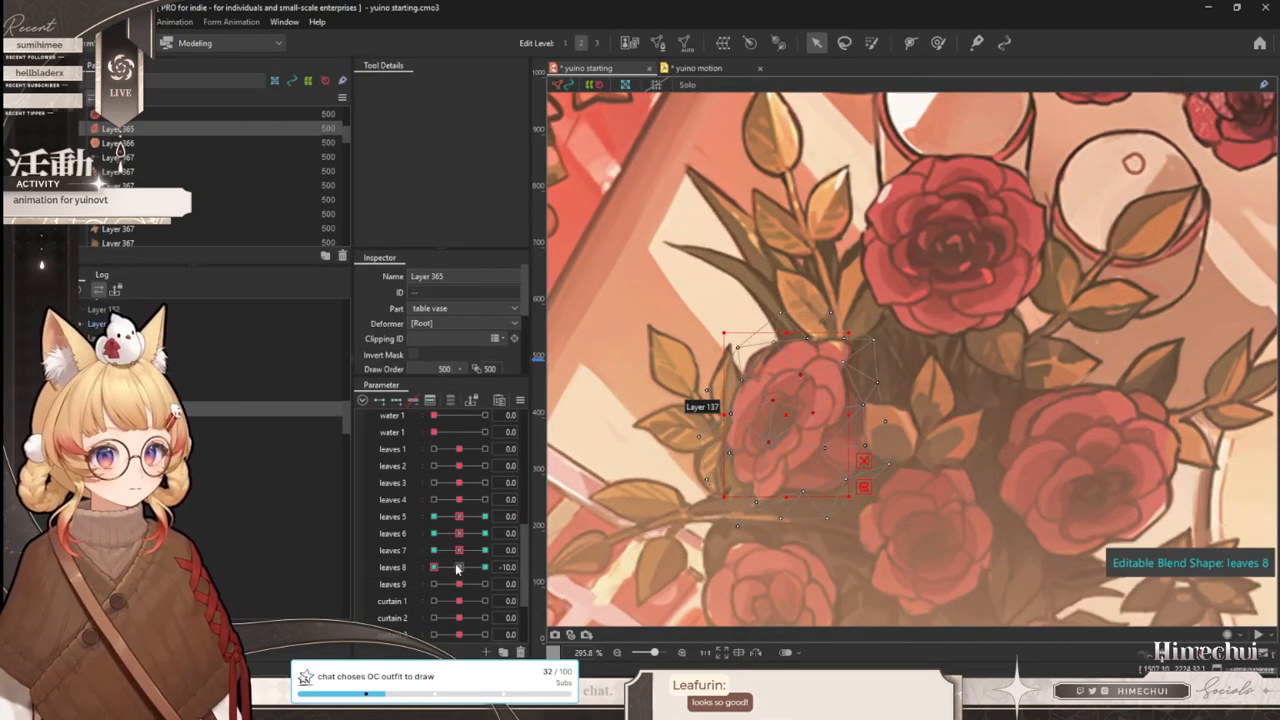
{"action": "left_click_drag", "start_coordinate": [454, 532], "coordinate": [485, 533]}
{"action": "left_click", "coordinate": [541, 533]}
{"action": "left_click", "coordinate": [572, 548]}
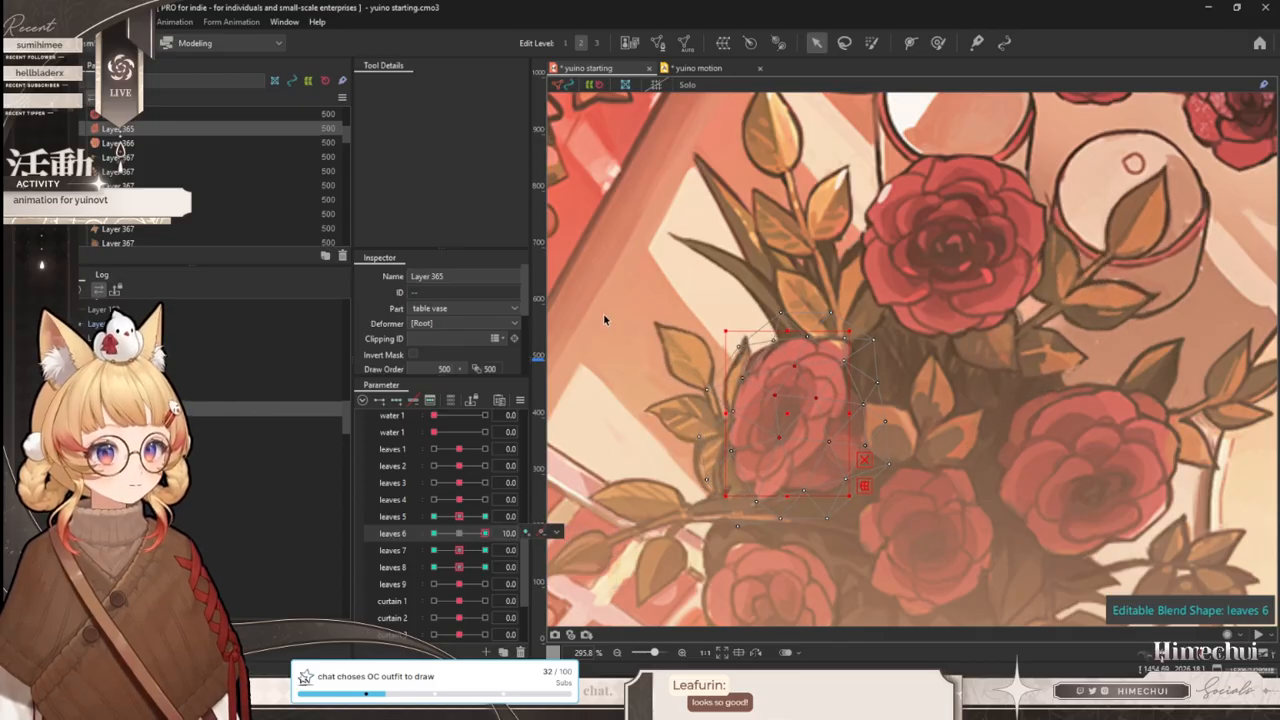
{"action": "left_click_drag", "start_coordinate": [454, 536], "coordinate": [320, 556]}
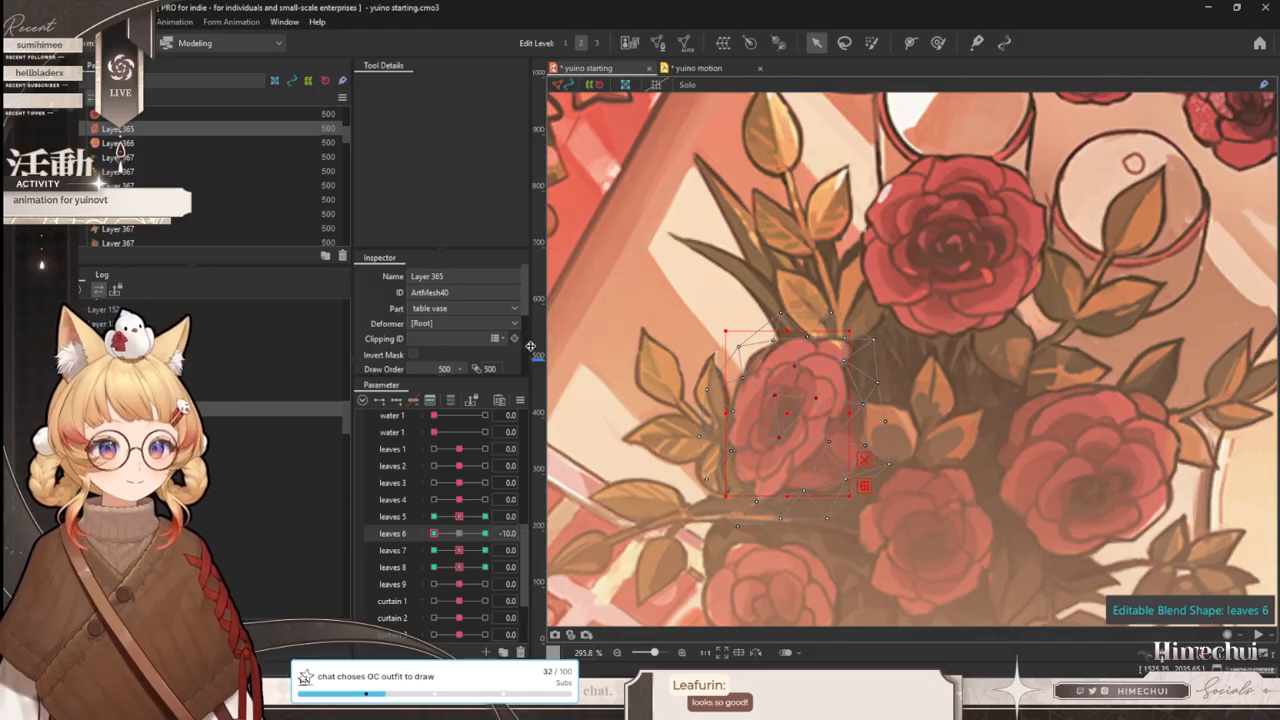
- Scrub the yuino motion animation to 6:46 to check the bouquet's sway, and return to the yuino starting model
{"action": "key", "text": "ctrl+Tab"}
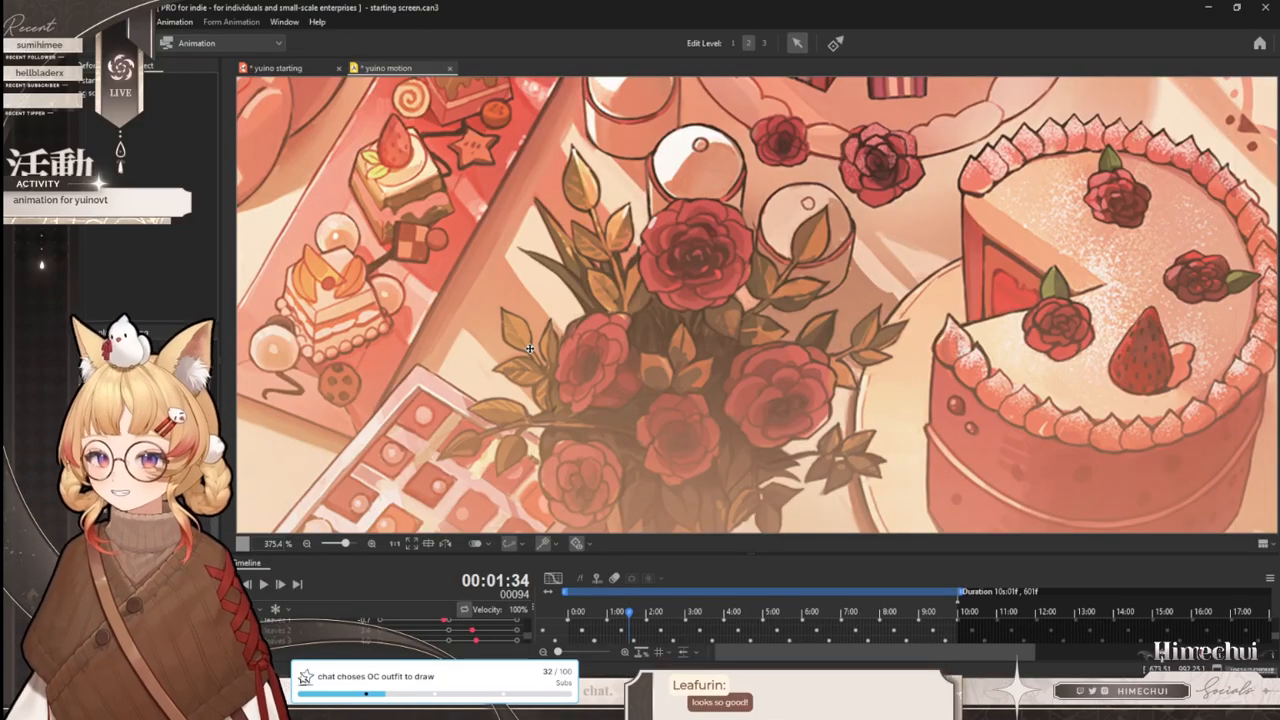
{"action": "left_click_drag", "start_coordinate": [617, 611], "coordinate": [831, 606]}
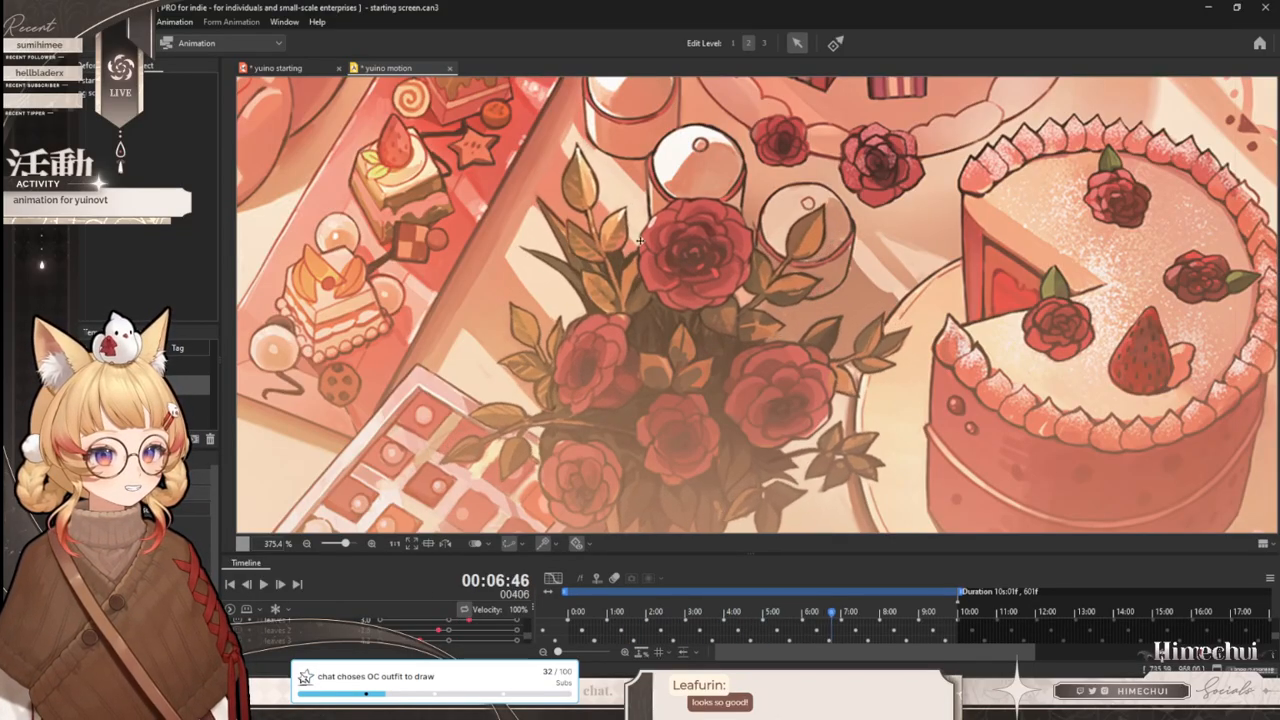
{"action": "left_click", "coordinate": [266, 70]}
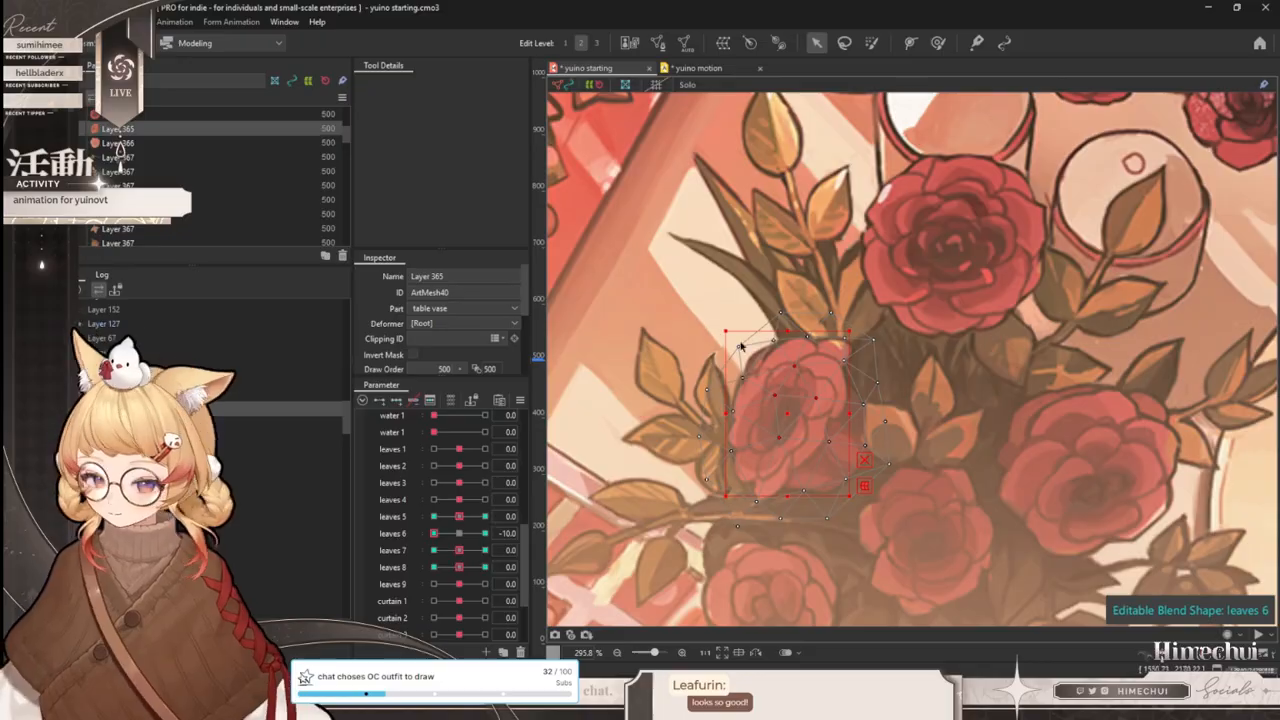
- Hide the selection and return the left rose's leaves 6 parameter to 0
{"action": "key", "text": "ctrl+t"}
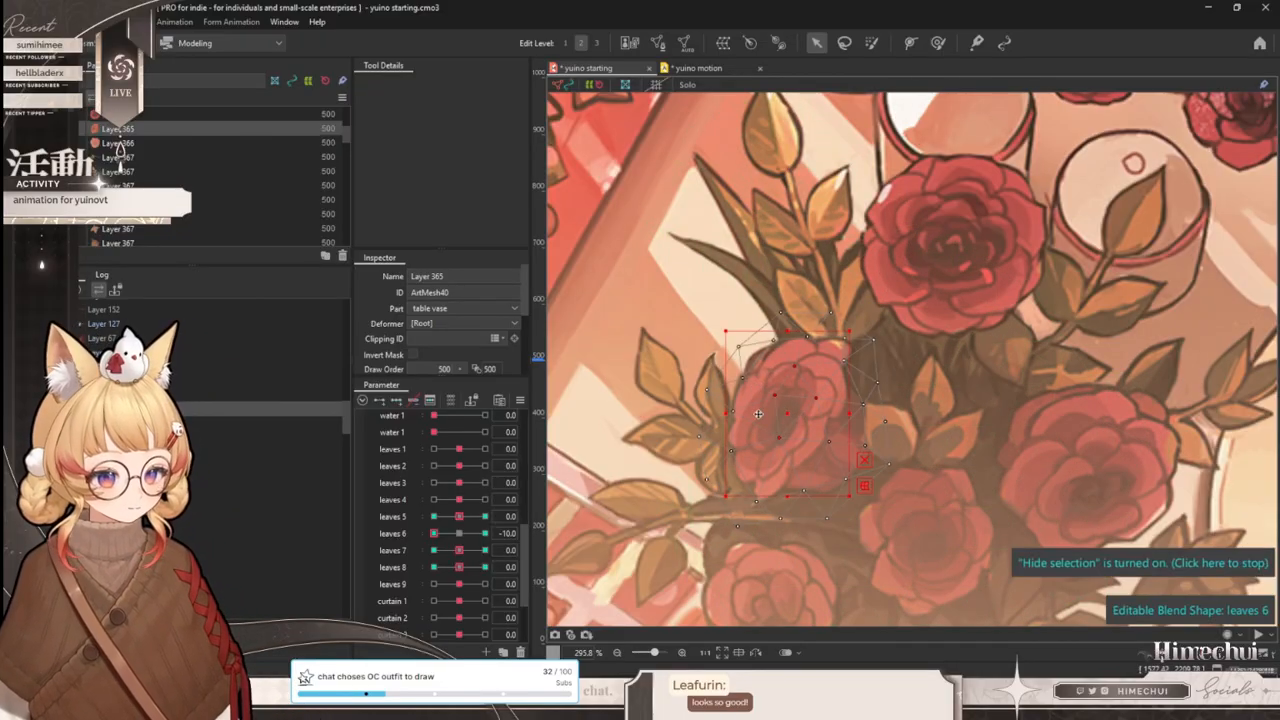
{"action": "mouse_move", "coordinate": [459, 532]}
{"action": "left_mouse_down"}
{"action": "mouse_move", "coordinate": [434, 533]}
{"action": "mouse_move", "coordinate": [504, 514]}
{"action": "mouse_move", "coordinate": [457, 537]}
{"action": "mouse_move", "coordinate": [317, 547]}
{"action": "mouse_move", "coordinate": [480, 523]}
{"action": "mouse_move", "coordinate": [383, 566]}
{"action": "mouse_move", "coordinate": [526, 549]}
{"action": "mouse_move", "coordinate": [459, 550]}
{"action": "left_mouse_up"}
{"action": "left_click", "coordinate": [459, 536]}
{"action": "scroll", "coordinate": [908, 335], "scroll_direction": "down", "scroll_amount": 2}
{"action": "scroll", "coordinate": [880, 470], "scroll_direction": "up", "scroll_amount": 2}
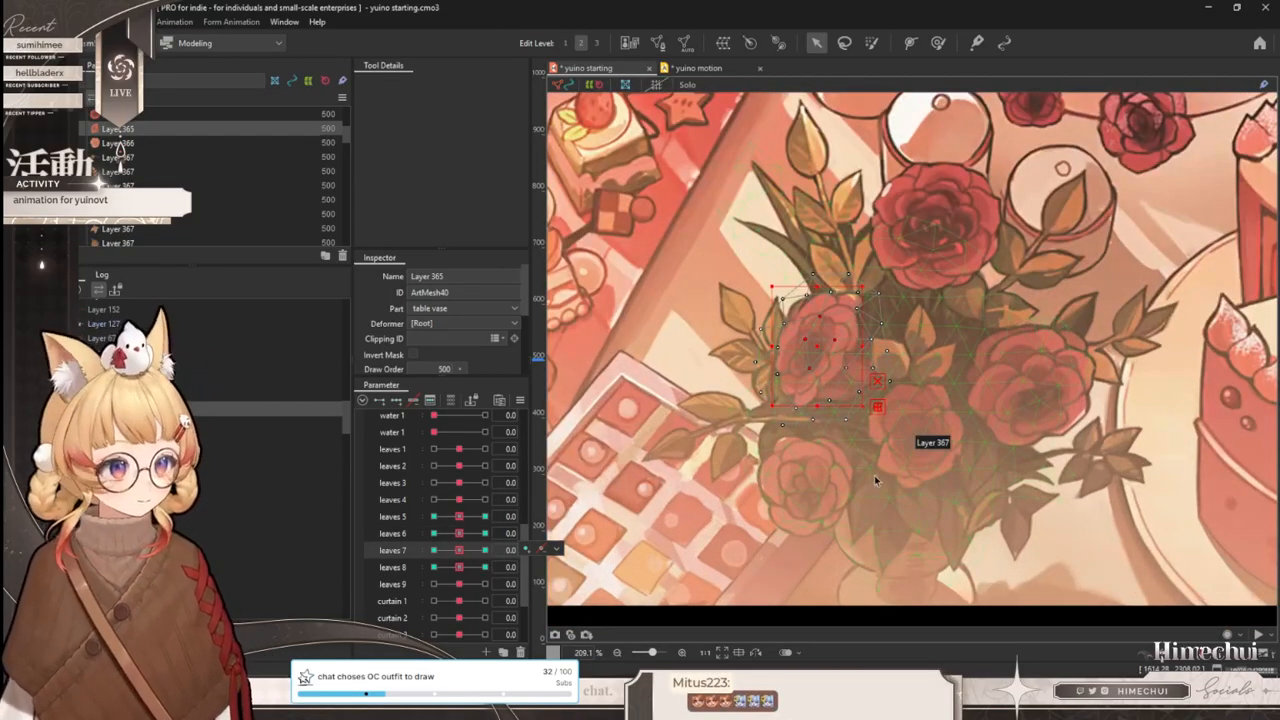
- Select the lower-left rose for brush shaping and key it on leaves 1, setting the parameter to 10
{"action": "left_click", "coordinate": [760, 491]}
{"action": "left_click", "coordinate": [937, 43]}
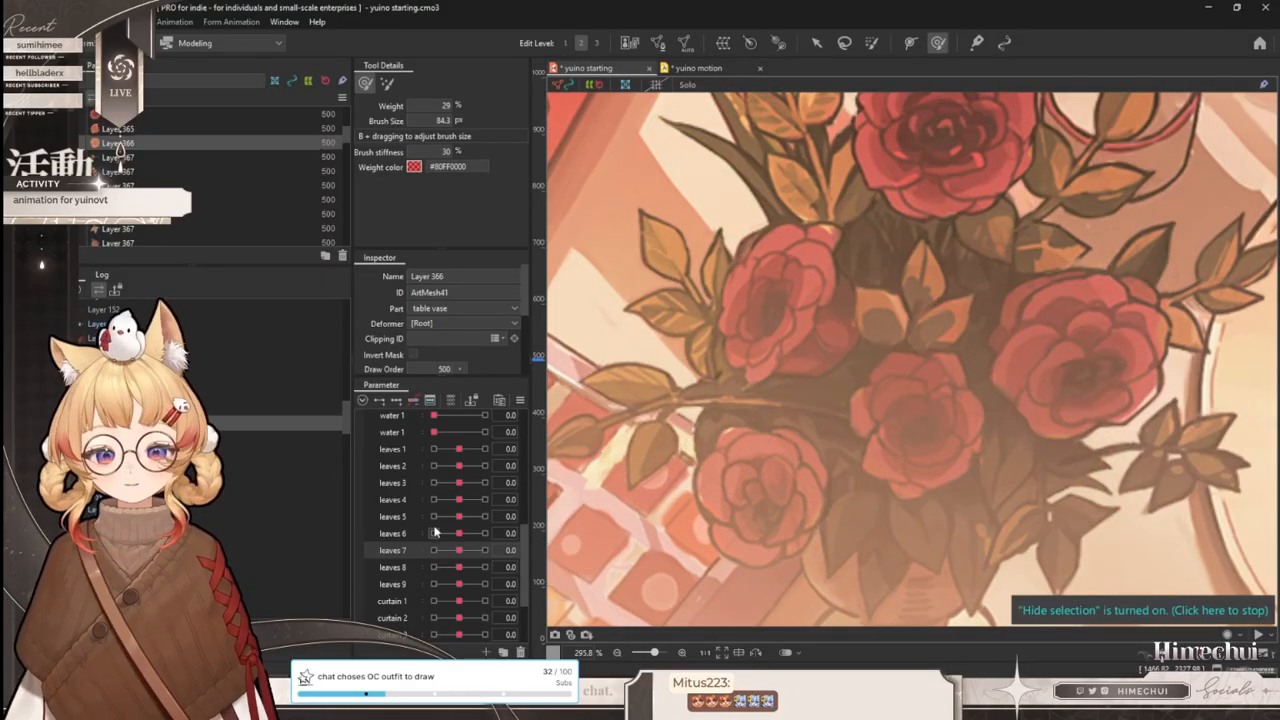
{"action": "mouse_move", "coordinate": [464, 450]}
{"action": "left_mouse_down"}
{"action": "mouse_move", "coordinate": [452, 466]}
{"action": "mouse_move", "coordinate": [462, 458]}
{"action": "left_mouse_up"}
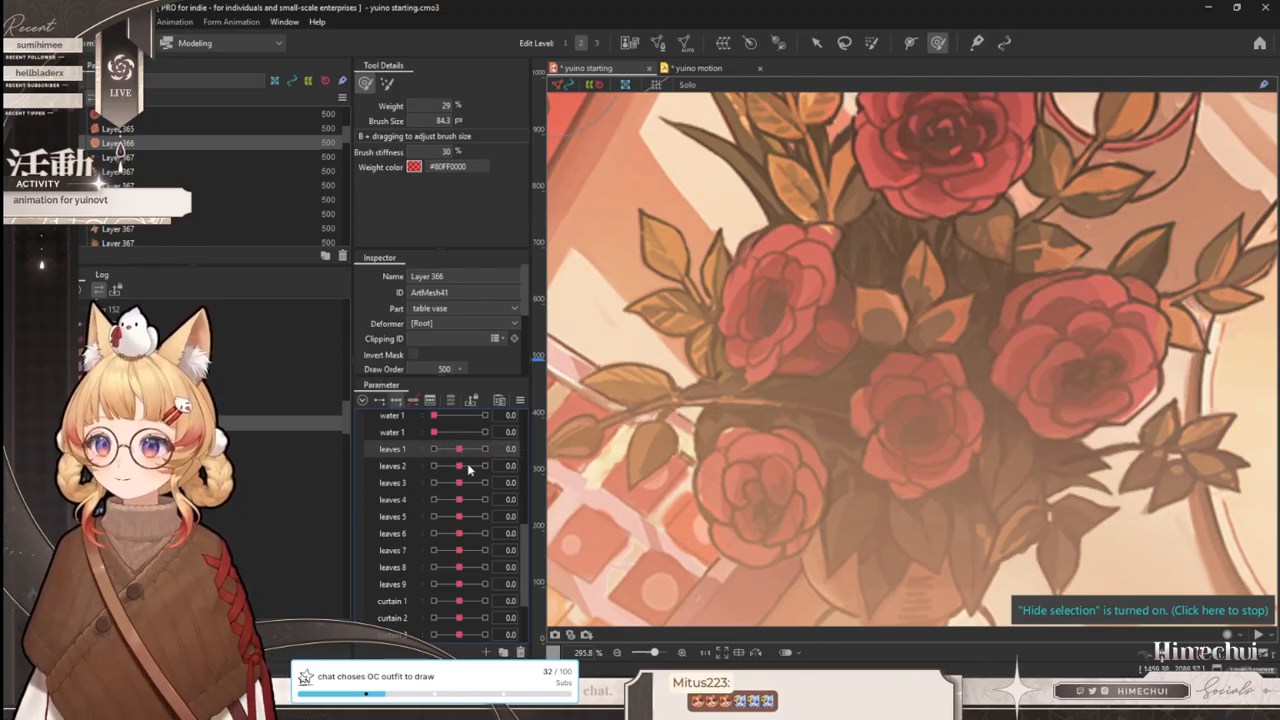
{"action": "left_click", "coordinate": [485, 449]}
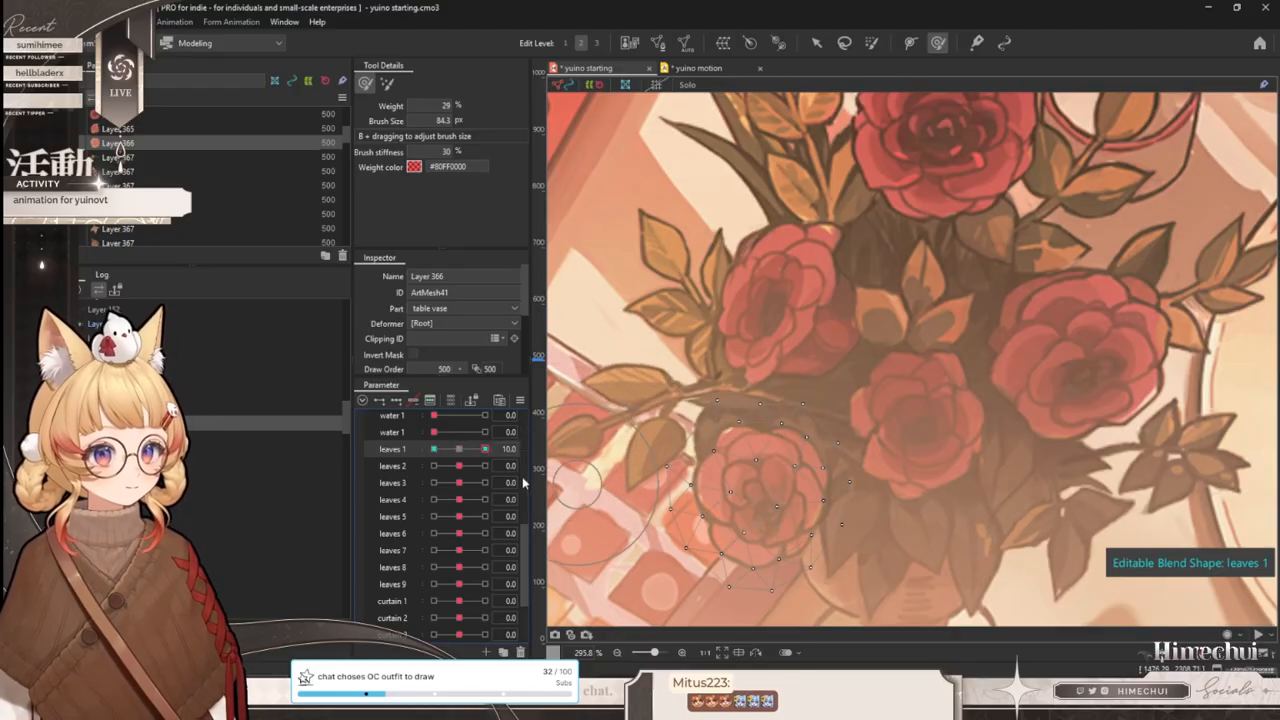
- Shape the lower-left rose at leaves 1 values 10 and -10 with an 88.7 px brush, and return leaves 1 to 0
{"action": "key", "text": "b"}
{"action": "left_click_drag", "start_coordinate": [755, 476], "coordinate": [767, 490]}
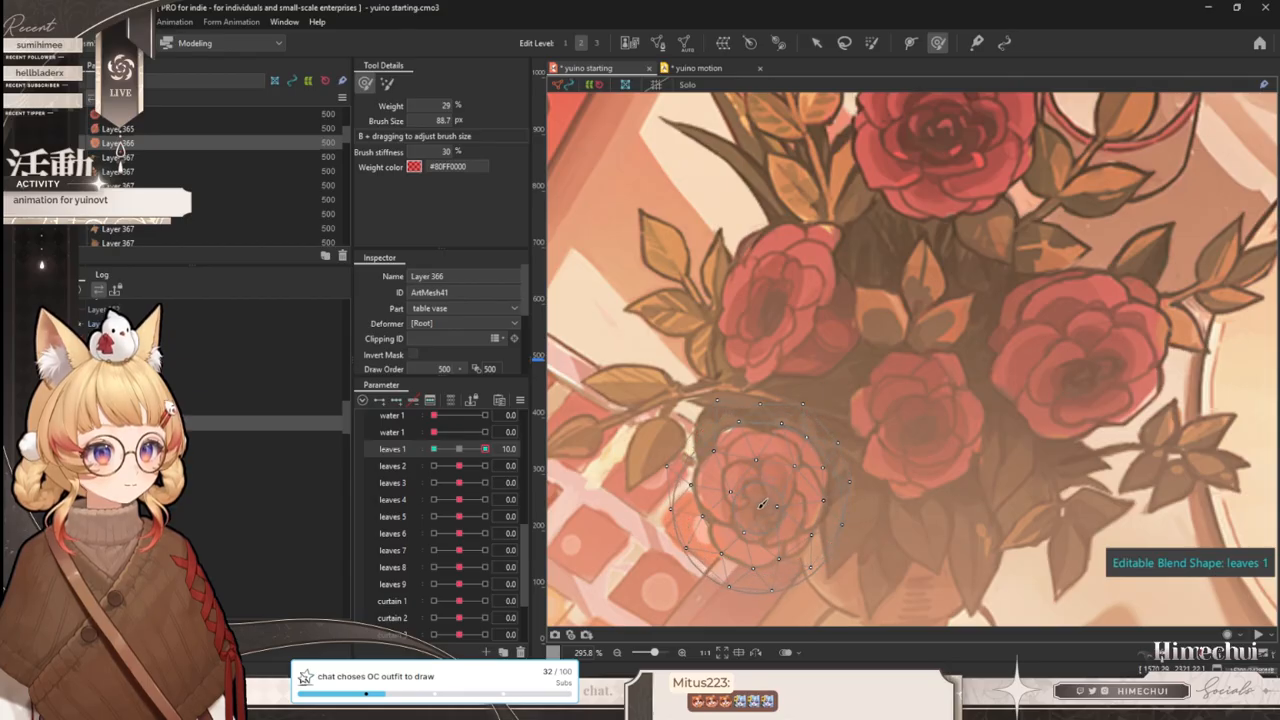
{"action": "left_click_drag", "start_coordinate": [768, 478], "coordinate": [756, 513]}
{"action": "left_click_drag", "start_coordinate": [485, 449], "coordinate": [434, 449]}
{"action": "left_click_drag", "start_coordinate": [755, 503], "coordinate": [785, 452]}
{"action": "left_click_drag", "start_coordinate": [434, 452], "coordinate": [459, 449]}
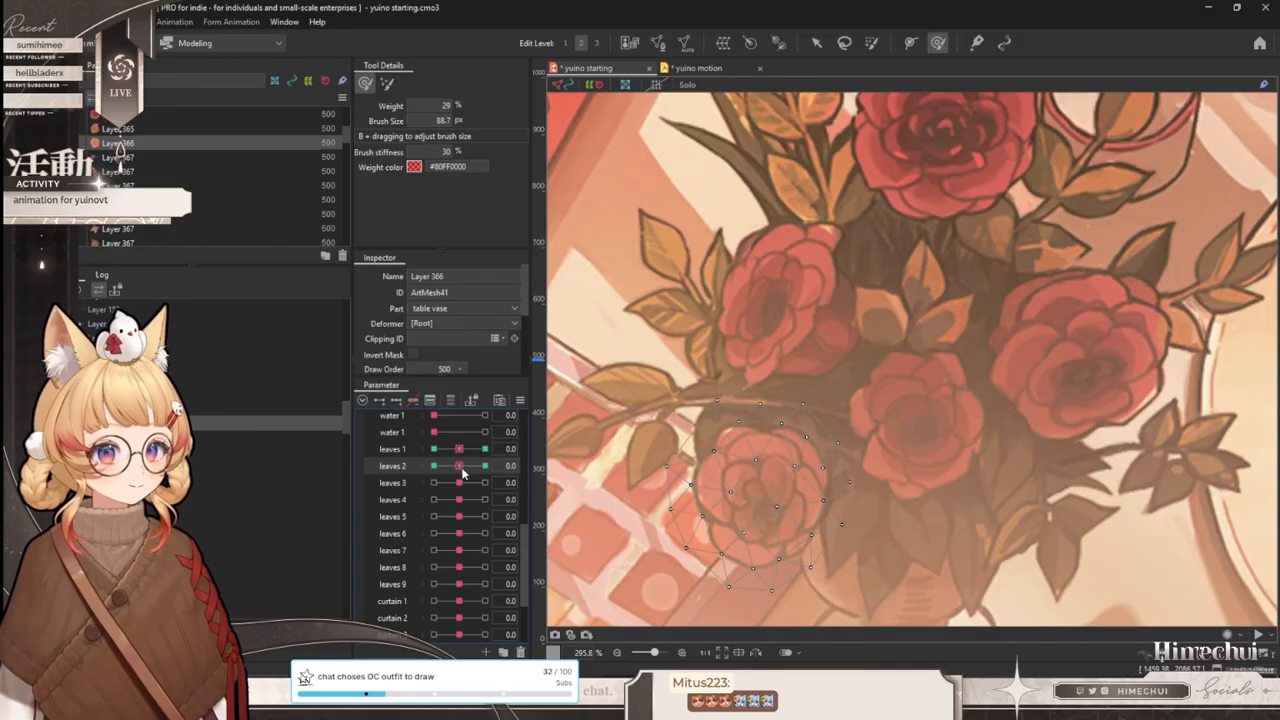
- Shape the lower-left rose at leaves 2 values 10 and -10 with the 88.7 px brush at 29% weight
{"action": "left_click_drag", "start_coordinate": [459, 466], "coordinate": [484, 466]}
{"action": "left_click_drag", "start_coordinate": [758, 487], "coordinate": [786, 497]}
{"action": "left_click_drag", "start_coordinate": [485, 466], "coordinate": [434, 466]}
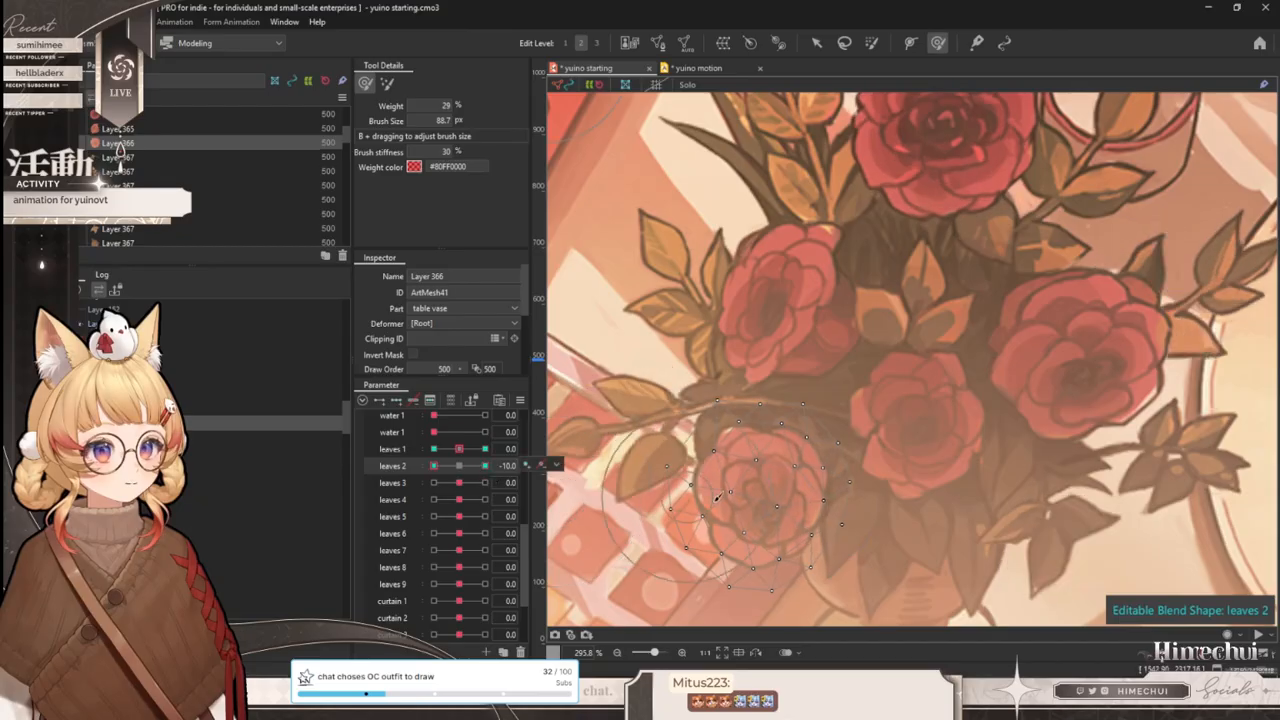
{"action": "left_click_drag", "start_coordinate": [760, 499], "coordinate": [737, 490]}
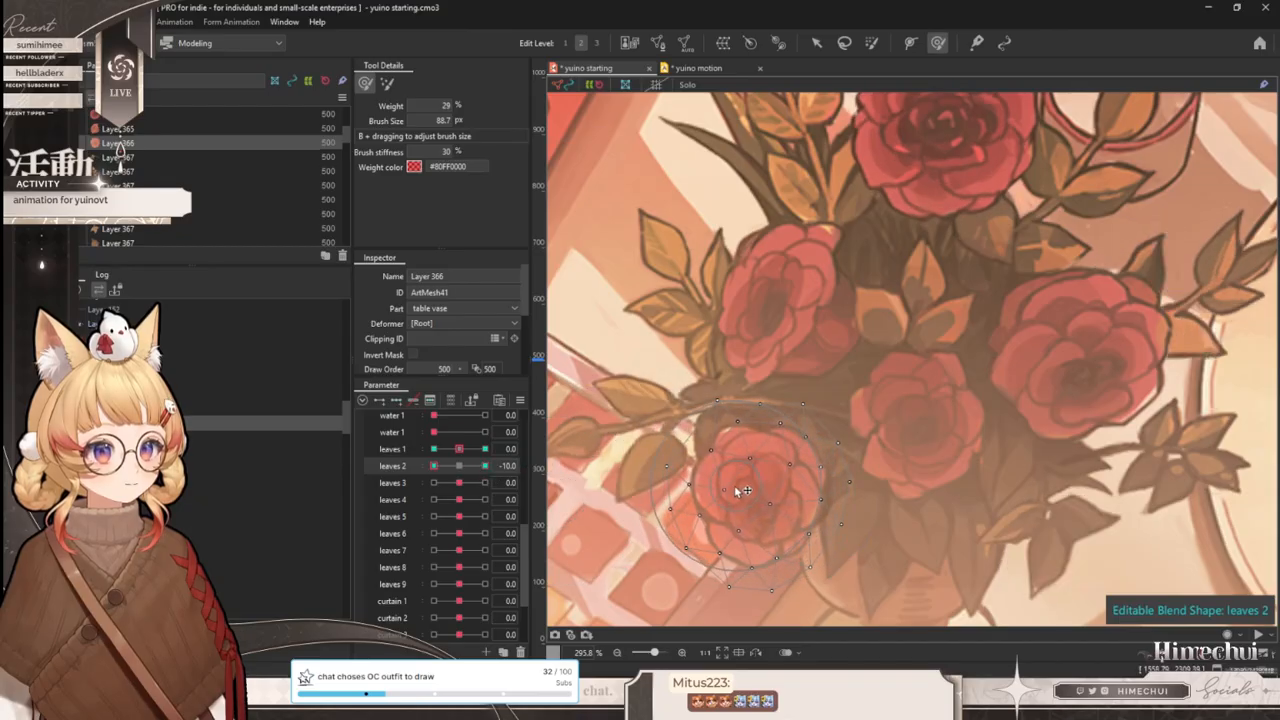
- Return leaves 2 to 0 and brush-select the lower-left rose's mesh points at 4% weight
{"action": "left_click", "coordinate": [719, 70]}
{"action": "left_click_drag", "start_coordinate": [618, 611], "coordinate": [865, 613]}
{"action": "left_click", "coordinate": [315, 70]}
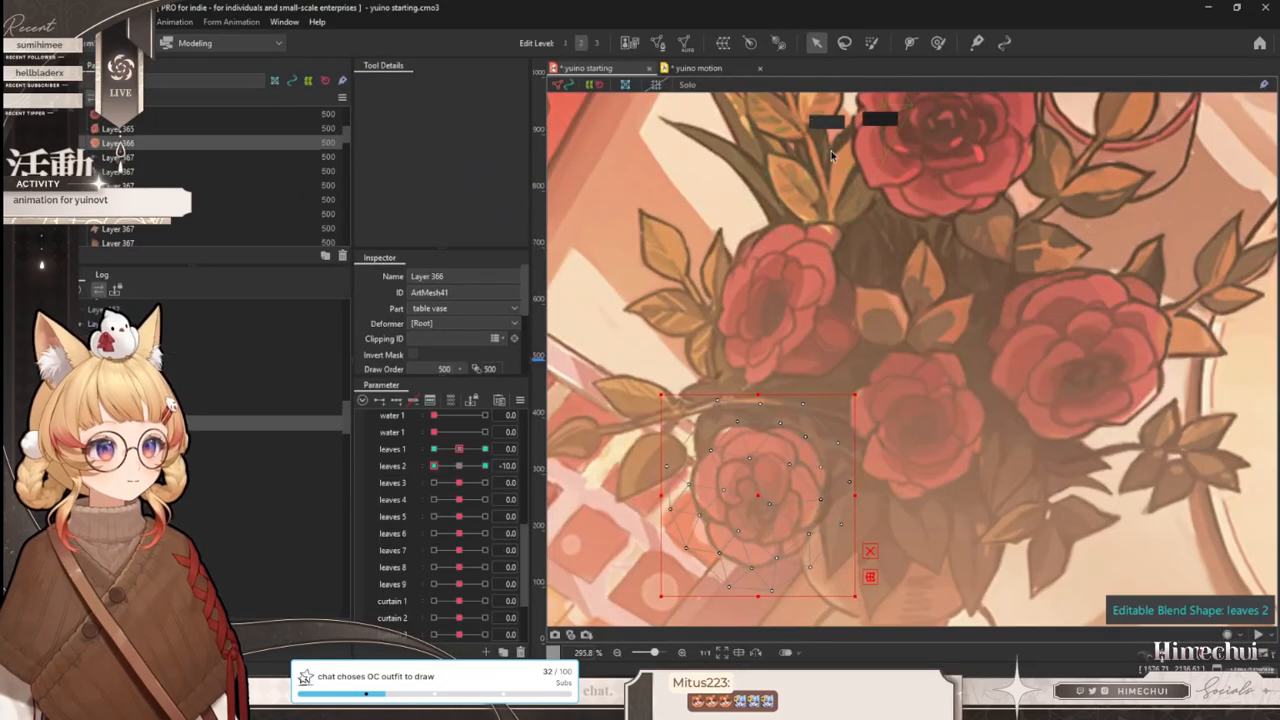
{"action": "left_click", "coordinate": [871, 44]}
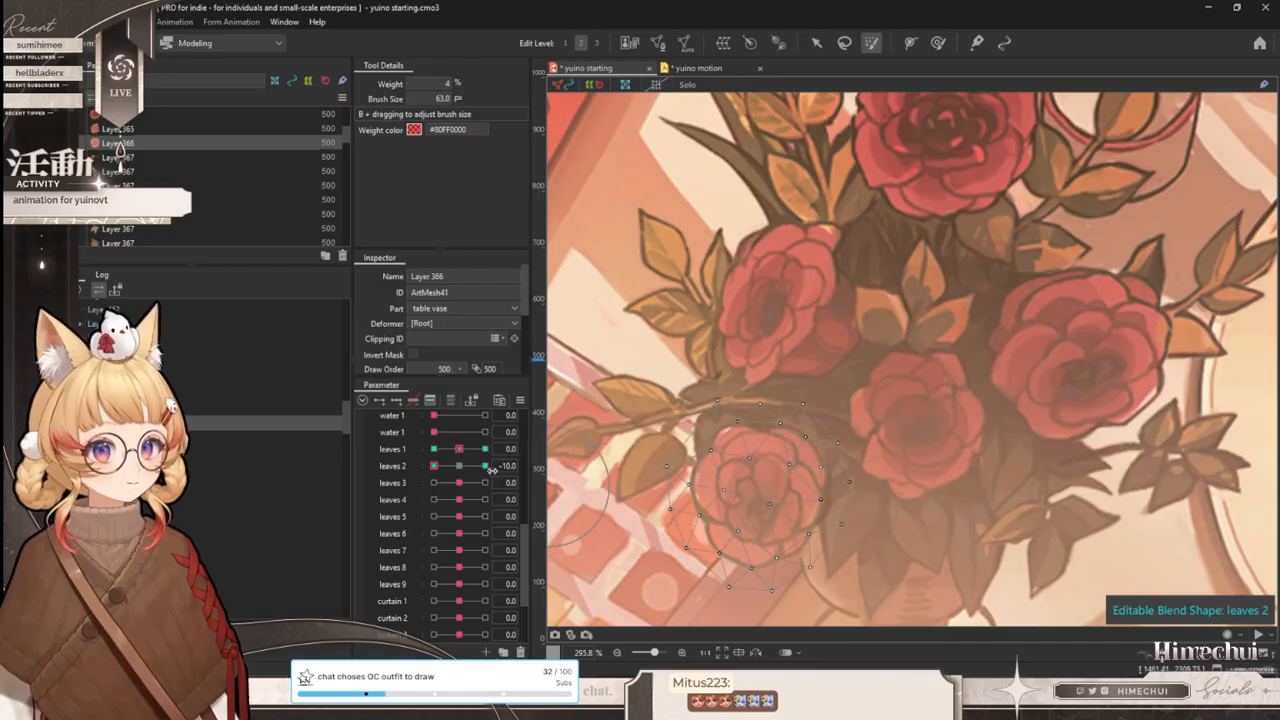
{"action": "mouse_move", "coordinate": [769, 485]}
{"action": "left_mouse_down"}
{"action": "mouse_move", "coordinate": [750, 488]}
{"action": "mouse_move", "coordinate": [773, 477]}
{"action": "left_mouse_up"}
{"action": "left_click", "coordinate": [817, 43]}
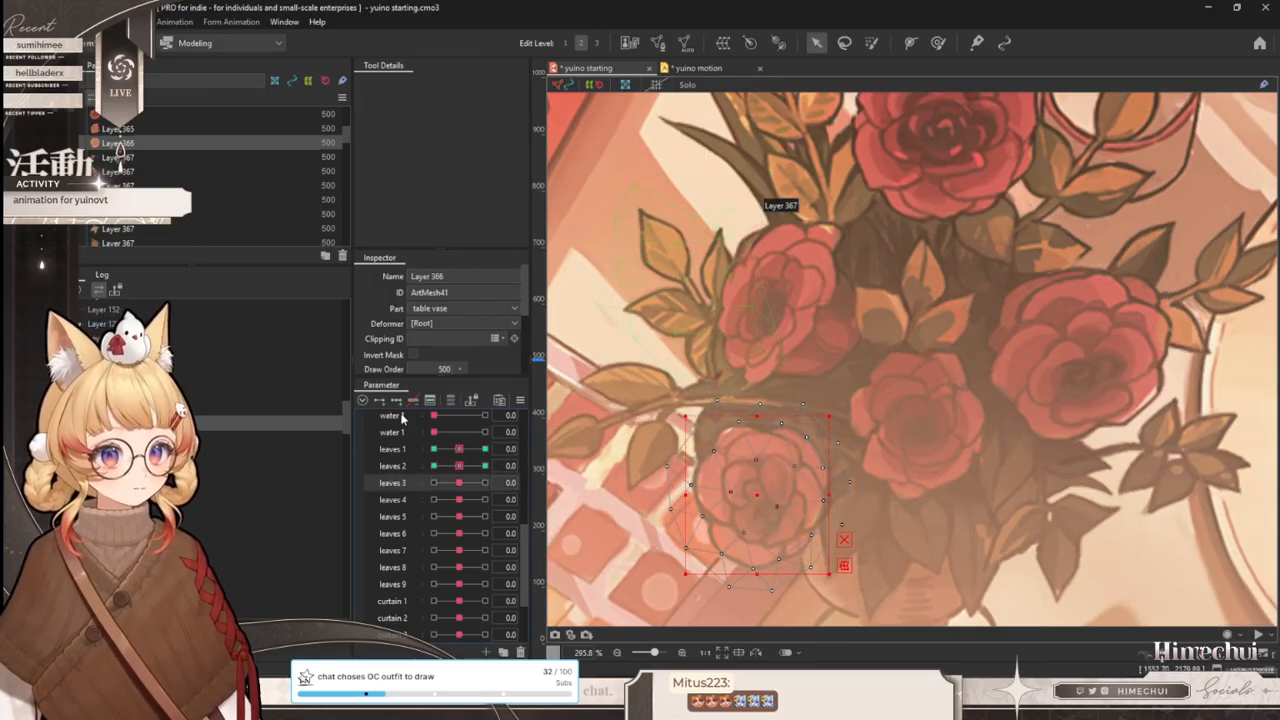
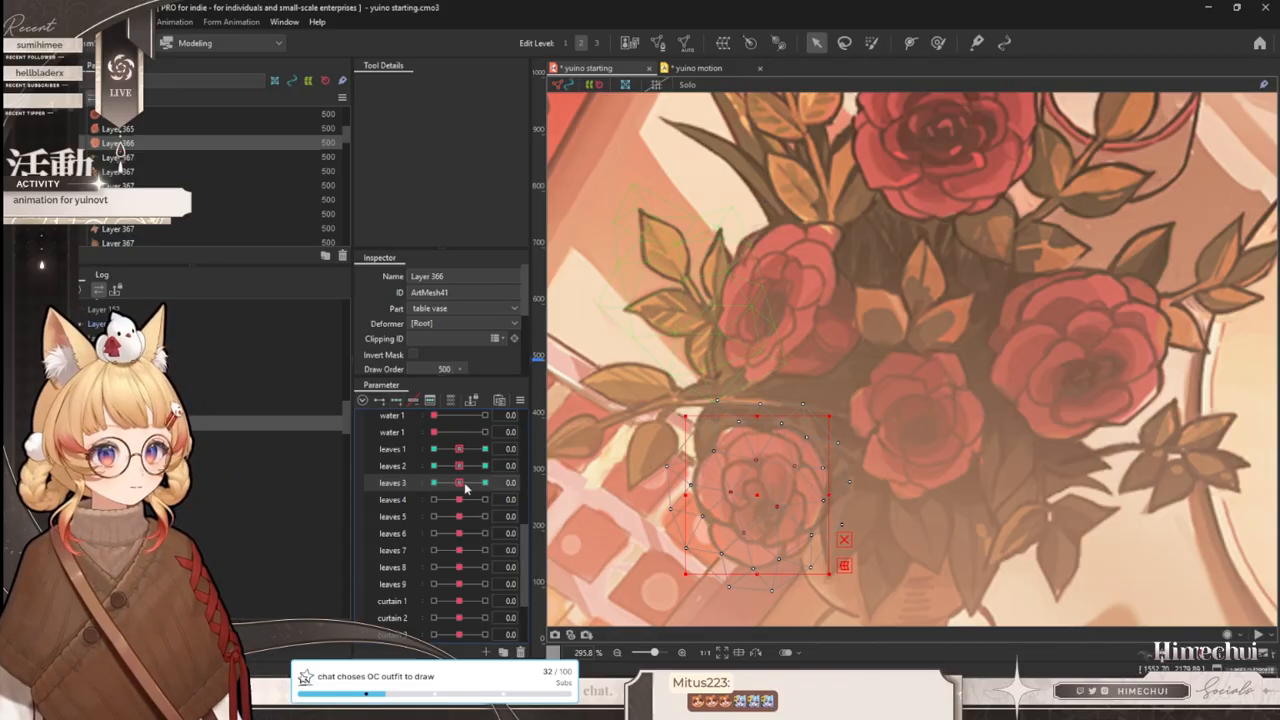
{"action": "left_click_drag", "start_coordinate": [465, 488], "coordinate": [892, 530]}
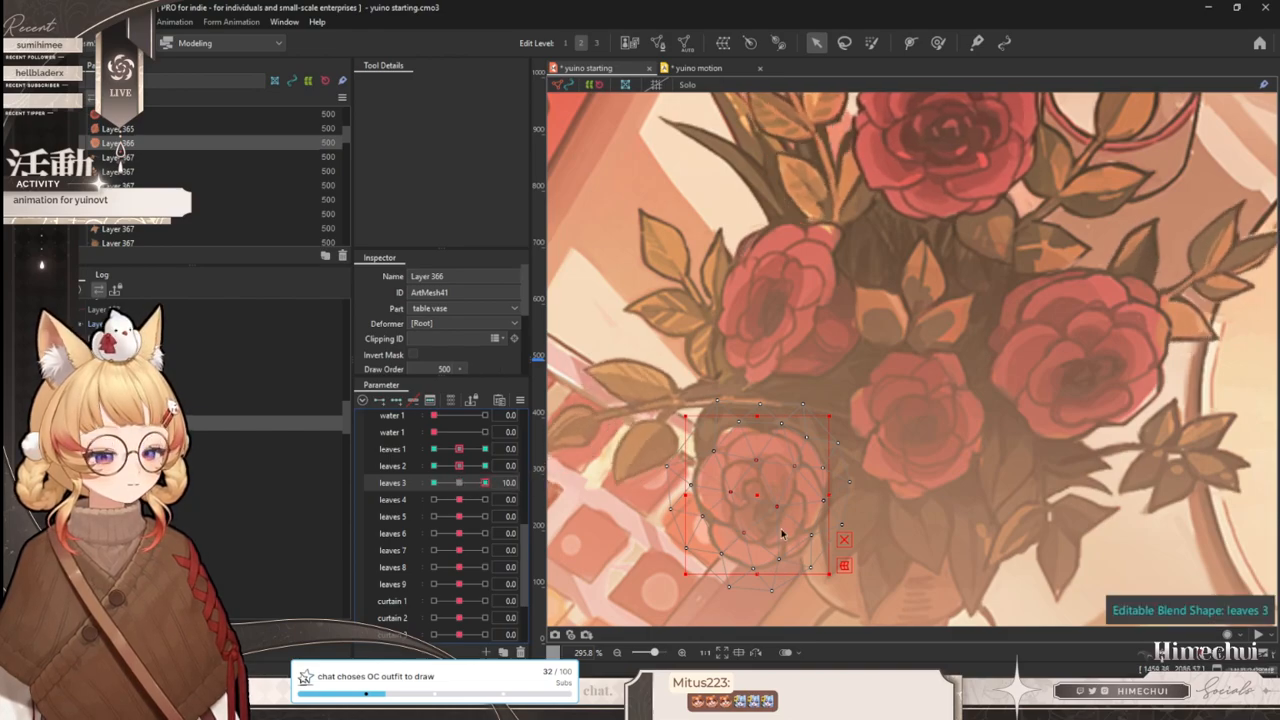
{"action": "left_click", "coordinate": [835, 580], "text": "shift"}
{"action": "left_click_drag", "start_coordinate": [829, 574], "coordinate": [828, 578]}
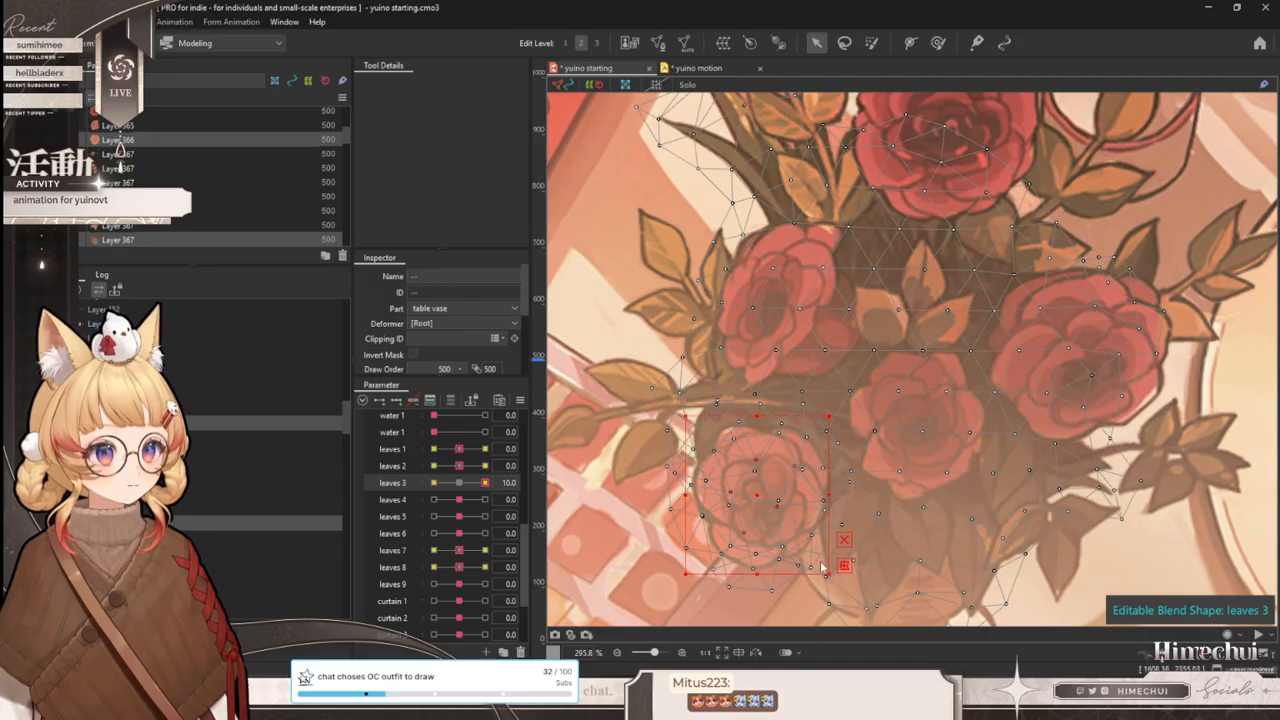
{"action": "key", "text": "ctrl+z"}
{"action": "left_click_drag", "start_coordinate": [465, 482], "coordinate": [486, 492]}
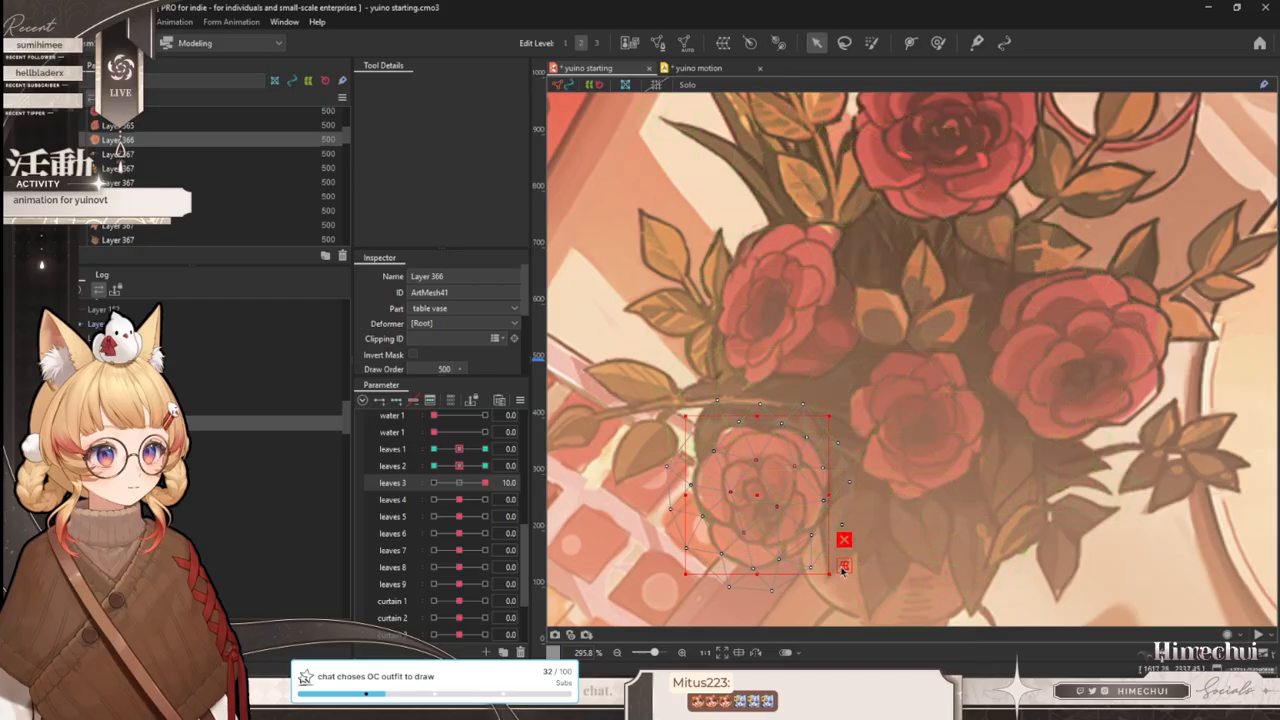
{"action": "left_click_drag", "start_coordinate": [829, 573], "coordinate": [840, 586]}
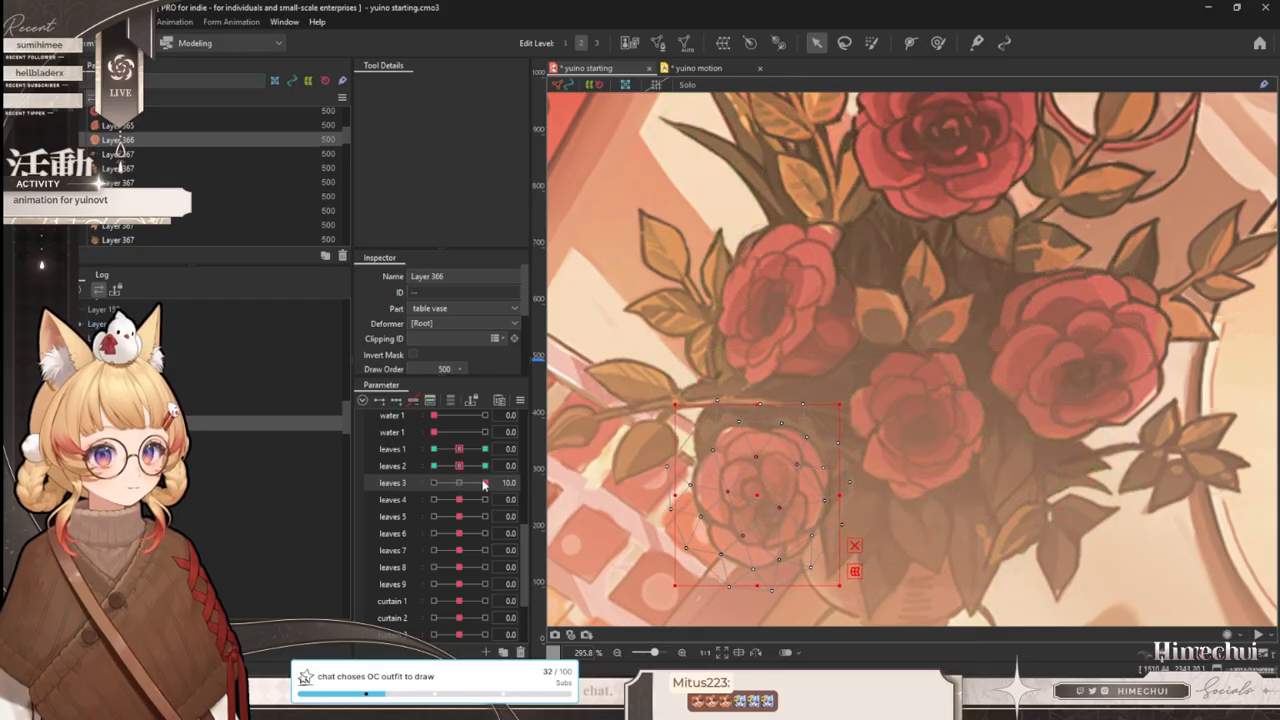
{"action": "key", "text": "ctrl+z"}
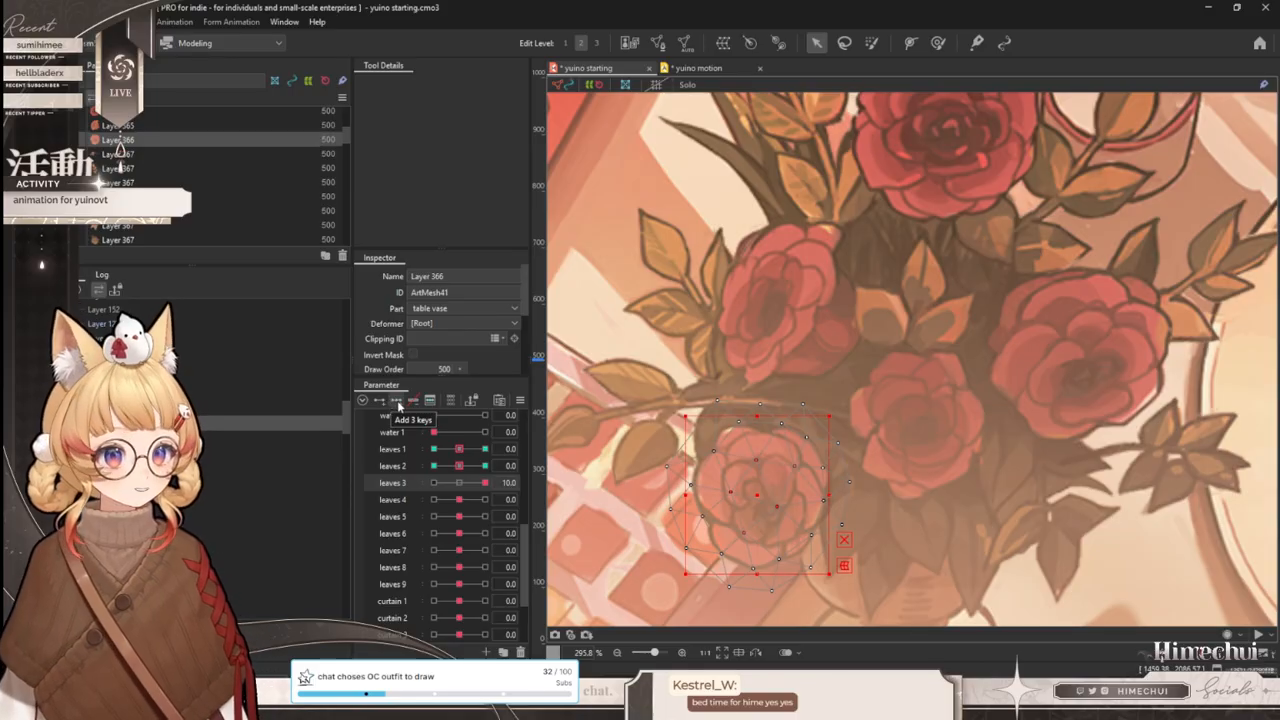
- Add three keys on leaves 3 for the lower-left rose, enlarging the selected points at 10 and shrinking them at -10
{"action": "key", "text": "ctrl+3"}
{"action": "left_click", "coordinate": [485, 483]}
{"action": "left_click_drag", "start_coordinate": [832, 574], "coordinate": [840, 585]}
{"action": "left_click_drag", "start_coordinate": [466, 484], "coordinate": [433, 483]}
{"action": "left_click_drag", "start_coordinate": [831, 574], "coordinate": [819, 564]}
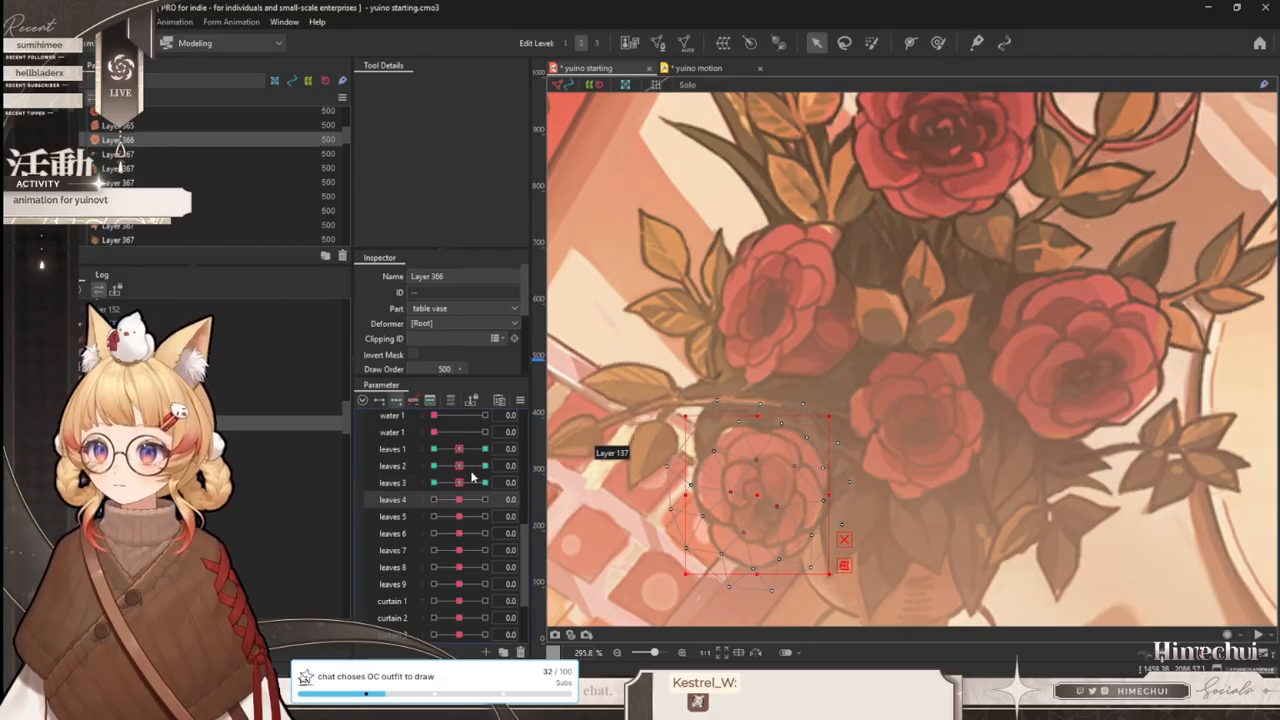
- Add three keys on leaves 4 for the lower-left rose, rotating the selected points slightly clockwise at 10 and counterclockwise at -10
{"action": "key", "text": "3"}
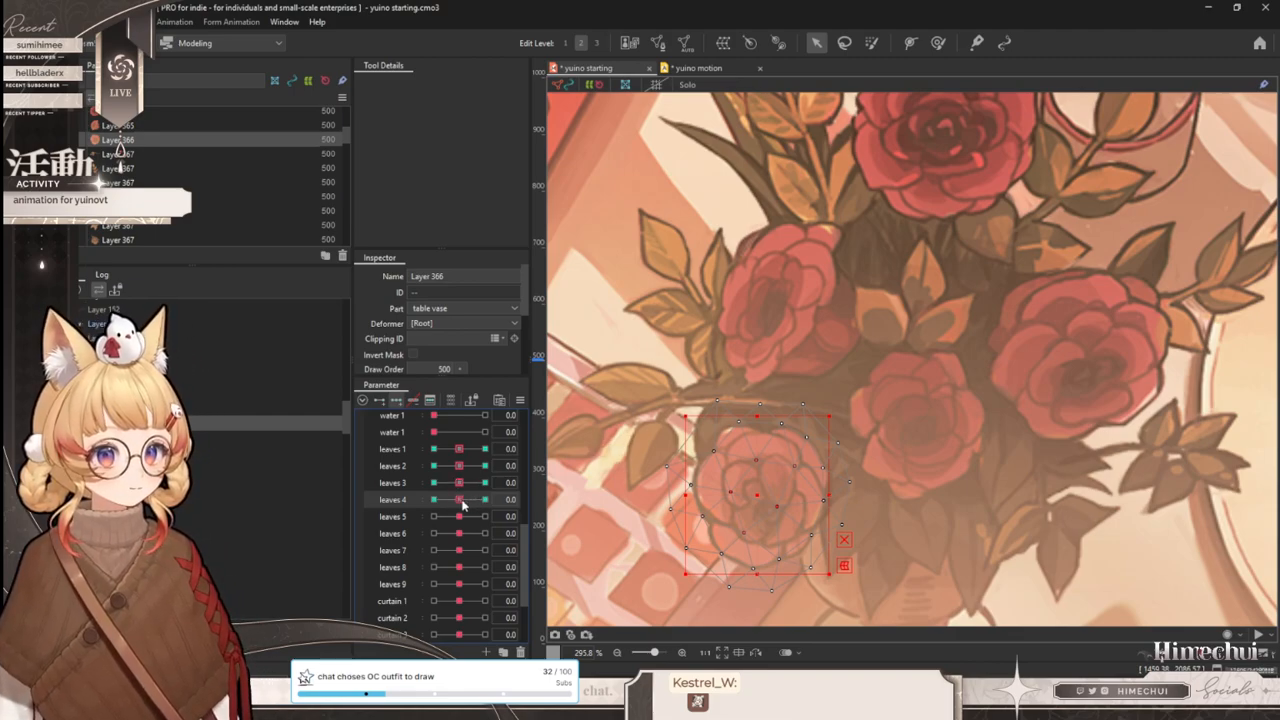
{"action": "left_click_drag", "start_coordinate": [462, 501], "coordinate": [485, 499]}
{"action": "left_click_drag", "start_coordinate": [838, 494], "coordinate": [839, 507]}
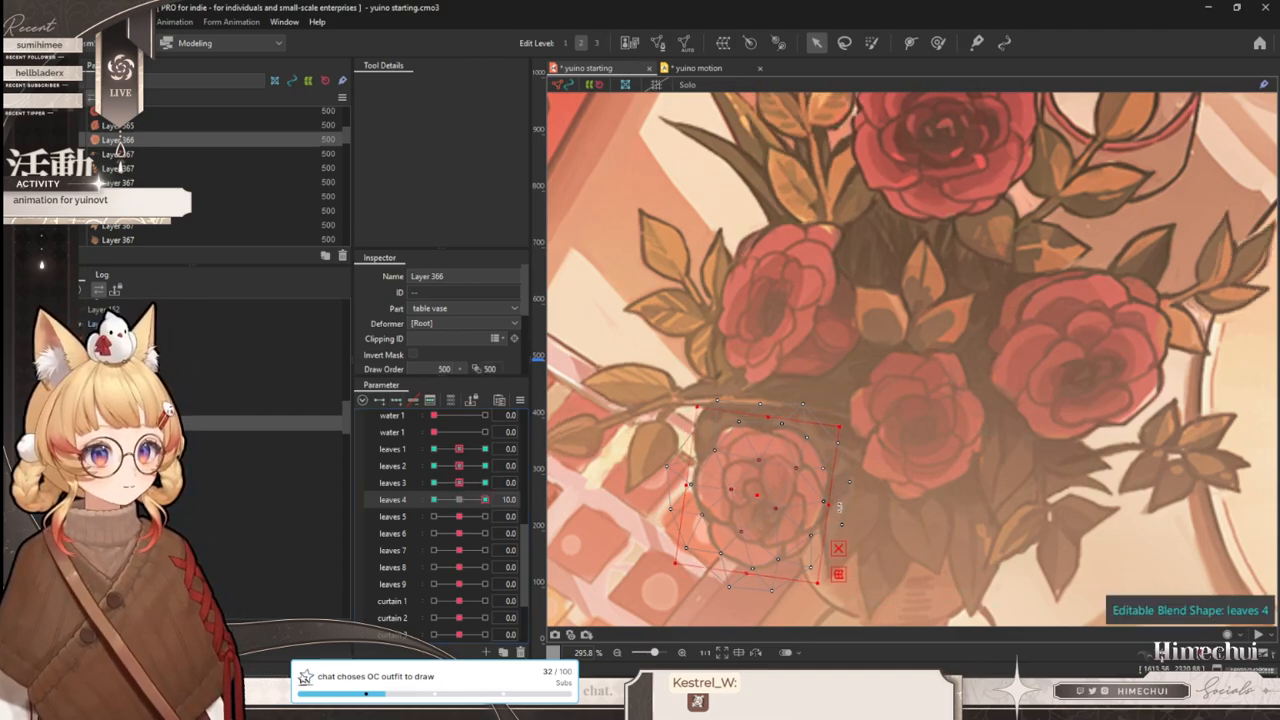
{"action": "left_click", "coordinate": [434, 499]}
{"action": "left_click_drag", "start_coordinate": [838, 496], "coordinate": [840, 481]}
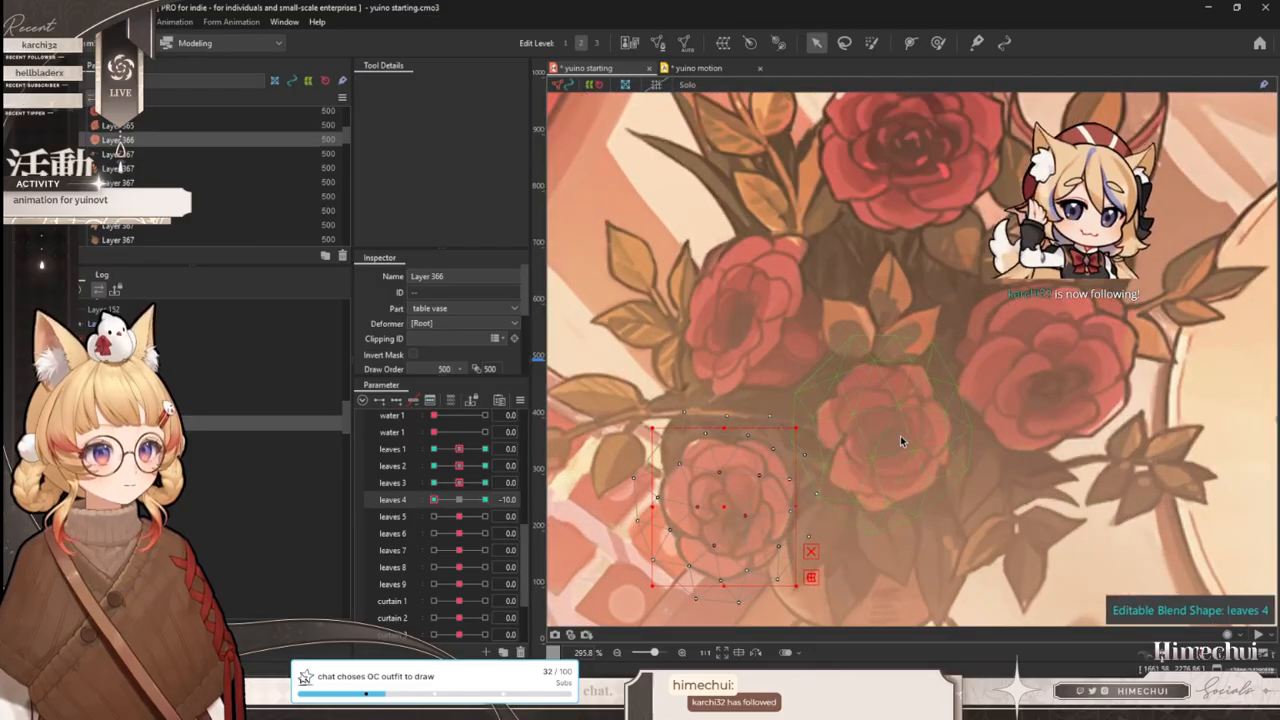
- Select the lower central rose, return leaves 4 to 0, and add three keys each on leaves 6 and leaves 7
{"action": "left_click", "coordinate": [900, 435]}
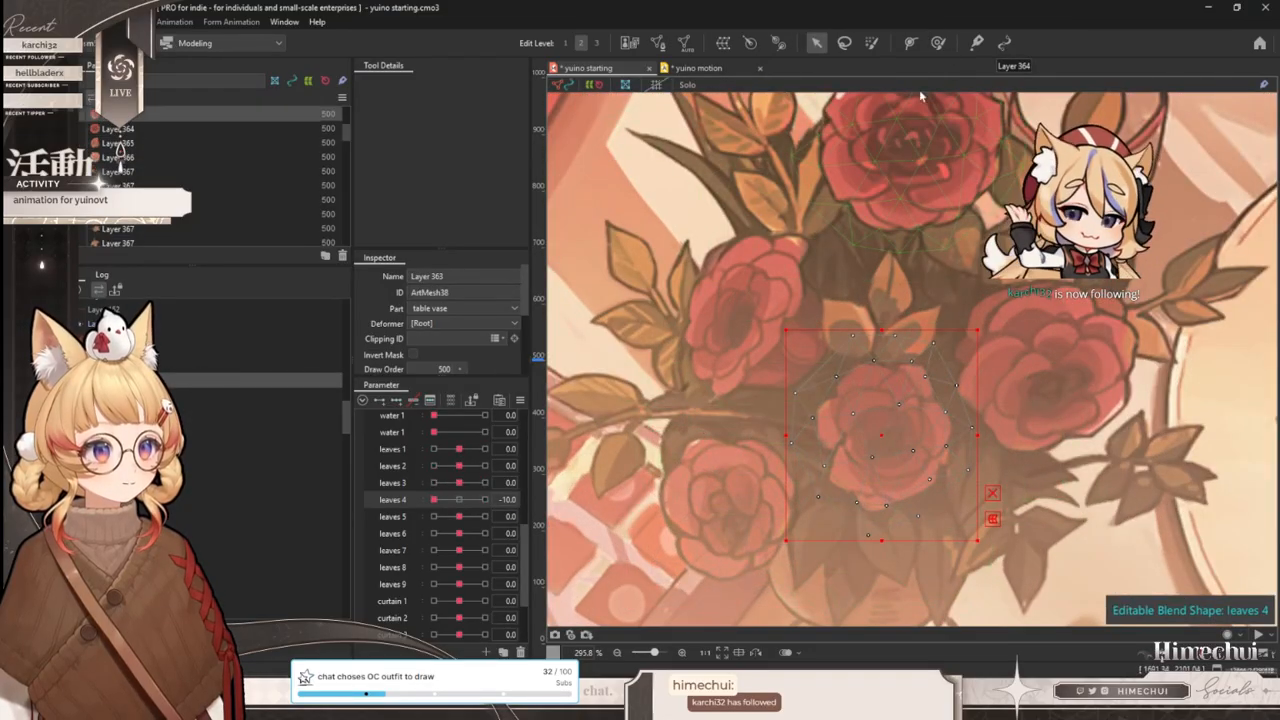
{"action": "left_click_drag", "start_coordinate": [1024, 355], "coordinate": [966, 351]}
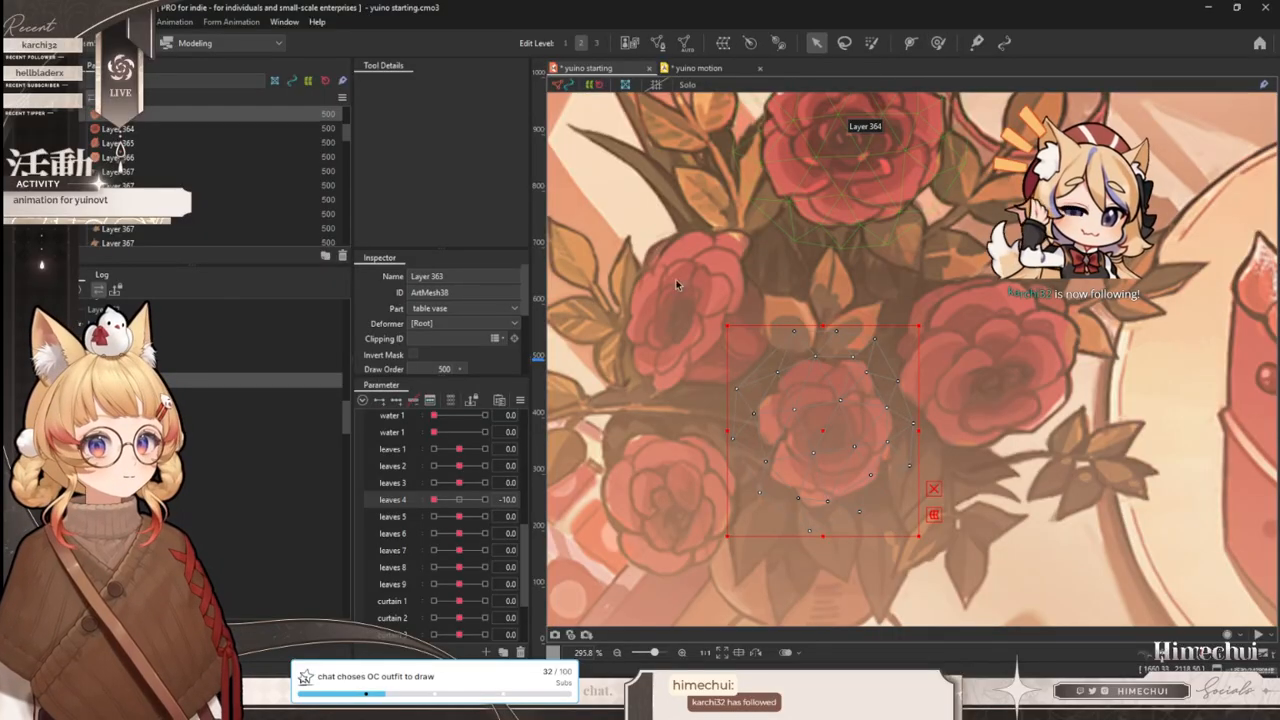
{"action": "left_click", "coordinate": [459, 499]}
{"action": "mouse_move", "coordinate": [459, 516]}
{"action": "left_mouse_down"}
{"action": "mouse_move", "coordinate": [485, 515]}
{"action": "mouse_move", "coordinate": [459, 517]}
{"action": "left_mouse_up"}
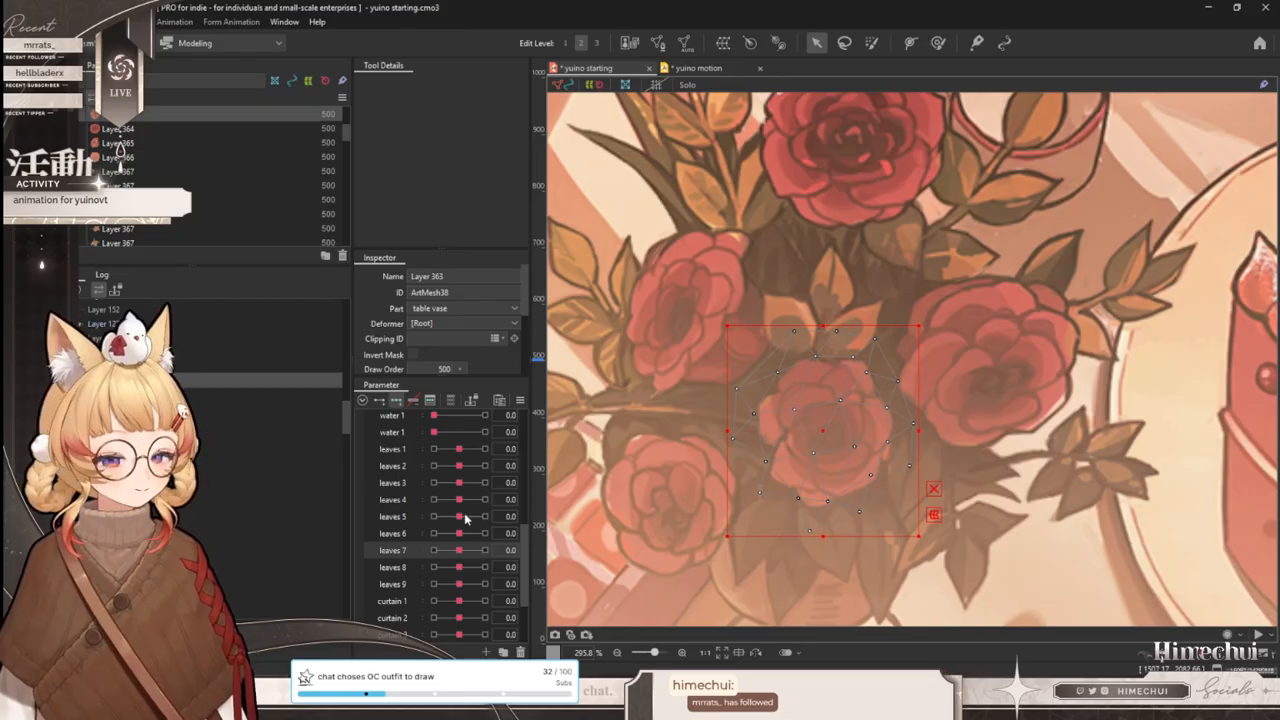
{"action": "left_click", "coordinate": [402, 535]}
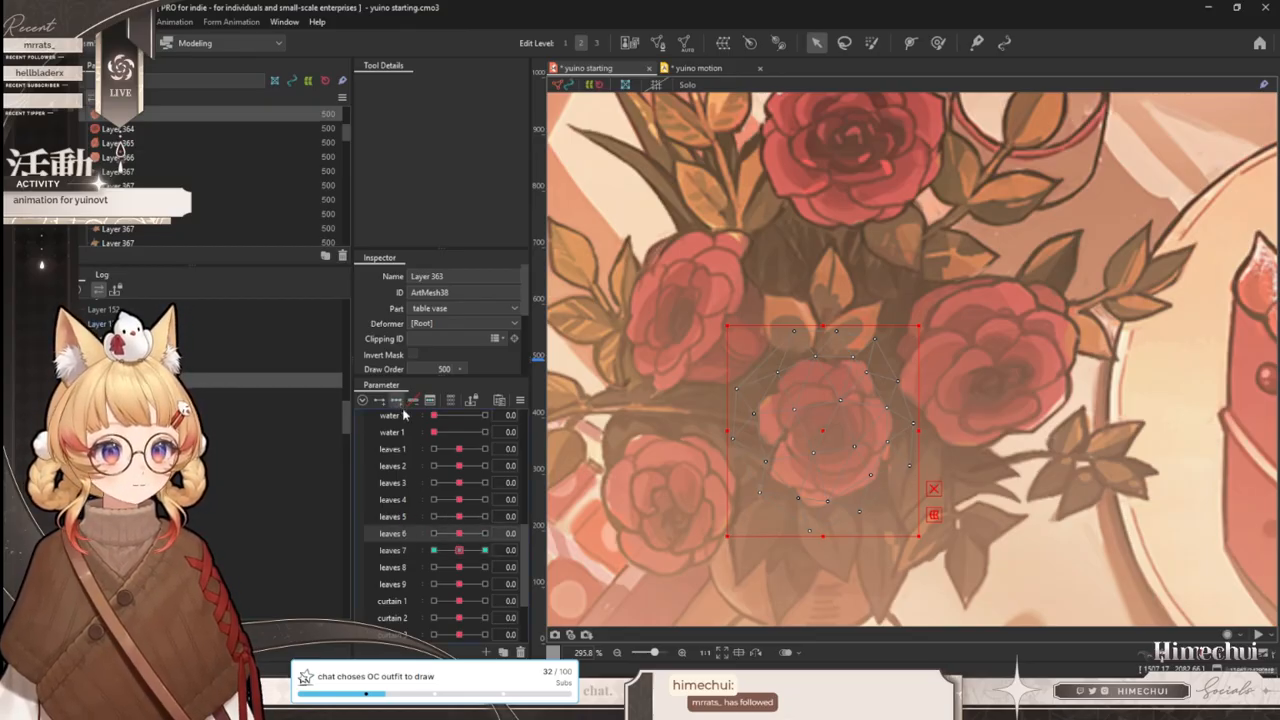
{"action": "left_click", "coordinate": [459, 550]}
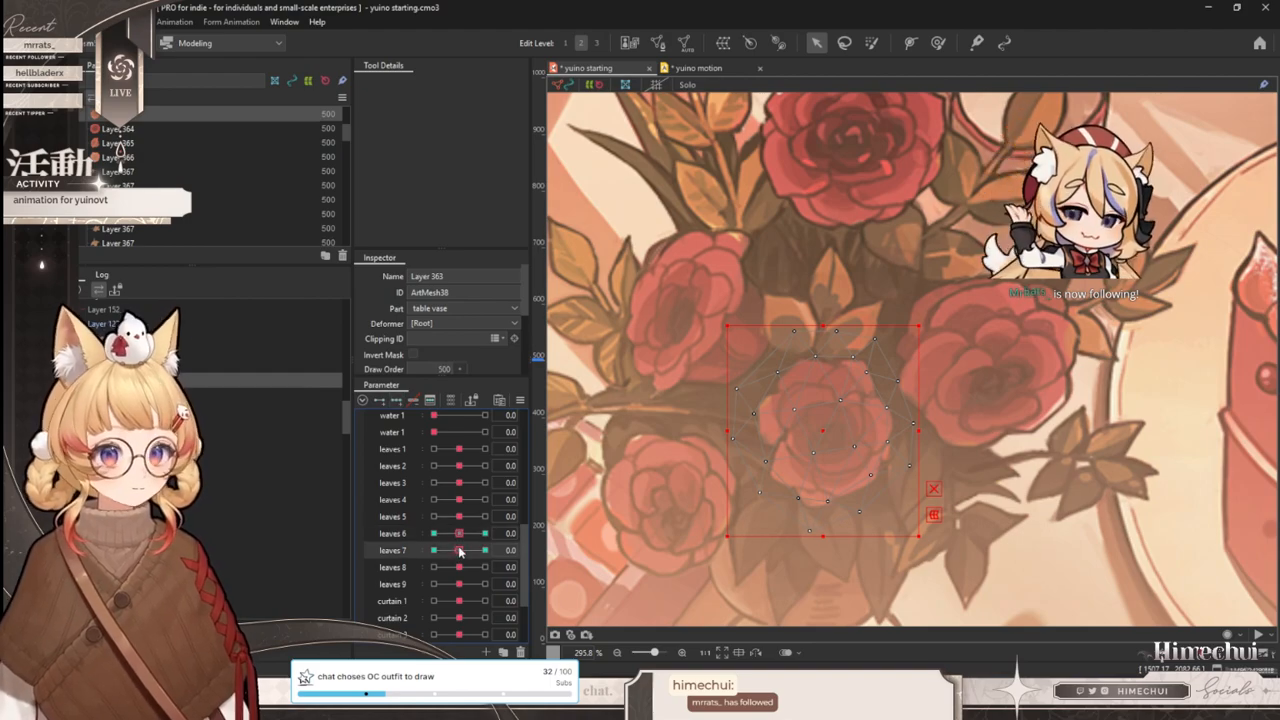
- Shape the lower central rose upward at leaves 6 value 10 and downward at -10 with a 101.2 px brush, and return leaves 6 to 0
{"action": "mouse_move", "coordinate": [459, 534]}
{"action": "left_mouse_down"}
{"action": "mouse_move", "coordinate": [393, 548]}
{"action": "mouse_move", "coordinate": [497, 537]}
{"action": "left_mouse_up"}
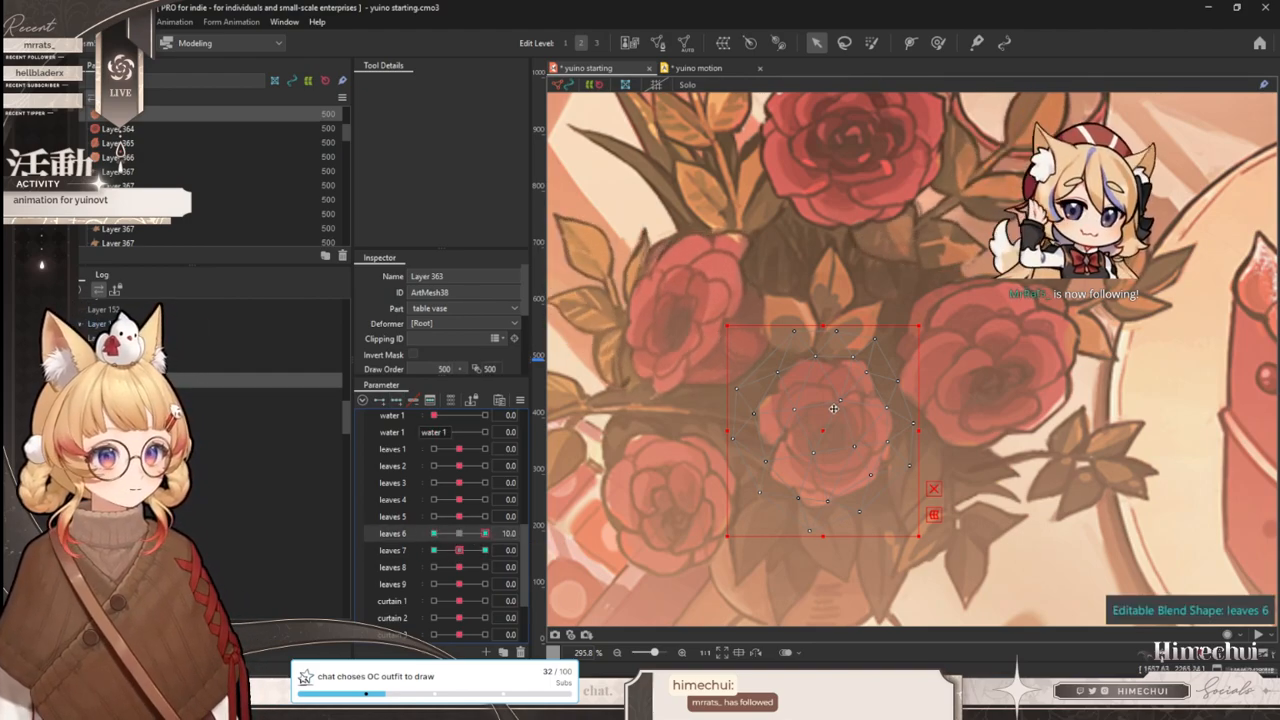
{"action": "left_click", "coordinate": [938, 43]}
{"action": "left_click_drag", "start_coordinate": [815, 433], "coordinate": [834, 443]}
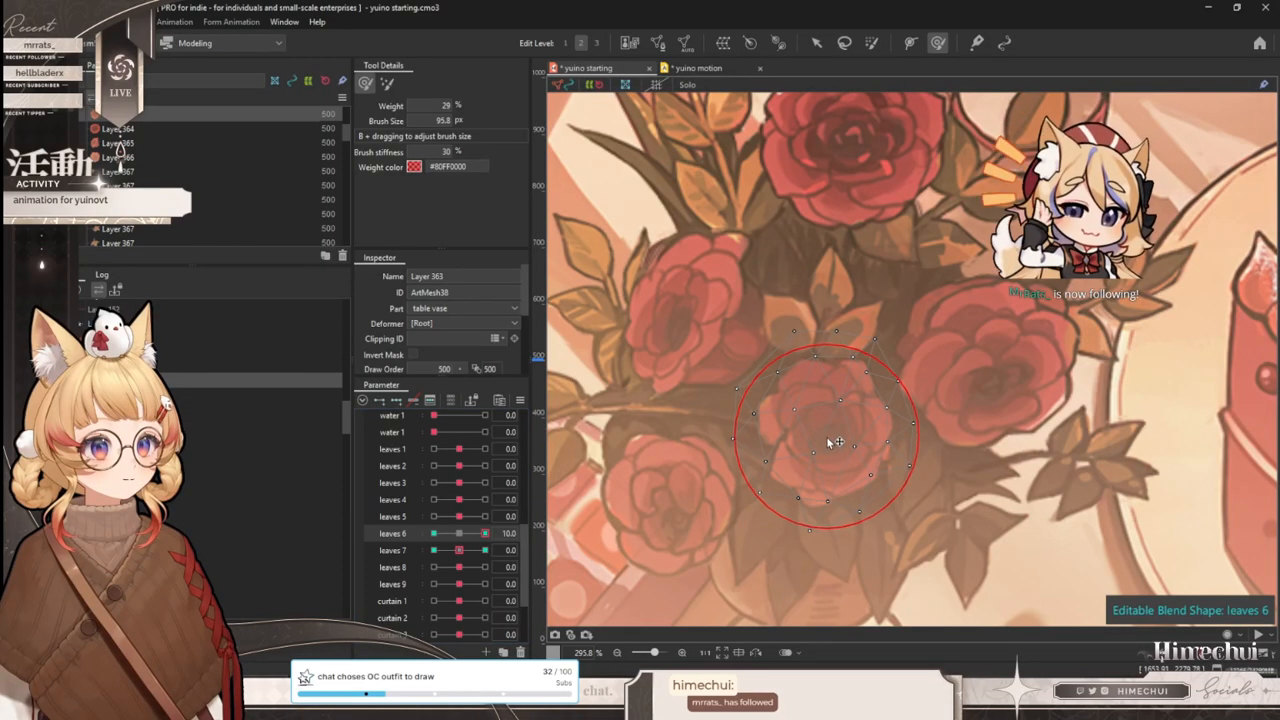
{"action": "mouse_move", "coordinate": [485, 533]}
{"action": "left_mouse_down"}
{"action": "mouse_move", "coordinate": [470, 536]}
{"action": "mouse_move", "coordinate": [497, 534]}
{"action": "left_mouse_up"}
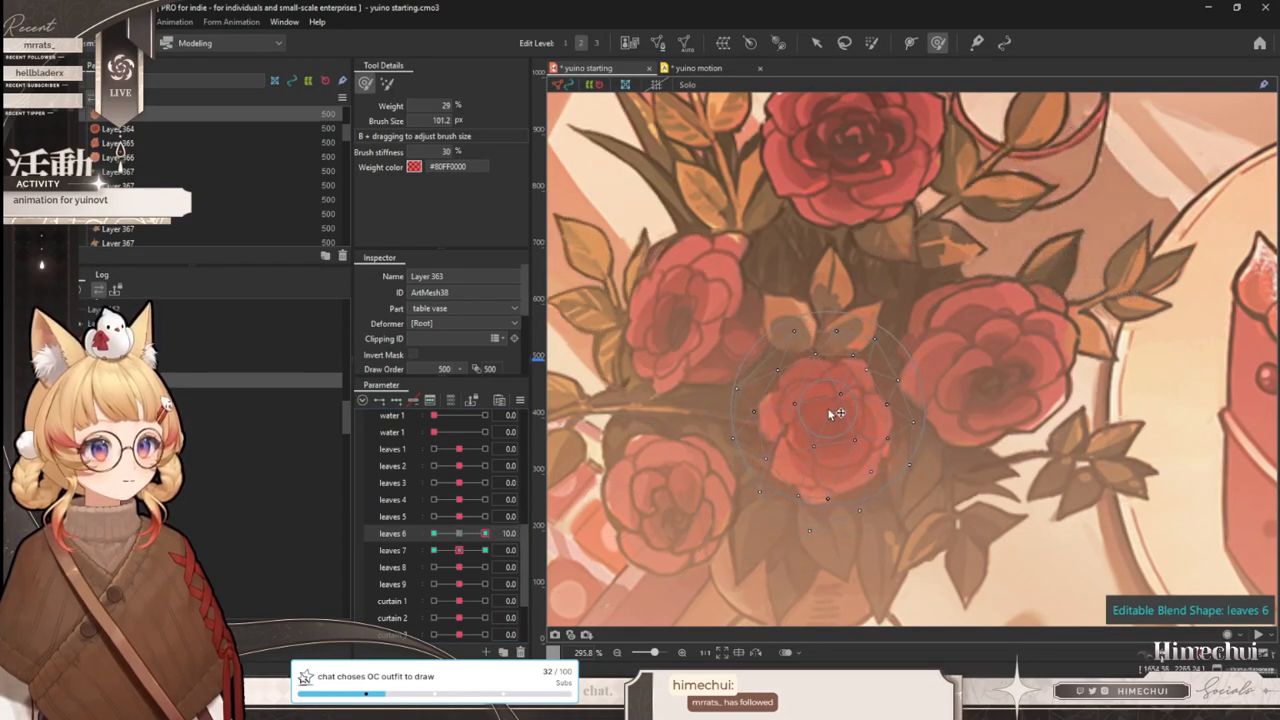
{"action": "left_click_drag", "start_coordinate": [485, 533], "coordinate": [434, 533]}
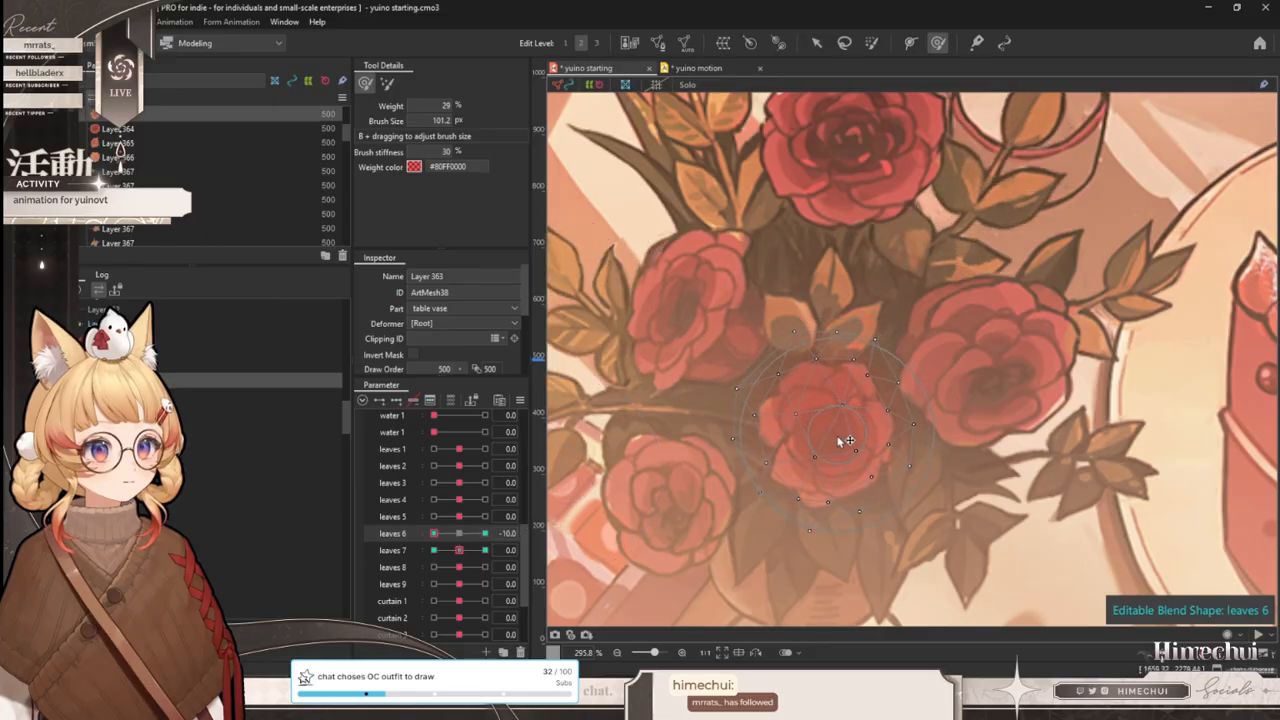
{"action": "left_click", "coordinate": [459, 533]}
- Shape the lower central rose at leaves 7 values 10 and -10 with the 101.2 px brush, and return leaves 7 to 0
{"action": "left_click", "coordinate": [485, 550]}
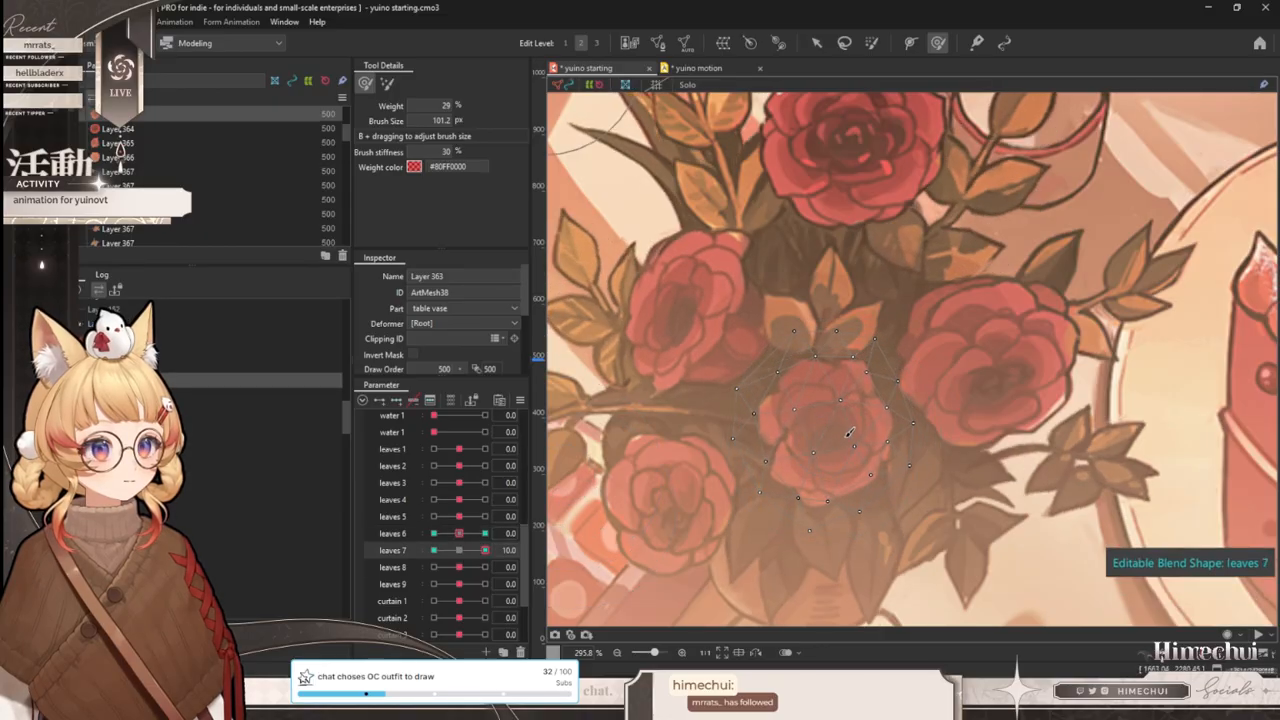
{"action": "left_click_drag", "start_coordinate": [485, 550], "coordinate": [434, 550]}
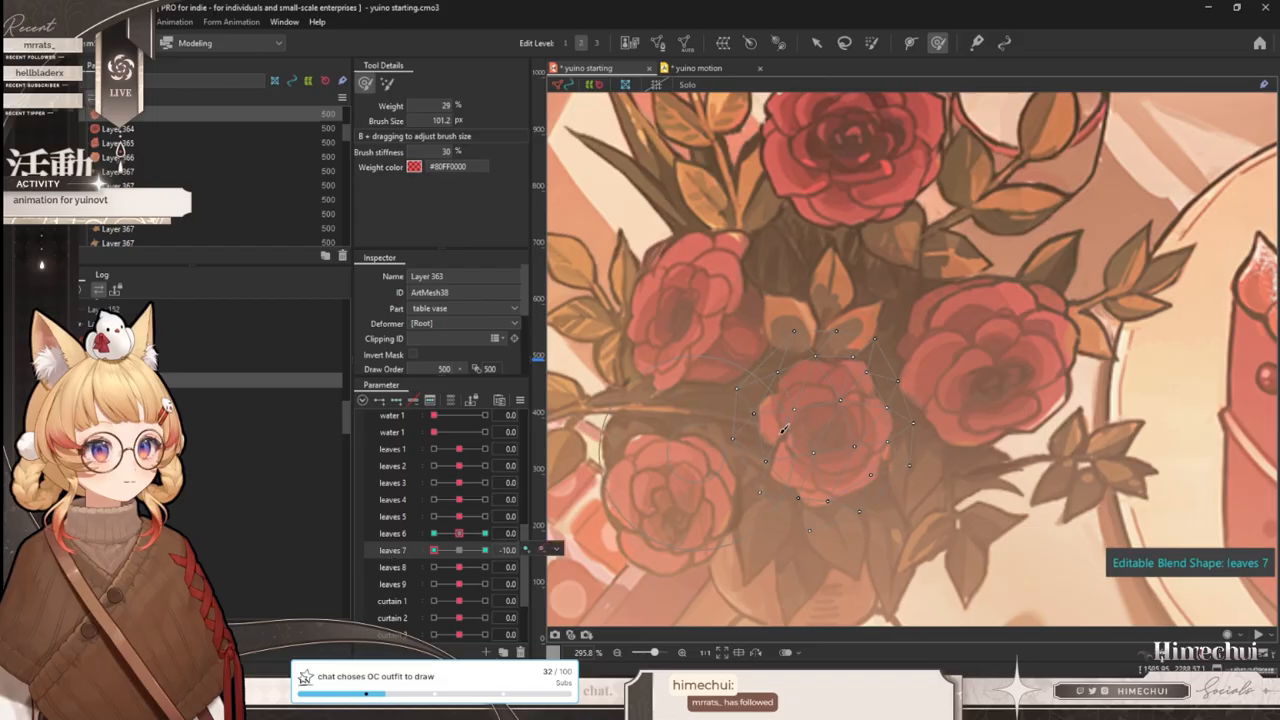
{"action": "left_click_drag", "start_coordinate": [827, 416], "coordinate": [855, 428]}
{"action": "left_click", "coordinate": [459, 550]}
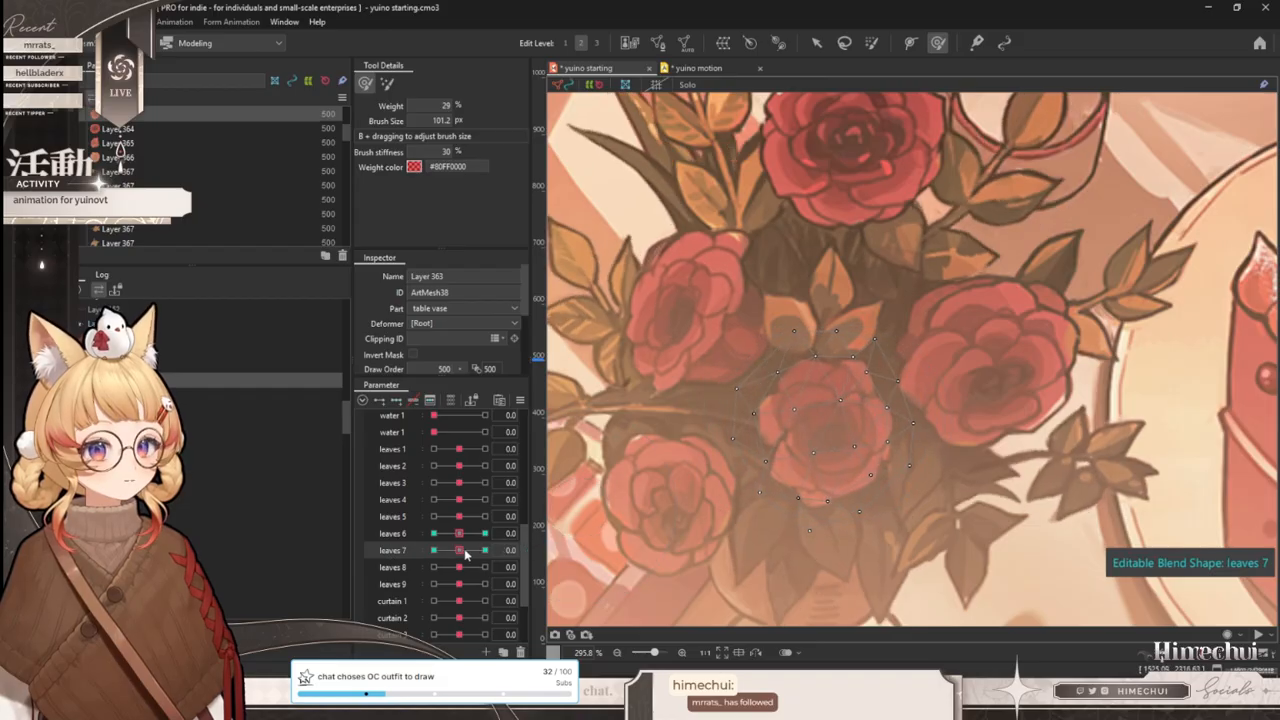
- Brush-select the lower central rose's mesh points with an 83.3 px brush at 4% weight for leaves 8
{"action": "left_click", "coordinate": [407, 567]}
{"action": "left_click", "coordinate": [871, 43]}
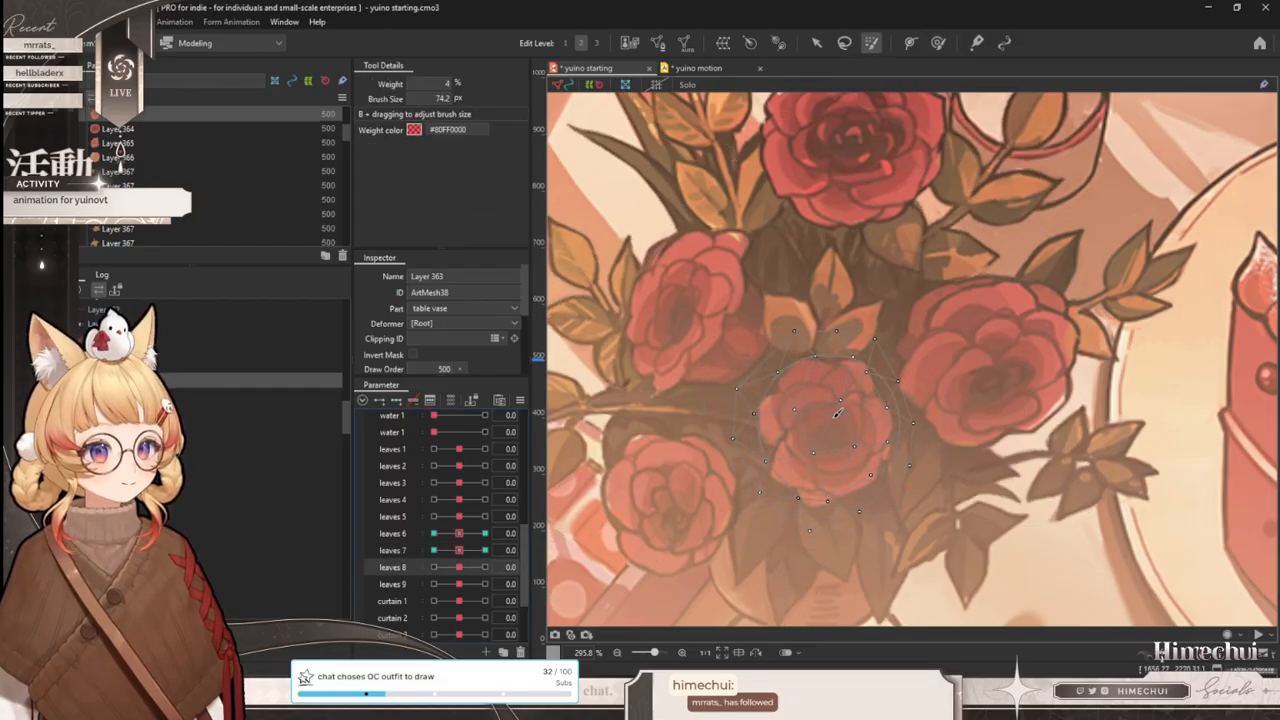
{"action": "left_click_drag", "start_coordinate": [835, 410], "coordinate": [833, 388]}
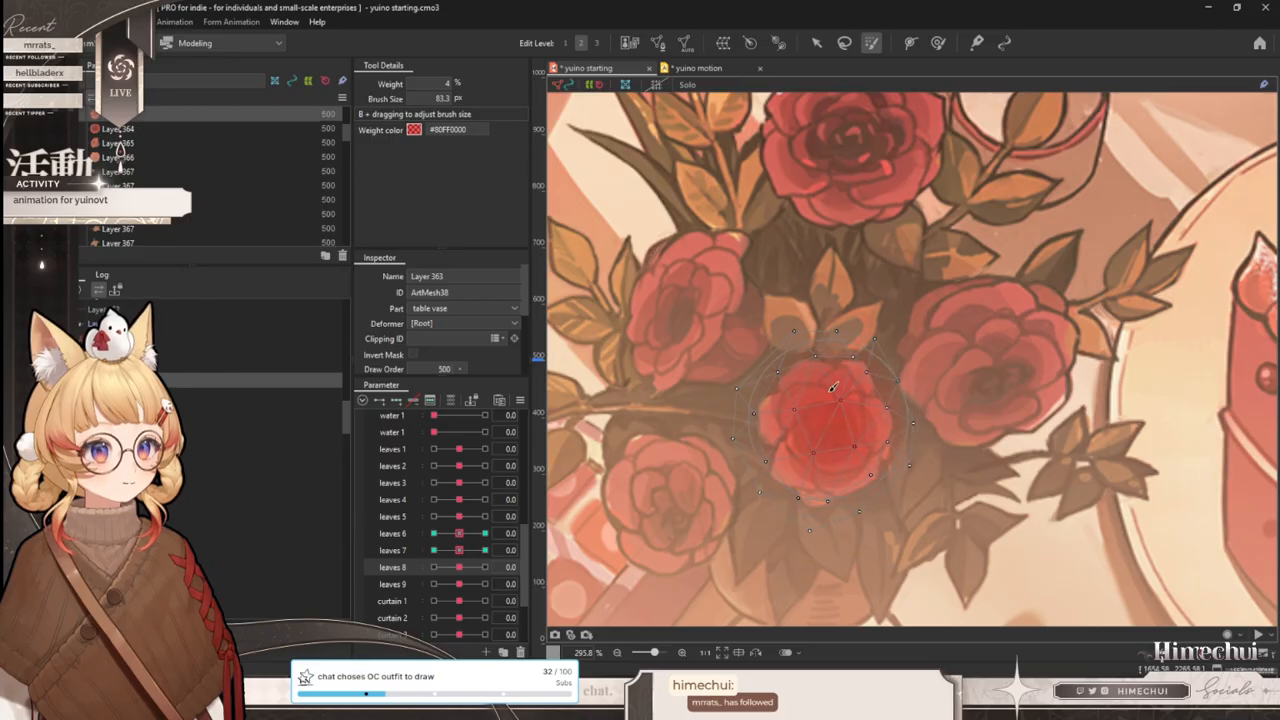
{"action": "left_click", "coordinate": [821, 43]}
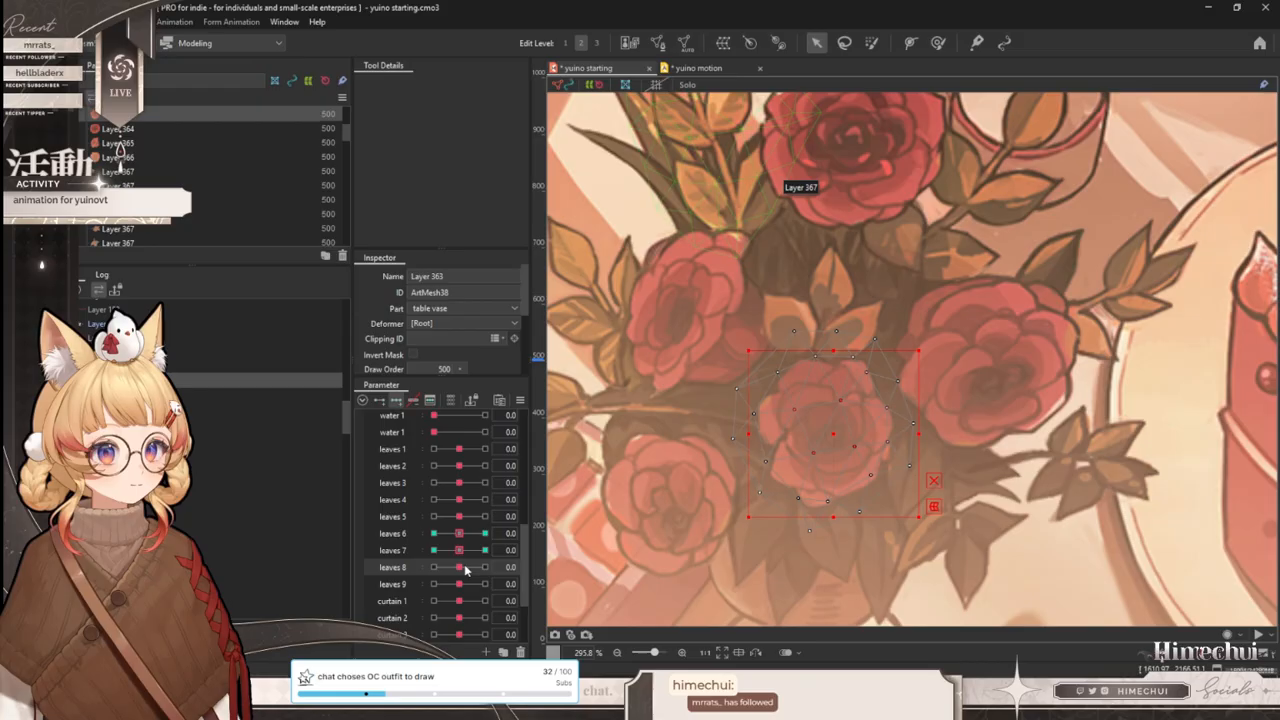
- Enlarge the lower central rose's selected points at leaves 8 value 10, shrink them at -10, and return leaves 8 to 0
{"action": "left_click", "coordinate": [484, 567]}
{"action": "left_click_drag", "start_coordinate": [919, 516], "coordinate": [929, 525]}
{"action": "left_click_drag", "start_coordinate": [485, 567], "coordinate": [433, 567]}
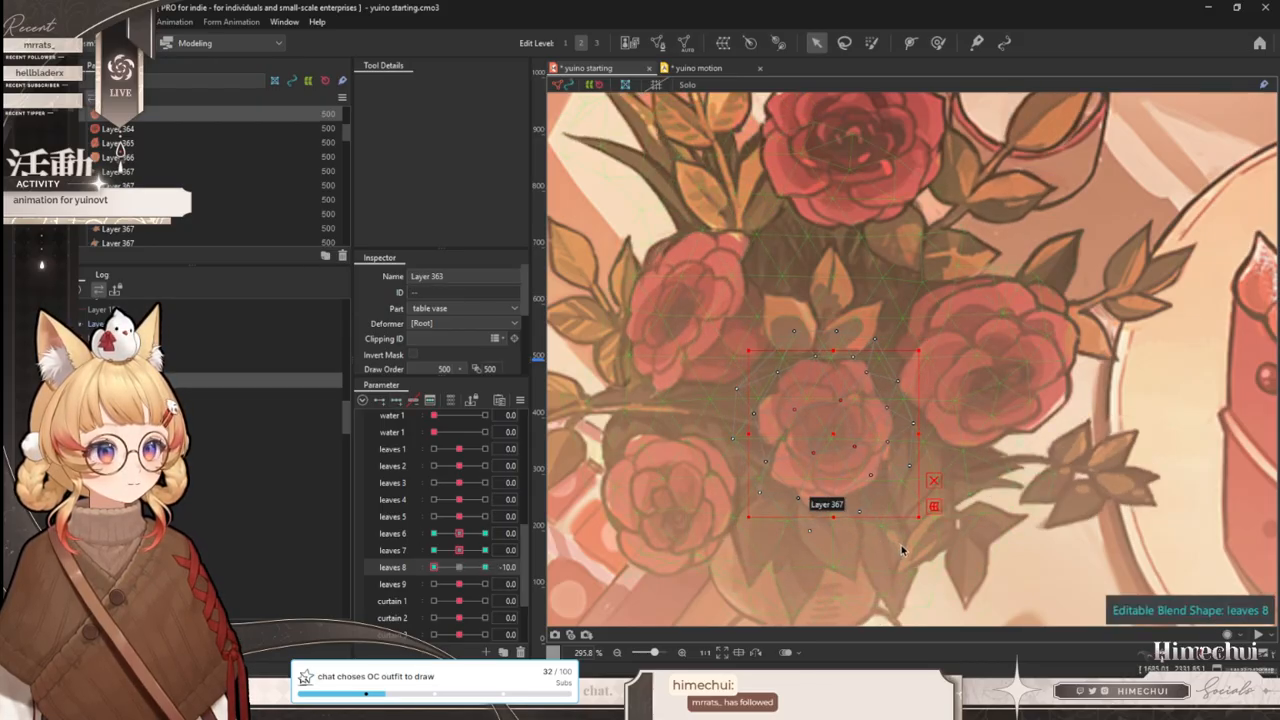
{"action": "left_click_drag", "start_coordinate": [914, 521], "coordinate": [906, 510]}
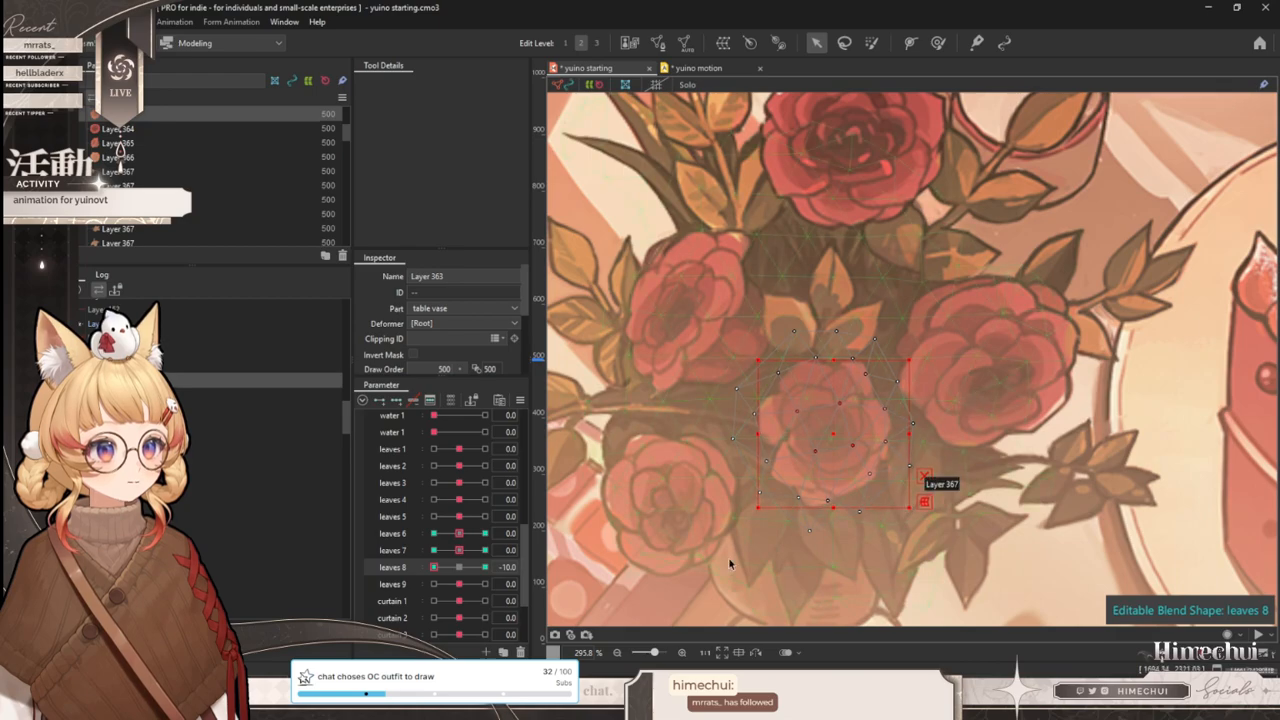
{"action": "left_click_drag", "start_coordinate": [433, 567], "coordinate": [459, 567]}
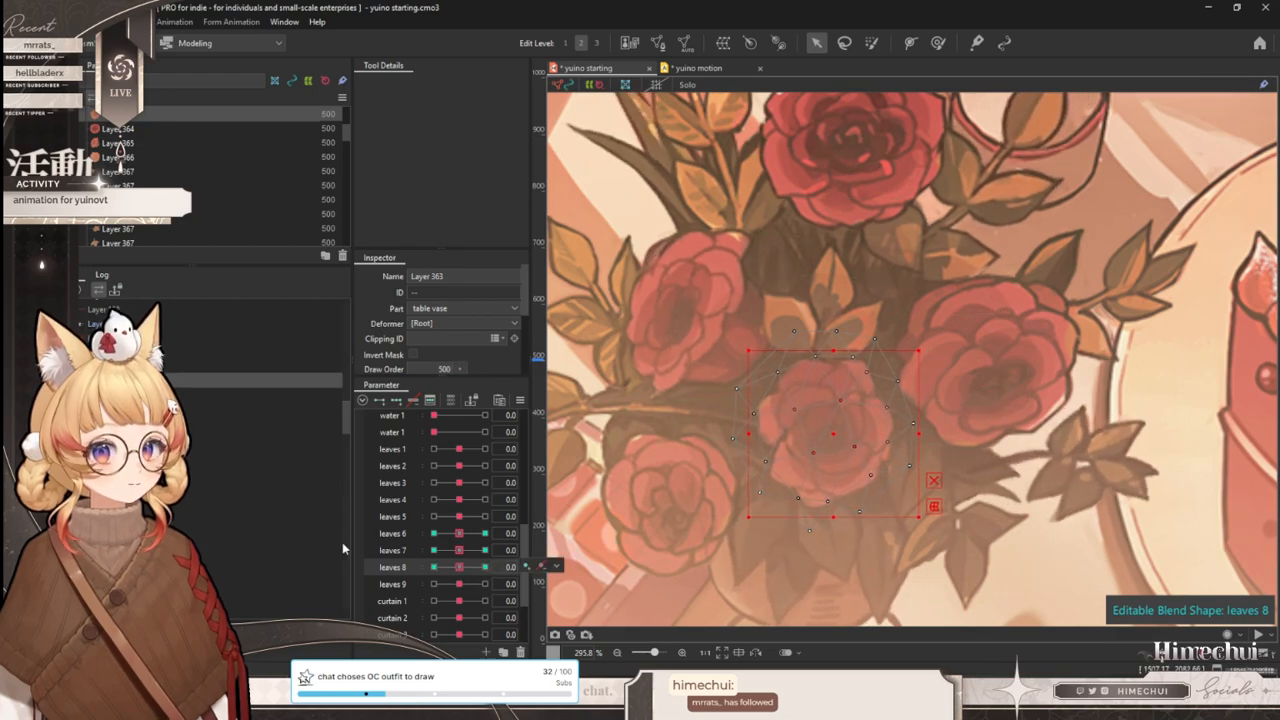
- Add leaves 9 keys to the lower central rose and rotate its brush-selected points counterclockwise at 10 and clockwise at -10
{"action": "left_click", "coordinate": [871, 42]}
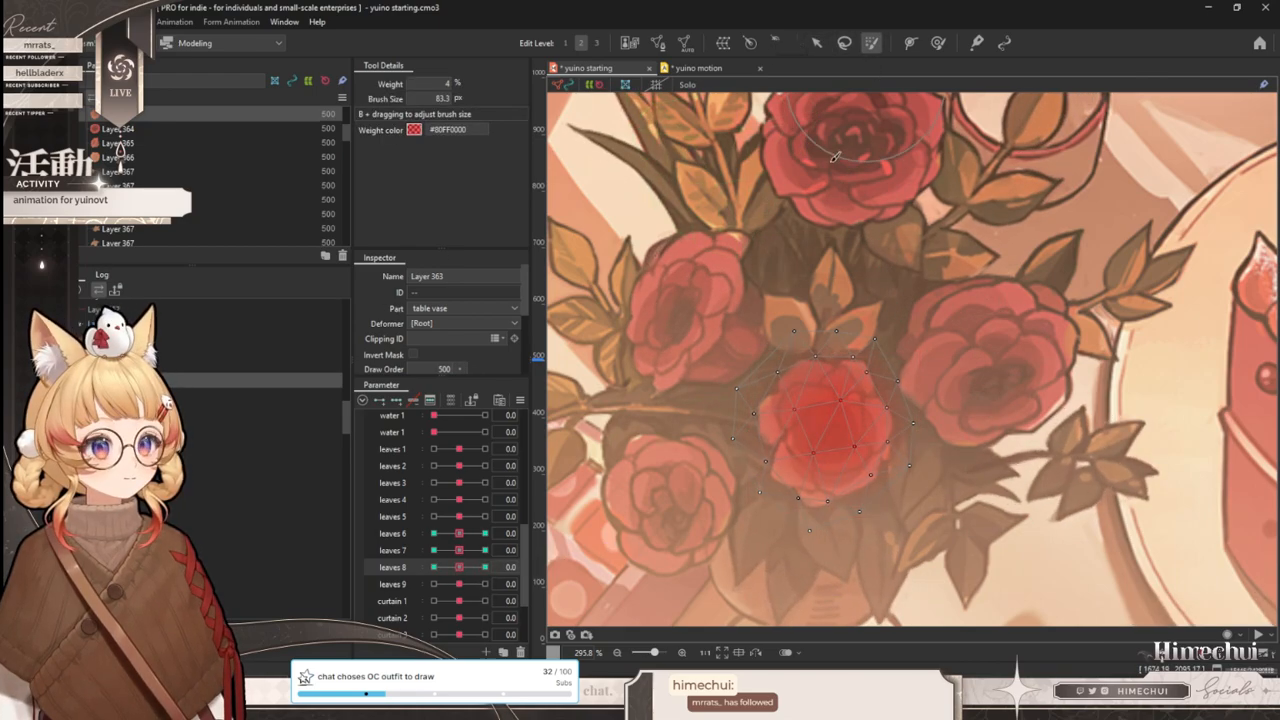
{"action": "left_click", "coordinate": [816, 42]}
{"action": "left_click", "coordinate": [392, 584]}
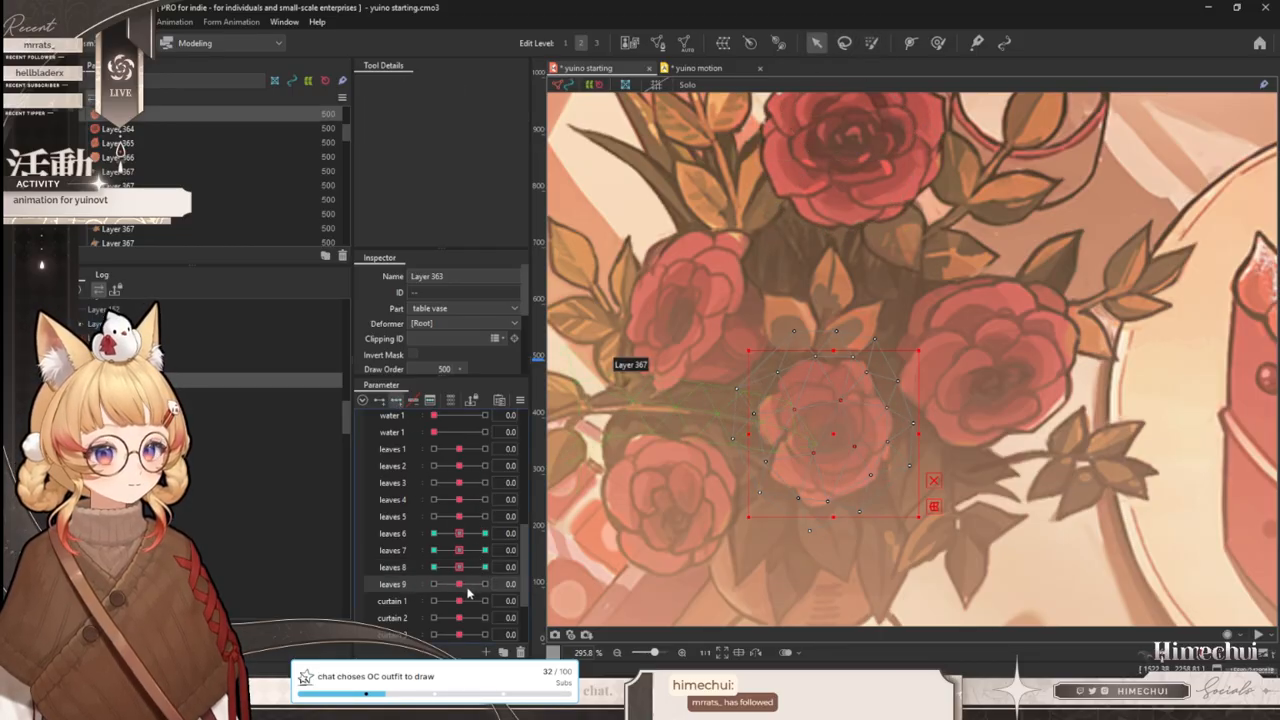
{"action": "left_click_drag", "start_coordinate": [466, 586], "coordinate": [485, 584]}
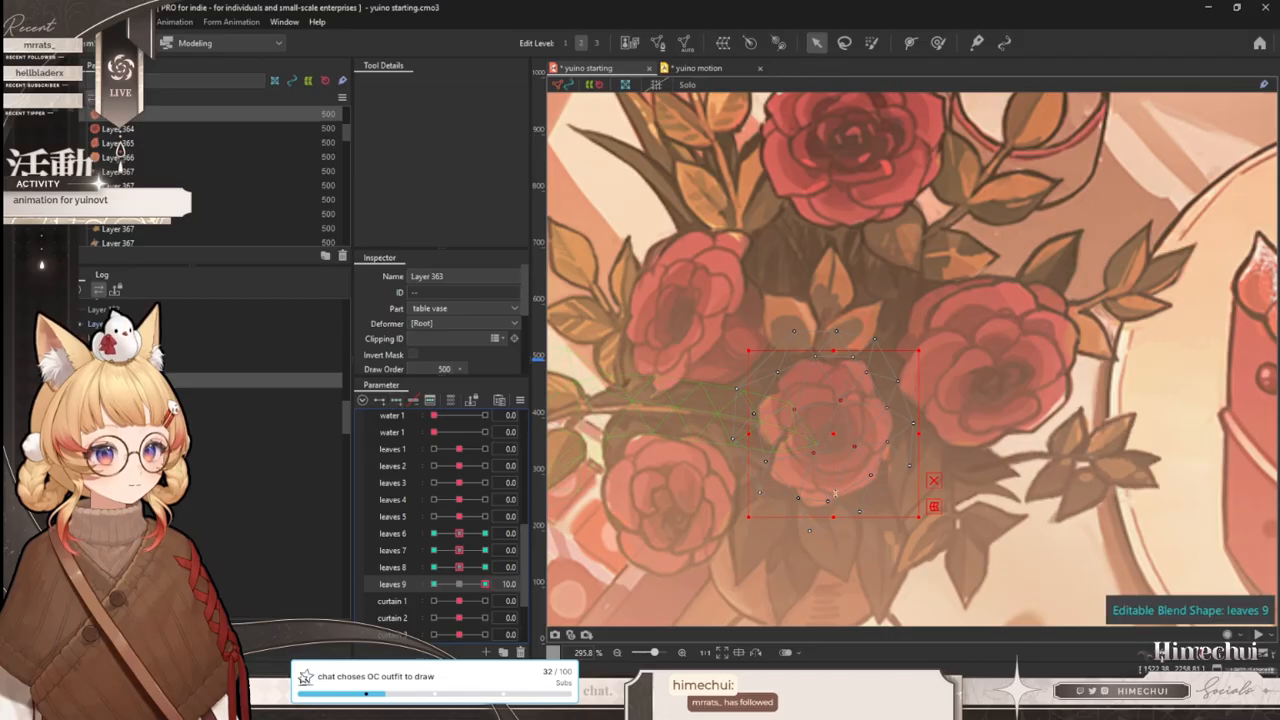
{"action": "left_click_drag", "start_coordinate": [929, 434], "coordinate": [933, 417]}
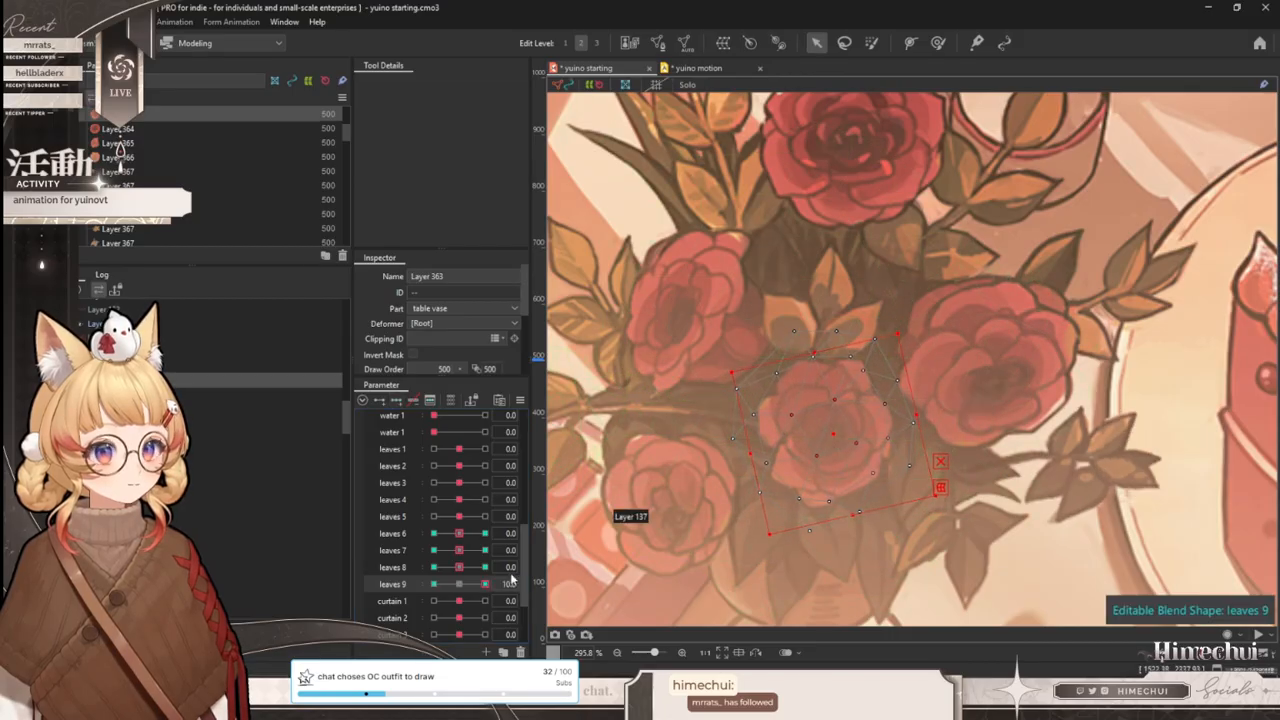
{"action": "left_click_drag", "start_coordinate": [484, 584], "coordinate": [311, 556]}
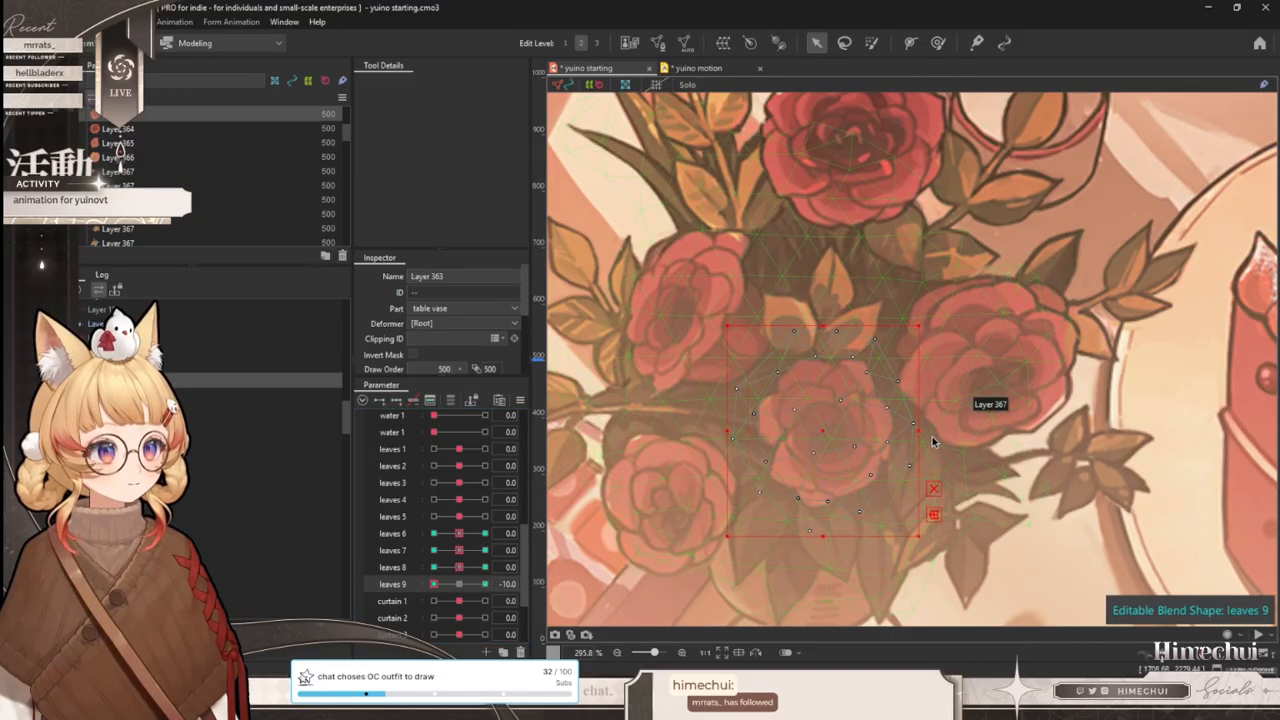
{"action": "left_click_drag", "start_coordinate": [925, 432], "coordinate": [923, 450]}
{"action": "mouse_move", "coordinate": [456, 584]}
{"action": "left_mouse_down"}
{"action": "mouse_move", "coordinate": [505, 581]}
{"action": "mouse_move", "coordinate": [433, 584]}
{"action": "left_mouse_up"}
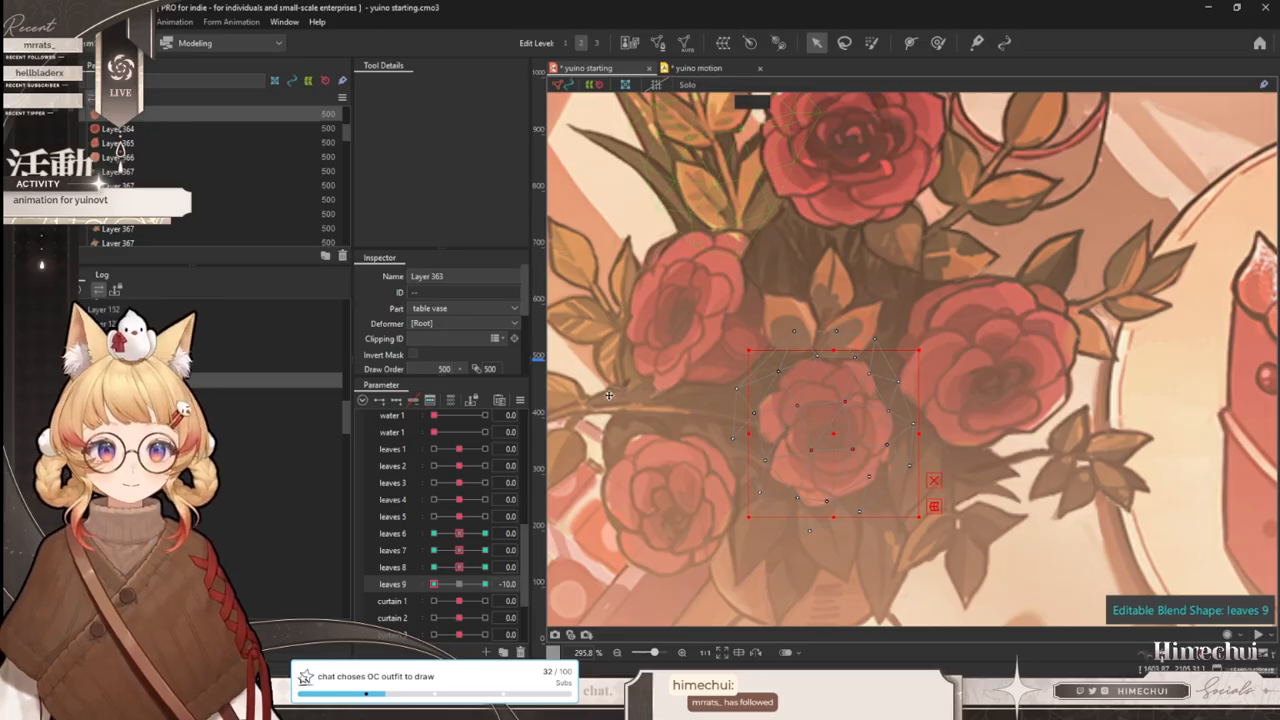
- Switch to the yuino motion animation, scrub its timeline to review the bouquet's movement, and return to the yuino starting model
{"action": "left_click", "coordinate": [700, 68]}
{"action": "left_click_drag", "start_coordinate": [638, 612], "coordinate": [766, 611]}
{"action": "scroll", "coordinate": [752, 432], "scroll_direction": "down", "scroll_amount": 2}
{"action": "left_click_drag", "start_coordinate": [614, 612], "coordinate": [988, 600]}
{"action": "scroll", "coordinate": [625, 162], "scroll_direction": "up", "scroll_amount": 1}
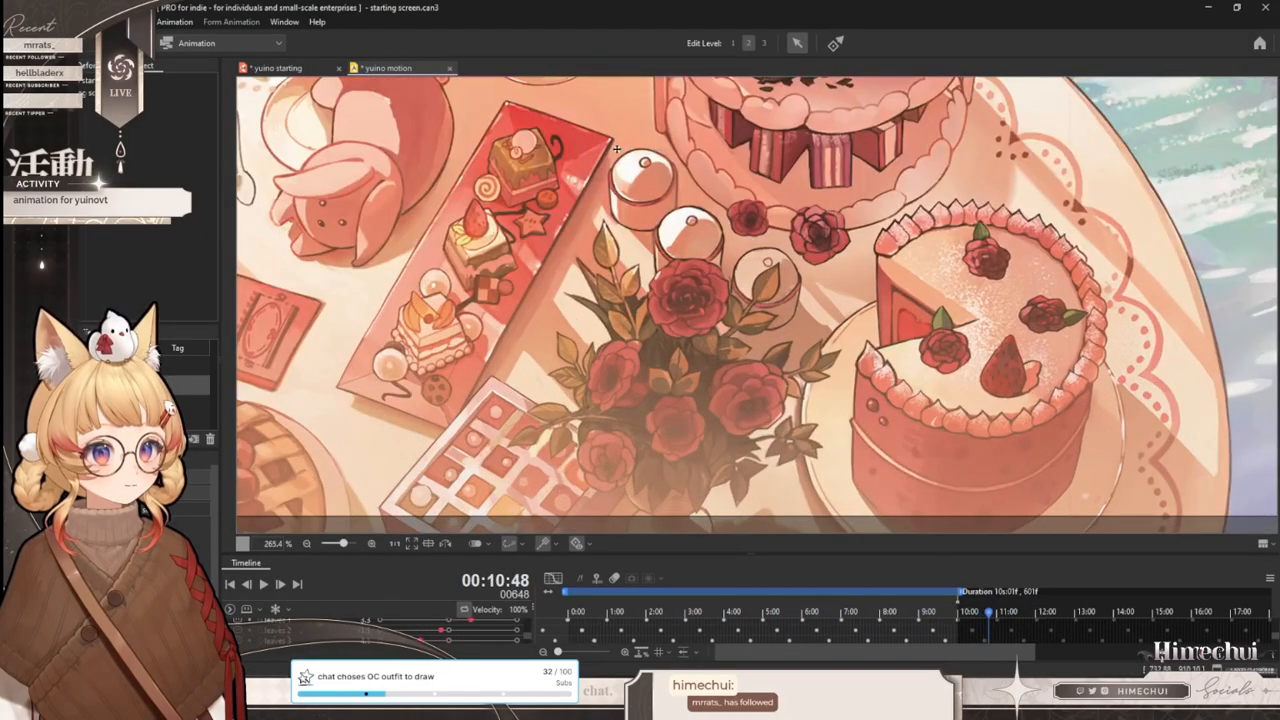
{"action": "left_click", "coordinate": [315, 70]}
{"action": "scroll", "coordinate": [826, 411], "scroll_direction": "down", "scroll_amount": 1}
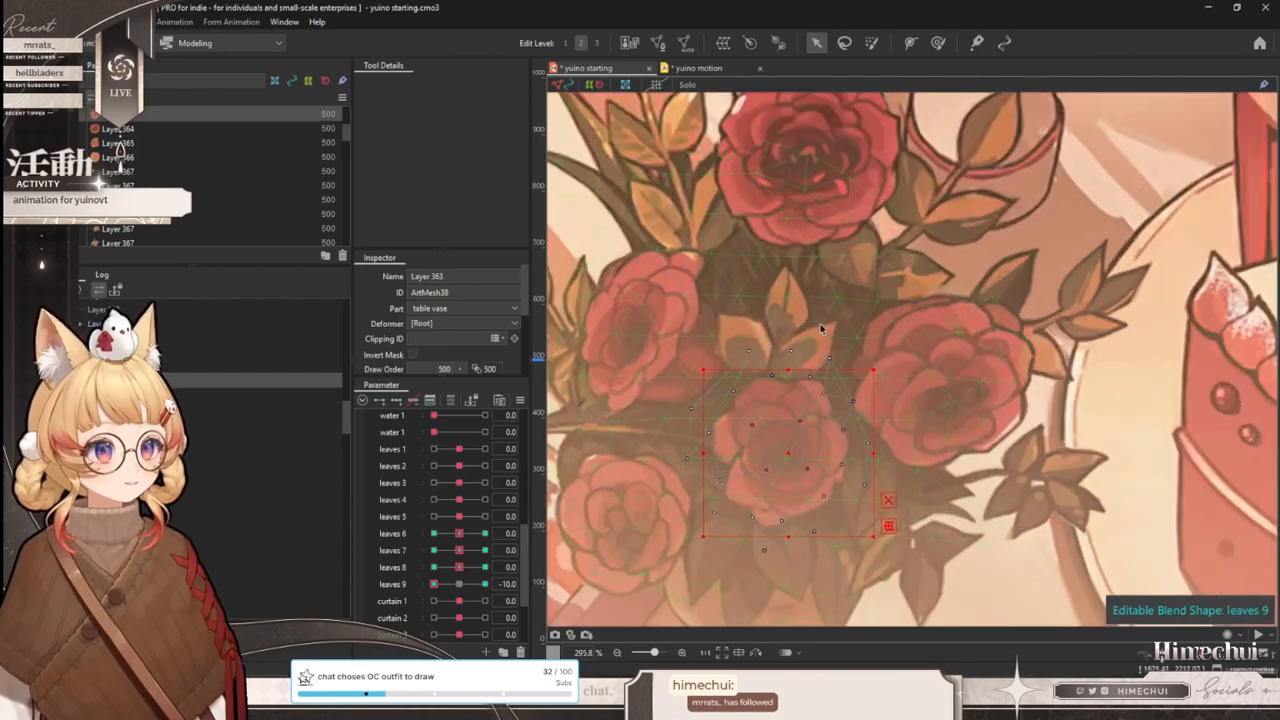
- Select the rose right of the central leaves (Layer 362), return leaves 9 to 0, and preview the leaves 2 motion
{"action": "left_click", "coordinate": [797, 330]}
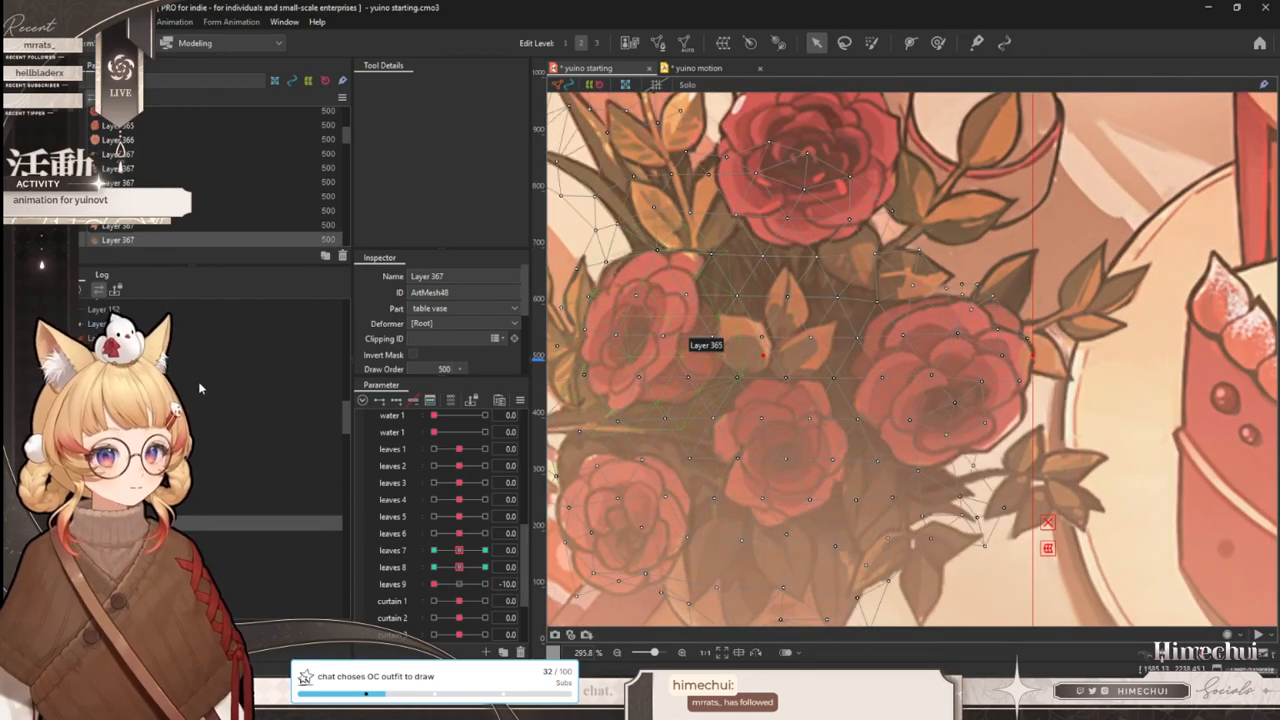
{"action": "left_click", "coordinate": [938, 372]}
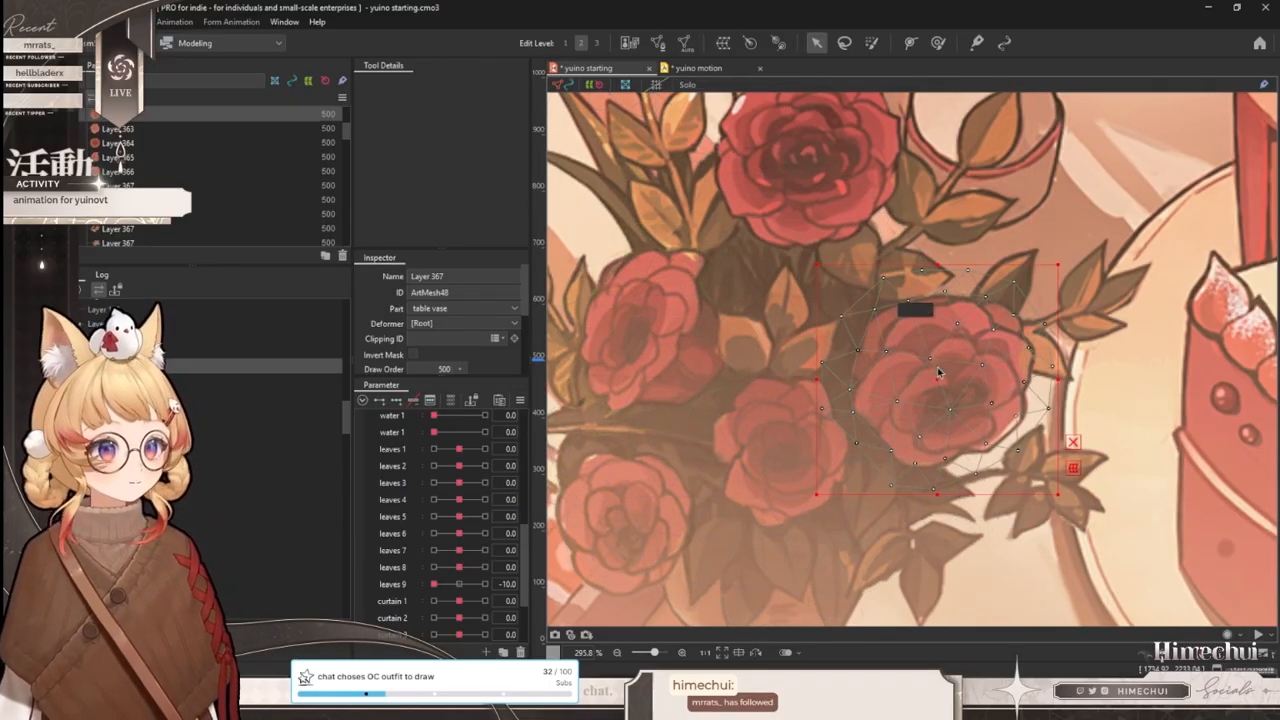
{"action": "scroll", "coordinate": [938, 372], "scroll_direction": "down", "scroll_amount": 2}
{"action": "scroll", "coordinate": [1004, 342], "scroll_direction": "up", "scroll_amount": 2}
{"action": "left_click", "coordinate": [871, 43]}
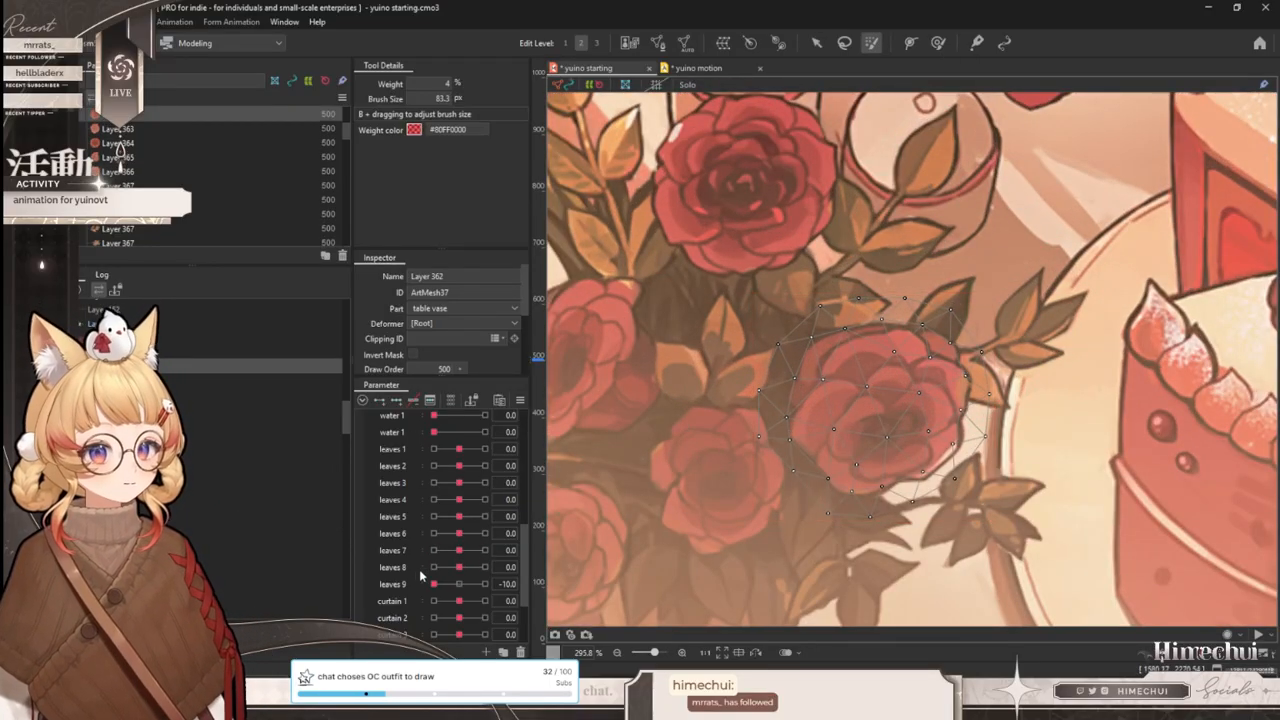
{"action": "left_click", "coordinate": [459, 584]}
{"action": "left_click_drag", "start_coordinate": [457, 466], "coordinate": [420, 467]}
{"action": "scroll", "coordinate": [901, 434], "scroll_direction": "down", "scroll_amount": 2}
{"action": "left_click", "coordinate": [459, 466]}
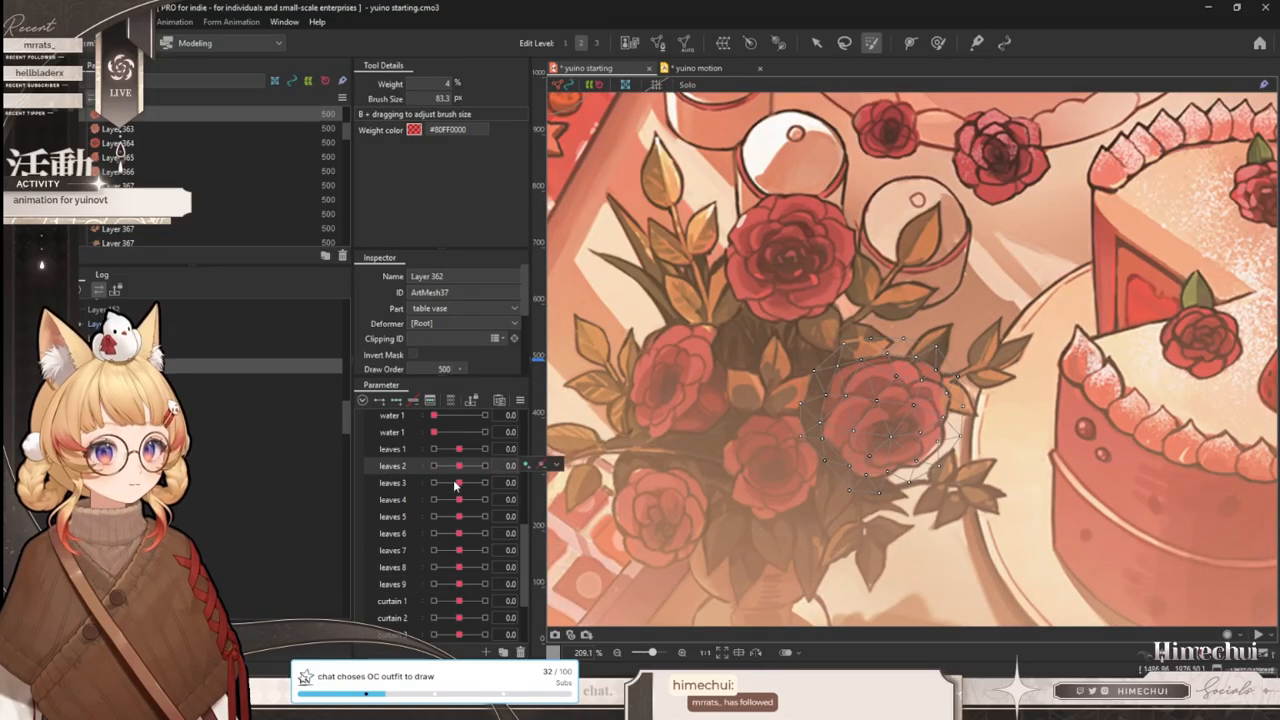
- Add leaves 4 keys to the Layer 362 rose, shape it at 10 and -10 with a 111 px deform brush, and return leaves 4 to 0
{"action": "left_click", "coordinate": [459, 500]}
{"action": "left_click", "coordinate": [460, 498]}
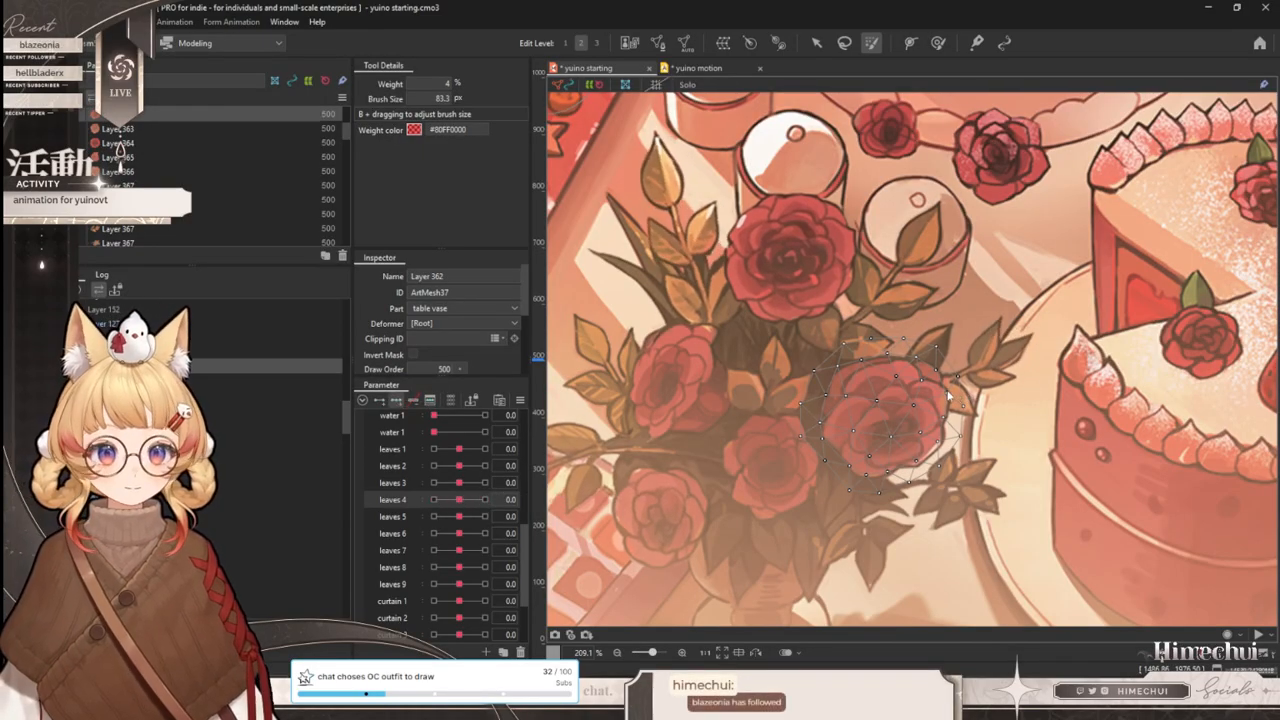
{"action": "scroll", "coordinate": [980, 388], "scroll_direction": "up", "scroll_amount": 2}
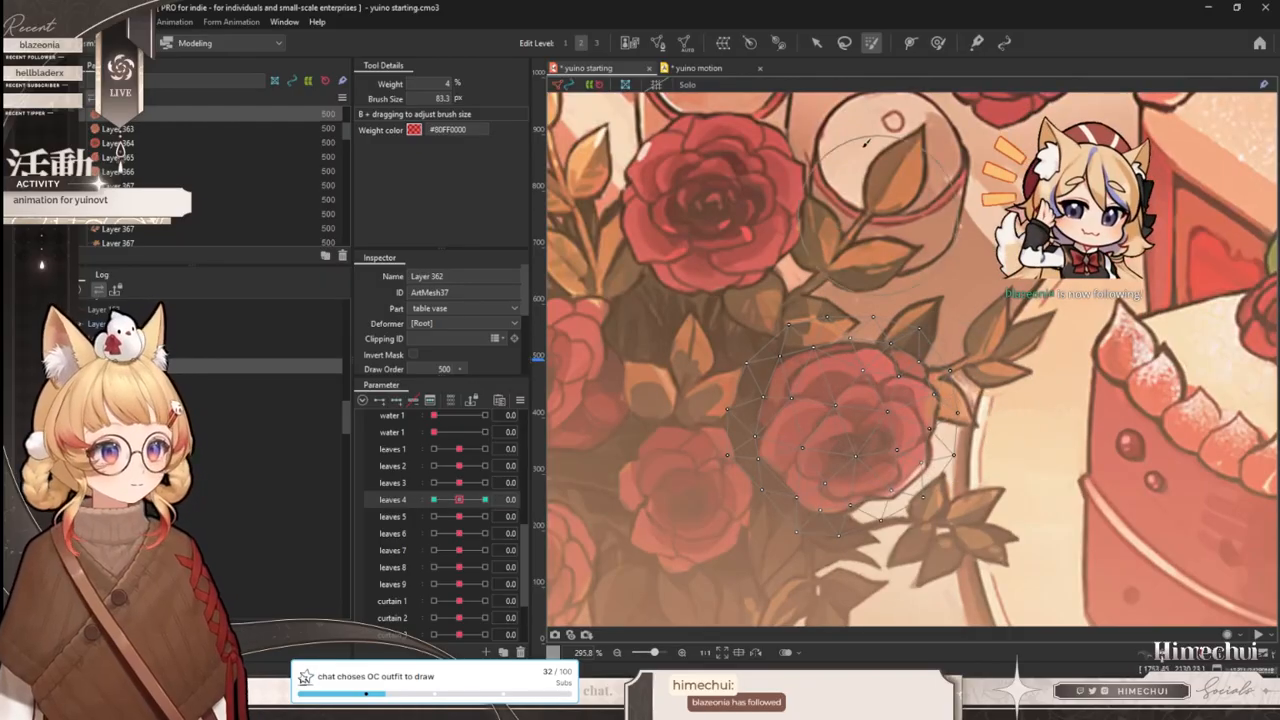
{"action": "left_click_drag", "start_coordinate": [460, 500], "coordinate": [492, 501]}
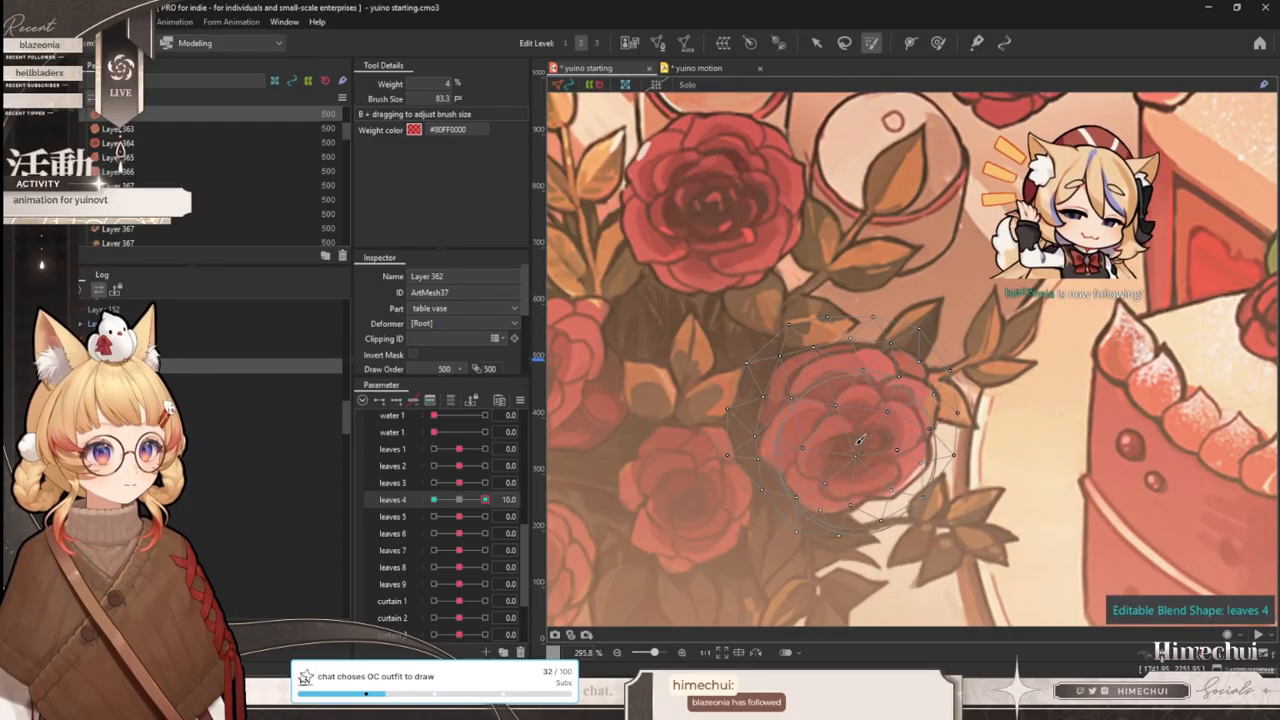
{"action": "left_click", "coordinate": [937, 42]}
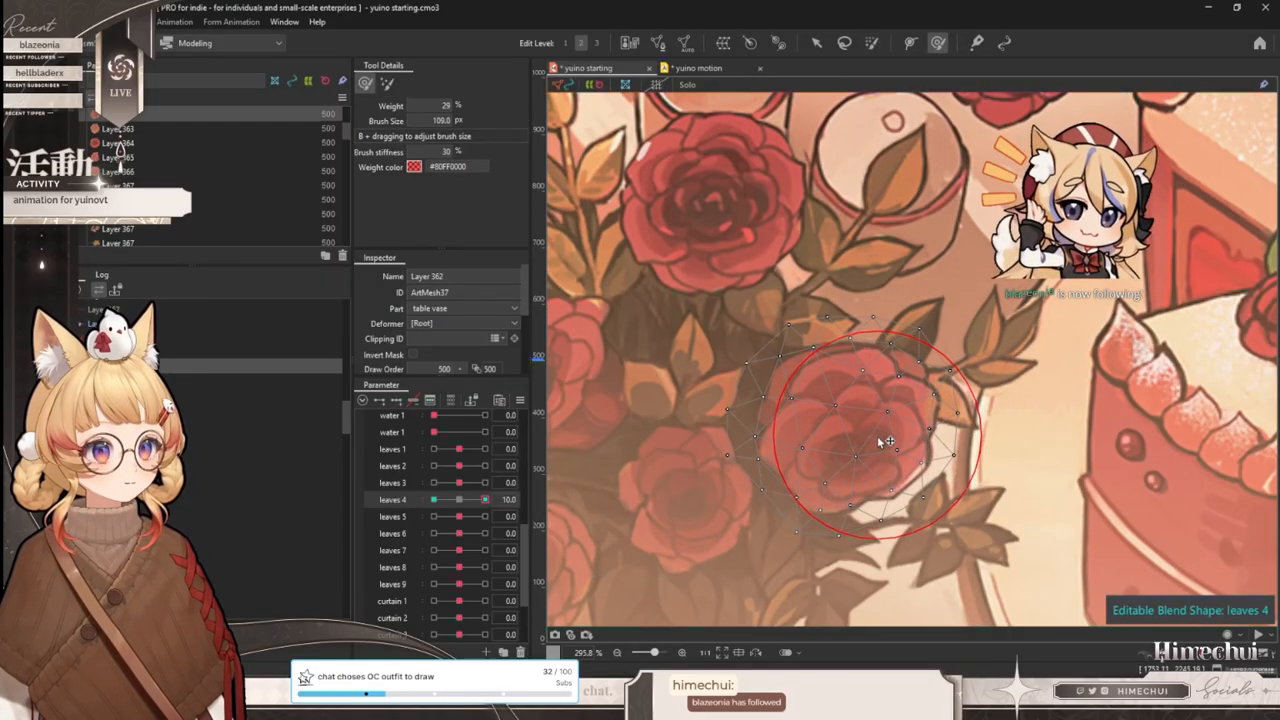
{"action": "mouse_move", "coordinate": [856, 427]}
{"action": "left_mouse_down"}
{"action": "mouse_move", "coordinate": [664, 442]}
{"action": "mouse_move", "coordinate": [847, 424]}
{"action": "mouse_move", "coordinate": [862, 456]}
{"action": "left_mouse_up"}
{"action": "left_click", "coordinate": [434, 499]}
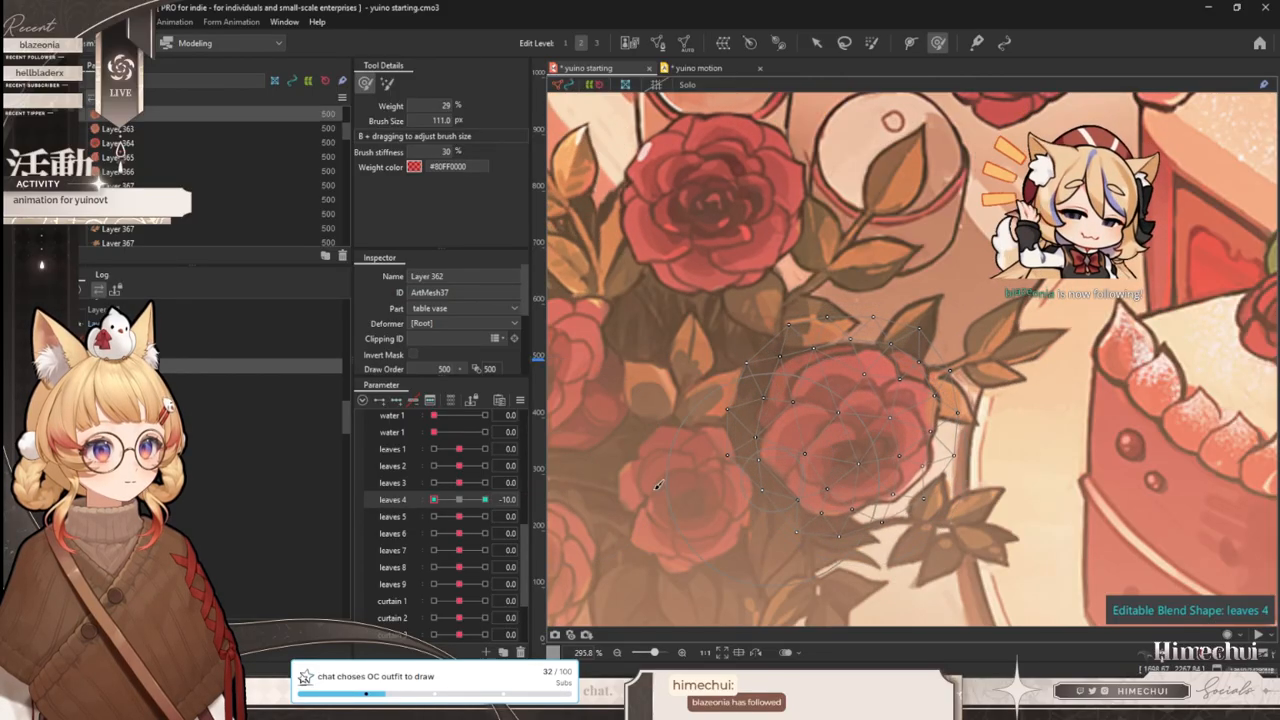
{"action": "left_click", "coordinate": [459, 500]}
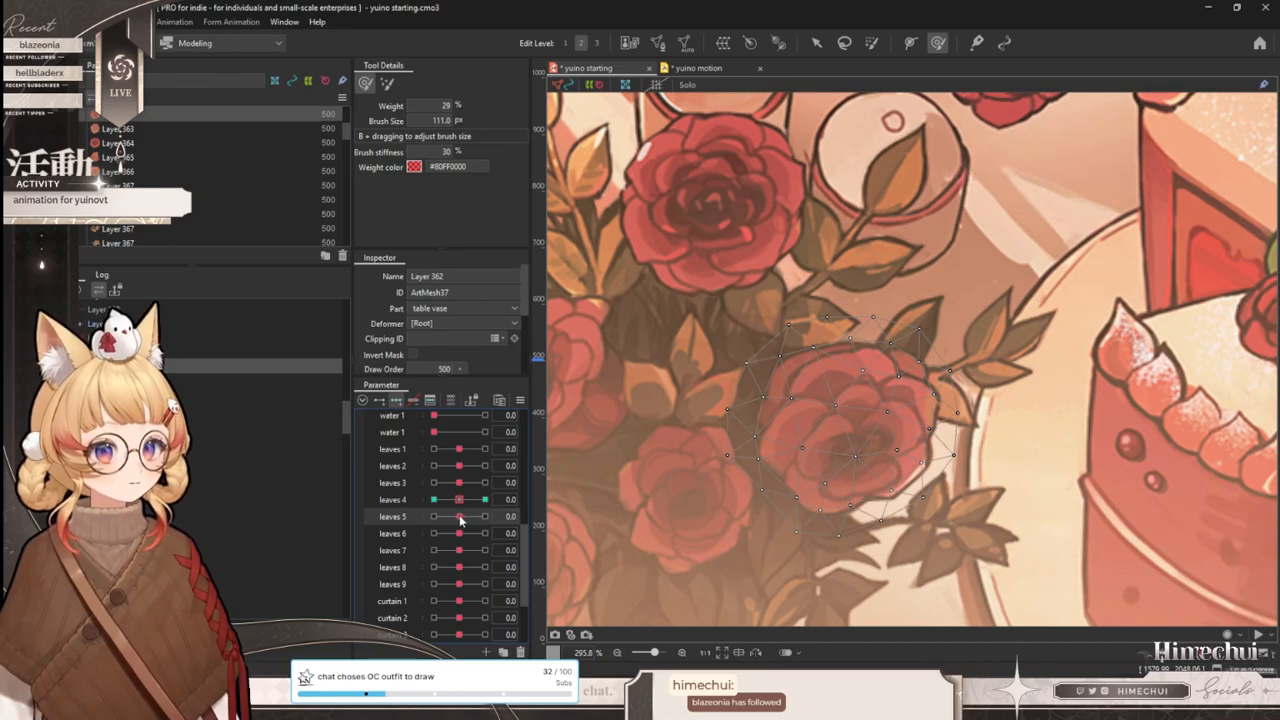
- Add leaves 5 keys to the Layer 362 rose and push its petals rightward at 10 and leftward at -10
{"action": "left_click", "coordinate": [485, 516]}
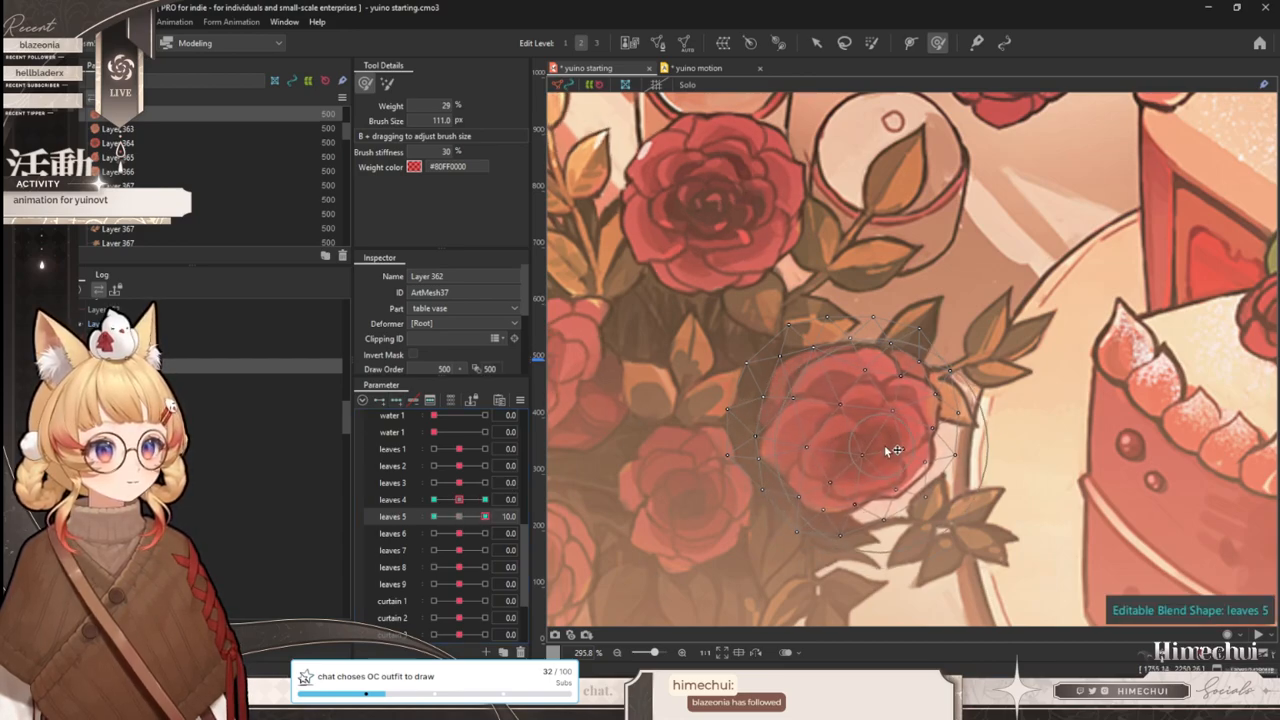
{"action": "left_click", "coordinate": [446, 518]}
{"action": "left_click", "coordinate": [433, 516]}
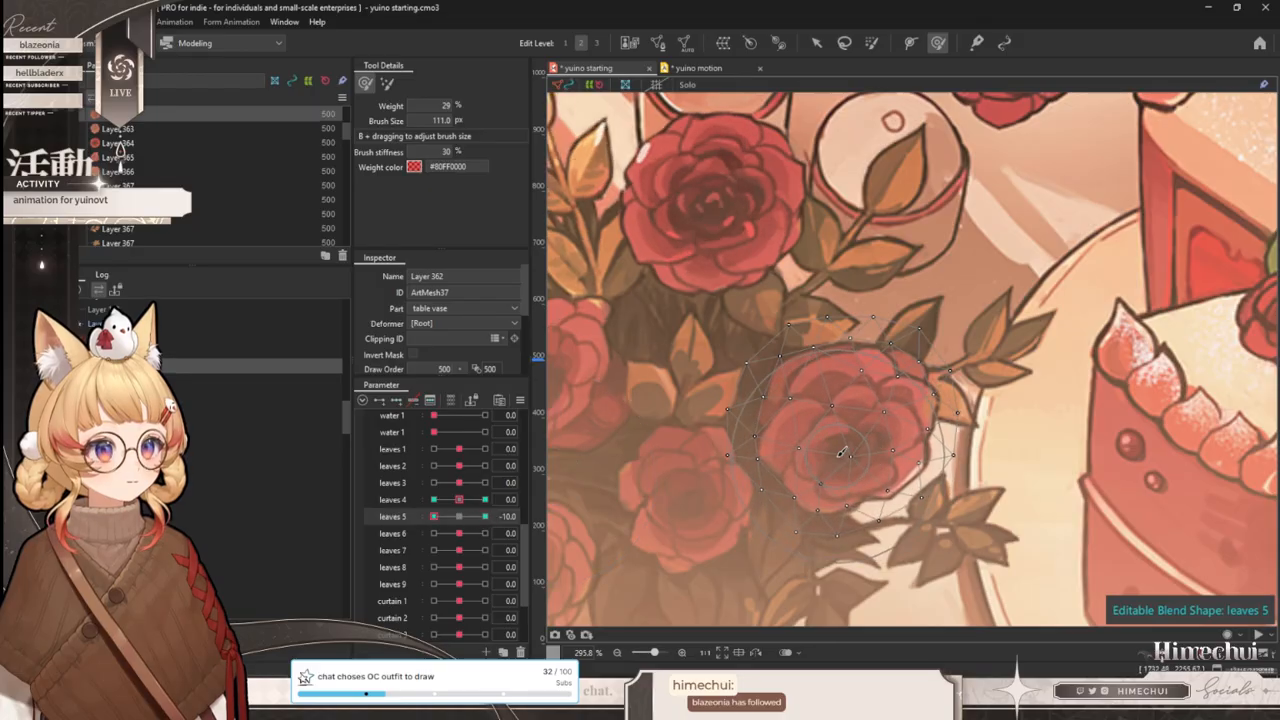
- Return leaves 5 to 0, add leaves 6 keys, and brush-select the Layer 362 rose's center with an 81.3 px brush at 4% weight
{"action": "left_click", "coordinate": [871, 42]}
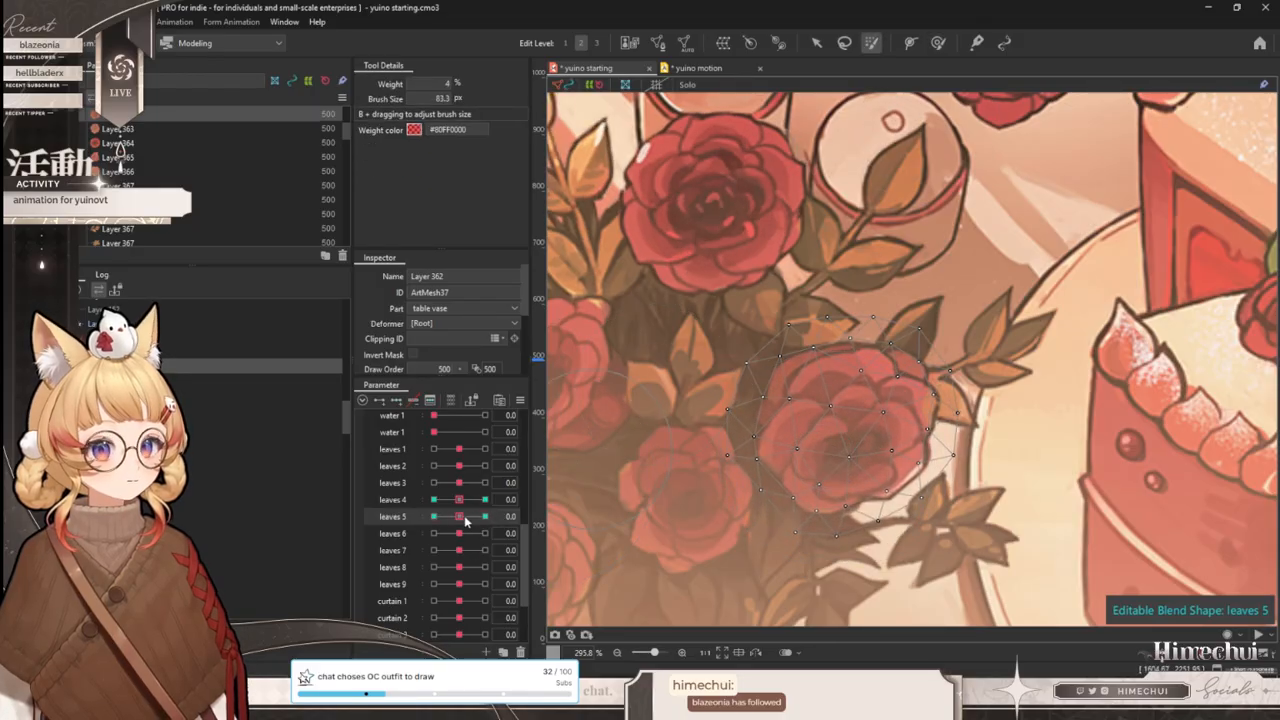
{"action": "left_click", "coordinate": [395, 535]}
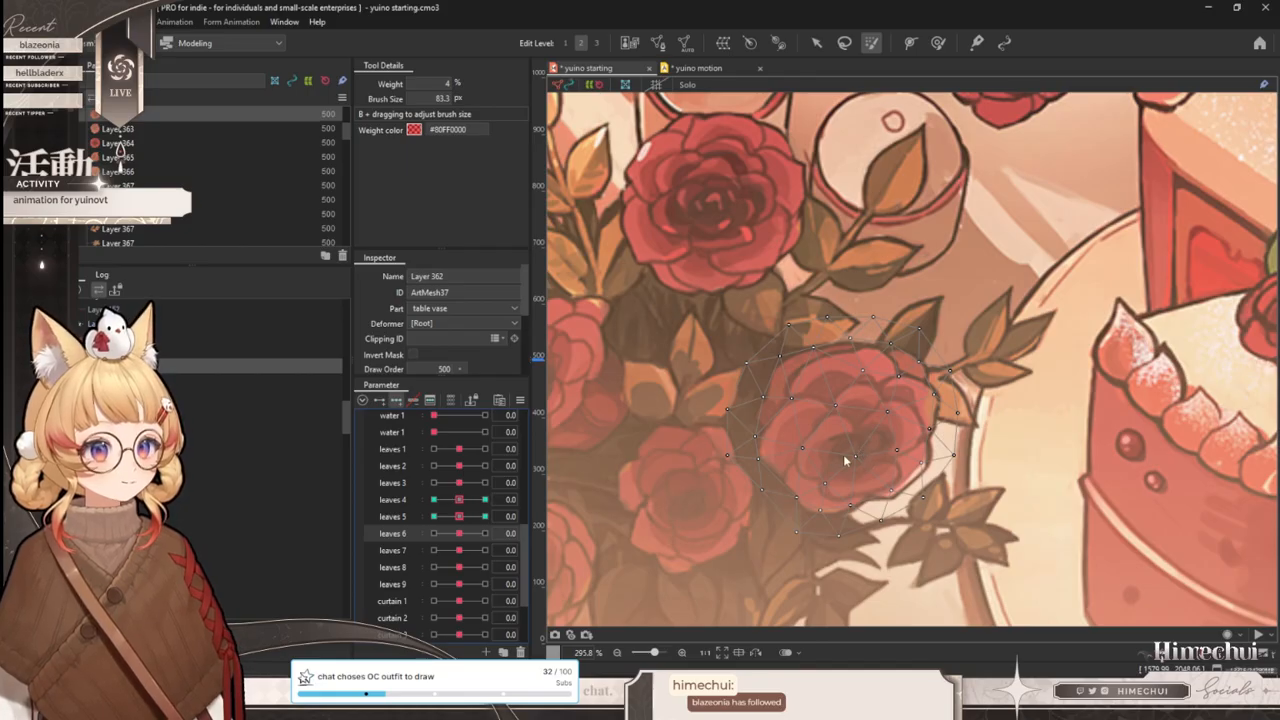
{"action": "mouse_move", "coordinate": [873, 452]}
{"action": "left_mouse_down"}
{"action": "mouse_move", "coordinate": [858, 449]}
{"action": "mouse_move", "coordinate": [850, 420]}
{"action": "mouse_move", "coordinate": [880, 440]}
{"action": "left_mouse_up"}
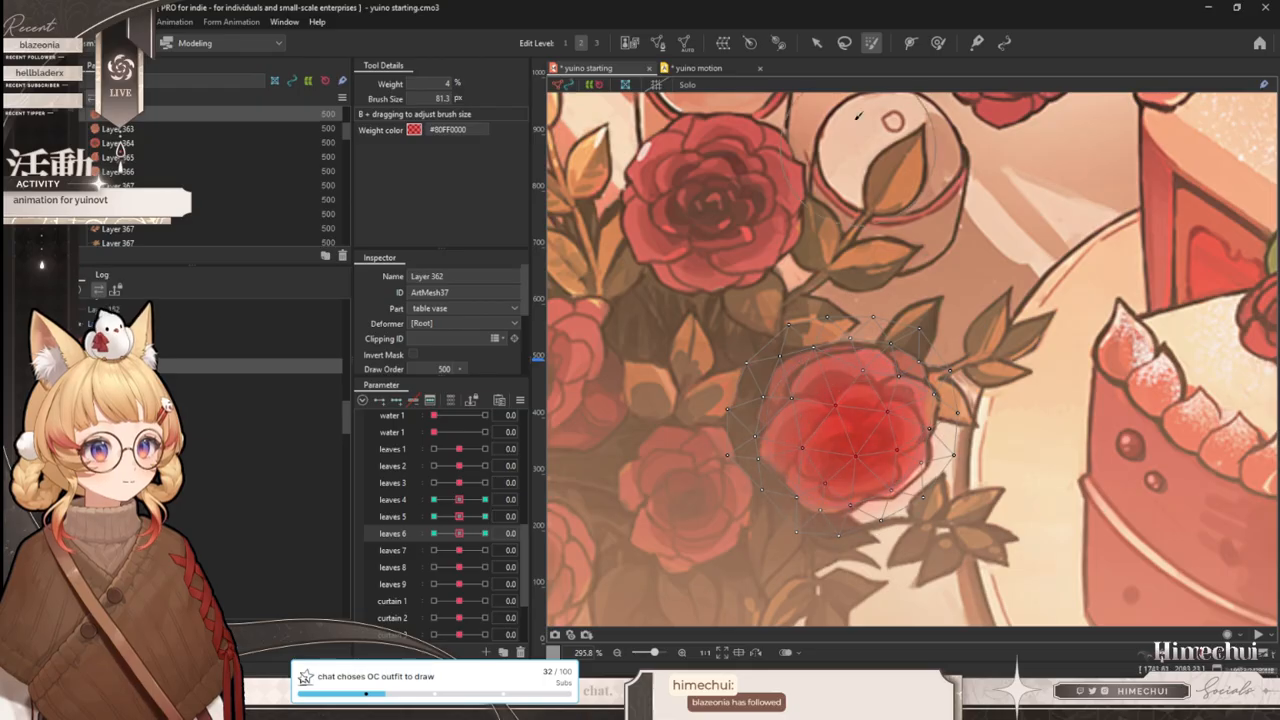
- Scale the Layer 362 rose's selected points at leaves 6 value 10, shrink them at -10, and return leaves 6 to 0
{"action": "left_click", "coordinate": [817, 40]}
{"action": "left_click", "coordinate": [485, 533]}
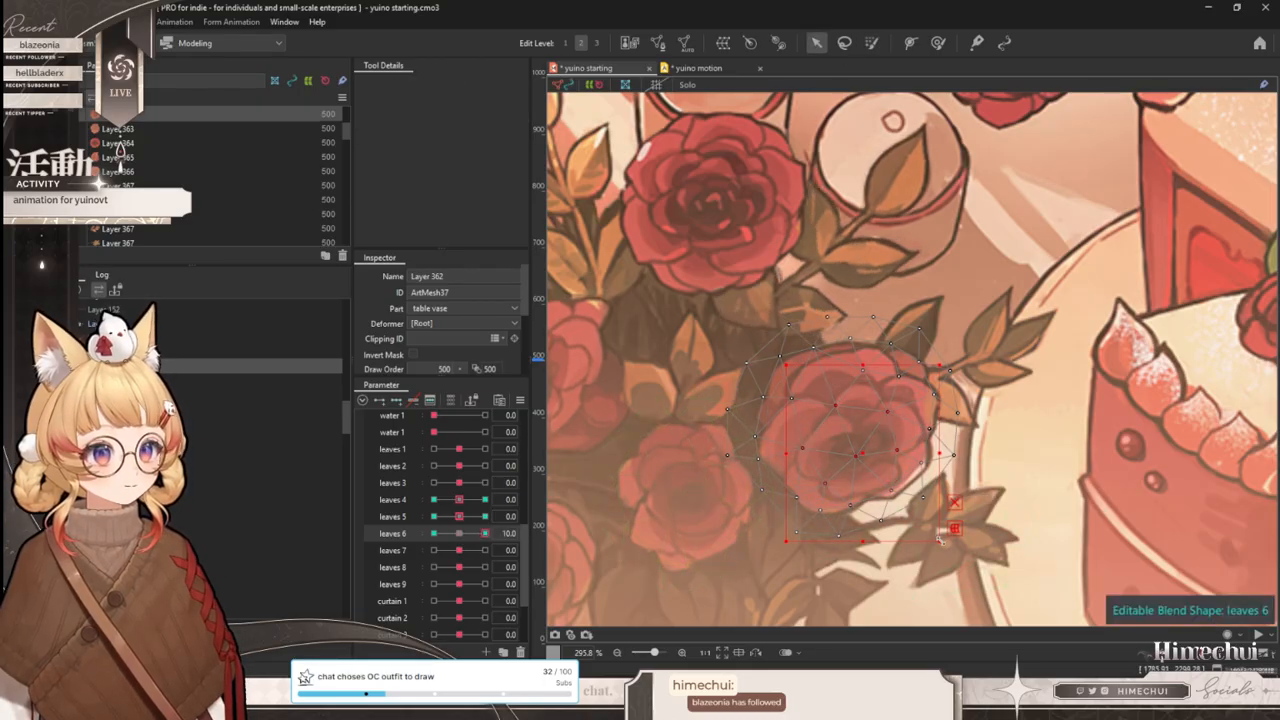
{"action": "left_click", "coordinate": [433, 533]}
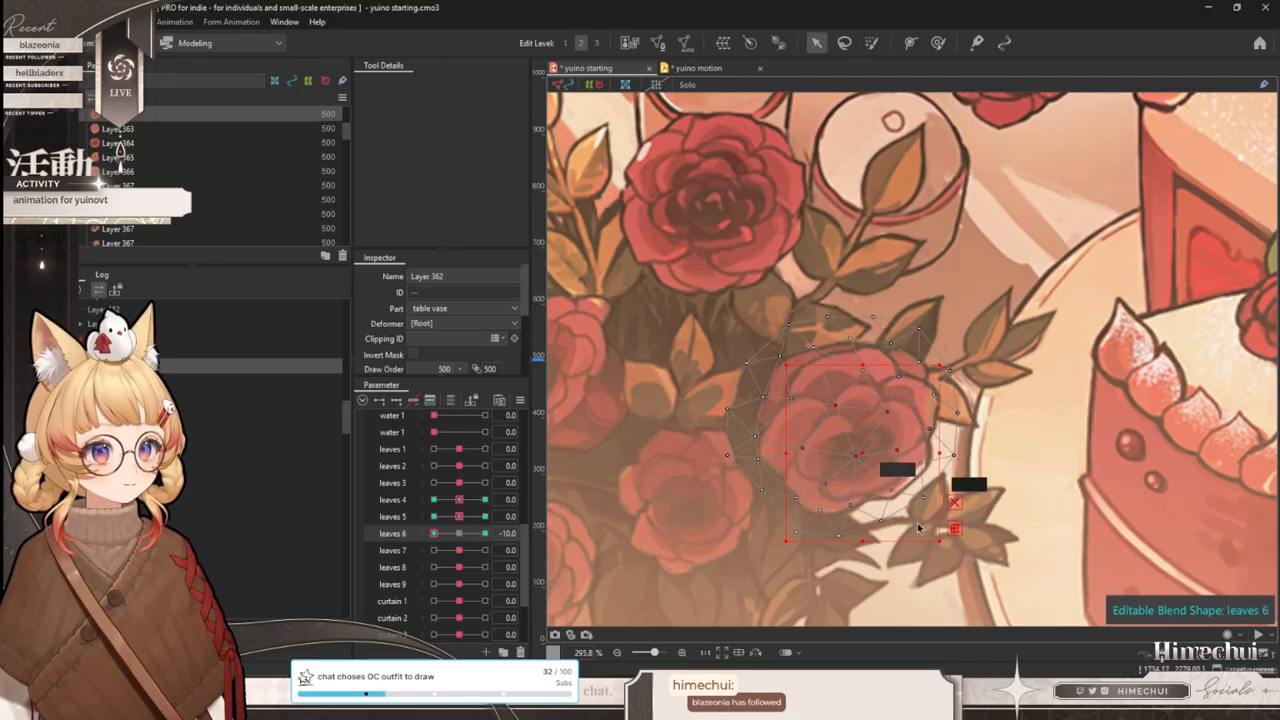
{"action": "left_click_drag", "start_coordinate": [941, 539], "coordinate": [936, 529]}
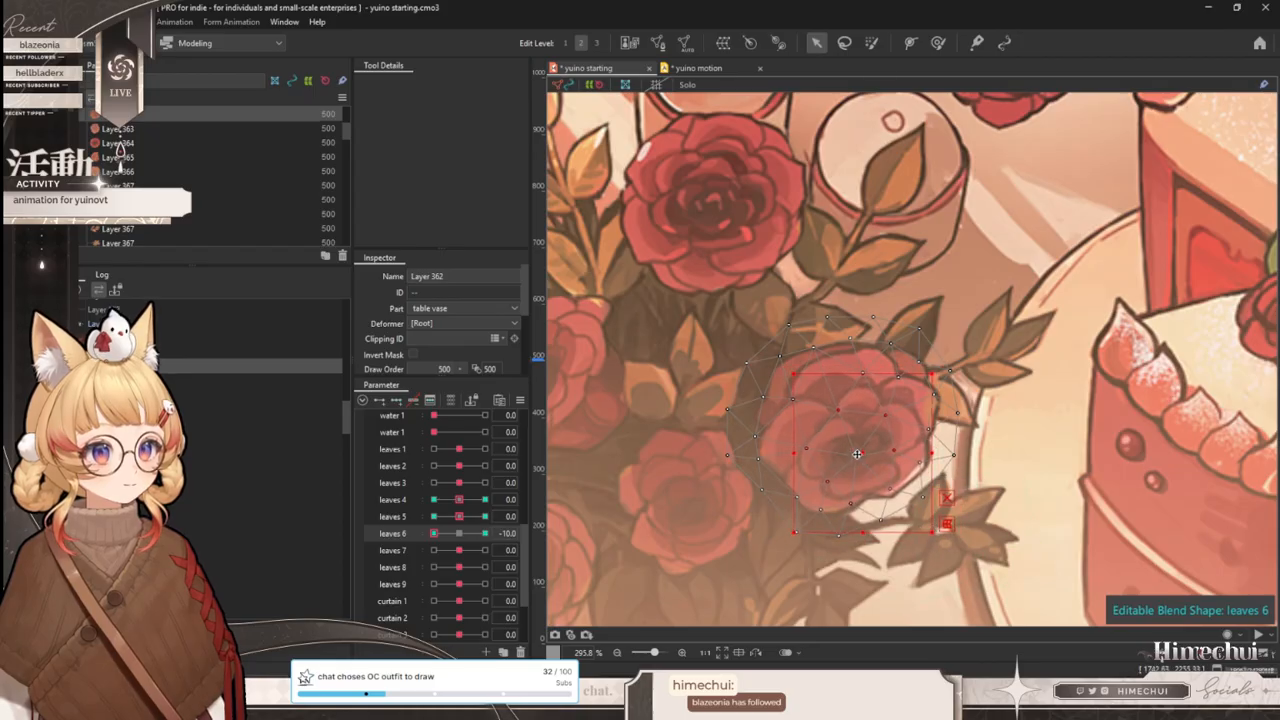
{"action": "left_click", "coordinate": [459, 533]}
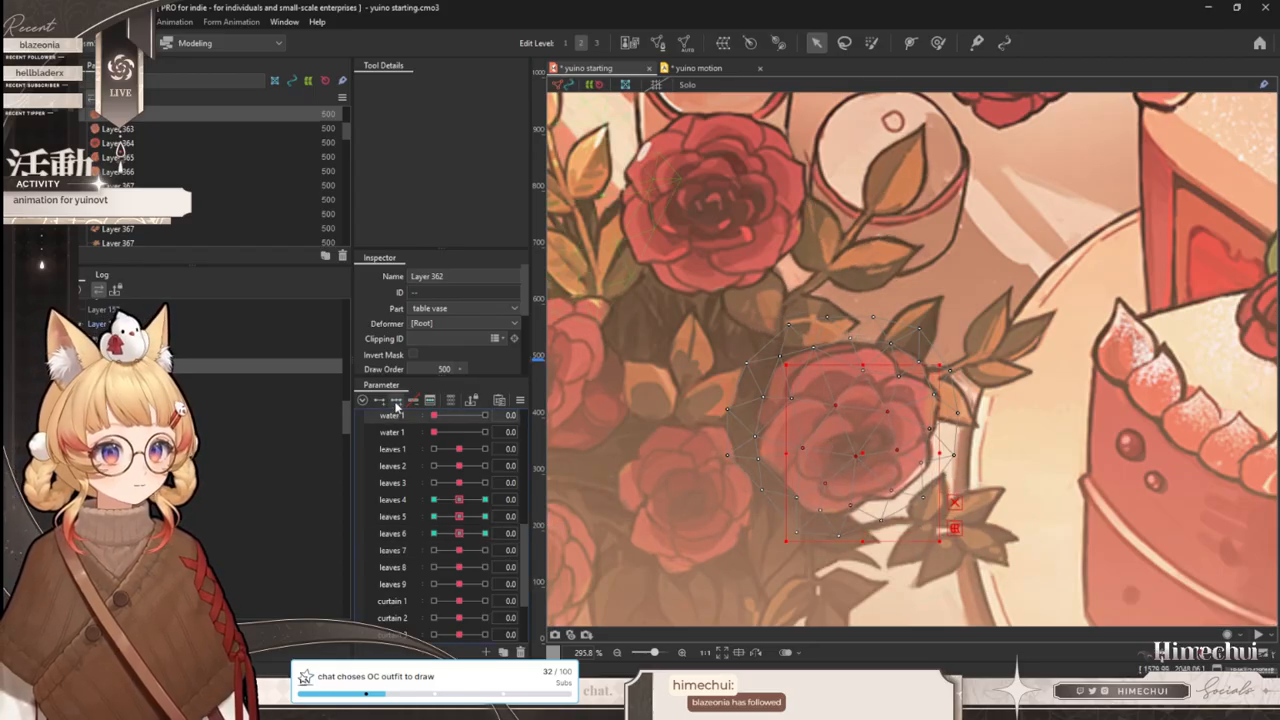
- Key leaves 7 by rotating the Layer 362 rose's selected points counterclockwise at 10 and clockwise at -10, and review the yuino motion animation
{"action": "left_click", "coordinate": [404, 548]}
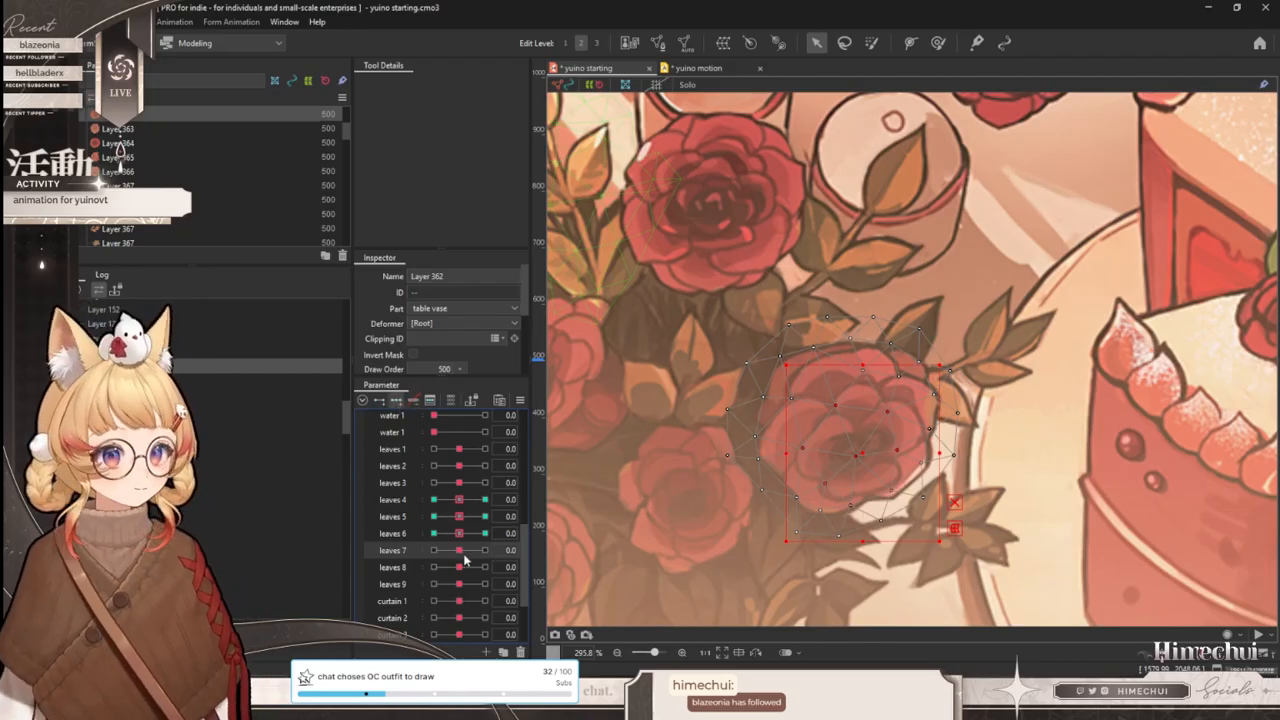
{"action": "left_click_drag", "start_coordinate": [462, 552], "coordinate": [485, 550]}
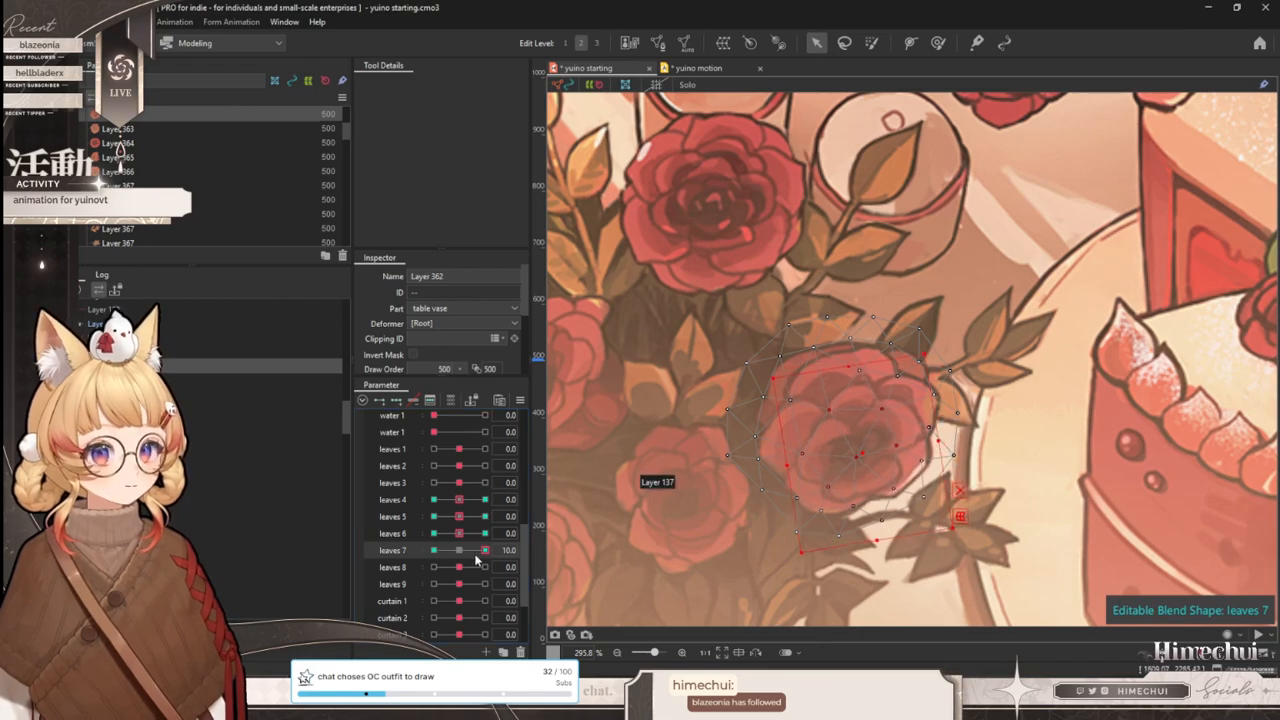
{"action": "left_click_drag", "start_coordinate": [482, 551], "coordinate": [434, 550]}
{"action": "left_click_drag", "start_coordinate": [953, 457], "coordinate": [948, 470]}
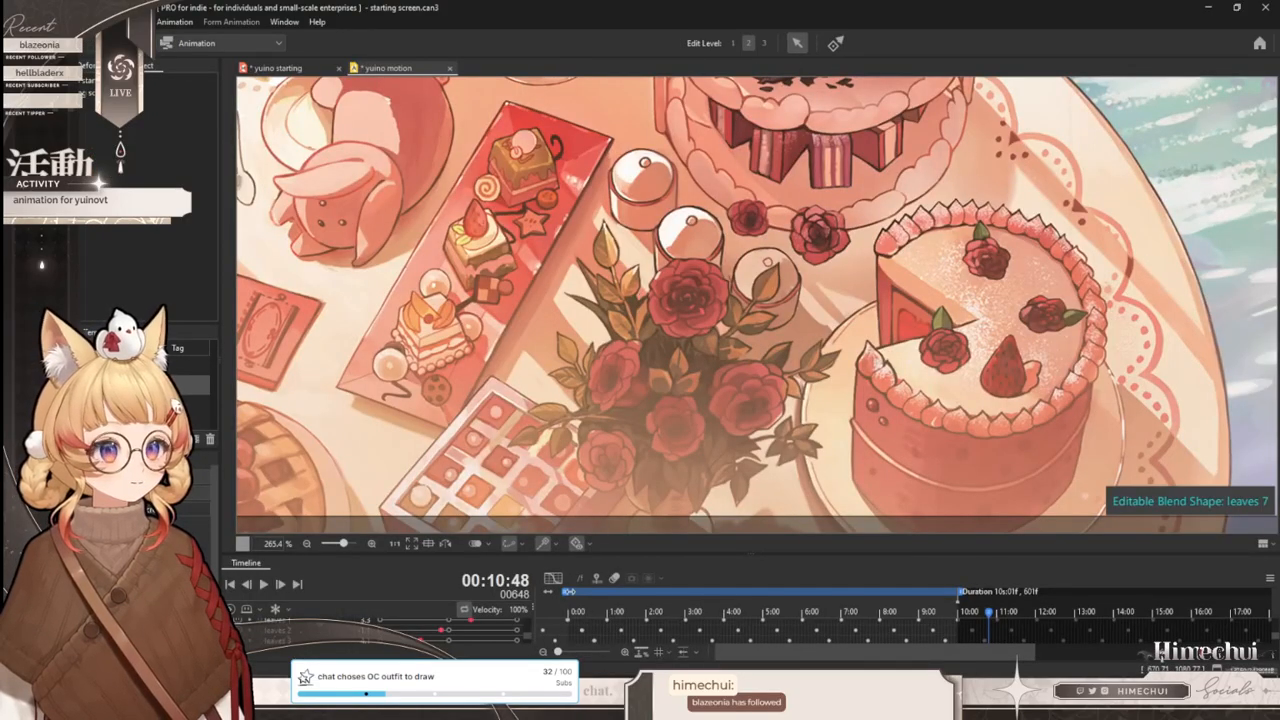
{"action": "left_click_drag", "start_coordinate": [570, 592], "coordinate": [787, 600]}
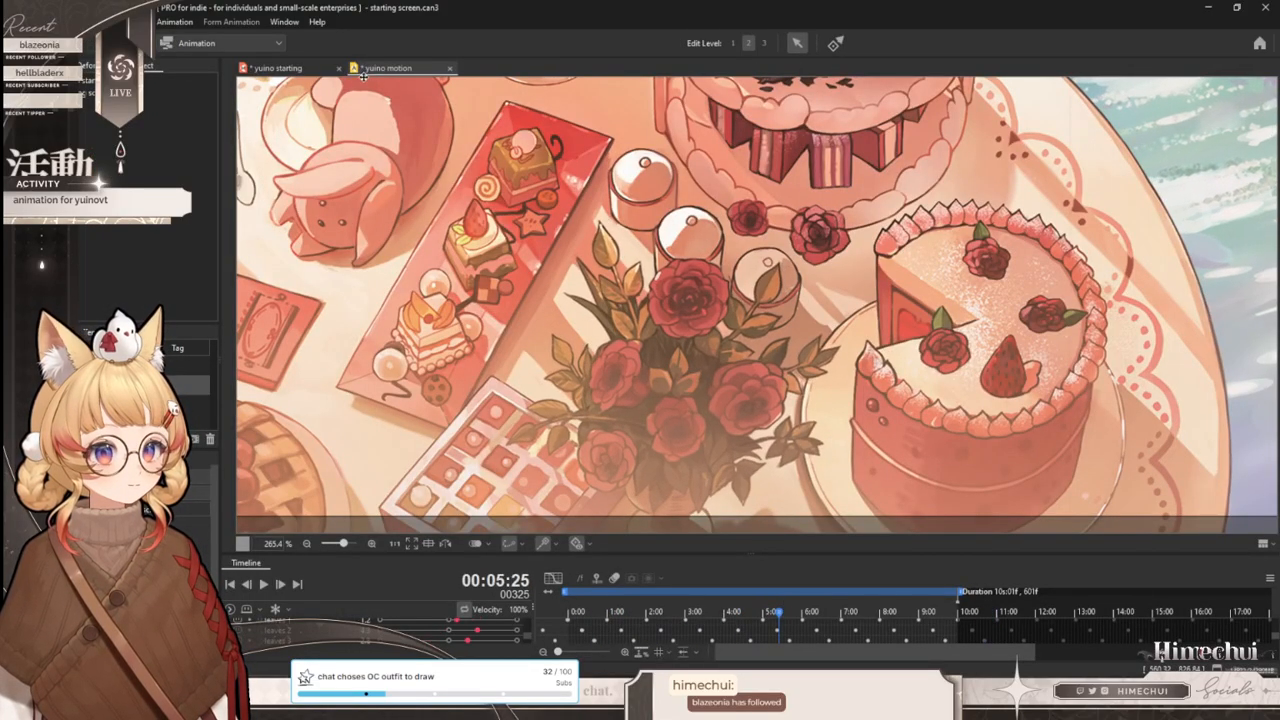
{"action": "left_click", "coordinate": [302, 67]}
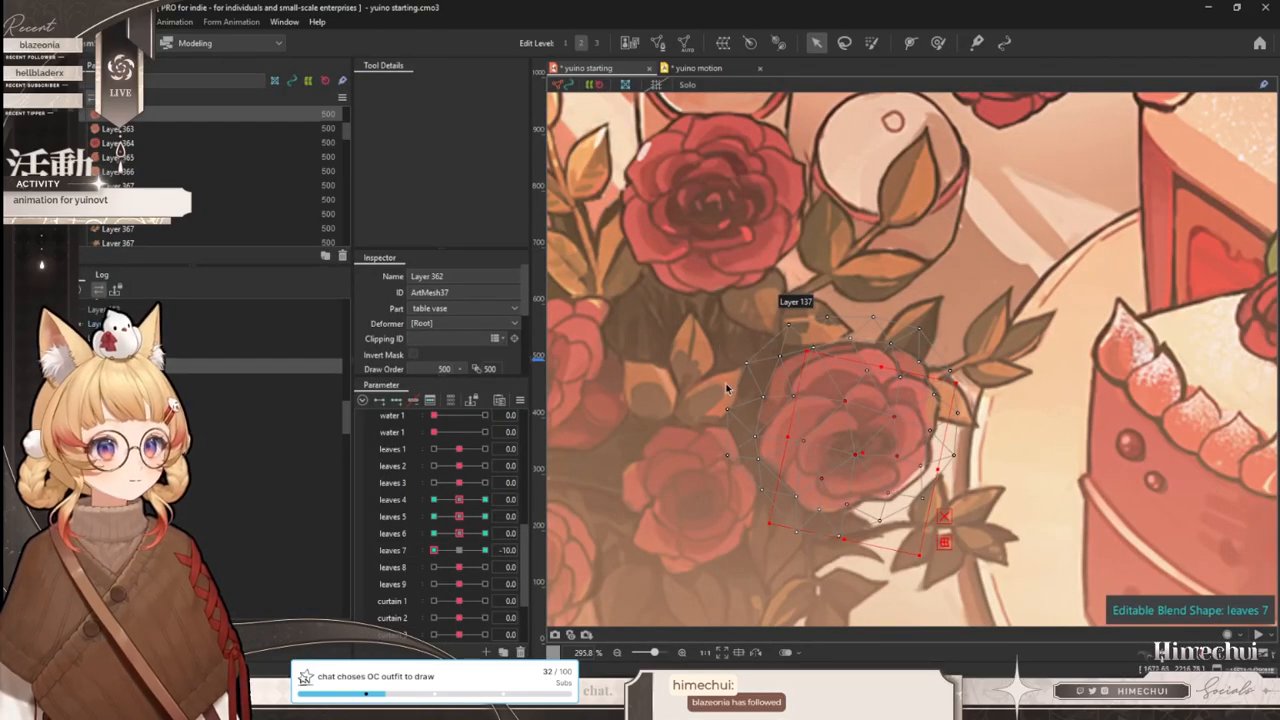
- Select the Layer 367 foliage mesh for deform brushing with the selection overlay hidden, and return leaves 7 to 0
{"action": "scroll", "coordinate": [725, 382], "scroll_direction": "down", "scroll_amount": 2}
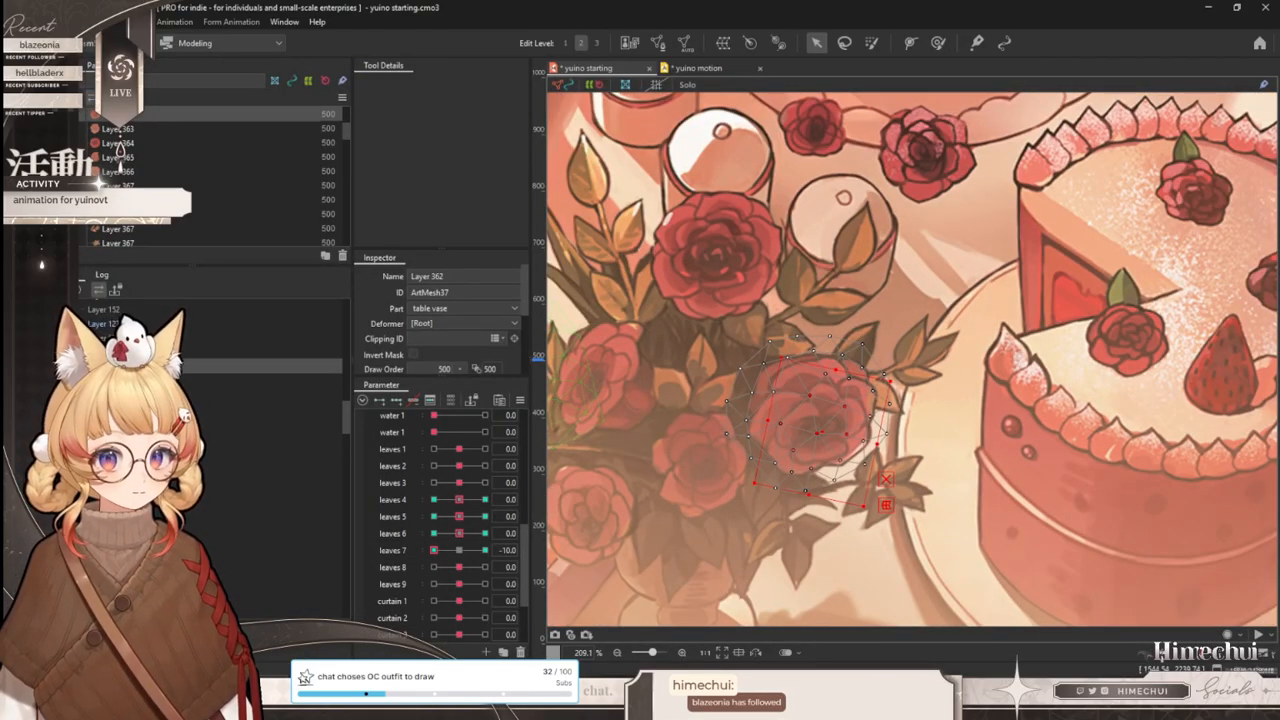
{"action": "left_click", "coordinate": [680, 365]}
{"action": "scroll", "coordinate": [935, 316], "scroll_direction": "down", "scroll_amount": 2}
{"action": "left_click", "coordinate": [938, 43]}
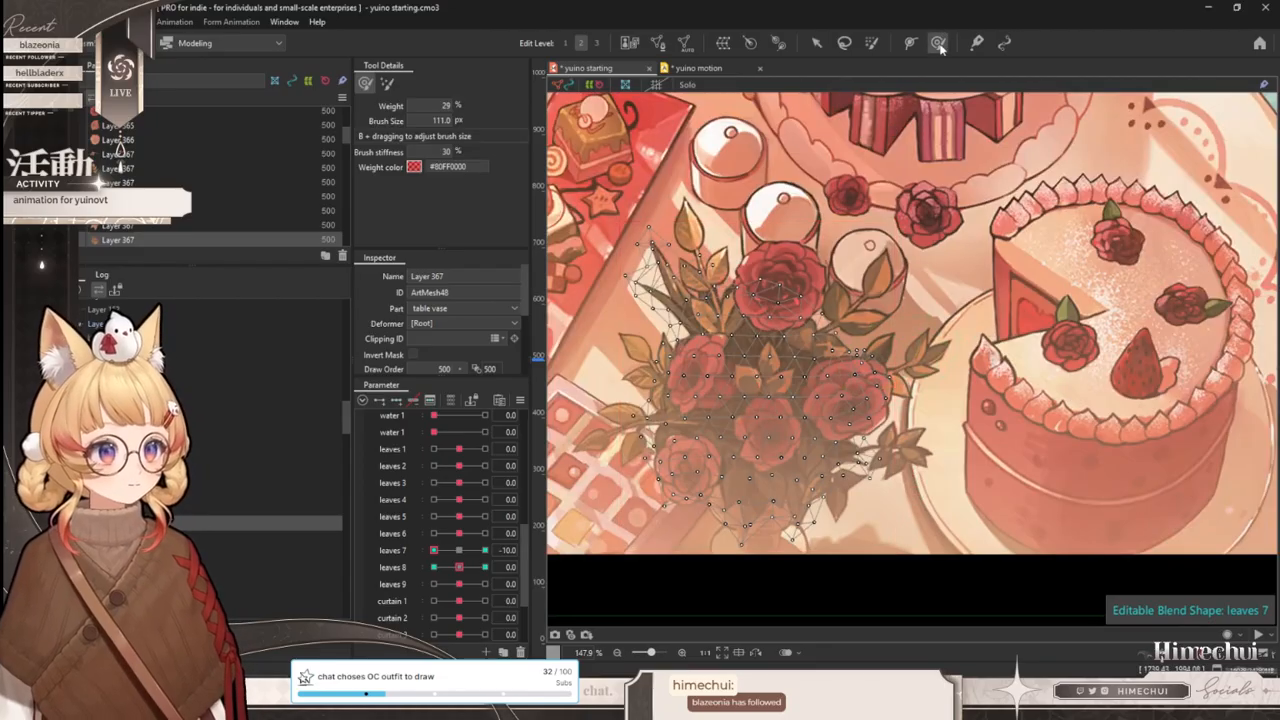
{"action": "scroll", "coordinate": [795, 367], "scroll_direction": "up", "scroll_amount": 2}
{"action": "key", "text": "ctrl+t"}
{"action": "left_click", "coordinate": [459, 550]}
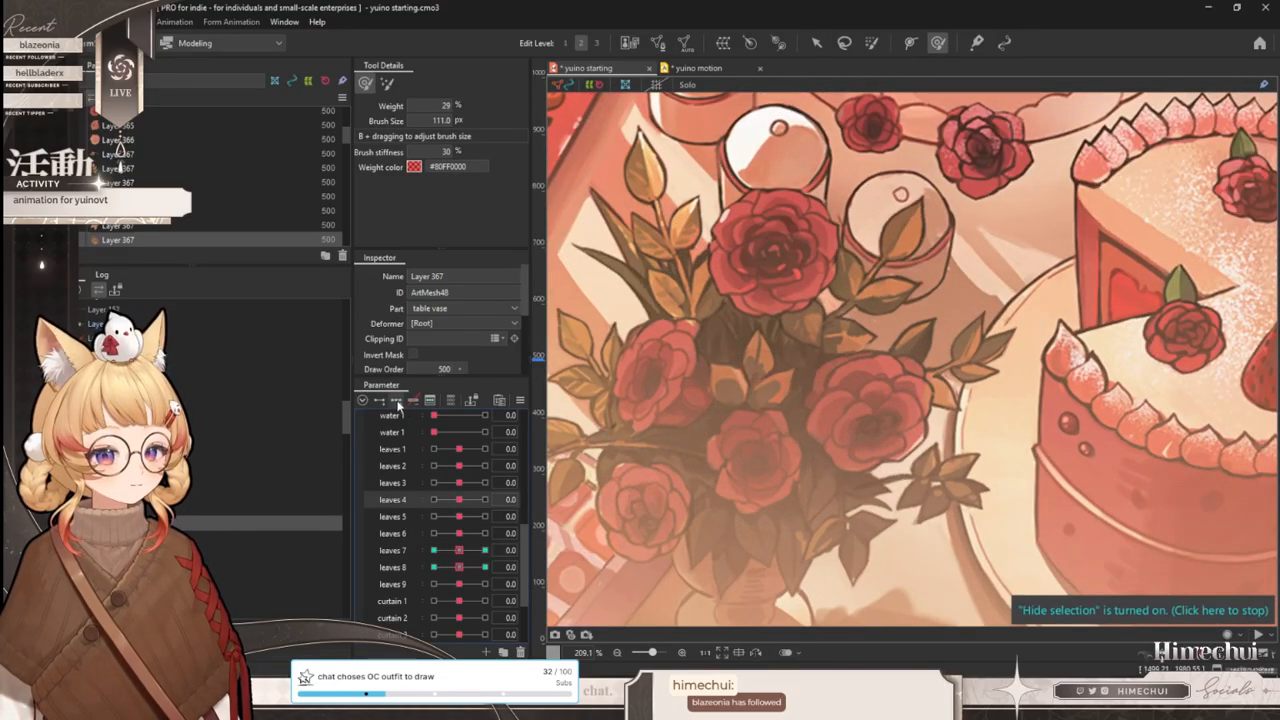
- Add leaves 2 keys to Layer 367 and push its central leaves at the end keys with a 152.6 px deform brush
{"action": "left_click", "coordinate": [404, 465]}
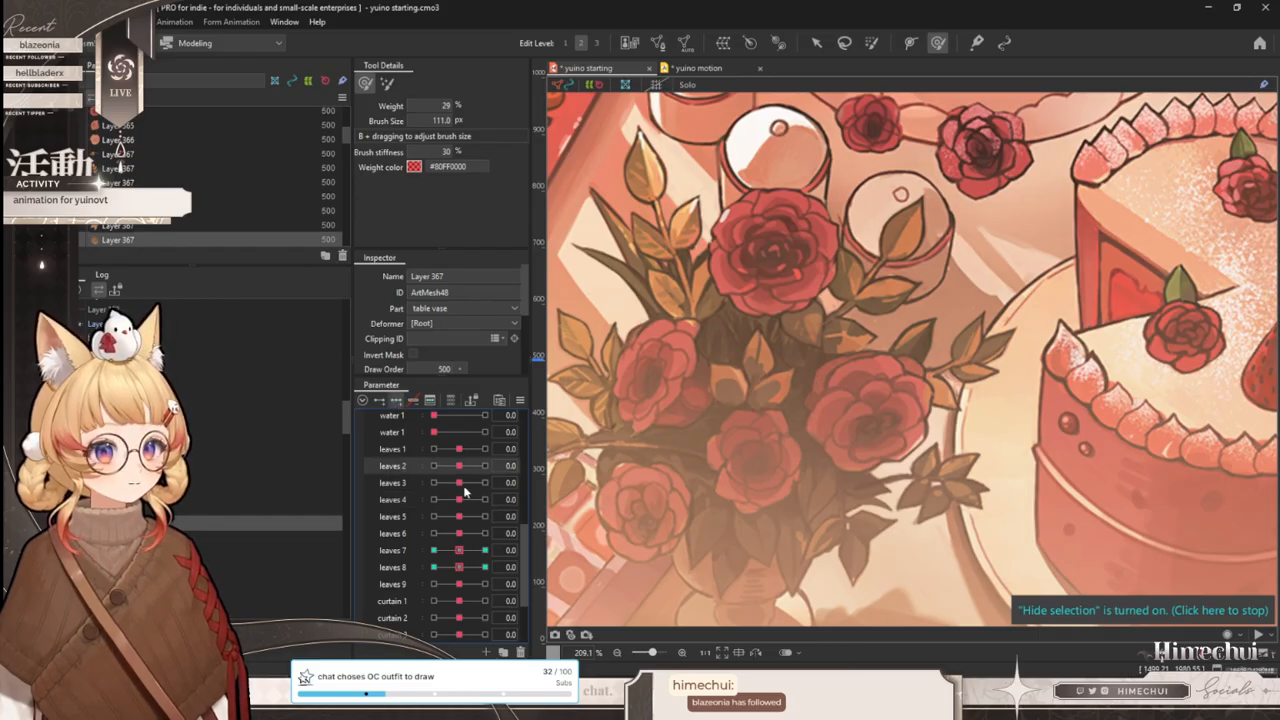
{"action": "mouse_move", "coordinate": [462, 470]}
{"action": "left_mouse_down"}
{"action": "mouse_move", "coordinate": [485, 466]}
{"action": "mouse_move", "coordinate": [411, 469]}
{"action": "left_mouse_up"}
{"action": "left_click_drag", "start_coordinate": [752, 390], "coordinate": [755, 400]}
- Add leaves 3 keys to Layer 367, push its central leaves at 10 and -10 with a 122 px brush, and return leaves 3 to 0
{"action": "left_click", "coordinate": [407, 482]}
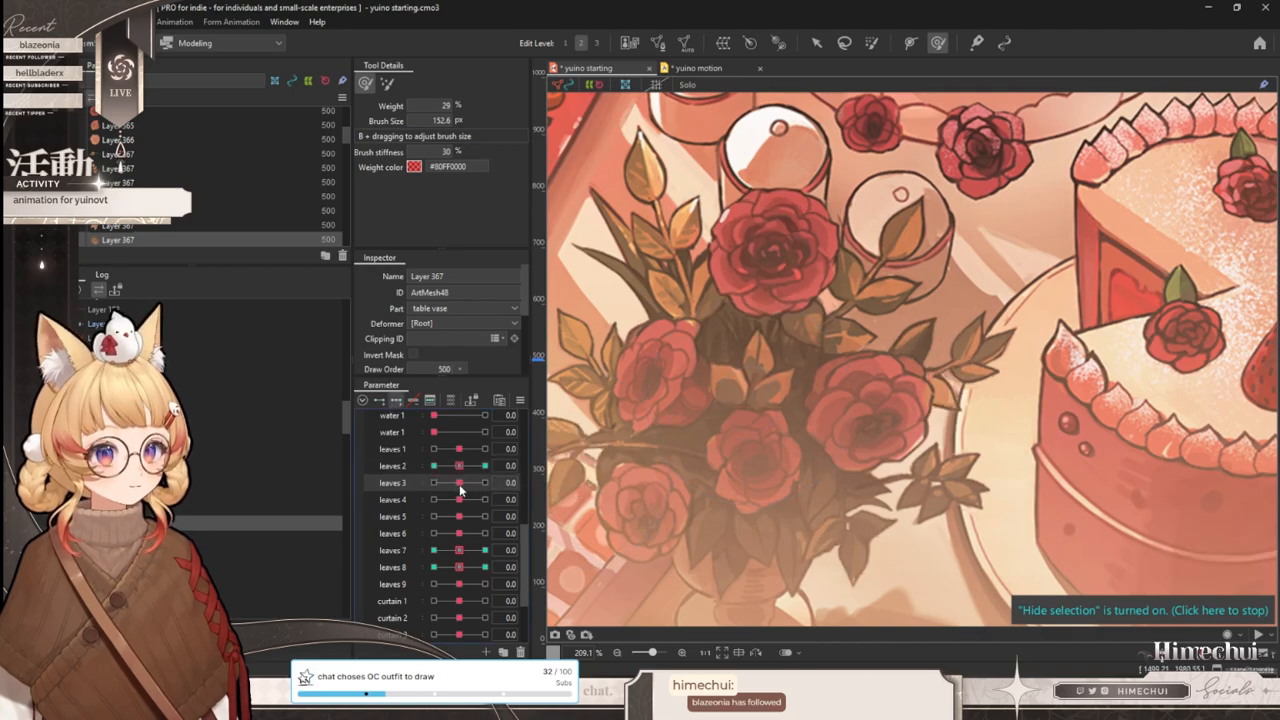
{"action": "left_click_drag", "start_coordinate": [459, 485], "coordinate": [485, 483]}
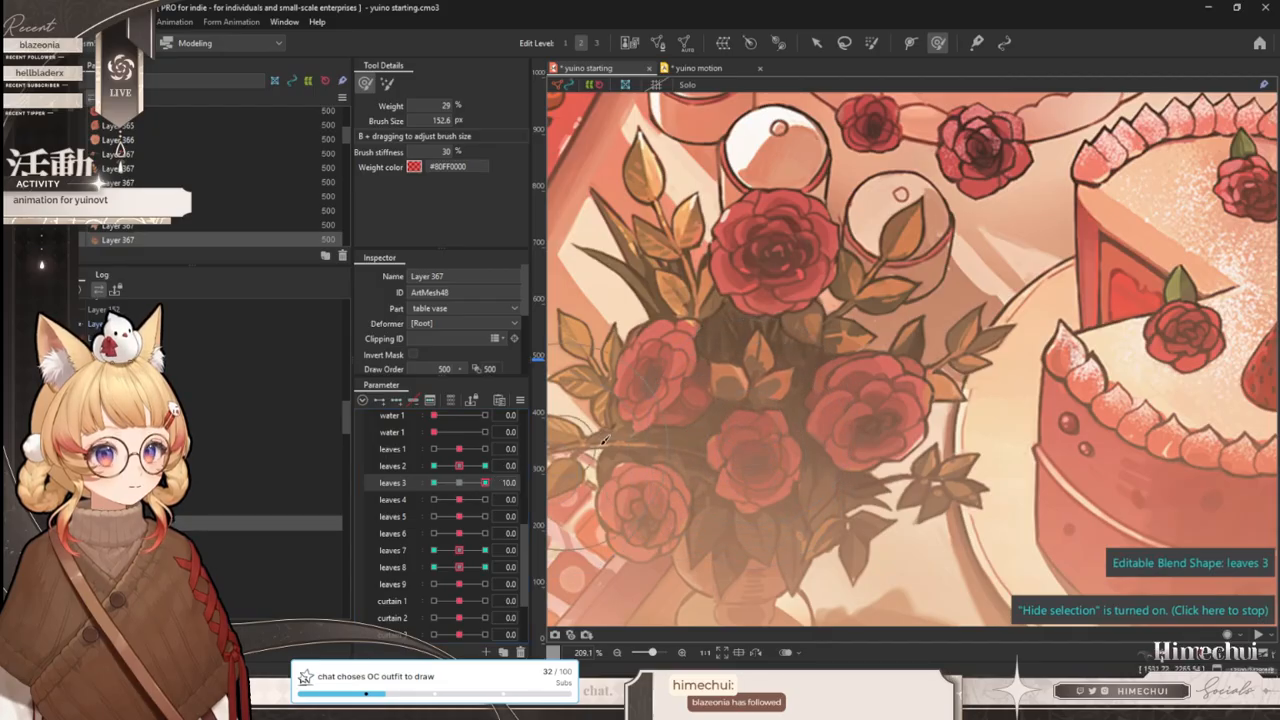
{"action": "mouse_move", "coordinate": [485, 483]}
{"action": "left_mouse_down"}
{"action": "mouse_move", "coordinate": [460, 485]}
{"action": "mouse_move", "coordinate": [485, 483]}
{"action": "left_mouse_up"}
{"action": "key", "text": "b"}
{"action": "left_click_drag", "start_coordinate": [705, 350], "coordinate": [763, 395]}
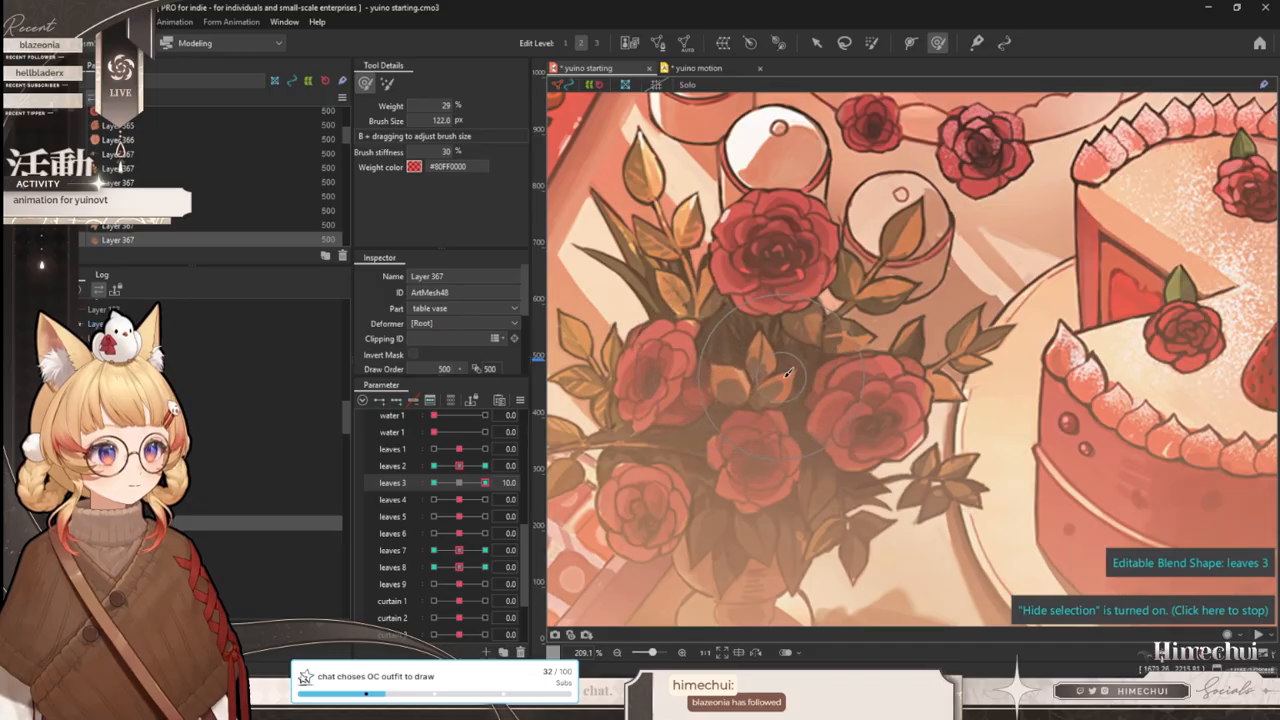
{"action": "left_click_drag", "start_coordinate": [485, 483], "coordinate": [431, 485]}
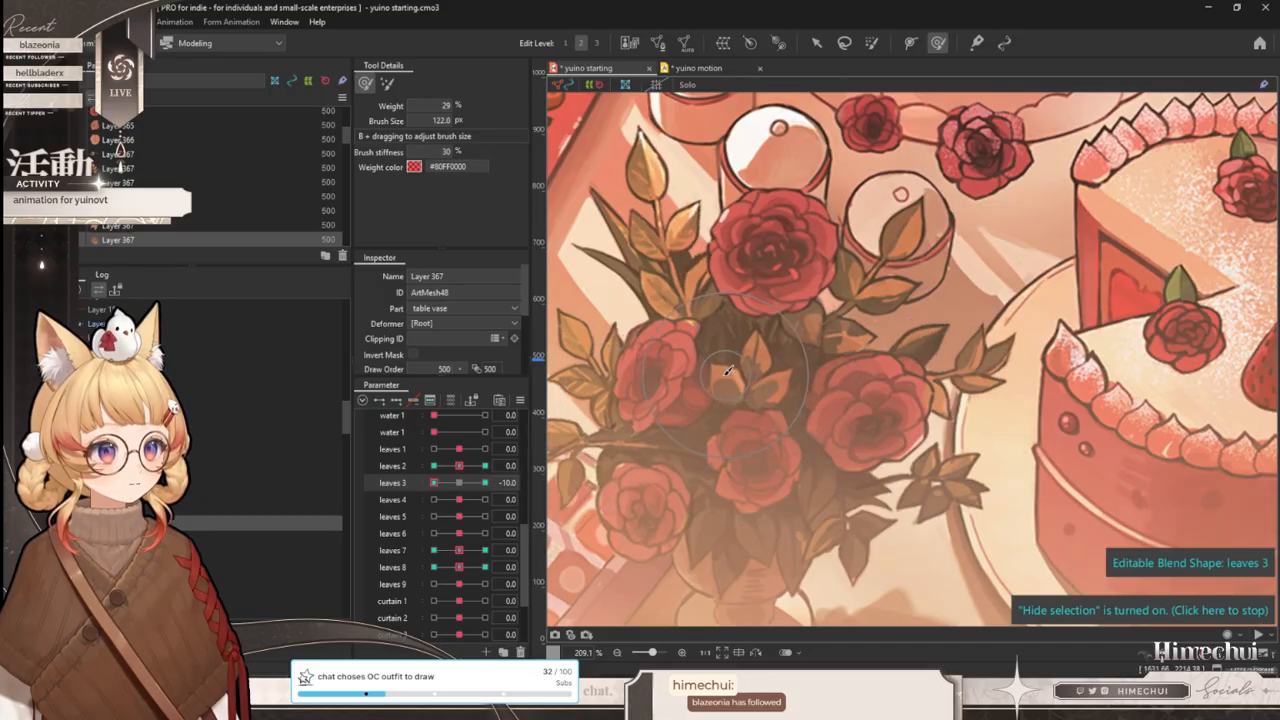
{"action": "left_click", "coordinate": [459, 483]}
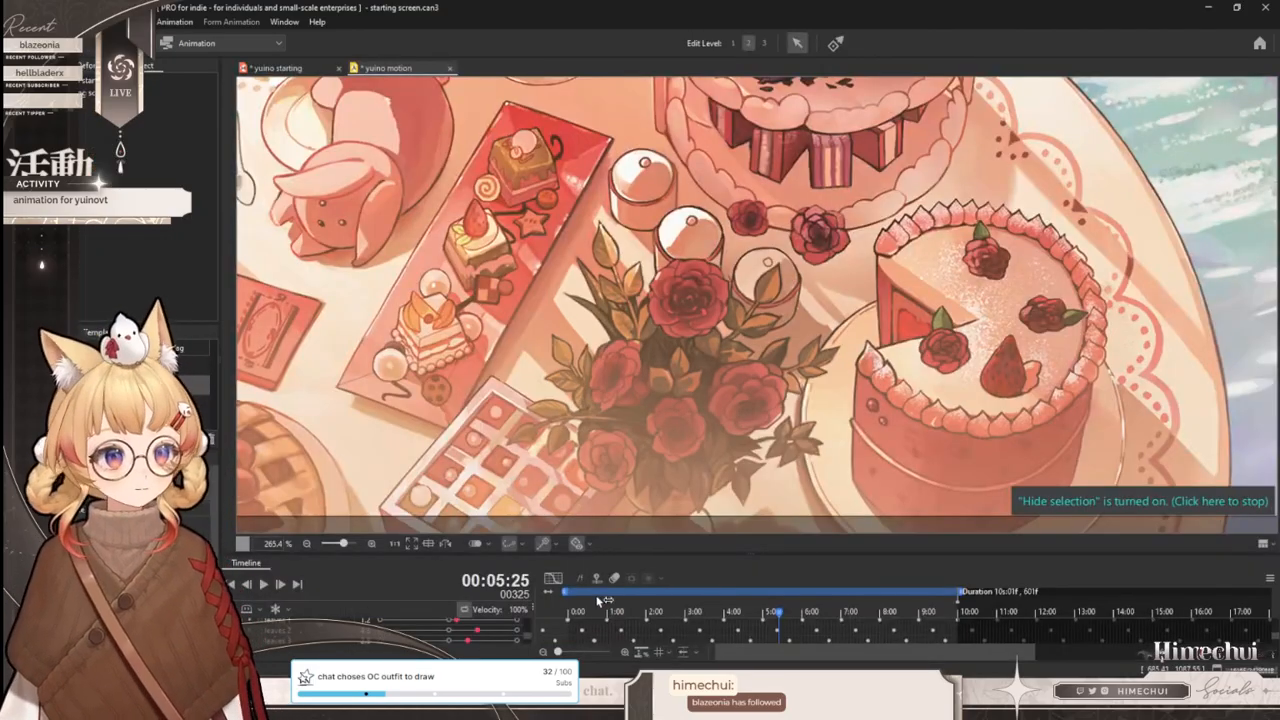
- Scrub through the yuino motion timeline to review the foliage's sway, checking leaves 2 at 10 in the yuino starting model
{"action": "left_click", "coordinate": [624, 615]}
{"action": "left_click_drag", "start_coordinate": [624, 615], "coordinate": [918, 590]}
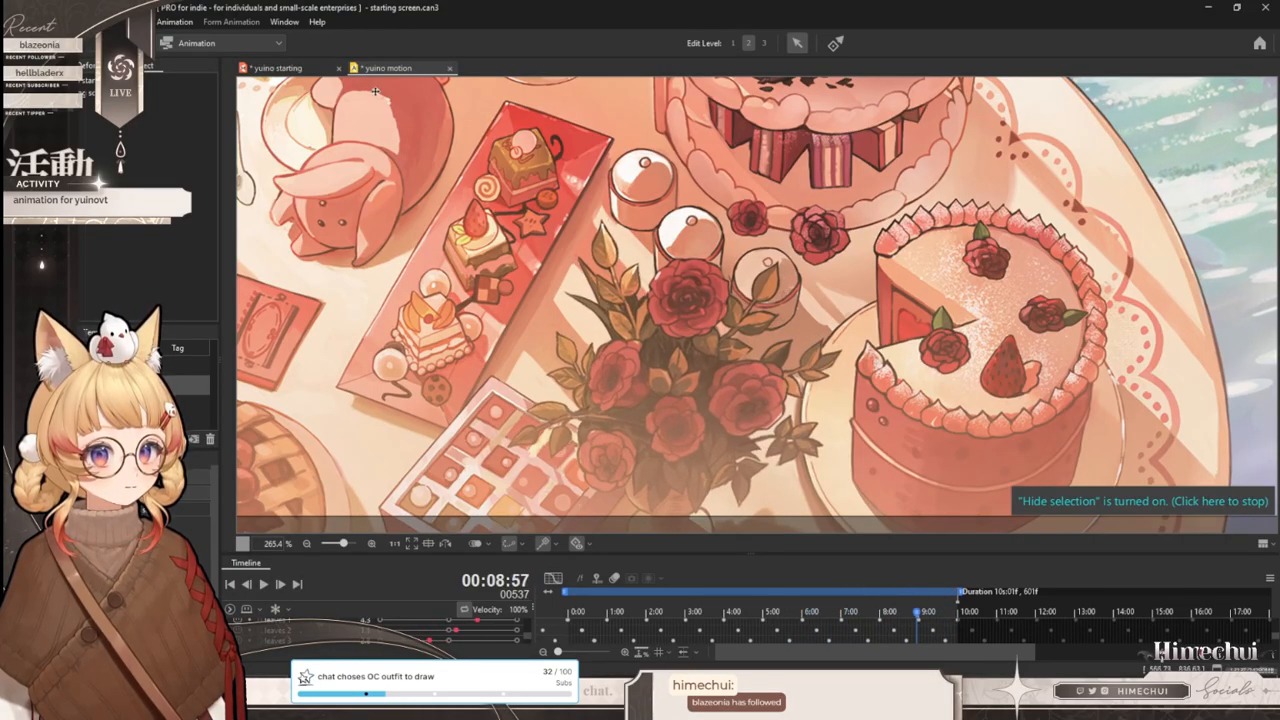
{"action": "left_click", "coordinate": [295, 68]}
{"action": "left_click", "coordinate": [484, 466]}
{"action": "left_click", "coordinate": [556, 464]}
{"action": "left_click", "coordinate": [588, 485]}
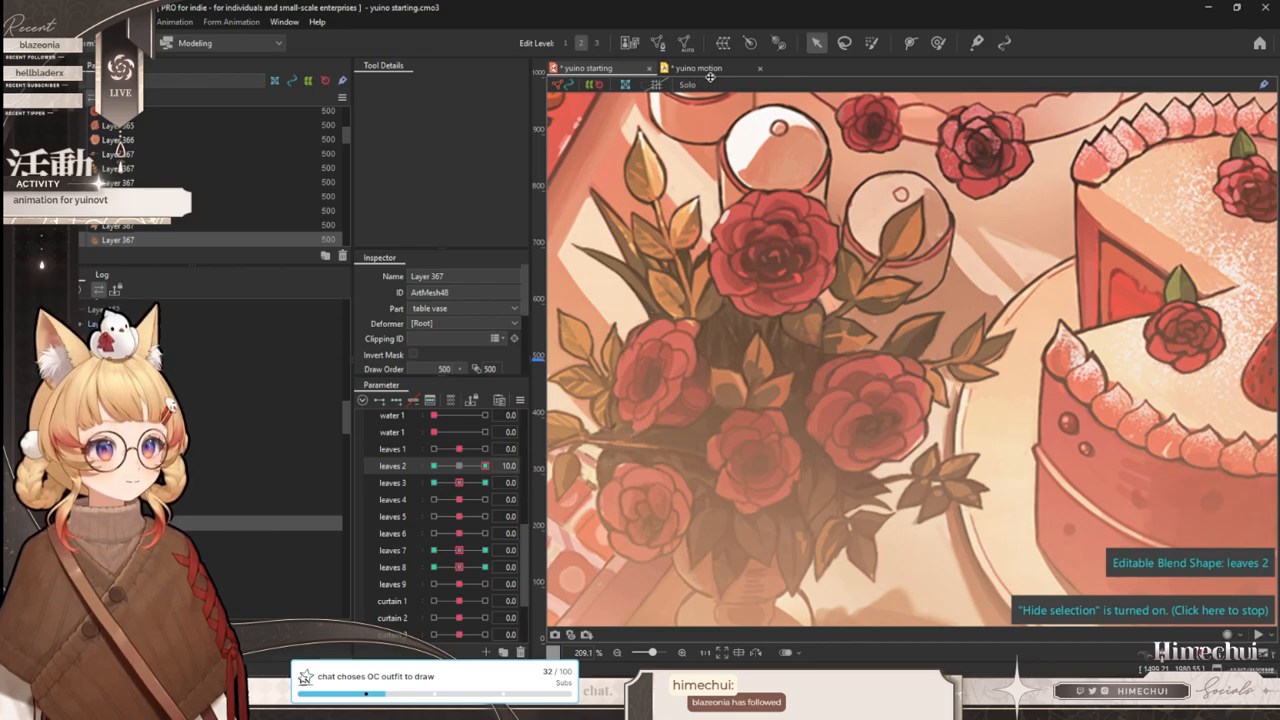
{"action": "left_click", "coordinate": [675, 73]}
{"action": "left_click_drag", "start_coordinate": [665, 620], "coordinate": [957, 612]}
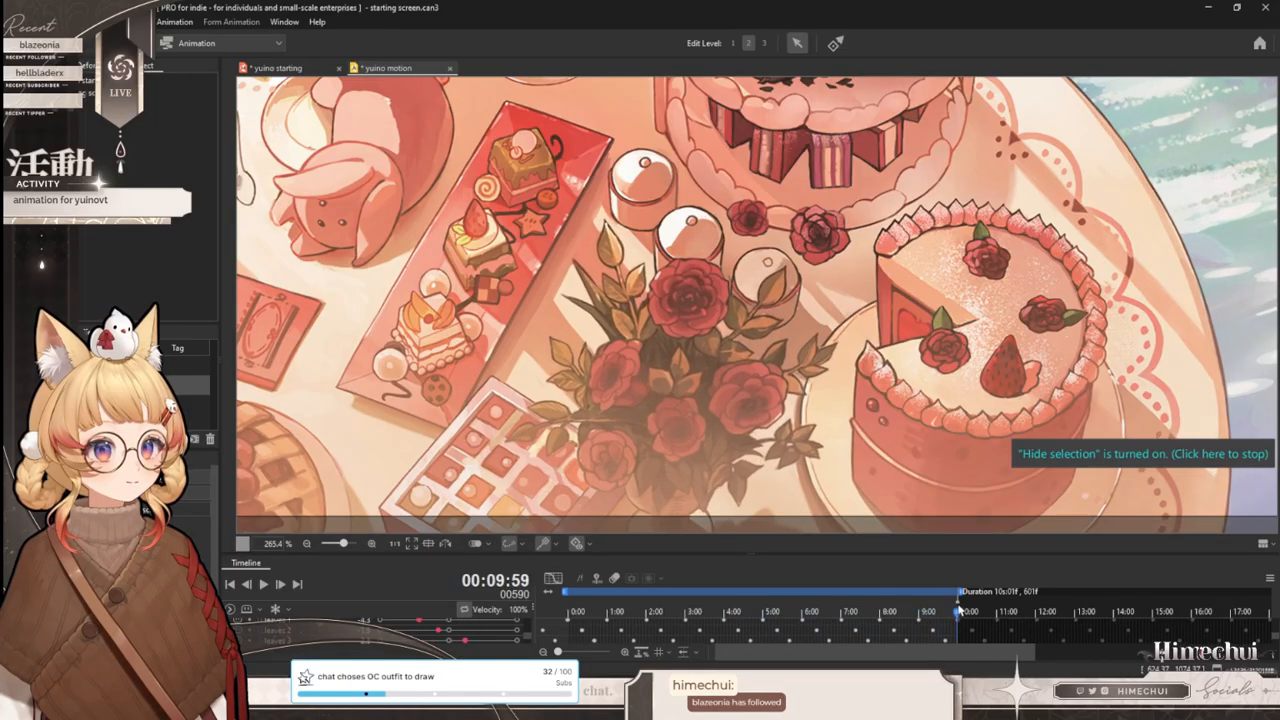
- Save the yuino starting model and the yuino motion animation file
{"action": "left_click", "coordinate": [274, 68]}
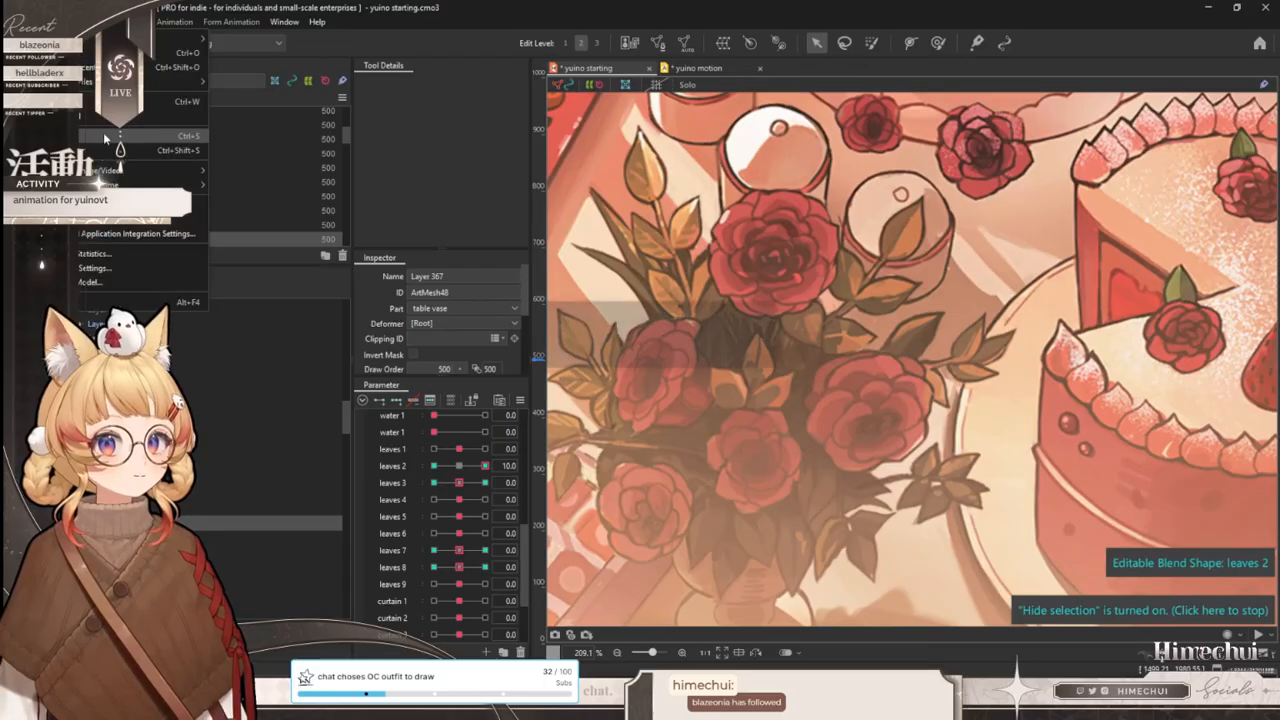
{"action": "left_click", "coordinate": [695, 68]}
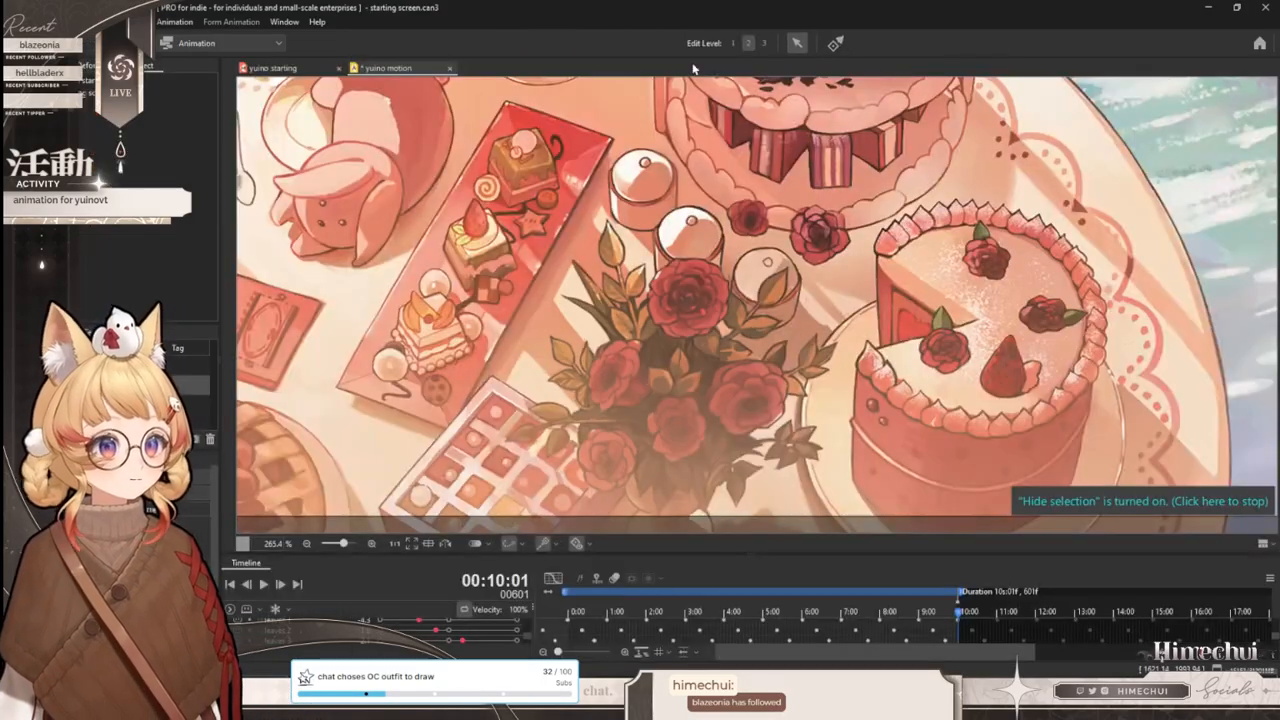
{"action": "left_click", "coordinate": [37, 21]}
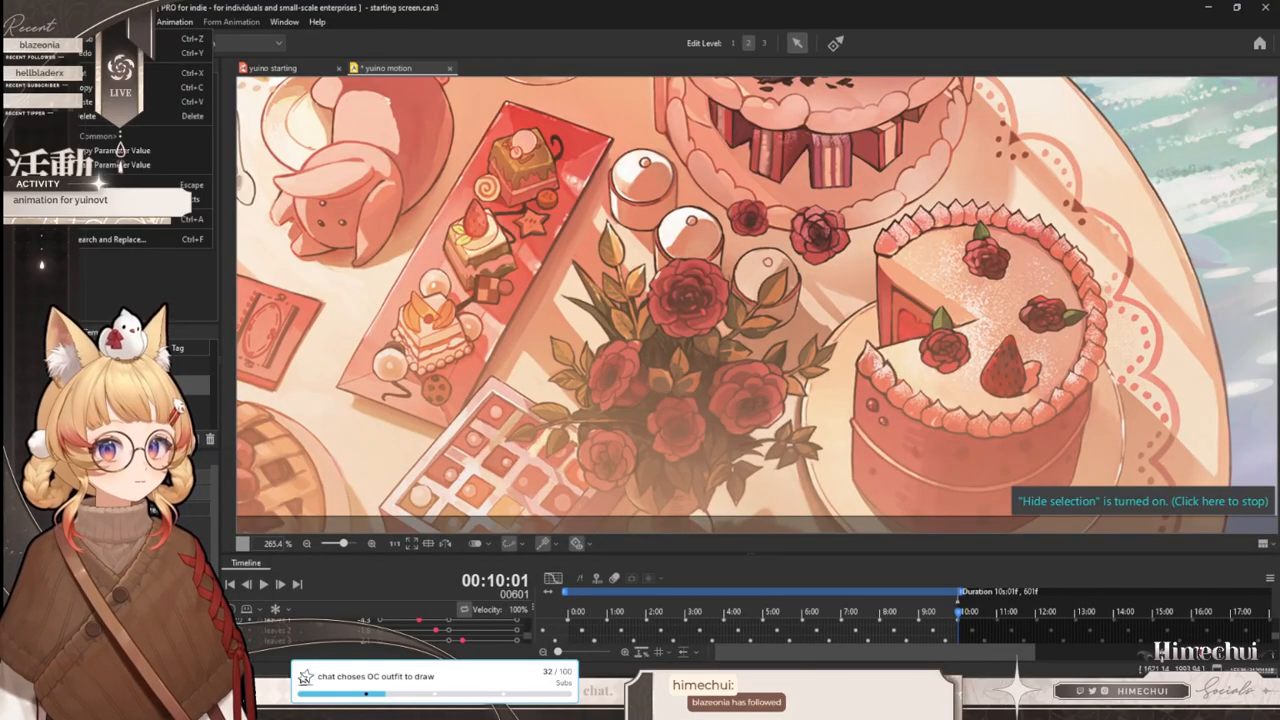
{"action": "left_click", "coordinate": [80, 136]}
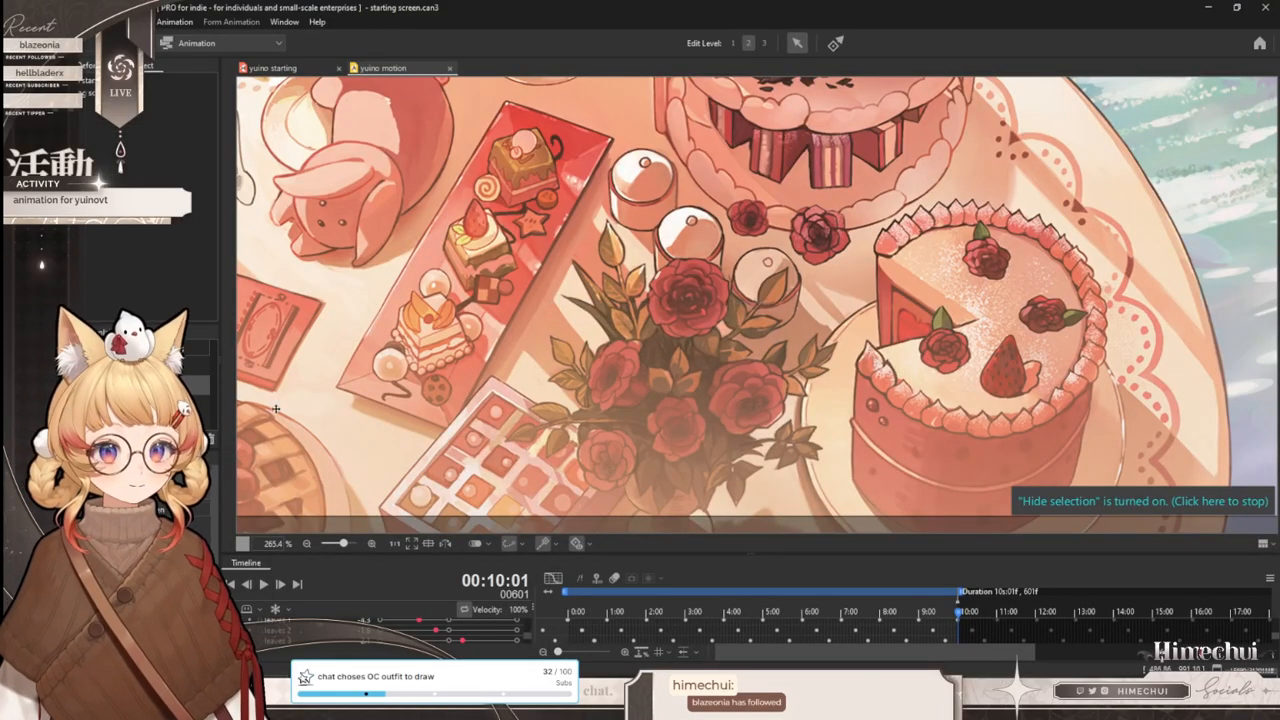
- Play back the yuino motion animation and examine the movement across the whole scene, the dessert stand and the fishing rabbit
{"action": "left_click", "coordinate": [297, 582]}
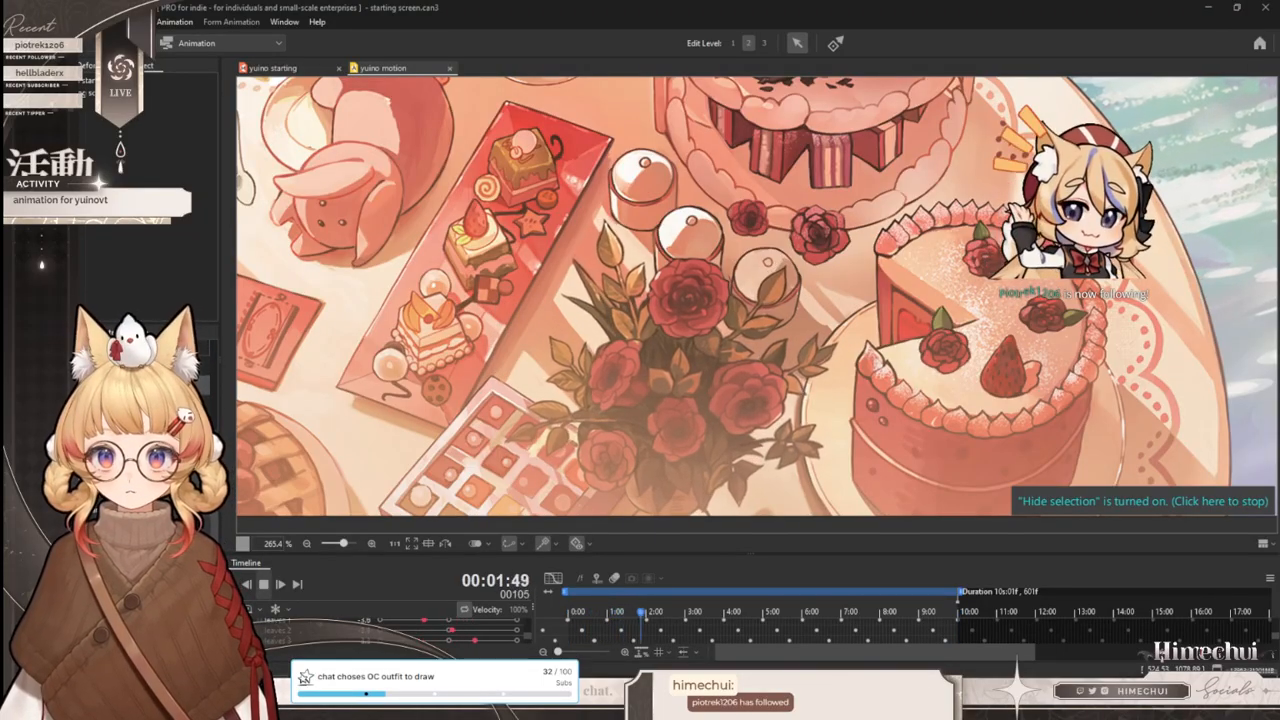
{"action": "scroll", "coordinate": [711, 322], "scroll_direction": "down", "scroll_amount": 5}
{"action": "scroll", "coordinate": [711, 322], "scroll_direction": "down", "scroll_amount": 2}
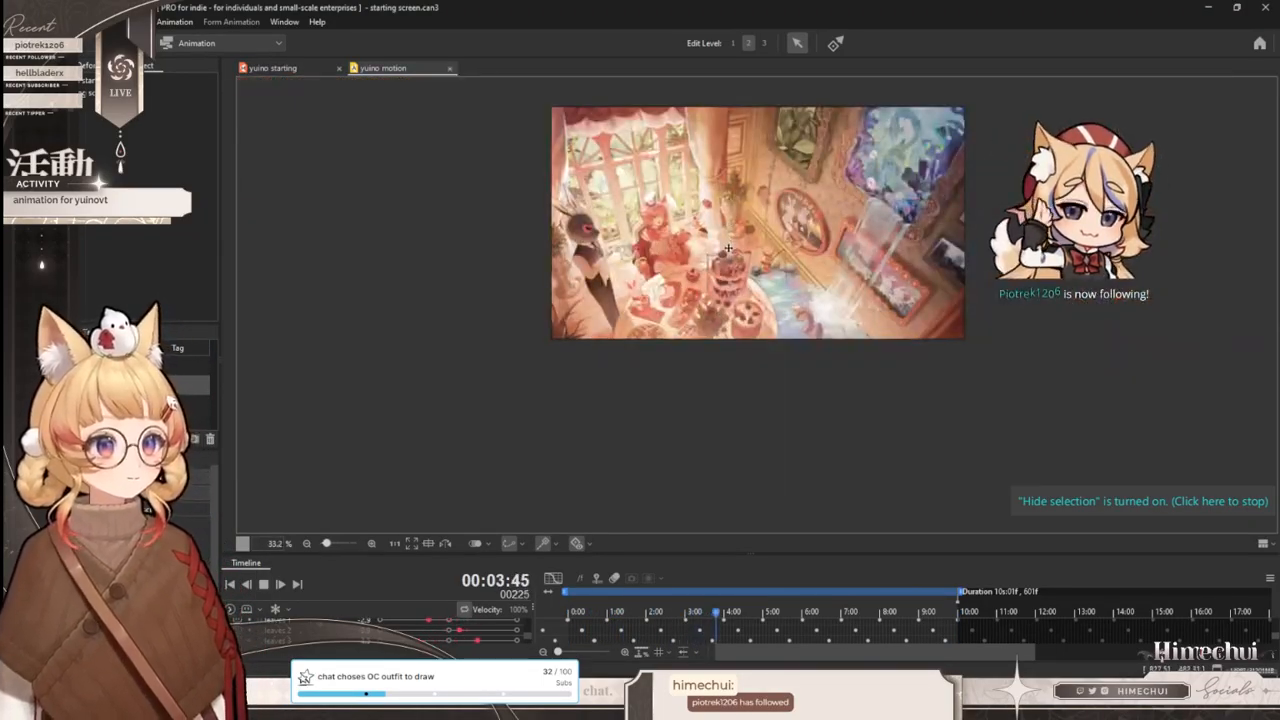
{"action": "scroll", "coordinate": [715, 312], "scroll_direction": "up", "scroll_amount": 5}
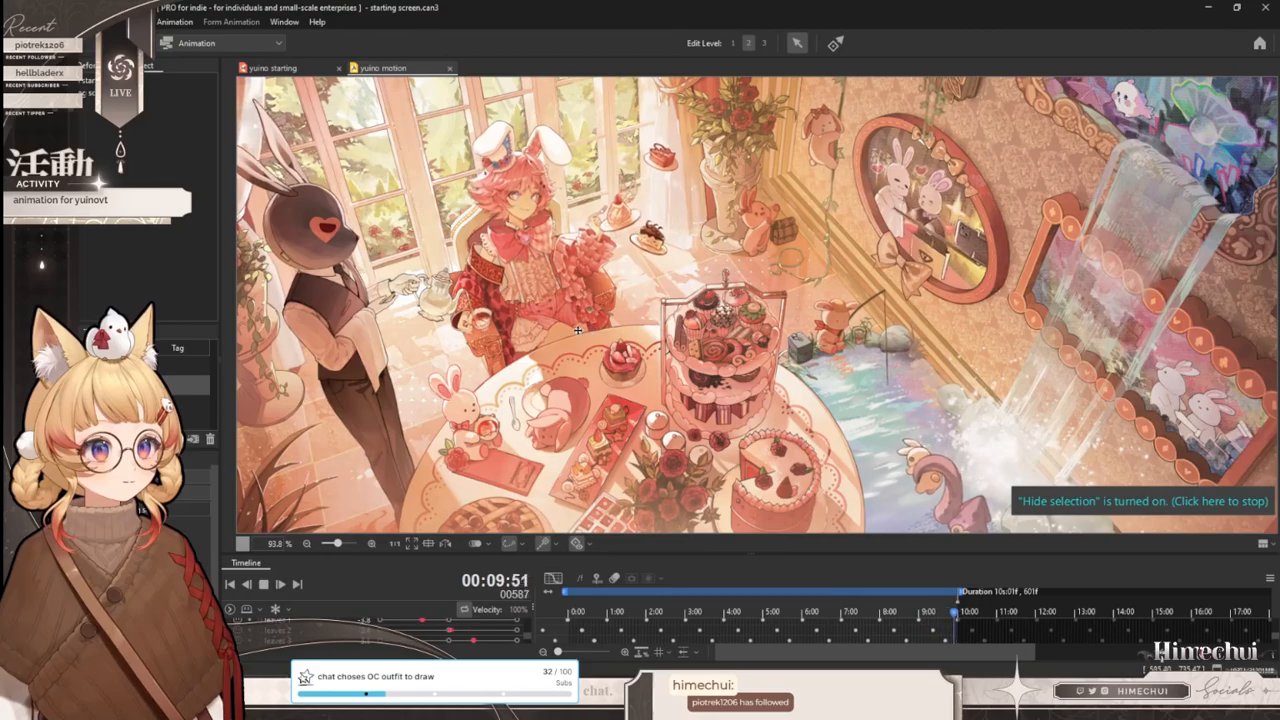
{"action": "scroll", "coordinate": [678, 347], "scroll_direction": "up", "scroll_amount": 5}
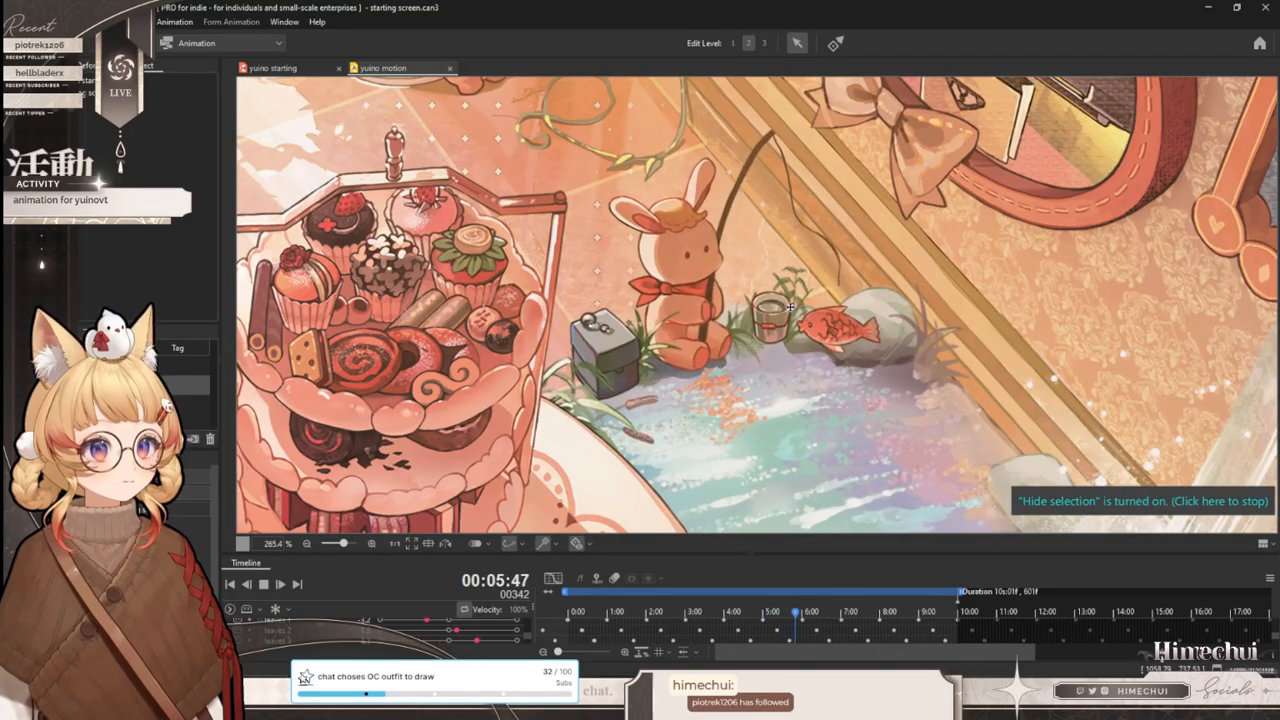
{"action": "left_click", "coordinate": [264, 585]}
{"action": "scroll", "coordinate": [793, 338], "scroll_direction": "down", "scroll_amount": 5}
{"action": "scroll", "coordinate": [740, 363], "scroll_direction": "up", "scroll_amount": 1}
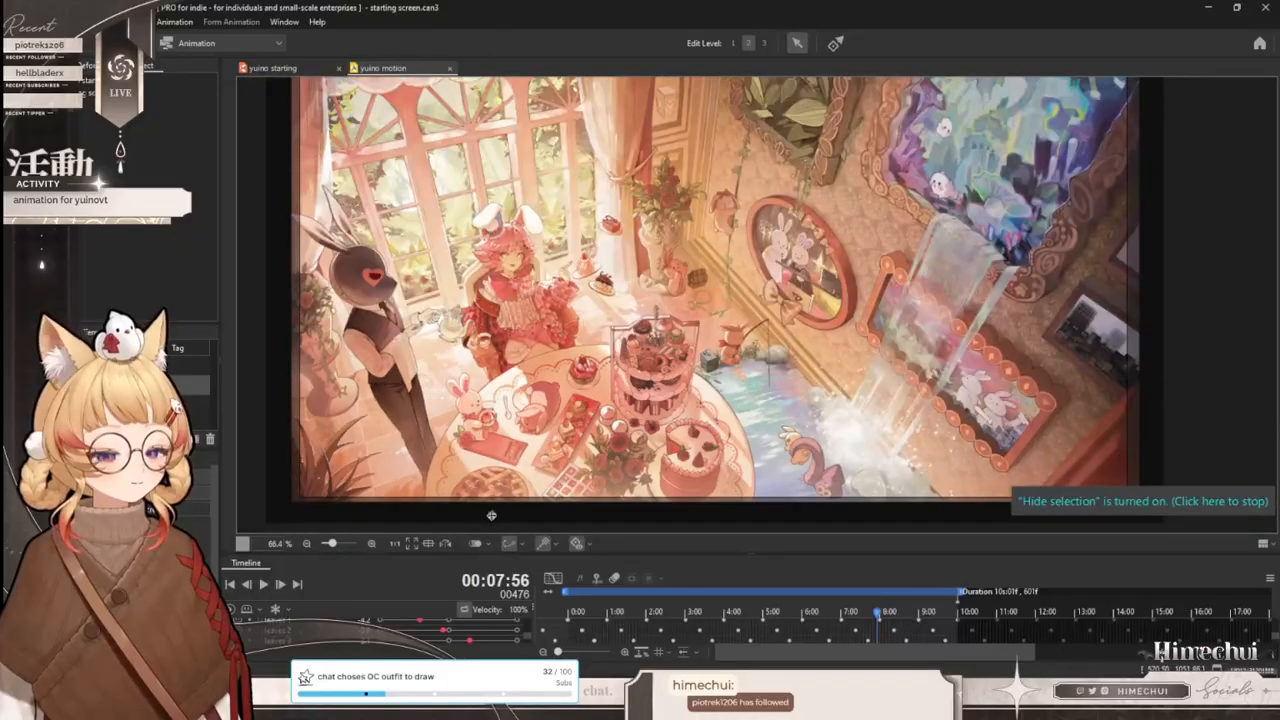
{"action": "left_click", "coordinate": [263, 585]}
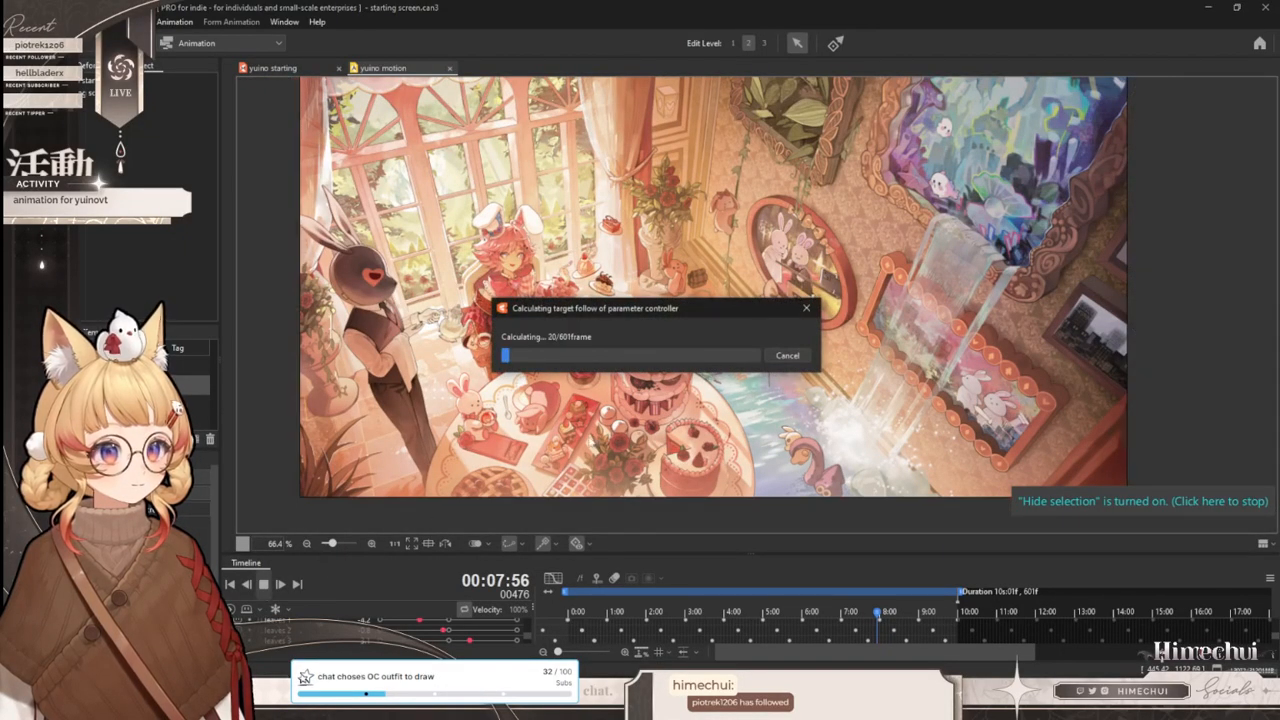
{"action": "left_click", "coordinate": [790, 351]}
{"action": "scroll", "coordinate": [630, 310], "scroll_direction": "down", "scroll_amount": 1}
{"action": "scroll", "coordinate": [626, 303], "scroll_direction": "up", "scroll_amount": 1}
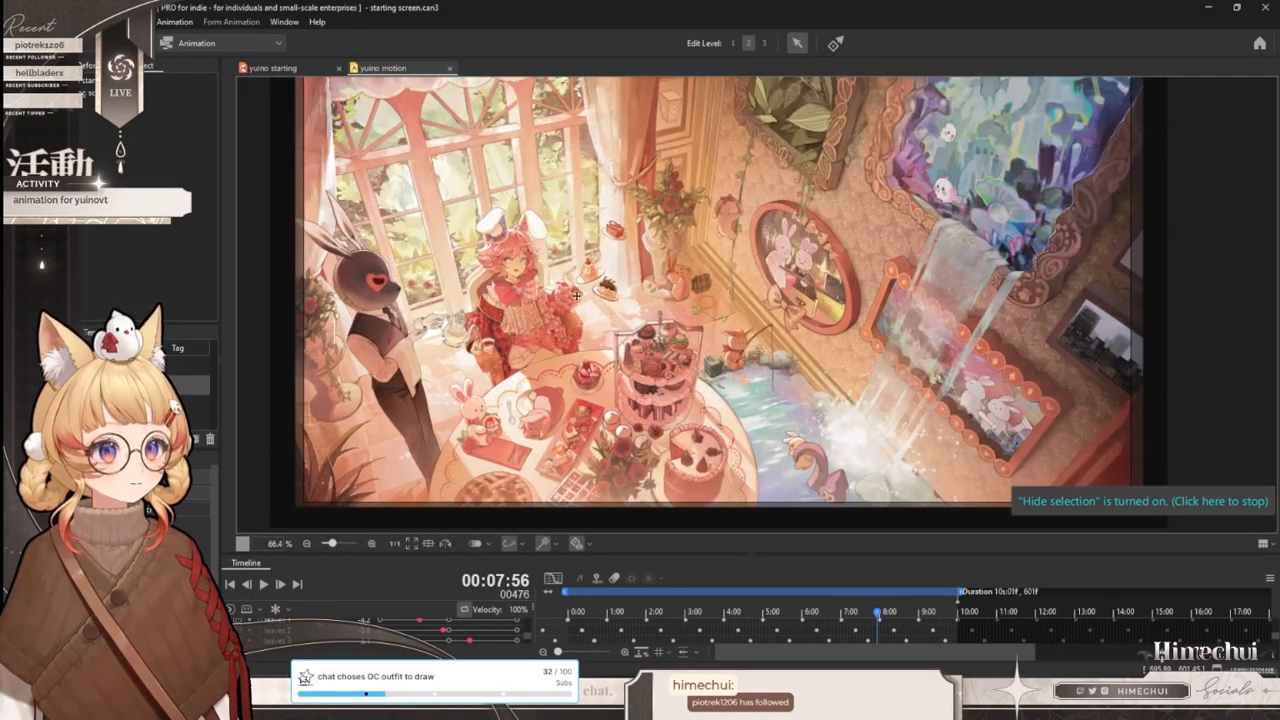
- Reset all parameters of the yuino starting model to their default values
{"action": "left_click", "coordinate": [270, 68]}
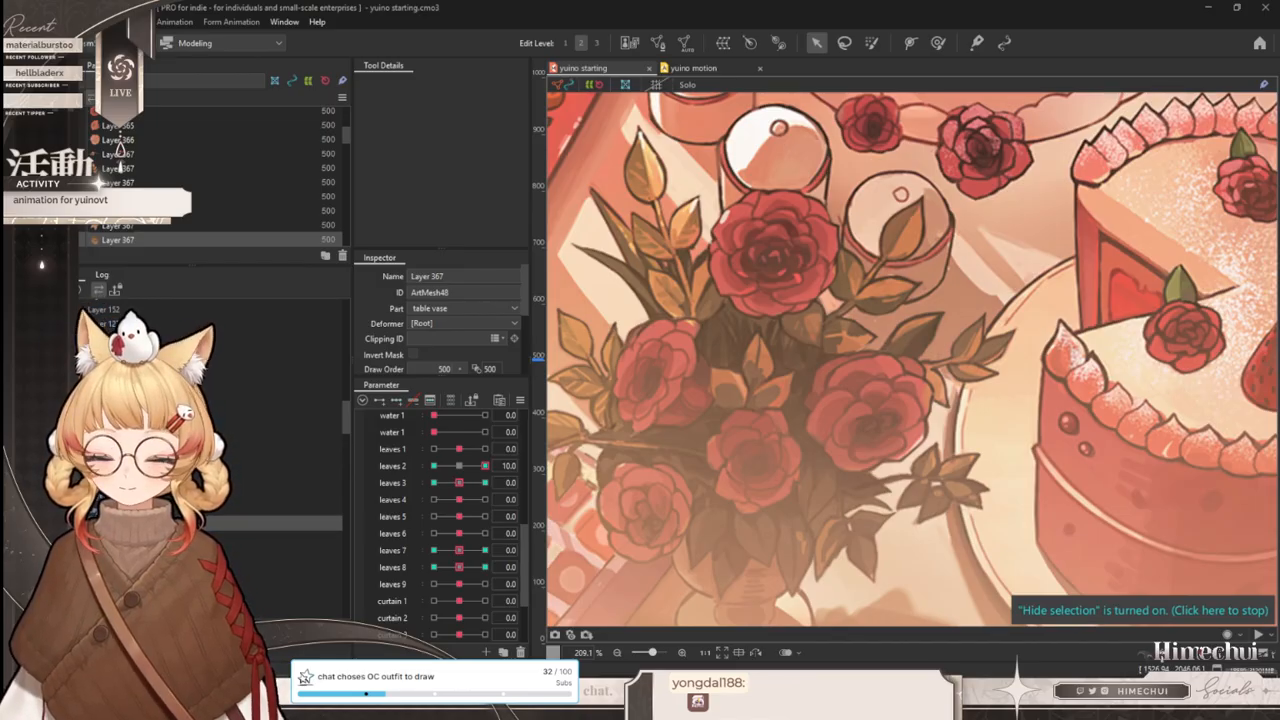
{"action": "scroll", "coordinate": [830, 285], "scroll_direction": "down", "scroll_amount": 2}
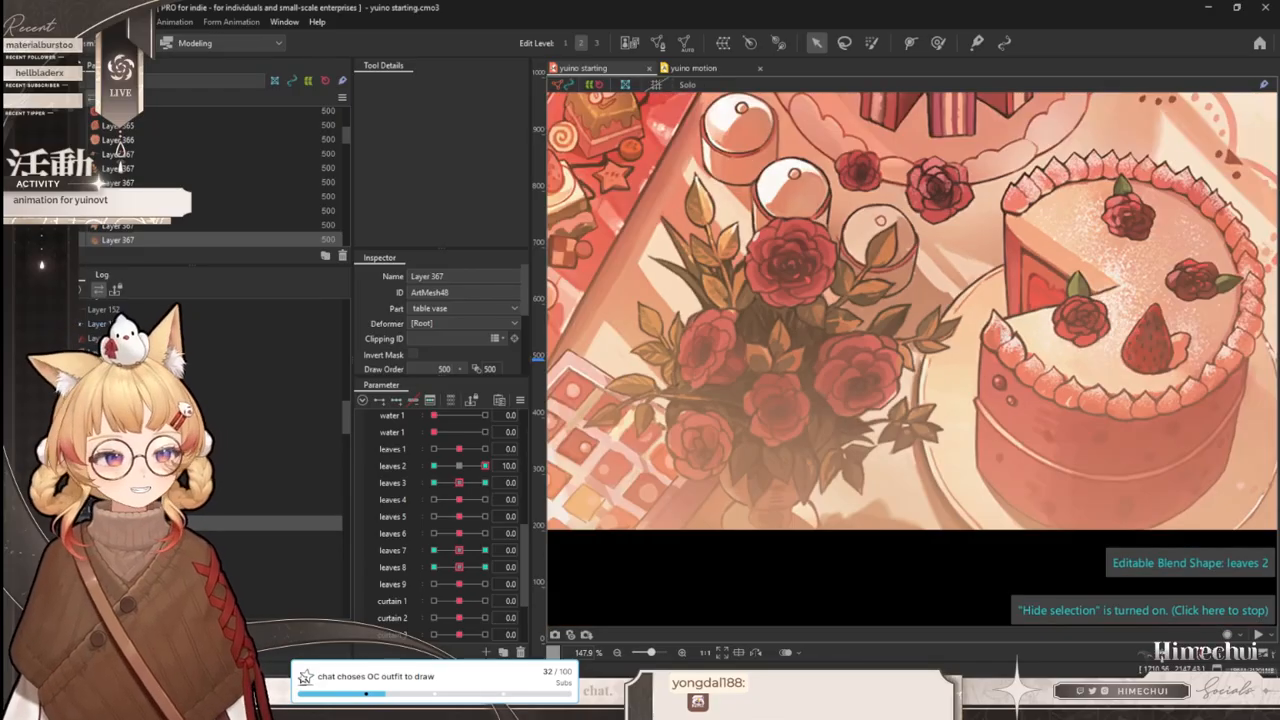
{"action": "left_click", "coordinate": [520, 400]}
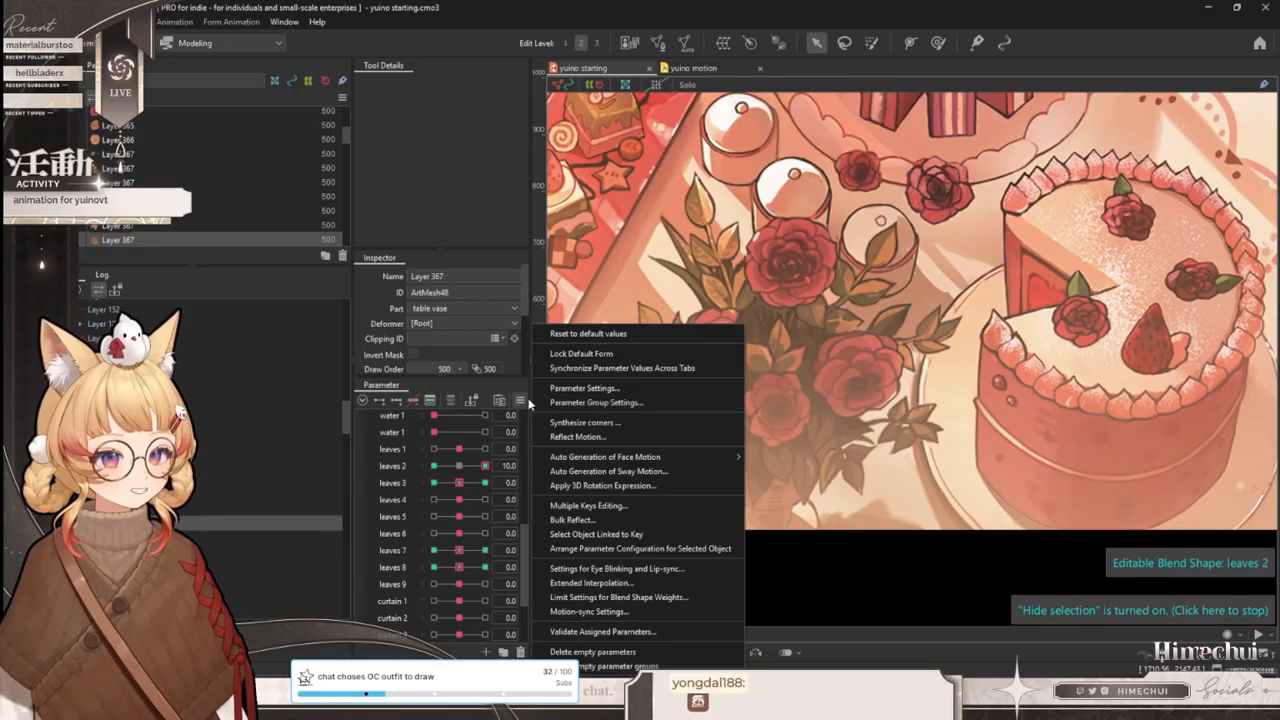
{"action": "left_click", "coordinate": [600, 337]}
- Examine the yuino starting artwork up close, including the tea table, the butler, the rabbit picture and the underwater painting
{"action": "scroll", "coordinate": [800, 400], "scroll_direction": "down", "scroll_amount": 3}
{"action": "scroll", "coordinate": [690, 265], "scroll_direction": "up", "scroll_amount": 4}
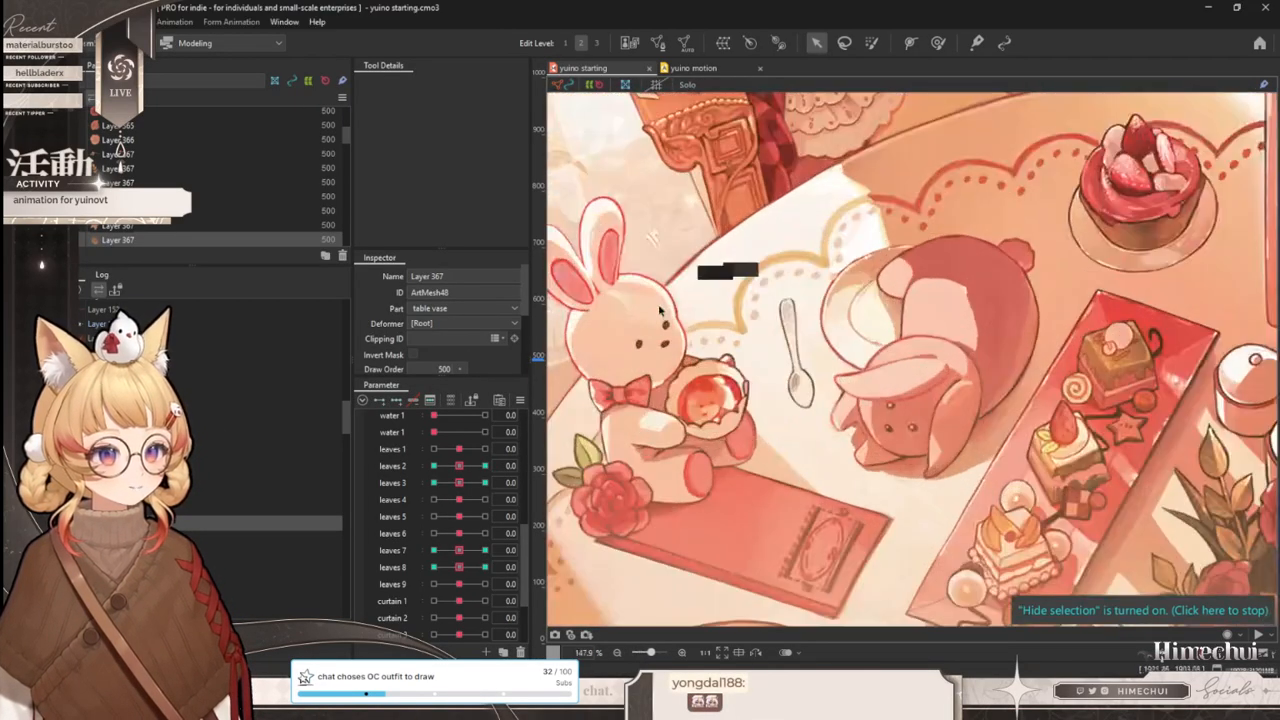
{"action": "scroll", "coordinate": [898, 398], "scroll_direction": "down", "scroll_amount": 5}
{"action": "scroll", "coordinate": [851, 246], "scroll_direction": "up", "scroll_amount": 2}
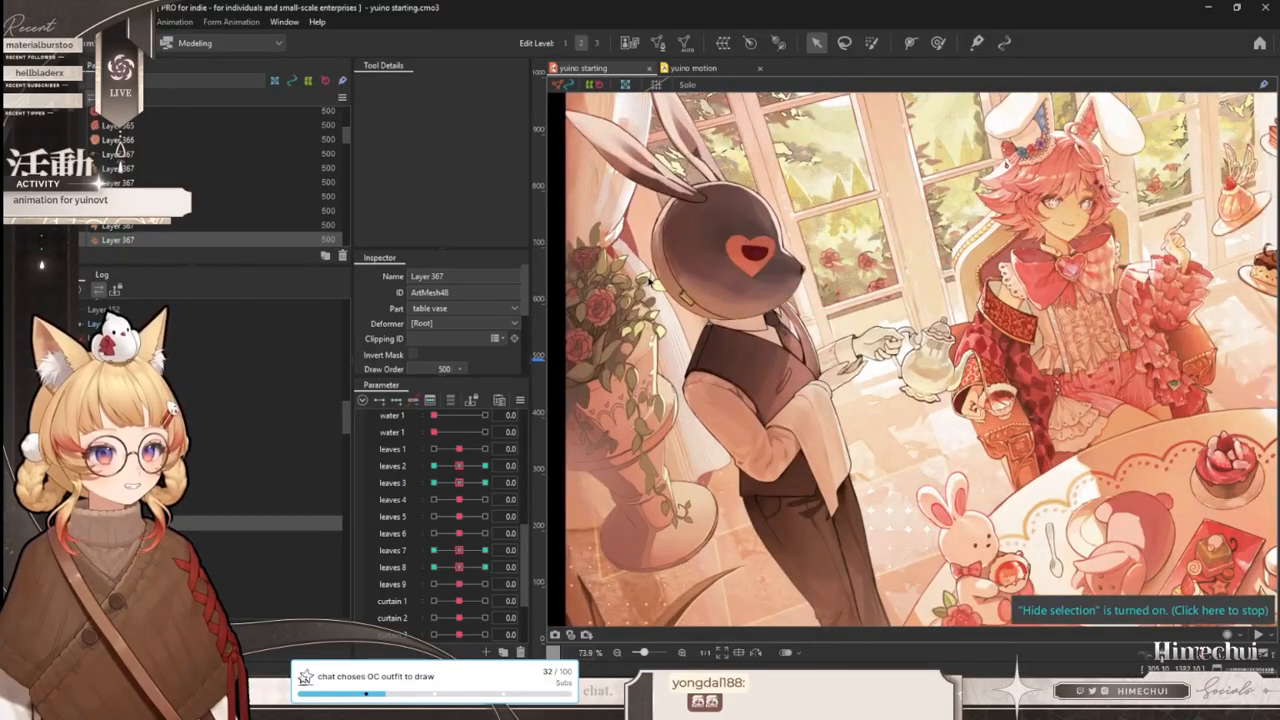
{"action": "scroll", "coordinate": [782, 296], "scroll_direction": "down", "scroll_amount": 2}
{"action": "scroll", "coordinate": [1020, 220], "scroll_direction": "up", "scroll_amount": 4}
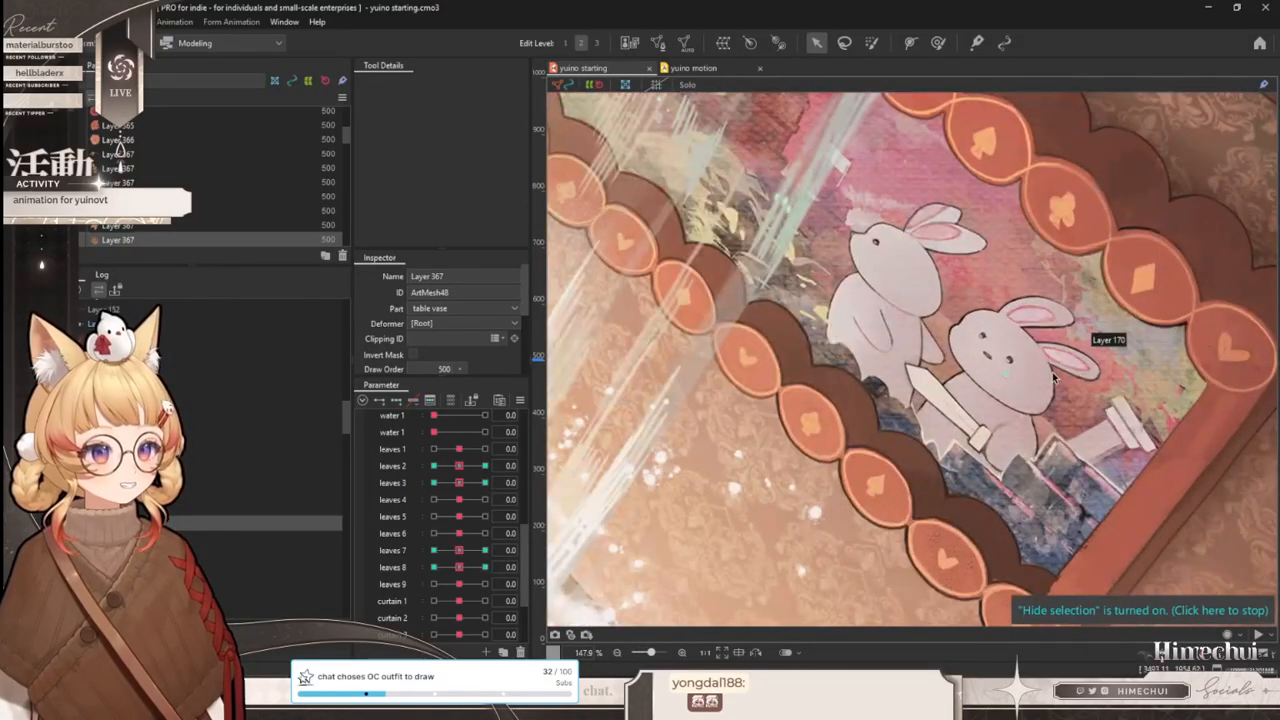
{"action": "scroll", "coordinate": [1020, 455], "scroll_direction": "down", "scroll_amount": 4}
{"action": "scroll", "coordinate": [1030, 161], "scroll_direction": "up", "scroll_amount": 3}
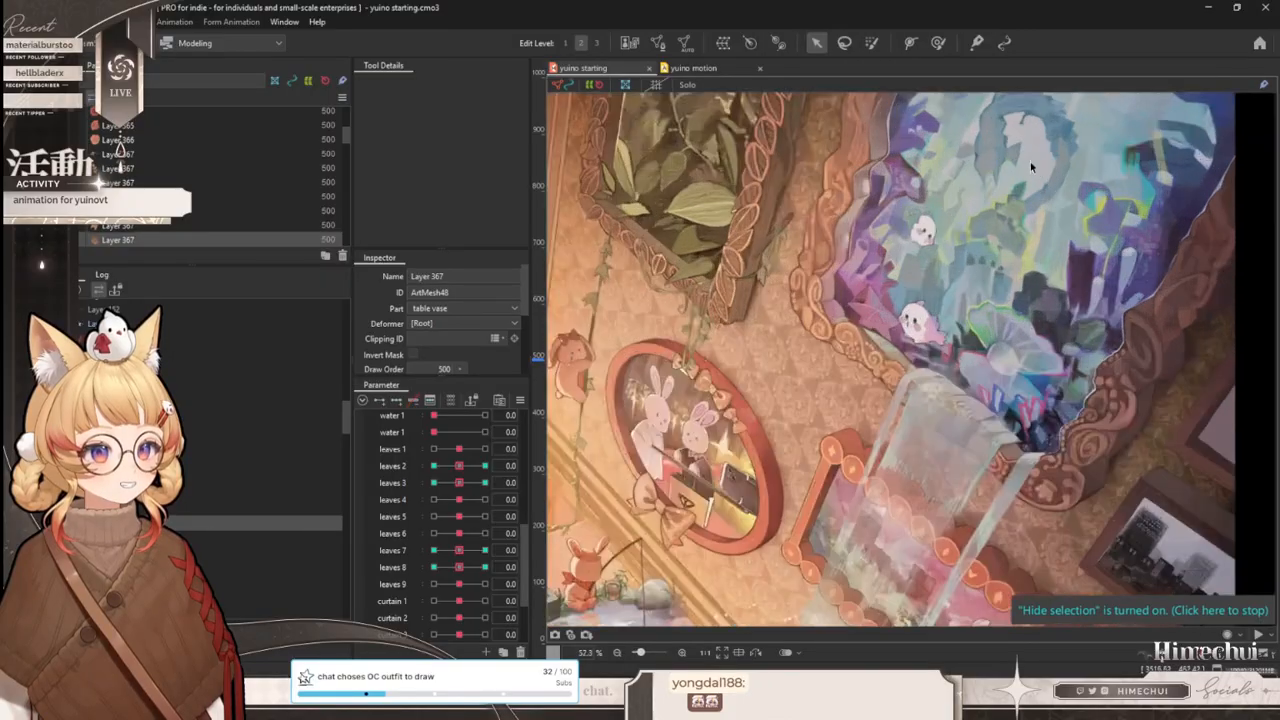
{"action": "scroll", "coordinate": [1022, 275], "scroll_direction": "down", "scroll_amount": 4}
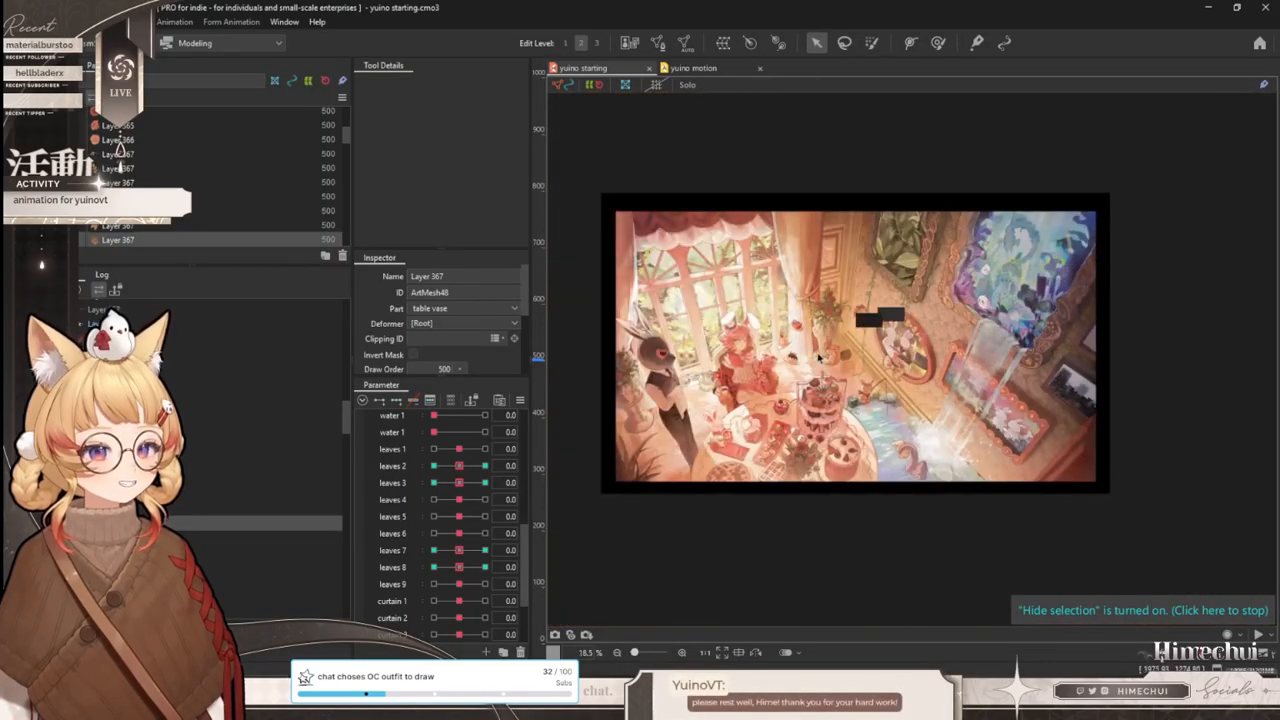
{"action": "scroll", "coordinate": [860, 330], "scroll_direction": "up", "scroll_amount": 1}
{"action": "scroll", "coordinate": [866, 336], "scroll_direction": "down", "scroll_amount": 1}
{"action": "scroll", "coordinate": [808, 336], "scroll_direction": "up", "scroll_amount": 1}
{"action": "scroll", "coordinate": [805, 336], "scroll_direction": "down", "scroll_amount": 1}
{"action": "scroll", "coordinate": [729, 335], "scroll_direction": "up", "scroll_amount": 1}
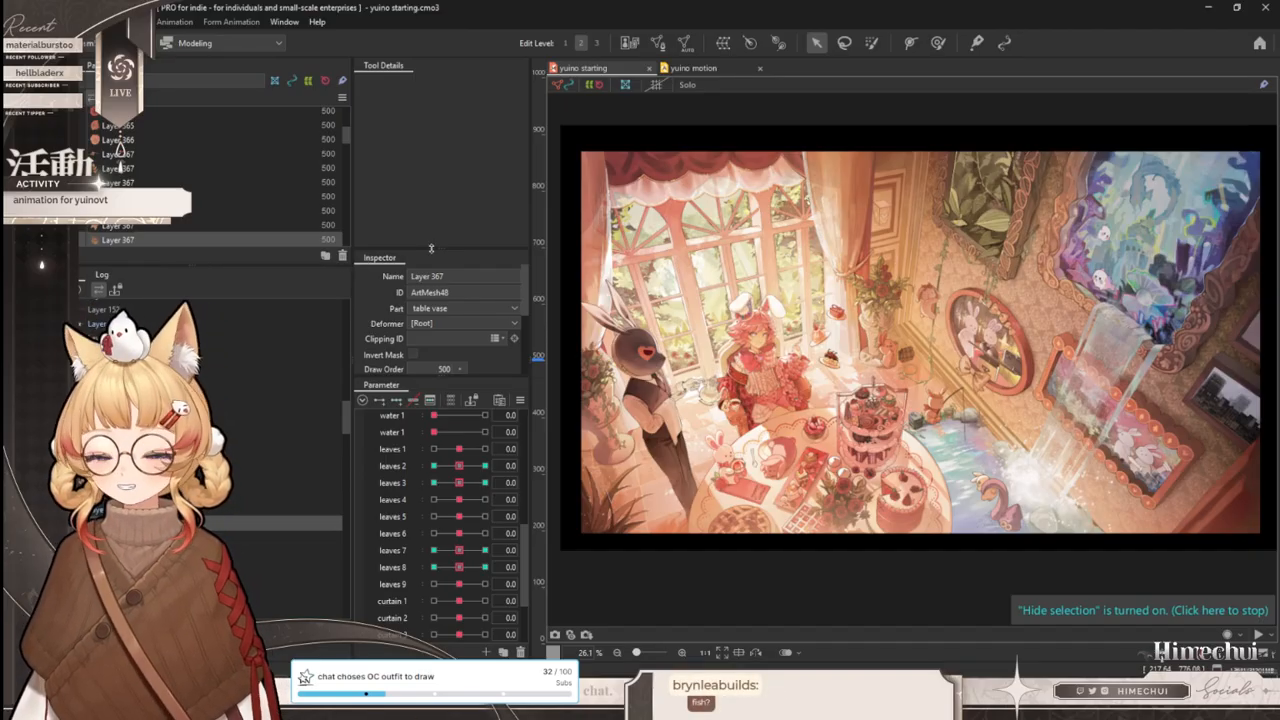
{"action": "scroll", "coordinate": [1127, 232], "scroll_direction": "up", "scroll_amount": 5}
{"action": "scroll", "coordinate": [1127, 232], "scroll_direction": "up", "scroll_amount": 2}
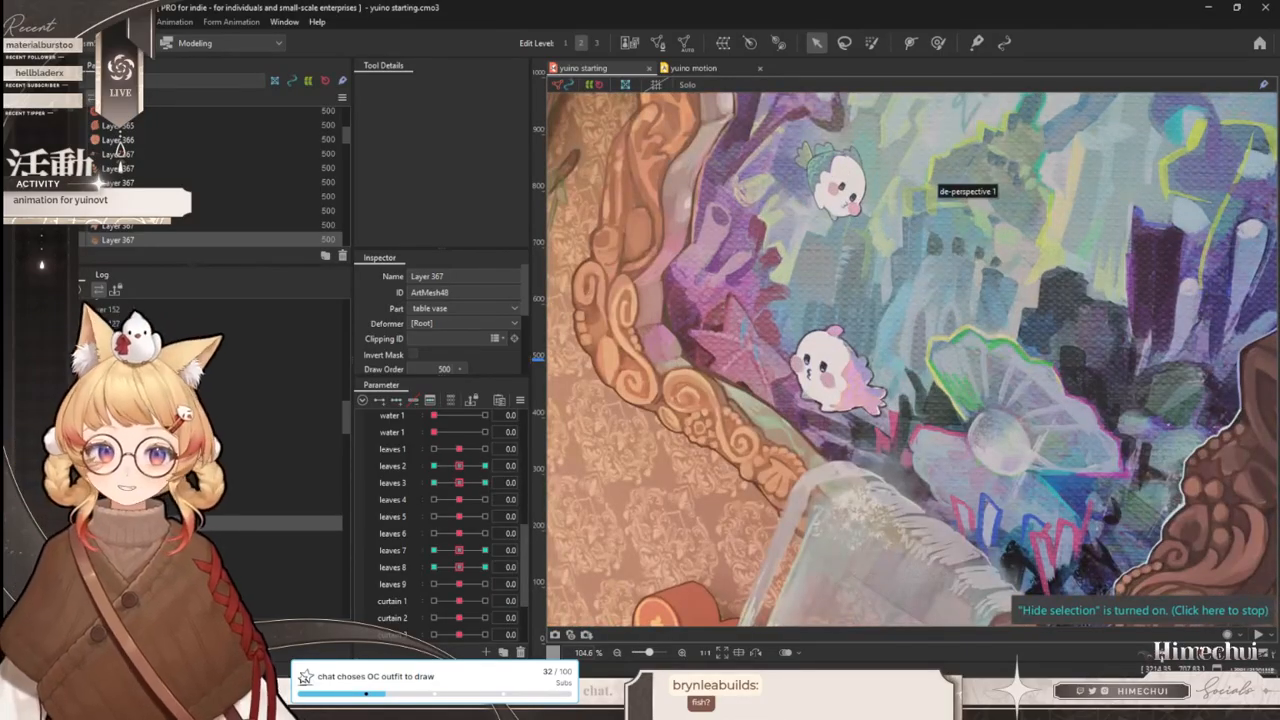